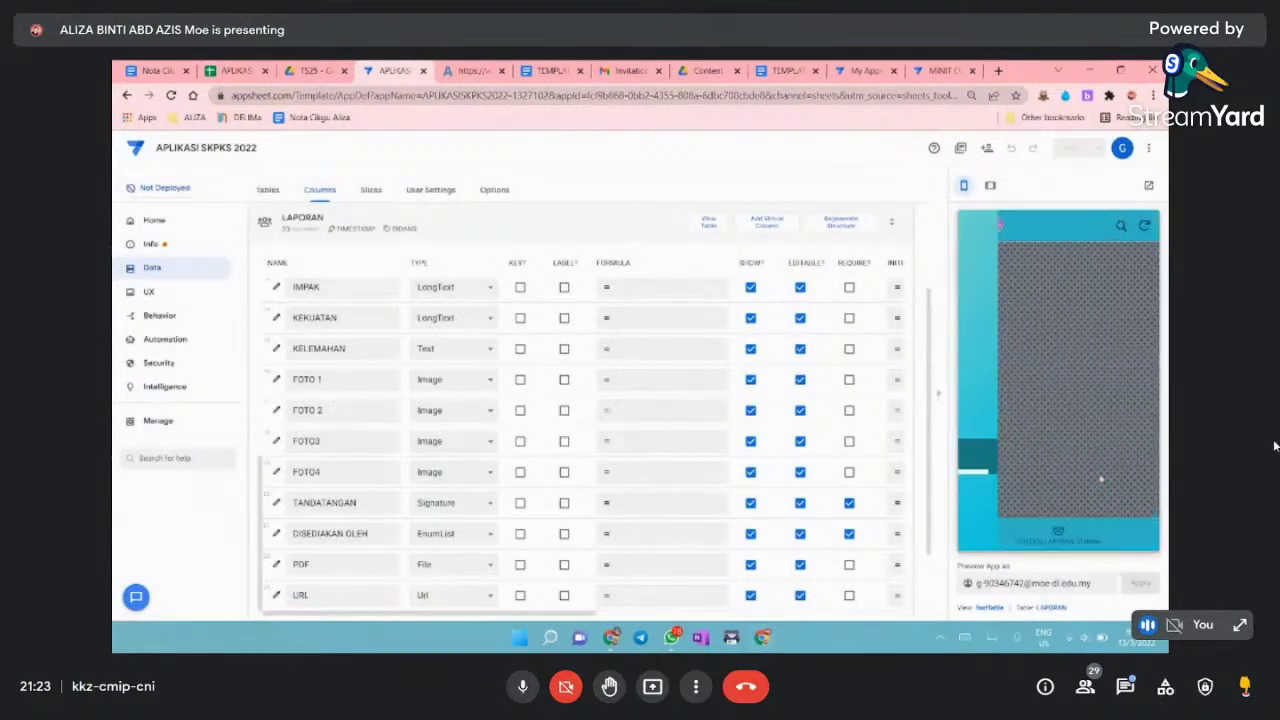
- Browse the KOLEKSI LAPORAN STaMan view in the app preview and open the DDD report's details
left_click(1058, 537)
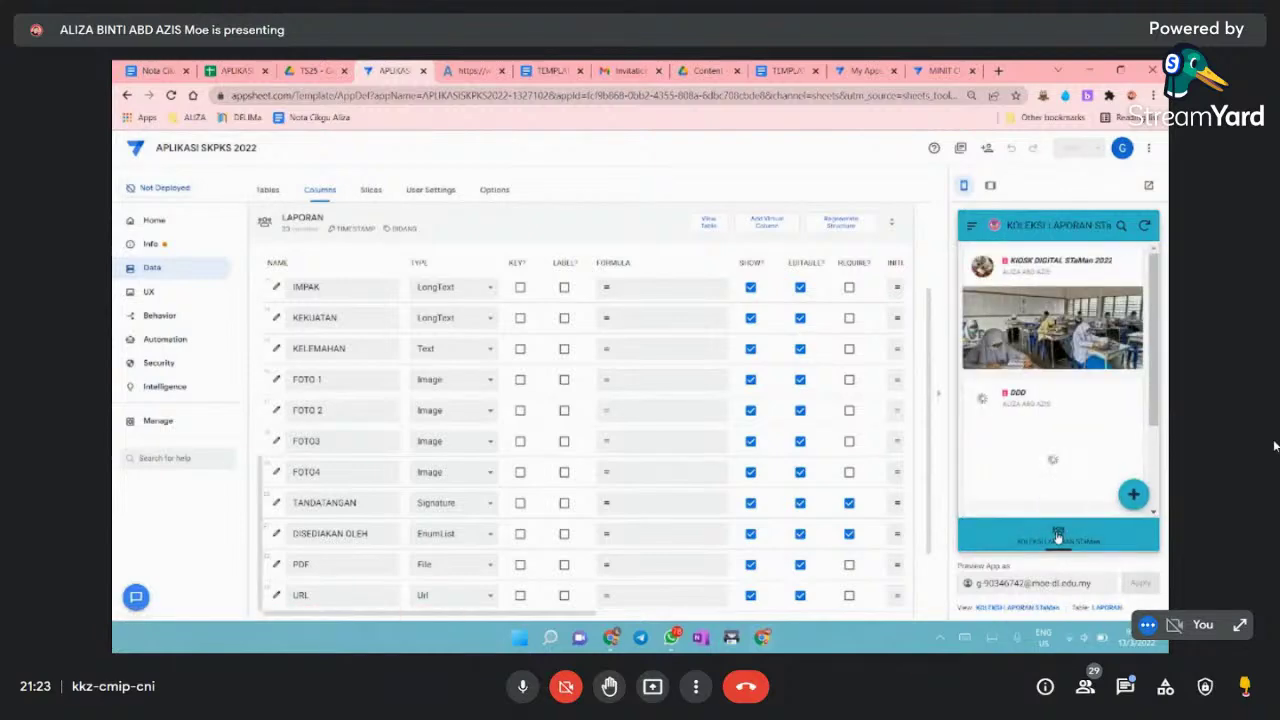
scroll(1045, 480, "down", 3)
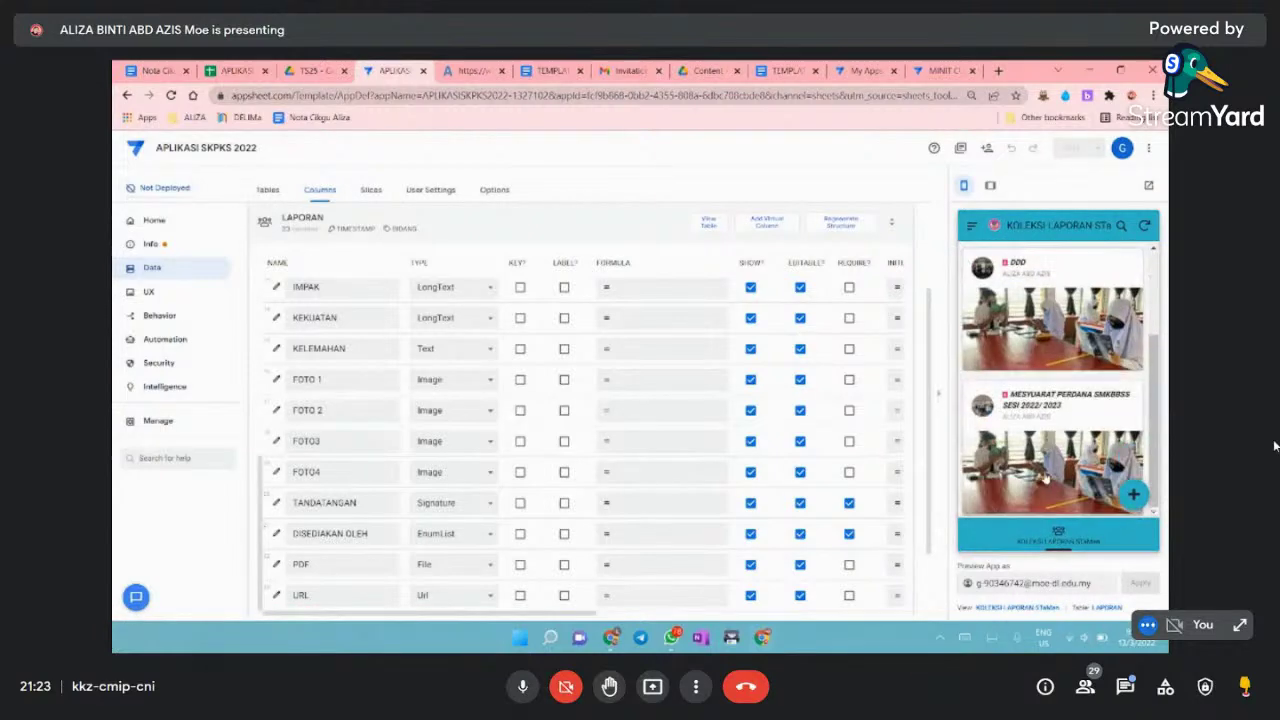
scroll(1043, 476, "up", 2)
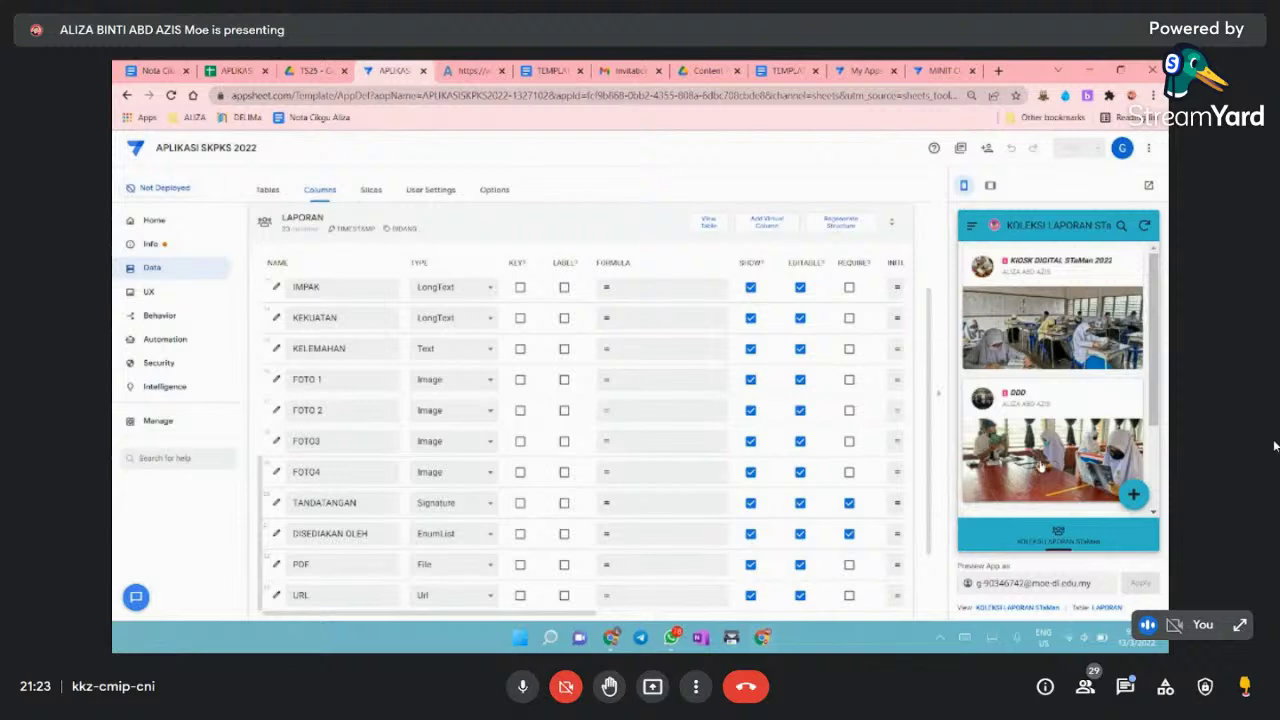
scroll(1041, 470, "down", 1)
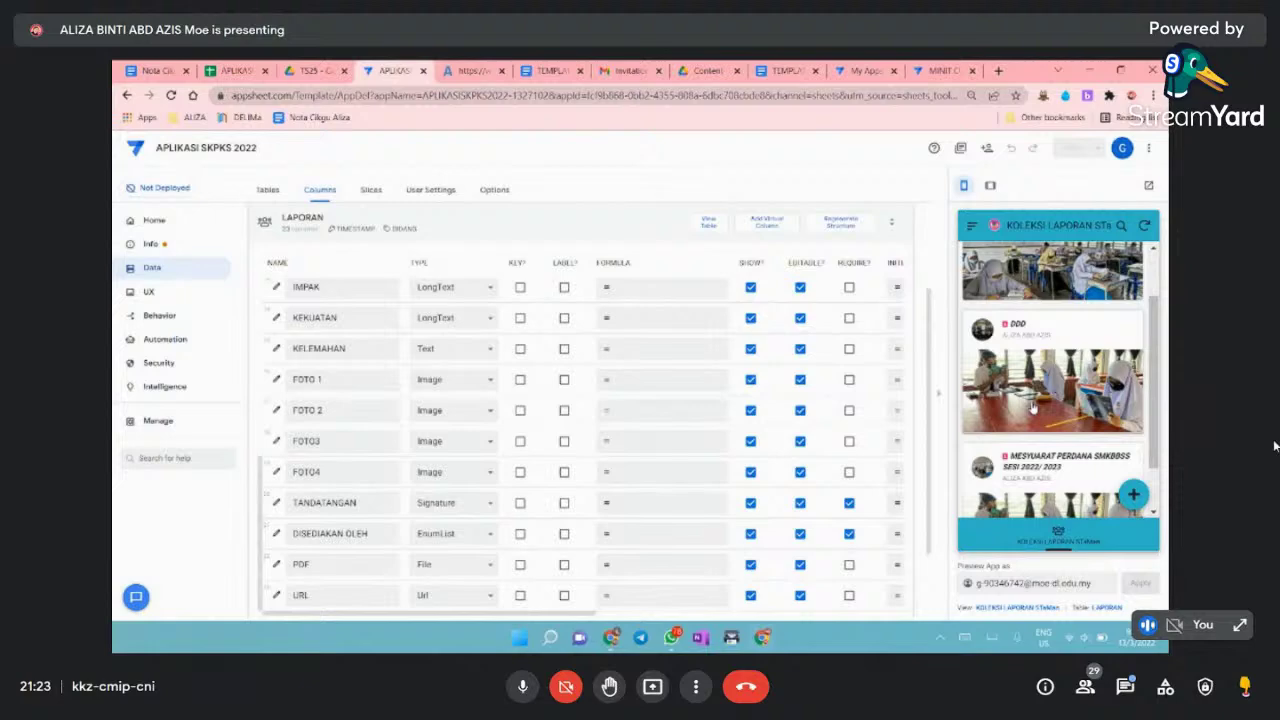
left_click(1033, 408)
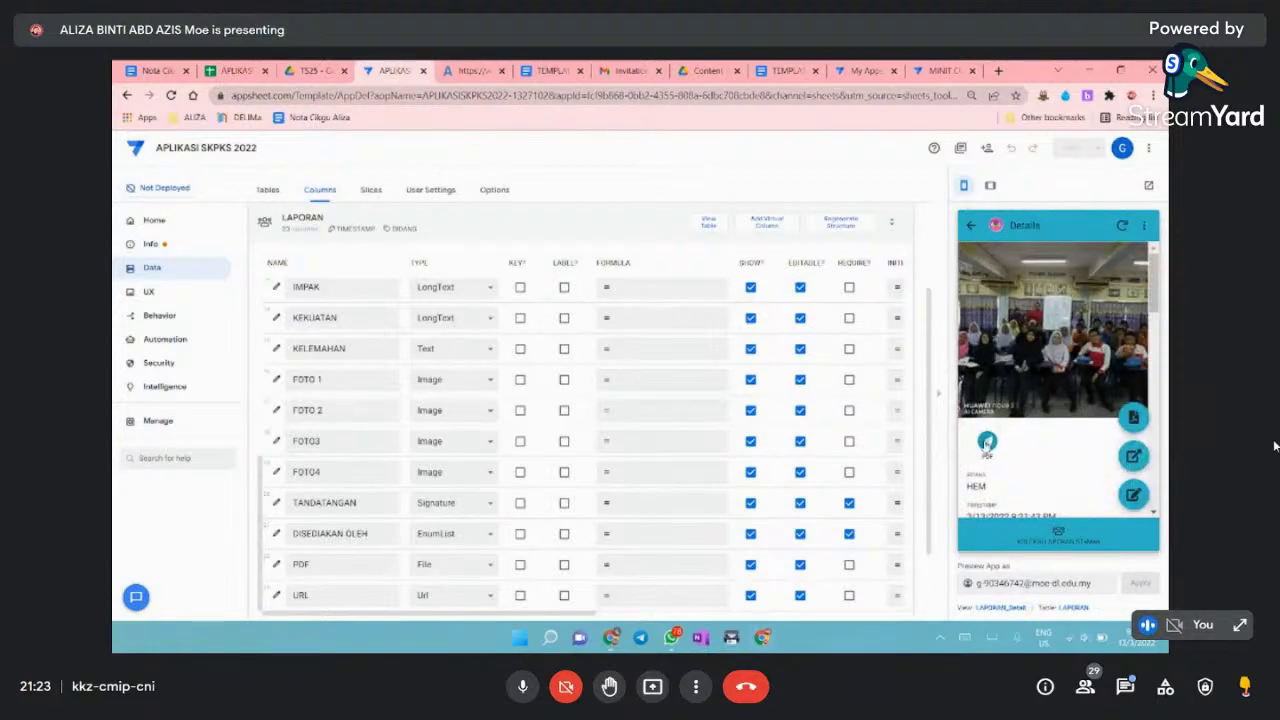
- Review the LAPORAN sheet's records from the TIMESTAMP column in Google Sheets alongside the report details in the AppSheet editor
left_click(236, 71)
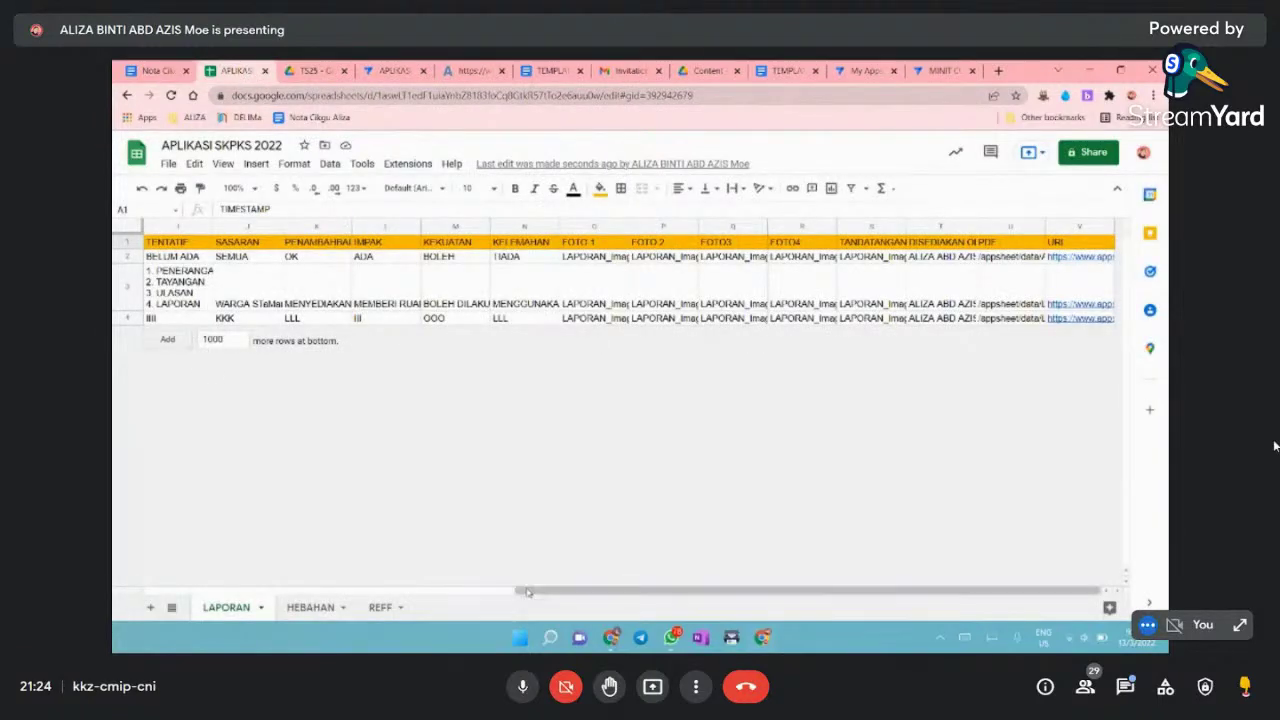
left_click_drag(528, 591, 200, 598)
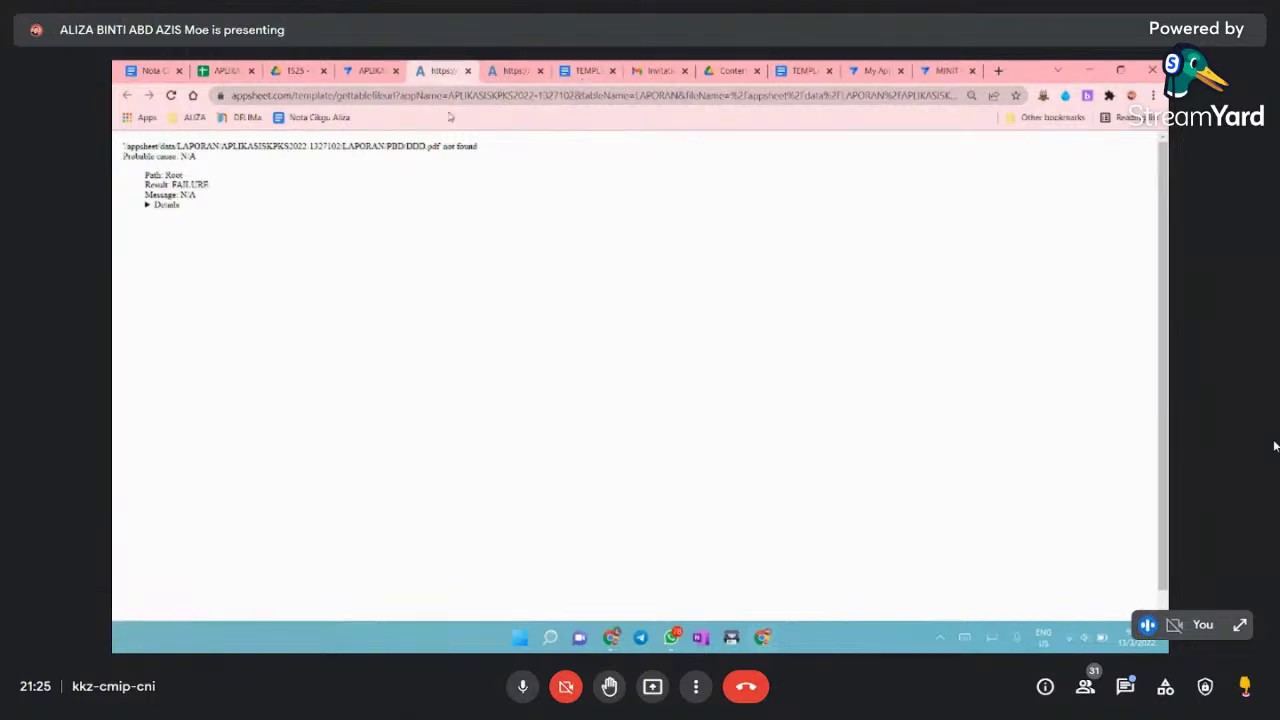
left_click(227, 72)
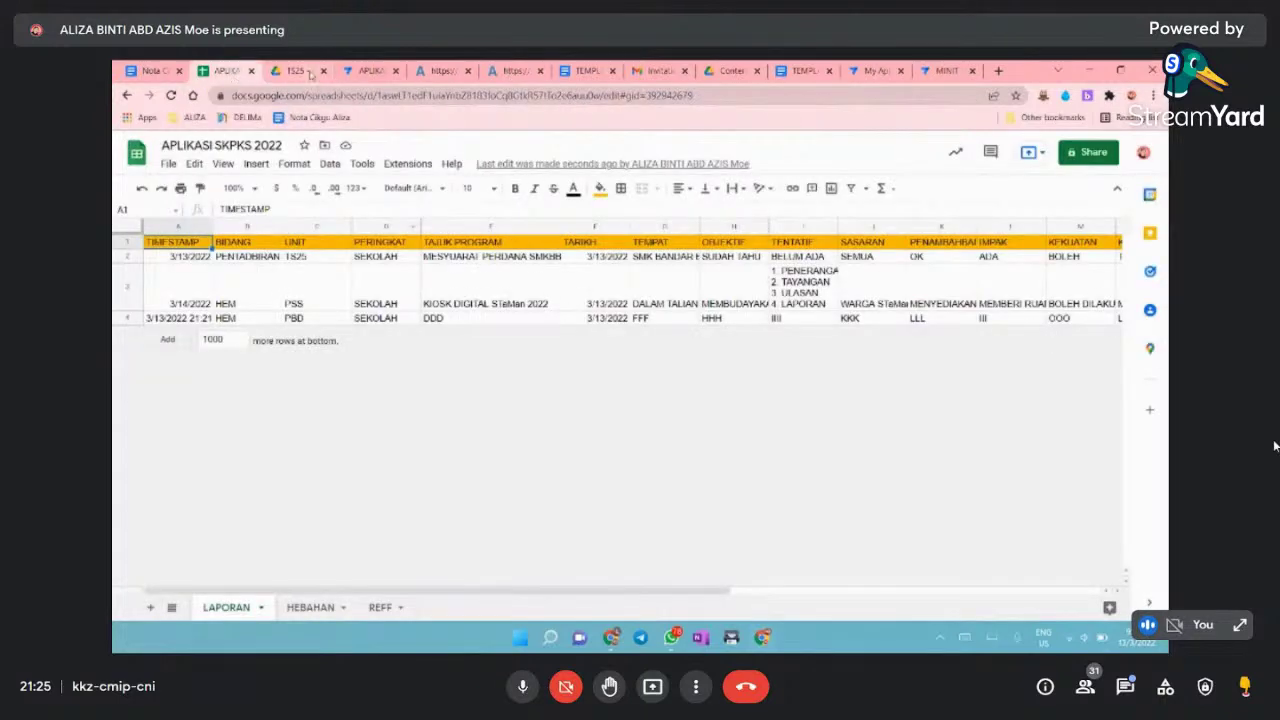
left_click(352, 72)
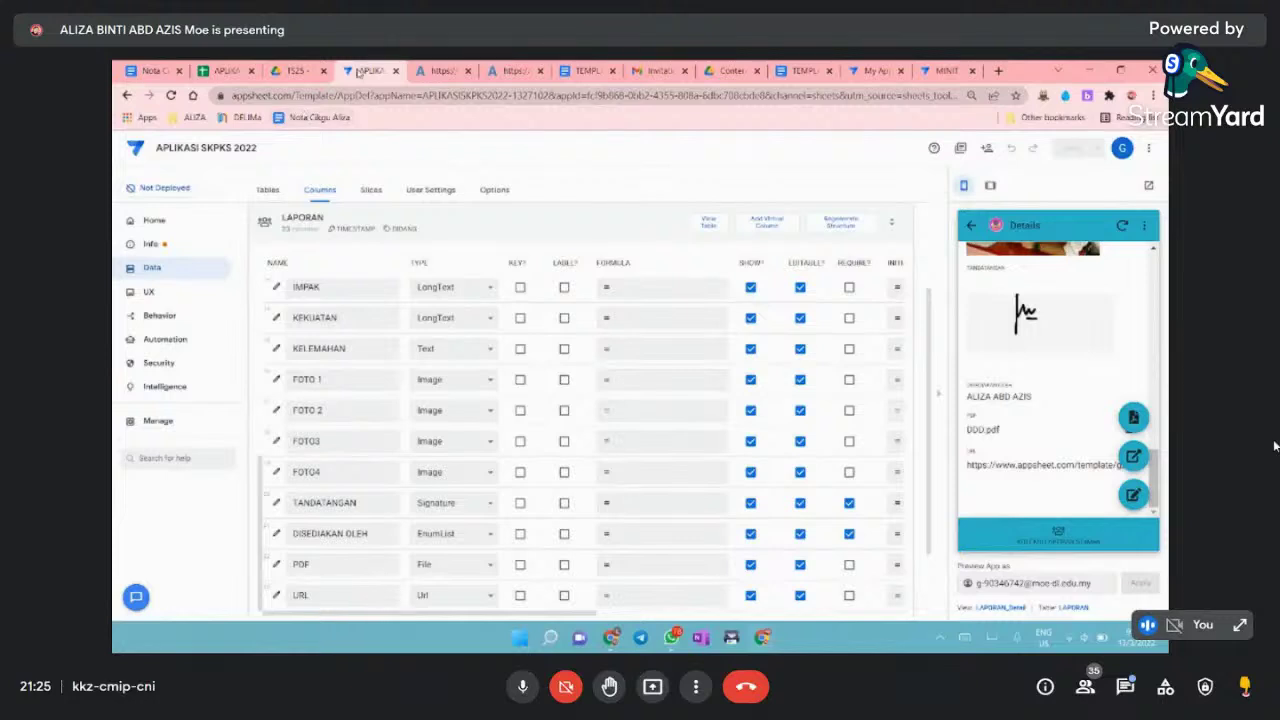
left_click(228, 74)
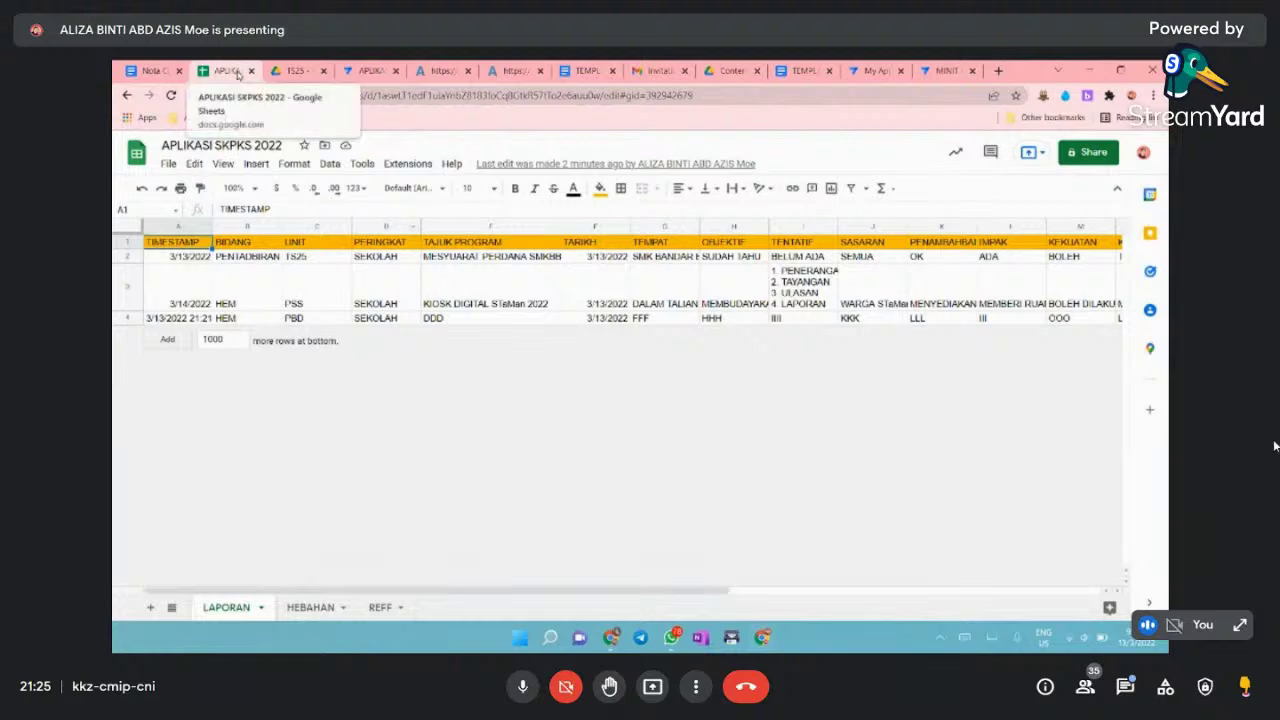
left_click(370, 72)
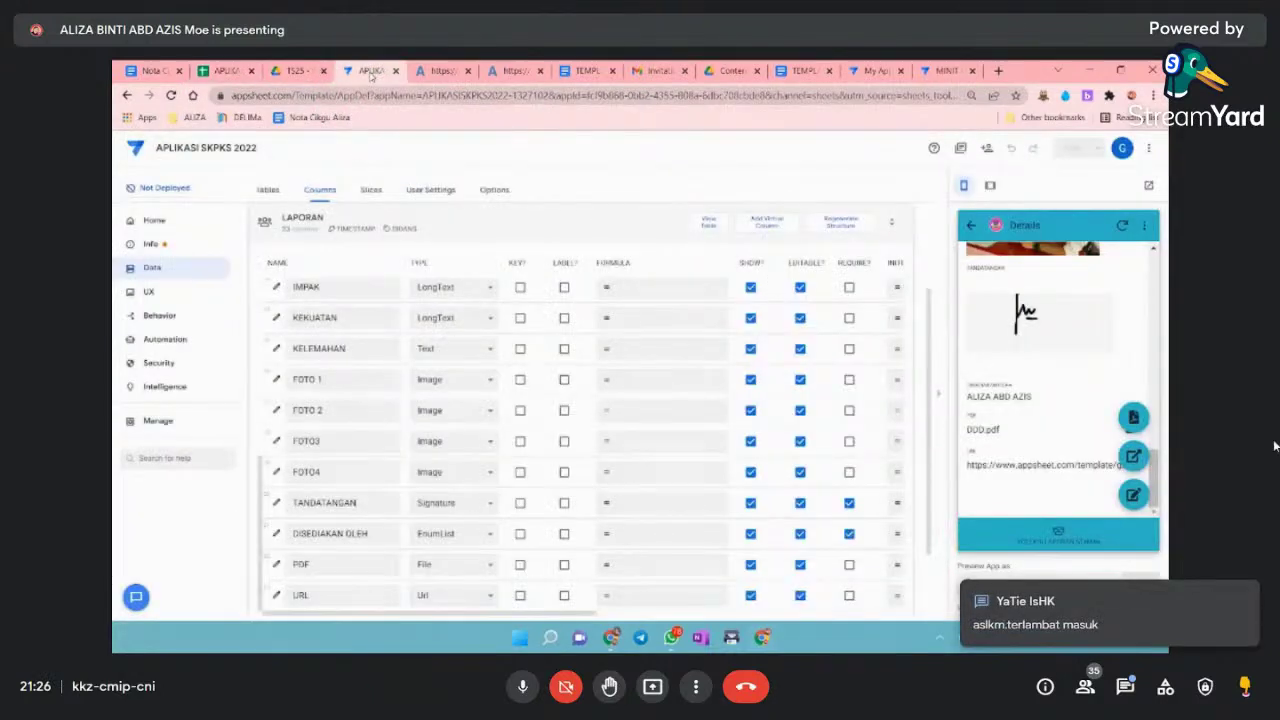
- Close the browser pages for the AppSheet editors, PDF error pages, document templates, Gmail invitation, Drive Content folder and My Apps
left_click(395, 71)
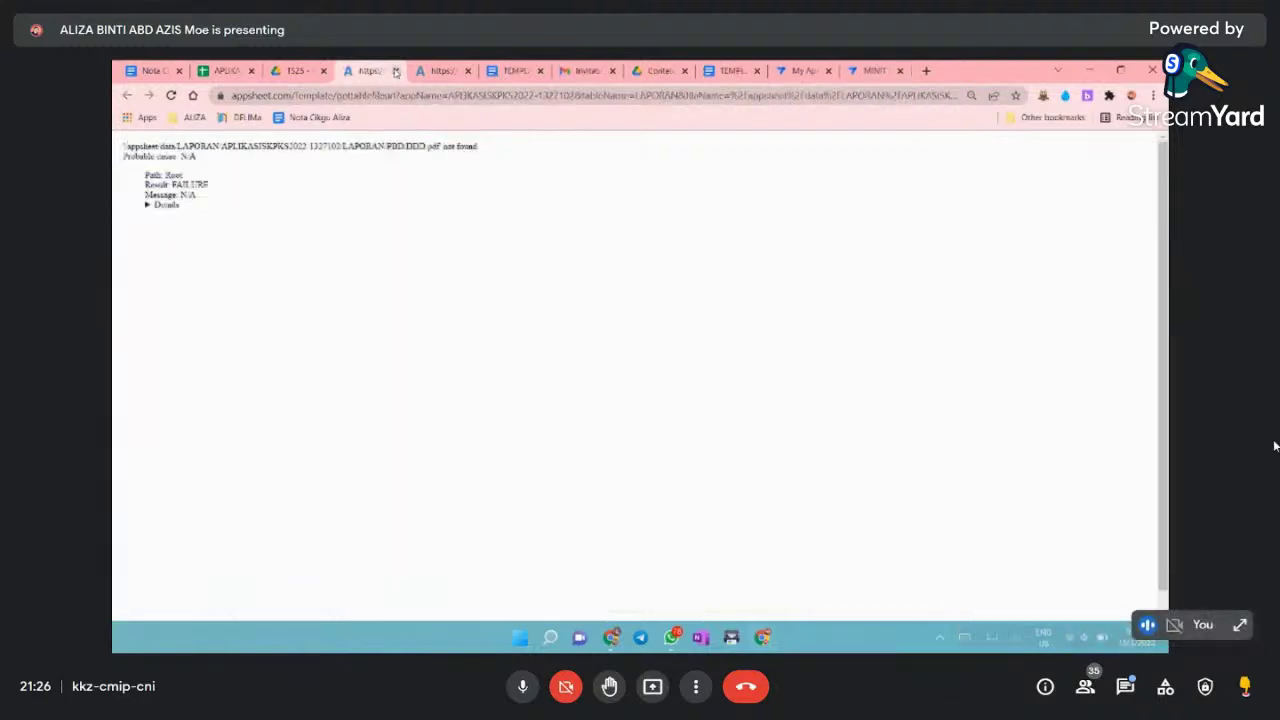
left_click(395, 71)
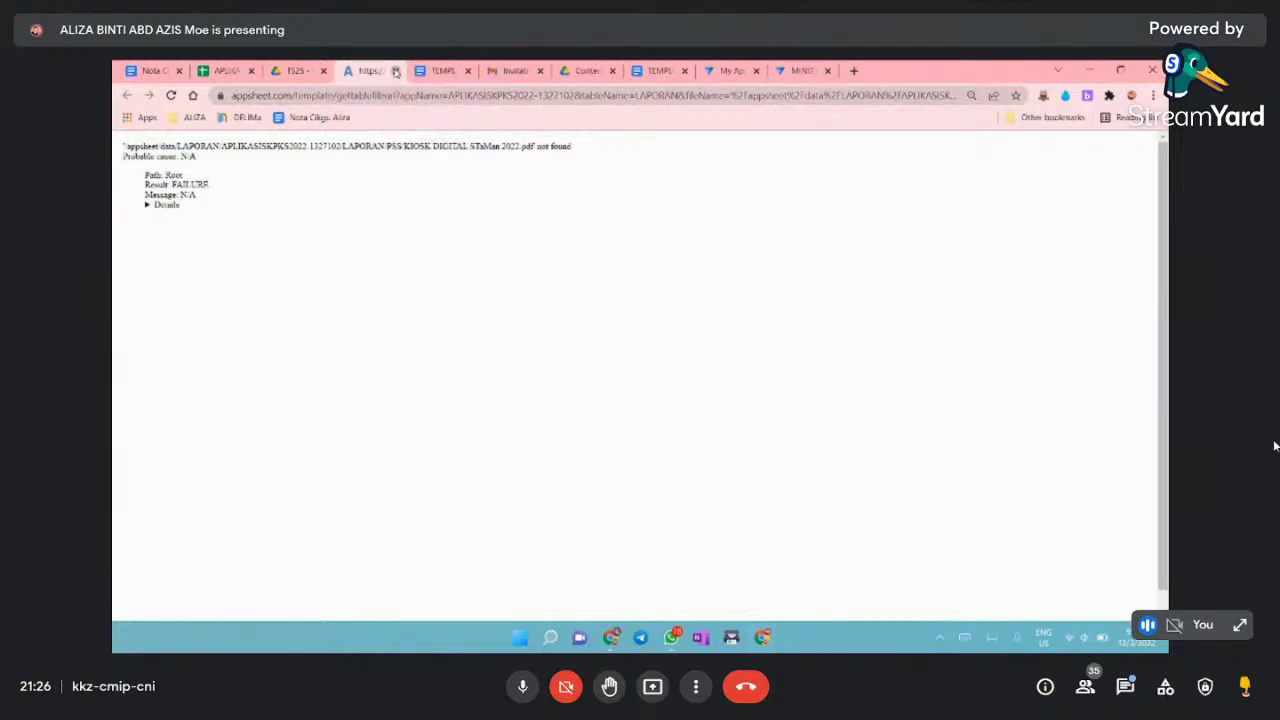
left_click(395, 71)
left_click(395, 71)
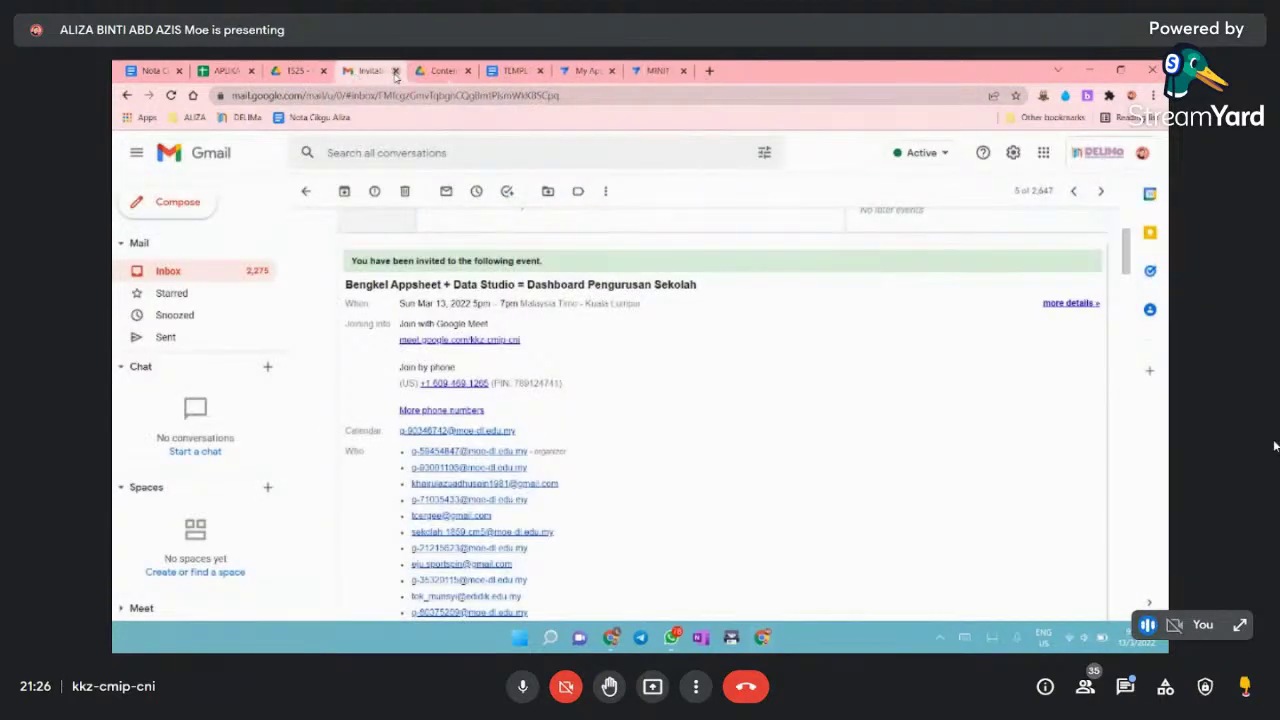
left_click(395, 71)
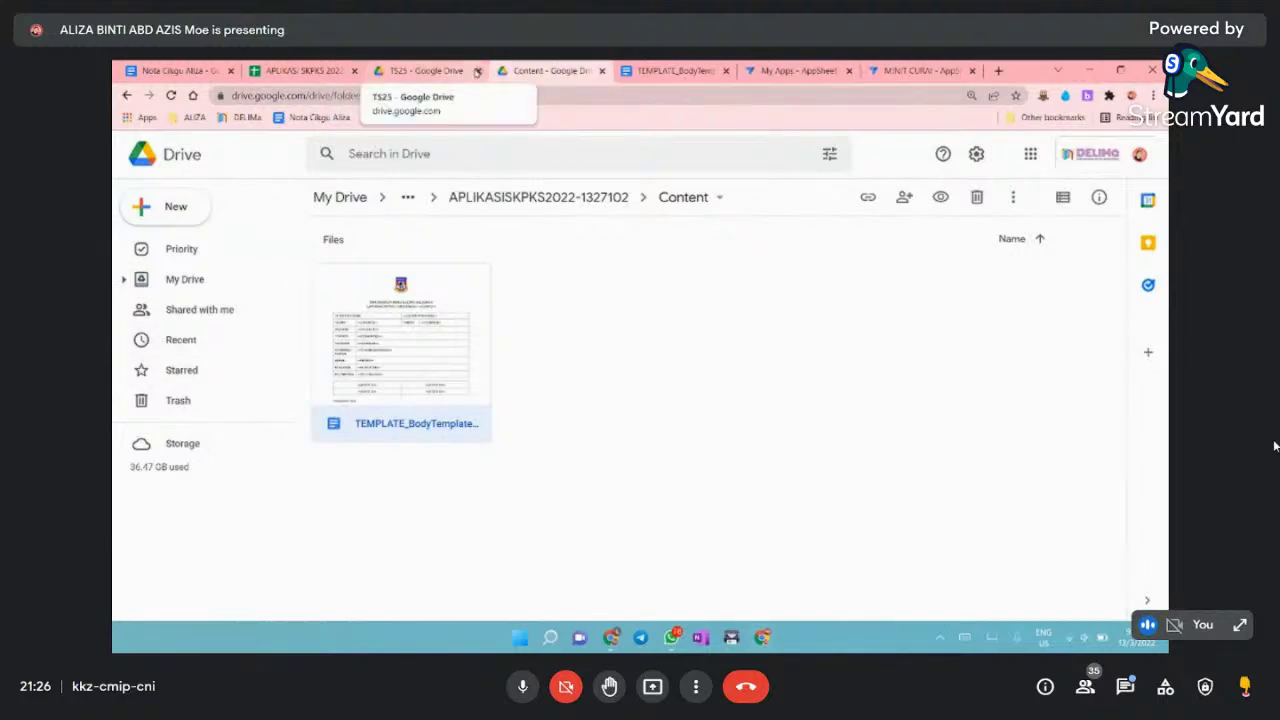
left_click(600, 72)
left_click(600, 72)
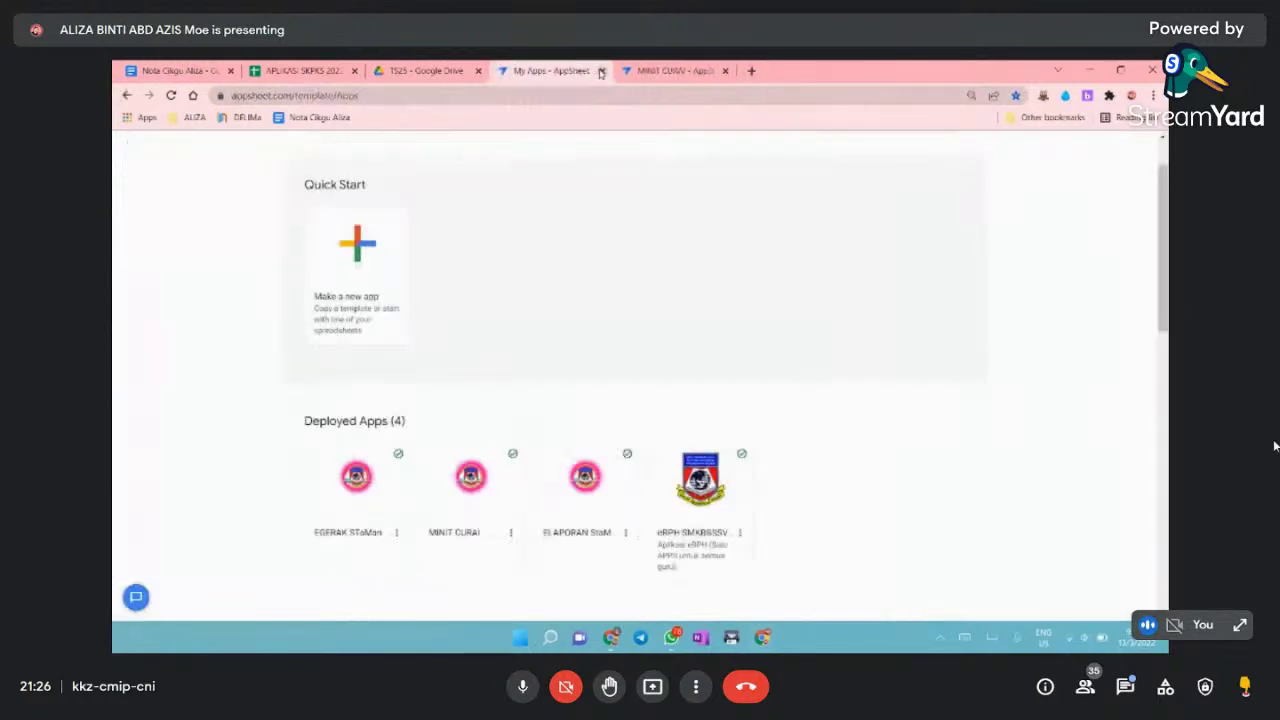
left_click(600, 72)
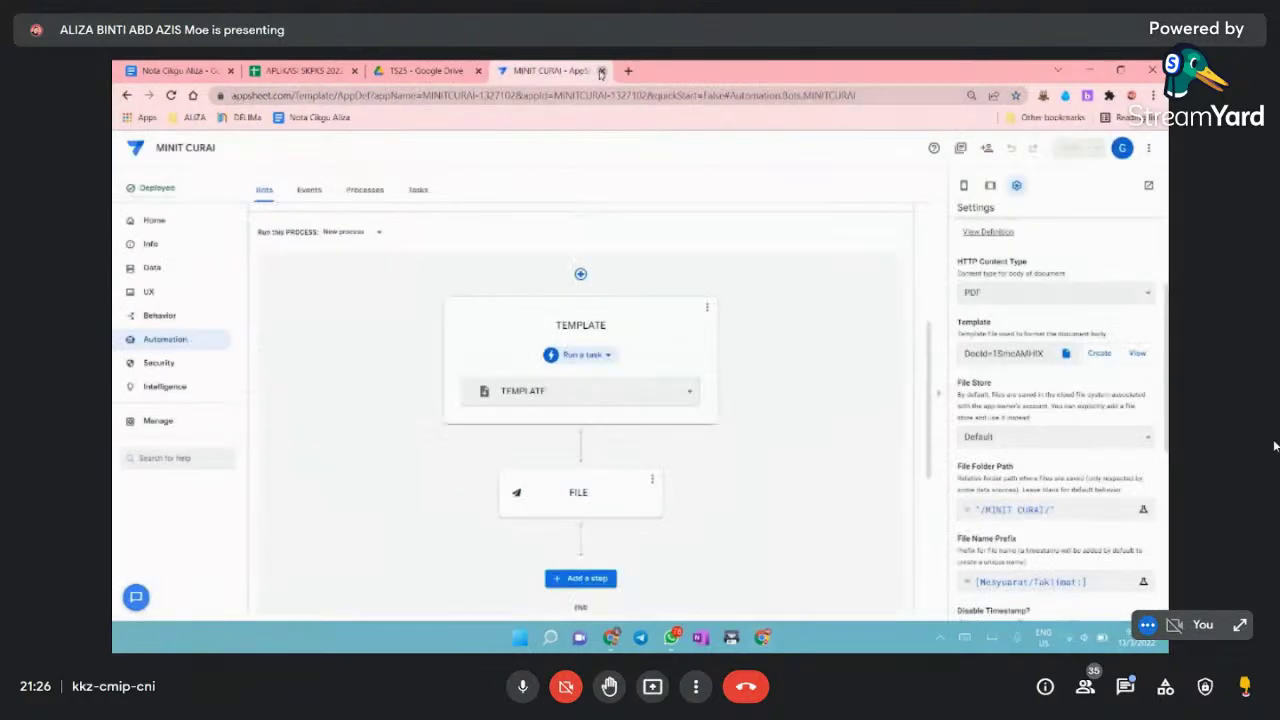
left_click(600, 72)
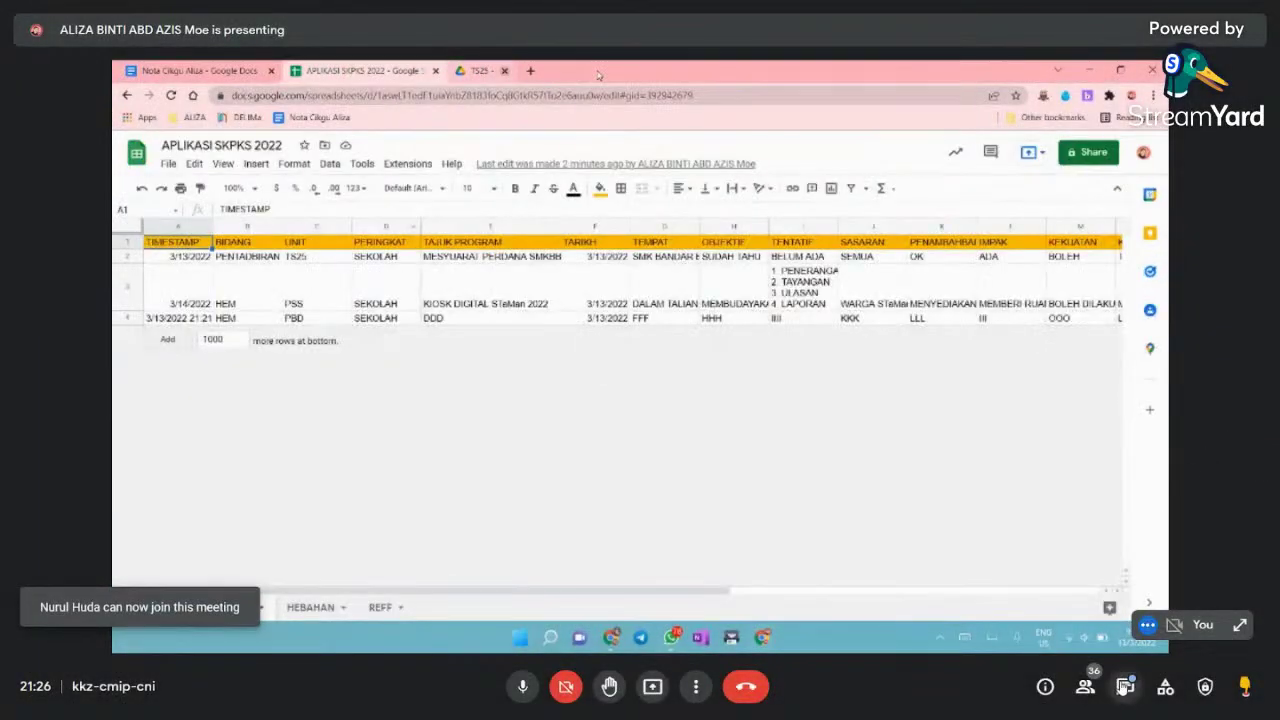
- Check the in-call messages of the meeting and close the chat
left_click(1122, 684)
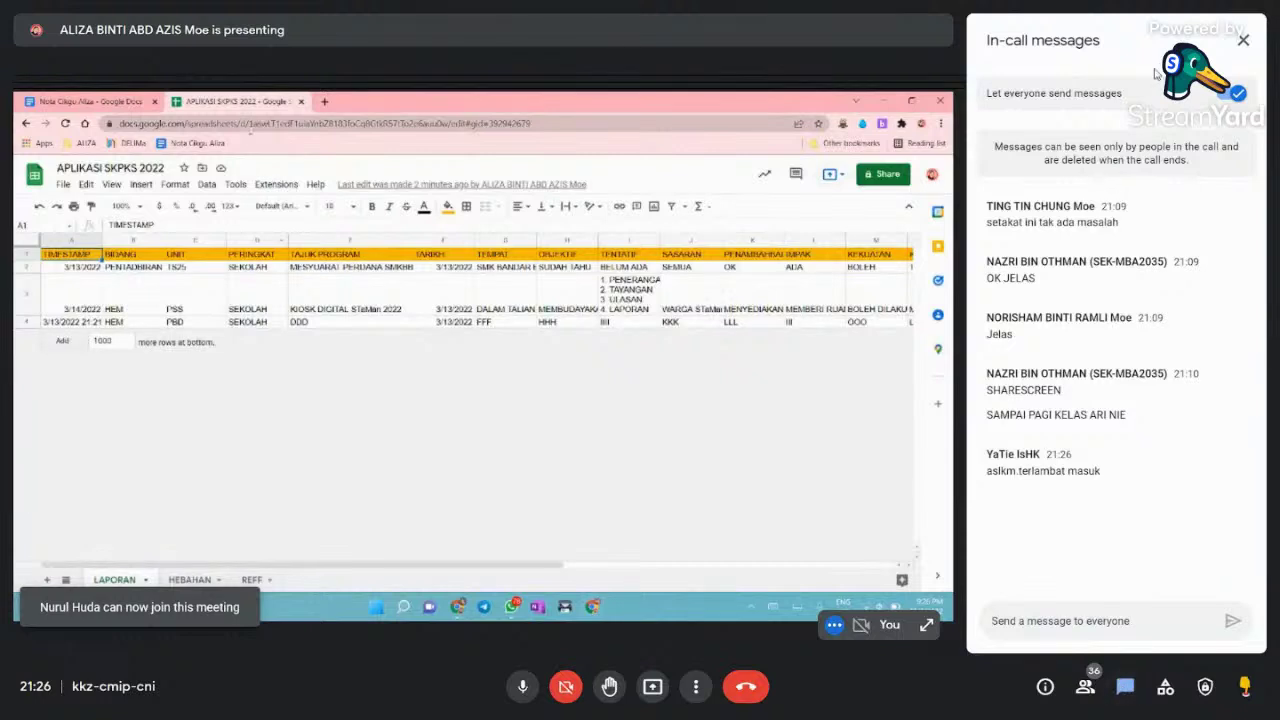
left_click(1243, 40)
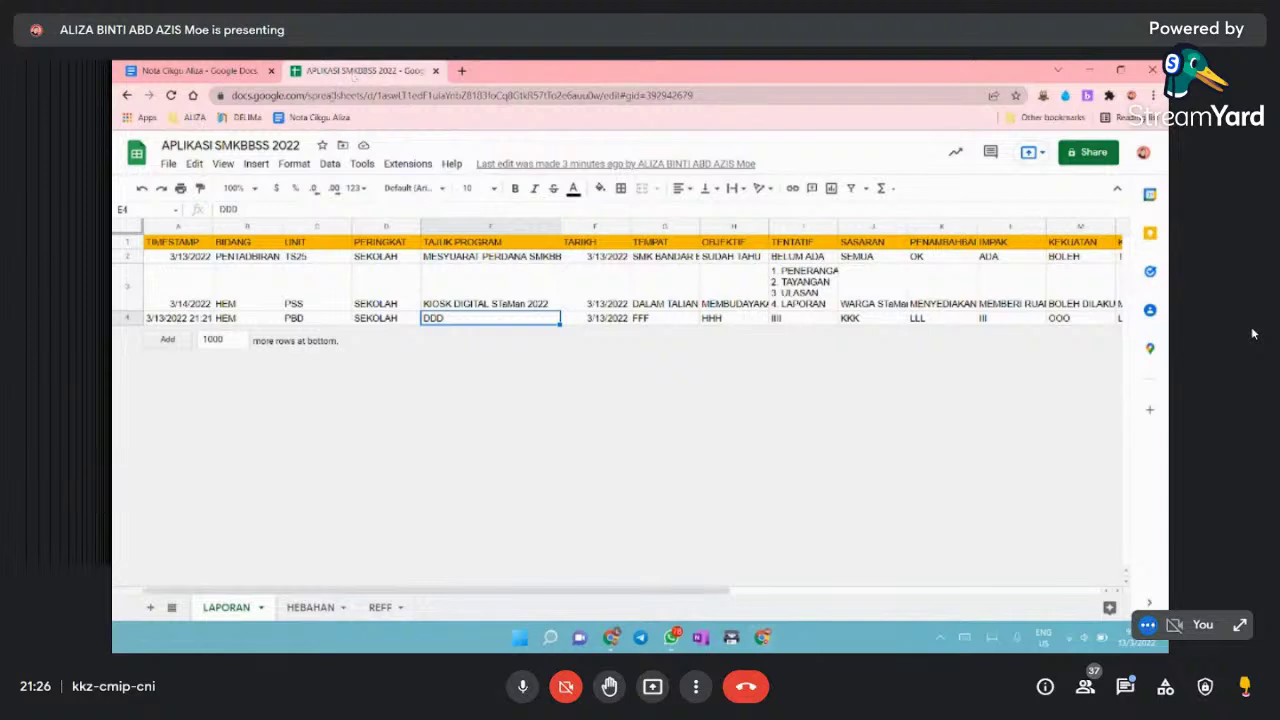
- Move the APLIKASI SMKBBSS 2022 spreadsheet out of its app folder into My Drive and dismiss the notice
left_click(342, 145)
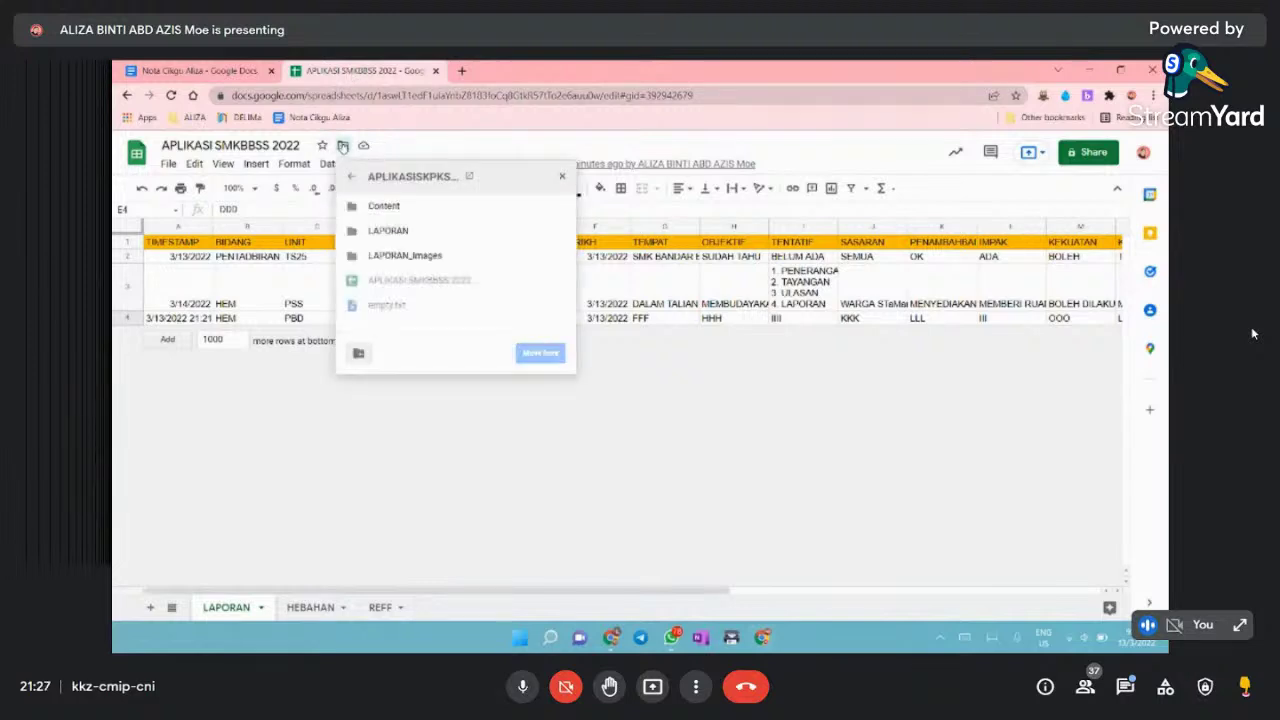
left_click(351, 176)
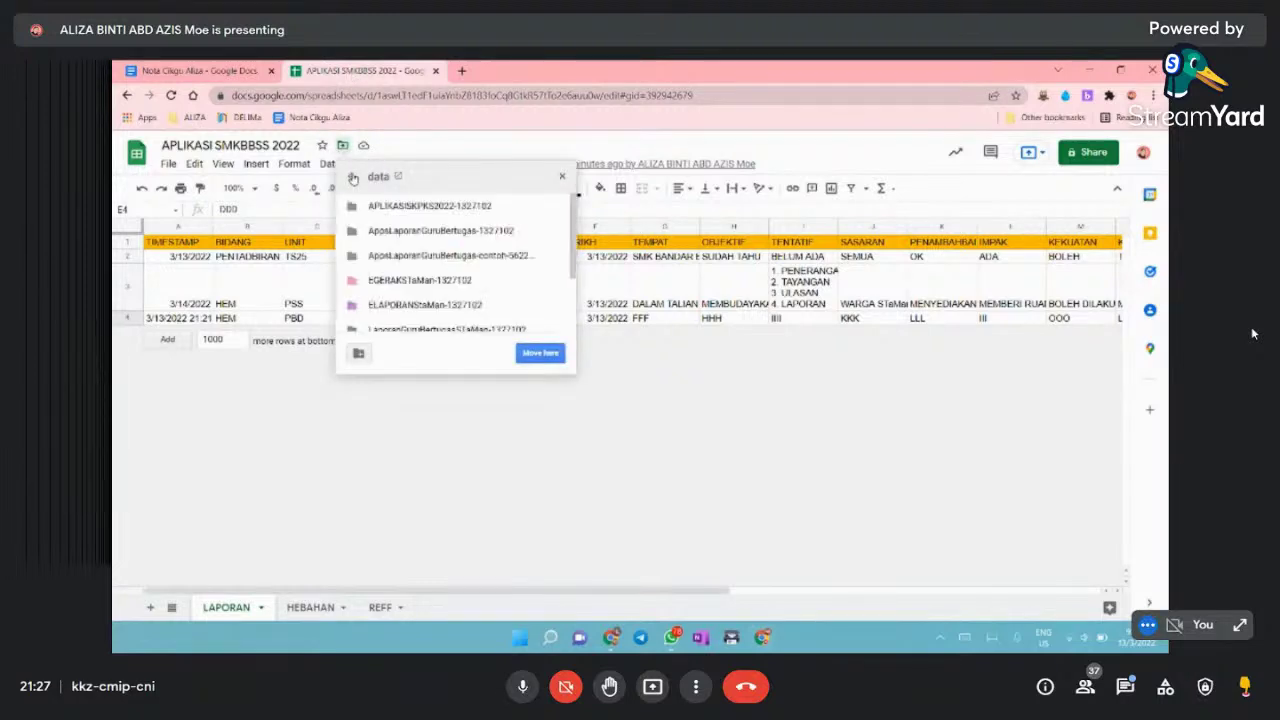
left_click(352, 177)
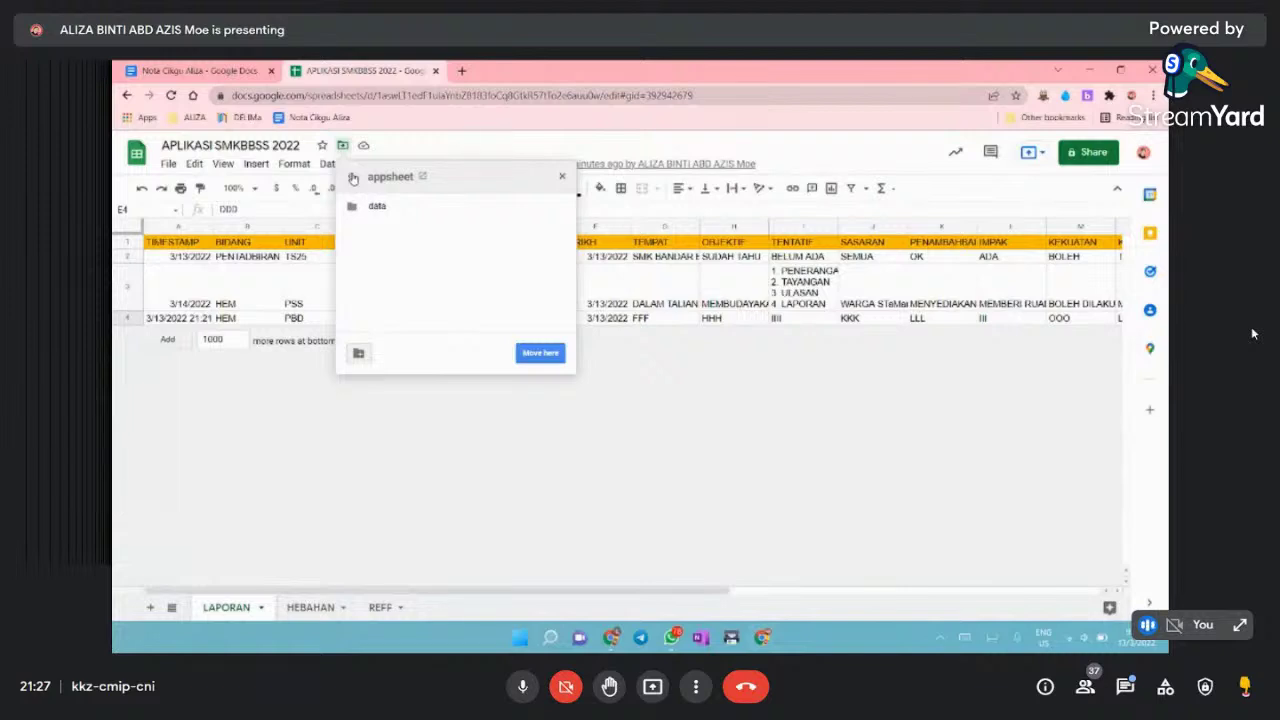
left_click(352, 177)
left_click(352, 177)
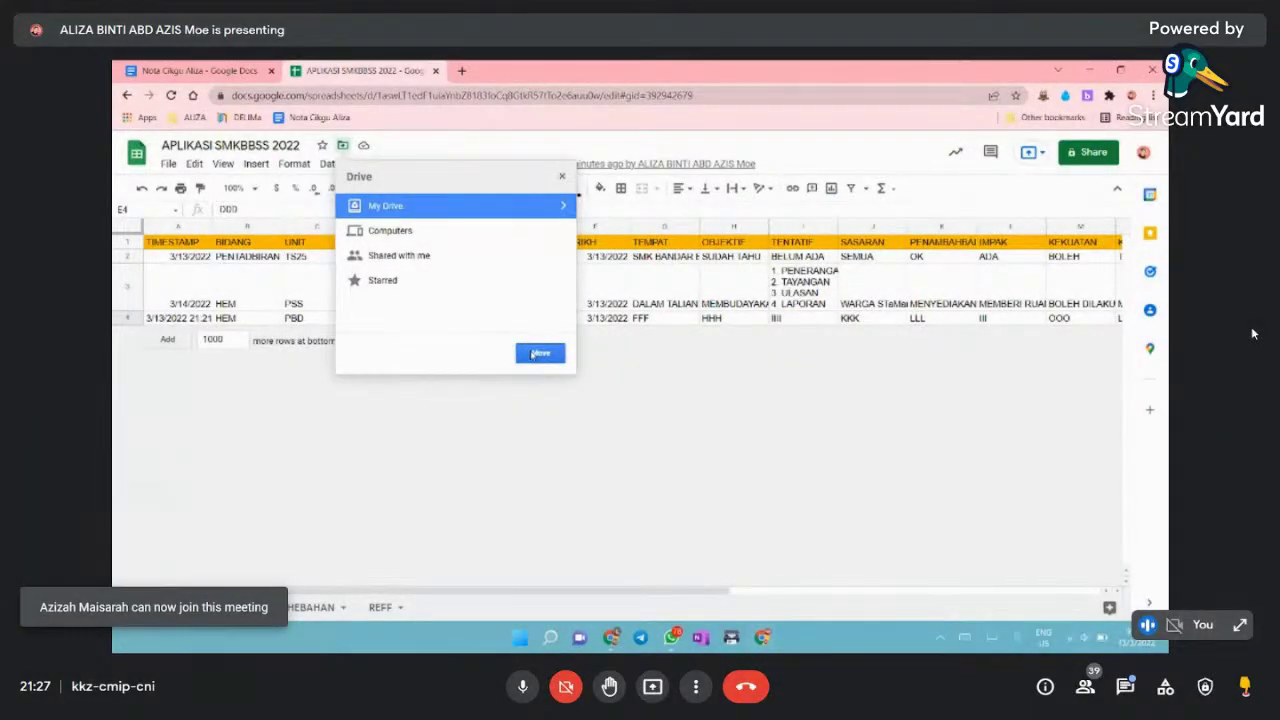
left_click(538, 353)
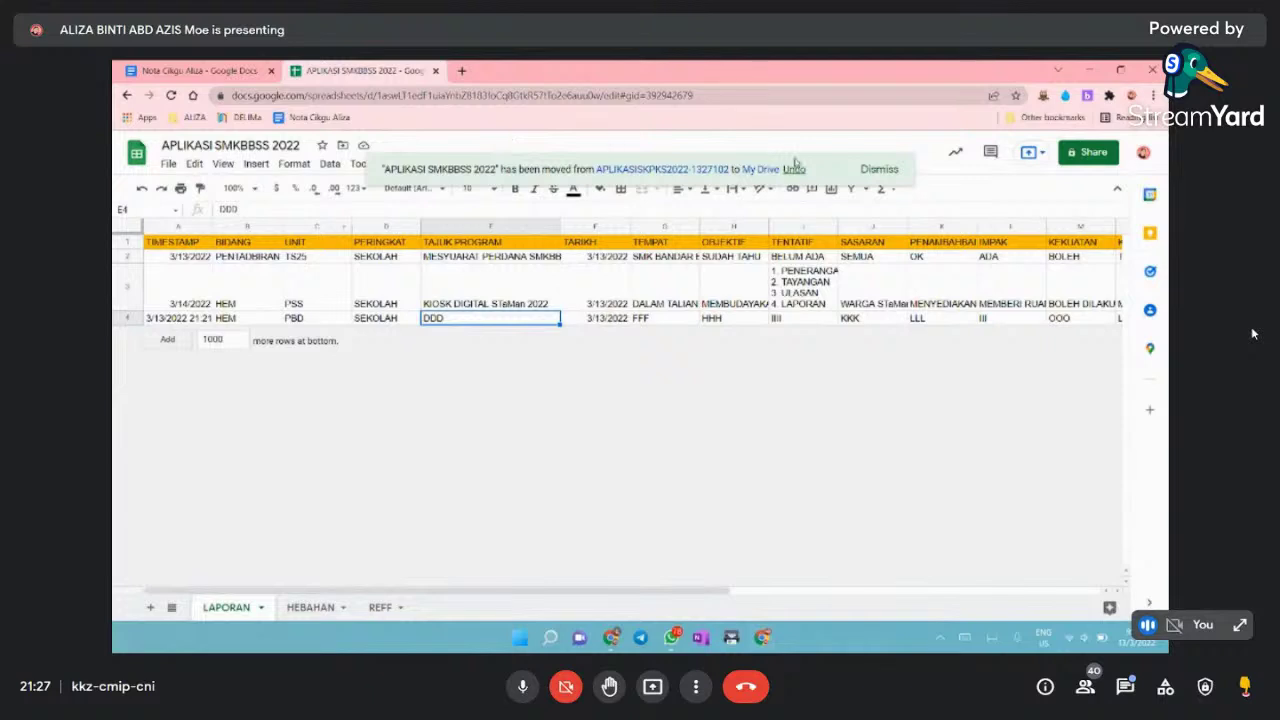
left_click(880, 170)
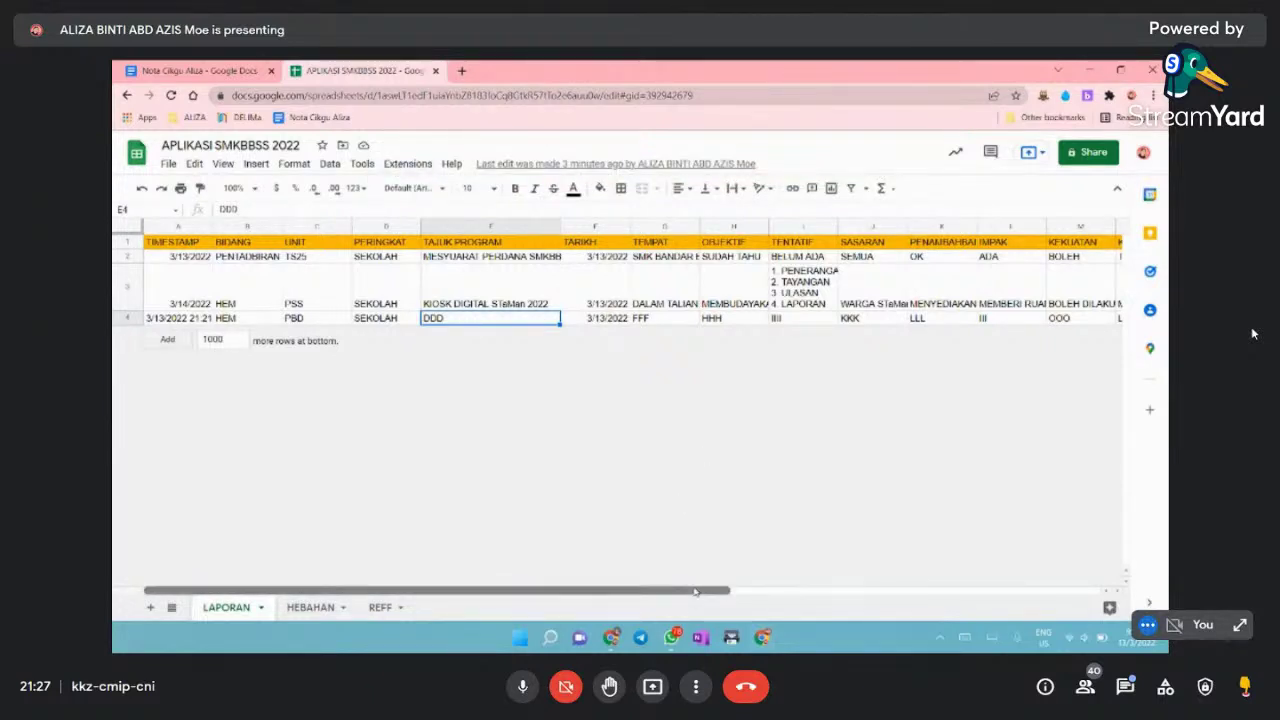
- Clear the PDF and URL values in cells U2:V4 of the LAPORAN sheet, keeping the headers
left_click_drag(690, 590, 1060, 590)
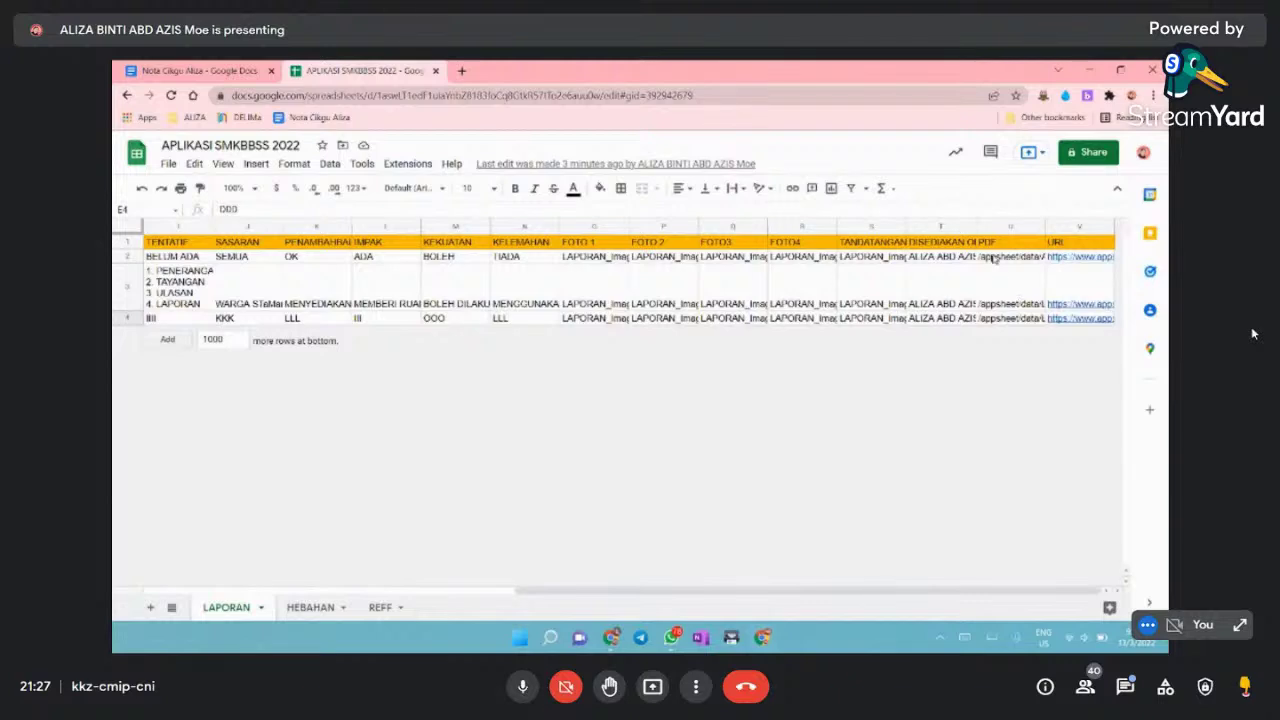
left_click_drag(990, 244, 1085, 305)
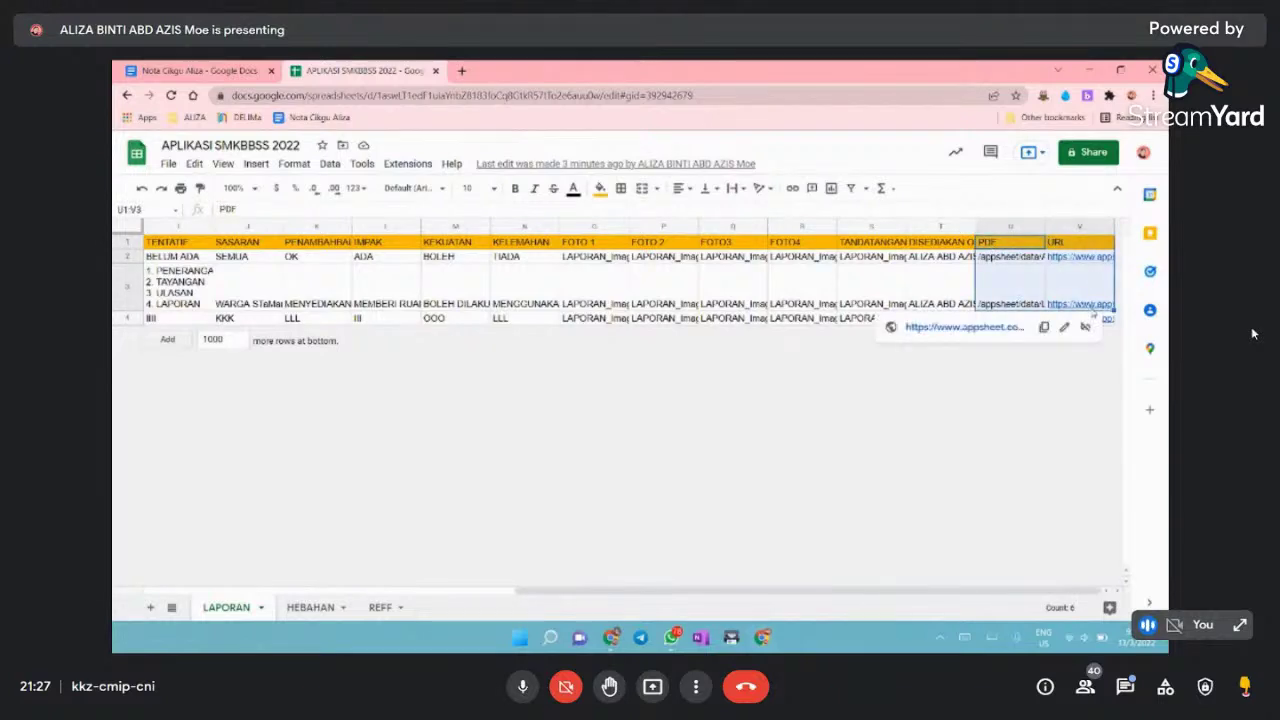
left_click(1005, 258)
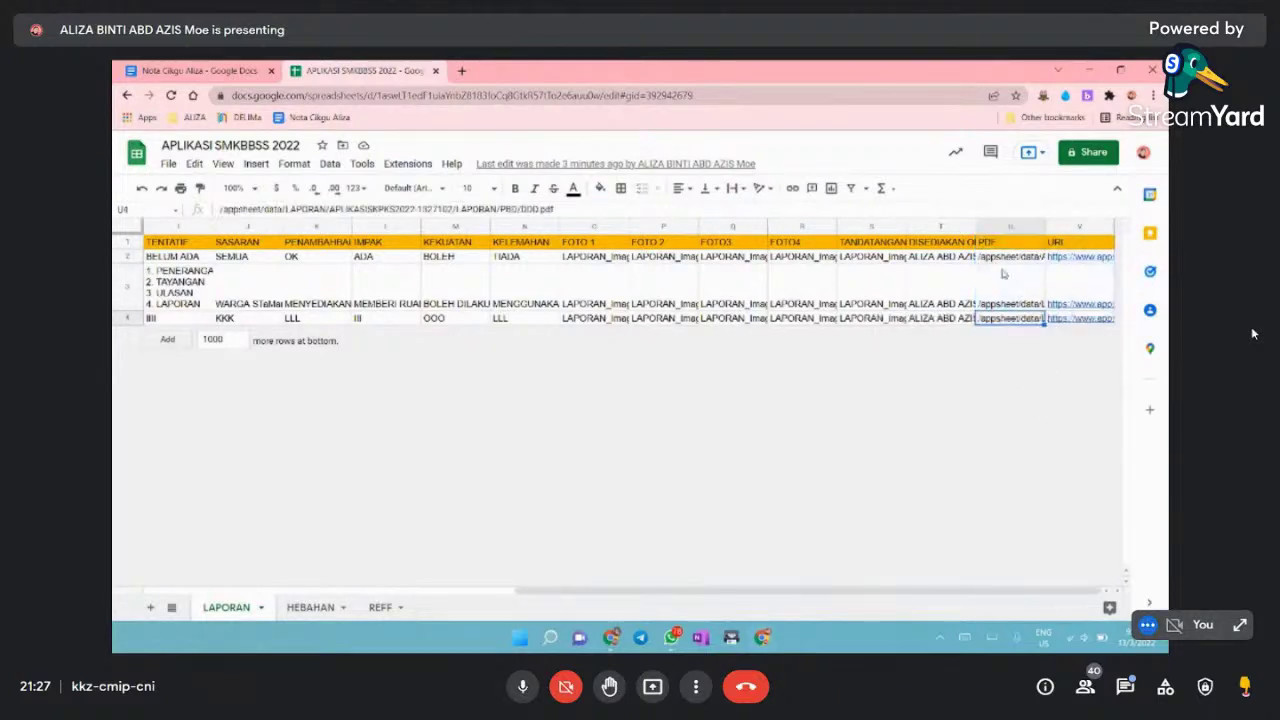
left_click_drag(1022, 265, 1083, 320)
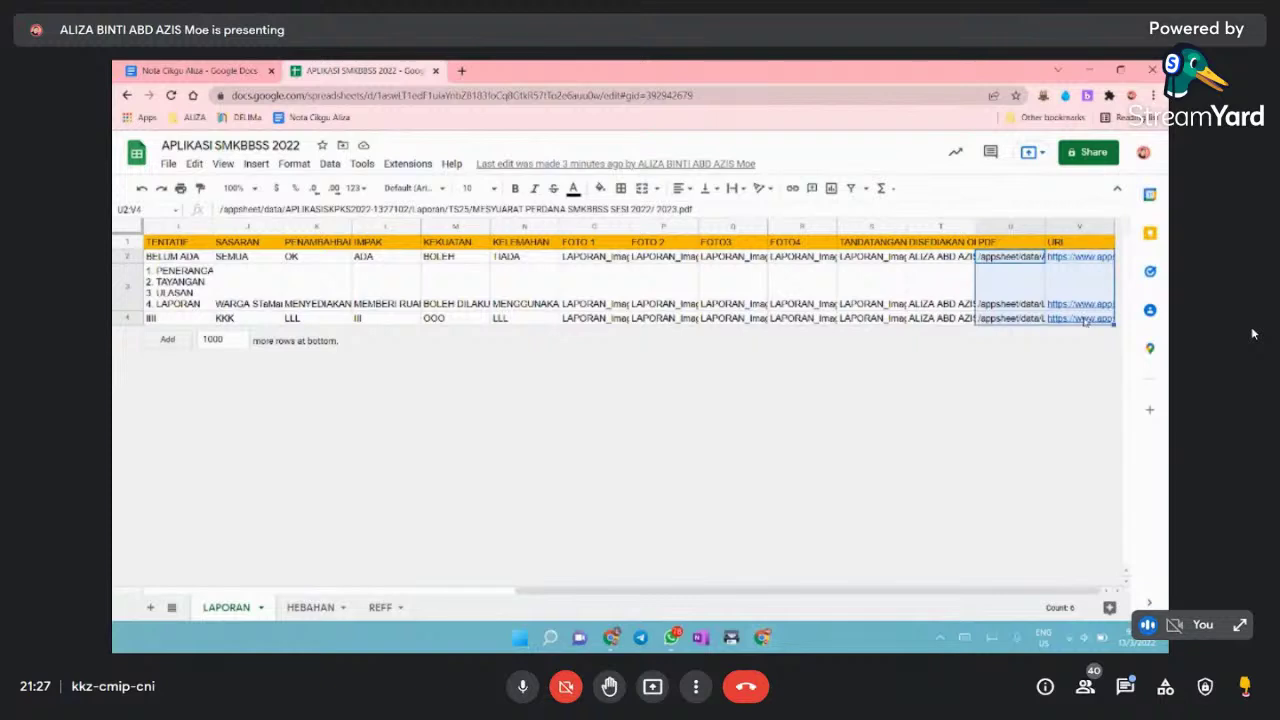
key("Delete")
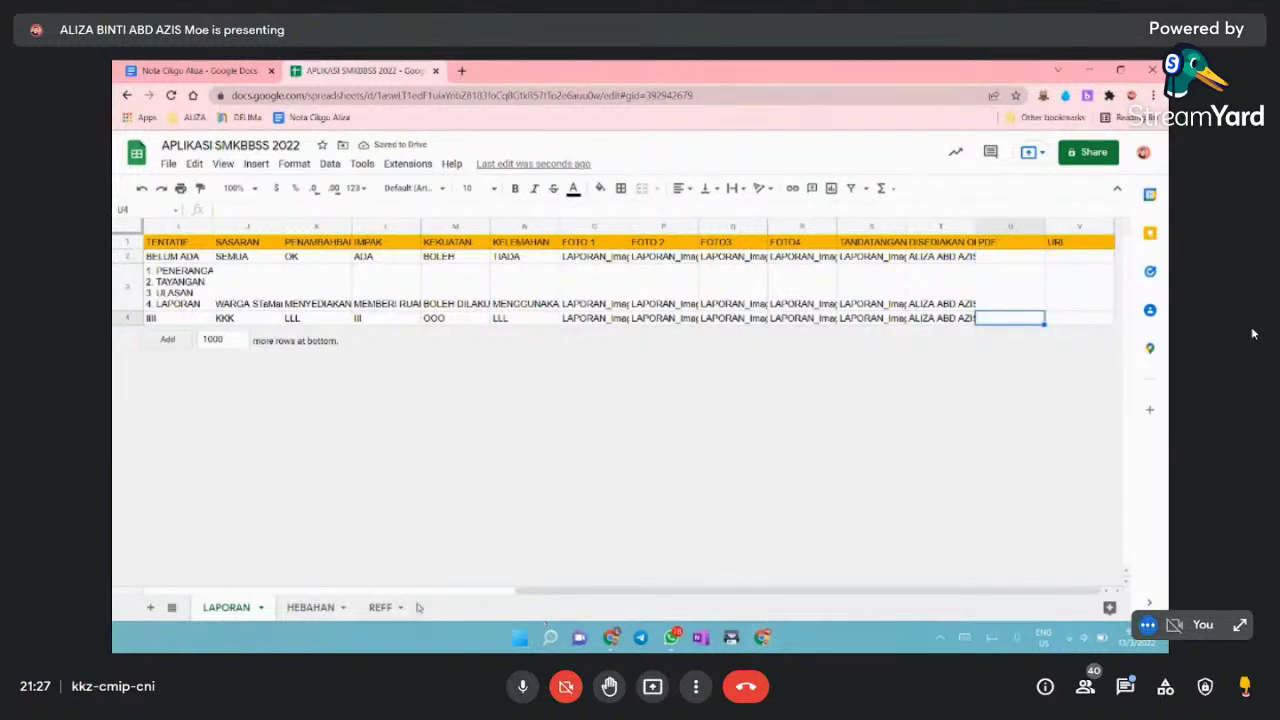
- Open the AppSheet My Apps page at appsheet.com/template/Apps in a new browser tab
left_click(461, 71)
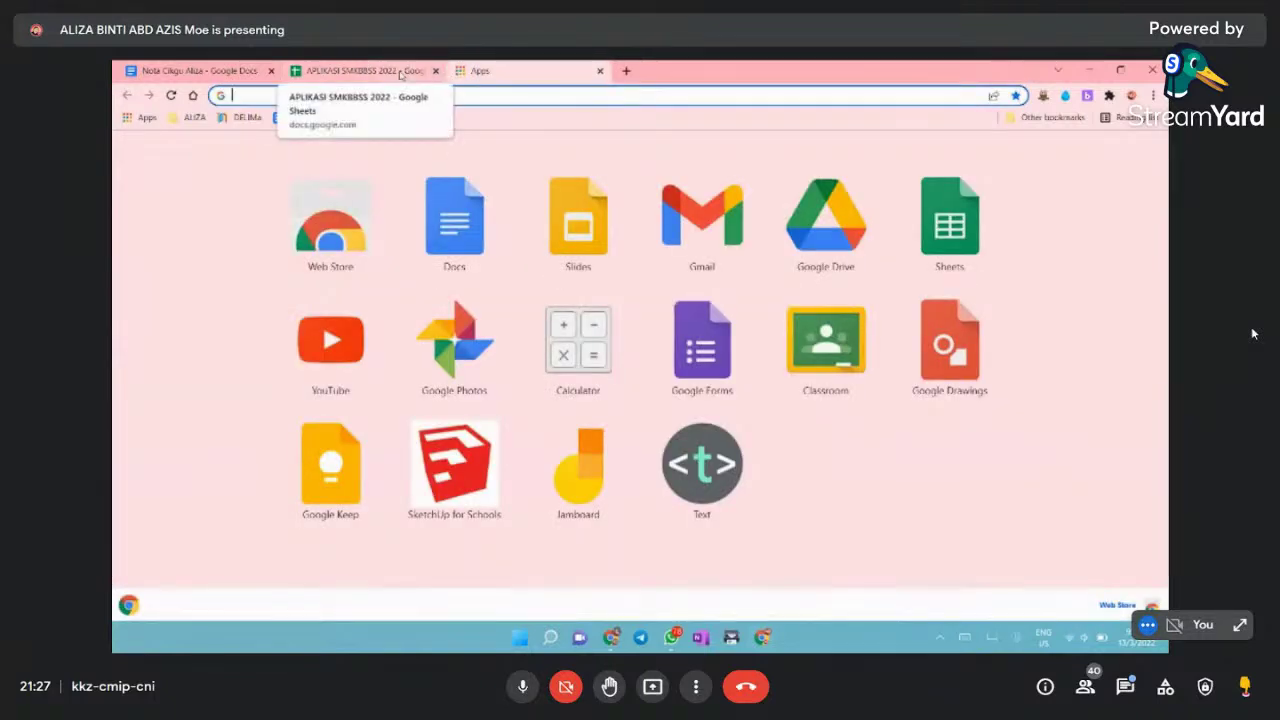
left_click(401, 73)
left_click(487, 72)
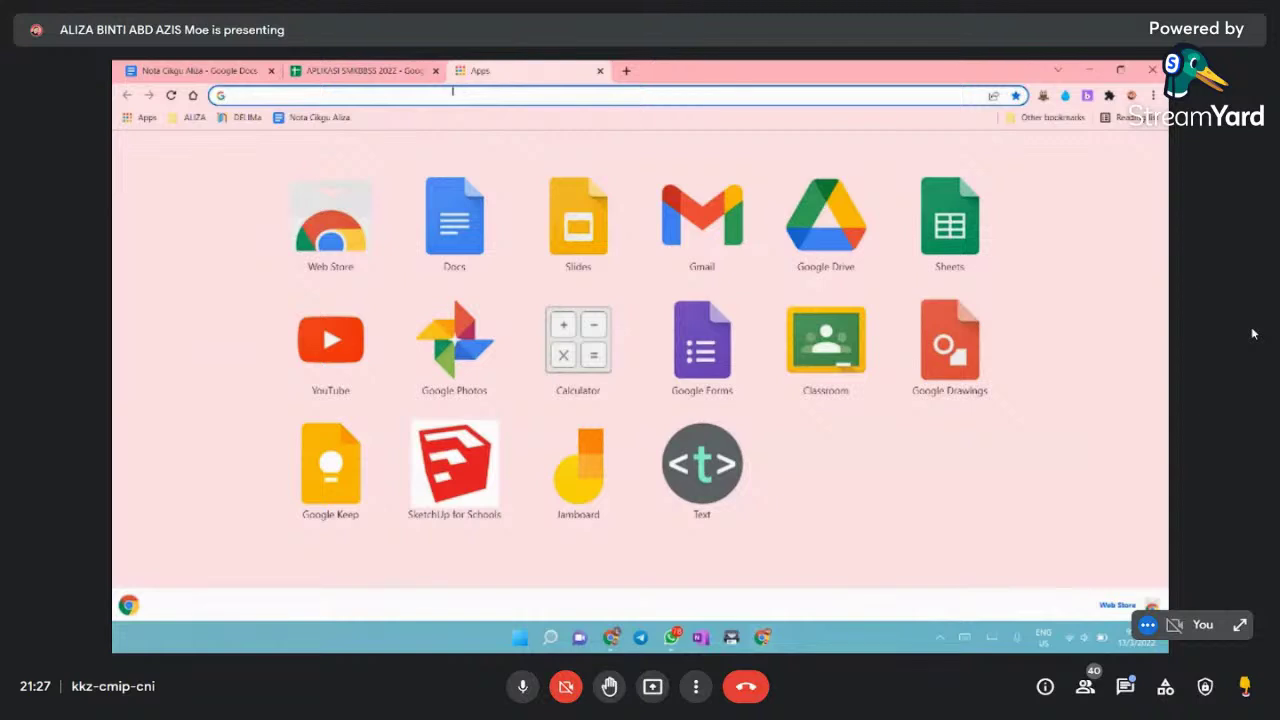
left_click(452, 93)
type("APP")
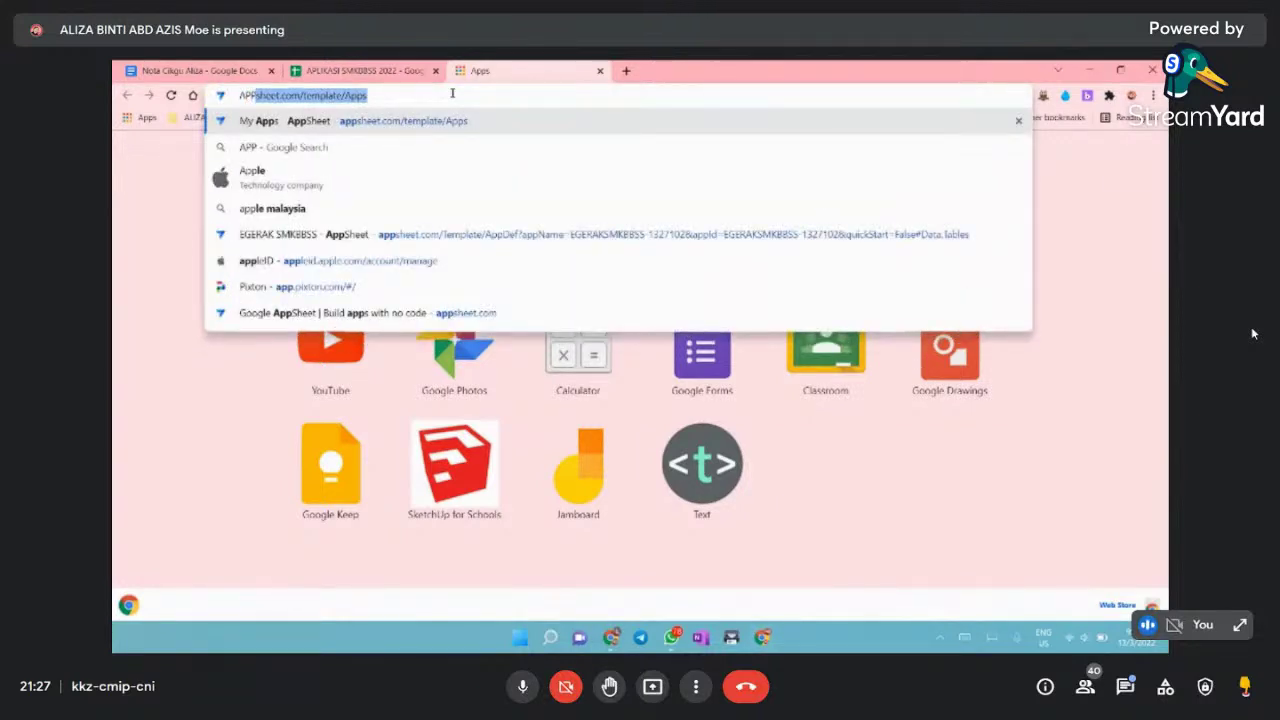
key("Return")
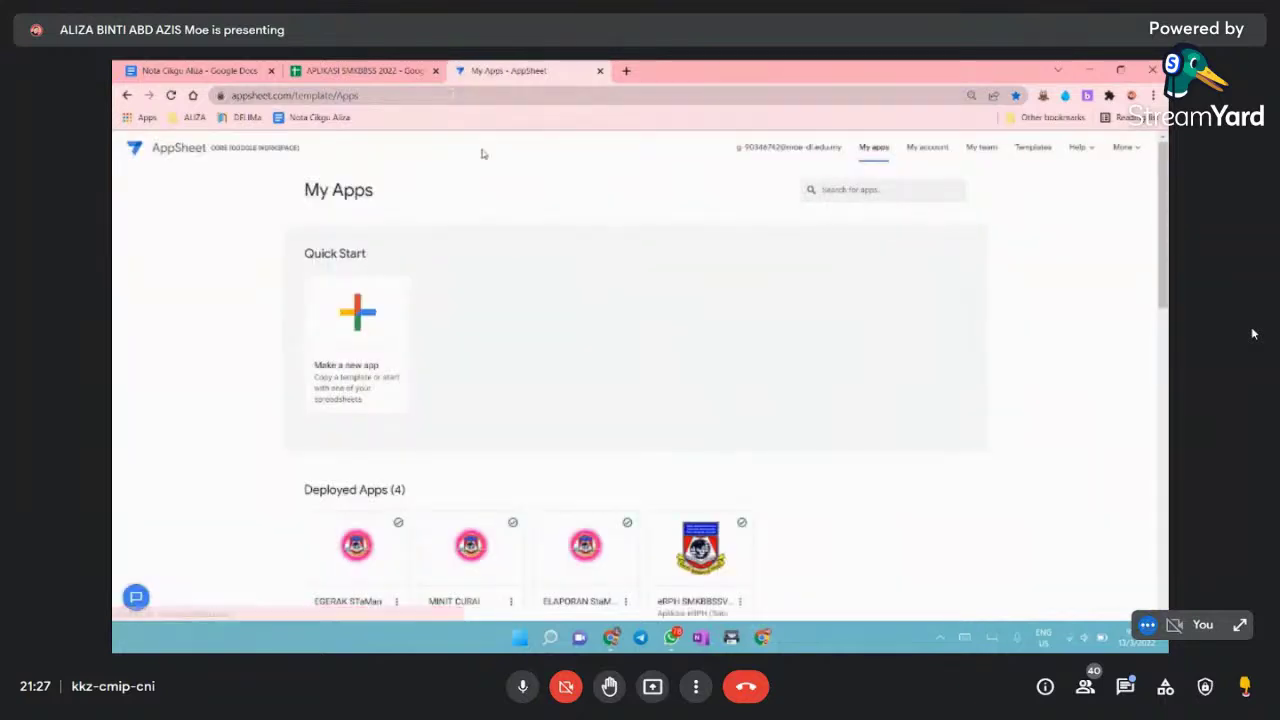
- Start a new app from your own data, named SMKBBSS CIKGU plus the teacher's first name, in the Education & Training category
left_click(360, 323)
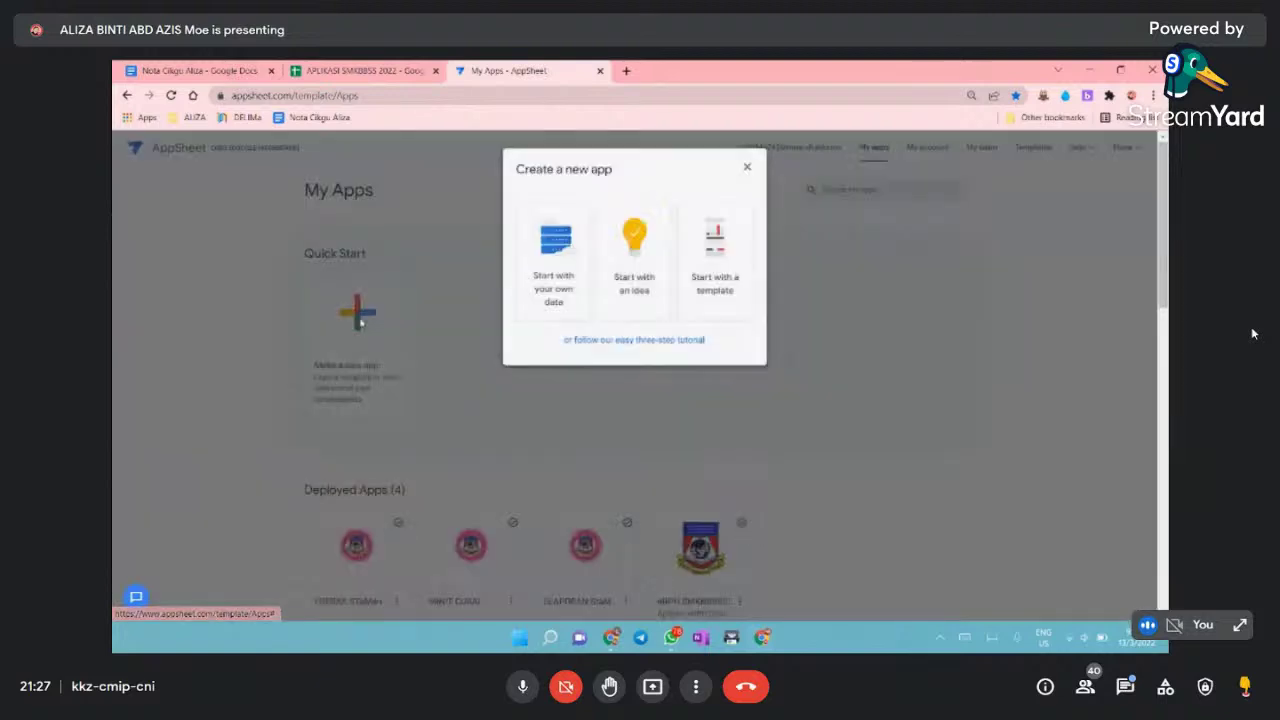
left_click(544, 268)
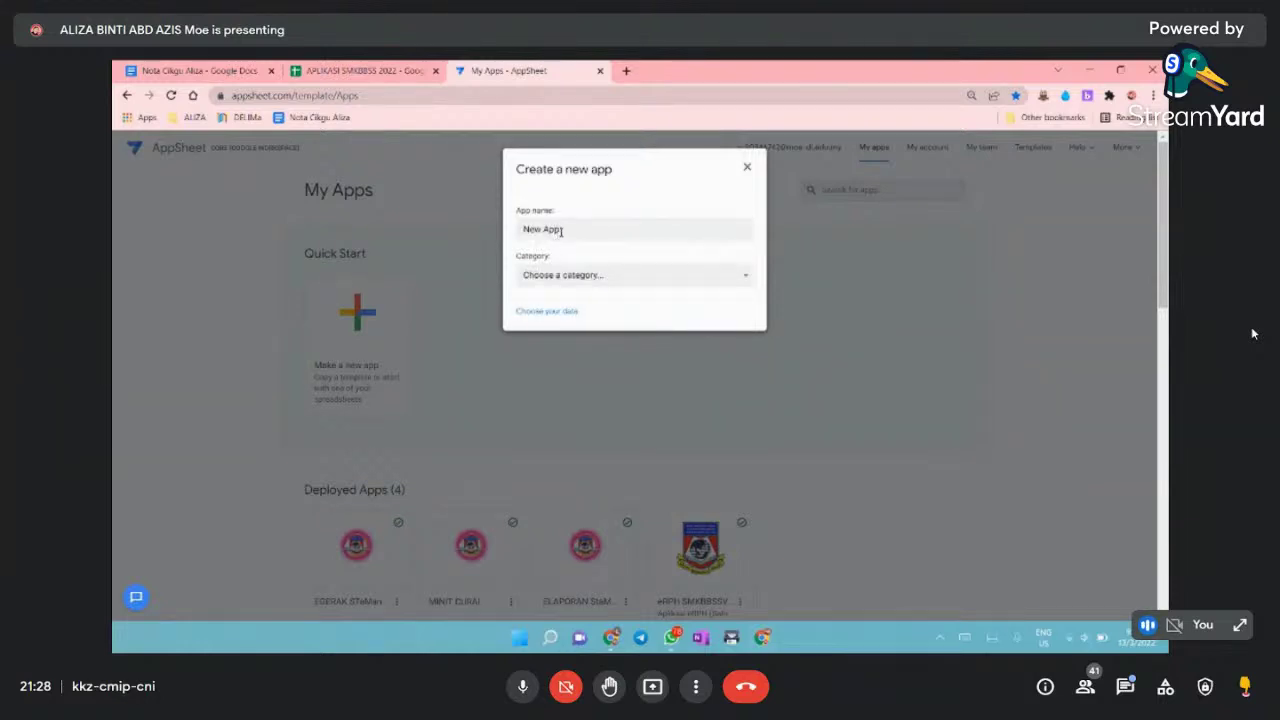
left_click_drag(560, 231, 494, 234)
type("SM")
type("G)")
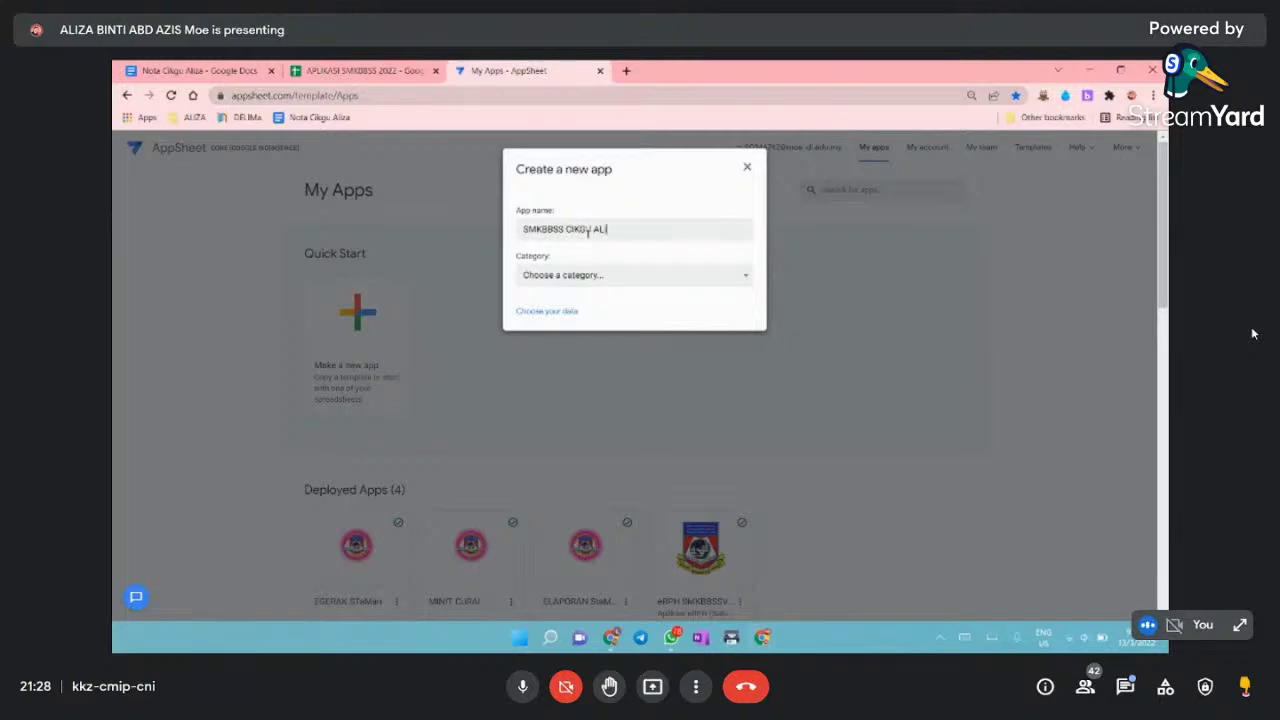
left_click(744, 278)
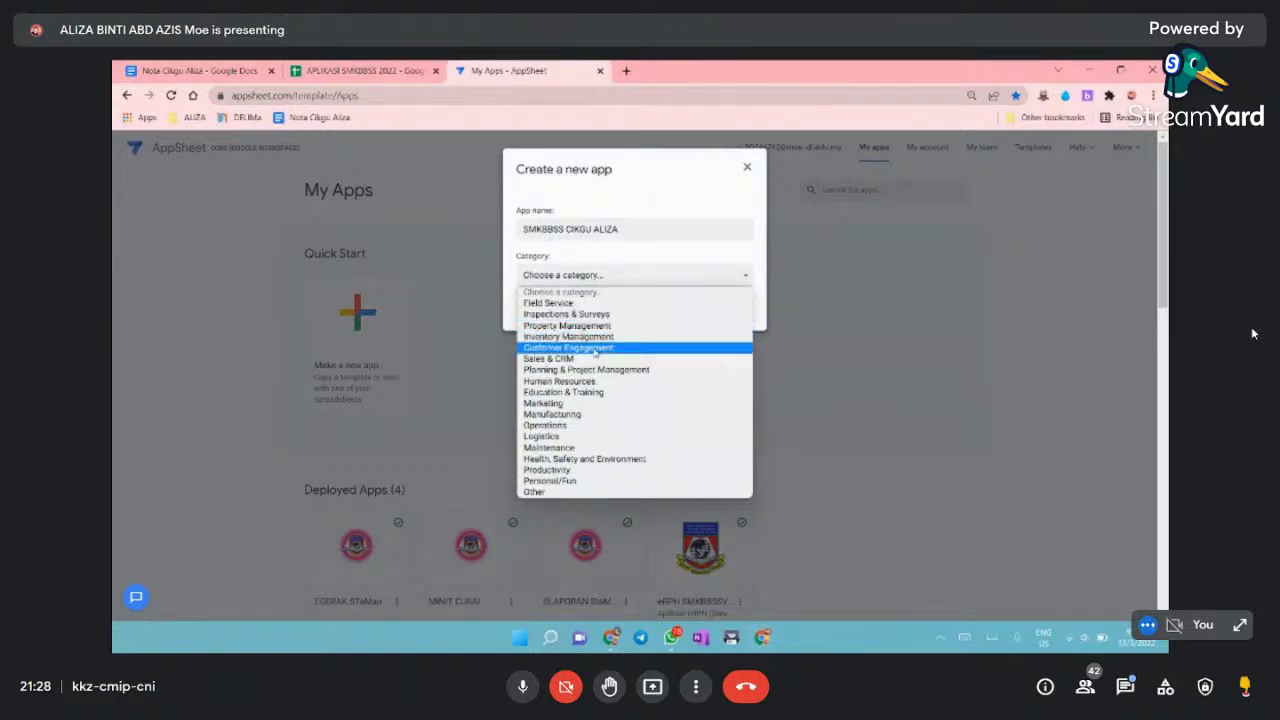
left_click(596, 394)
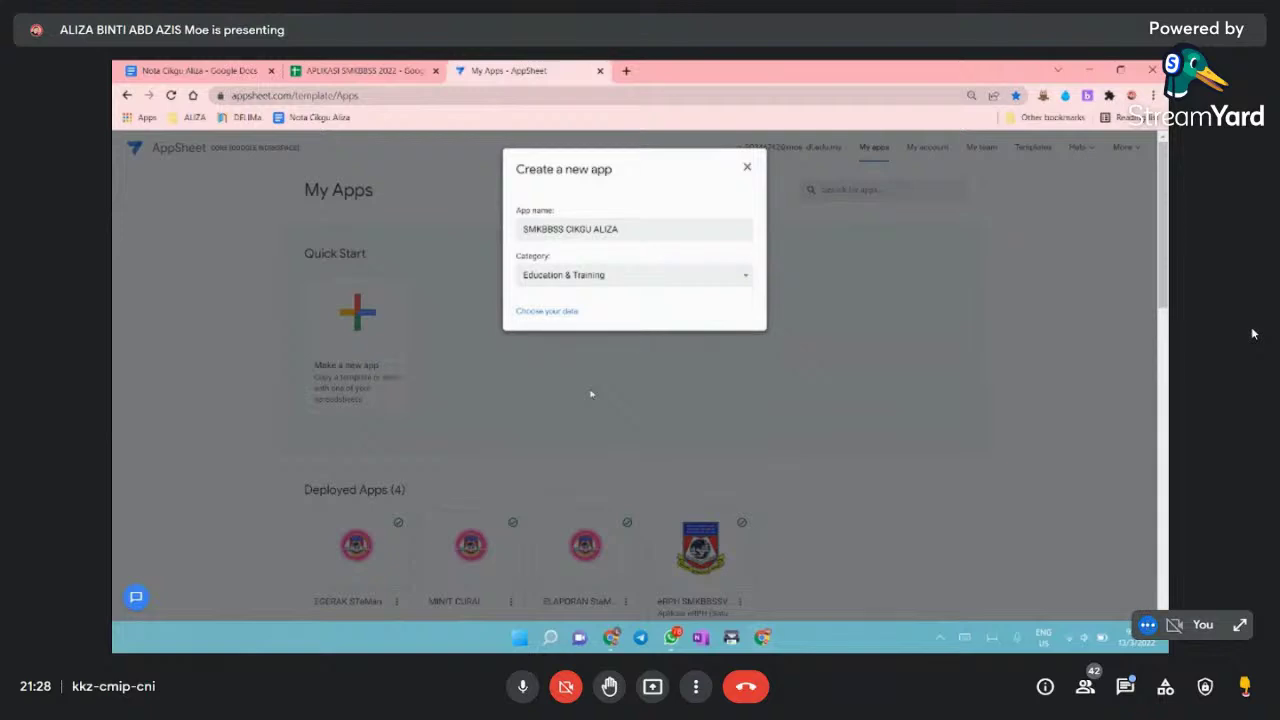
- Begin choosing the app's data file and copy the full title of the APLIKASI SMKBBSS 2022 spreadsheet
left_click(553, 313)
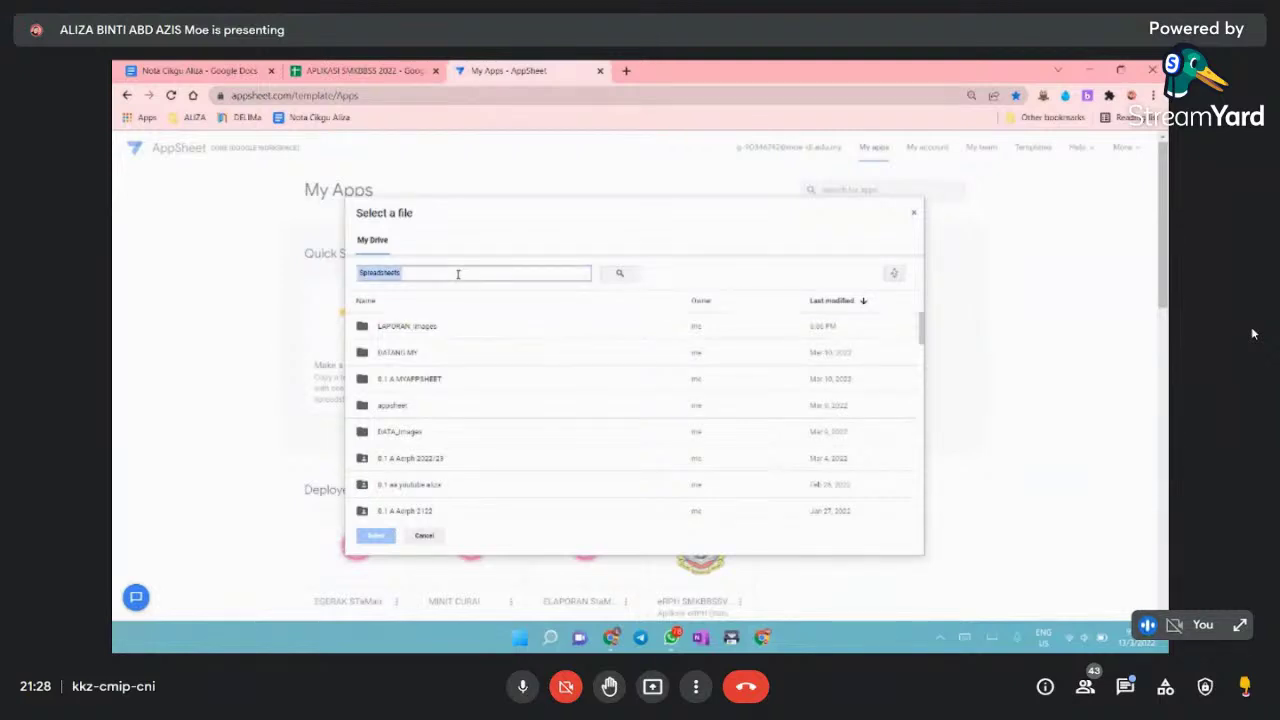
type("APLI")
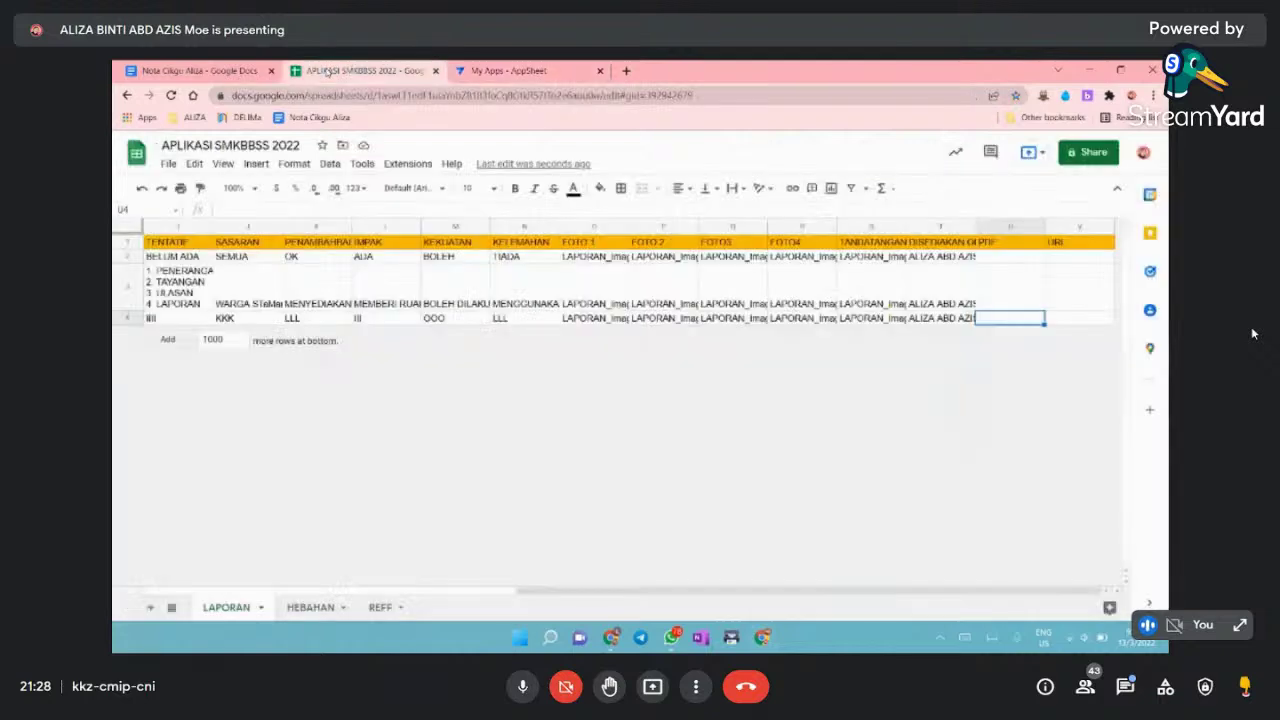
left_click(313, 72)
left_click(201, 145)
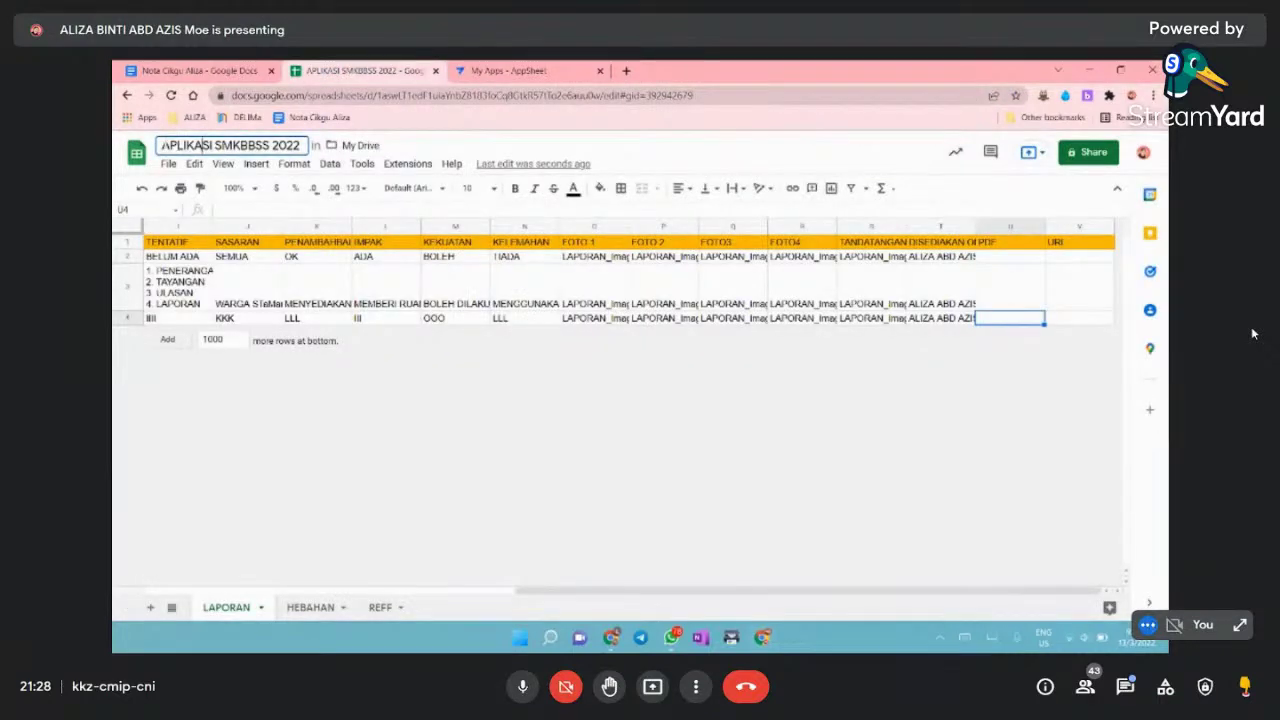
left_click_drag(161, 145, 300, 148)
right_click(288, 150)
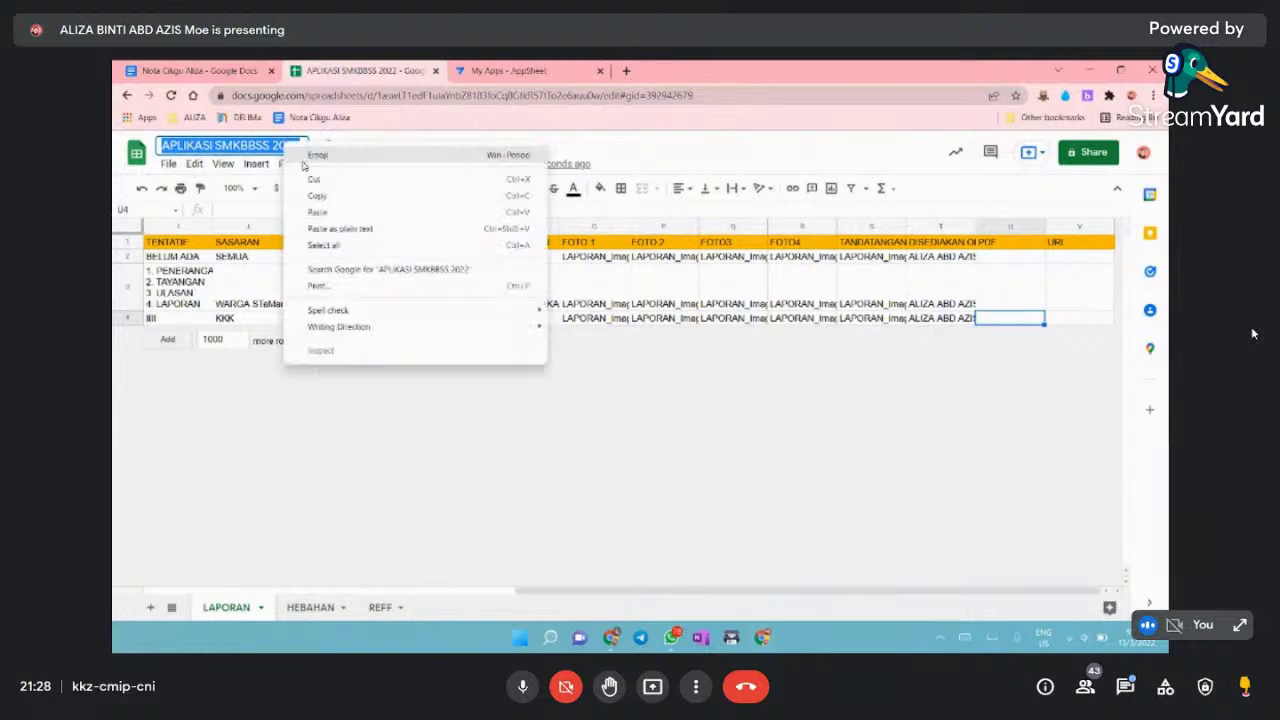
left_click(317, 195)
- Search the AppSheet file picker for APLIKASI SMKBBSS 2022, select that spreadsheet as the app's data, and continue to customizing the app
left_click(508, 70)
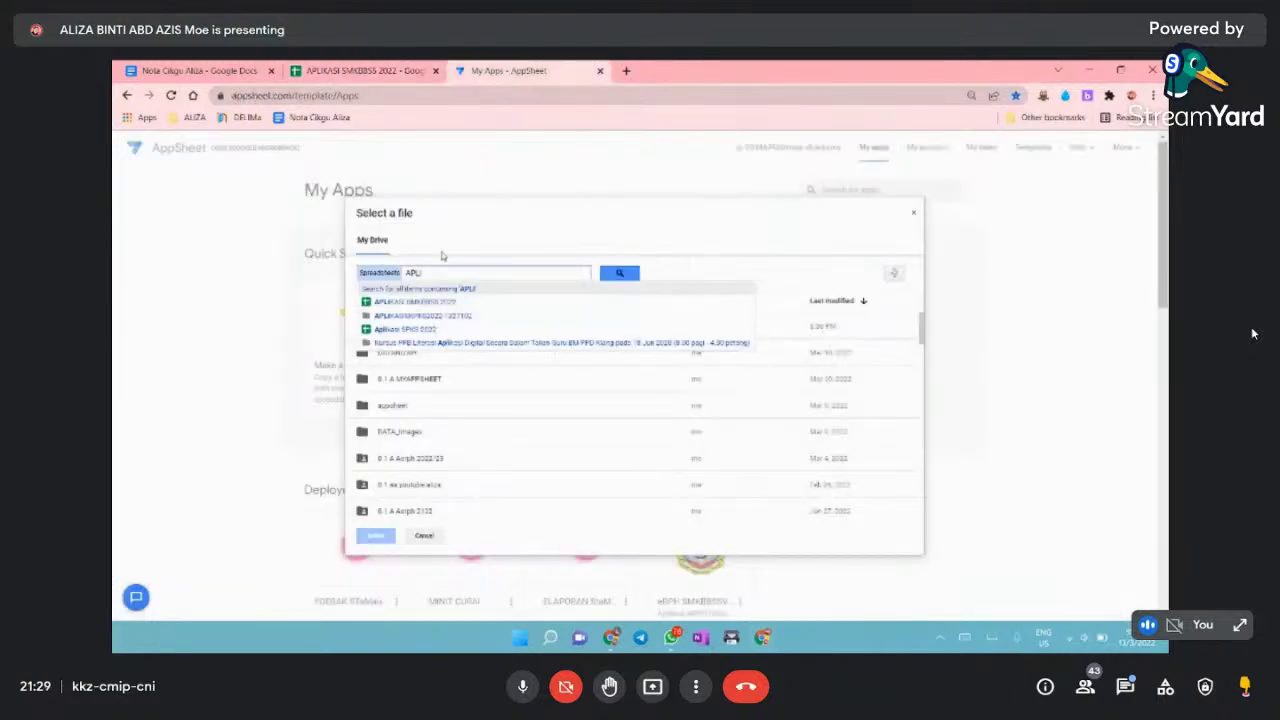
left_click_drag(432, 272, 400, 274)
right_click(415, 272)
left_click(445, 340)
left_click(625, 275)
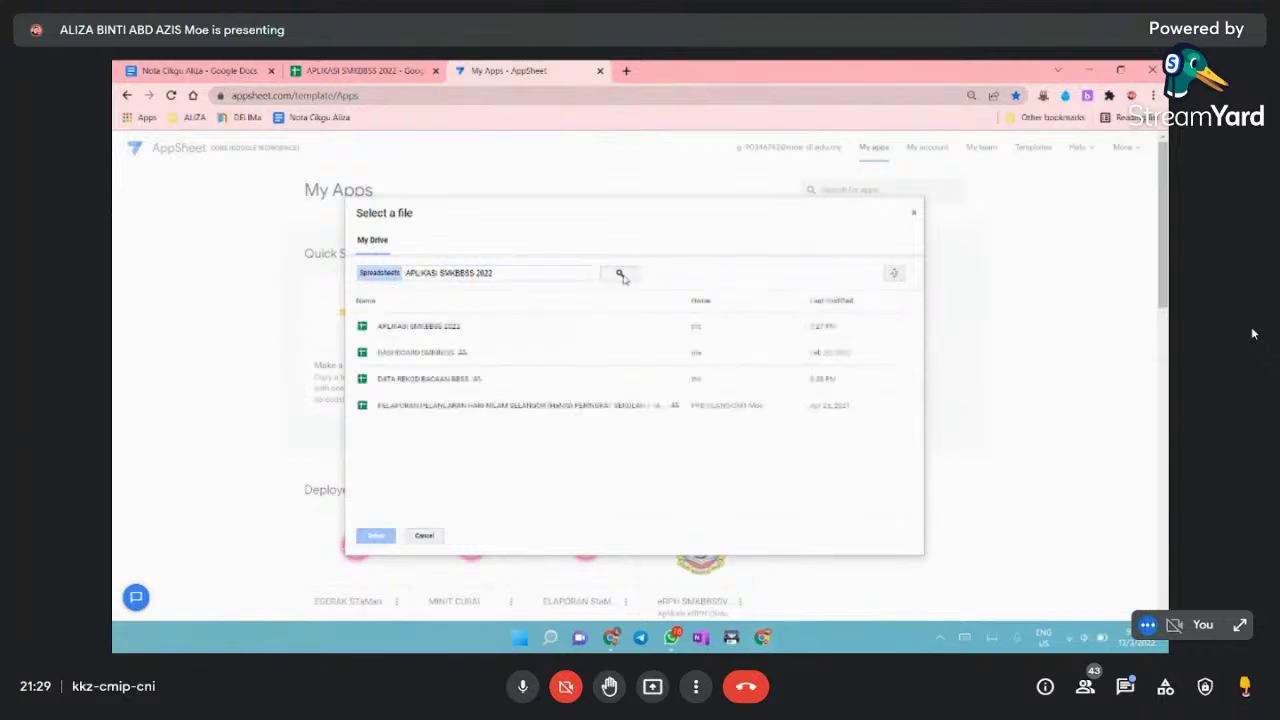
left_click(436, 333)
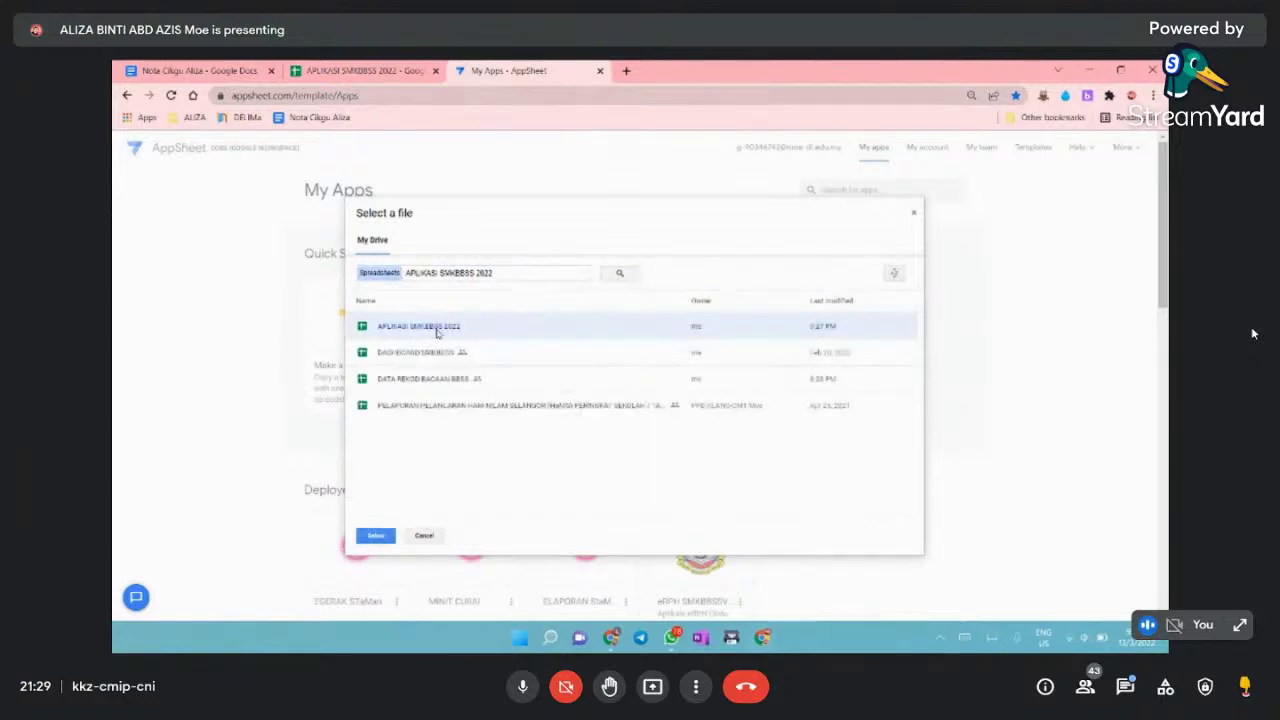
left_click(370, 538)
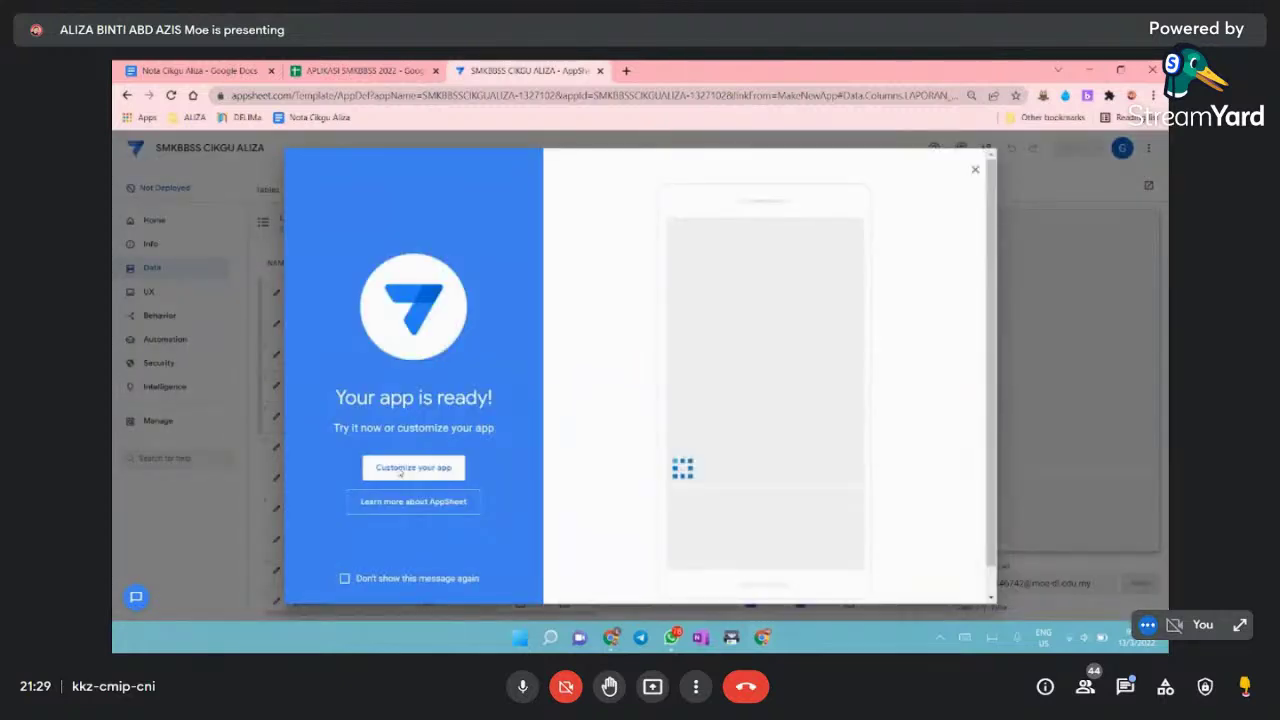
left_click(400, 468)
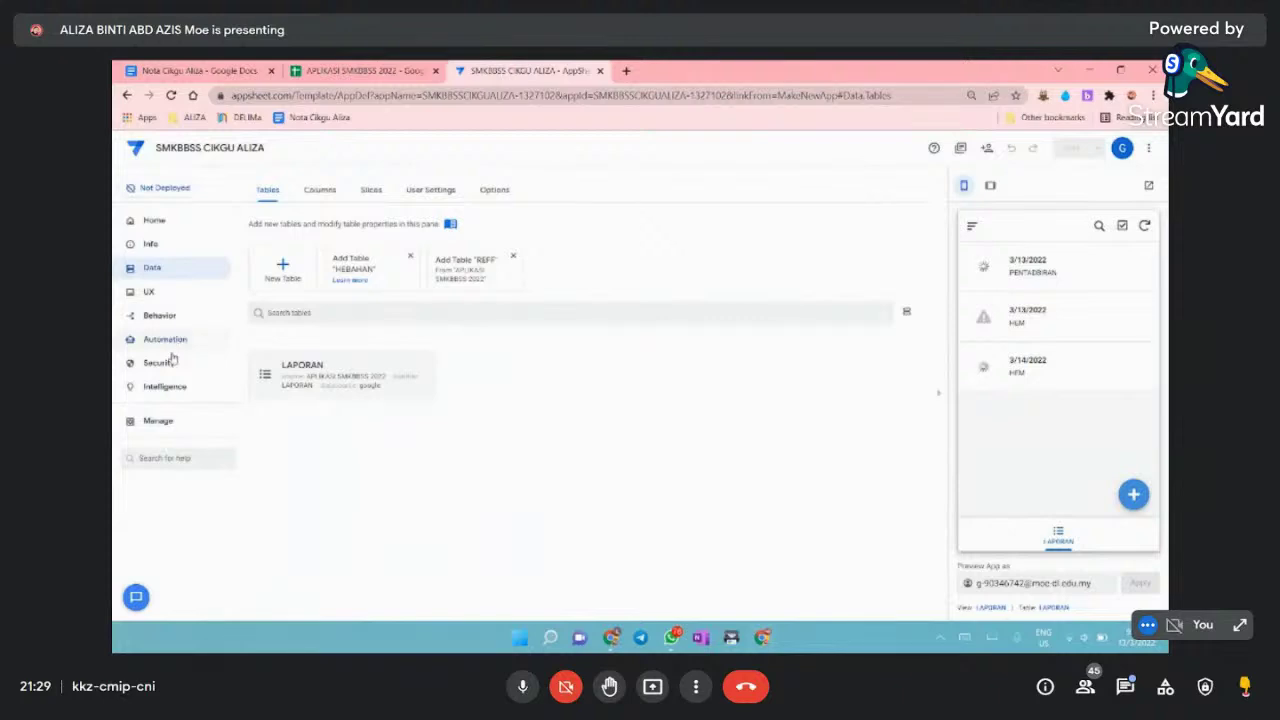
- Add the HEBAHAN table to the app's data and allow only updates and adds, with deletes turned off
left_click(316, 191)
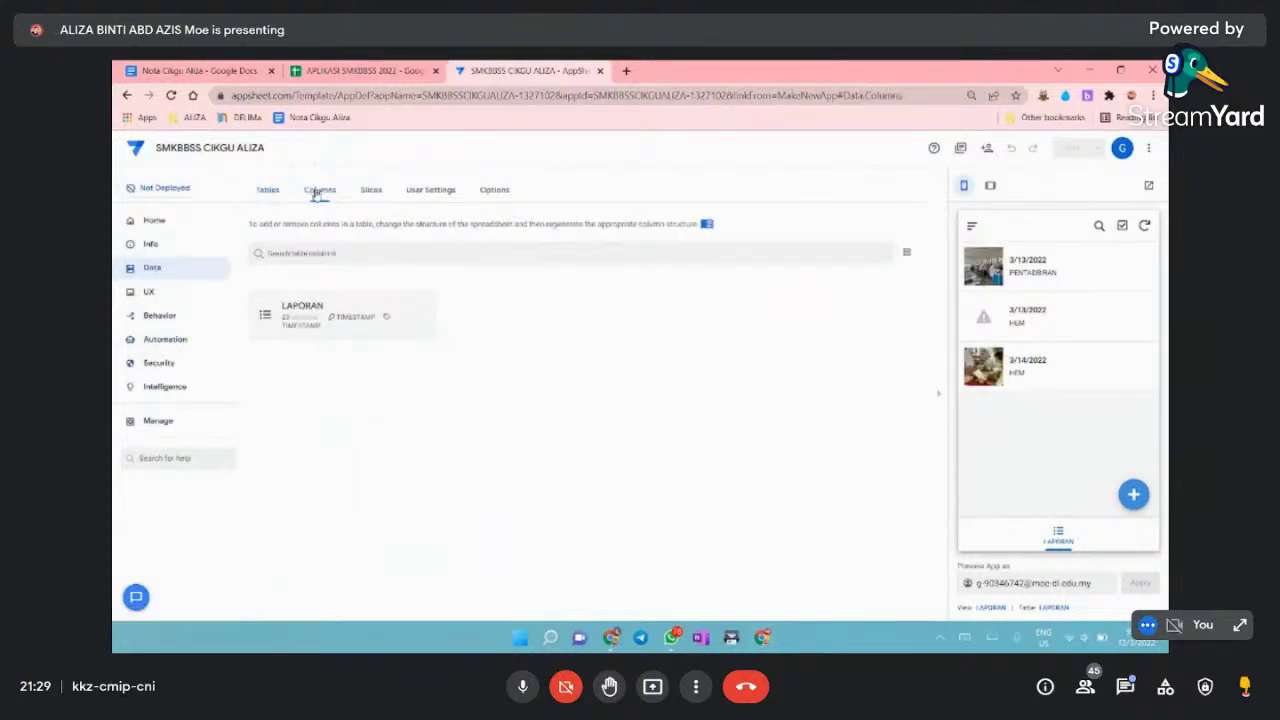
left_click(319, 321)
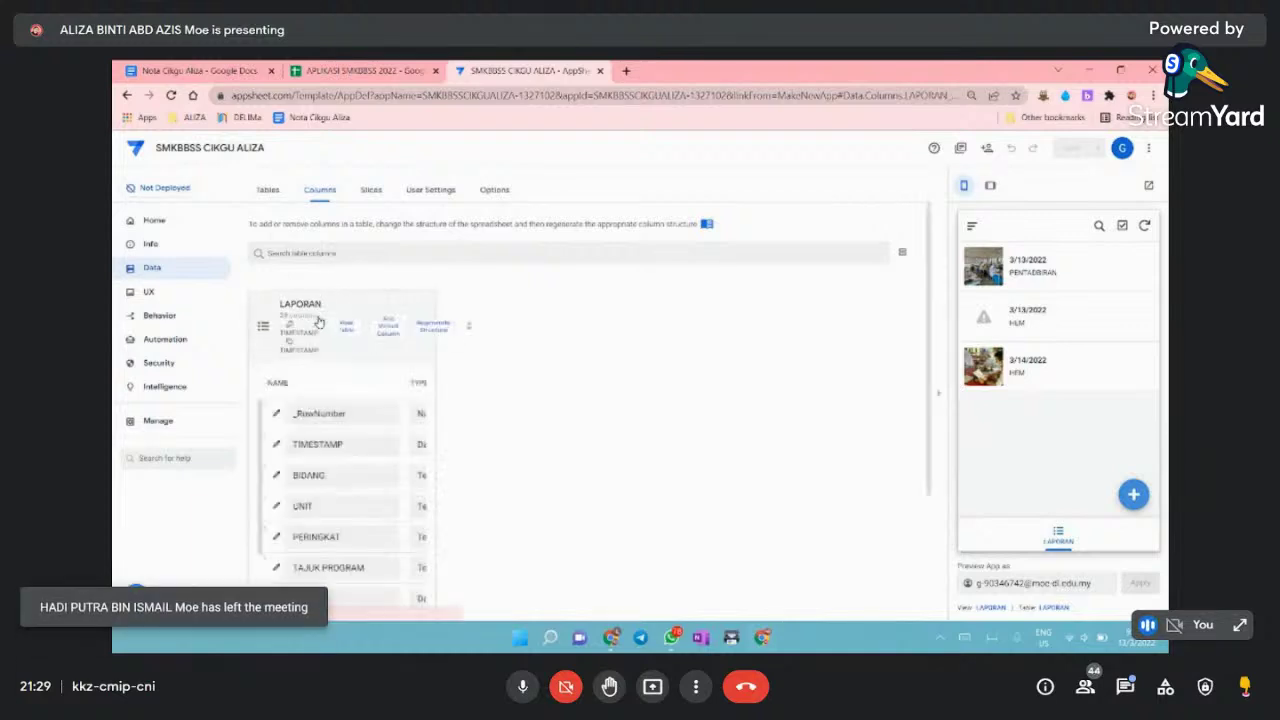
left_click(279, 191)
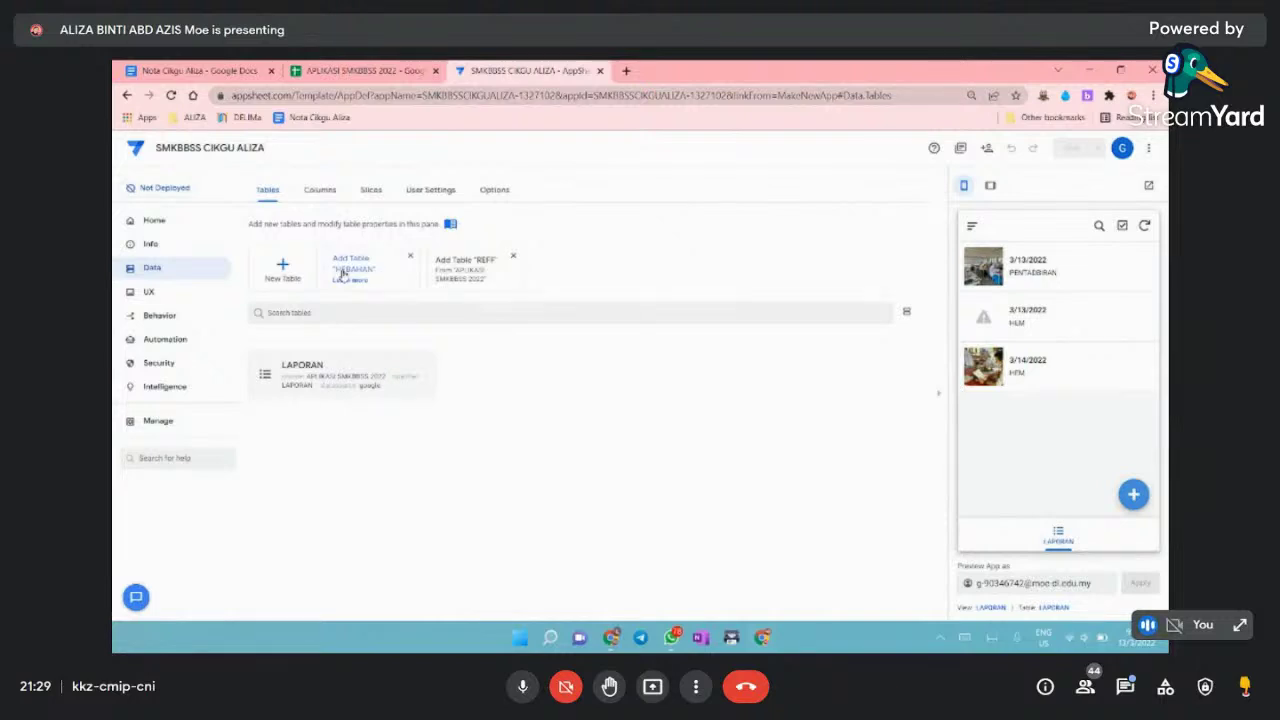
left_click(342, 273)
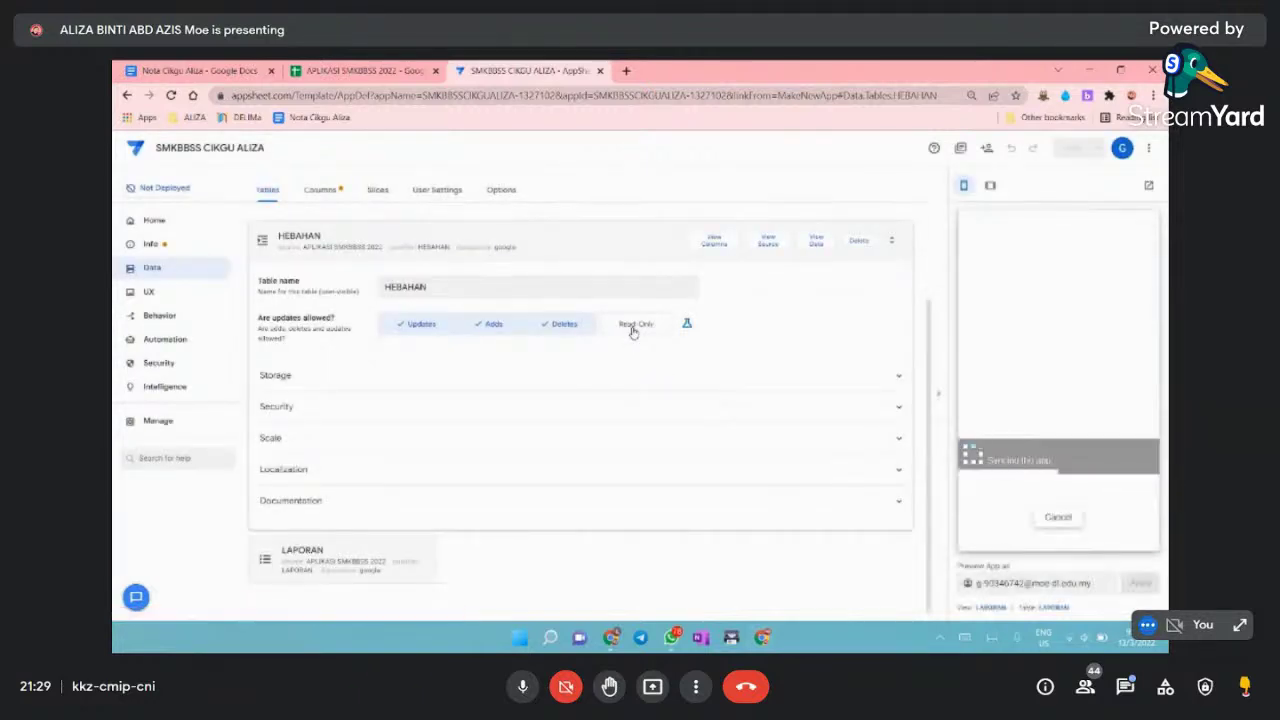
left_click(550, 330)
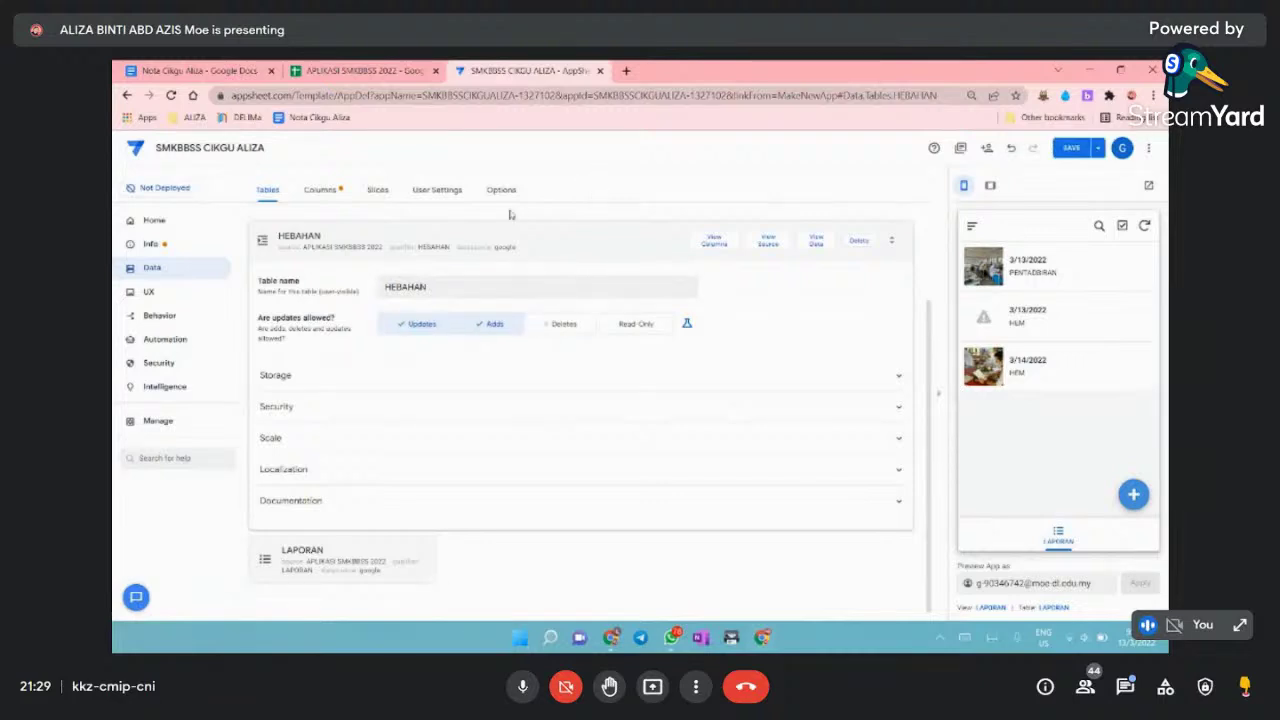
left_click(312, 370)
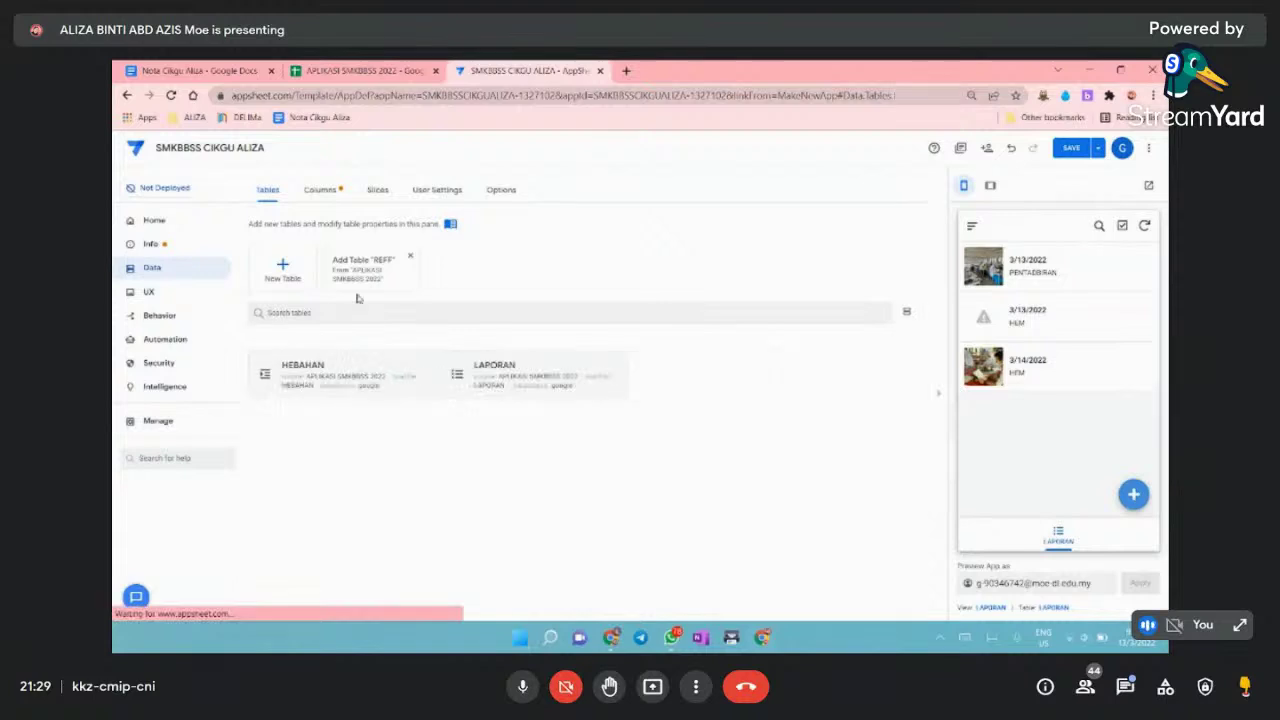
- Add the REFF table to the app's data and make it Read Only
left_click(376, 266)
left_click(616, 378)
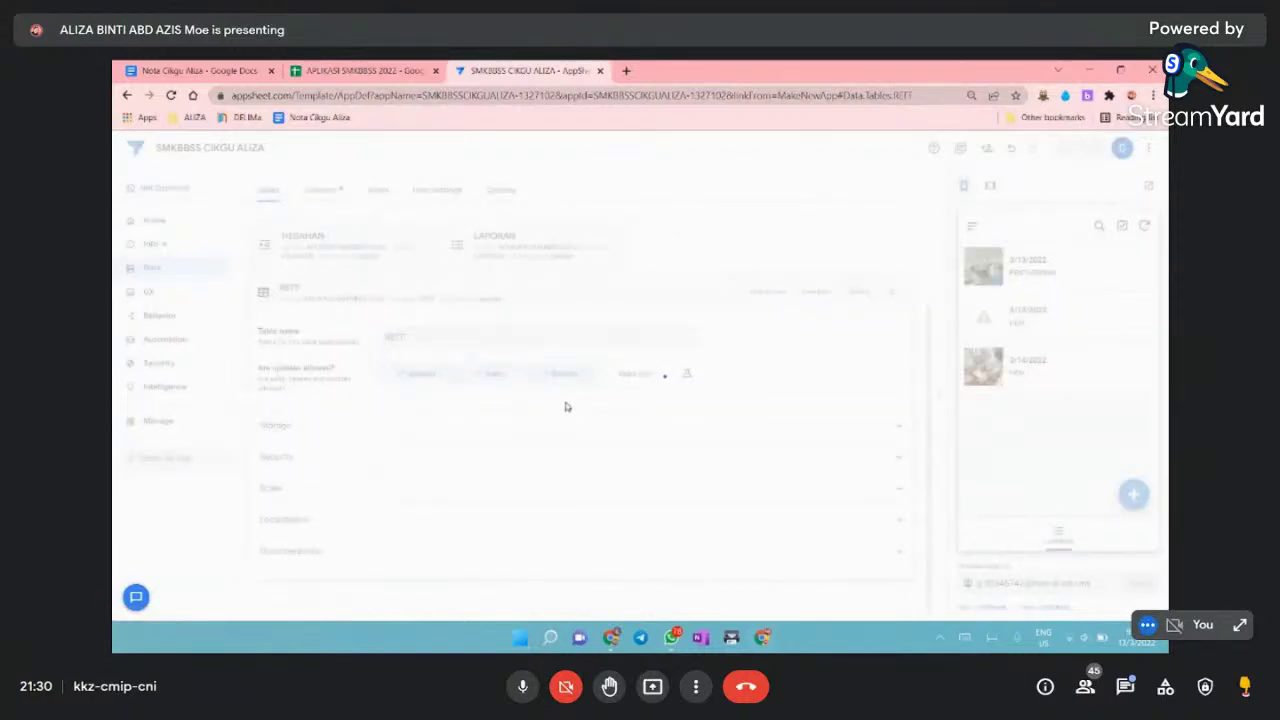
left_click(632, 380)
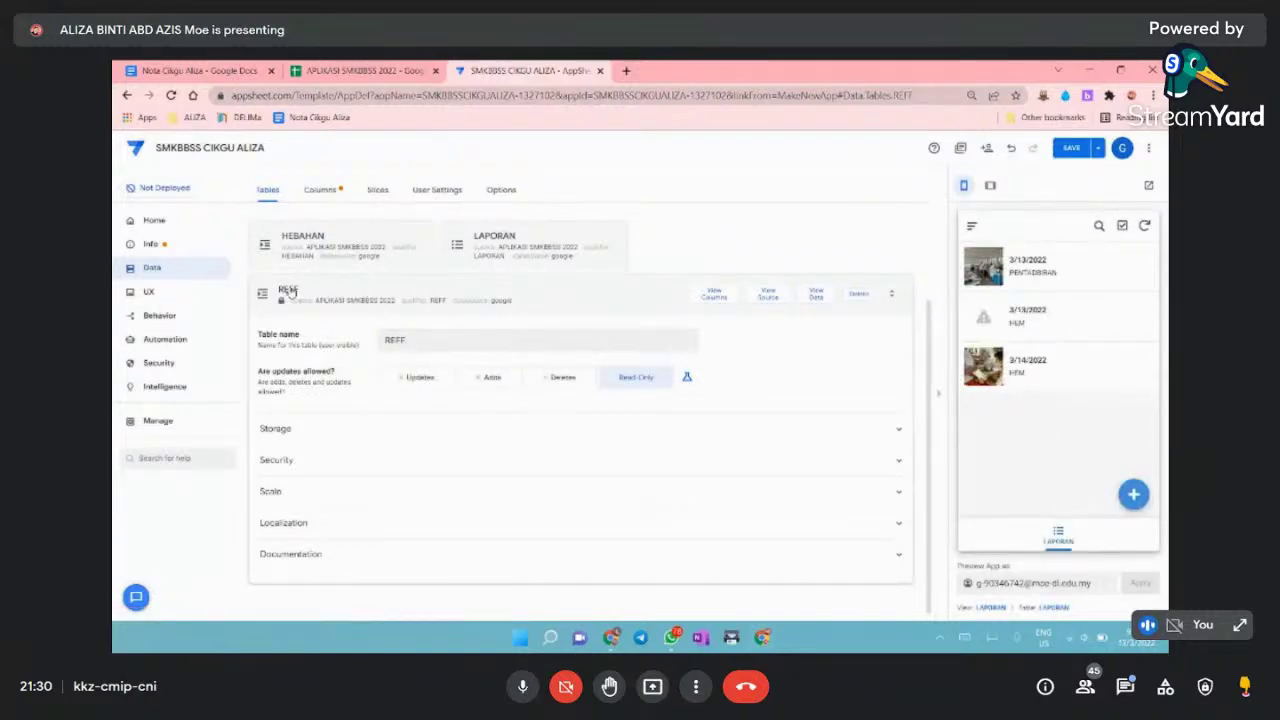
left_click(289, 292)
- In the LAPORAN columns, set the TIMESTAMP type to DateTime and make BIDANG the label column
left_click(316, 200)
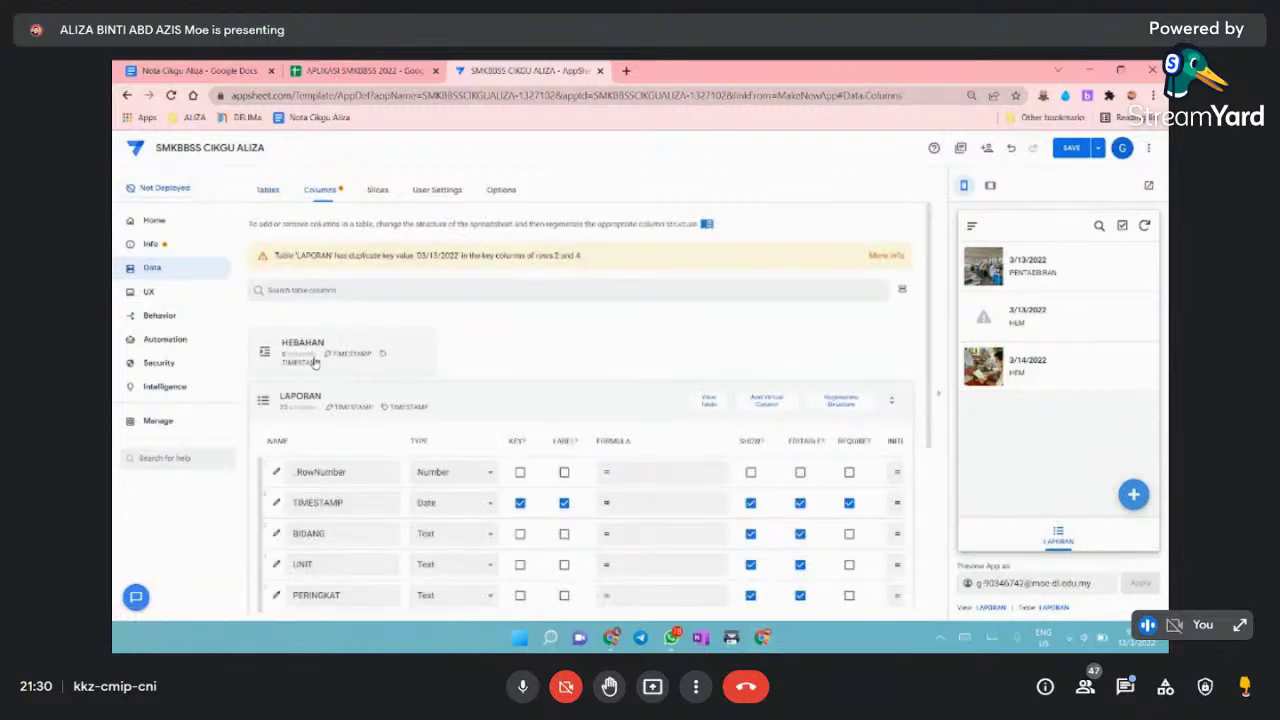
scroll(313, 345, "down", 1)
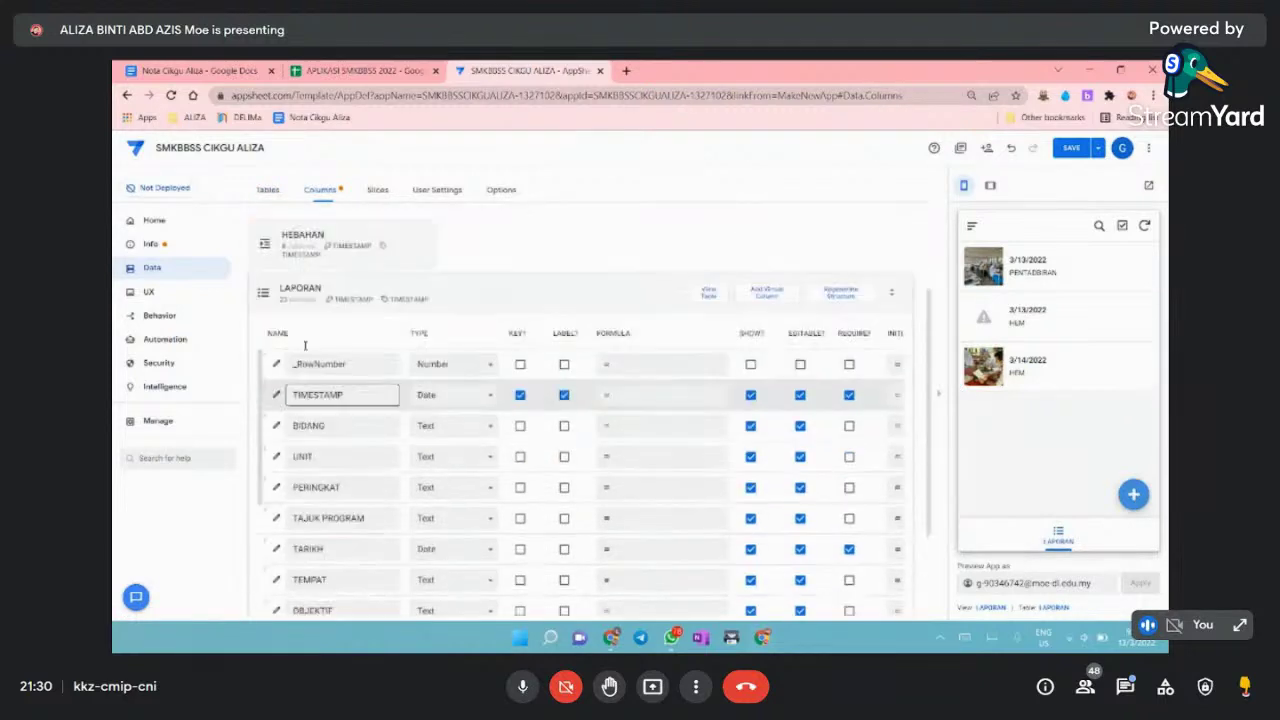
scroll(313, 400, "up", 1)
scroll(320, 430, "down", 1)
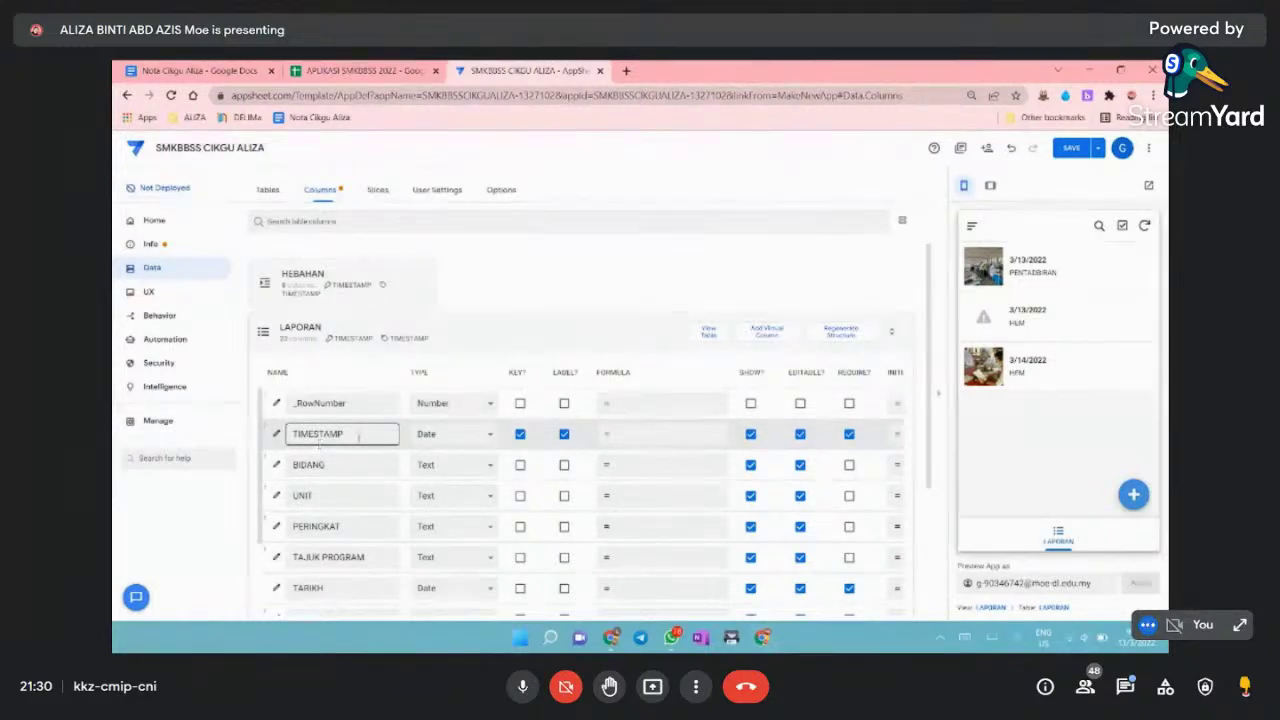
left_click(490, 434)
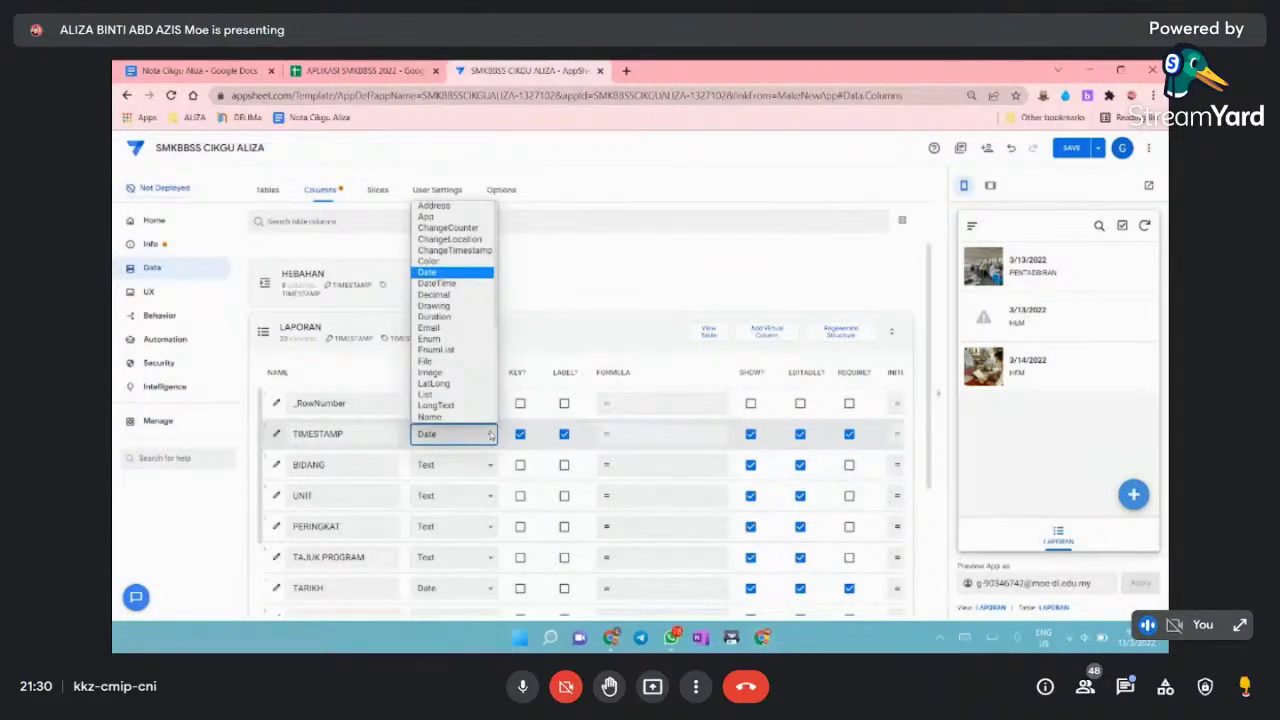
left_click(438, 258)
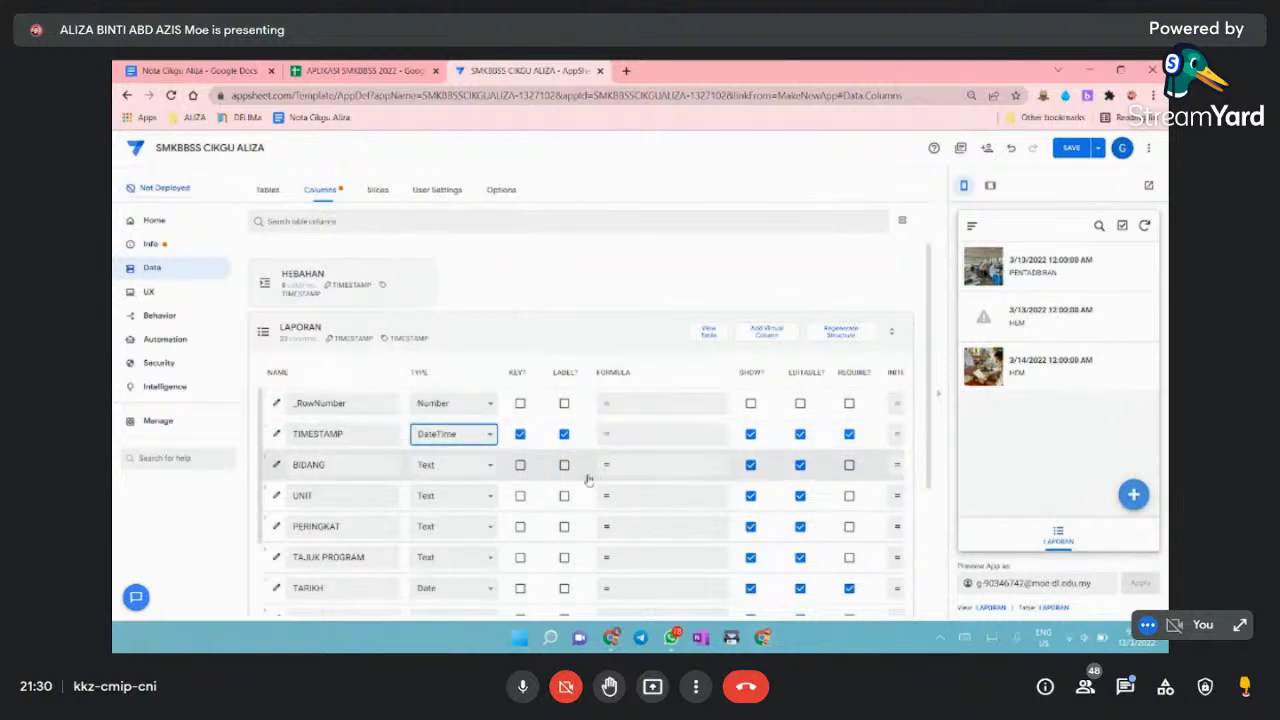
left_click(564, 465)
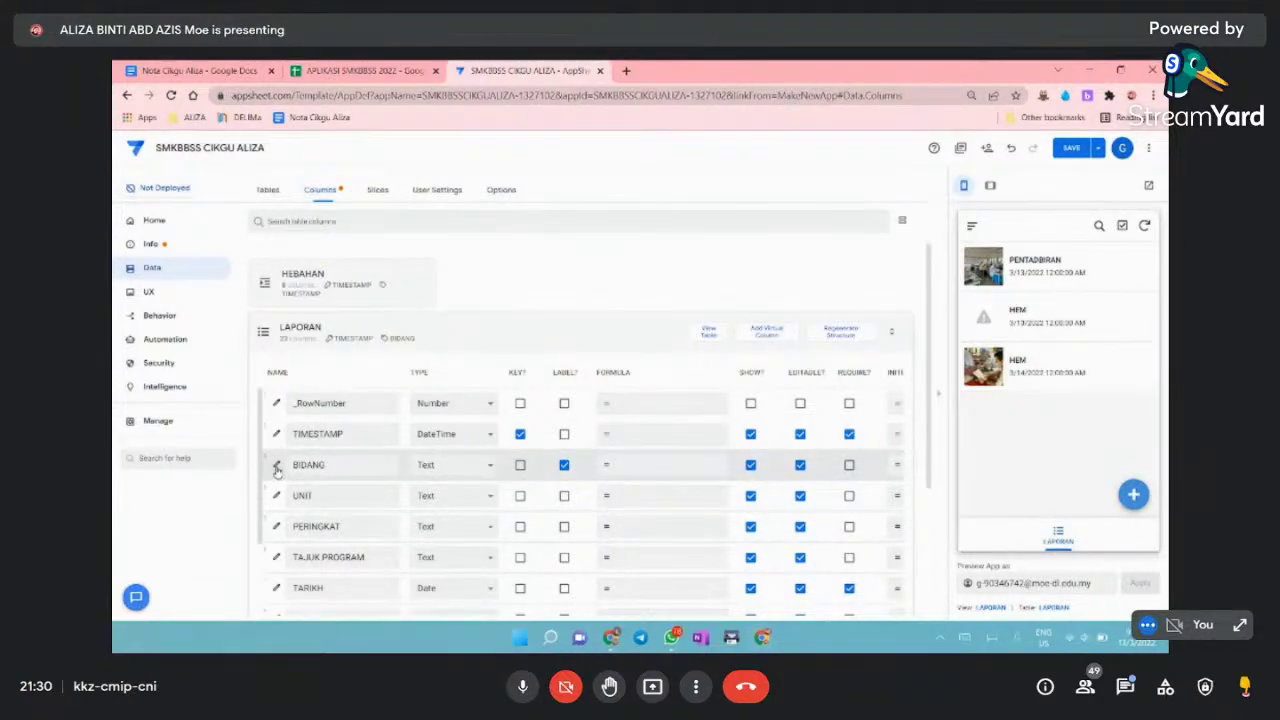
- Set the Valid If formula of the LAPORAN table's BIDANG column to REFF[BIDANG] and close the column's settings
left_click(277, 467)
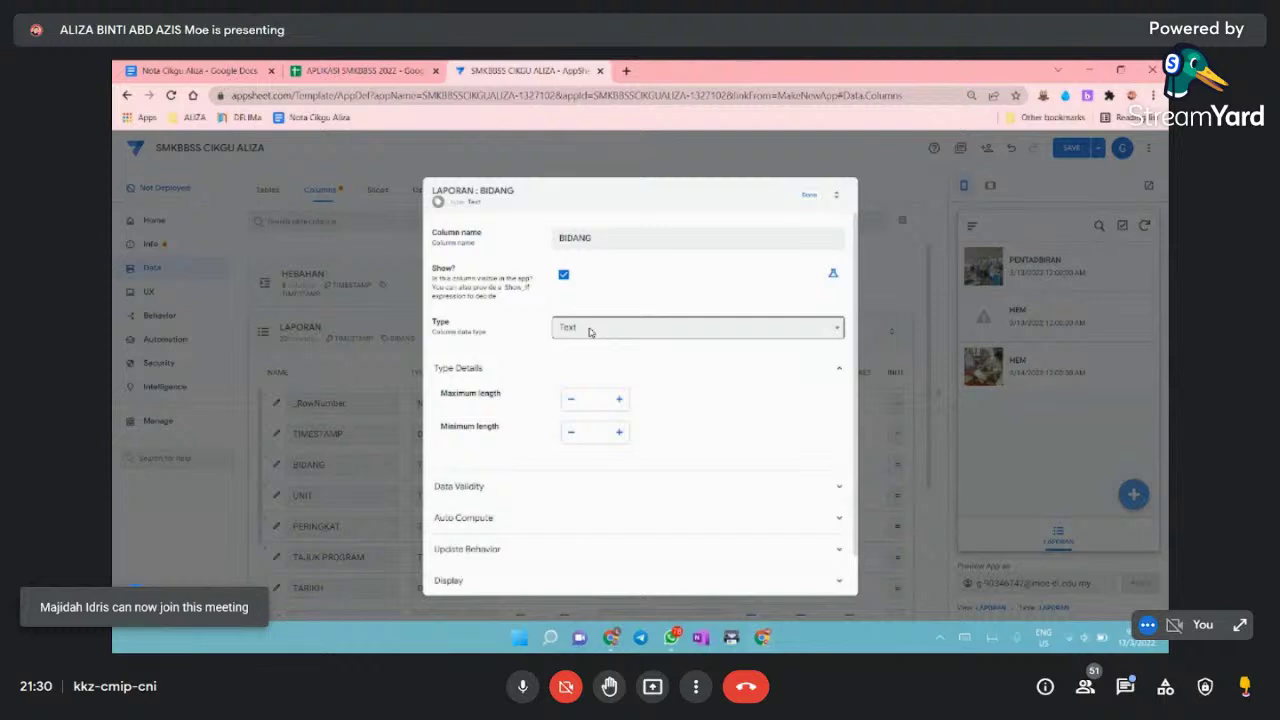
left_click(532, 489)
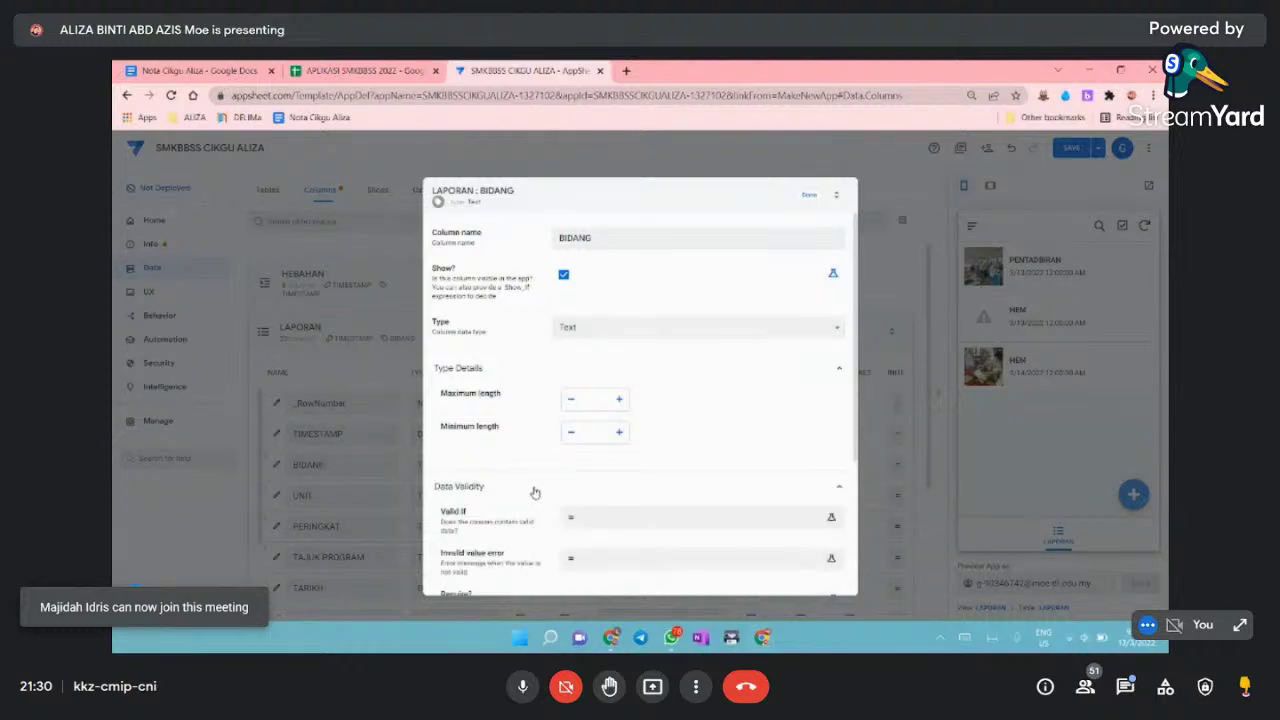
left_click(591, 519)
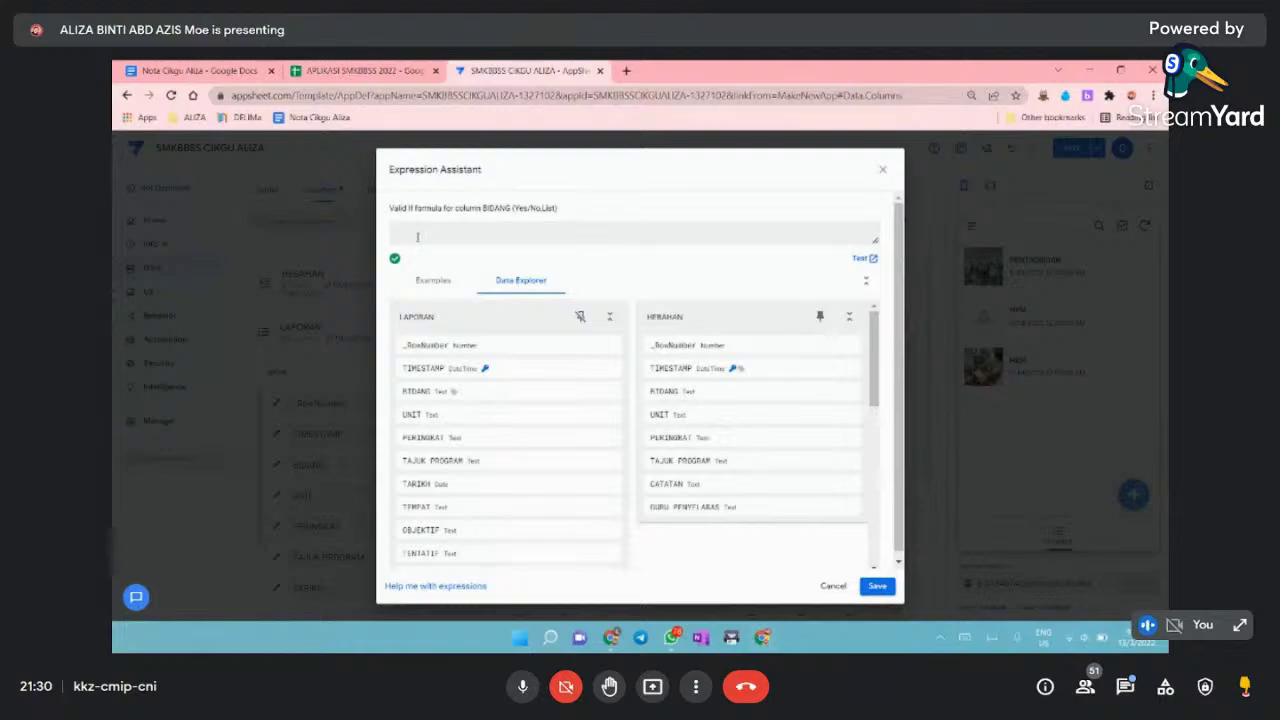
type("8EFF")
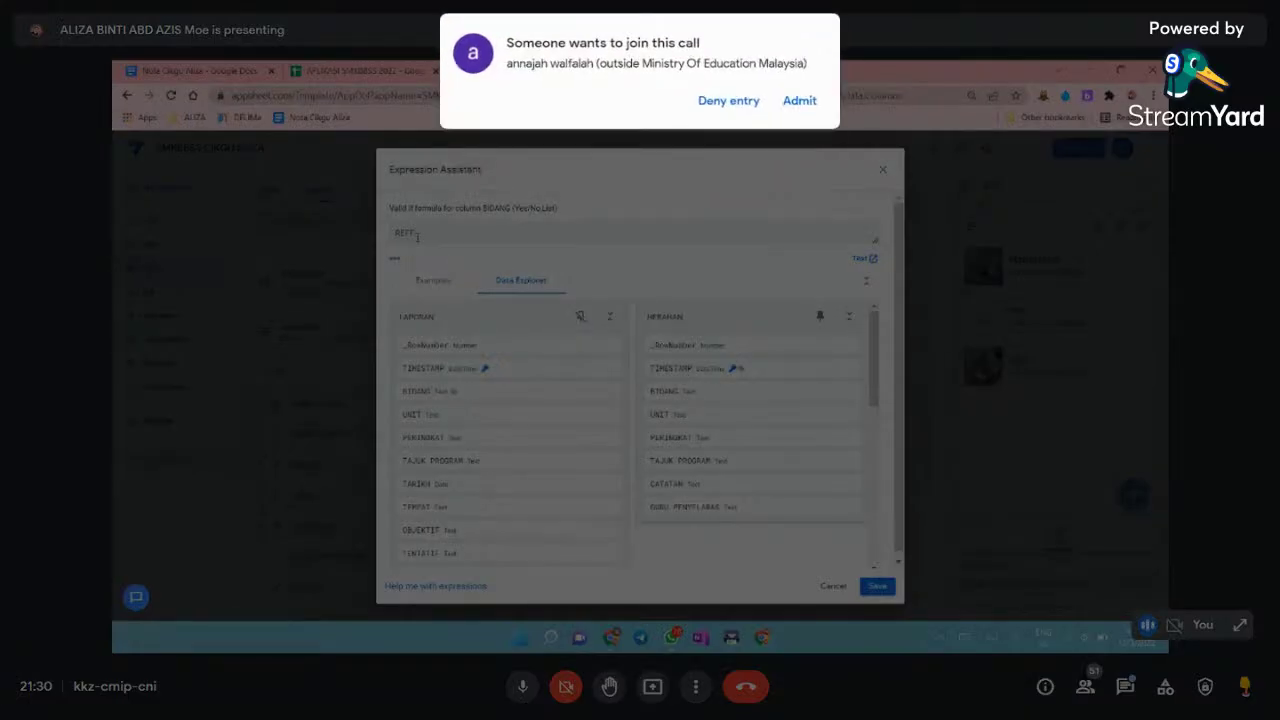
left_click(797, 106)
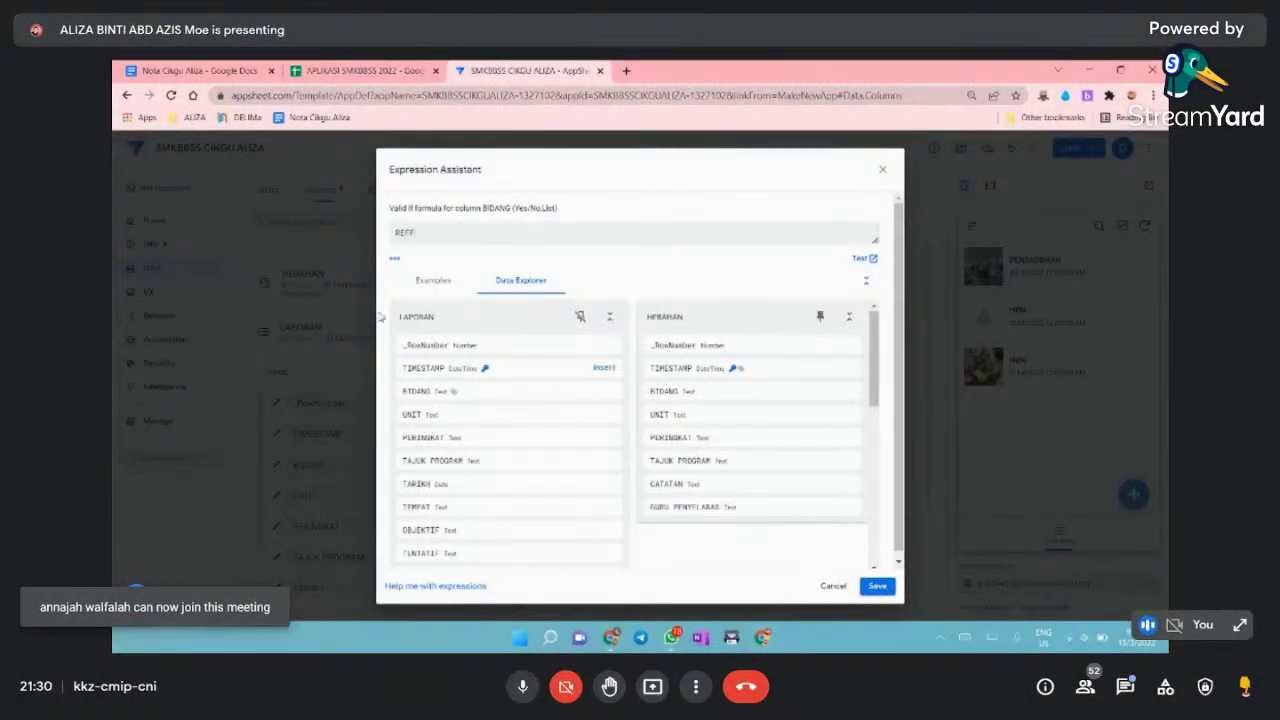
left_click(335, 72)
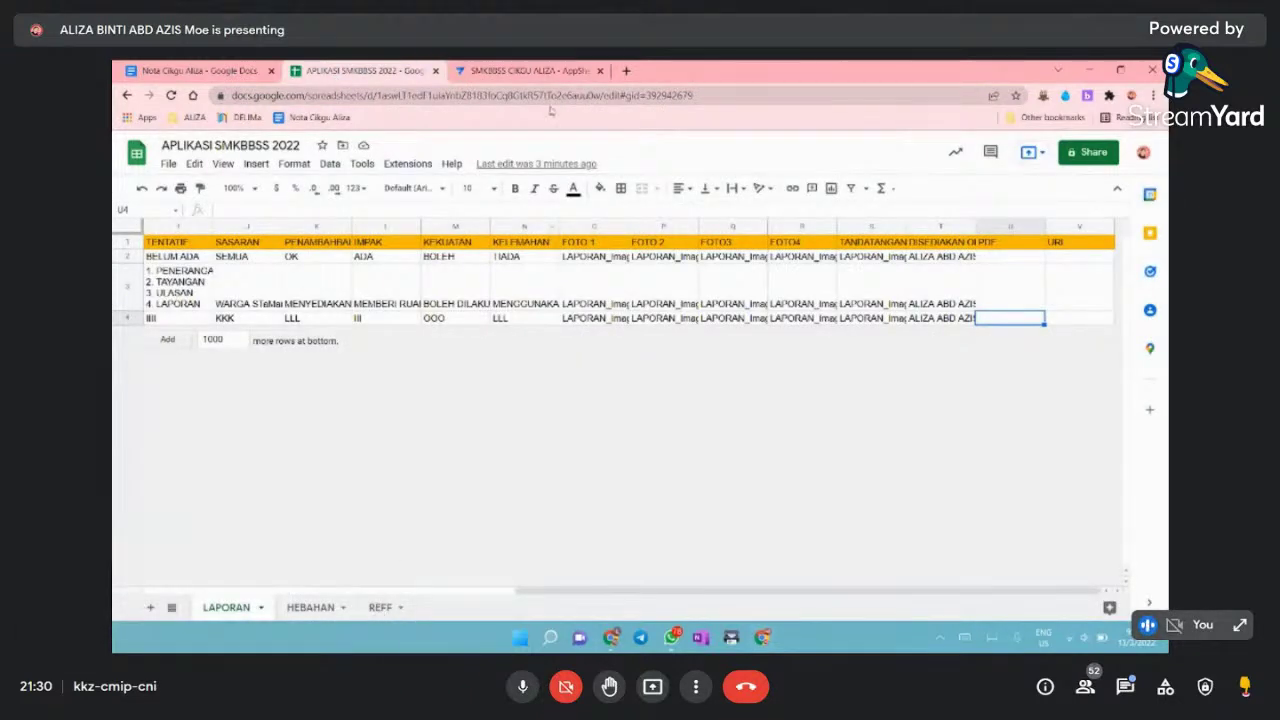
left_click(530, 72)
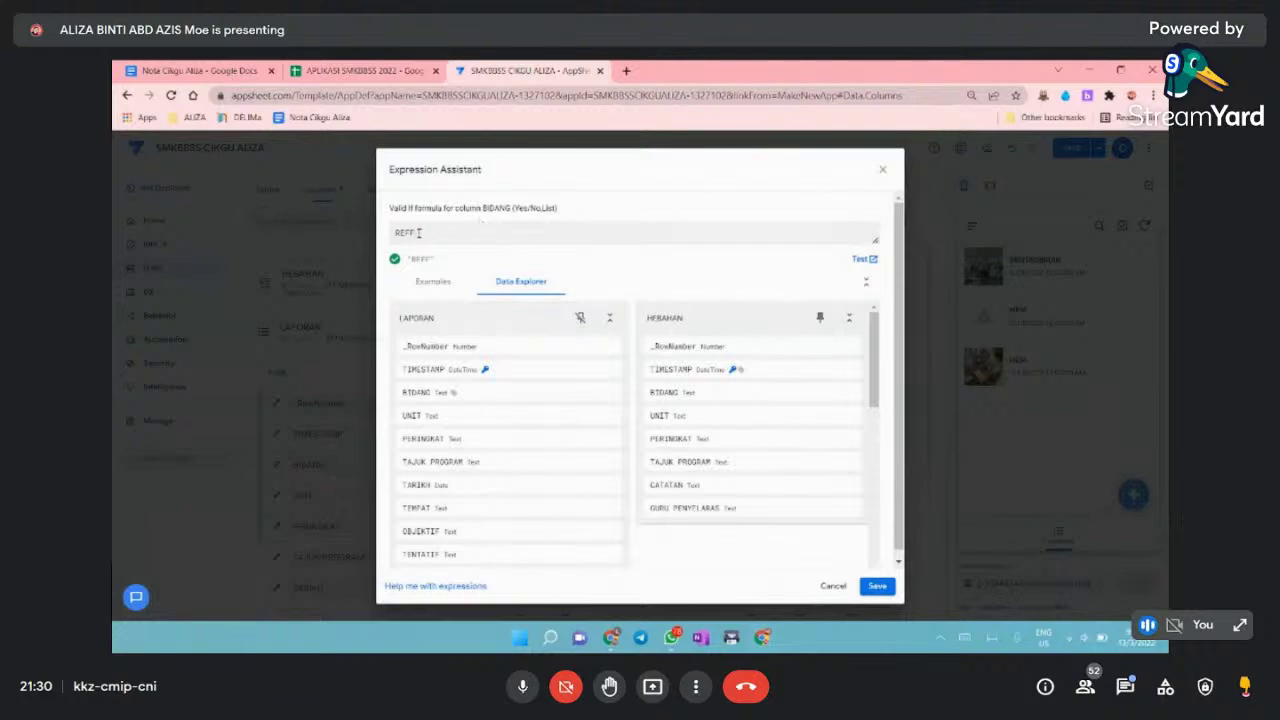
scroll(480, 460, "down", 1)
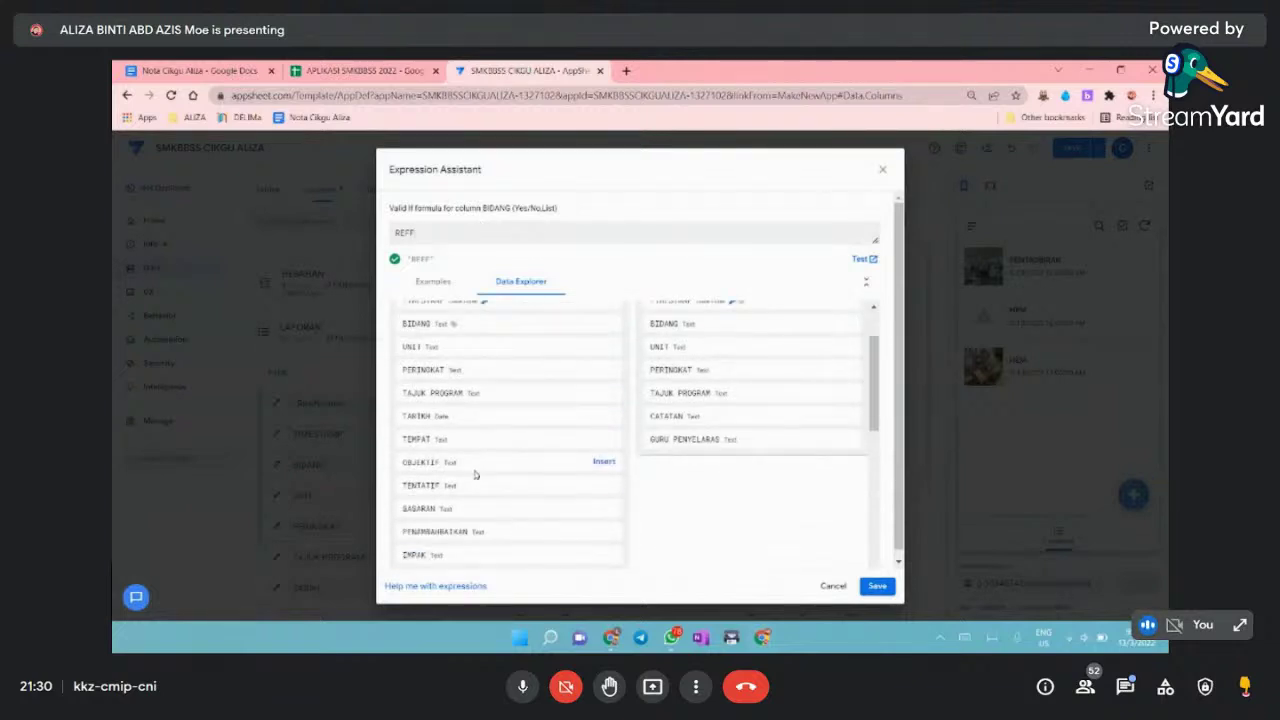
scroll(475, 474, "down", 3)
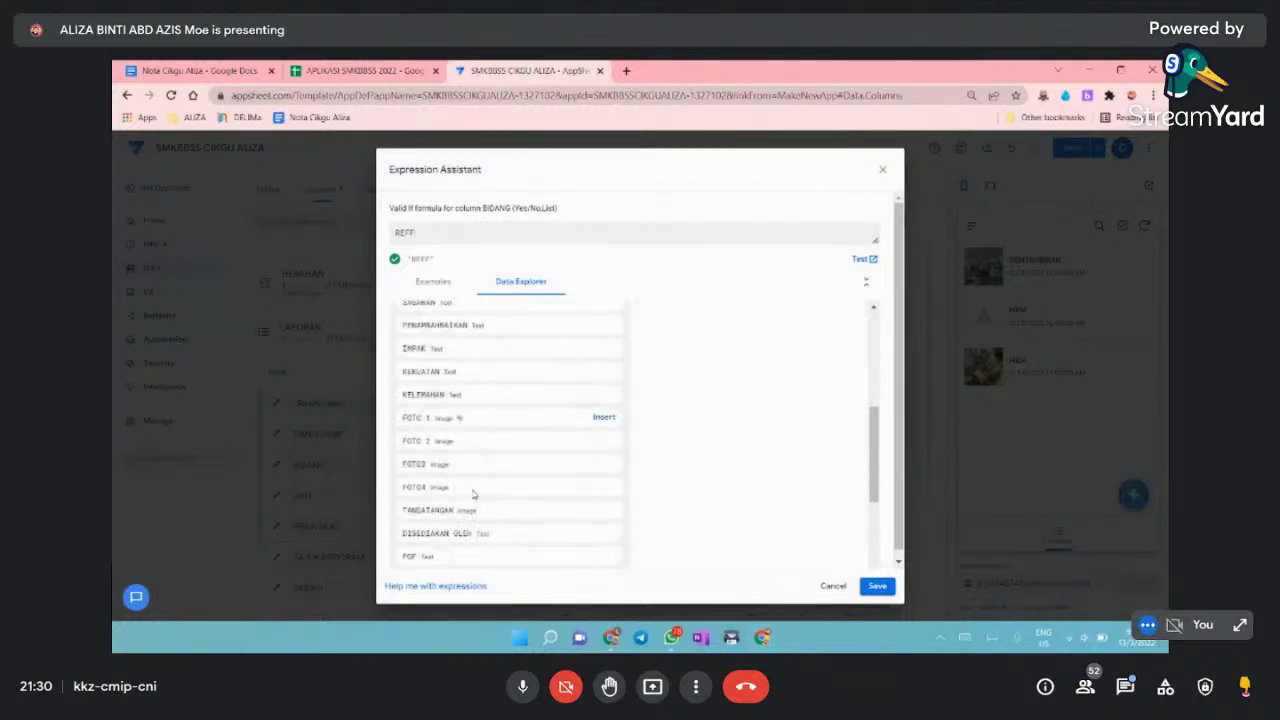
scroll(476, 492, "up", 3)
scroll(476, 490, "up", 1)
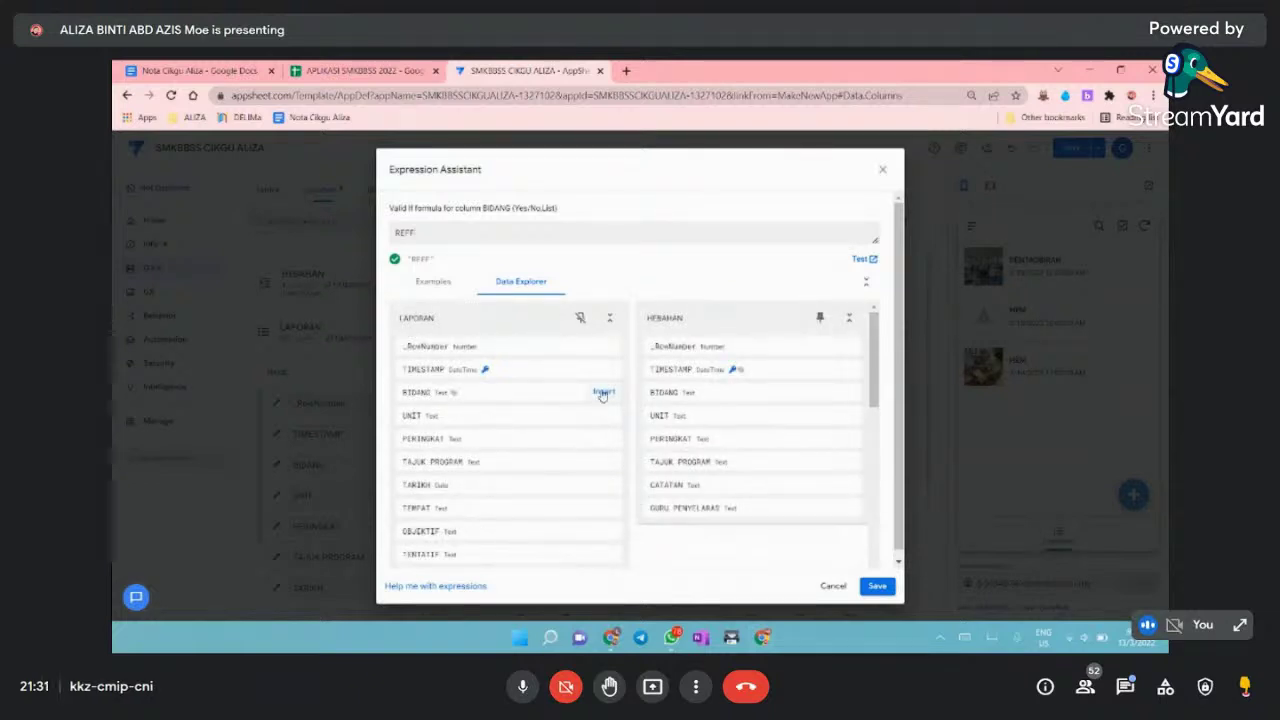
left_click(601, 395)
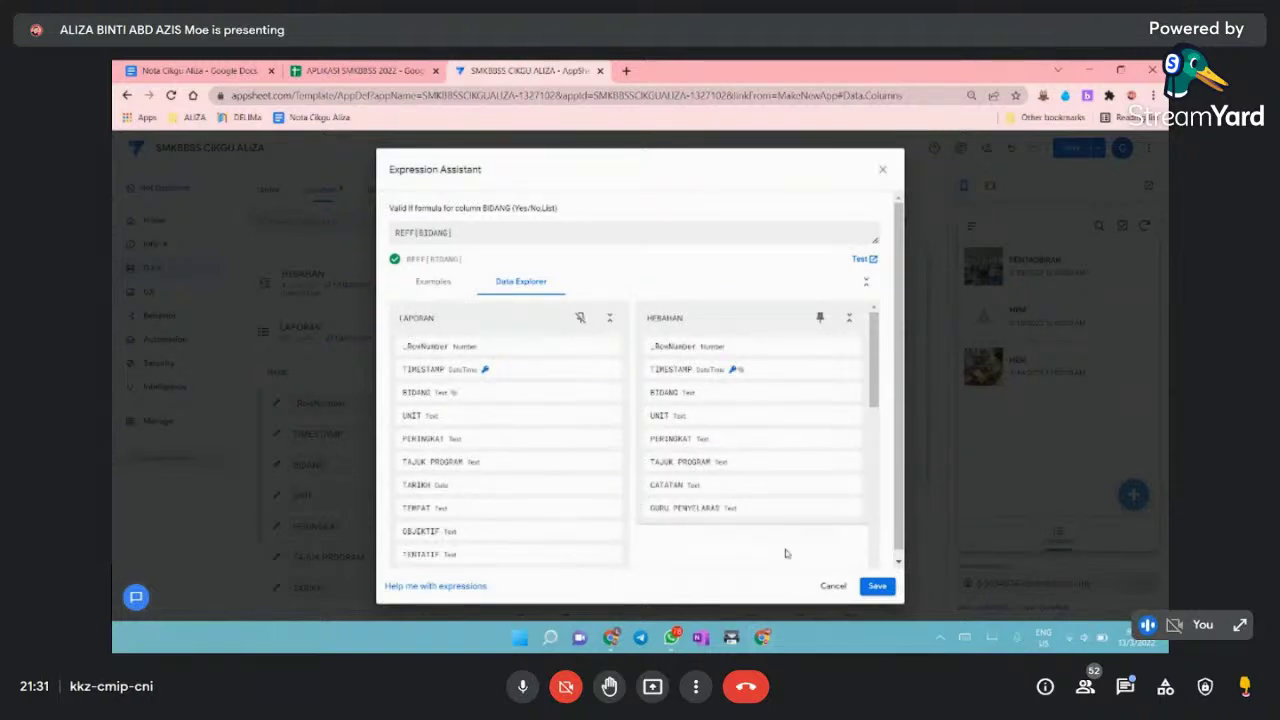
left_click(877, 586)
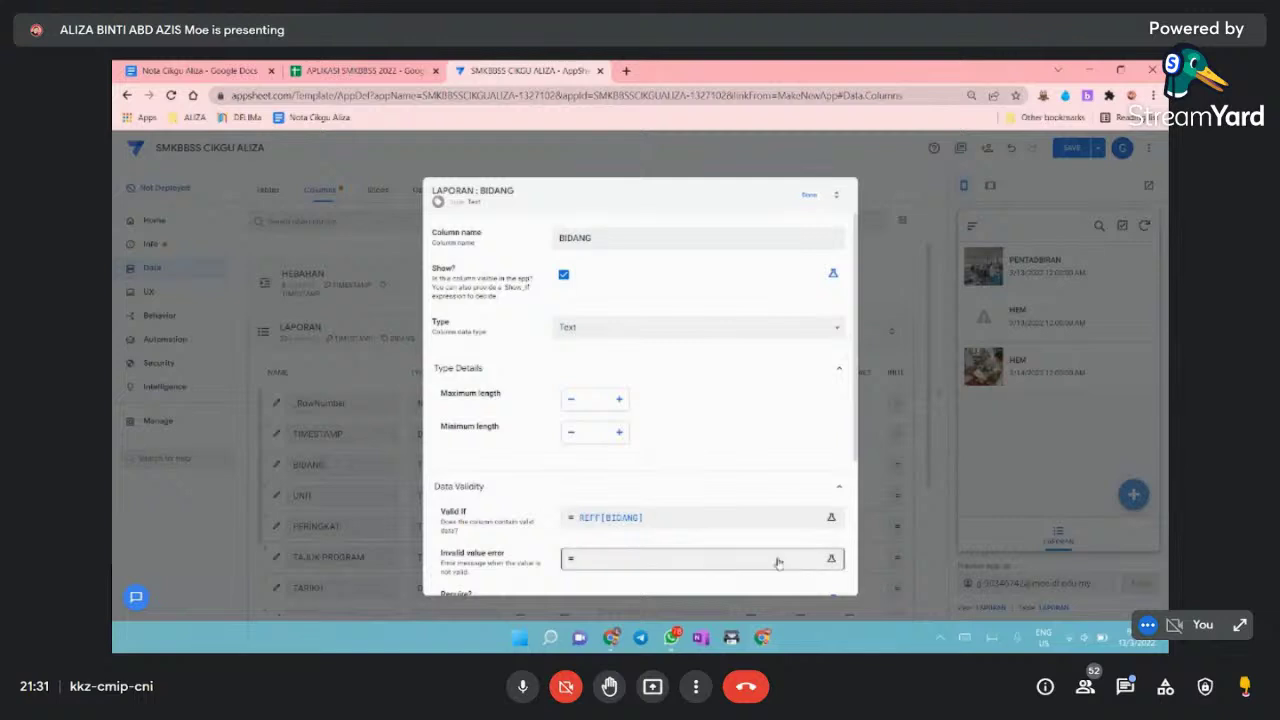
left_click(810, 197)
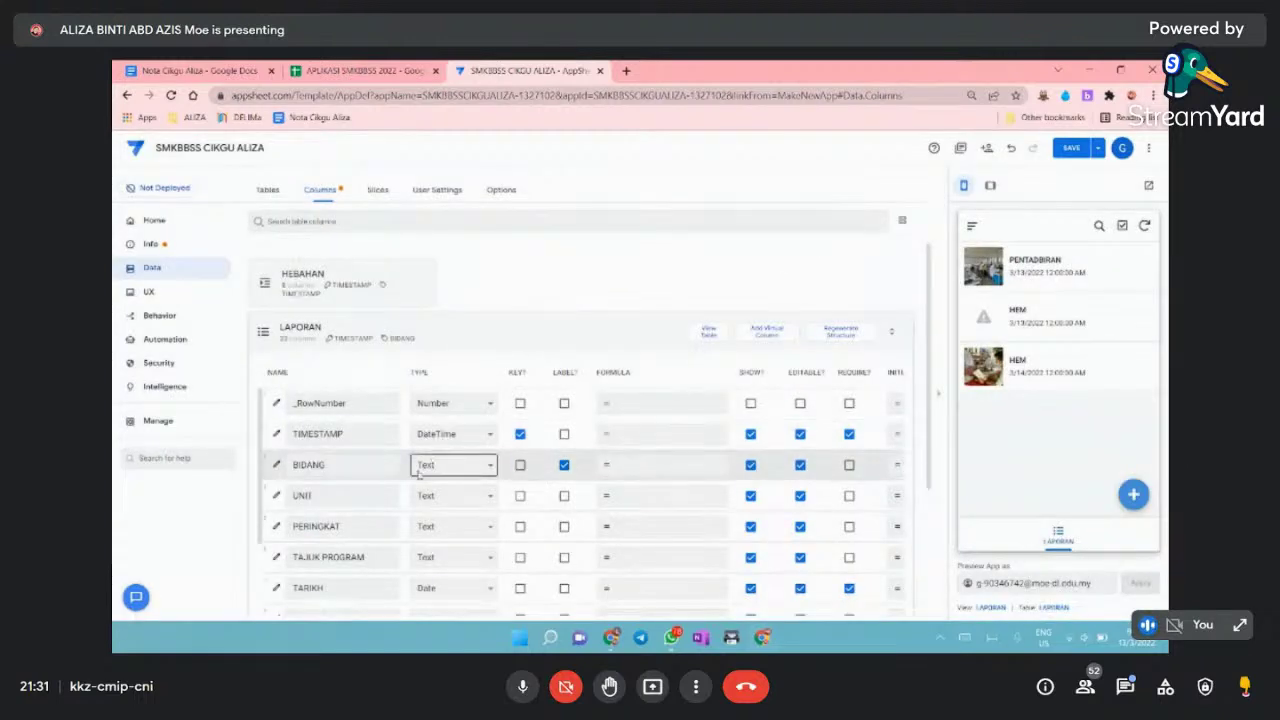
- Set the Valid If formula of the LAPORAN table's UNIT column to REFF[UNIT] and close the column's settings
left_click(275, 496)
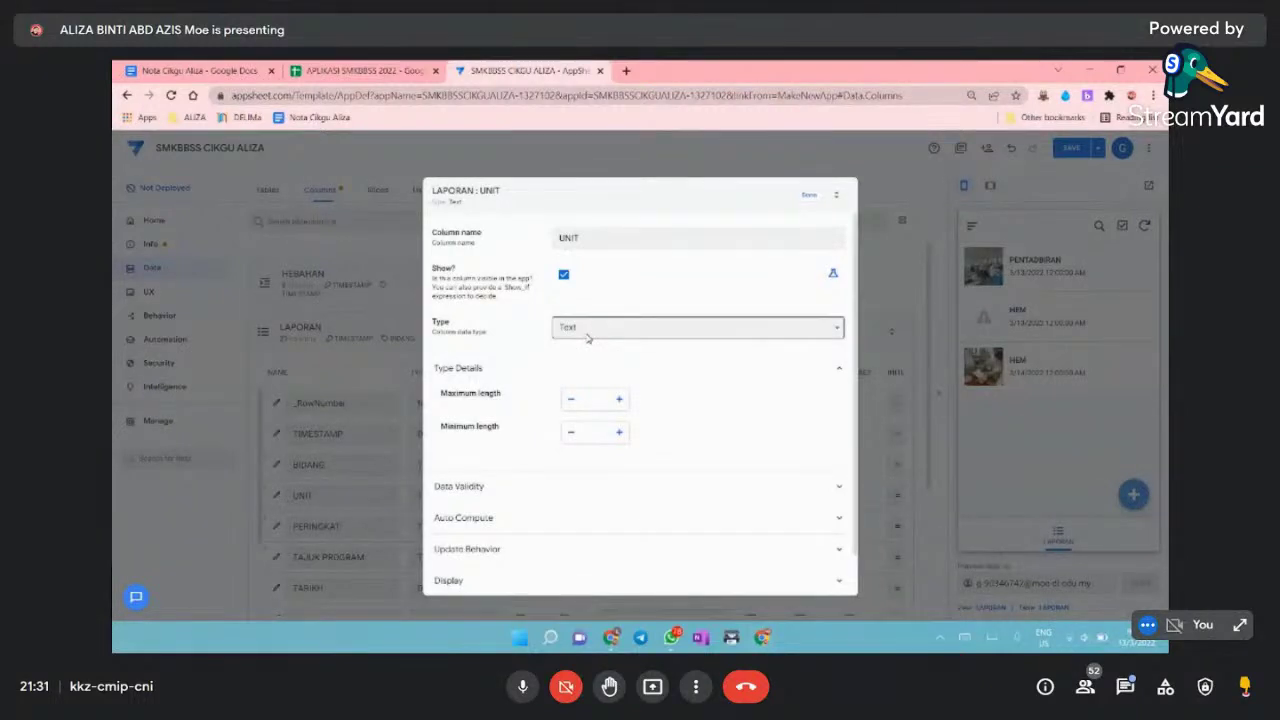
left_click(540, 492)
left_click(593, 521)
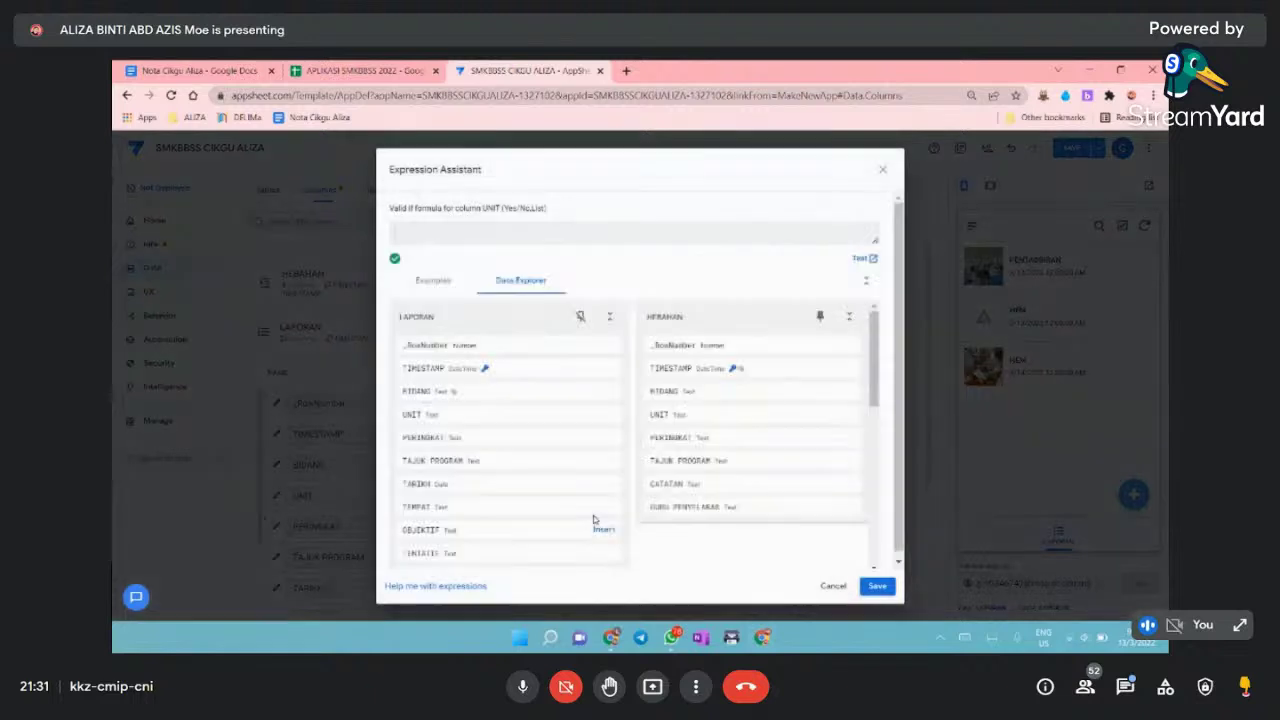
type("[")
mouse_move(599, 420)
left_click(603, 415)
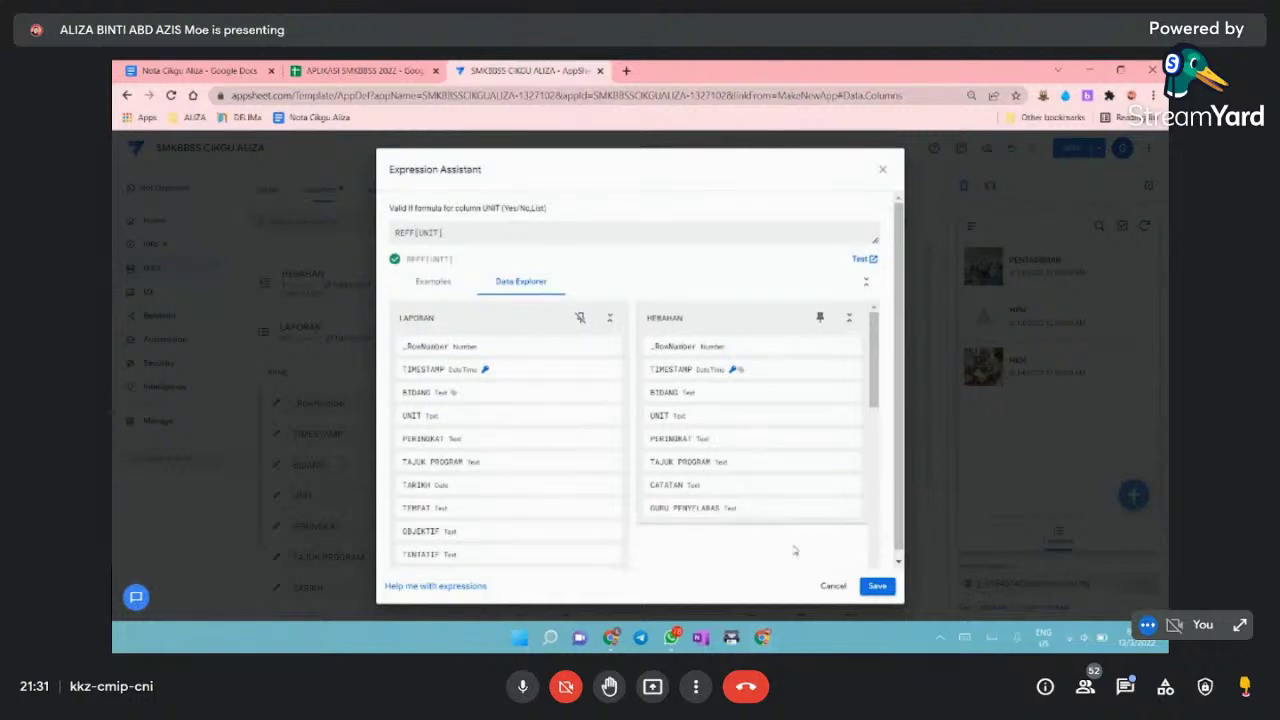
left_click(877, 587)
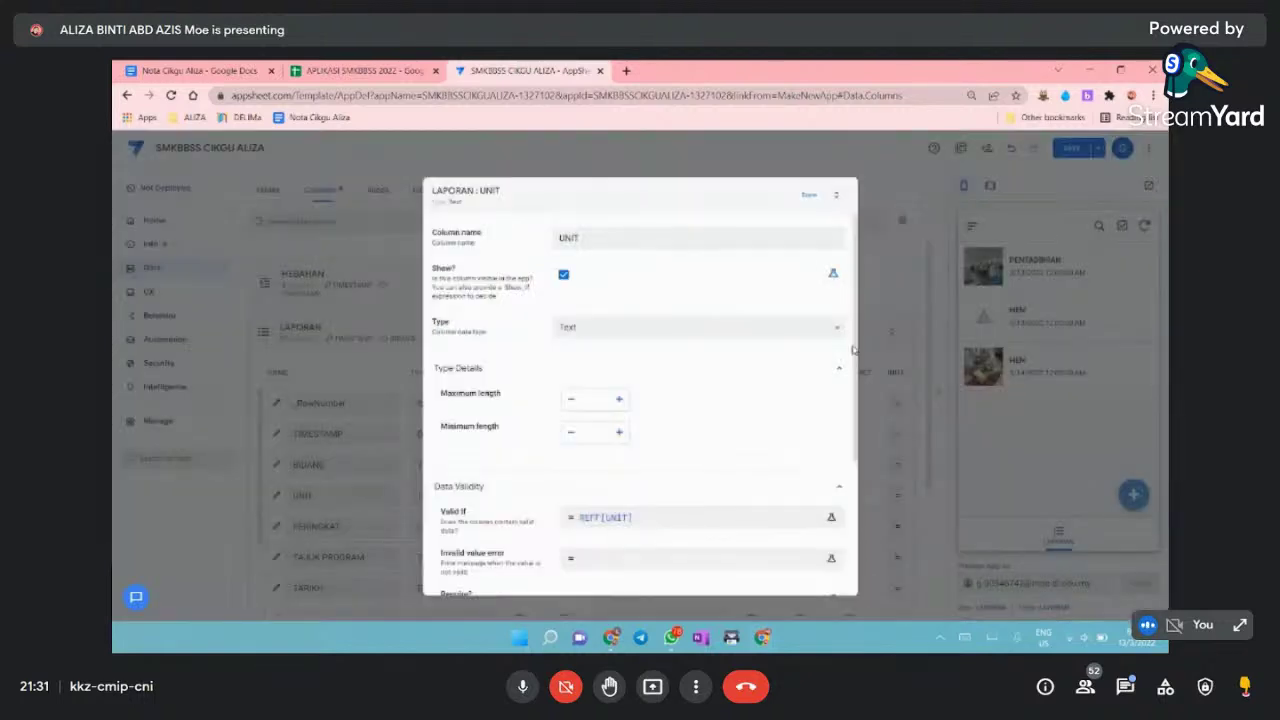
left_click(808, 195)
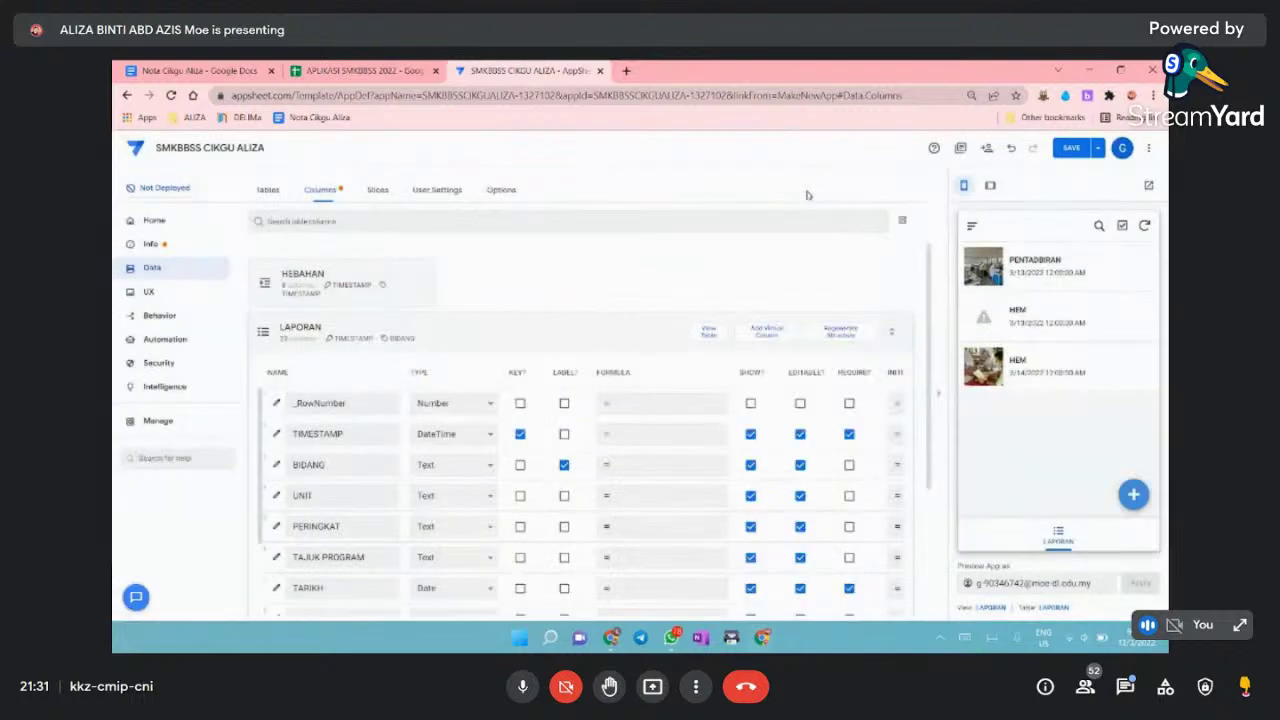
- Set the Suggested values formula of the LAPORAN table's PERINGKAT column to SELECT(REFF[PERINGKAT],TRUE) and close the column's settings
left_click(277, 526)
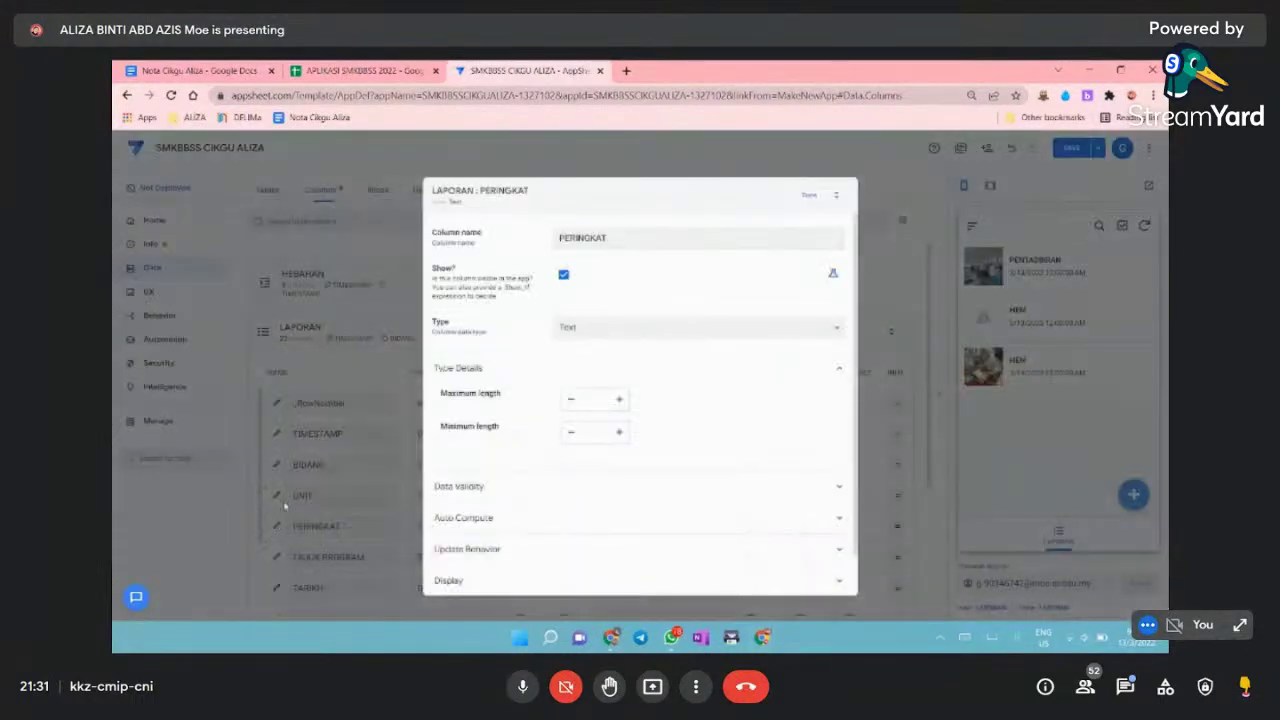
left_click(581, 333)
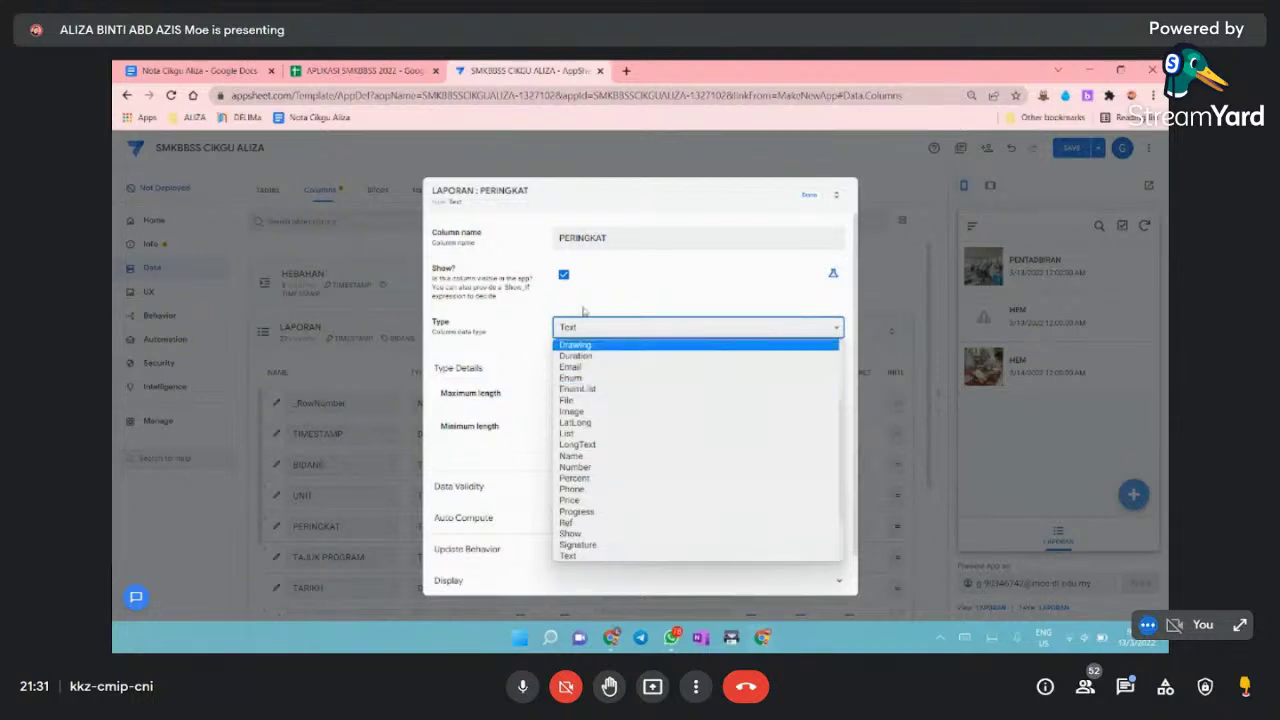
left_click(593, 294)
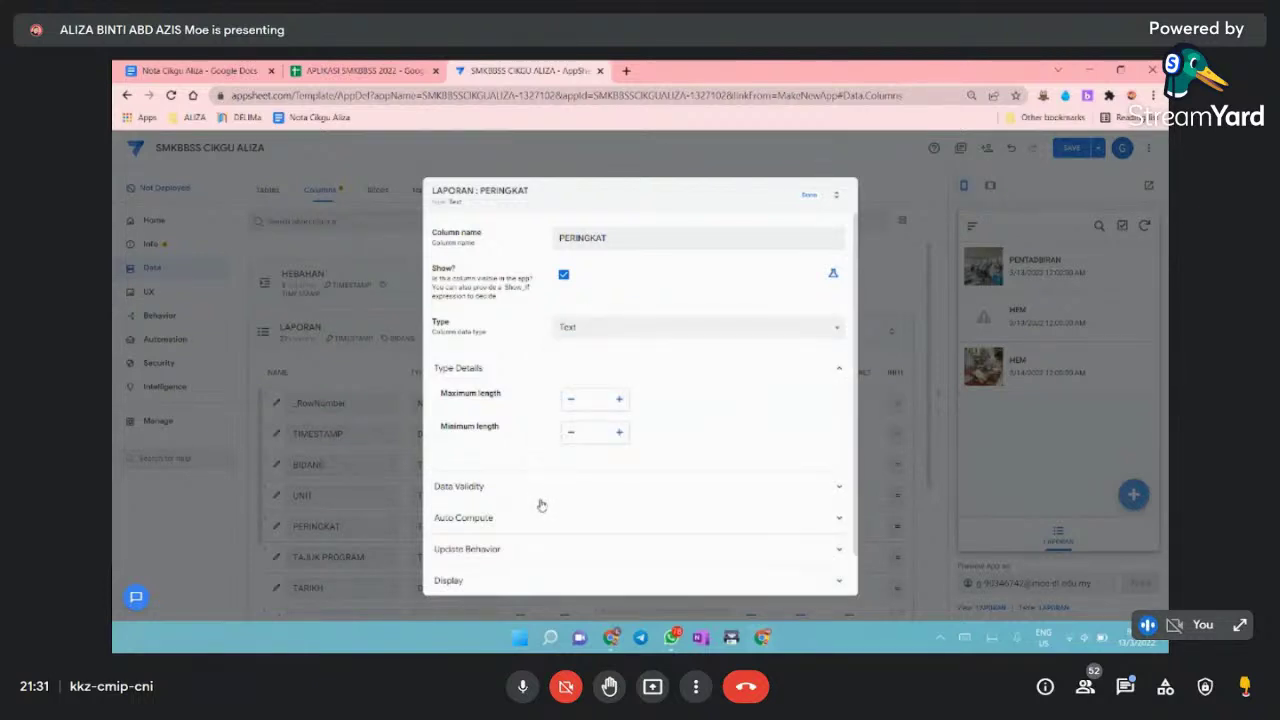
scroll(541, 505, "down", 1)
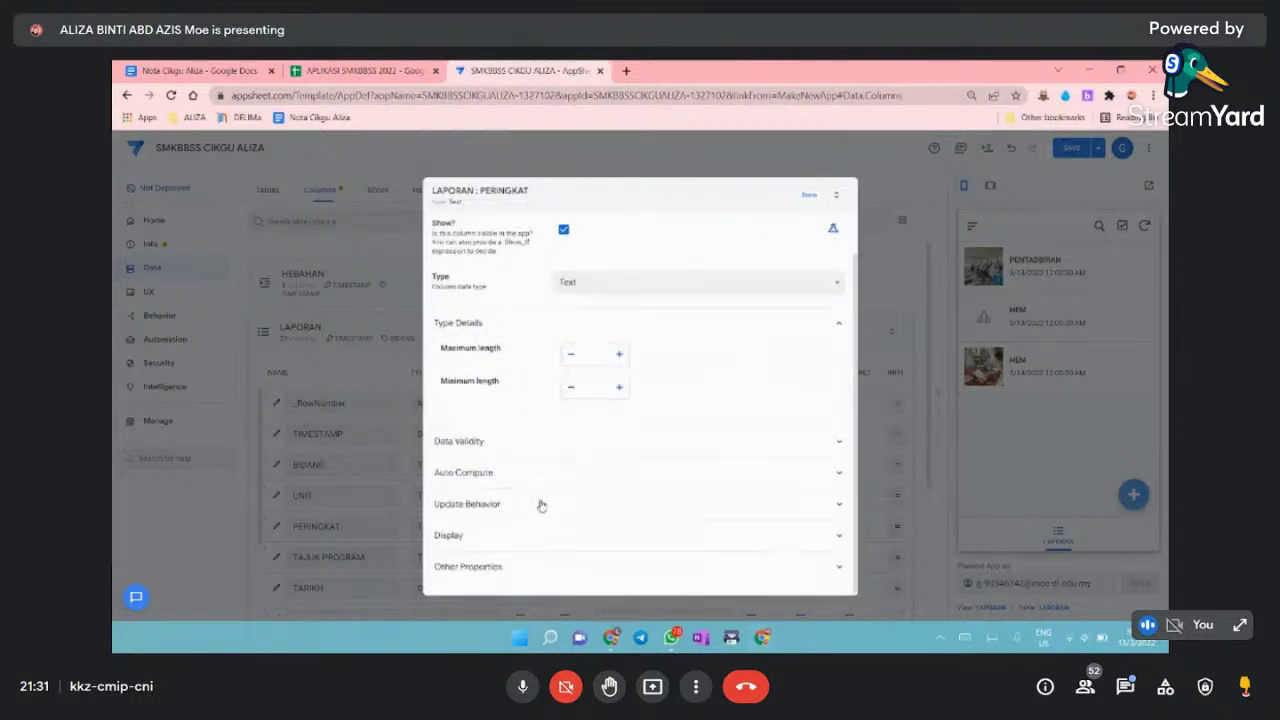
left_click(466, 474)
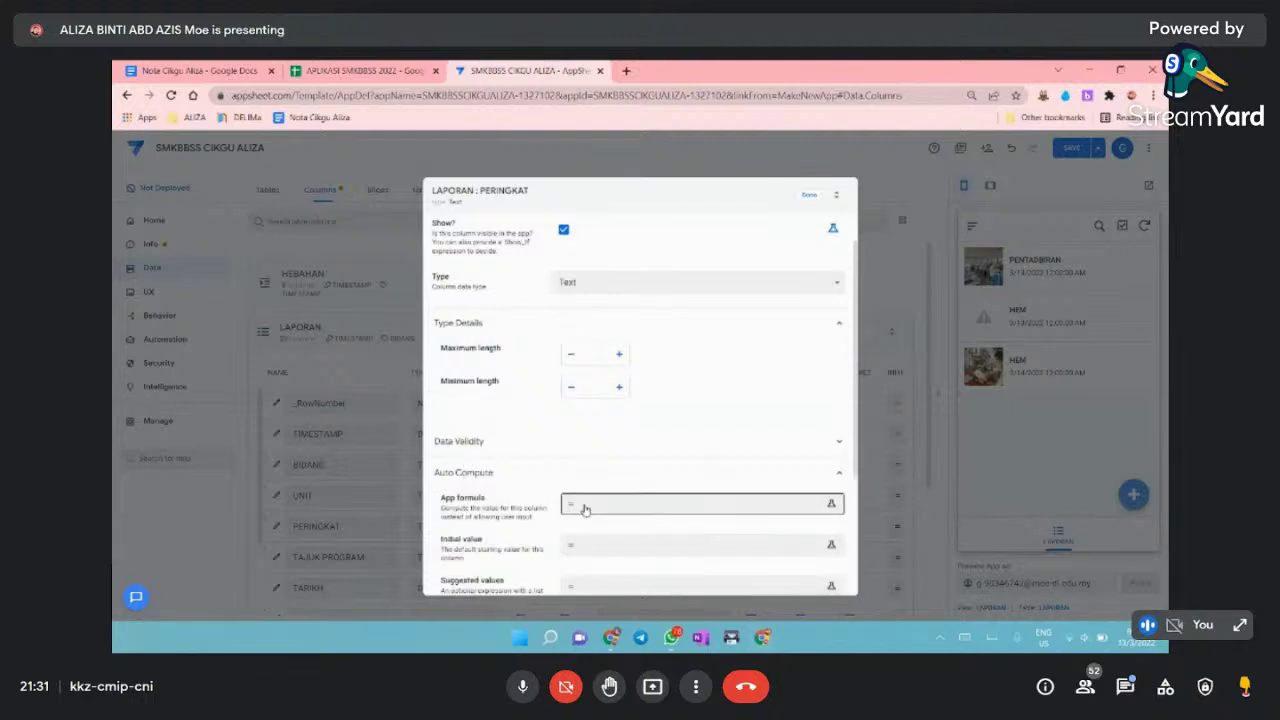
scroll(585, 509, "down", 2)
left_click(591, 456)
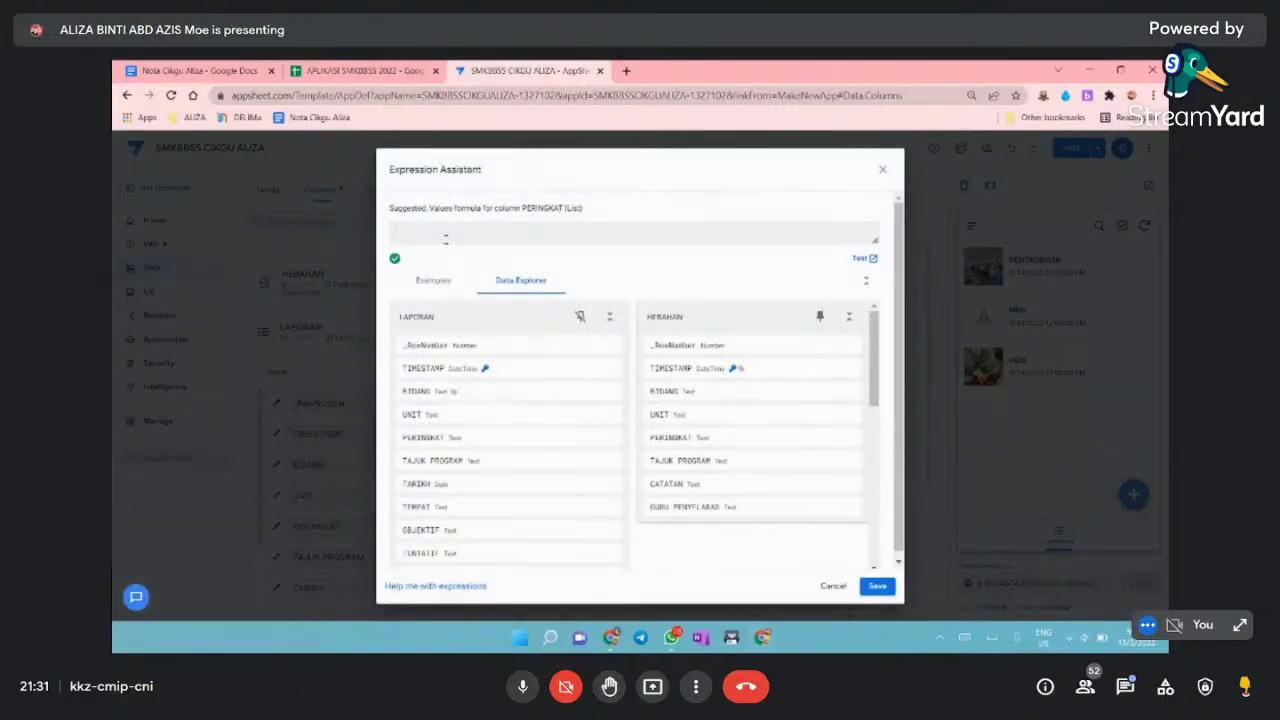
type("SELECT(")
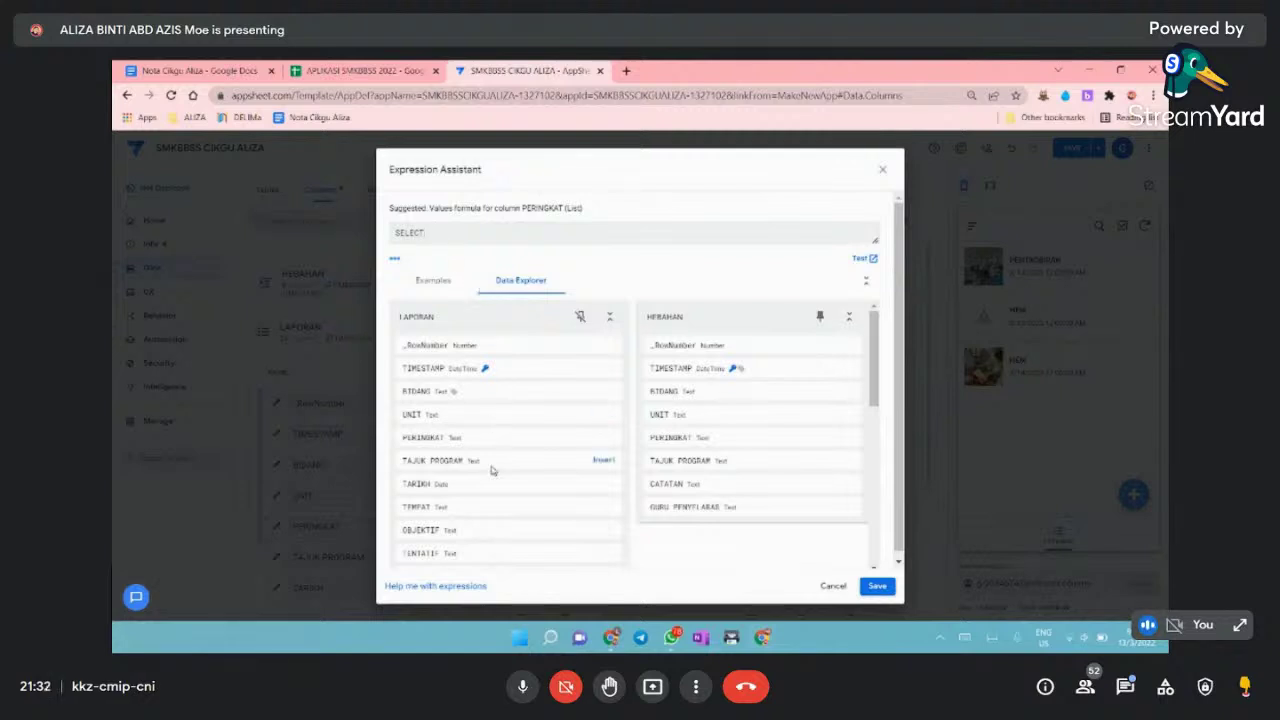
mouse_move(491, 486)
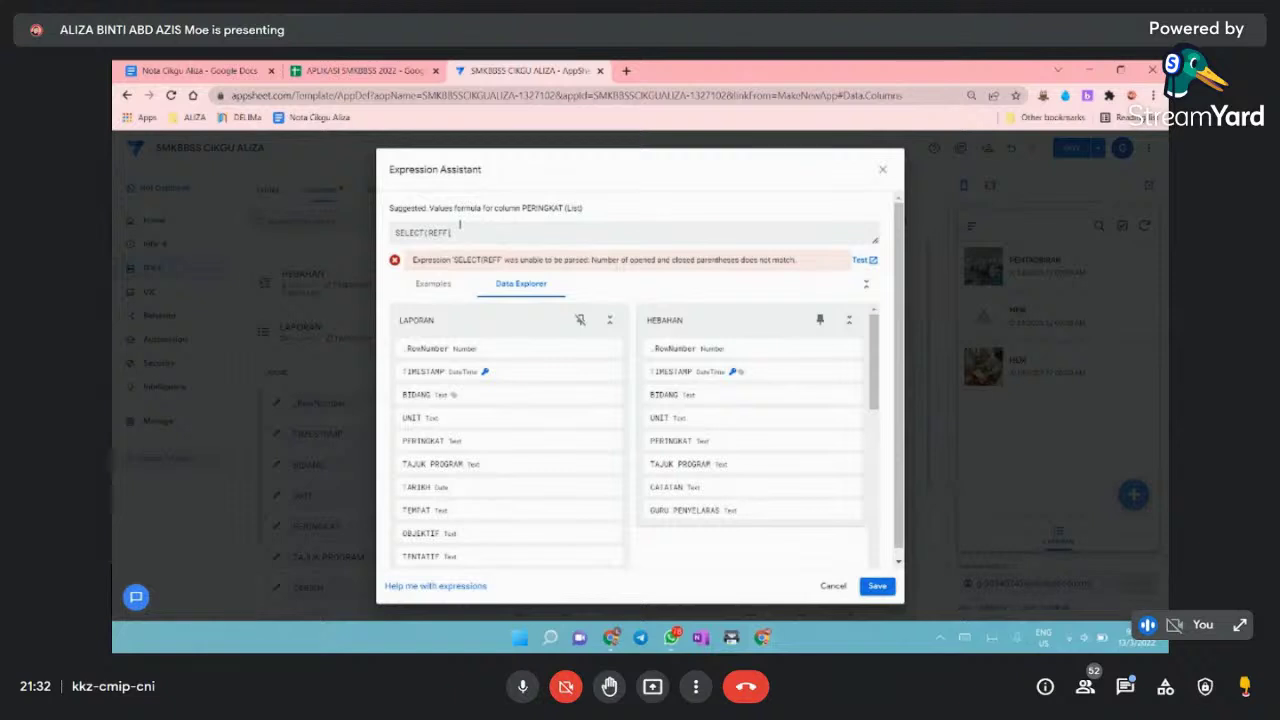
key("BackSpace")
scroll(487, 534, "down", 2)
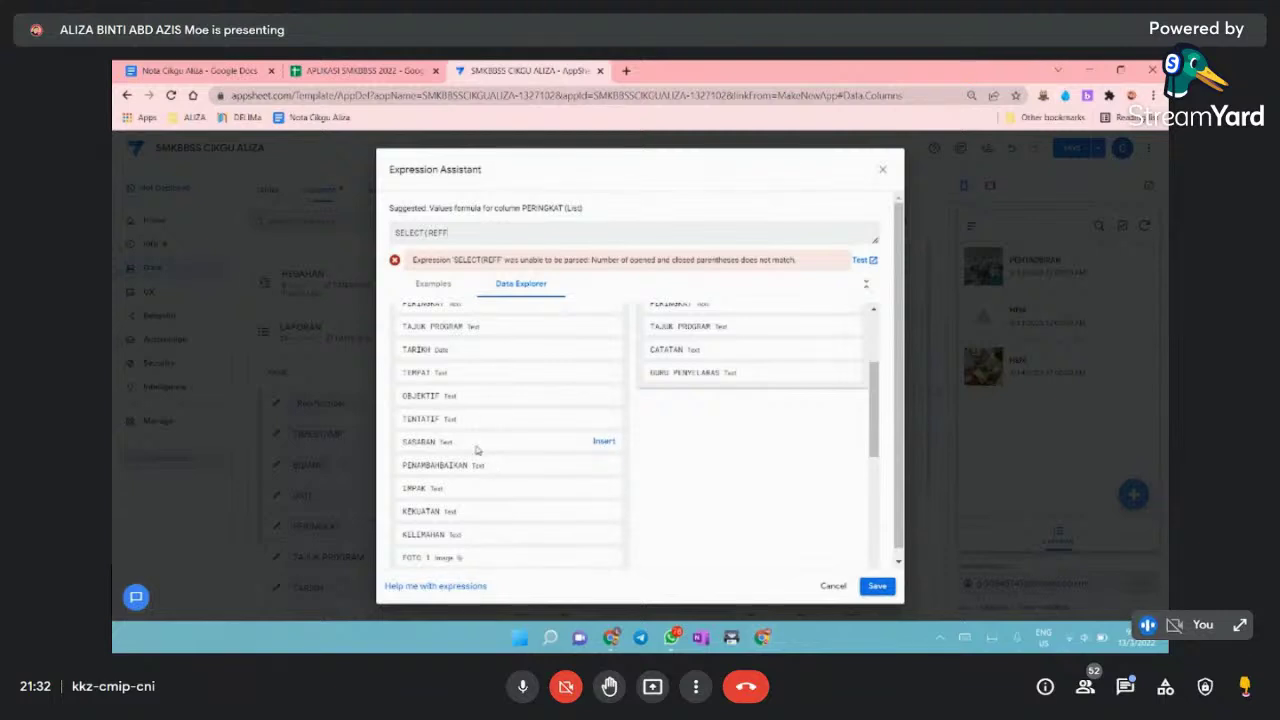
scroll(476, 450, "down", 3)
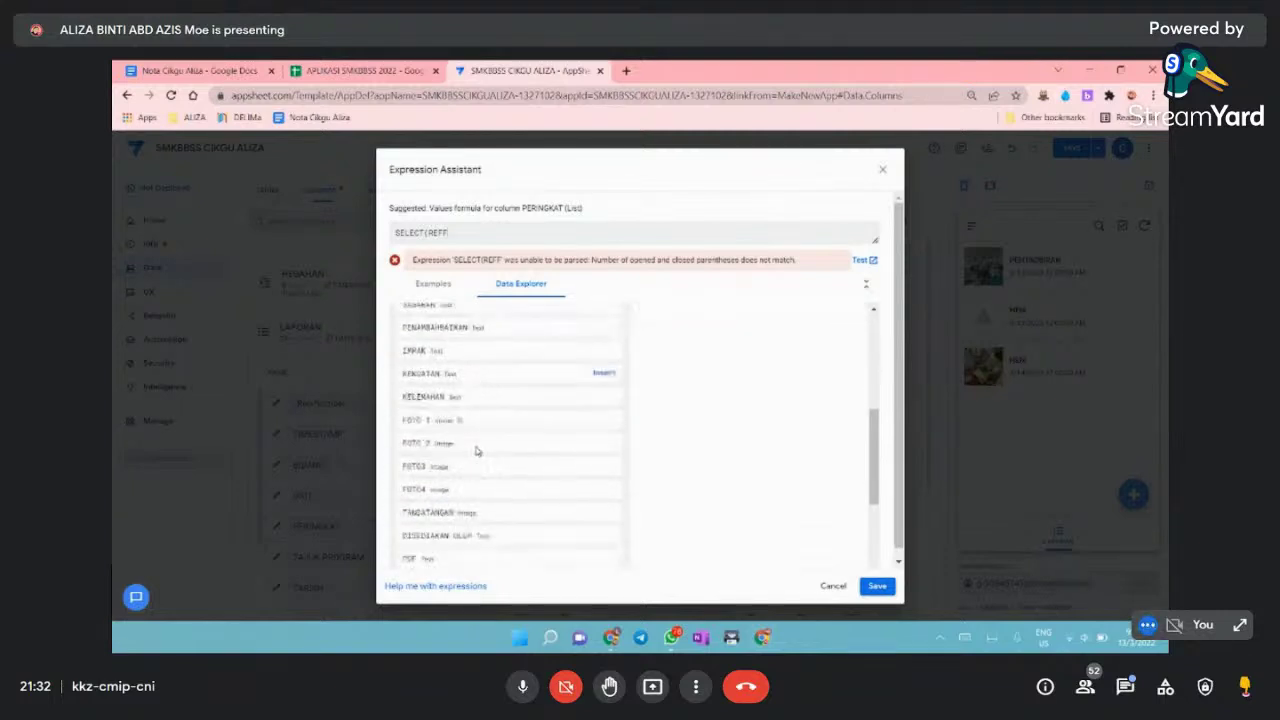
scroll(476, 450, "up", 3)
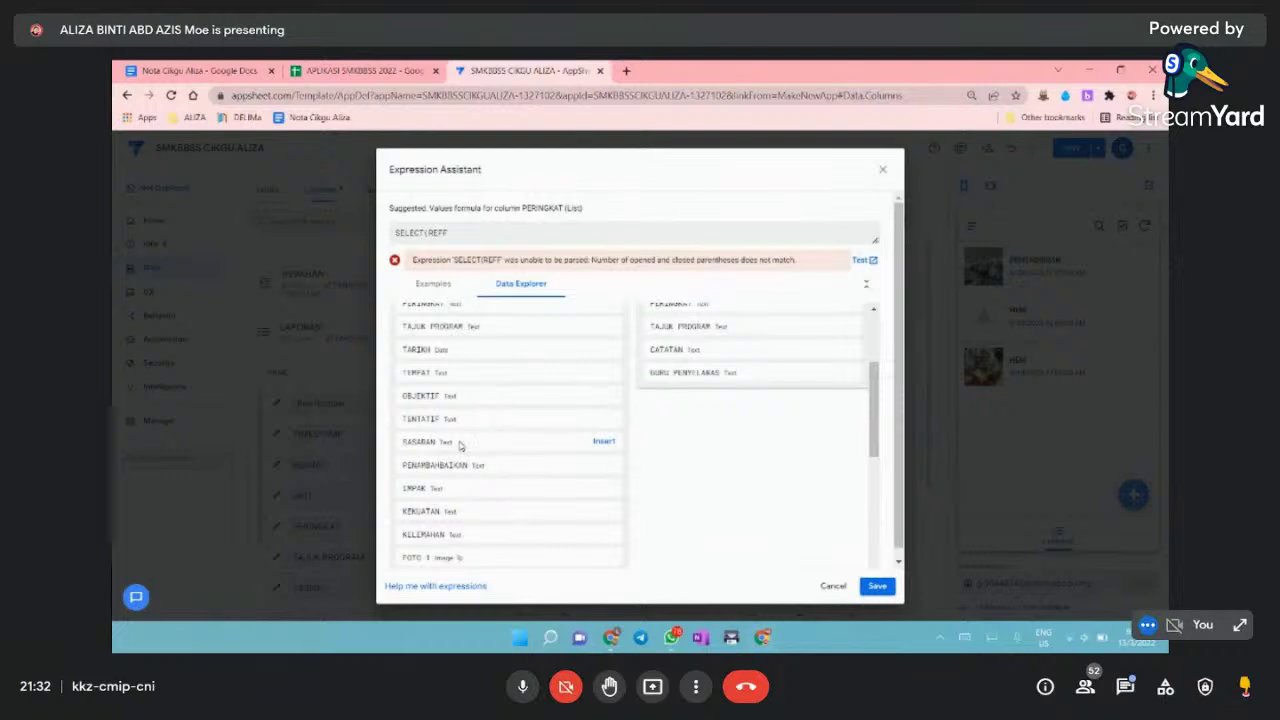
scroll(448, 422, "up", 1)
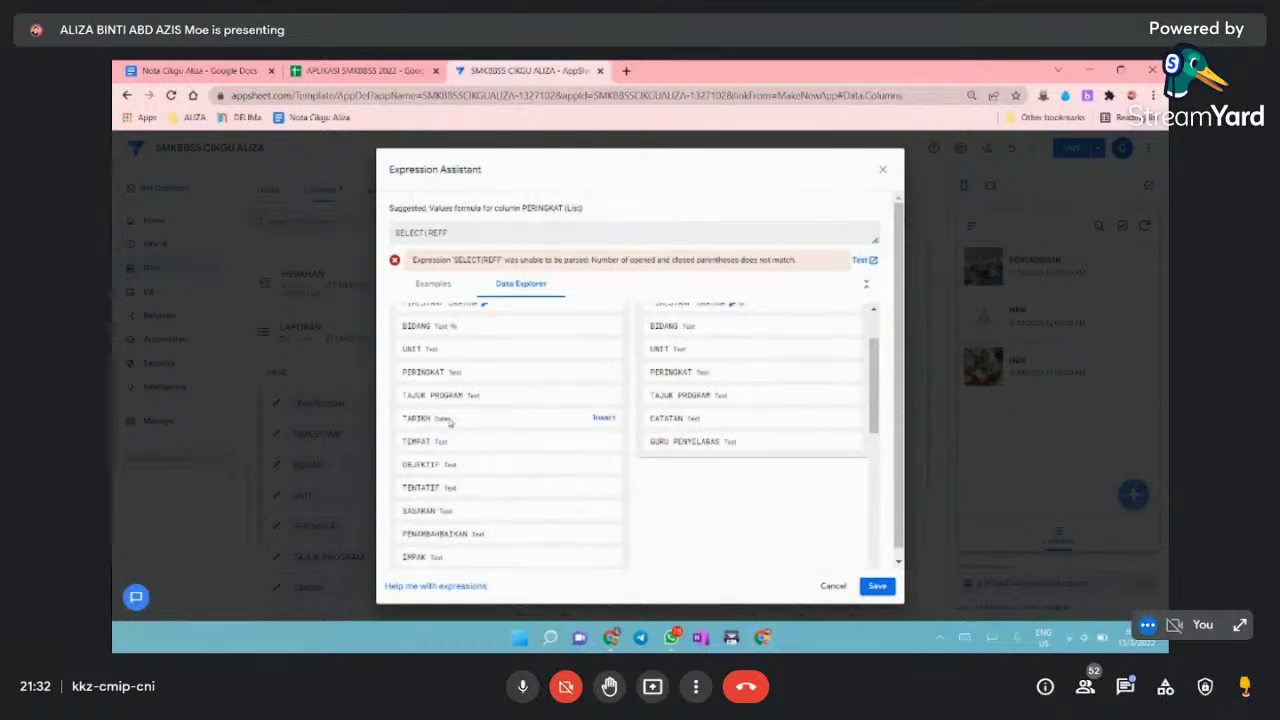
left_click(603, 373)
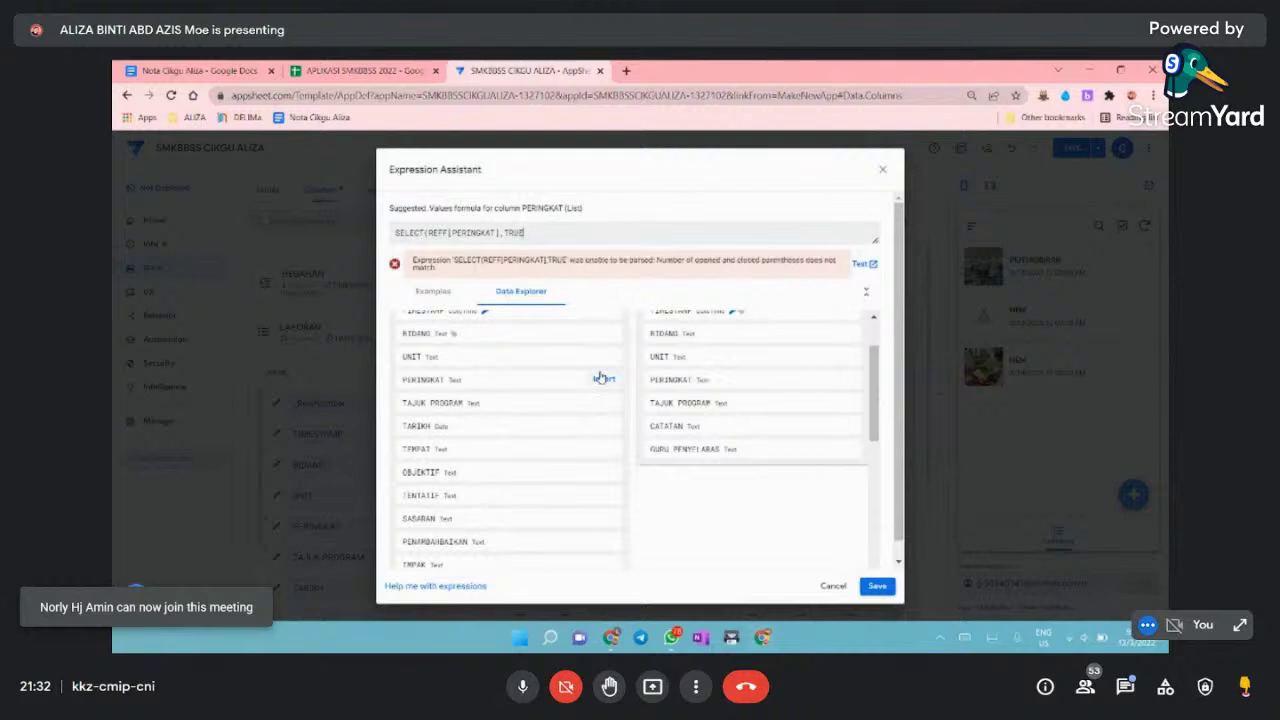
type(")")
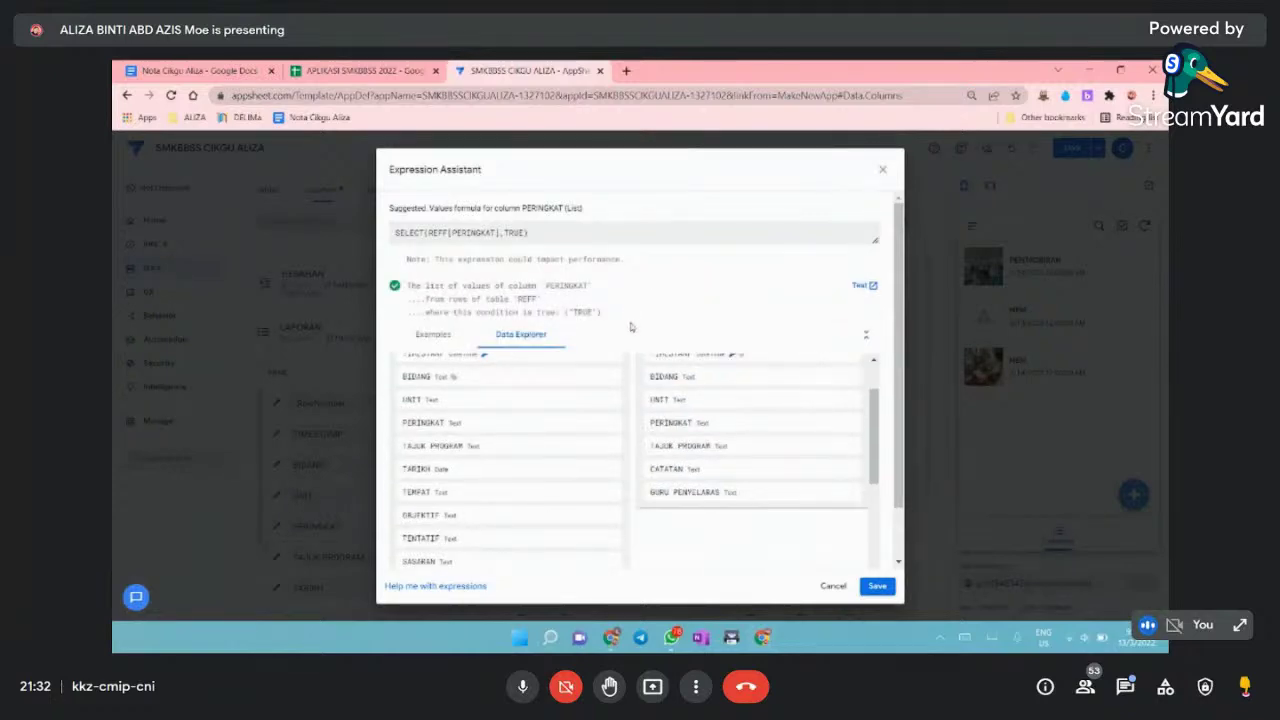
left_click(876, 586)
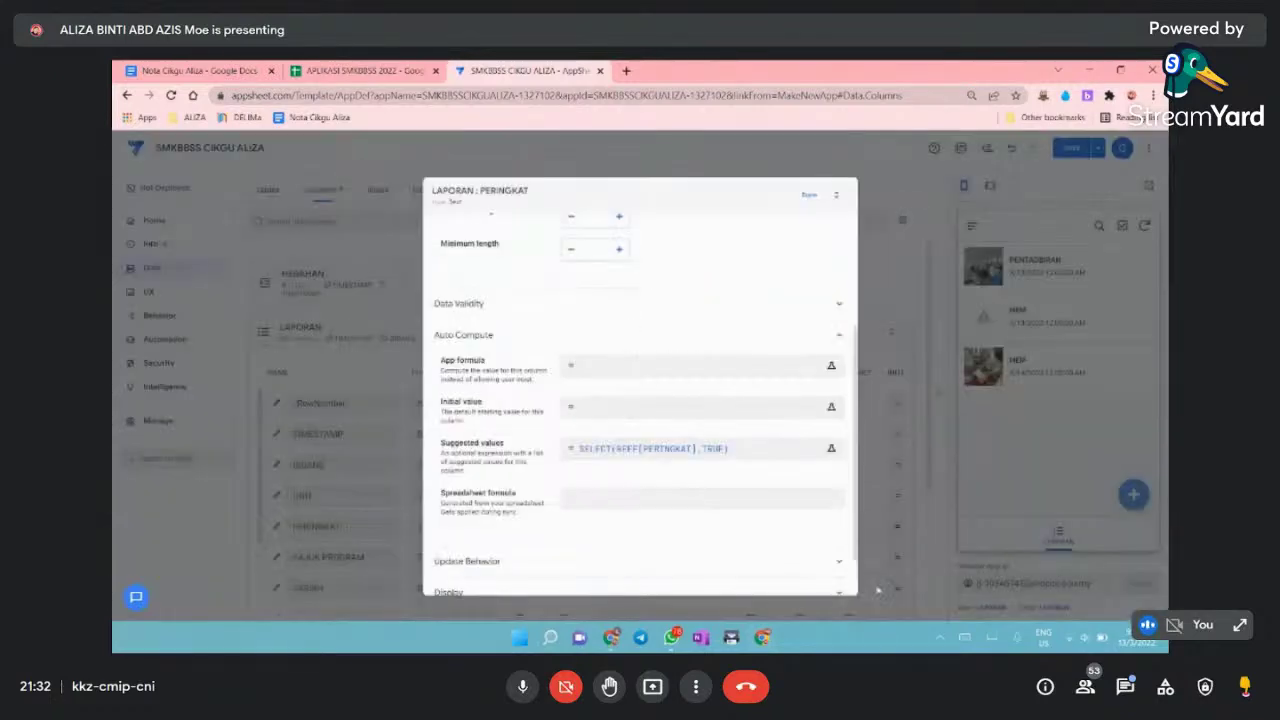
left_click(808, 200)
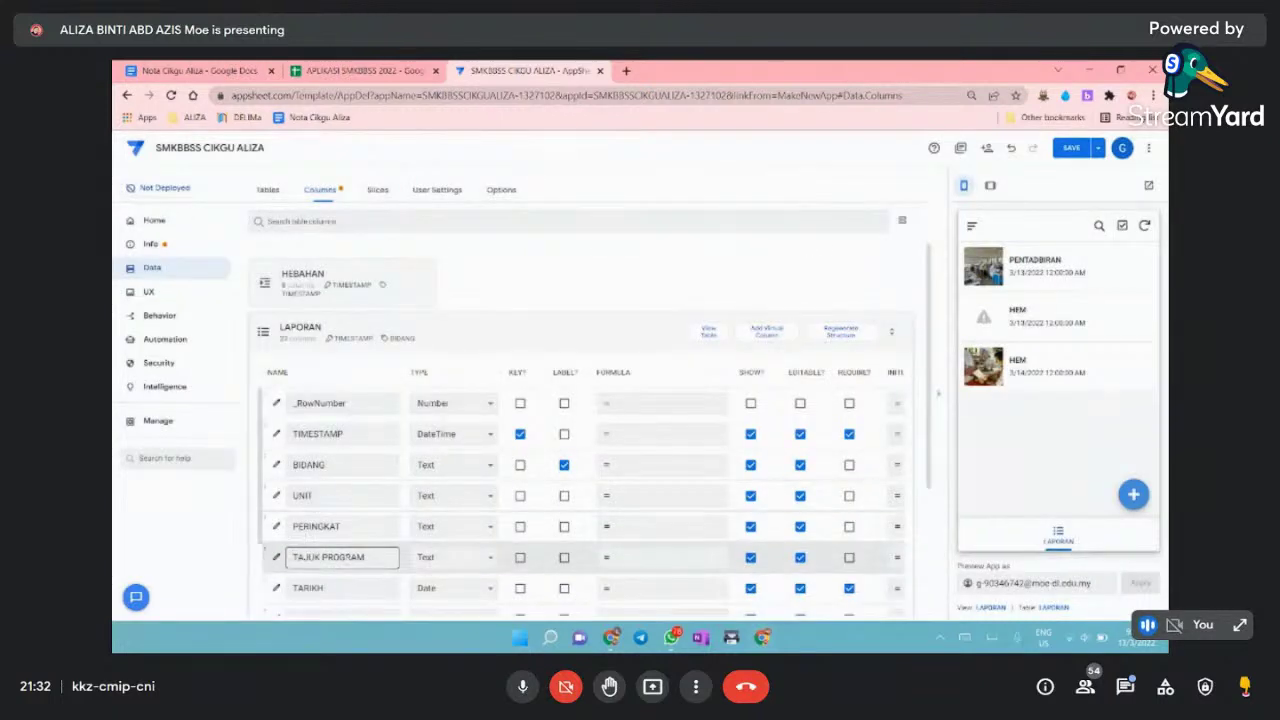
scroll(428, 498, "down", 2)
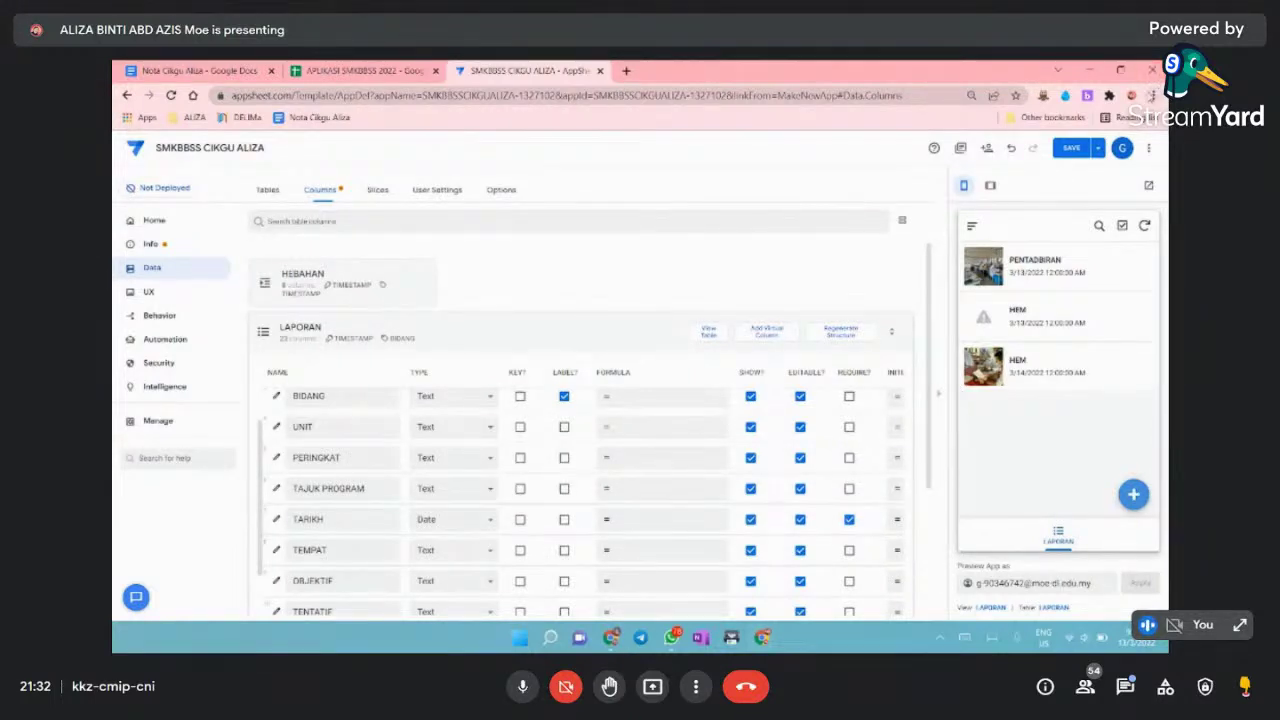
- Clear the Initial Value formula of the LAPORAN table's TARIKH column and save the empty expression
left_click(1153, 95)
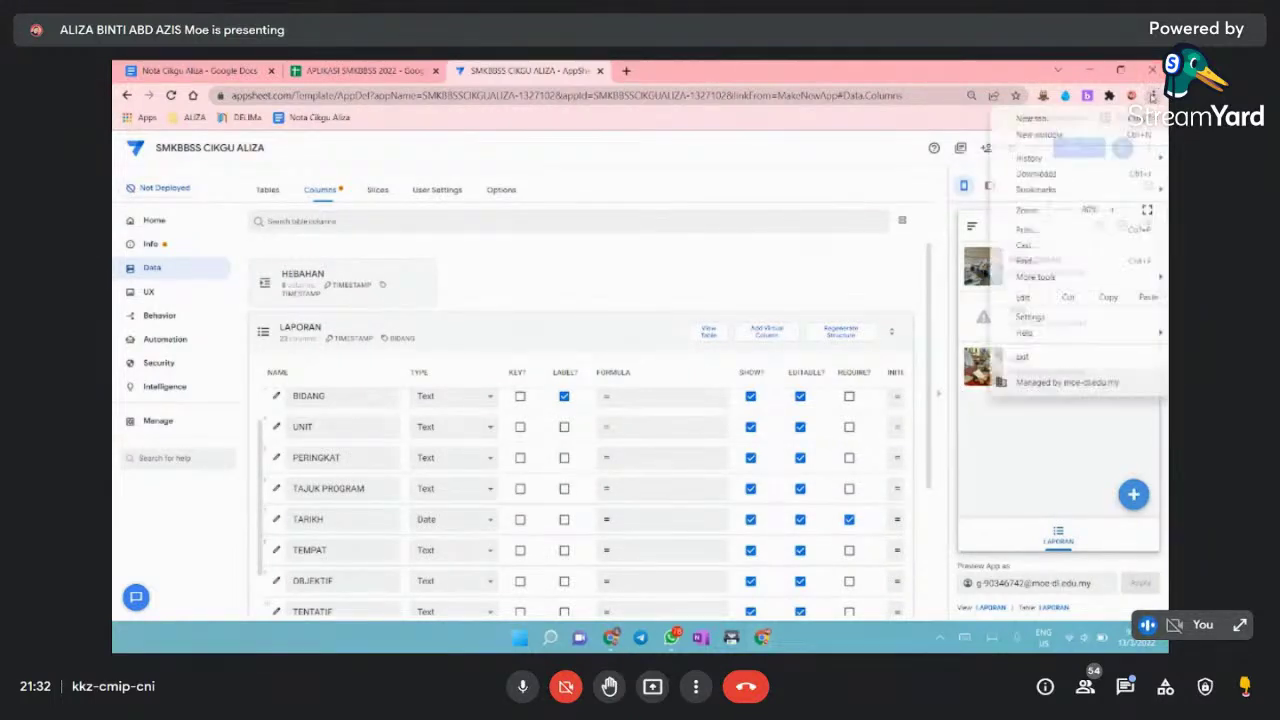
left_click(1061, 212)
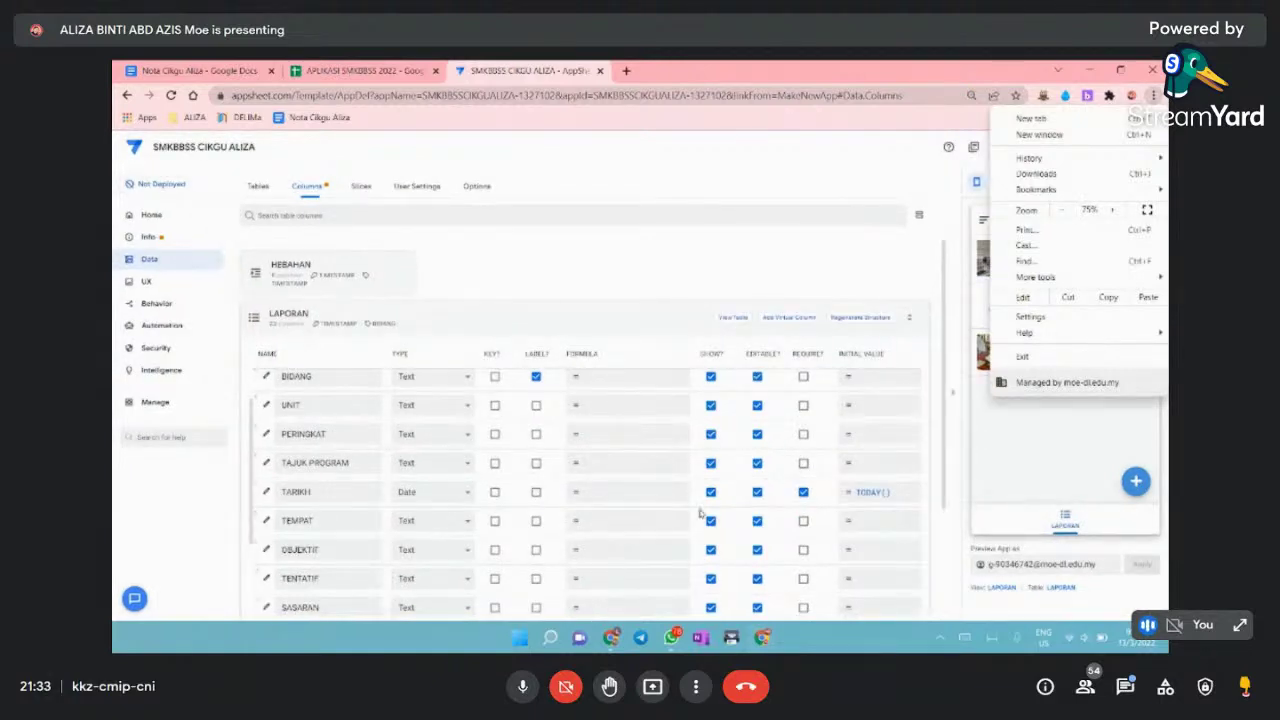
left_click(750, 289)
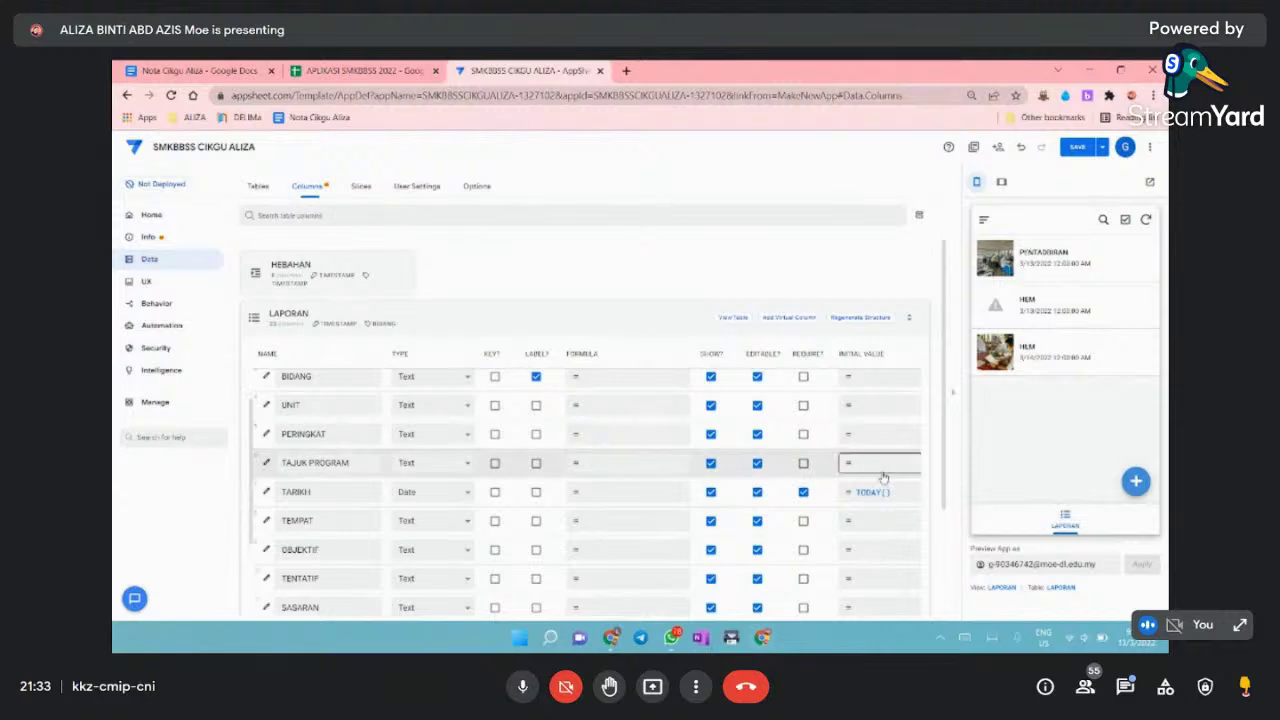
left_click(884, 494)
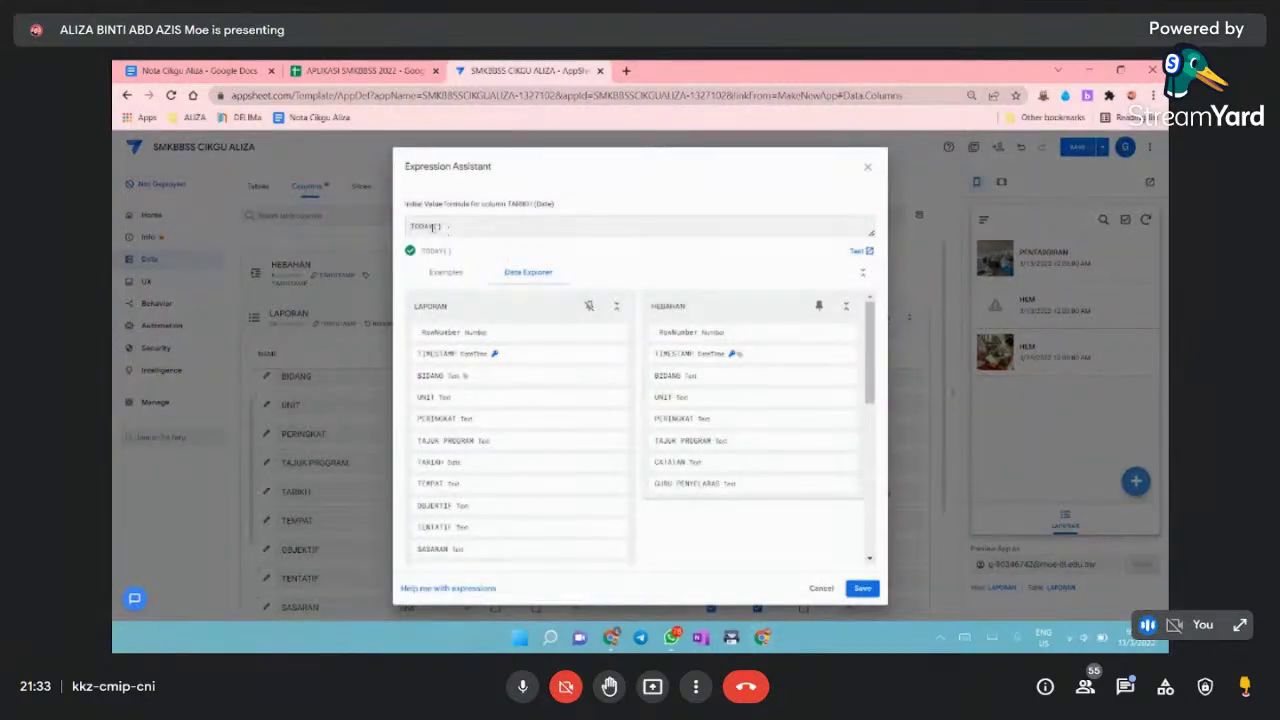
left_click_drag(433, 226, 396, 234)
key("BackSpace")
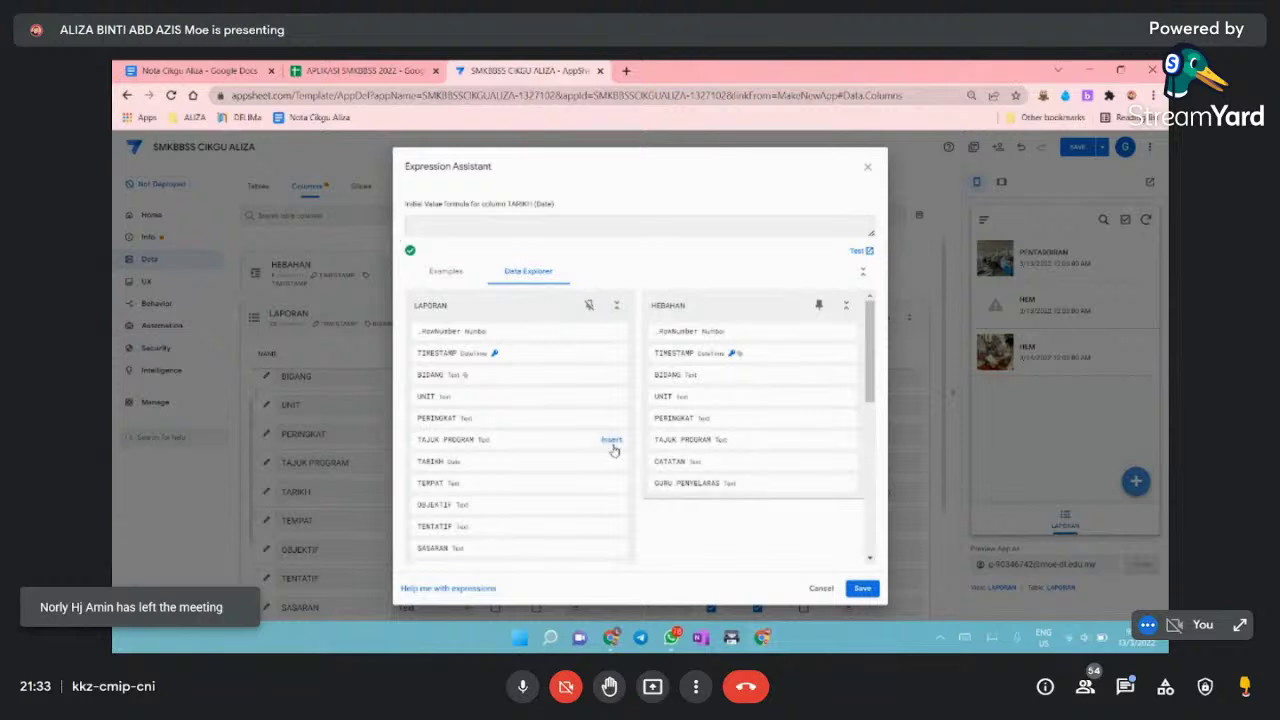
left_click(862, 589)
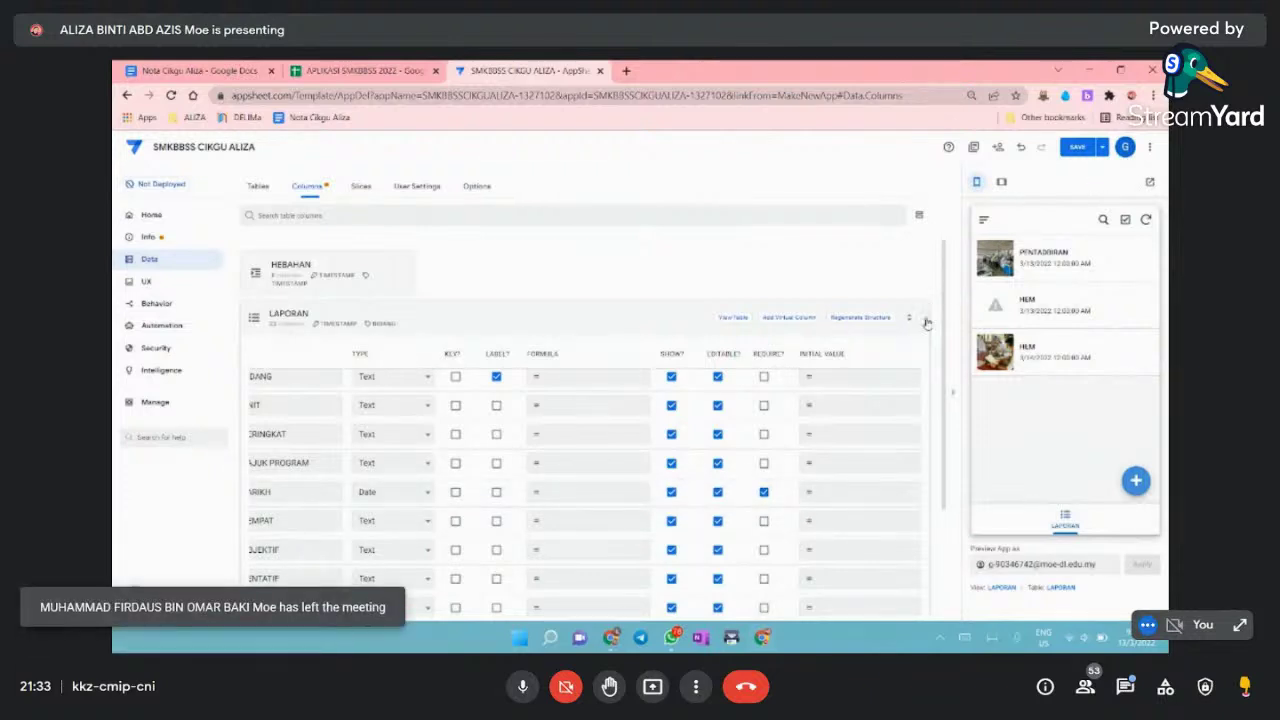
- Hide the app preview beside the LAPORAN columns and set the page zoom to 67%
scroll(833, 533, "down", 10)
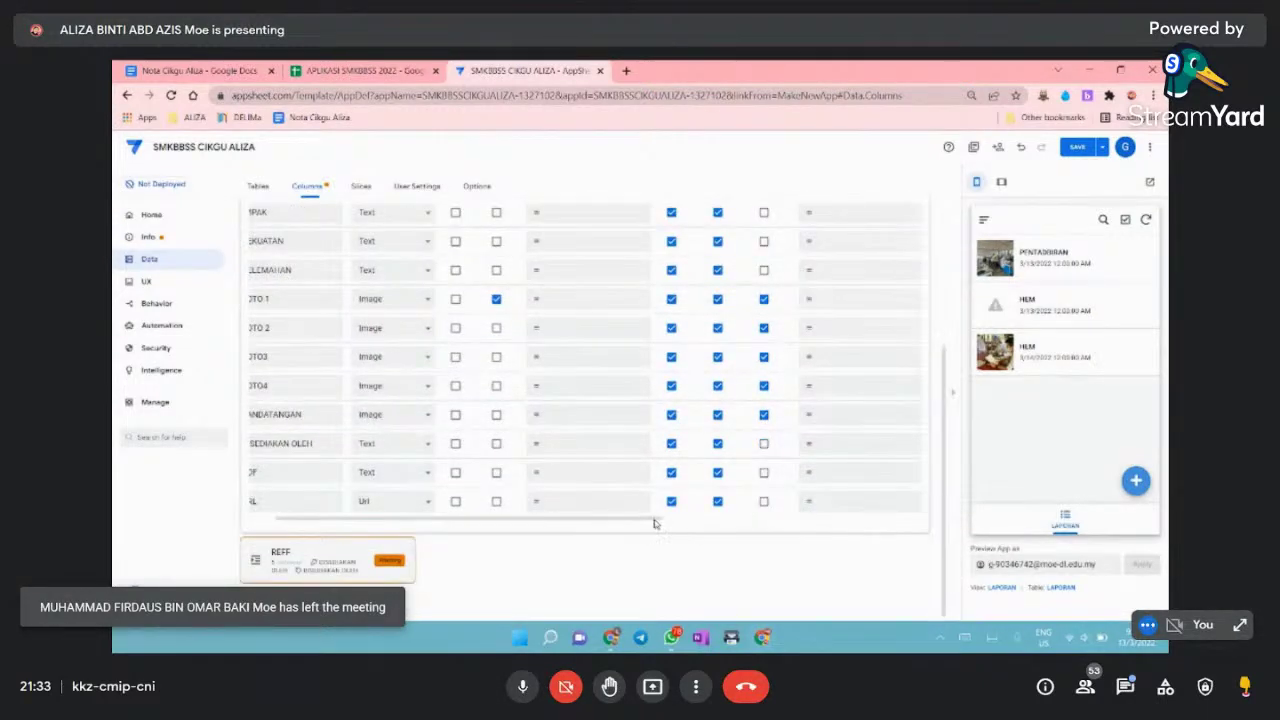
mouse_move(651, 523)
left_mouse_down()
mouse_move(915, 529)
mouse_move(641, 539)
left_mouse_up()
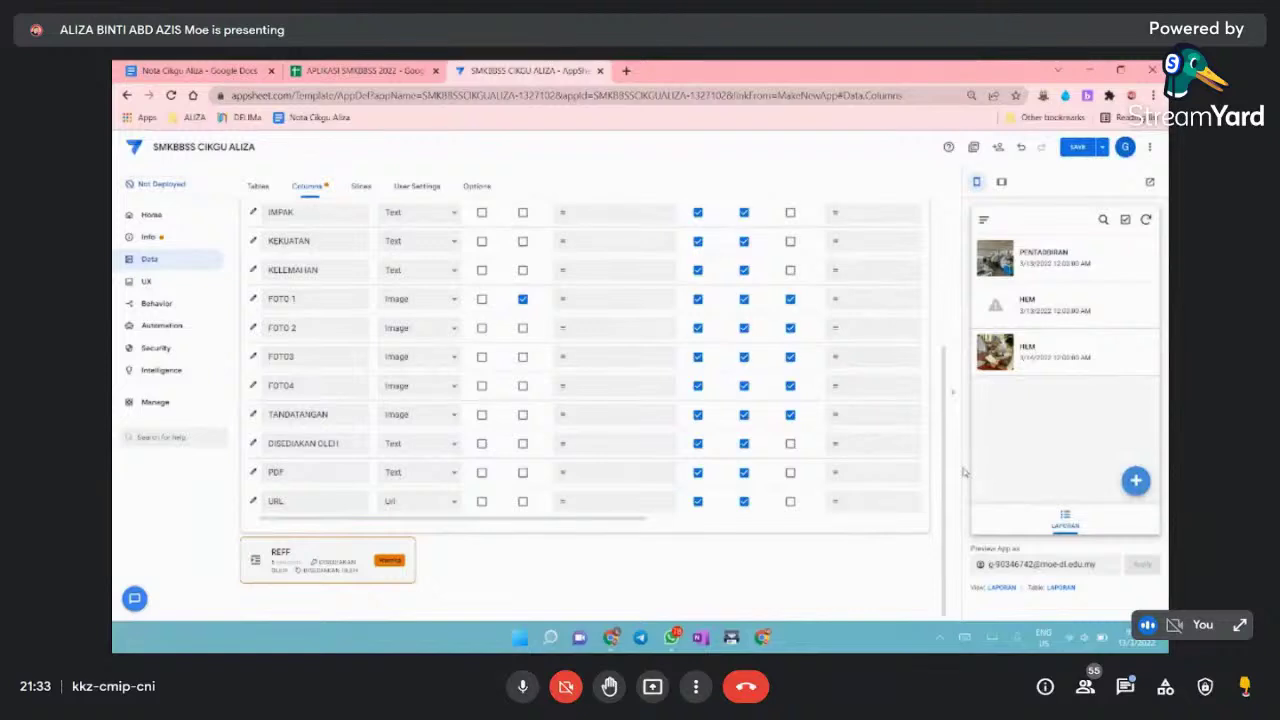
scroll(914, 420, "up", 1)
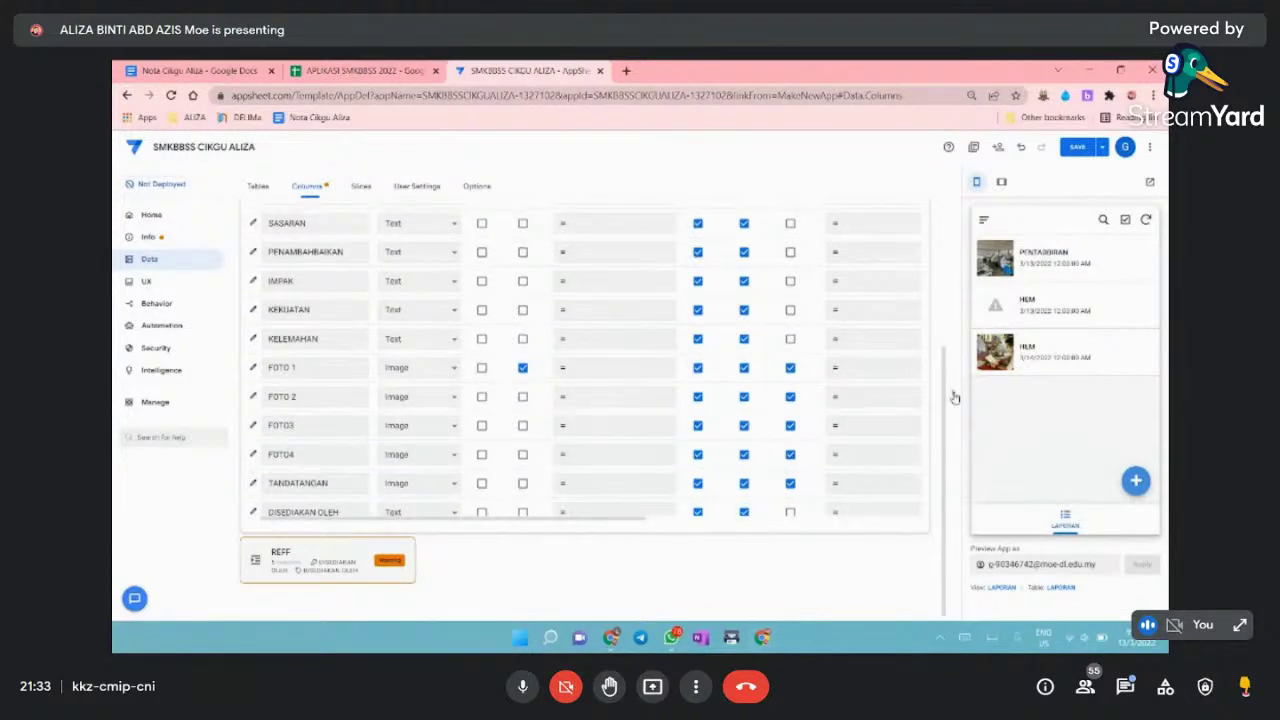
left_click(955, 397)
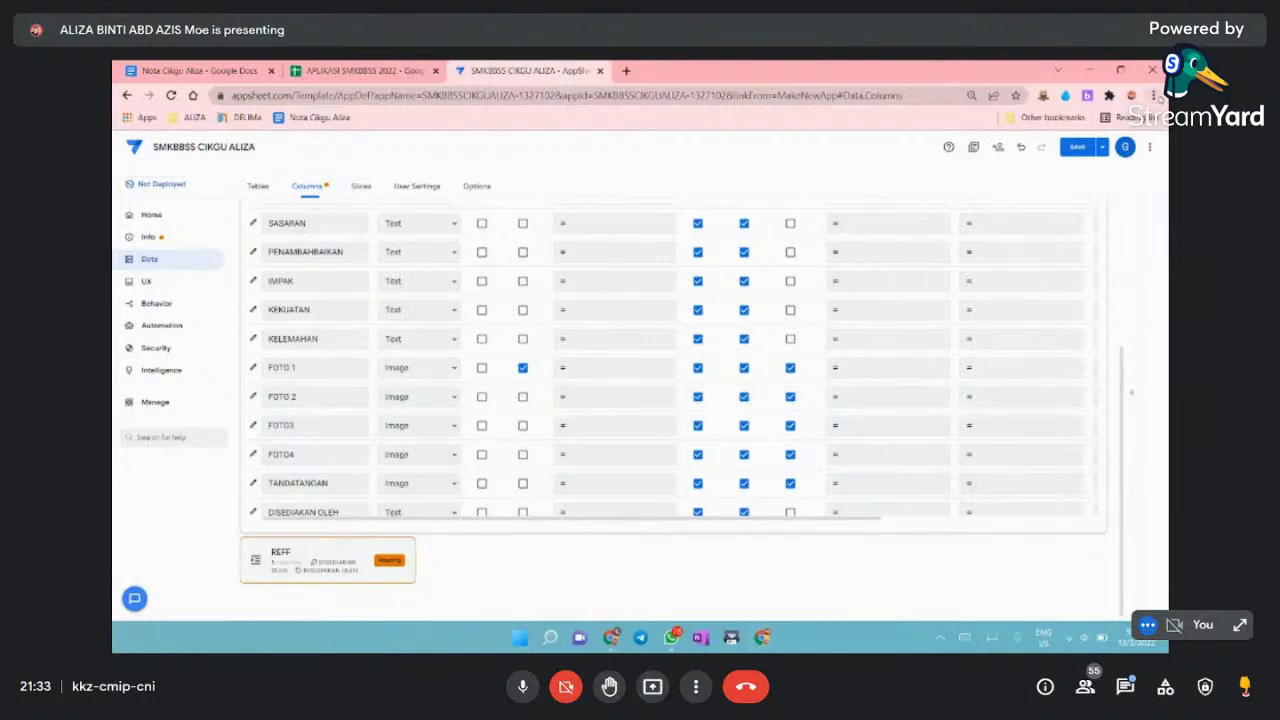
left_click(1153, 95)
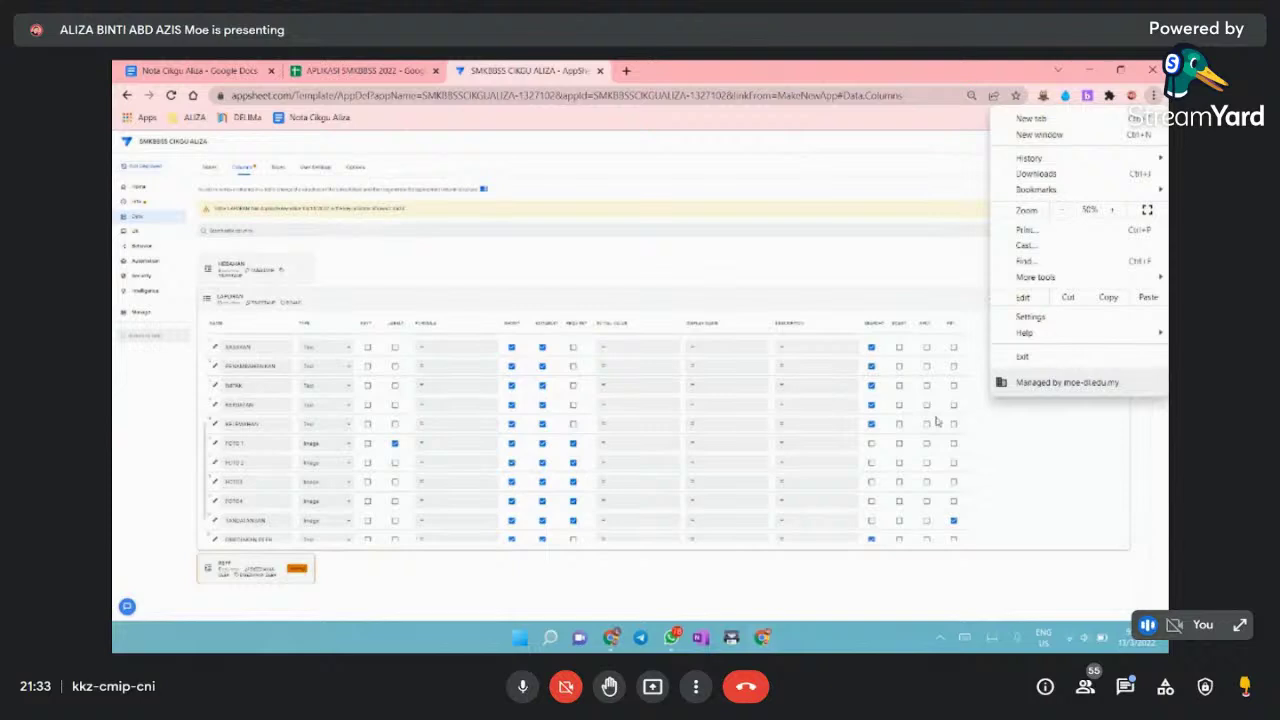
left_click(1004, 455)
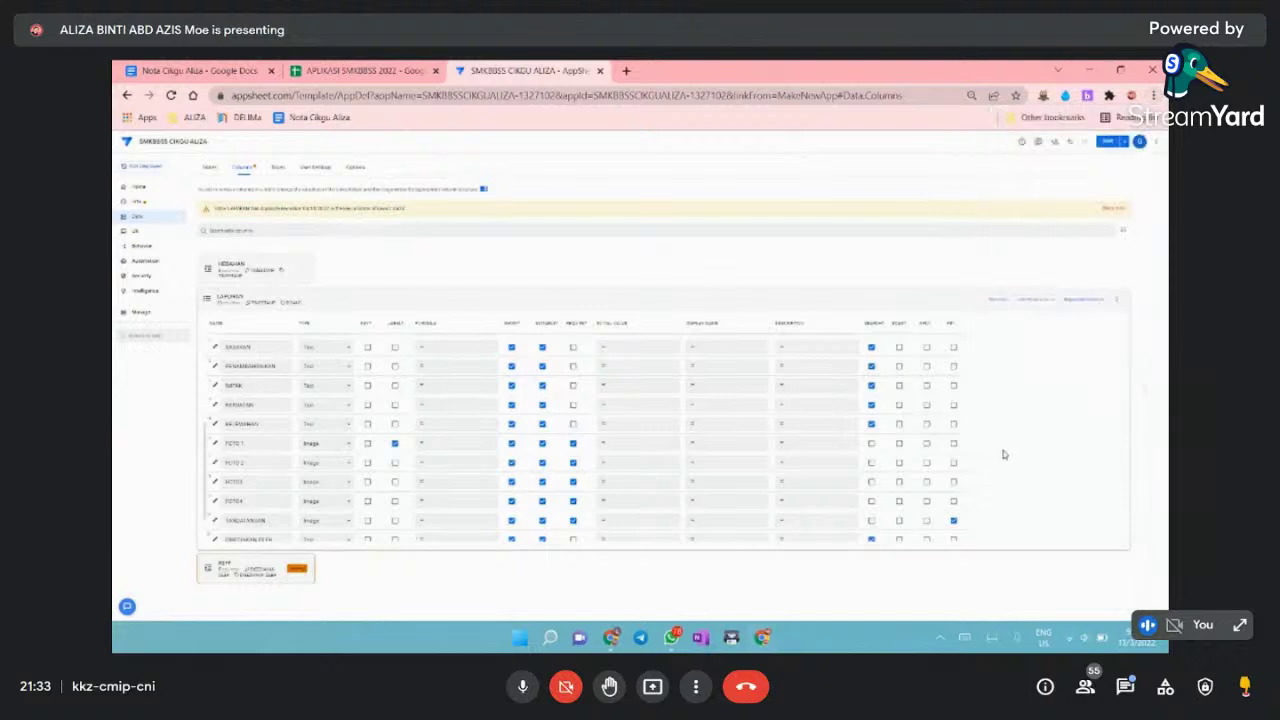
left_click(1153, 96)
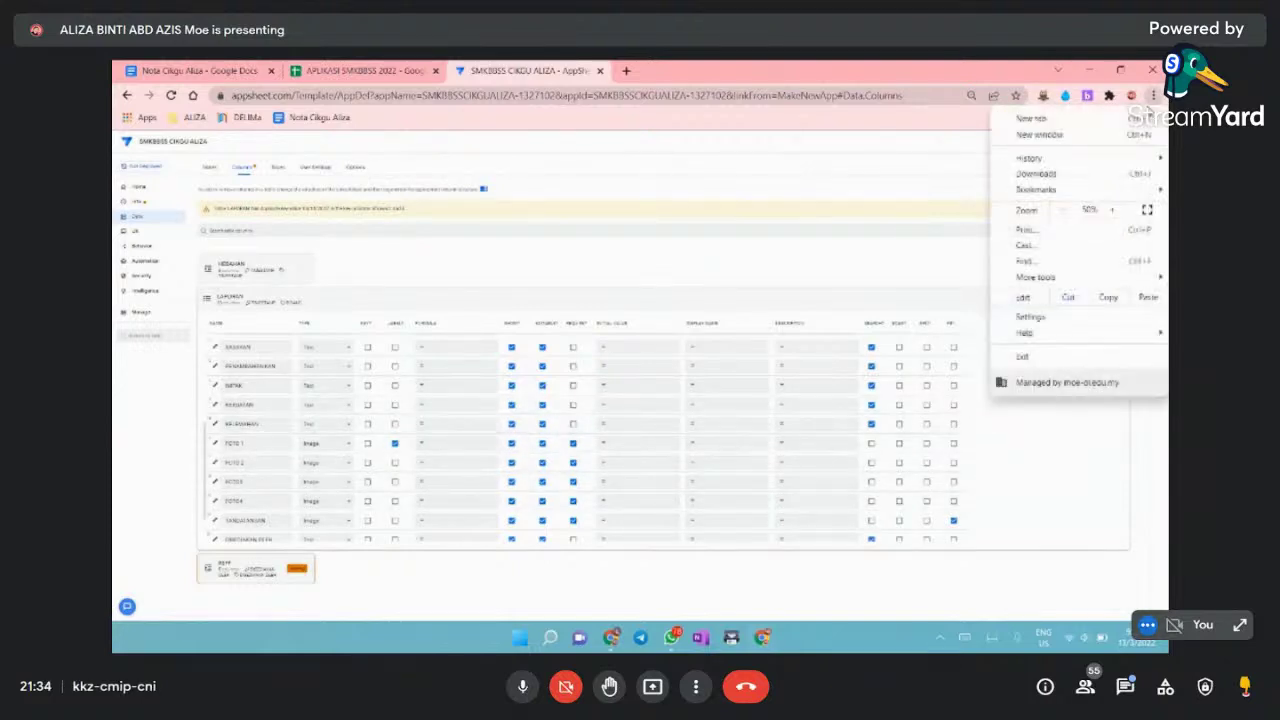
left_click(1111, 210)
left_click(1111, 210)
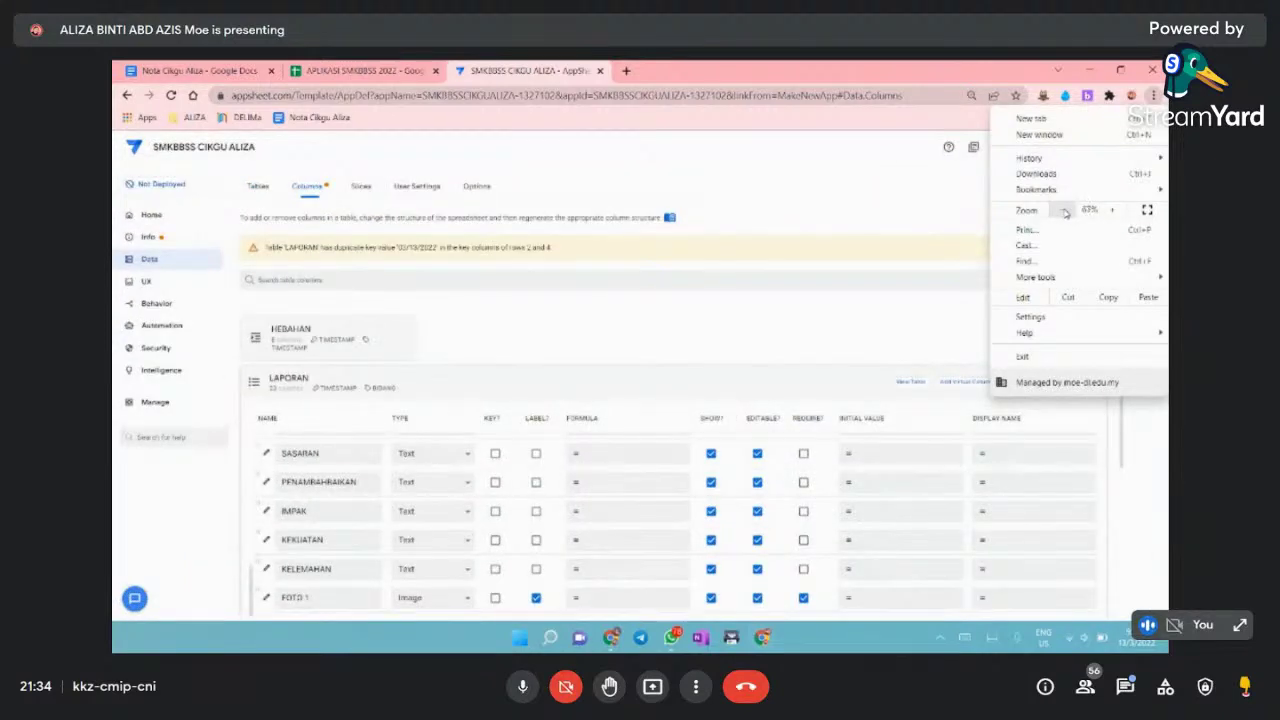
left_click(923, 402)
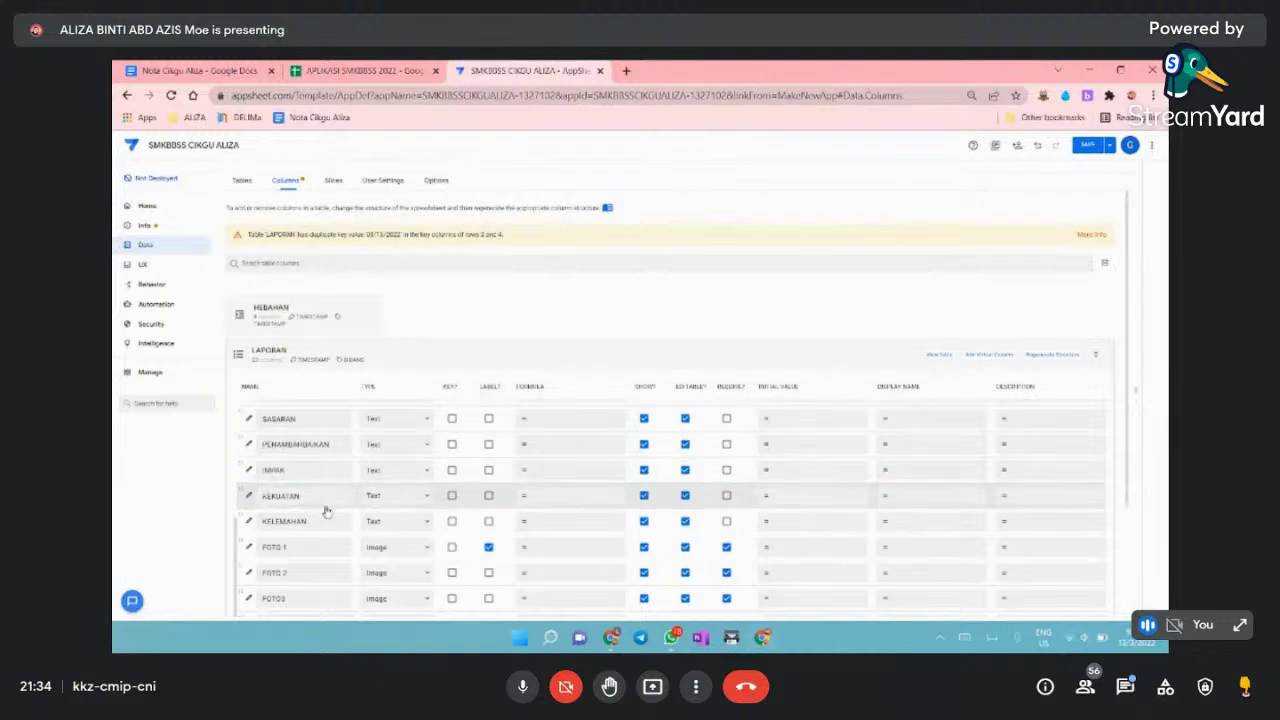
- Set the Initial Value formula of the LAPORAN table's TARIKH column to NOW() and save the app
scroll(325, 513, "up", 3)
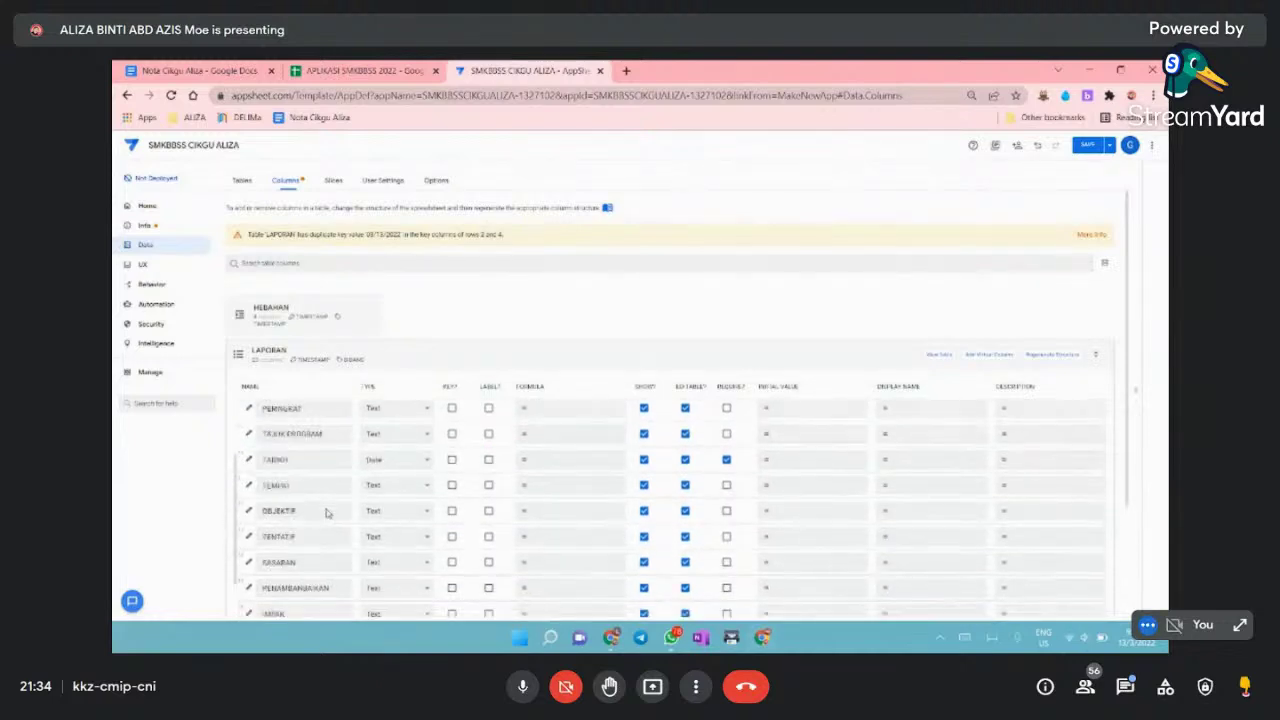
left_click(794, 463)
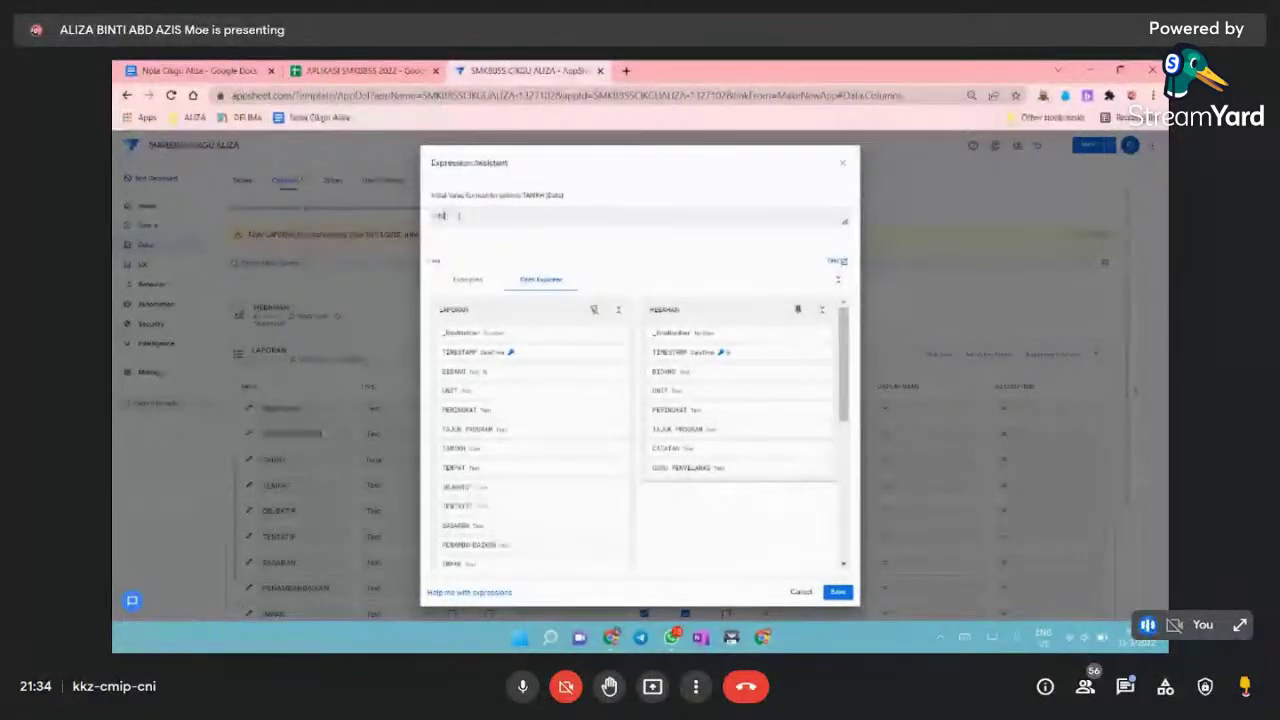
type("w")
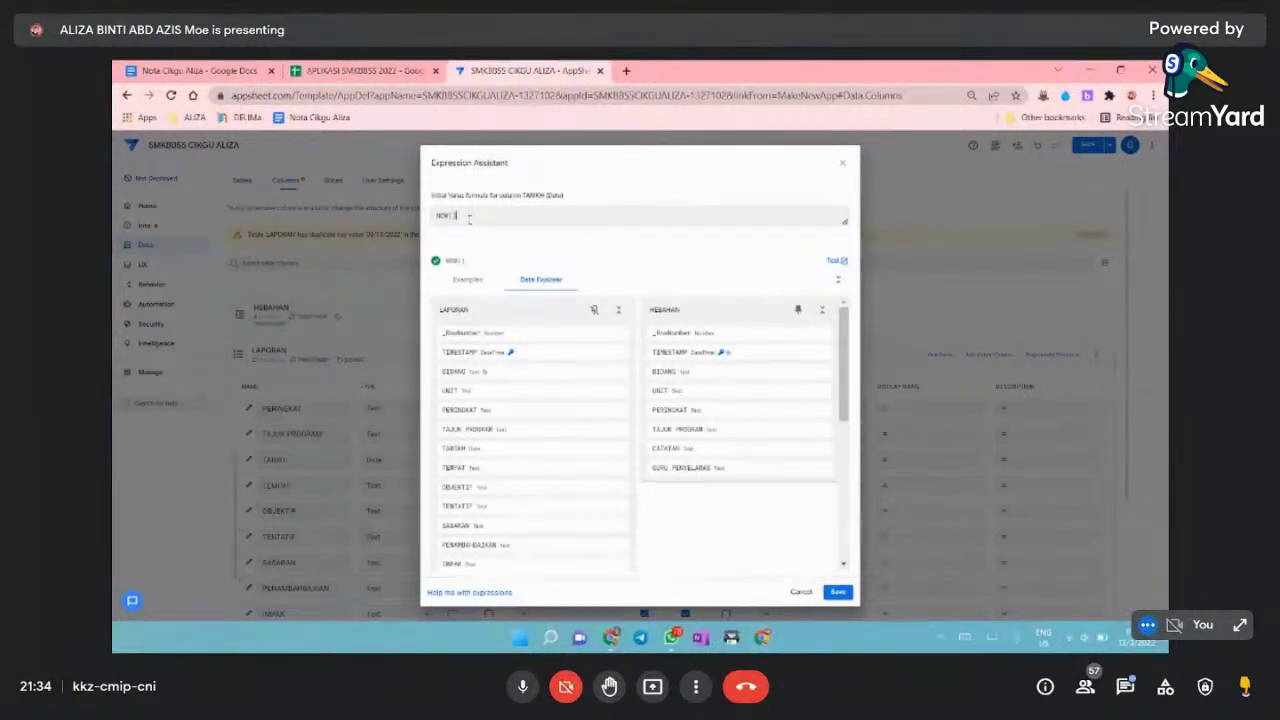
left_click(837, 592)
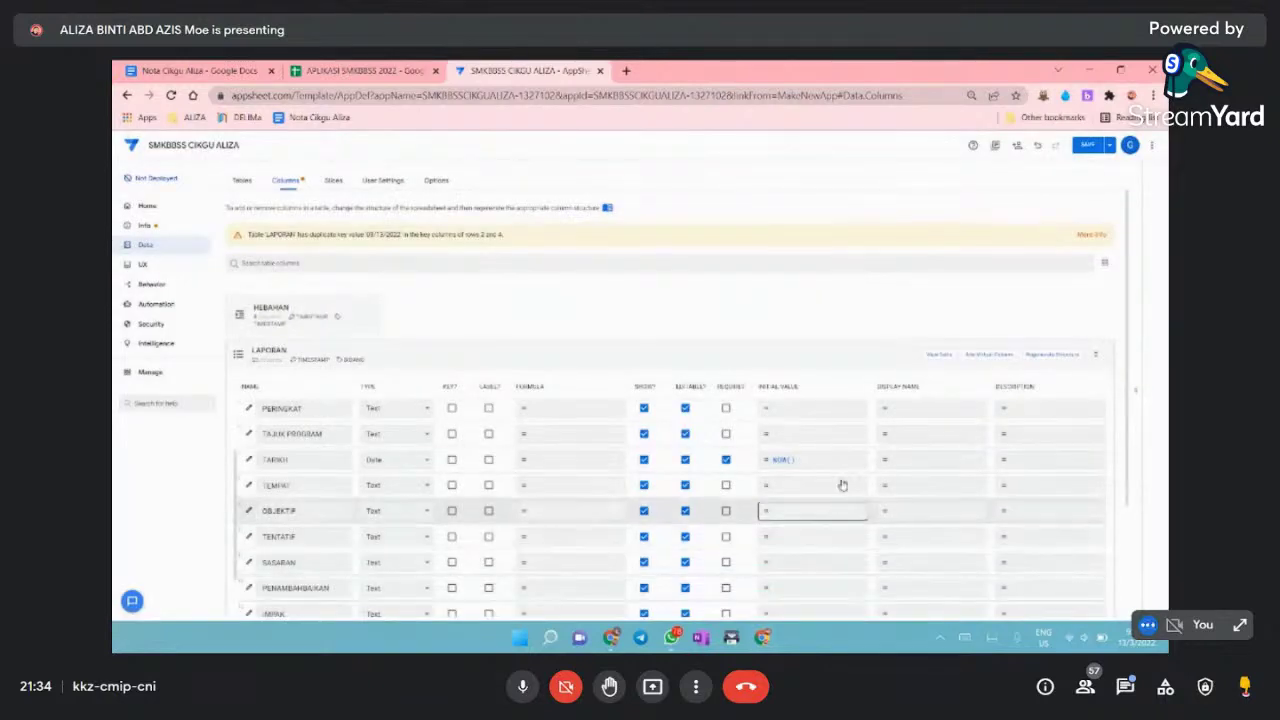
left_click(1087, 147)
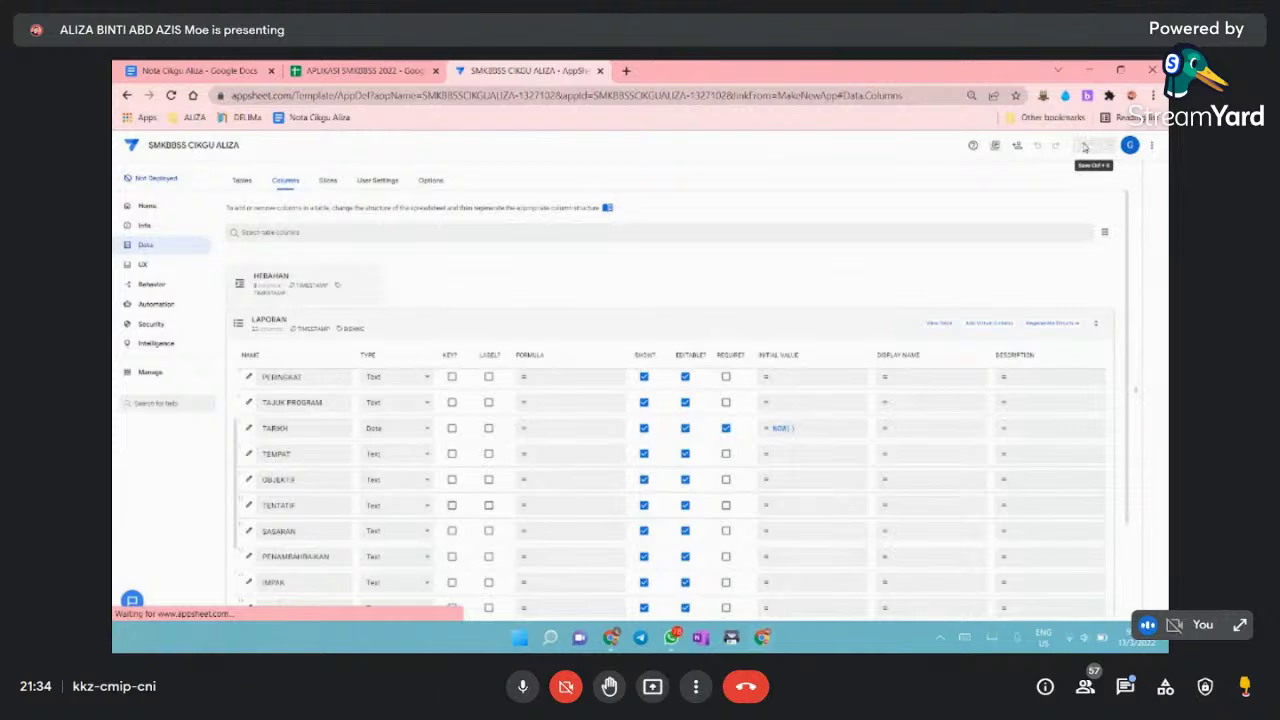
- Set the page zoom to 90% and bring the LAPORAN columns from TARIKH onward into view
left_click(1153, 95)
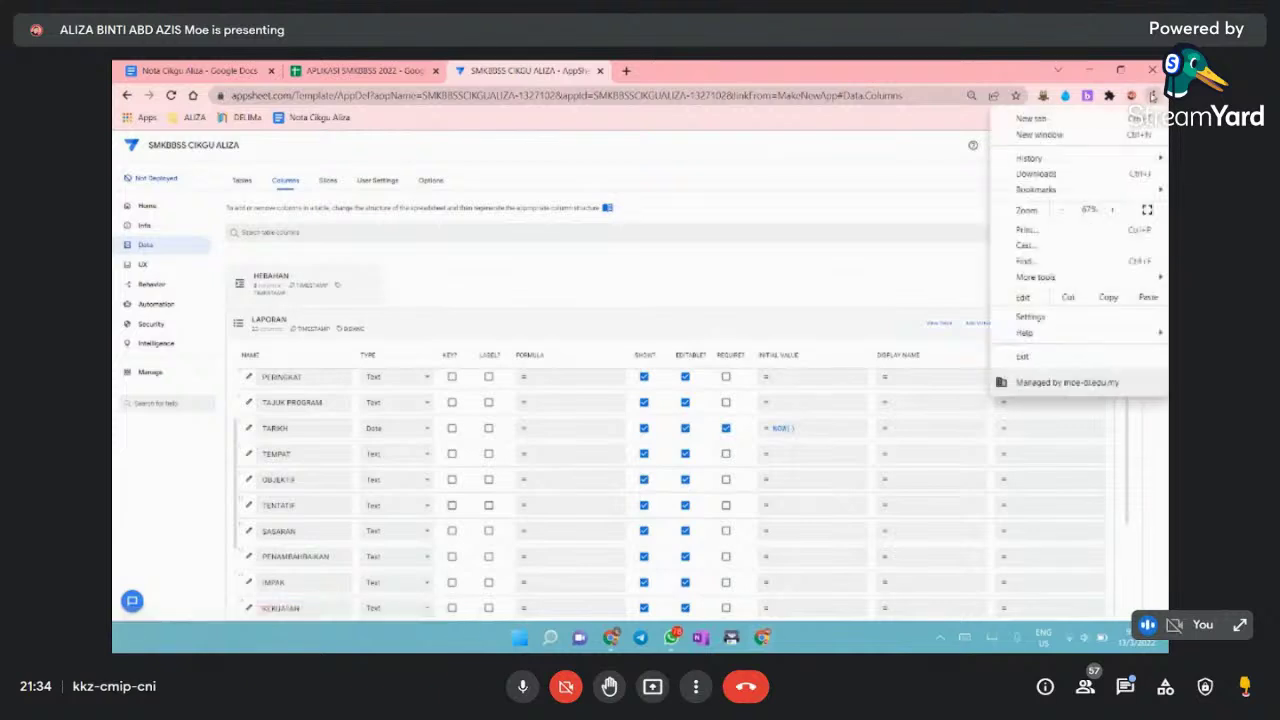
left_click(1110, 211)
left_click(1110, 211)
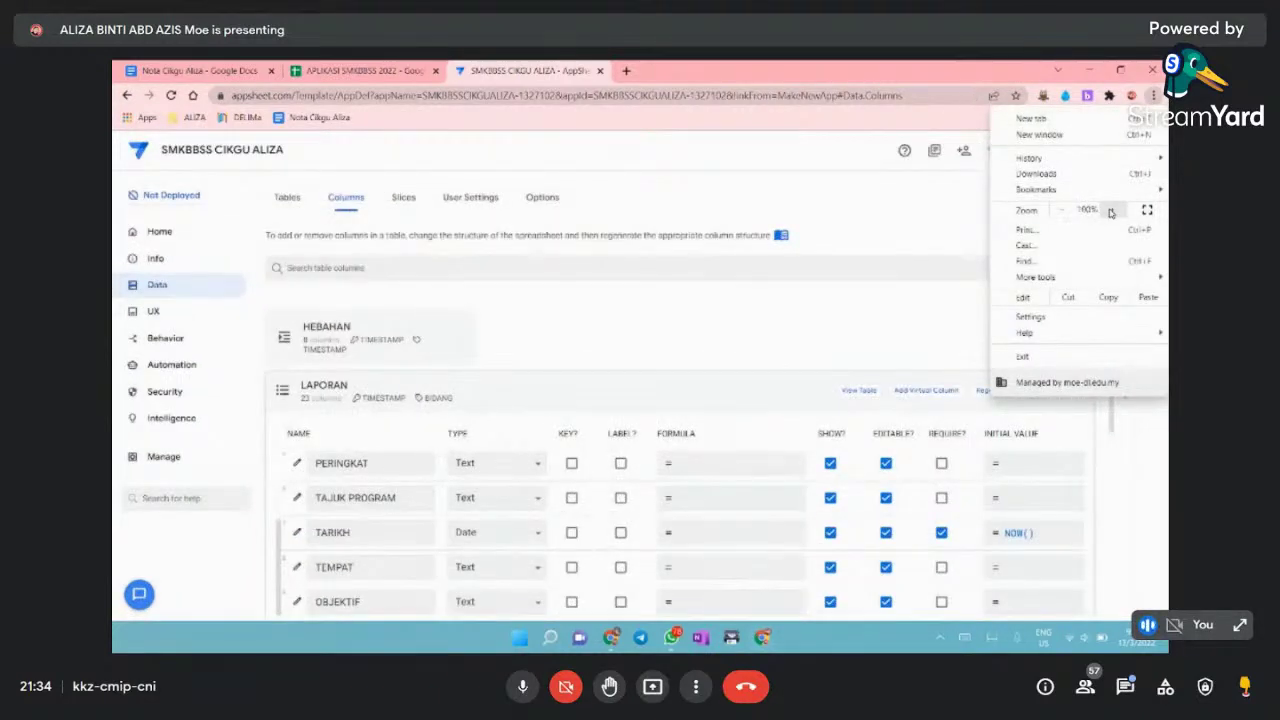
left_click(1110, 211)
left_click(805, 345)
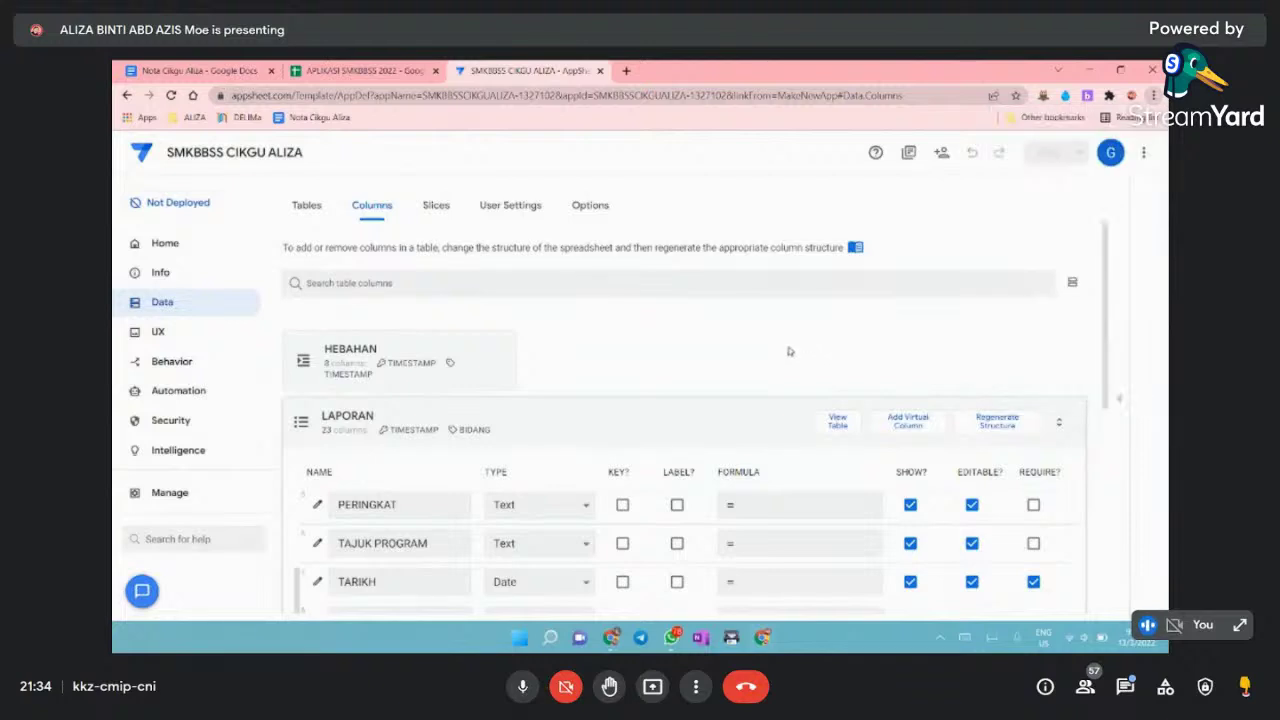
scroll(377, 549, "down", 3)
scroll(378, 552, "up", 2)
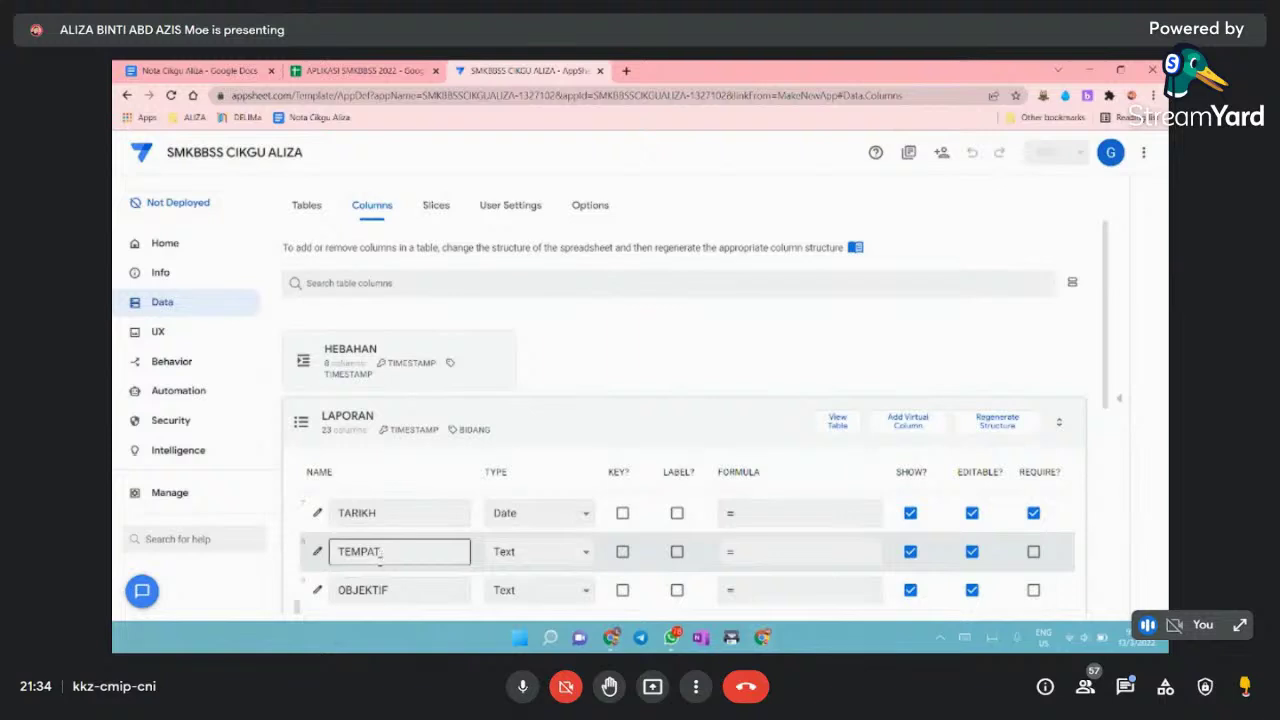
scroll(379, 561, "down", 1)
scroll(381, 562, "up", 1)
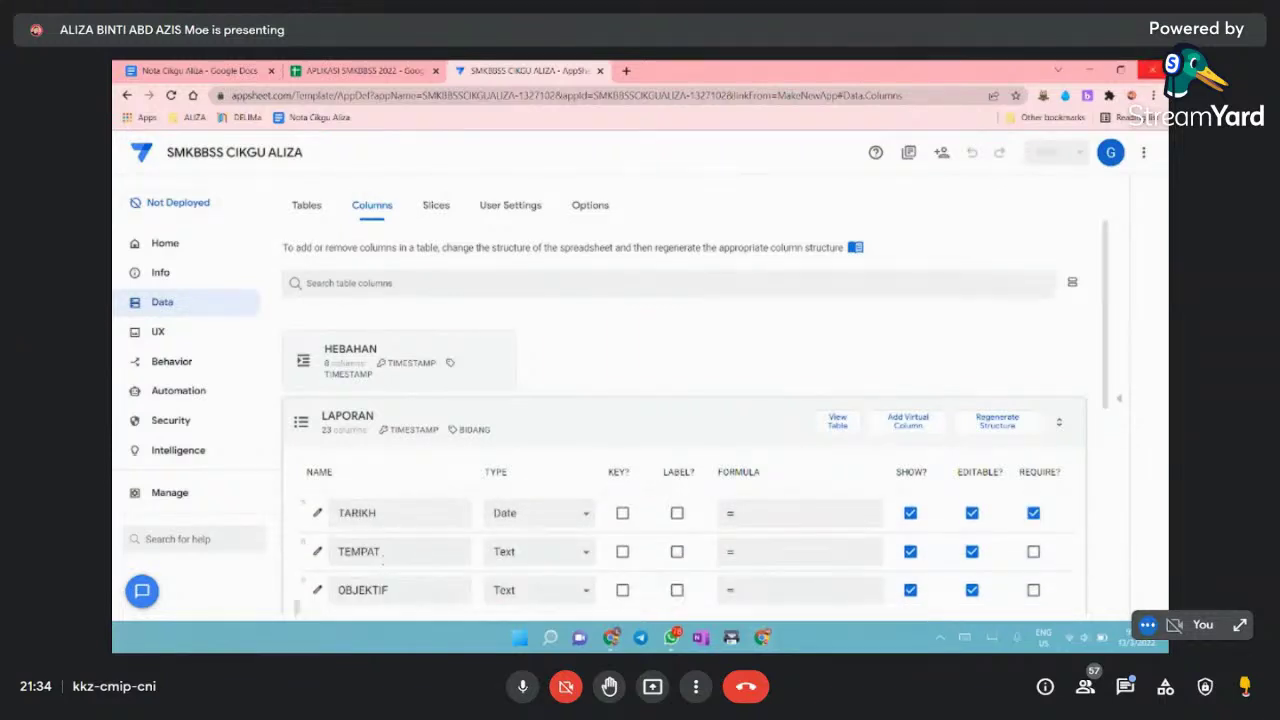
left_click(1153, 95)
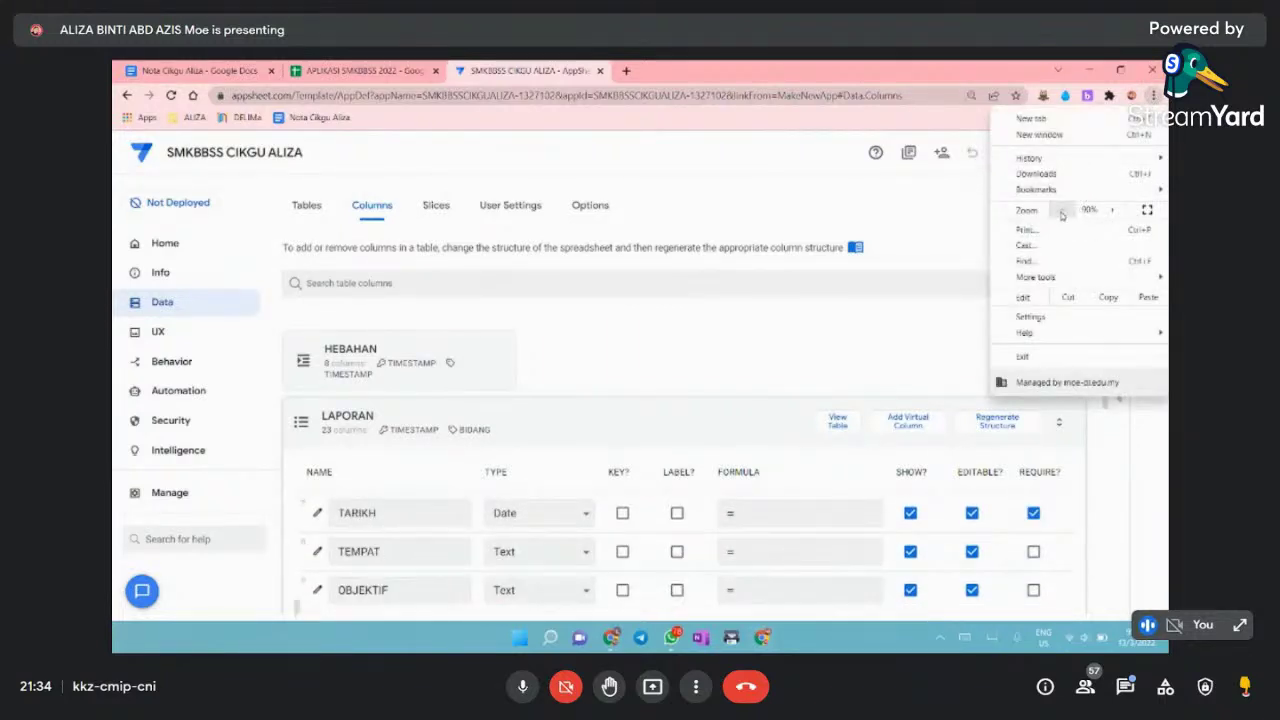
left_click(1062, 212)
left_click(636, 350)
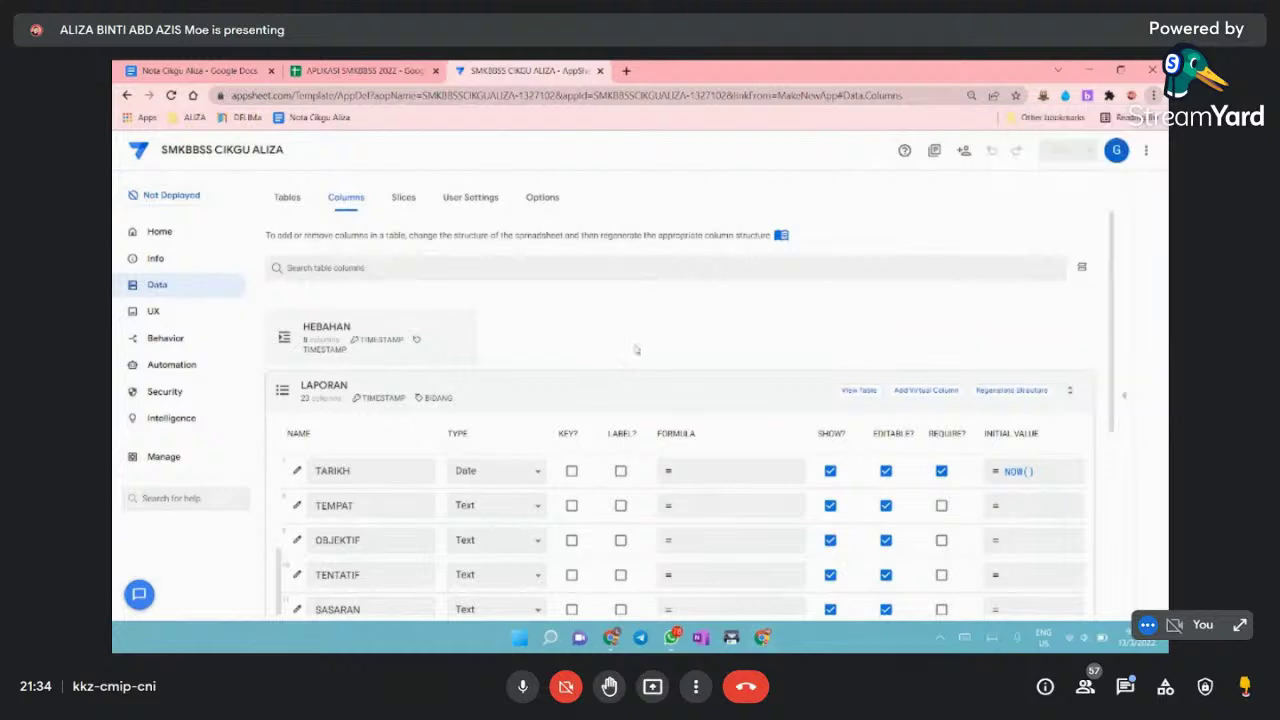
- Set the type of the LAPORAN columns OBJEKTIF, TENTATIF, SASARAN and PENAMBAHBAIKAN to LongText
left_click(540, 546)
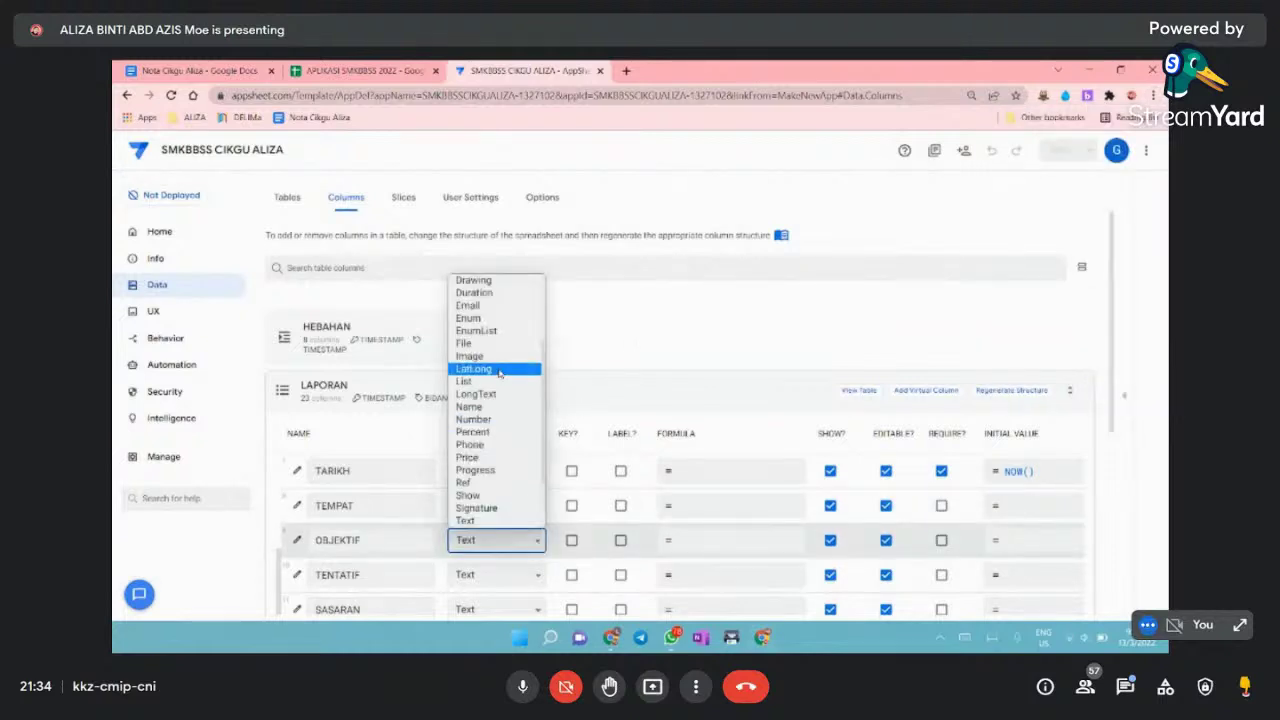
left_click(488, 396)
scroll(455, 508, "down", 1)
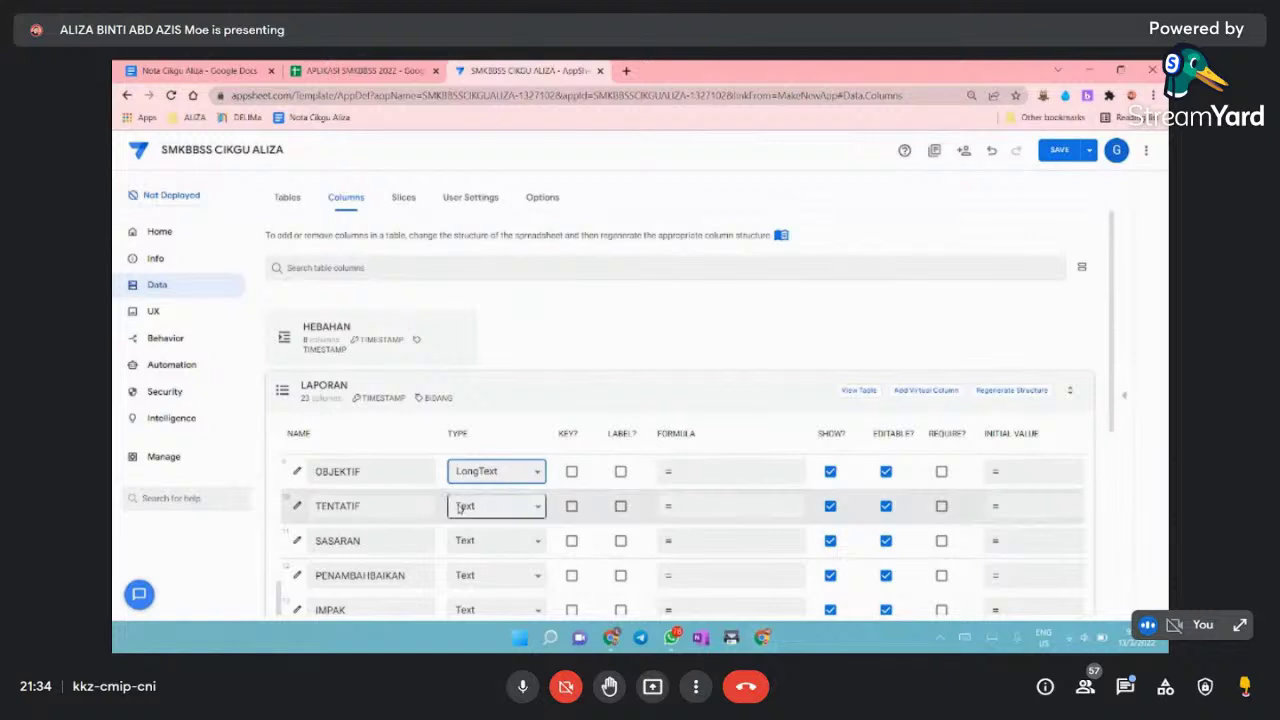
left_click(536, 510)
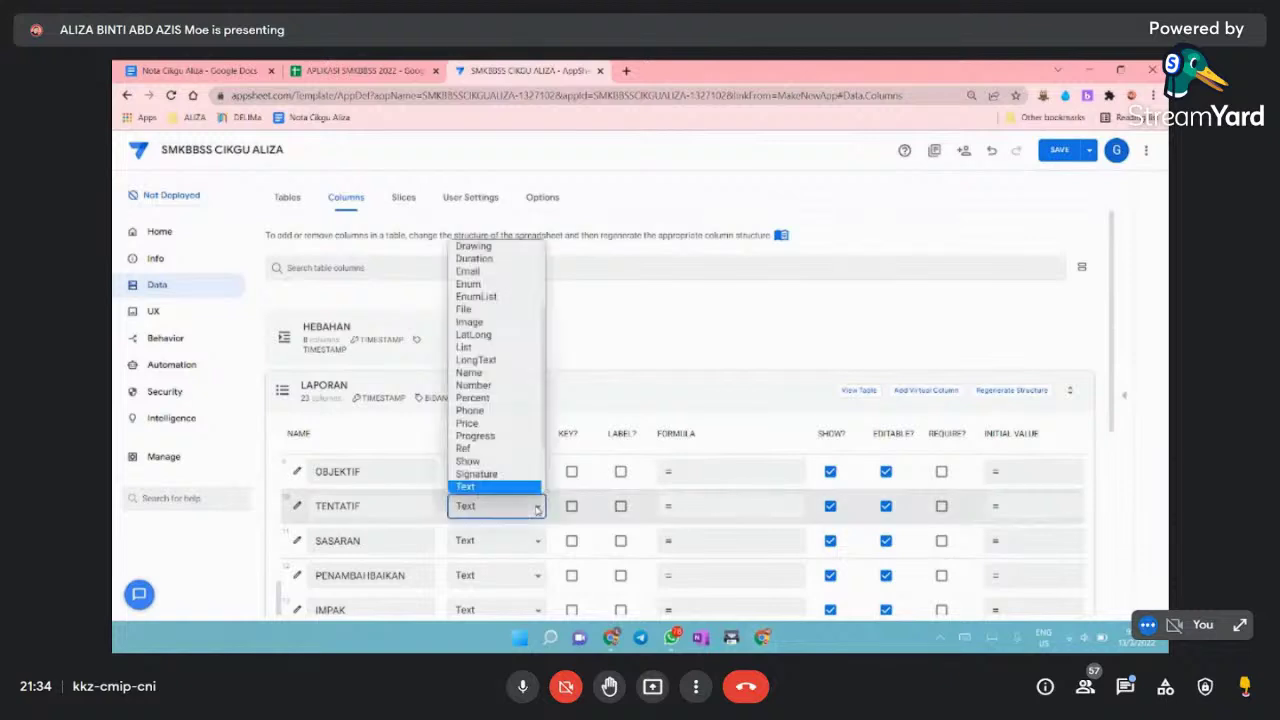
left_click(488, 358)
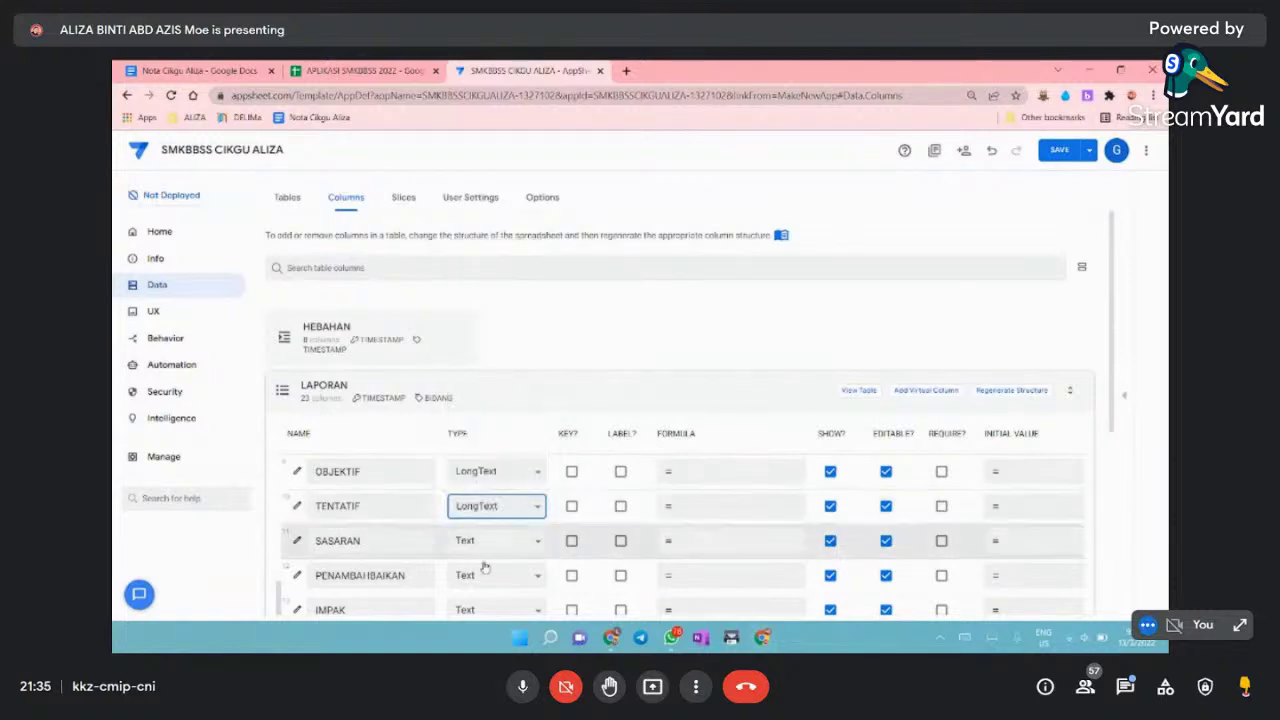
left_click(531, 545)
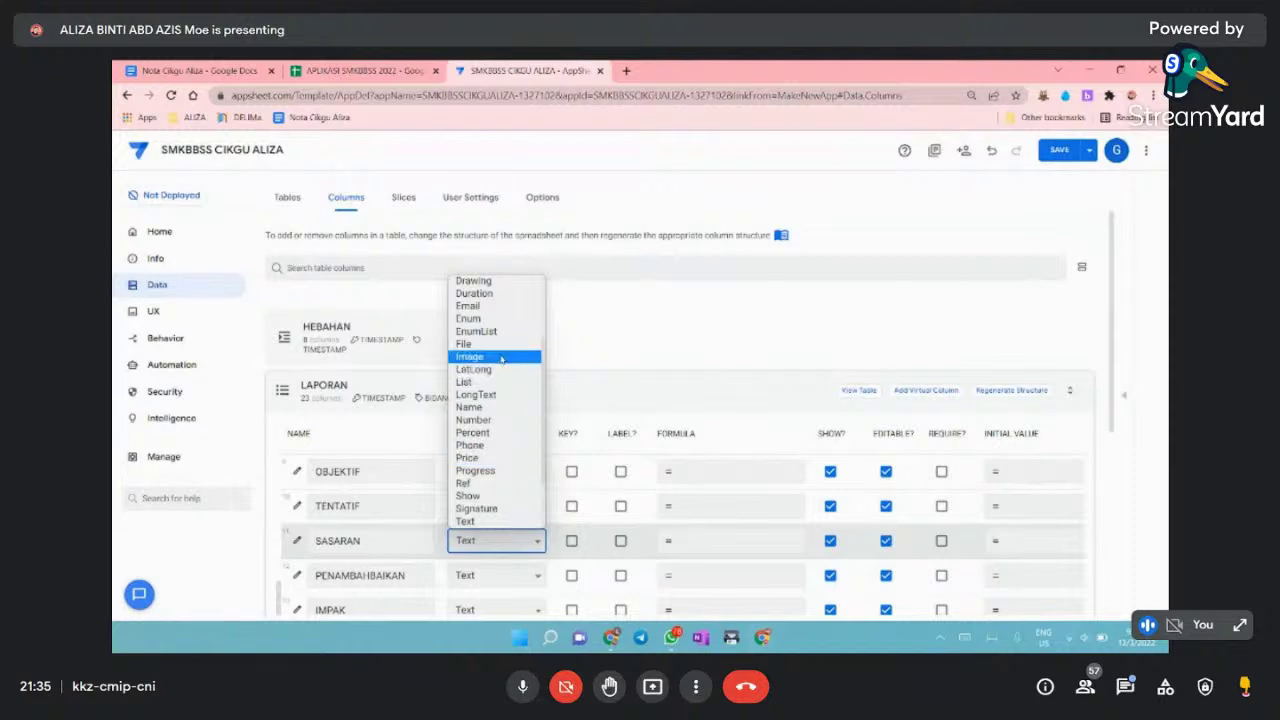
left_click(490, 394)
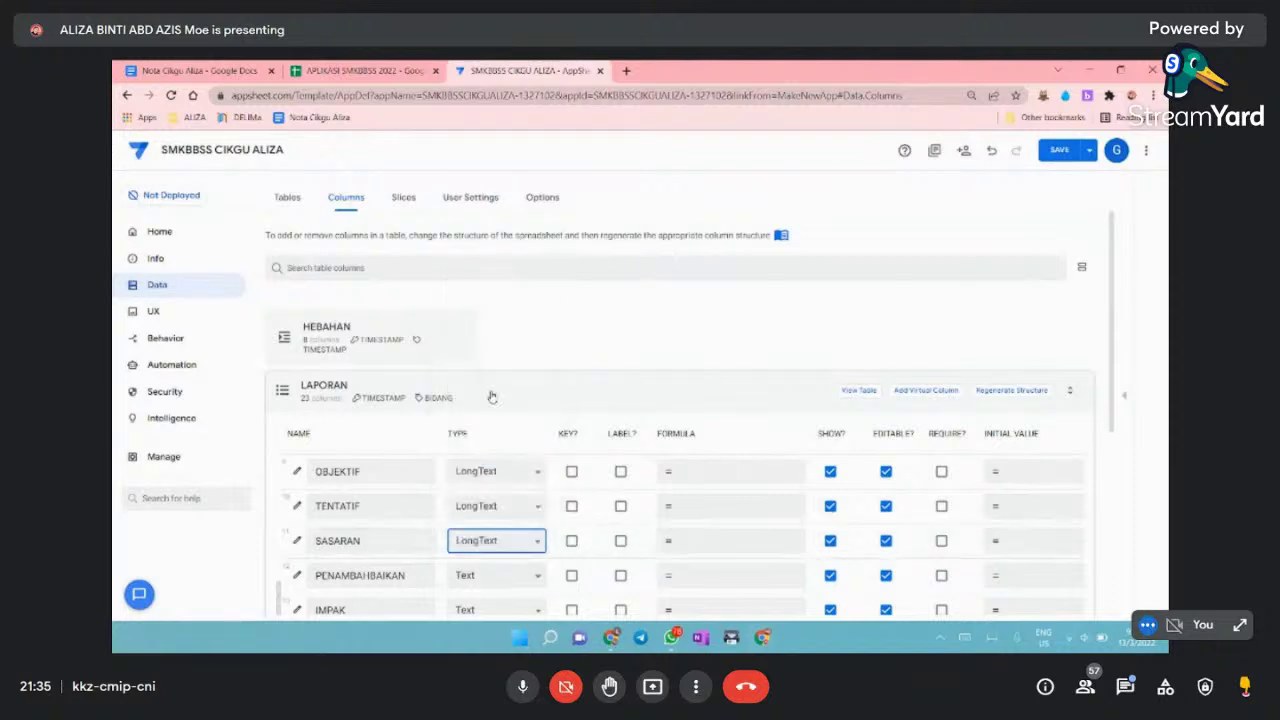
left_click(538, 578)
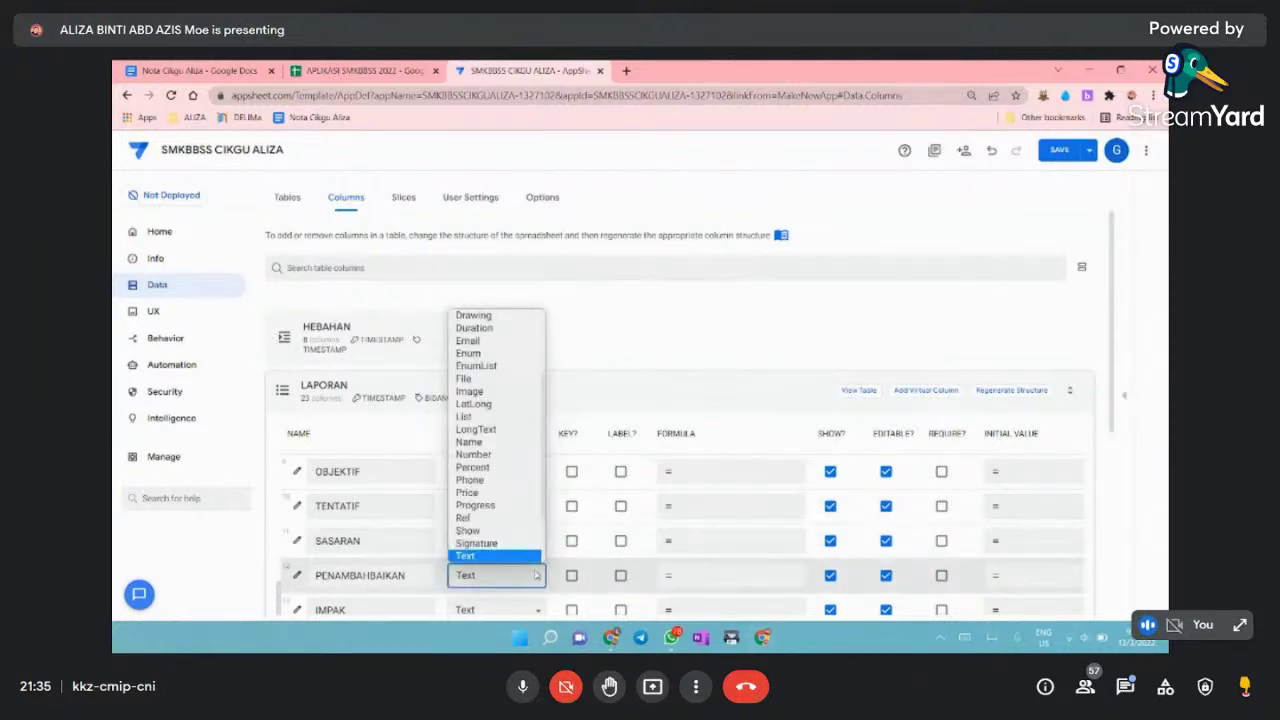
left_click(492, 430)
scroll(510, 515, "down", 1)
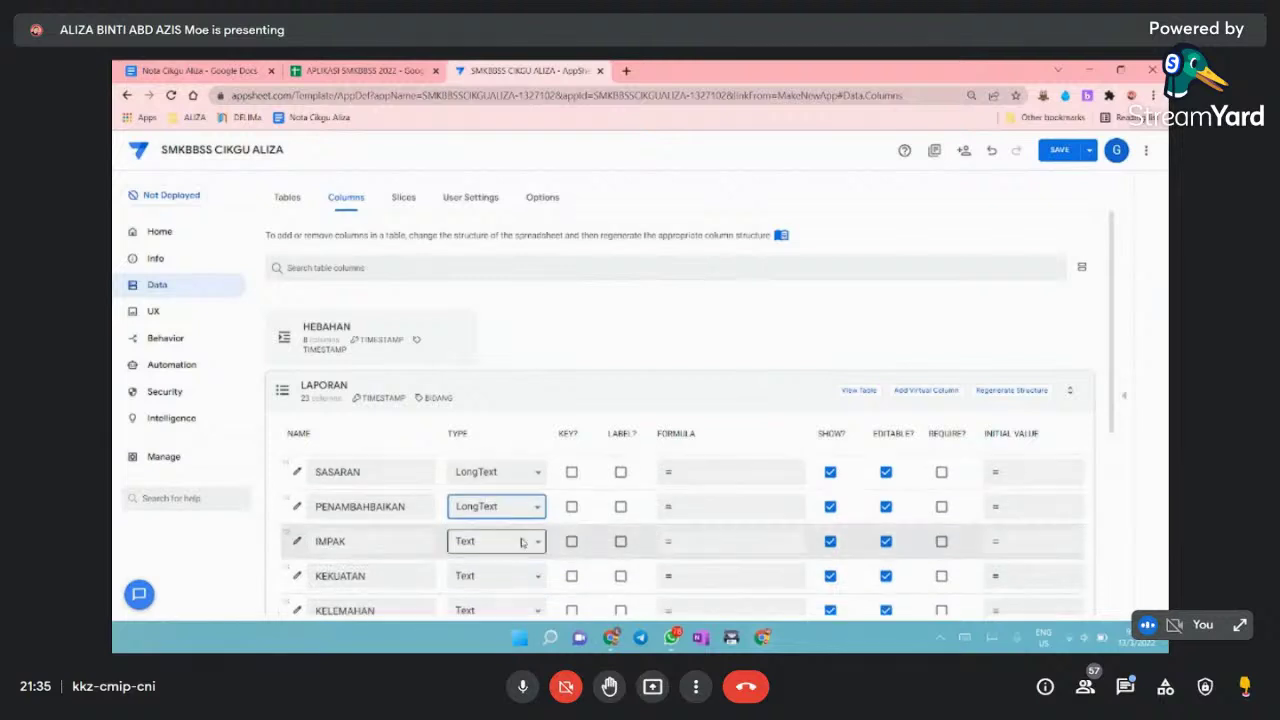
- Set the type of the LAPORAN columns IMPAK, KEKUATAN and KELEMAHAN to LongText
left_click(538, 545)
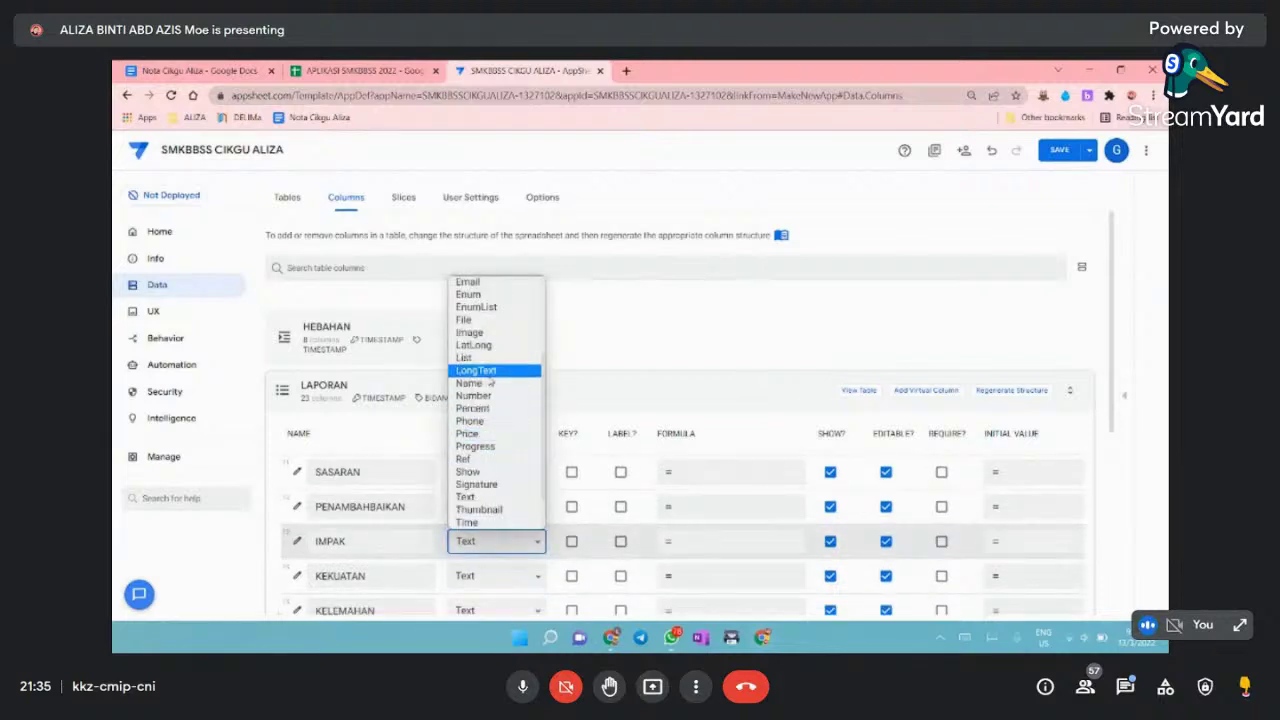
left_click(489, 370)
scroll(493, 550, "down", 1)
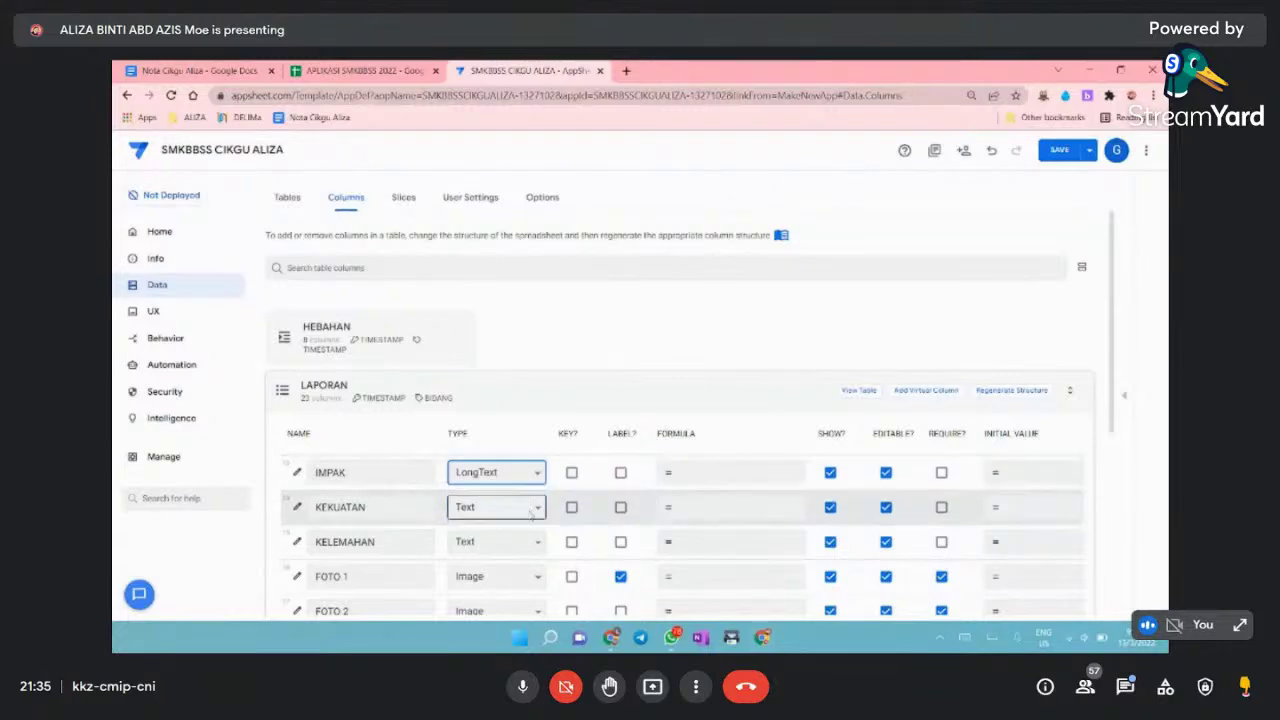
left_click(538, 509)
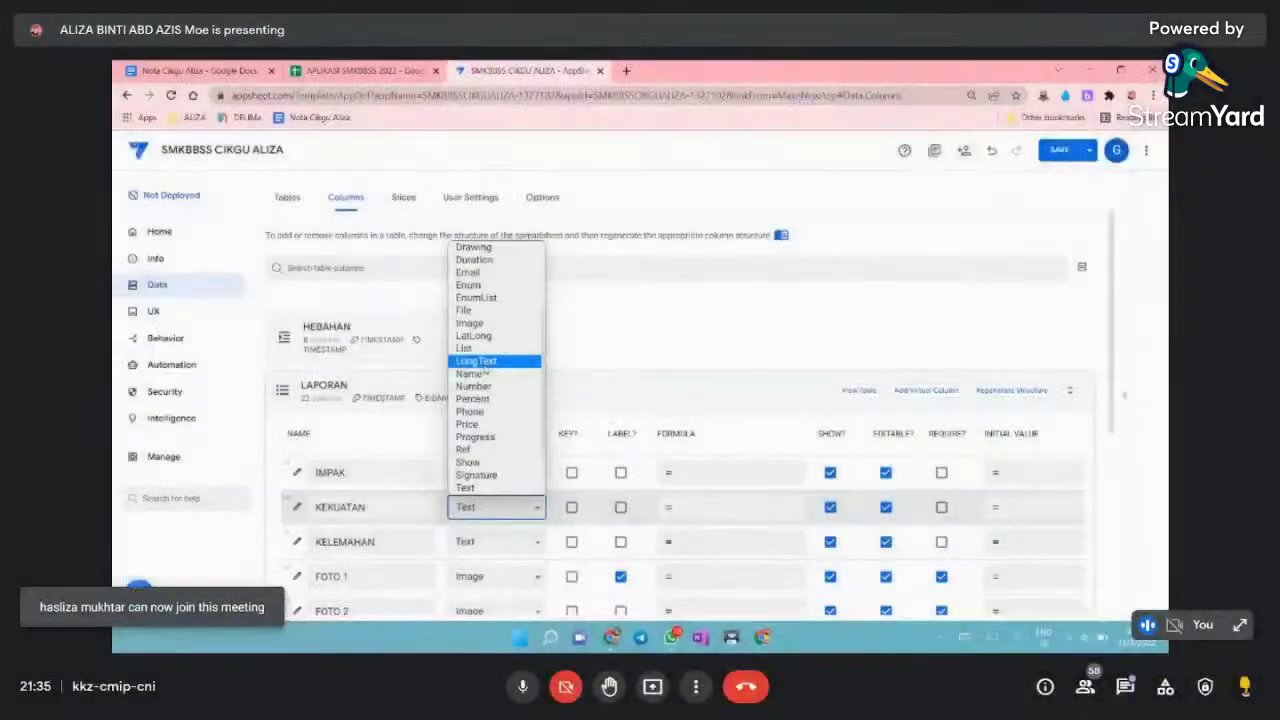
left_click(478, 362)
left_click(538, 543)
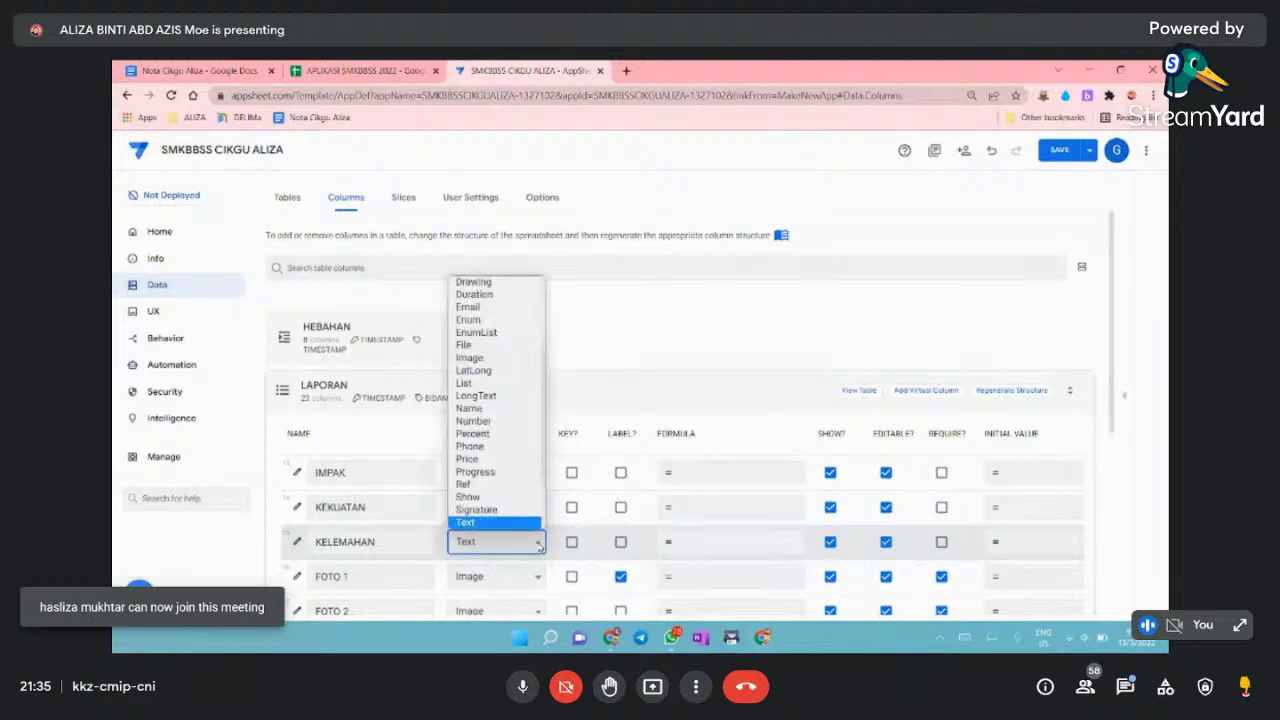
left_click(494, 396)
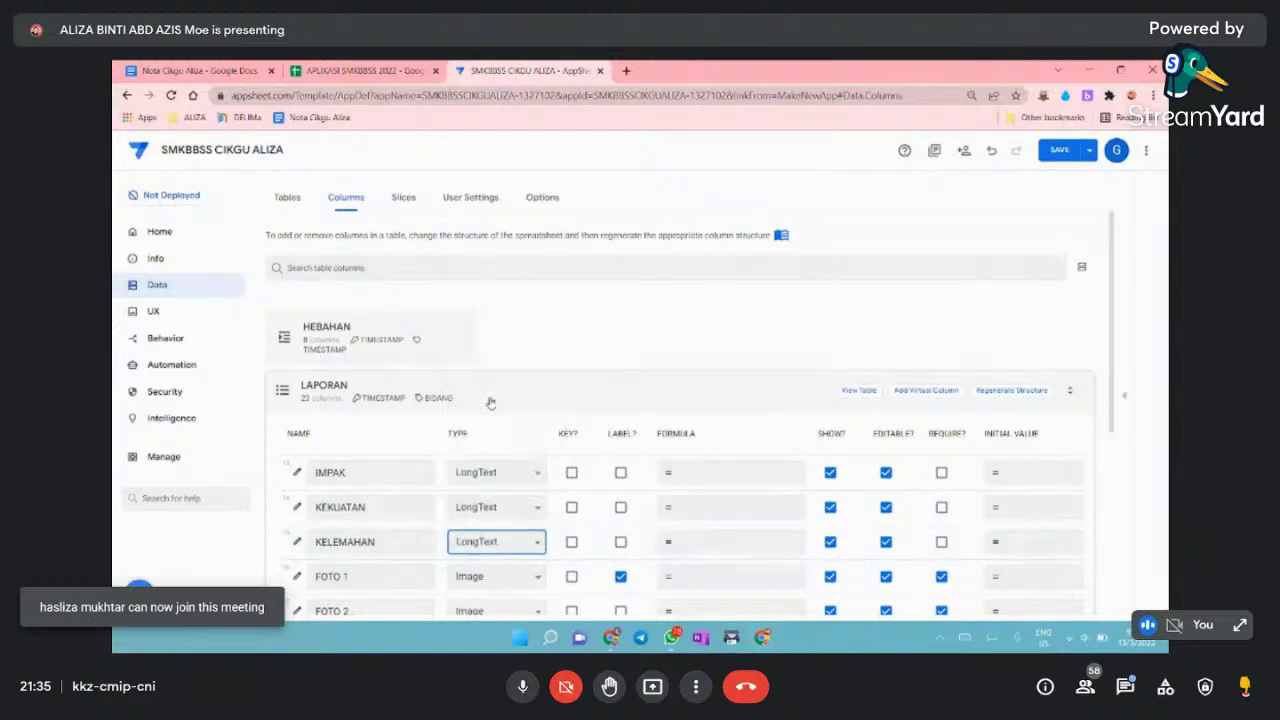
- Set the type of the LAPORAN table's TANDATANGAN column to Signature
scroll(495, 538, "down", 2)
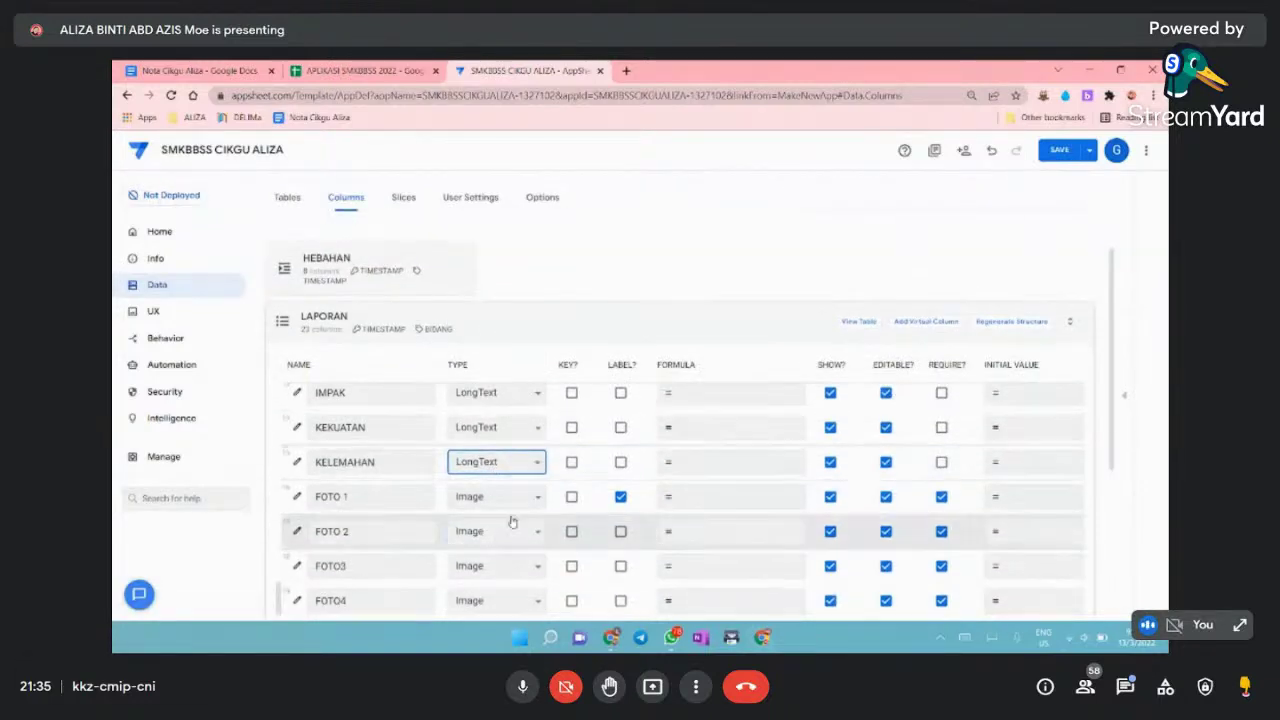
scroll(516, 520, "down", 3)
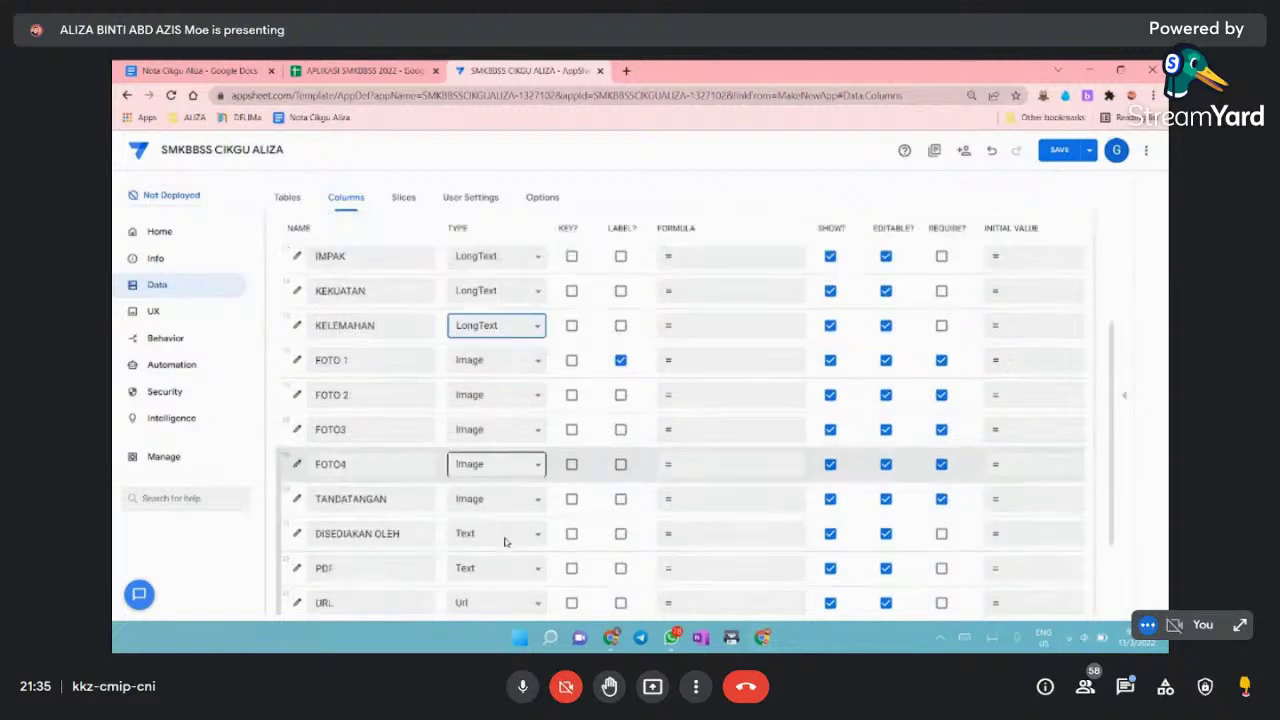
left_click(531, 498)
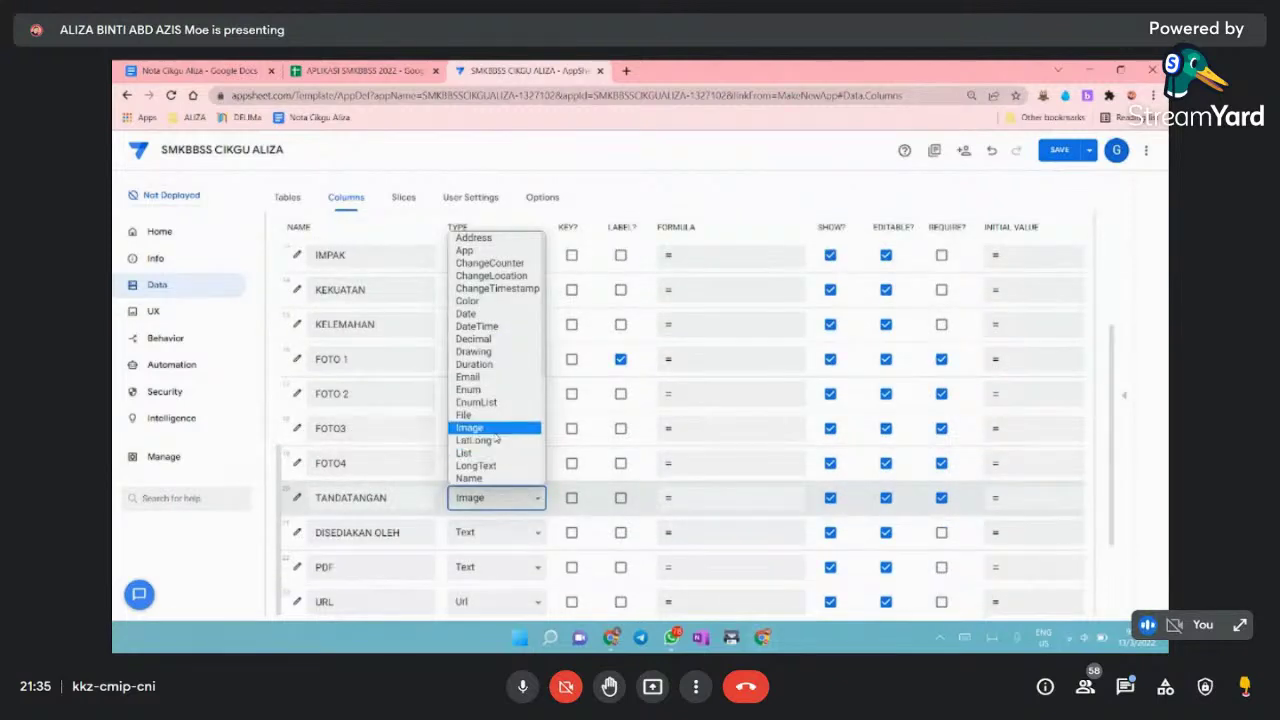
scroll(485, 432, "down", 3)
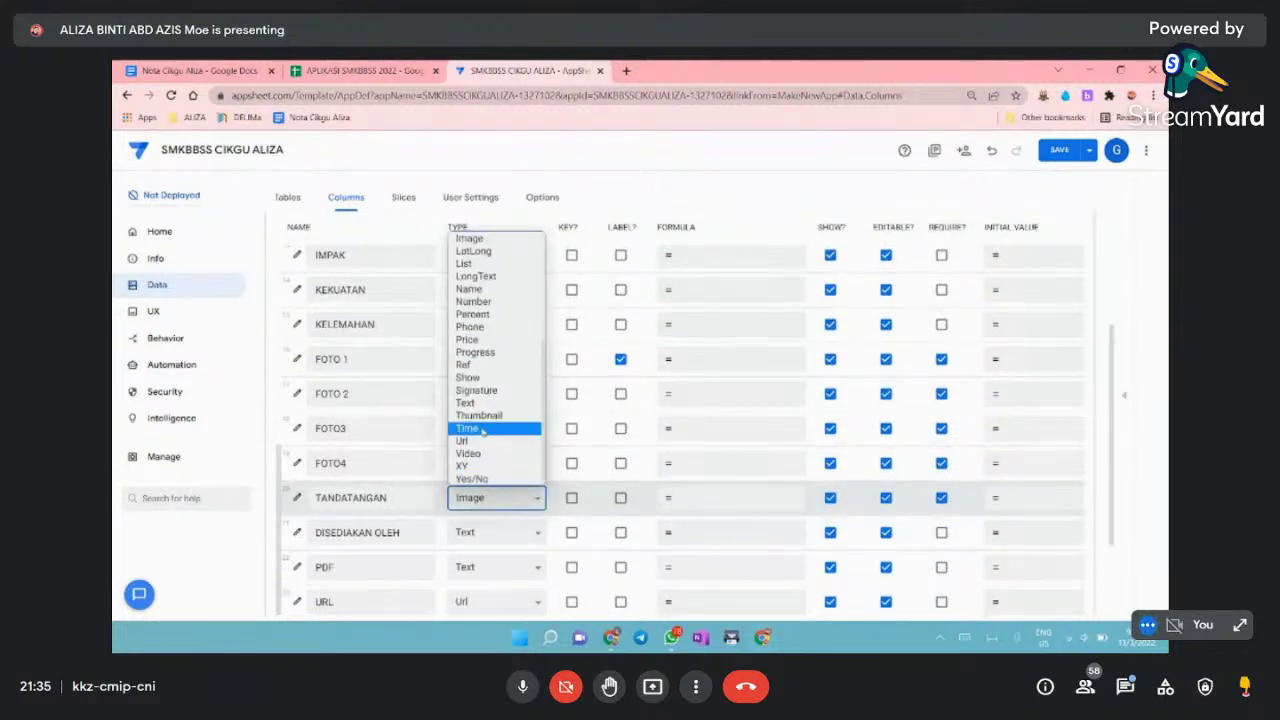
left_click(477, 390)
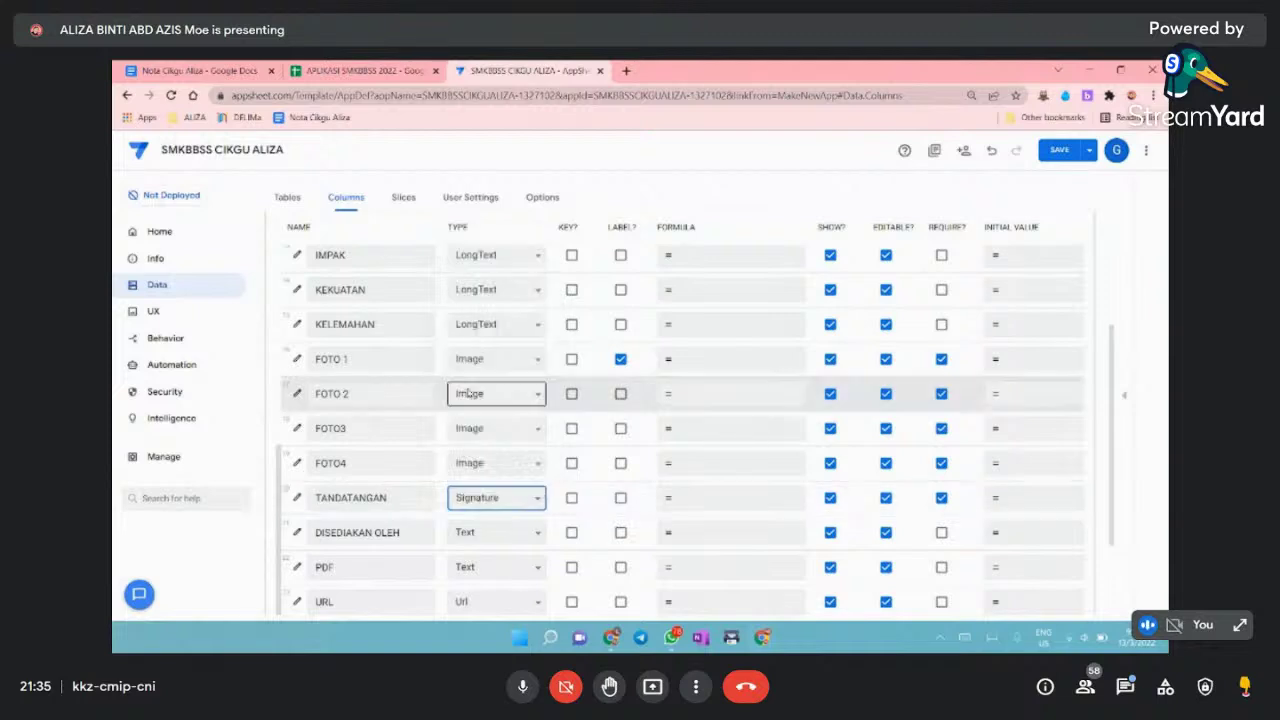
- Set the type of the LAPORAN table's PDF column to File
left_click(539, 567)
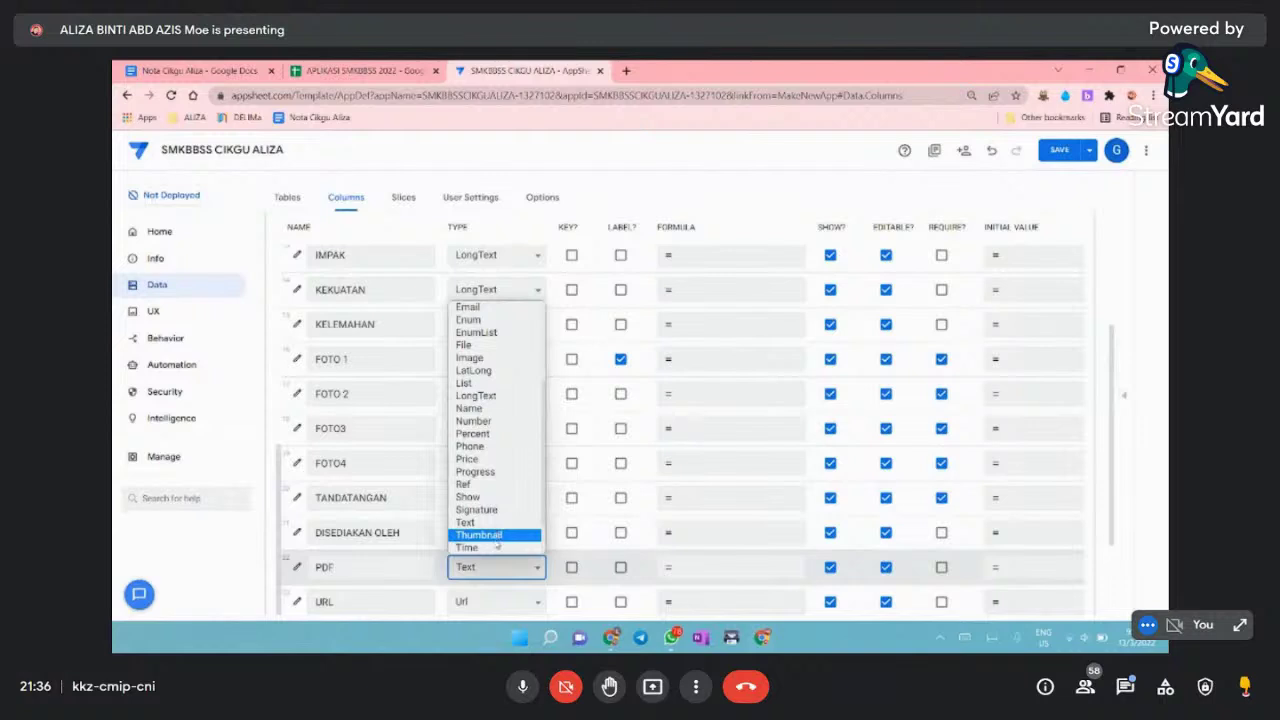
scroll(491, 530, "down", 2)
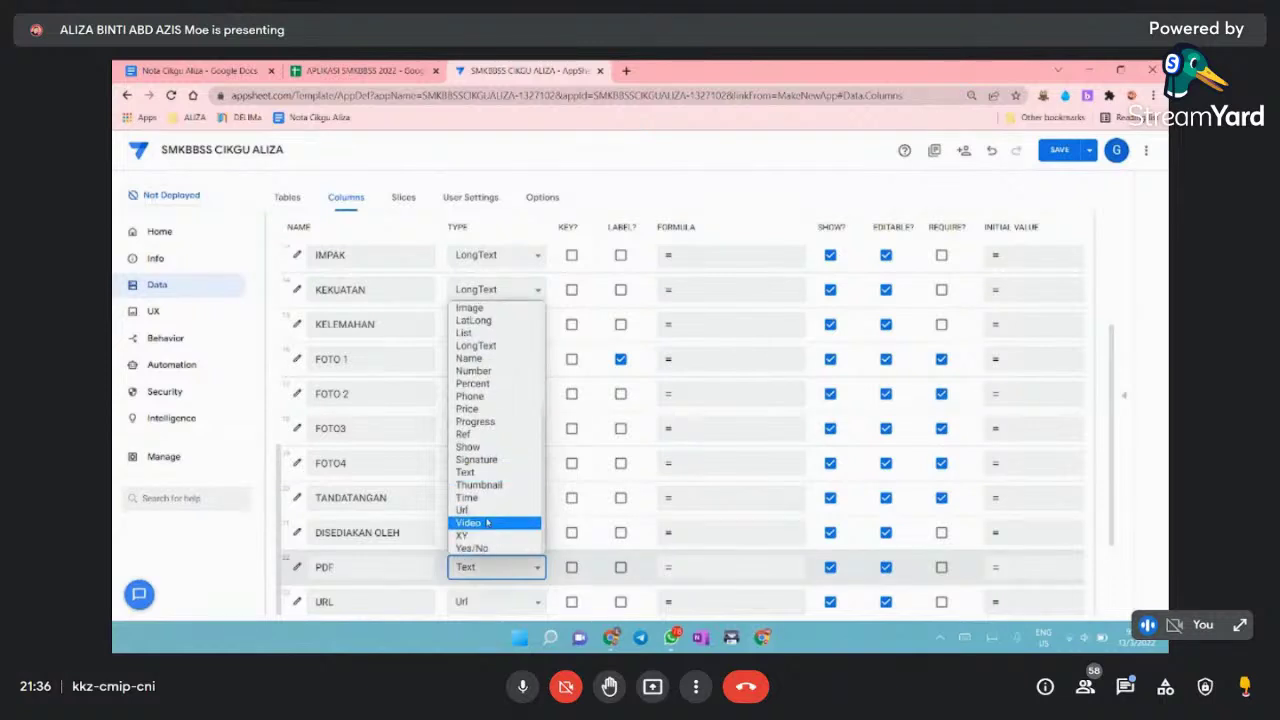
scroll(478, 490, "up", 4)
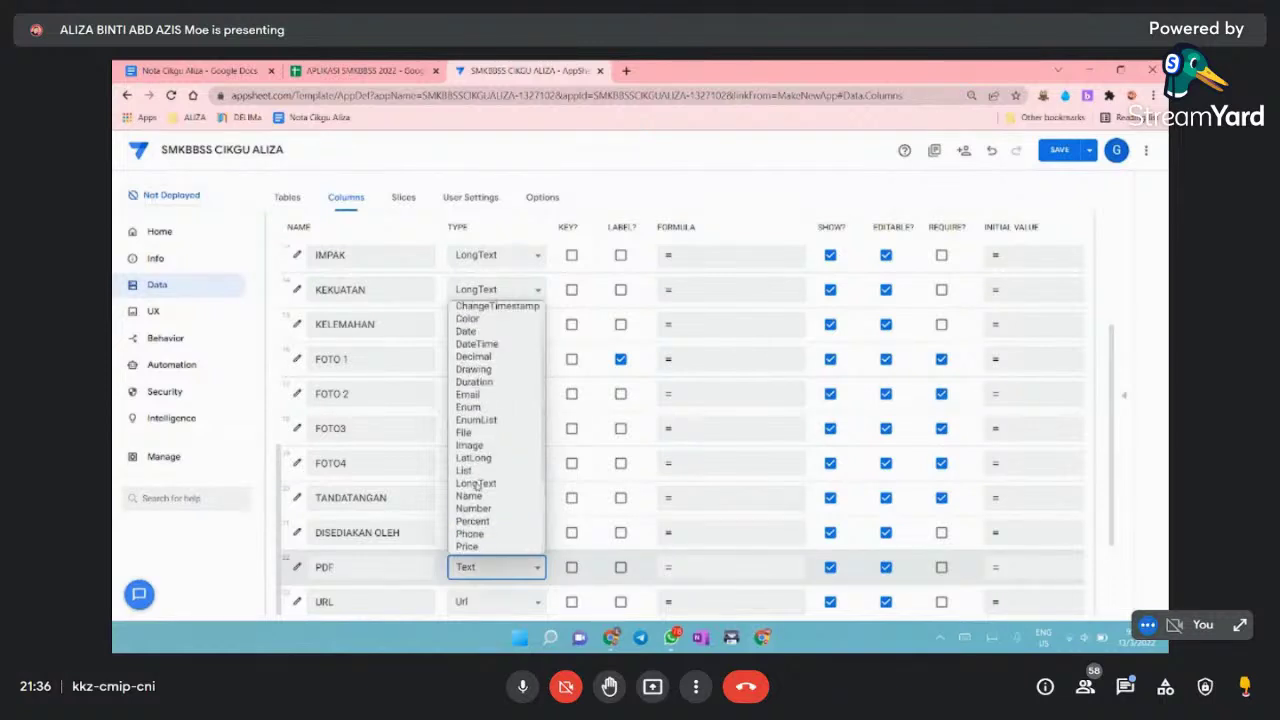
scroll(476, 484, "down", 2)
scroll(476, 482, "up", 4)
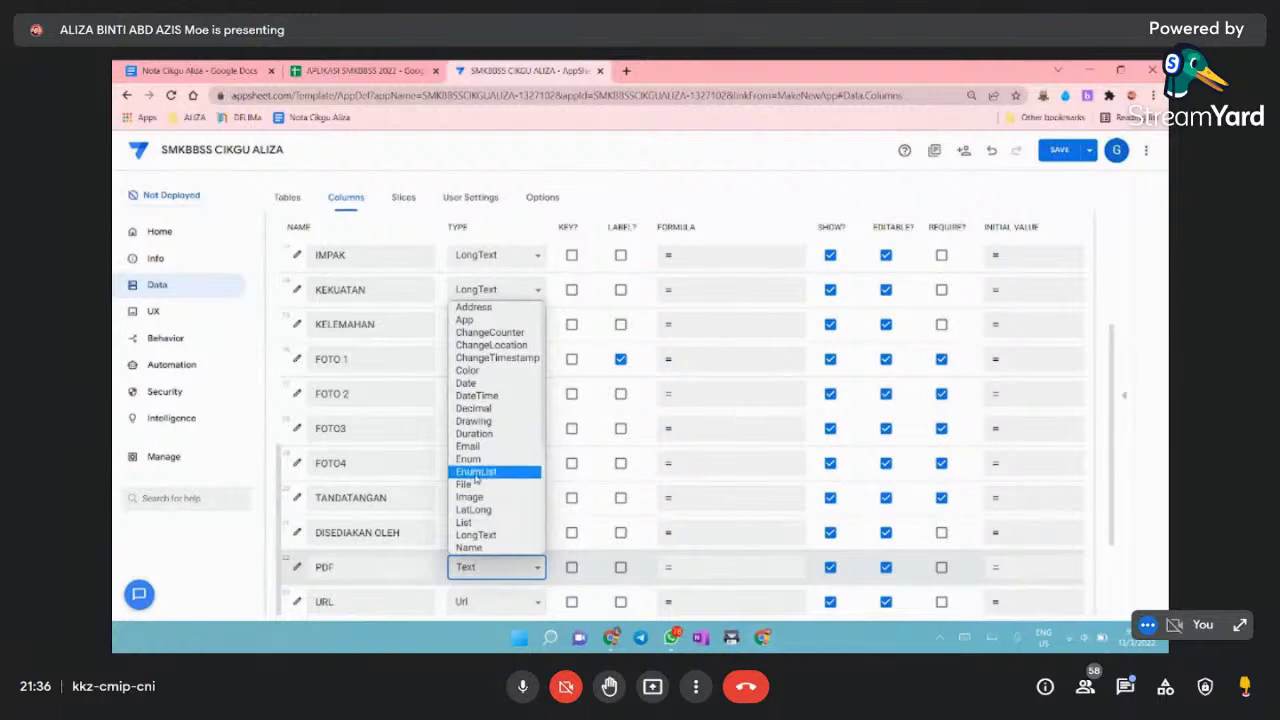
left_click(470, 484)
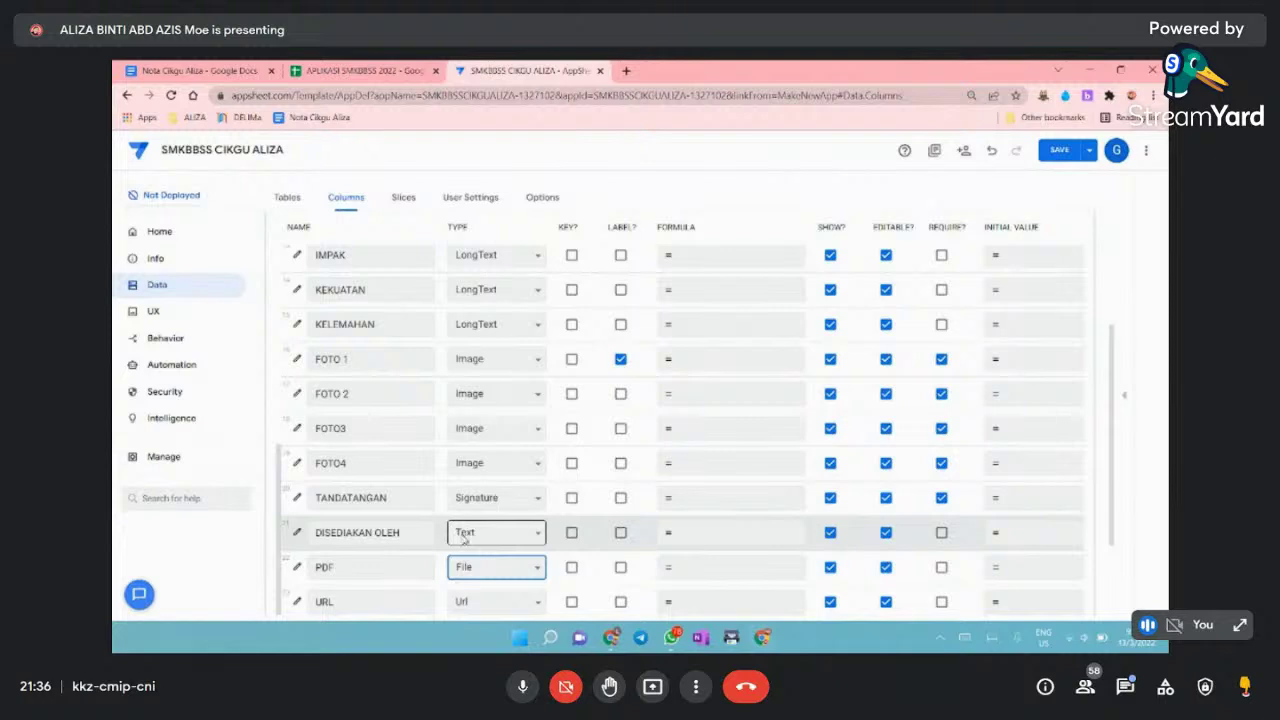
- Check the DISEDIAKAN OLEH list on the REFF sheet of the APLIKASI SMKBBSS 2022 spreadsheet and return to AppSheet
left_click(365, 71)
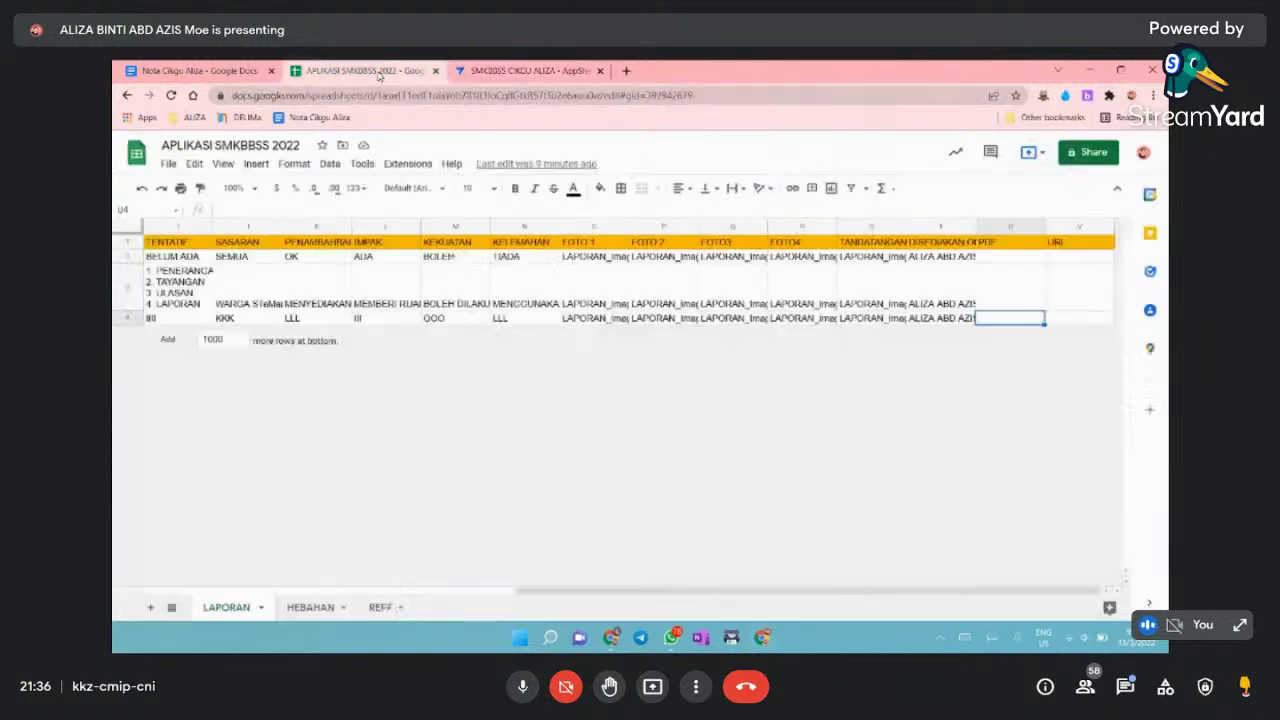
left_click(380, 607)
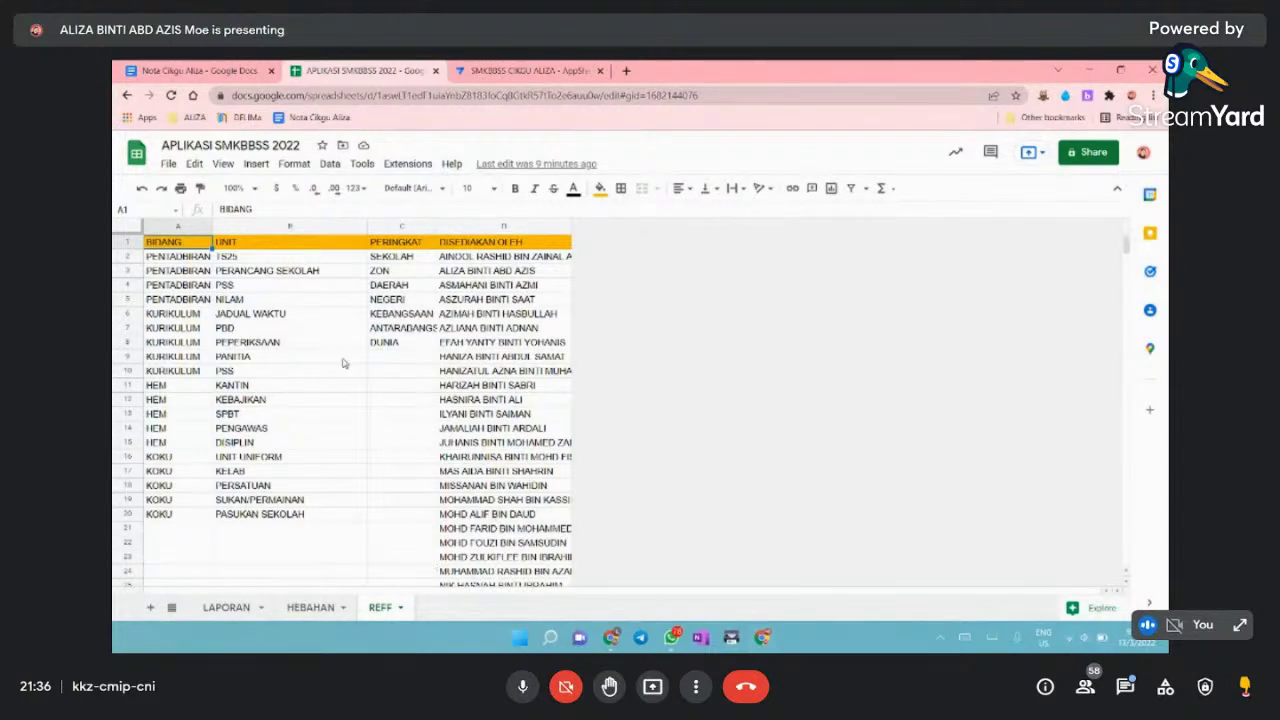
left_click(470, 72)
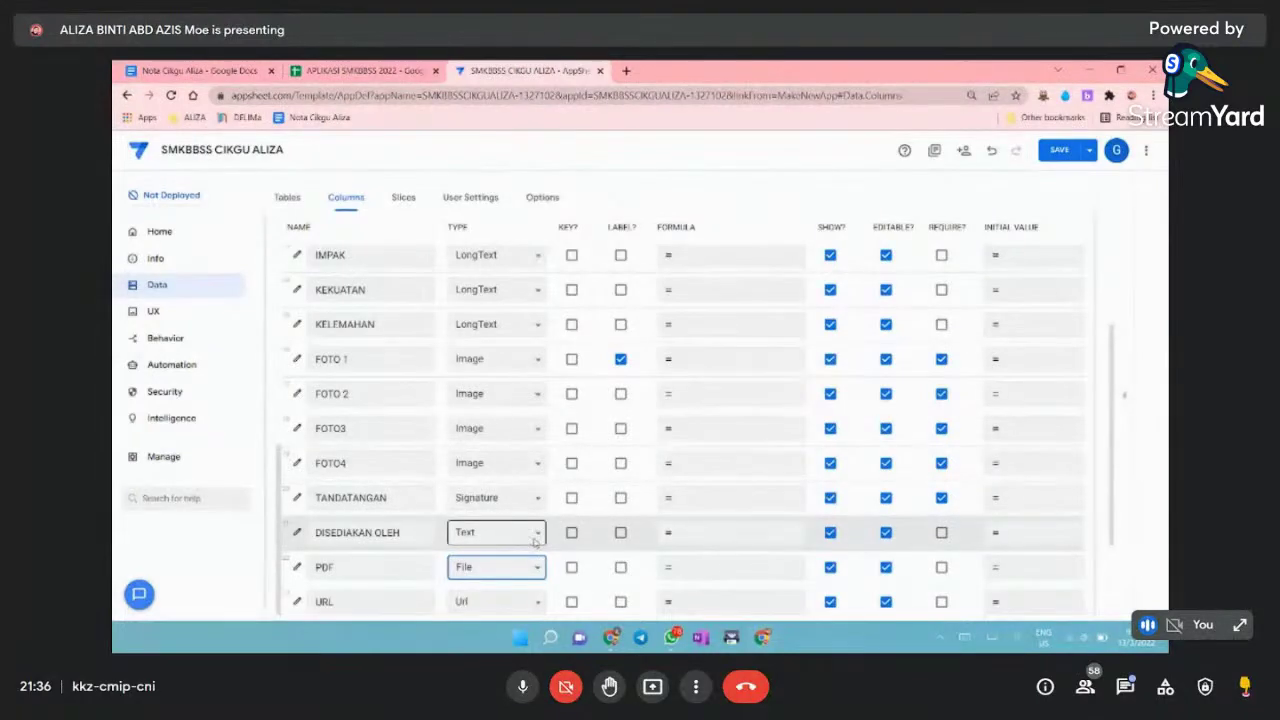
- Open the settings of the LAPORAN table's DISEDIAKAN OLEH column and expand the Data Validity and Auto Compute sections
left_click(297, 532)
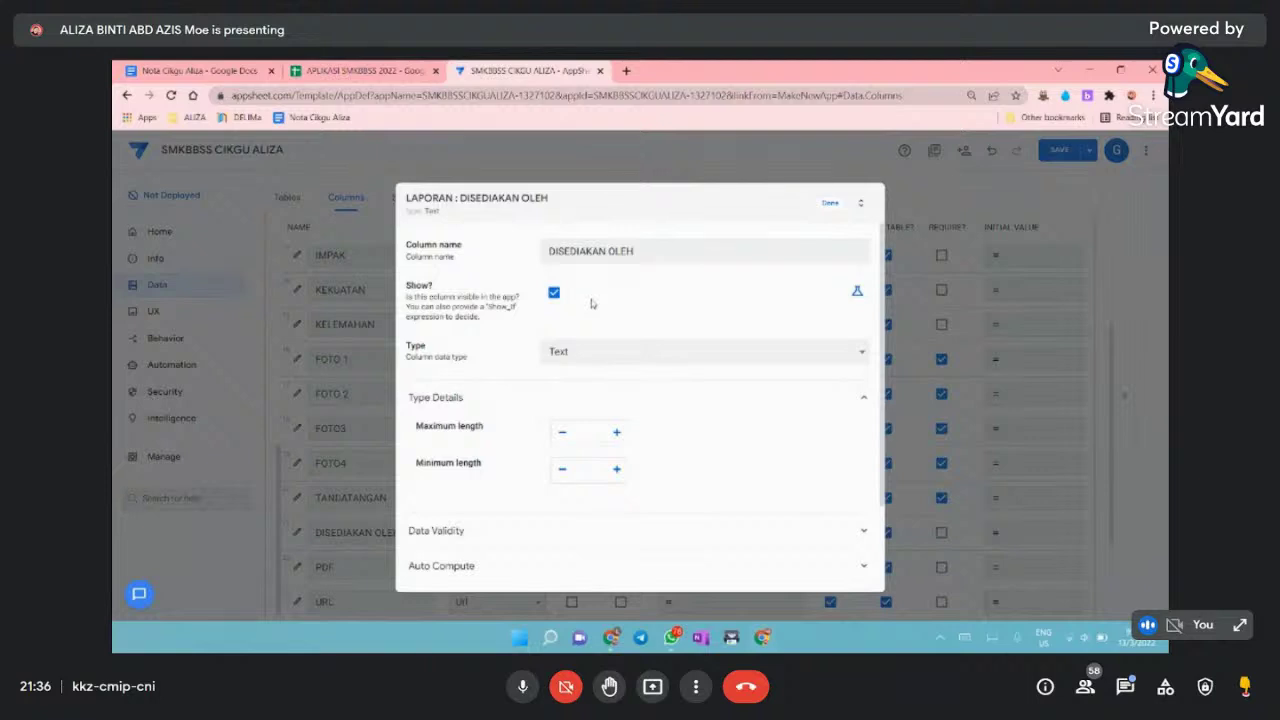
scroll(565, 463, "down", 1)
left_click(543, 418)
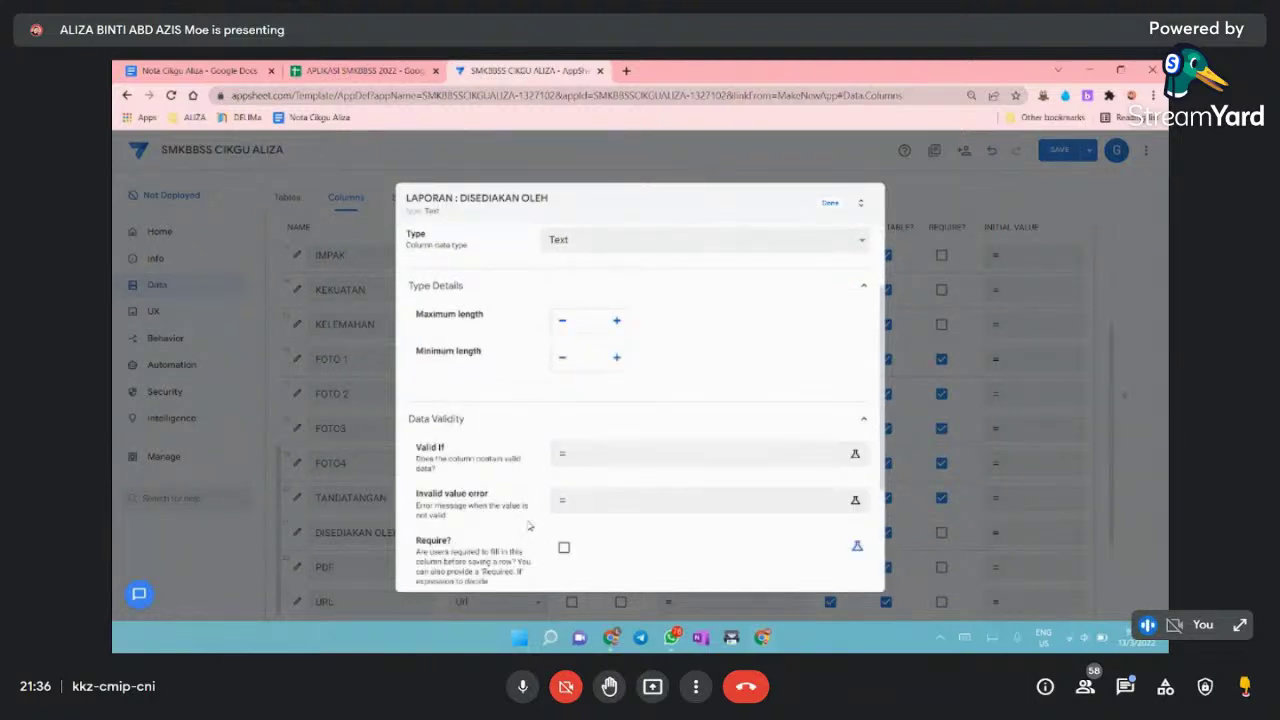
scroll(531, 526, "down", 1)
left_click(507, 500)
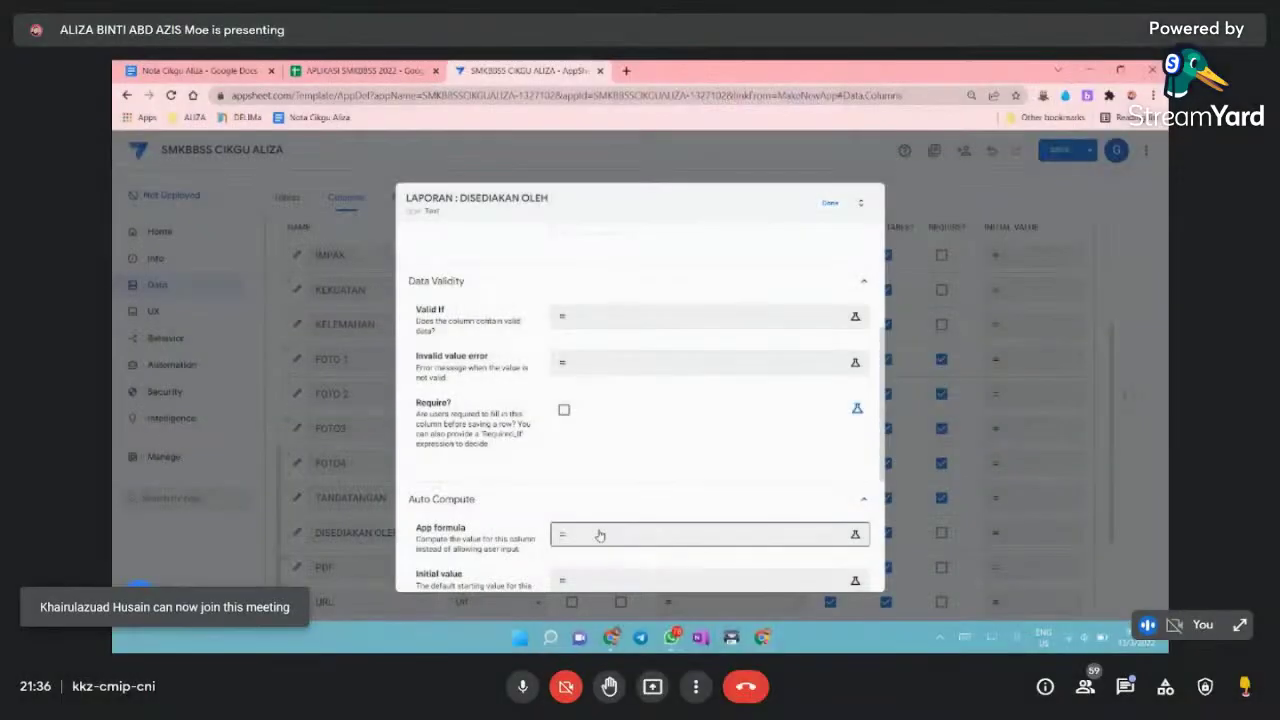
left_click(600, 535)
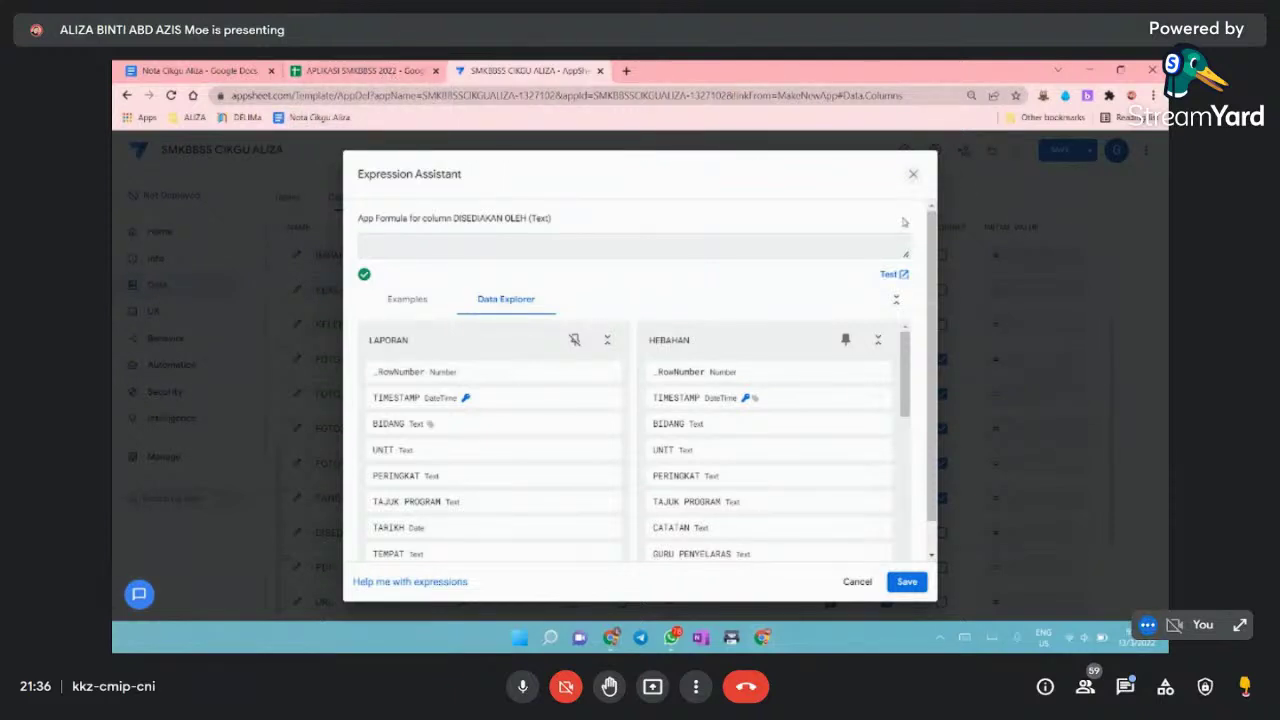
left_click(913, 175)
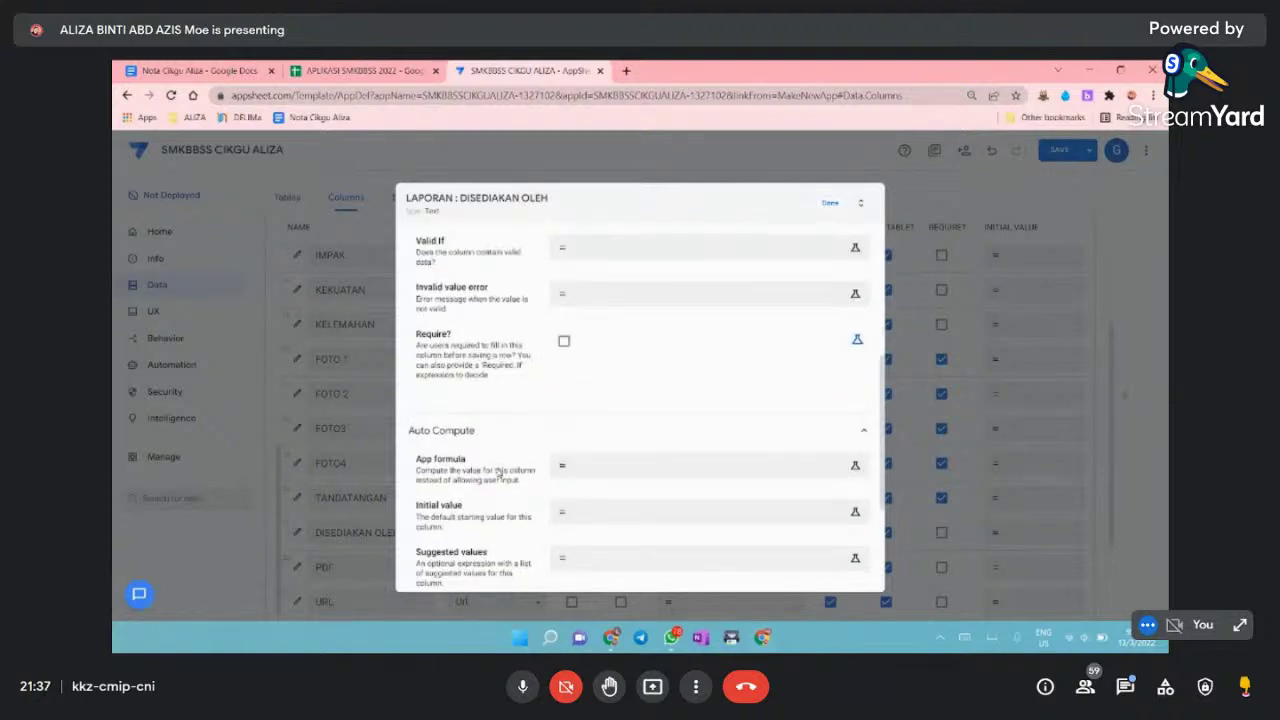
- Set the Suggested Values formula of the DISEDIAKAN OLEH column to SELECT(REFF[DISEDIAKAN OLEH],TRUE) and finish editing the column
left_click(577, 562)
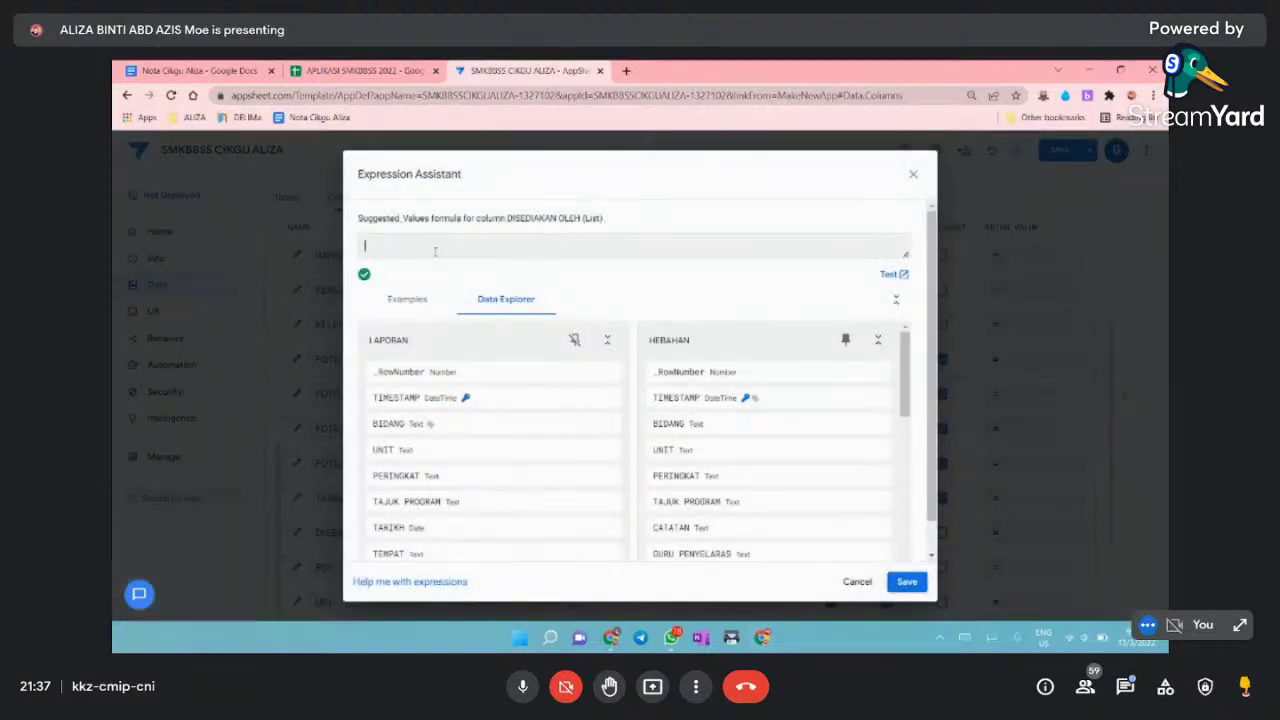
type("SELECT(")
type("REFF[")
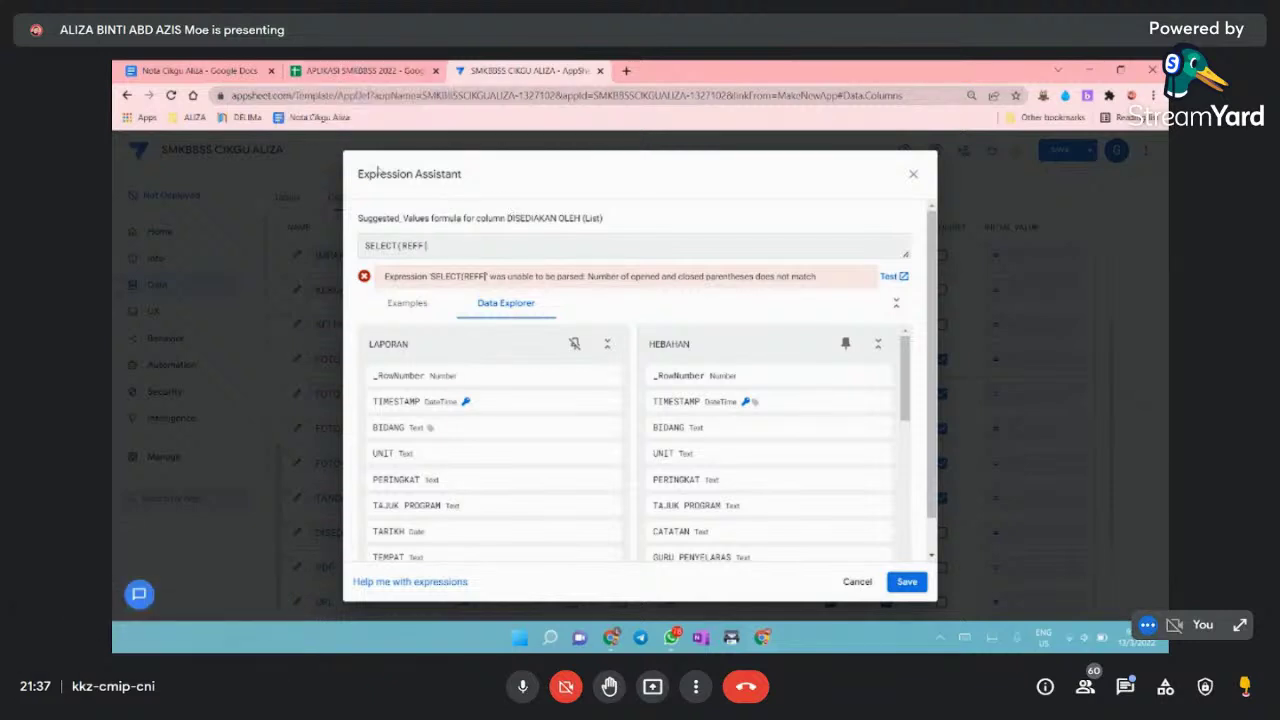
scroll(466, 471, "down", 1)
scroll(466, 471, "down", 5)
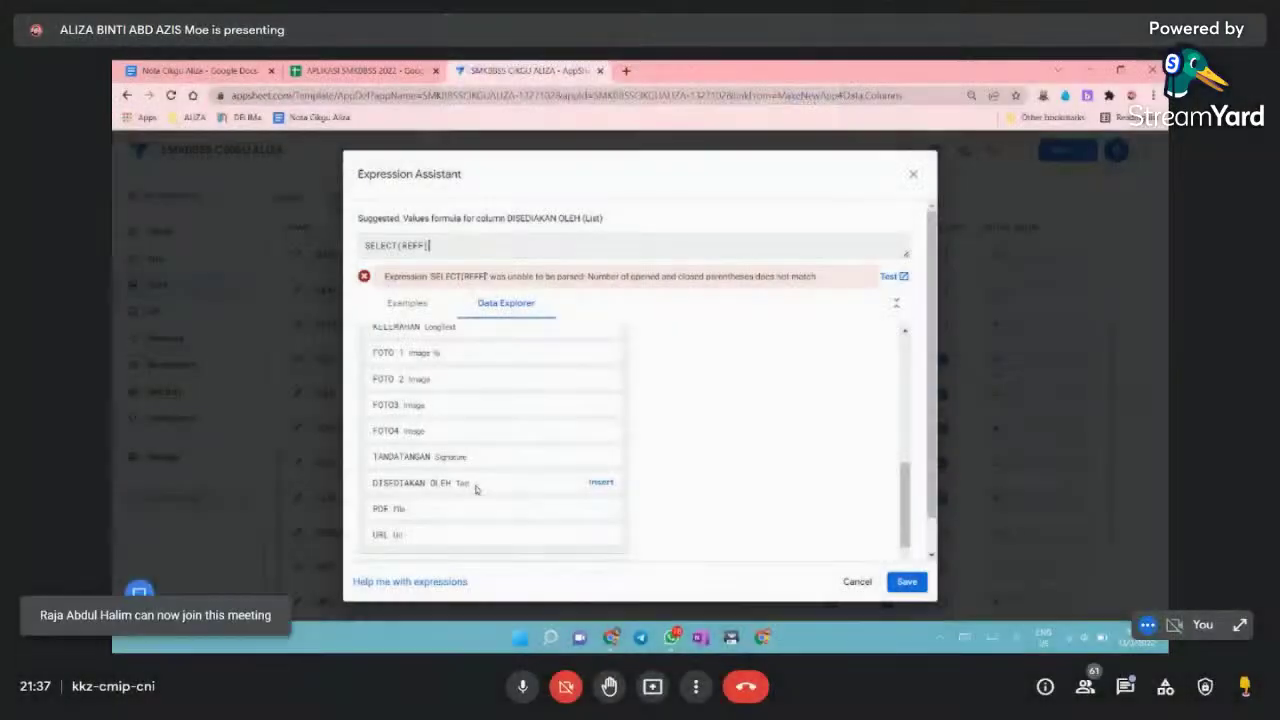
left_click(600, 483)
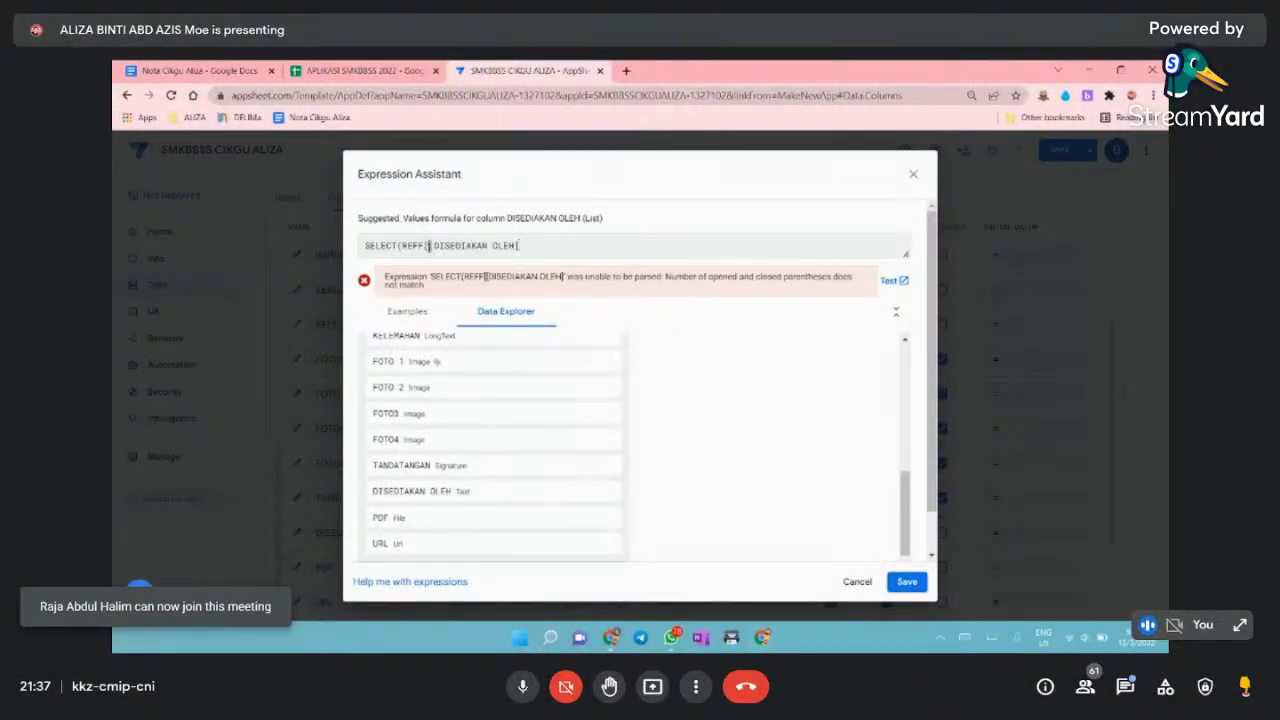
key("BackSpace")
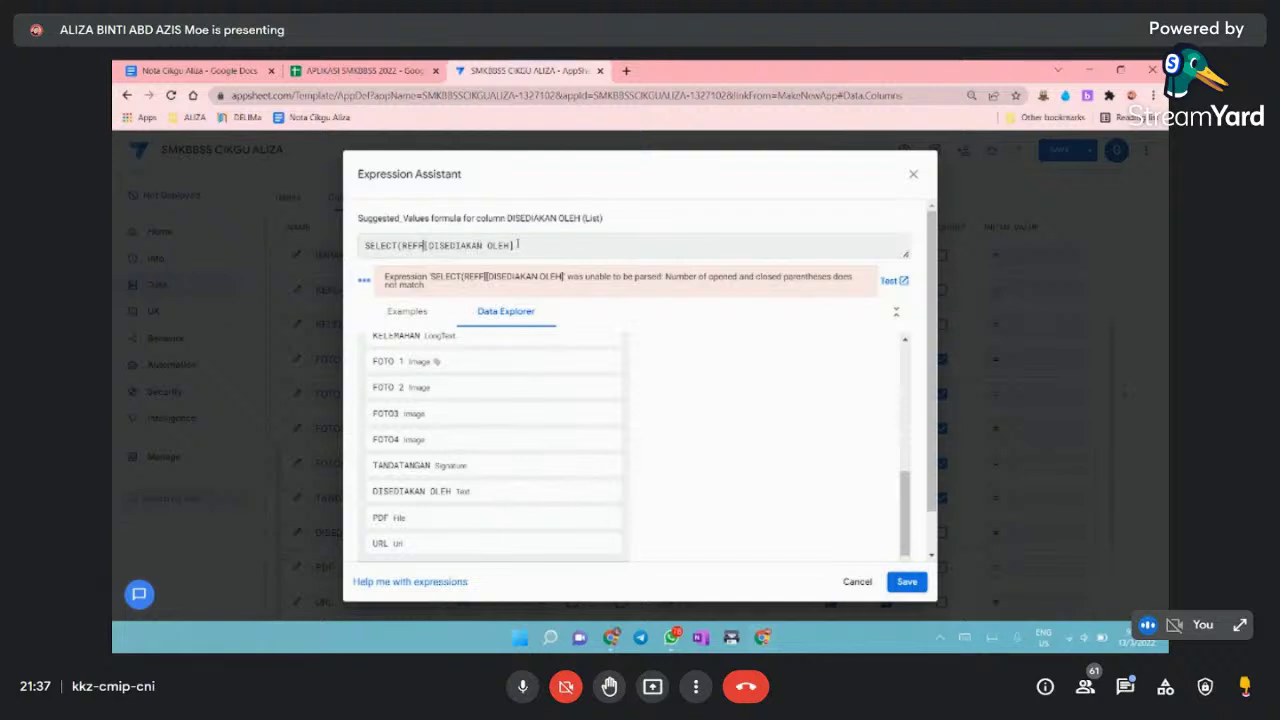
type(",TRUE")
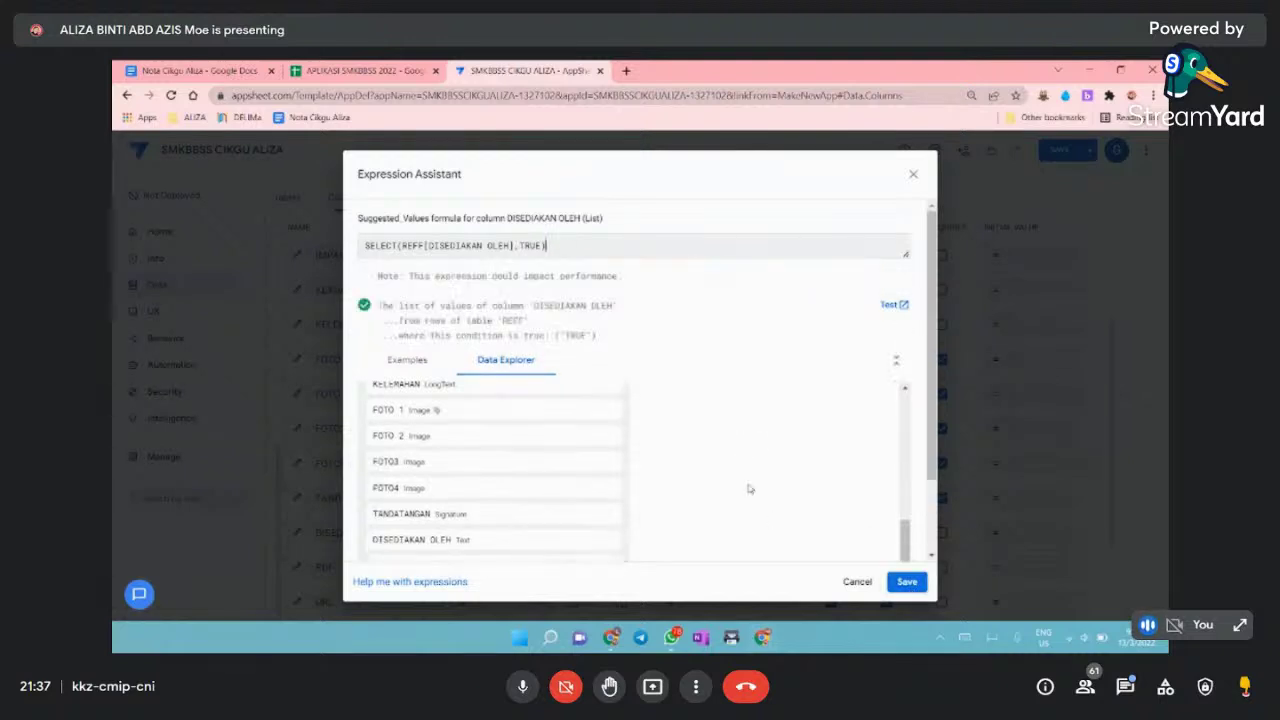
left_click(903, 583)
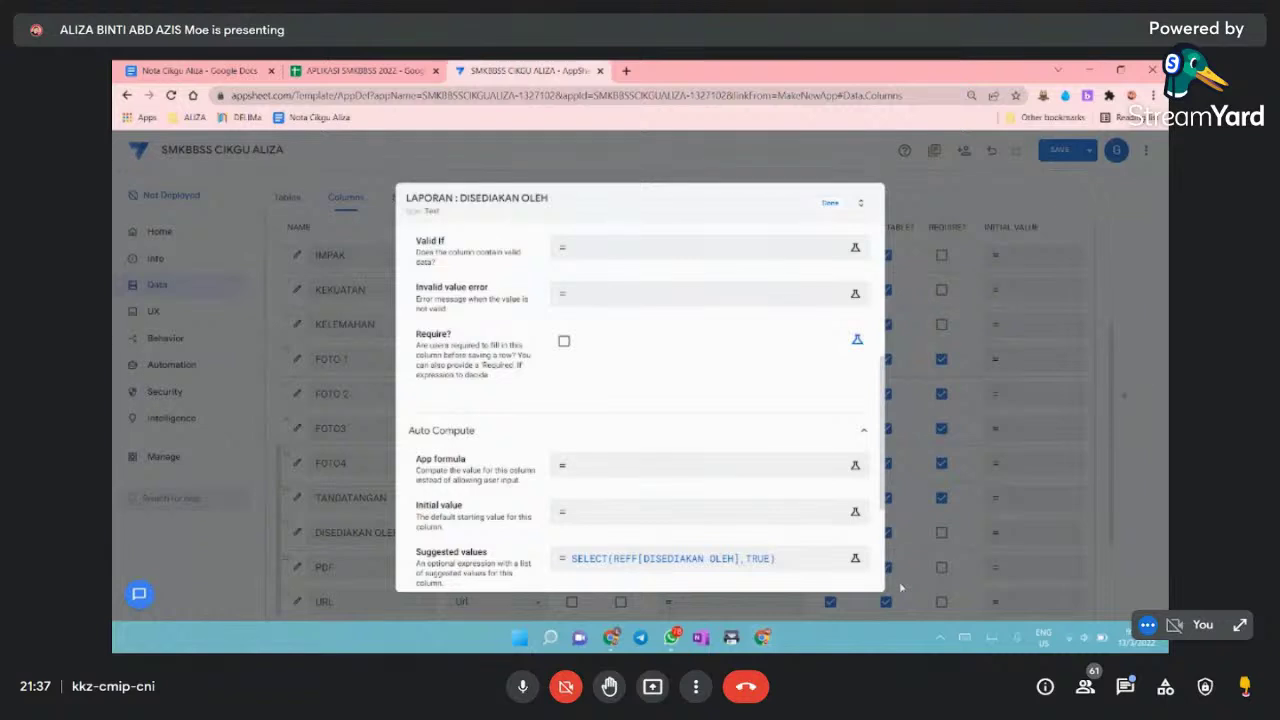
left_click(828, 204)
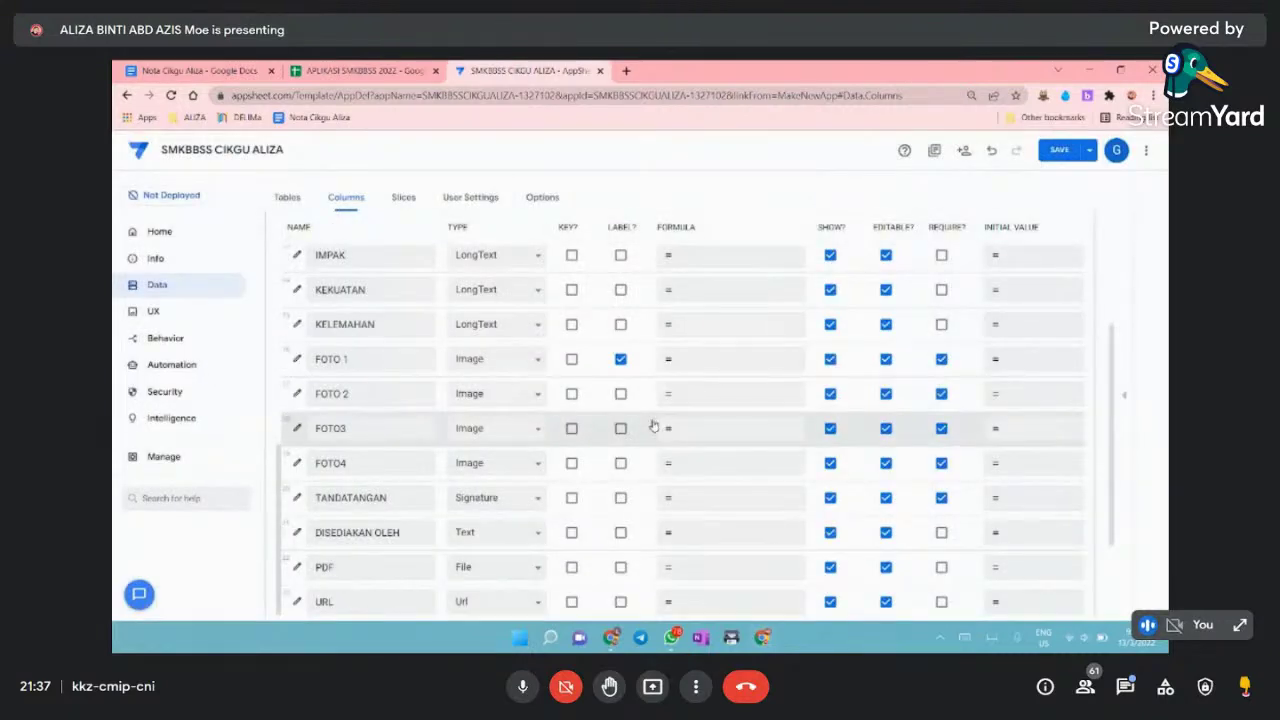
- Save the app and open the HEM record dated 3/13/2022 9:21:43 PM for editing in the preview
scroll(437, 560, "down", 2)
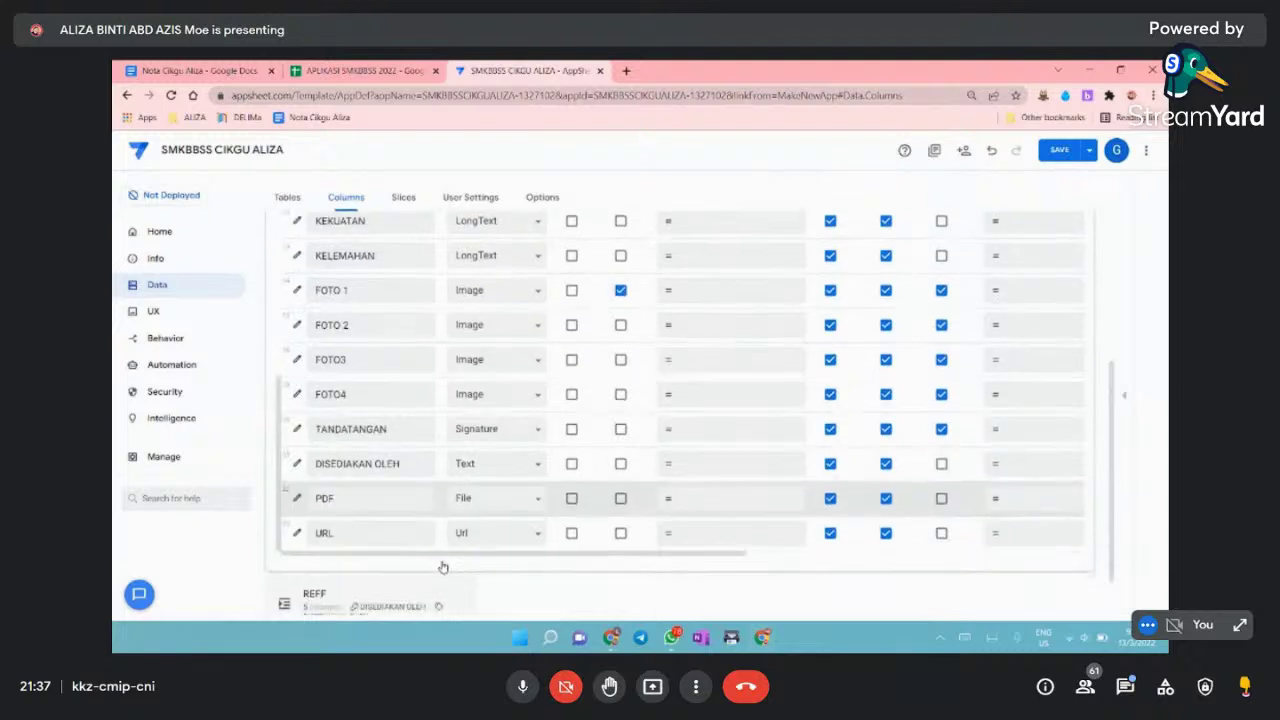
left_click(1057, 152)
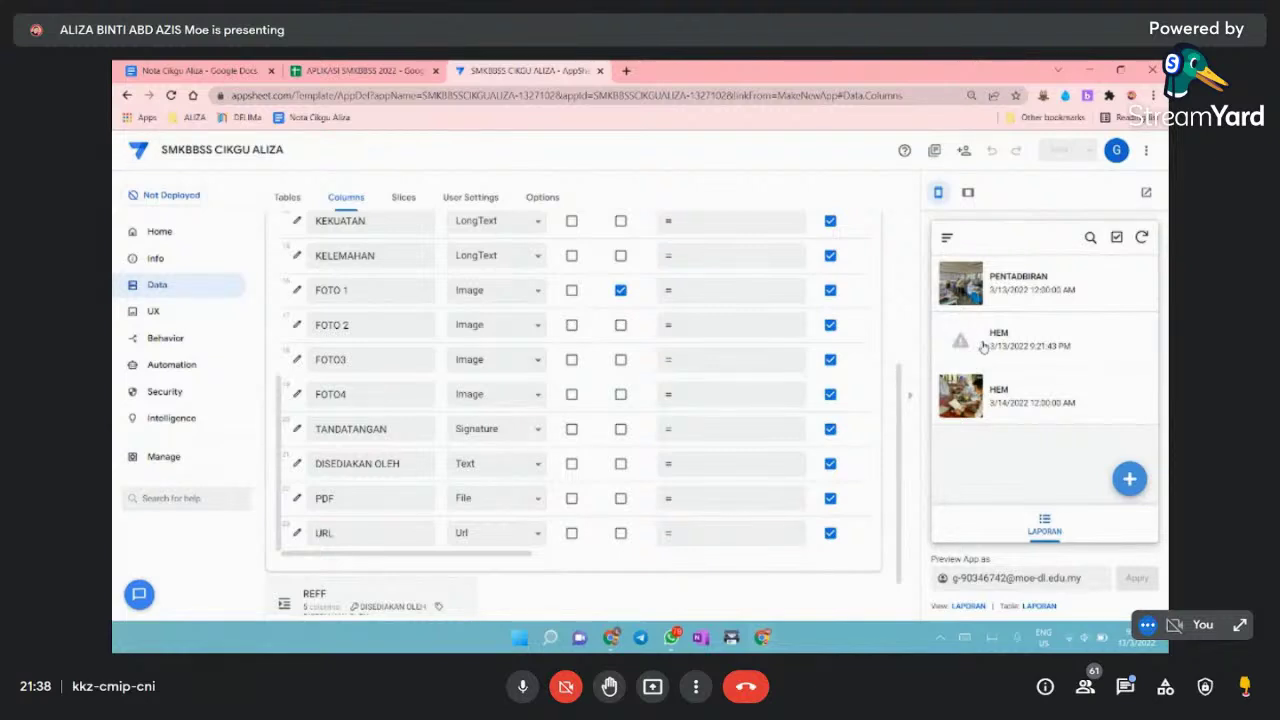
left_click(996, 341)
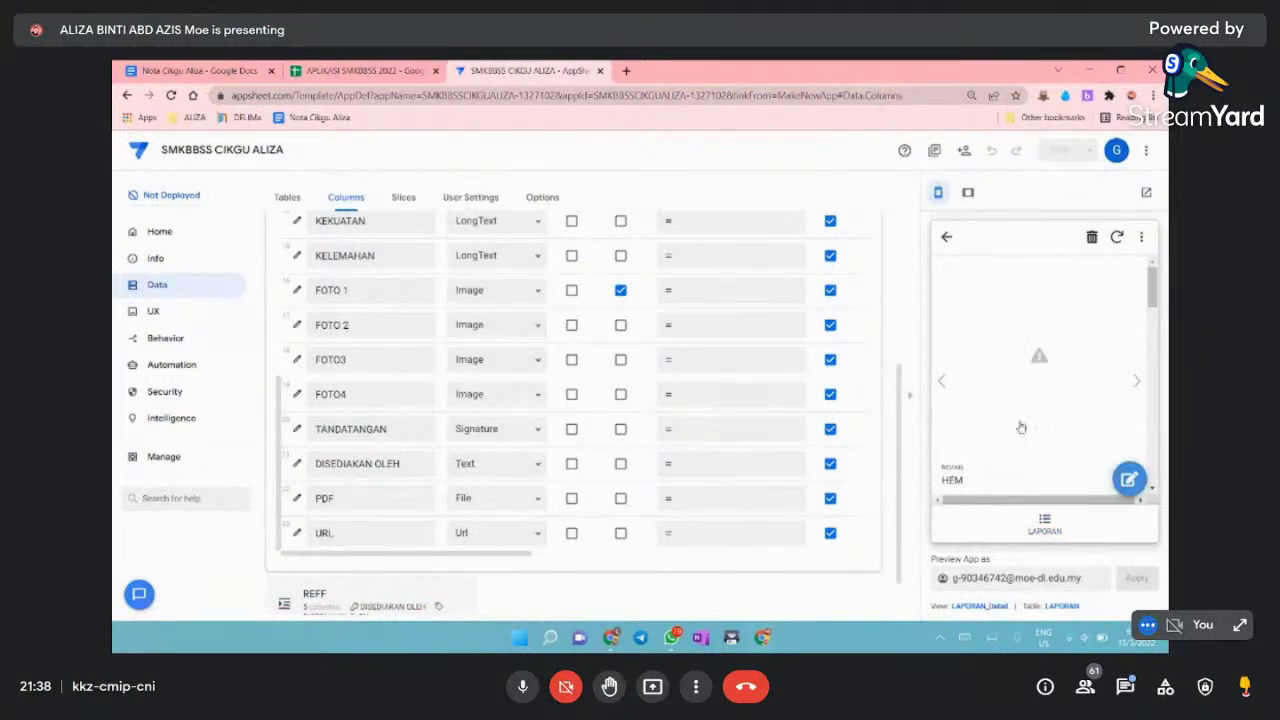
left_click(1128, 479)
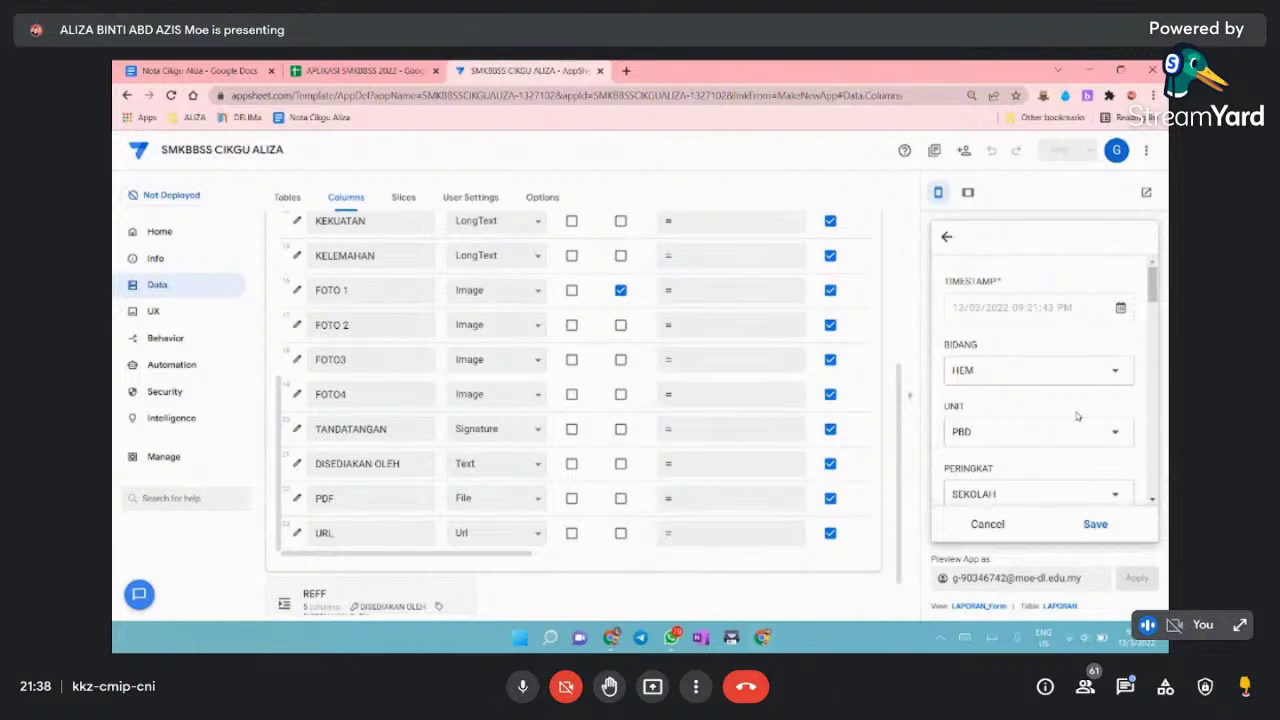
- Replace the record's TAJUK PROGRAM text with a first name and set TEMPAT to SMKBBSS
scroll(1077, 416, "down", 4)
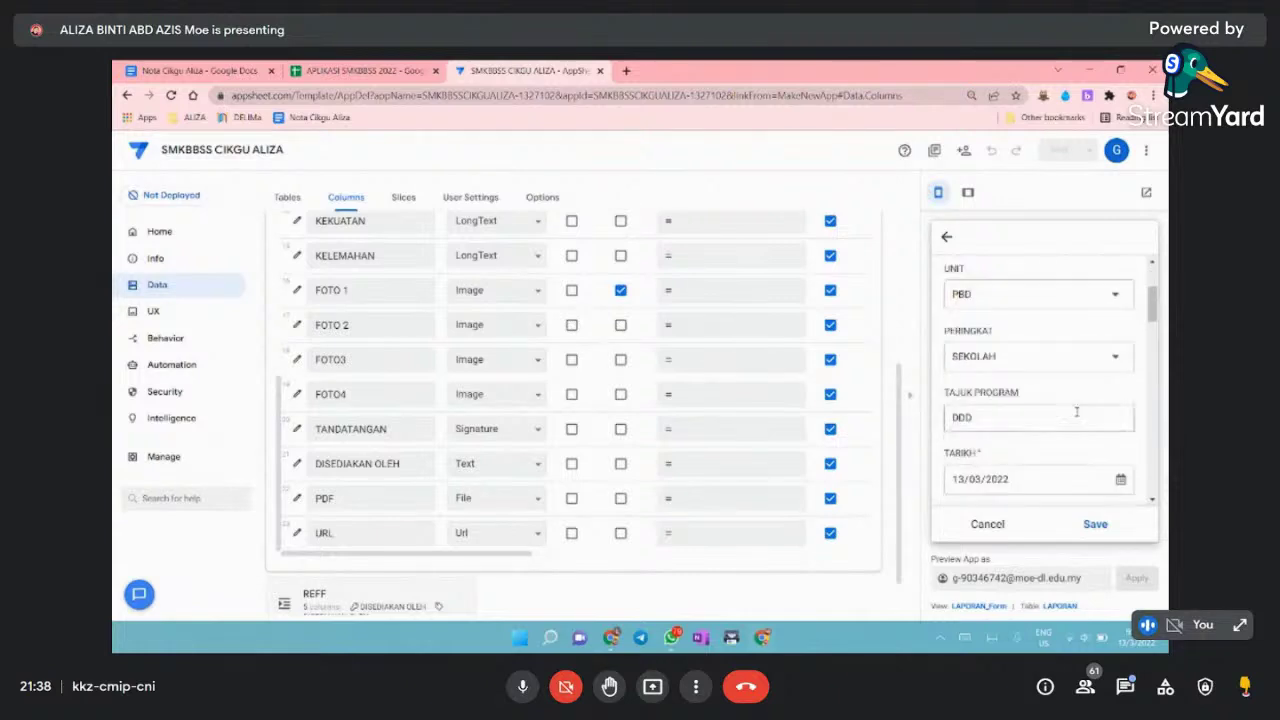
scroll(1072, 415, "up", 1)
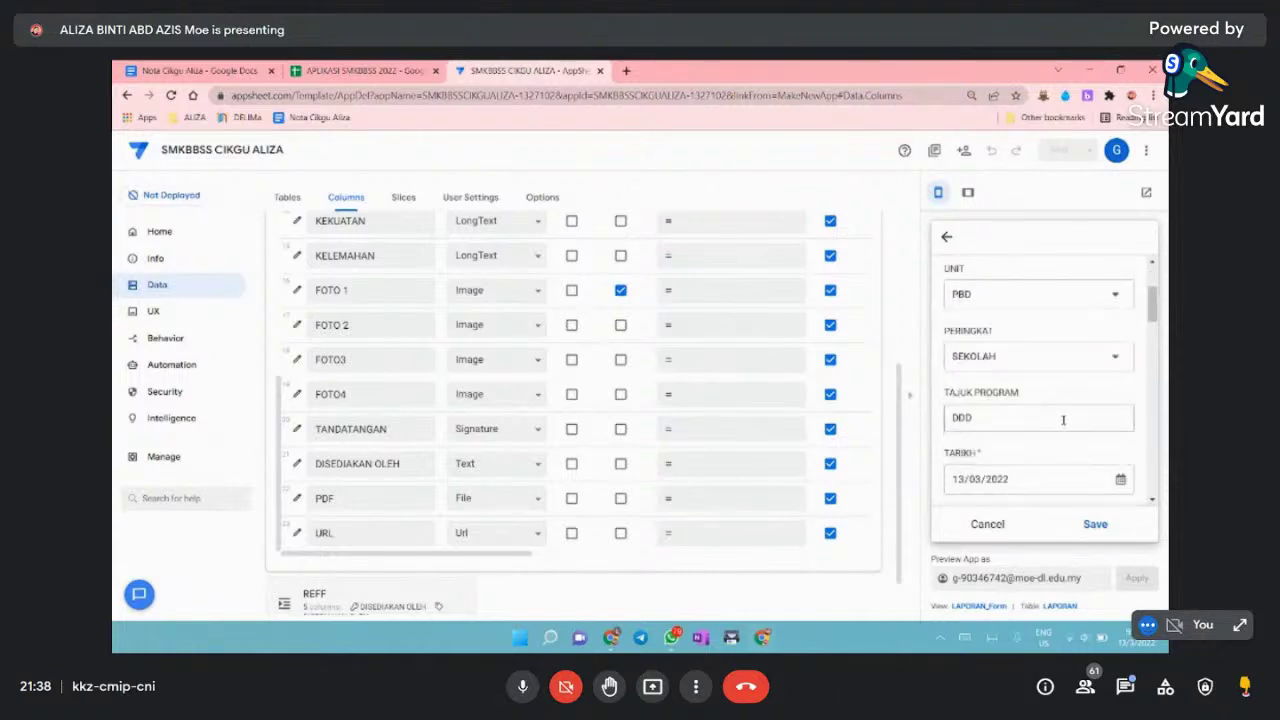
double_click(985, 418)
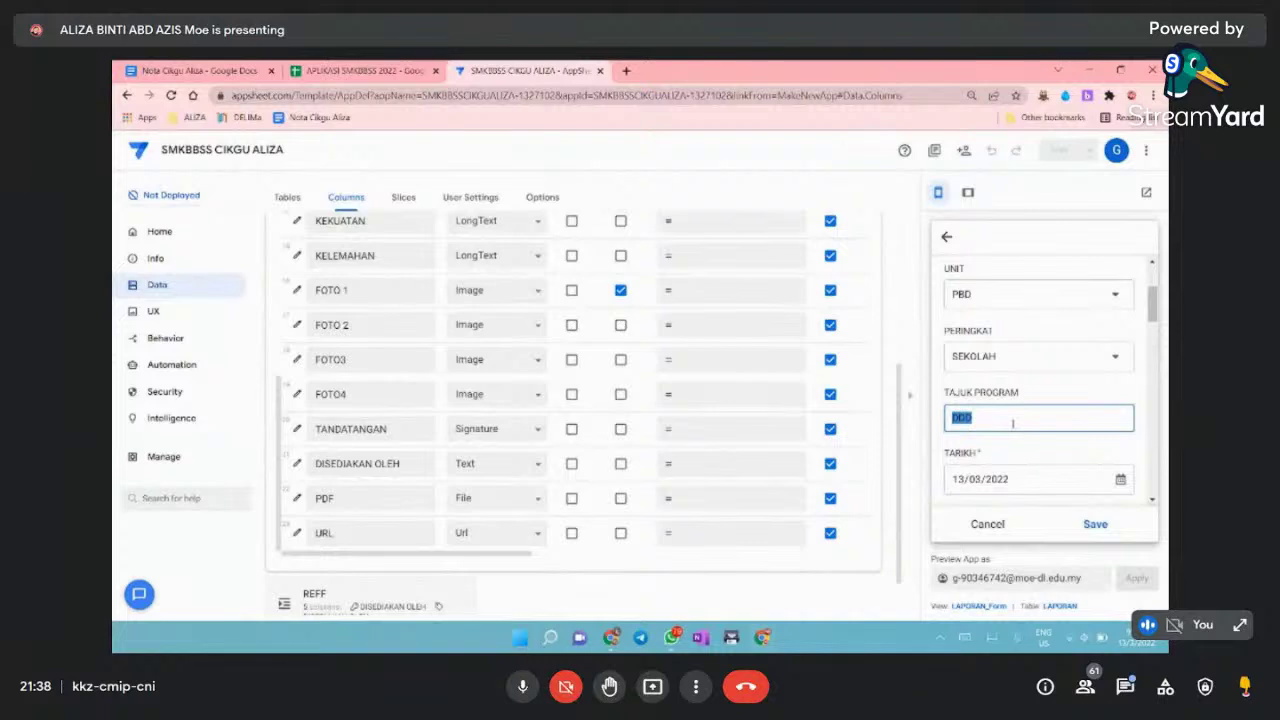
type("ALIZA")
scroll(1005, 462, "down", 2)
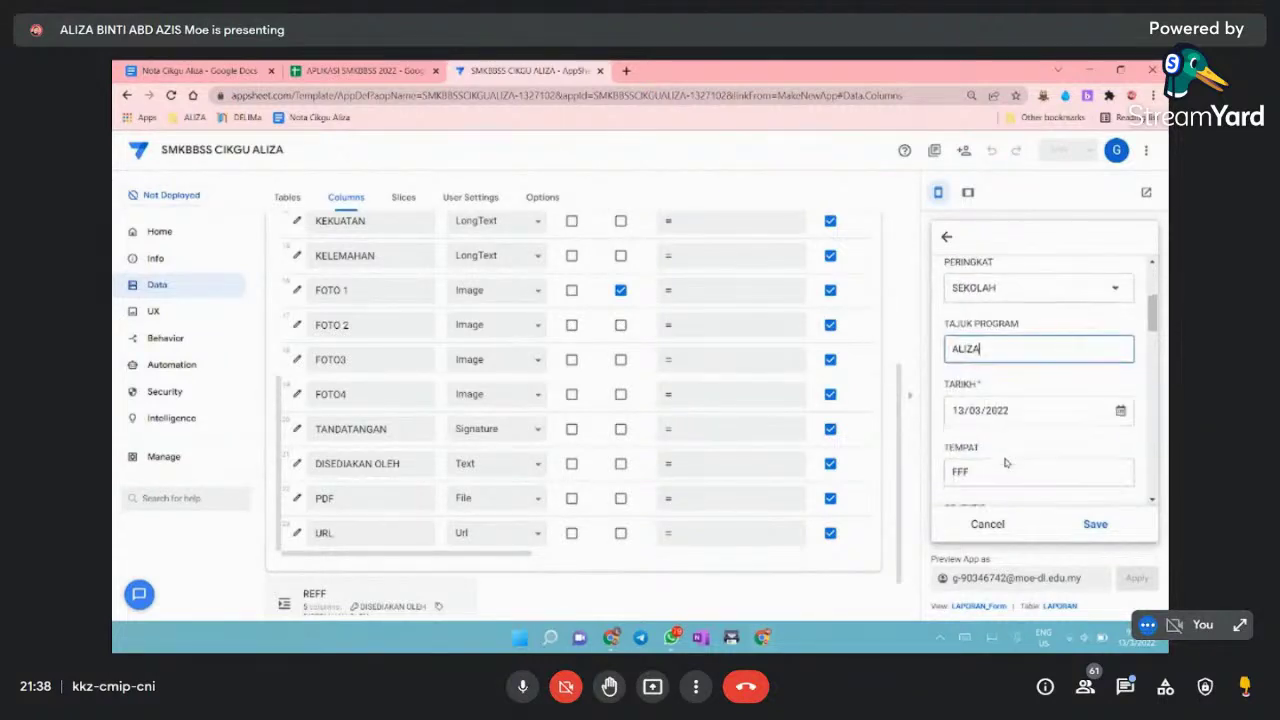
double_click(979, 403)
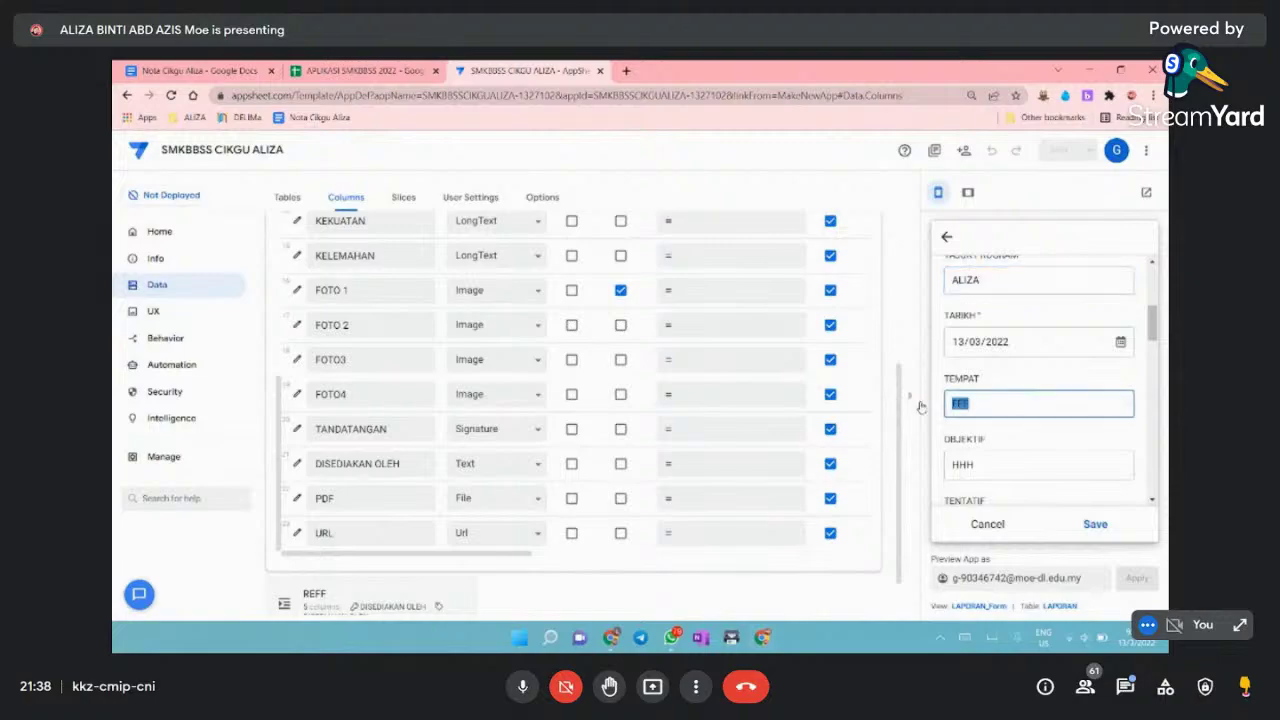
type("SMKBBSS")
- Upload IMG_20190227_123614.jpg from the BACA 10 MIN folder as the record's FOTO 1
scroll(980, 412, "down", 5)
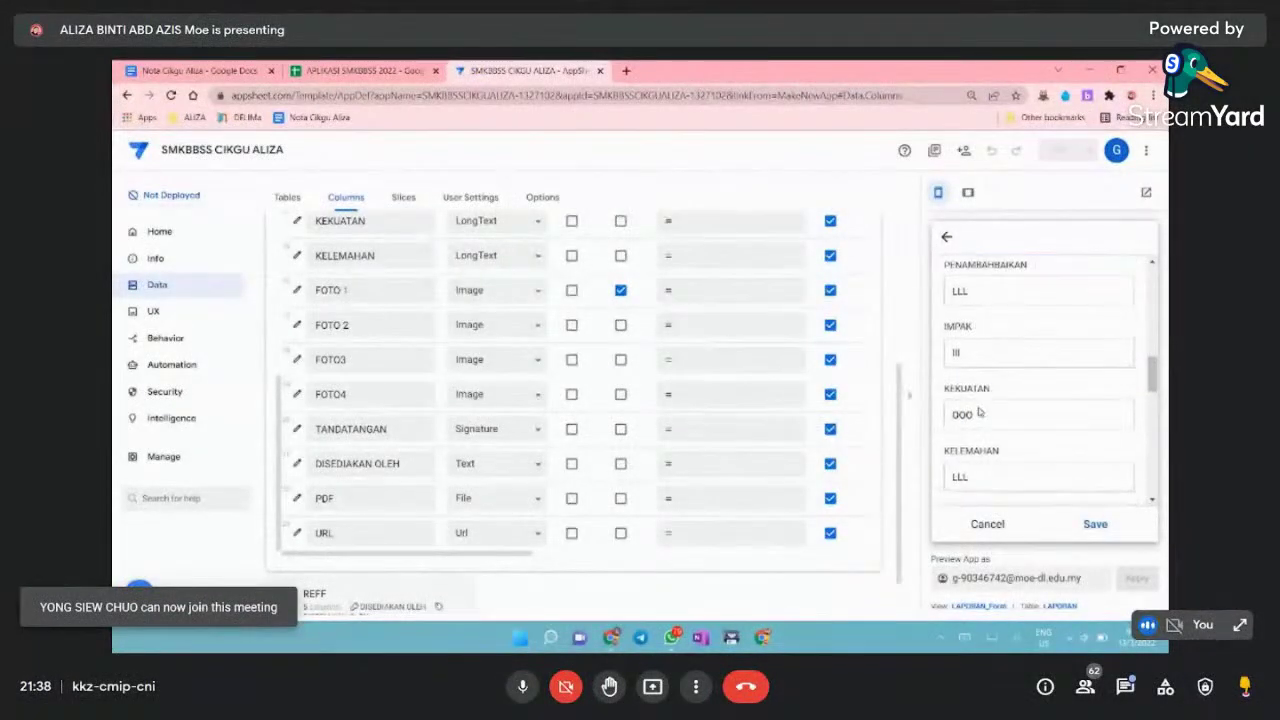
scroll(980, 412, "down", 4)
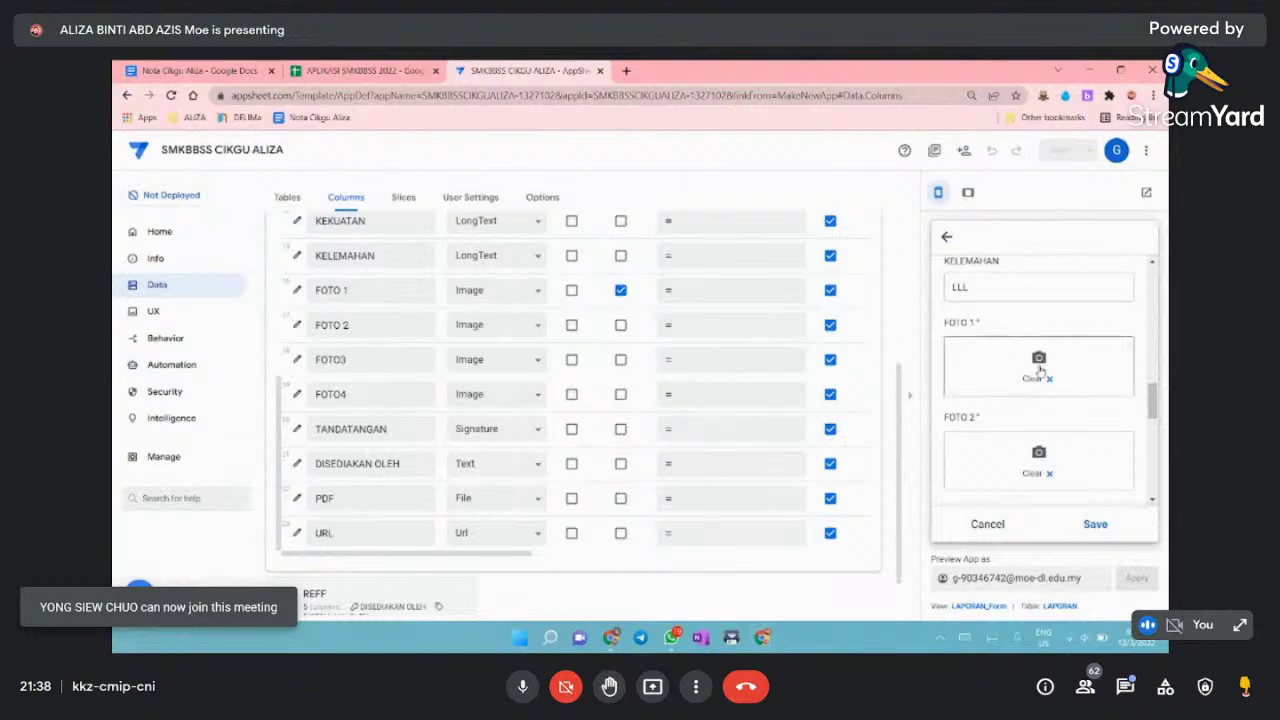
left_click(1040, 370)
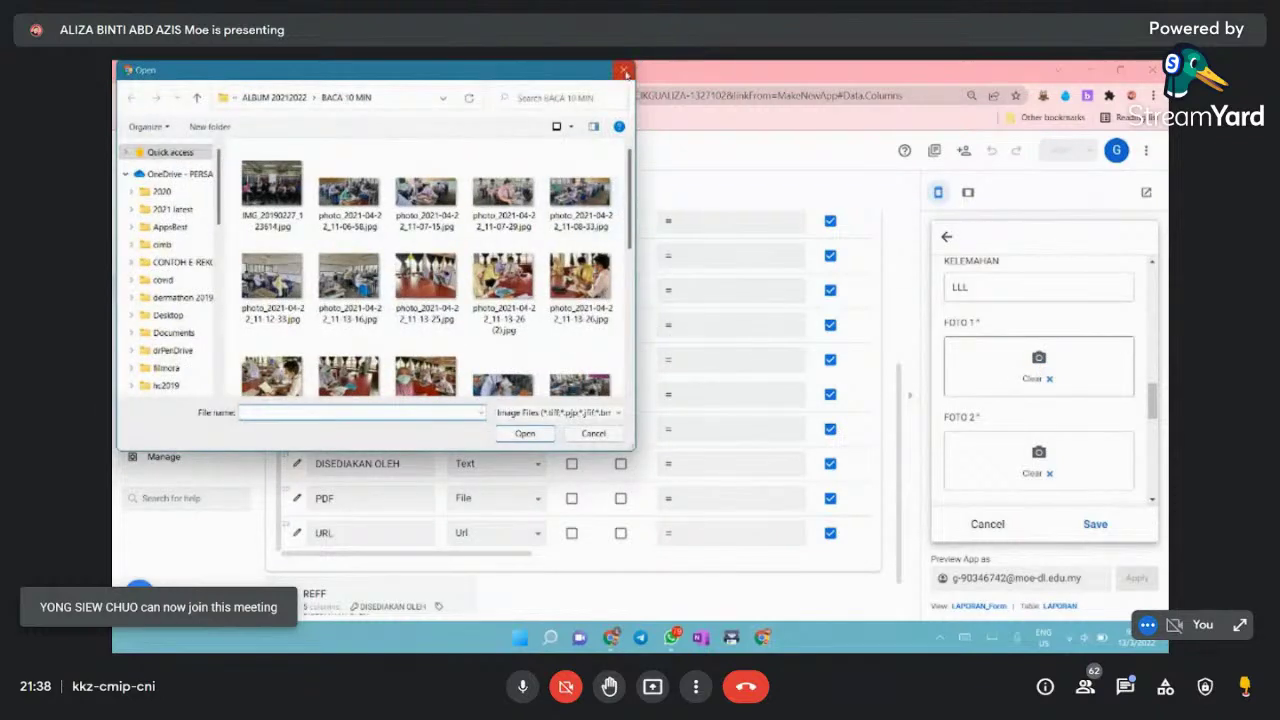
left_click(624, 71)
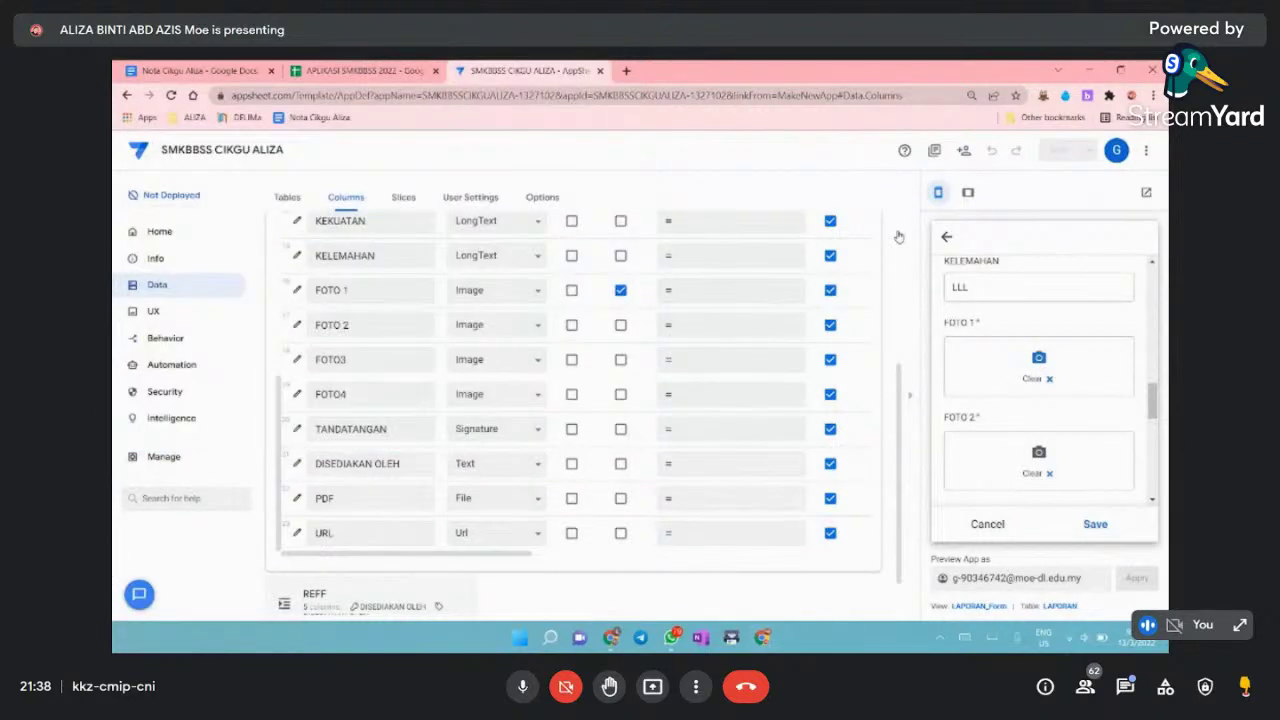
left_click(1040, 370)
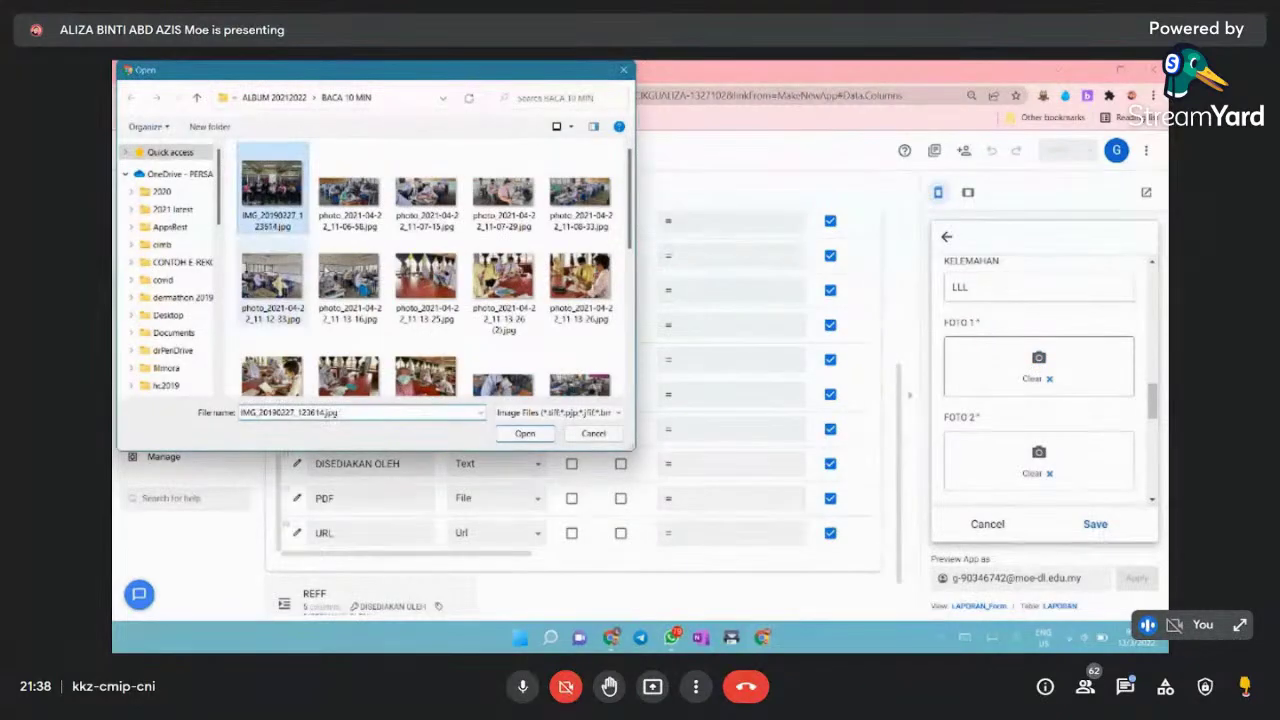
left_click(525, 433)
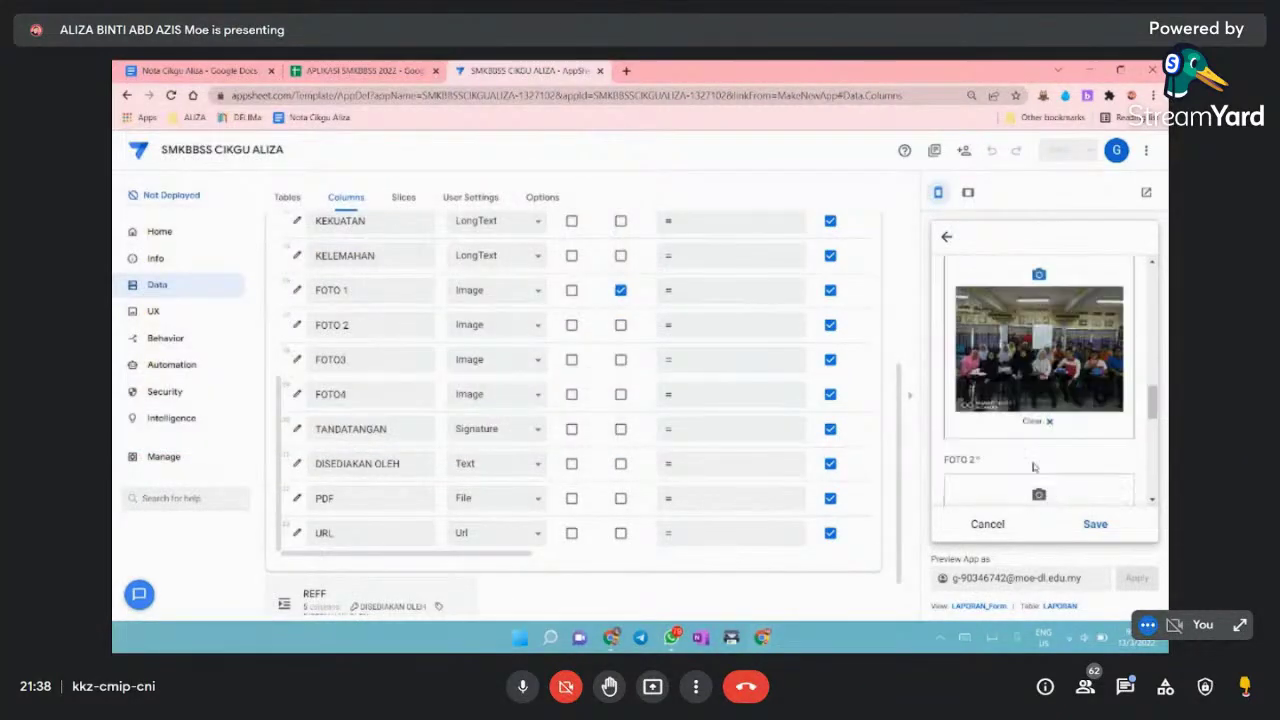
- Upload photo_2021-04-22_11-13-25.jpg from the BACA 10 MIN folder as the record's FOTO 2
scroll(1033, 467, "down", 2)
left_click(1030, 372)
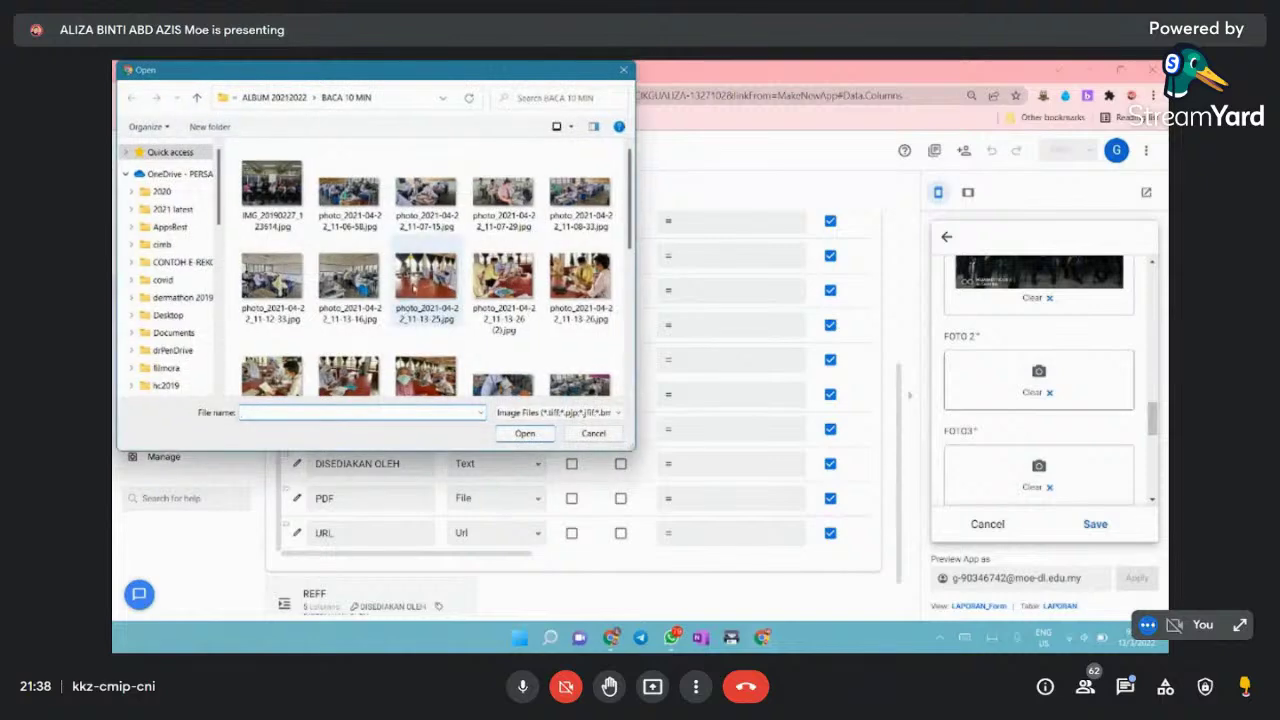
left_click(425, 278)
left_click(525, 433)
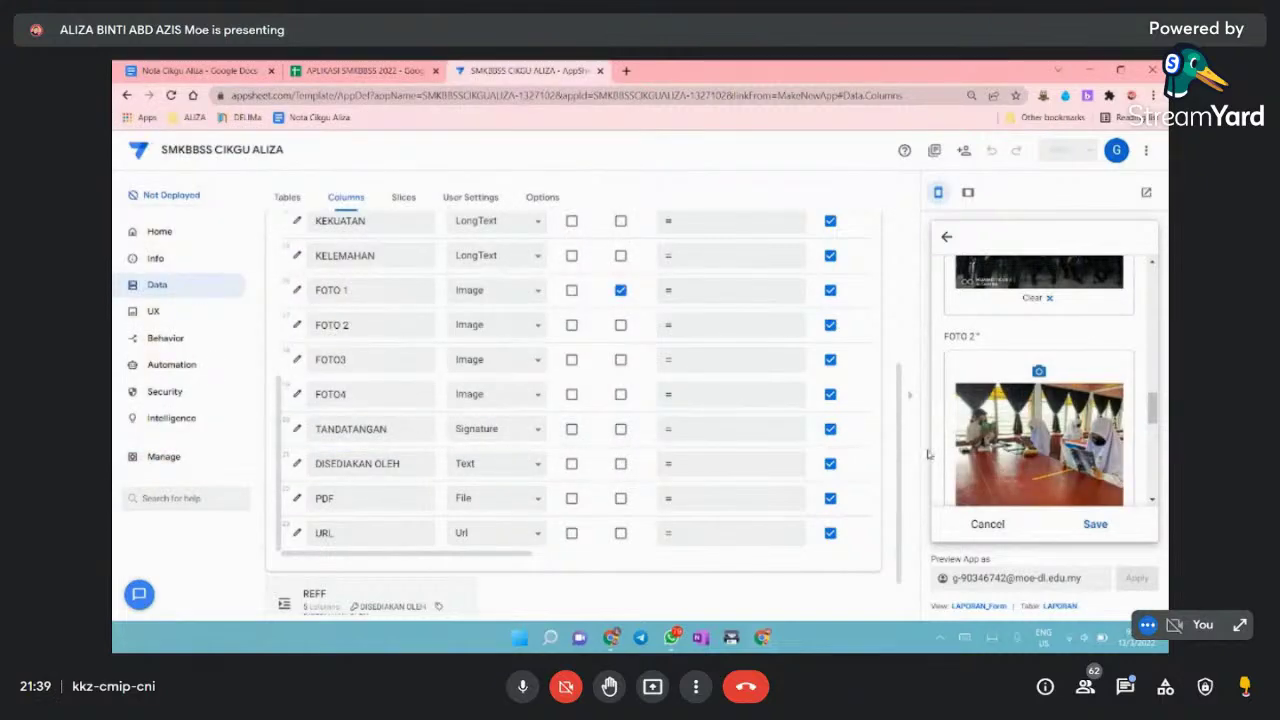
- Upload photo_2021-04-22_11-13-27 (2).jpg from the BACA 10 MIN folder as the record's FOTO3
scroll(1035, 440, "down", 3)
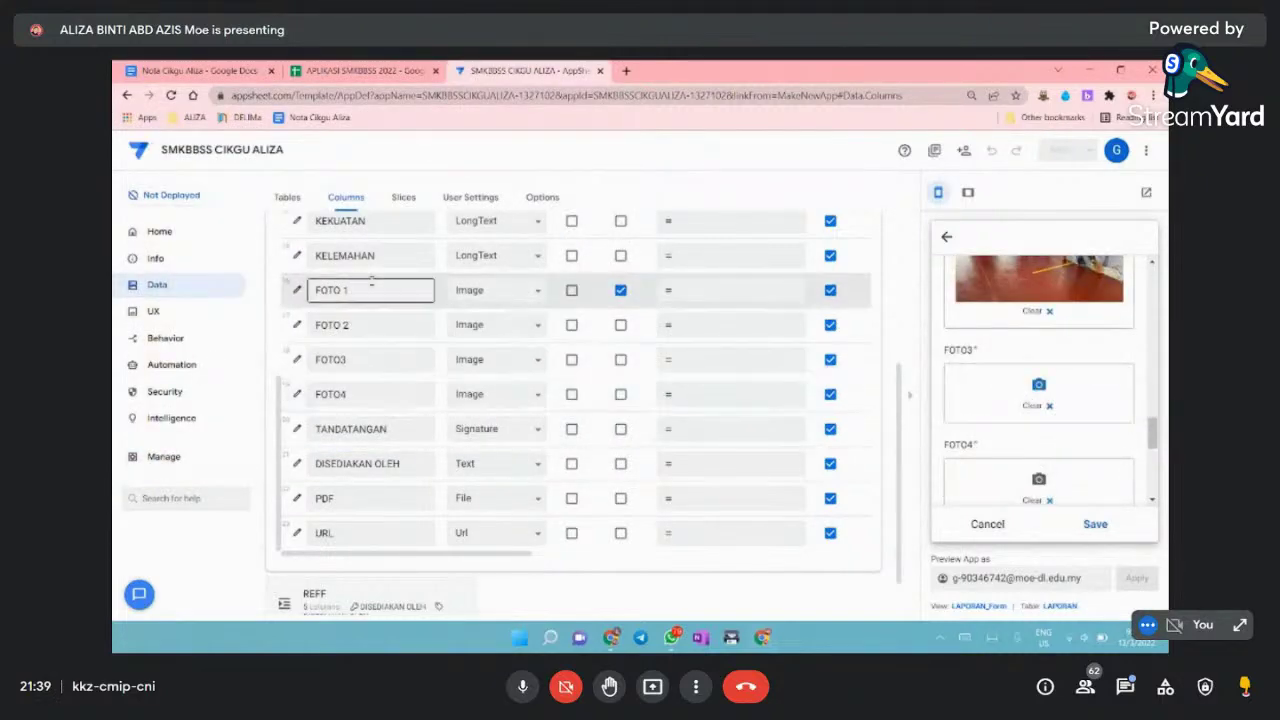
left_click(1038, 388)
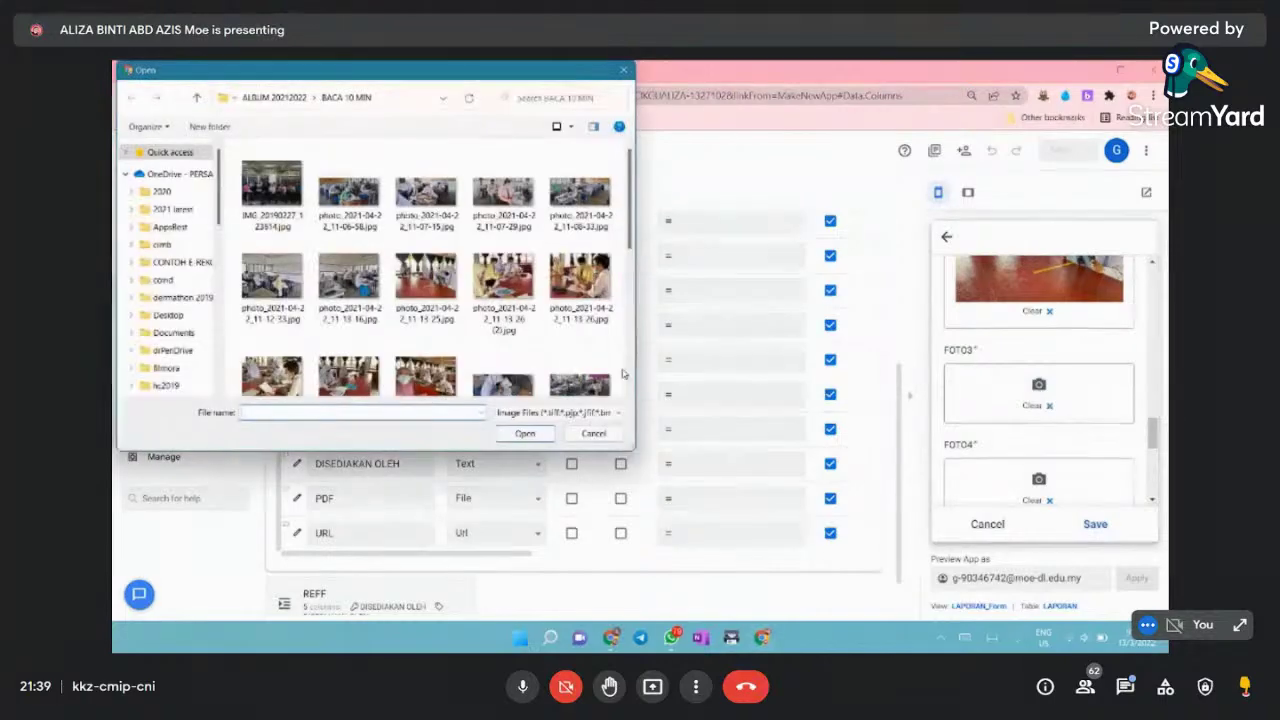
scroll(349, 360, "down", 1)
left_click(272, 335)
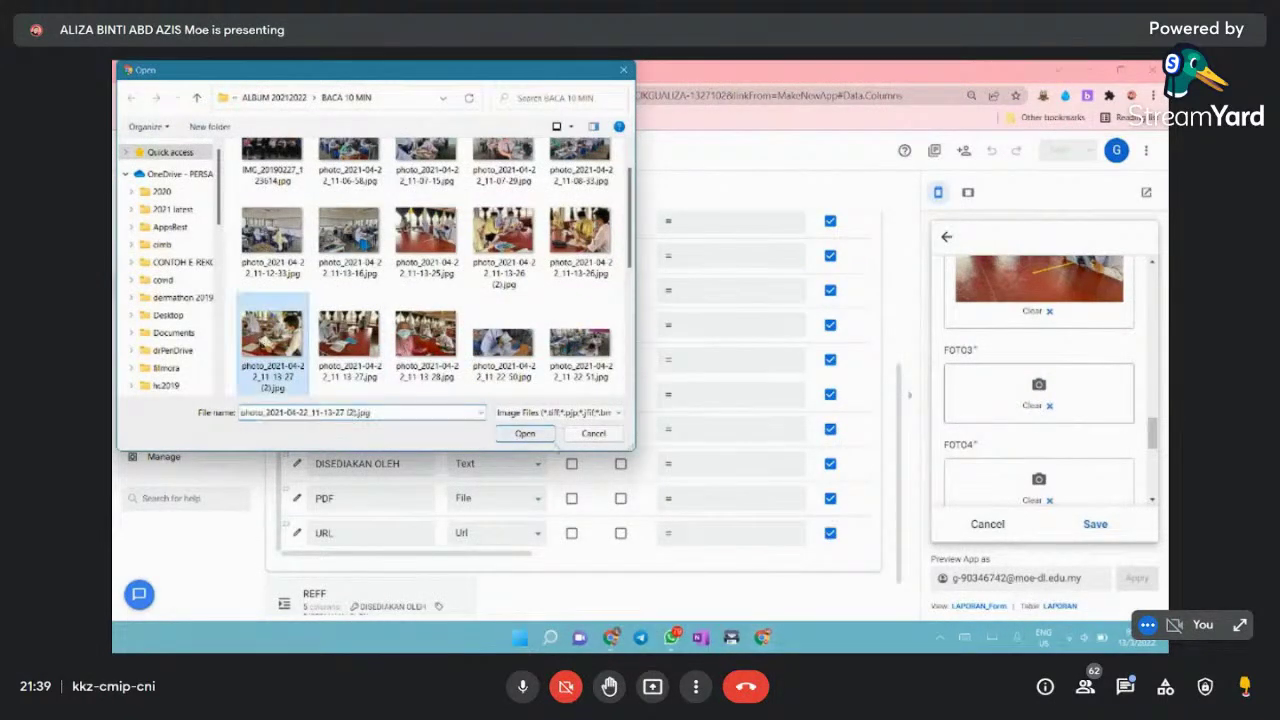
left_click(525, 433)
- Upload photo_2021-04-22_11-13-28.jpg from the BACA 10 MIN folder as the record's FOTO4
scroll(1040, 410, "down", 1)
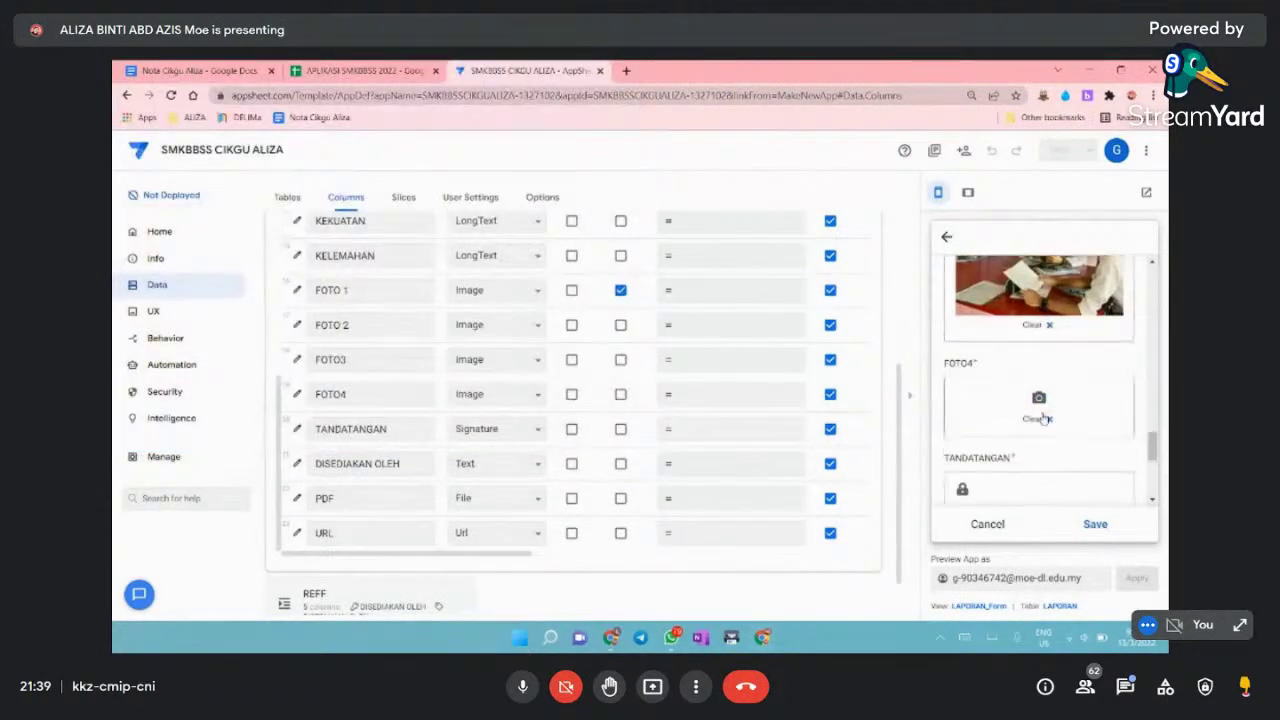
left_click(1040, 405)
left_click(425, 375)
scroll(450, 390, "down", 1)
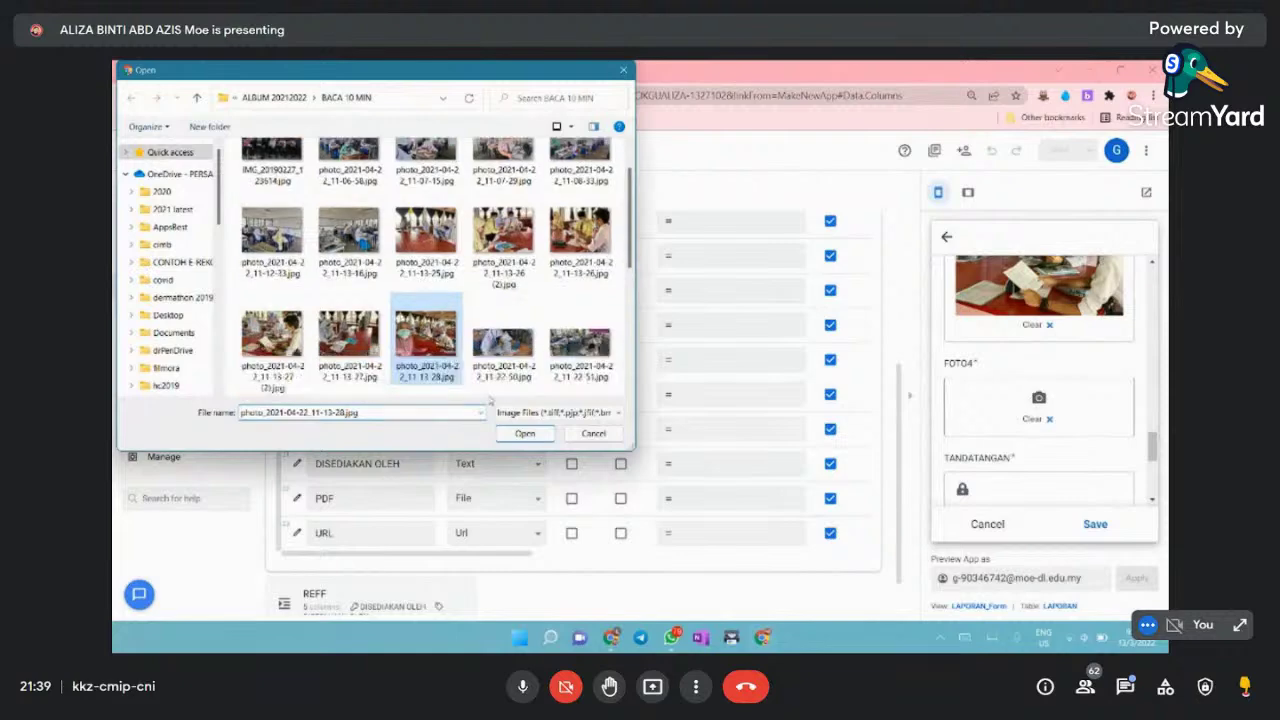
left_click(525, 433)
- Unlock the TANDATANGAN field and draw a short freehand signature with an underline in it
scroll(1127, 446, "down", 1)
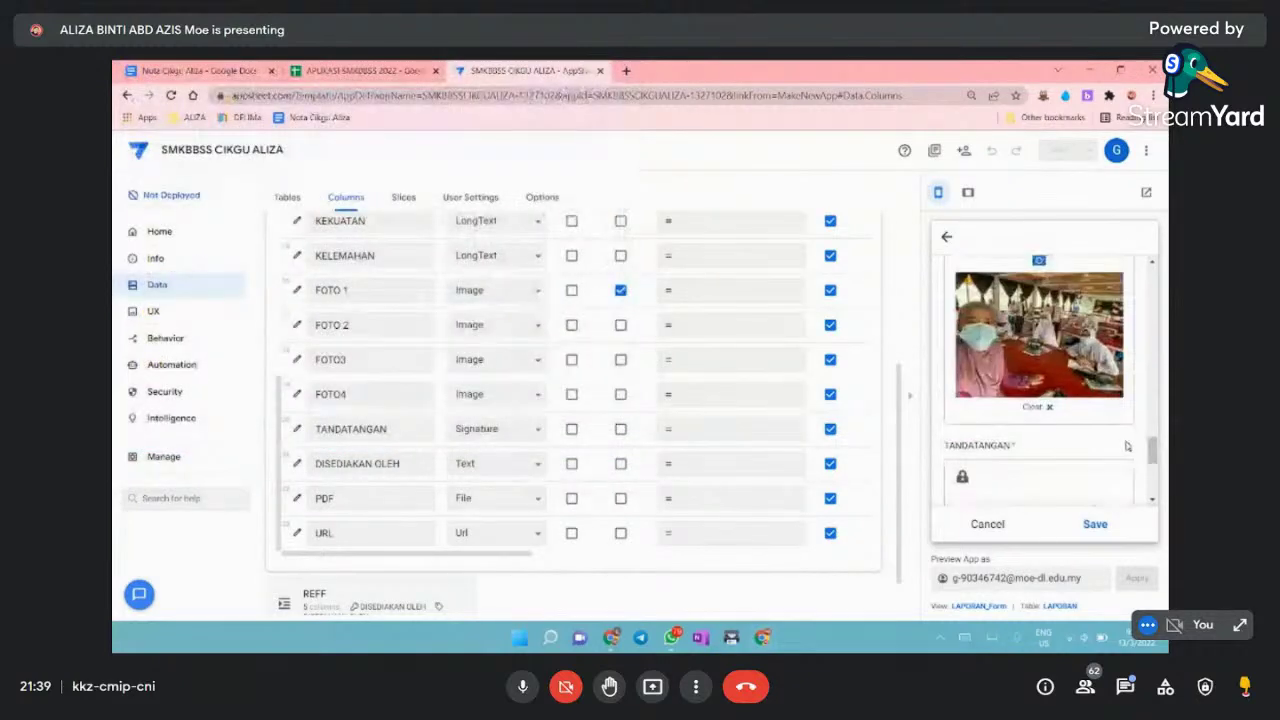
scroll(1127, 446, "down", 1)
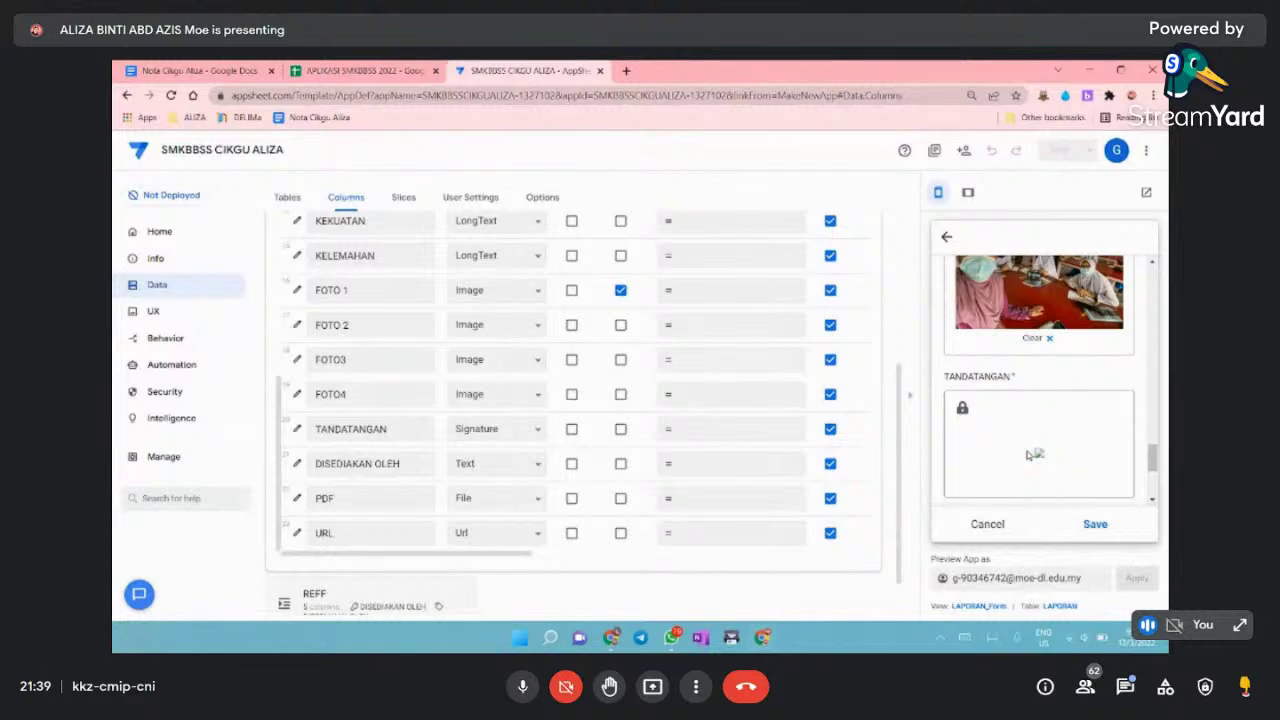
left_click(962, 409)
mouse_move(1028, 462)
left_mouse_down()
mouse_move(1046, 445)
mouse_move(1074, 475)
left_mouse_up()
- Enter a teacher's name that is not in the suggested list as the DISEDIAKAN OLEH value
scroll(1080, 475, "down", 2)
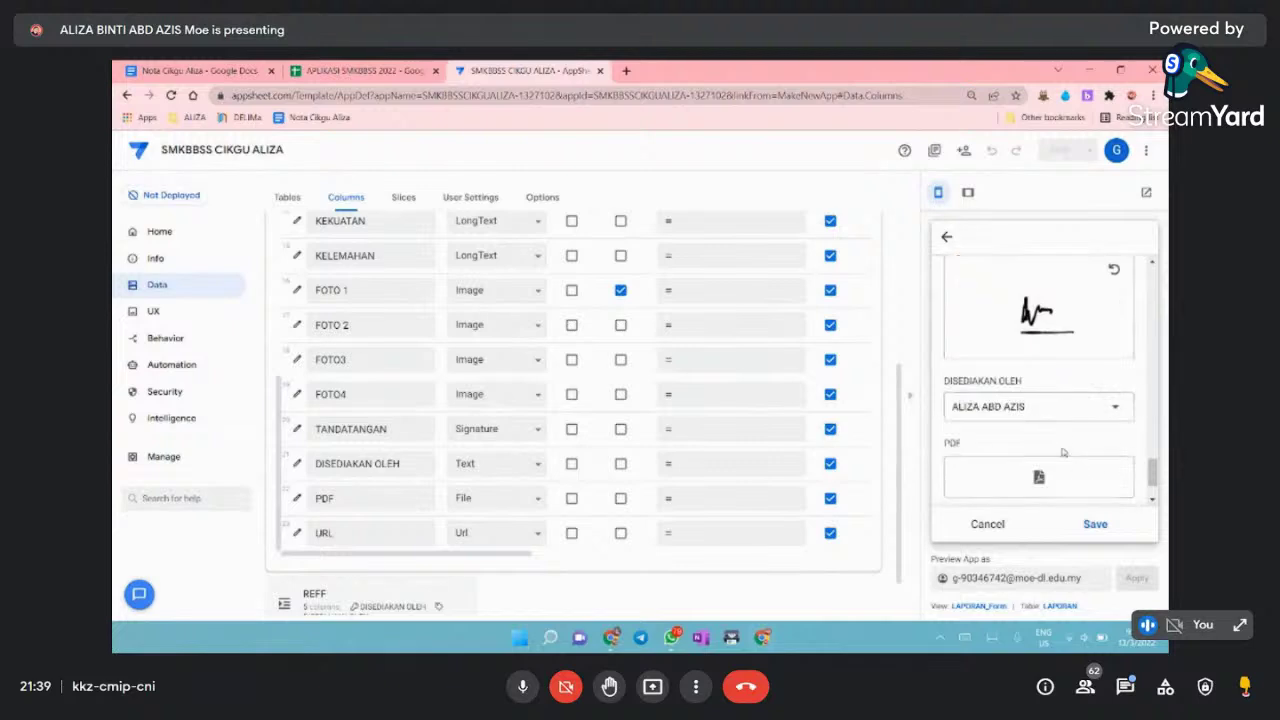
left_click(1118, 411)
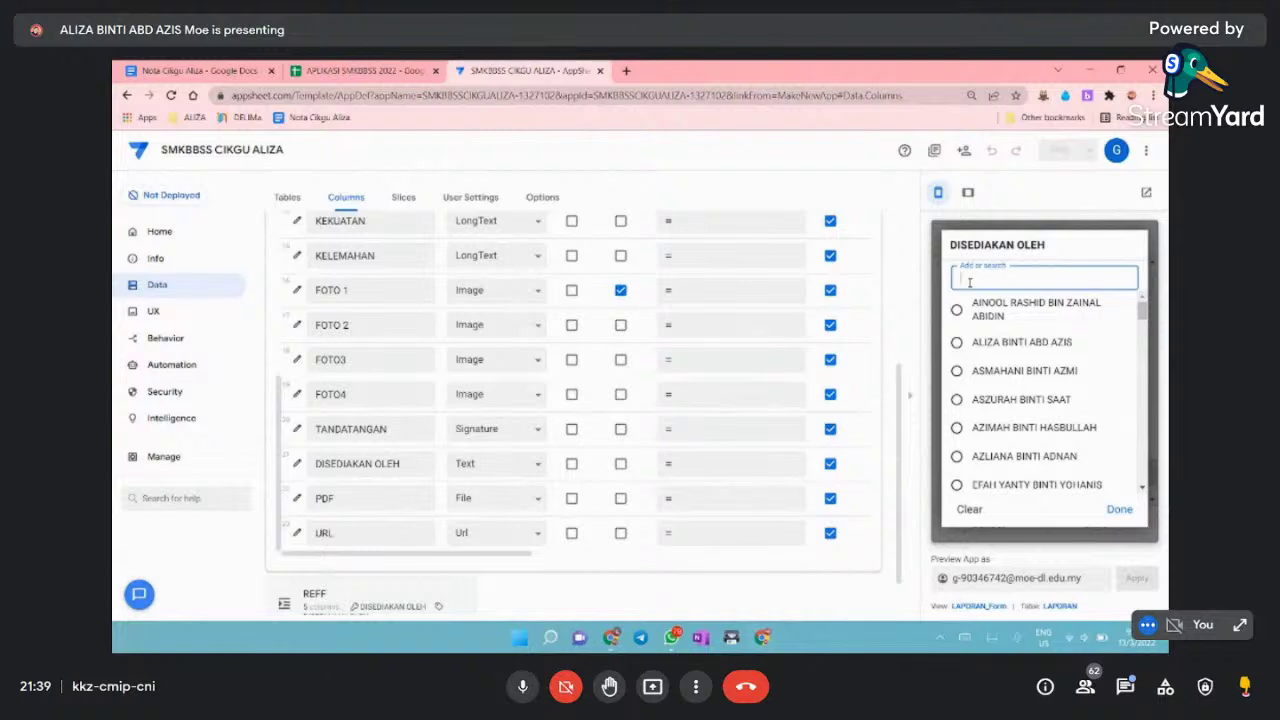
type("CIKGU MI")
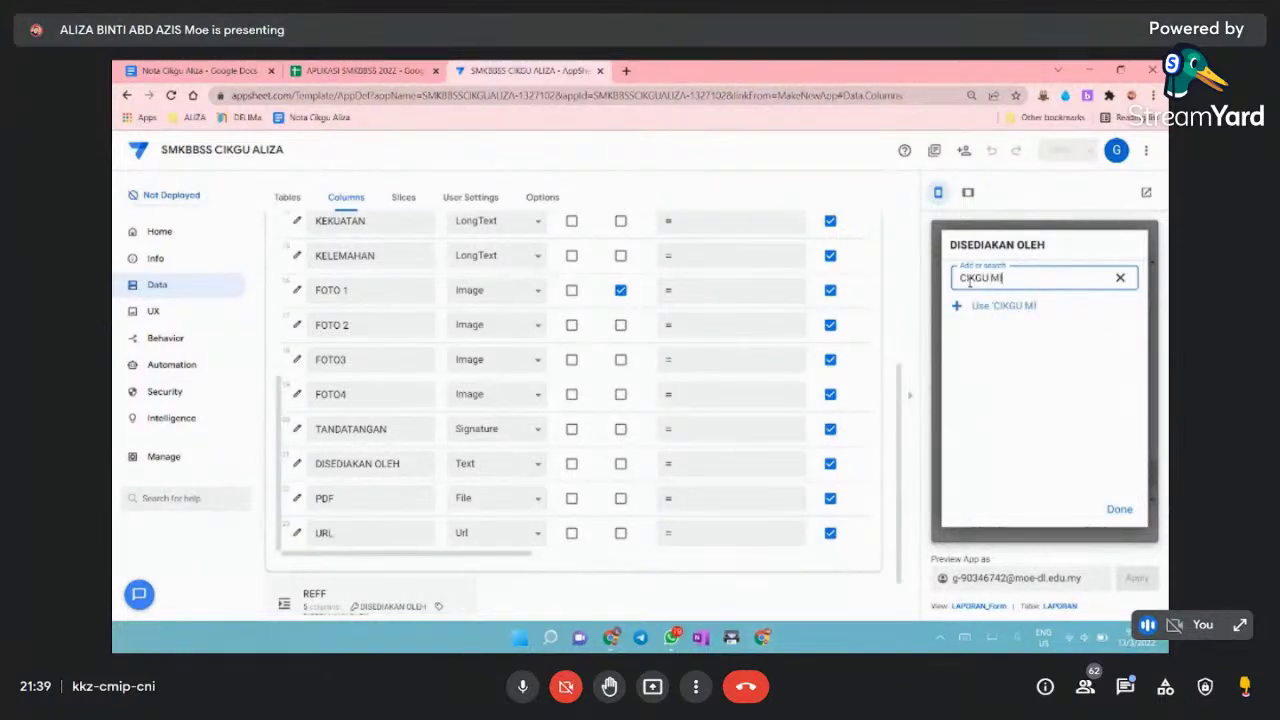
type("ZI")
left_click(987, 306)
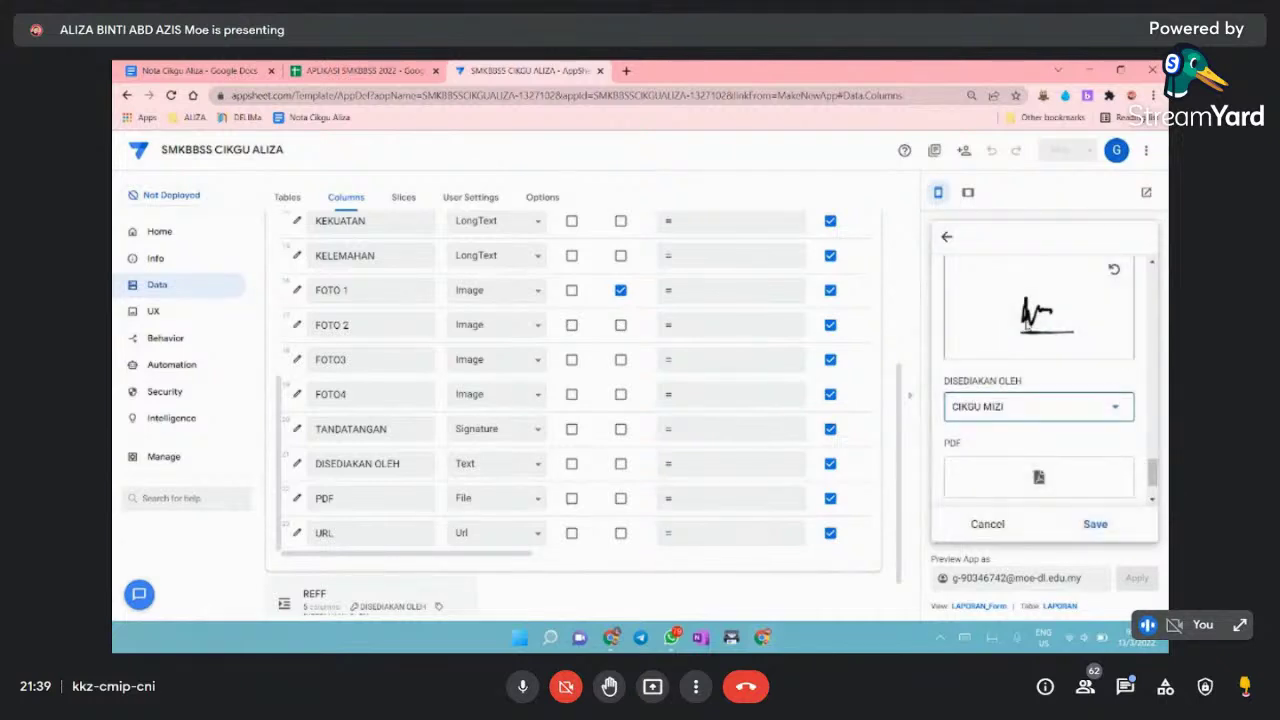
- Select the third suggested teacher's name as the record's DISEDIAKAN OLEH value
left_click(1113, 408)
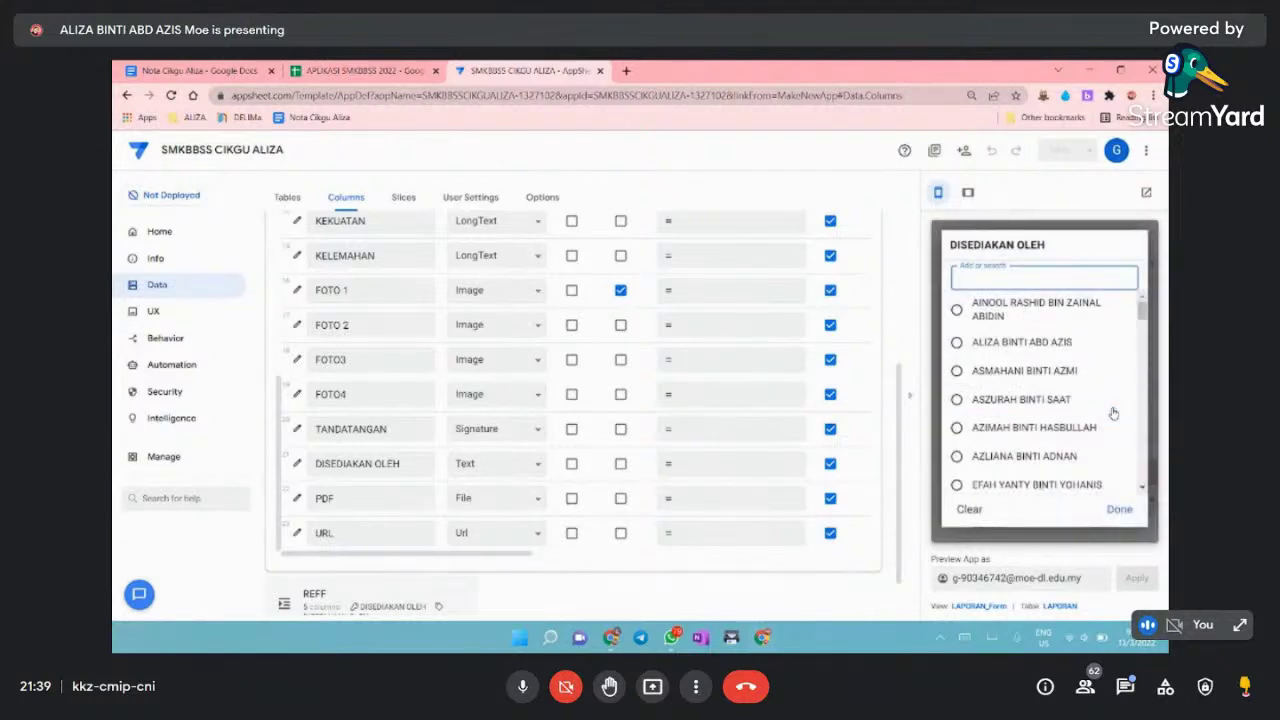
left_click(1119, 509)
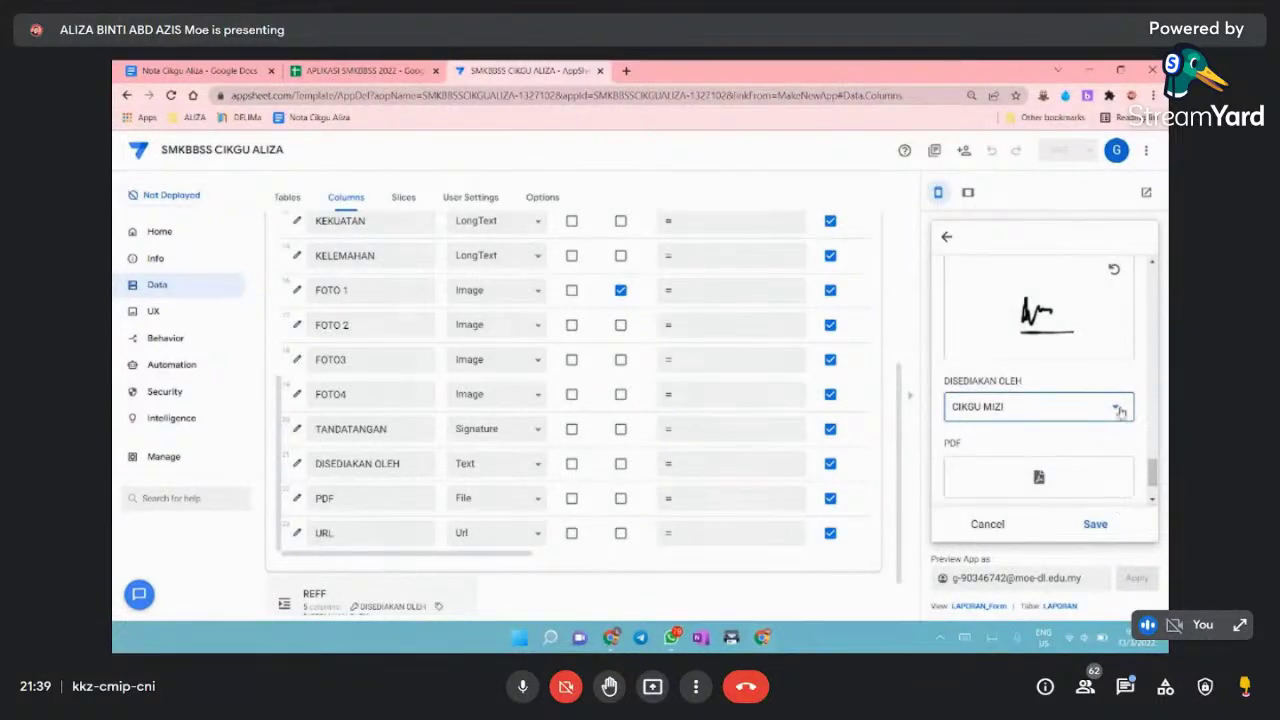
left_click(1115, 407)
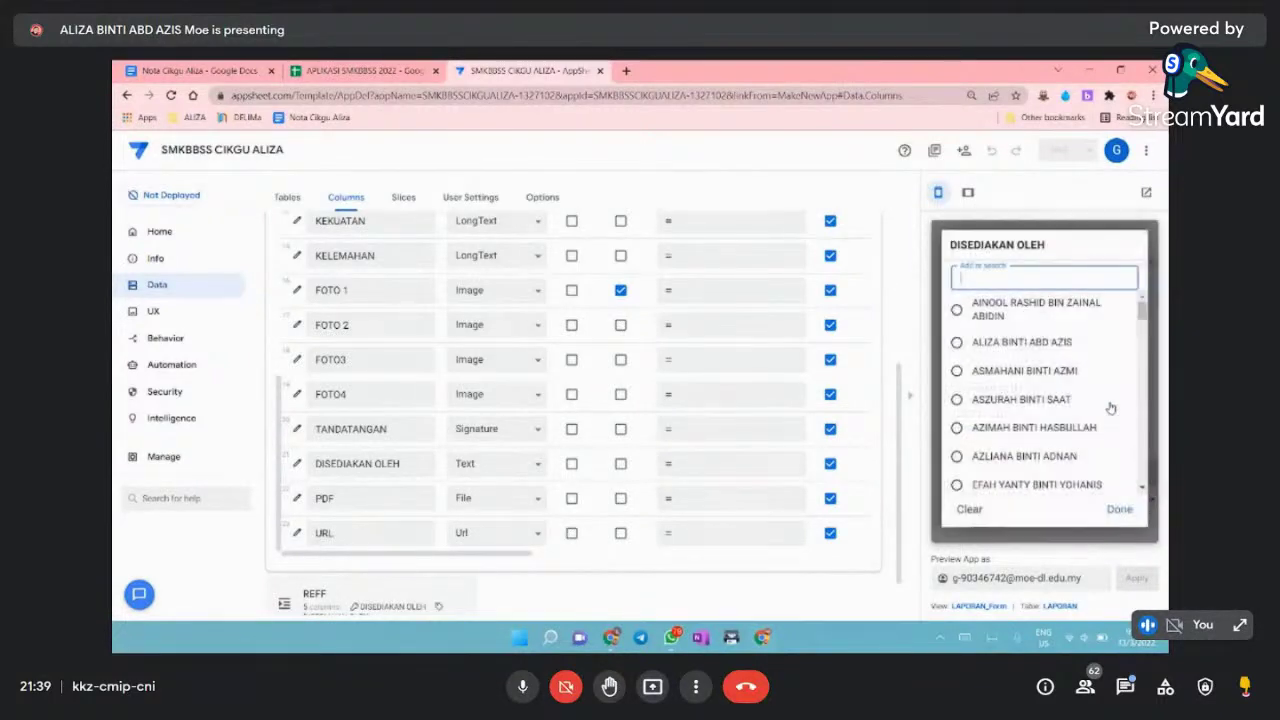
left_click(957, 371)
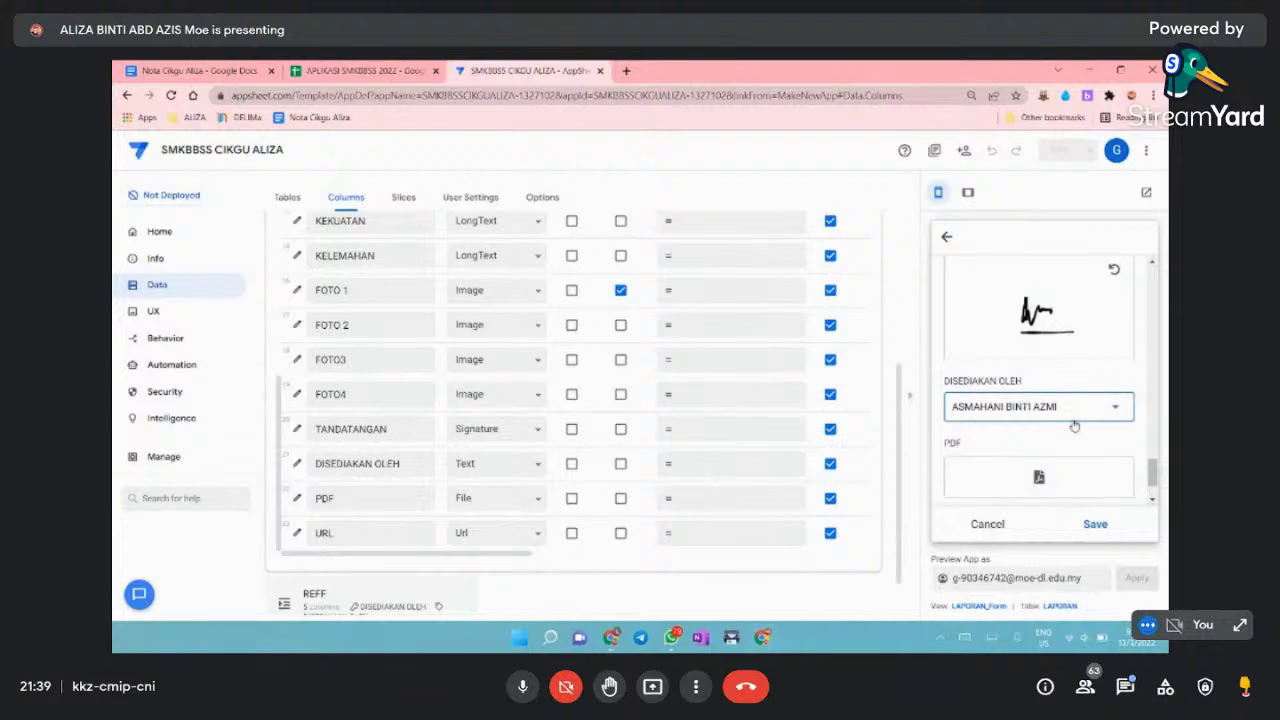
- Try to save the LAPORAN record, and change its UNIT value to SPBT
scroll(1071, 465, "down", 2)
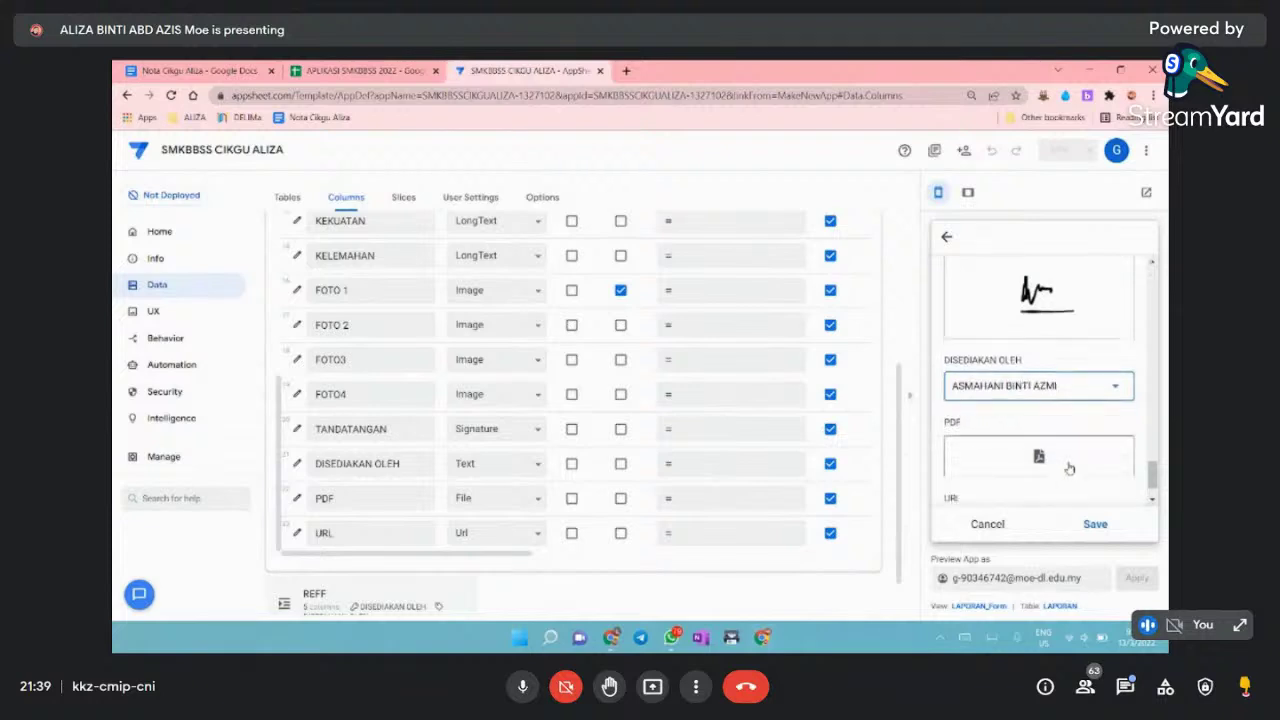
left_click(1095, 526)
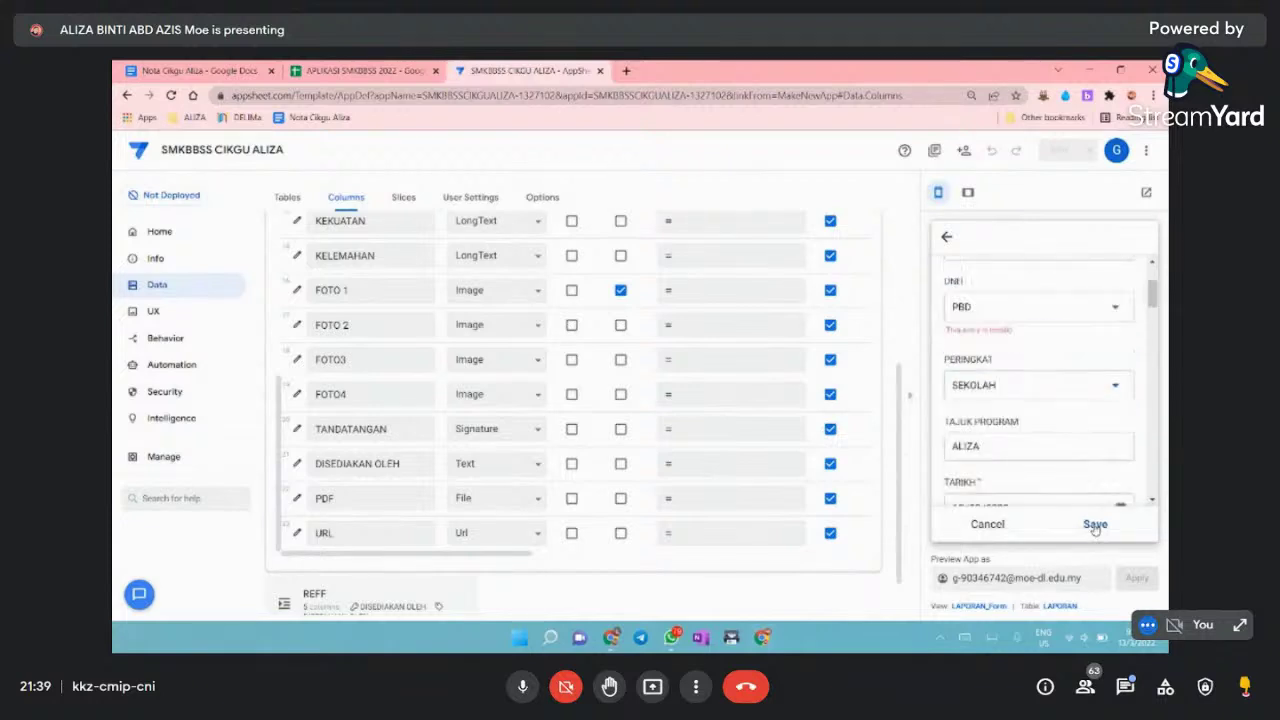
left_click(1114, 308)
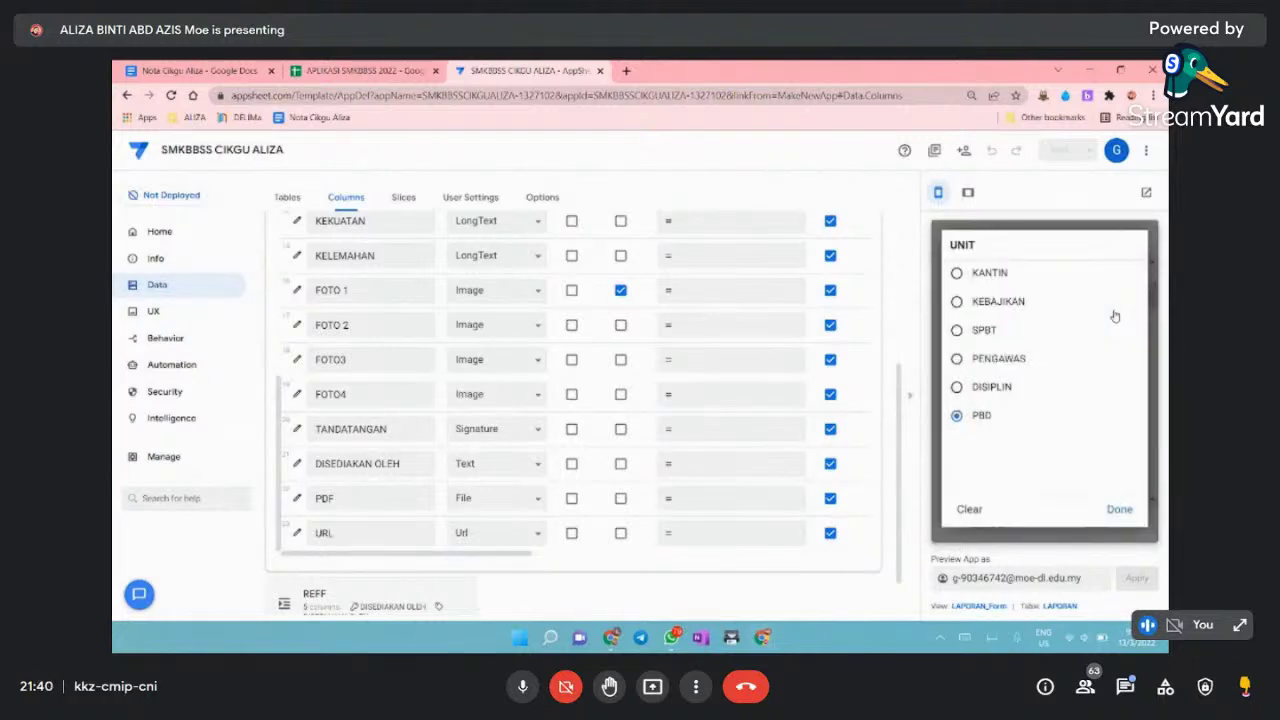
left_click(958, 416)
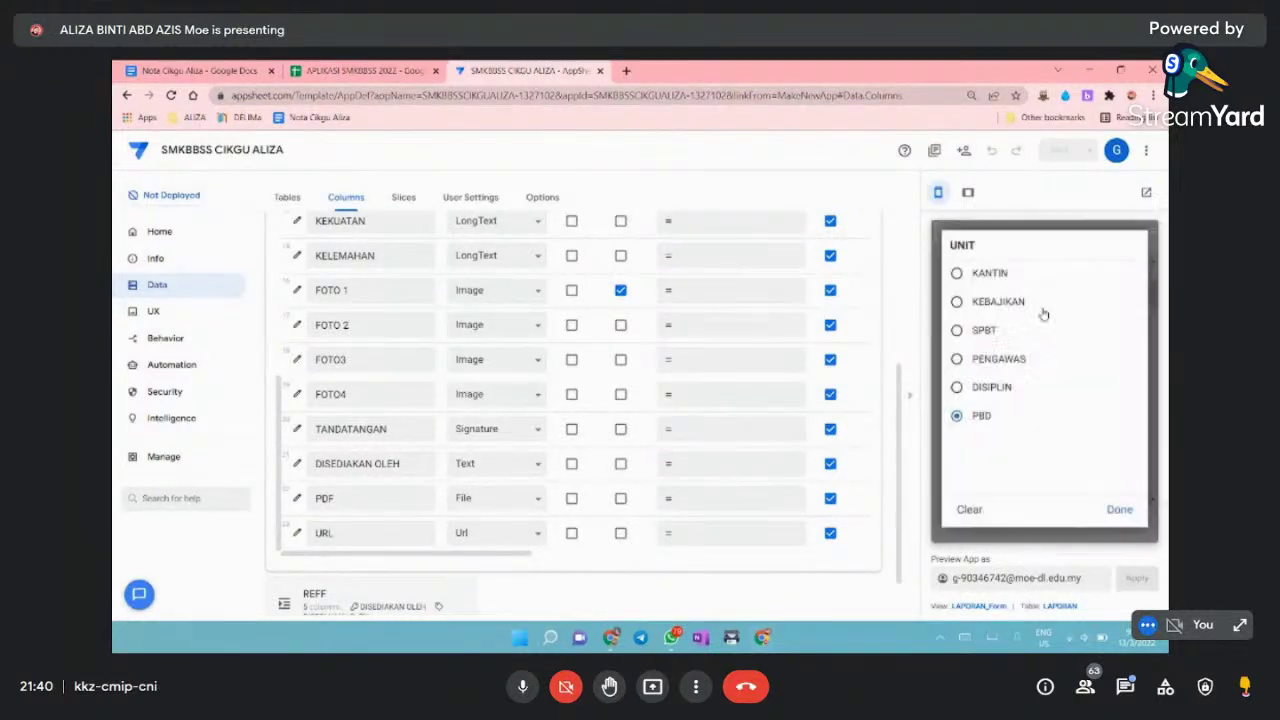
left_click(1115, 309)
left_click(970, 330)
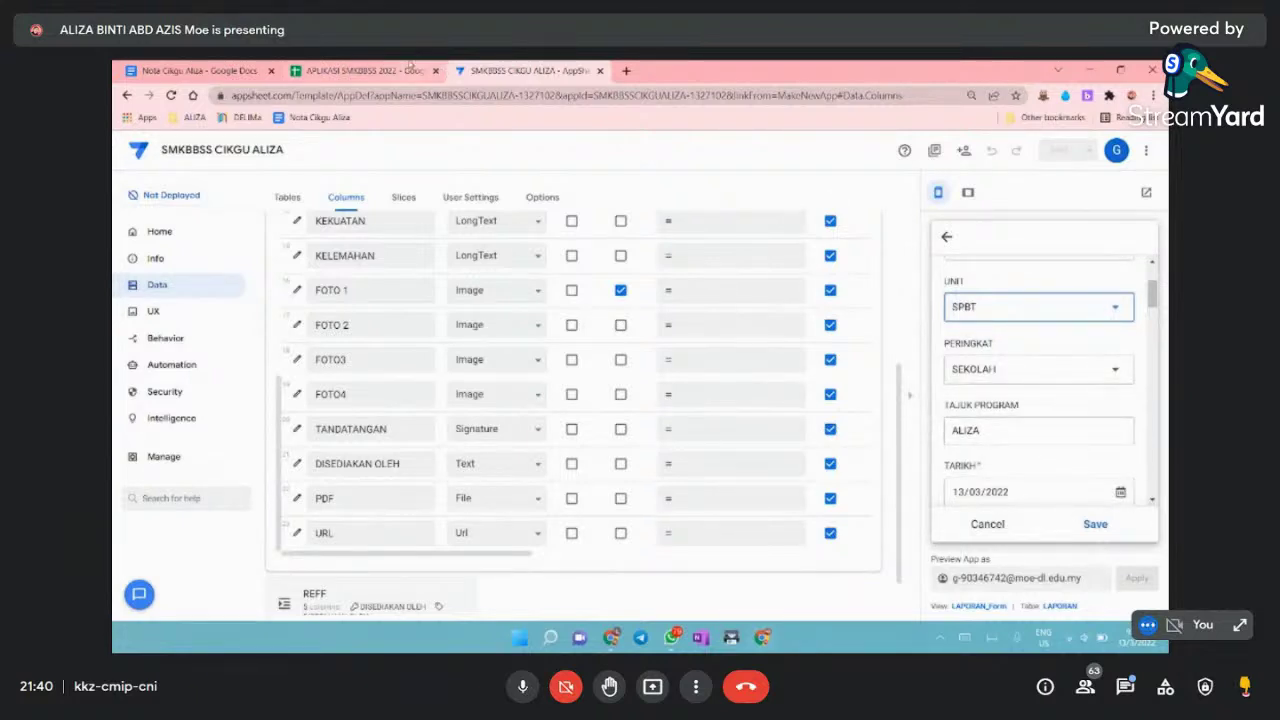
- Switch to the APLIKASI SMKBBSS 2022 spreadsheet and insert a blank row above the KURIKULUM PBD row in the REFF sheet
left_click(372, 70)
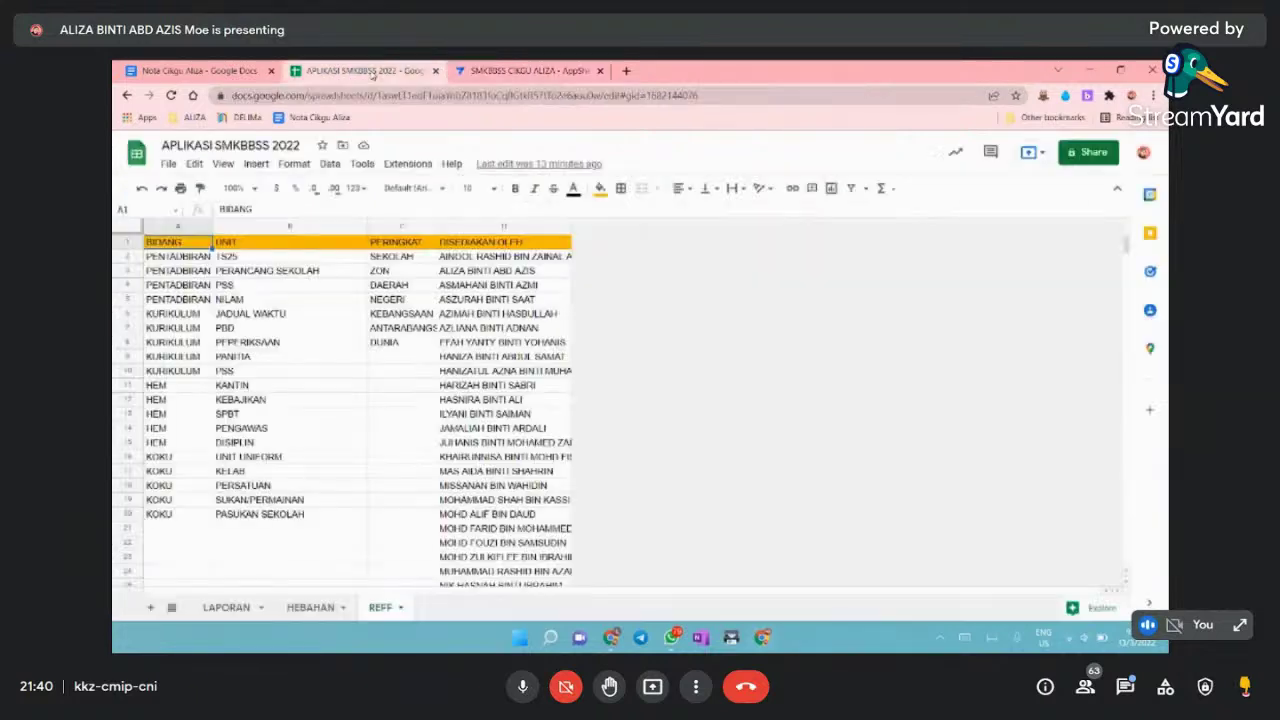
left_click(247, 332)
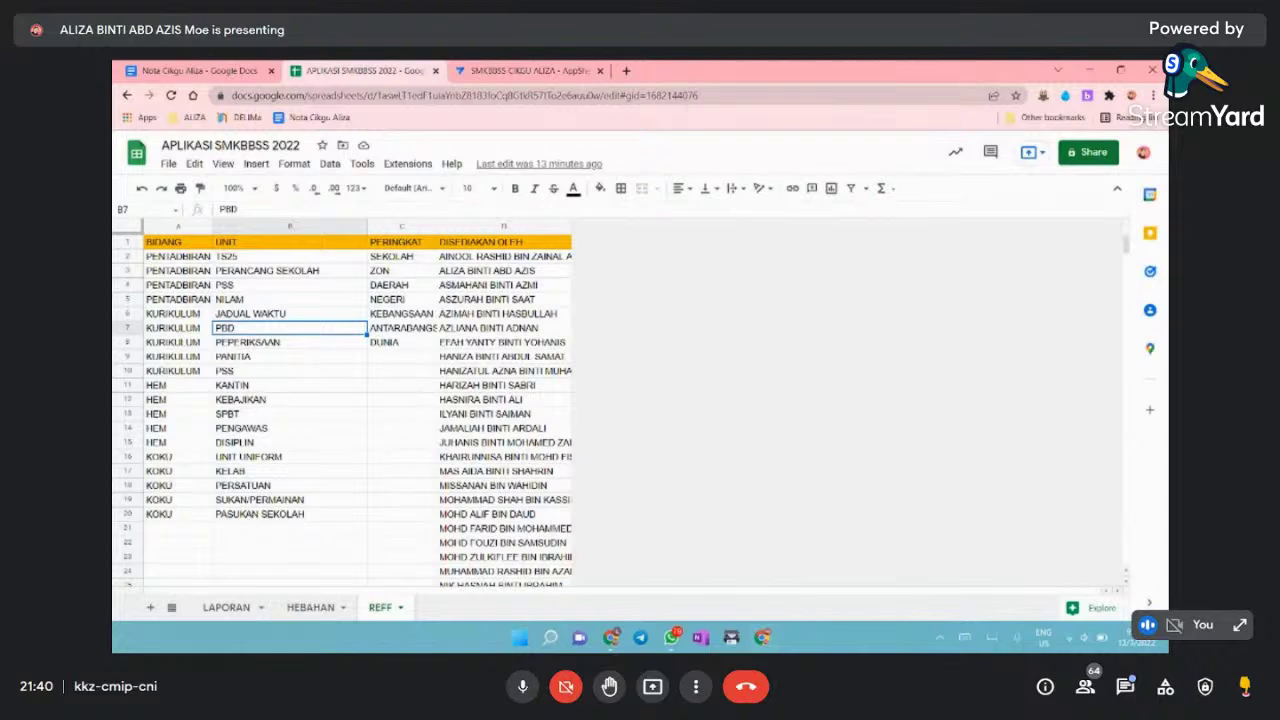
right_click(129, 329)
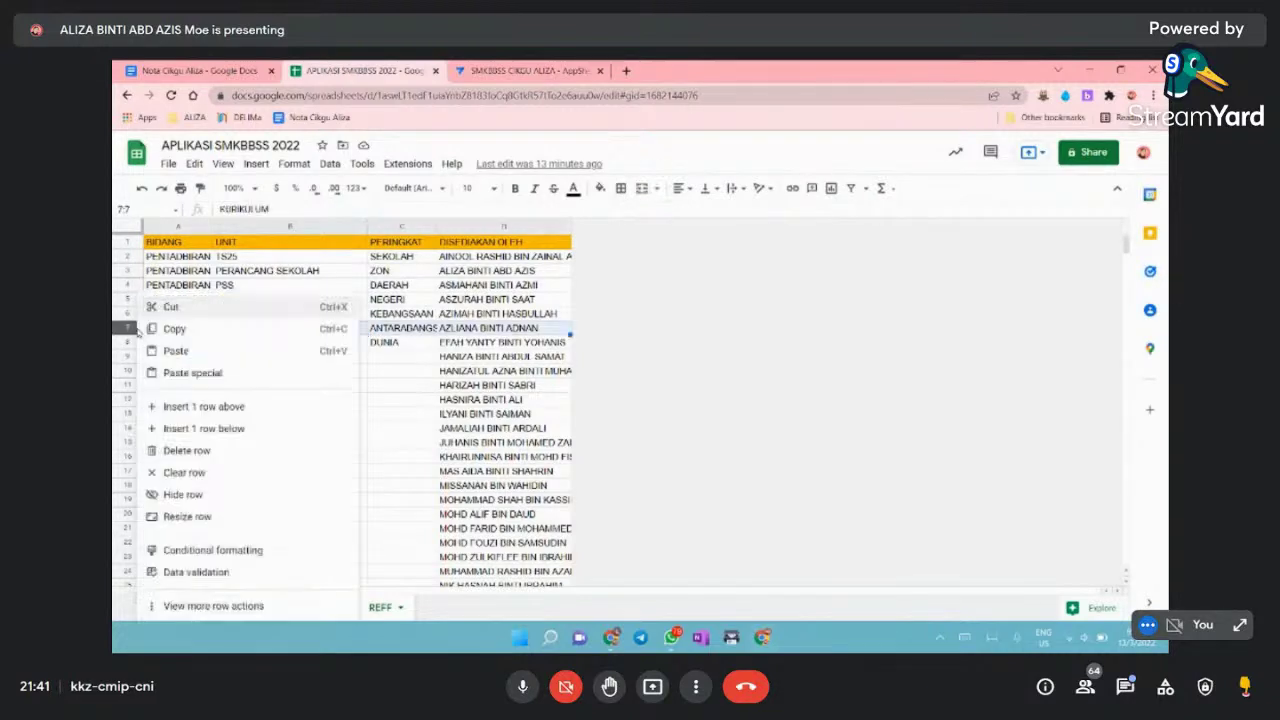
left_click(178, 406)
left_click(195, 331)
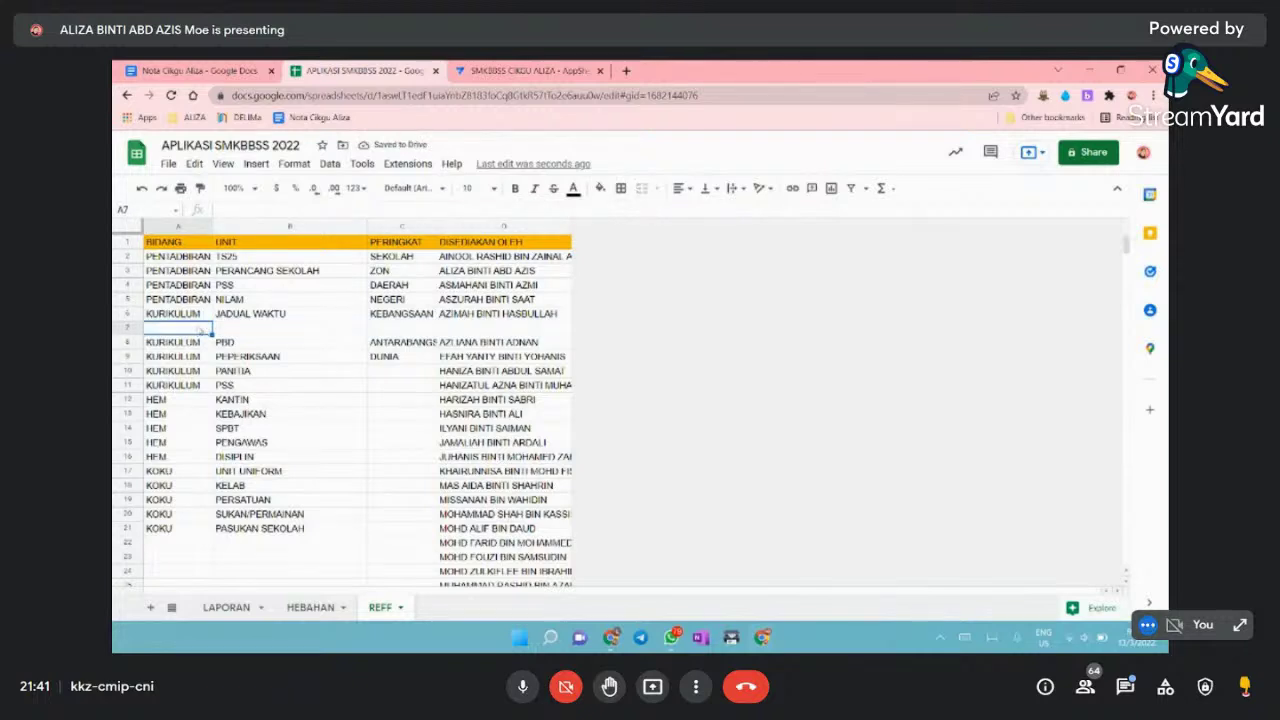
left_click(225, 331)
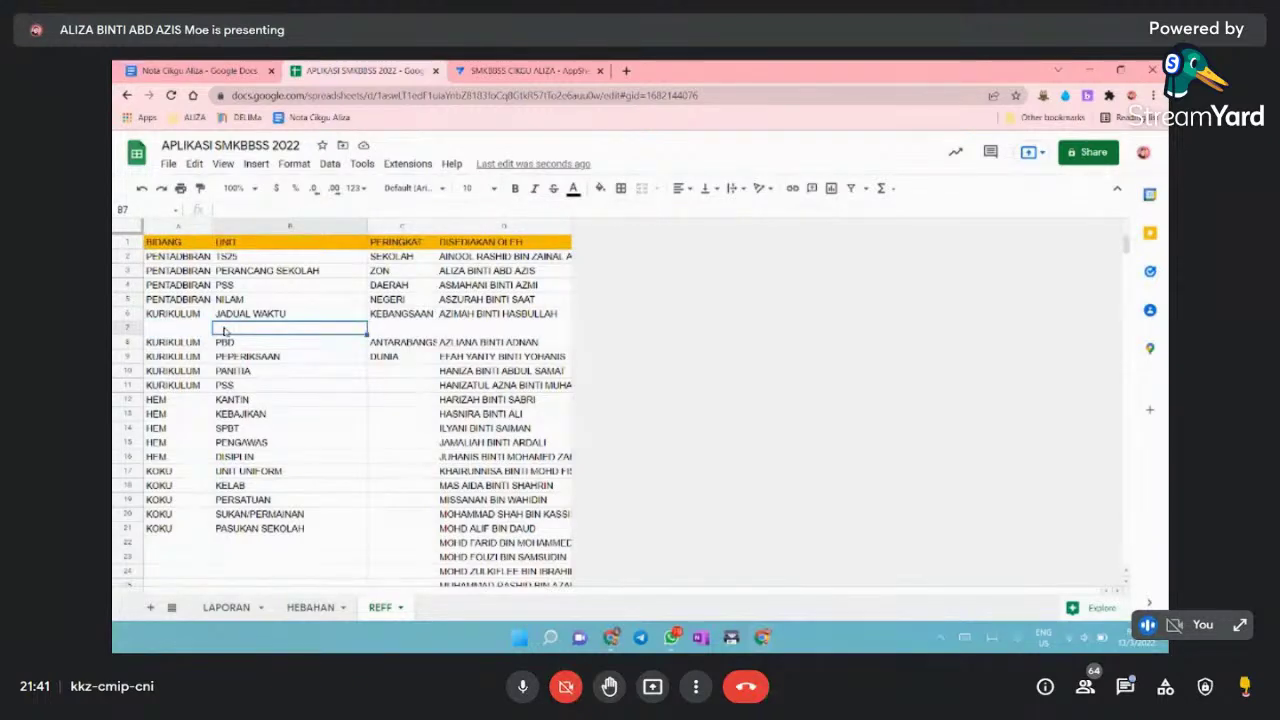
- Fill KURIKULUM from A6 down into A7, and undo both the fill and the row insertion
left_click(189, 316)
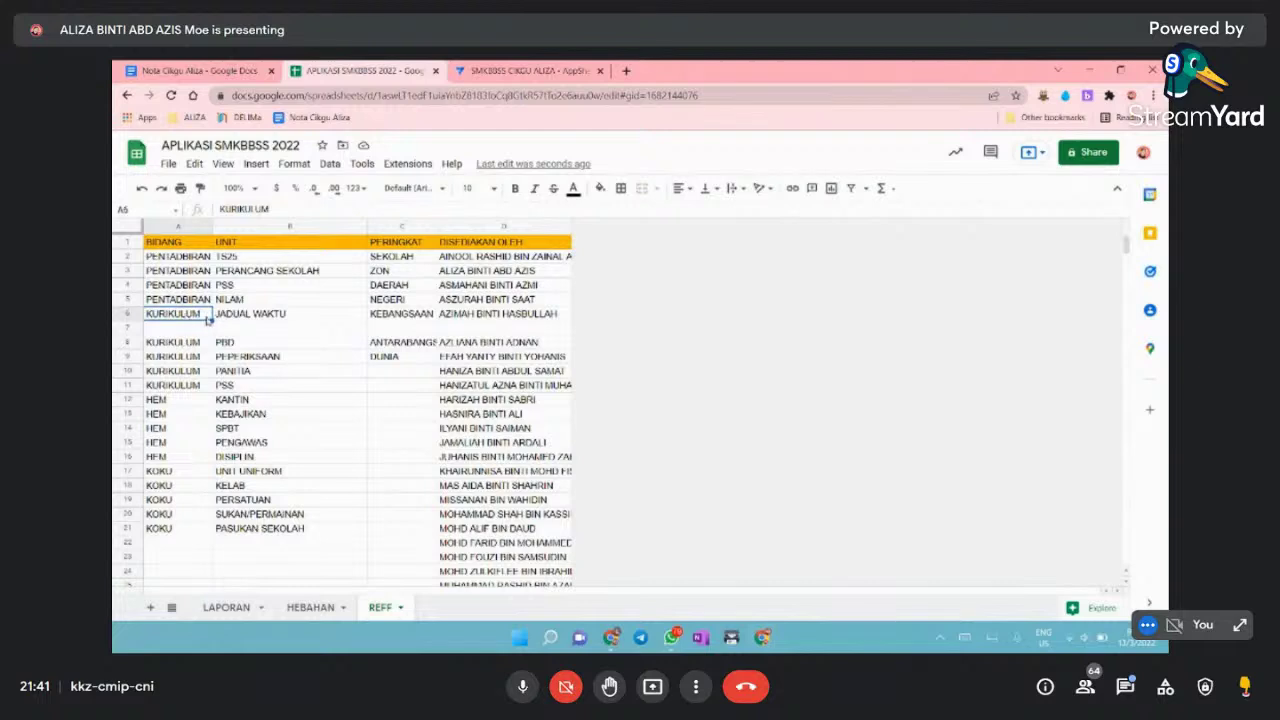
left_click_drag(210, 316, 214, 331)
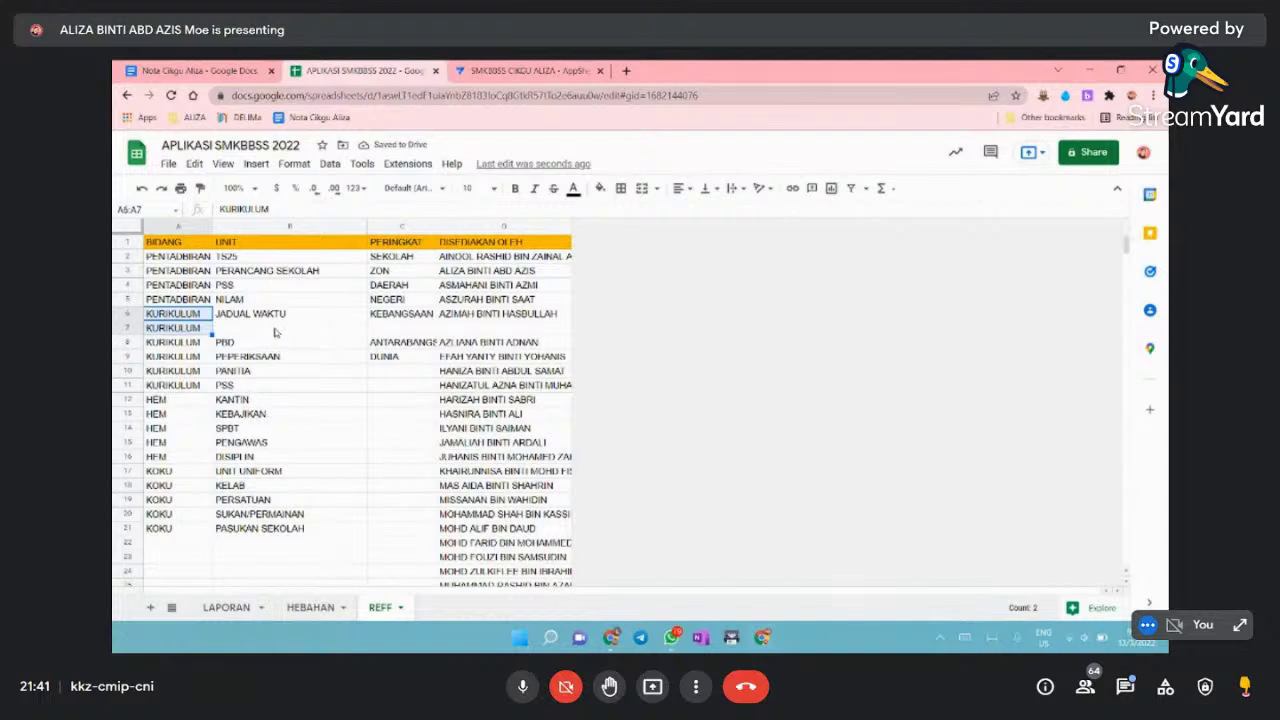
left_click(276, 330)
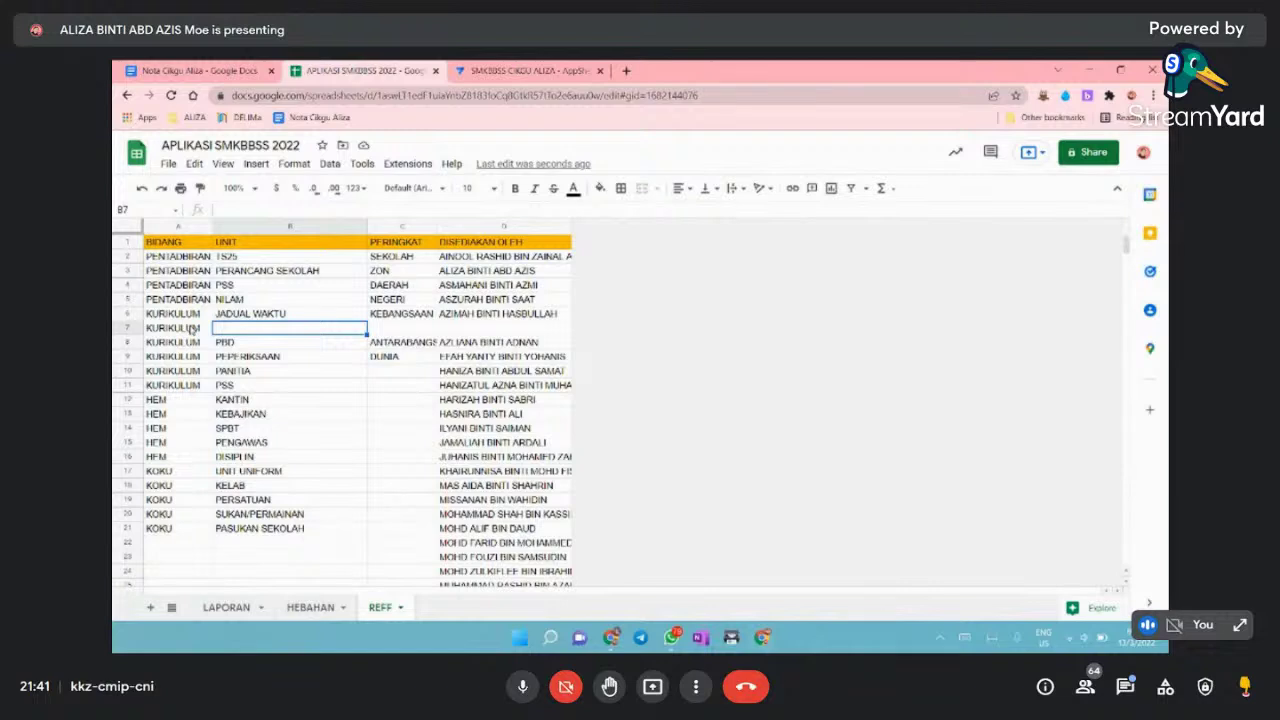
left_click(142, 190)
left_click(142, 190)
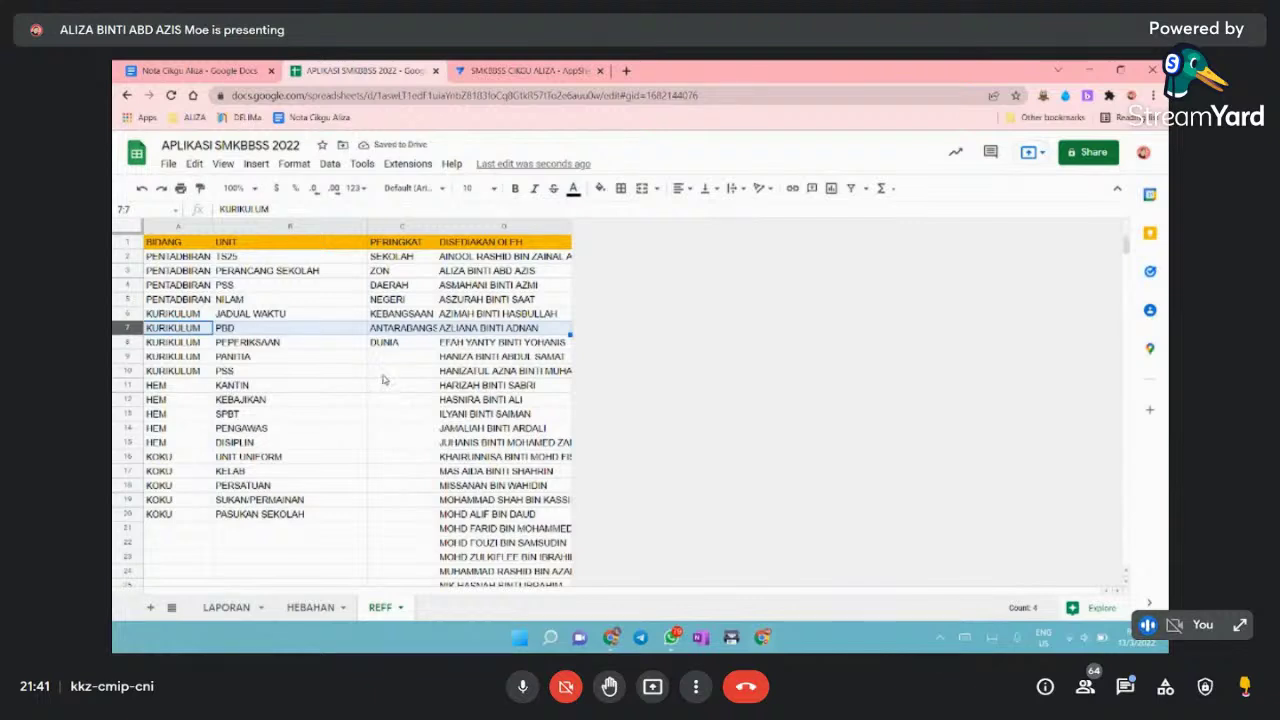
- Return to the AppSheet editor, save the LAPORAN record with UNIT SPBT, and view its details
left_click(500, 72)
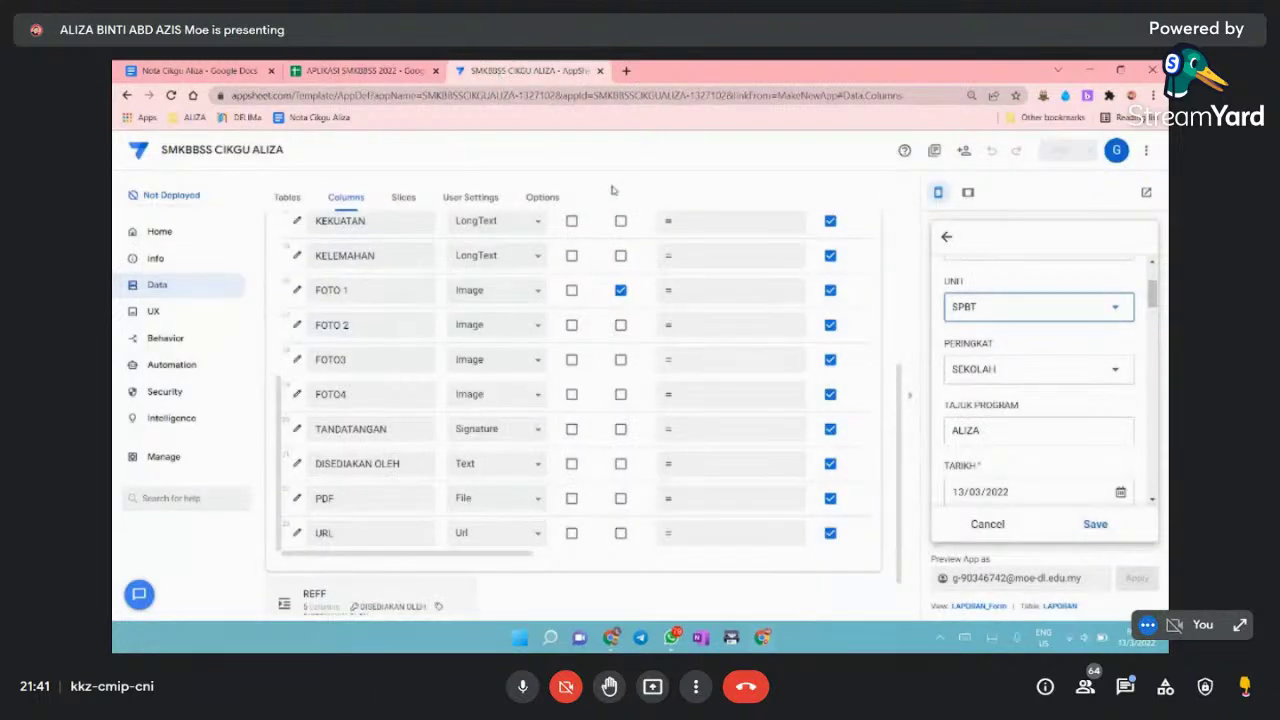
scroll(1028, 411, "down", 1)
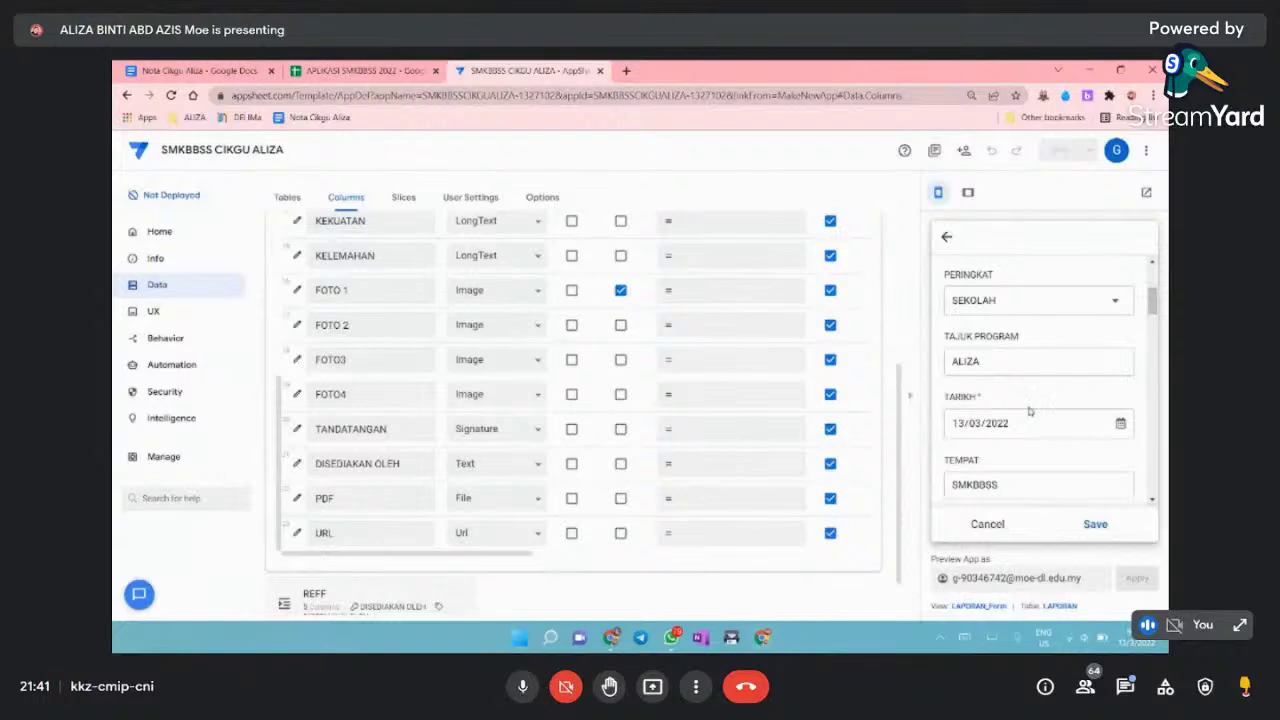
scroll(1028, 411, "down", 5)
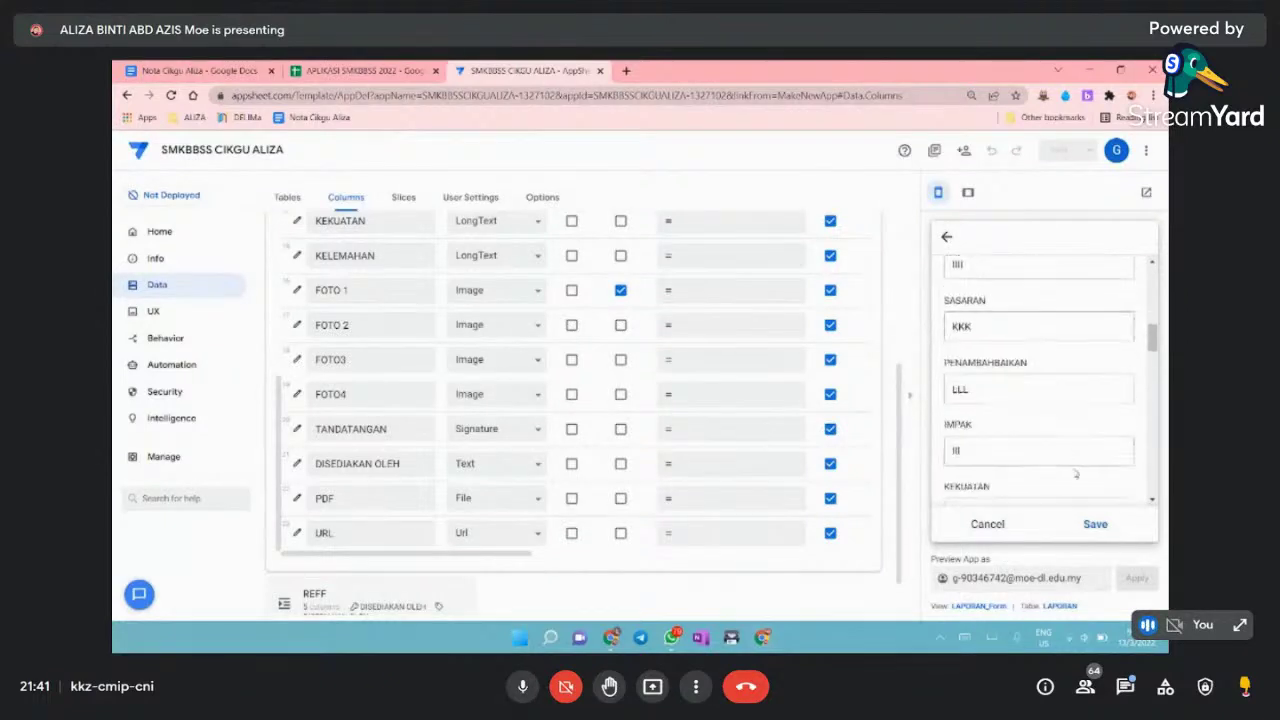
scroll(1076, 475, "down", 5)
left_click(1094, 527)
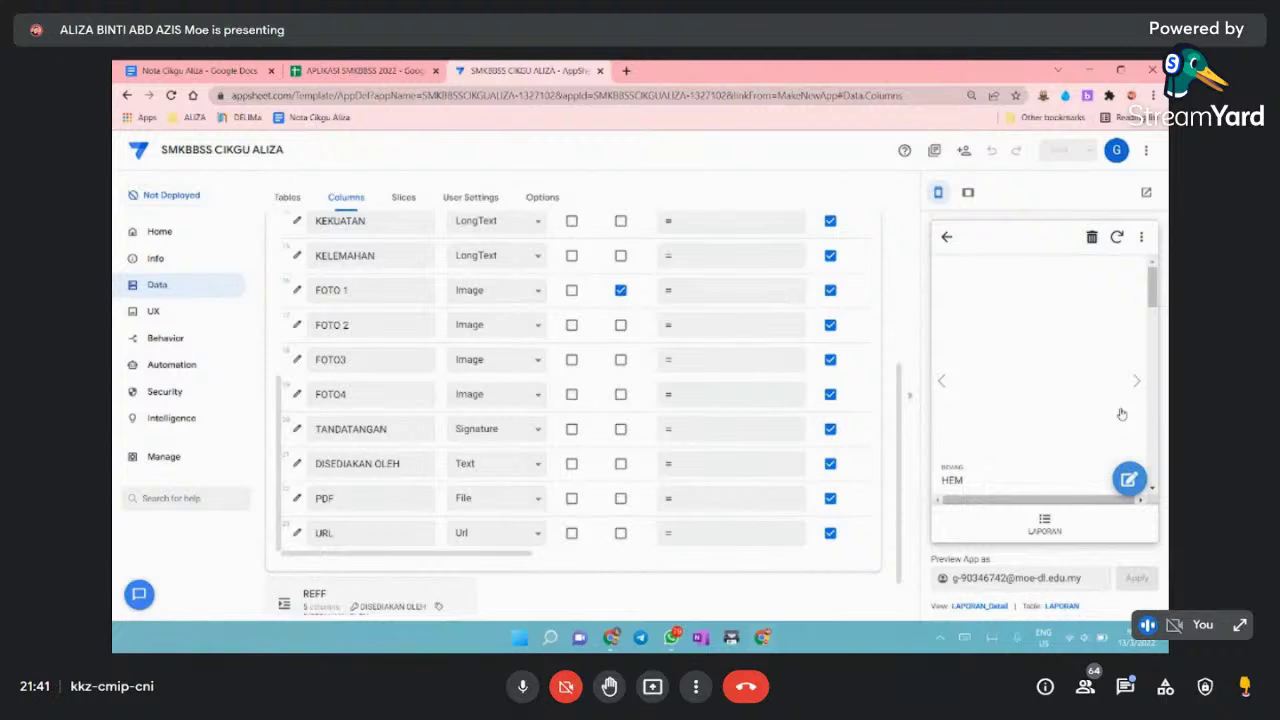
scroll(1121, 414, "down", 1)
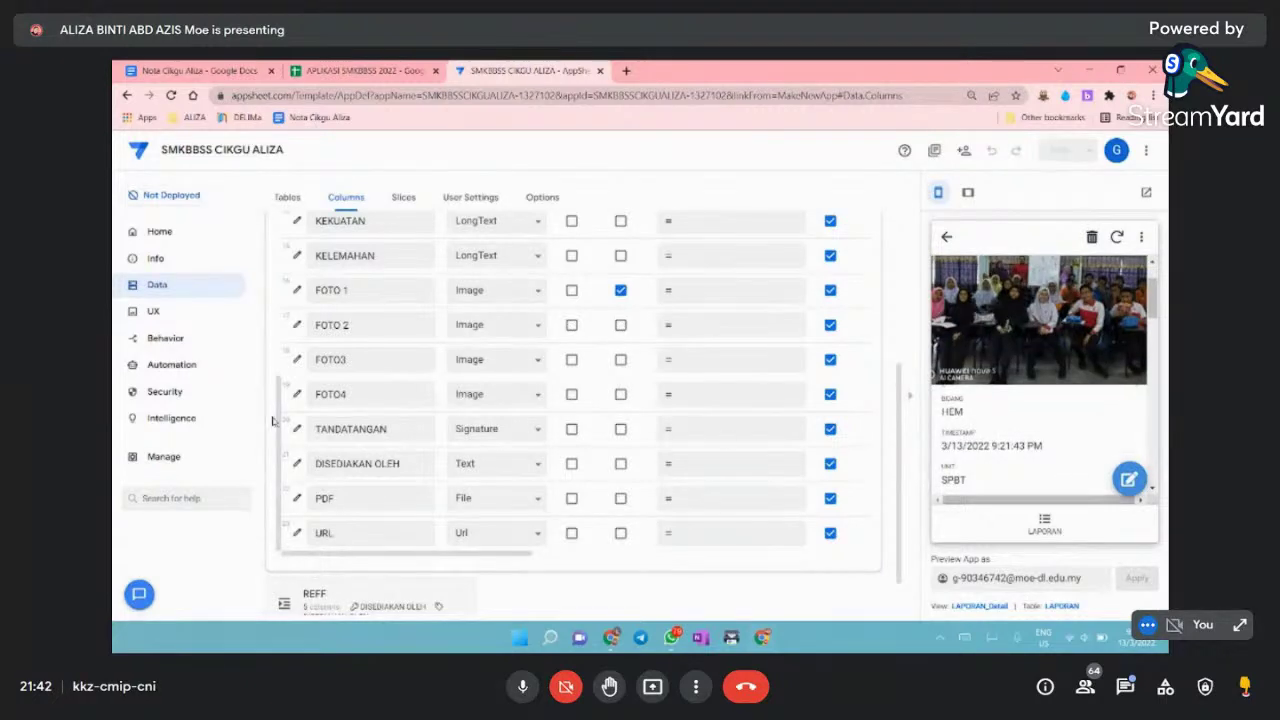
- Create a custom automation bot named with the presenter's first name followed by BOT
left_click(170, 366)
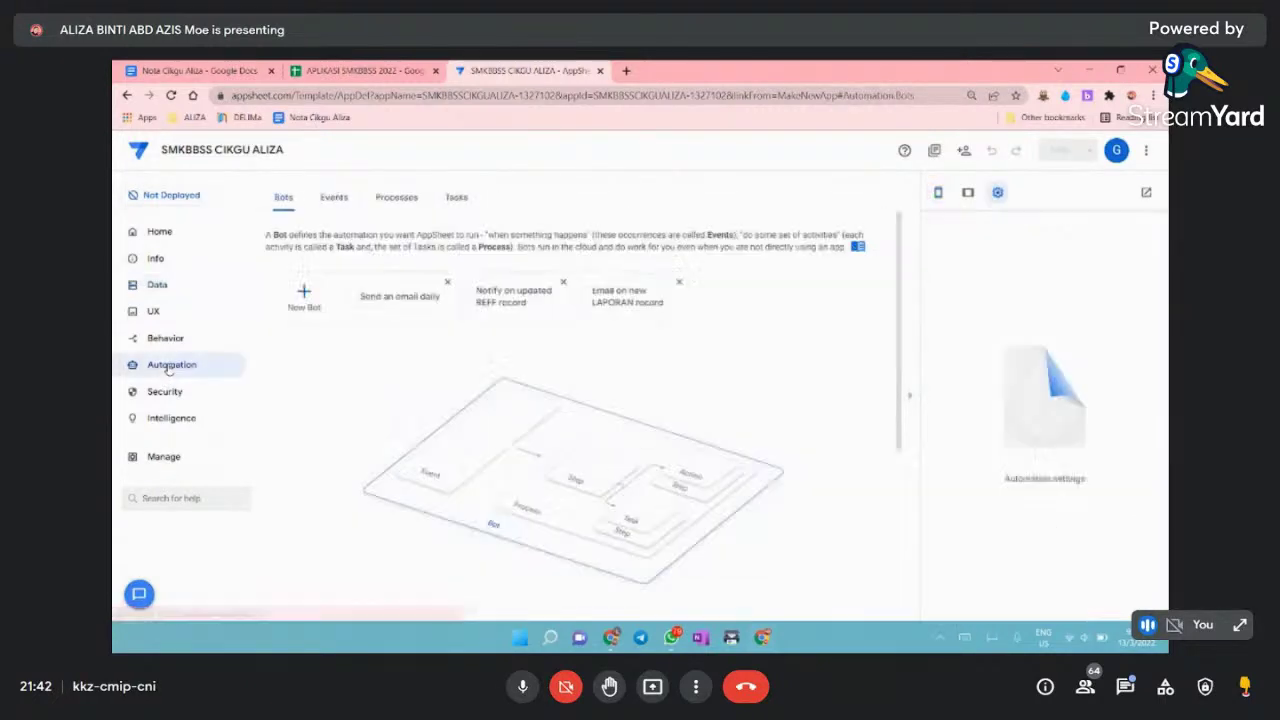
left_click(304, 300)
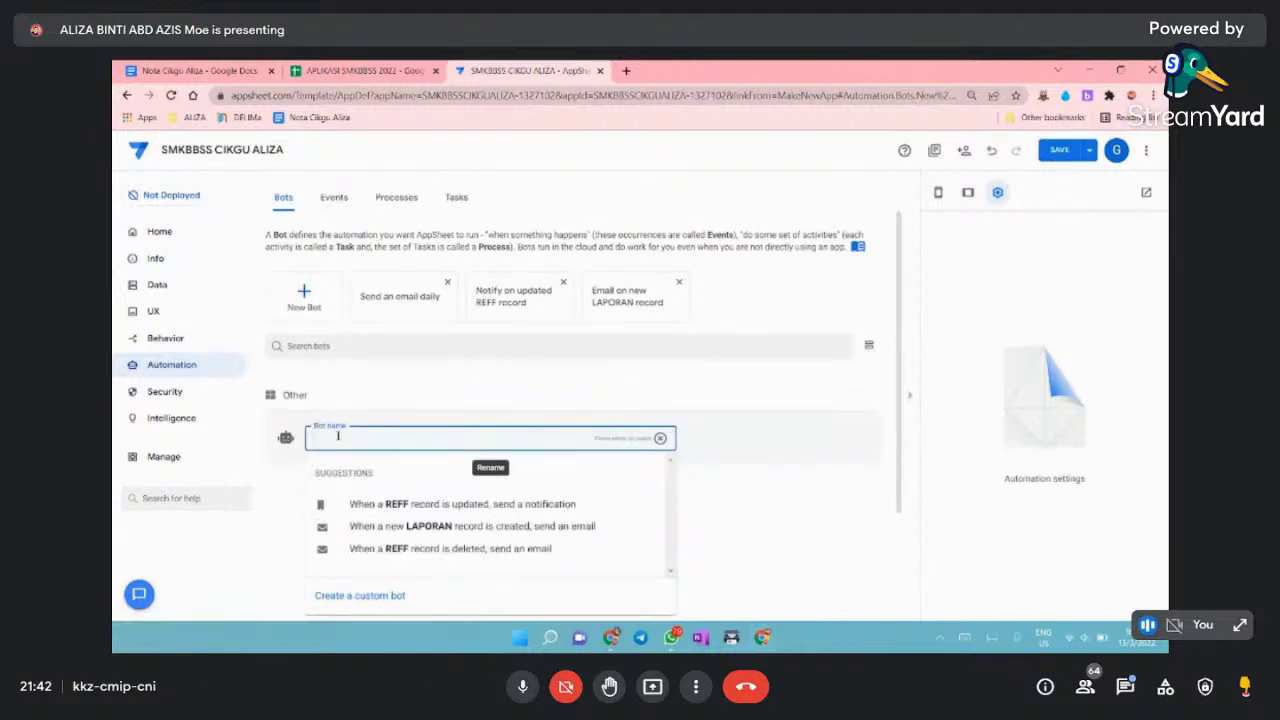
type("ALIZA BOT")
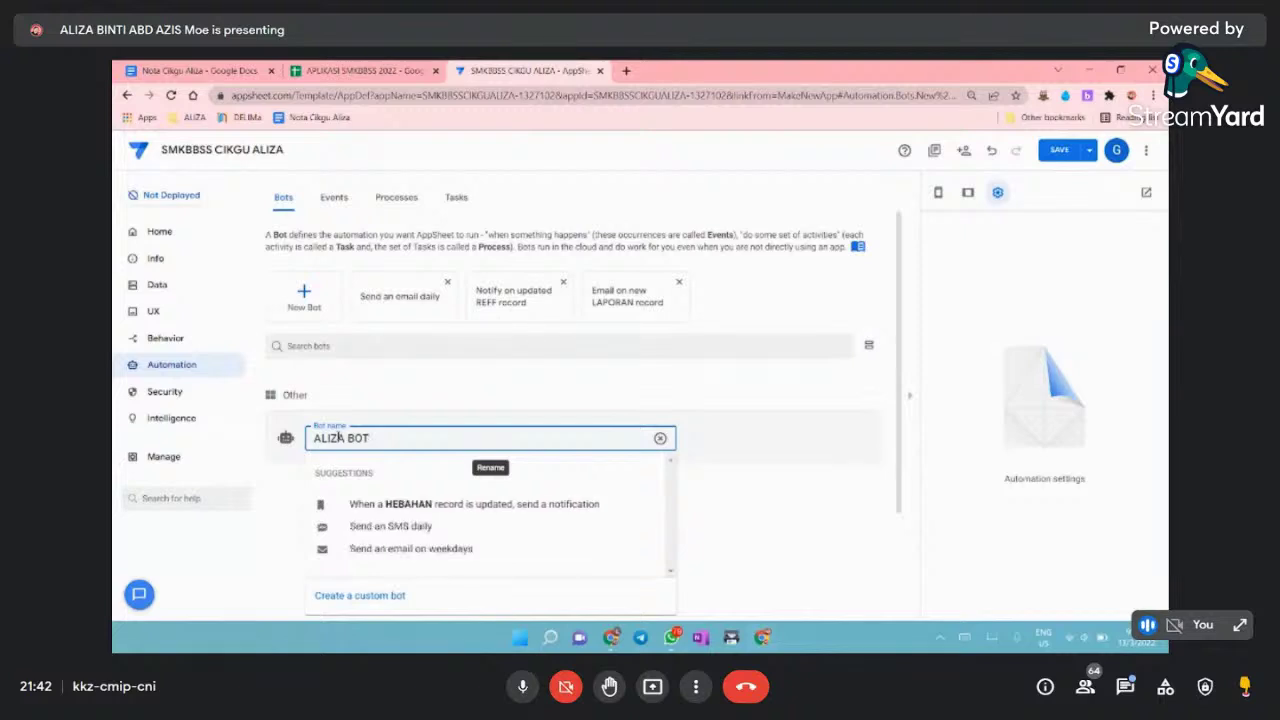
left_click(347, 598)
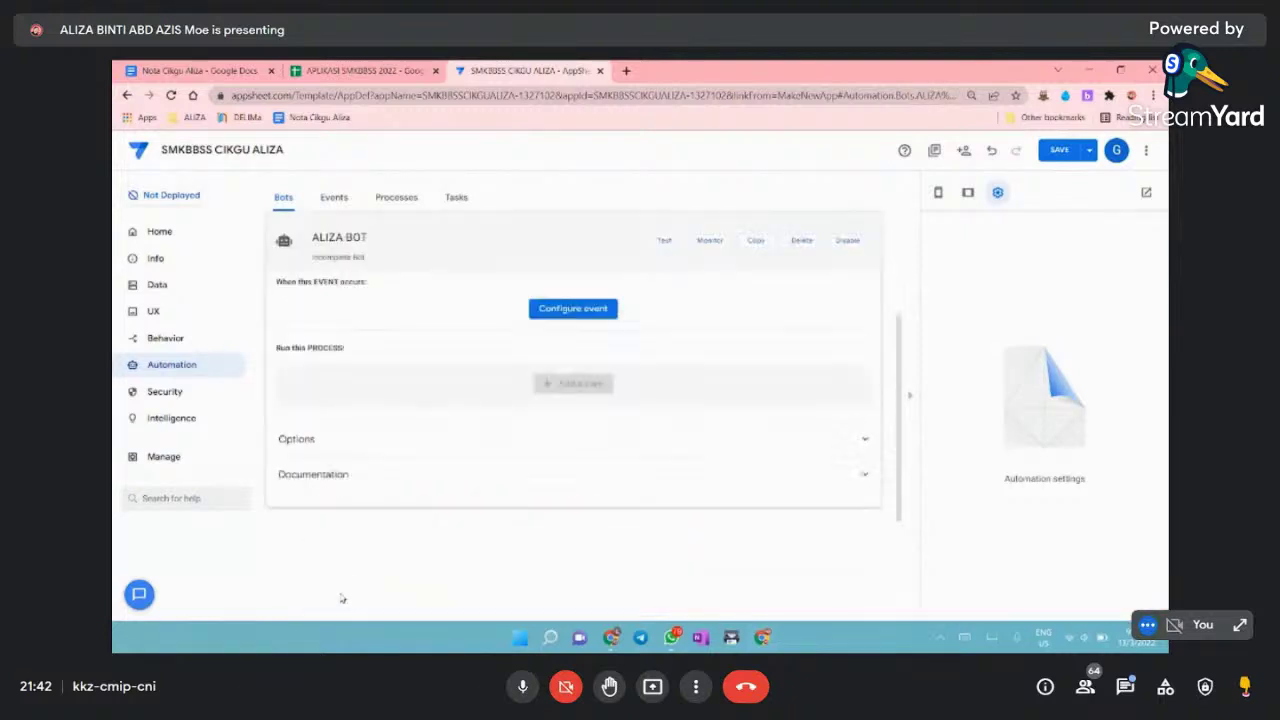
- Add a custom event named with the presenter's first name to the bot, and review its trigger settings
left_click(584, 309)
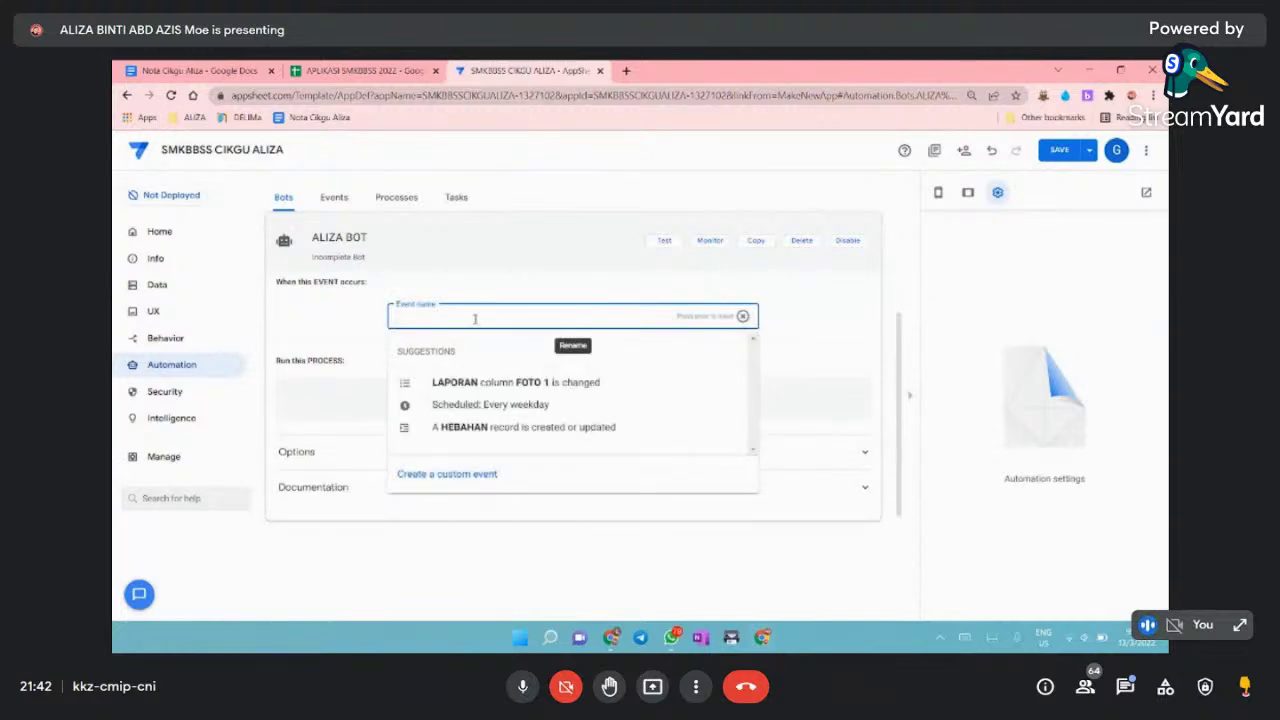
type("ALIZA")
left_click(447, 474)
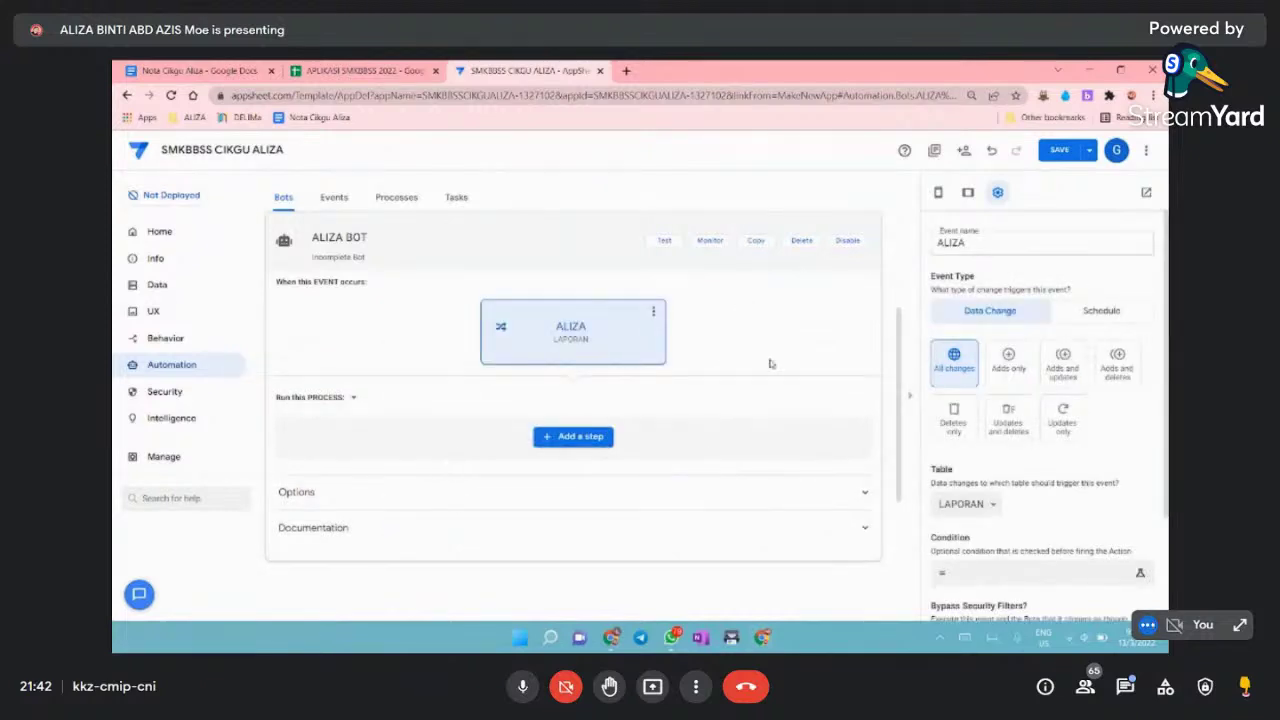
scroll(1021, 414, "down", 2)
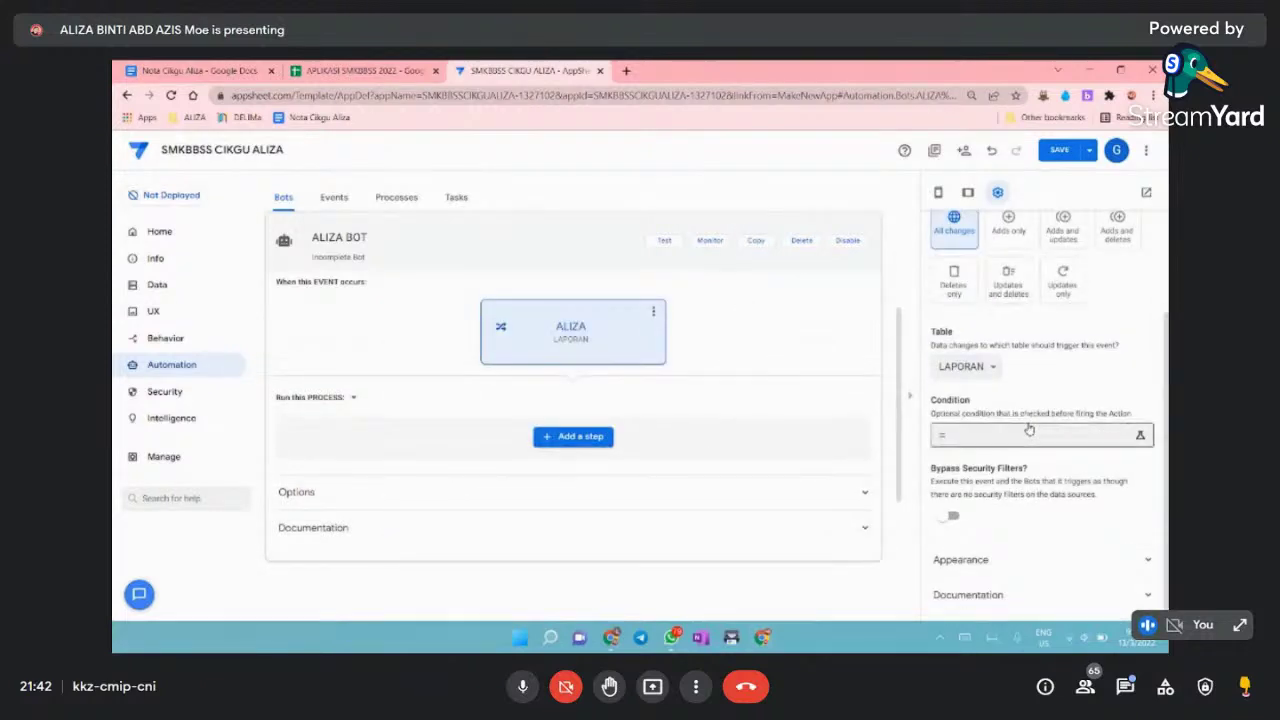
scroll(1029, 429, "up", 1)
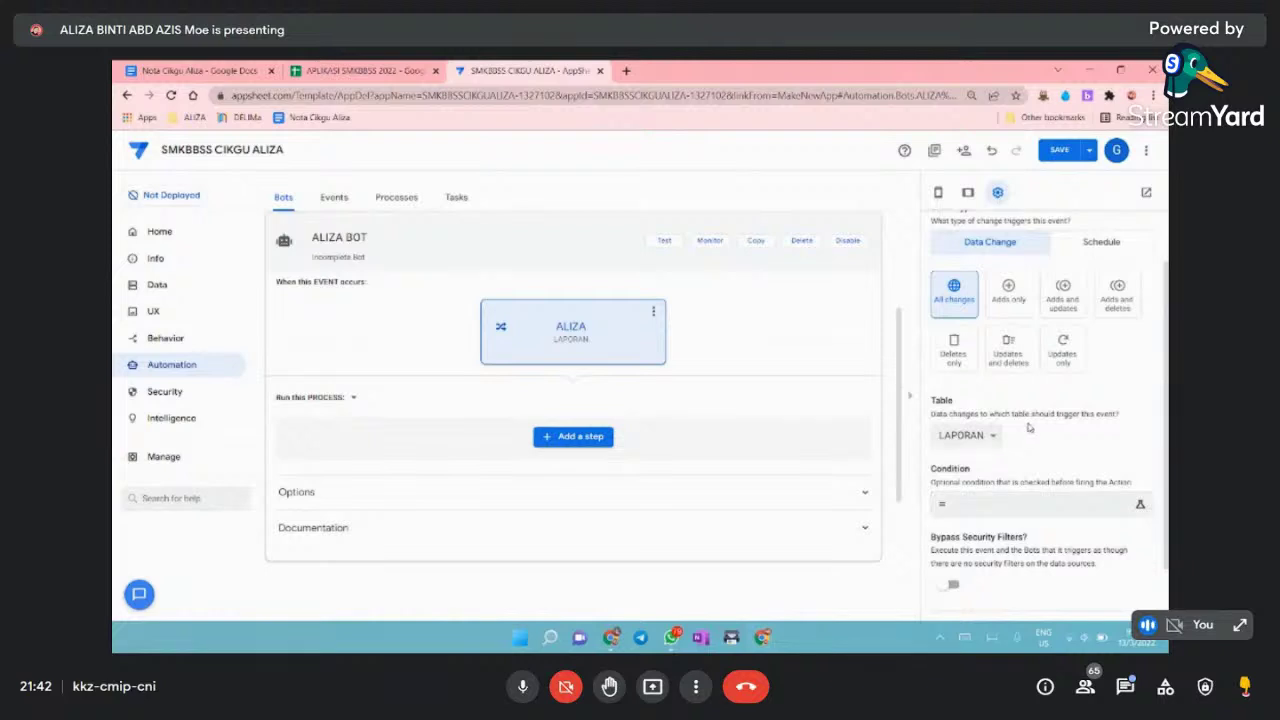
- Add a custom step named TEMPLATE to the bot's process
left_click(573, 440)
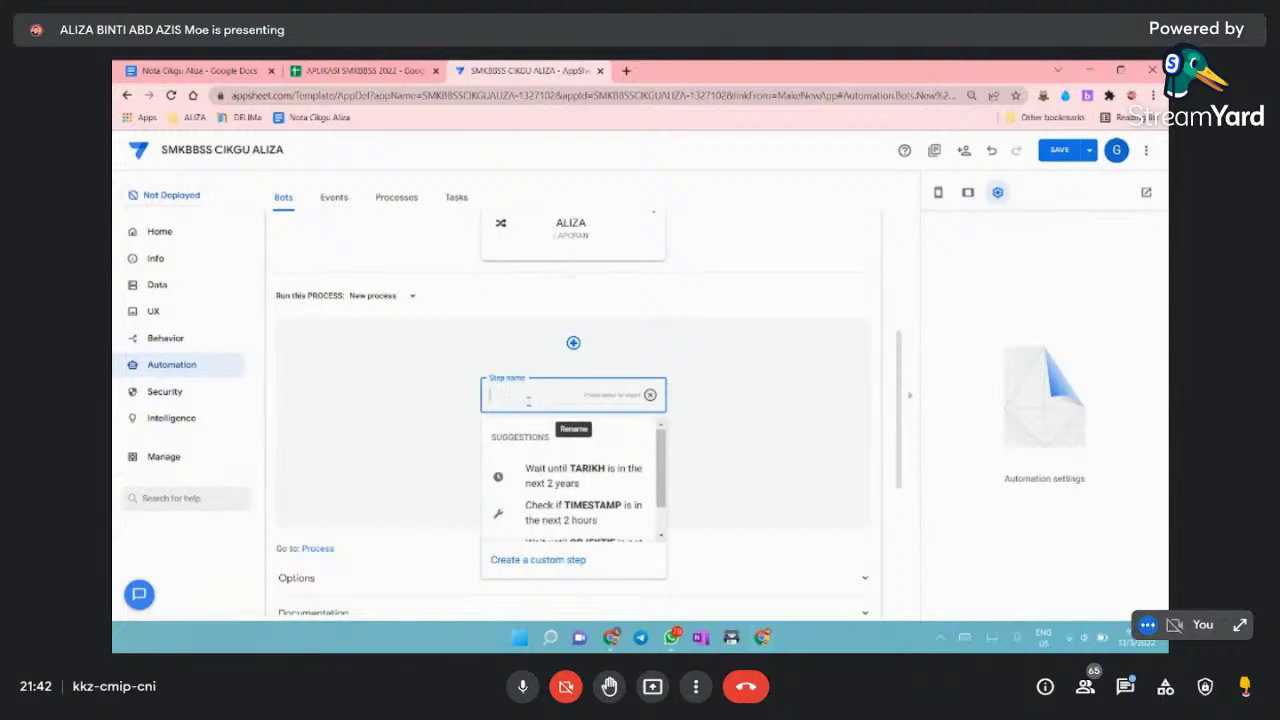
type("TEMPLATE")
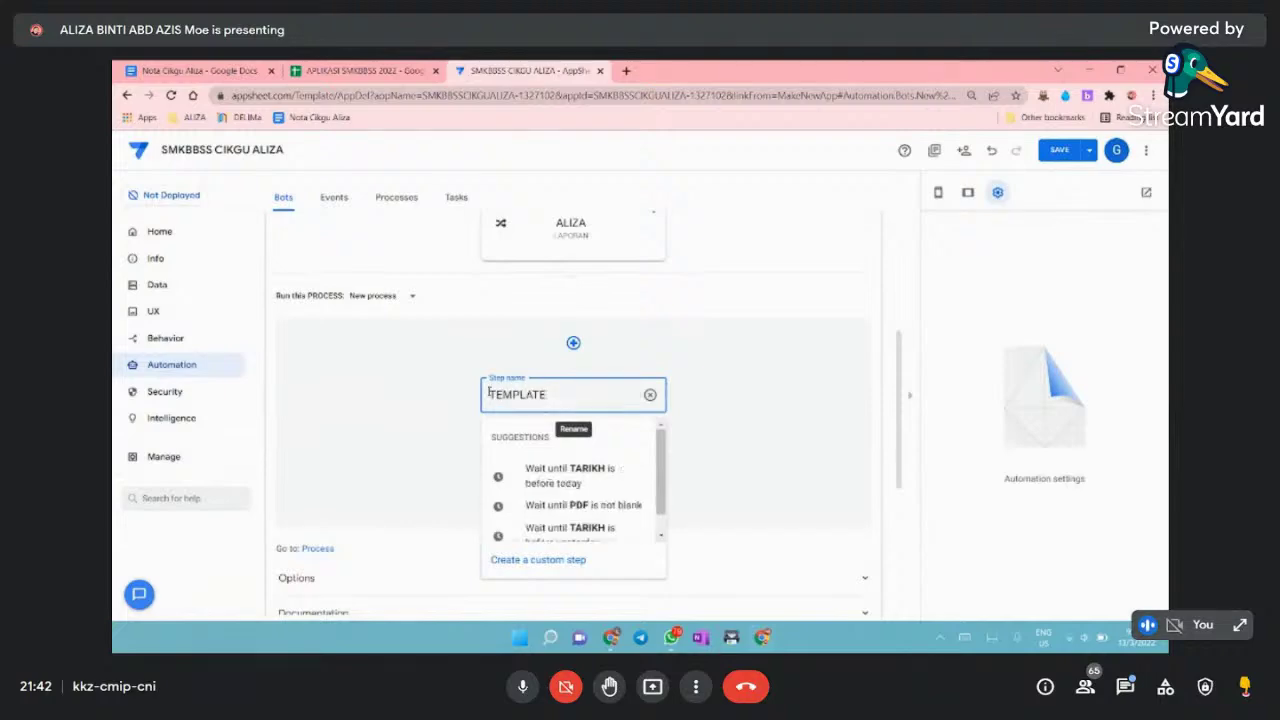
left_click(533, 559)
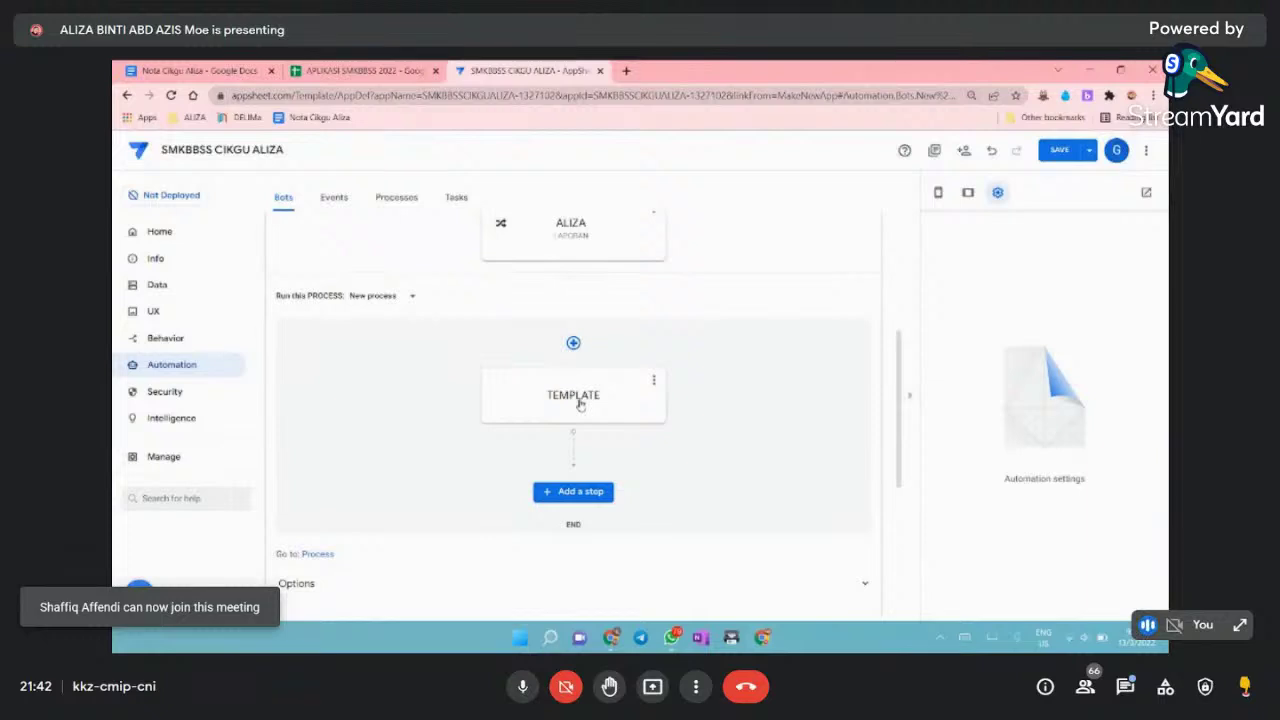
- Create a new task for the TEMPLATE step and name the task TEMPLATE
left_click(579, 404)
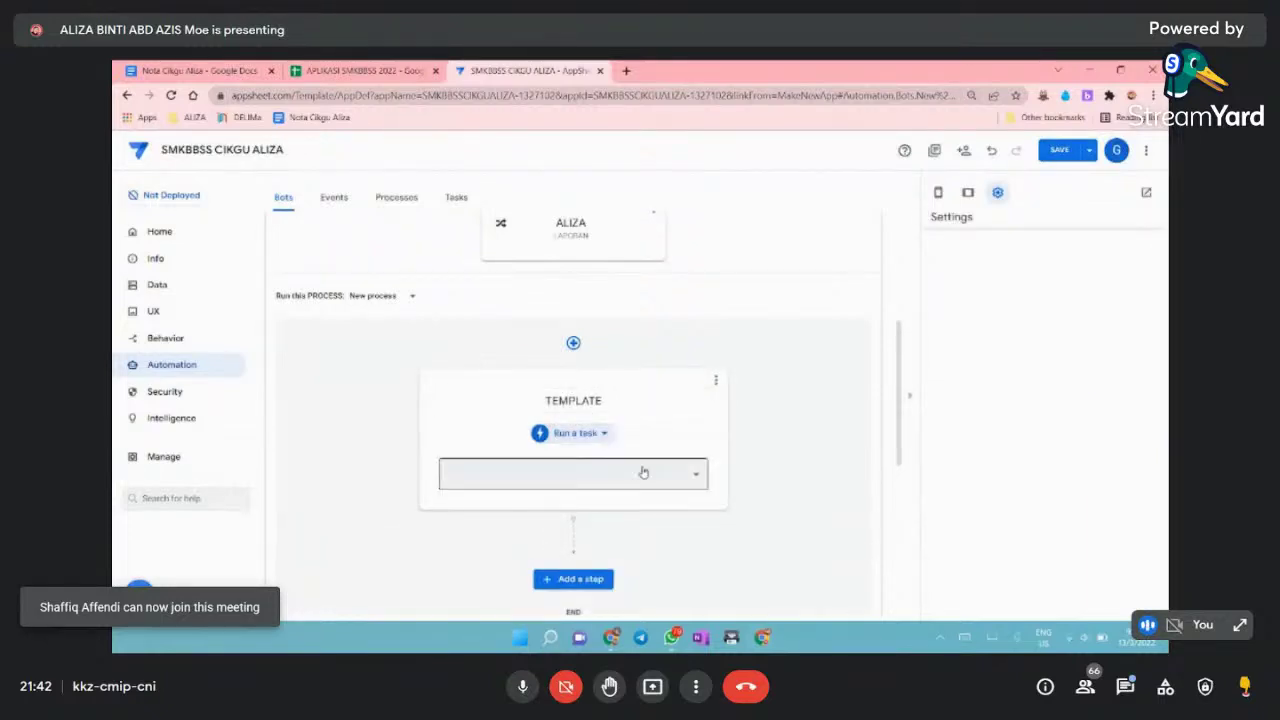
left_click(697, 479)
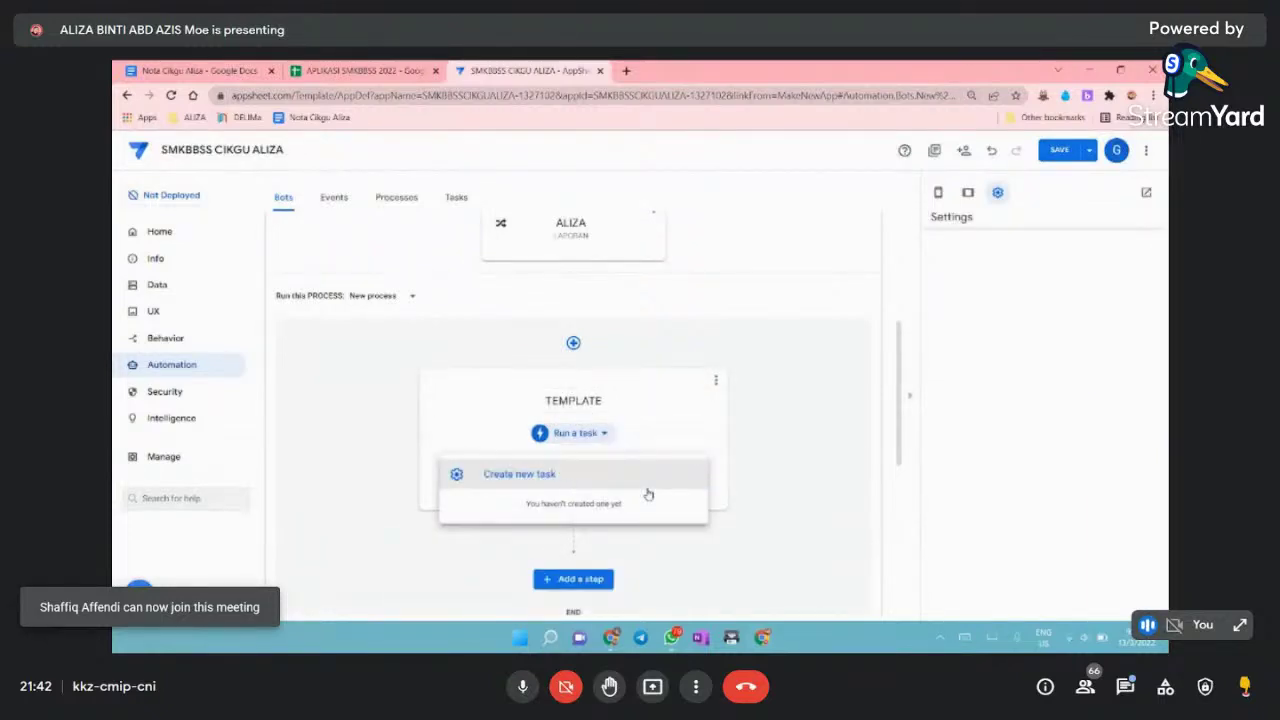
left_click(527, 476)
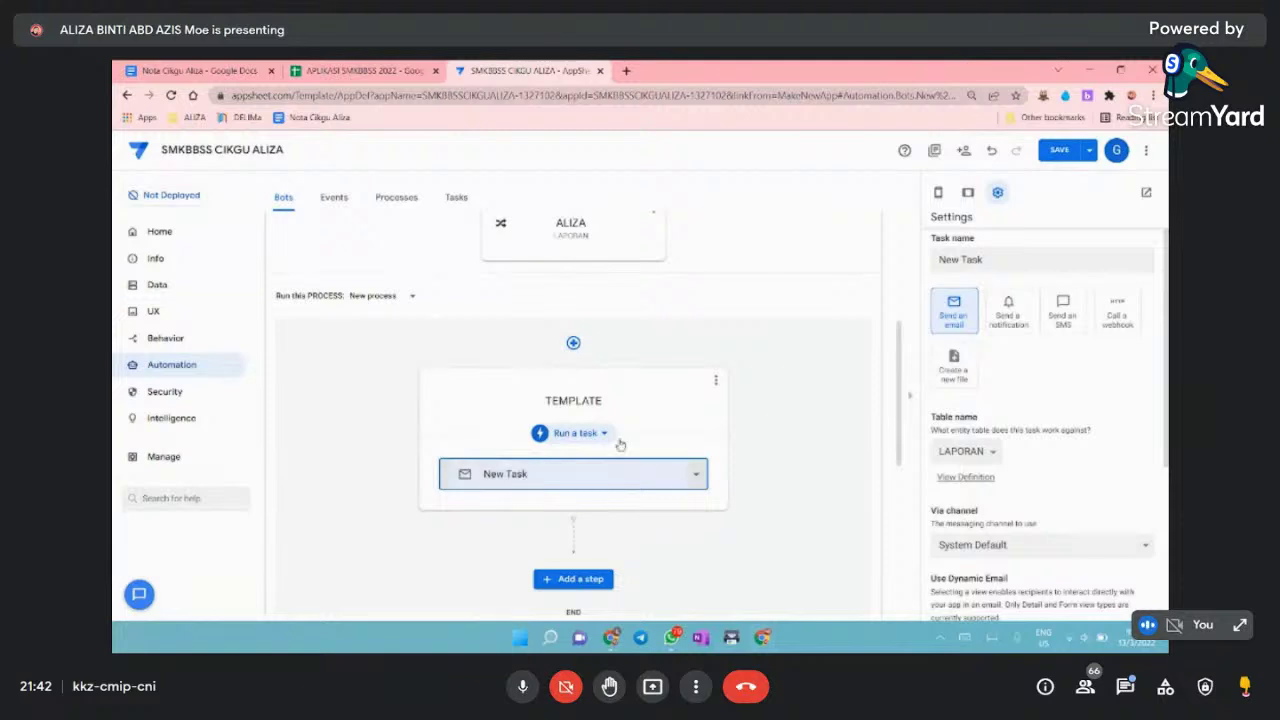
left_click(982, 260)
left_click_drag(982, 260, 922, 270)
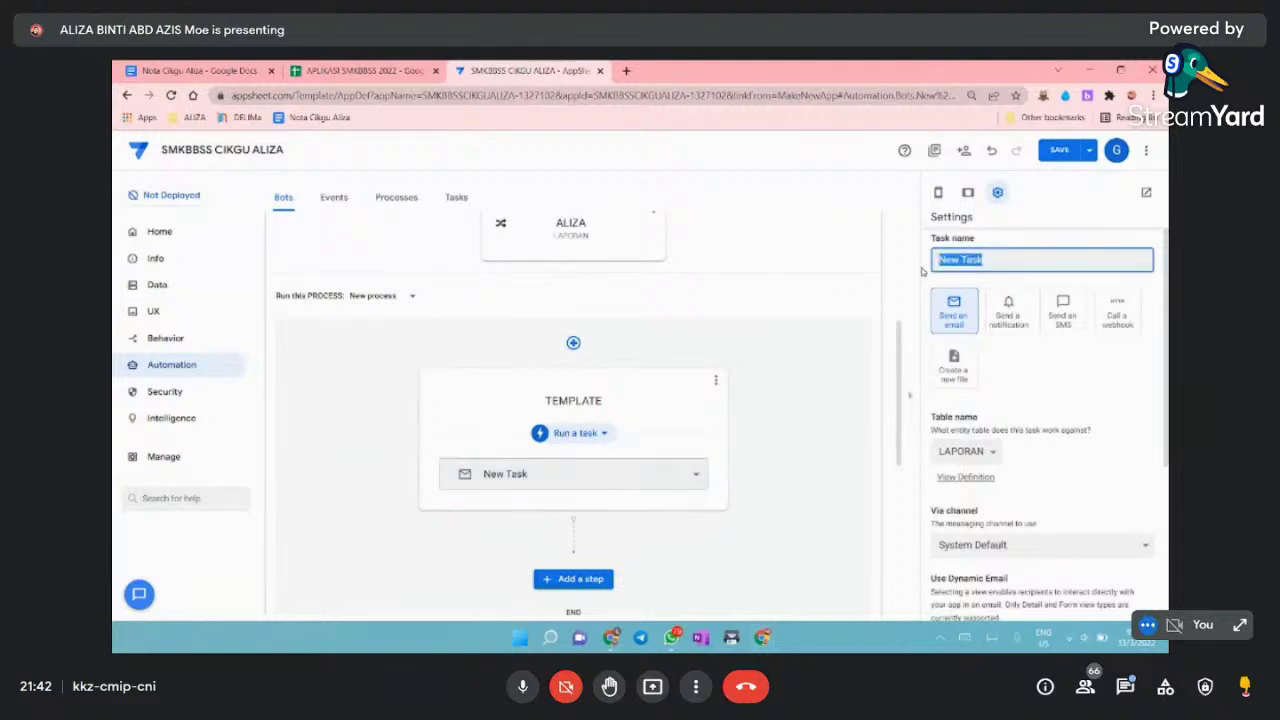
type("TEMPLATE")
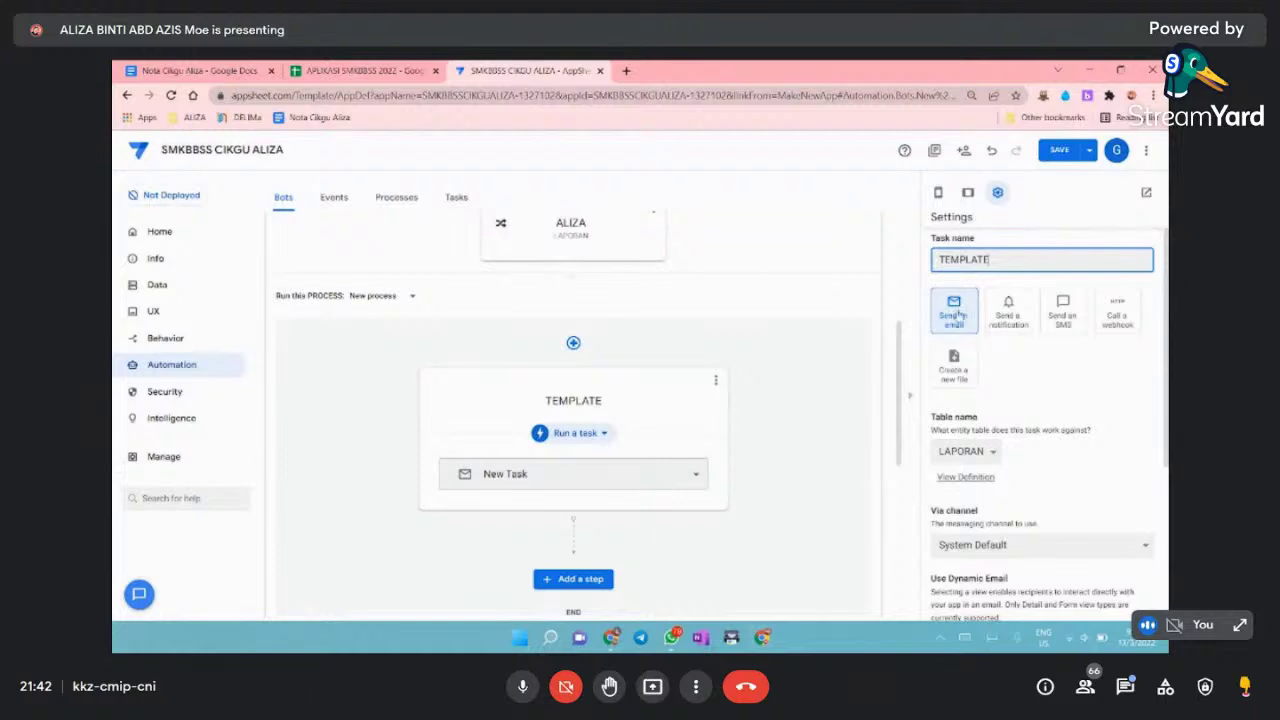
- Make the TEMPLATE task create a new PDF file, generate its body template document, and view that template
left_click(946, 372)
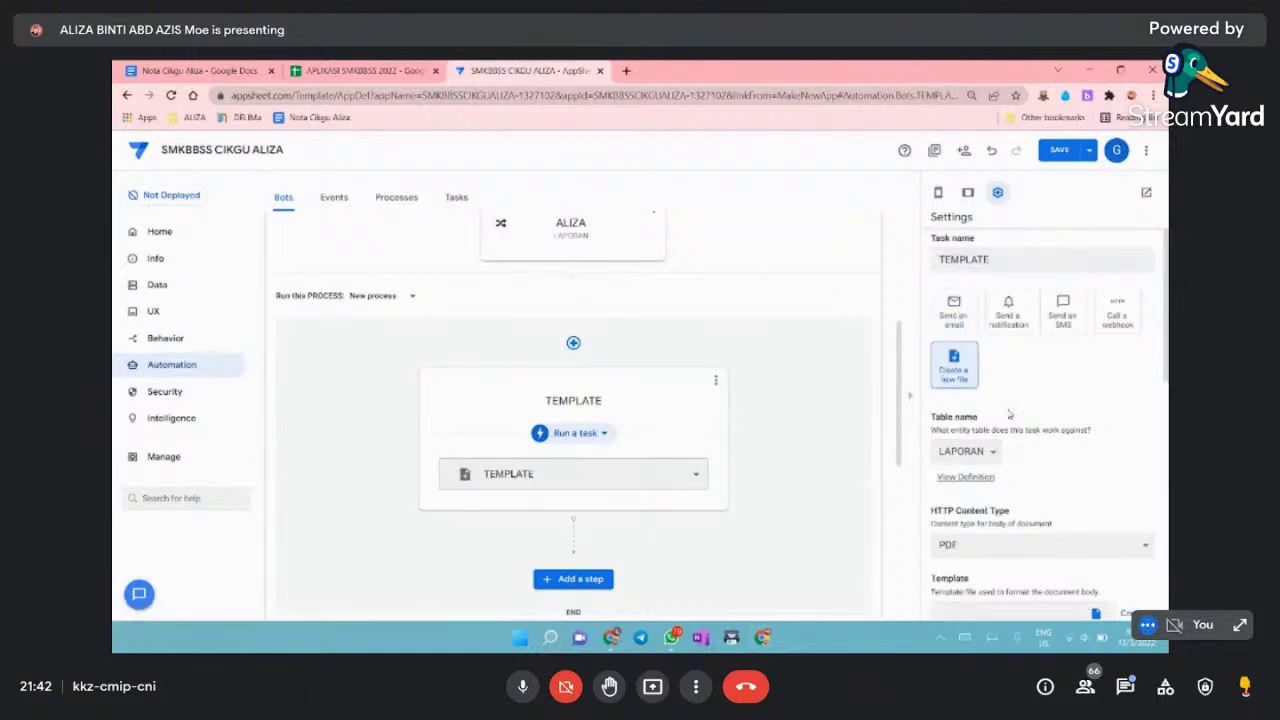
scroll(1022, 435, "down", 2)
scroll(1022, 435, "down", 3)
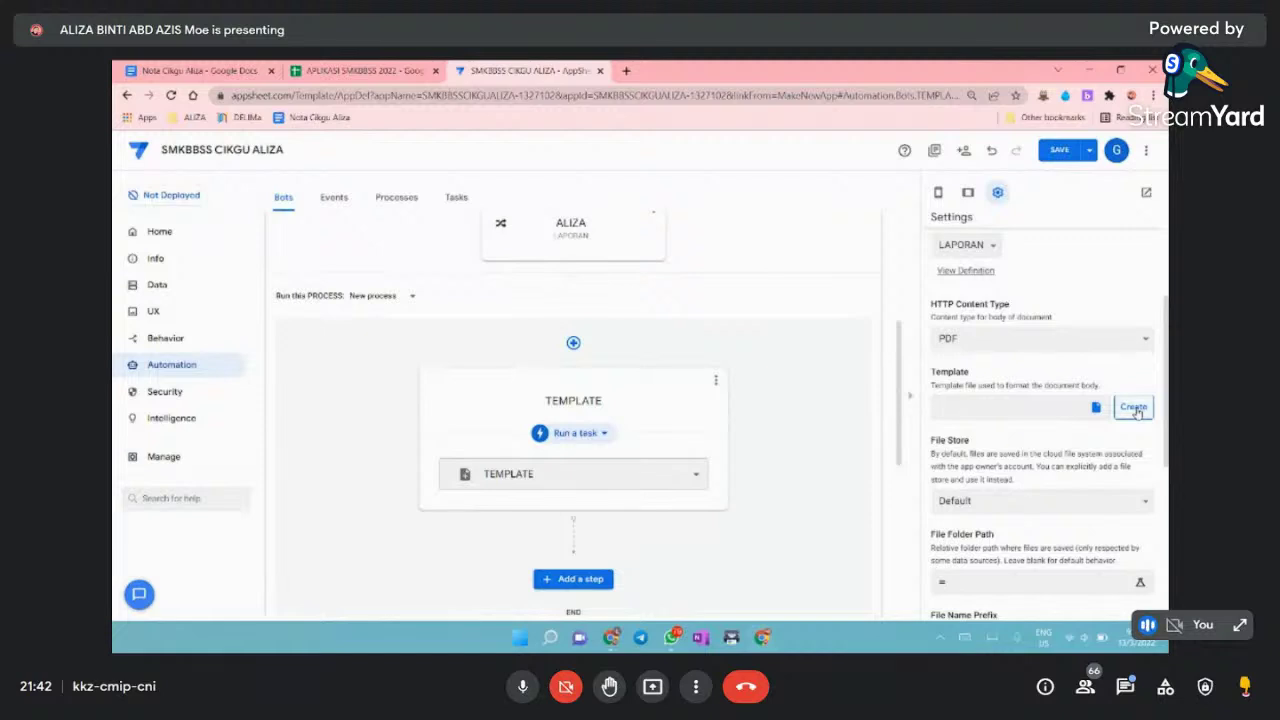
left_click(1135, 408)
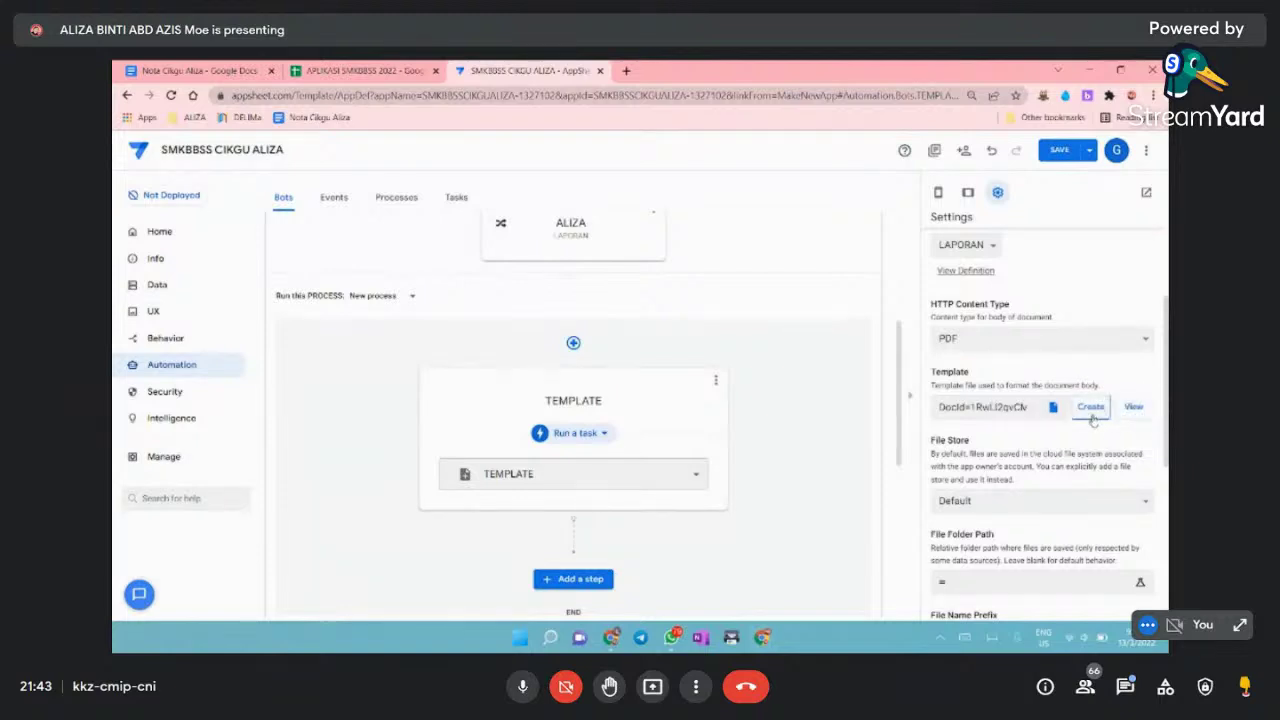
left_click(1134, 407)
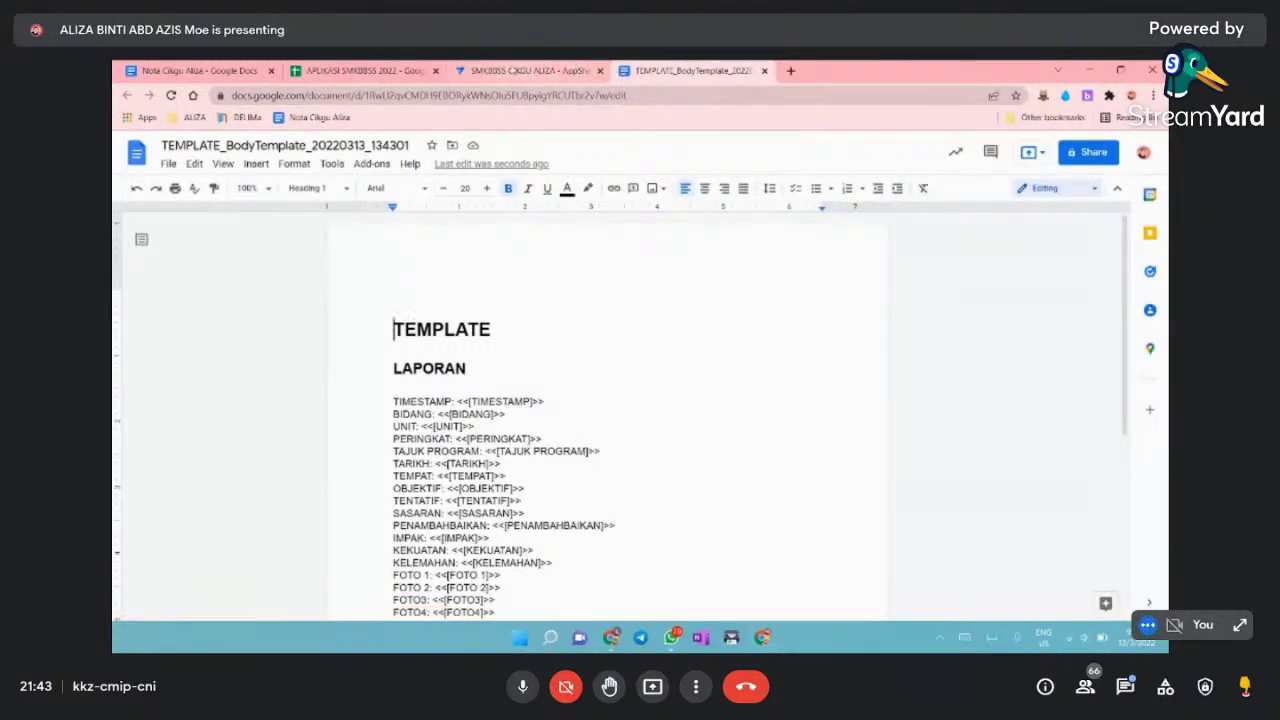
- Open the TEMPLATE task's File Folder Path expression in AppSheet and copy the matching CONCATENATE formula from the Google Docs notes
left_click(536, 70)
scroll(998, 499, "down", 3)
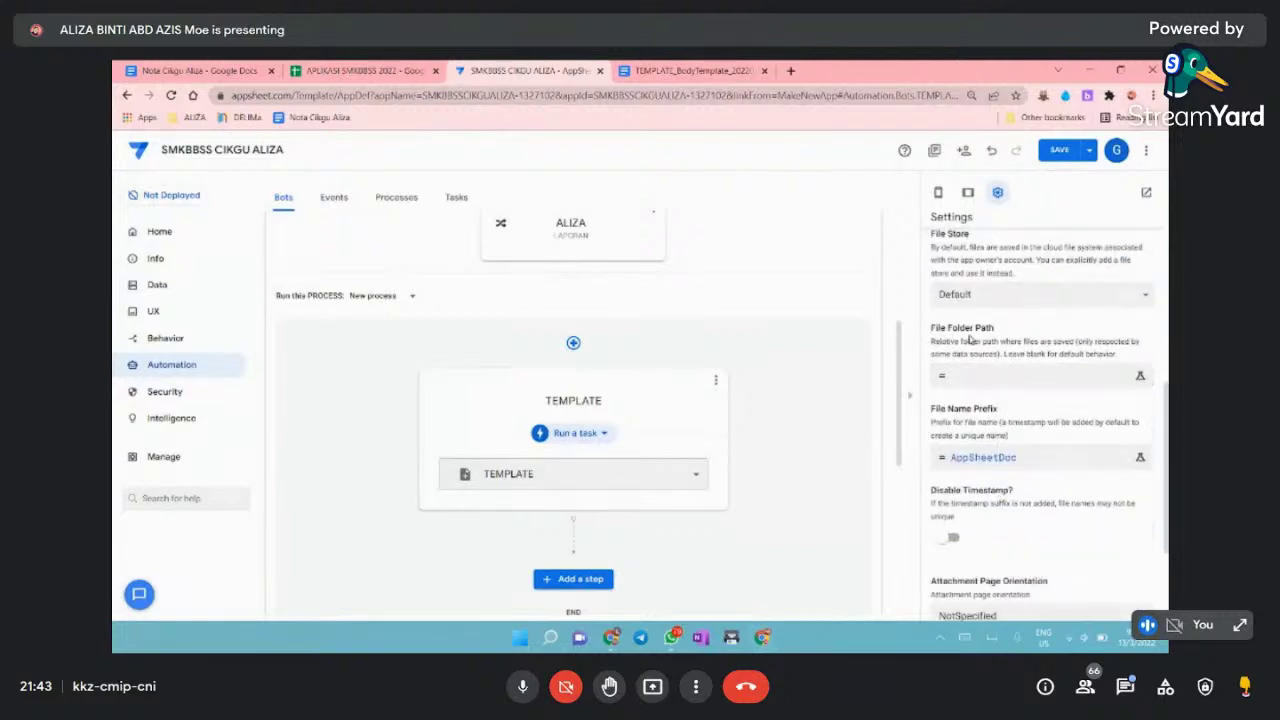
left_click(970, 372)
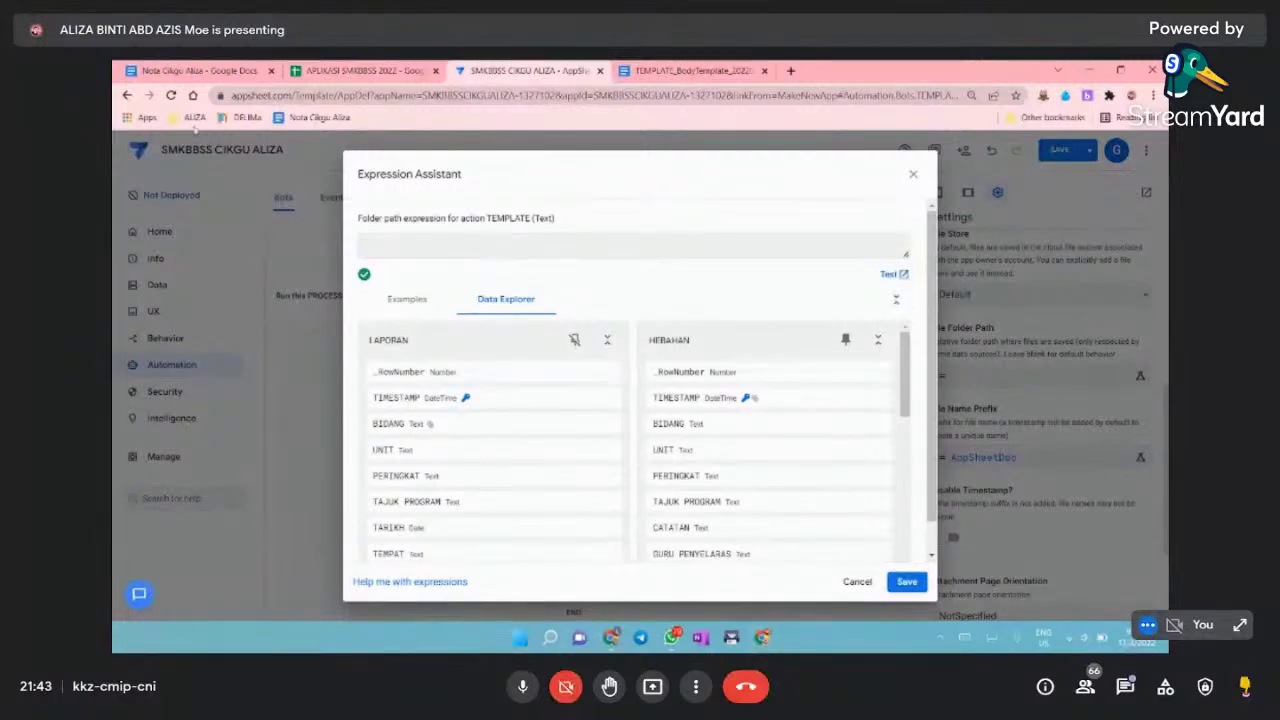
left_click(197, 72)
scroll(465, 390, "up", 2)
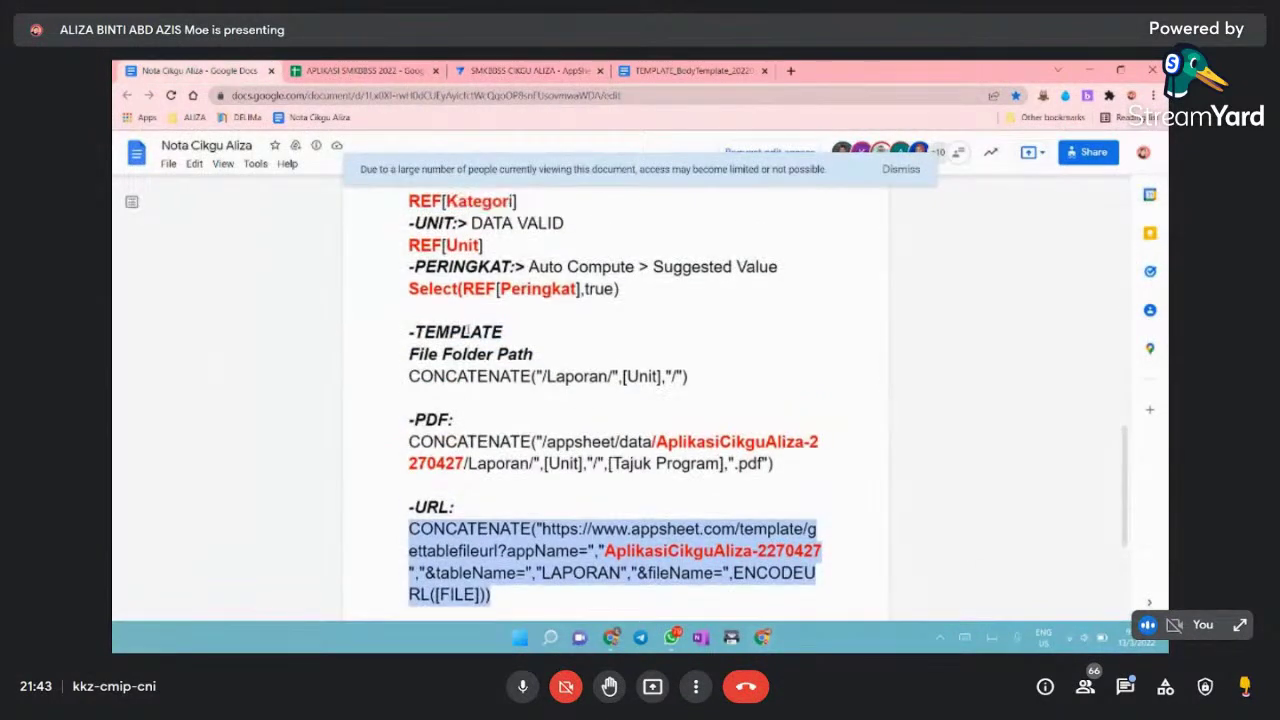
left_click_drag(411, 419, 688, 421)
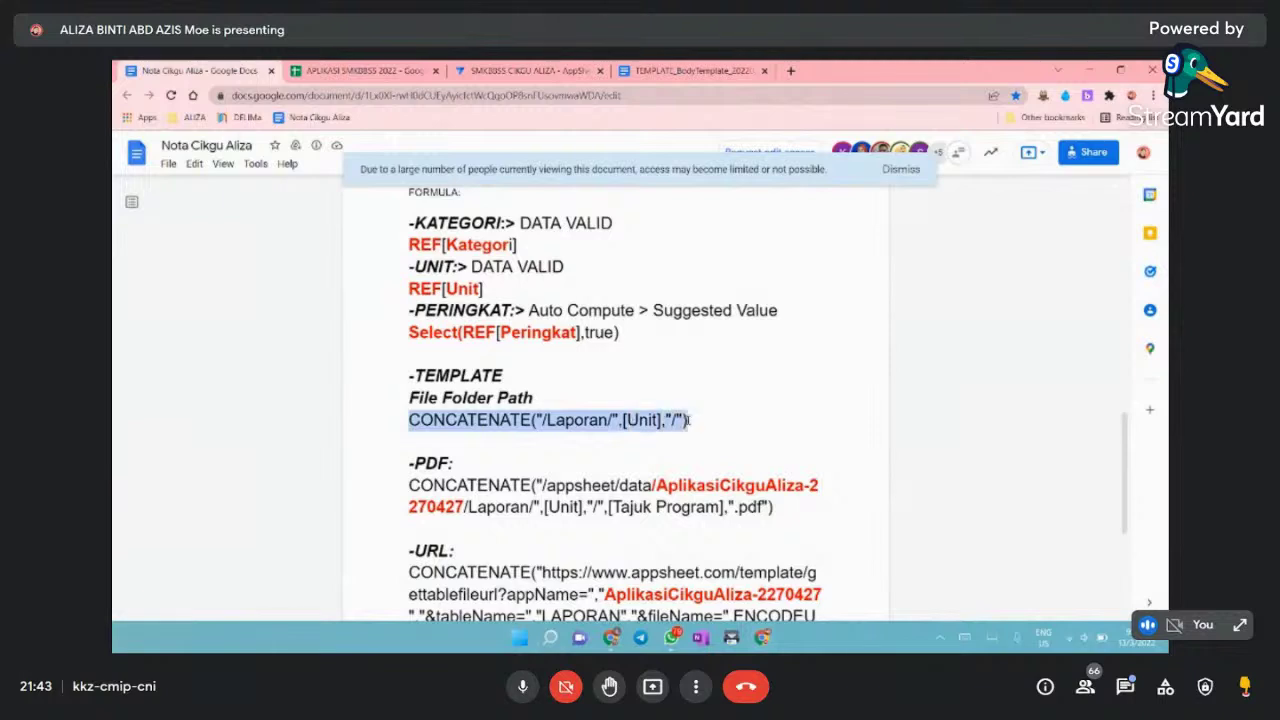
right_click(650, 420)
left_click(668, 438)
- Set the TEMPLATE task's File Folder Path in AppSheet to CONCATENATE("/Laporan/",[Unit],"/") and save the expression
left_click(392, 76)
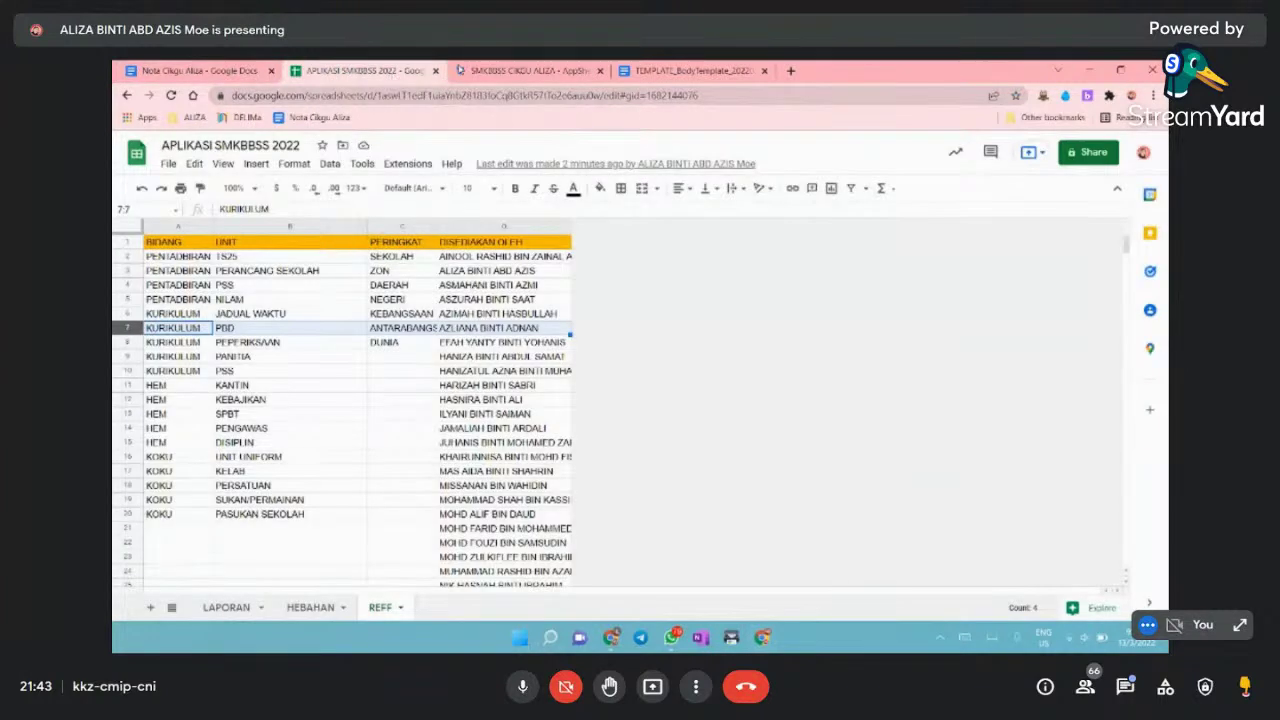
left_click(489, 75)
right_click(456, 243)
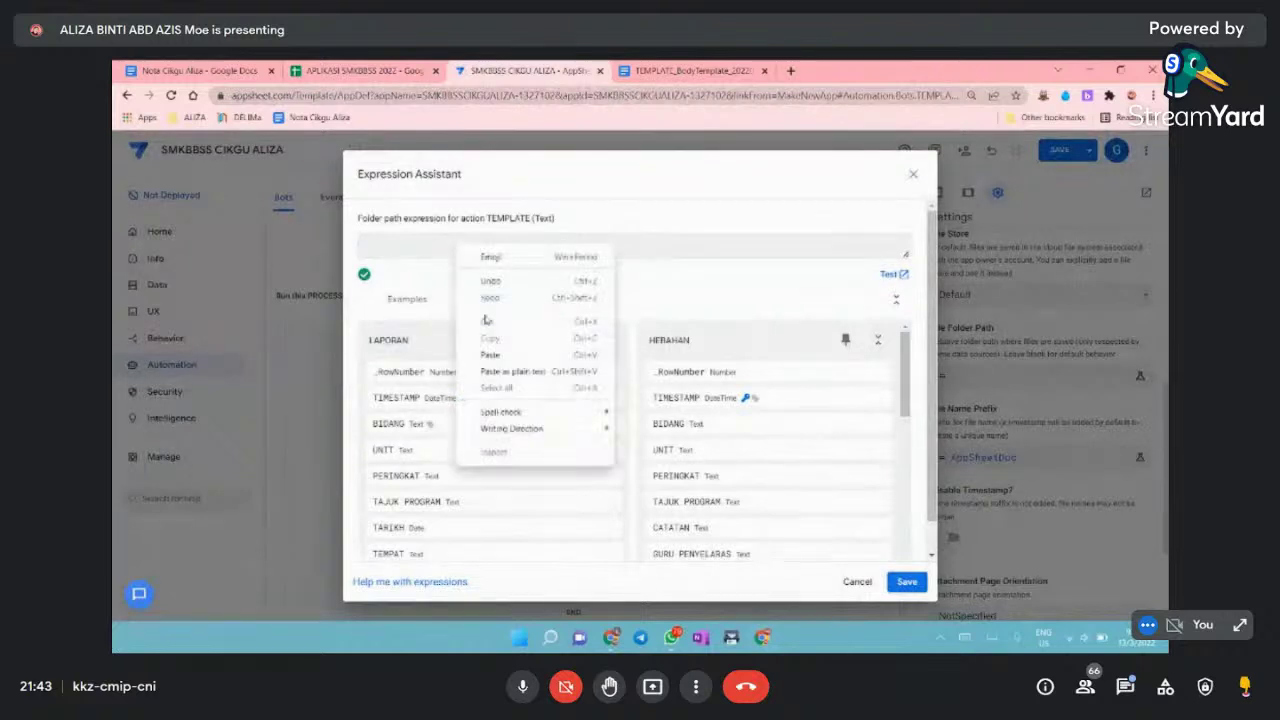
left_click(492, 352)
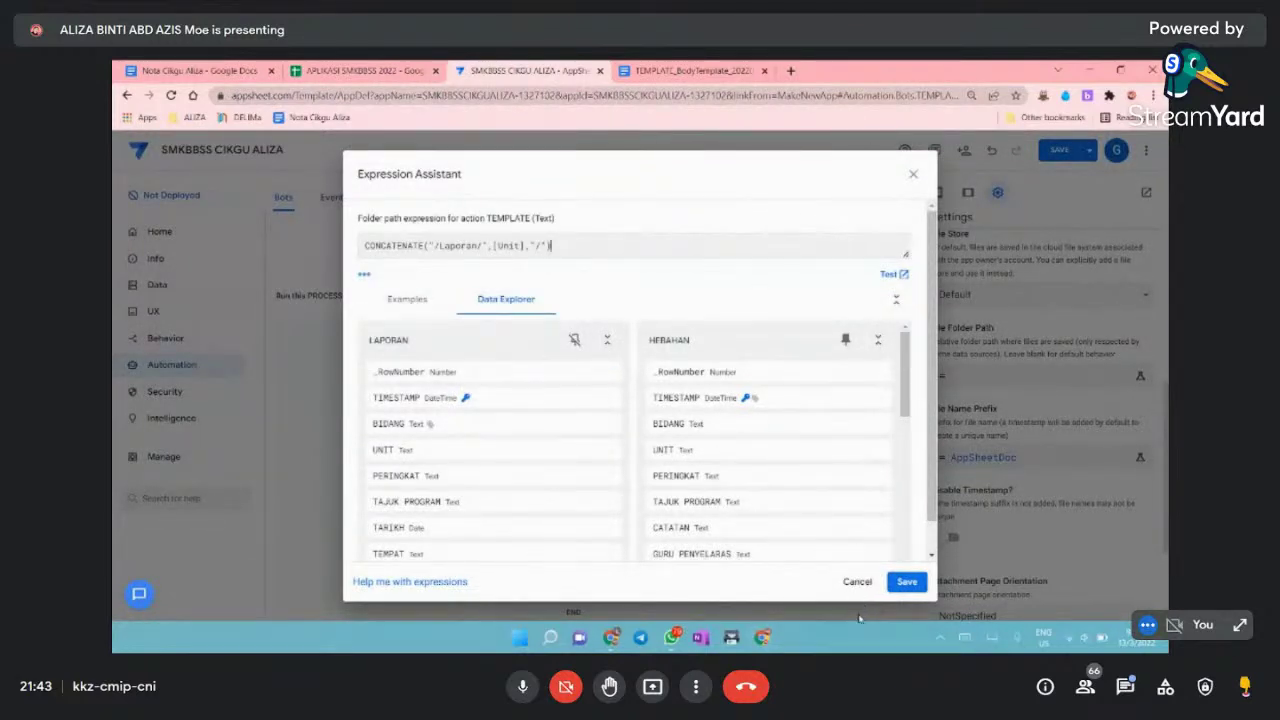
left_click(906, 581)
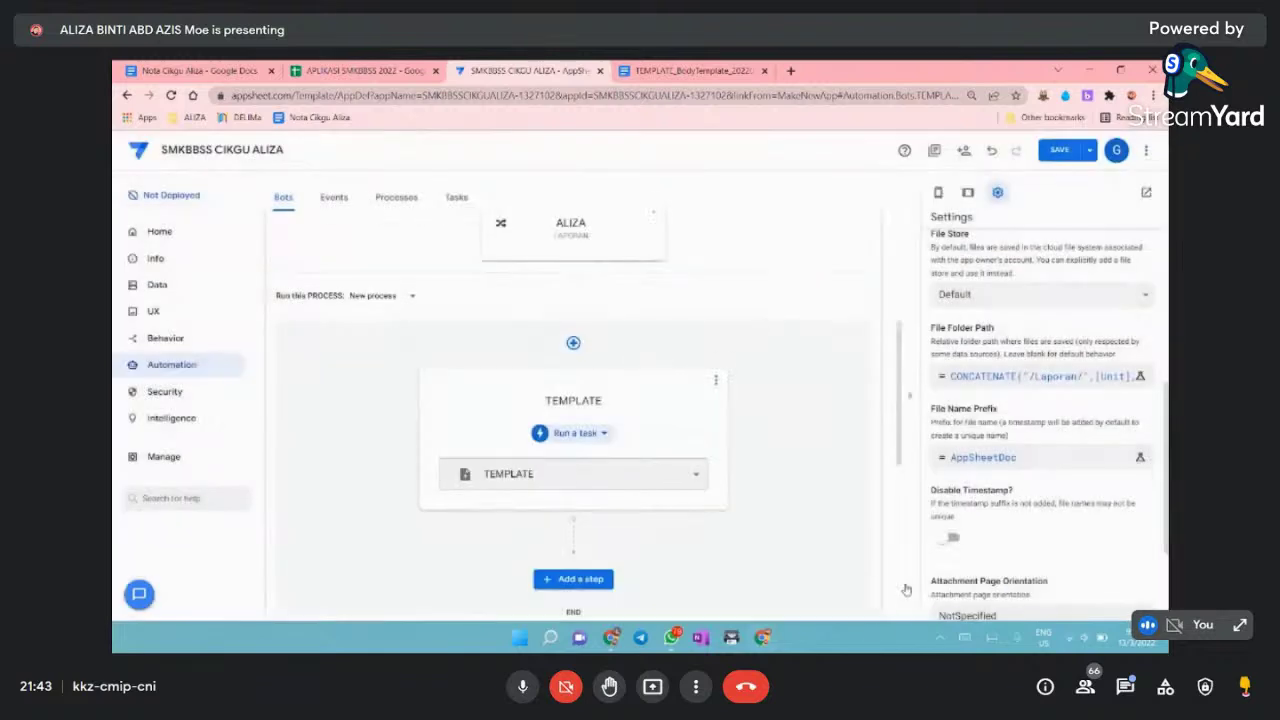
- Replace the File Name Prefix expression with the LAPORAN column [TAJUK PROGRAM] and save it
left_click(958, 458)
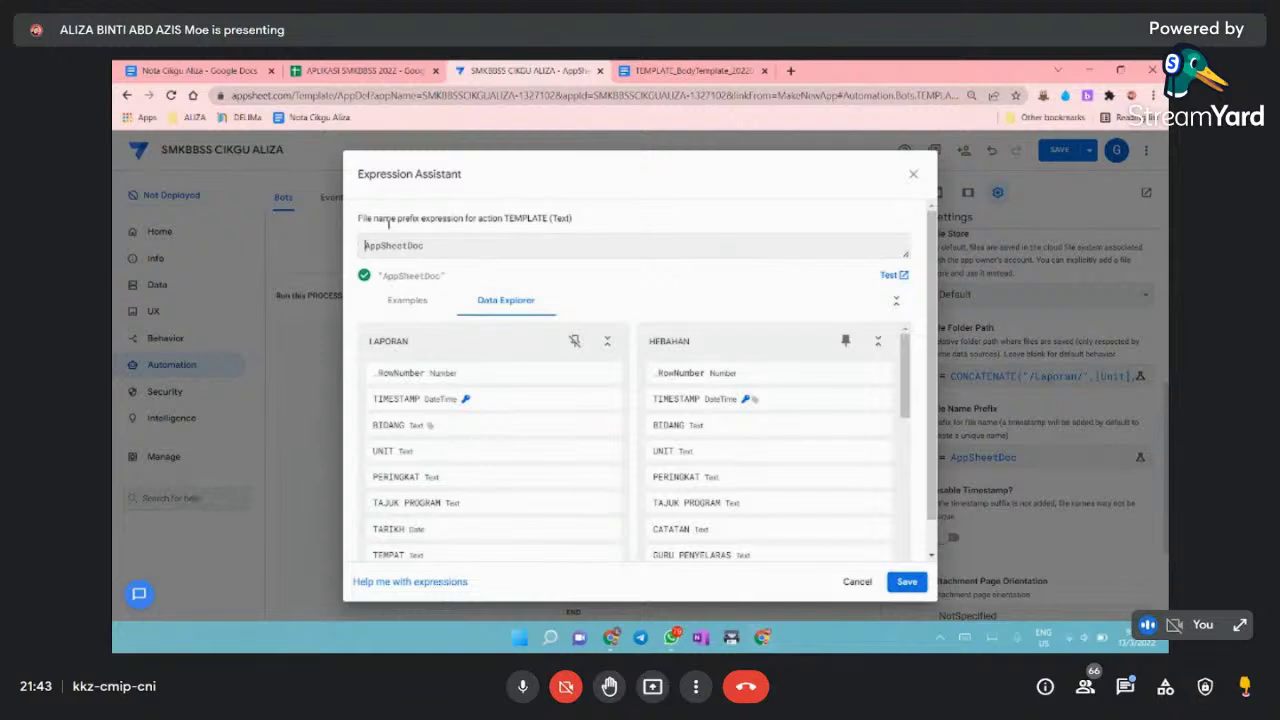
double_click(413, 244)
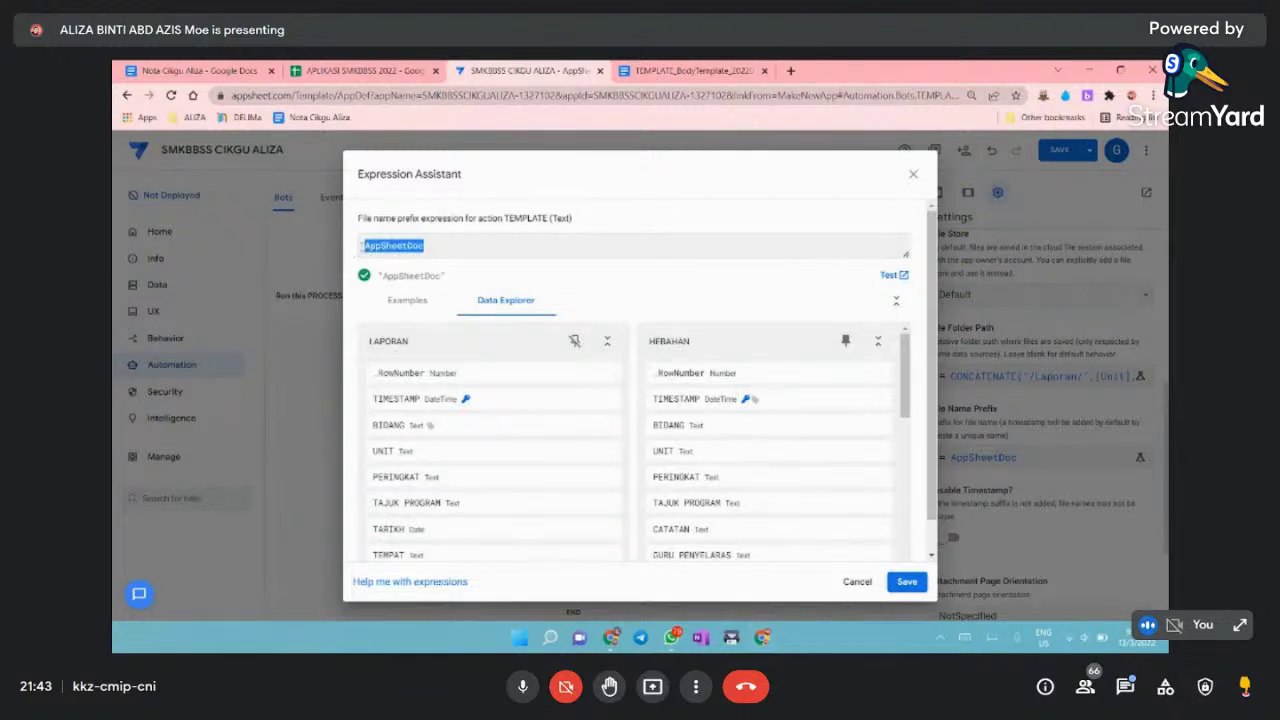
key("BackSpace")
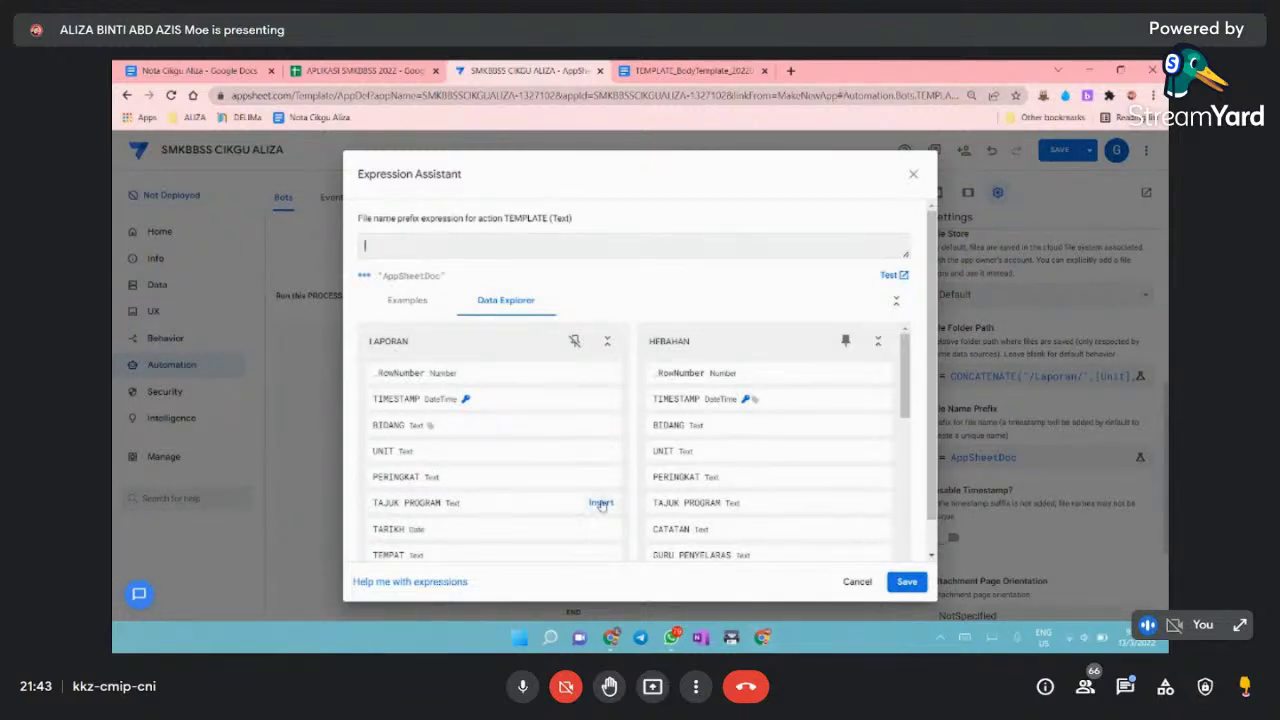
left_click(601, 503)
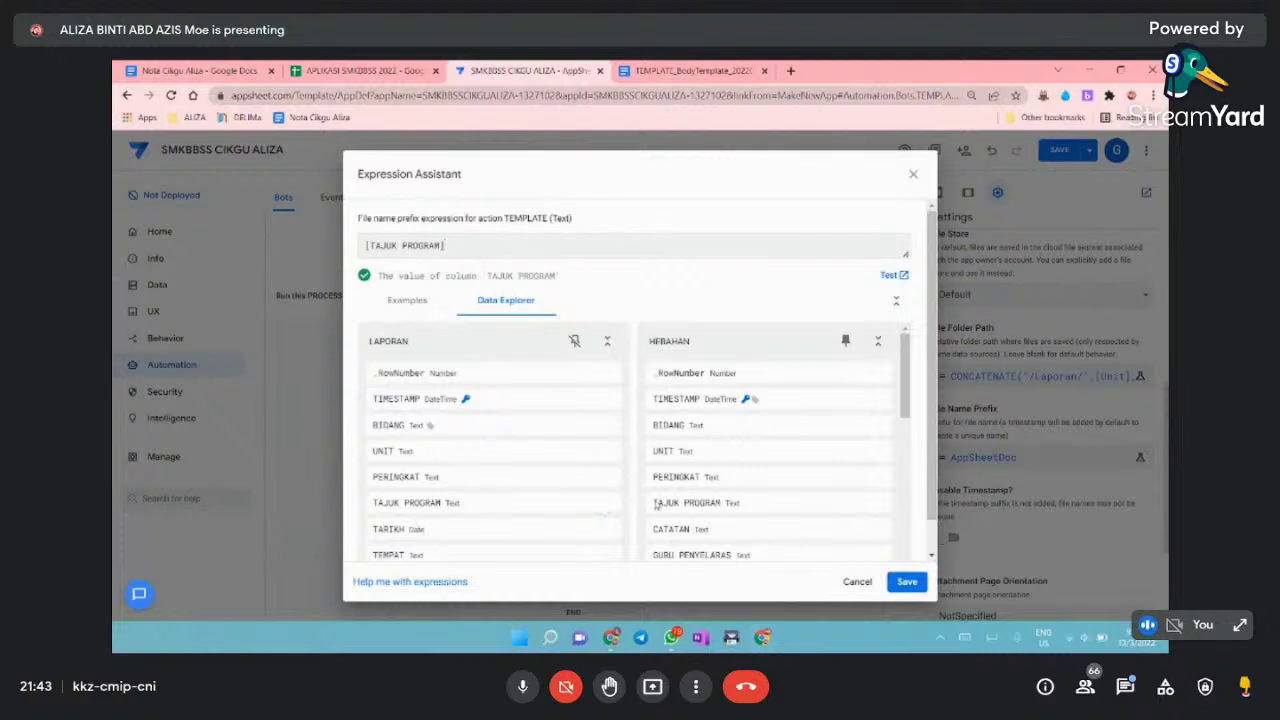
left_click(906, 582)
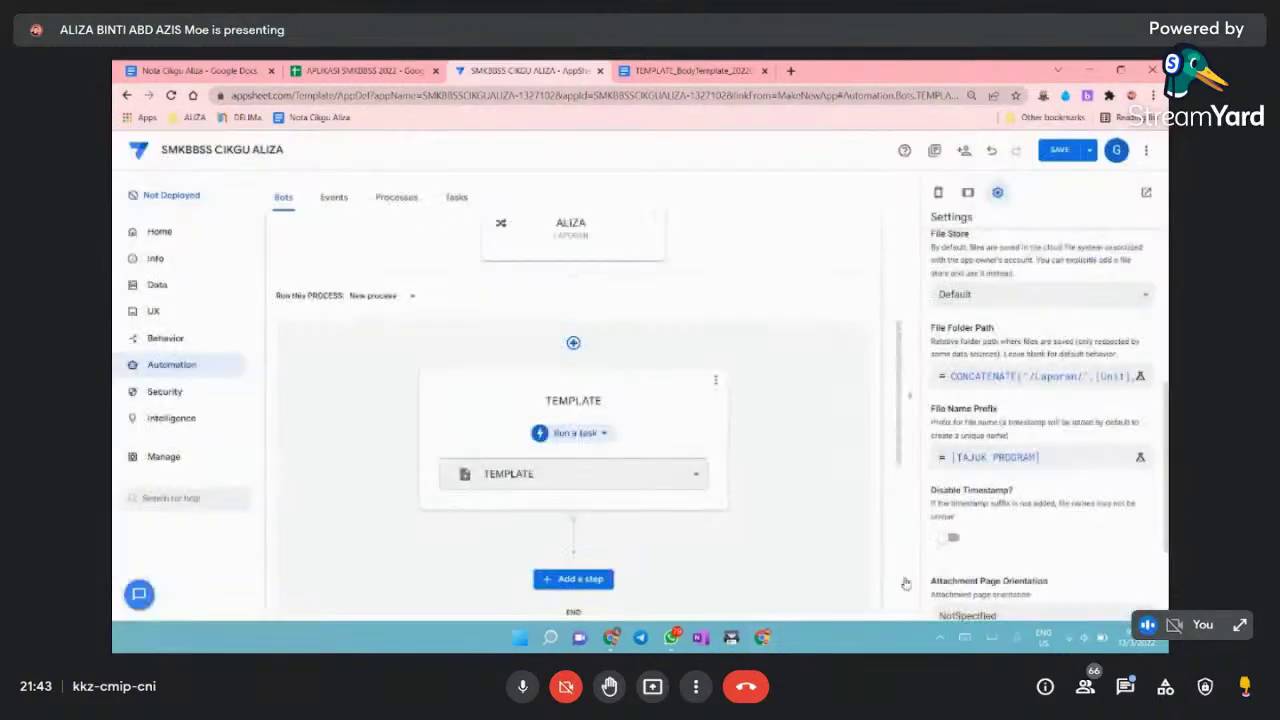
- Turn on Disable Timestamp for the file name and set the attachment page orientation to Portrait
left_click(950, 540)
scroll(1002, 552, "down", 2)
left_click(1143, 455)
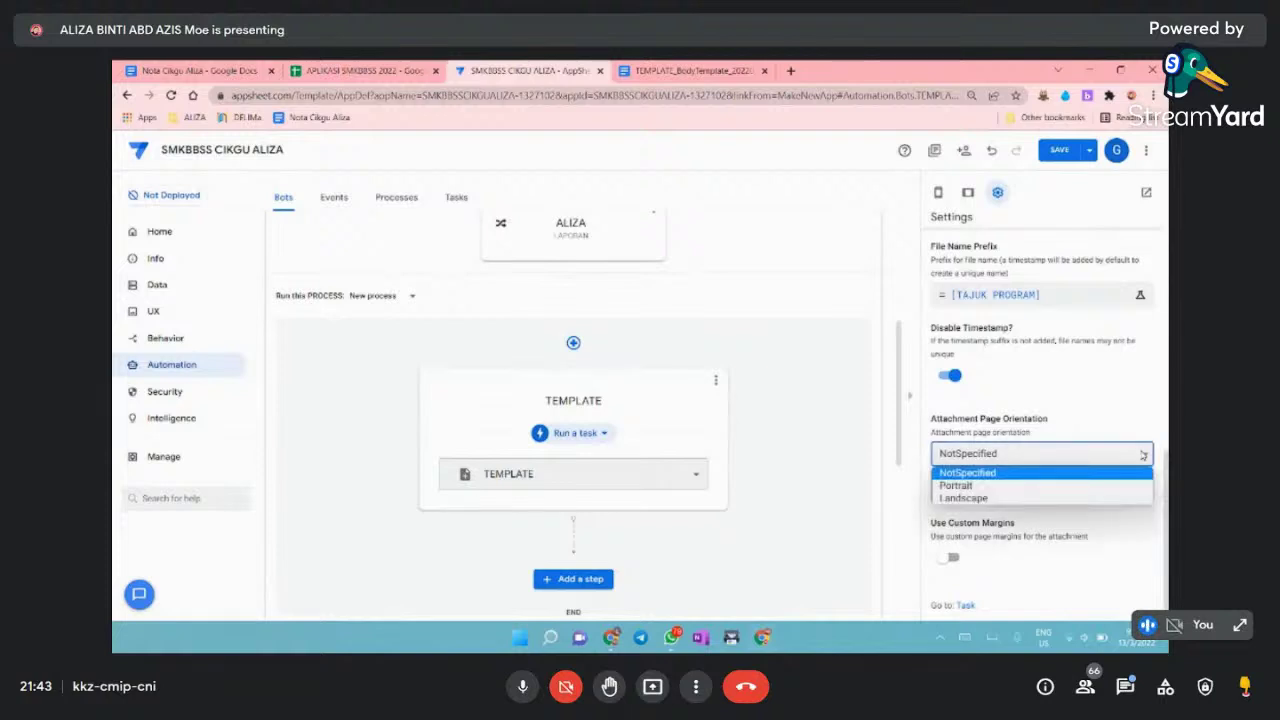
left_click(977, 486)
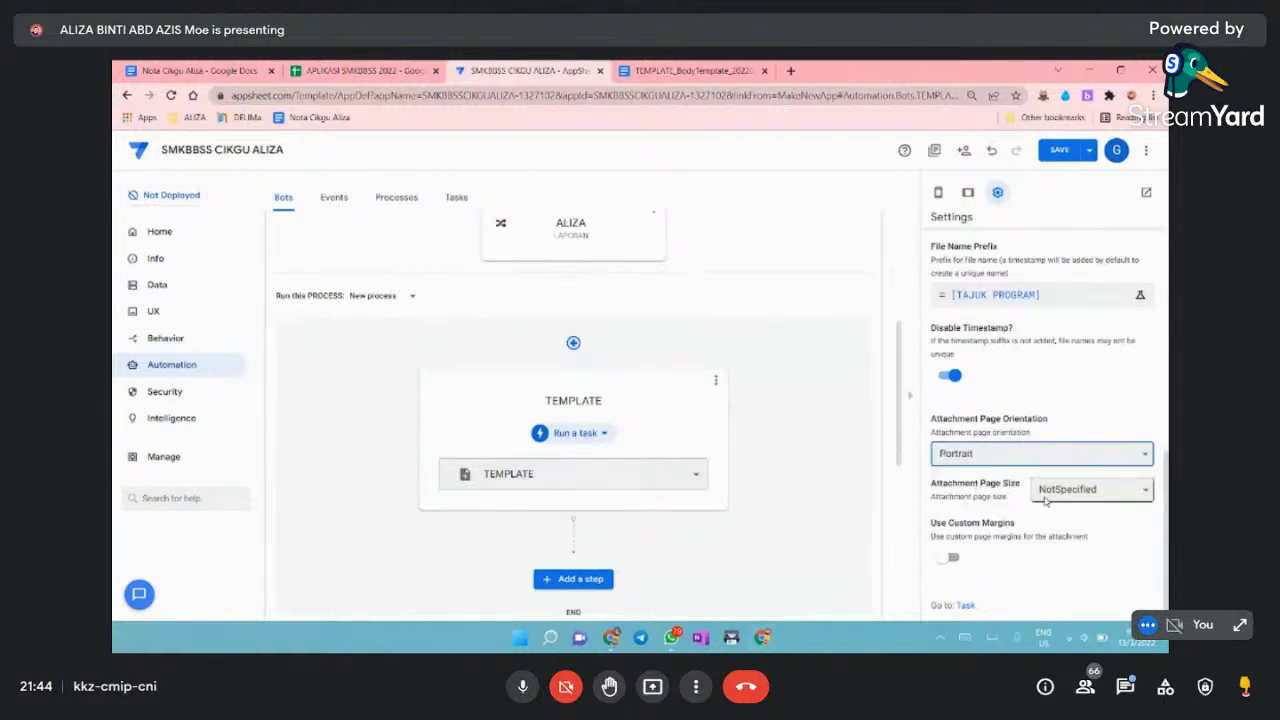
- Set the attachment page size to A4 and enable custom margins for the TEMPLATE task
left_click(1145, 491)
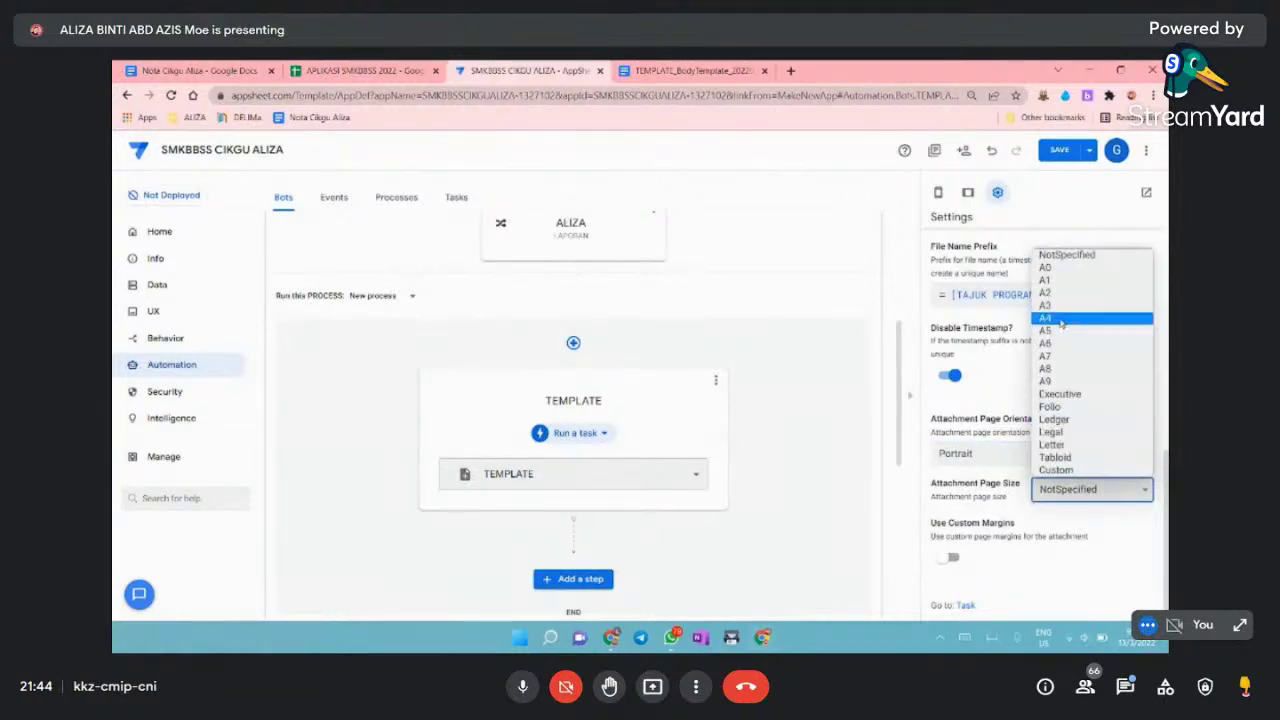
left_click(1046, 318)
left_click(952, 558)
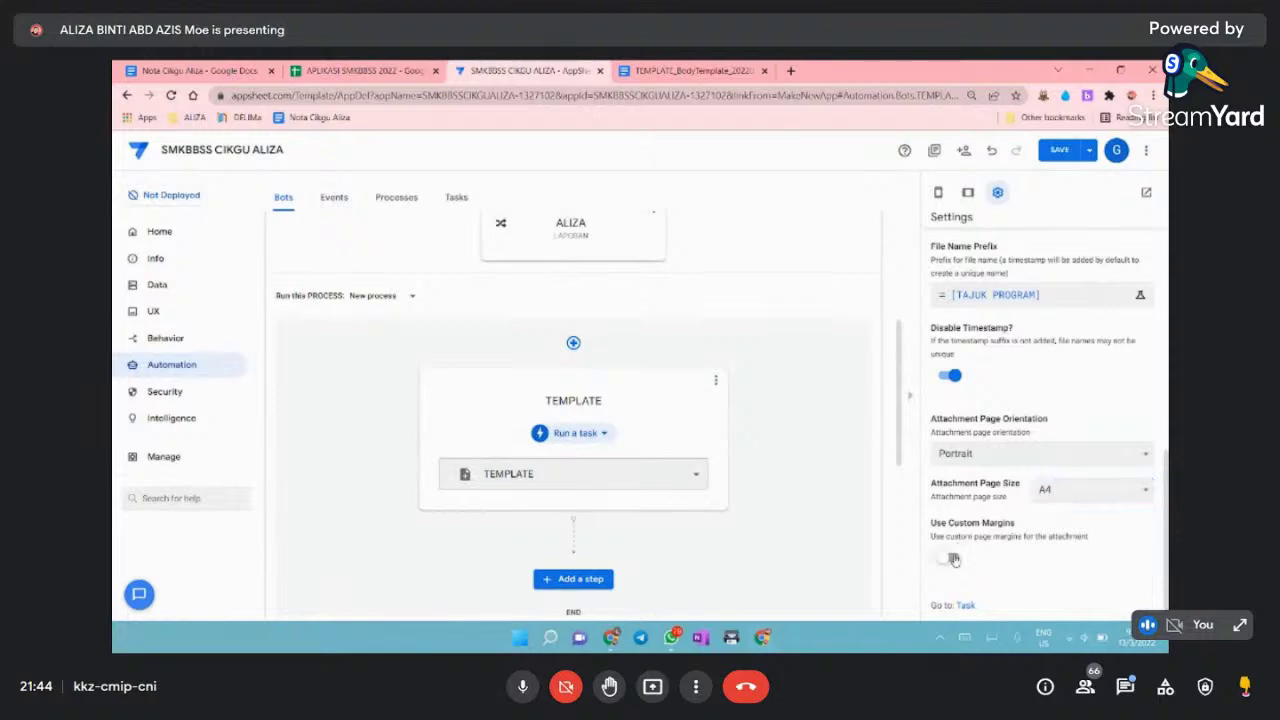
scroll(983, 535, "down", 1)
scroll(983, 535, "down", 1)
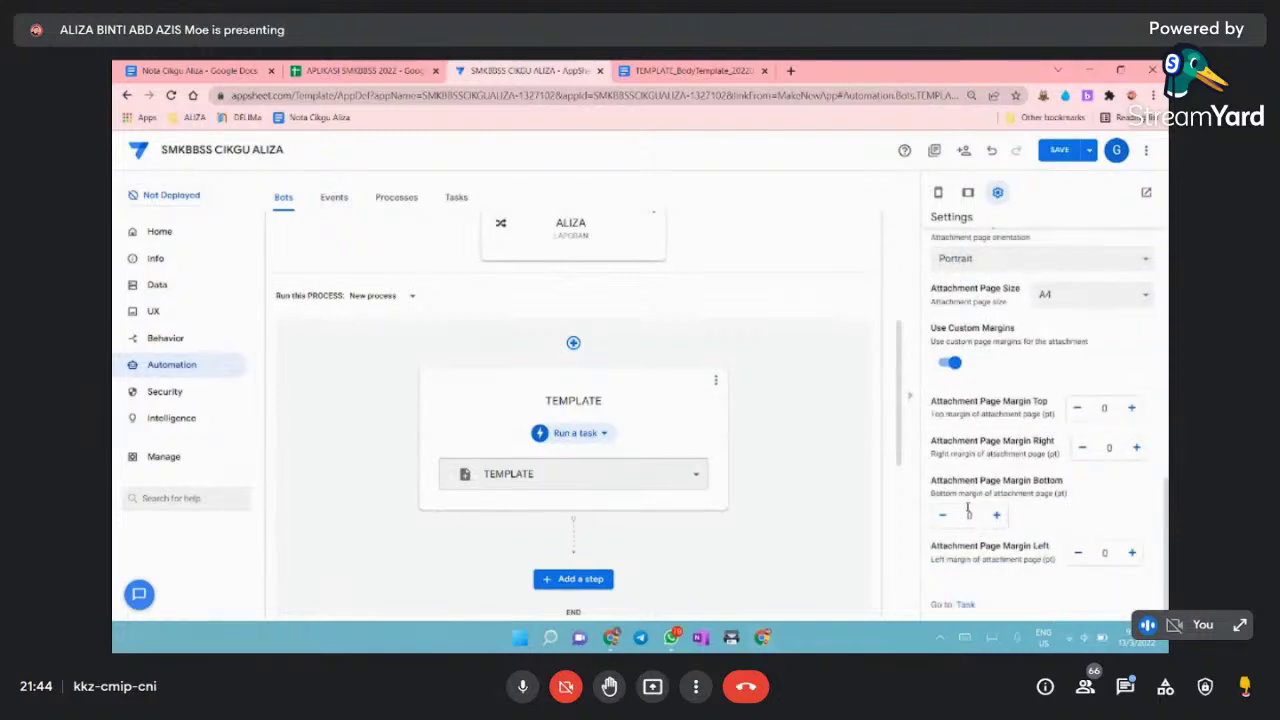
- Add a custom step named FILE after the TEMPLATE step and make it run a data action
left_click(565, 580)
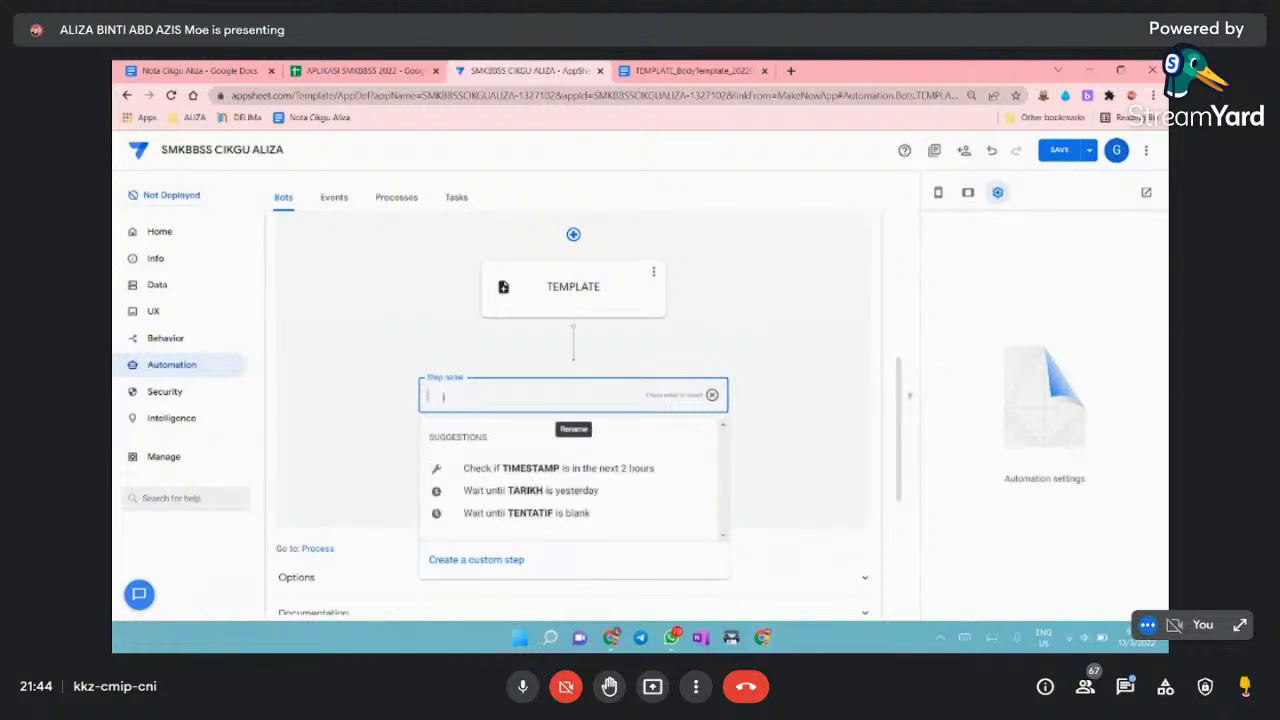
type("FiLE")
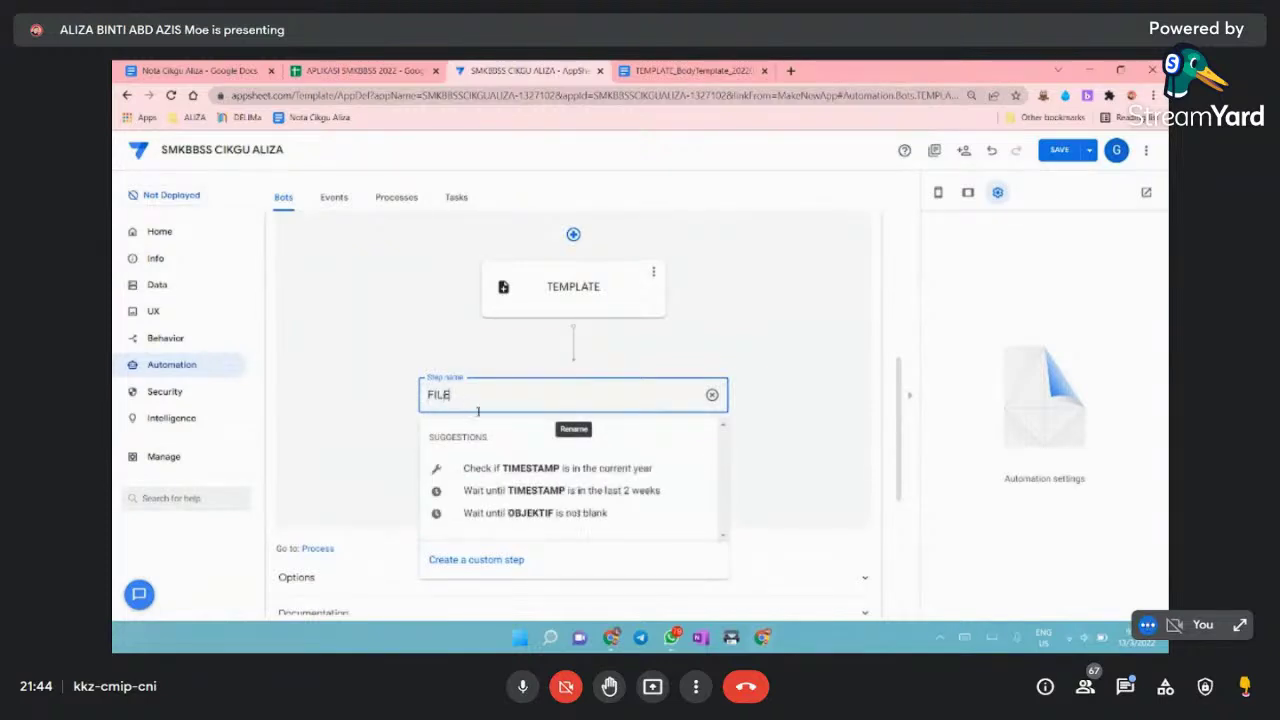
left_click(479, 562)
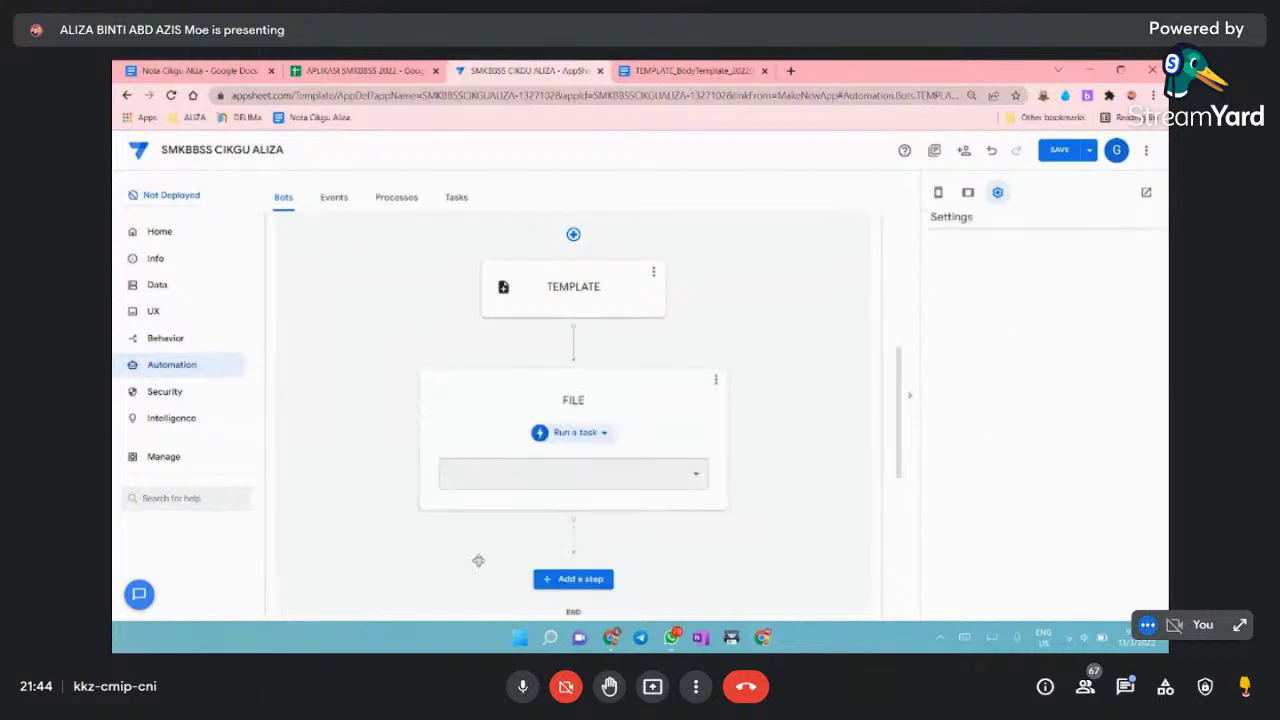
left_click(598, 434)
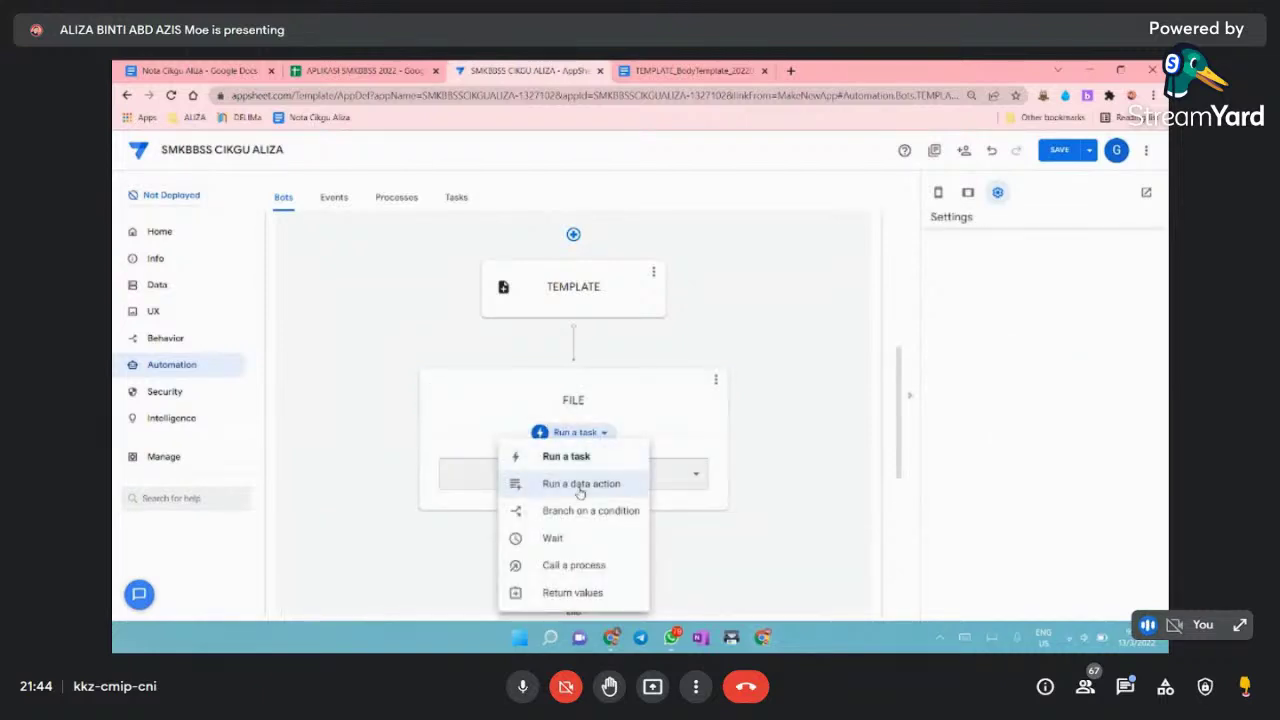
left_click(579, 484)
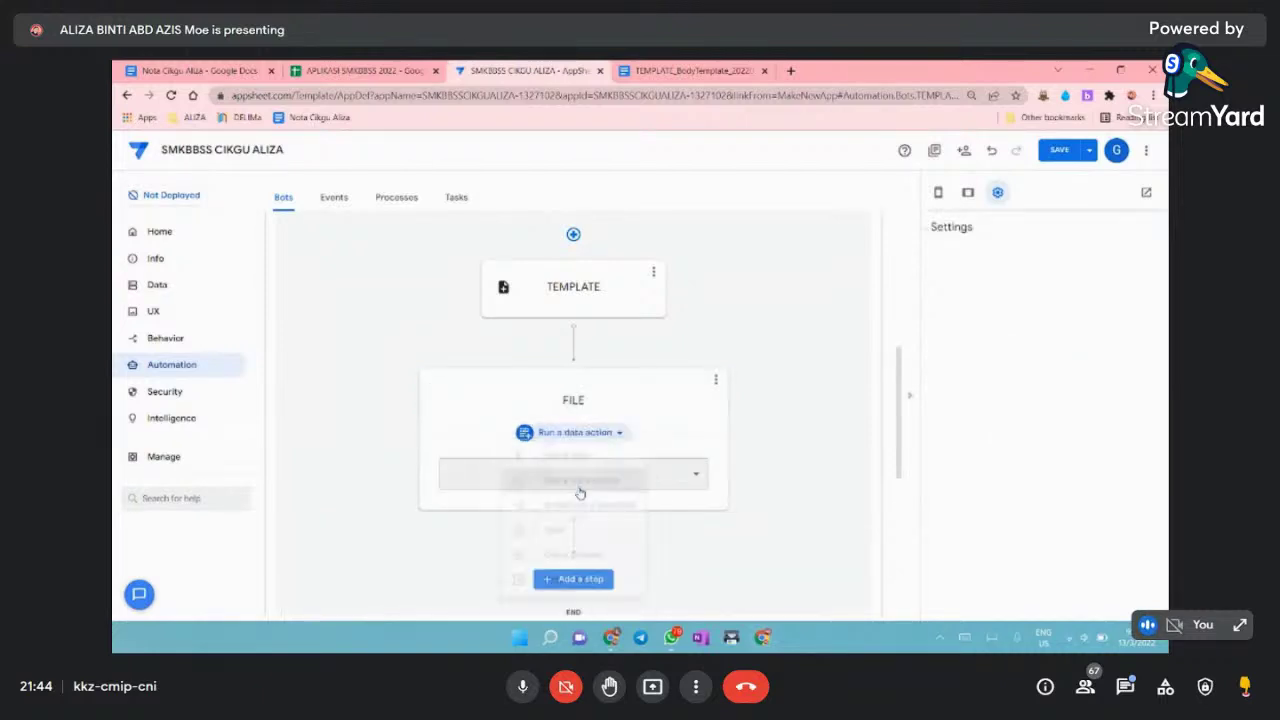
- Create a new action named PDF for the FILE step and choose PDF as the column it sets
left_click(697, 476)
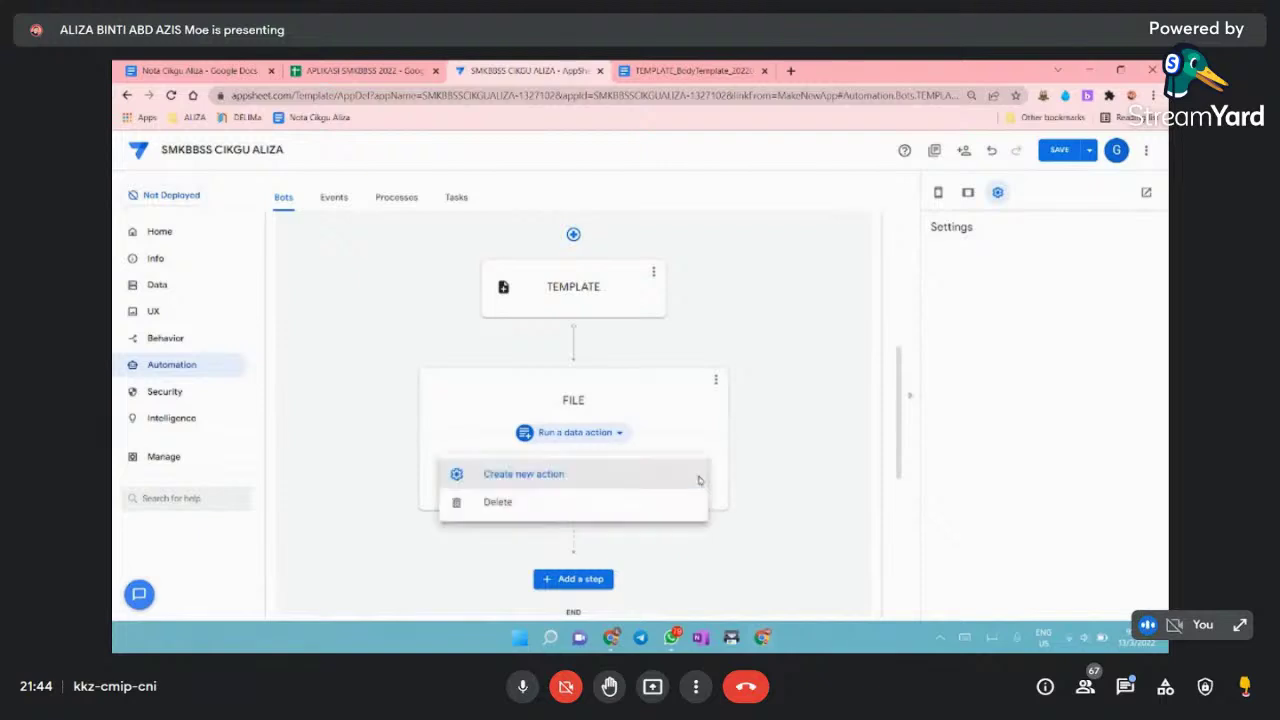
left_click(524, 477)
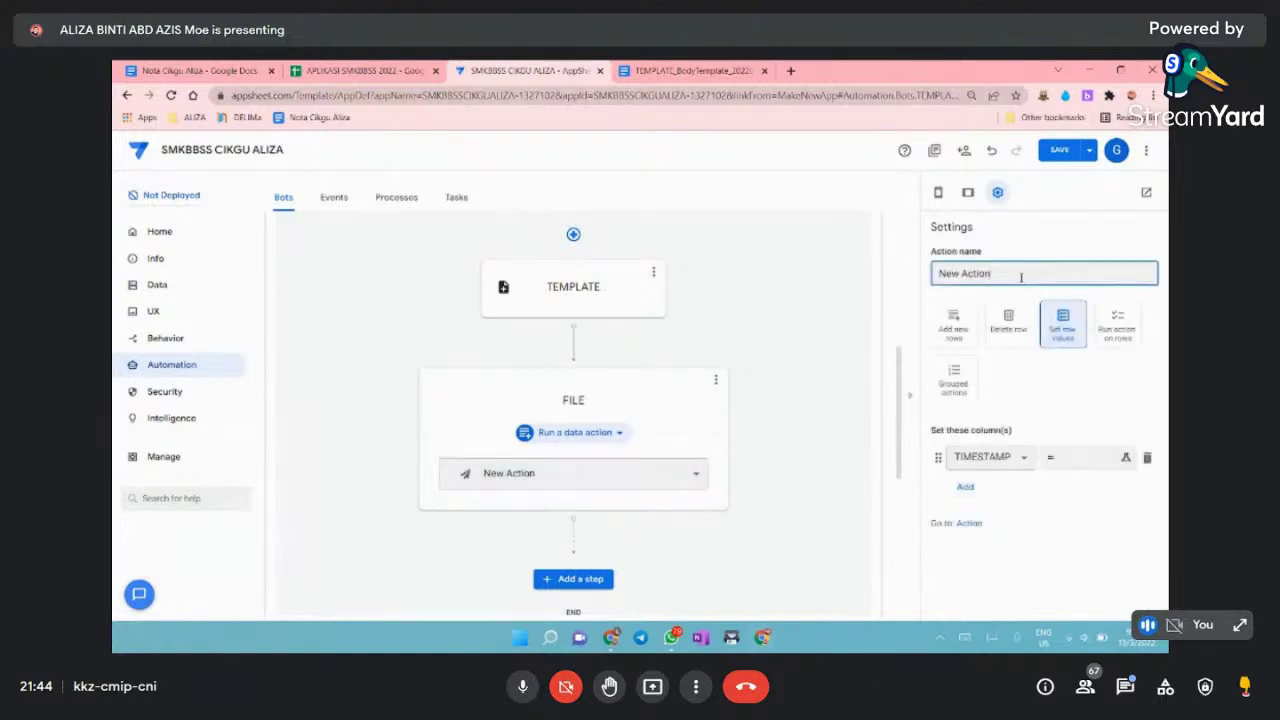
left_click_drag(1021, 277, 926, 283)
type("PDF")
left_click(1081, 390)
left_click(1023, 457)
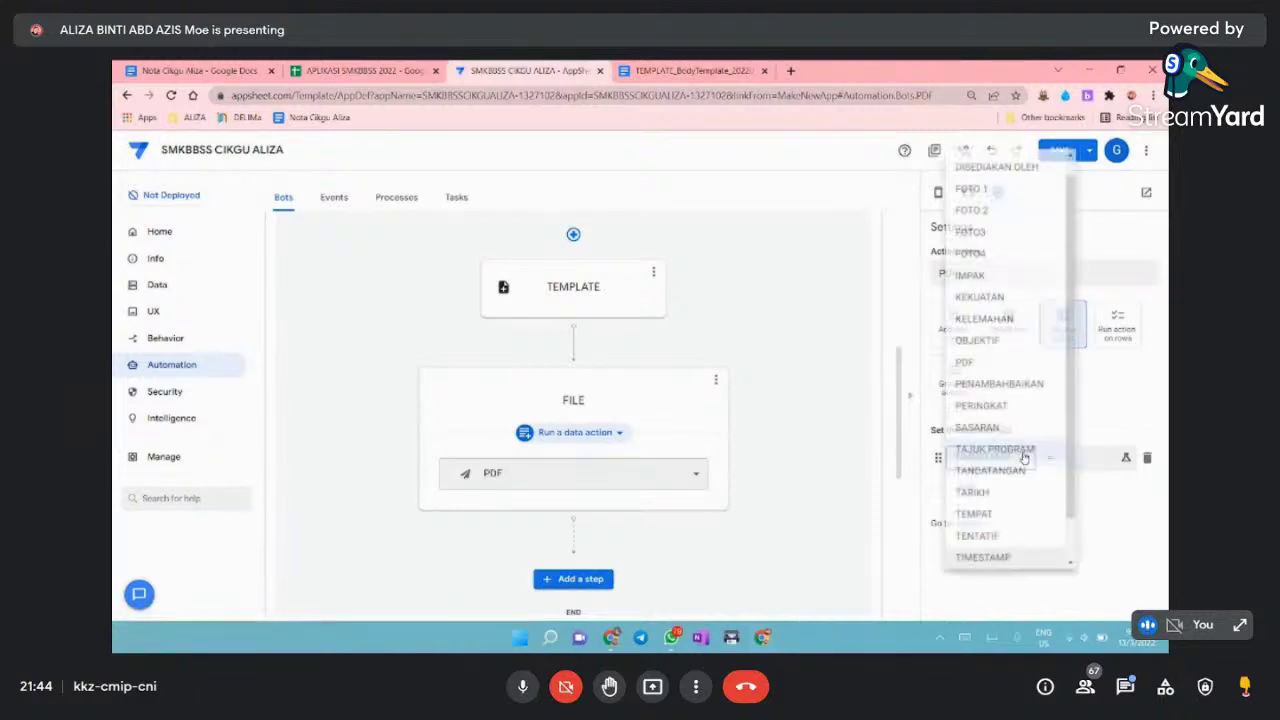
left_click(979, 362)
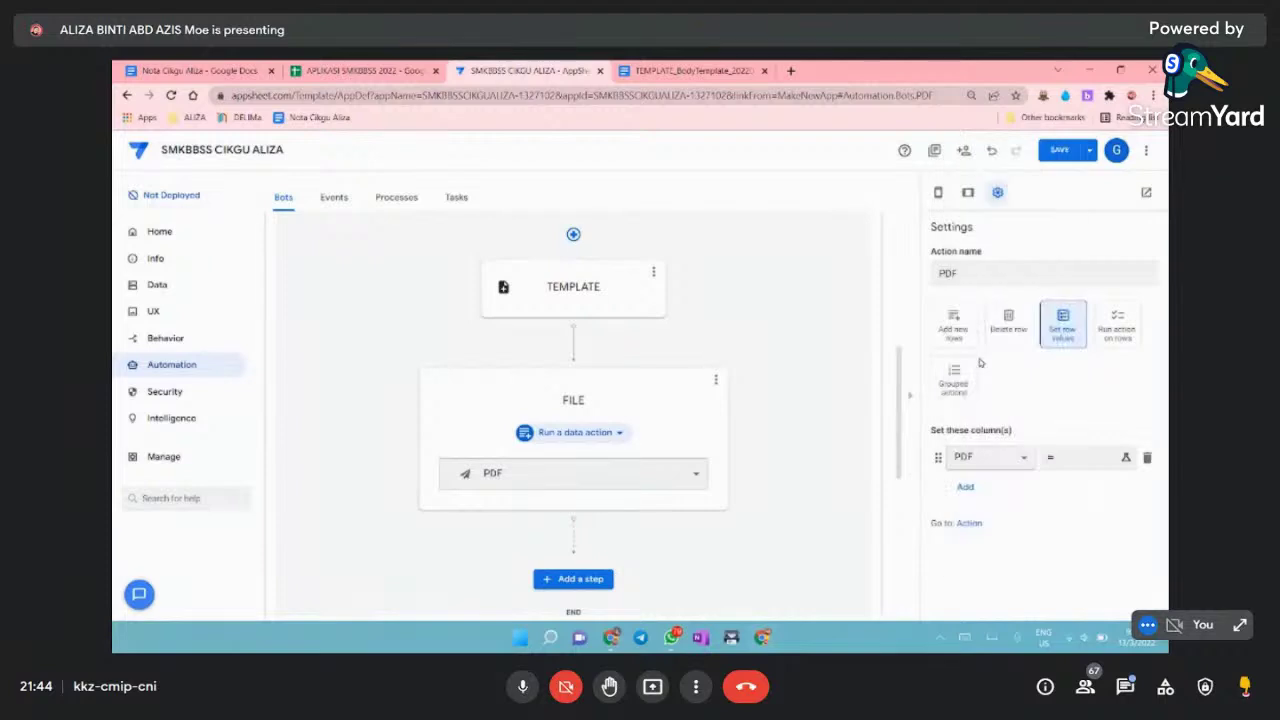
- Open the PDF column's value expression and copy the CONCATENATE formula under the PDF heading in the Google Docs notes
left_click(1069, 460)
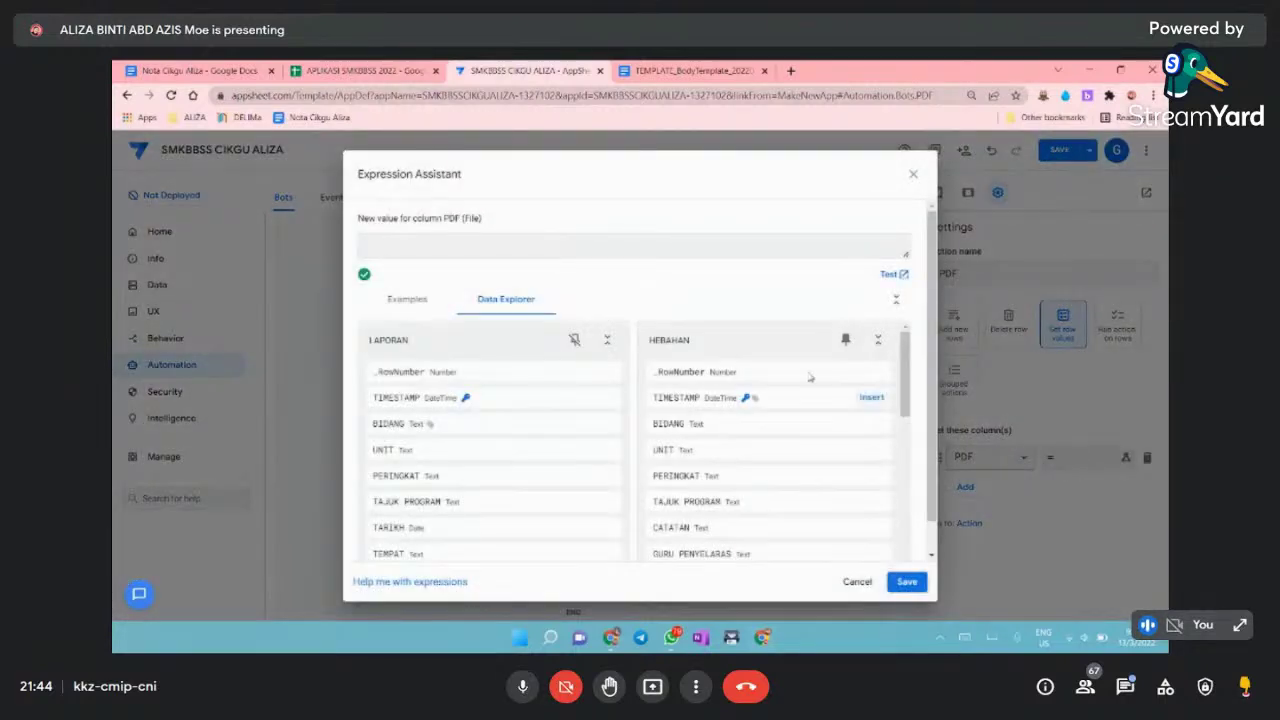
left_click(218, 72)
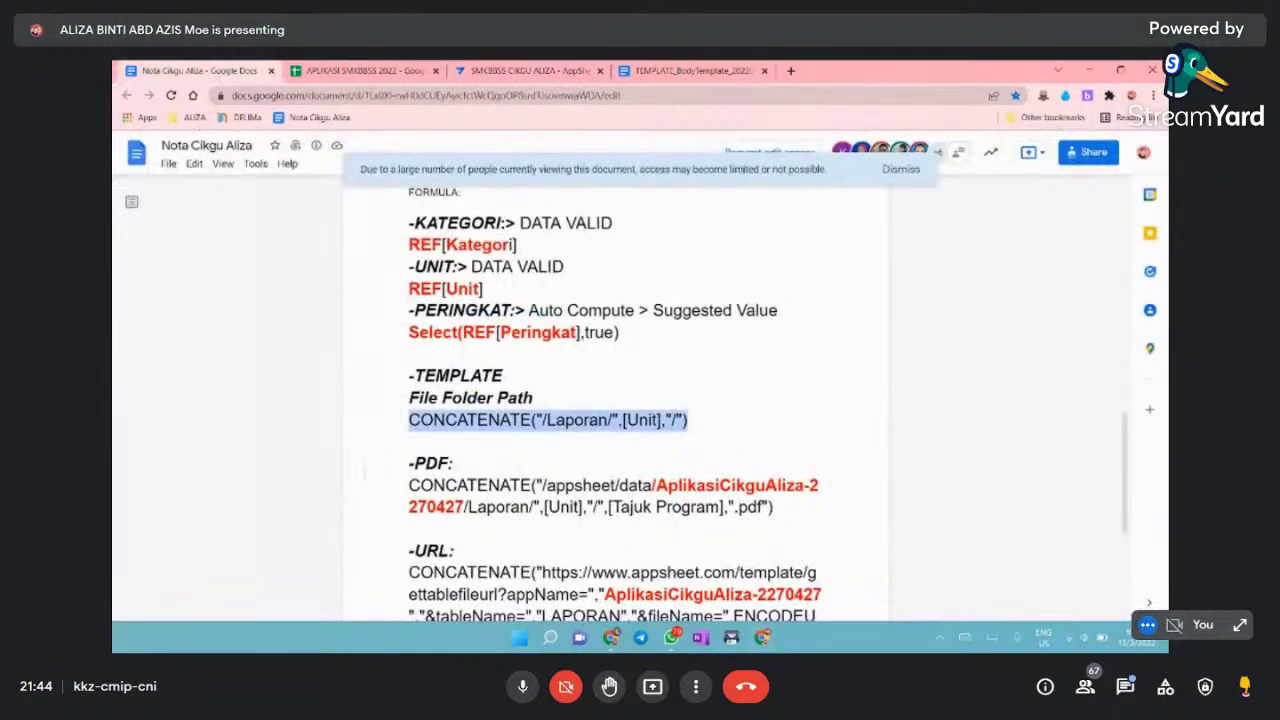
left_click_drag(408, 484, 774, 508)
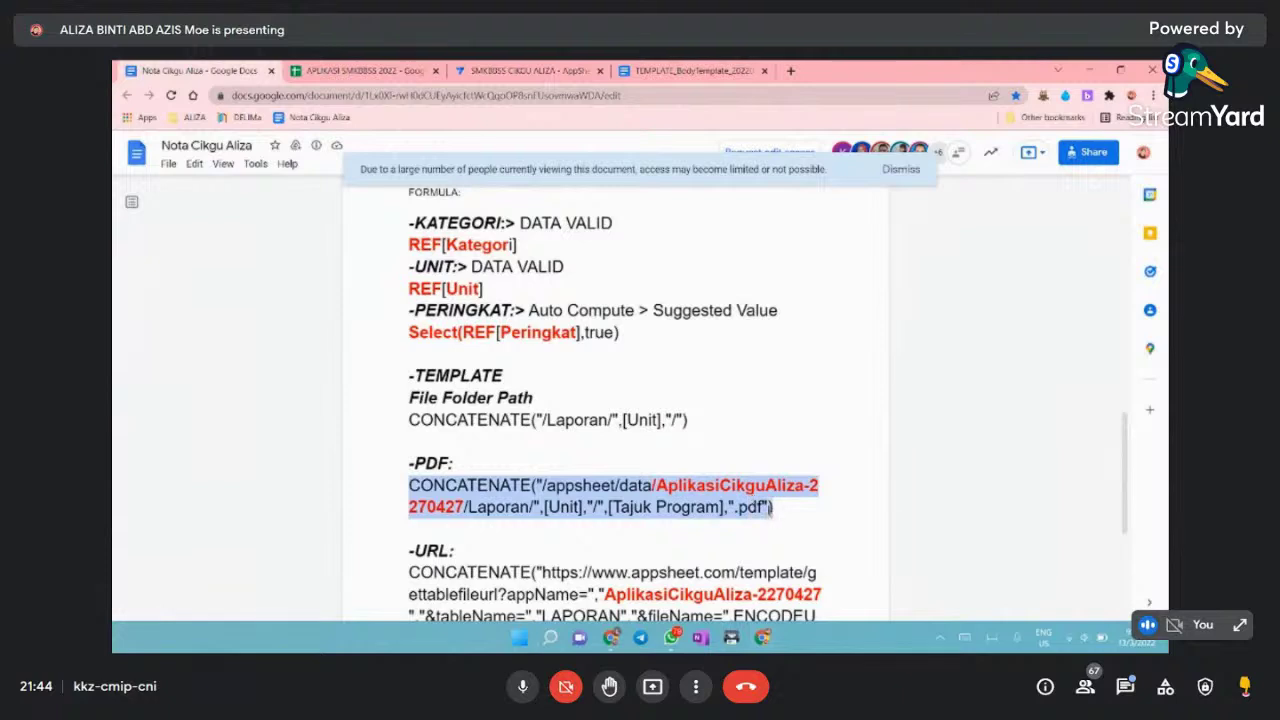
right_click(706, 492)
left_click(737, 509)
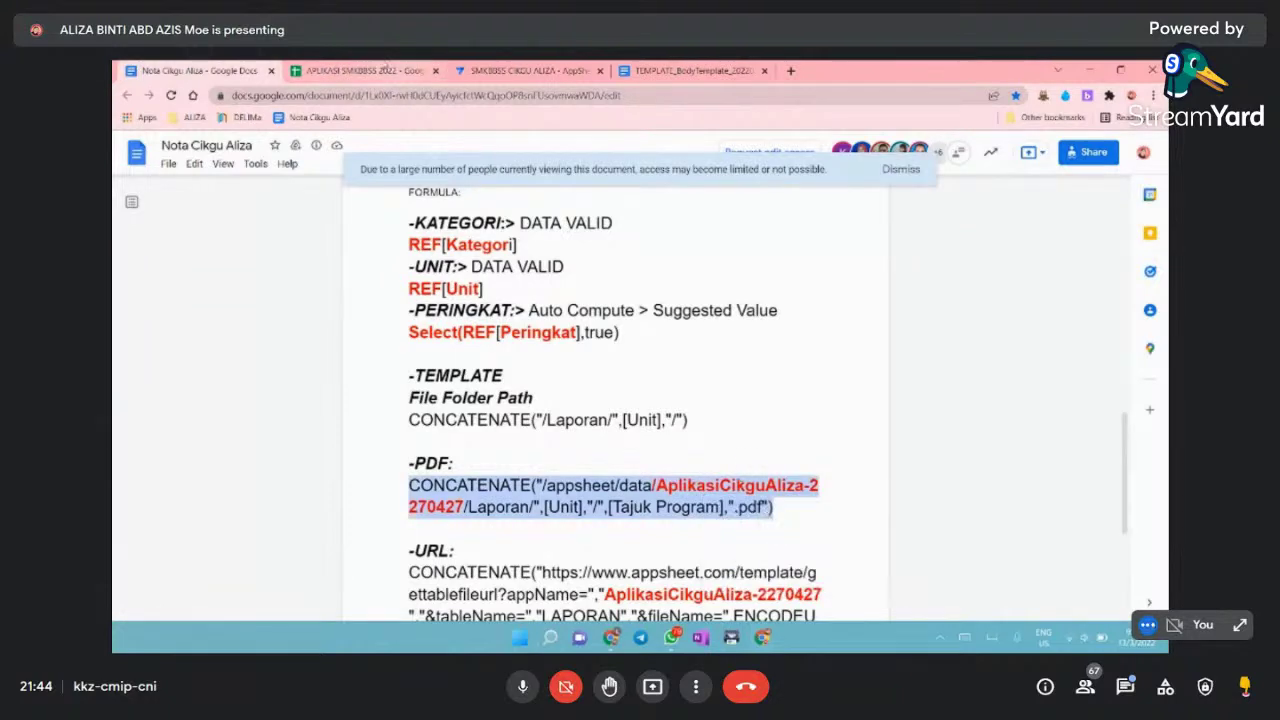
- Paste the copied CONCATENATE formula as the new value expression for the PDF column in AppSheet
left_click(480, 71)
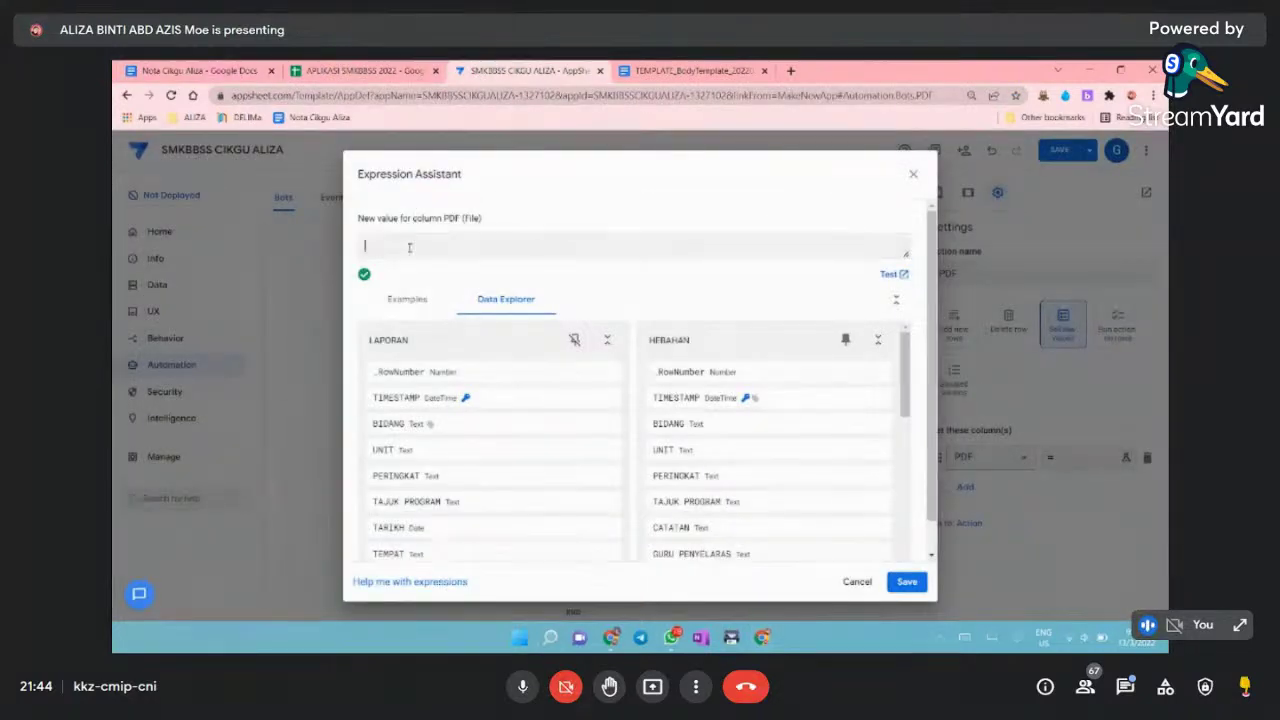
right_click(410, 250)
left_click(443, 358)
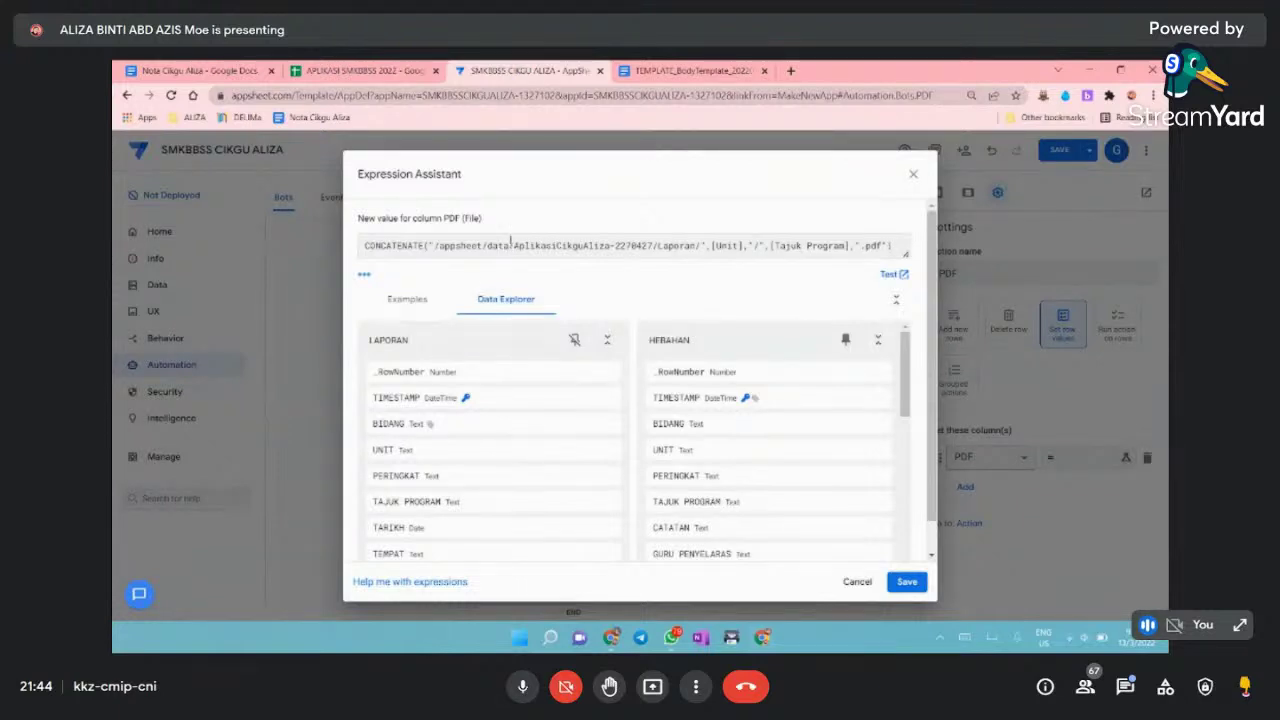
- Copy this app's appName value, including its ID number, from the AppSheet editor's web address
left_click(328, 95)
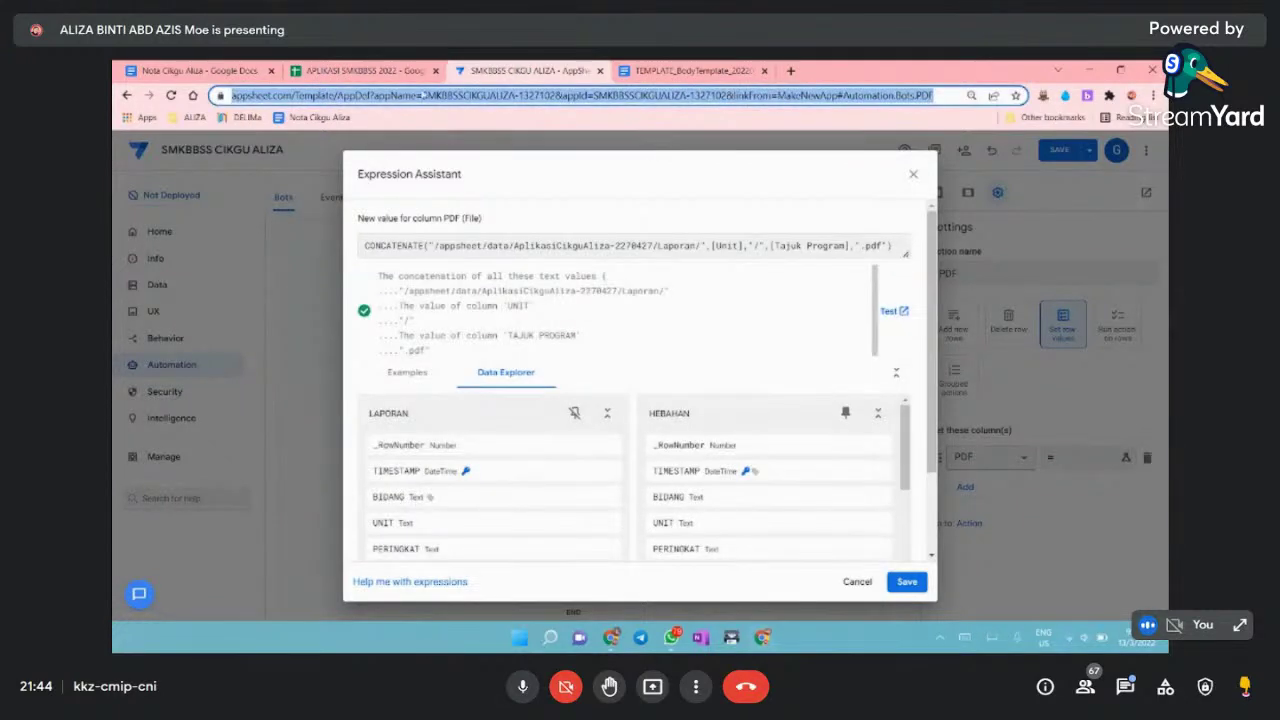
left_click(424, 95)
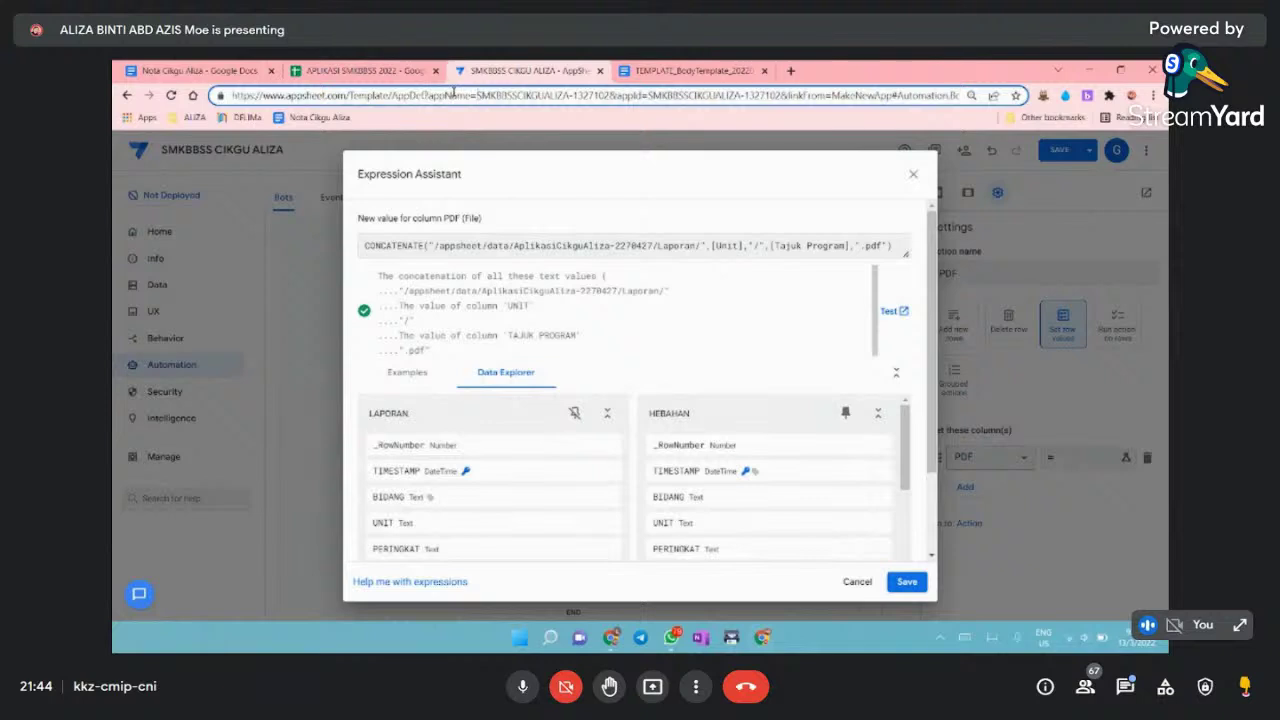
left_click_drag(476, 95, 607, 95)
right_click(576, 97)
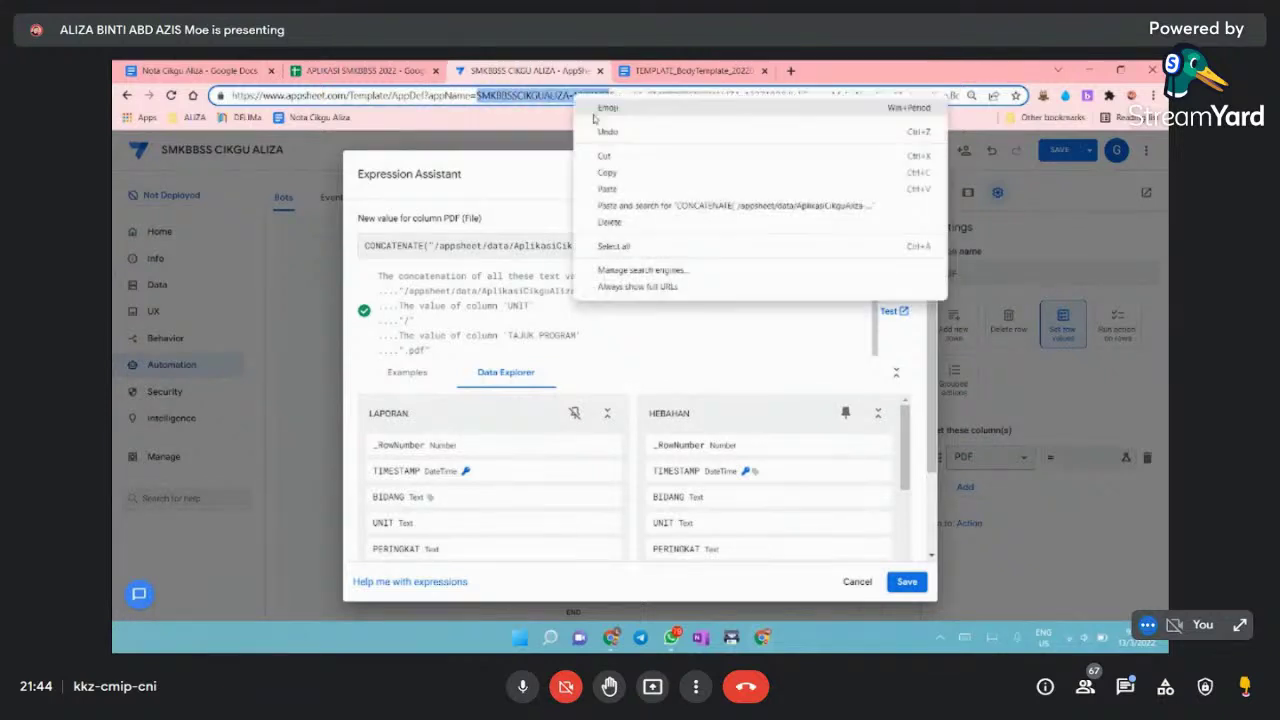
left_click(607, 173)
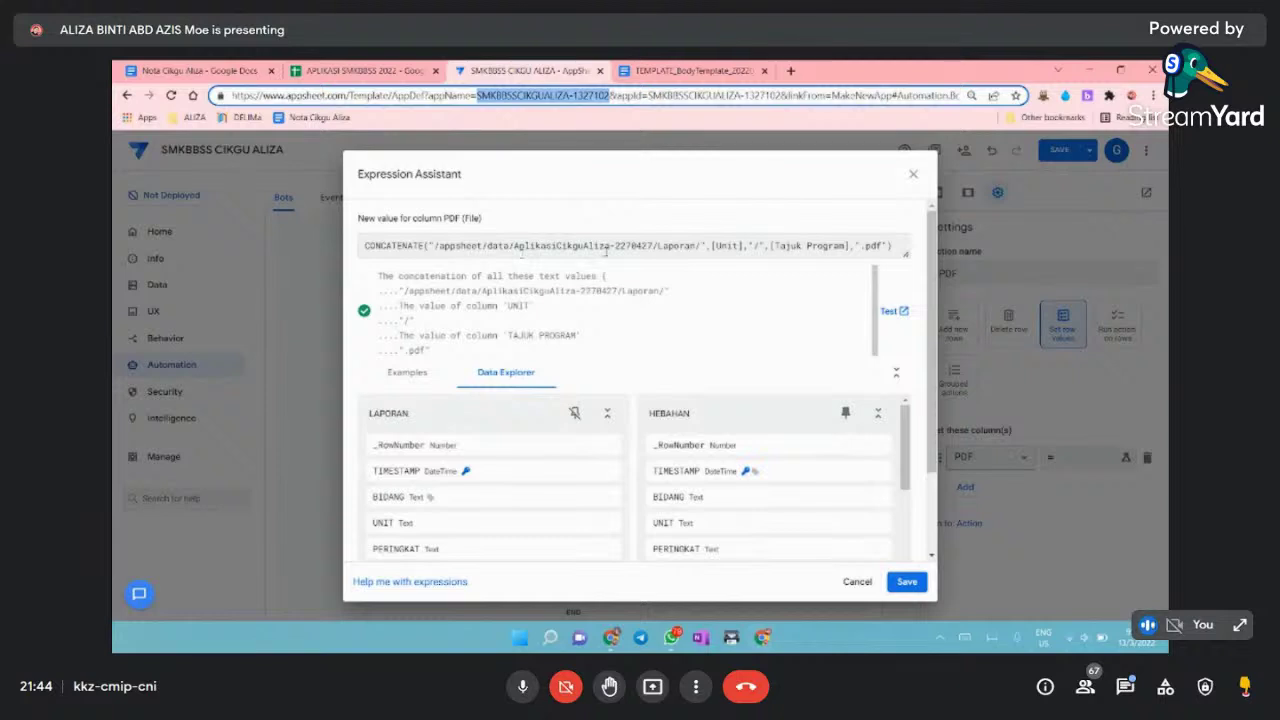
- Replace the sample app name between /appsheet/data/ and /Laporan/ in the formula with the copied one, saving the expression and the app
left_click_drag(536, 246, 653, 248)
right_click(651, 252)
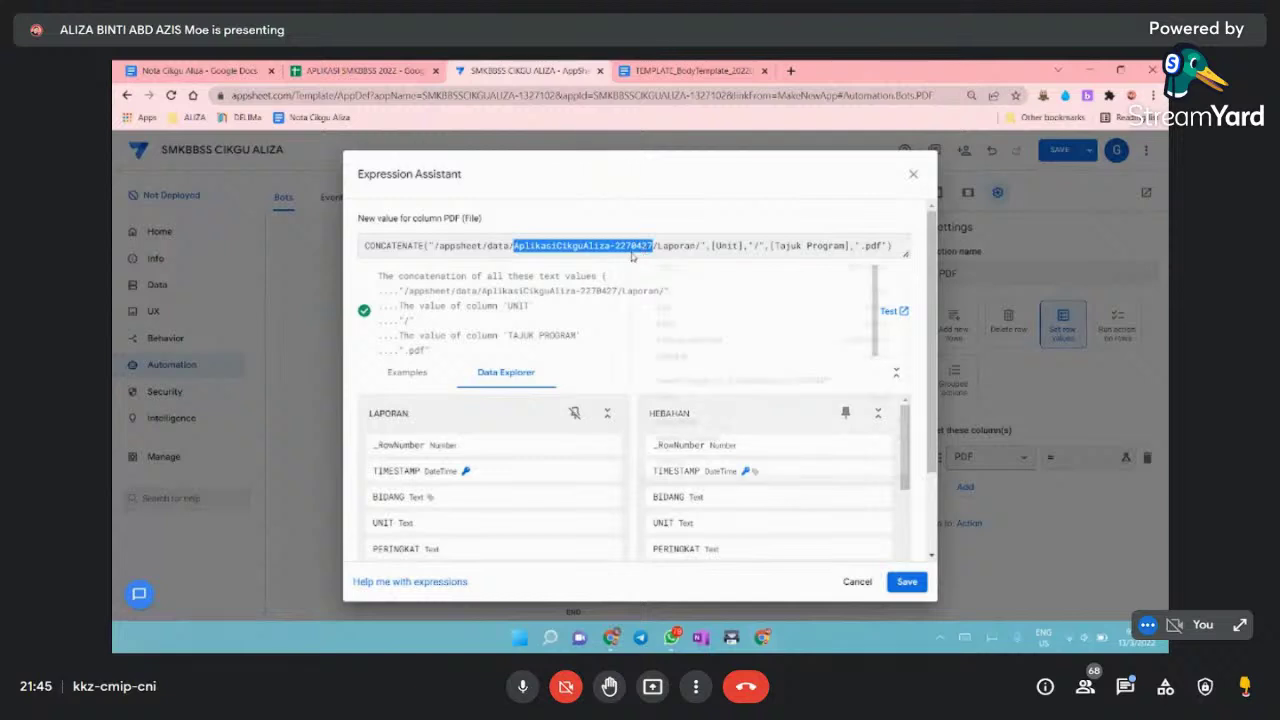
left_click(667, 325)
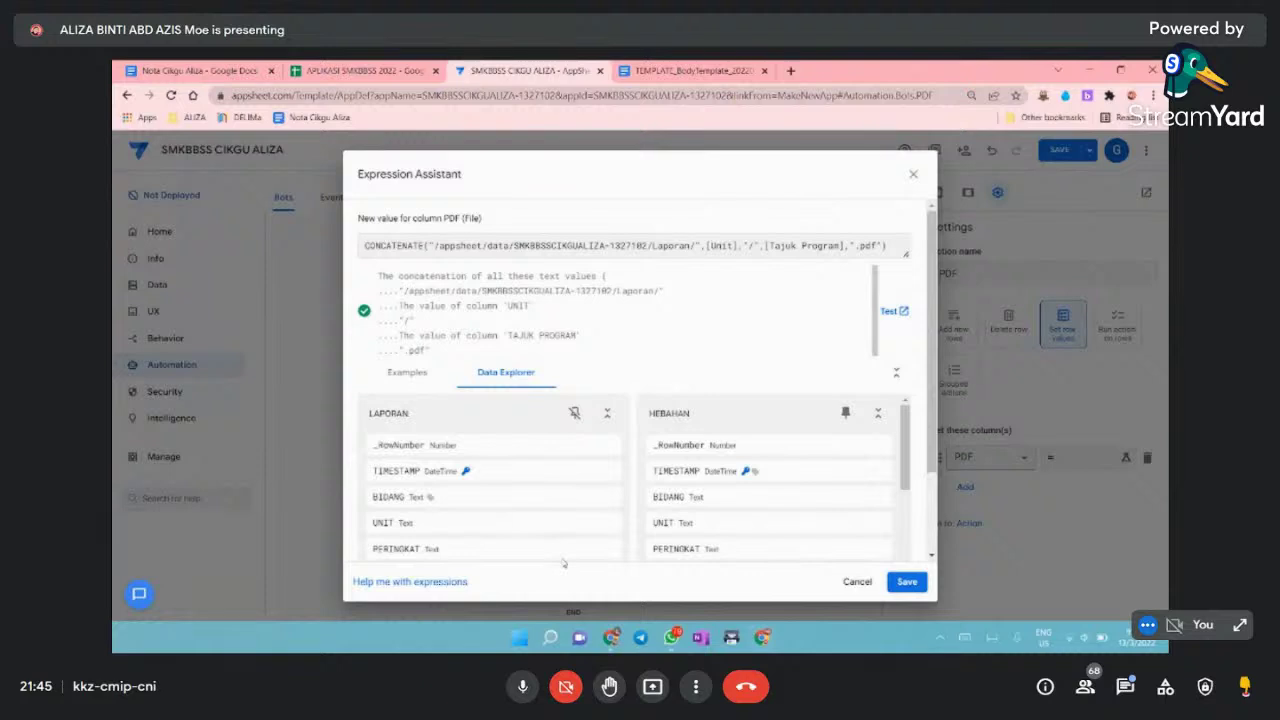
left_click(906, 583)
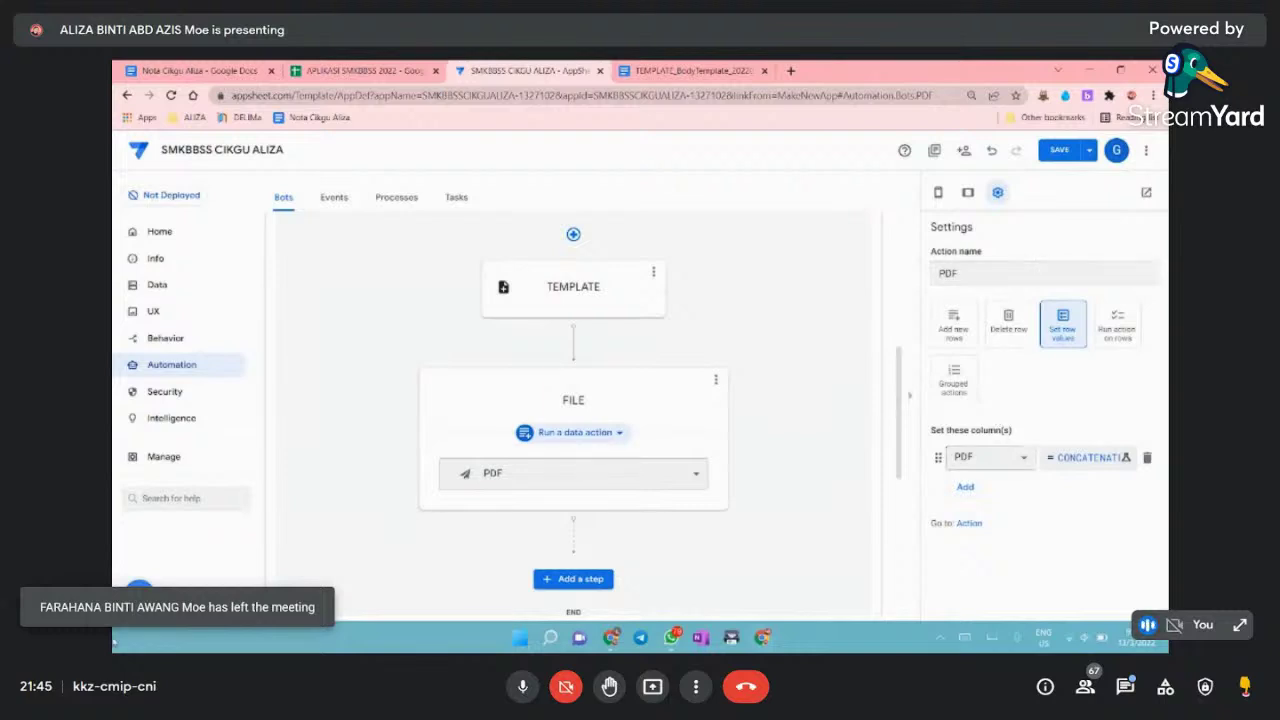
left_click(1058, 150)
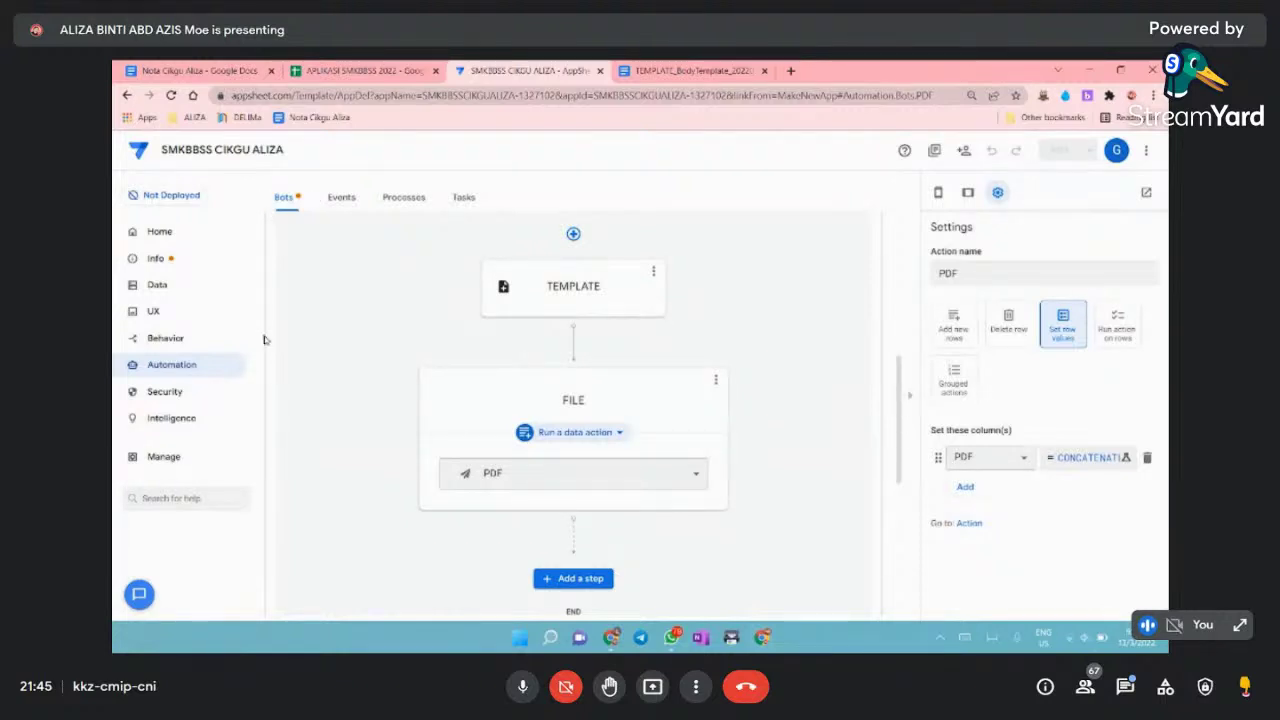
- Edit the displayed LAPORAN record in the app preview, setting TAJUK PROGRAM to APPS followed by the teacher's first name, and save it
left_click(153, 313)
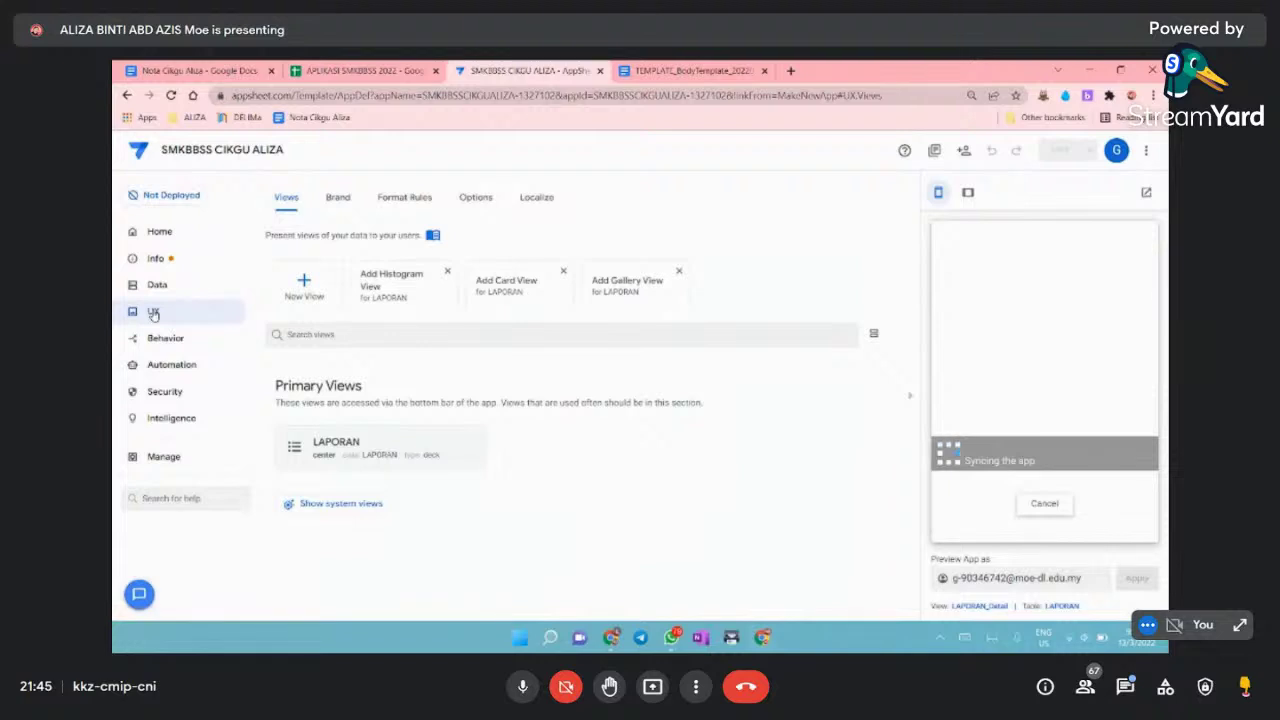
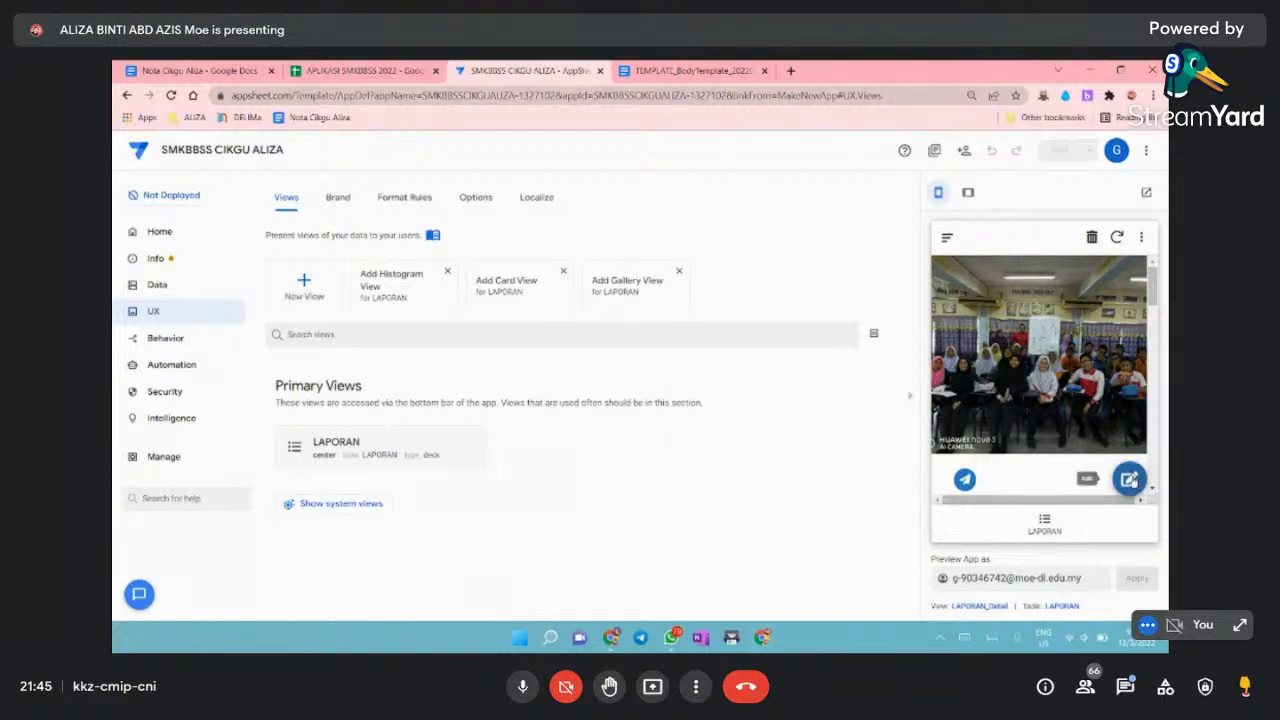
left_click(1129, 480)
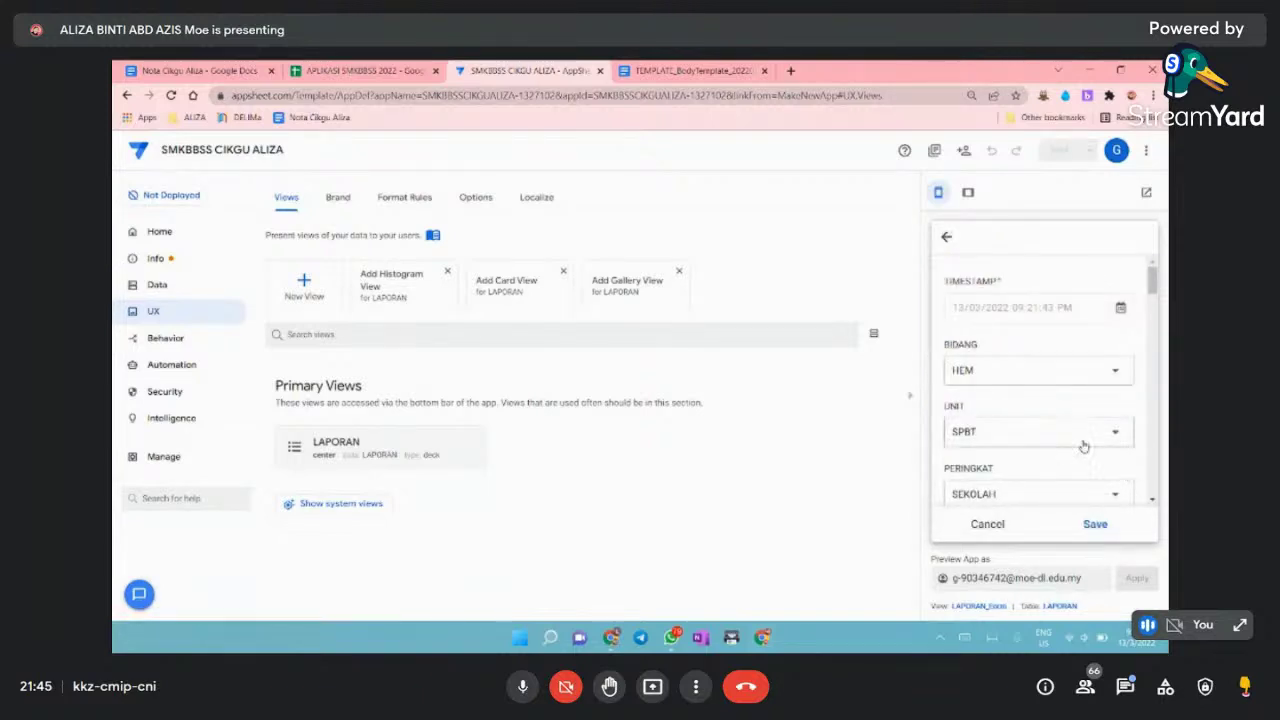
scroll(1077, 438, "down", 2)
scroll(1077, 438, "up", 2)
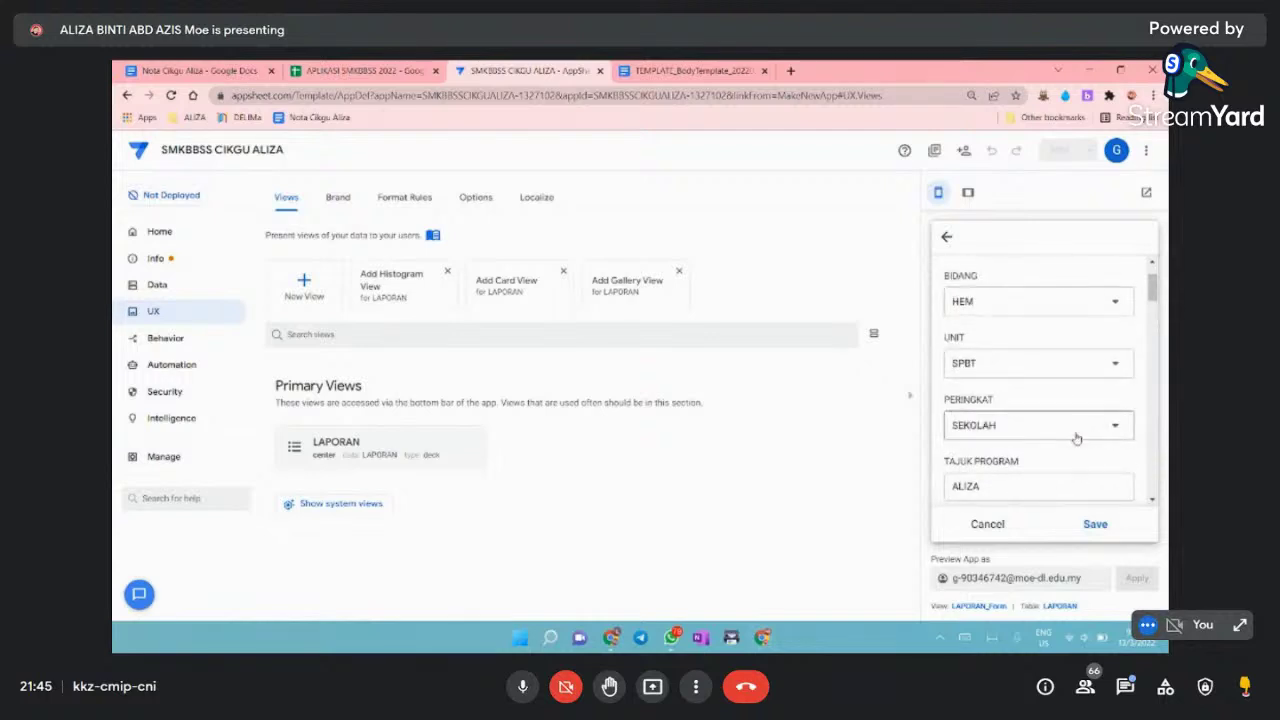
scroll(1077, 438, "down", 1)
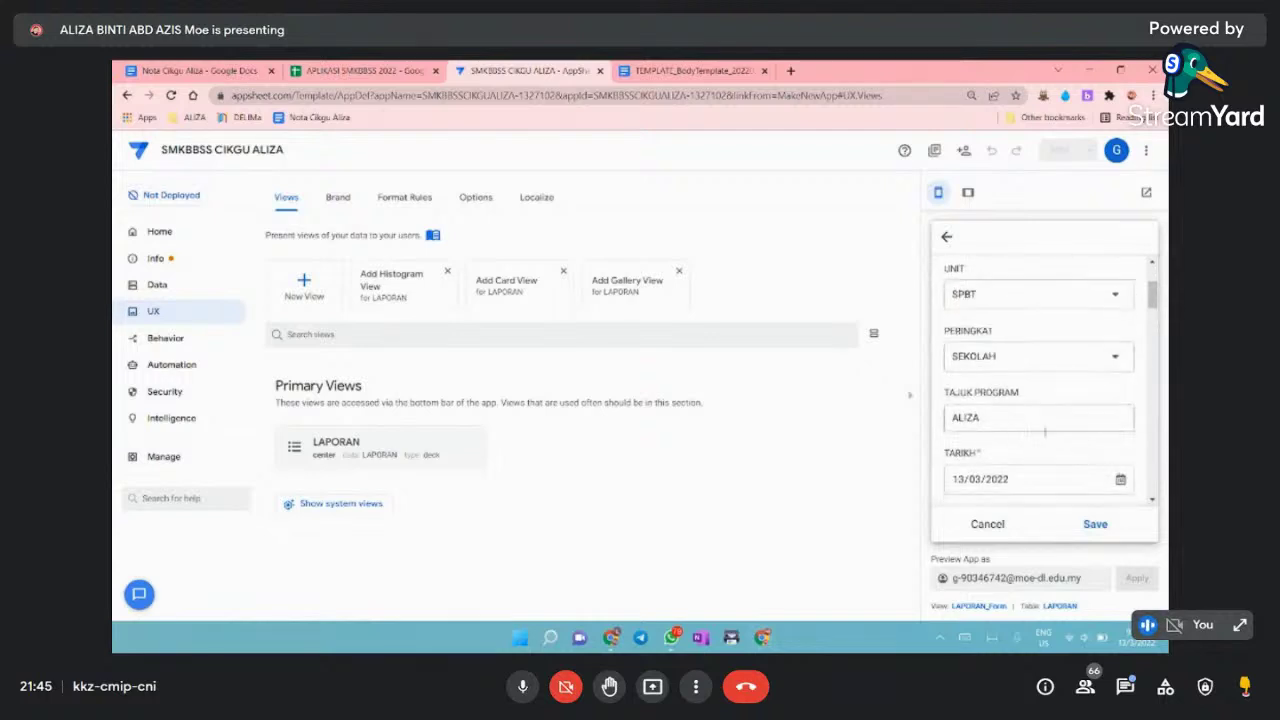
double_click(992, 419)
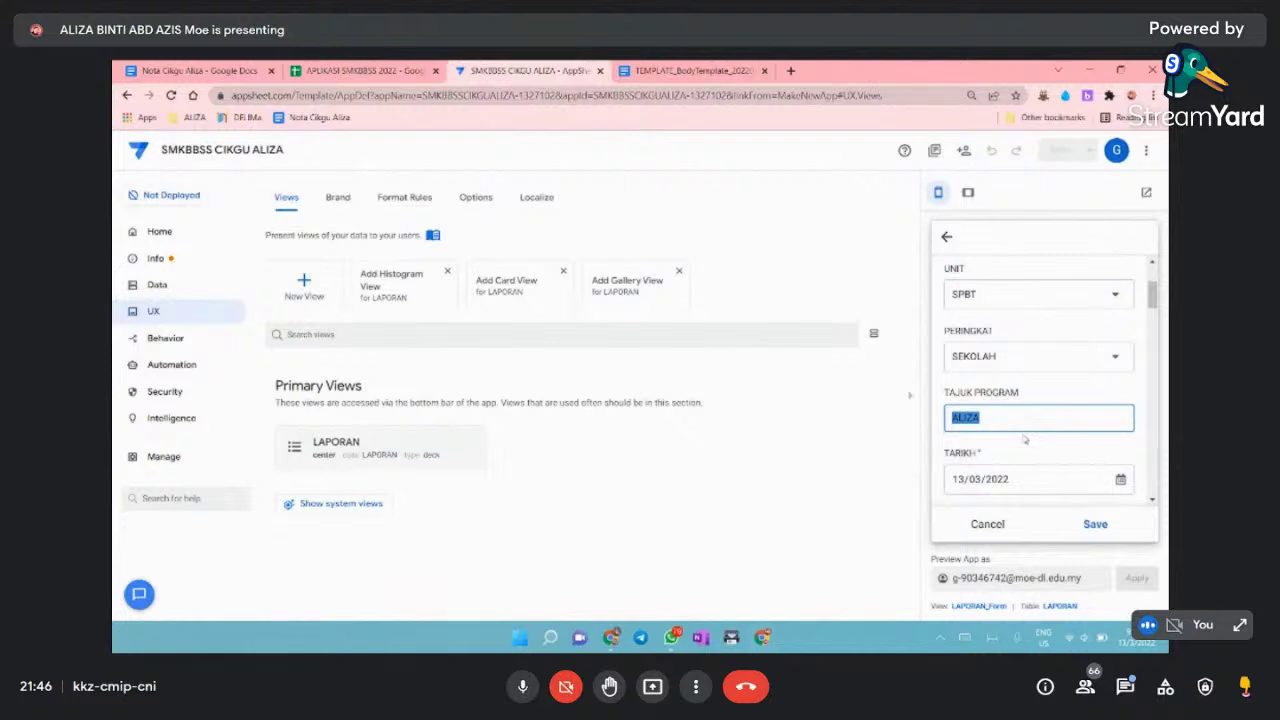
type("APPS HARI INI")
key("BackSpace")
key("BackSpace")
key("BackSpace")
key("BackSpace")
key("BackSpace")
key("BackSpace")
key("BackSpace")
key("BackSpace")
type("ALIZA")
left_click(1094, 526)
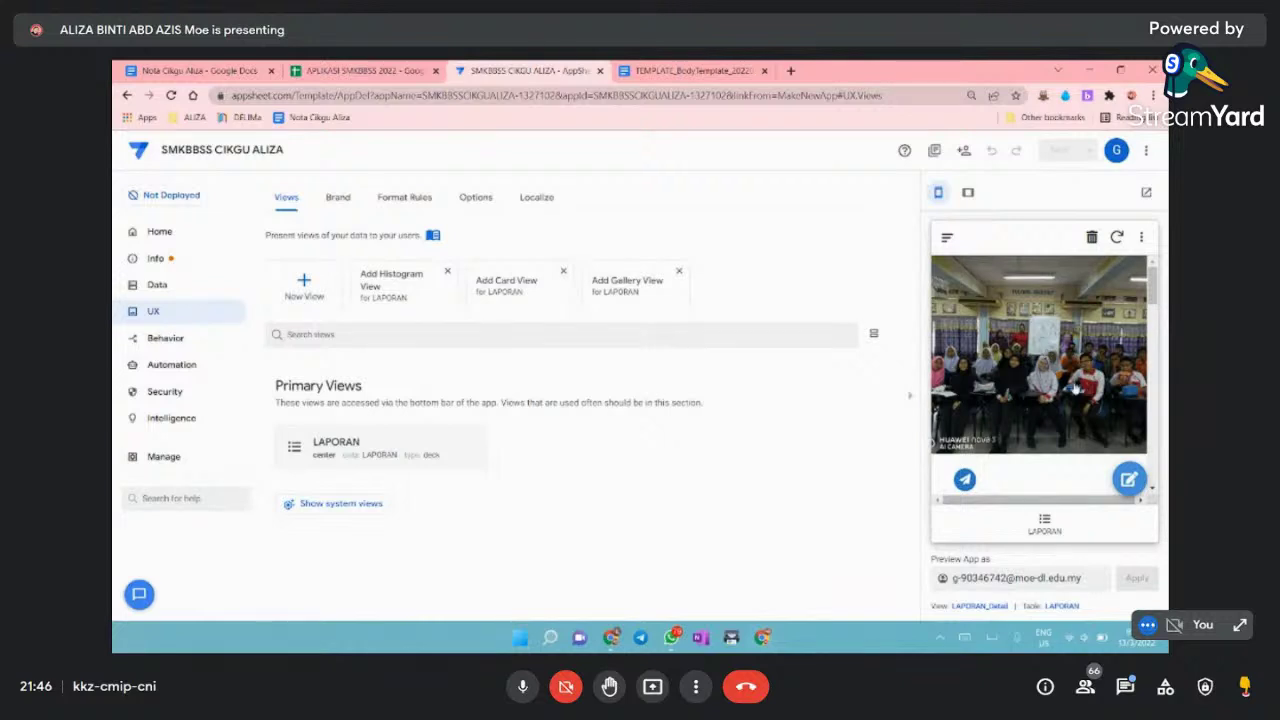
- Open the generated PDF file from the end of the LAPORAN record's details in the preview
left_click(1074, 388)
scroll(1074, 388, "down", 3)
scroll(1074, 388, "down", 8)
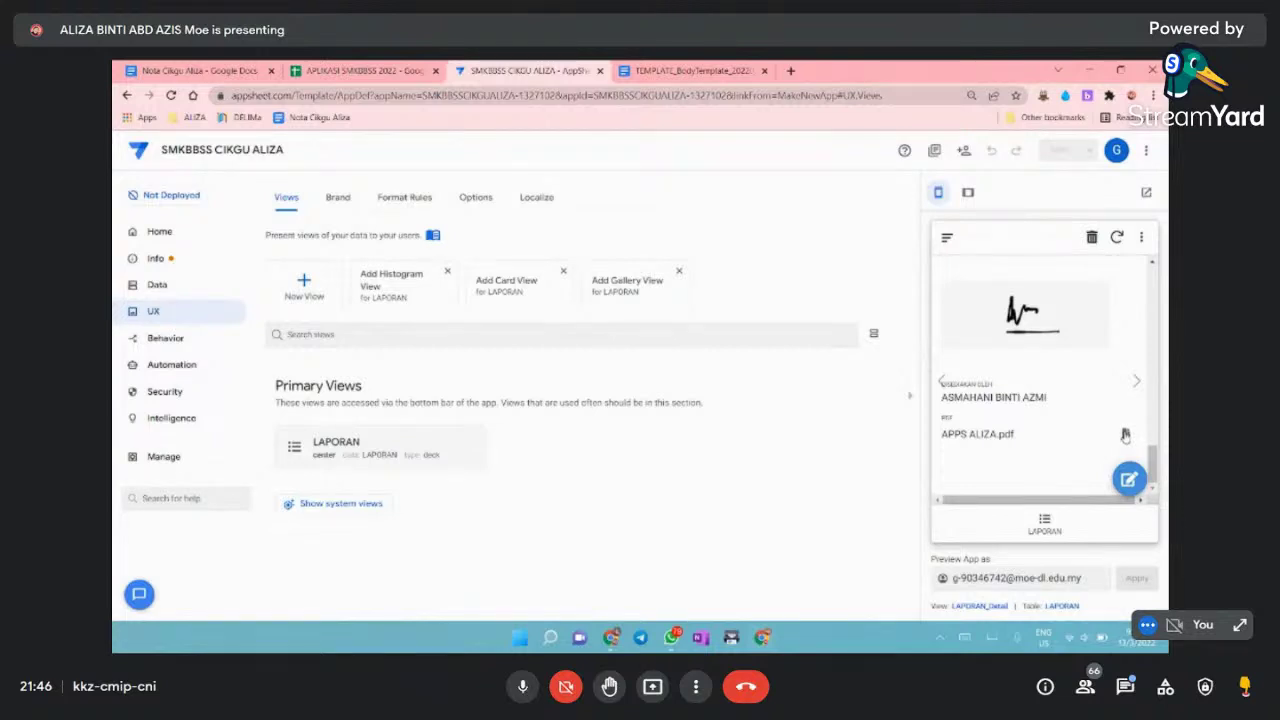
left_click(1125, 435)
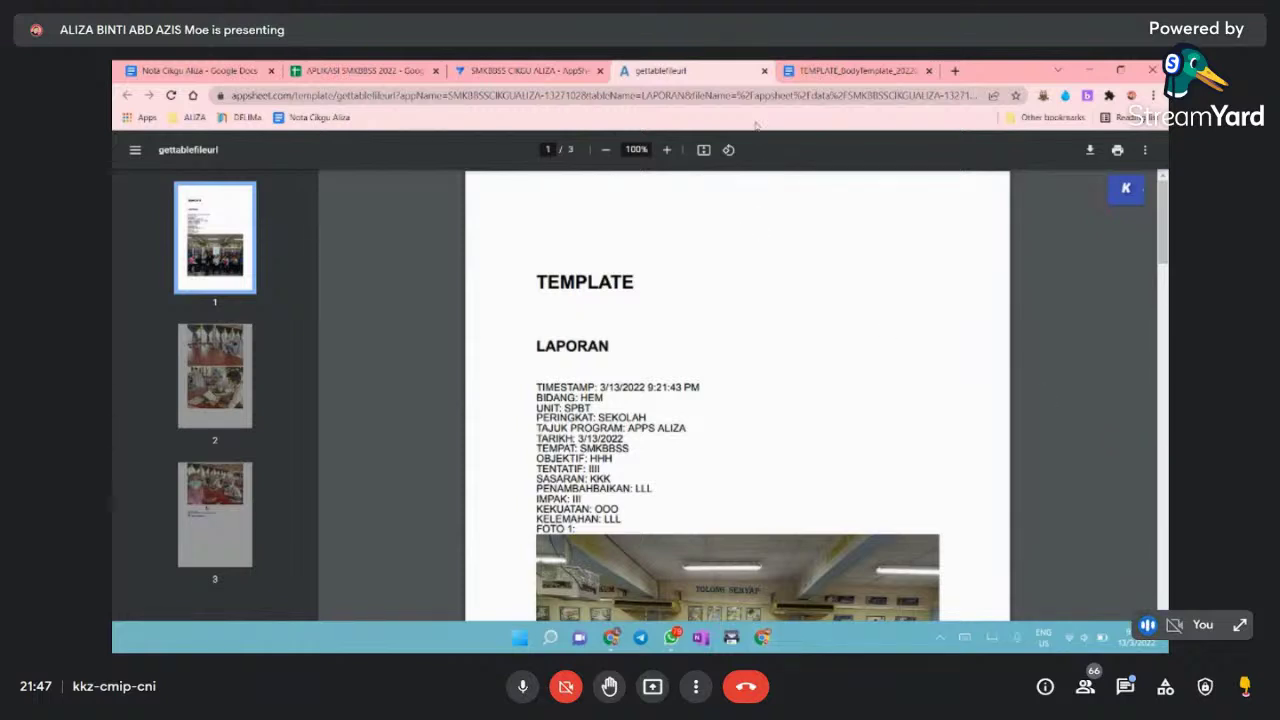
- Close the generated PDF and switch to the TEMPLATE body template document in Google Docs
left_click(547, 78)
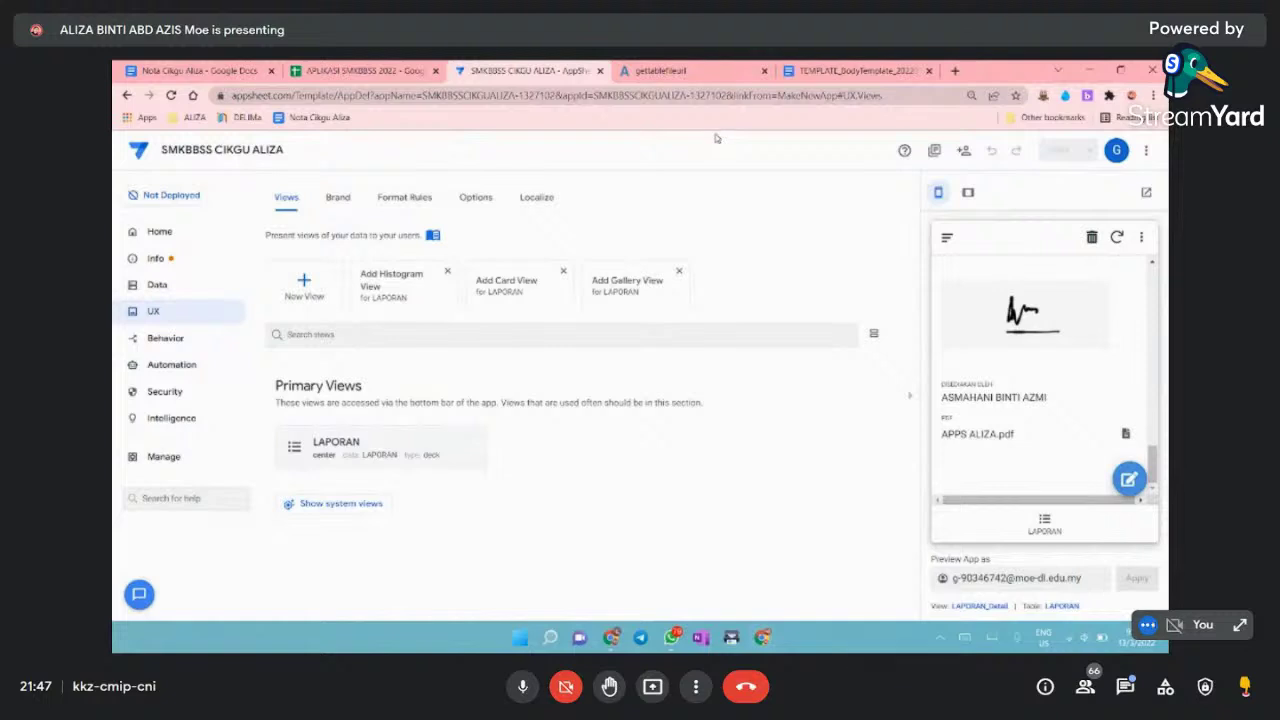
left_click(764, 71)
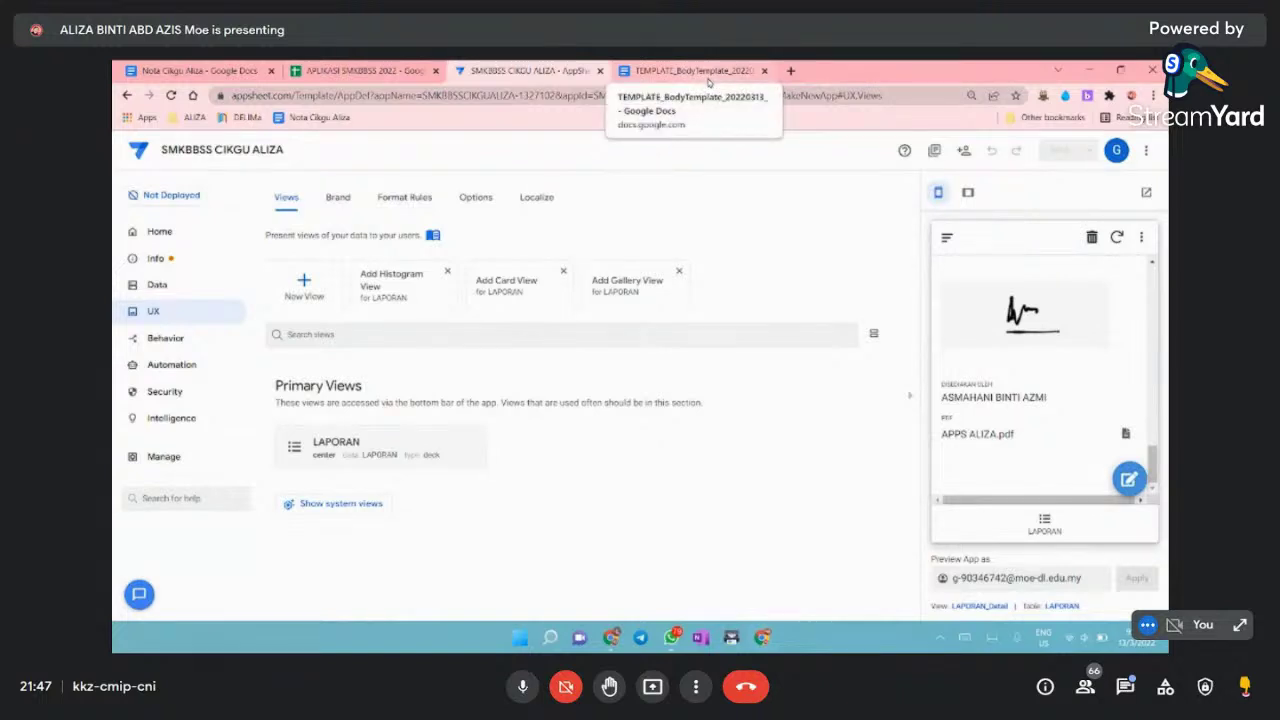
left_click(700, 71)
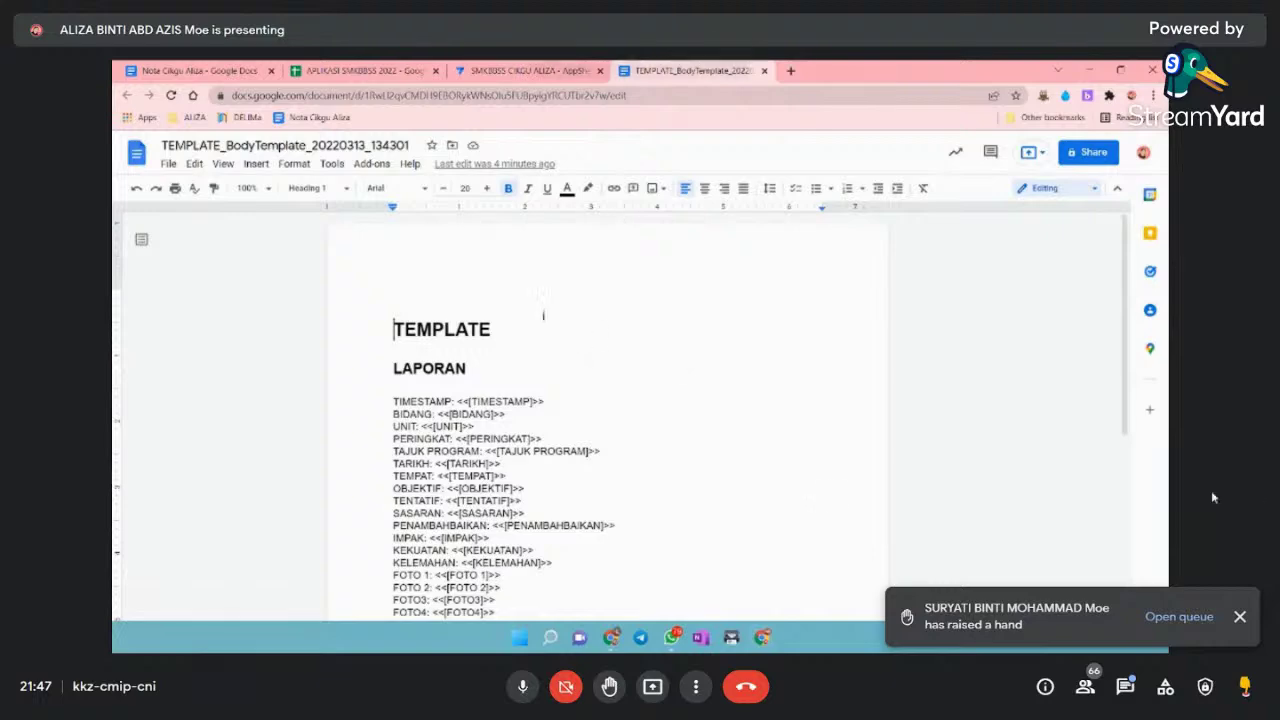
- Change the Google Meet layout to Tiled
left_click(693, 687)
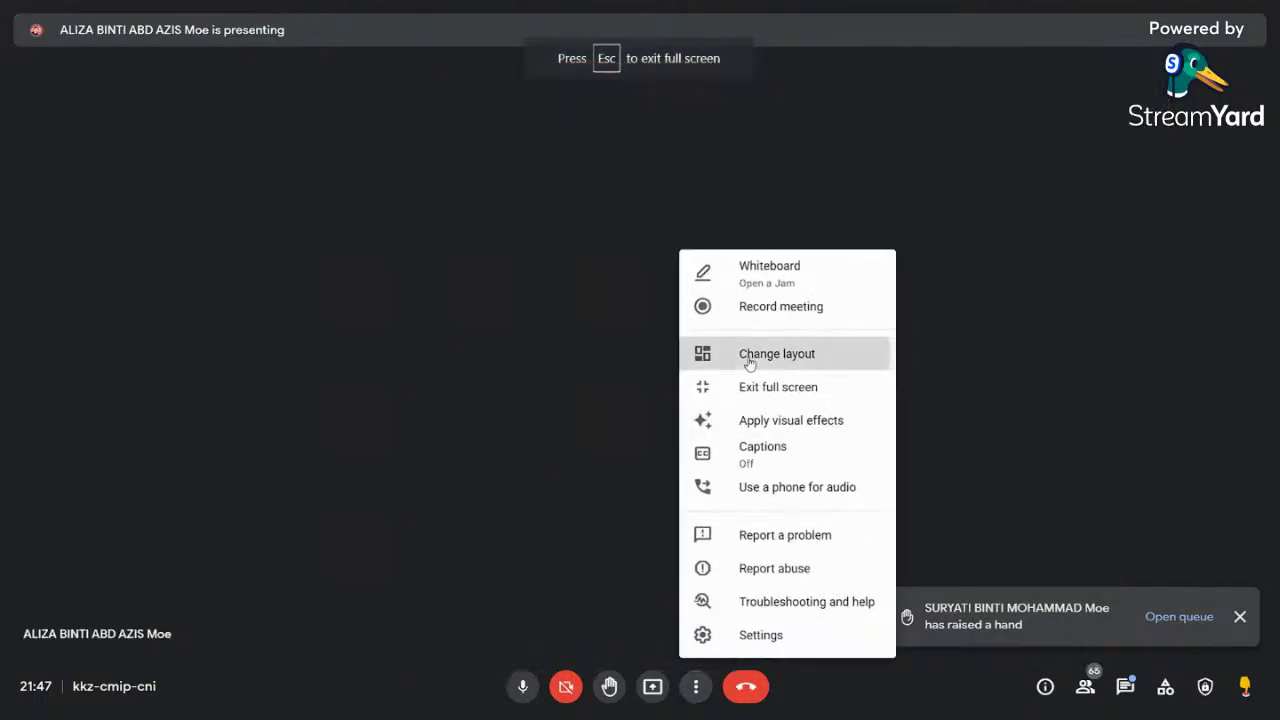
left_click(749, 354)
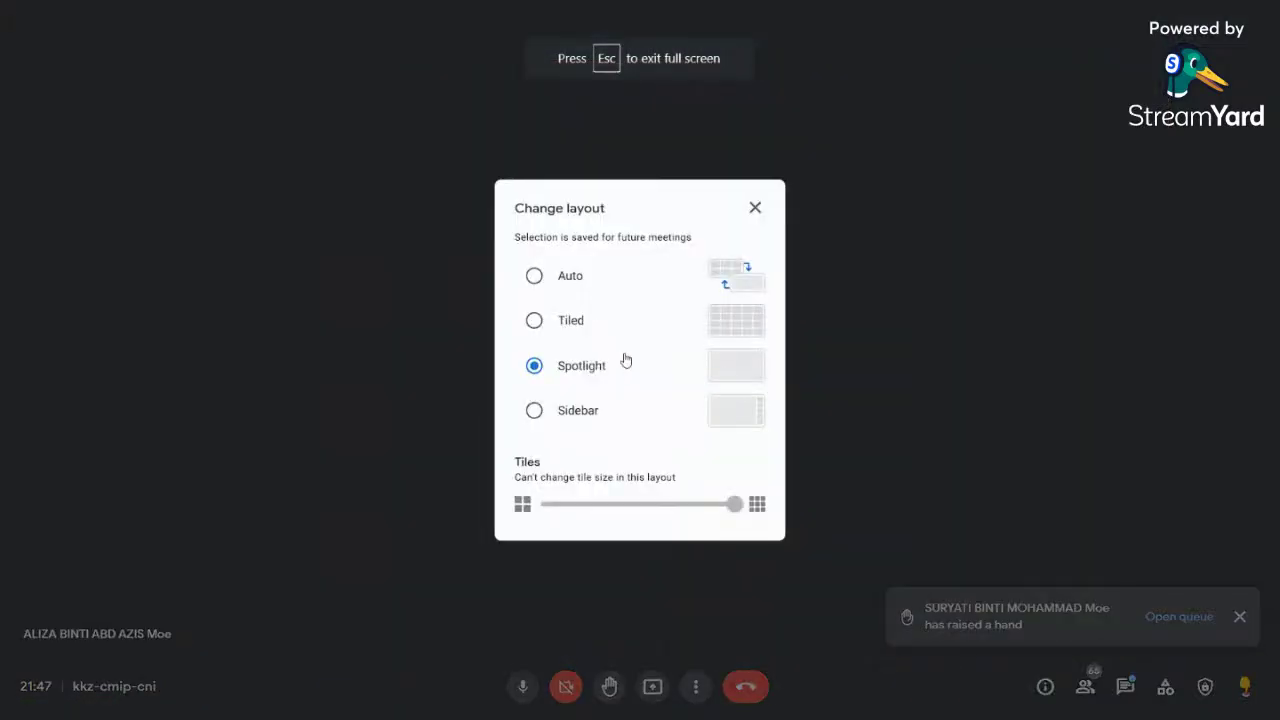
left_click(536, 322)
left_click(755, 208)
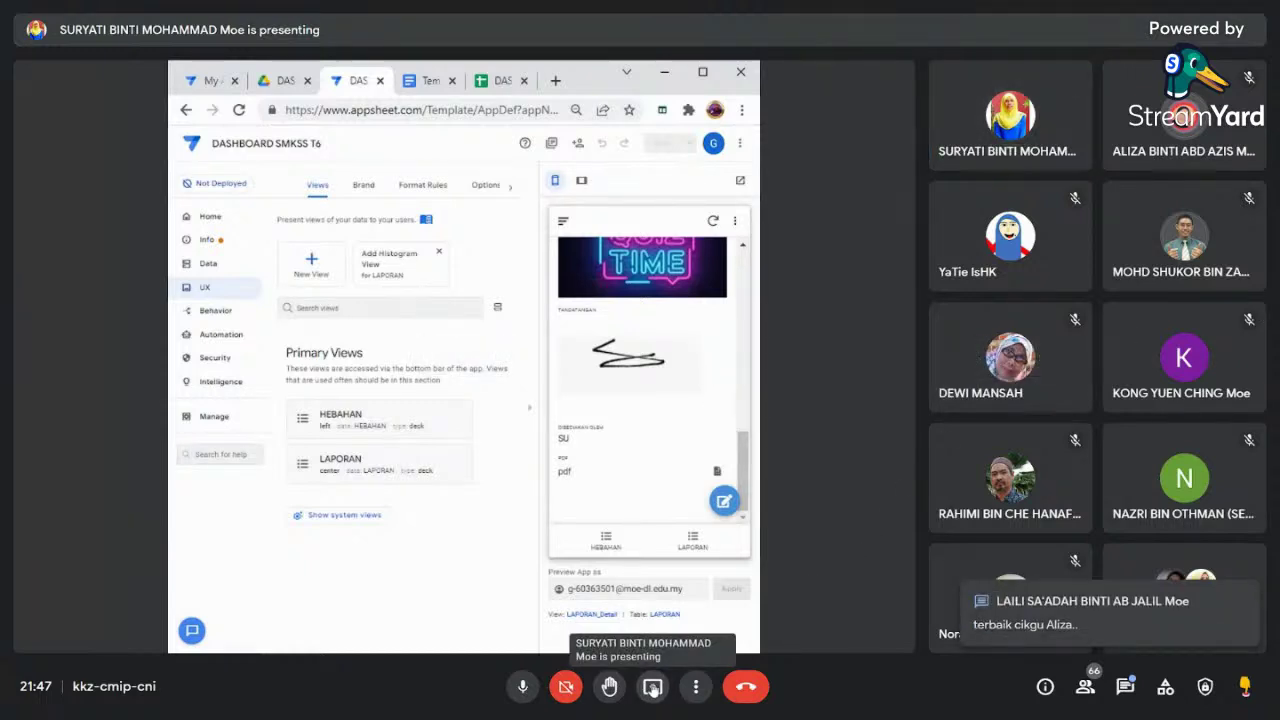
- Set the Google Meet layout back to Spotlight
left_click(696, 686)
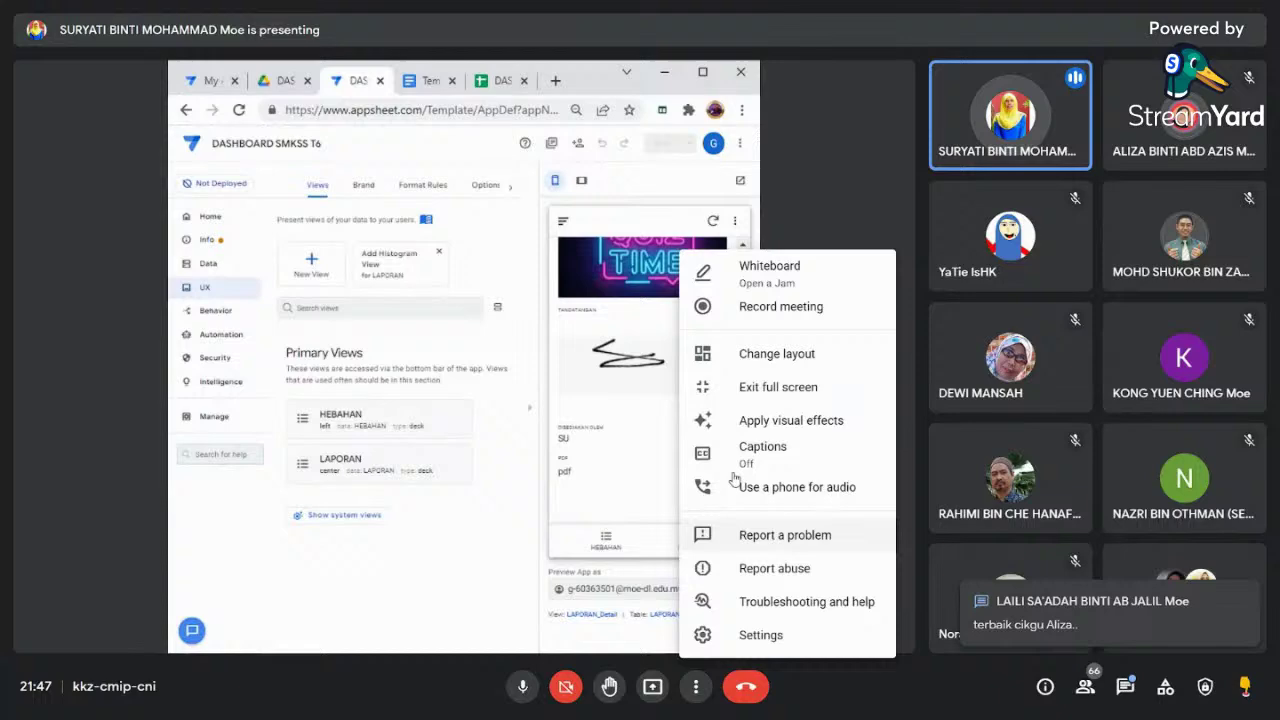
left_click(760, 354)
left_click(535, 364)
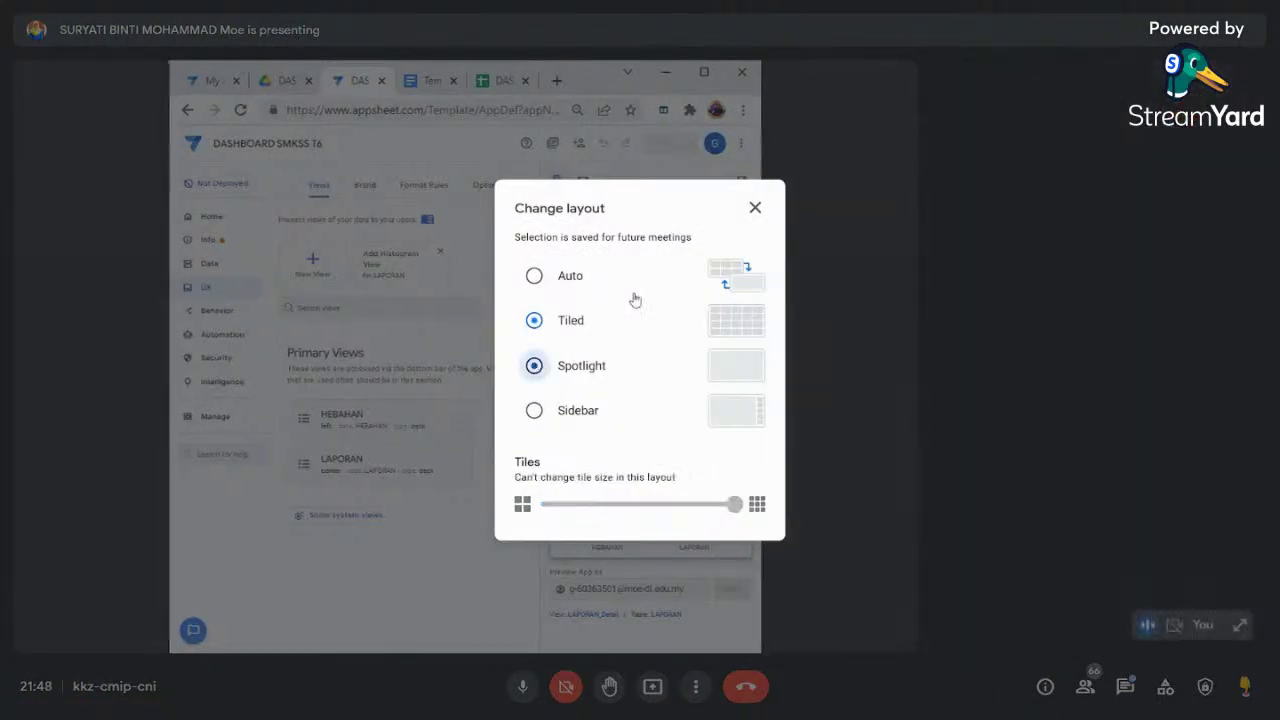
left_click(755, 207)
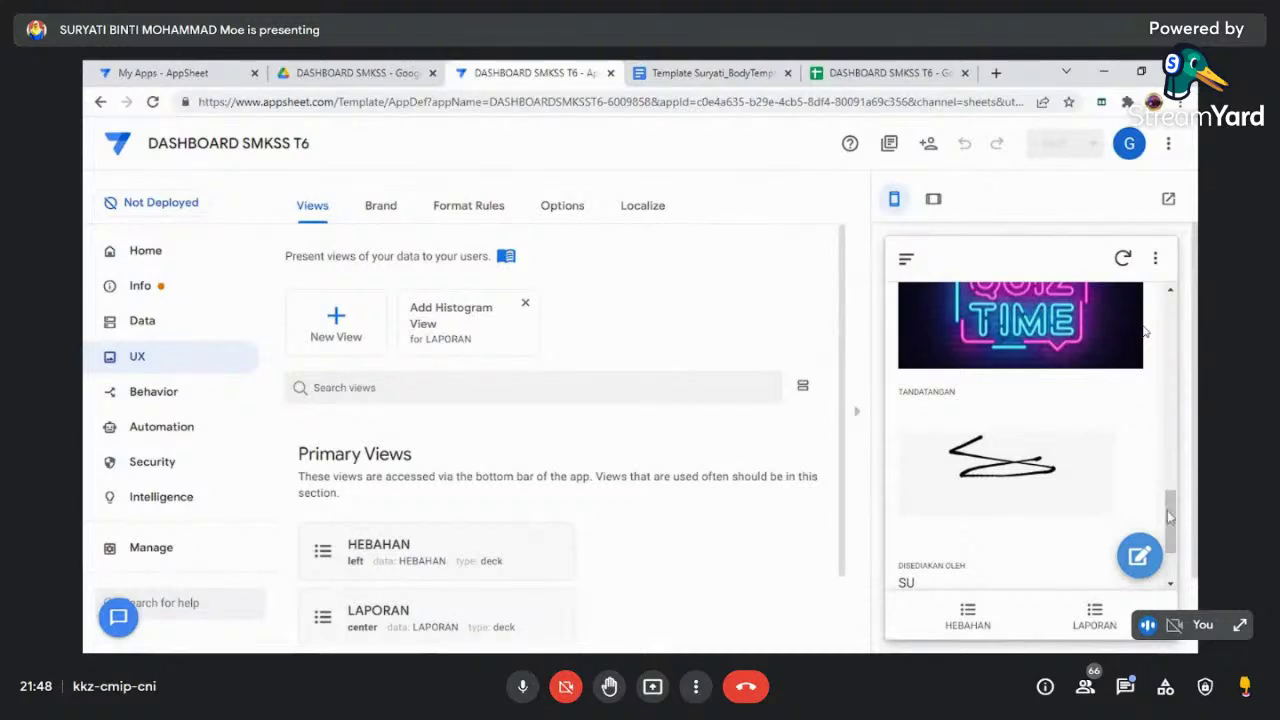
- Open the automation bots of the DASHBOARD SMKSS T6 app and expand the LAPORAN bot's Template step
left_click(163, 432)
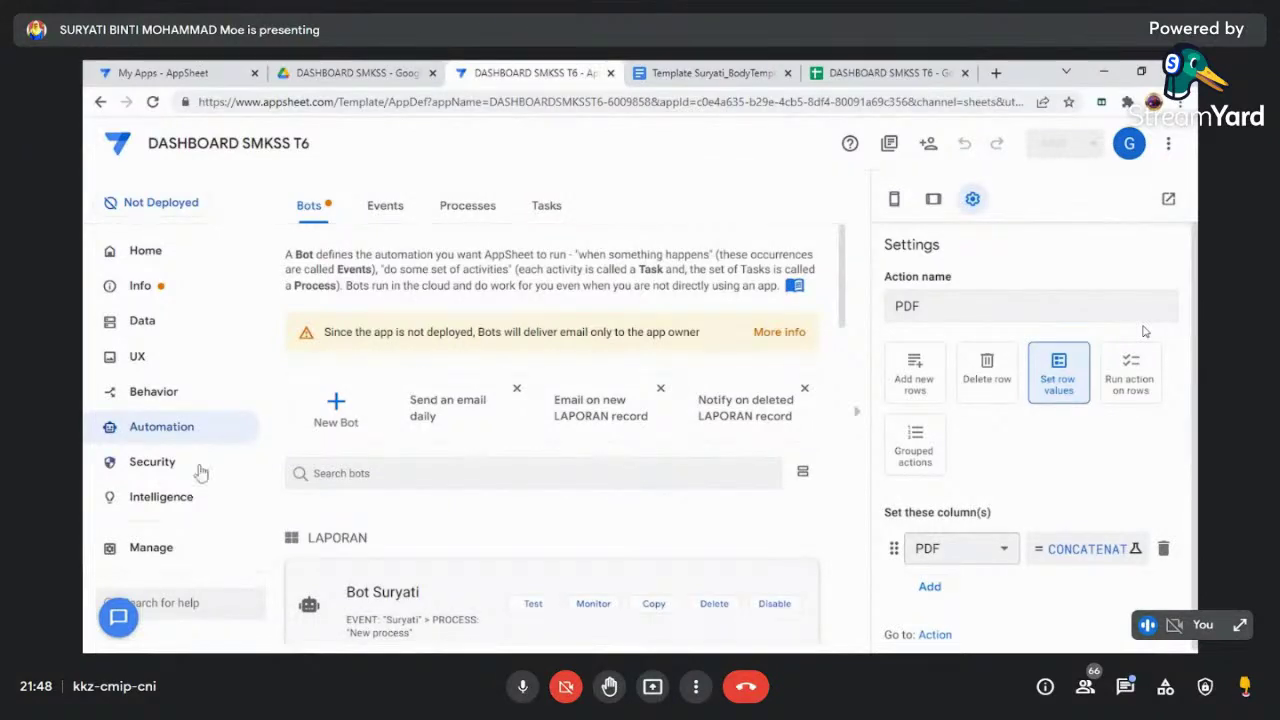
left_click_drag(845, 305, 857, 400)
scroll(857, 400, "up", 1)
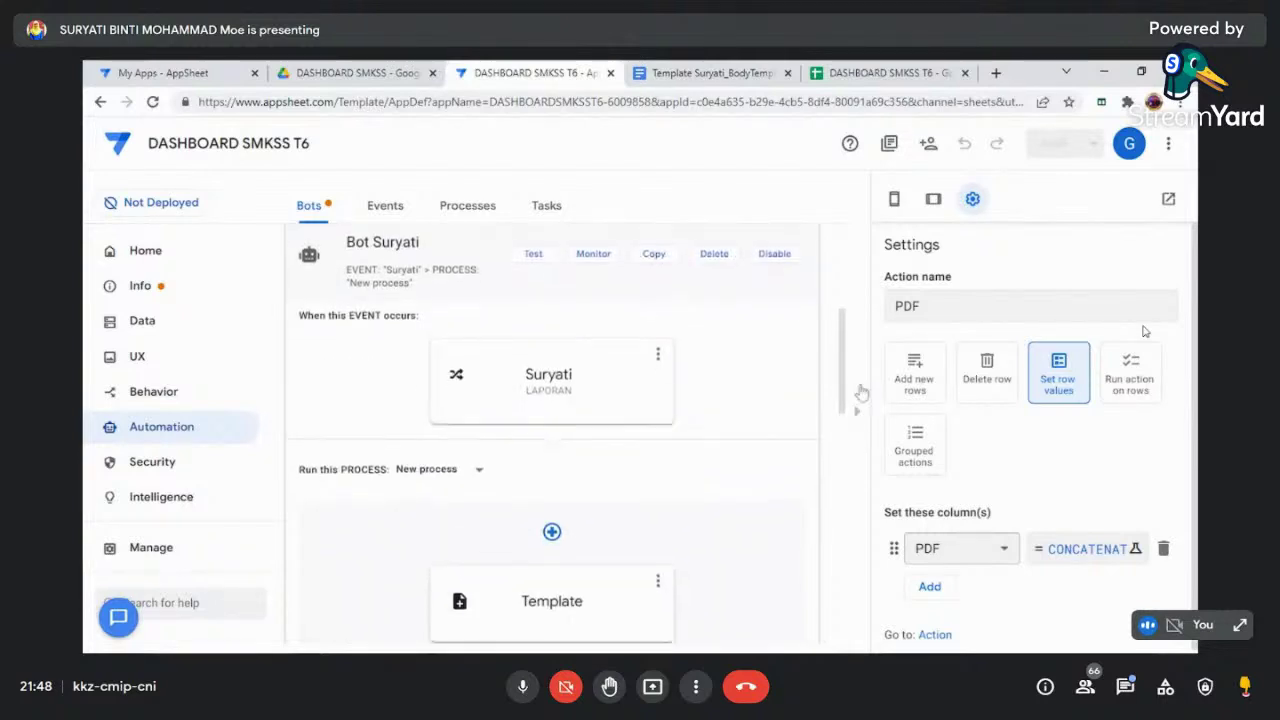
left_click(565, 613)
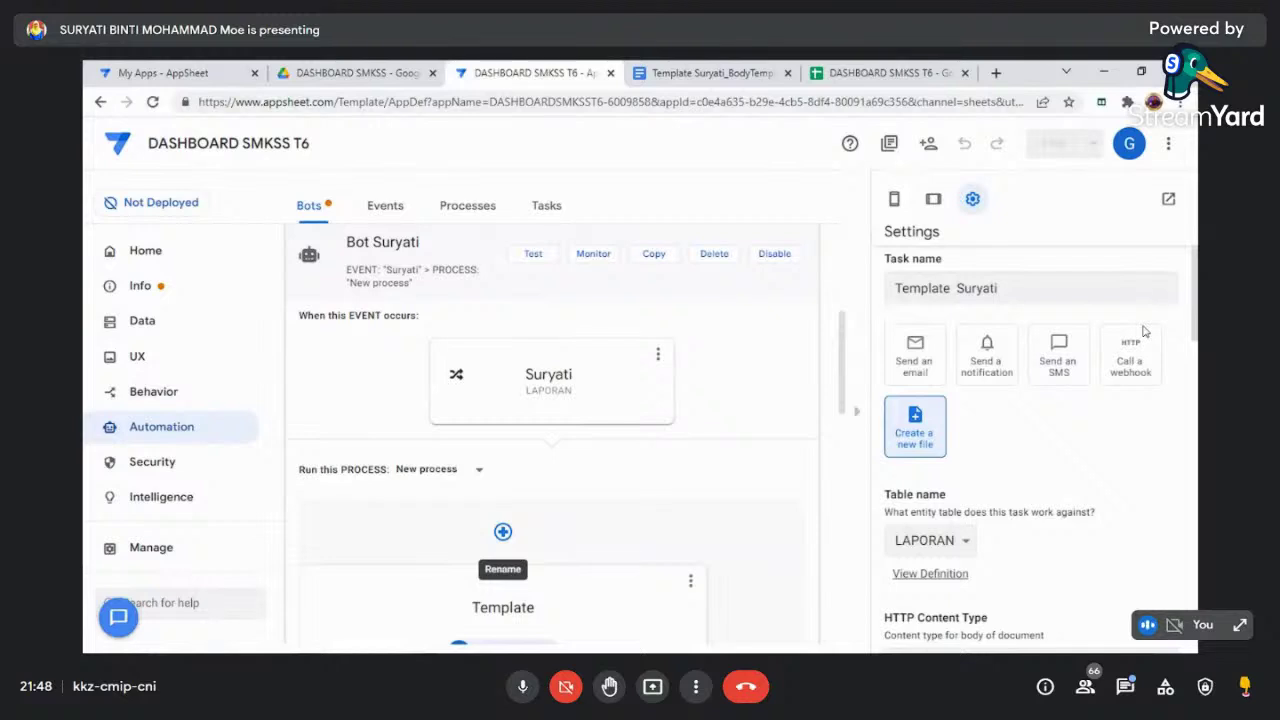
left_click_drag(846, 371, 845, 444)
- Review the Template task's settings and view the Google Docs template used for its document body
left_click(1027, 293)
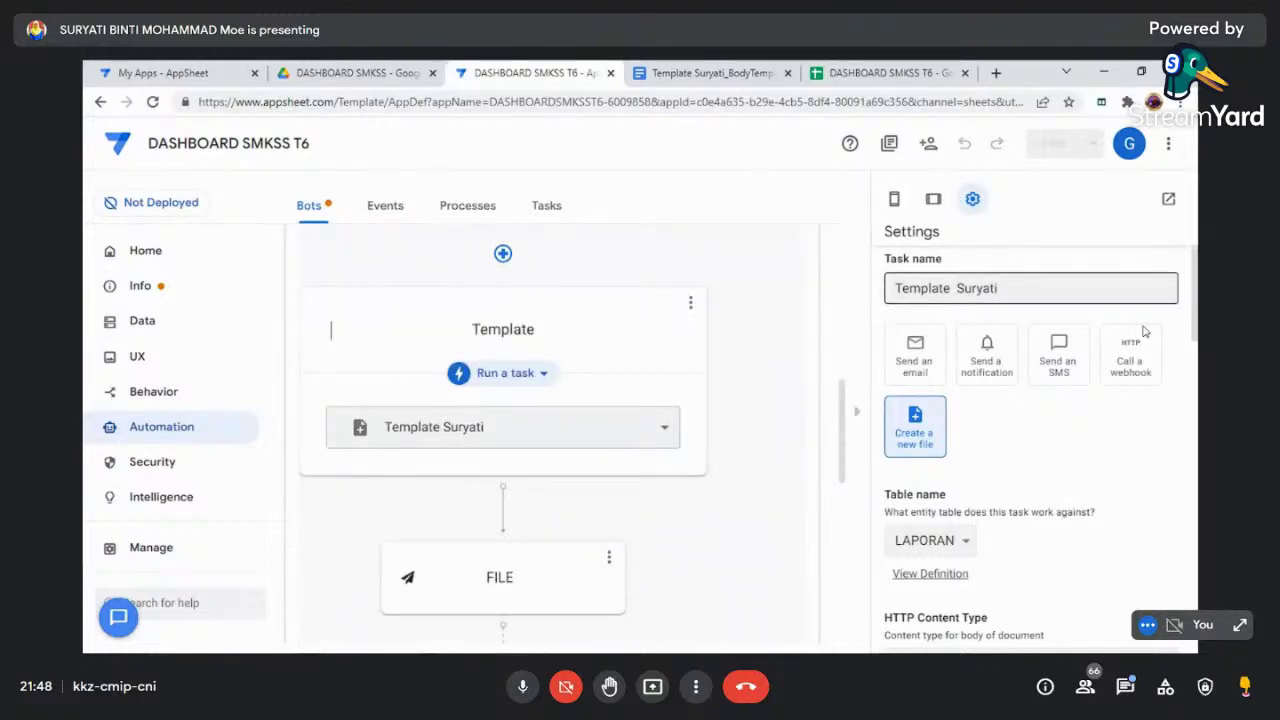
scroll(1145, 332, "down", 5)
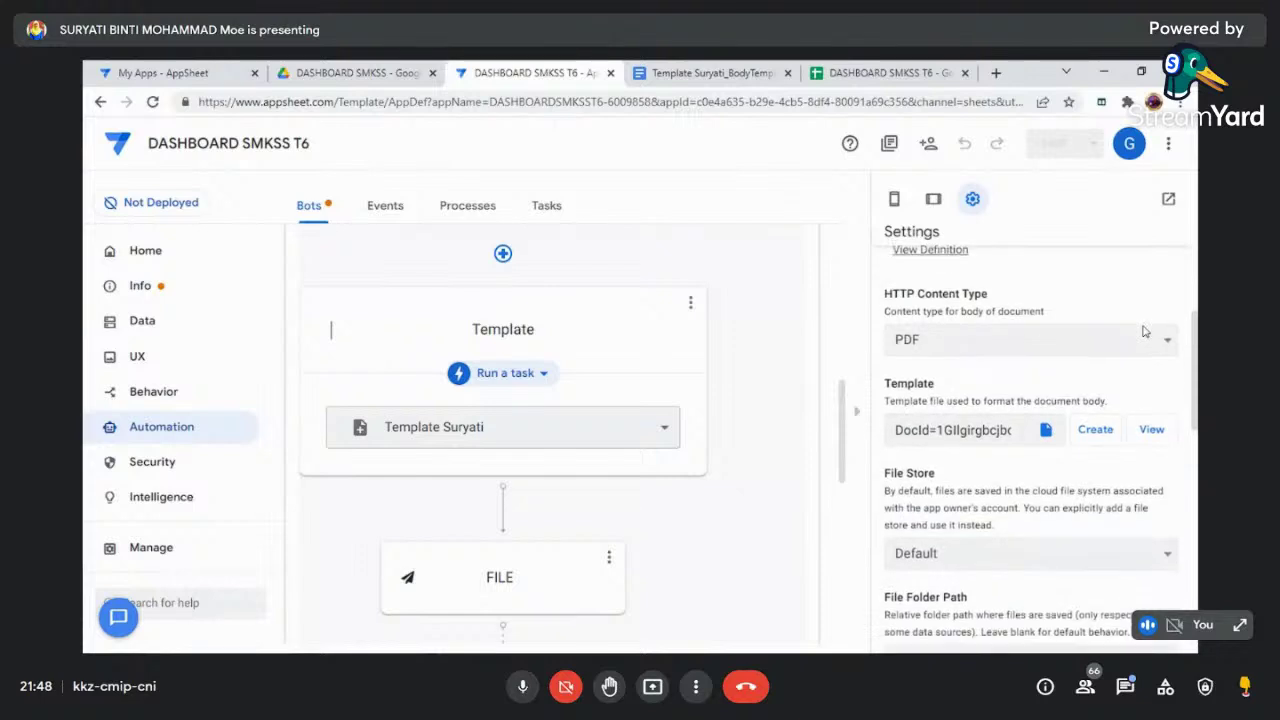
scroll(1145, 332, "down", 1)
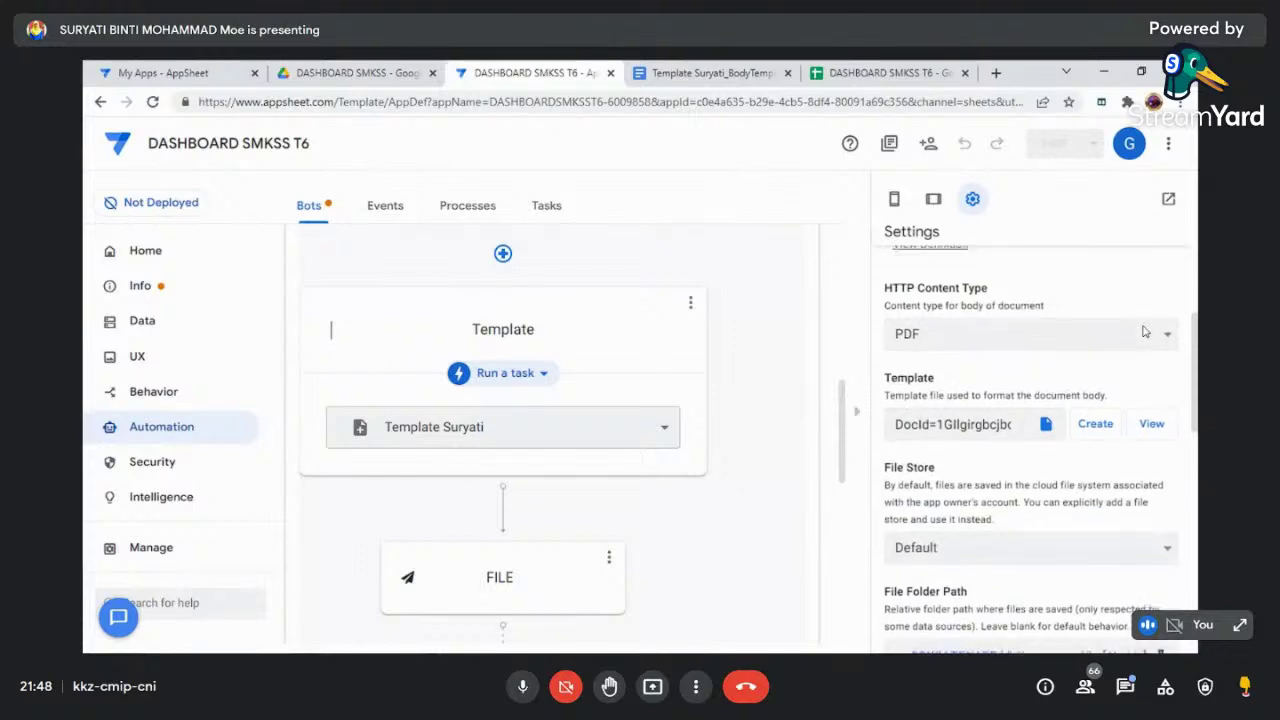
left_click(1148, 414)
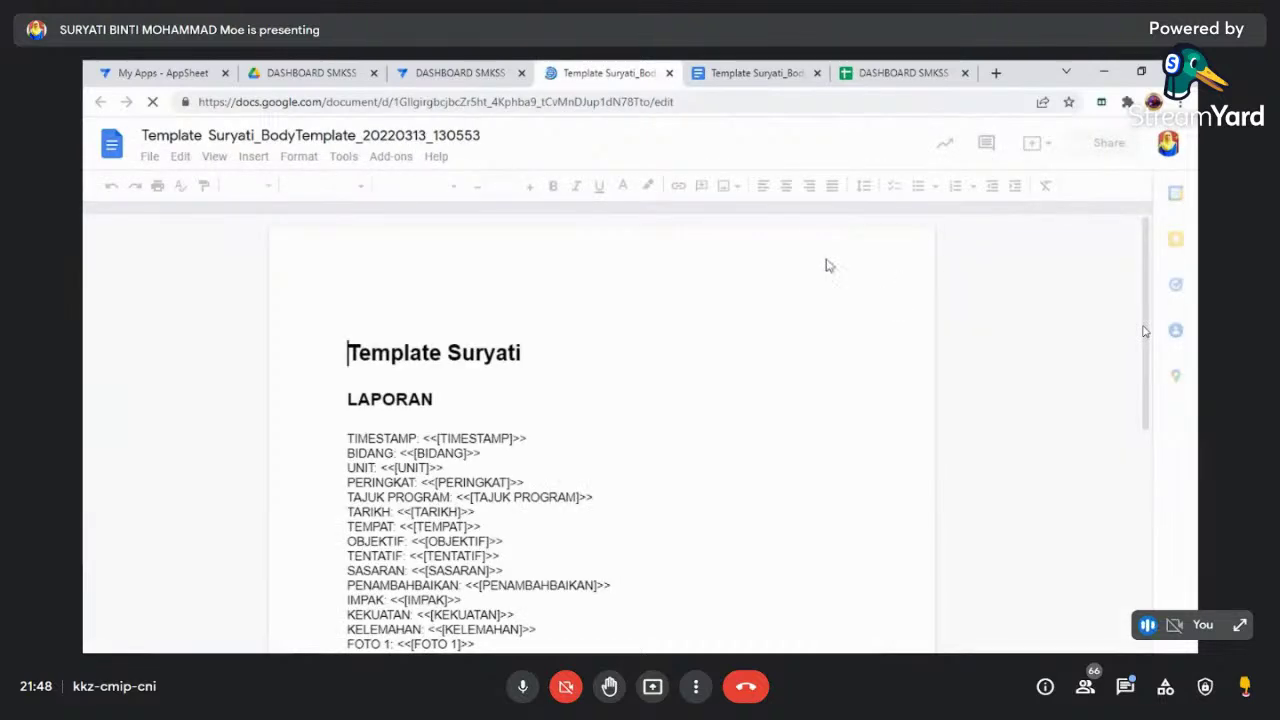
- Close the duplicate template document, return to AppSheet, and review the Template task's File Folder Path expression, saving it as is
left_click(817, 73)
key("ctrl+shift+Tab")
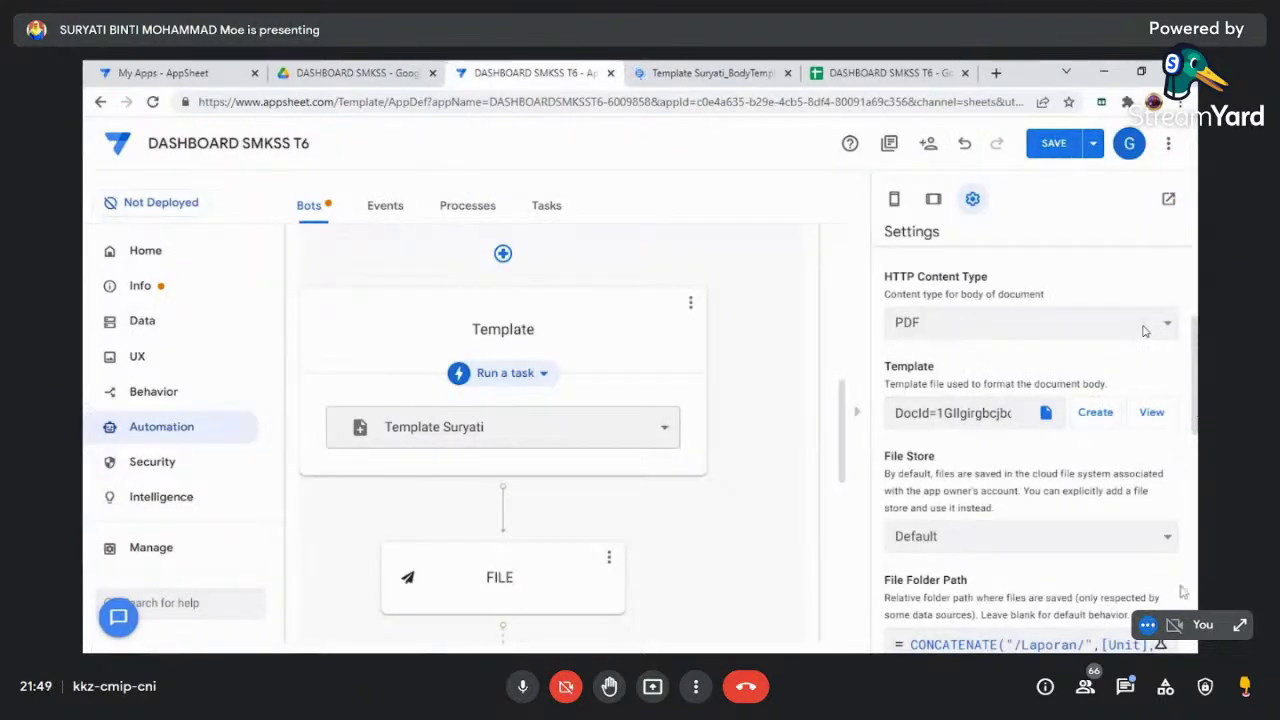
scroll(1145, 331, "down", 1)
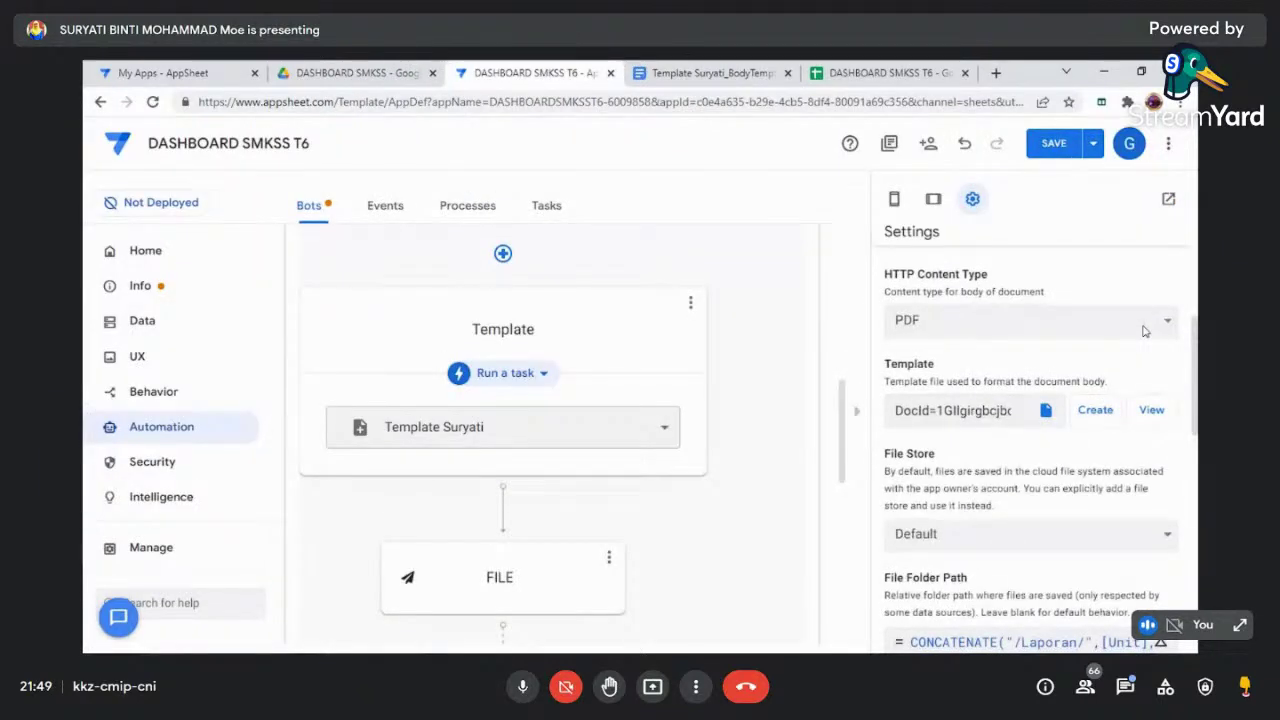
scroll(1145, 331, "down", 2)
scroll(1145, 331, "down", 1)
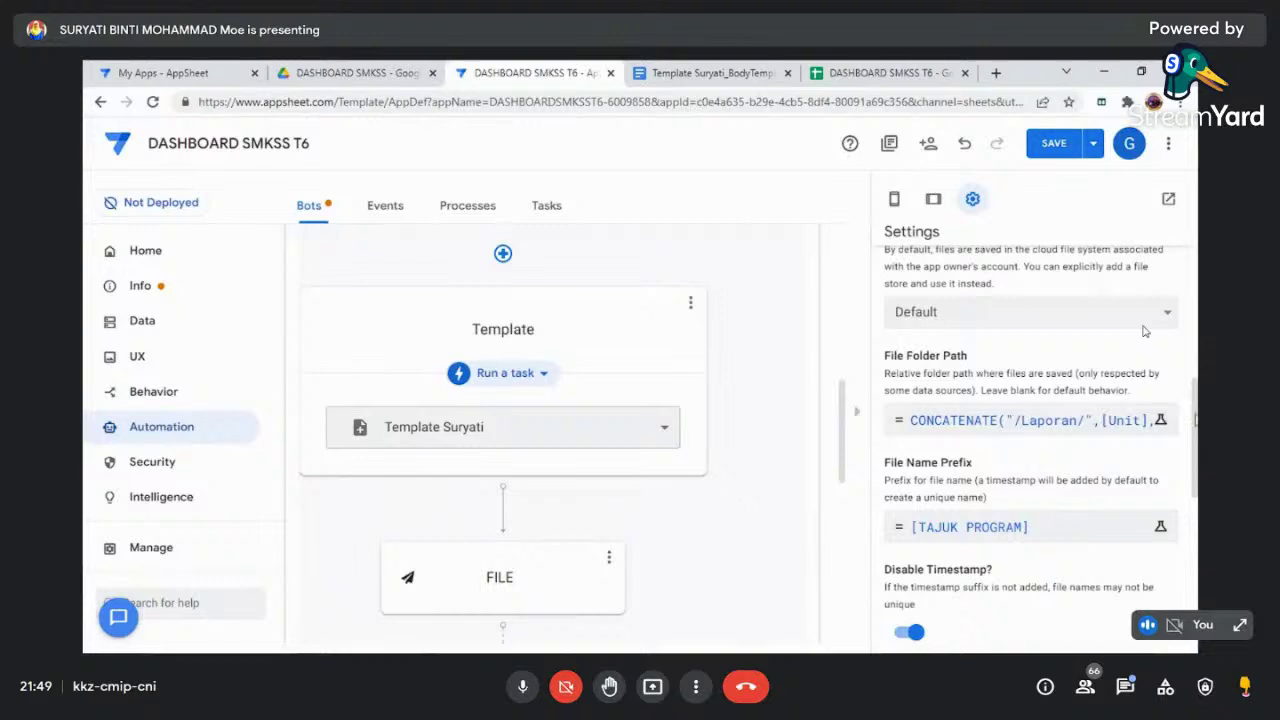
scroll(1145, 331, "up", 3)
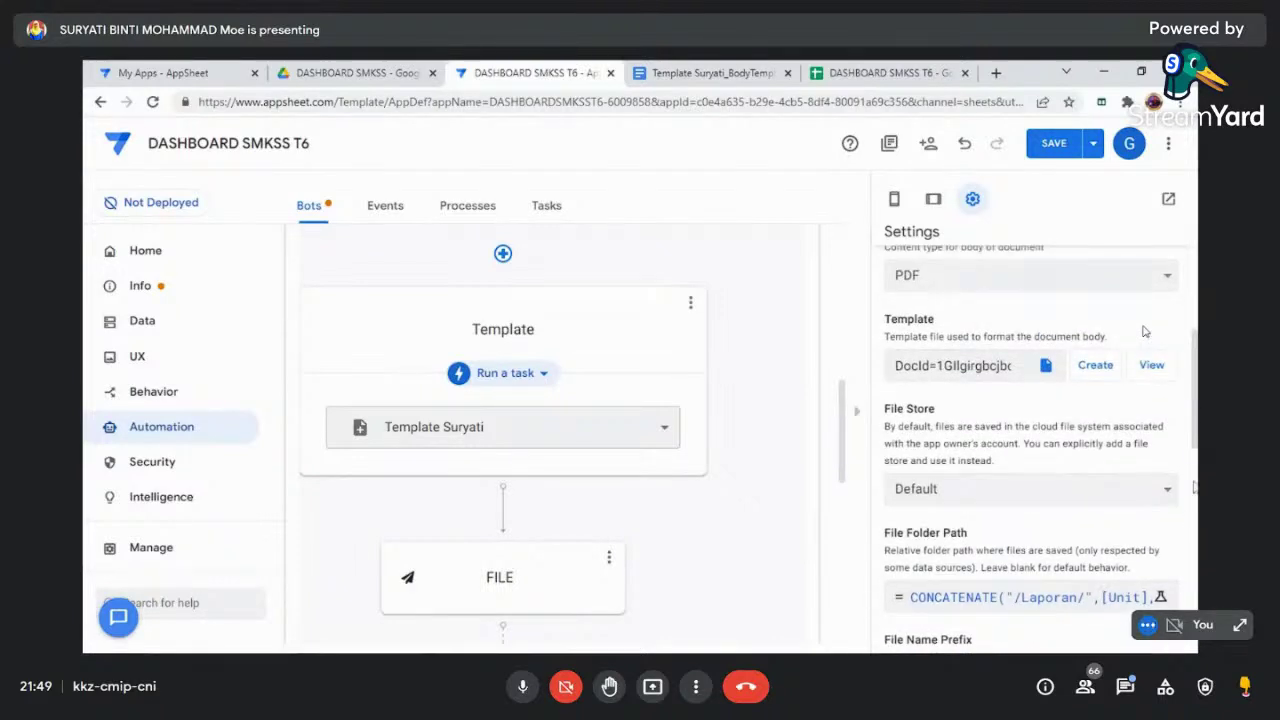
scroll(1196, 484, "down", 3)
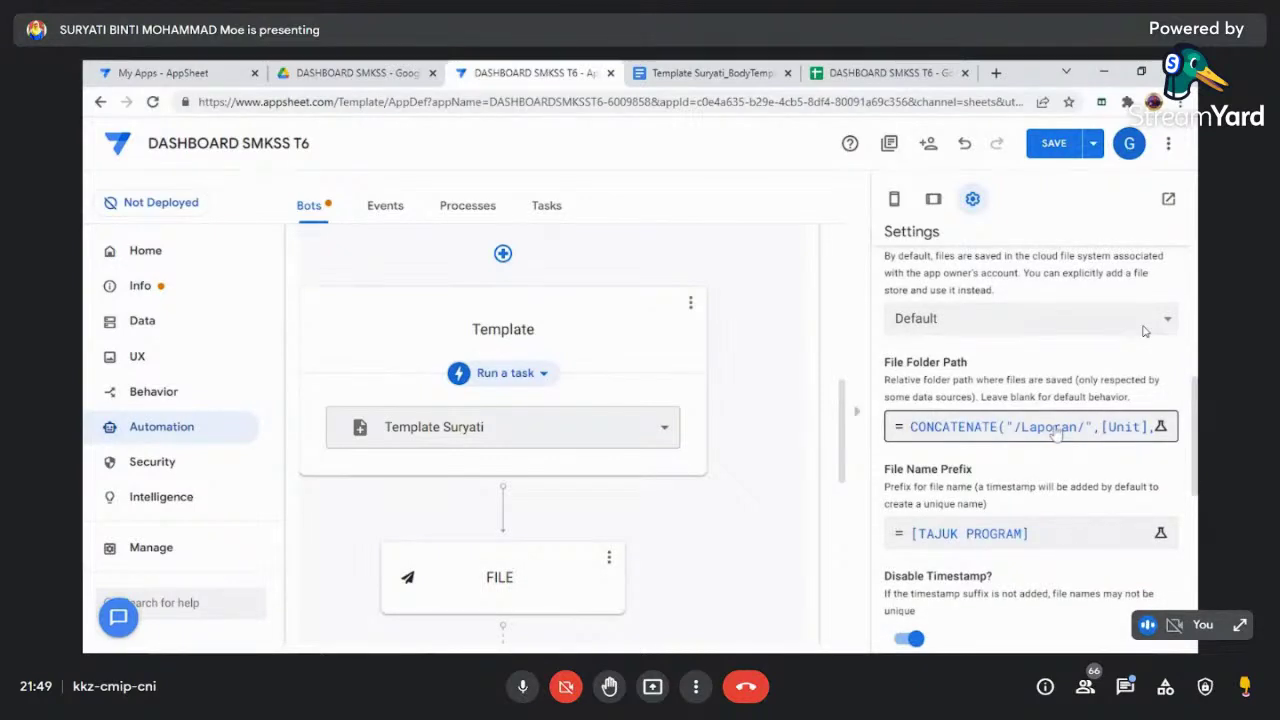
left_click(1160, 426)
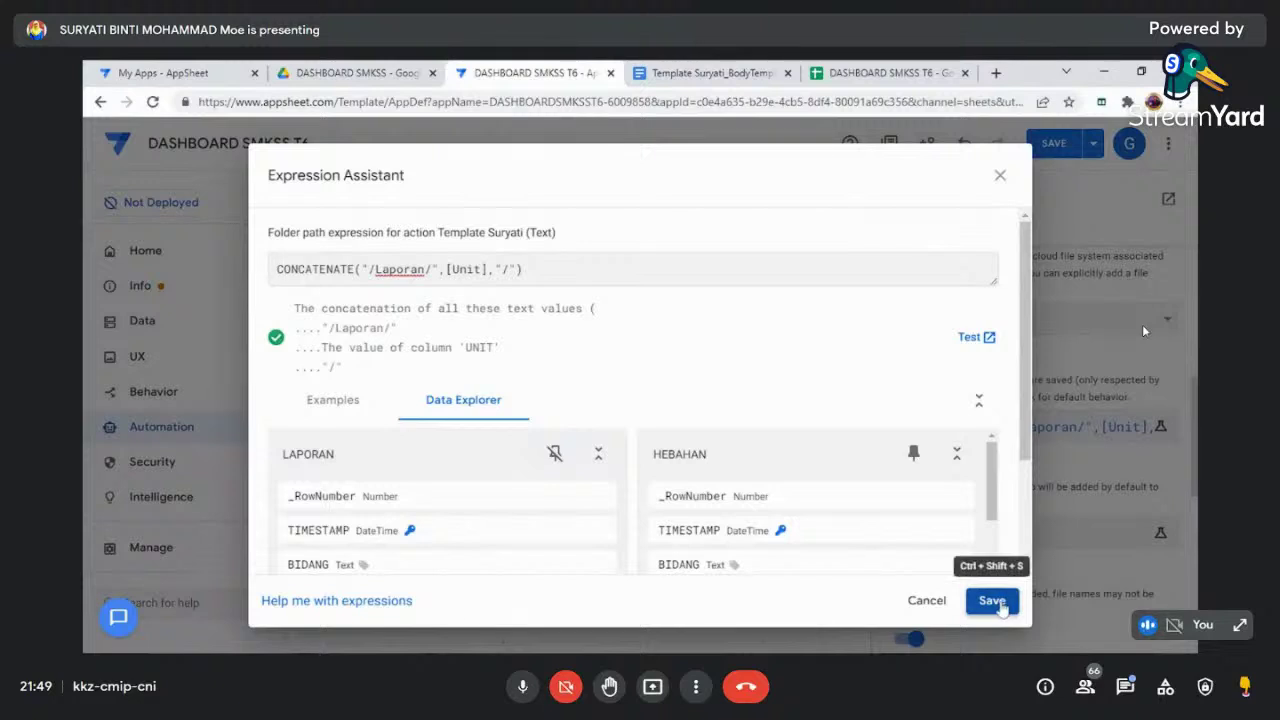
left_click(992, 601)
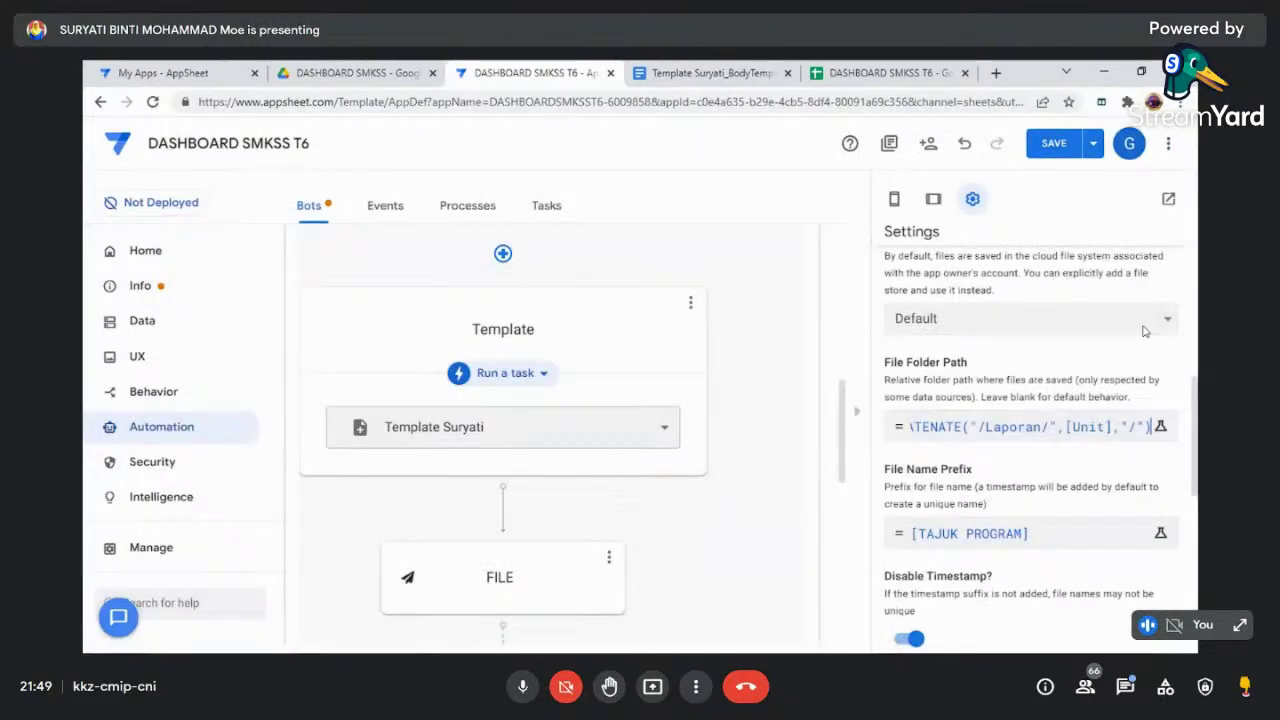
- Review the Template task's File Name Prefix expression, timestamp option and attachment page settings
scroll(1145, 331, "down", 2)
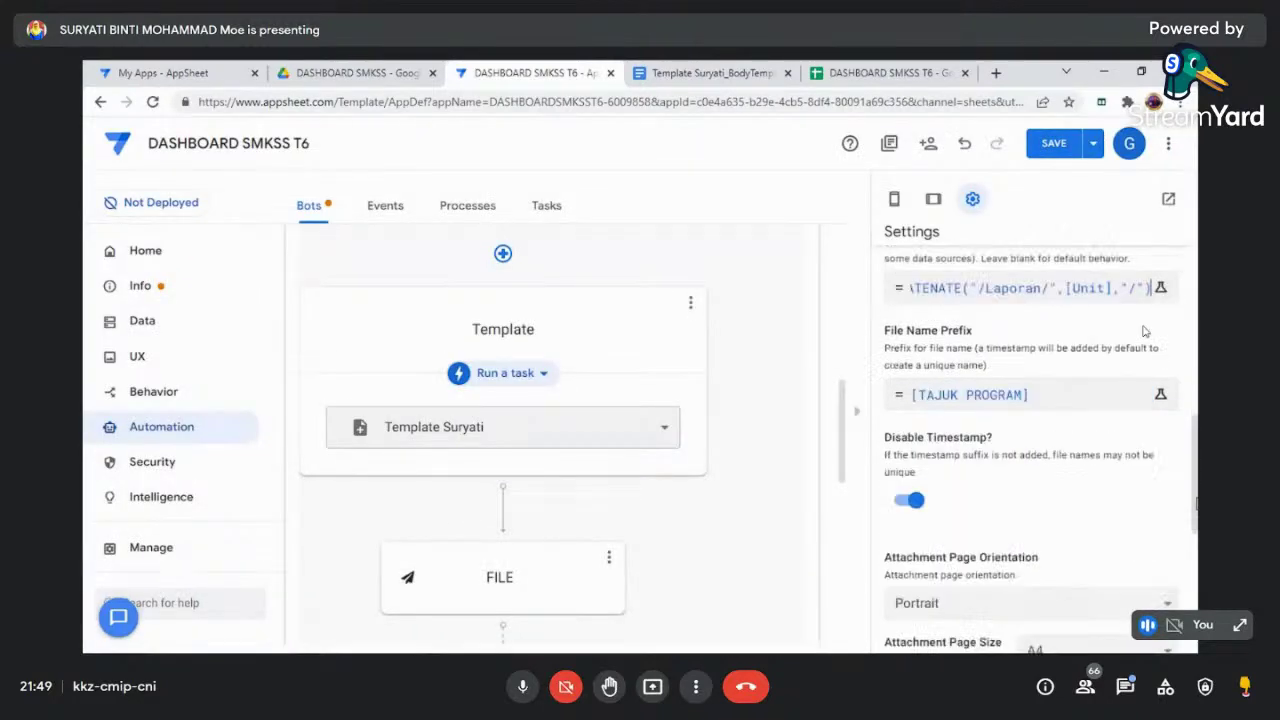
scroll(1145, 331, "down", 1)
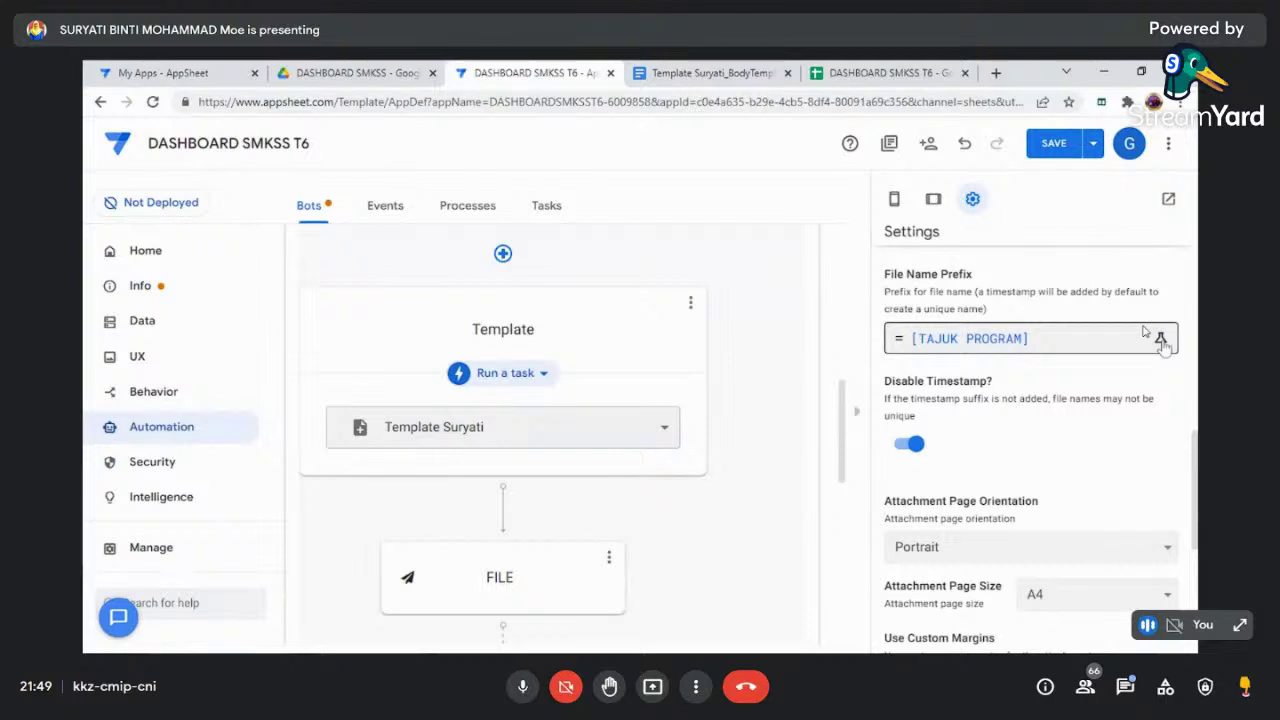
left_click(1161, 339)
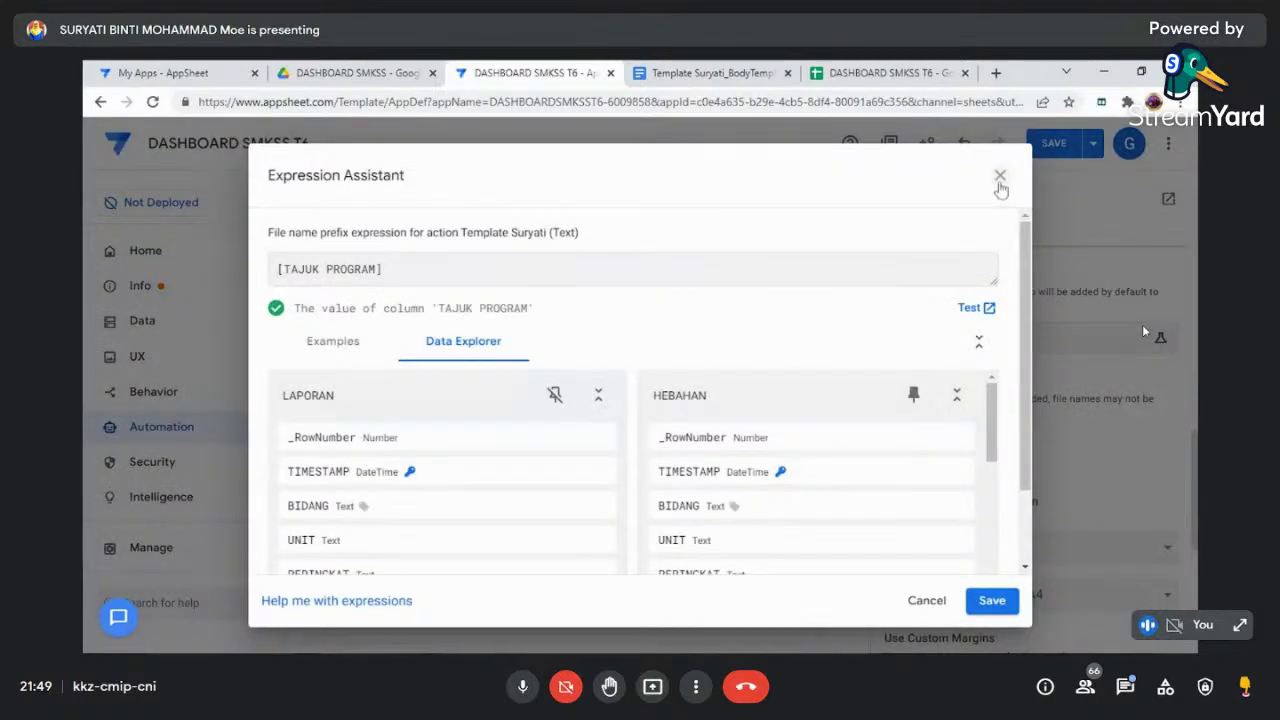
left_click(1000, 177)
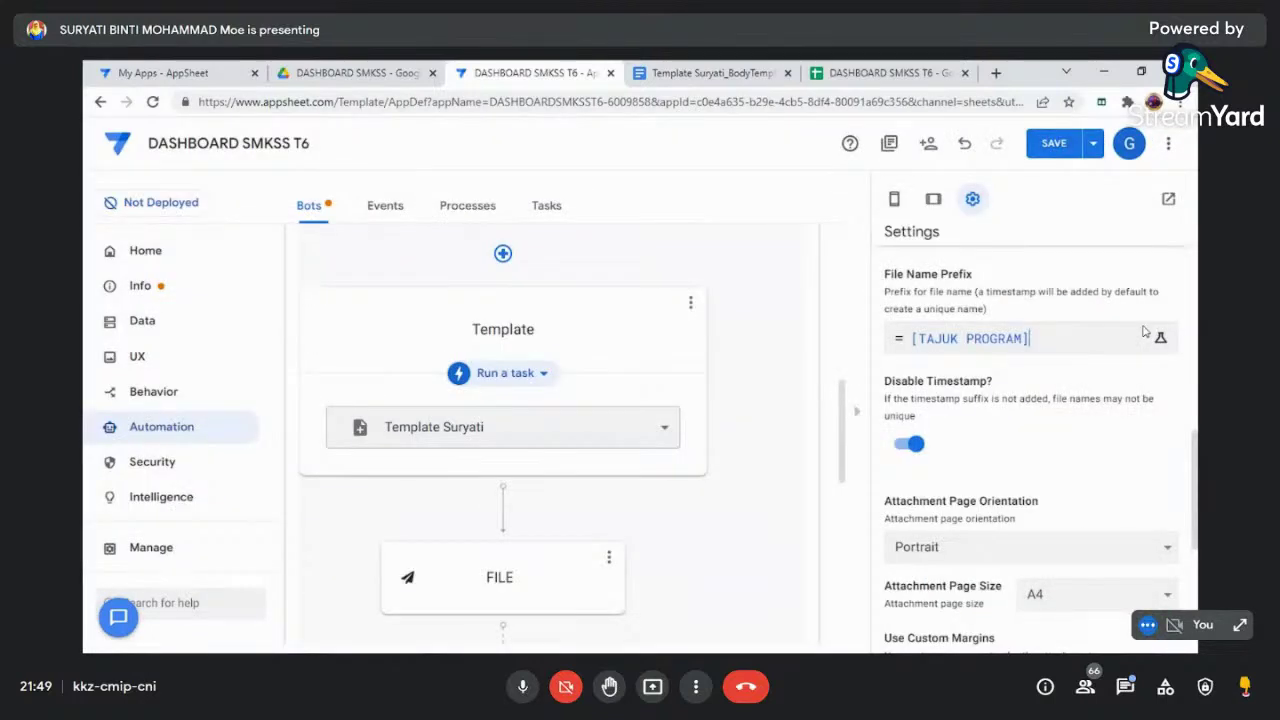
scroll(1145, 331, "down", 1)
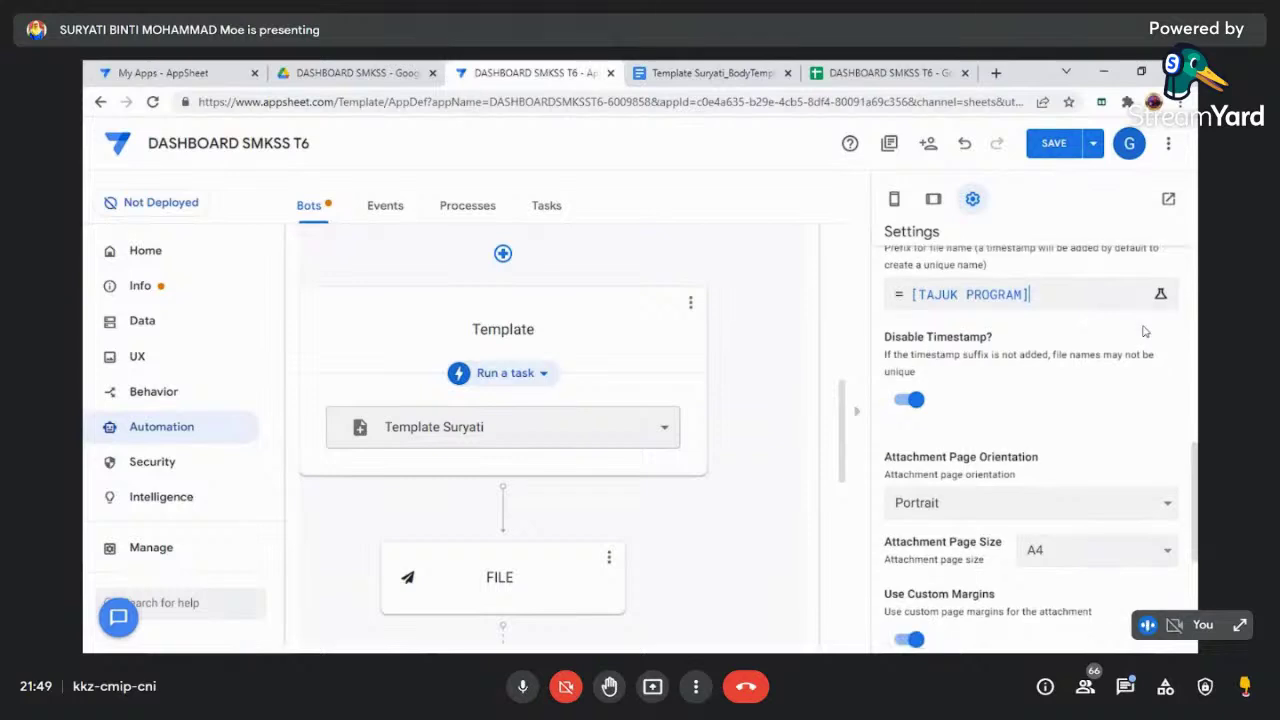
scroll(1145, 331, "down", 4)
scroll(1145, 331, "up", 6)
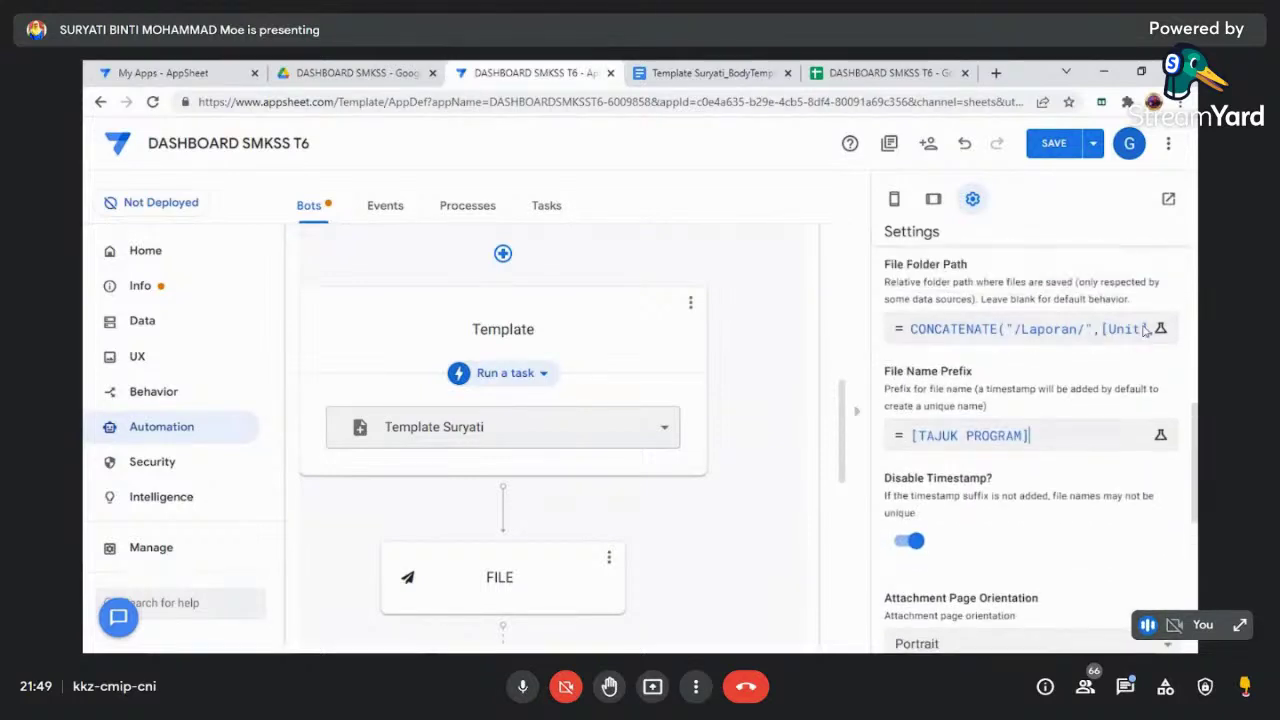
scroll(1145, 331, "up", 1)
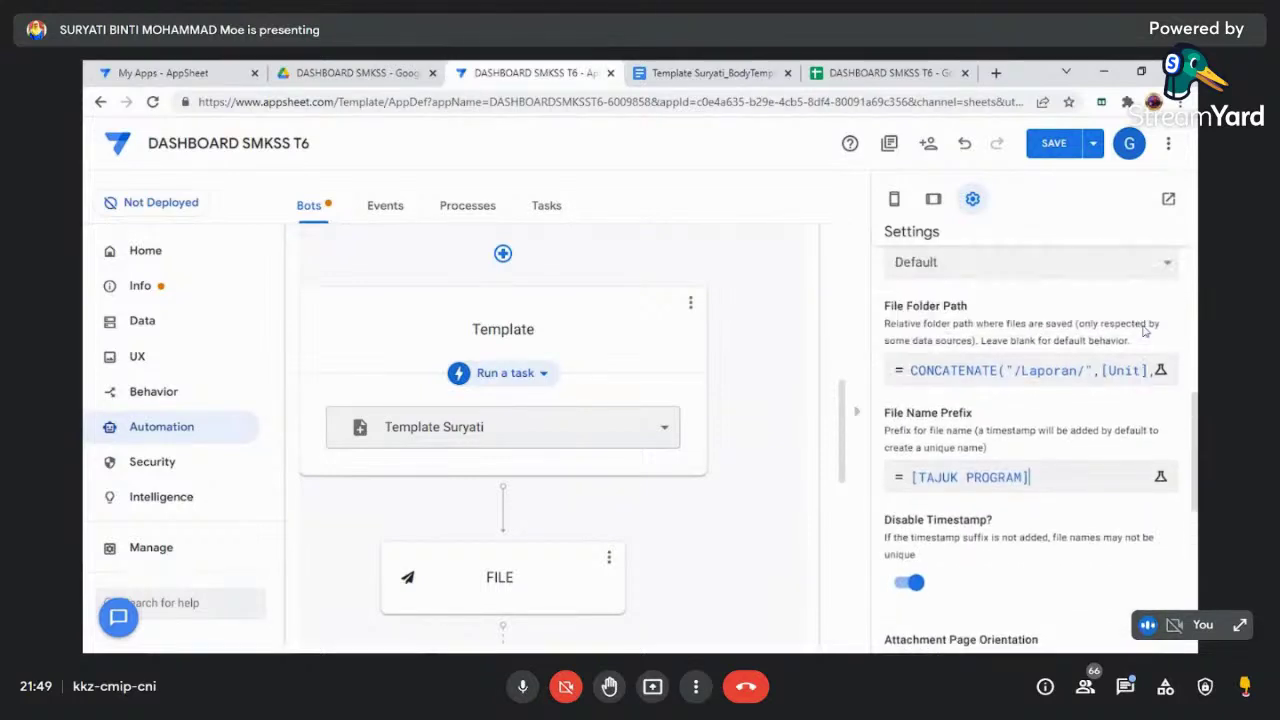
- Check the PDF column's path expression in the bot's FILE step, keep it, and save the app
left_click(501, 585)
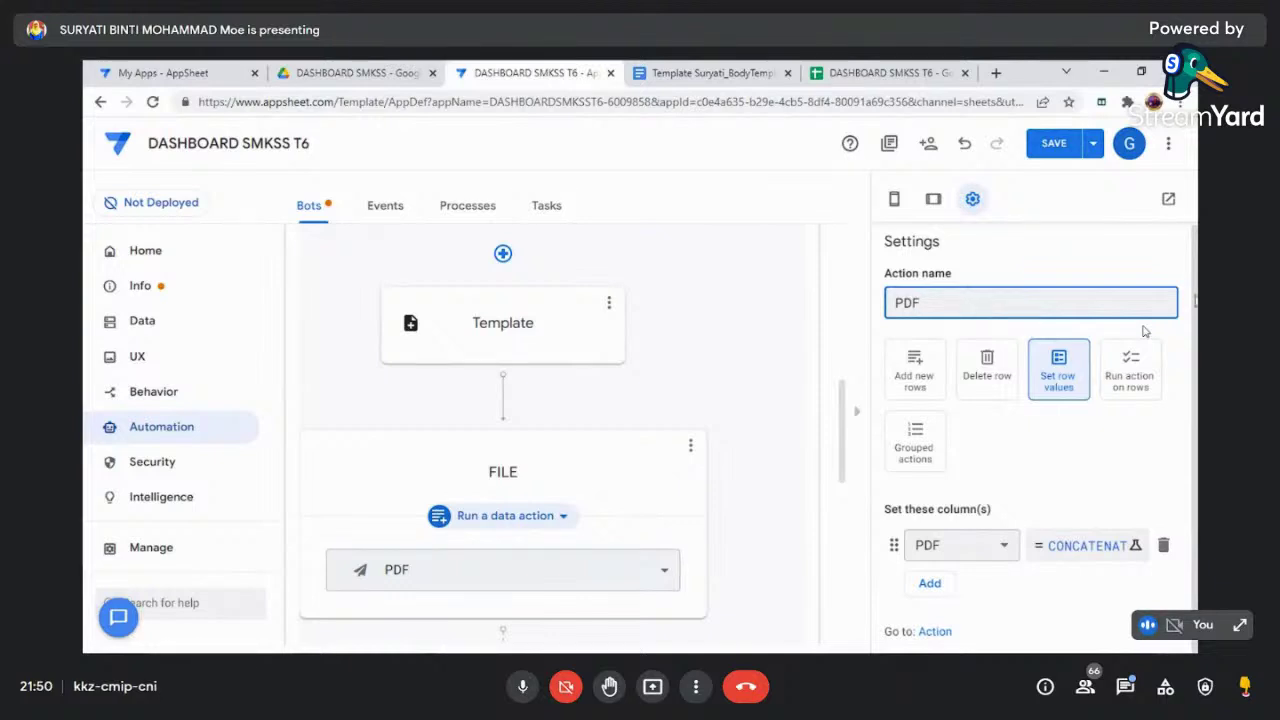
left_click(1137, 547)
left_click(999, 178)
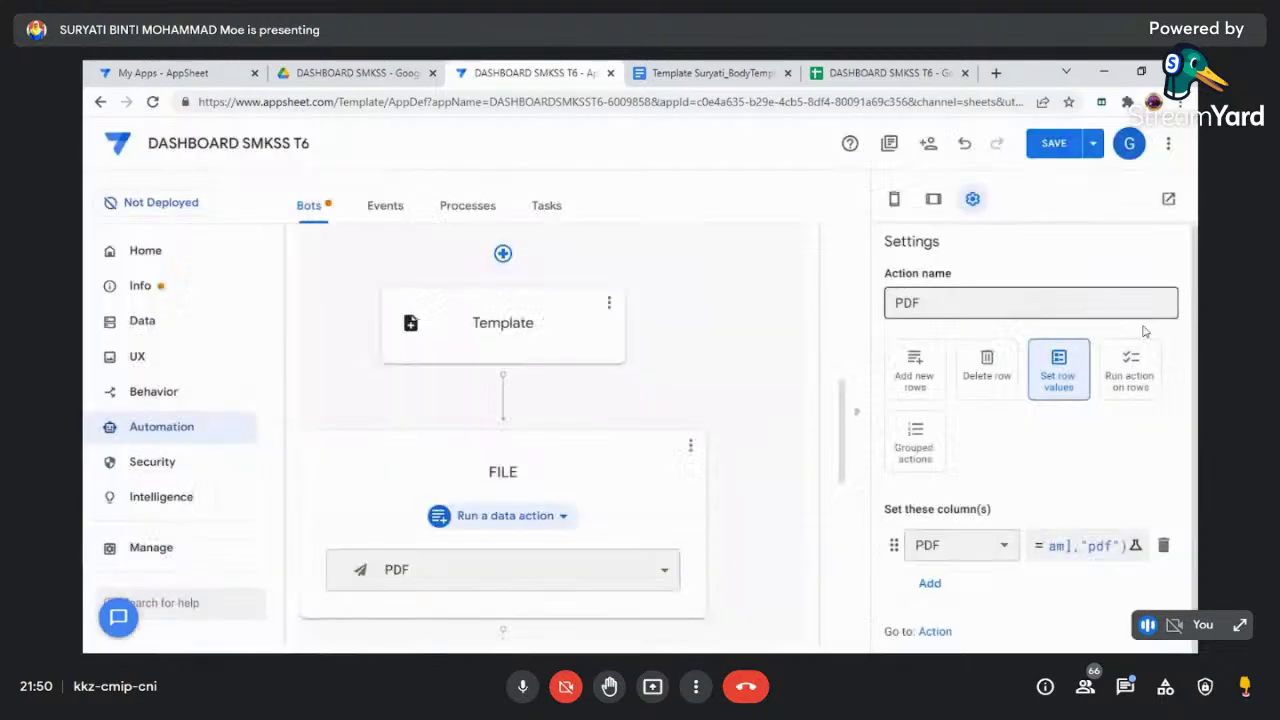
left_click(1137, 547)
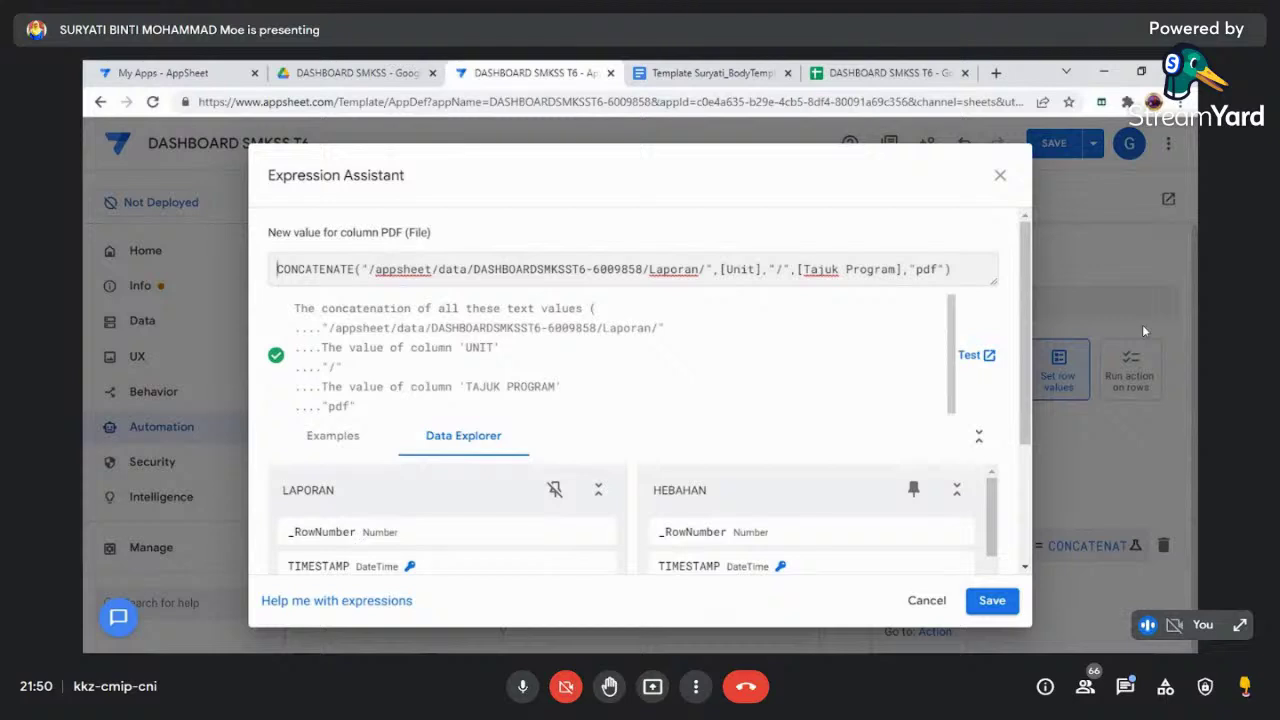
left_click(994, 601)
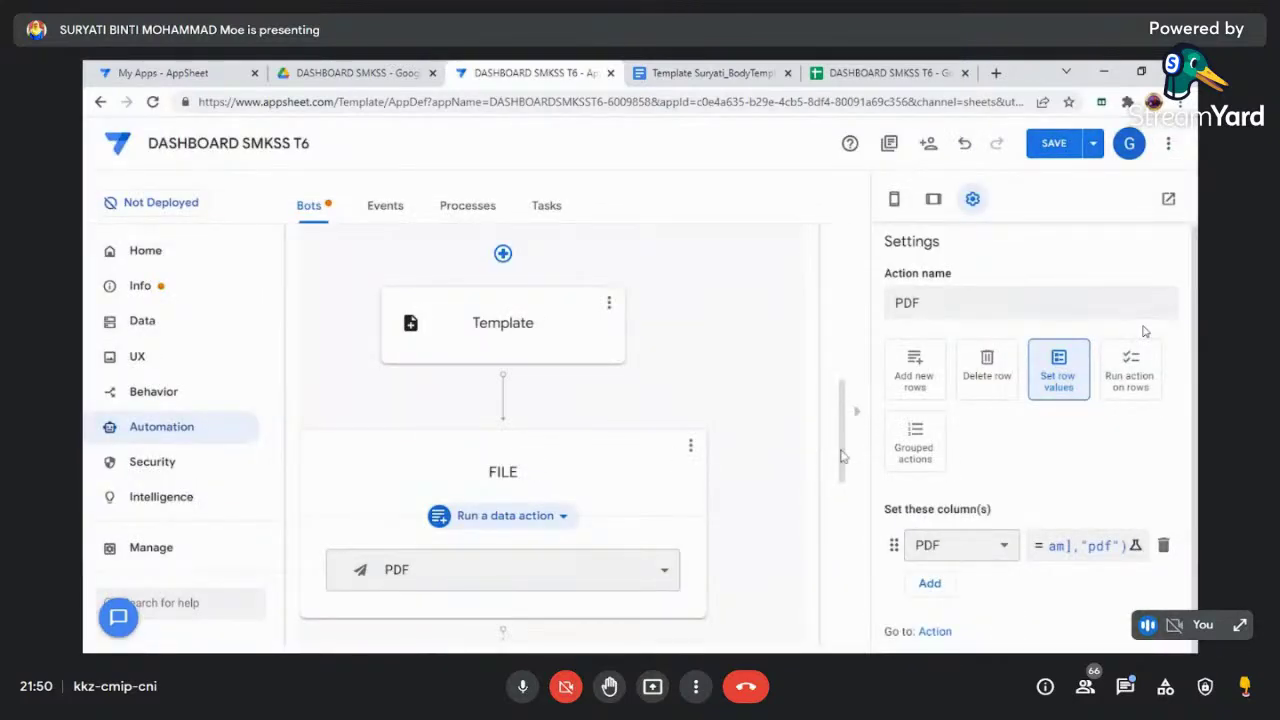
left_click(1054, 143)
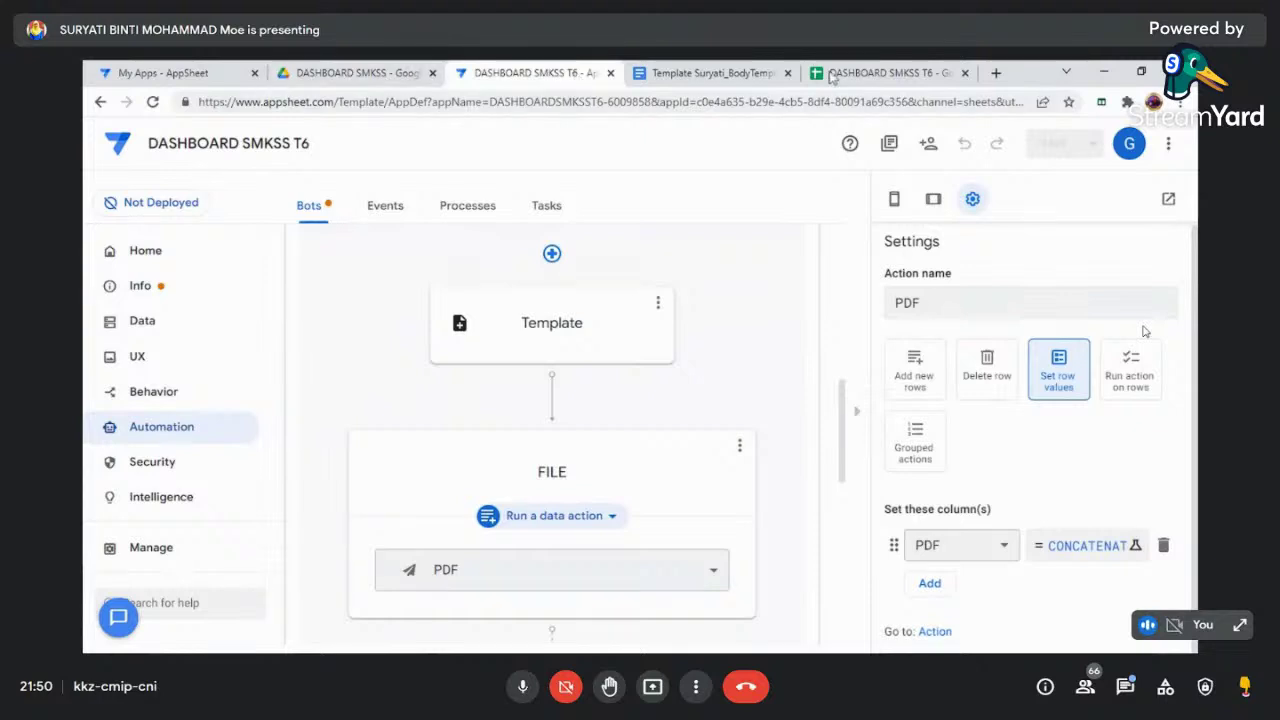
- Switch to Google Sheets, check the stored PDF path in the LAPORAN sheet, and open the spreadsheet's containing Drive folder
left_click(880, 73)
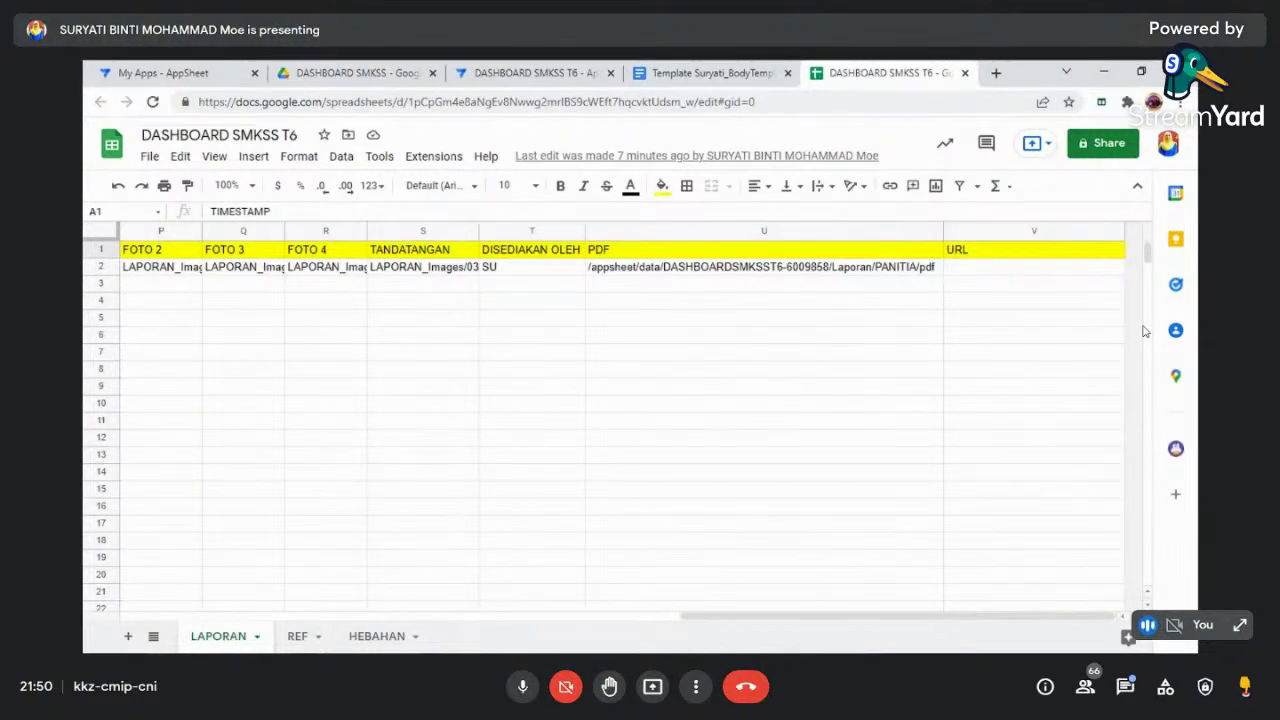
left_click(270, 135)
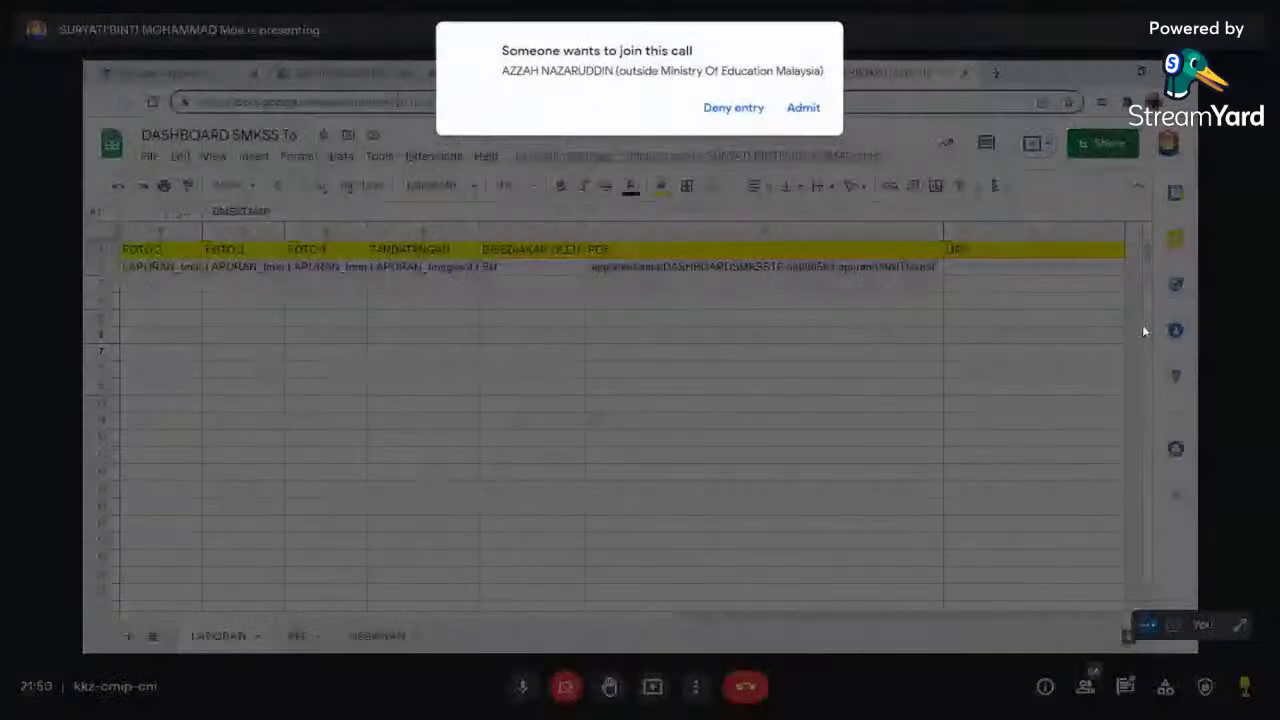
left_click(393, 102)
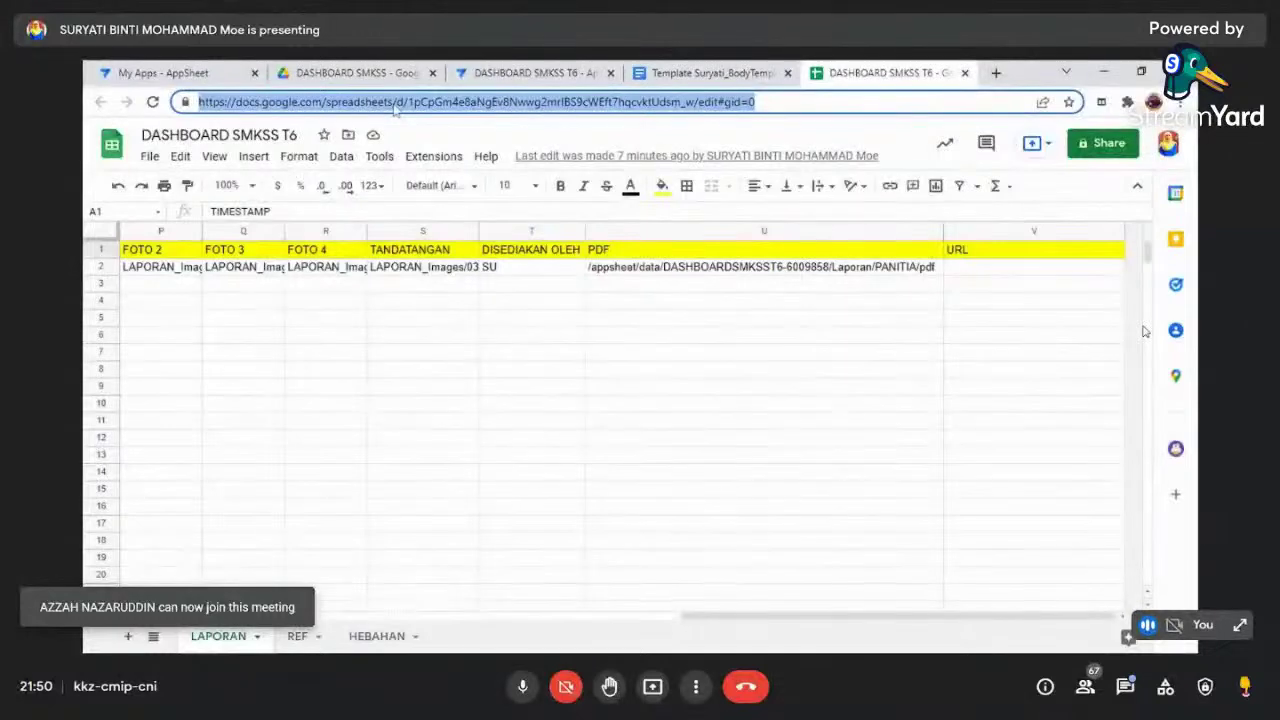
left_click(966, 275)
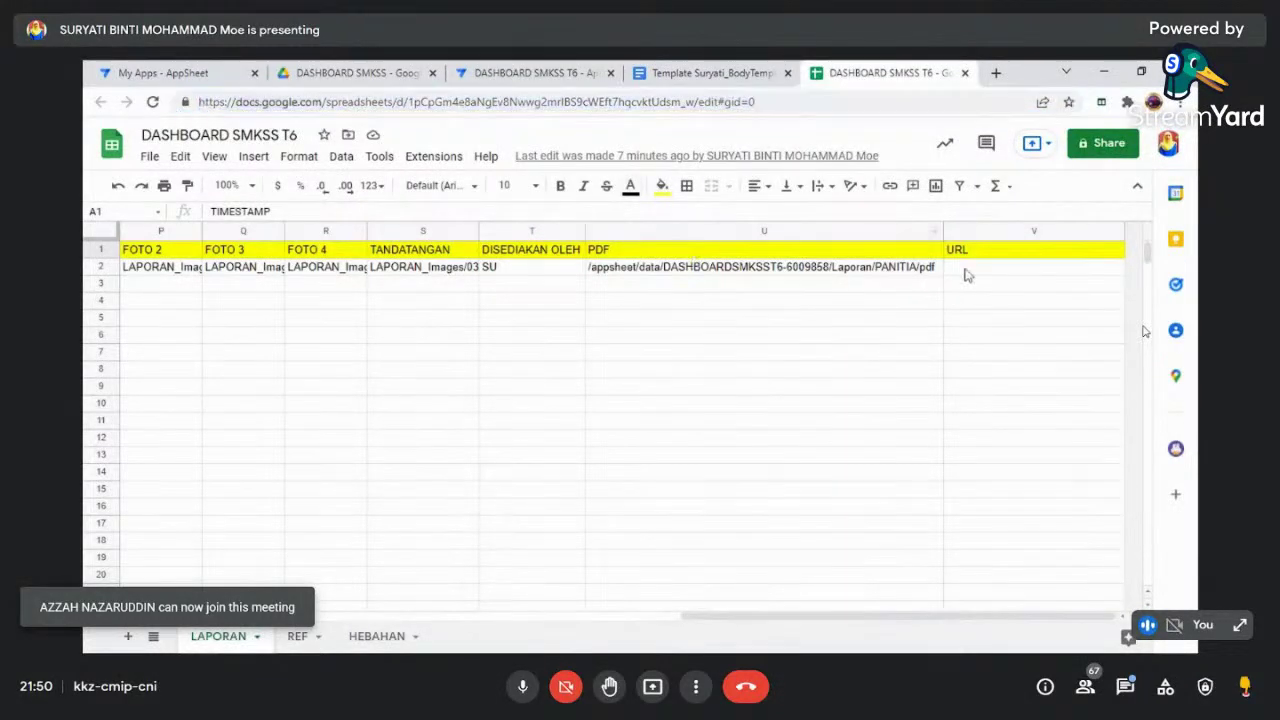
left_click(890, 270)
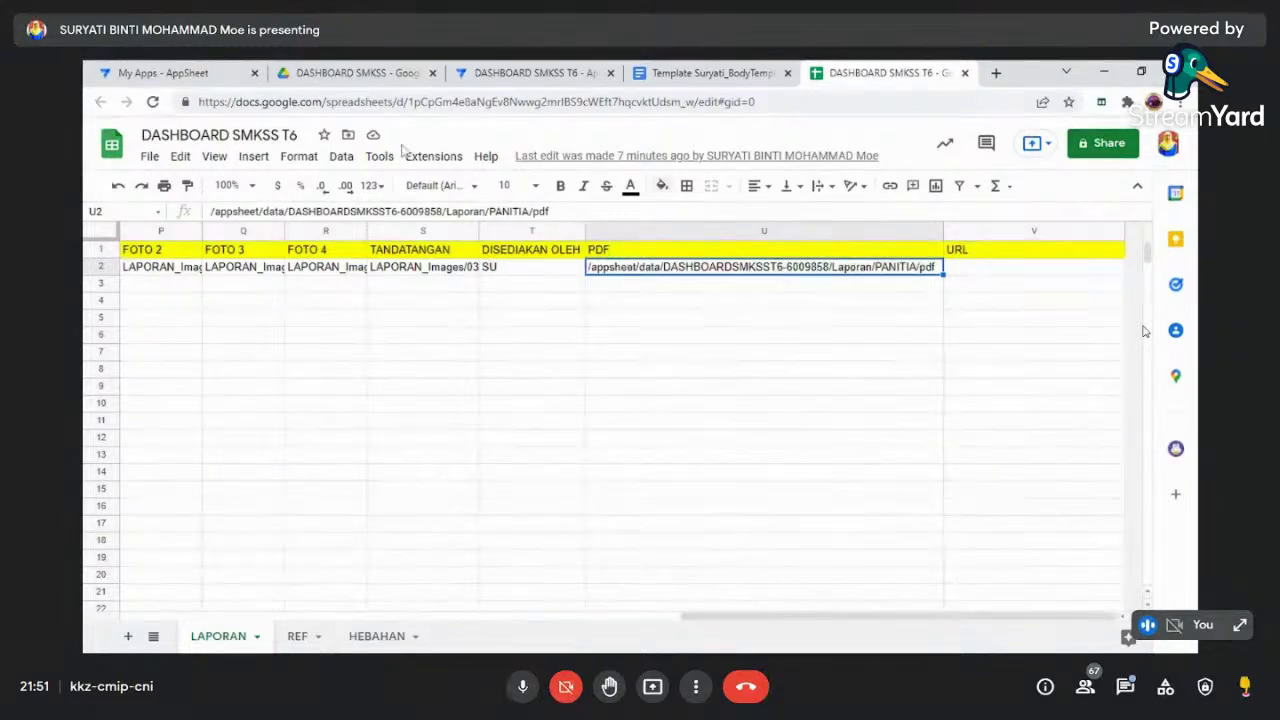
left_click(349, 137)
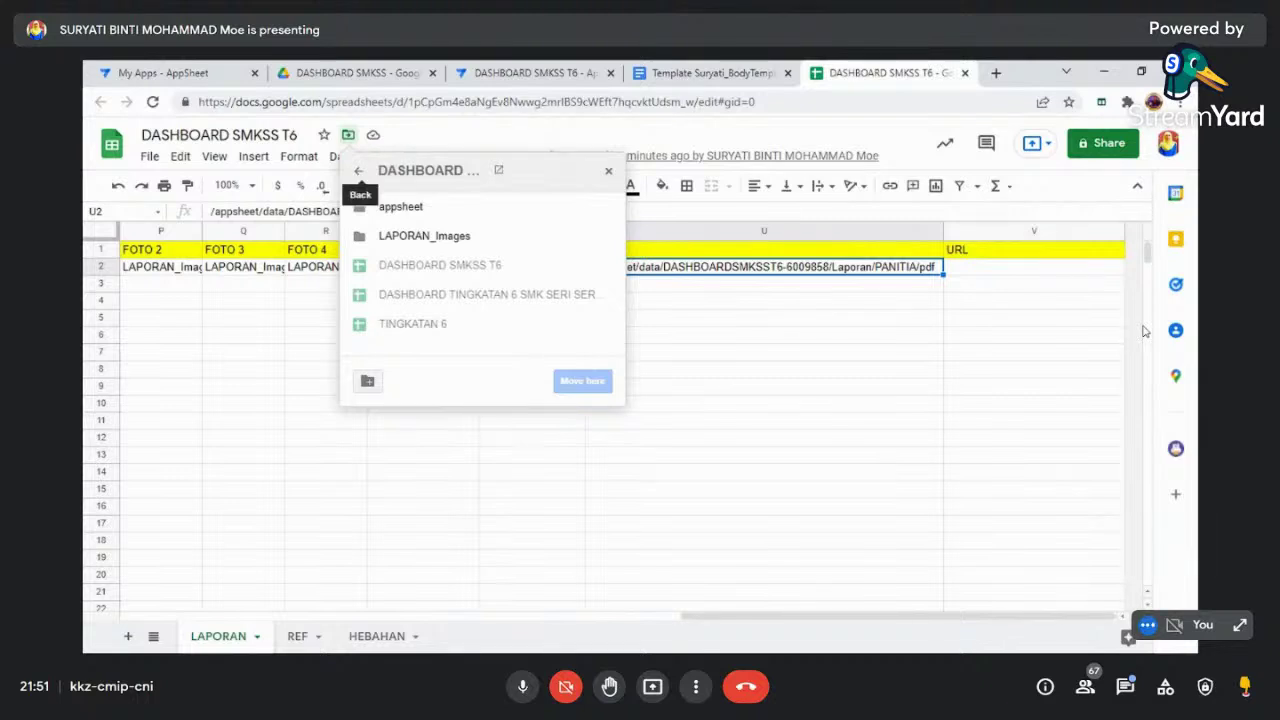
left_click(499, 172)
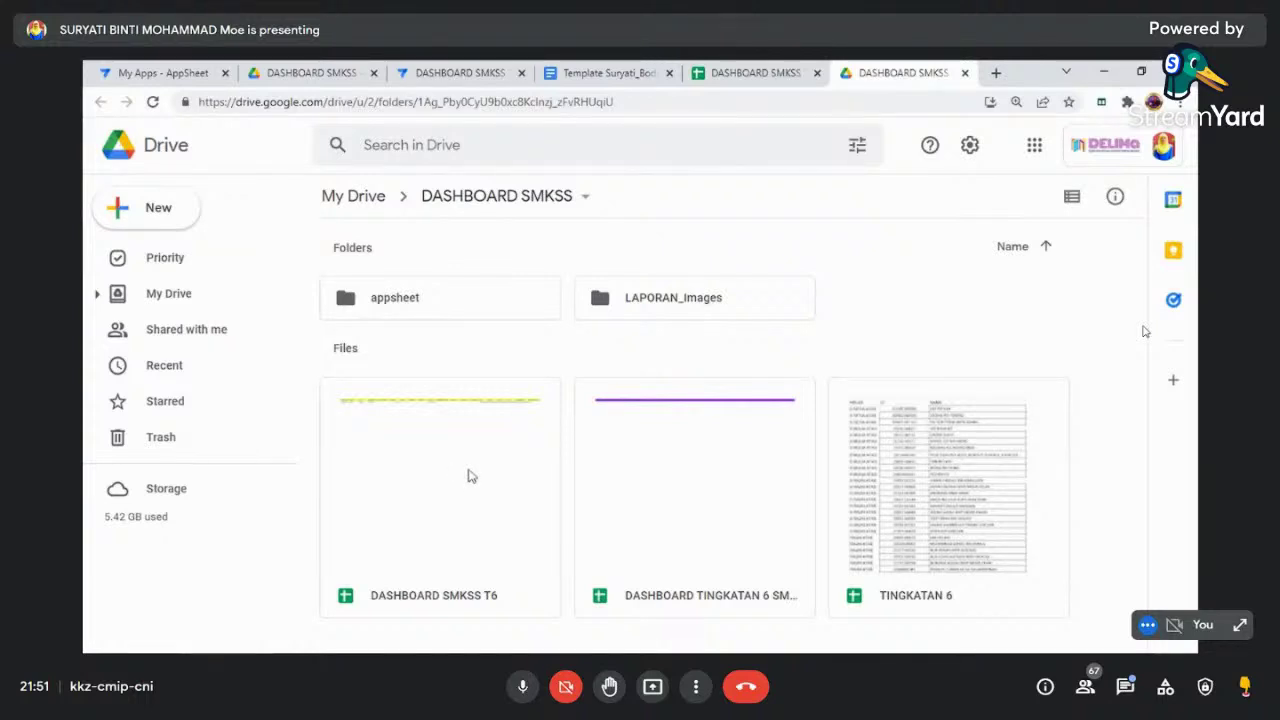
- Return to AppSheet and recheck the File Folder Path expression in the bot's Template step
left_click(460, 73)
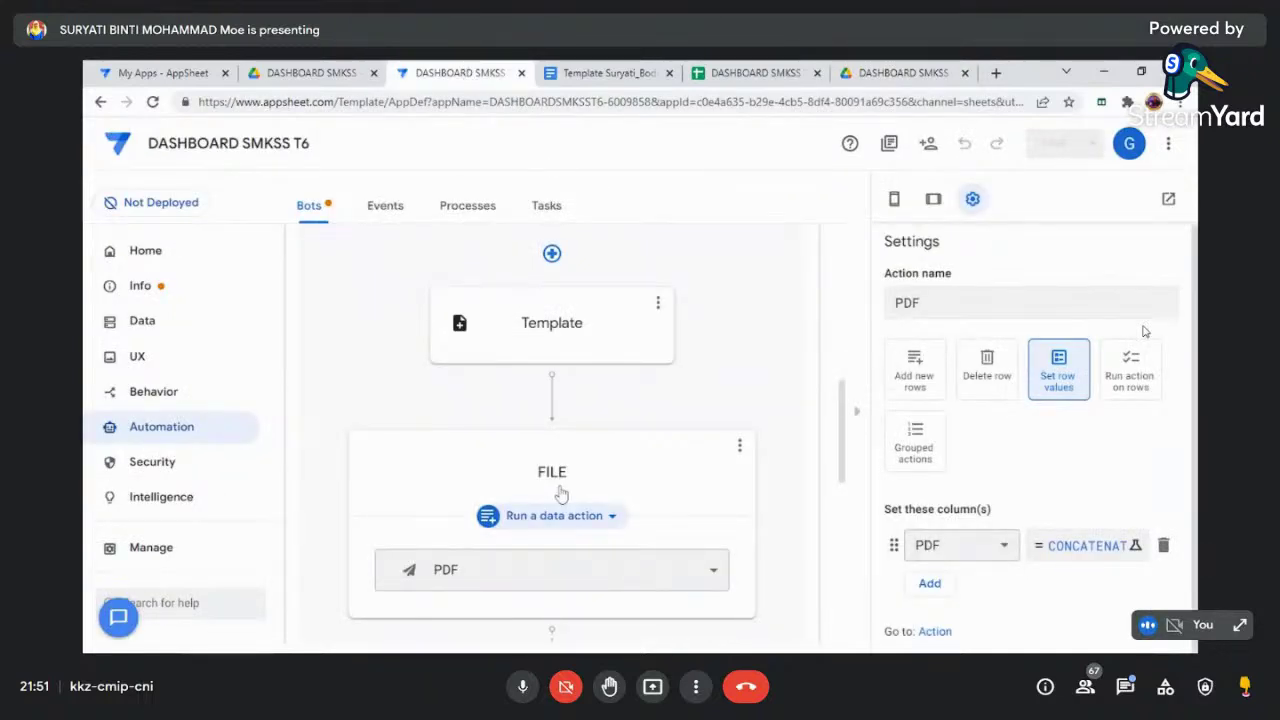
left_click(562, 330)
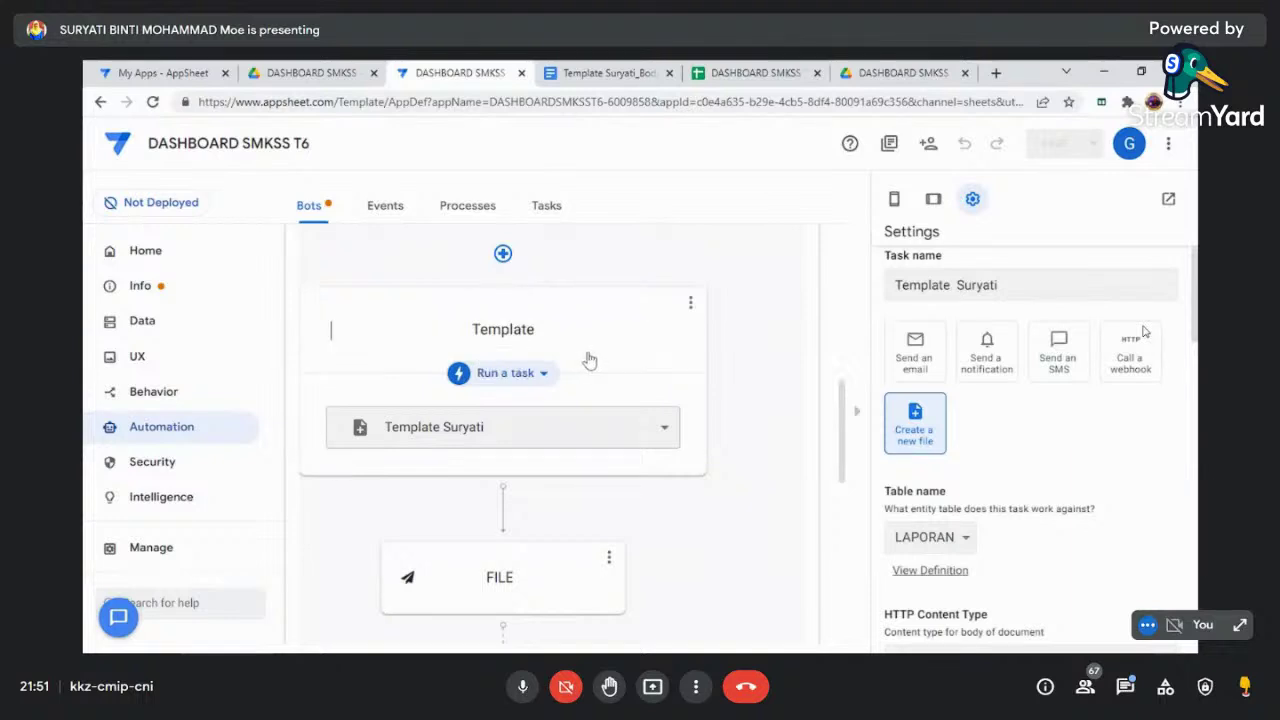
left_click(1108, 292)
scroll(1145, 331, "down", 2)
scroll(1145, 331, "down", 4)
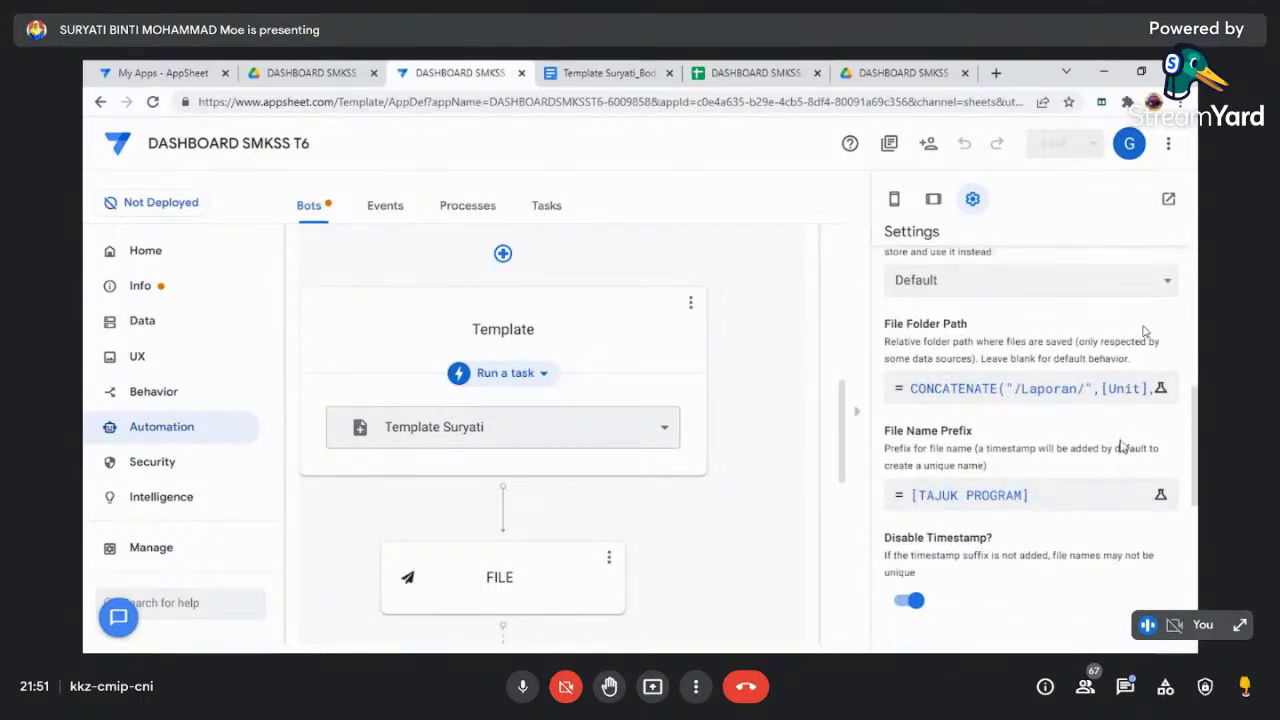
left_click(1160, 390)
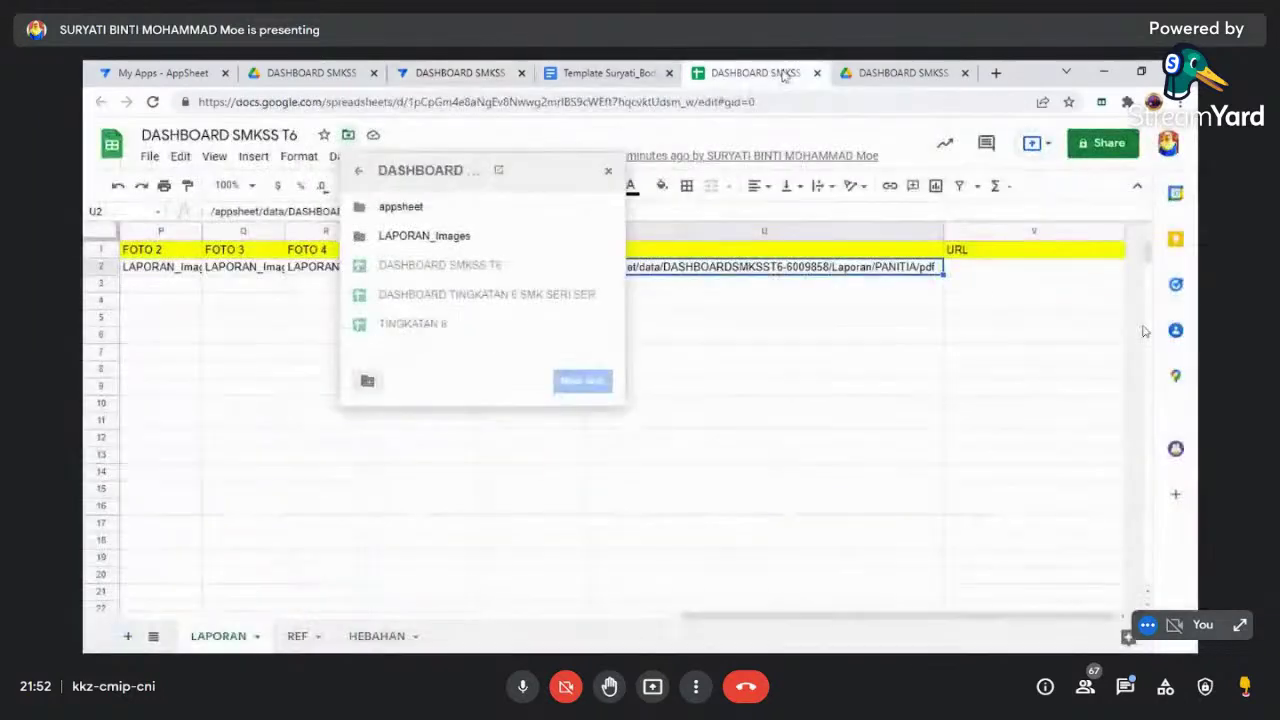
- Switch back to Google Sheets and inspect the LAPORAN record's photo paths and the TAJUK PROGRAM column
left_click(755, 72)
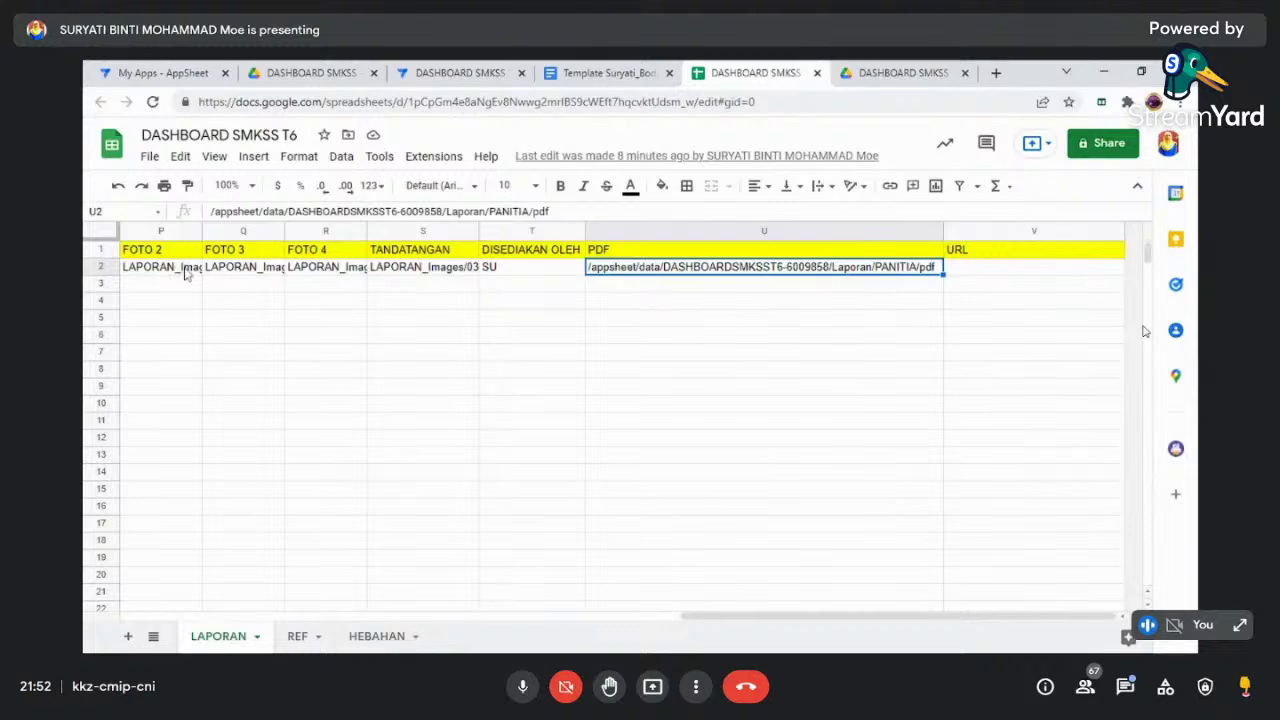
left_click(323, 270)
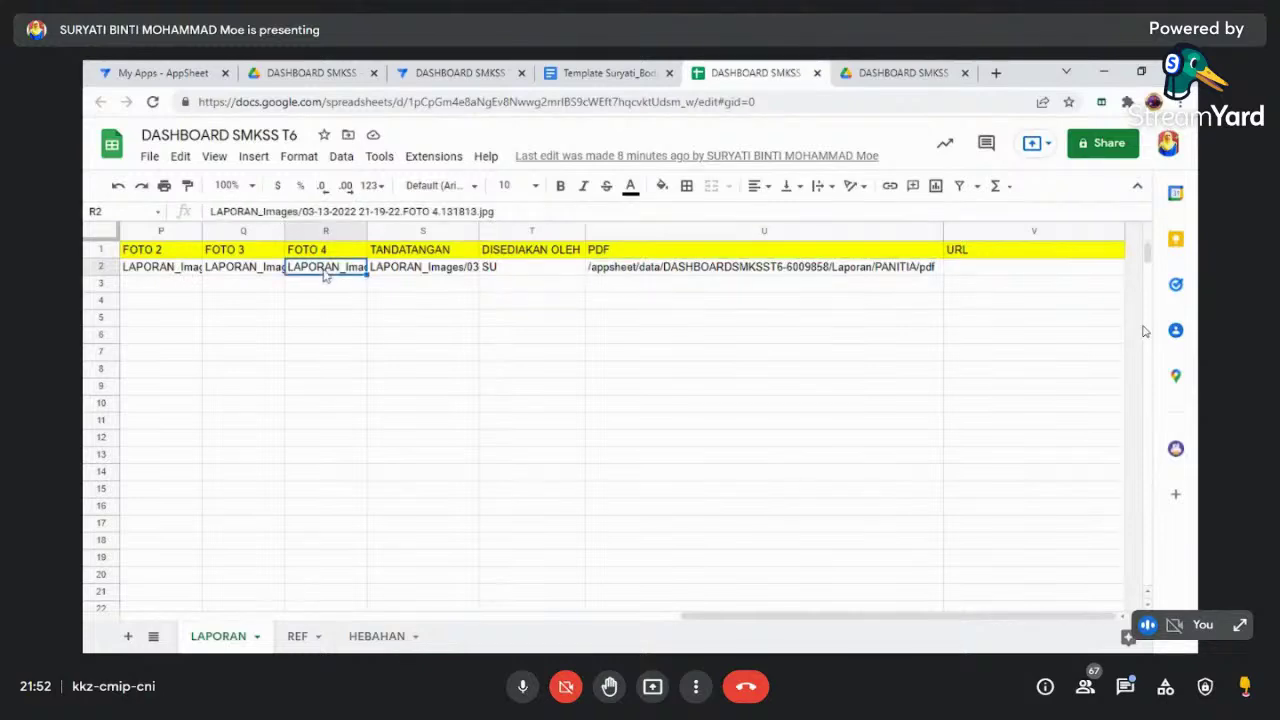
left_click(263, 270)
left_click(177, 270)
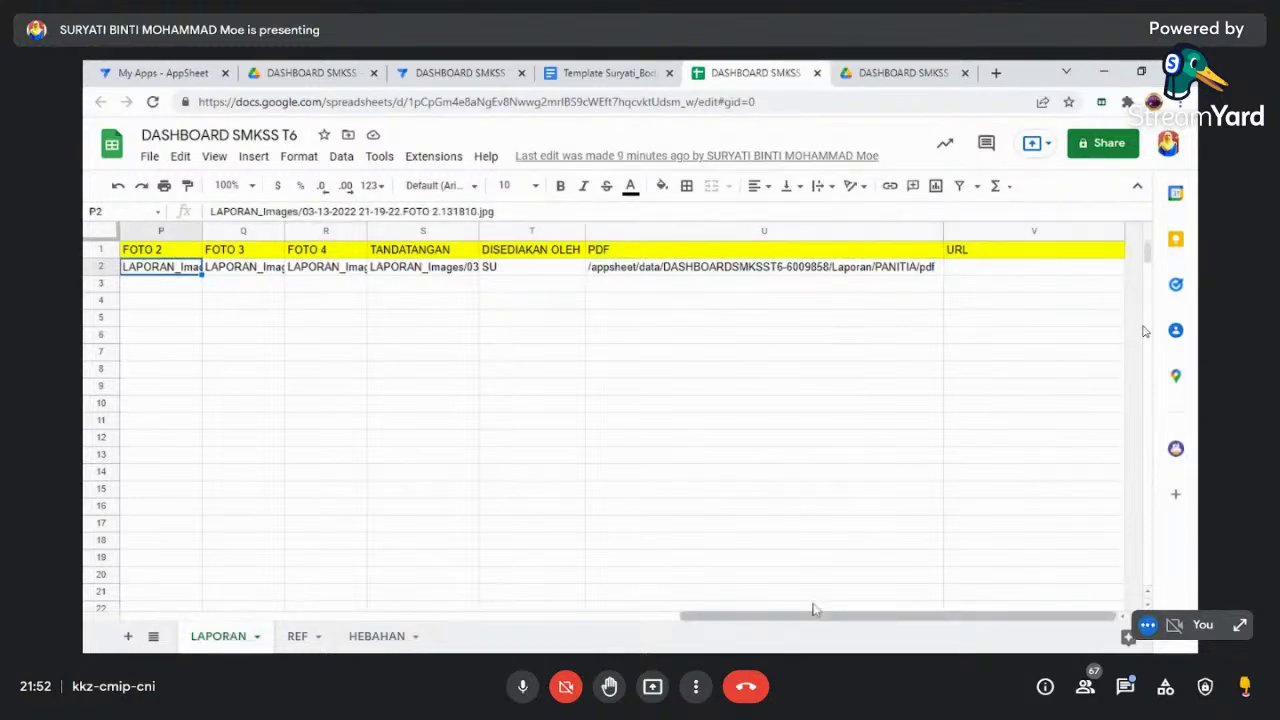
left_click_drag(803, 619, 200, 545)
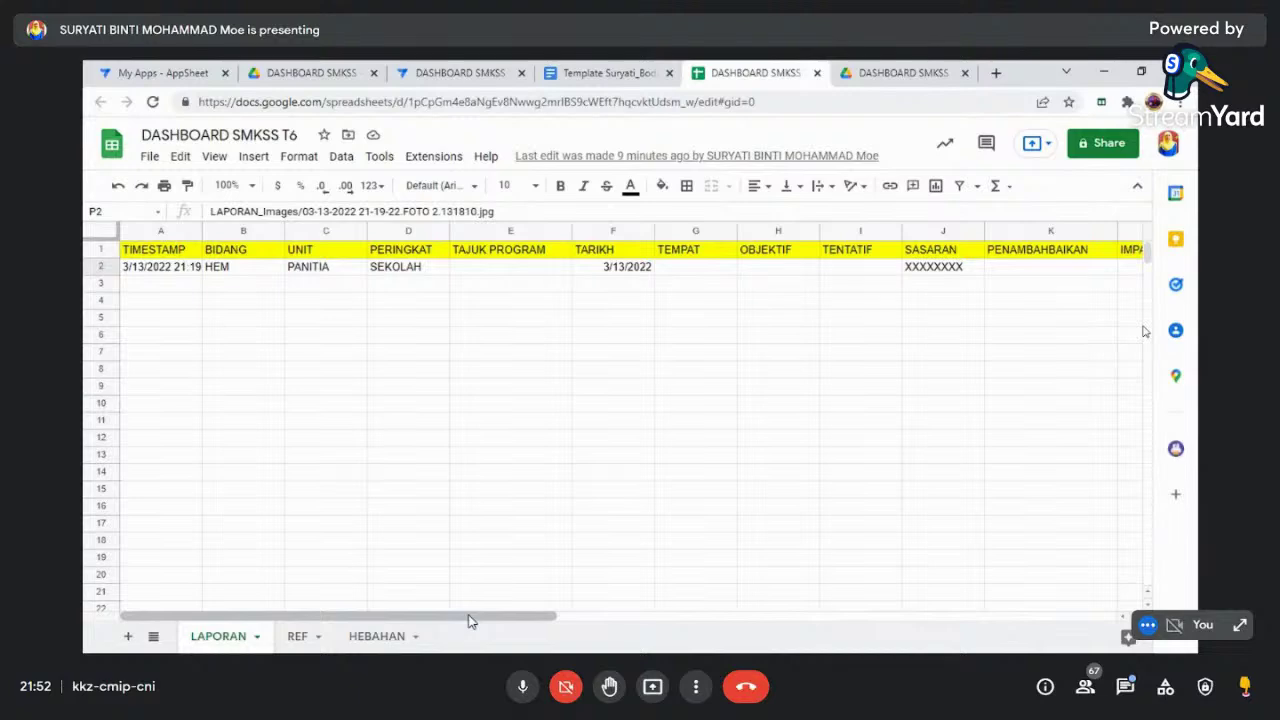
left_click(518, 253)
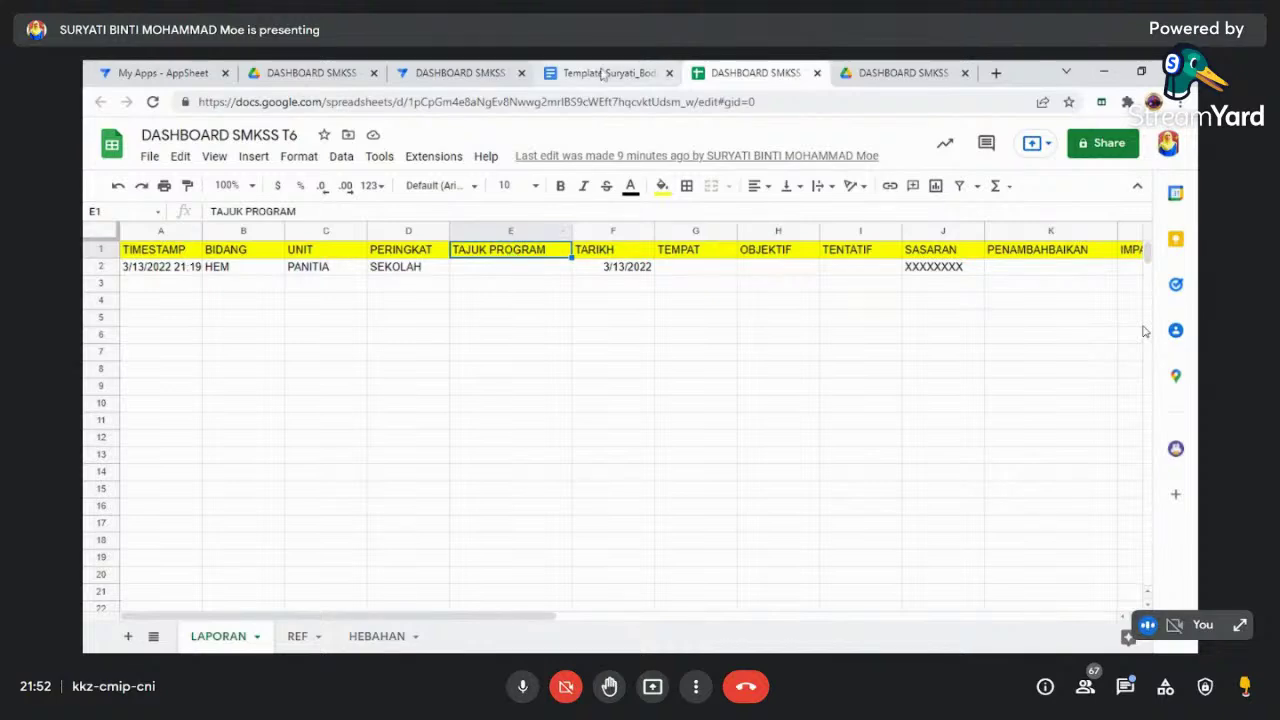
- Switch back to AppSheet, accept the Template step's File Folder Path expression, and open the app's data tables
left_click(481, 85)
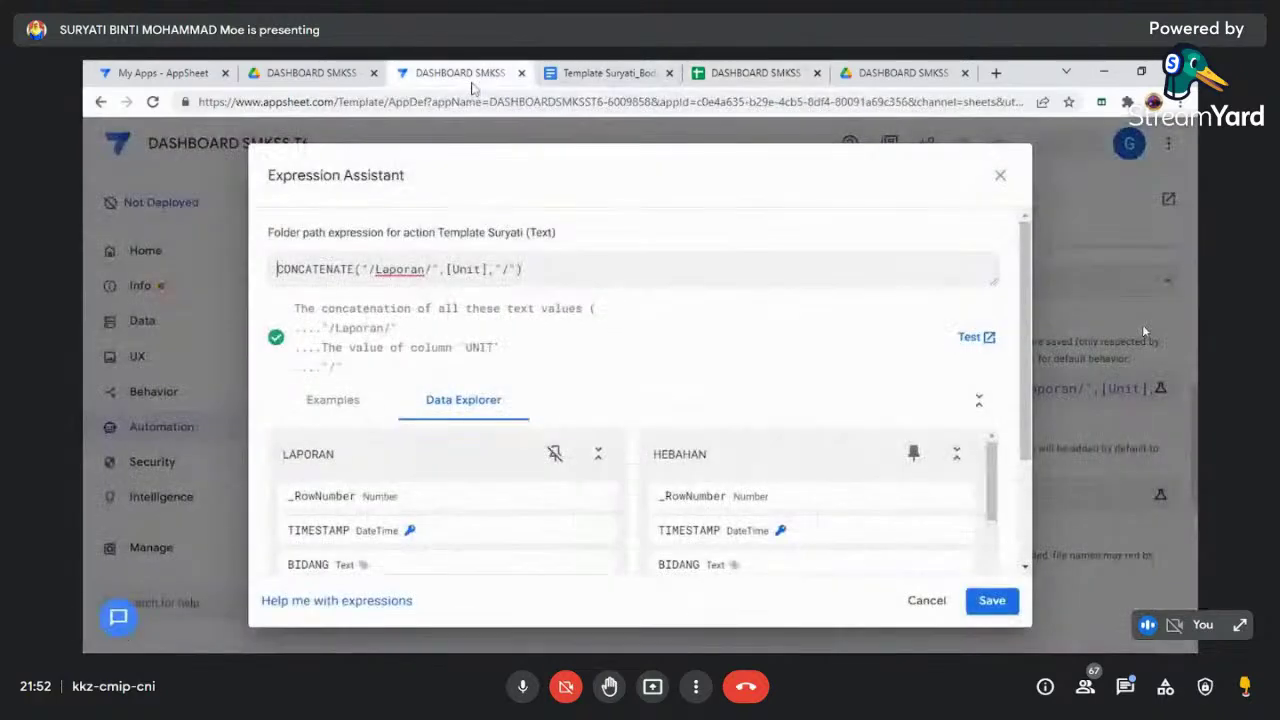
left_click(992, 601)
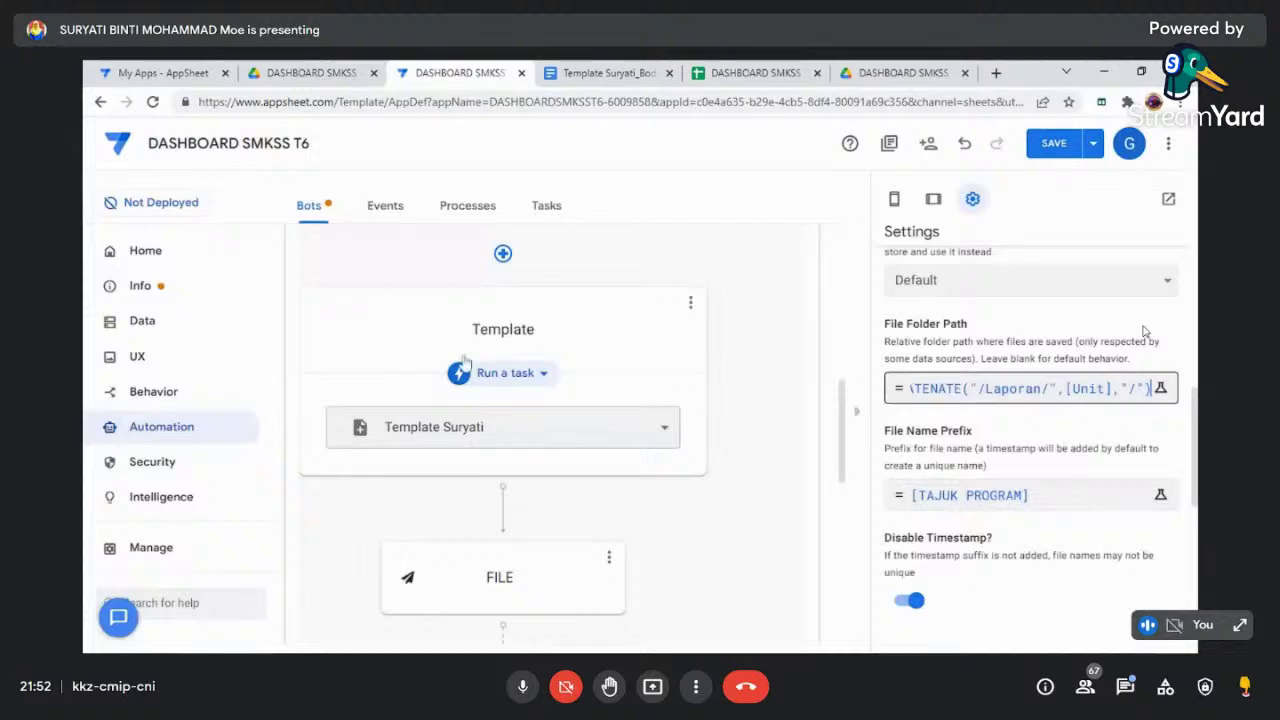
left_click(148, 328)
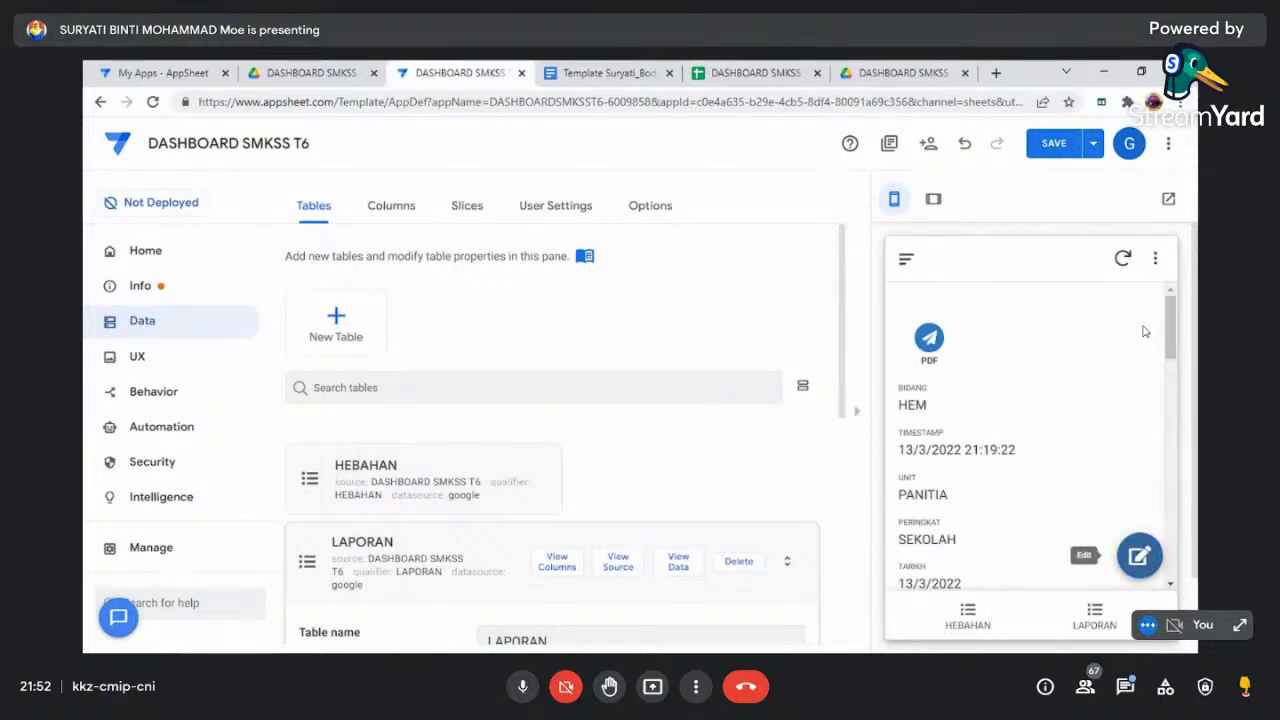
- Edit the open LAPORAN record in the app preview, set TAJUK PROGRAM to BIASISWA, and save the record
left_click(1139, 556)
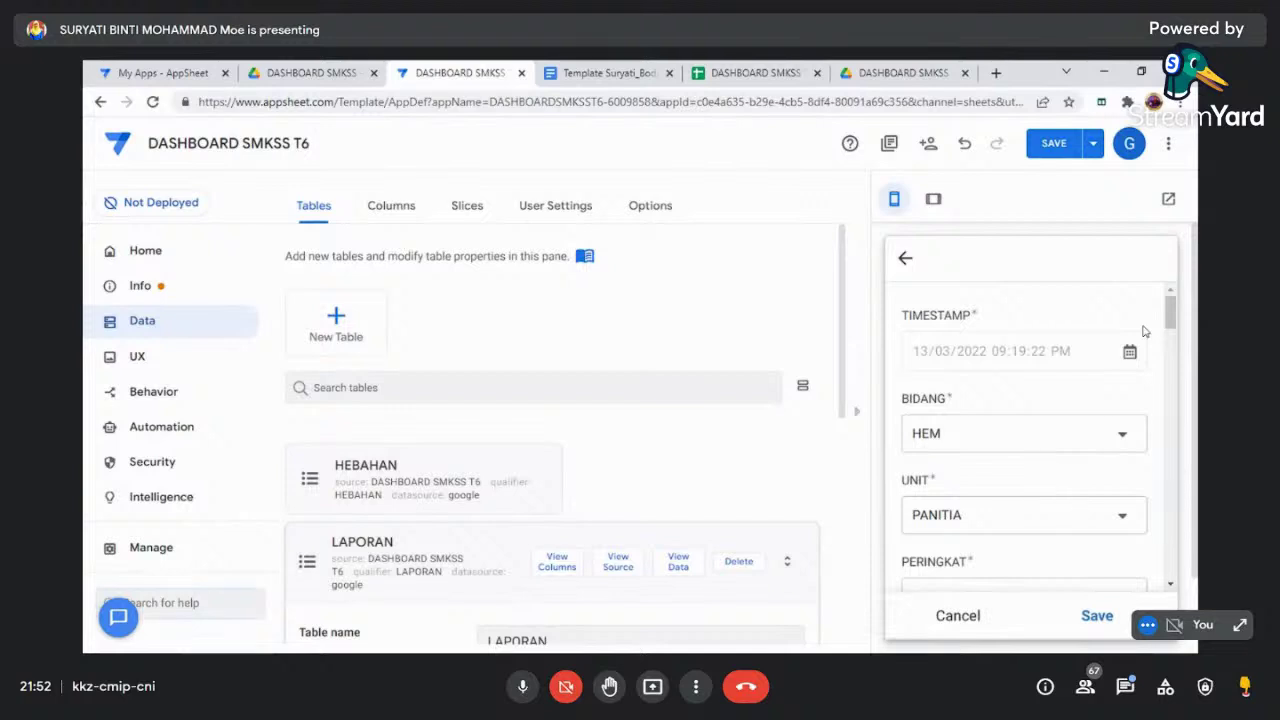
scroll(1172, 352, "down", 3)
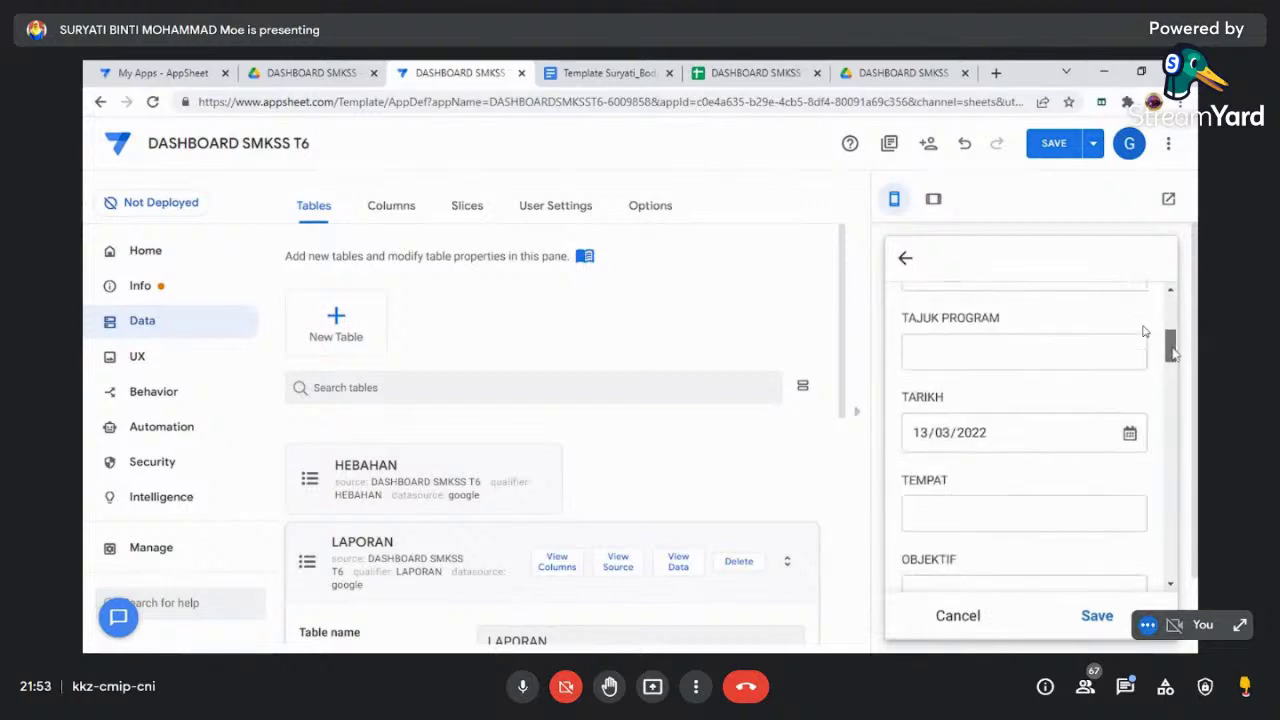
left_click(1143, 336)
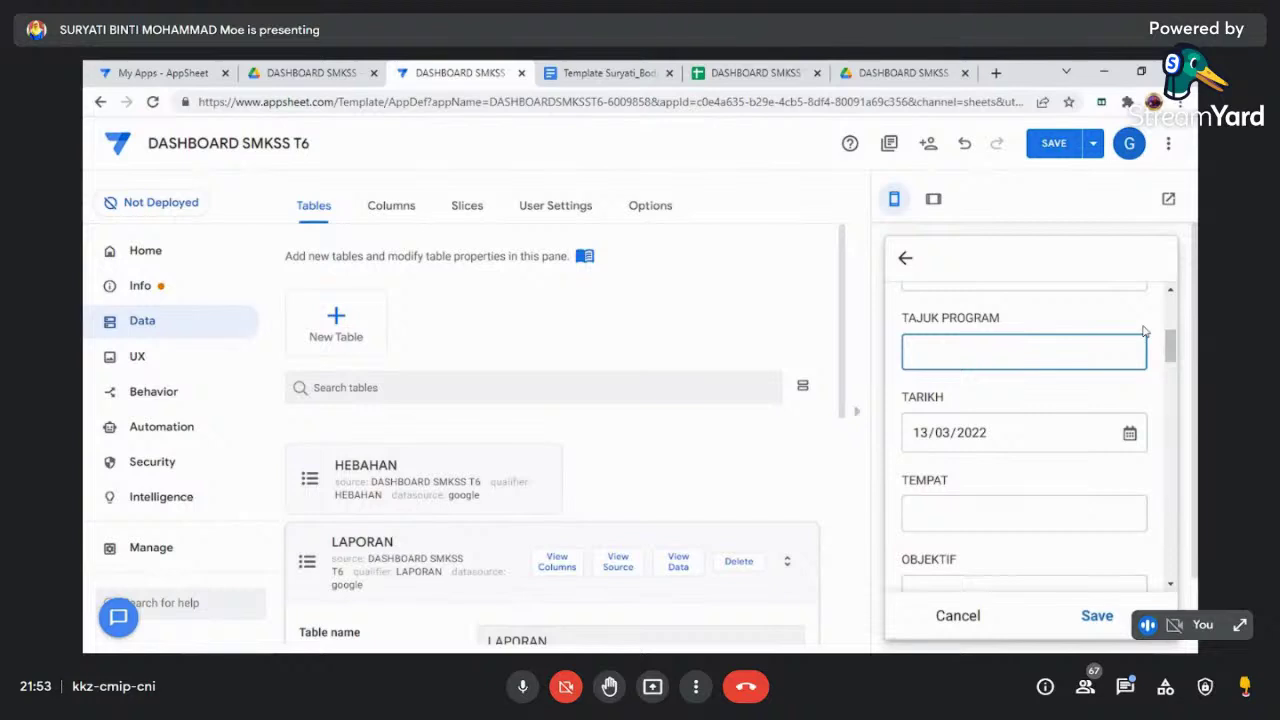
type("BIASISWA")
key("Left")
key("Left")
key("BackSpace")
left_click(1100, 618)
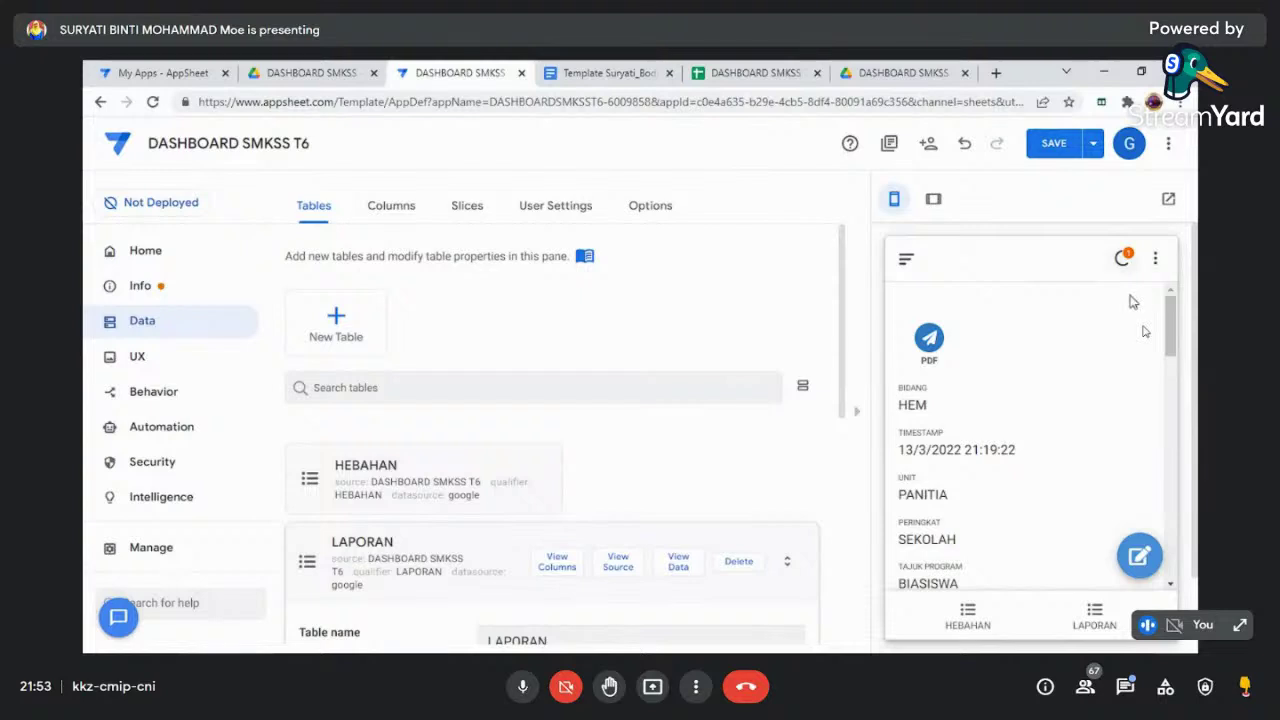
- Open the PDF file linked at the end of the edited LAPORAN record to test its path
left_click_drag(1170, 325, 1177, 445)
scroll(1137, 515, "down", 5)
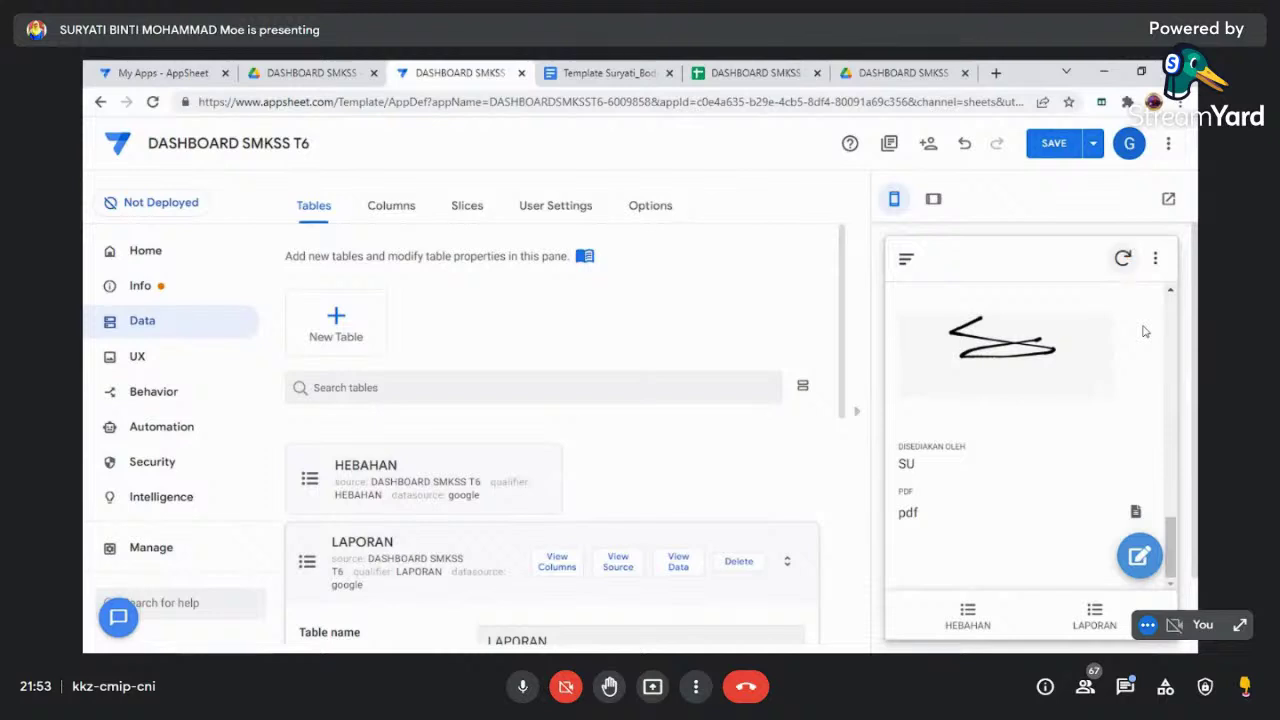
left_click(1137, 515)
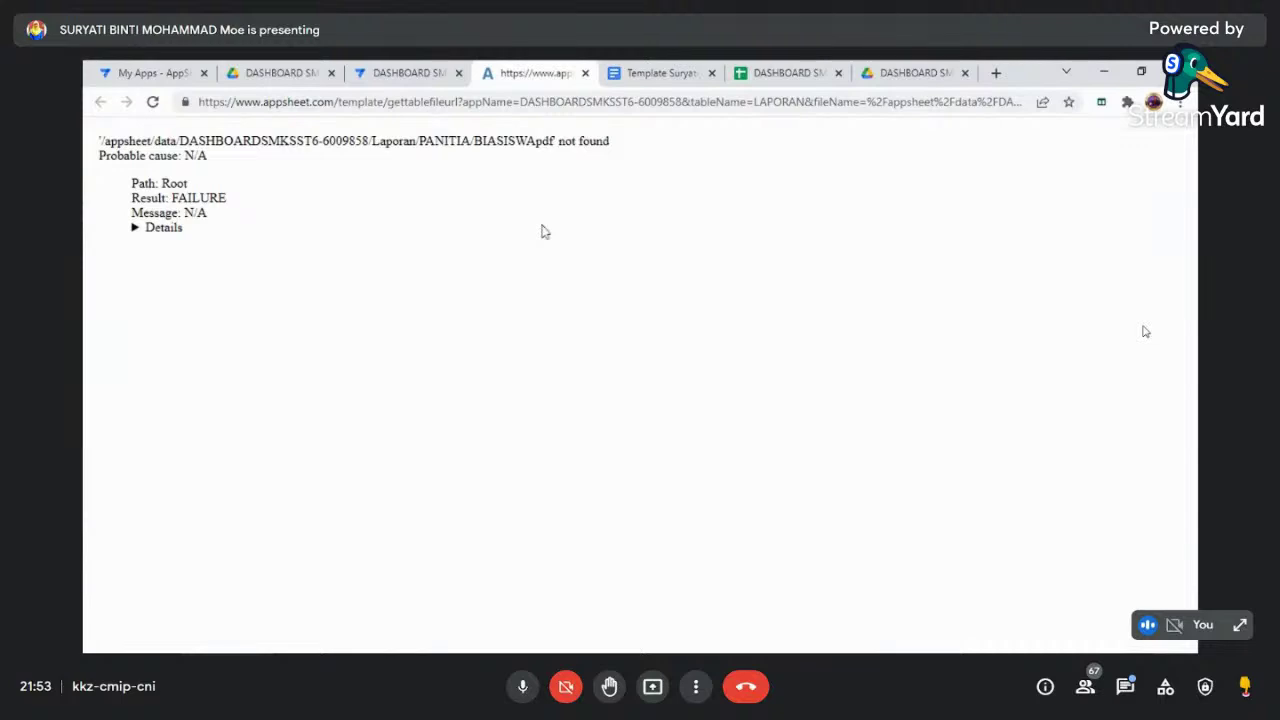
- Return to the AppSheet editor, start a new LAPORAN record in the app preview, and open its BIDANG choices
left_click(426, 76)
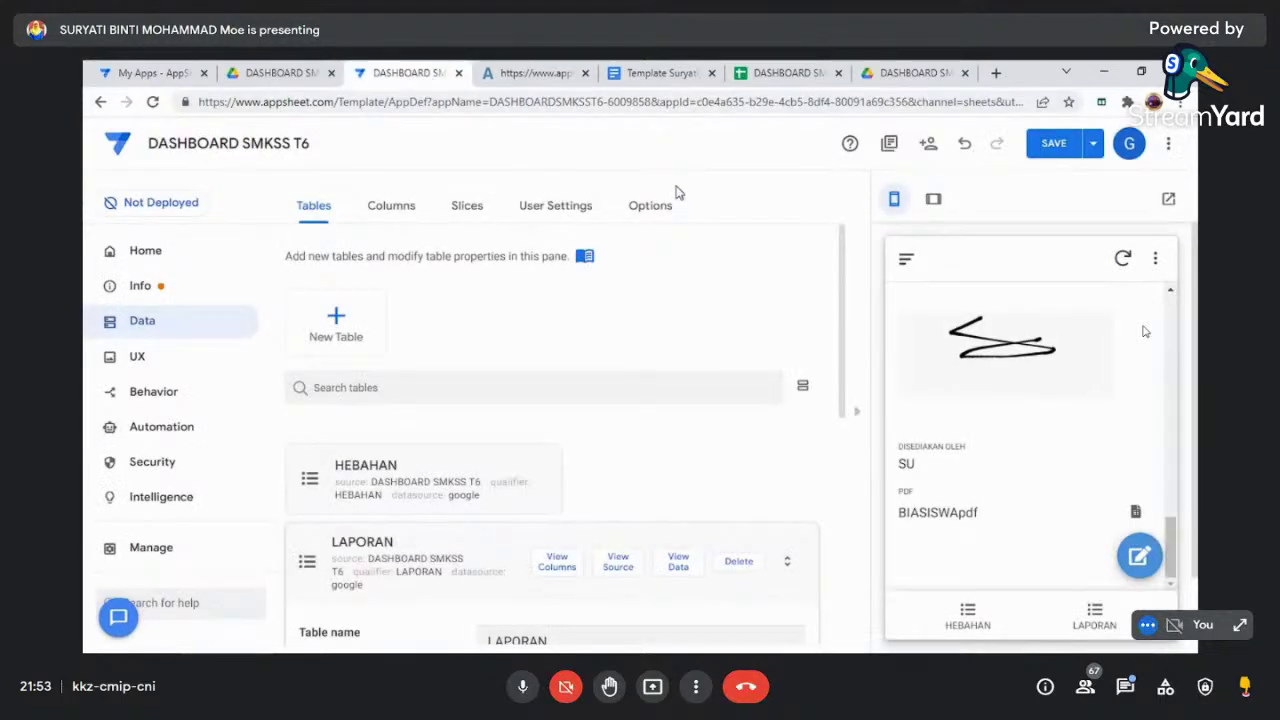
left_click(1094, 615)
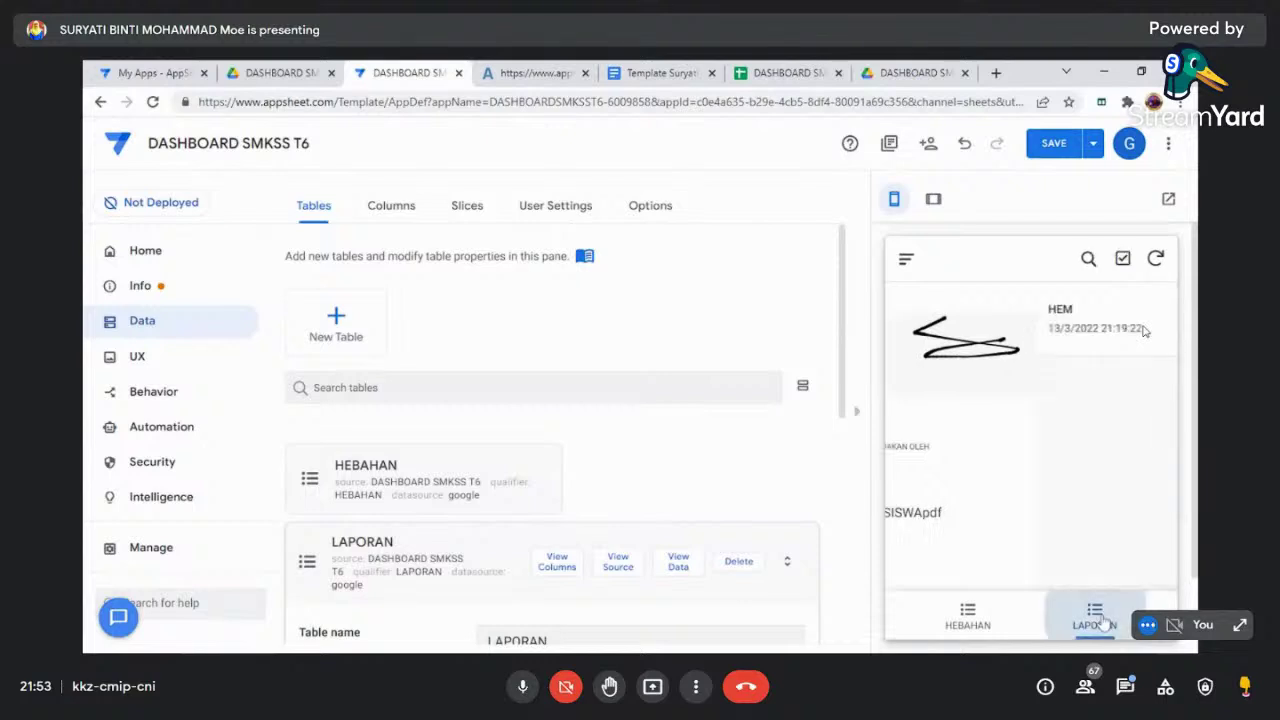
left_click(1140, 557)
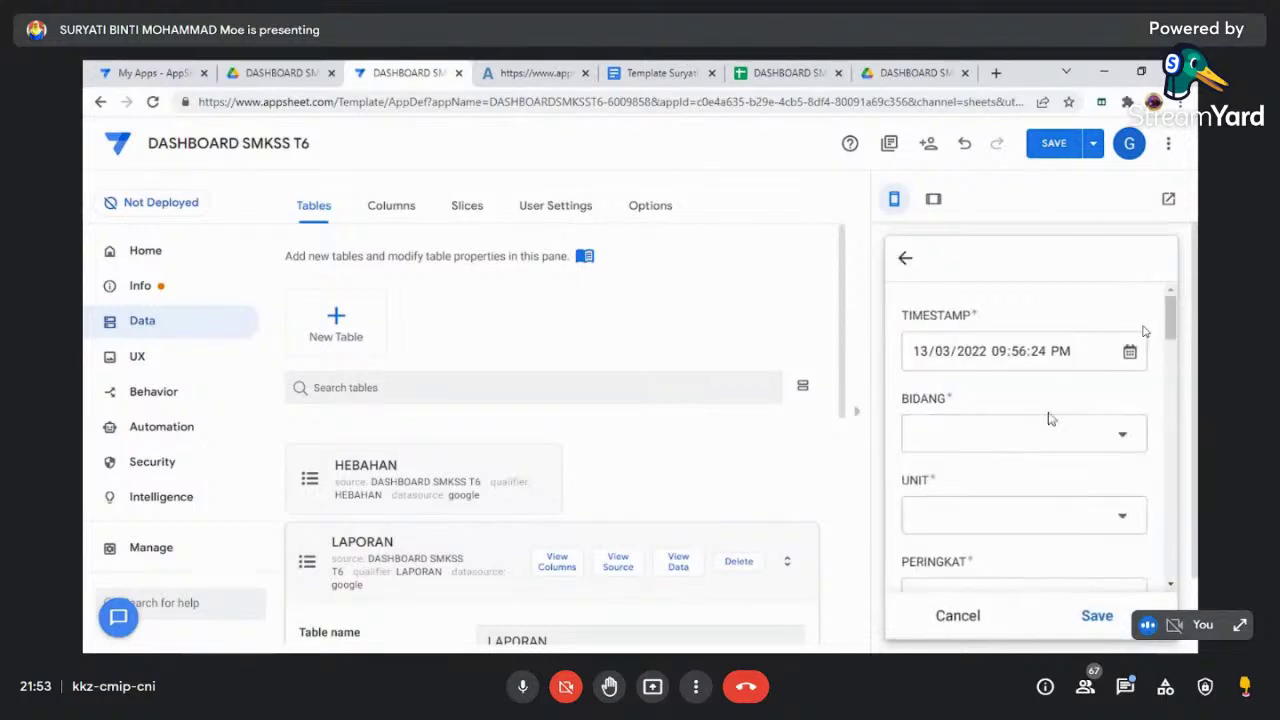
left_click(1130, 445)
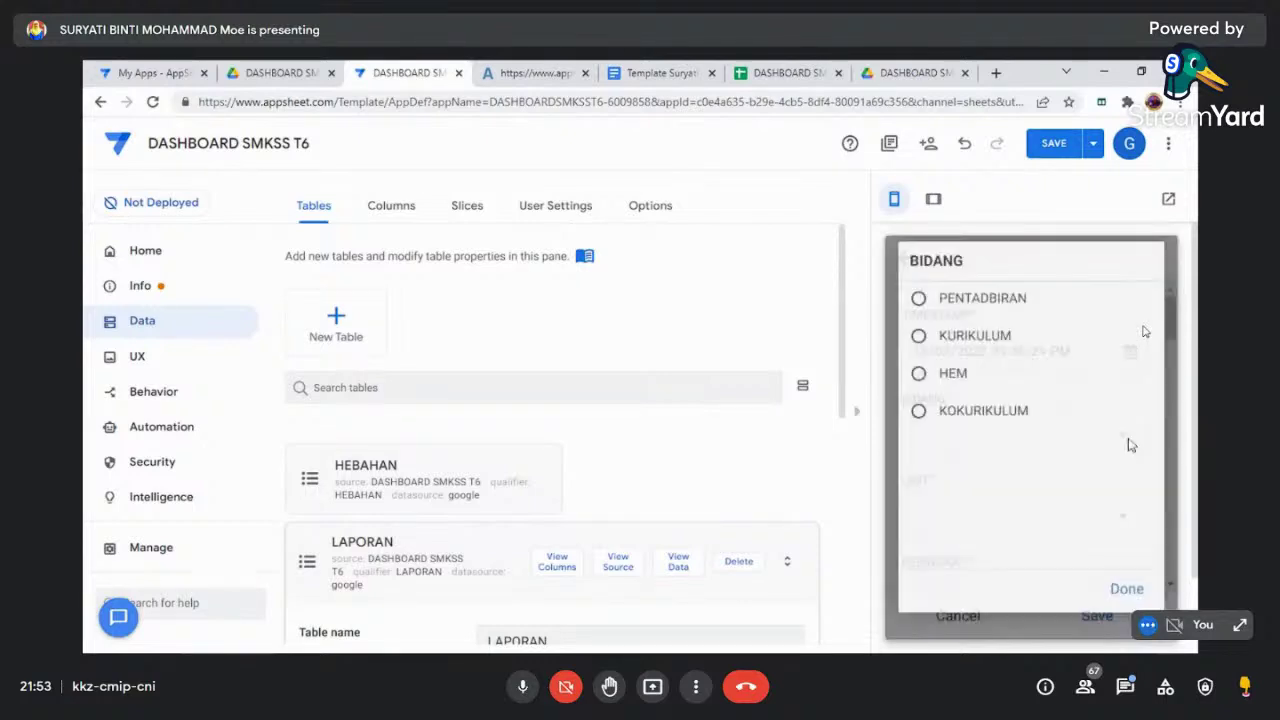
- Set the report form's BIDANG to HEM, UNIT to JADUAL WAKTU and PERINGKAT to SEKOLAH
left_click(938, 373)
left_click(1136, 524)
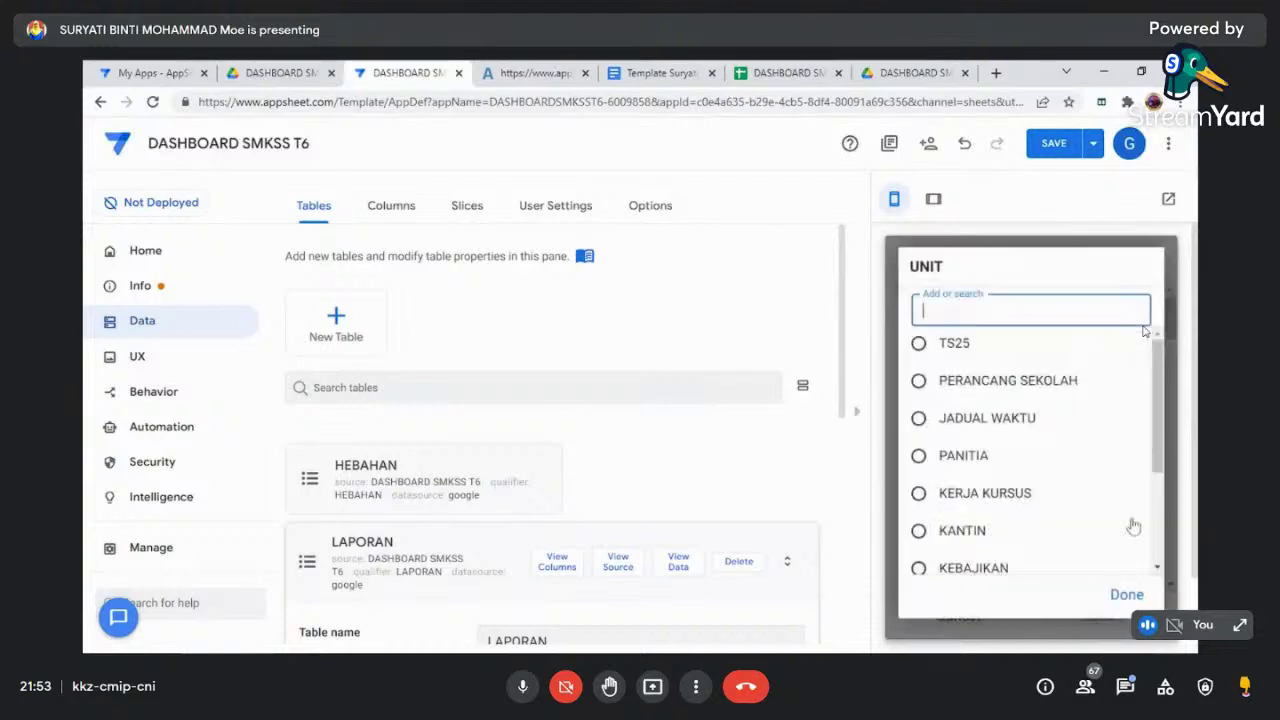
left_click(923, 430)
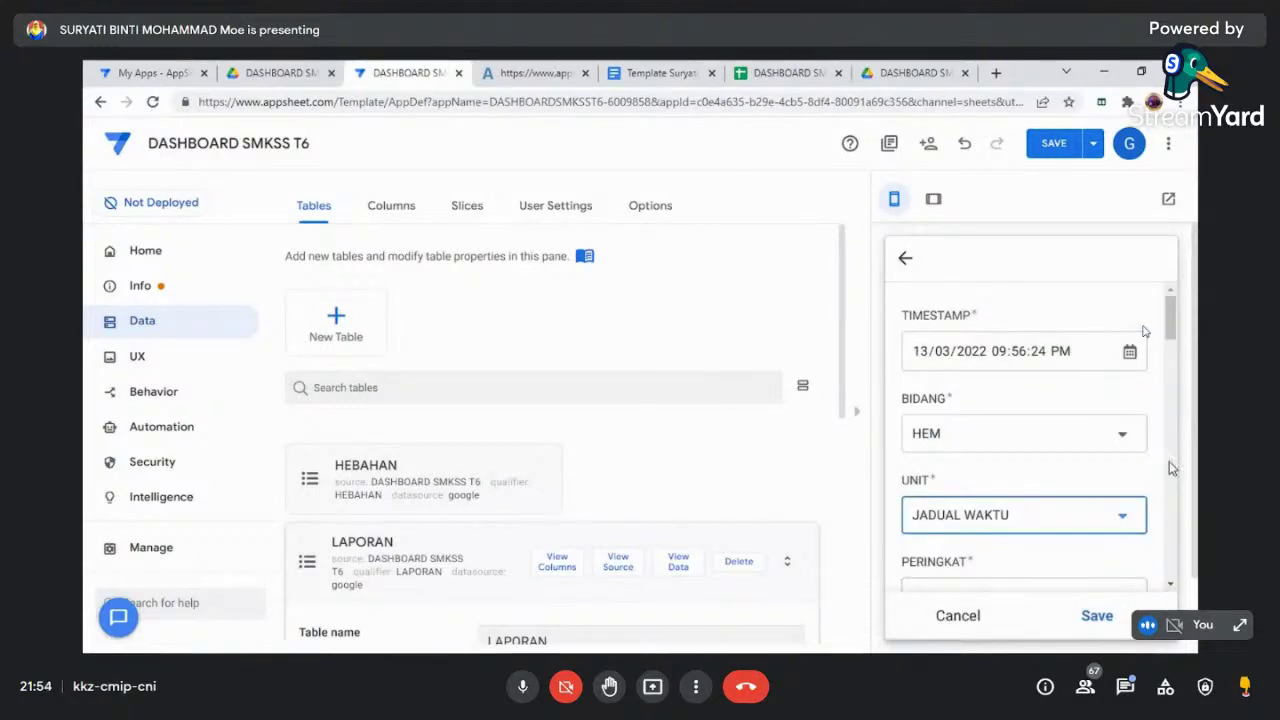
scroll(1175, 330, "down", 3)
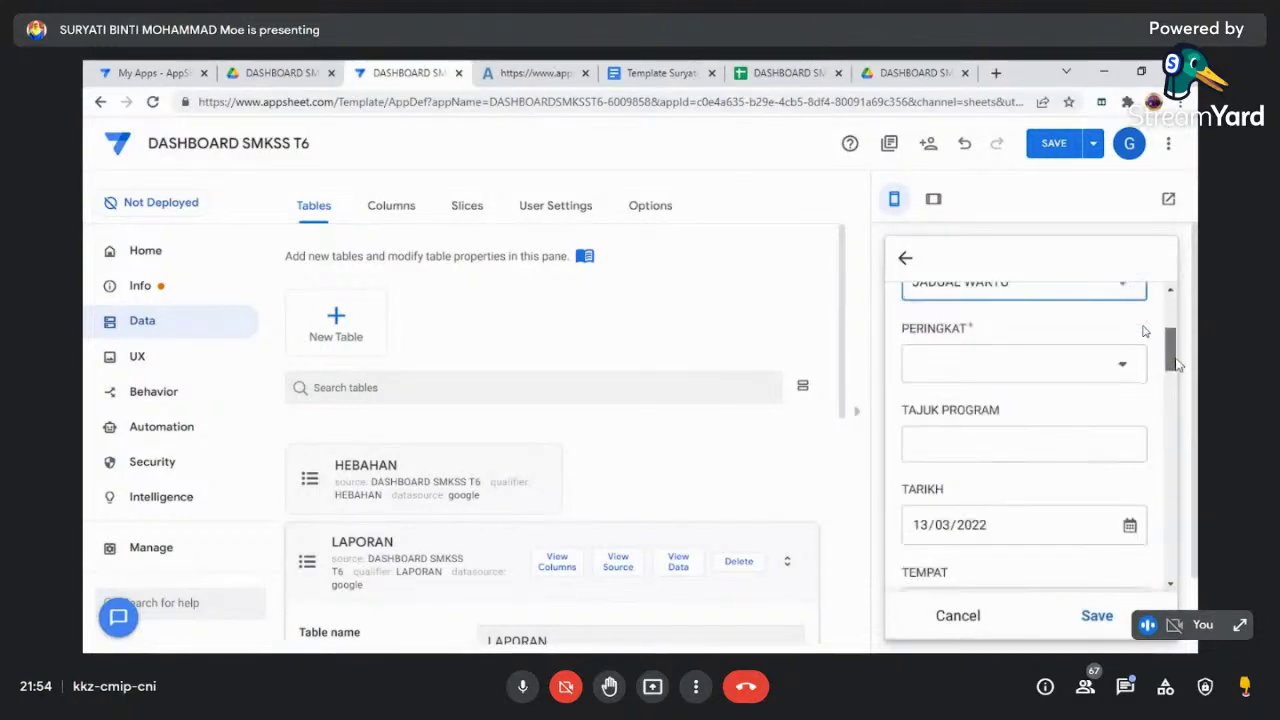
left_click(1123, 364)
left_click(940, 350)
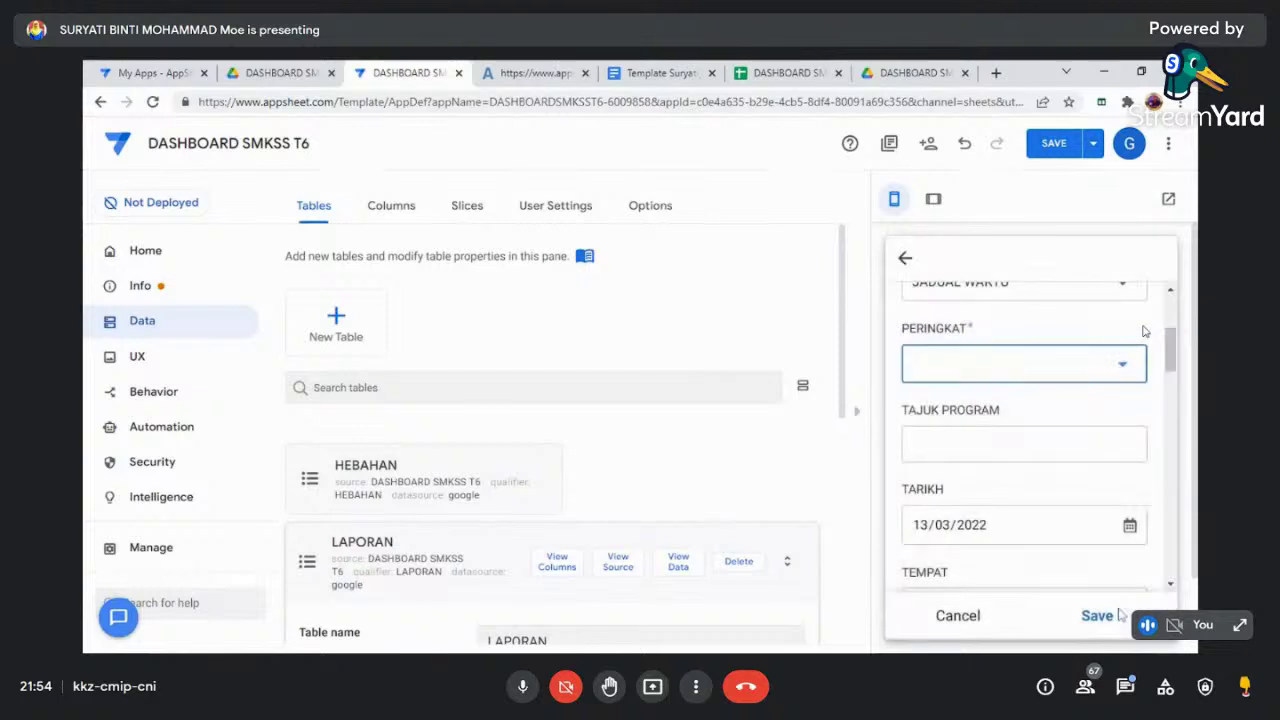
key("Tab")
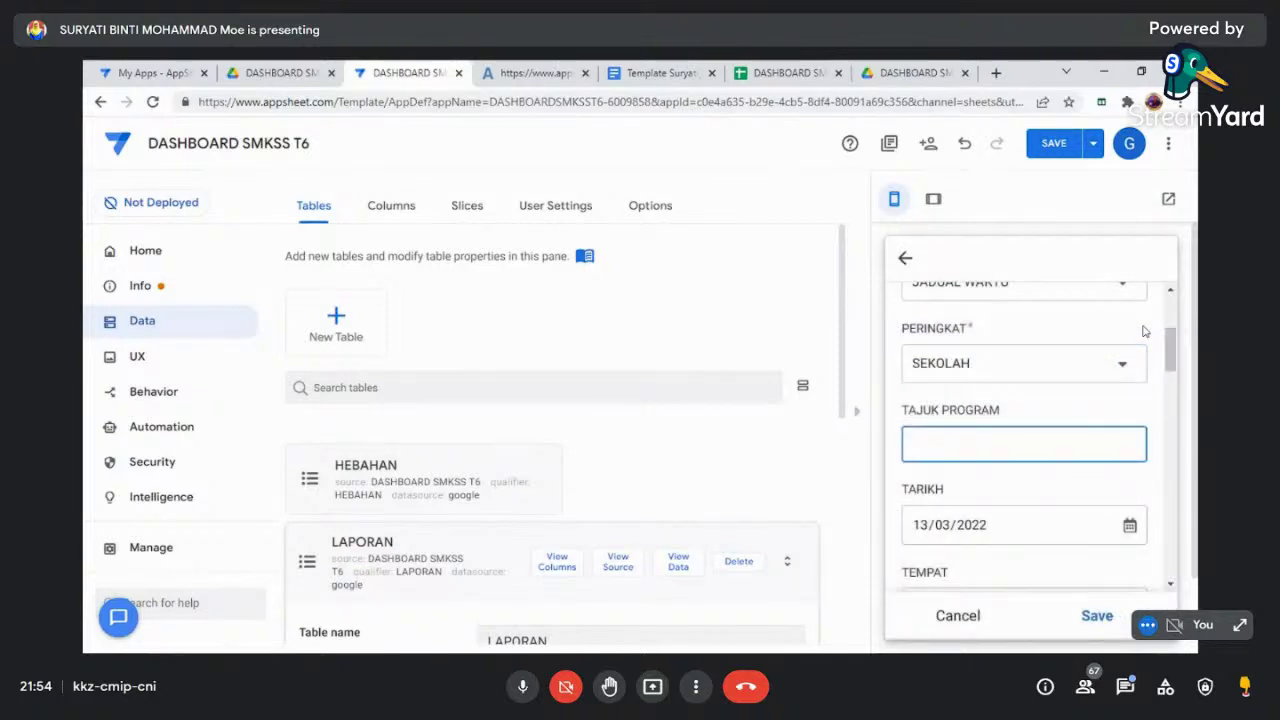
type("BIASISWA")
left_click_drag(1170, 350, 1172, 395)
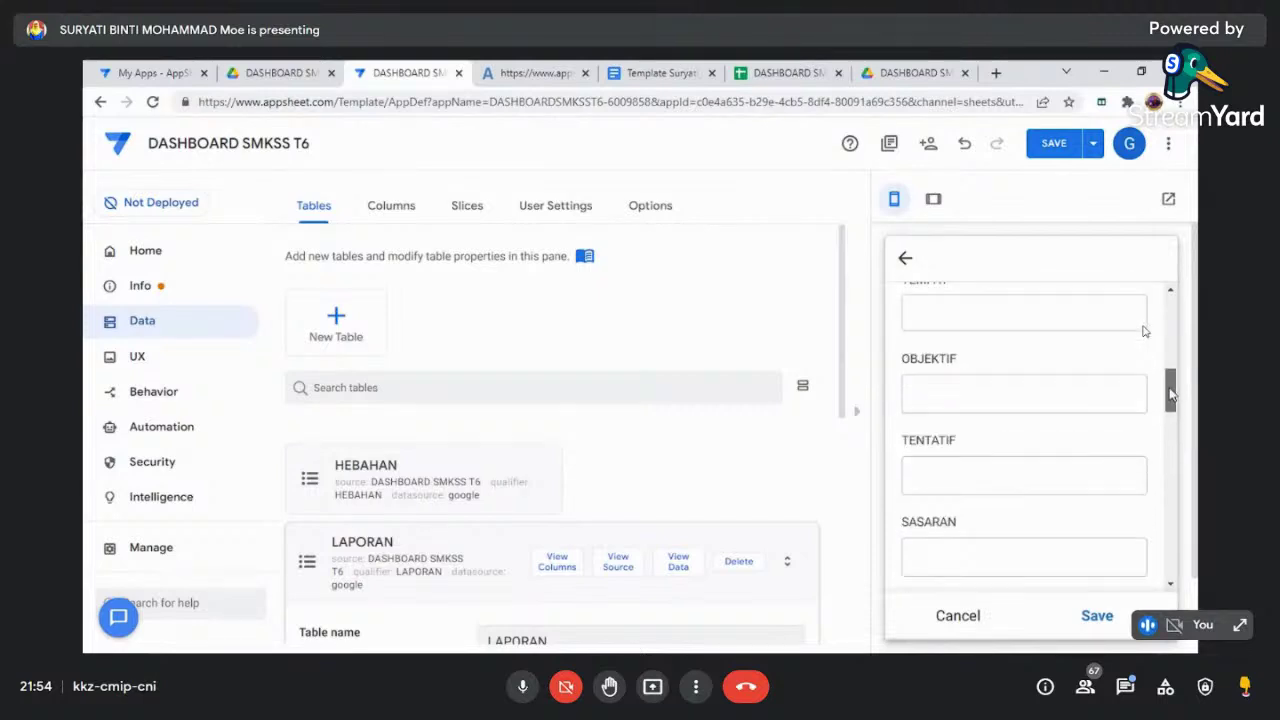
scroll(1145, 331, "up", 4)
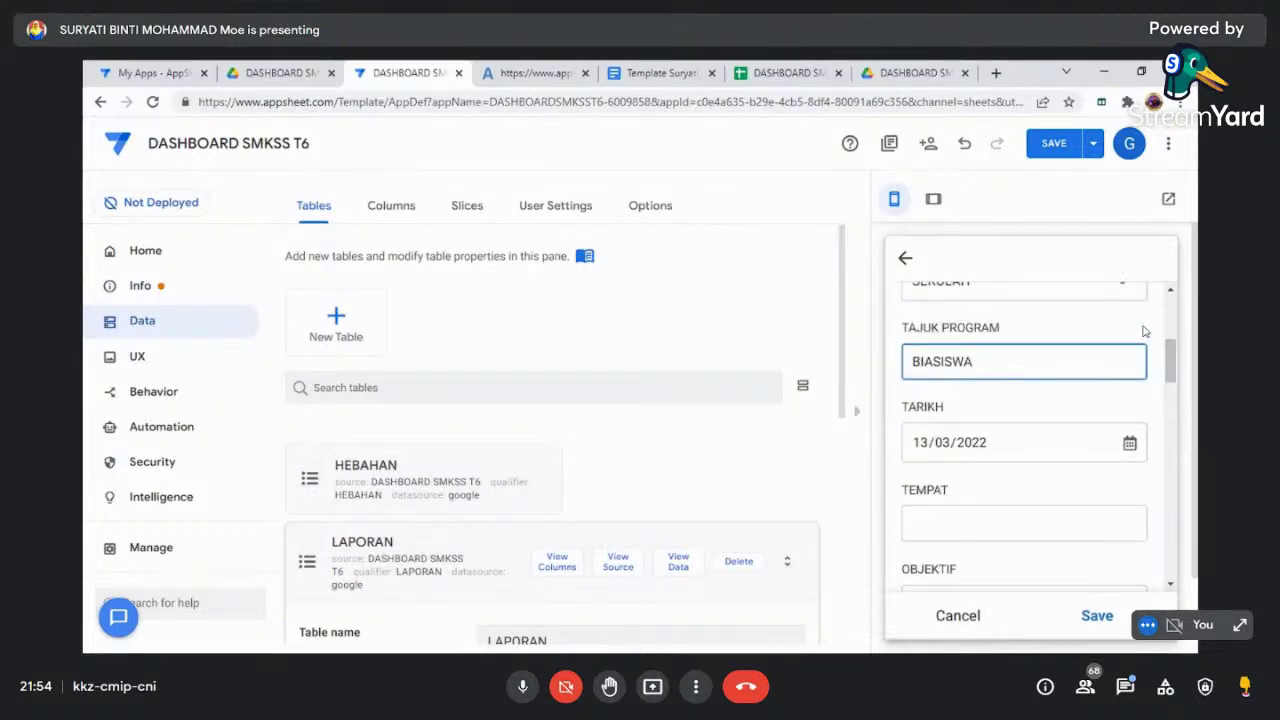
key("BackSpace")
key("BackSpace")
key("BackSpace")
key("BackSpace")
key("BackSpace")
key("BackSpace")
key("BackSpace")
key("BackSpace")
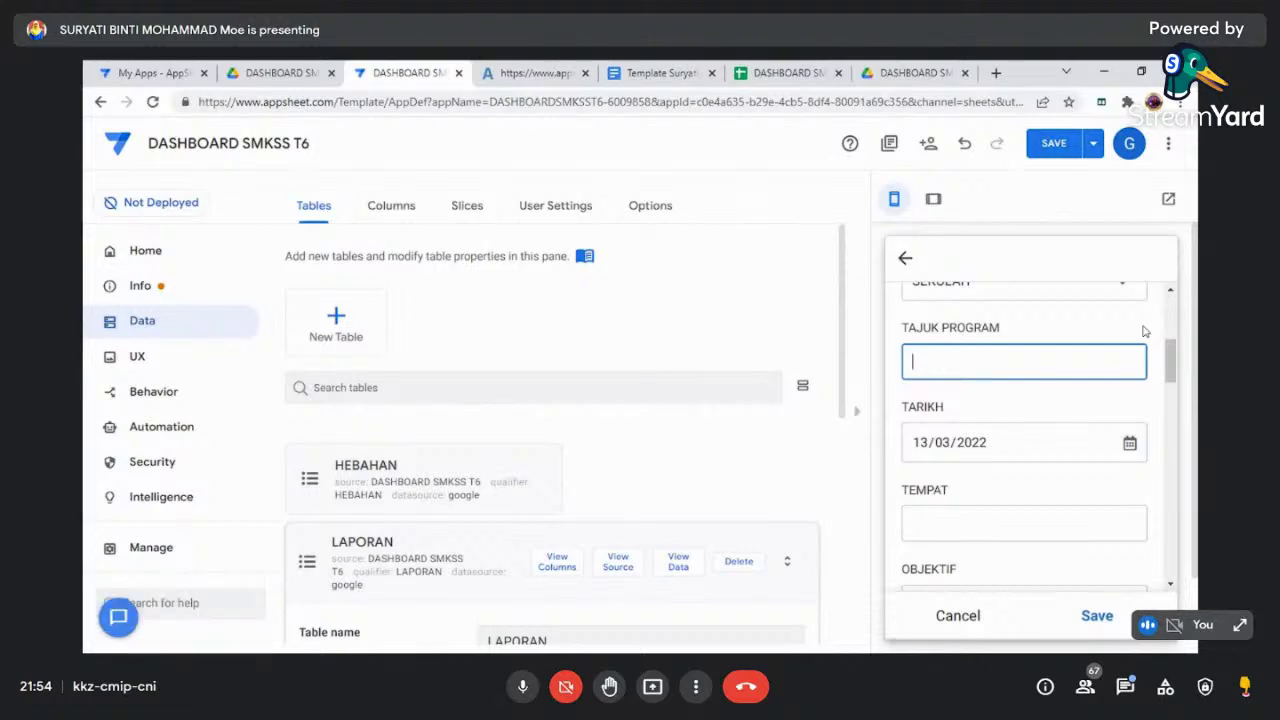
- Enter HADIR as the TAJUK PROGRAM of the new report
type("HADIR")
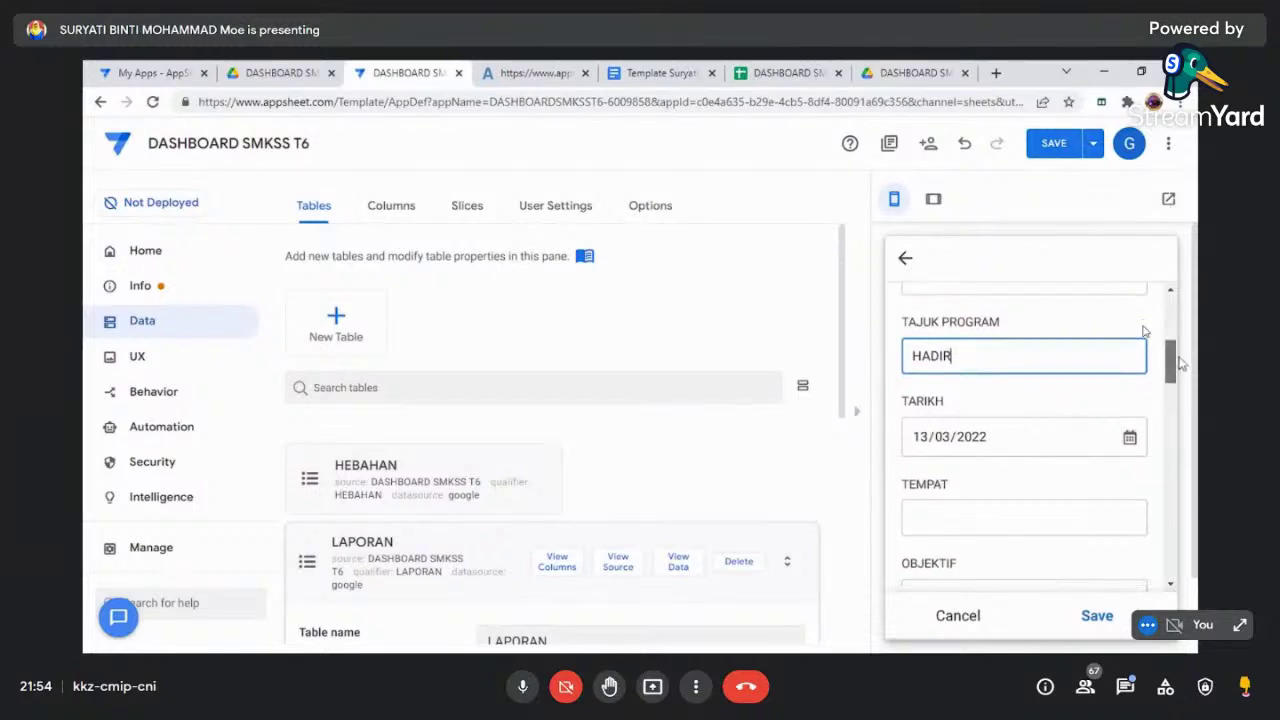
scroll(1175, 365, "down", 1)
scroll(1175, 380, "down", 4)
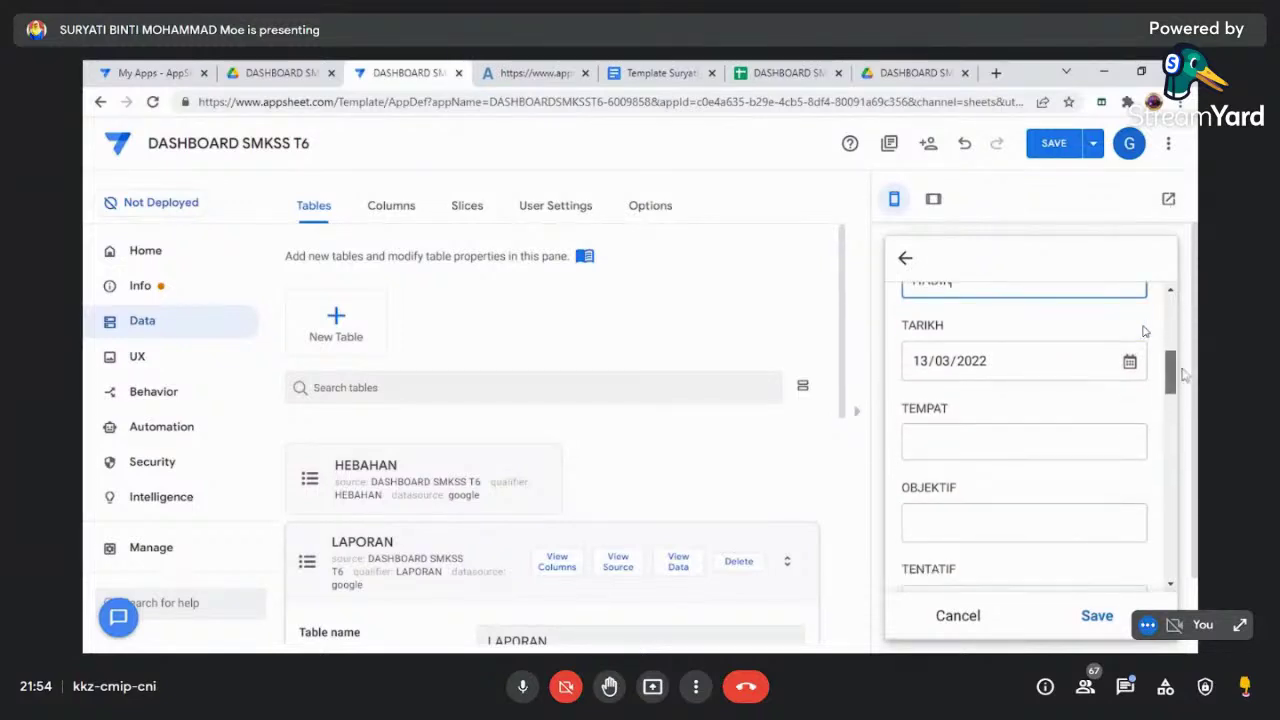
- Attach the Singapore Gardens by the Bay image as FOTO 2 and save the new LAPORAN record
left_click_drag(1171, 408, 1160, 462)
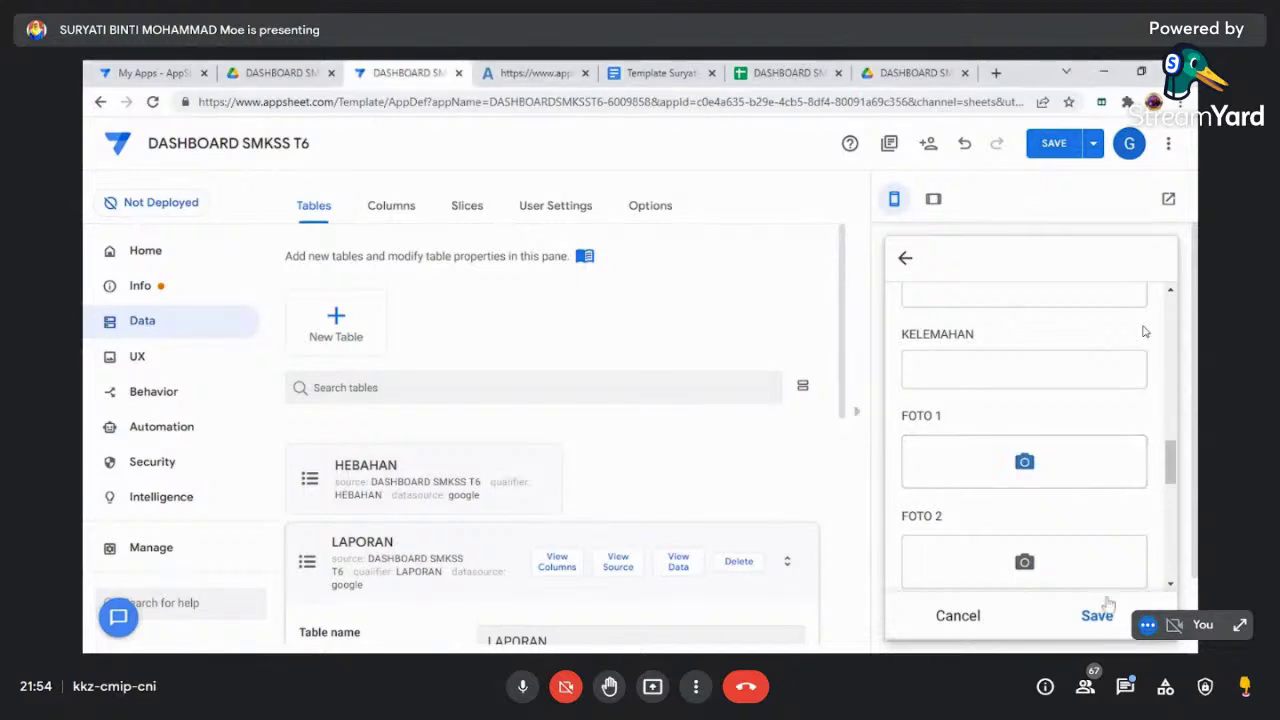
scroll(1104, 464, "down", 5)
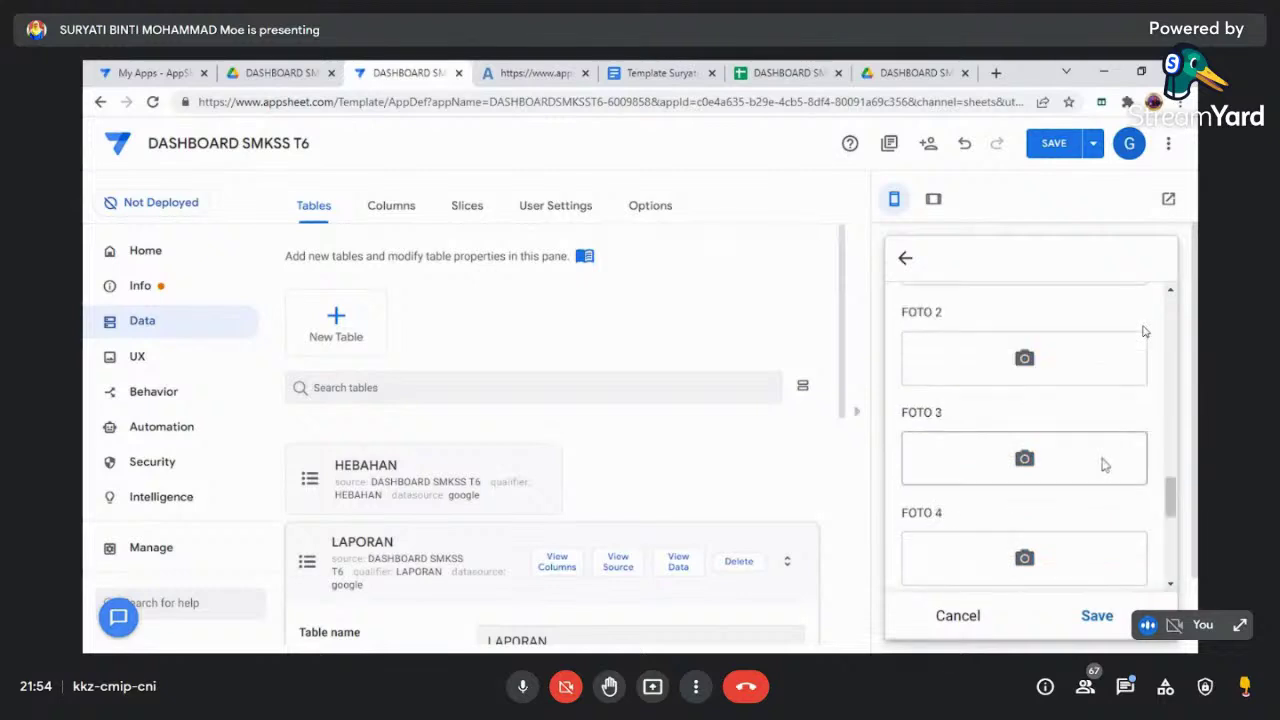
left_click(1033, 372)
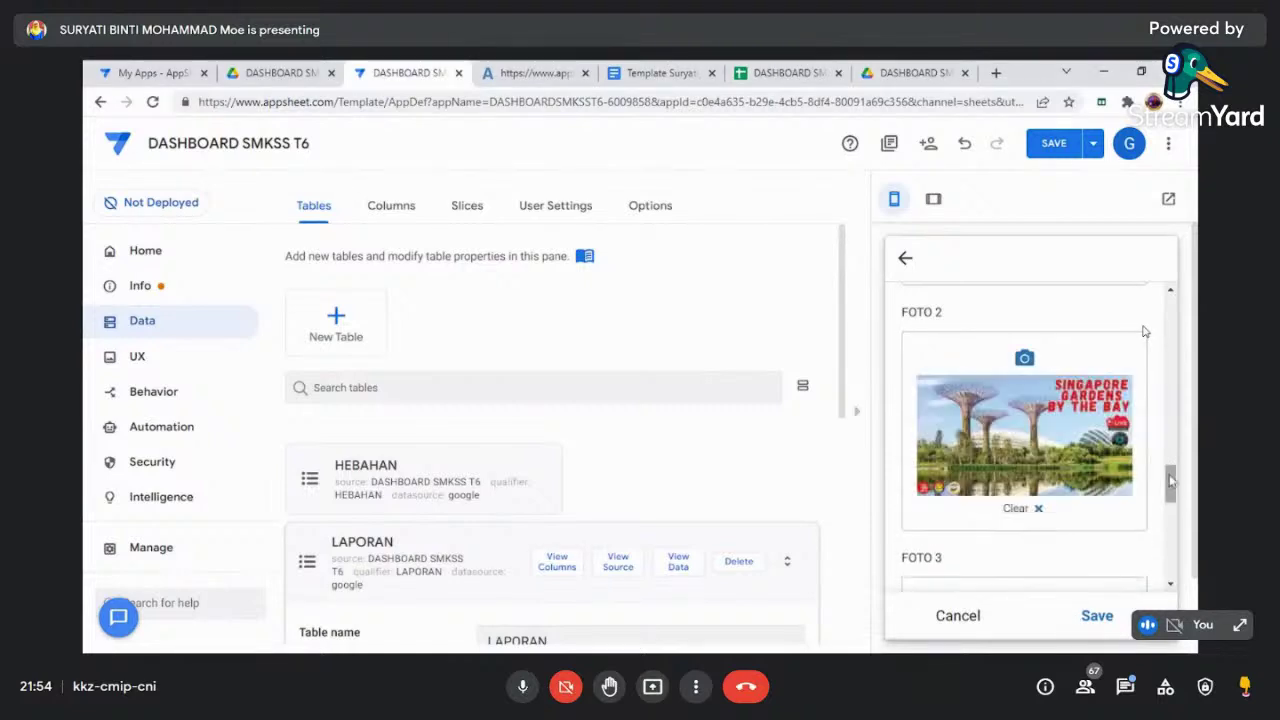
scroll(1145, 331, "down", 3)
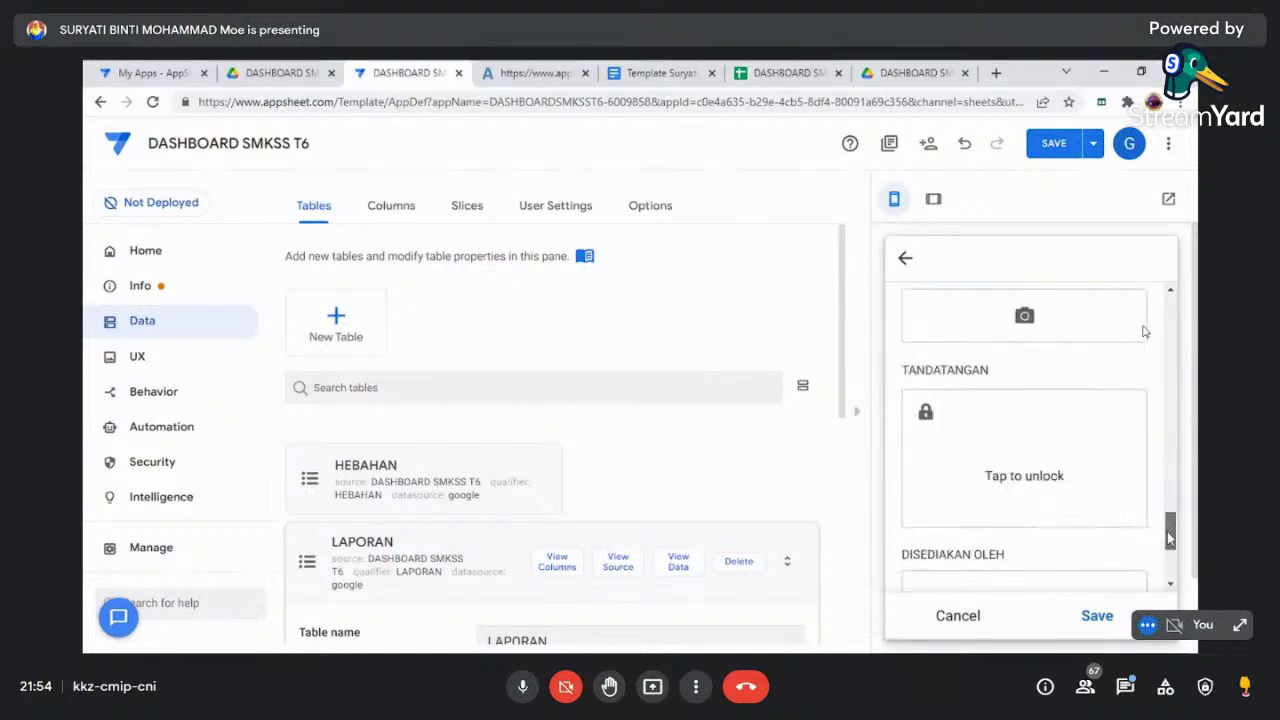
left_click(1098, 617)
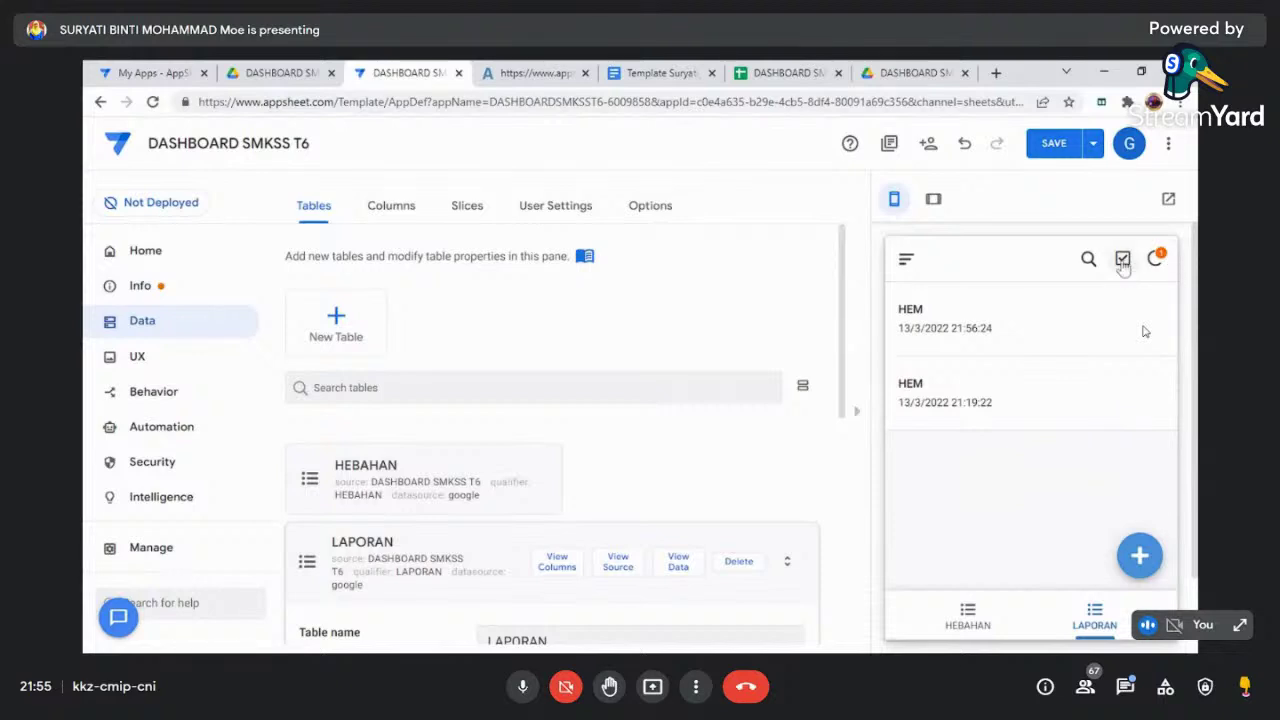
- Save the app and make the current version, V 1.000022, its new stable version
left_click(1056, 145)
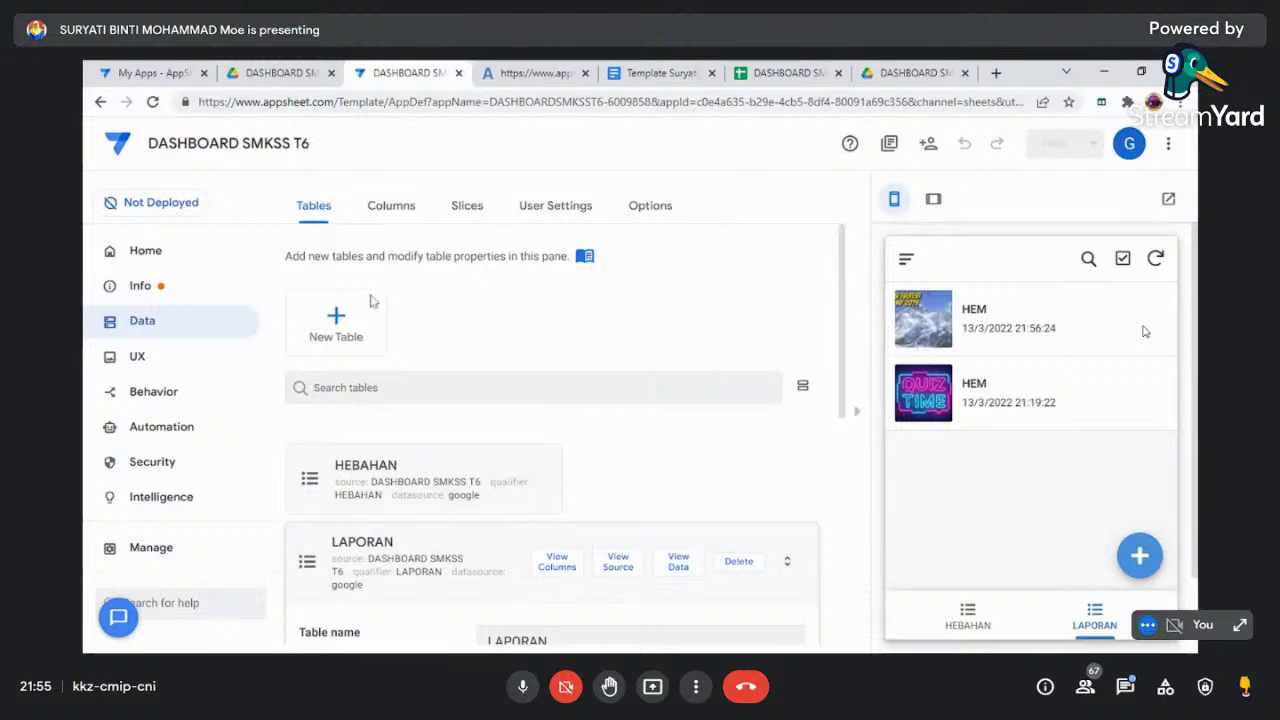
left_click(172, 556)
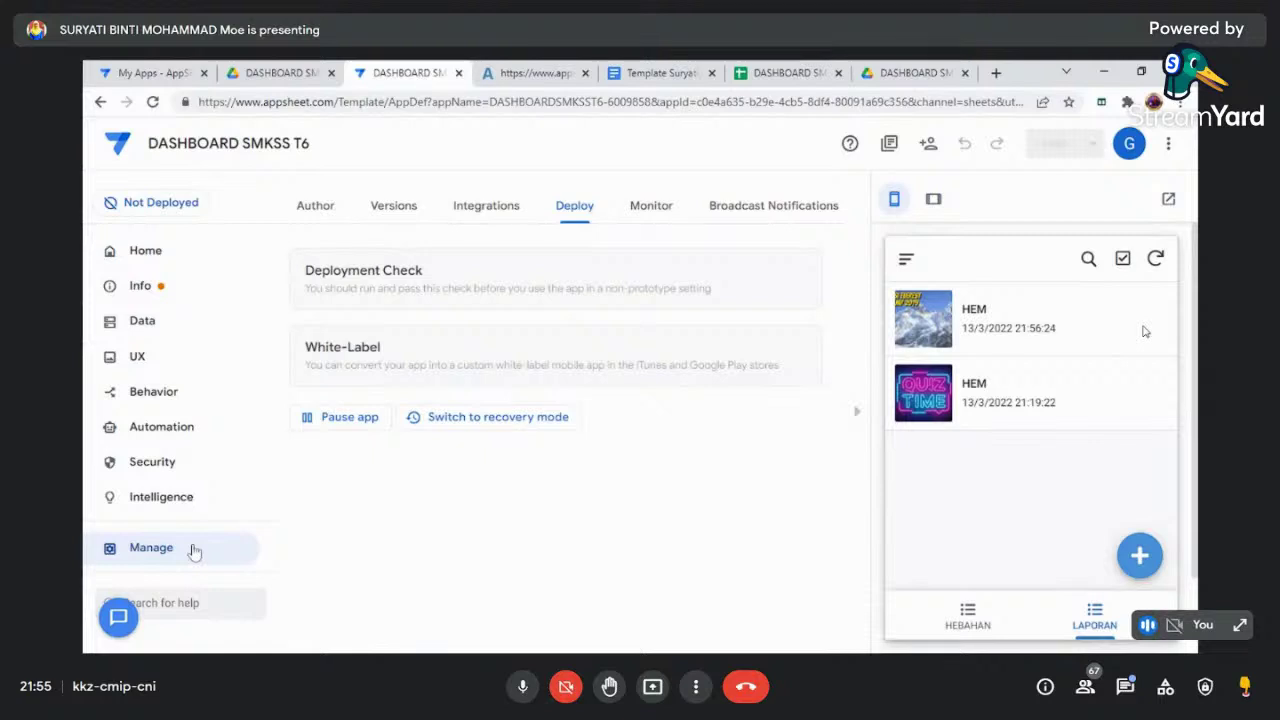
left_click(390, 208)
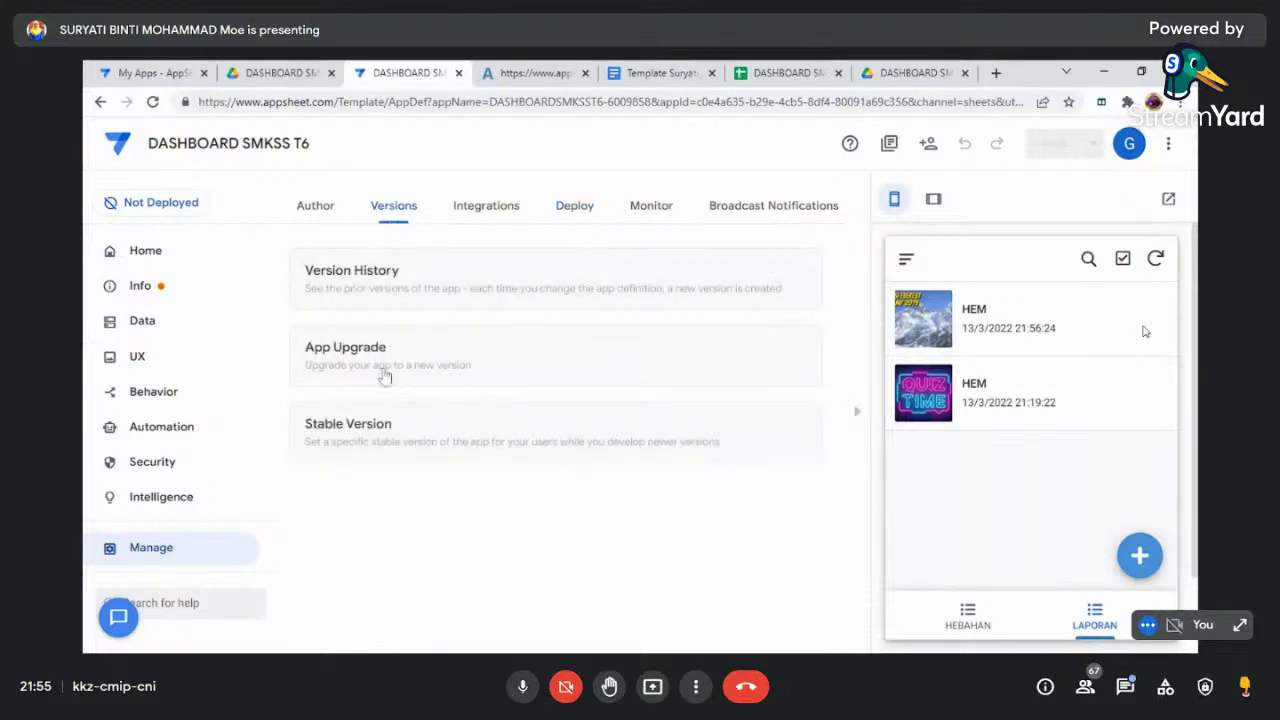
left_click(368, 432)
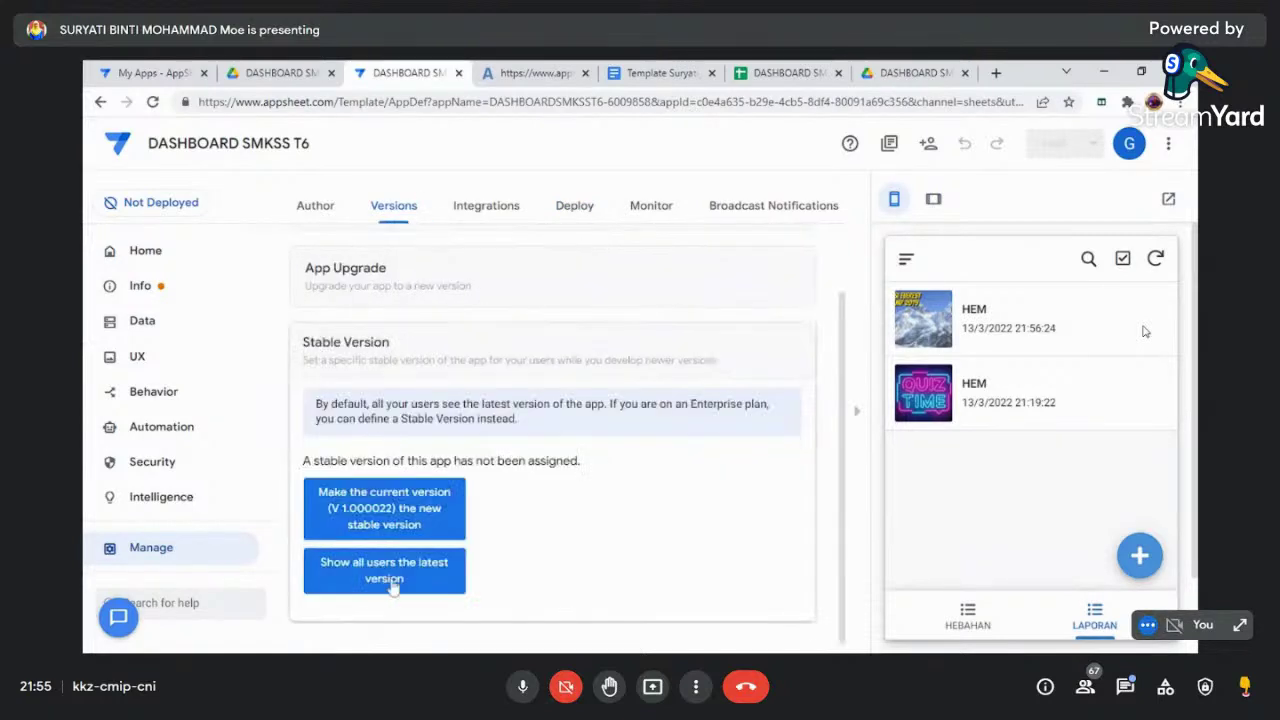
left_click(398, 508)
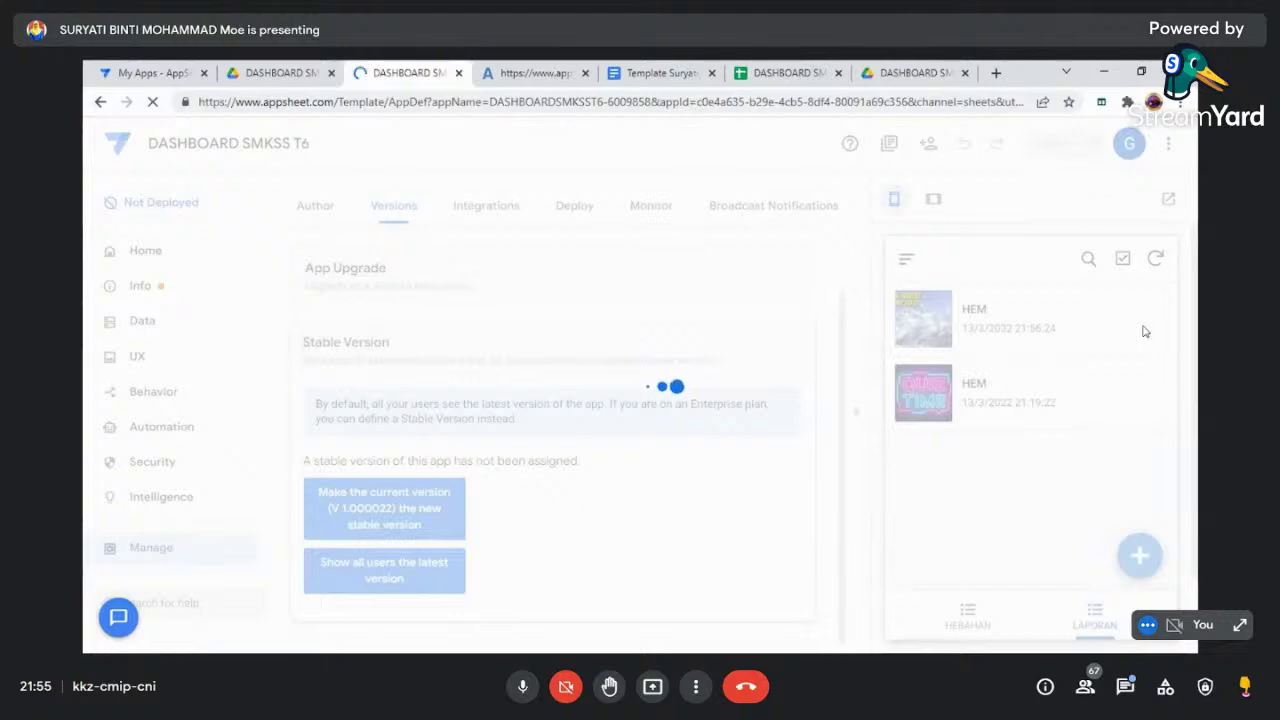
- Leave the full-screen view of the Google Meet window and close the Telegram browser tab
left_click(640, 57)
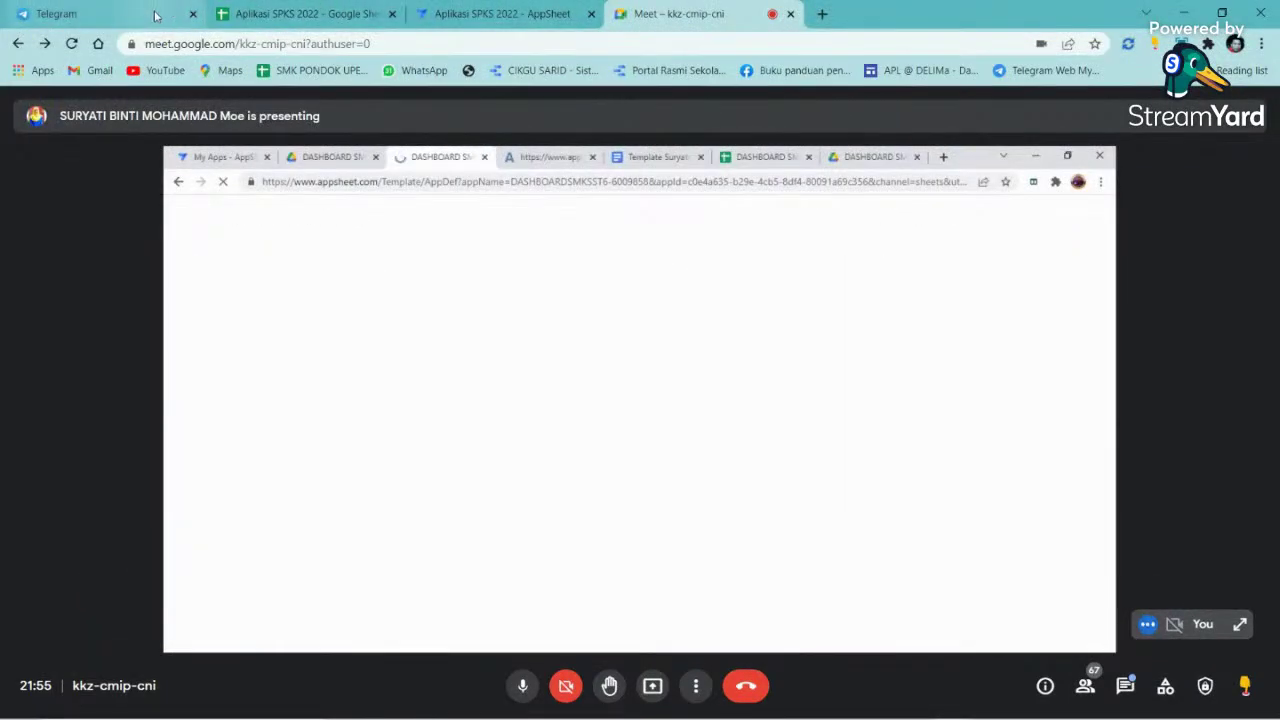
left_click(193, 13)
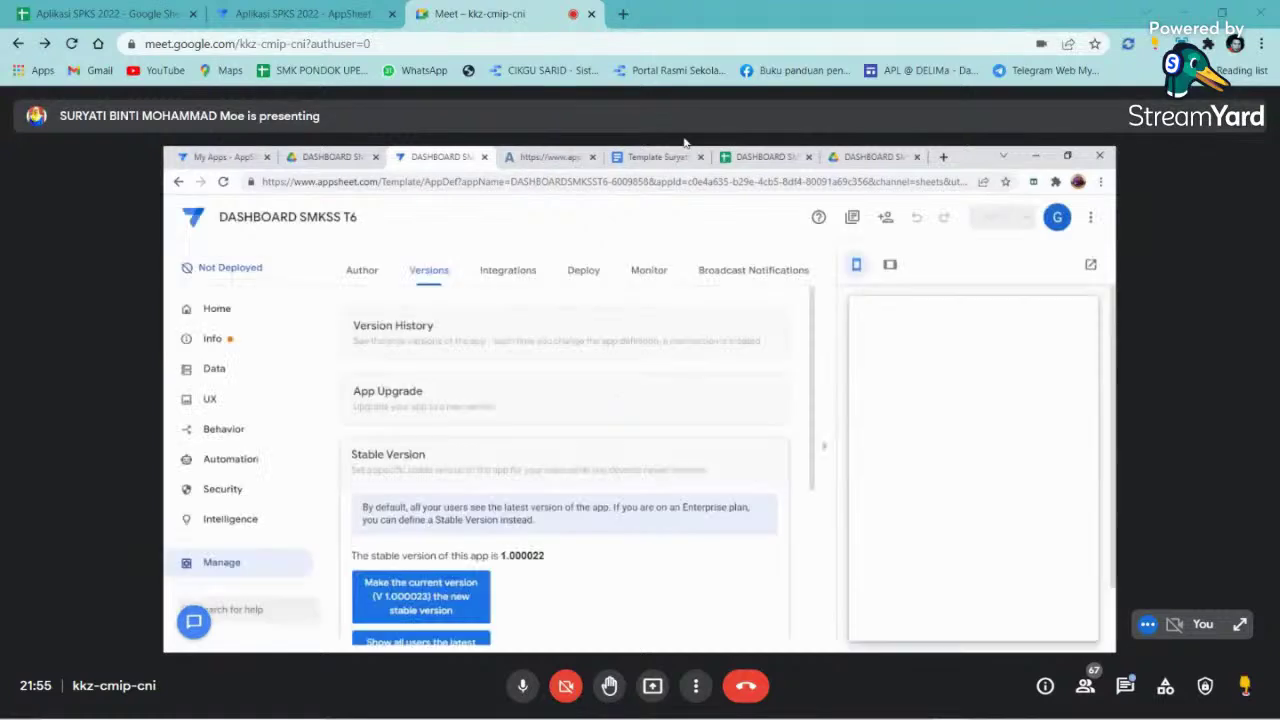
left_click(698, 687)
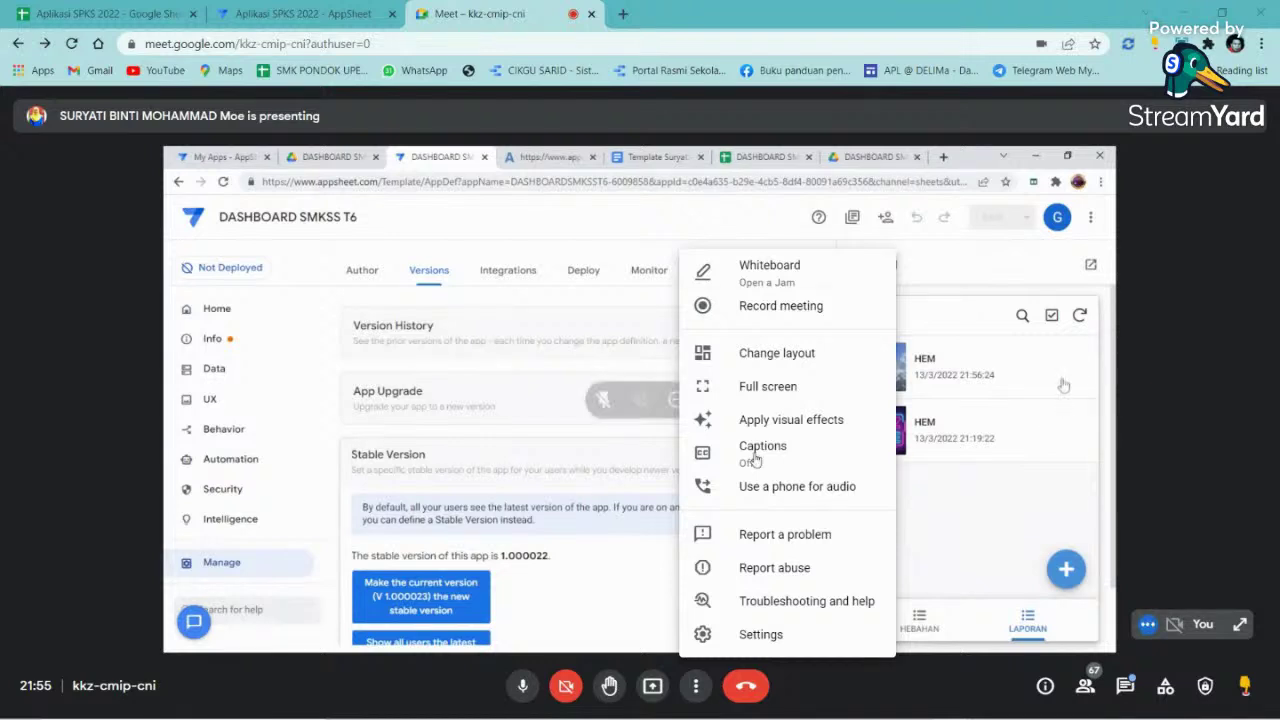
left_click(1031, 549)
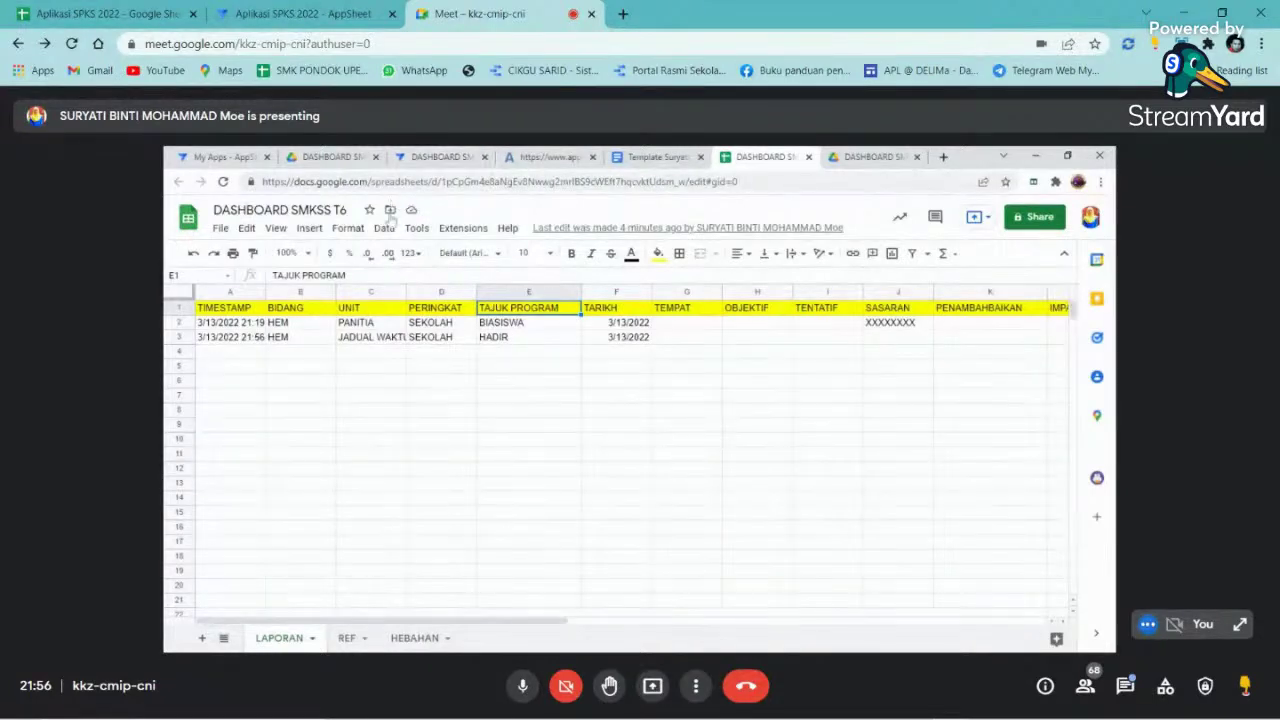
- Review the DASHBOARD SMKSS Drive folder, the report body template and the app editor, and select the DASHBOARD SMKSS T6 spreadsheet in the folder
left_click(333, 156)
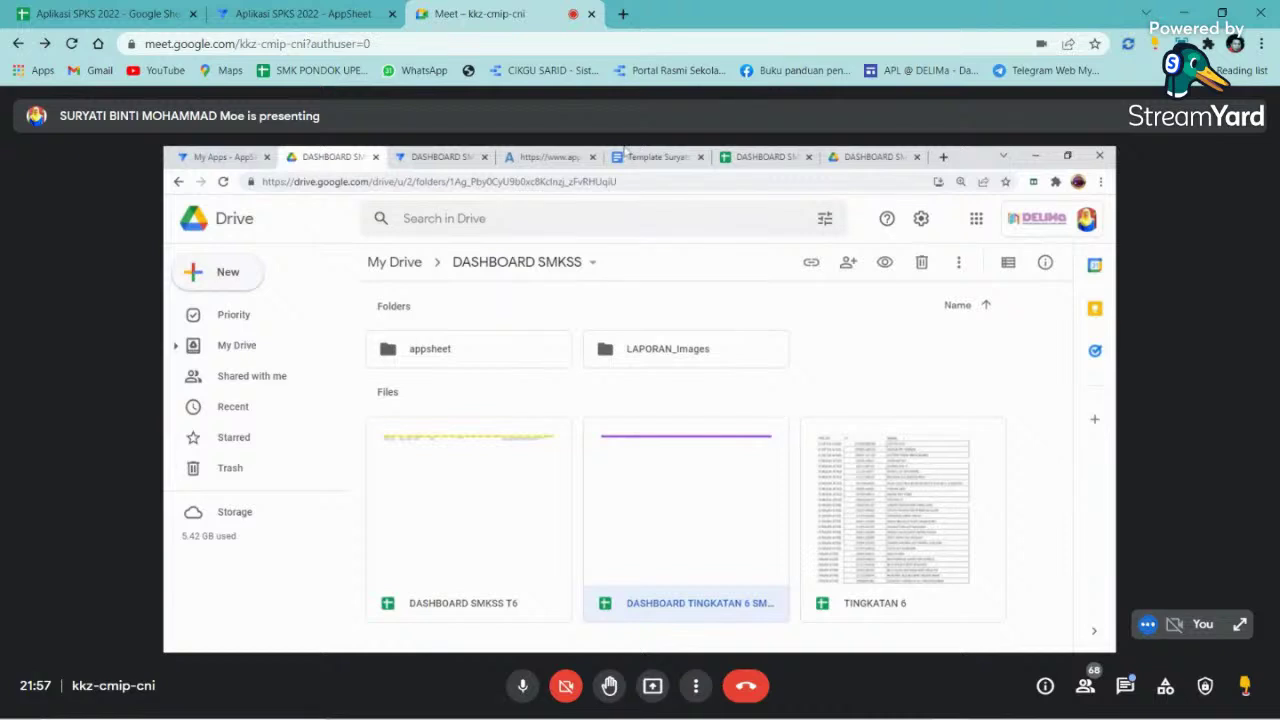
left_click(646, 158)
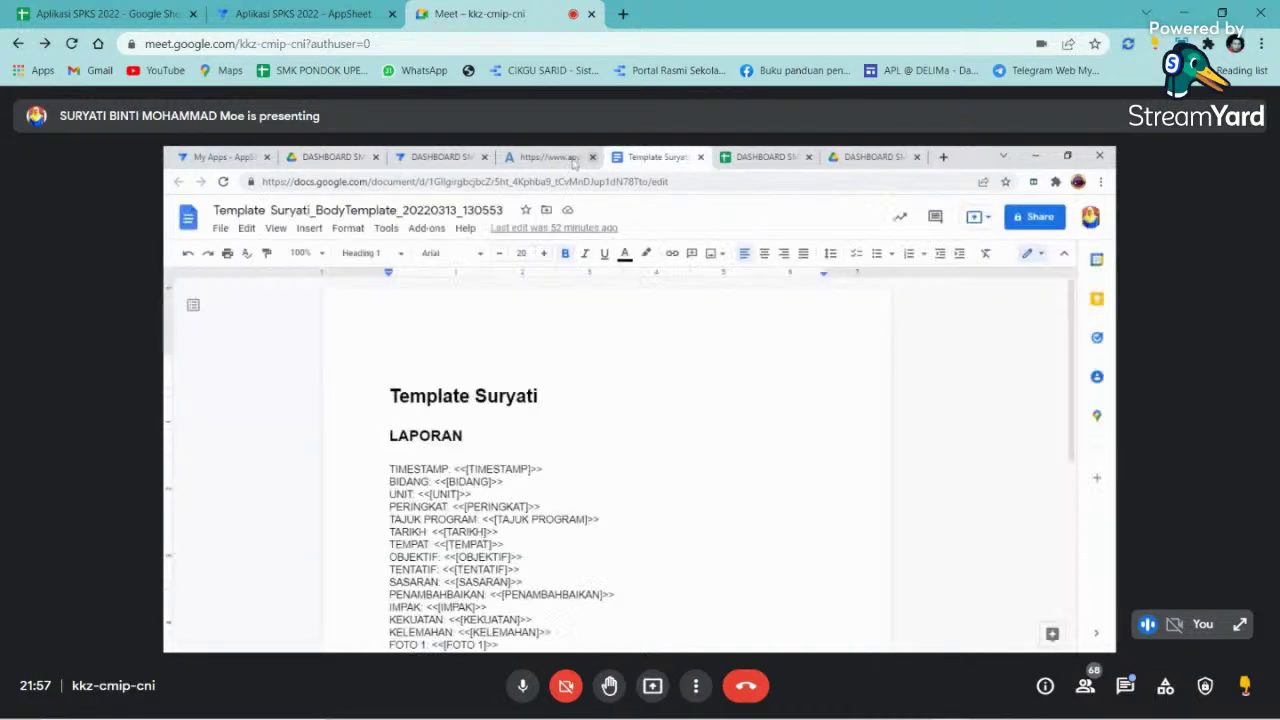
left_click(465, 158)
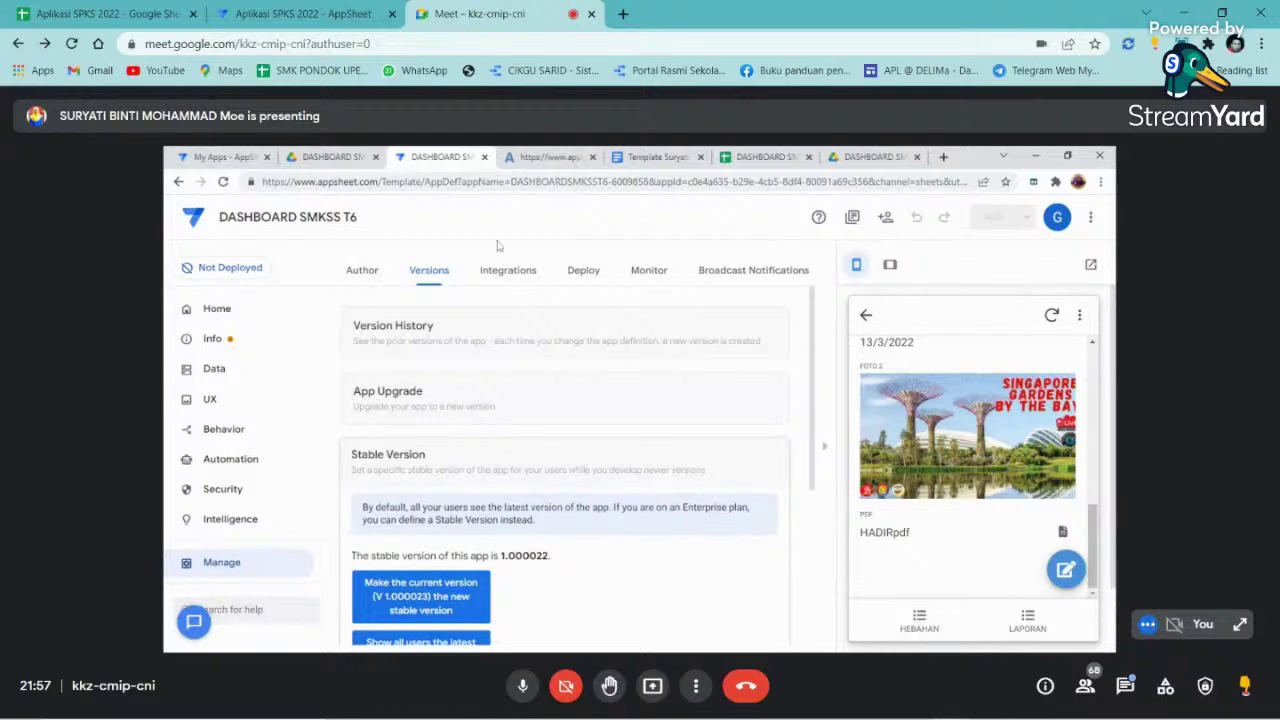
left_click(345, 157)
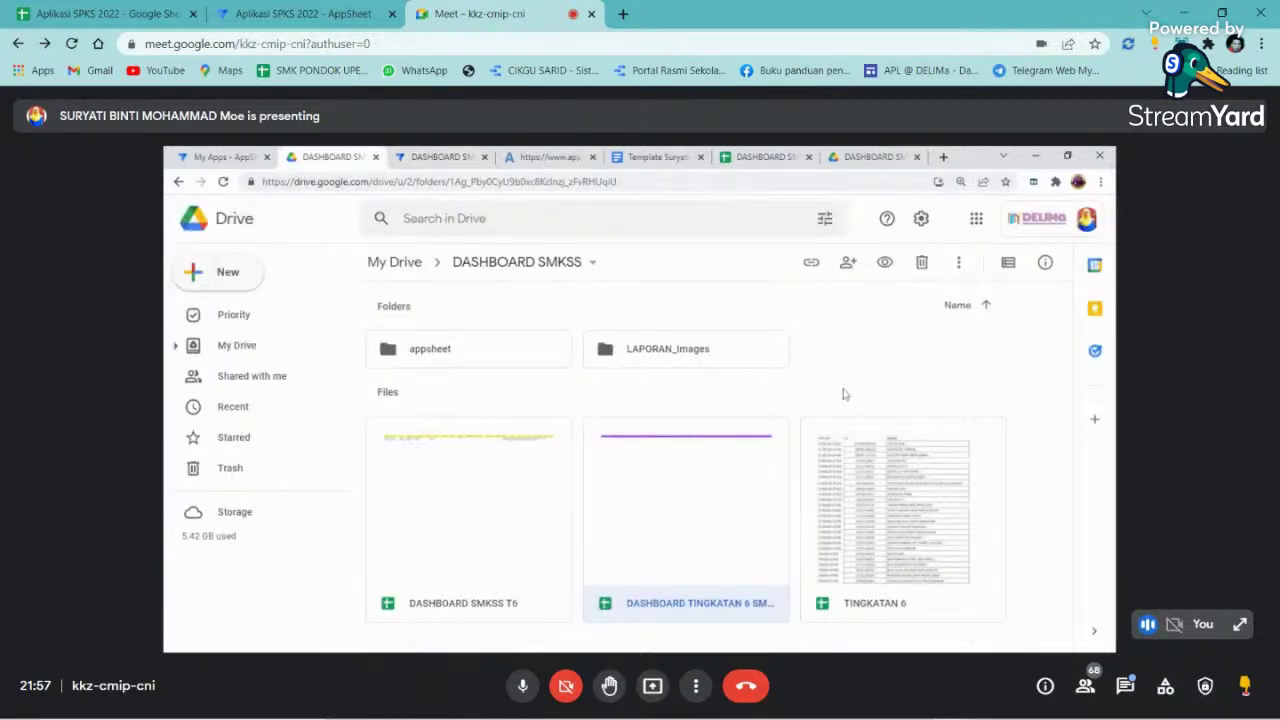
left_click(481, 497)
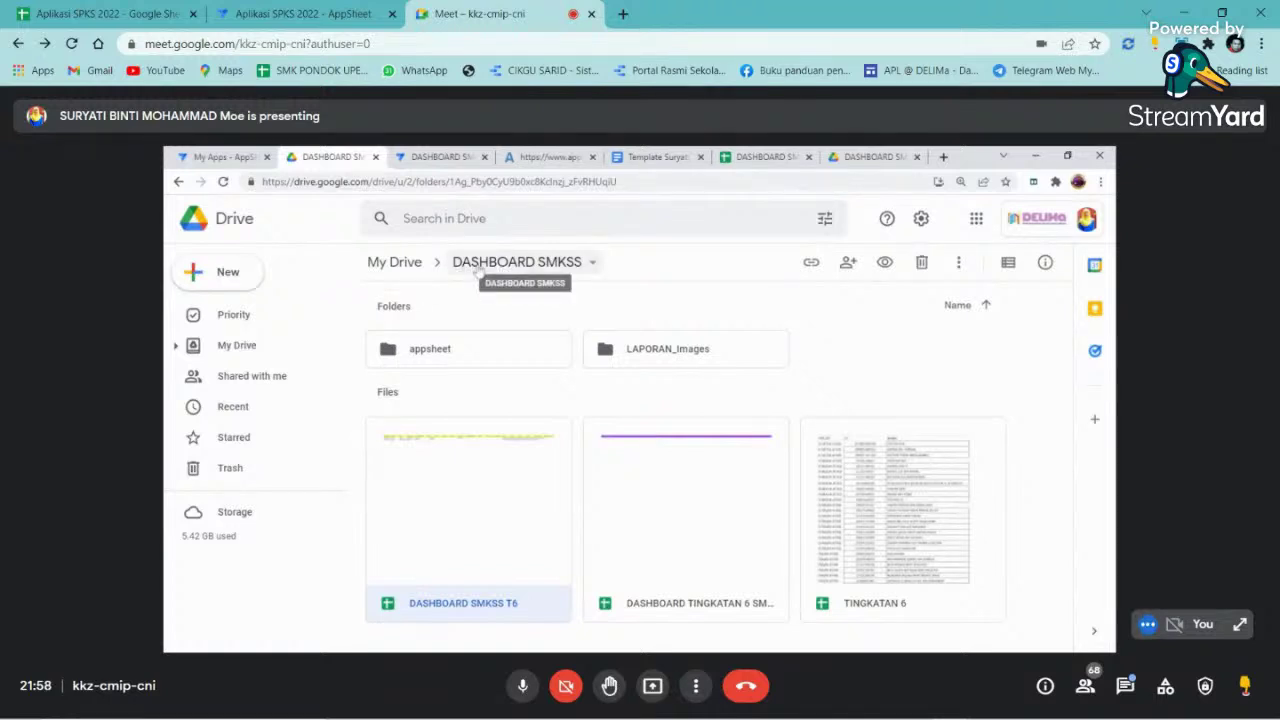
- Check the DASHBOARD SMKSS folder's name in its Rename dialog and accept it as DASHBOARD SMKSS
left_click(482, 268)
left_click(493, 267)
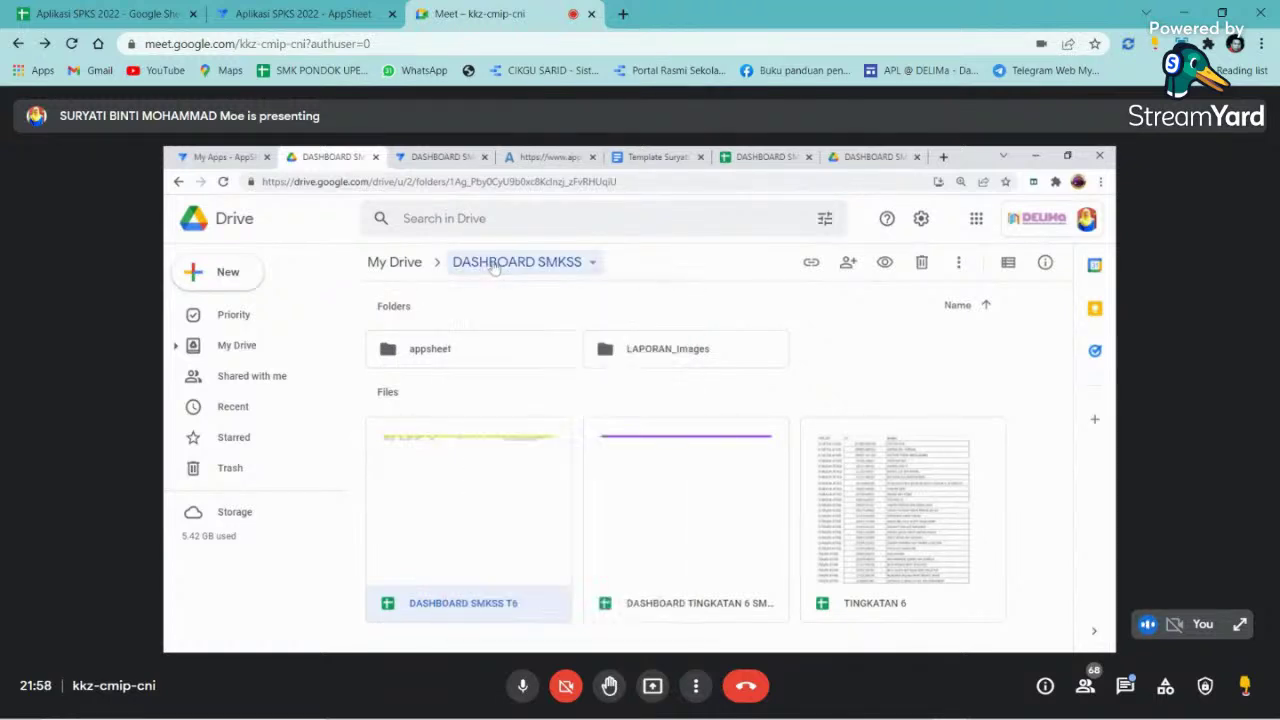
left_click(493, 267)
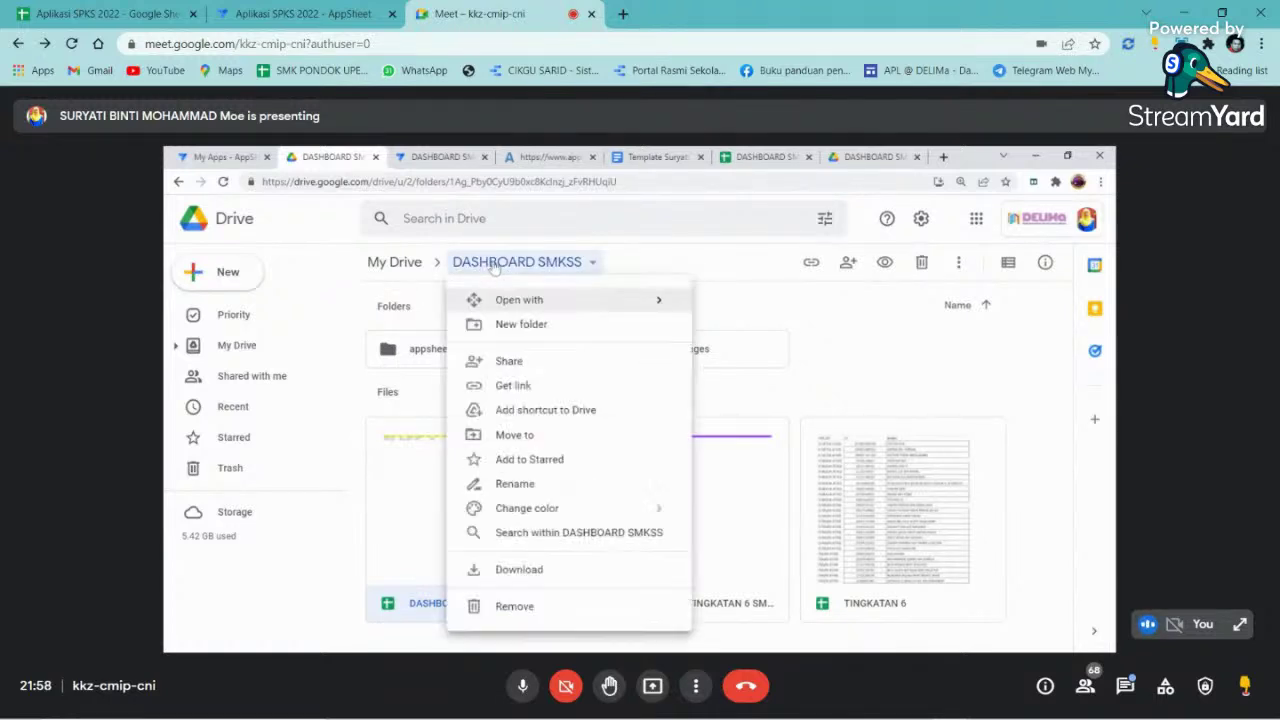
left_click(590, 265)
left_click(591, 266)
left_click(575, 484)
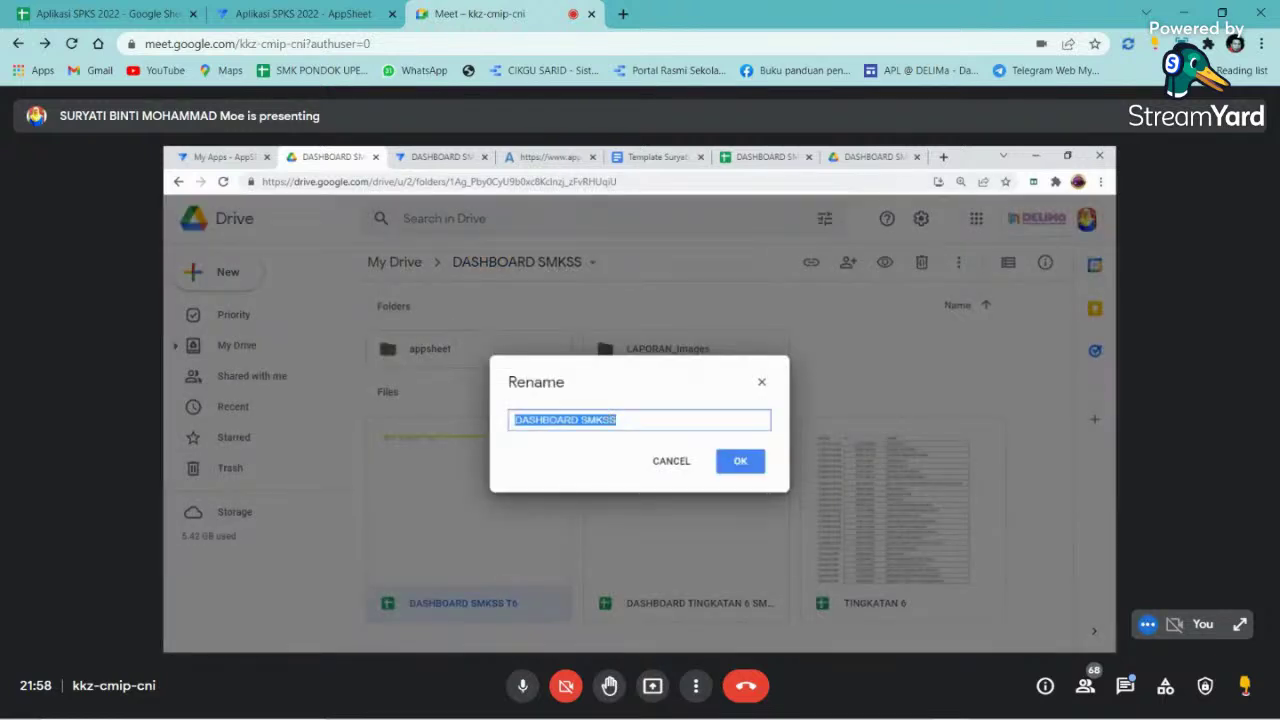
left_click(740, 463)
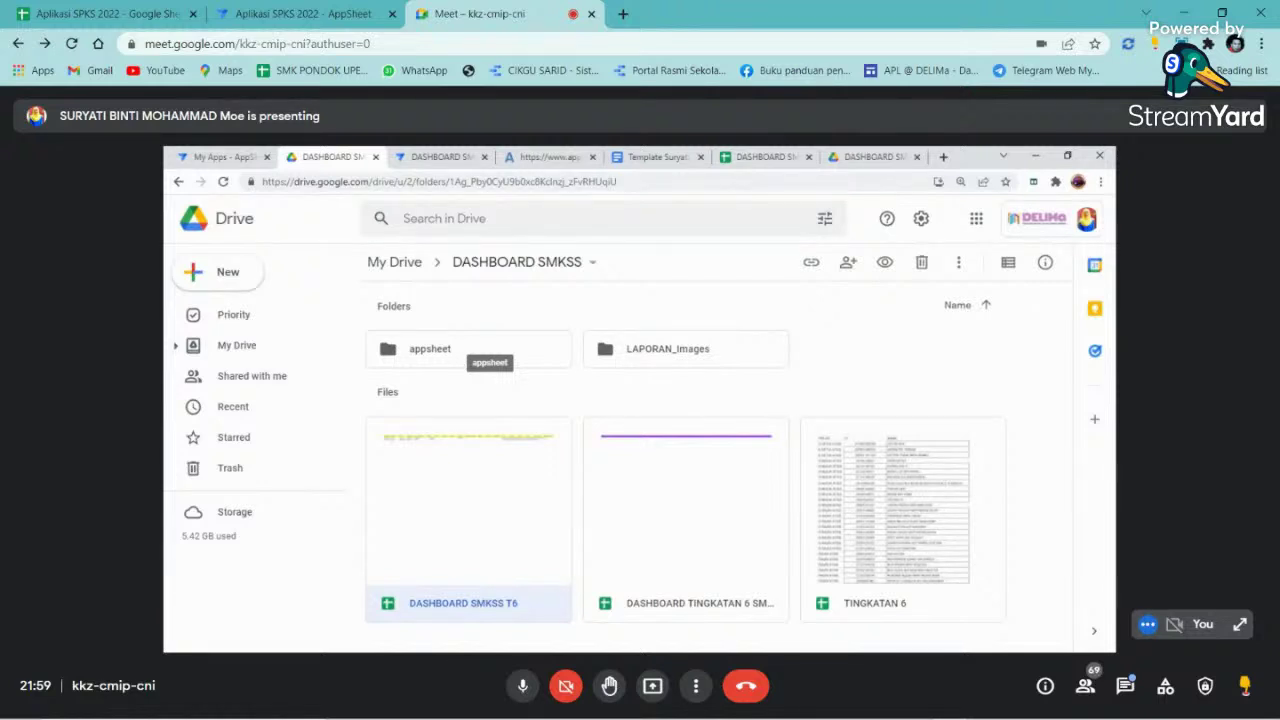
- Open the appsheet folder inside DASHBOARD SMKSS and its data subfolder
double_click(480, 355)
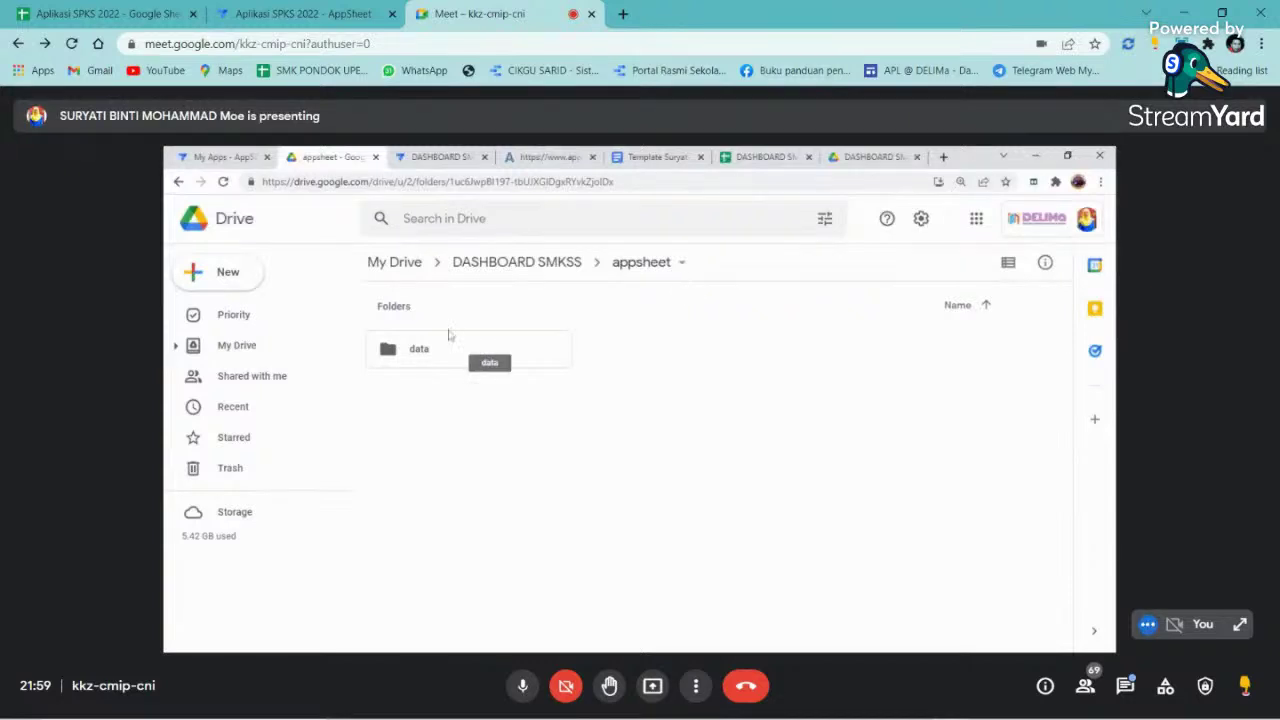
double_click(426, 354)
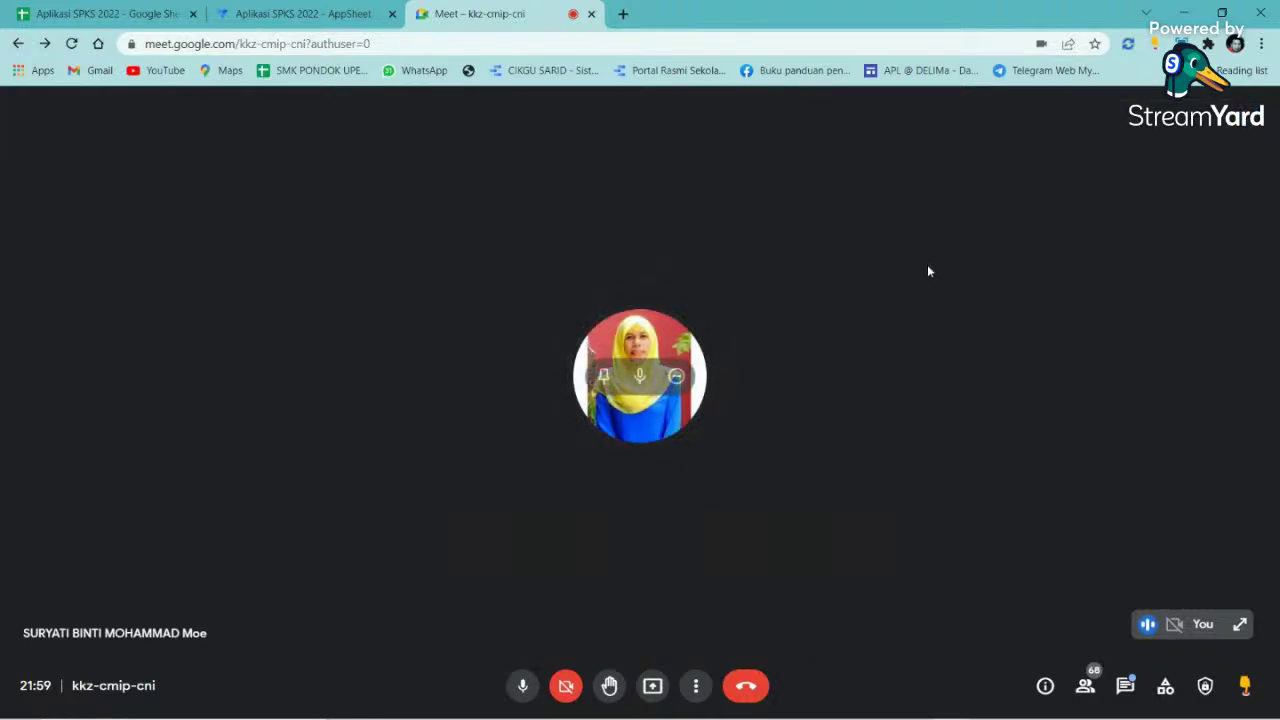
- Present the entire screen to the meeting and hide the screen-sharing notice
left_click(652, 685)
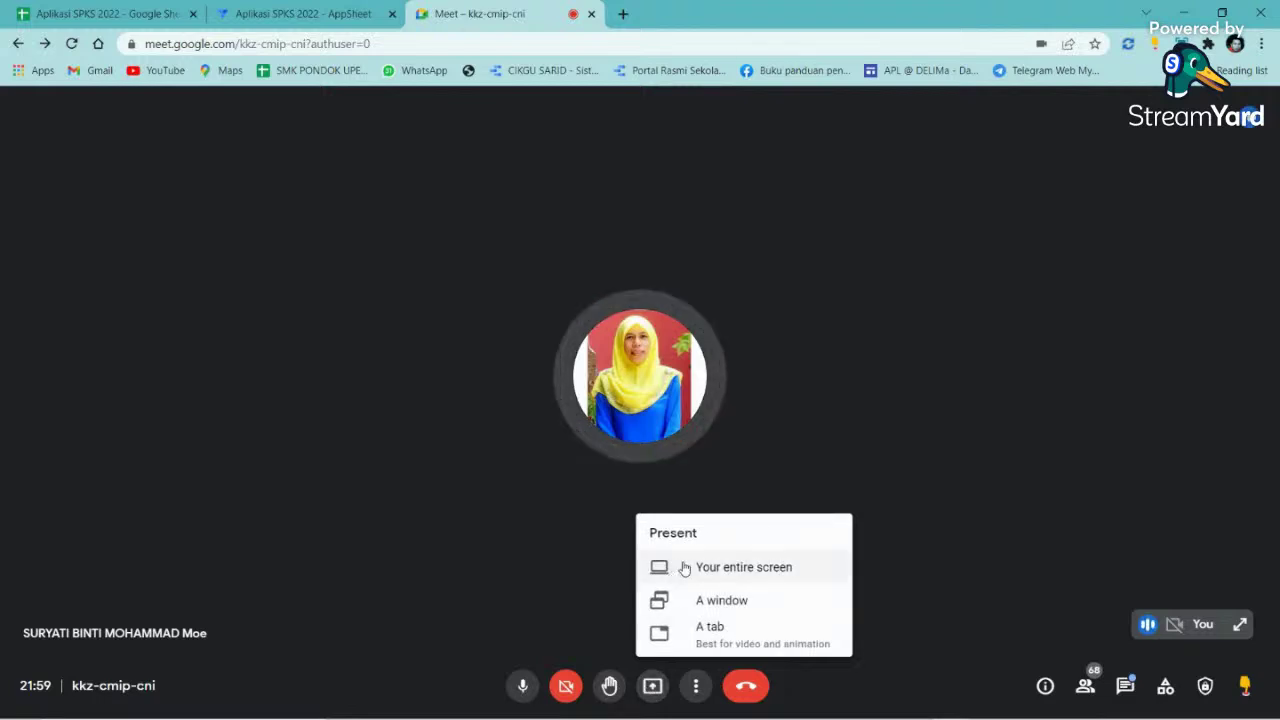
left_click(748, 567)
left_click(541, 177)
left_click(787, 385)
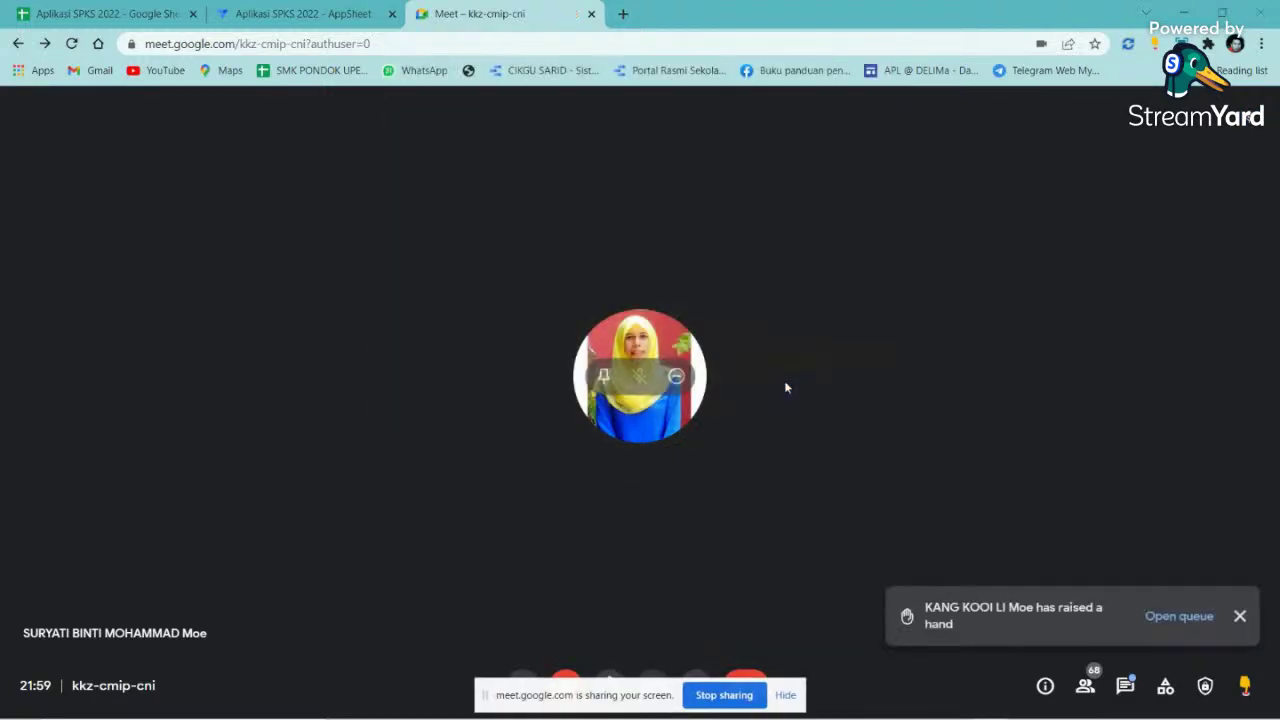
left_click(786, 695)
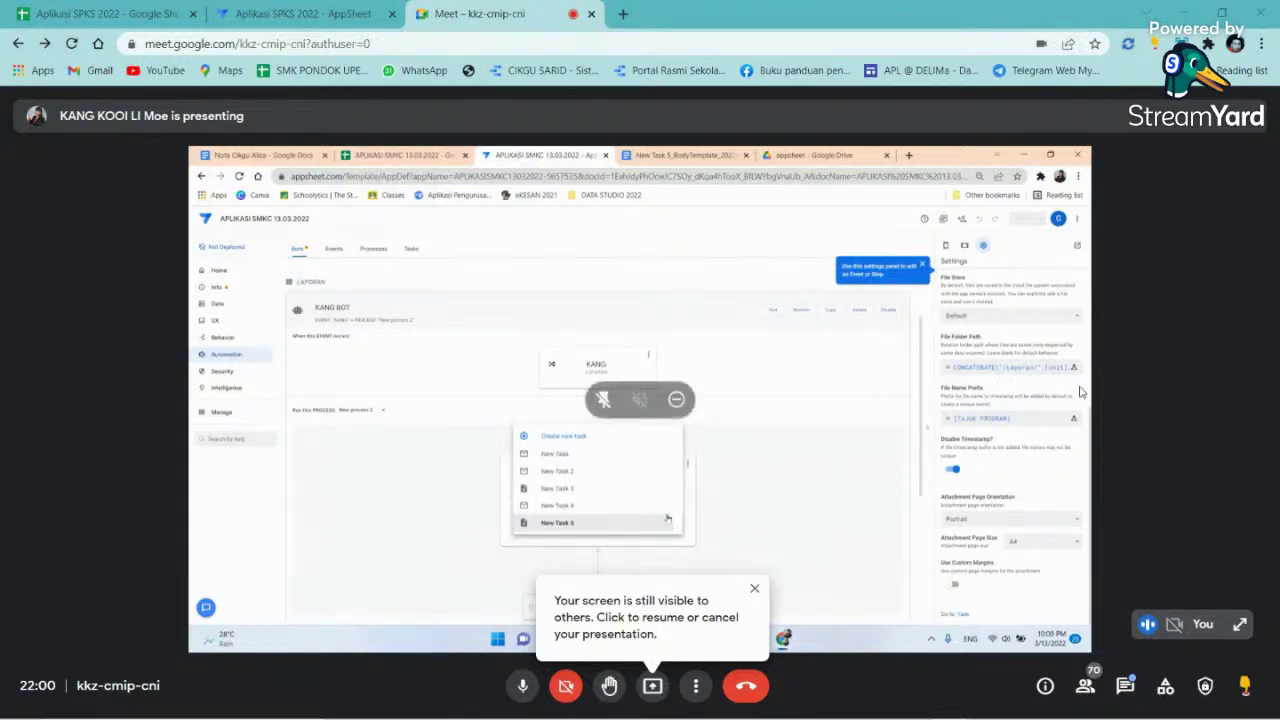
left_click(1125, 686)
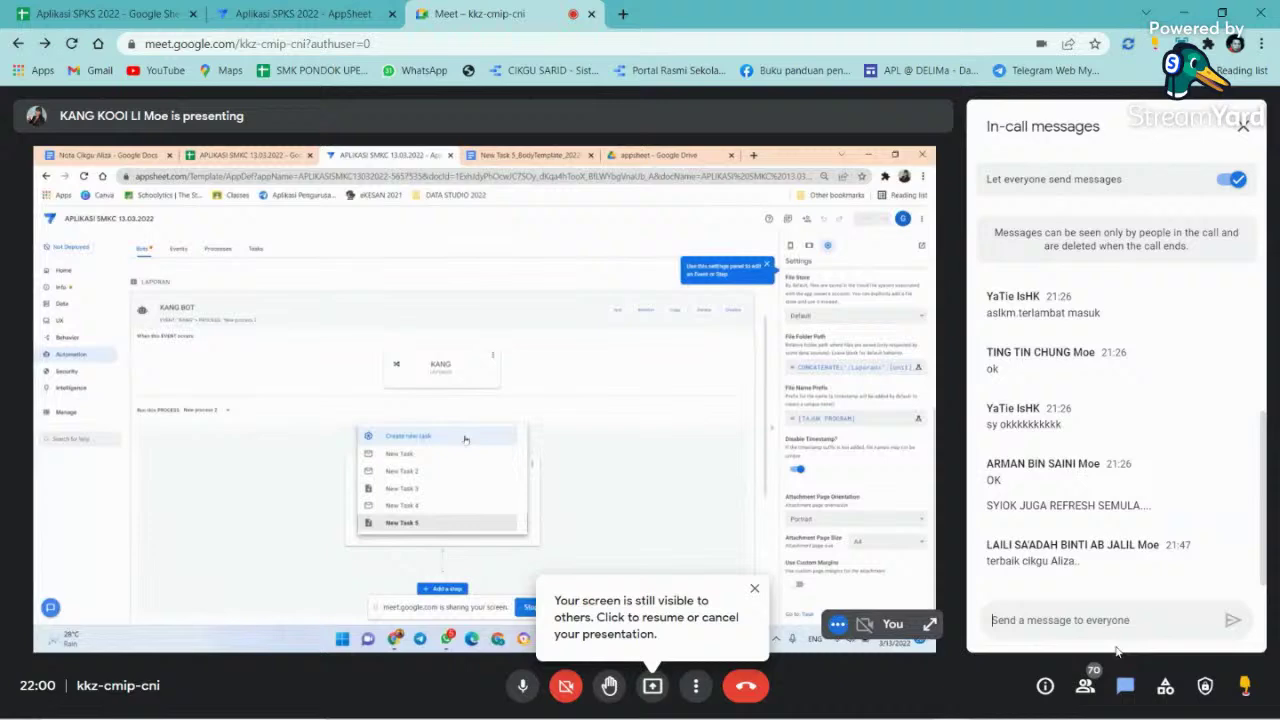
right_click(1062, 620)
left_click(1110, 490)
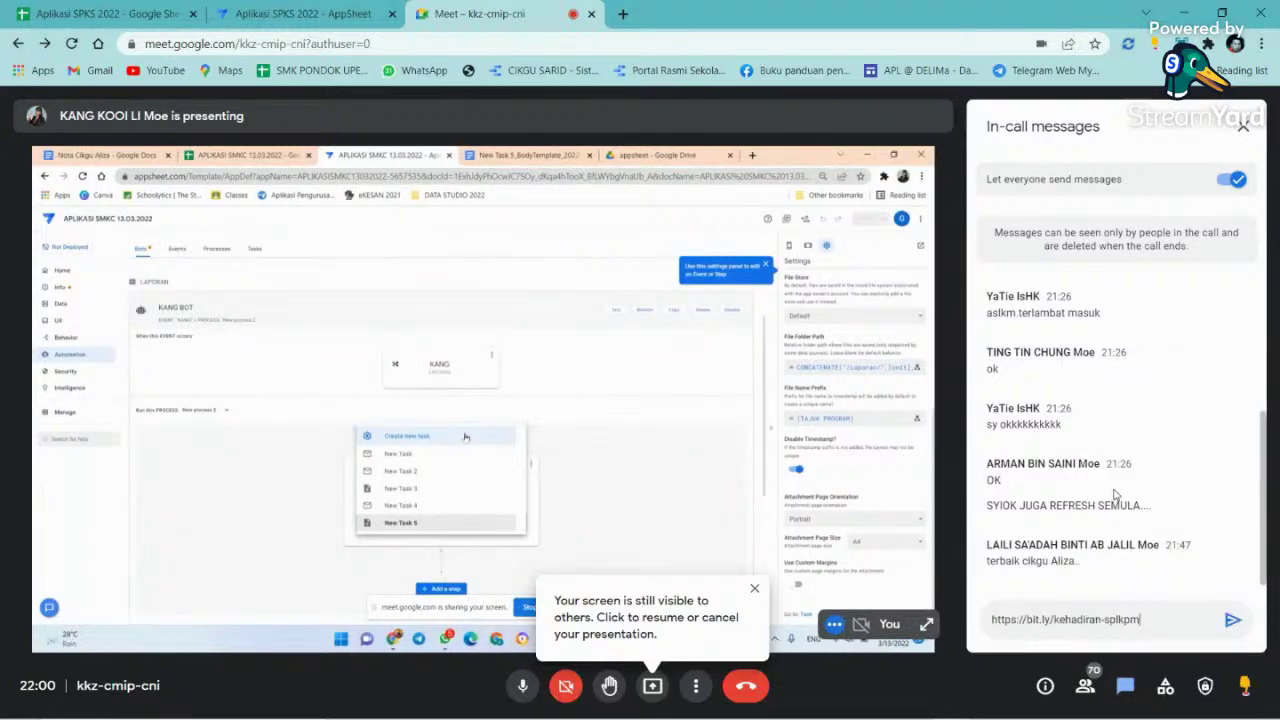
left_click(1233, 620)
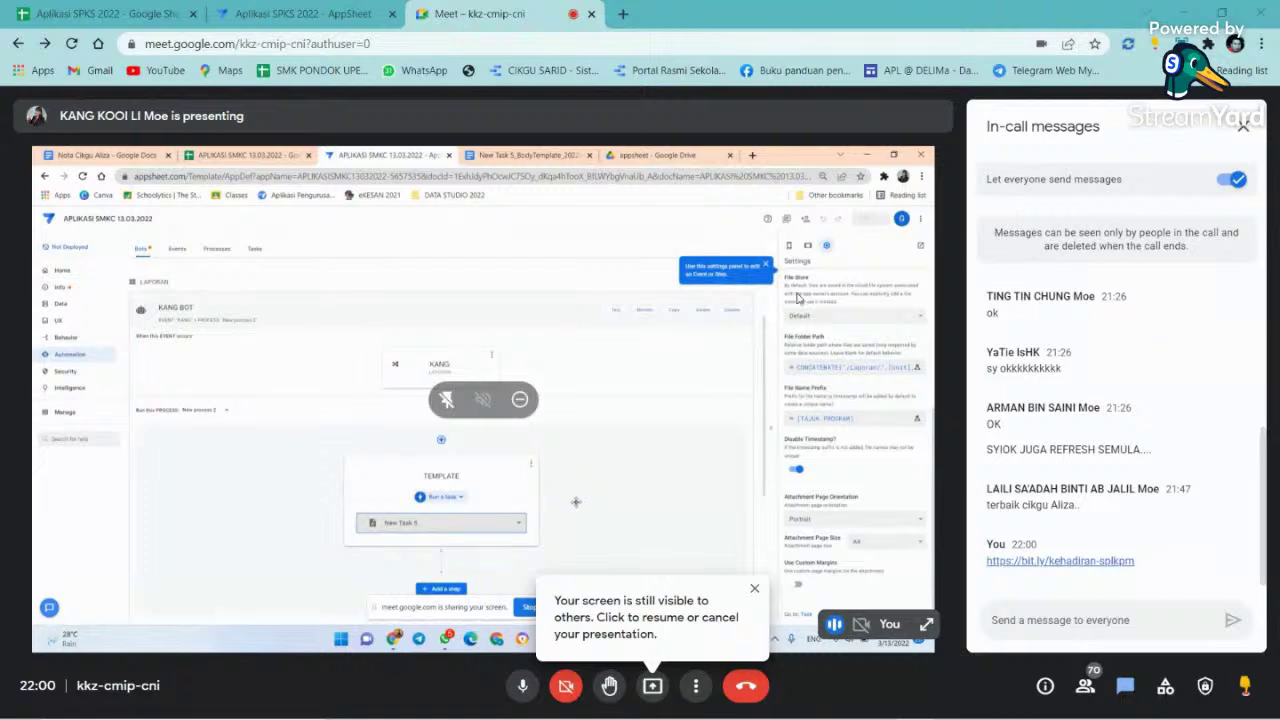
left_click(1243, 126)
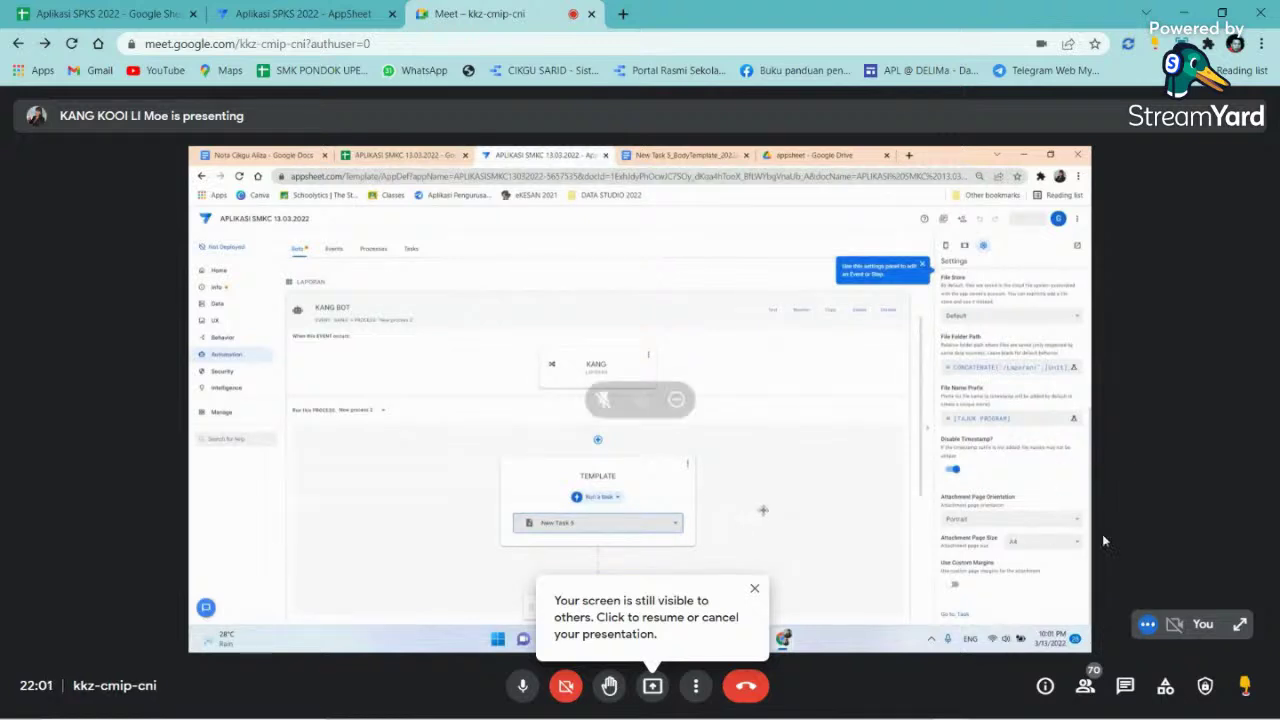
left_click(1125, 685)
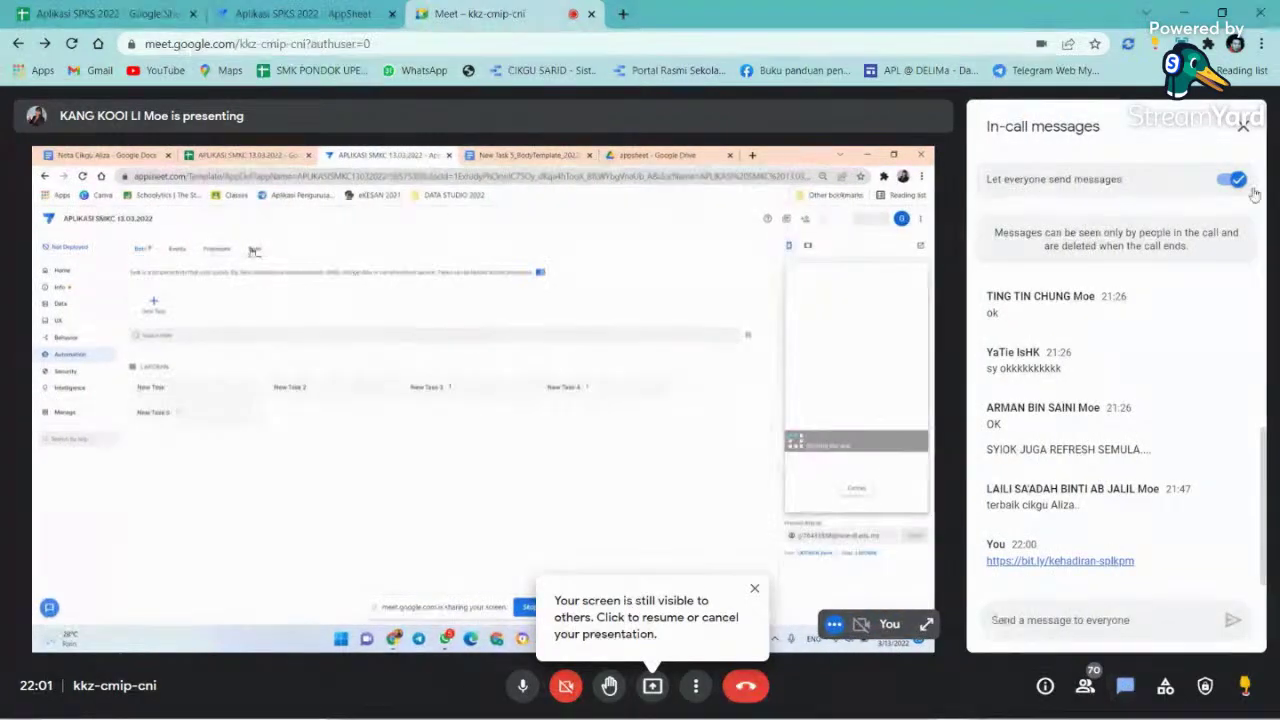
left_click(1244, 127)
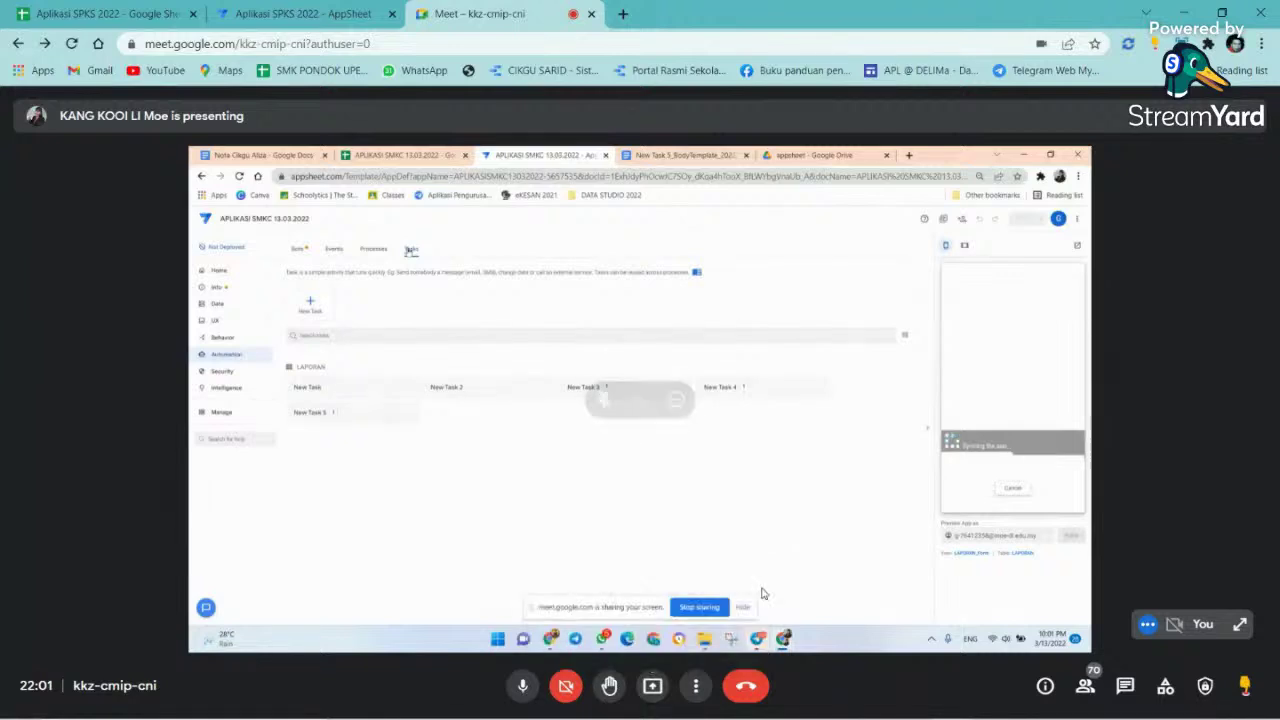
- Stop sharing the own screen and show the meeting in full-screen view
left_click(656, 687)
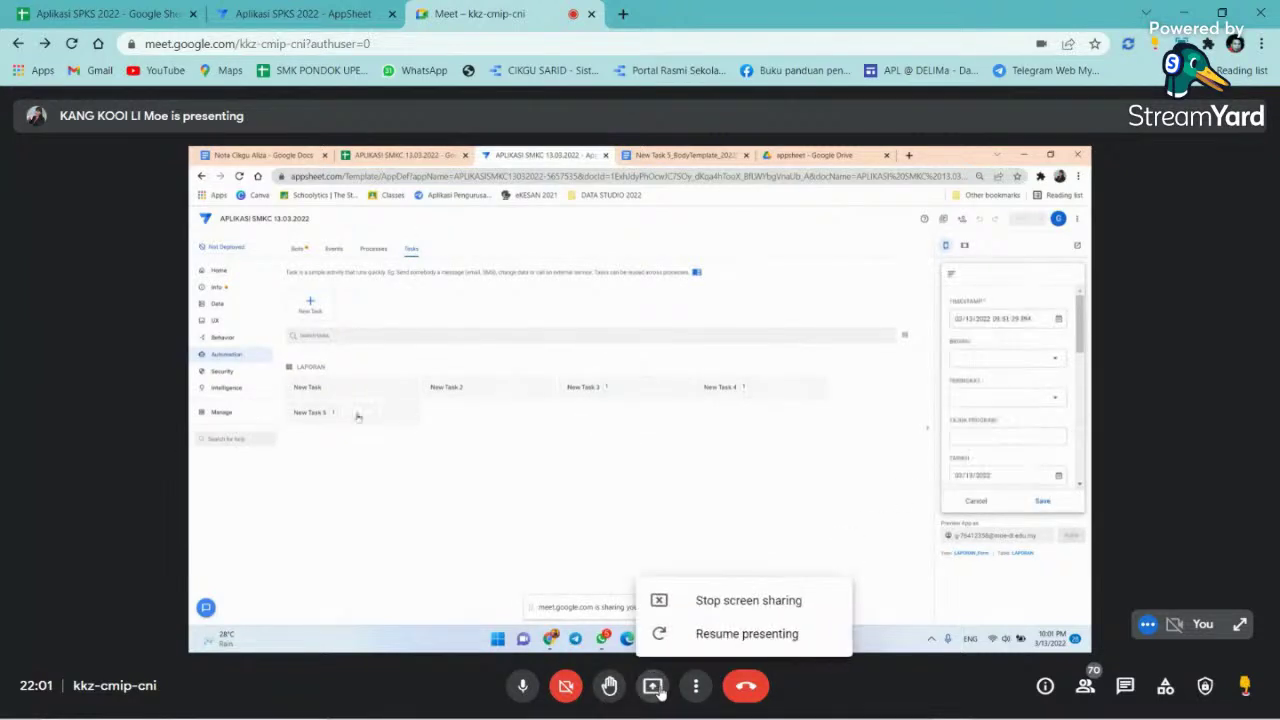
left_click(735, 603)
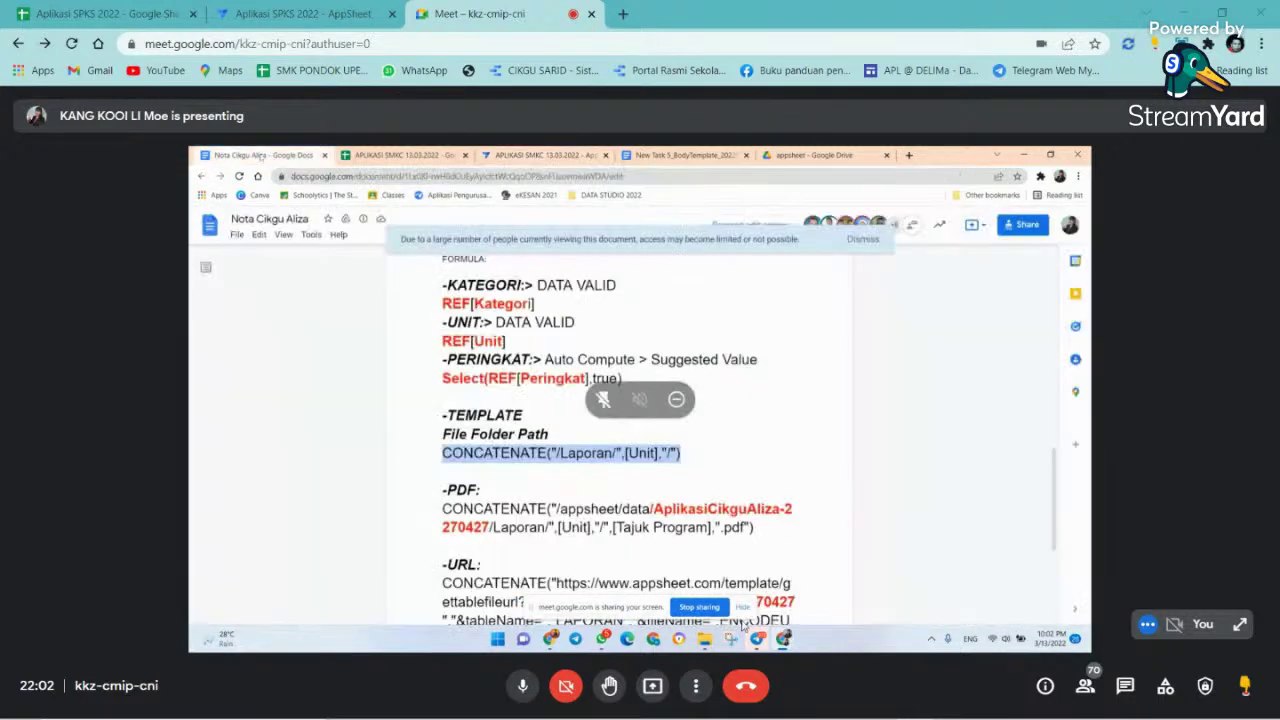
left_click(696, 685)
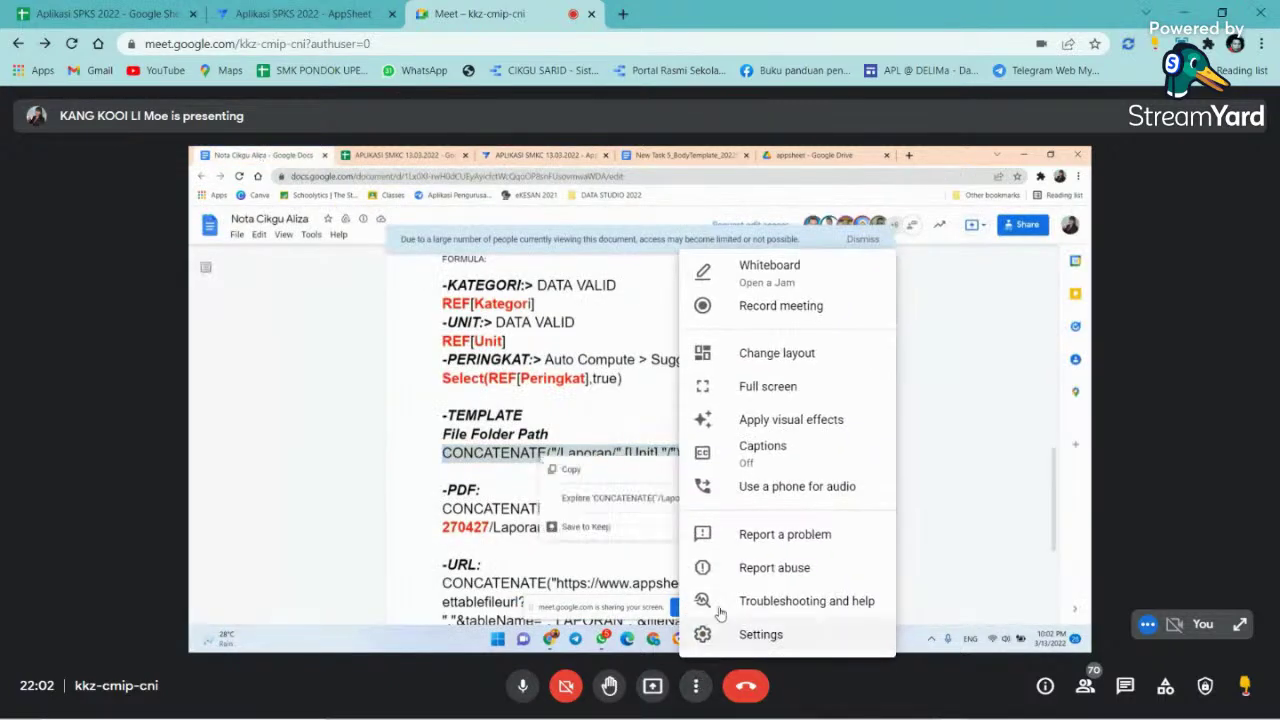
left_click(768, 387)
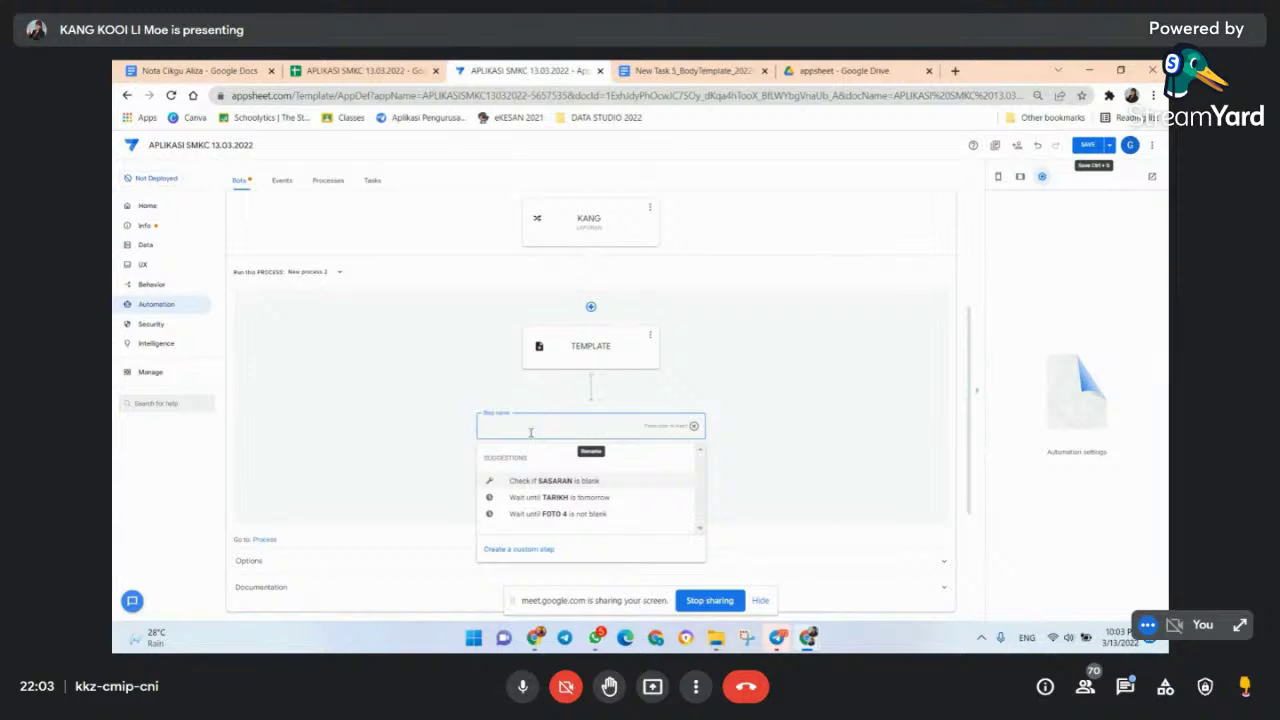
- Add a custom step named JANA after the TEMPLATE step in the bot's process and set it to run a data action
type("4")
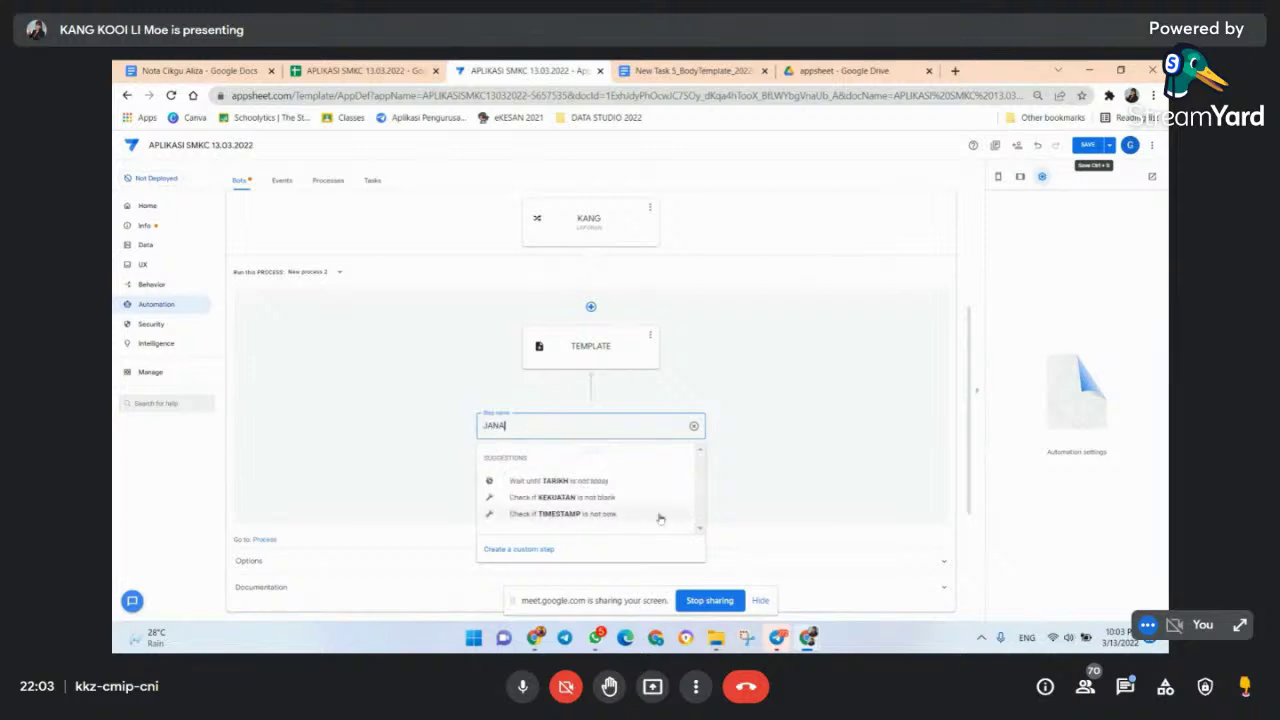
left_click(524, 548)
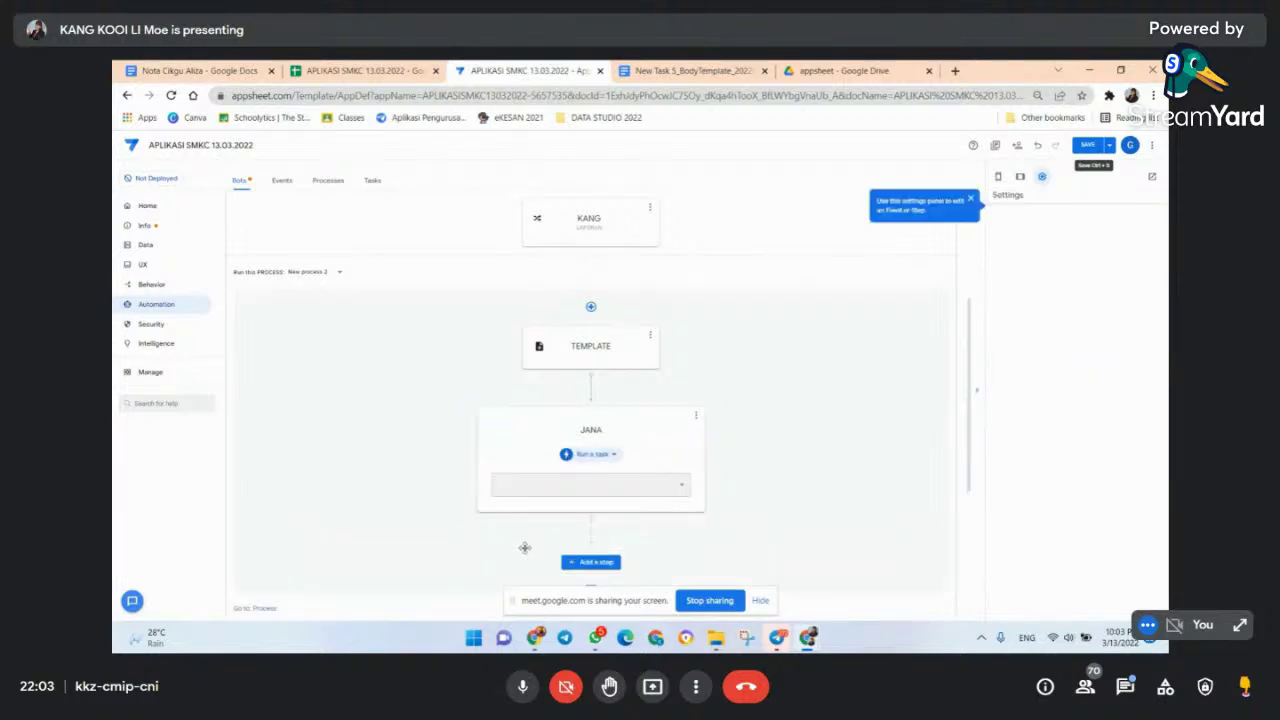
left_click(616, 456)
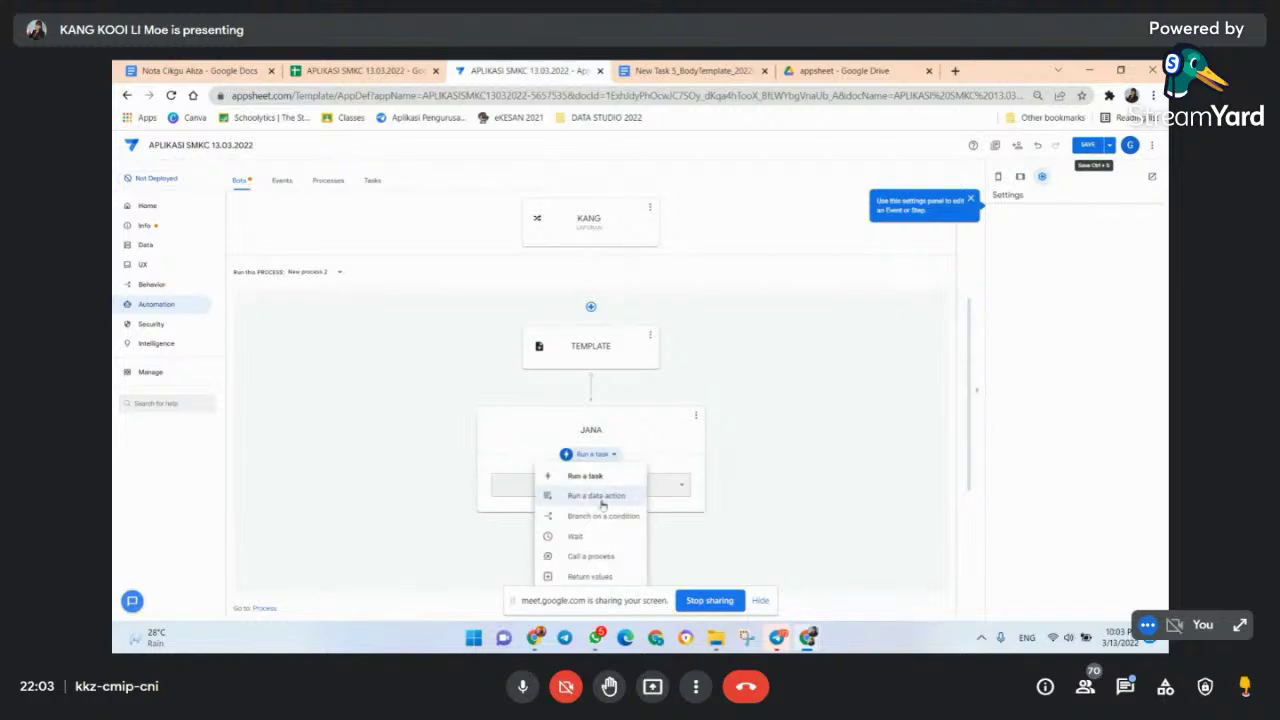
left_click(597, 496)
- Create a new action for the JANA step and return the meeting to full-screen view
key("Escape")
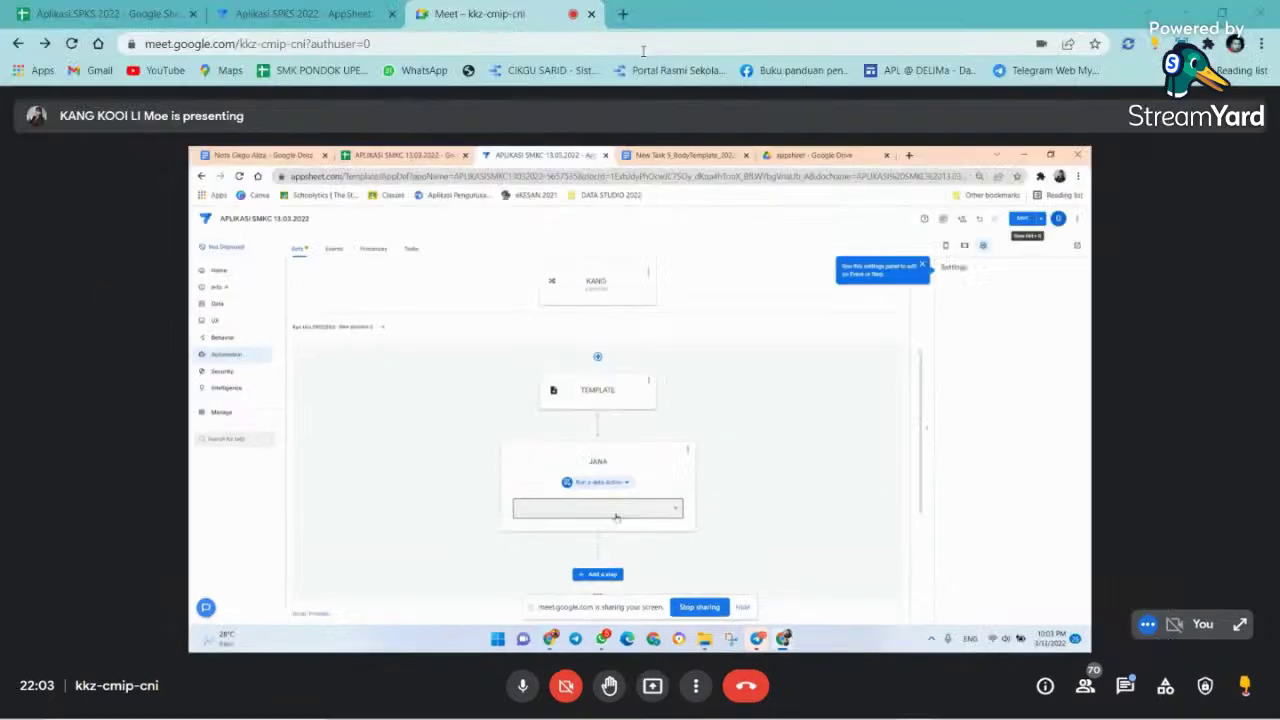
left_click(675, 510)
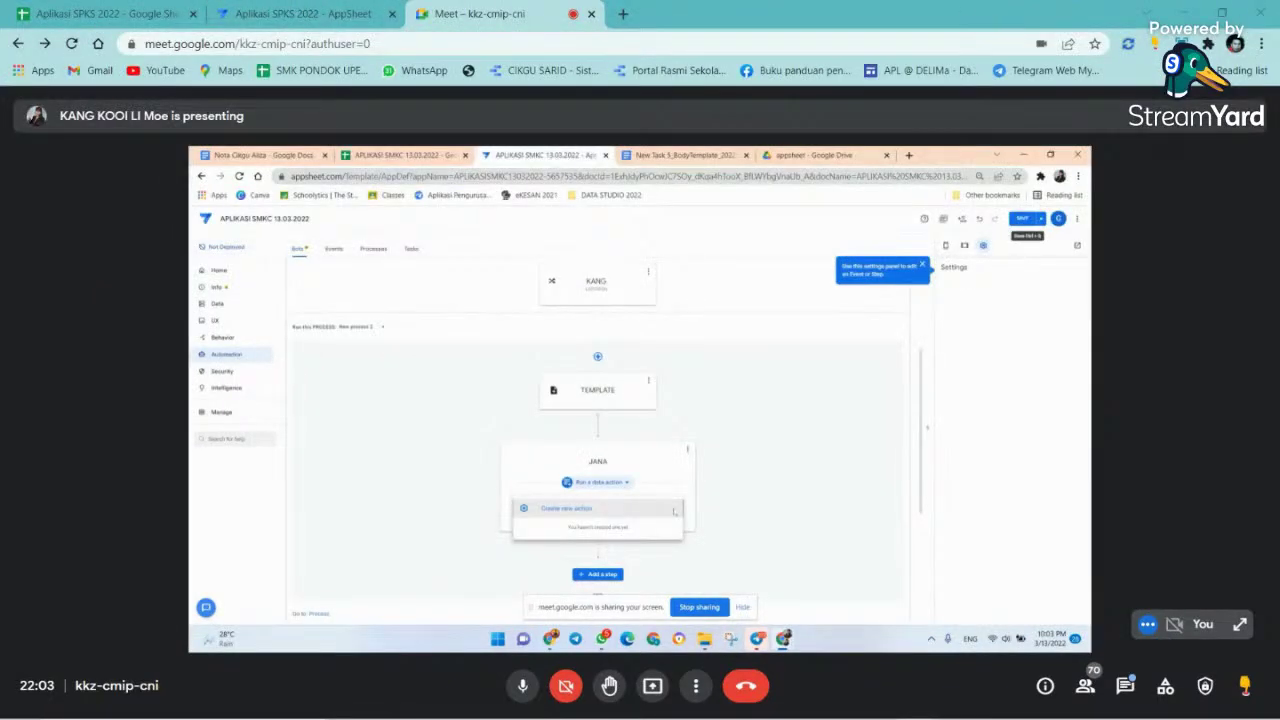
left_click(696, 685)
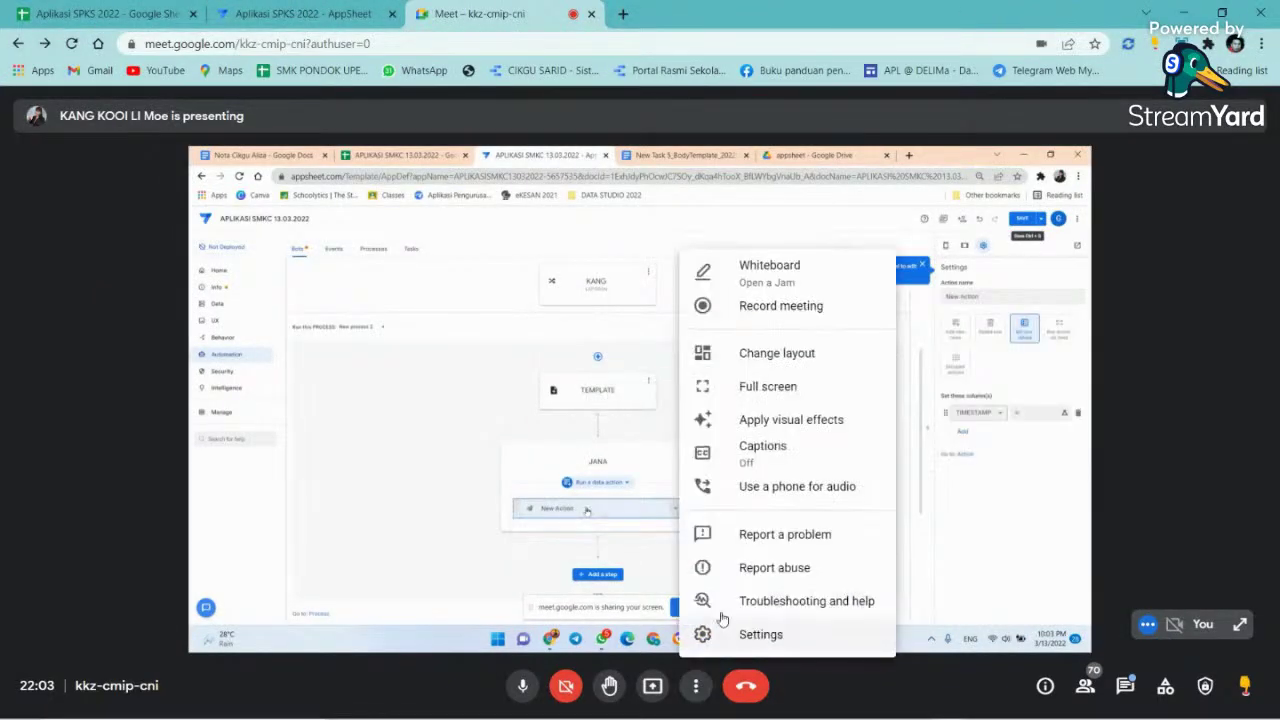
left_click(735, 388)
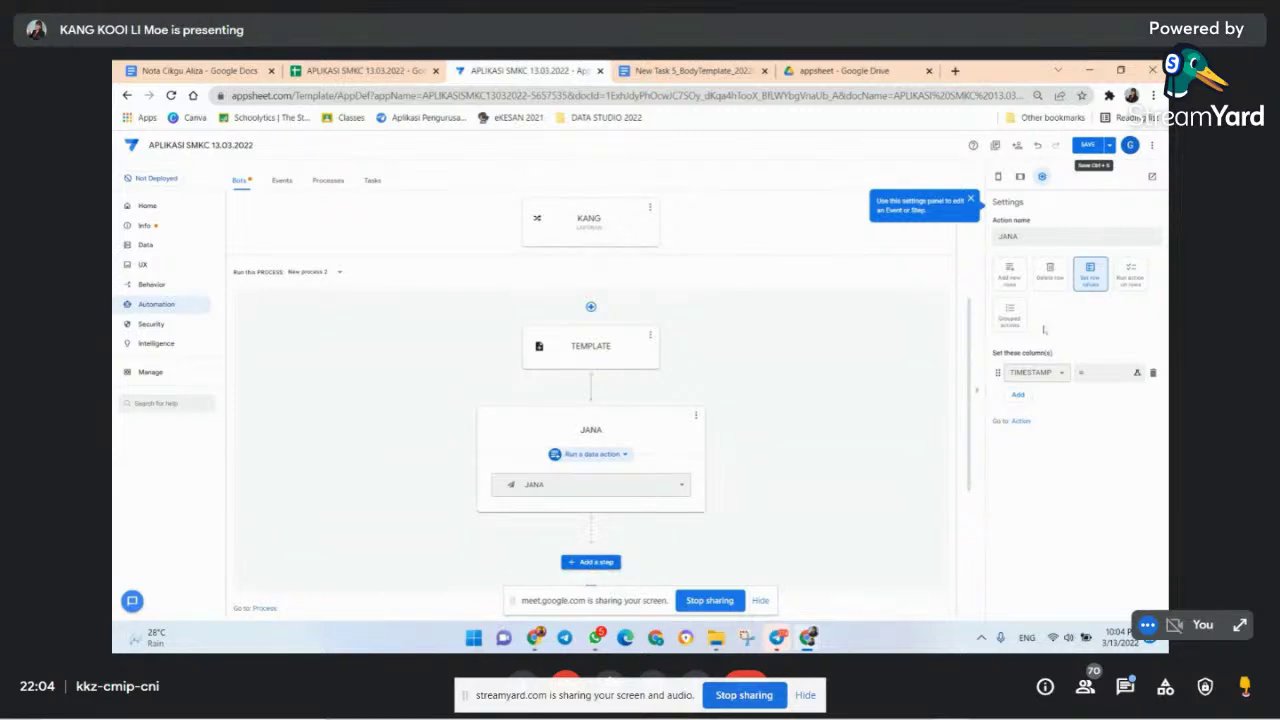
- Set the JANA action's first column to PDF and add URL as a second column
left_click(1093, 375)
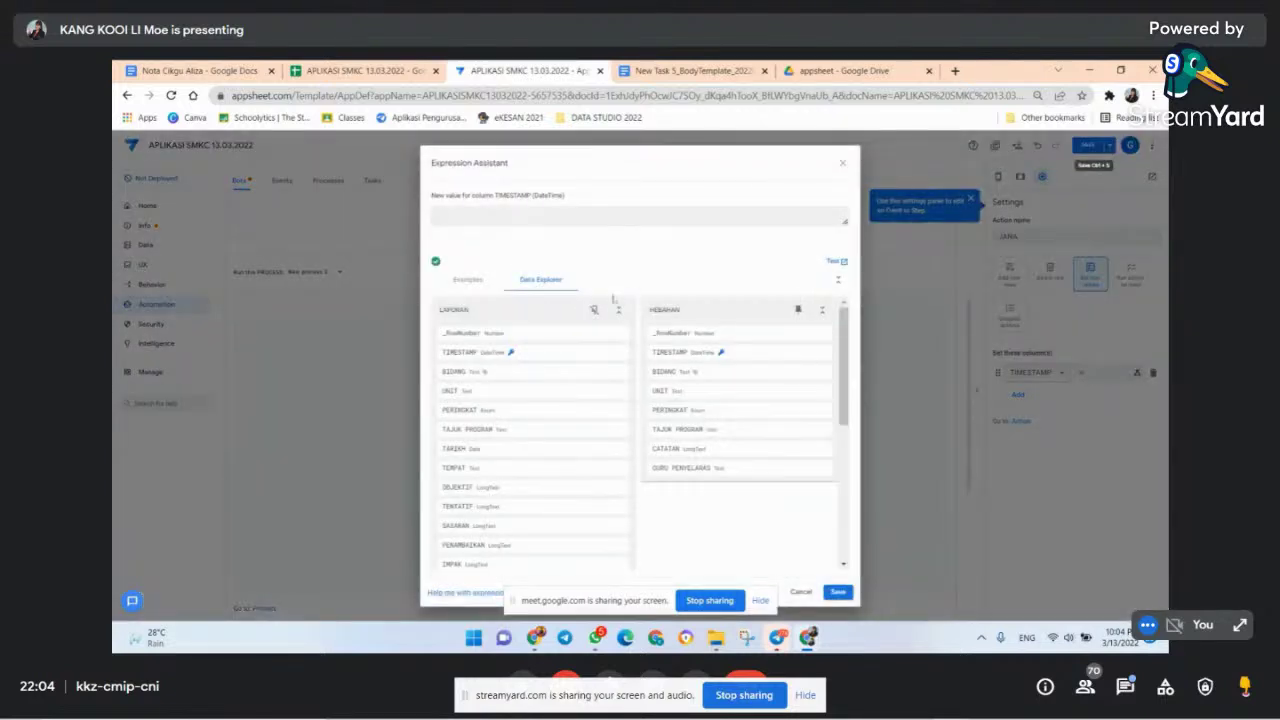
left_click(1006, 436)
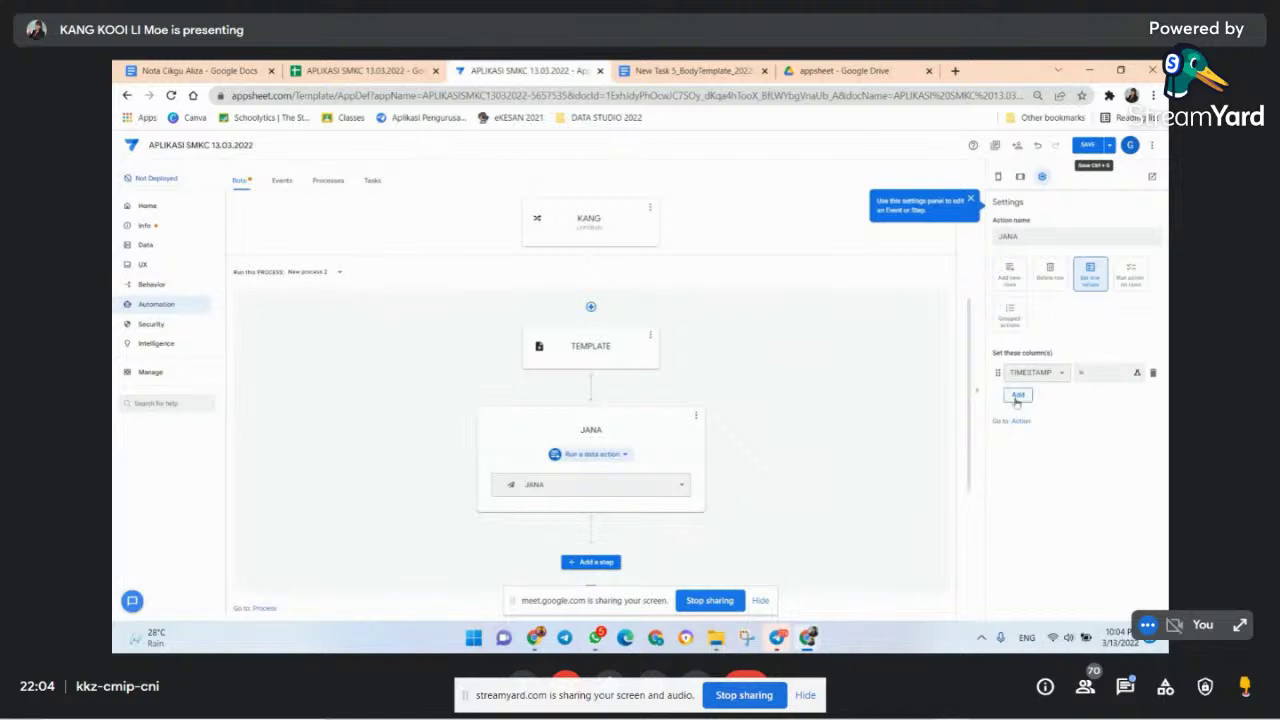
left_click(1060, 375)
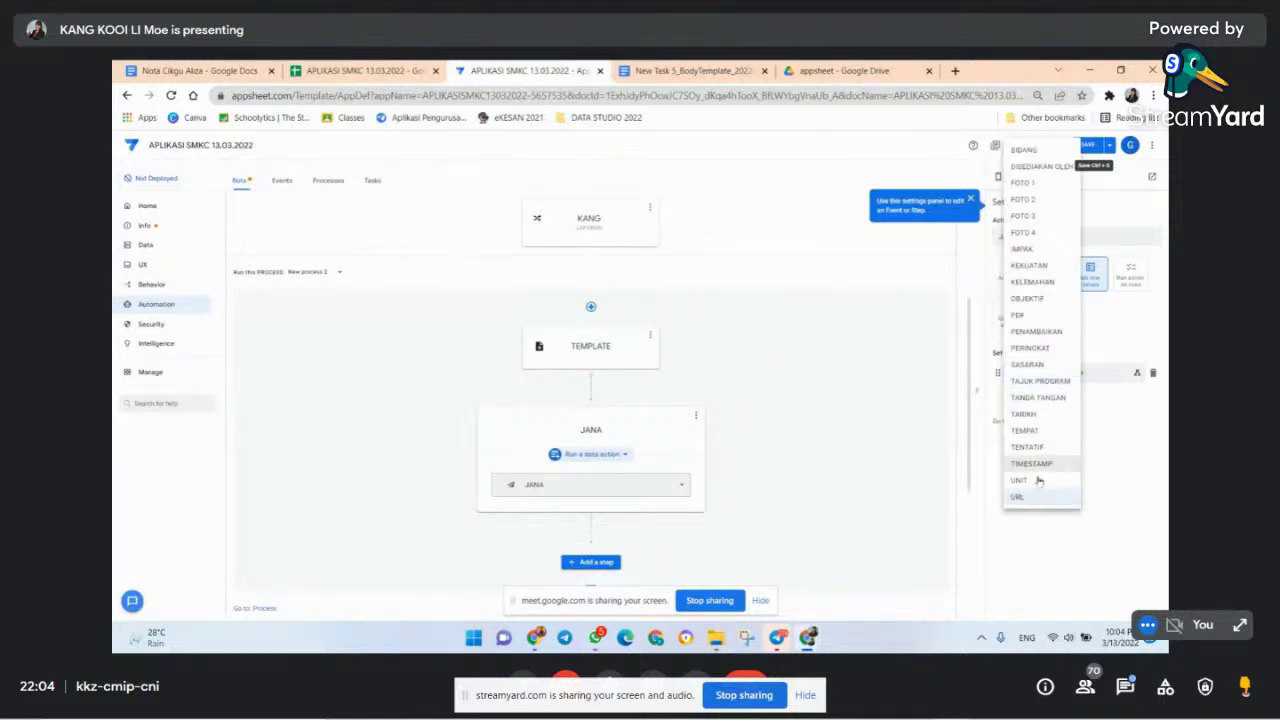
left_click(1028, 318)
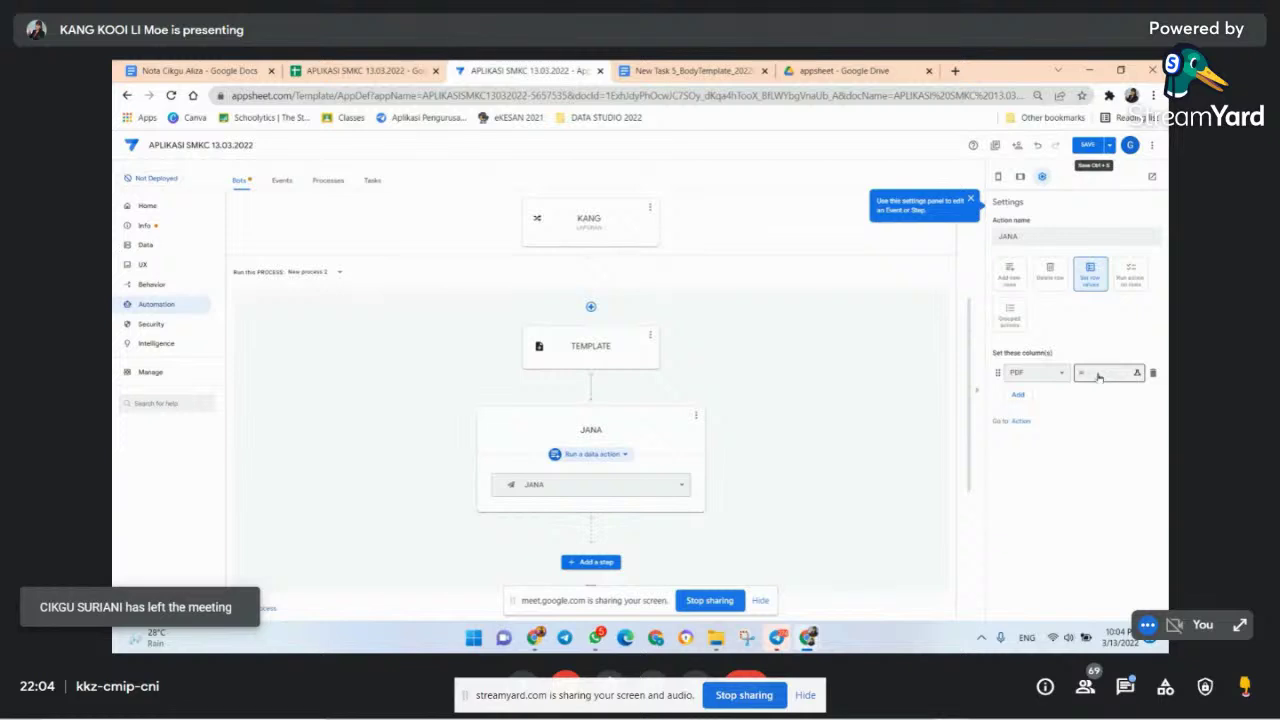
left_click(1018, 394)
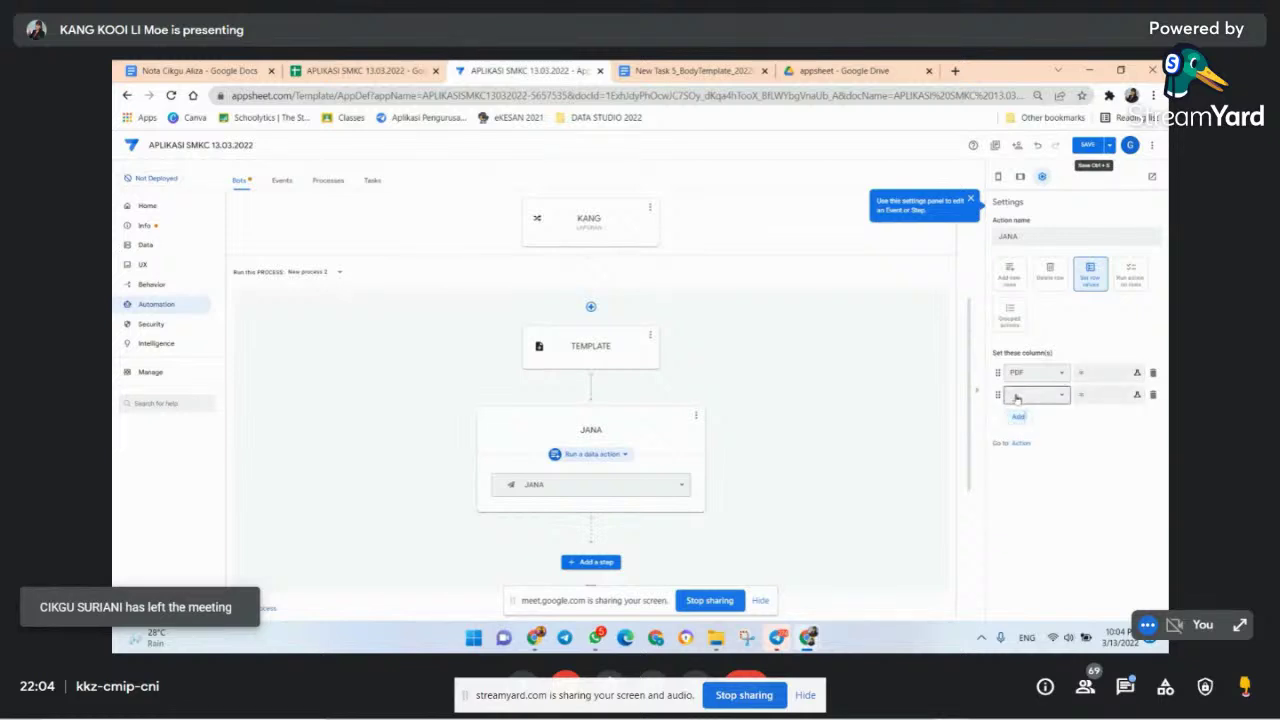
left_click(1063, 396)
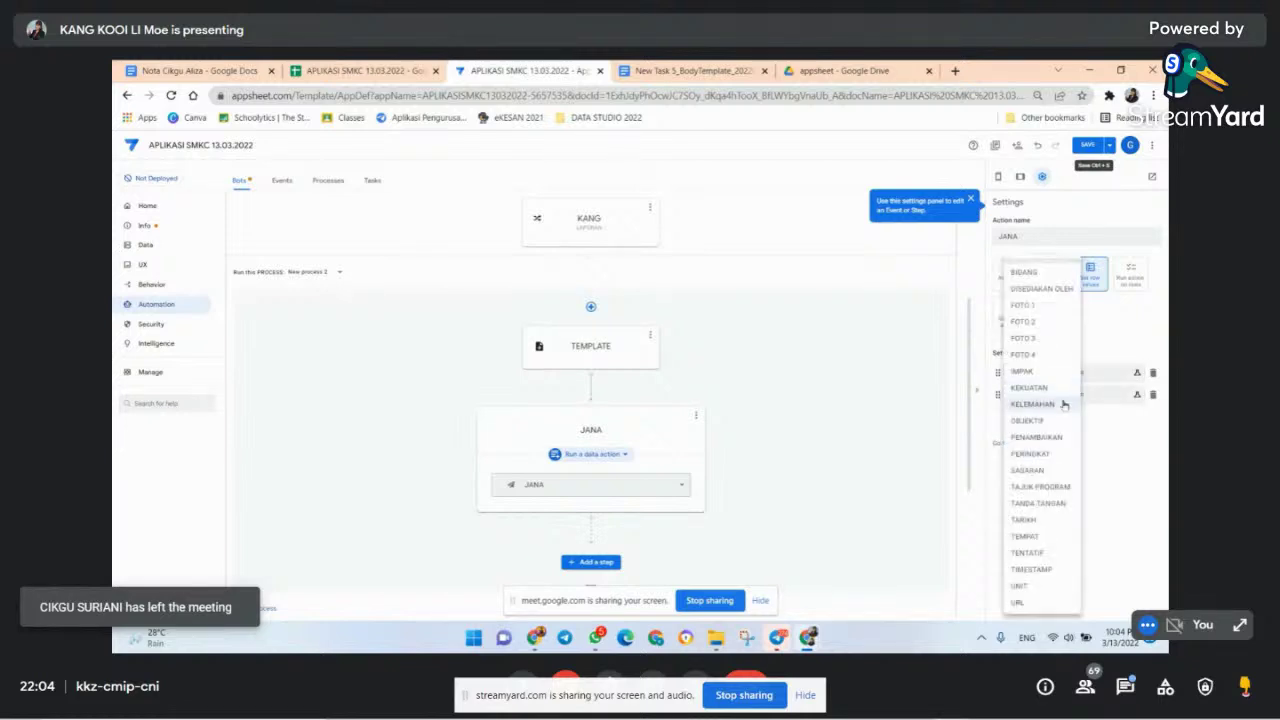
left_click(1031, 604)
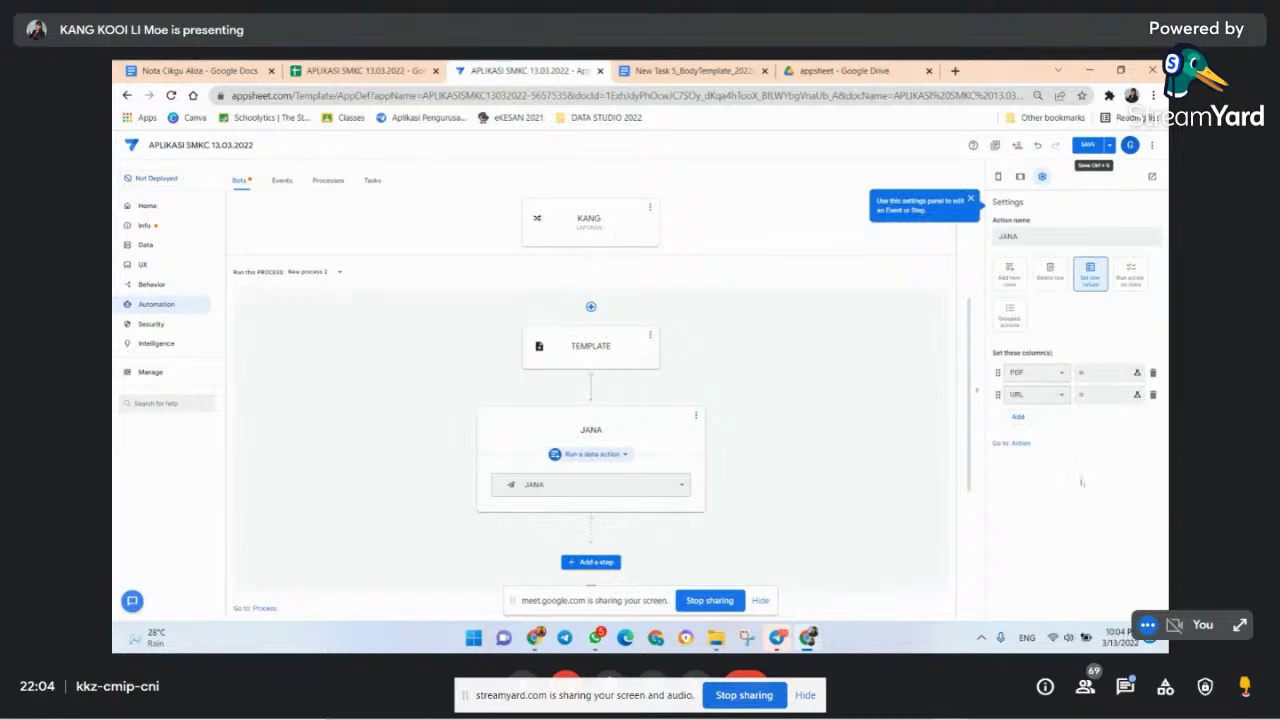
left_click(1124, 686)
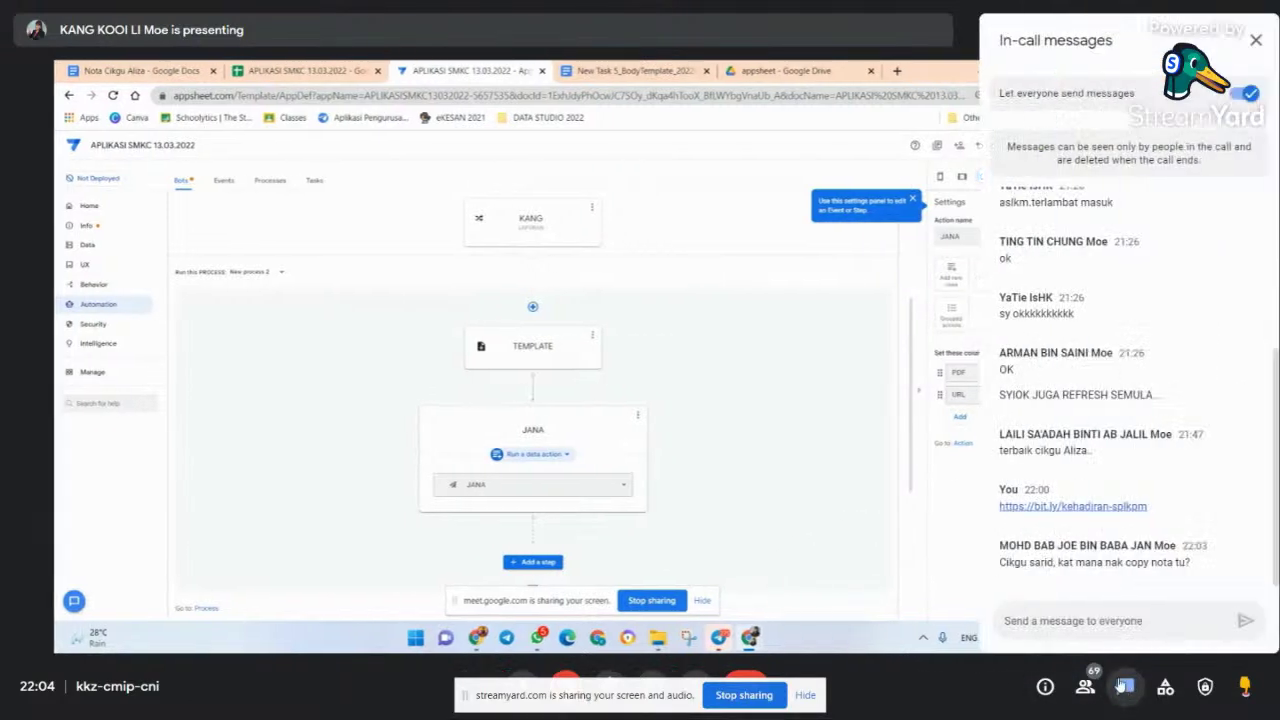
right_click(1098, 624)
left_click(1147, 514)
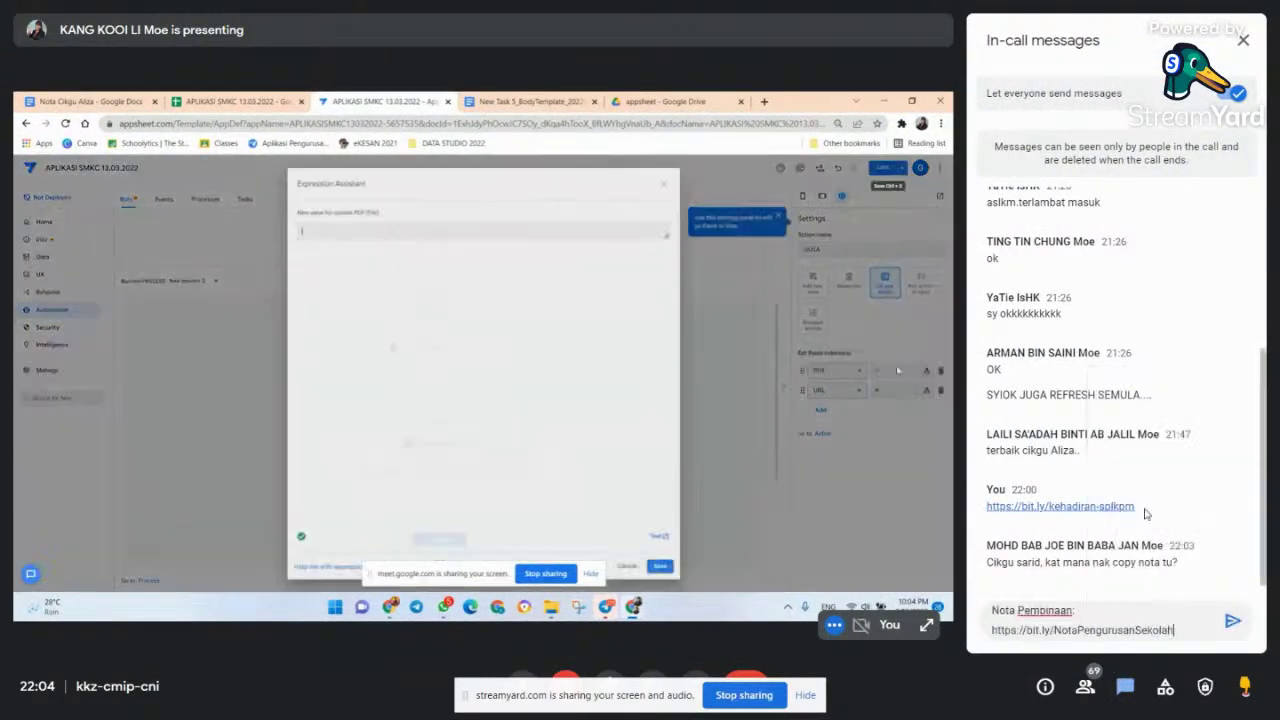
left_click(1232, 621)
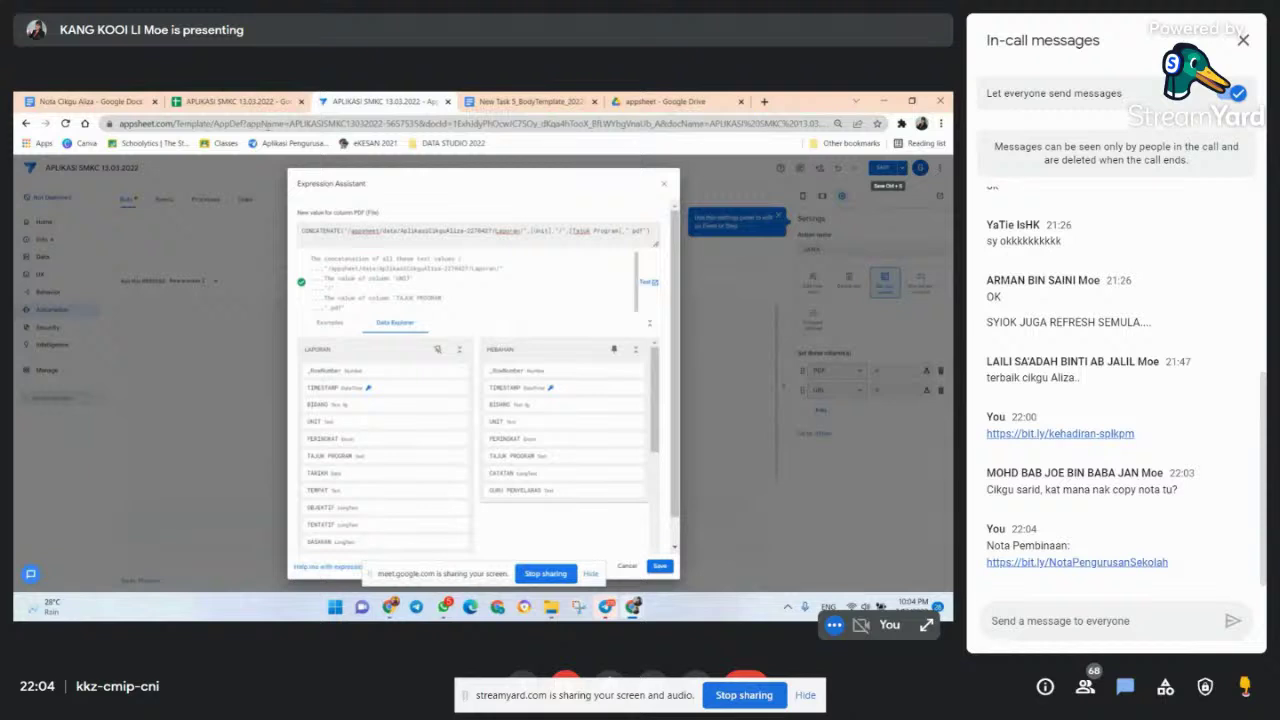
left_click(290, 123)
left_click_drag(290, 123, 418, 124)
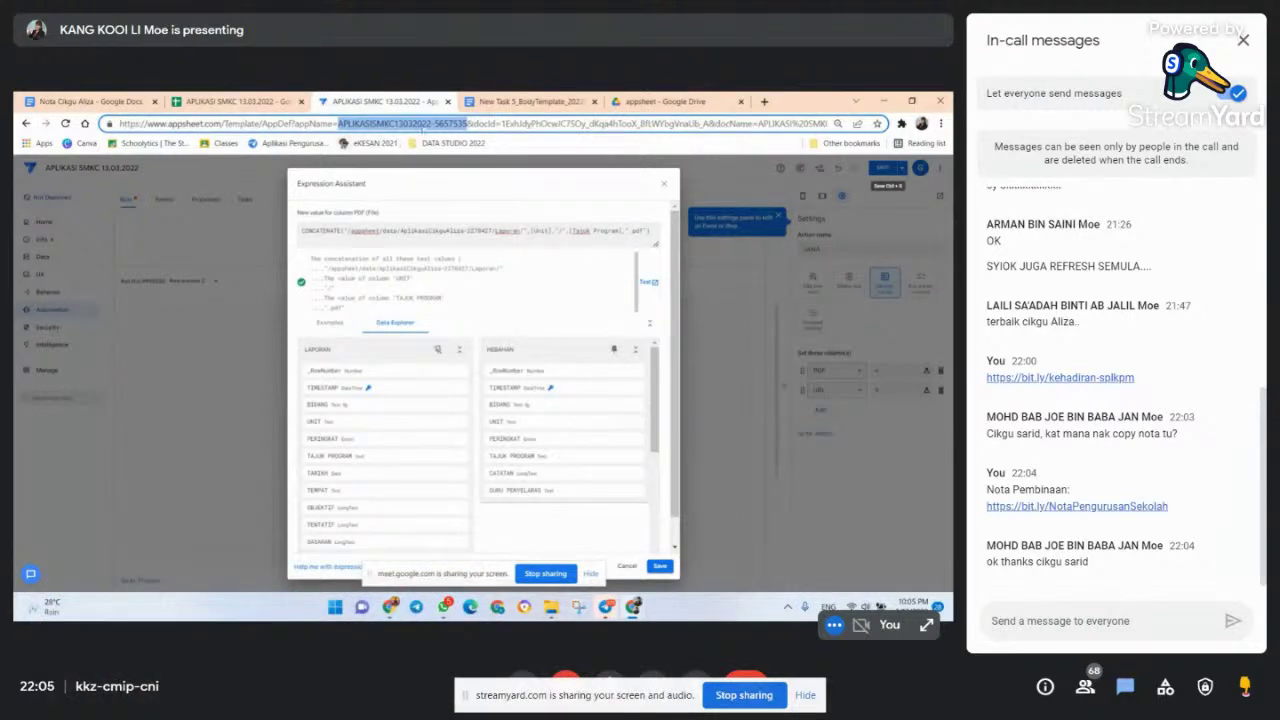
right_click(420, 124)
left_click(458, 222)
left_click(403, 231)
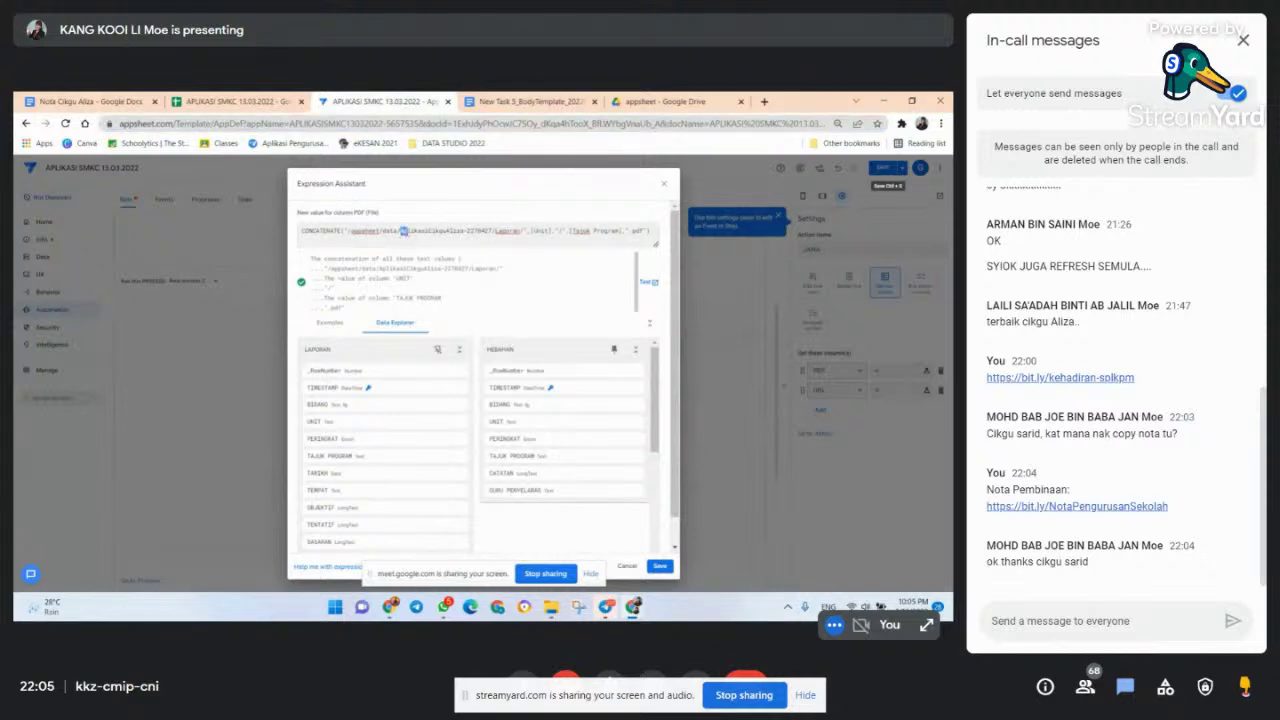
left_click_drag(401, 231, 487, 231)
right_click(490, 232)
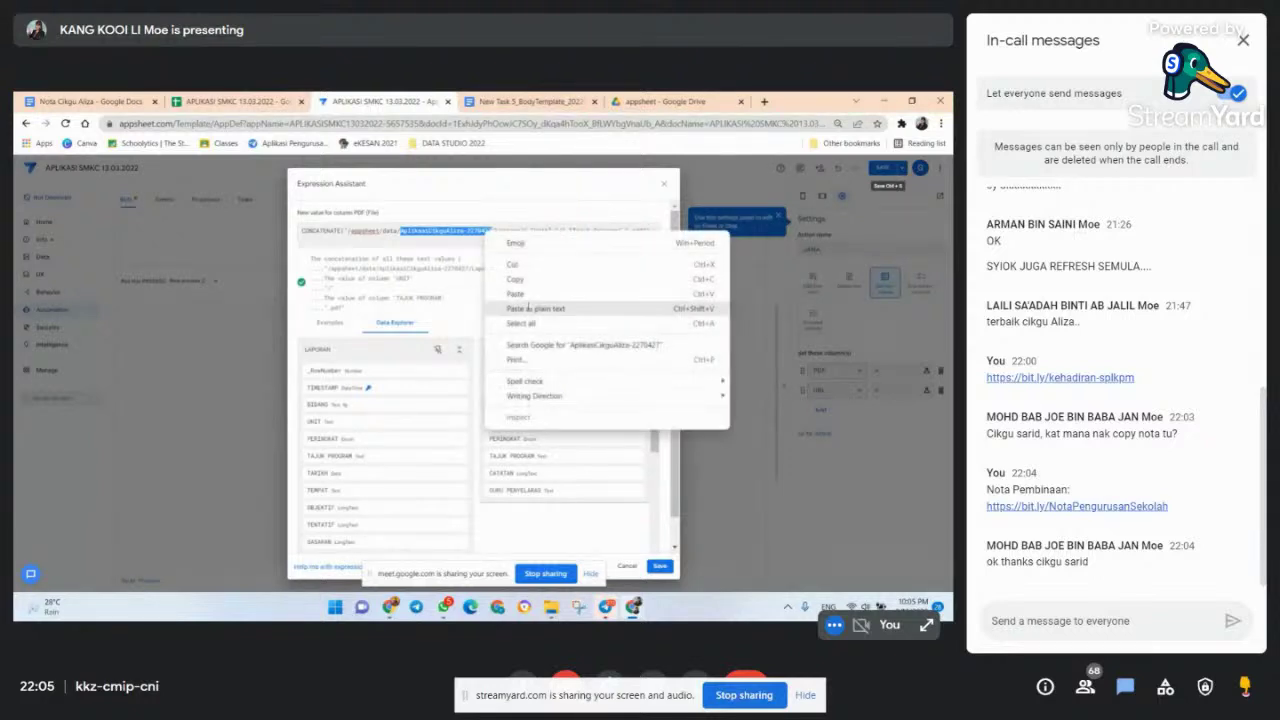
left_click(530, 300)
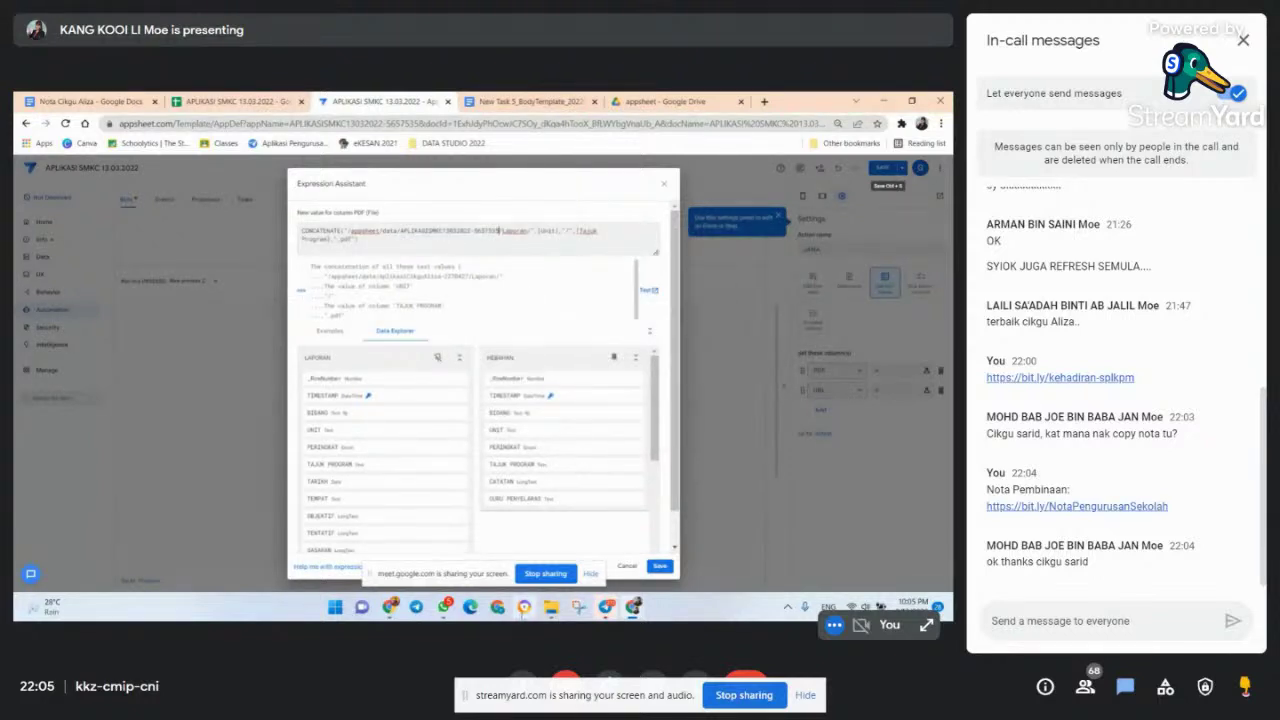
left_click(659, 566)
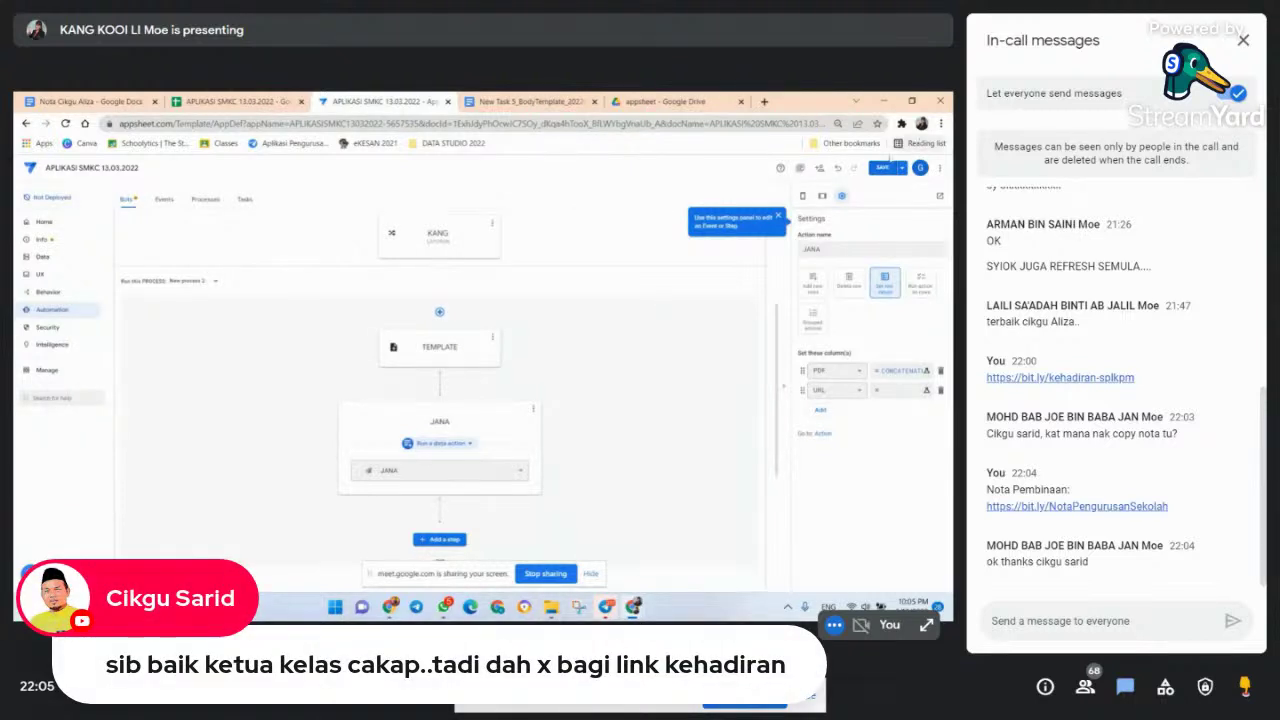
- Save the app and close the meeting's in-call messages
left_click(882, 168)
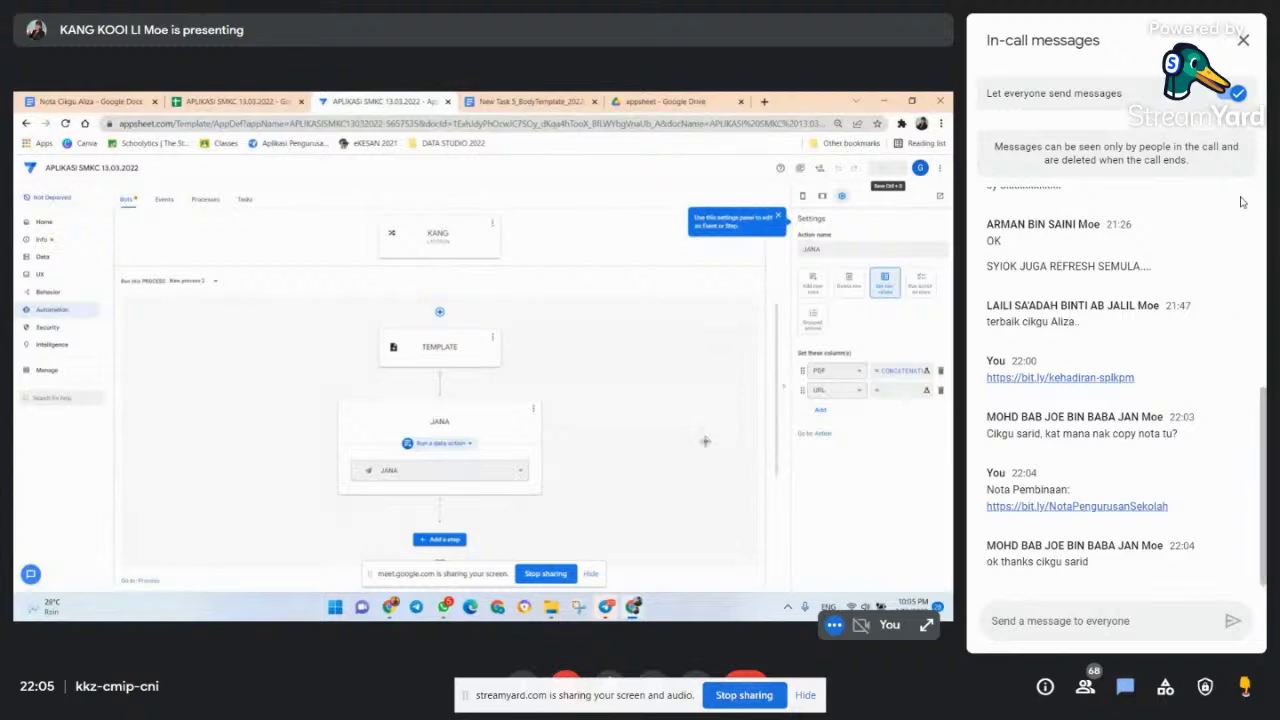
left_click(1243, 40)
- Copy the URL CONCATENATE expression from the workshop notes document into the JANA action's URL column value
left_click(1040, 397)
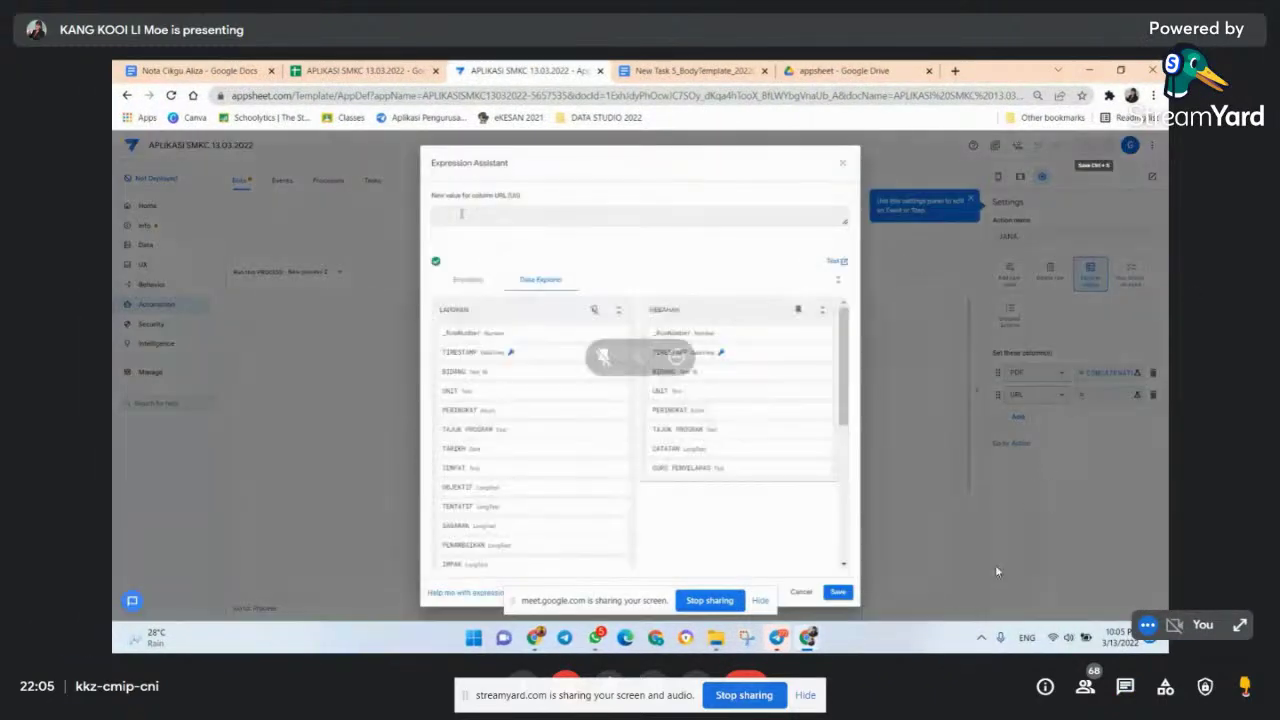
left_click(195, 70)
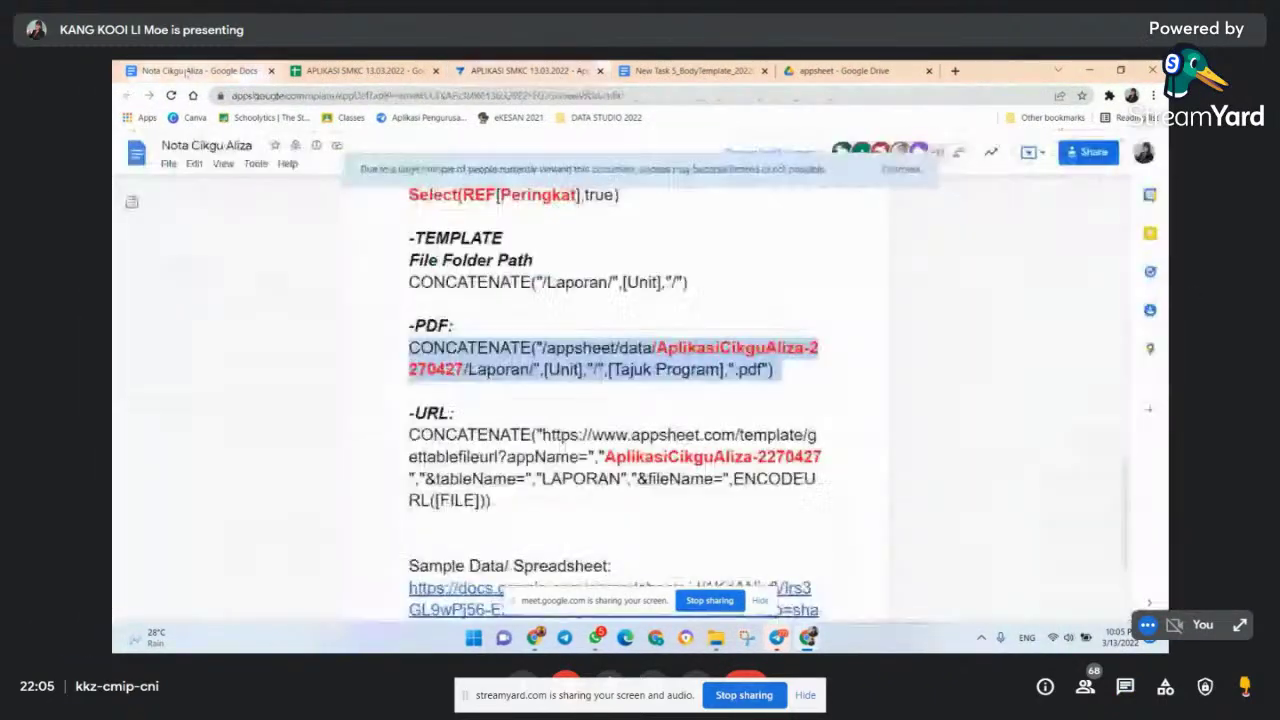
left_click_drag(412, 434, 504, 503)
right_click(494, 471)
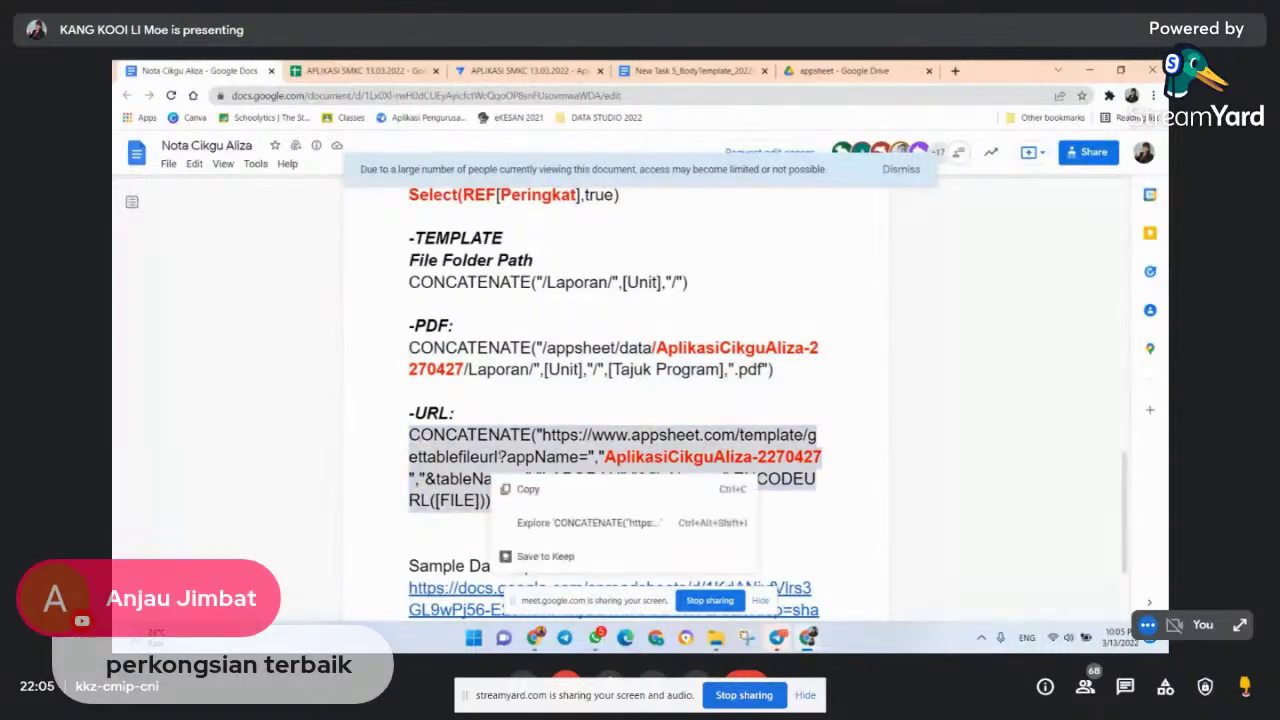
left_click(529, 489)
left_click(553, 72)
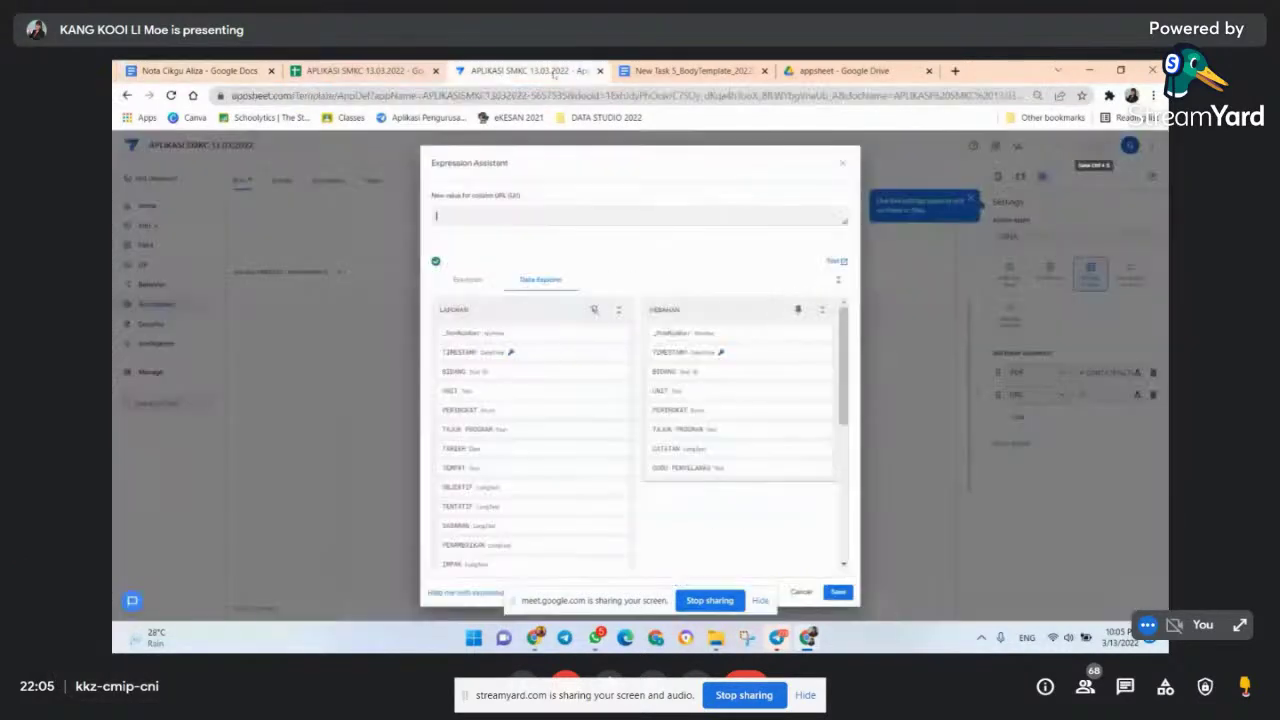
right_click(437, 213)
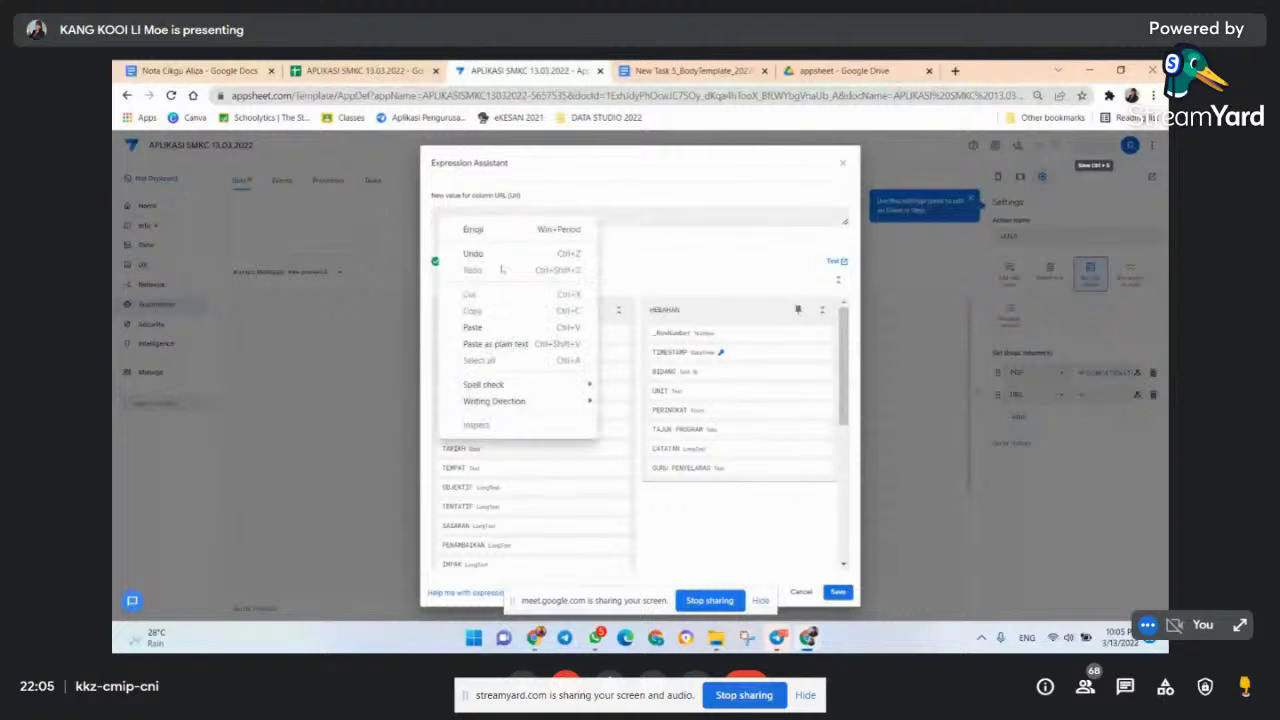
left_click(474, 327)
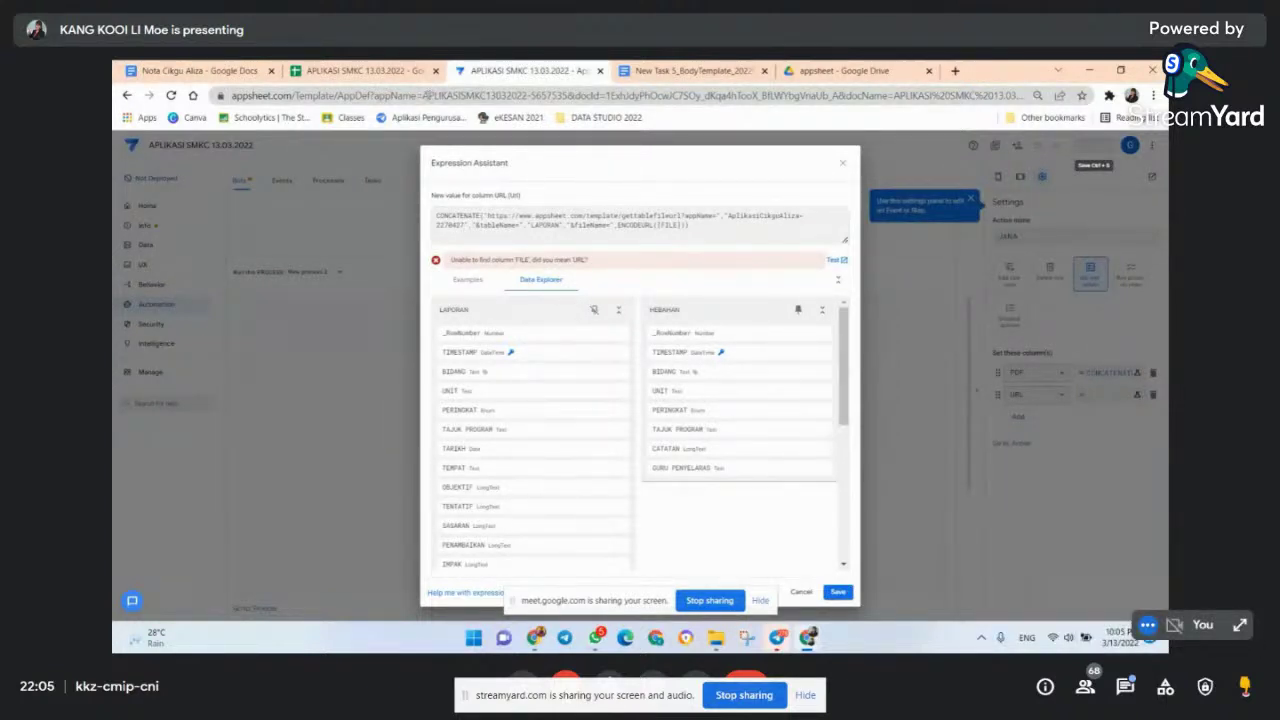
left_click_drag(423, 95, 567, 95)
right_click(560, 95)
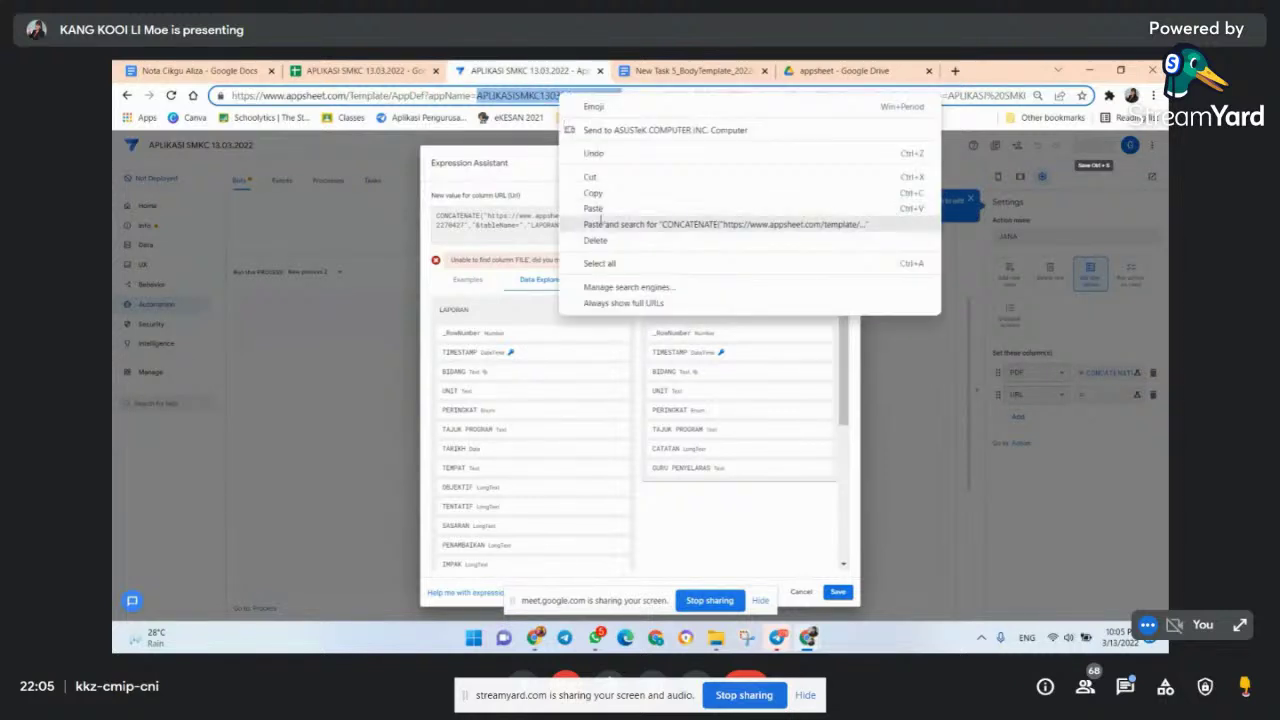
left_click(592, 193)
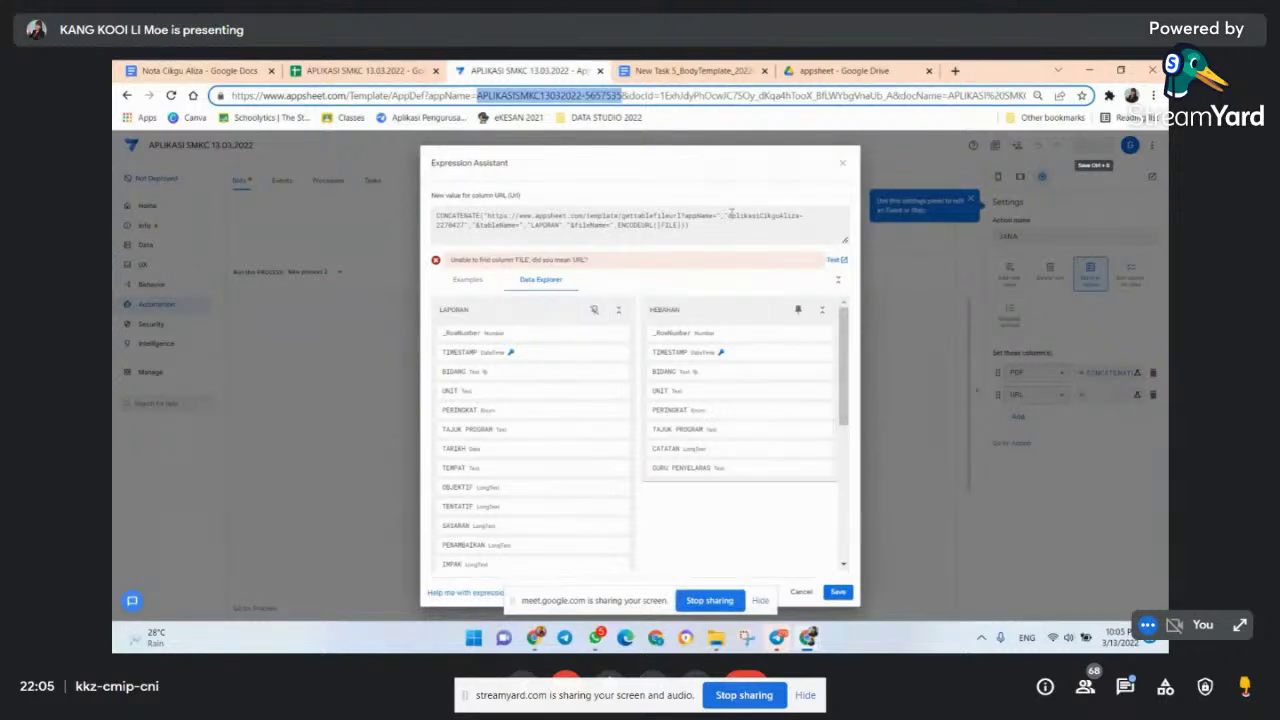
left_click_drag(728, 216, 815, 217)
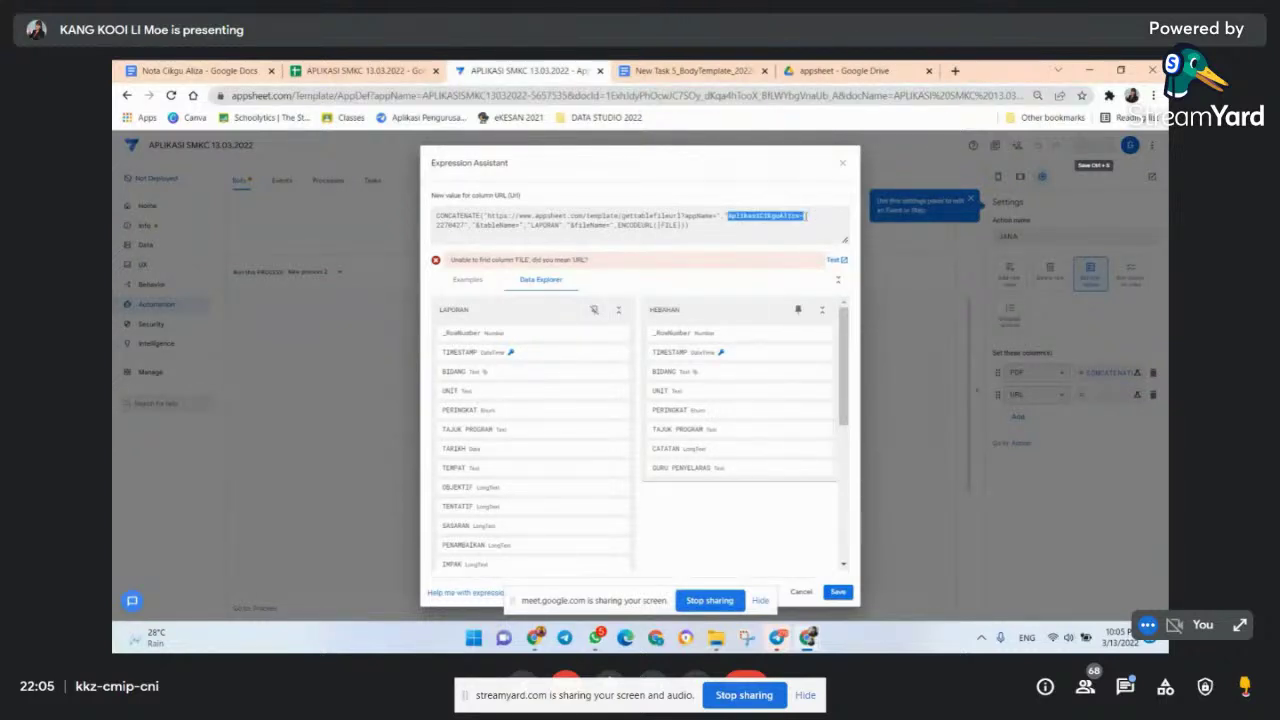
left_click_drag(726, 216, 463, 226)
right_click(789, 207)
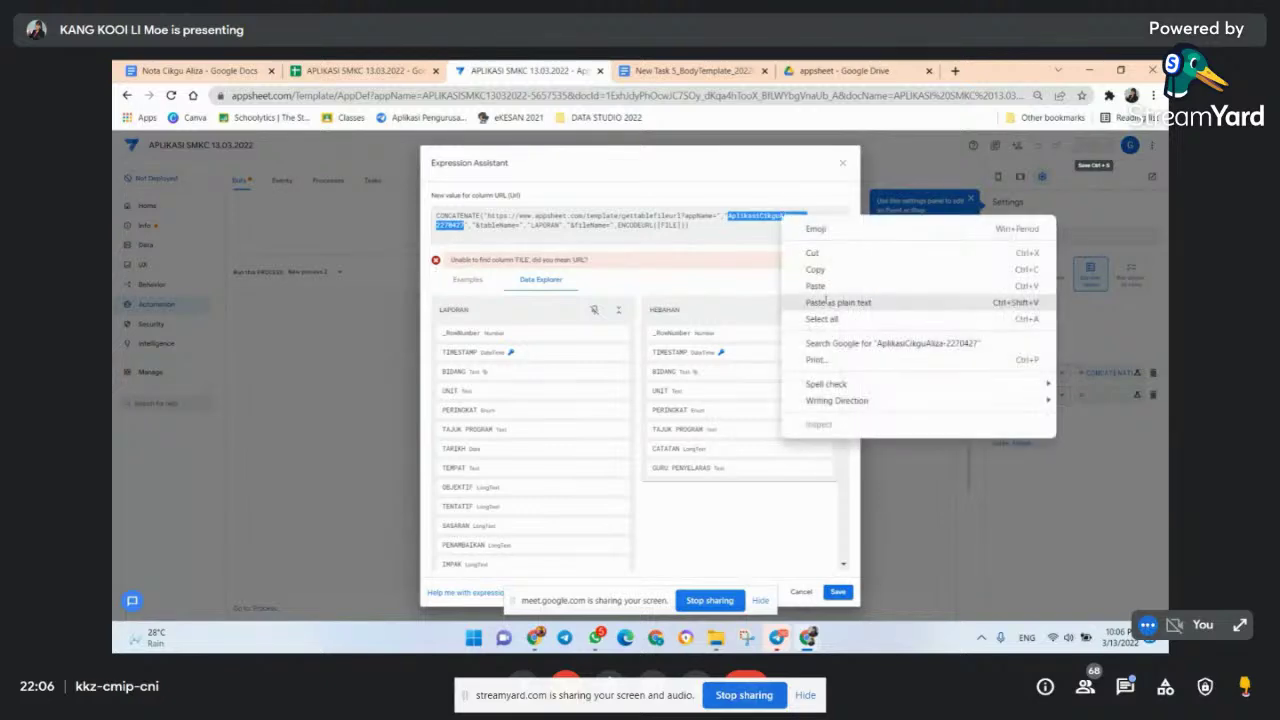
left_click(821, 287)
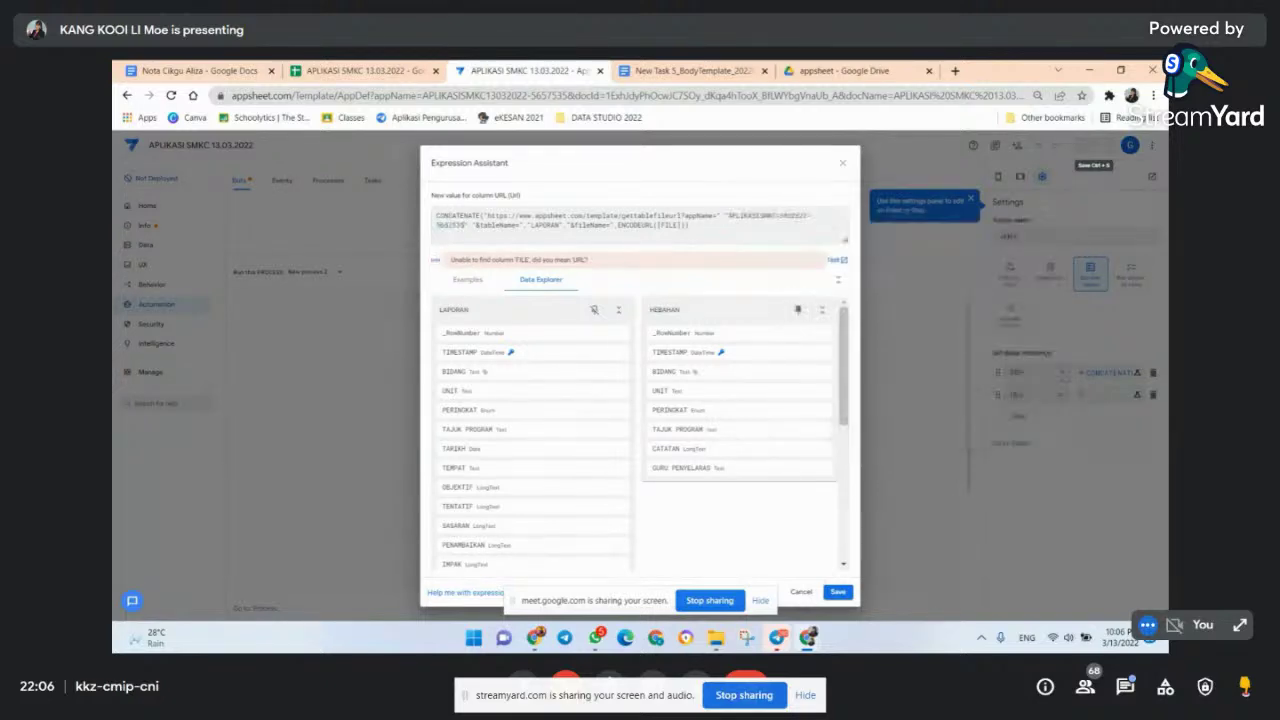
left_click(838, 592)
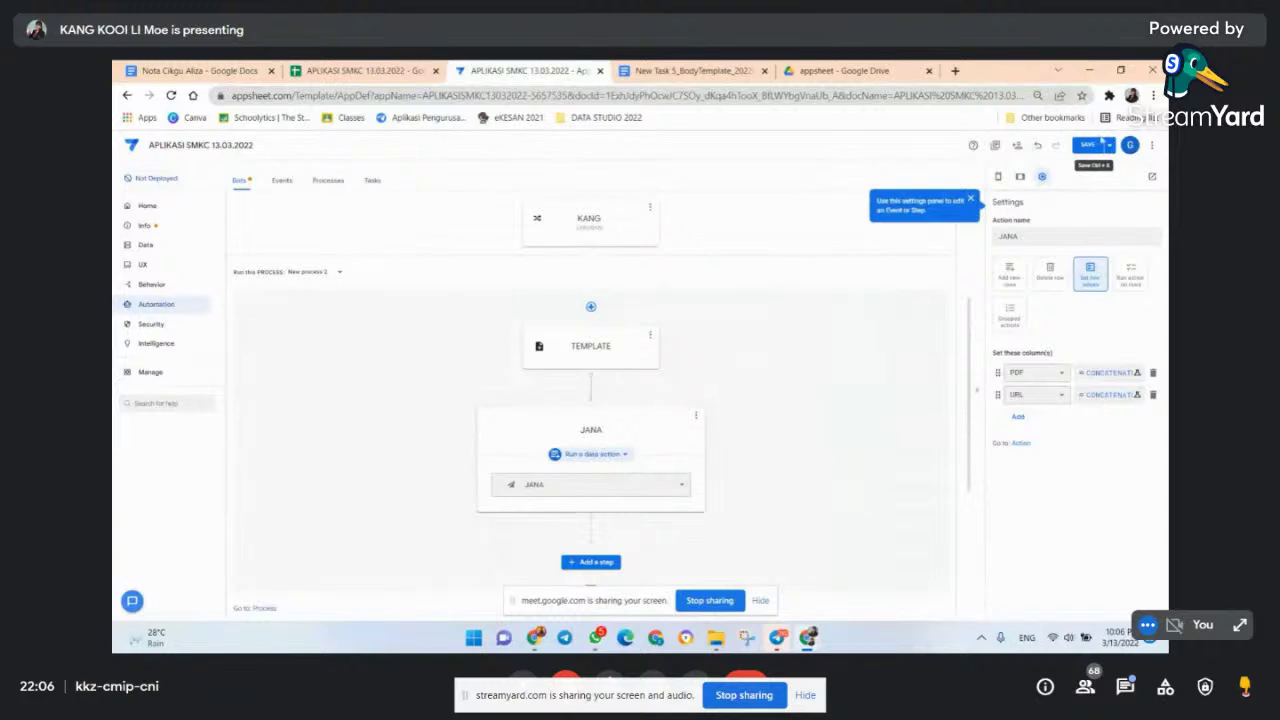
left_click(1090, 145)
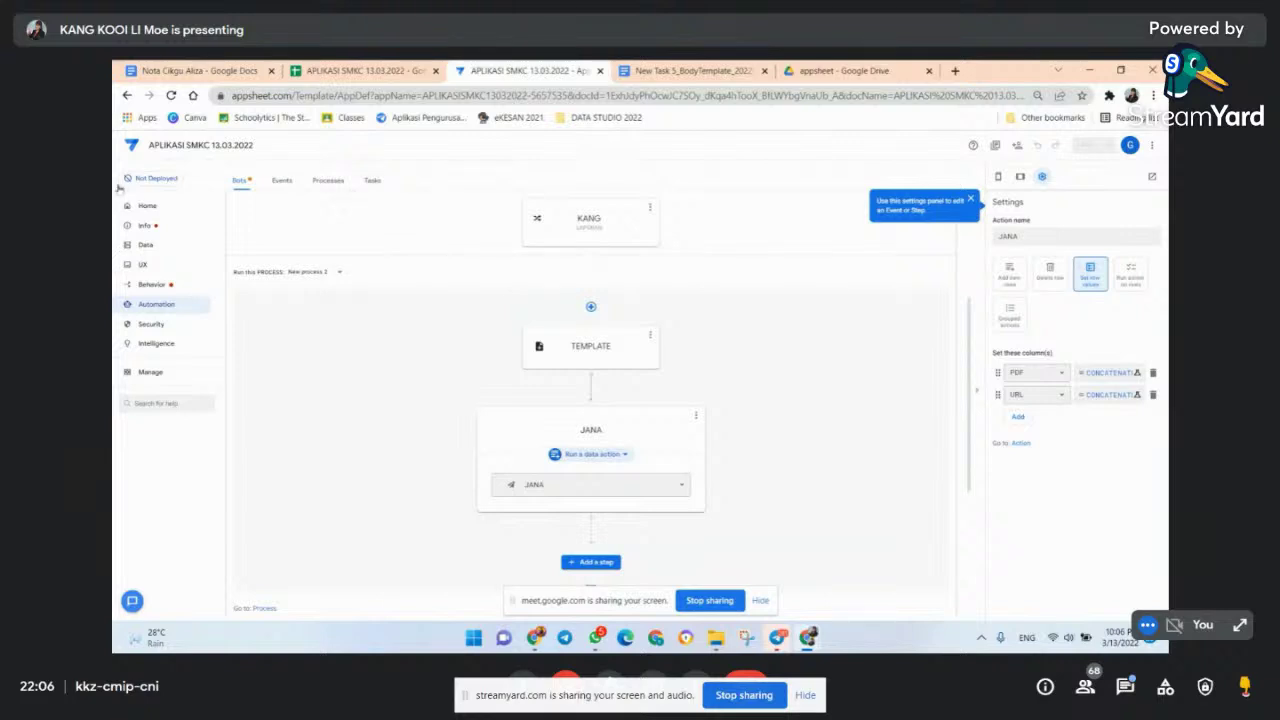
- Examine the LAPORAN table's column definitions, including the PDF column's detailed settings
left_click(147, 246)
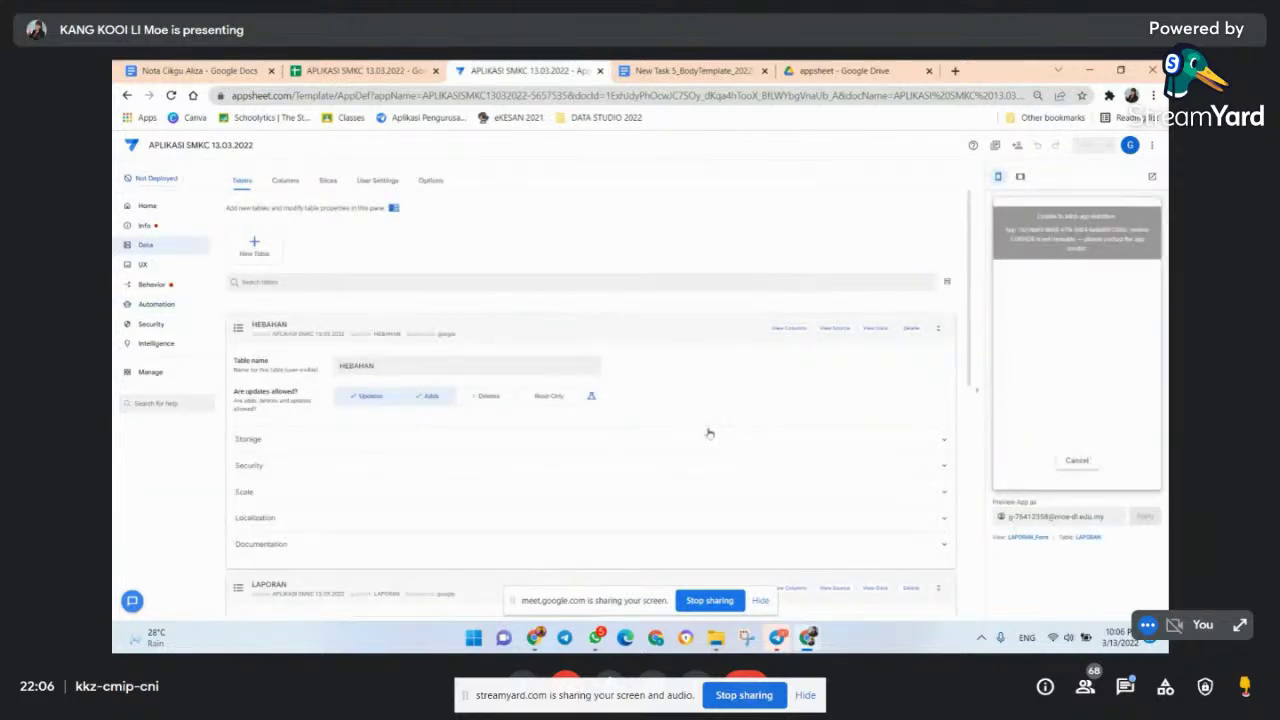
scroll(257, 398, "down", 3)
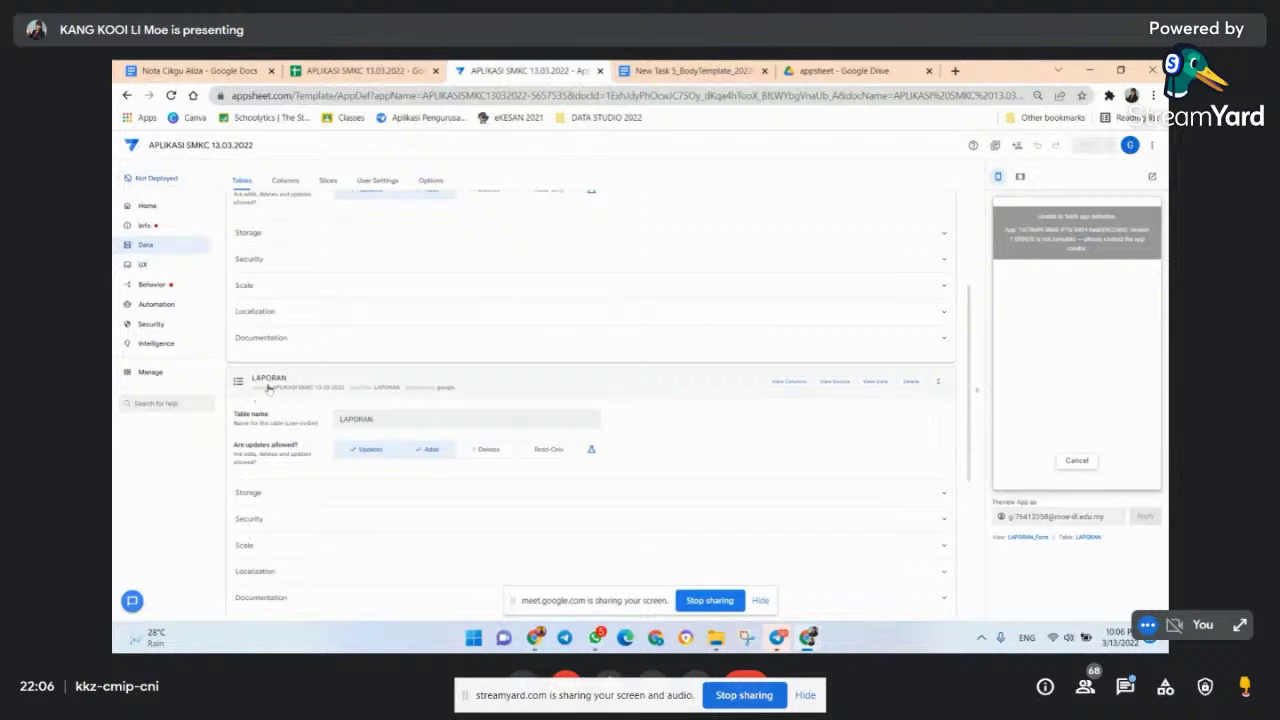
left_click(266, 392)
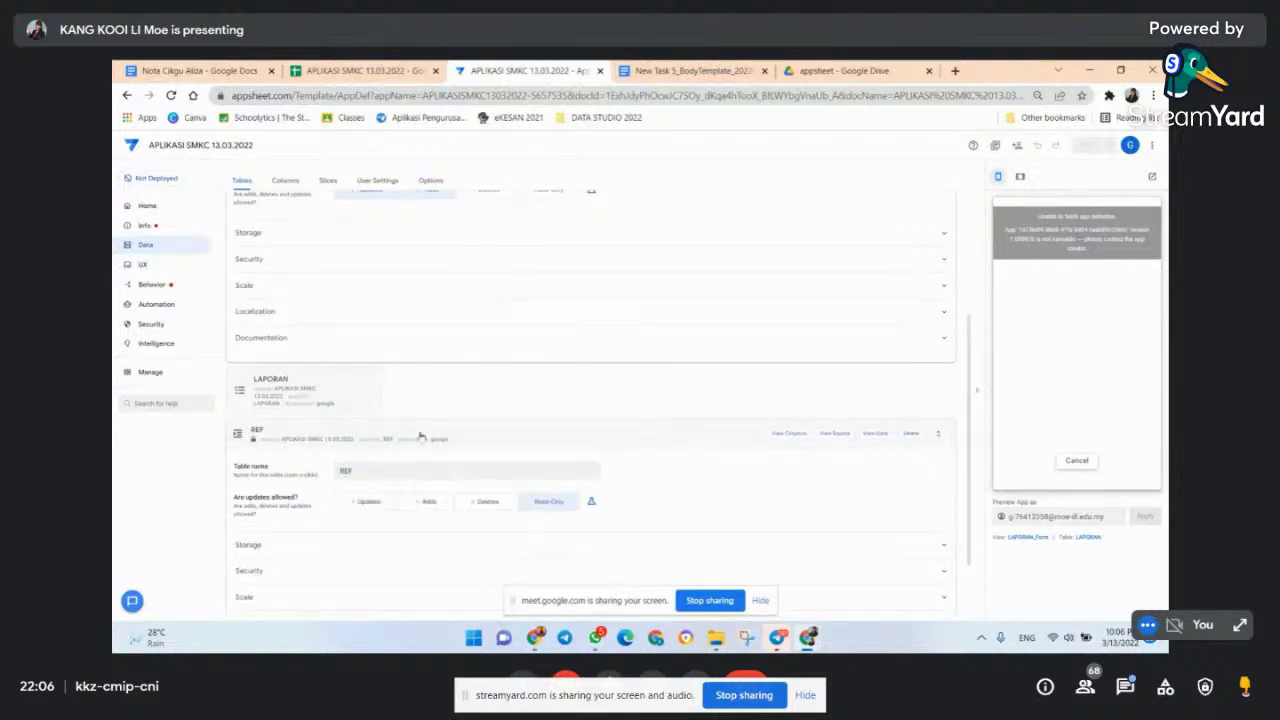
left_click(294, 401)
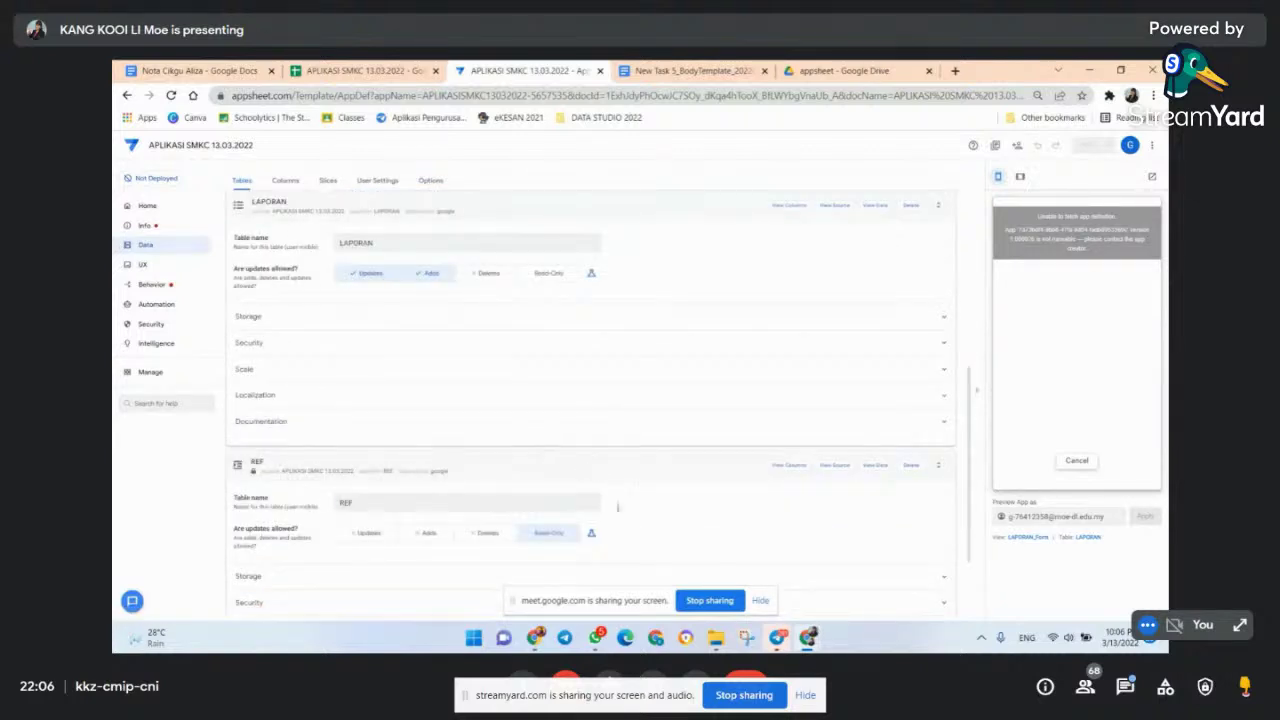
left_click(778, 214)
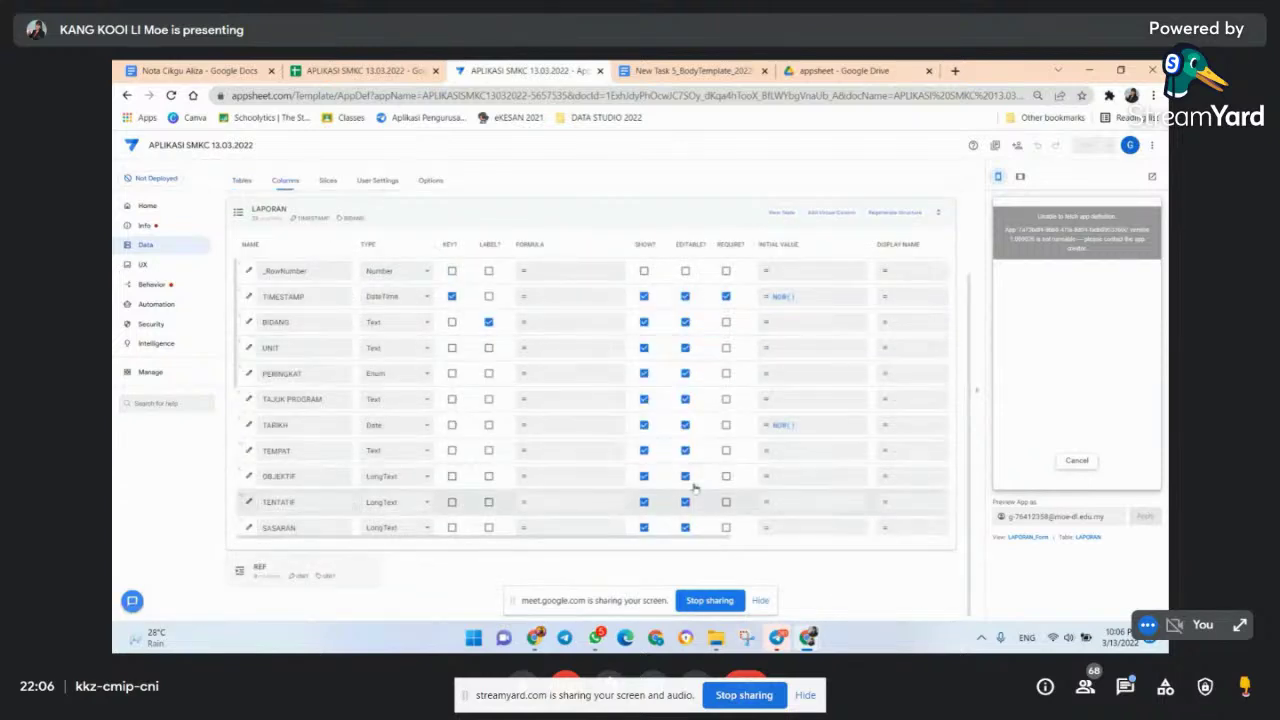
scroll(680, 418, "down", 1)
scroll(680, 418, "down", 5)
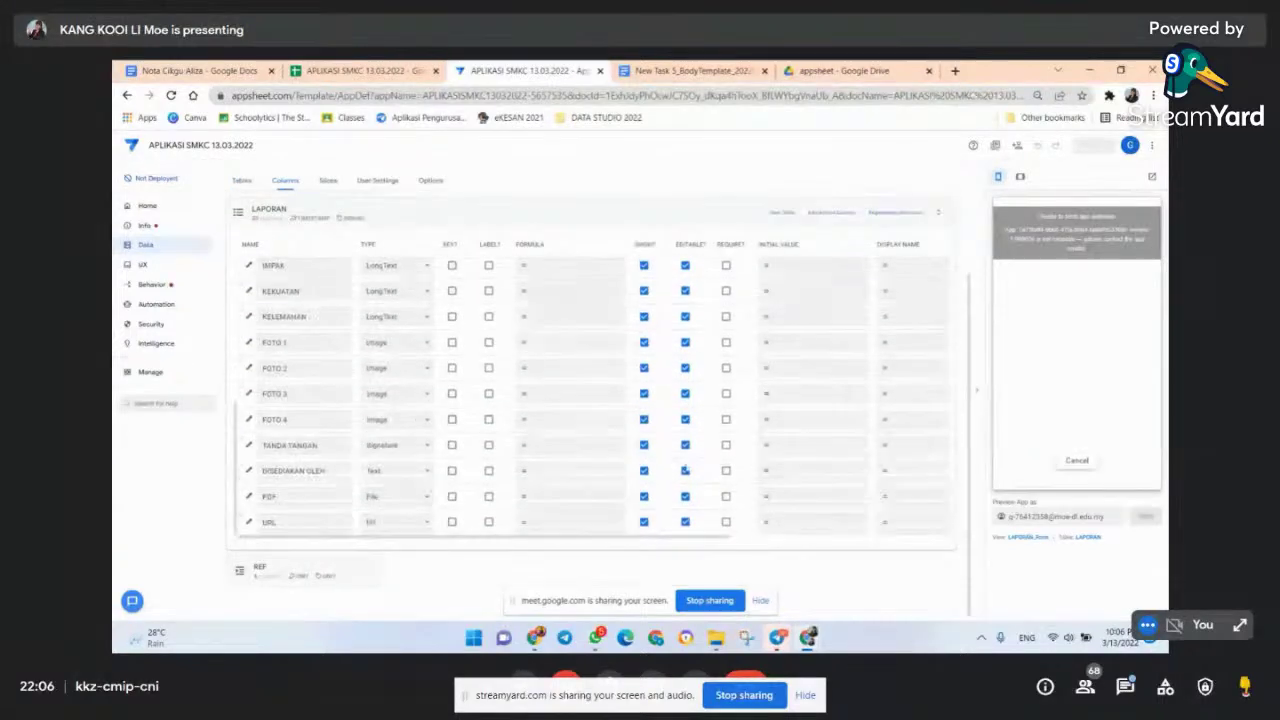
left_click(247, 497)
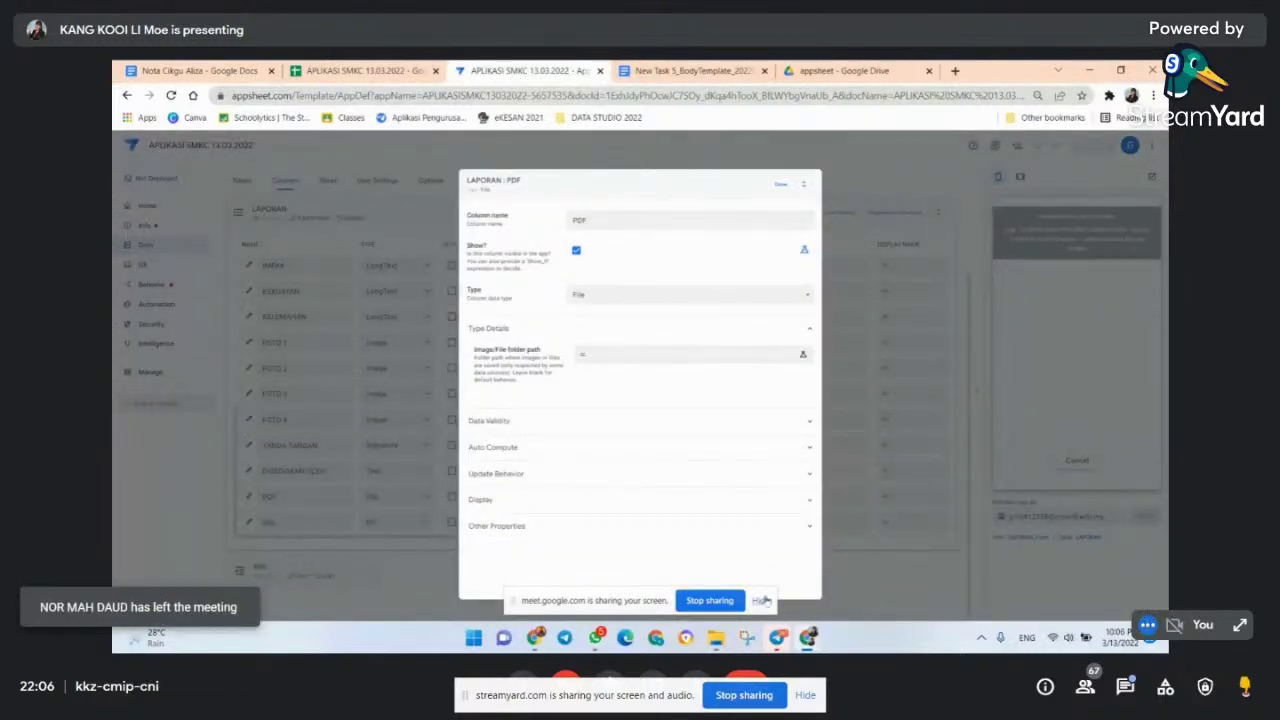
left_click(778, 187)
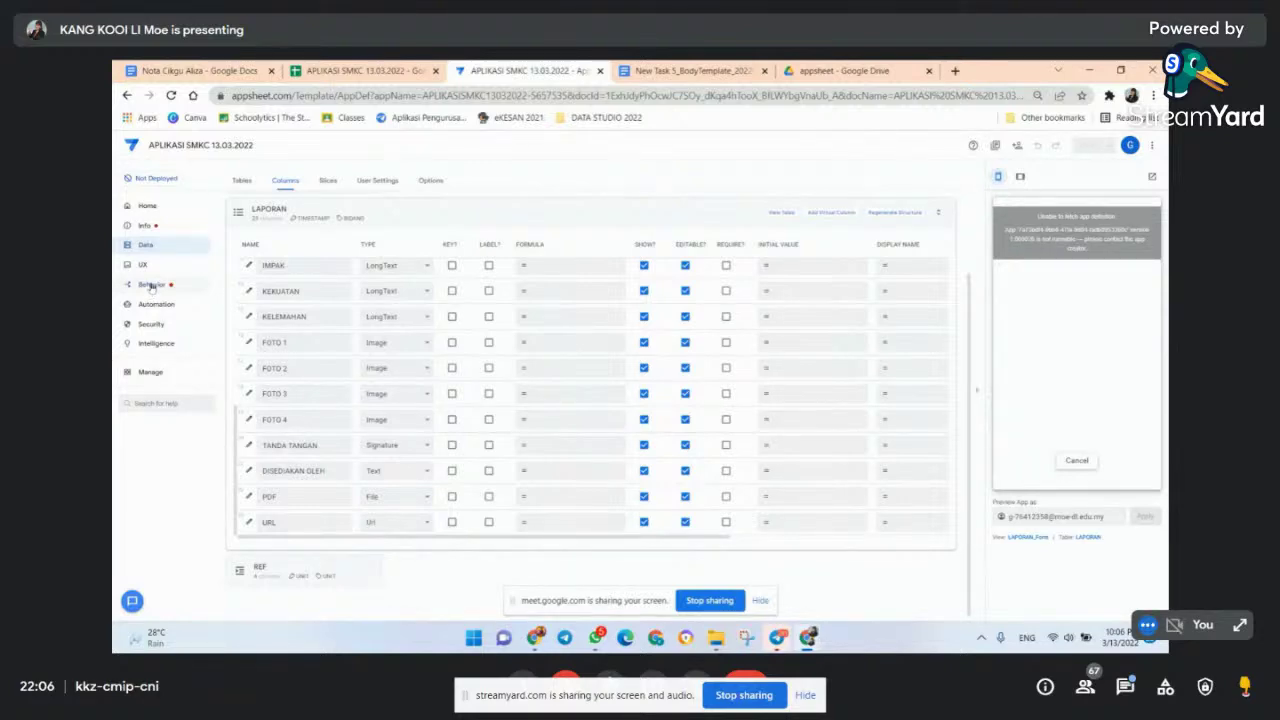
- Delete the JANA action from the app's behavior actions and save the app
left_click(151, 286)
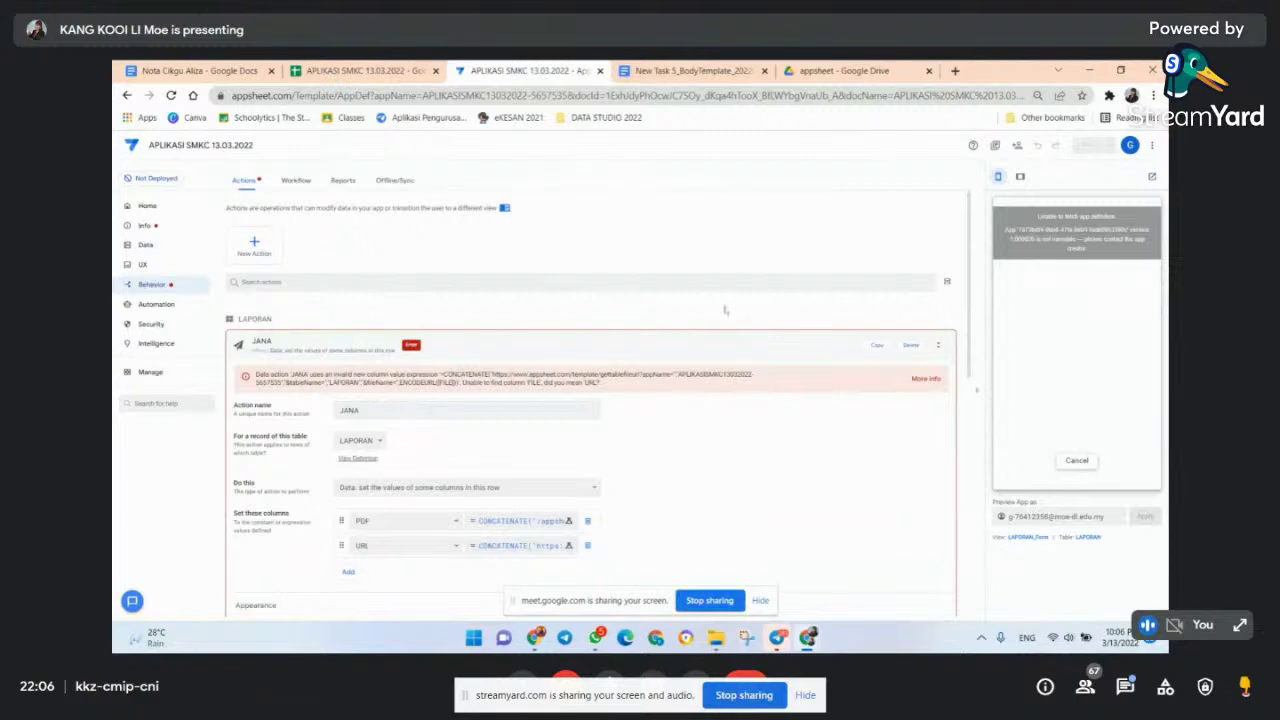
left_click(912, 346)
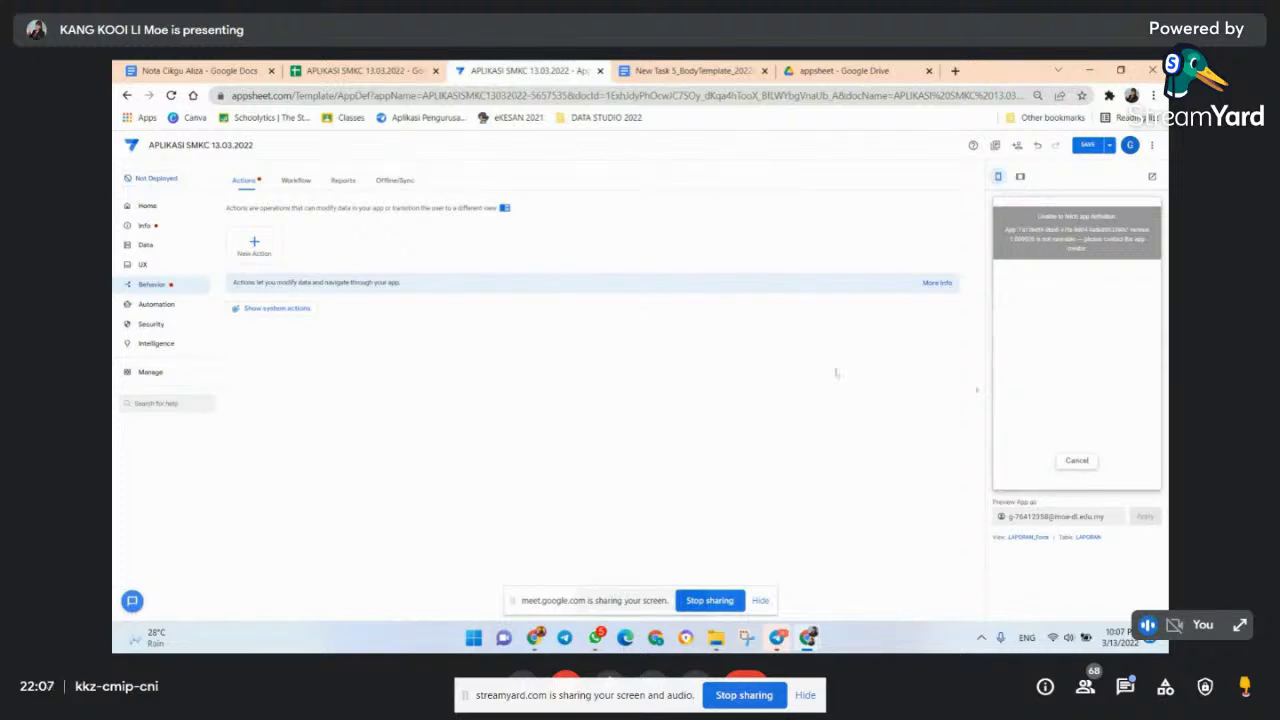
left_click(1088, 148)
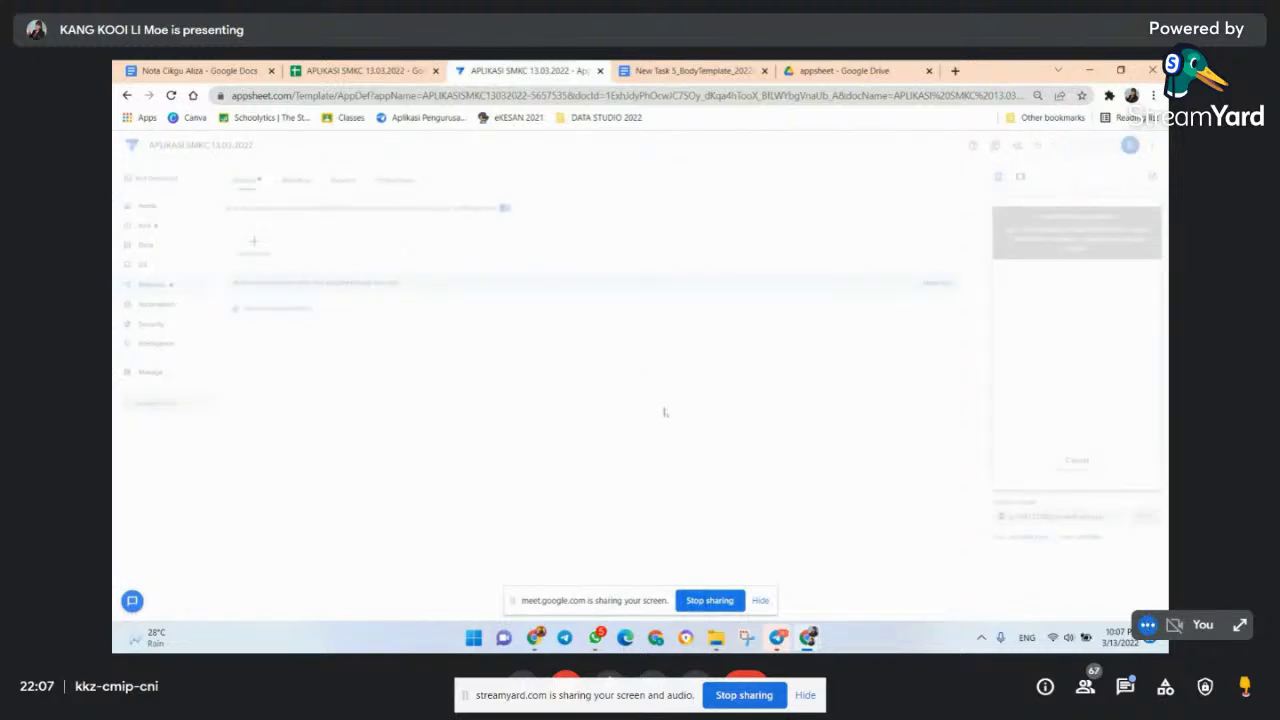
- Return to the LAPORAN bot in the automations and locate the JANA step in its process
left_click(160, 304)
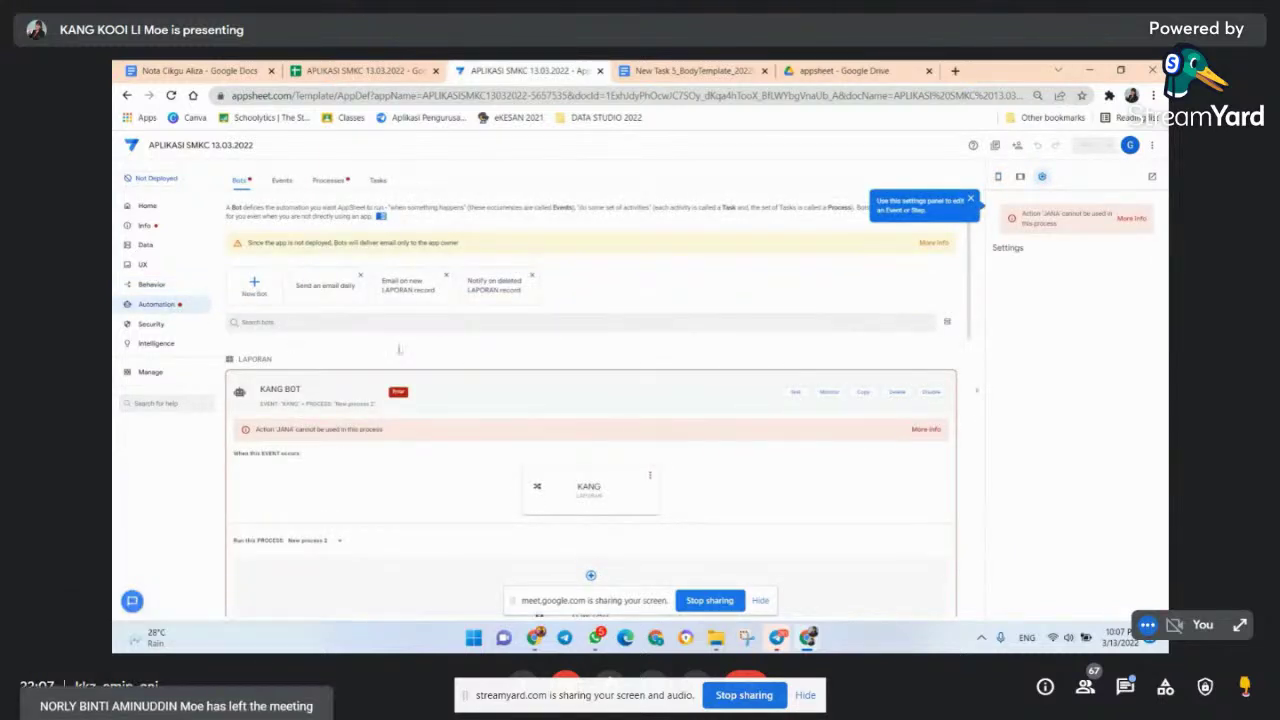
scroll(650, 400, "down", 3)
scroll(655, 403, "down", 4)
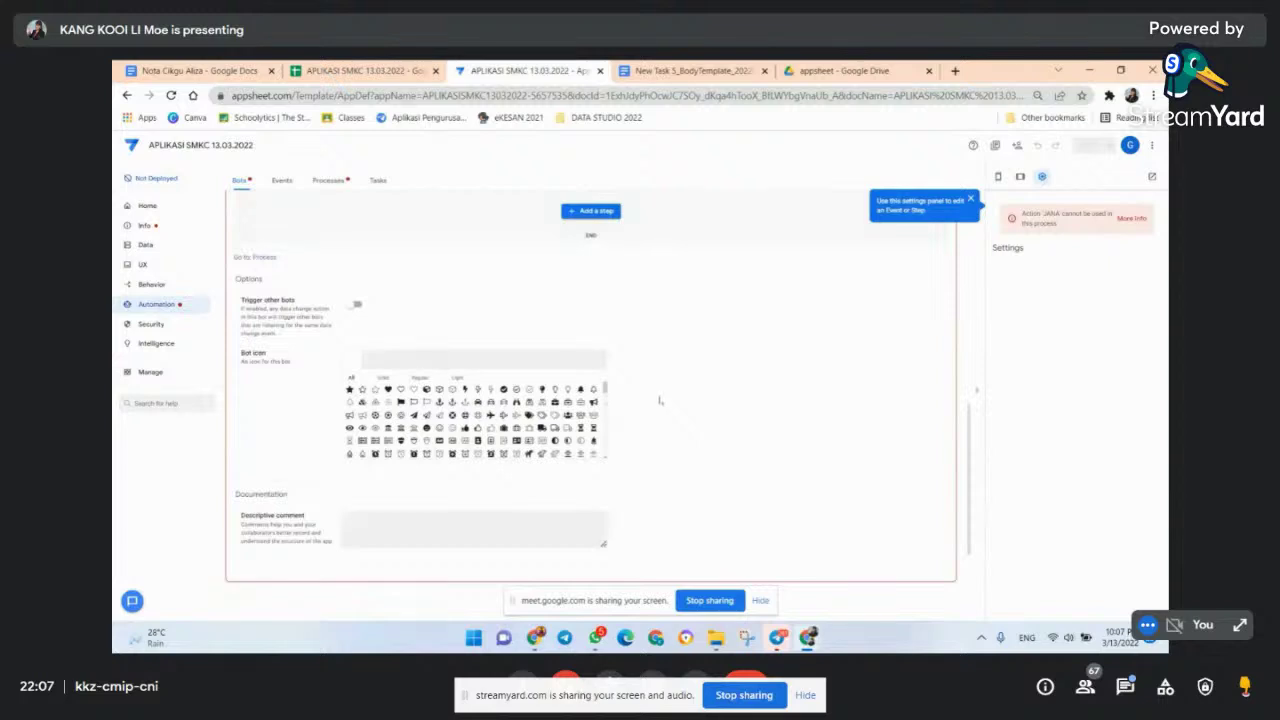
scroll(660, 400, "down", 1)
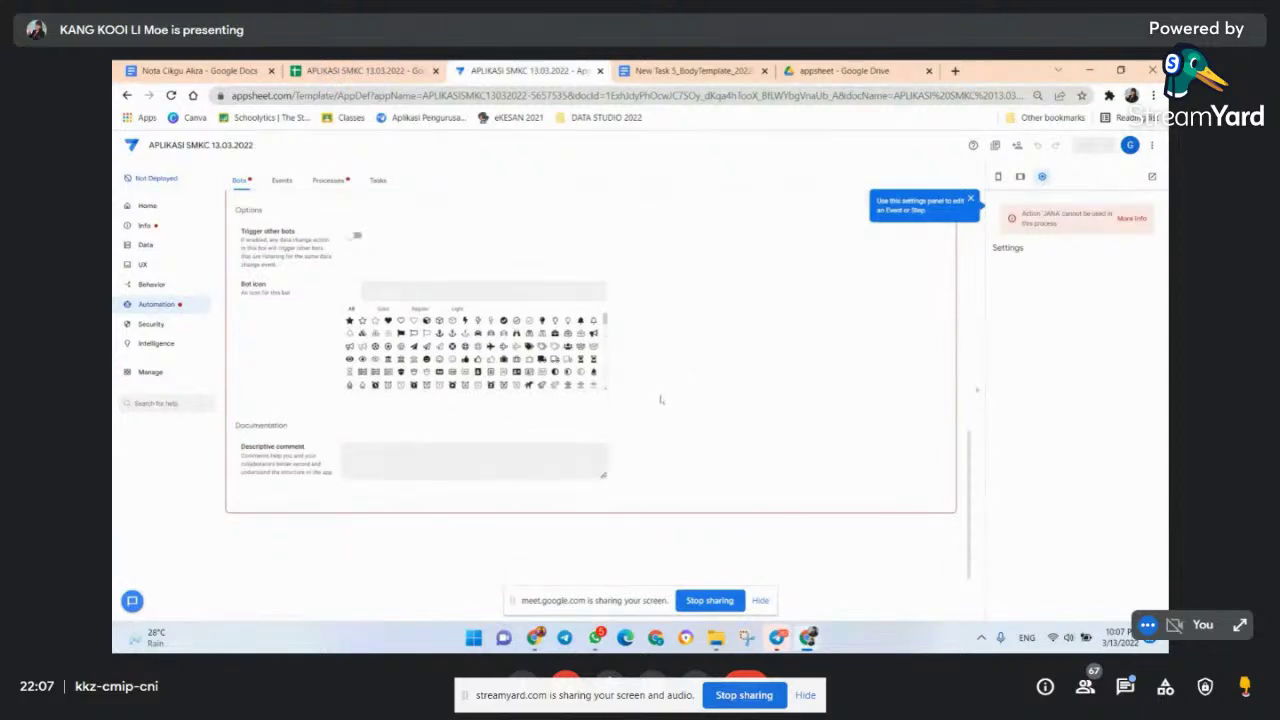
scroll(717, 400, "up", 5)
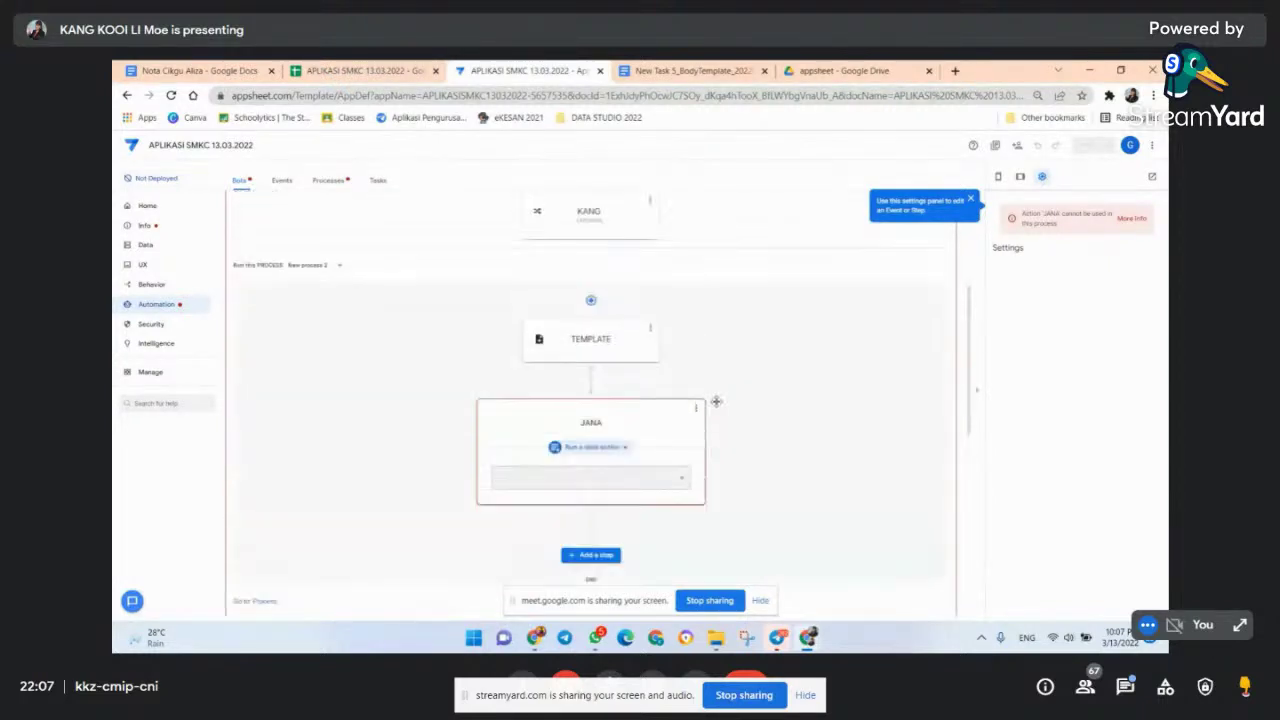
left_click(598, 556)
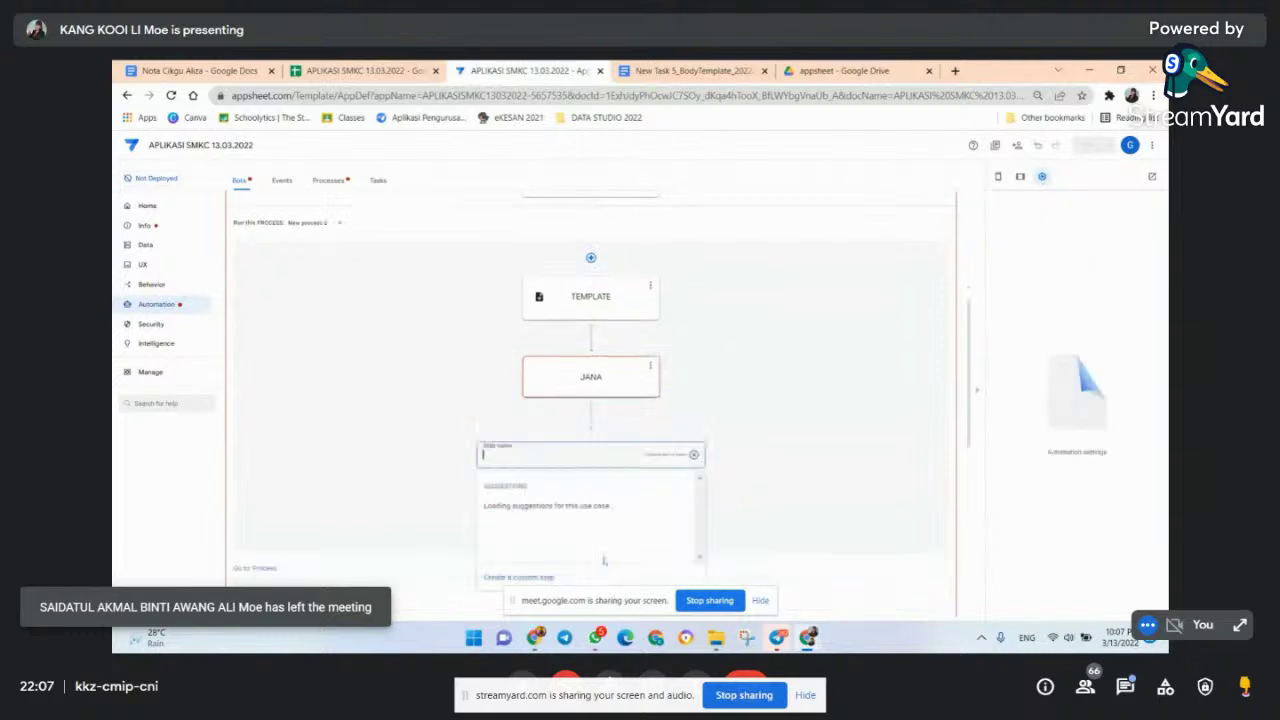
left_click(606, 377)
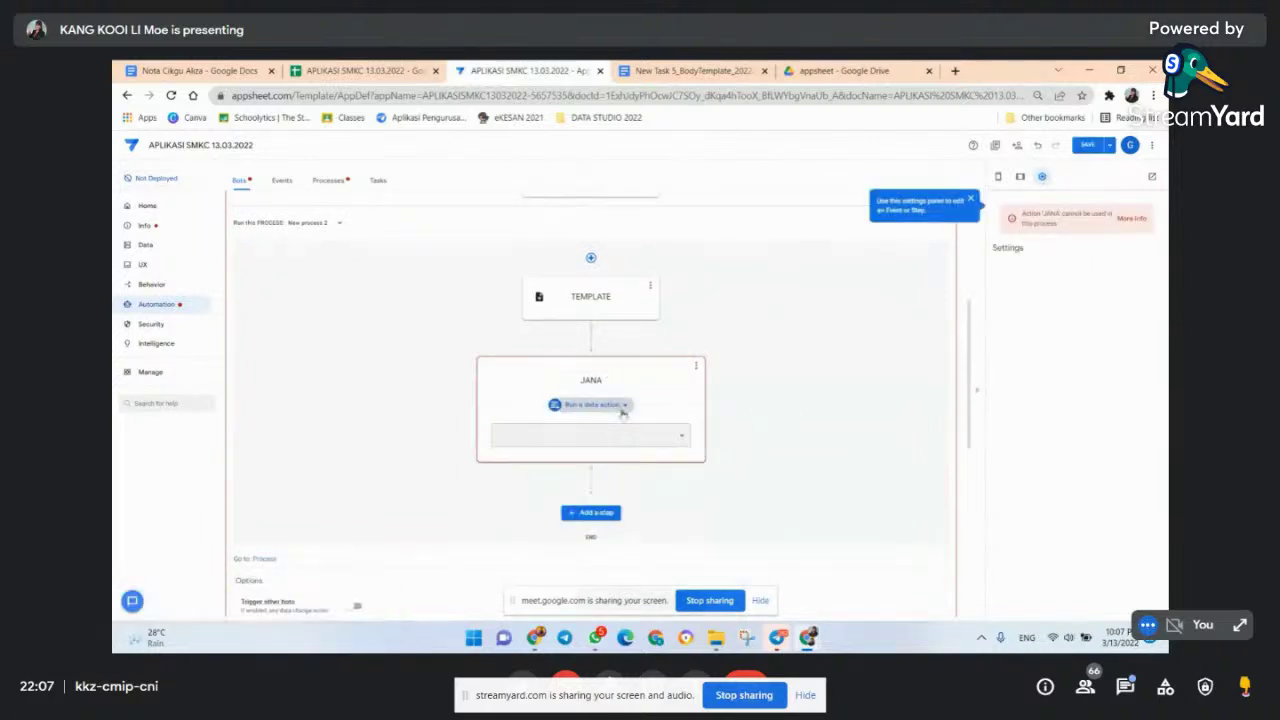
left_click(588, 512)
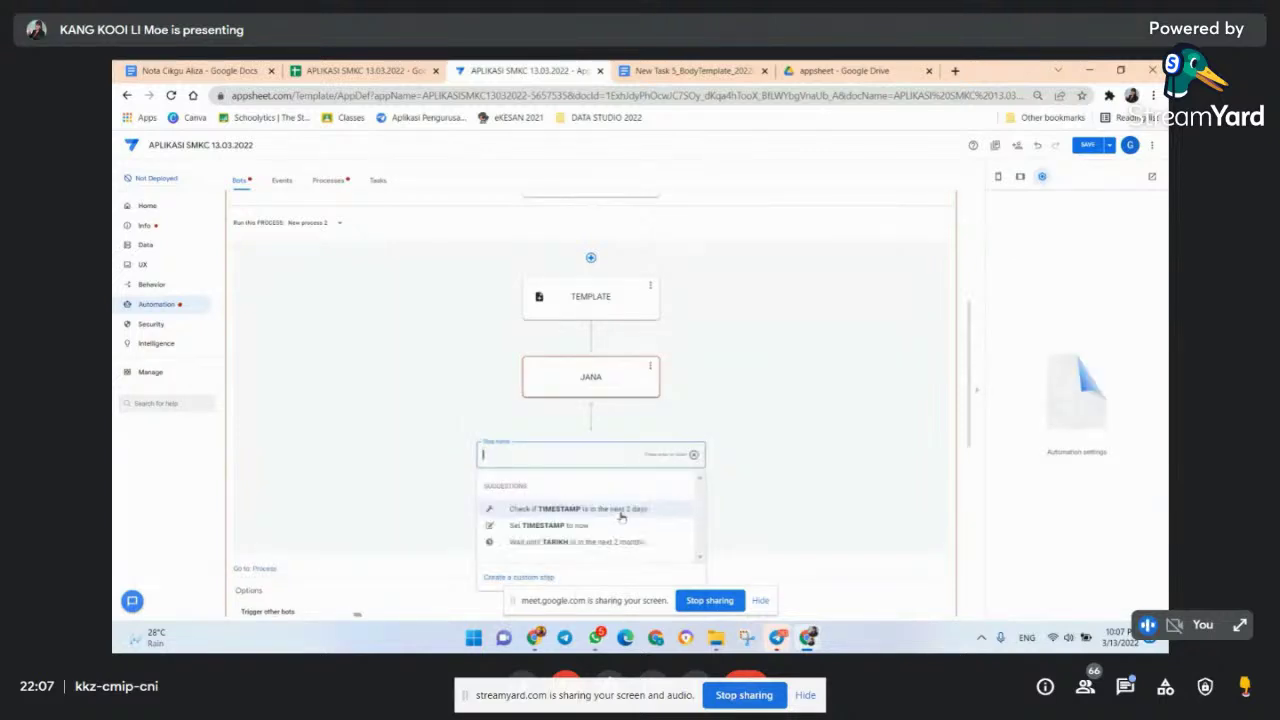
left_click(826, 410)
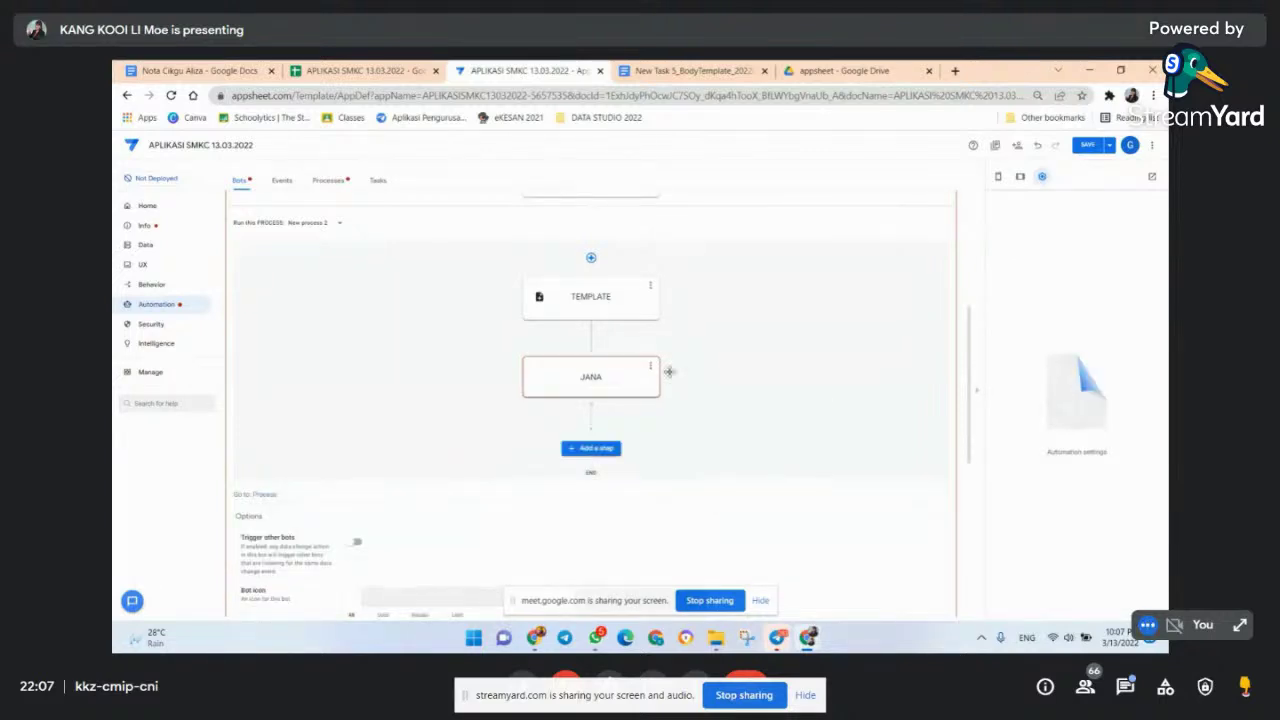
- Create a new data action for the bot's JANA step and name the action PDF
left_click(597, 382)
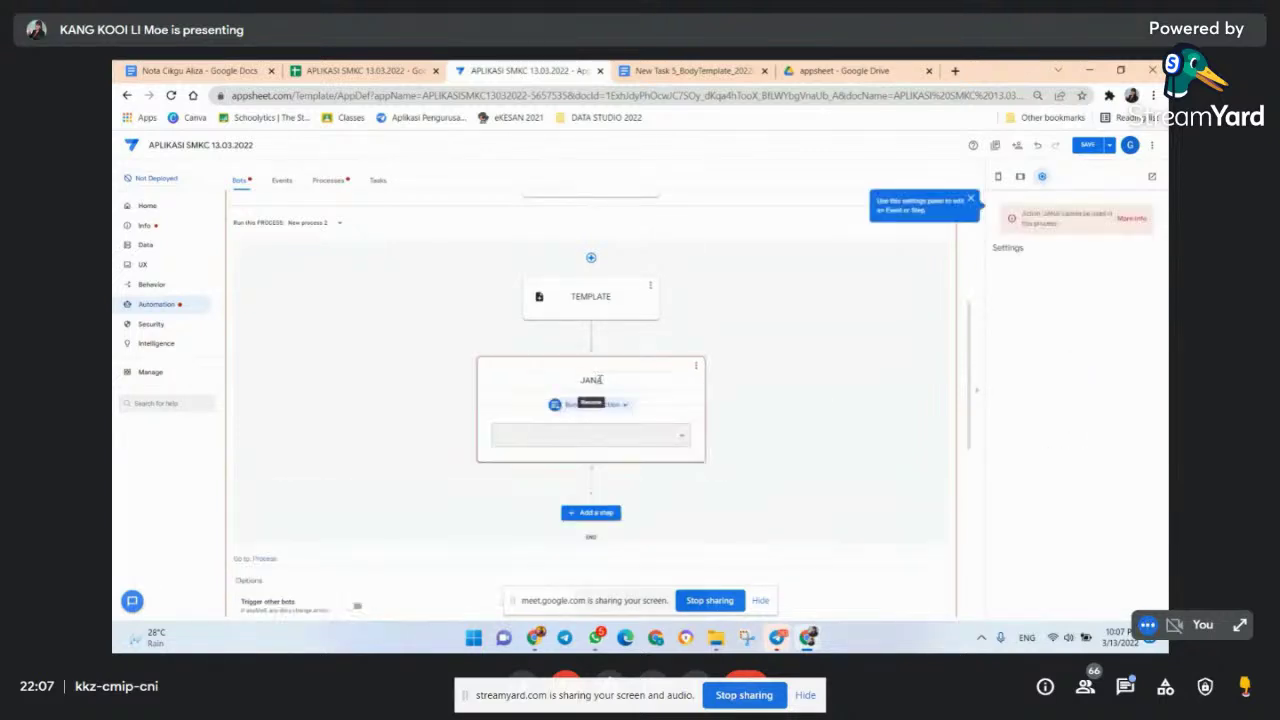
left_click(684, 436)
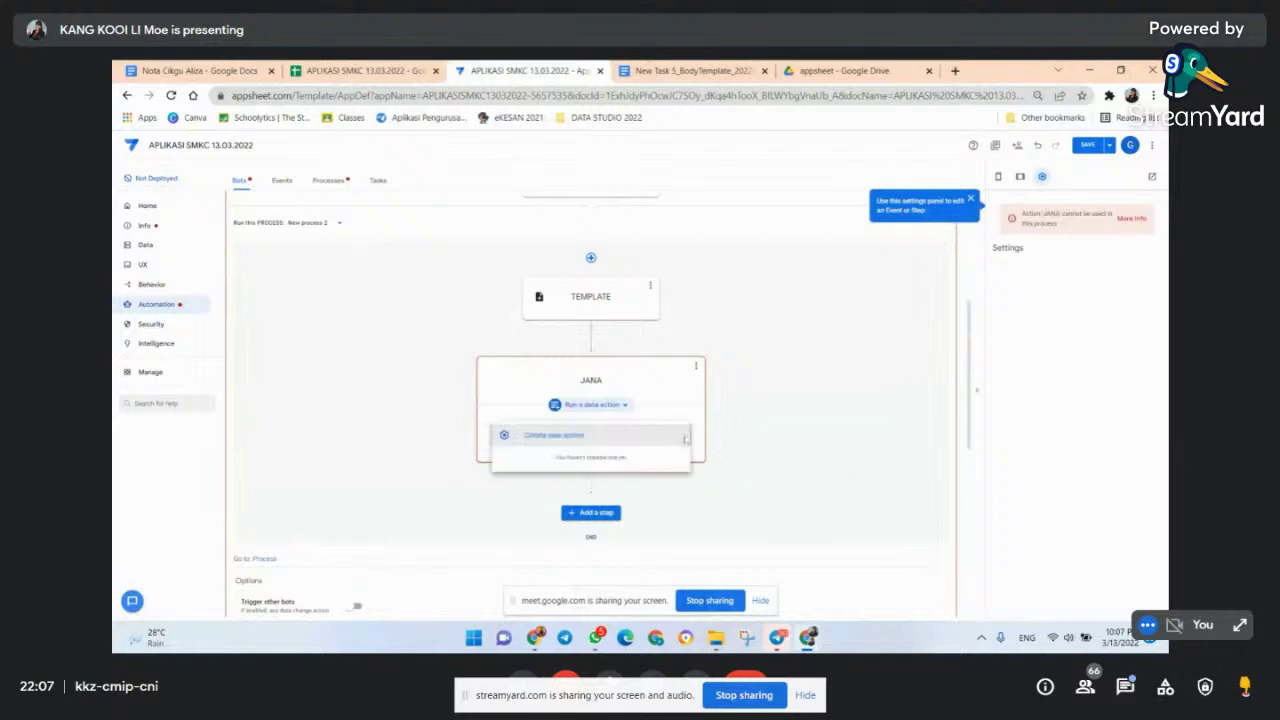
left_click(590, 435)
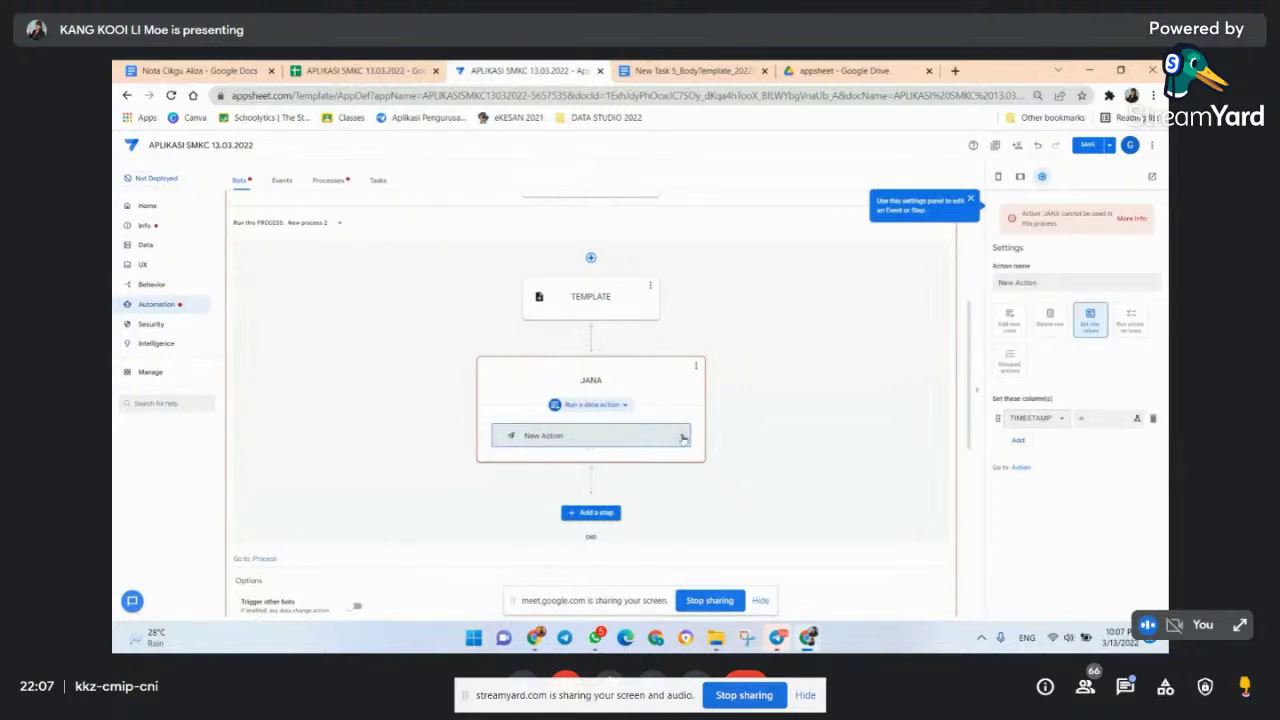
left_click(1040, 283)
key("BackSpace")
key("BackSpace")
key("BackSpace")
key("BackSpace")
key("BackSpace")
key("BackSpace")
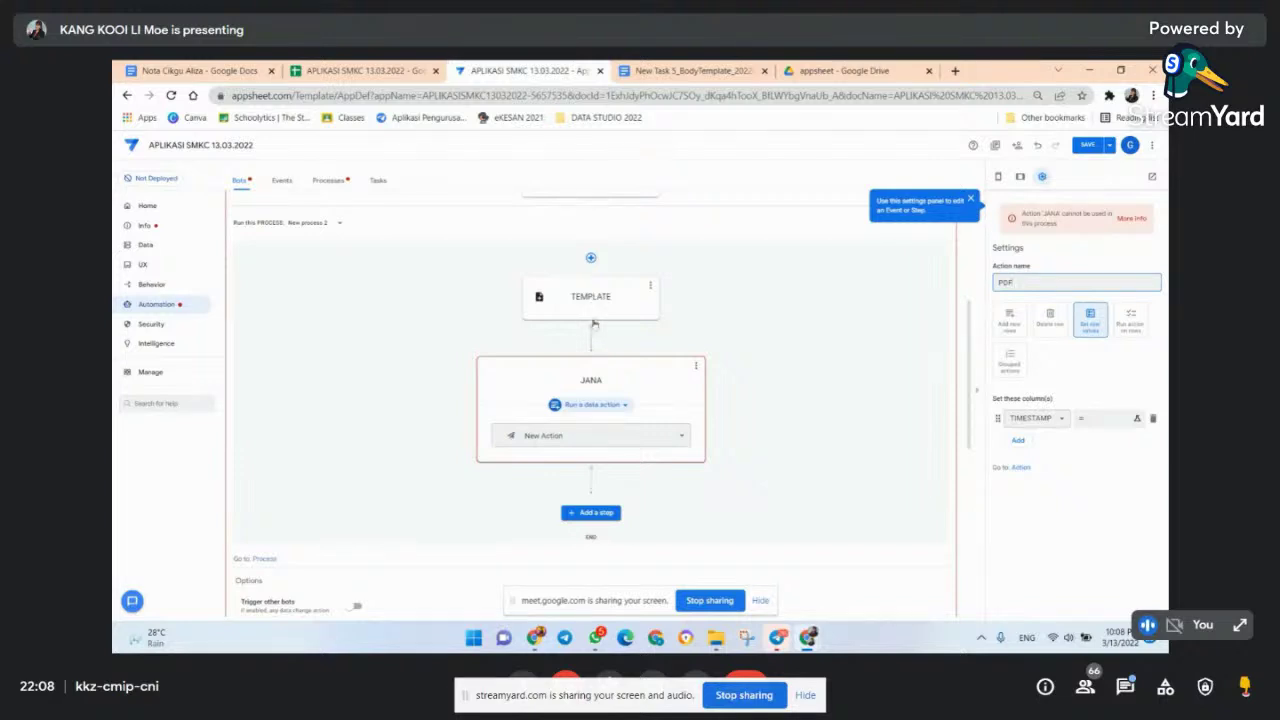
- Rename the JANA step as FILE and choose PDF as the column its action sets
left_click(598, 381)
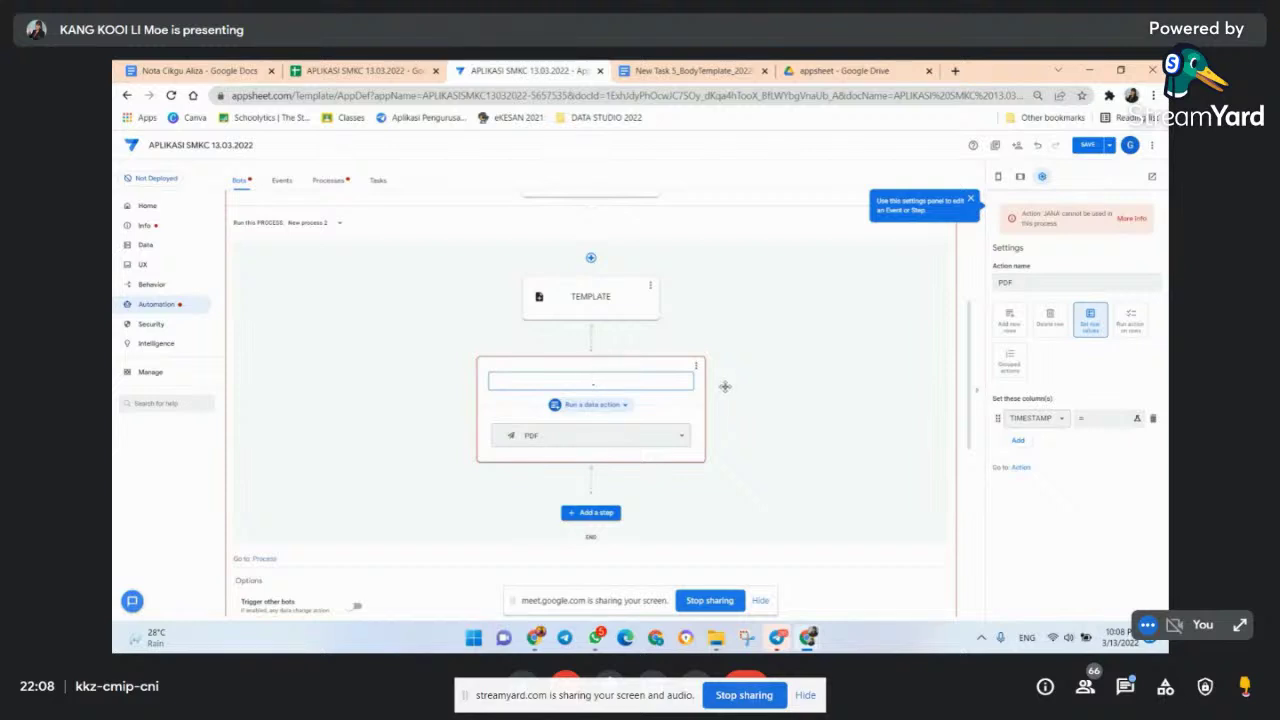
type("FILE")
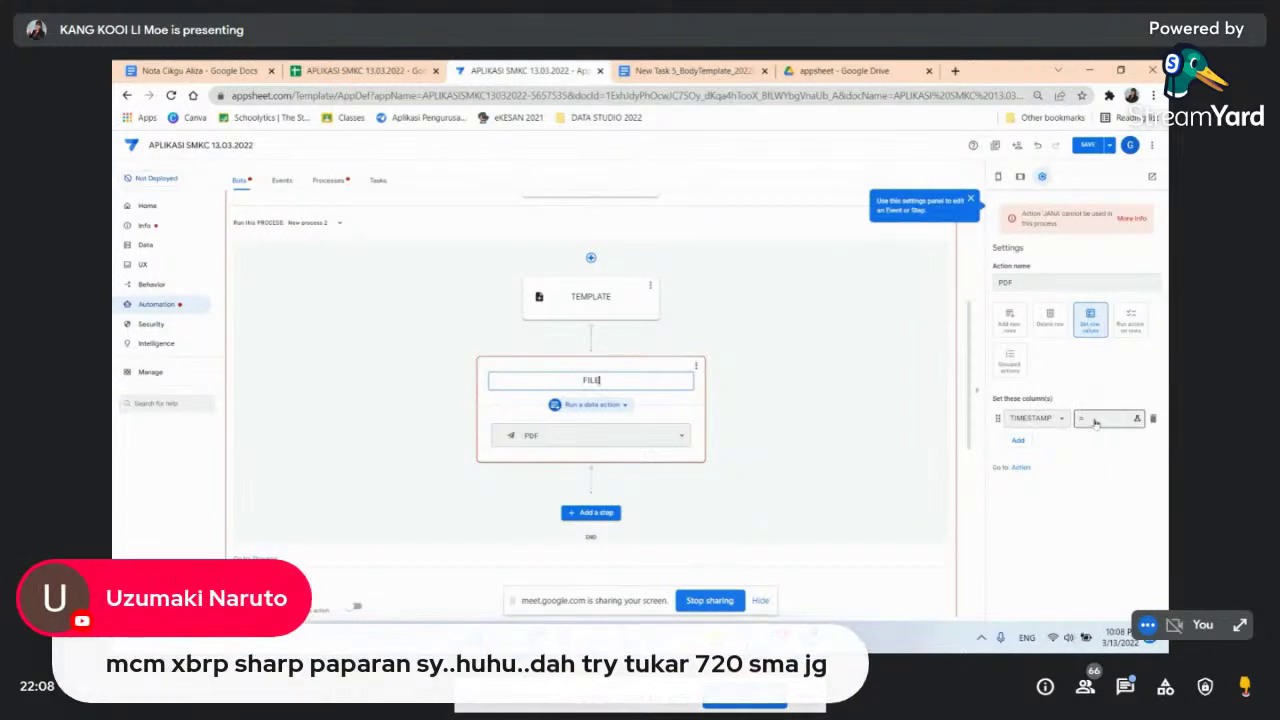
left_click(1063, 420)
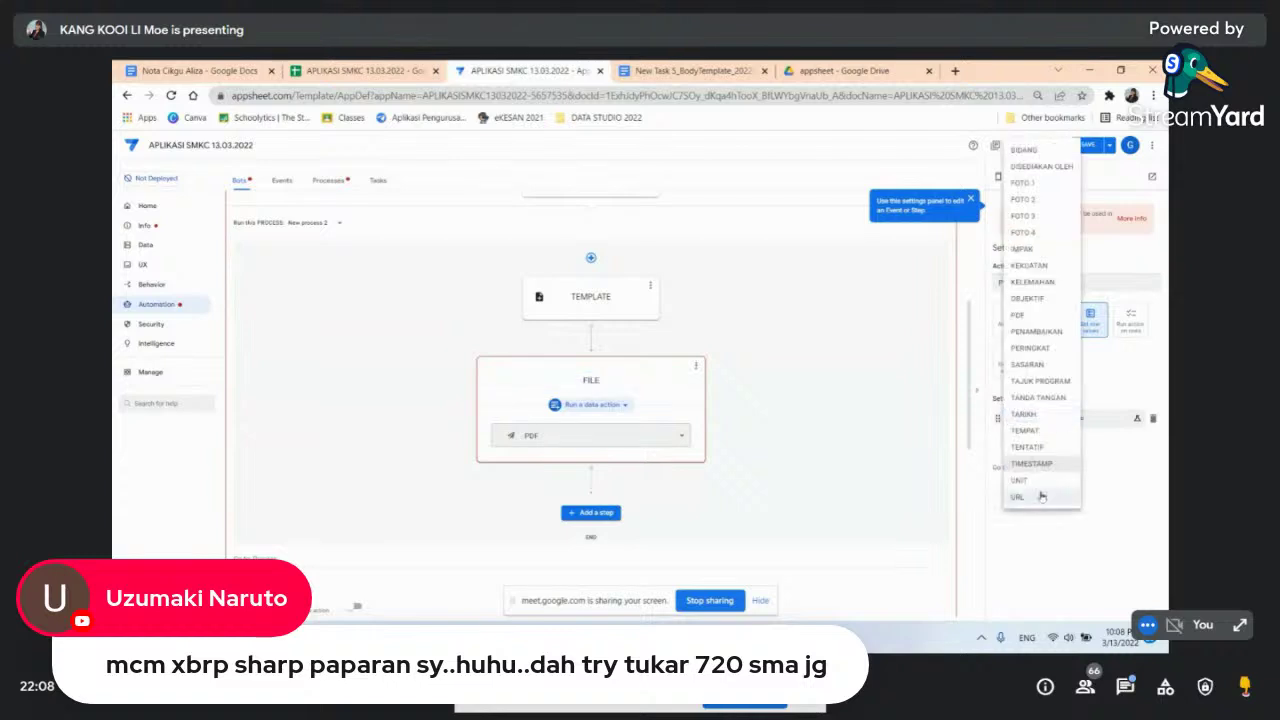
left_click(1020, 315)
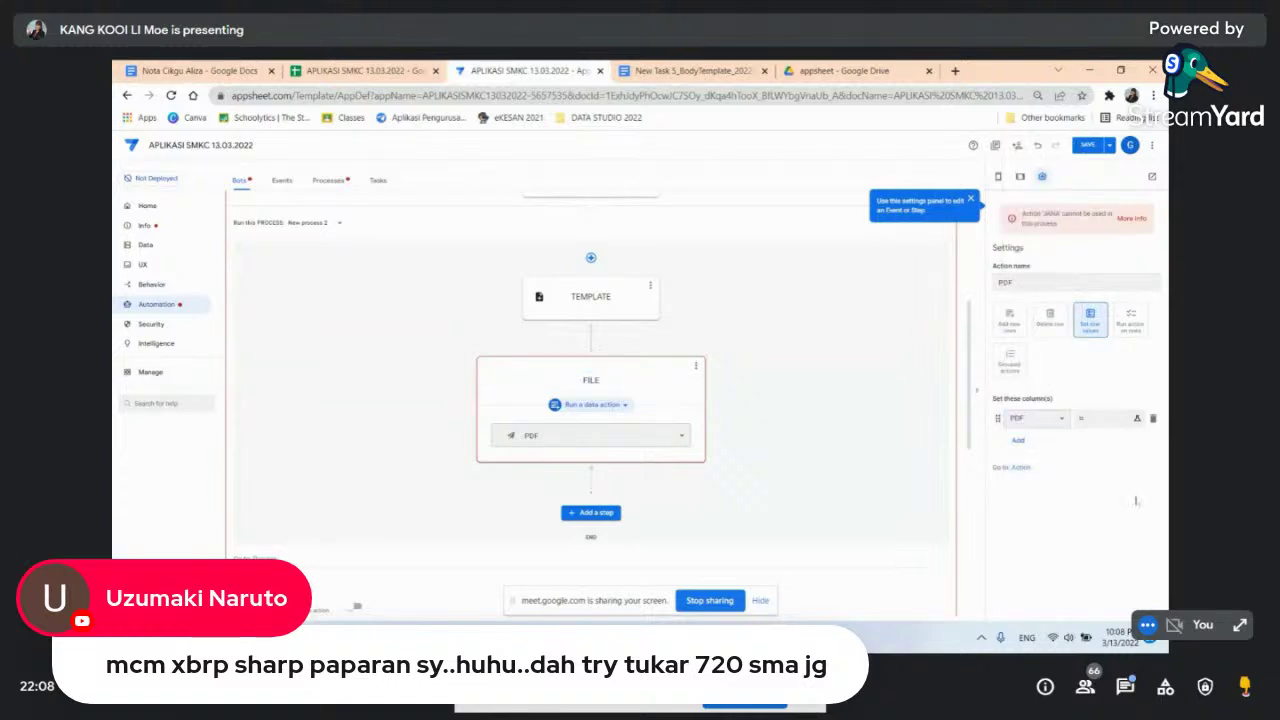
- Copy the PDF CONCATENATE formula from the Google Docs notes and paste it in AppSheet as the PDF column's value expression
left_click(1104, 419)
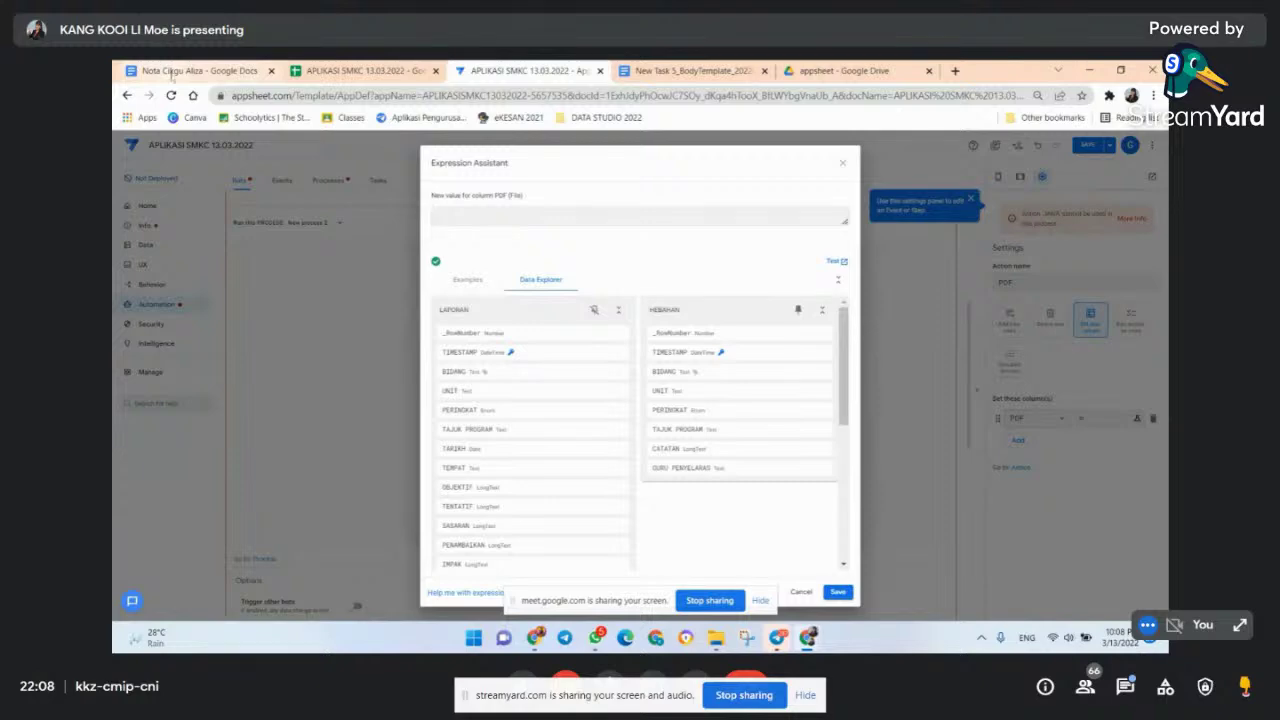
left_click(172, 72)
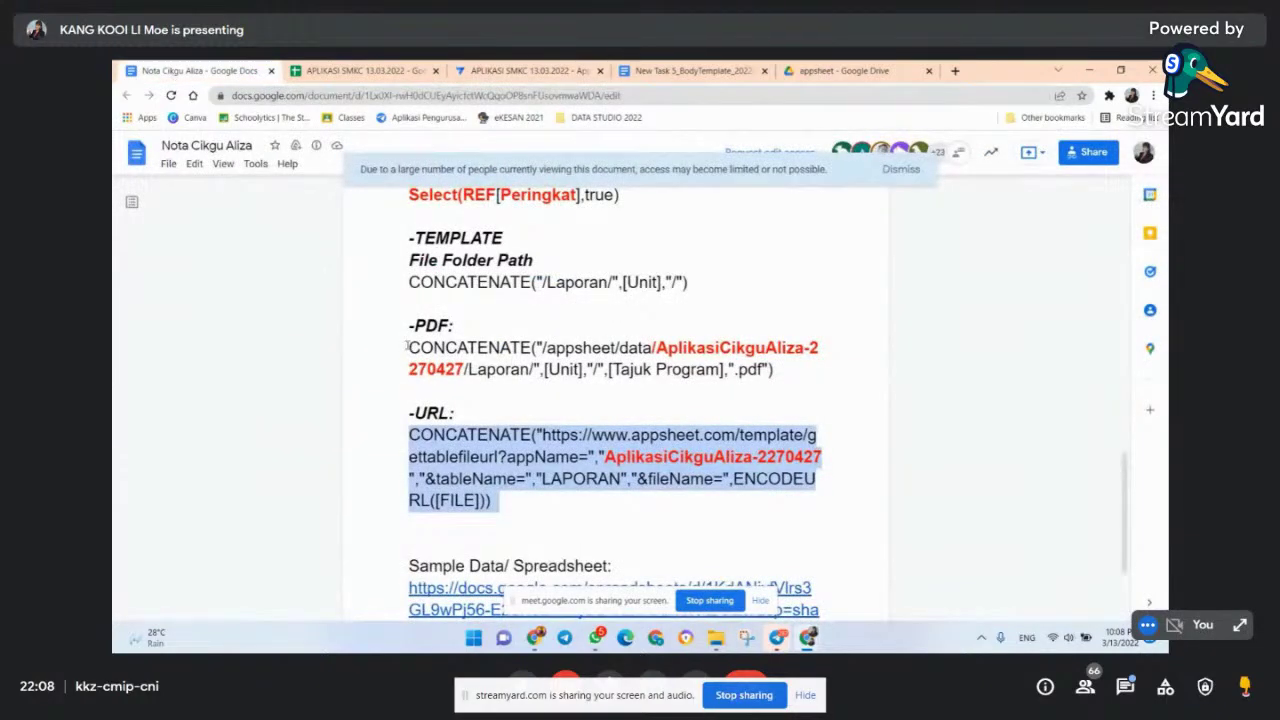
left_click_drag(406, 345, 776, 377)
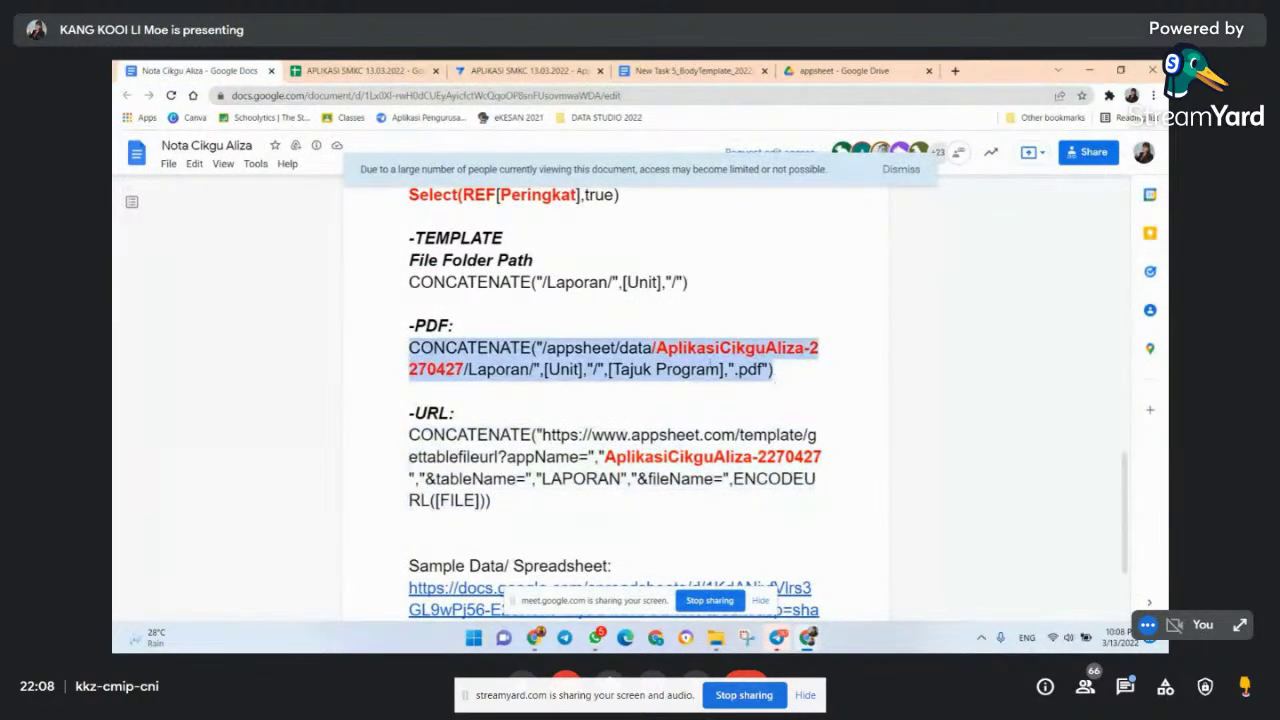
right_click(708, 362)
left_click(714, 369)
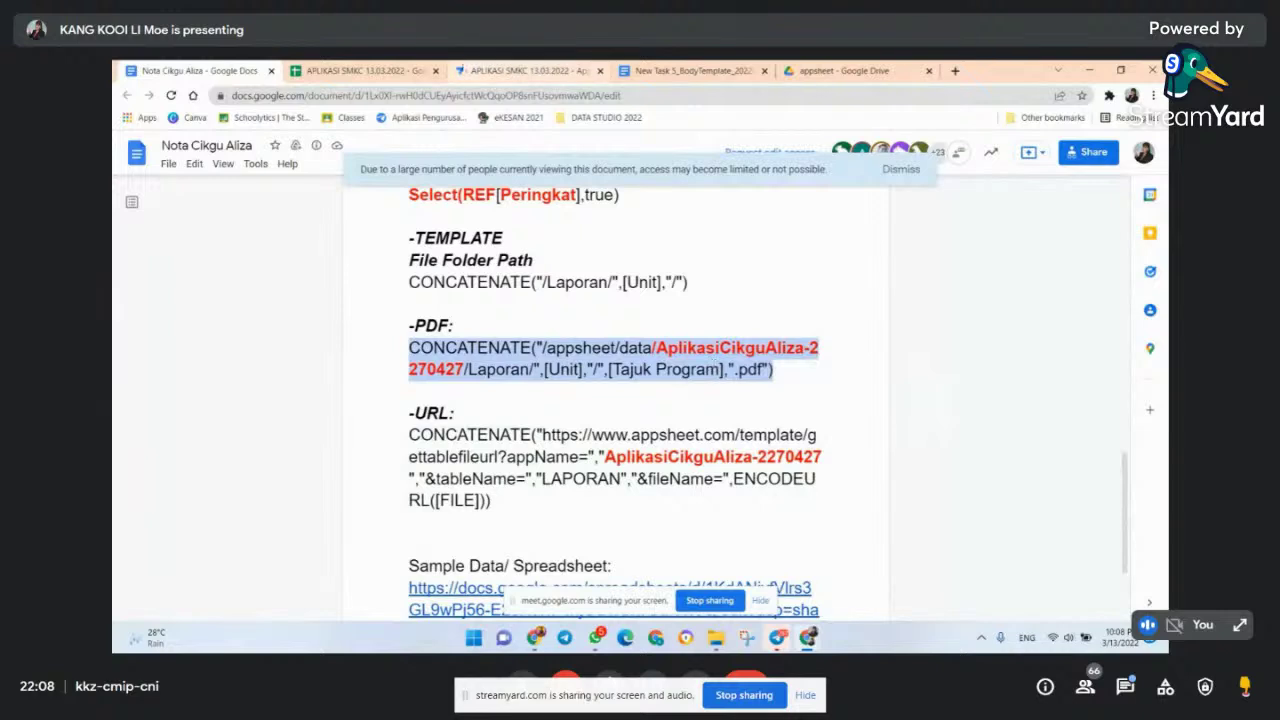
left_click(530, 71)
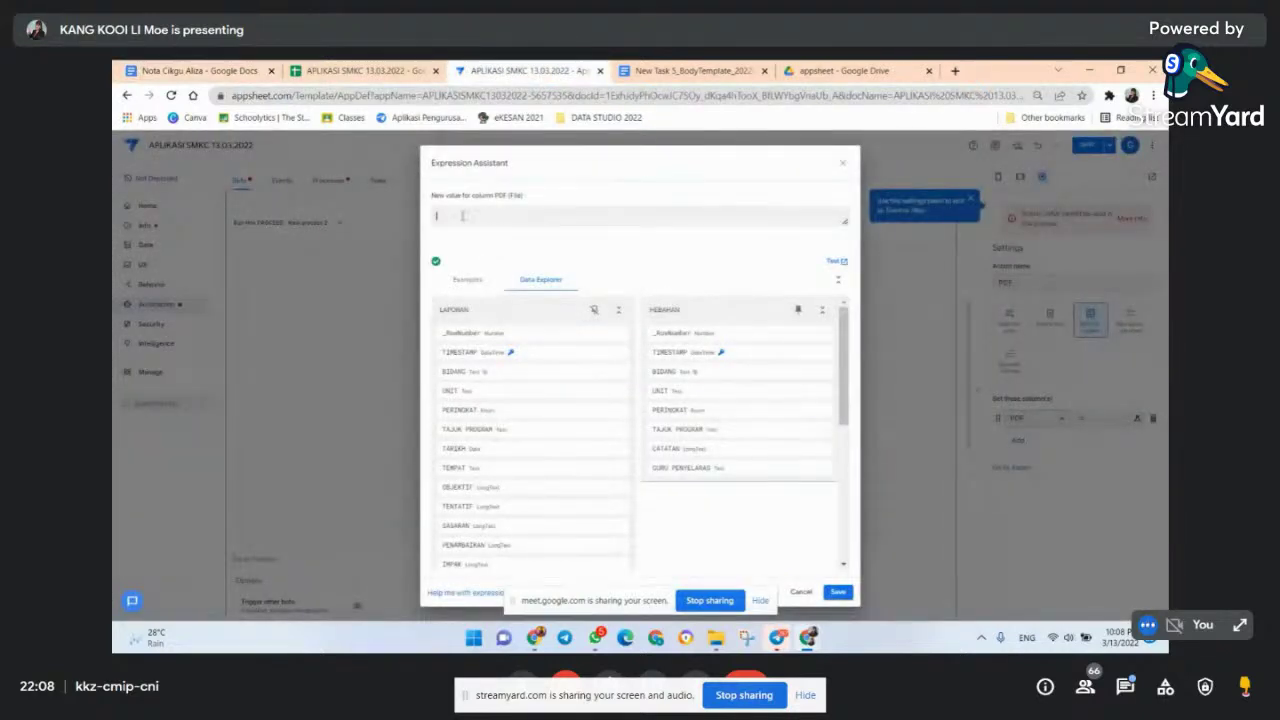
right_click(452, 218)
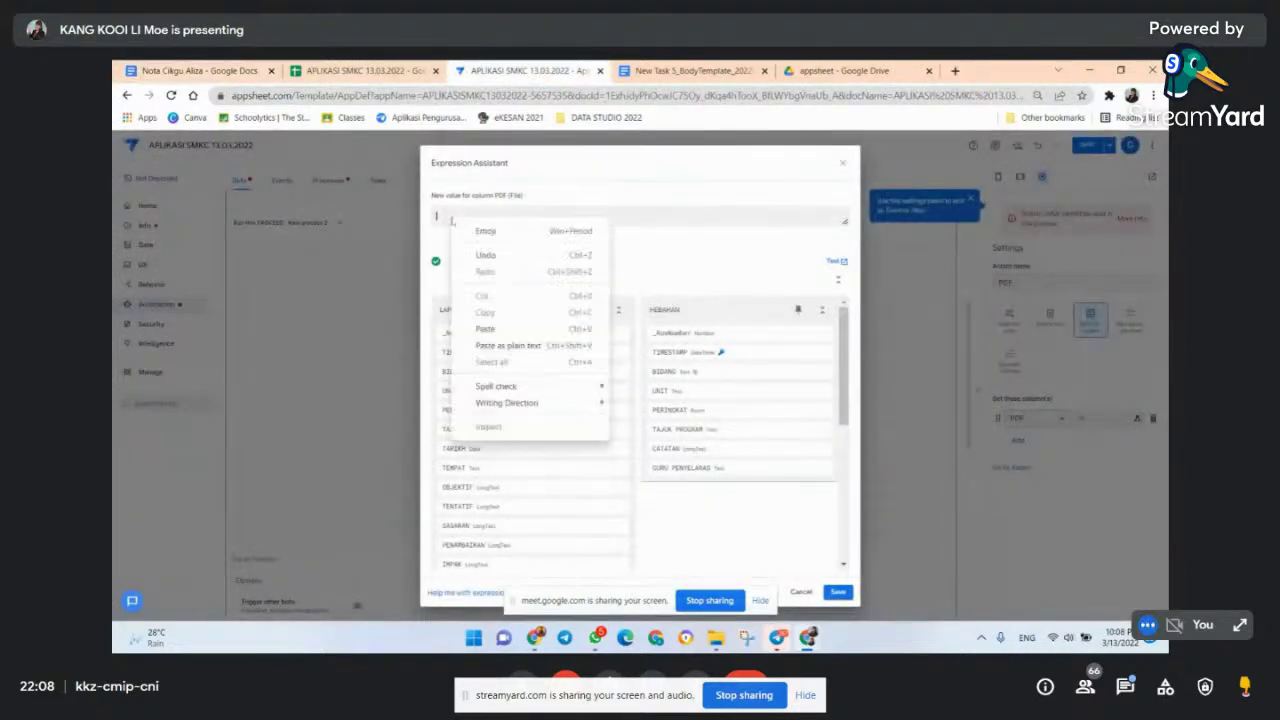
left_click(486, 329)
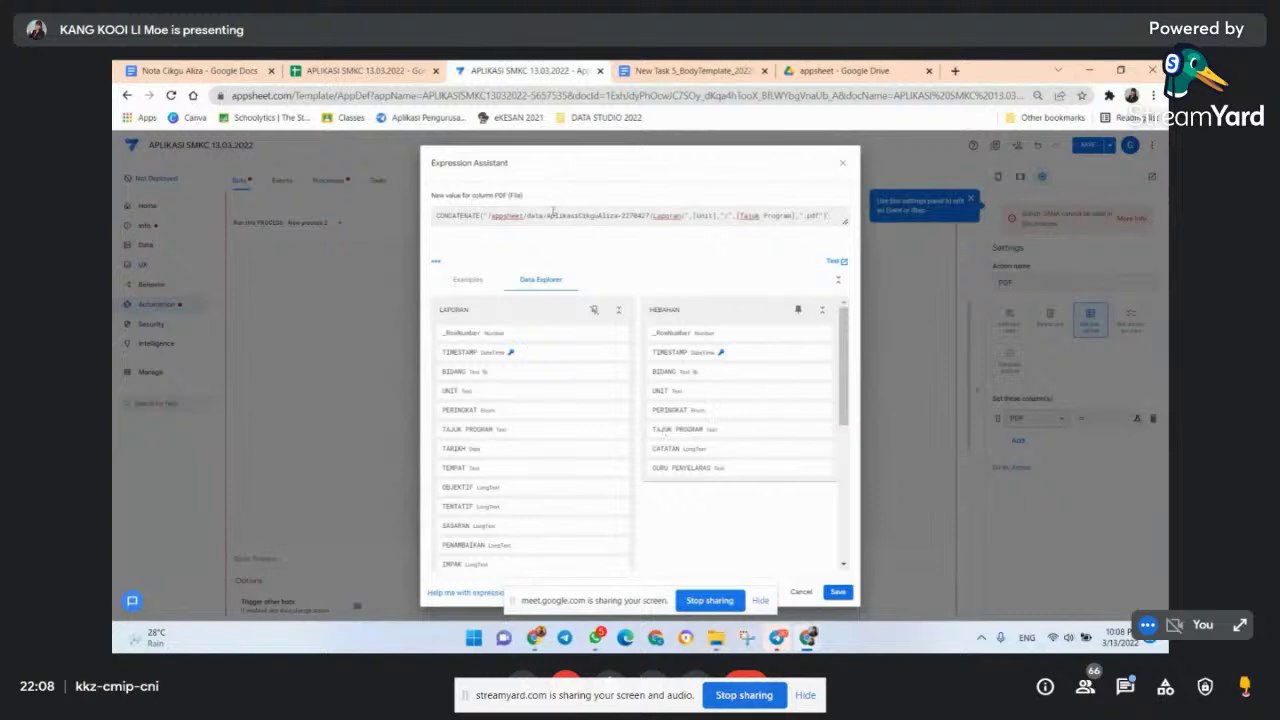
left_click_drag(547, 216, 651, 215)
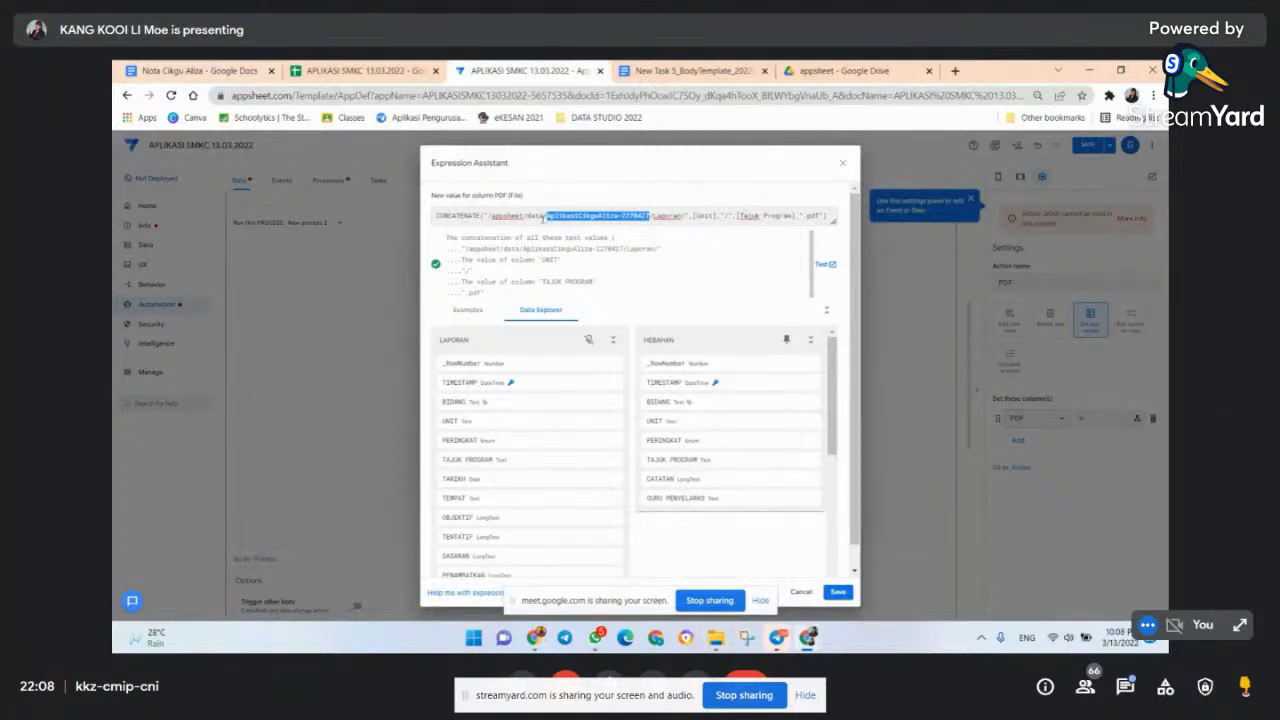
left_click_drag(422, 95, 568, 96)
right_click(541, 97)
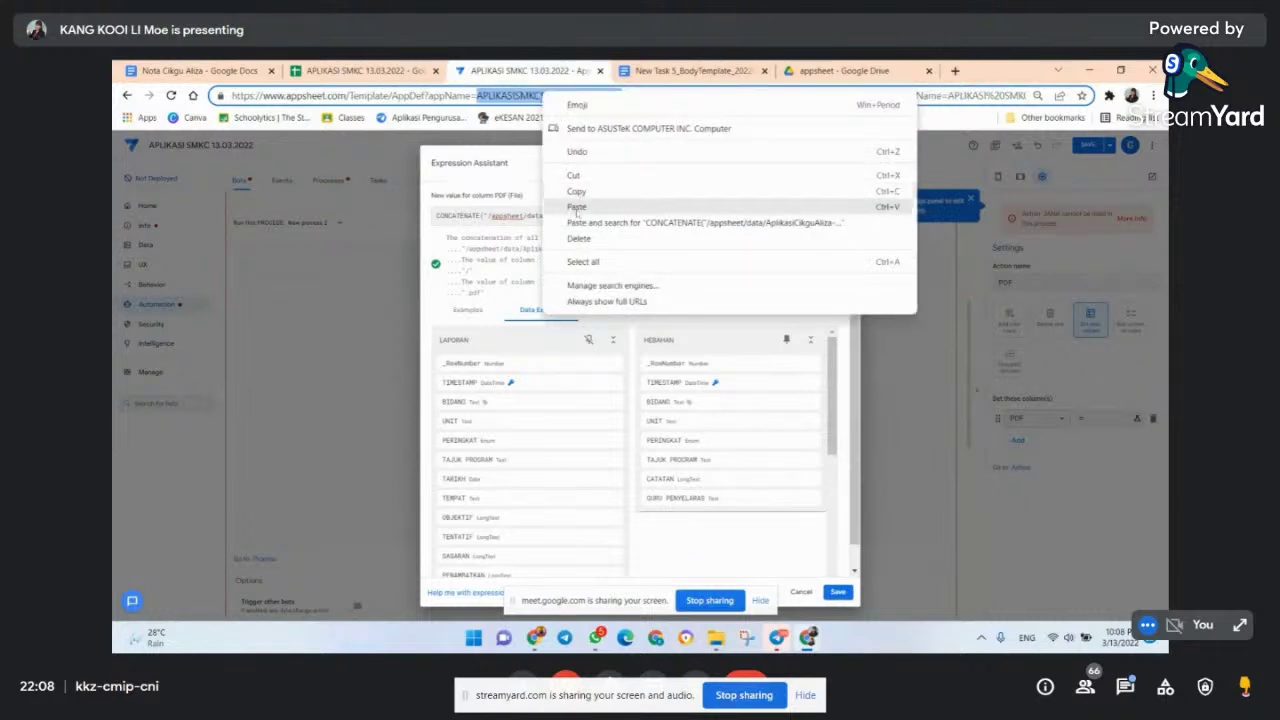
left_click(577, 191)
right_click(594, 218)
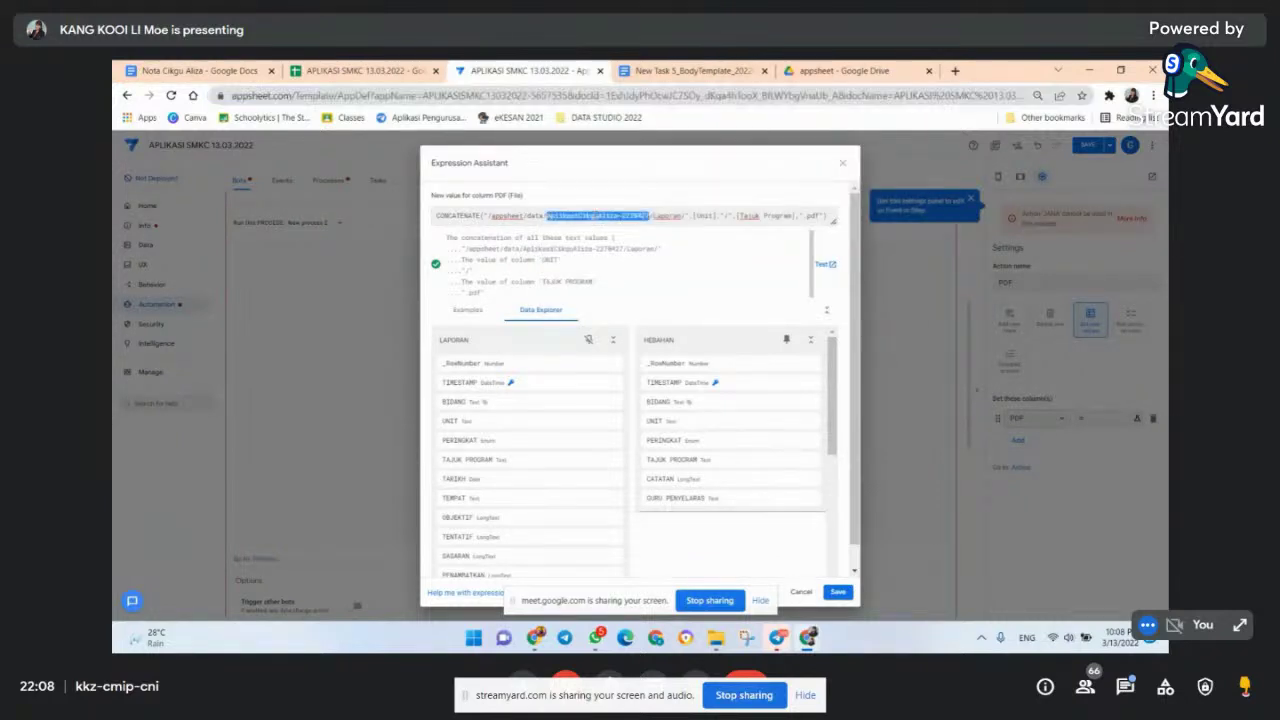
left_click(626, 287)
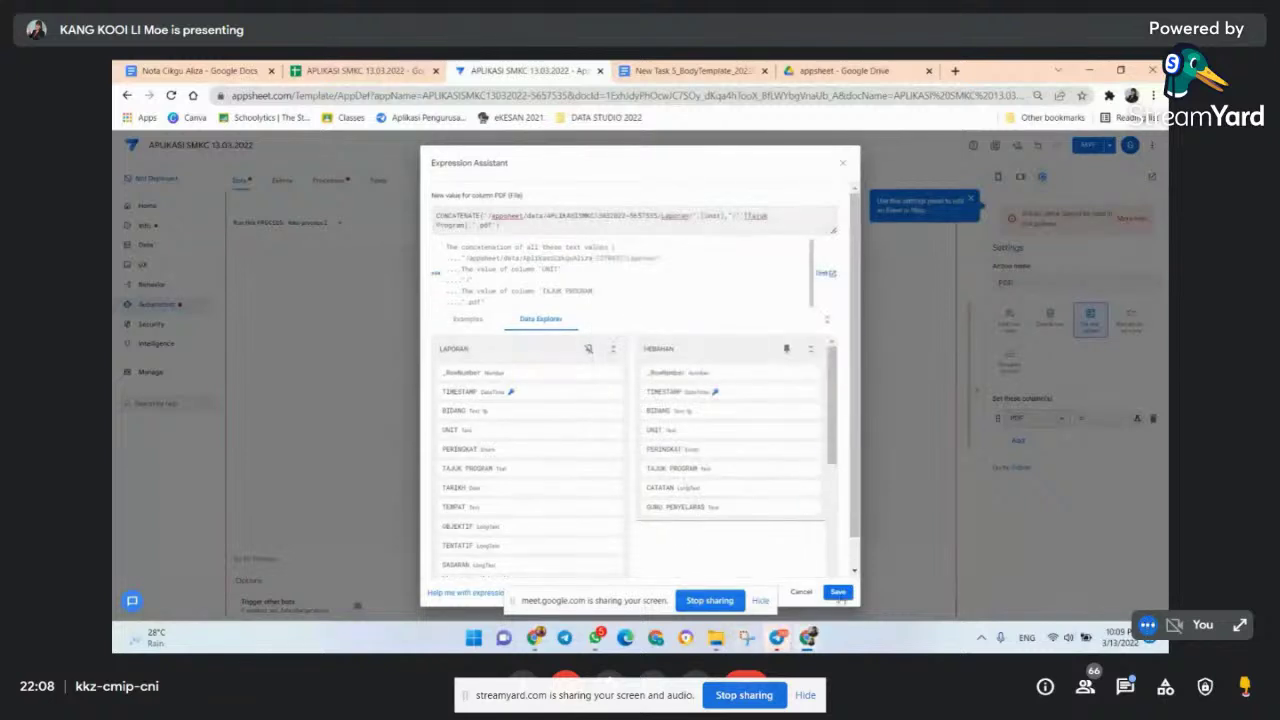
left_click(838, 592)
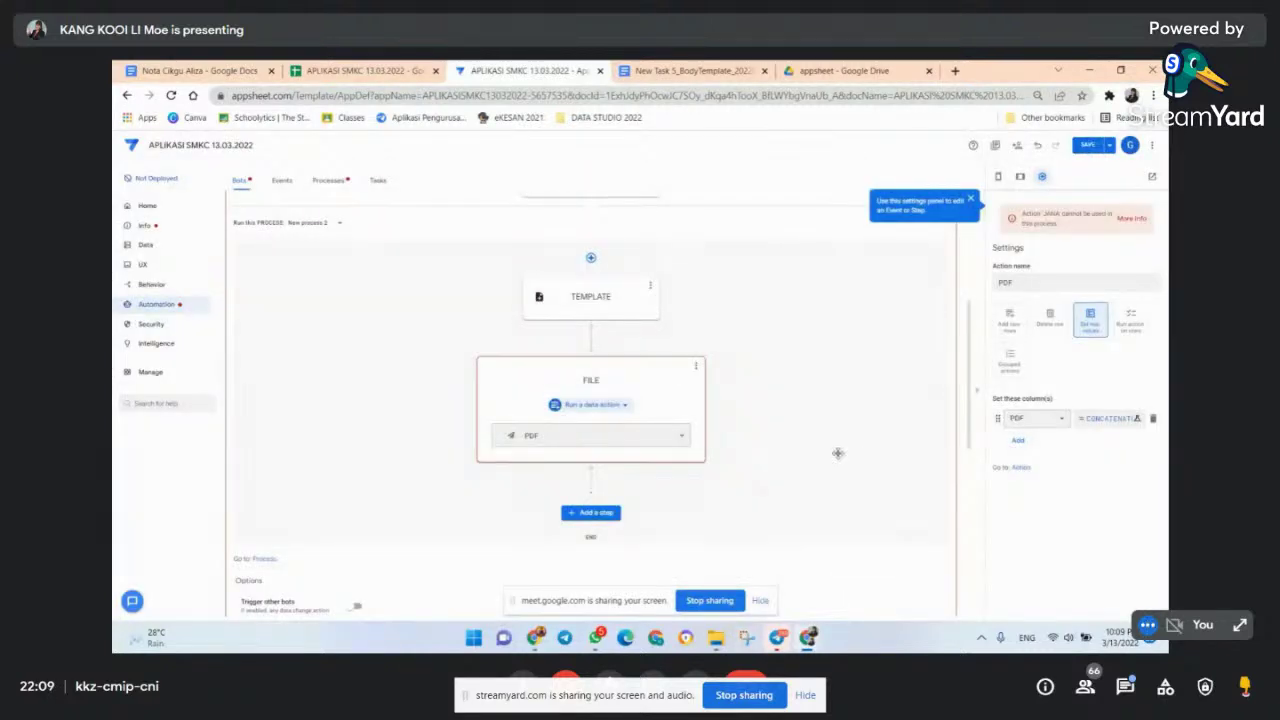
- Add a second column to the PDF action's set values and choose URL for it
left_click(1018, 440)
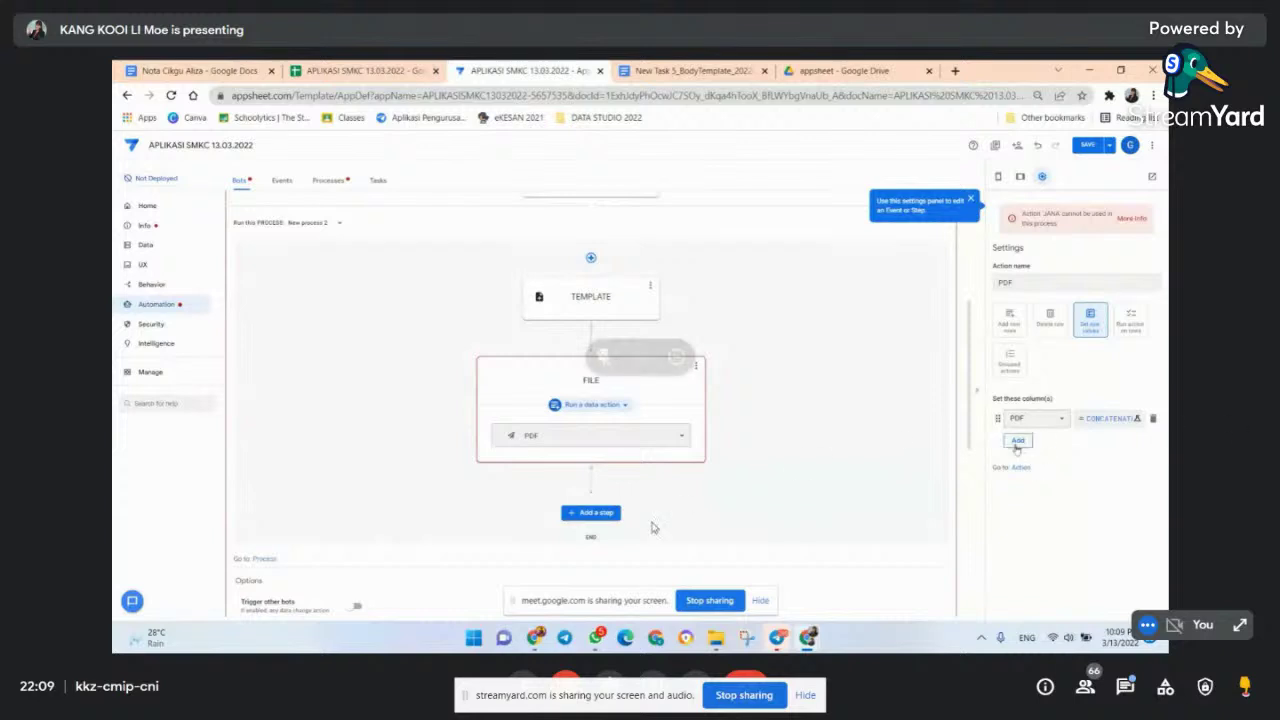
left_click(1064, 440)
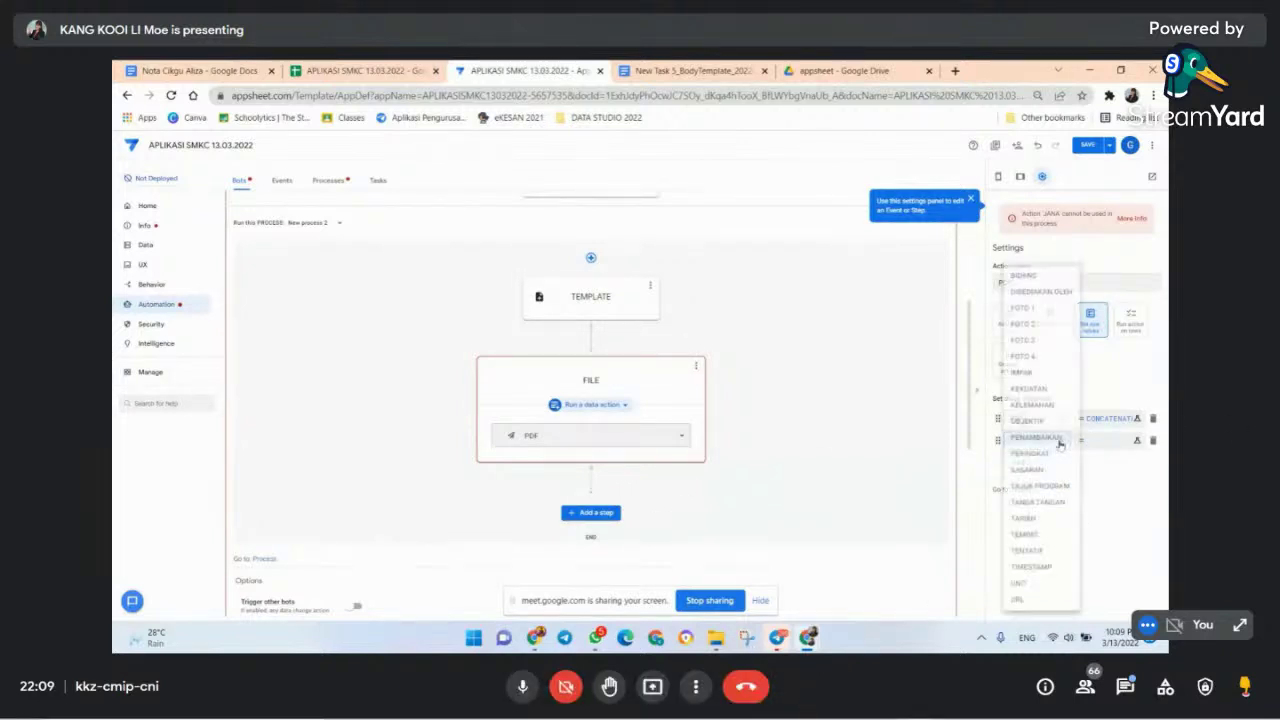
scroll(1050, 500, "down", 5)
left_click(1040, 608)
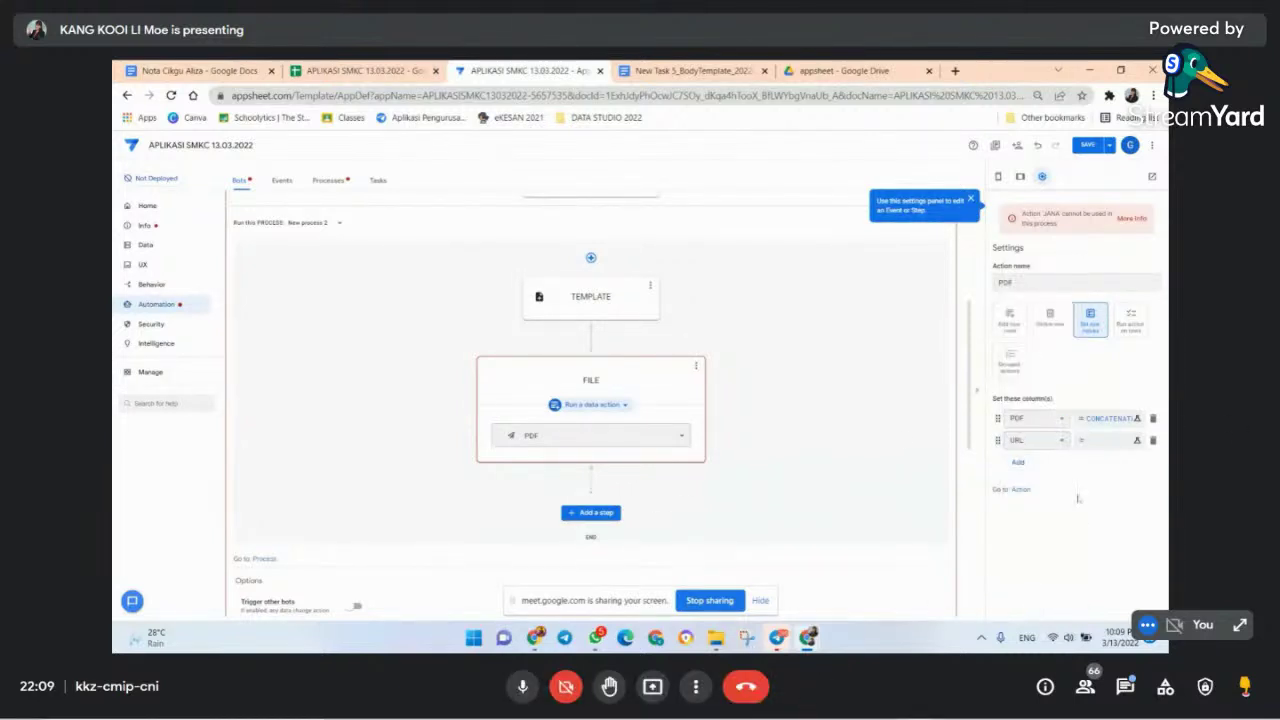
- Copy the URL CONCATENATE formula from the Google Docs notes and paste it in AppSheet as the URL column's value expression
left_click(1105, 441)
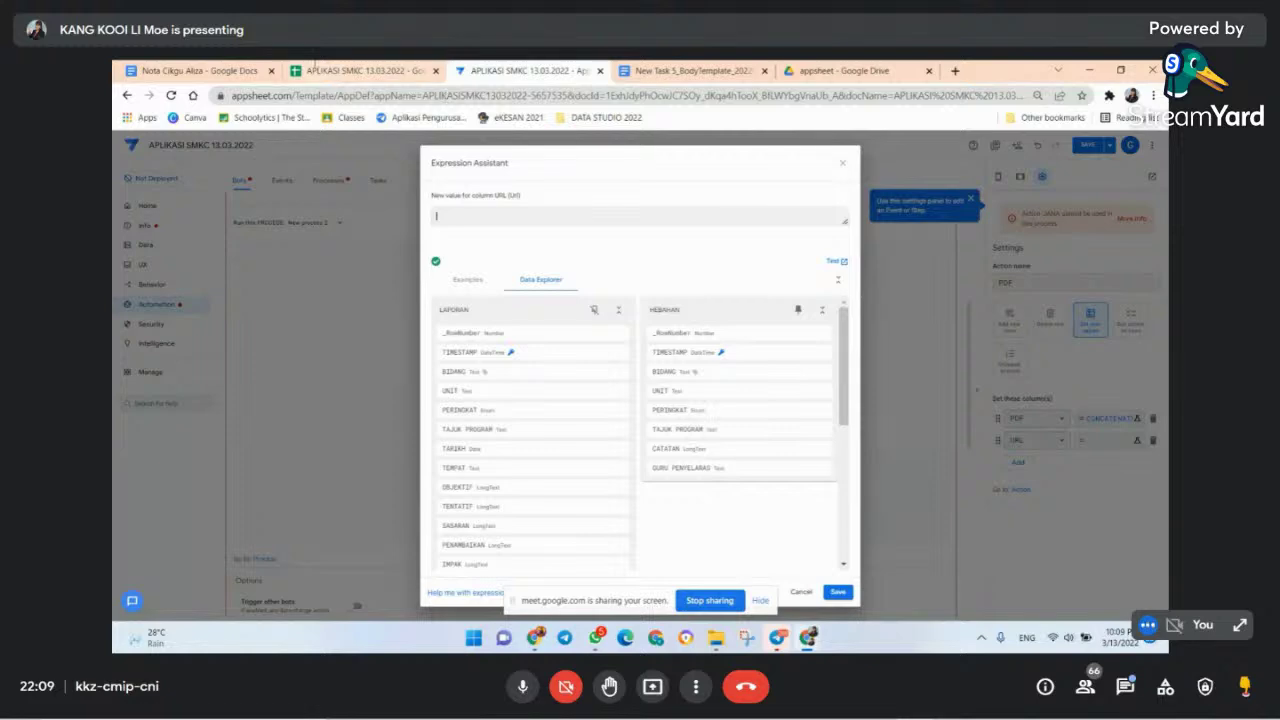
left_click(166, 72)
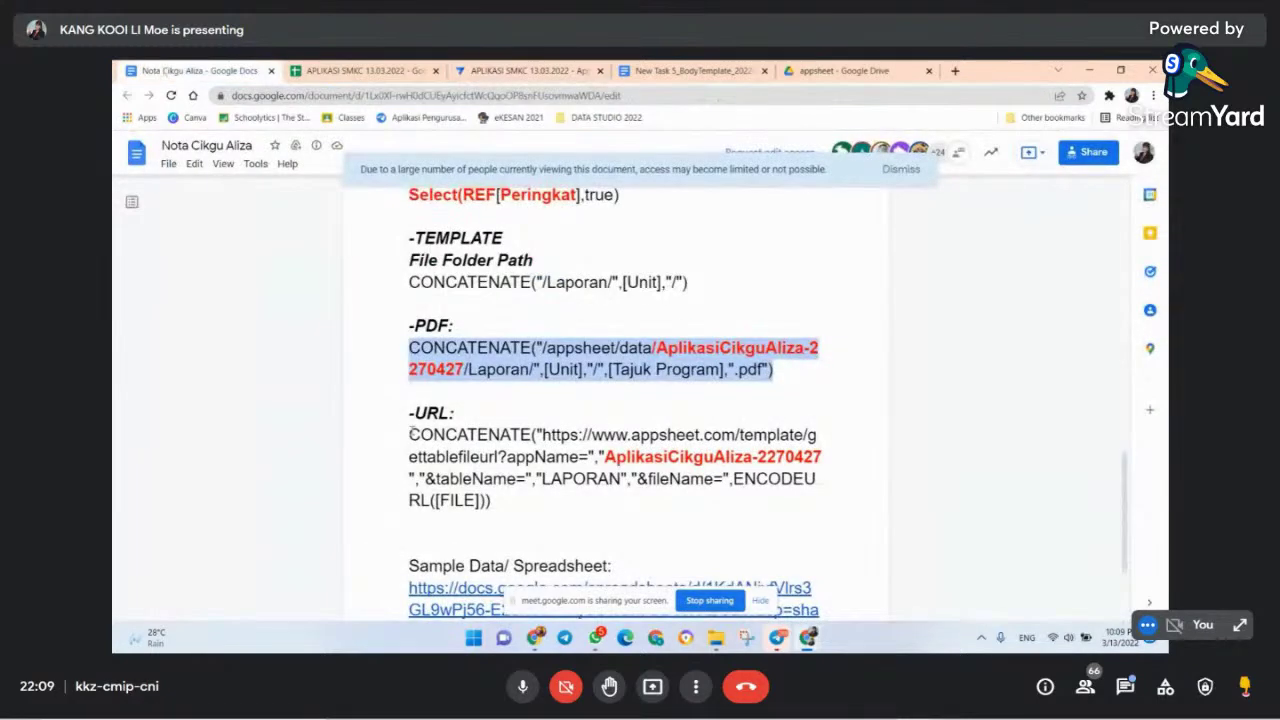
left_click_drag(409, 434, 520, 493)
right_click(505, 466)
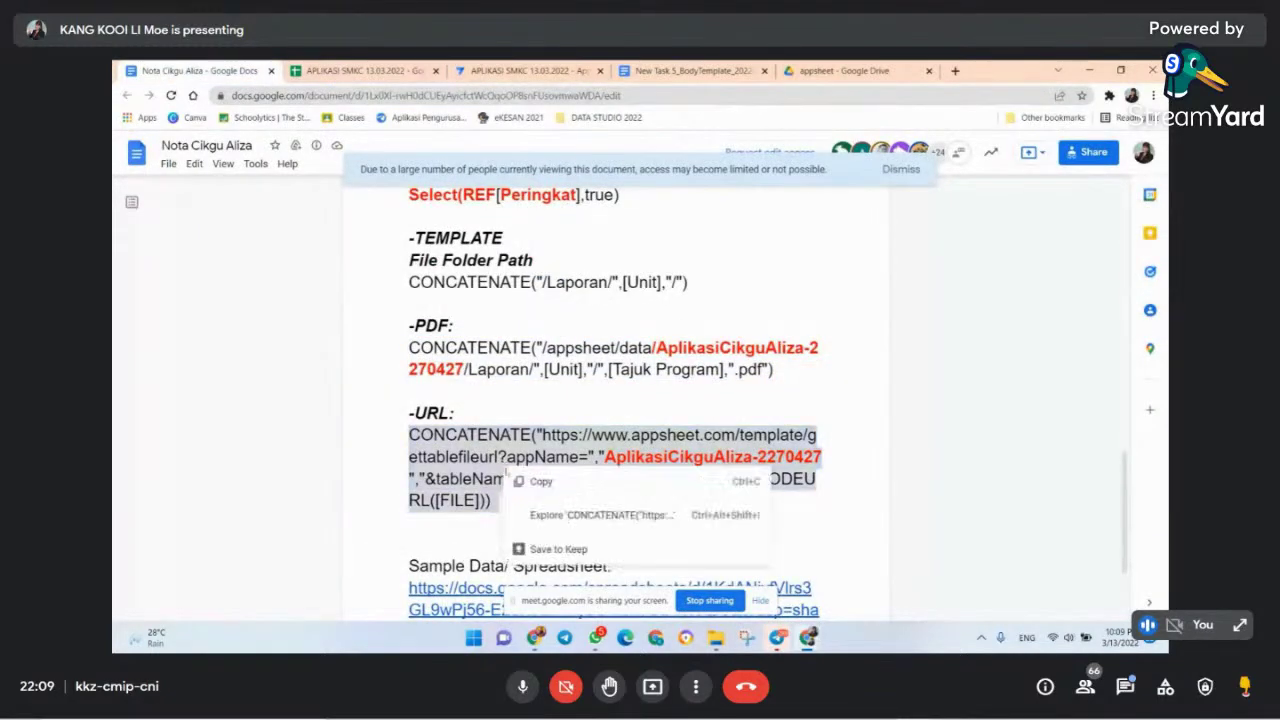
left_click(540, 483)
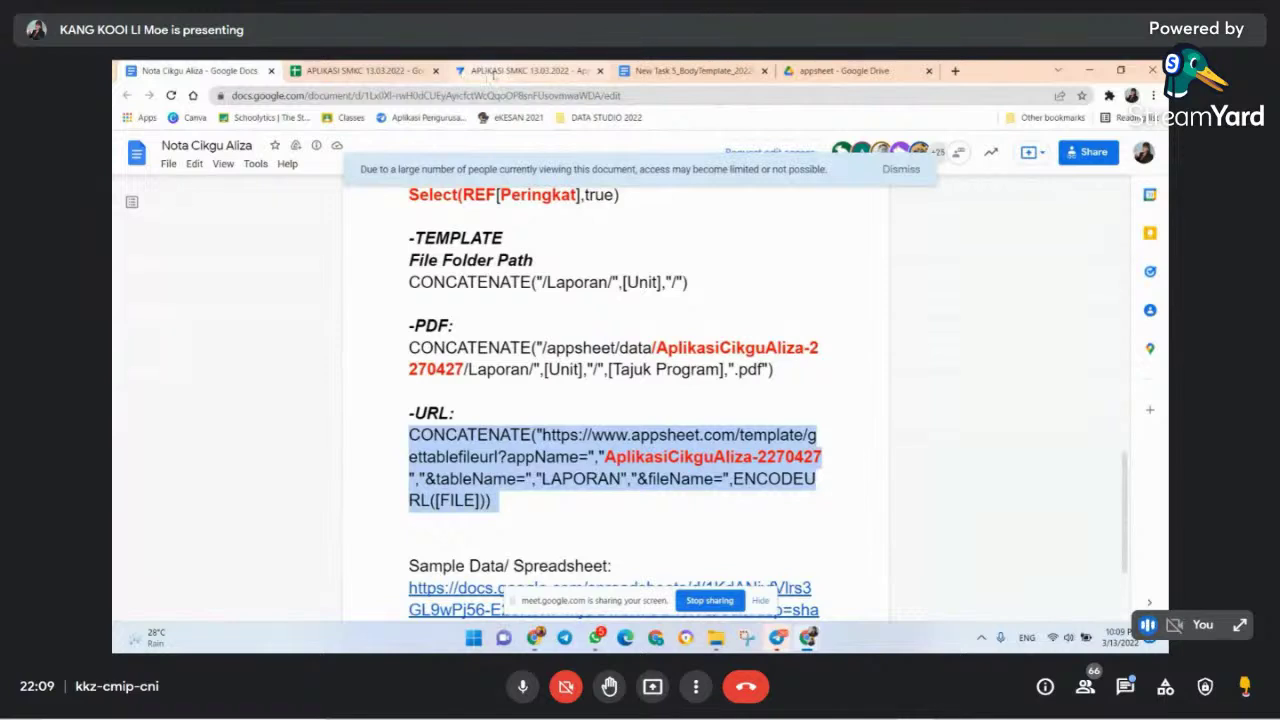
left_click(525, 71)
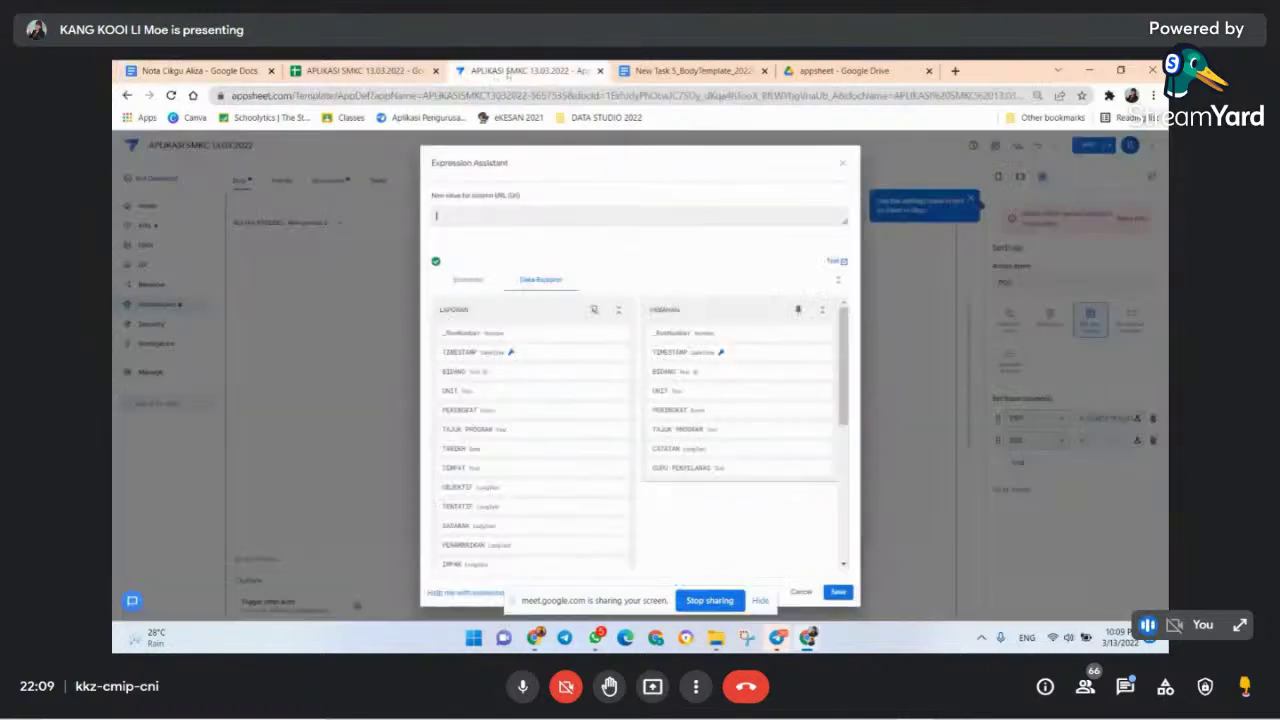
right_click(441, 216)
left_click(488, 331)
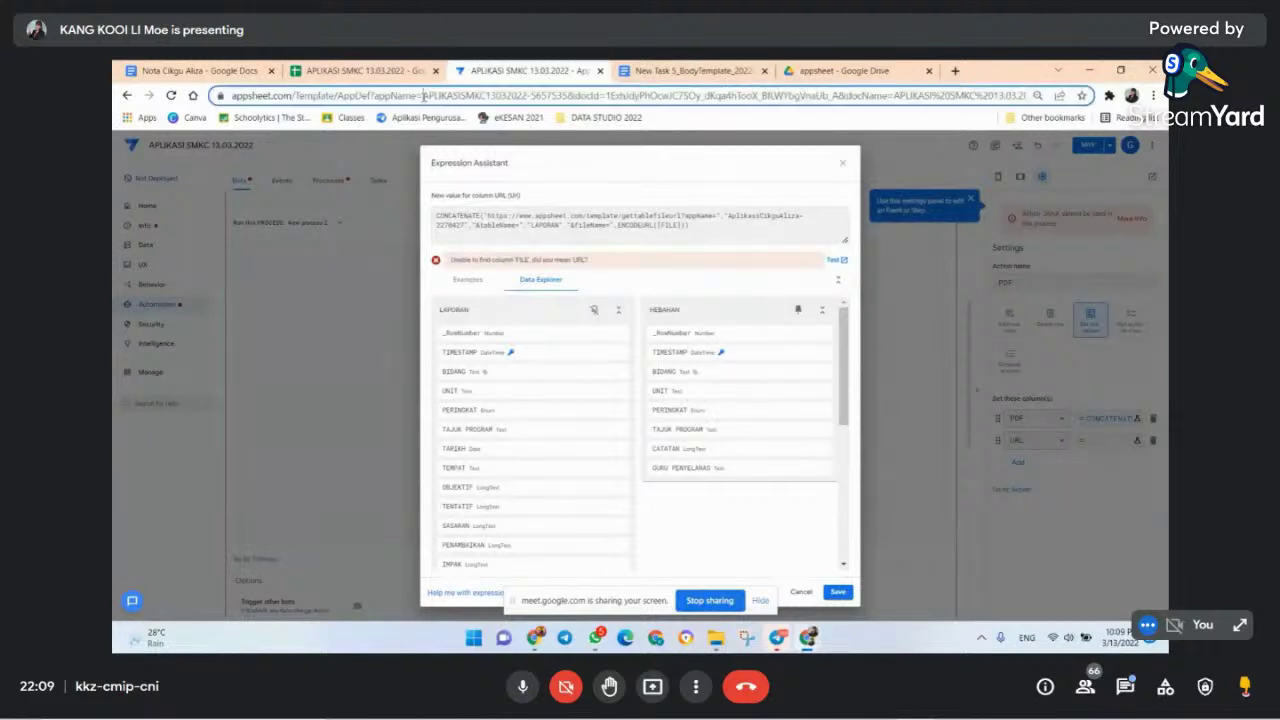
left_click_drag(422, 95, 576, 95)
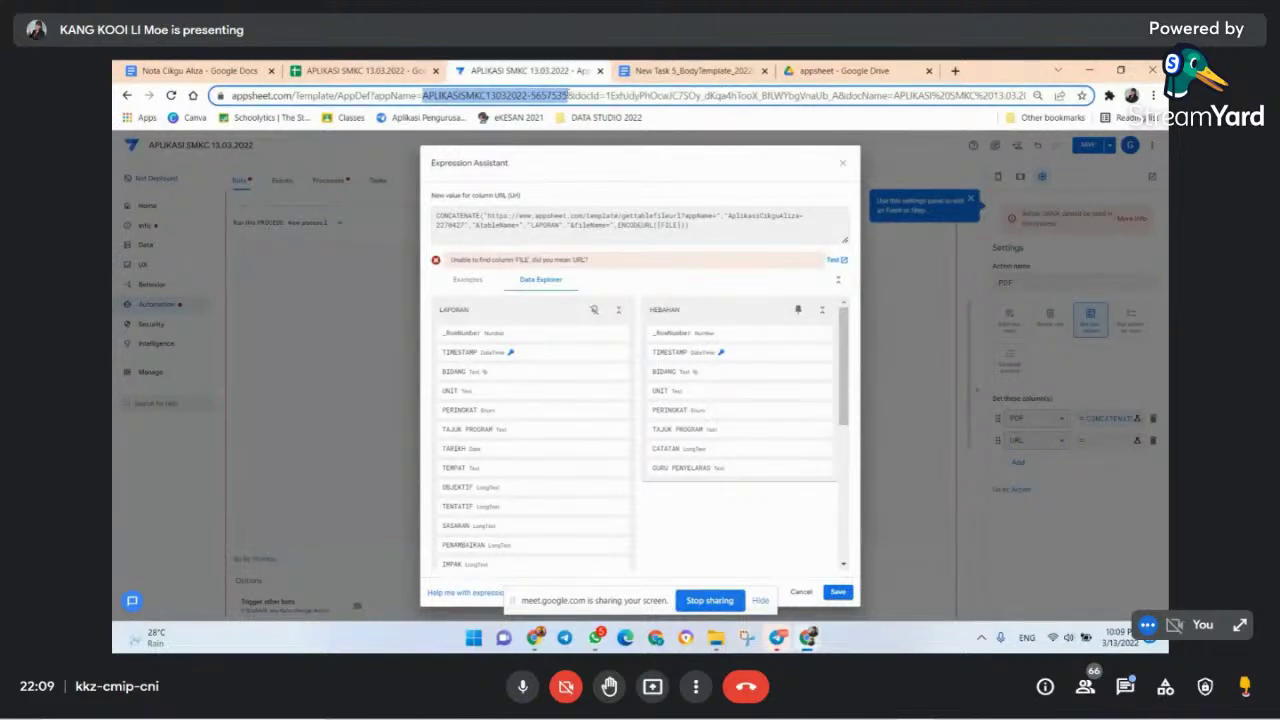
right_click(541, 95)
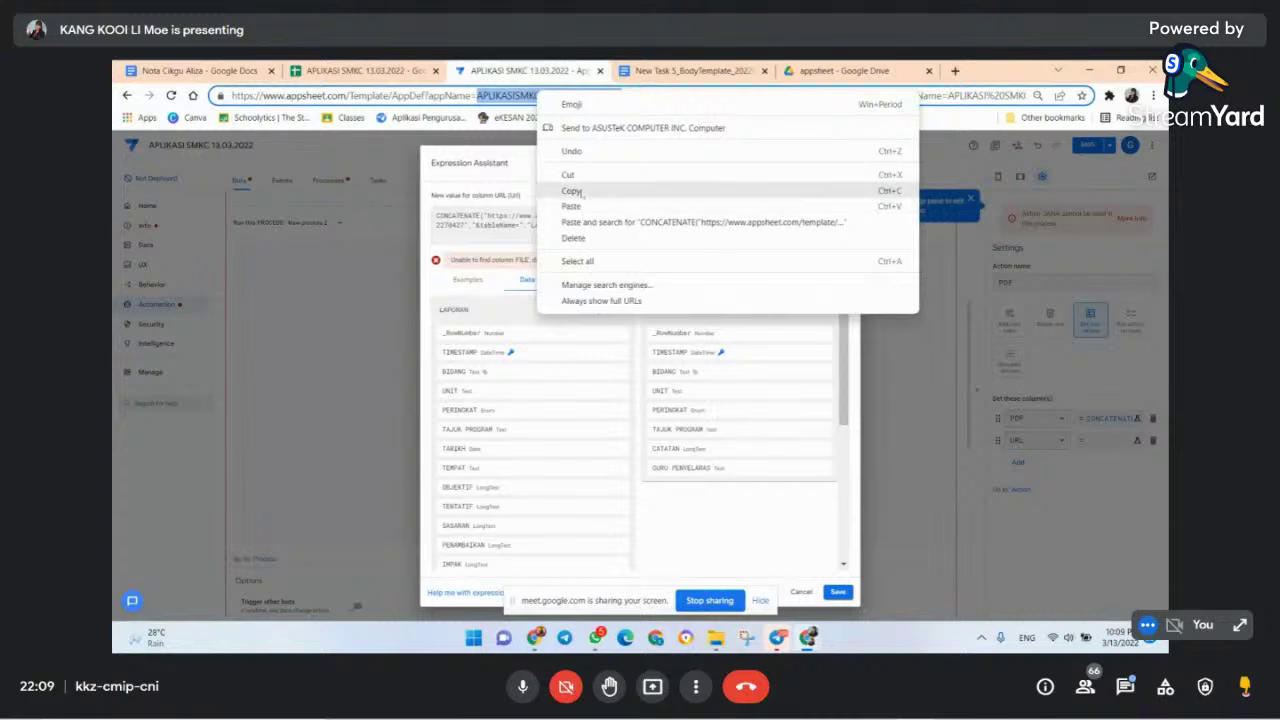
left_click(580, 190)
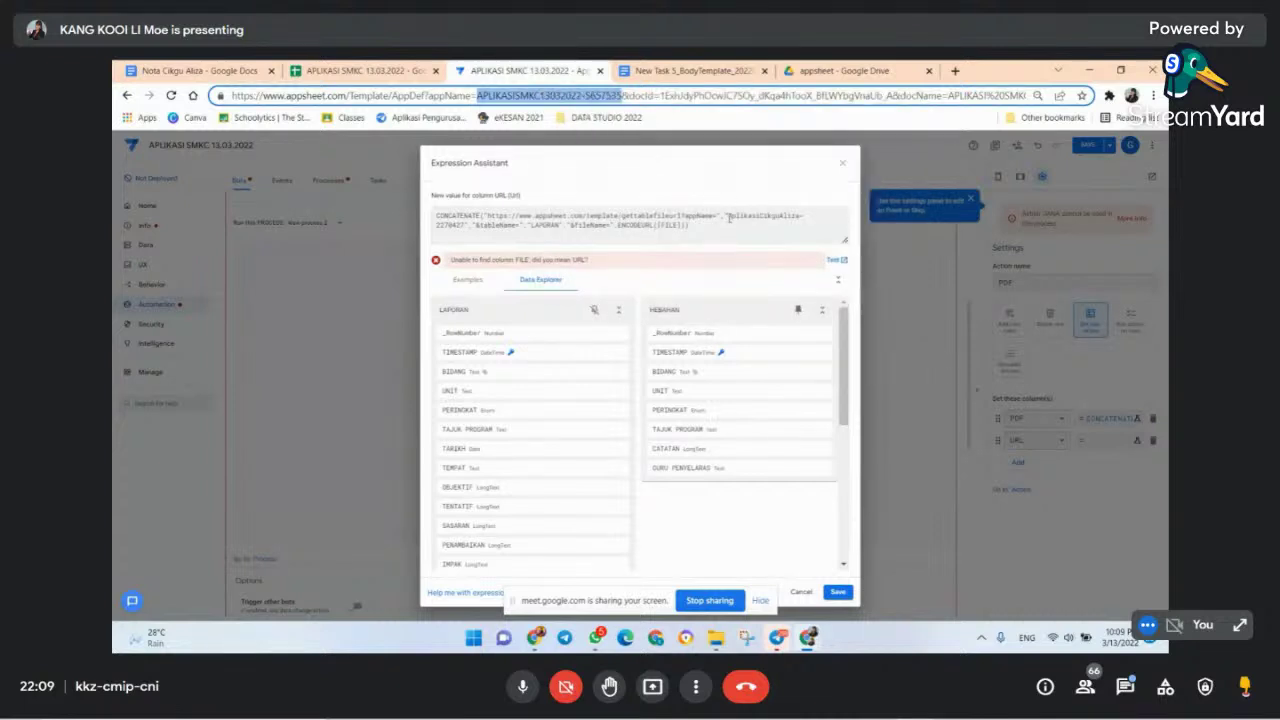
left_click_drag(729, 216, 466, 225)
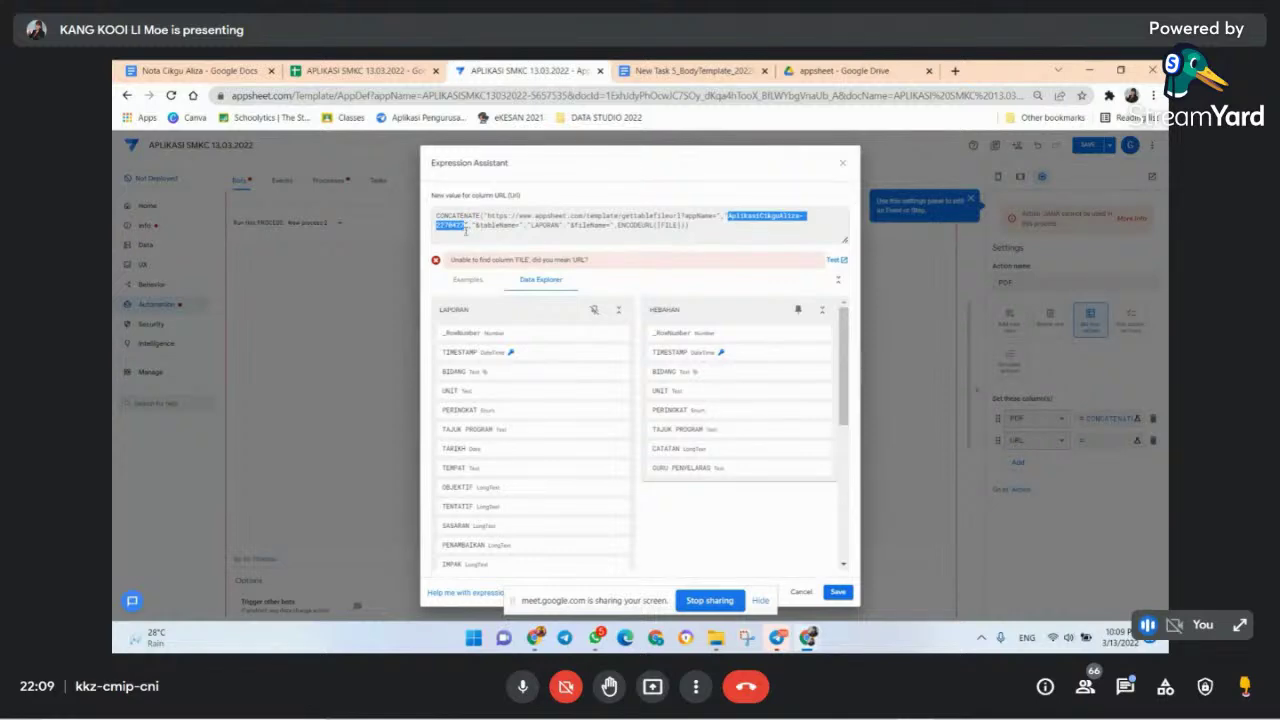
right_click(764, 216)
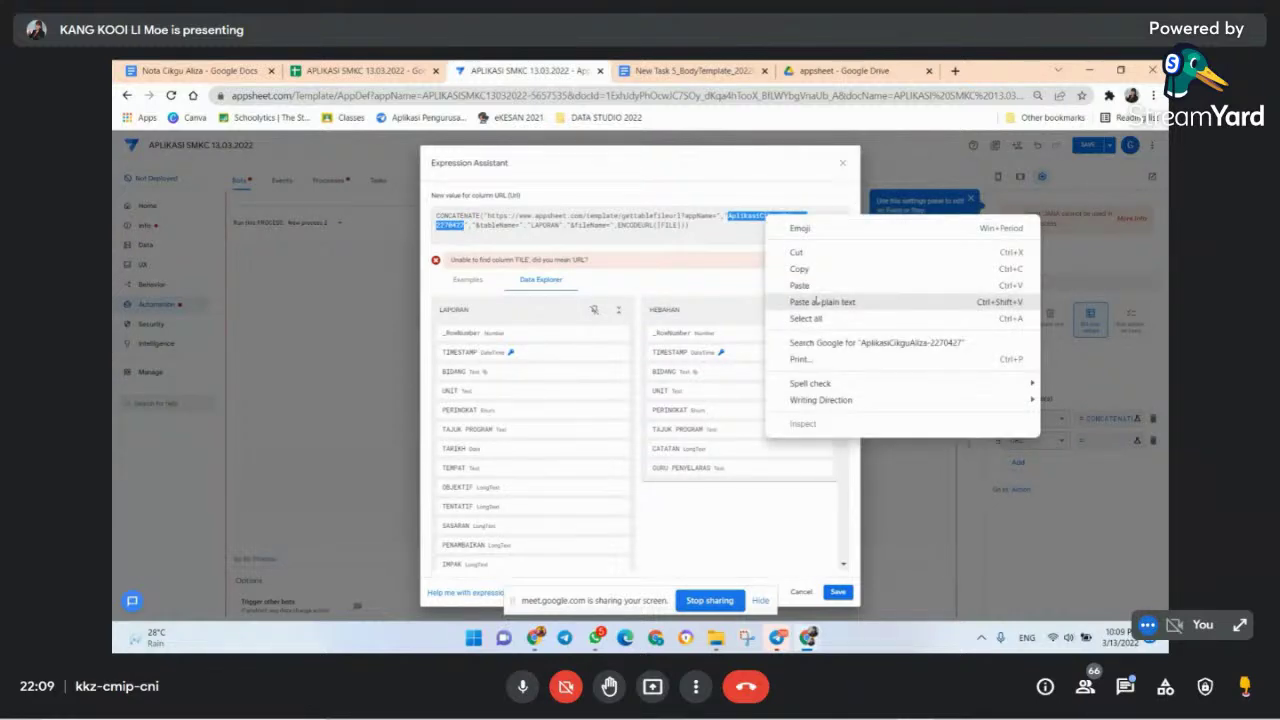
left_click(800, 283)
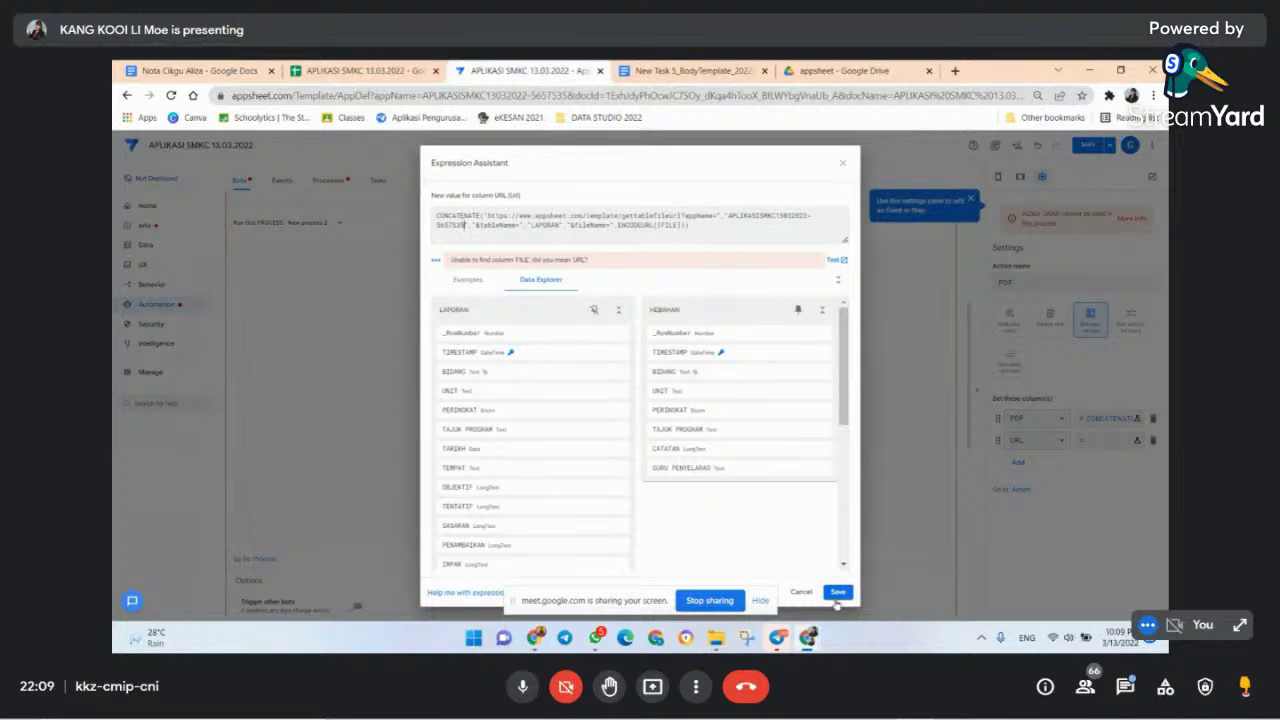
left_click(835, 596)
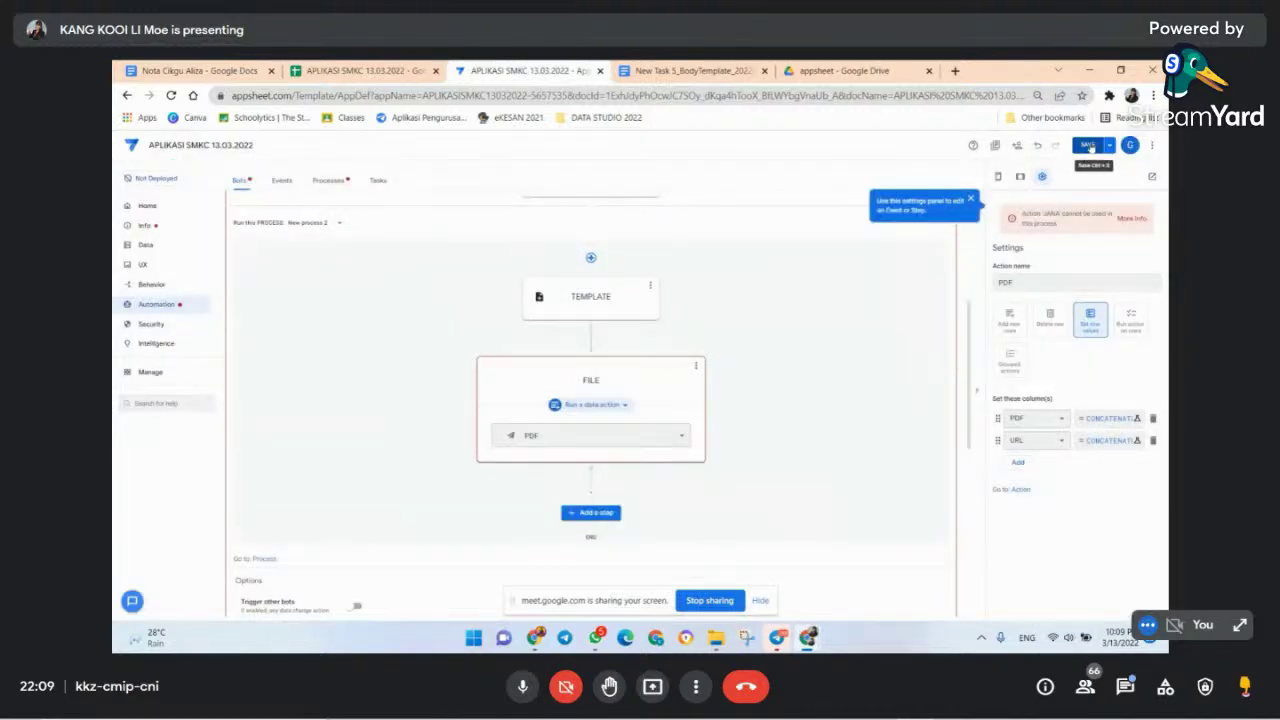
left_click(1091, 145)
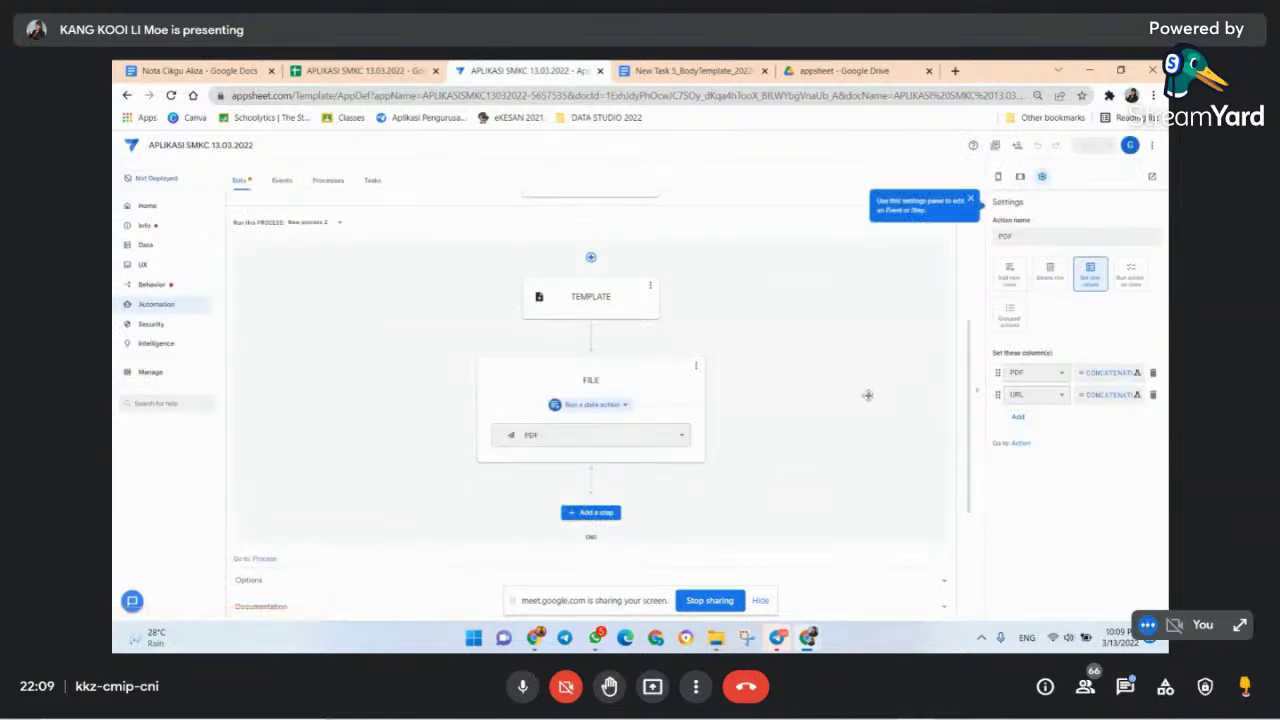
- Examine the LAPORAN table's PDF action in the app's behavior settings and review the PDF column's CONCATENATE expression for errors
scroll(867, 393, "down", 2)
scroll(867, 393, "up", 2)
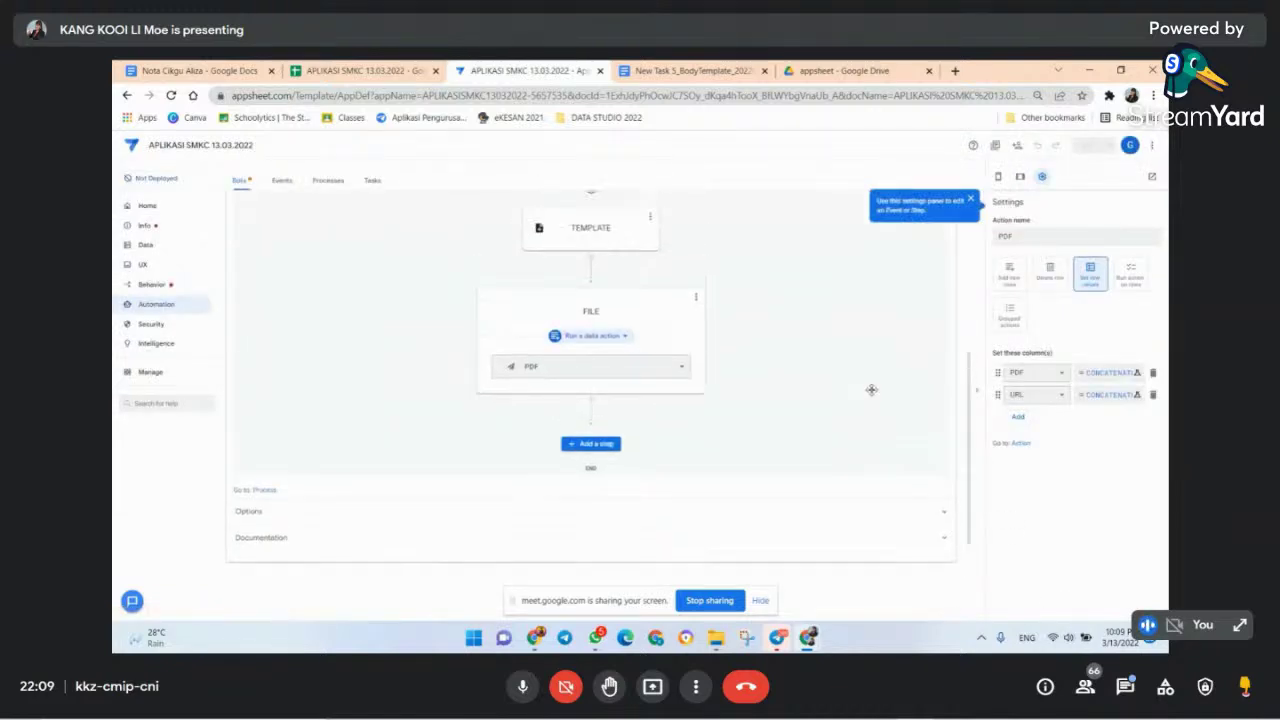
left_click(152, 286)
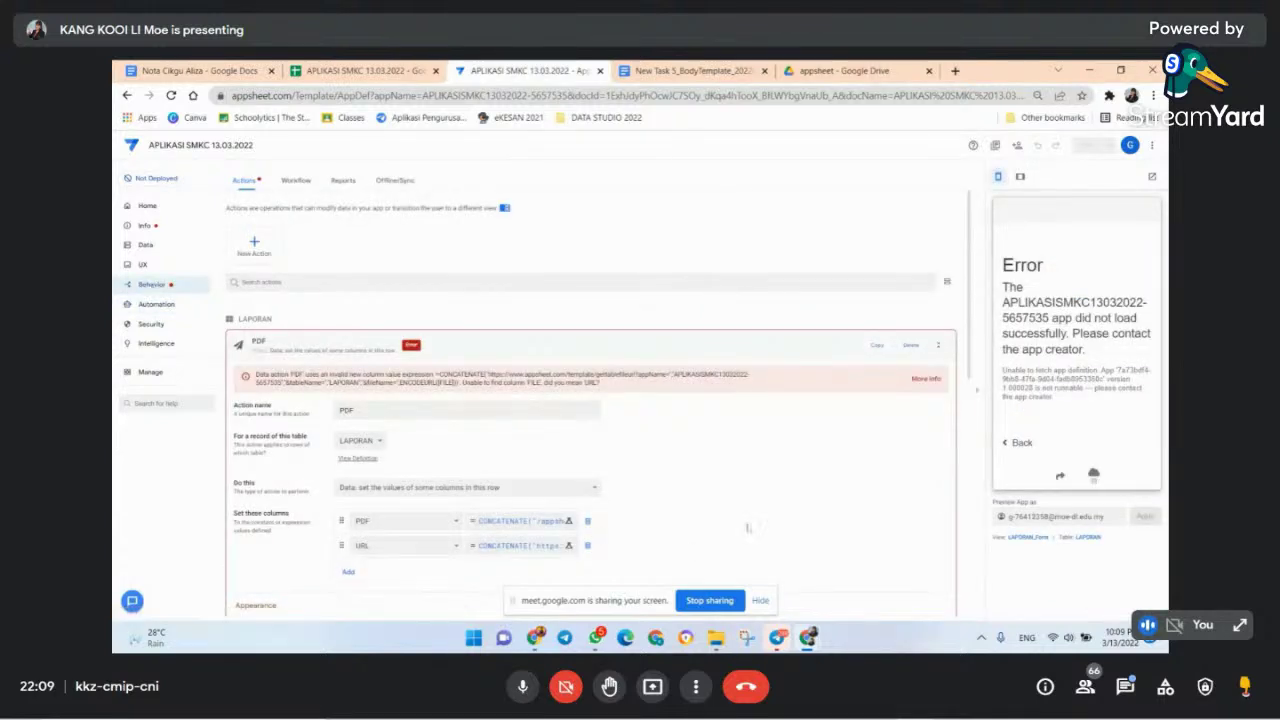
scroll(737, 485, "down", 1)
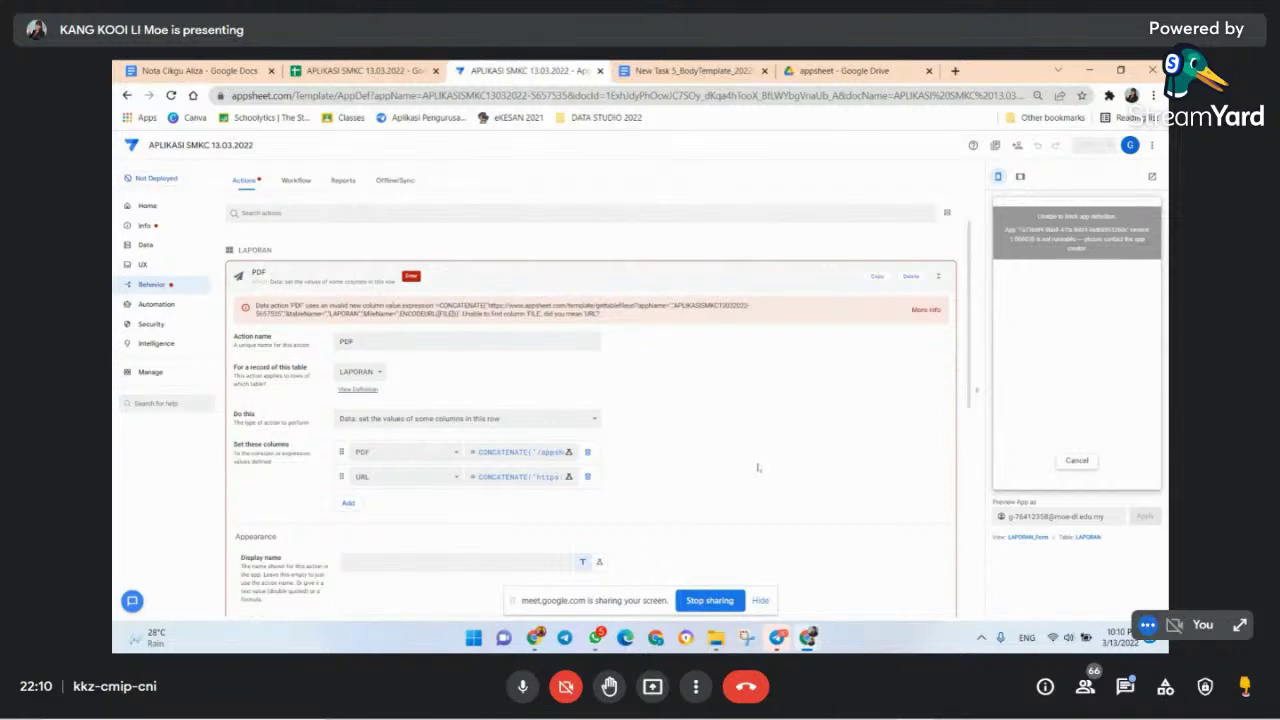
left_click(440, 343)
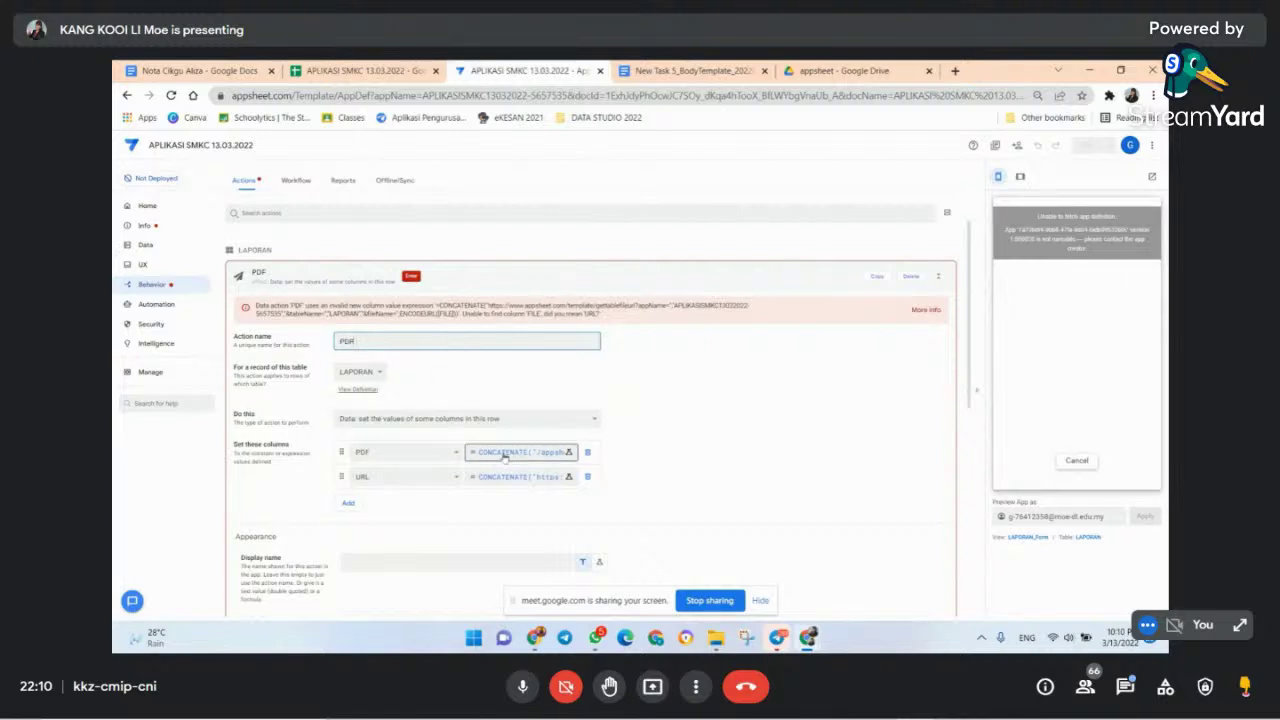
left_click(506, 458)
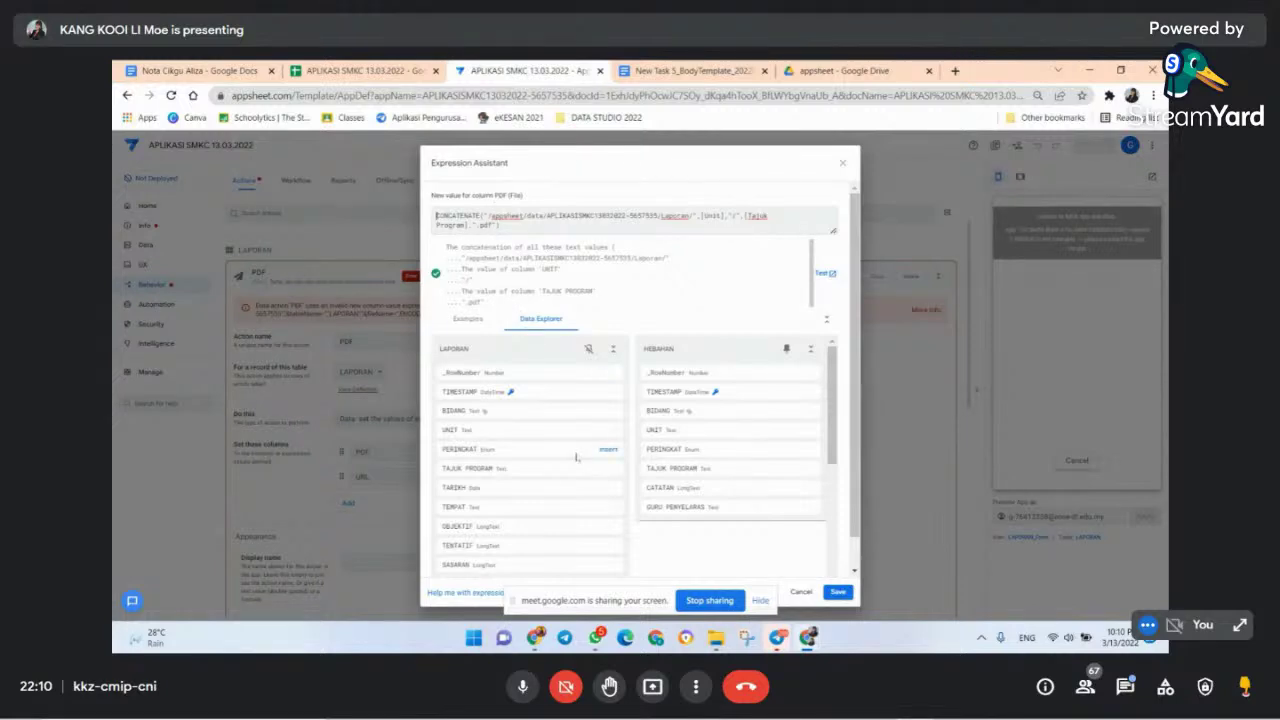
left_click(838, 592)
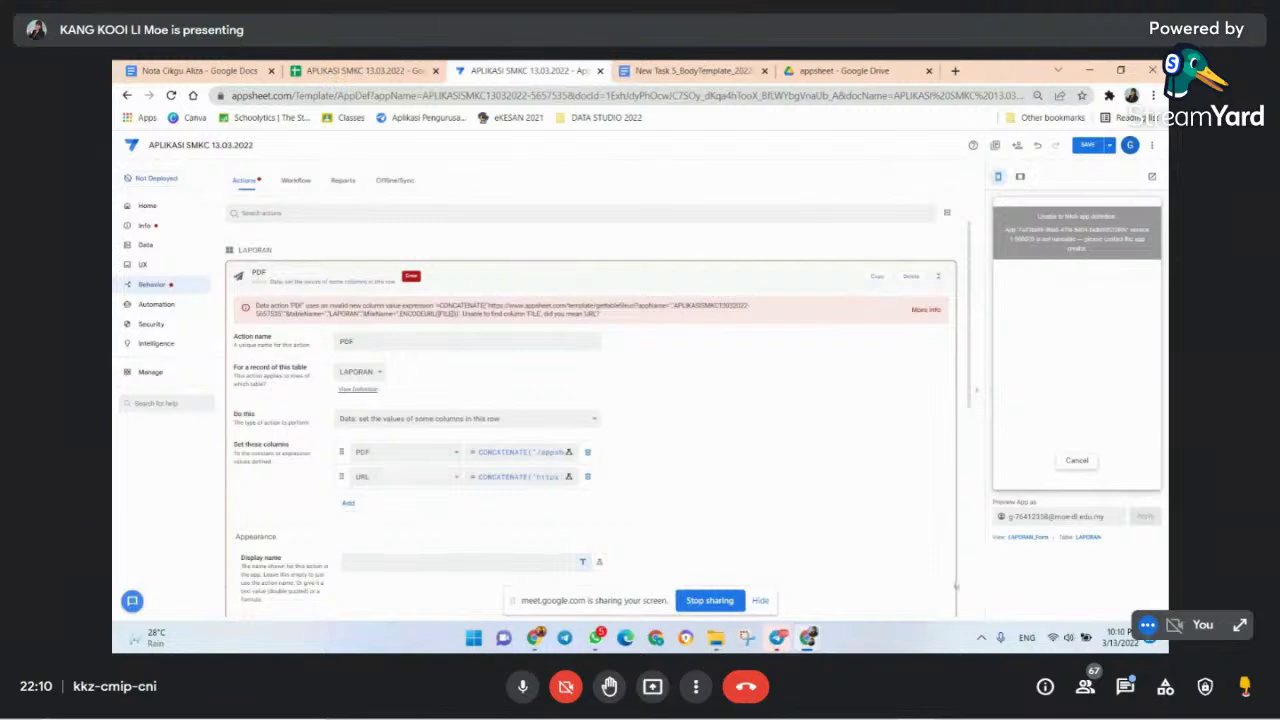
- Change the column reference inside ENCODEURL in the URL expression to [PDF], and save the expression and the app
left_click(497, 476)
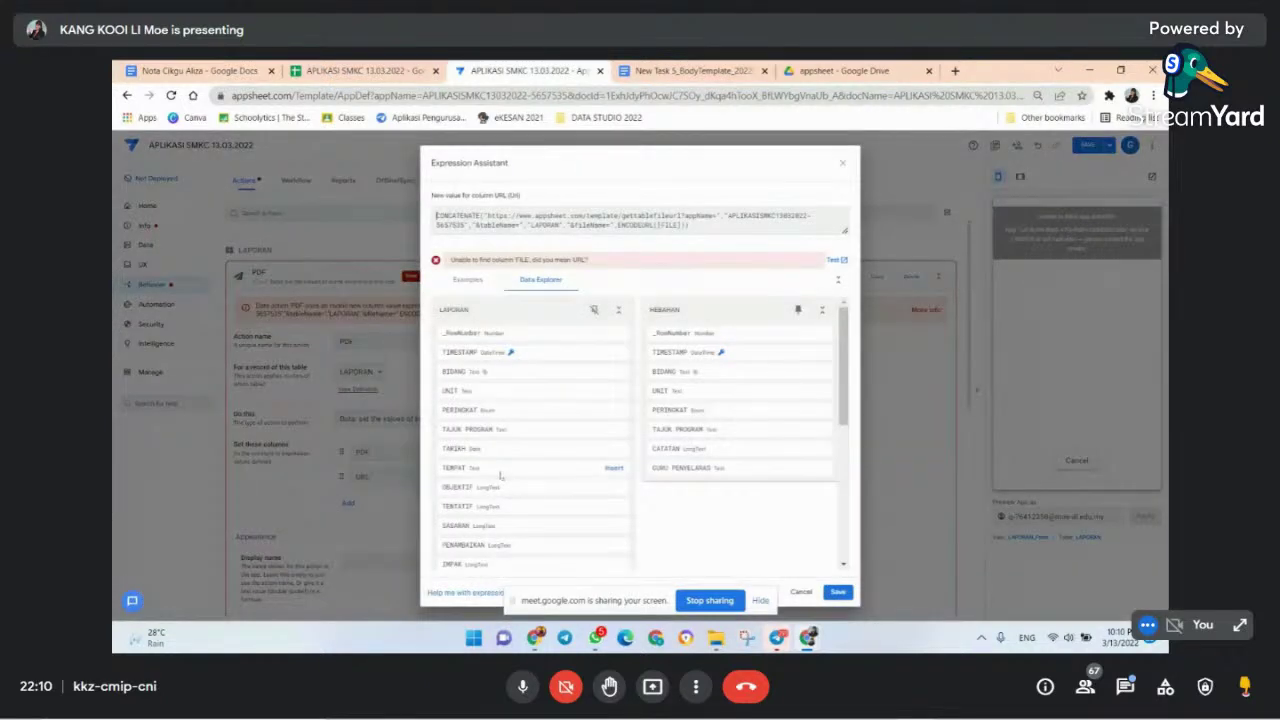
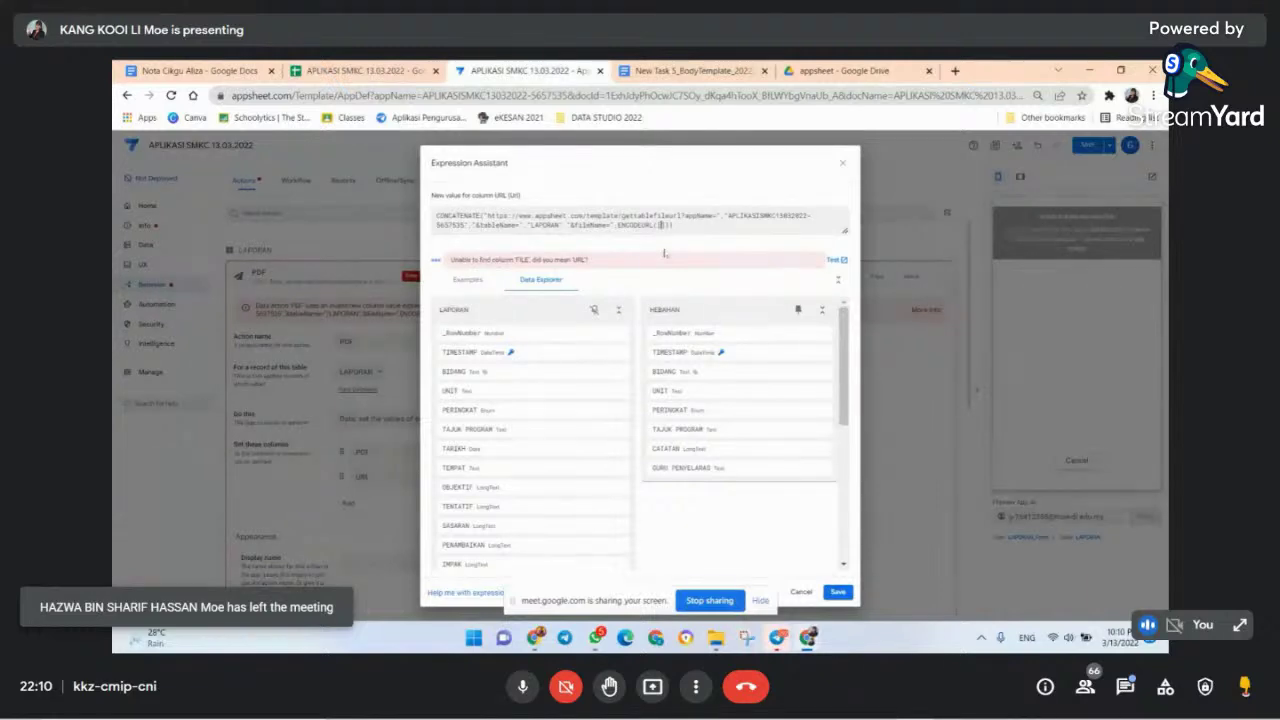
type("PDF")
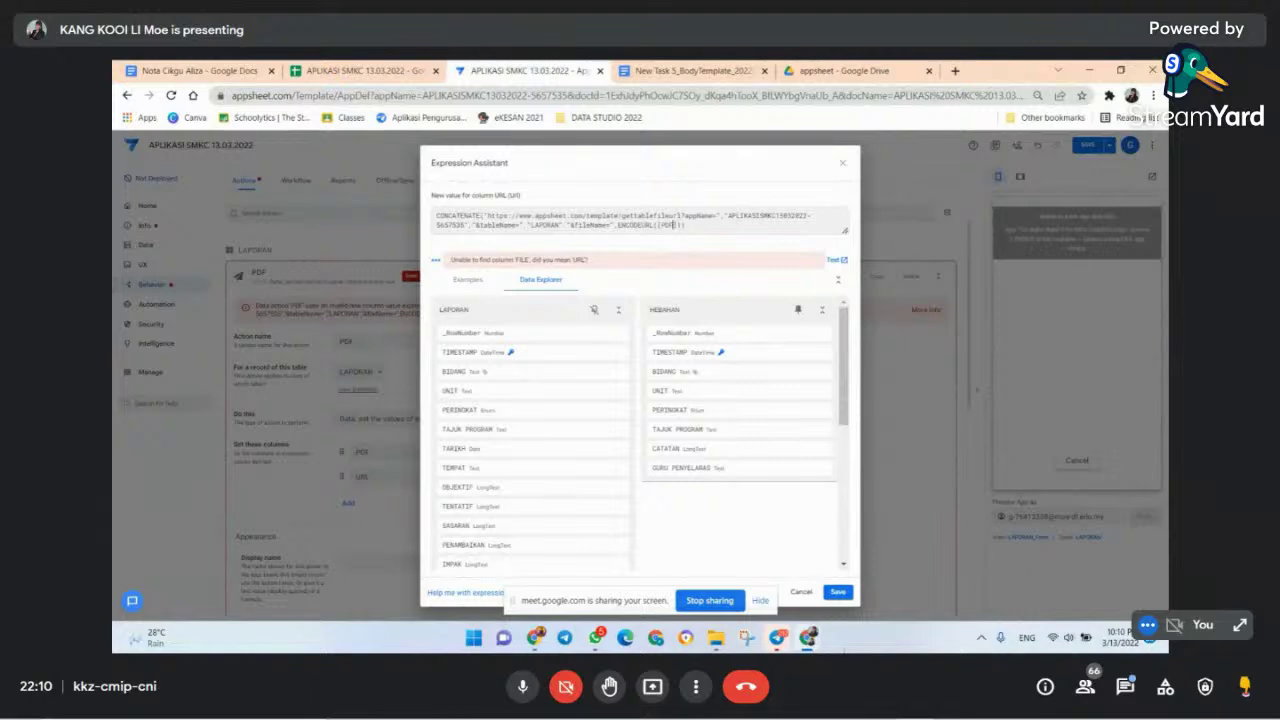
left_click(838, 591)
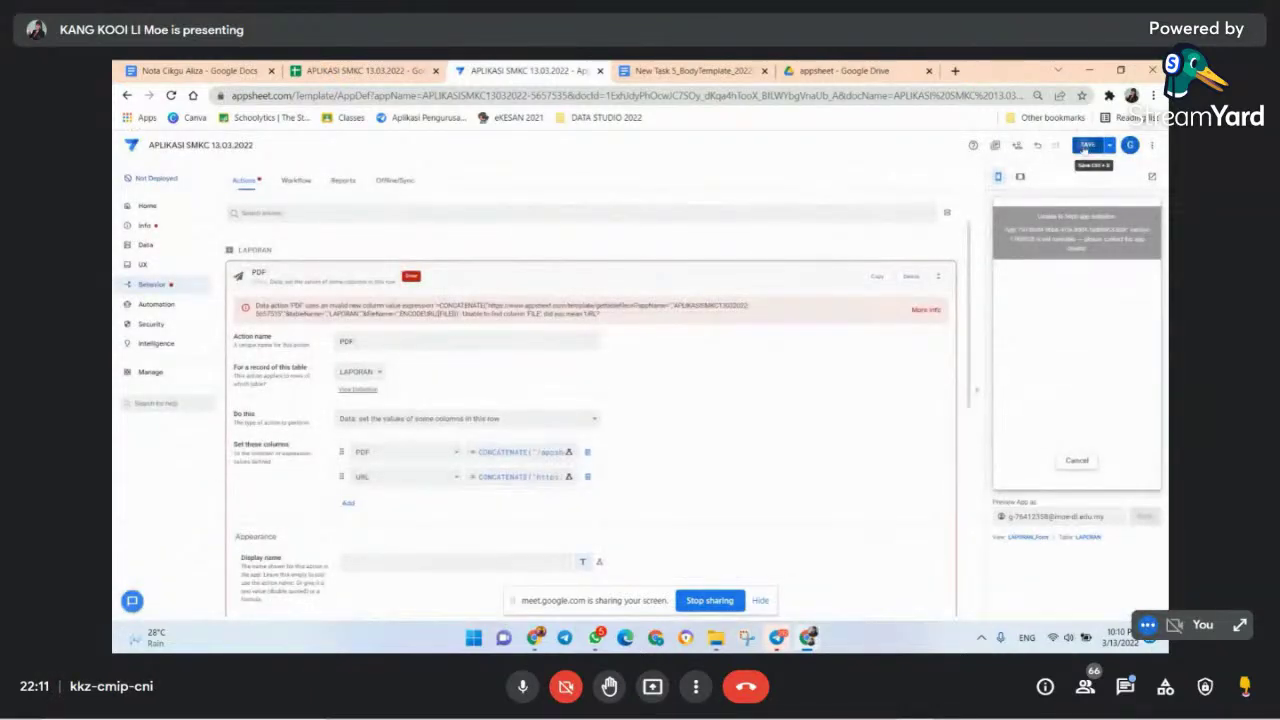
left_click(1086, 146)
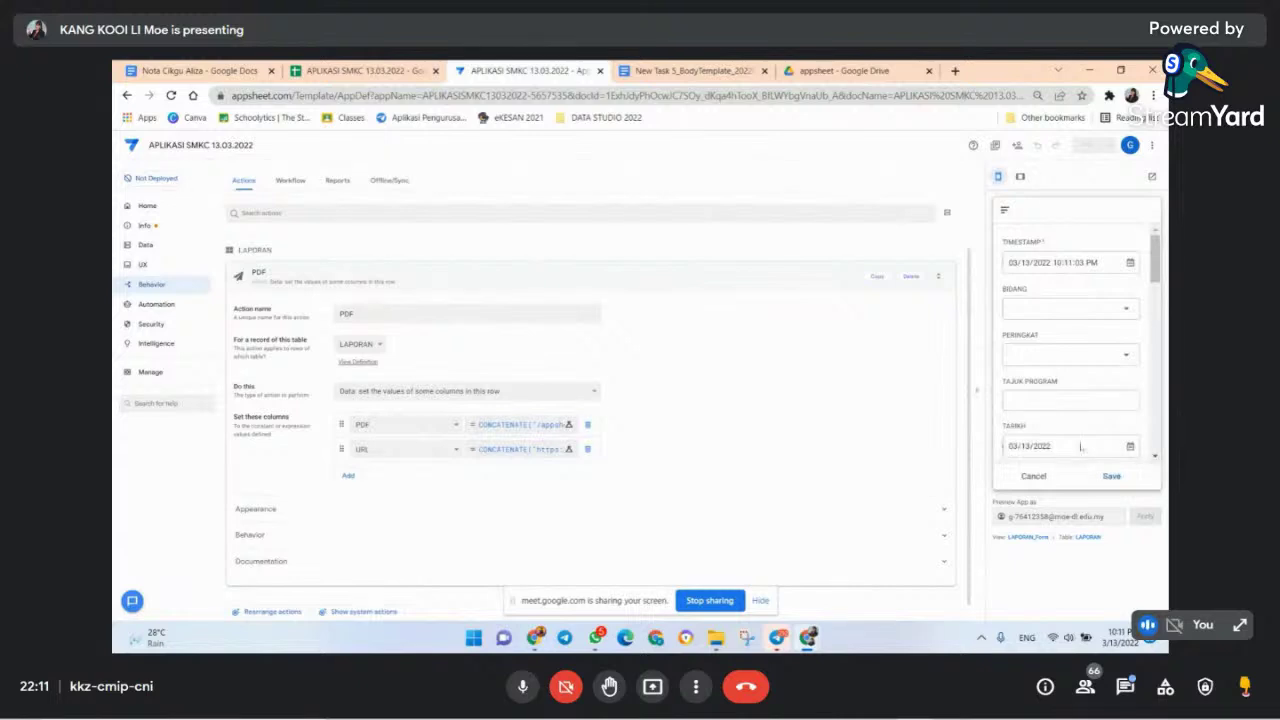
- In the app preview's report form, set BIDANG to KURIKULUM, UNIT to JADUAL WAKTU and PERINGKAT to SEKOLAH
left_click(1030, 306)
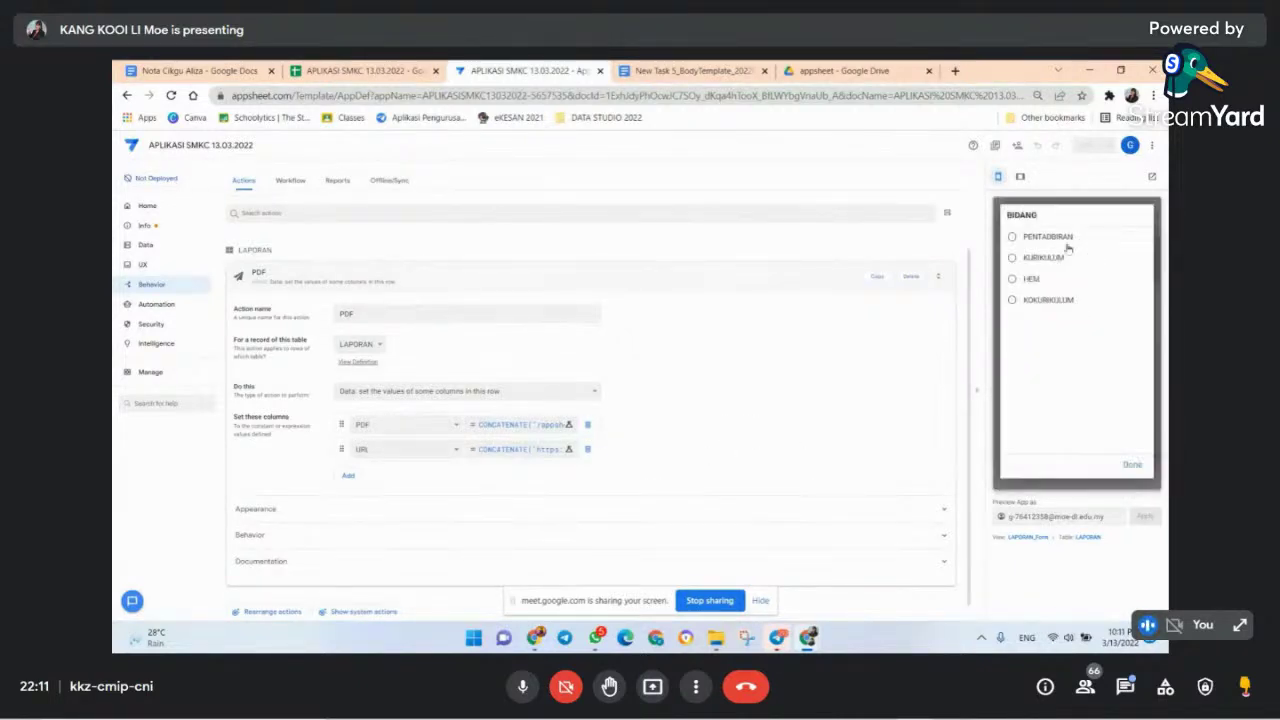
left_click(1024, 258)
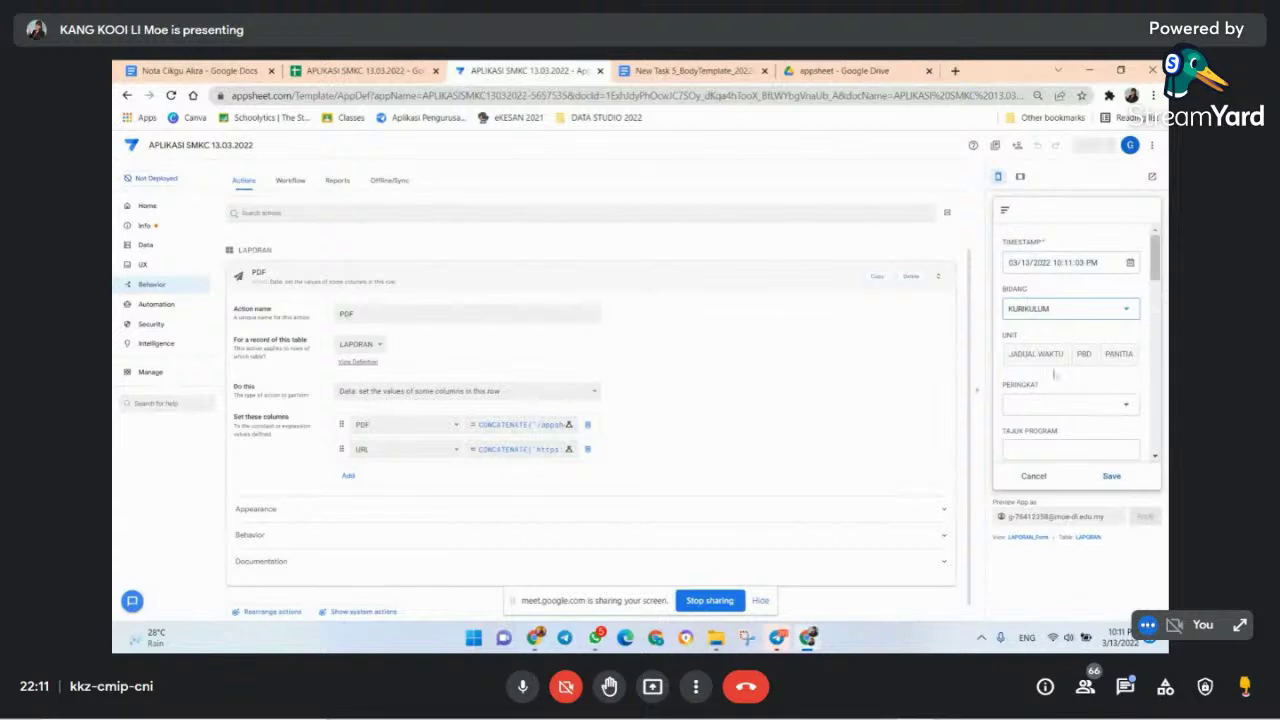
left_click(1040, 355)
left_click(1104, 405)
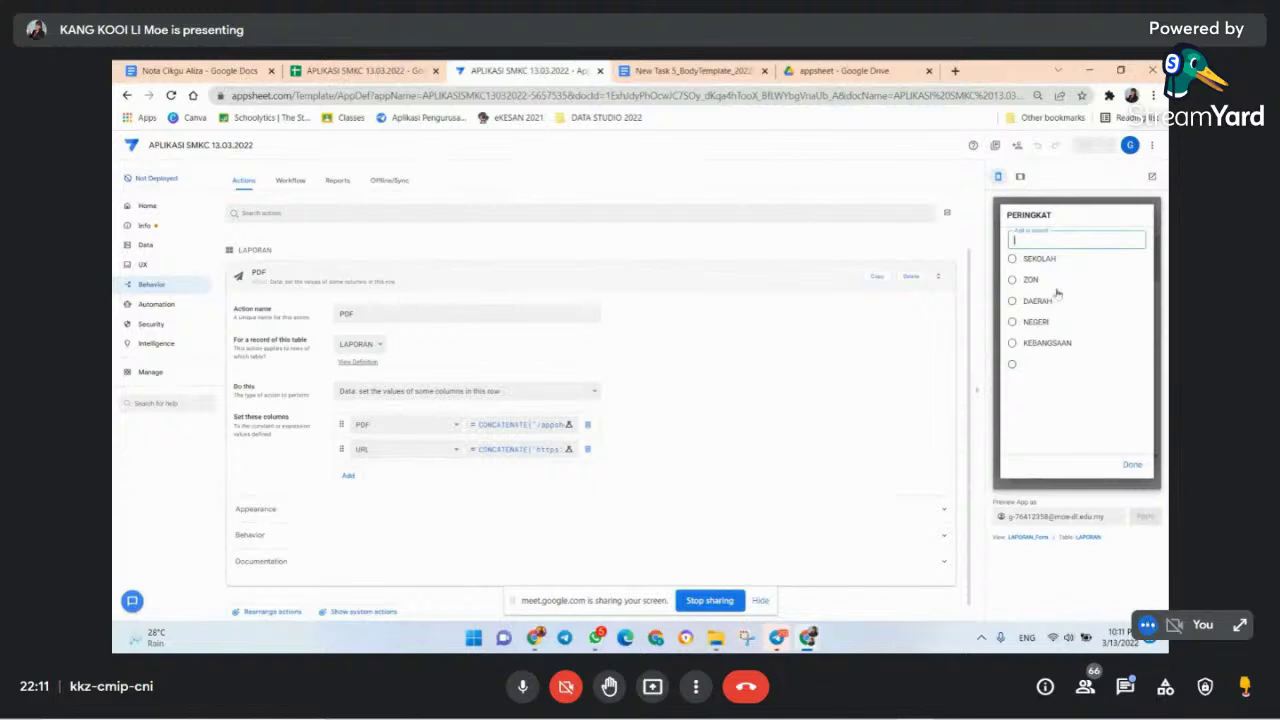
left_click(1012, 259)
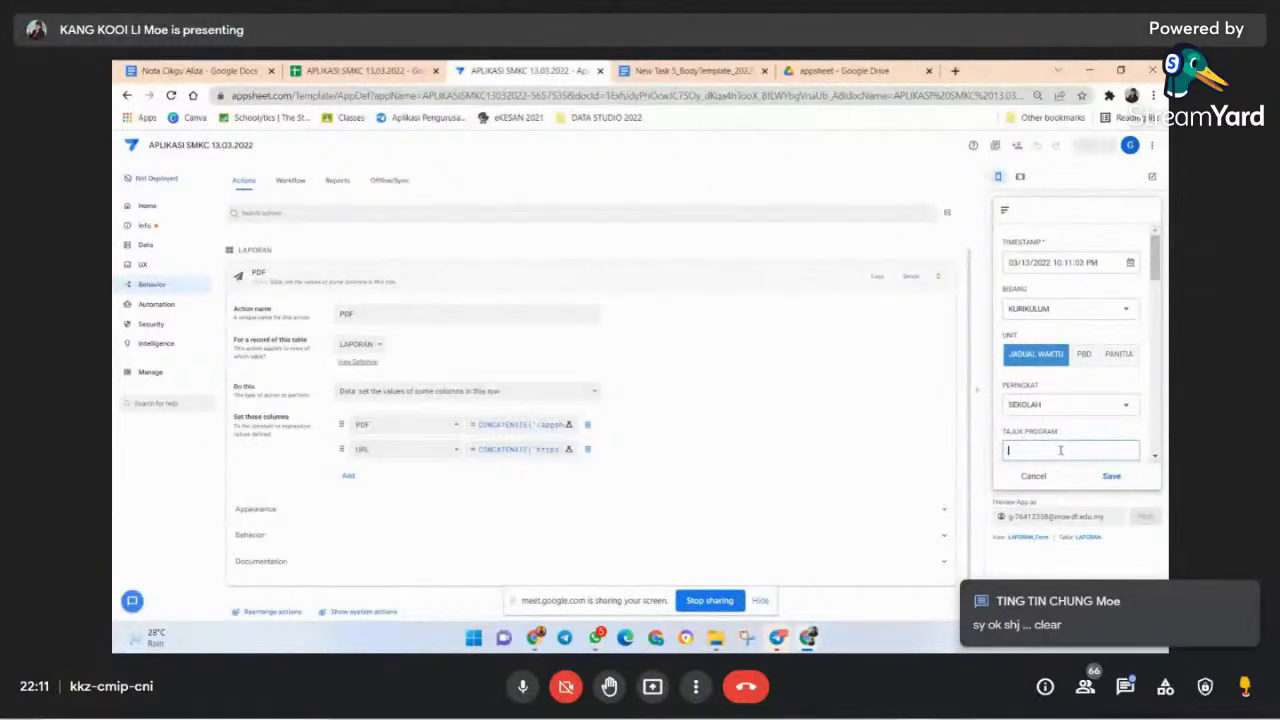
- Fill in the report form's TAJUK PROGRAM with FFF, TEMPAT with DDD, OBJEKTIF with HHH and TENTATIF with KKK
type("FFF")
key("Tab")
key("Tab")
type("DDD")
key("Tab")
type("HHH")
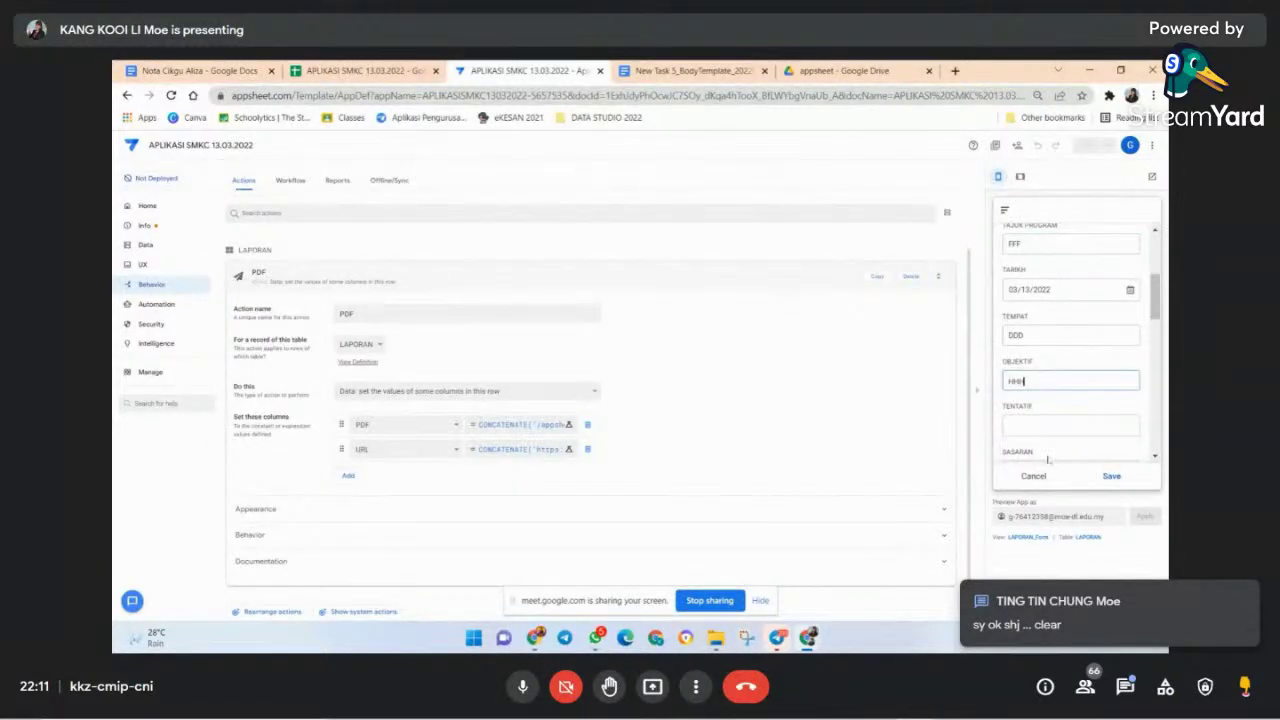
left_click(1046, 427)
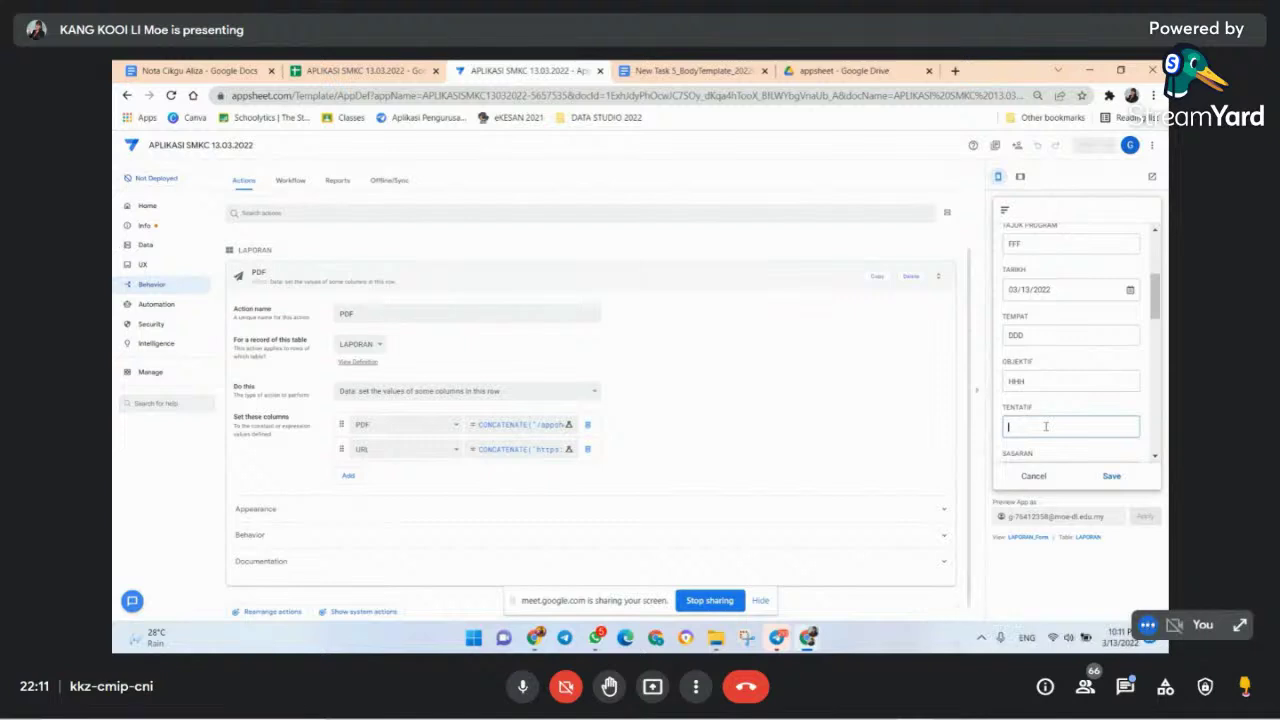
type("KKK")
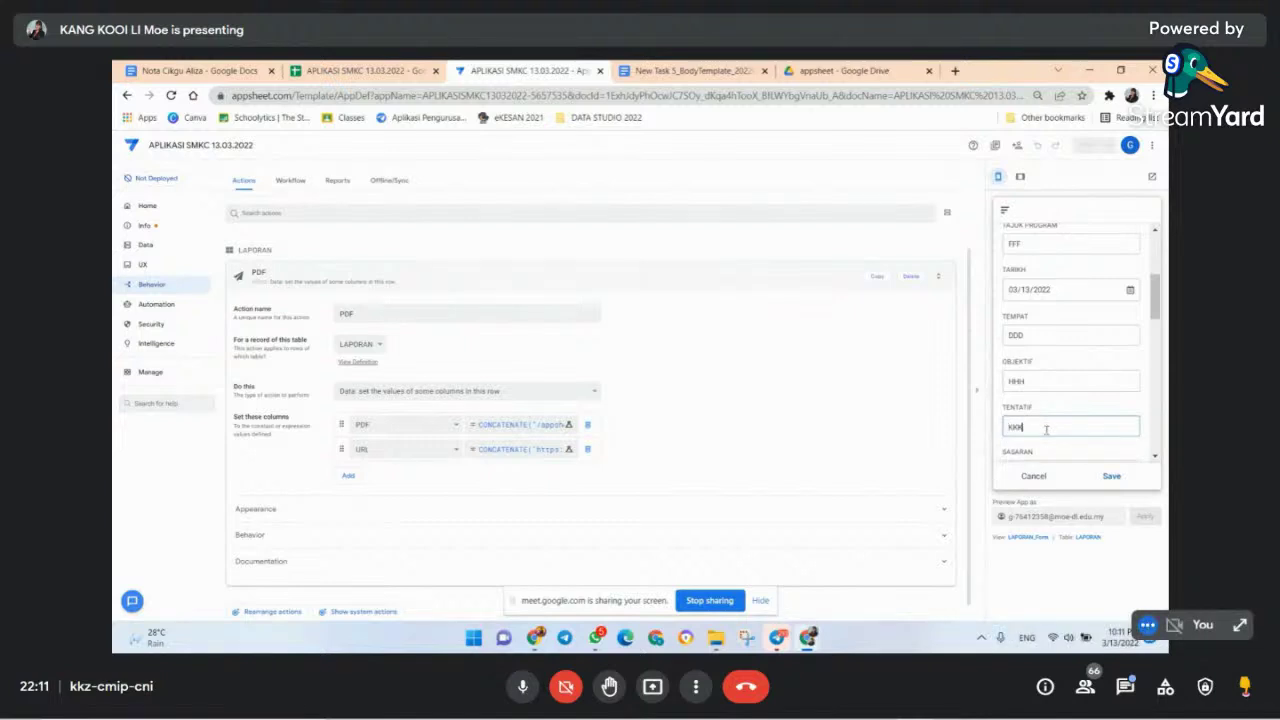
- Fill in SASARAN with FFF, PENAMBAIKAN with HHH, IMPAK with III, KEKUATAN with AAA and KELEMAHAN with DDD
scroll(1045, 380, "down", 2)
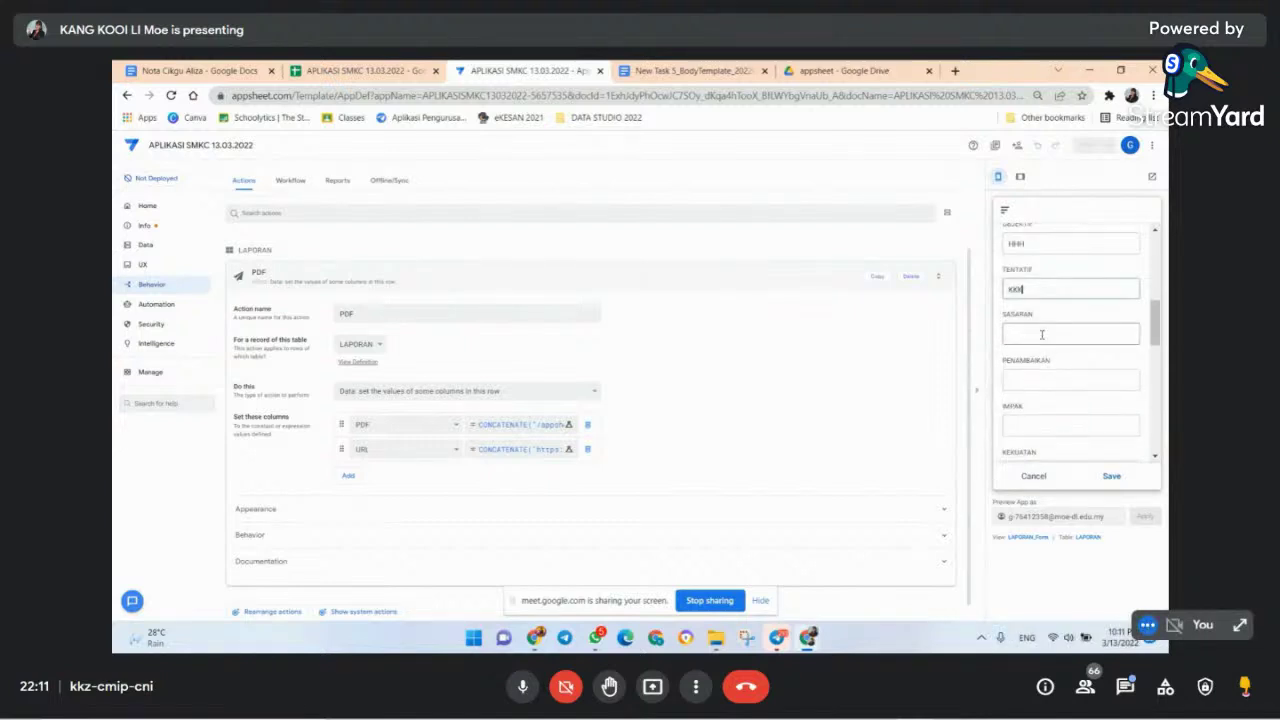
left_click(1042, 335)
type("FFF")
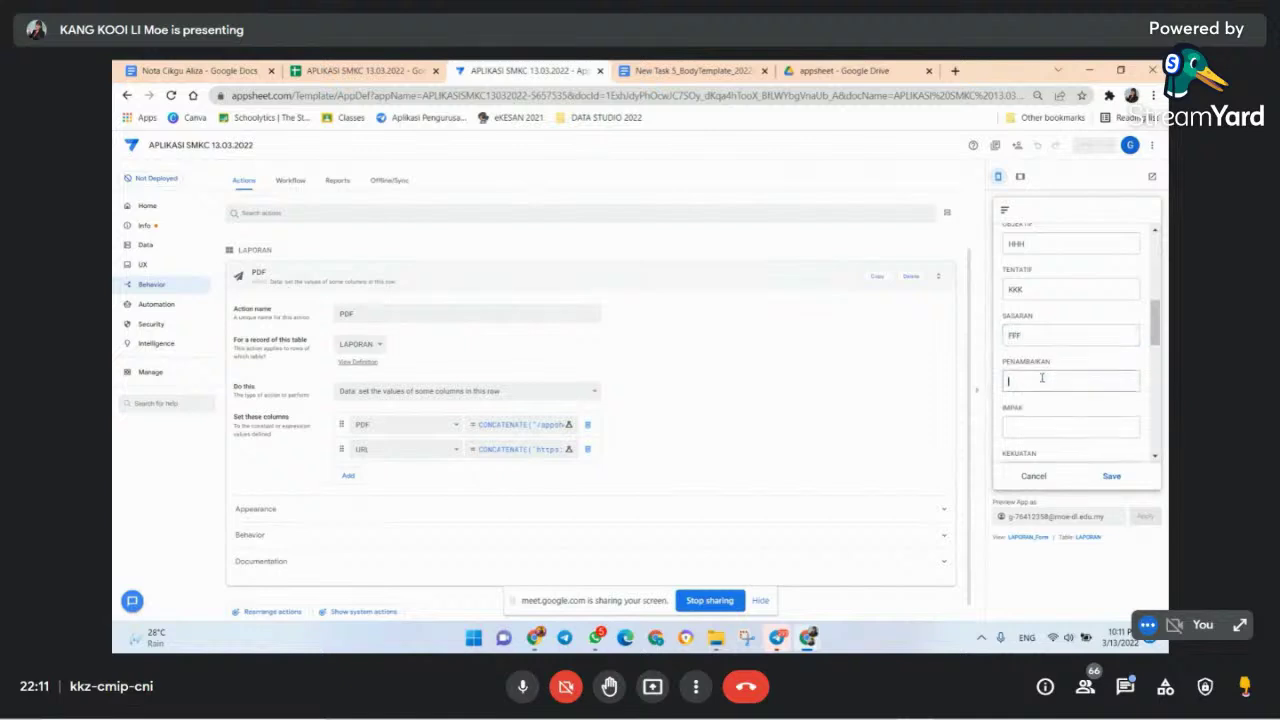
key("Tab")
type("HHH")
left_click(1031, 423)
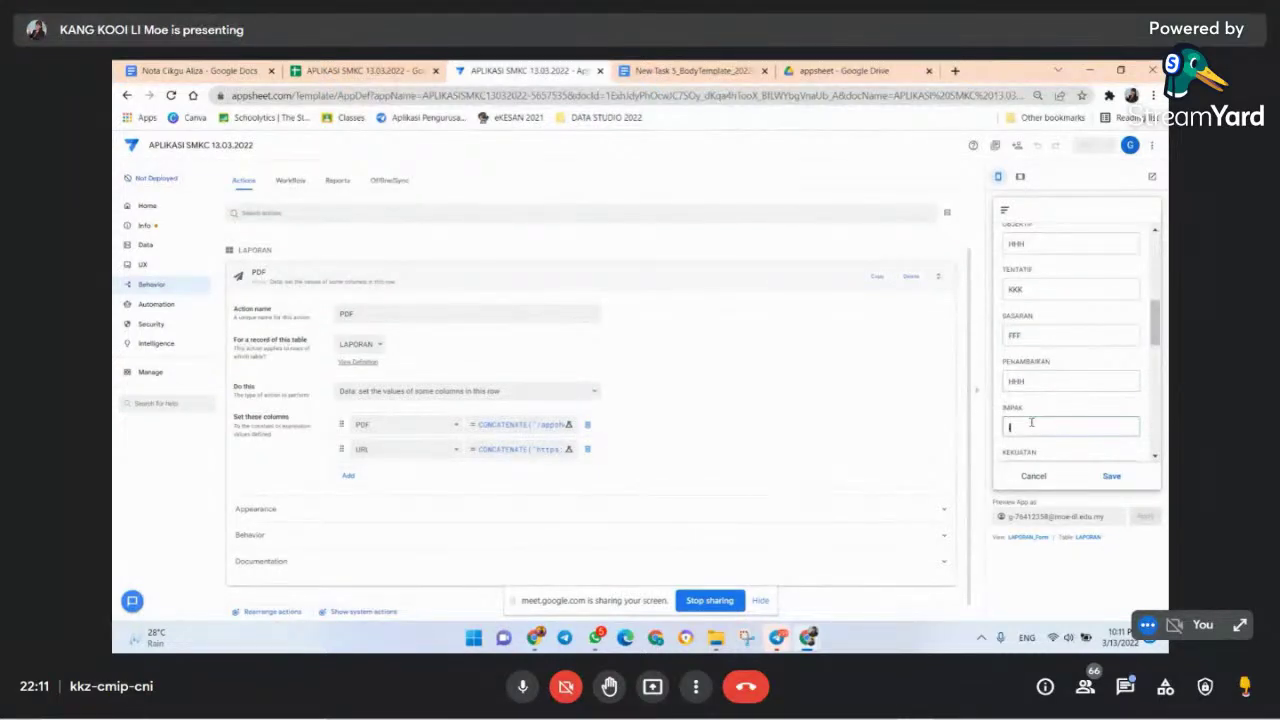
type("III")
key("Tab")
type("AAA")
key("Tab")
type("DD")
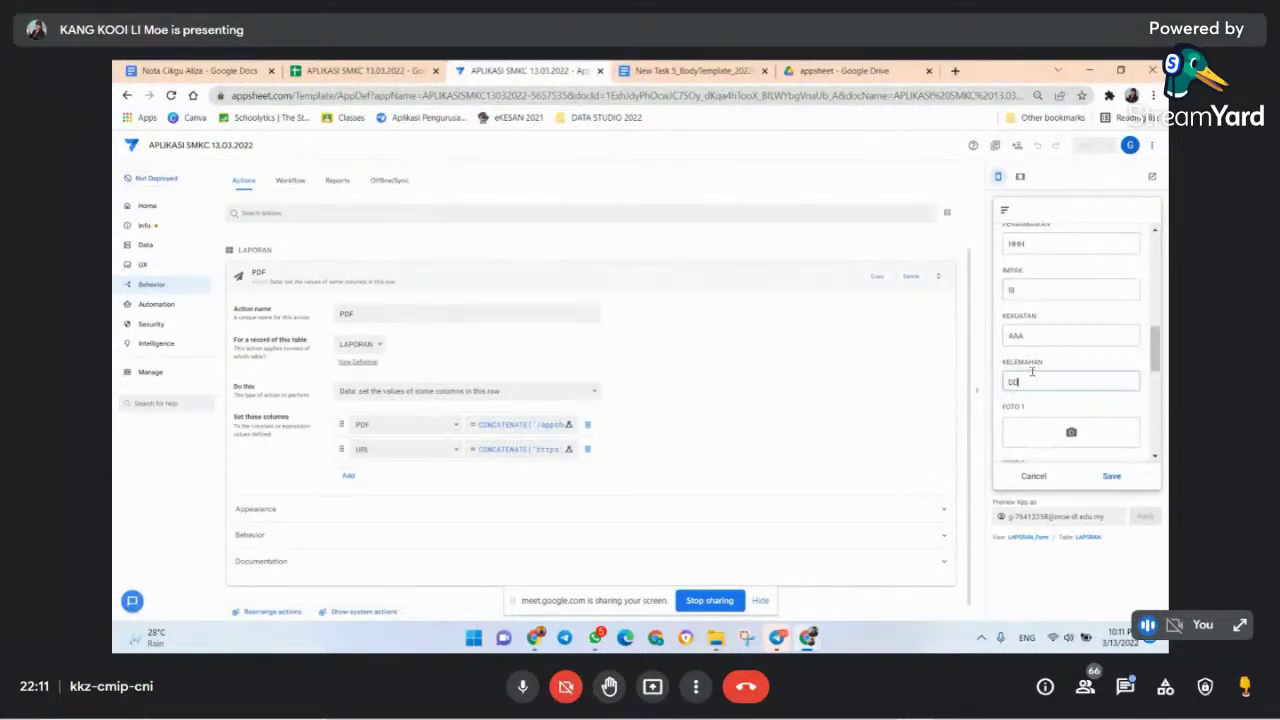
type("D")
- Attach the image KELAS WOW 29.10.2021 from the Screenshots folder in Pictures as FOTO 1
left_click(1086, 436)
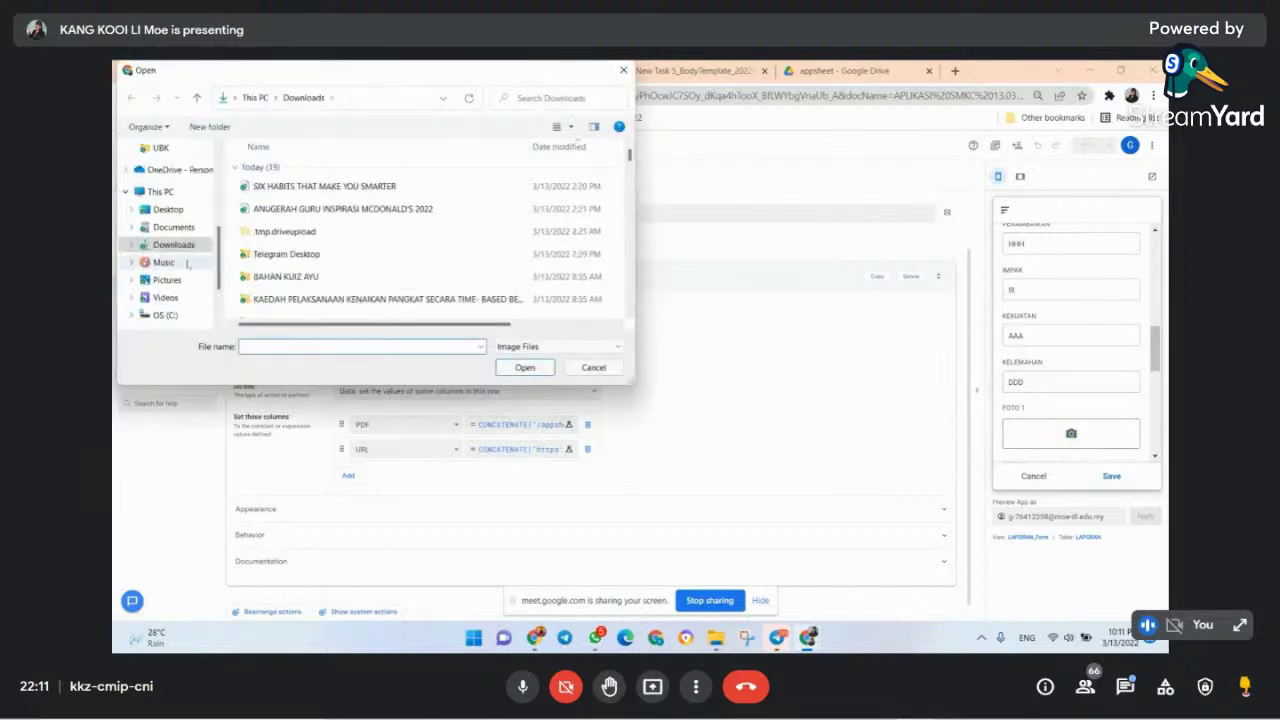
left_click(172, 281)
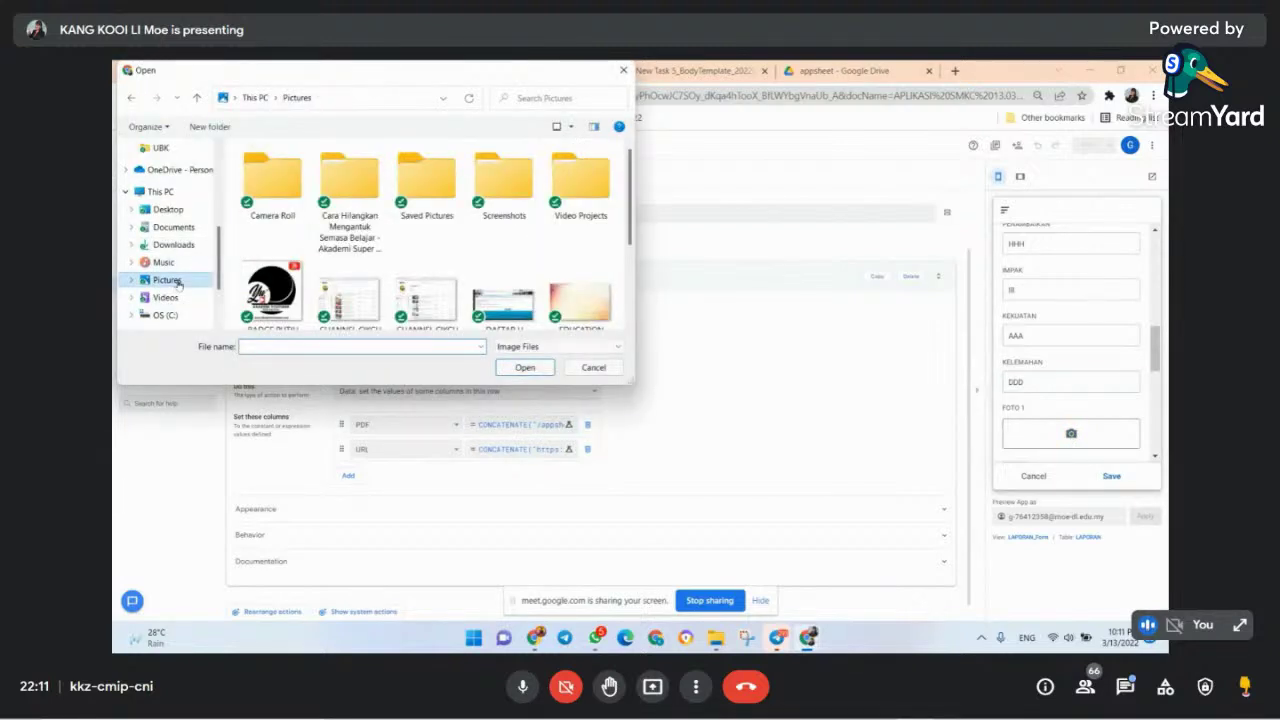
double_click(505, 185)
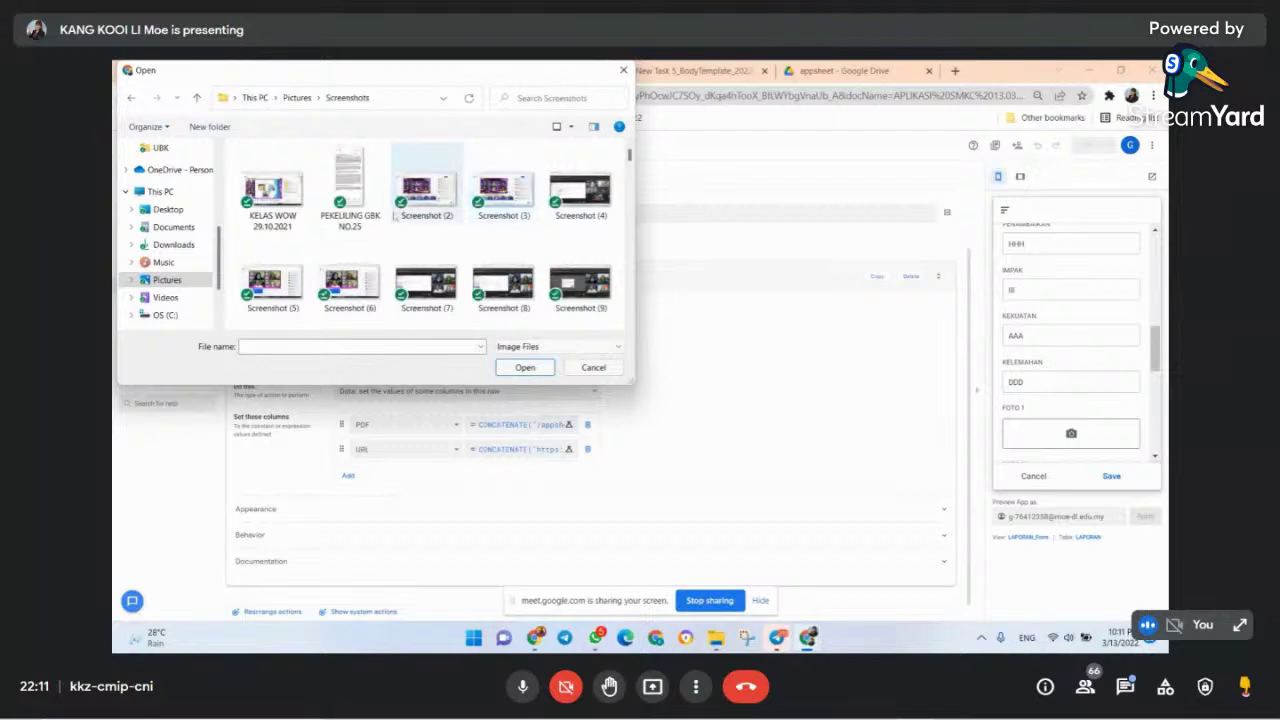
left_click(525, 367)
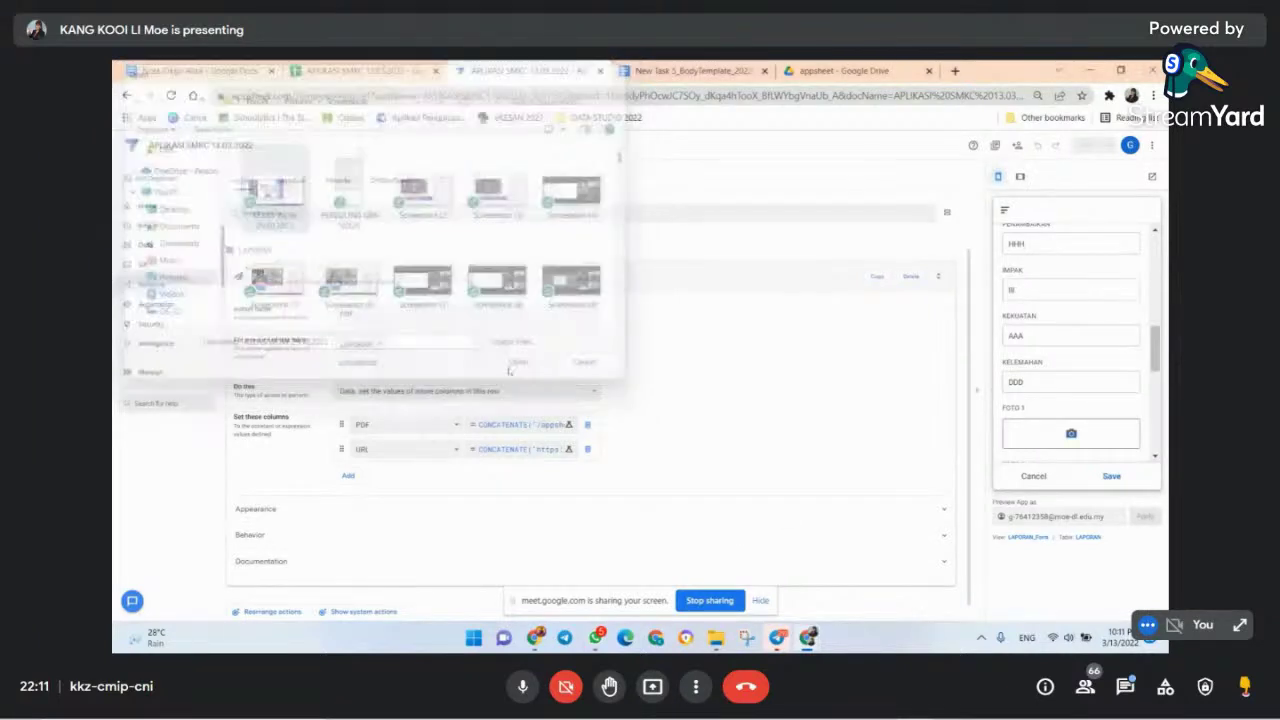
scroll(1066, 373, "down", 2)
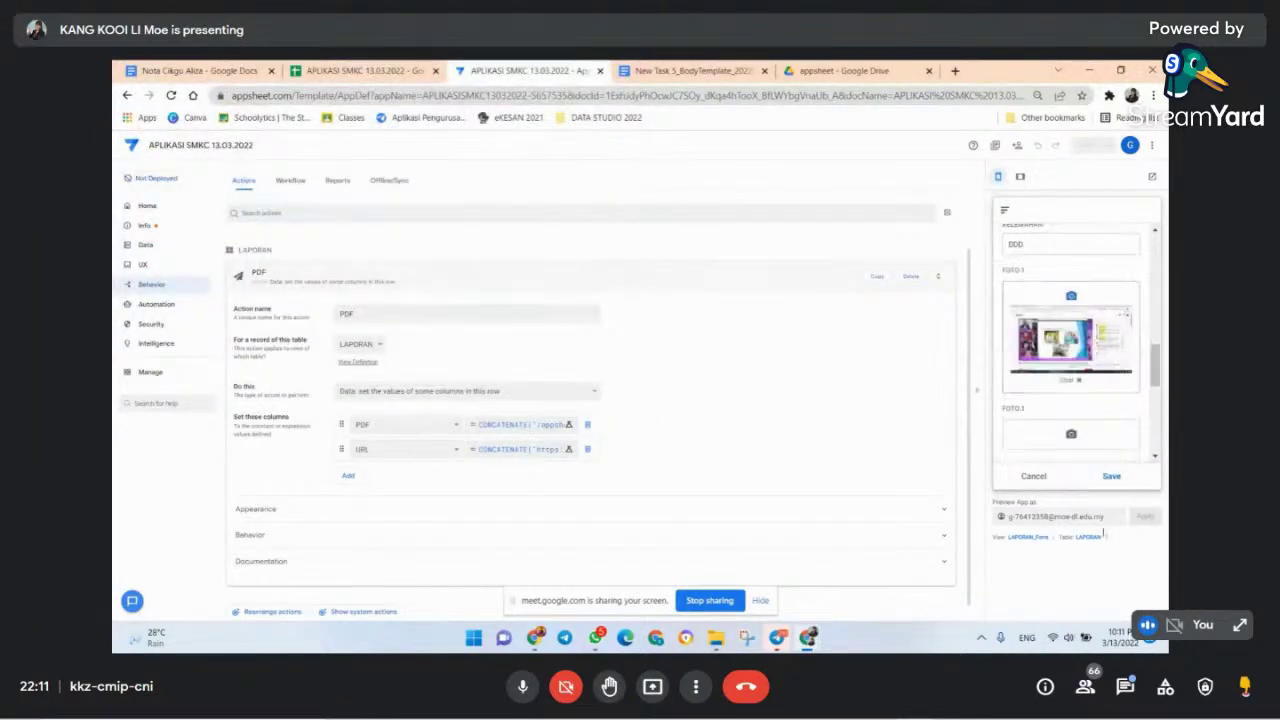
- Draw a signature in the report form's TANDA TANGAN field, save the report and sync the app
scroll(1066, 373, "down", 3)
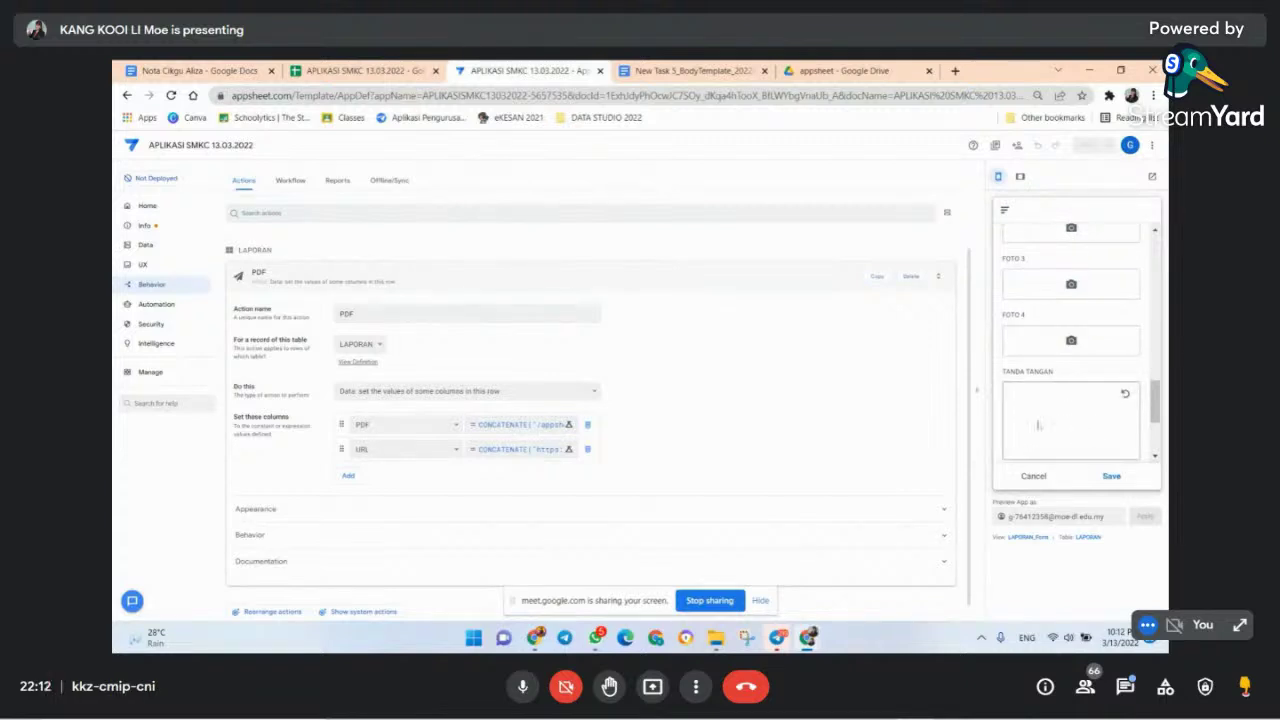
mouse_move(1036, 421)
left_mouse_down()
mouse_move(1100, 406)
mouse_move(1068, 437)
left_mouse_up()
scroll(1040, 380, "down", 2)
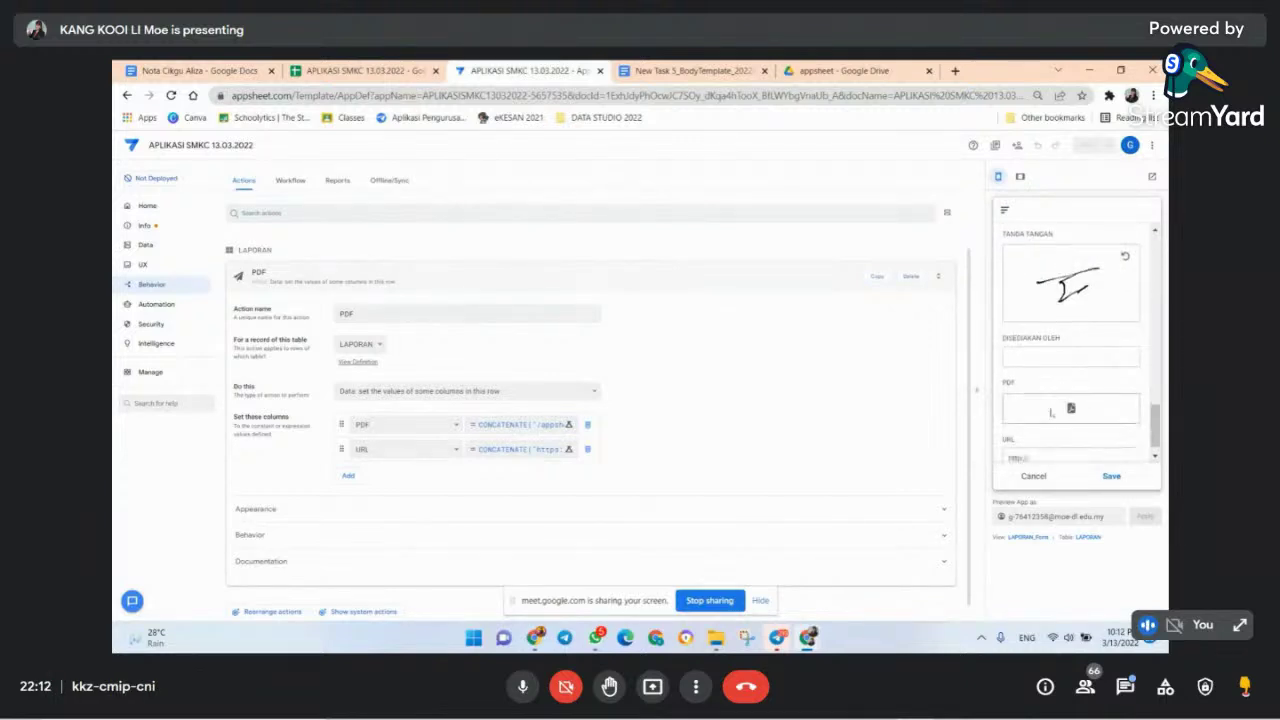
left_click(1034, 360)
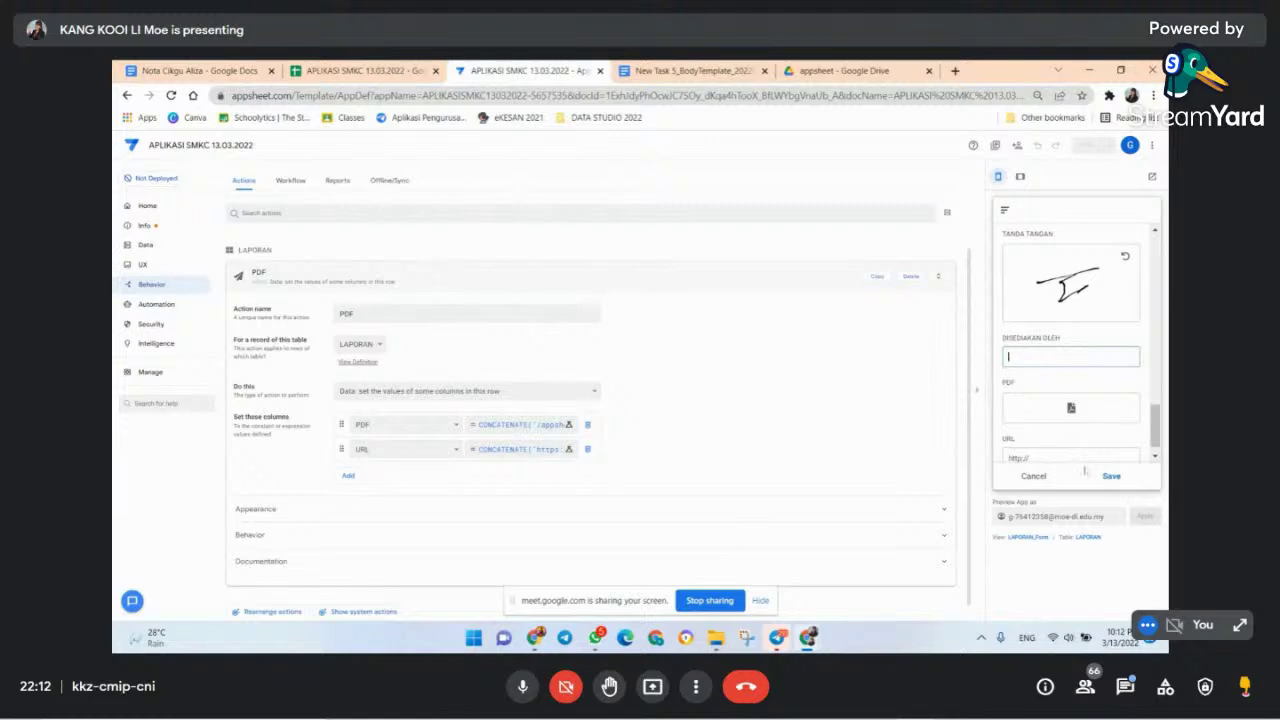
left_click(1118, 478)
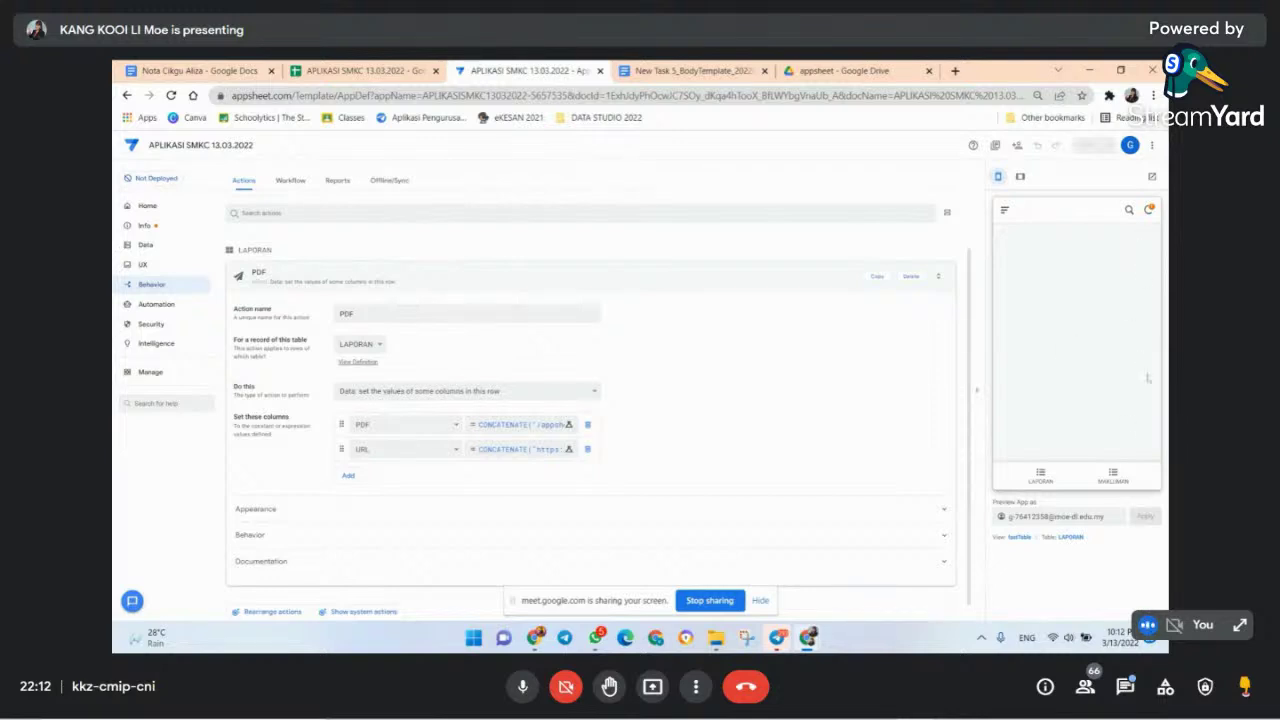
left_click(1150, 210)
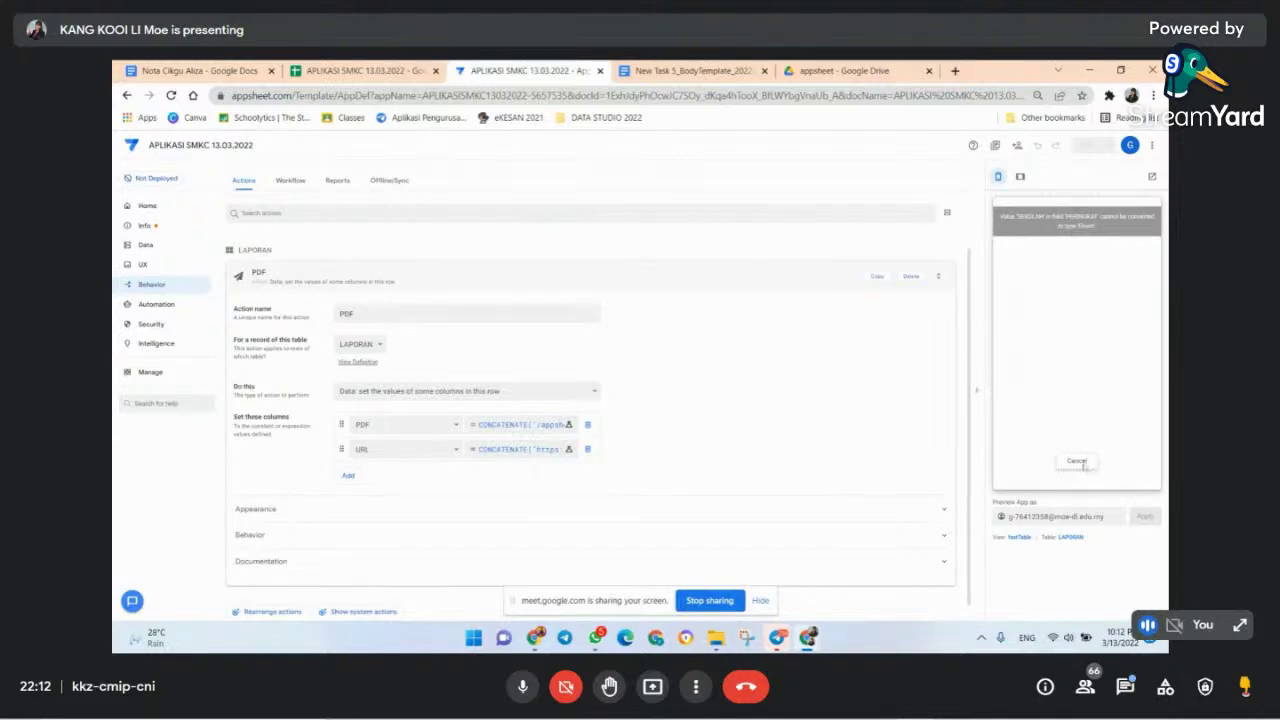
- In the LAPORAN table's columns, change the PERINGKAT column type to Text and save the app
left_click(146, 249)
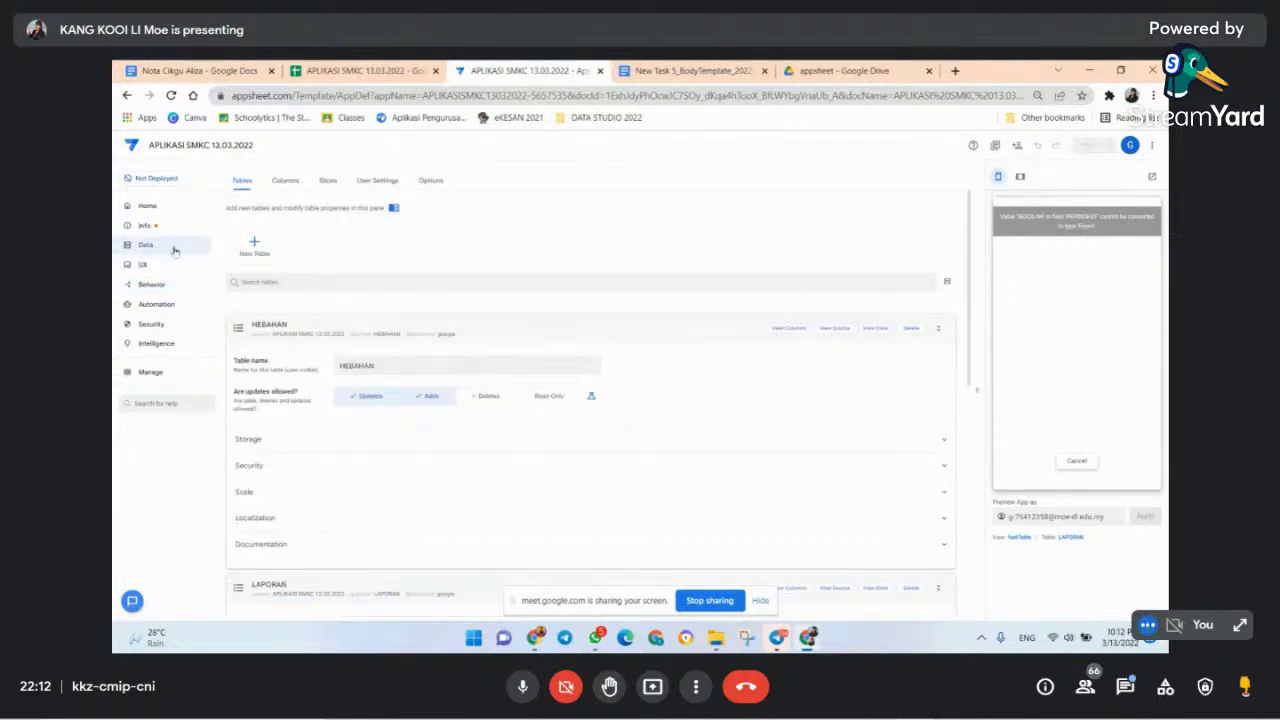
scroll(290, 345, "down", 5)
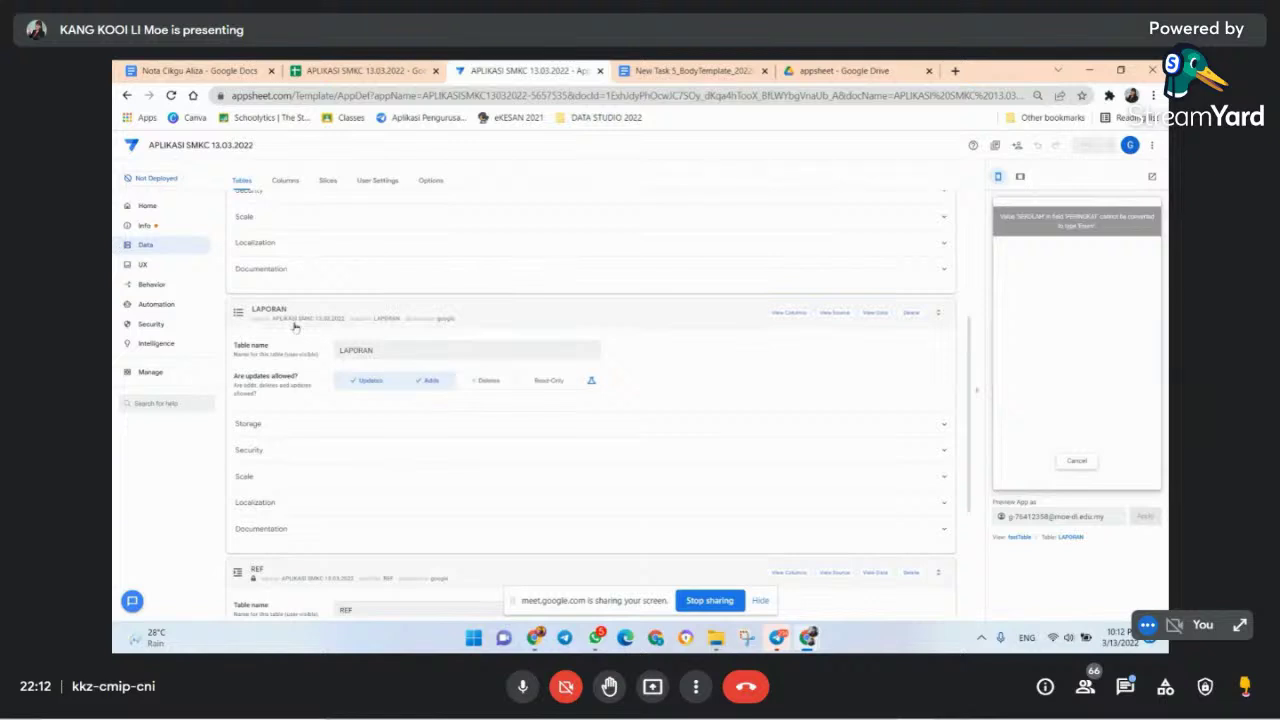
scroll(368, 397, "down", 2)
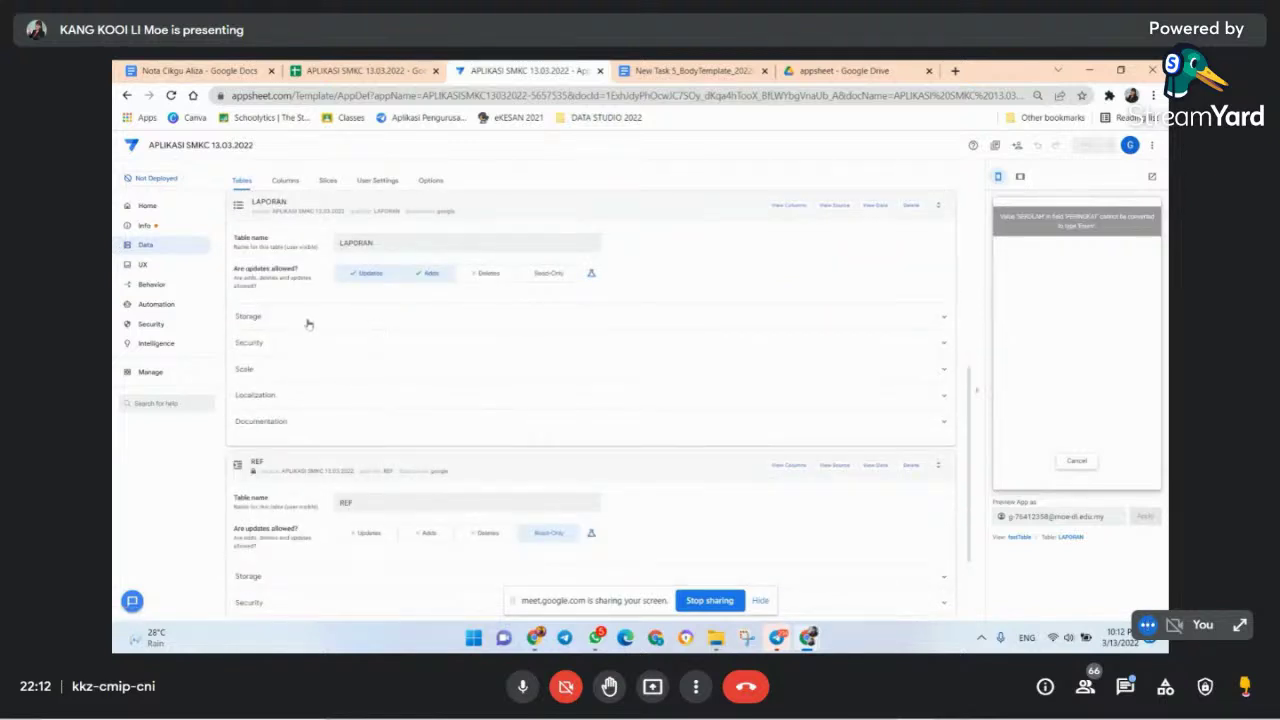
left_click(790, 206)
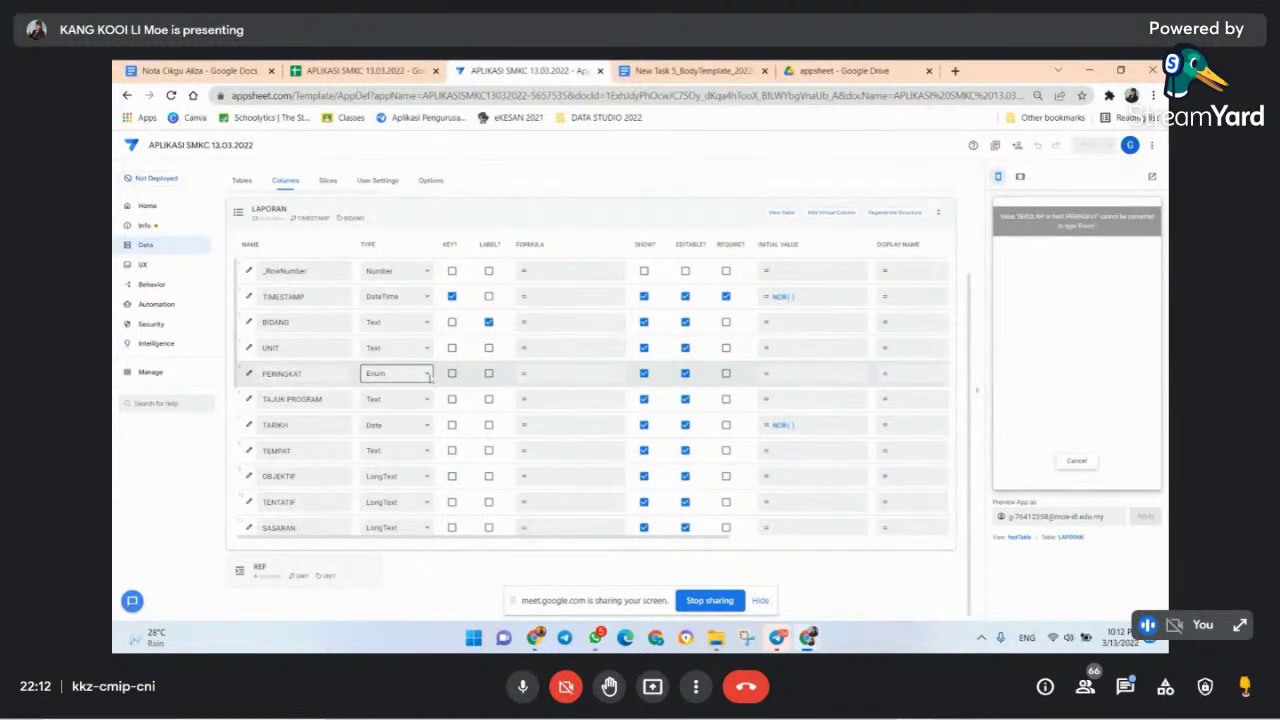
left_click(428, 376)
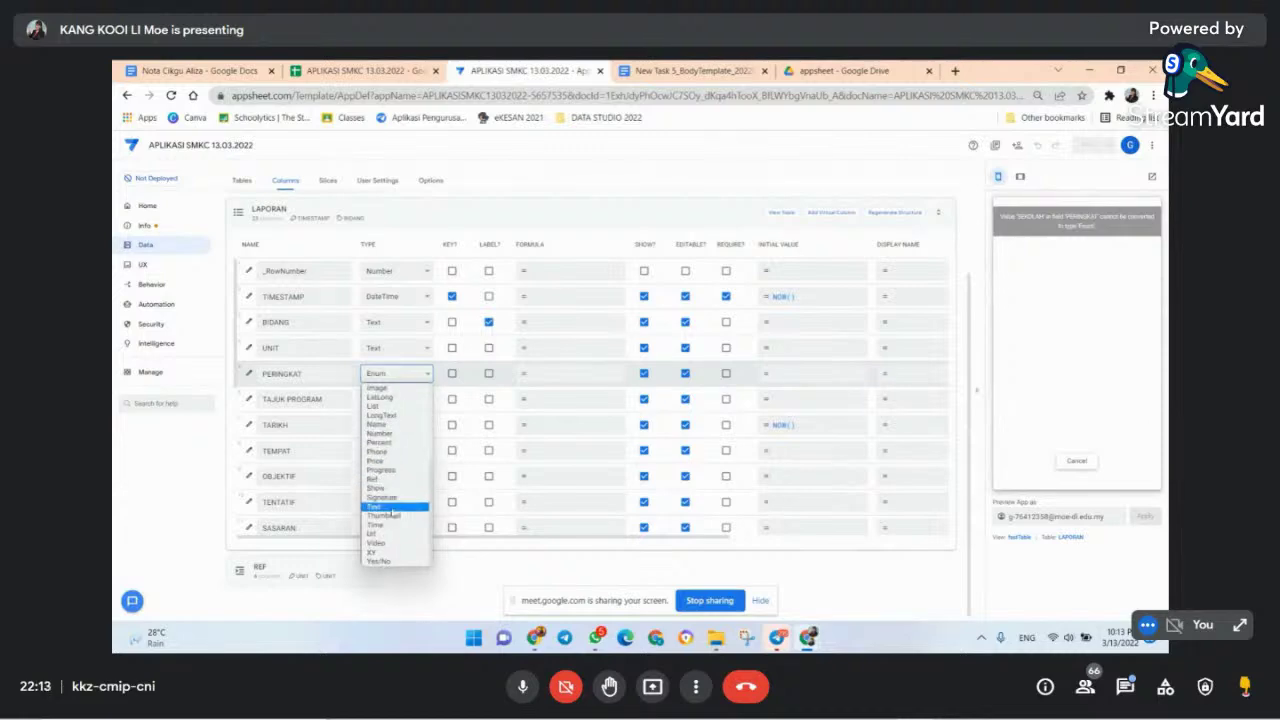
left_click(393, 510)
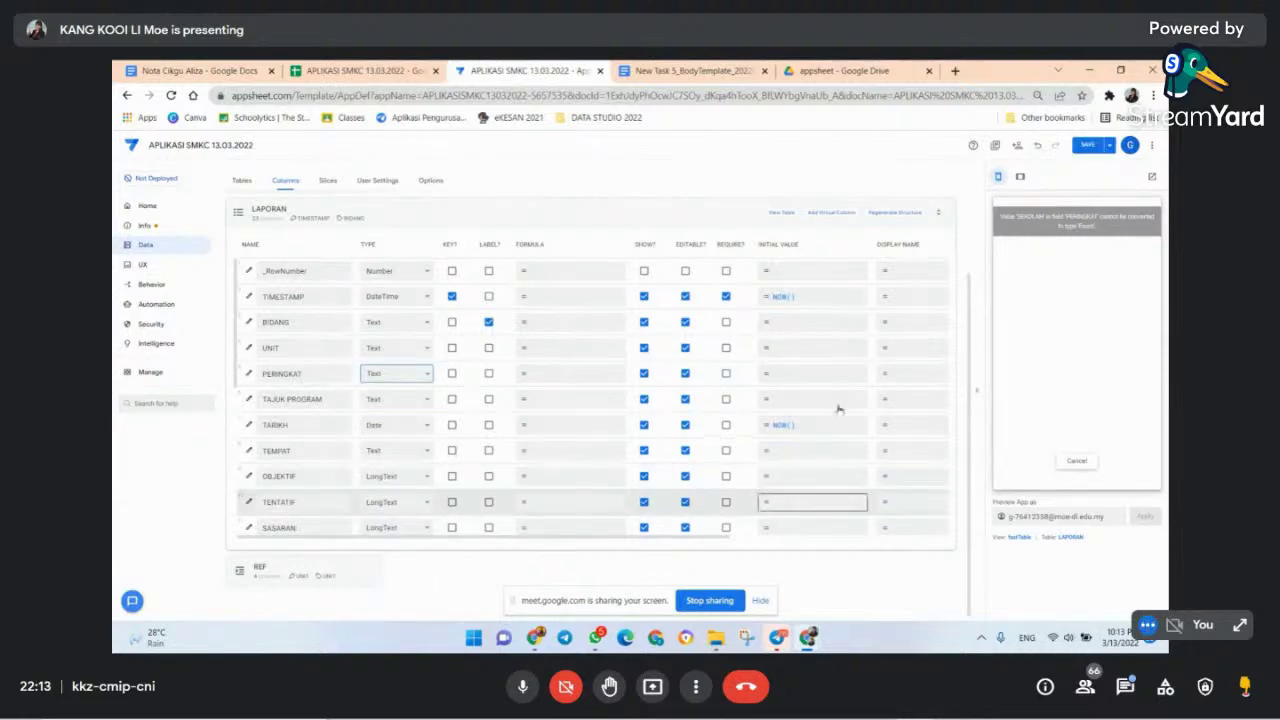
left_click(1082, 146)
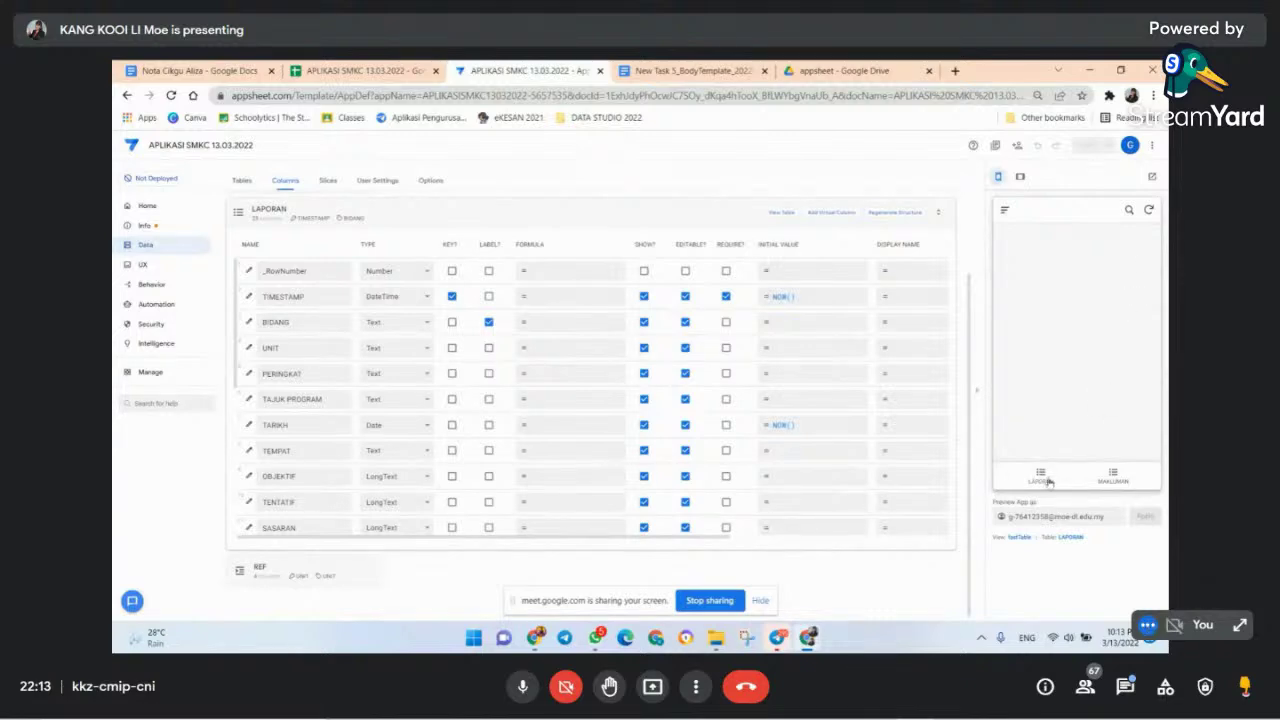
left_click(1041, 478)
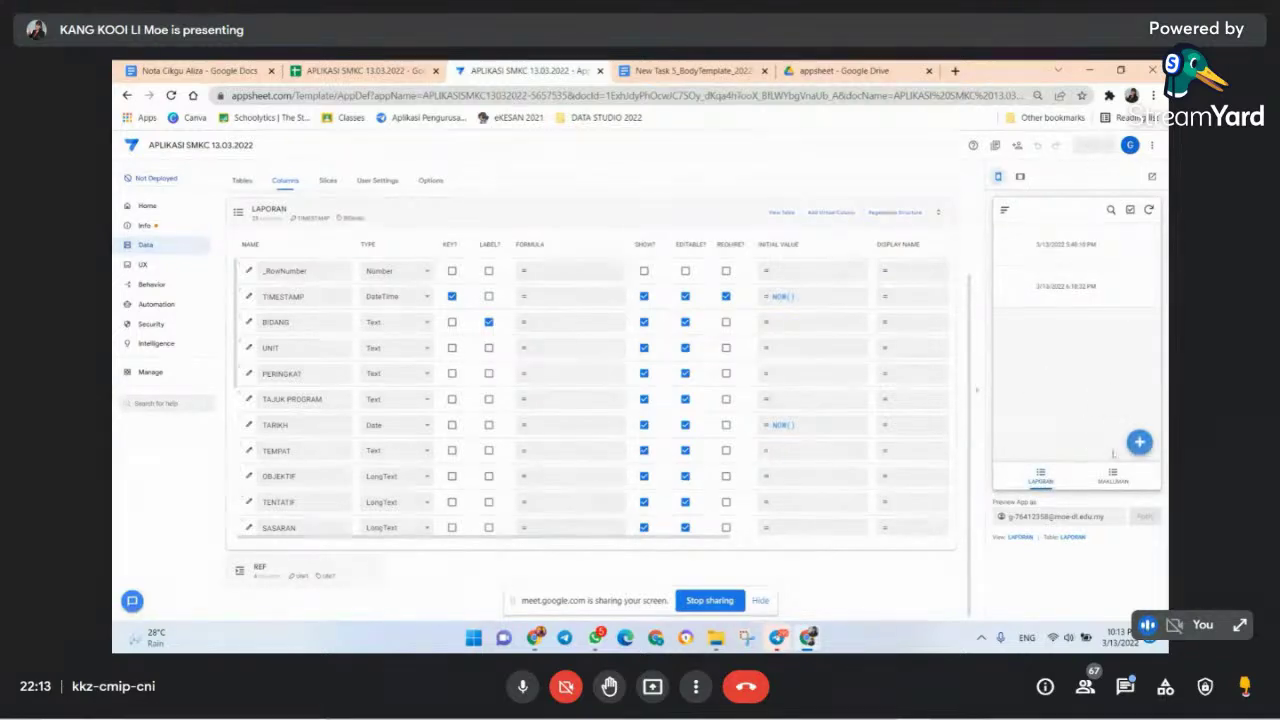
left_click(1139, 441)
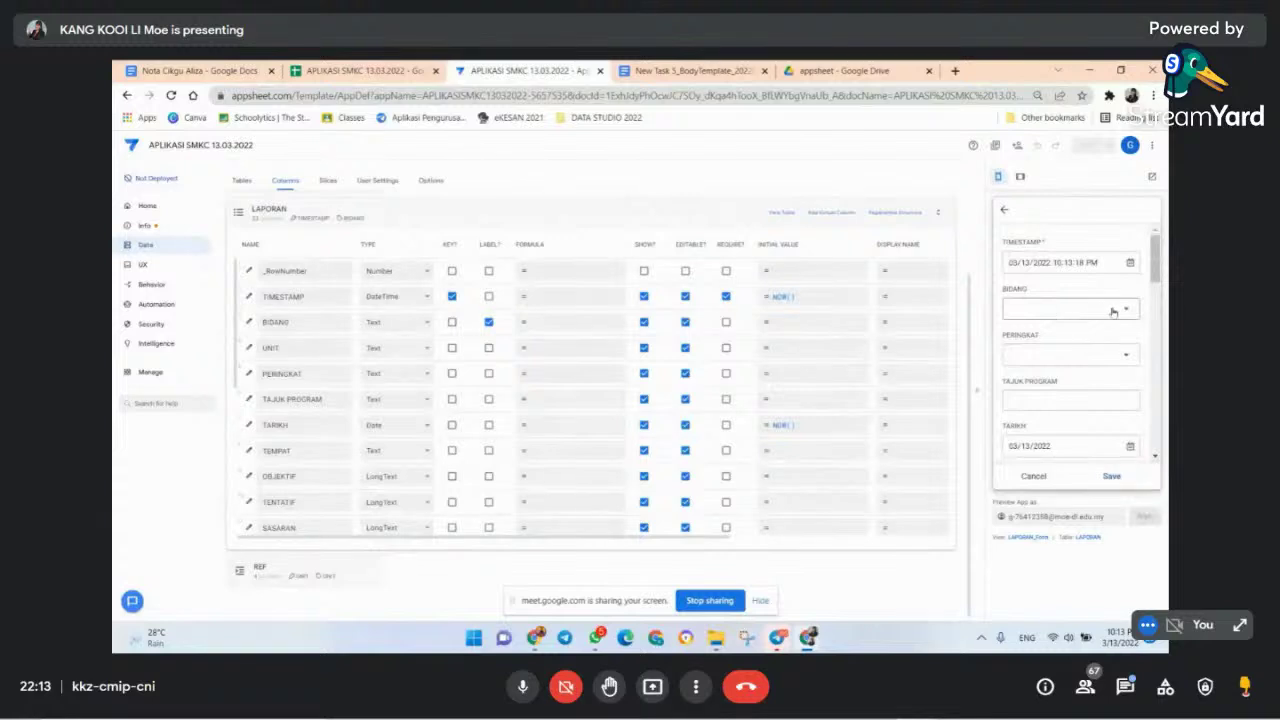
left_click(1127, 313)
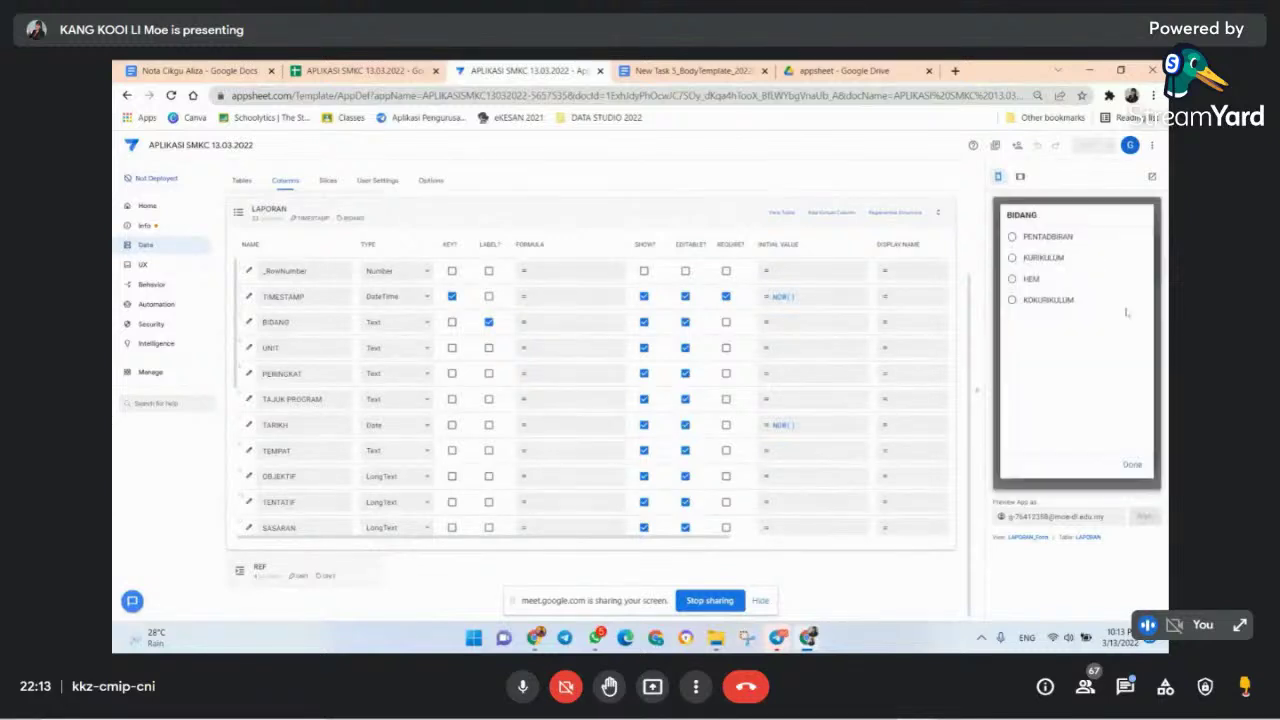
left_click(1012, 280)
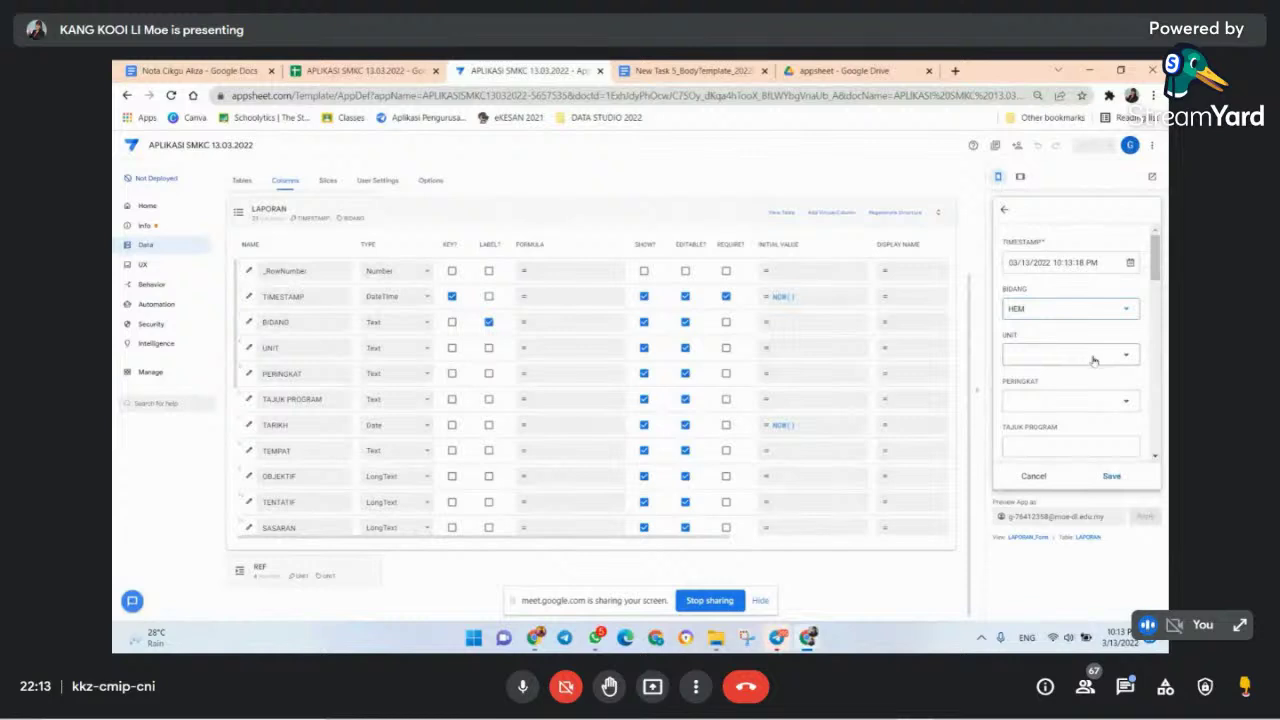
left_click(1092, 357)
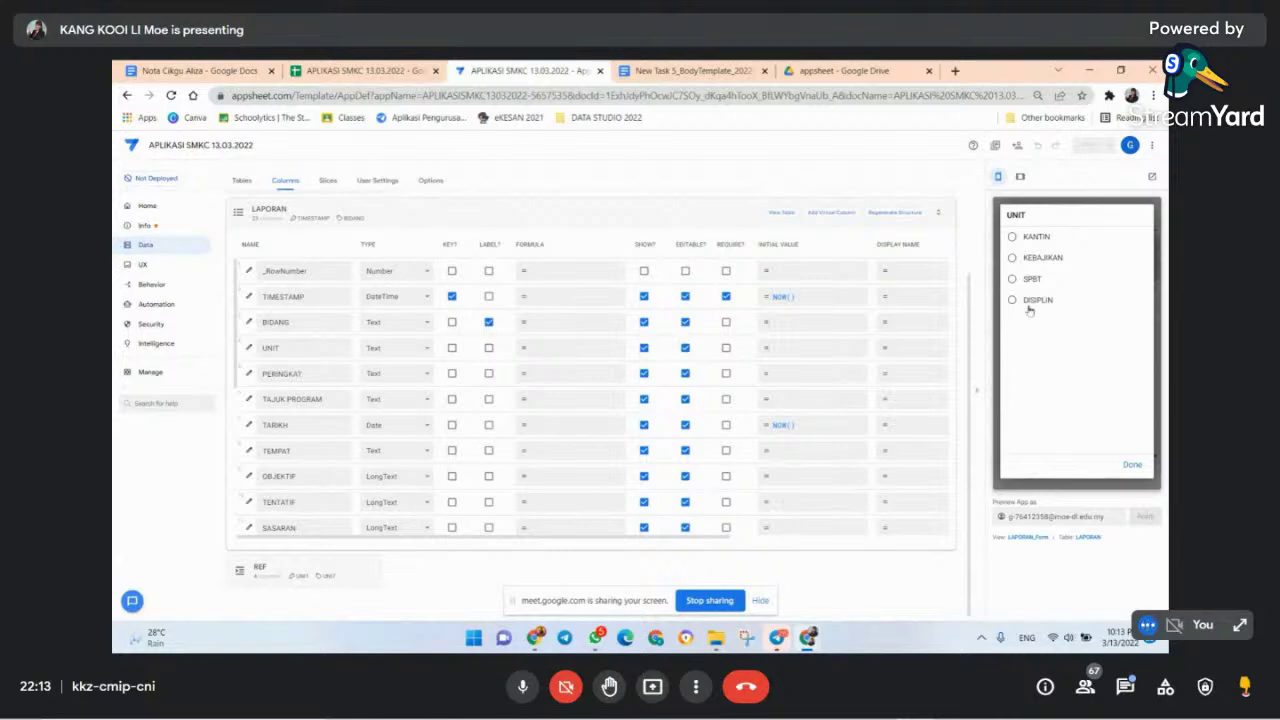
left_click(1132, 464)
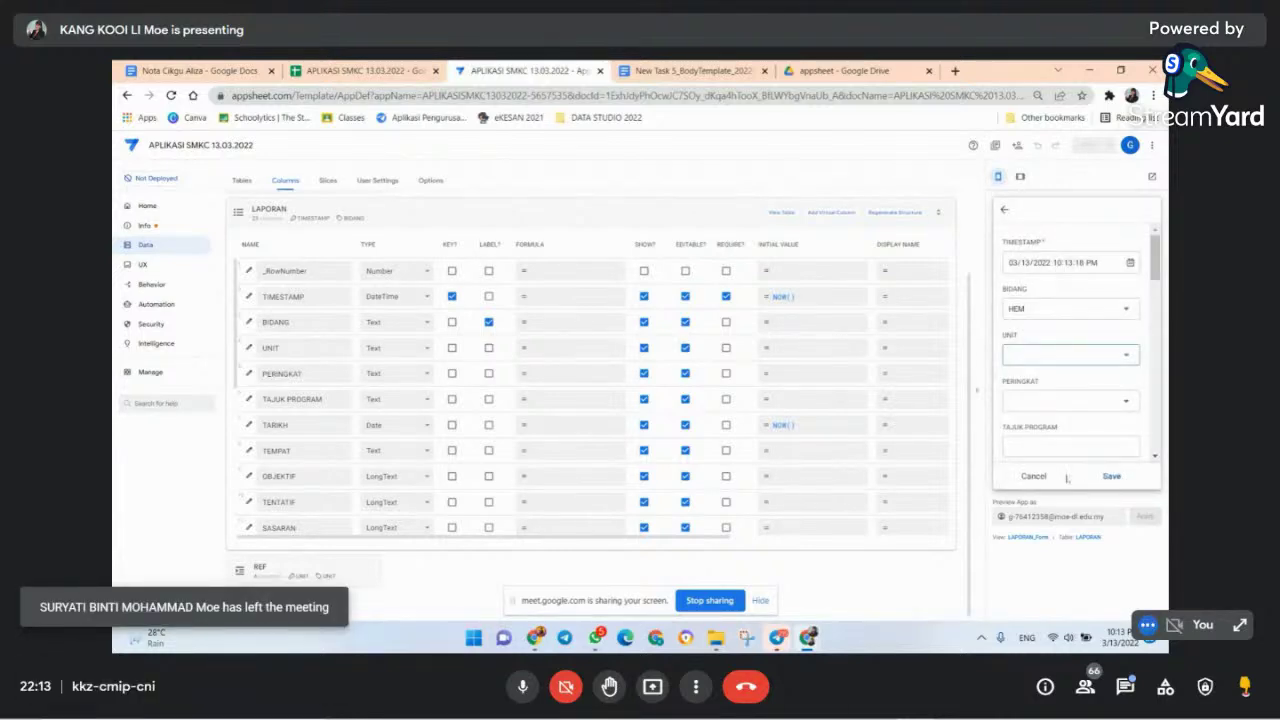
left_click(1034, 476)
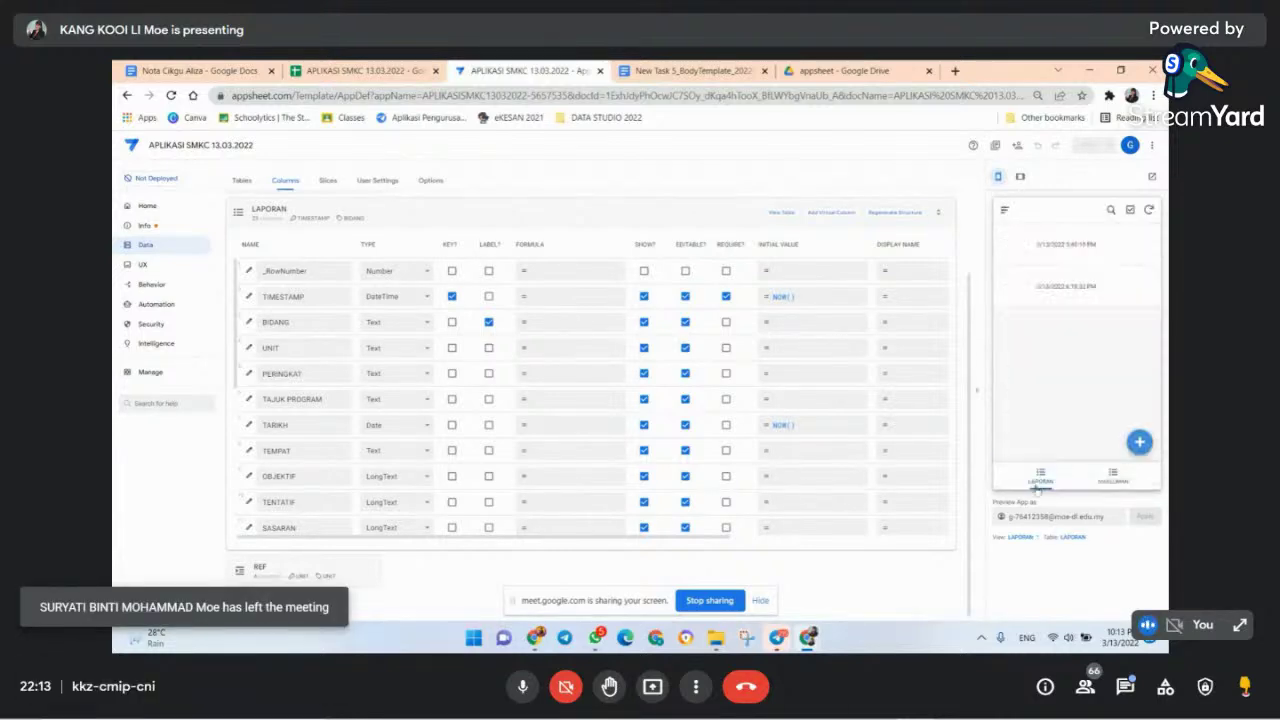
- Open the first existing LAPORAN record for editing and set BIDANG to HEM, UNIT to KANTIN and PERINGKAT to SEKOLAH
left_click(1071, 258)
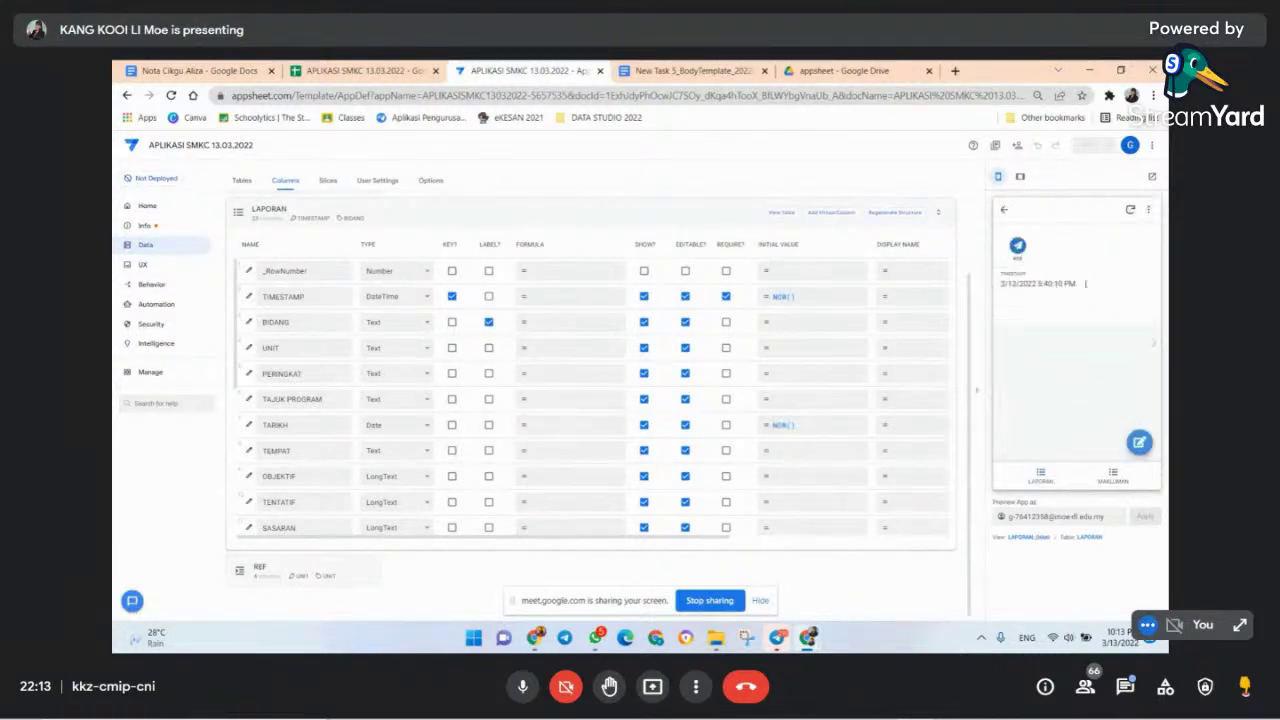
left_click(1139, 441)
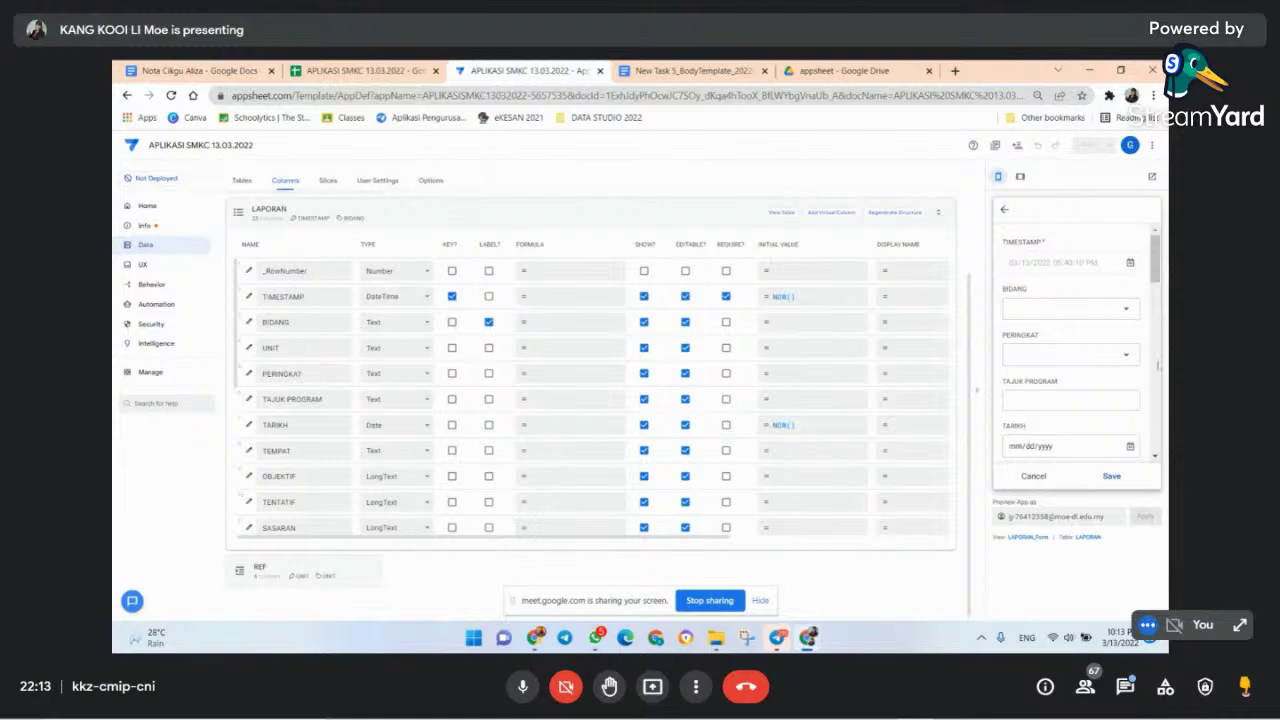
left_click(1124, 308)
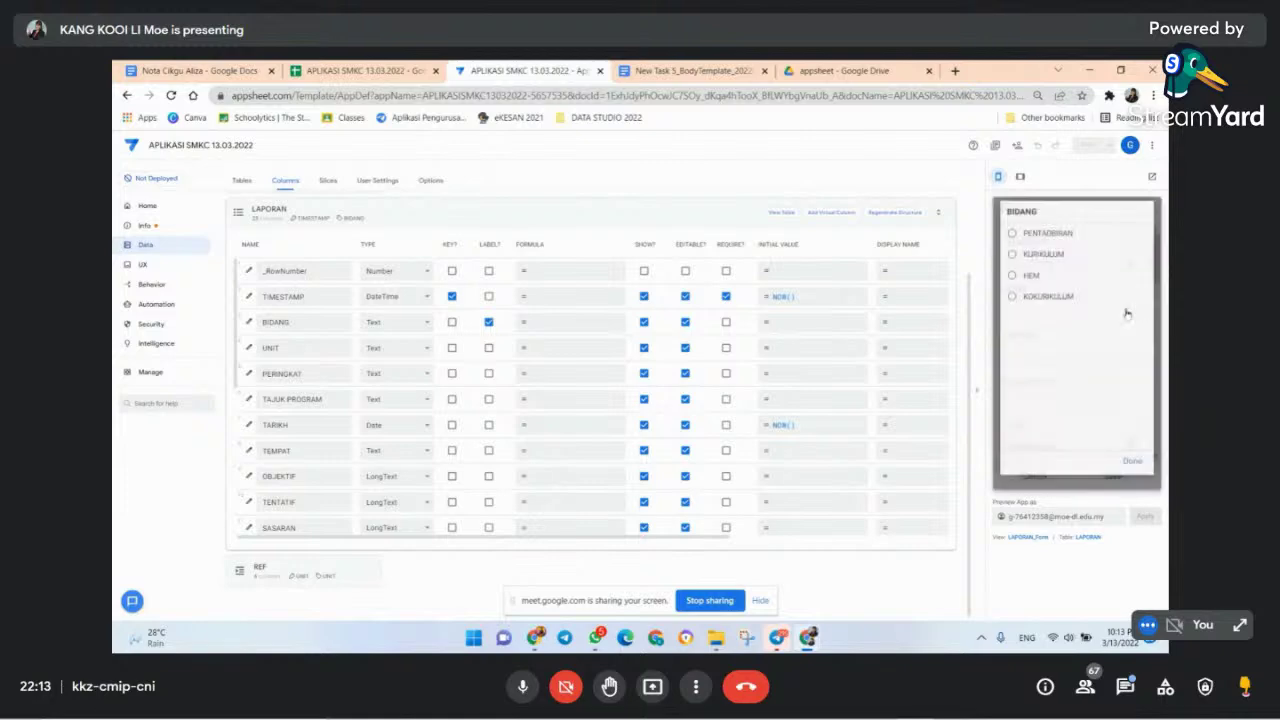
left_click(1012, 280)
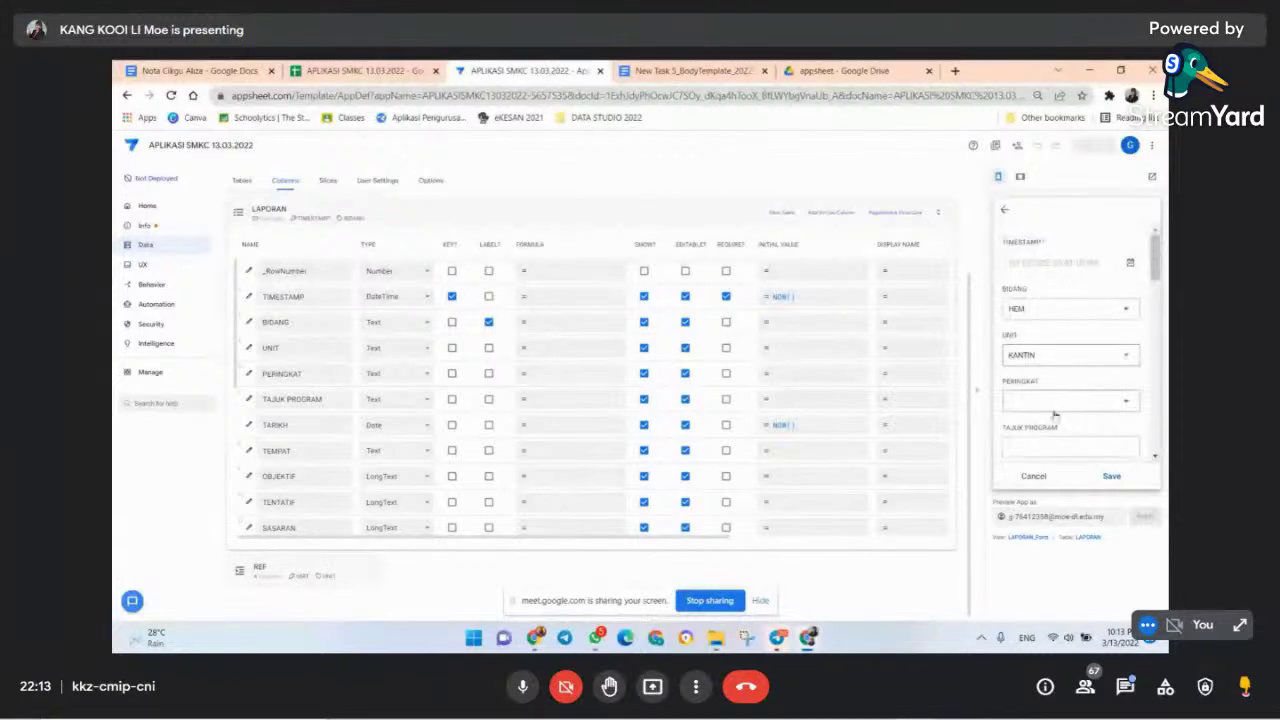
left_click(1058, 400)
left_click(1013, 259)
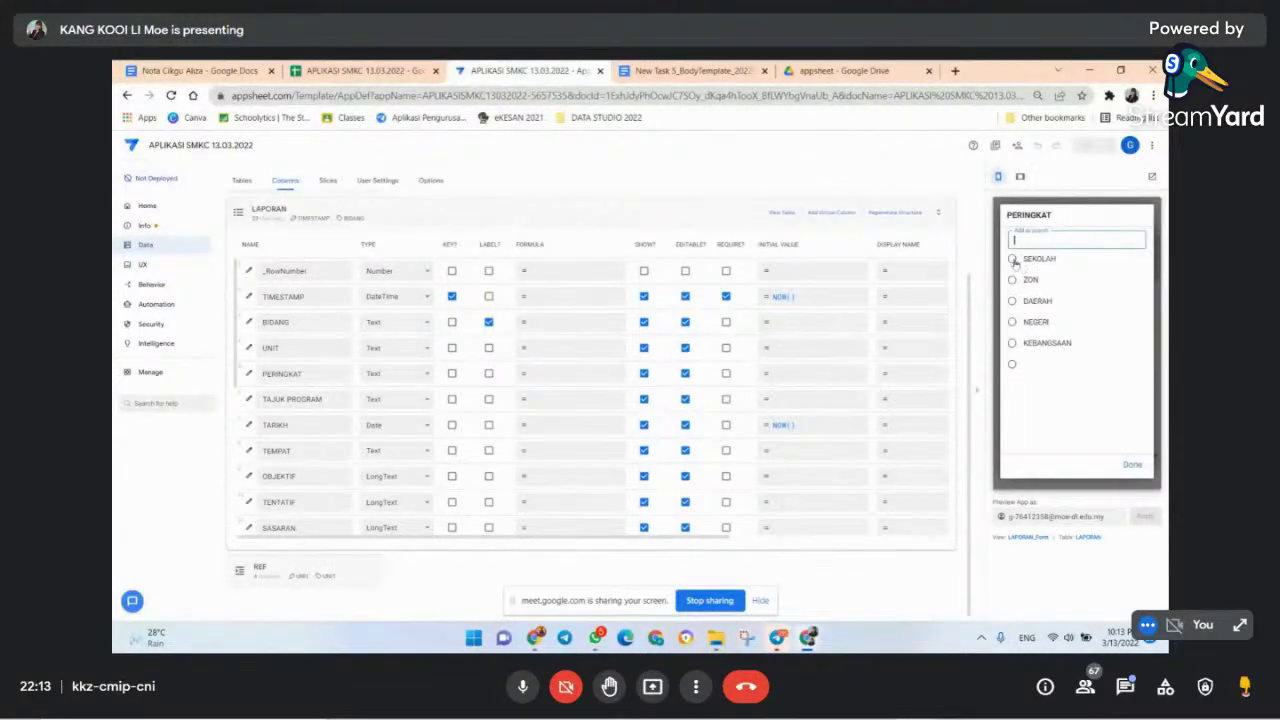
- Enter DDD as the report's TAJUK PROGRAM and set TARIKH to 03/13/2022
left_click(1047, 447)
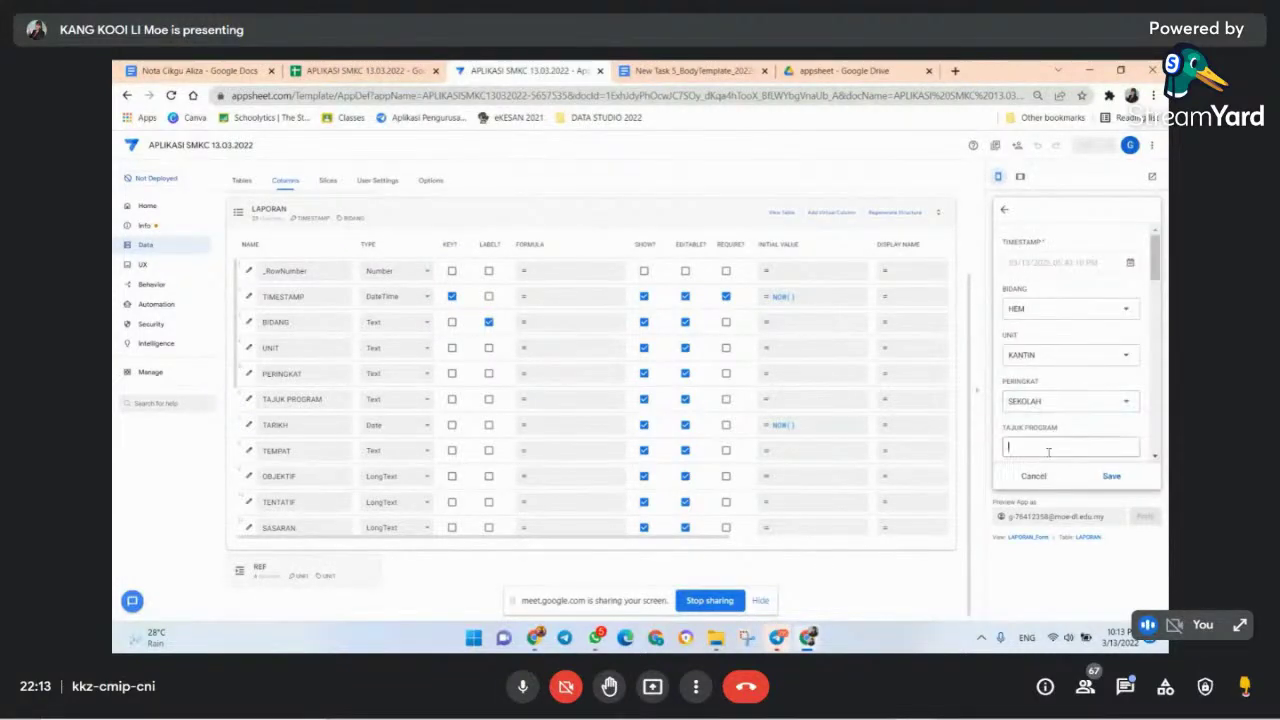
type("DDD")
scroll(1055, 430, "down", 3)
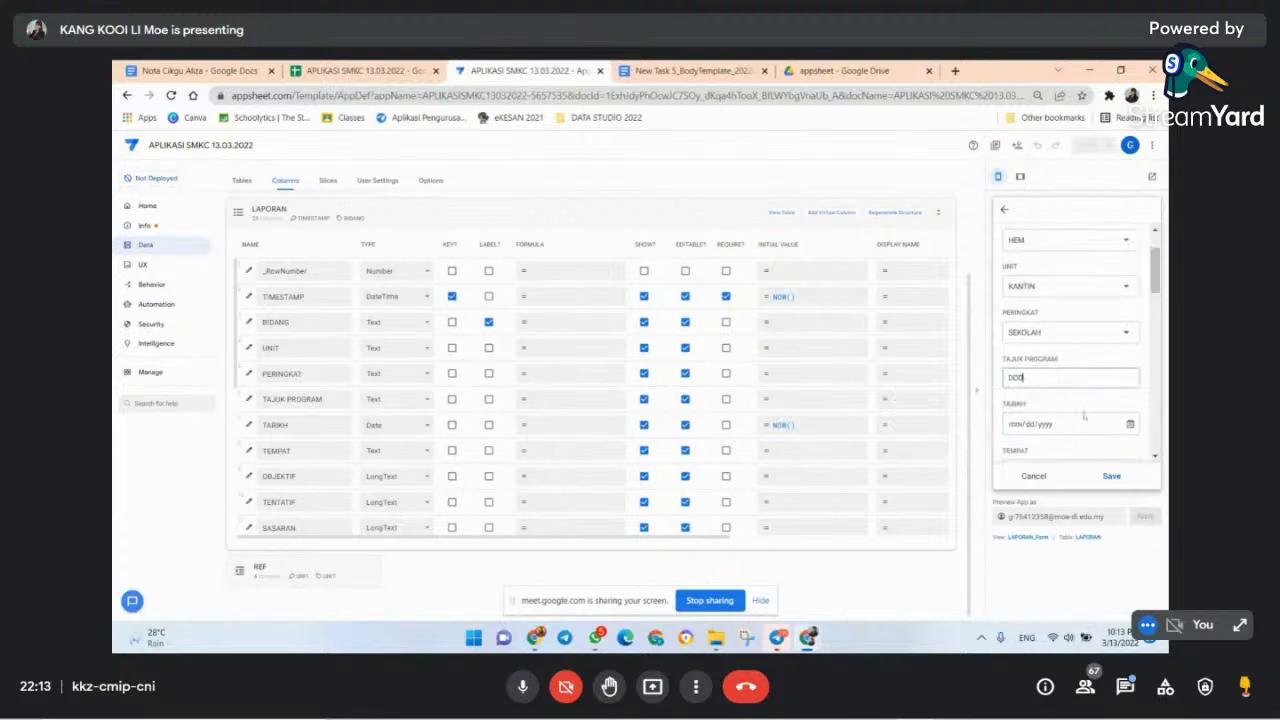
left_click(1130, 290)
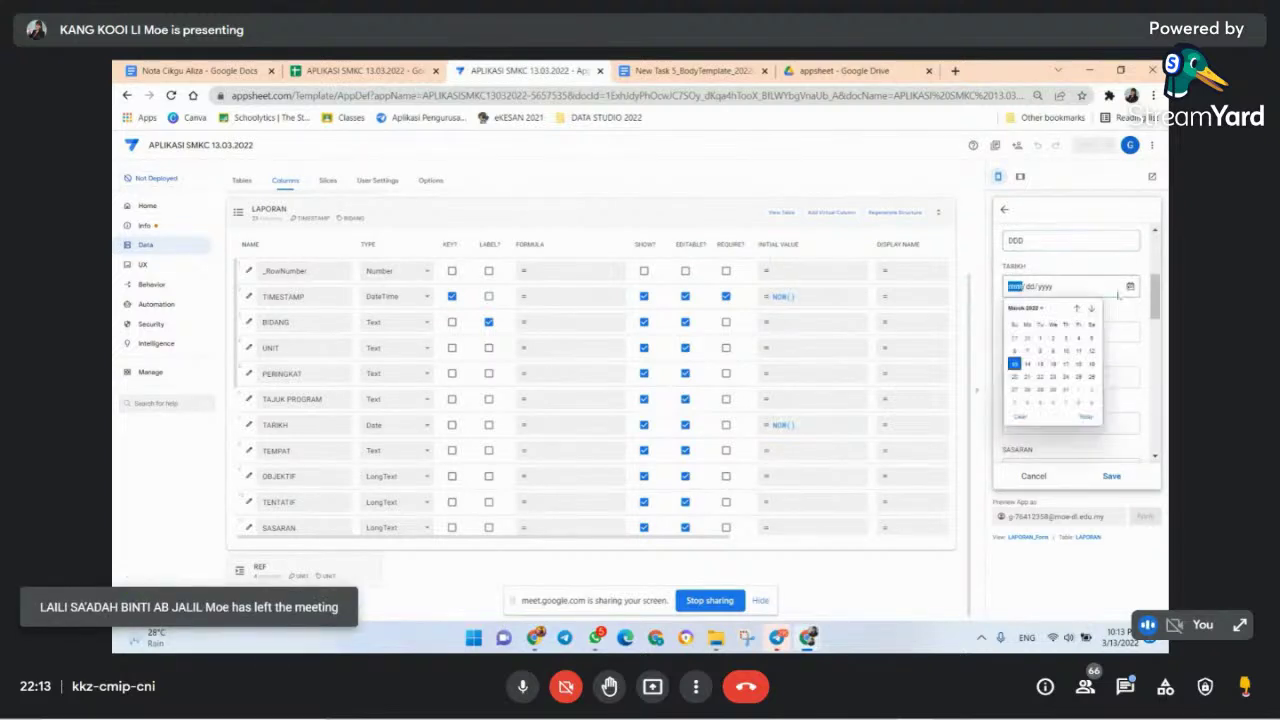
left_click(1014, 364)
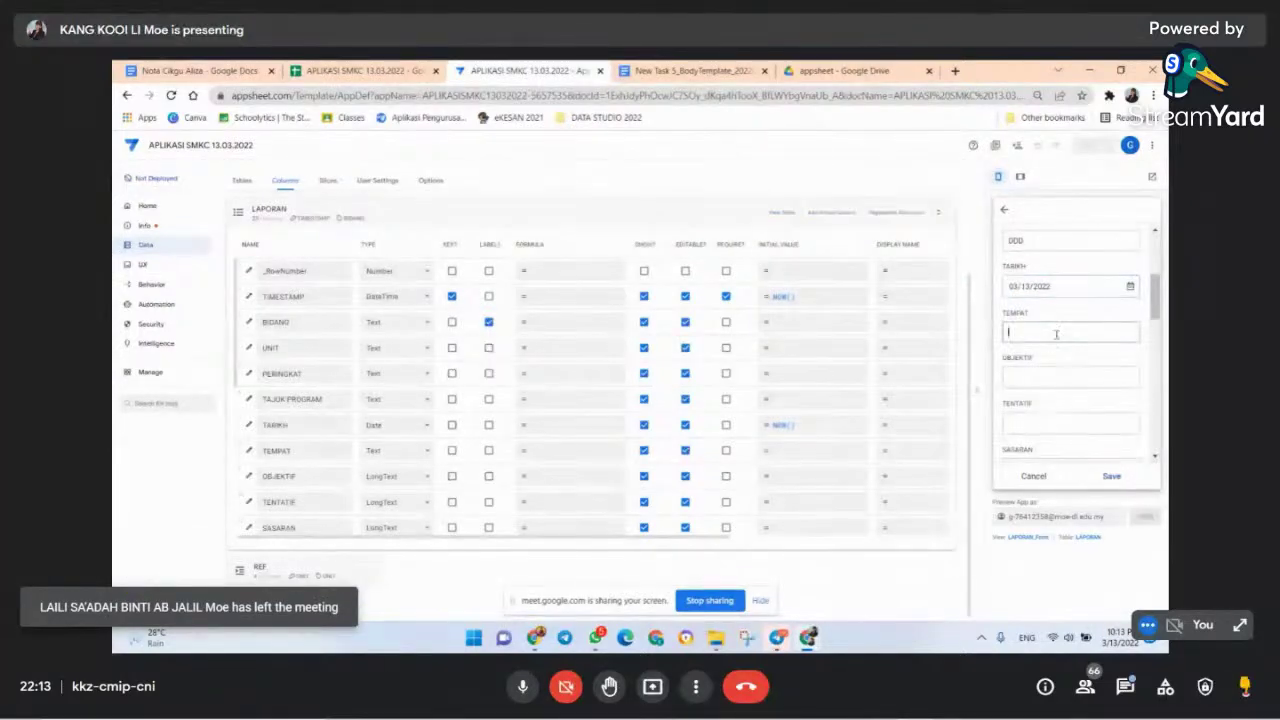
- Fill in the report's TEMPAT with DDD, OBJEKTIF with HHH and TENTATIF with DDD
left_click(1056, 334)
type("DDD")
left_click(1037, 378)
type("HHH")
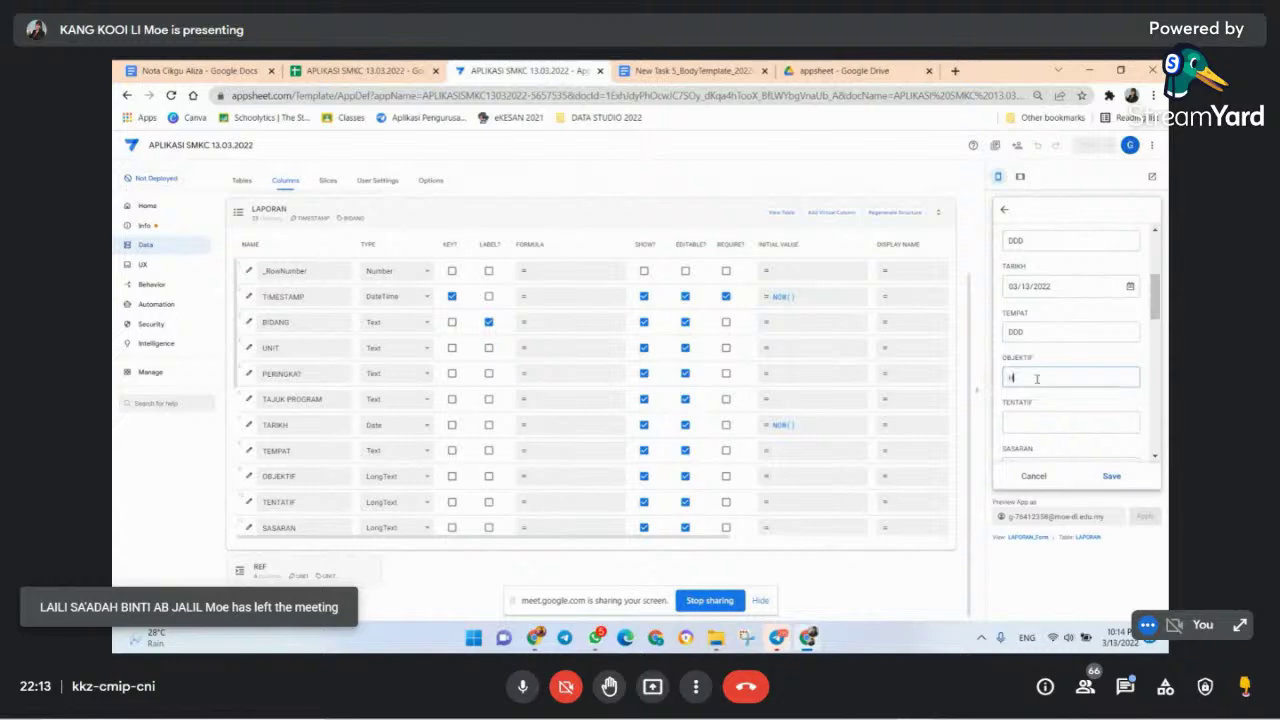
left_click(1048, 420)
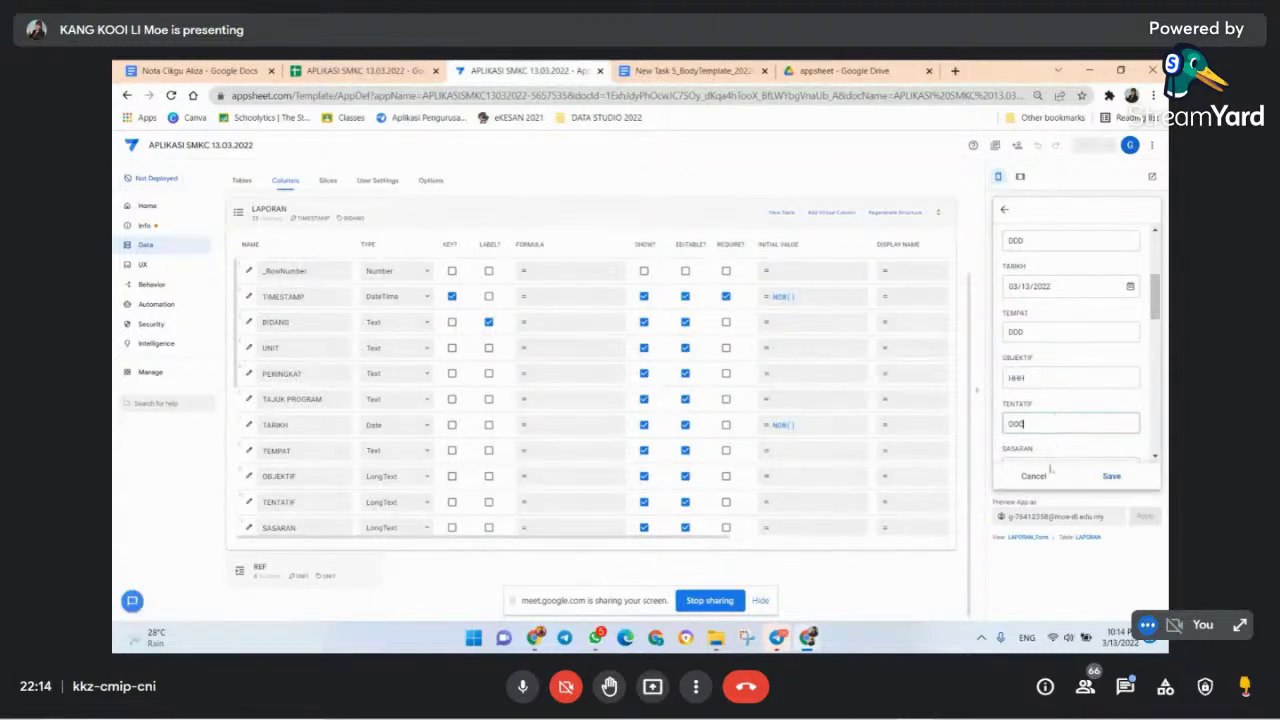
- Fill in SASARAN with DD, IMPAK with DFFG, KEKUATAN with MM and KELEMAHAN with LLL
scroll(1062, 363, "down", 3)
left_click(1047, 264)
type("DD")
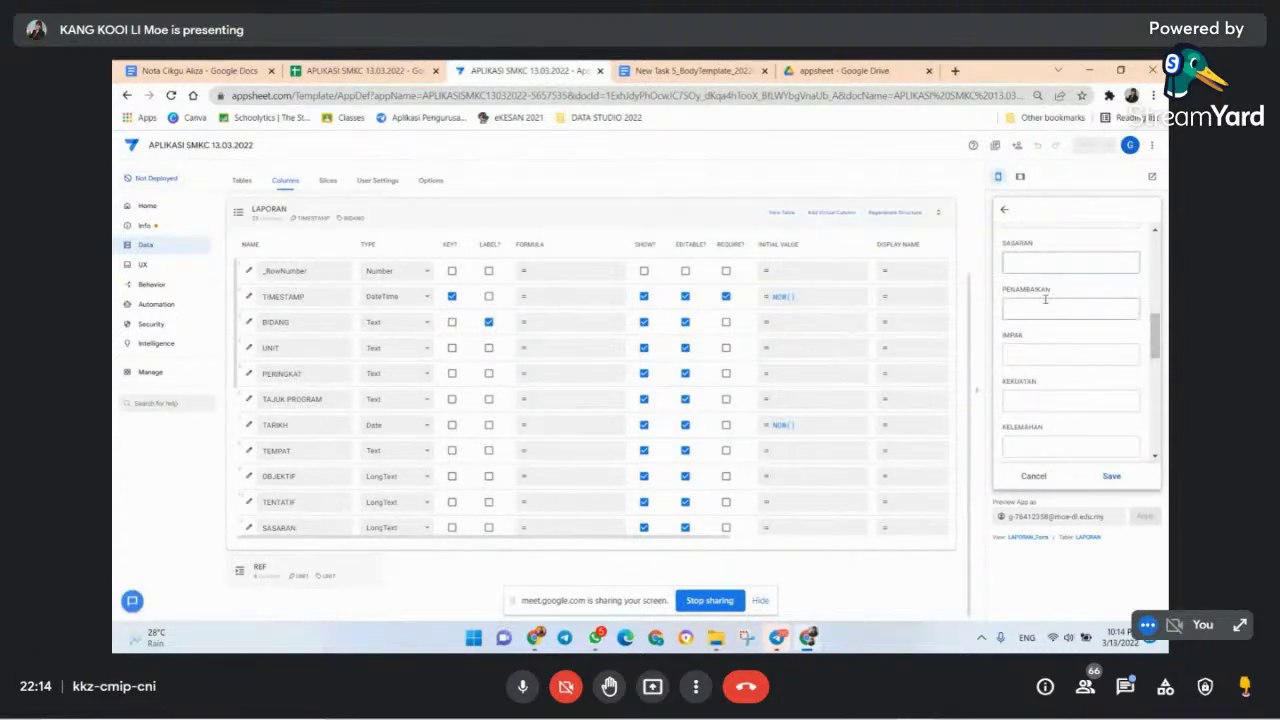
left_click(1036, 350)
type("DFFG")
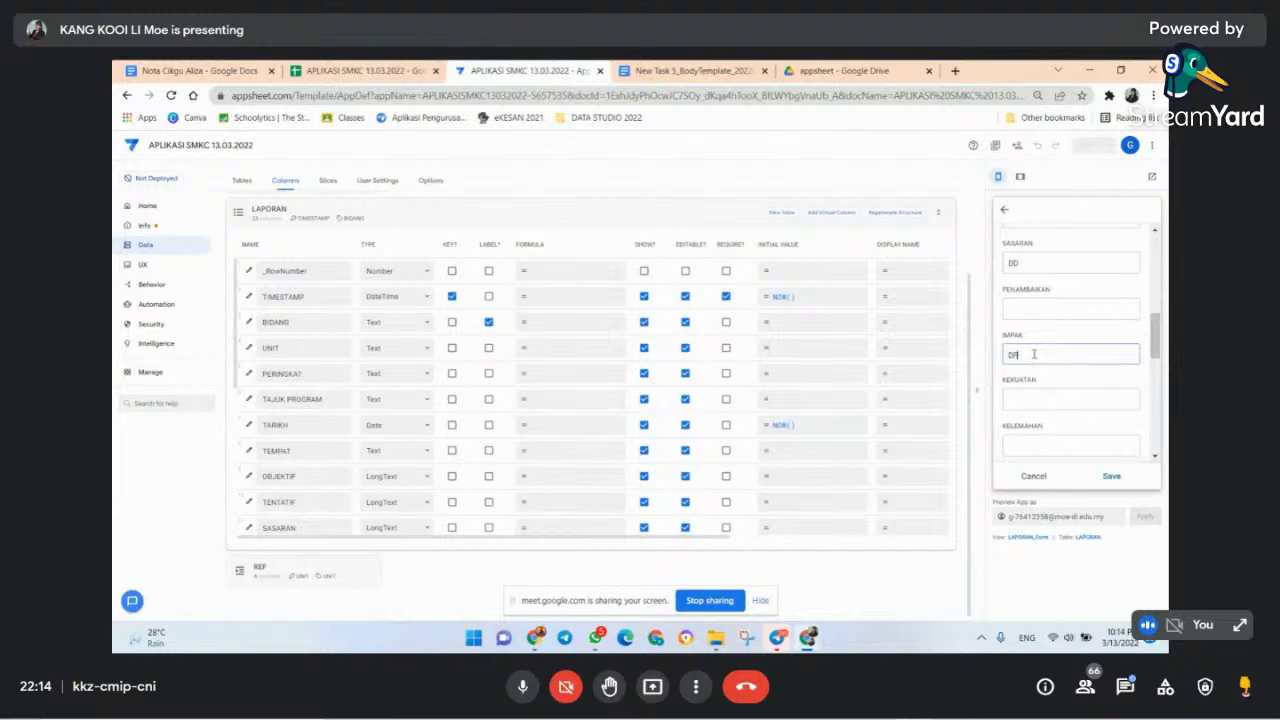
left_click(1049, 398)
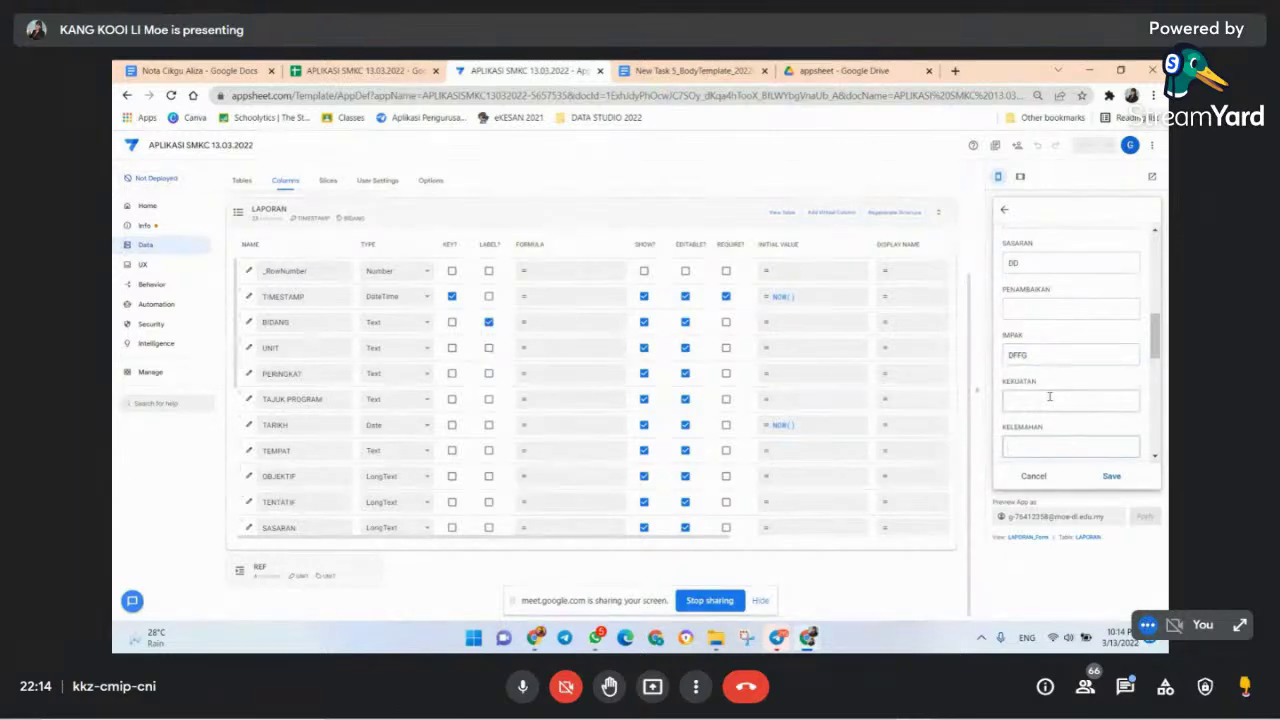
type("MM")
left_click(1054, 440)
type("LLL")
- Attach the image KELAS WOW 29.10.2021 as FOTO 1 of the report
scroll(1060, 400, "down", 1)
scroll(1056, 395, "down", 1)
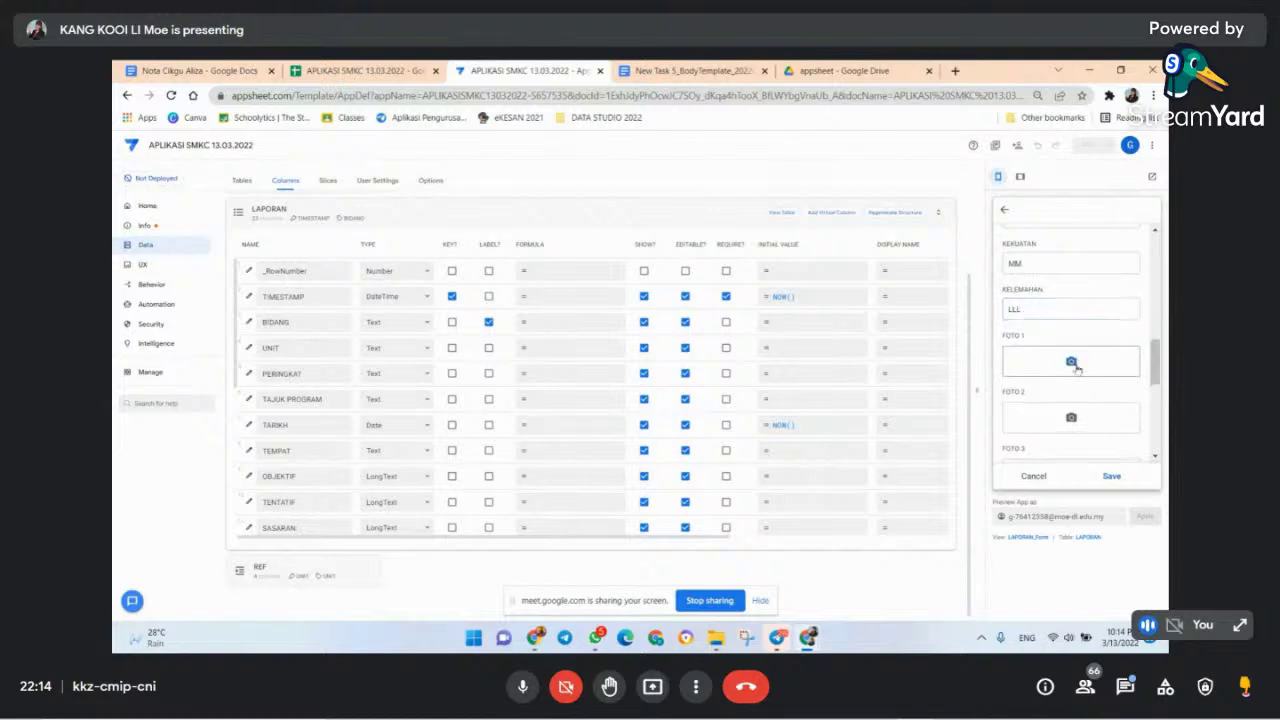
left_click(1072, 362)
left_click(272, 188)
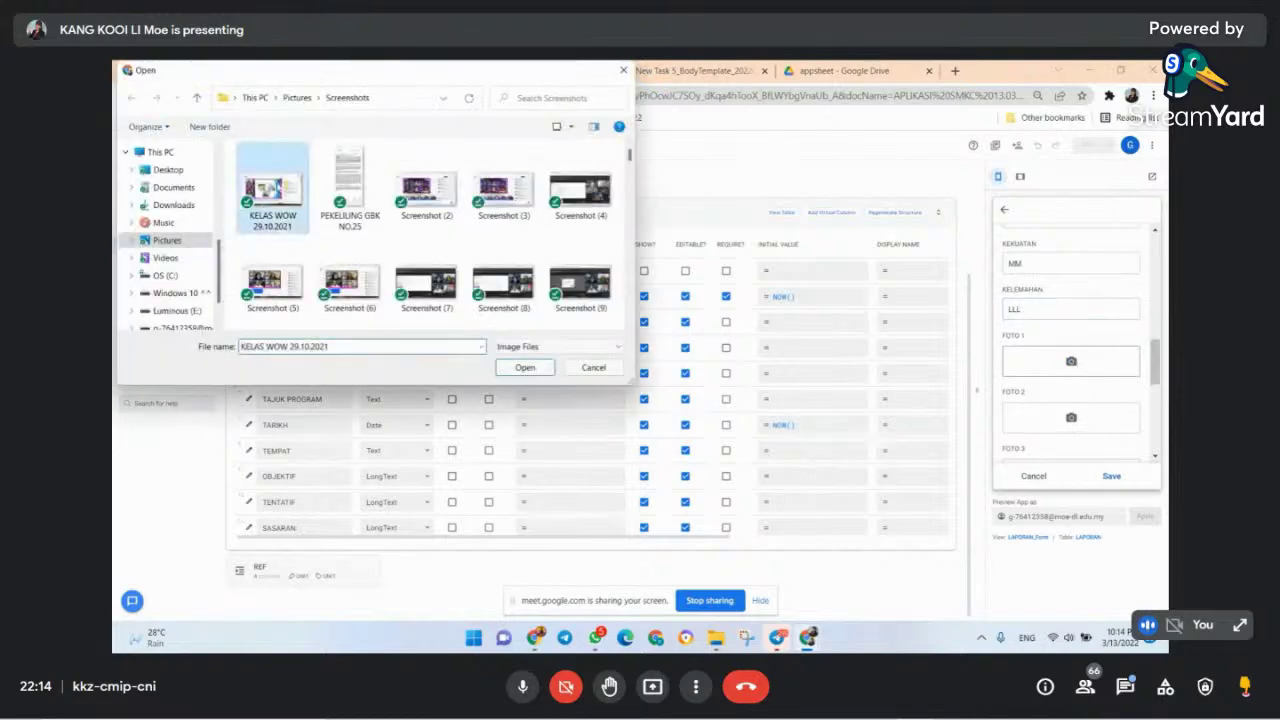
left_click(525, 367)
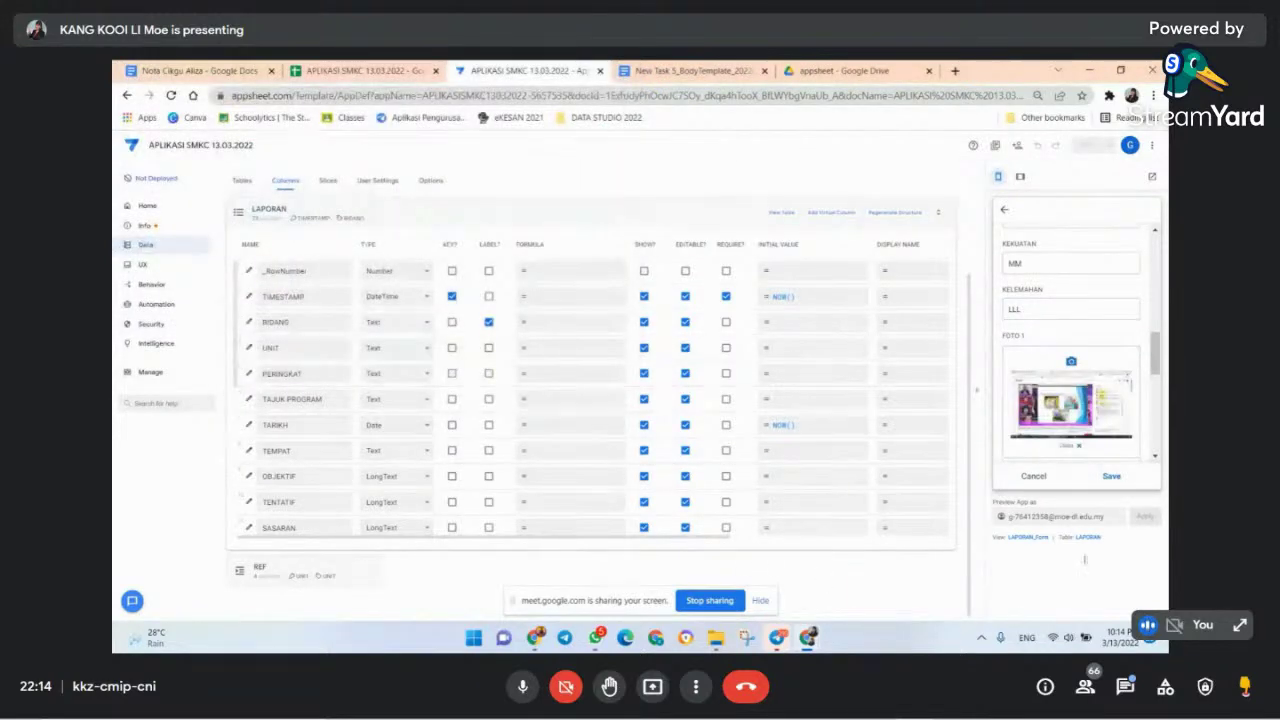
- Draw a signature in the report's TANDA TANGAN field and save the report
scroll(1066, 380, "down", 3)
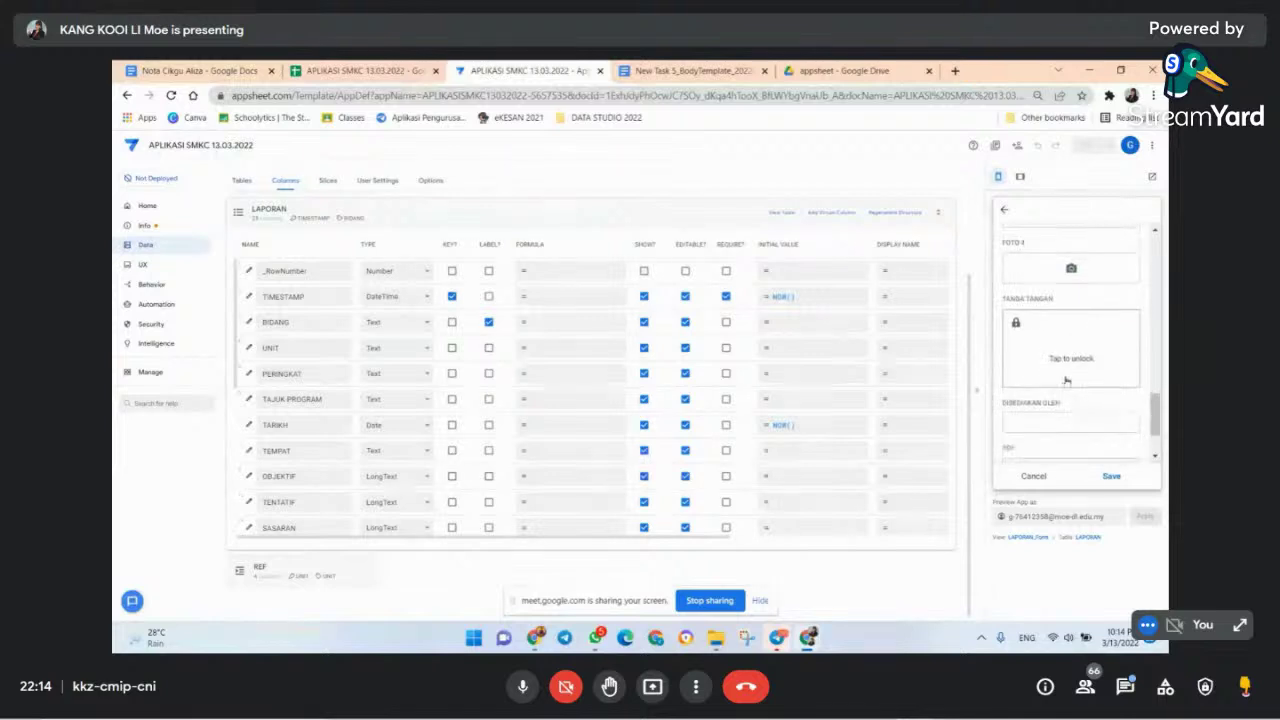
left_click(1066, 380)
left_click_drag(1034, 366, 1095, 347)
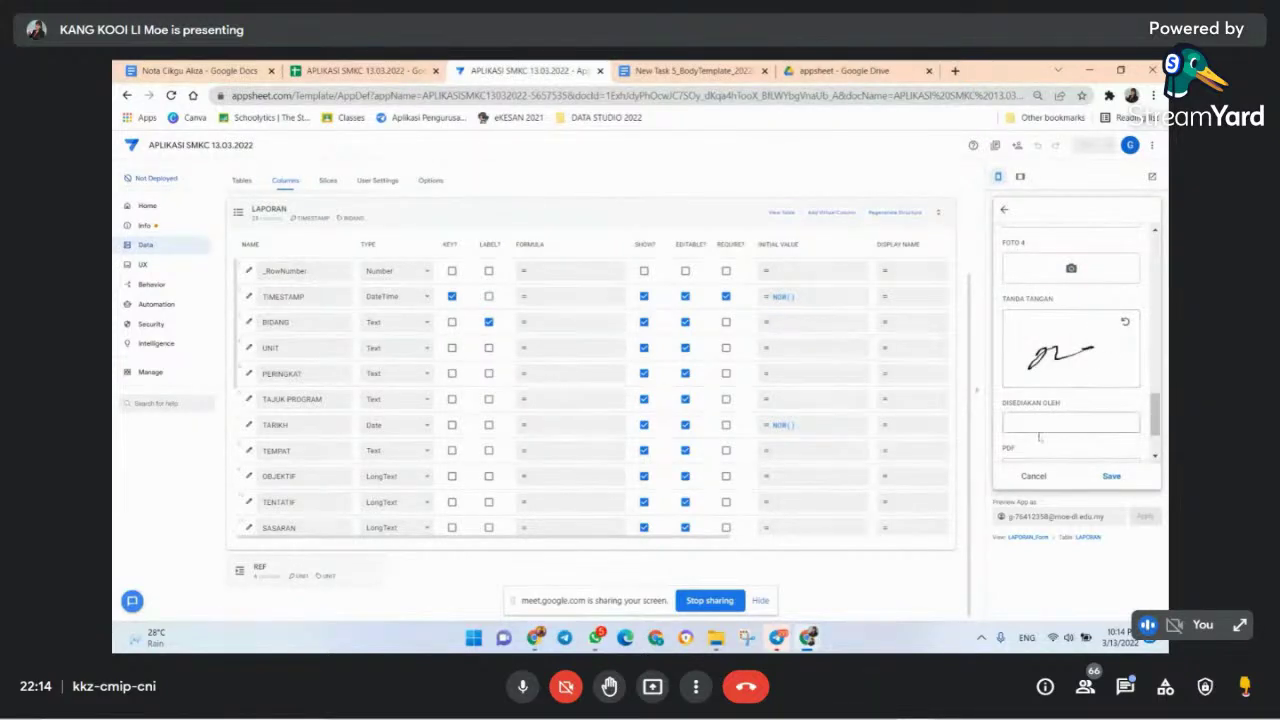
scroll(1039, 437, "down", 1)
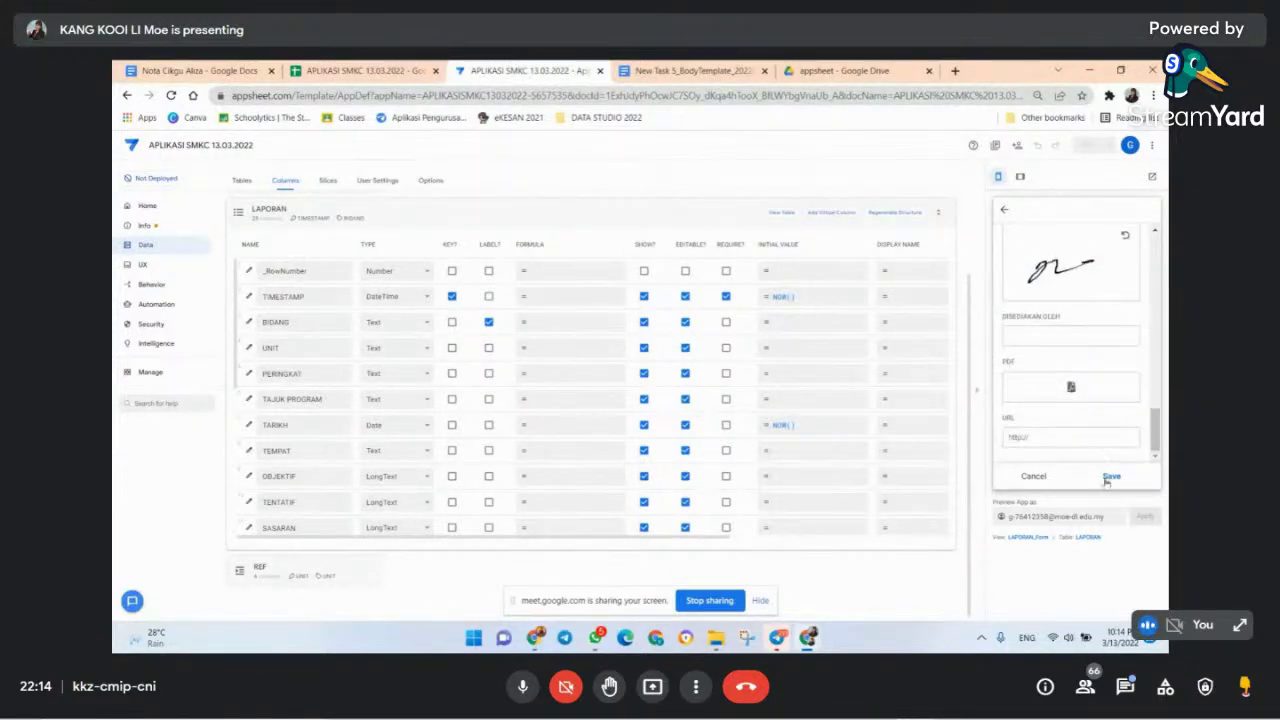
left_click(1111, 478)
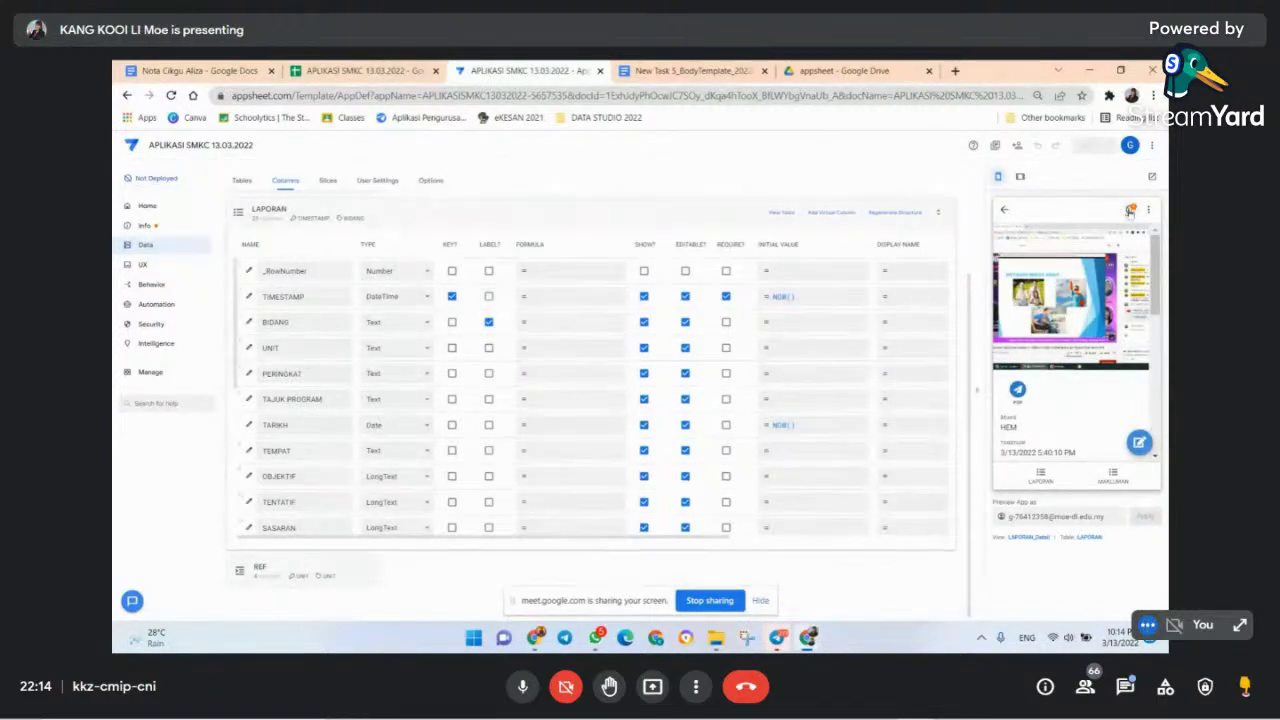
- Sync the app's pending changes and review the saved report's entries, photo and signature
scroll(1104, 300, "down", 5)
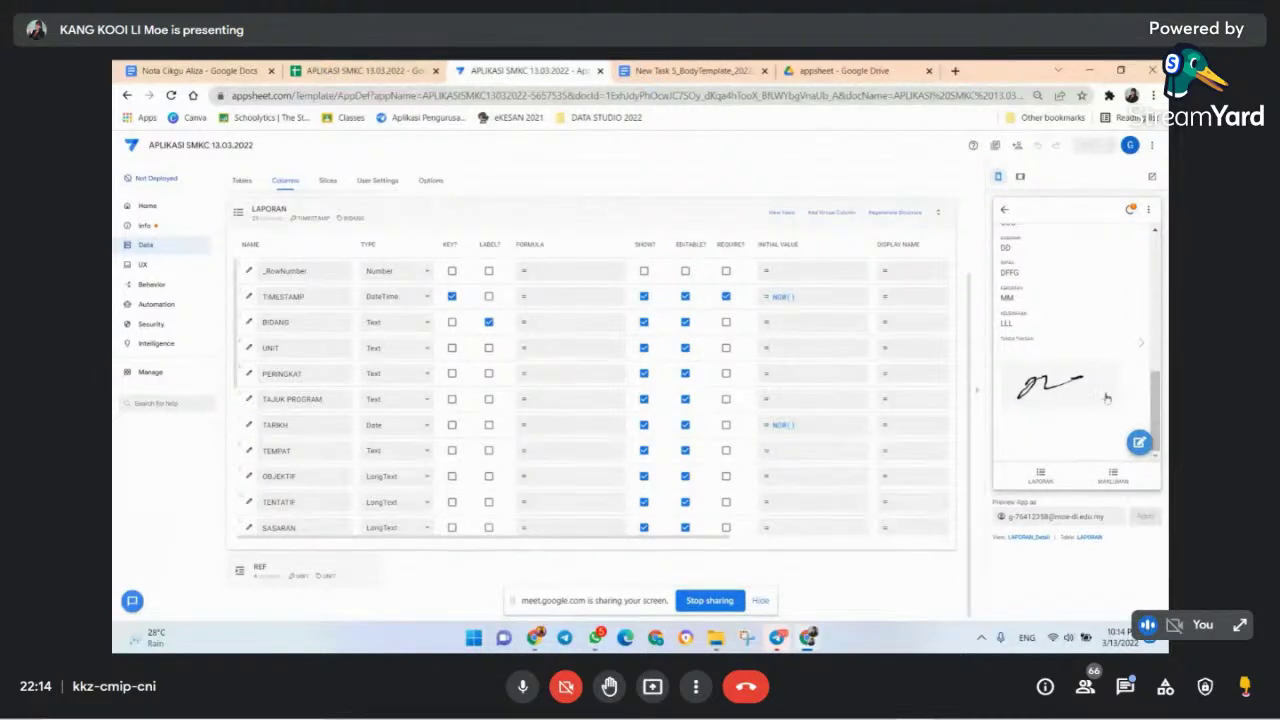
left_click(1131, 211)
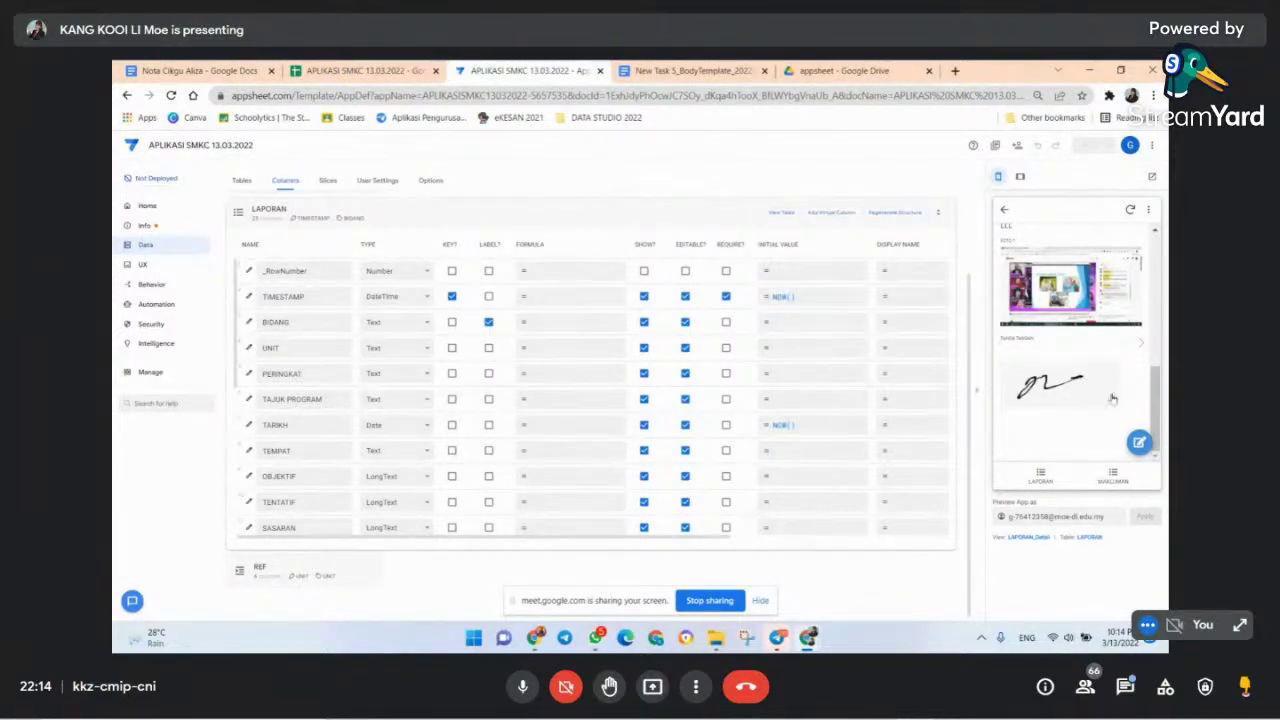
scroll(1085, 420, "down", 2)
scroll(1087, 418, "up", 2)
- Make the current app version the new stable version in the app's version management settings
left_click(150, 373)
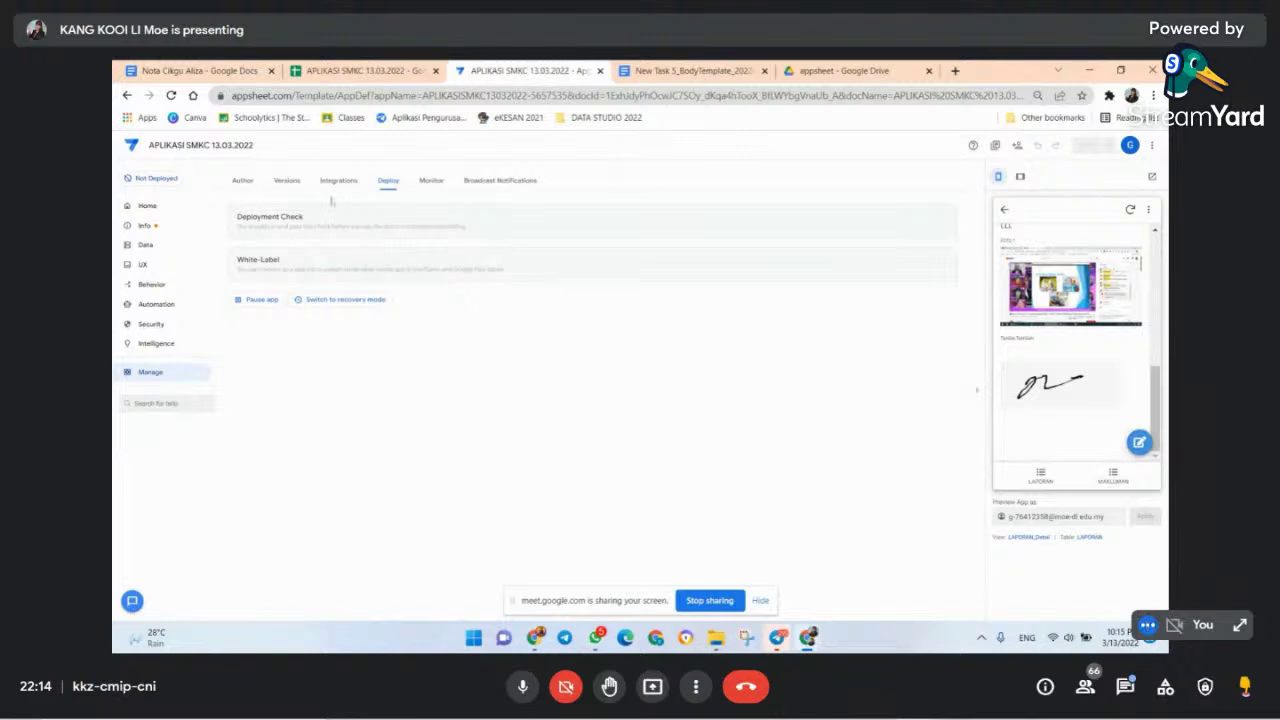
left_click(287, 182)
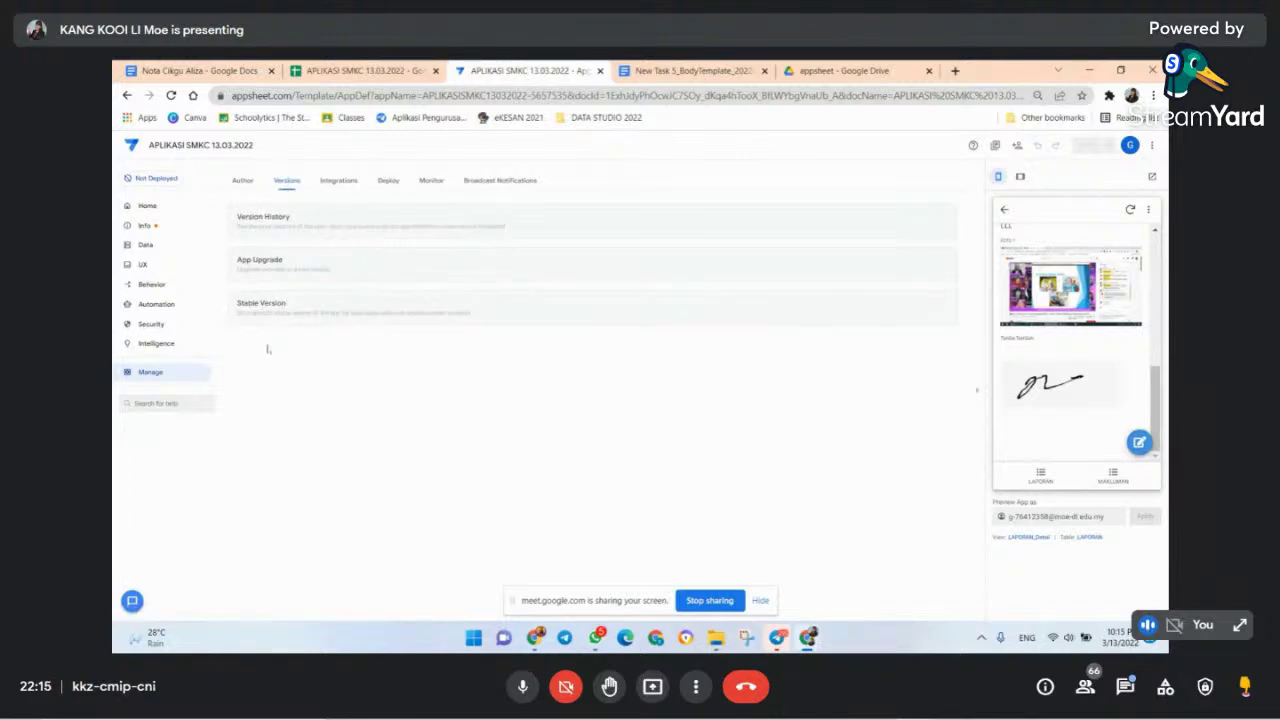
left_click(278, 306)
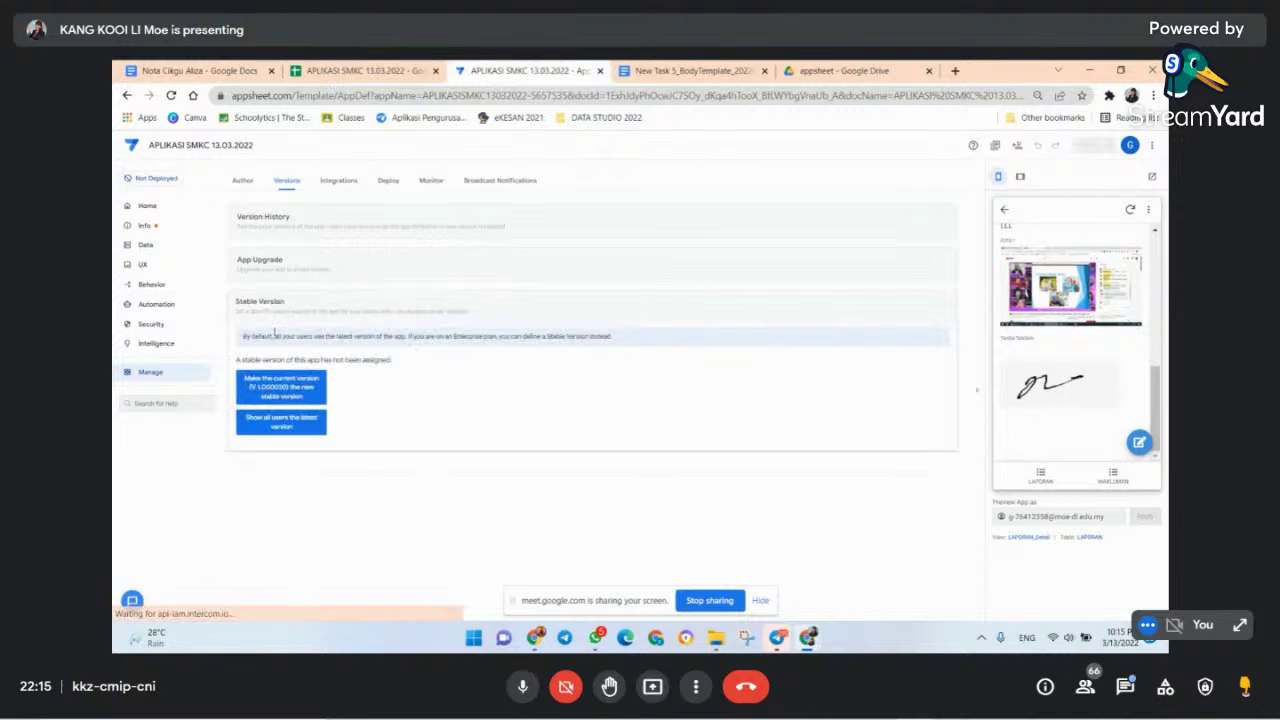
left_click(278, 388)
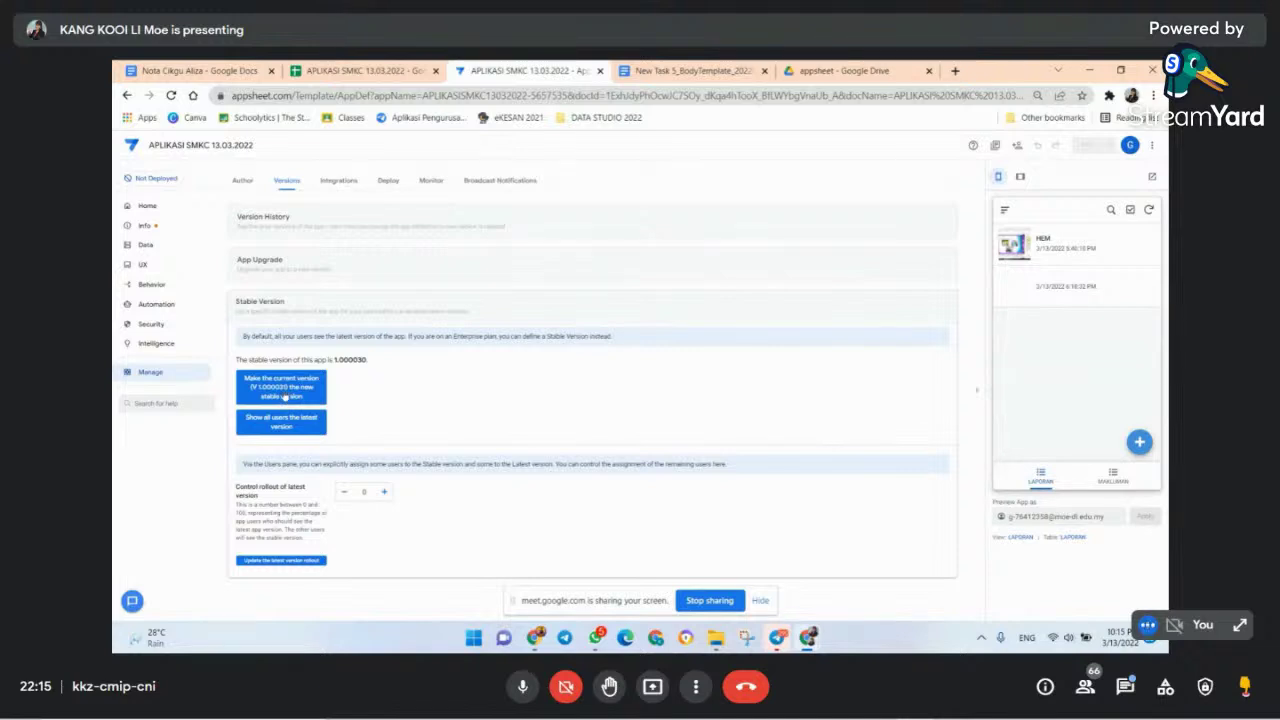
- Open the HEM report in the app preview and run its PDF action
left_click(1071, 247)
scroll(1093, 410, "down", 1)
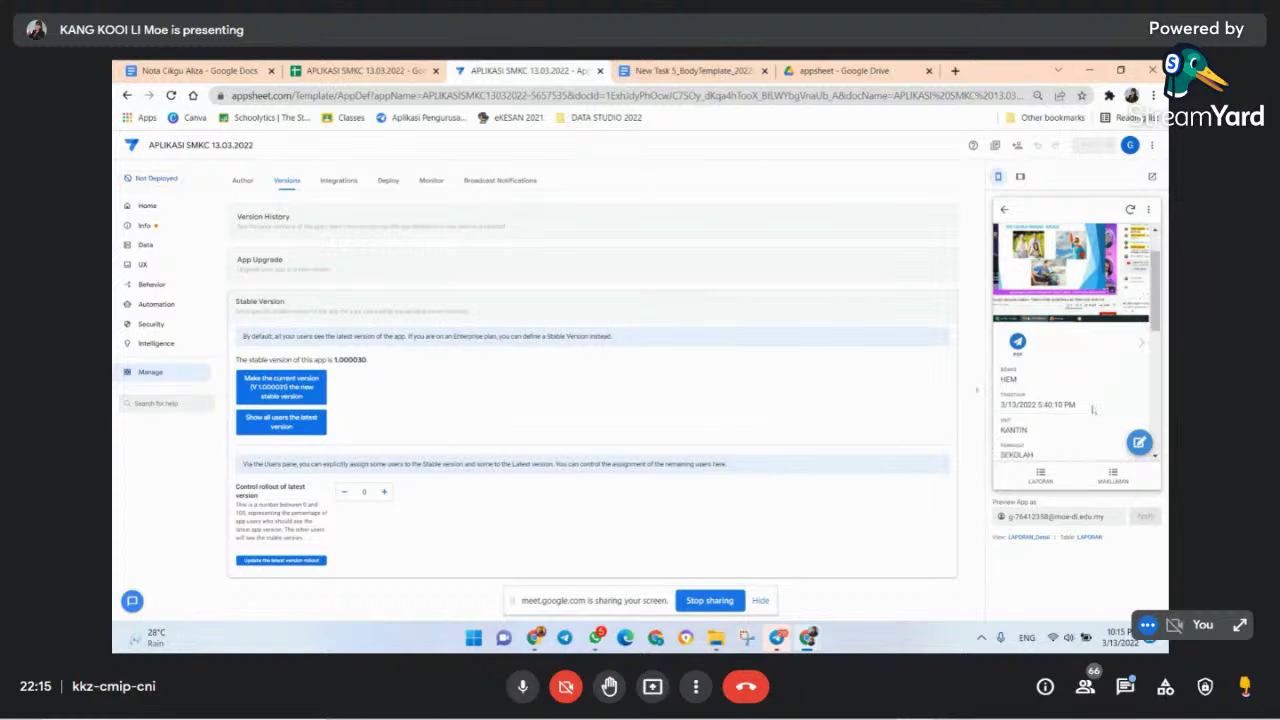
scroll(1093, 410, "down", 5)
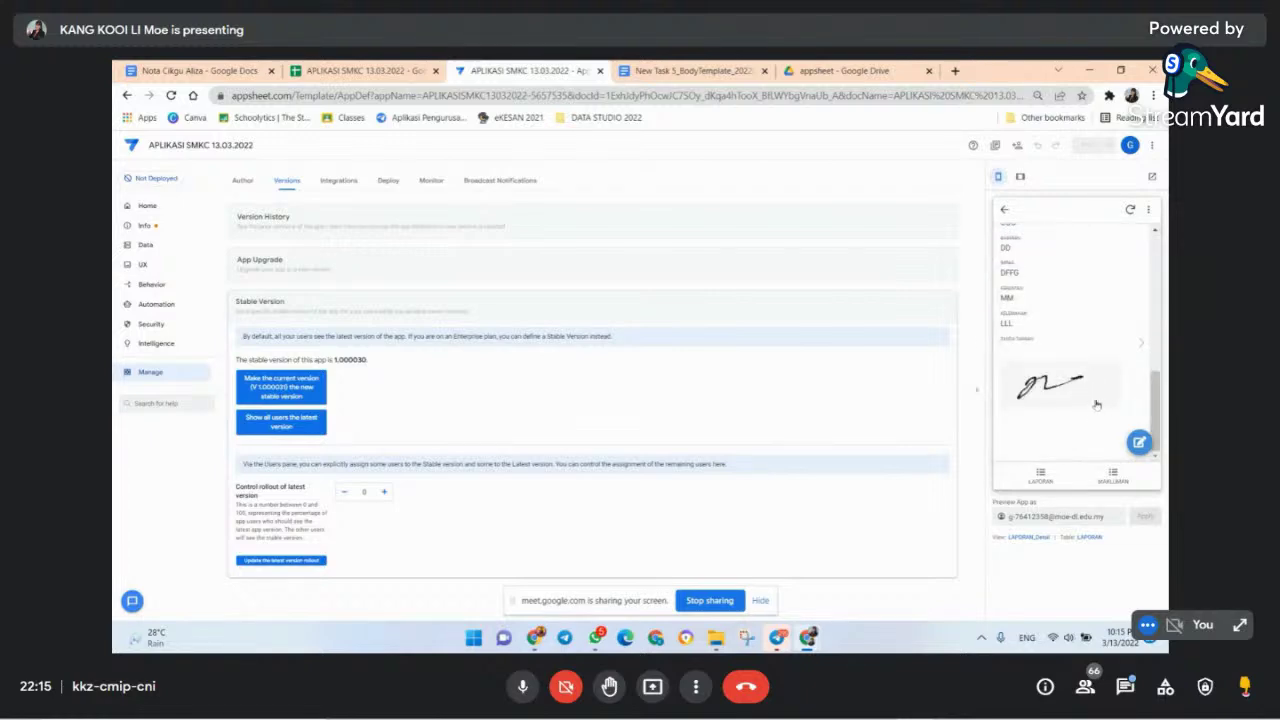
scroll(1096, 405, "up", 4)
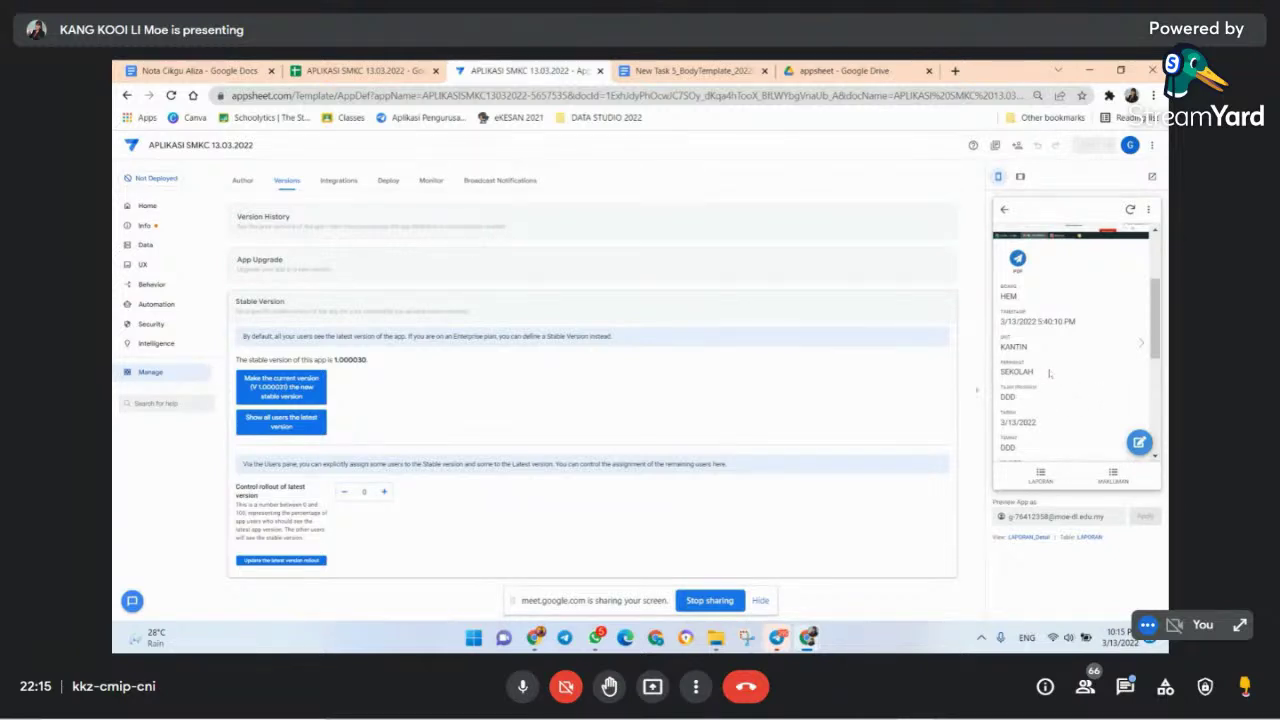
scroll(1049, 373, "up", 3)
scroll(1052, 374, "down", 3)
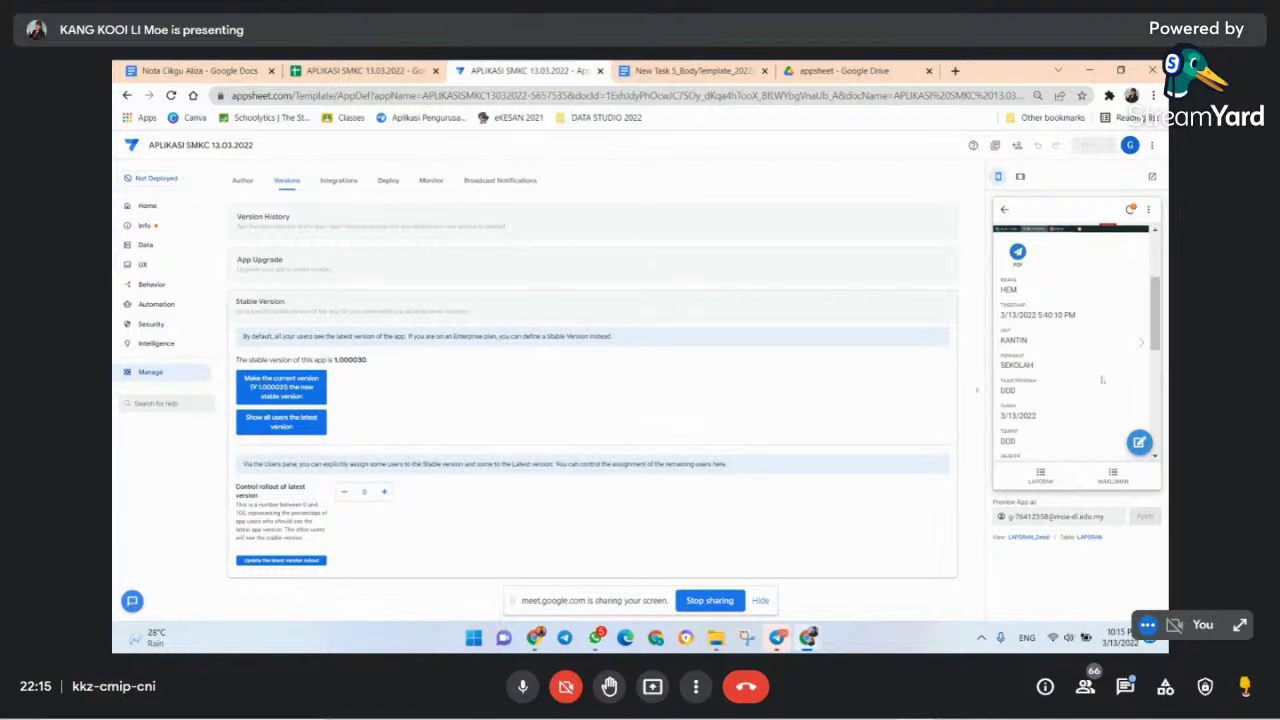
- Try opening the report's DDD.pdf file and its URL link, closing each page that opens
scroll(1103, 380, "down", 5)
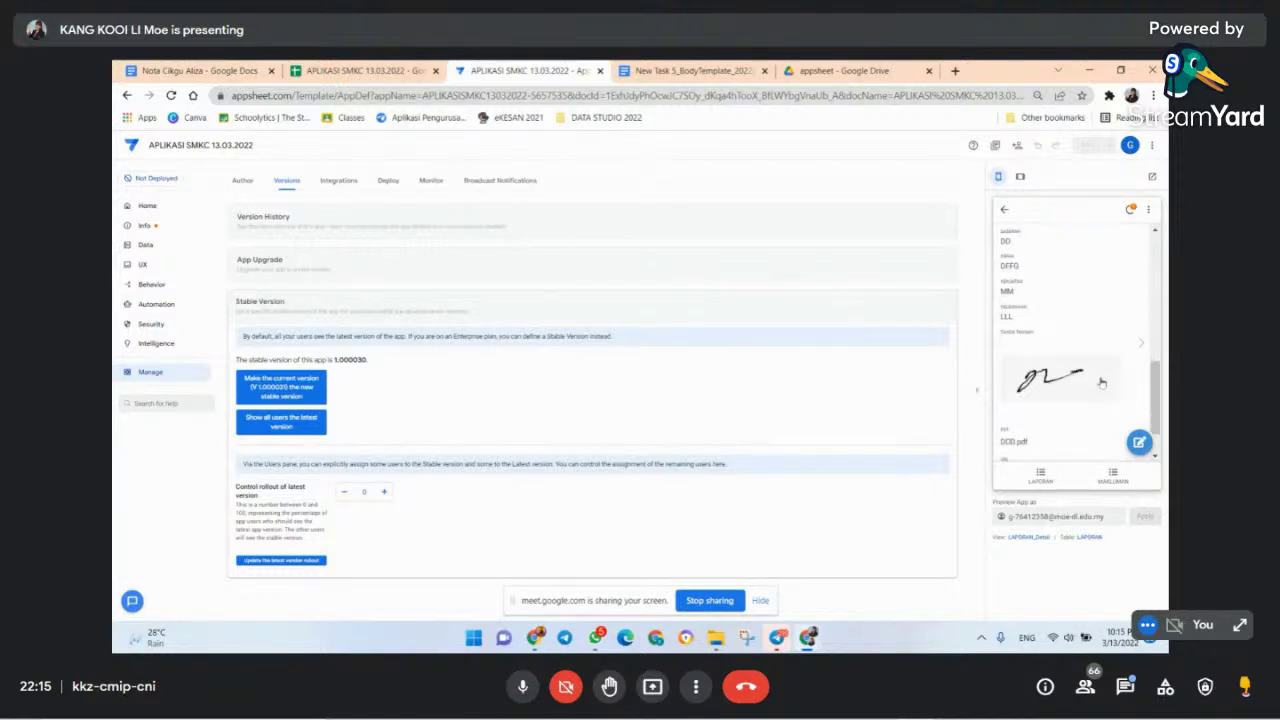
scroll(1101, 382, "down", 2)
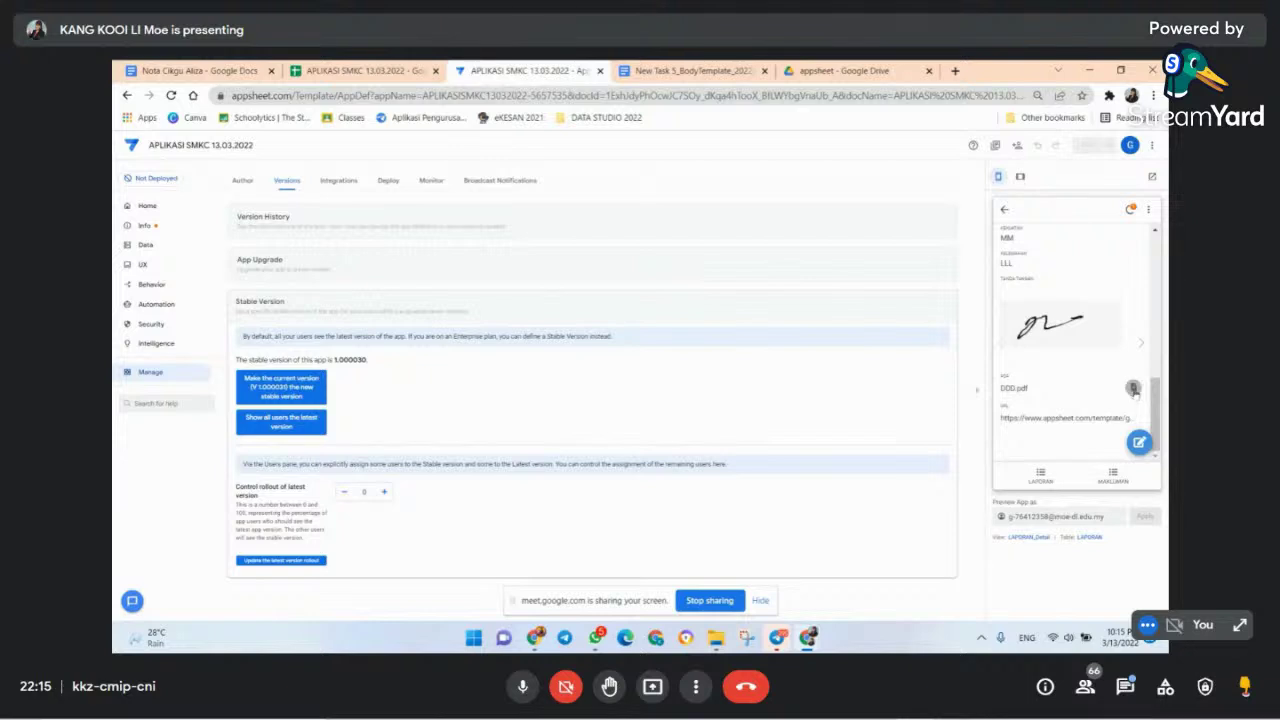
left_click(1135, 394)
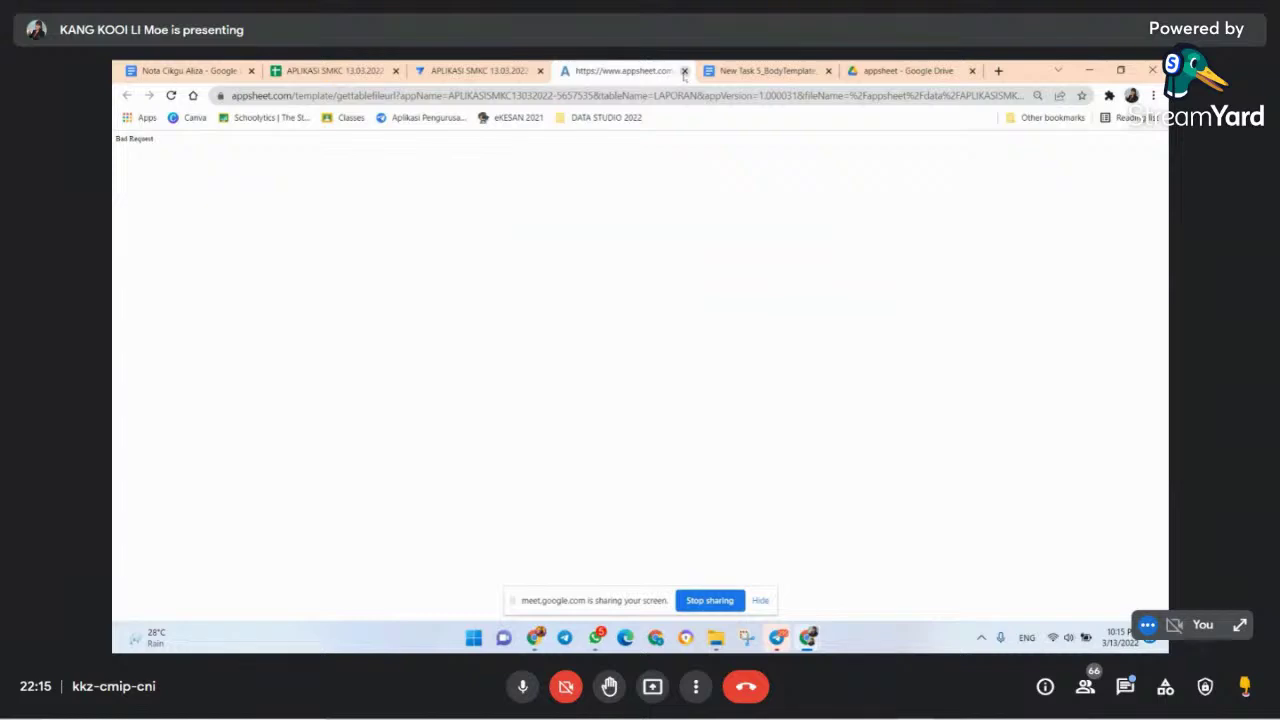
left_click(684, 71)
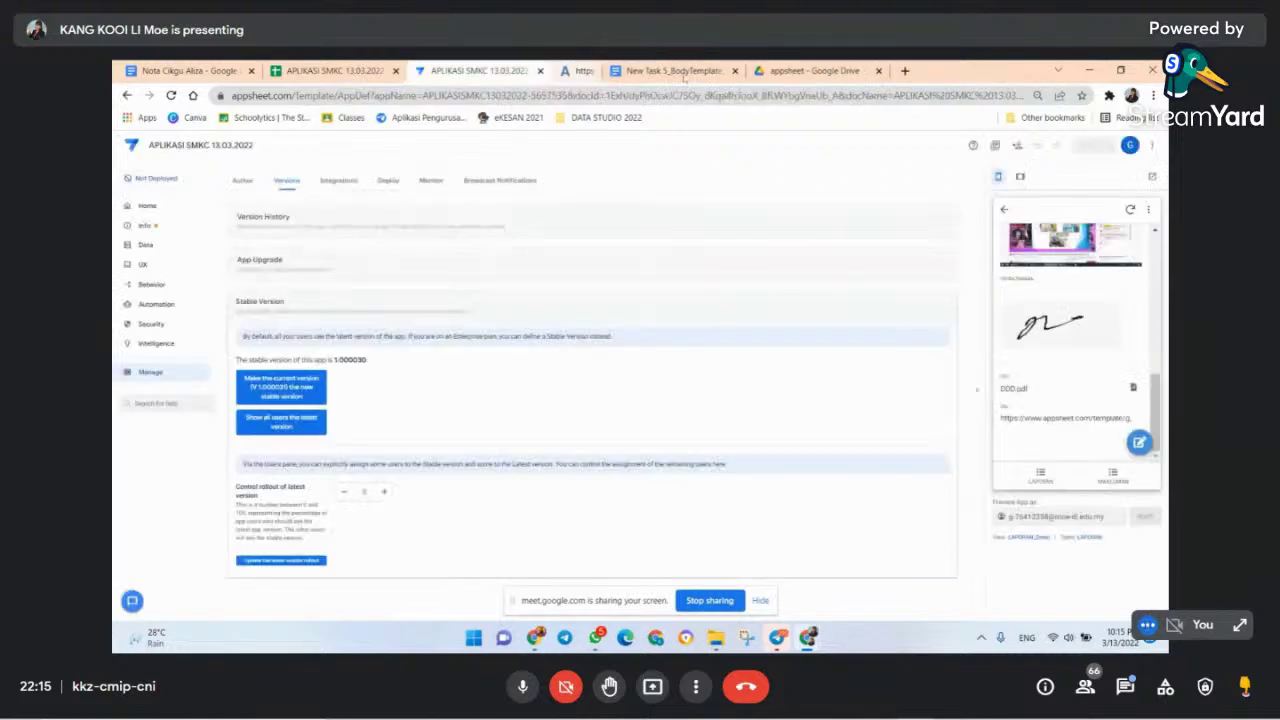
left_click(1133, 388)
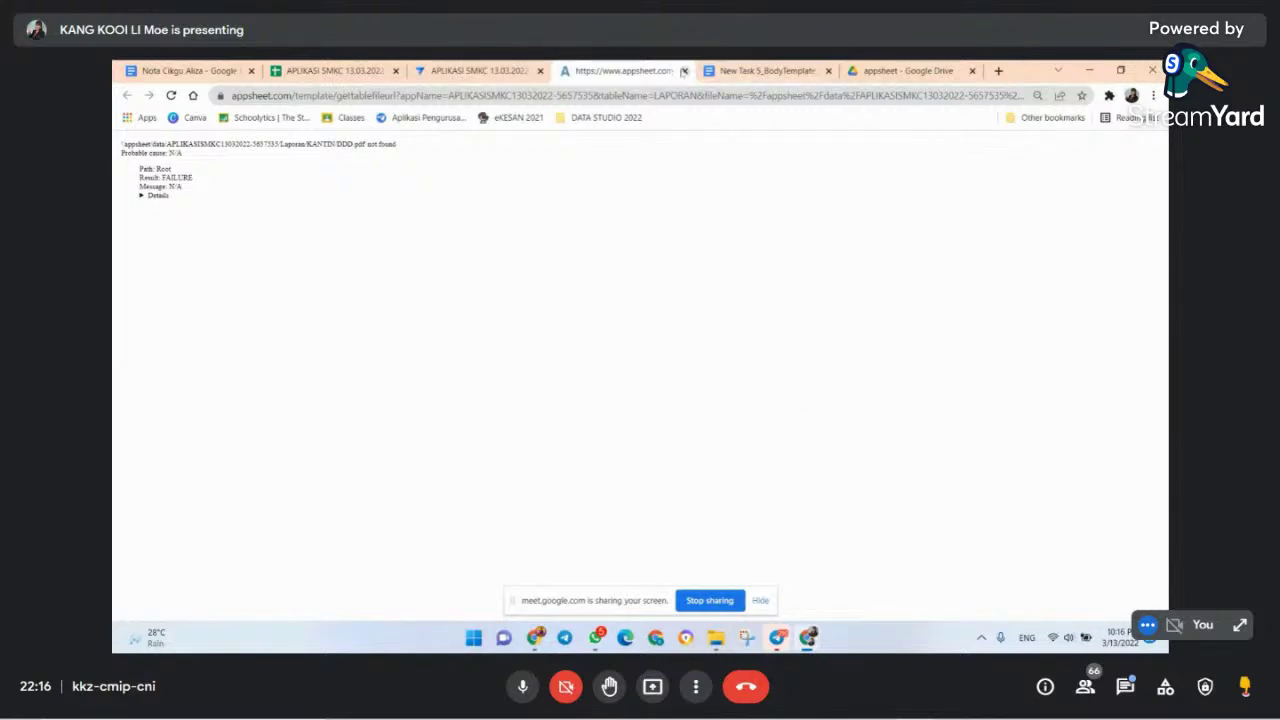
left_click(684, 71)
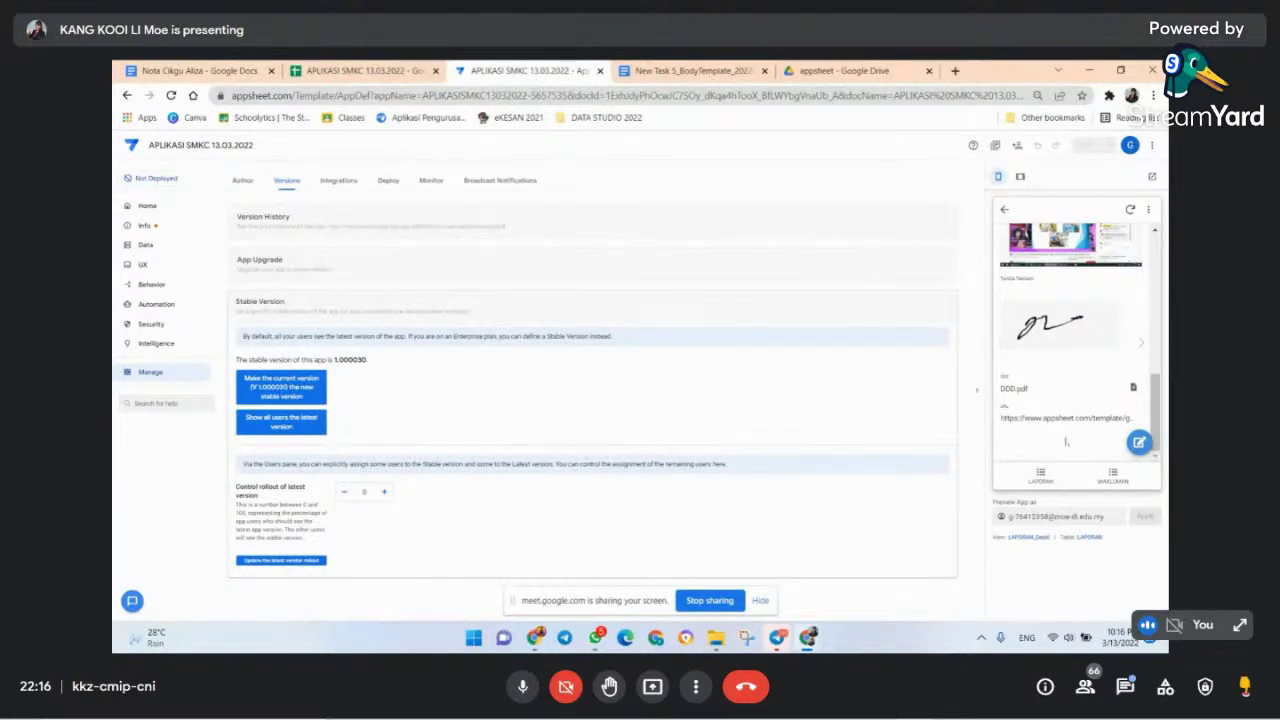
left_click(1013, 420)
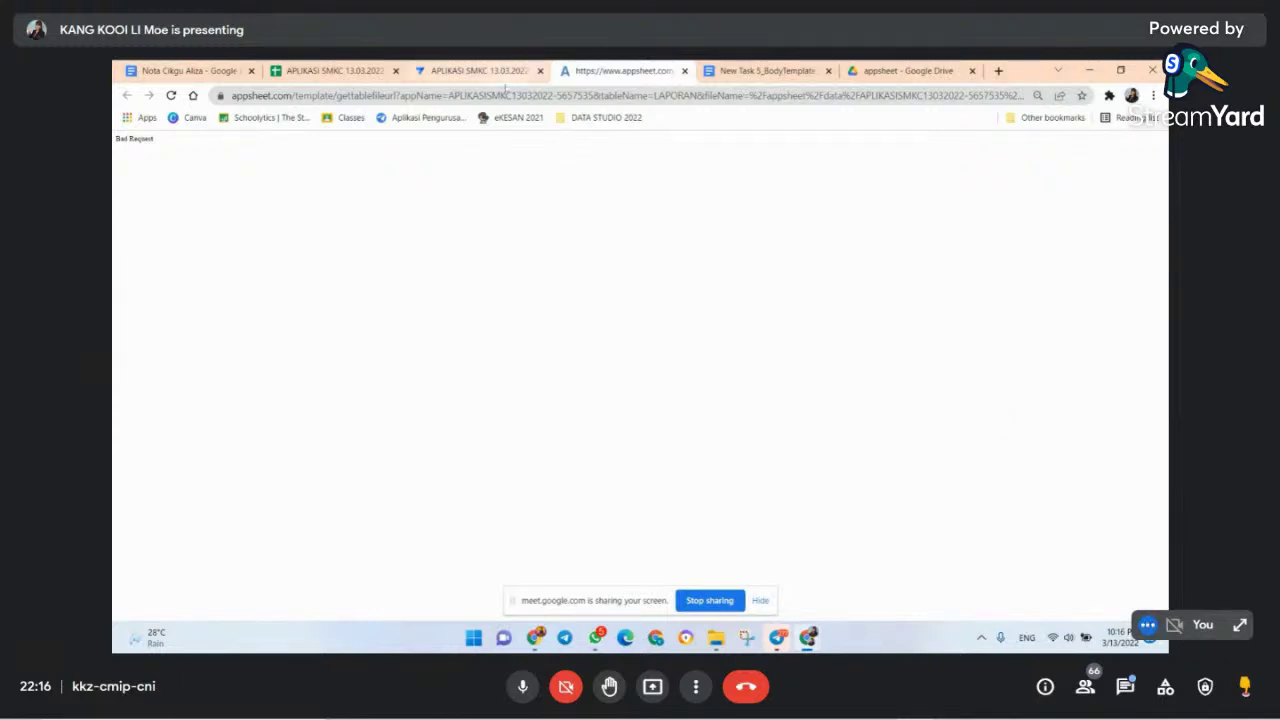
left_click(684, 71)
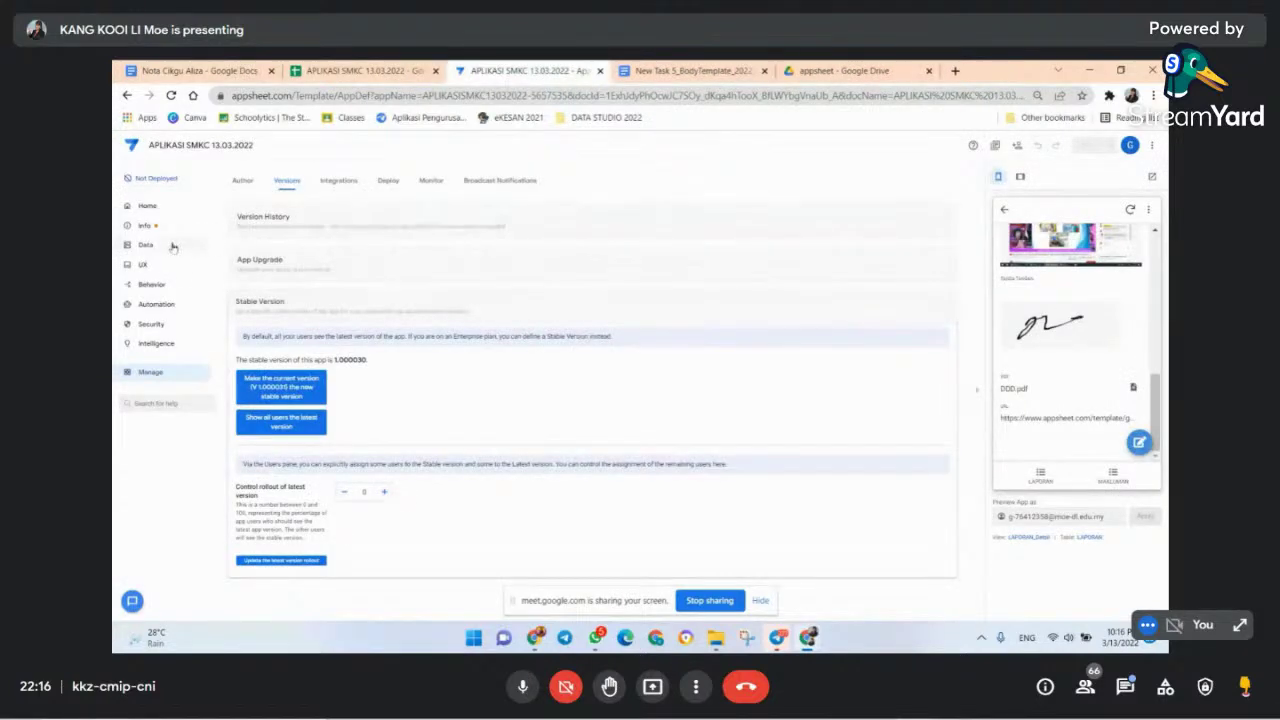
- Turn off Require Image and File URL Signing and Require user consent in the security options, and save the app
left_click(152, 285)
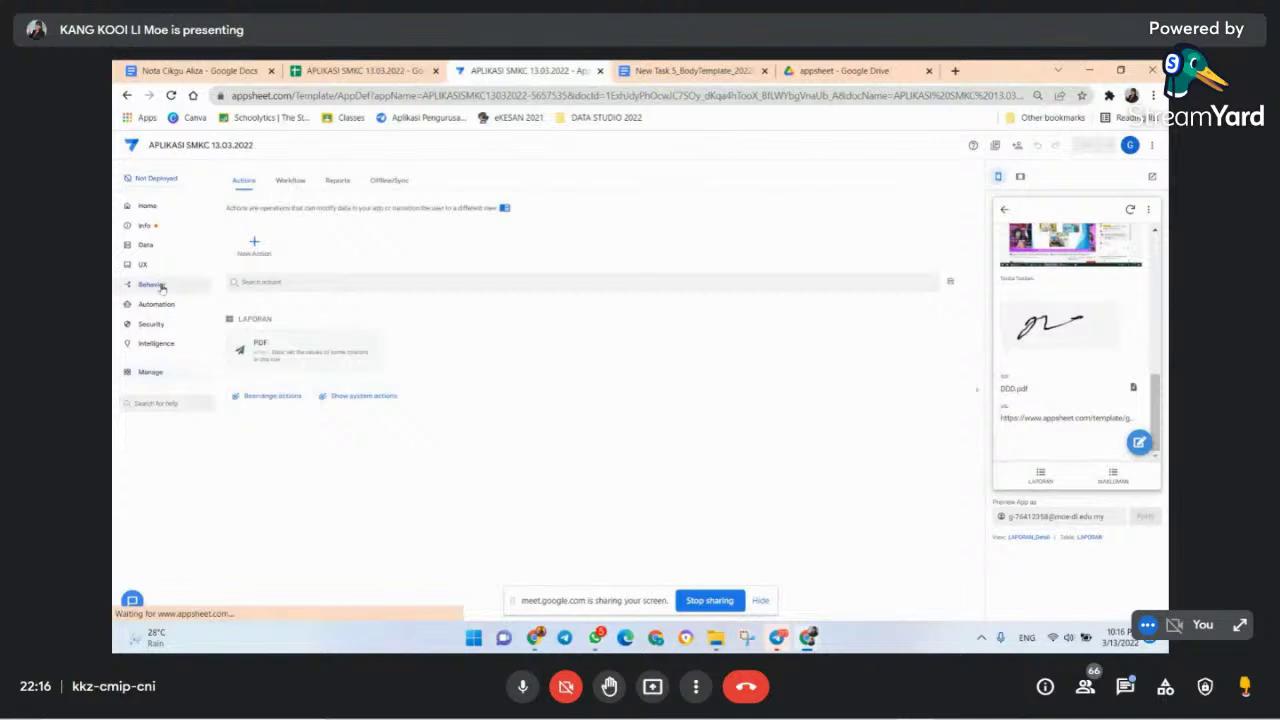
left_click(152, 325)
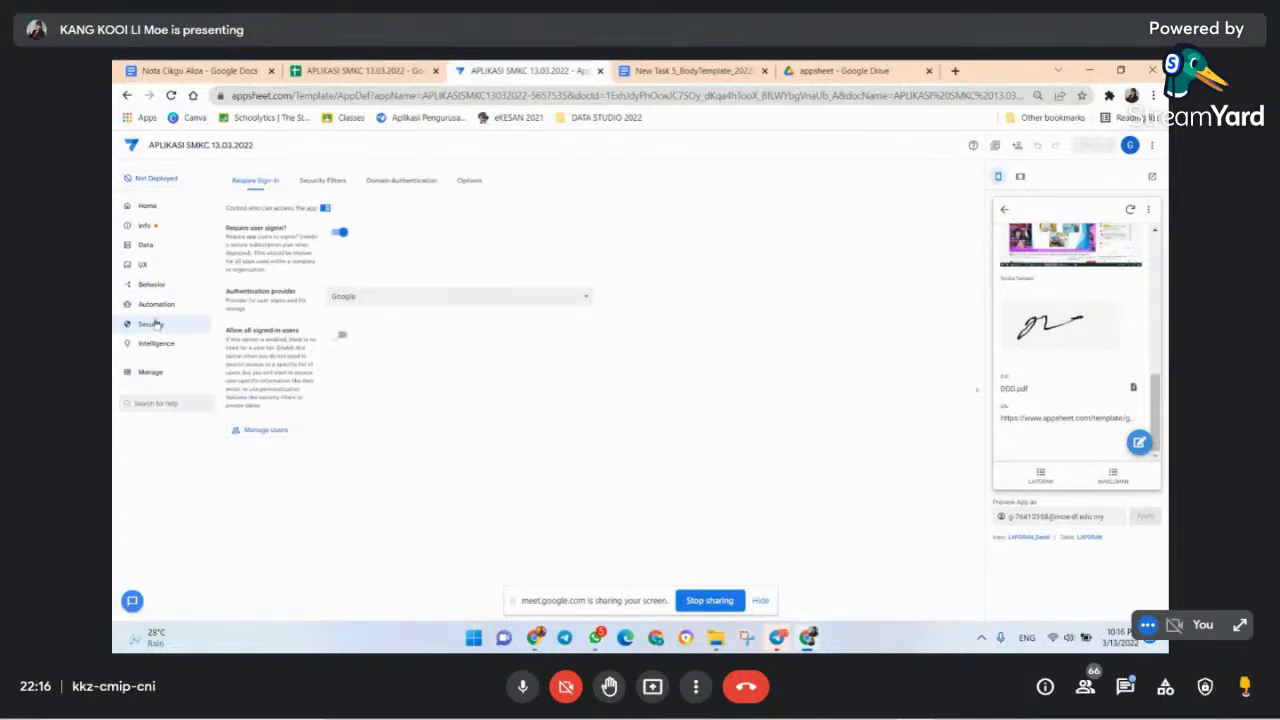
left_click(469, 181)
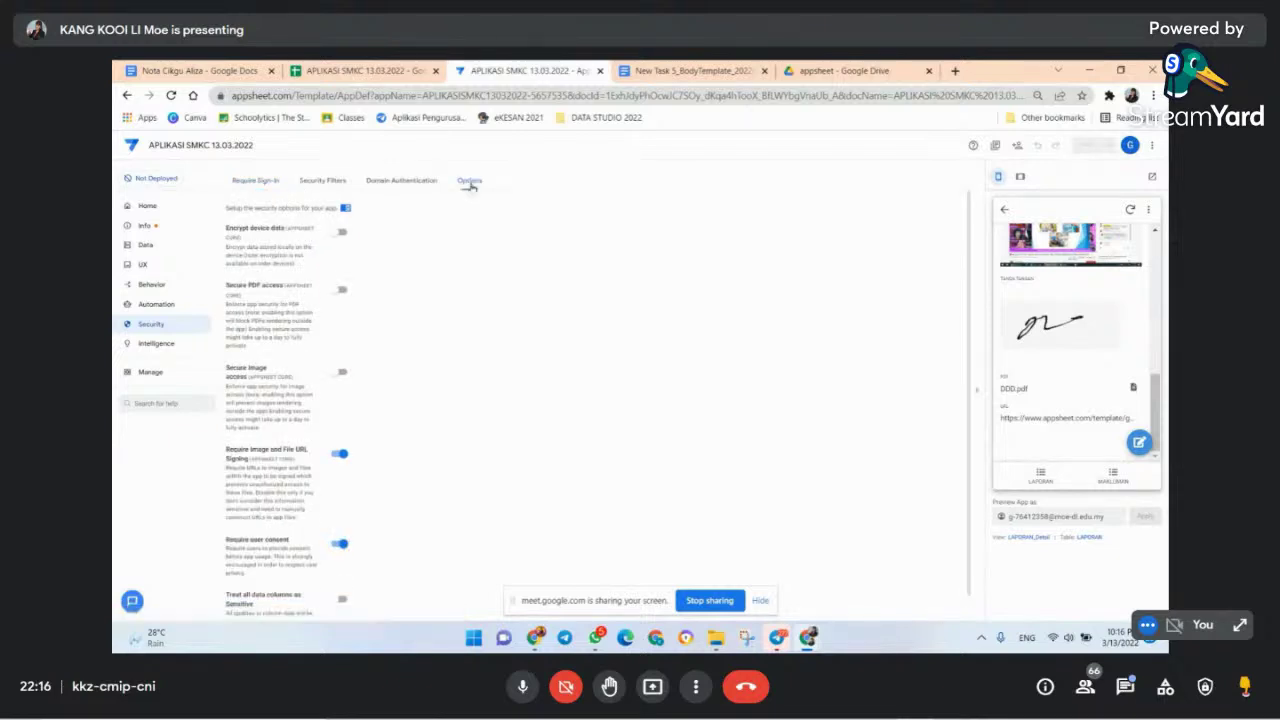
left_click(341, 455)
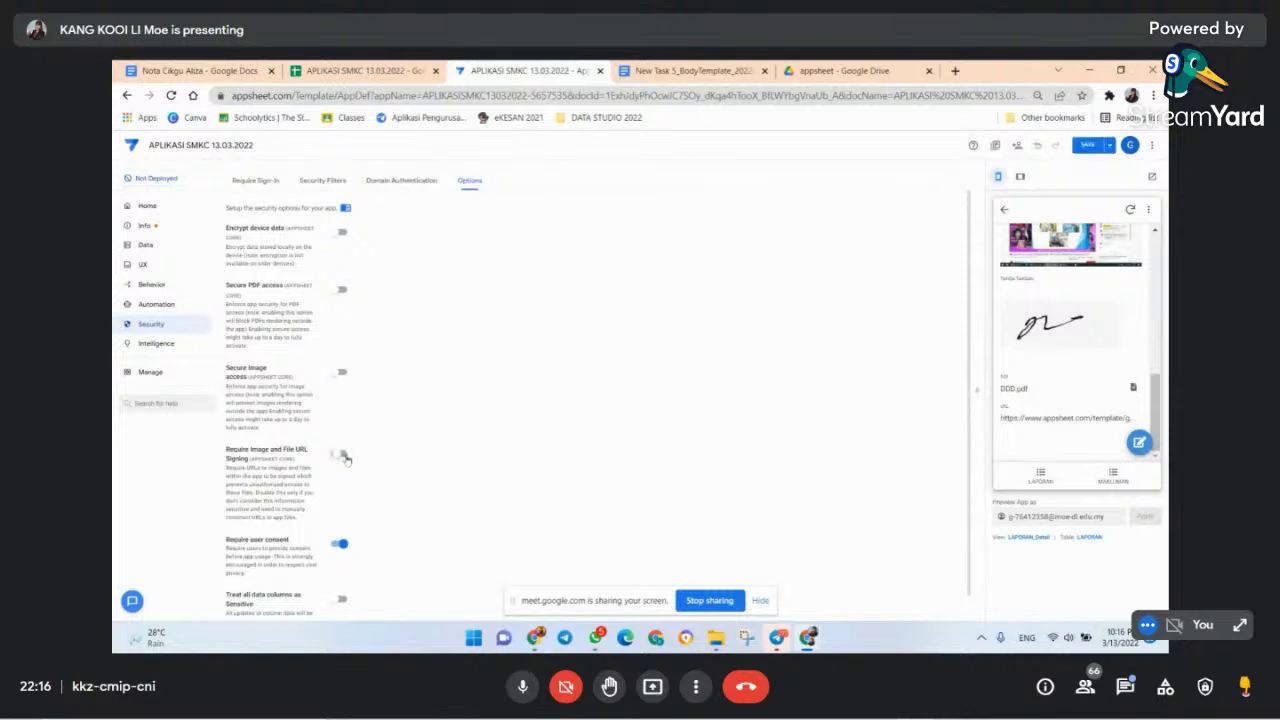
left_click(340, 545)
scroll(529, 390, "down", 1)
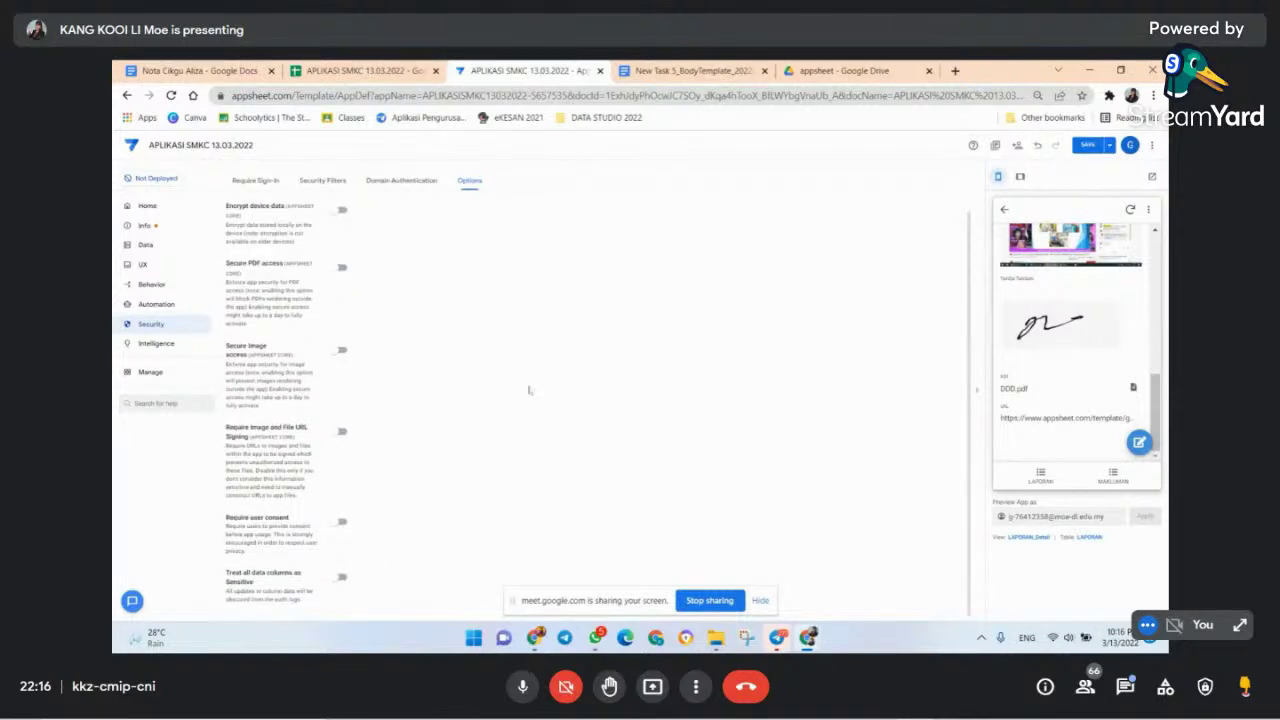
left_click(1086, 145)
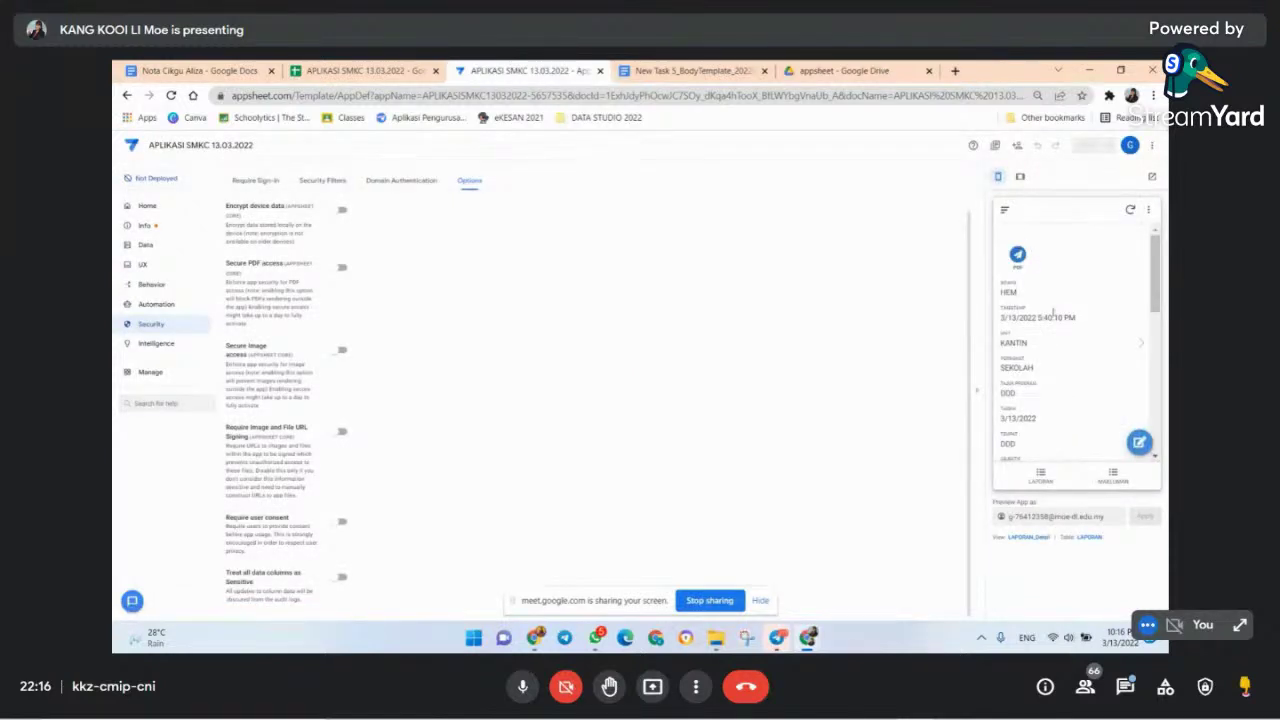
- Test the report's DDD.pdf file and URL link again with the saved security options
scroll(1077, 394, "down", 5)
scroll(1080, 390, "down", 3)
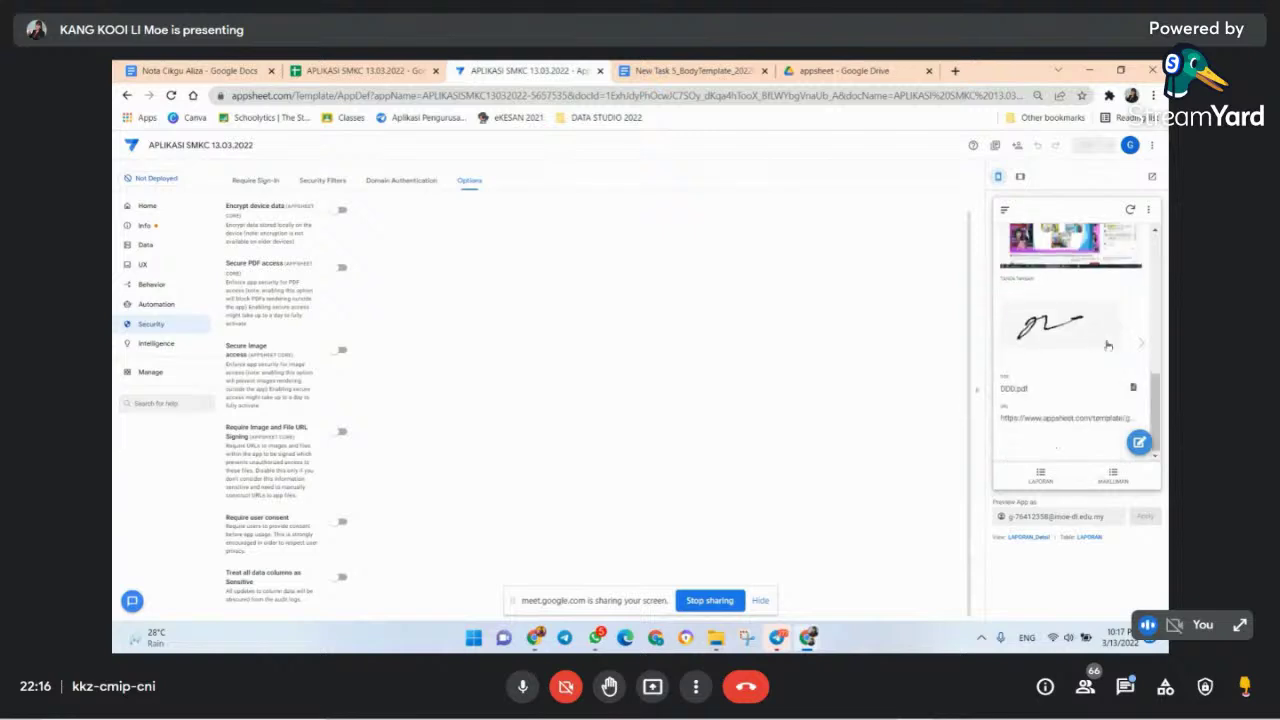
left_click(1133, 387)
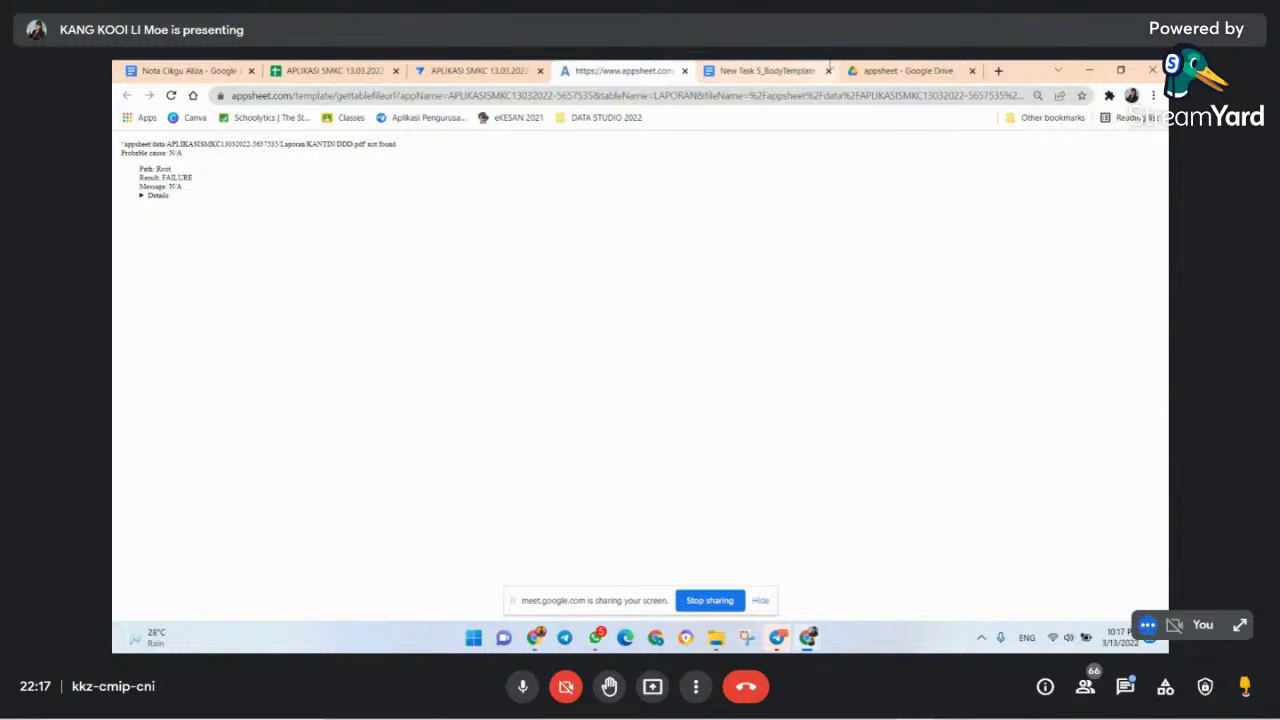
left_click(684, 70)
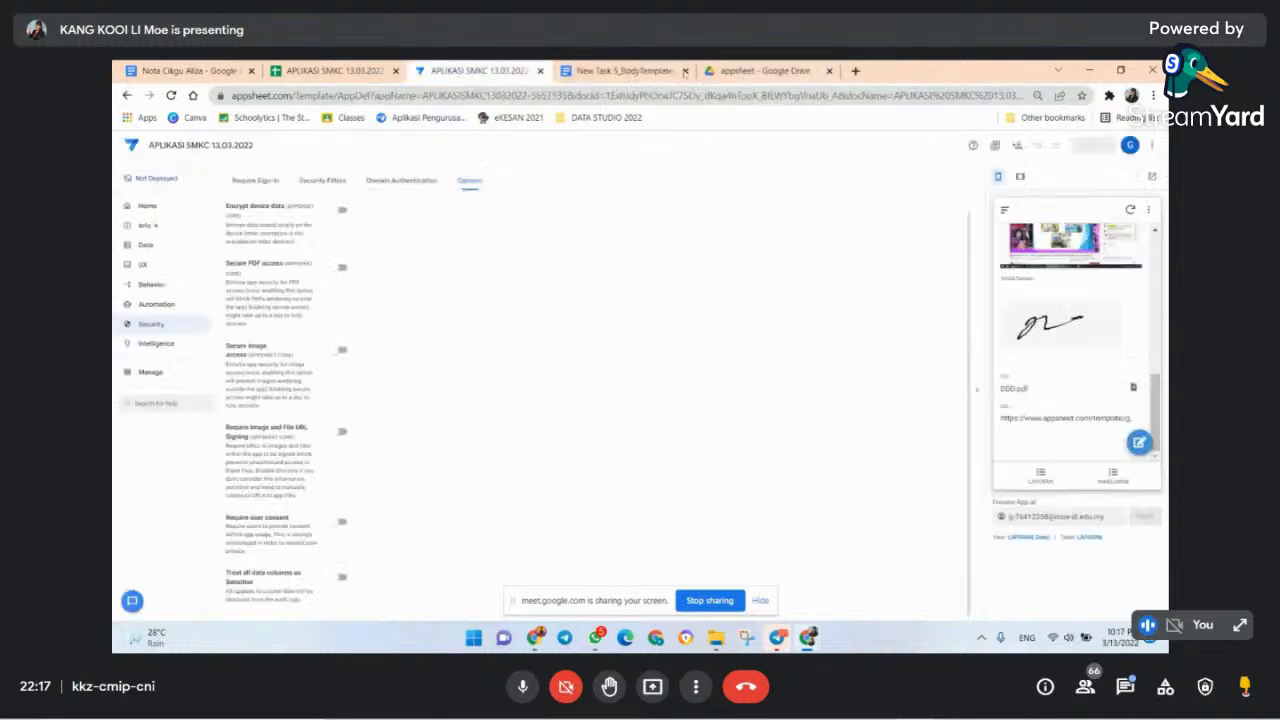
left_click(1065, 417)
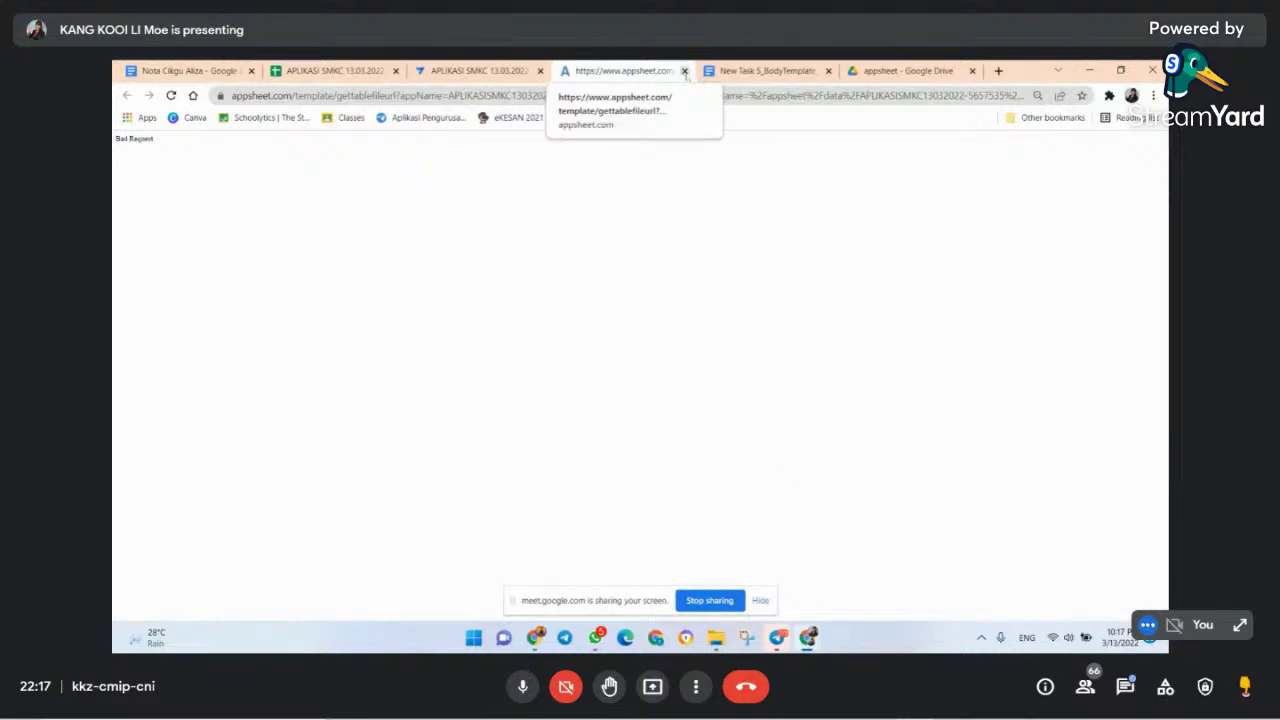
- Close the PDF link page and, in Google Drive, open the APLIKASISMKC13032022 app folder inside appsheet > data
left_click(684, 72)
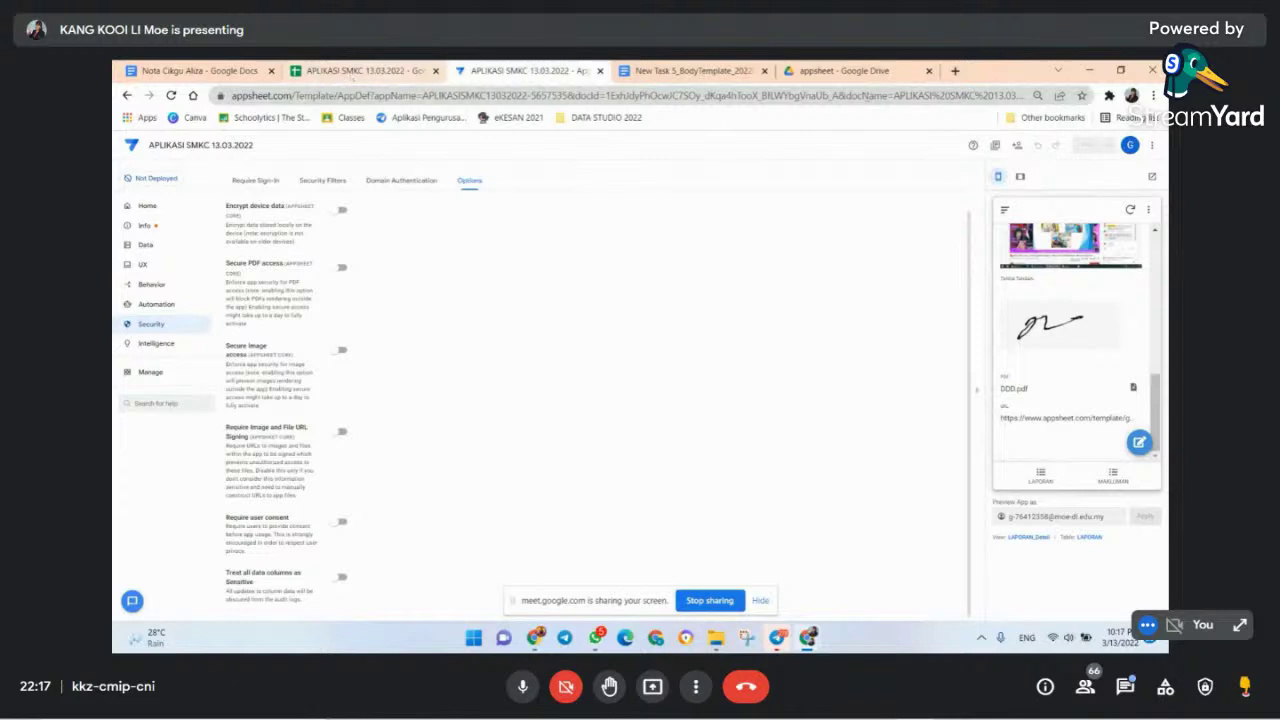
left_click(836, 72)
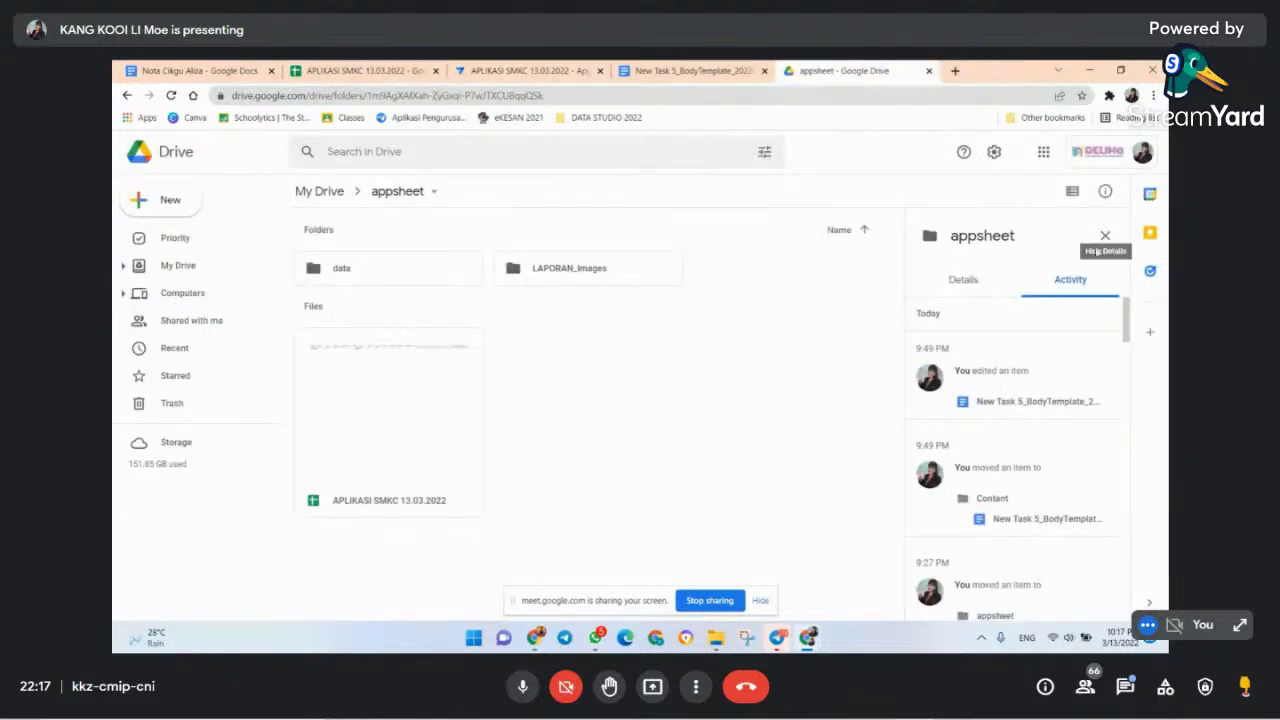
double_click(368, 268)
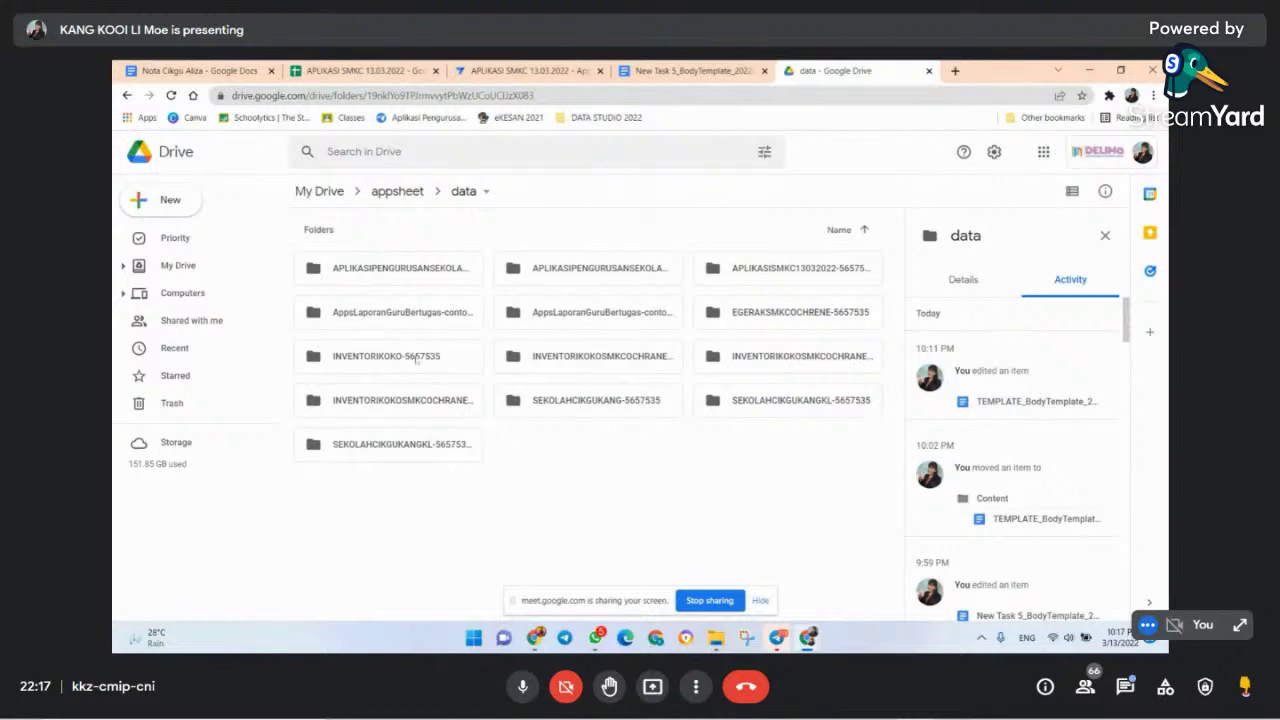
left_click(797, 270)
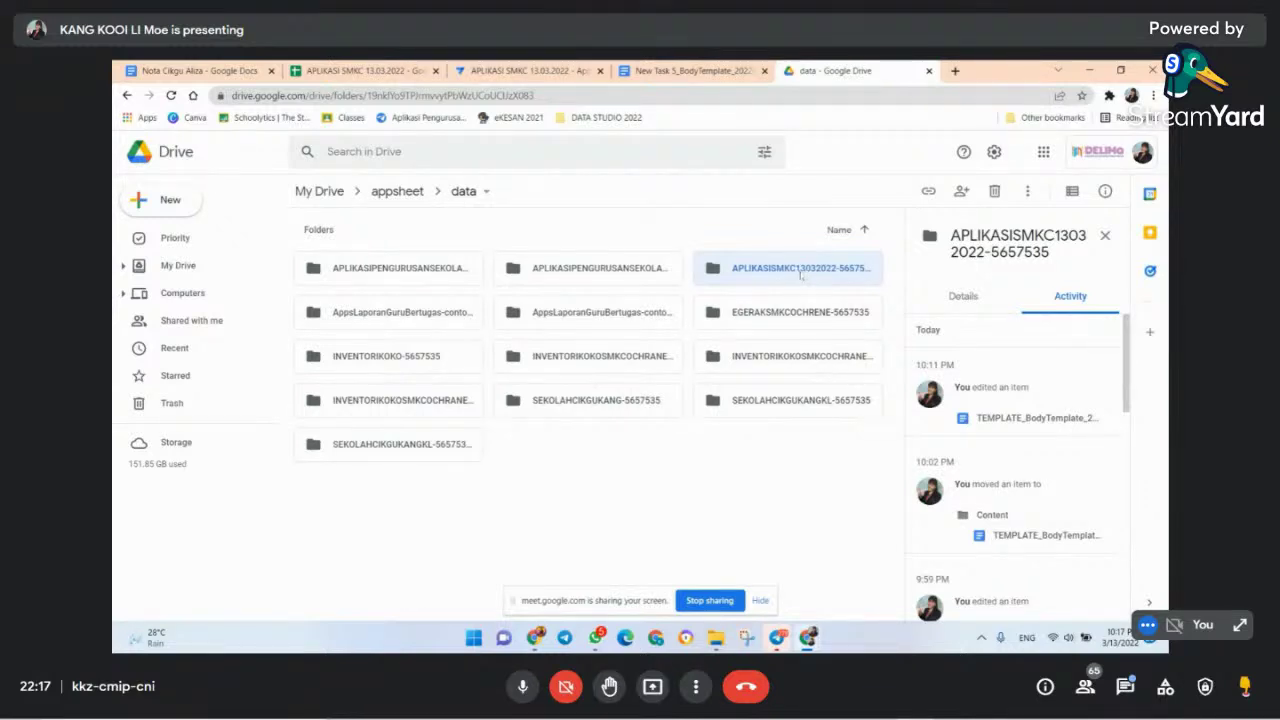
double_click(800, 272)
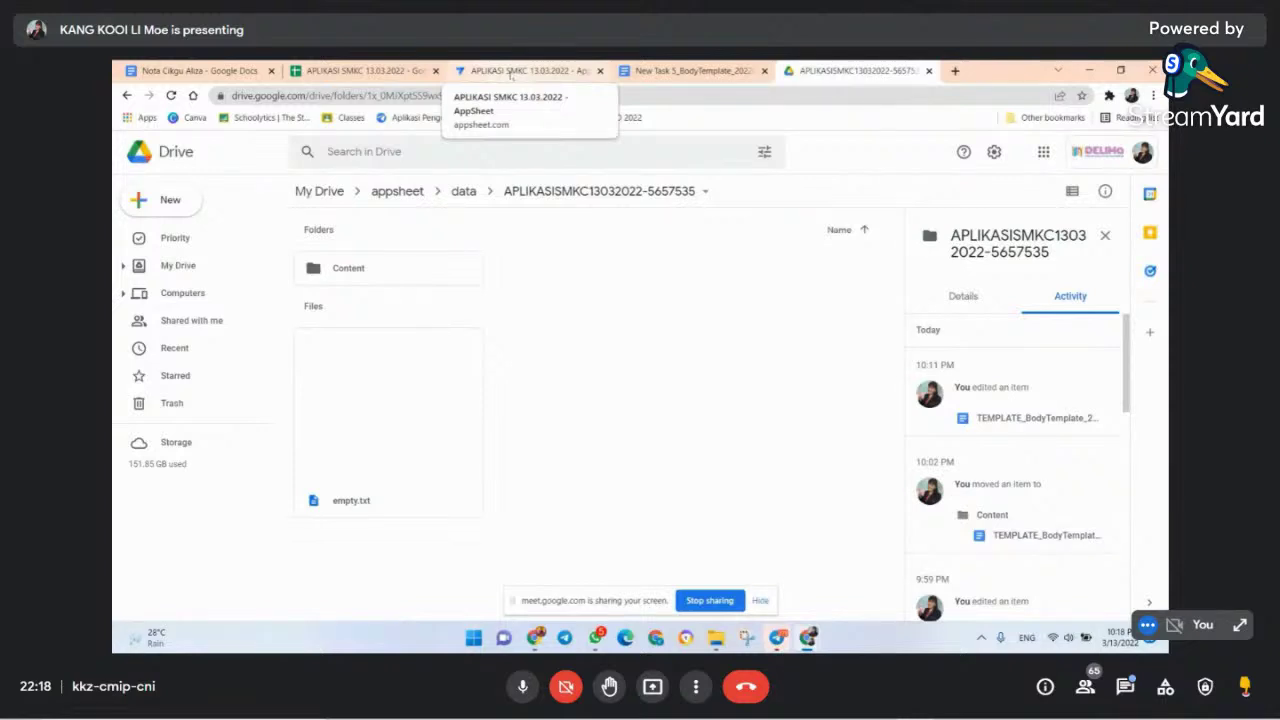
- Move the APLIKASI SMKC 13.03.2022 spreadsheet into the APLIKASISMKC13032022 folder under appsheet > data, and check that folder in Drive
left_click(343, 72)
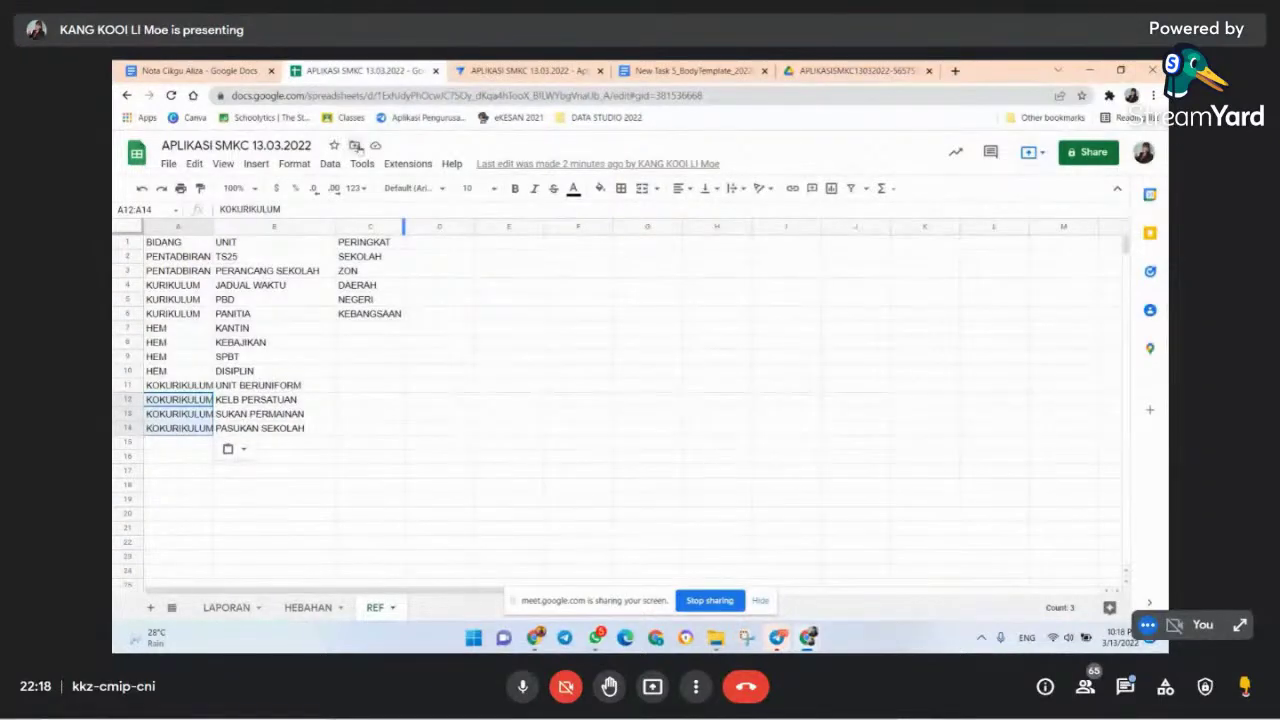
left_click(355, 147)
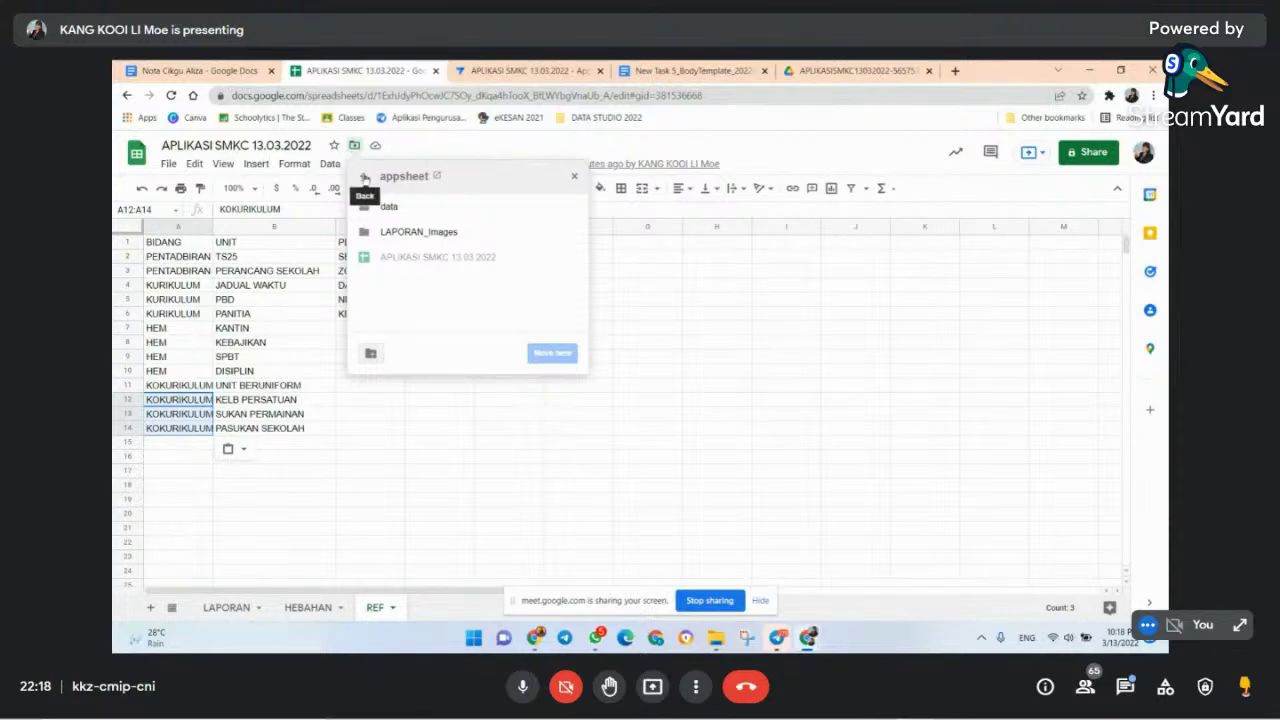
left_click(388, 206)
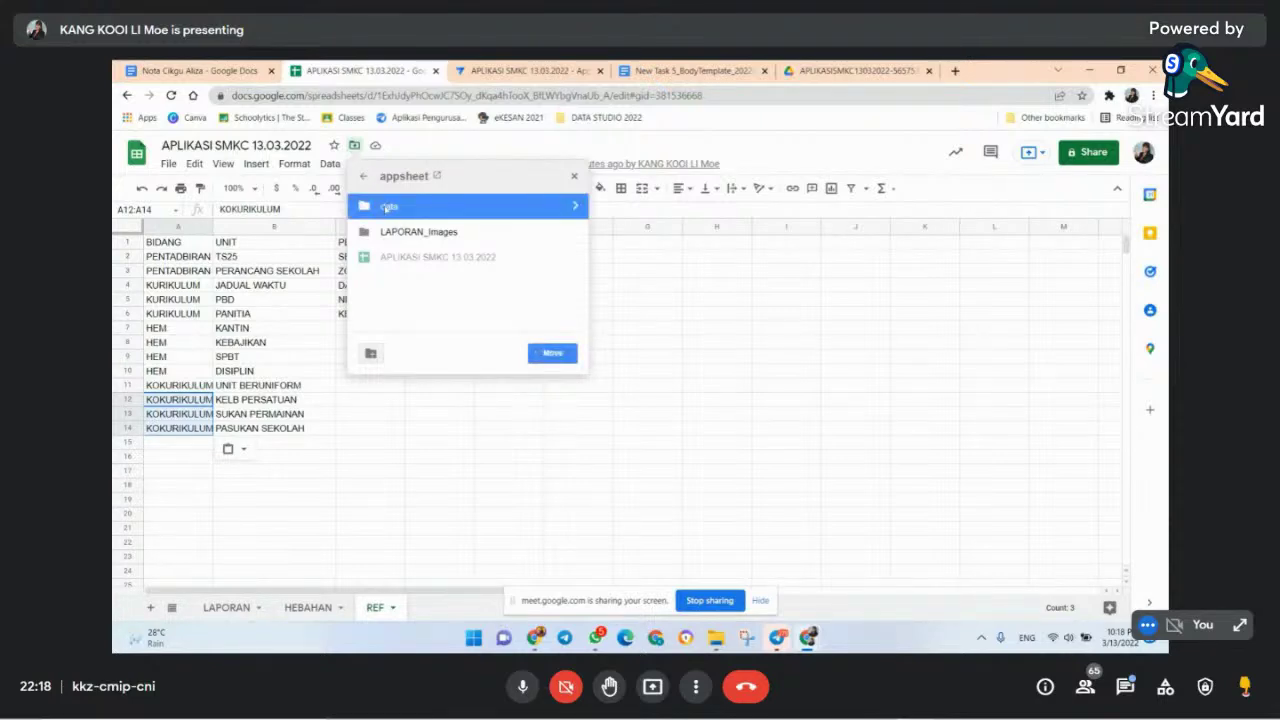
left_click(575, 206)
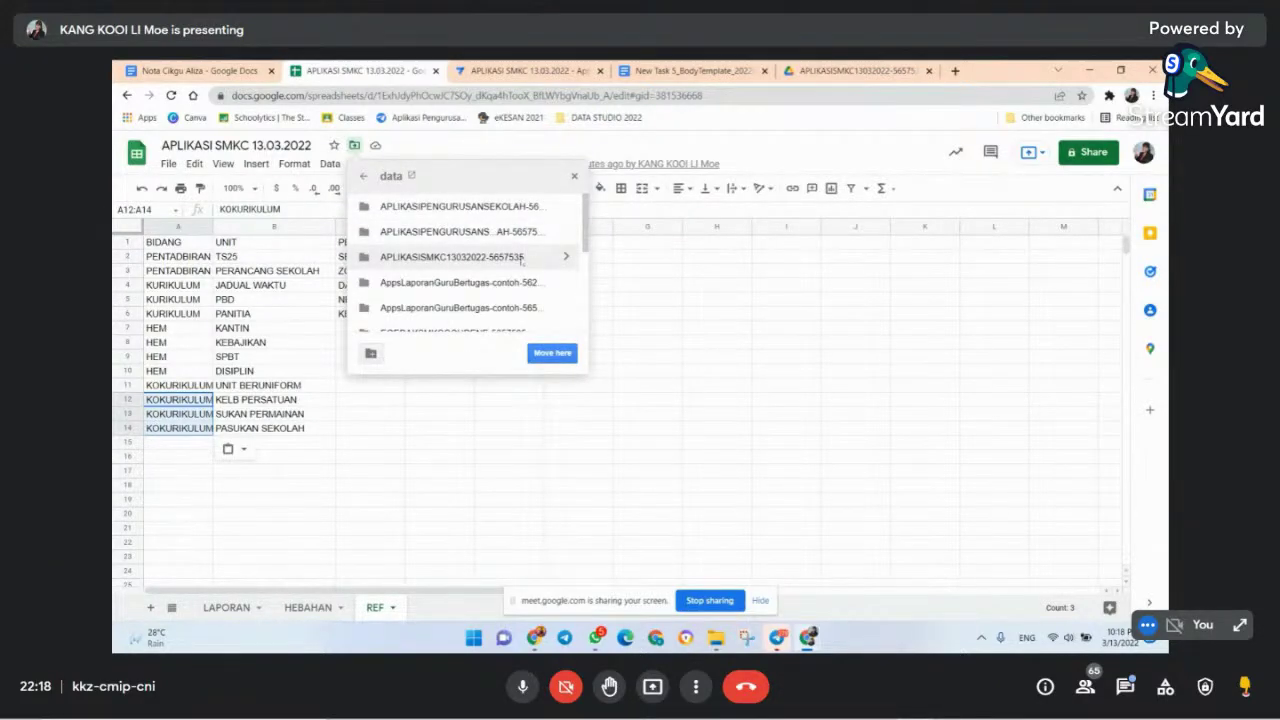
left_click(521, 260)
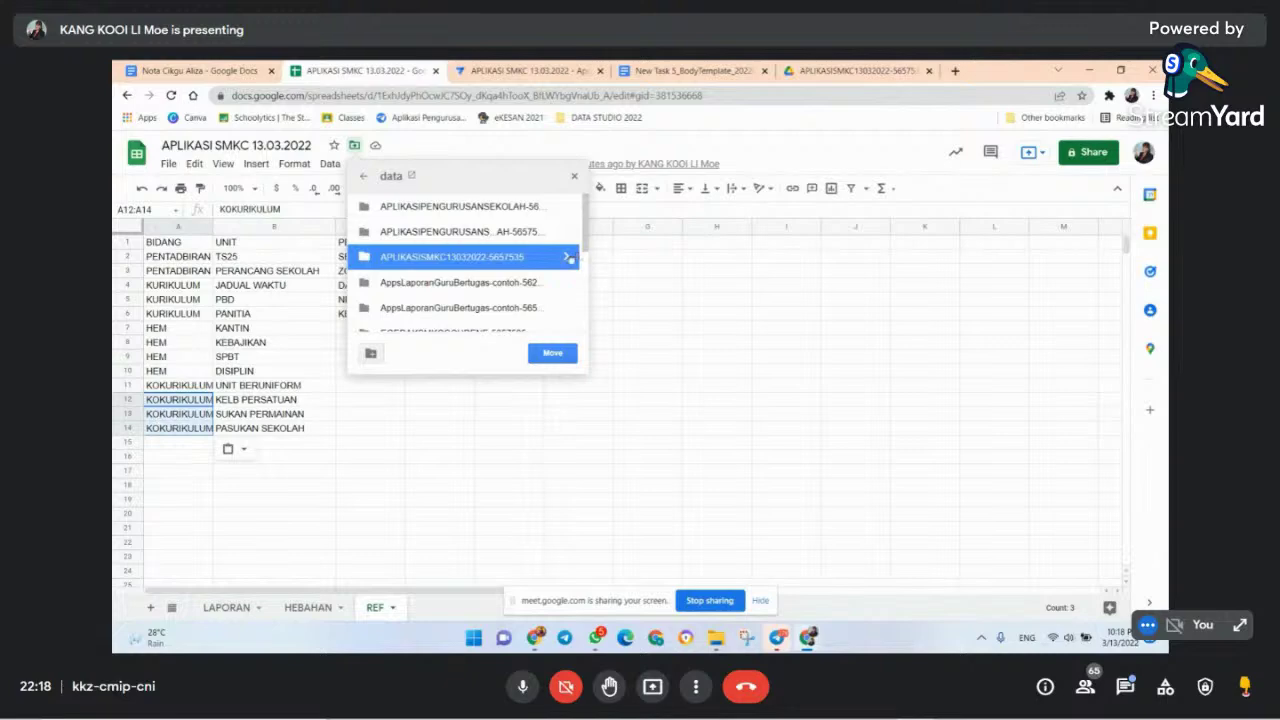
left_click(566, 257)
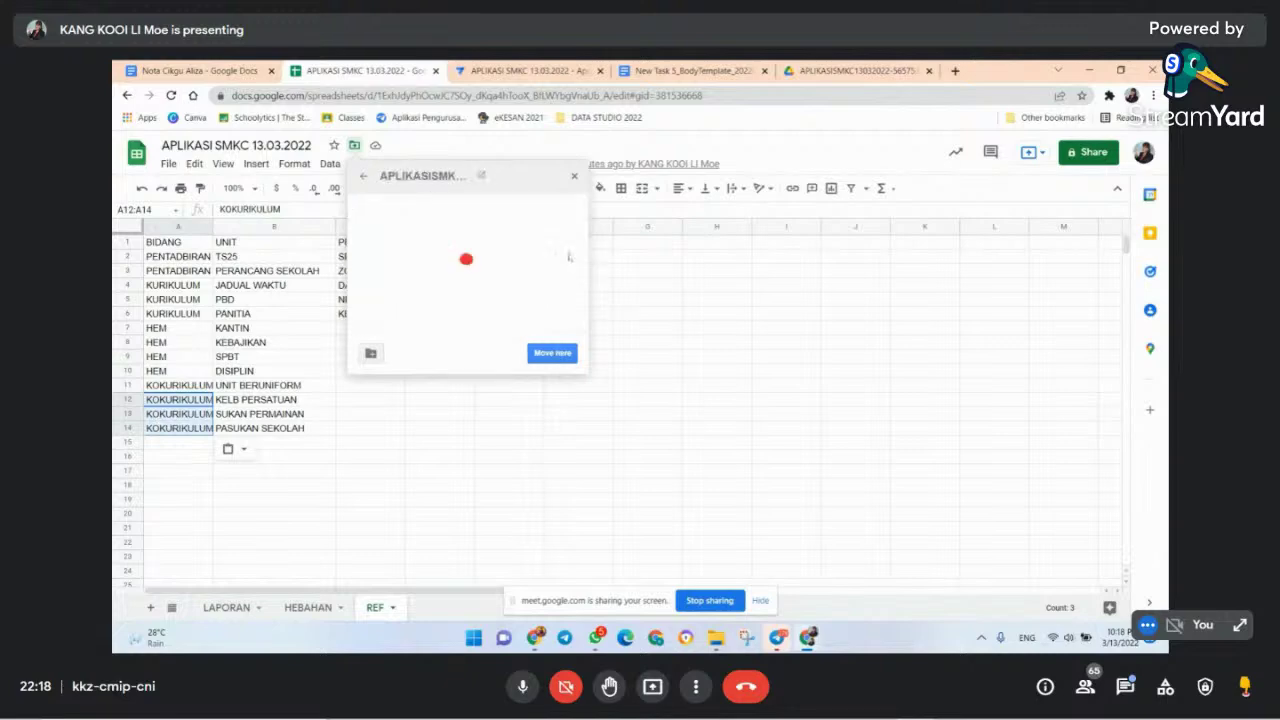
left_click(550, 353)
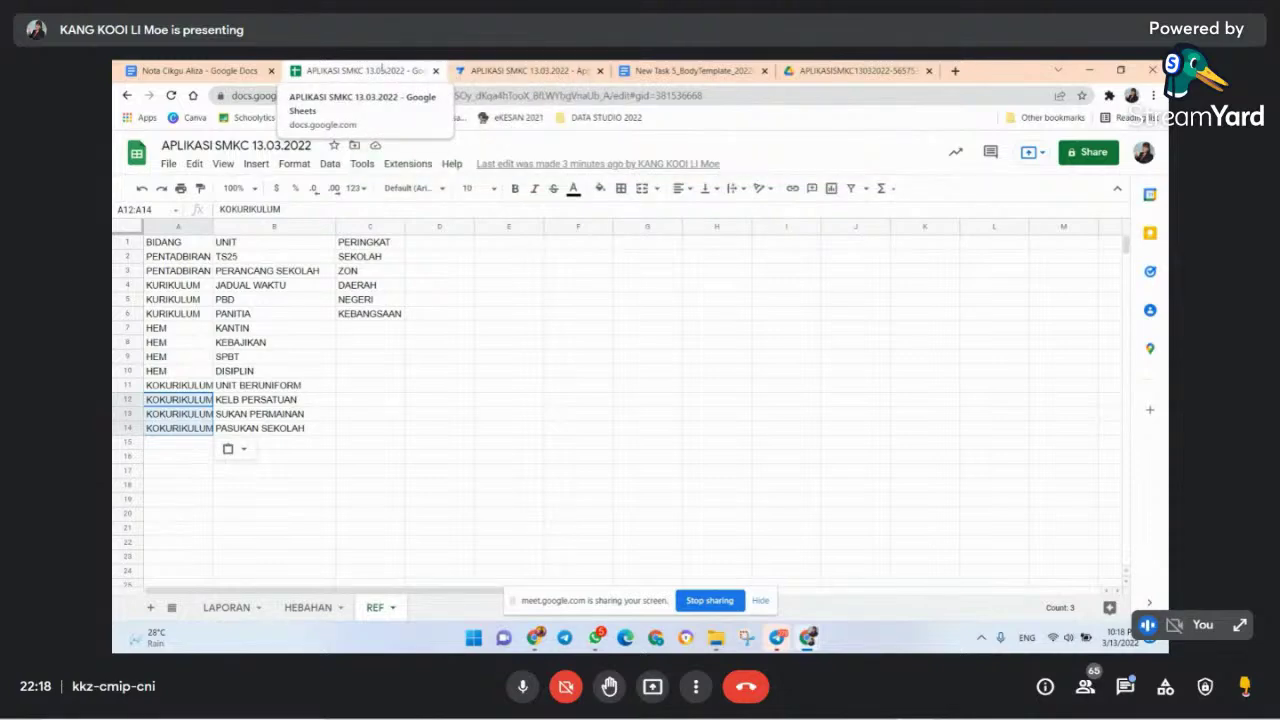
left_click(850, 70)
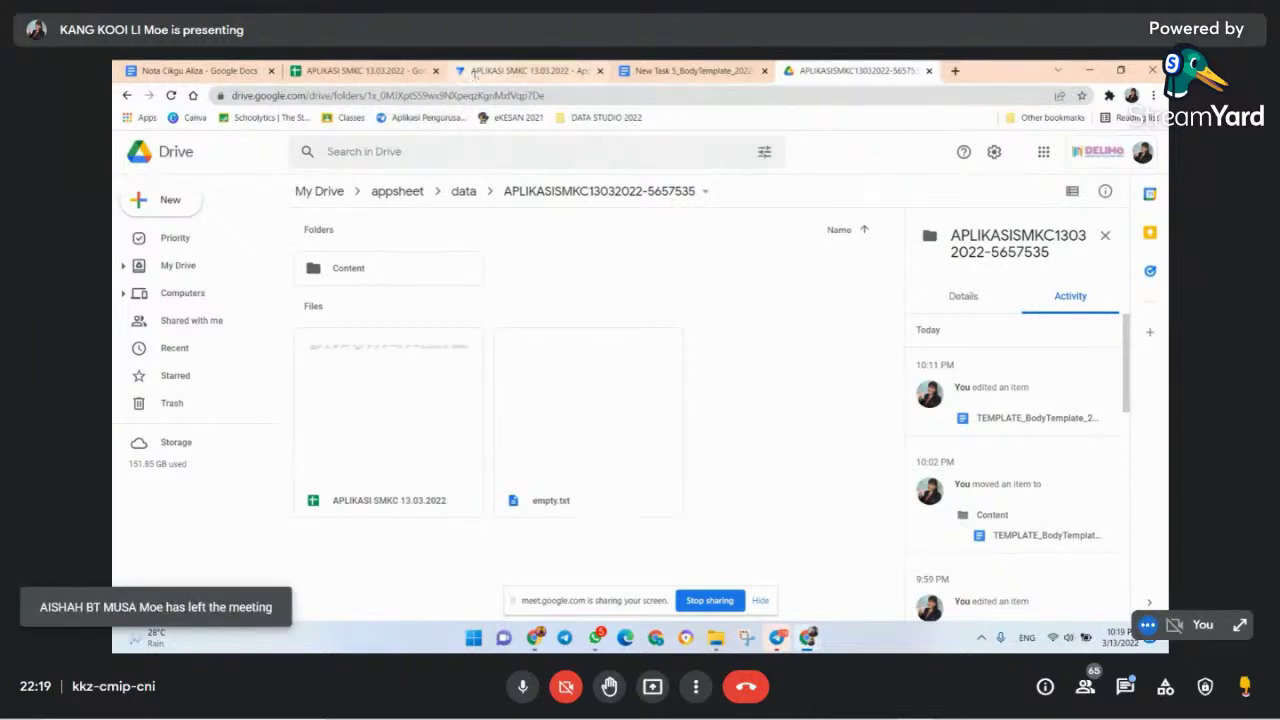
- Switch to the AppSheet editor, open the LAPORAN table's automation bot and run its test to list the matching rows
left_click(477, 72)
left_click(165, 306)
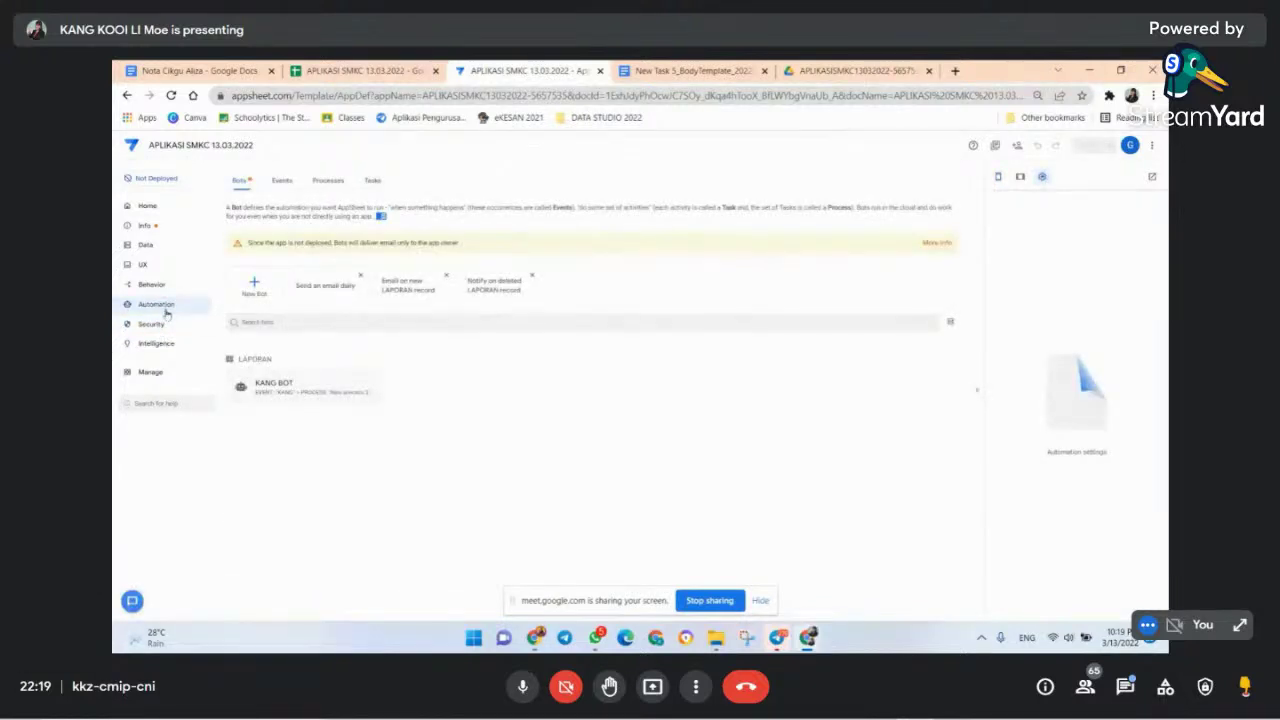
left_click(300, 388)
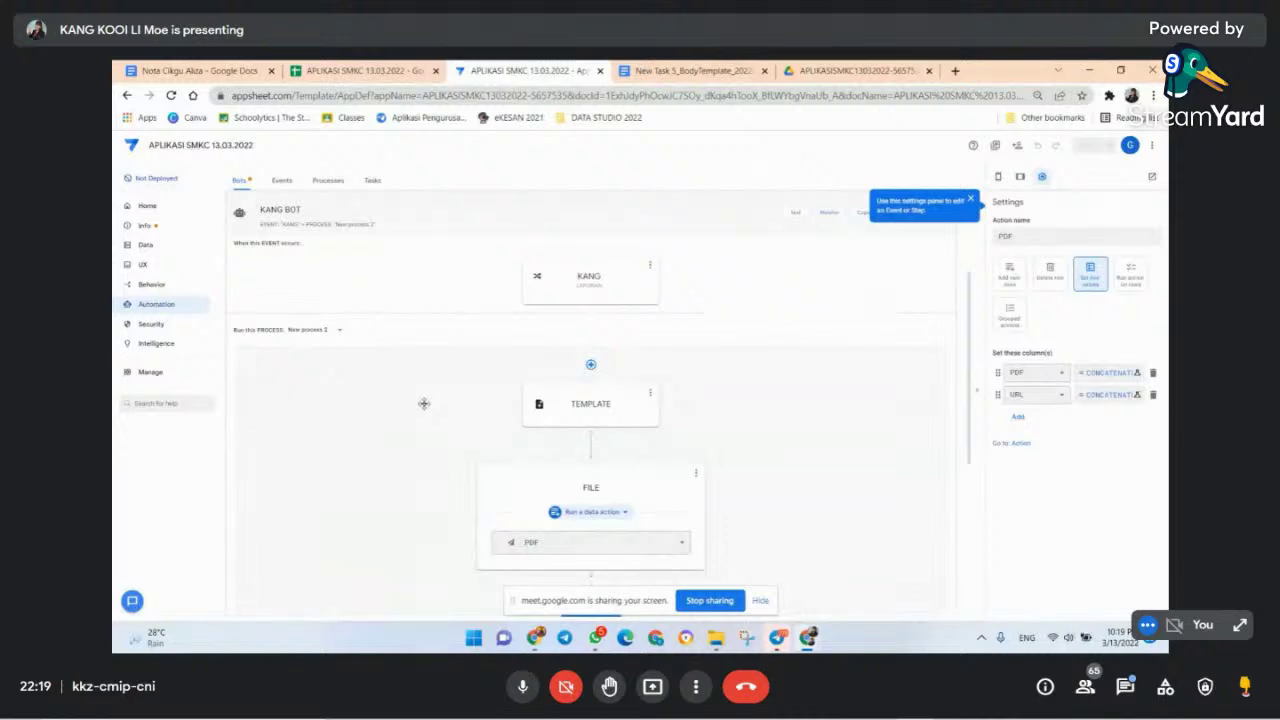
left_click(795, 213)
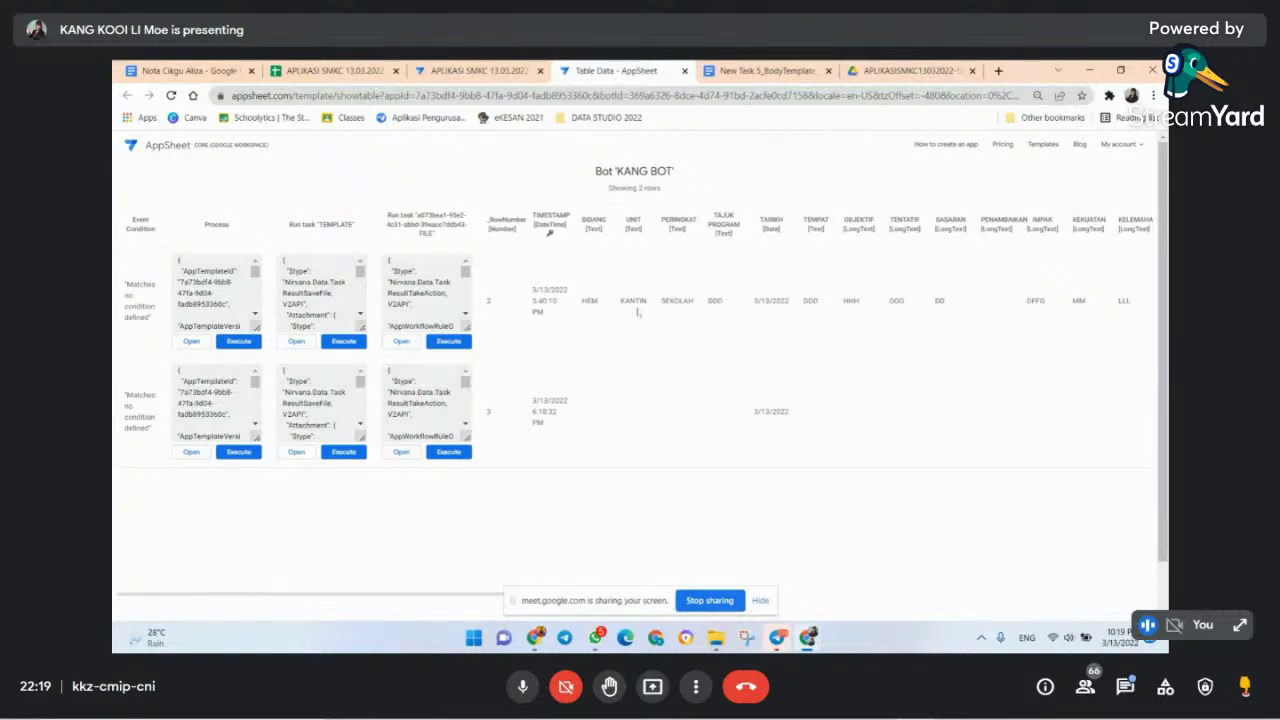
- Execute the process, the TEMPLATE task and the FILE task for the HEM KANTIN row, dismissing the result messages
left_click(242, 344)
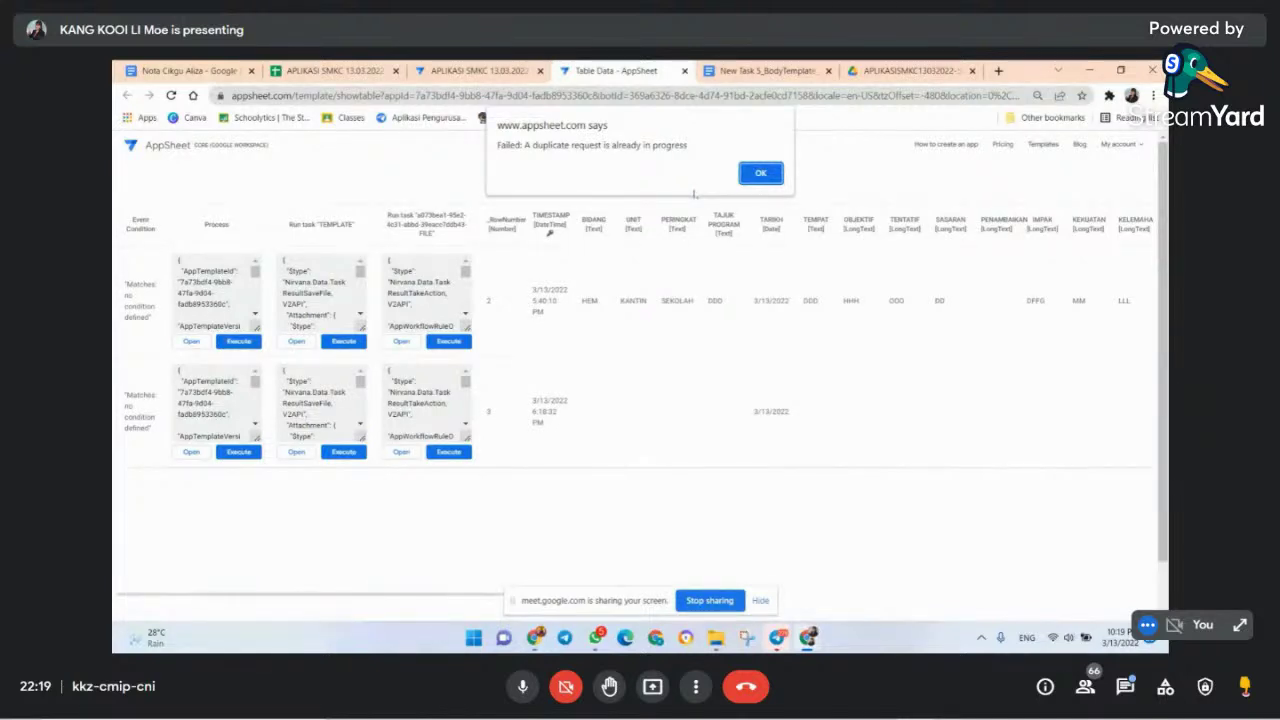
left_click(760, 174)
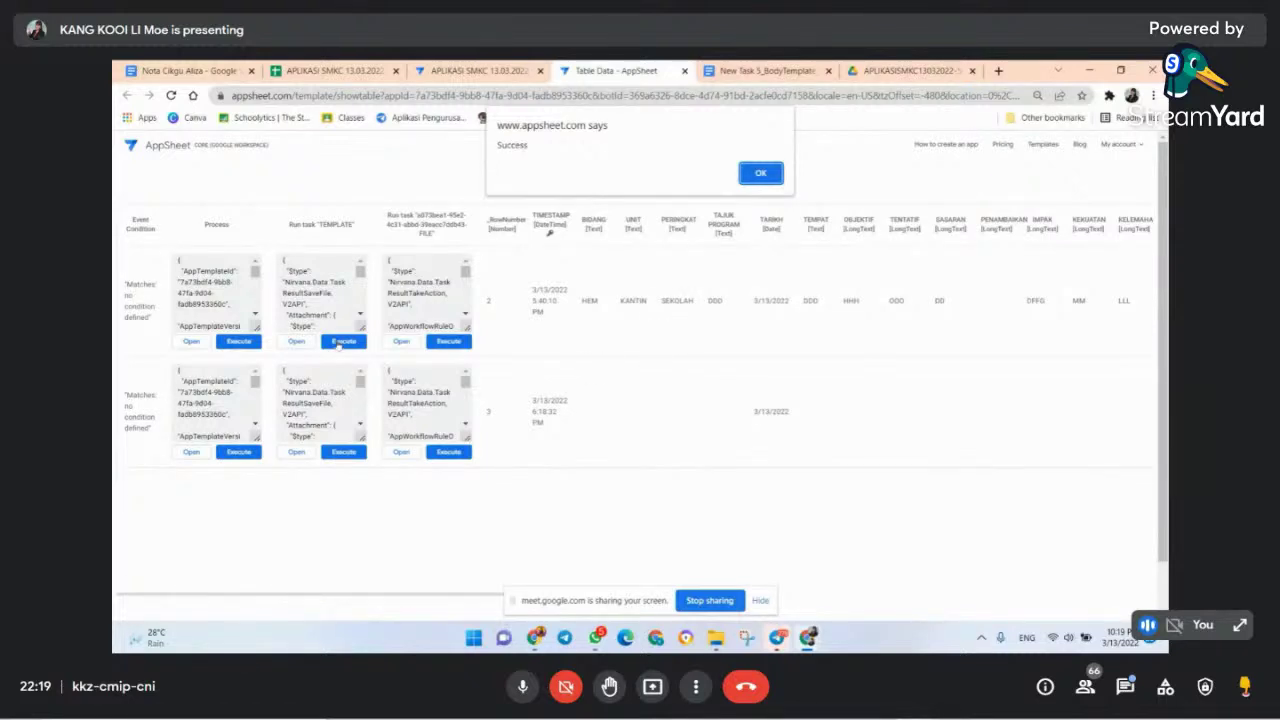
key("Return")
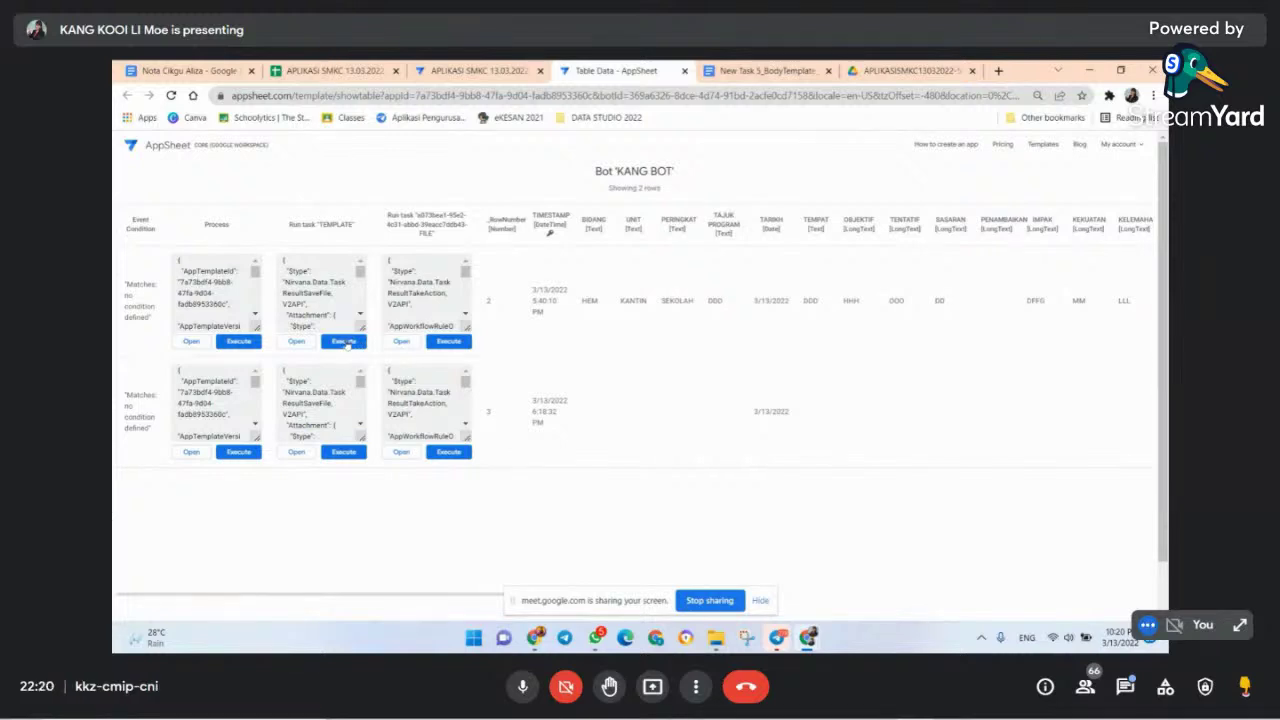
left_click(344, 342)
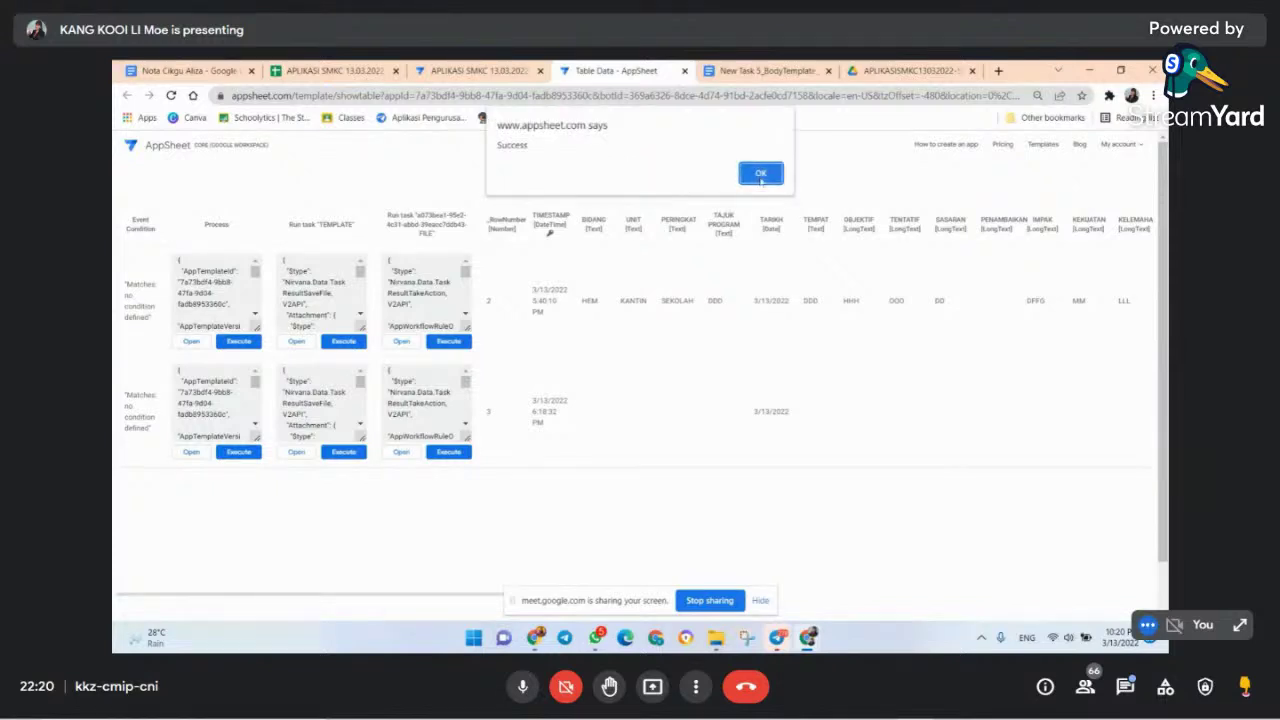
left_click(760, 175)
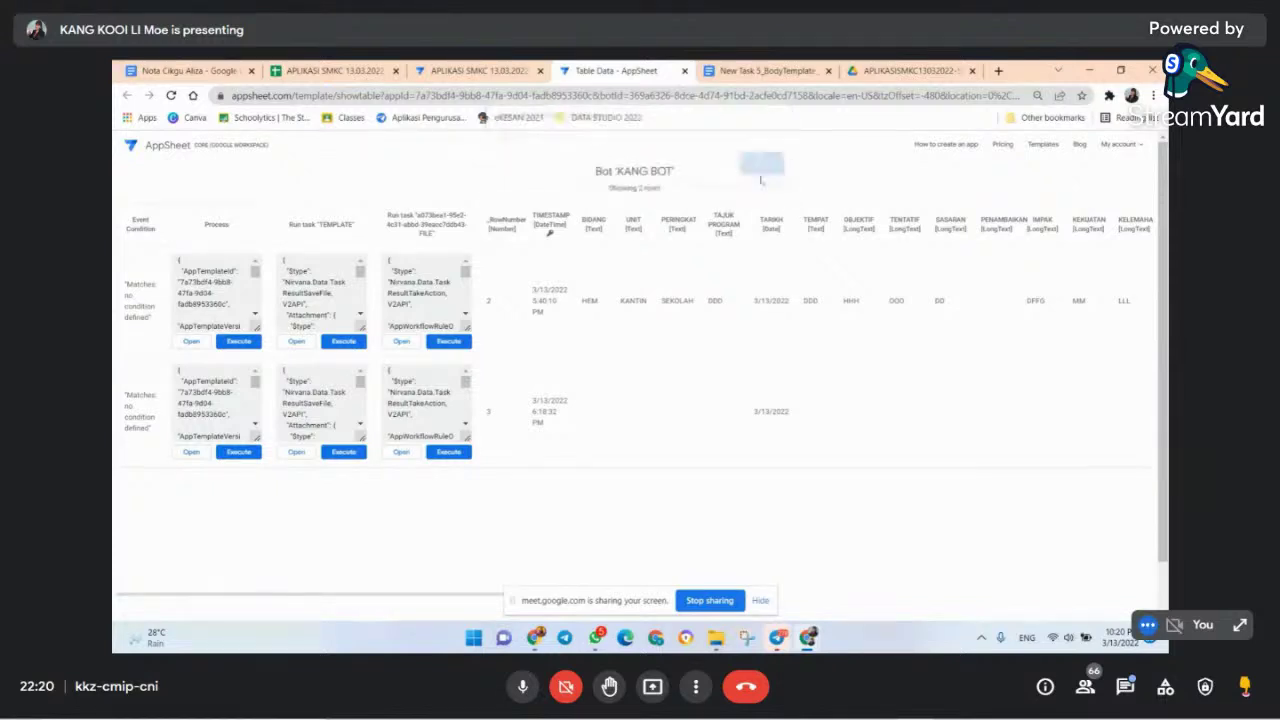
left_click(449, 342)
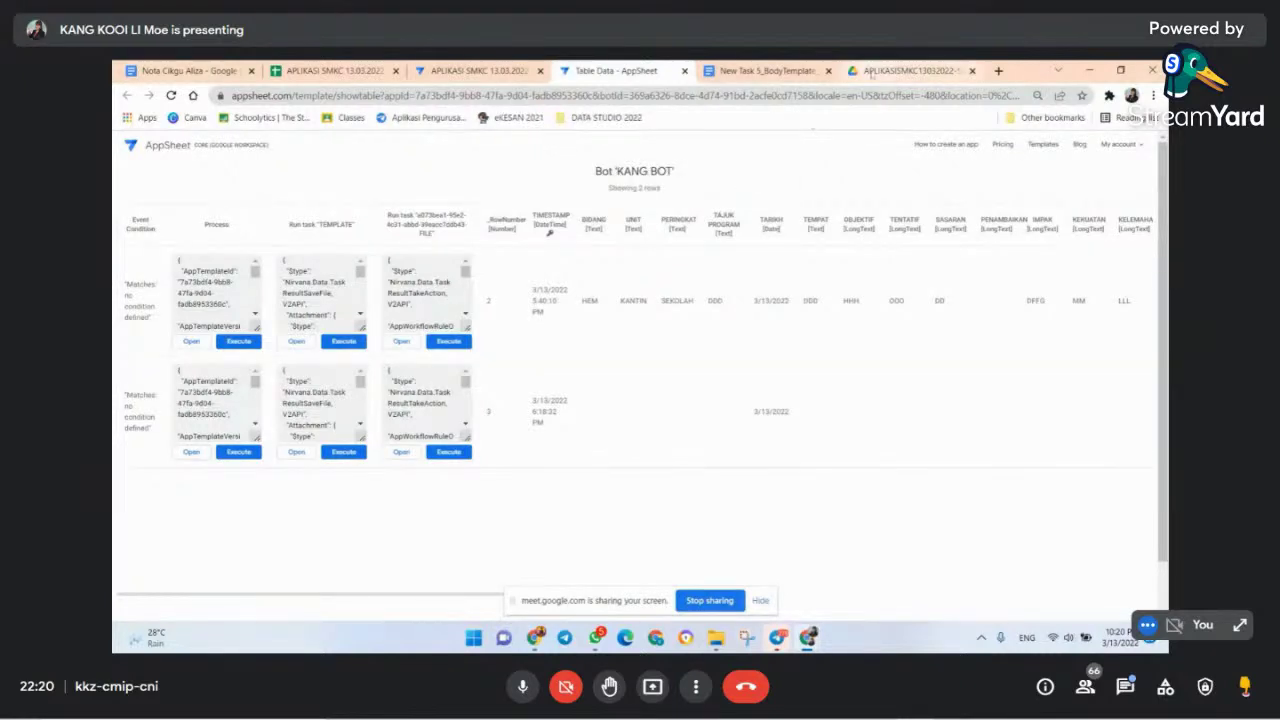
- In Google Drive, open the app folder's Laporan > KANTIN subfolder to check for the generated PDF, and dismiss the chat notification
left_click(873, 72)
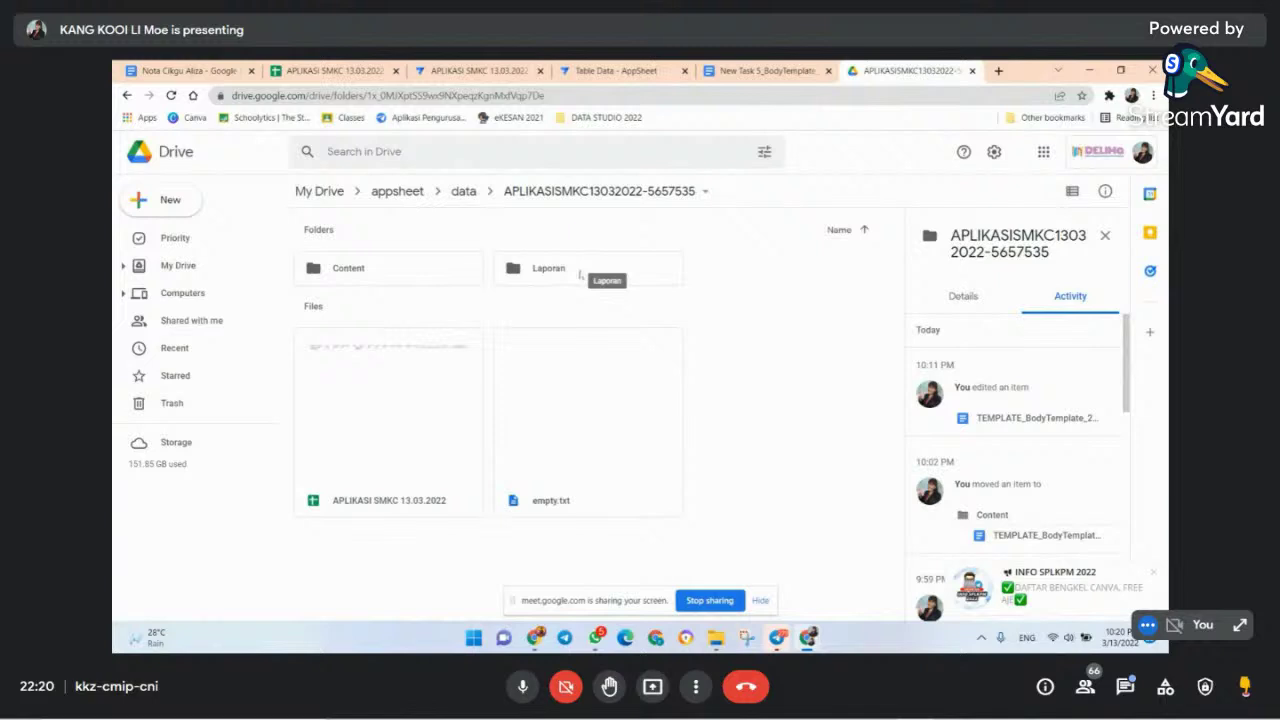
left_click(580, 275)
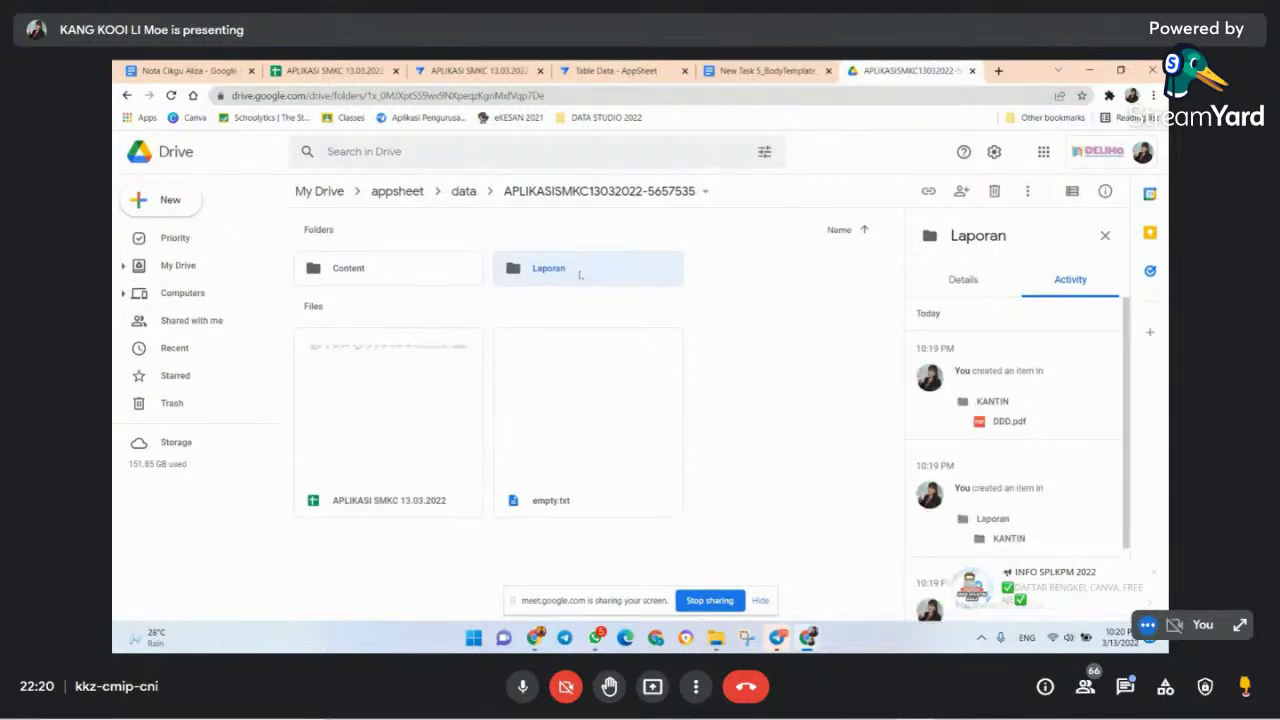
double_click(580, 275)
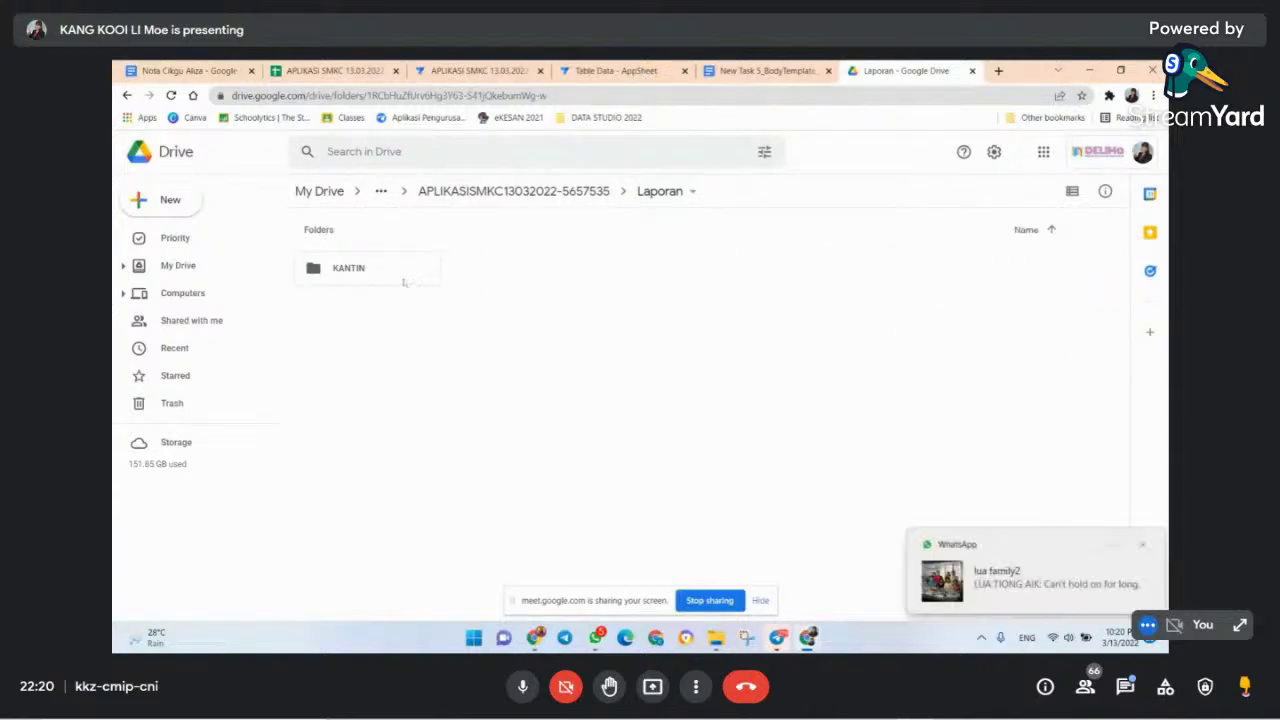
double_click(420, 284)
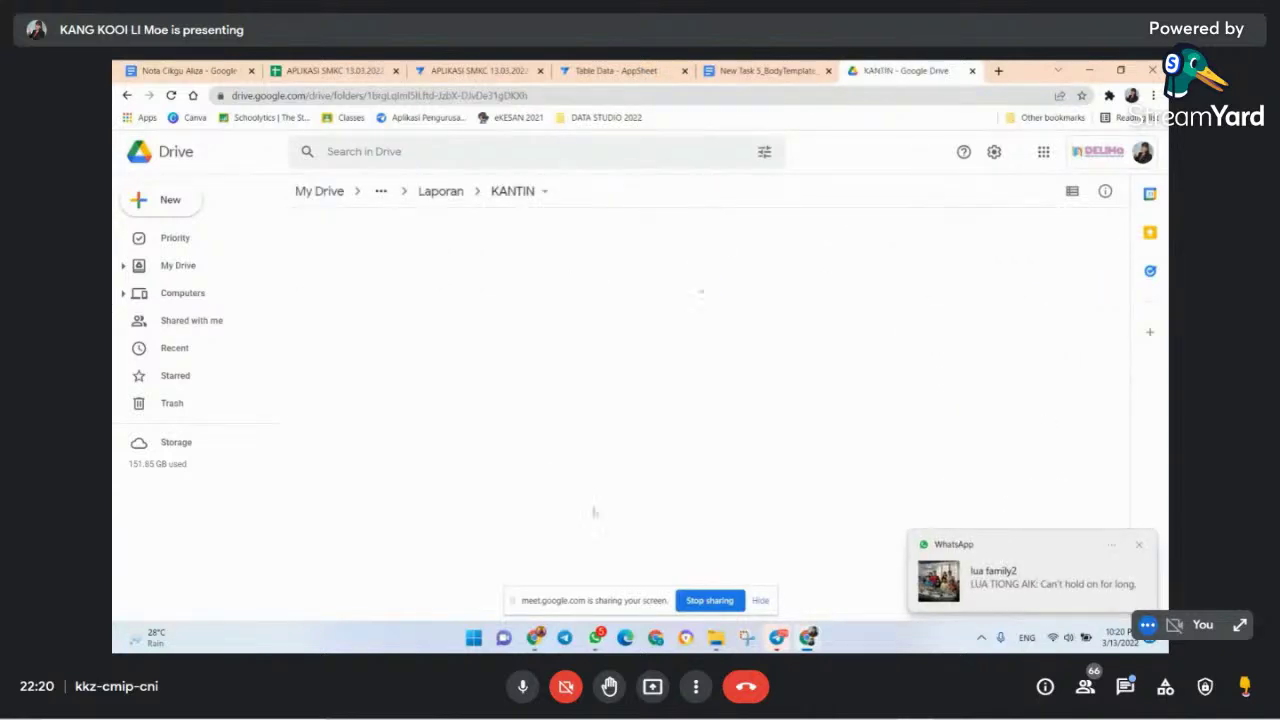
left_click(1138, 545)
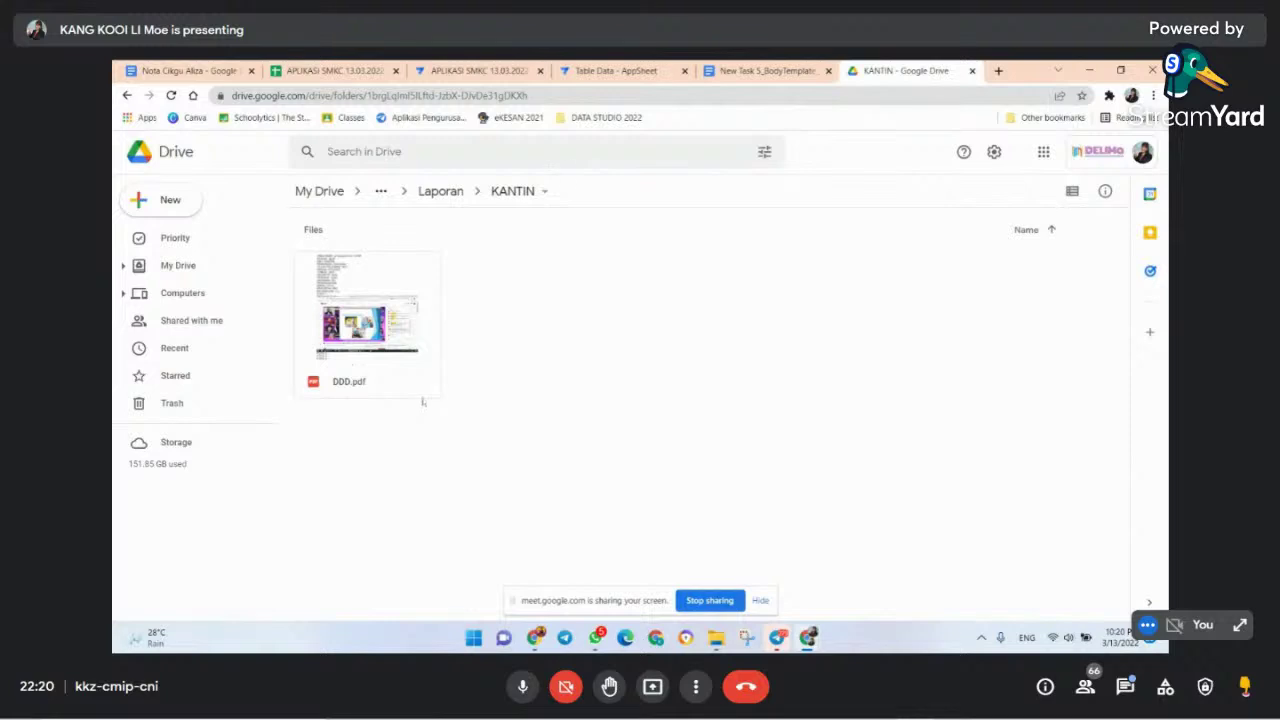
- Return to the AppSheet editor, show the app preview, try the report's DDD.pdf file and close the page that opens
left_click(502, 70)
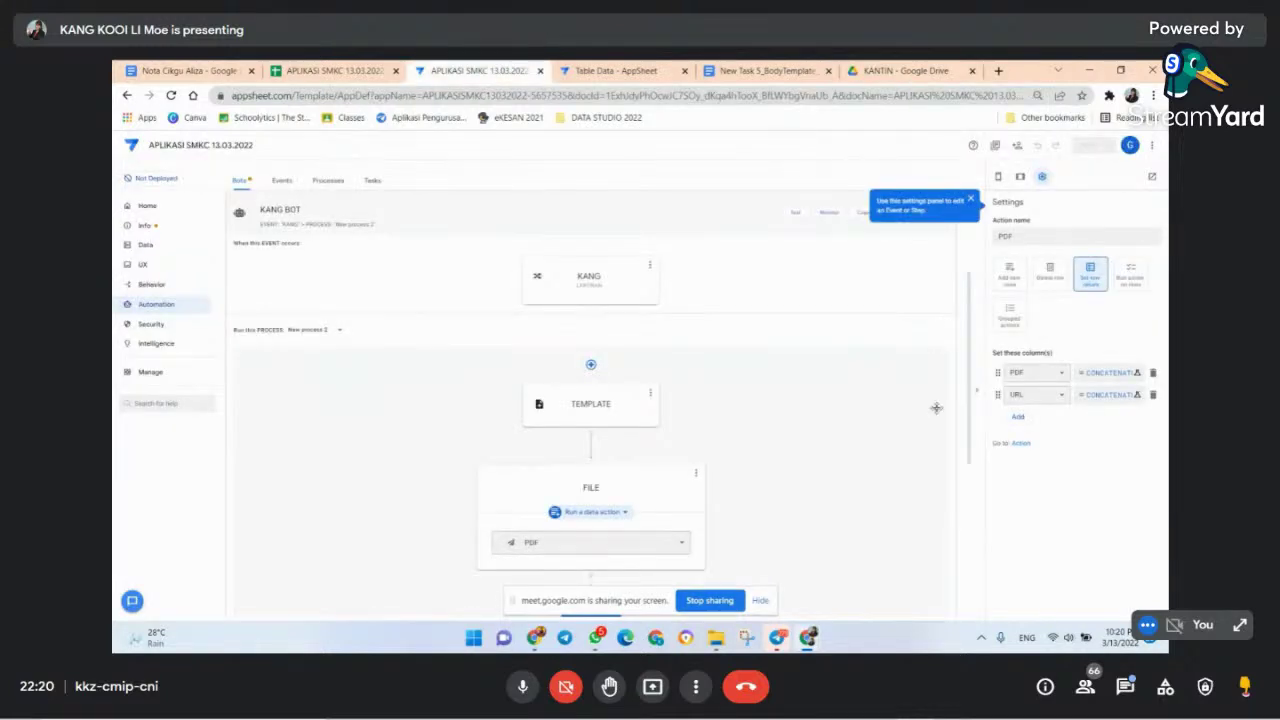
scroll(638, 479, "down", 1)
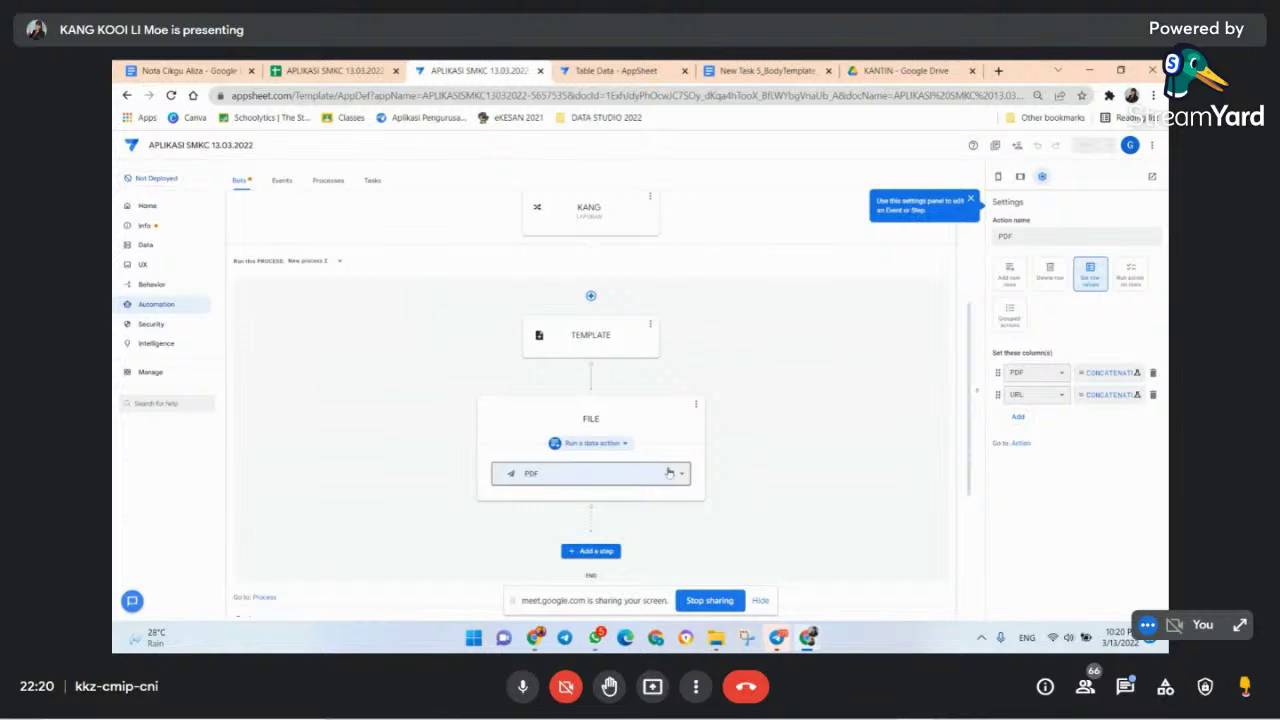
left_click(142, 267)
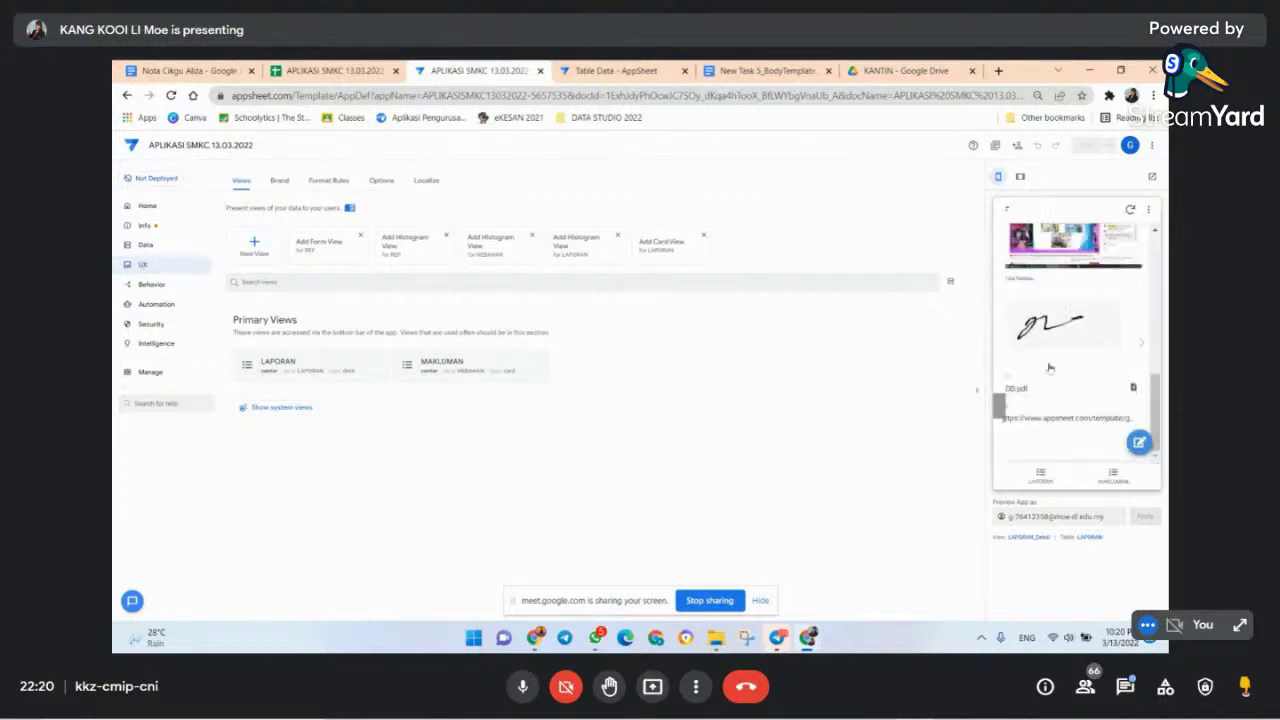
left_click(1133, 390)
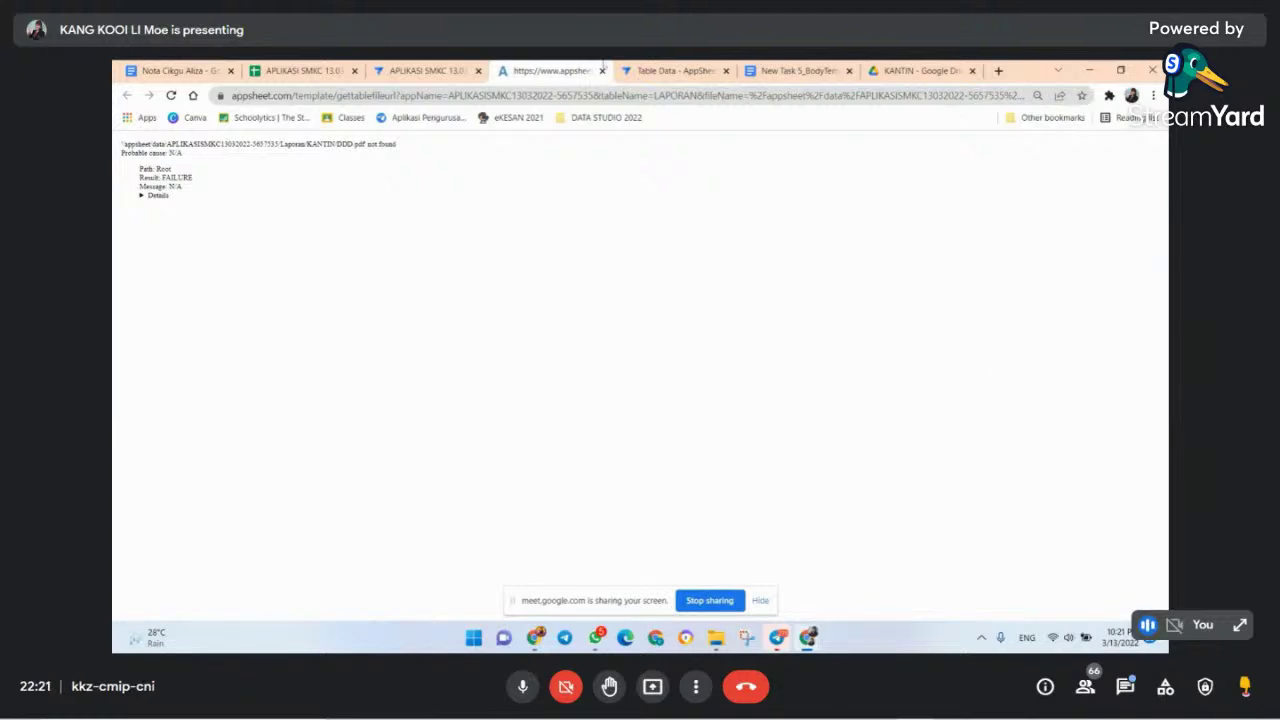
left_click(602, 70)
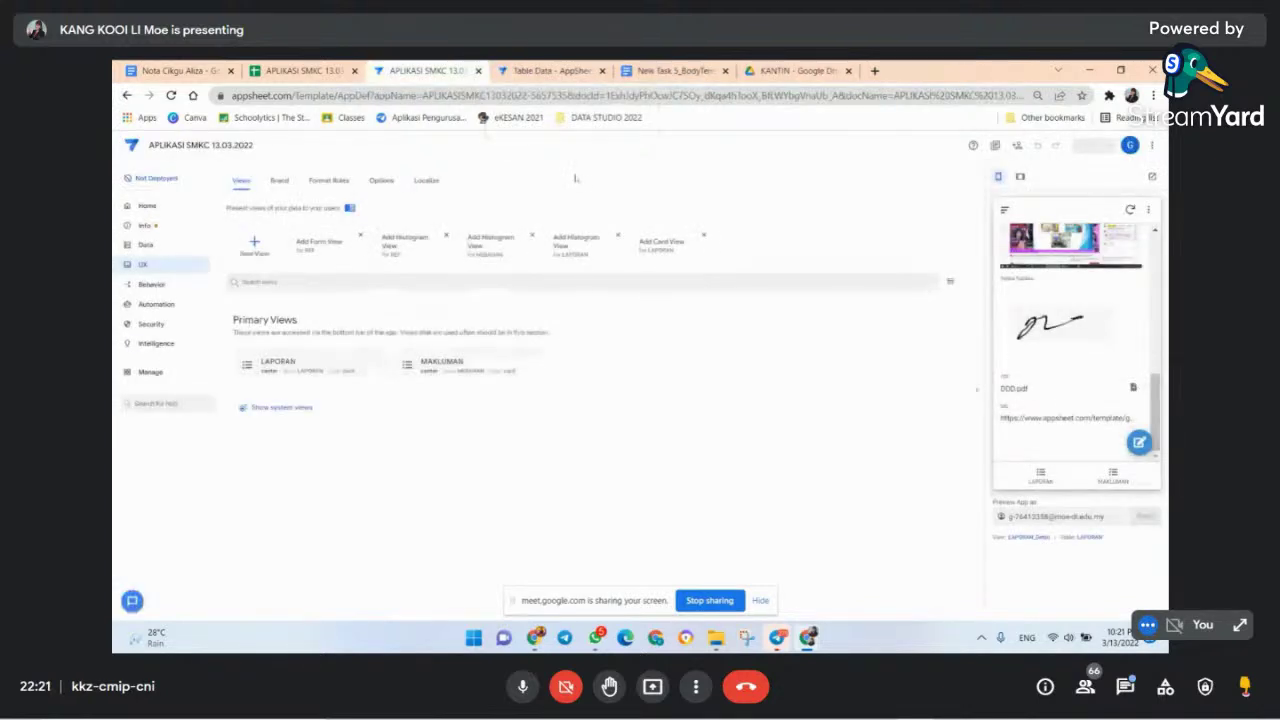
- Open the report's URL link from the app preview and review the report details and photo in the PDF
left_click(1055, 420)
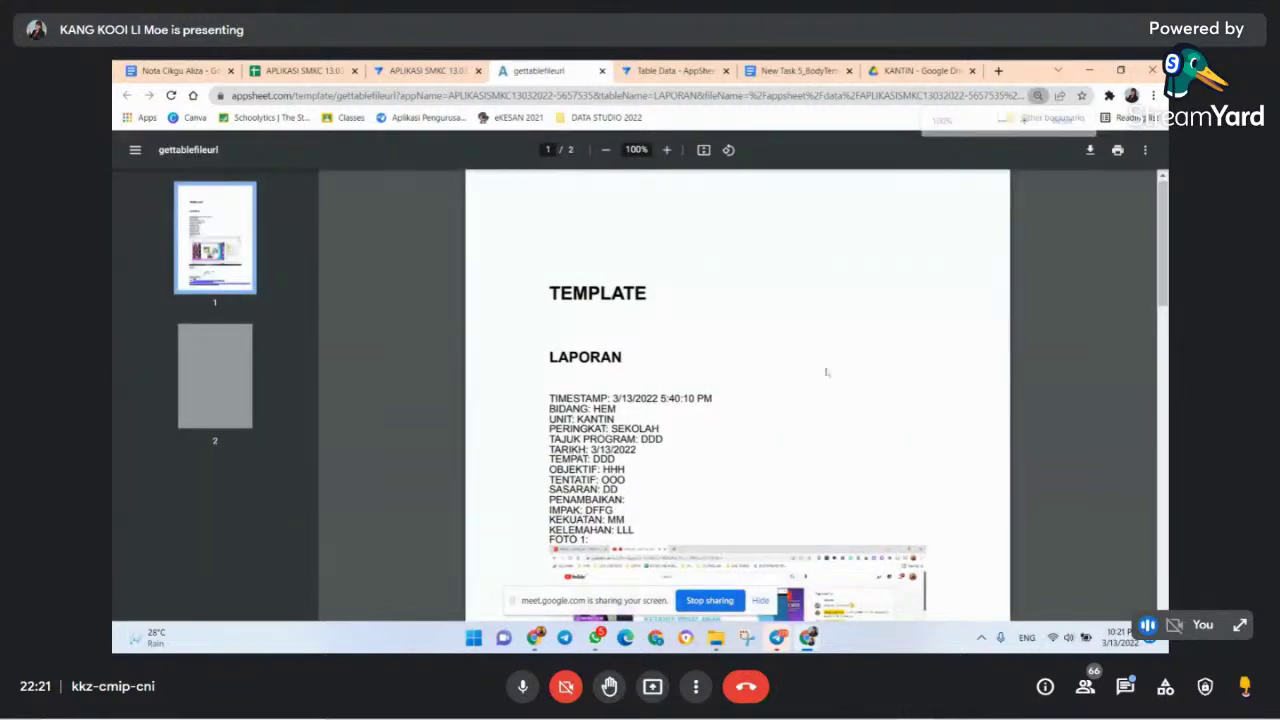
scroll(826, 372, "down", 3)
scroll(826, 372, "up", 1)
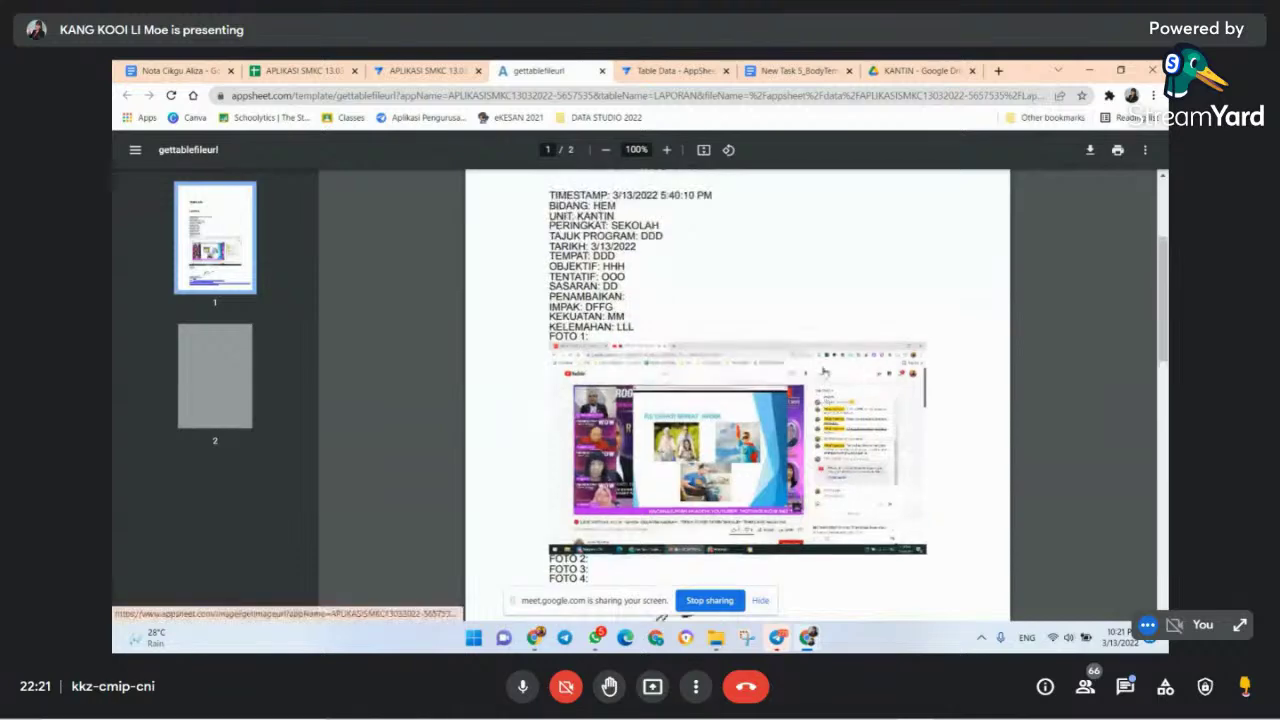
scroll(826, 372, "up", 2)
scroll(824, 372, "up", 1)
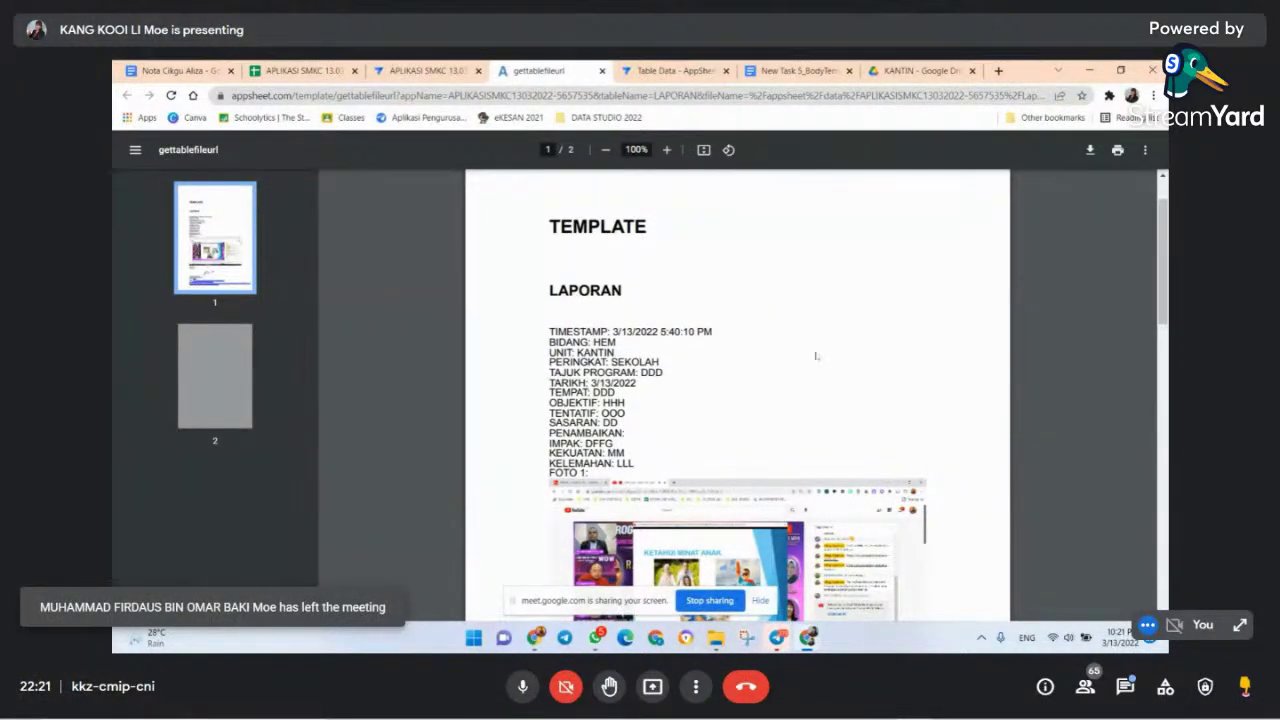
scroll(787, 348, "down", 1)
scroll(787, 348, "down", 1)
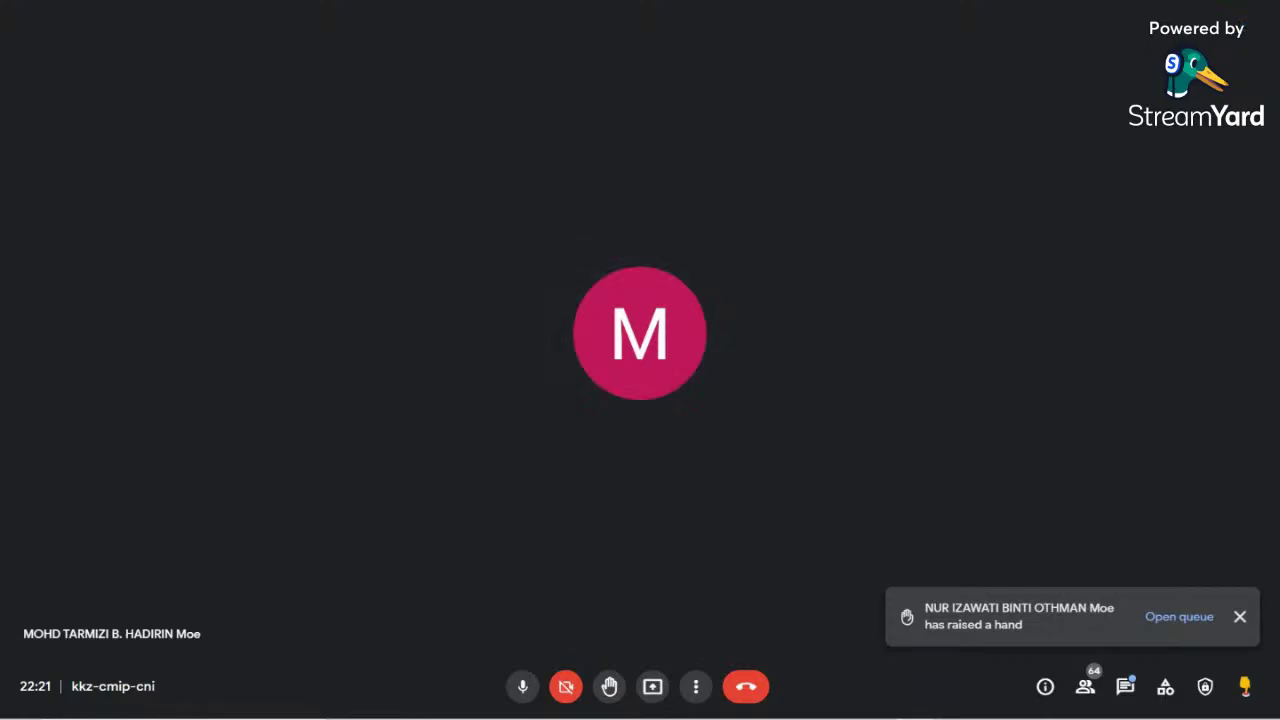
- Change the Meet call's layout to Tiled and close the layout settings
left_click(696, 686)
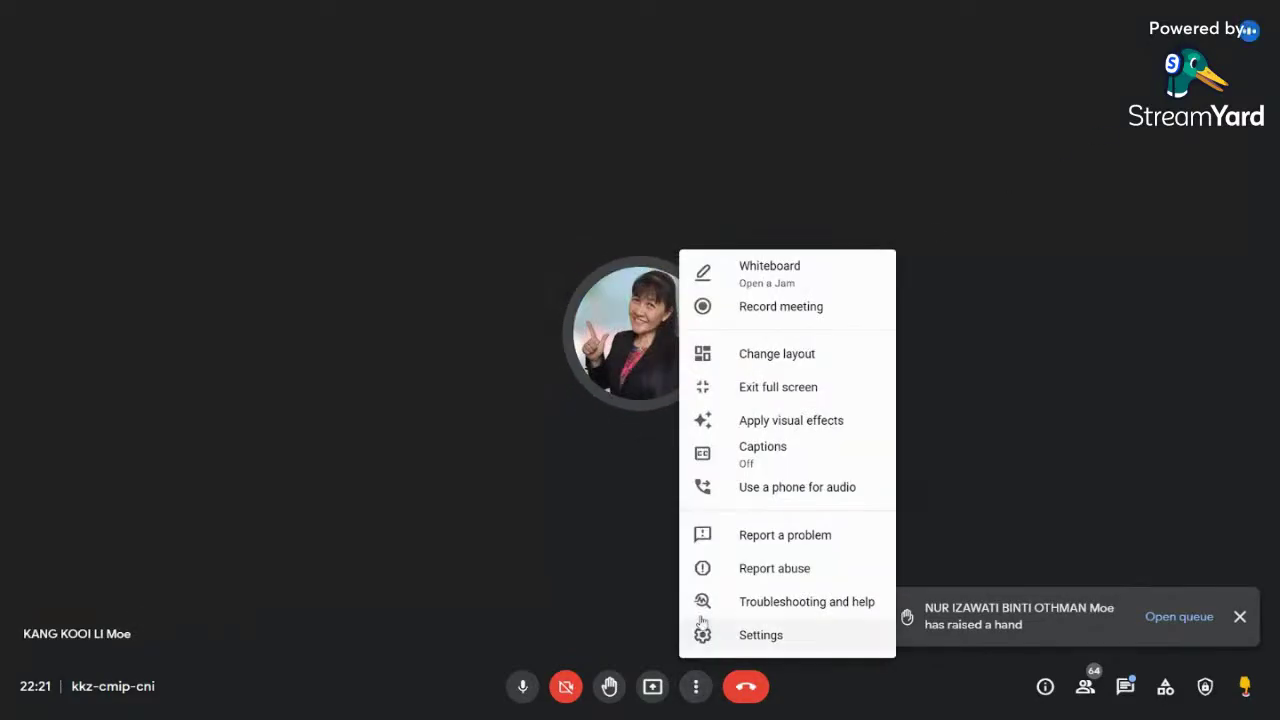
left_click(757, 354)
left_click(560, 322)
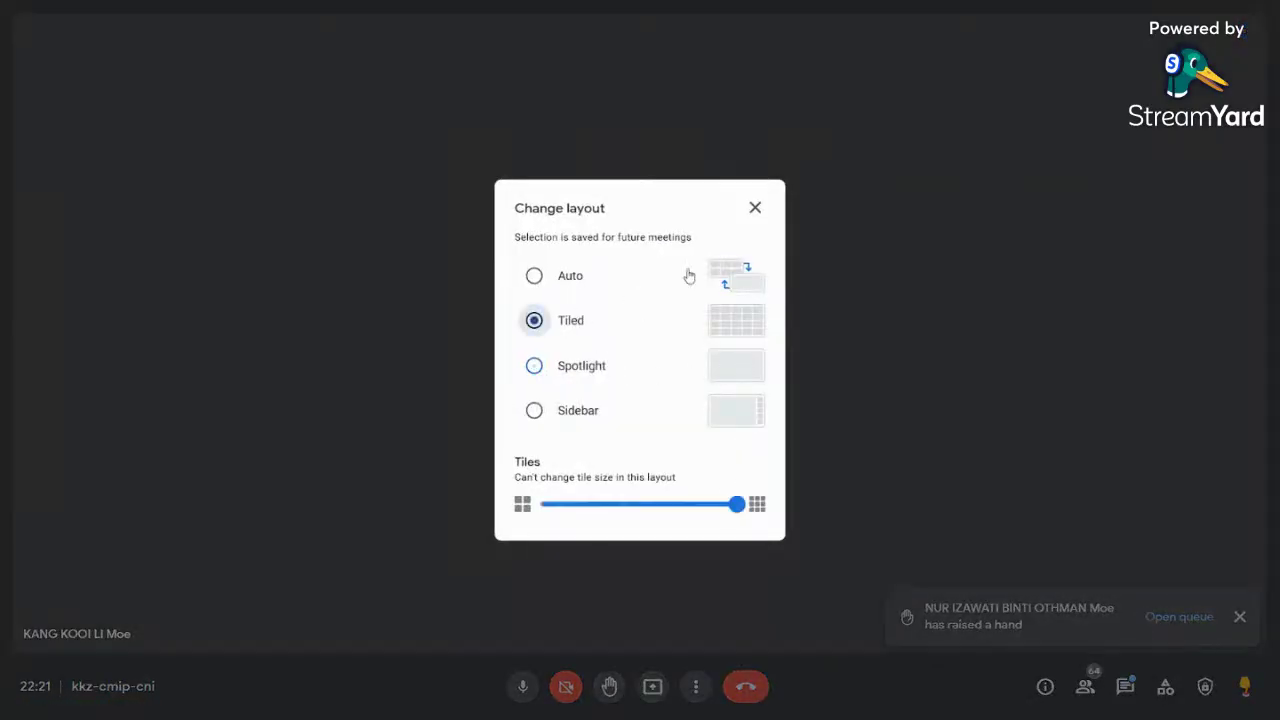
left_click(754, 209)
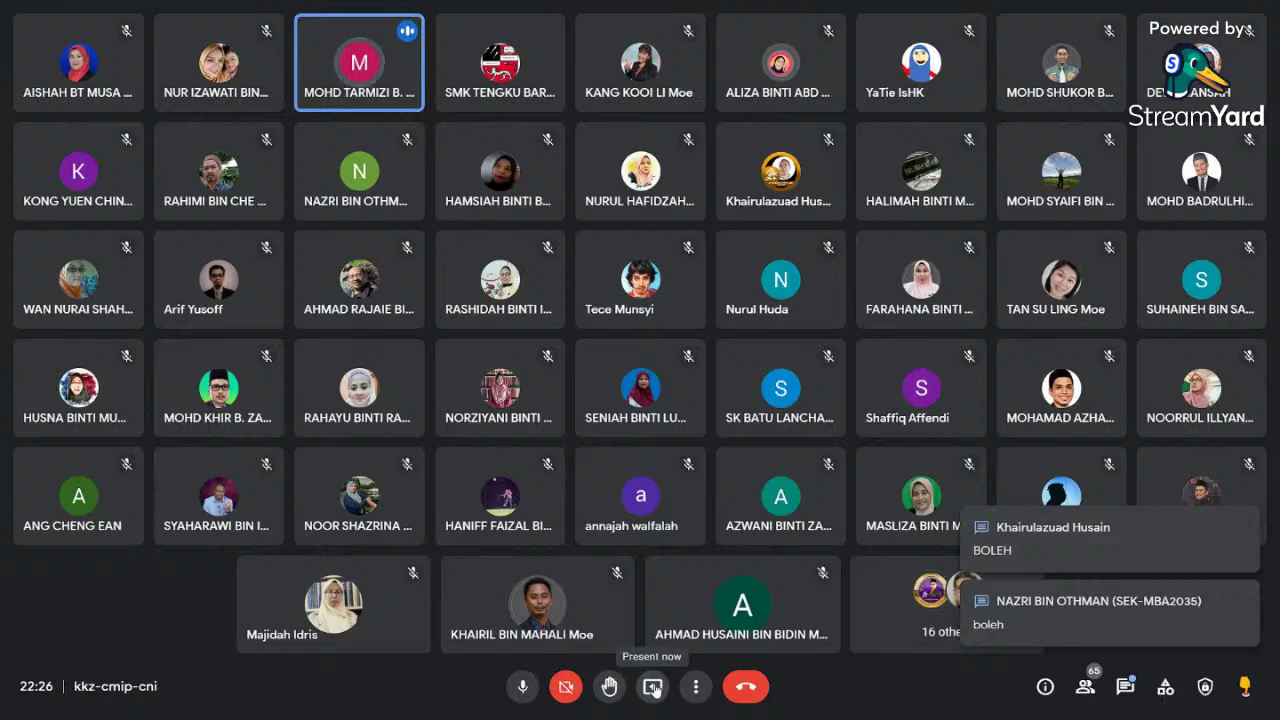
- Present an entire screen in the Meet call and hide the screen-sharing notice
left_click(653, 688)
left_click(740, 567)
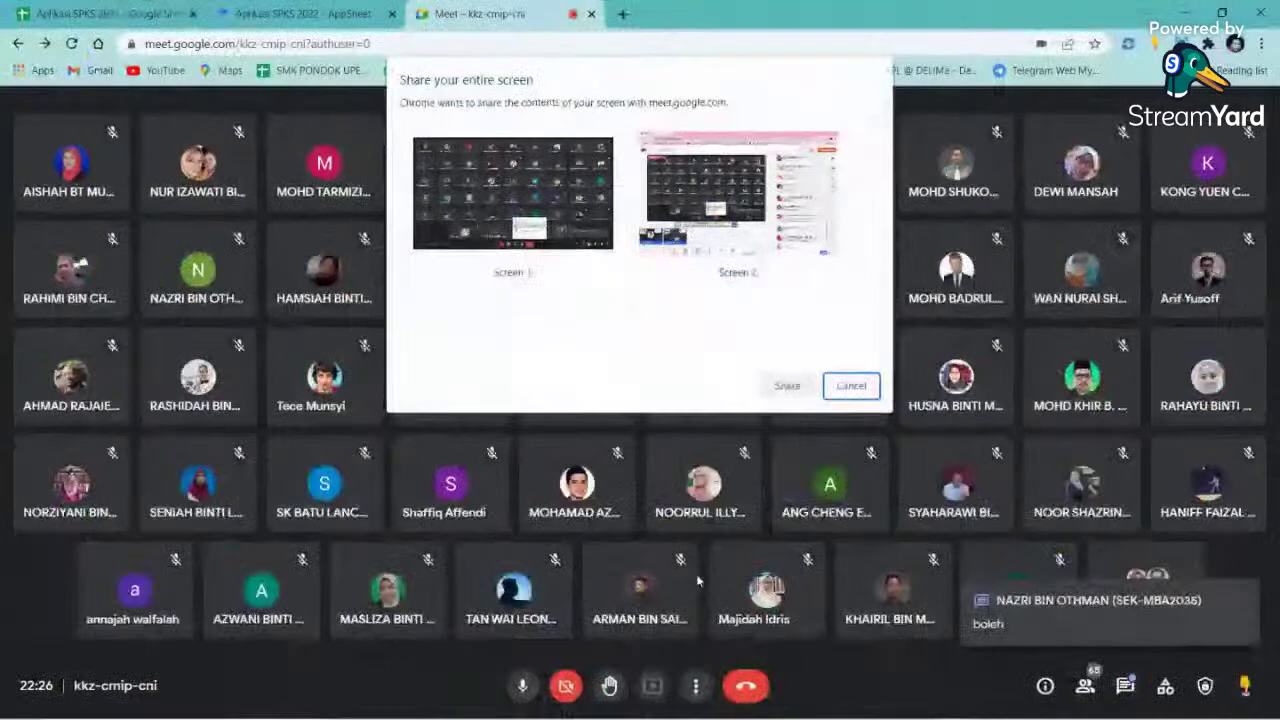
left_click(787, 386)
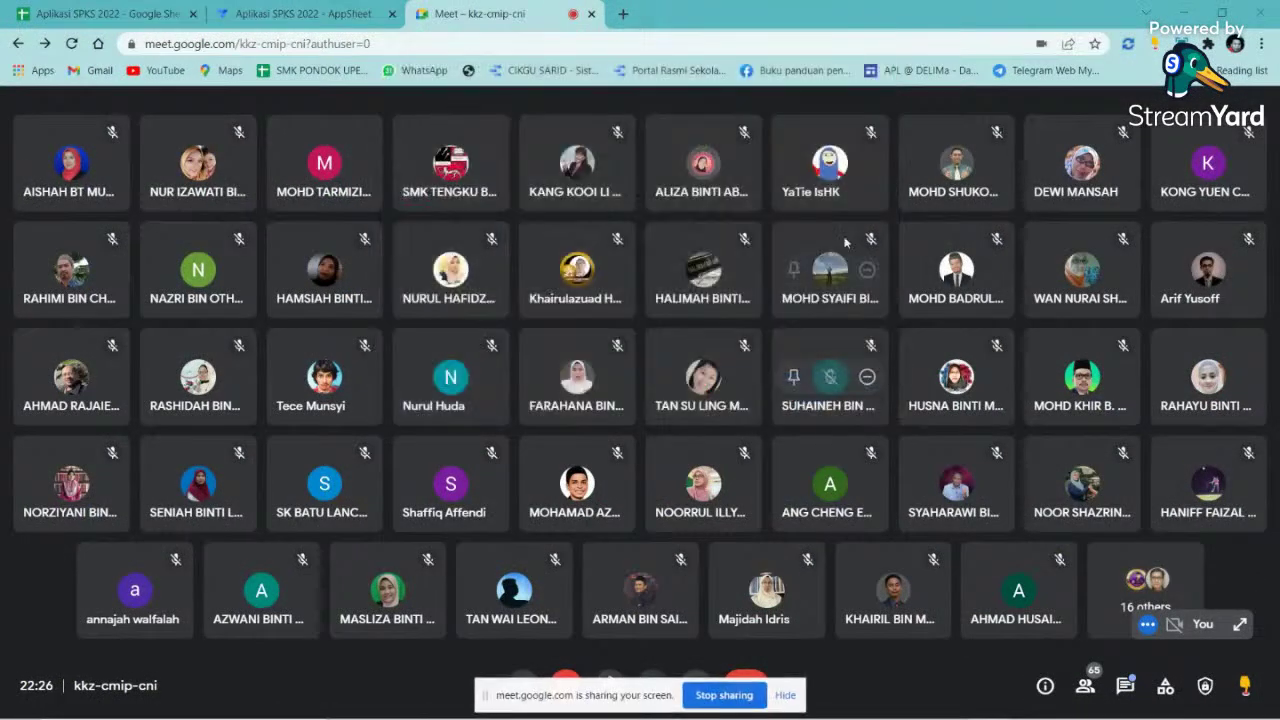
left_click(785, 697)
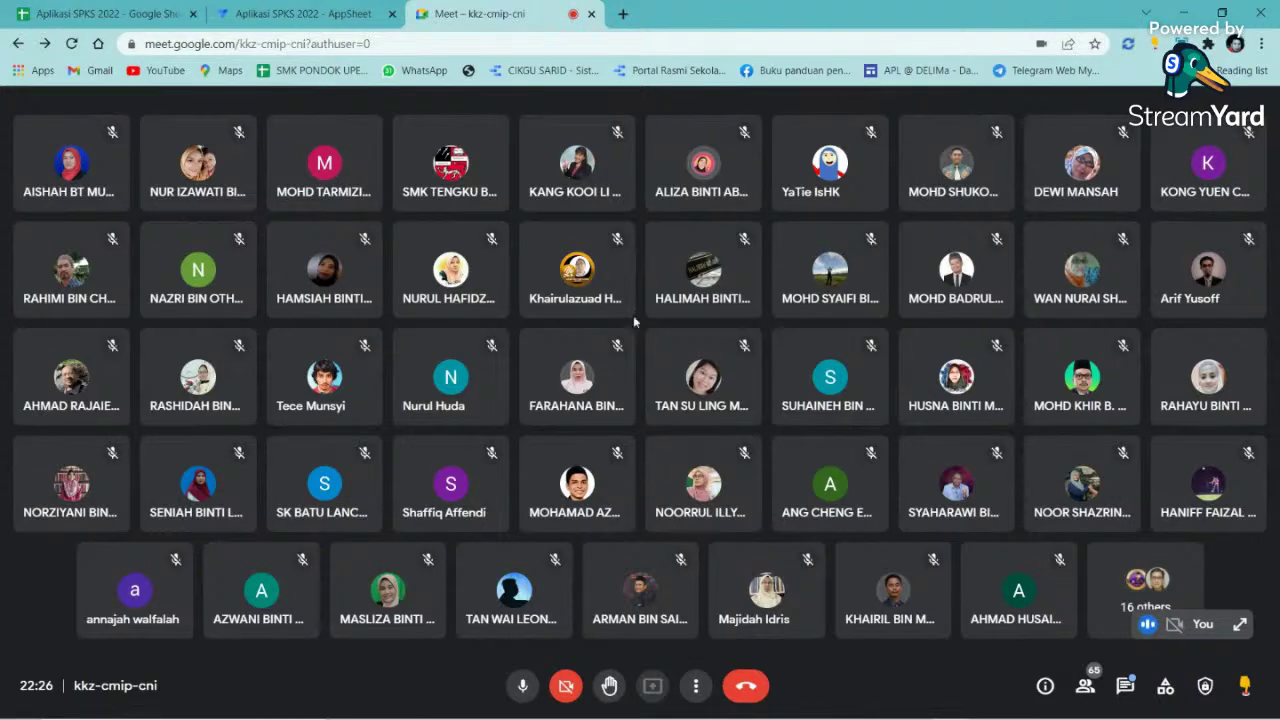
- Switch to the AppSheet editor, open the PENTADBIRAN report from the preview's LAPORAN view, and open its PDF file
left_click(343, 10)
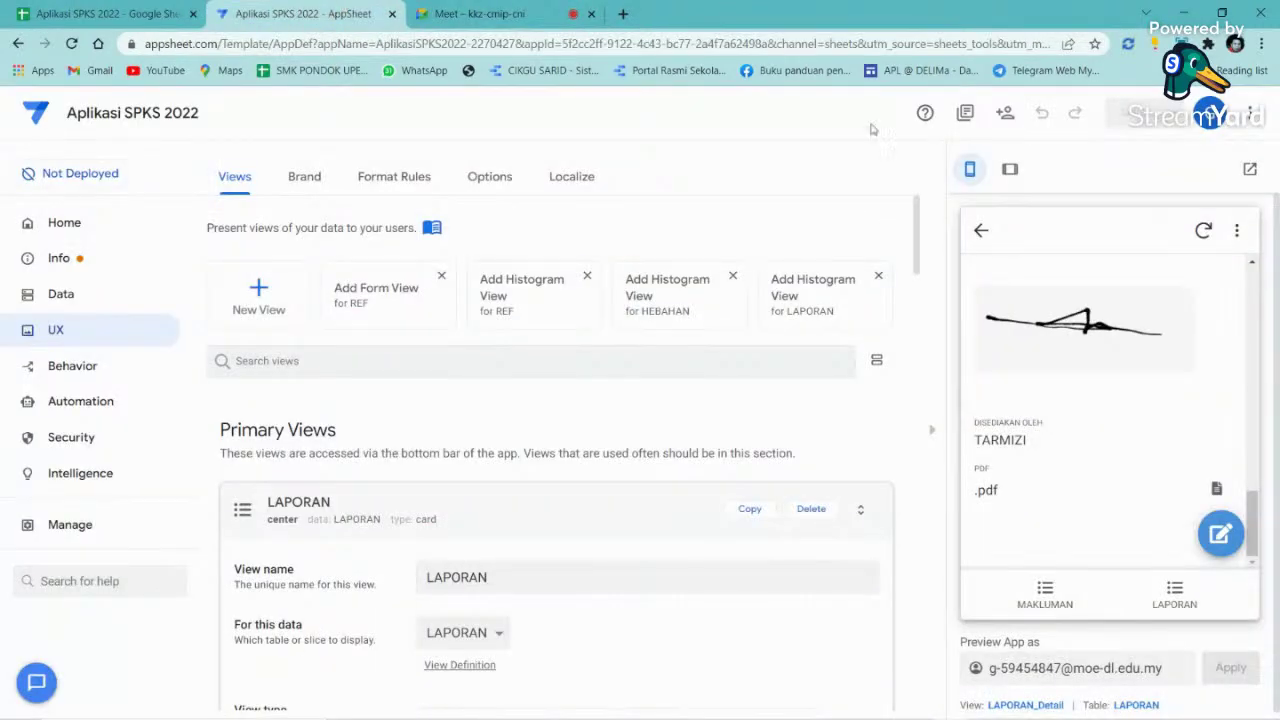
left_click(1038, 590)
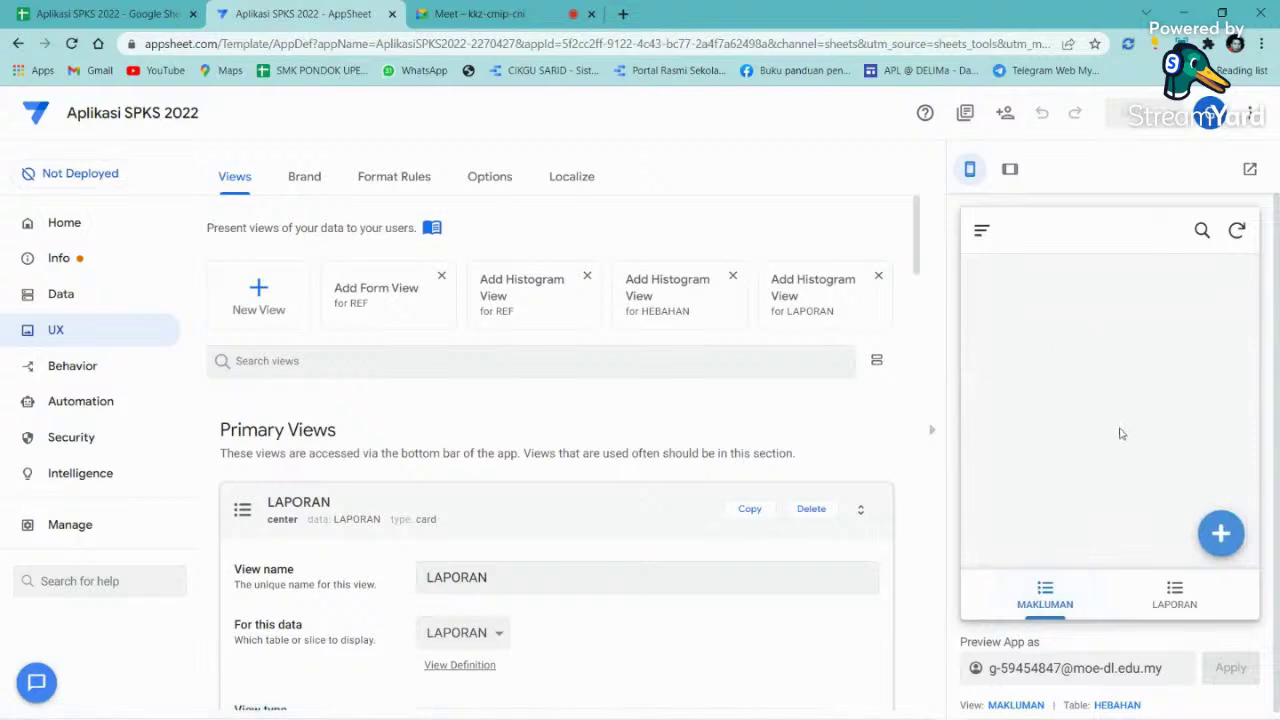
left_click(1186, 598)
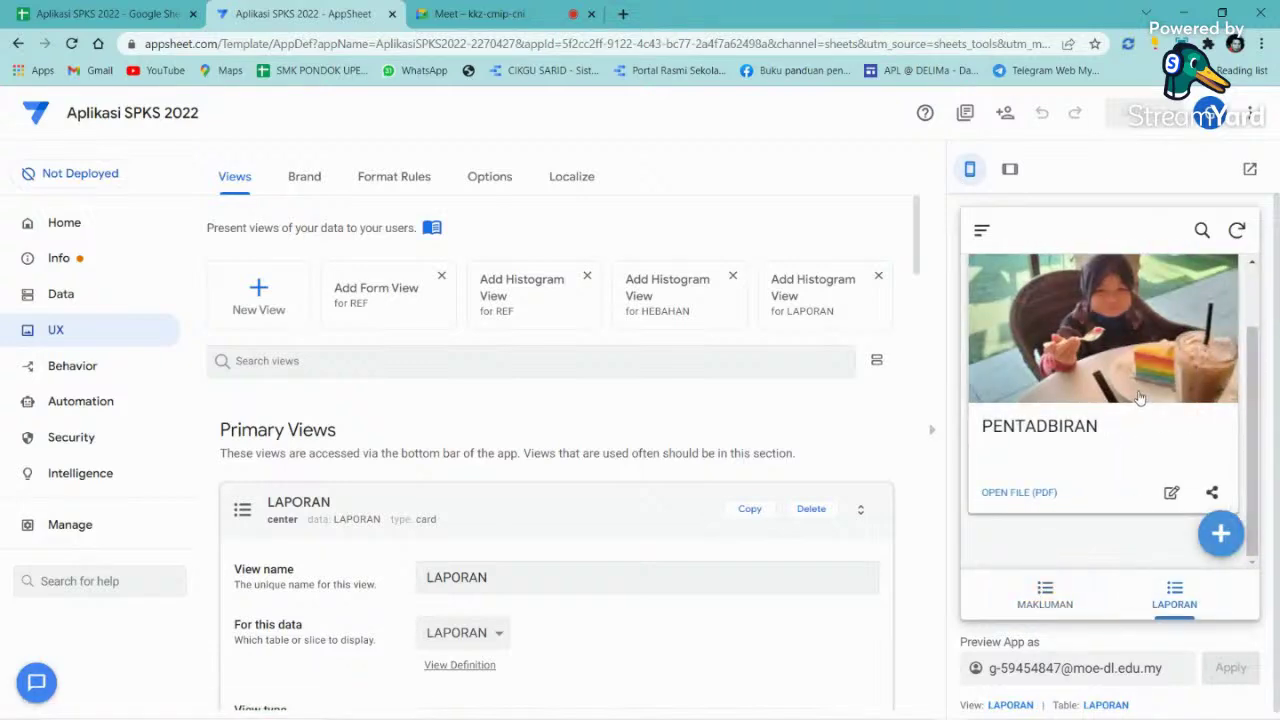
scroll(1140, 398, "down", 1)
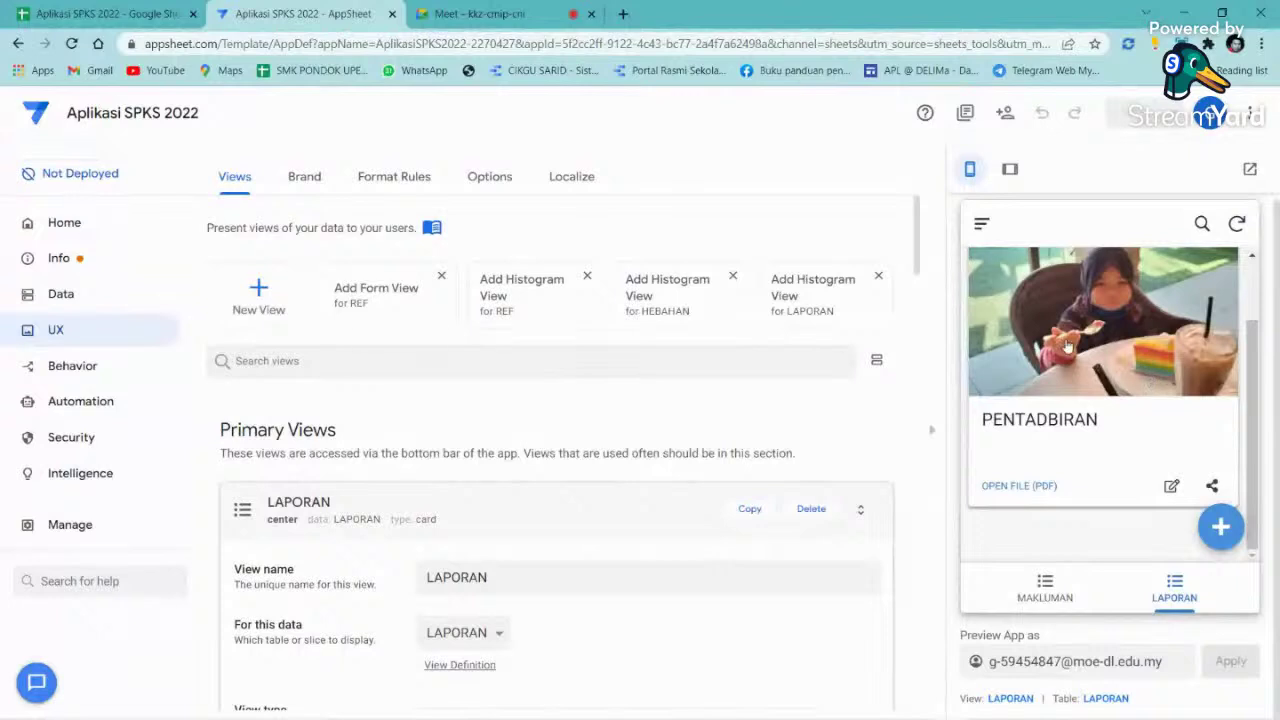
left_click(1105, 335)
scroll(1137, 430, "down", 3)
scroll(1137, 430, "down", 5)
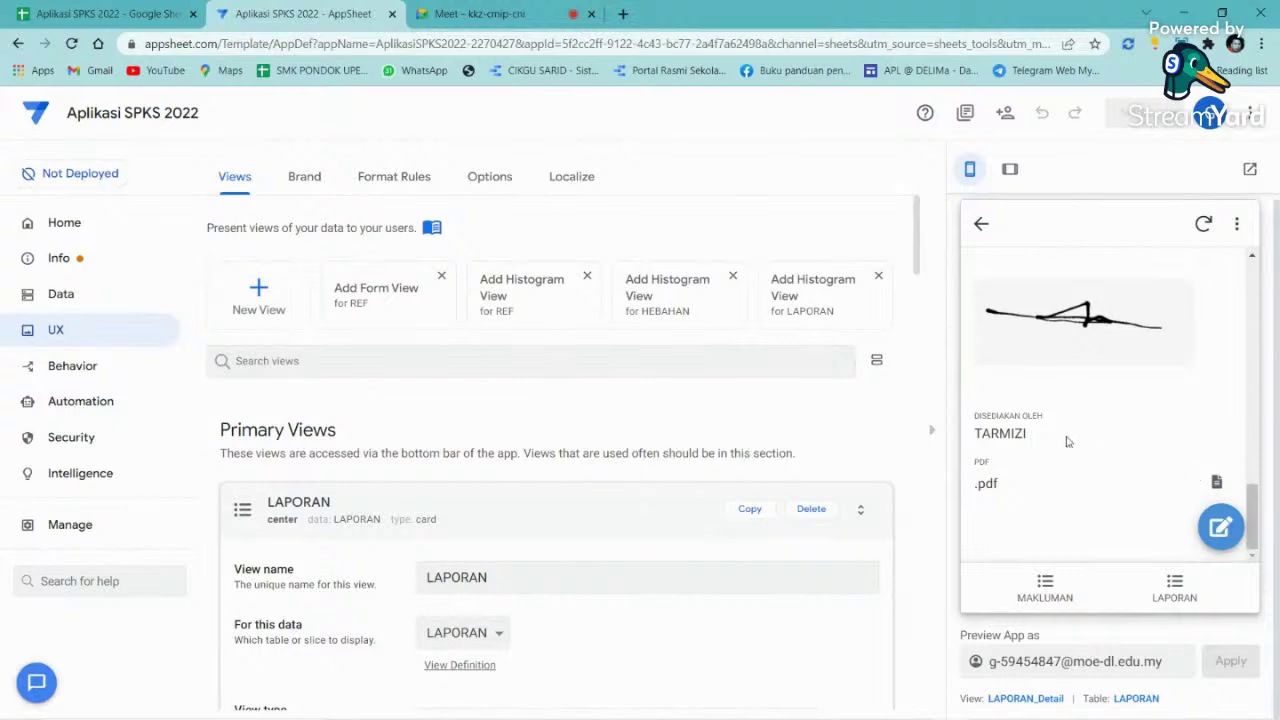
left_click(1216, 482)
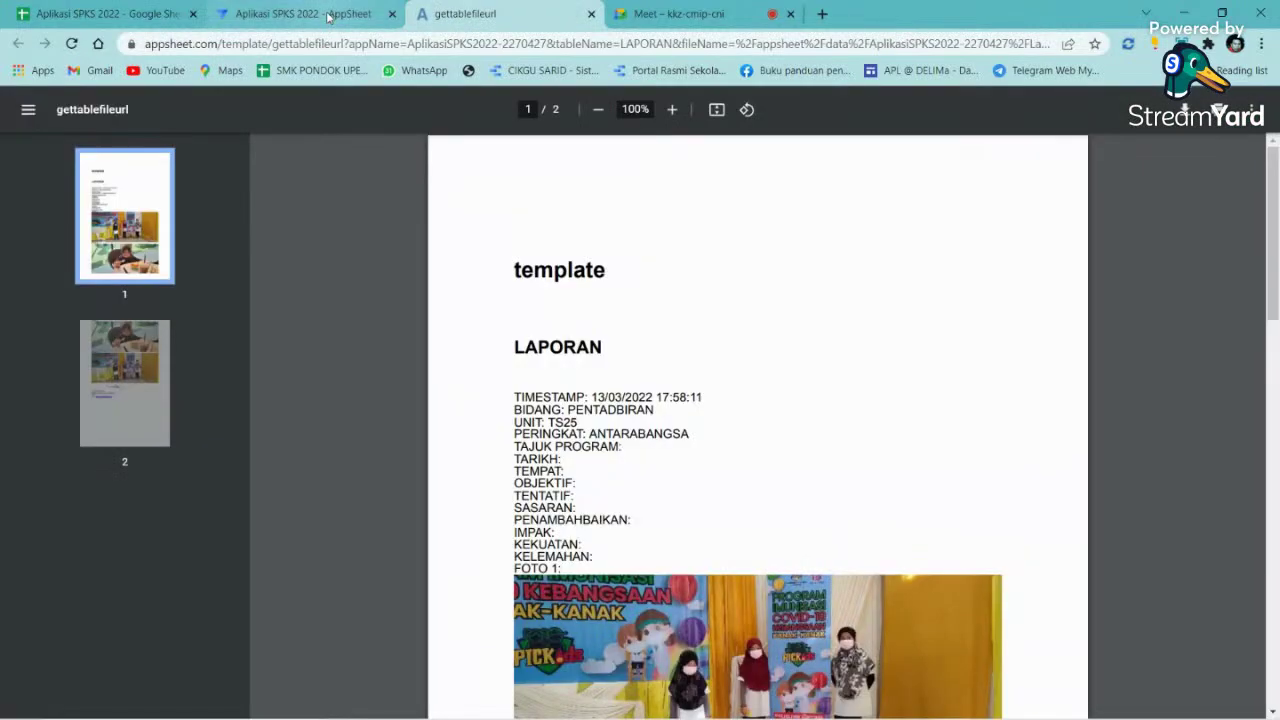
- Return to the editor, examine the 13 MAC bot's process and the PDF column's expression, and close the expression without changes
left_click(329, 17)
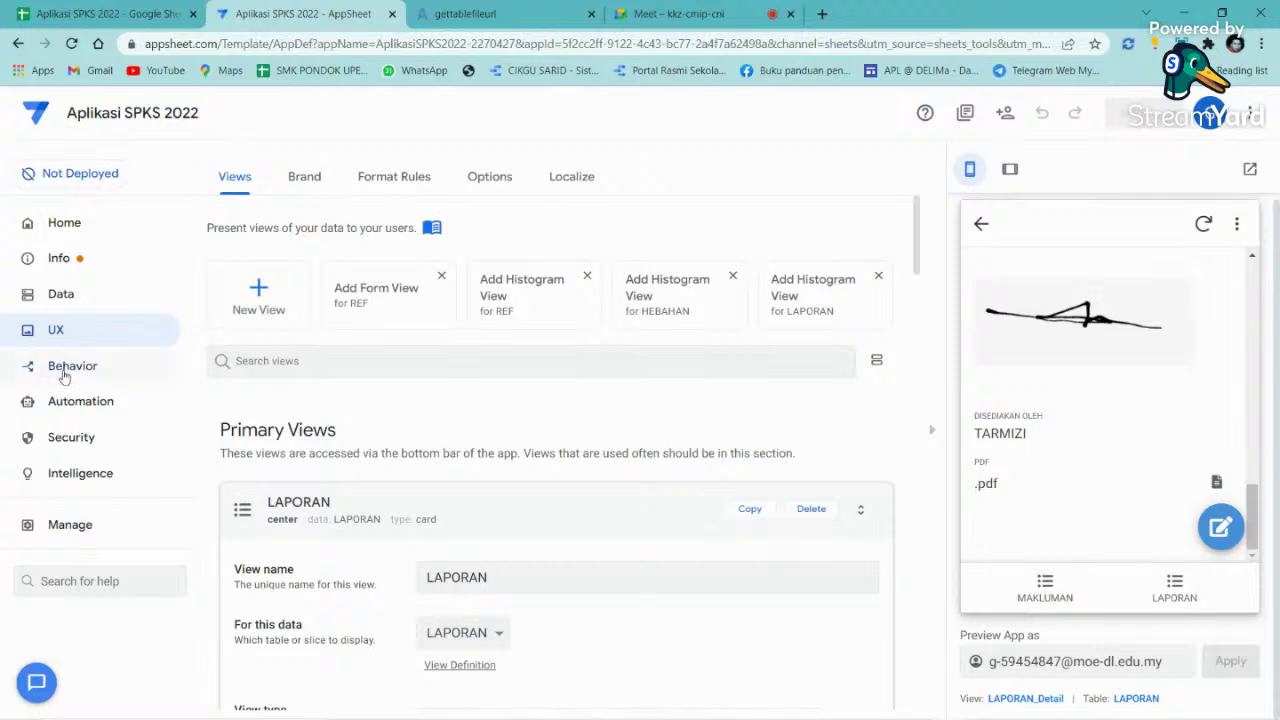
left_click(70, 405)
scroll(734, 306, "down", 1)
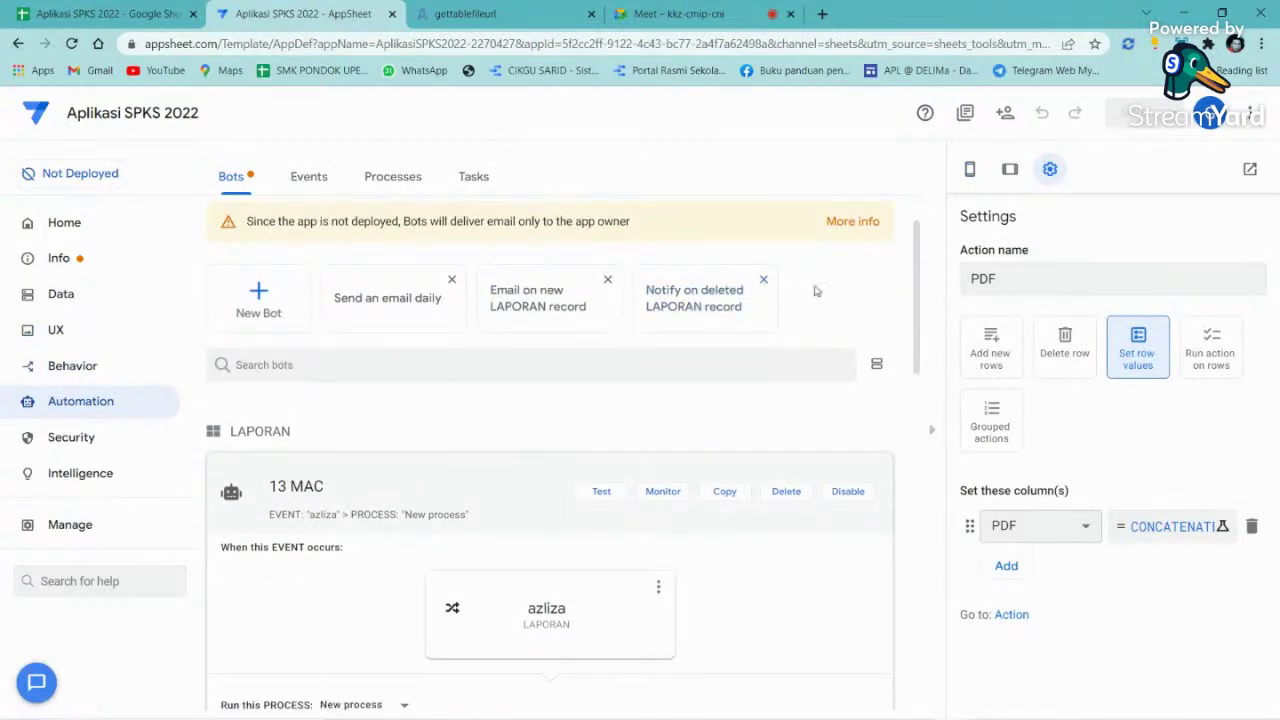
scroll(806, 400, "down", 5)
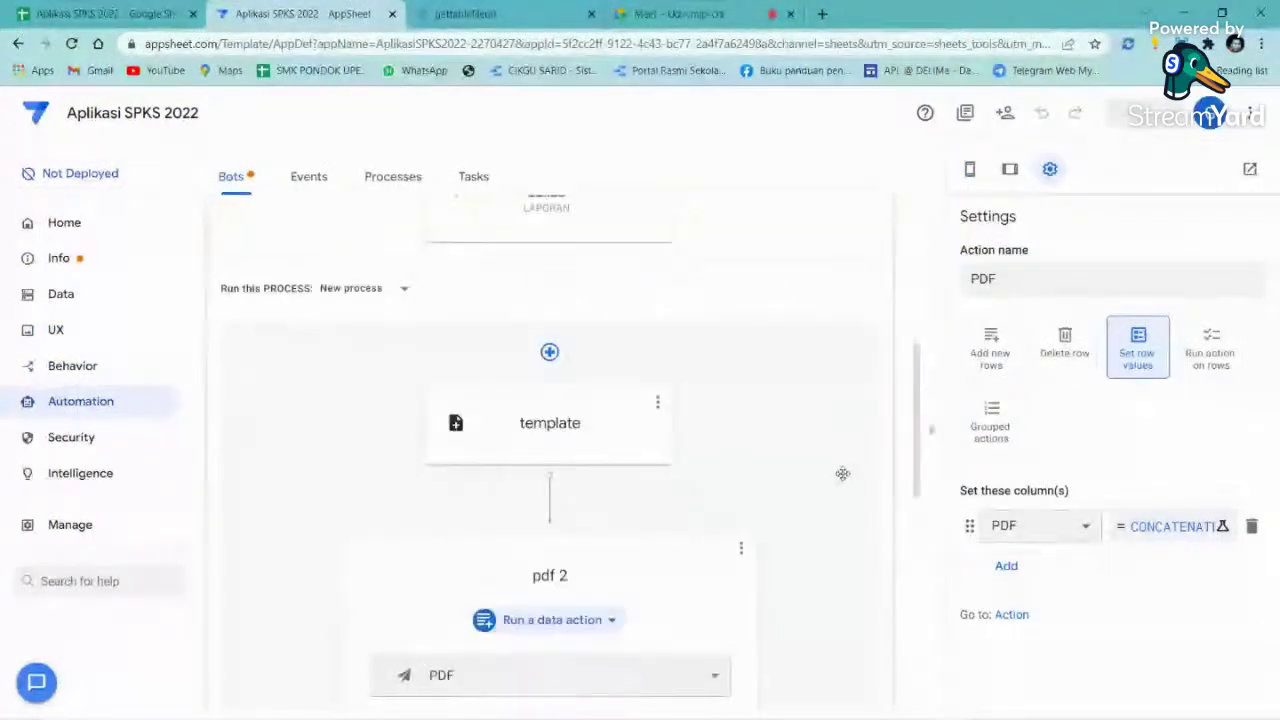
left_click(673, 16)
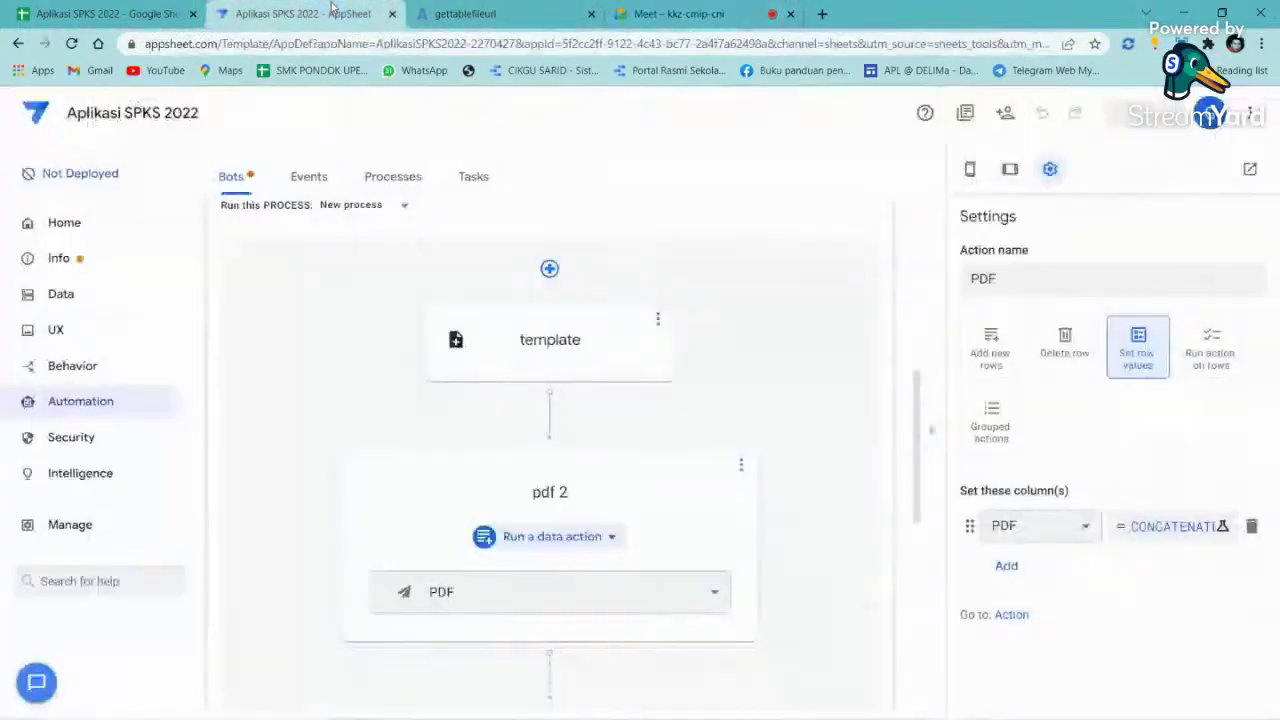
left_click(303, 14)
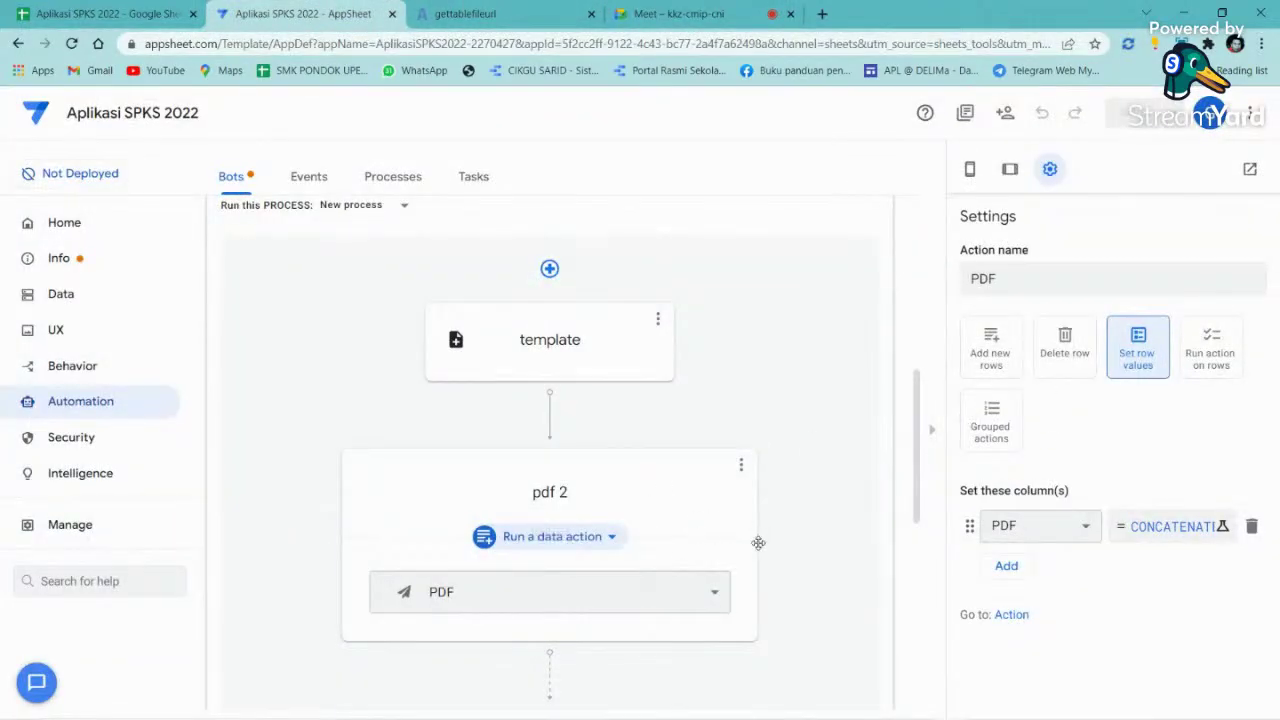
left_click(1155, 528)
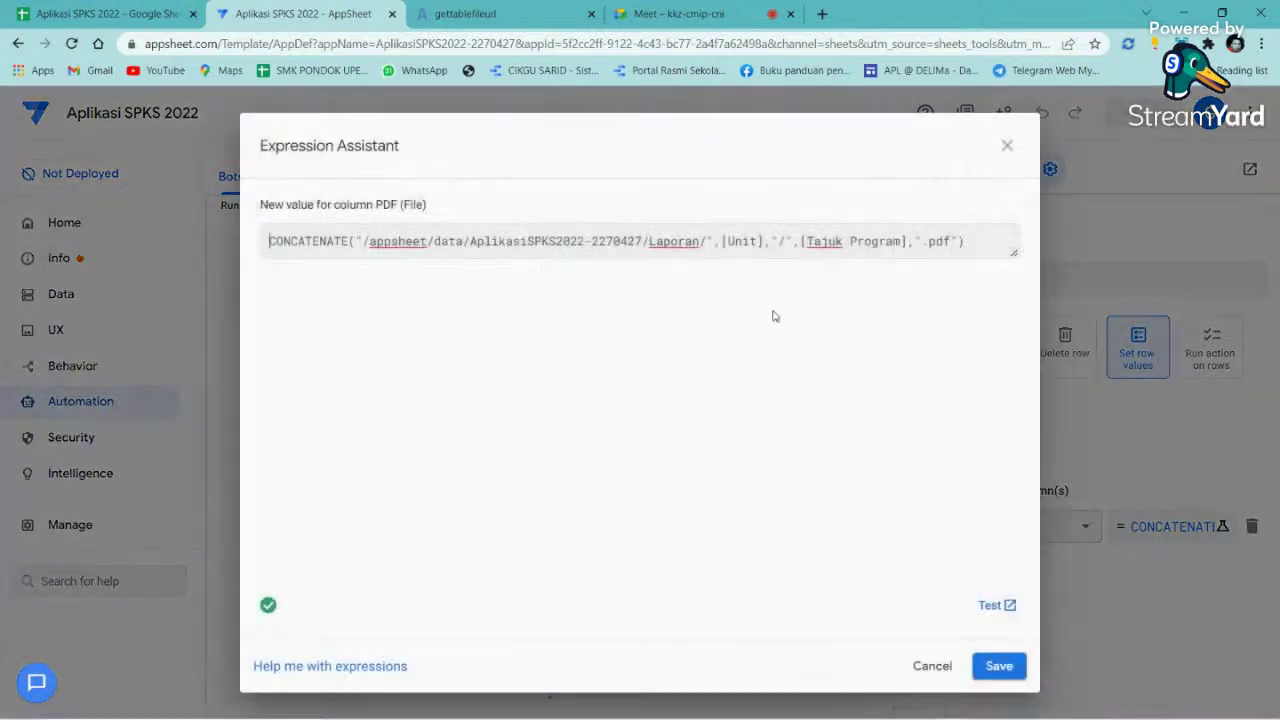
left_click(1008, 147)
- Add the URL column to the columns set by the PDF action and open its value expression
left_click(1006, 565)
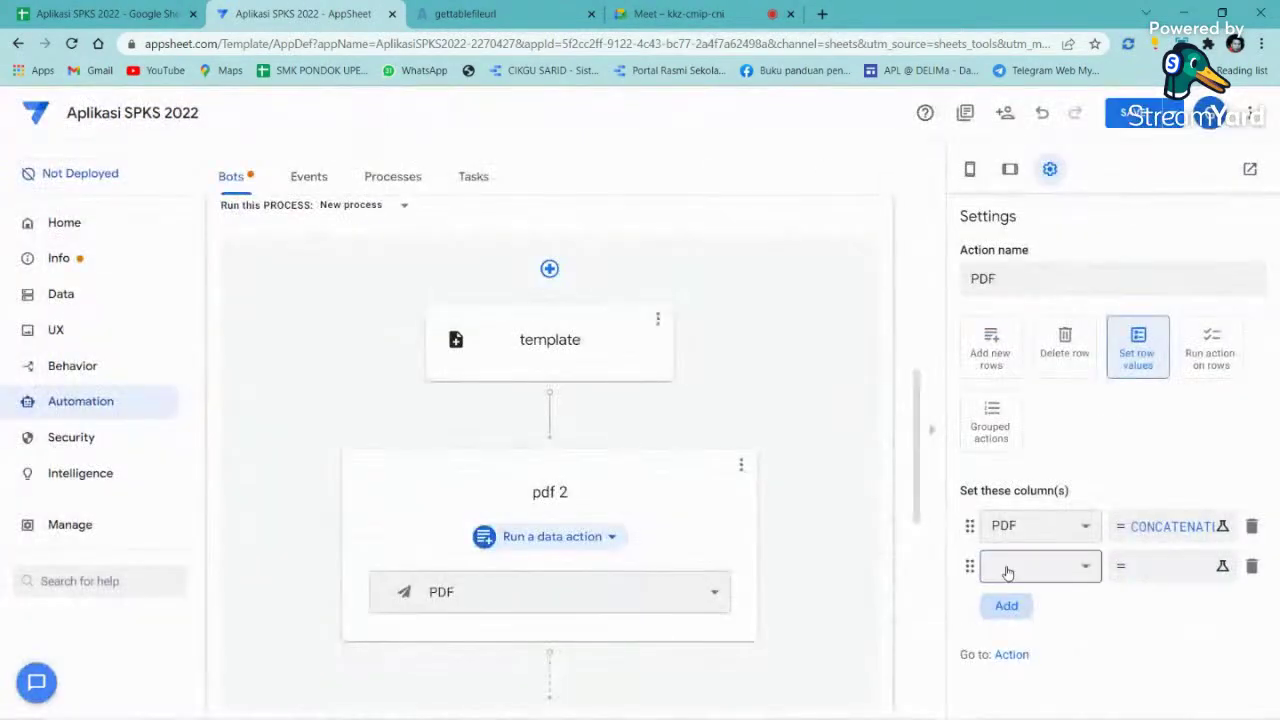
left_click(1057, 571)
scroll(1040, 300, "down", 2)
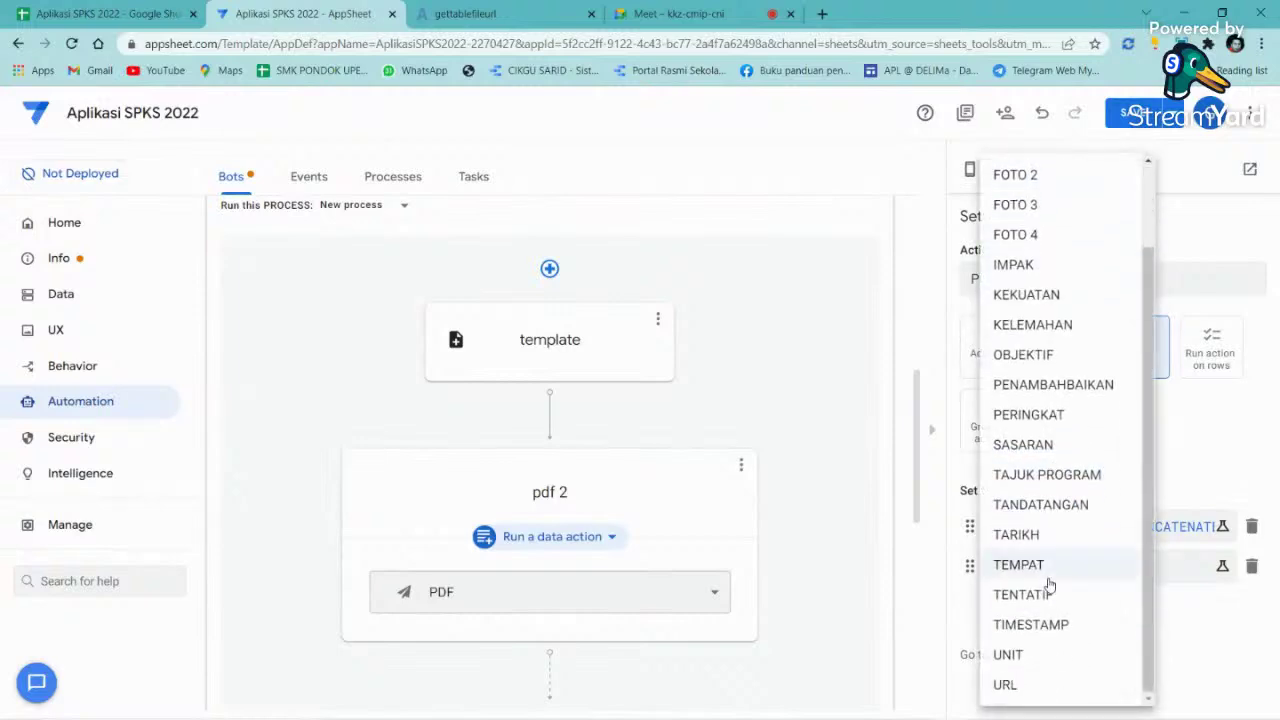
left_click(1020, 685)
left_click(1158, 568)
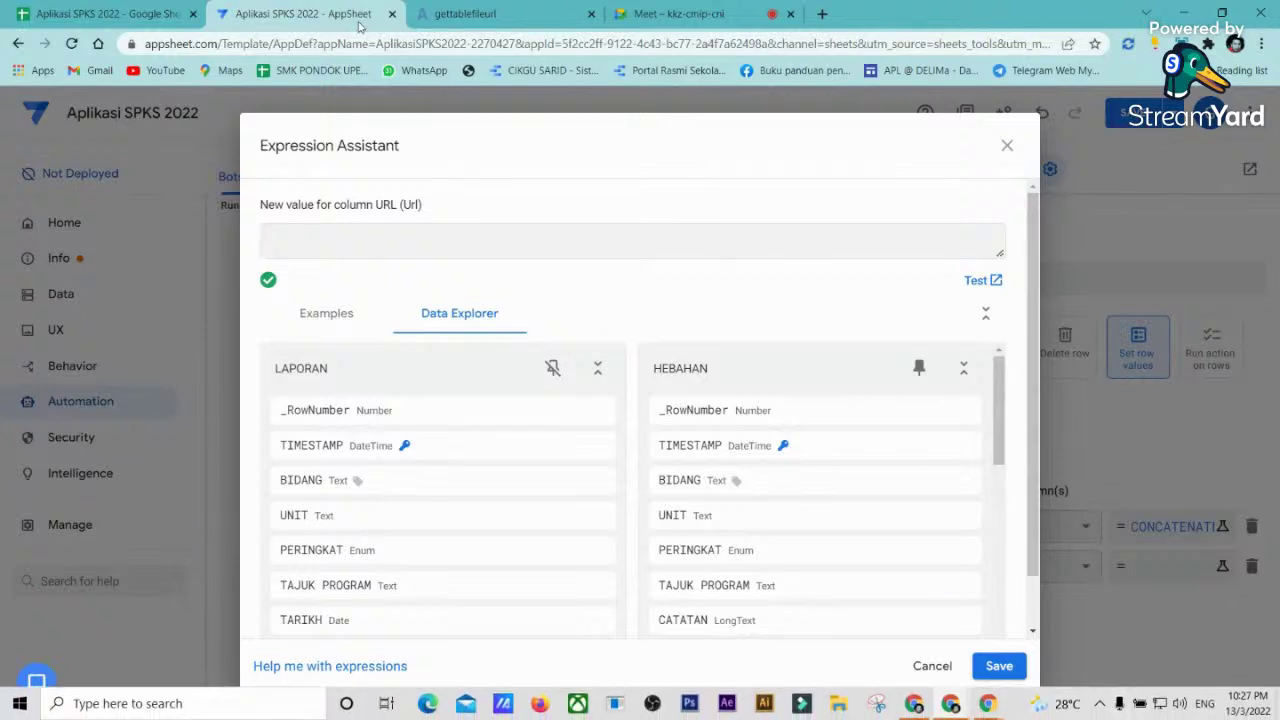
- Switch to the Meet call and open the Nota Pembinaan document link from the in-call messages
left_click(687, 6)
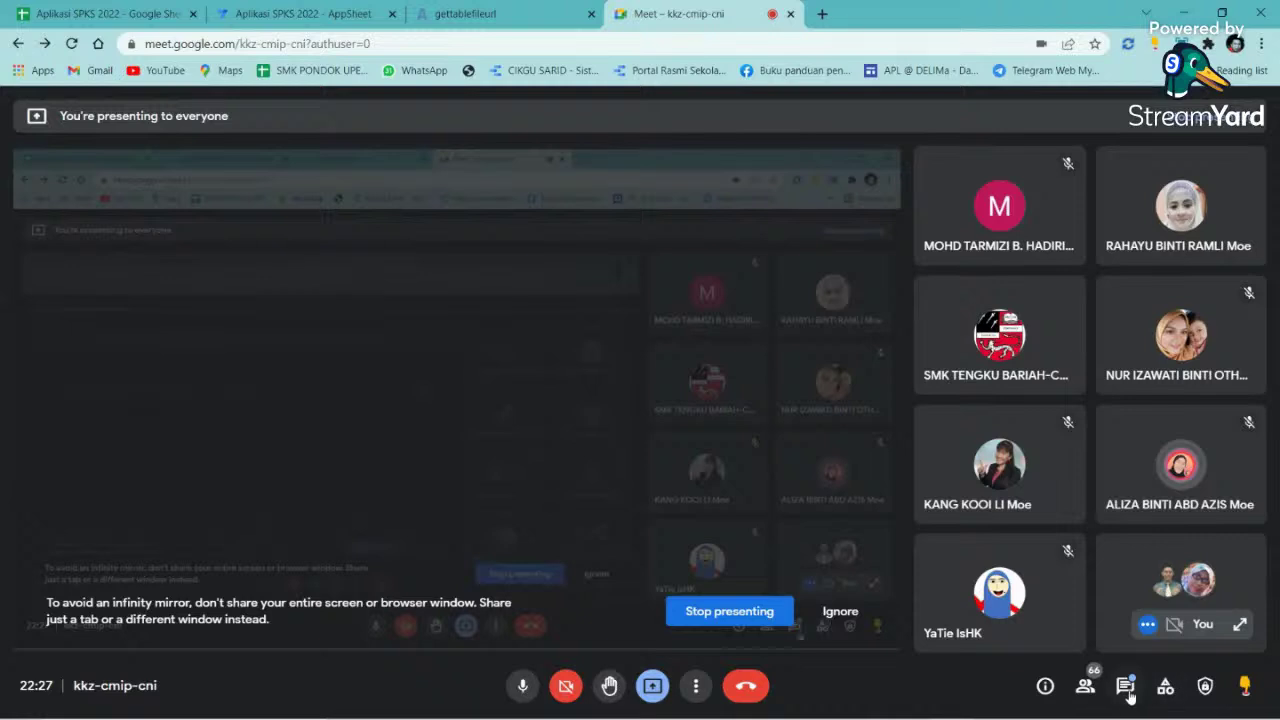
left_click(1126, 688)
scroll(1100, 470, "up", 5)
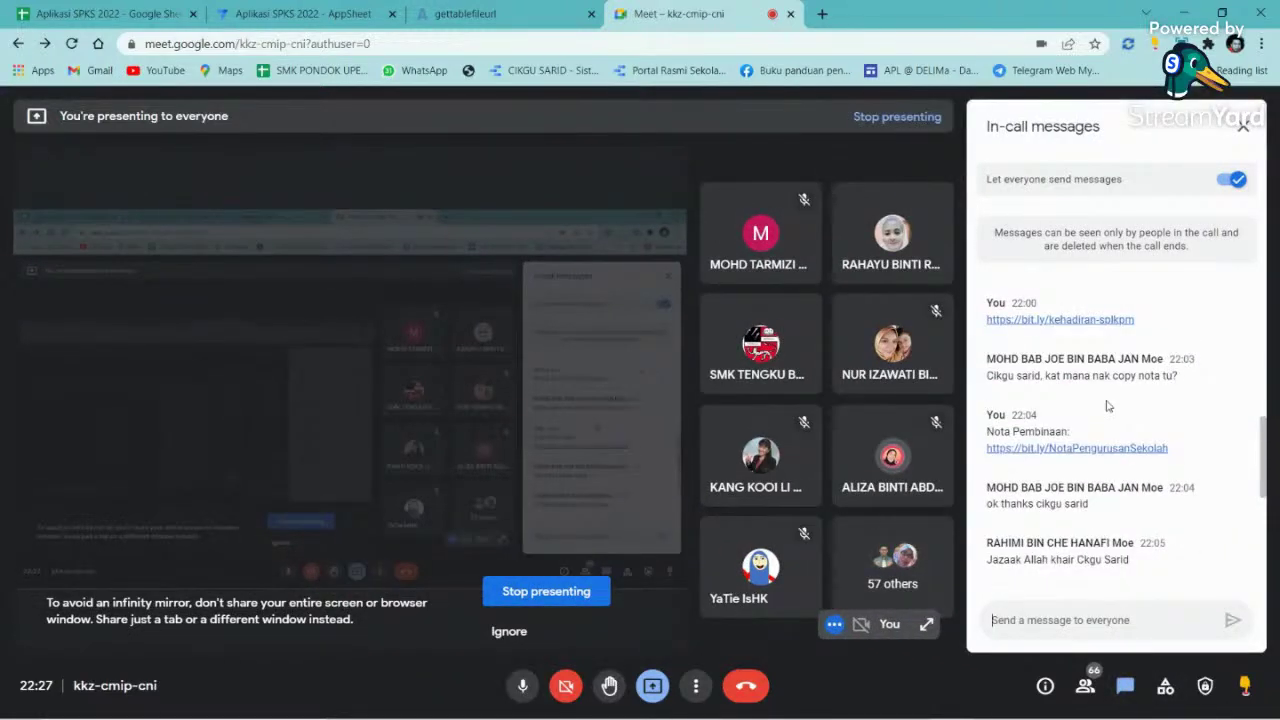
left_click(1085, 448)
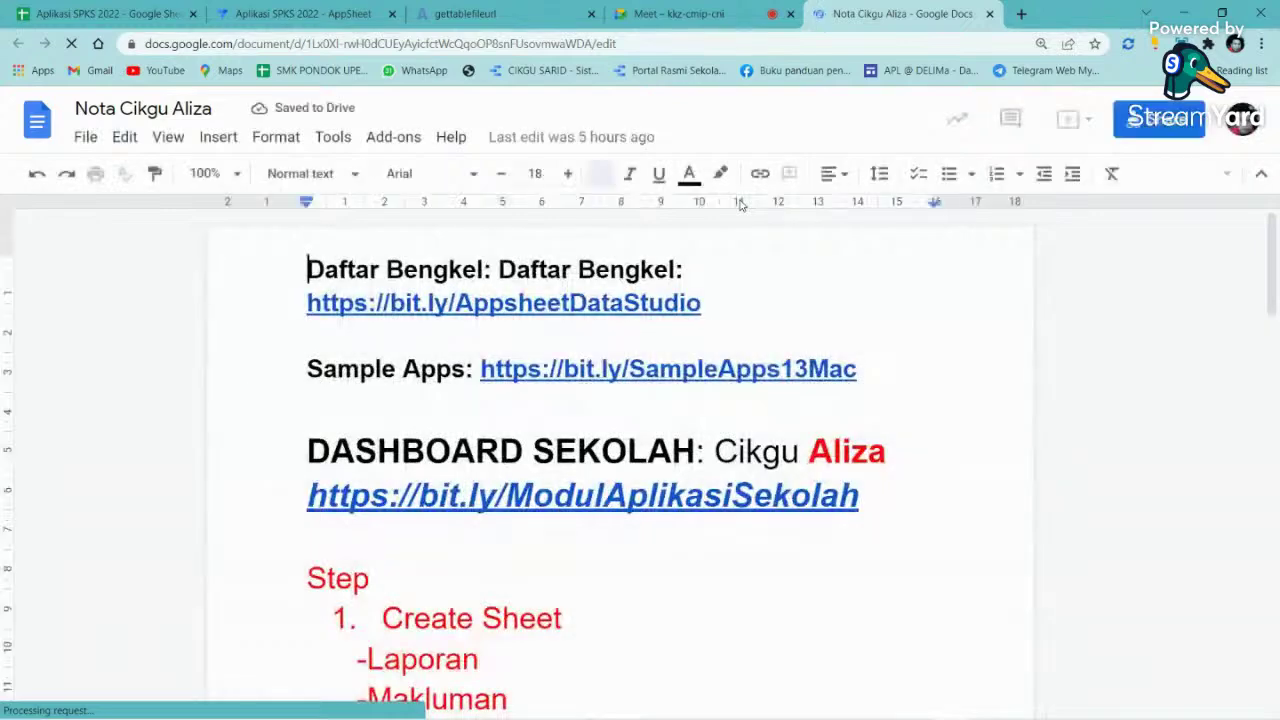
- Find the URL section near the end of the notes document and copy its full CONCATENATE formula
scroll(626, 380, "down", 15)
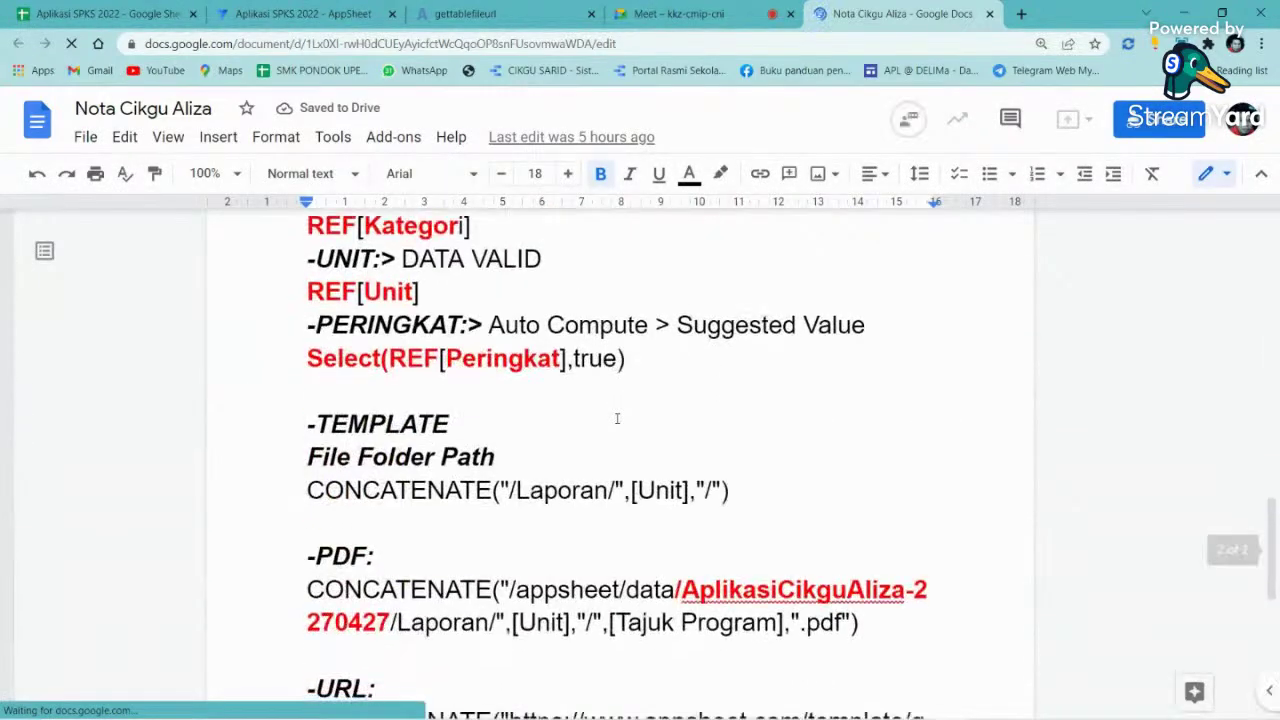
scroll(617, 418, "down", 1)
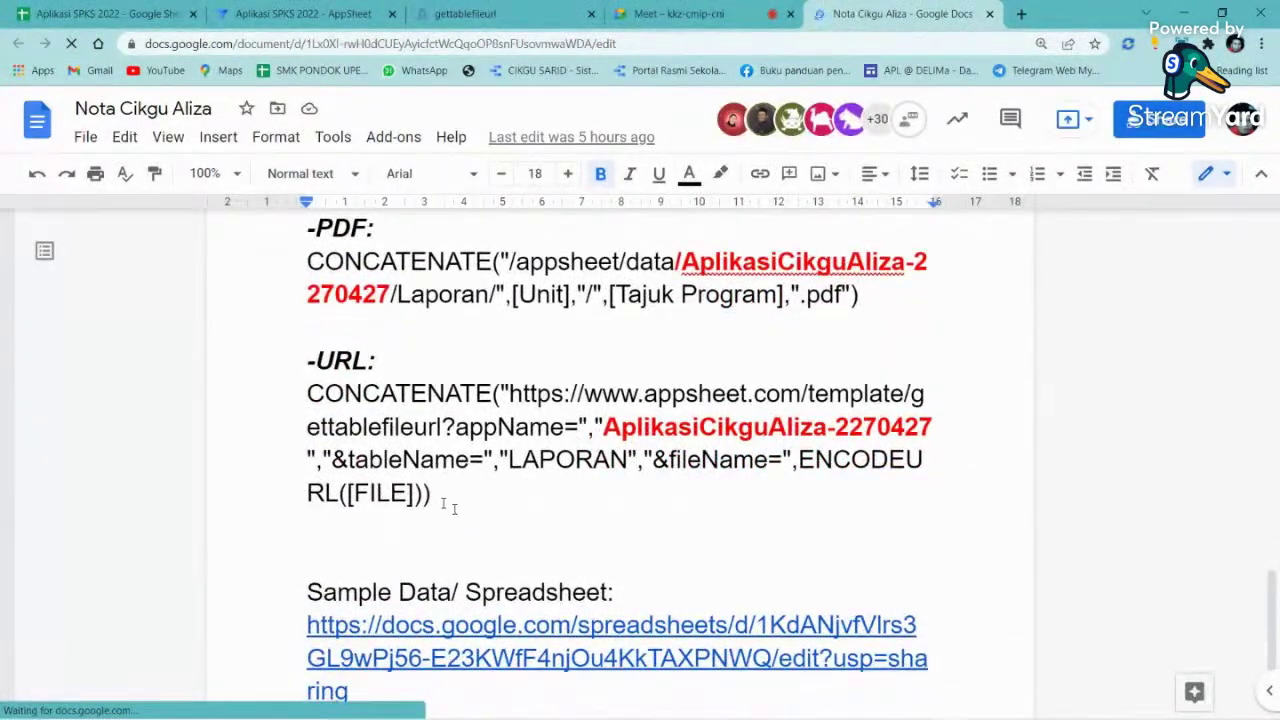
left_click_drag(440, 500, 325, 405)
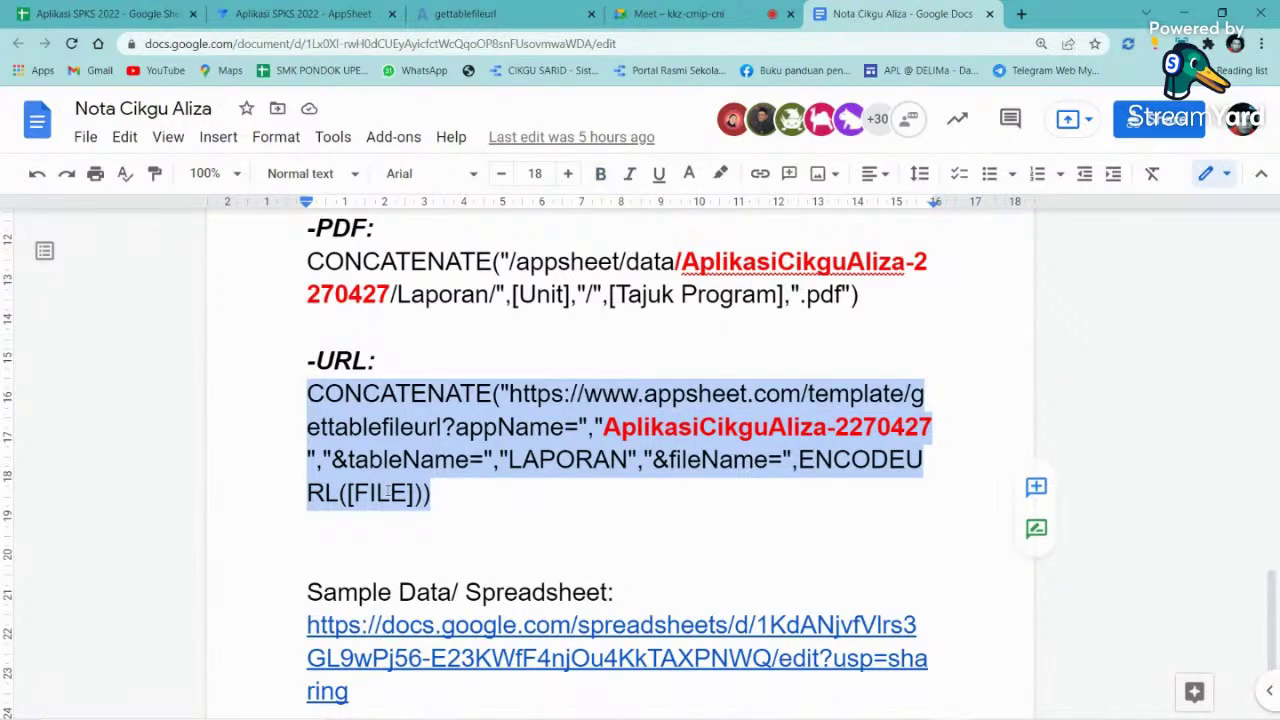
right_click(417, 400)
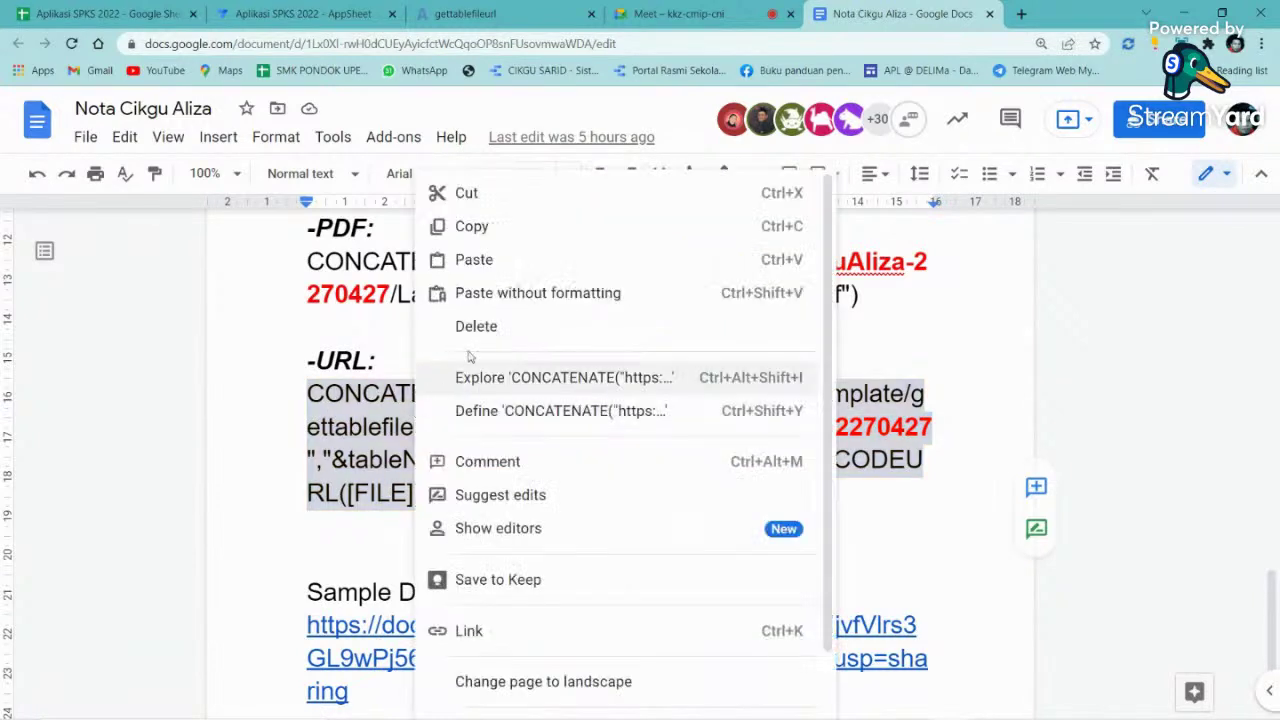
left_click(491, 249)
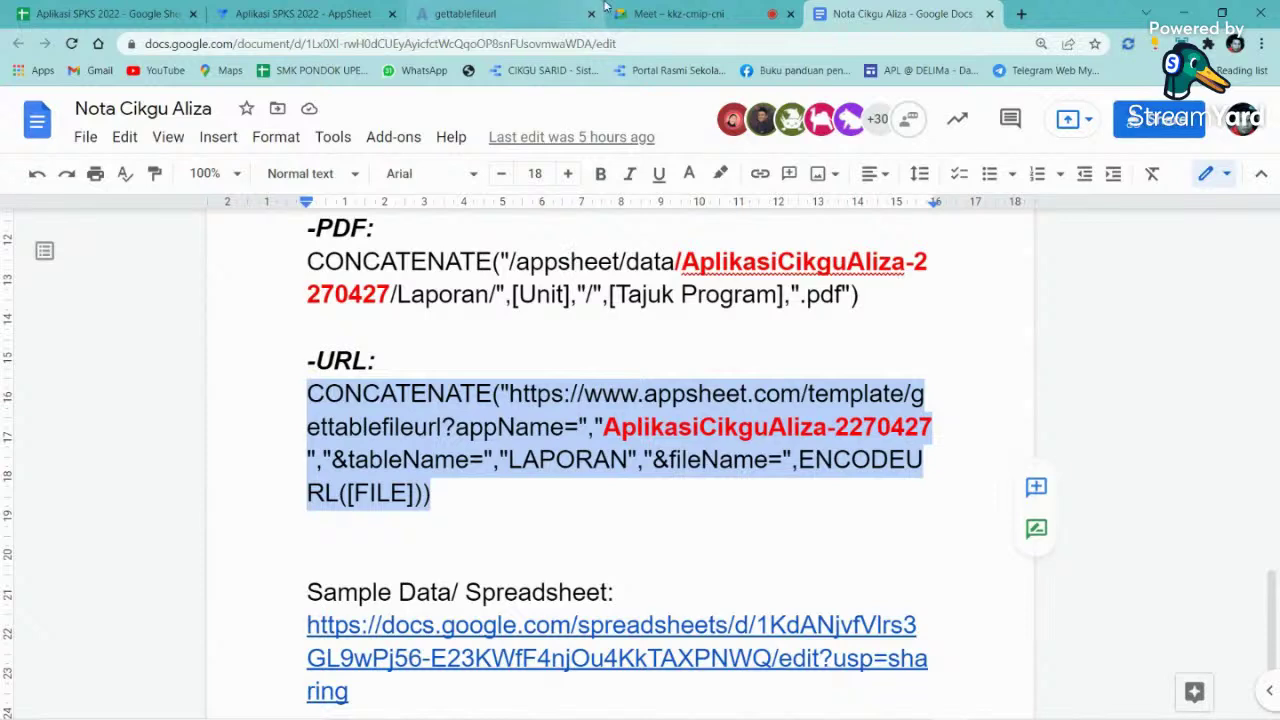
- Return to the AppSheet editor and paste the copied CONCATENATE formula as the URL column's new value
left_click(307, 13)
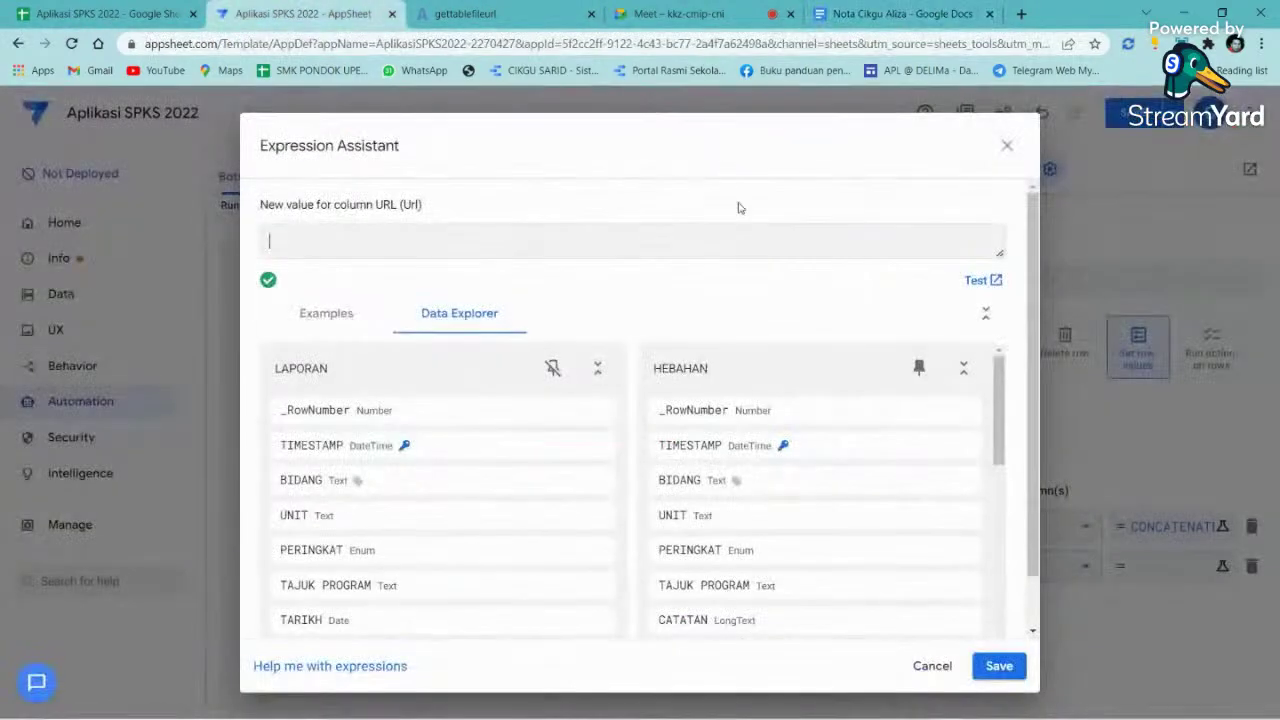
right_click(403, 247)
left_click(451, 376)
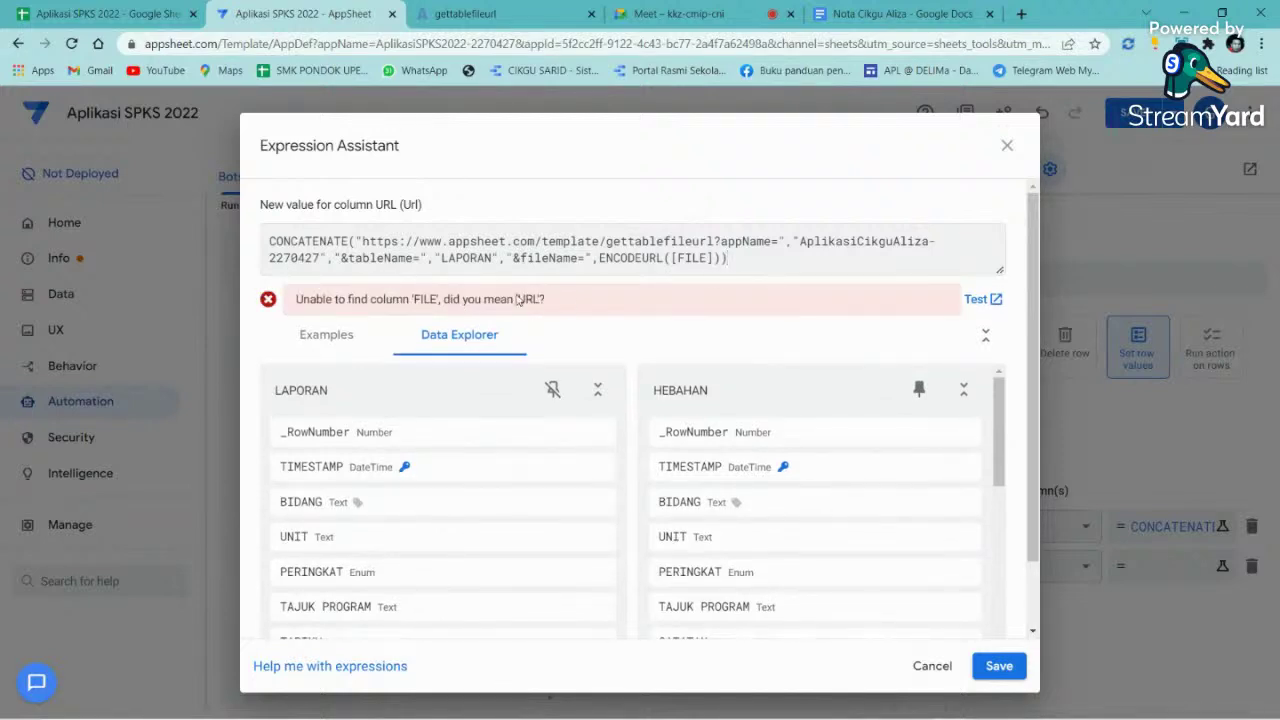
- Set the column reference inside ENCODEURL to [PDF] in uppercase and save the URL expression
left_click_drag(710, 258, 683, 266)
type("pdf")
key("BackSpace")
key("BackSpace")
key("BackSpace")
type("PDF")
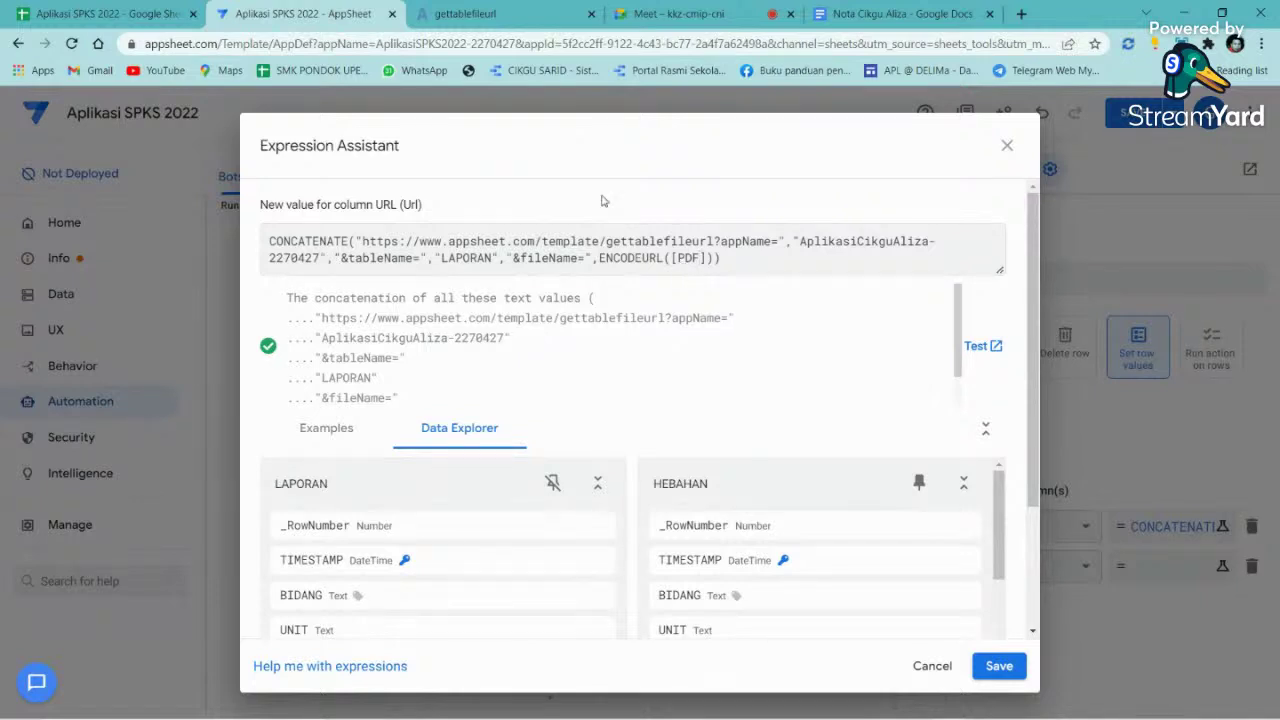
left_click(1002, 666)
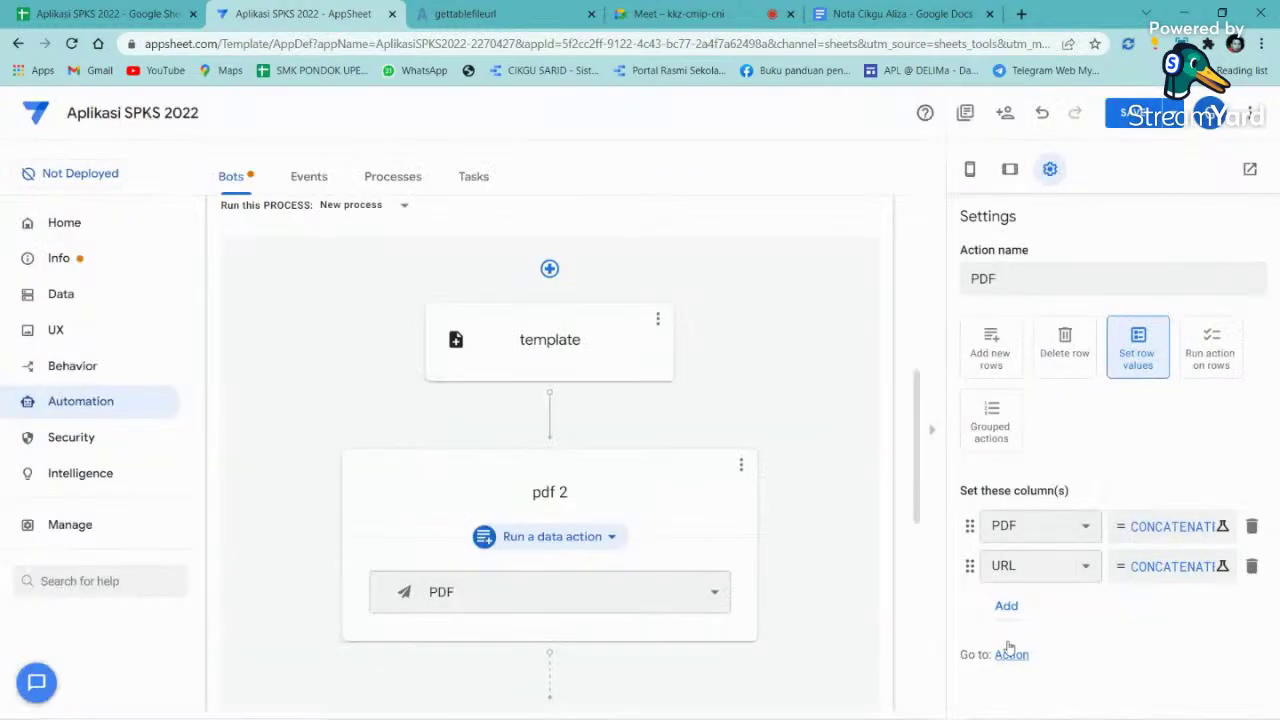
- In the URL column's expression, replace the appName value with this app's own AplikasiSPKS2022 name and ID, copied from the page address
left_click(1170, 566)
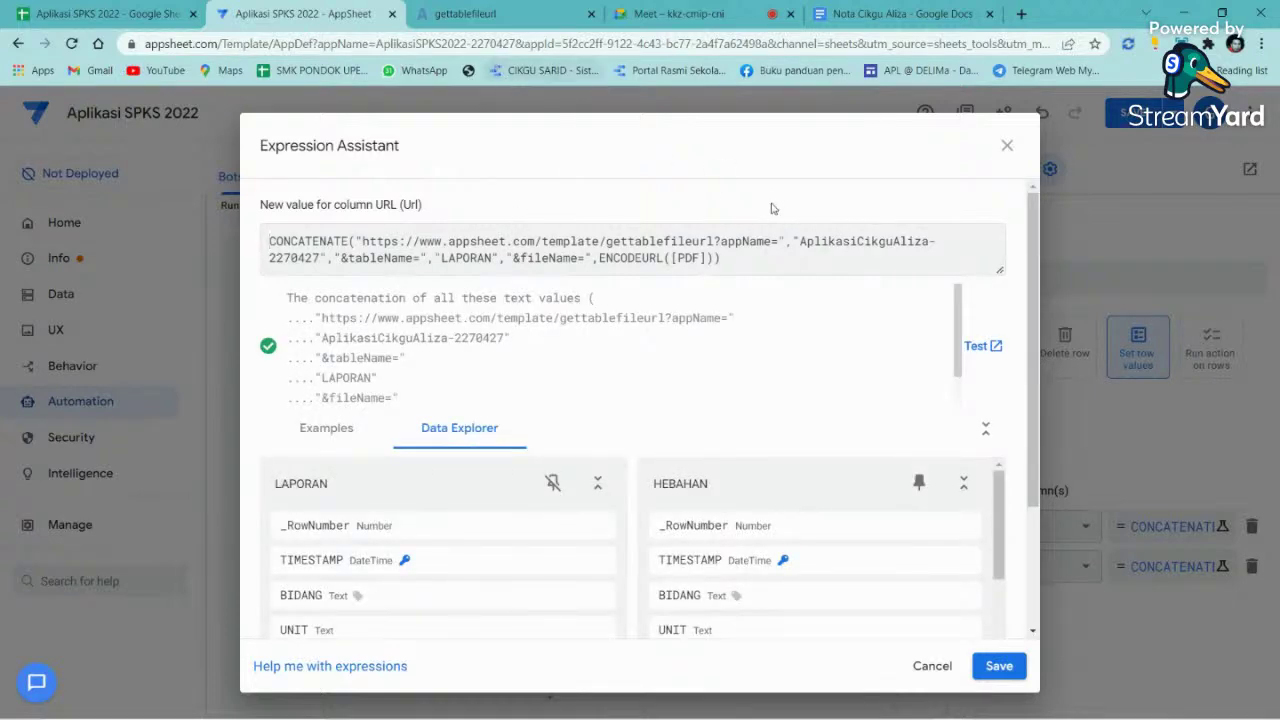
left_click_drag(801, 243, 318, 258)
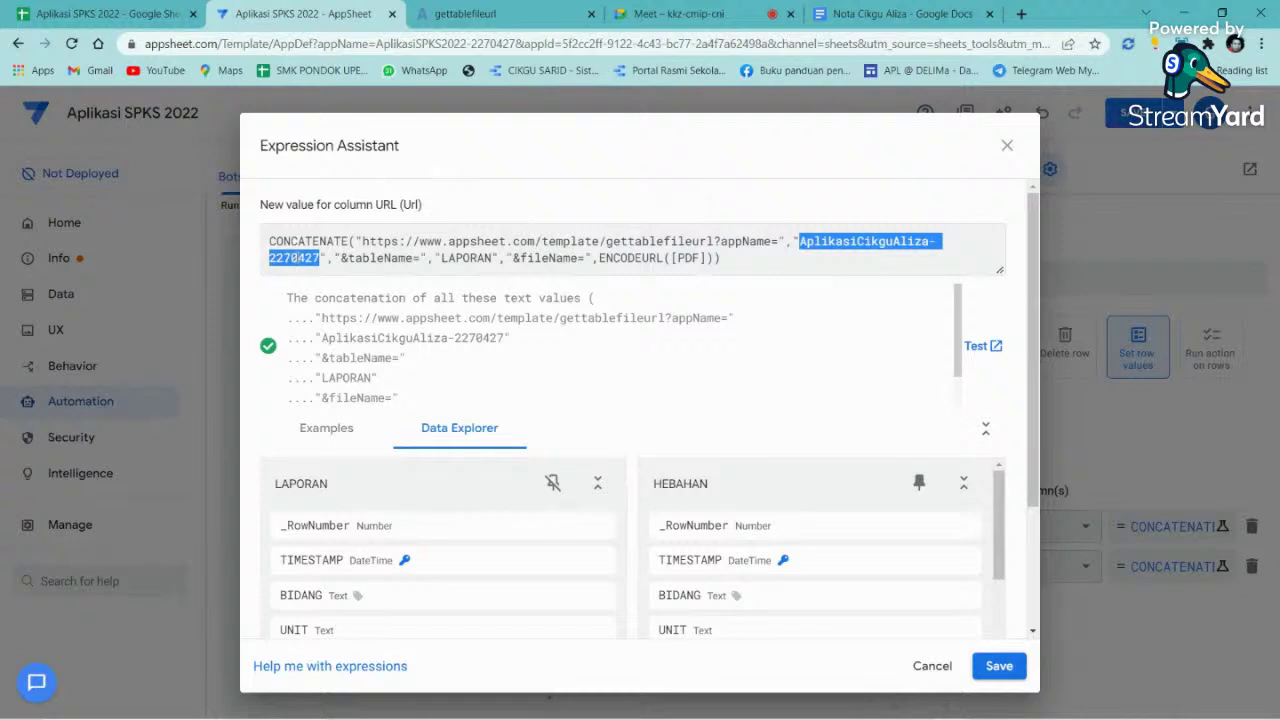
left_click_drag(372, 43, 513, 44)
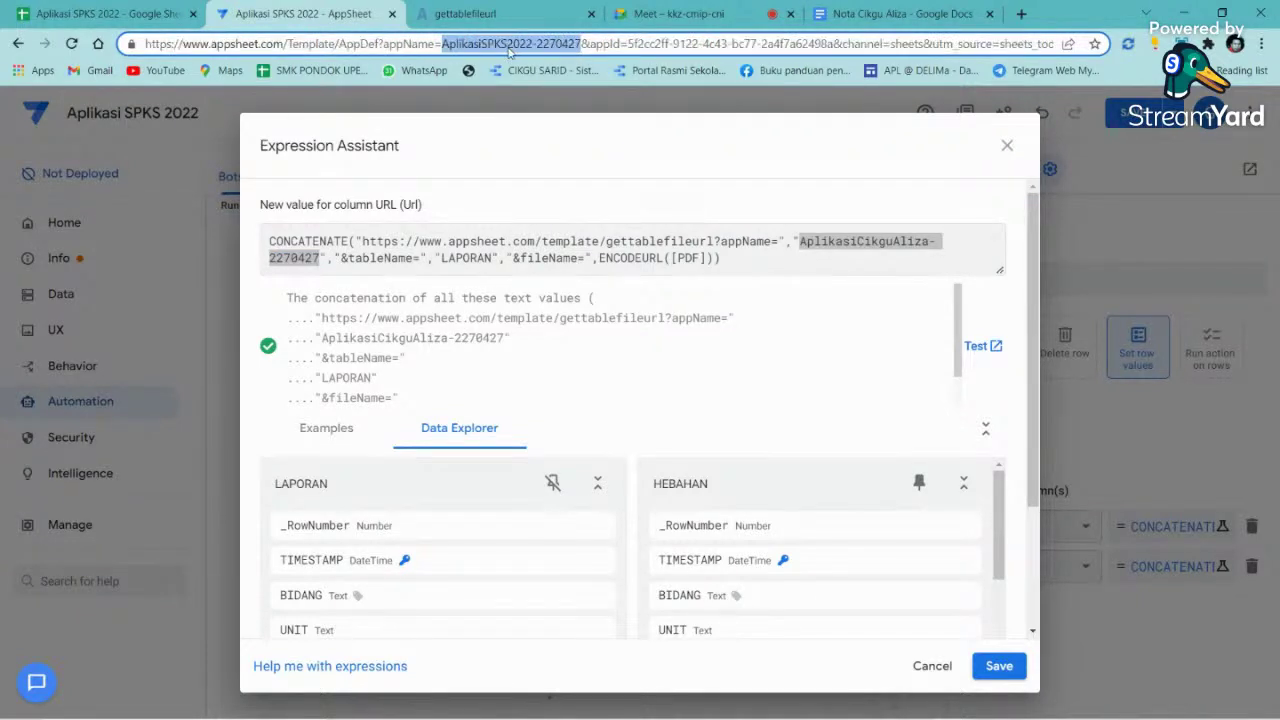
right_click(510, 47)
left_click(552, 166)
right_click(828, 242)
left_click(883, 324)
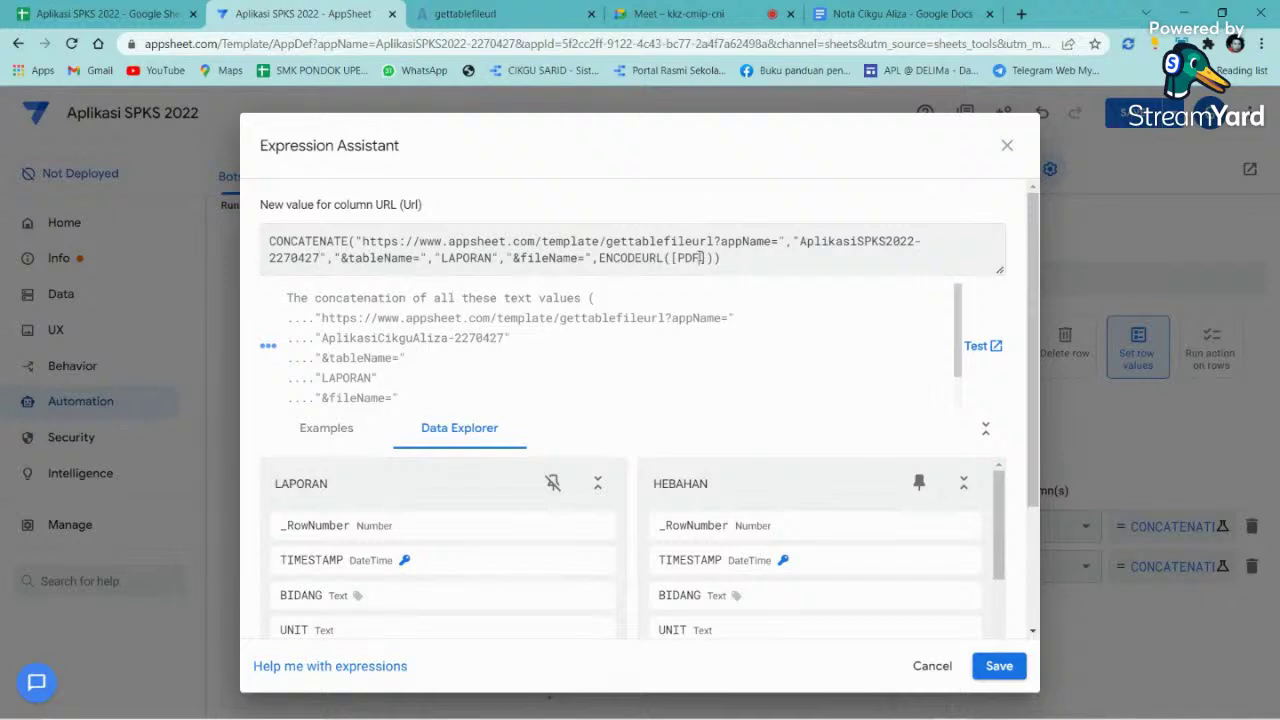
- Check the PDF reference and the app name in the URL expression, and save the expression and the app
left_click_drag(701, 258, 678, 258)
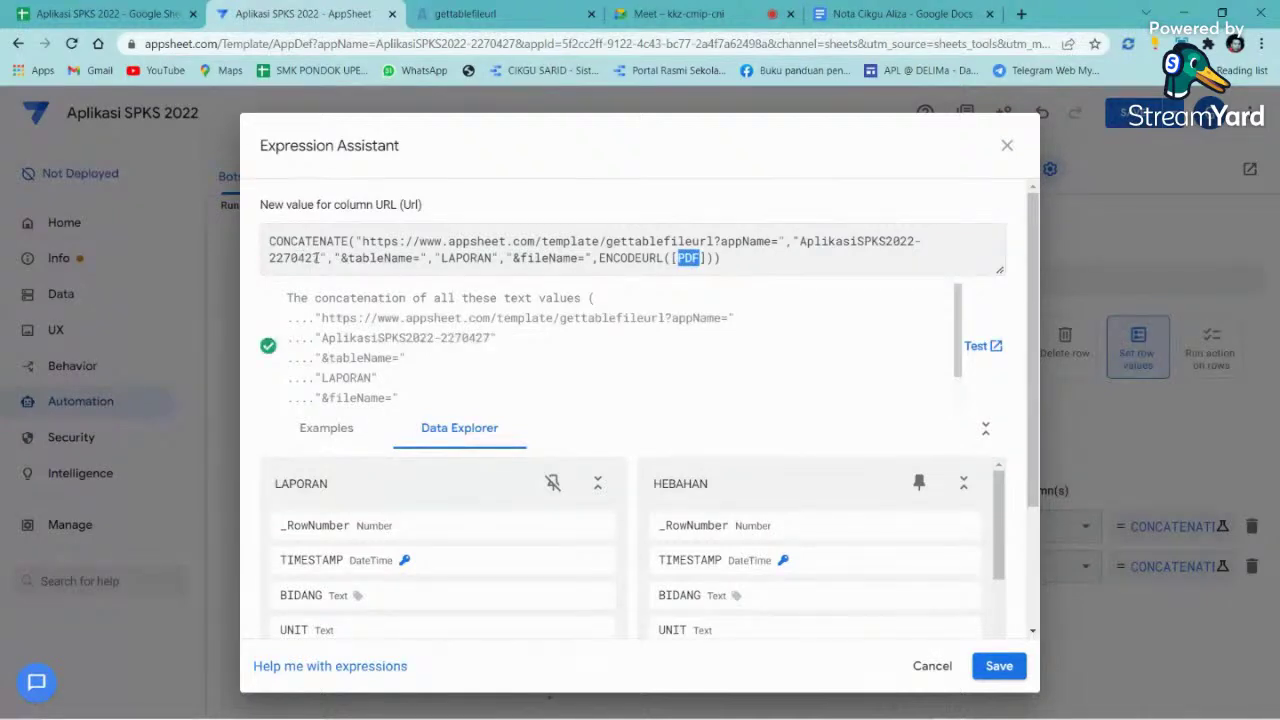
left_click_drag(321, 258, 799, 241)
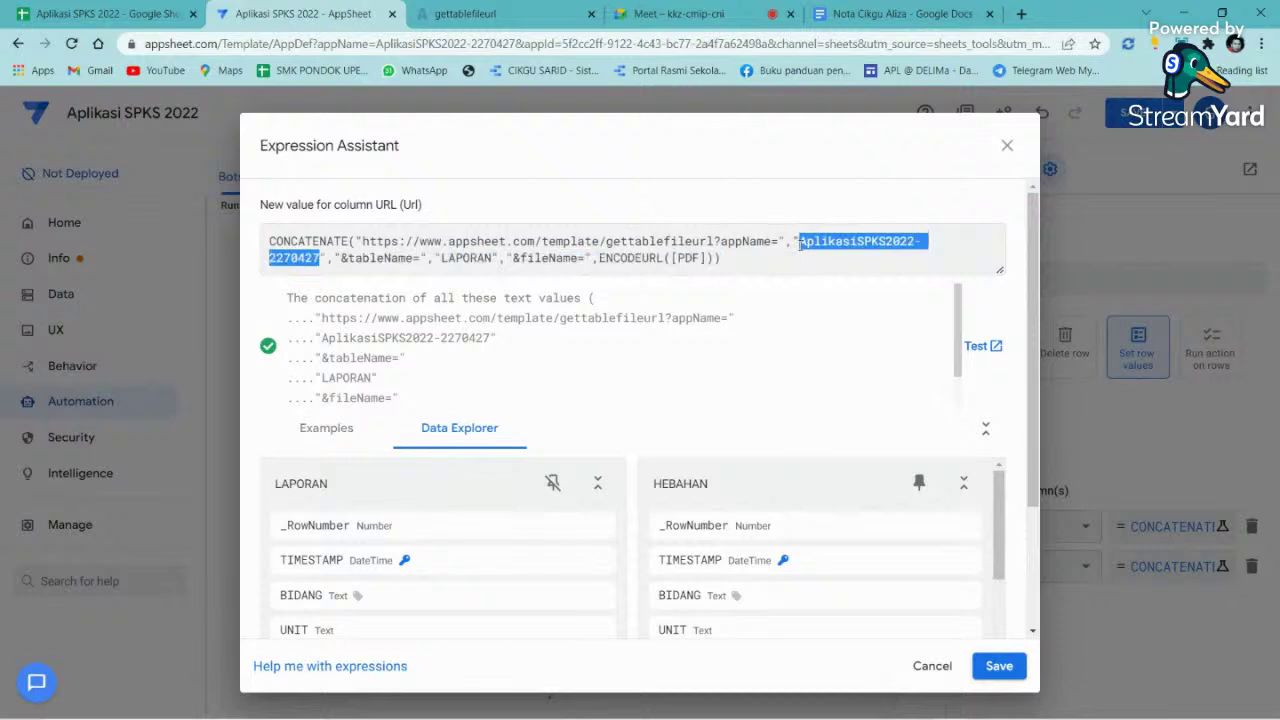
left_click(999, 665)
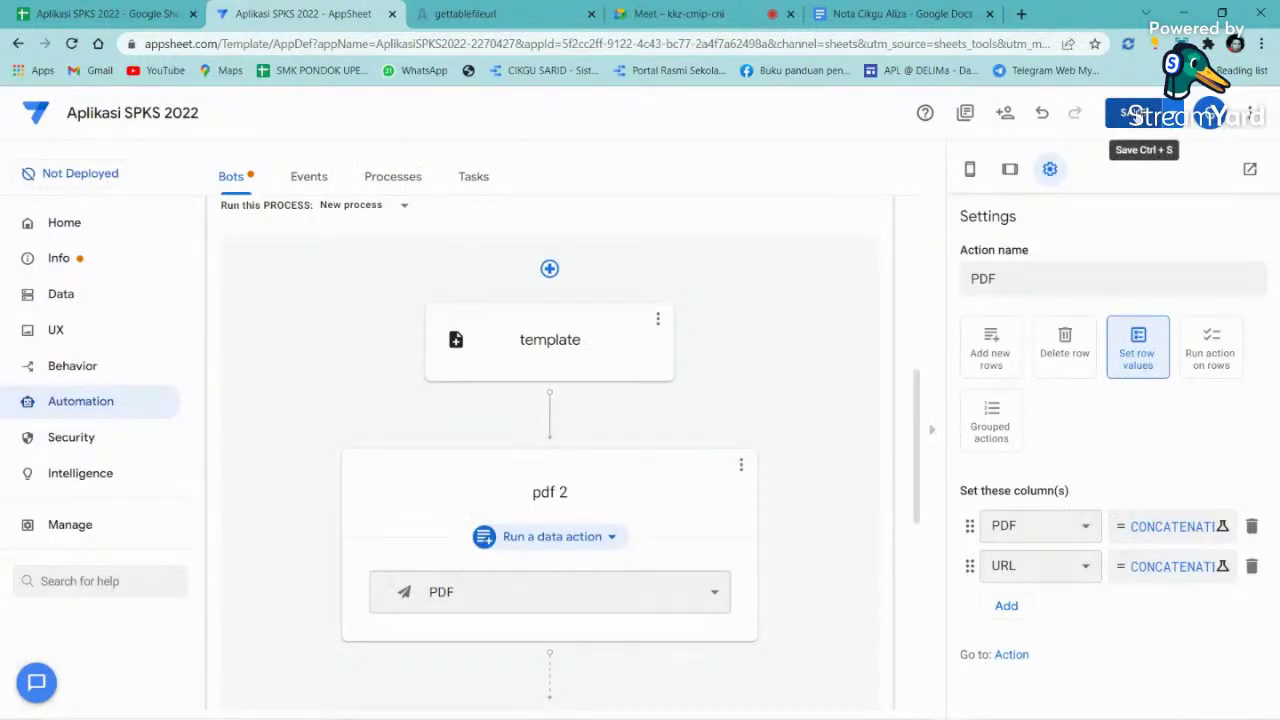
left_click(1137, 115)
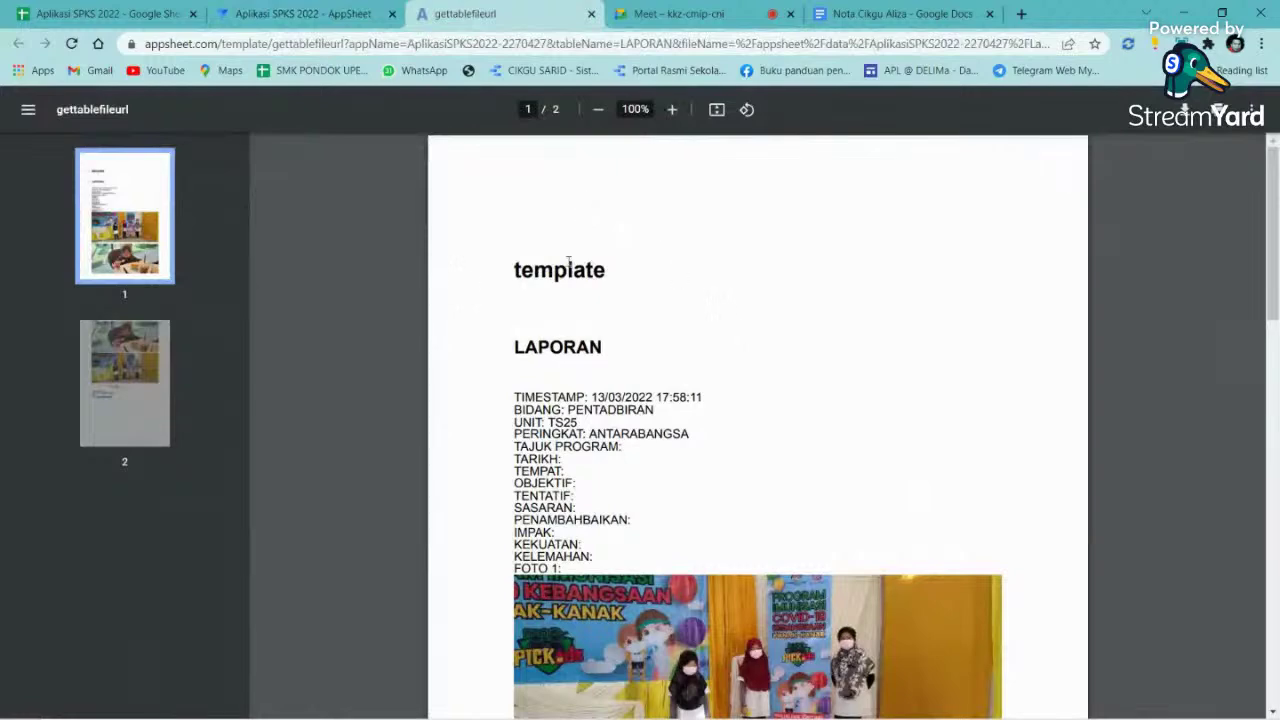
- Look through the generated report PDF's details and photos, and return to the AppSheet editor
scroll(812, 340, "down", 3)
scroll(822, 407, "down", 9)
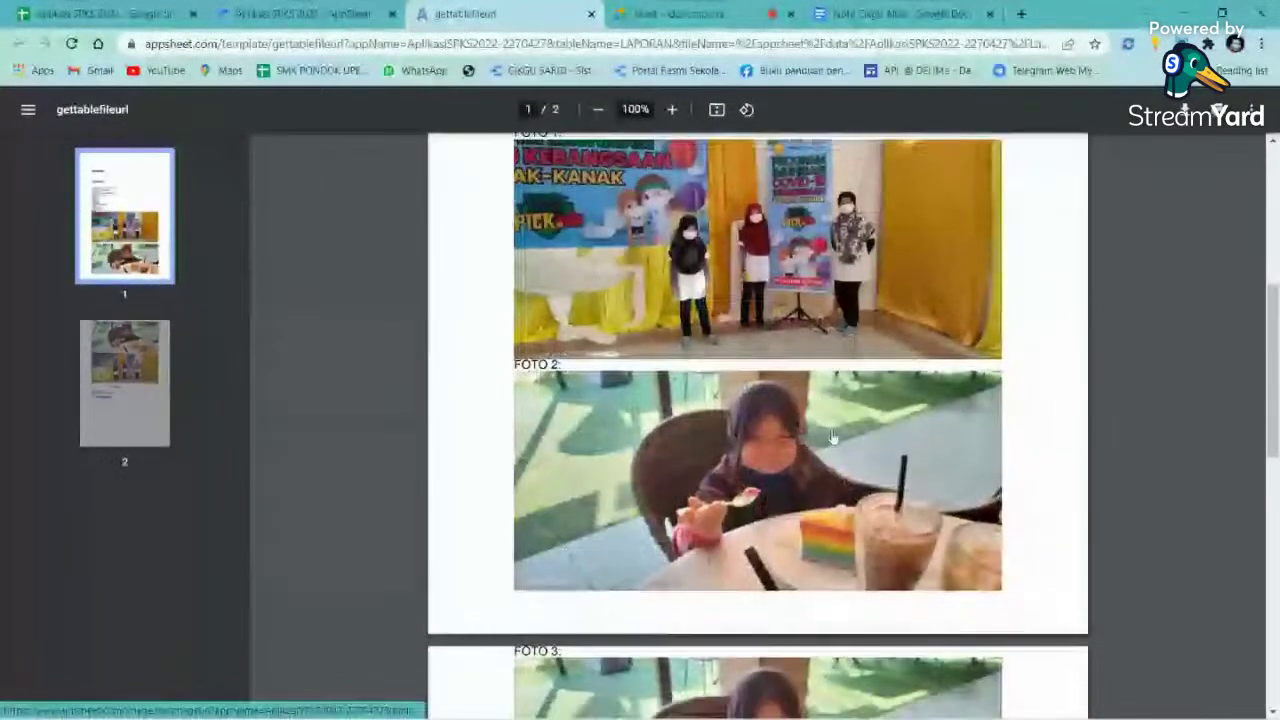
scroll(834, 451, "up", 6)
scroll(735, 352, "up", 10)
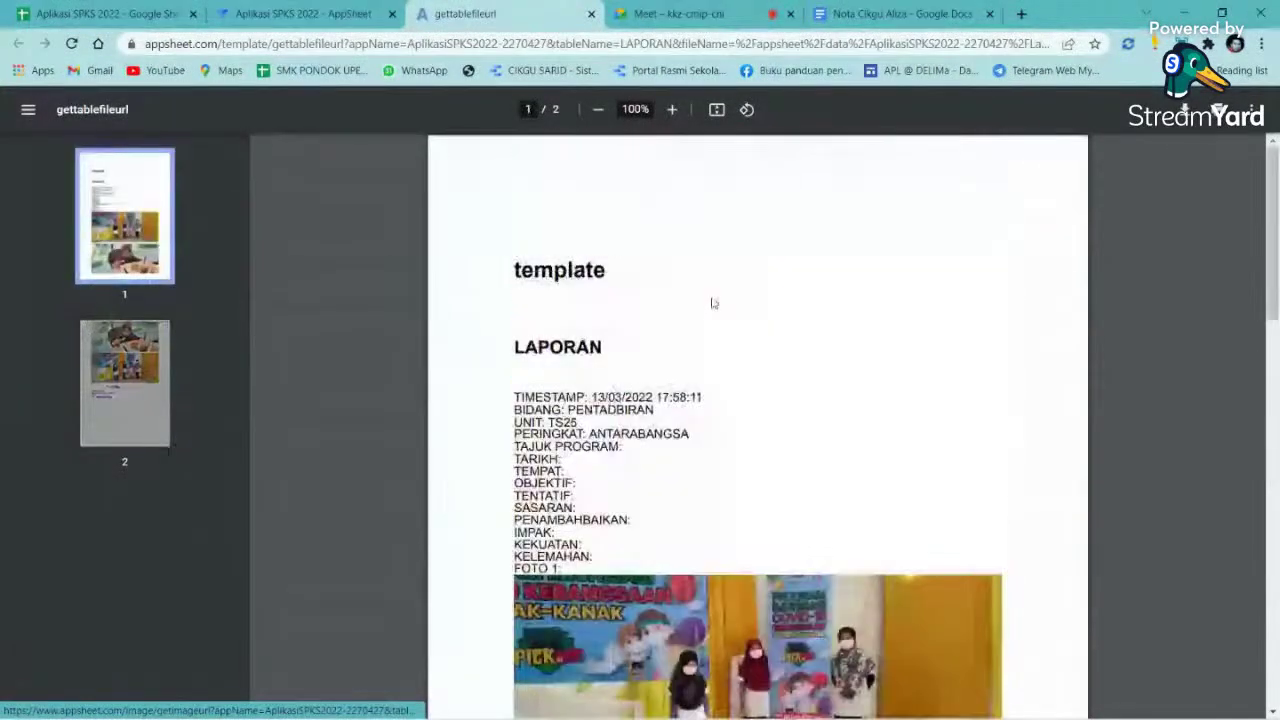
key("ctrl+shift+Tab")
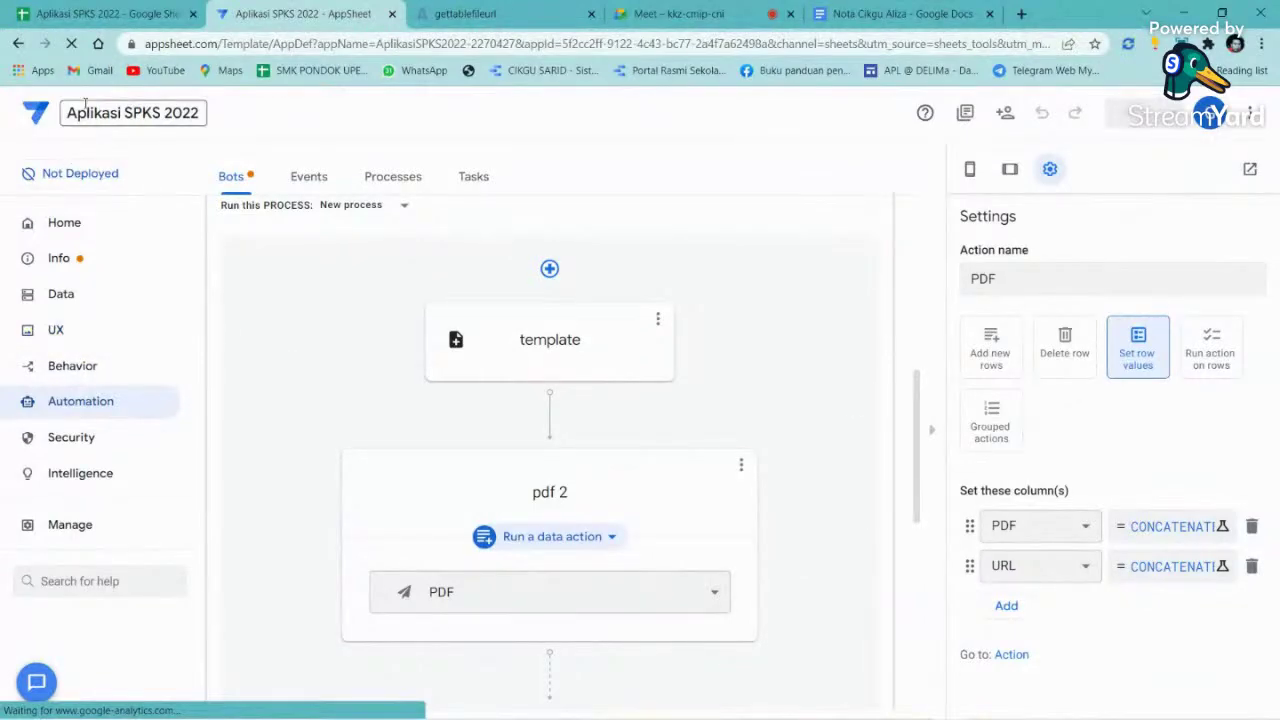
- Switch to the Meet call, close the in-call messages and present the entire screen
left_click(725, 22)
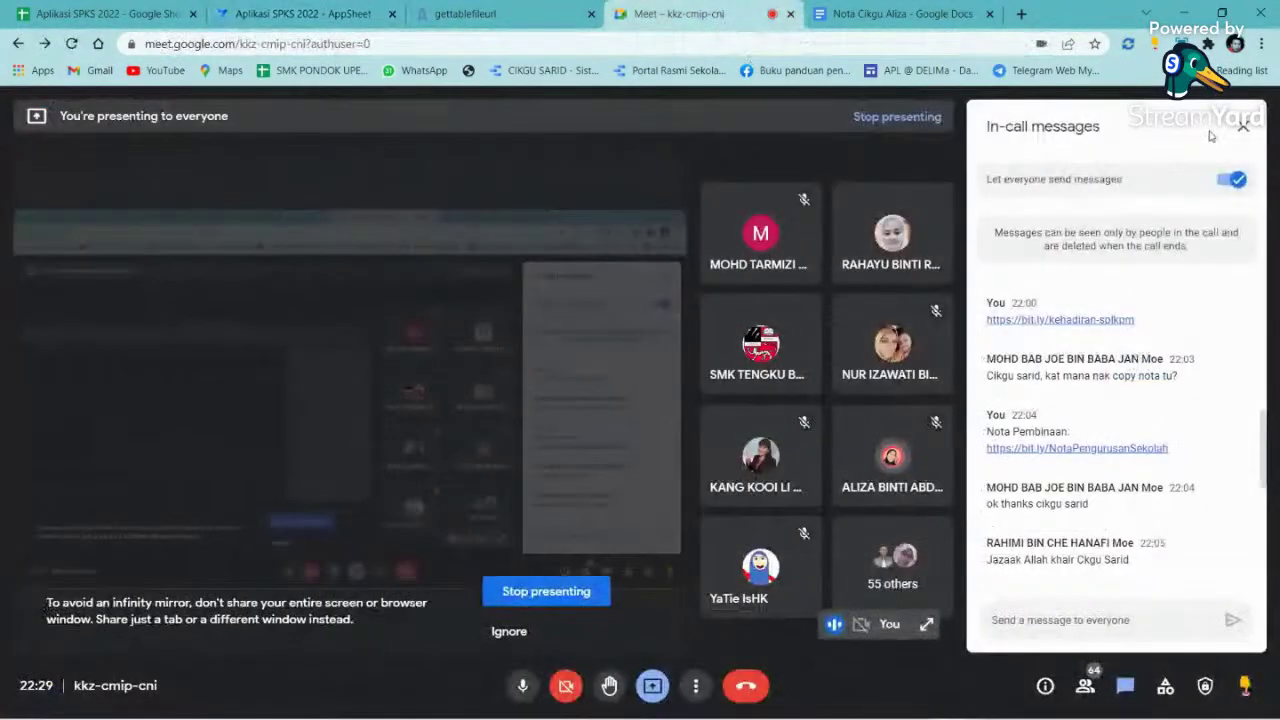
left_click(1243, 126)
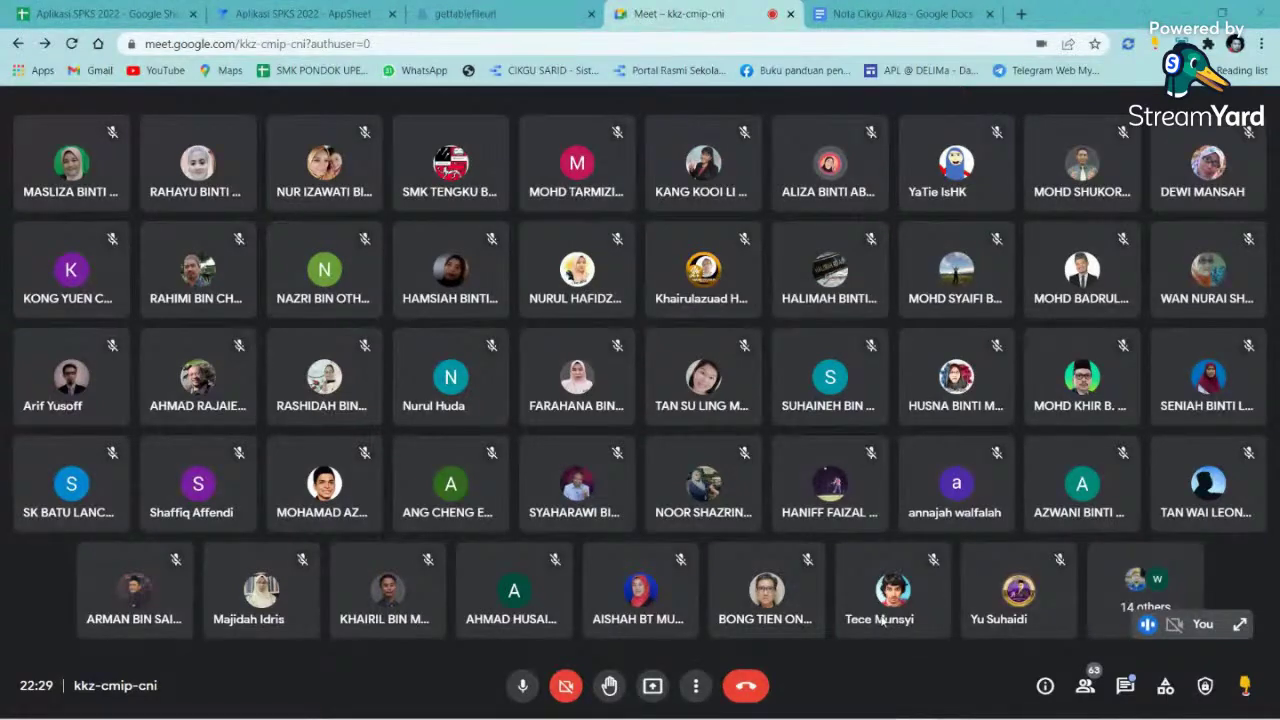
left_click(650, 686)
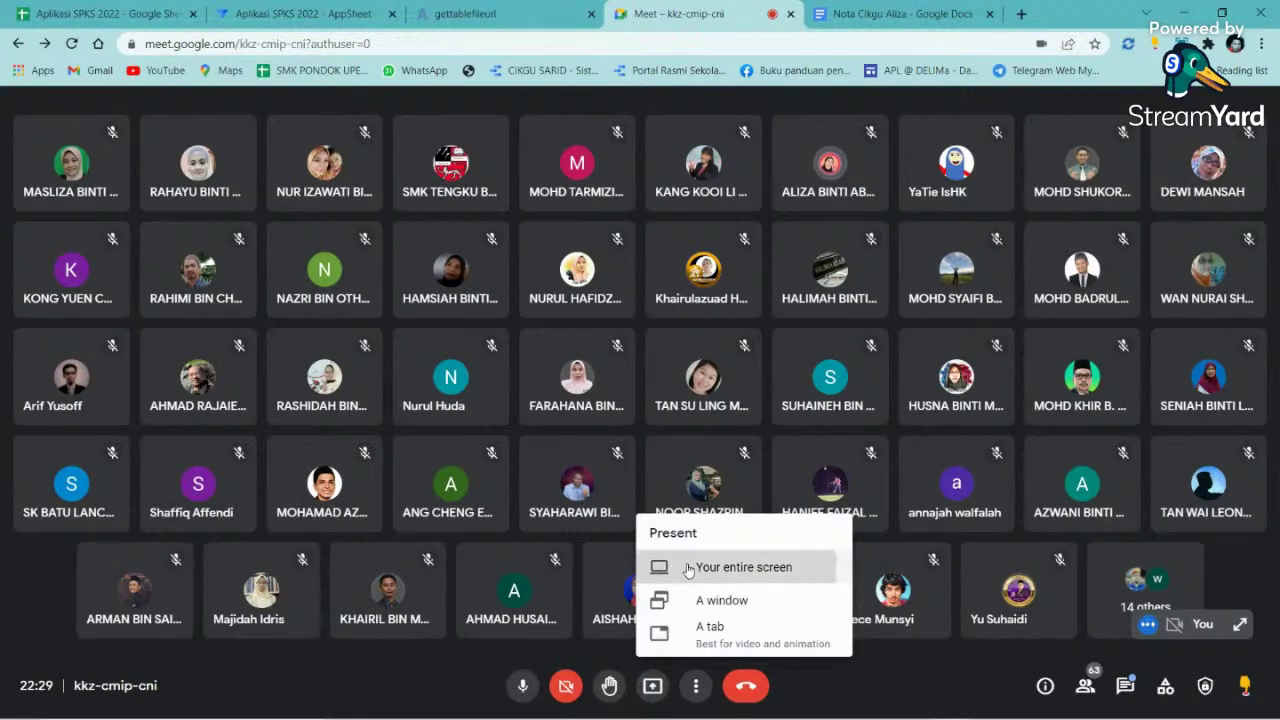
left_click(665, 567)
left_click(600, 285)
left_click(787, 386)
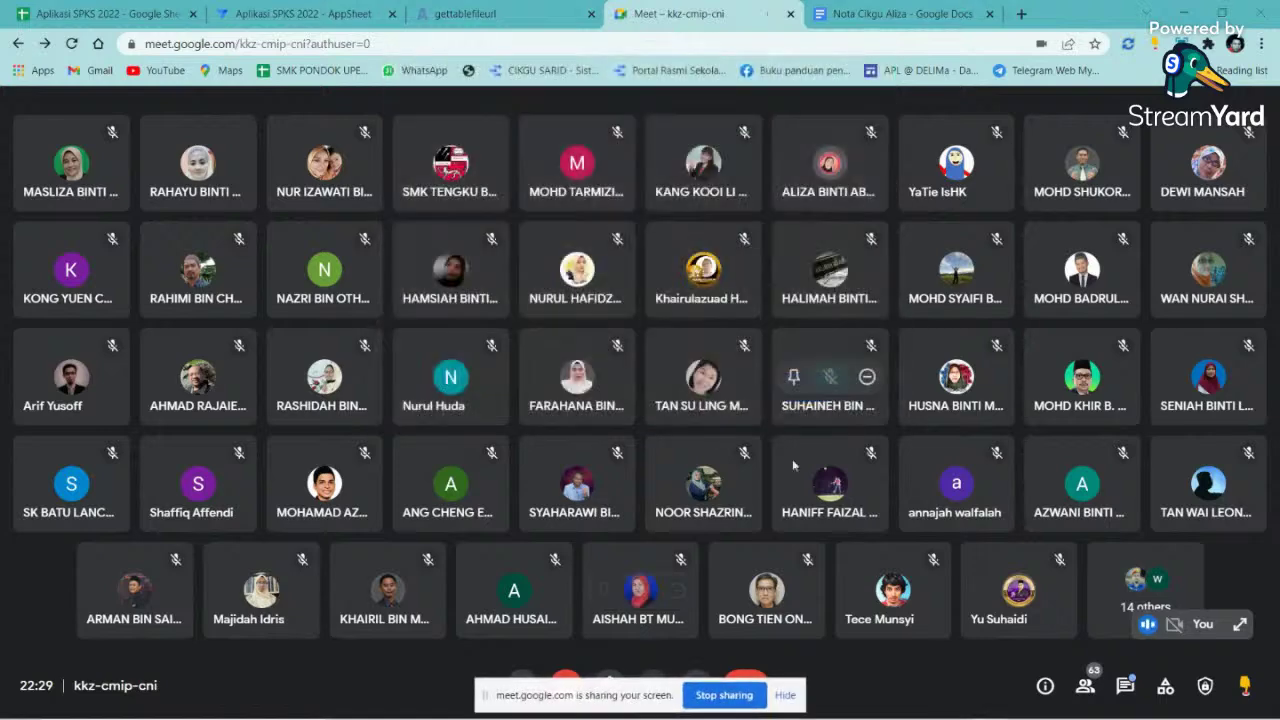
- Switch back to AppSheet's Data section, set SASARAN to XX in the previewed LAPORAN record, and save the record
left_click(480, 20)
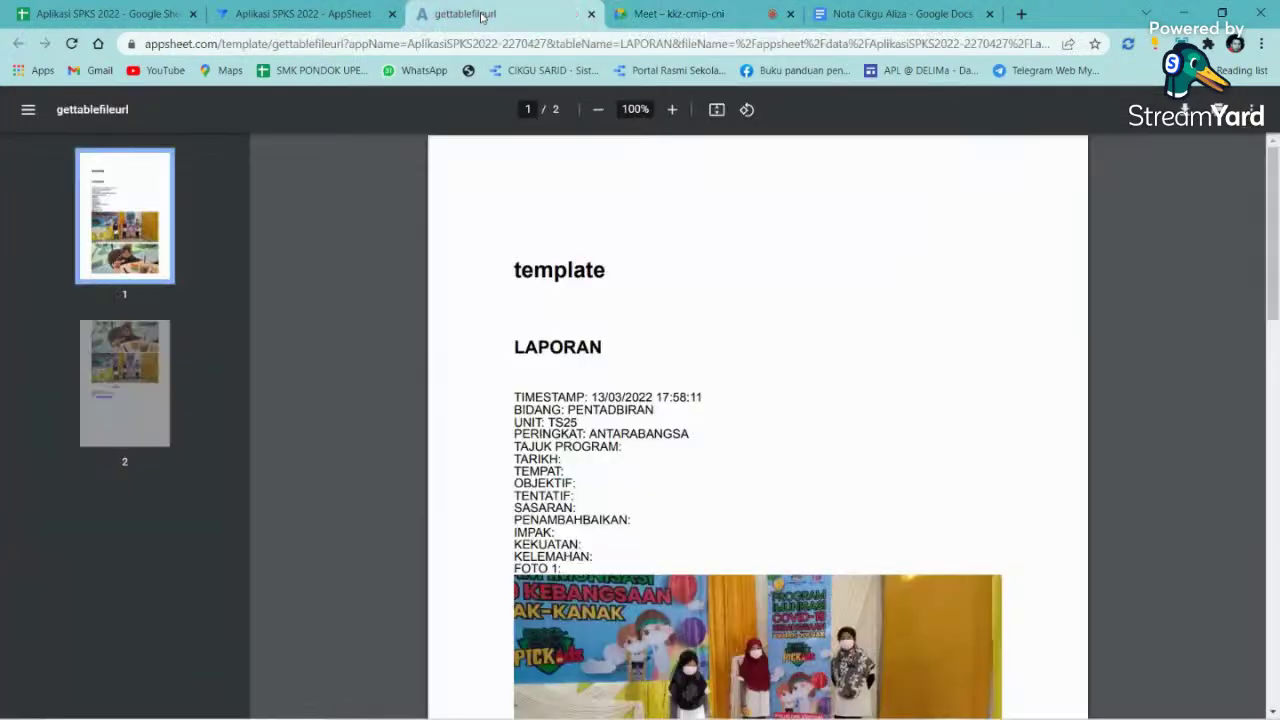
left_click(300, 14)
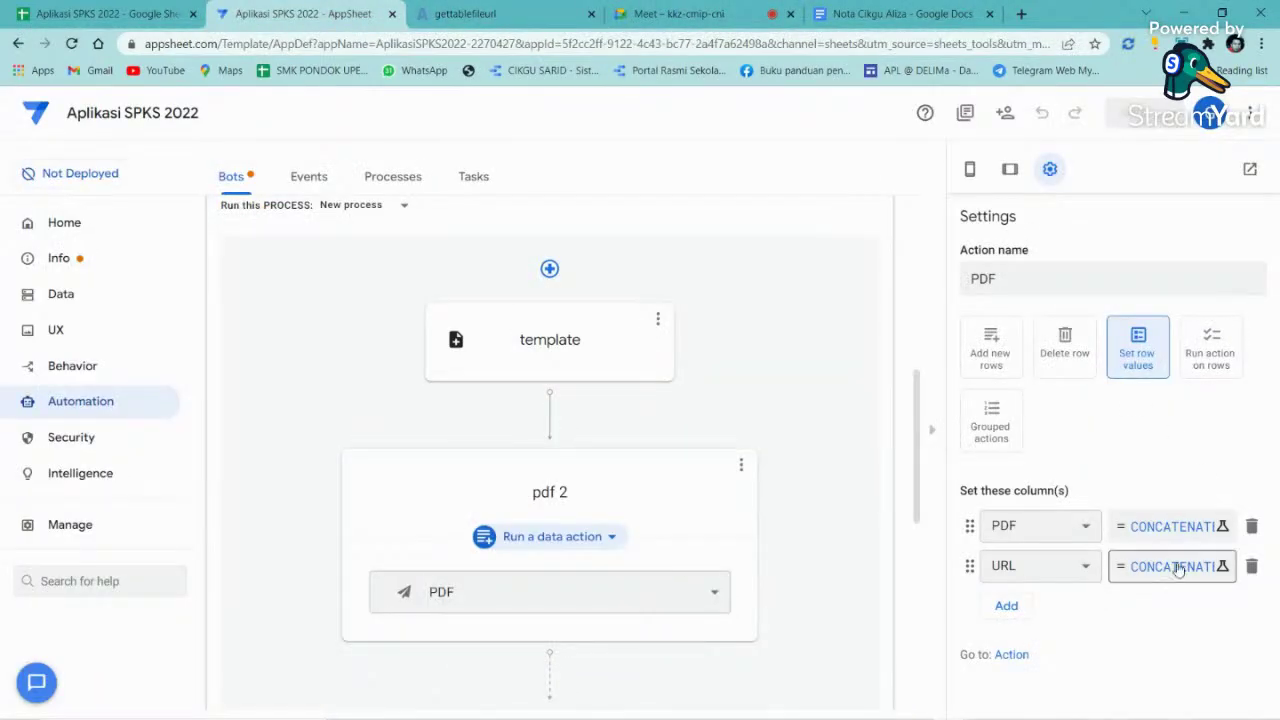
left_click(88, 300)
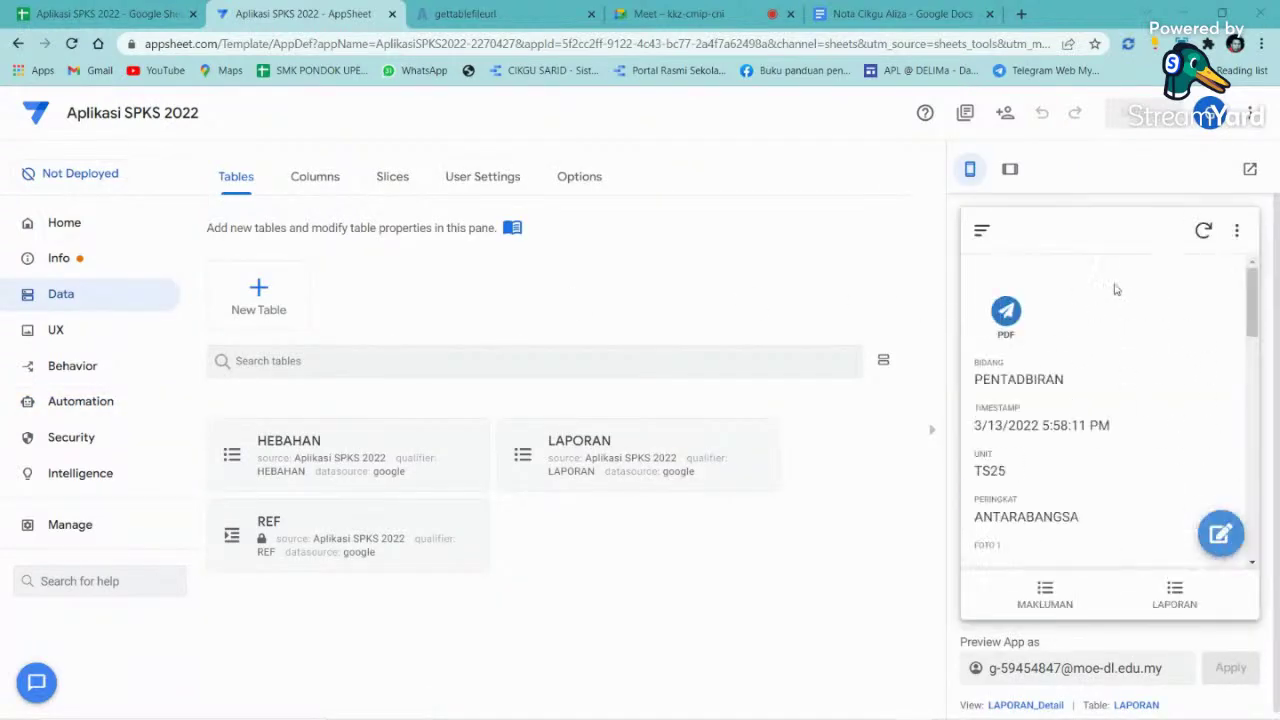
scroll(1157, 420, "down", 2)
left_click(1222, 533)
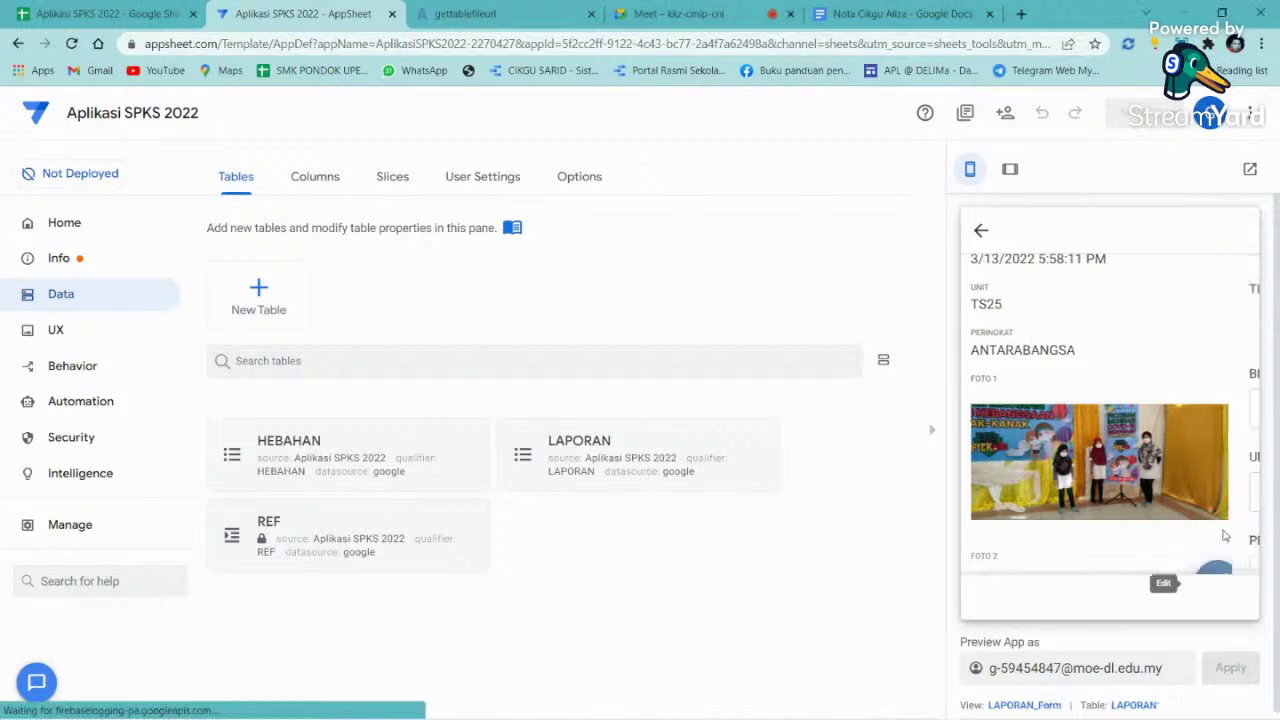
scroll(1131, 357, "down", 5)
left_click(1048, 342)
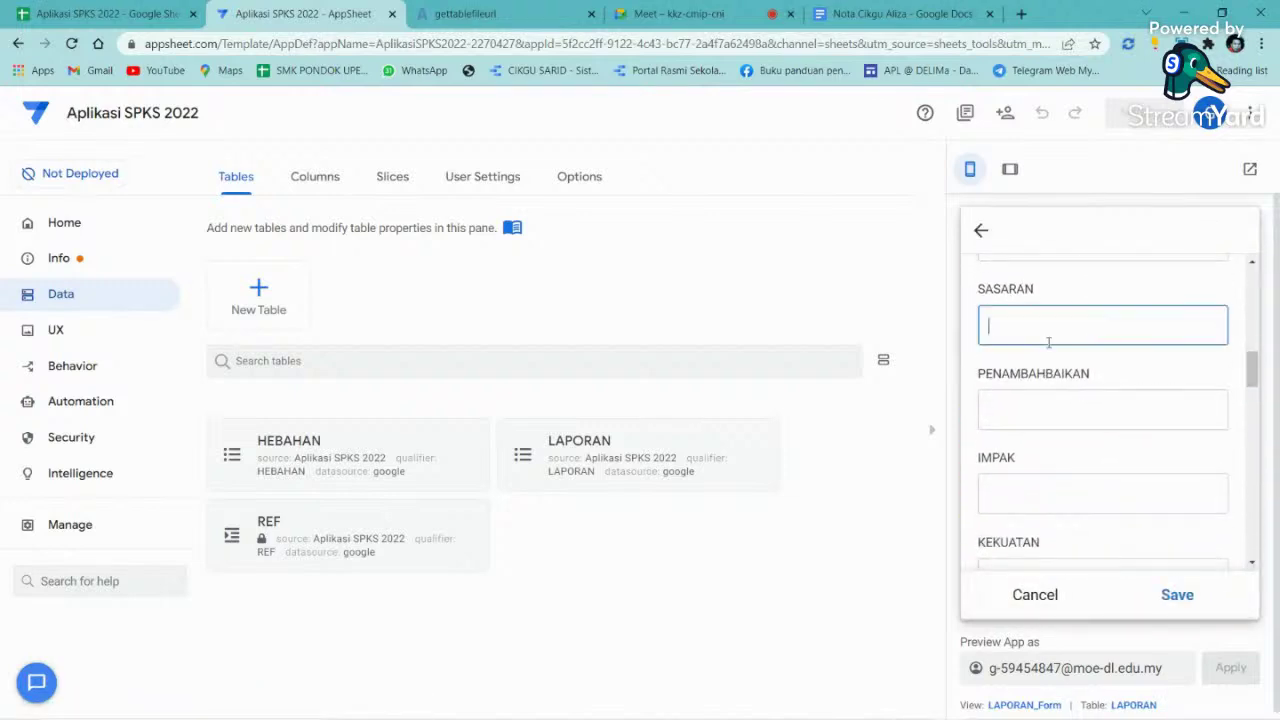
type("XX")
scroll(1193, 433, "down", 4)
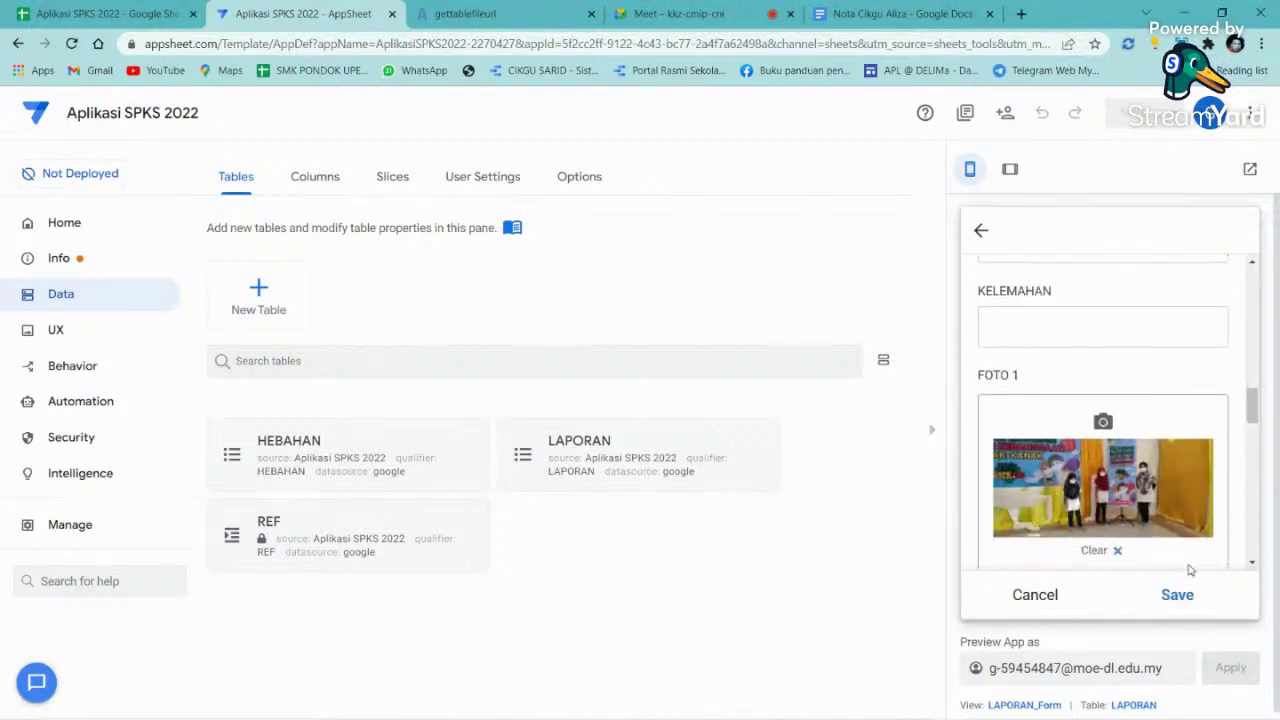
scroll(1193, 433, "down", 10)
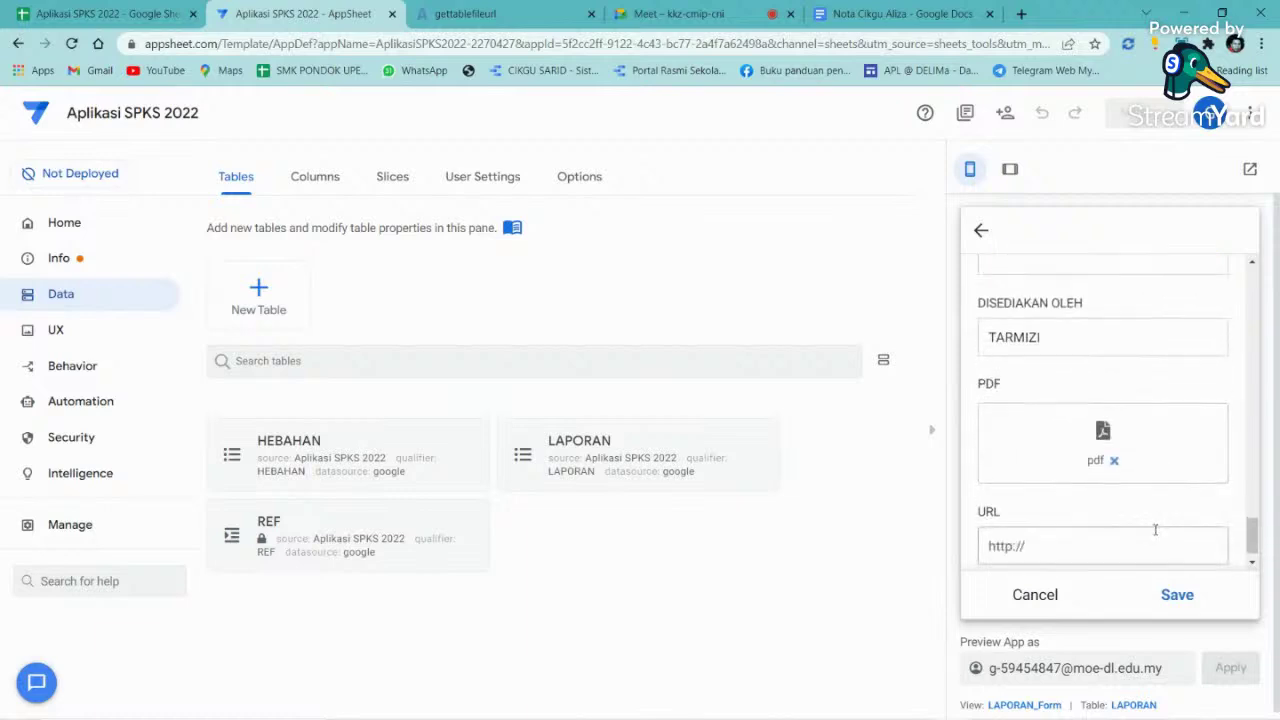
scroll(1055, 527, "down", 1)
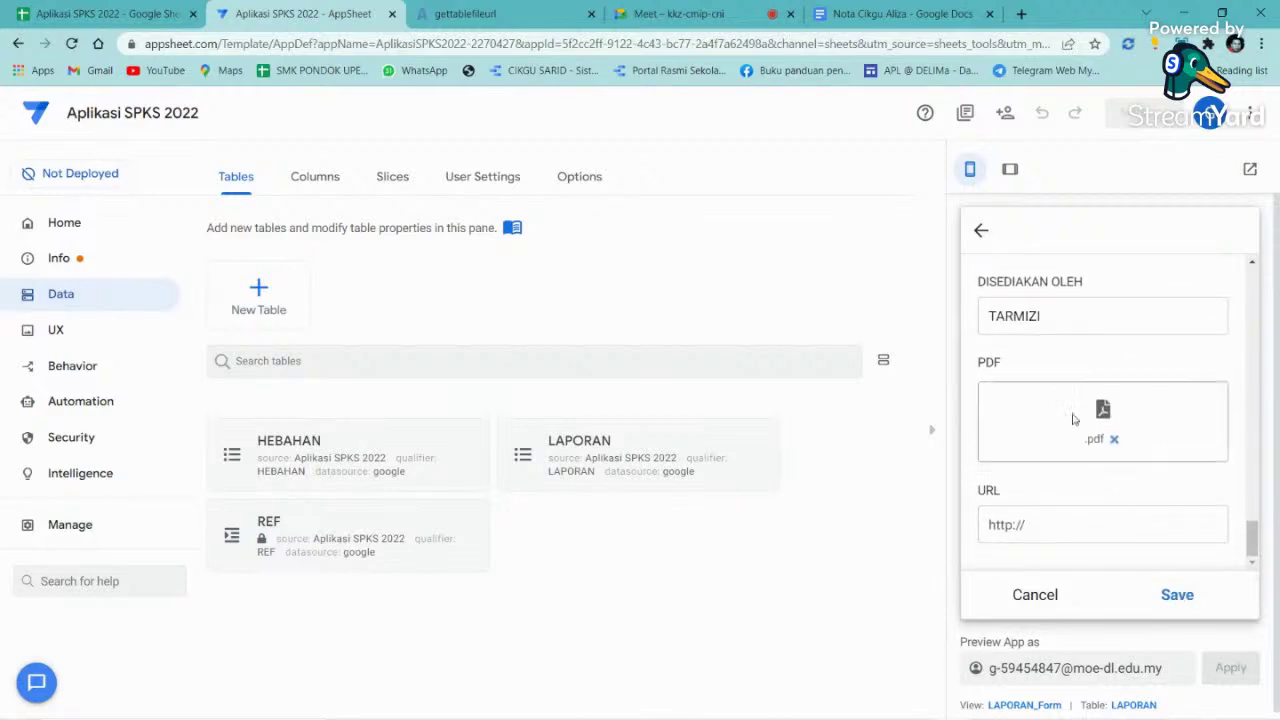
left_click(1177, 594)
- Find the URL field at the end of the record's details in the preview and test its PDF link
scroll(1150, 398, "down", 5)
scroll(1150, 398, "down", 5)
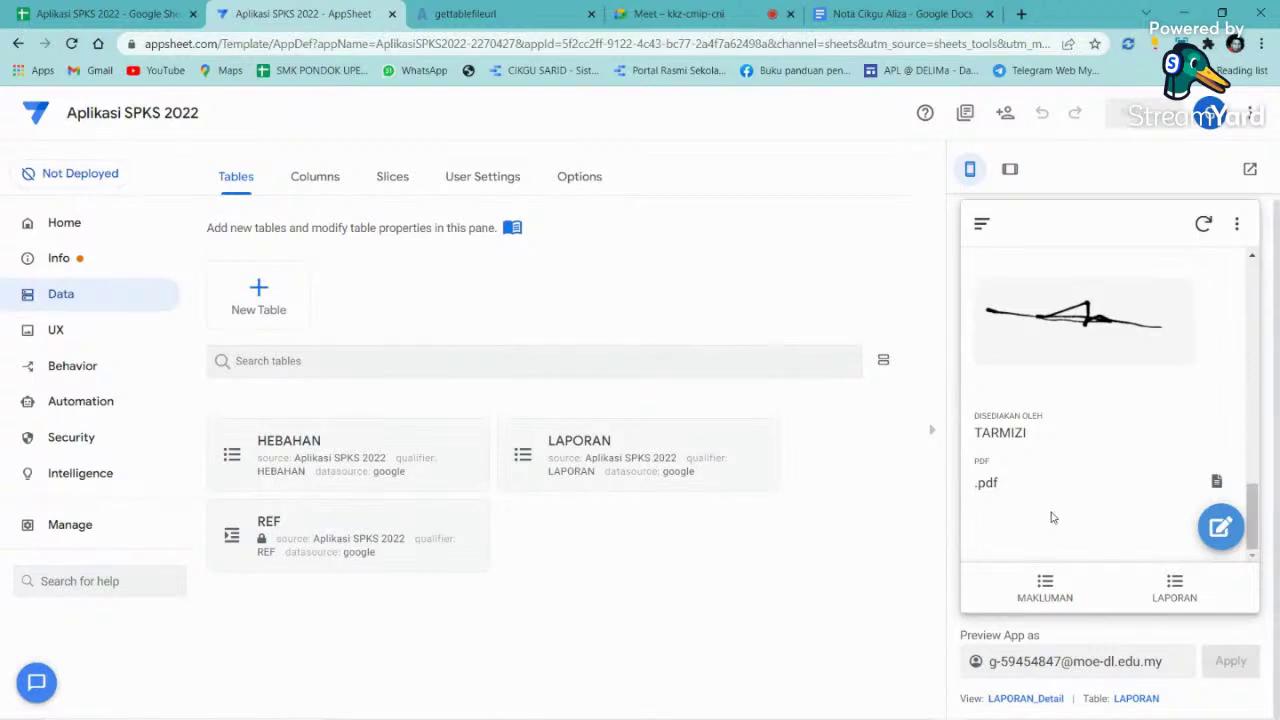
scroll(1051, 512, "down", 1)
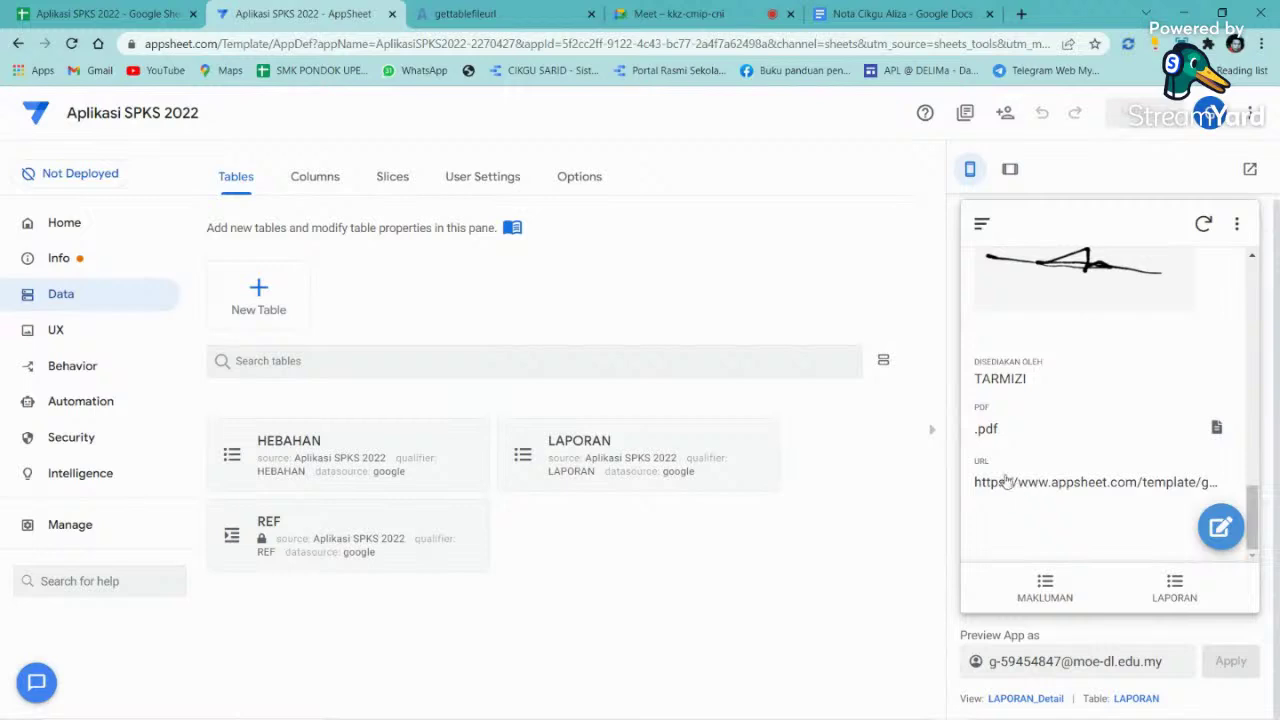
left_click(1013, 482)
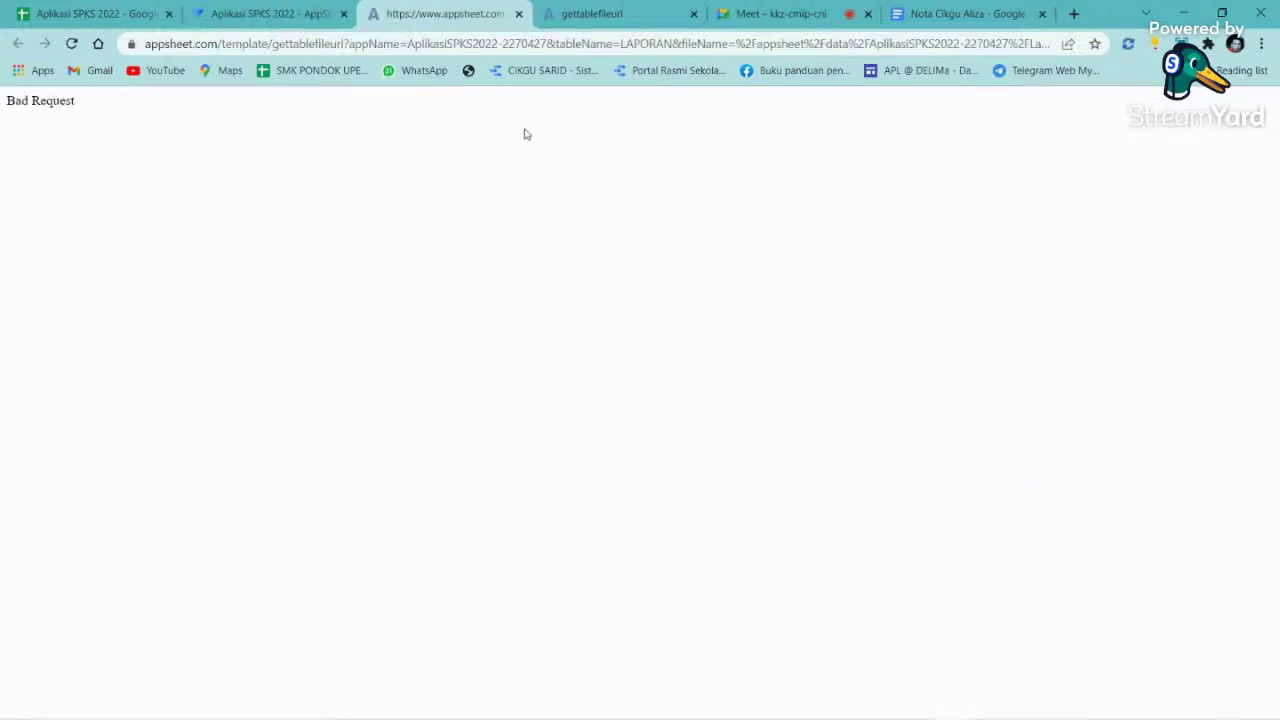
left_click_drag(76, 104, 8, 100)
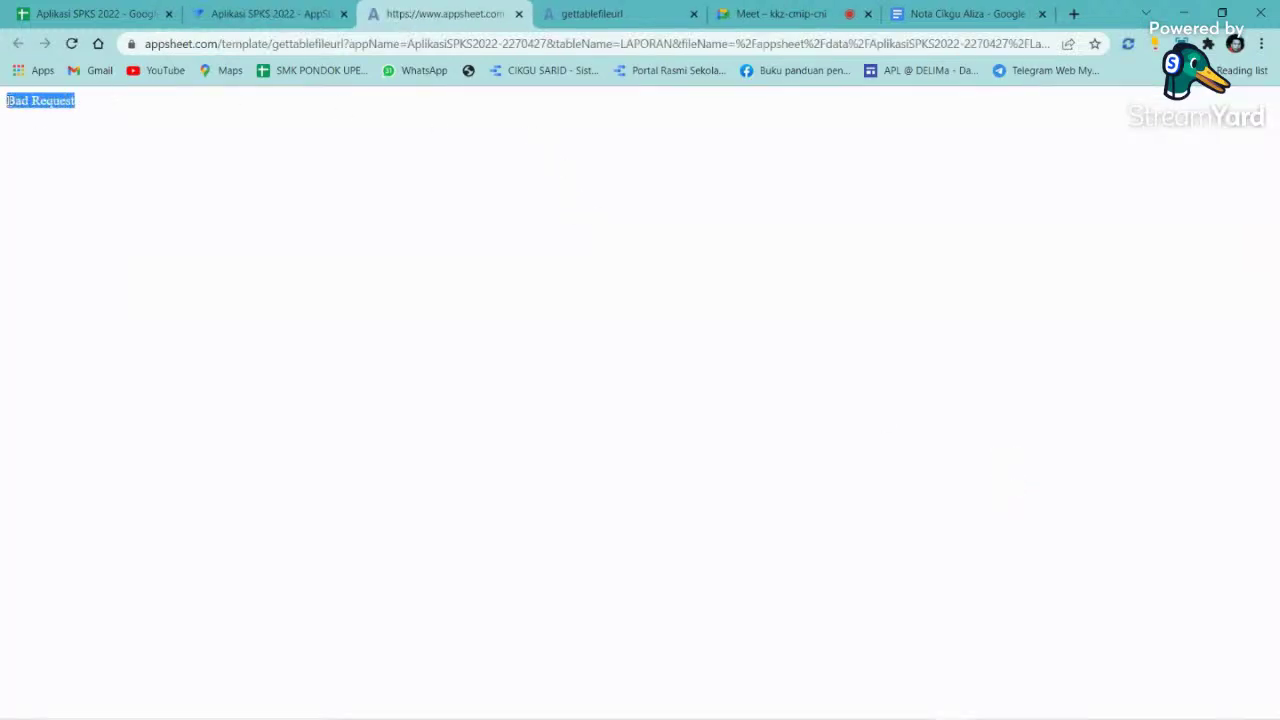
left_click_drag(90, 106, 8, 104)
- In AppSheet's security options, turn off Require Image and File URL Signing and Require user consent, and save the app
left_click(262, 13)
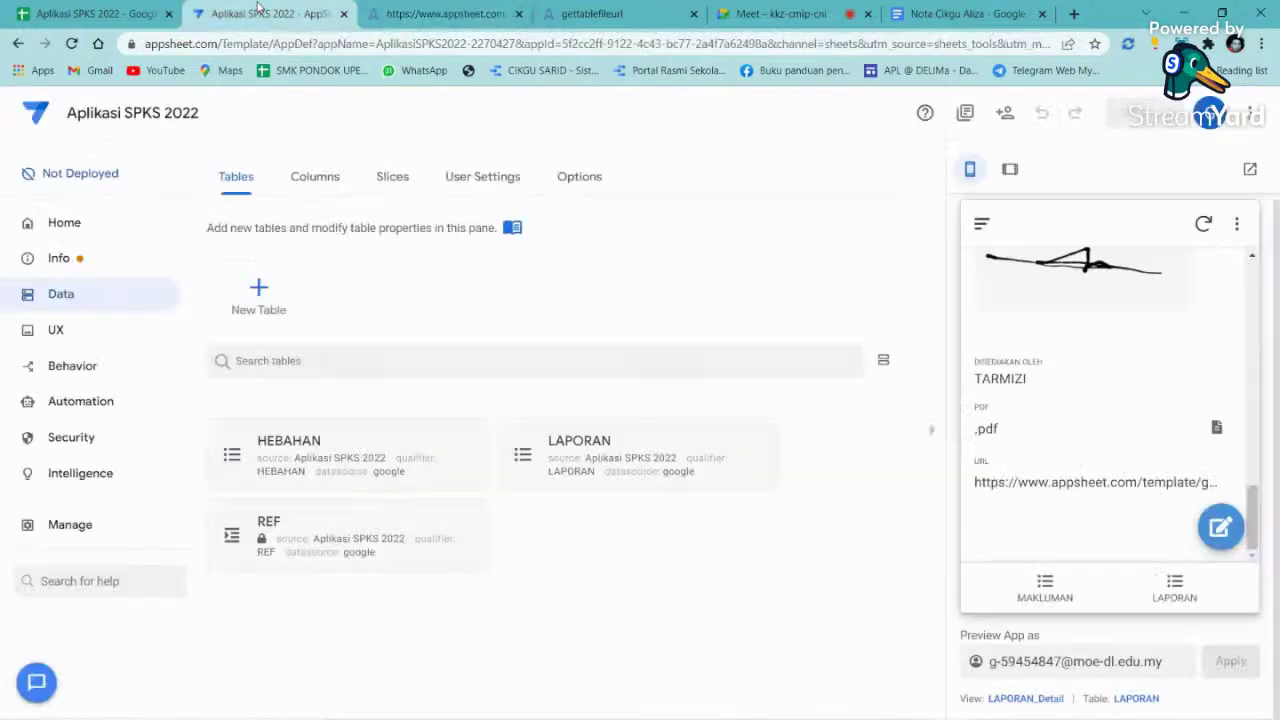
left_click(87, 439)
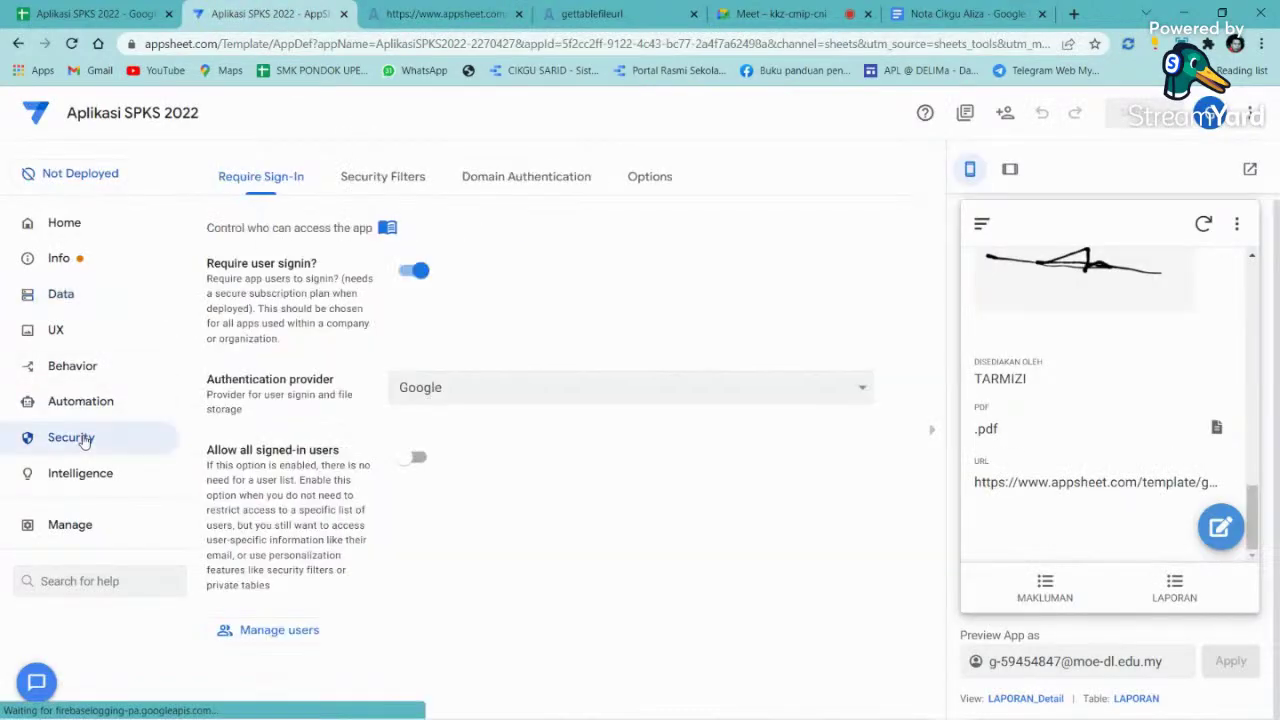
left_click(655, 180)
scroll(450, 400, "down", 3)
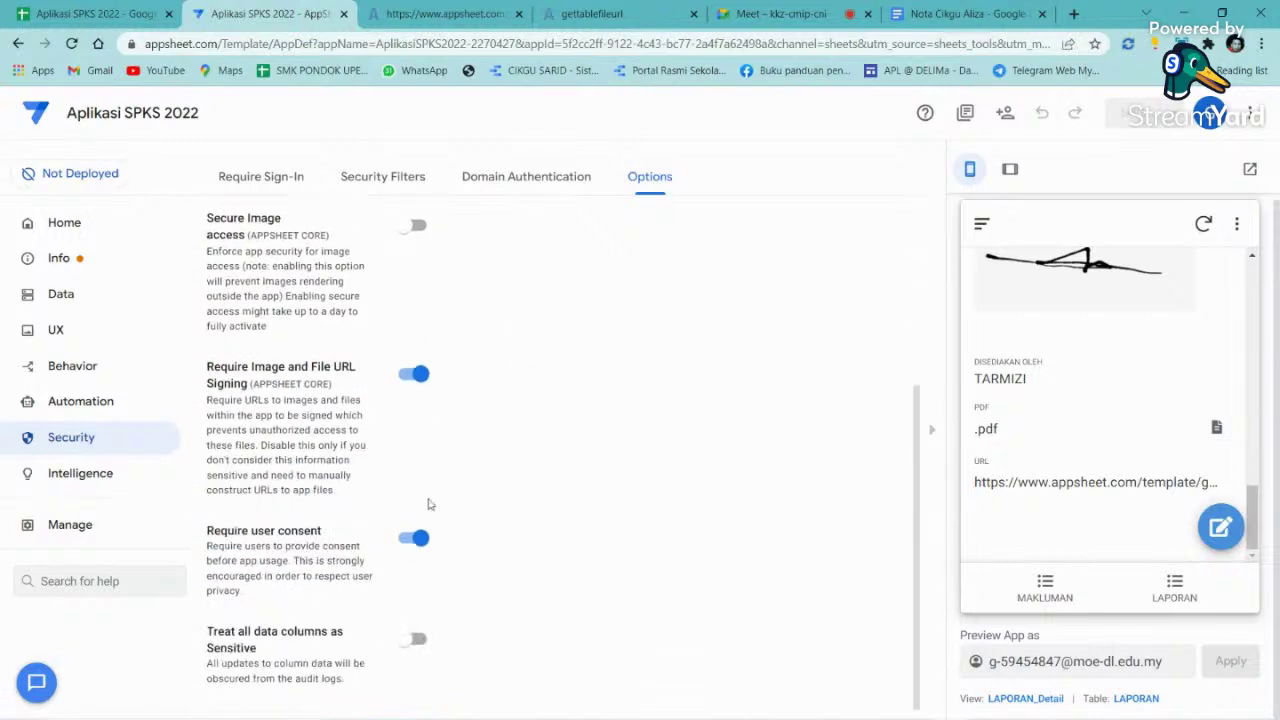
left_click(416, 375)
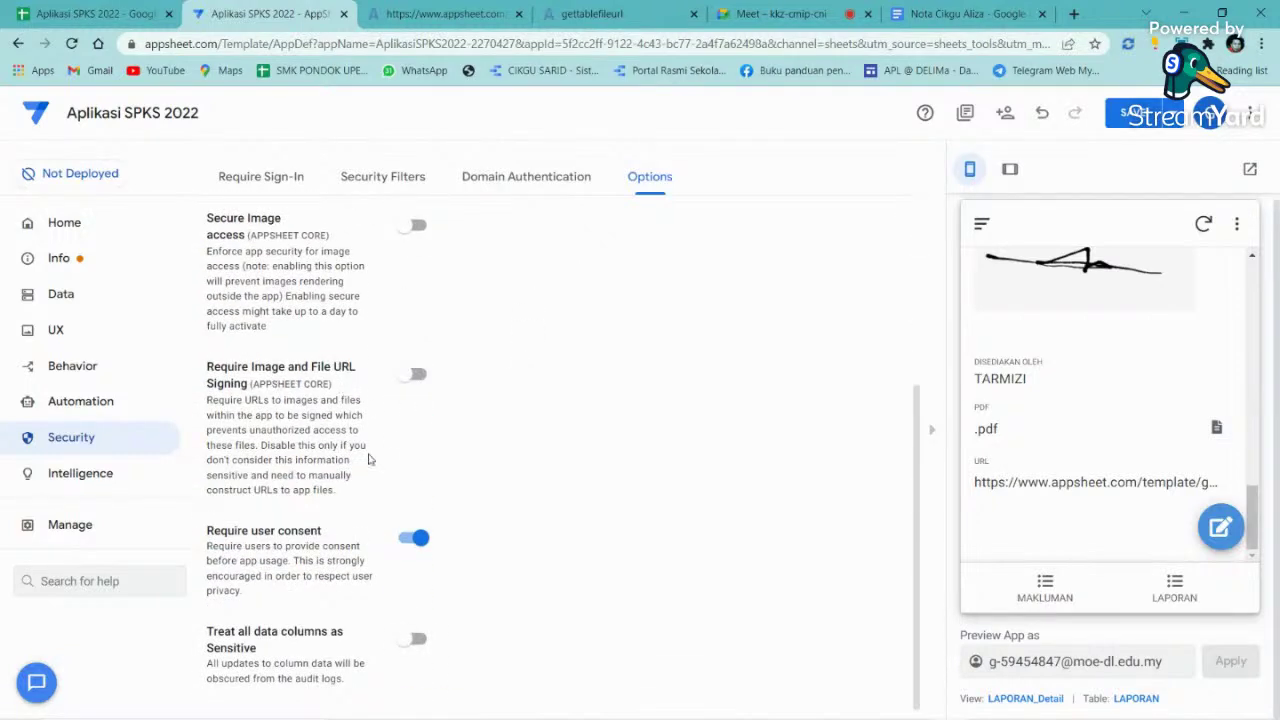
left_click(412, 538)
left_click(1110, 115)
- Reload the record's PDF link in its browser tab and examine the report's details and photos
left_click(417, 13)
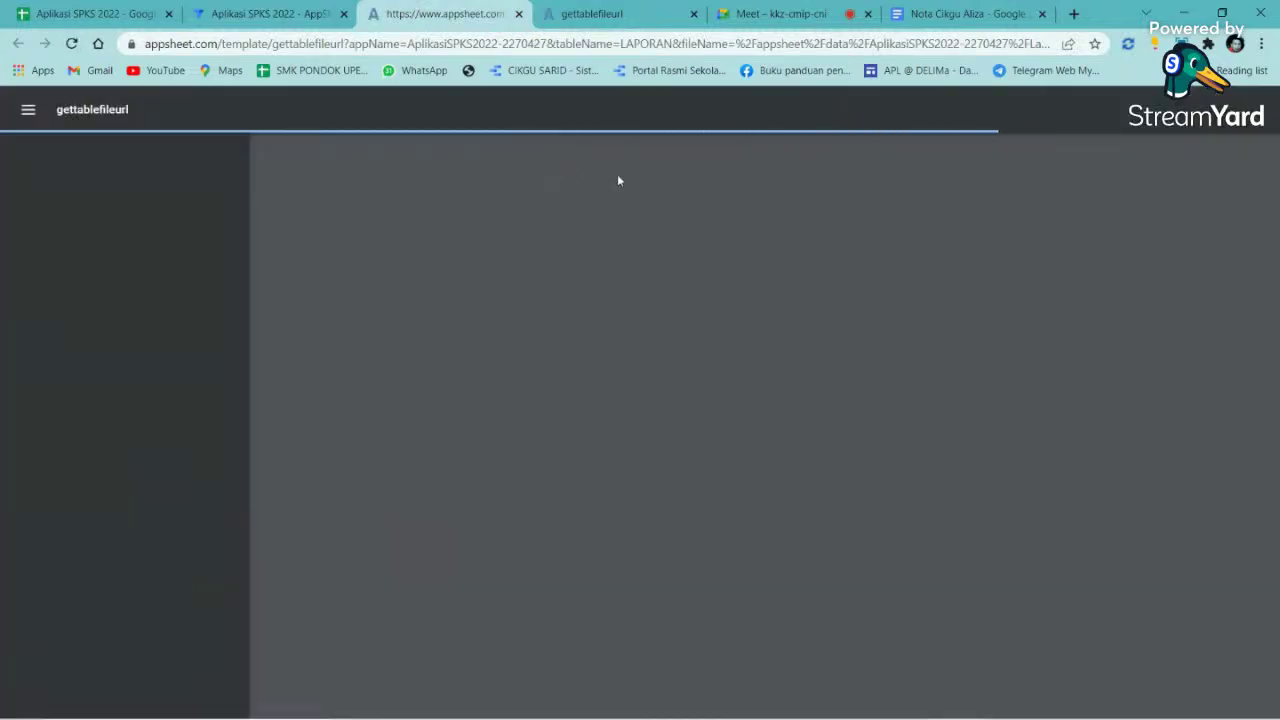
scroll(773, 373, "down", 3)
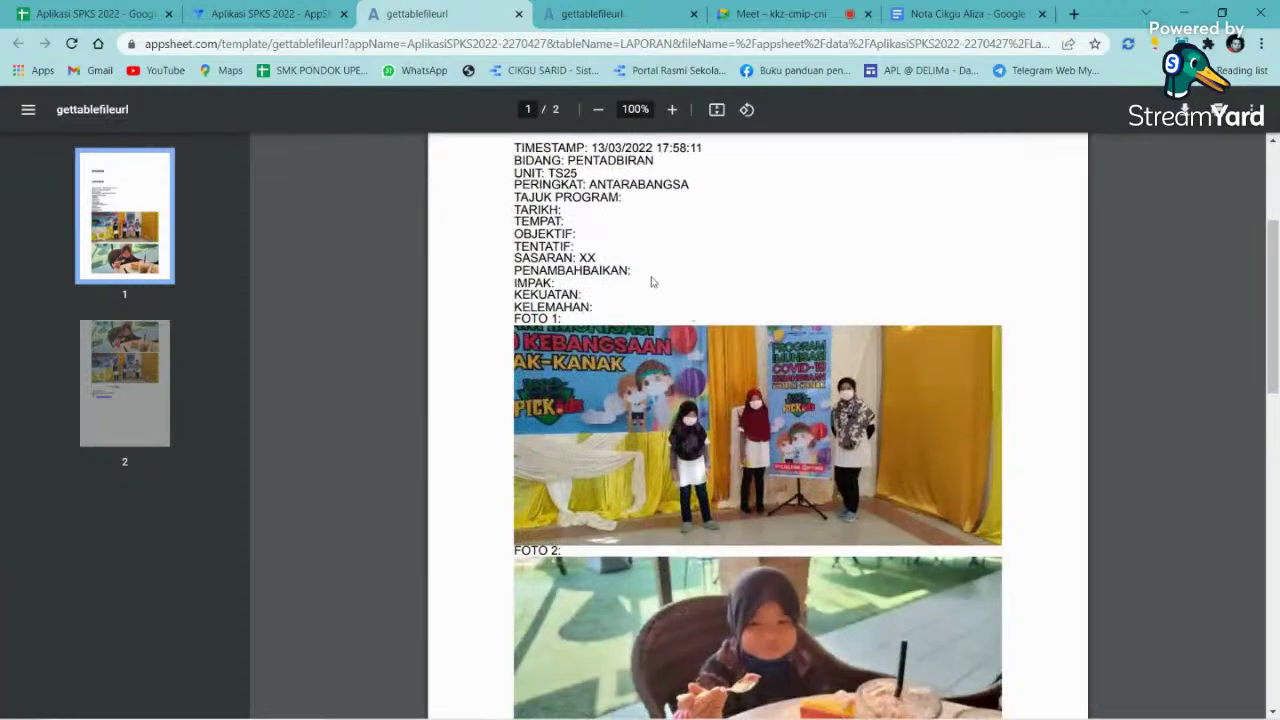
scroll(651, 280, "up", 3)
- Return to the AppSheet editor and open the previewed LAPORAN record's URL link to check the report PDF
left_click(270, 13)
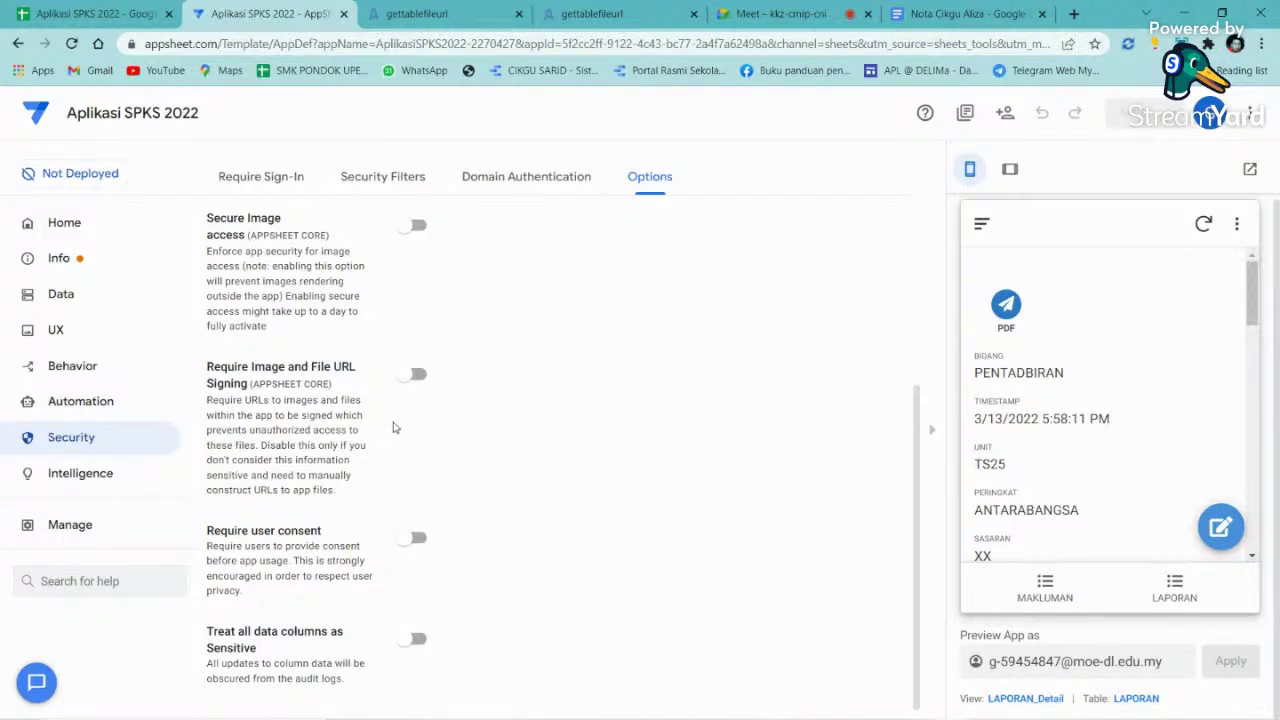
scroll(1060, 437, "down", 2)
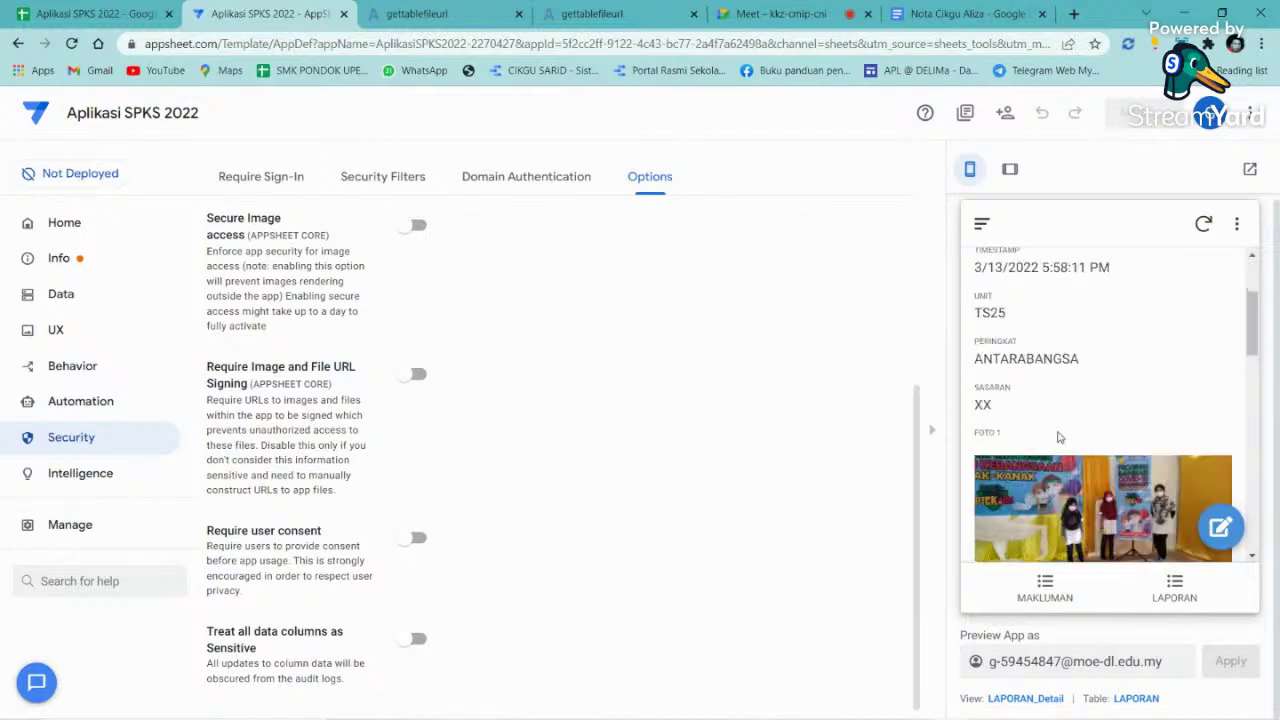
scroll(1060, 437, "down", 8)
left_click(1080, 483)
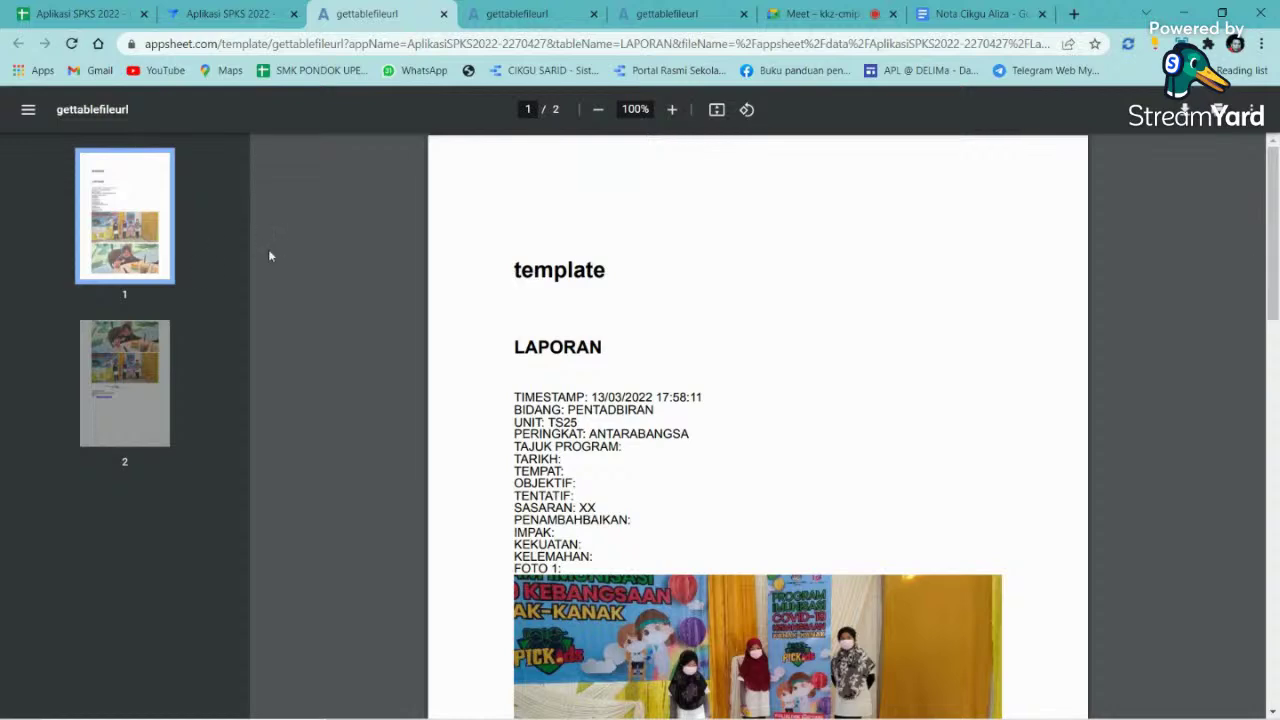
scroll(563, 300, "down", 2)
- Go back to AppSheet's security options and review the Require Image and File URL Signing and Require user consent settings
left_click(232, 20)
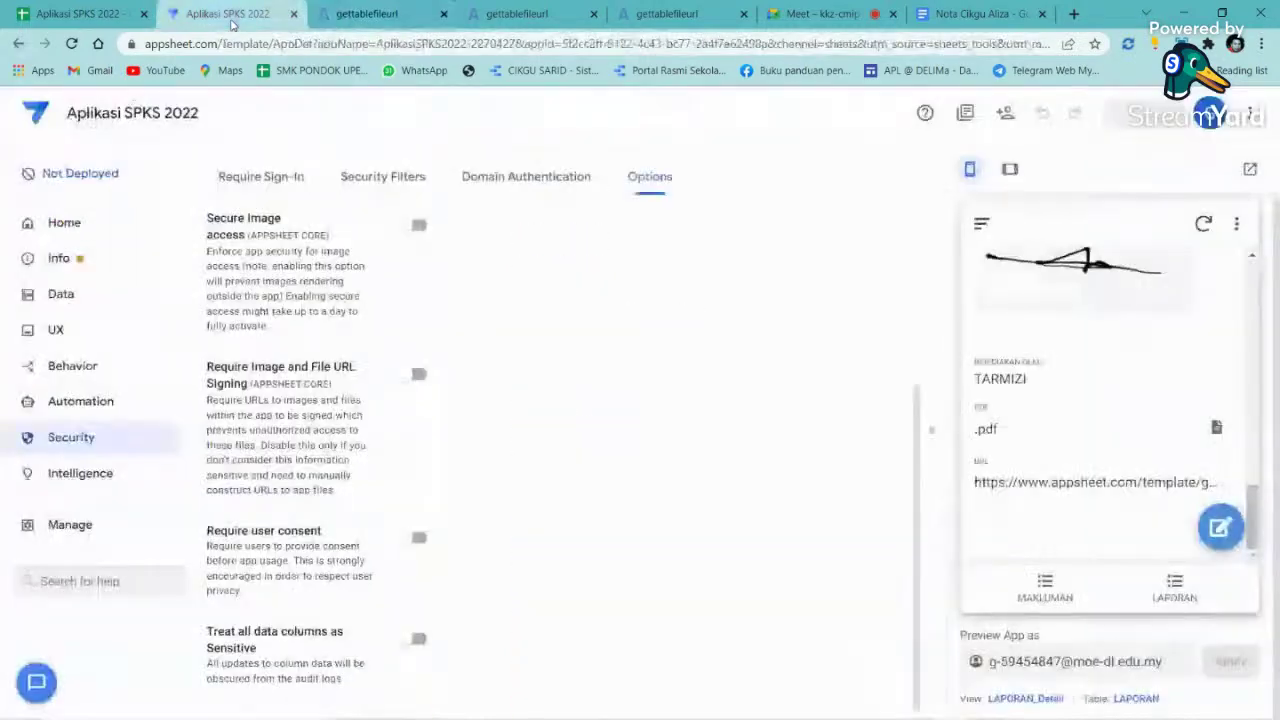
left_click(95, 440)
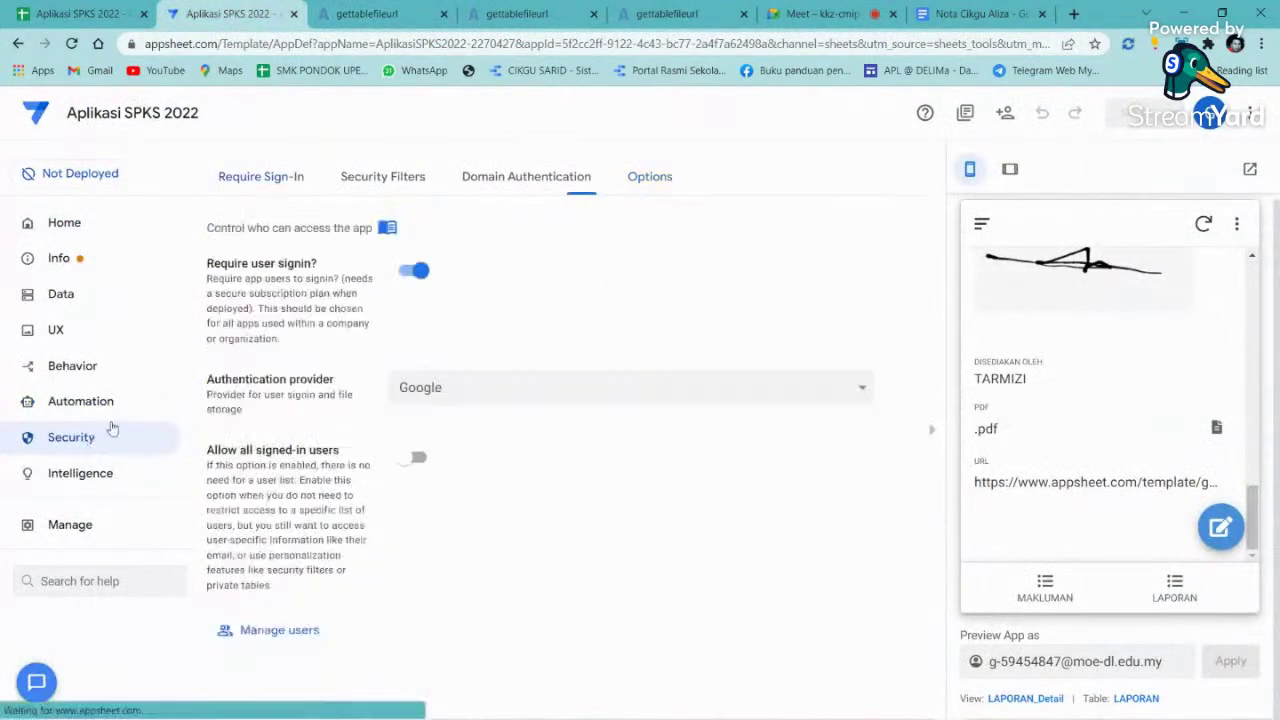
left_click(629, 181)
scroll(560, 257, "down", 2)
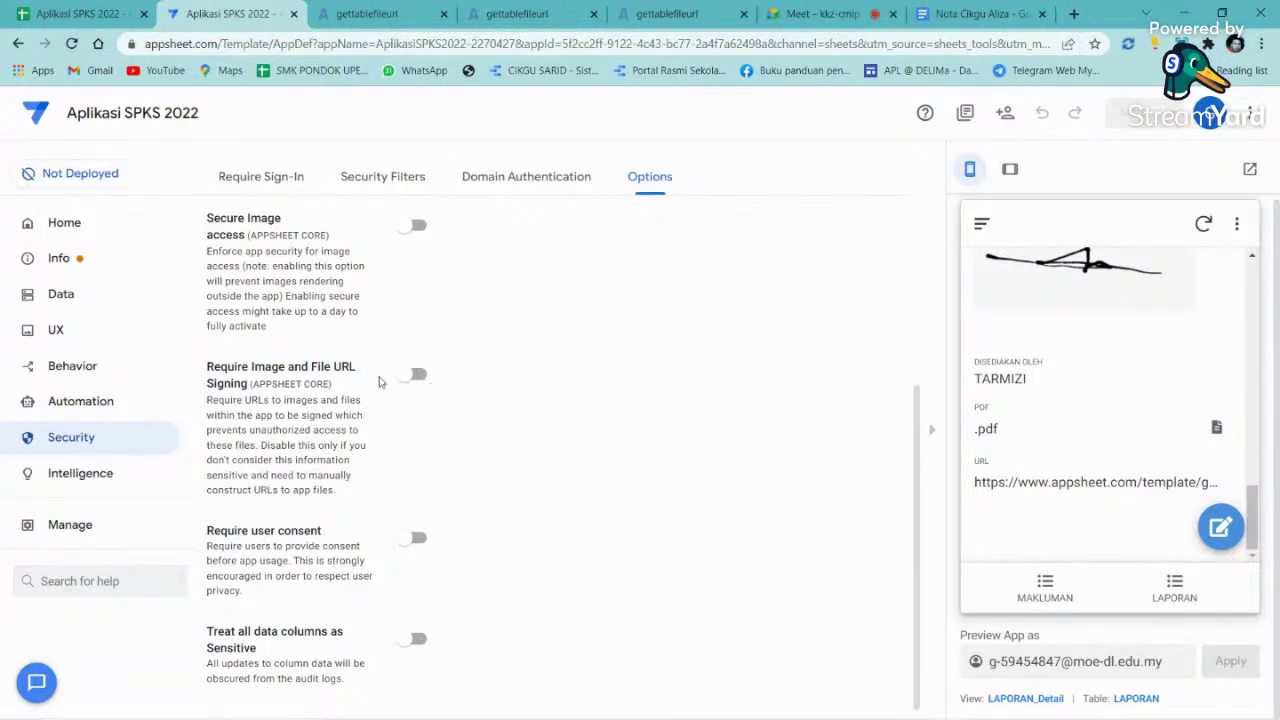
- Switch to the newly opened report PDF and examine its details and both photos
left_click(380, 14)
scroll(695, 333, "down", 3)
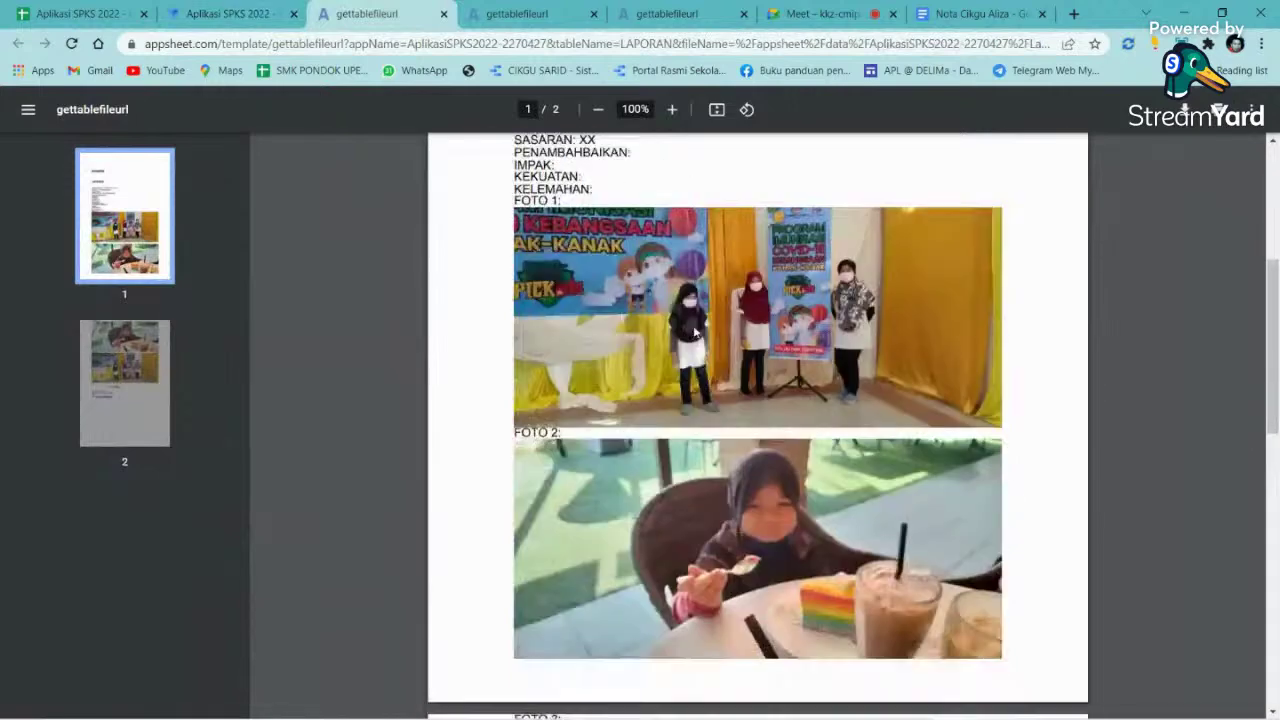
scroll(695, 333, "down", 2)
- Close all the gettablefileurl browser tabs holding the report PDFs
left_click(517, 14)
left_click(594, 14)
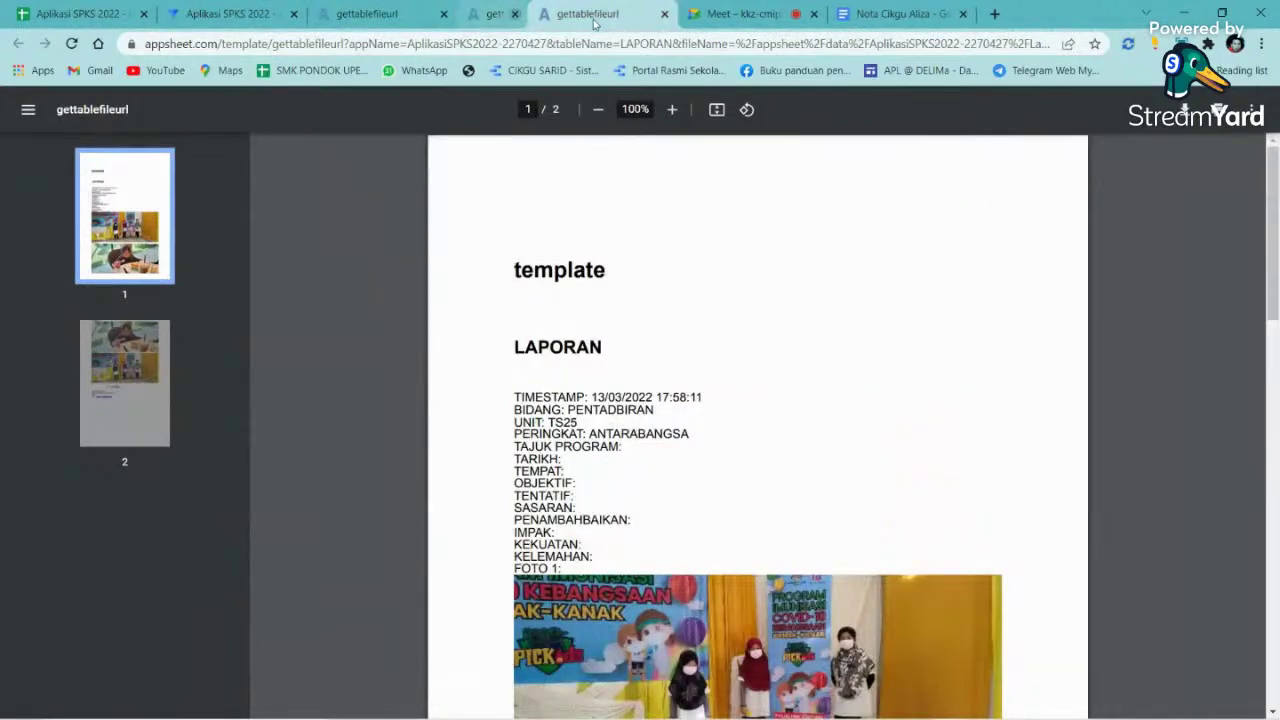
left_click(594, 16)
left_click(420, 16)
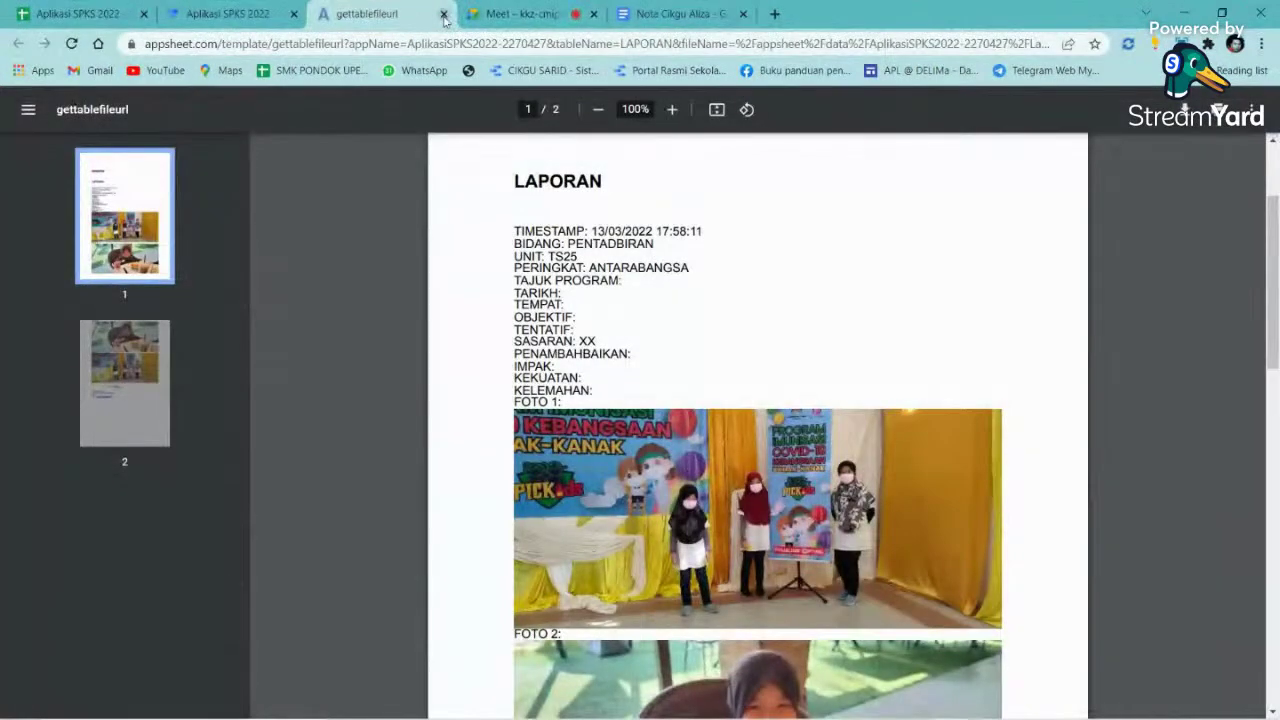
left_click(444, 15)
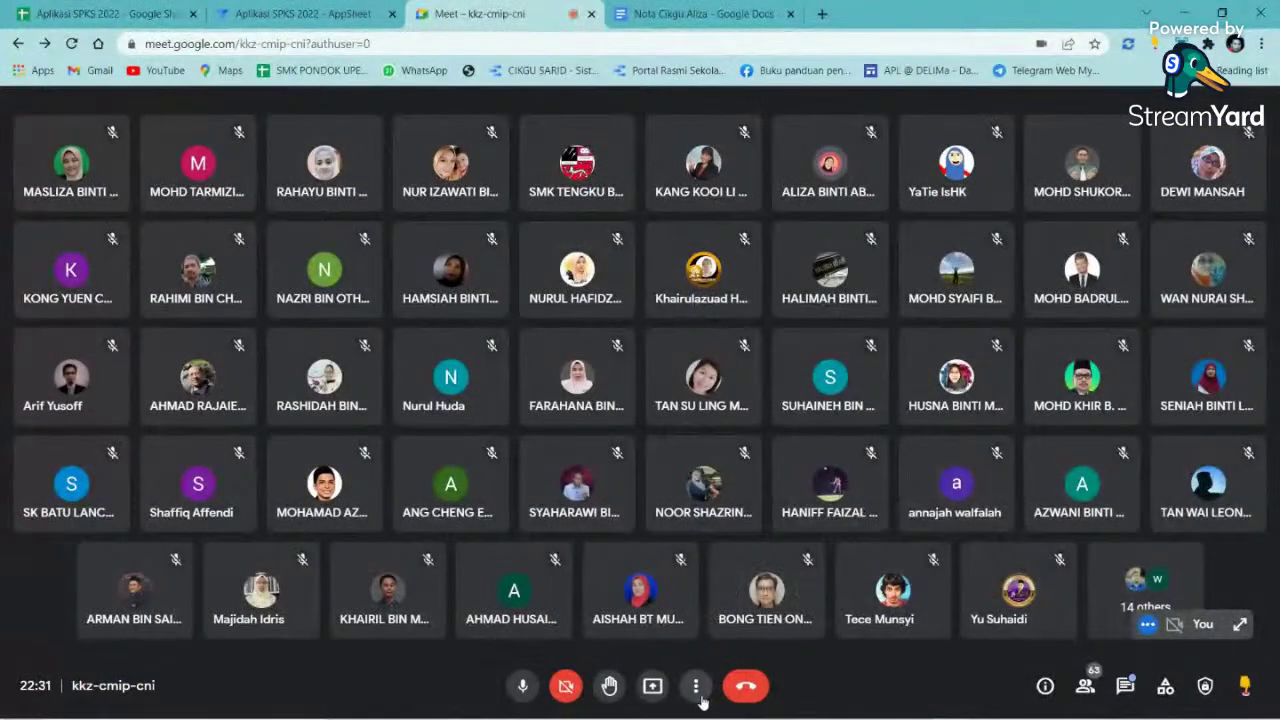
- Show the additional options of the Google Meet call
left_click(697, 690)
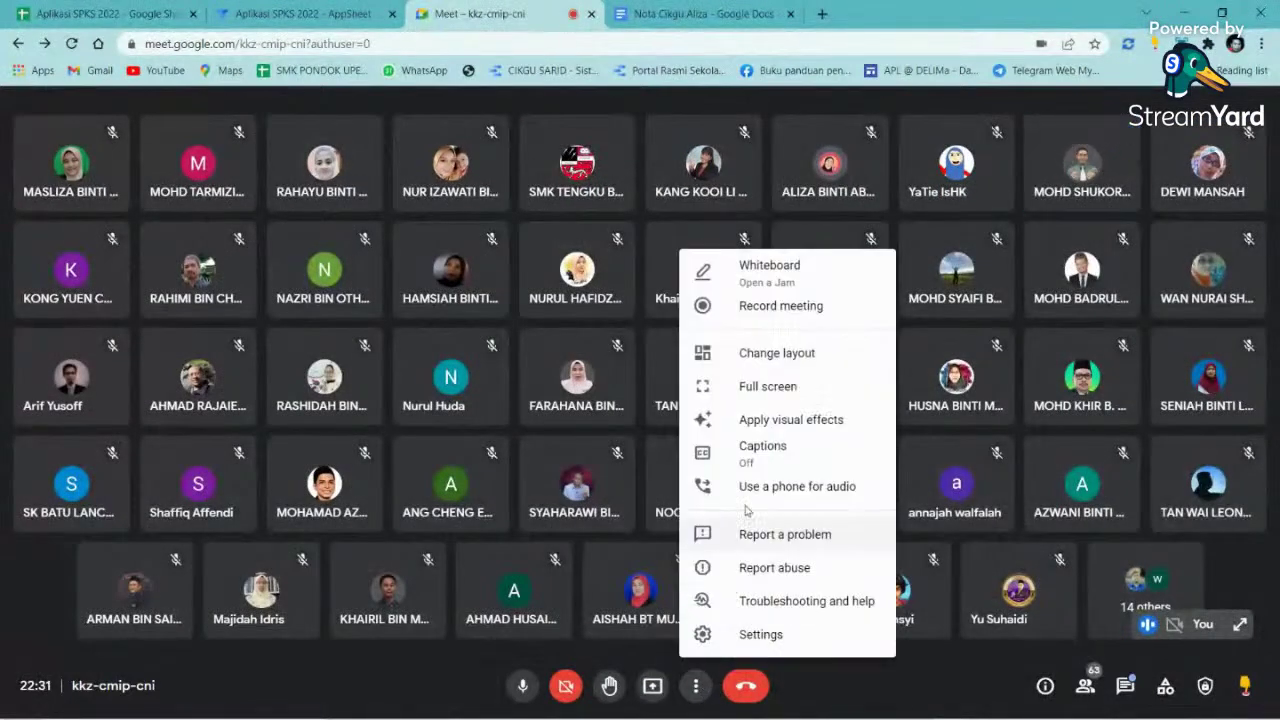
- Show the meeting in full screen and change its layout to Spotlight
left_click(752, 390)
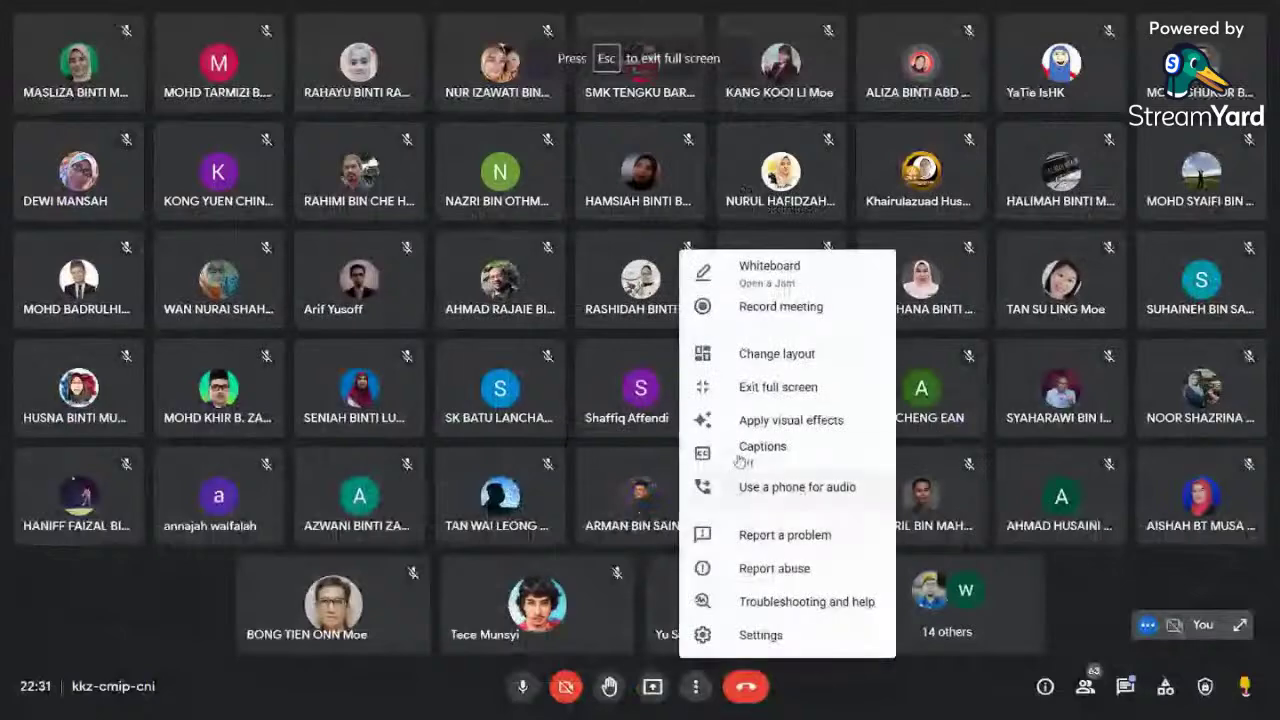
left_click(740, 352)
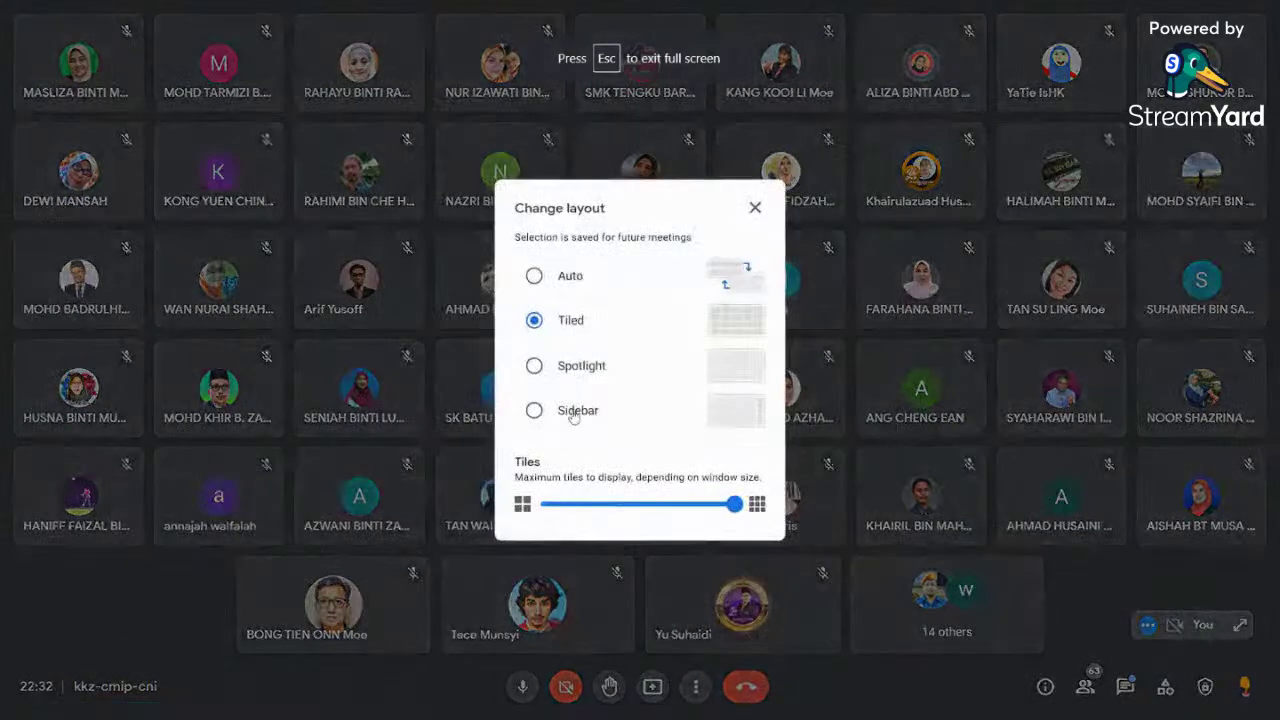
left_click(534, 365)
left_click(755, 207)
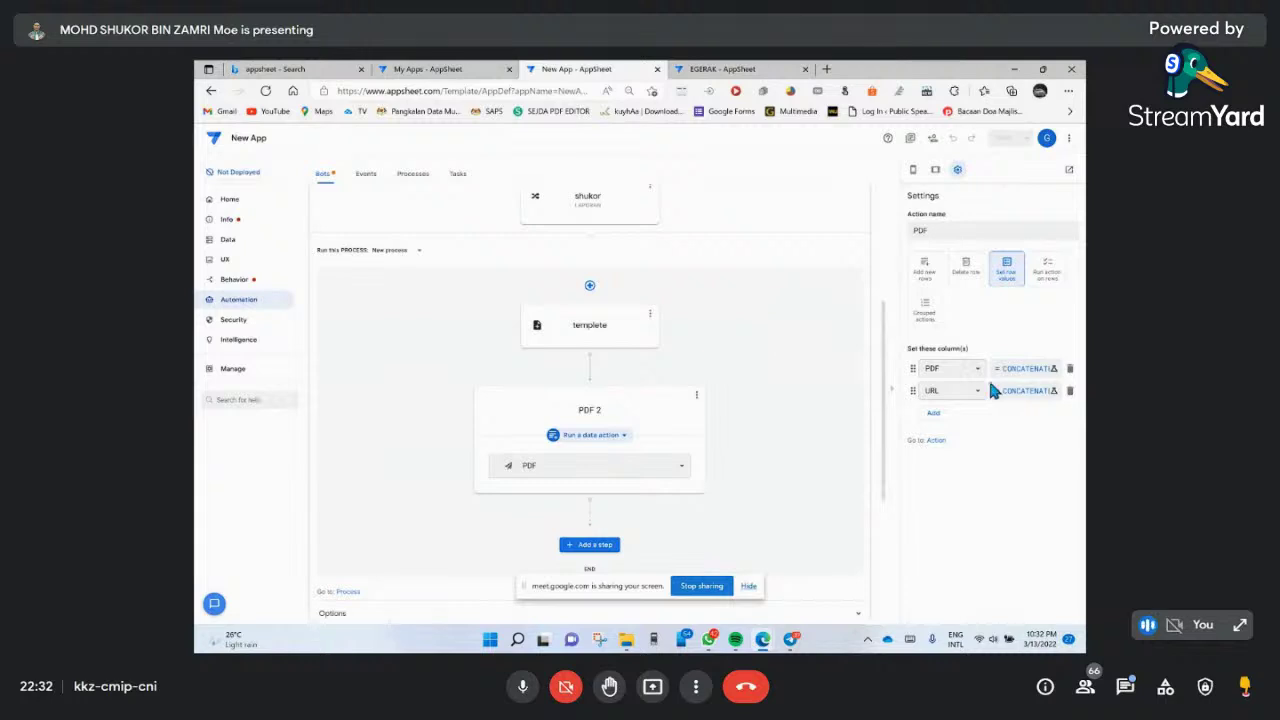
- Check the URL column's expression in the automation's PDF data action, and save it
left_click(1034, 393)
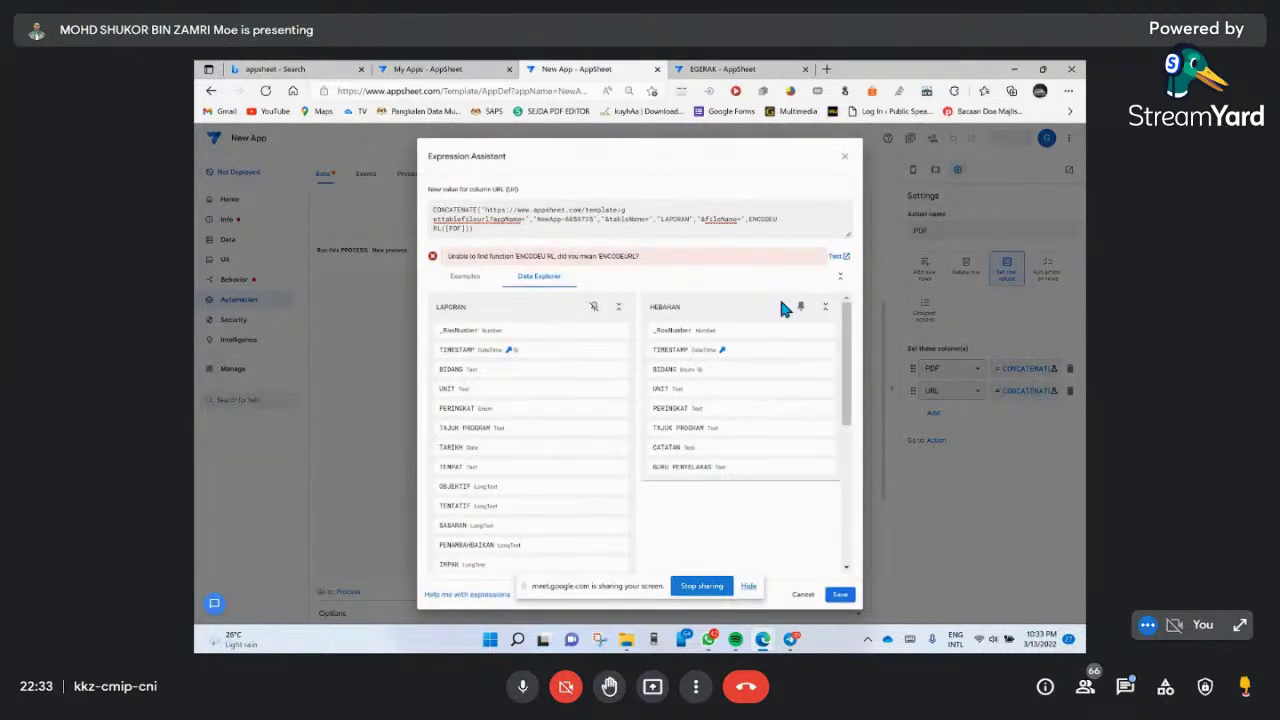
left_click(841, 596)
left_click(841, 596)
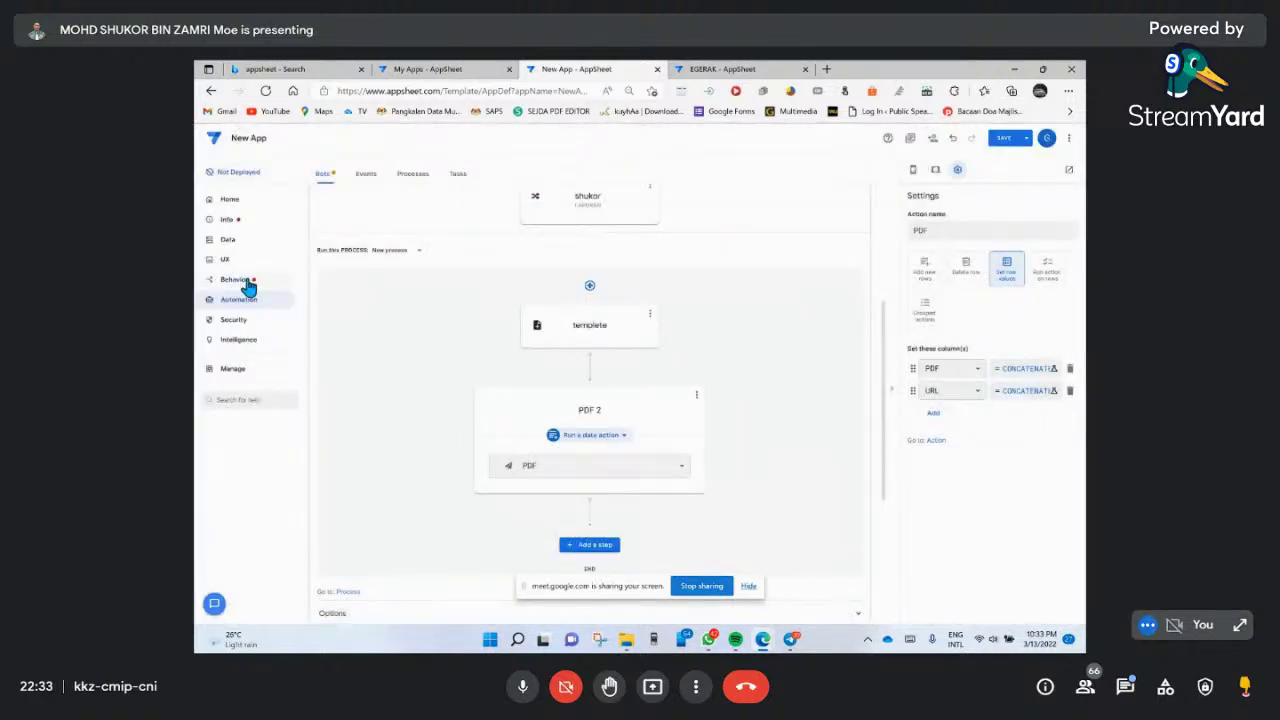
- Open the settings of the LAPORAN table's PDF action among the app's behavior actions
left_click(246, 281)
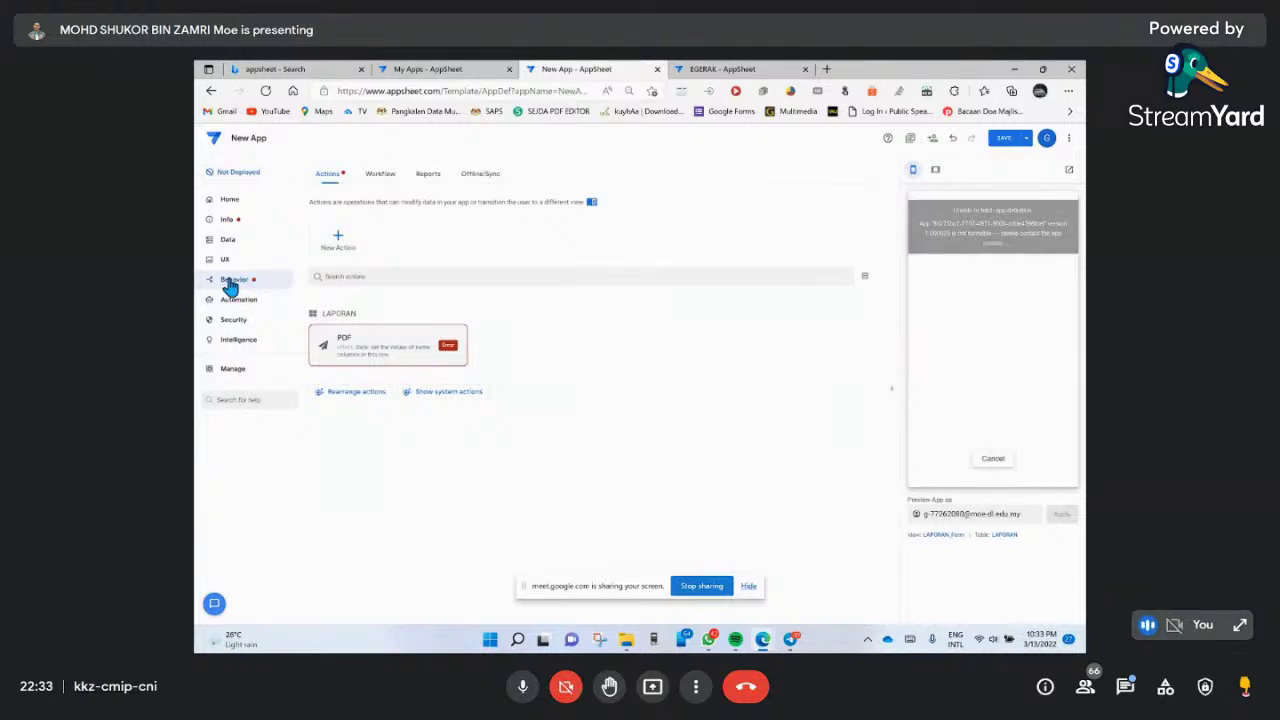
left_click(421, 350)
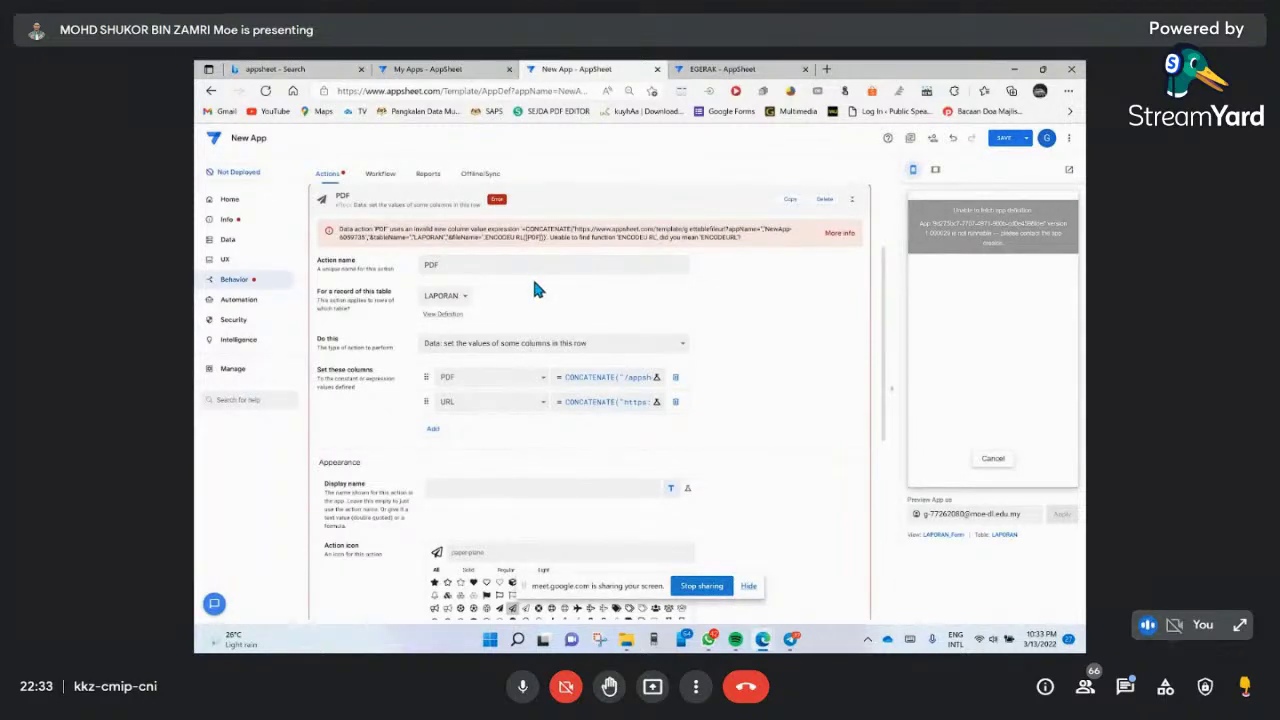
left_click(481, 265)
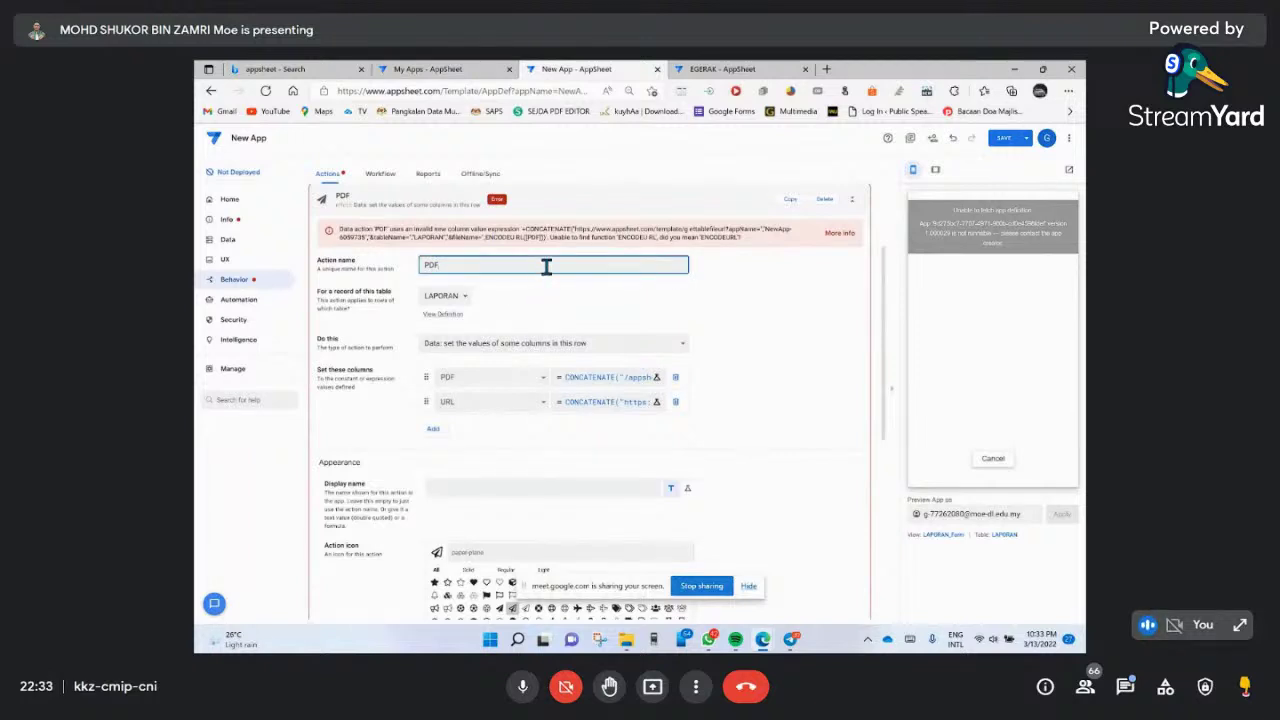
- Check the expression that sets the PDF column in the PDF action, and save it
left_click(530, 377)
left_click(530, 377)
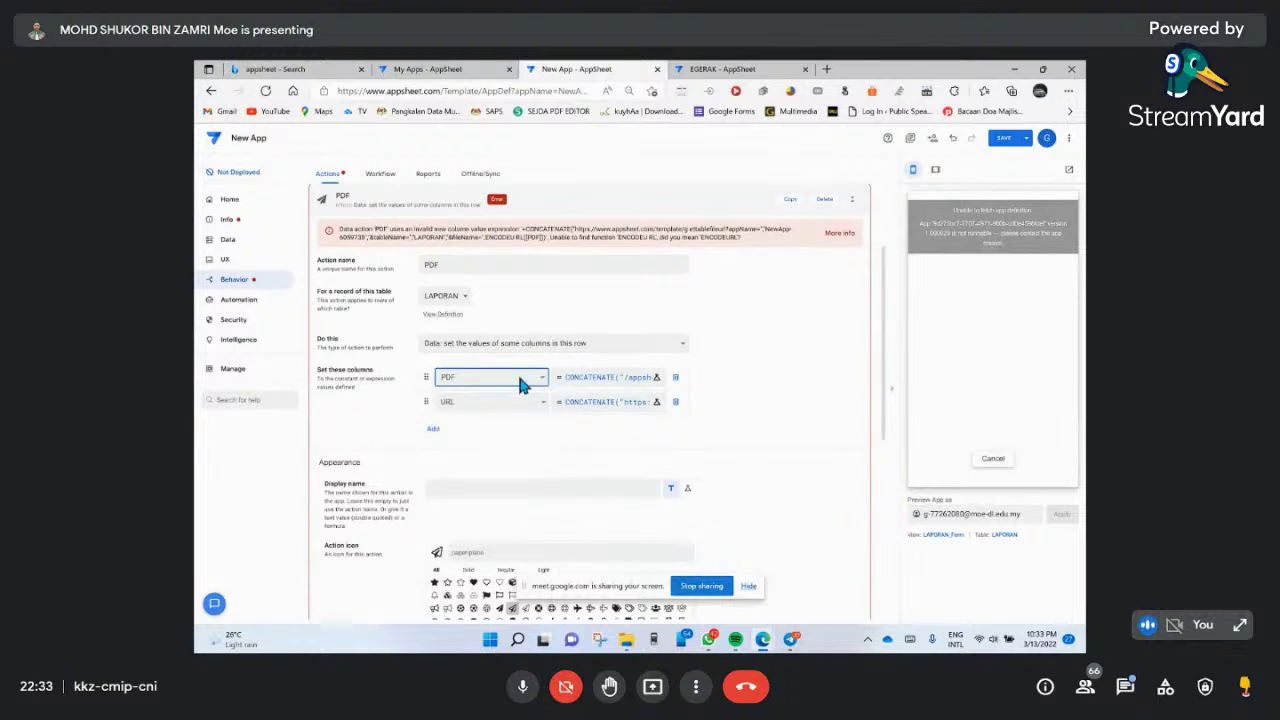
left_click(519, 385)
left_click(582, 380)
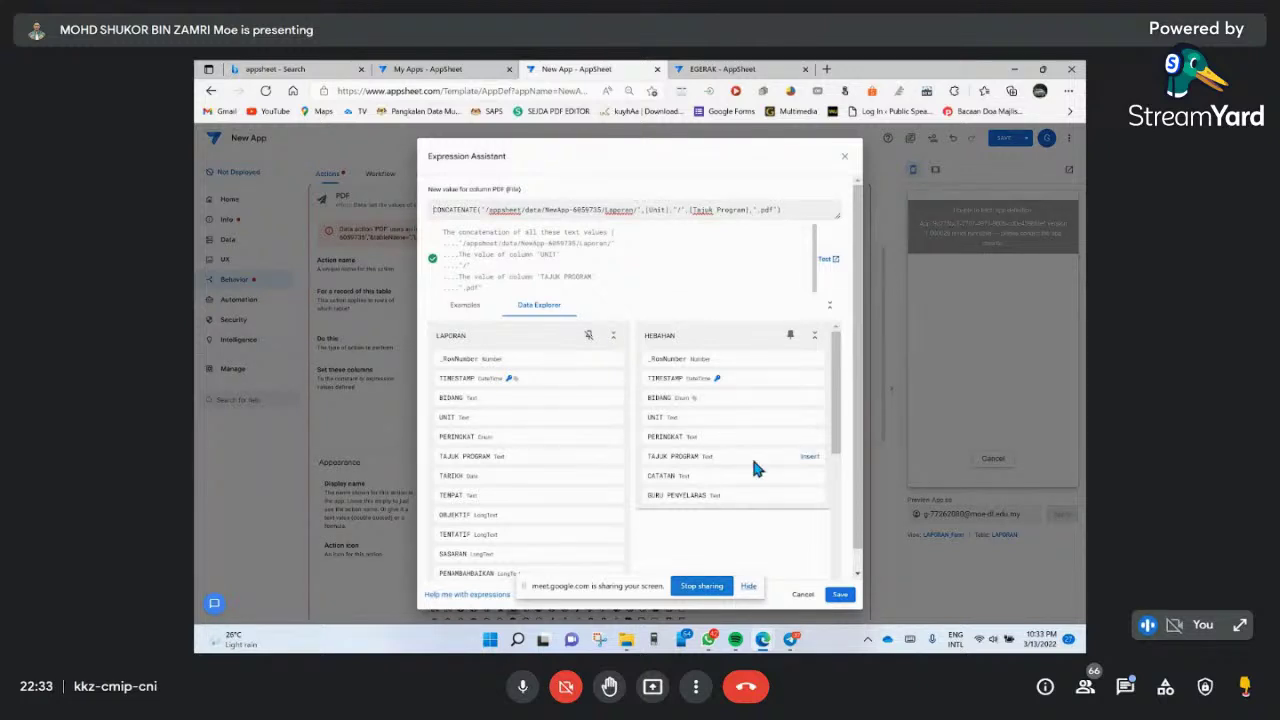
mouse_move(793, 642)
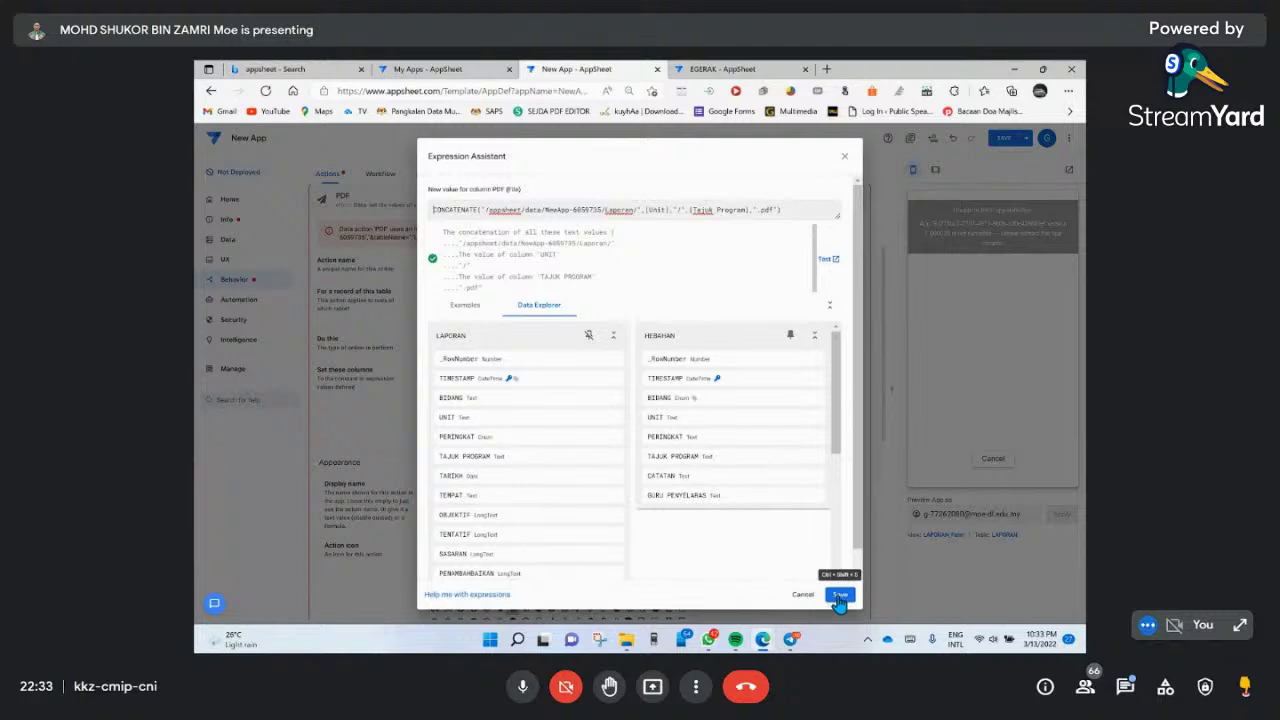
left_click(840, 595)
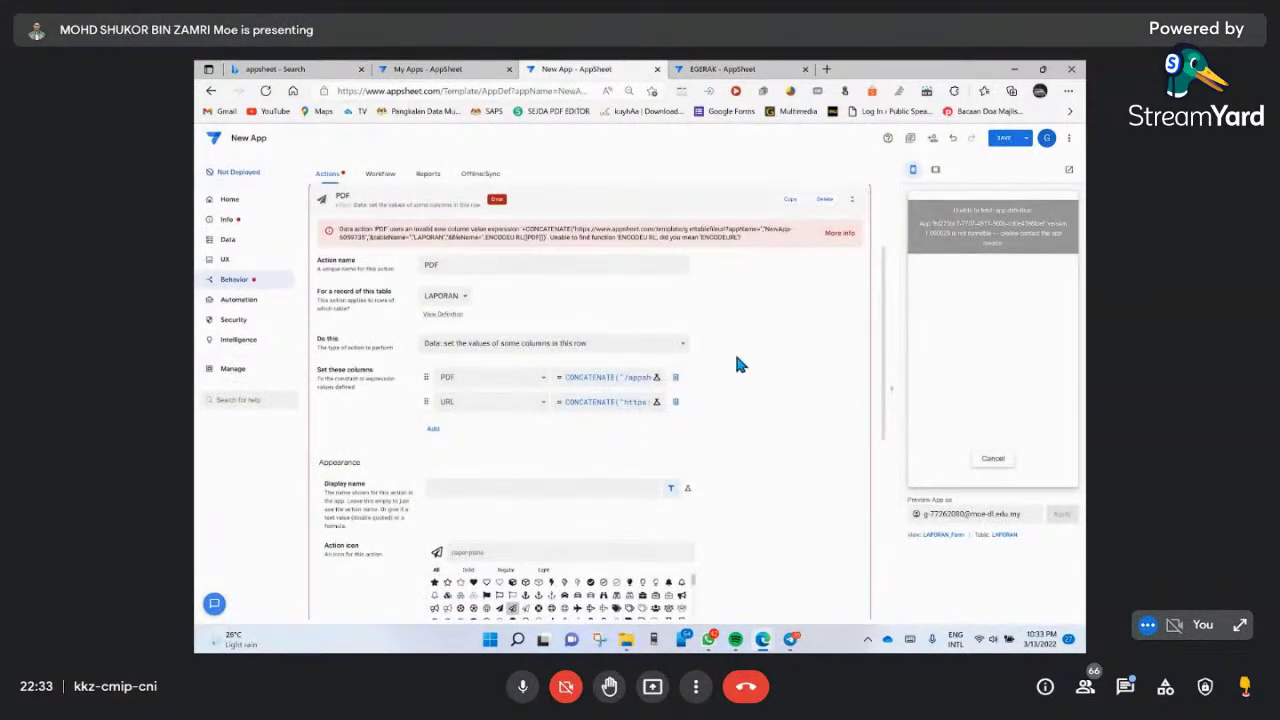
- Open the URL column's expression for editing, and copy the complete URL CONCATENATE formula from the notes PDF
left_click(638, 402)
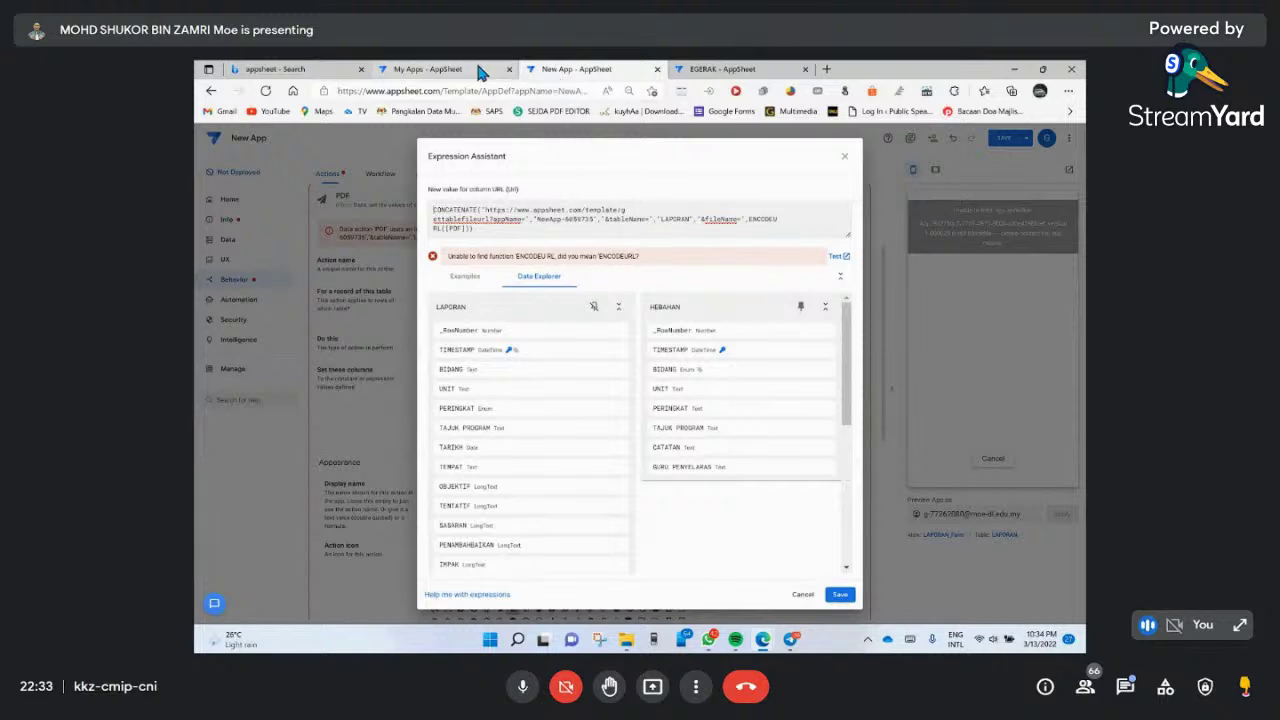
mouse_move(763, 640)
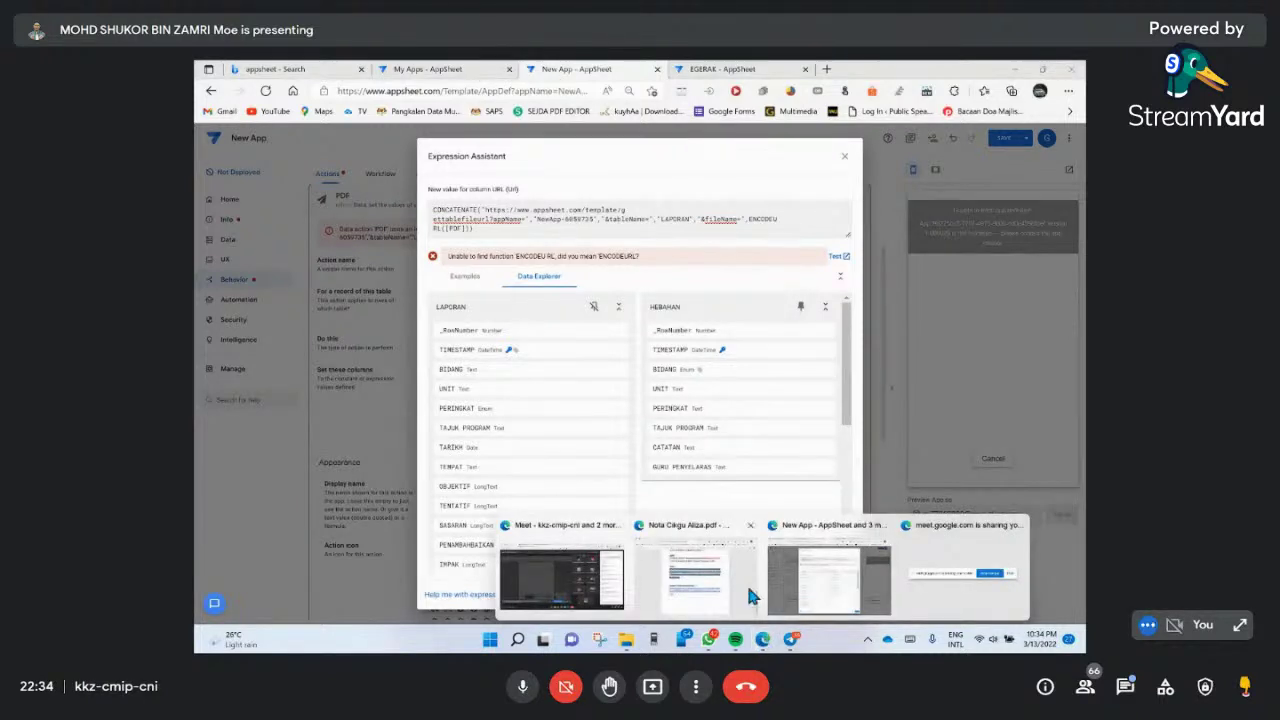
left_click(749, 590)
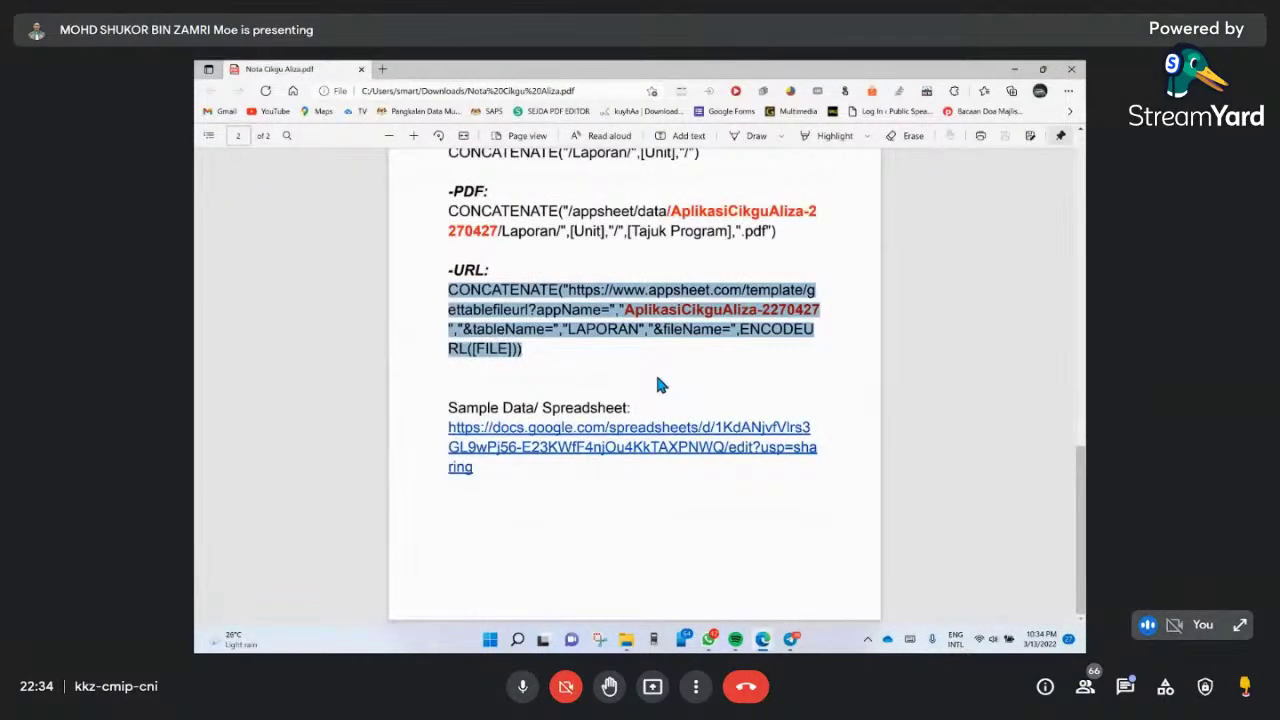
left_click(523, 349)
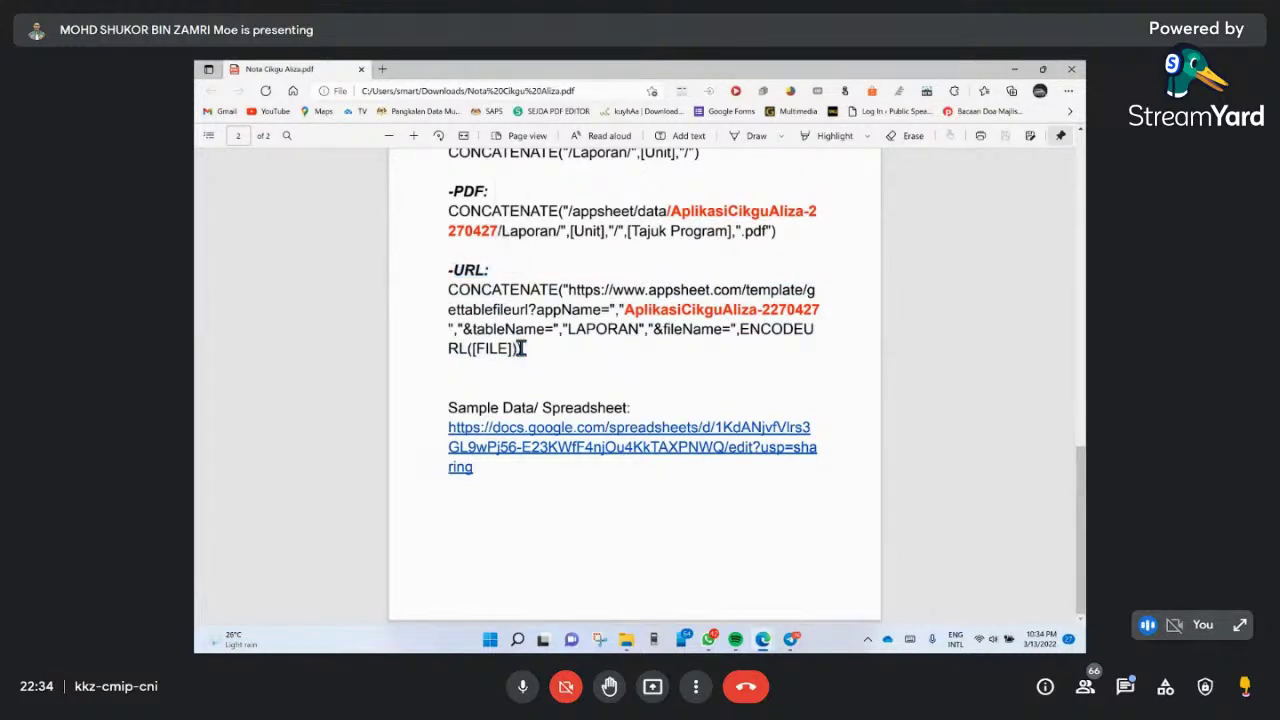
left_click_drag(520, 349, 577, 271)
left_click(577, 271)
left_click_drag(522, 350, 487, 289)
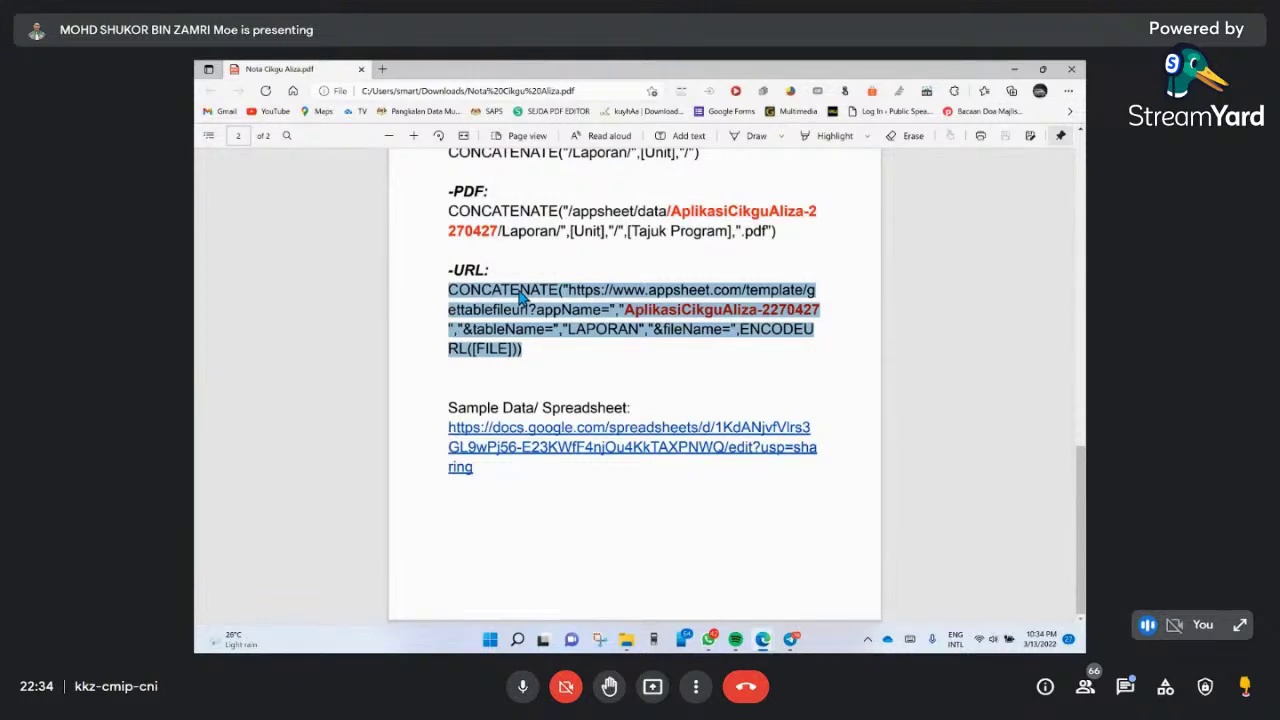
- Switch back to AppSheet and replace the URL column's whole expression with the copied CONCATENATE formula ending in ENCODEURL([FILE])
left_click(763, 641)
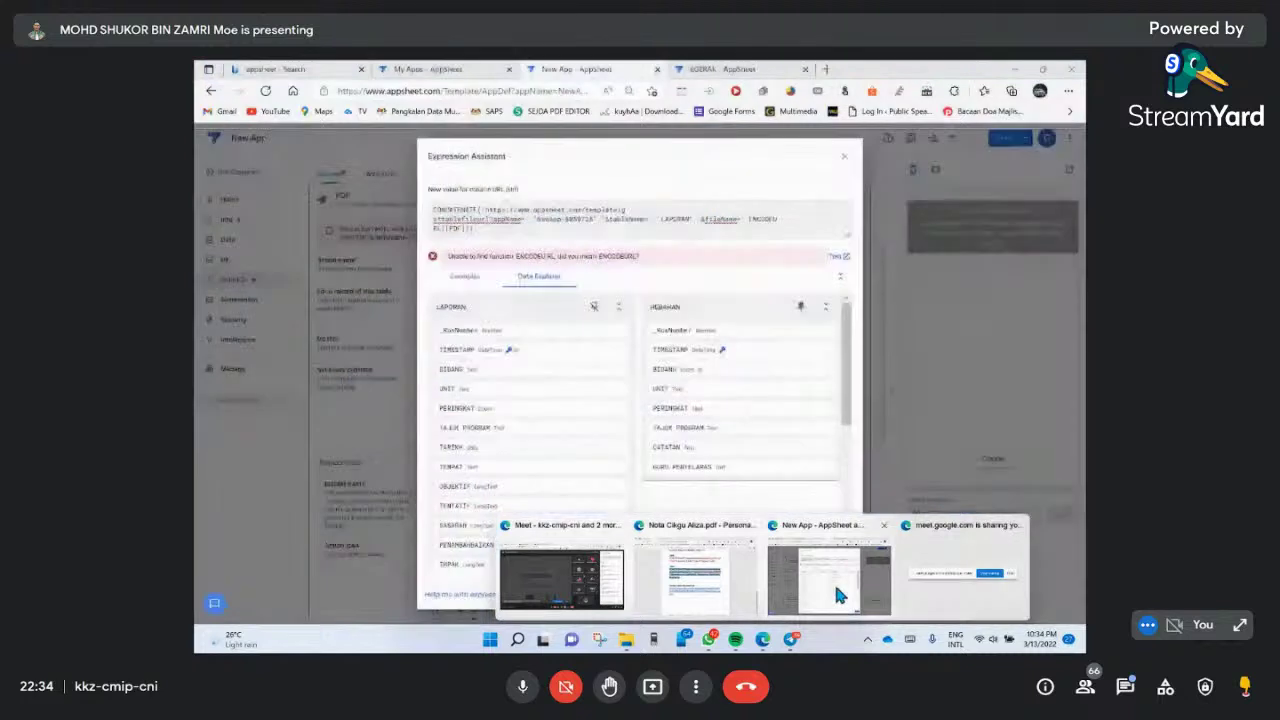
left_click(836, 587)
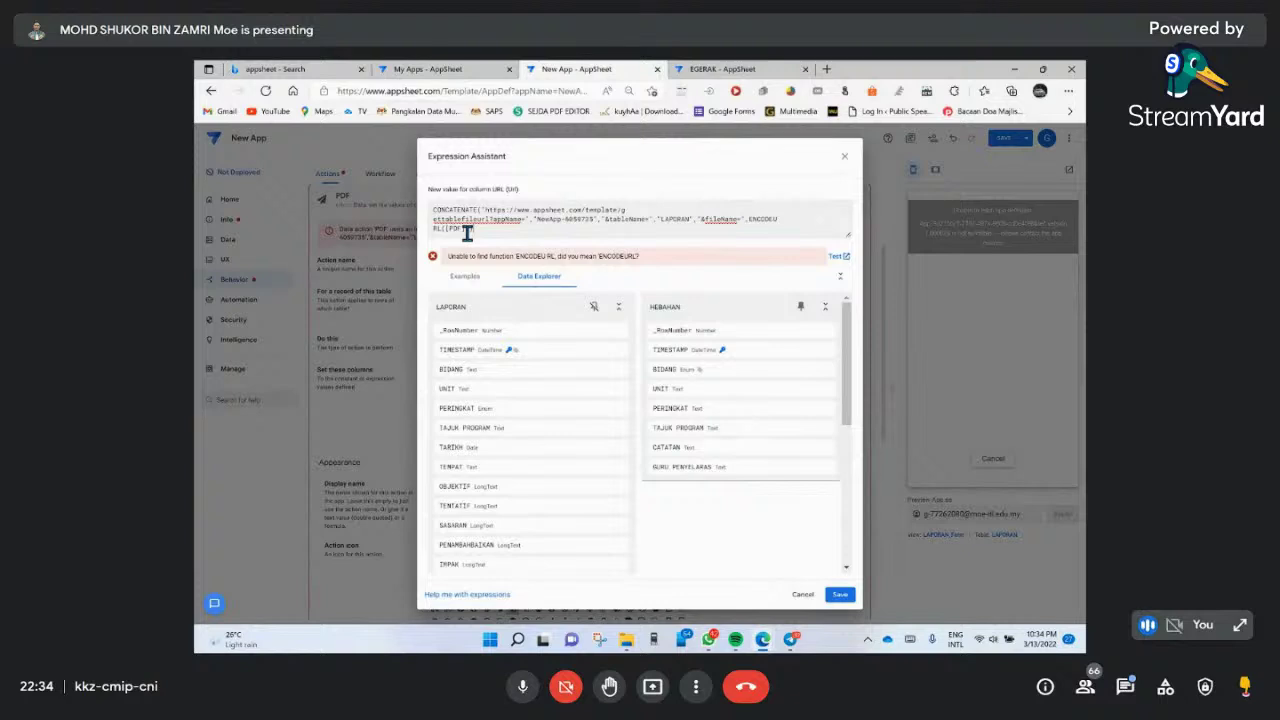
left_click_drag(466, 232, 422, 209)
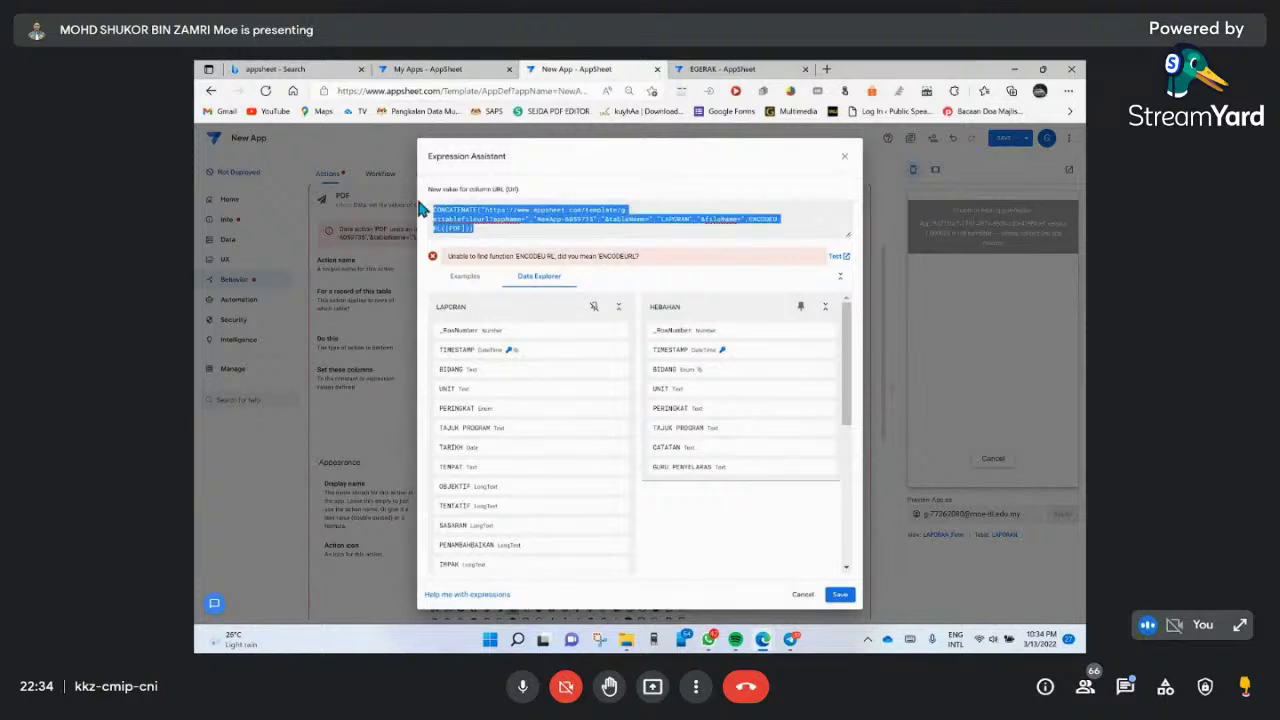
key("BackSpace")
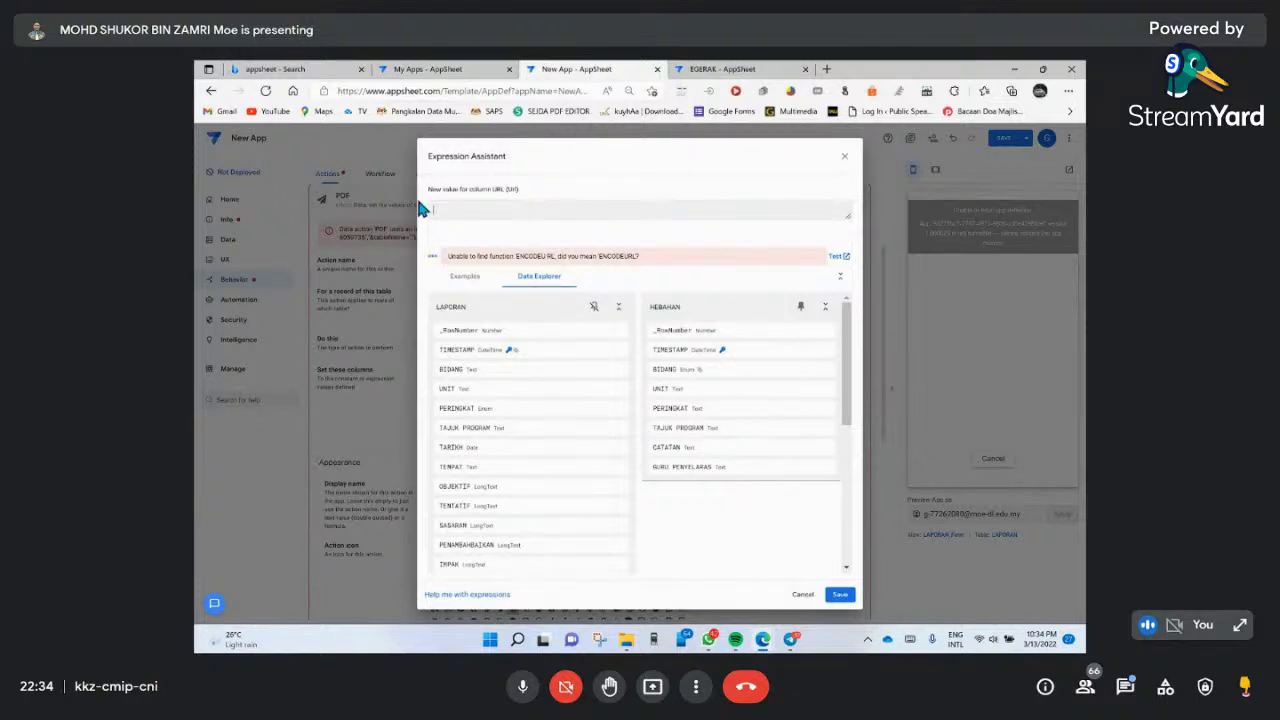
type("CONCATENATE(\"https://www.appsheet.com/template/getablefileurl?appName=\",\"AplikasiCikguAliza-2270427\",\"&tableName=\",\"LAPORAN\",\"&fileName=\",ENCODEURL([FILE]))")
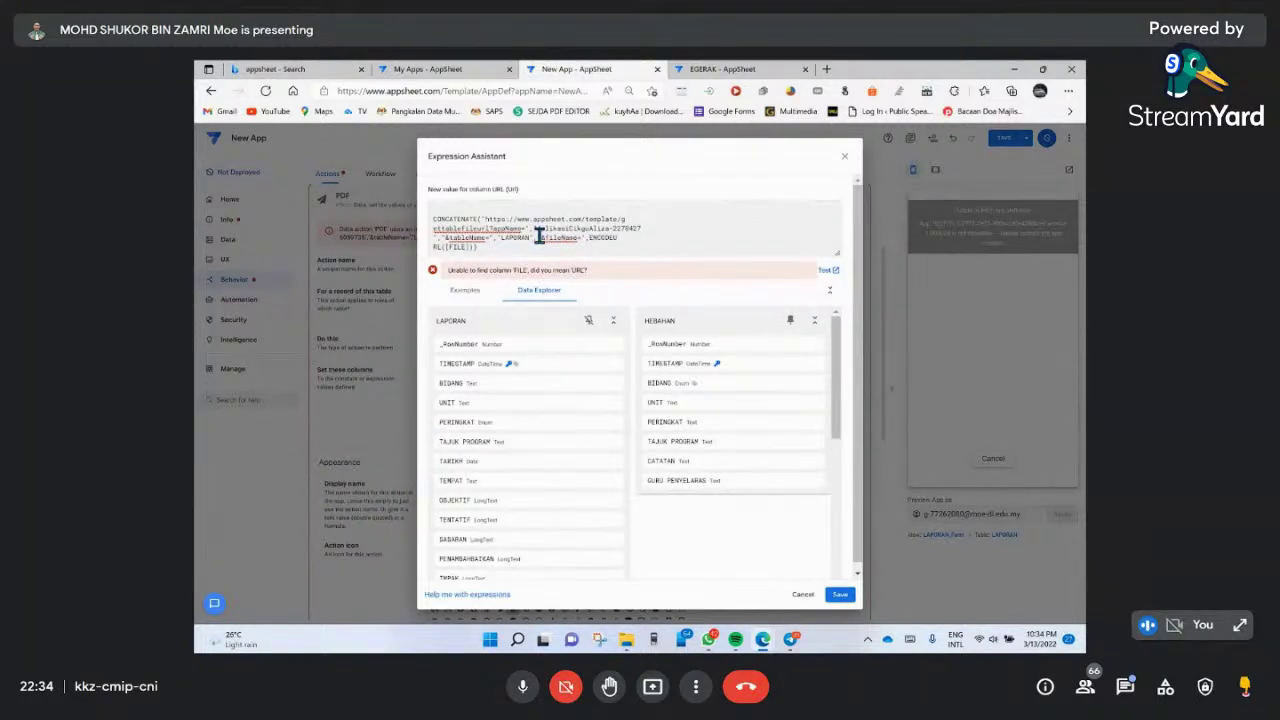
- Try to replace the sample app name in the URL expression with the app's own name from the page address
left_click(595, 92)
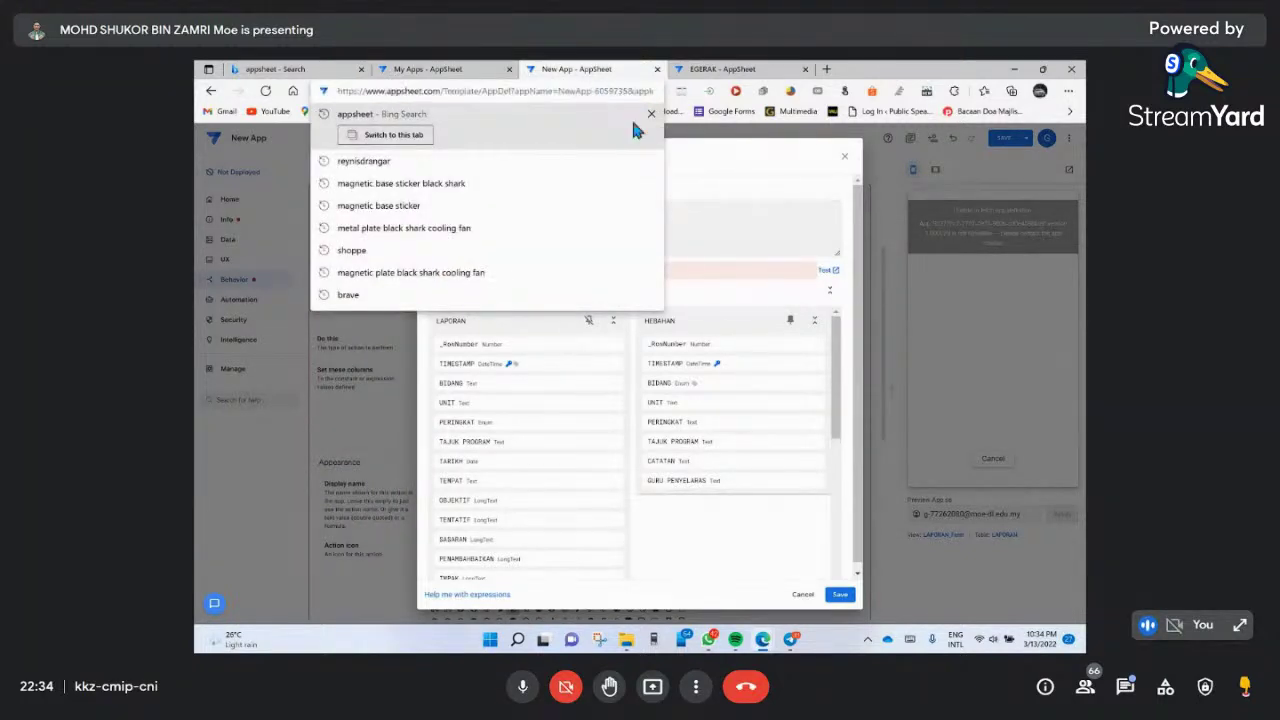
left_click(562, 91)
left_click_drag(558, 91, 627, 91)
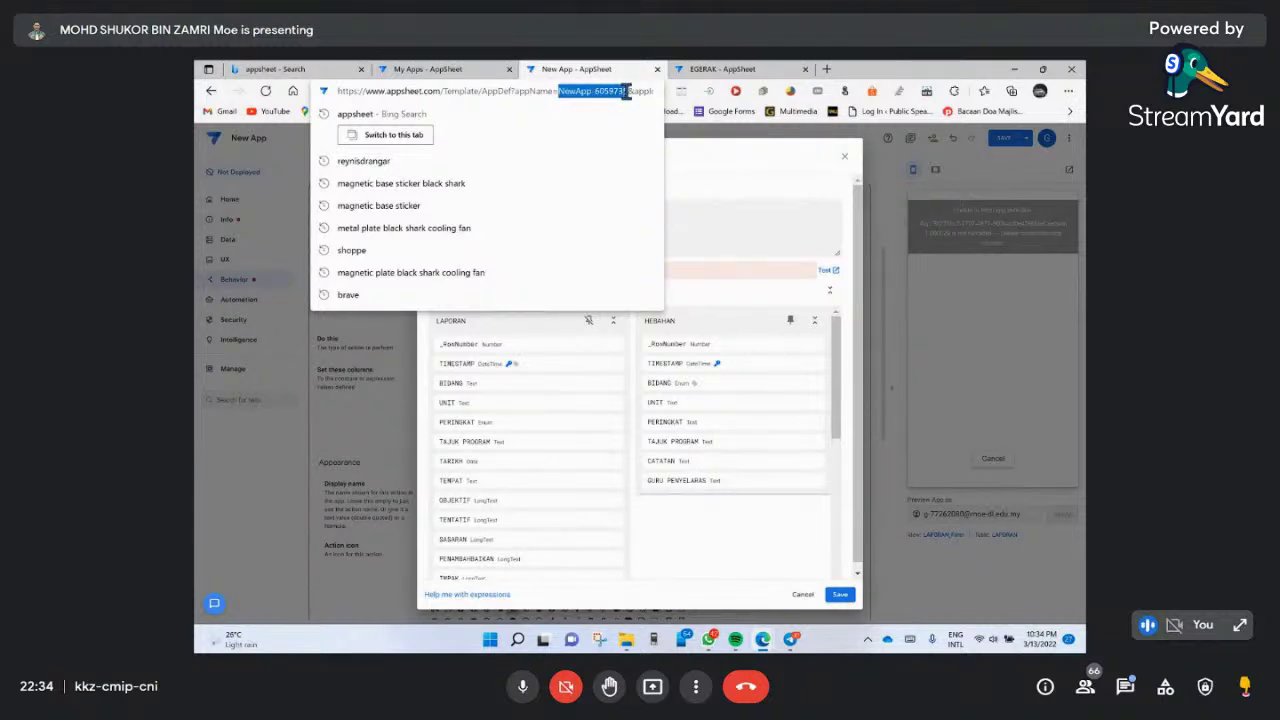
left_click_drag(537, 229, 645, 229)
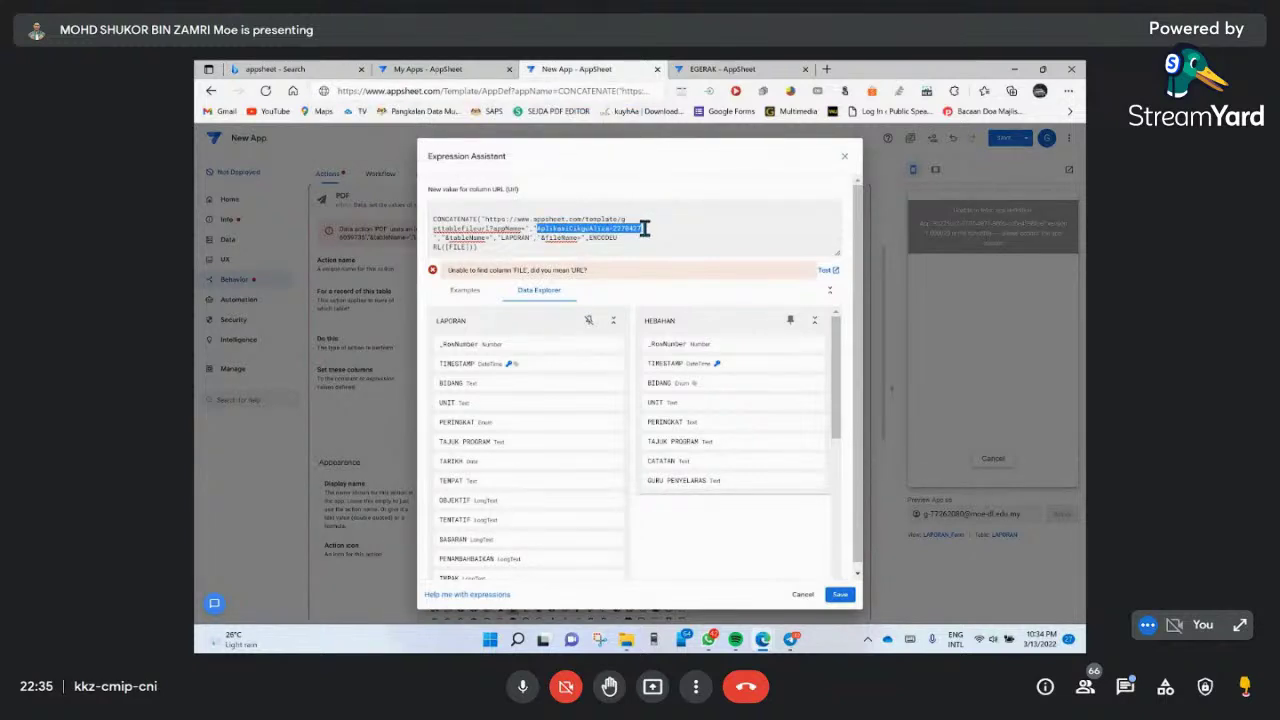
type("CONCATENATE(\"https://www.appsheet.com/template/getiablefileurl?appName=\",\"AplikasiCikguAliza-2278427\",\"&tableName=\",\"LAPORAN\",\"&fileName=\",ENCODEURL([FILE]))")
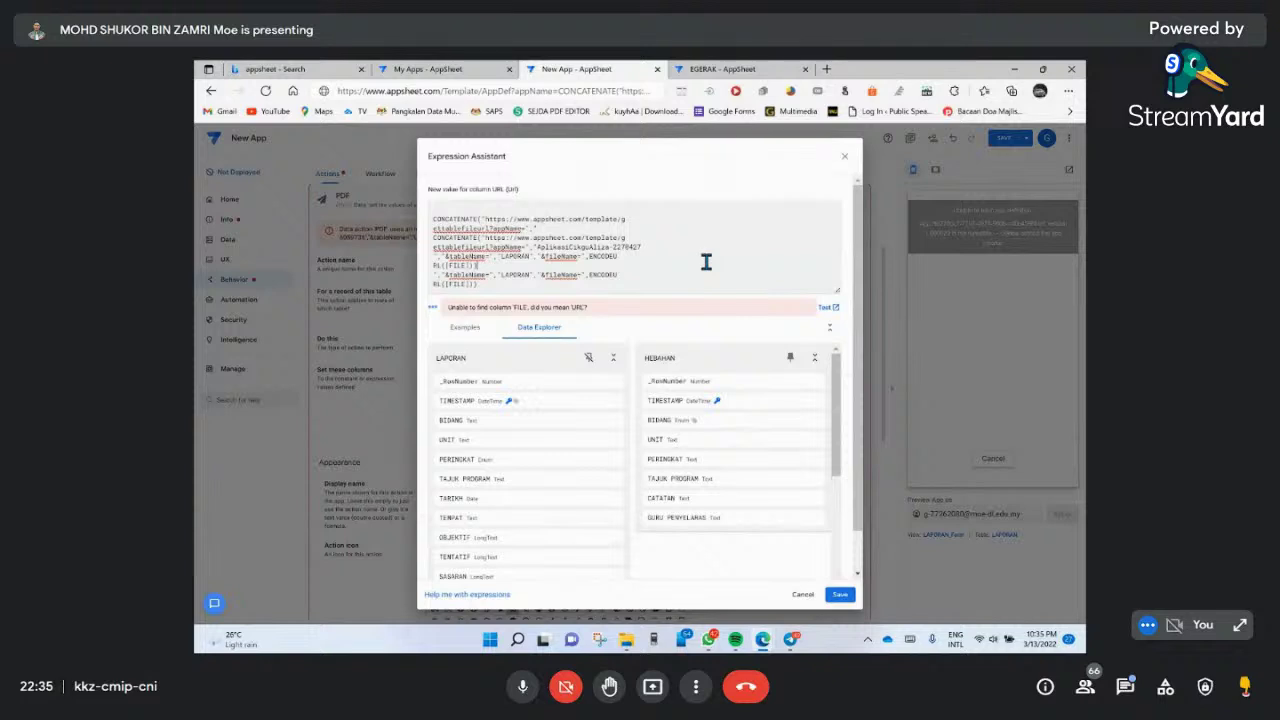
key("ctrl+z")
type("CONCATENATE(\"https://www.appsheet.com/template/getTablefileurl?appName=\",\"AplikasiCikguAlias-2278437\",\"&tableName=\",\"LAPORAN\",\"&fileName=\",ENCODEURL([FILE]))")
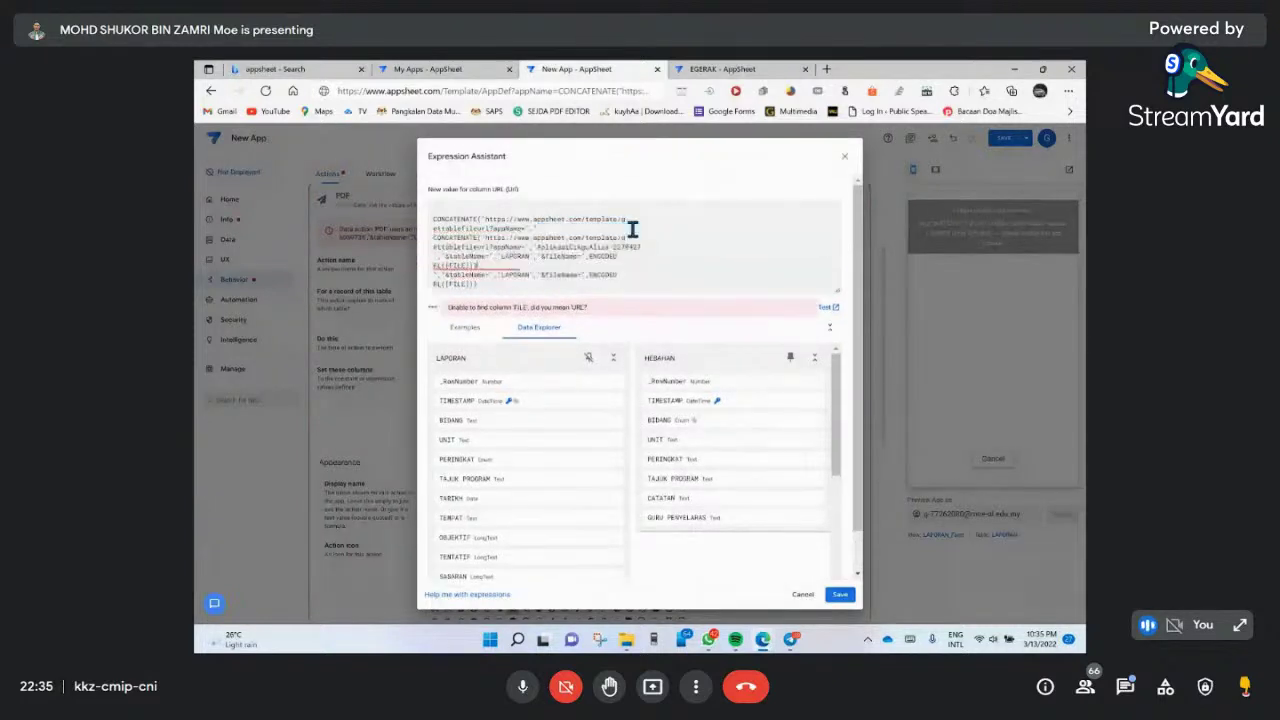
key("ctrl+z")
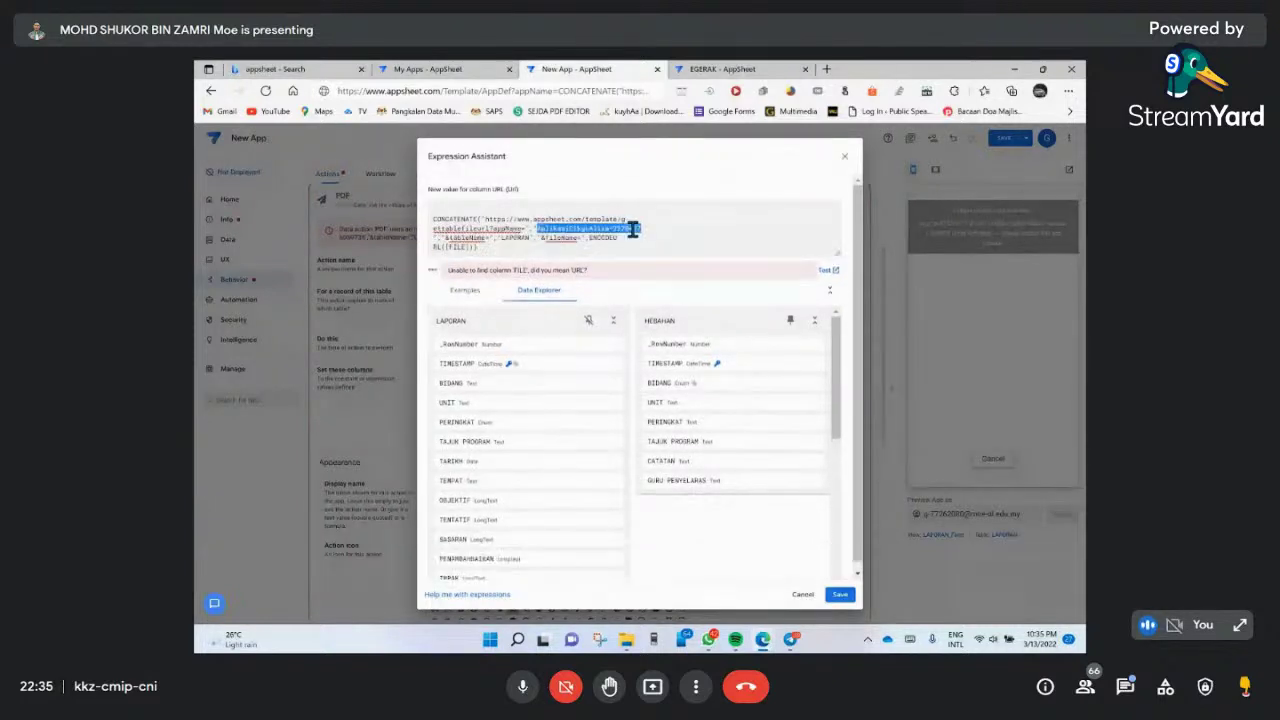
- Examine the appName part of the page address to find the app's own name
left_click(567, 91)
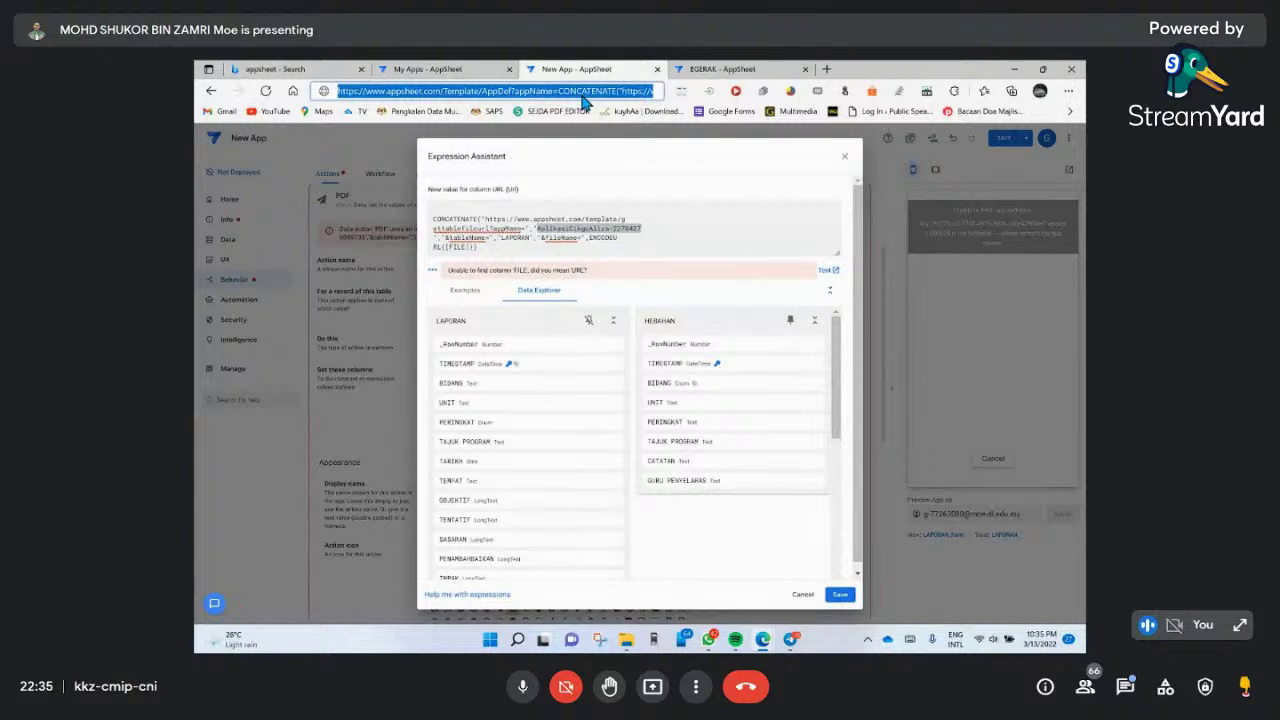
left_click(580, 91)
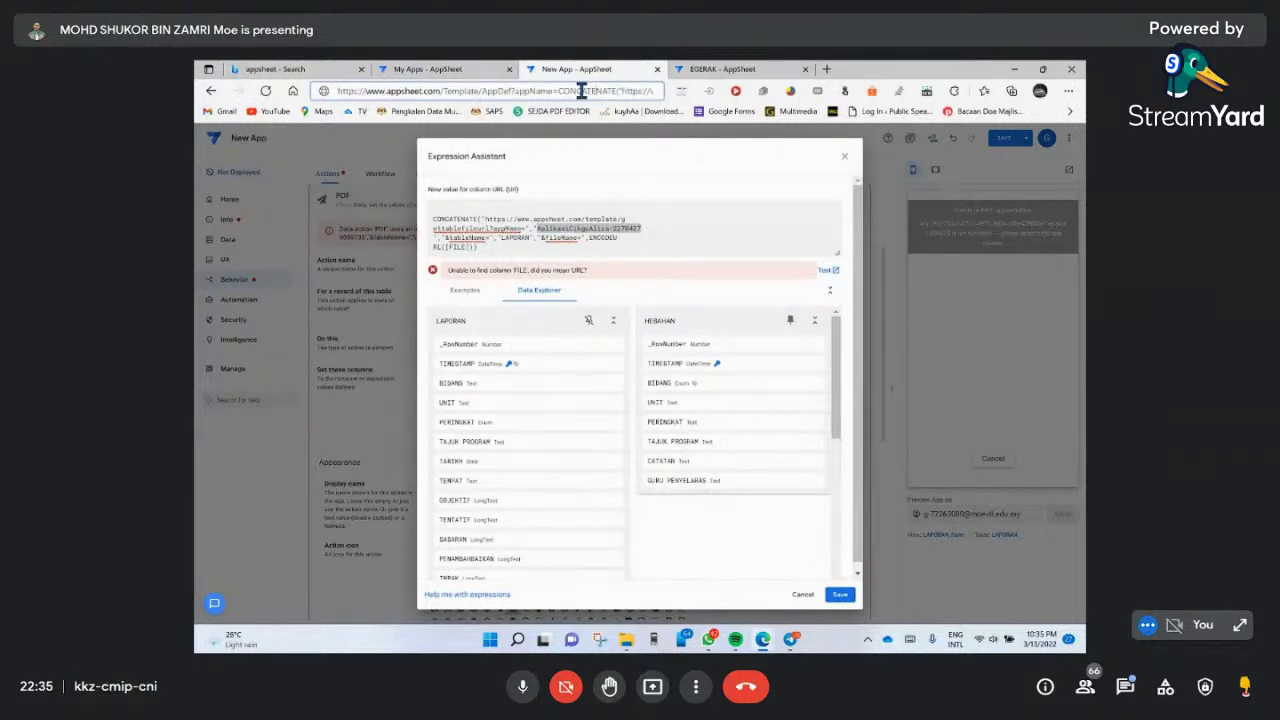
key("Right")
key("Right")
key("Right")
key("Right")
key("Right")
key("Right")
key("Right")
key("Right")
key("Right")
key("Right")
key("Right")
key("Right")
key("Right")
key("Right")
key("Right")
key("Right")
key("Right")
key("Right")
key("Right")
key("Right")
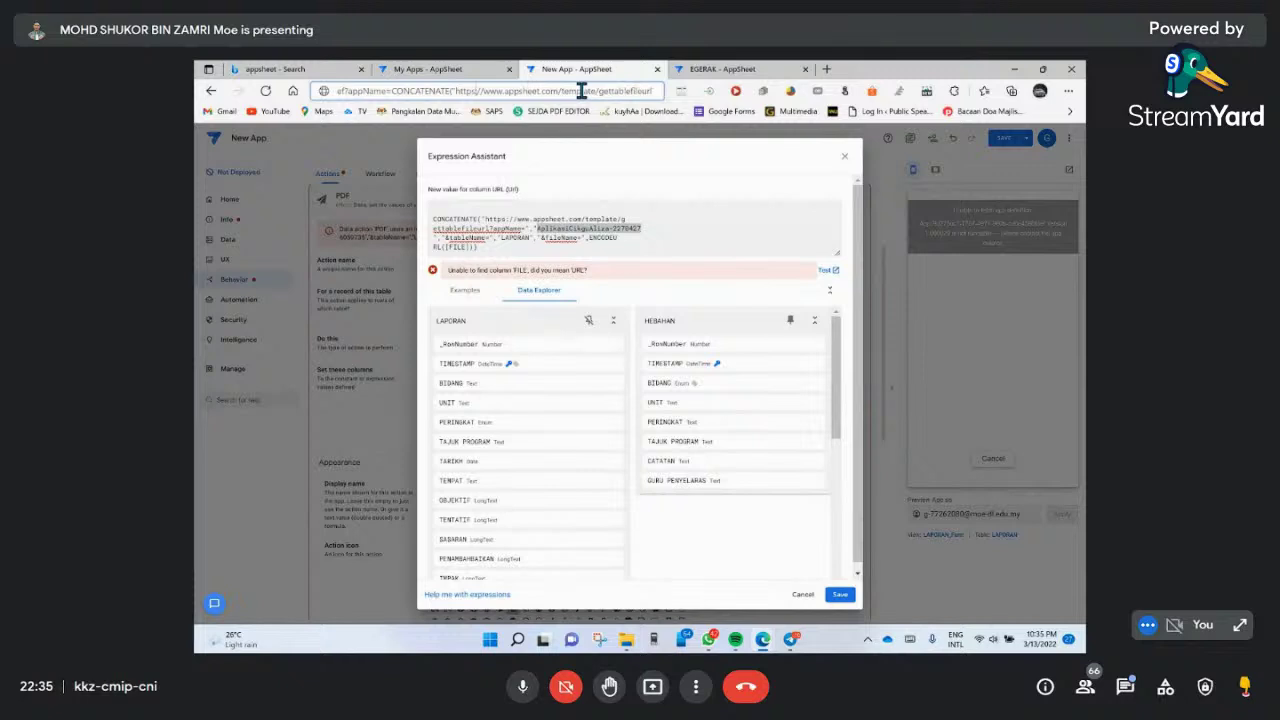
key("Left")
key("Left")
key("Left")
key("Left")
key("Left")
key("Left")
key("Left")
key("Left")
key("Left")
key("Left")
key("Left")
key("Left")
key("Left")
key("Left")
key("Left")
key("Left")
key("Left")
key("Left")
key("Left")
key("Left")
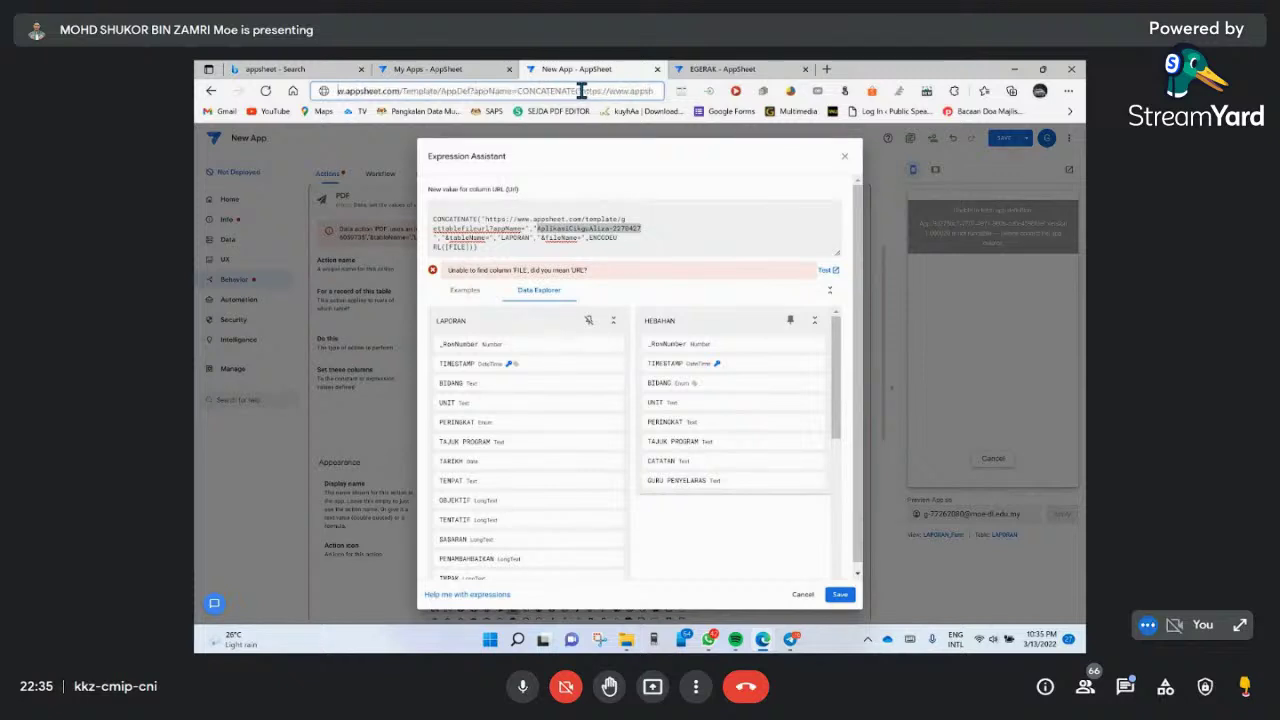
double_click(581, 90)
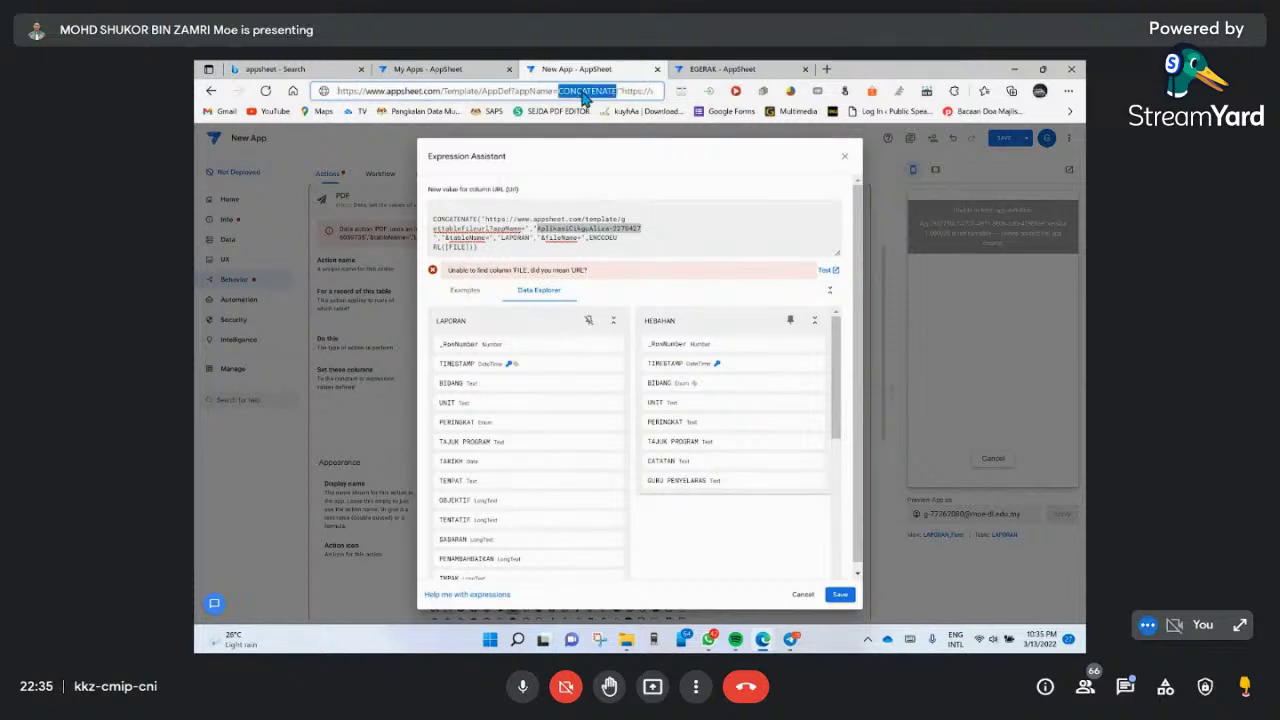
left_click(581, 90)
key("Right")
key("Right")
key("Right")
key("Right")
key("Right")
key("Right")
key("Right")
key("Right")
key("Right")
key("Right")
key("Right")
key("Right")
key("Right")
key("Right")
key("Right")
key("Right")
key("Right")
key("Right")
key("Right")
key("Right")
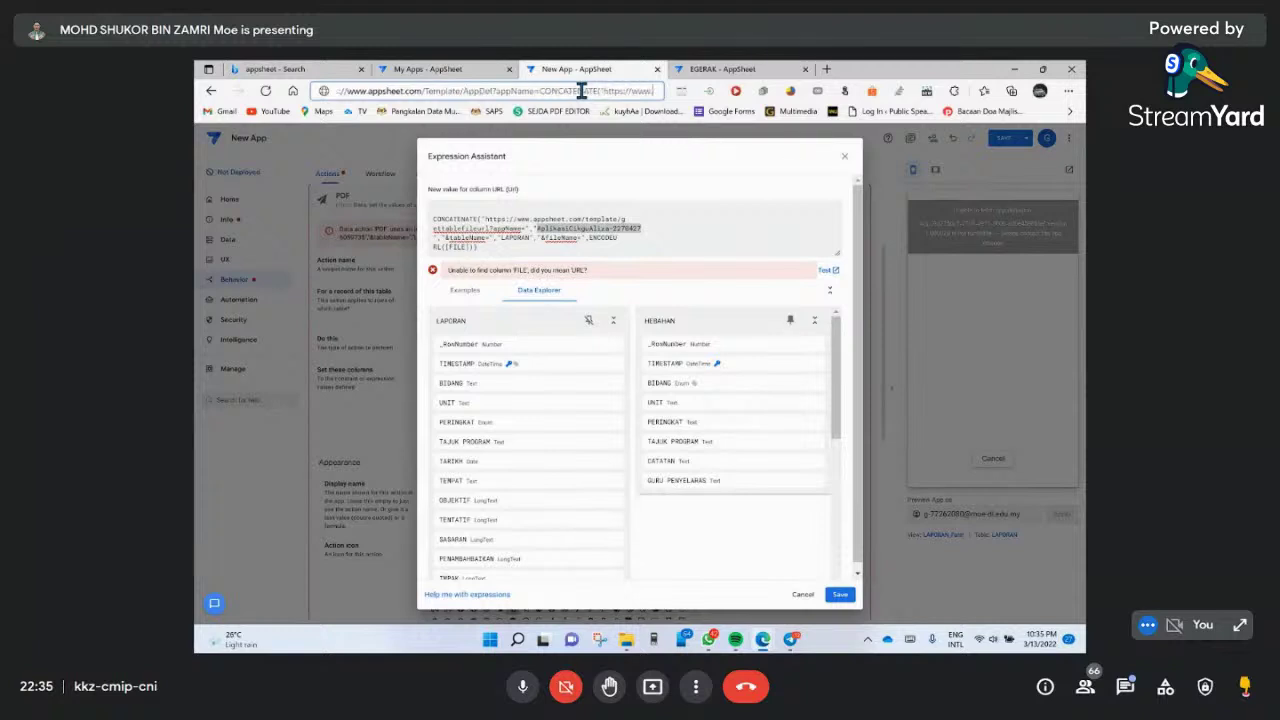
key("Right")
key("Right")
key("Right")
key("Right")
key("Right")
key("Right")
key("Right")
key("Right")
key("Right")
key("Right")
key("Right")
key("Right")
key("Right")
key("Right")
key("Right")
key("Right")
key("Right")
key("Right")
key("Right")
key("Right")
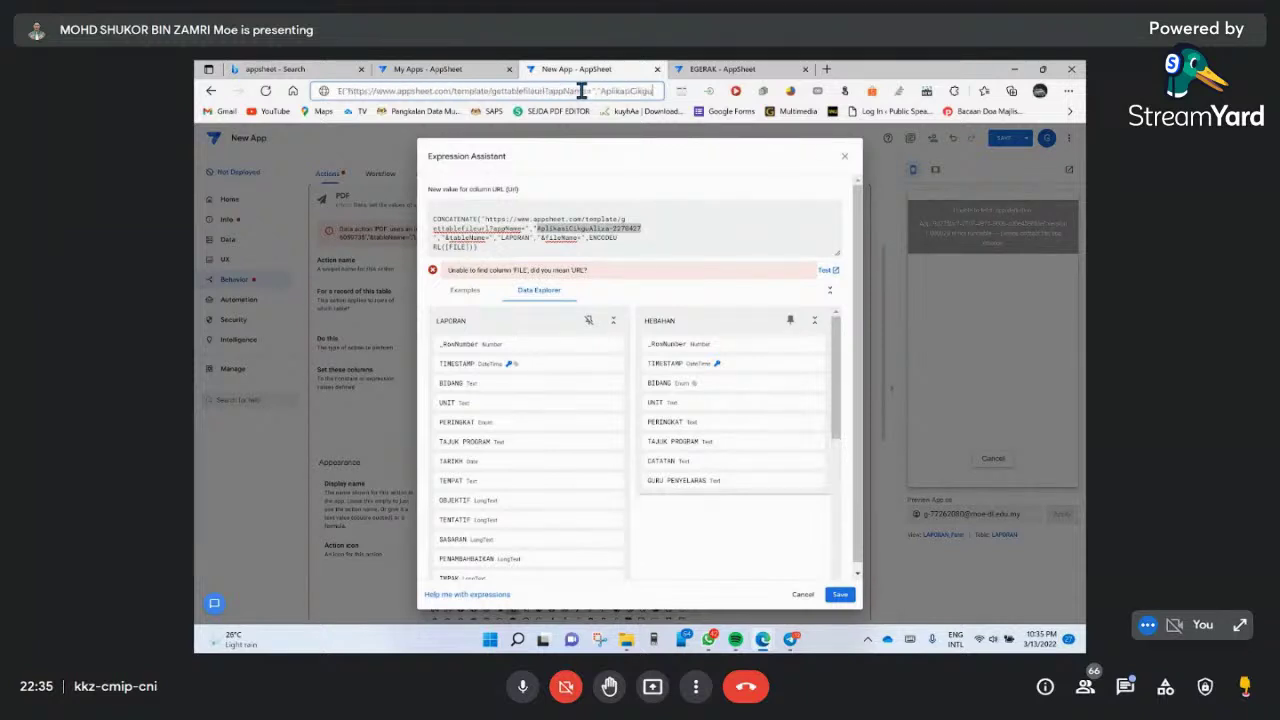
key("Right")
key("Right")
key("Right")
key("Right")
key("Right")
key("Right")
key("Right")
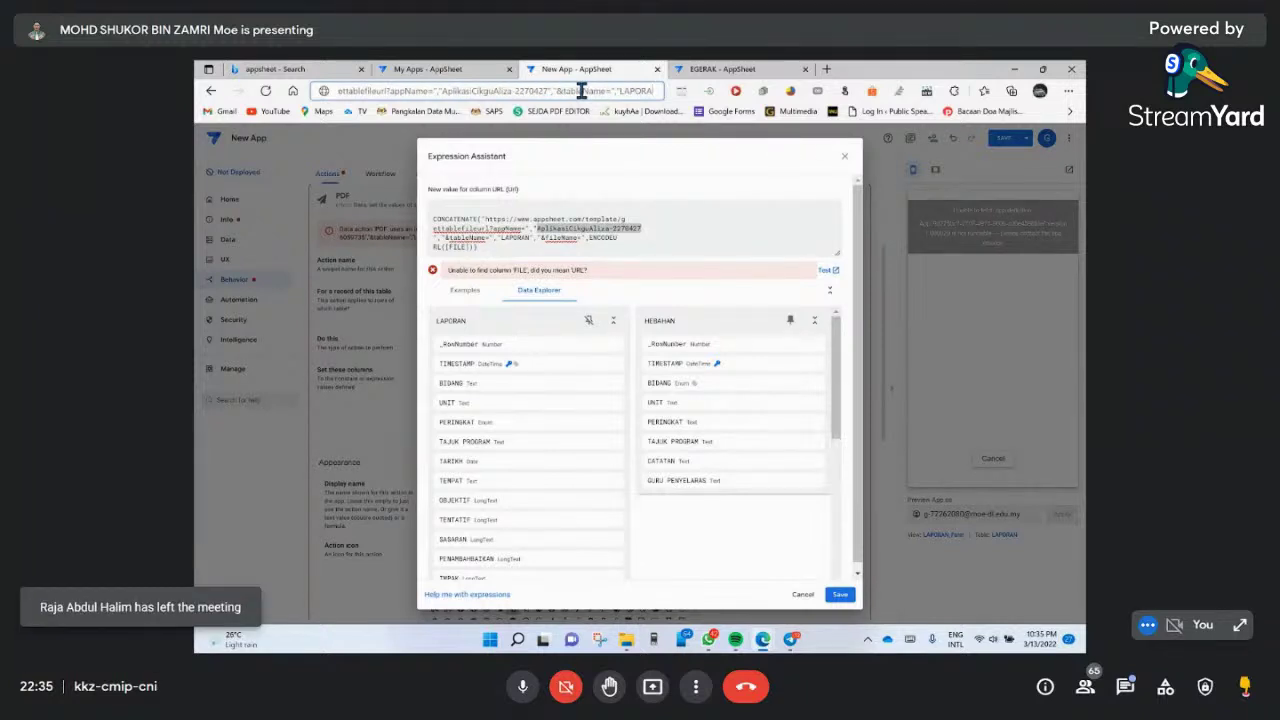
- Discard the edit of the URL expression and reload the app editor page
left_click(704, 215)
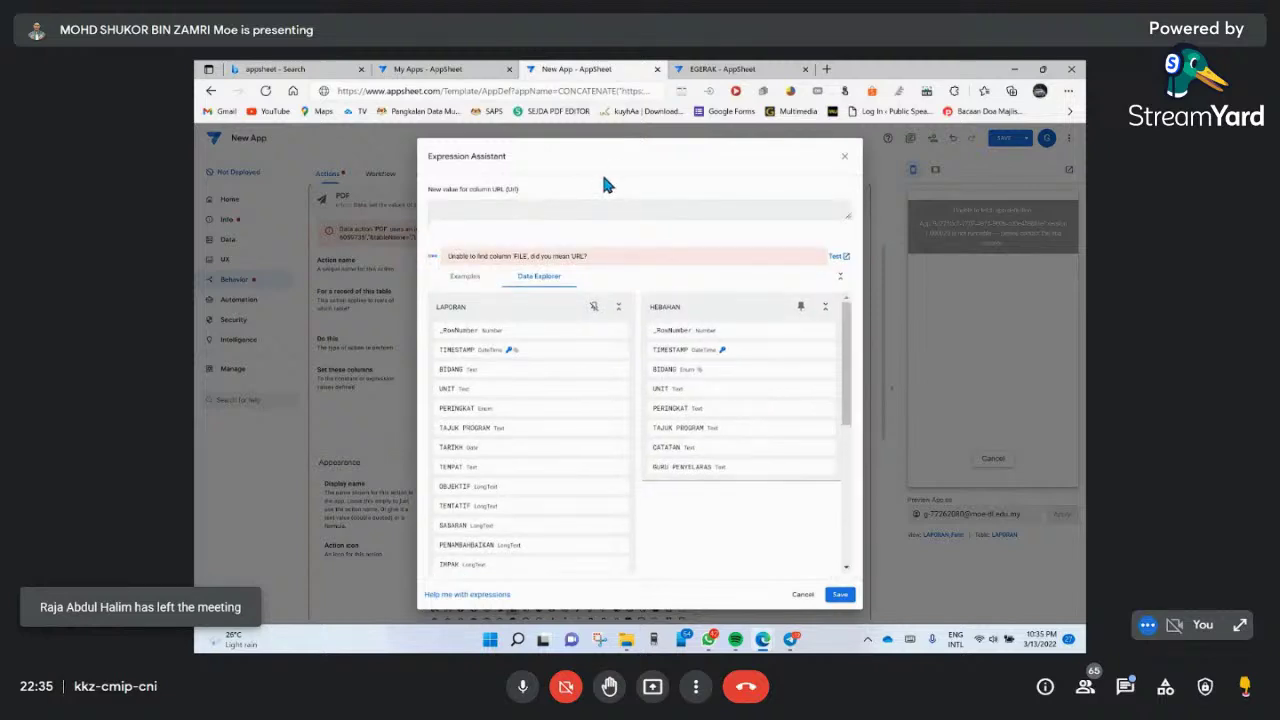
left_click(805, 596)
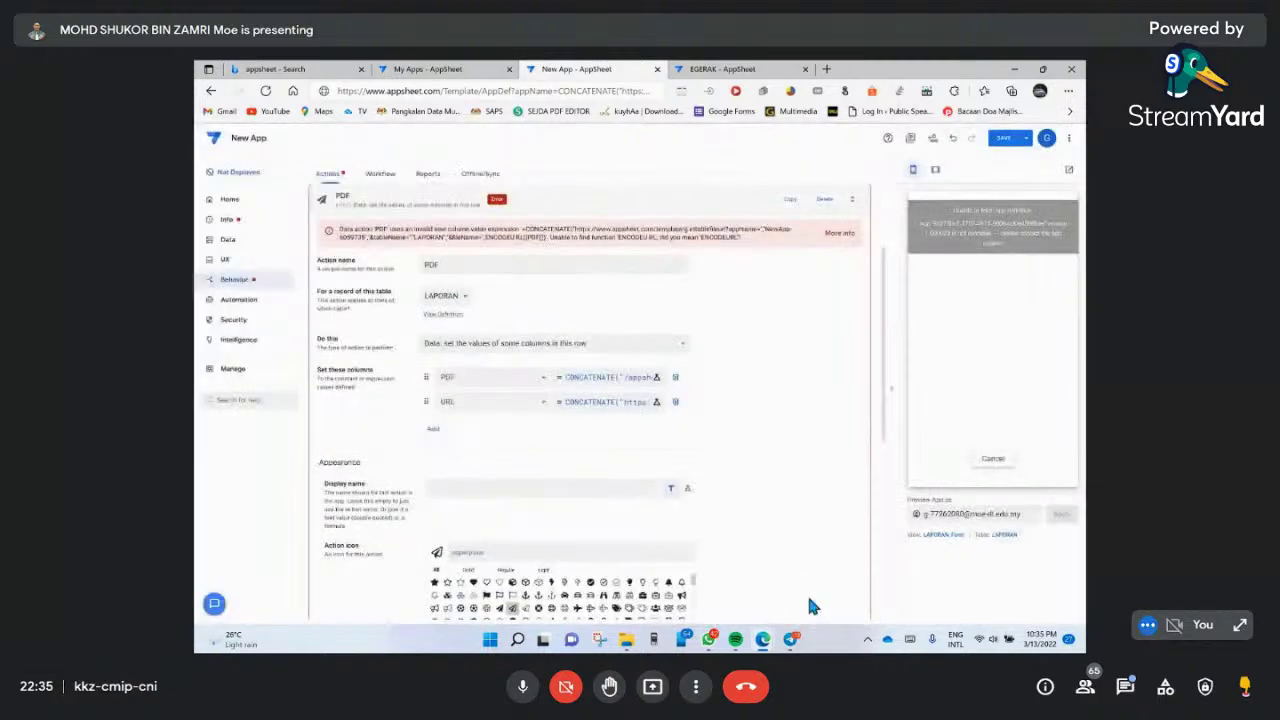
left_click(265, 91)
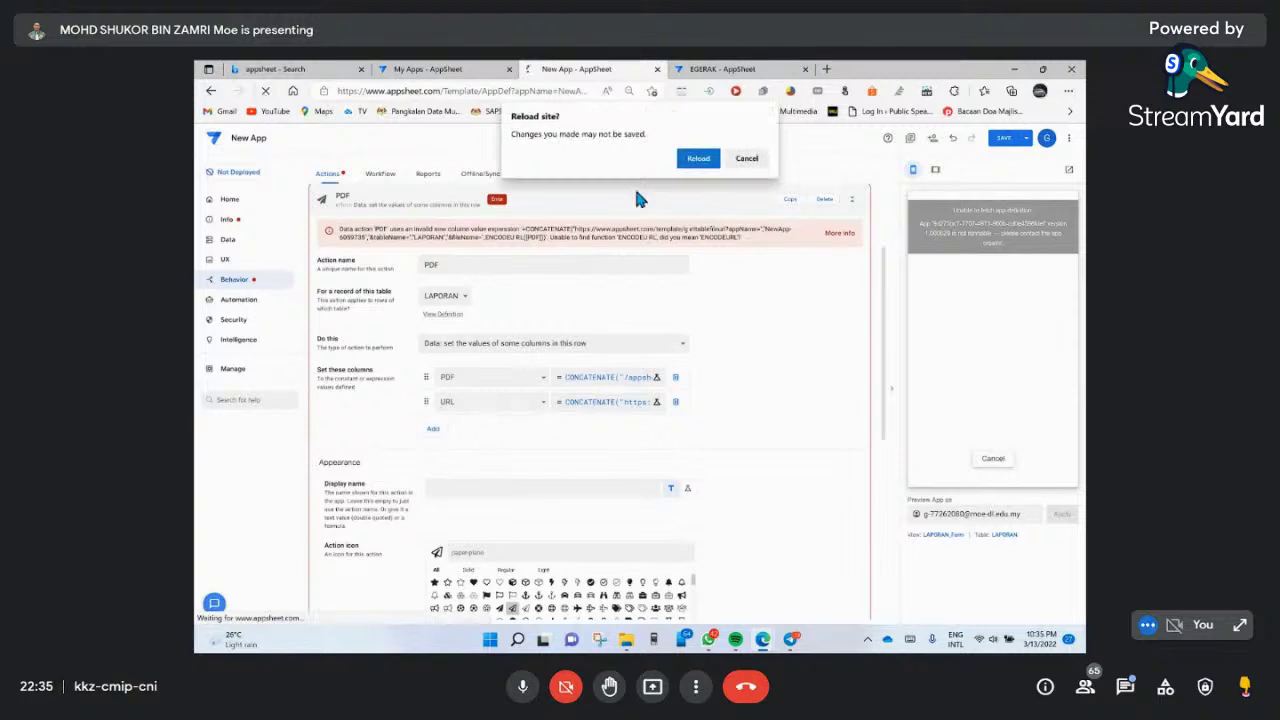
left_click(699, 158)
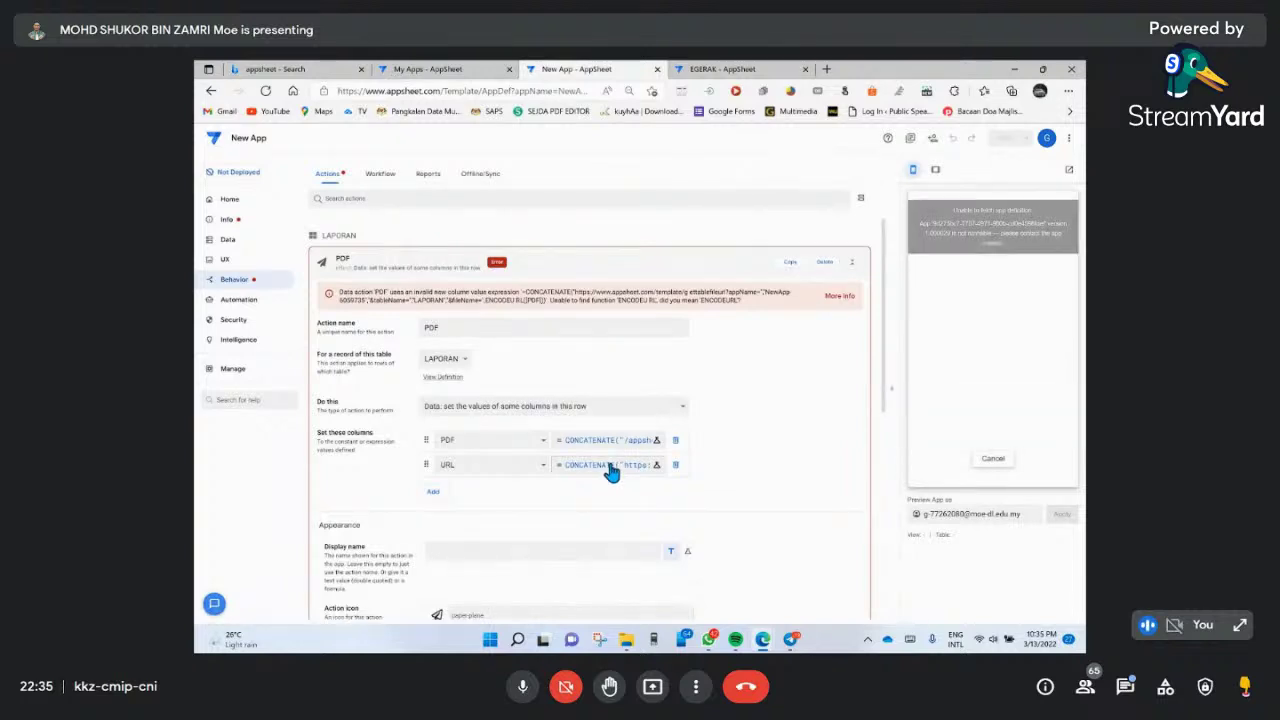
- Open the URL column's expression in the PDF action, and switch to the notes PDF with the complete URL formula selected
left_click(610, 472)
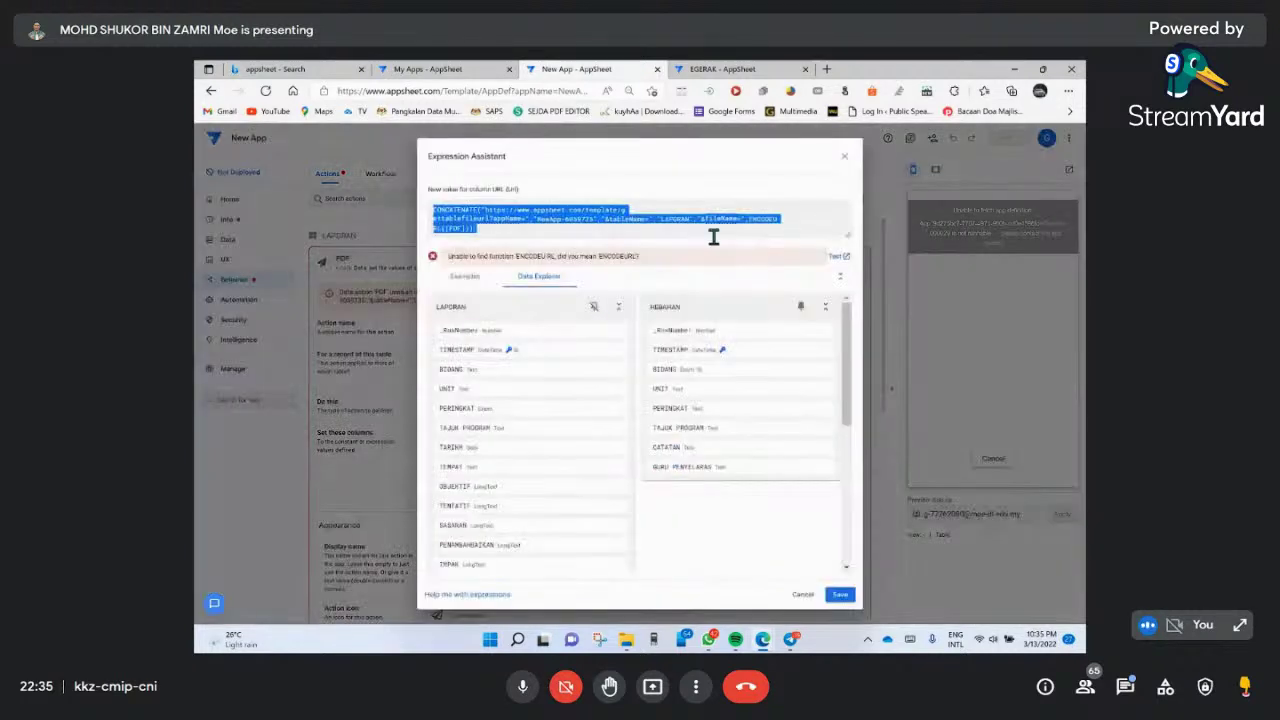
left_click(804, 222)
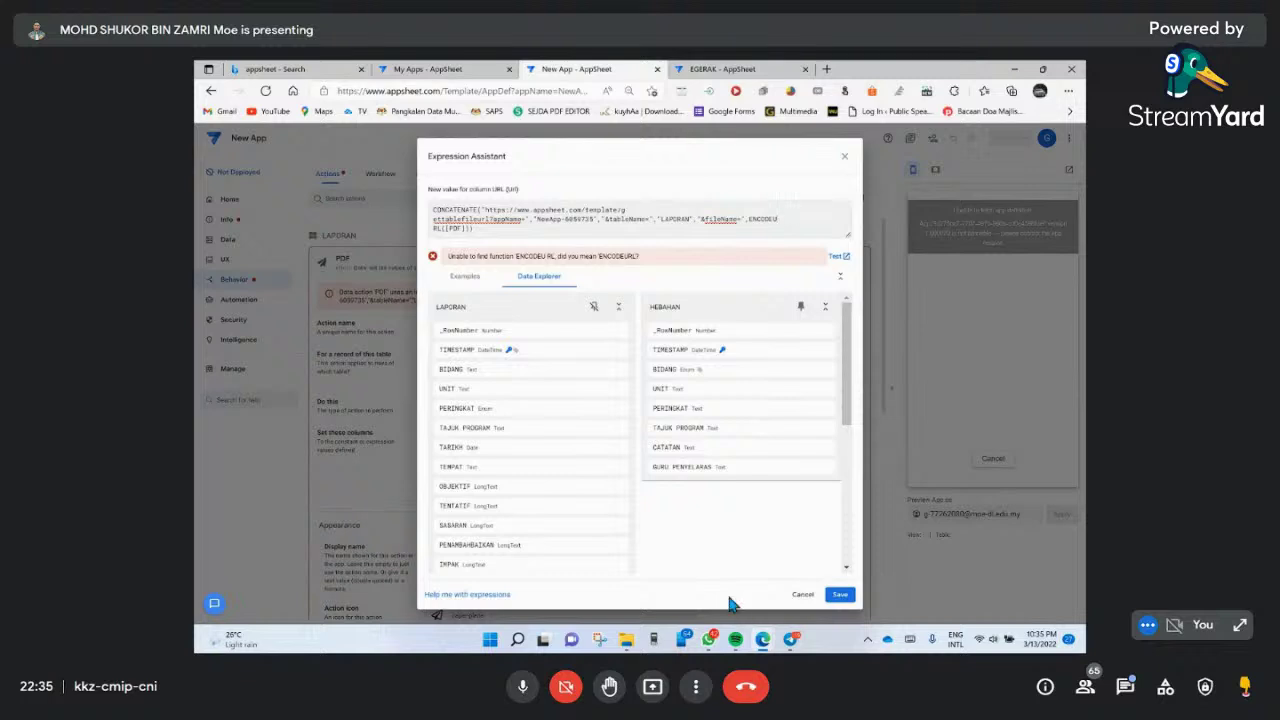
mouse_move(755, 636)
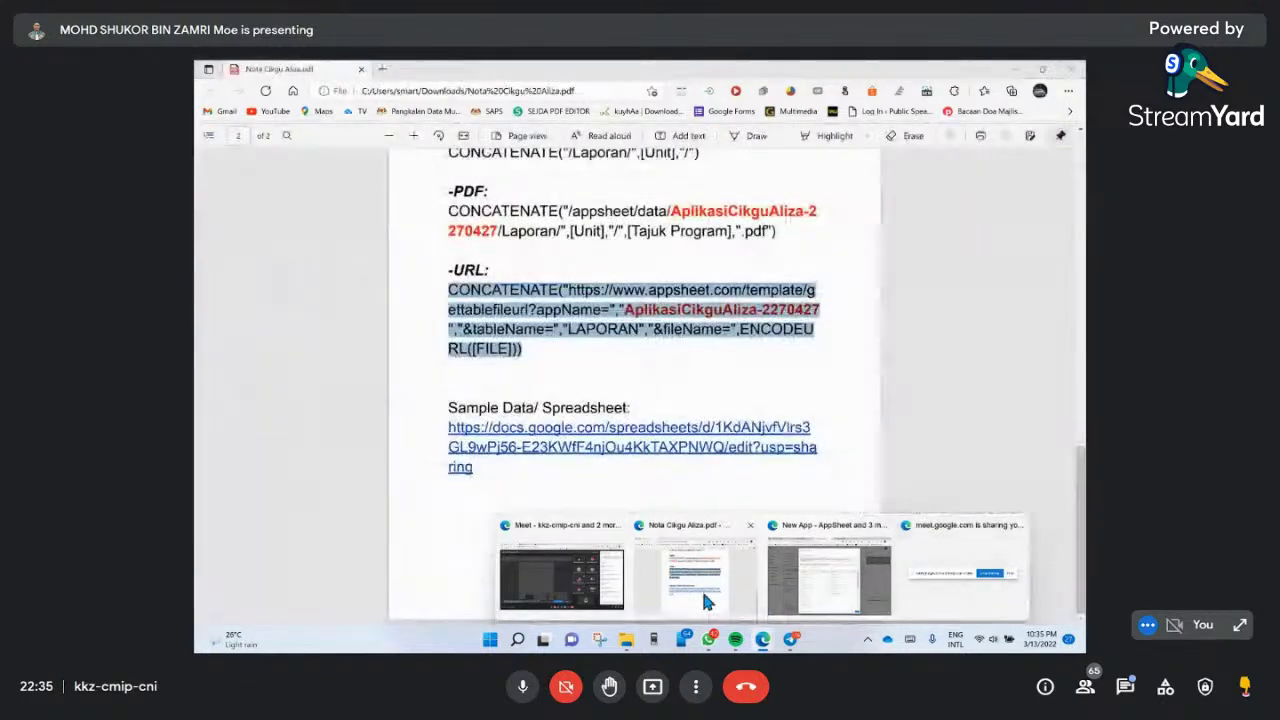
left_click(701, 588)
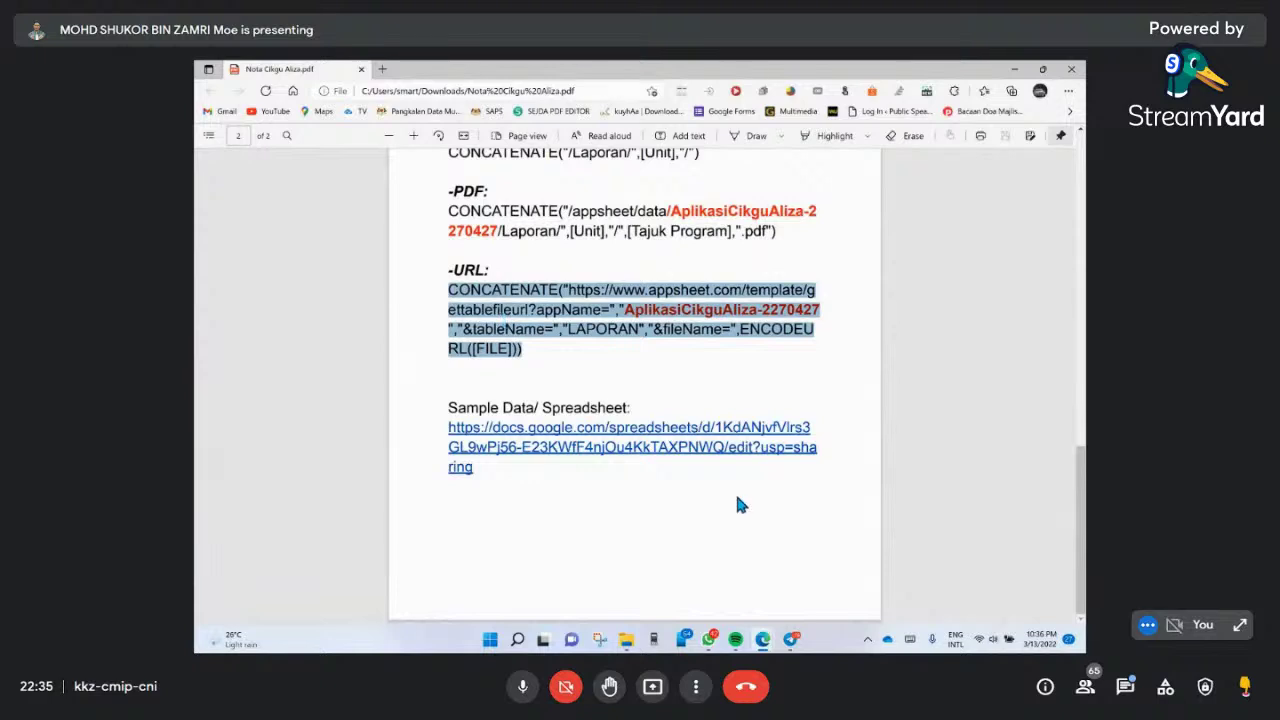
mouse_move(750, 630)
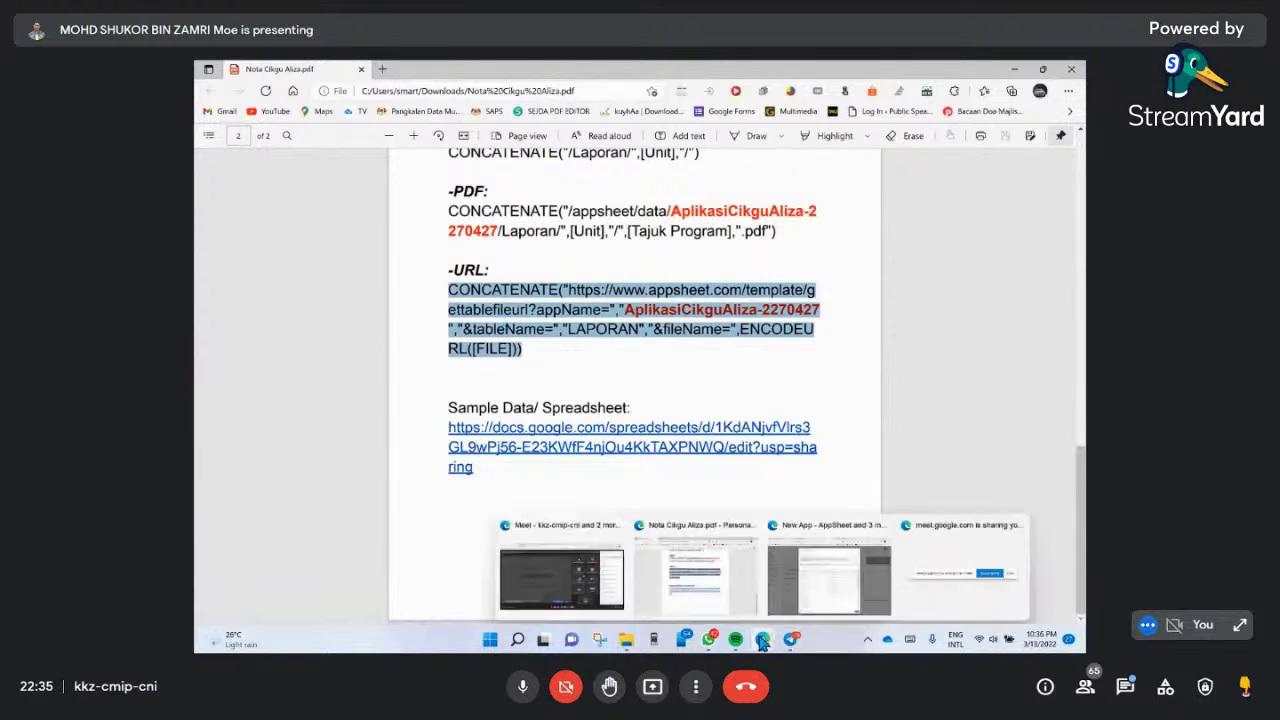
- Return to AppSheet and replace the URL column's whole expression with the URL CONCATENATE formula from the notes, ending in ENCODEURL([FILE])
left_click(813, 584)
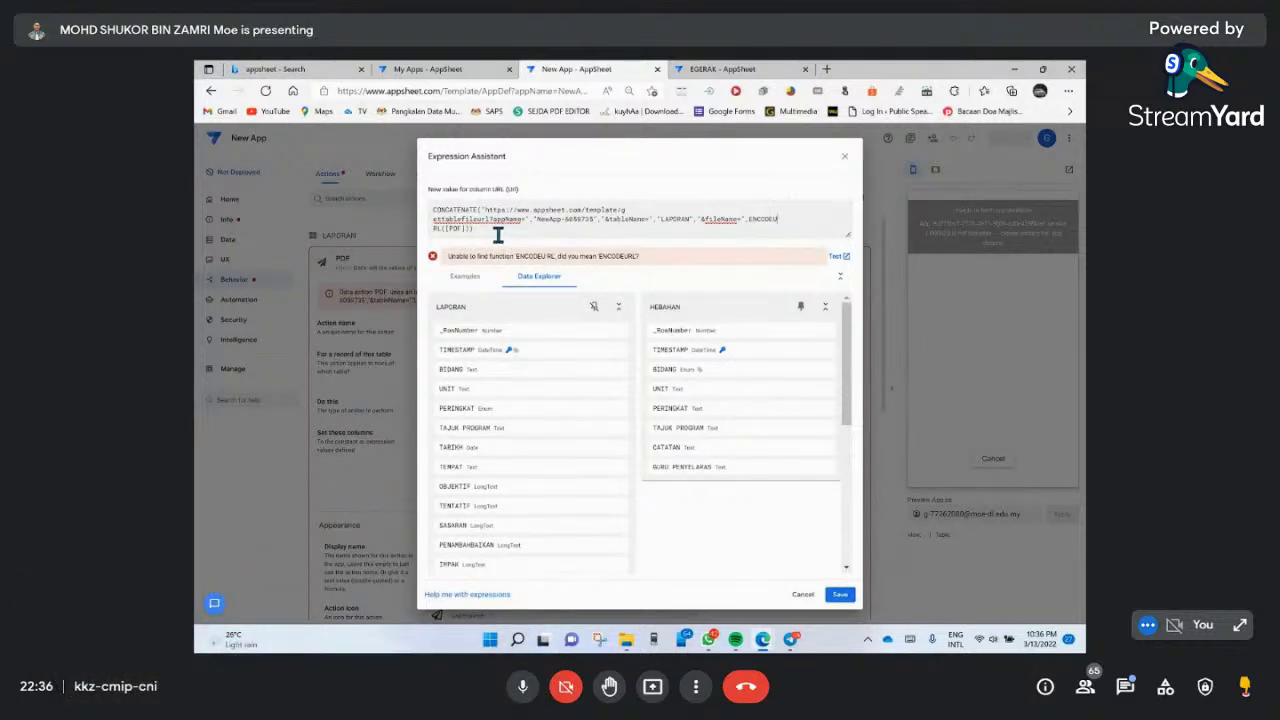
triple_click(427, 212)
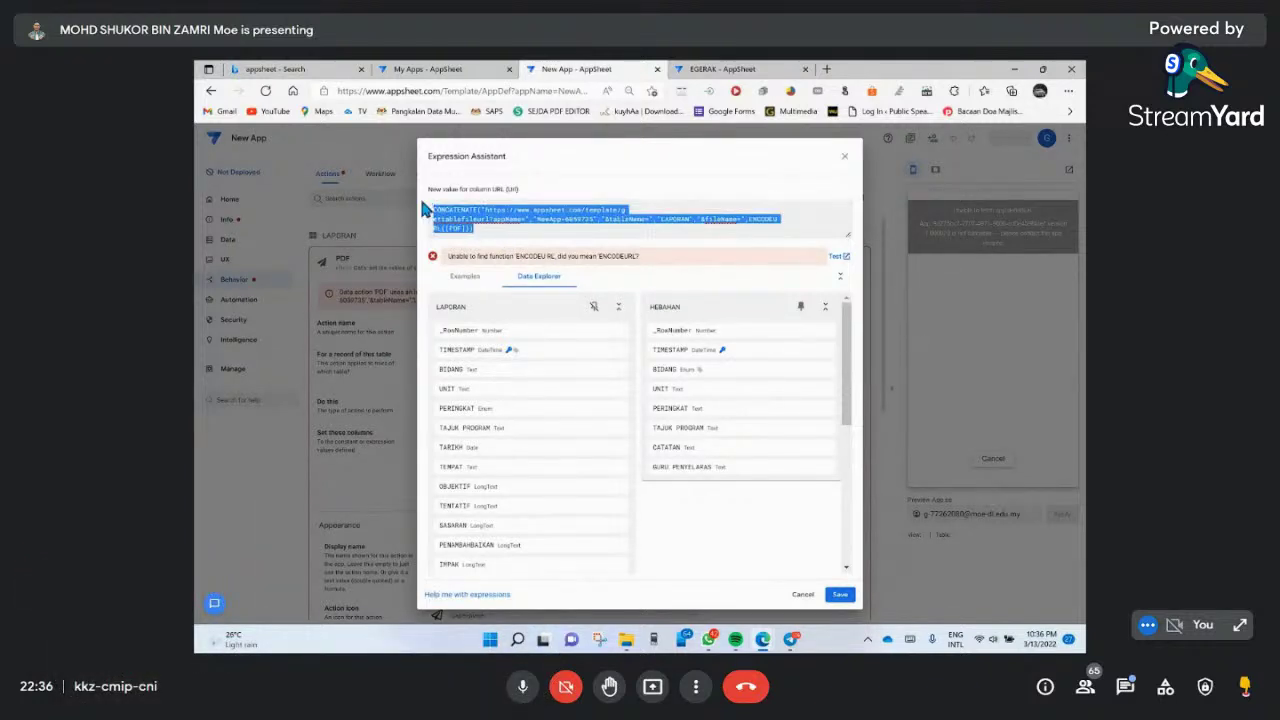
key("BackSpace")
type("CONCATENATE(\"https://www.appsheet.com/template/gettablefileurl?appName=\",\"AplikasiCikguAliza-2278407\",\"&tableName=\",\"LAPORAN\",\"&fileName=\",ENCODEURL([FILE]))")
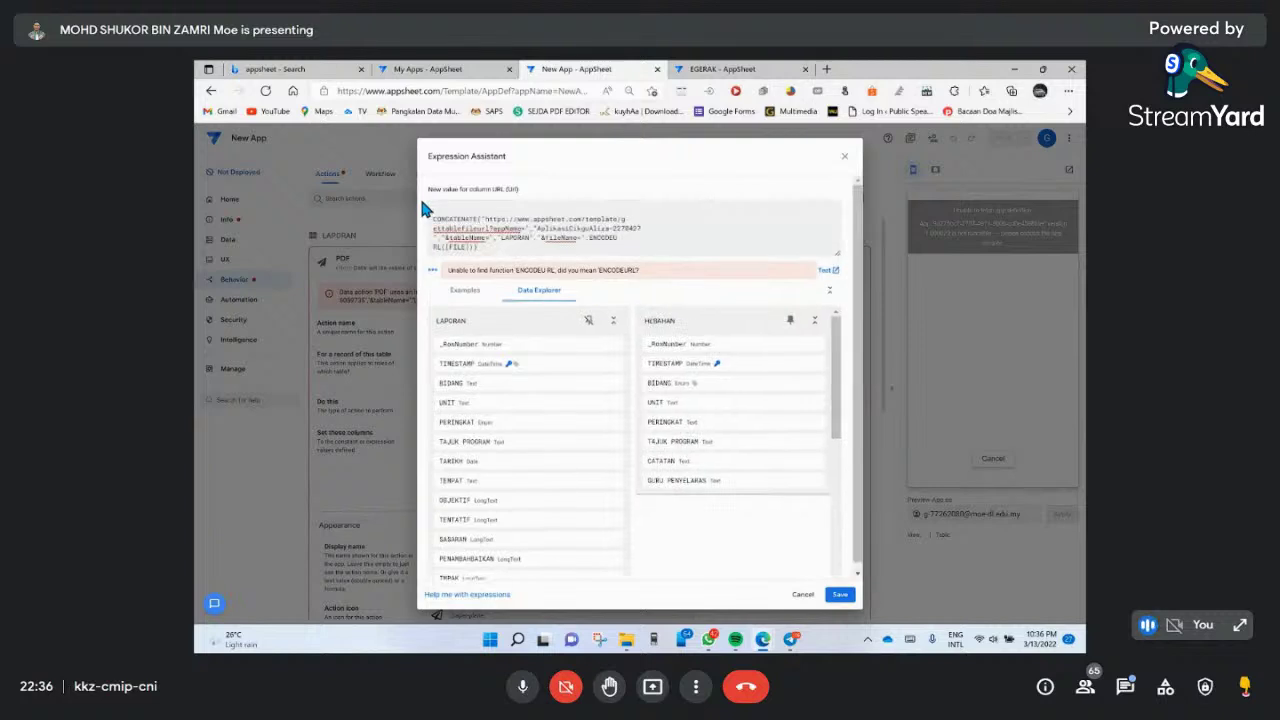
- Replace the sample app name in the URL expression with the app's own name from the page address, NewApp-6059735
left_click(519, 91)
left_click(519, 91)
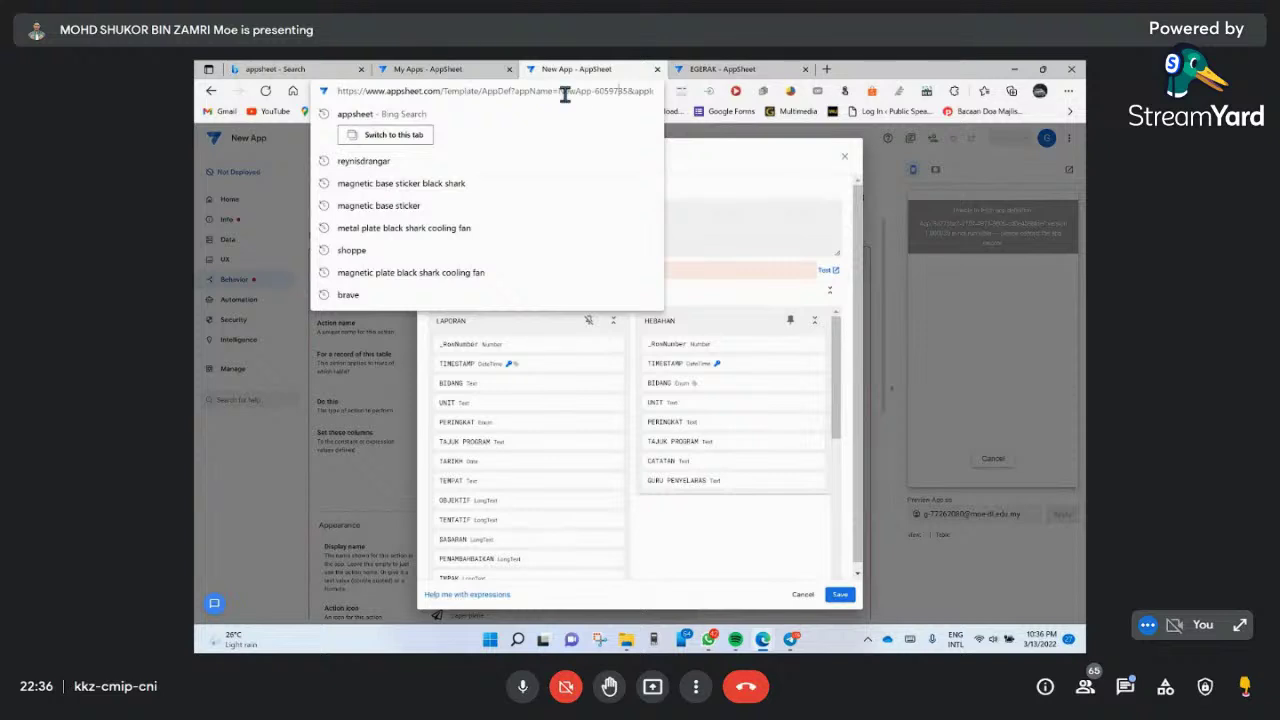
left_click_drag(557, 91, 630, 93)
left_click(661, 192)
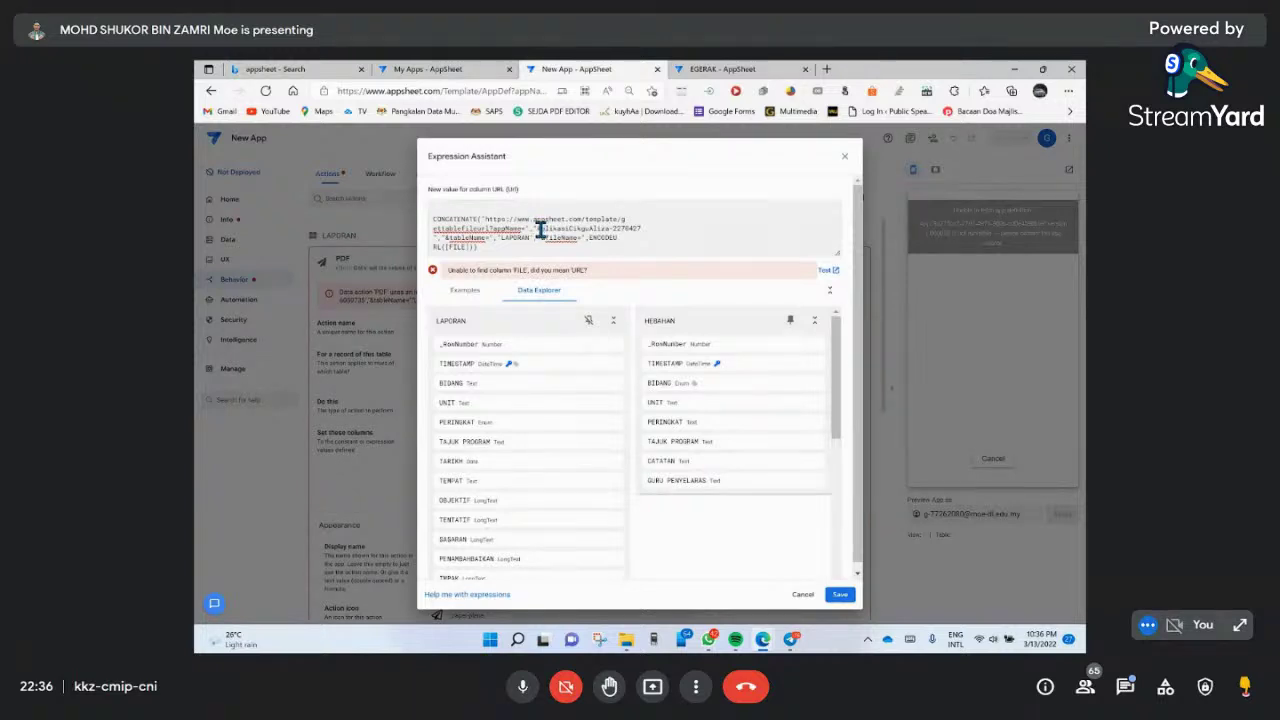
left_click_drag(537, 230, 643, 229)
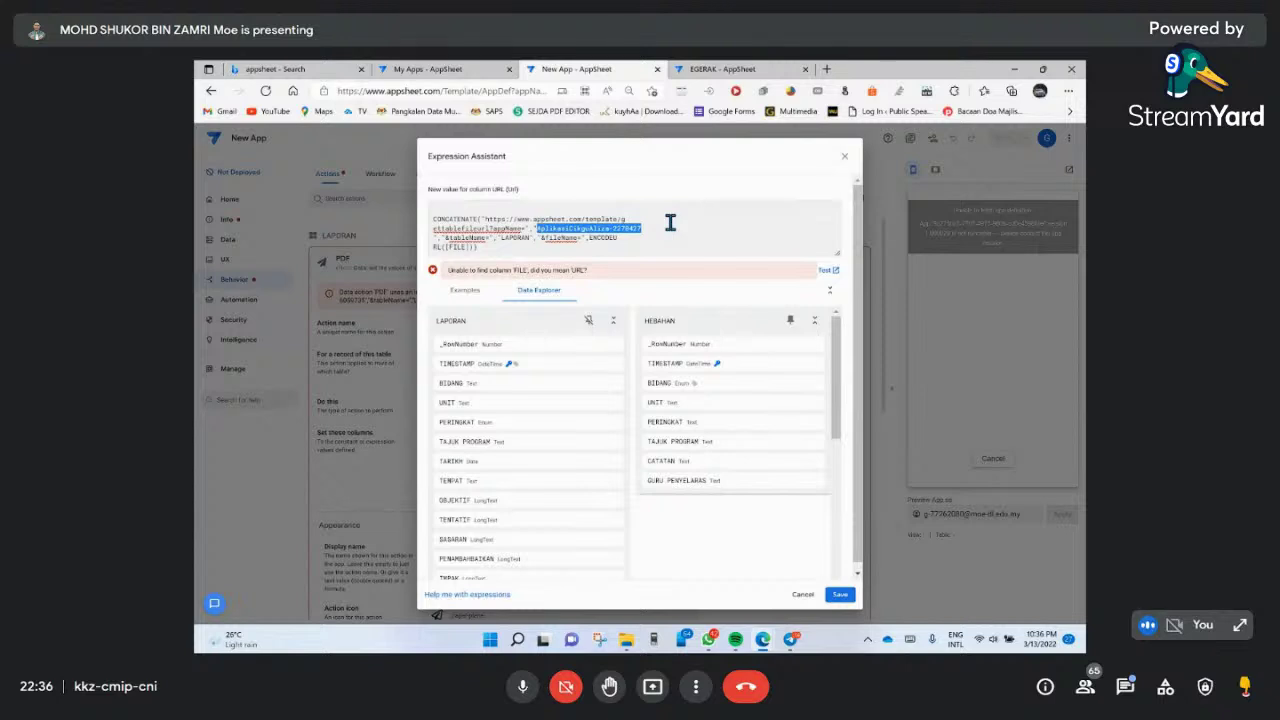
type("NewApp-6050735")
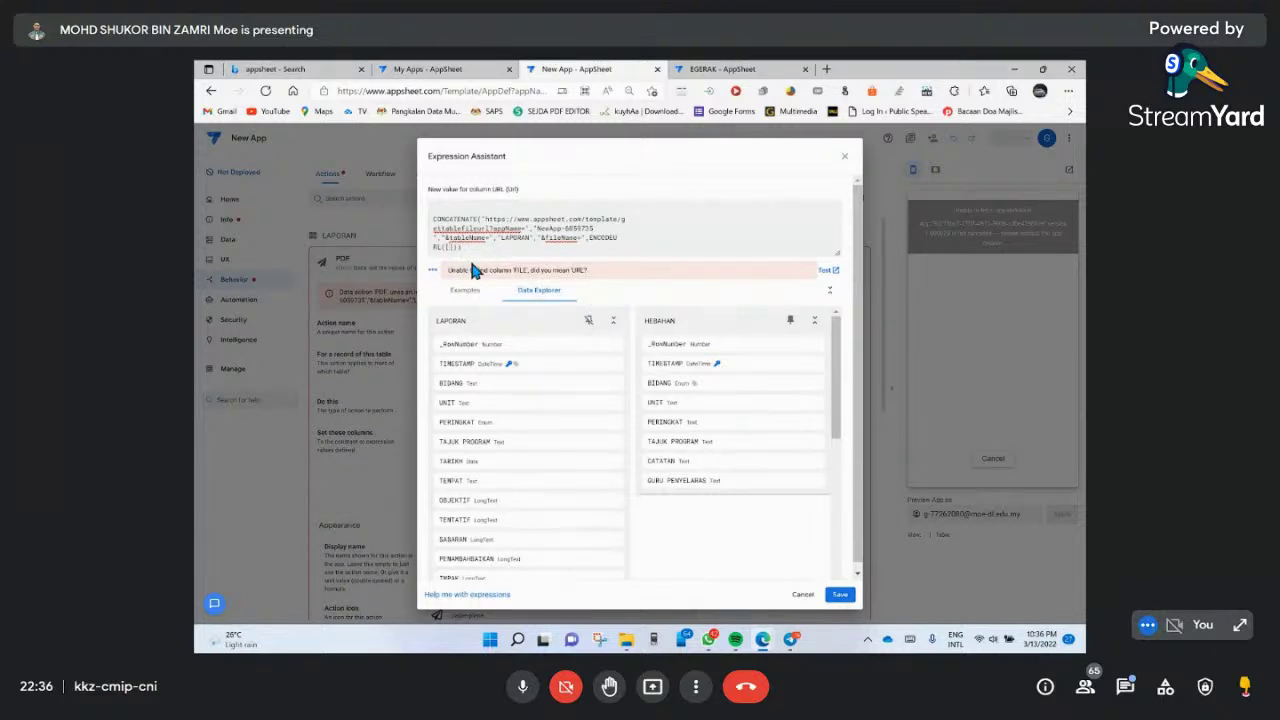
- Correct the URL expression's ending to ENCODEURL([PDF]) without stray line breaks, and save both the expression and the app
key("Right")
left_click(693, 231)
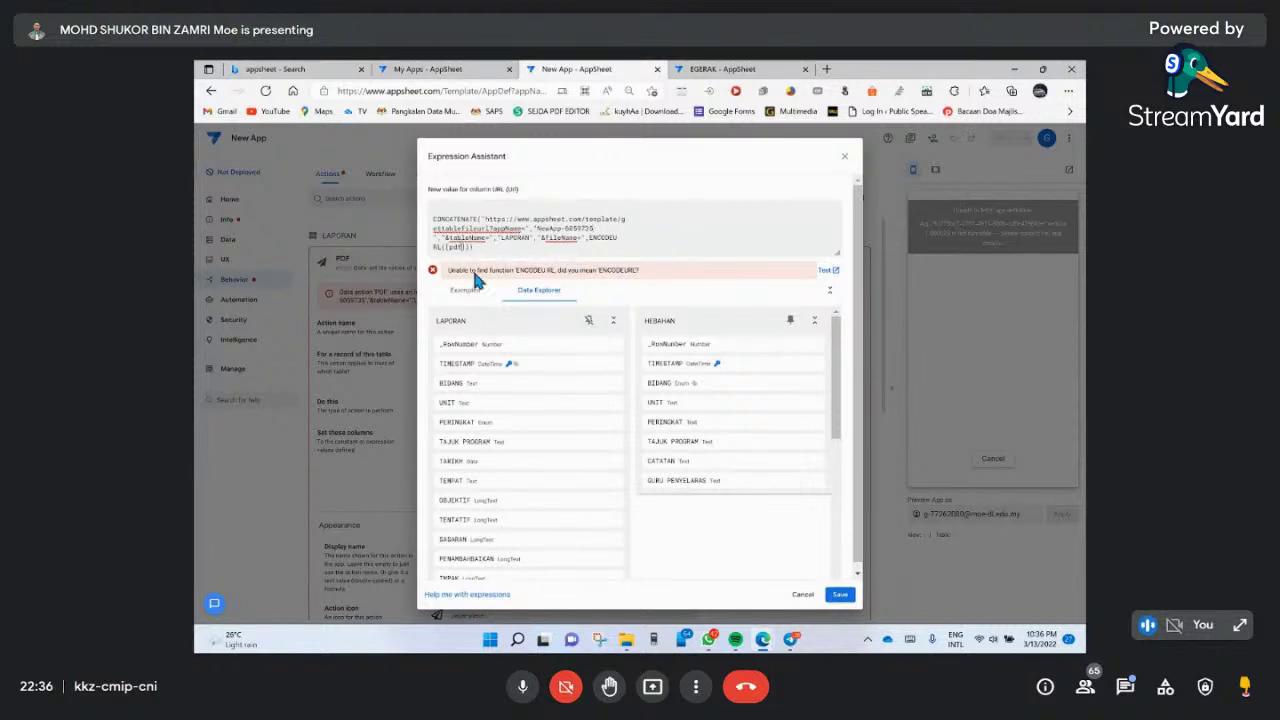
key("BackSpace")
key("BackSpace")
key("BackSpace")
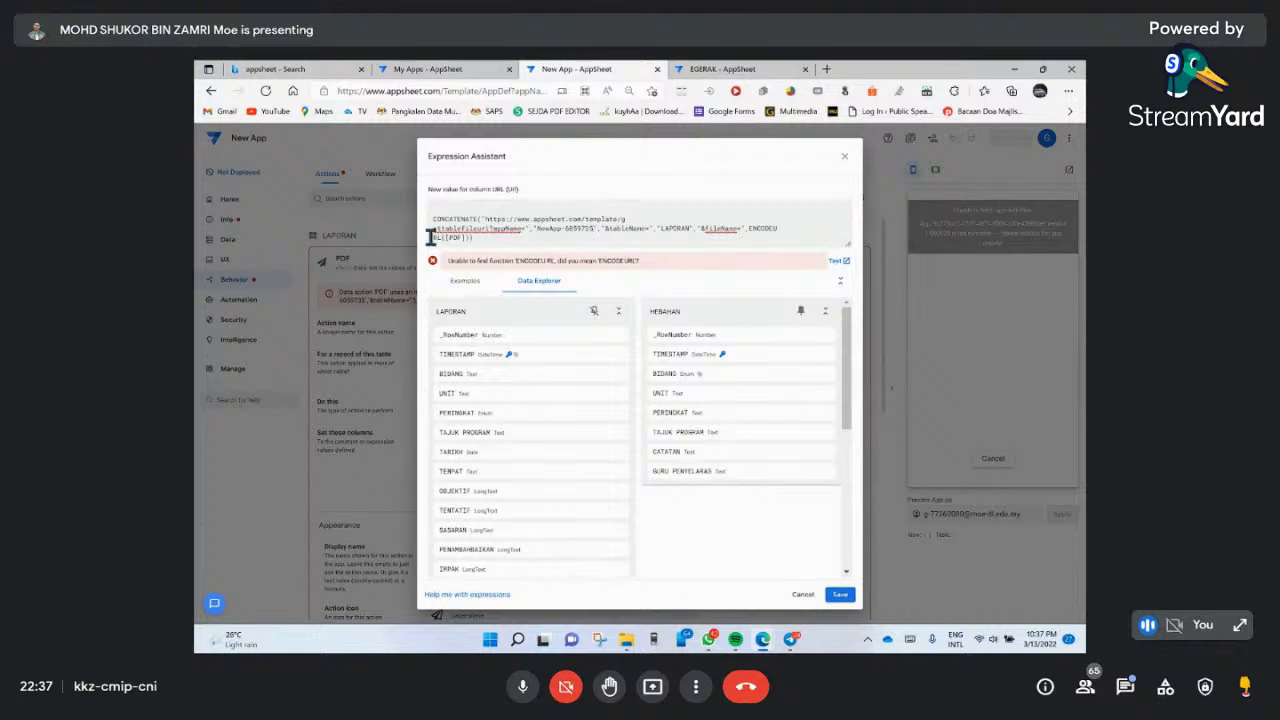
key("BackSpace")
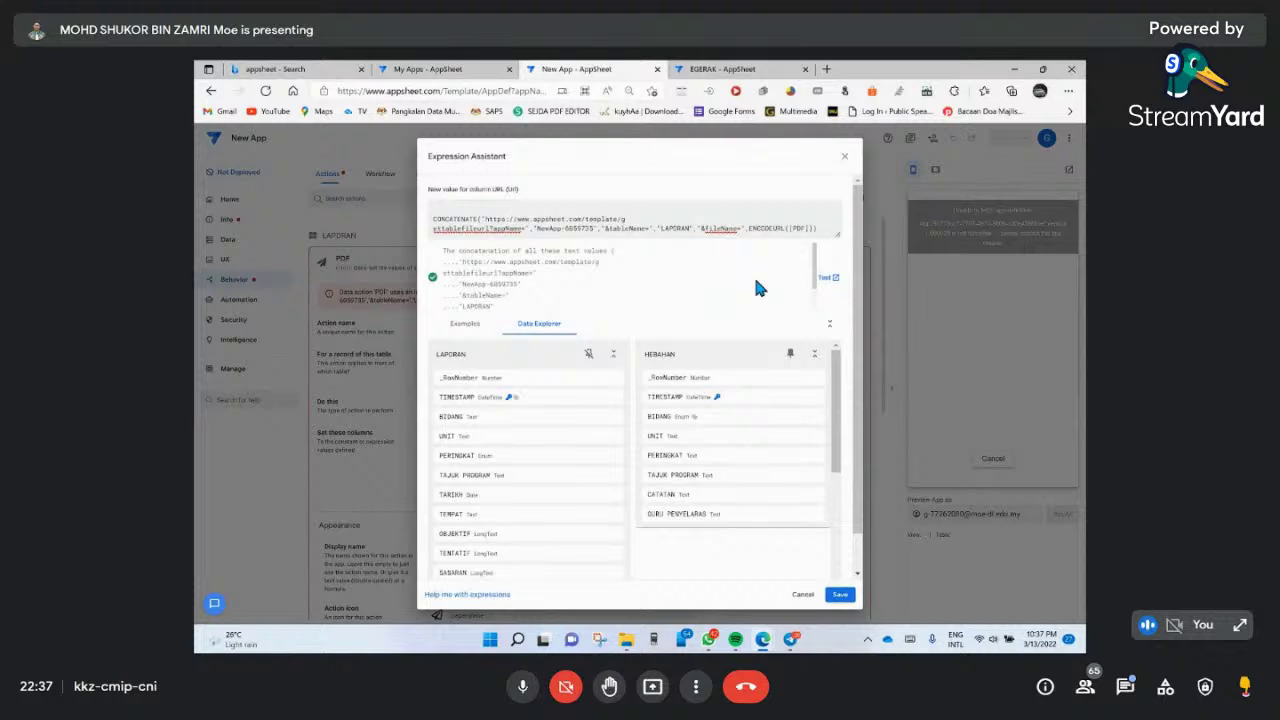
left_click(840, 594)
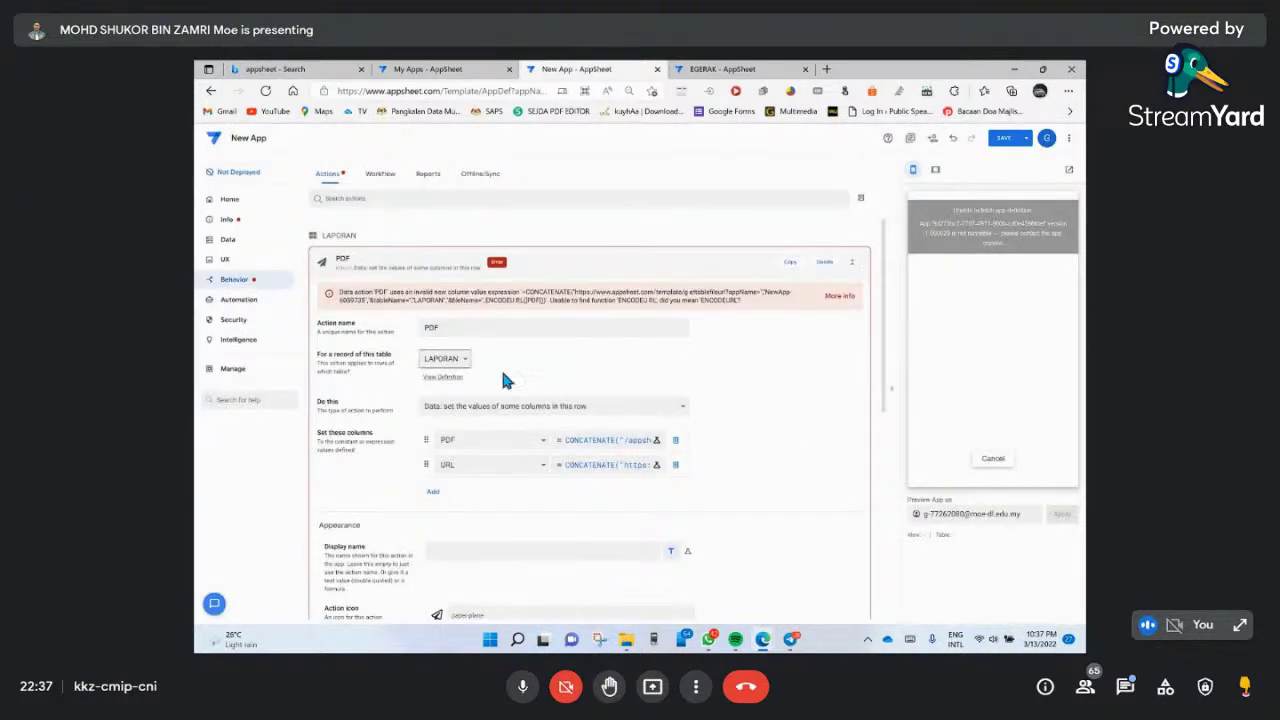
left_click(1005, 138)
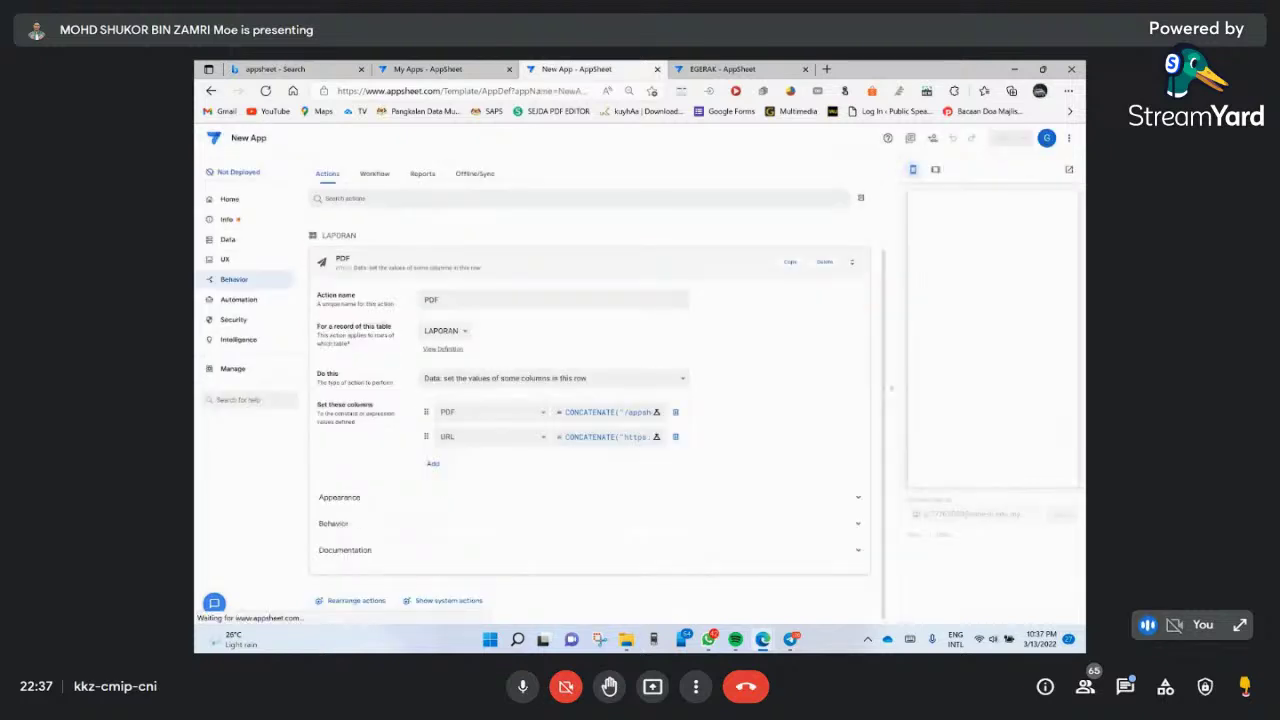
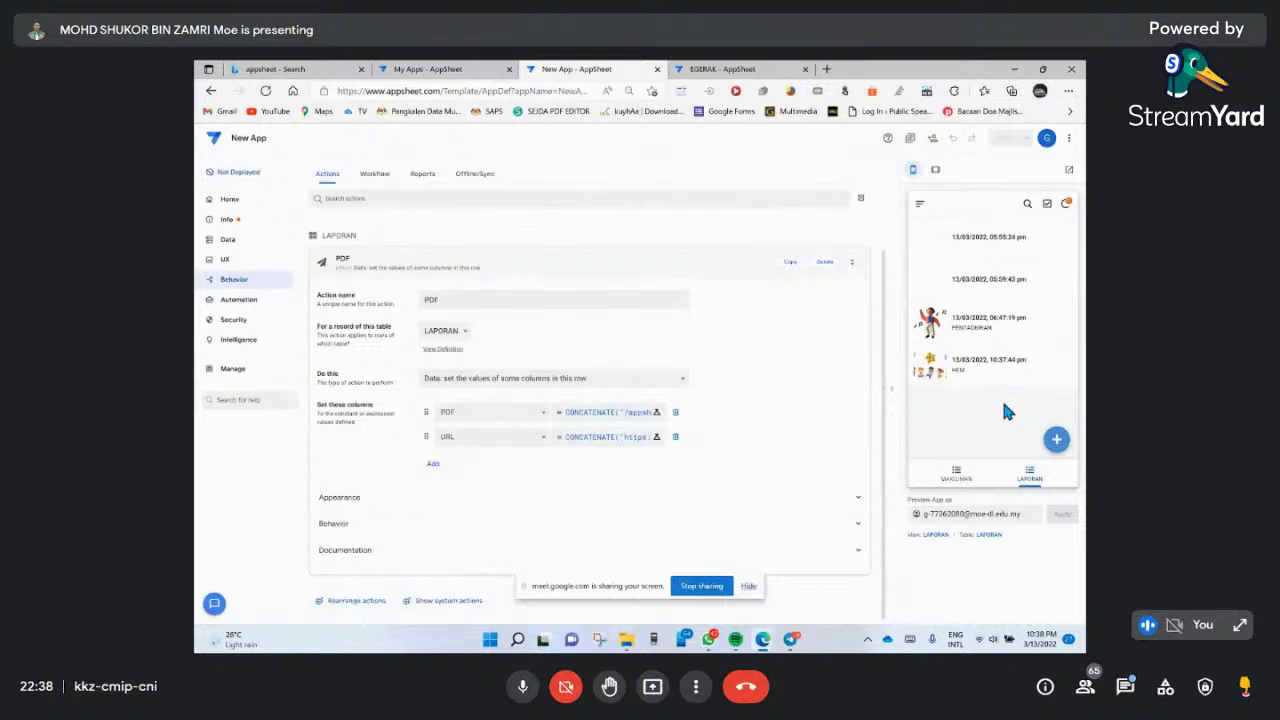
- Open the HEM report dated 13/03/2022, 10:37:44 pm in the app preview and follow its URL link
left_click(1005, 375)
scroll(1008, 360, "down", 3)
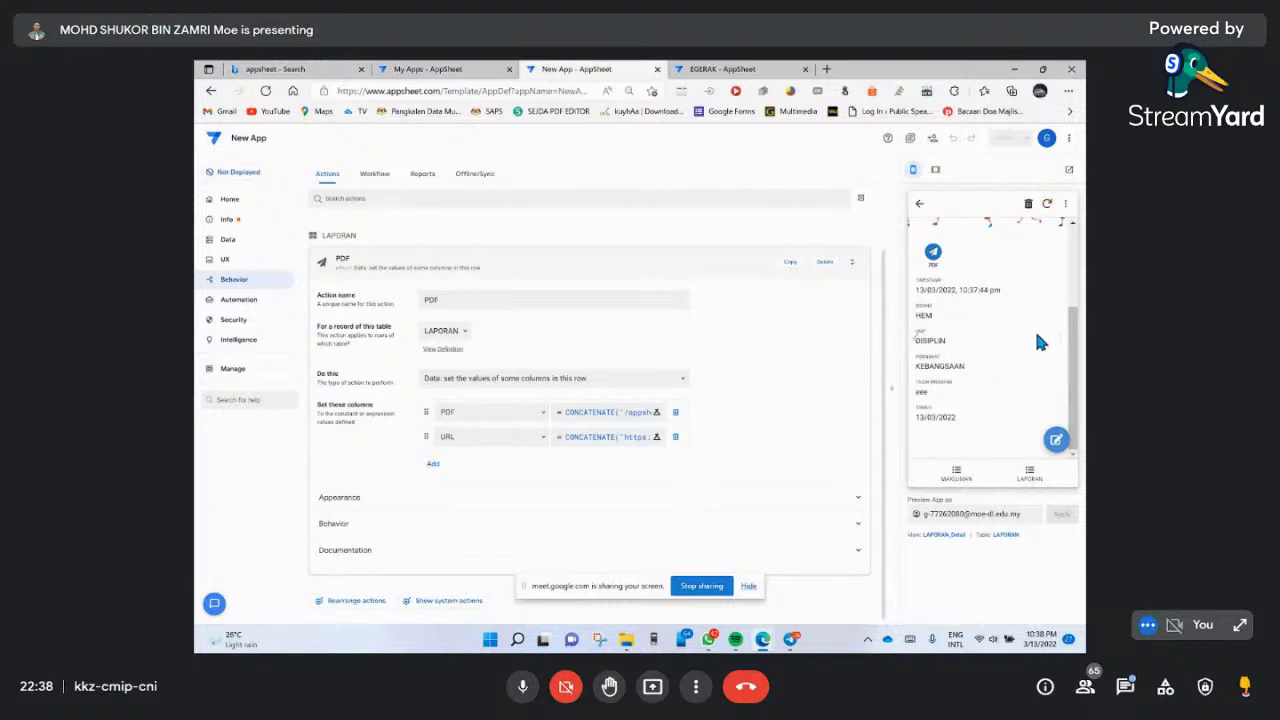
scroll(1045, 360, "down", 3)
scroll(1053, 371, "down", 1)
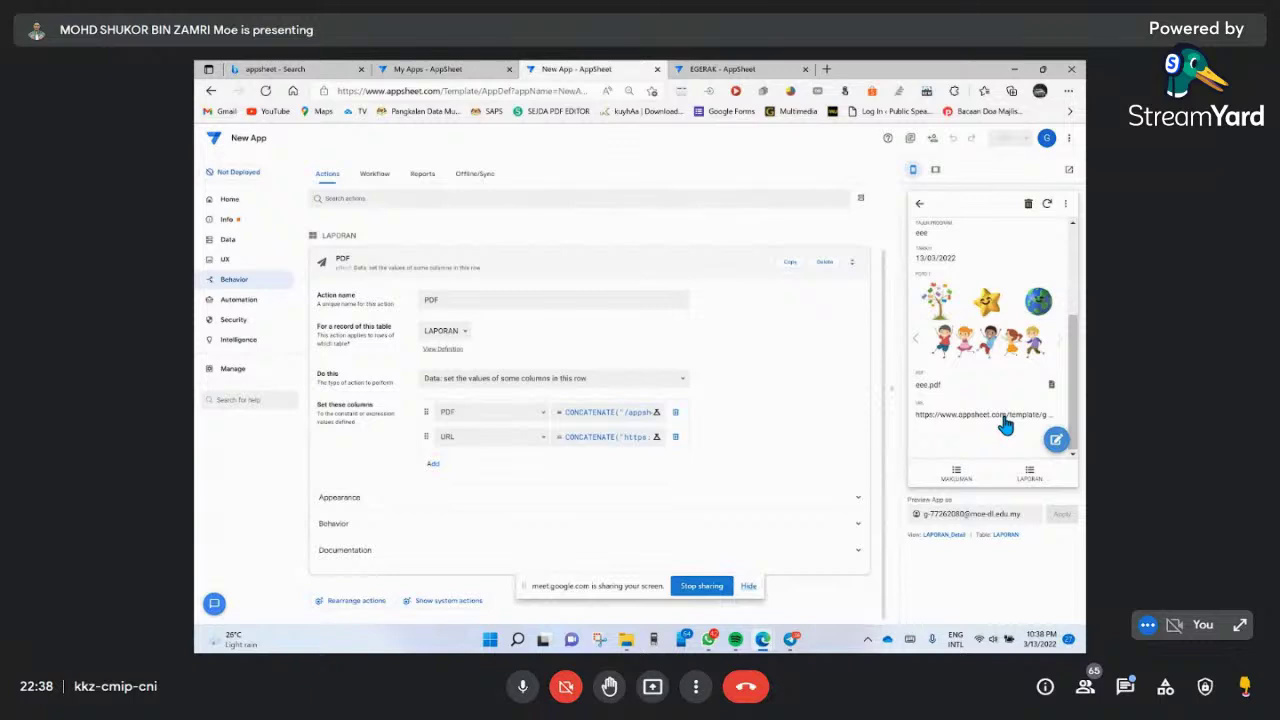
left_click(1005, 422)
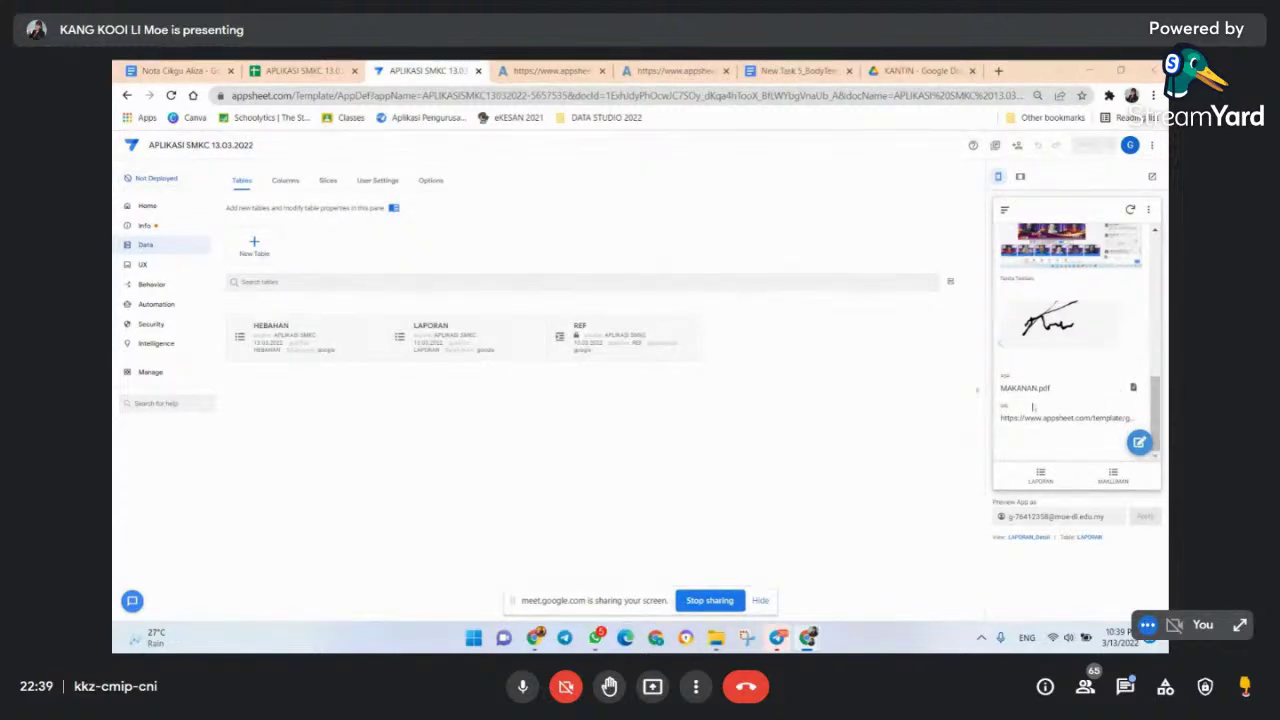
- Open MAKANAN.pdf from the report in the APLIKASI SMKC 13.03.2022 preview, and return to that app's editor
left_click(1133, 388)
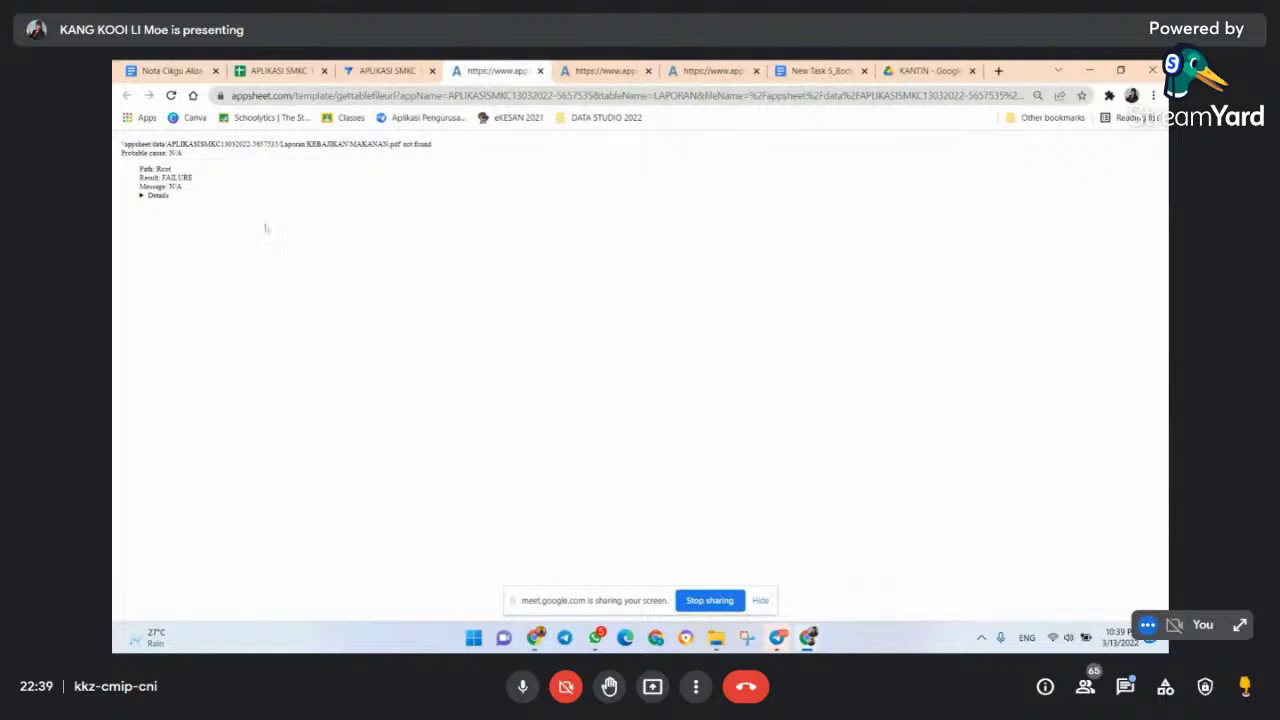
left_click(398, 74)
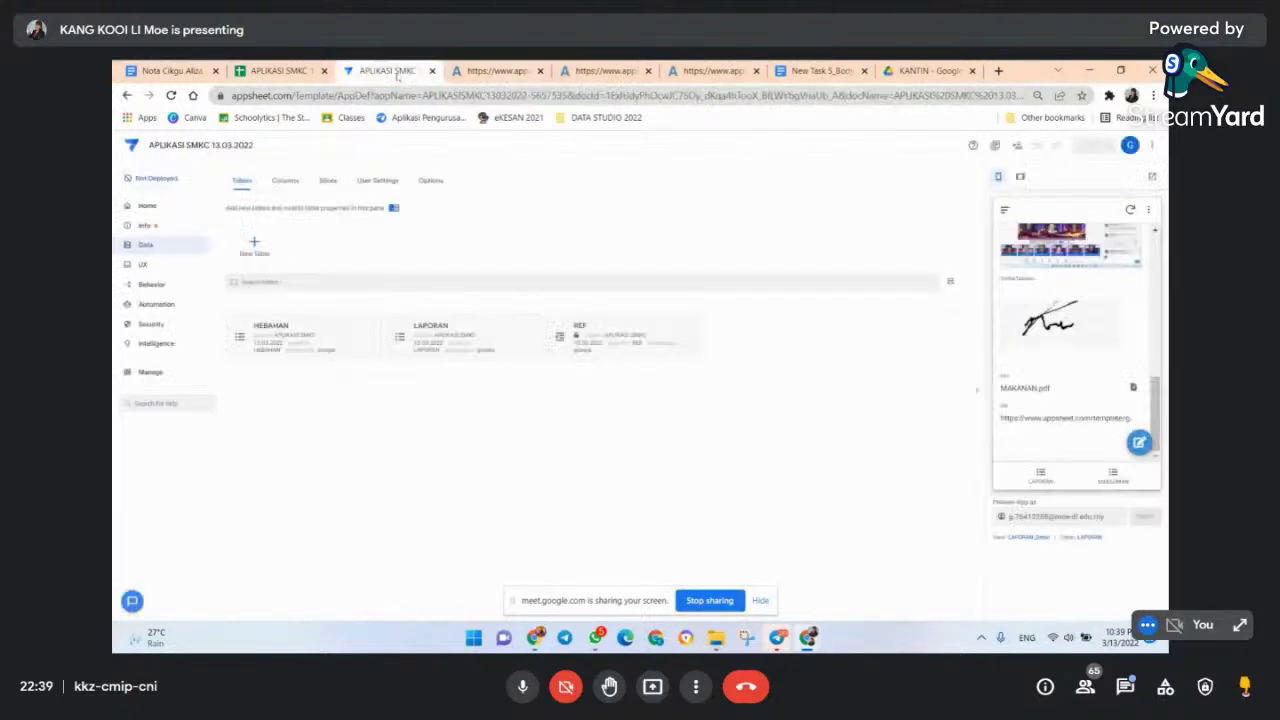
- Follow the URL link of the open report in the app preview, and close the opened PDF link pages
left_click(1063, 421)
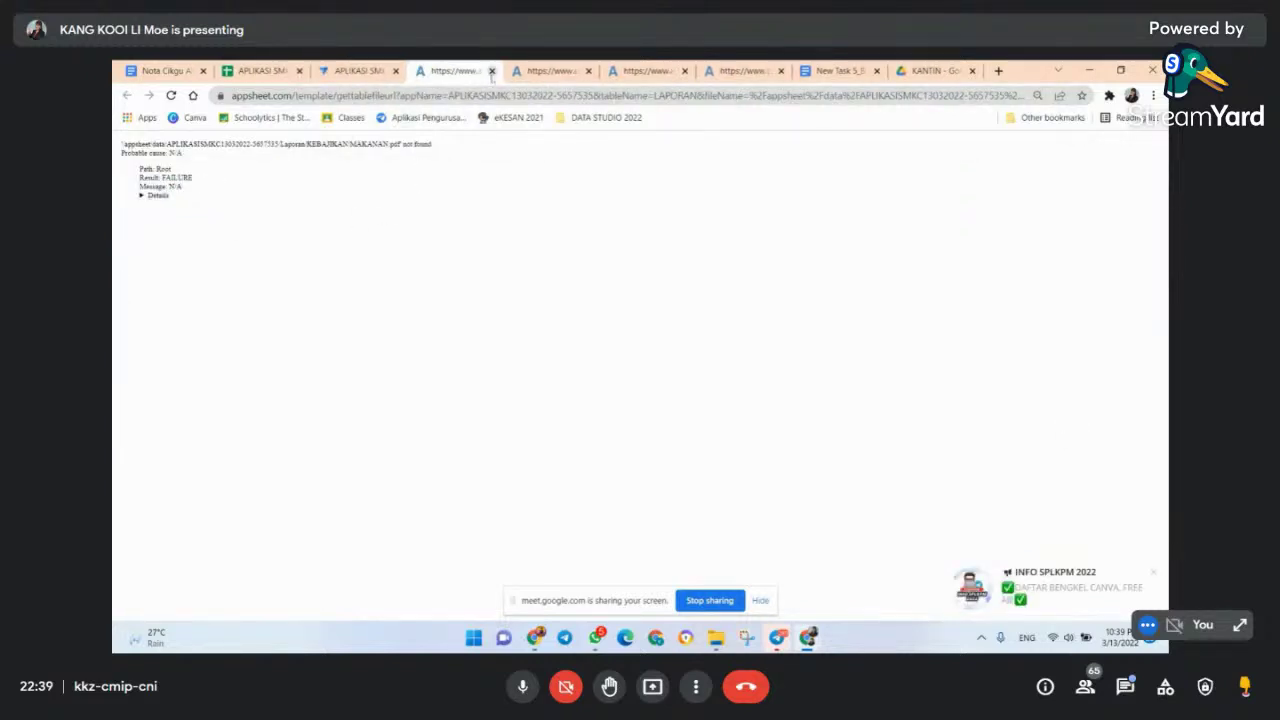
left_click(491, 70)
left_click(491, 70)
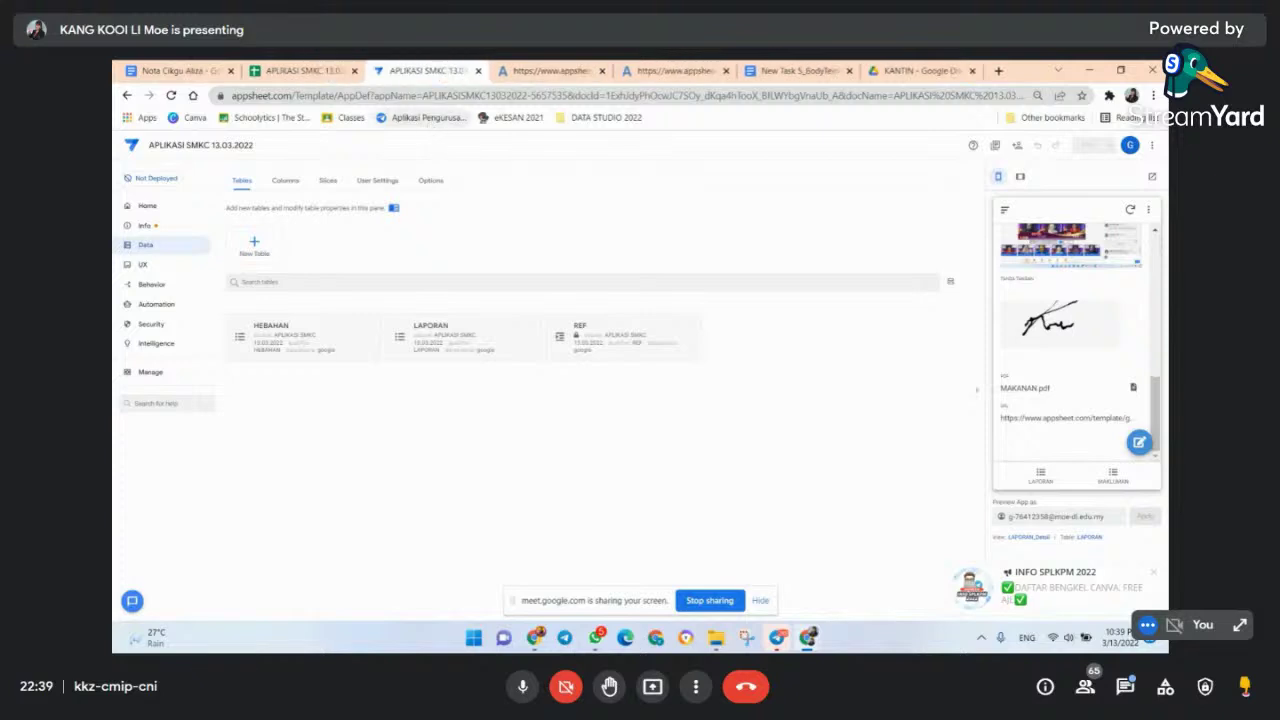
left_click(601, 71)
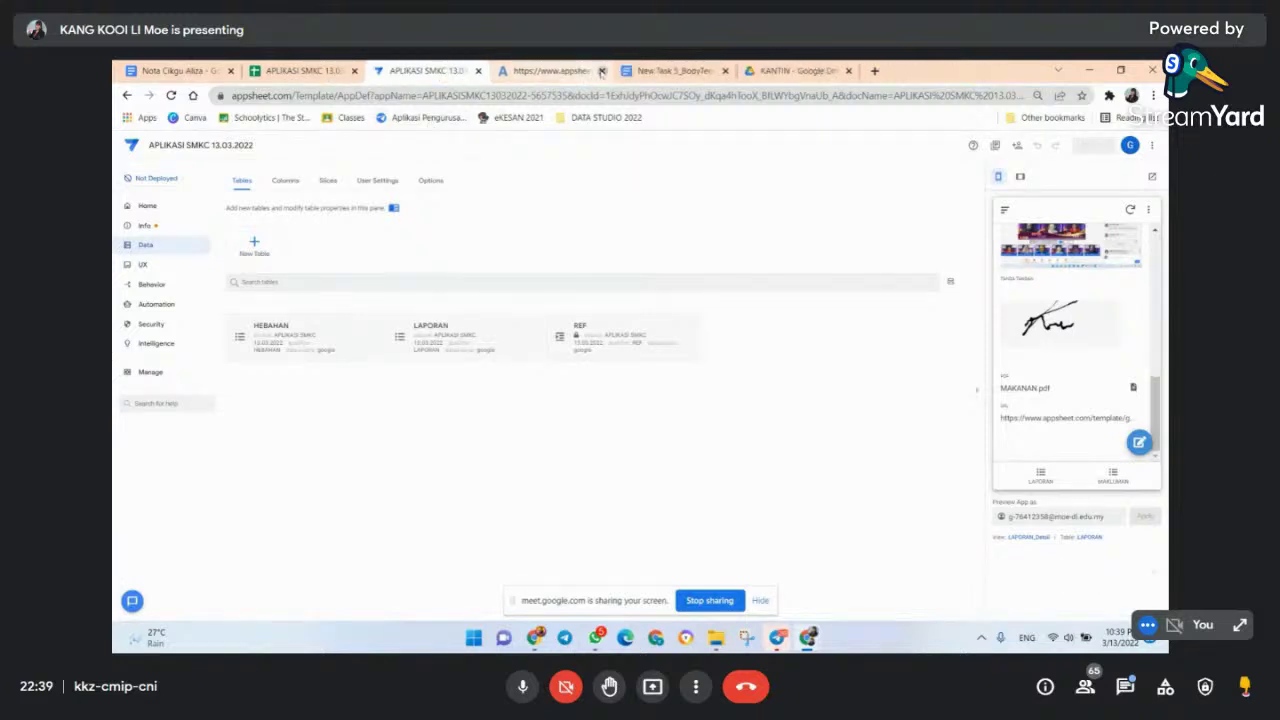
left_click(601, 71)
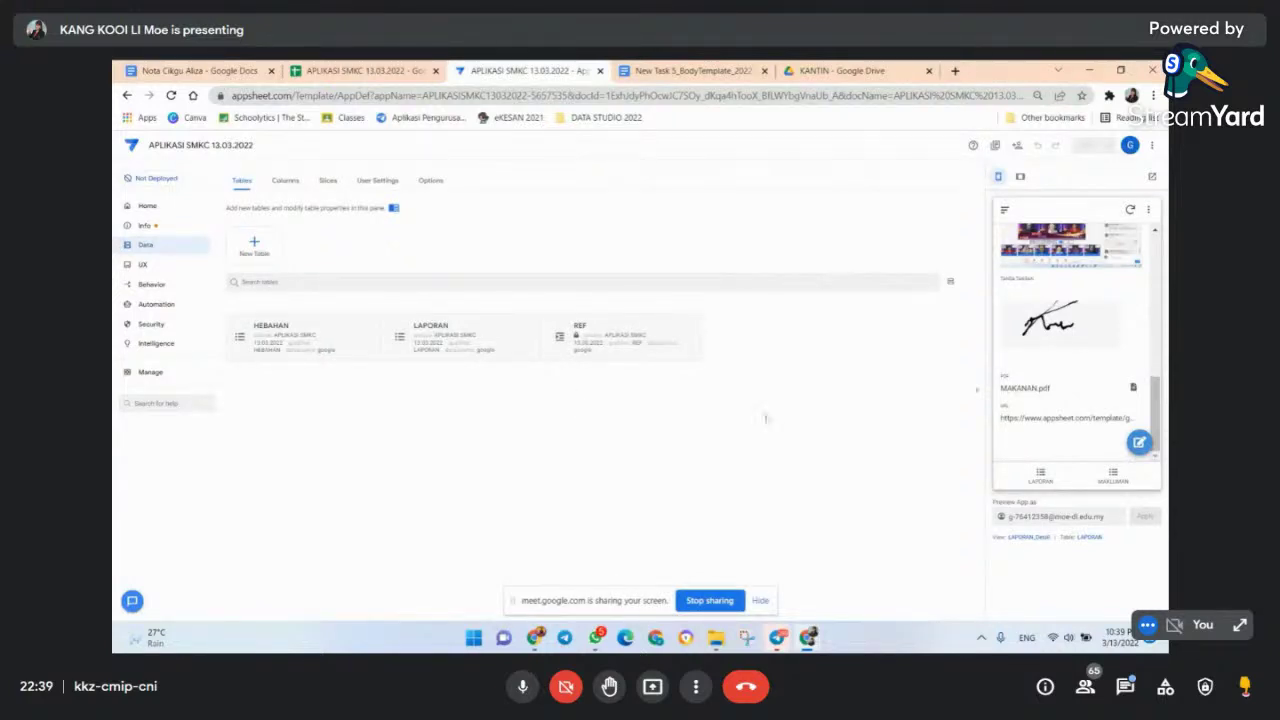
- Start a new report in the LAPORAN view with BIDANG HEM, UNIT SPBT and PERINGKAT SEKOLAH
left_click(1138, 441)
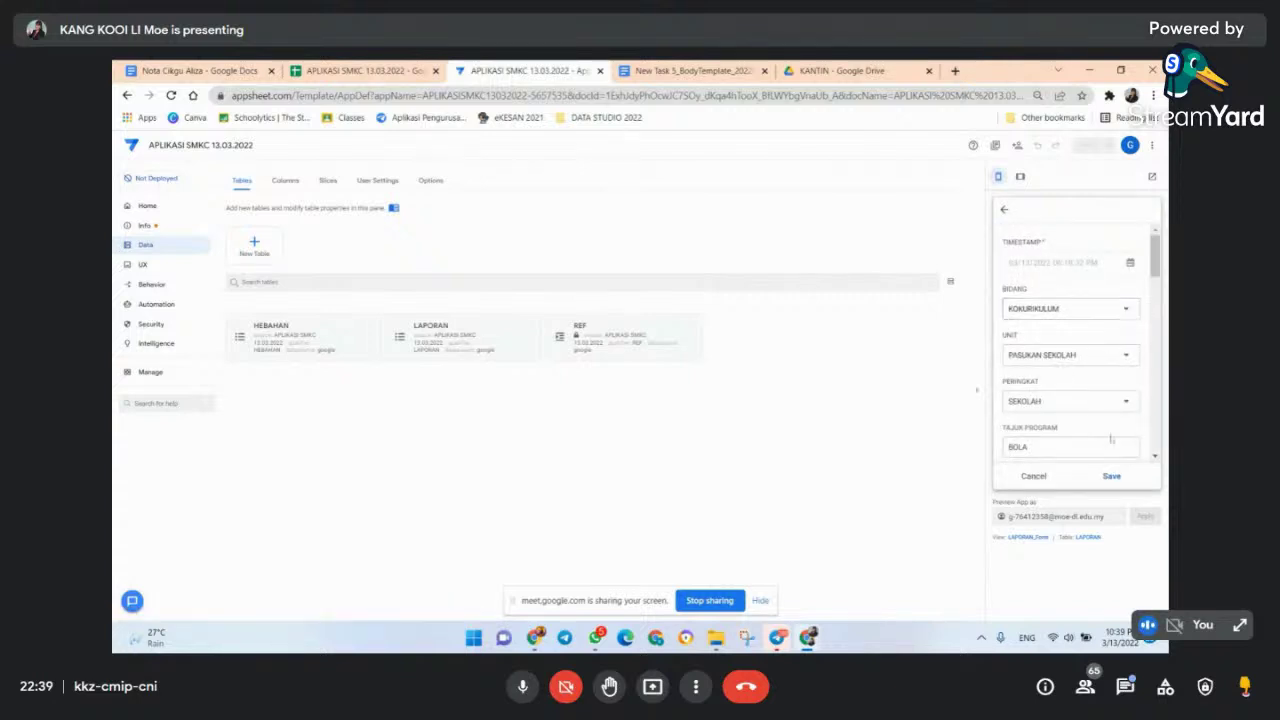
left_click(1038, 477)
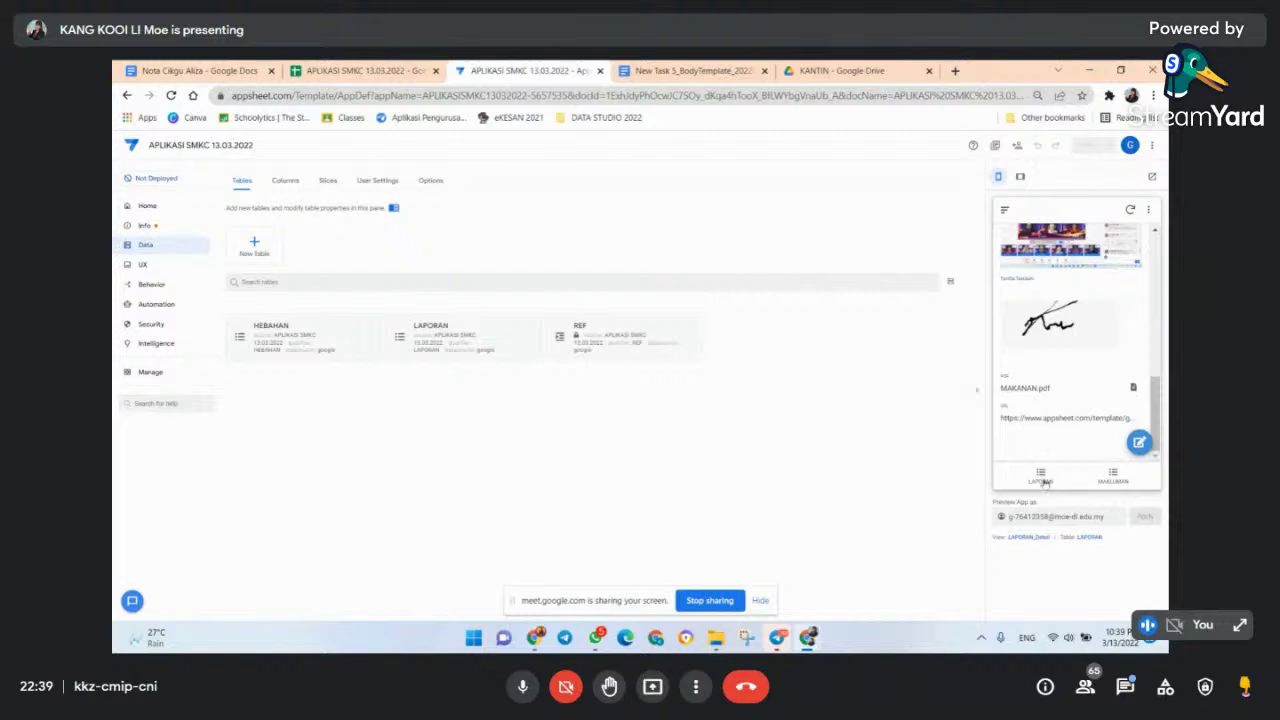
left_click(1040, 474)
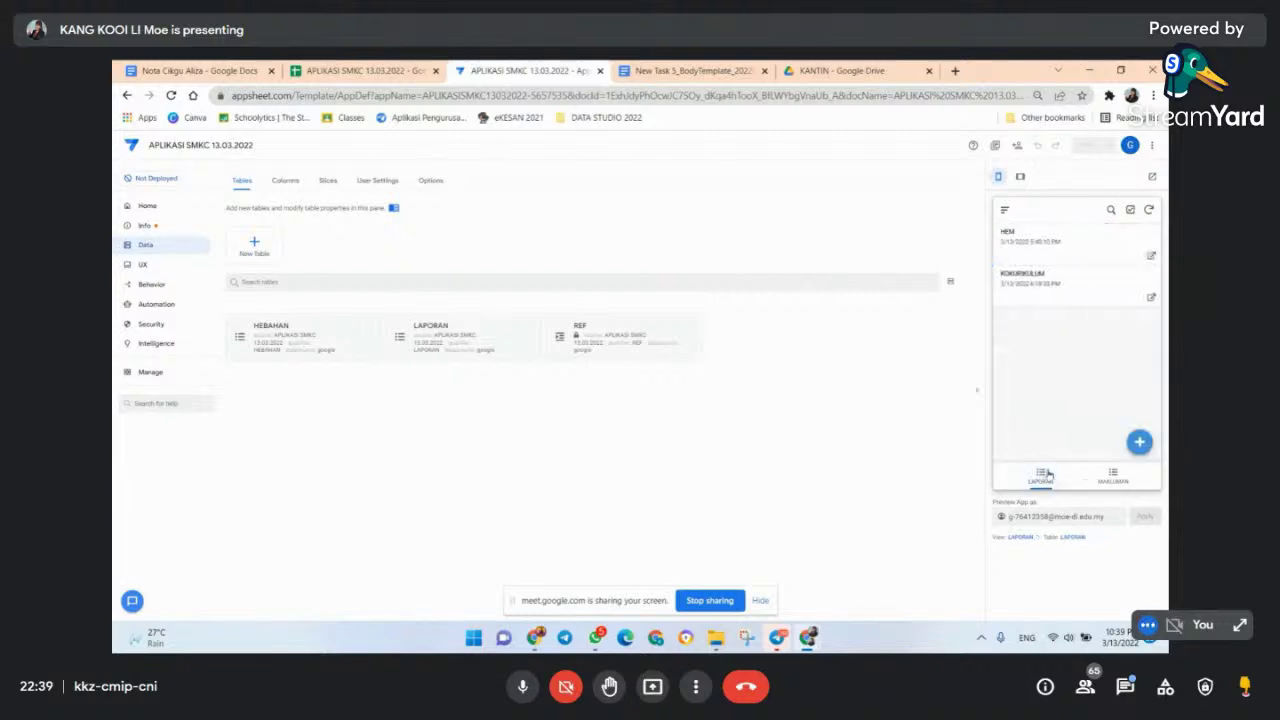
left_click(1139, 441)
left_click(1053, 315)
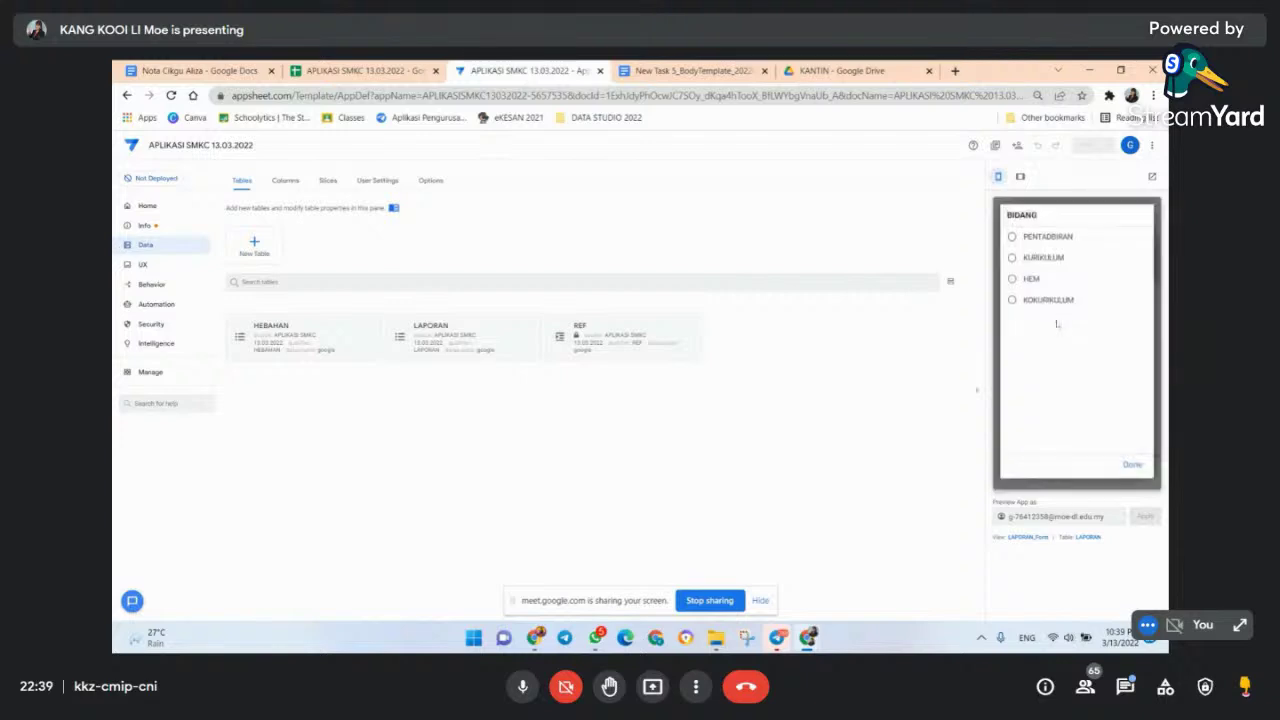
left_click(1008, 283)
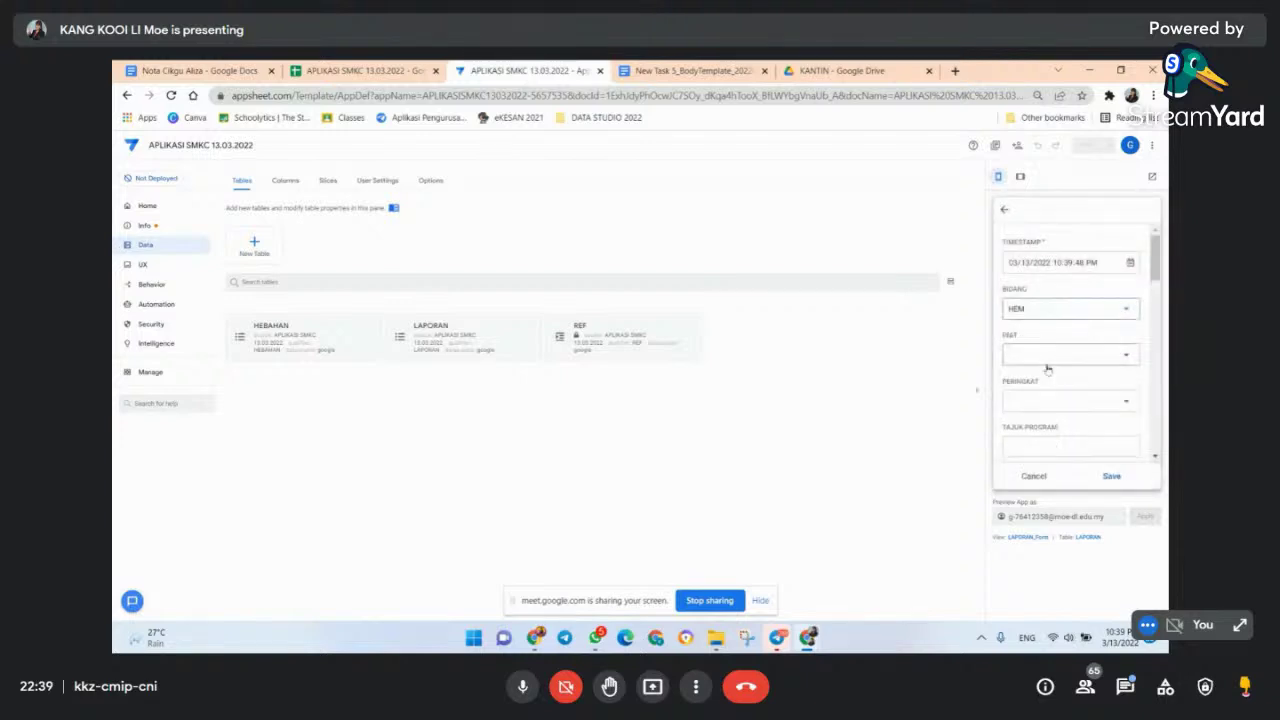
left_click(1055, 356)
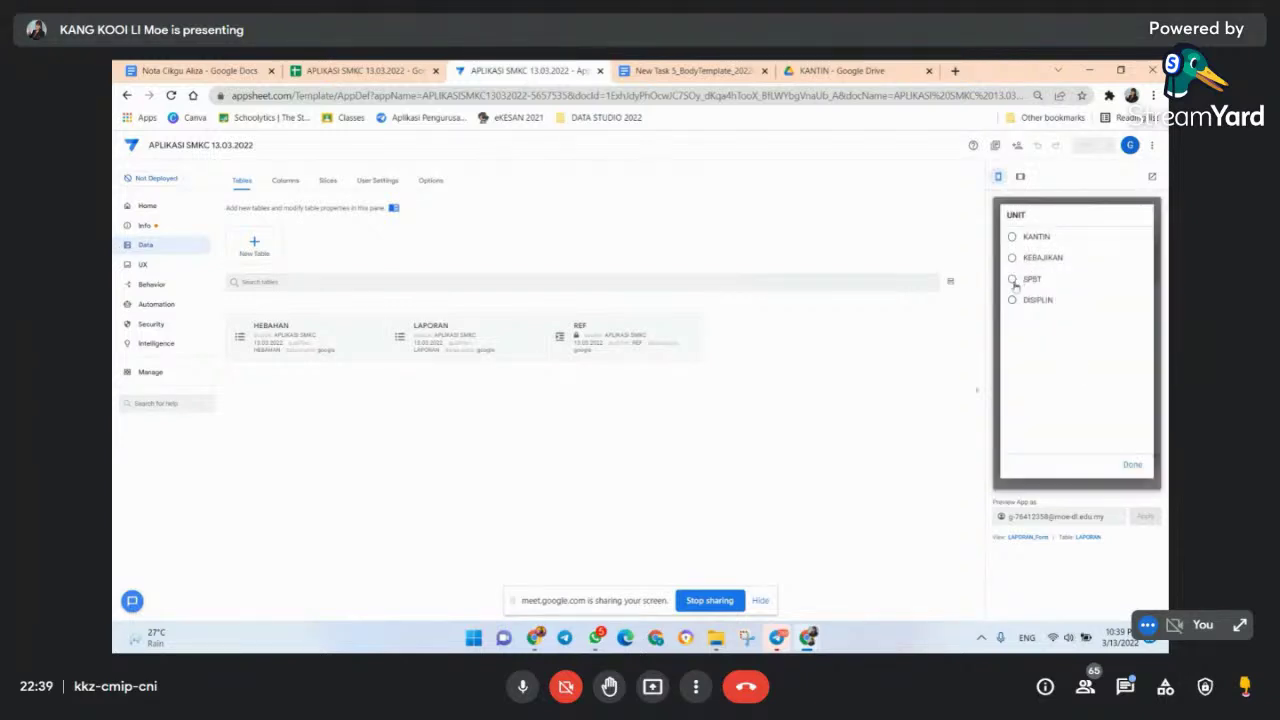
left_click(1016, 280)
left_click(1060, 400)
left_click(1039, 258)
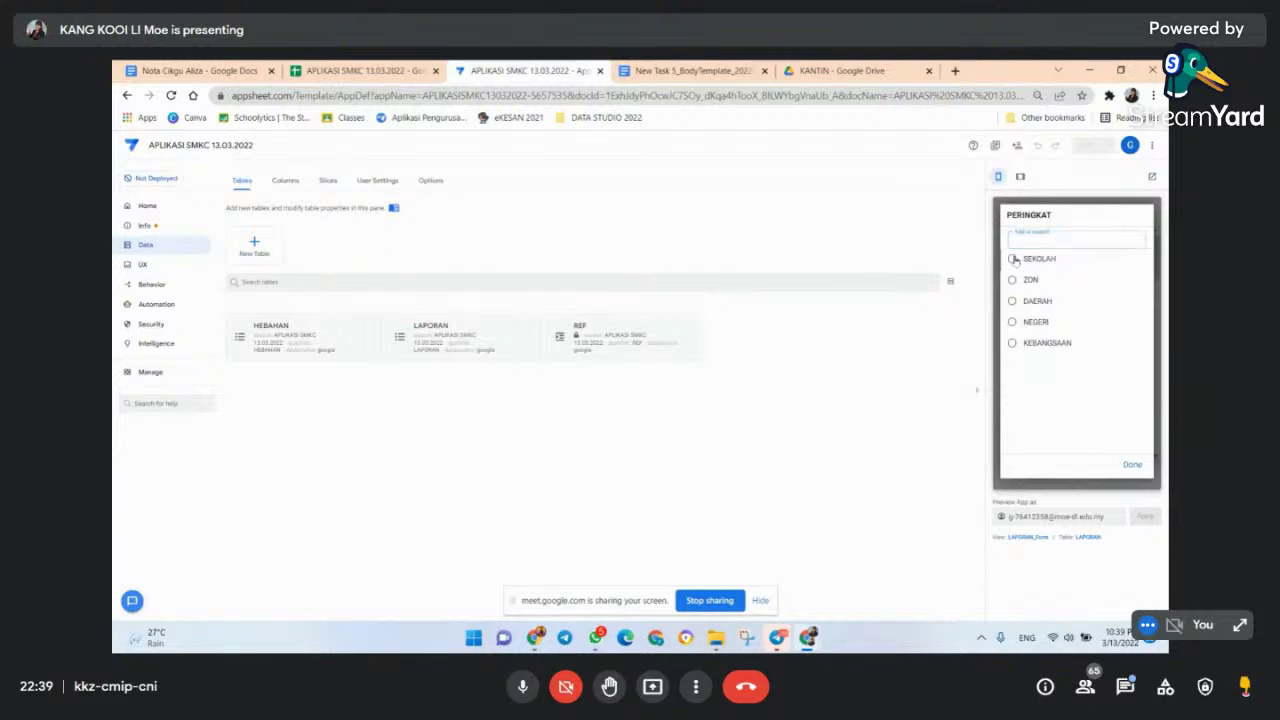
- Fill in the report with TAJUK PROGRAM FFF, TEMPAT NNN, OBJEKTIF LLL and TENTATIF OOO
left_click(1061, 442)
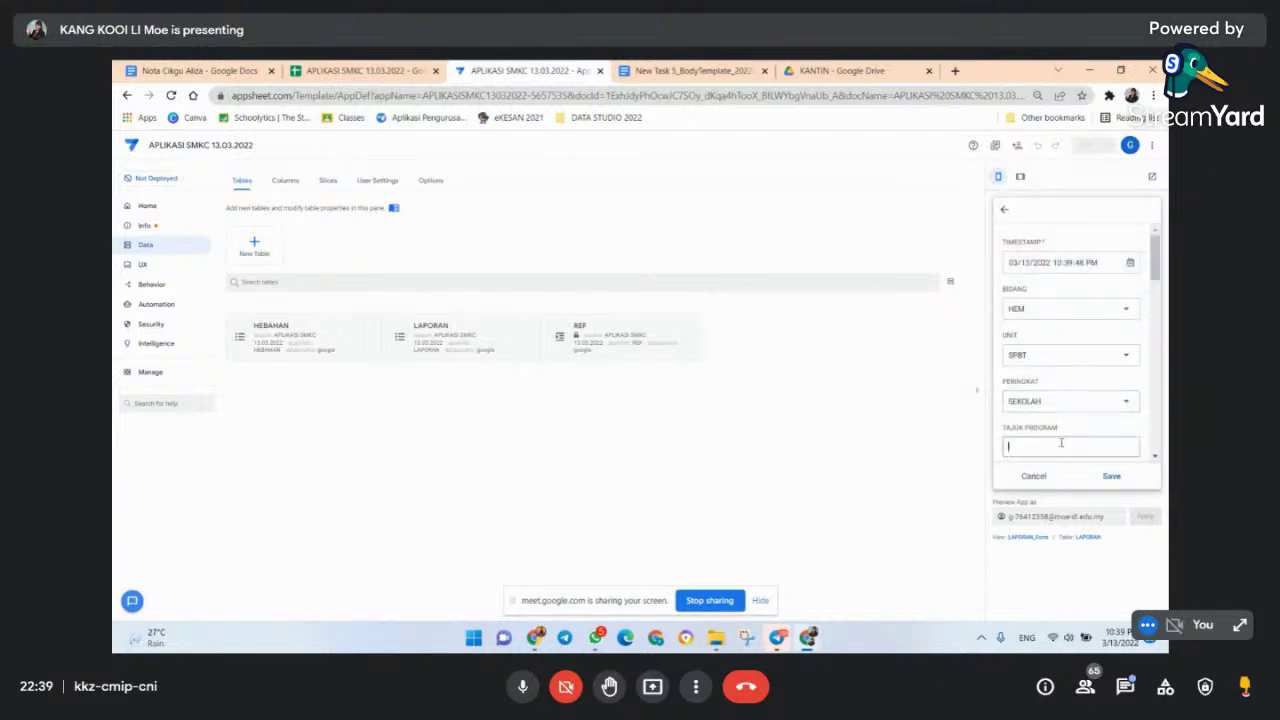
type("FFF")
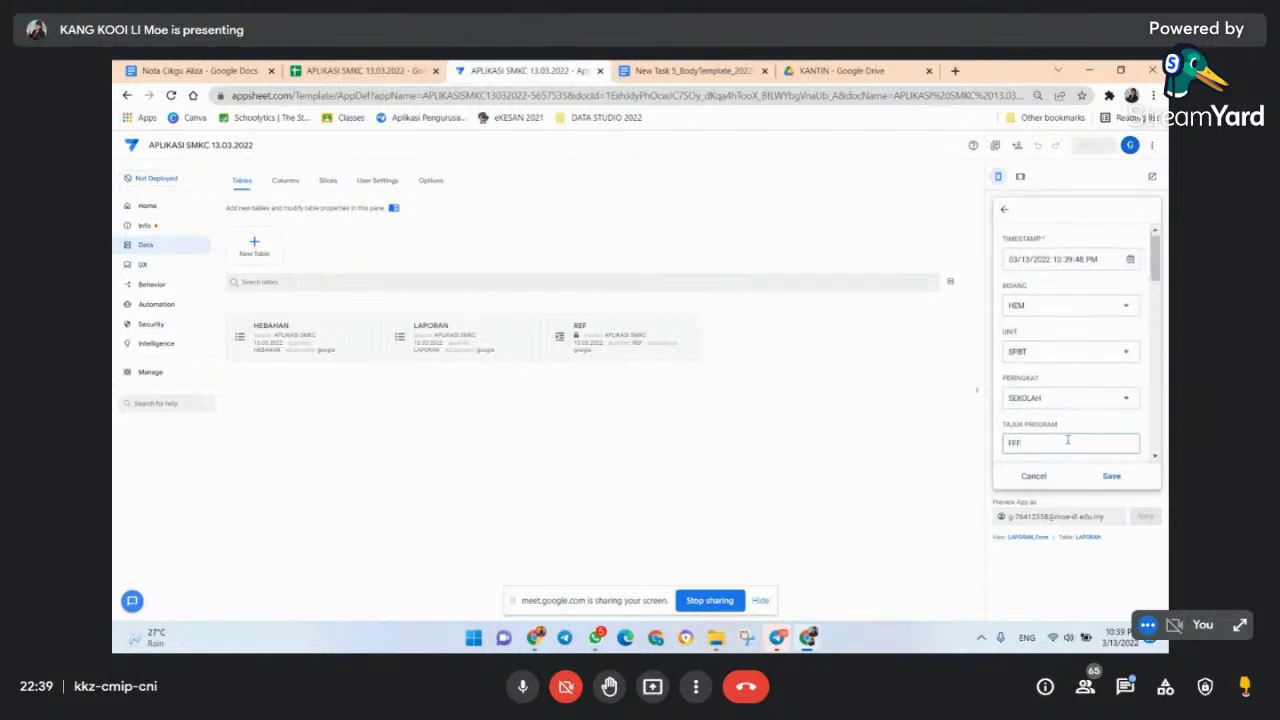
scroll(1066, 440, "down", 2)
left_click(1060, 332)
type("NNN")
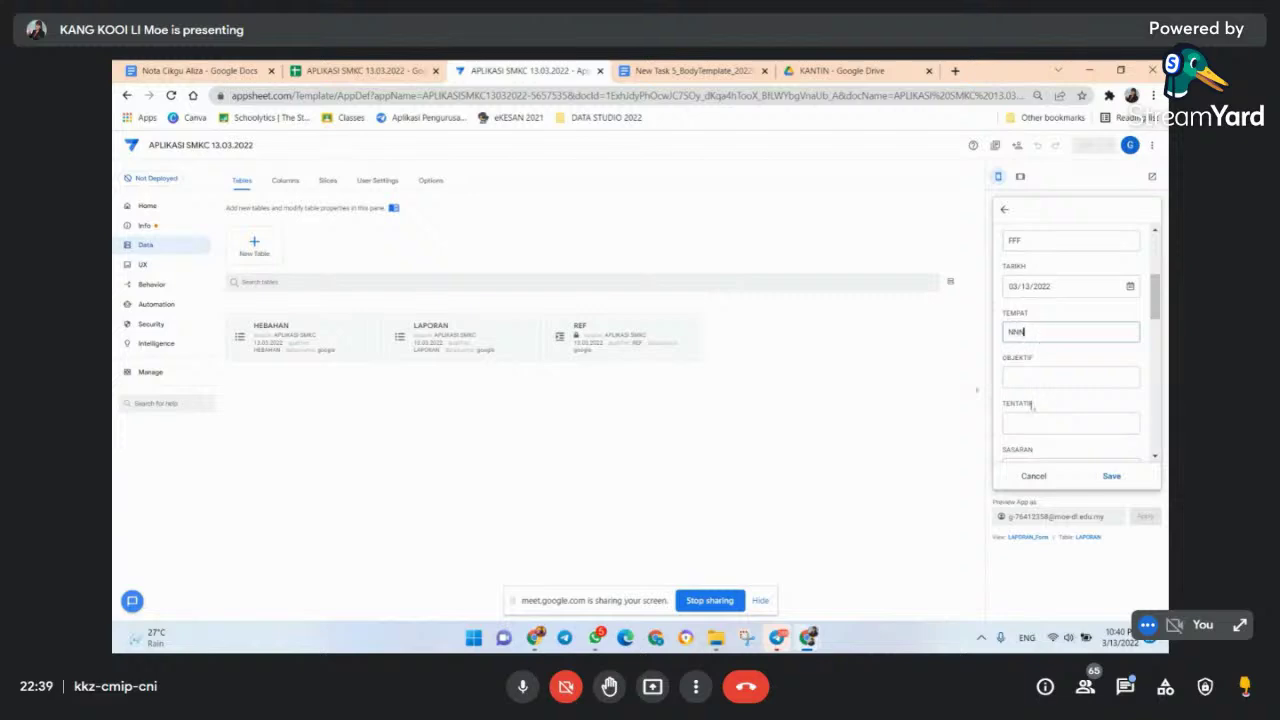
left_click(1033, 388)
type("LLL")
left_click(1027, 425)
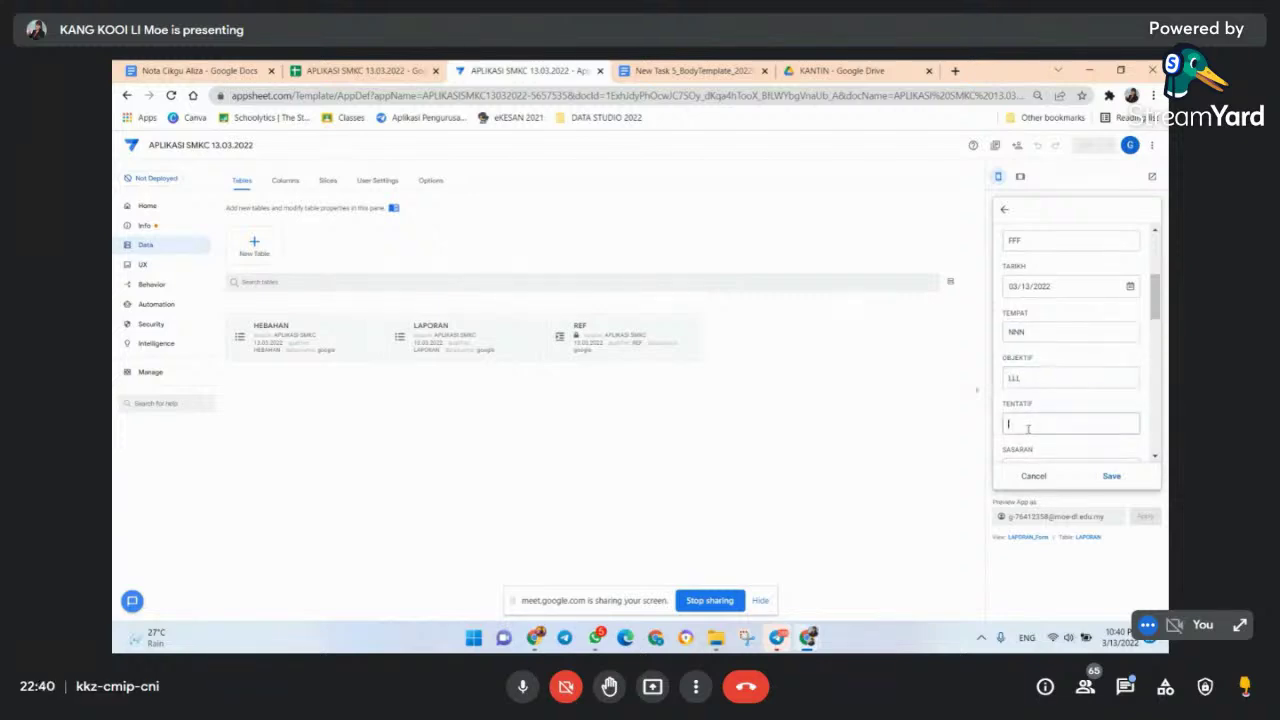
type("JJJ")
- Attach the image Screenshot (2) from the Screenshots folder as the report's FOTO 1
scroll(1050, 410, "down", 5)
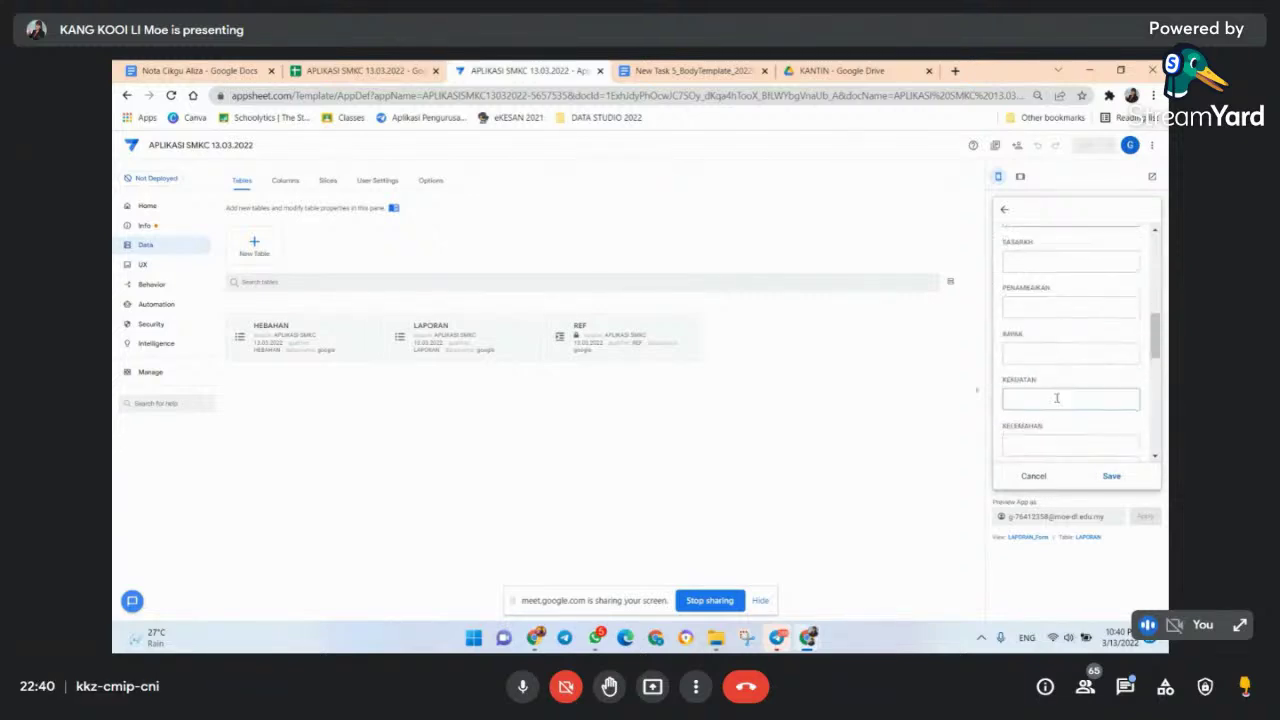
scroll(1058, 370, "up", 5)
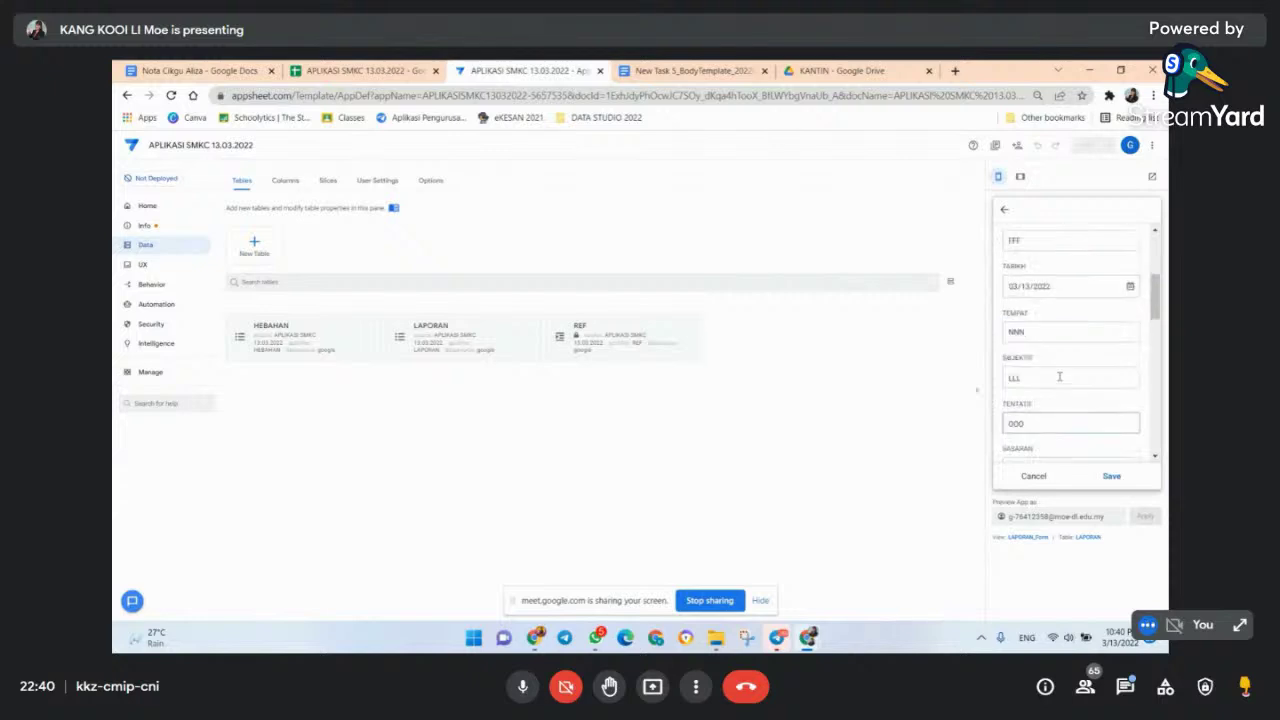
scroll(1057, 362, "up", 3)
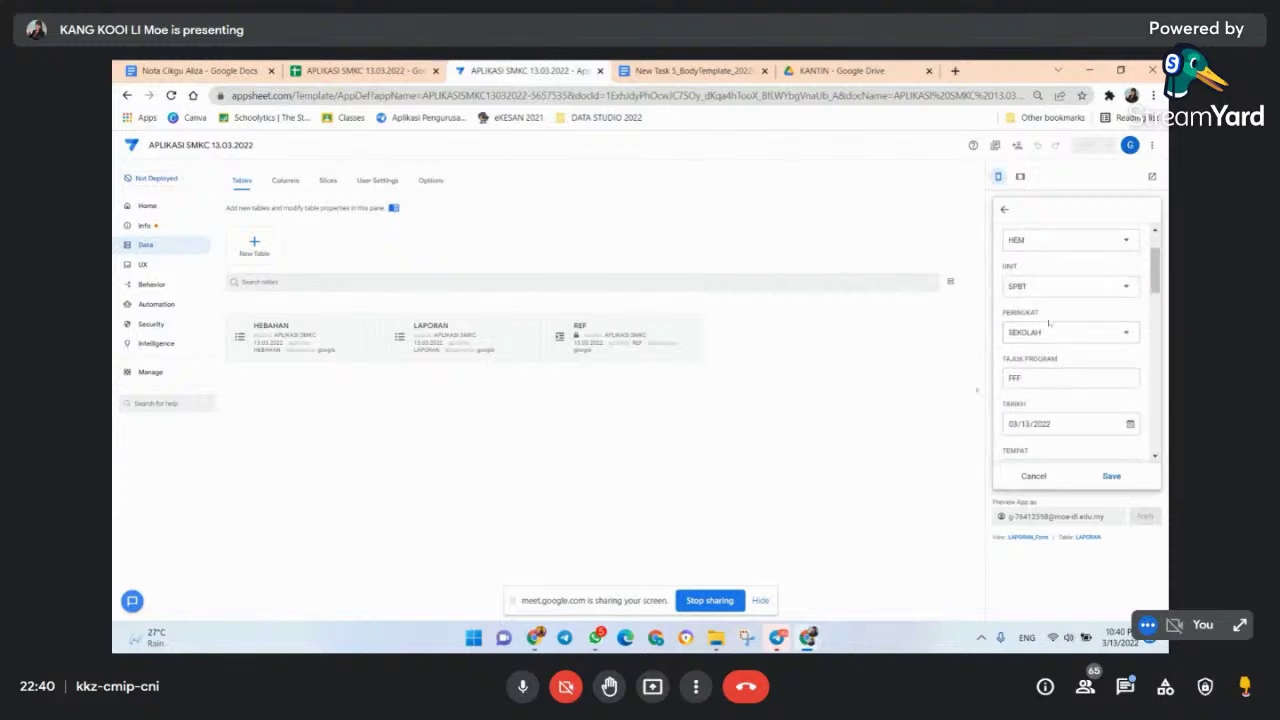
scroll(1050, 285, "up", 2)
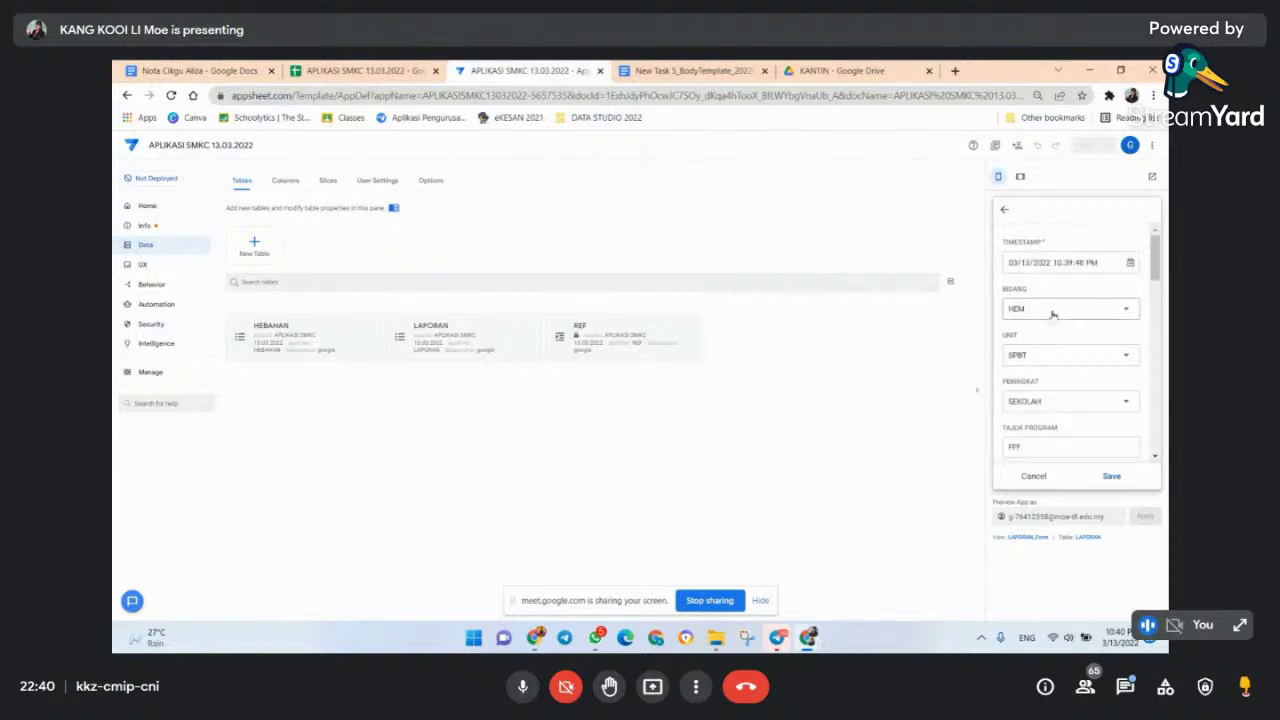
scroll(1070, 400, "down", 2)
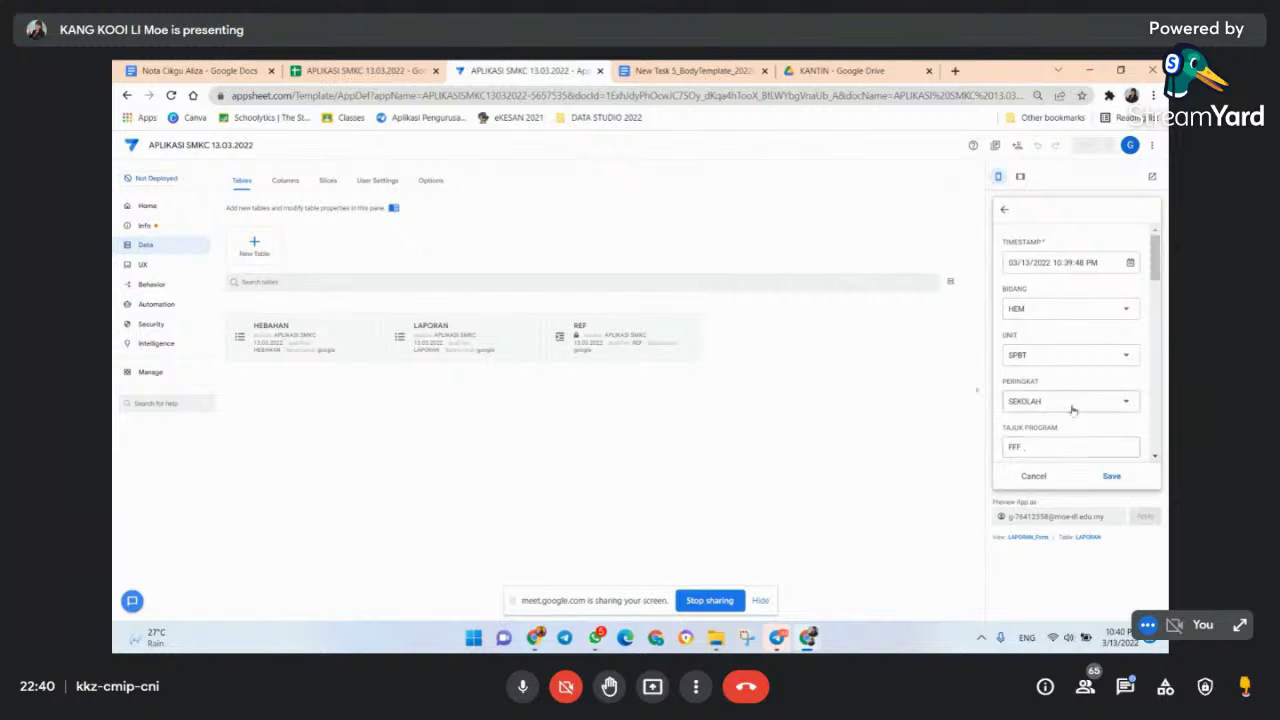
scroll(1080, 382, "down", 3)
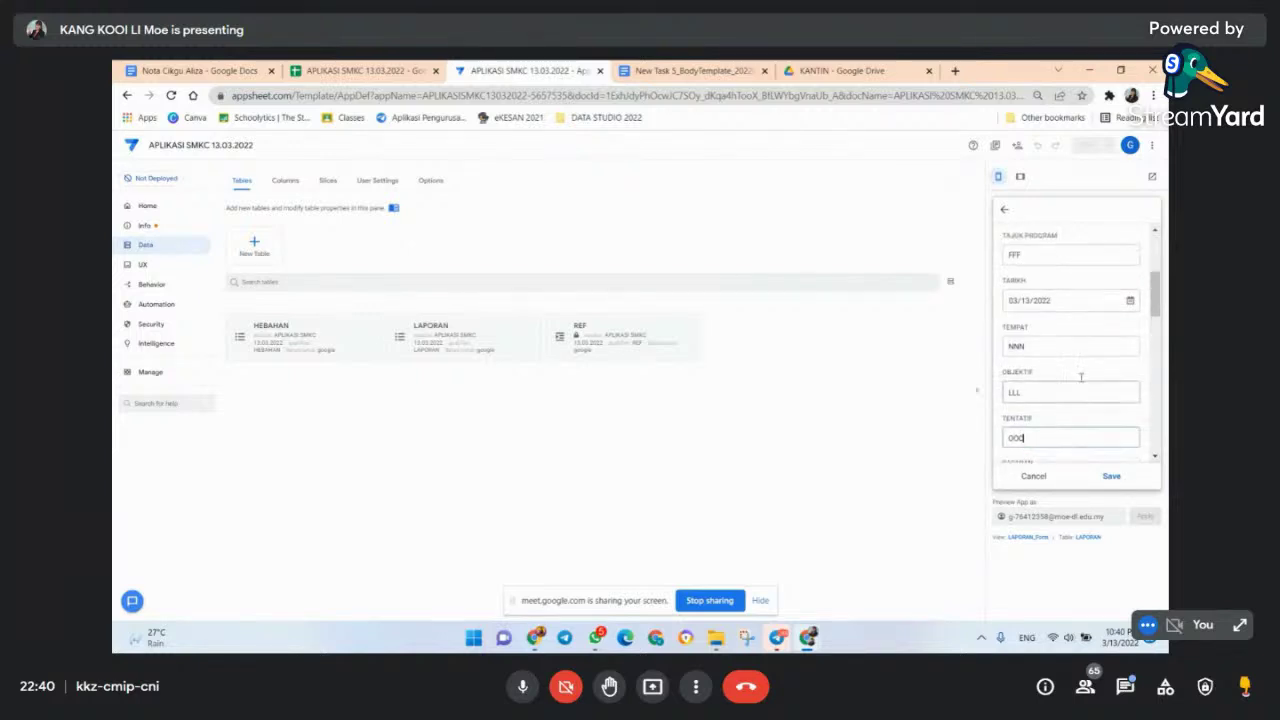
scroll(1083, 382, "down", 3)
scroll(1064, 350, "down", 3)
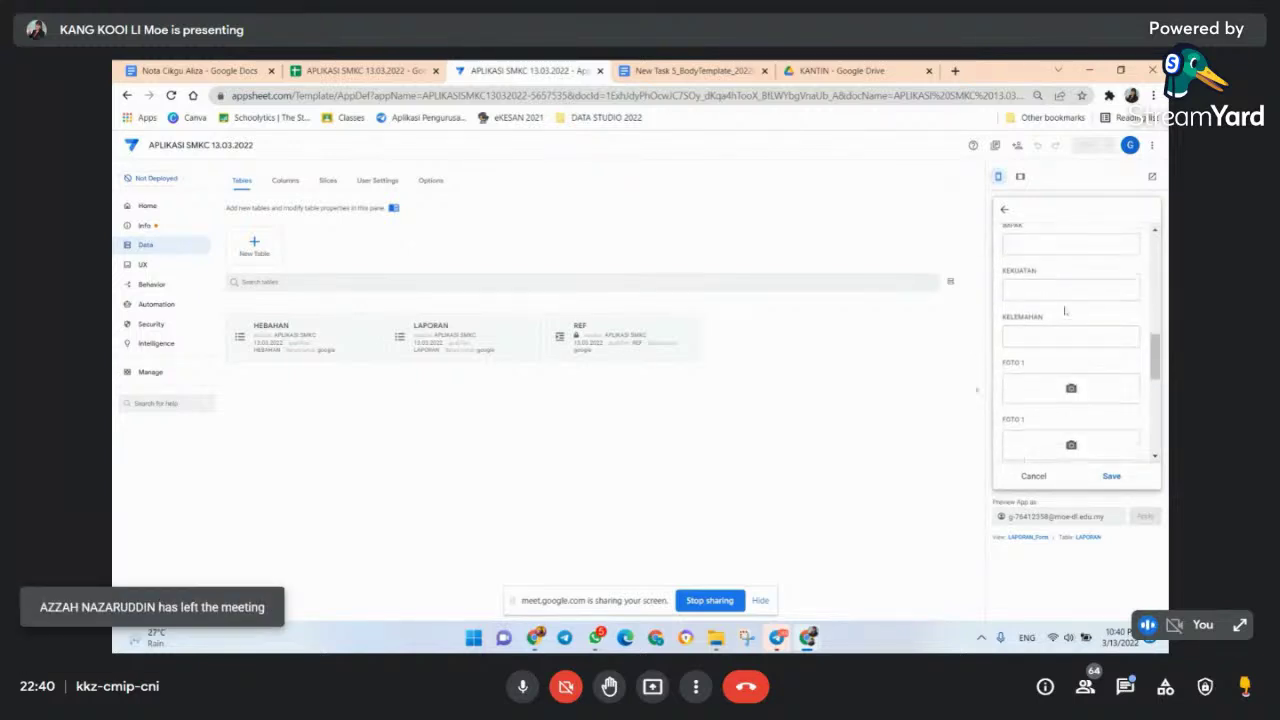
left_click(1060, 290)
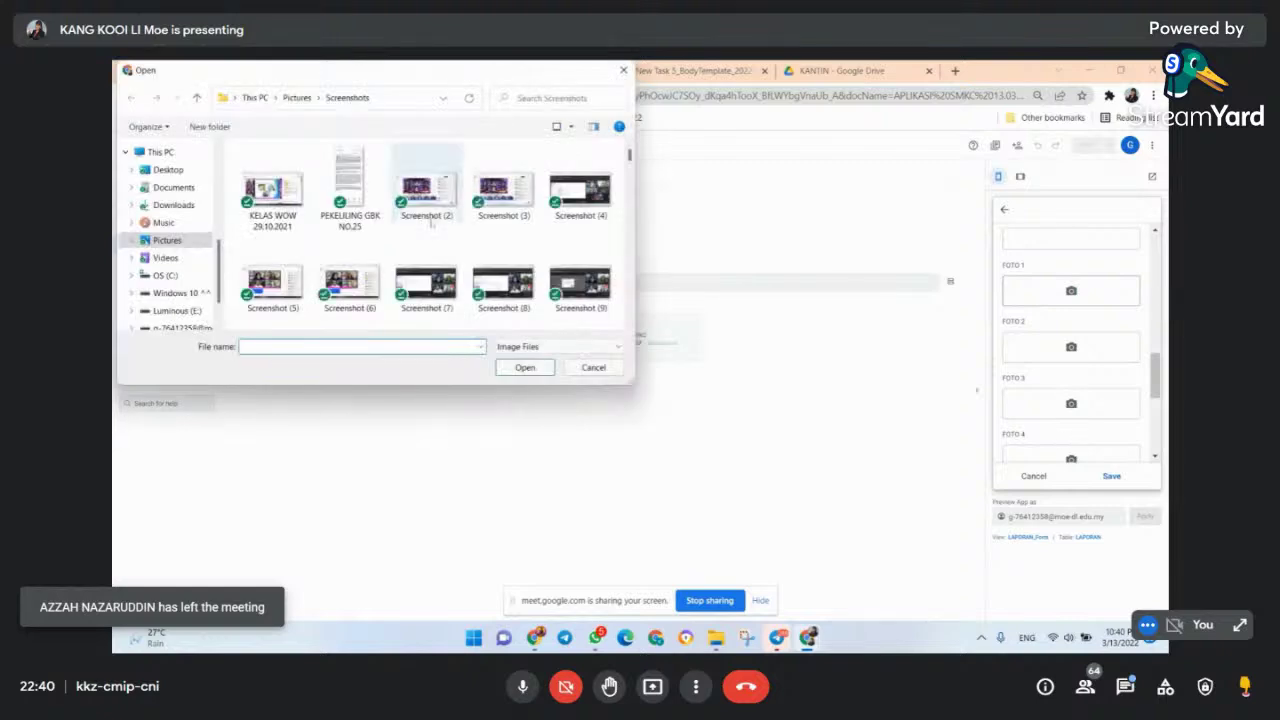
left_click(427, 185)
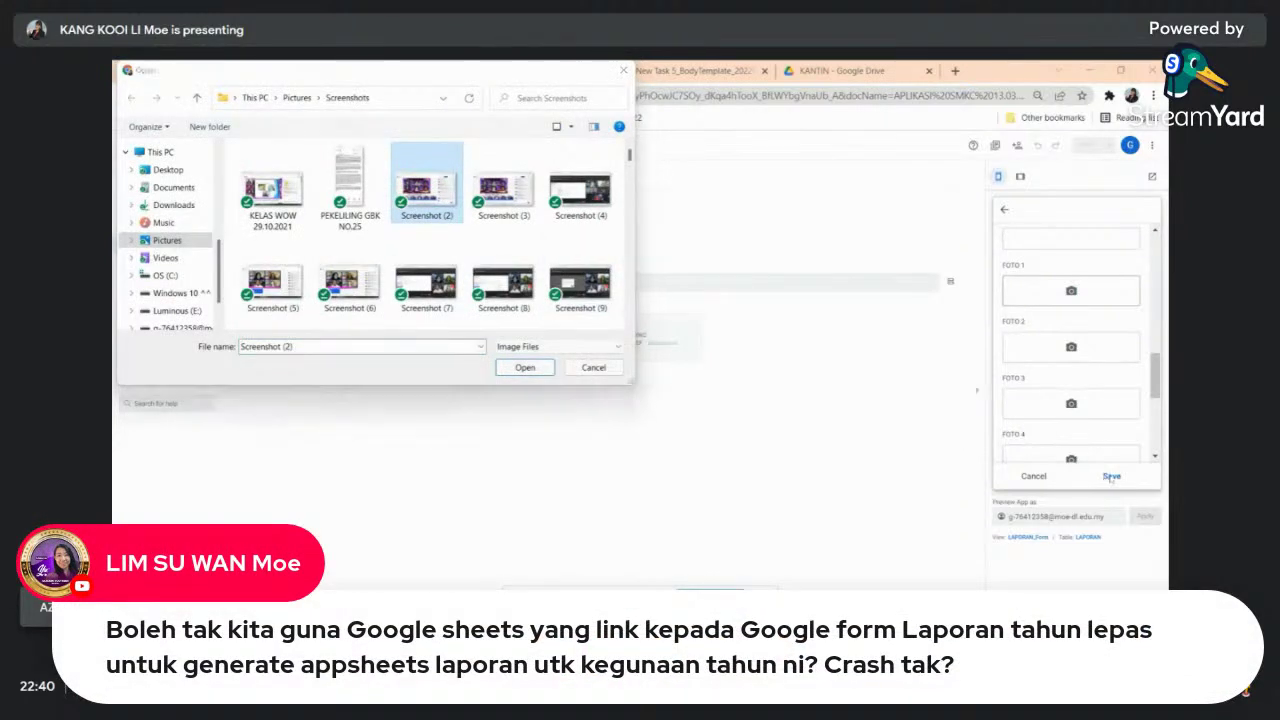
left_click(525, 368)
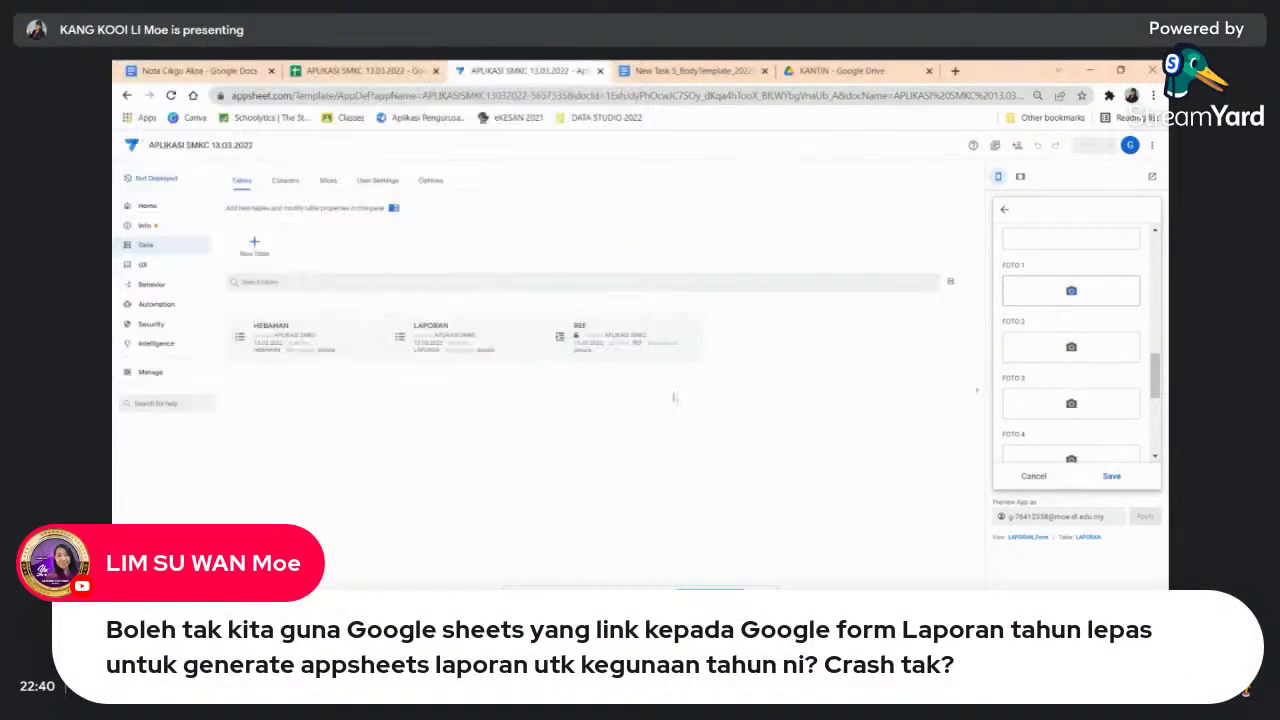
- Draw a handwritten signature in the TANDA TANGAN field and save the new report
scroll(1058, 367, "down", 2)
scroll(1058, 367, "down", 1)
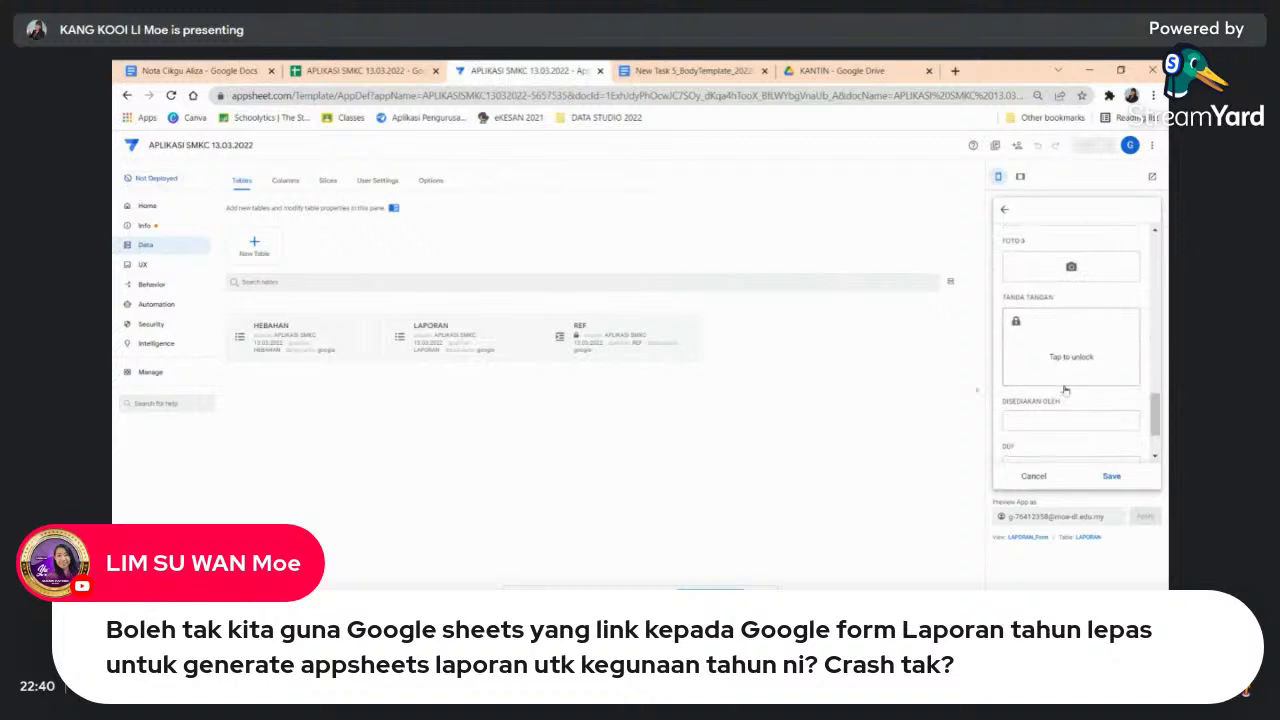
left_click(1068, 358)
mouse_move(1028, 362)
left_mouse_down()
mouse_move(1052, 334)
mouse_move(1077, 345)
left_mouse_up()
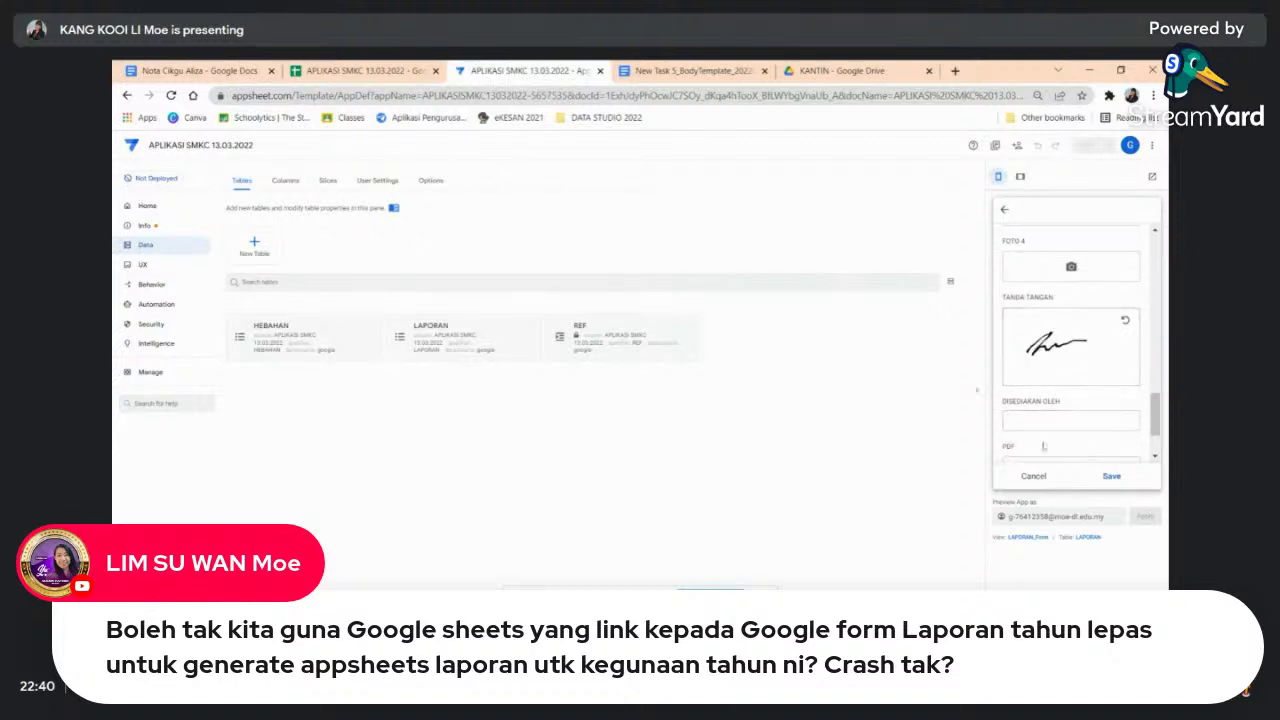
scroll(1078, 428, "down", 2)
left_click(1112, 476)
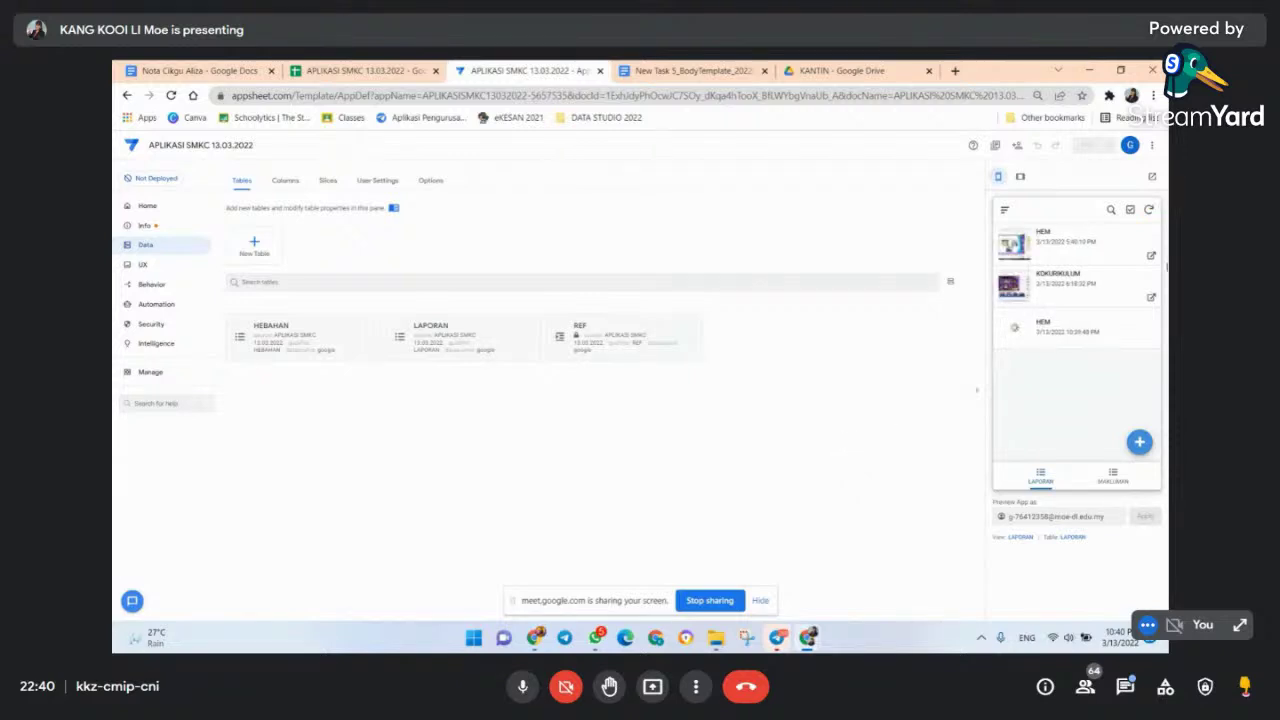
- Open the HEM report dated 3/13/2022 10:39:48 PM and examine its details for the generated PDF and URL
left_click(1070, 332)
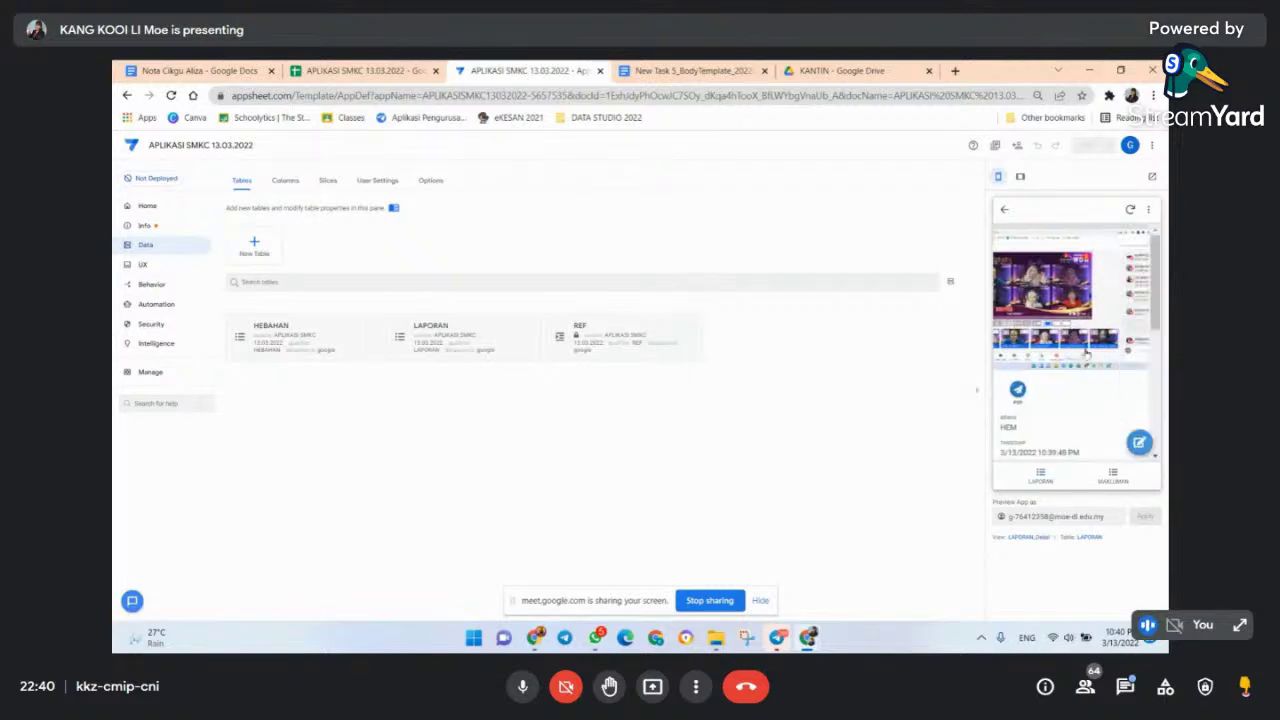
scroll(1123, 380, "down", 5)
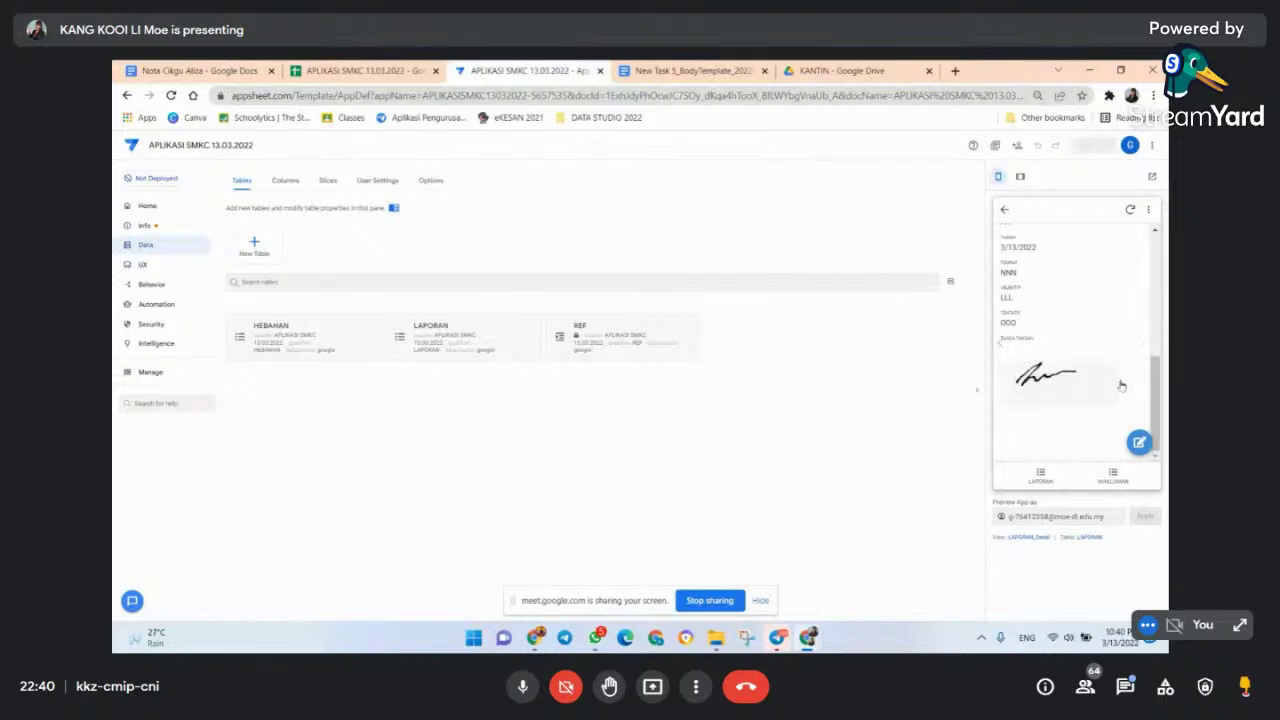
scroll(1088, 385, "up", 3)
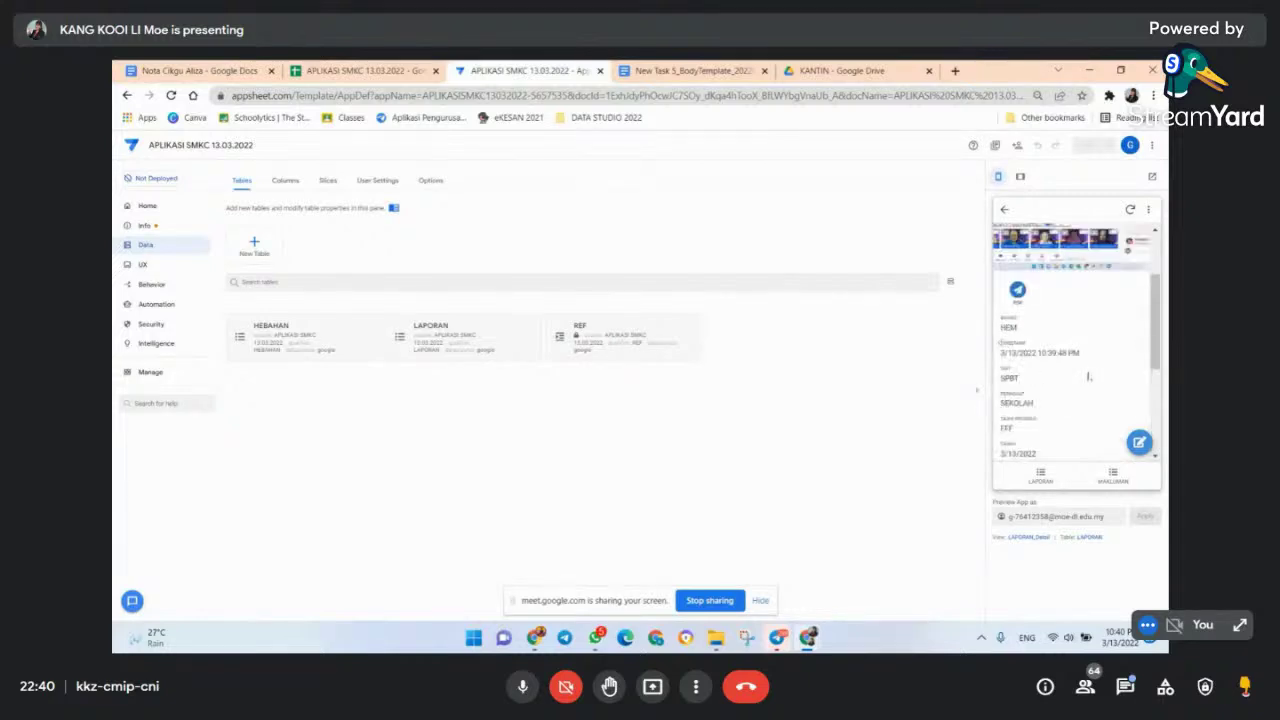
scroll(1089, 376, "down", 3)
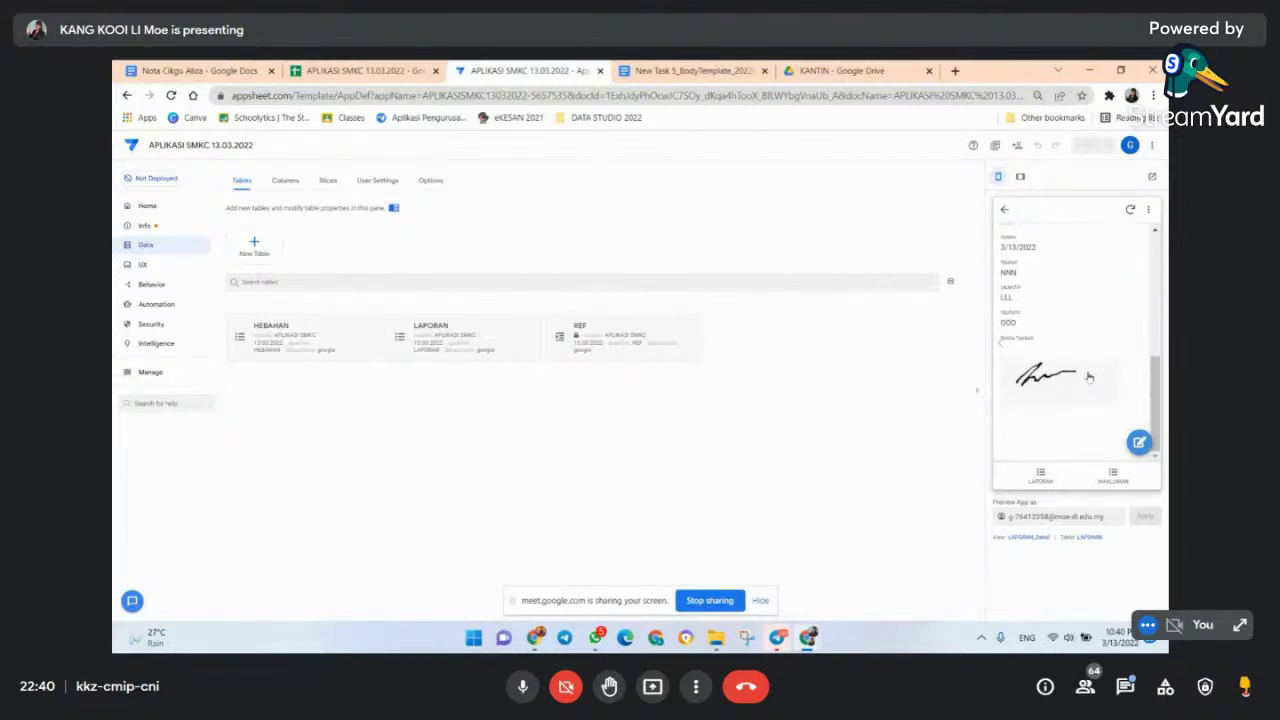
scroll(1089, 376, "up", 5)
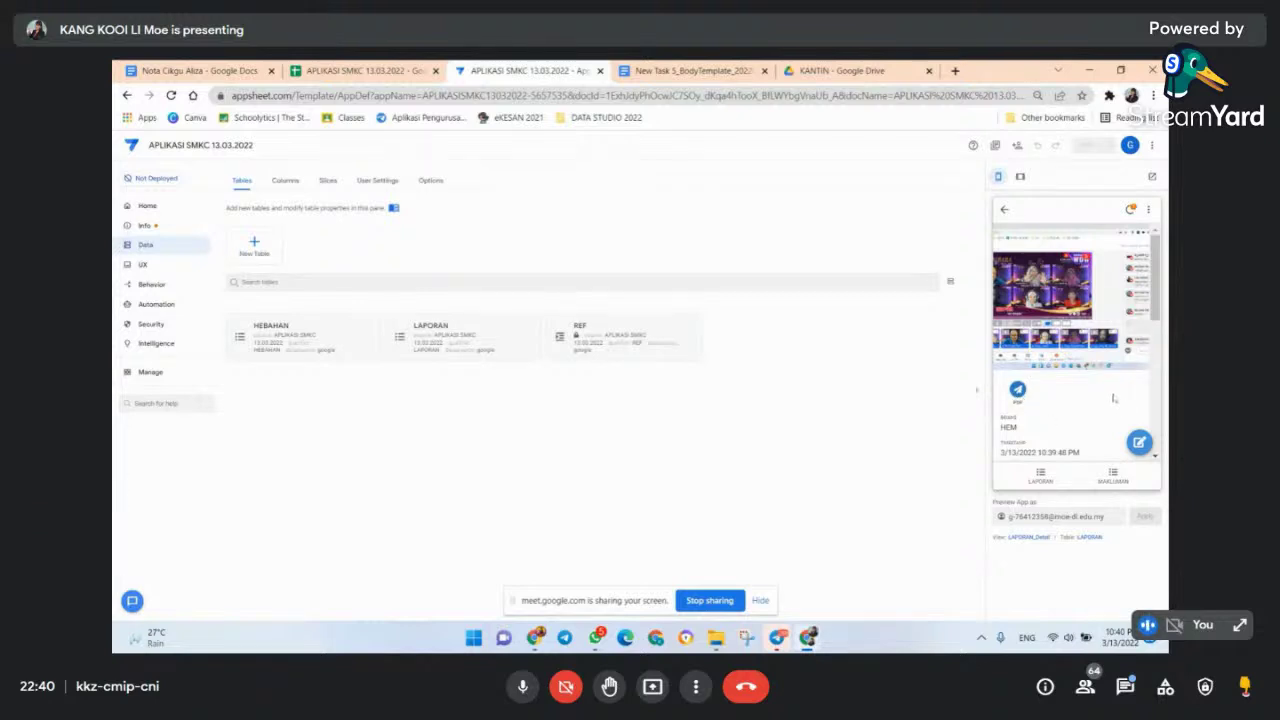
scroll(1106, 384, "down", 3)
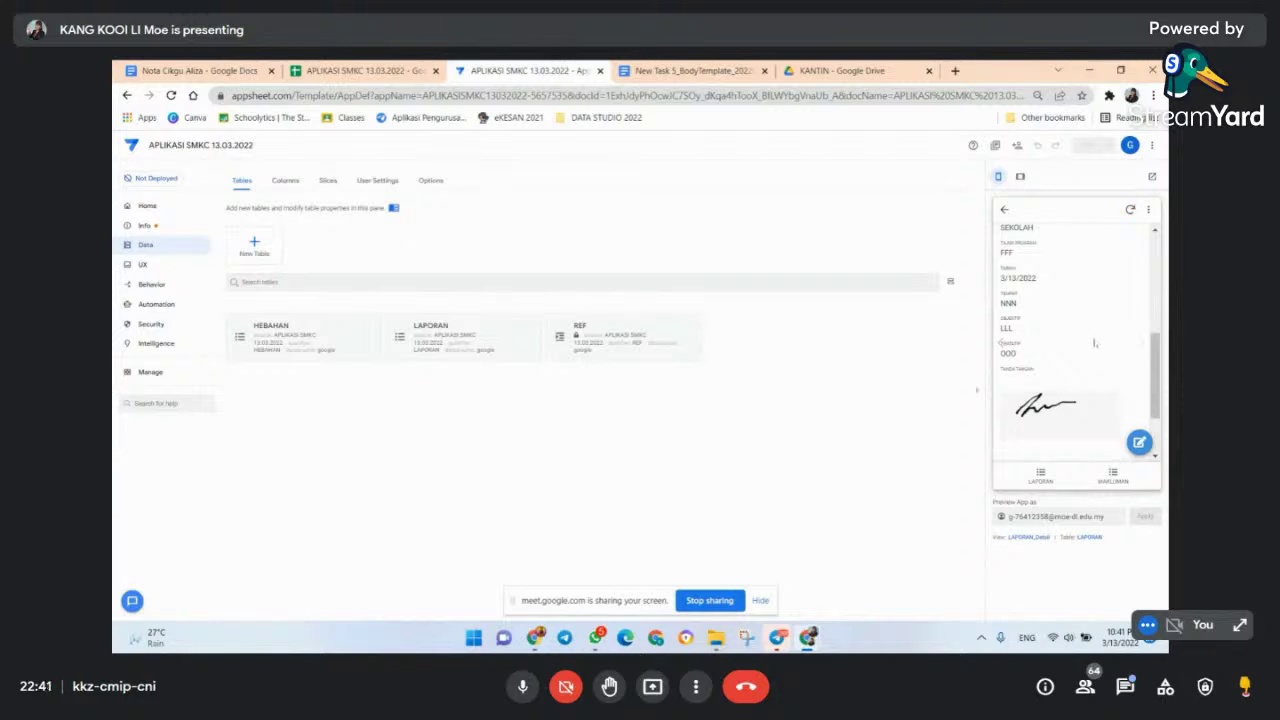
scroll(1095, 343, "down", 2)
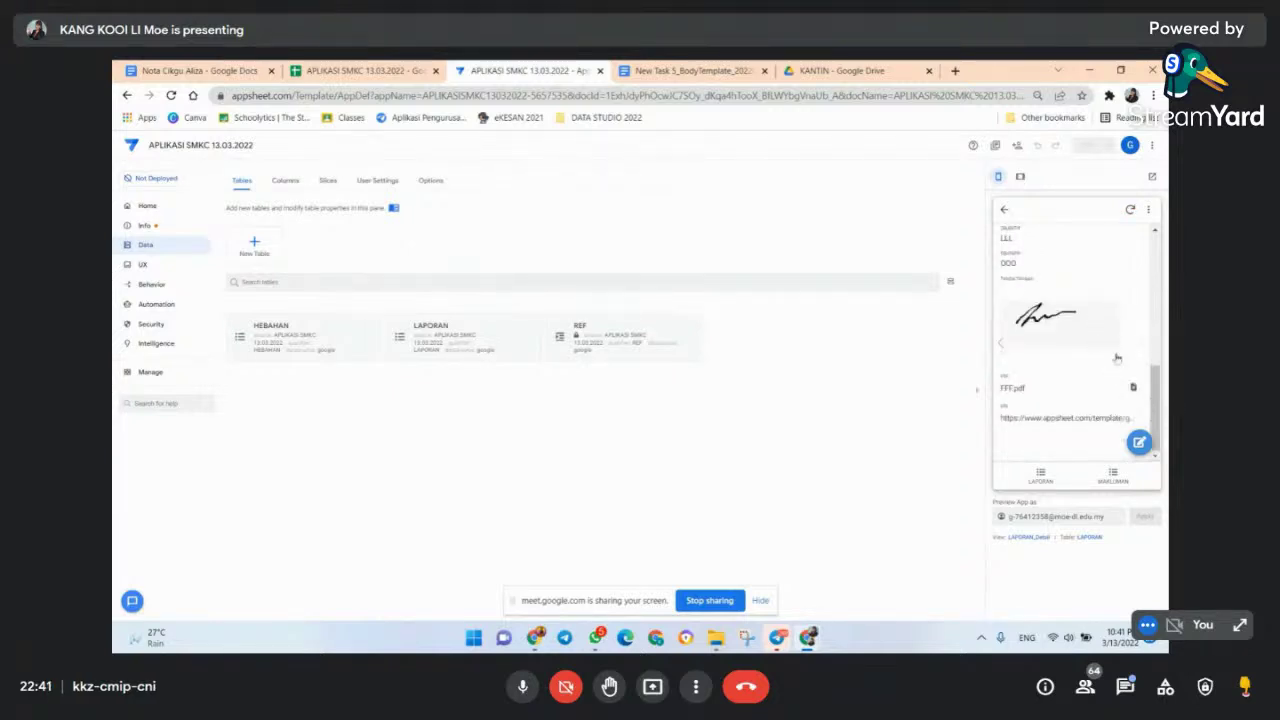
- Test the FFF.pdf file link and the URL link in the FFF report's details
left_click(1135, 390)
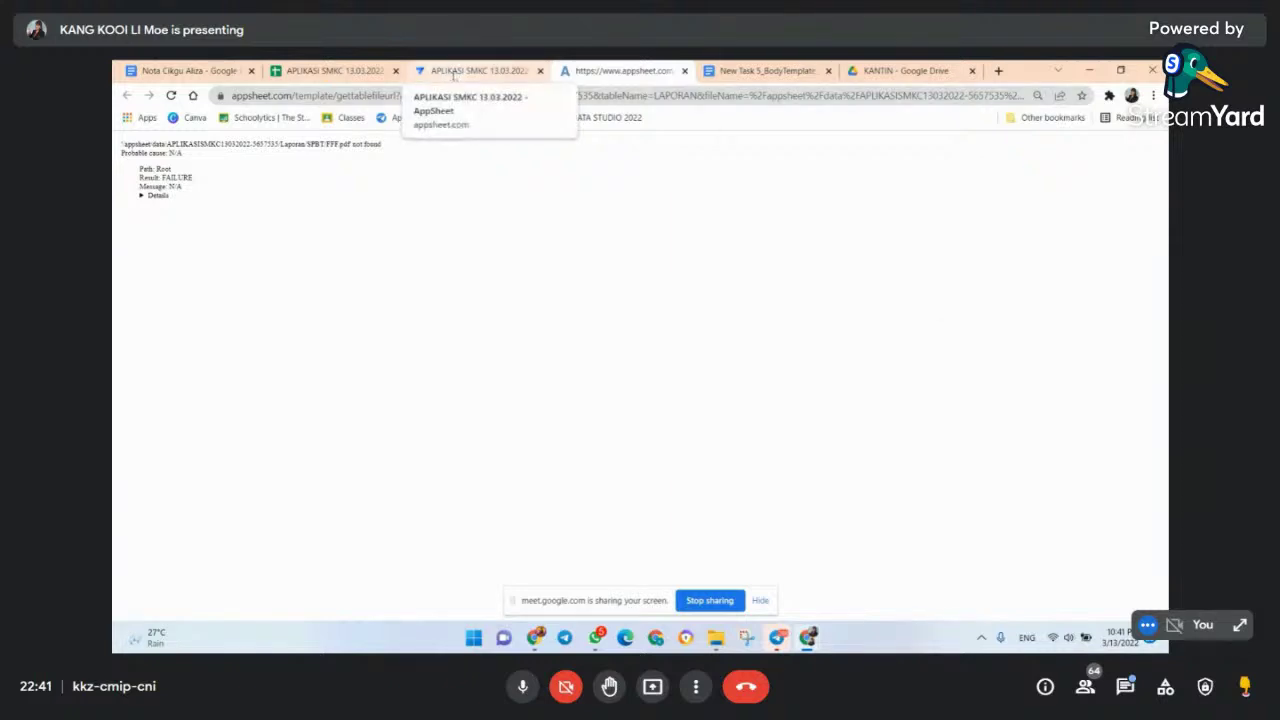
left_click(459, 74)
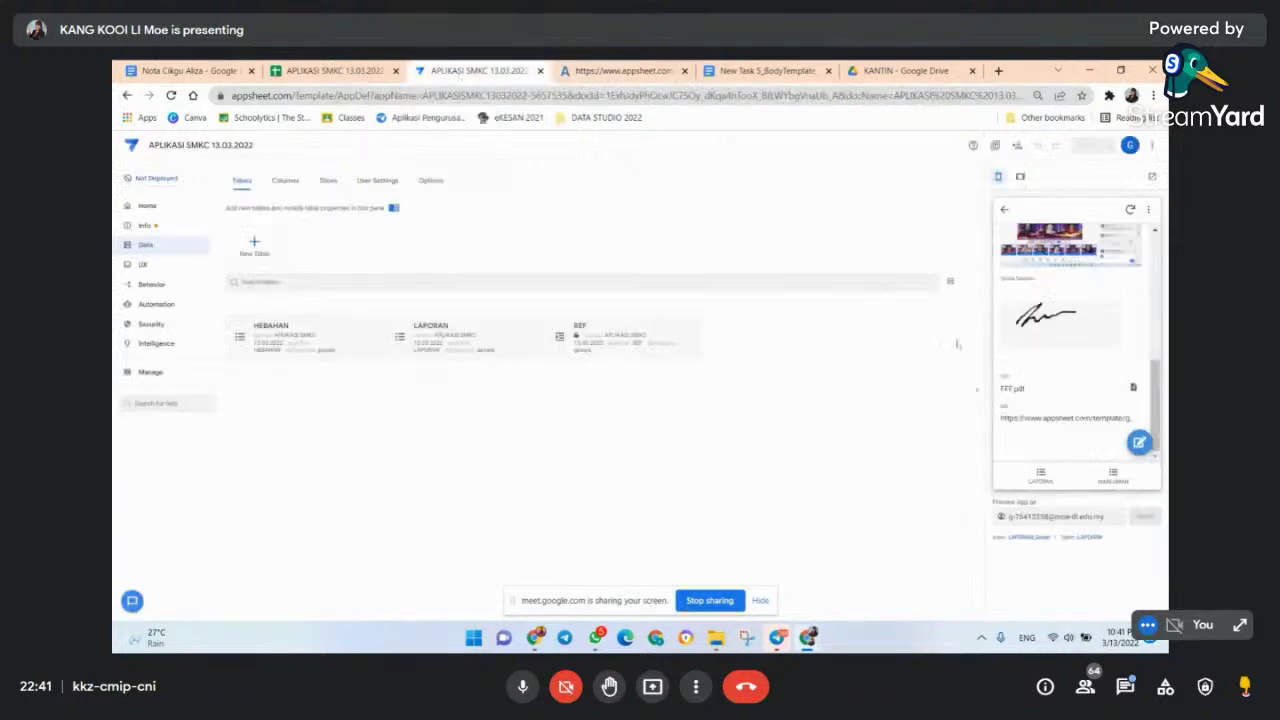
left_click(1025, 420)
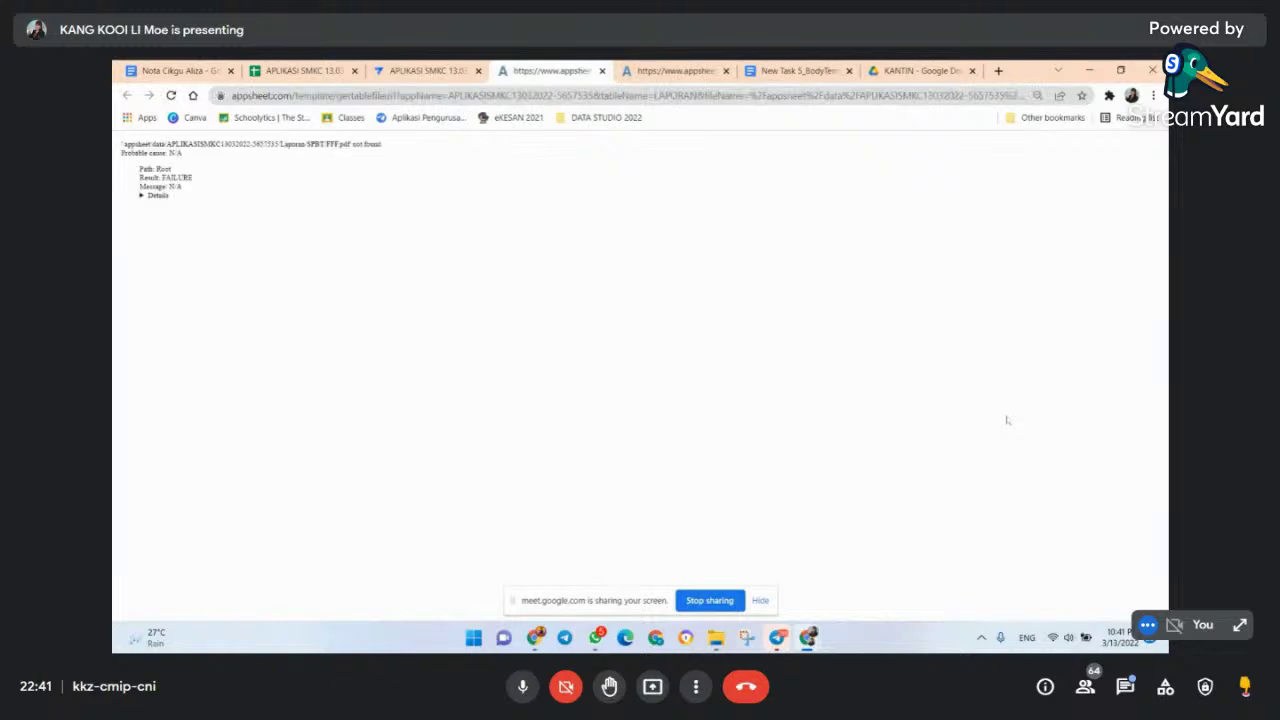
- Switch to Google Drive, close the DDD.pdf preview and examine the folders from KANTIN up to appsheet, including its LAPORAN_Images folder
left_click(903, 70)
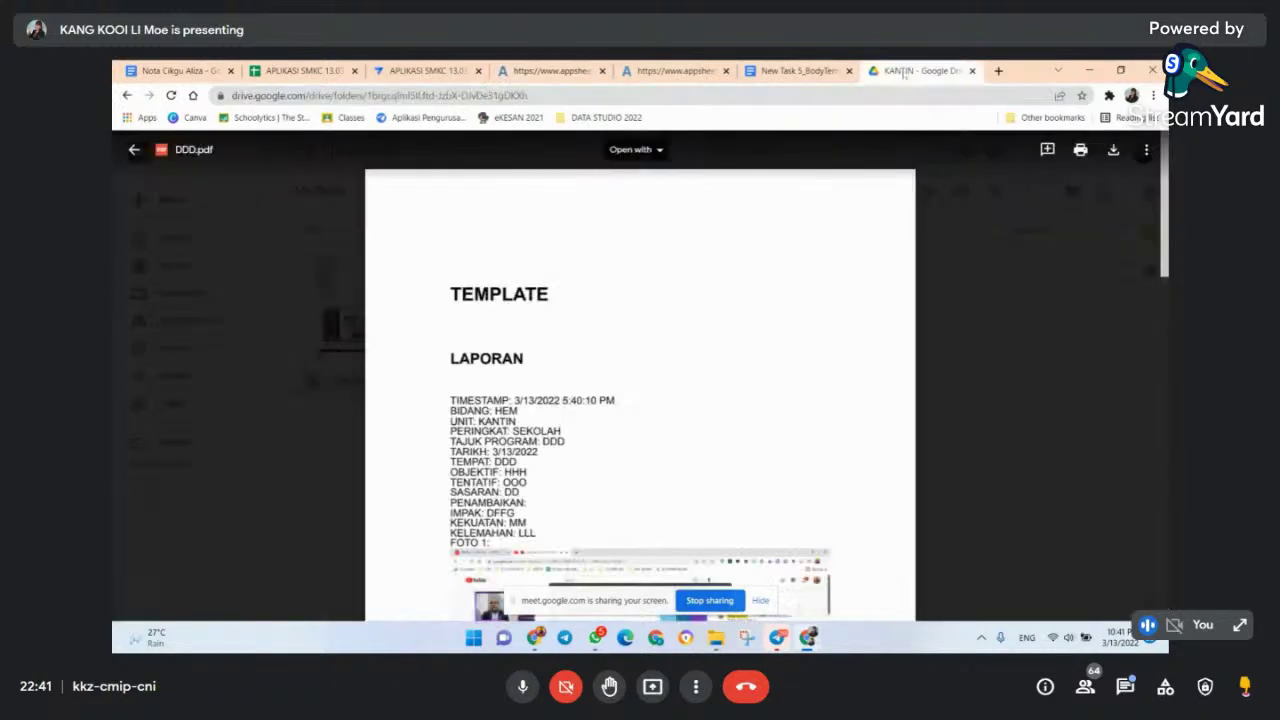
left_click(135, 150)
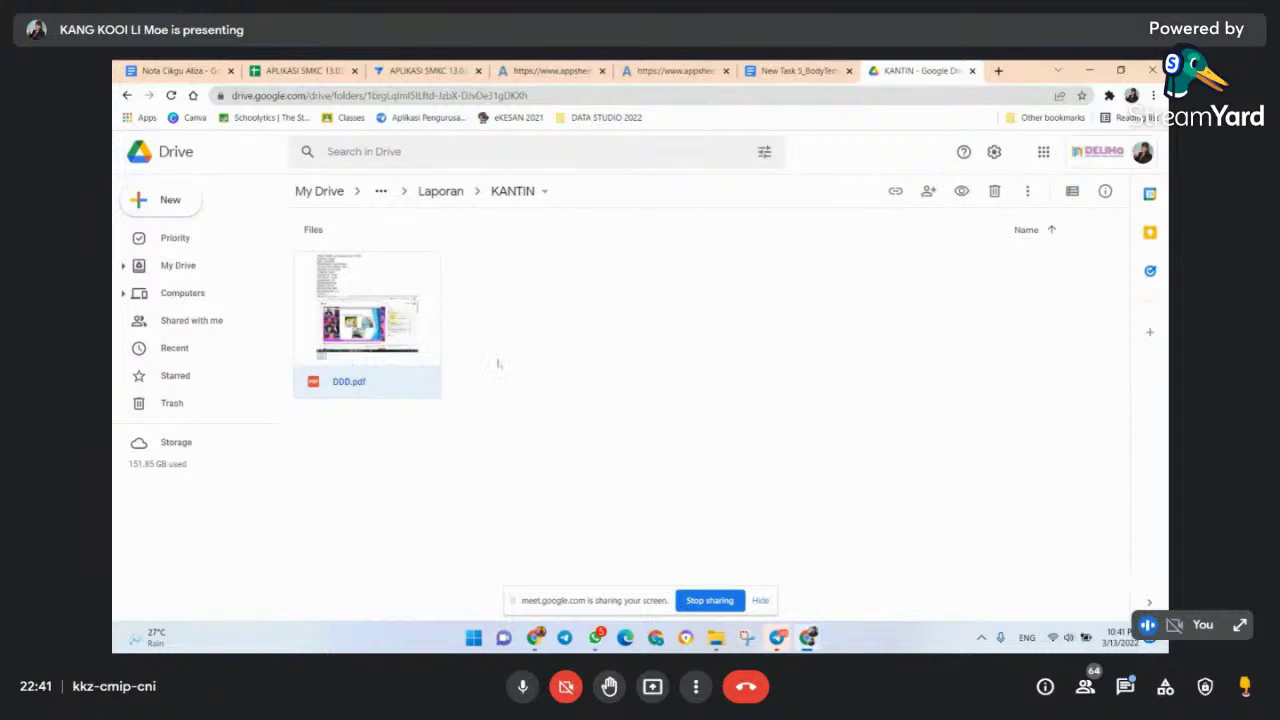
left_click(432, 196)
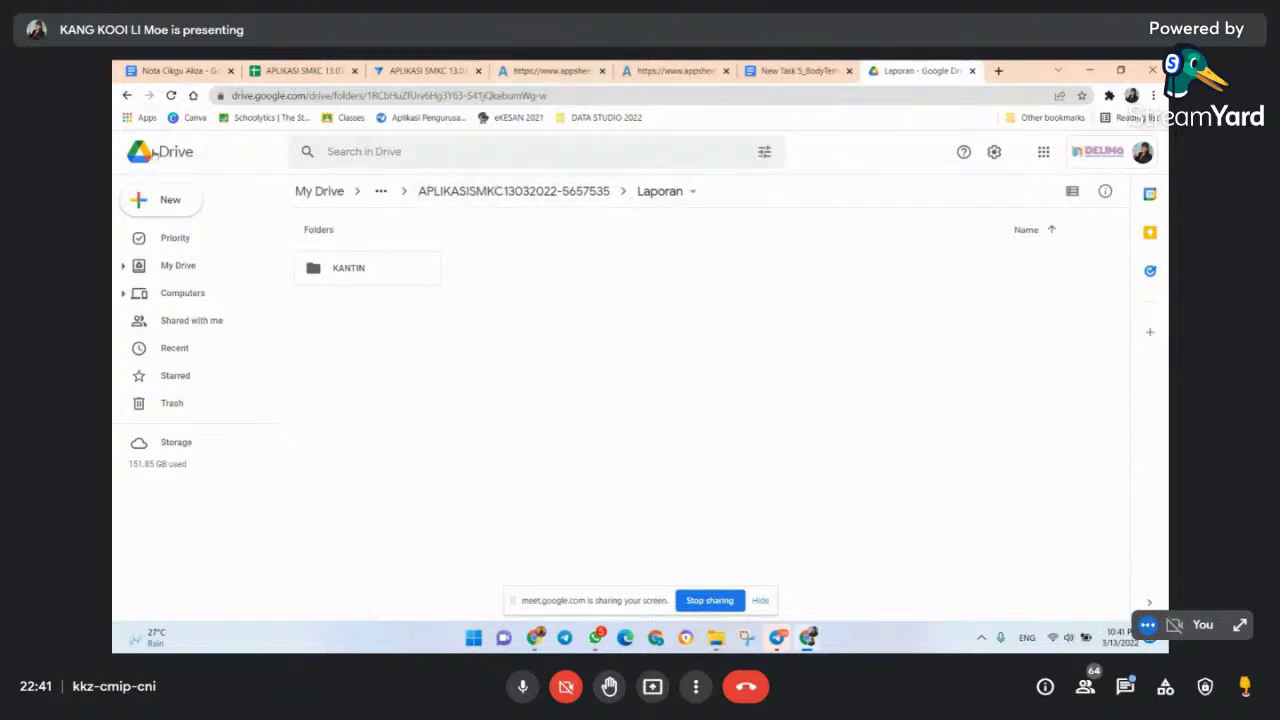
left_click(127, 95)
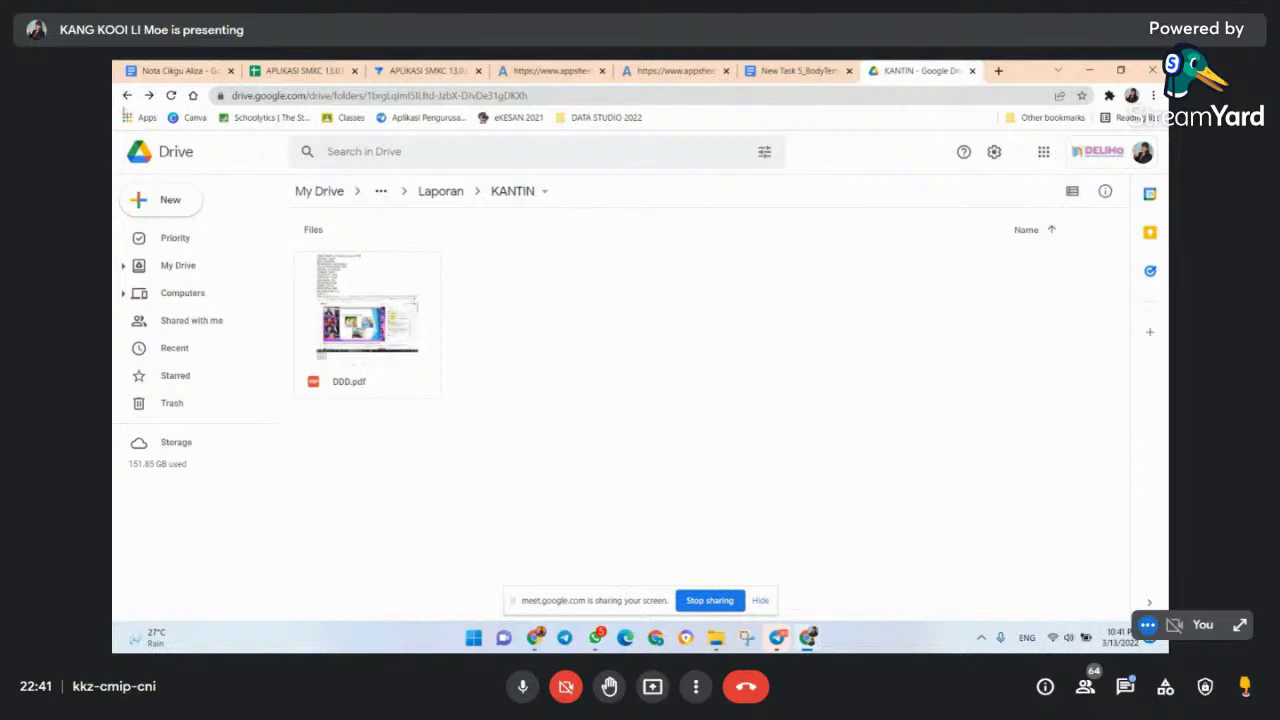
left_click(127, 95)
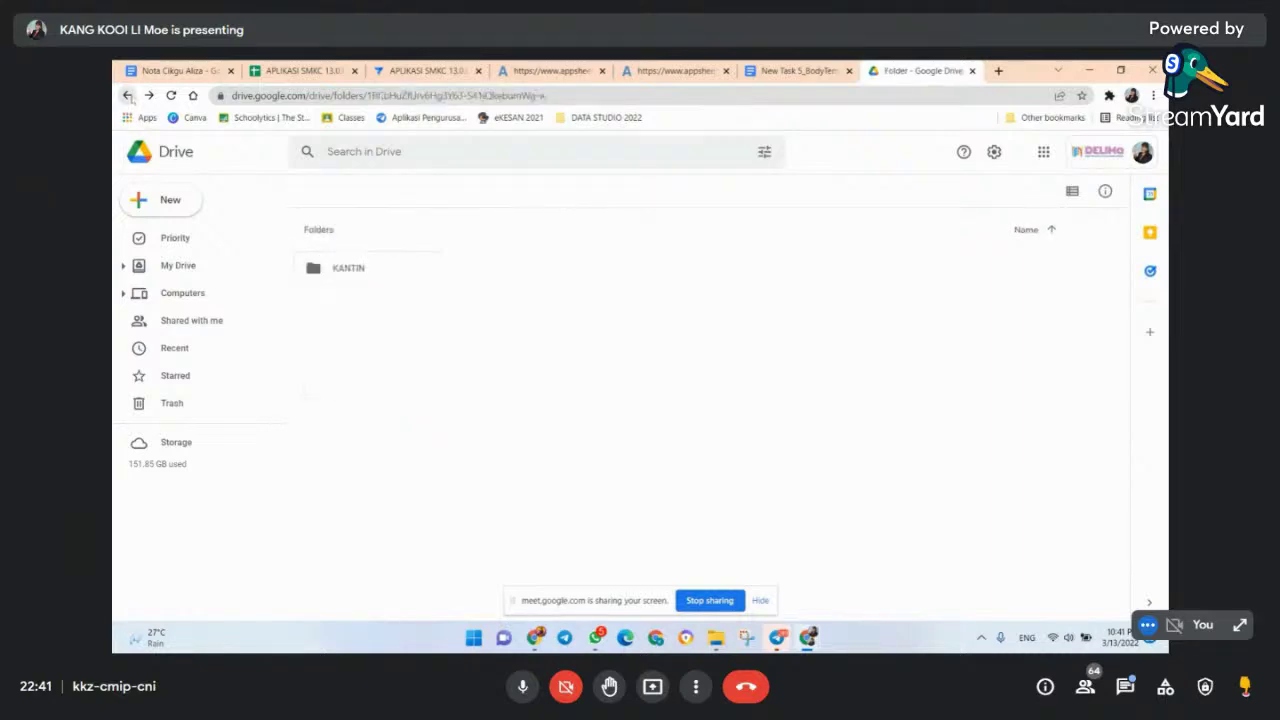
left_click(127, 95)
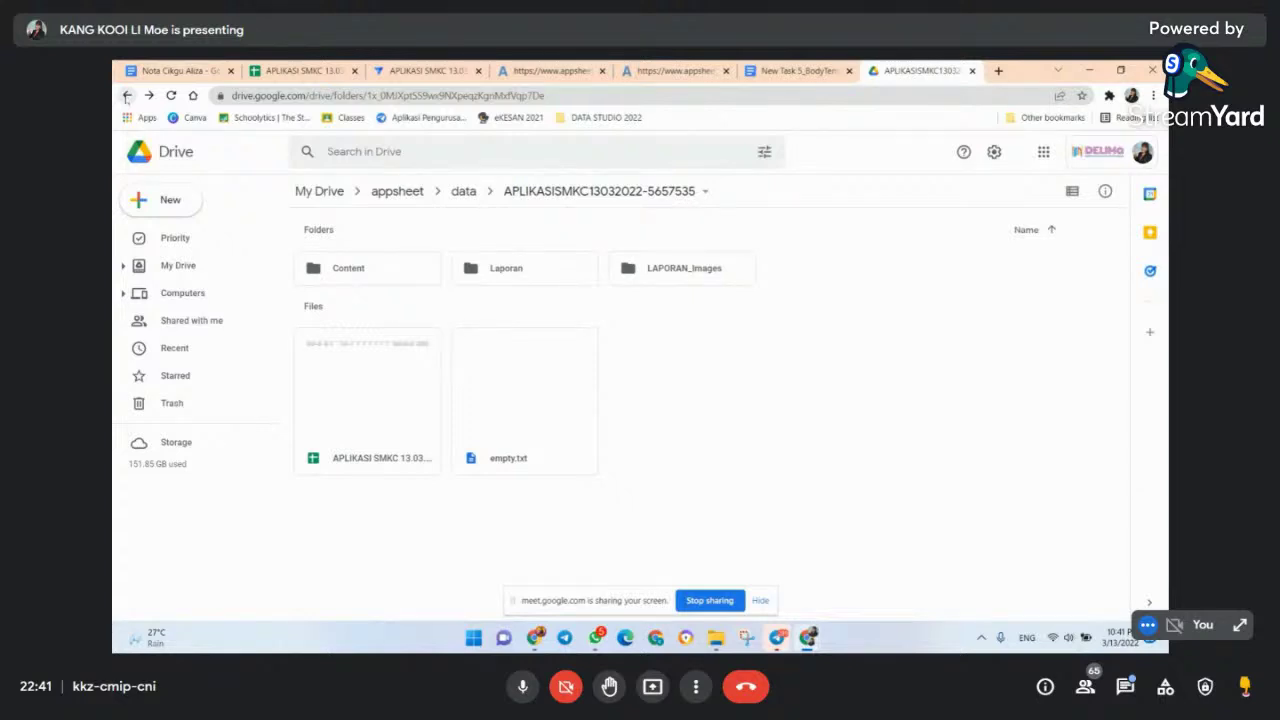
left_click(127, 95)
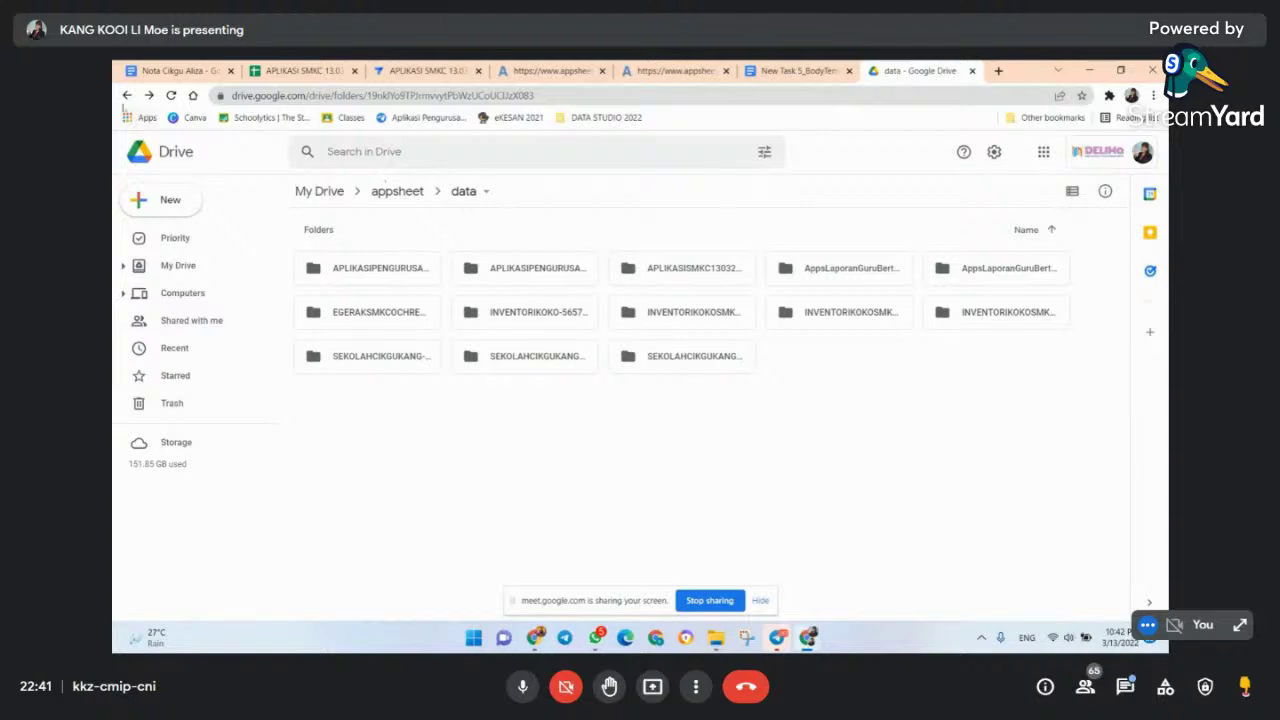
left_click(125, 95)
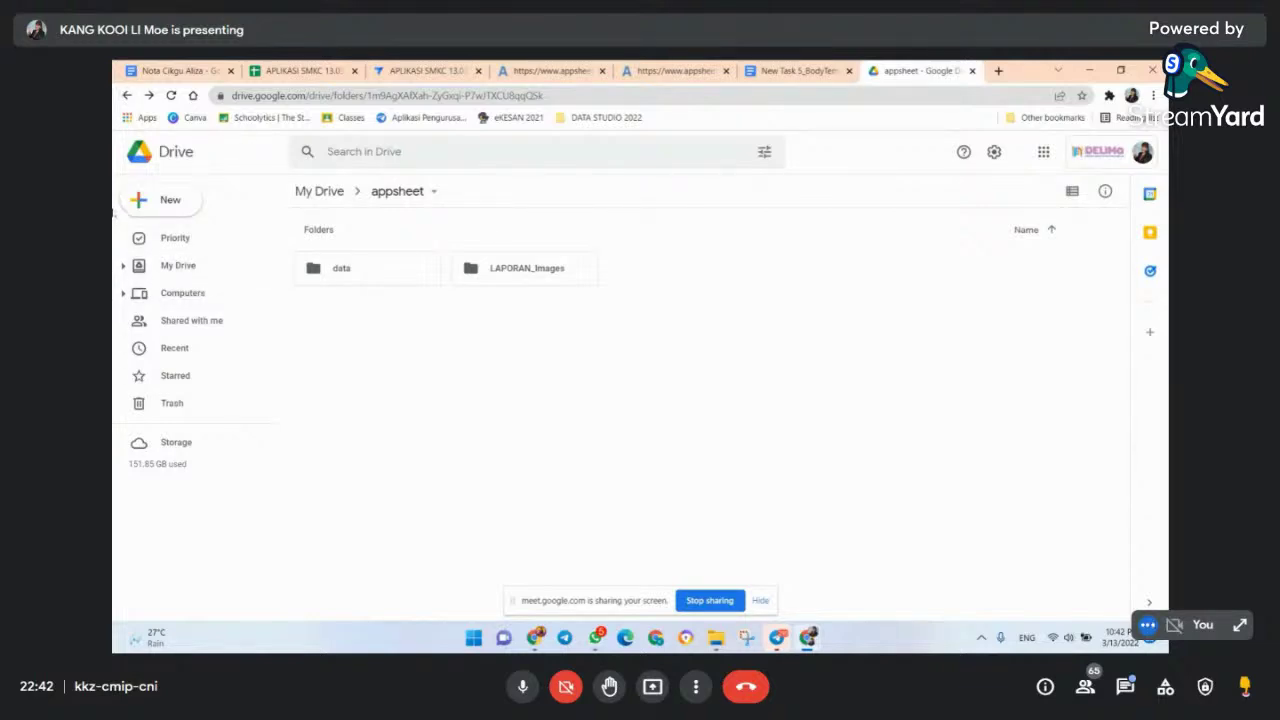
double_click(530, 270)
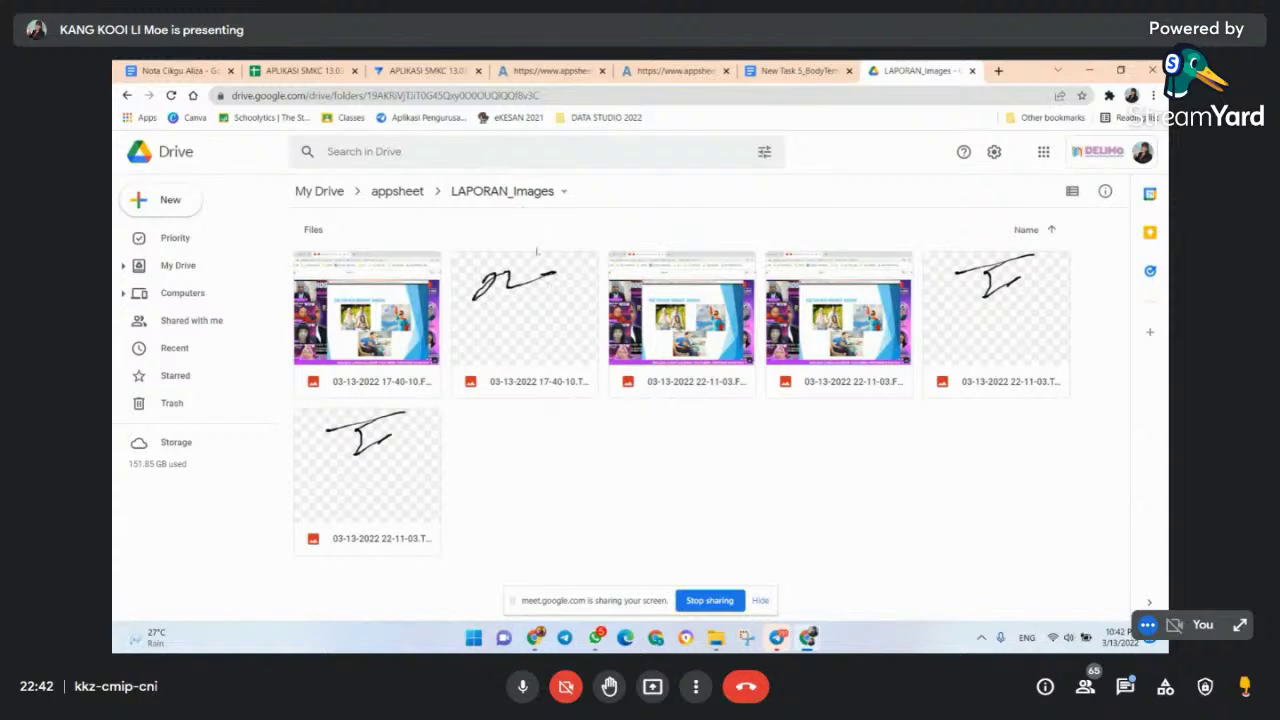
left_click(510, 195)
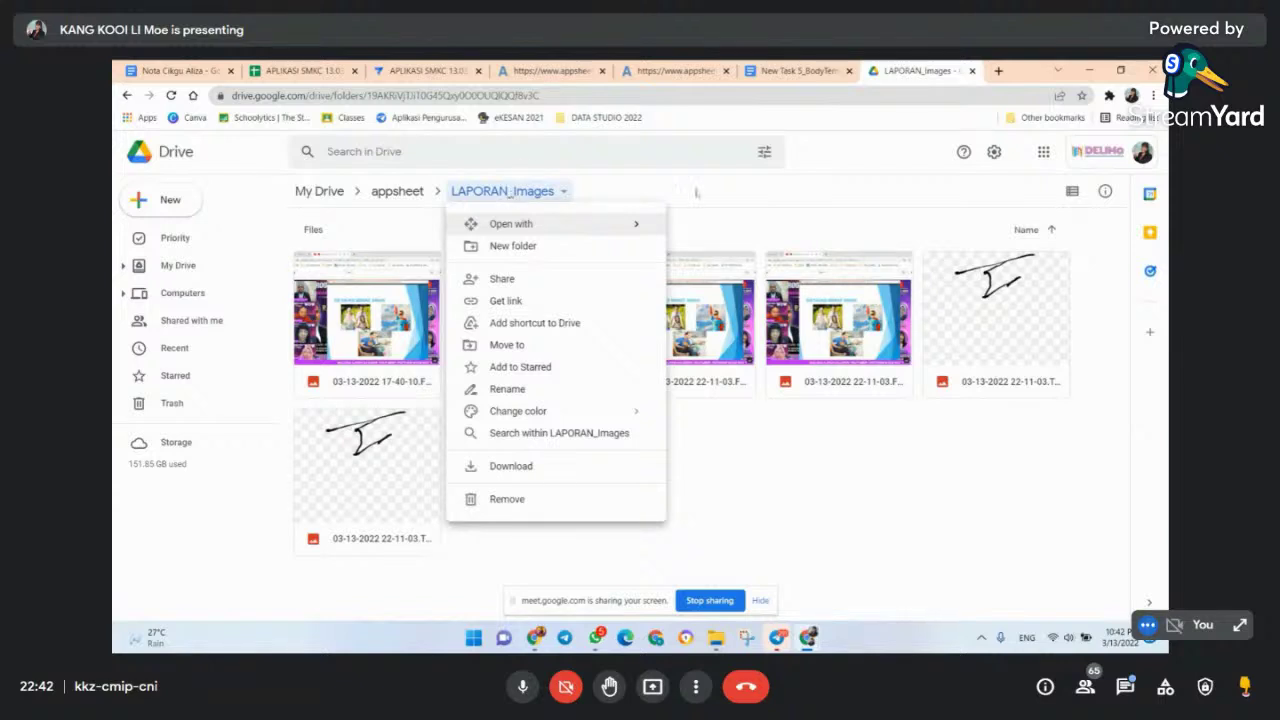
left_click(530, 345)
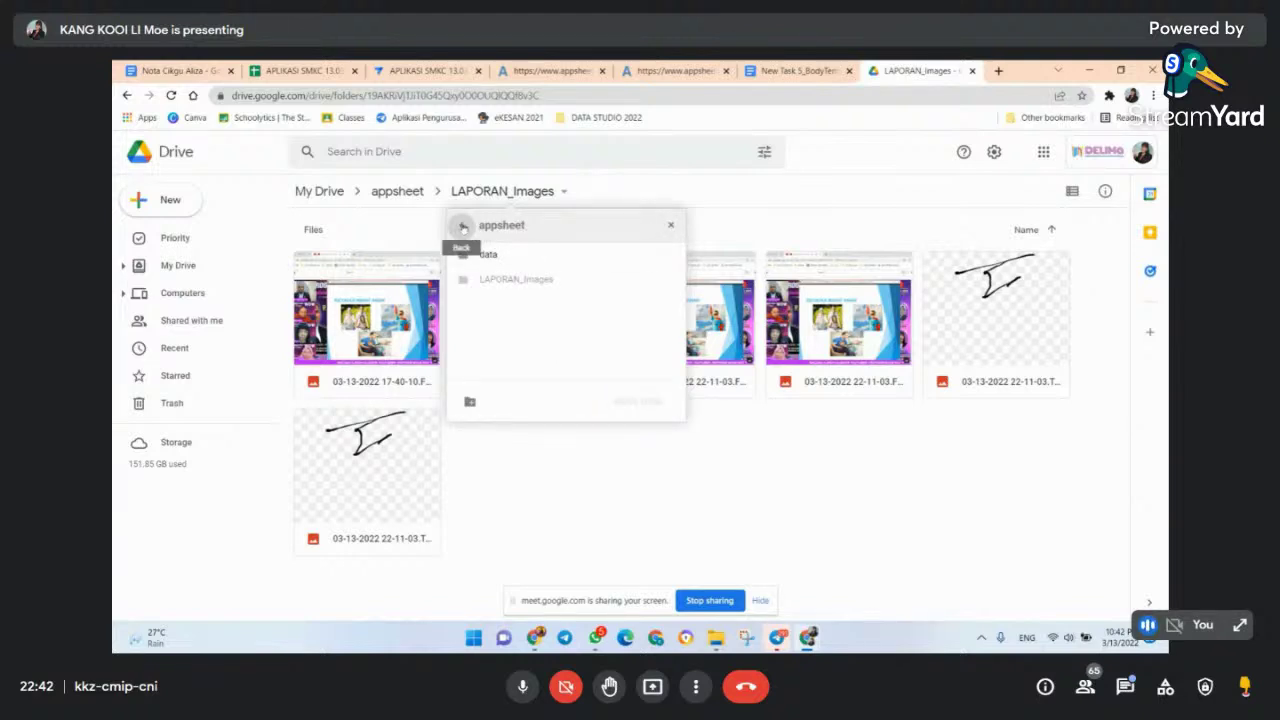
left_click(590, 194)
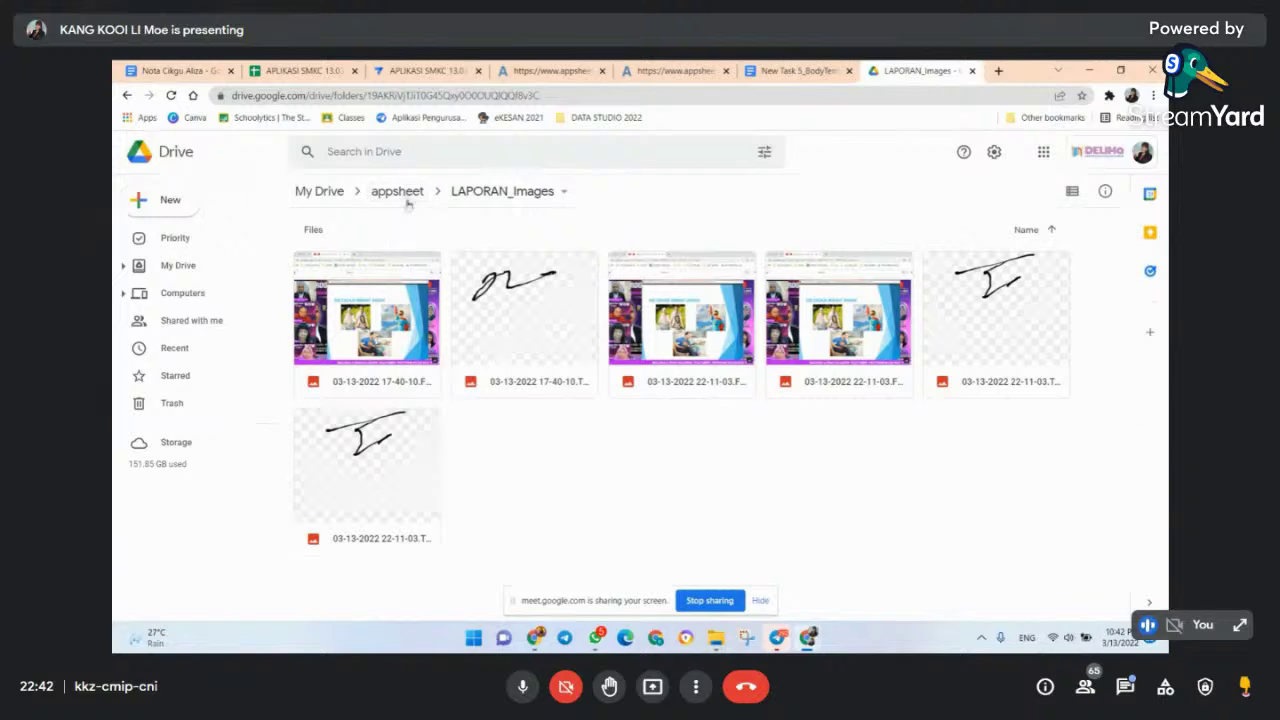
left_click(398, 192)
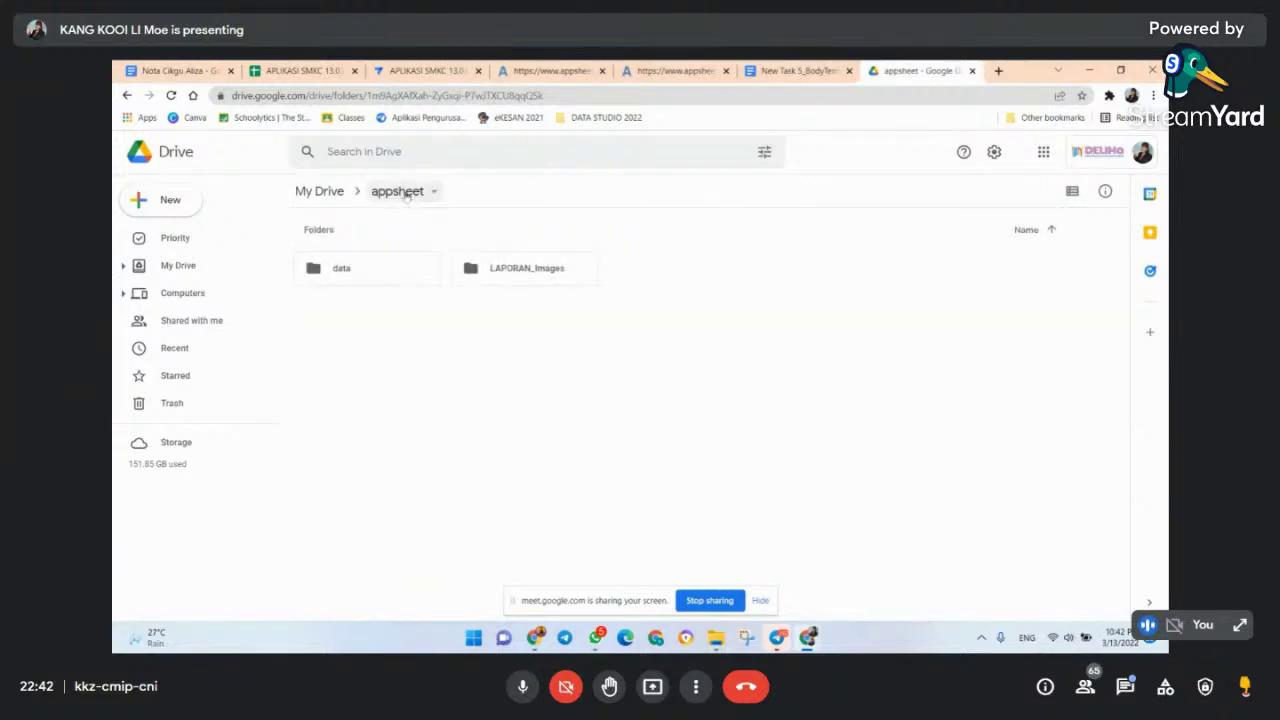
left_click(520, 268)
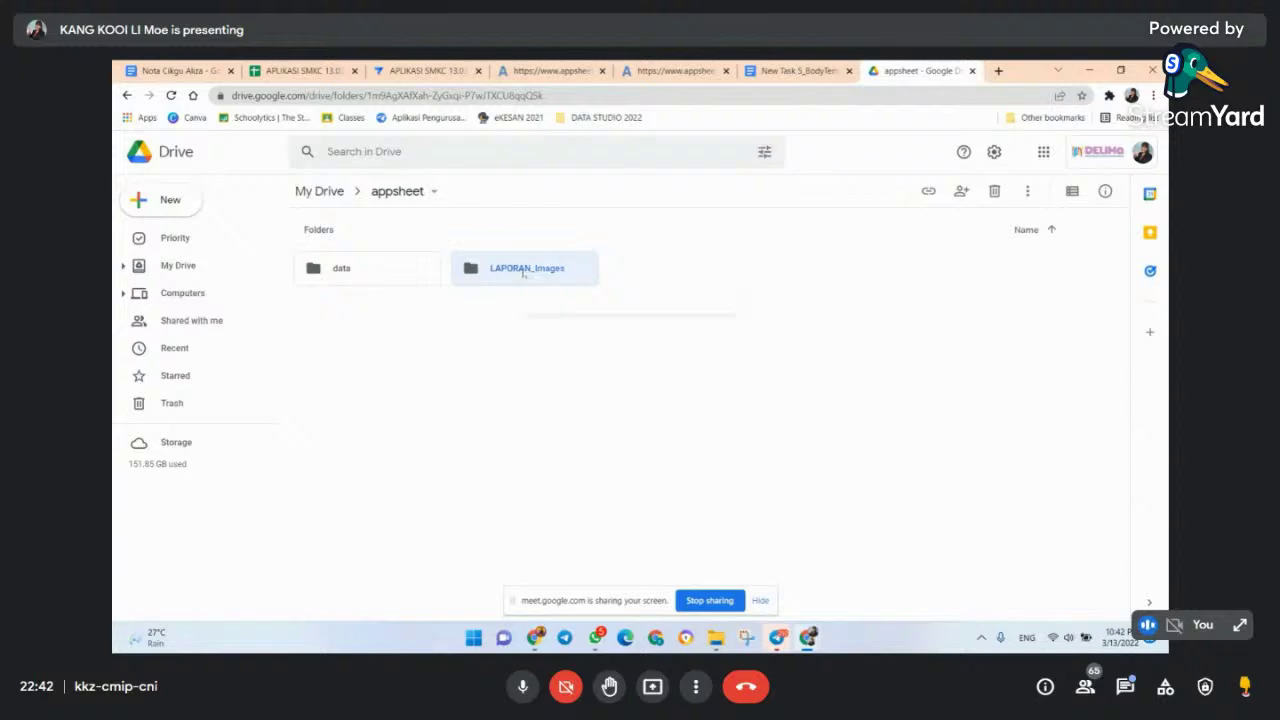
right_click(521, 270)
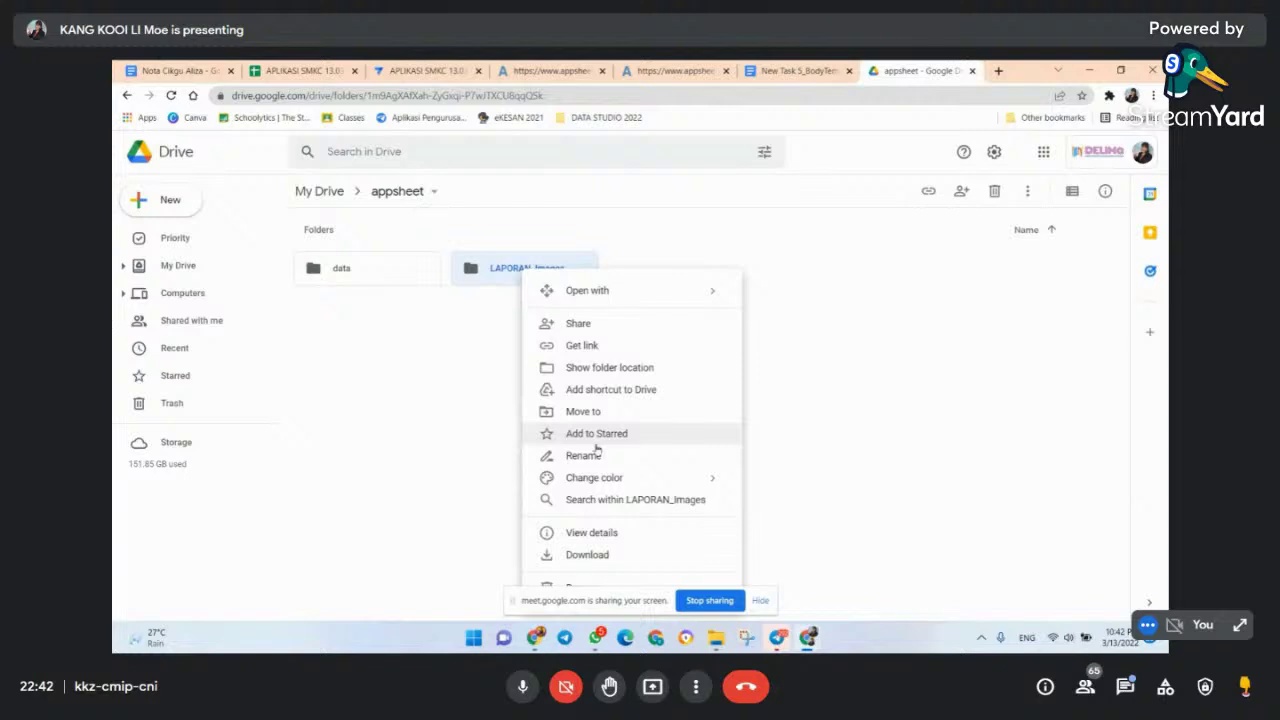
left_click(575, 411)
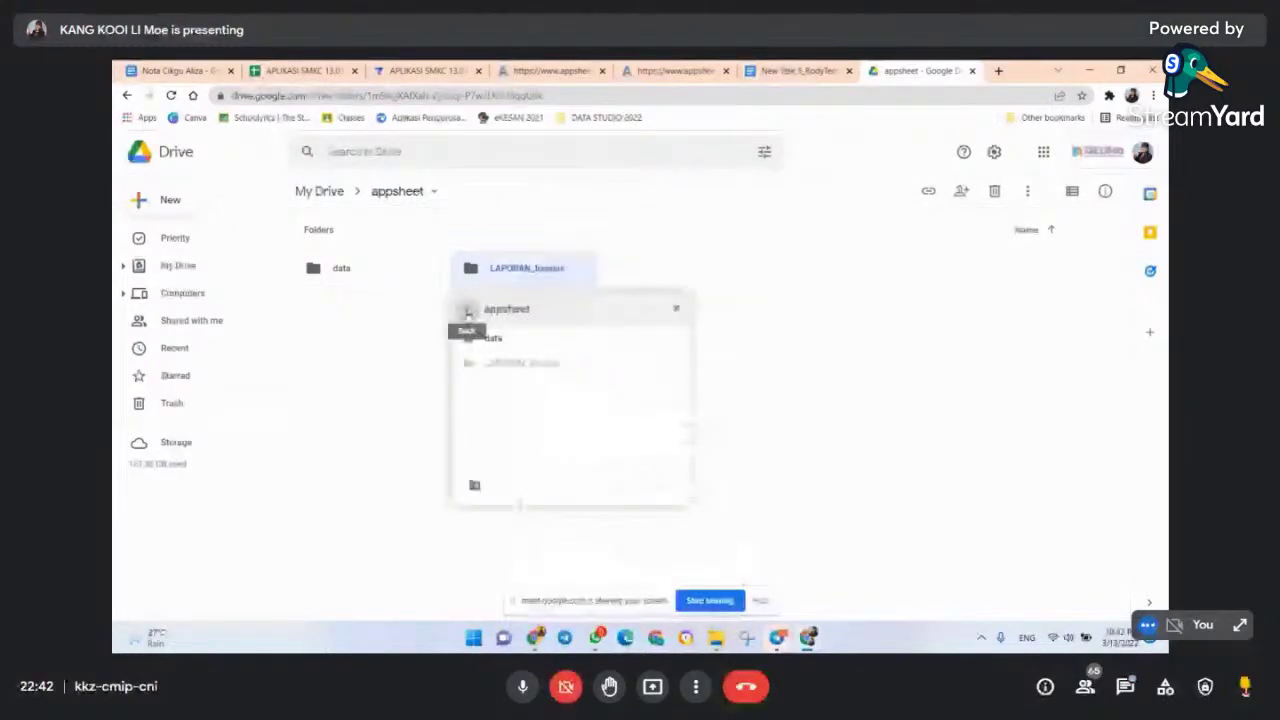
left_click(467, 313)
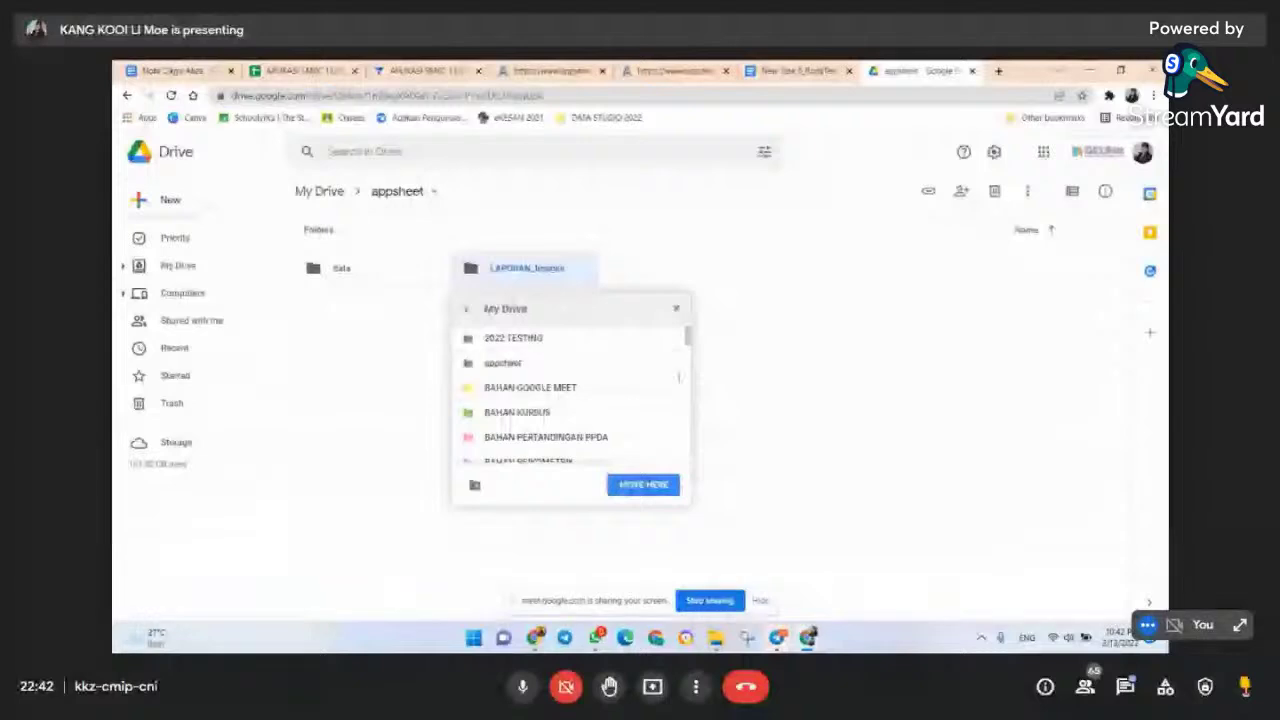
left_click(655, 372)
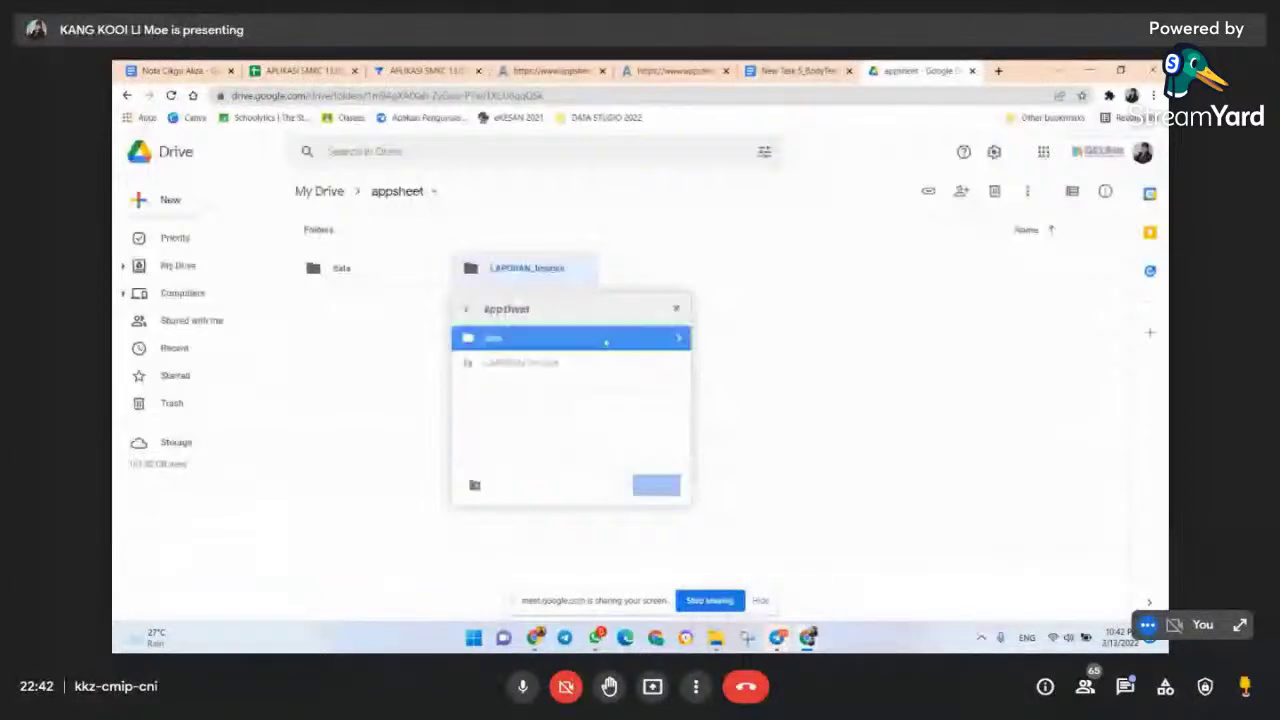
left_click(671, 338)
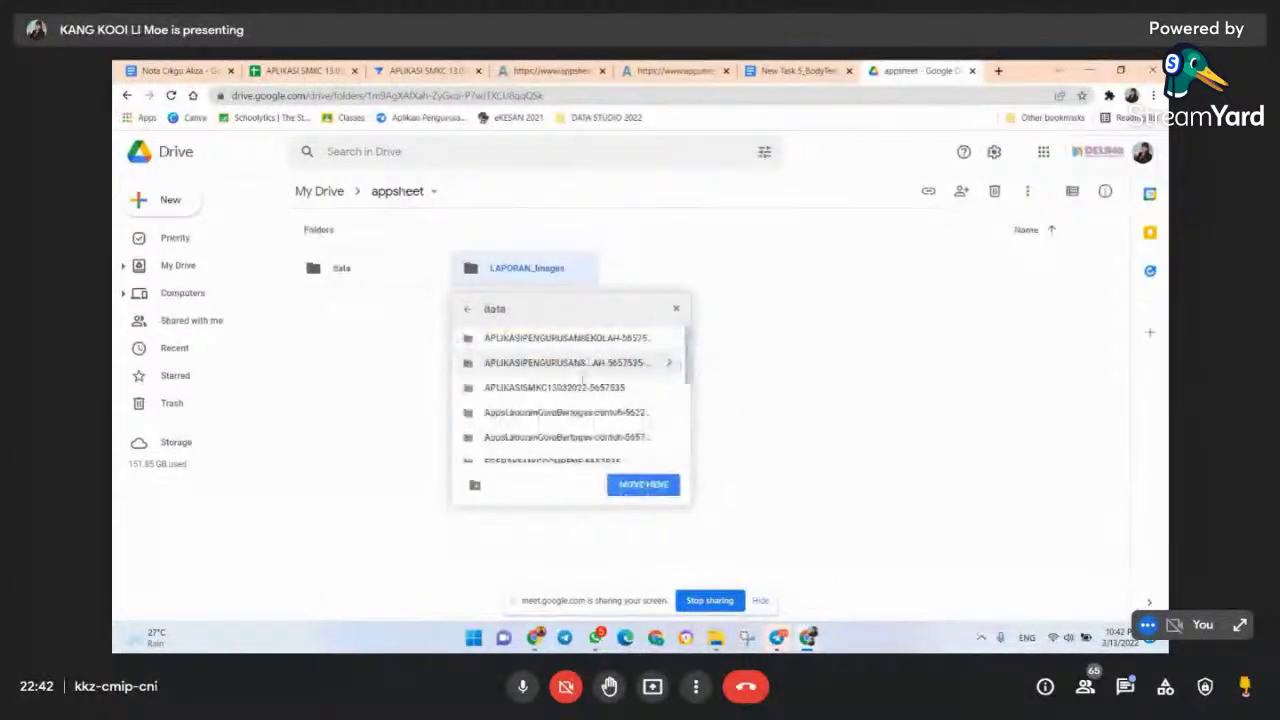
left_click(585, 387)
left_click(669, 388)
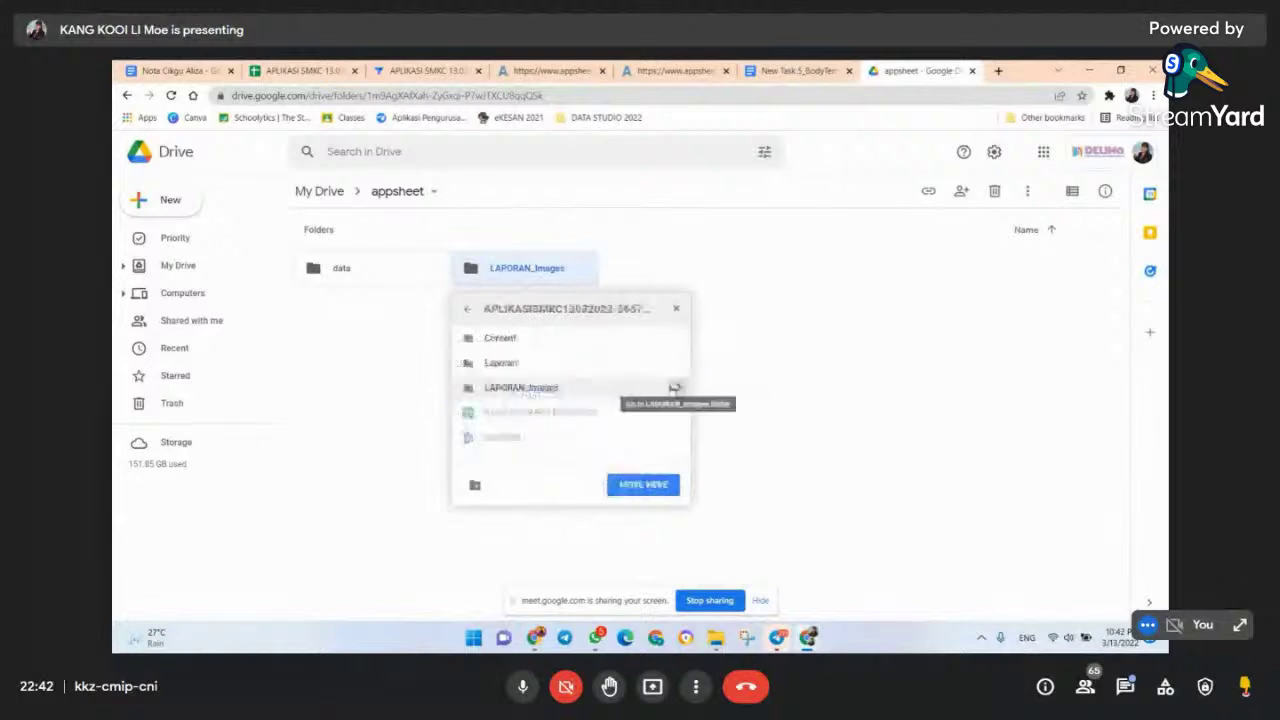
left_click(640, 485)
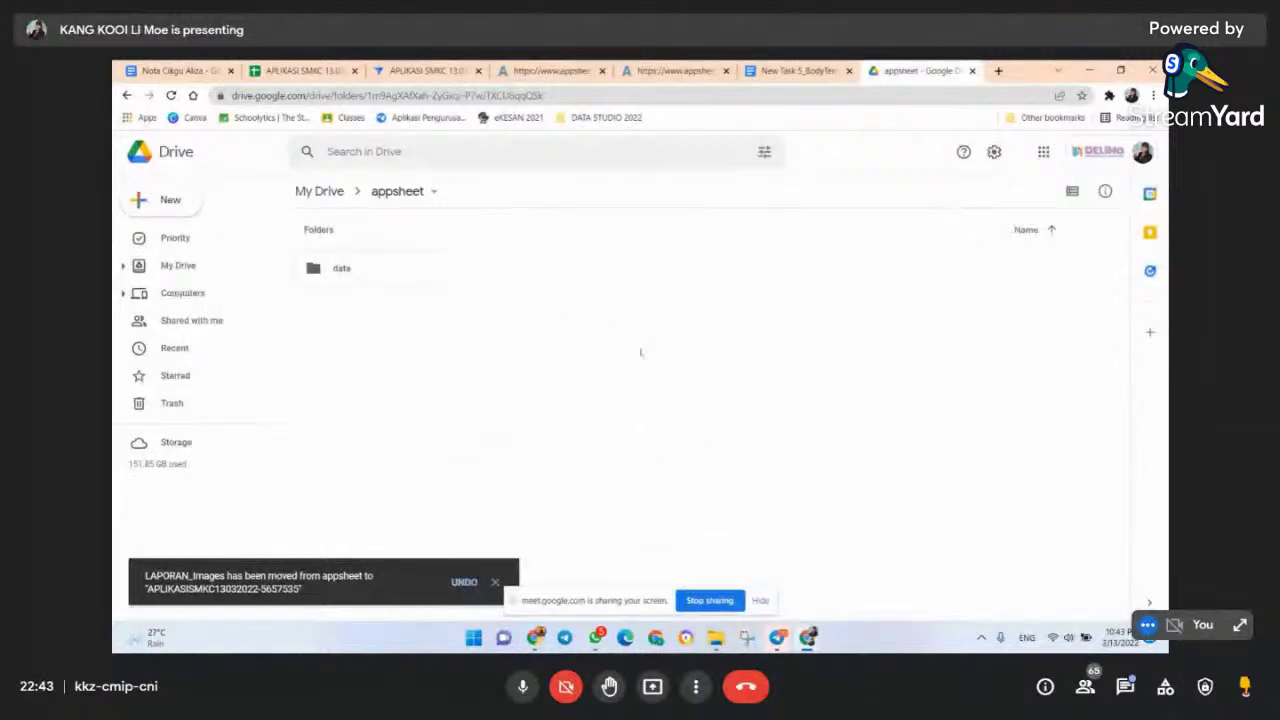
double_click(361, 274)
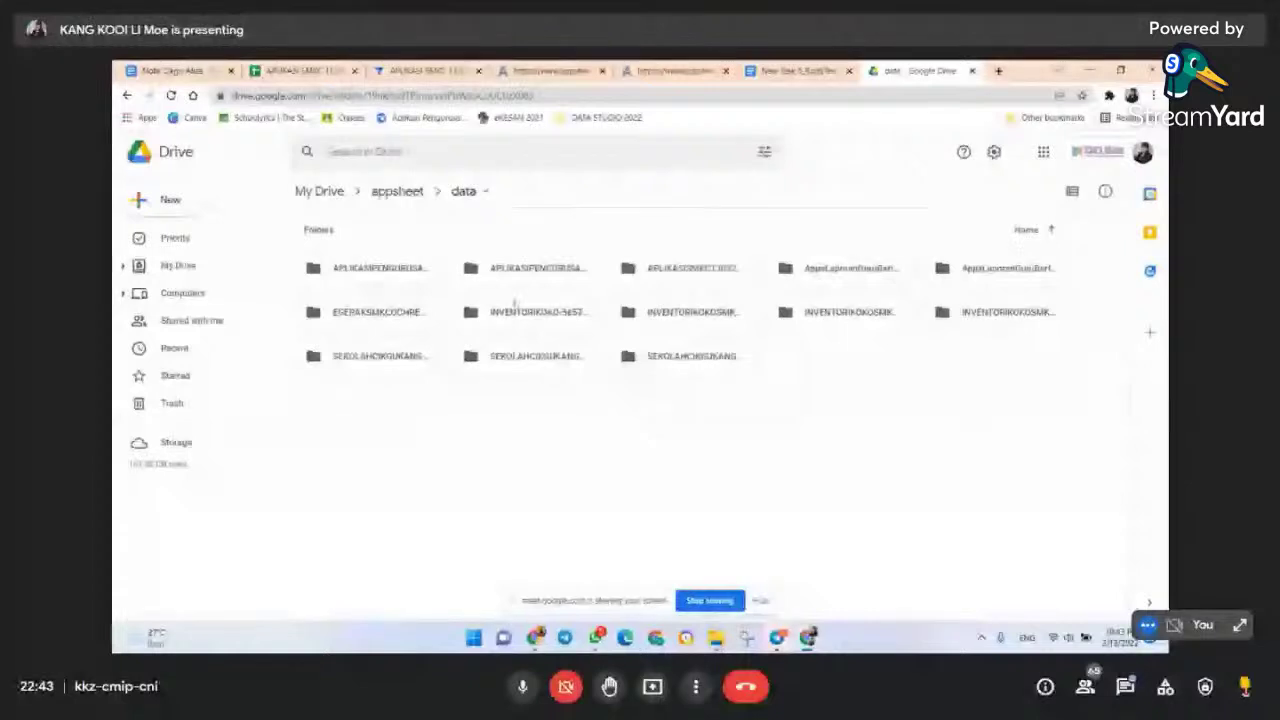
left_click(709, 273)
double_click(709, 274)
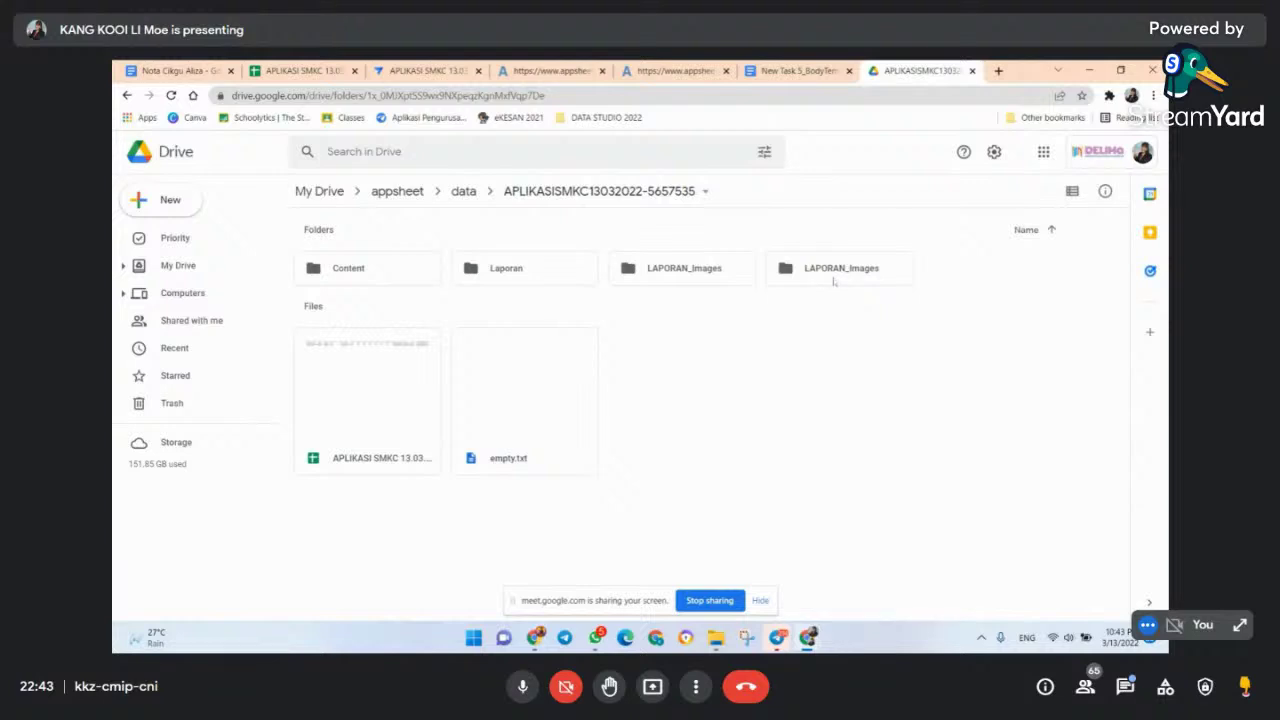
right_click(815, 277)
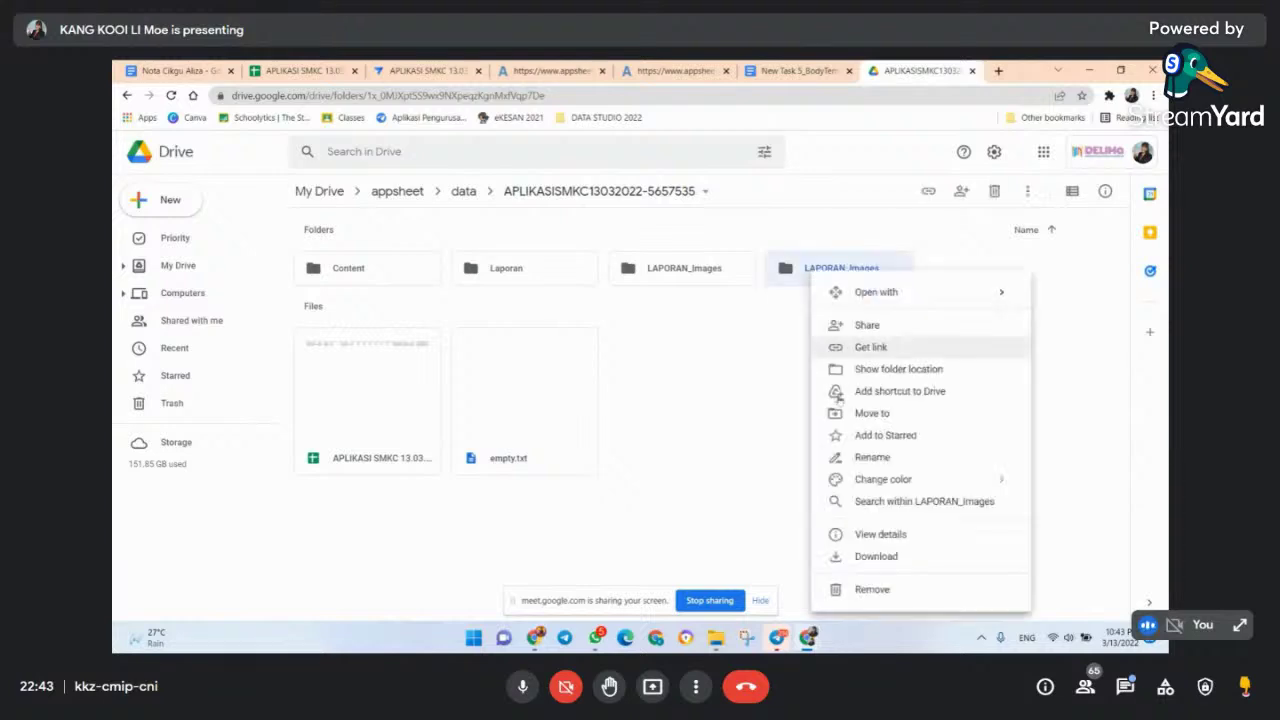
left_click(852, 592)
right_click(684, 279)
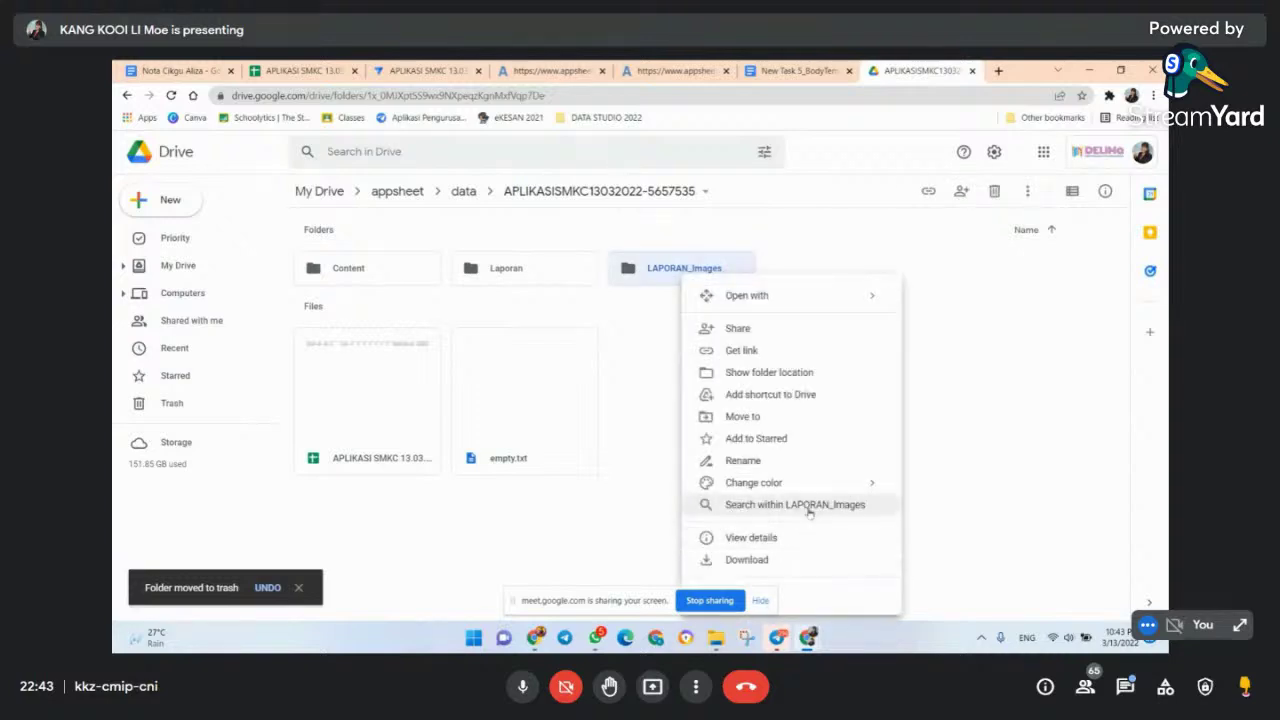
left_click(761, 600)
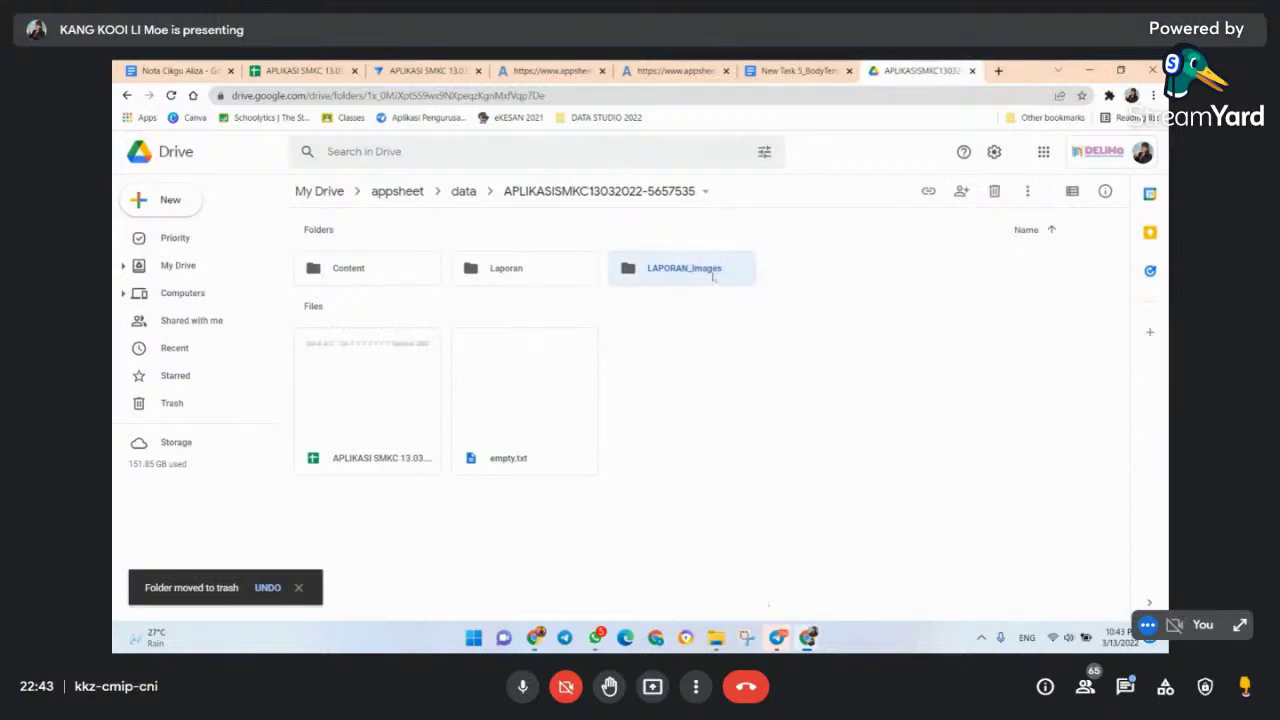
right_click(722, 270)
left_click(781, 586)
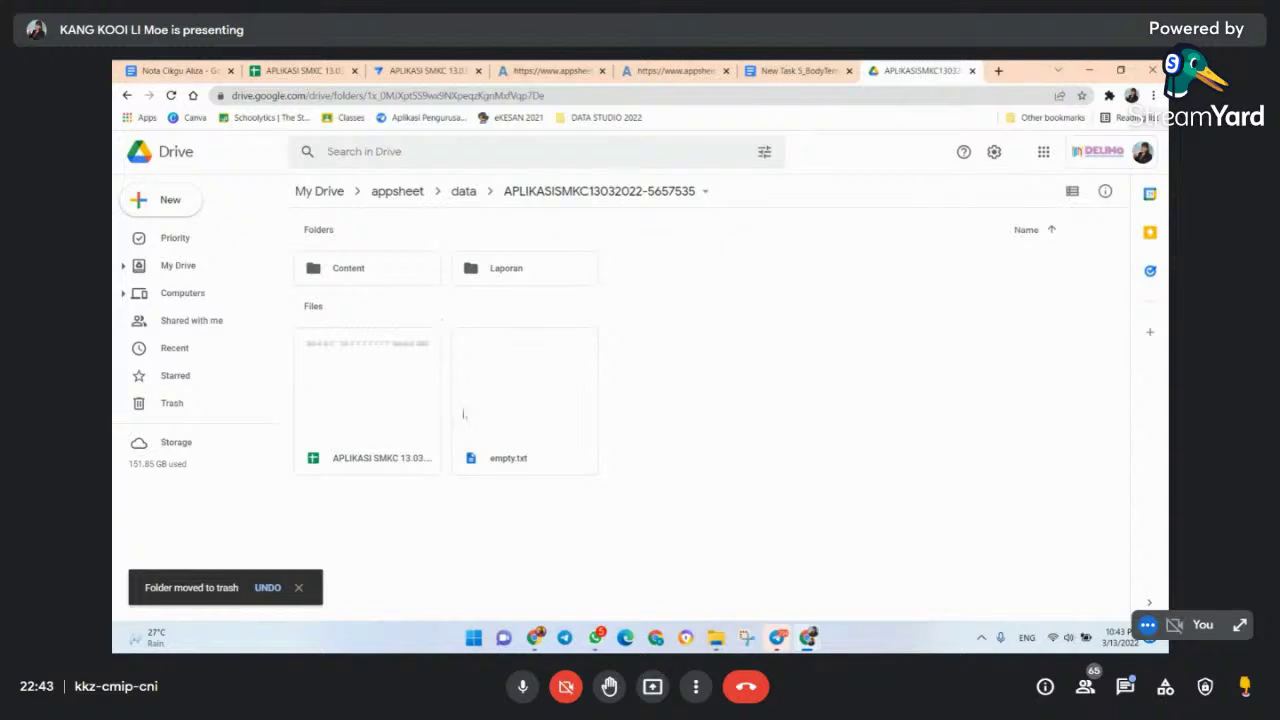
- Switch to the APLIKASI SMKC 13.03.2022 spreadsheet and delete the DDD report's row from the LAPORAN sheet
left_click(288, 71)
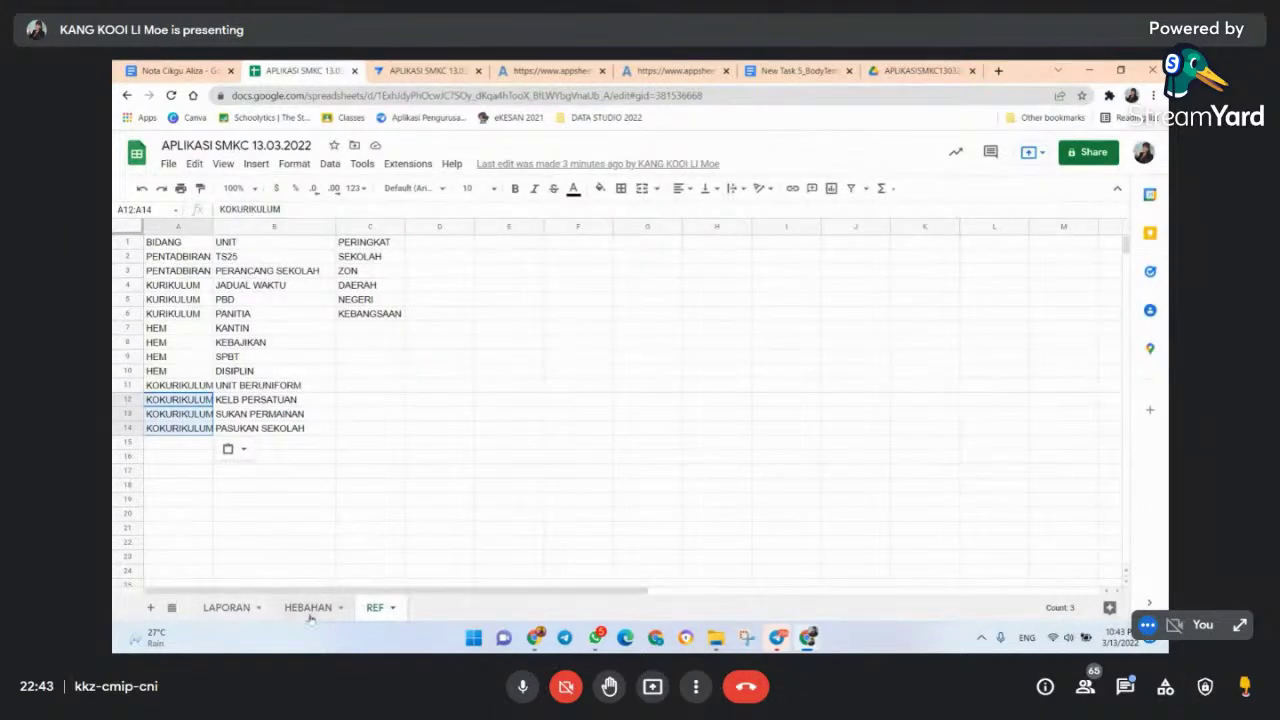
left_click(228, 608)
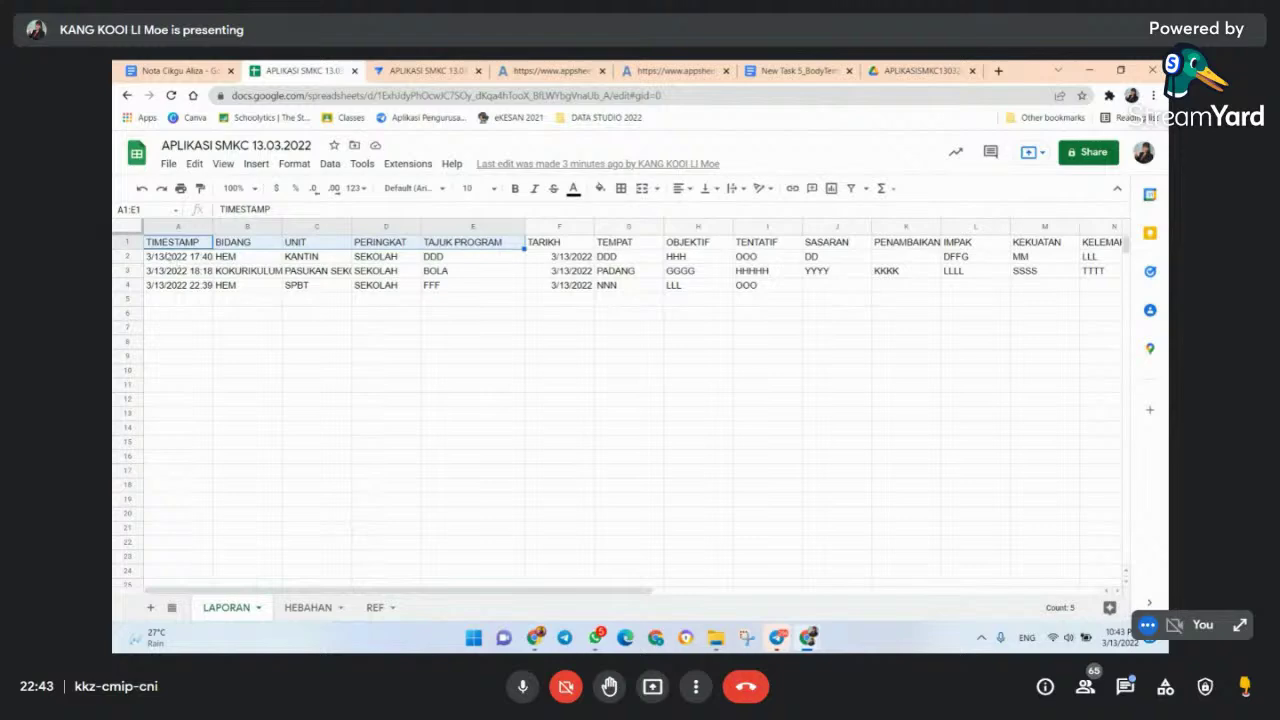
left_click(128, 257)
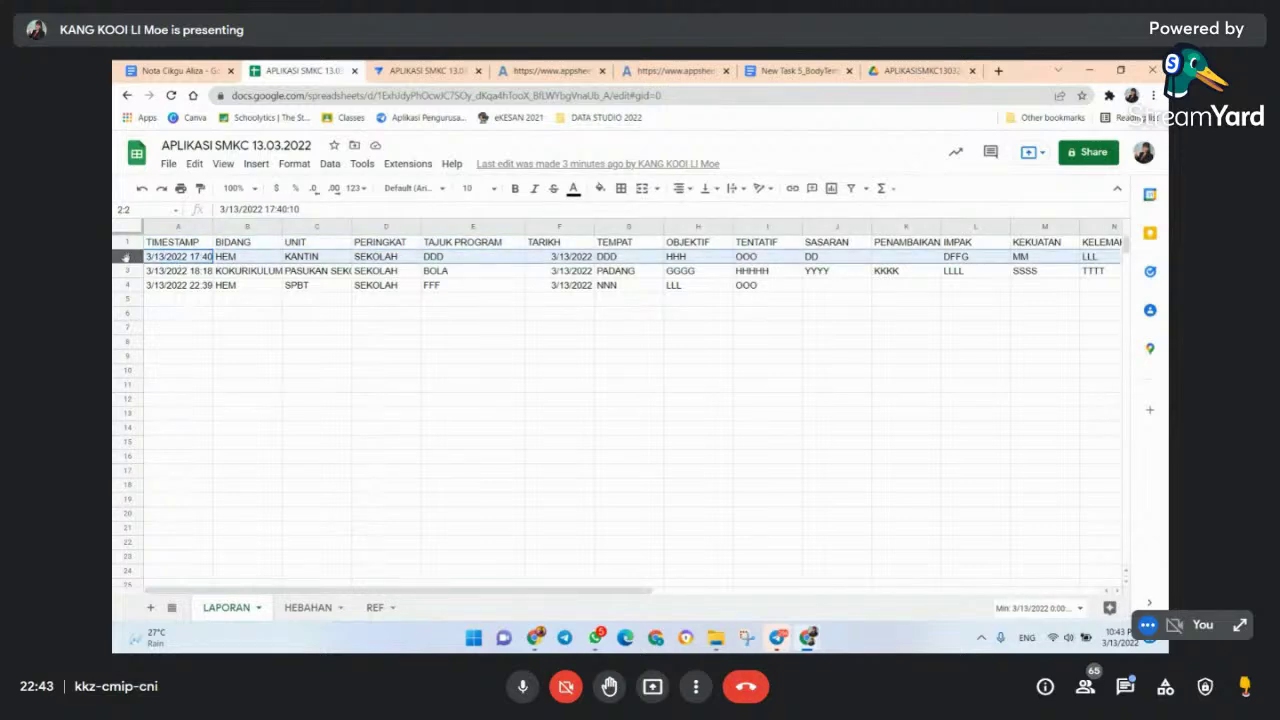
mouse_move(128, 257)
left_mouse_down()
mouse_move(128, 270)
mouse_move(128, 257)
left_mouse_up()
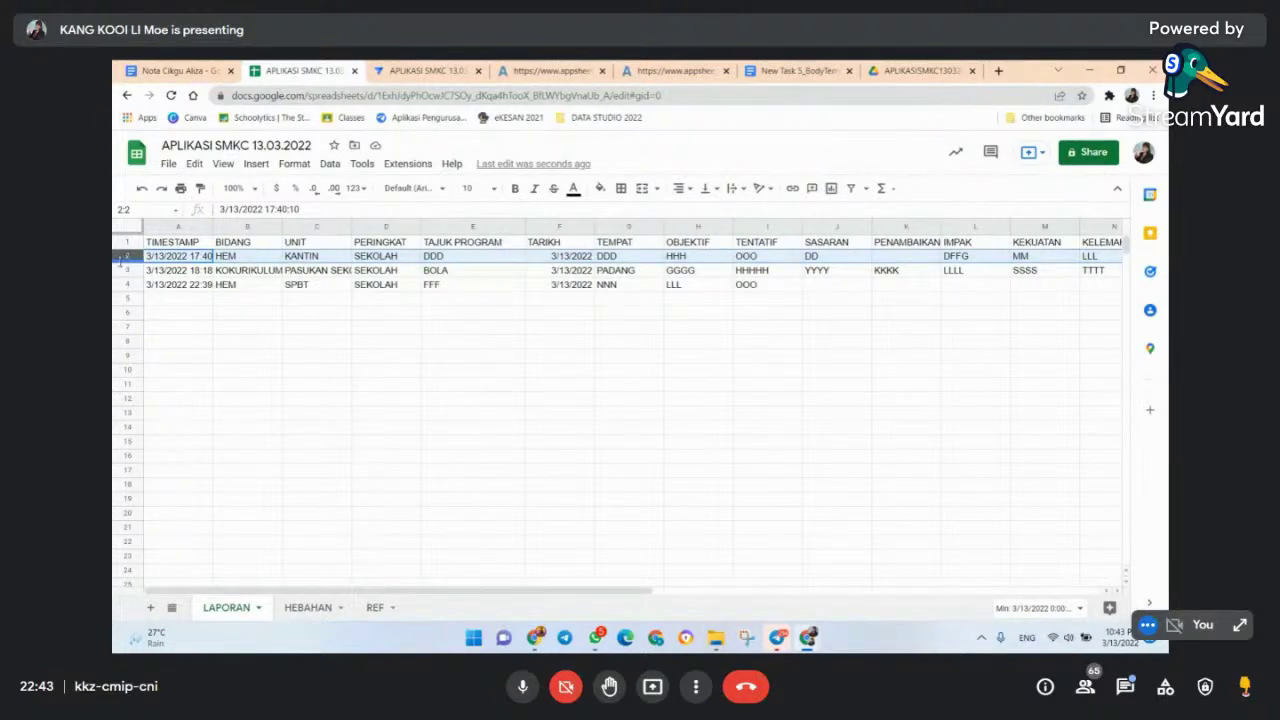
right_click(126, 256)
right_click(127, 270)
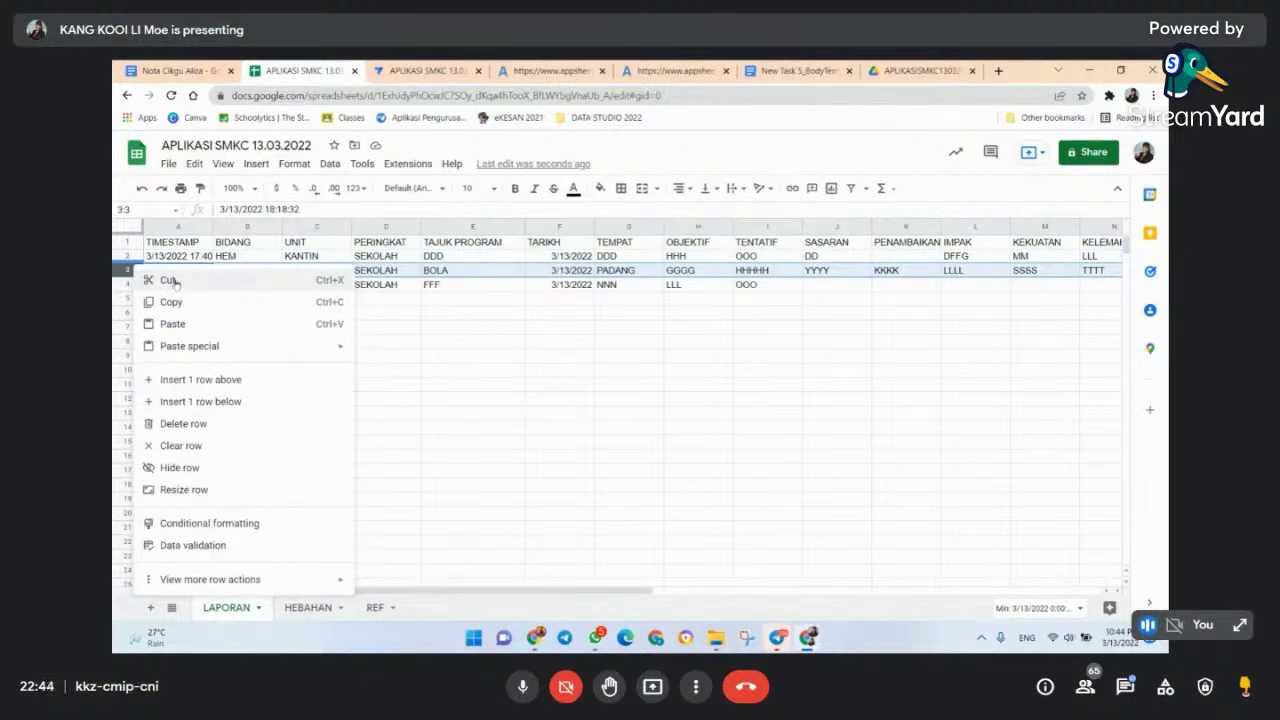
left_click(173, 284)
left_click(138, 256)
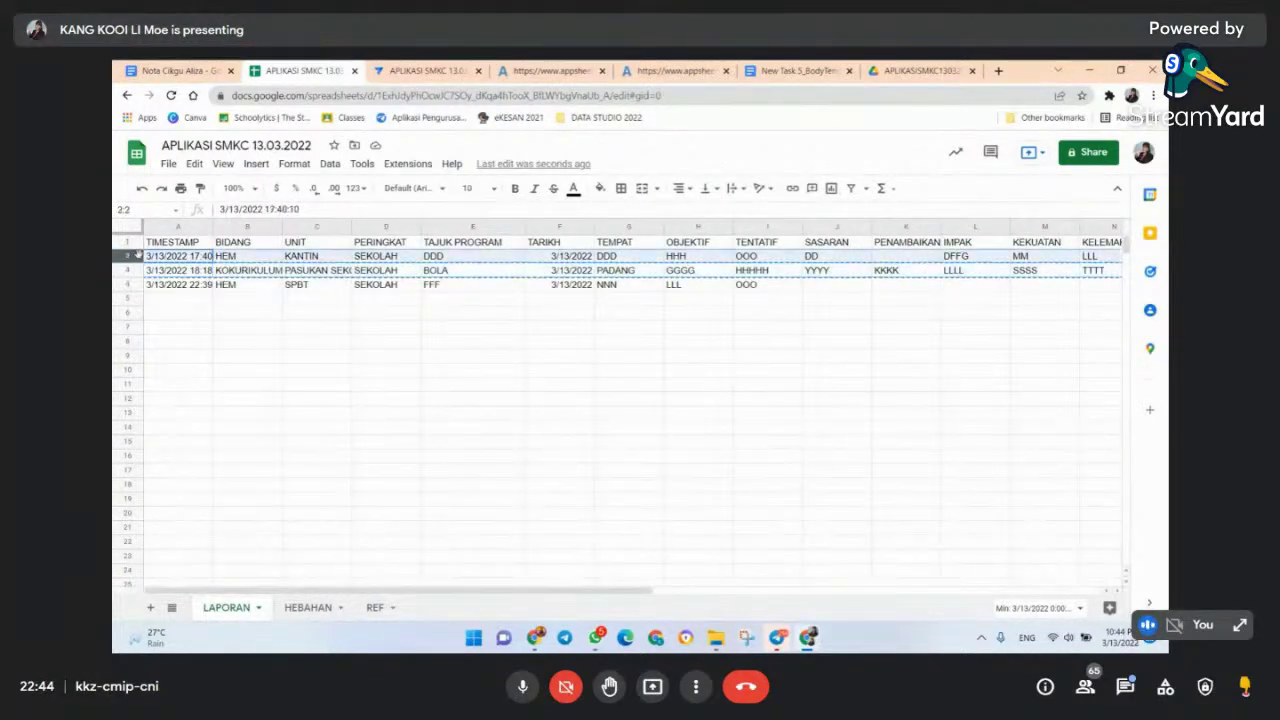
right_click(138, 256)
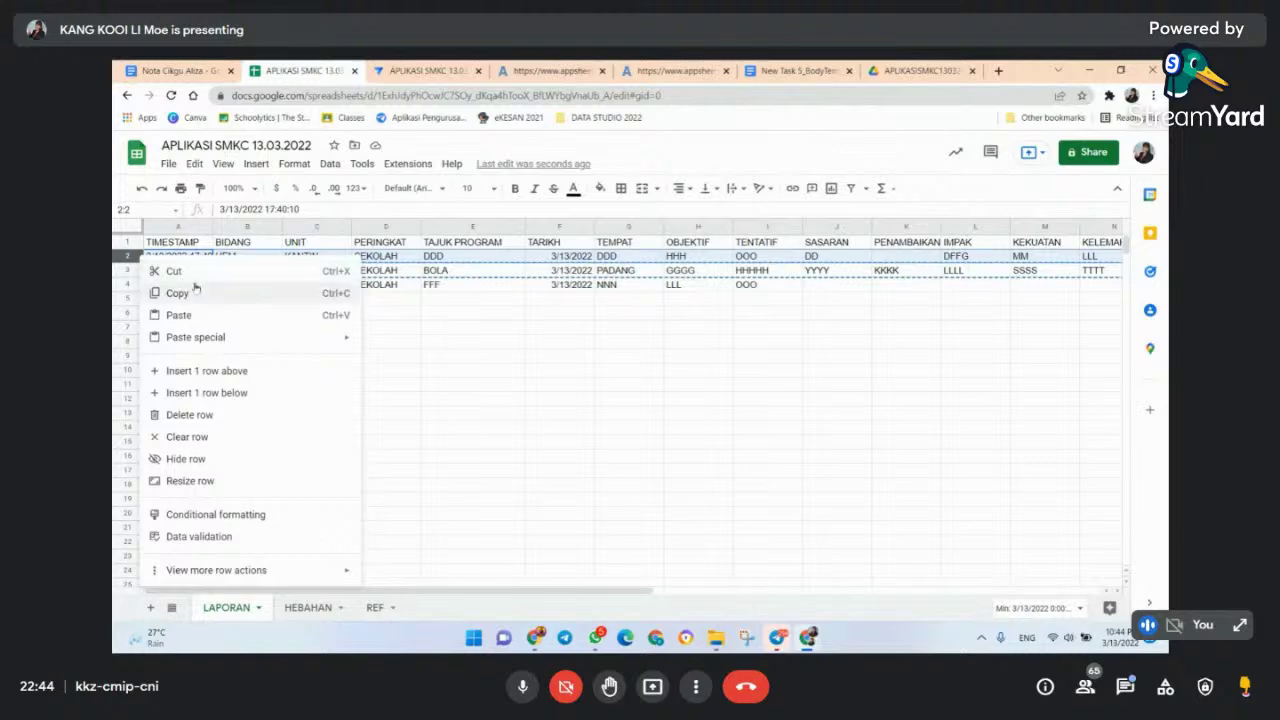
left_click(186, 415)
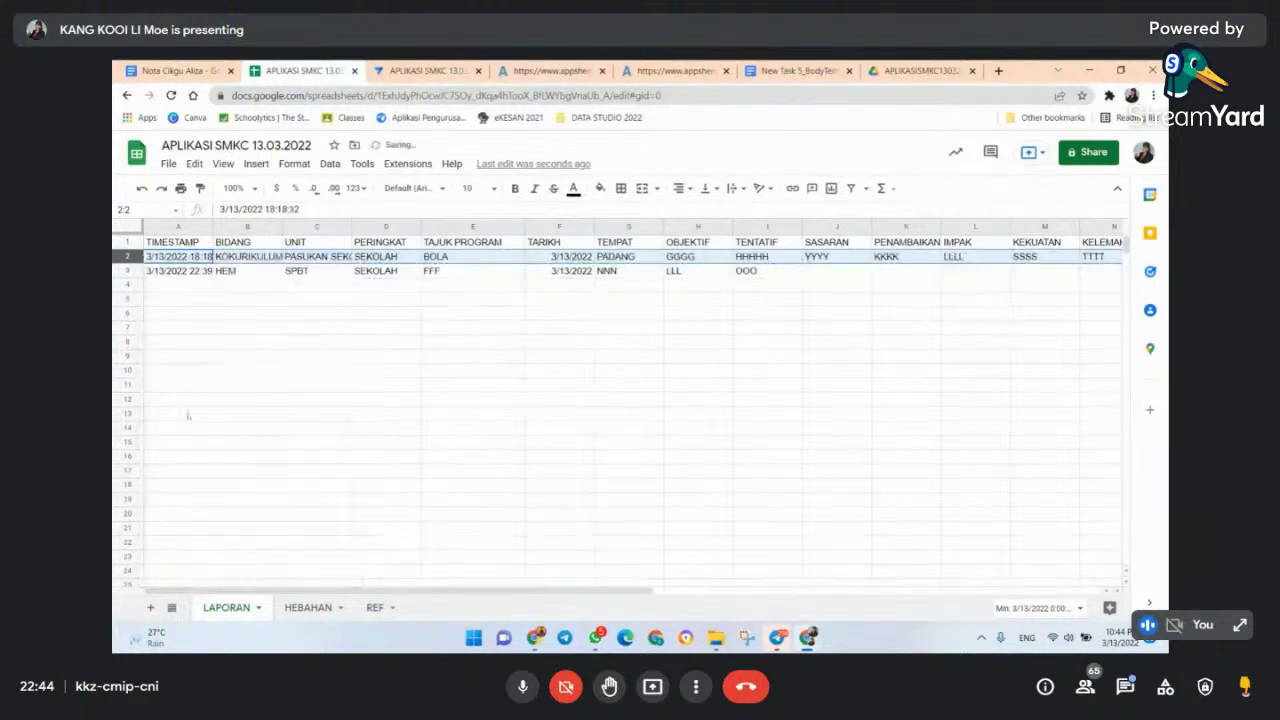
- Delete the remaining BOLA and FFF report rows from the LAPORAN sheet
right_click(139, 262)
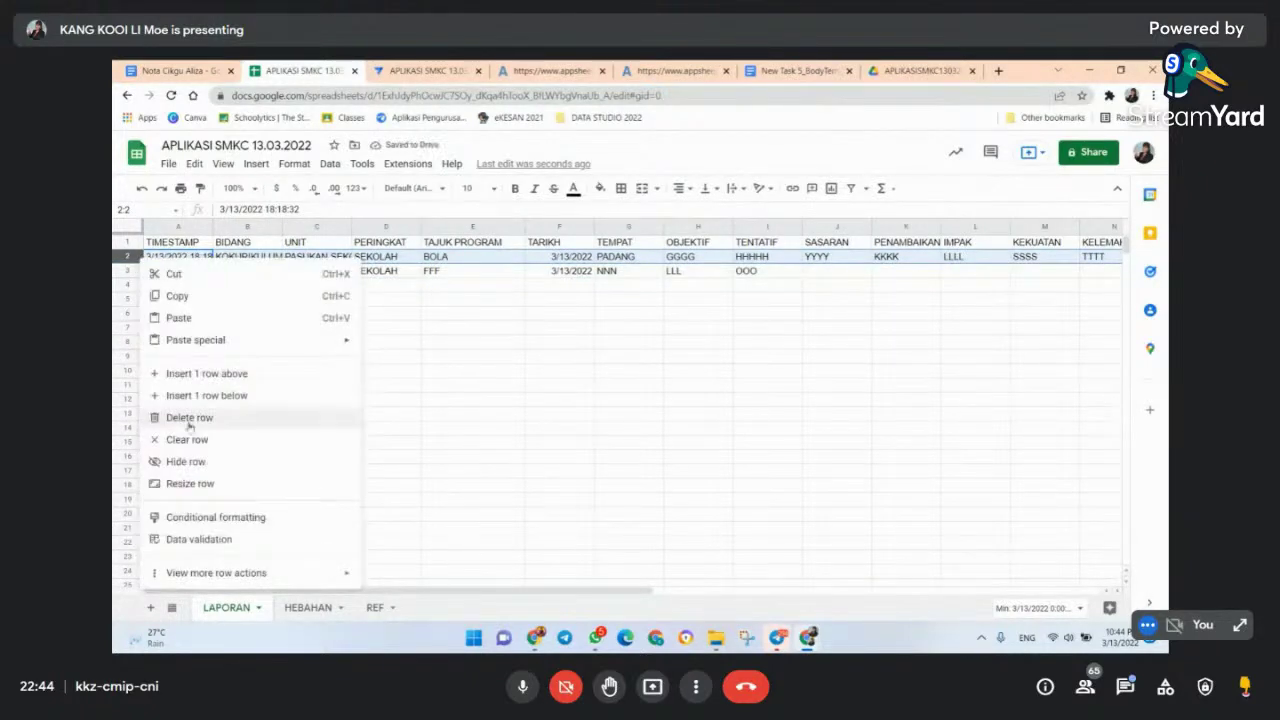
left_click(188, 419)
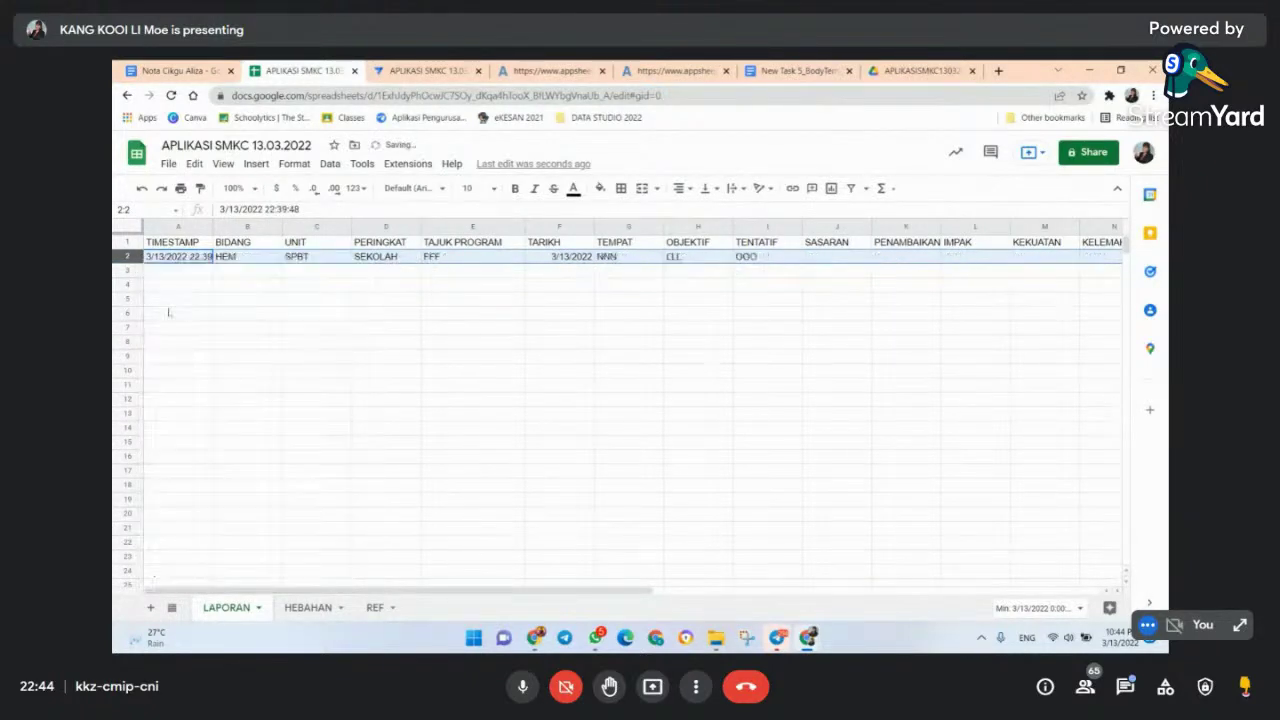
right_click(160, 260)
left_click(205, 416)
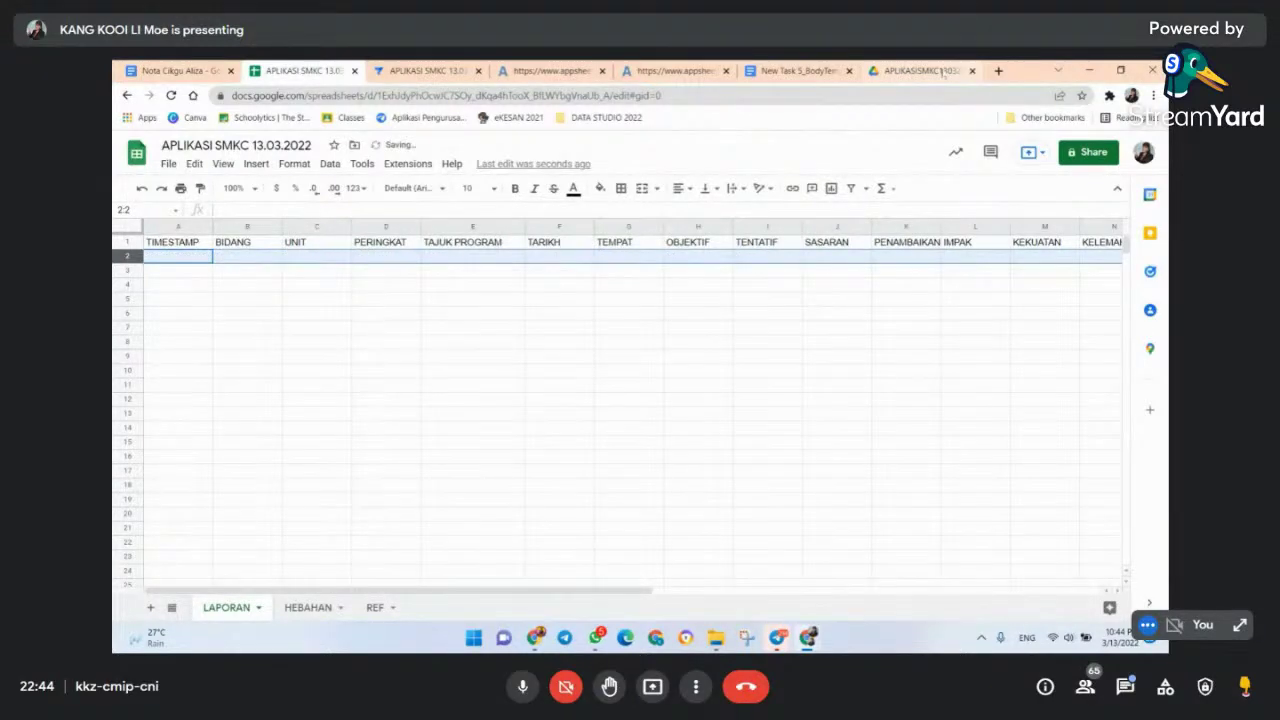
- Reload the AppSheet editor and start a new LAPORAN entry with BIDANG KOKURIKULUM, UNIT KELB PERSATUAN and PERINGKAT ZON
left_click(428, 68)
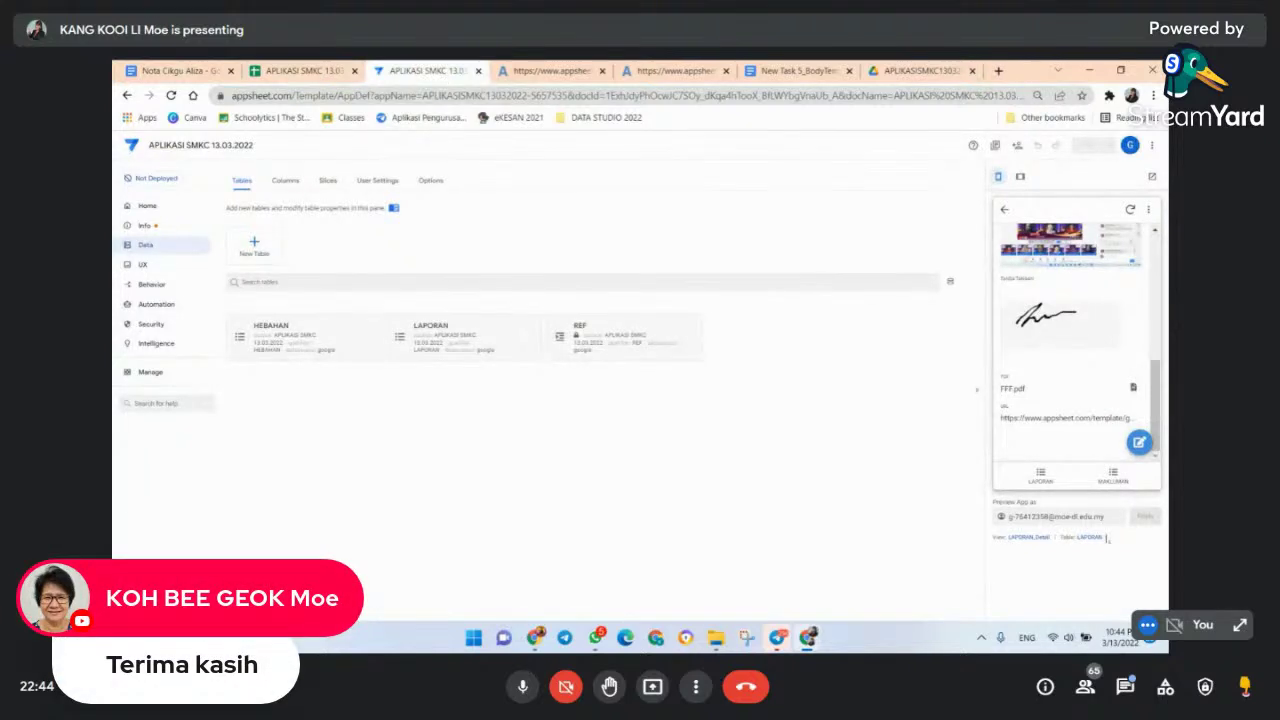
left_click(171, 95)
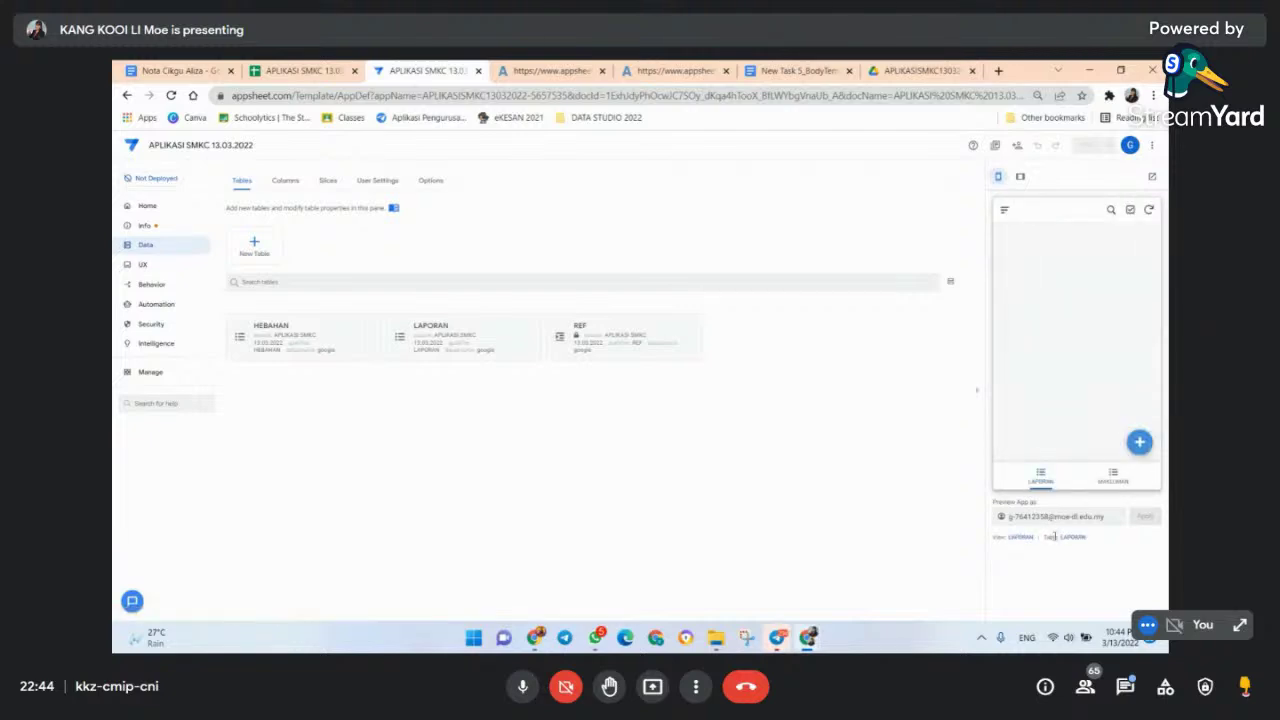
left_click(1139, 441)
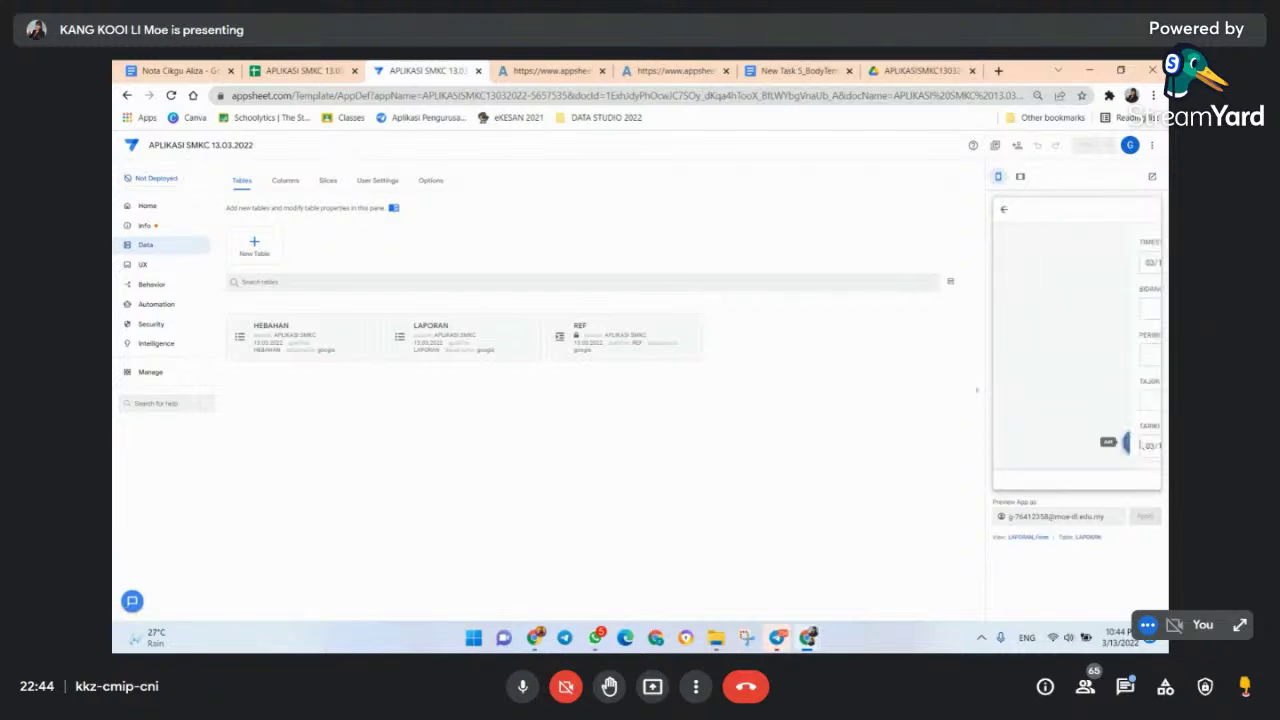
left_click(1066, 308)
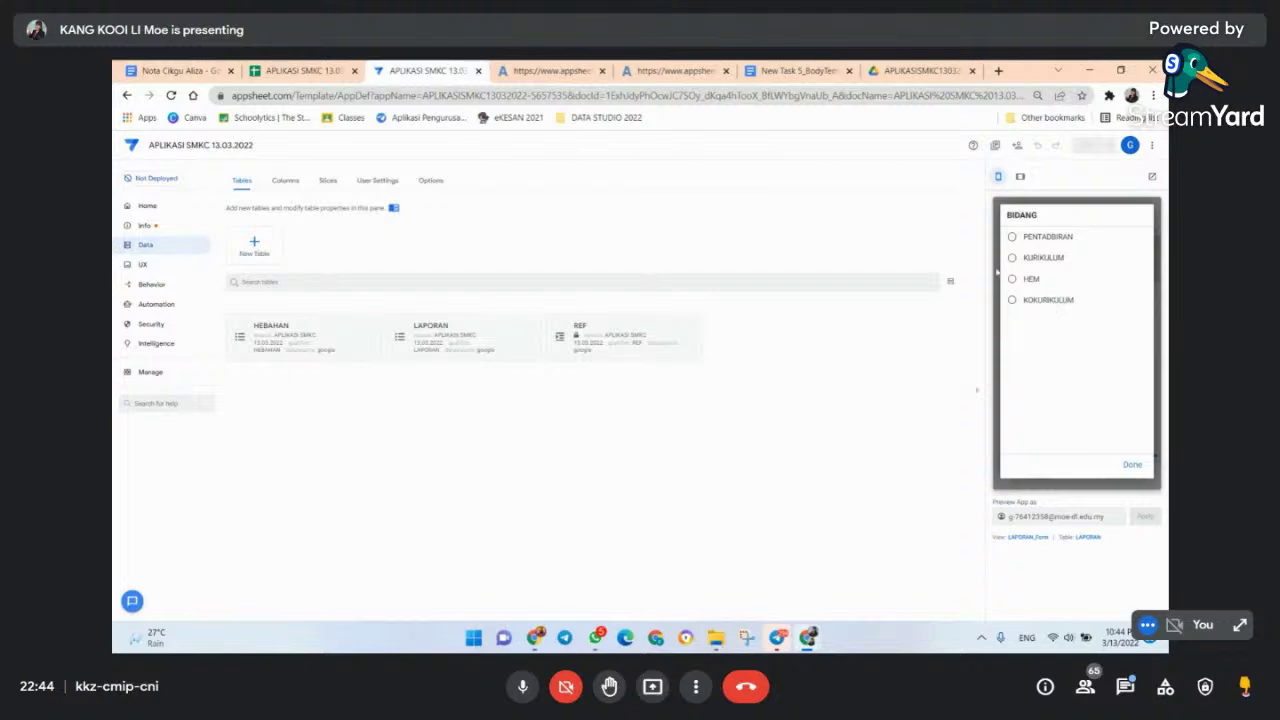
left_click(1013, 302)
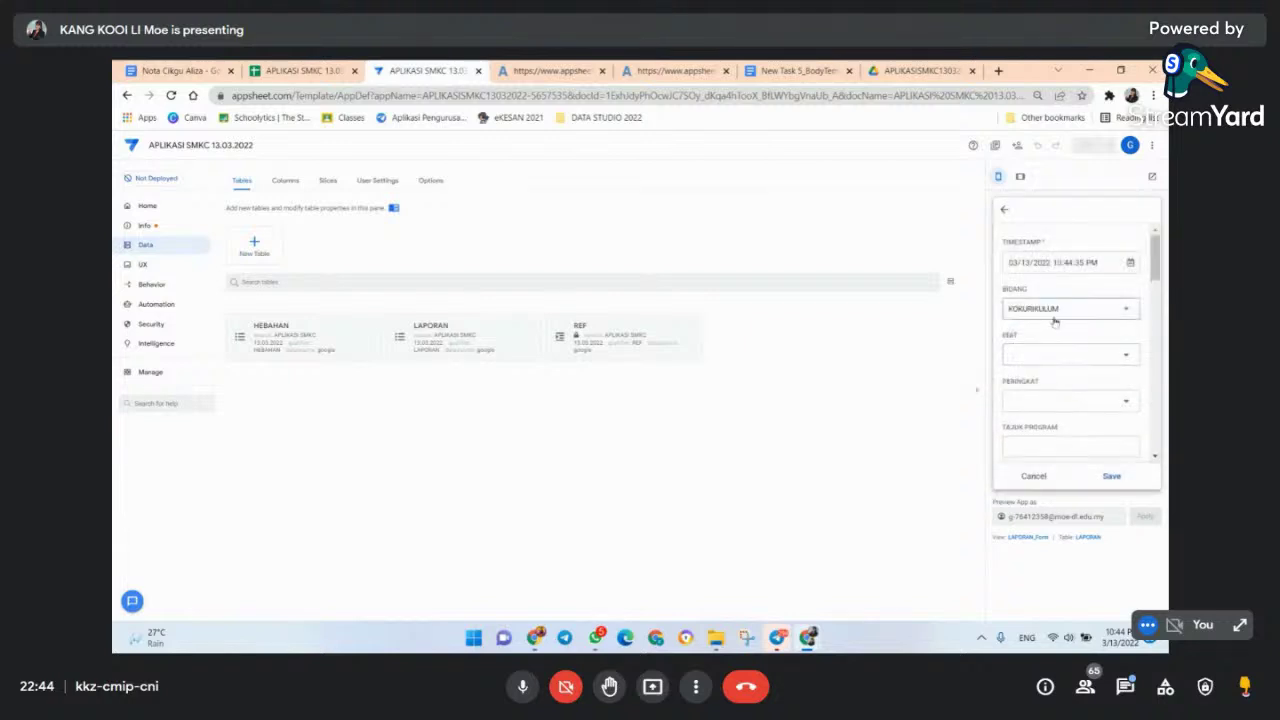
left_click(1043, 357)
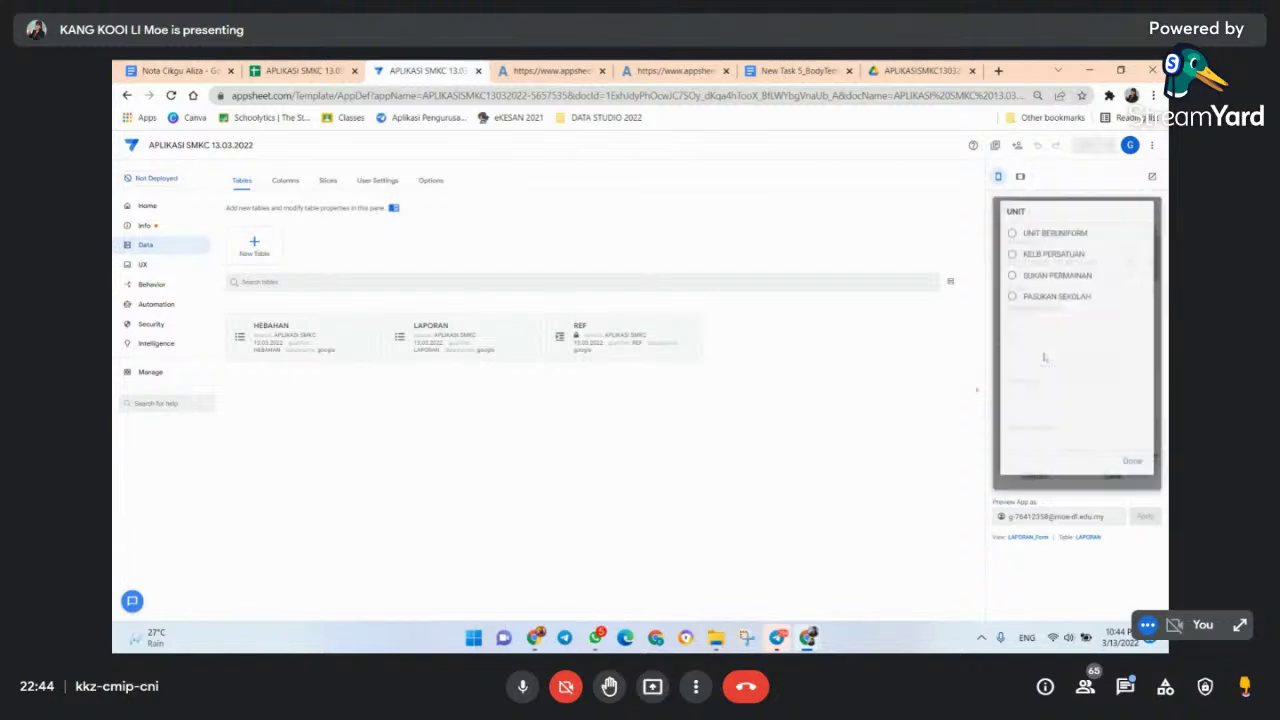
left_click(1011, 266)
left_click(1051, 404)
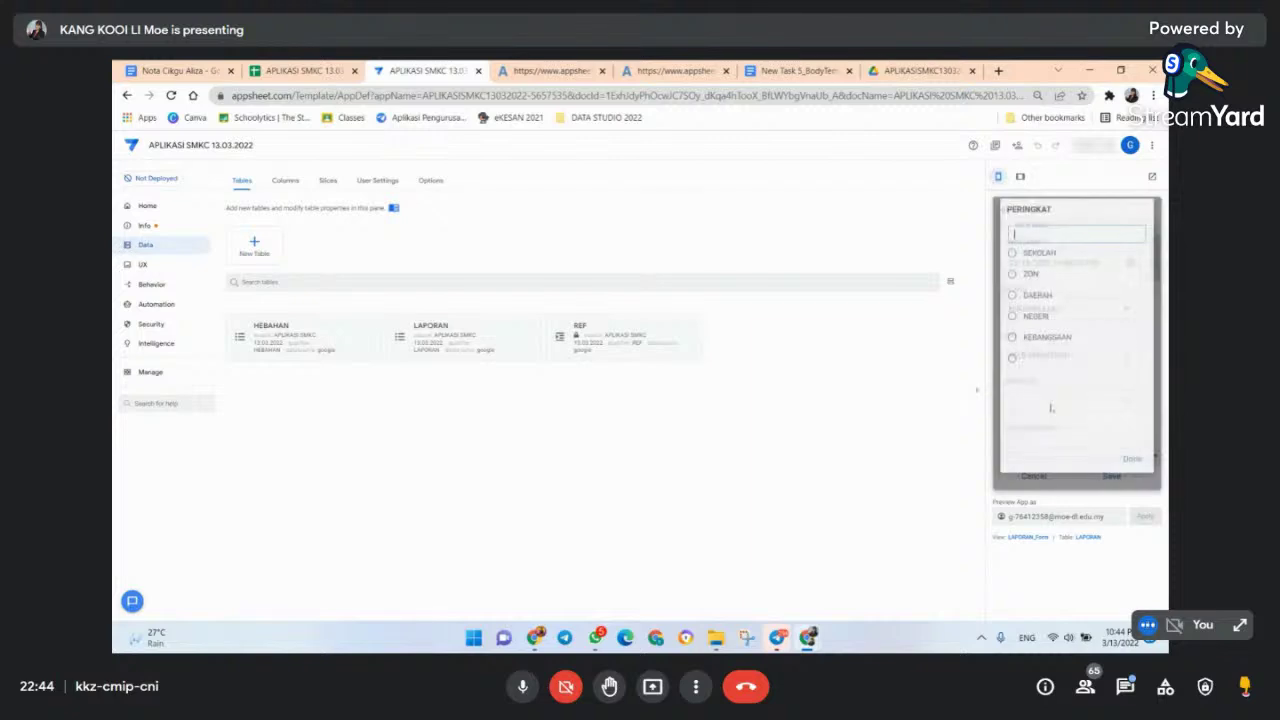
left_click(1012, 280)
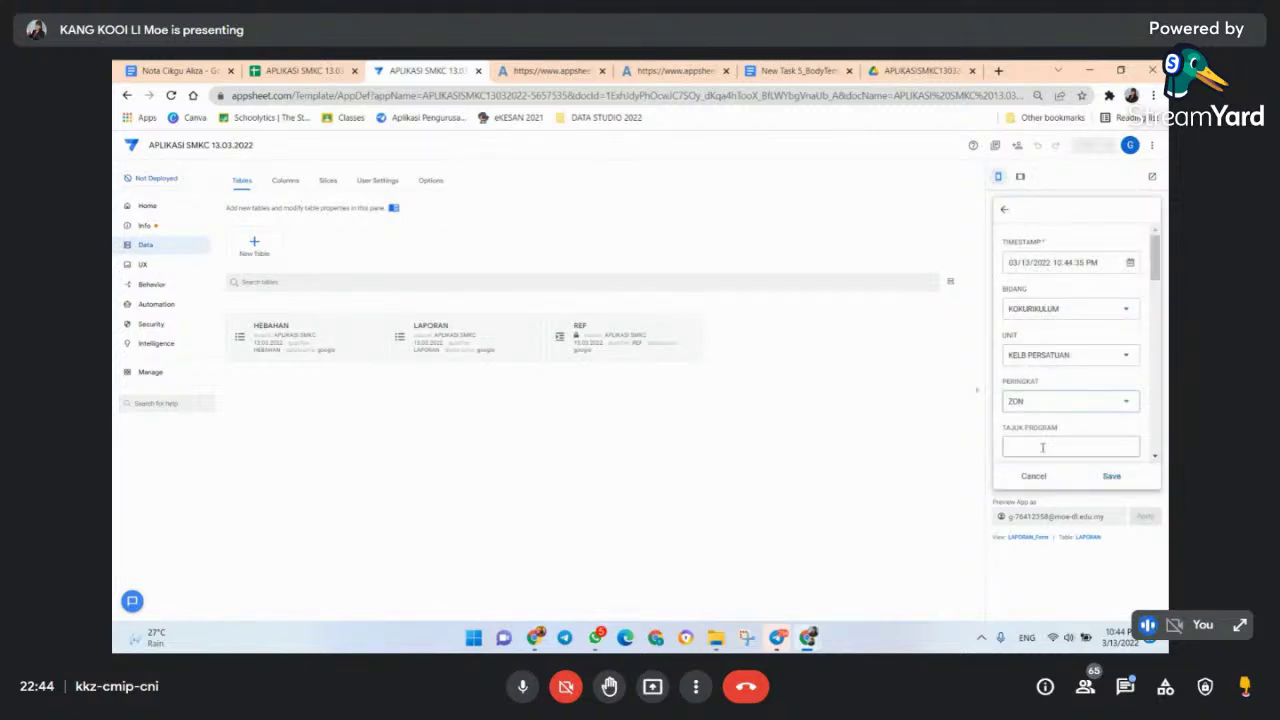
- Fill in the report's TAJUK PROGRAM as PERTANDINGAN, TEMPAT as PADANG and OBJEKTIF as HHHH
left_click(1033, 447)
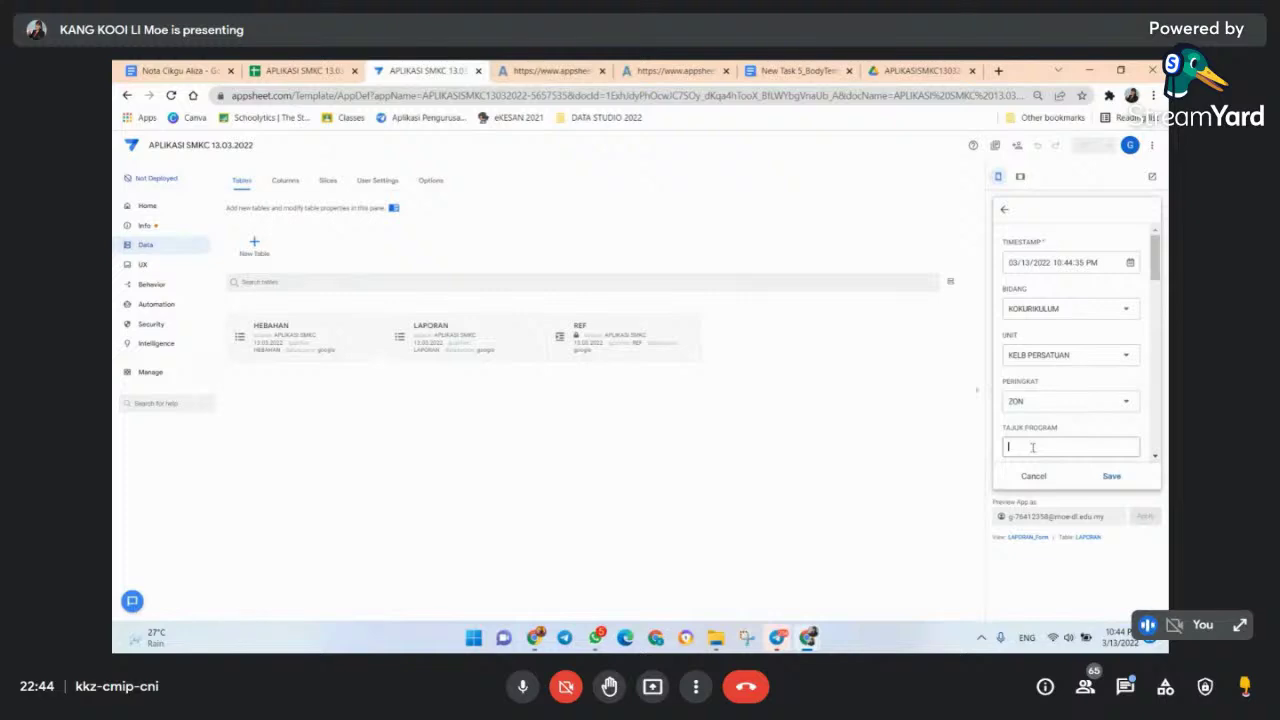
type("PERTANDINGAN")
scroll(1093, 453, "down", 2)
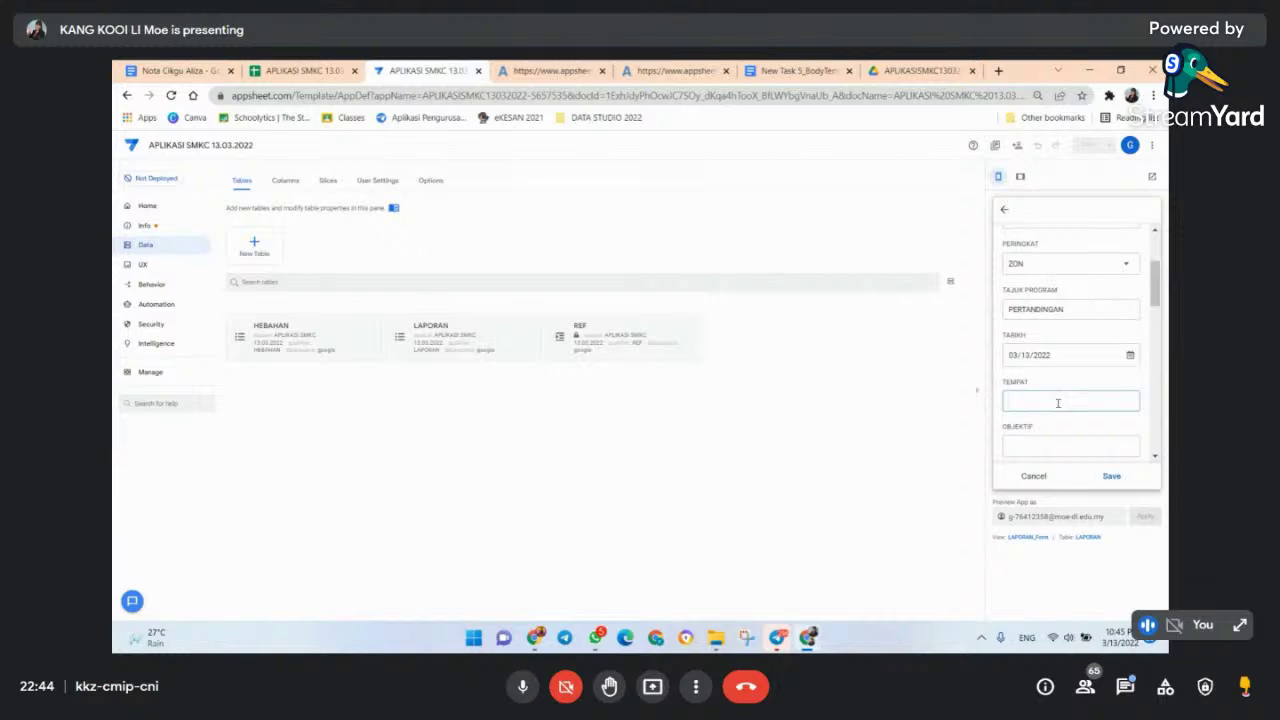
type("PADANG")
left_click(1054, 450)
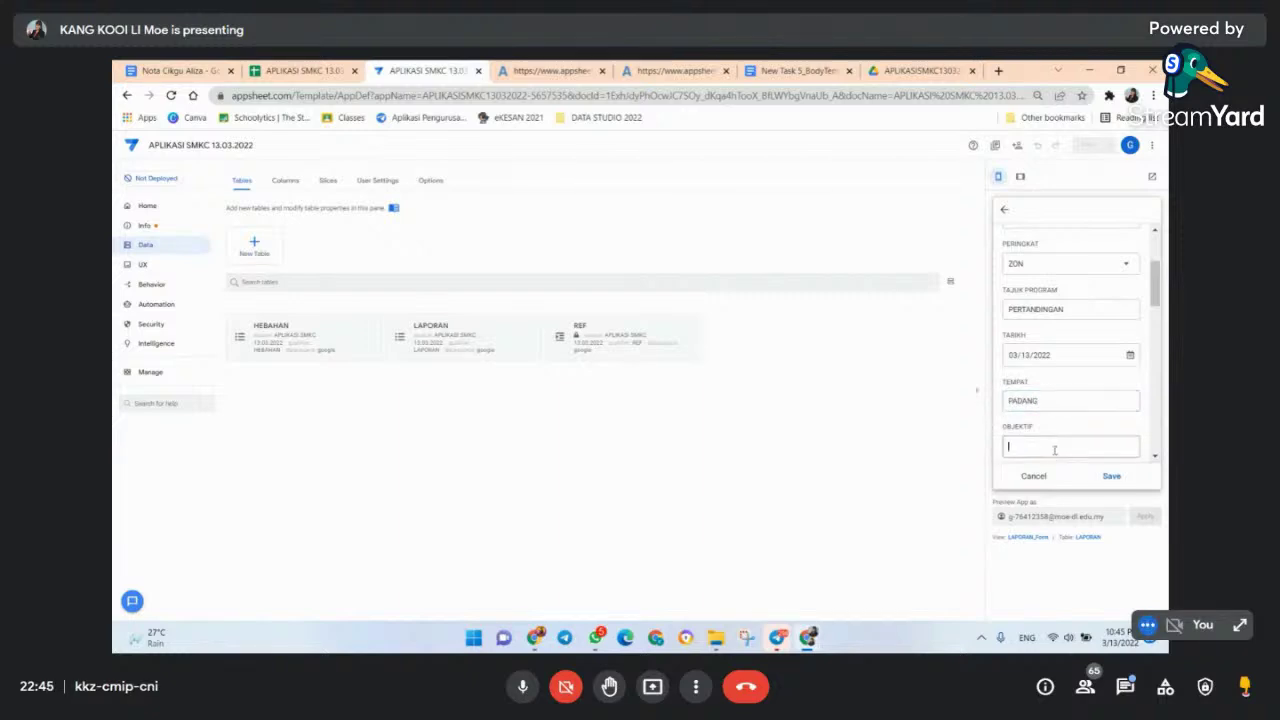
type("K")
type("H")
type("HH")
- Fill in the report's TENTATIF as NN, SASARAN as GGG, PENAMBAIKAN as JJJ and IMPAK as MMM
key("Tab")
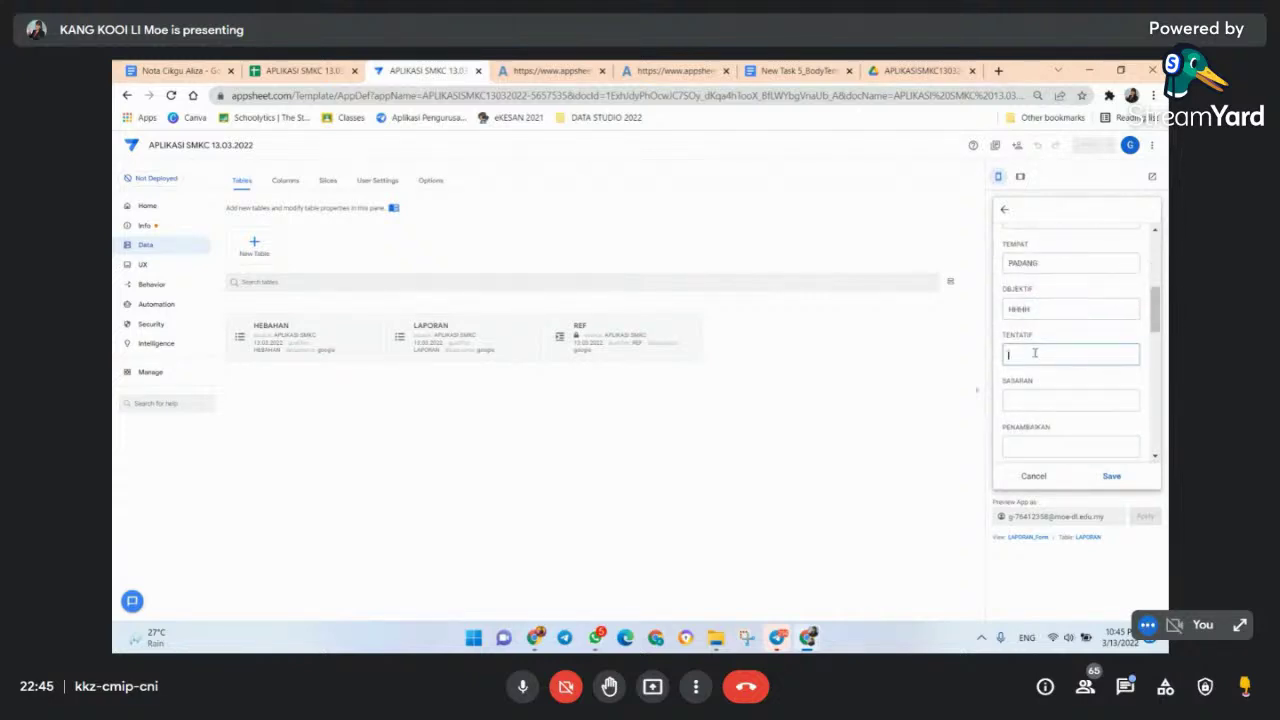
type("NN")
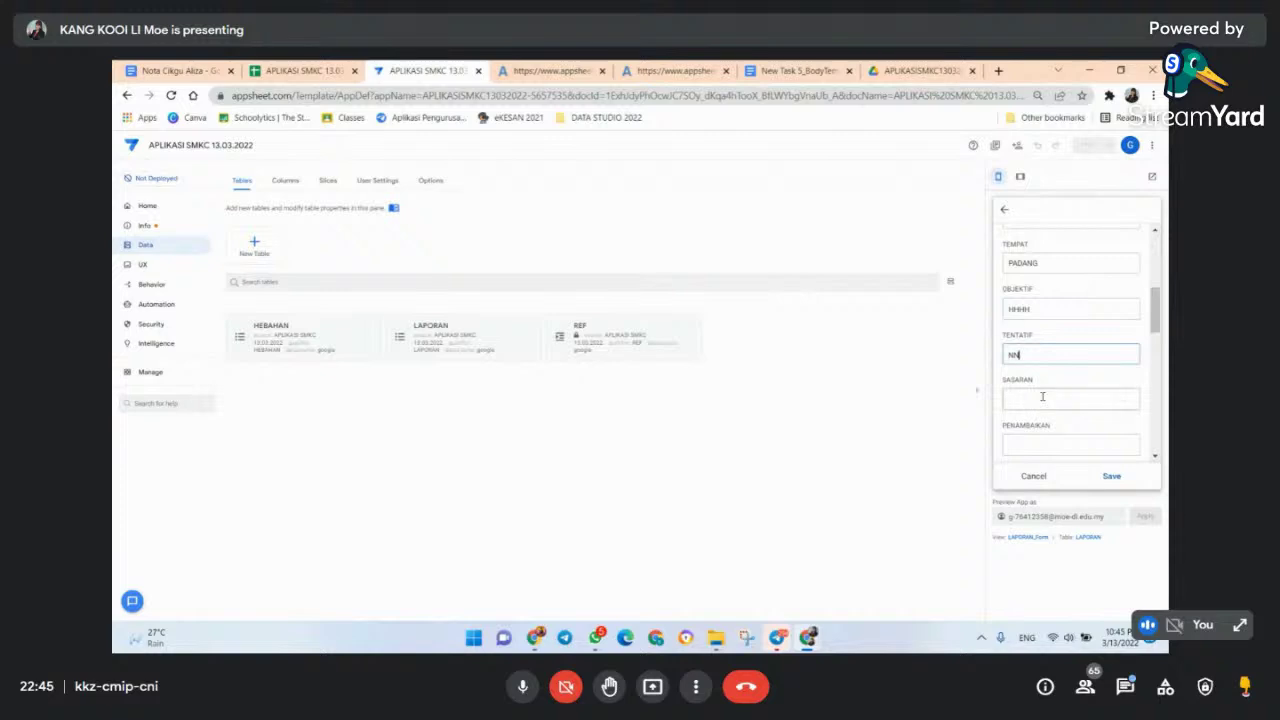
left_click(1040, 398)
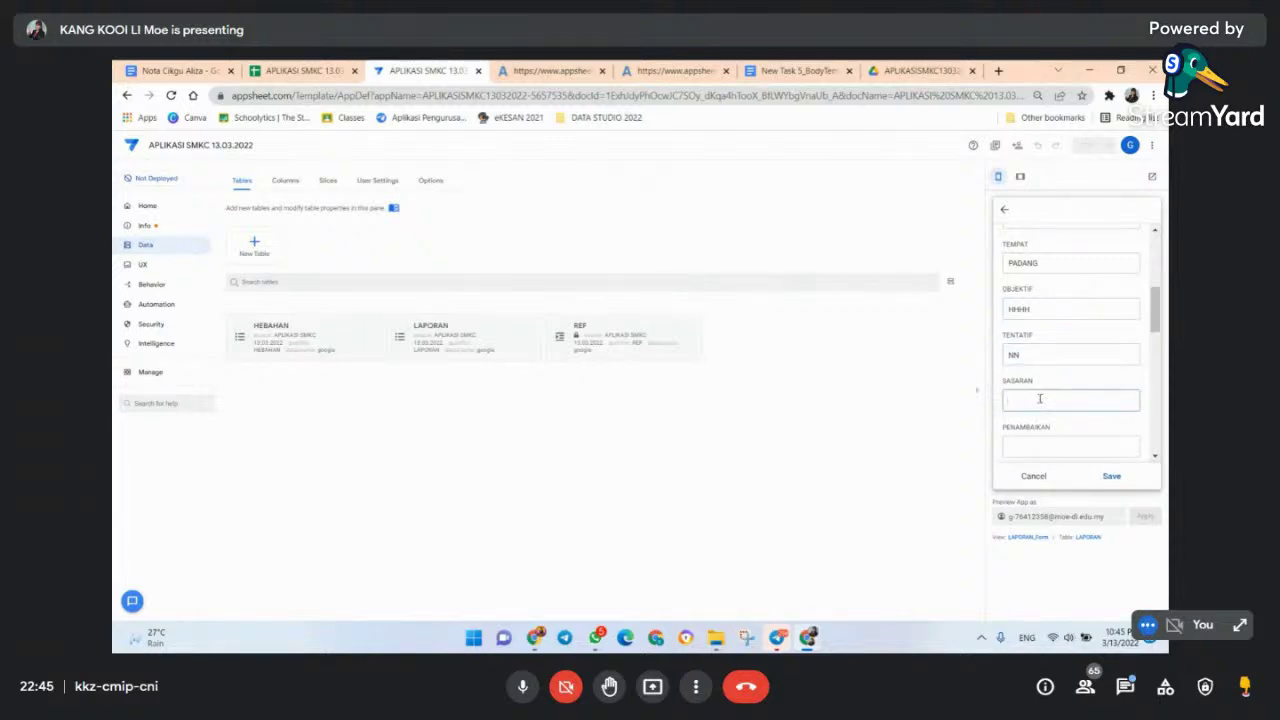
type("GGG")
left_click(1024, 446)
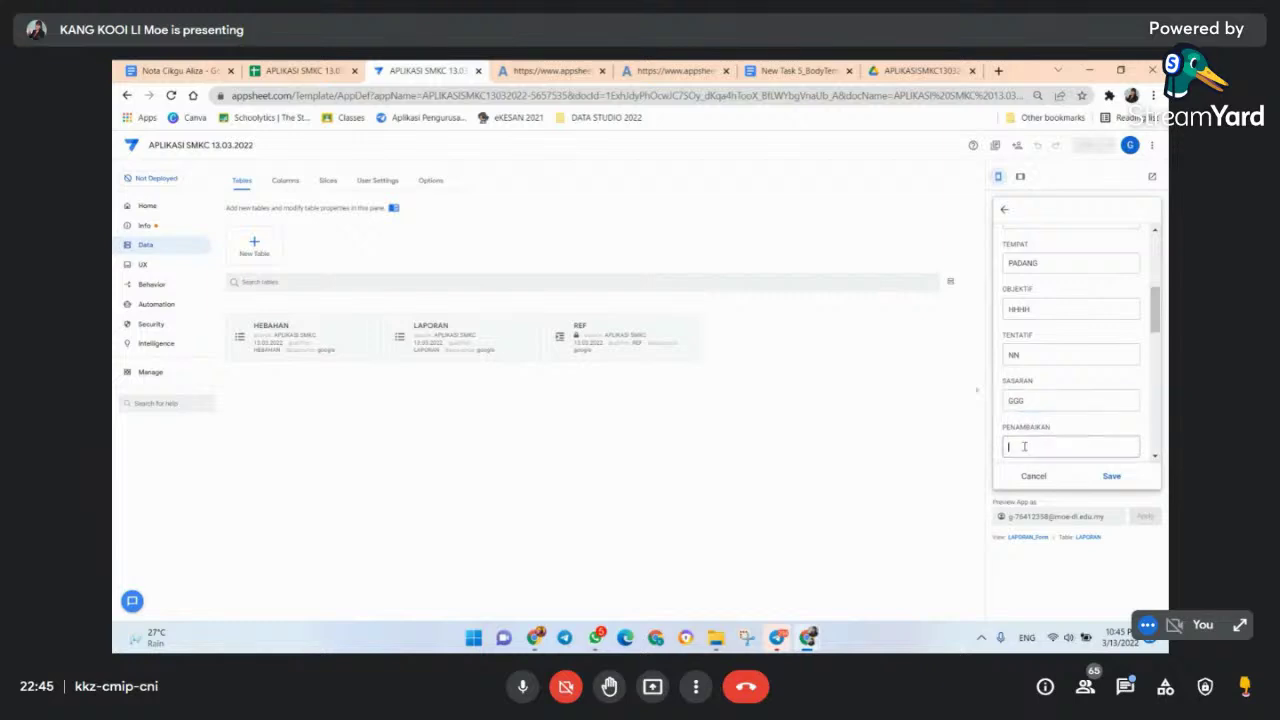
type("JJJ")
scroll(1028, 444, "down", 2)
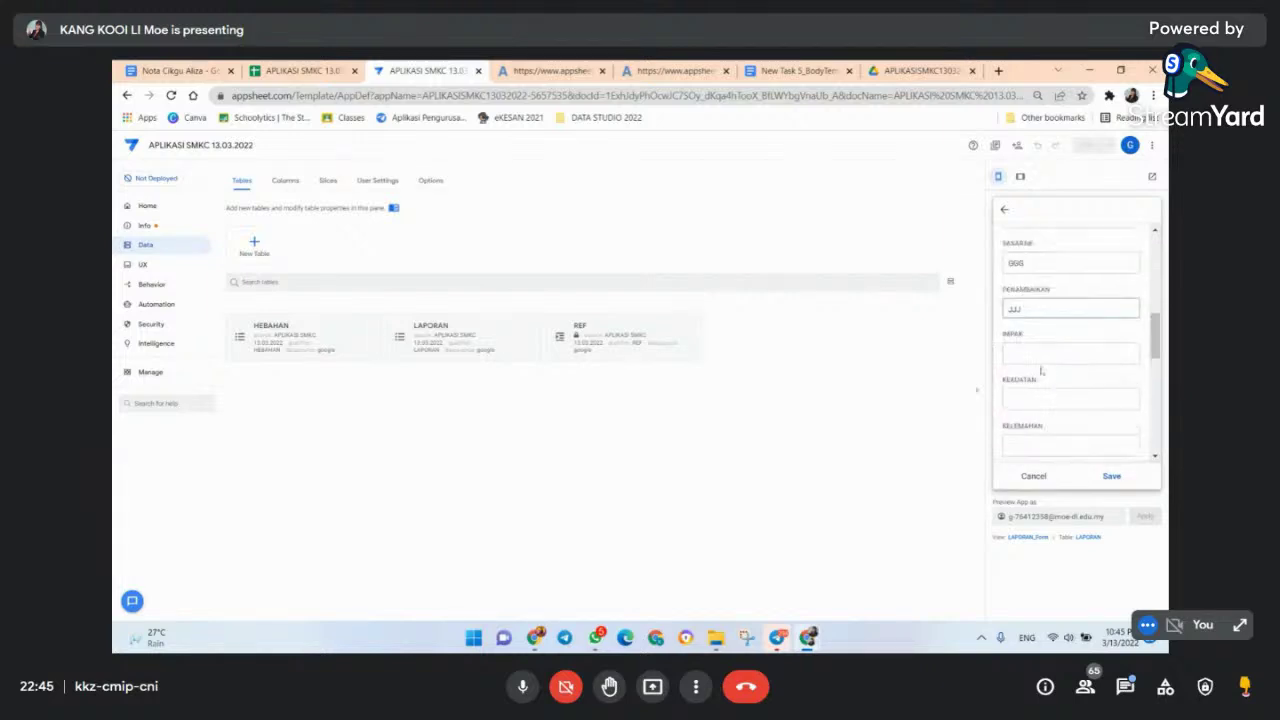
left_click(1034, 354)
type("MMM")
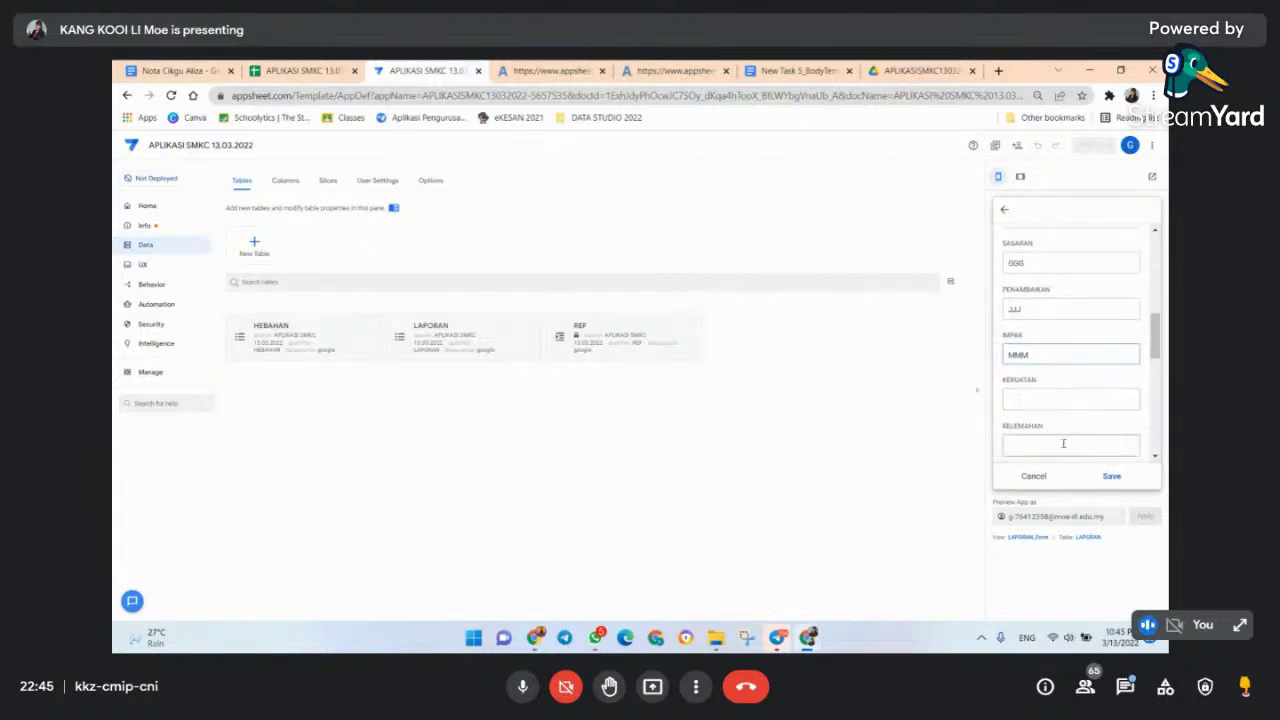
- Add the Screenshot (8) image from the Screenshots folder as the report's FOTO 1
scroll(1060, 435, "down", 3)
left_click(1071, 350)
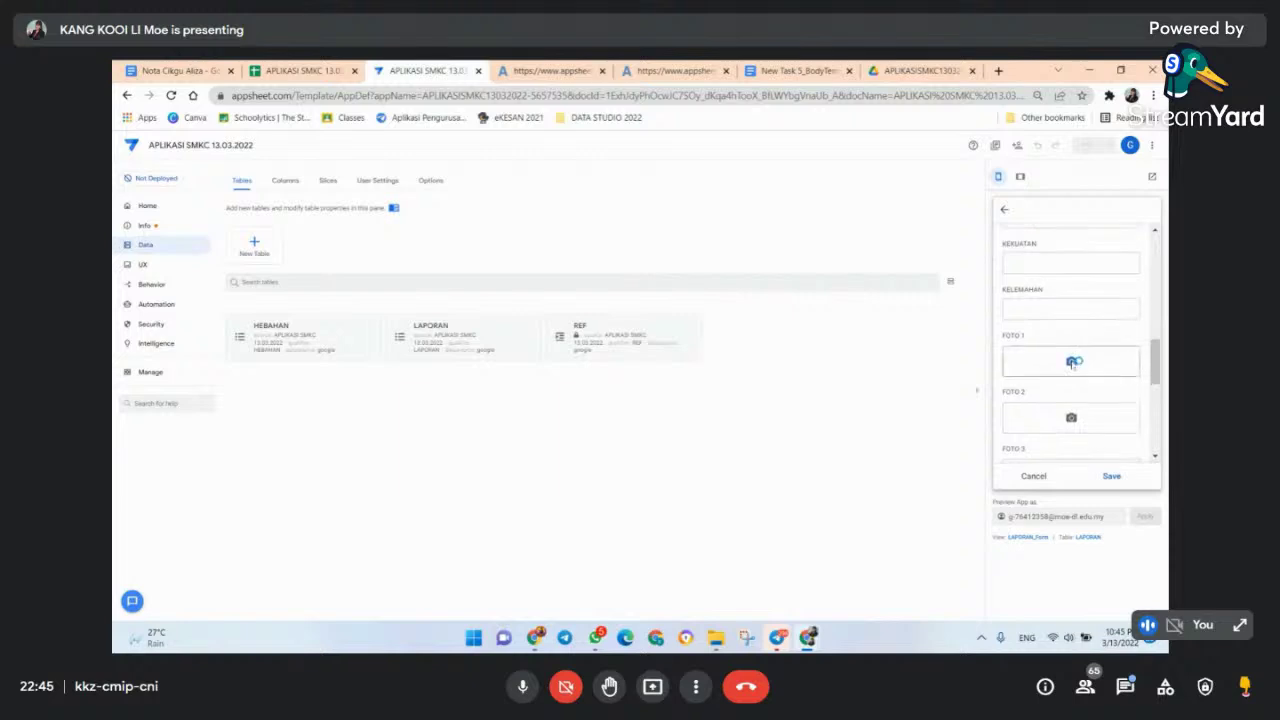
left_click(503, 283)
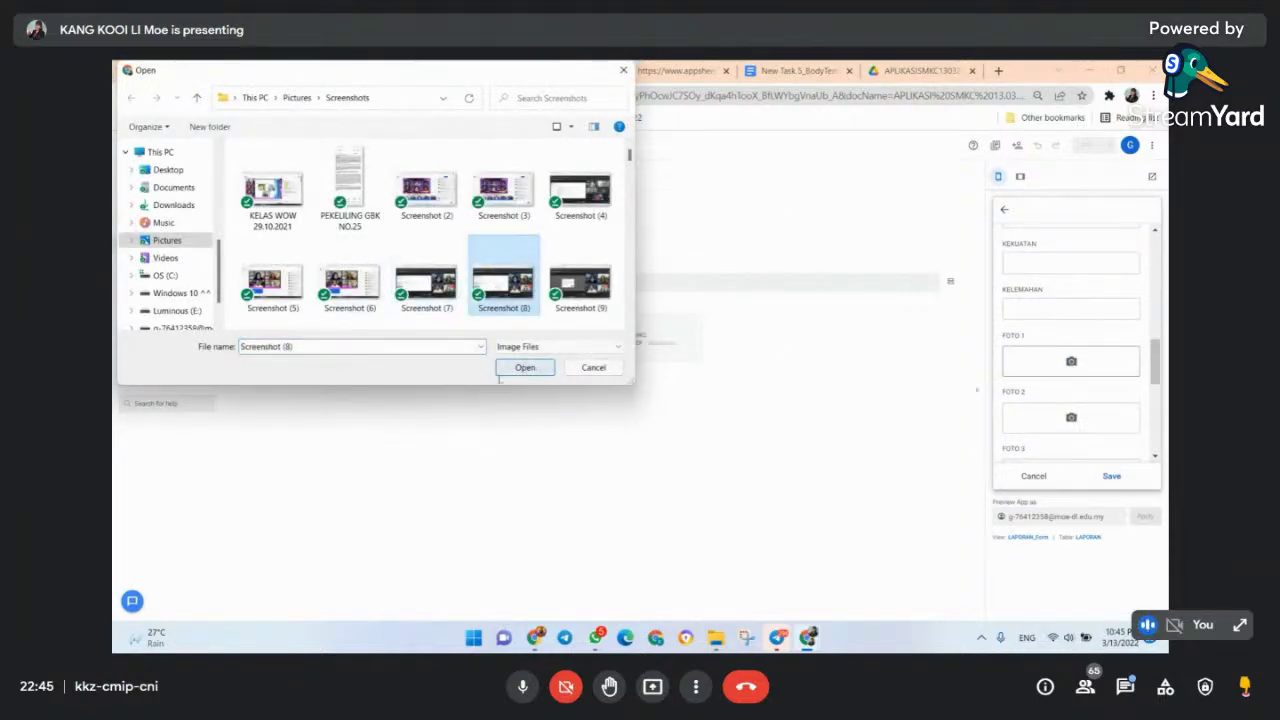
left_click(524, 367)
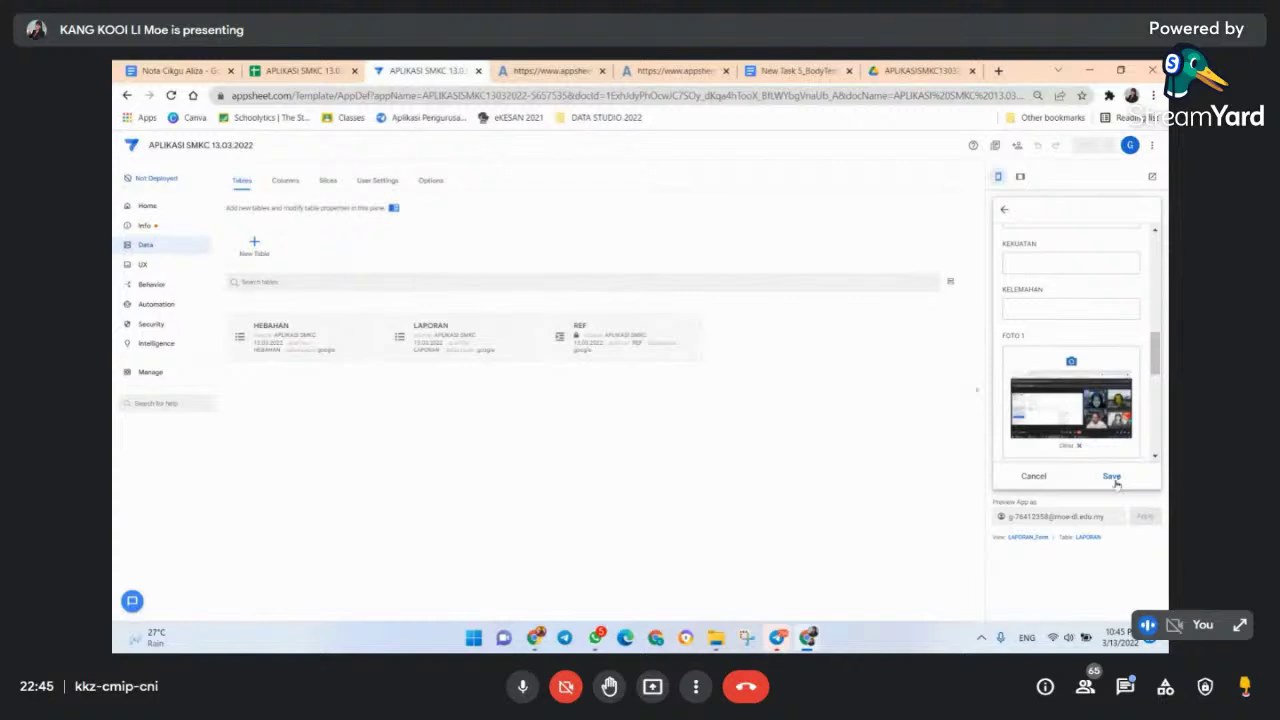
- Draw a freehand signature in the TANDA TANGAN field and save the report
scroll(1072, 410, "down", 3)
scroll(1073, 420, "down", 1)
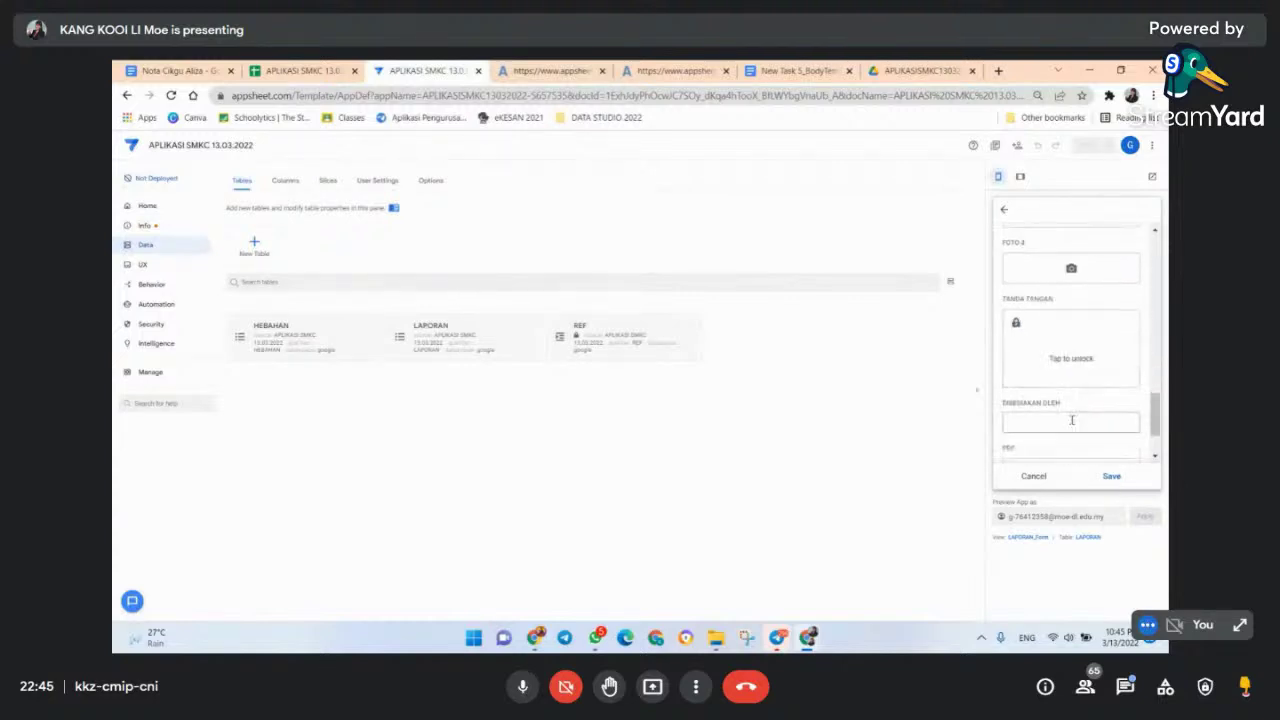
left_click_drag(1040, 360, 1090, 352)
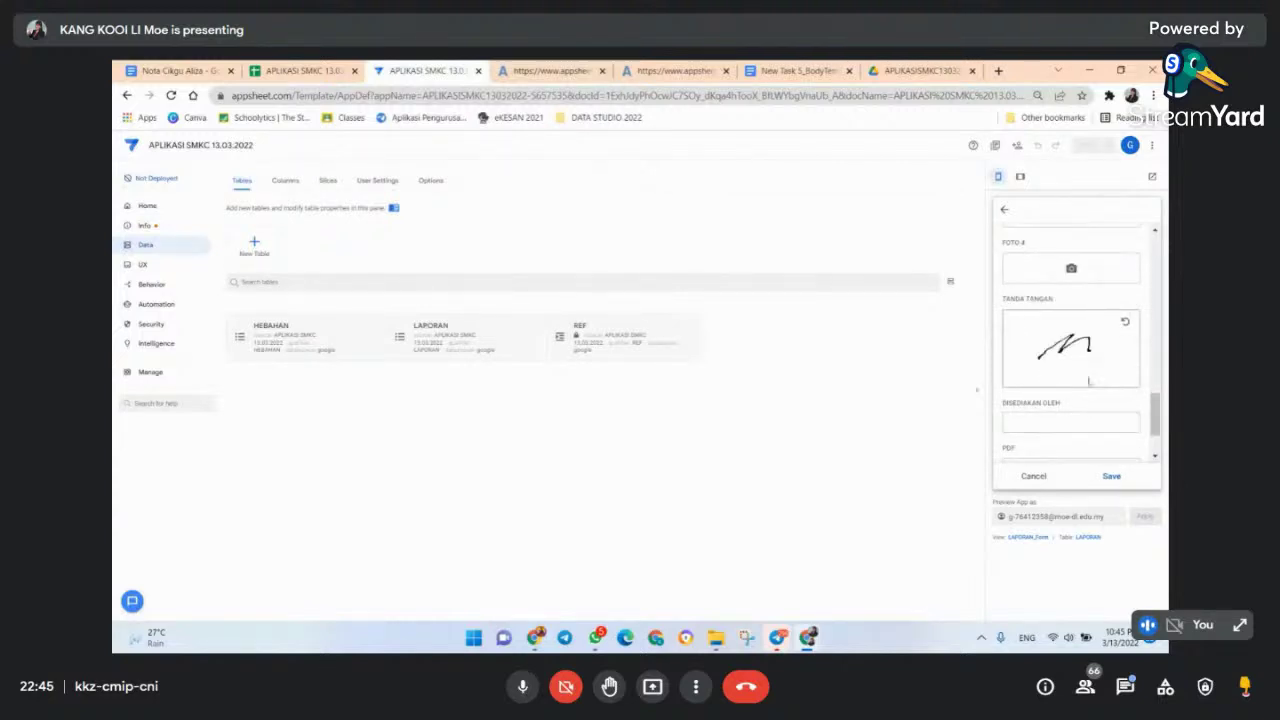
scroll(1095, 420, "down", 1)
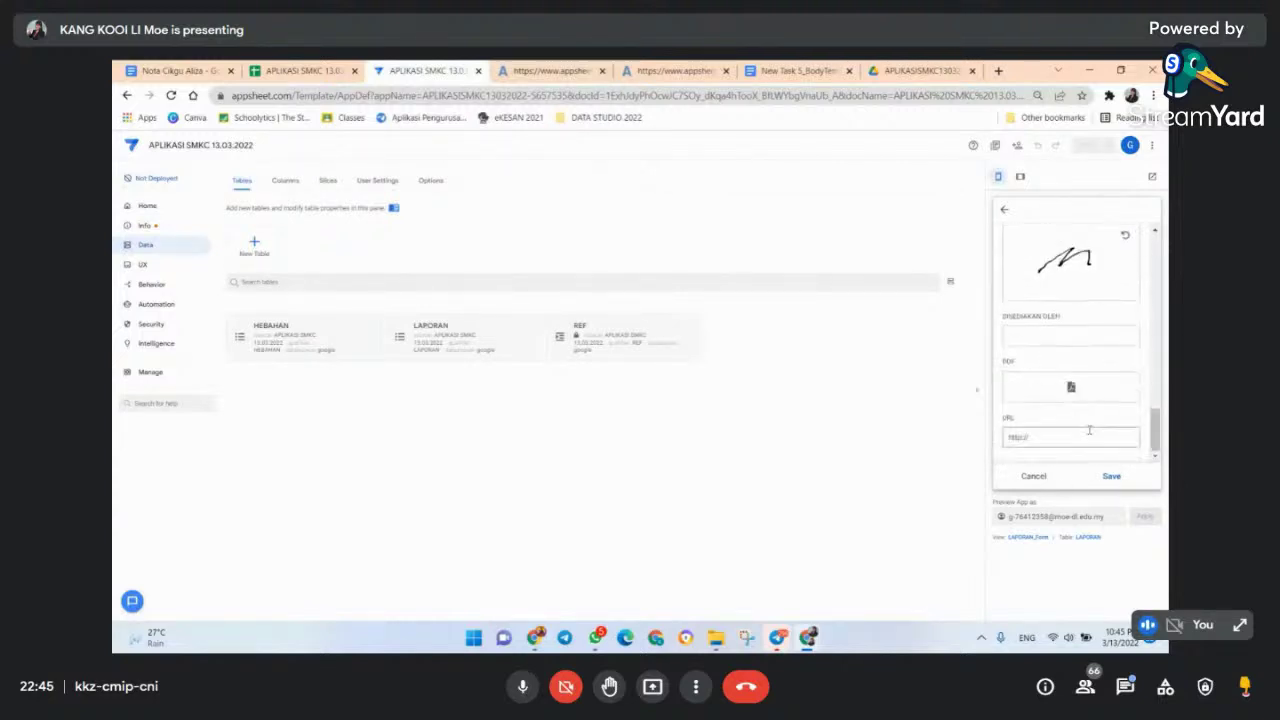
left_click(1110, 478)
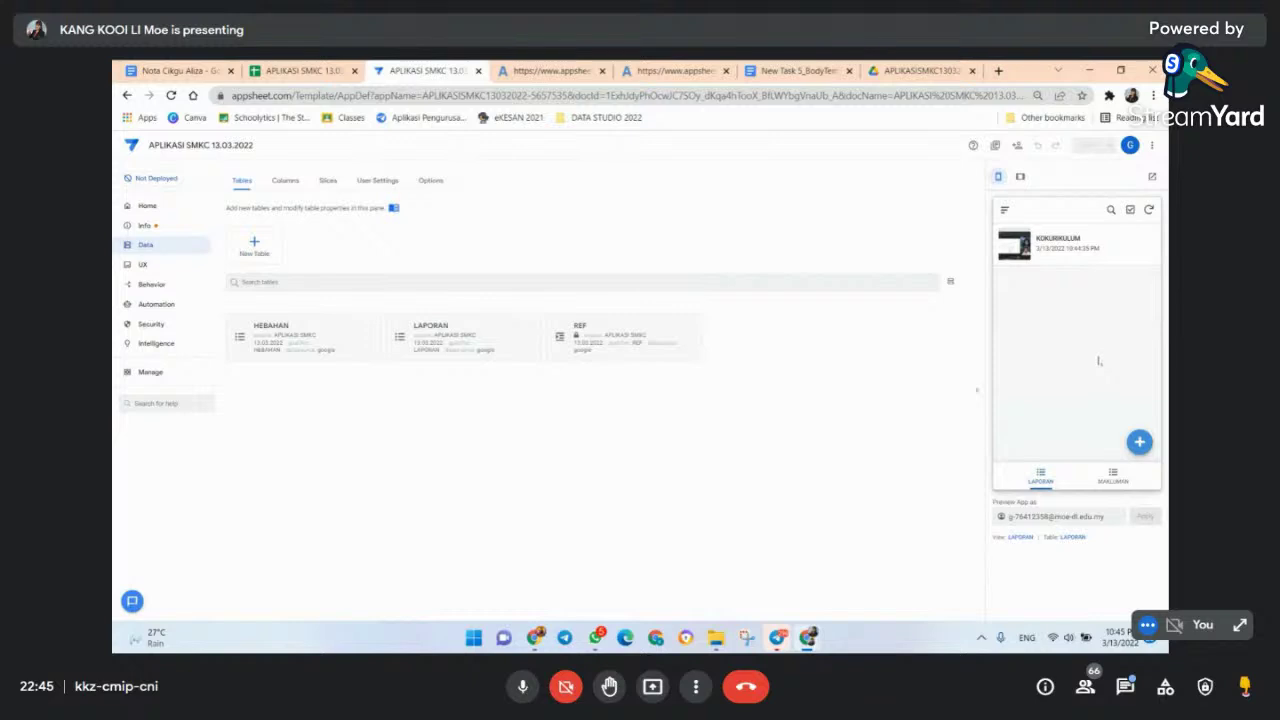
- Open the saved KOKURIKULUM report in the app preview, look through its details and open its PERTANDINGAN.pdf file
left_click(1072, 250)
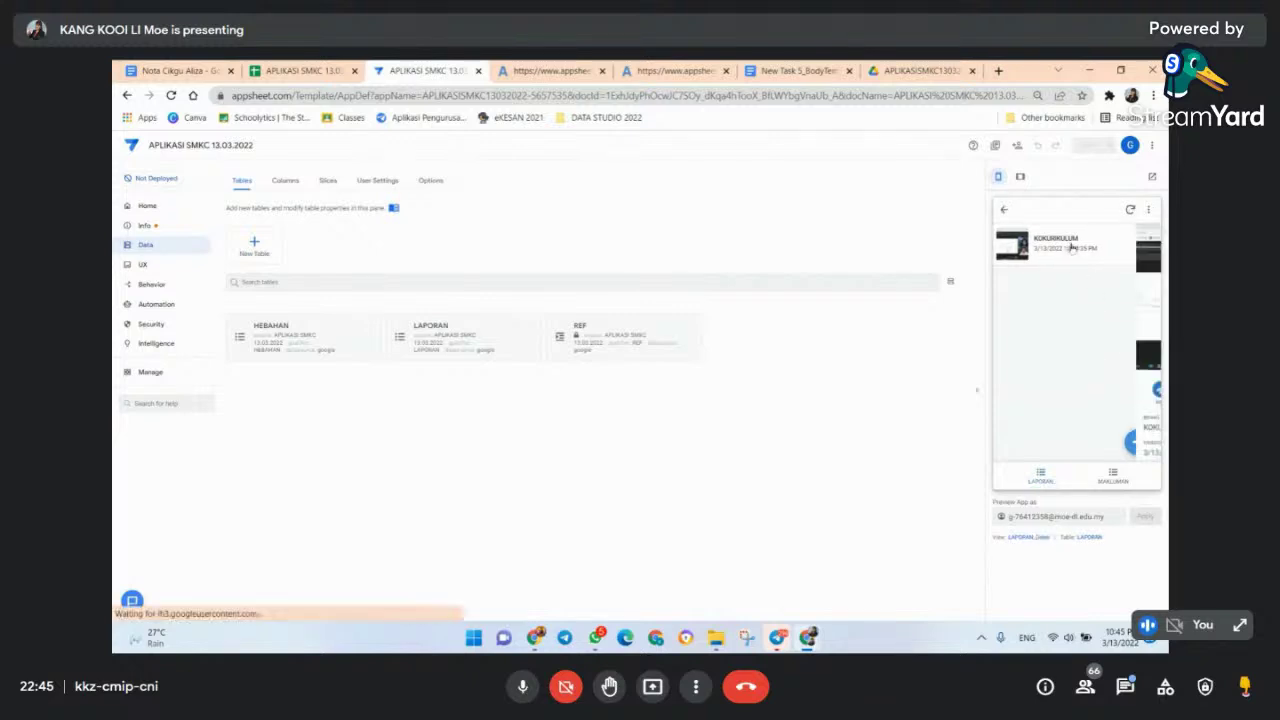
scroll(1066, 355, "down", 5)
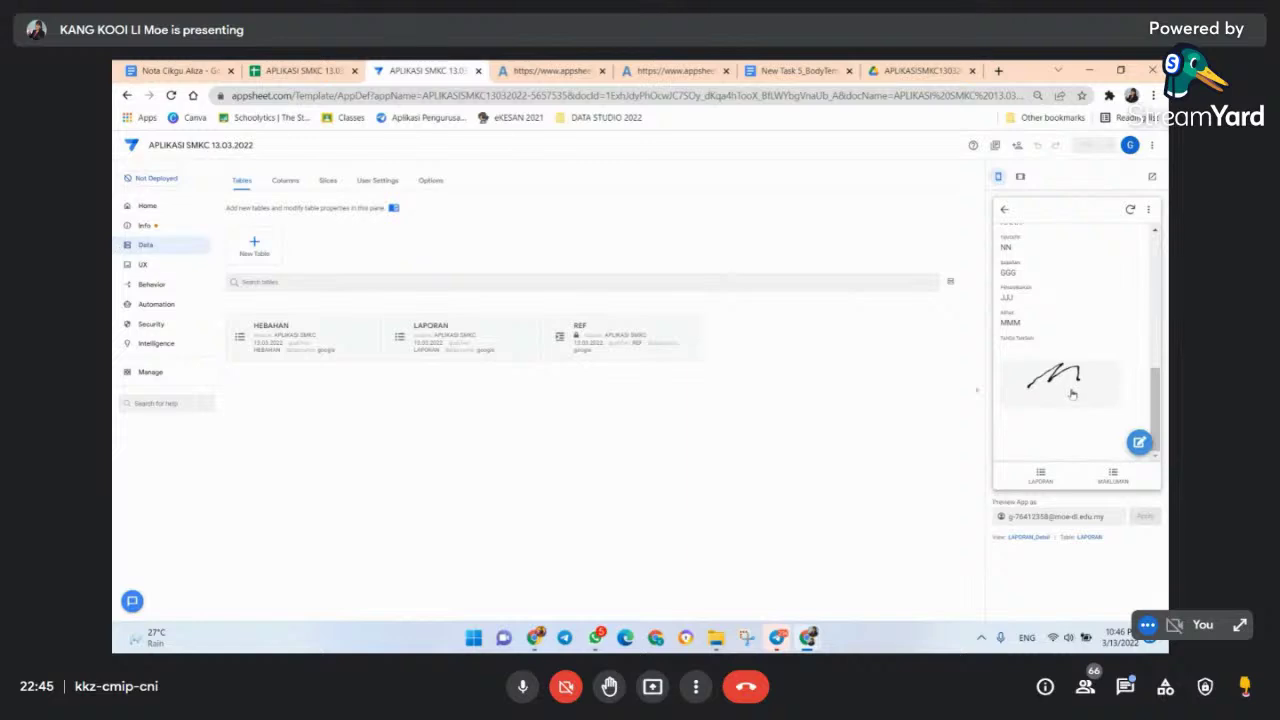
scroll(1075, 385, "up", 4)
scroll(1086, 298, "up", 2)
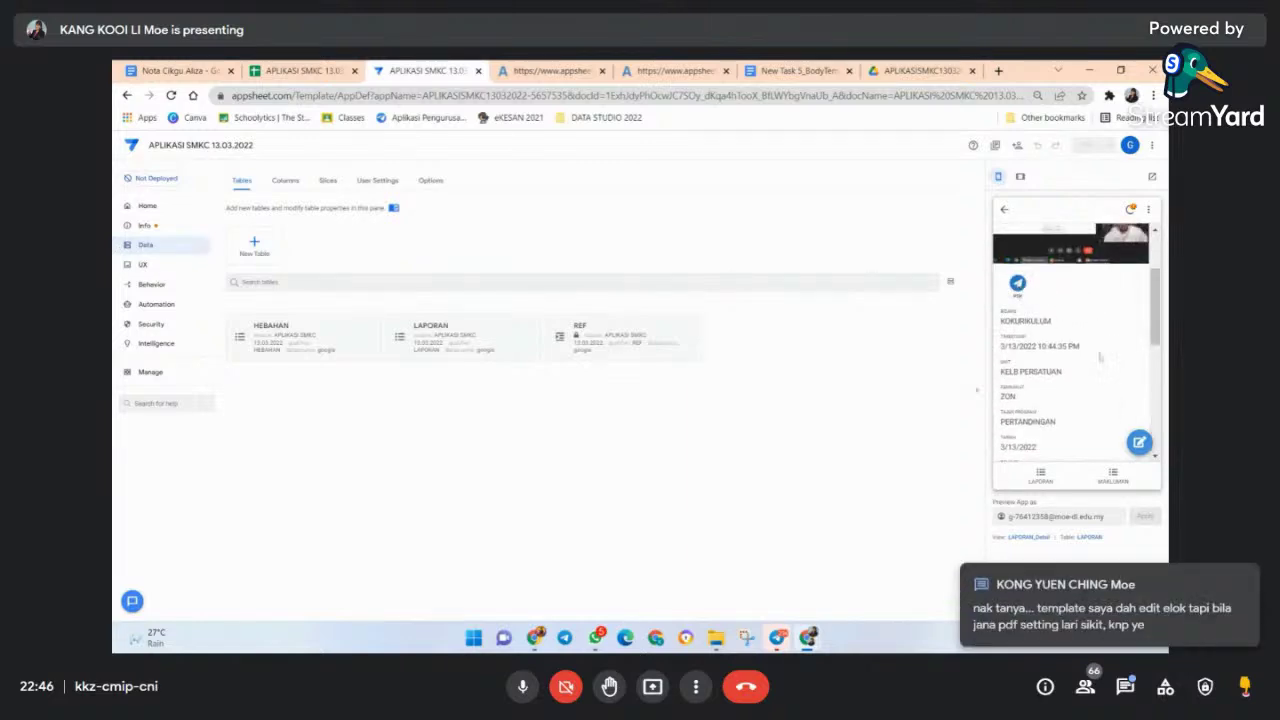
scroll(1106, 358, "down", 5)
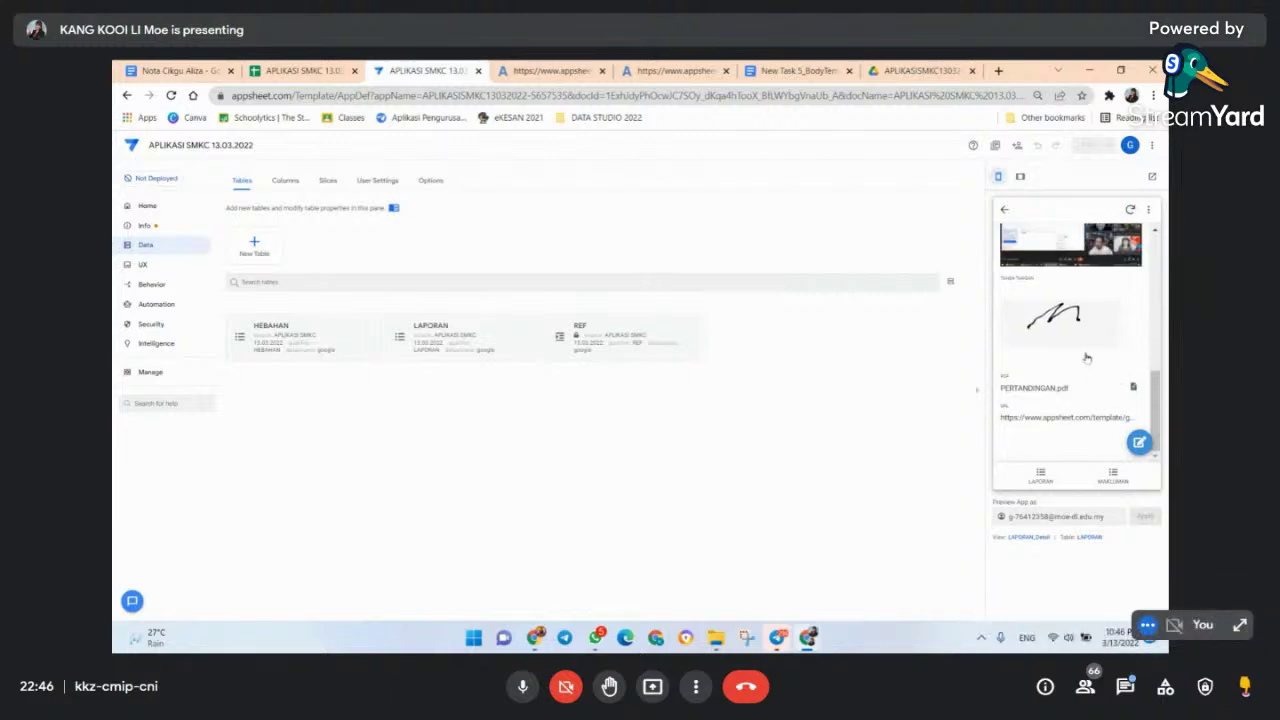
left_click(1135, 389)
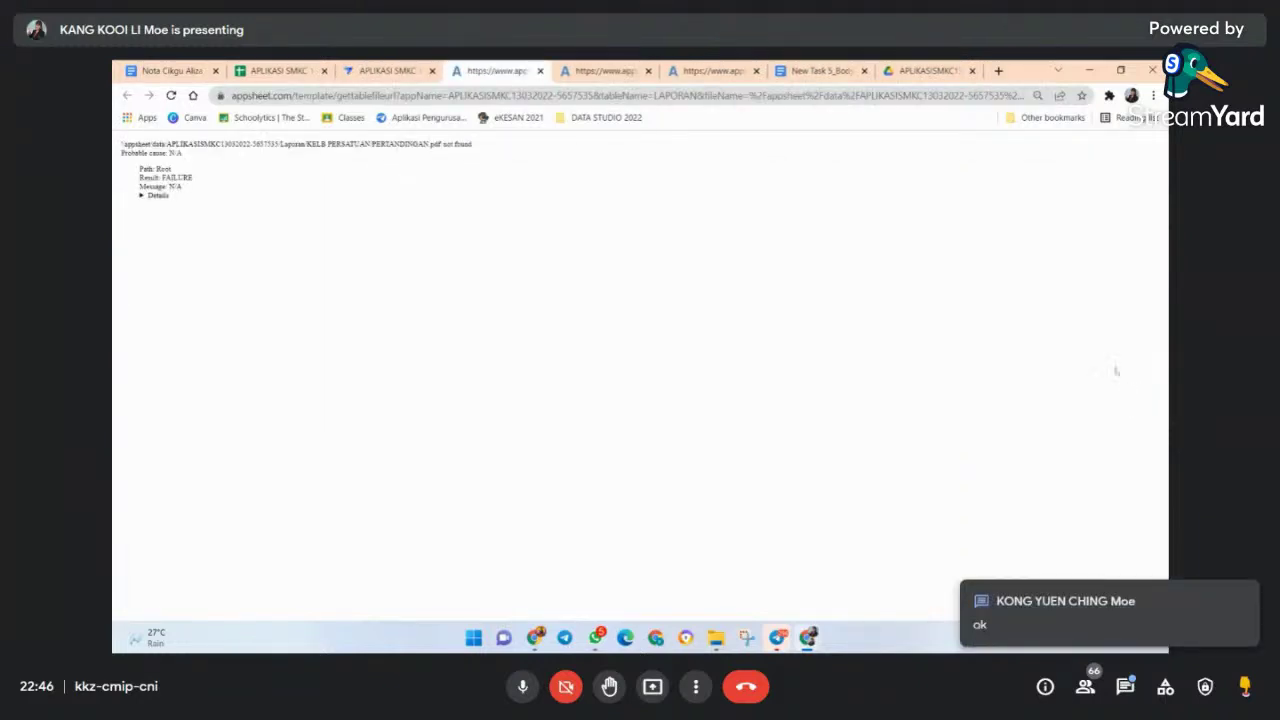
- Close the three browser pages showing generated AppSheet PDF links and return to the app editor
left_click(540, 71)
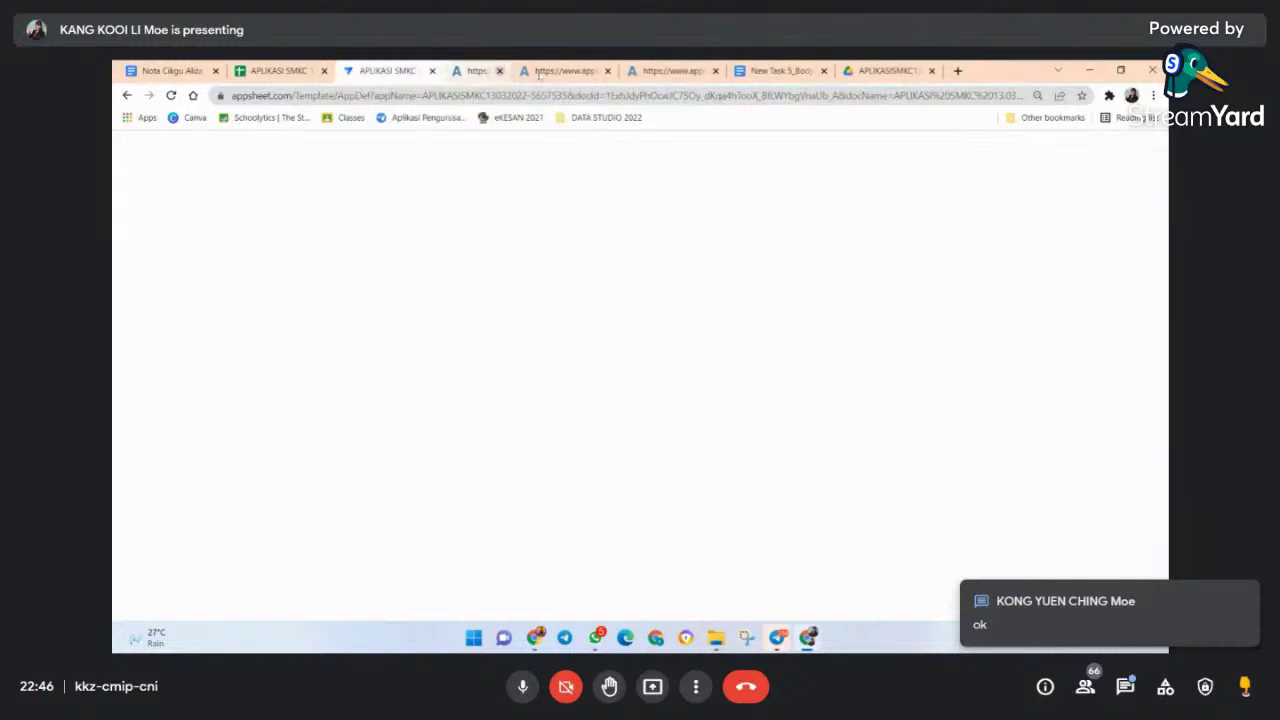
left_click(540, 71)
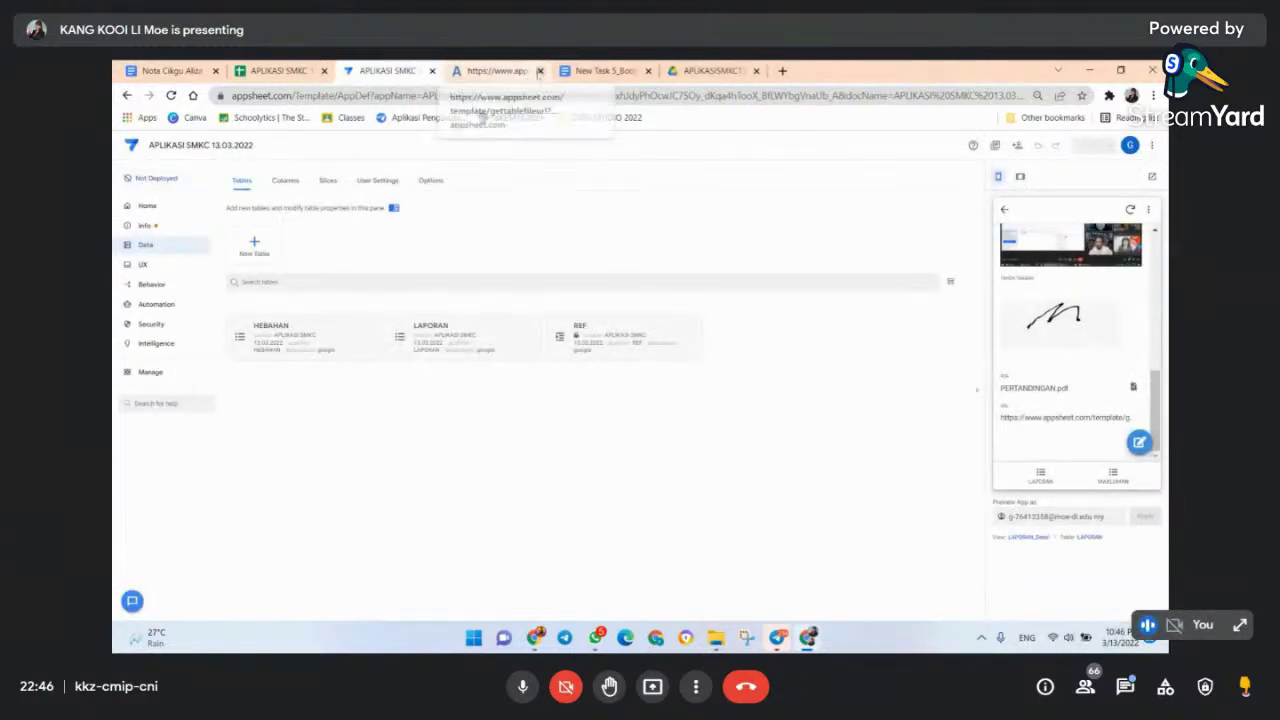
left_click(540, 71)
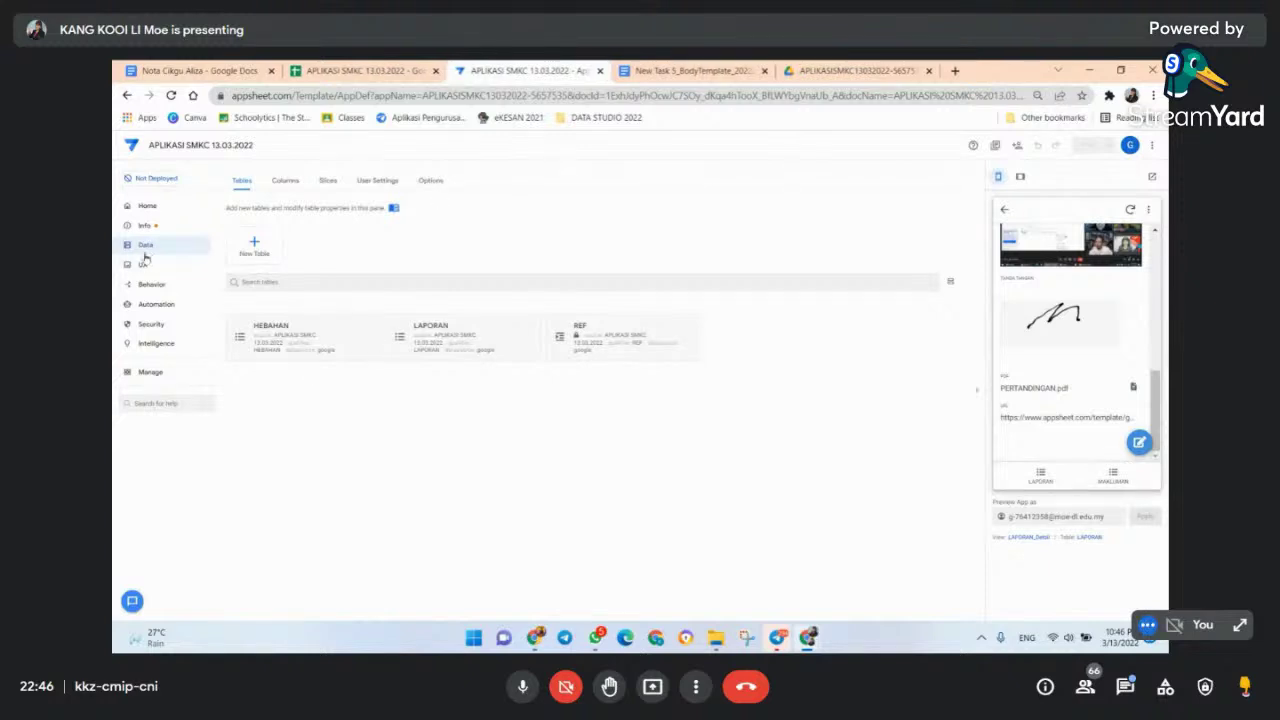
- Switch to the report's Google Sheets spreadsheet and change its title to APLIKASI SMKC NEW
left_click(323, 76)
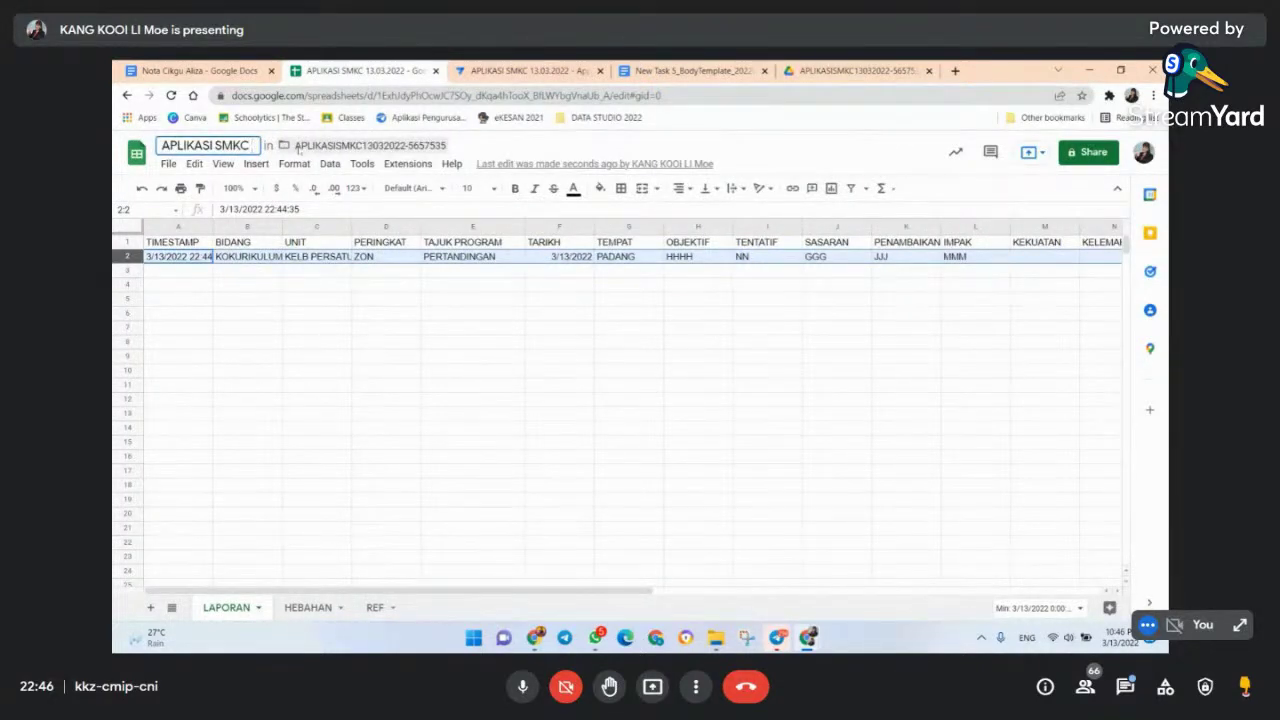
type("NEEW")
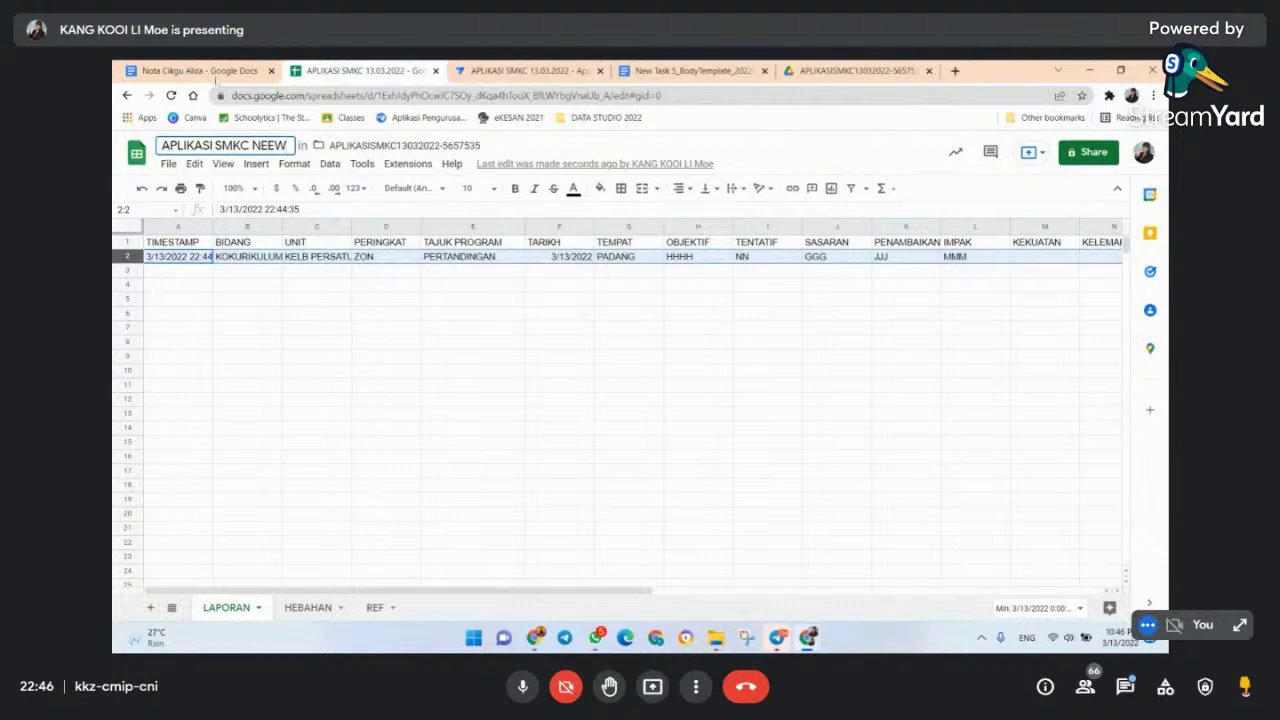
key("BackSpace")
key("BackSpace")
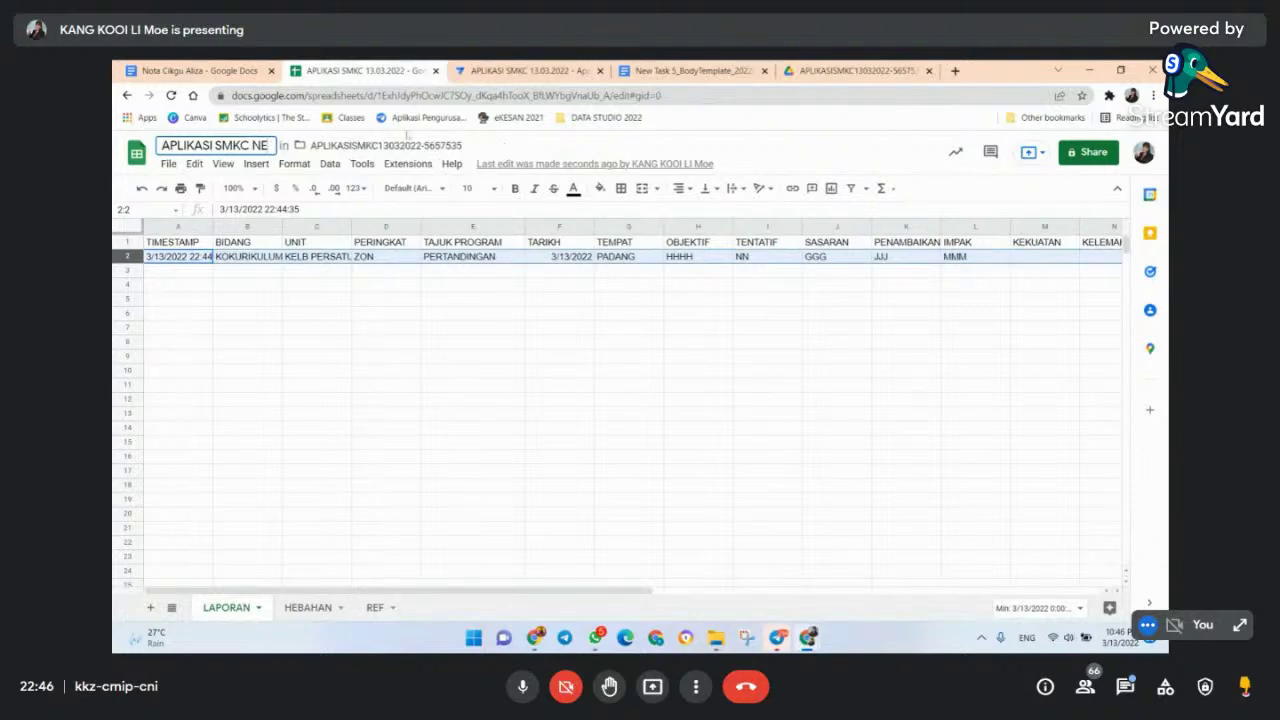
type("W")
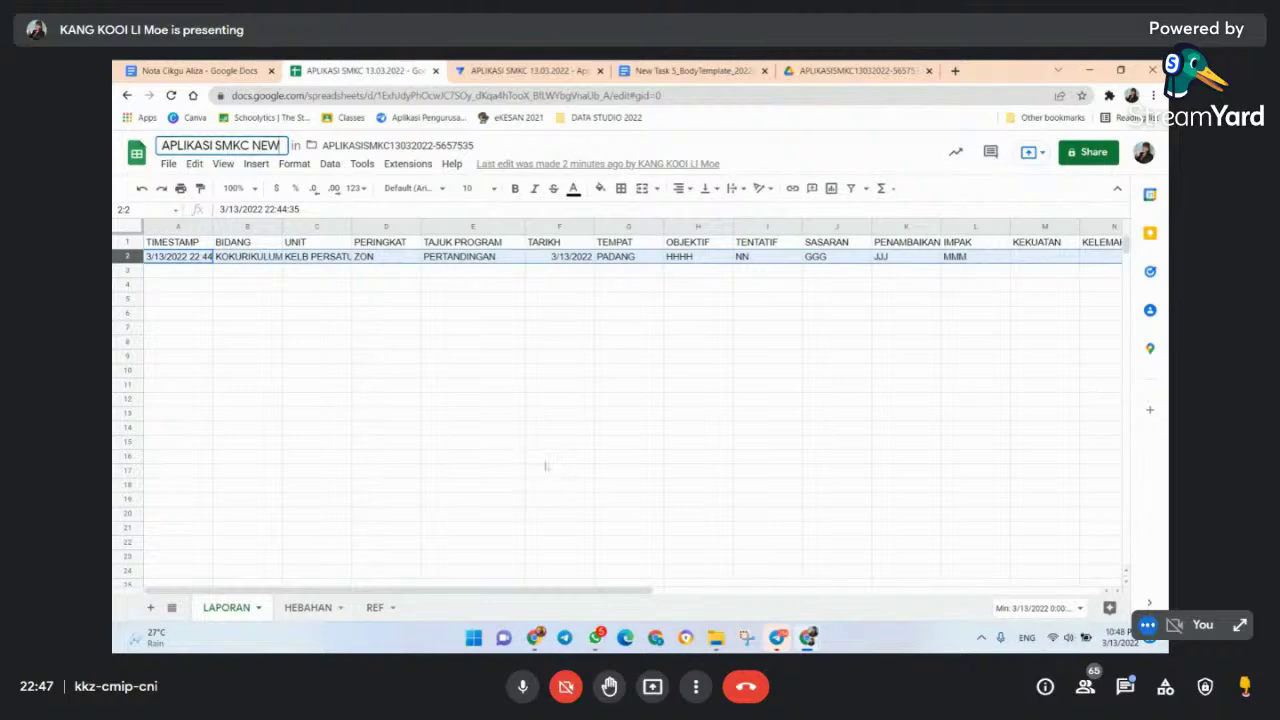
scroll(570, 453, "down", 2)
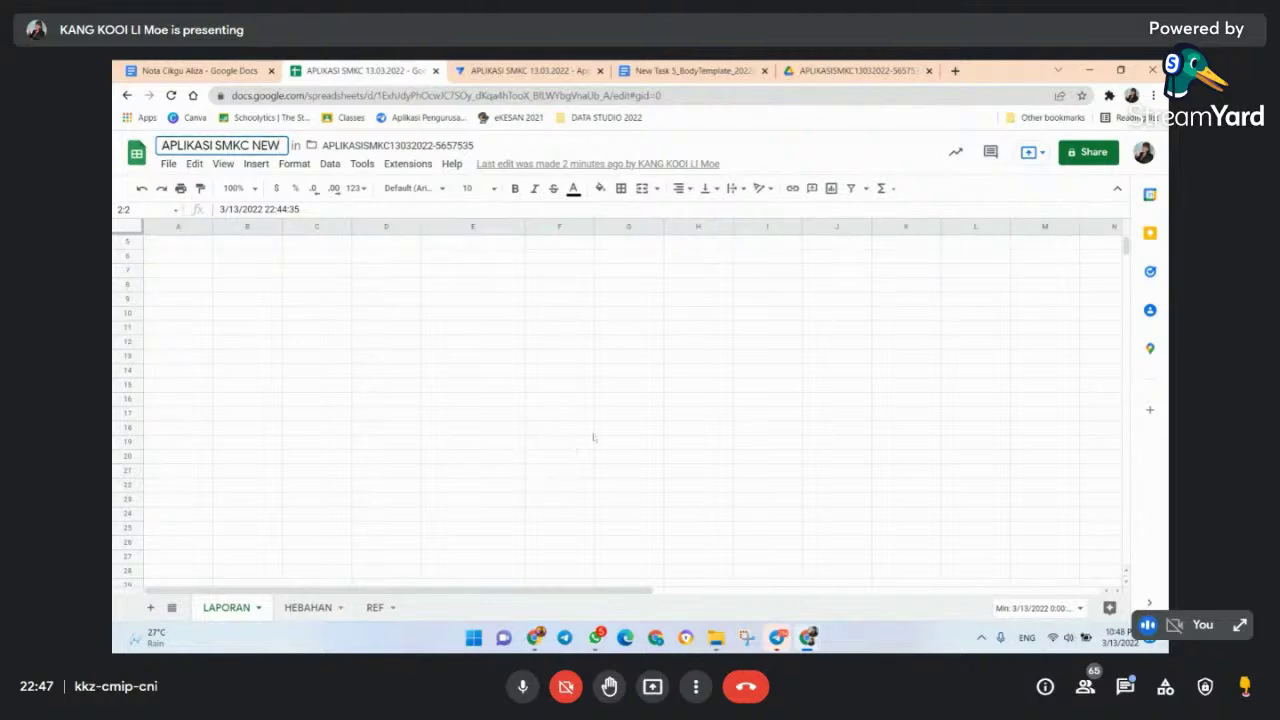
scroll(593, 437, "up", 2)
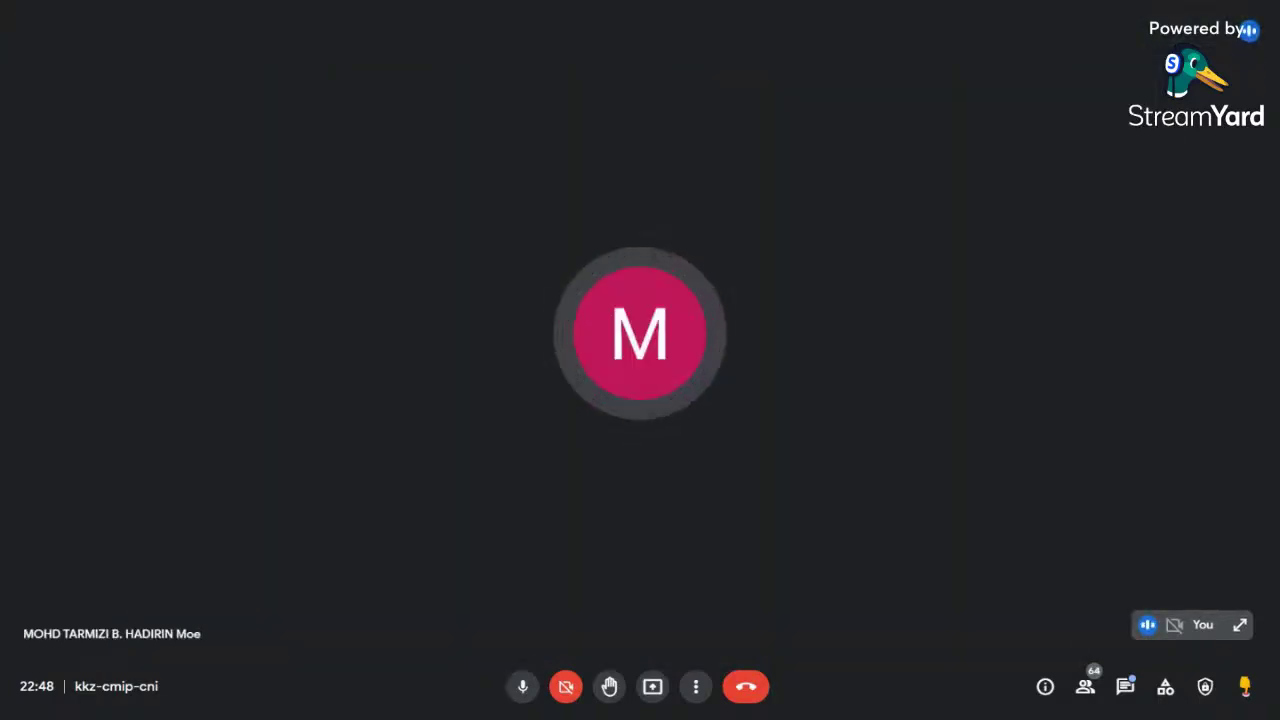
- Set the Google Meet call's layout to Tiled
left_click(652, 686)
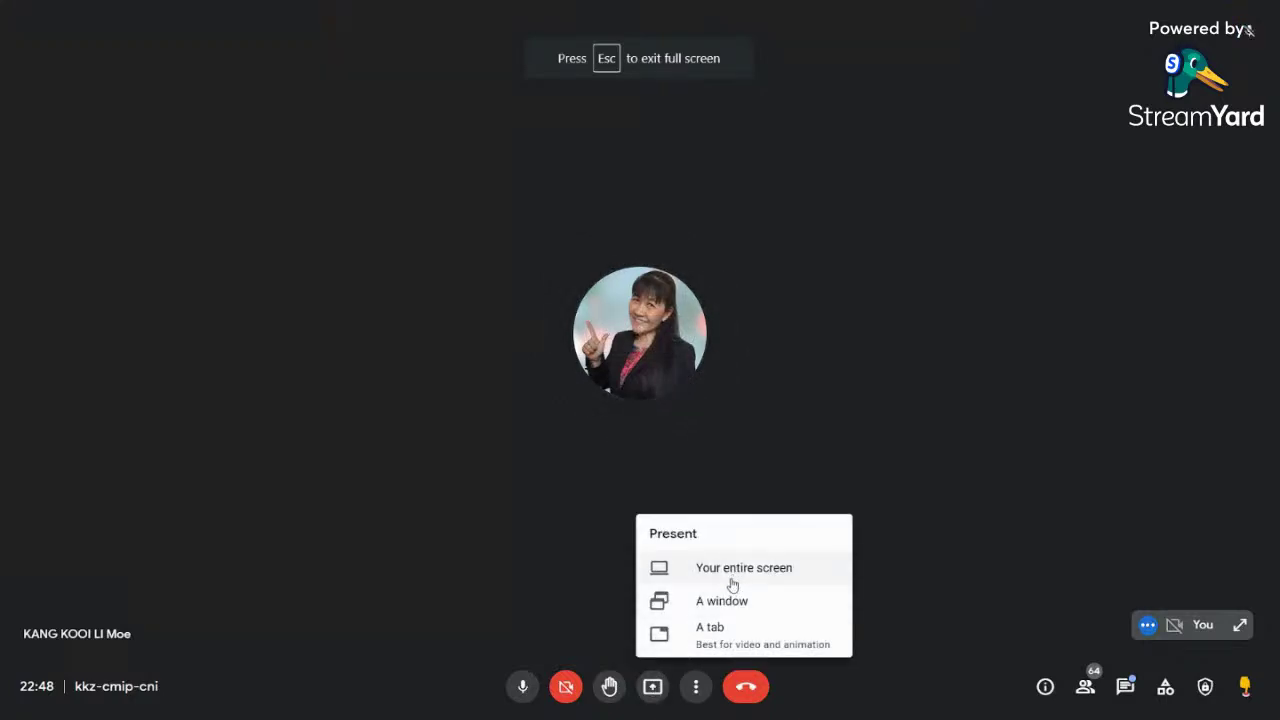
left_click(696, 686)
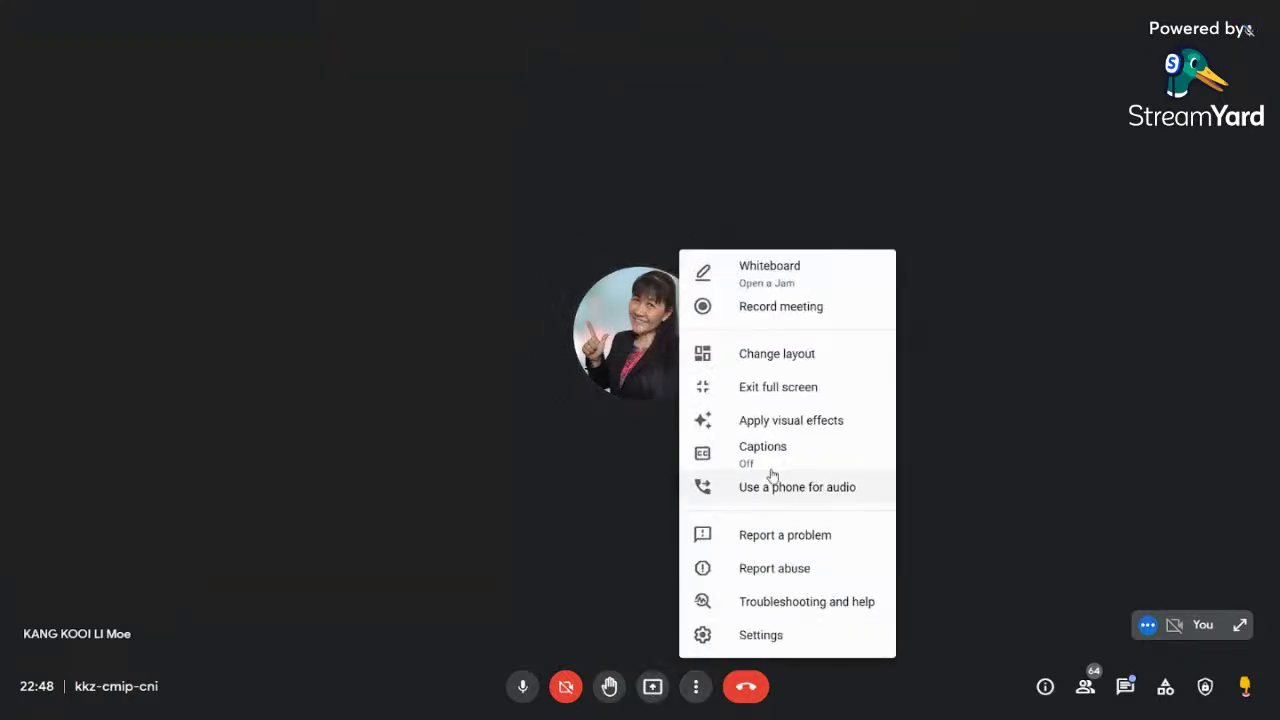
left_click(752, 356)
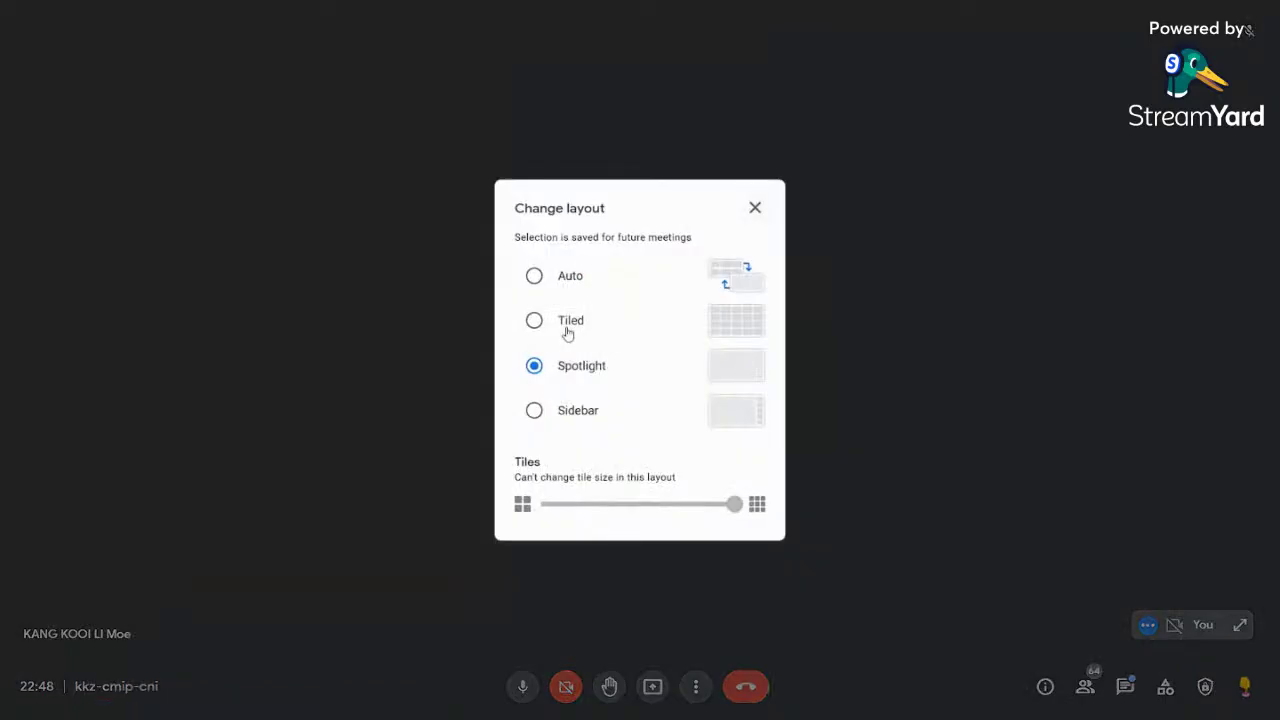
left_click(563, 334)
left_click(755, 208)
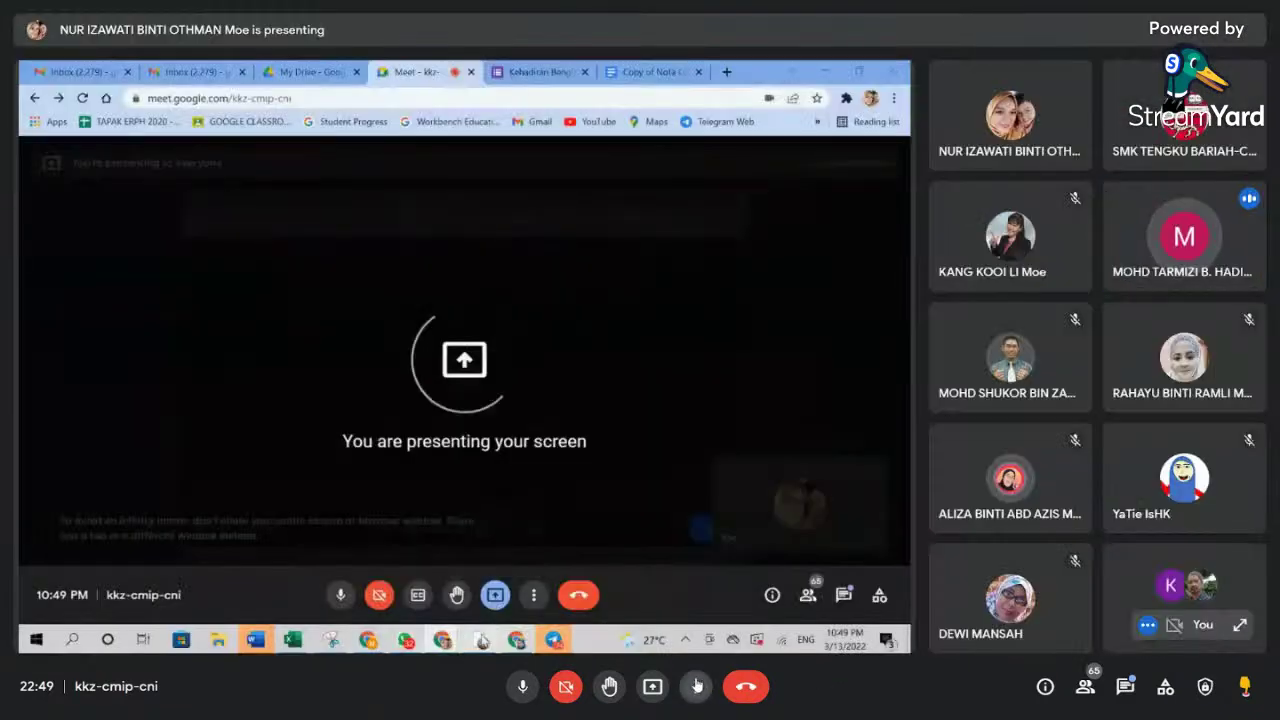
- Change the meeting layout to Spotlight so the presented screen fills the view
left_click(697, 686)
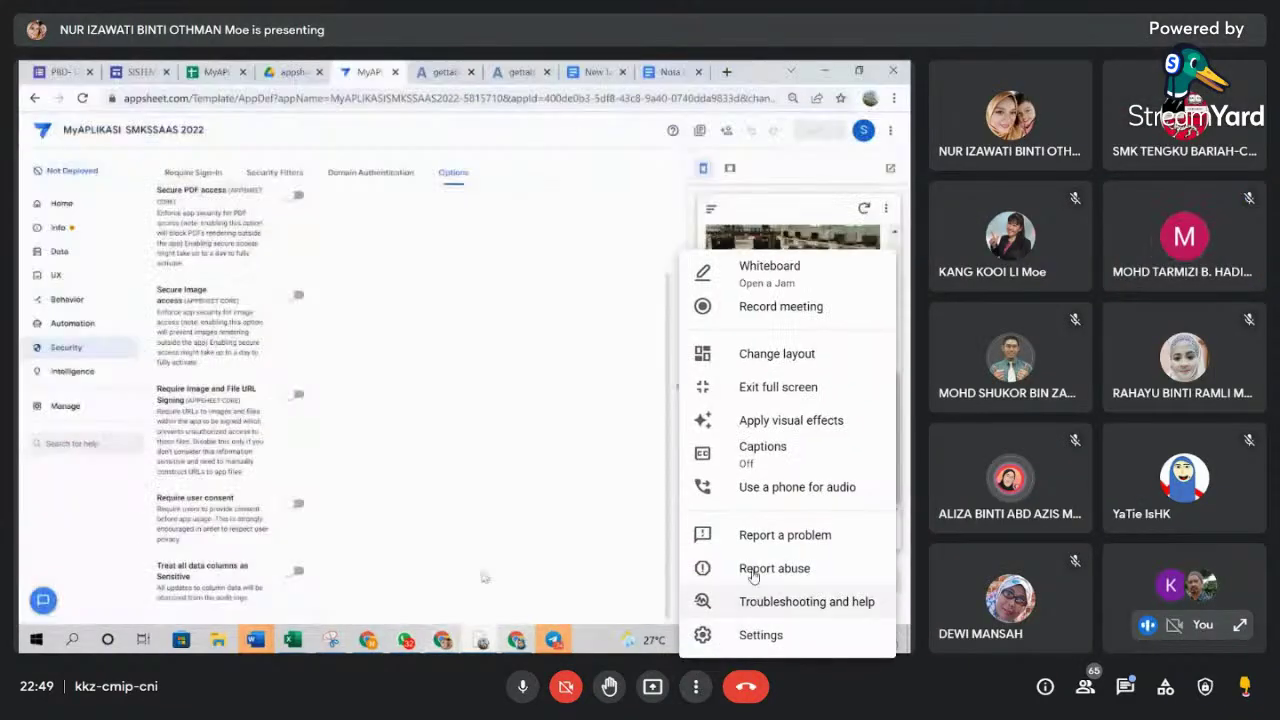
left_click(745, 356)
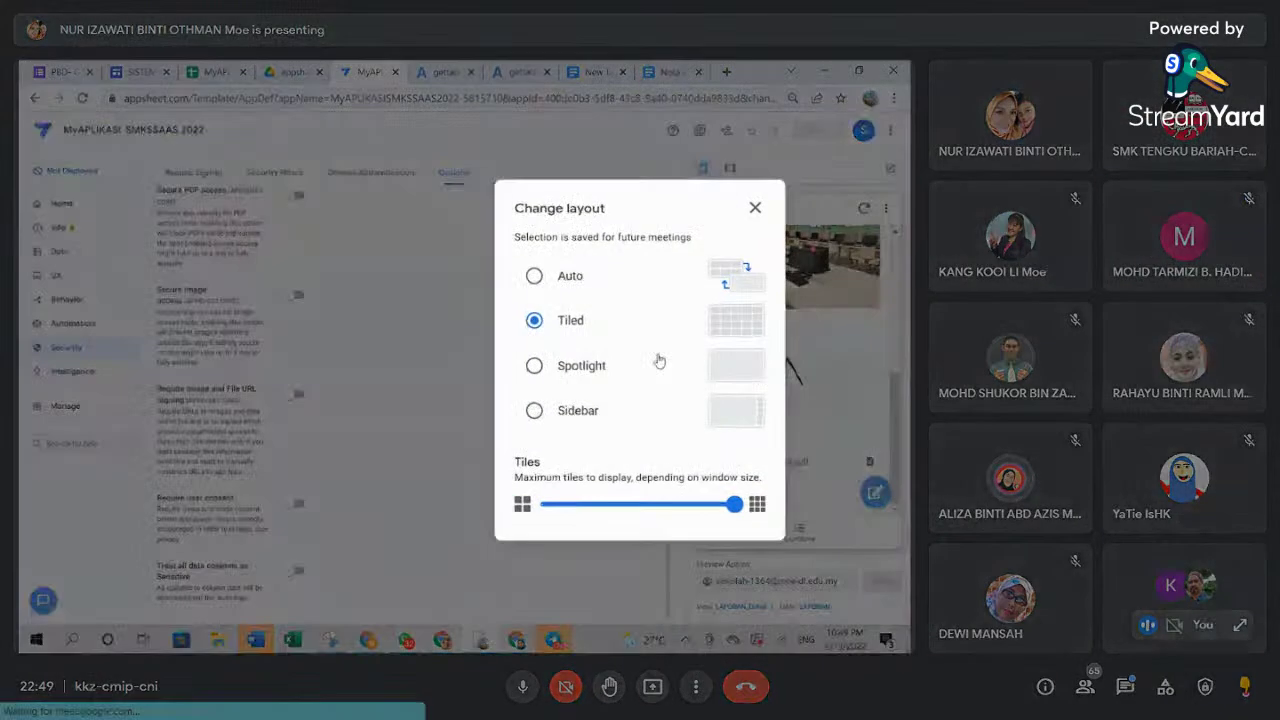
left_click(536, 365)
left_click(755, 207)
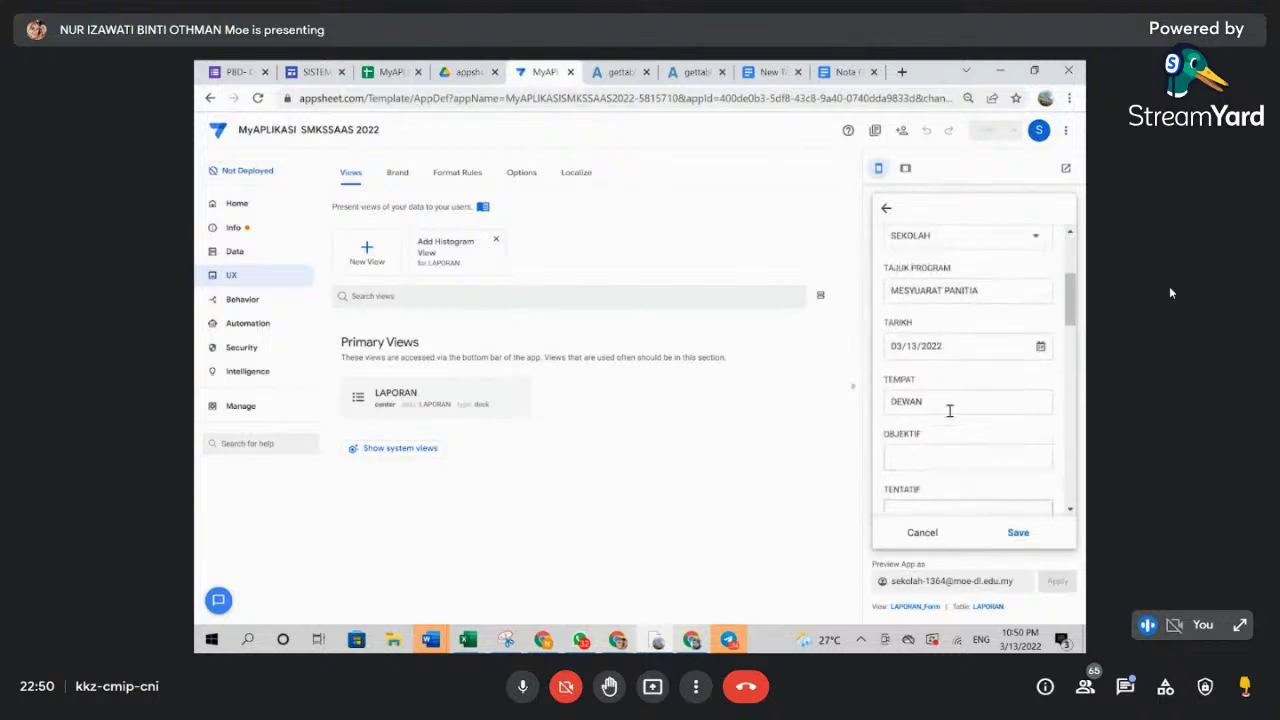
- Set OBJEKTIF to SSS in the MESYUARAT PANITIA report and save it
scroll(941, 422, "up", 5)
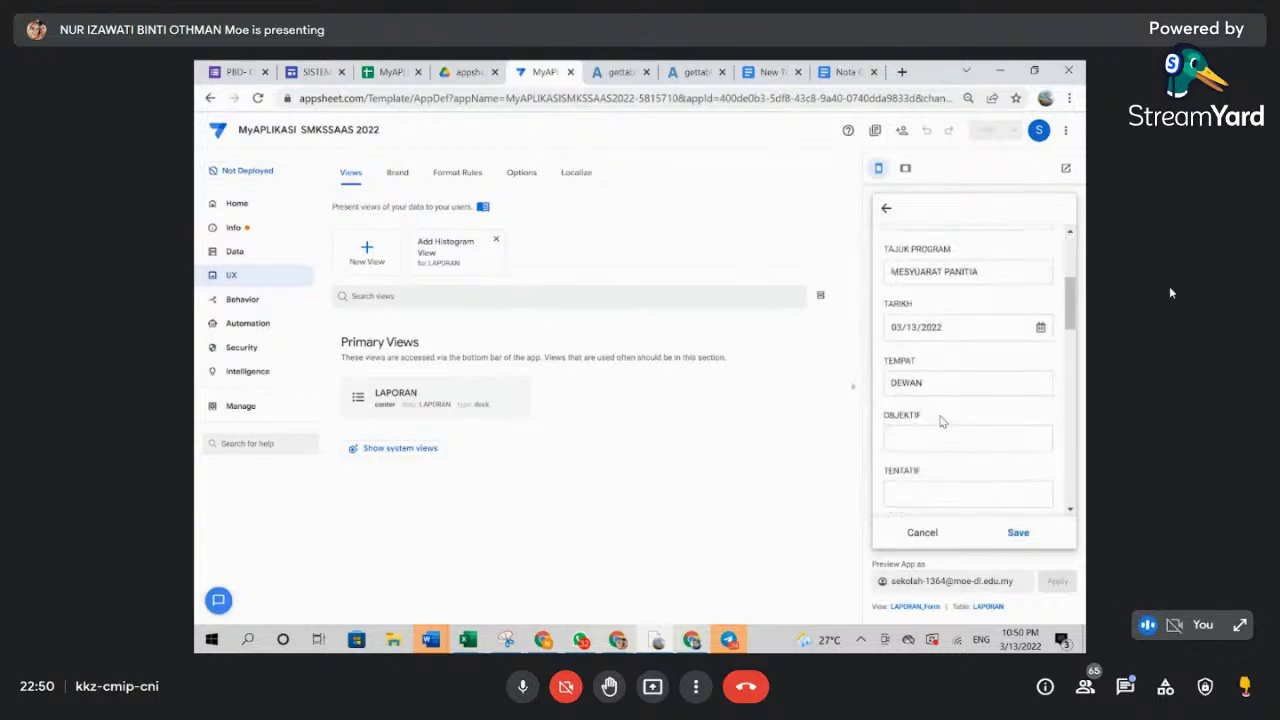
left_click(938, 436)
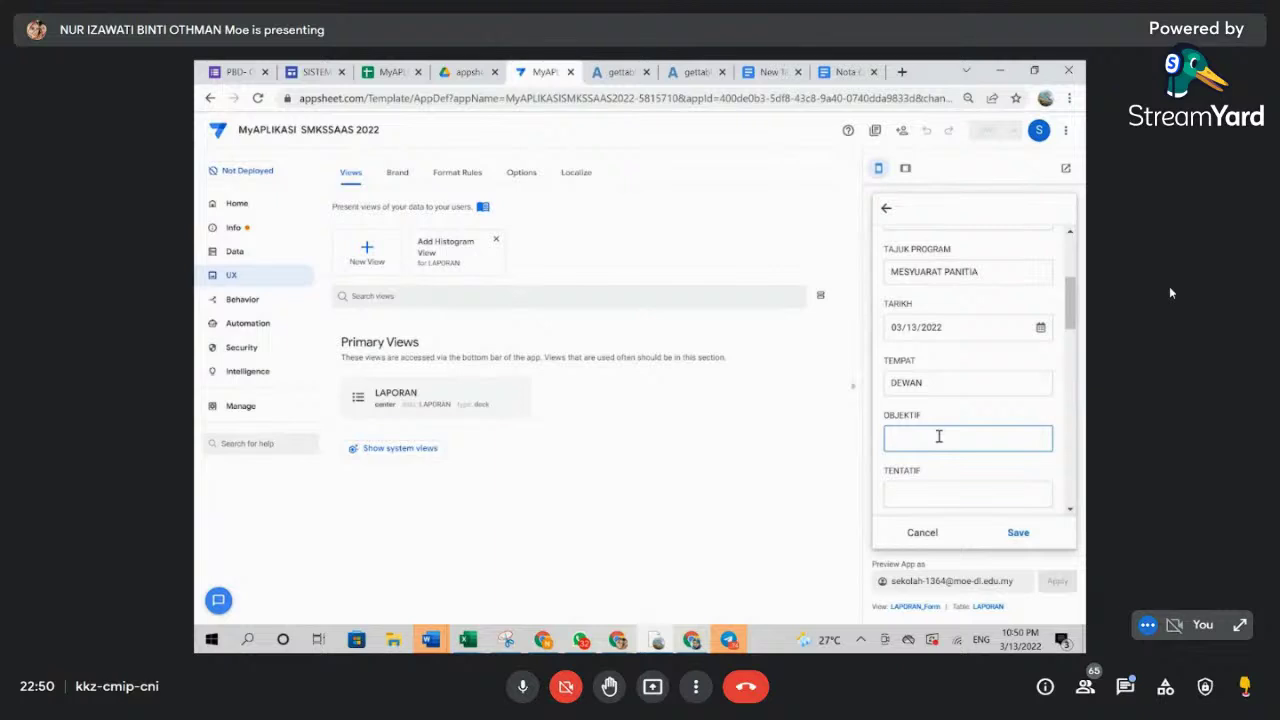
type("sss")
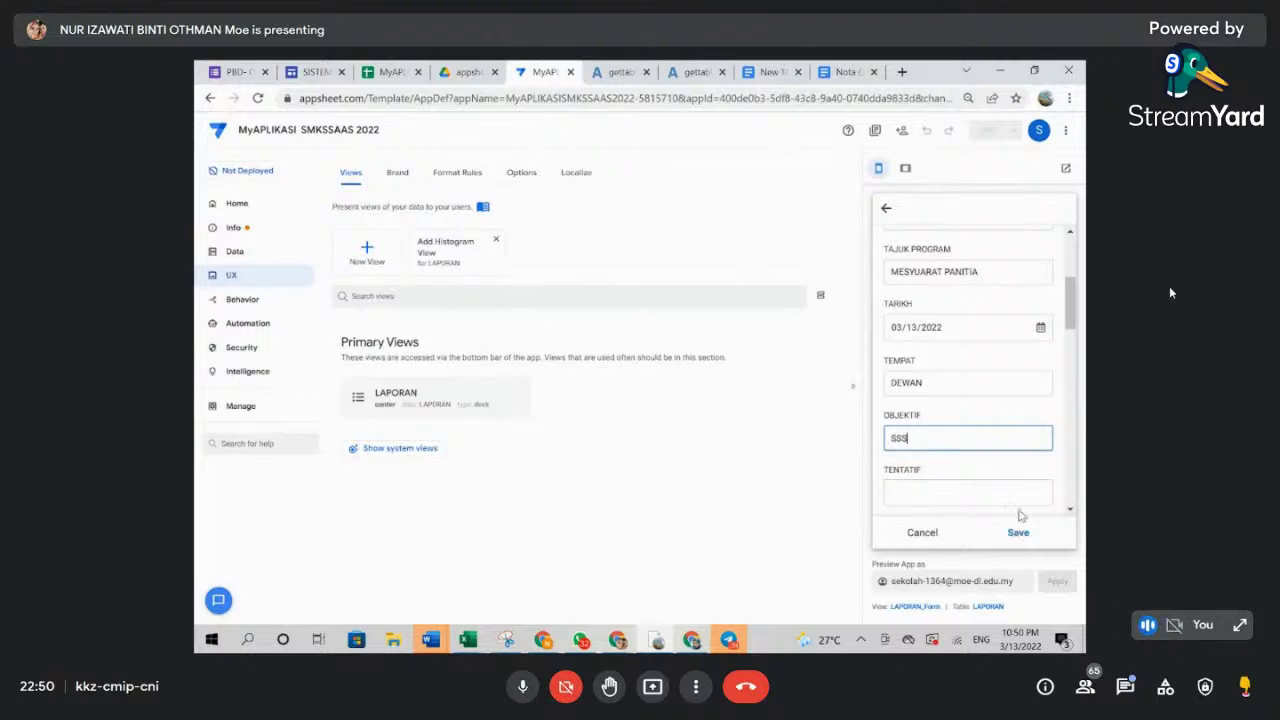
left_click(1018, 532)
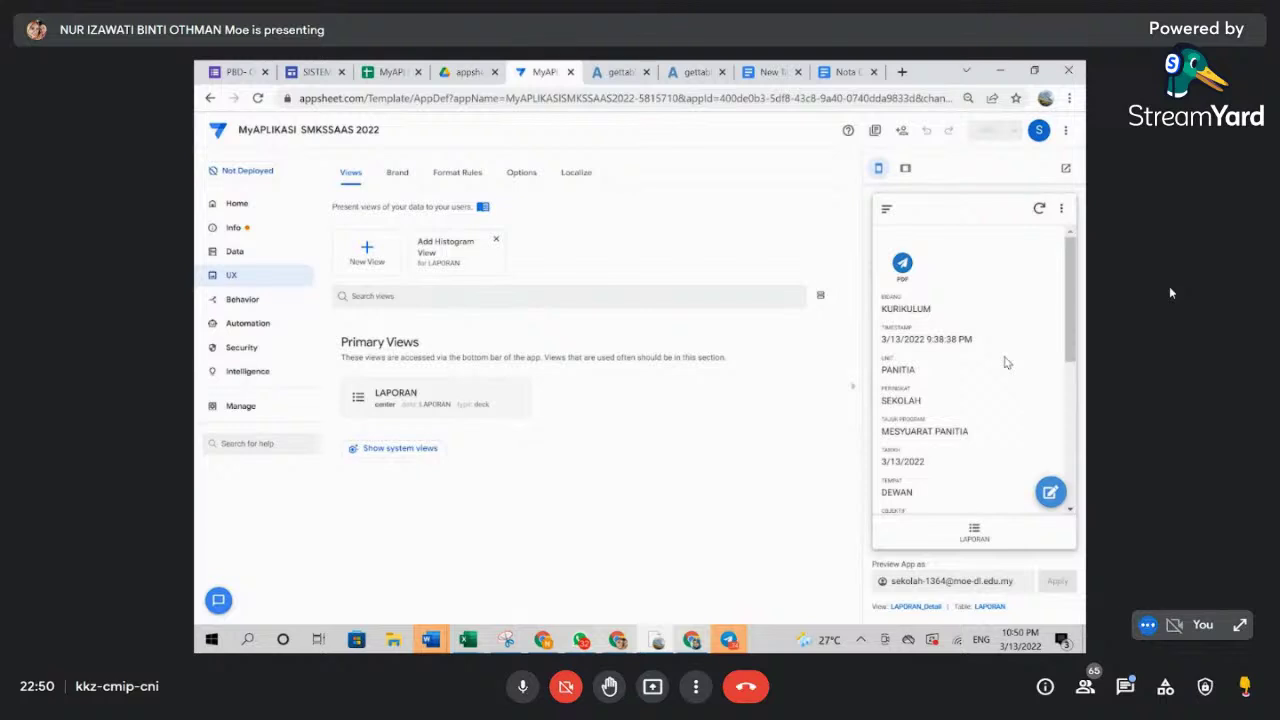
- Open the MESYUARAT PANITIA report's URL link and review the generated PDF from its details to the signature
scroll(1006, 362, "down", 2)
scroll(1006, 362, "down", 5)
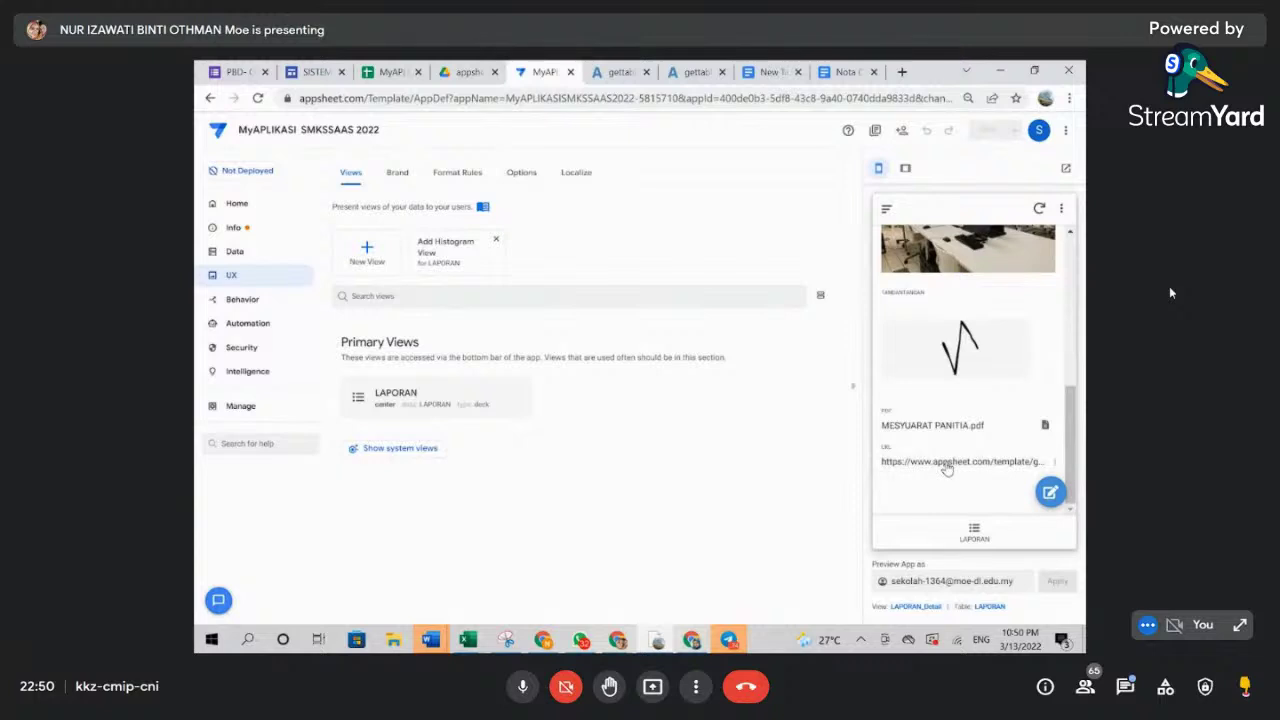
left_click(946, 466)
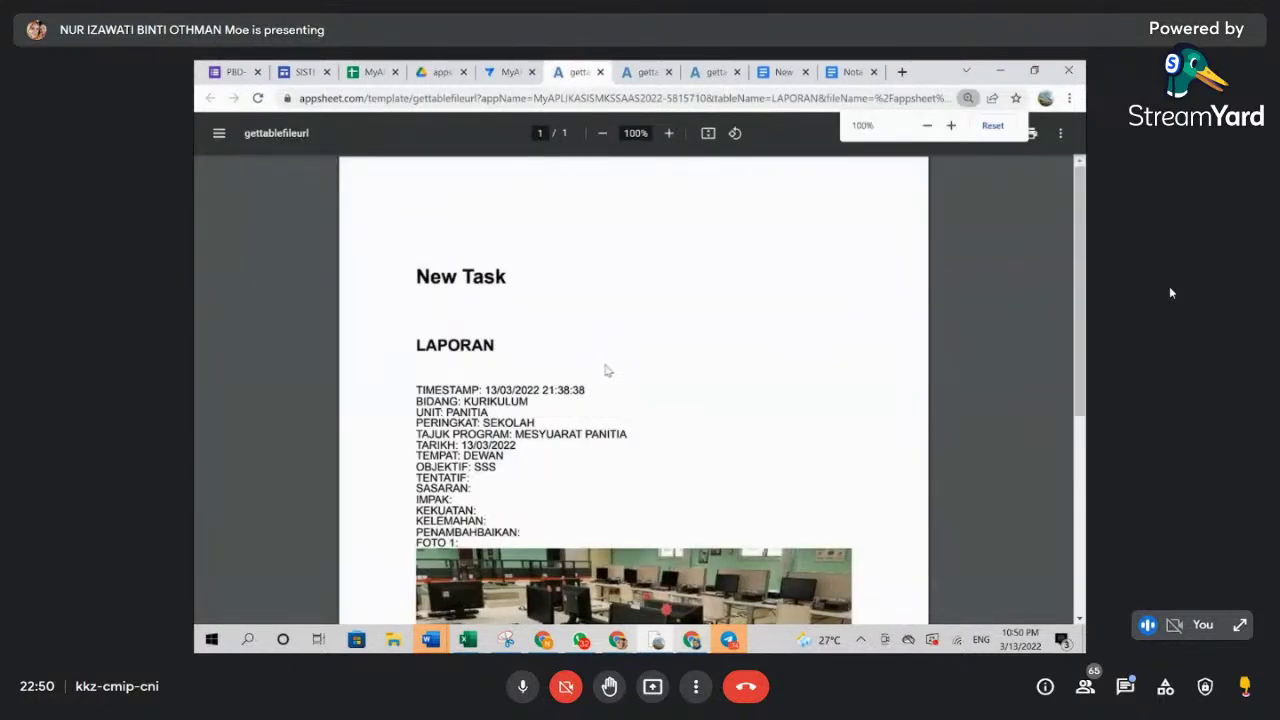
scroll(606, 371, "down", 2)
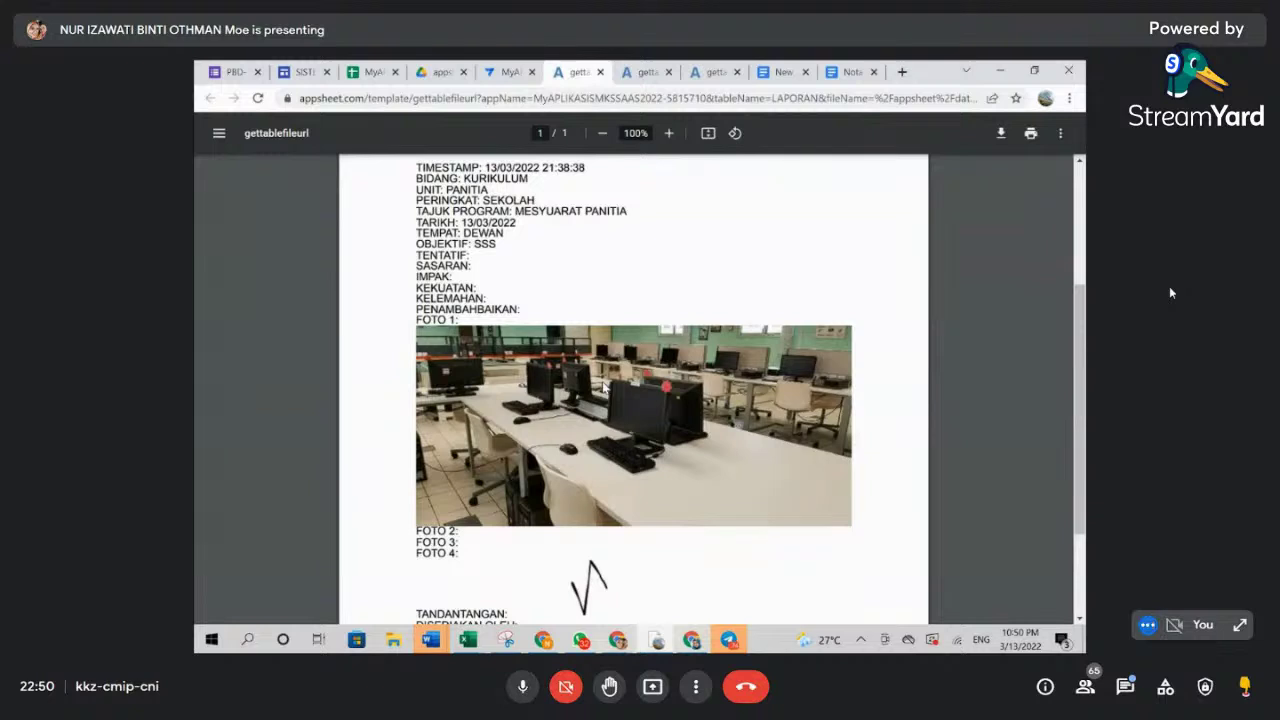
scroll(540, 235, "up", 2)
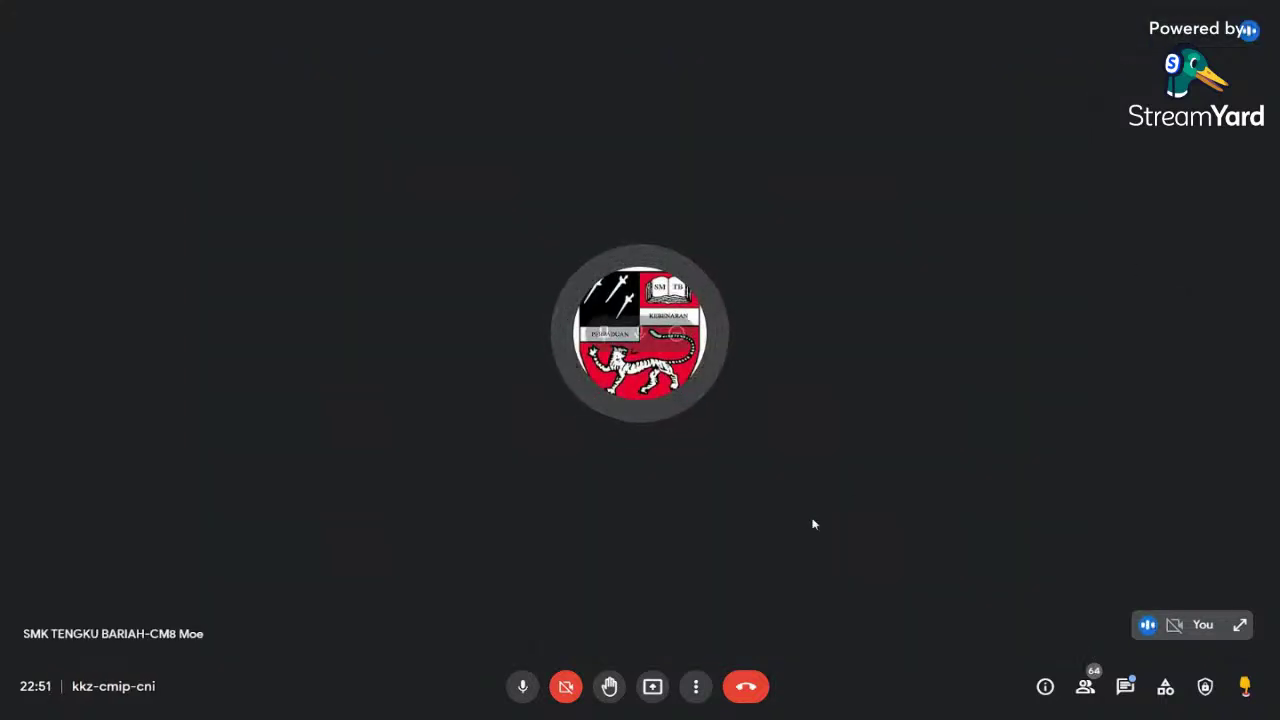
- Change the meeting layout from Spotlight to Tiled to show all participants
left_click(696, 686)
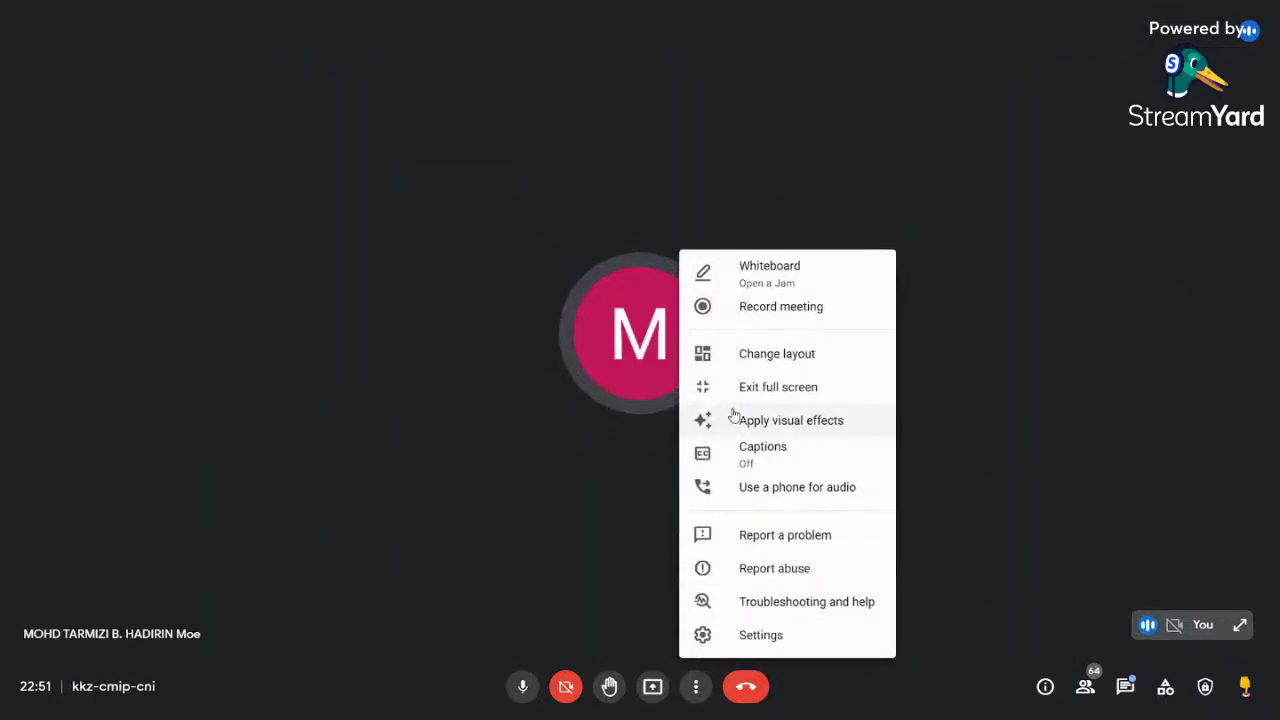
left_click(737, 354)
left_click(560, 322)
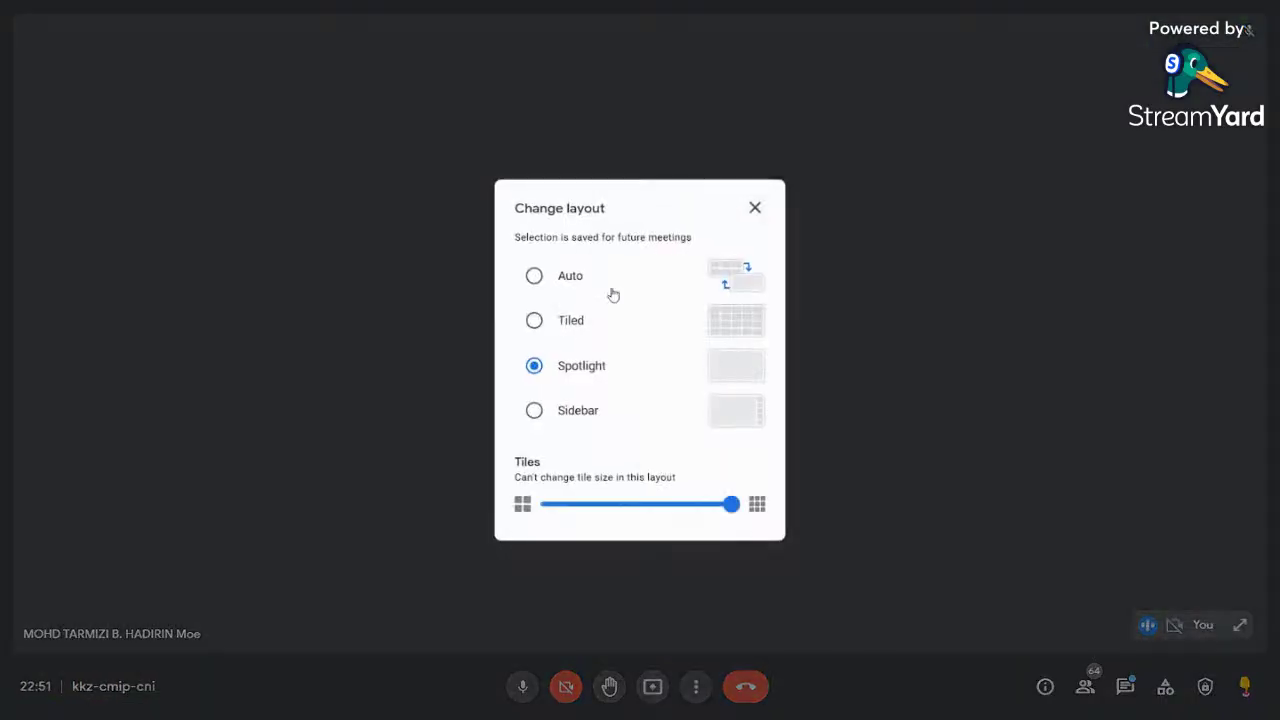
left_click(755, 207)
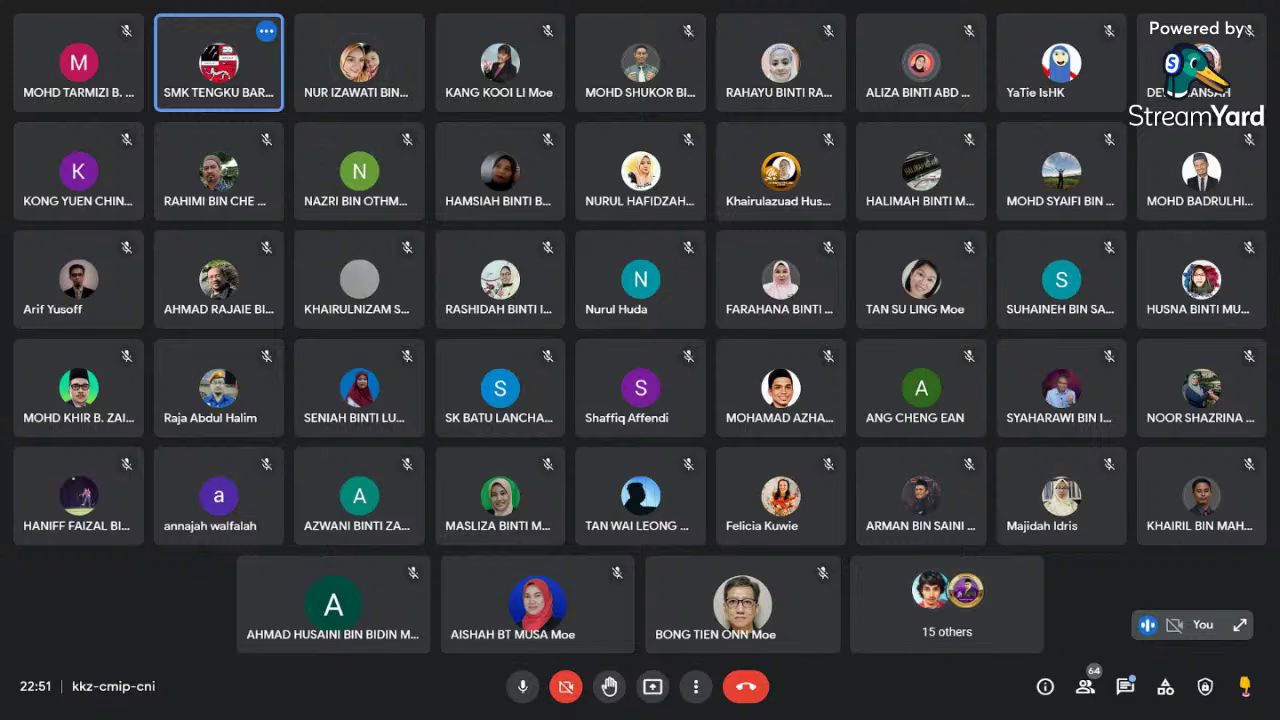
- Present the entire Screen 1 to everyone in the meeting
left_click(652, 686)
left_click(697, 568)
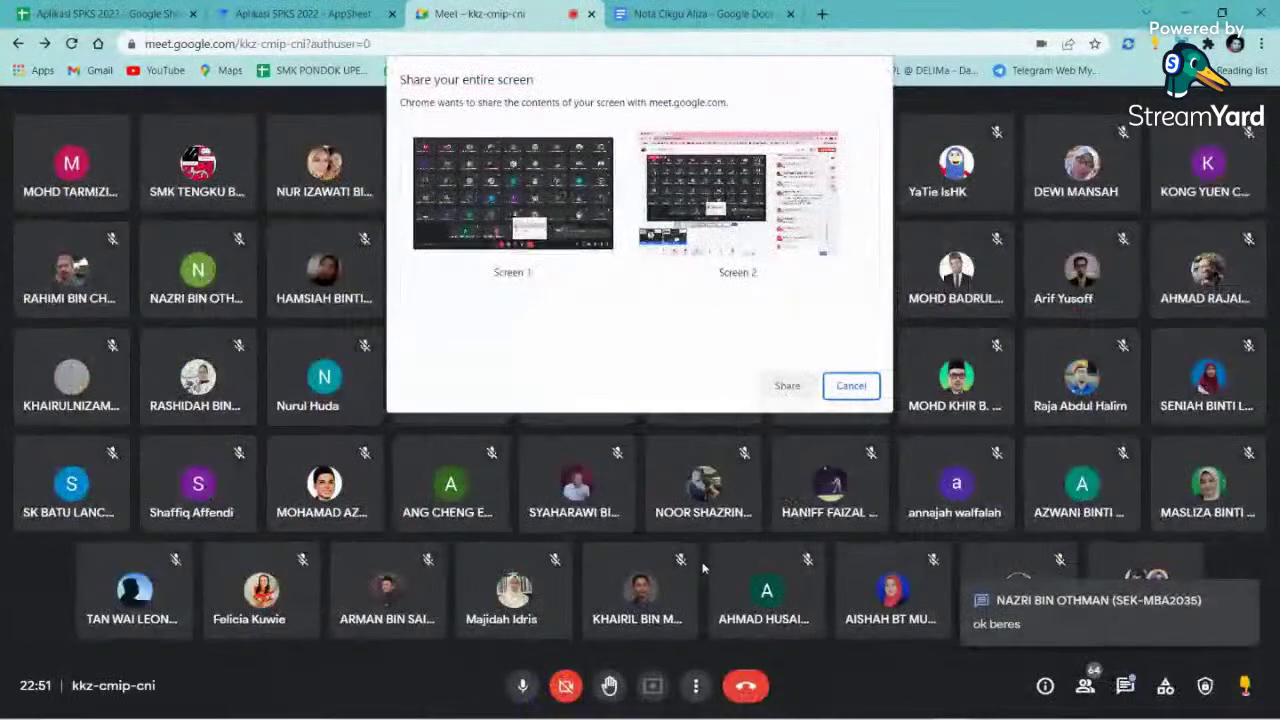
left_click(568, 205)
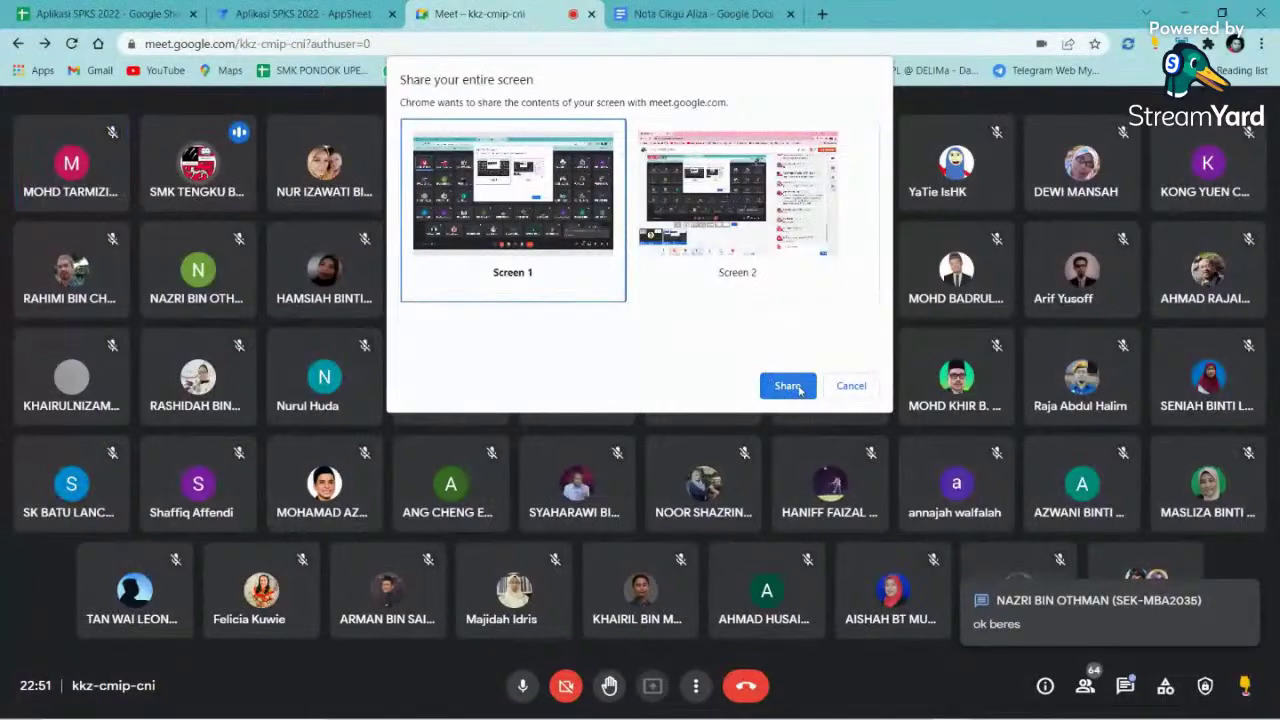
left_click(787, 385)
left_click(790, 692)
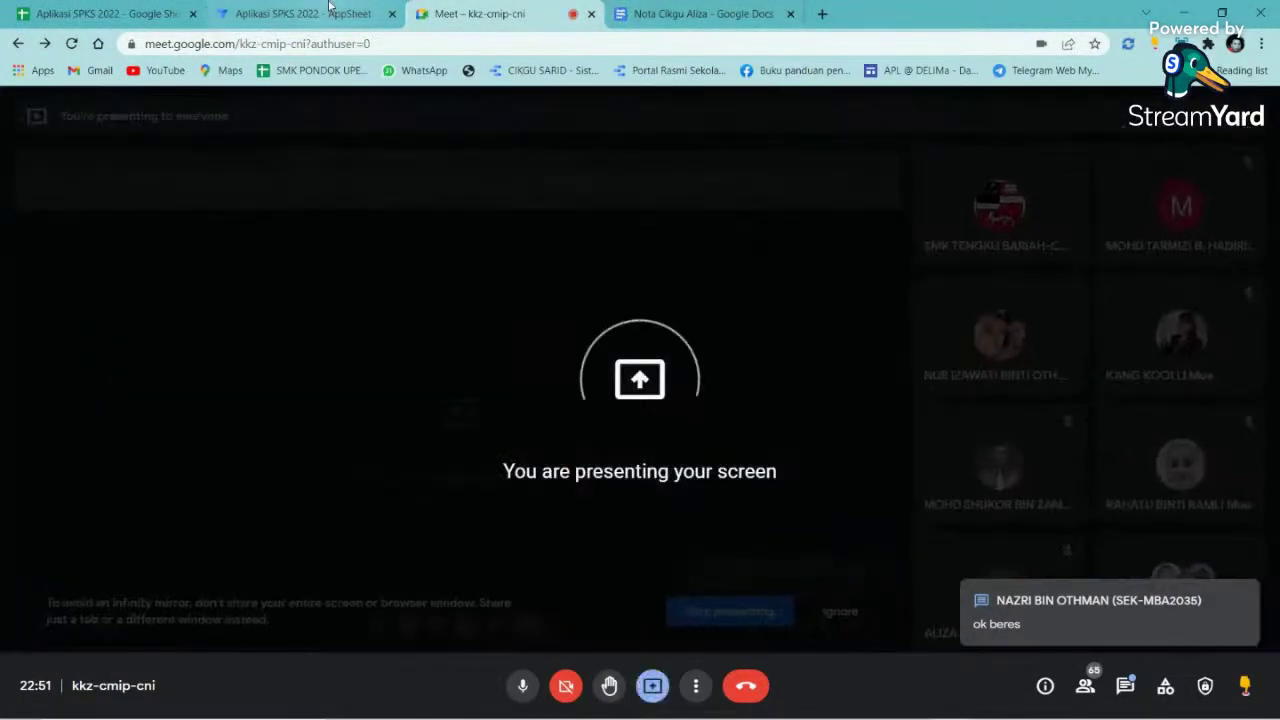
- Switch to the AppSheet editor and open the document template used by the 13 MAC bot's template task
left_click(330, 12)
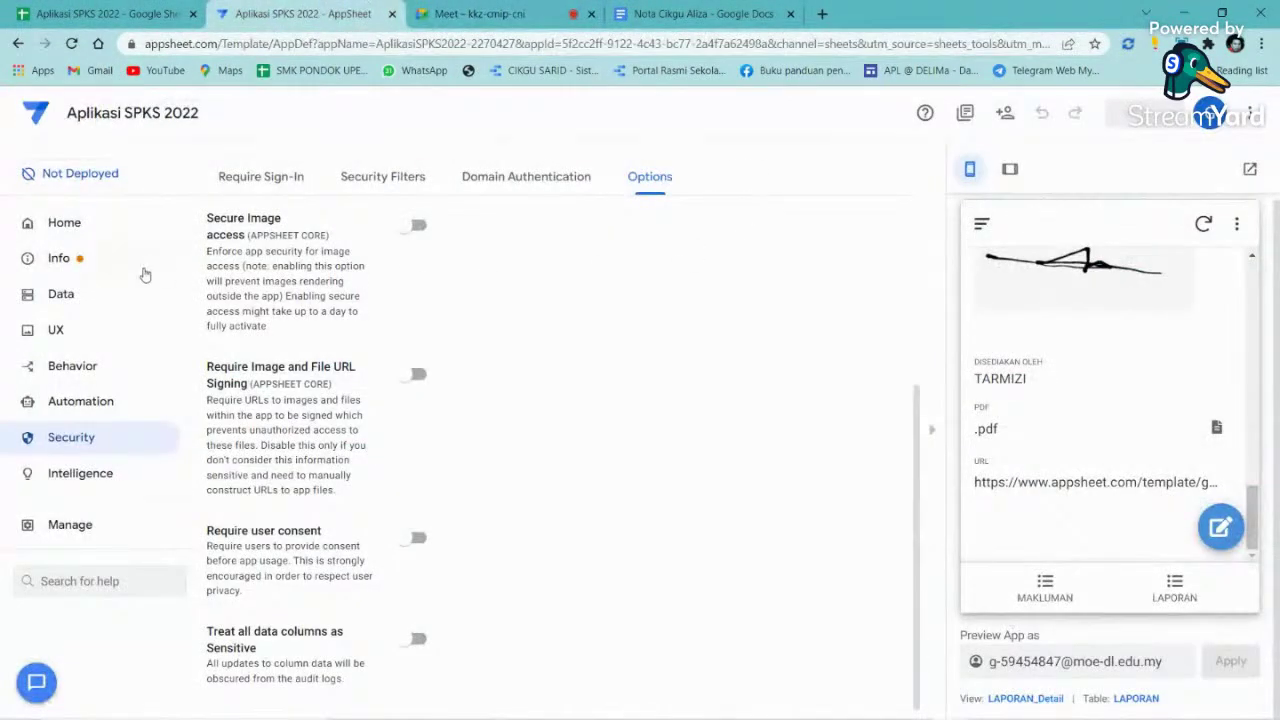
left_click(58, 296)
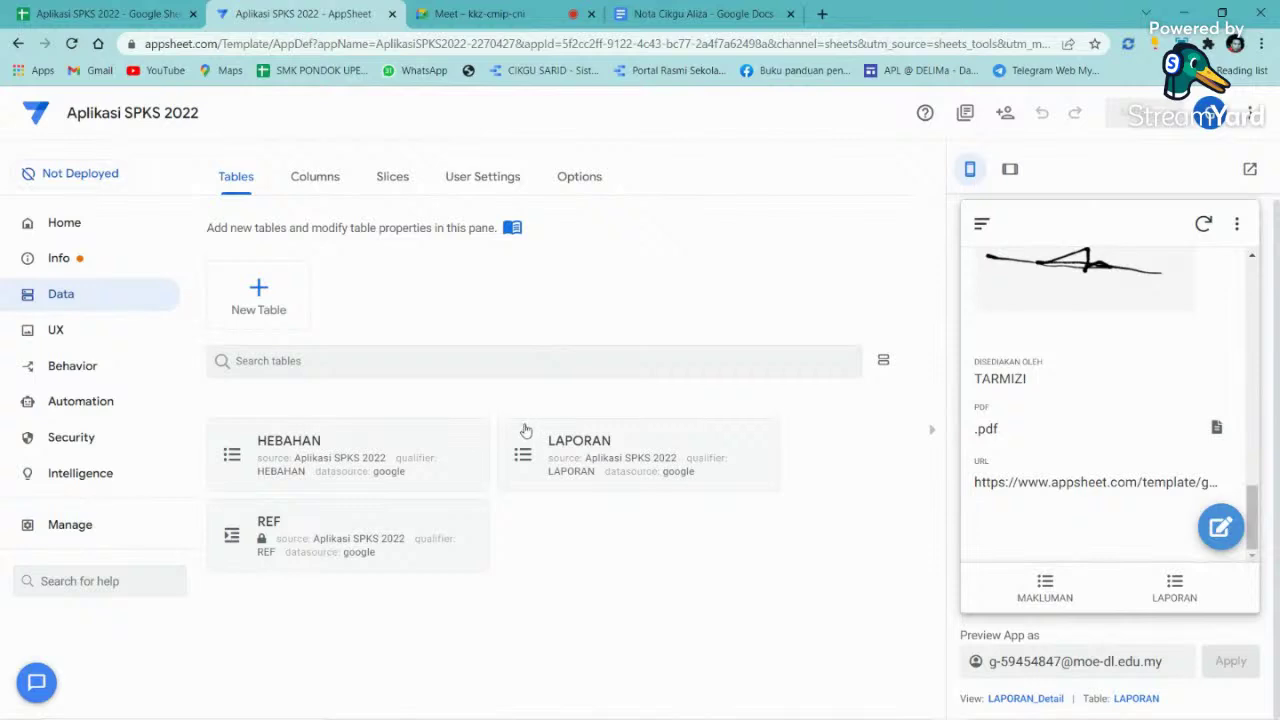
left_click(70, 406)
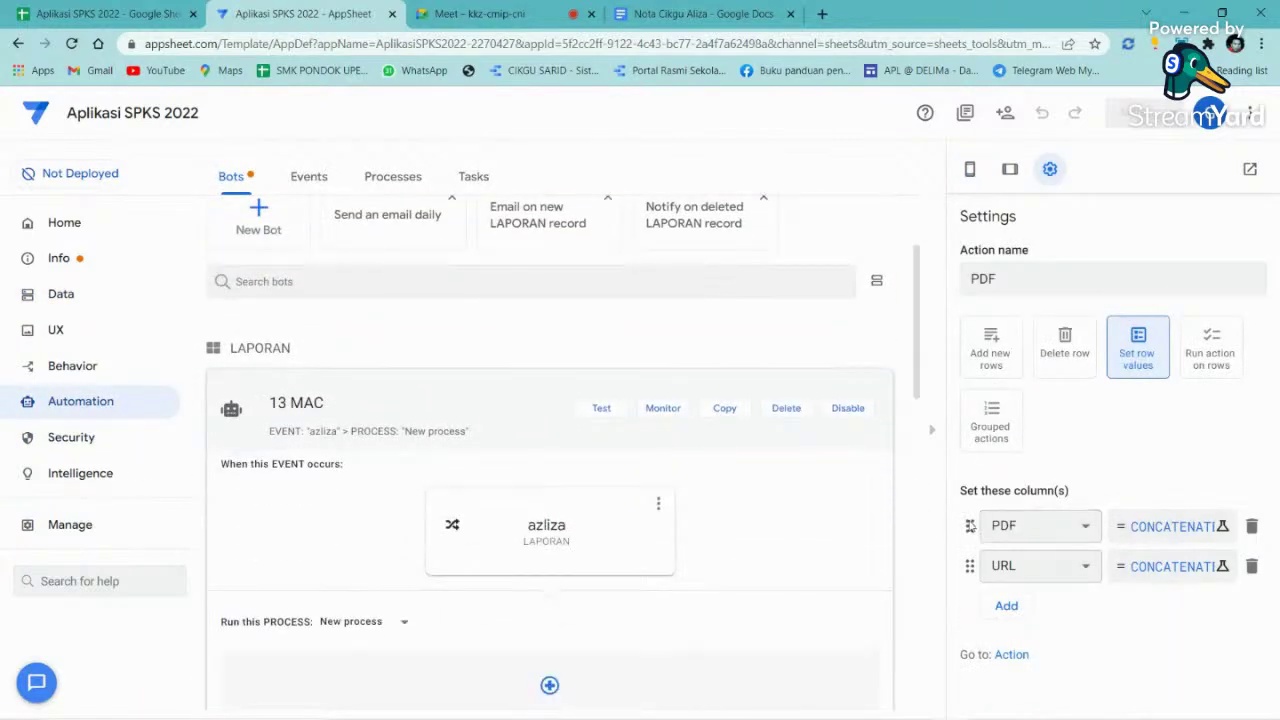
scroll(660, 506, "down", 2)
scroll(621, 379, "down", 3)
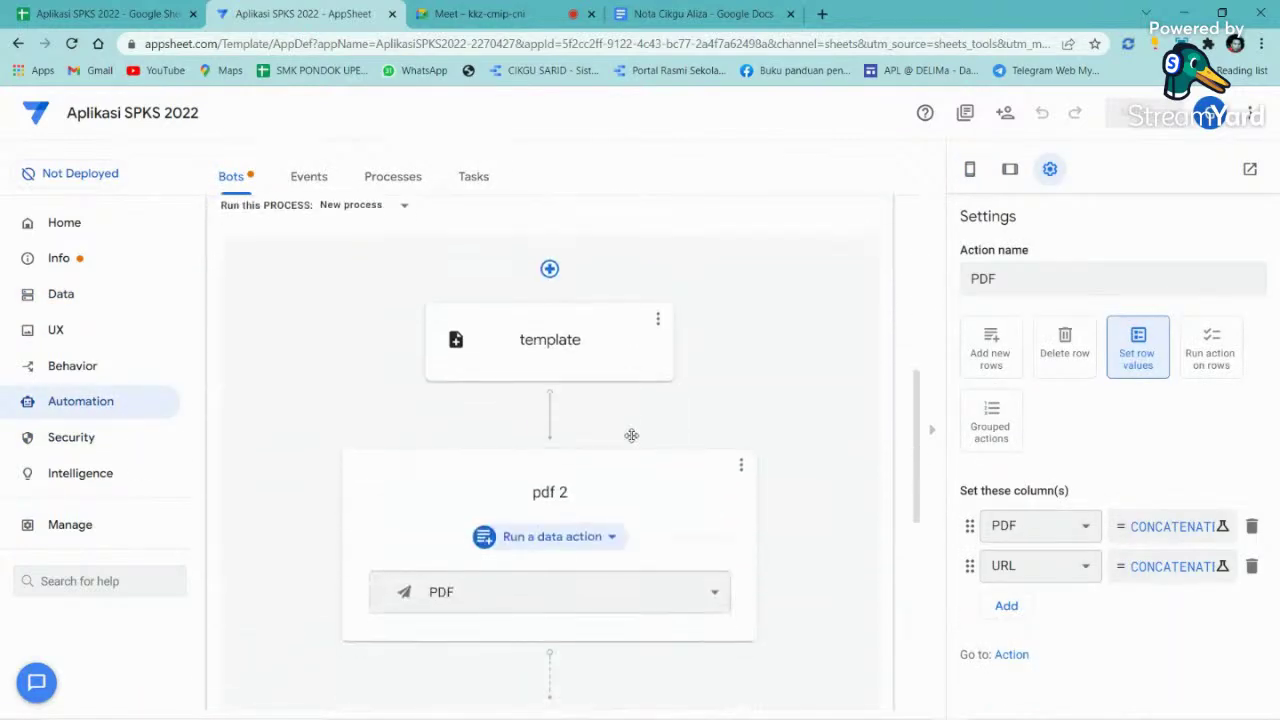
left_click(634, 367)
scroll(1181, 470, "down", 2)
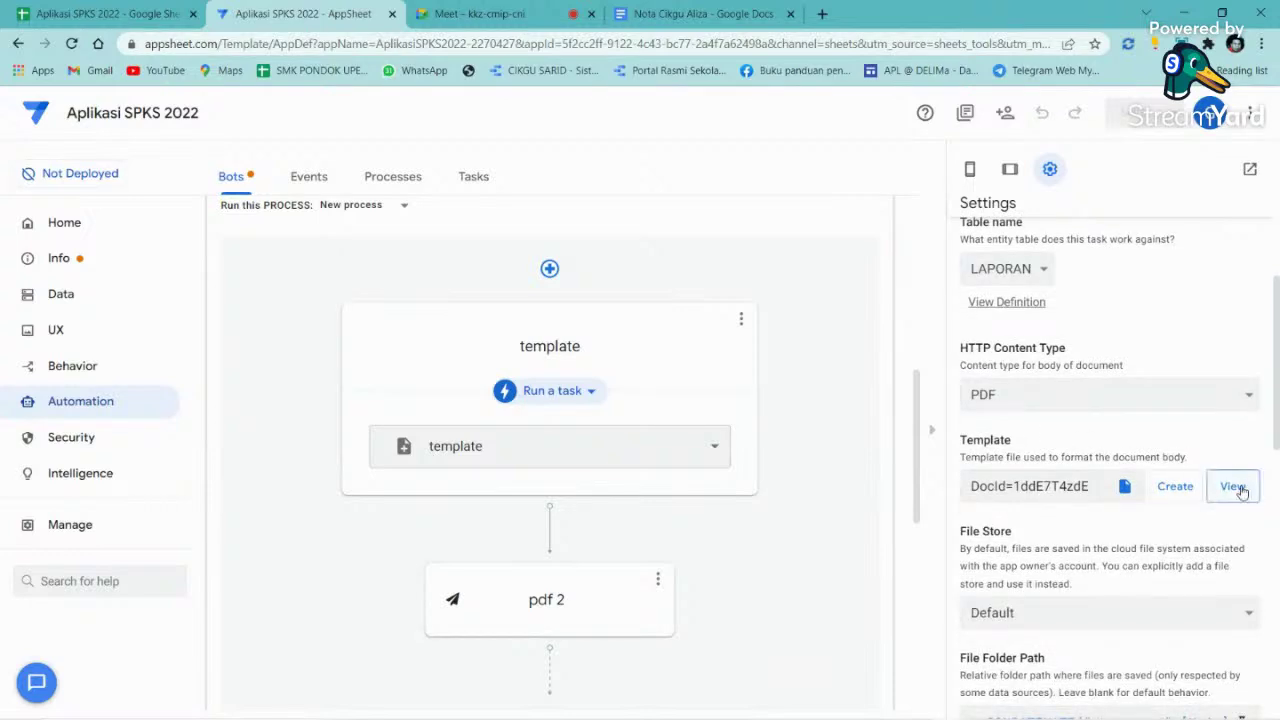
left_click(1233, 486)
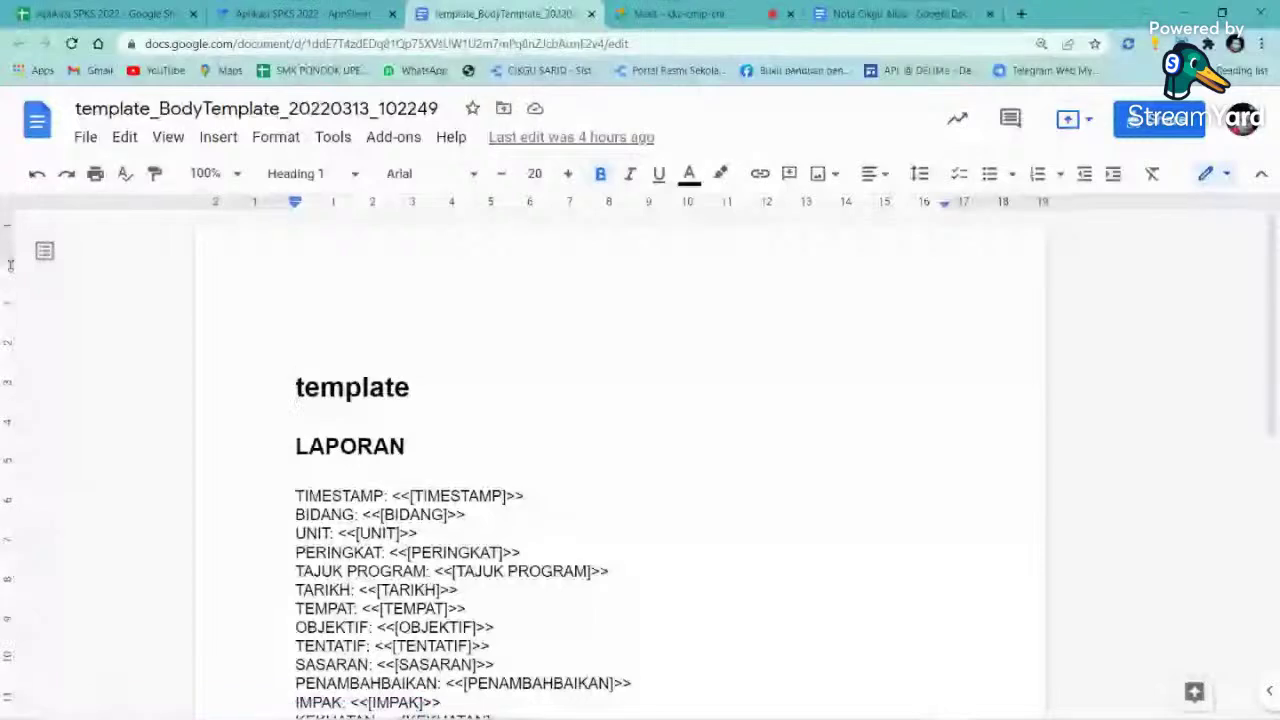
- Delete the blank line above the "template" heading and review the field placeholders down to URL
left_click(497, 268)
key("Delete")
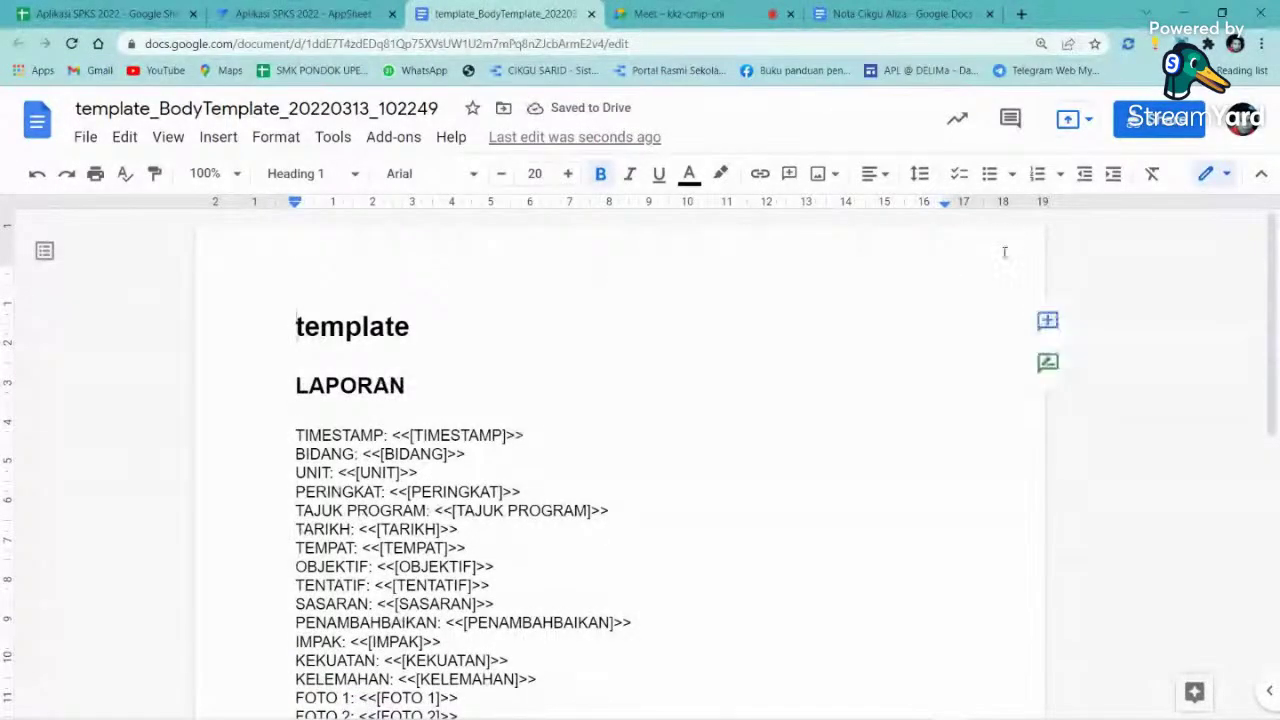
scroll(866, 474, "down", 5)
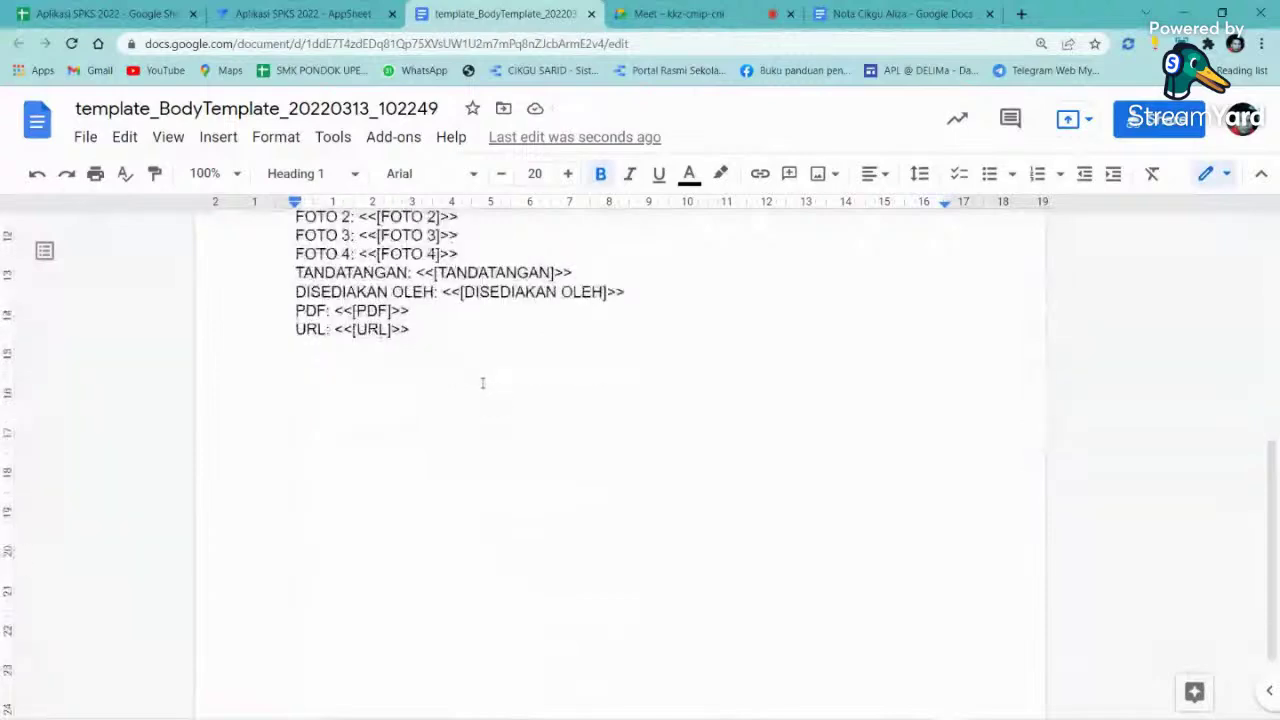
scroll(484, 450, "down", 1)
scroll(486, 509, "up", 4)
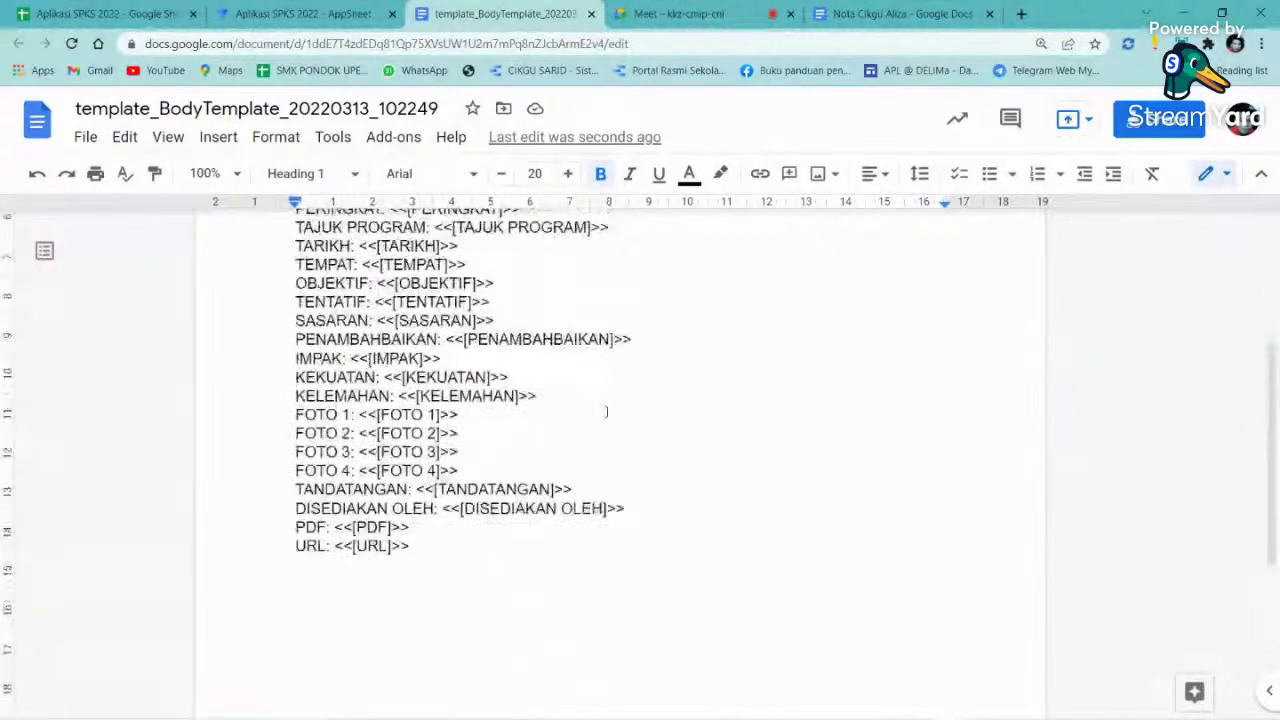
left_click(801, 371)
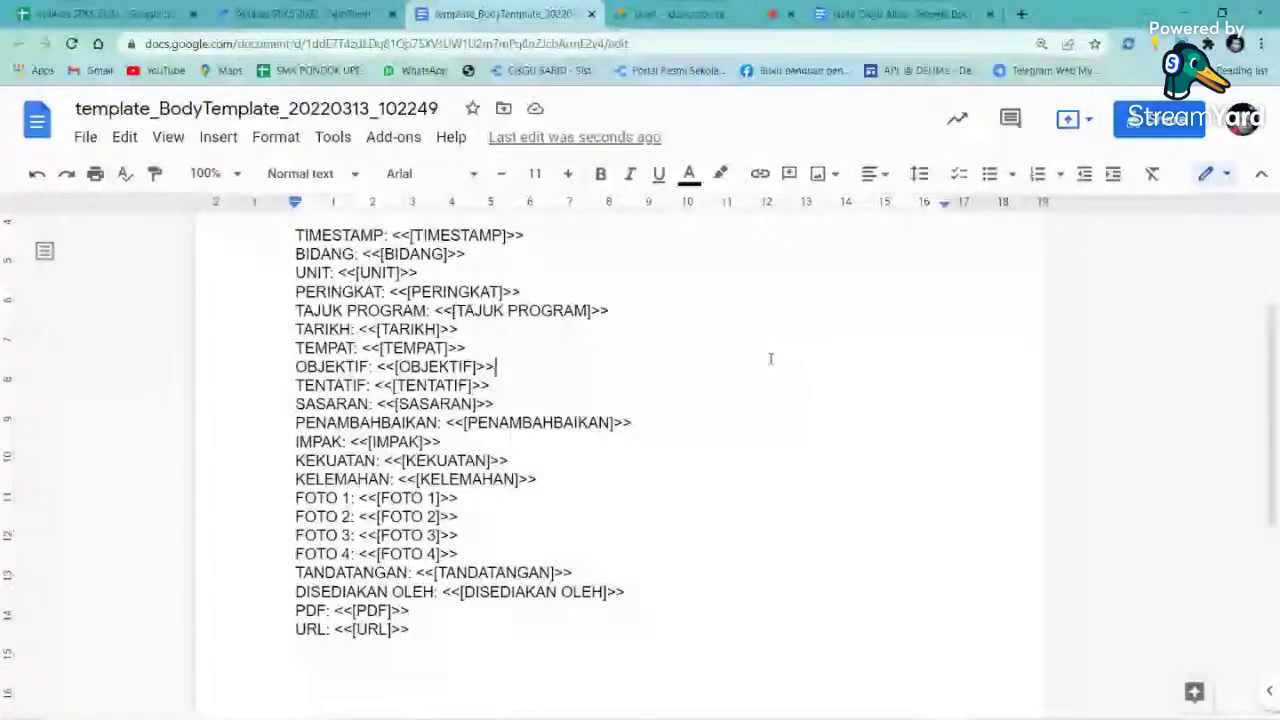
scroll(770, 358, "up", 3)
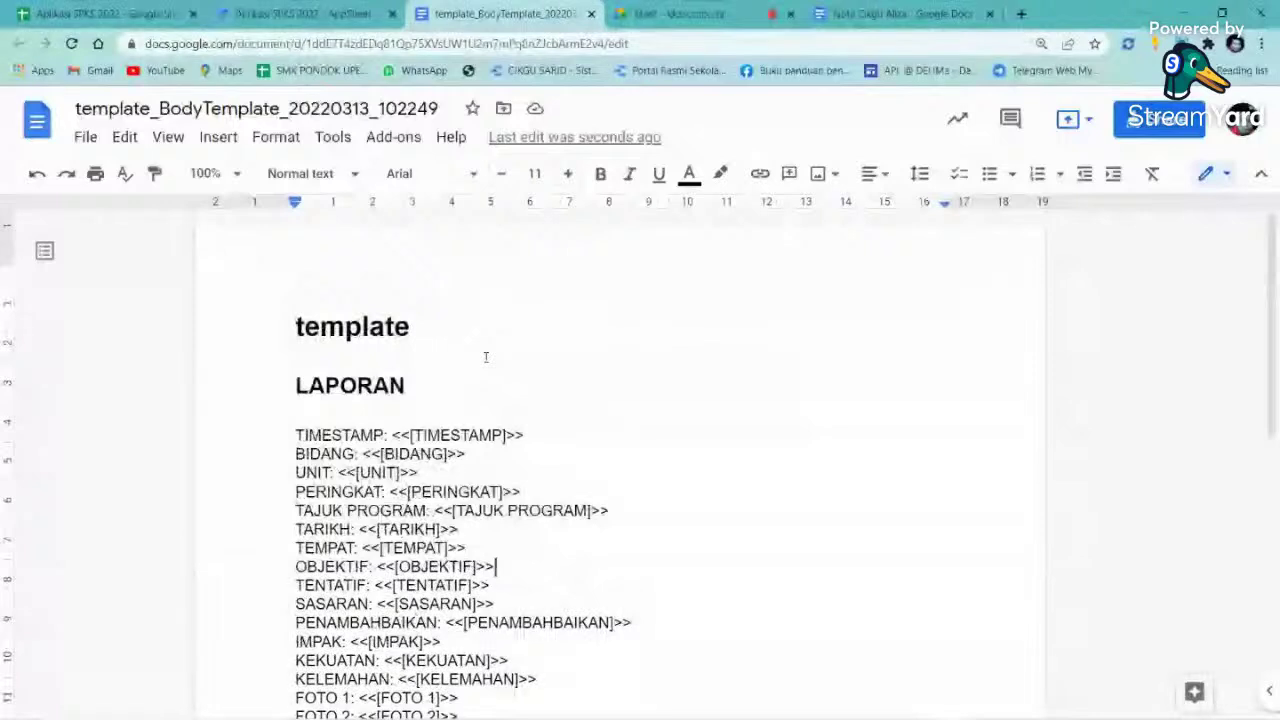
- Delete the "template" heading text above LAPORAN, leaving an empty line for the letterhead
left_click(304, 268)
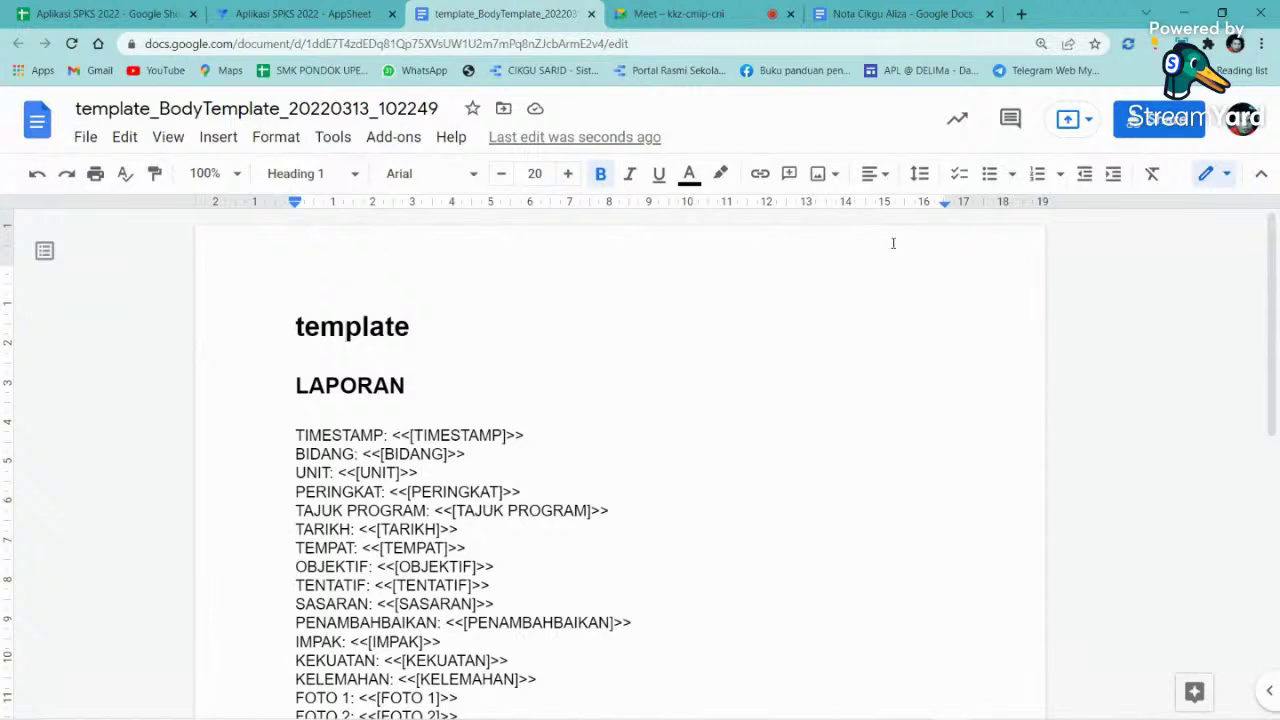
key("Right")
key("Right")
key("Right")
double_click(281, 312)
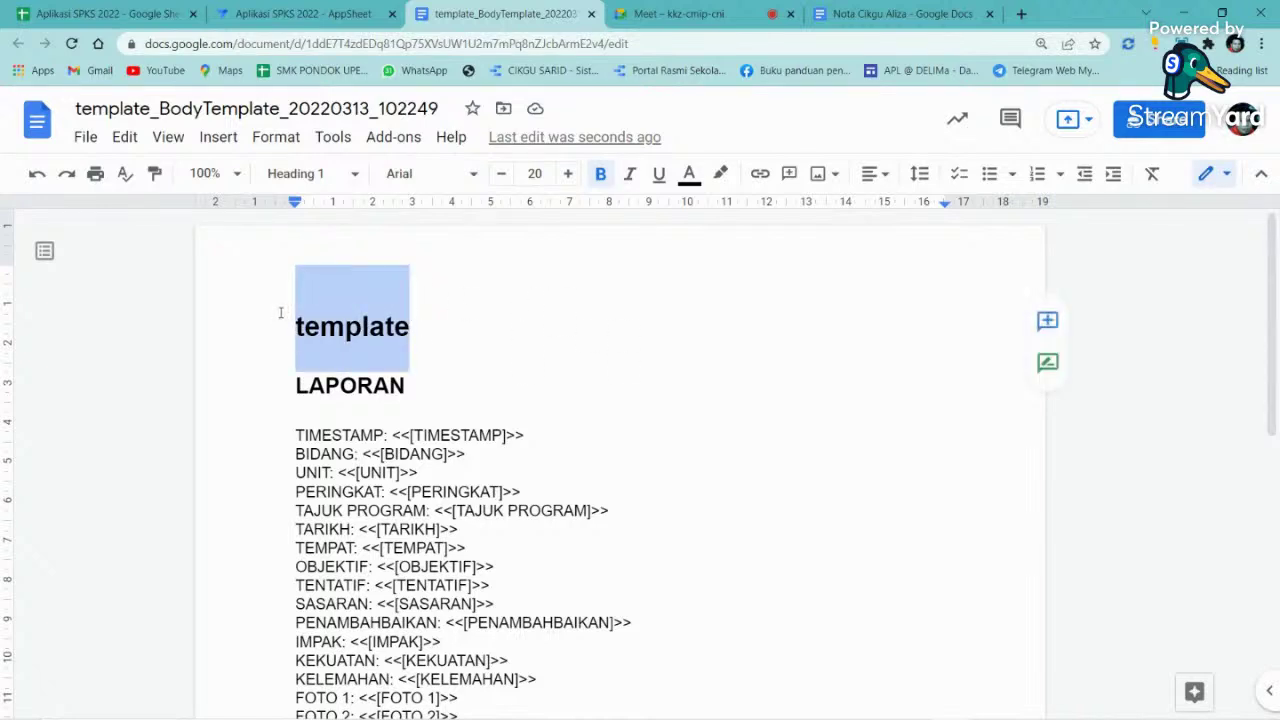
key("BackSpace")
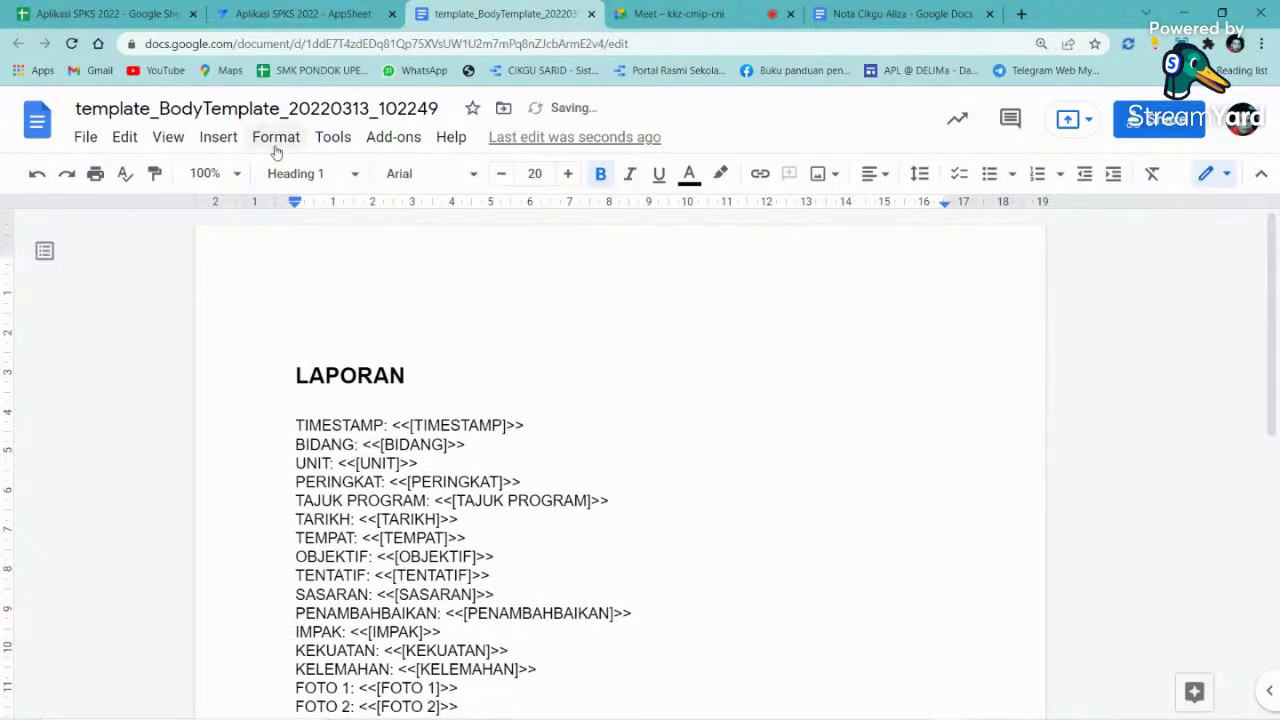
left_click(222, 138)
mouse_move(266, 177)
left_click(486, 180)
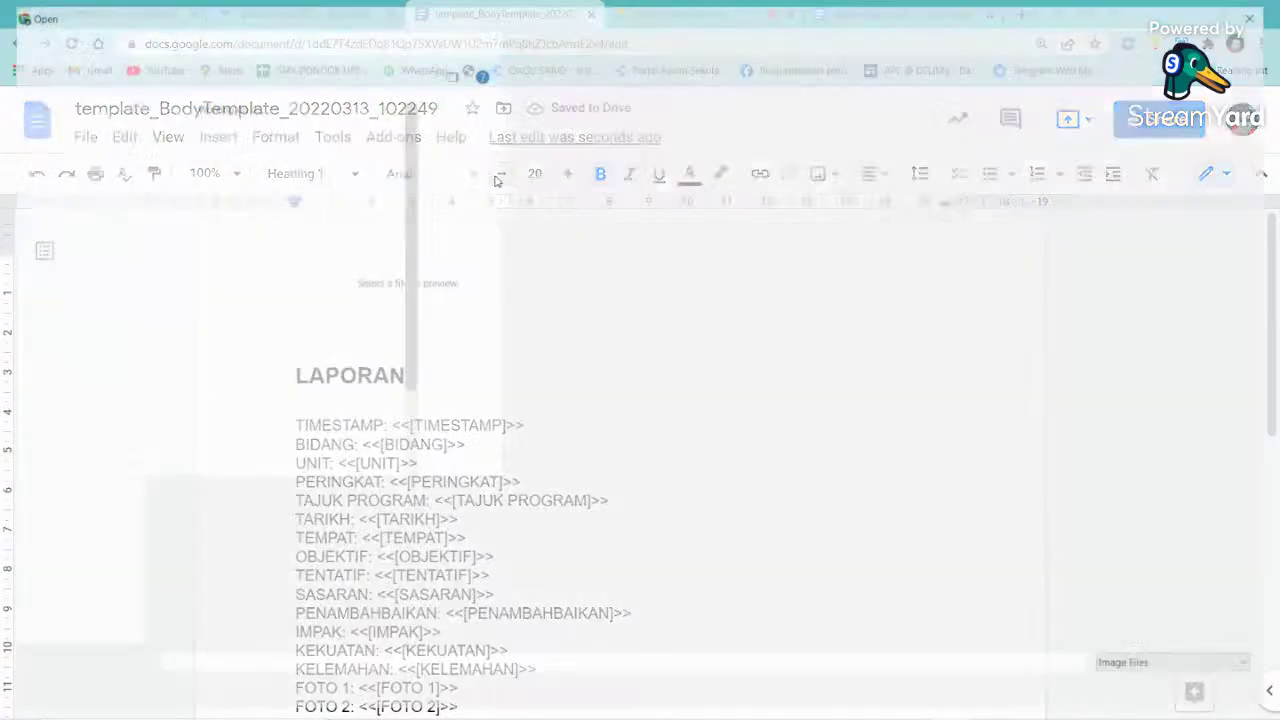
key("Escape")
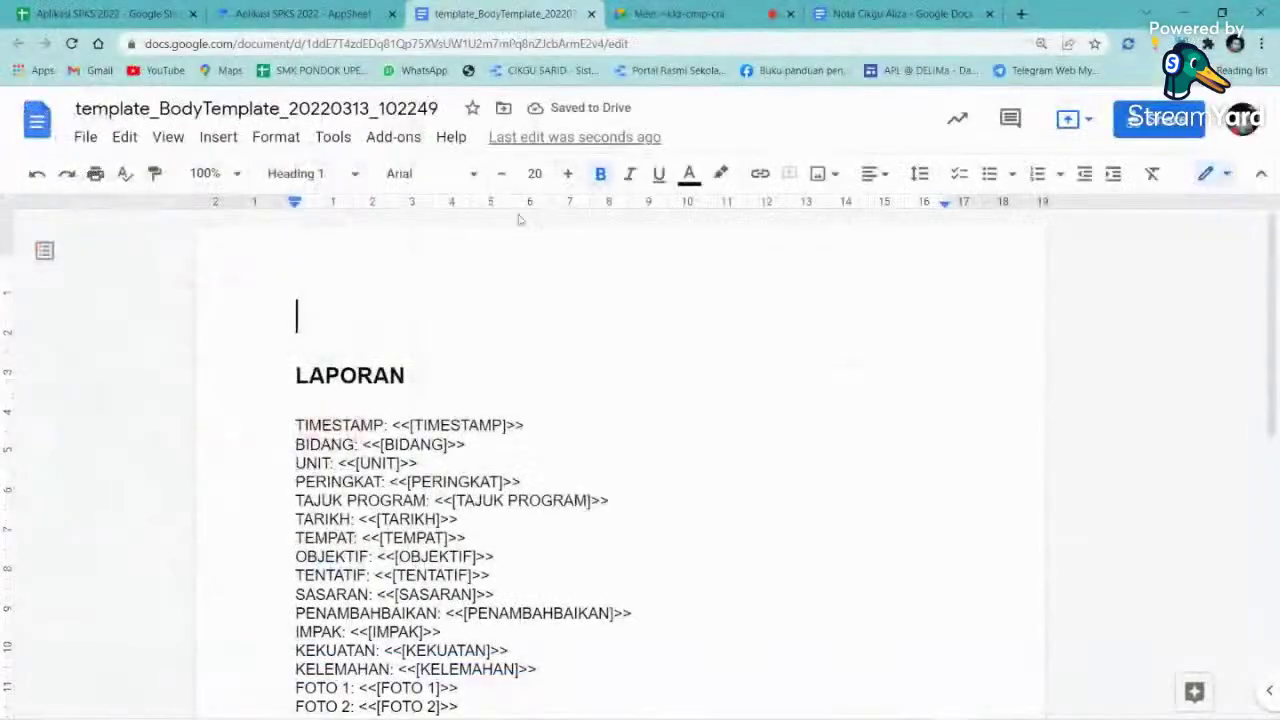
- Start inserting an image from Google Drive above LAPORAN and search for "logo skpks"
left_click(218, 137)
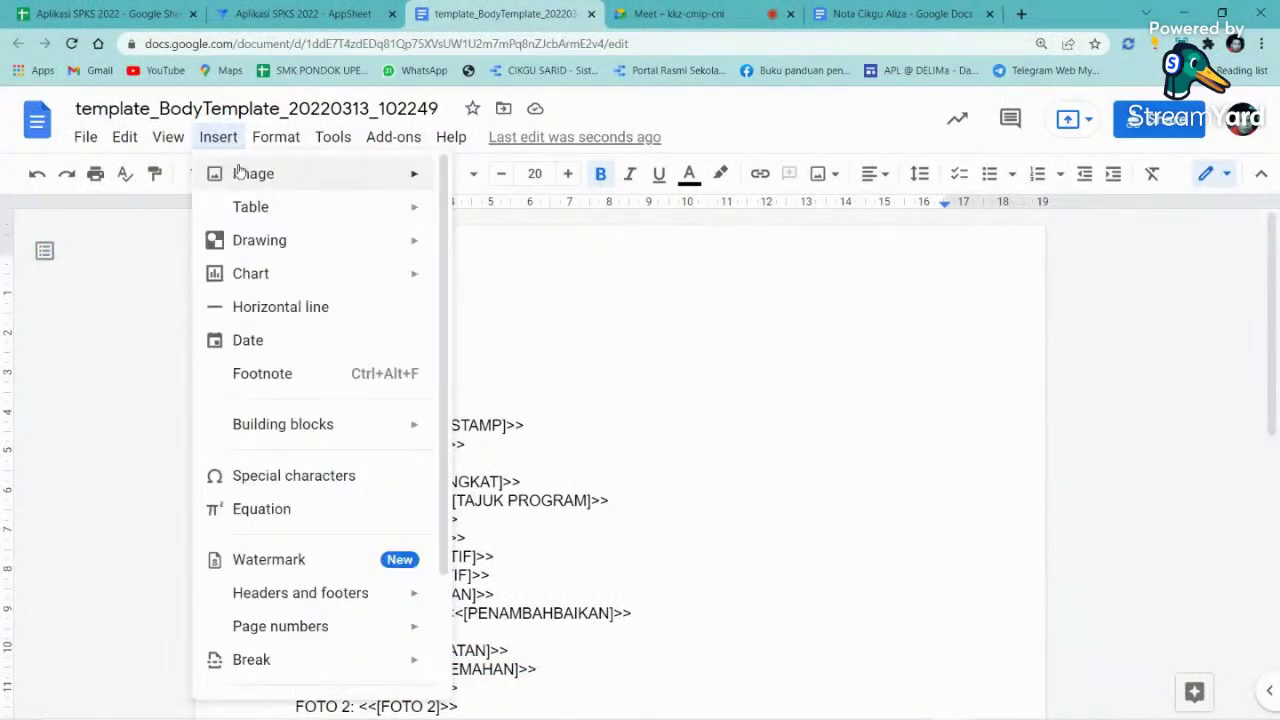
mouse_move(243, 172)
left_click(497, 266)
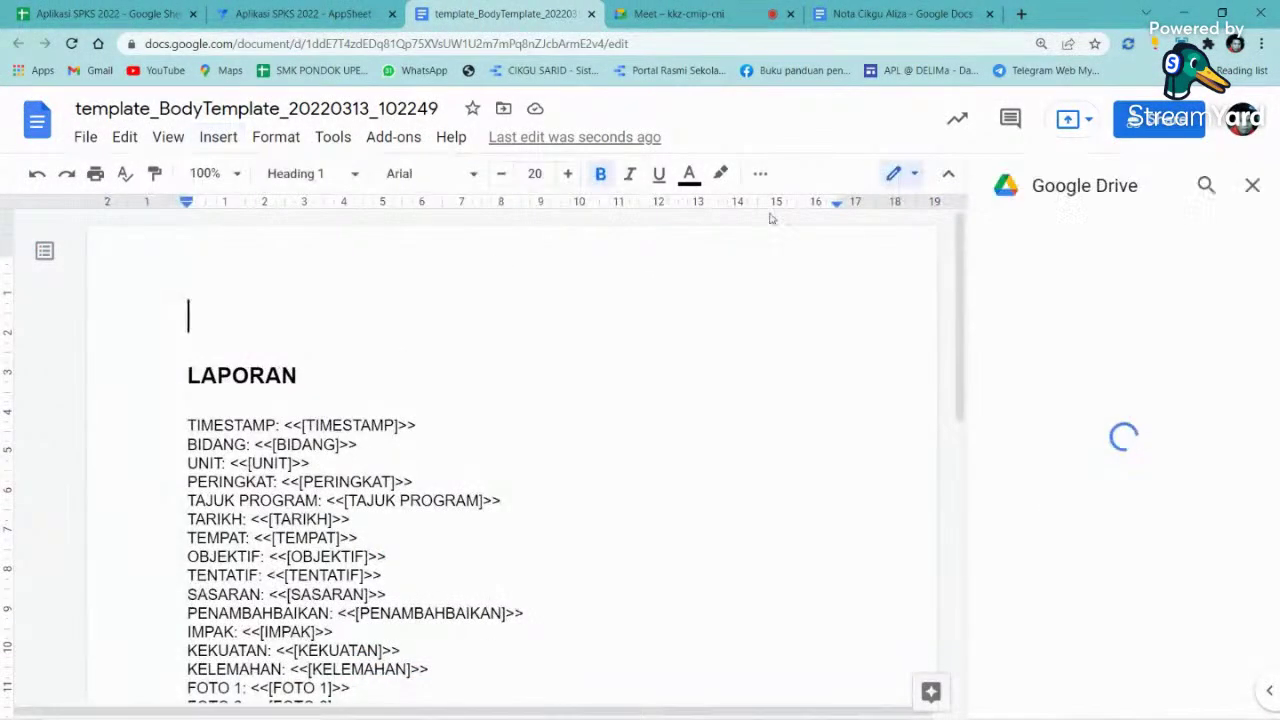
left_click(1206, 185)
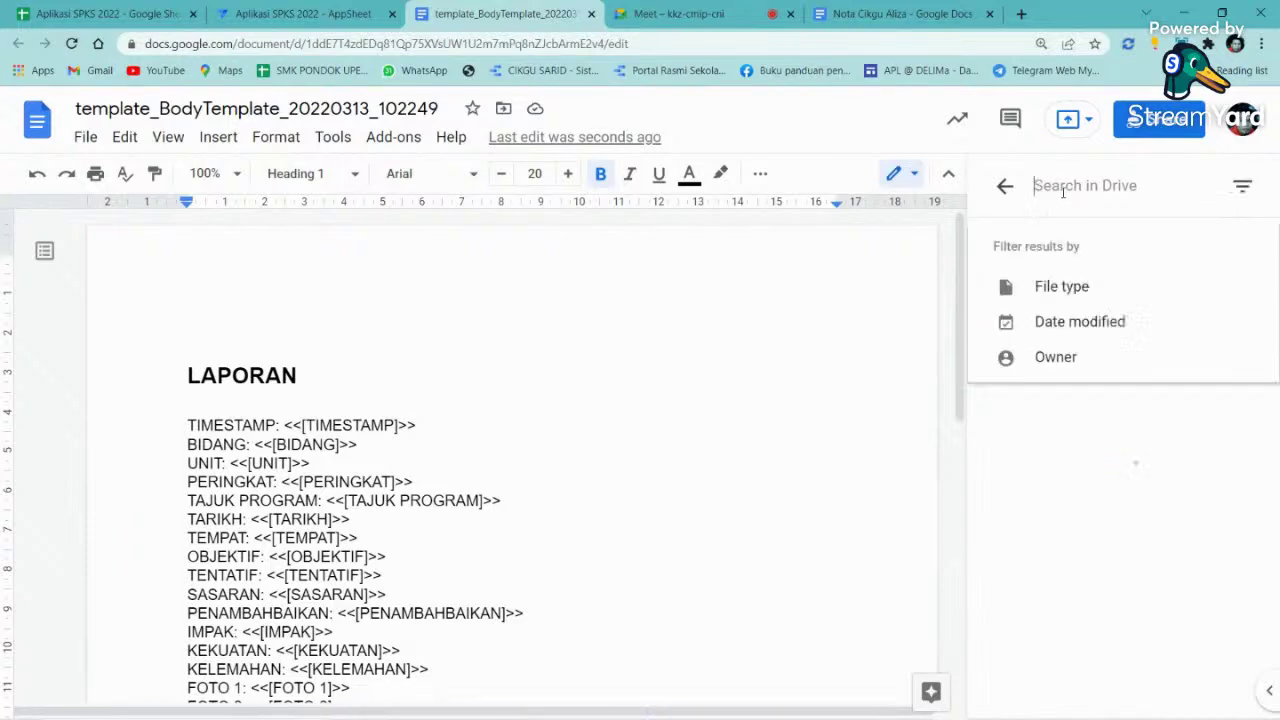
type("ogo")
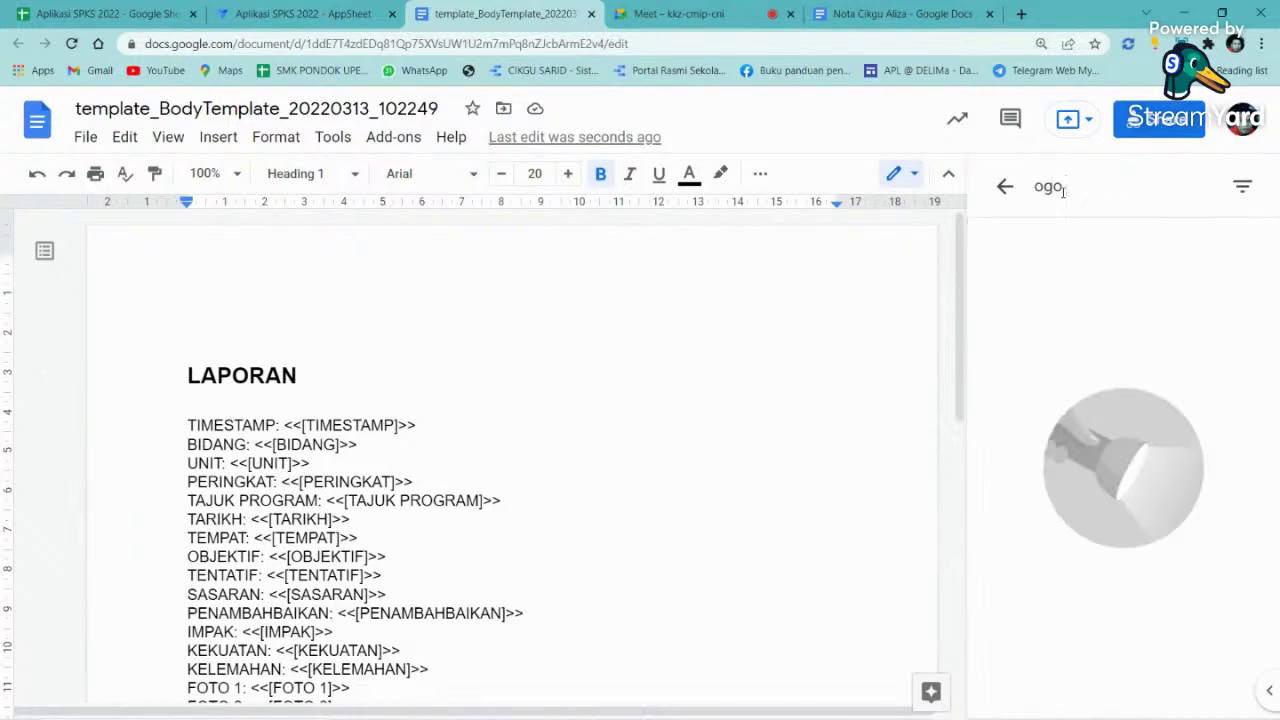
key("BackSpace")
key("BackSpace")
key("BackSpace")
type("lo")
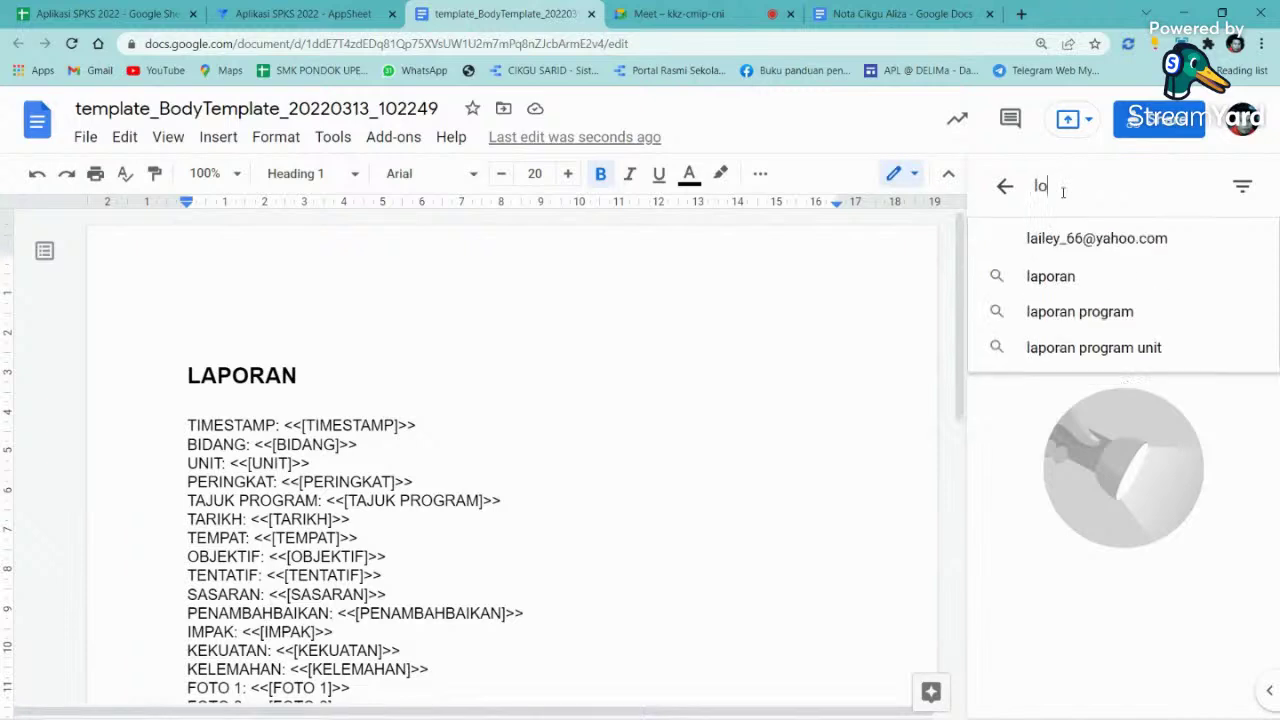
type("go skpks")
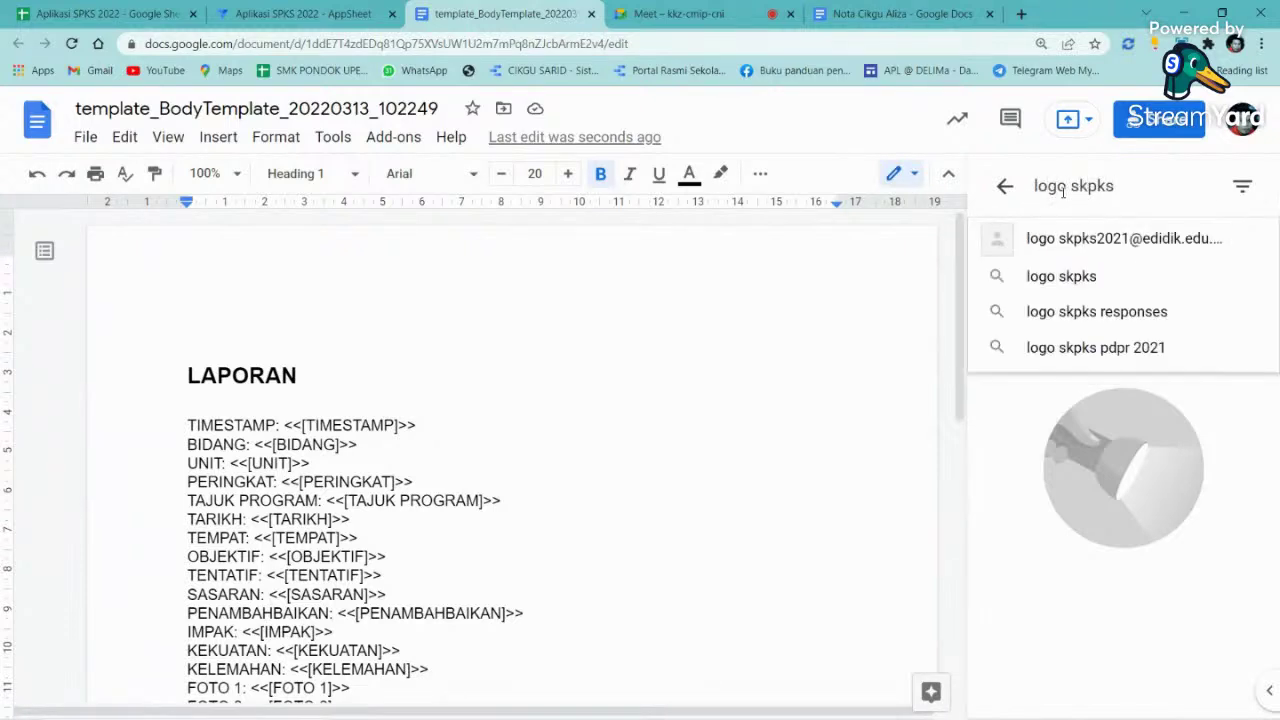
key("Return")
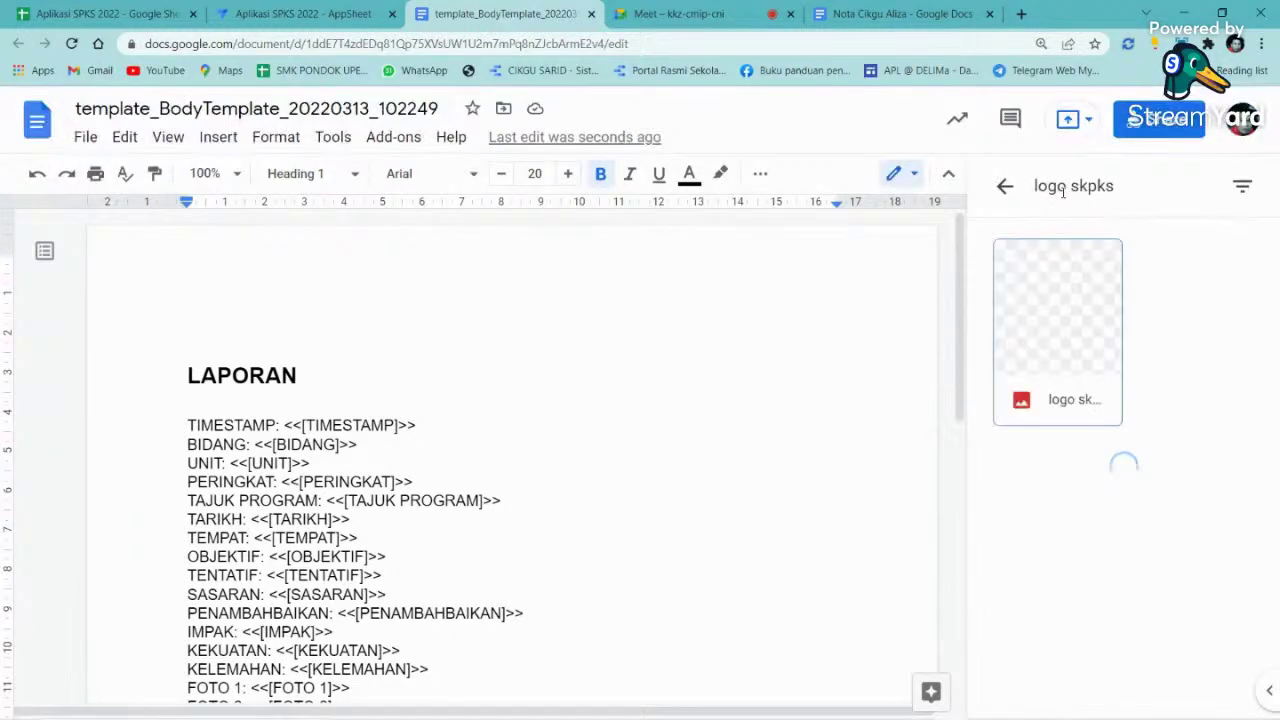
- Insert the found school logo above LAPORAN and center it on the page
left_click(1064, 338)
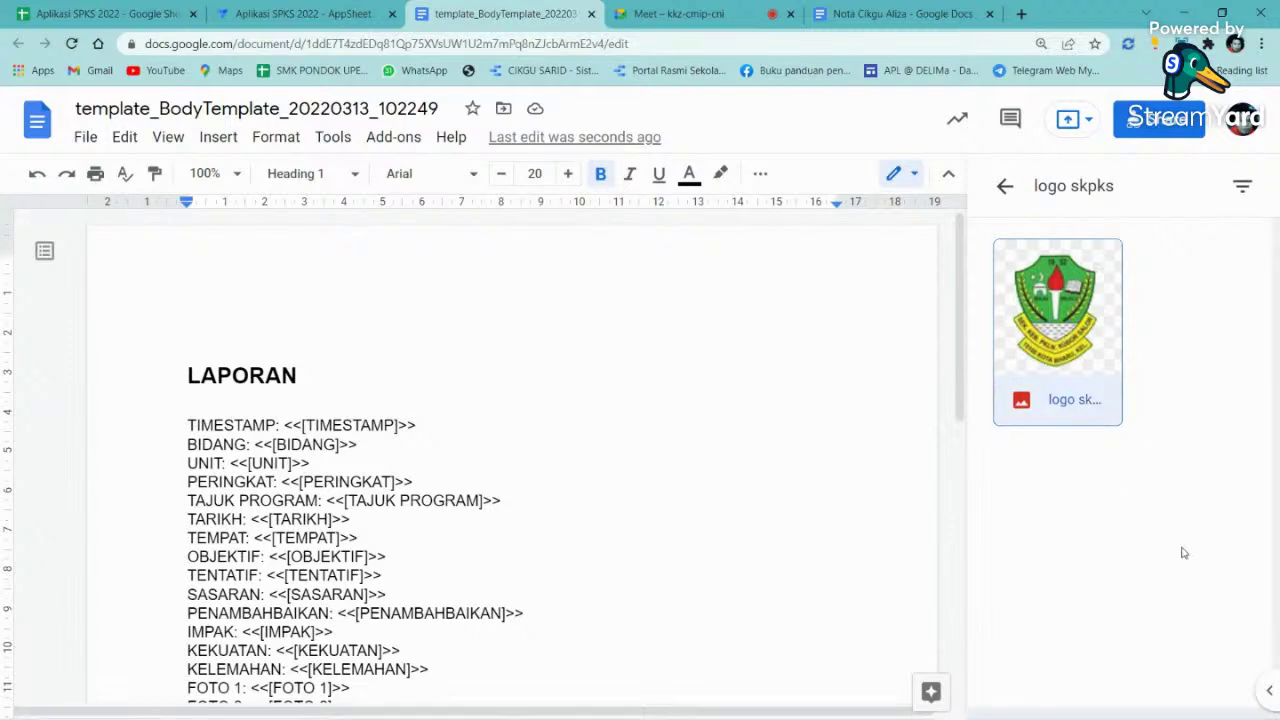
left_click(1226, 693)
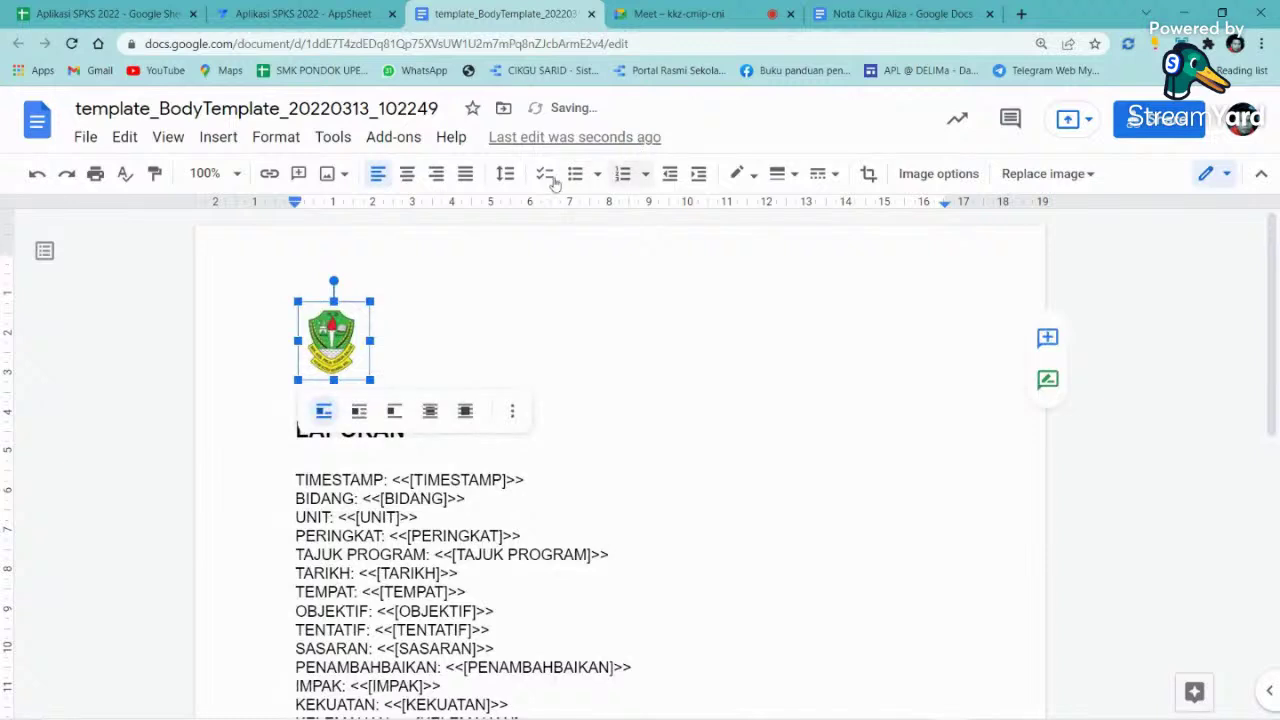
left_click(407, 173)
left_click(699, 375)
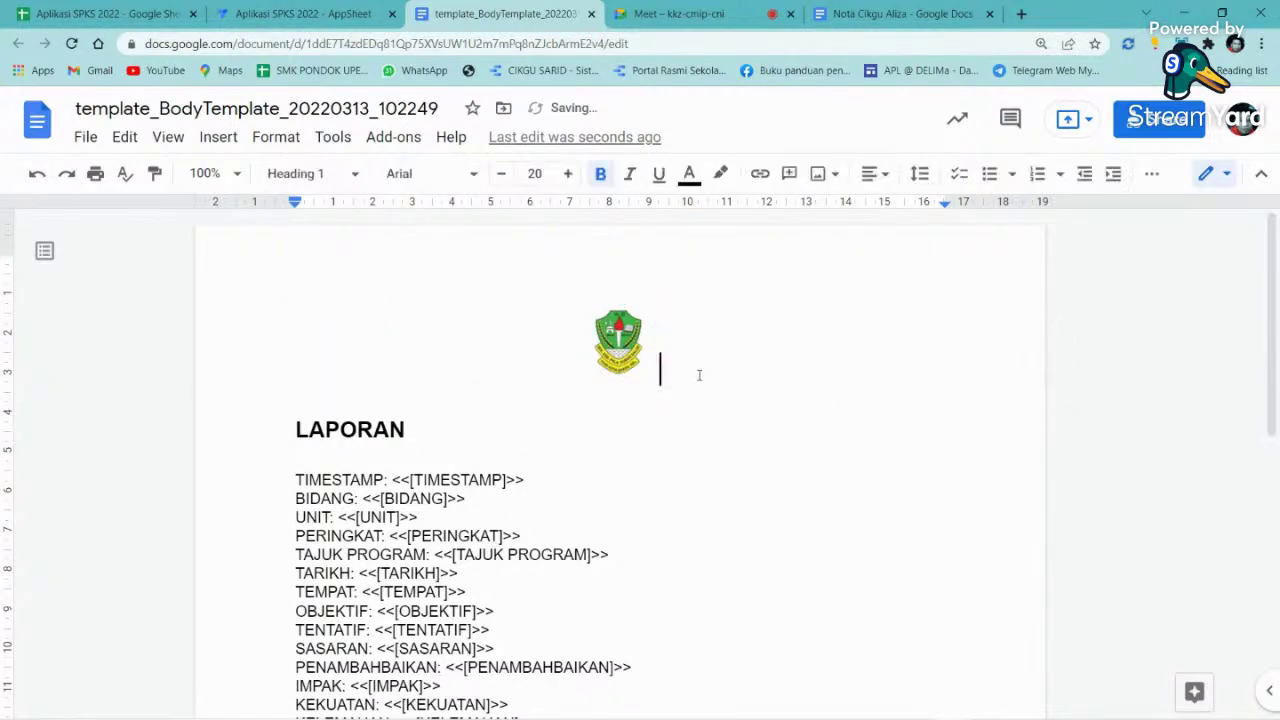
- Add the line "SEKOLAH KEBANGSAAN PENGKALAN KUBOR SALOR" below the school logo
key("Return")
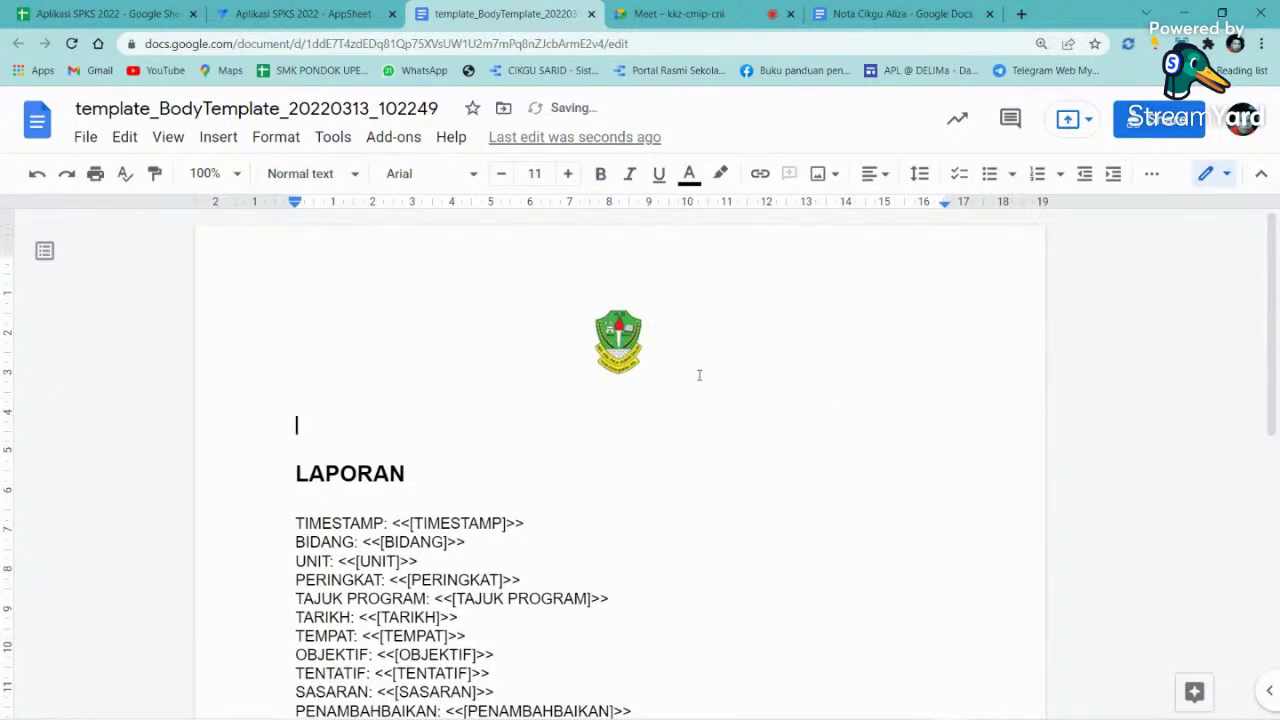
type("SEKOLAH KEBAN")
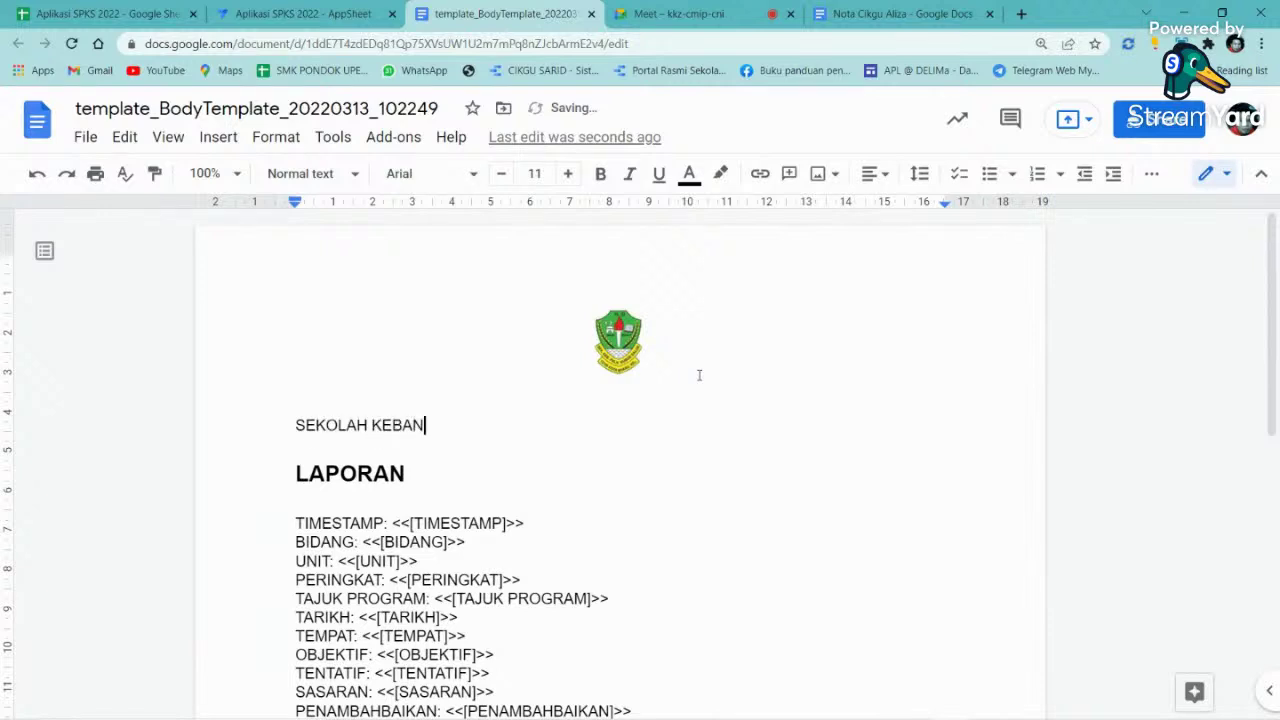
type("GSAAN PENGKALAN ")
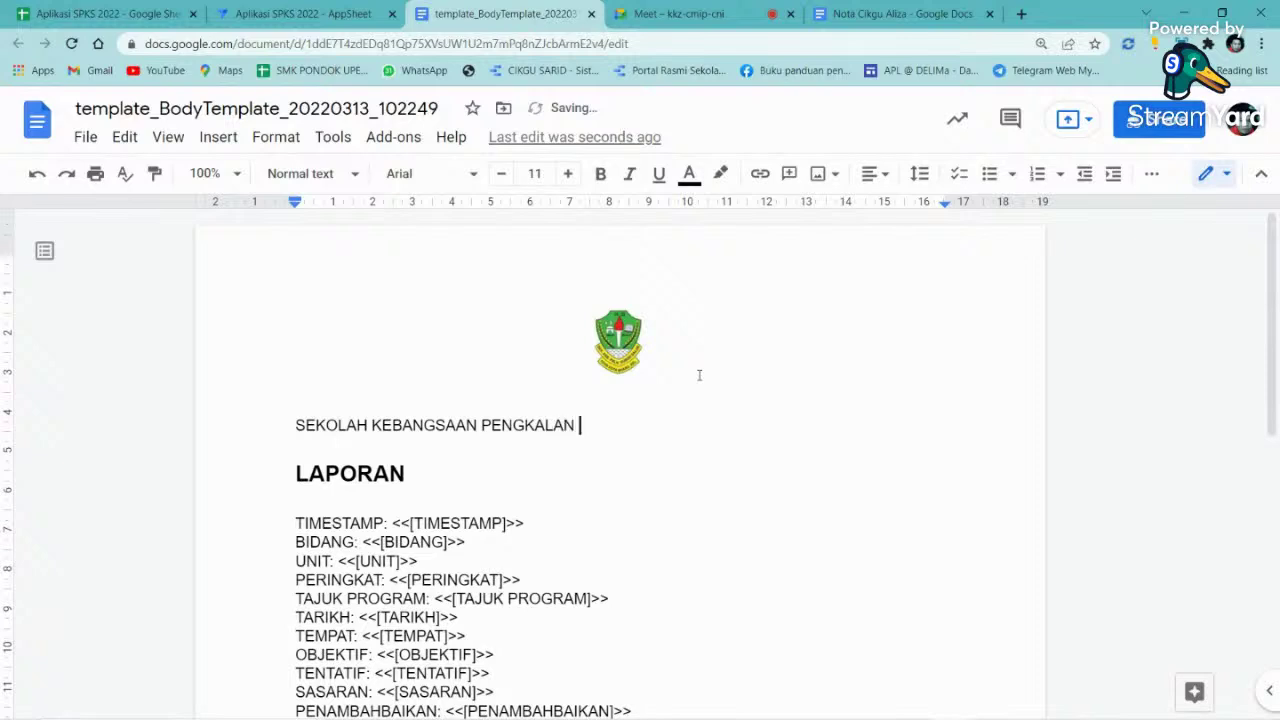
type("KUBOR SALOR")
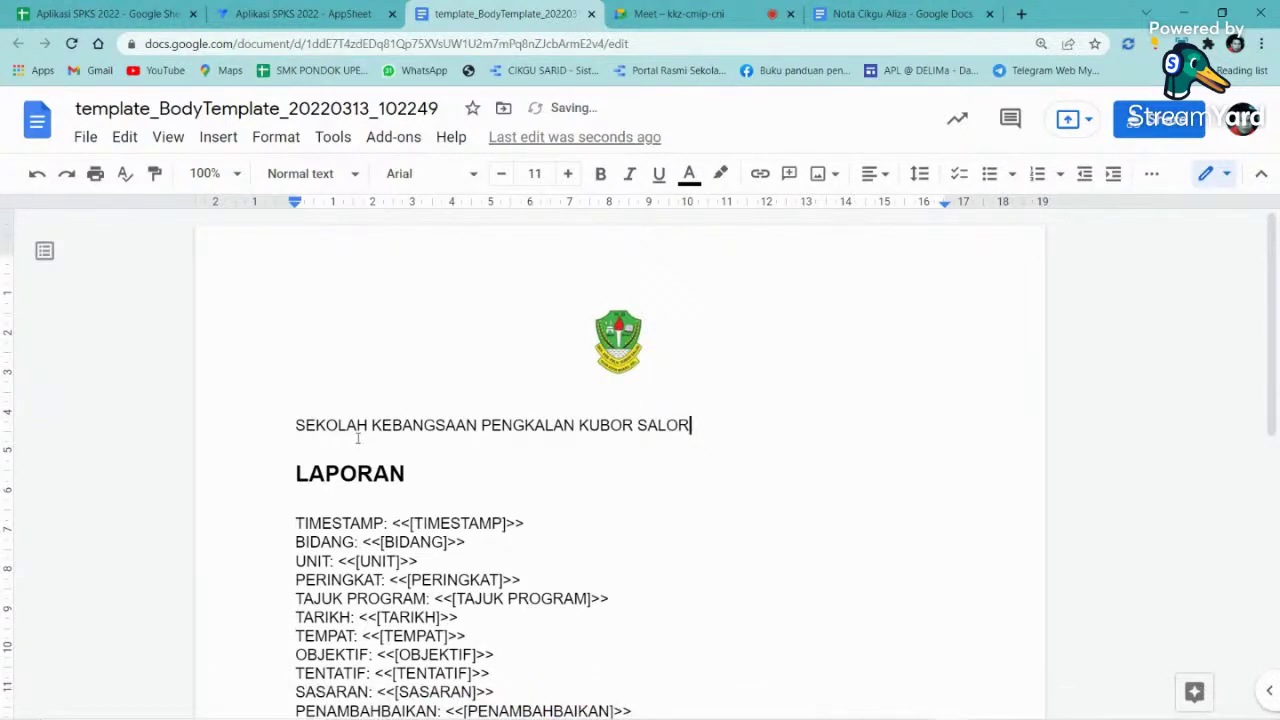
- Center-align all content of the template document, including the school name, LAPORAN heading and placeholders
key("Home")
key("ctrl+a")
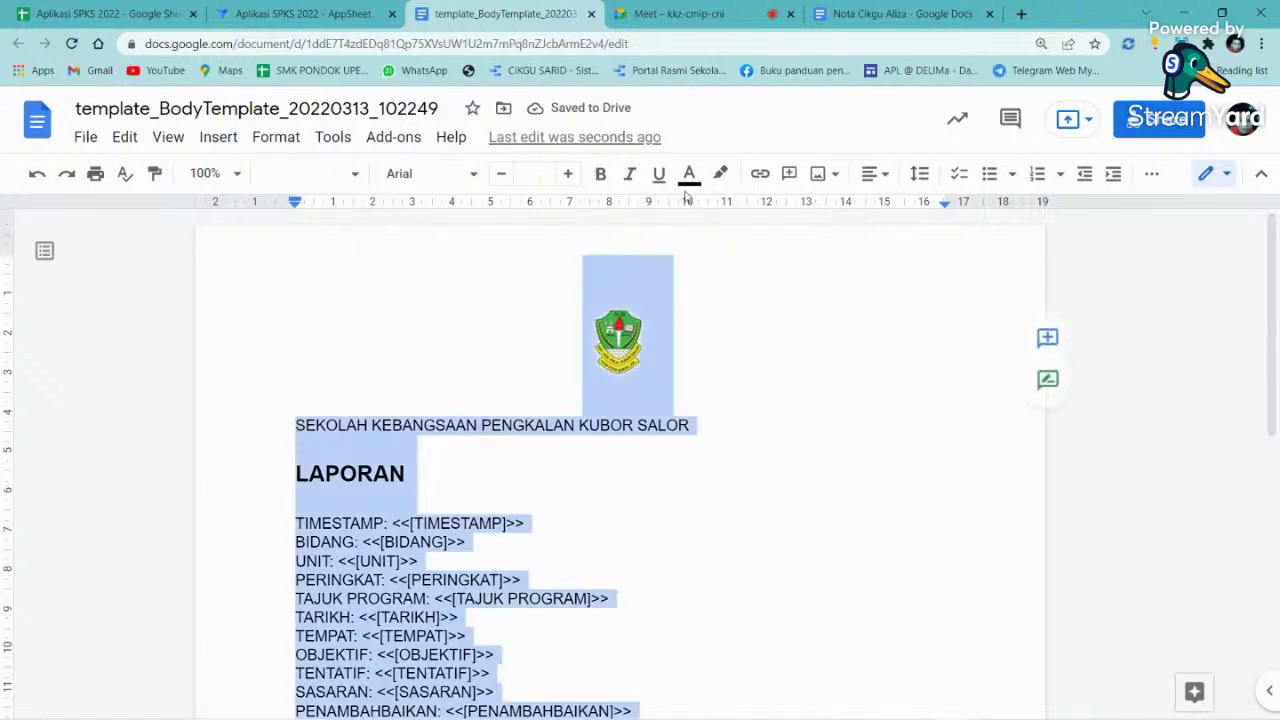
left_click(872, 173)
left_click(826, 214)
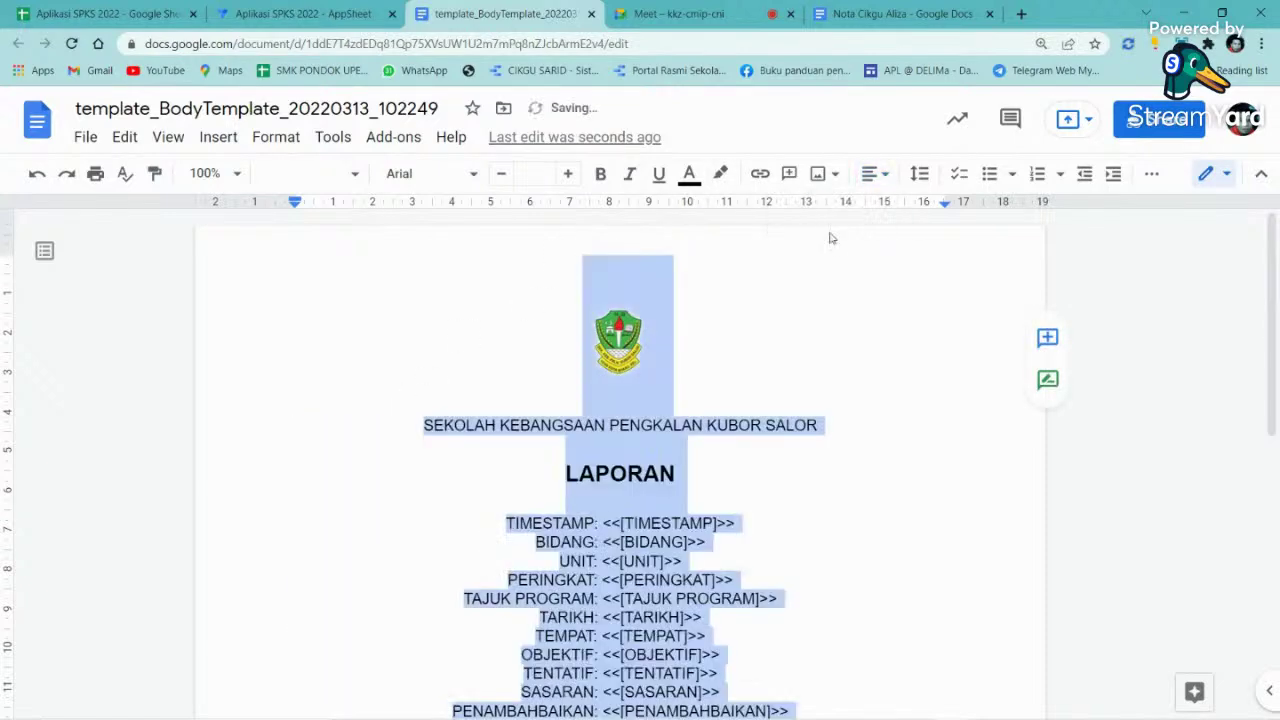
- Remove the line break after the logo to join the school name to the logo's line
left_click(840, 365)
key("shift+End")
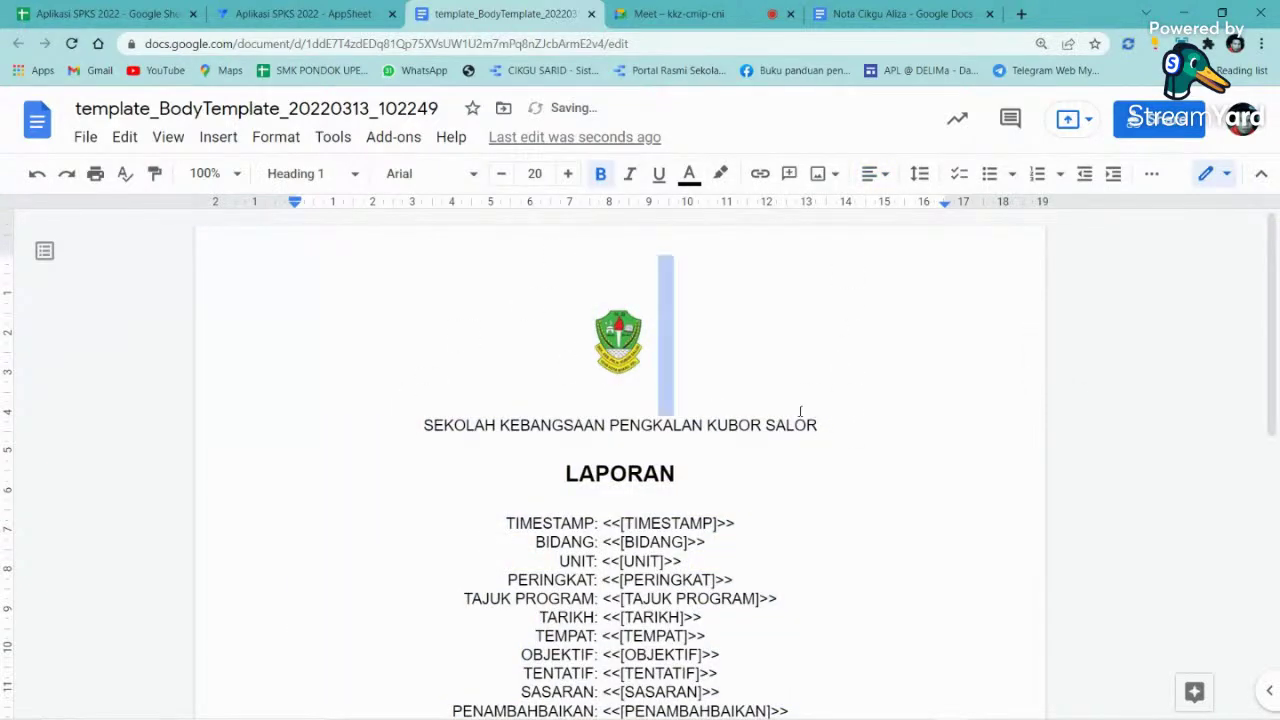
left_click_drag(842, 426, 646, 371)
left_click(650, 370)
left_click(674, 372)
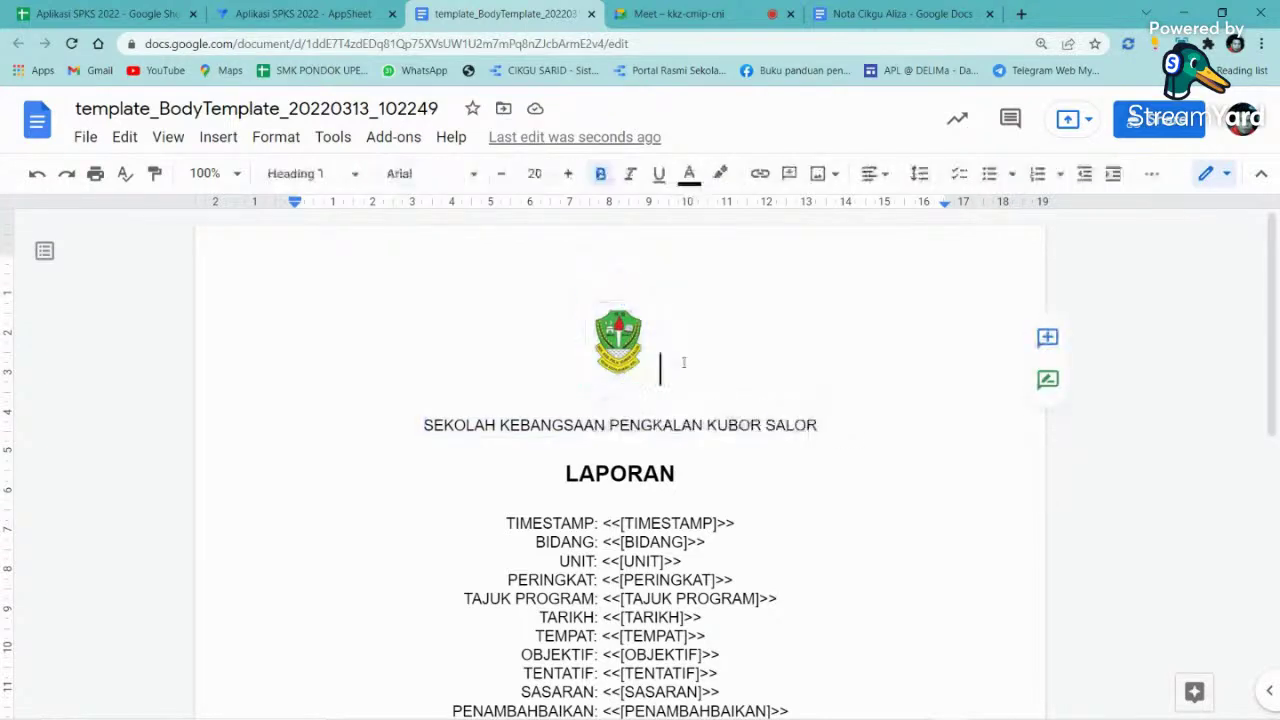
key("Delete")
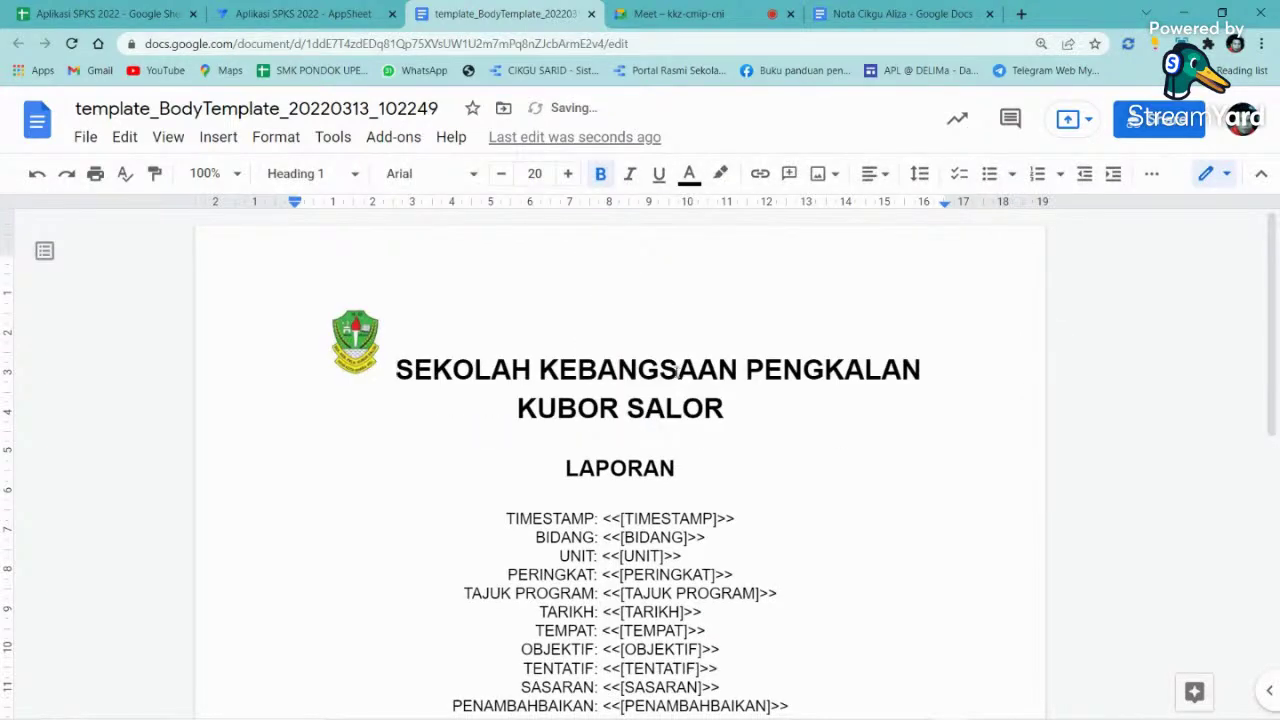
- Undo the merging of the school name into the logo's line and apply single line spacing to the logo and school name
left_click(38, 176)
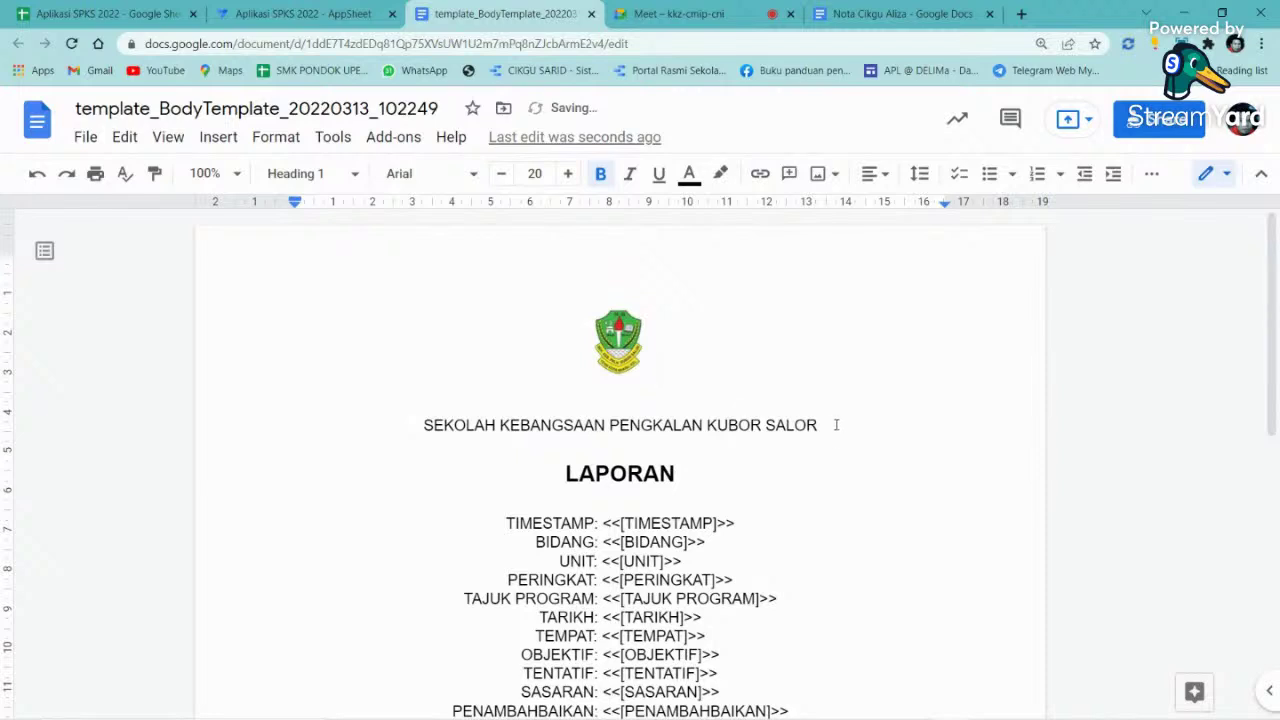
left_click_drag(834, 423, 582, 340)
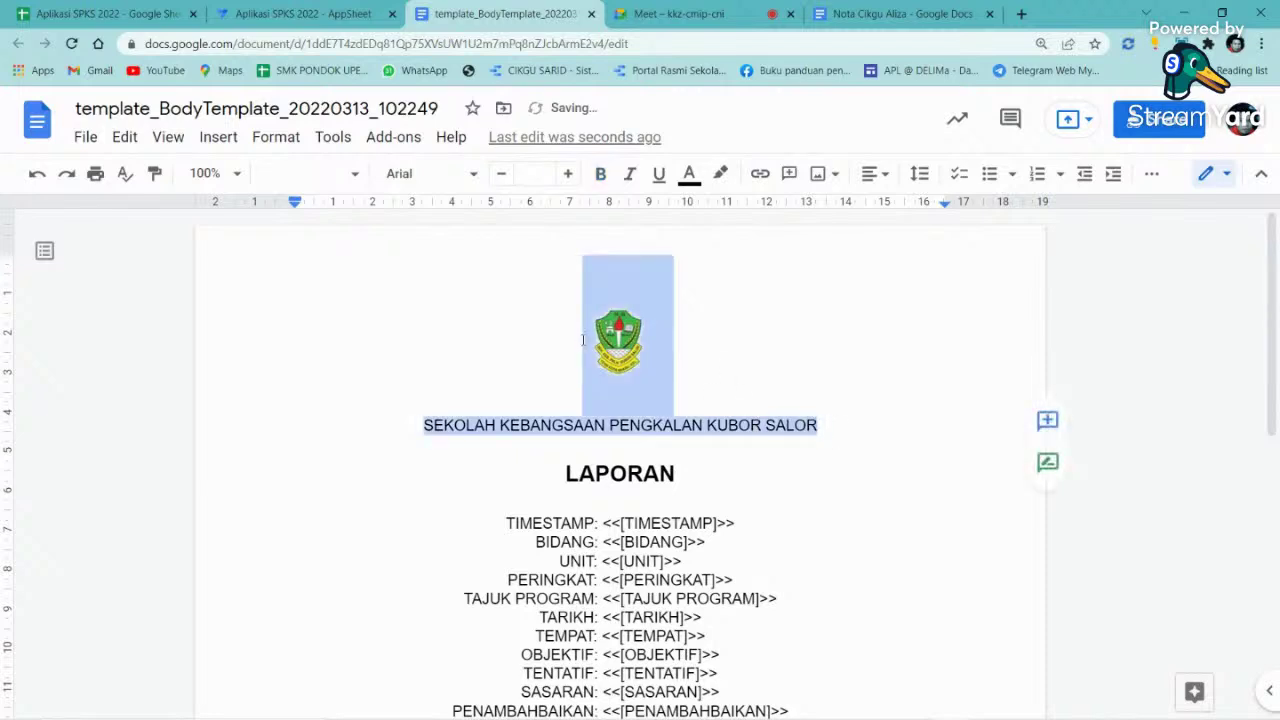
left_click(918, 176)
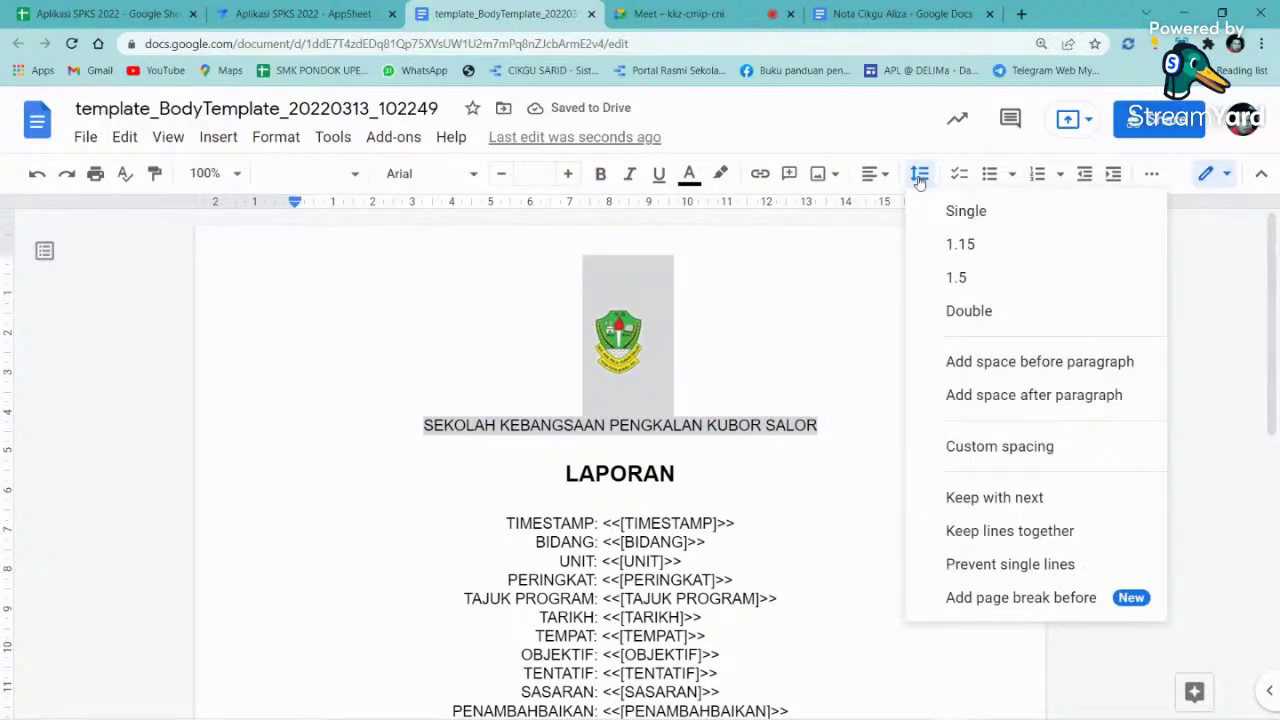
left_click(966, 212)
- Set a custom line spacing of 0.7 for the logo and school name lines
left_click(920, 176)
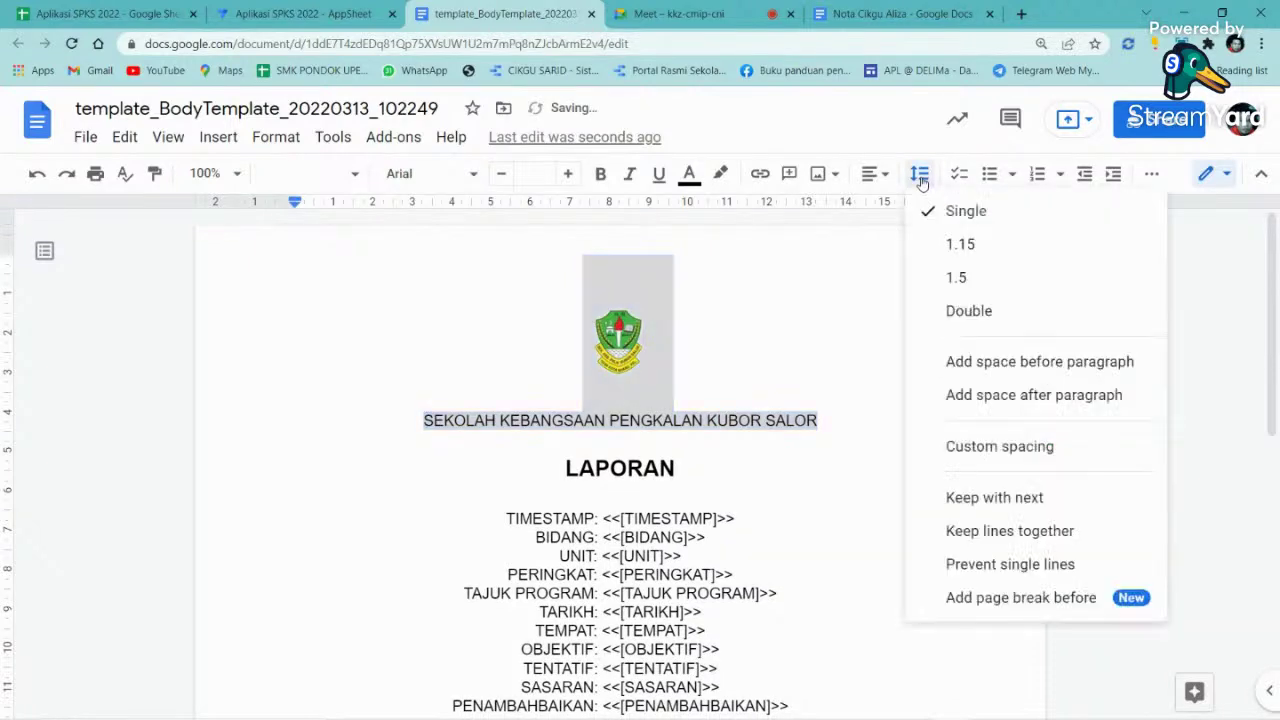
left_click(970, 448)
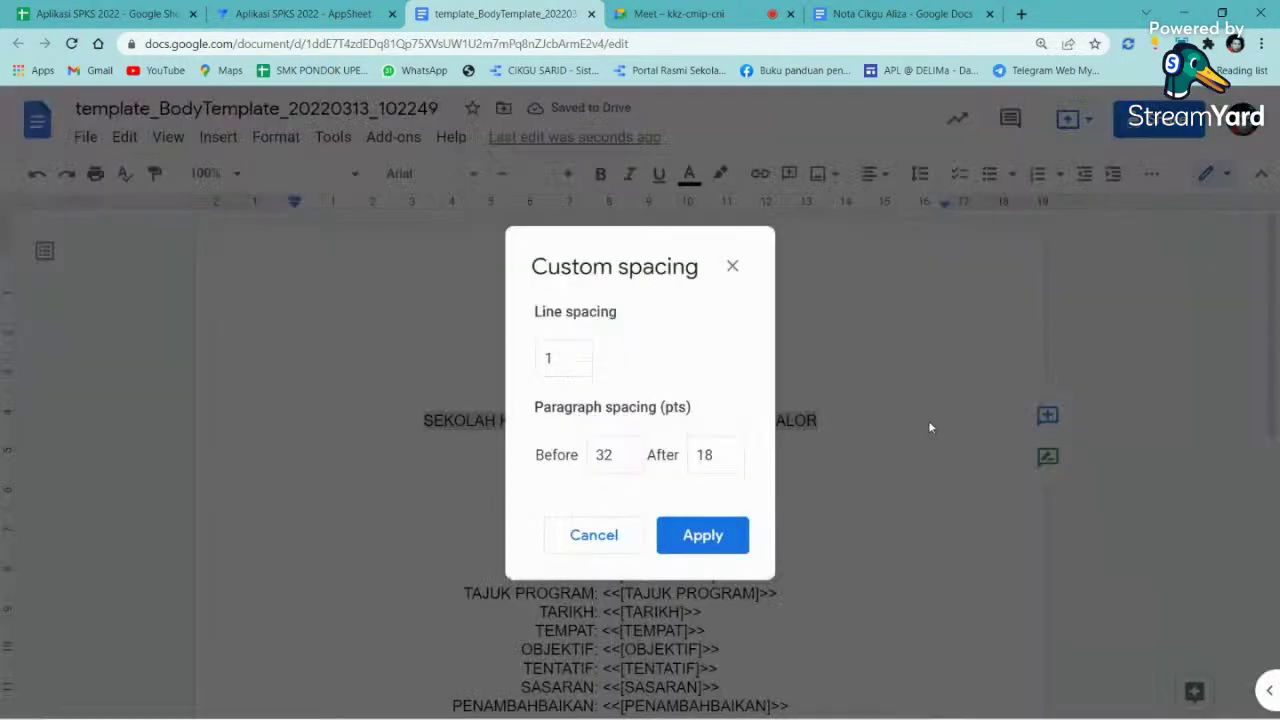
double_click(545, 358)
type("0")
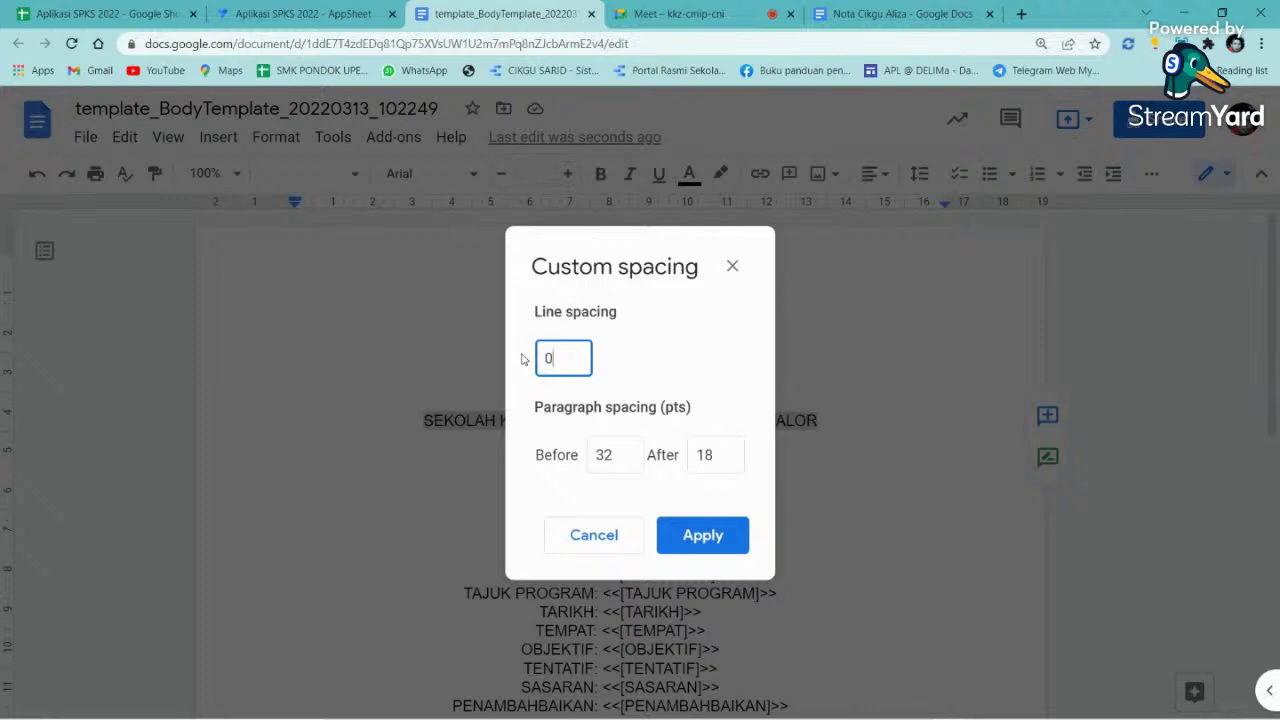
type(".7")
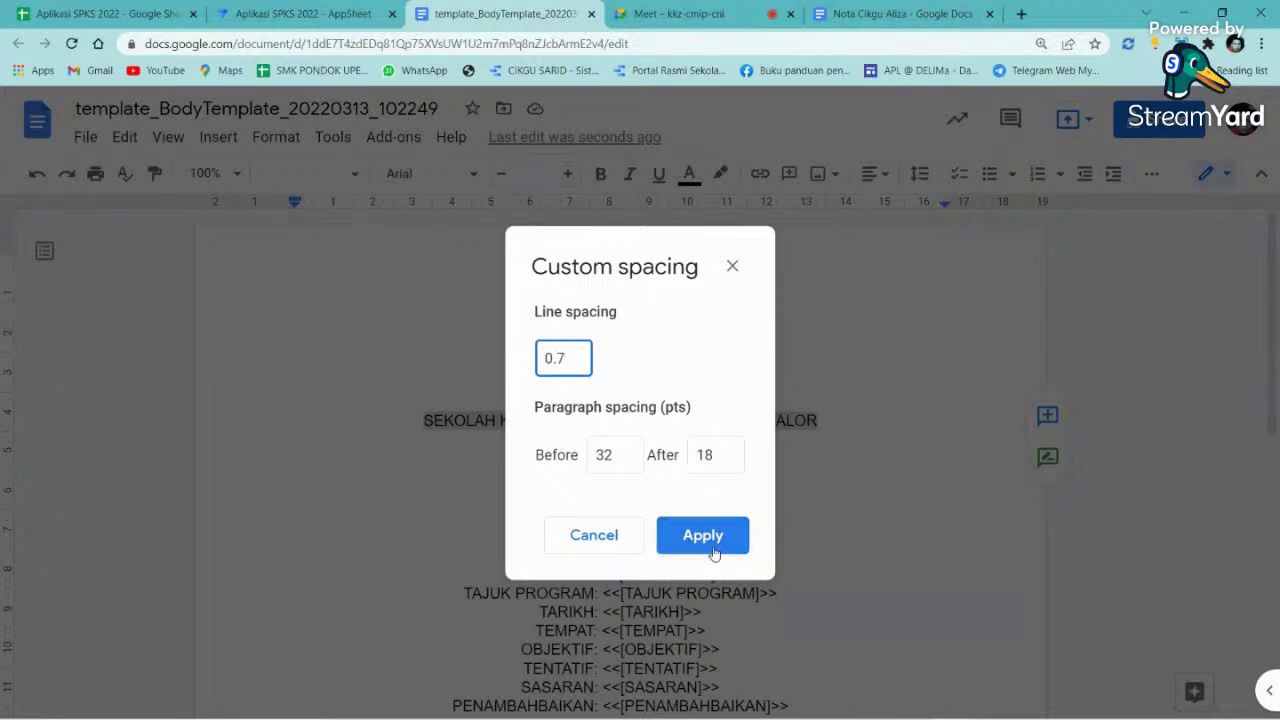
left_click(713, 541)
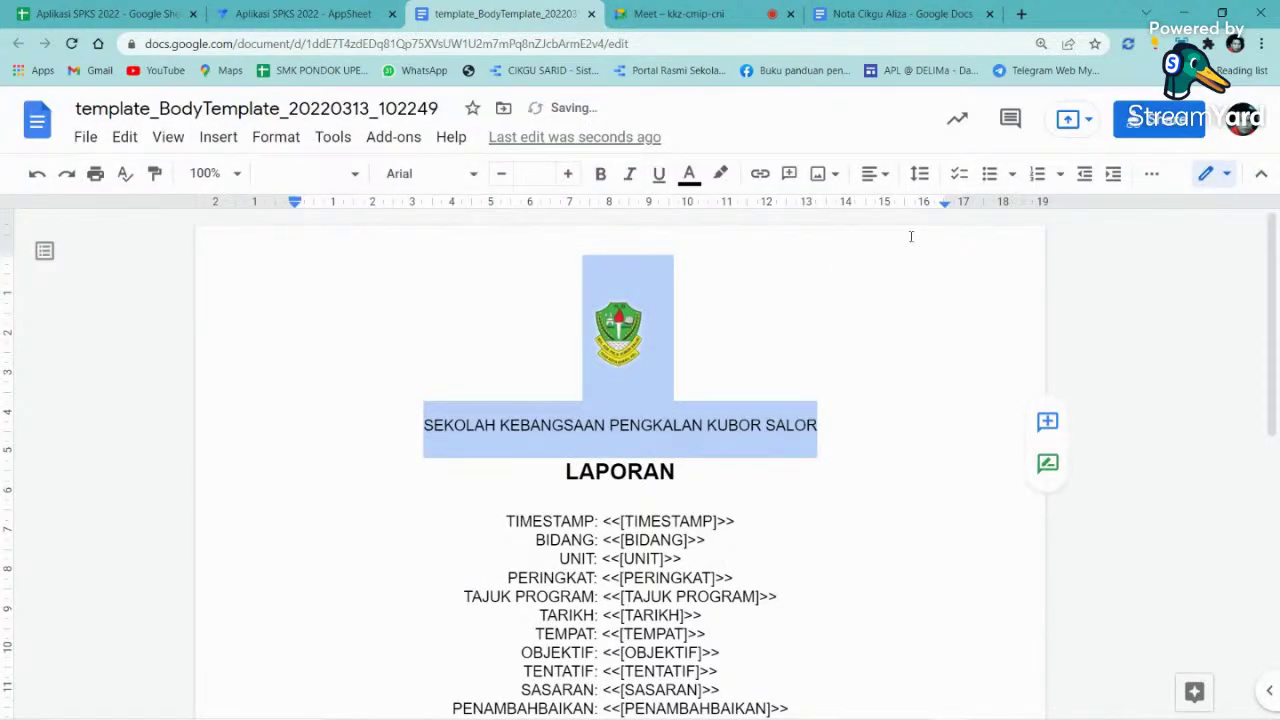
- Remove the paragraph spacing before and after the logo and school name lines
left_click(920, 176)
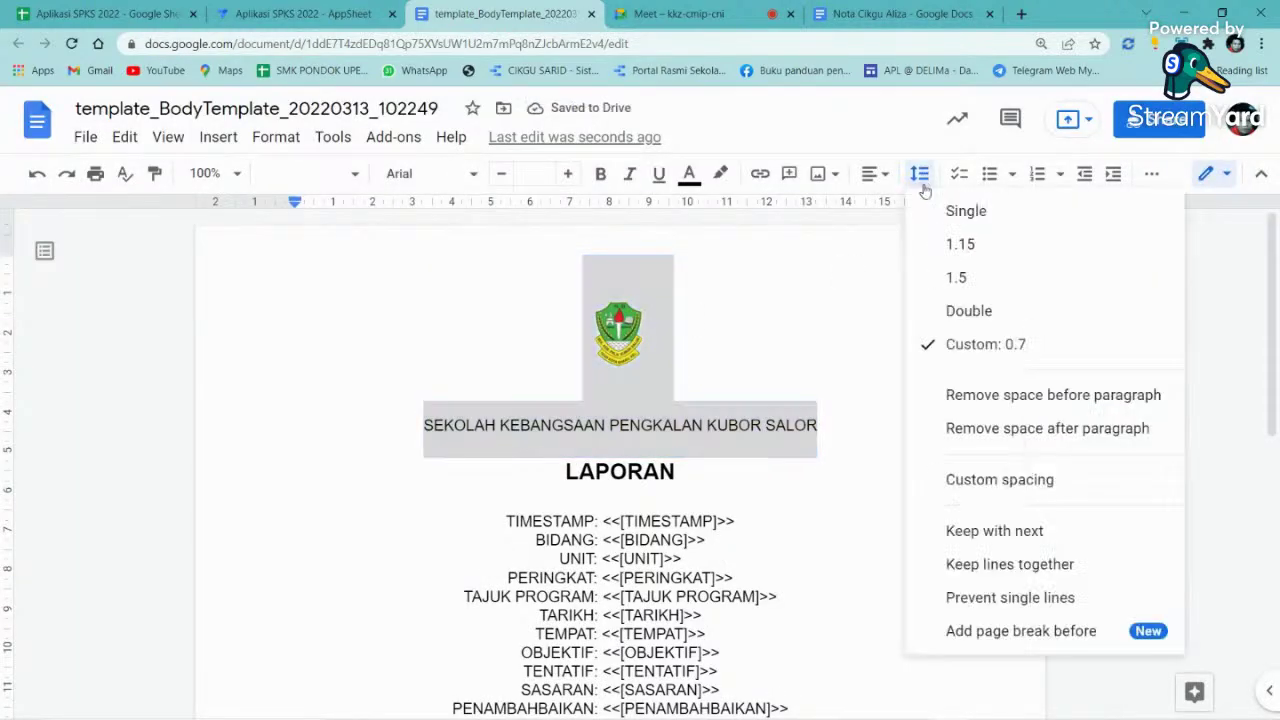
left_click(1010, 430)
left_click(919, 174)
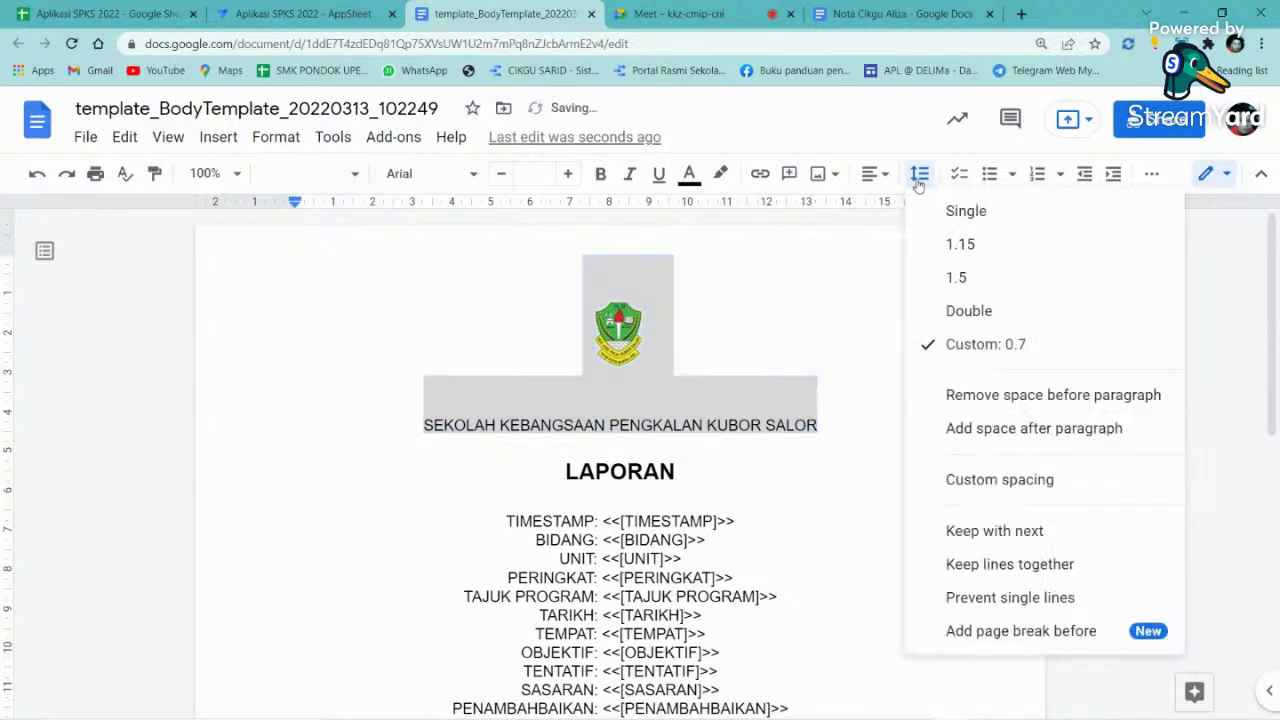
left_click(1002, 395)
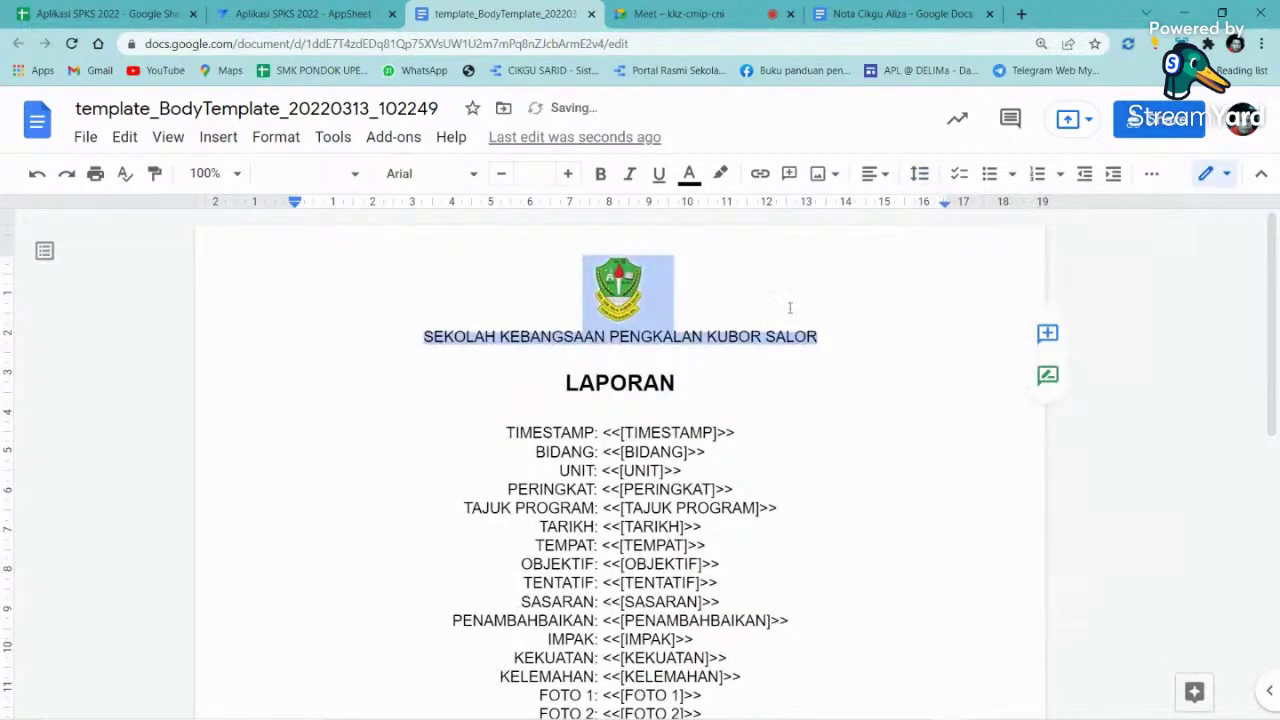
left_click(855, 326)
- Add the line "LAPORAN UNIT" below the school name, above the LAPORAN heading
left_click(838, 343)
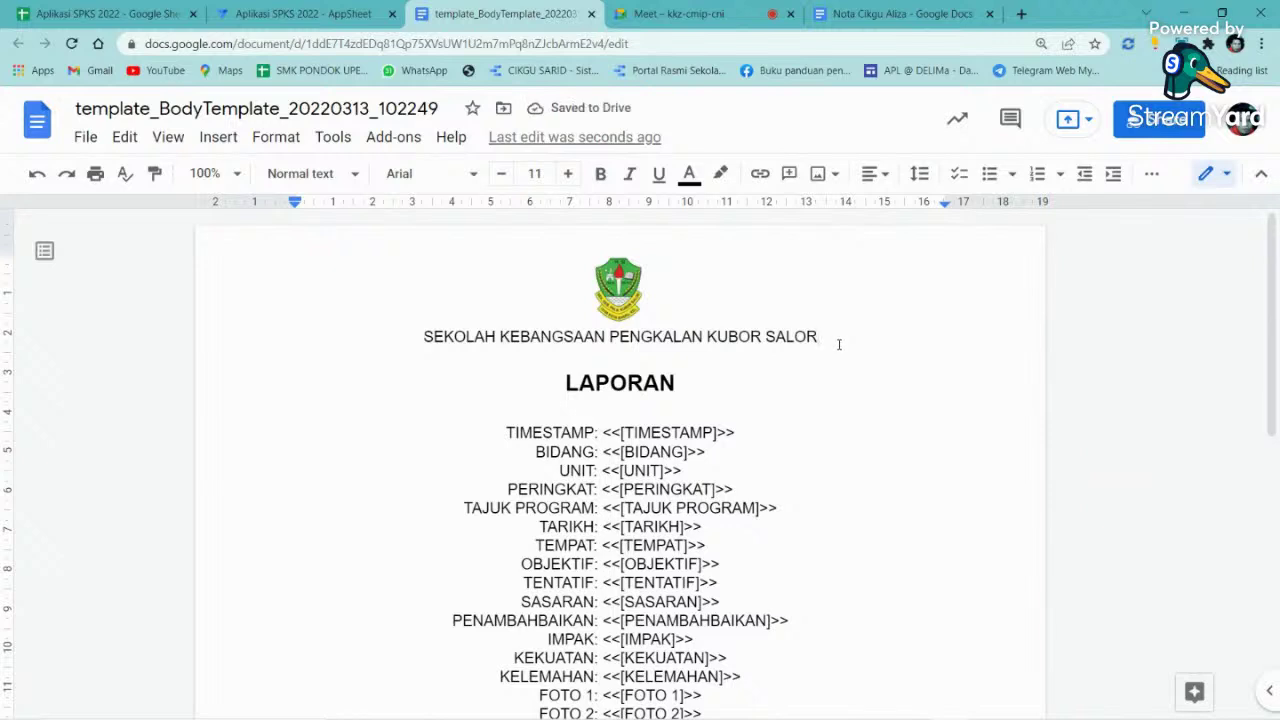
key("Return")
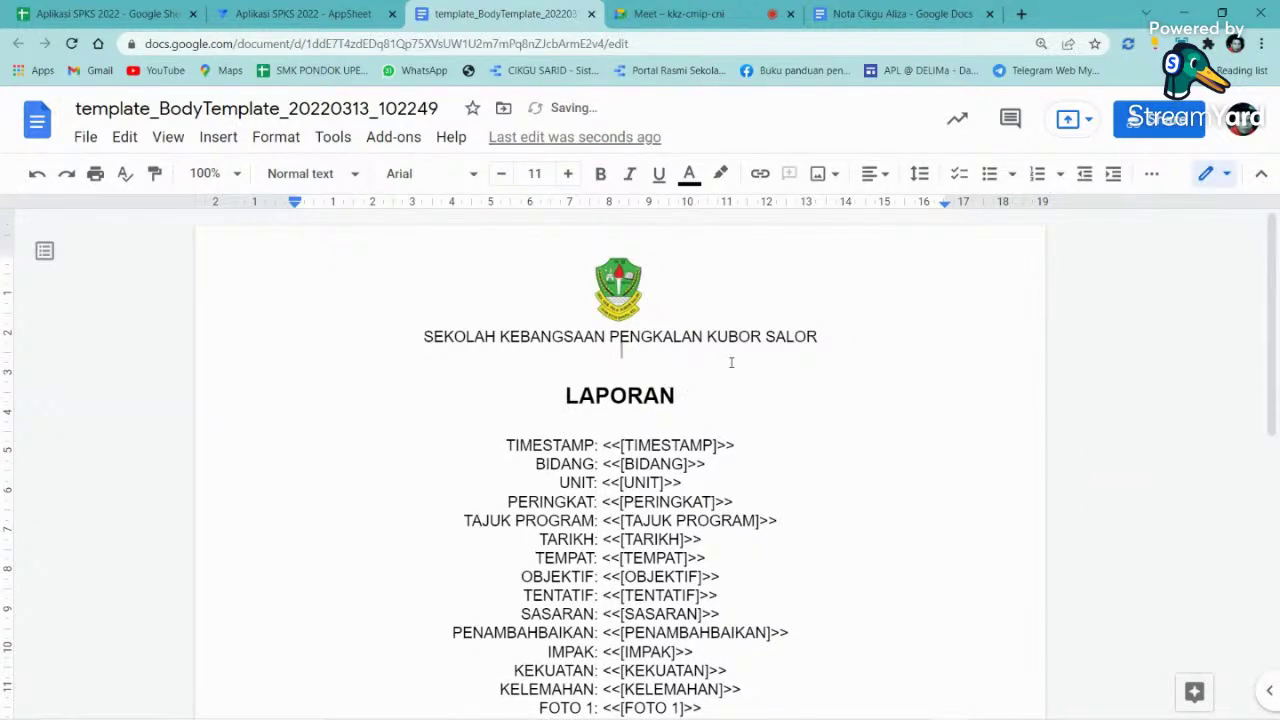
key("Return")
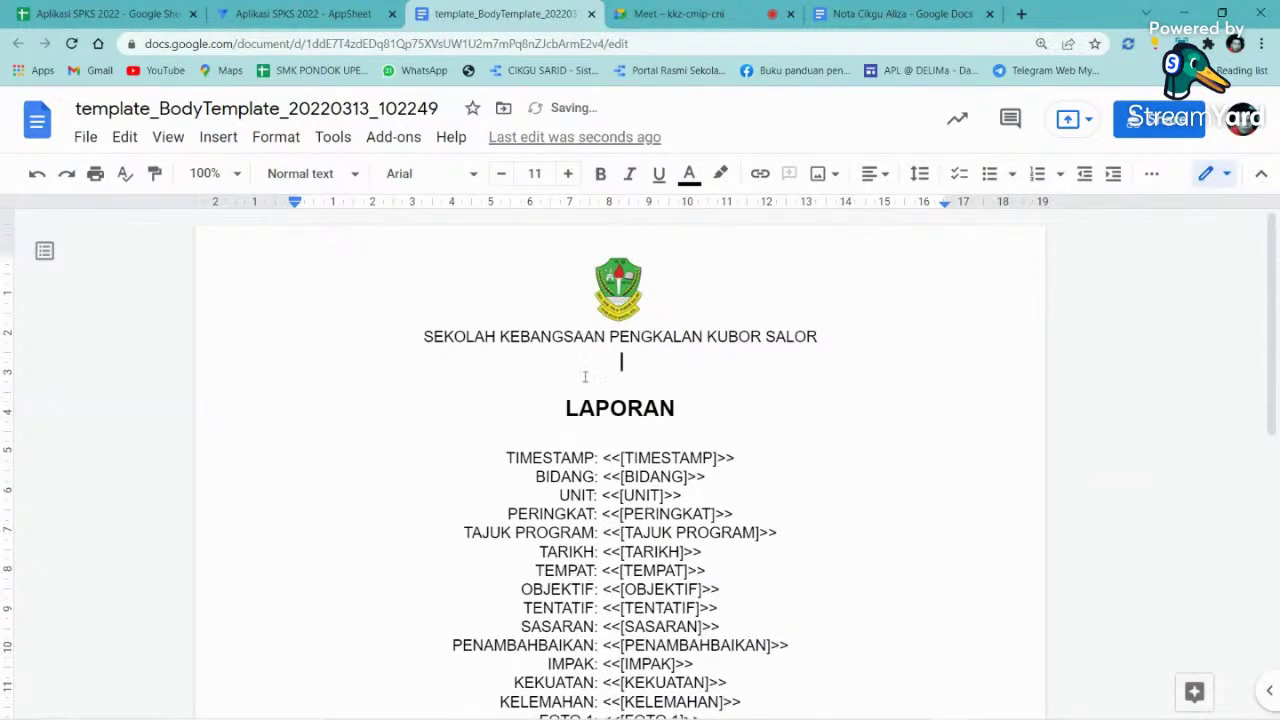
type("LAPORAN UNIT")
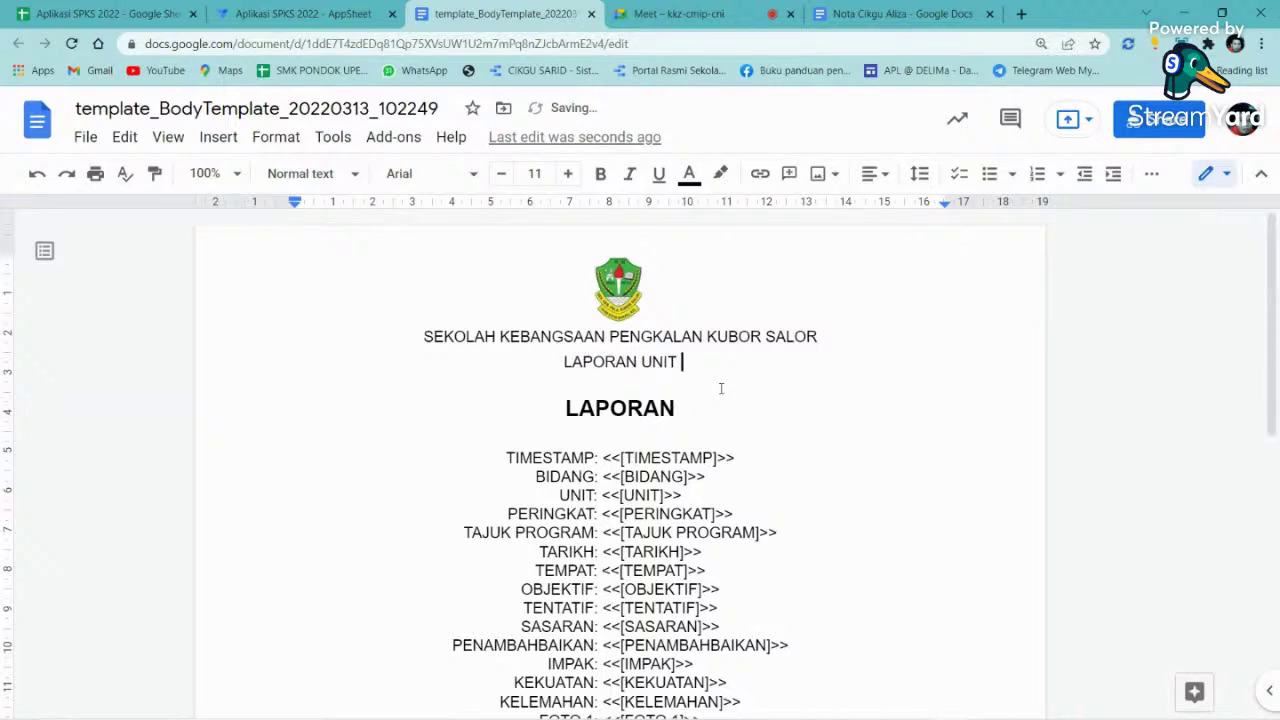
- Switch to the Aplikasi SPKS 2022 spreadsheet and copy the UNIT column header from the LAPORAN sheet
left_click(105, 14)
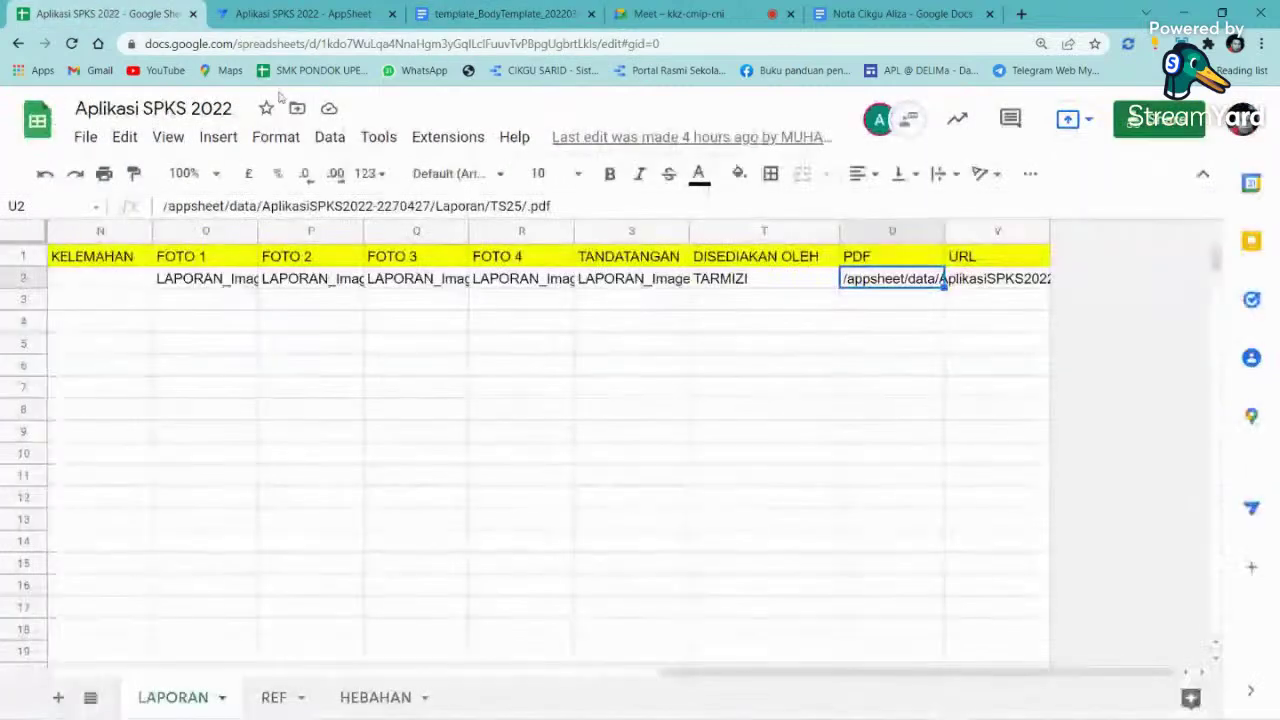
left_click_drag(748, 668, 96, 658)
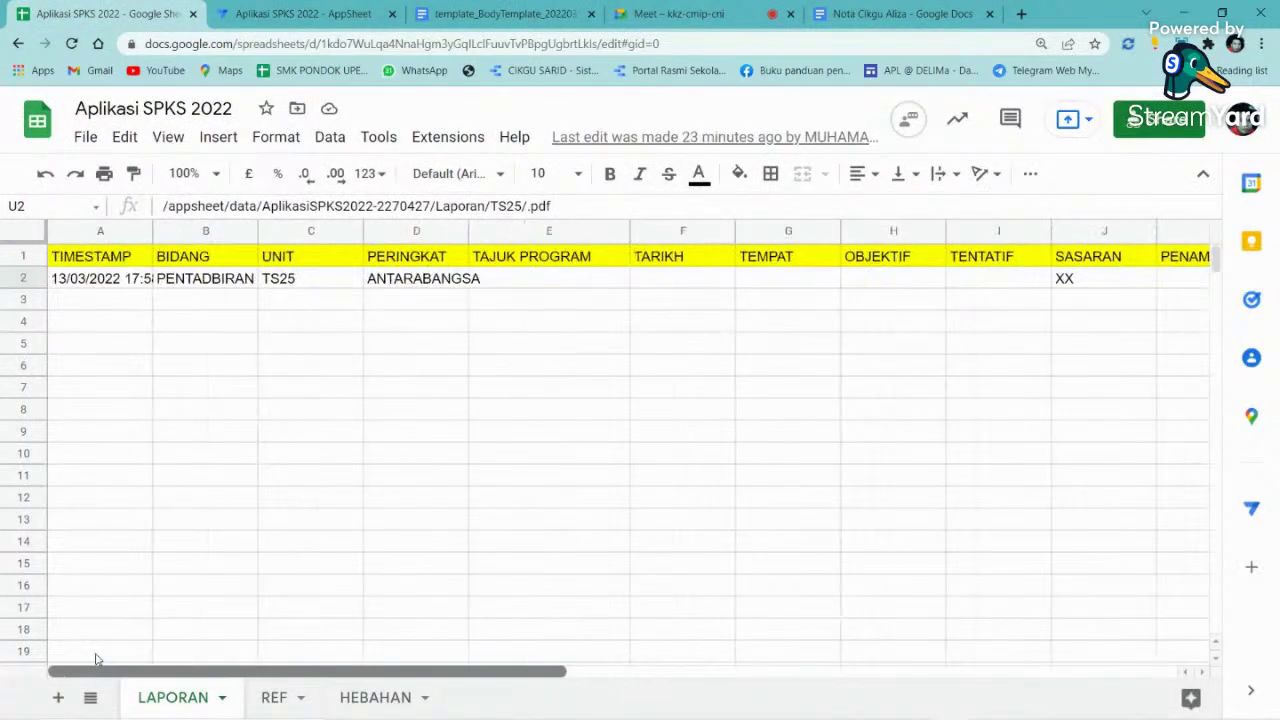
left_click(297, 257)
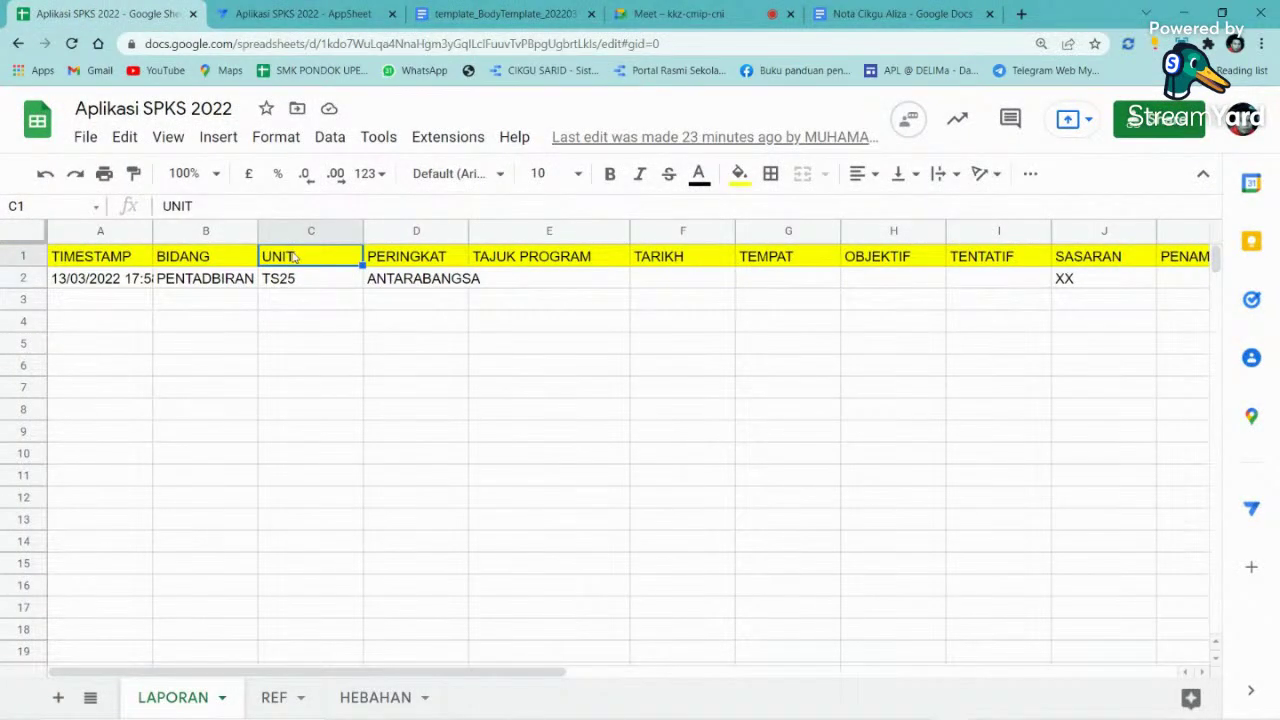
left_click(193, 257)
left_click(279, 257)
right_click(279, 257)
left_click(346, 224)
- Return to the template document and complete the LAPORAN UNIT line with <<UNIT>>, pasting the copied header without formatting between the brackets
left_click(579, 12)
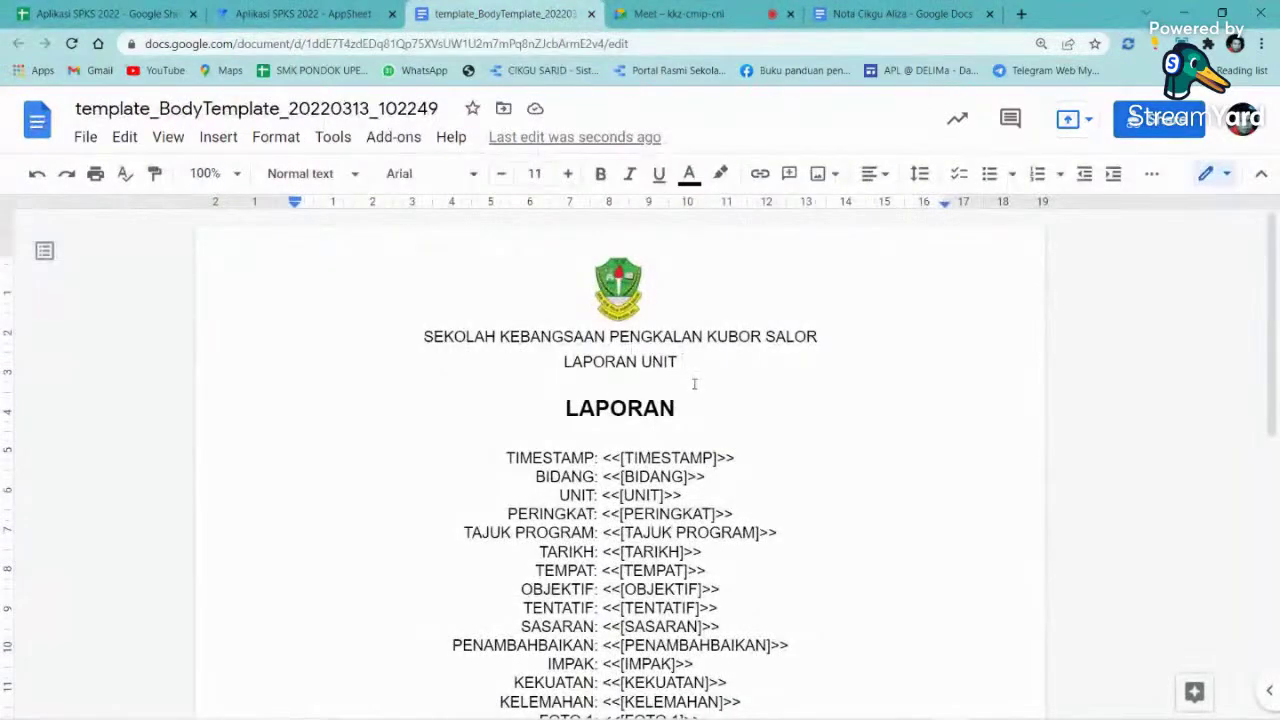
type("<<")
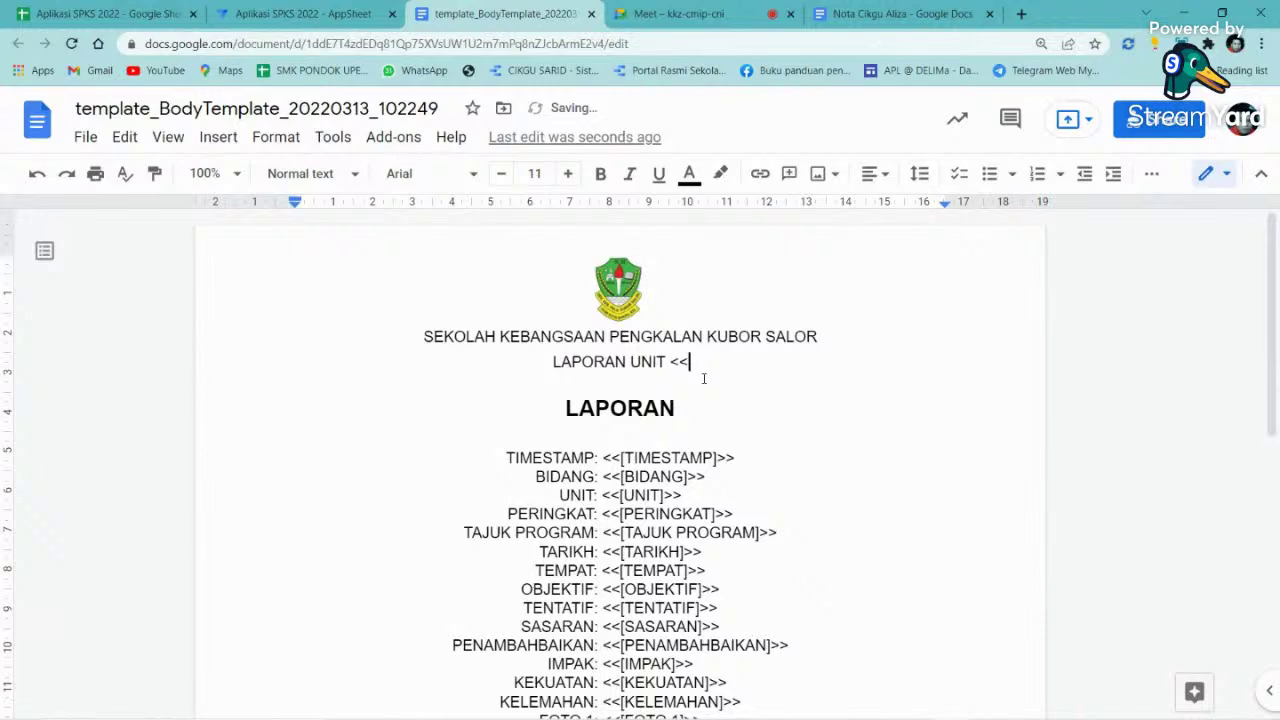
type(">>")
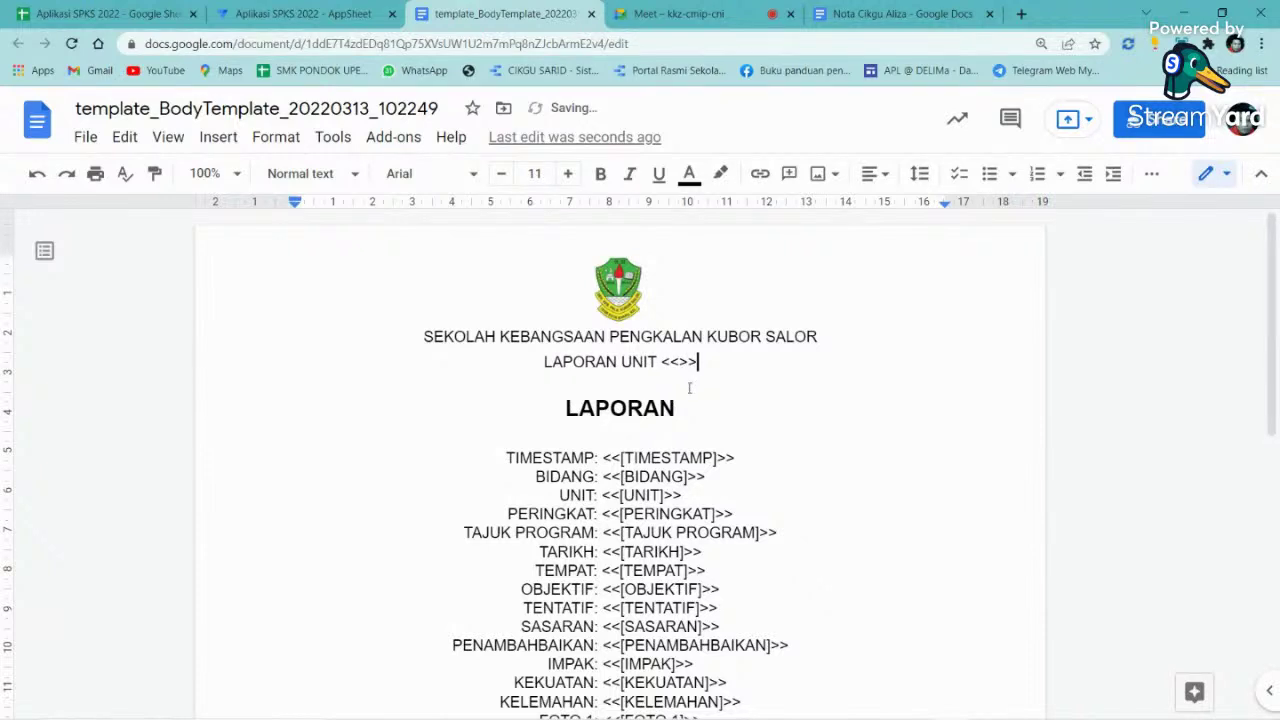
right_click(680, 363)
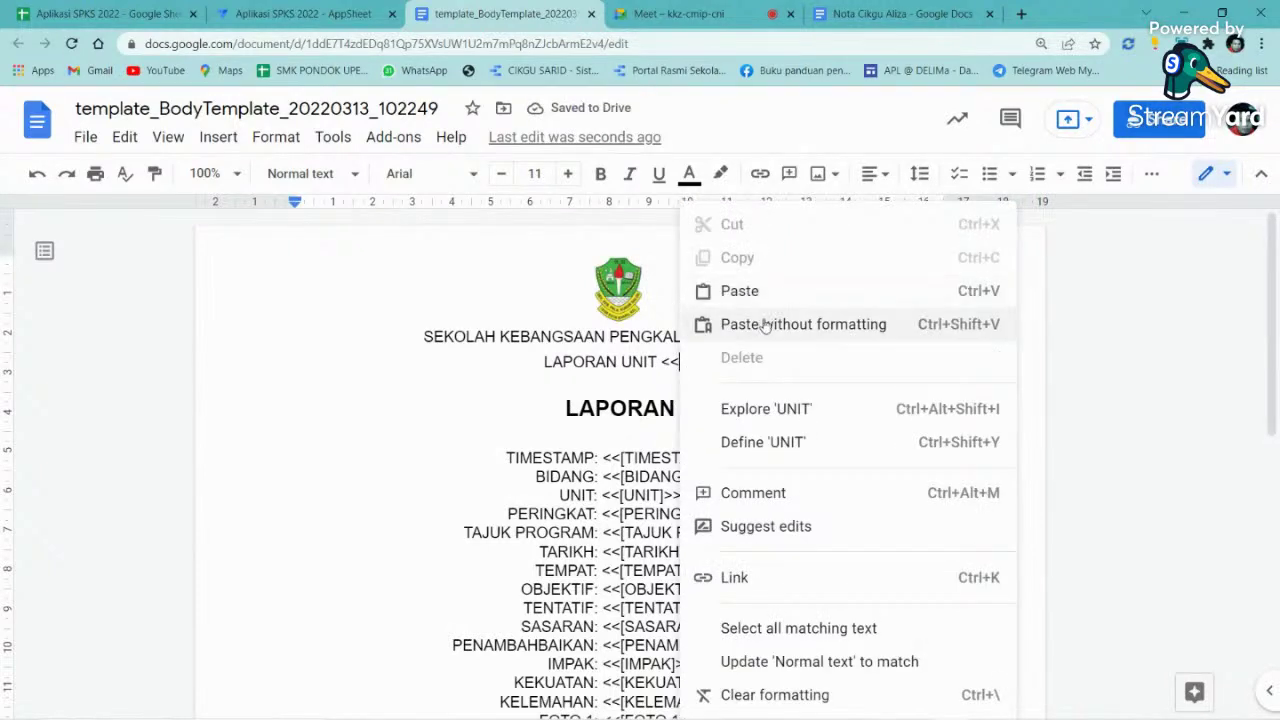
left_click(763, 326)
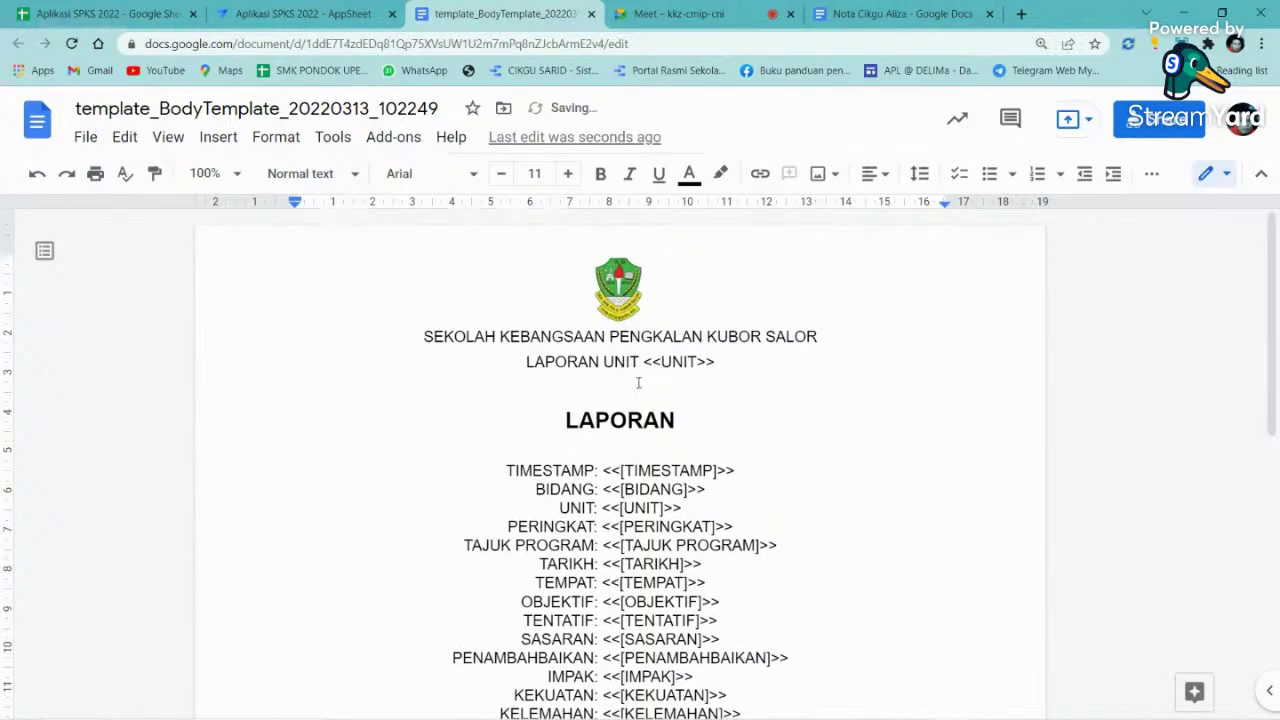
- Insert a table of 2 columns by 7 rows below the LAPORAN UNIT line and narrow its first column to about 4.8 cm
key("Return")
left_click(218, 138)
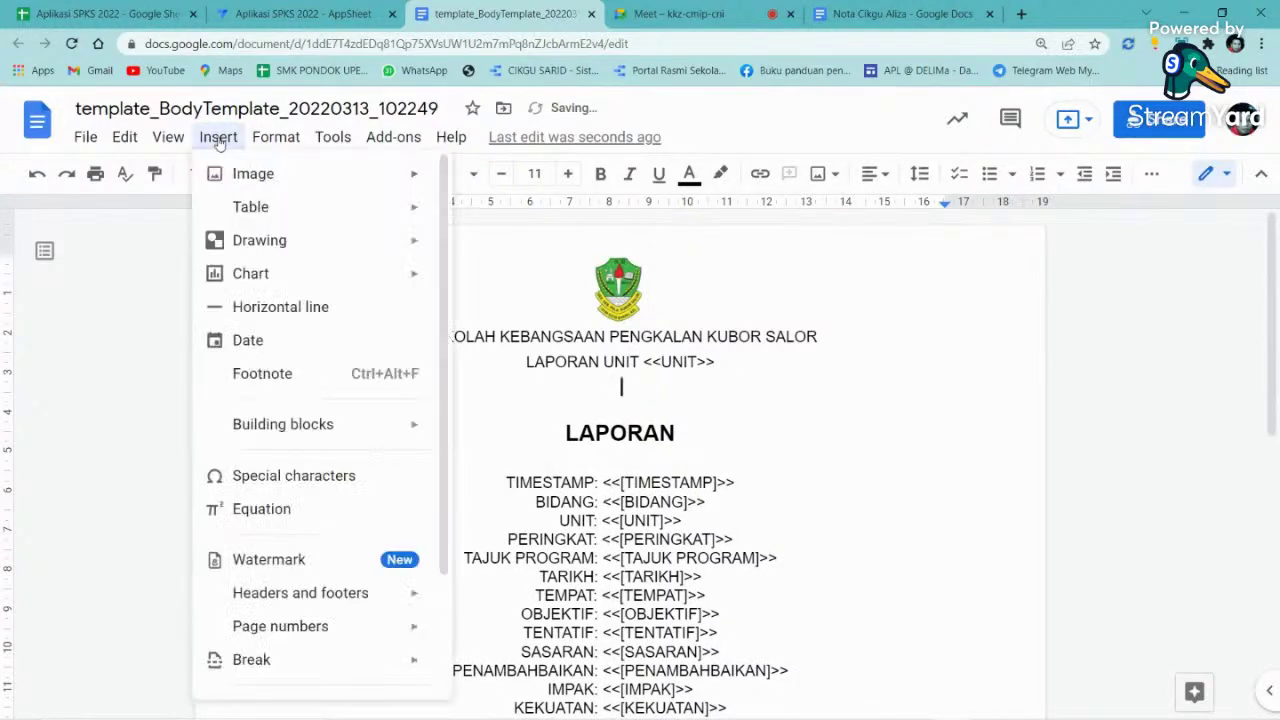
mouse_move(283, 212)
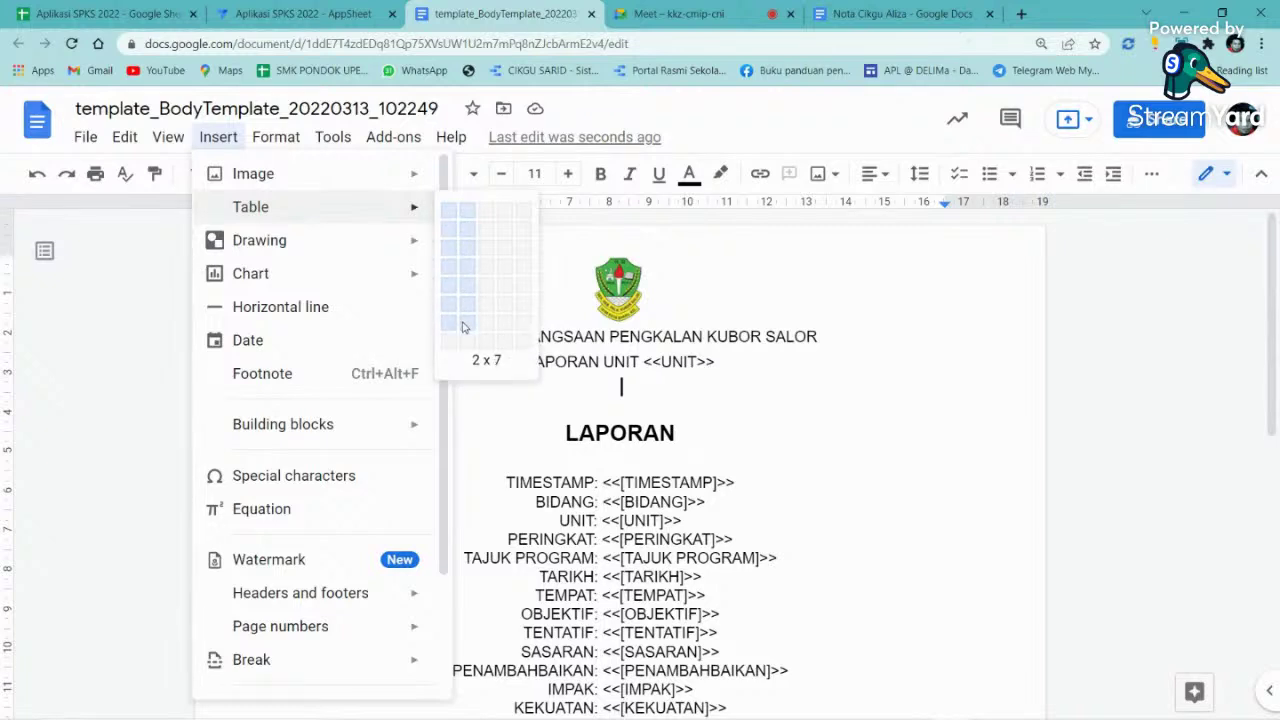
left_click(463, 327)
scroll(609, 390, "down", 2)
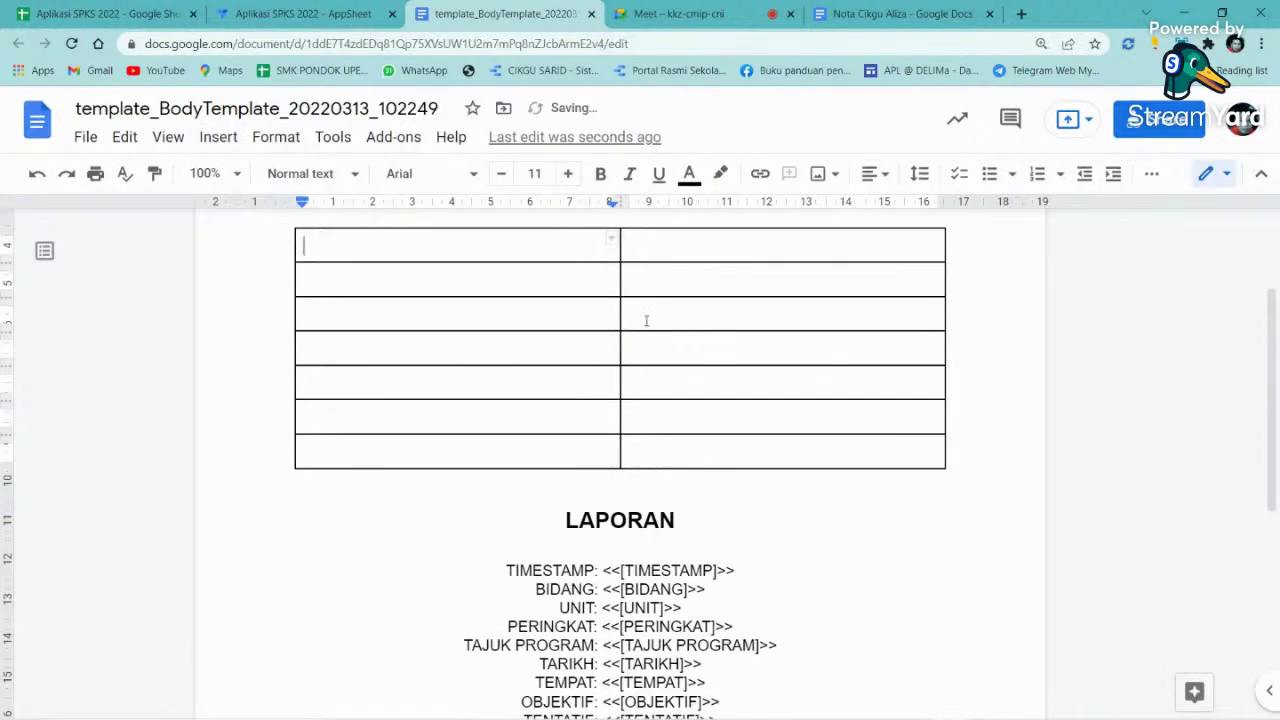
left_click_drag(621, 311, 484, 320)
scroll(968, 330, "up", 2)
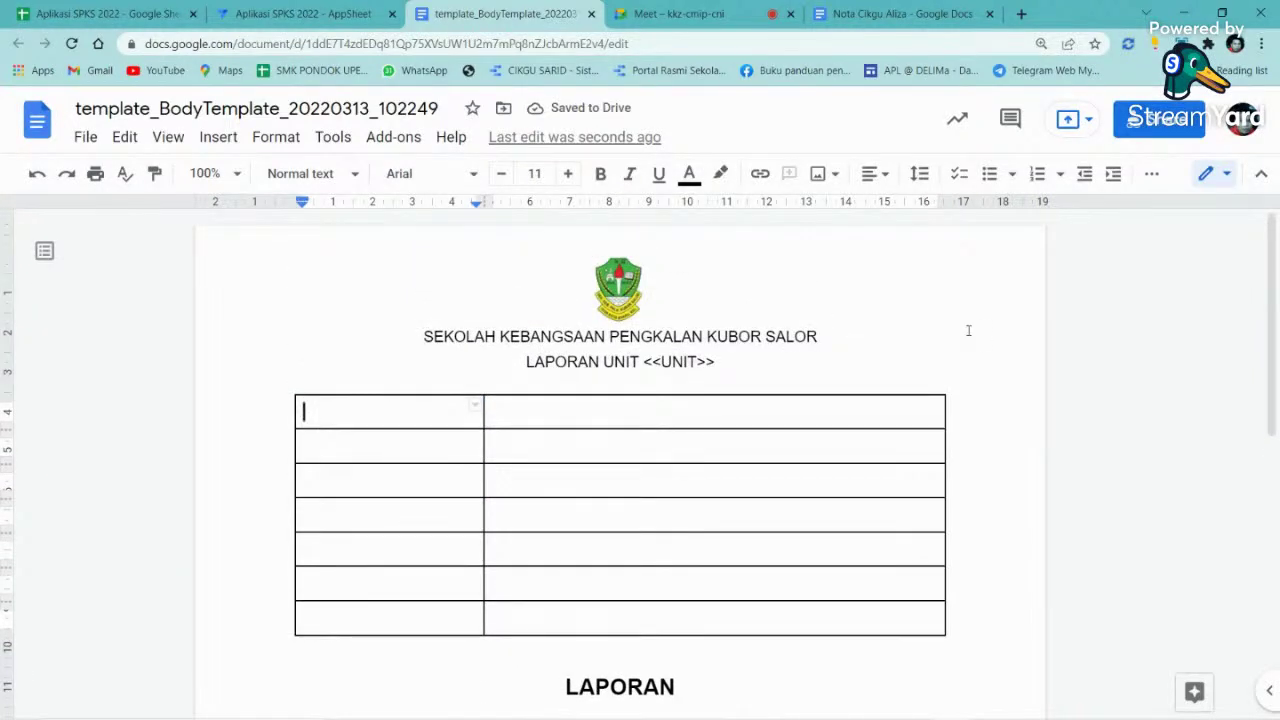
scroll(968, 330, "down", 2)
scroll(680, 325, "up", 2)
left_click(300, 13)
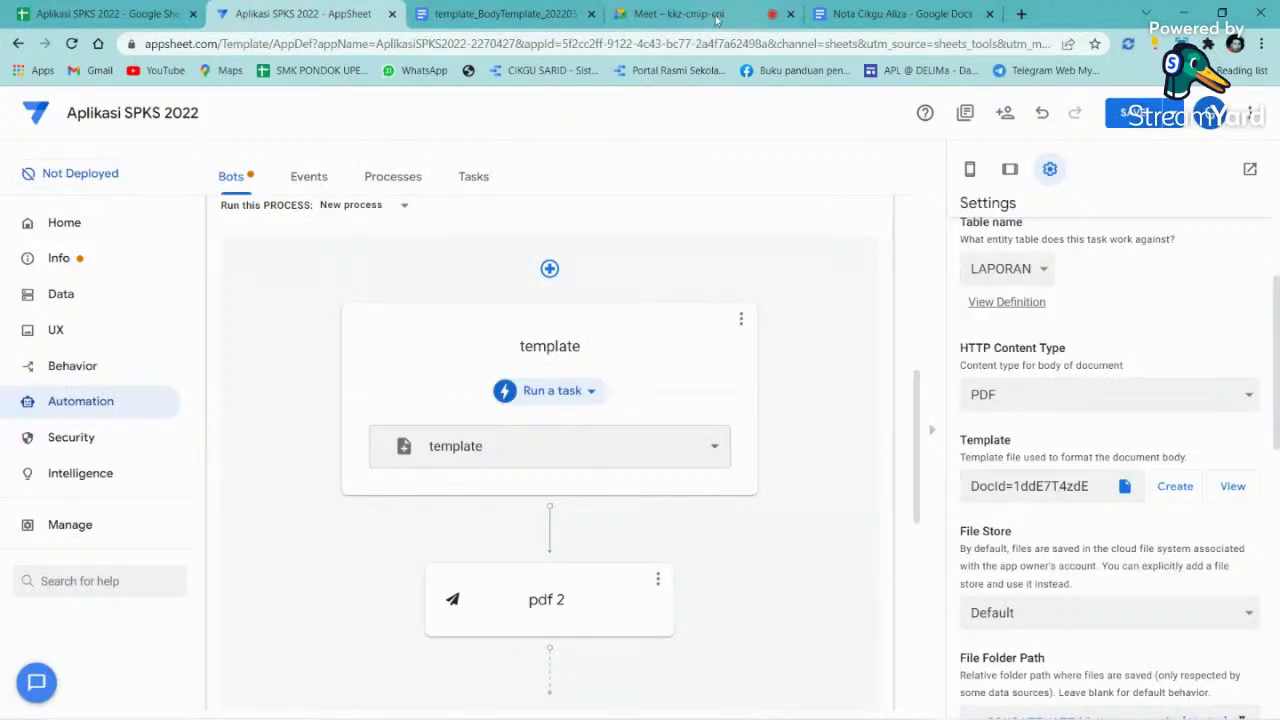
left_click(500, 13)
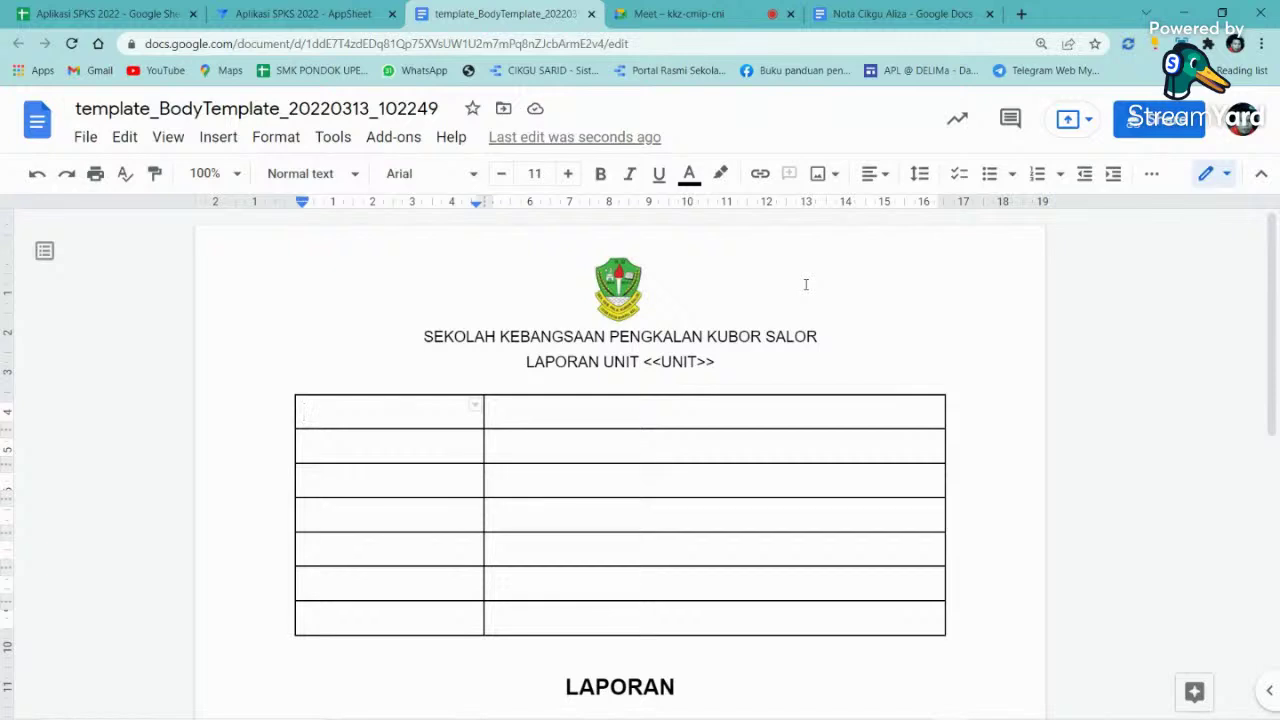
- Insert an image watermark by uploading "Purple Modern Polygon Certificate of Participation - Potrait (1)" from the Downloads folder
left_click(220, 137)
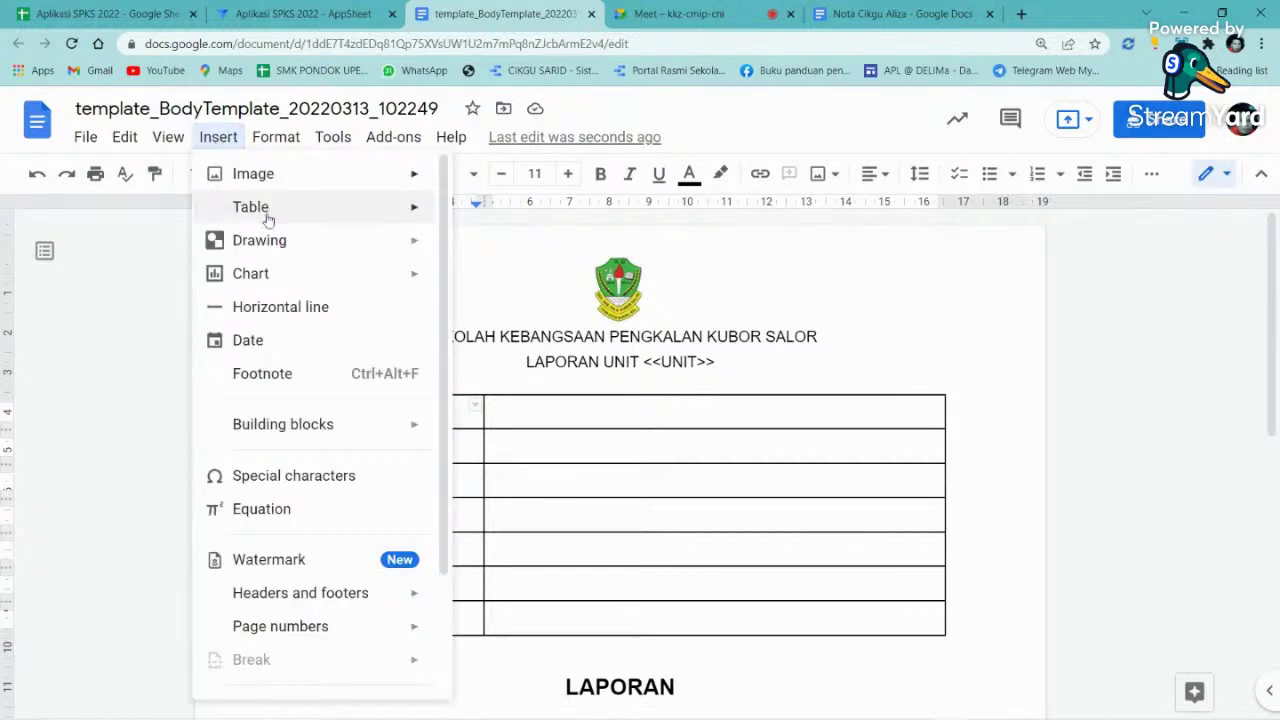
left_click(320, 568)
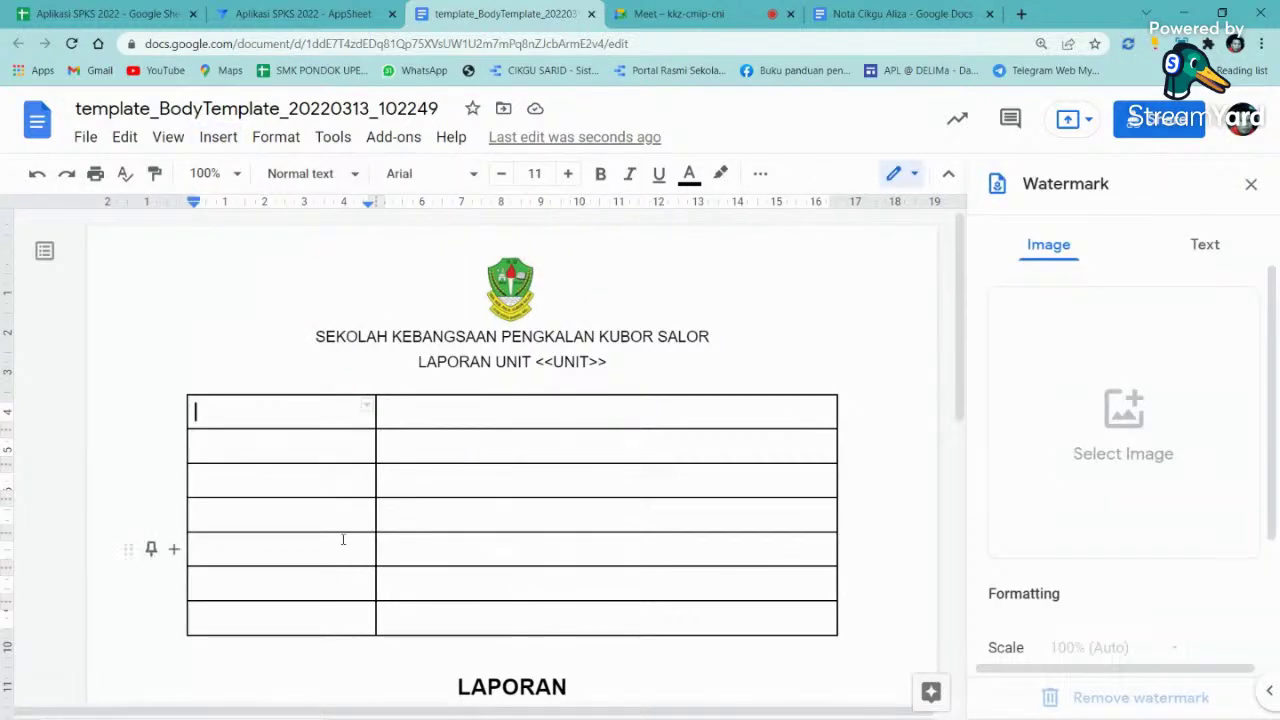
left_click(1140, 420)
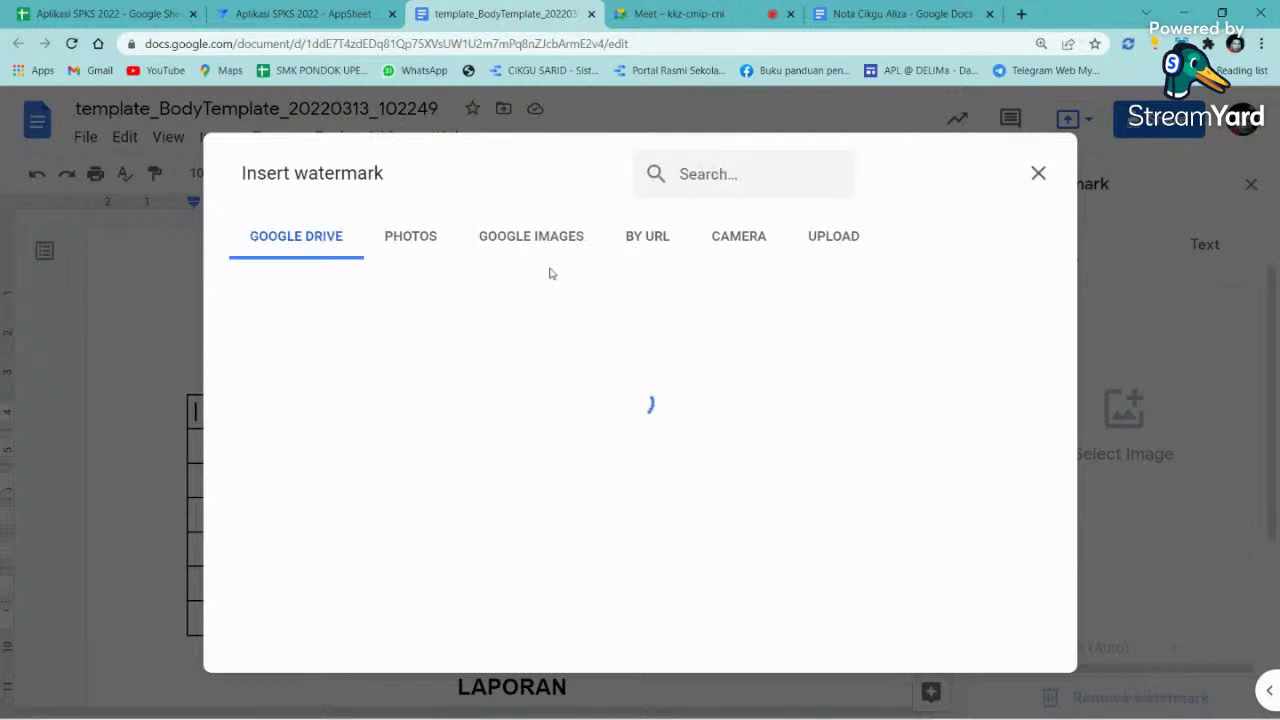
left_click(420, 245)
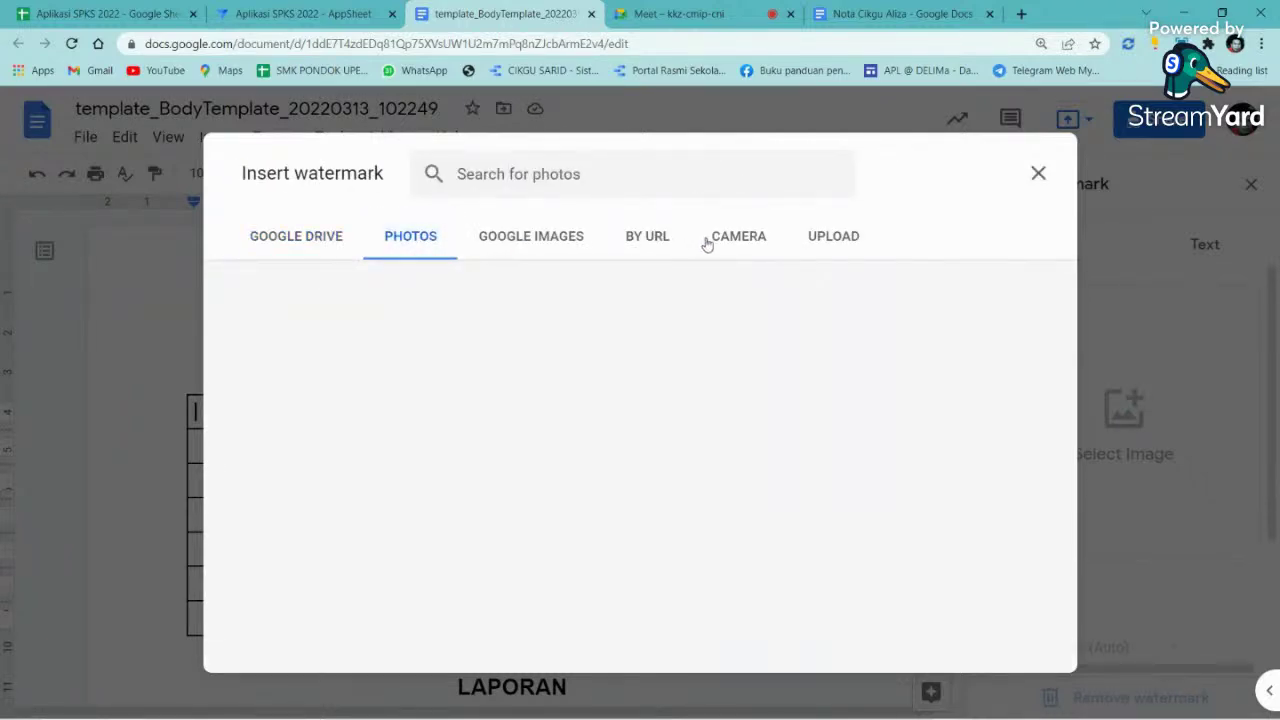
left_click(811, 244)
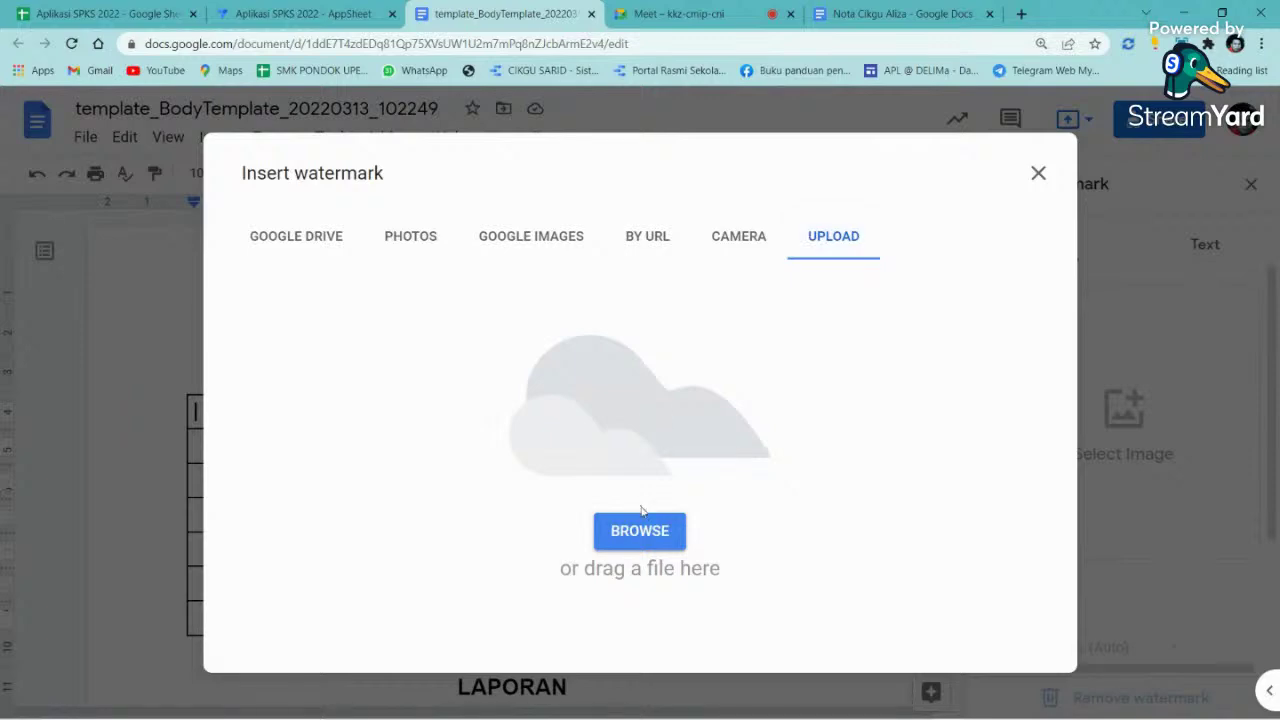
left_click(637, 531)
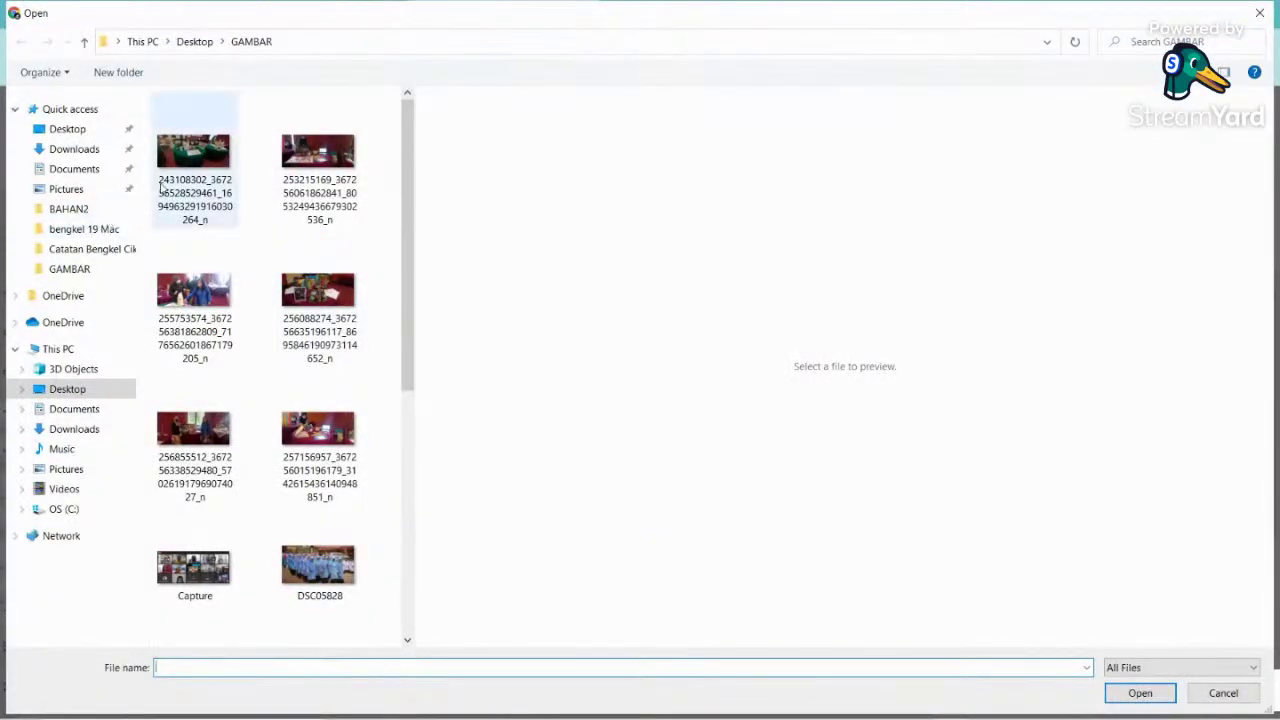
scroll(200, 180, "down", 3)
left_click(74, 150)
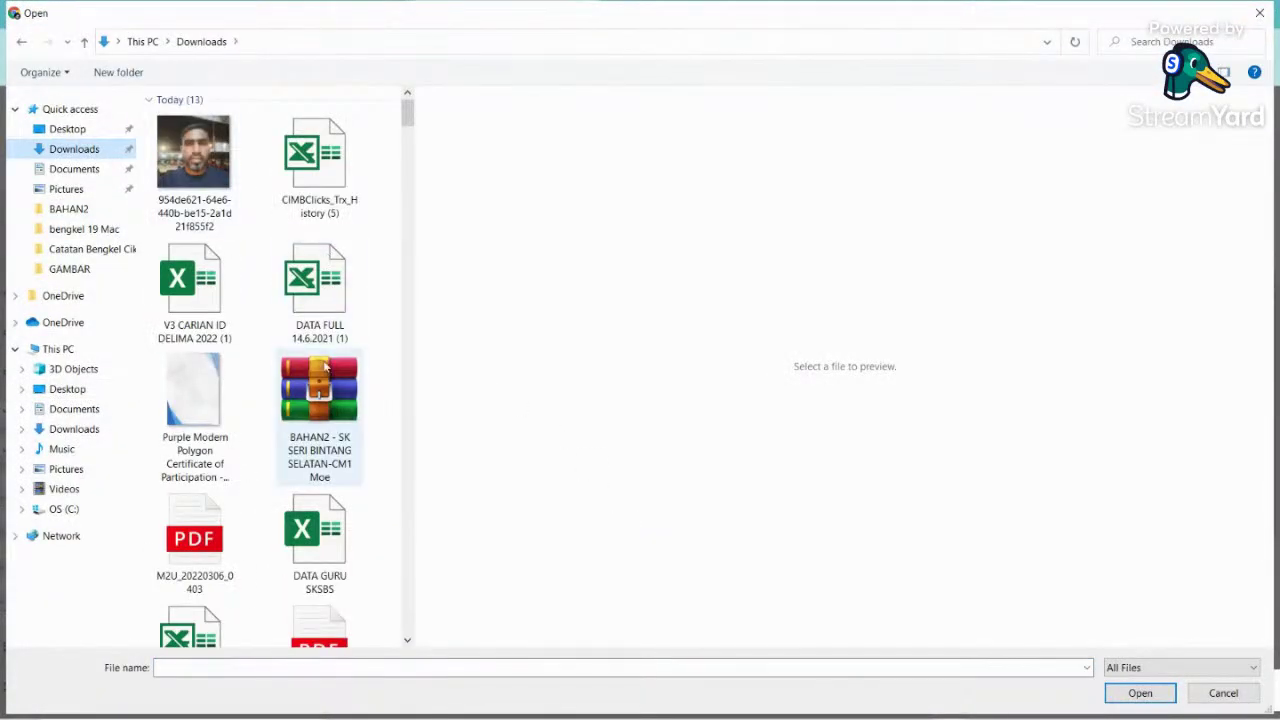
left_click(193, 395)
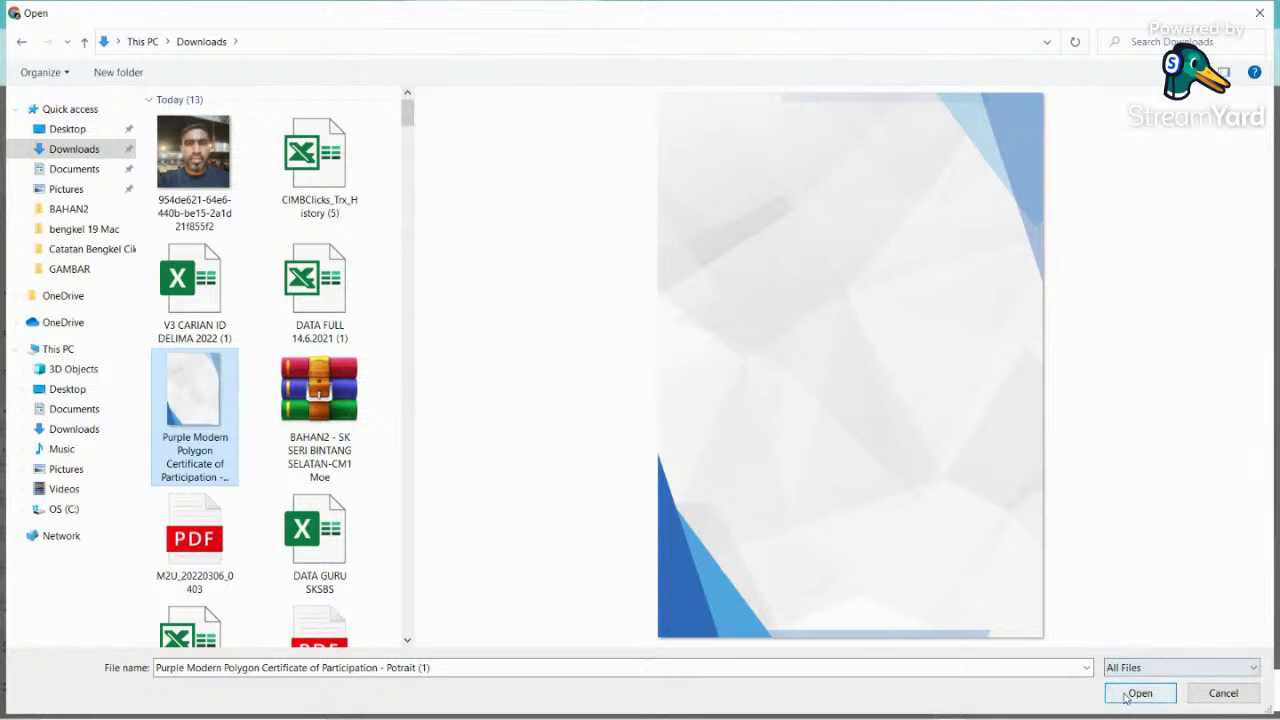
left_click(1130, 693)
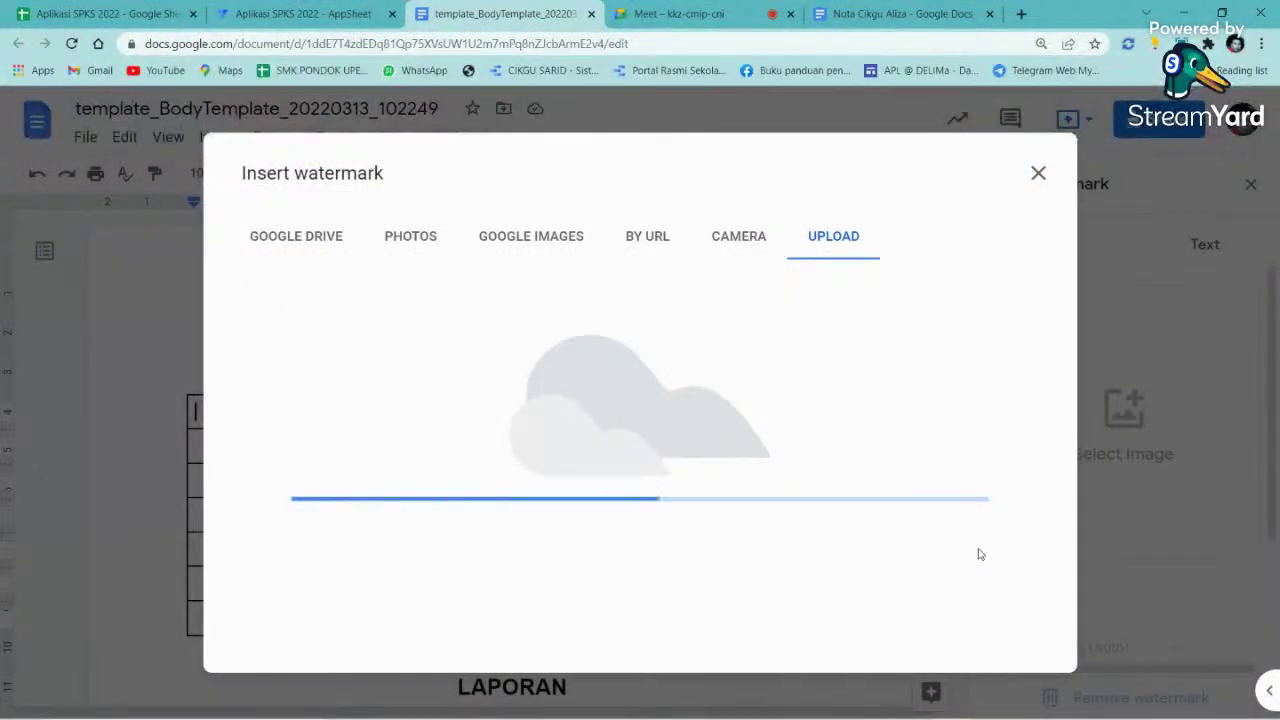
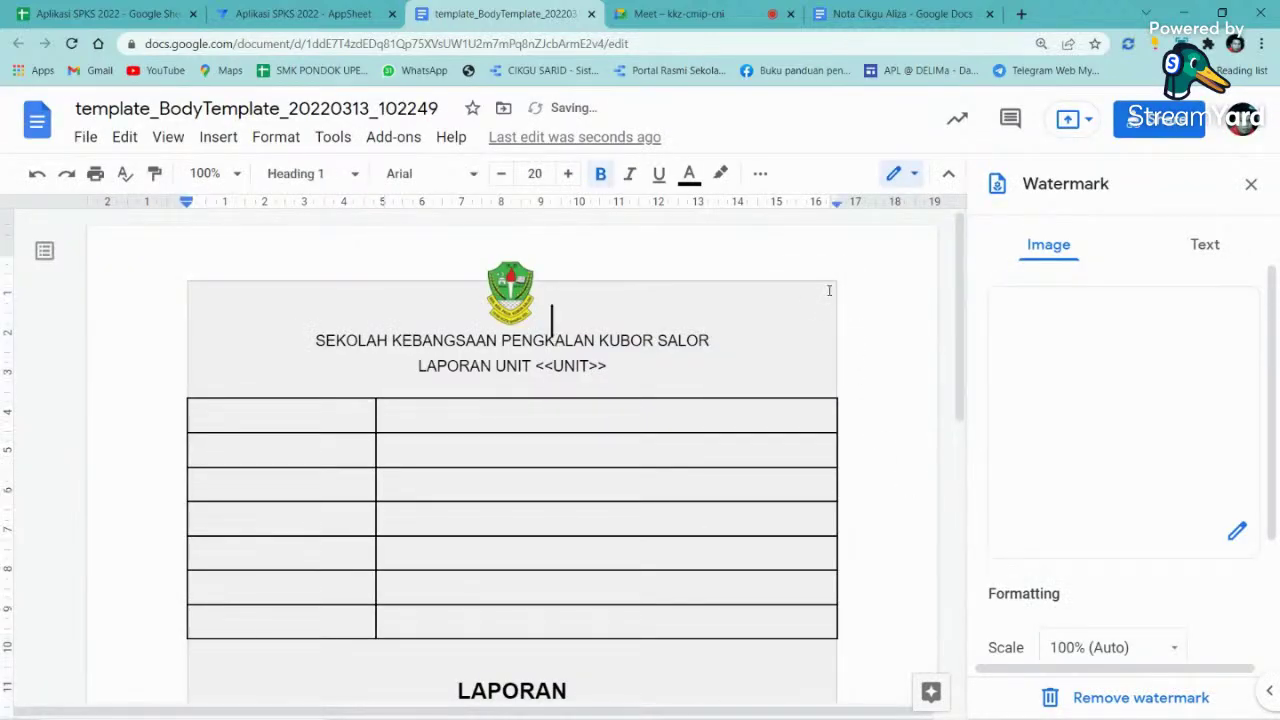
- Set the watermark image's scale to 150%, close the watermark settings and check how it covers the page
scroll(843, 400, "down", 8)
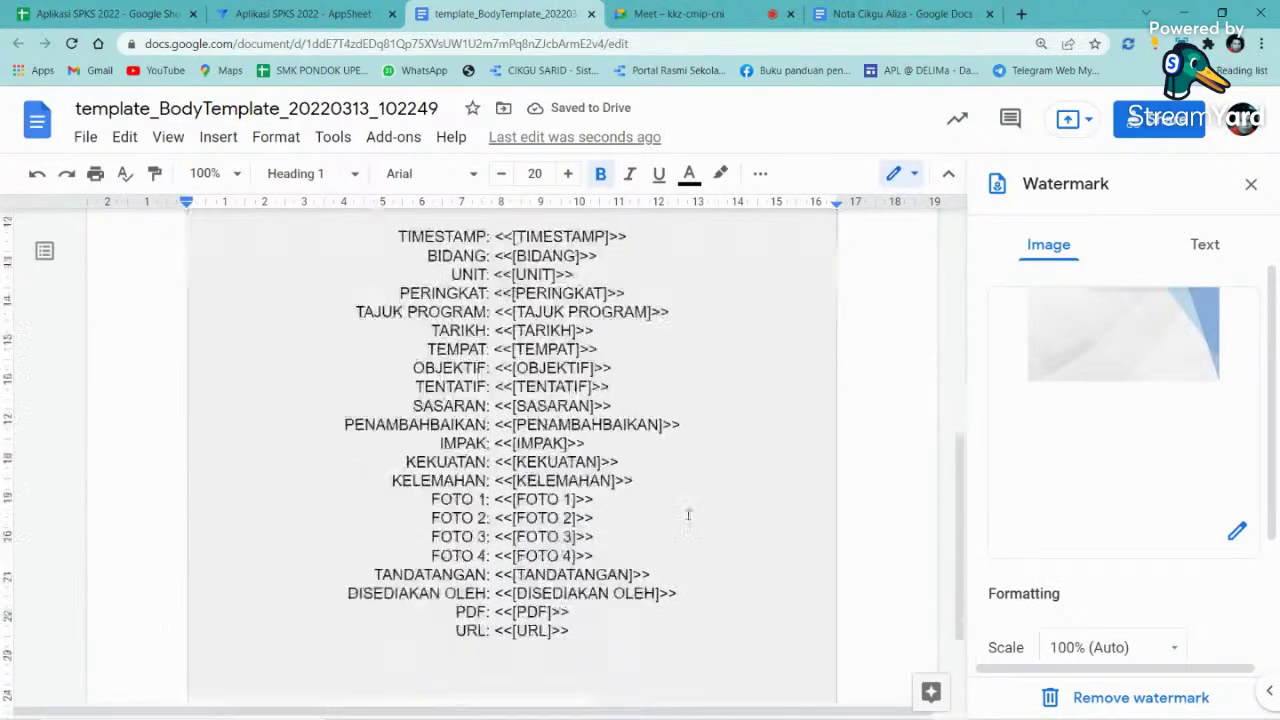
scroll(710, 510, "down", 1)
scroll(731, 505, "up", 5)
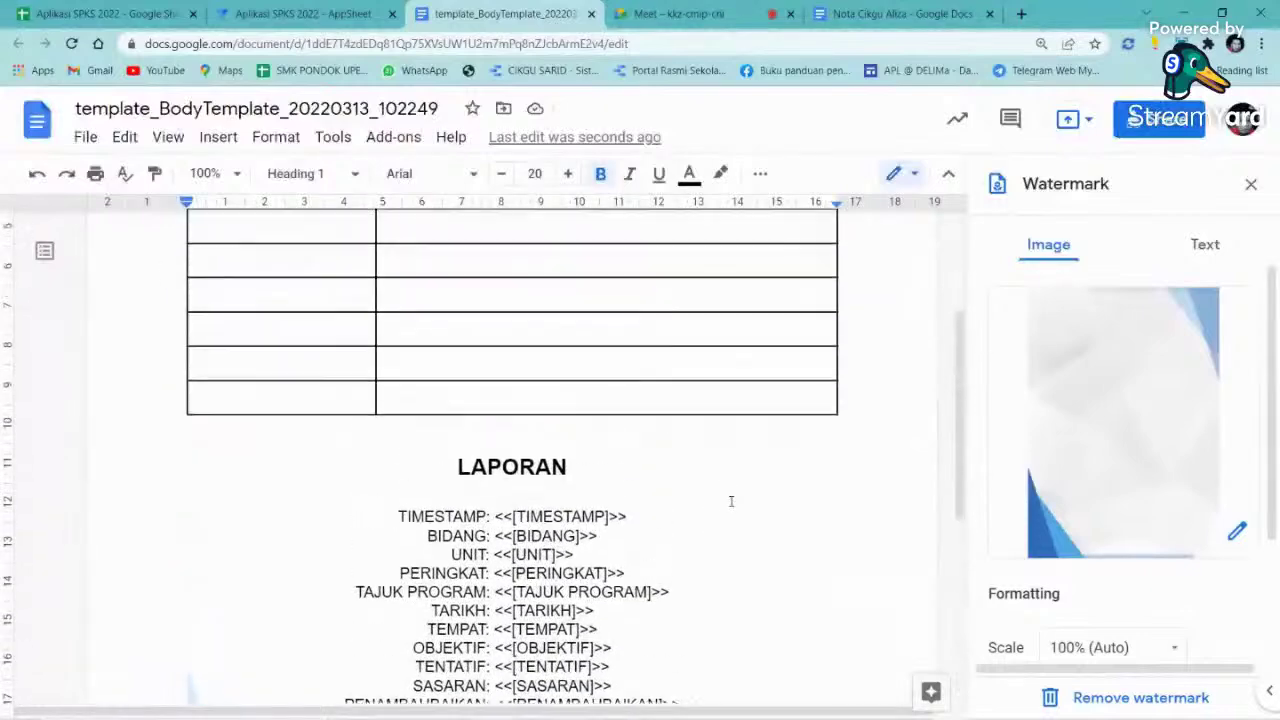
scroll(731, 501, "up", 3)
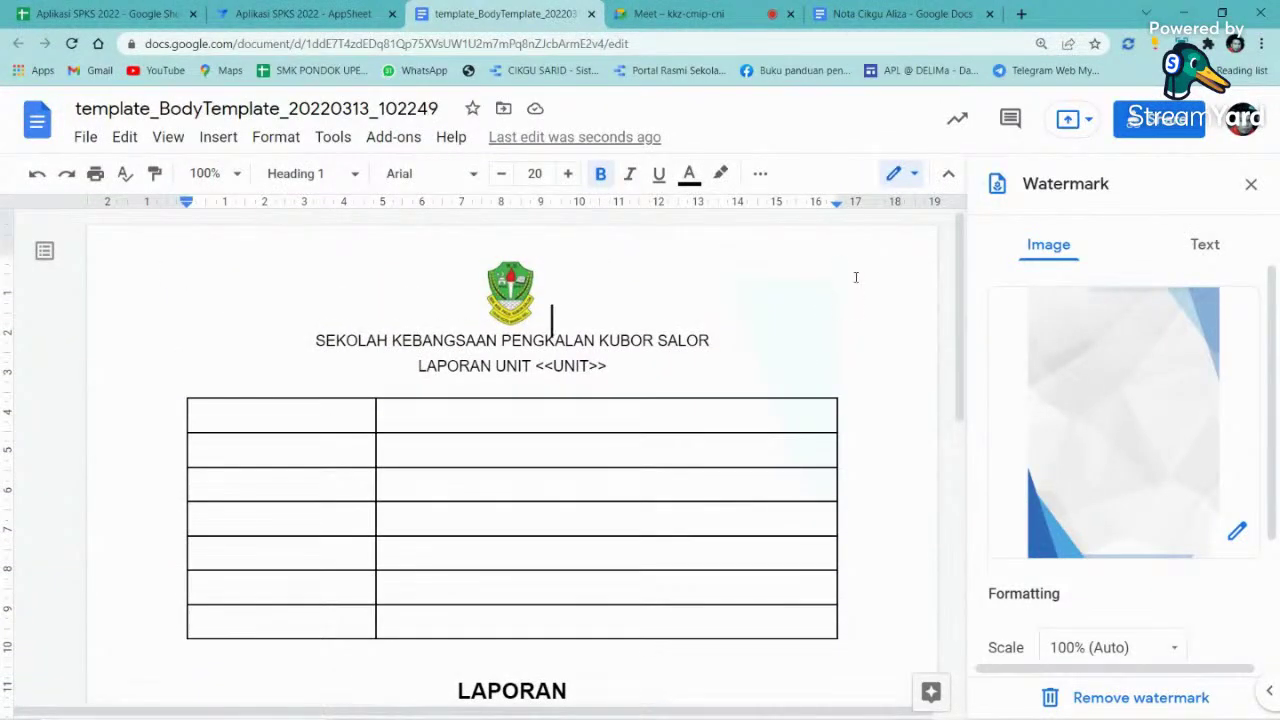
scroll(814, 408, "down", 1)
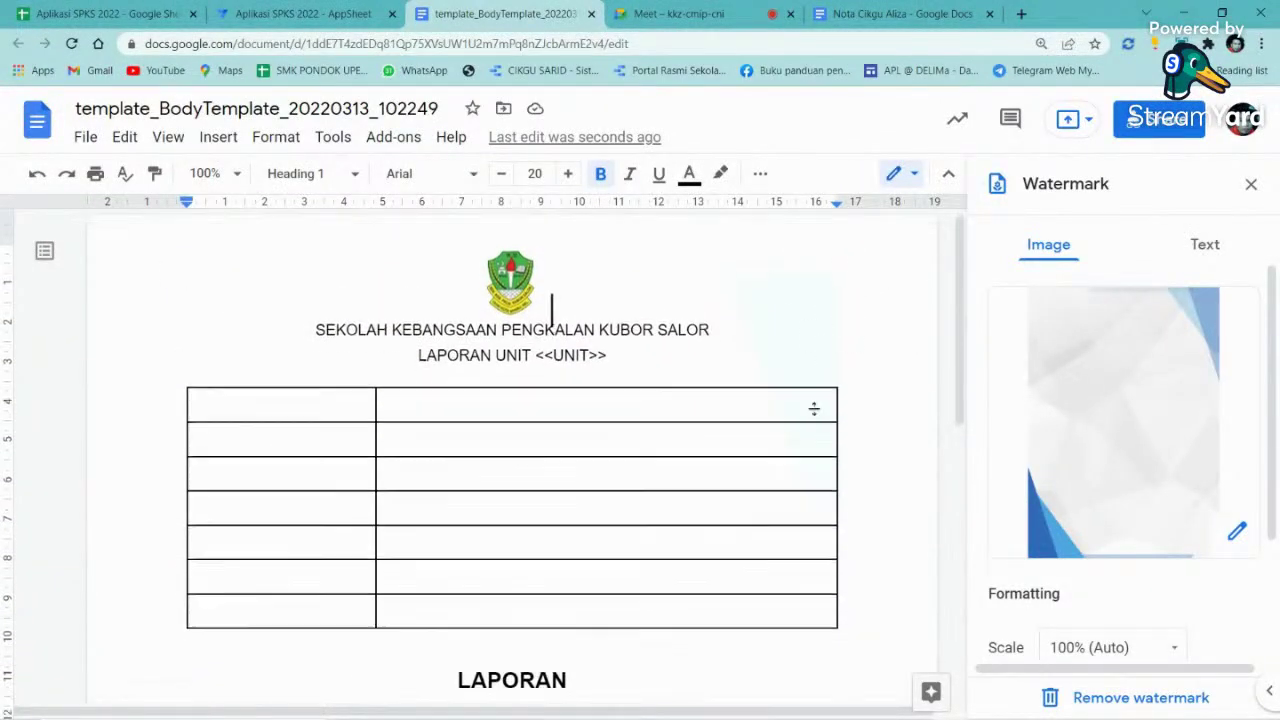
scroll(814, 408, "down", 3)
scroll(767, 476, "down", 1)
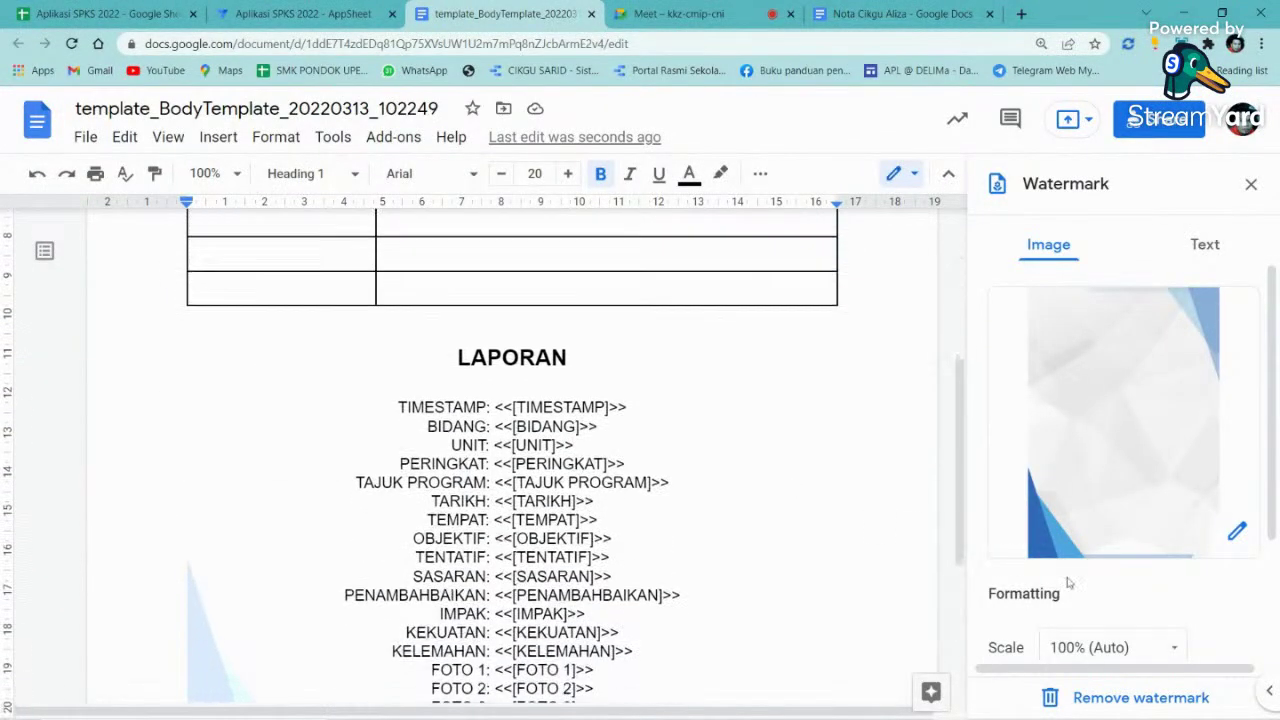
left_click(1135, 641)
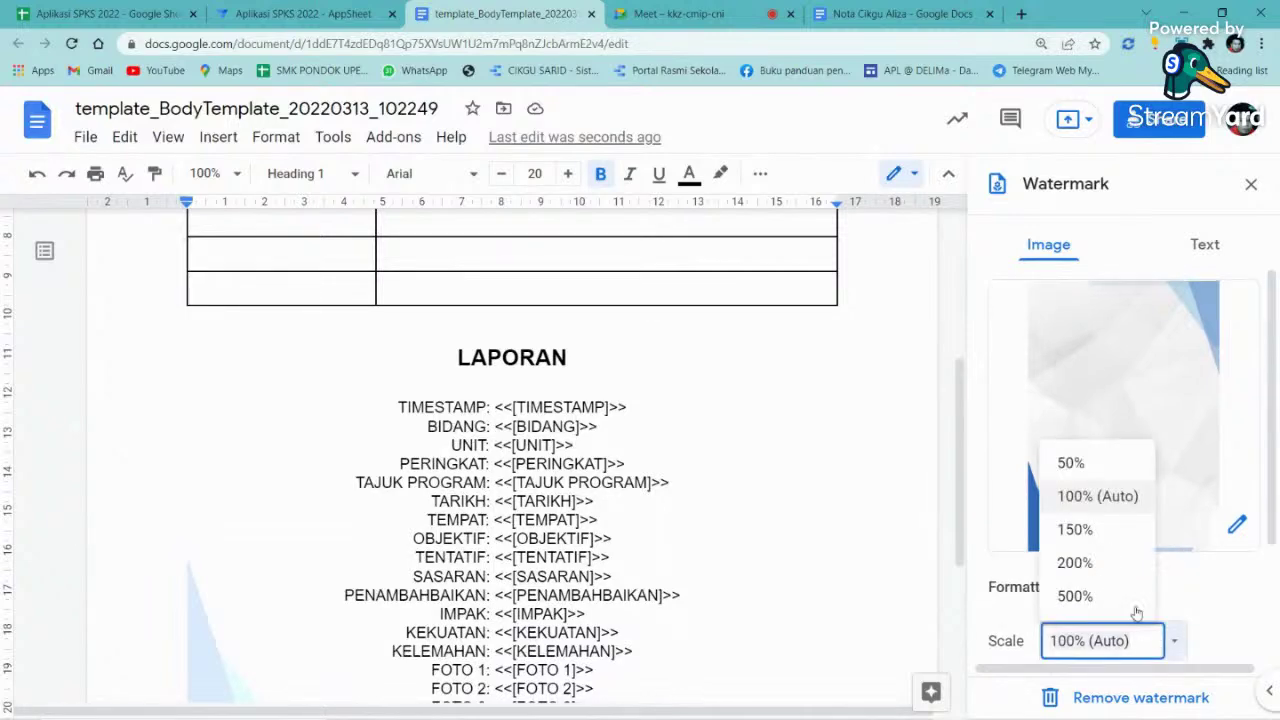
left_click(1100, 531)
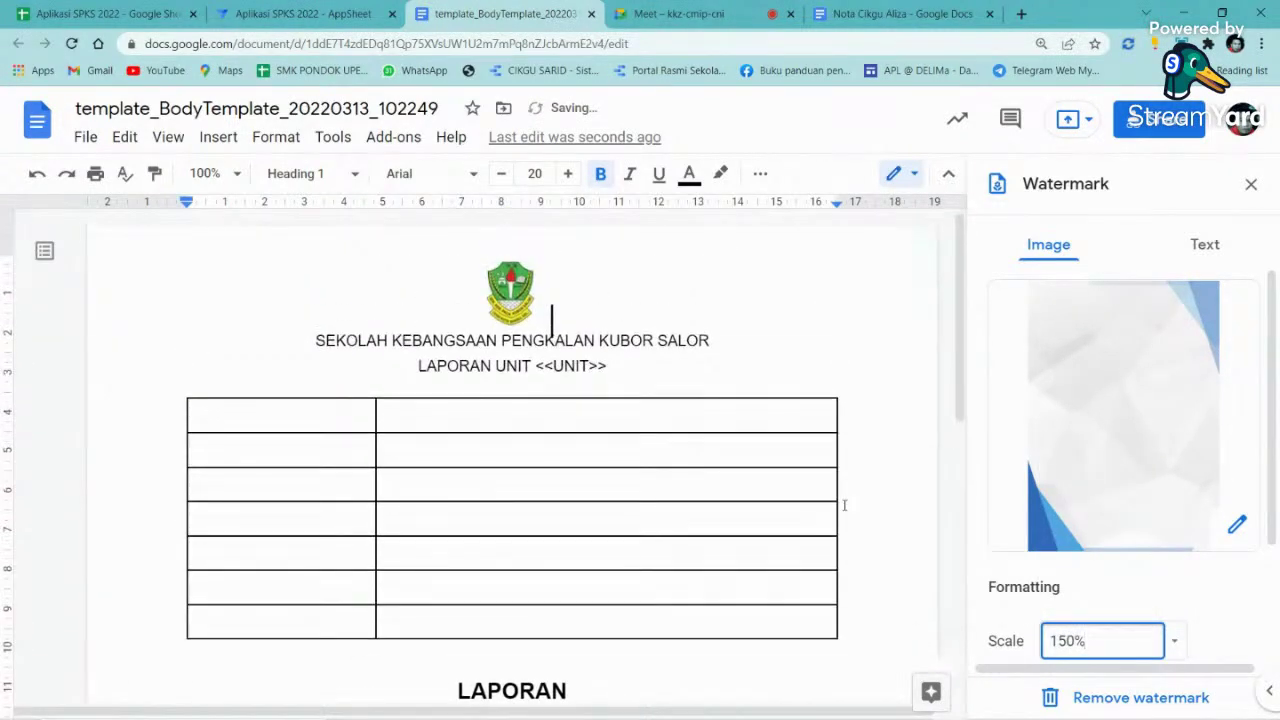
scroll(843, 506, "down", 8)
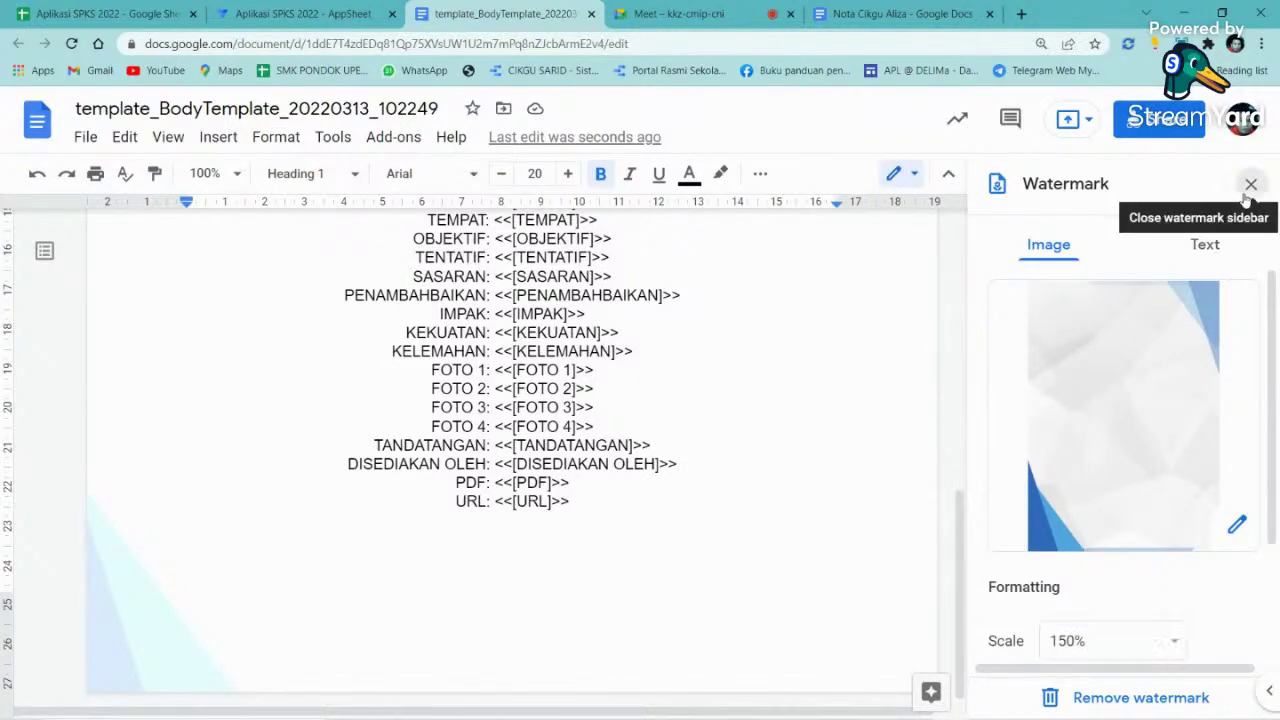
left_click(1250, 185)
scroll(785, 367, "up", 10)
scroll(785, 367, "down", 6)
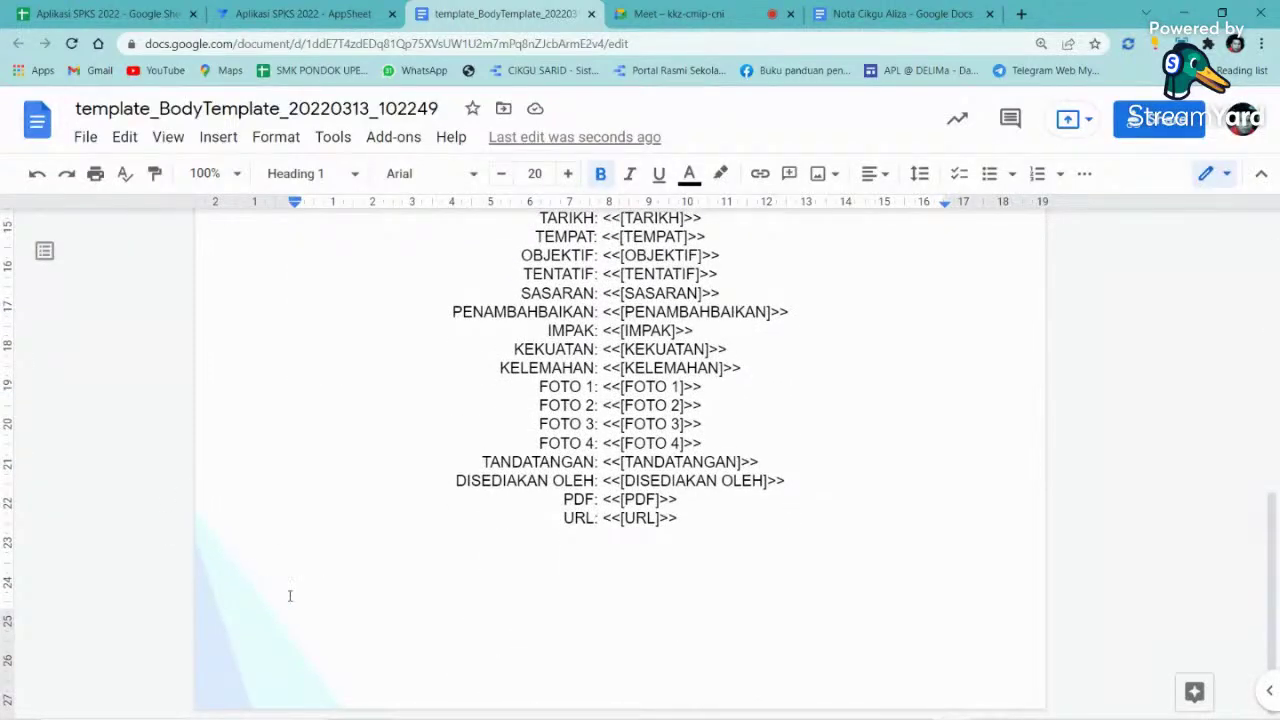
scroll(290, 596, "up", 8)
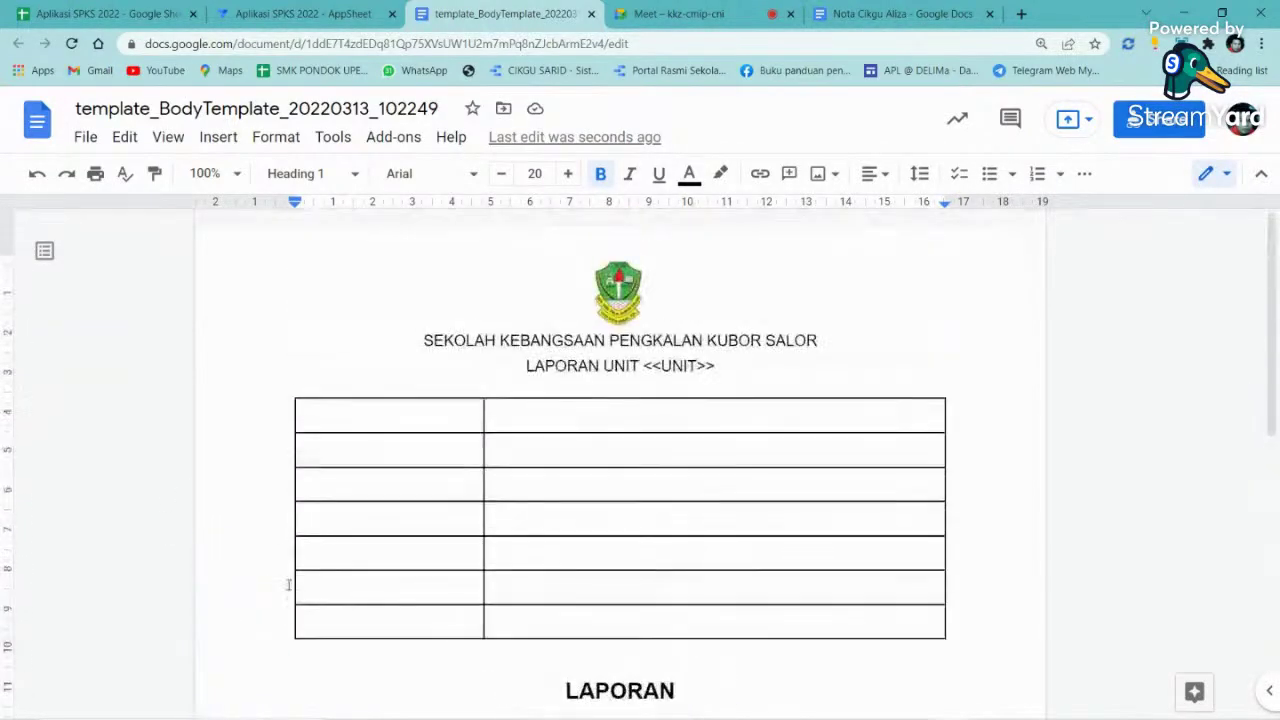
- Enter the empty placeholder <<>> in the table's first right-hand cell and copy it into the six cells below
scroll(604, 547, "down", 4)
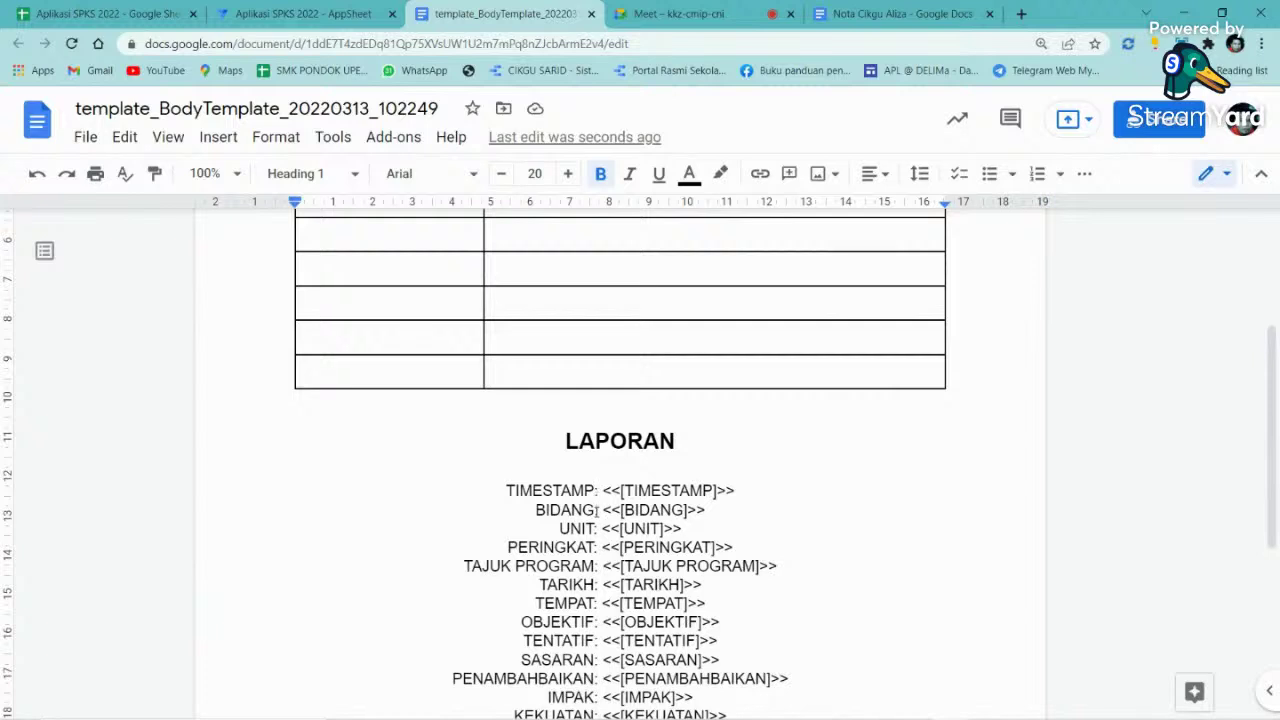
double_click(592, 510)
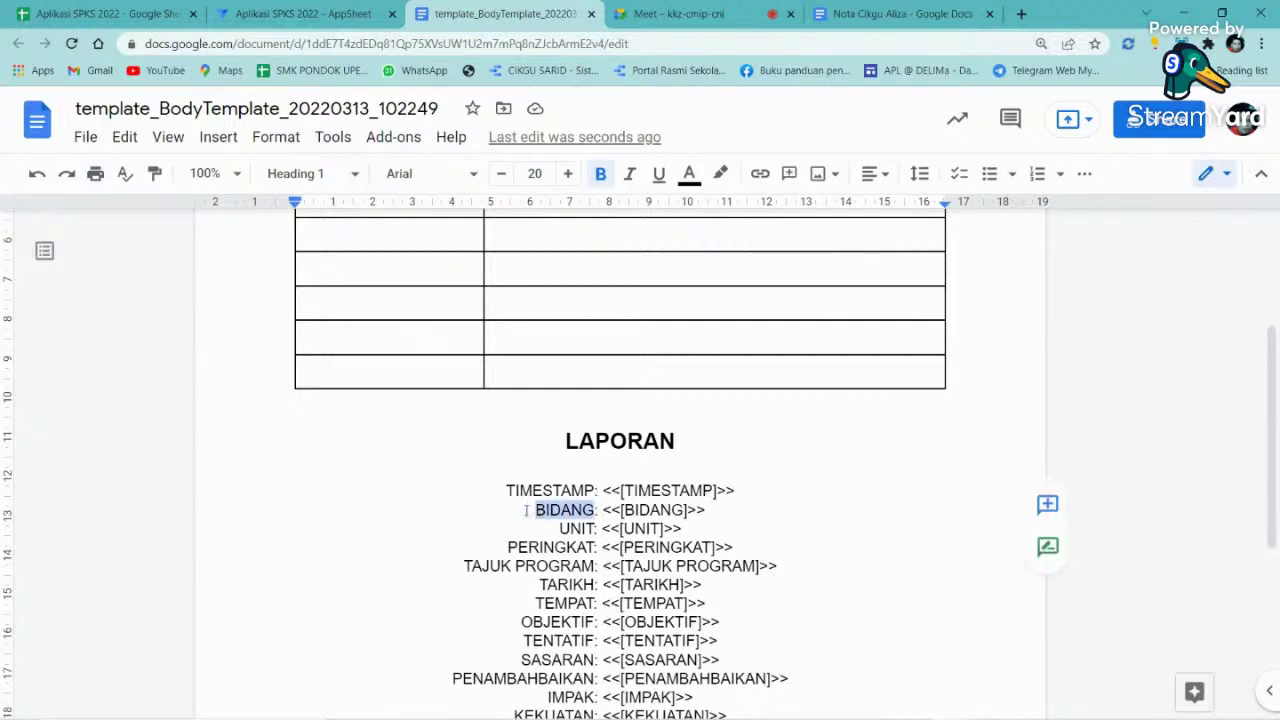
scroll(575, 445, "up", 3)
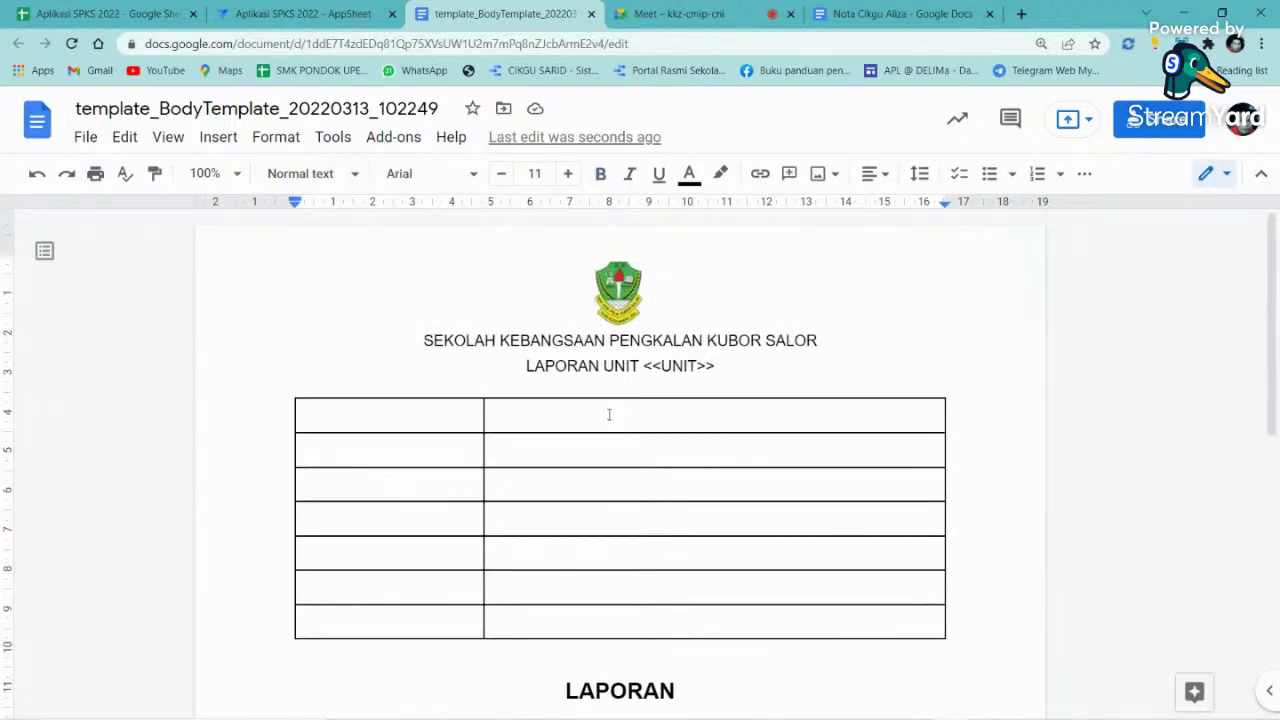
left_click(608, 414)
type("<<>>")
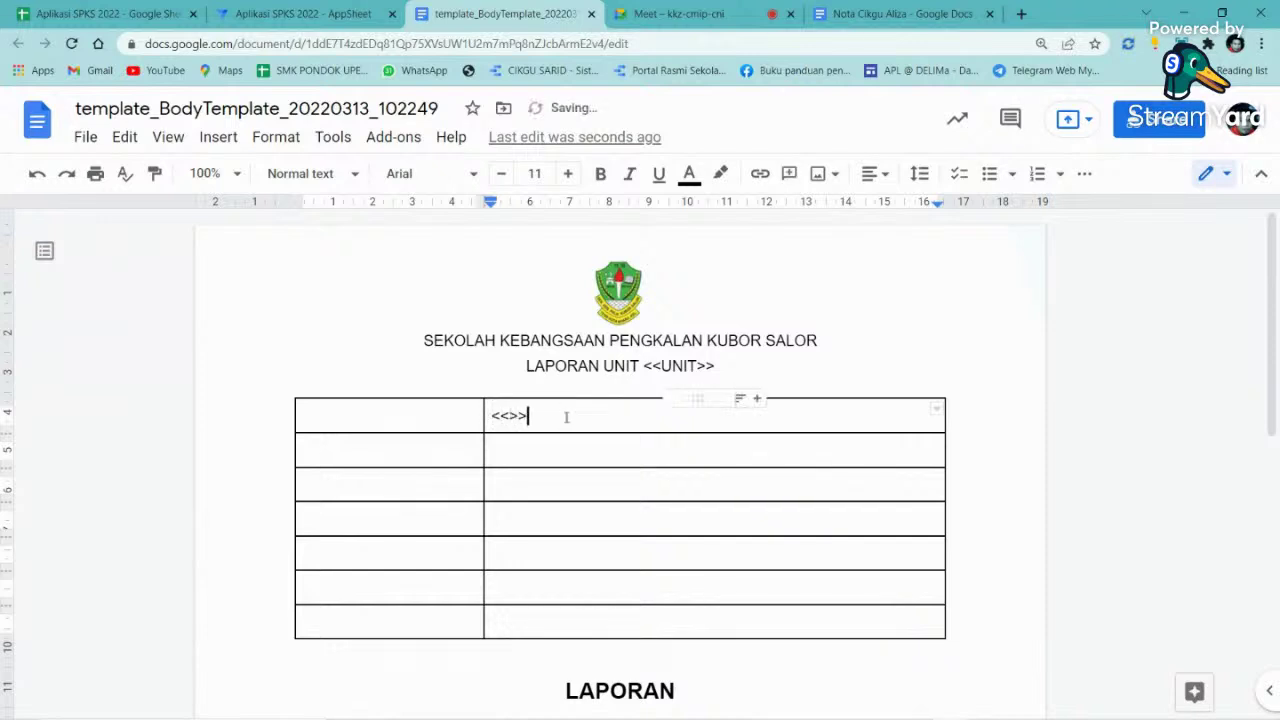
left_click_drag(566, 417, 537, 612)
right_click(508, 415)
left_click(553, 278)
right_click(537, 612)
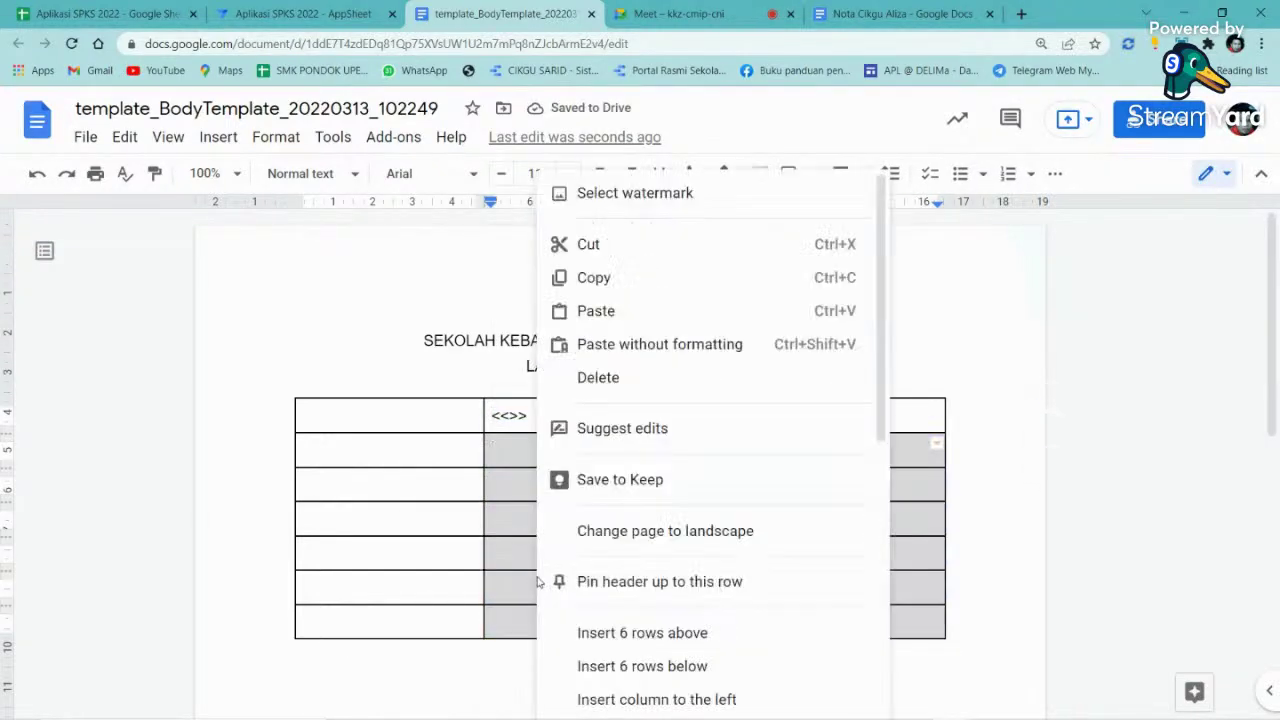
left_click(626, 314)
- Cut the BIDANG label from the LAPORAN field list and paste it into the first table row, as label and inside the <<>> brackets
scroll(499, 527, "down", 3)
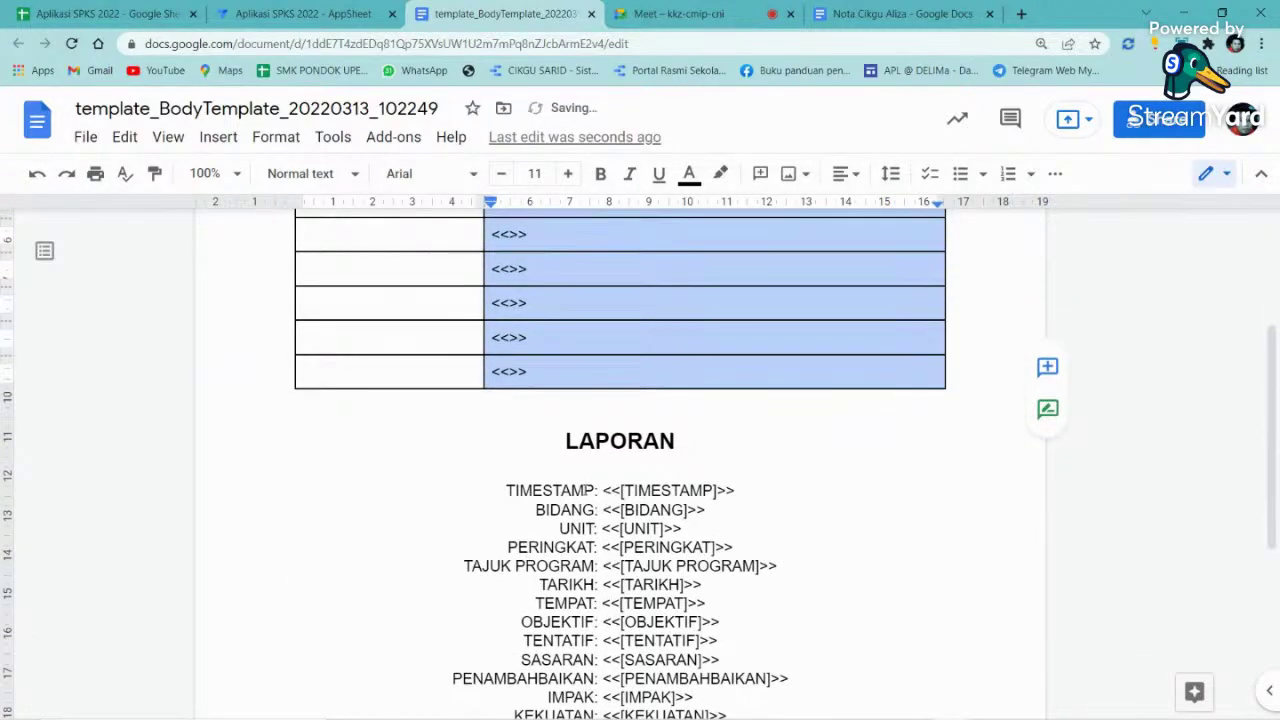
left_click_drag(595, 510, 515, 510)
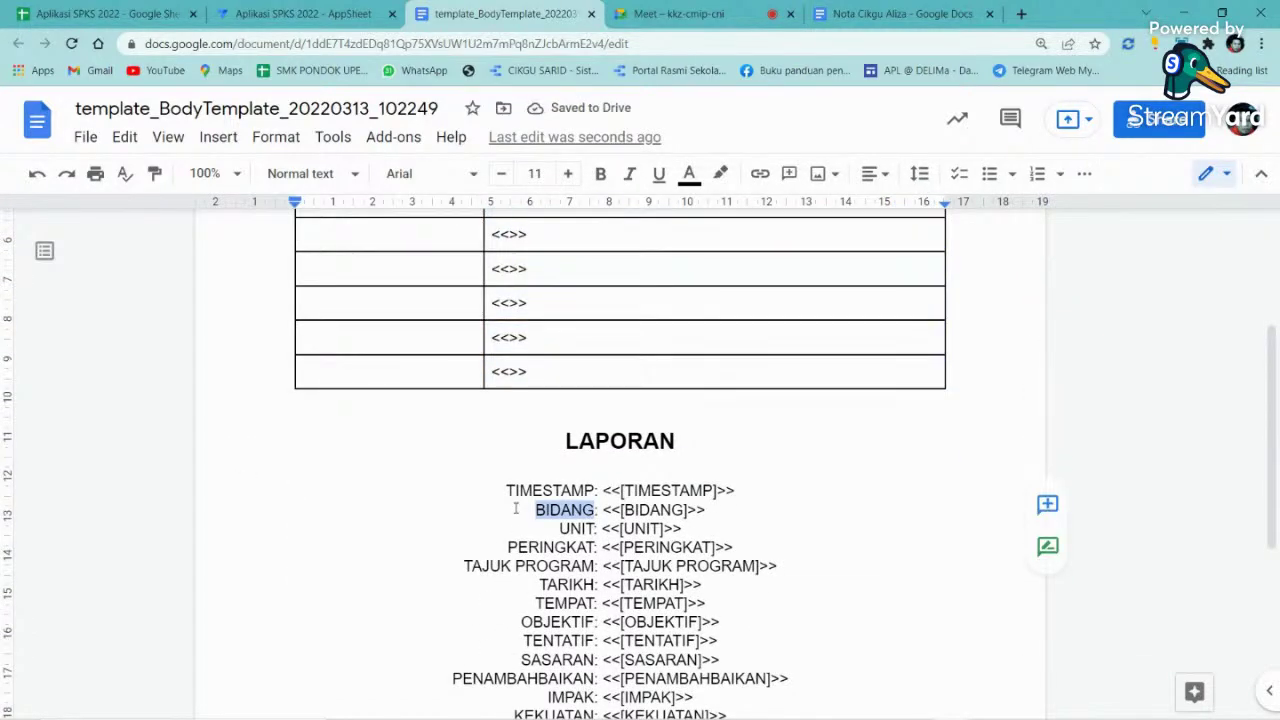
key("ctrl+x")
scroll(434, 355, "up", 3)
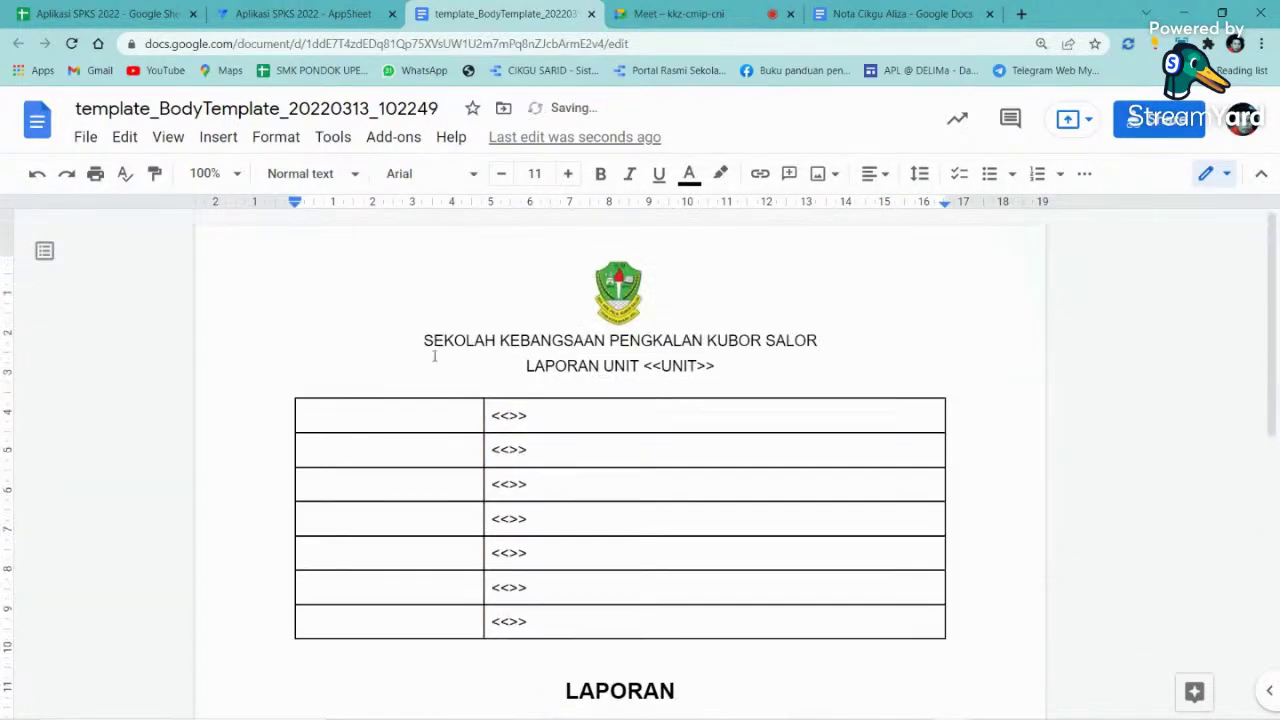
left_click(424, 424)
key("ctrl+v")
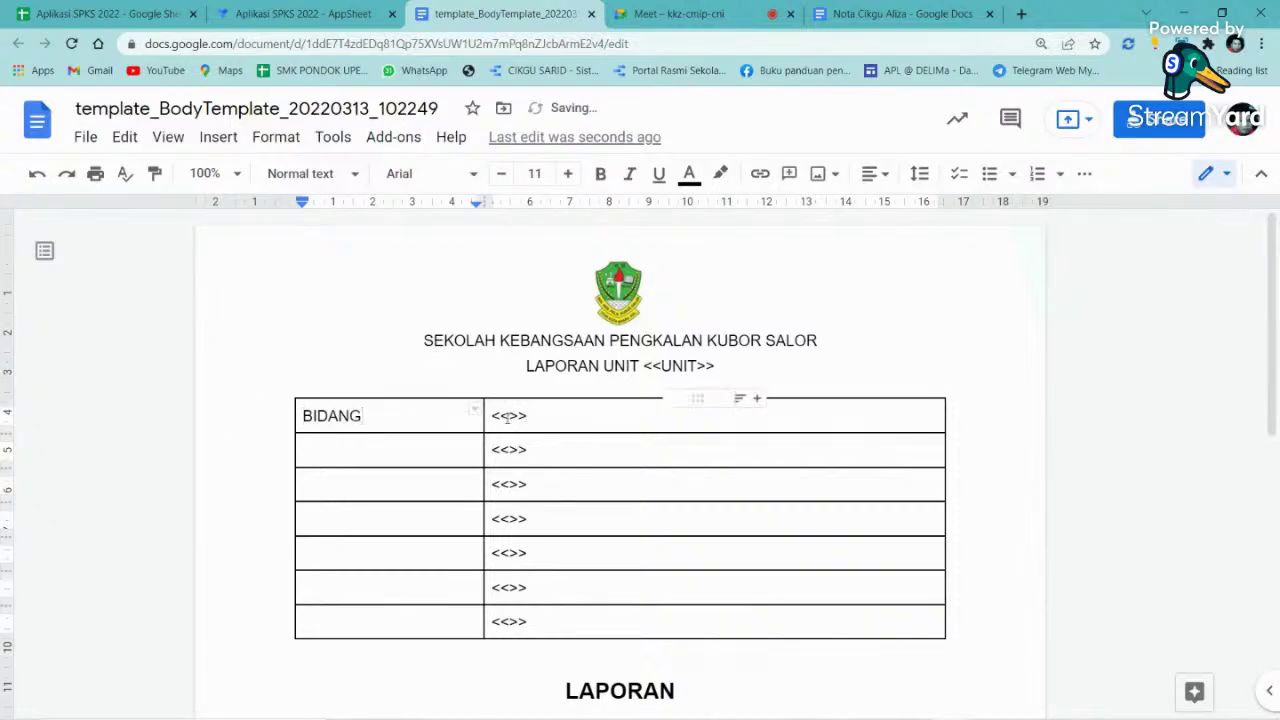
left_click(508, 416)
key("ctrl+v")
- Move the PERINGKAT label from the field list into the second table row, also pasting it between that row's <<>> brackets
scroll(510, 418, "down", 4)
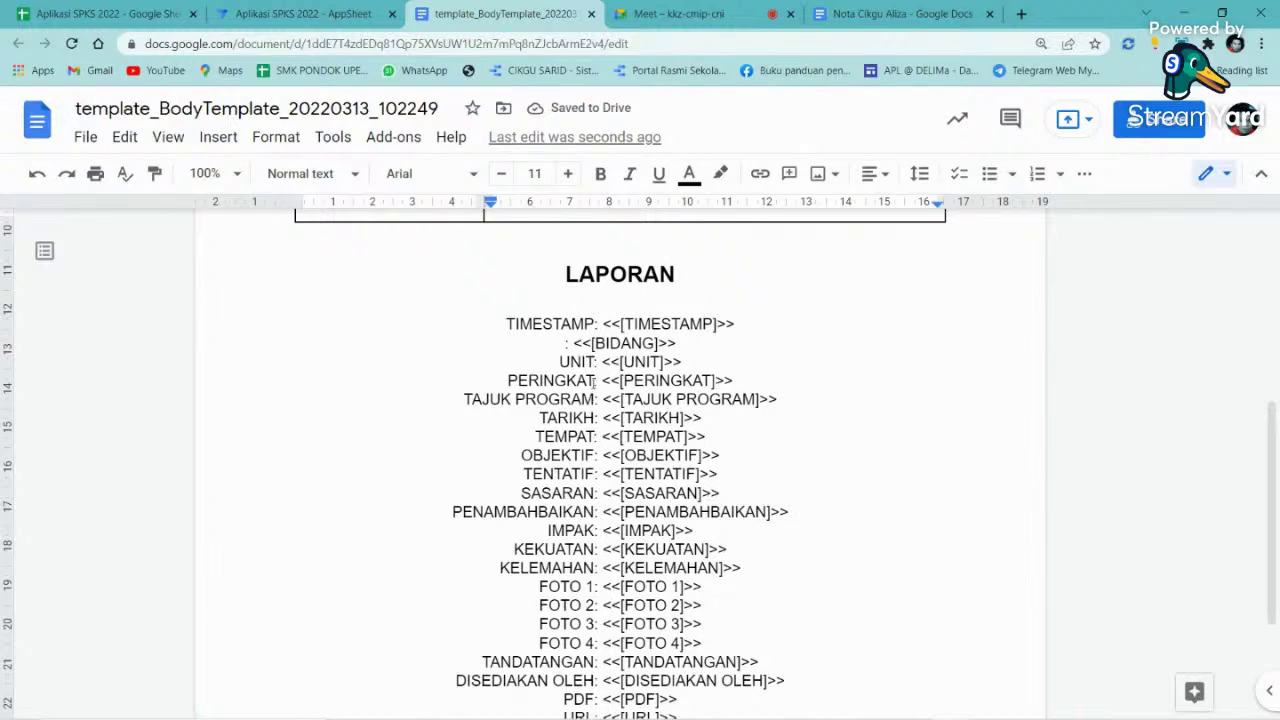
left_click_drag(597, 383, 508, 381)
key("ctrl+x")
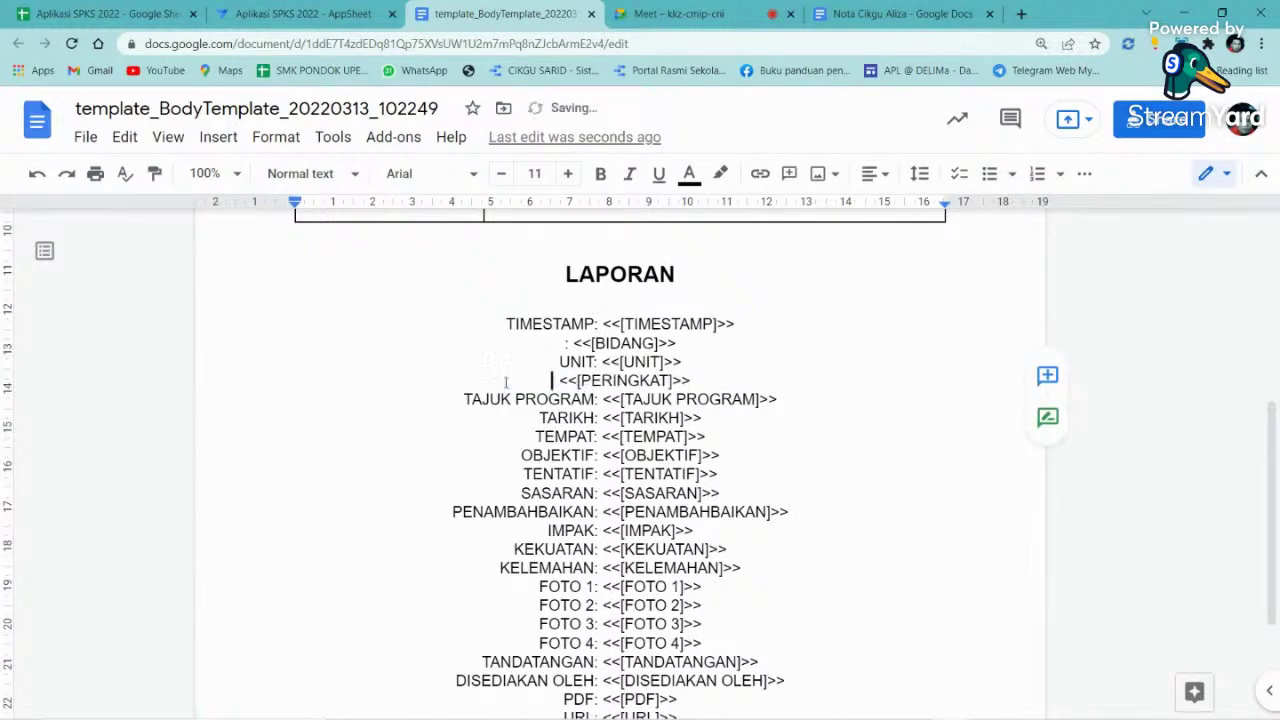
scroll(420, 331, "up", 4)
left_click(368, 446)
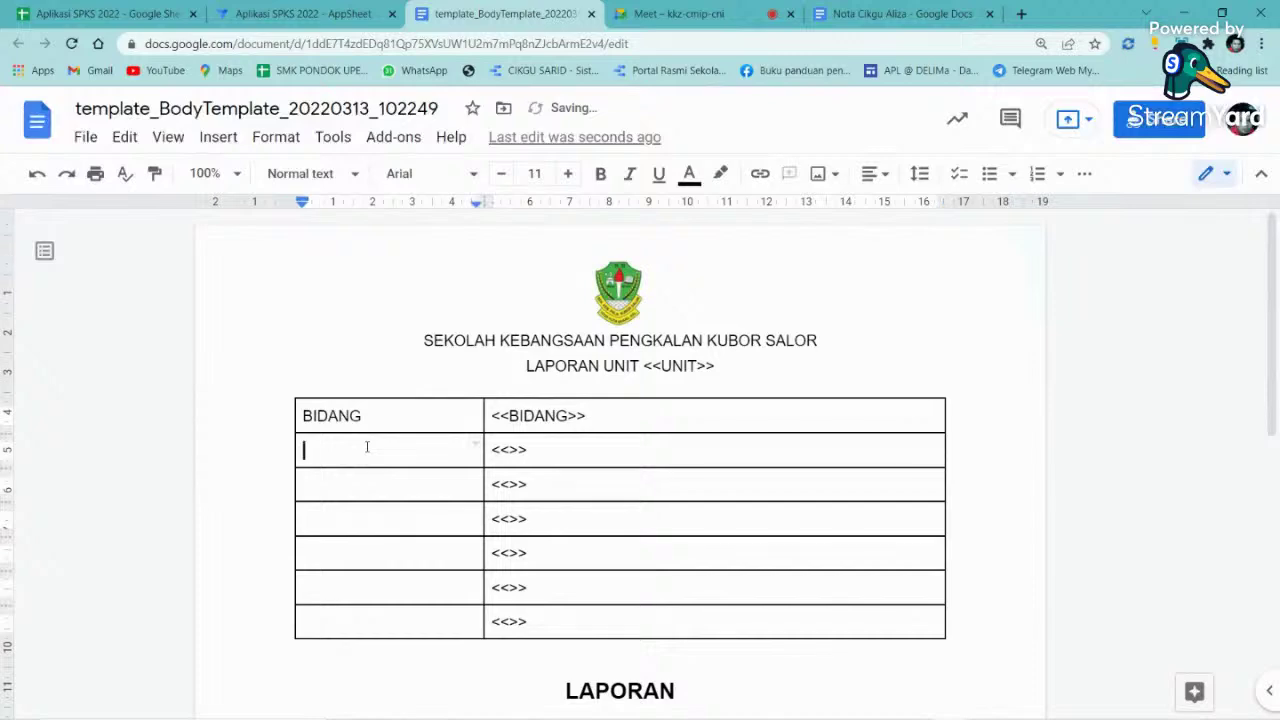
key("ctrl+v")
left_click(510, 449)
key("ctrl+v")
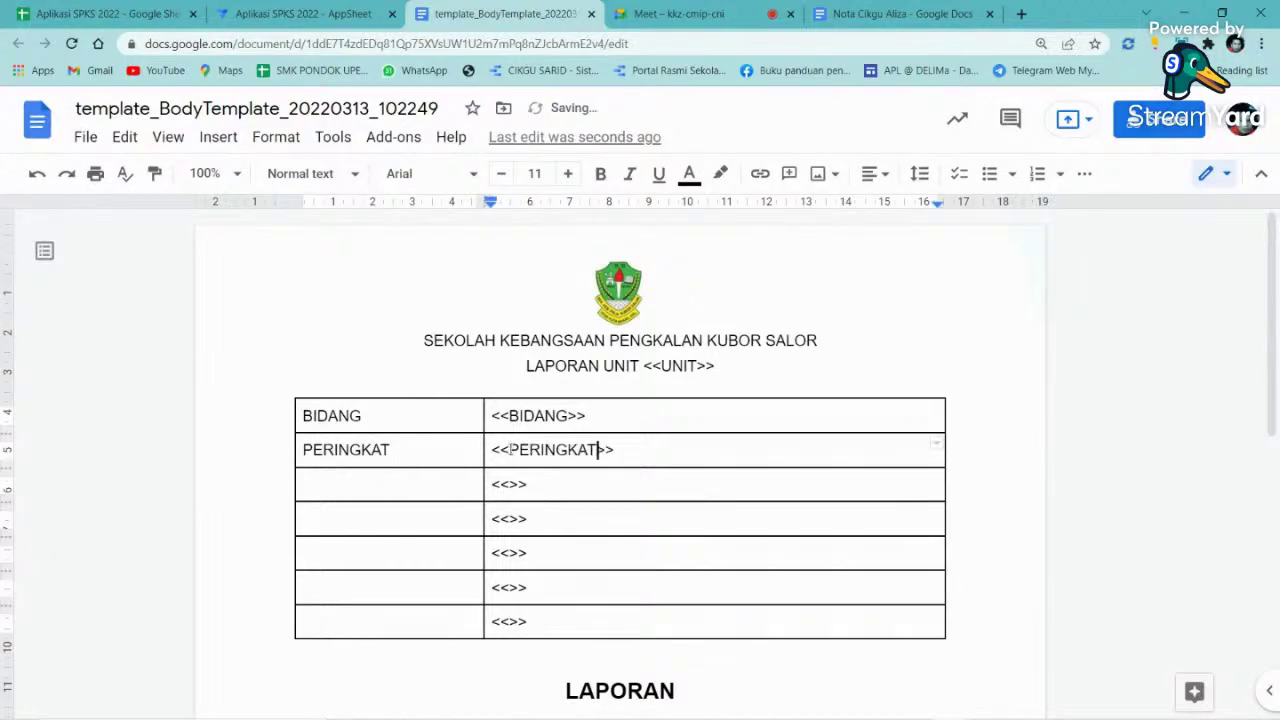
- Move the TAJUK PROGRAM label from the LAPORAN field list into the third table row, as label and inside the <<>> brackets
scroll(508, 465, "down", 3)
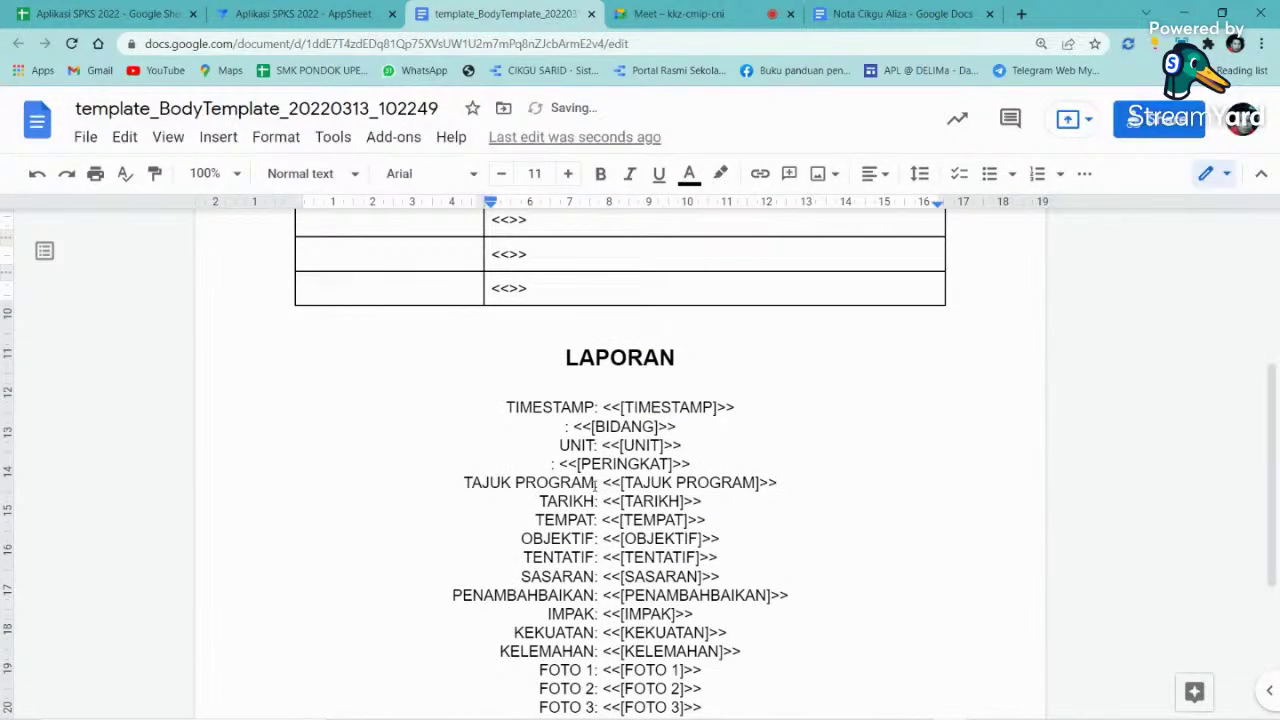
left_click_drag(596, 483, 464, 482)
key("ctrl+x")
scroll(428, 432, "up", 3)
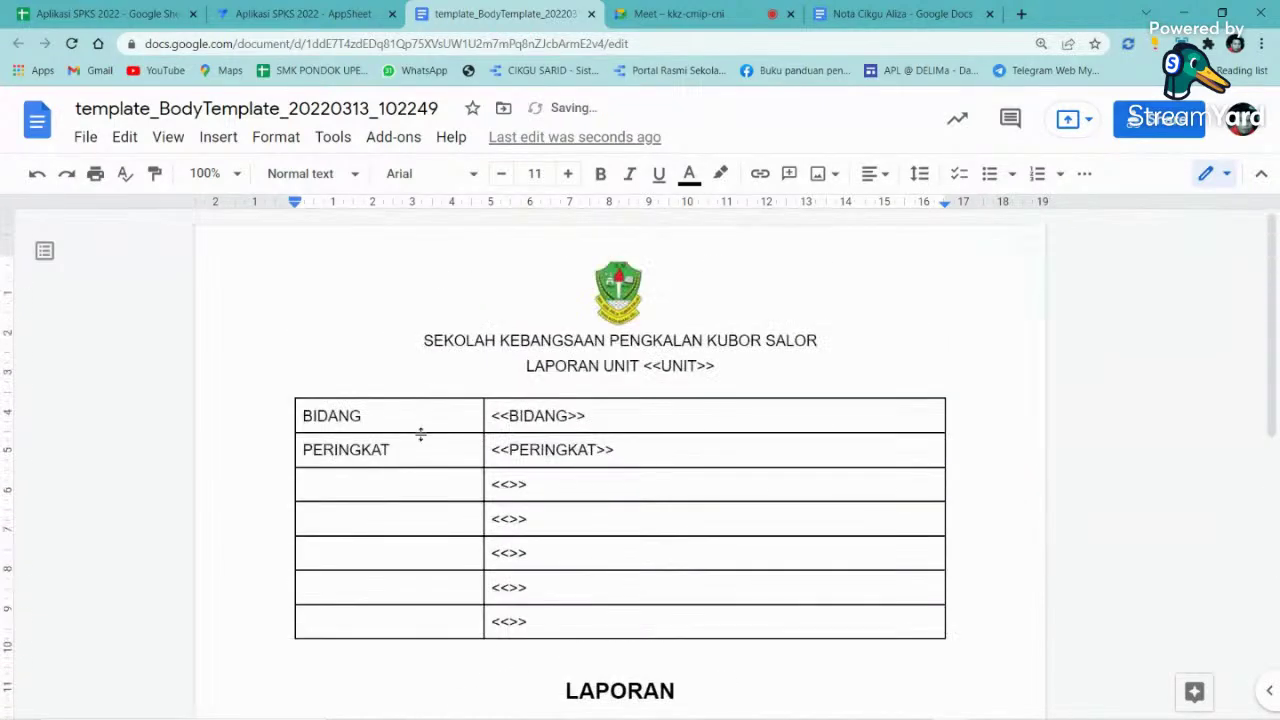
left_click(401, 484)
key("ctrl+v")
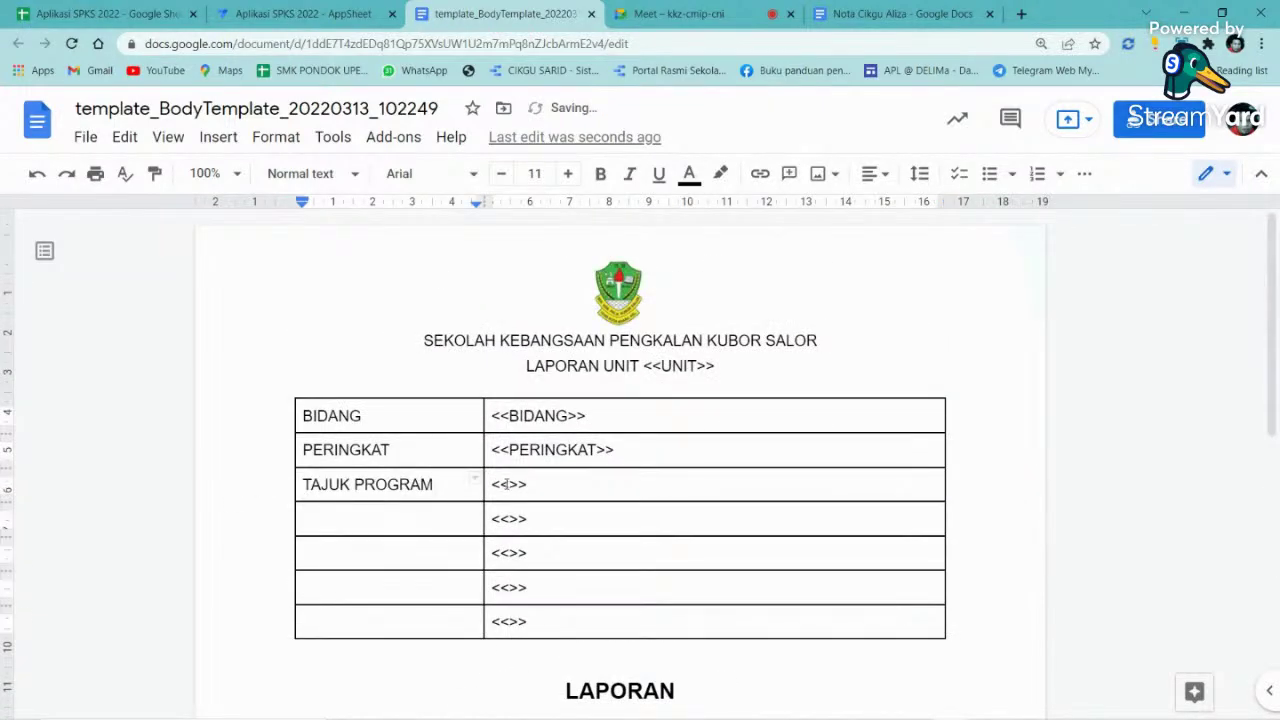
left_click(506, 483)
key("ctrl+v")
- Cut the TARIKH label from the field list and paste it into the fourth table row and between its <<>> brackets
scroll(488, 475, "down", 3)
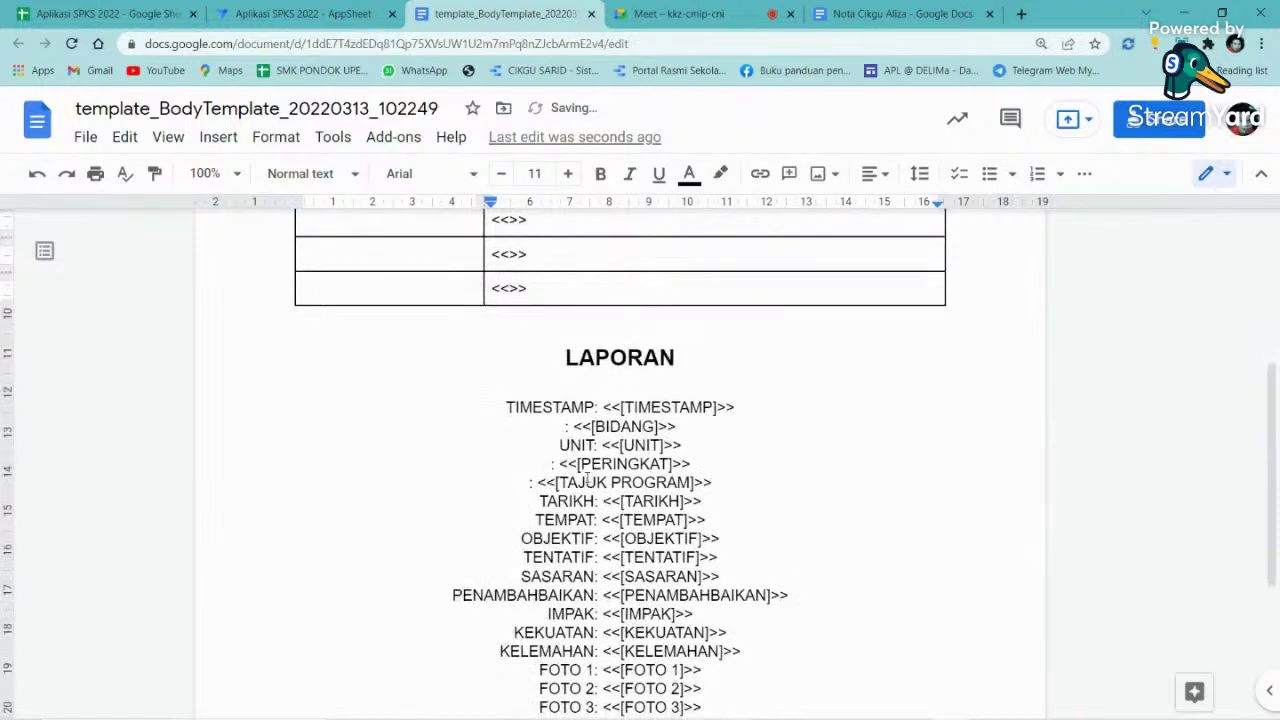
left_click_drag(594, 500, 536, 502)
key("ctrl+x")
scroll(420, 420, "up", 3)
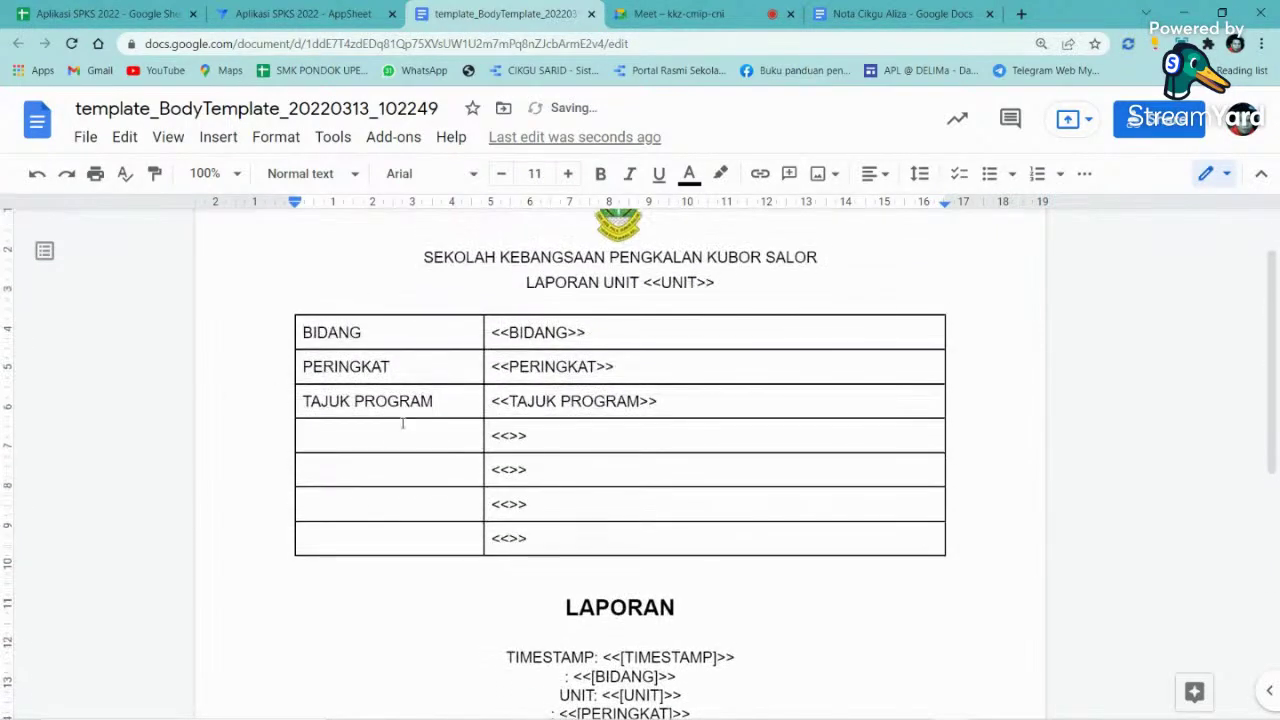
left_click(395, 432)
key("ctrl+v")
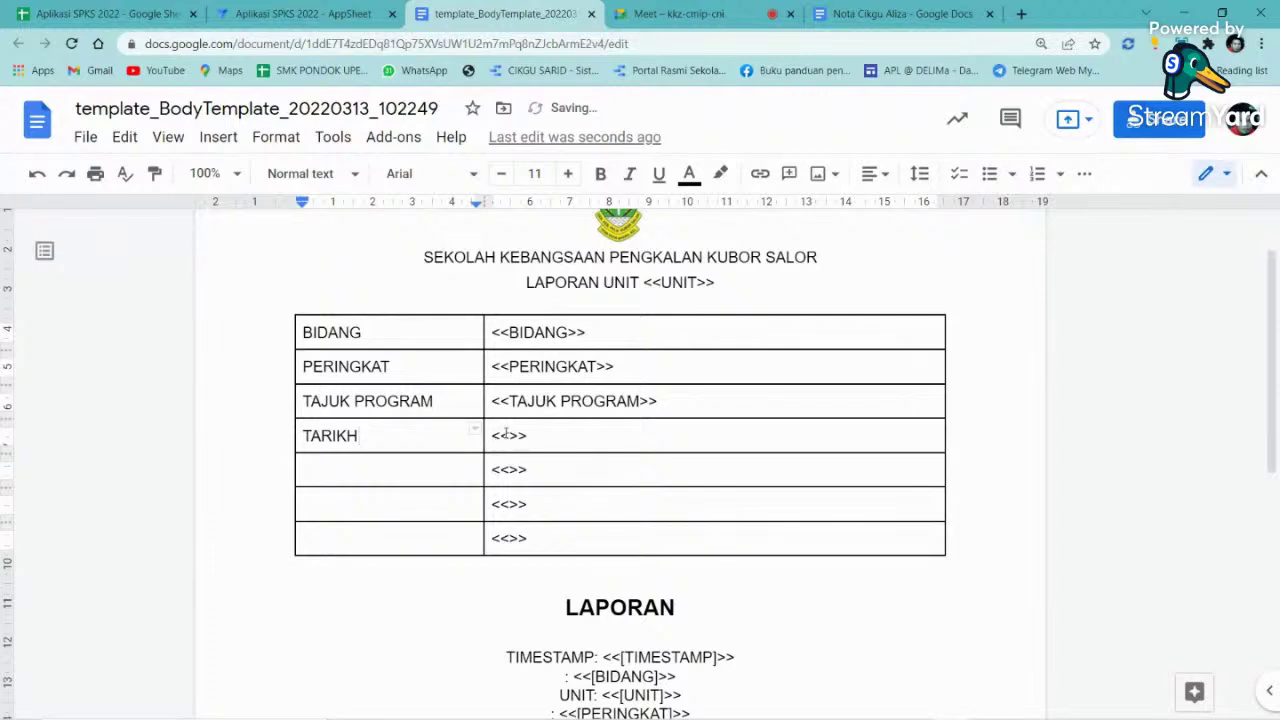
left_click(510, 435)
key("ctrl+v")
- Cut TEMPAT from the field list and add it to the TARIKH row, making the label TARIKH /TEMPAT and adding <<TEMPAT>> after <<TARIKH>>
scroll(551, 470, "down", 3)
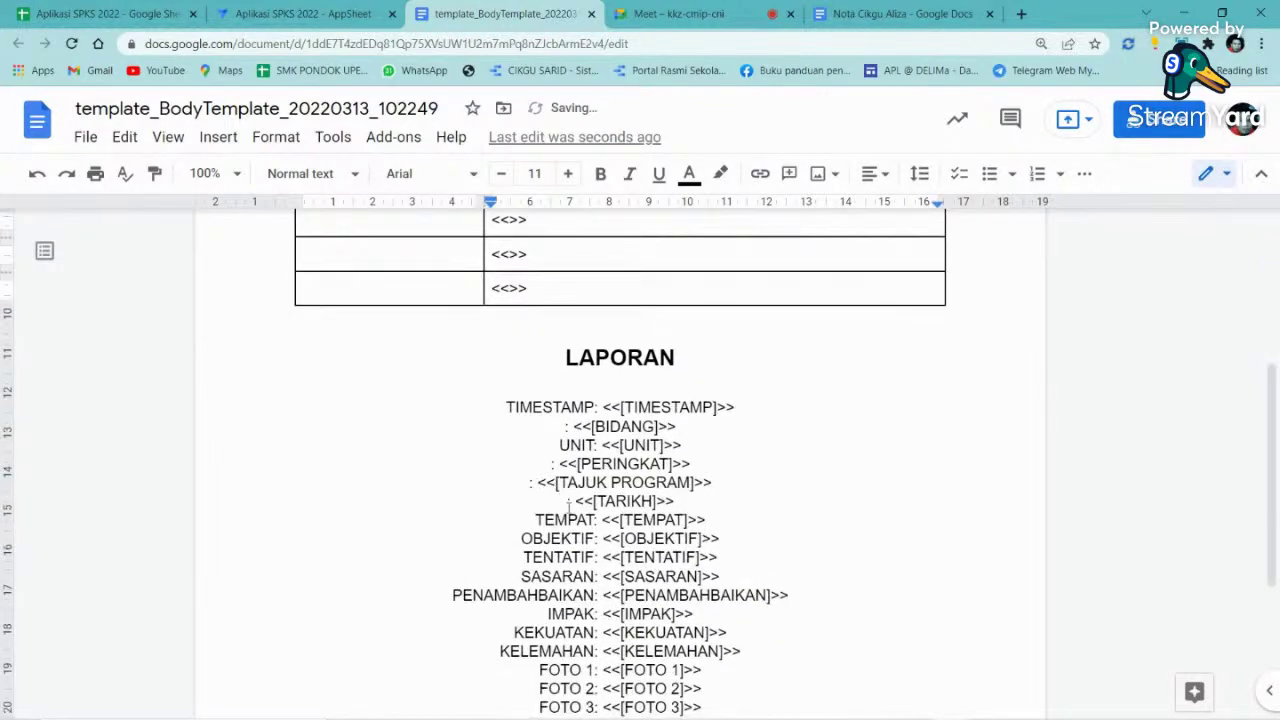
left_click_drag(597, 519, 535, 519)
key("ctrl+x")
scroll(451, 448, "up", 2)
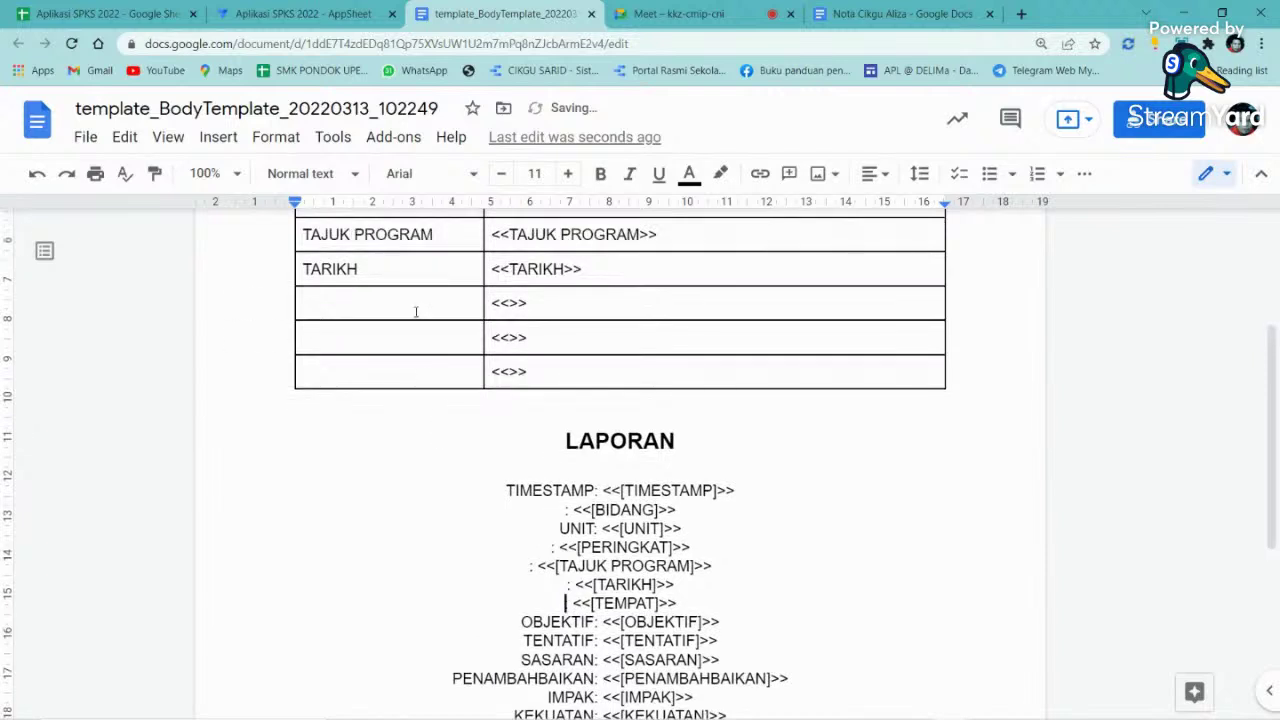
left_click(393, 275)
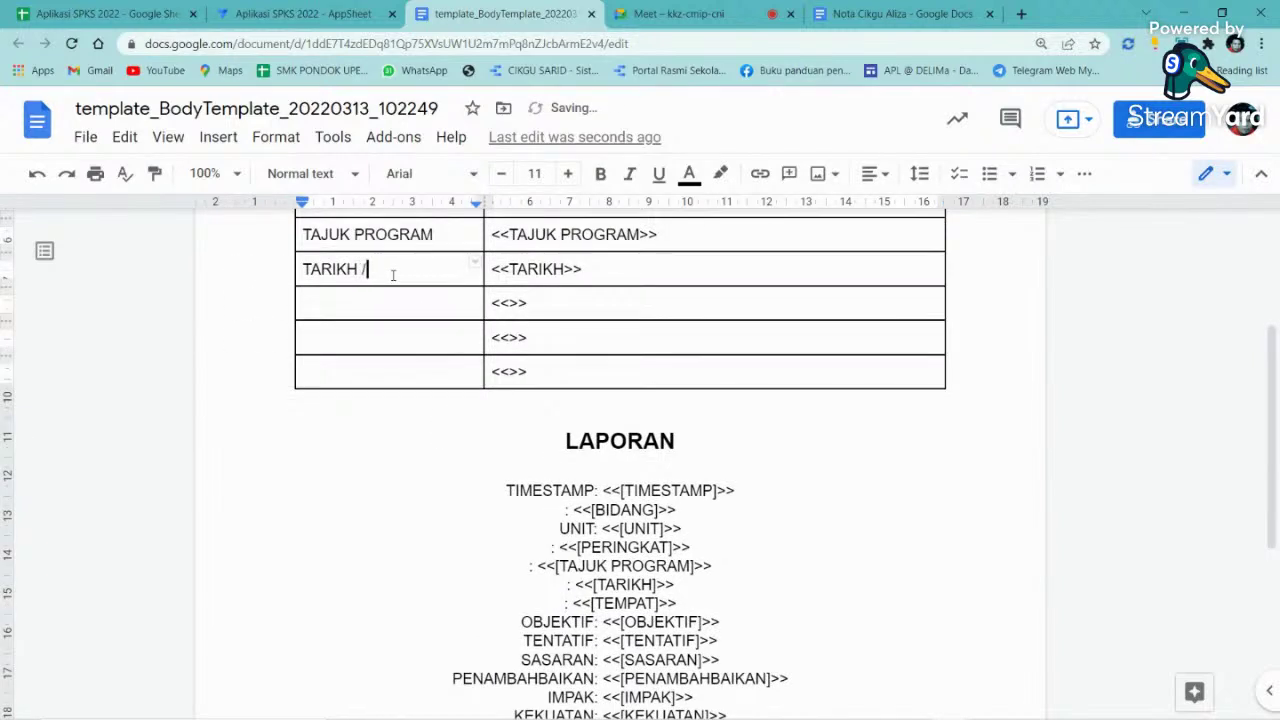
type("/")
key("ctrl+v")
left_click(635, 271)
type("<<>>")
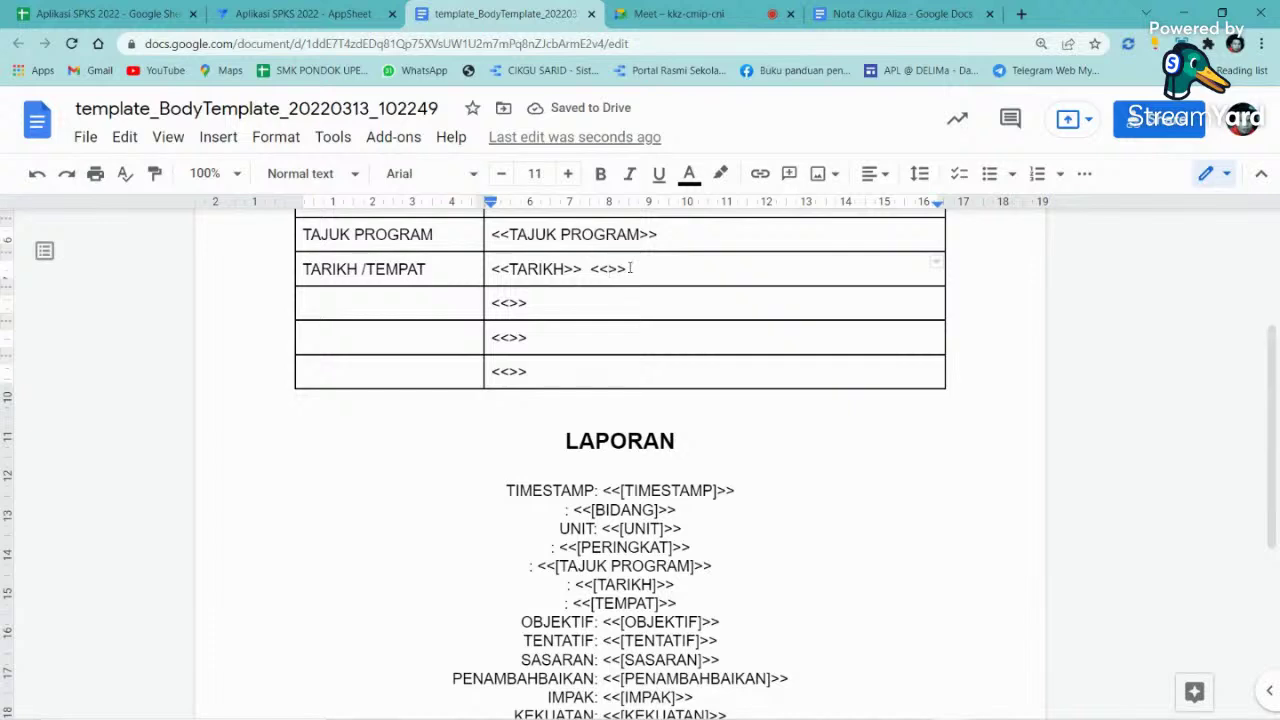
type("TEMPAT")
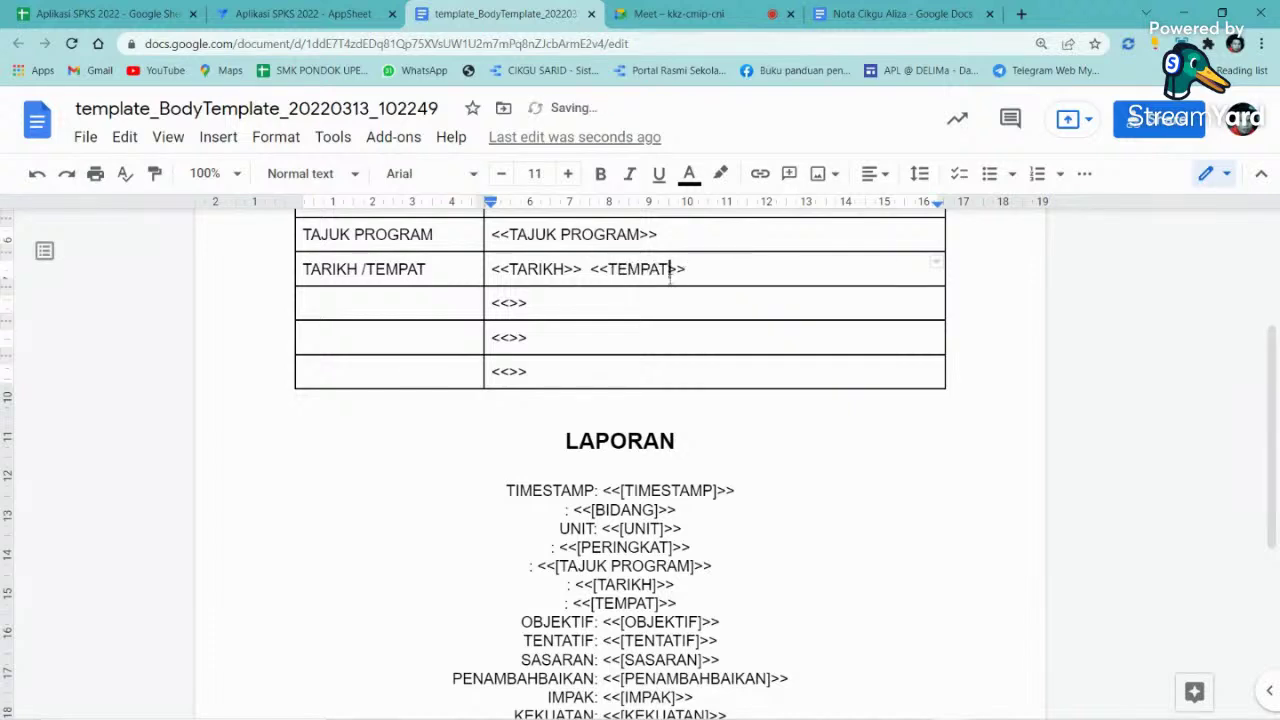
- Move the OBJEKTIF label from the field list into the fifth table row and its brackets, completing both entries with the final F
left_click(437, 294)
scroll(523, 443, "down", 2)
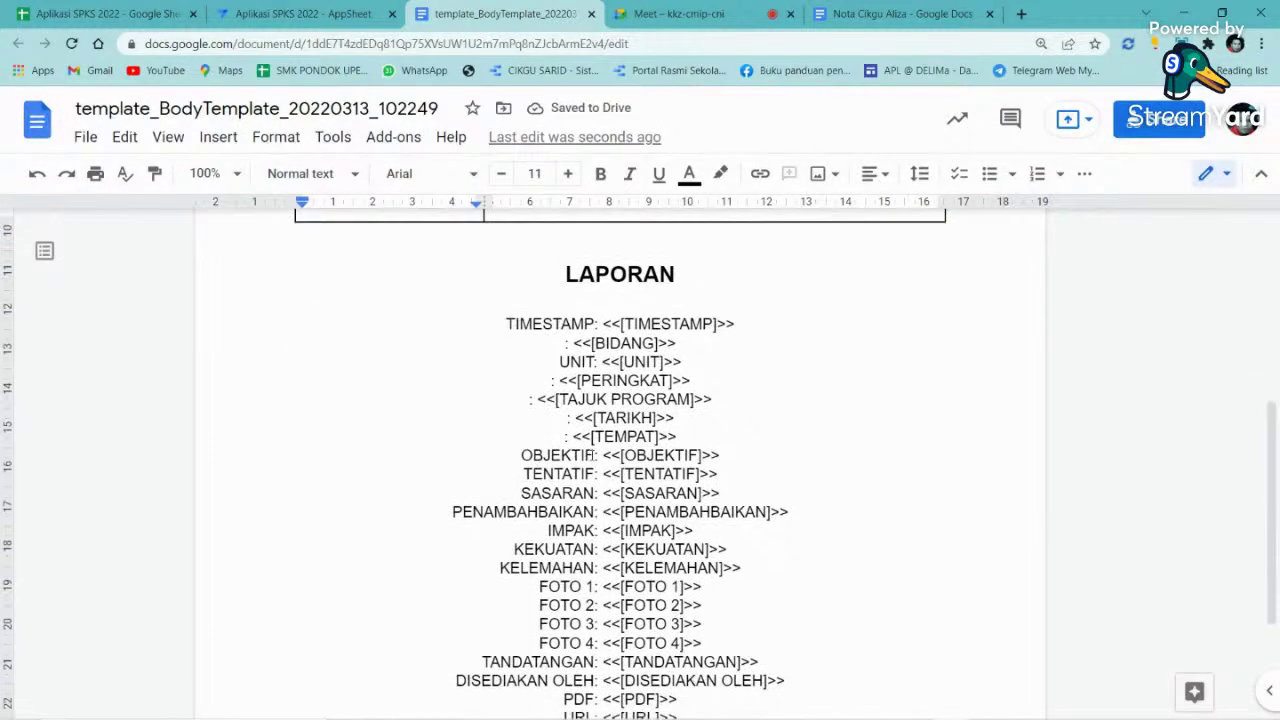
left_click_drag(590, 455, 521, 456)
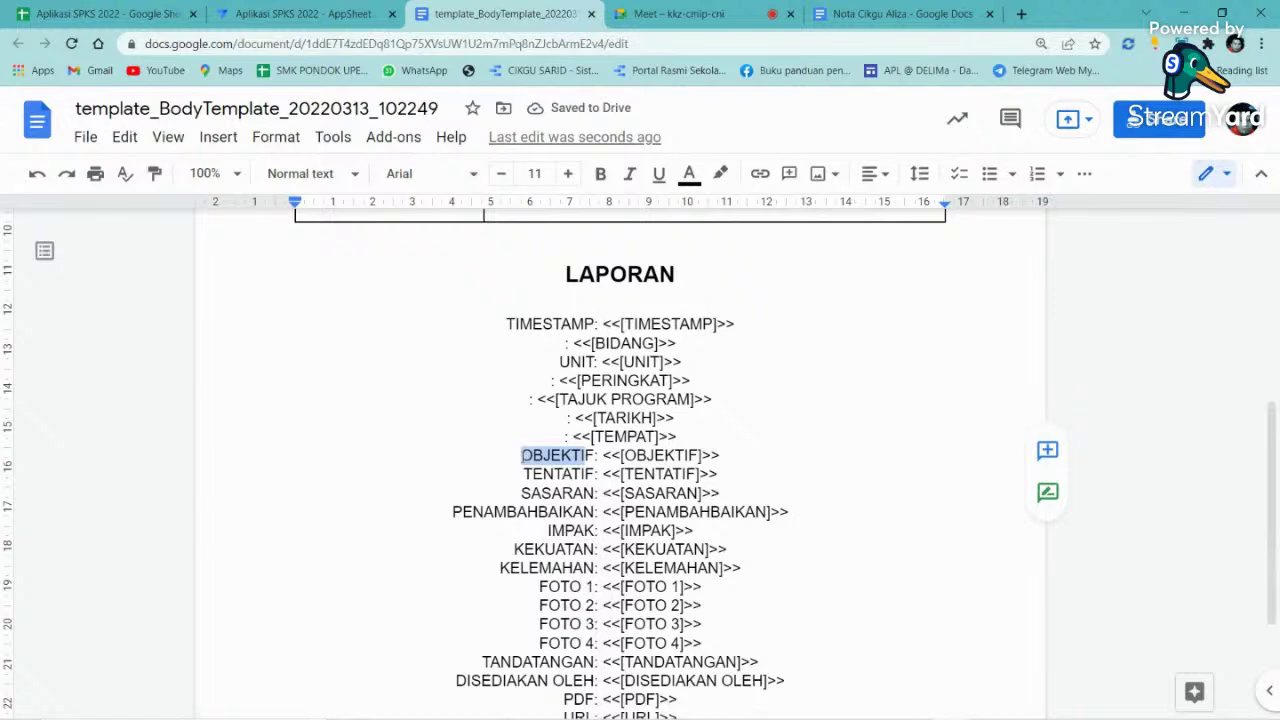
key("BackSpace")
scroll(398, 312, "up", 2)
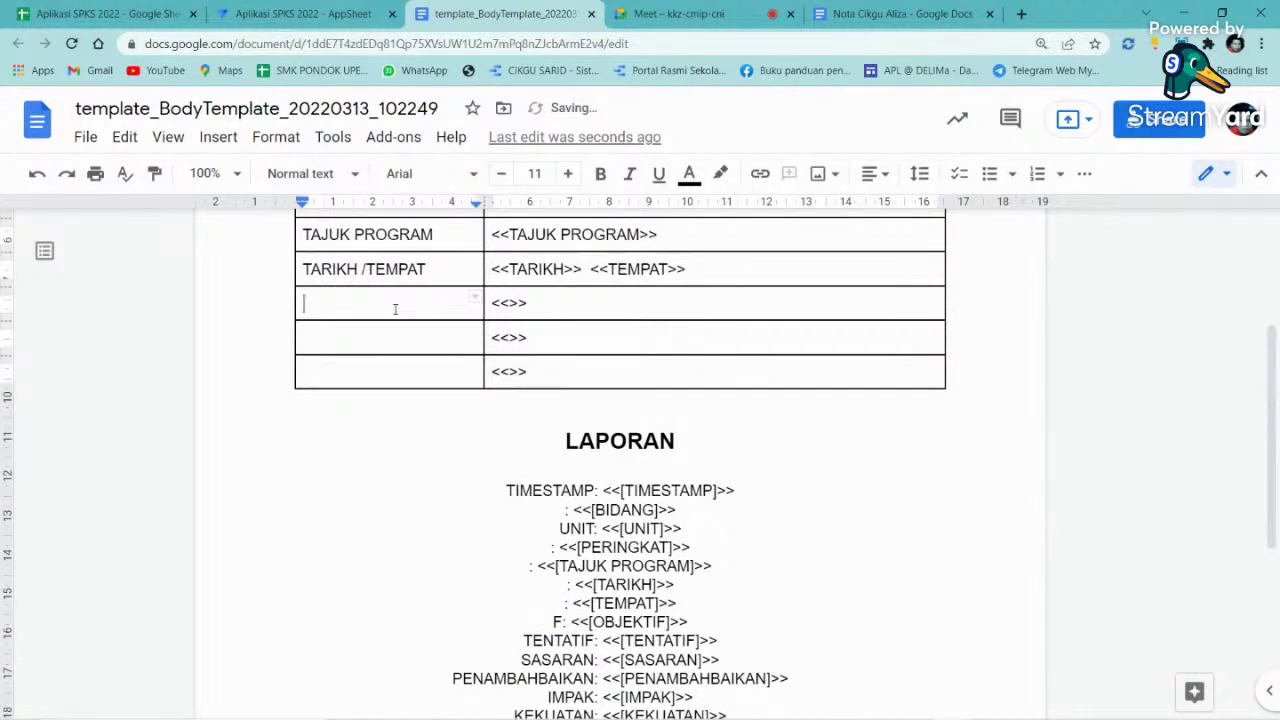
type("OBJEKTI")
left_click(509, 303)
type("OBJEKTI")
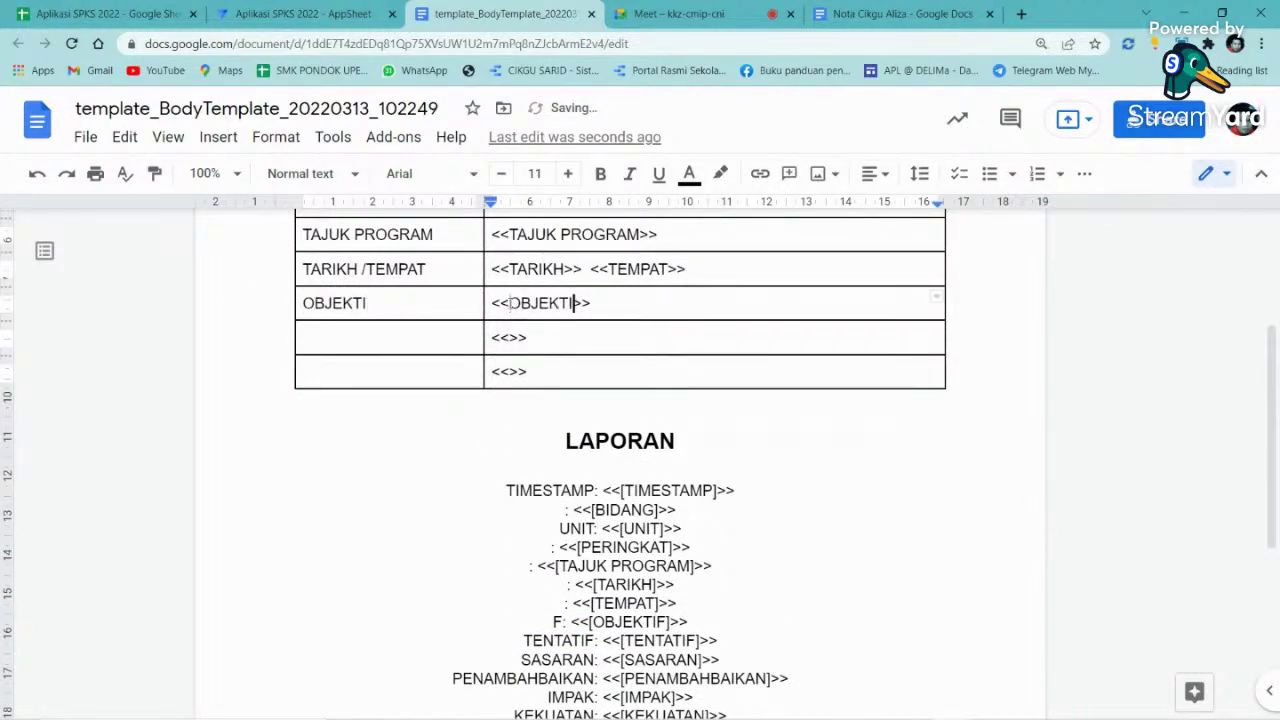
scroll(541, 360, "down", 2)
scroll(541, 360, "up", 2)
type("F")
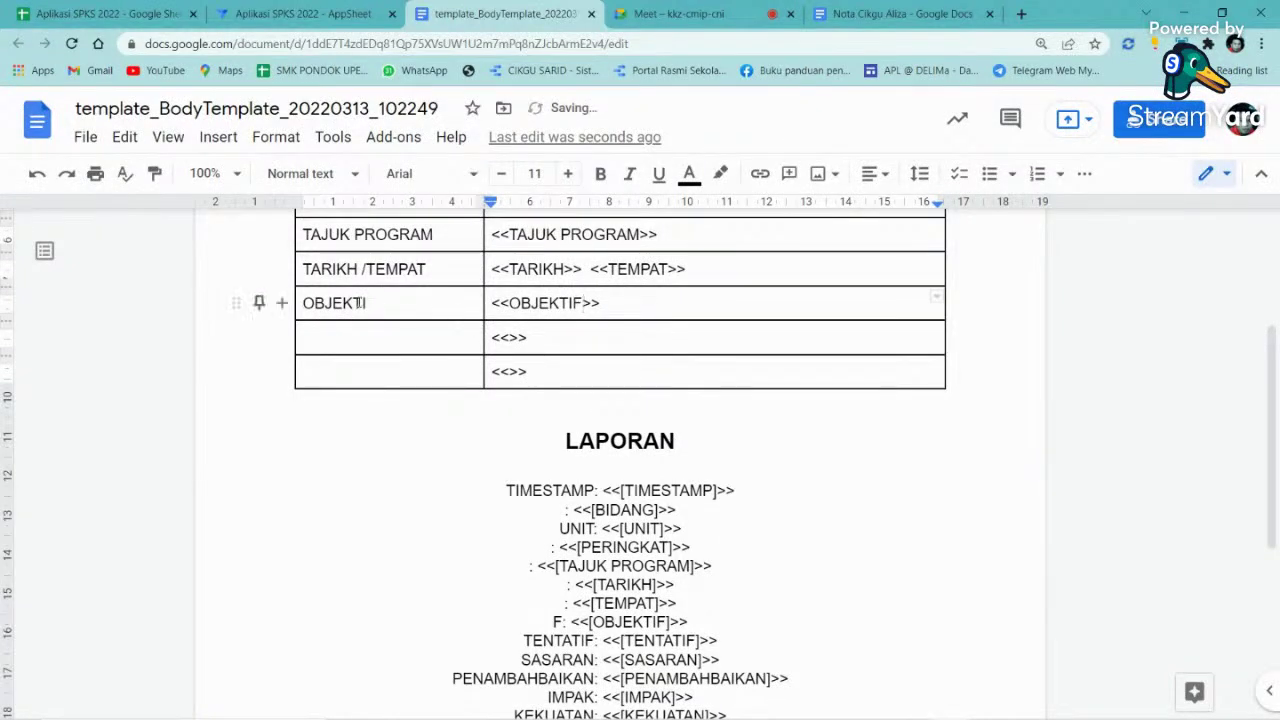
left_click(420, 304)
type("F")
- Cut the TENTATIF label from the field list and paste it into the sixth table row, as label and as <<TENTATIF>>
scroll(433, 337, "down", 3)
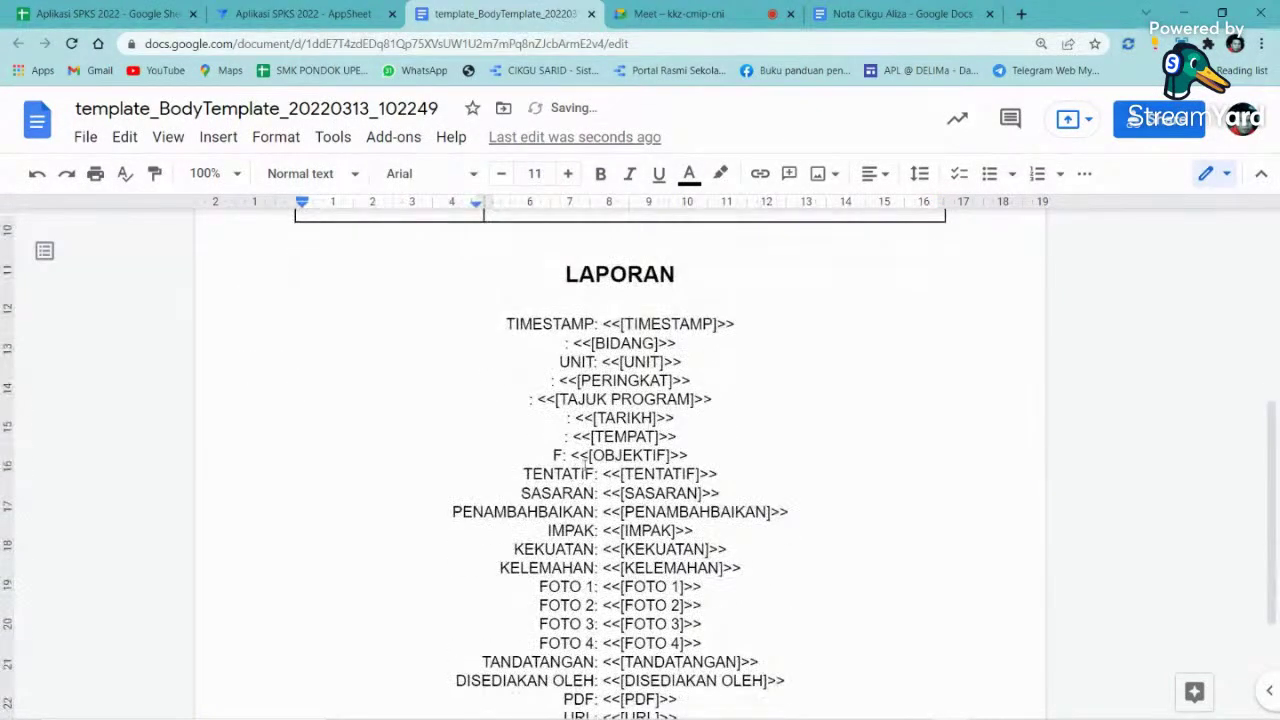
left_click_drag(595, 474, 519, 474)
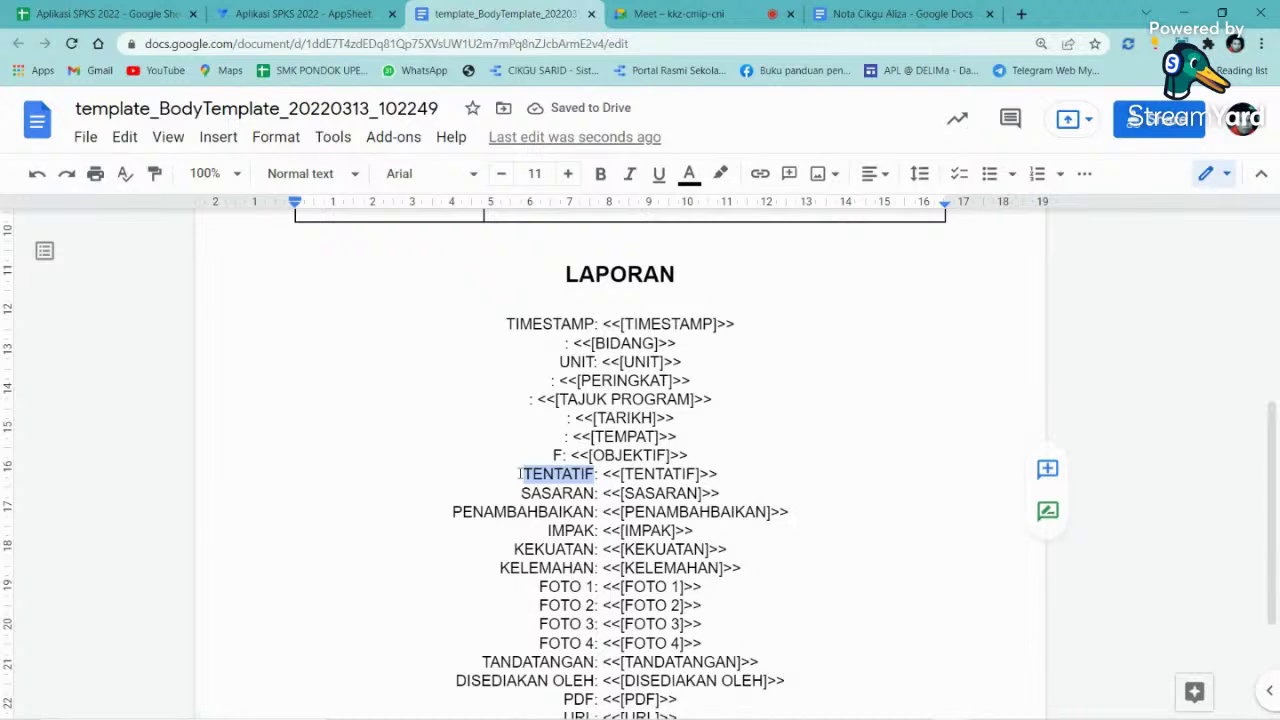
key("ctrl+x")
scroll(408, 346, "up", 3)
left_click(408, 345)
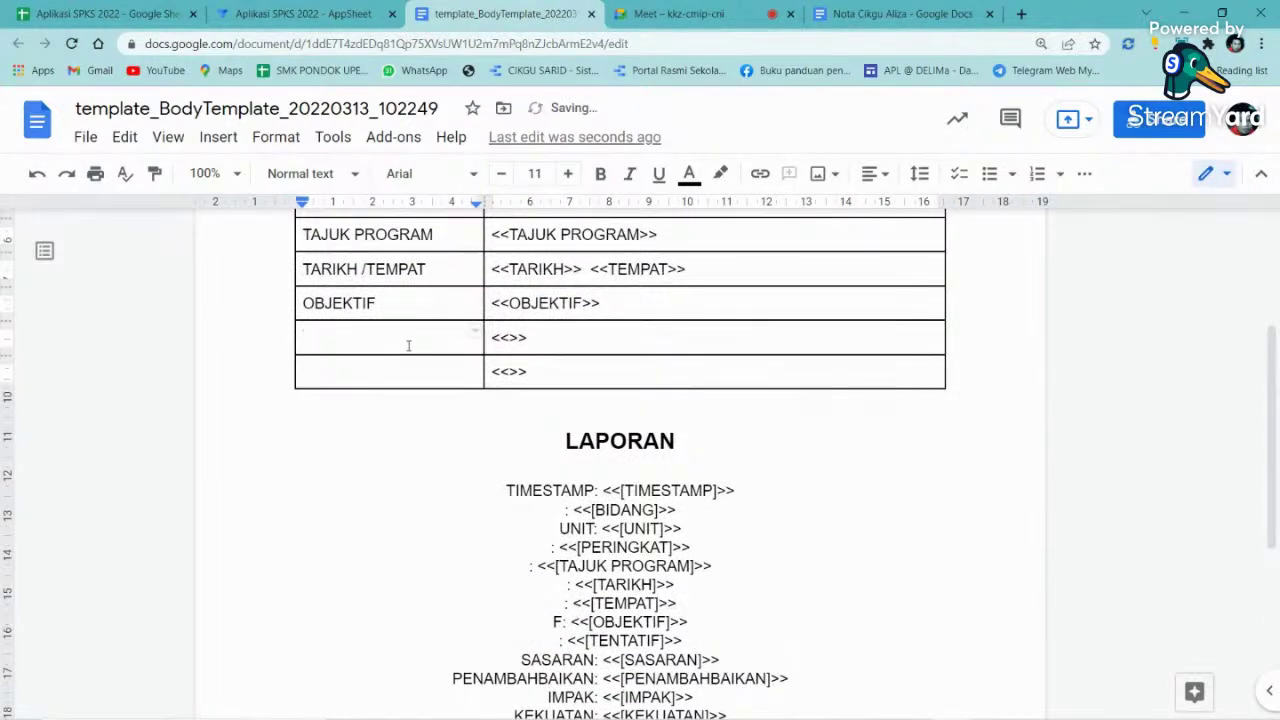
key("ctrl+v")
left_click(506, 337)
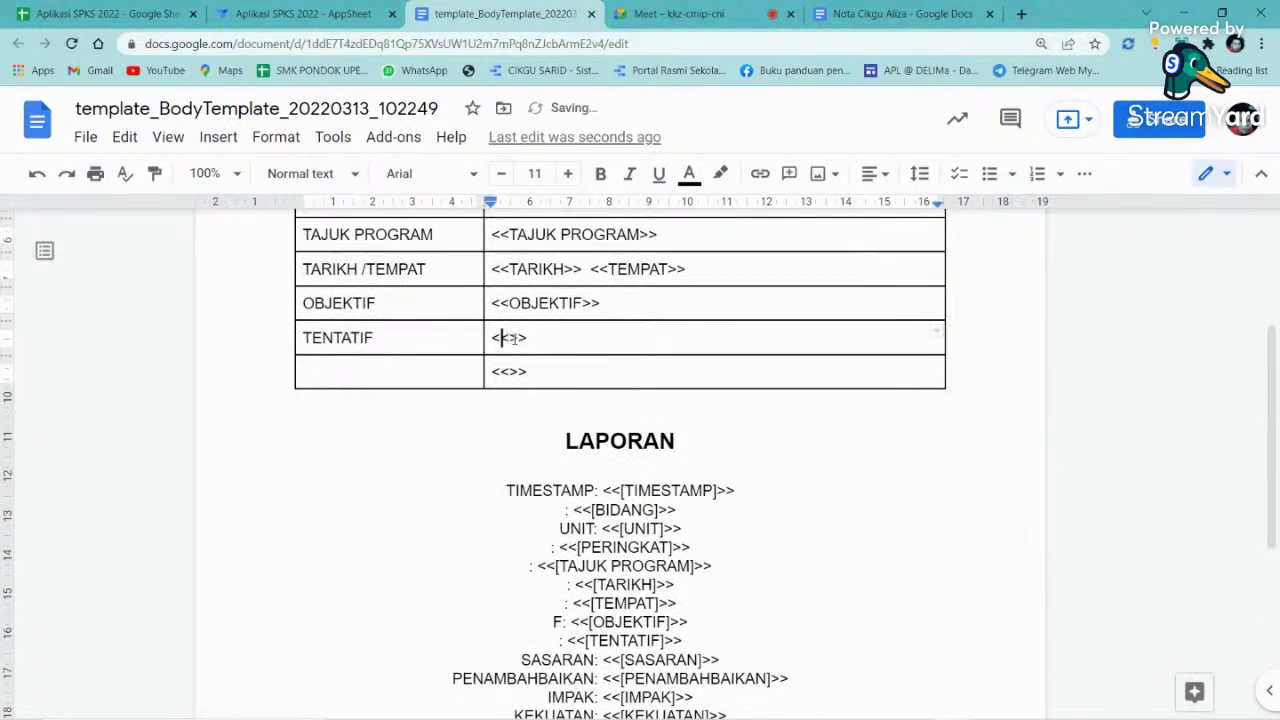
key("ctrl+v")
- Move the SASARAN label from the field list into the seventh table row and its <<>> brackets, enlarging the page display to 150%
scroll(447, 391, "down", 1)
scroll(447, 391, "down", 1)
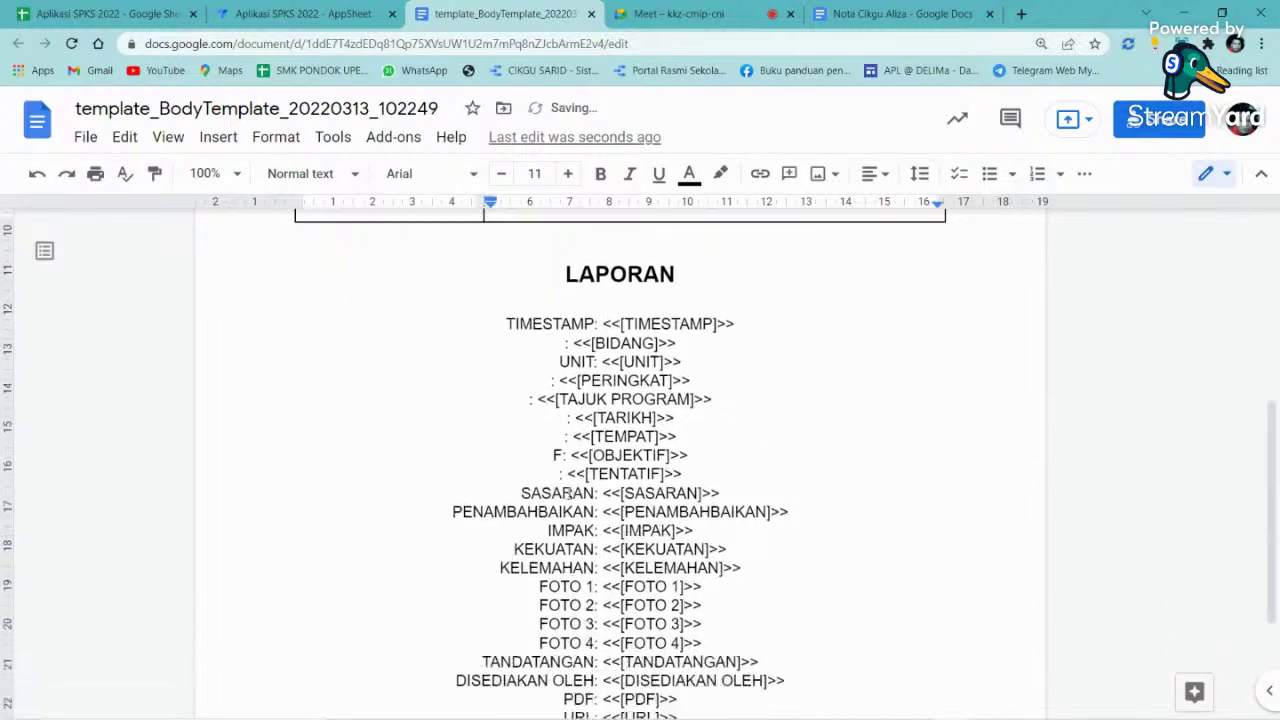
left_click_drag(597, 493, 517, 491)
key("ctrl+plus")
key("ctrl+plus")
key("ctrl+plus")
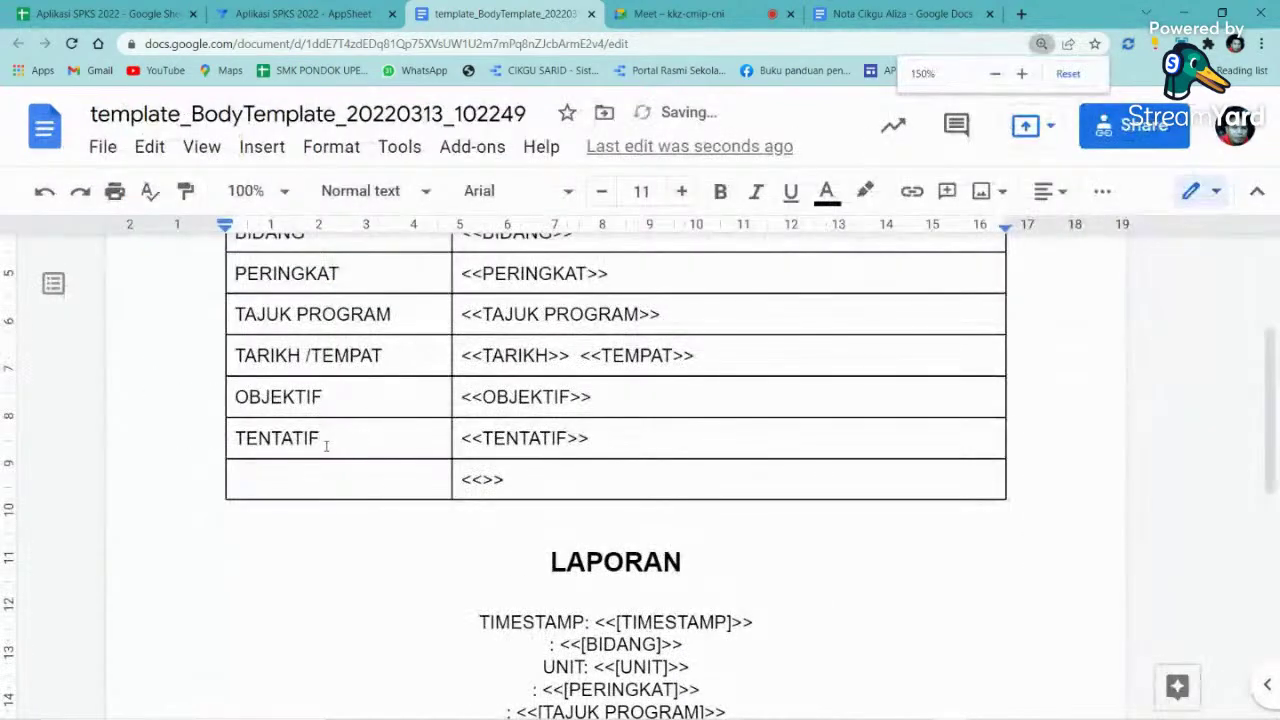
left_click(295, 477)
key("ctrl+v")
left_click(482, 480)
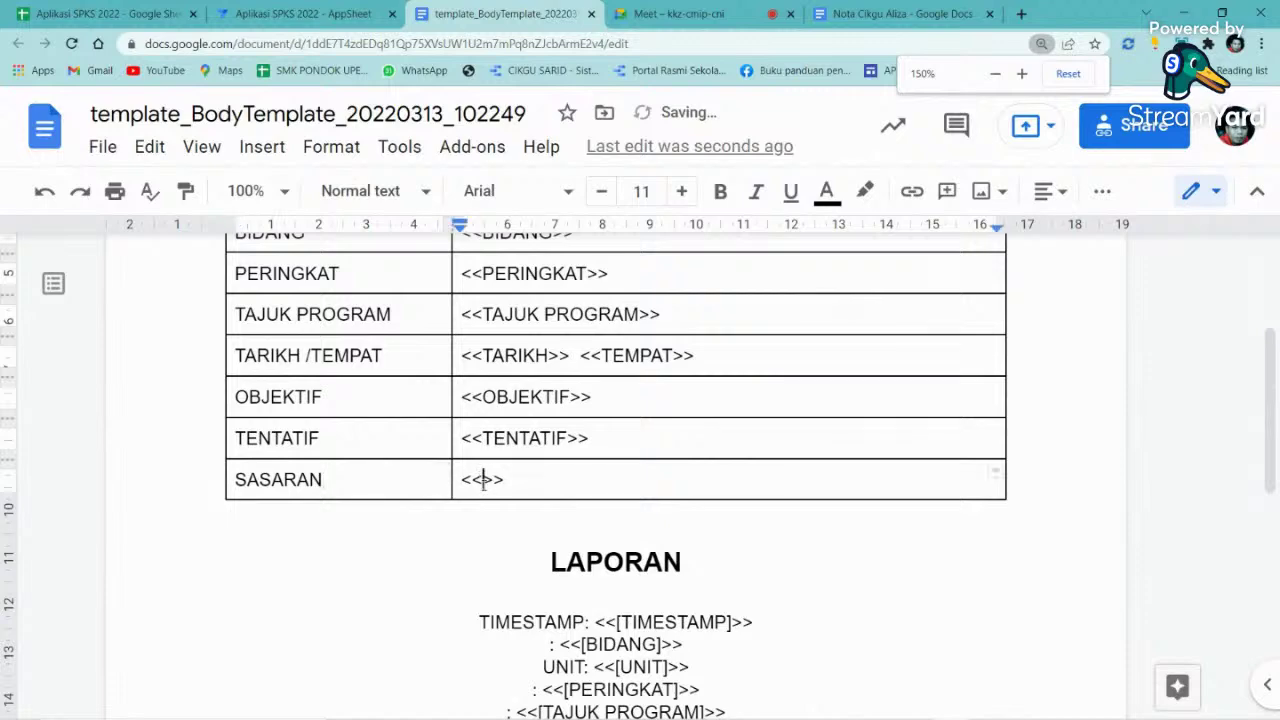
key("ctrl+v")
- Add an eighth row to the table and move the PENAMBAHBAIKAN label from the field list into its first cell
scroll(729, 494, "down", 5)
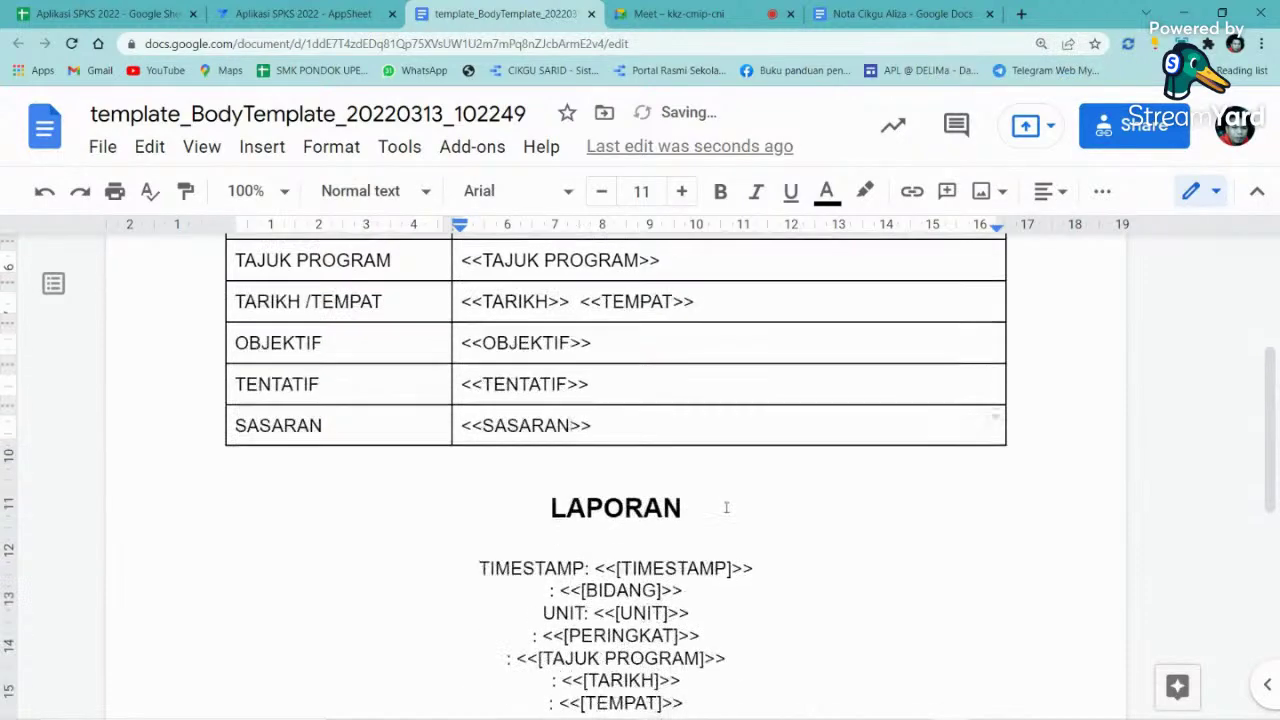
scroll(502, 513, "up", 3)
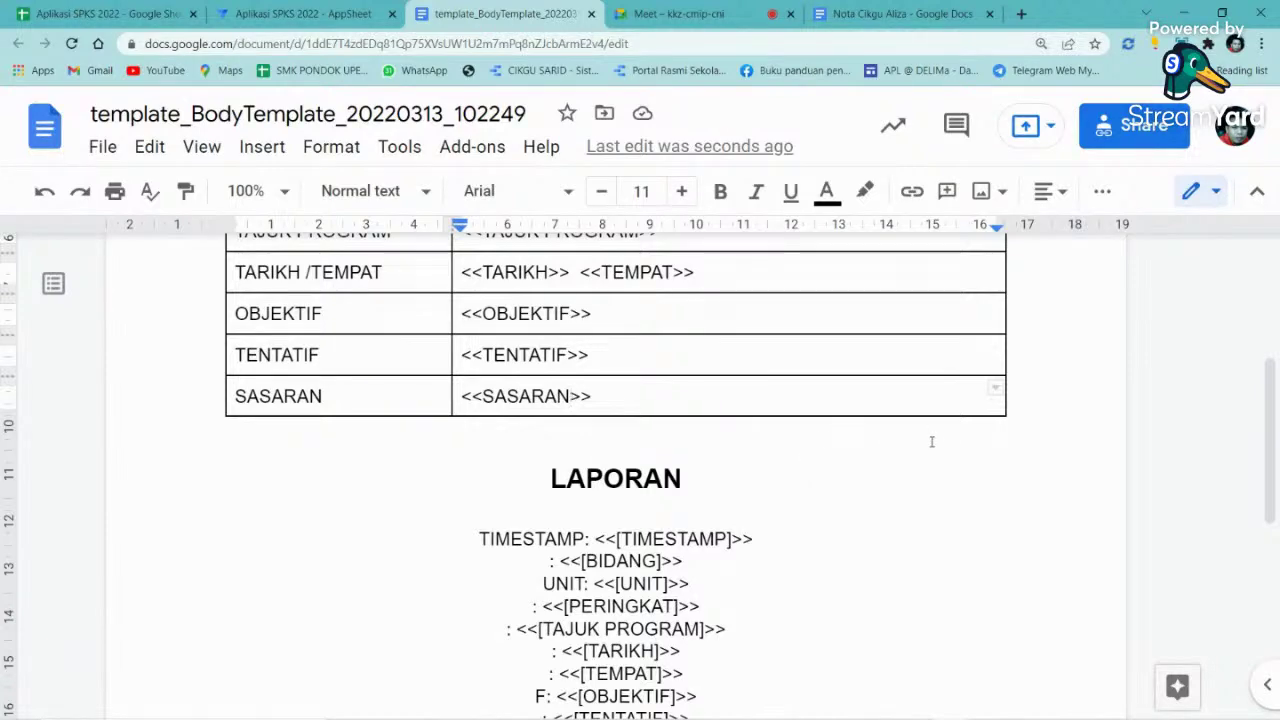
scroll(931, 441, "down", 4)
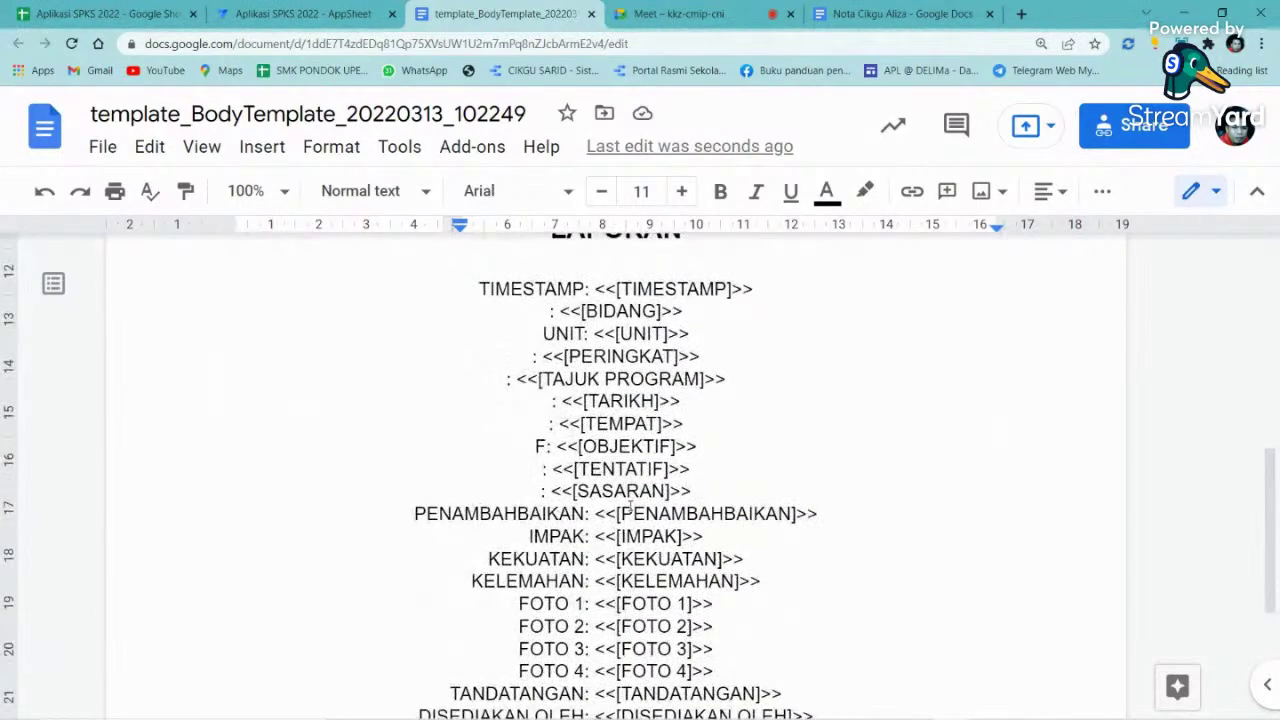
scroll(595, 370, "up", 5)
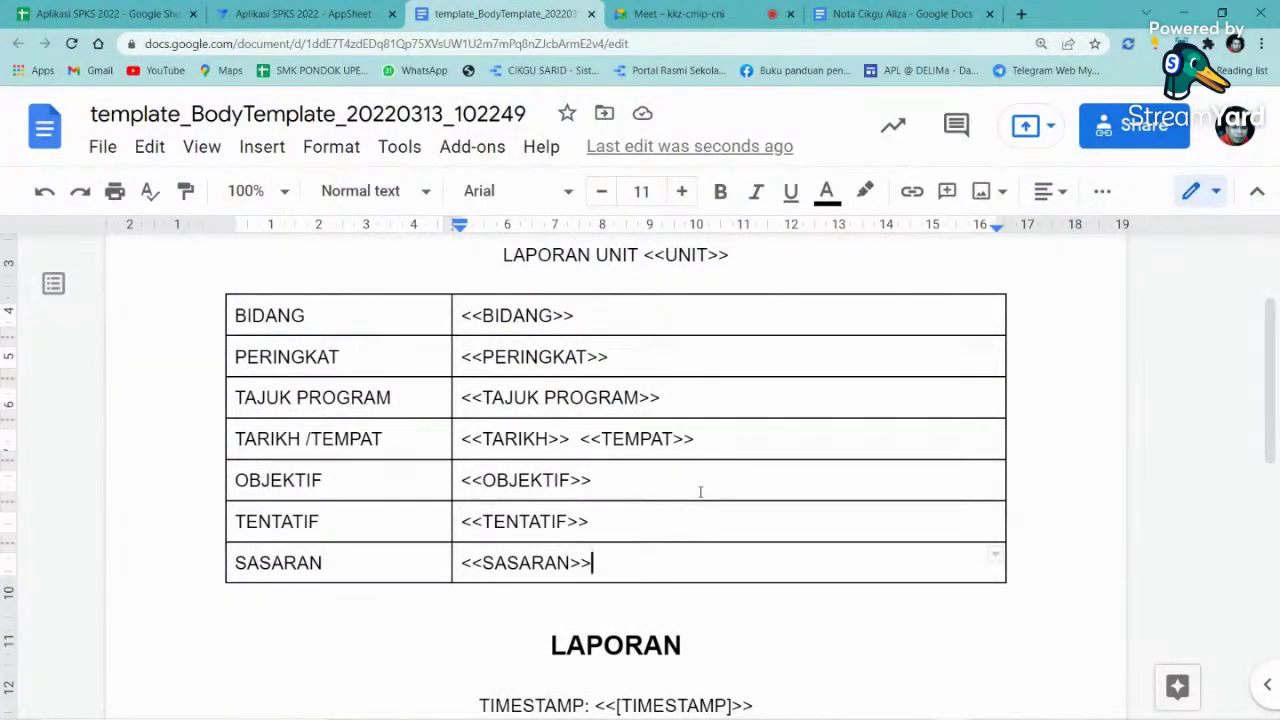
key("Tab")
scroll(466, 557, "down", 5)
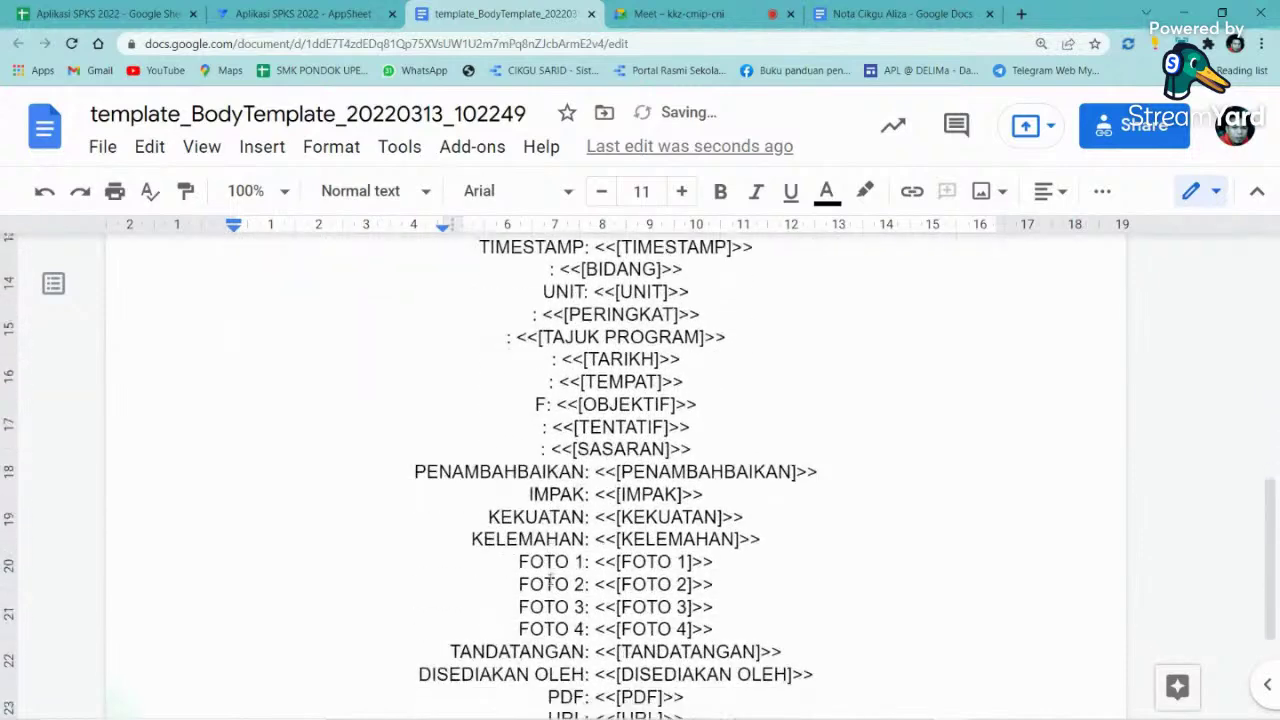
left_click_drag(587, 471, 414, 471)
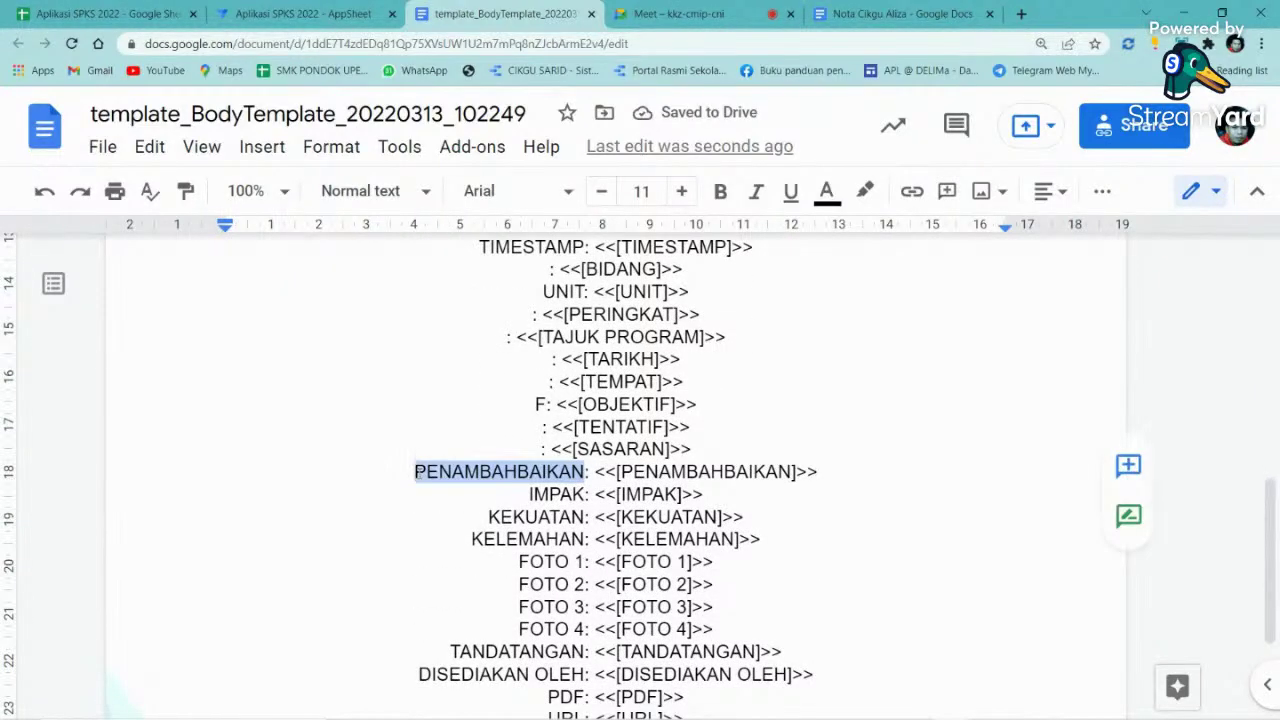
key("ctrl+x")
scroll(383, 443, "up", 3)
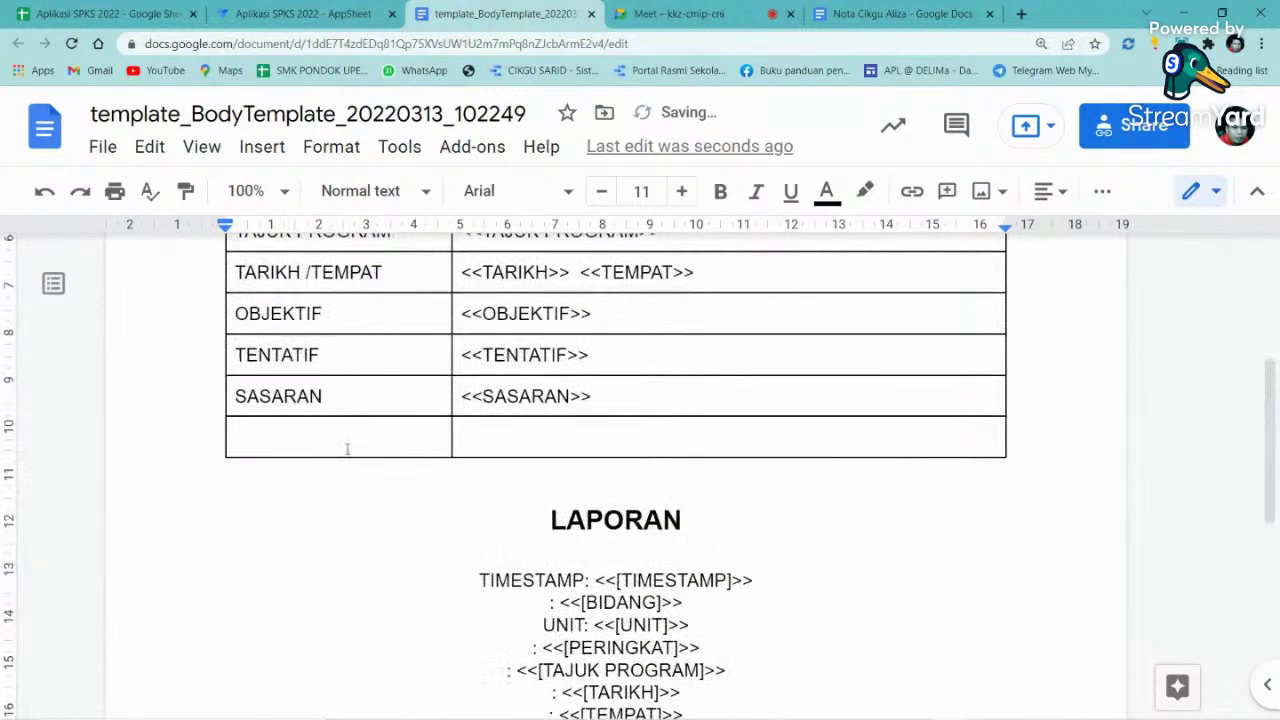
left_click(347, 449)
key("ctrl+v")
- Enter the placeholder <<PENAMBAHBAIKAN>> in the cell beside the PENAMBAHBAIKAN label
left_click(516, 437)
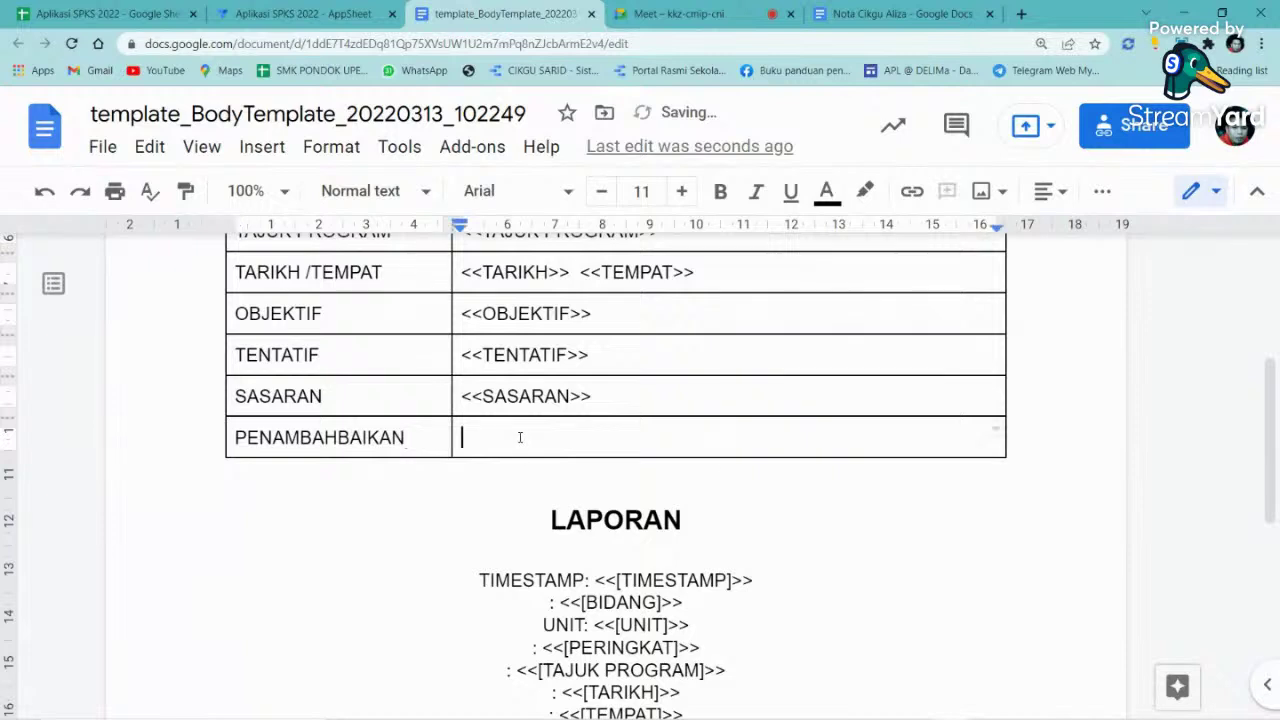
type("<<>>")
scroll(510, 450, "up", 2)
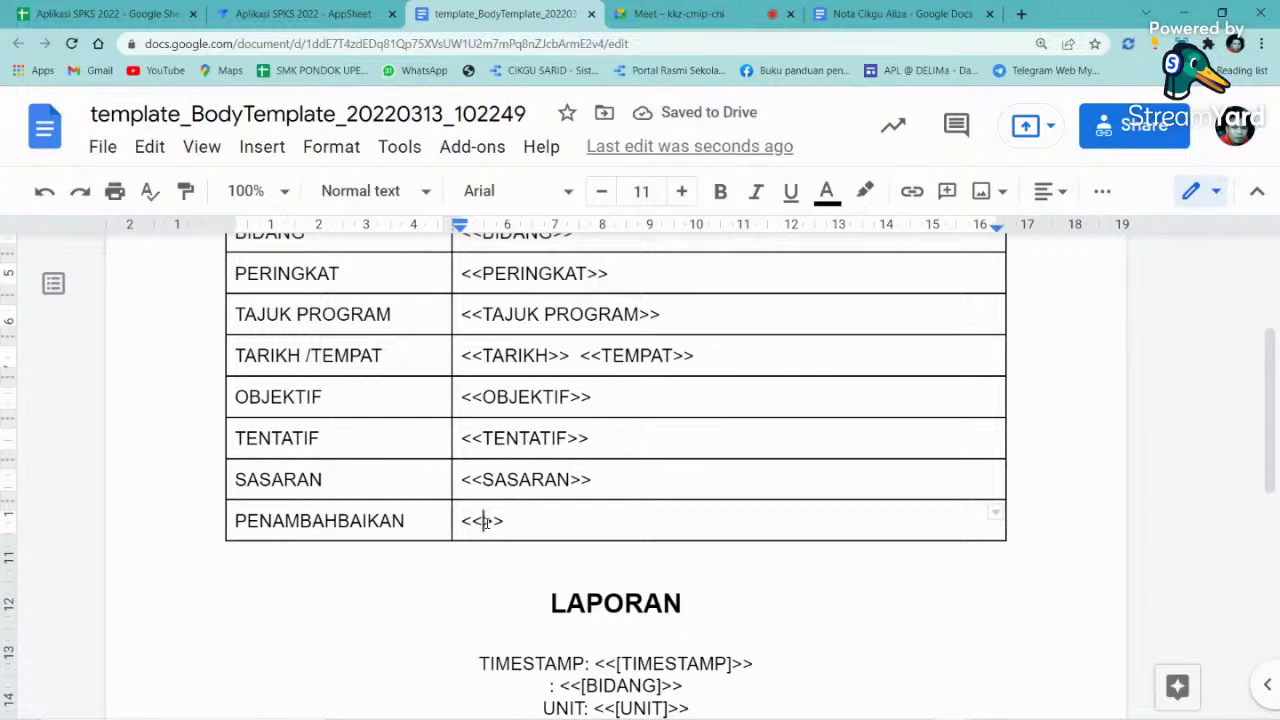
key("ctrl+v")
scroll(500, 500, "down", 2)
- Add the caption RAKAMAN FOTO on the line directly below the label table, followed by a new line
left_click(542, 479)
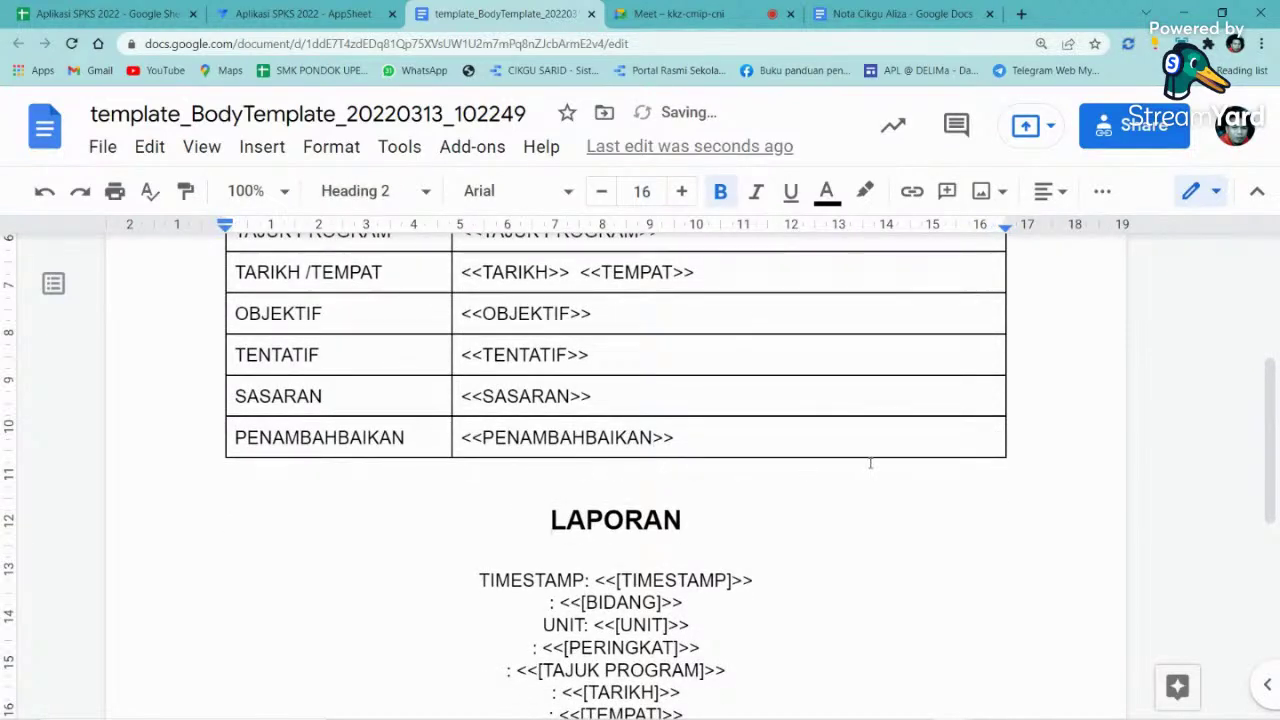
left_click(1000, 447)
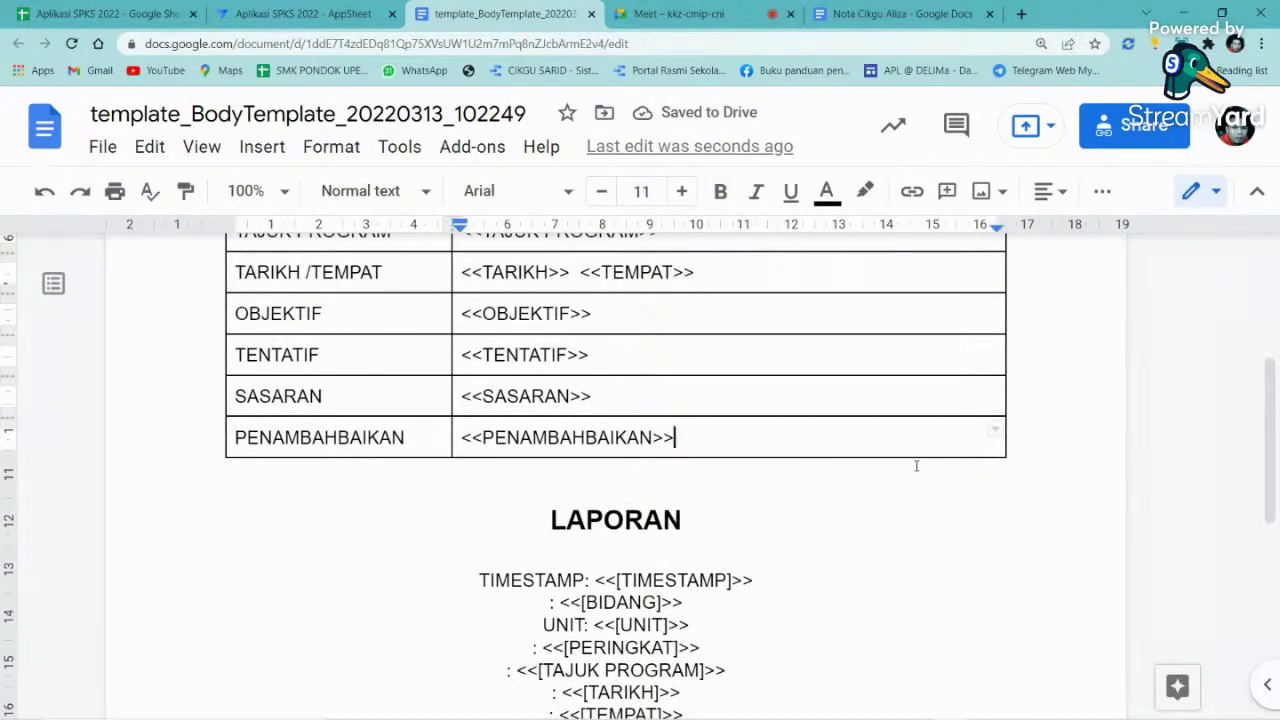
left_click(649, 473)
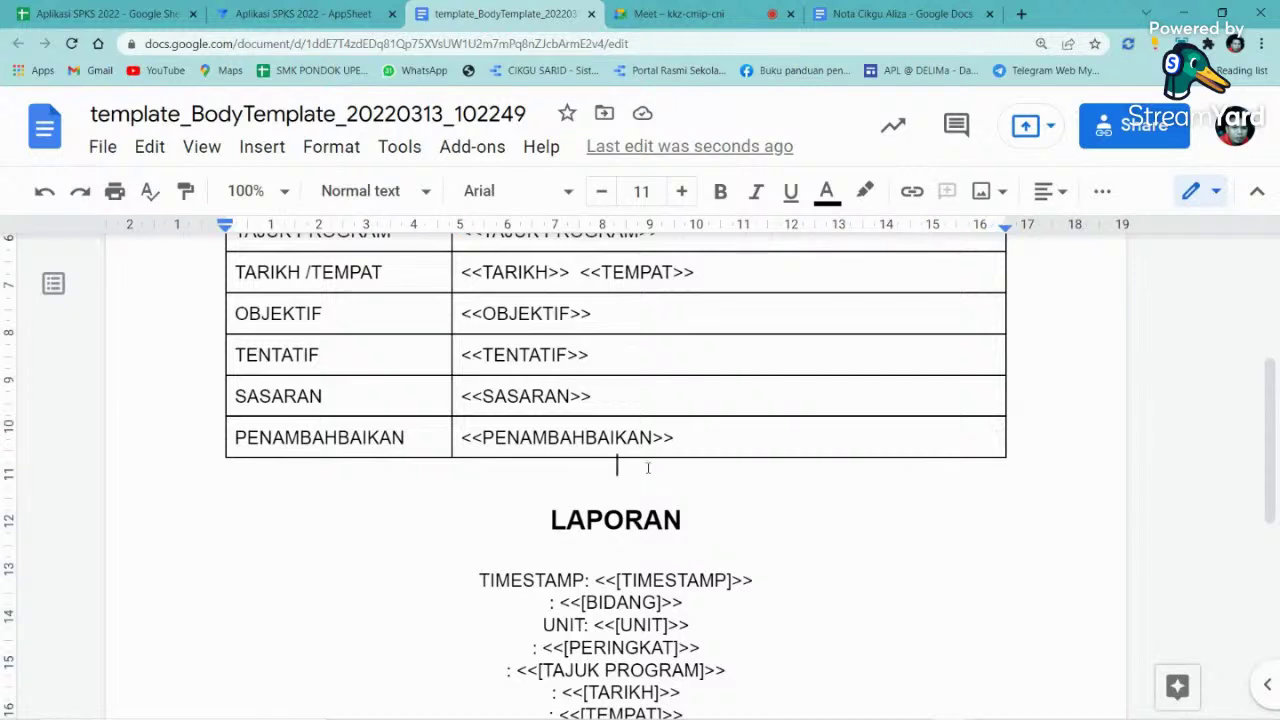
type("RAKAMAN ")
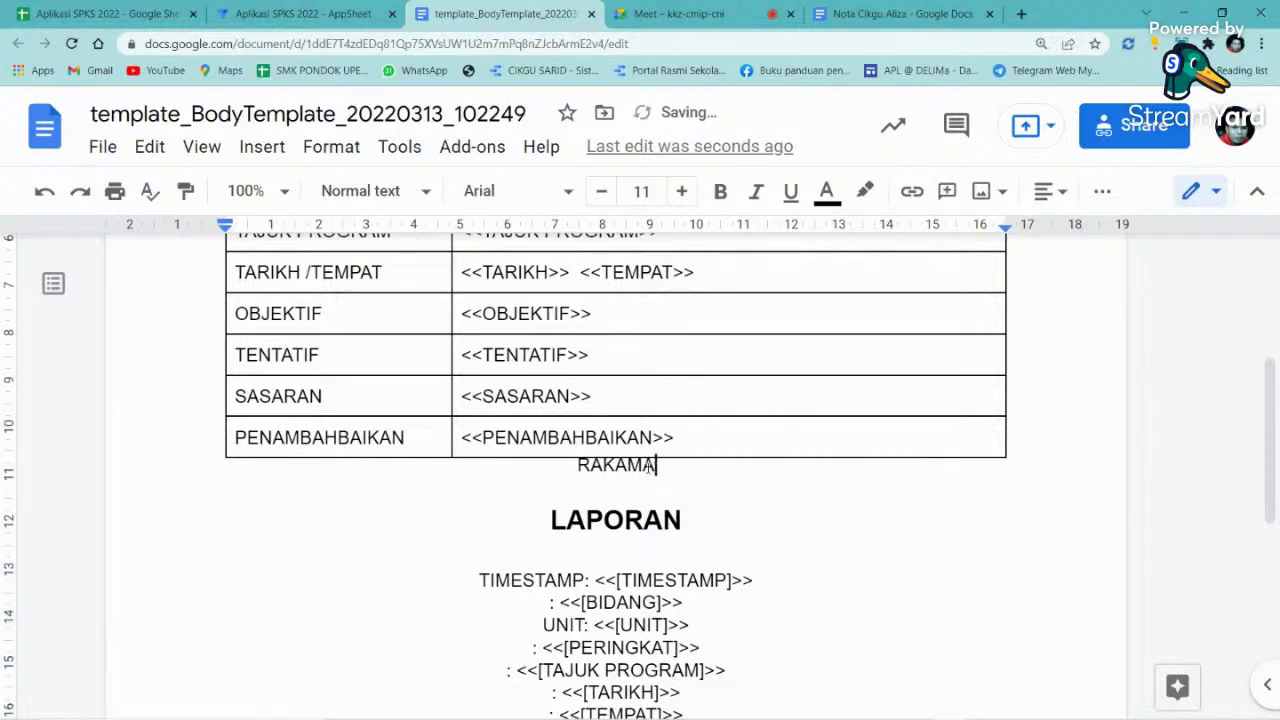
type("FOTO")
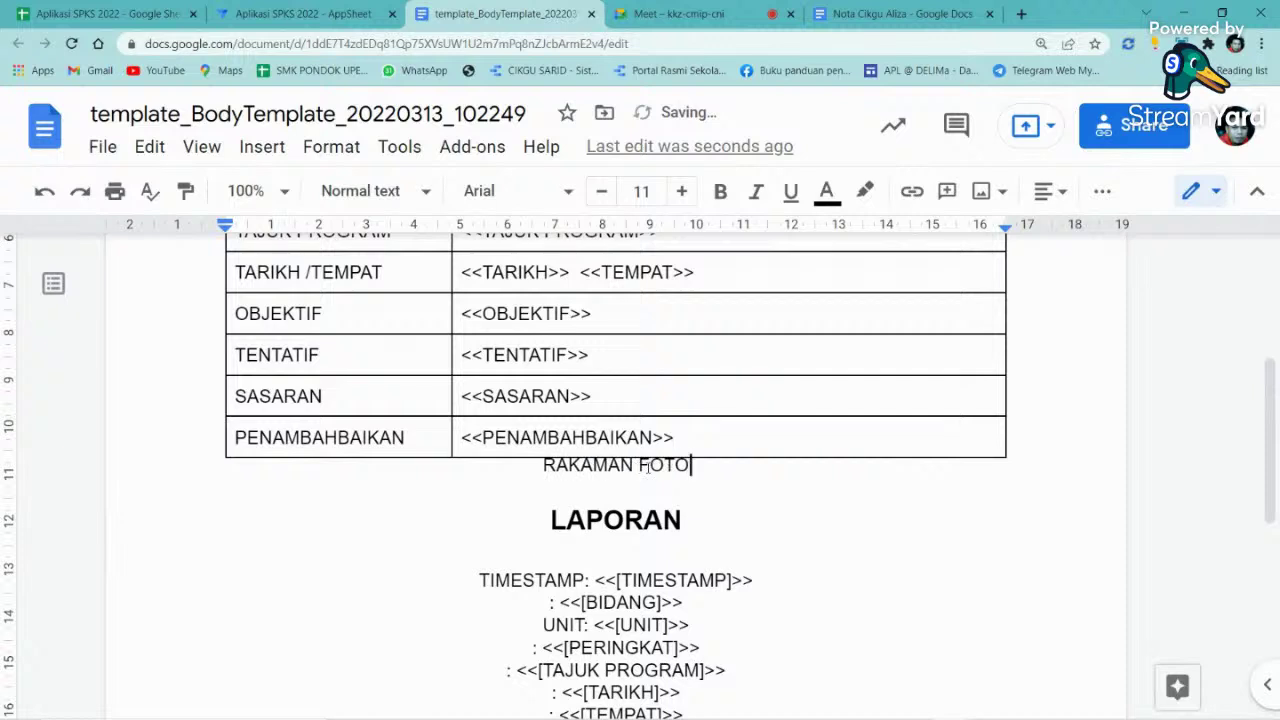
key("Return")
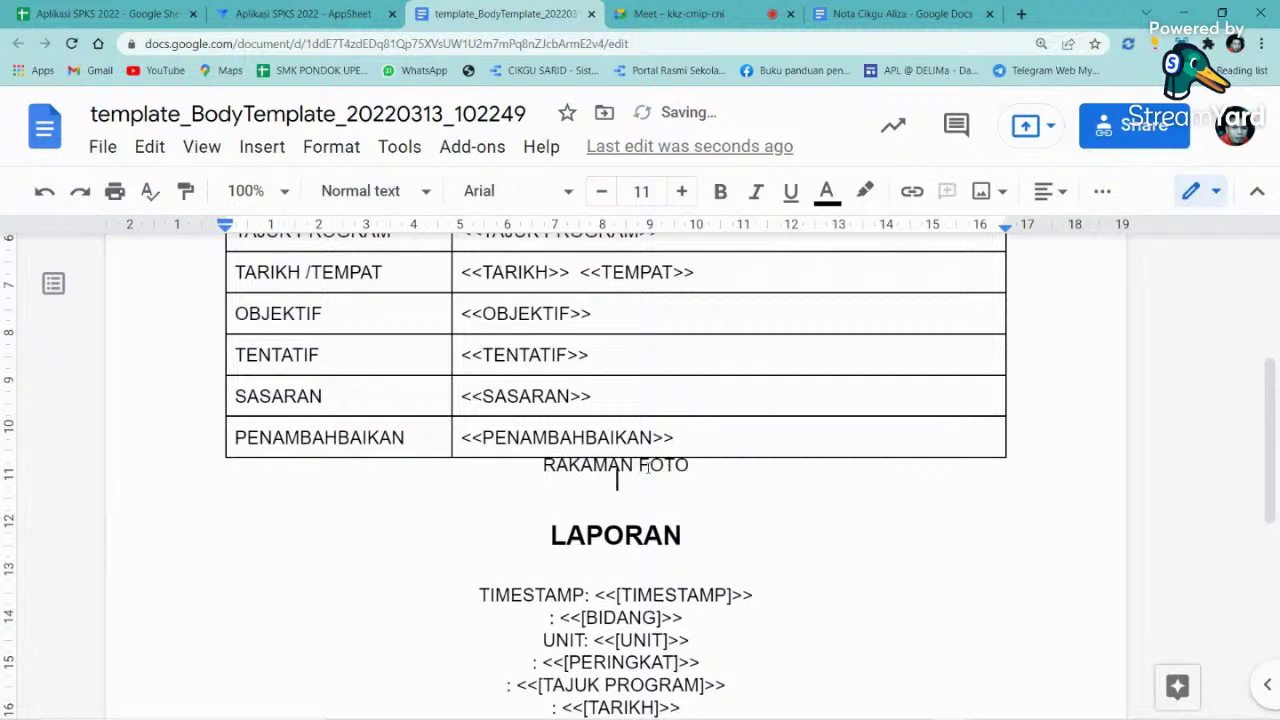
- Insert a 2 x 2 table below the RAKAMAN FOTO caption and add a blank line above the caption
left_click(252, 150)
mouse_move(499, 236)
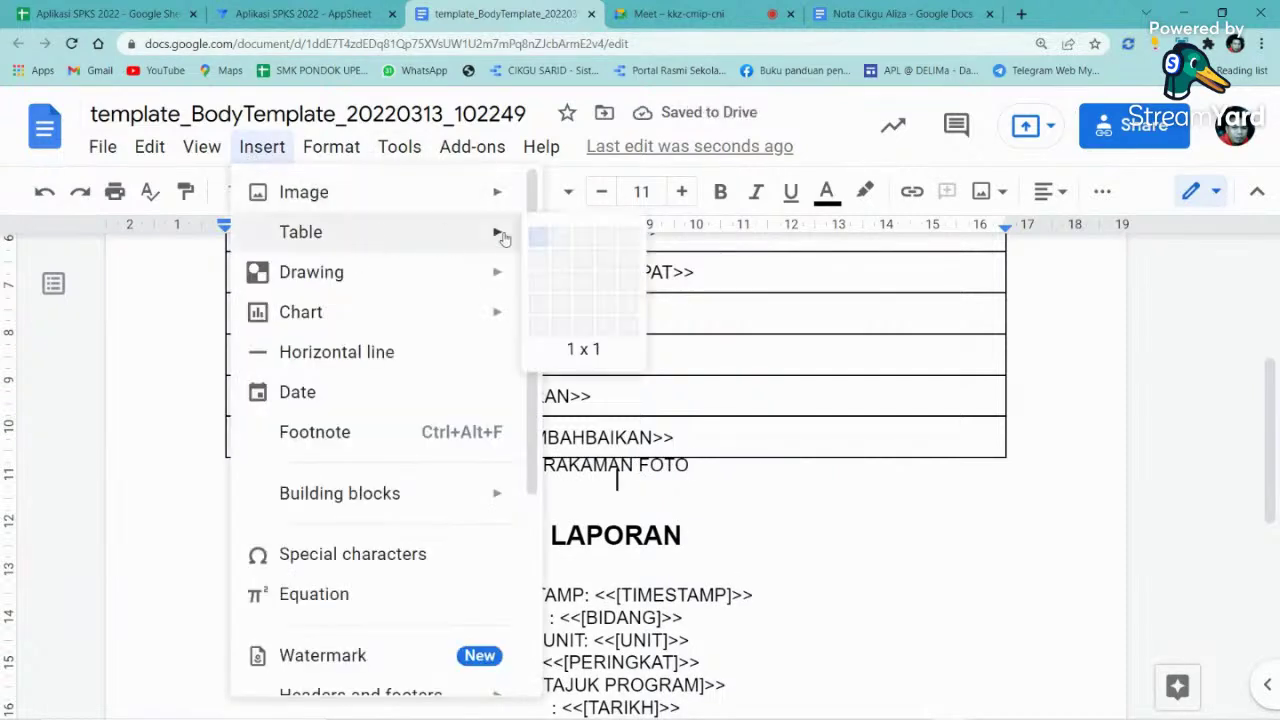
left_click(558, 263)
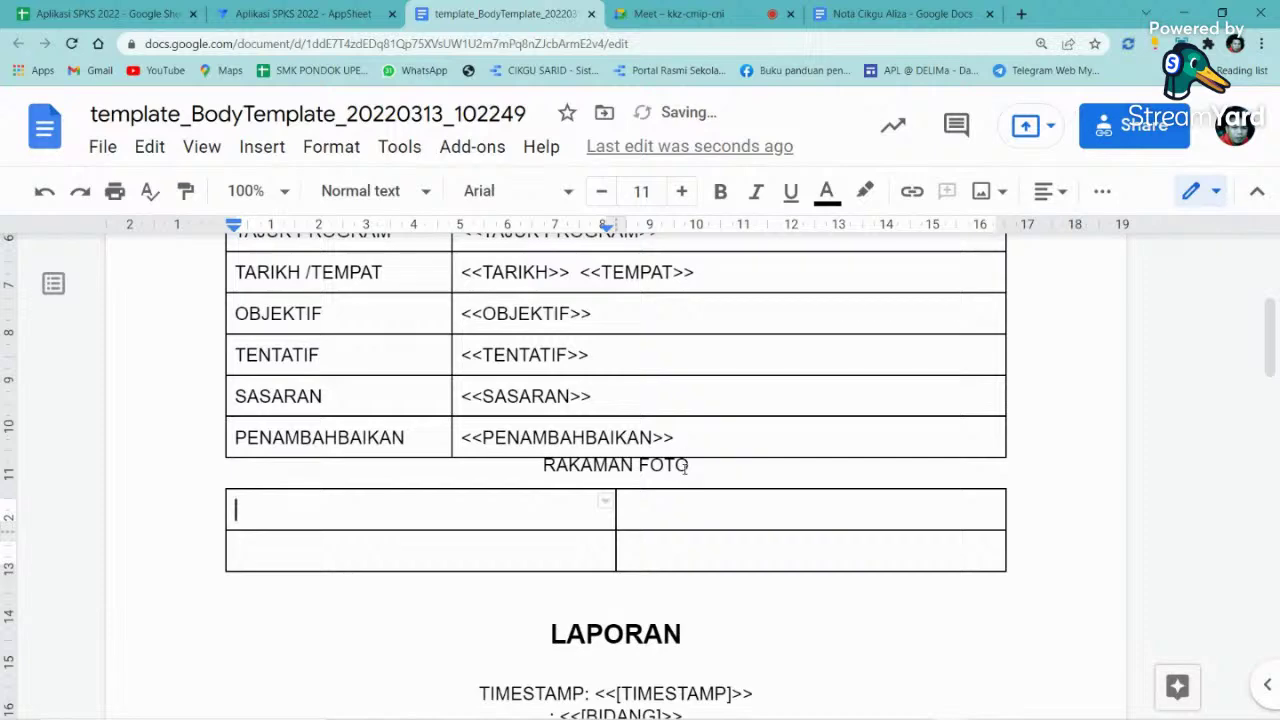
key("Up")
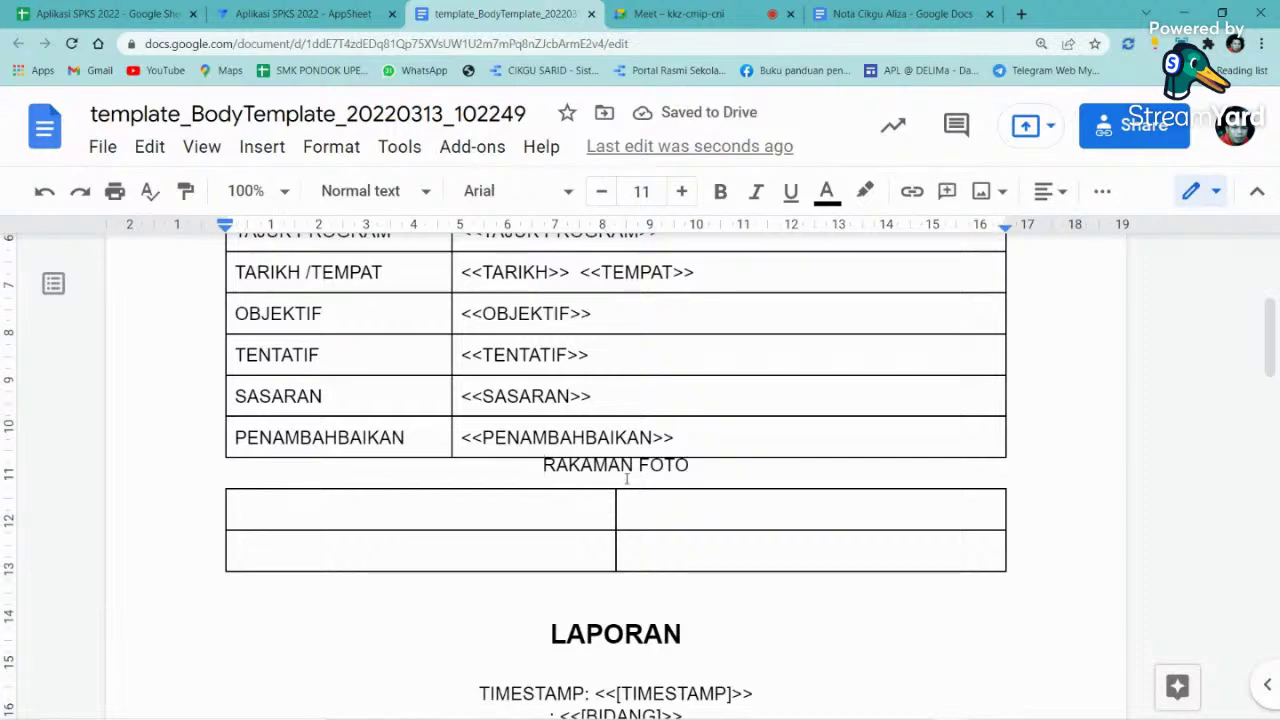
key("Return")
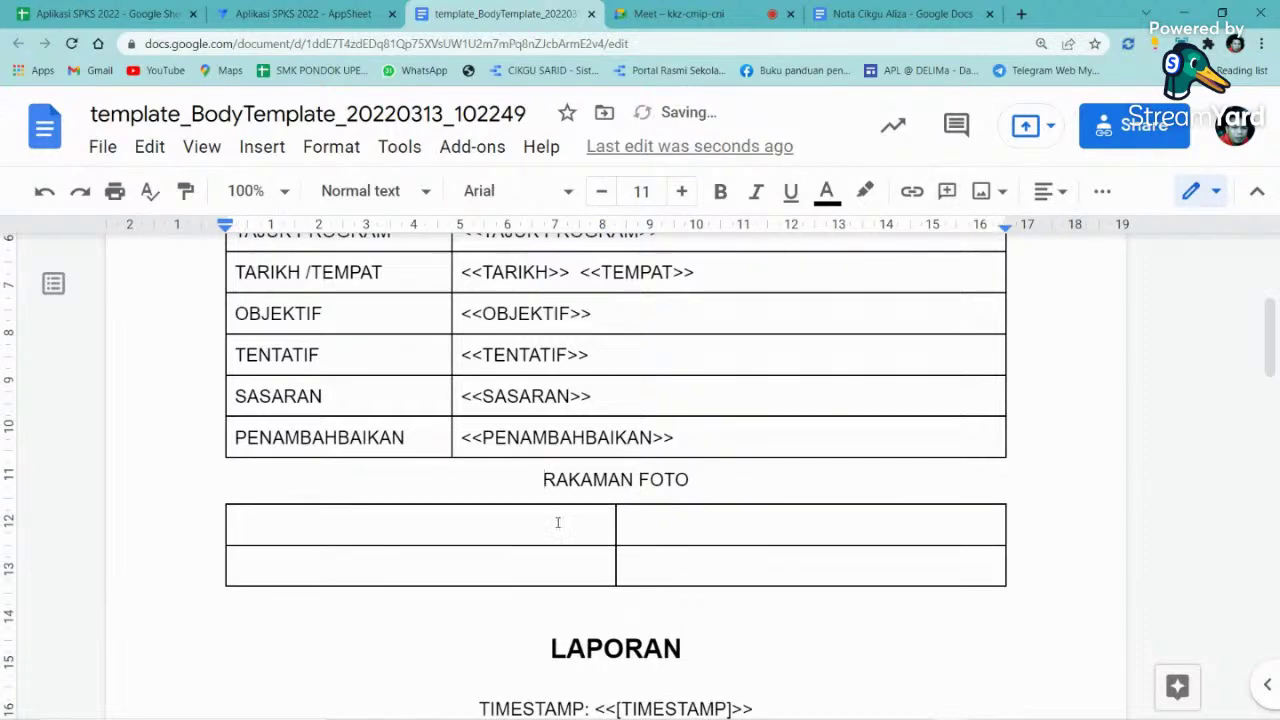
- Fill all four cells of the photo table with <<>> brackets and centre them
scroll(558, 522, "down", 1)
left_click(509, 448)
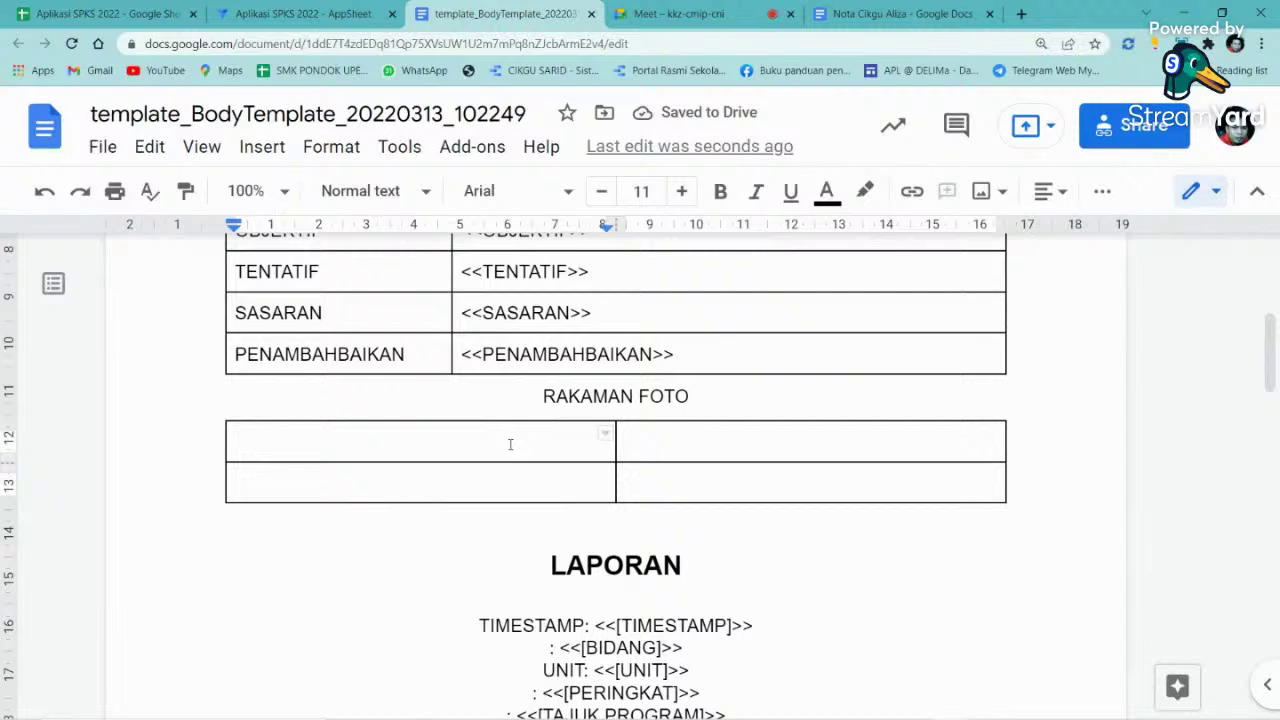
type("<<>>")
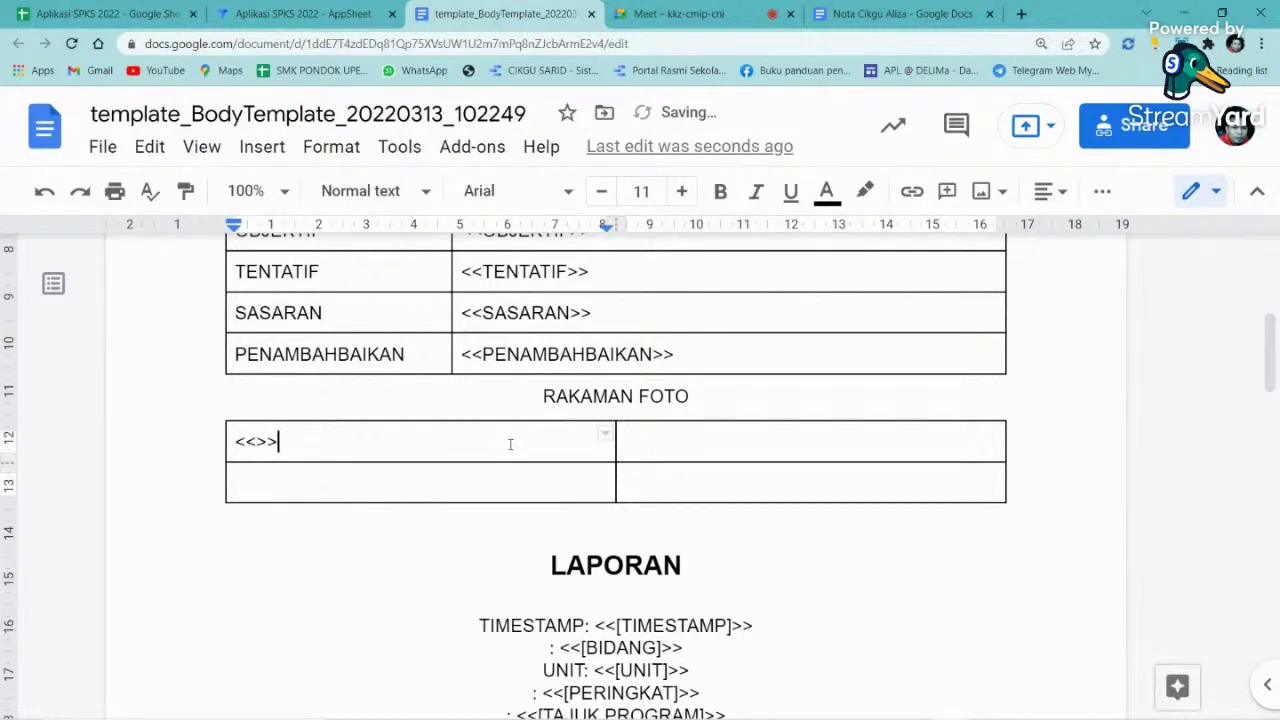
left_click_drag(300, 442, 226, 448)
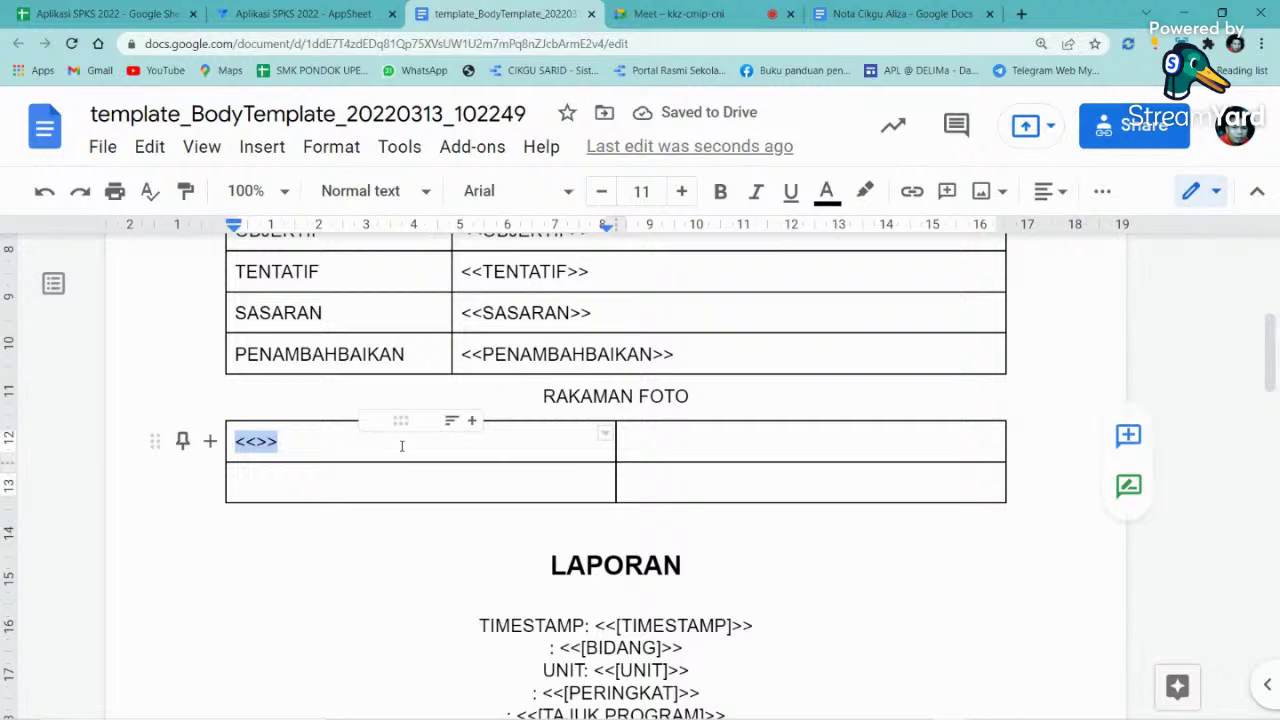
left_click_drag(401, 446, 710, 497)
key("ctrl+v")
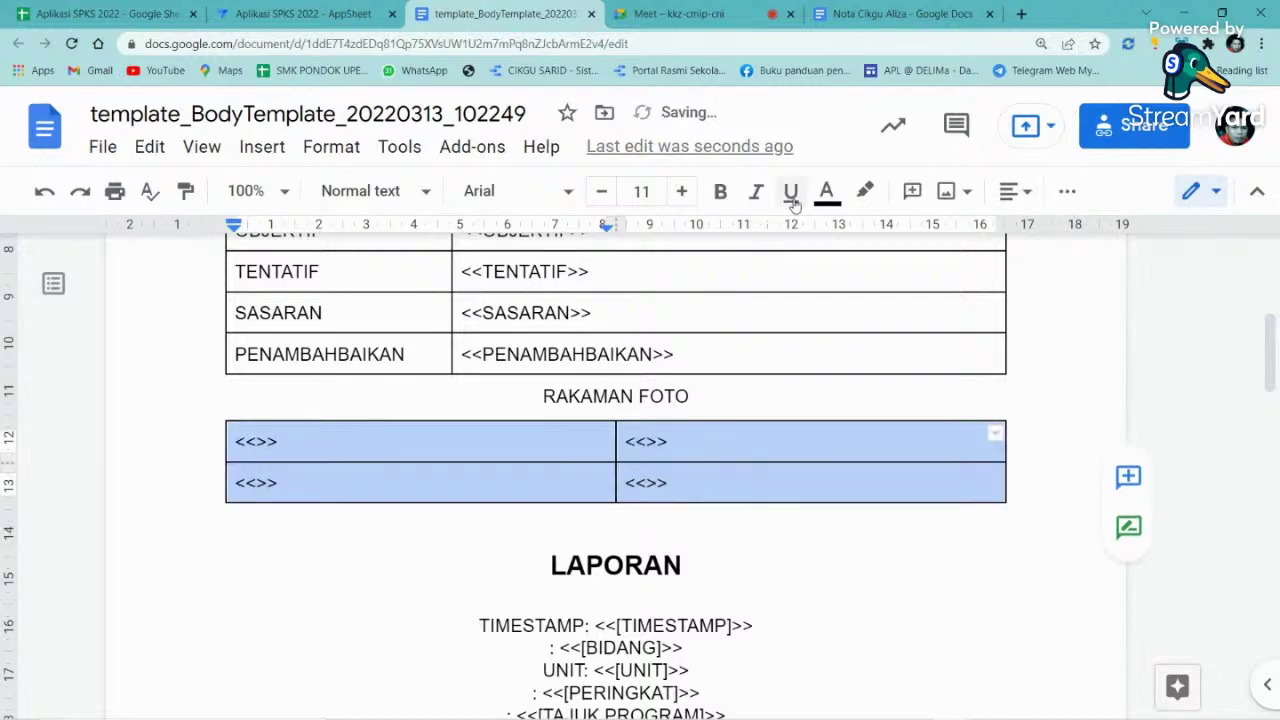
left_click(1020, 190)
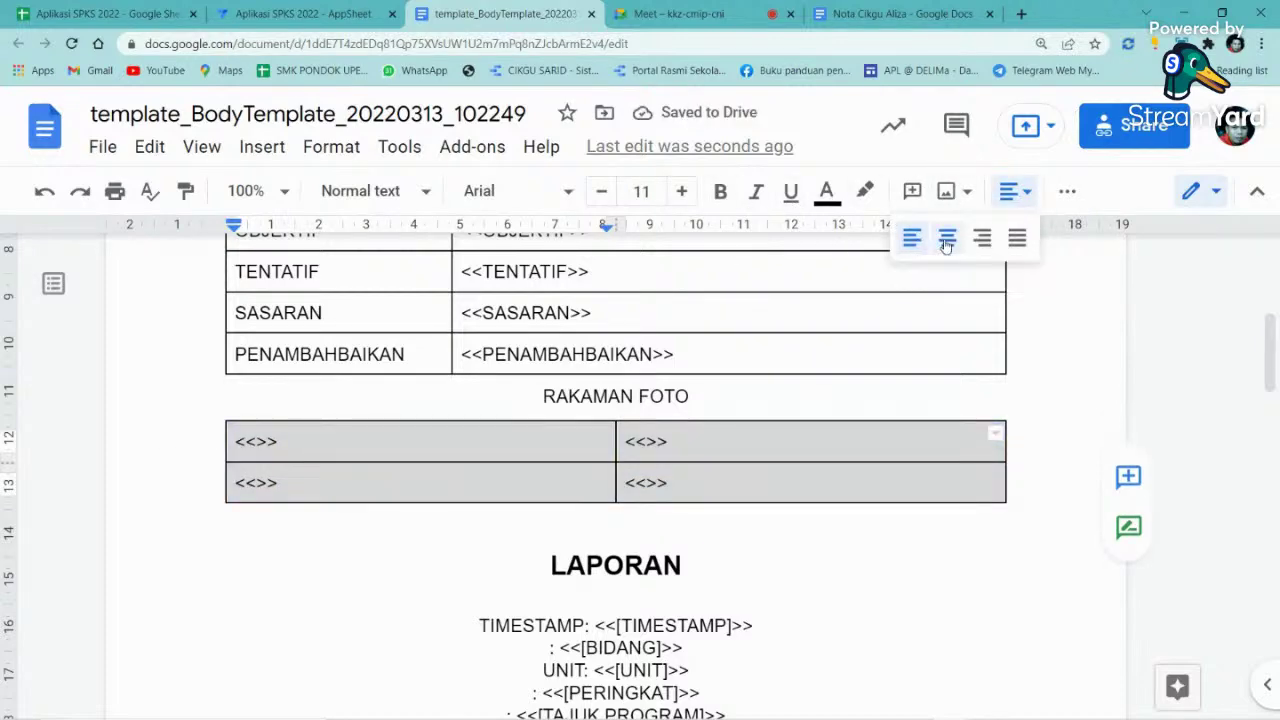
left_click(946, 237)
- Copy the FOTO 1 label from the field list into the brackets of the photo table's first cell
scroll(628, 549, "down", 3)
scroll(628, 549, "down", 5)
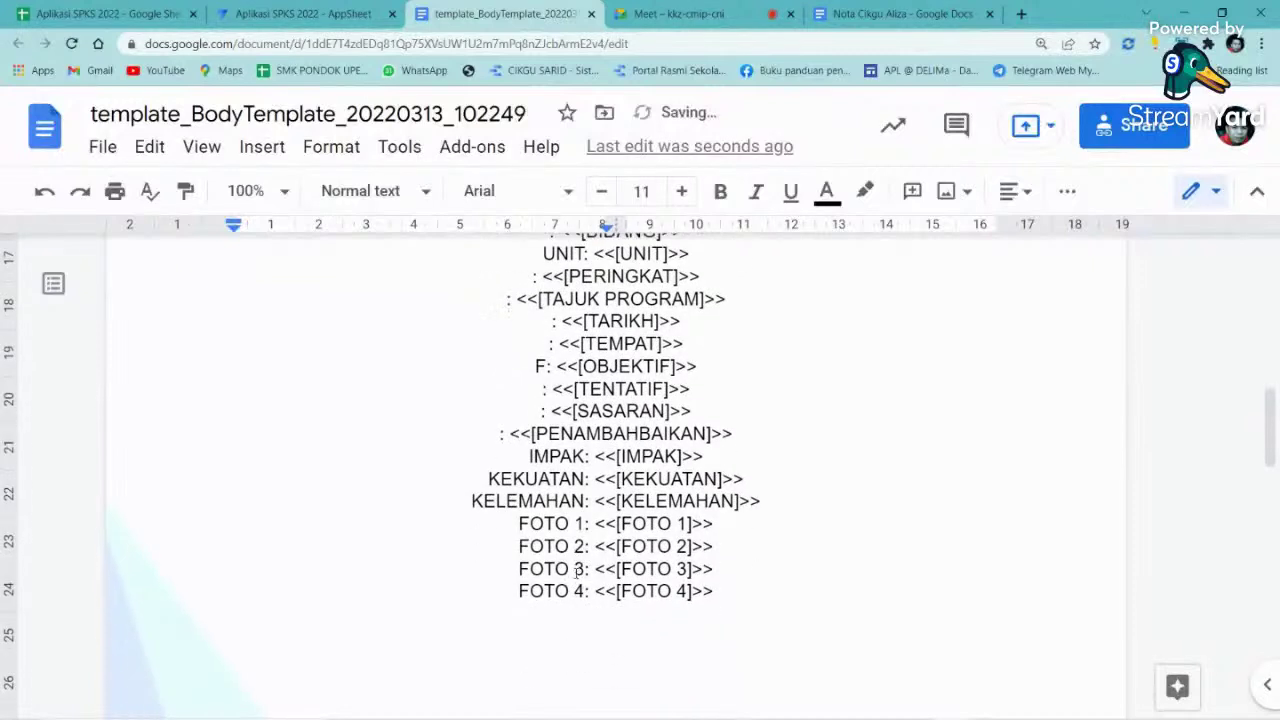
left_click_drag(586, 524, 505, 524)
key("ctrl+c")
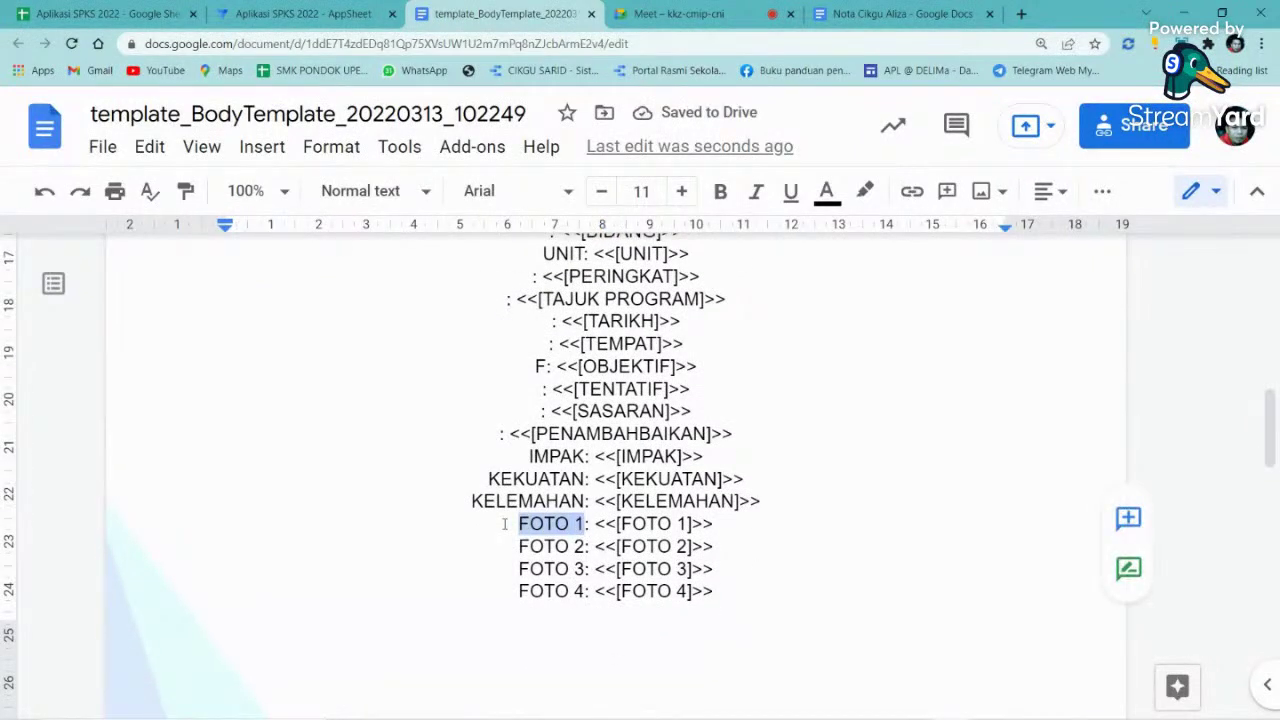
scroll(505, 524, "up", 5)
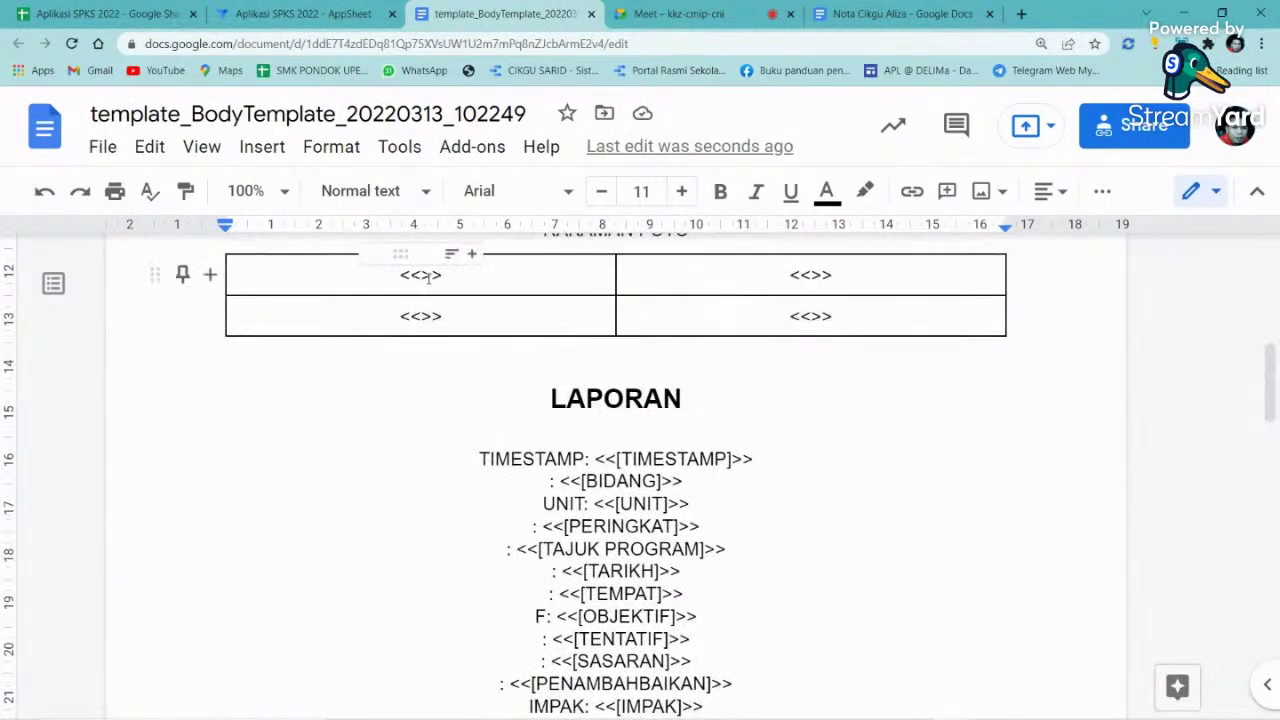
left_click(425, 276)
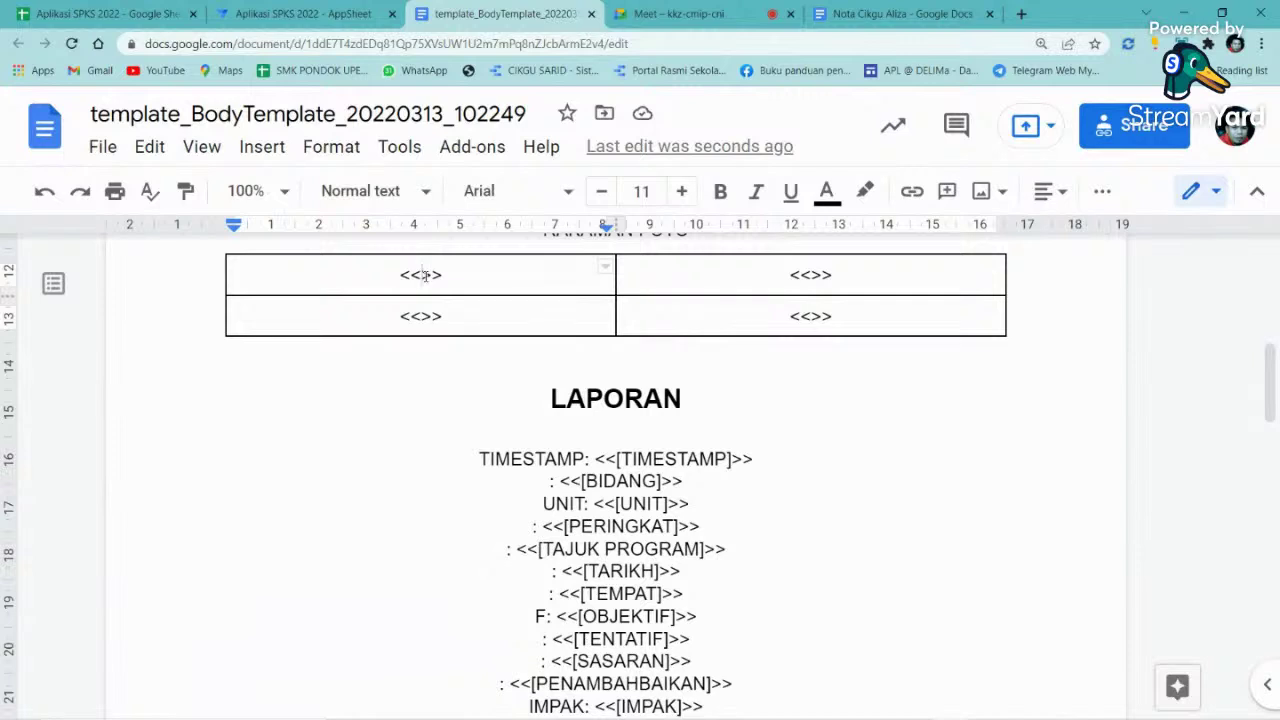
key("ctrl+v")
- Complete the placeholders <<FOTO 2>> in the photo table's upper-right cell and <<FOTO 3>> in its lower-left cell
left_click(810, 275)
key("ctrl+v")
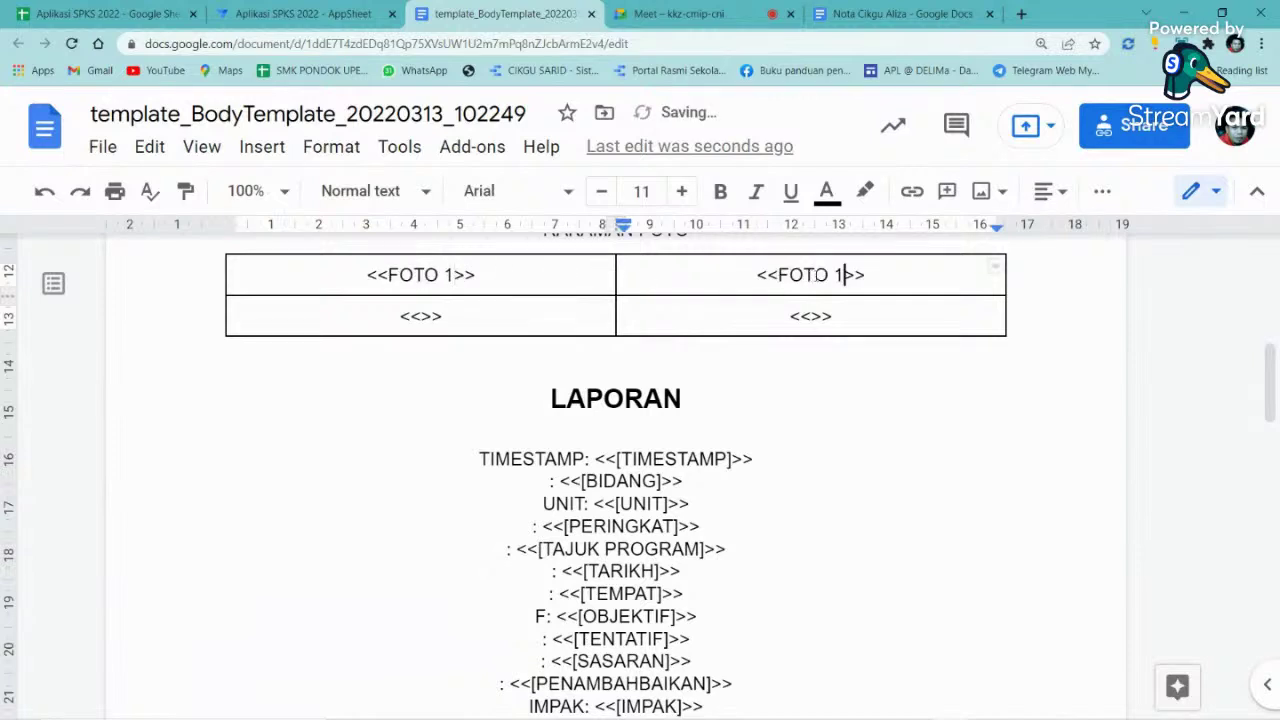
key("BackSpace")
type("2")
left_click(421, 316)
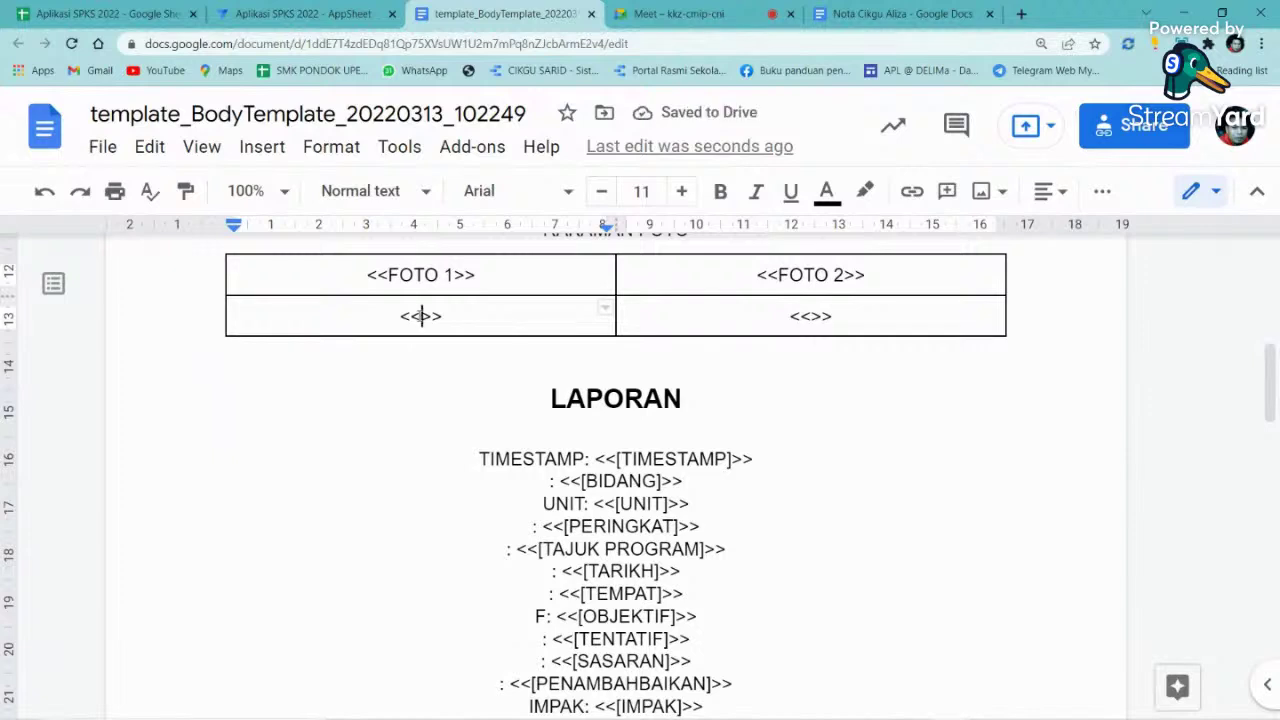
key("ctrl+v")
key("BackSpace")
type("3")
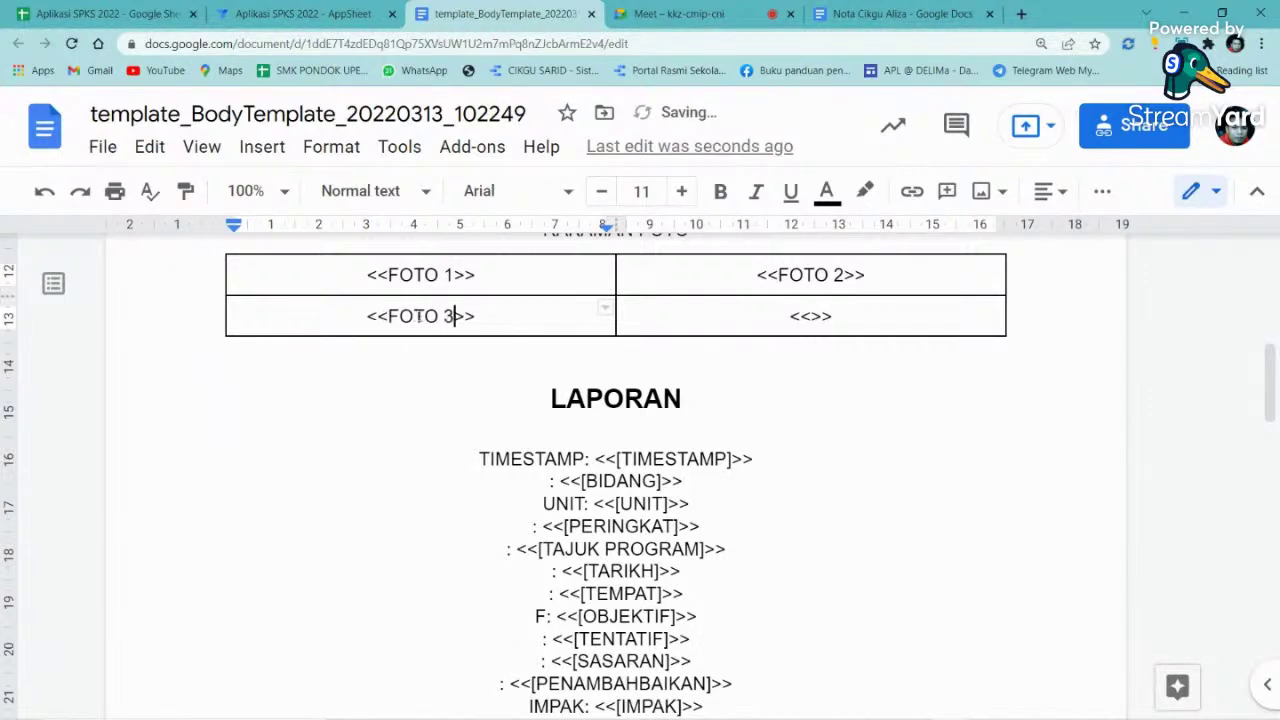
- Fill the fourth photo table cell's placeholder so it reads <<FOTO 4>>
left_click(811, 316)
key("ctrl+v")
key("BackSpace")
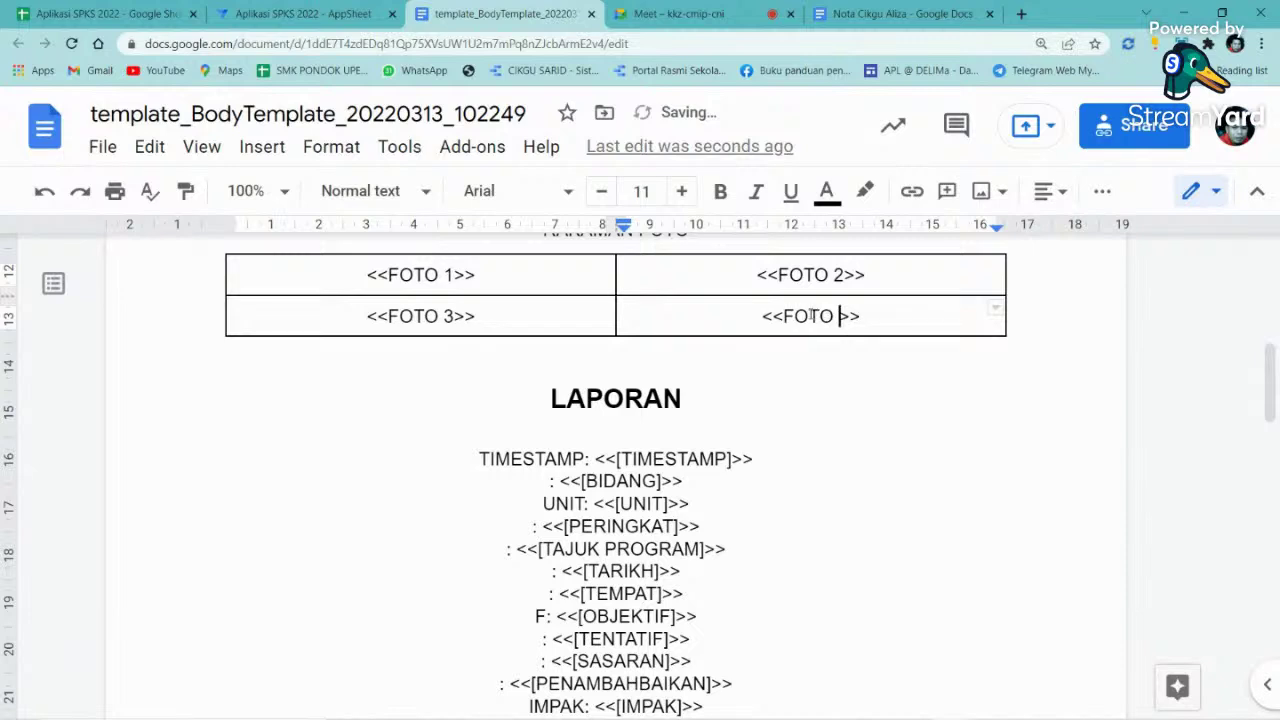
type("4")
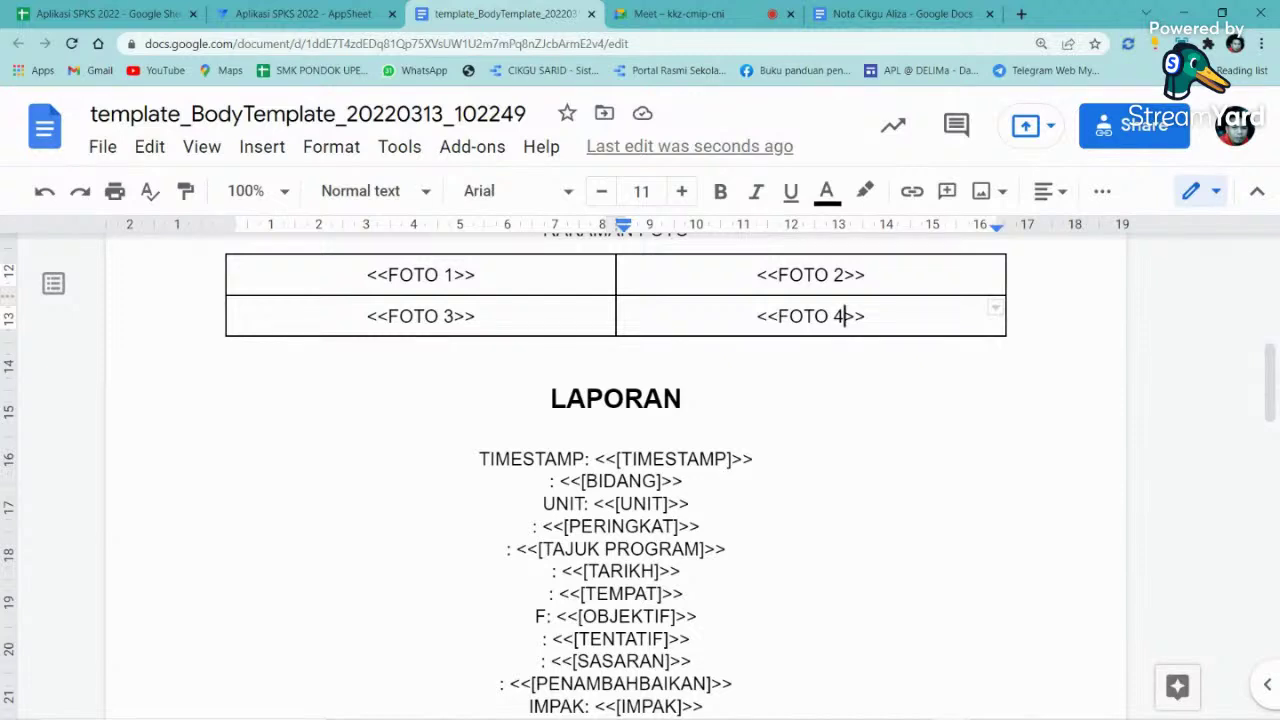
- Insert an empty <<>> placeholder line between the photo table and the LAPORAN heading
left_click(831, 357)
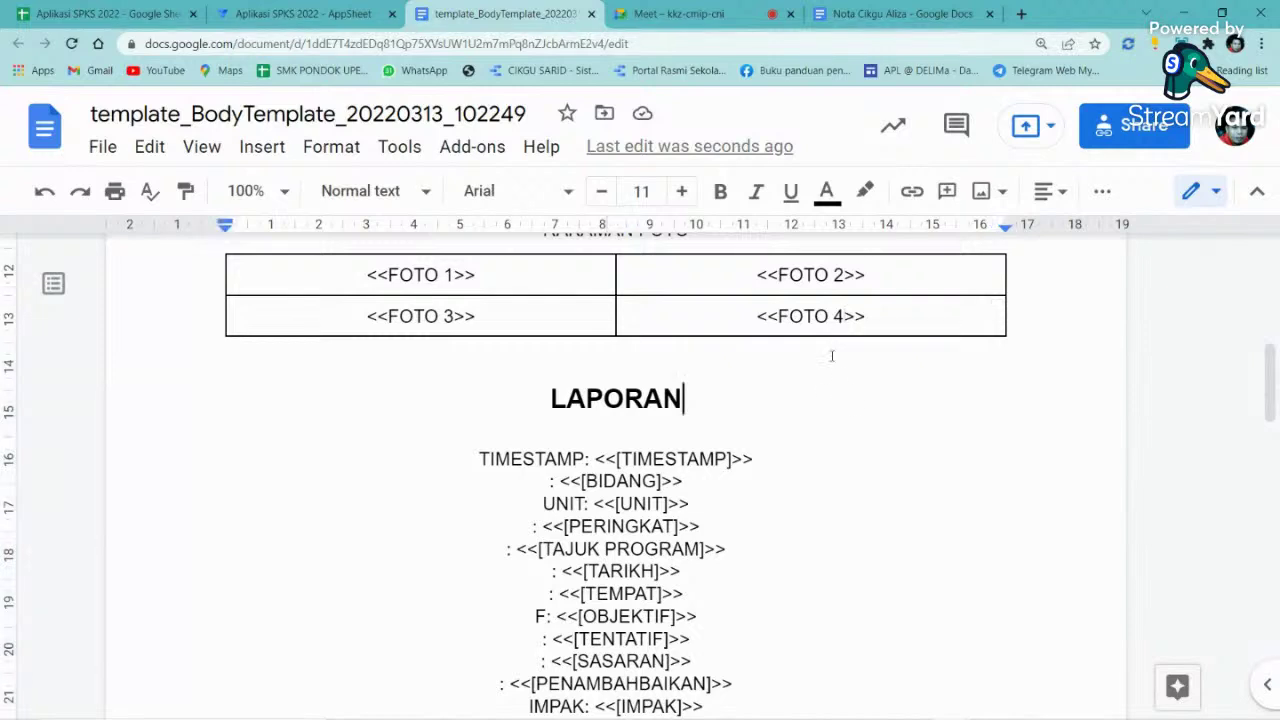
left_click(669, 370)
left_click(666, 350)
scroll(858, 393, "down", 1)
scroll(858, 393, "down", 1)
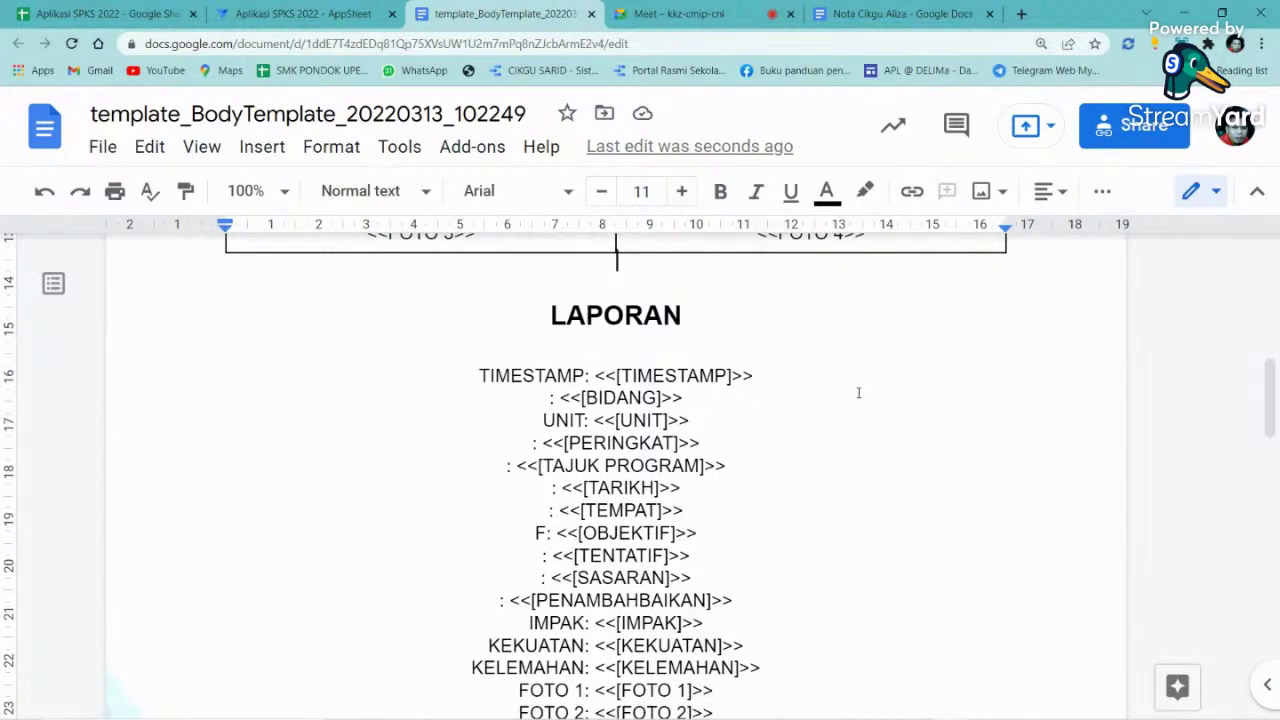
key("Return")
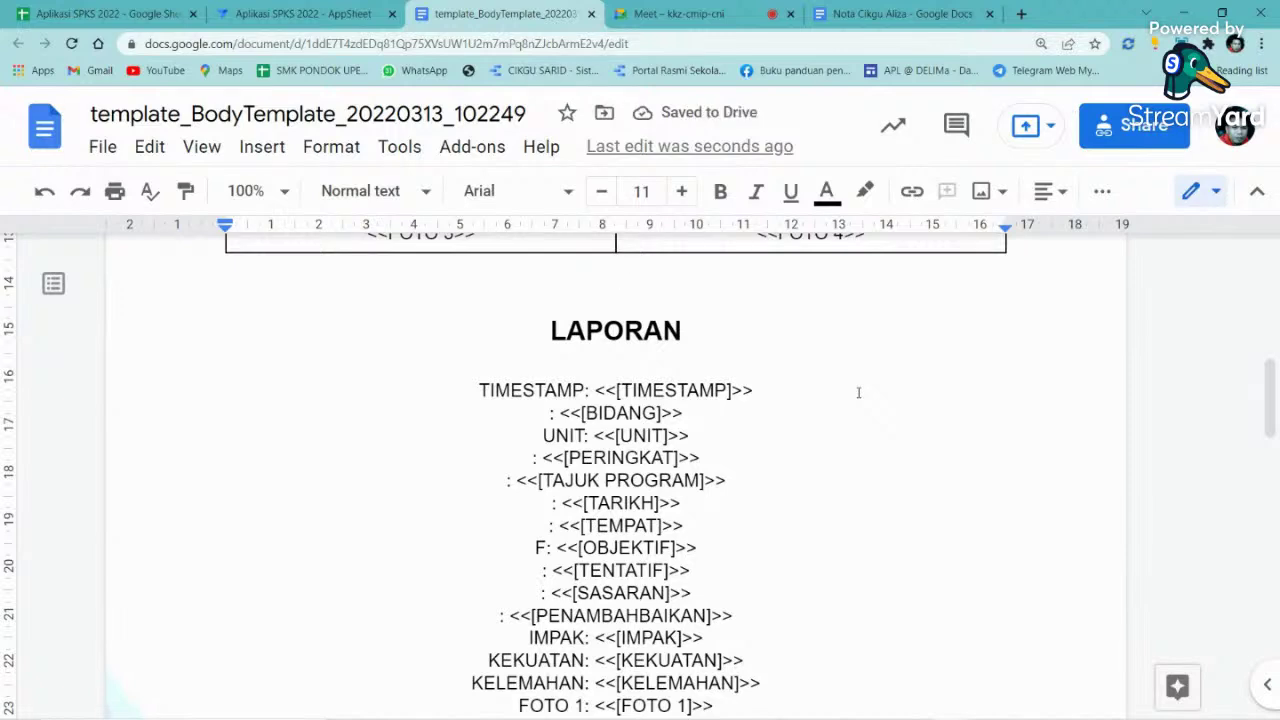
type("<<>>")
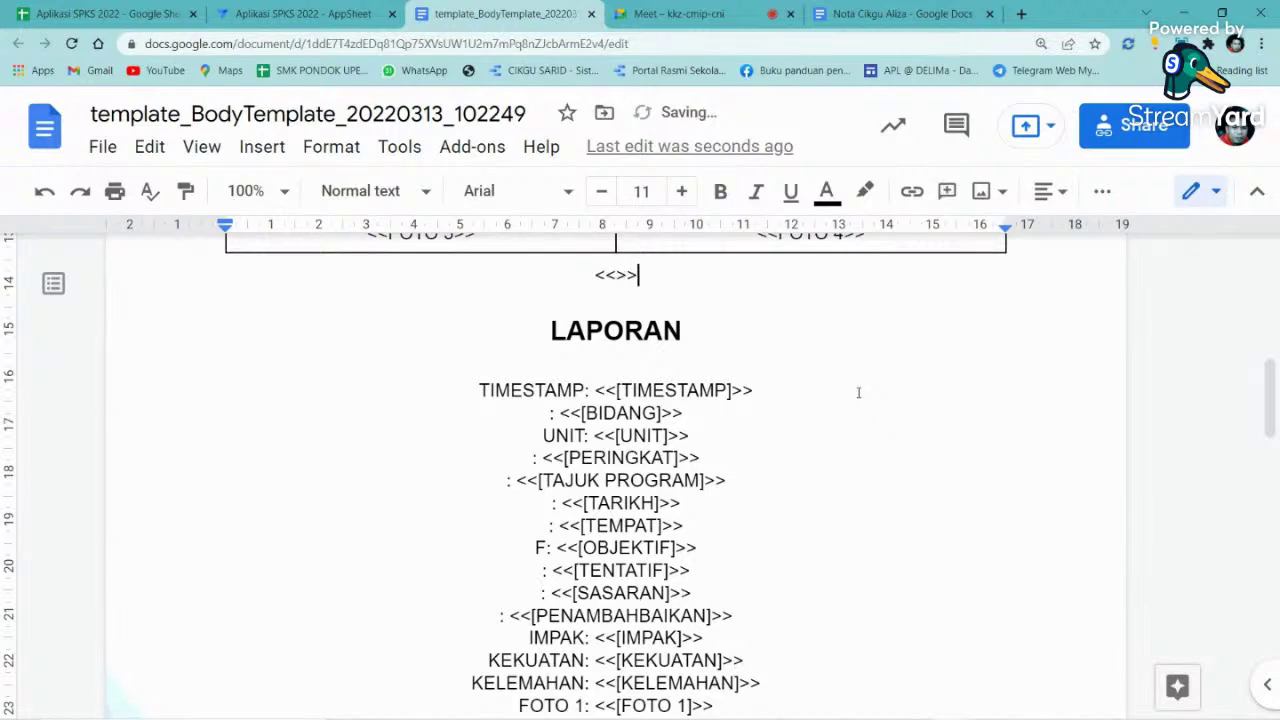
key("Return")
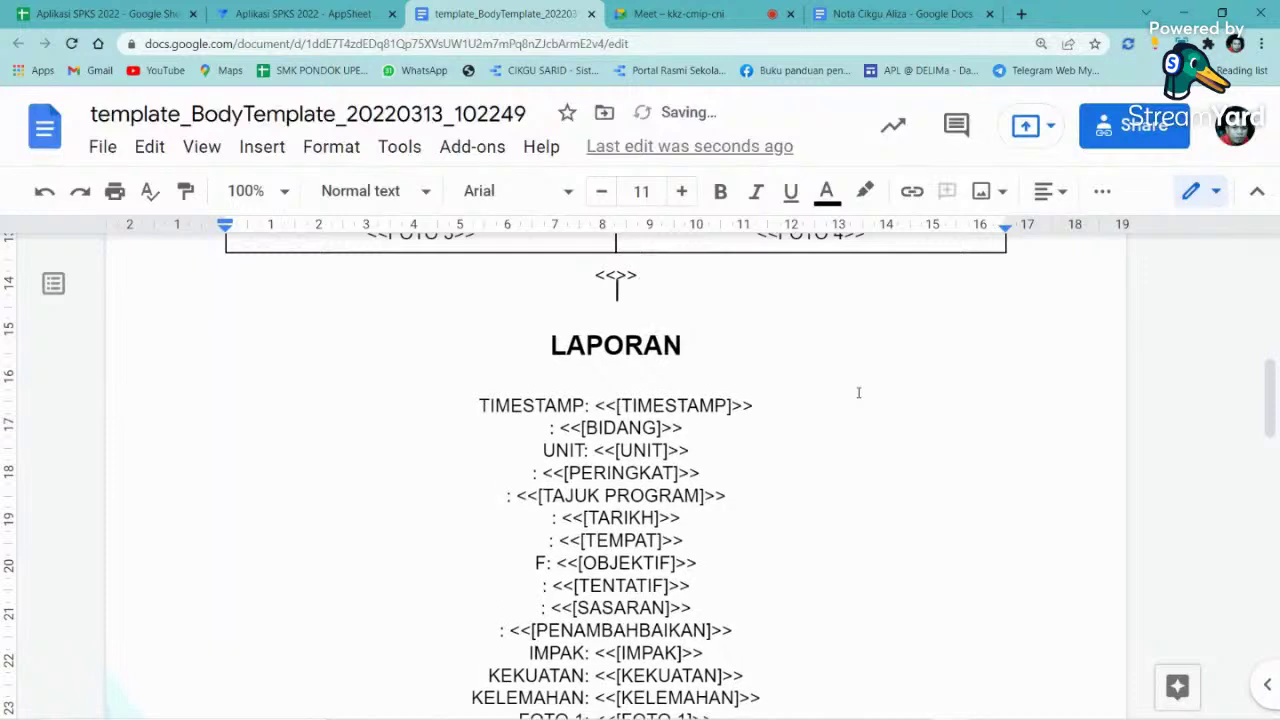
- Add the line "Disediakan oleh" under the placeholder, followed by another empty <<>> placeholder line
type("d")
key("BackSpace")
type("Disediak")
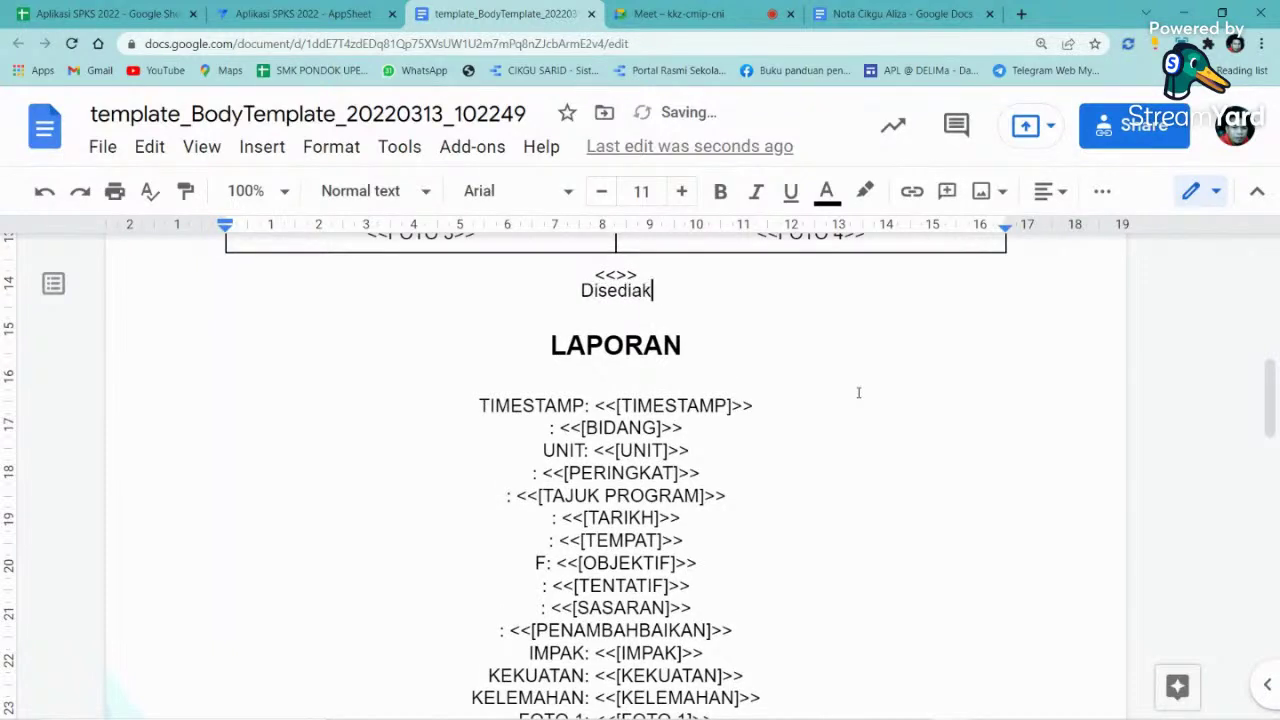
type("an oleh")
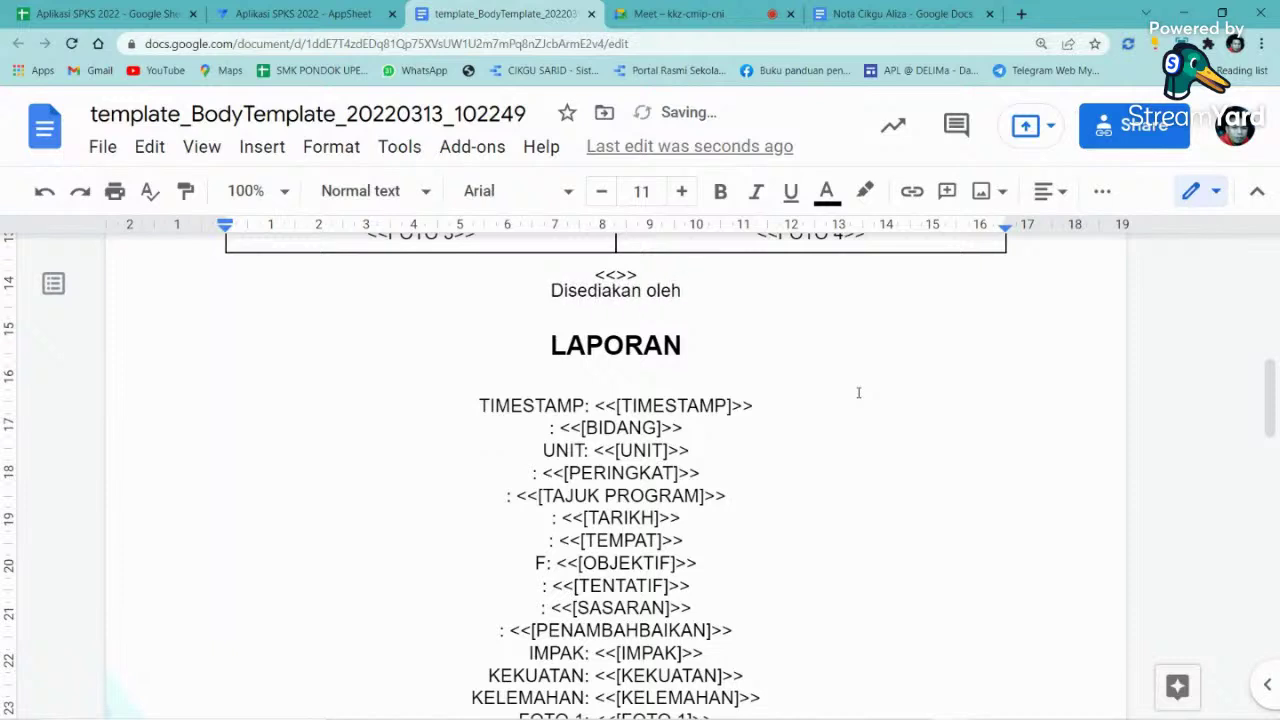
key("Return")
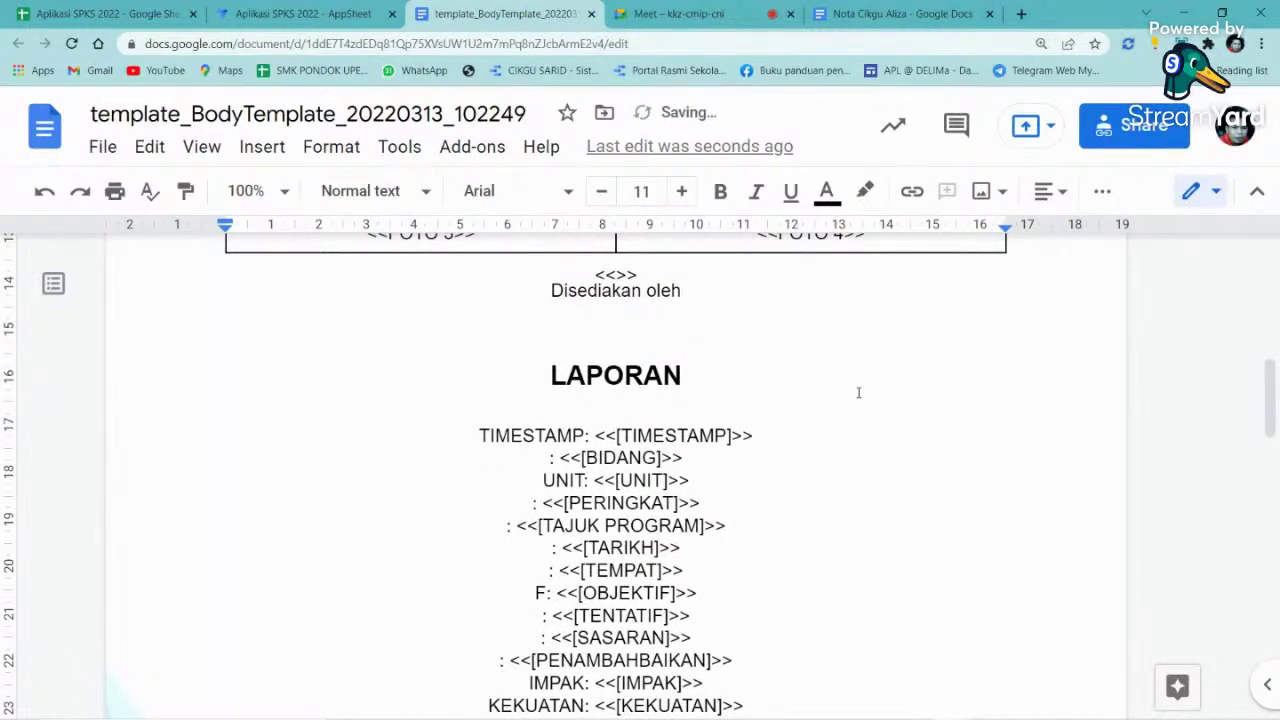
type("<<>>")
- Move the DISEDIAKAN OLEH label from the field list into the empty placeholder below "Disediakan oleh"
scroll(843, 496, "down", 3)
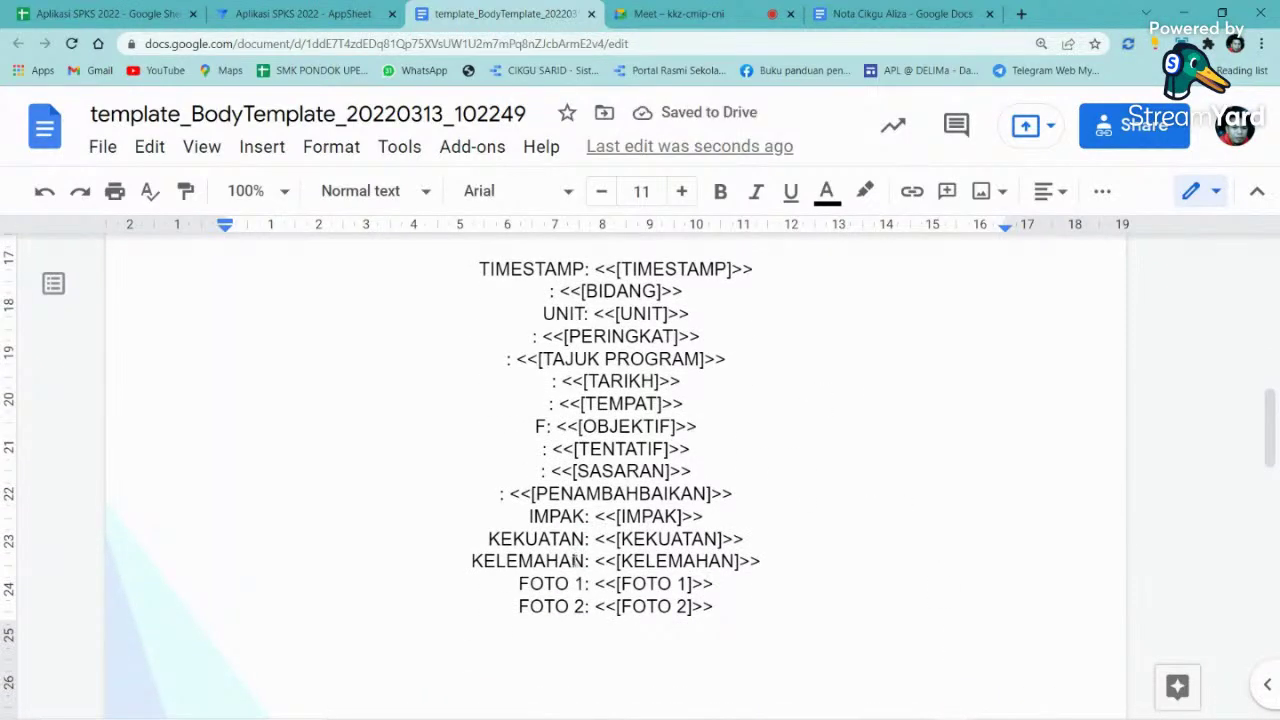
scroll(589, 561, "down", 5)
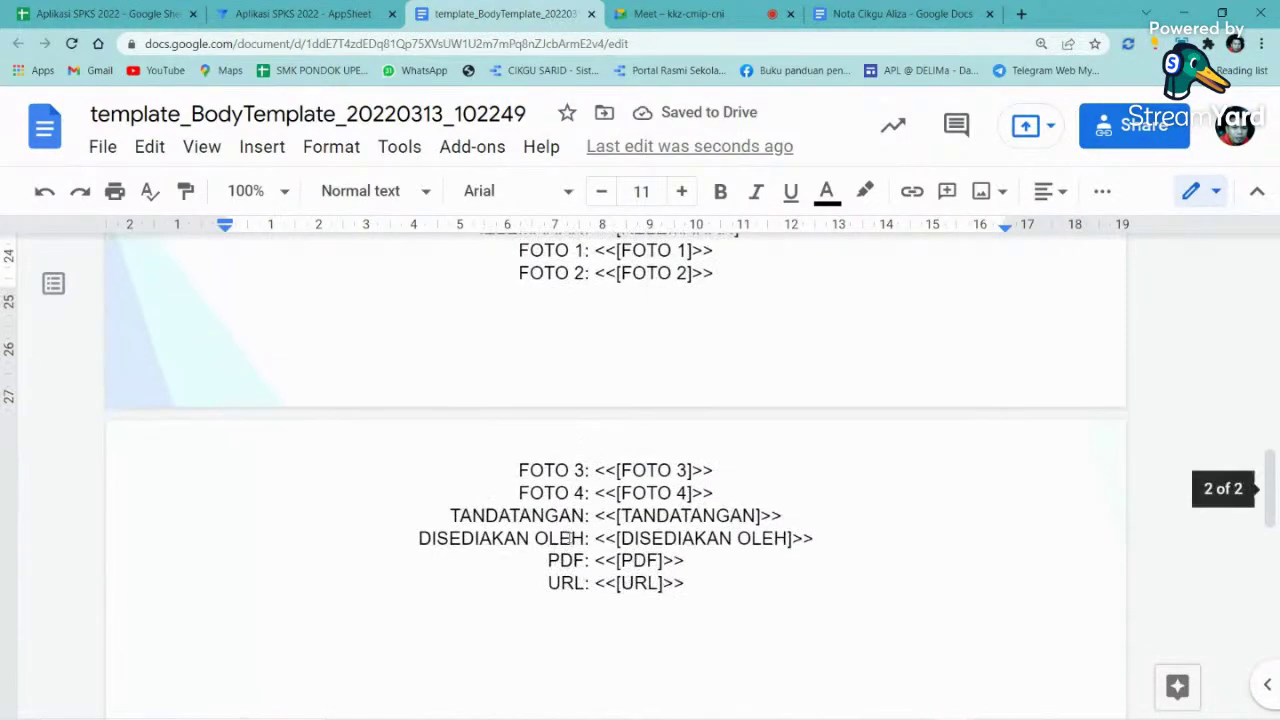
left_click_drag(588, 371, 417, 376)
key("ctrl+c")
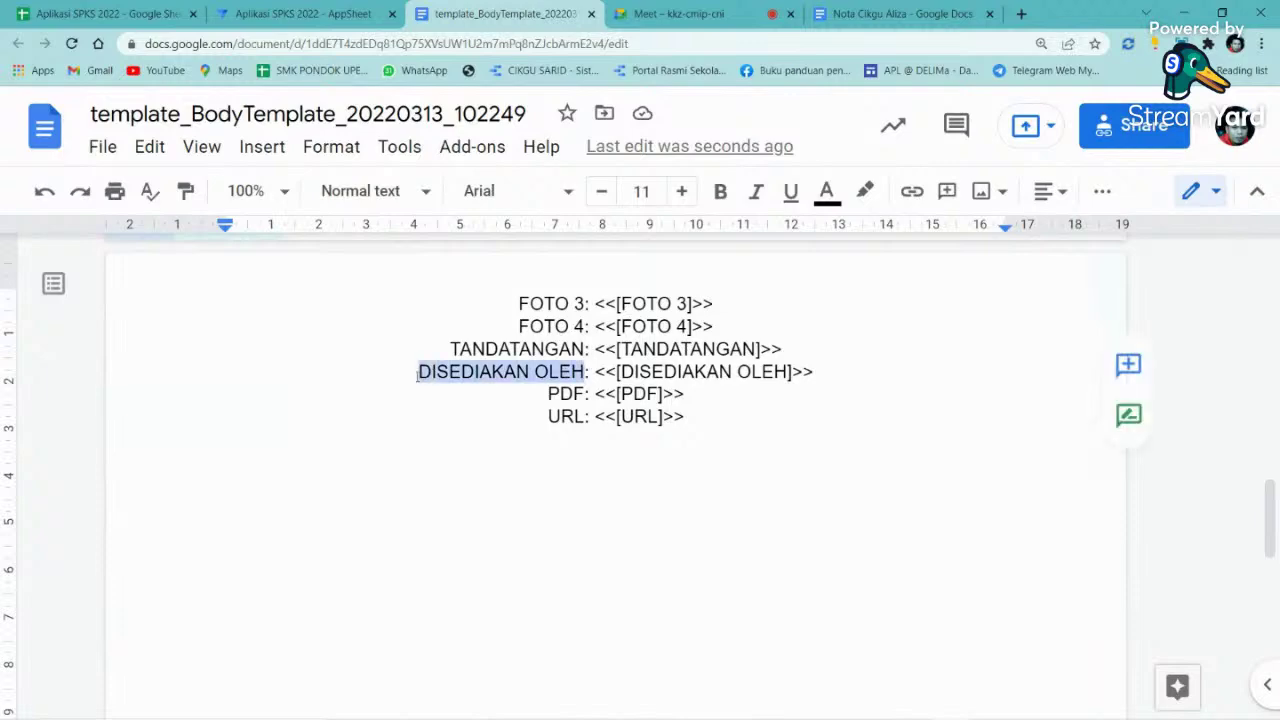
key("BackSpace")
scroll(636, 430, "up", 6)
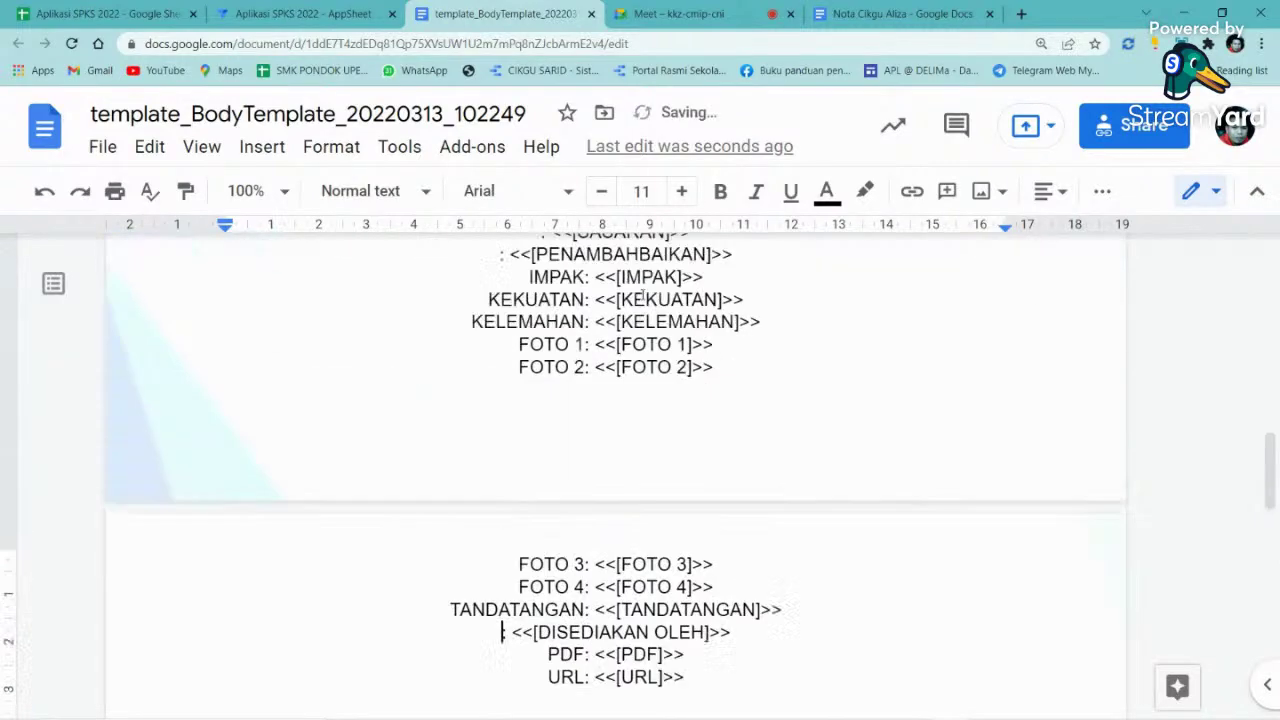
scroll(636, 430, "up", 2)
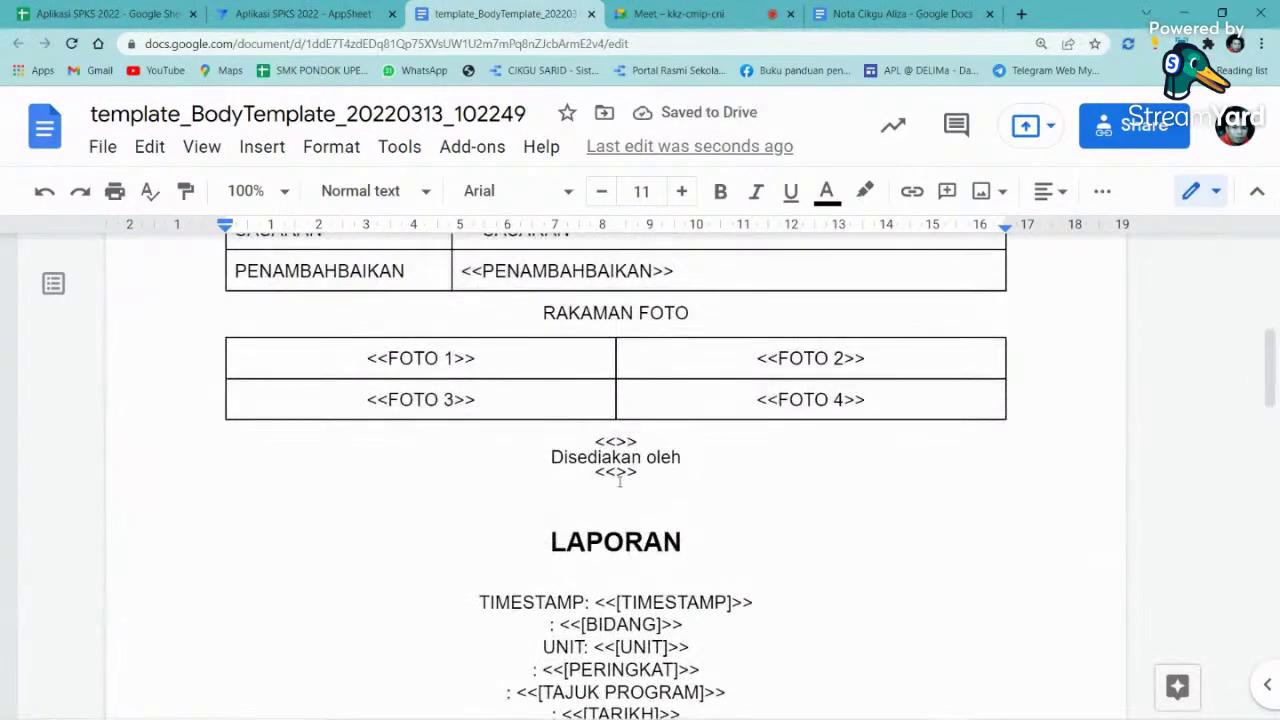
left_click(617, 477)
key("ctrl+v")
- Move the TANDATANGAN label from the field list into the empty placeholder above "Disediakan oleh"
scroll(600, 490, "down", 8)
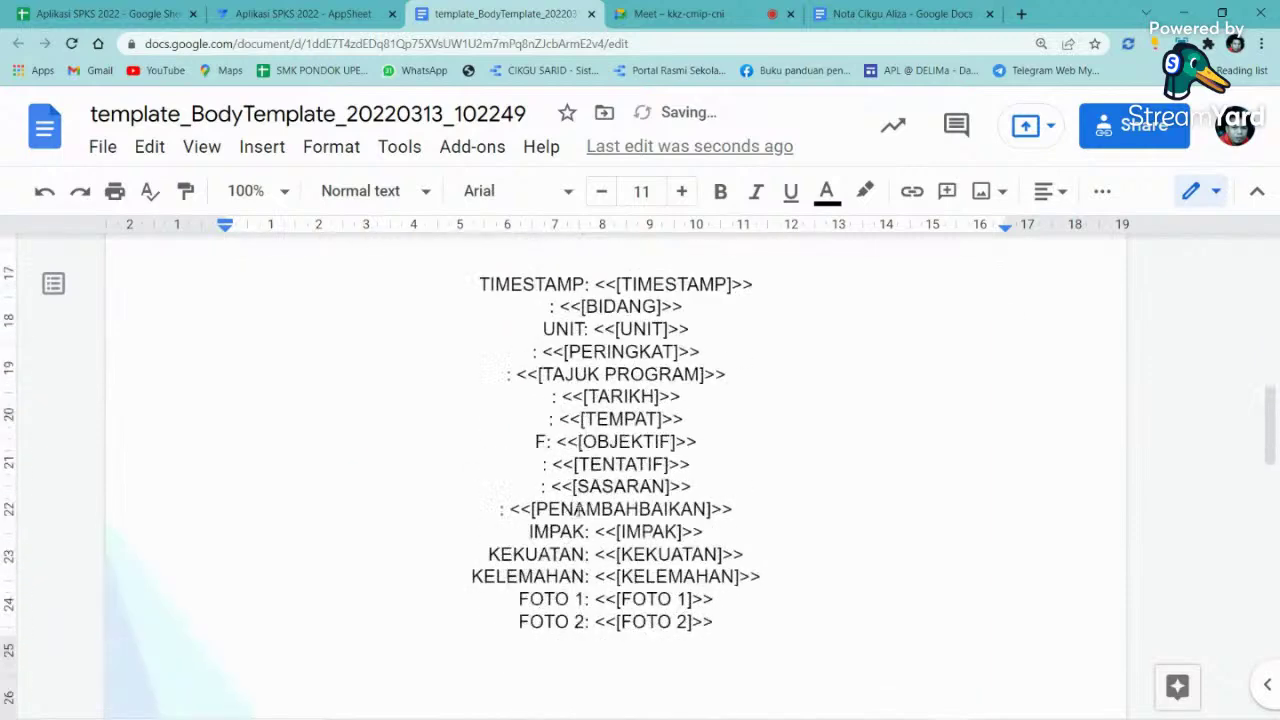
scroll(591, 497, "down", 2)
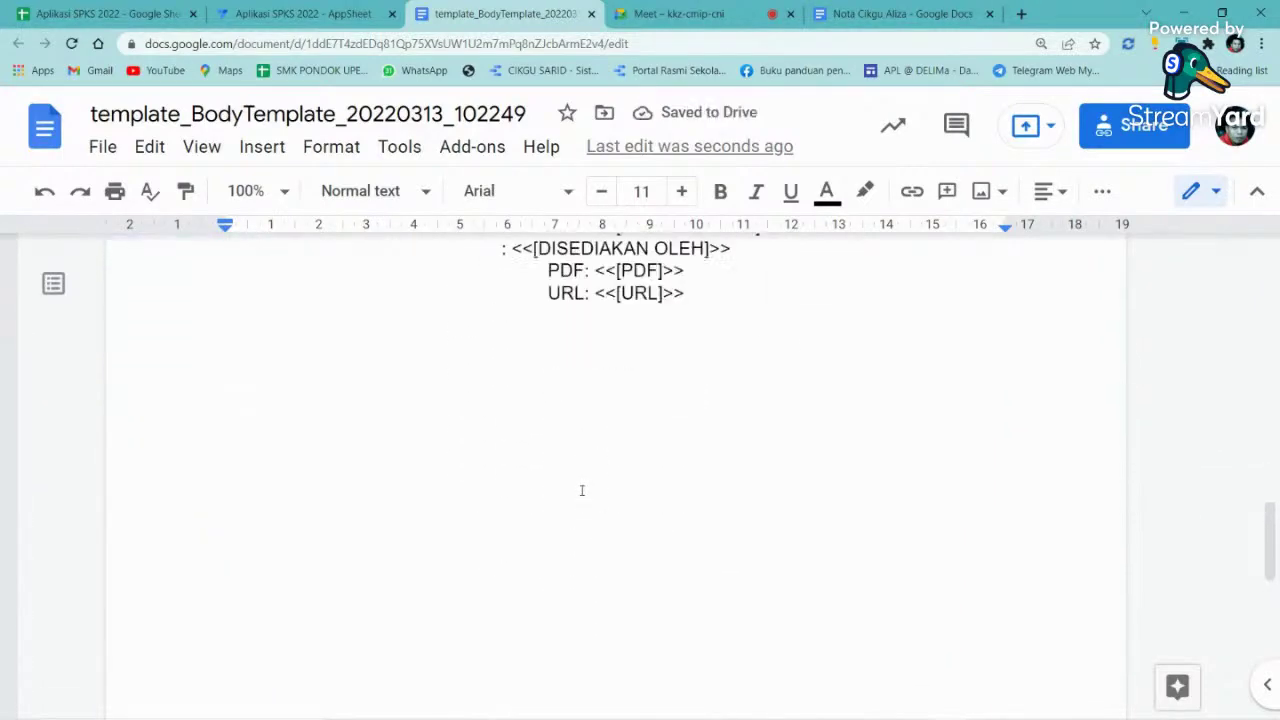
scroll(583, 491, "up", 2)
left_click_drag(587, 432, 453, 432)
key("ctrl+c")
key("BackSpace")
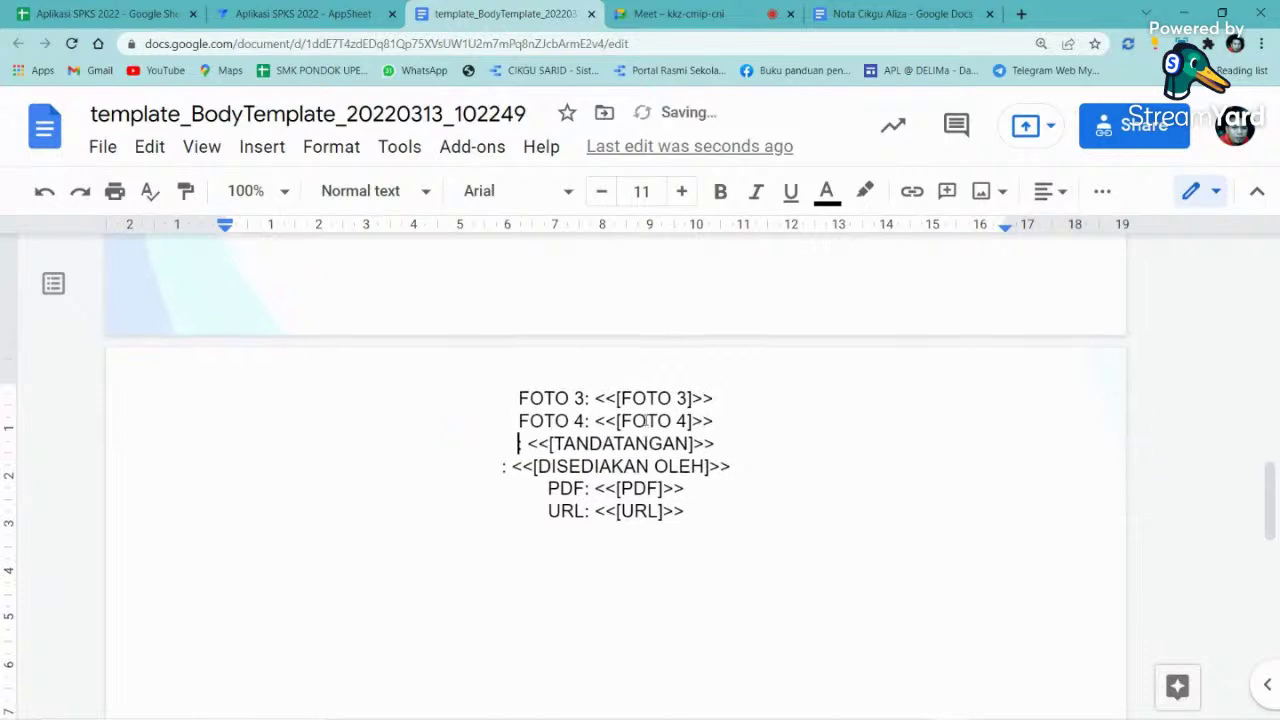
scroll(620, 450, "up", 5)
scroll(643, 440, "up", 3)
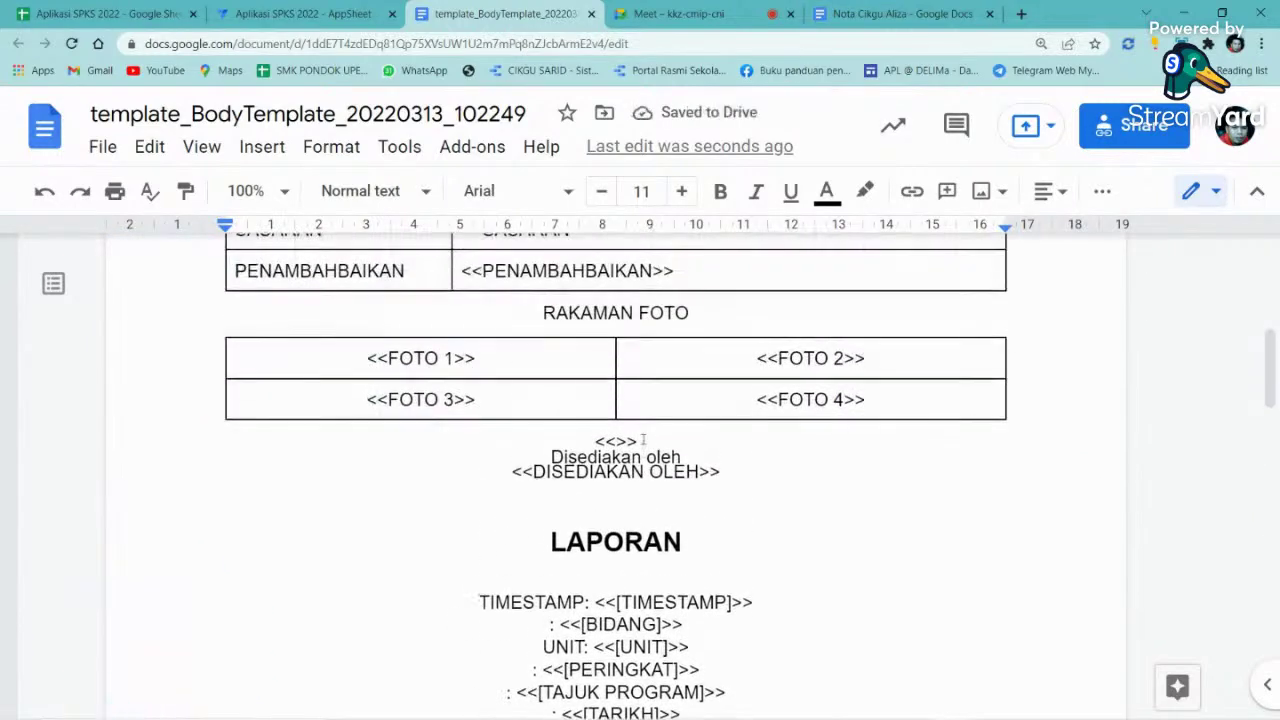
left_click(617, 442)
key("ctrl+v")
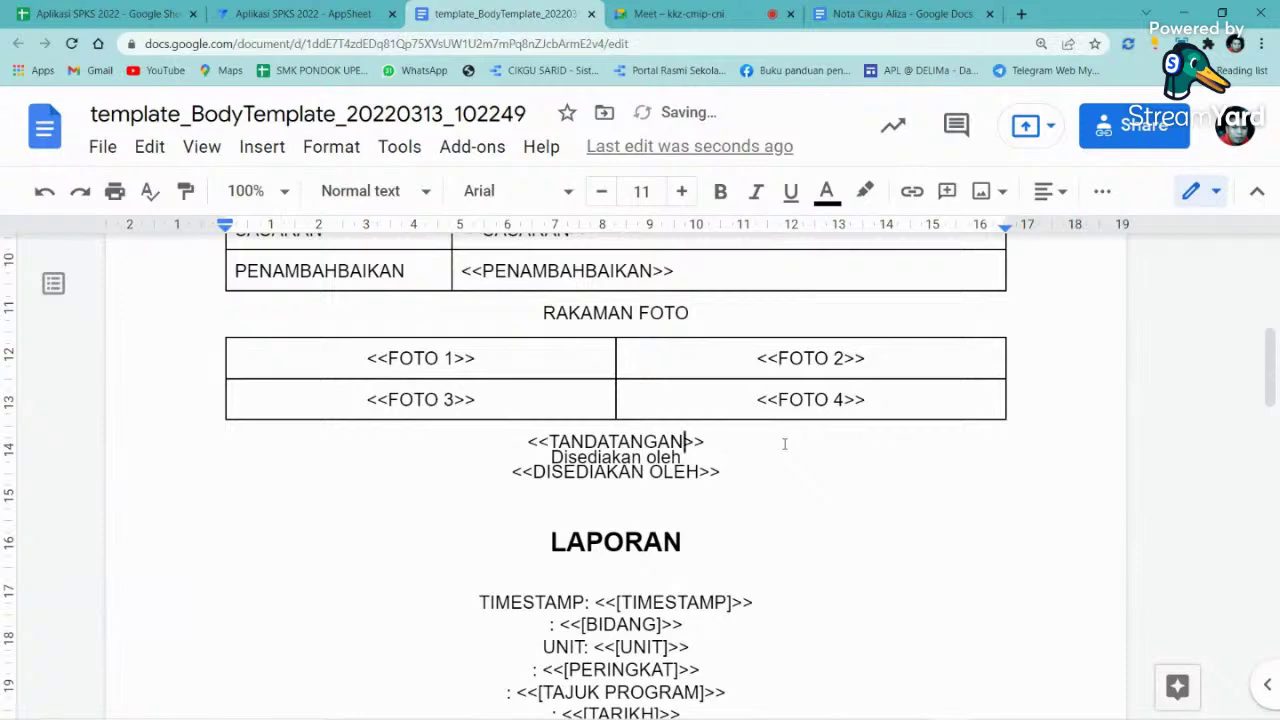
- Delete the LAPORAN heading and the whole leftover field list, from TIMESTAMP through URL, below the signature block
scroll(784, 444, "down", 10)
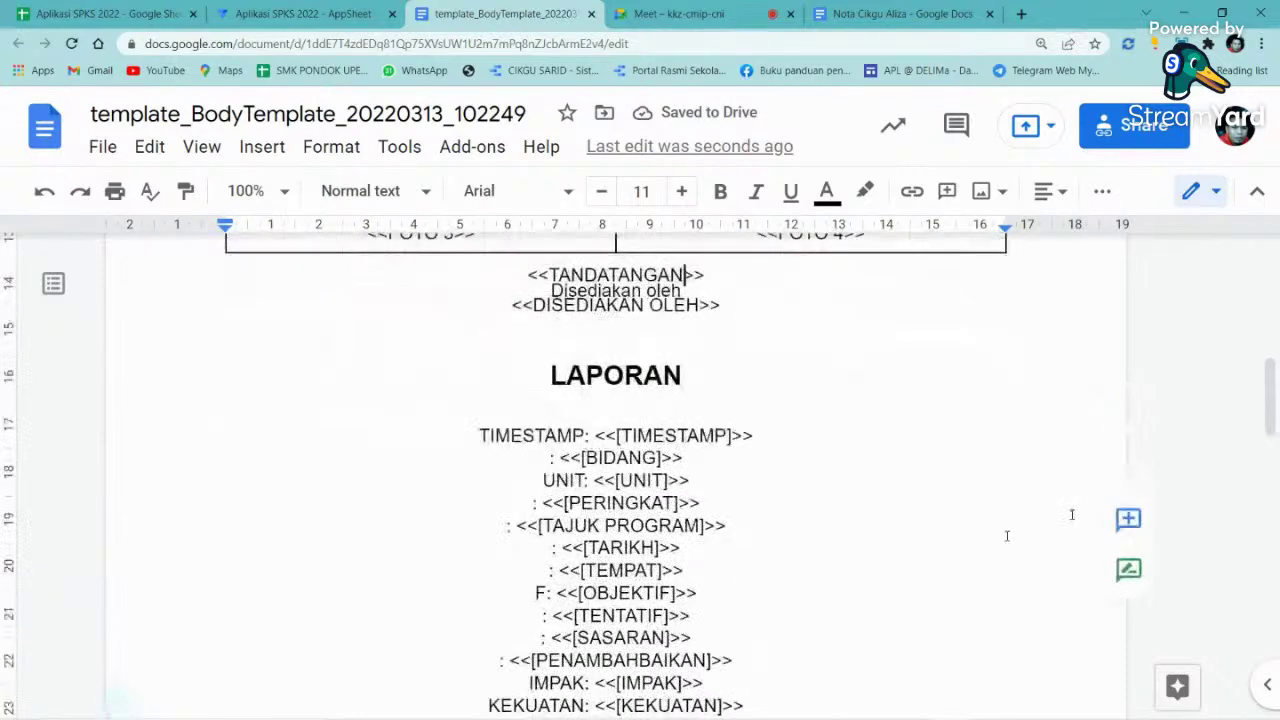
scroll(731, 409, "up", 10)
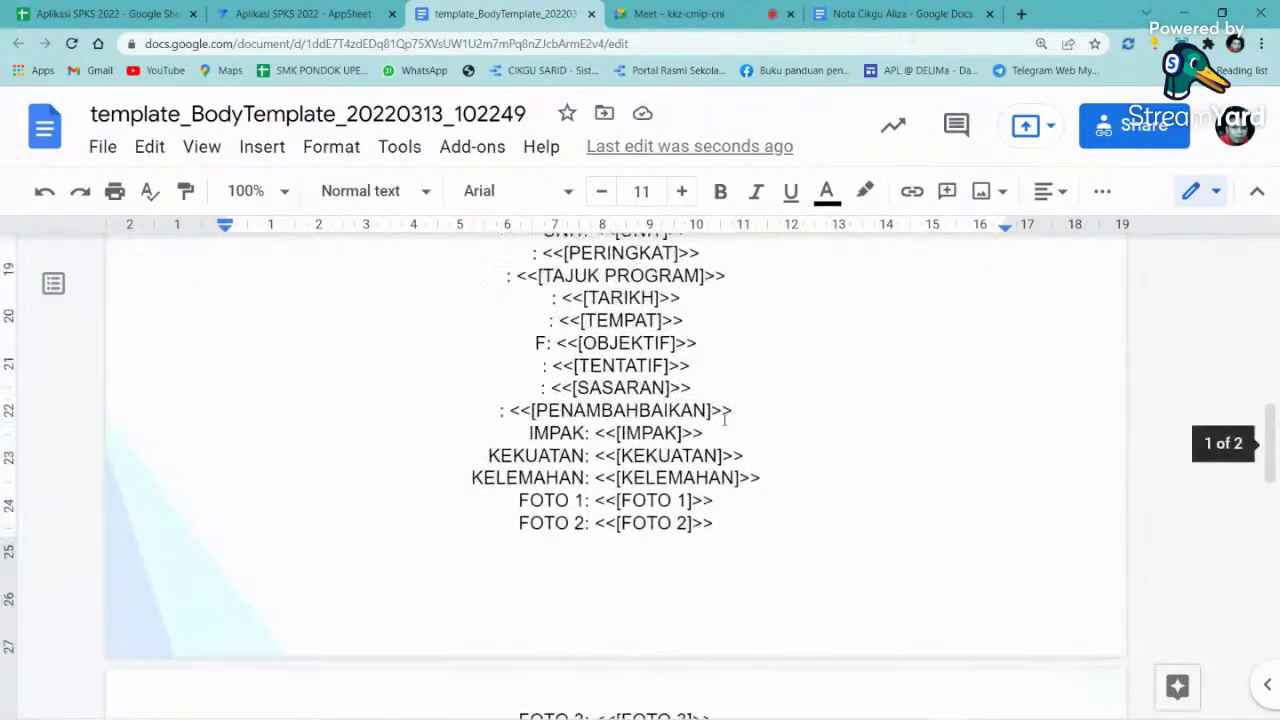
scroll(589, 354, "up", 2)
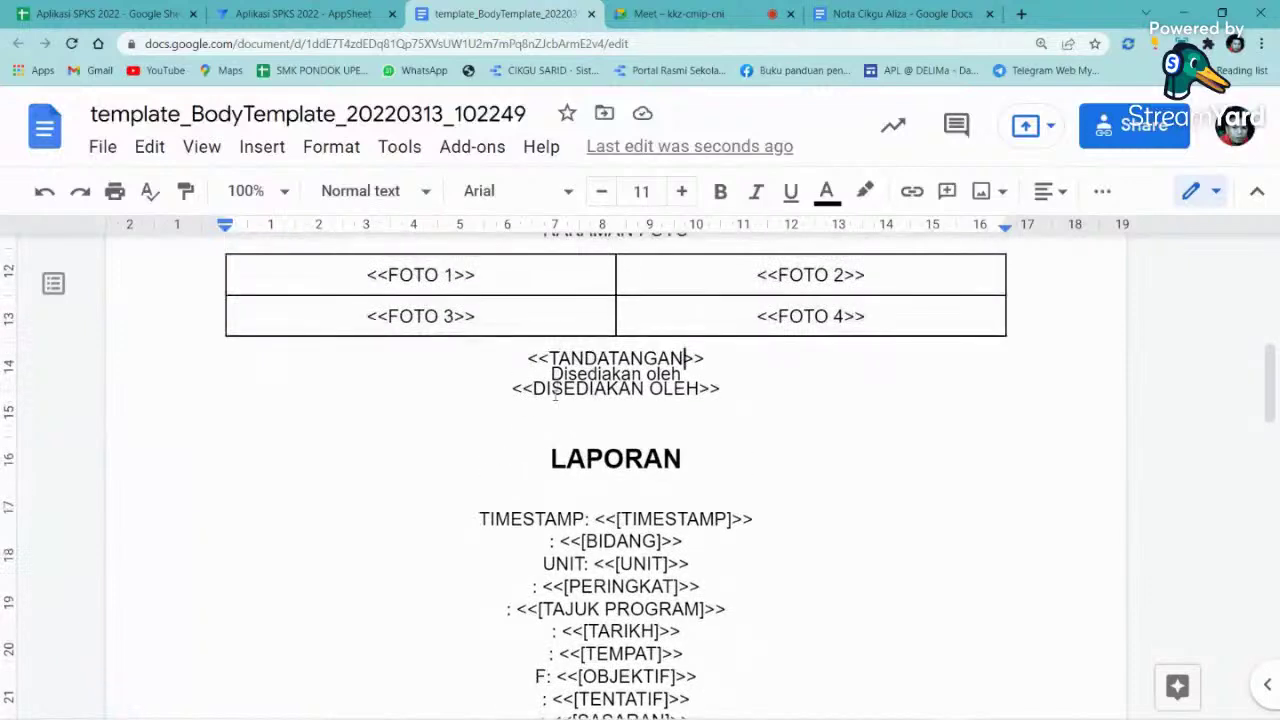
left_click_drag(540, 455, 778, 651)
key("Delete")
key("Delete")
key("Delete")
key("Delete")
key("Delete")
key("Delete")
key("Delete")
key("Delete")
key("Delete")
key("Delete")
key("Delete")
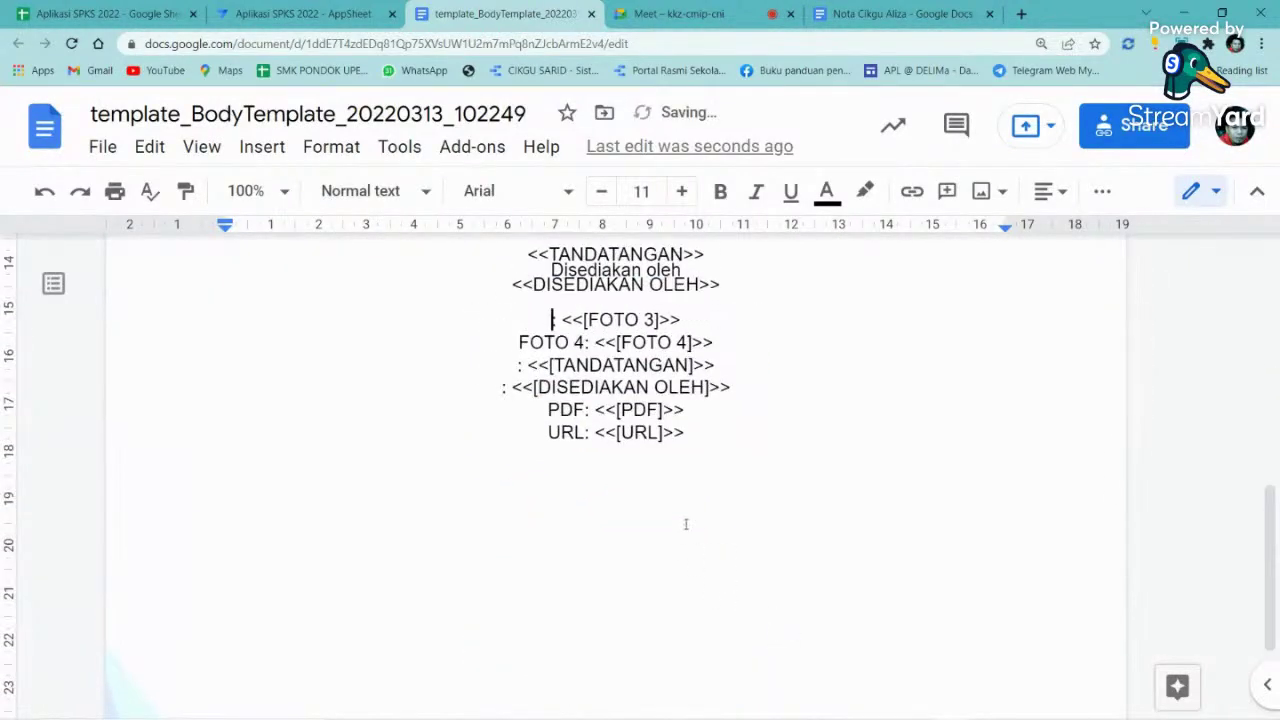
scroll(686, 523, "up", 3)
left_click_drag(690, 600, 558, 488)
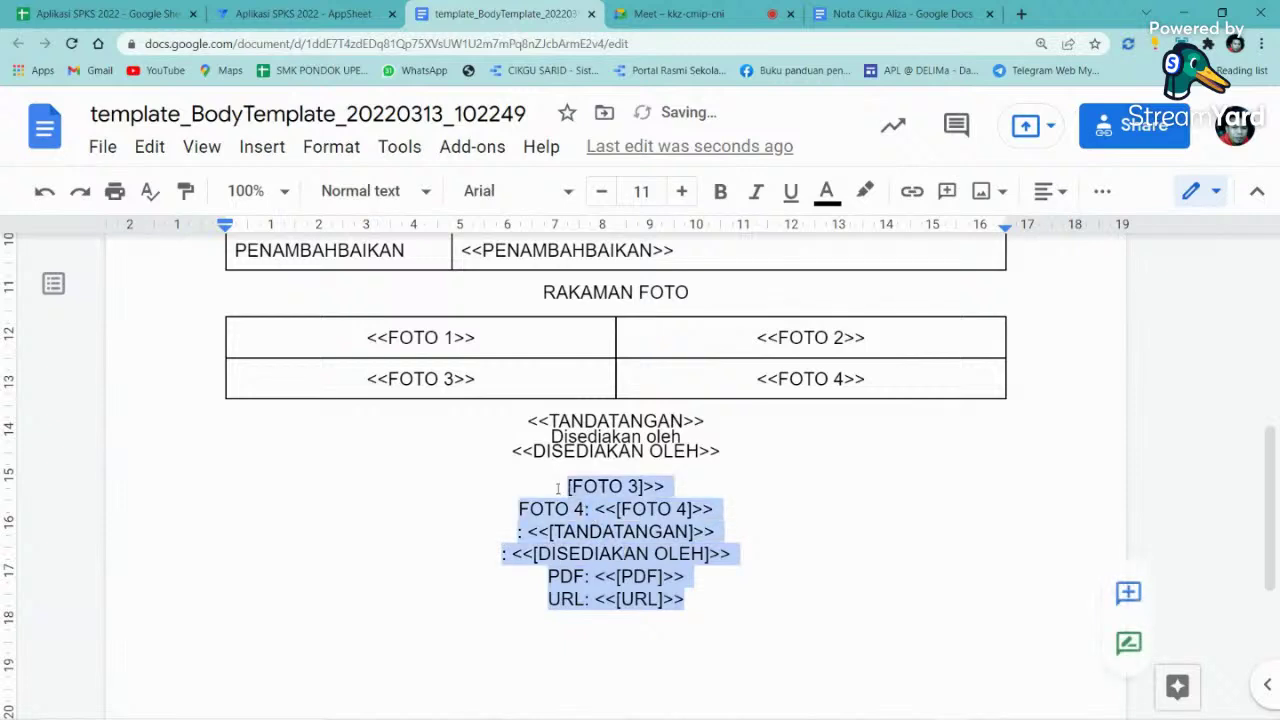
key("Delete")
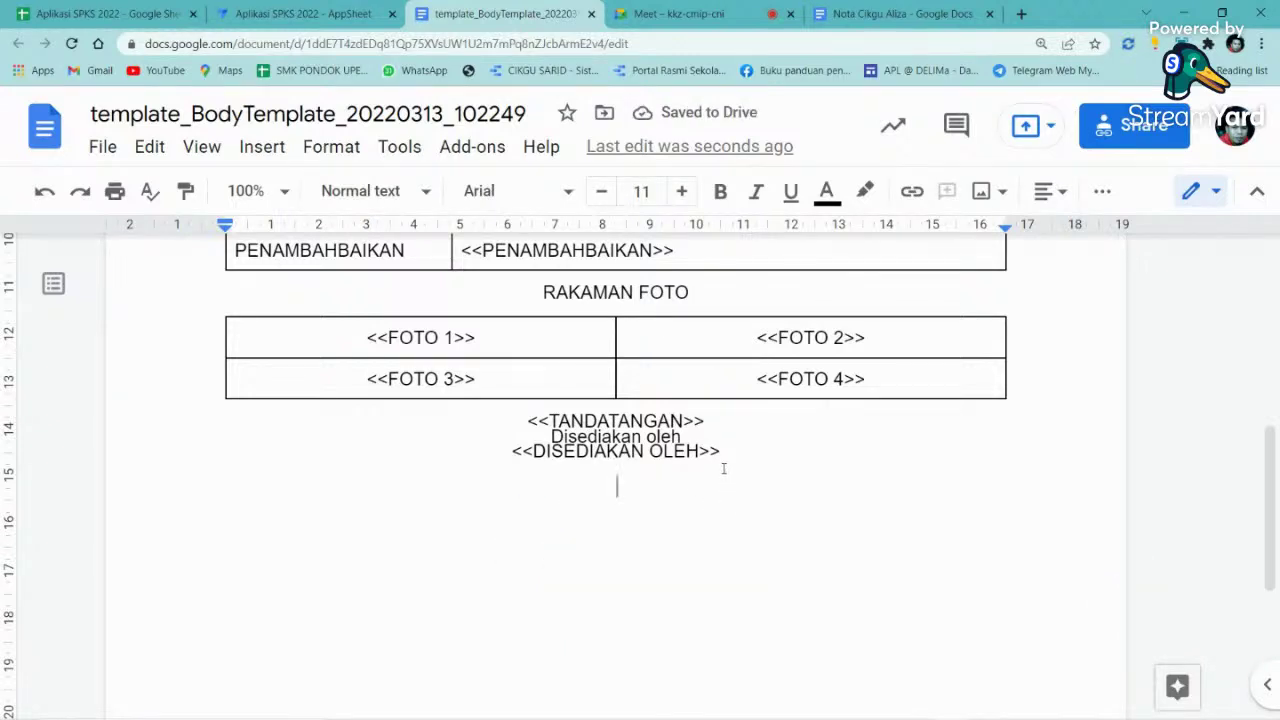
- Select the background watermark image at the foot of the page and open its image options
scroll(723, 468, "up", 3)
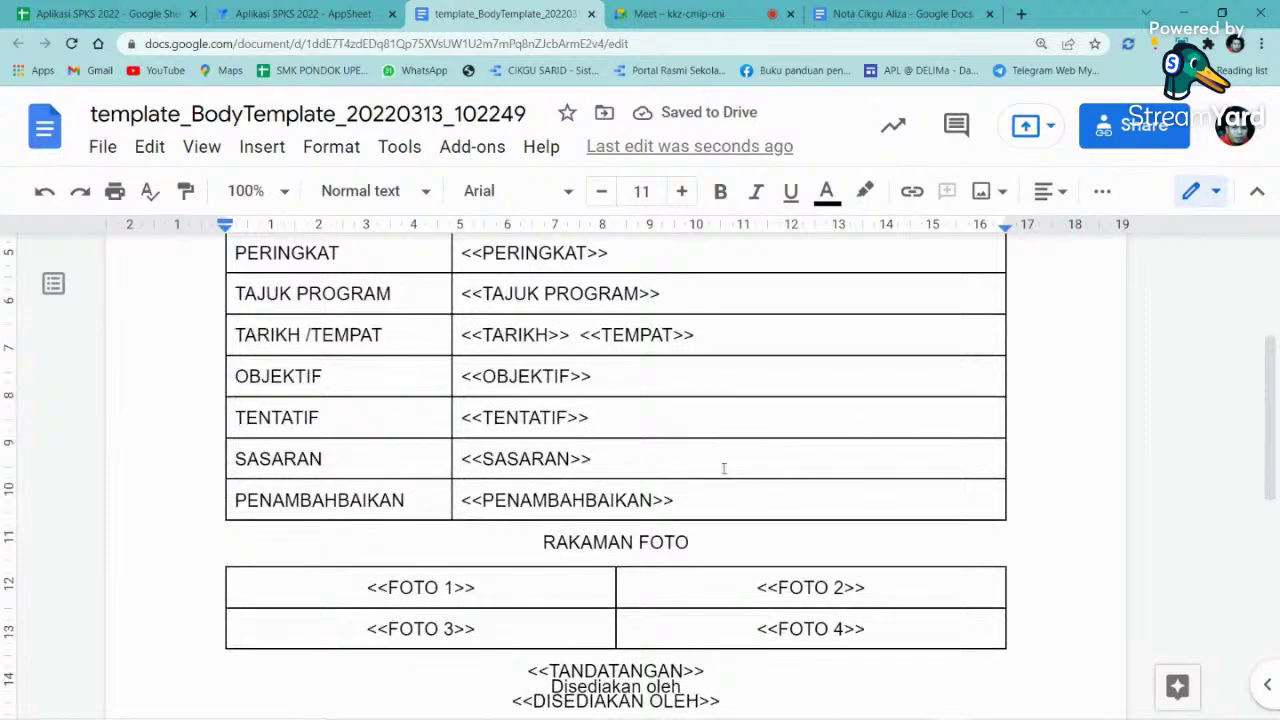
scroll(723, 468, "down", 3)
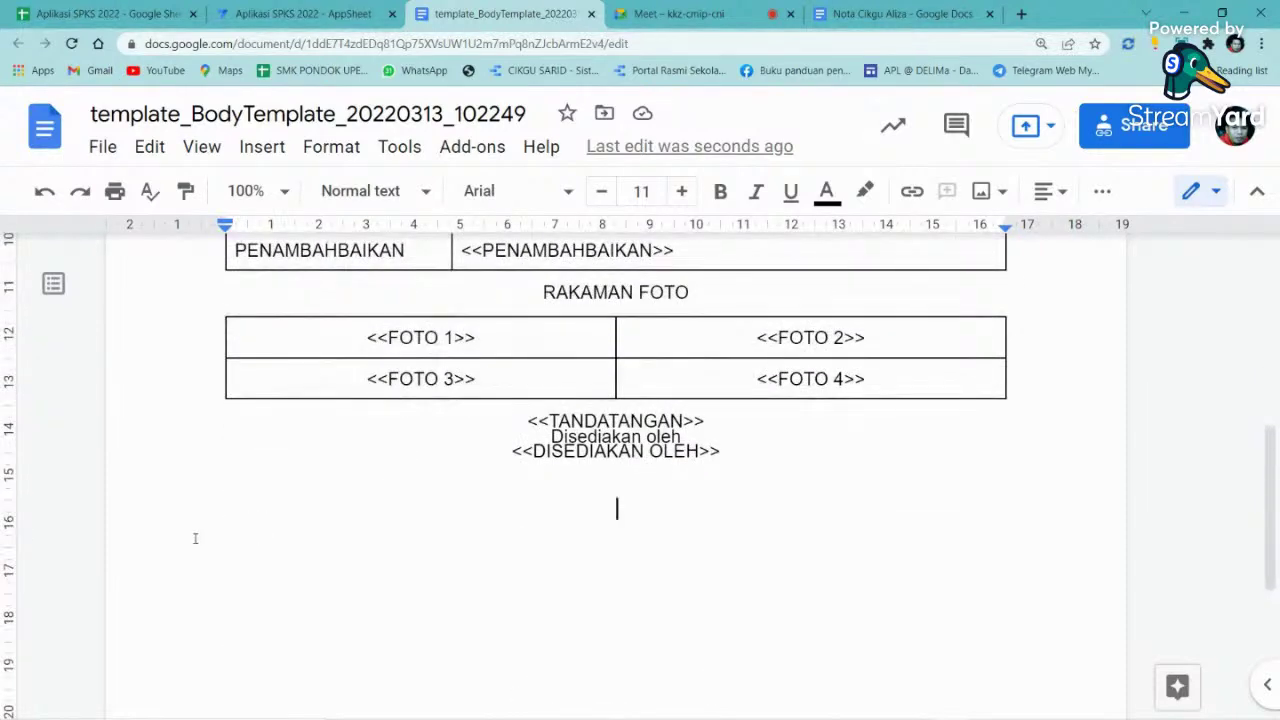
scroll(194, 534, "down", 2)
scroll(150, 560, "down", 2)
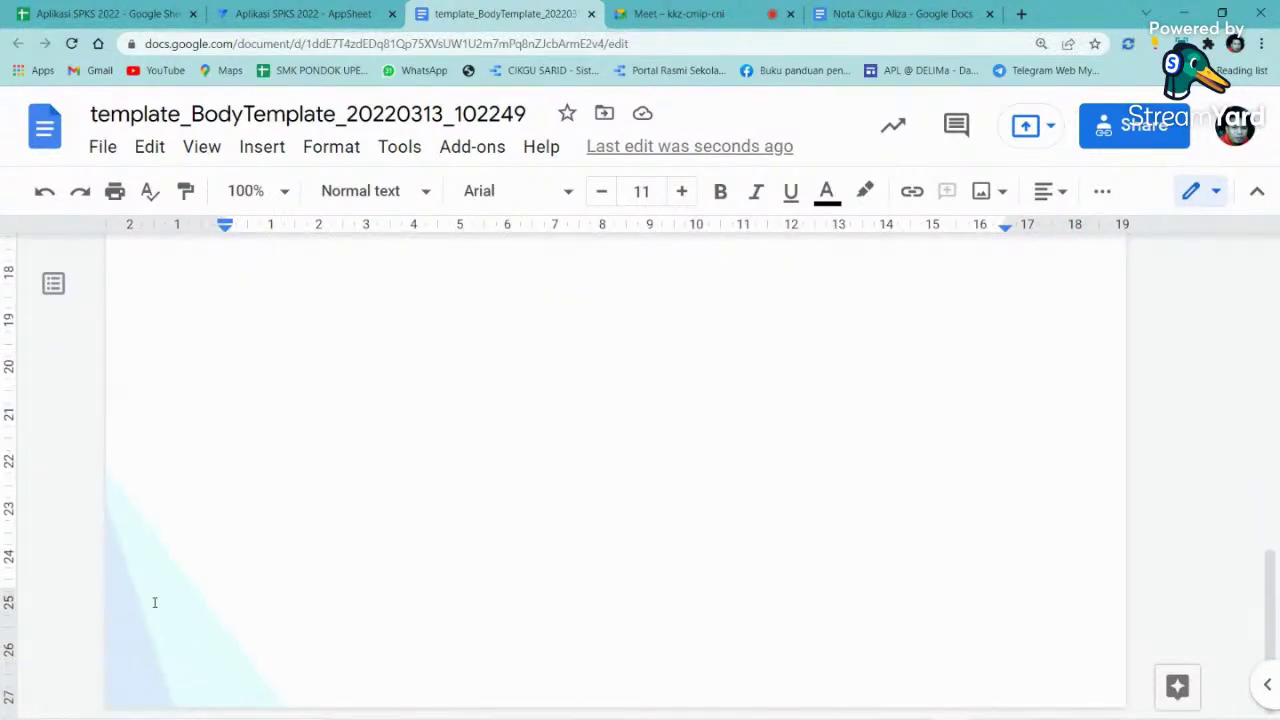
left_click(154, 602)
scroll(1100, 410, "down", 1)
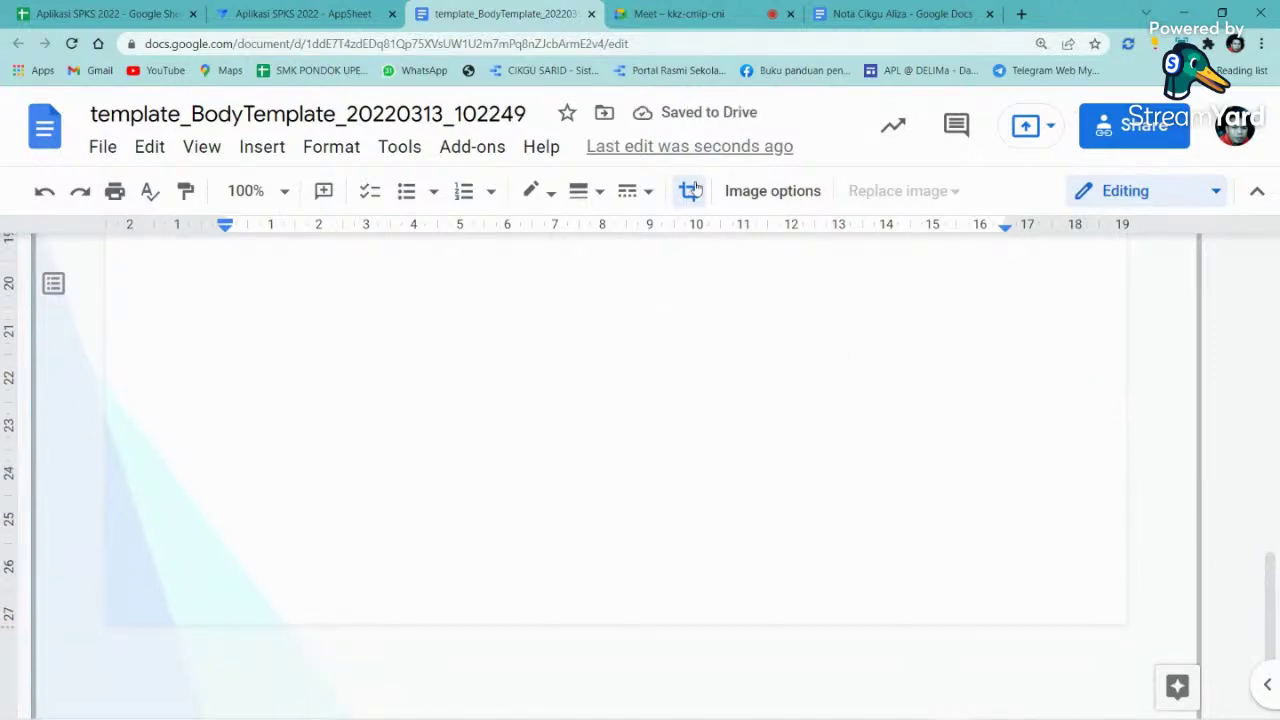
left_click(773, 191)
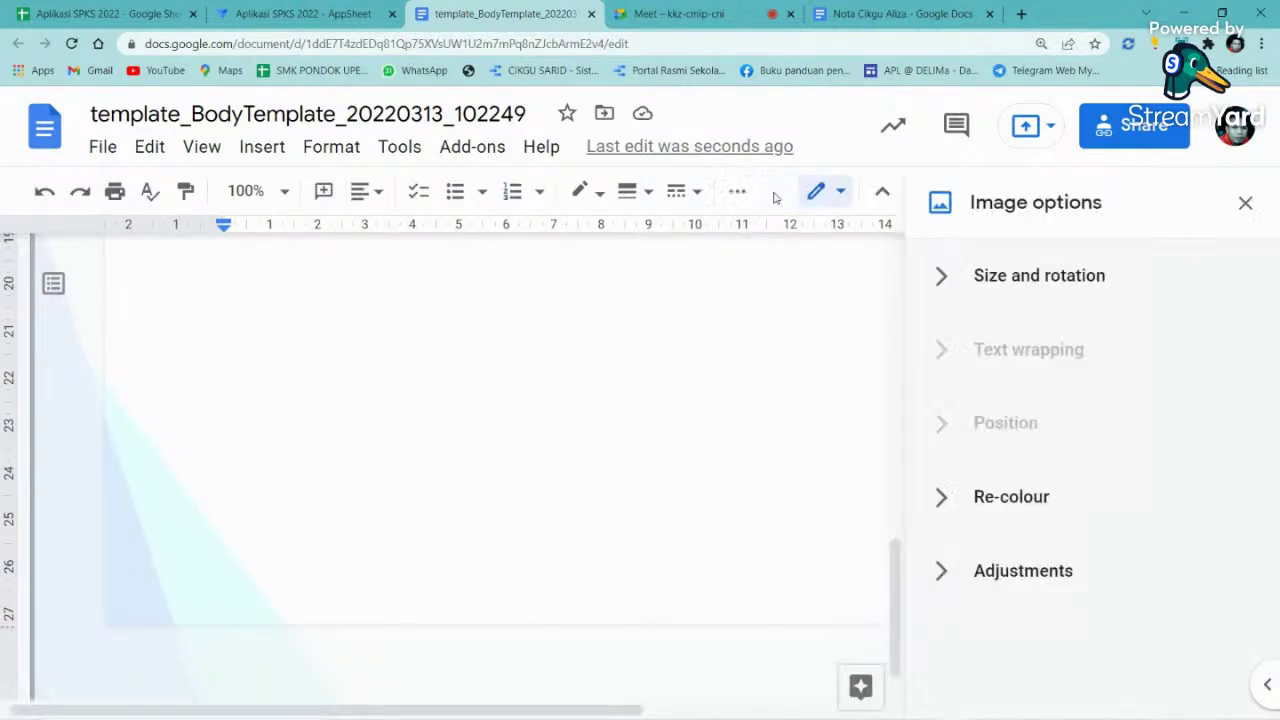
left_click(953, 497)
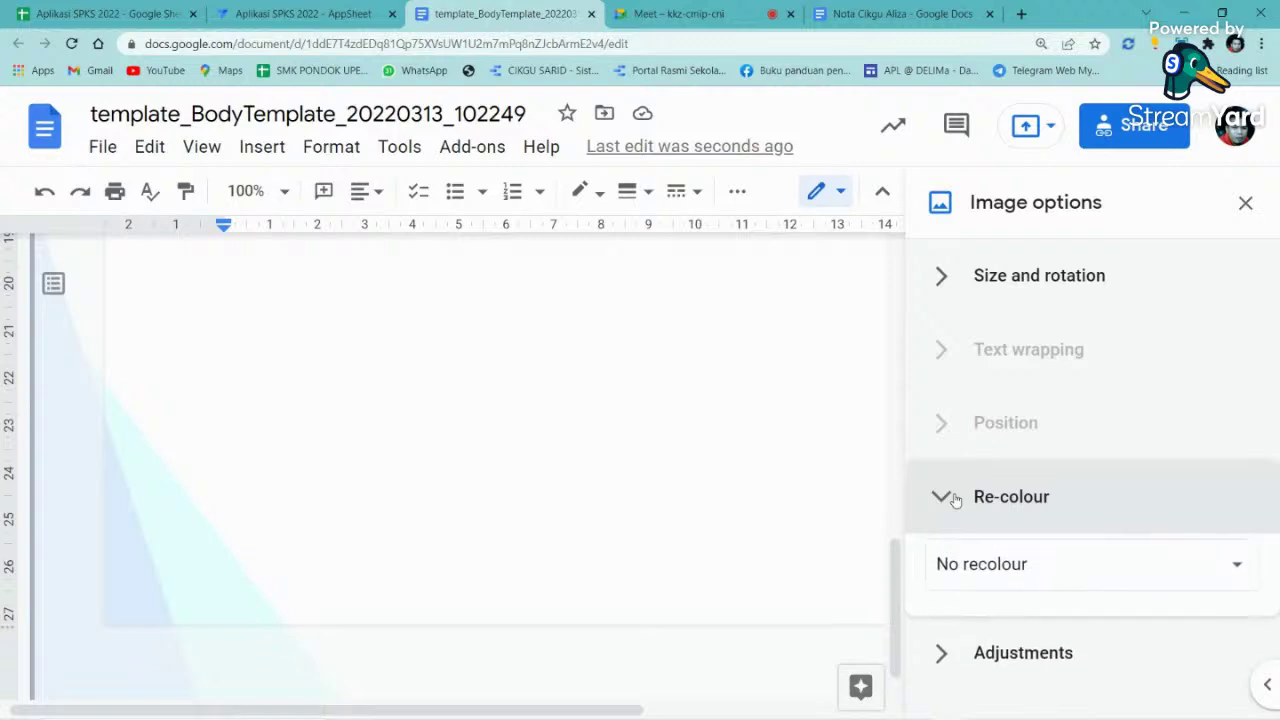
left_click(1030, 566)
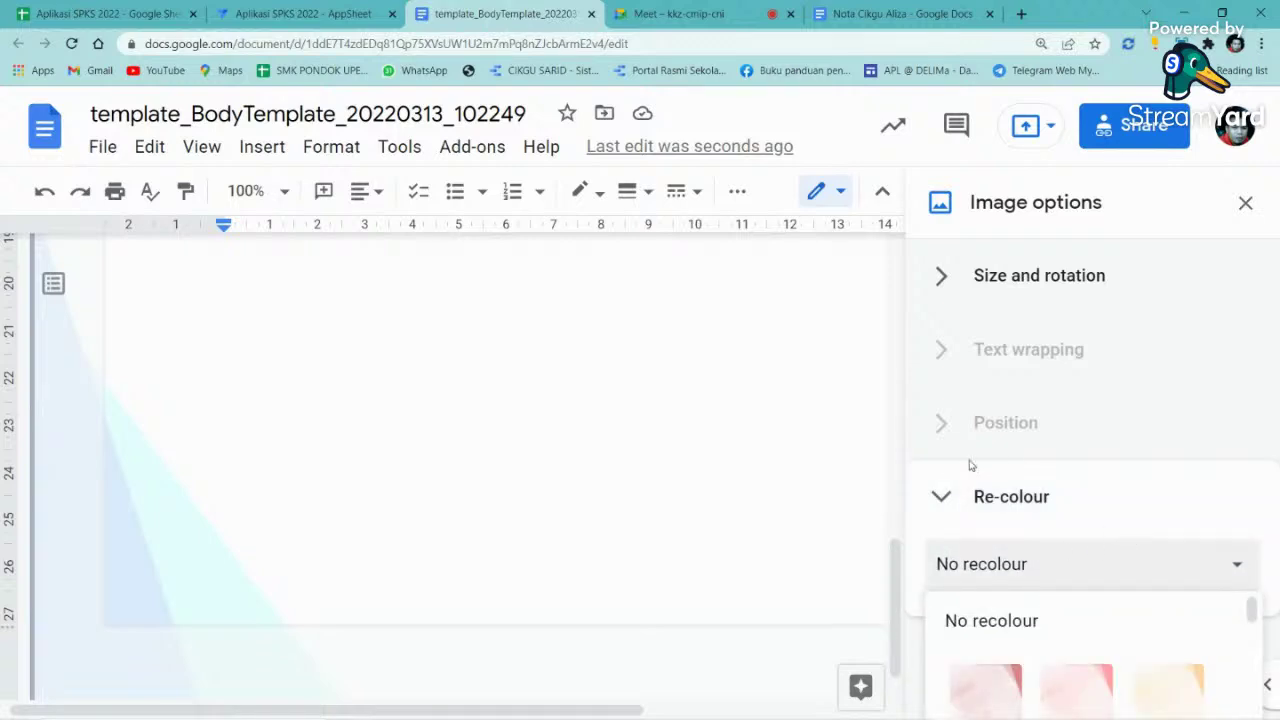
left_click(945, 495)
left_click(945, 495)
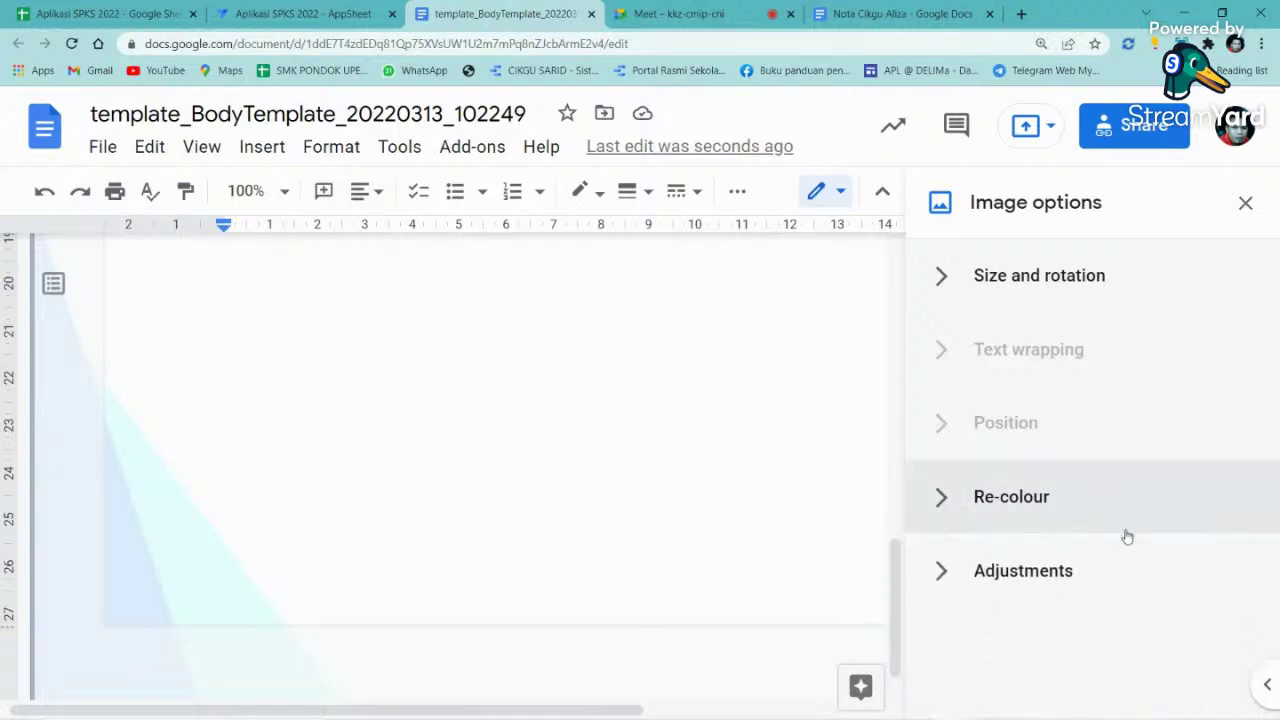
- Raise the background watermark image's contrast almost to maximum, slightly increase its brightness and transparency, and finish editing the image
left_click(945, 574)
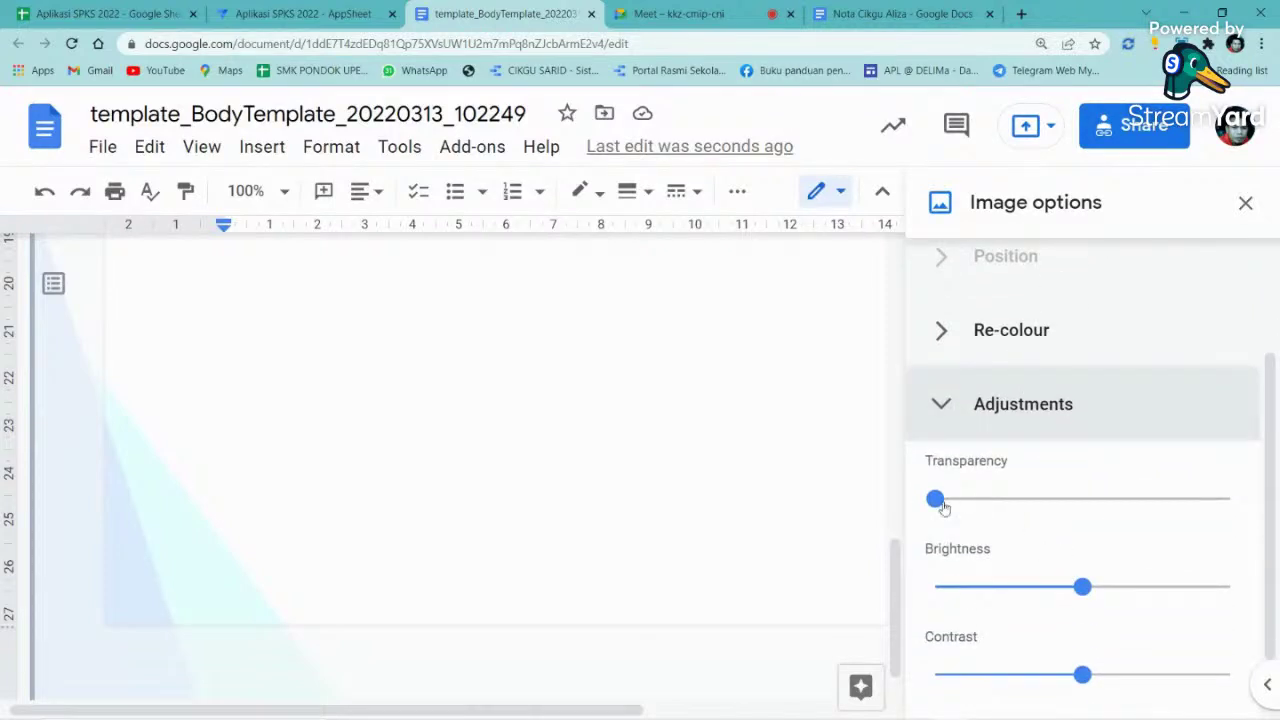
left_click_drag(940, 503, 910, 516)
left_click_drag(1086, 600, 1020, 587)
left_click_drag(1082, 677, 1222, 679)
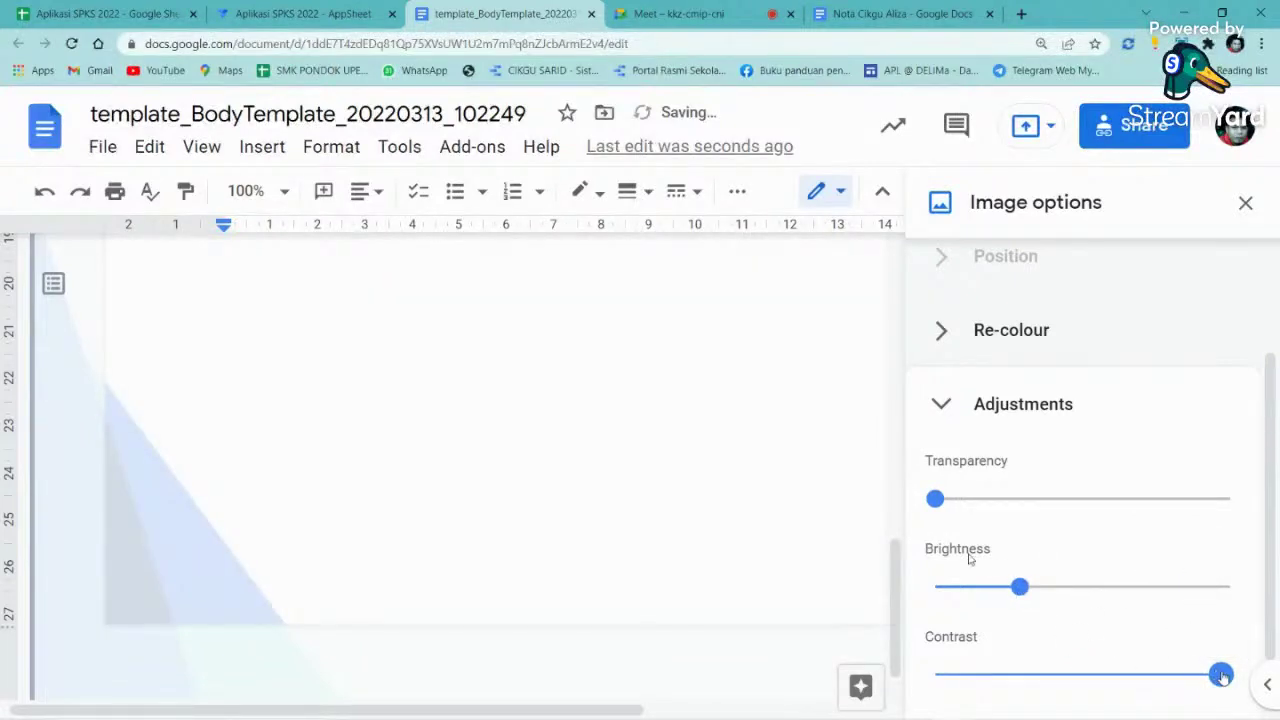
left_click_drag(1020, 587, 1110, 590)
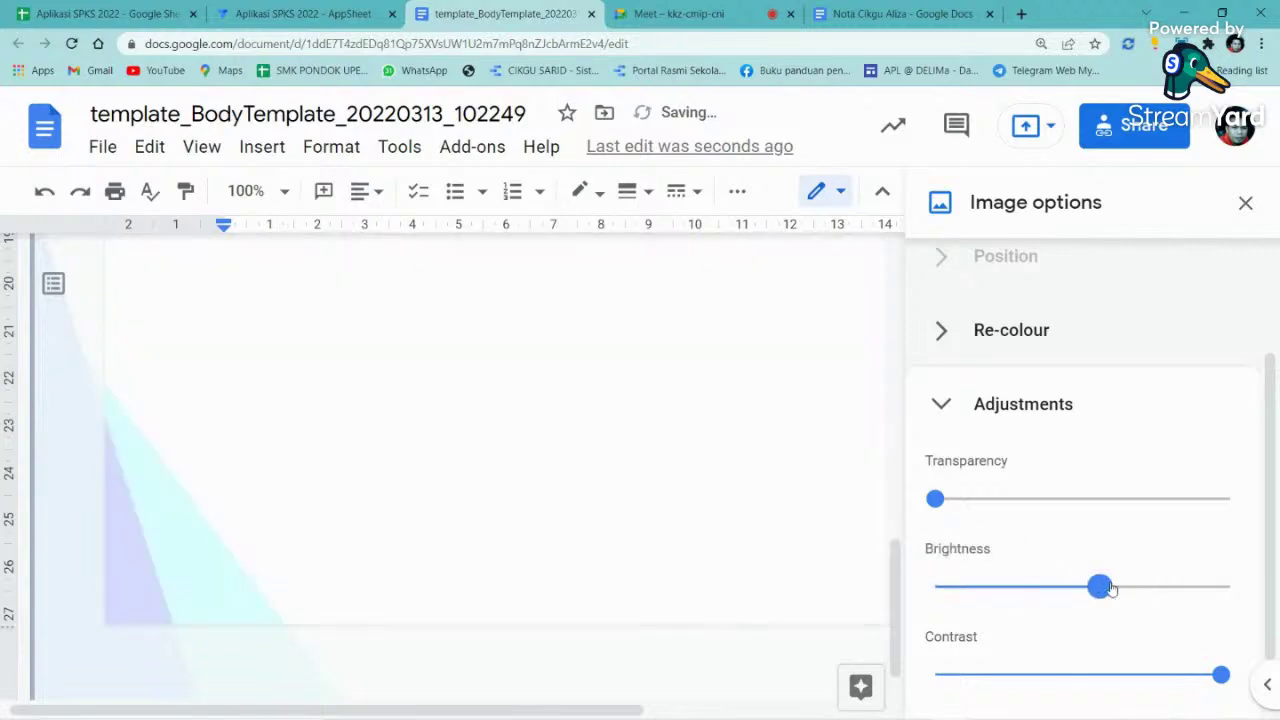
mouse_move(969, 506)
left_mouse_down()
mouse_move(1009, 499)
mouse_move(976, 499)
left_mouse_up()
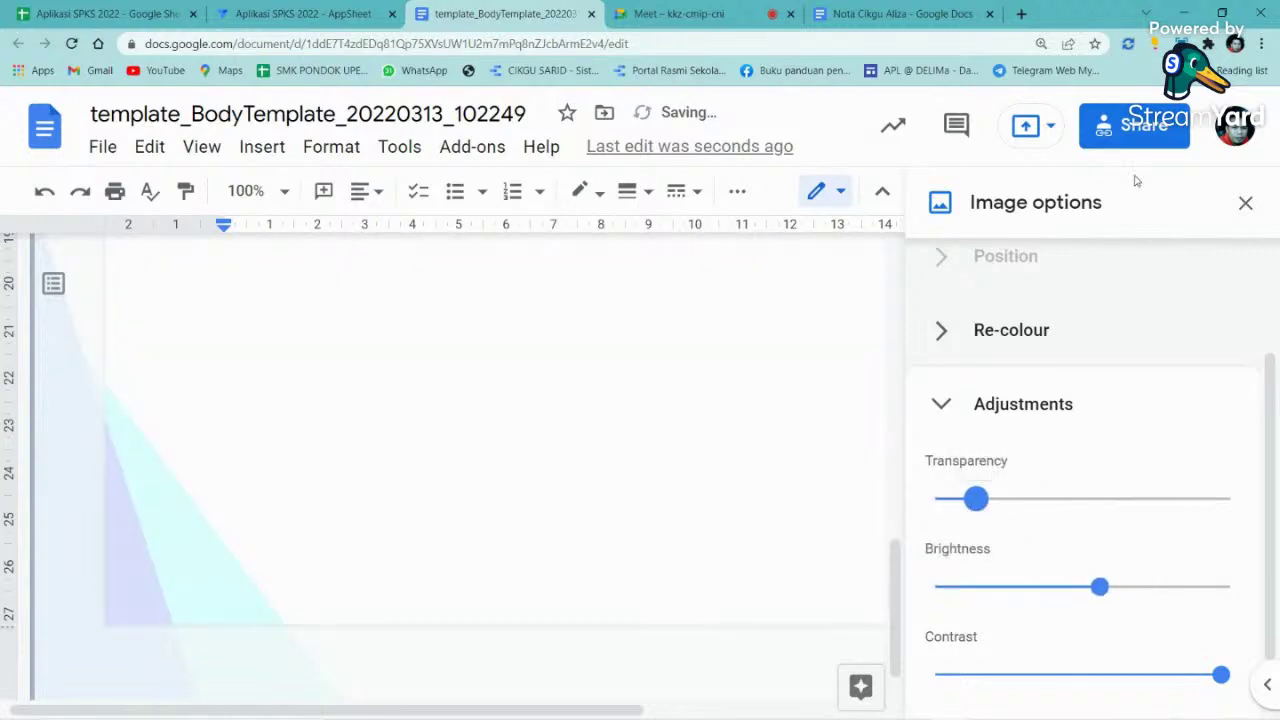
left_click(1245, 203)
scroll(1128, 421, "up", 9)
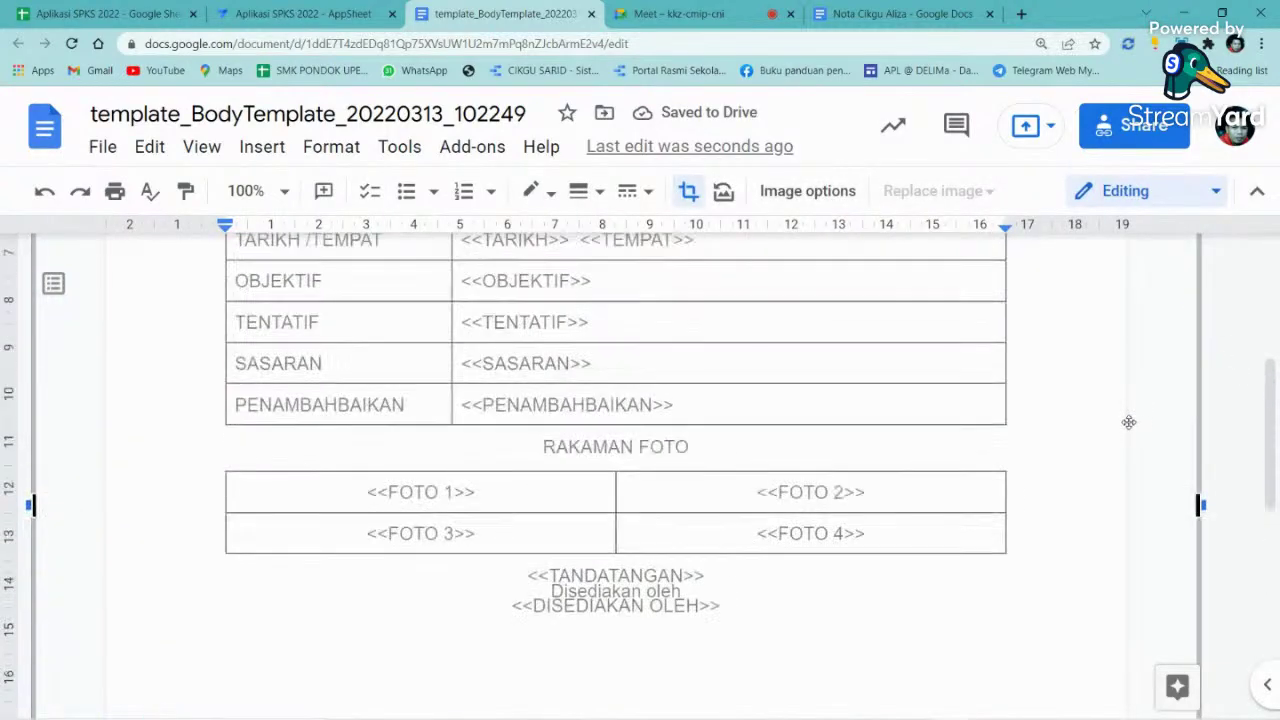
scroll(1123, 421, "up", 2)
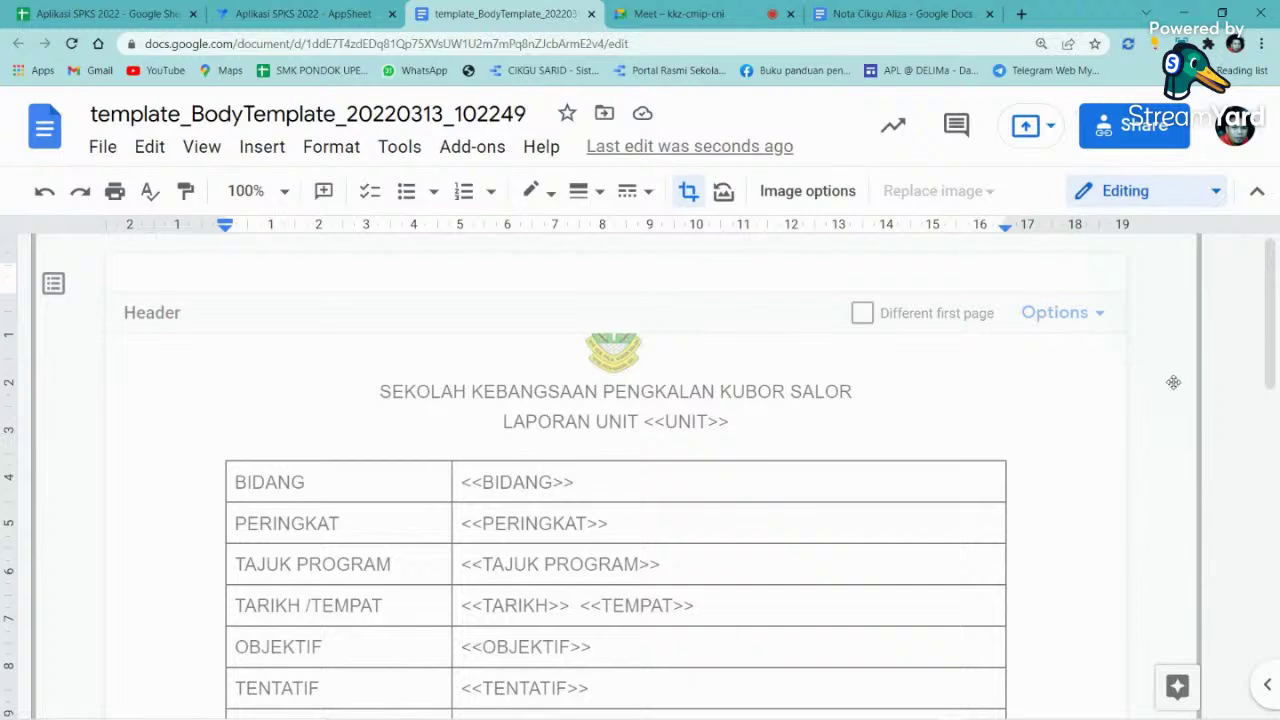
key("Escape")
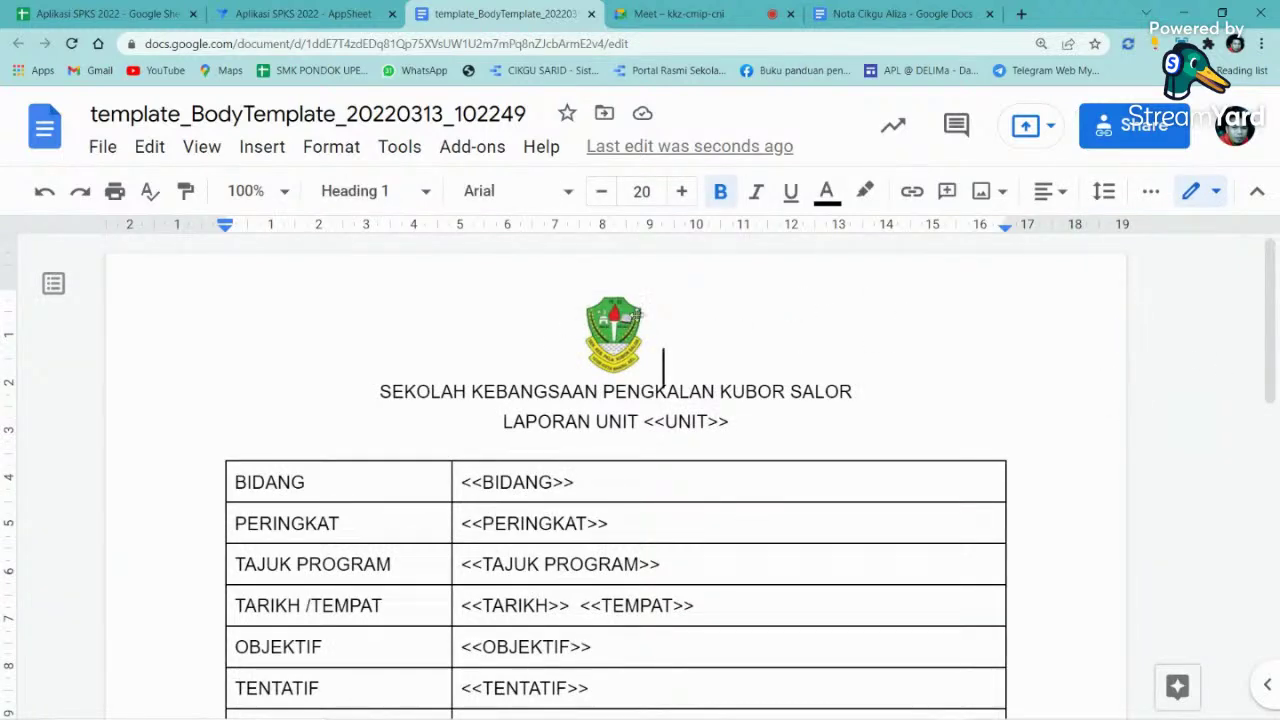
- Shrink the school crest above the SEKOLAH KEBANGSAAN PENGKALAN KUBOR SALOR heading slightly, keeping its proportions, and deselect it
left_click(636, 316)
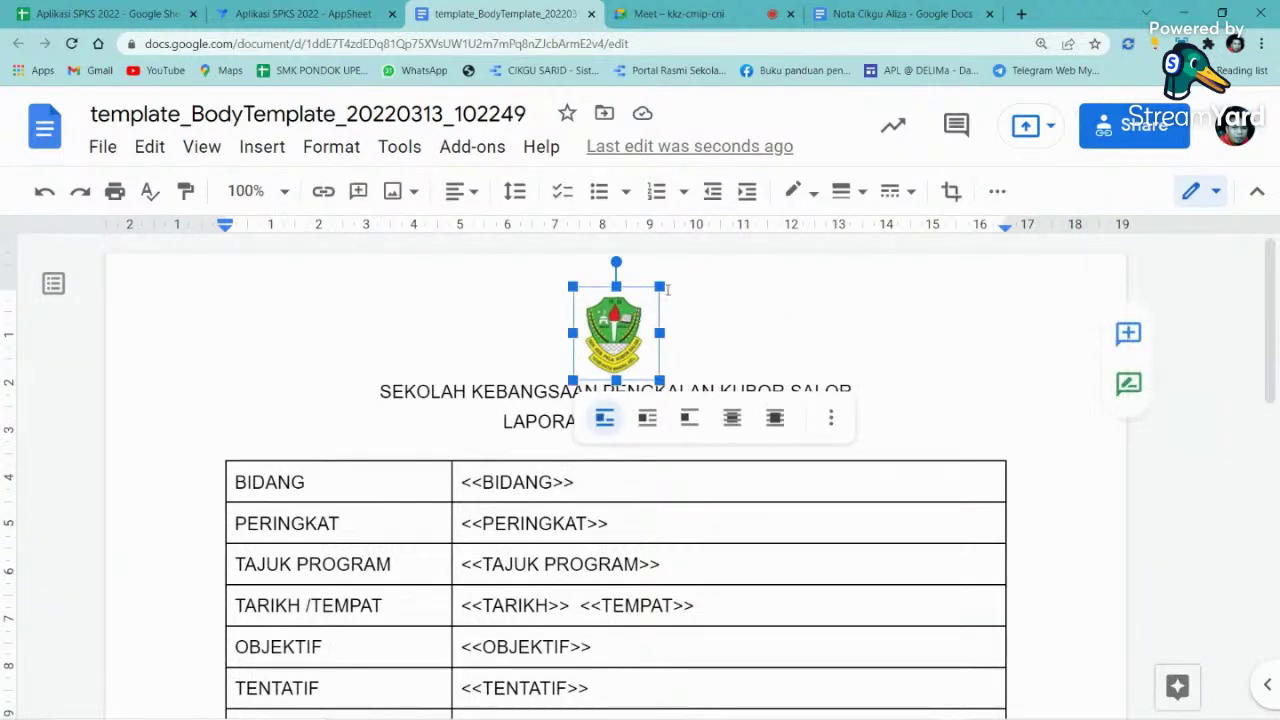
left_click_drag(663, 287, 655, 295)
scroll(965, 349, "down", 2)
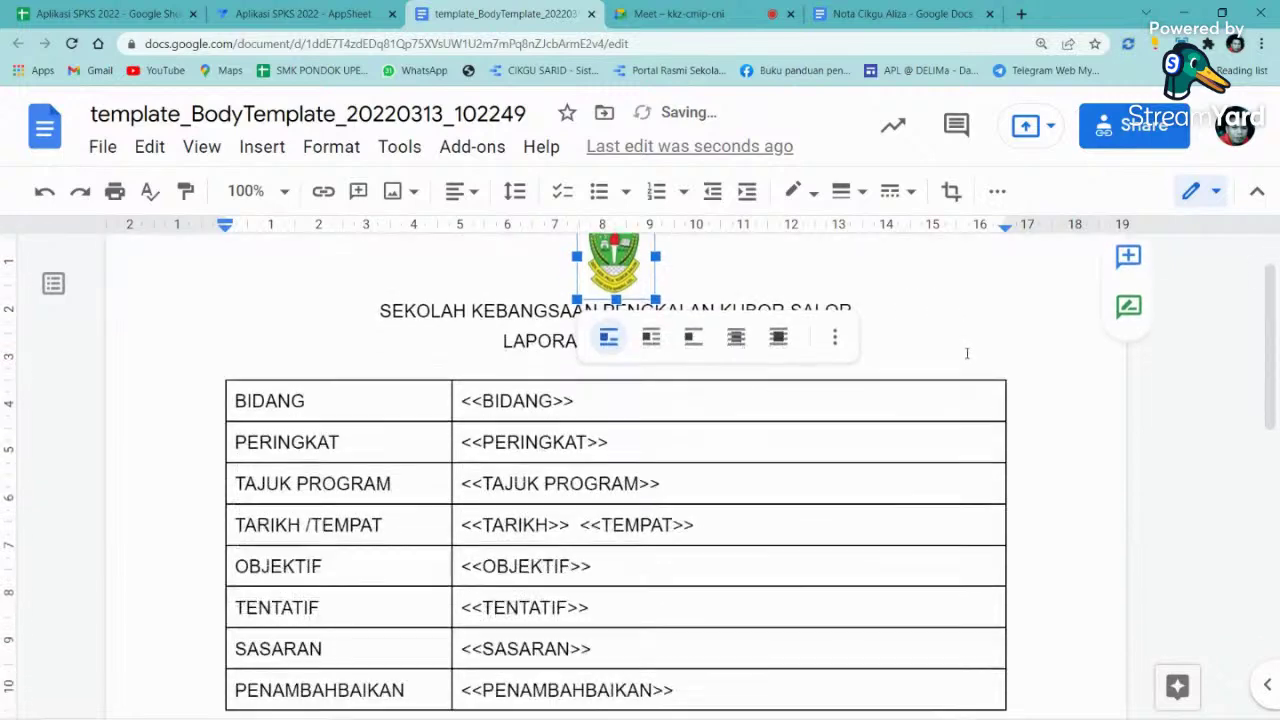
left_click(608, 432)
scroll(700, 380, "down", 5)
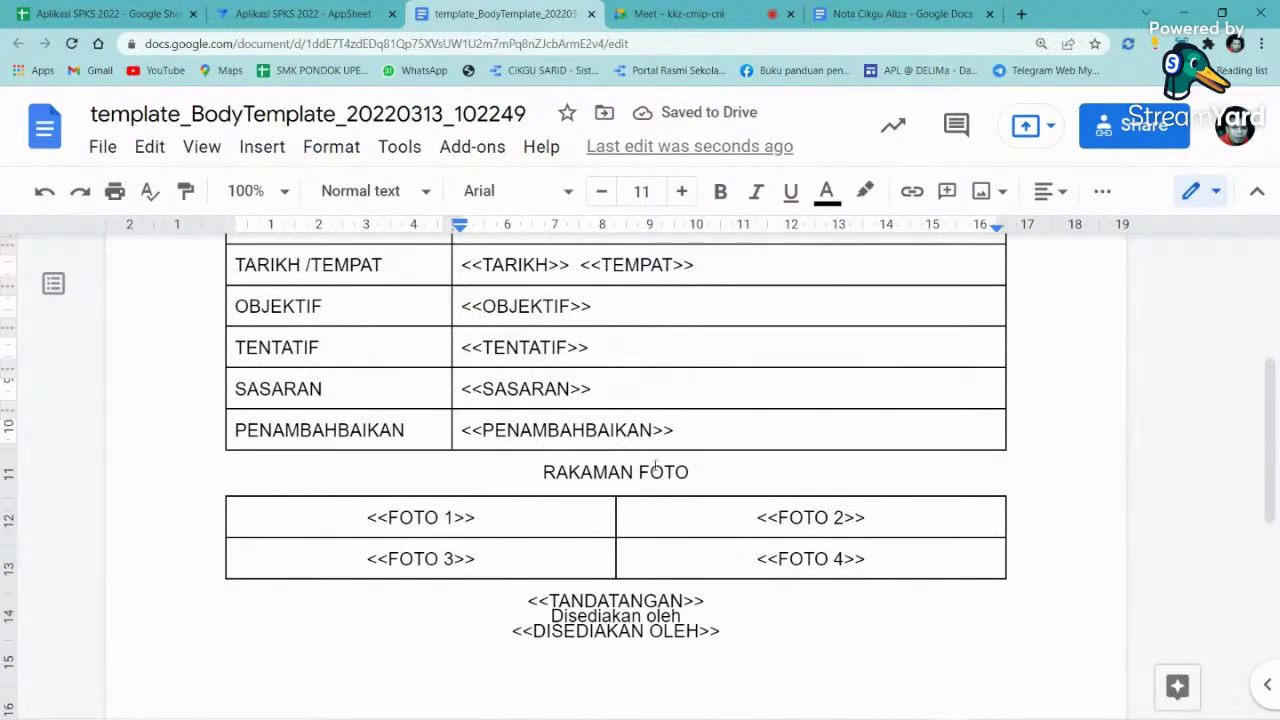
scroll(627, 438, "up", 4)
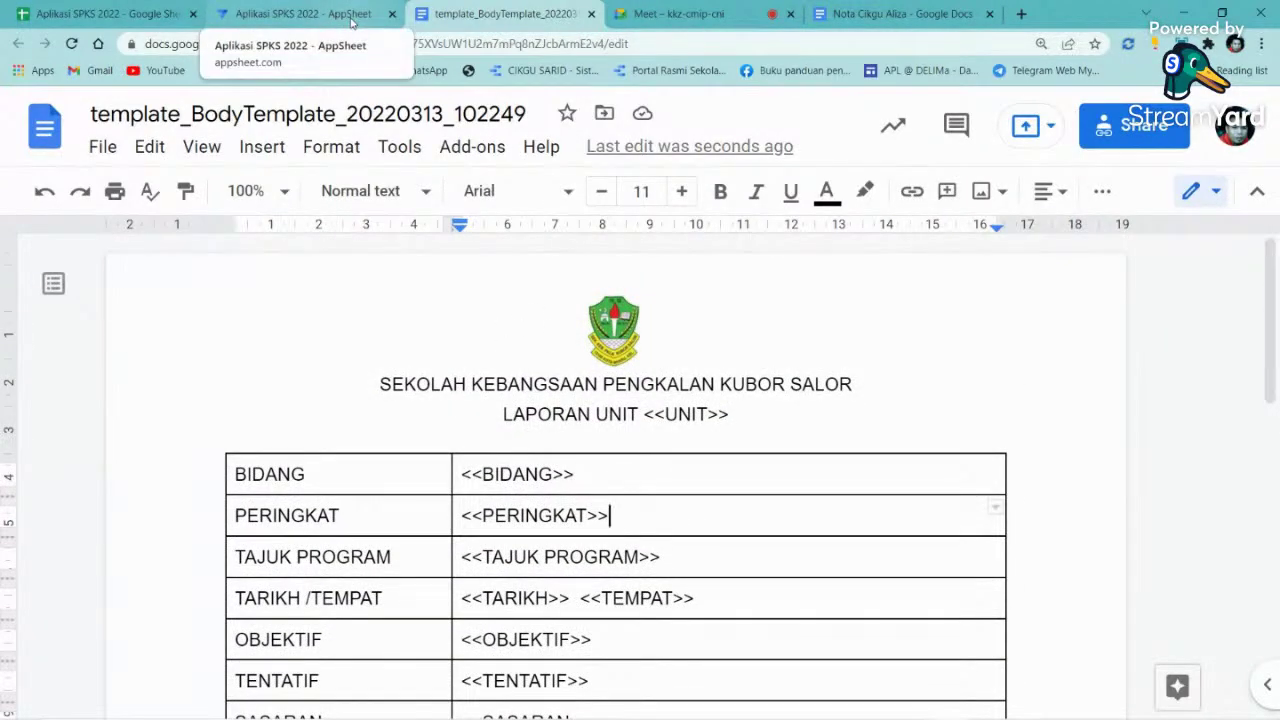
- Save the app in AppSheet and return to the template document to check its layout down to the signature block
left_click(351, 22)
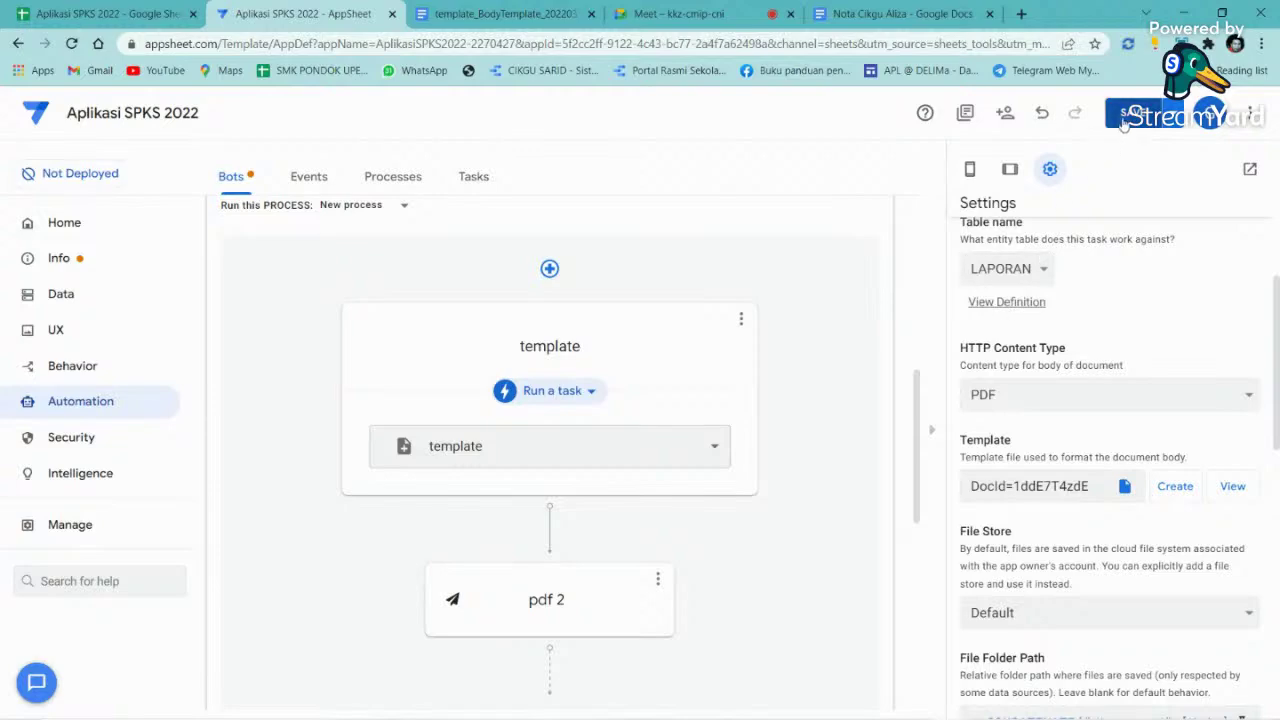
left_click(505, 14)
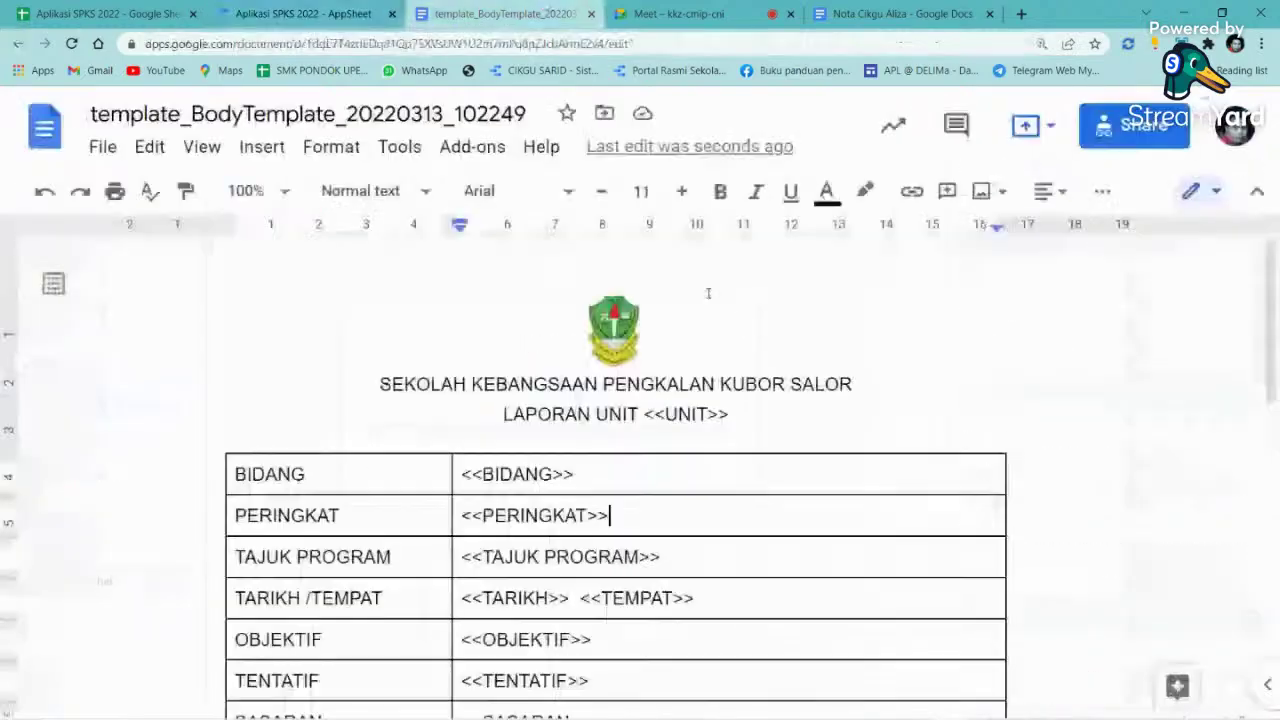
scroll(758, 385, "down", 2)
scroll(758, 385, "down", 3)
scroll(758, 383, "up", 4)
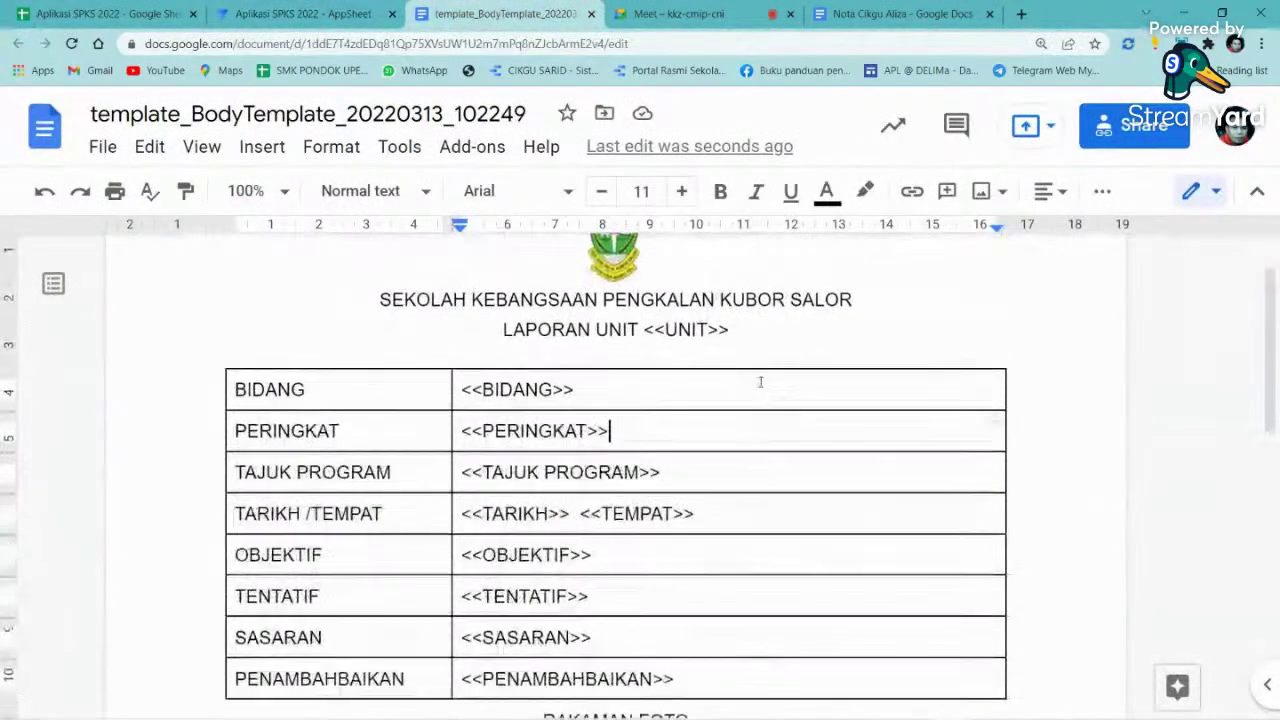
scroll(760, 382, "down", 3)
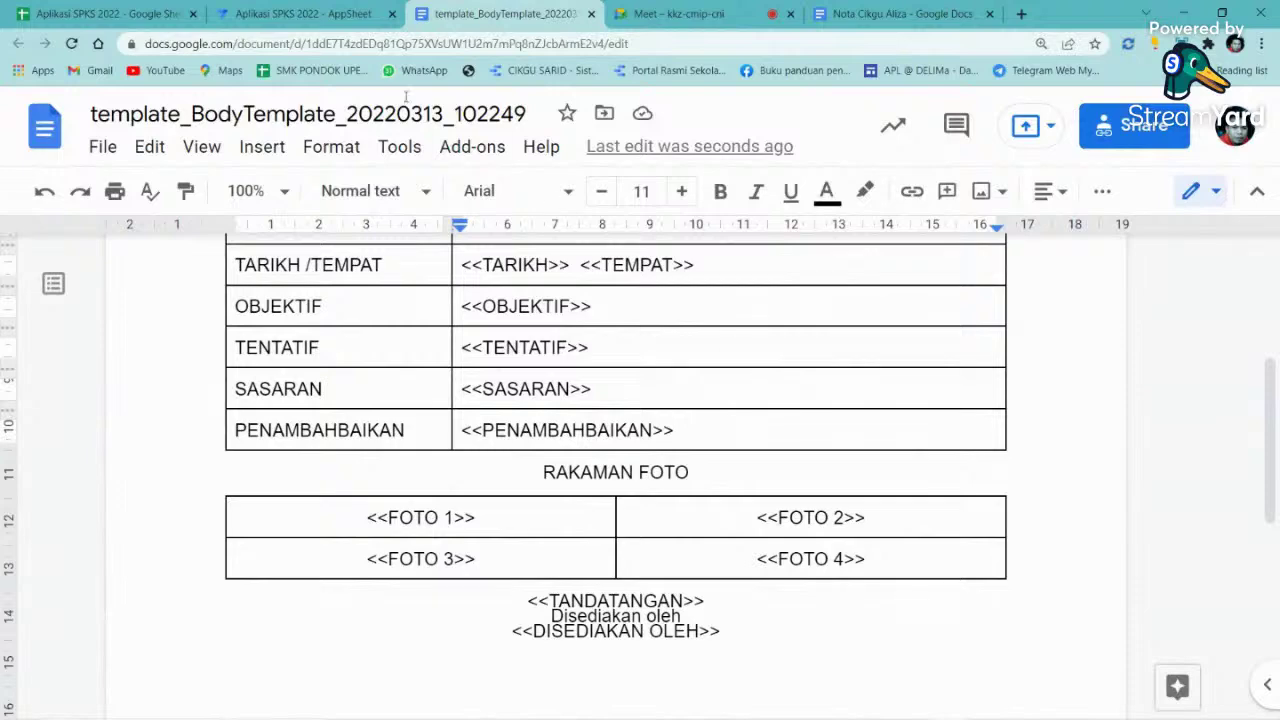
- Switch to AppSheet's UX views and open the displayed LAPORAN record for editing in the app preview
left_click(334, 14)
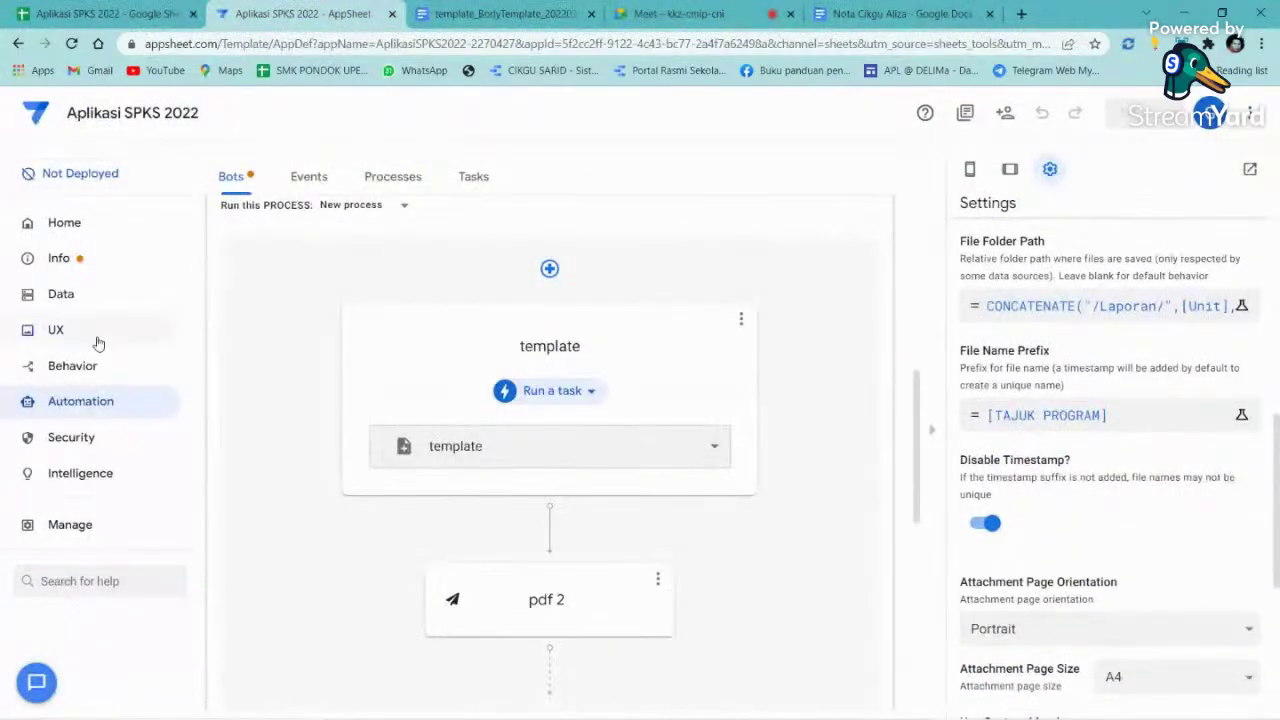
left_click(97, 337)
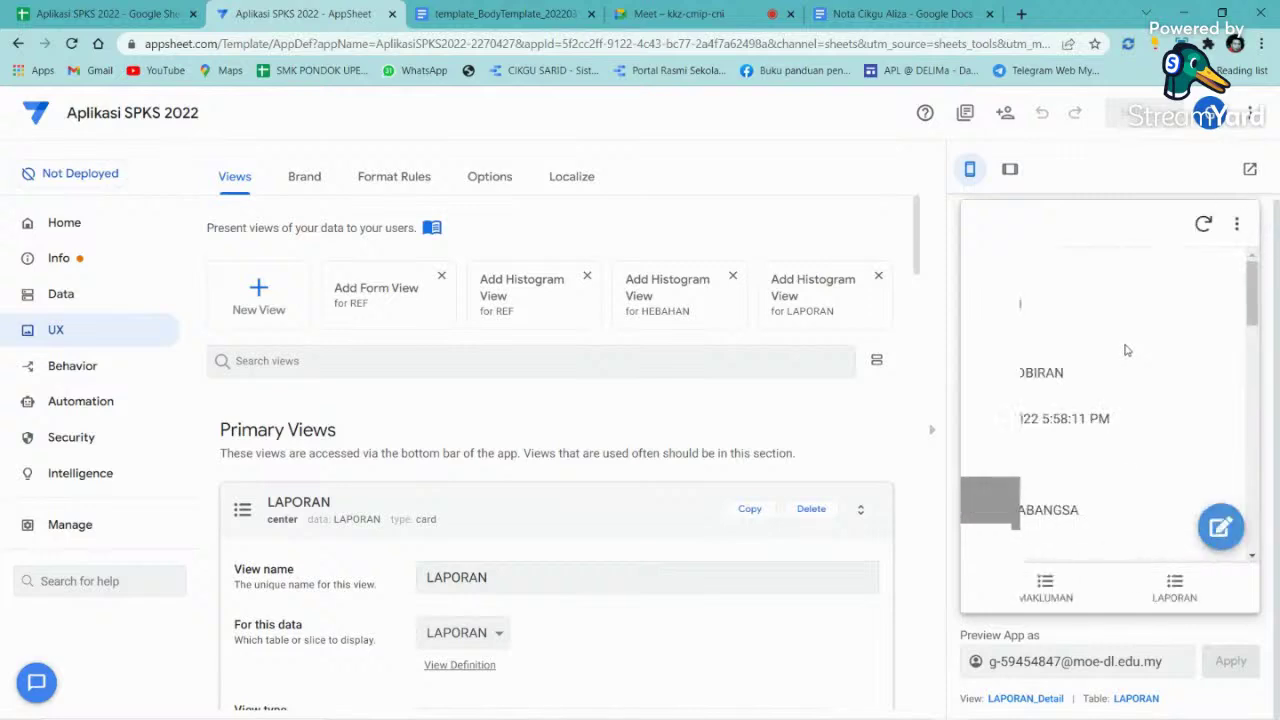
scroll(1133, 395, "down", 3)
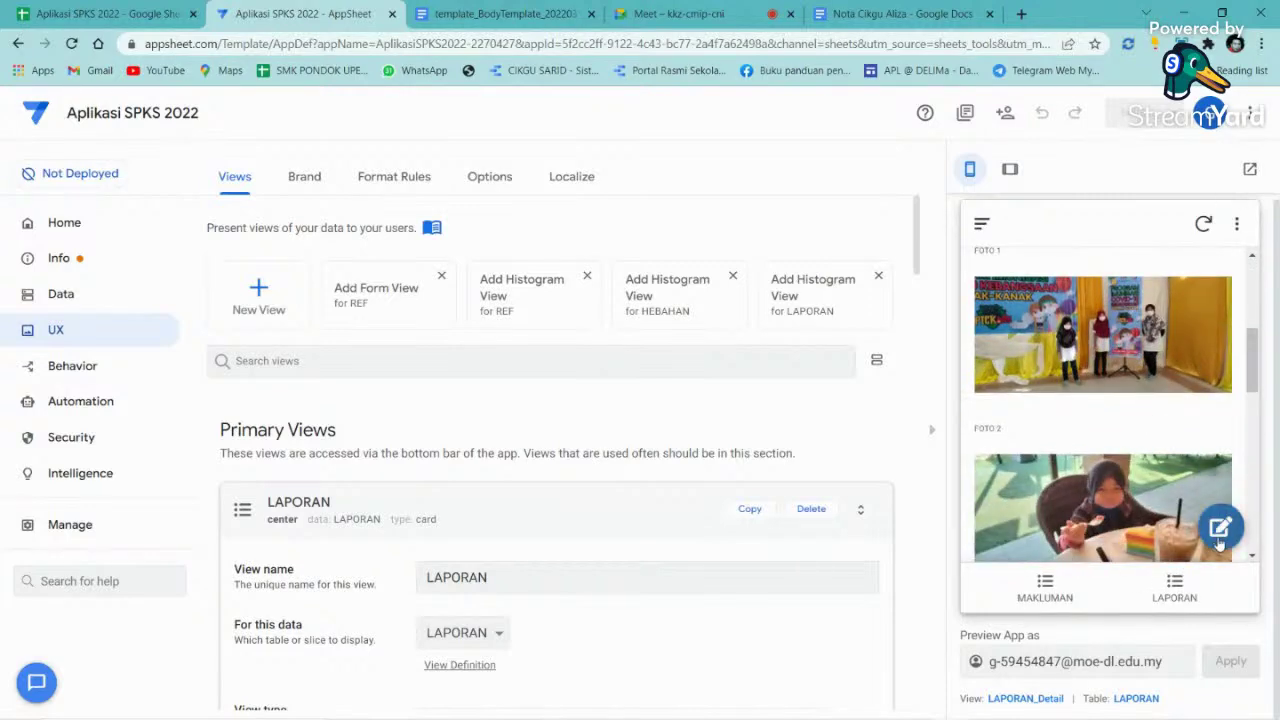
left_click(1110, 392)
- Clear the PDF and URL fields at the end of the LAPORAN record form and save the record
scroll(1102, 392, "down", 8)
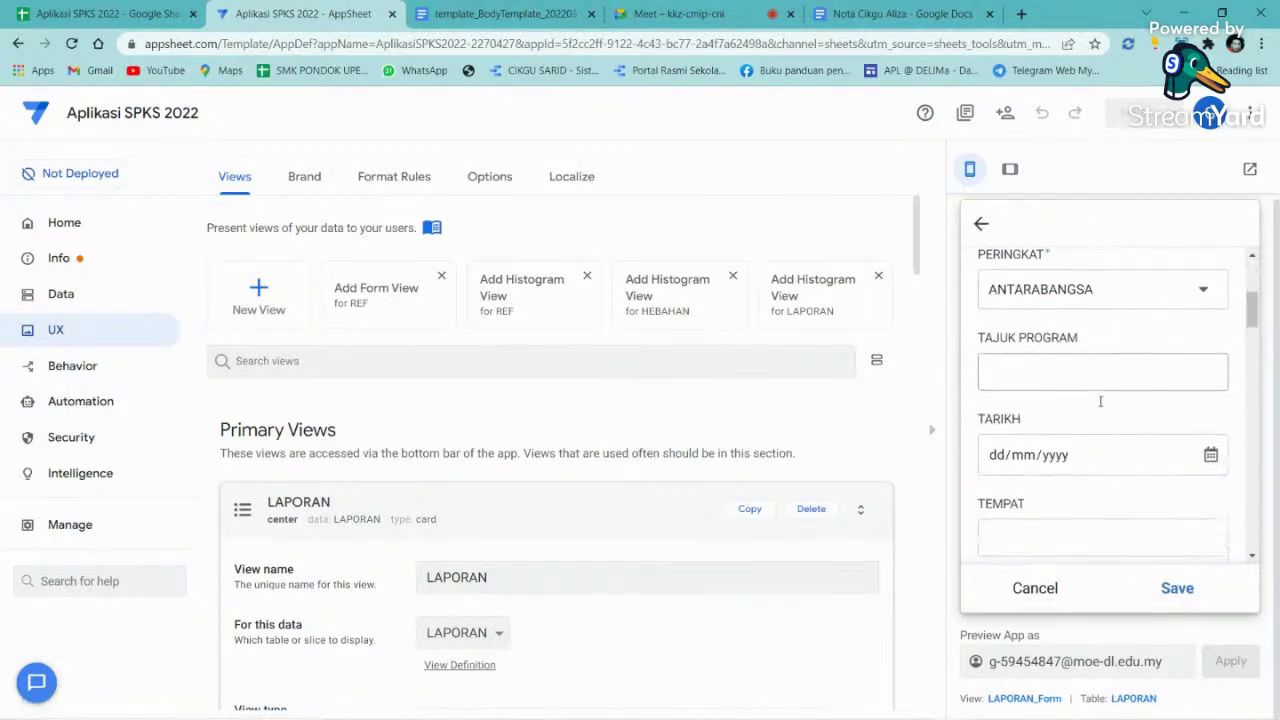
scroll(1100, 413, "down", 10)
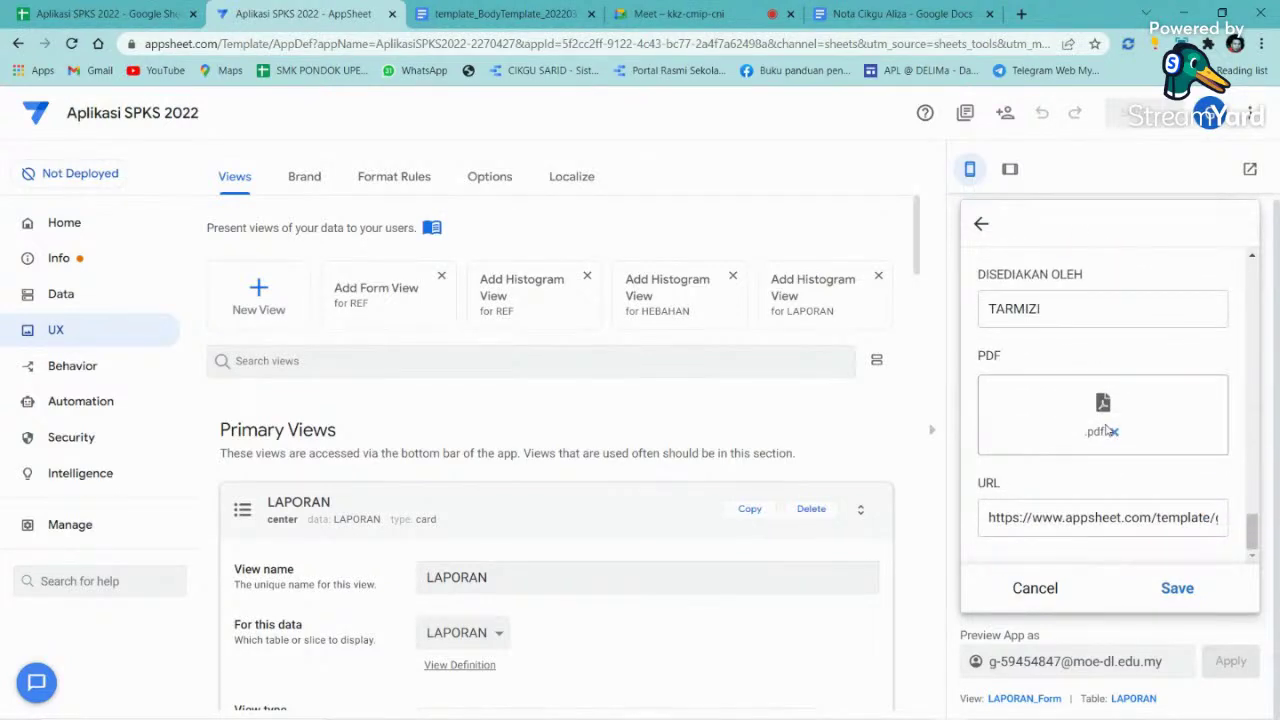
left_click(1113, 432)
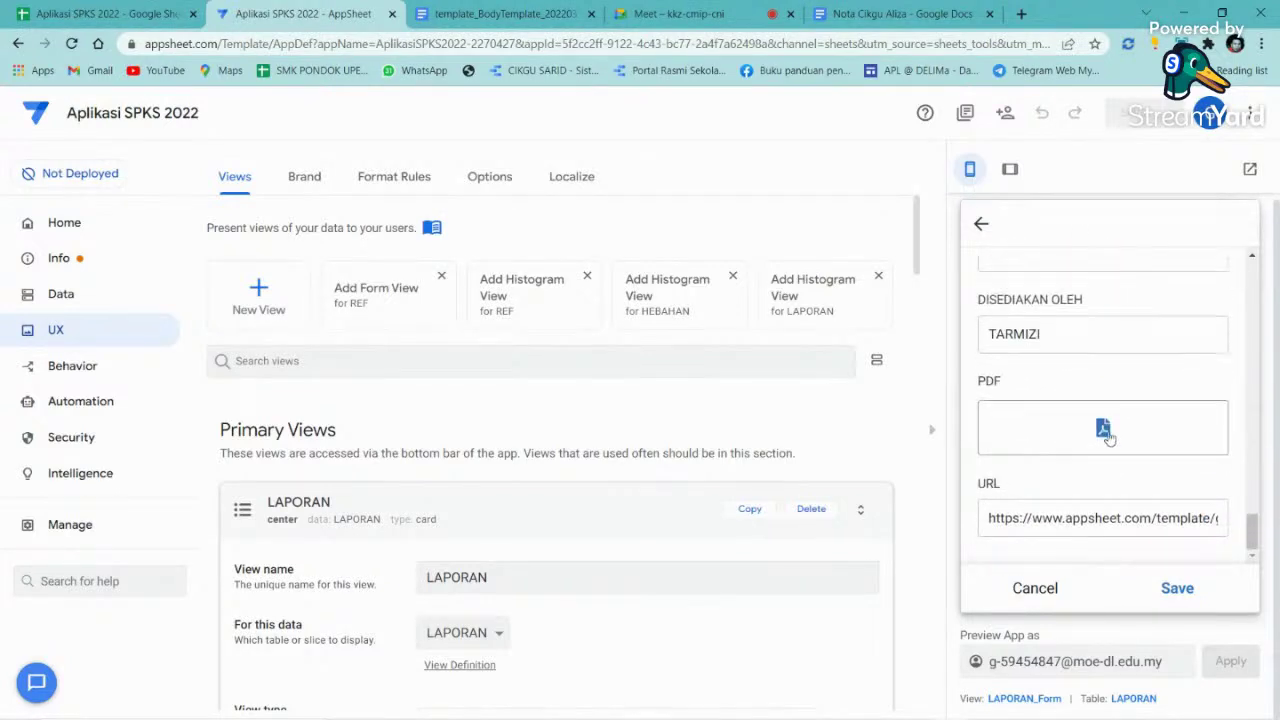
double_click(1138, 518)
triple_click(1137, 518)
key("BackSpace")
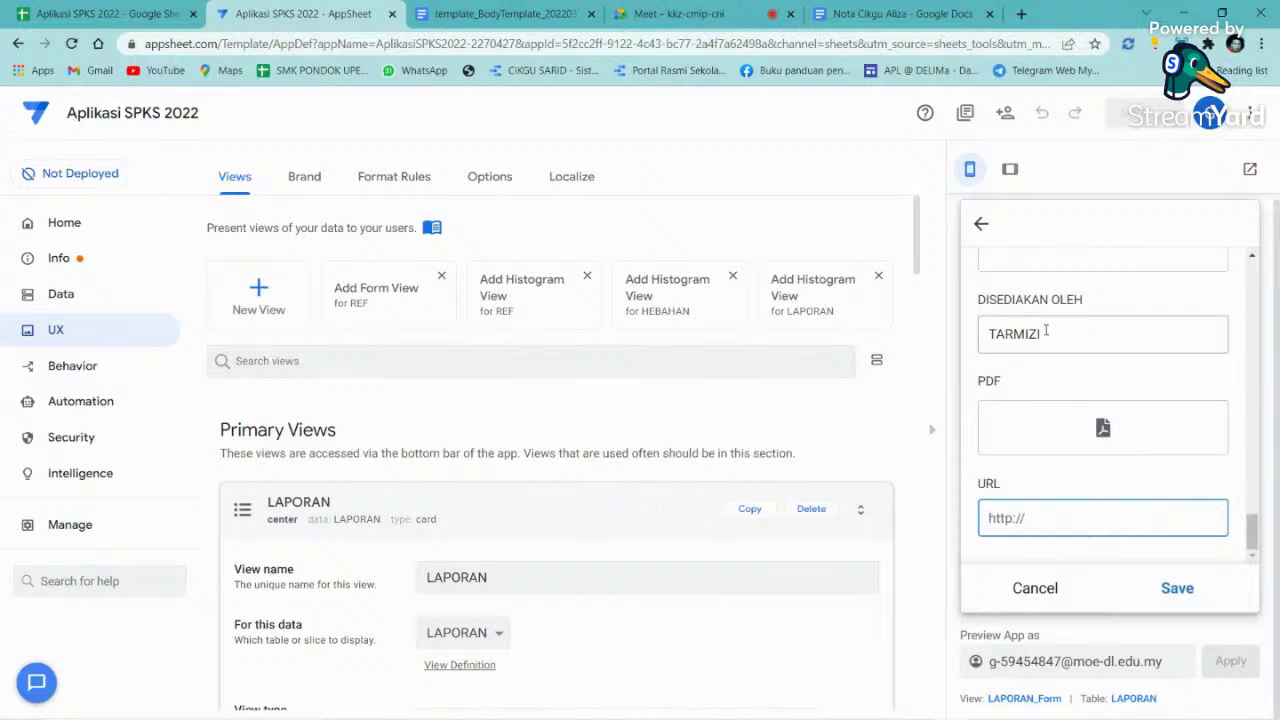
left_click(1177, 589)
- Open the URL link at the end of the saved LAPORAN record to view its report
scroll(1138, 470, "down", 5)
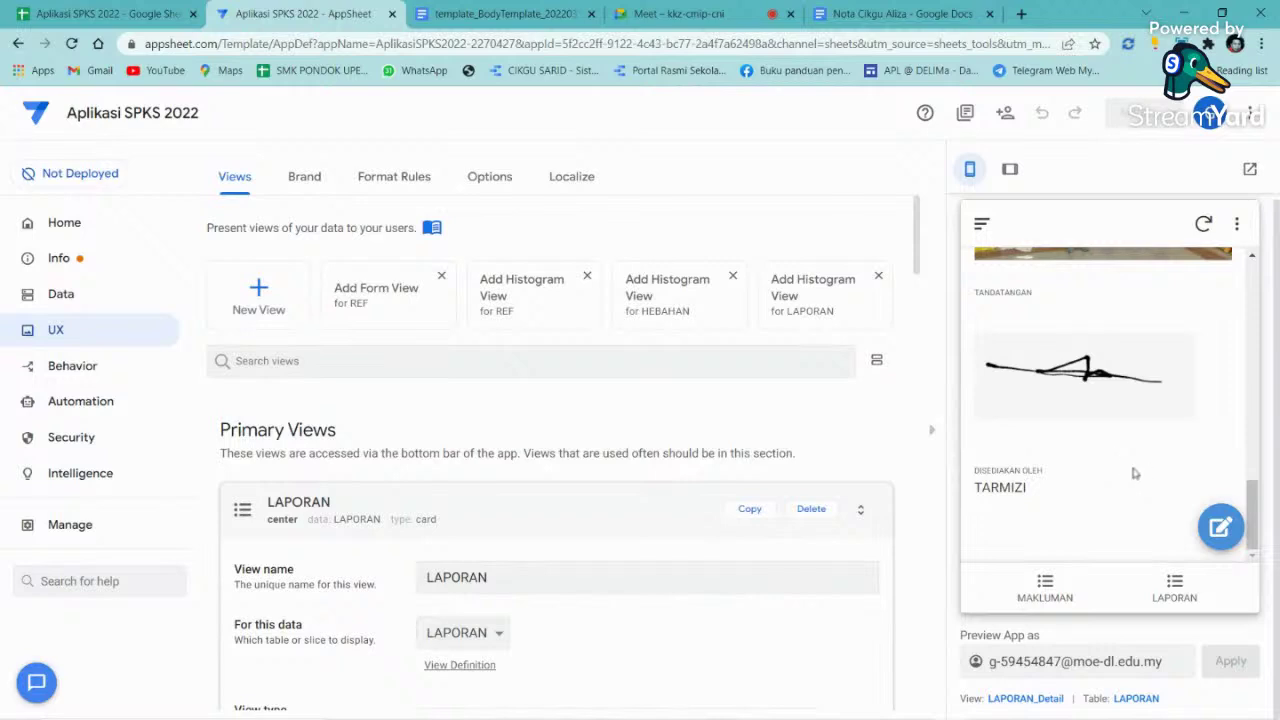
scroll(1142, 490, "down", 2)
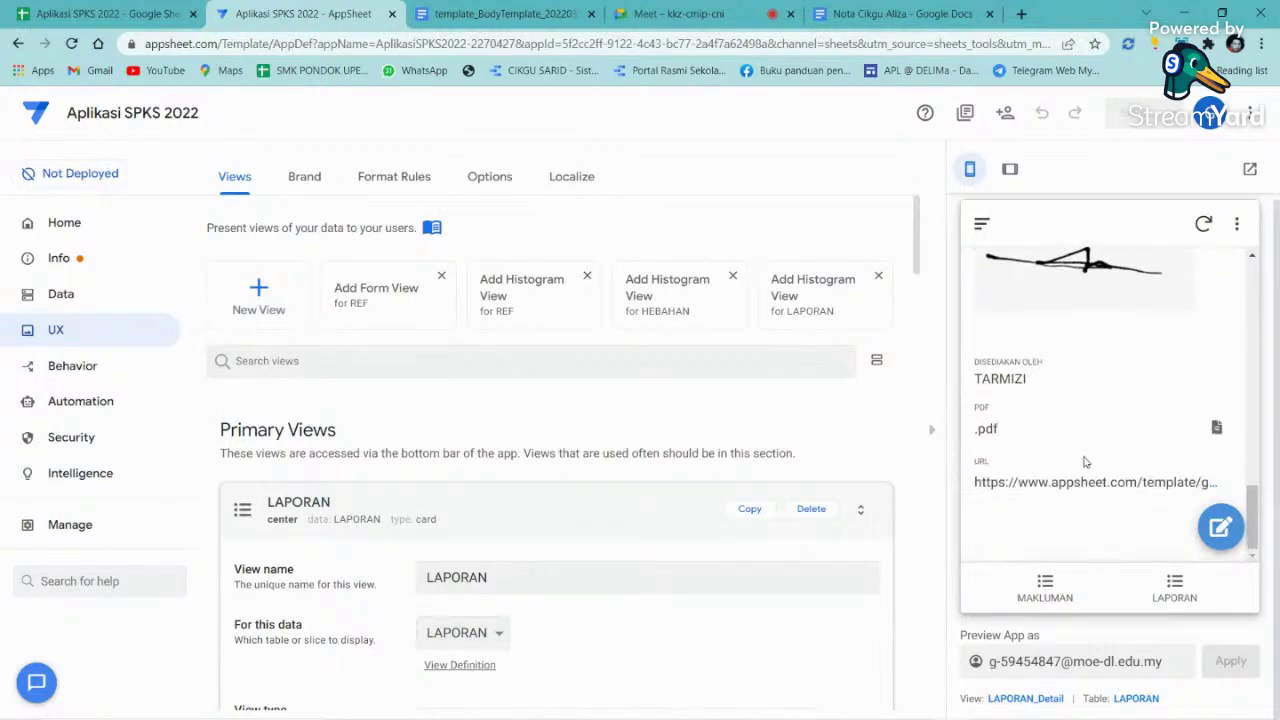
left_click(1077, 484)
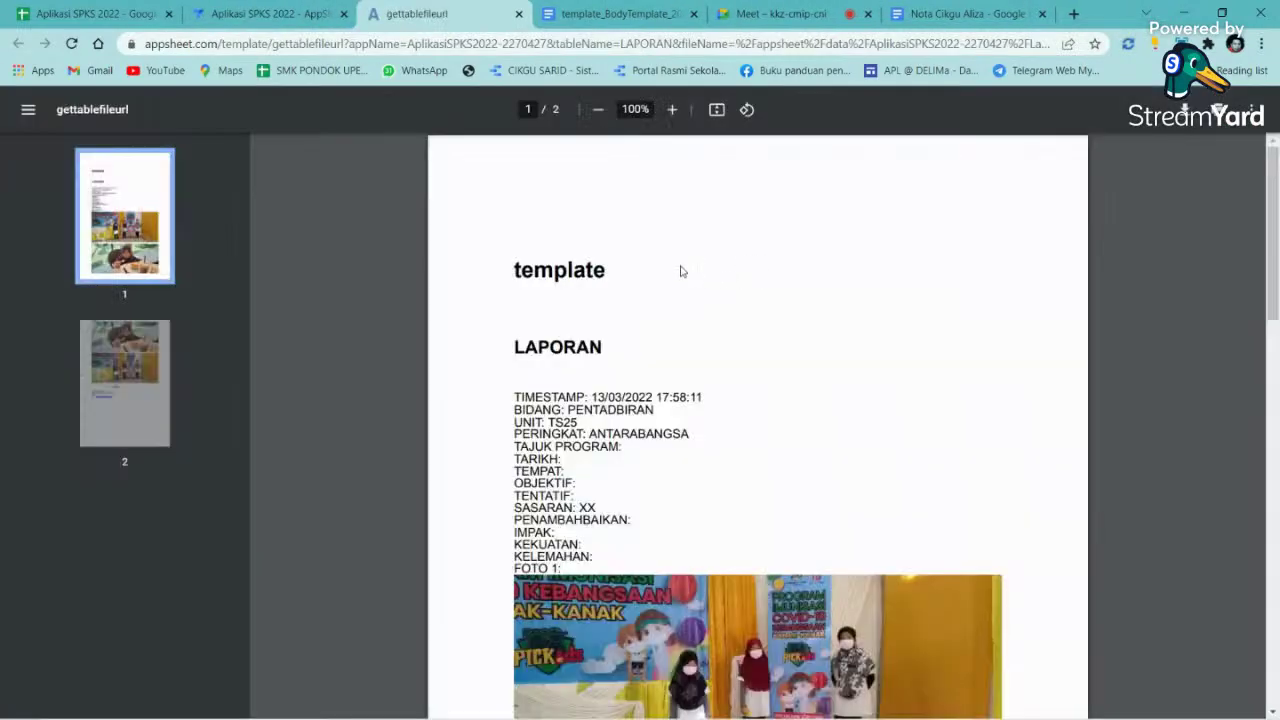
- Return to the app preview, open the record's PDF file, and examine the table, photos and signature block
left_click(313, 16)
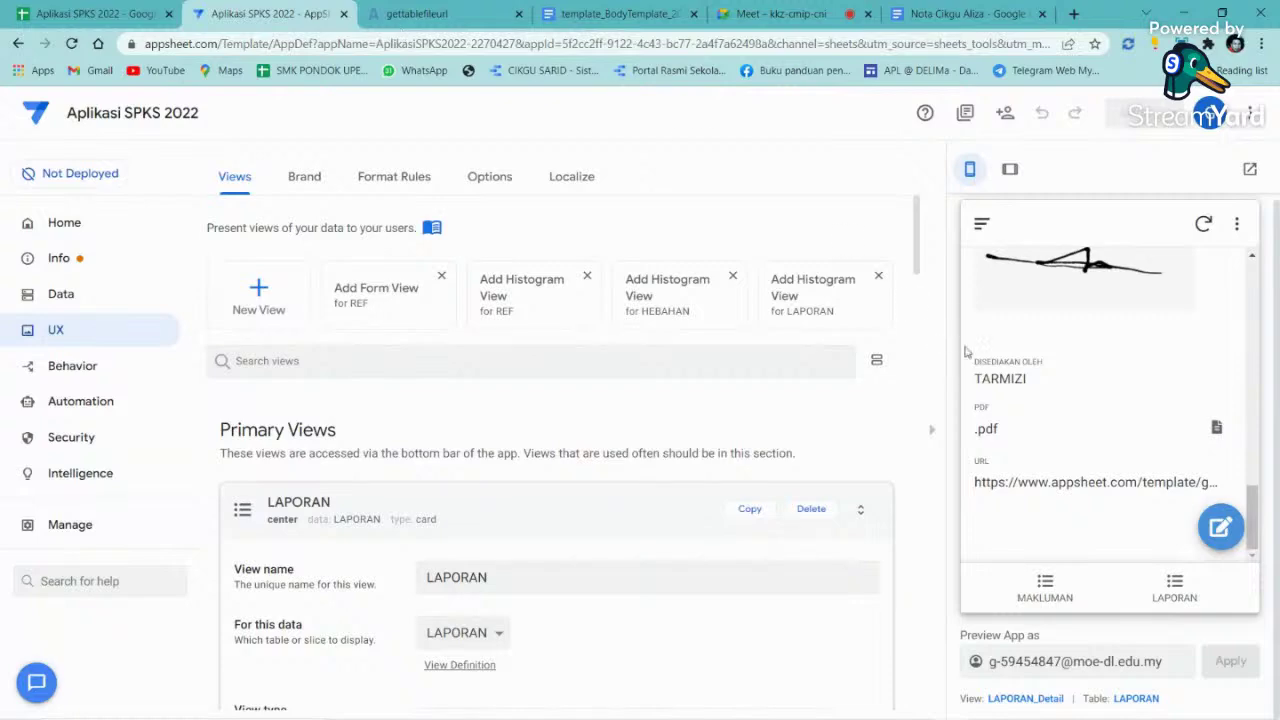
left_click(1216, 428)
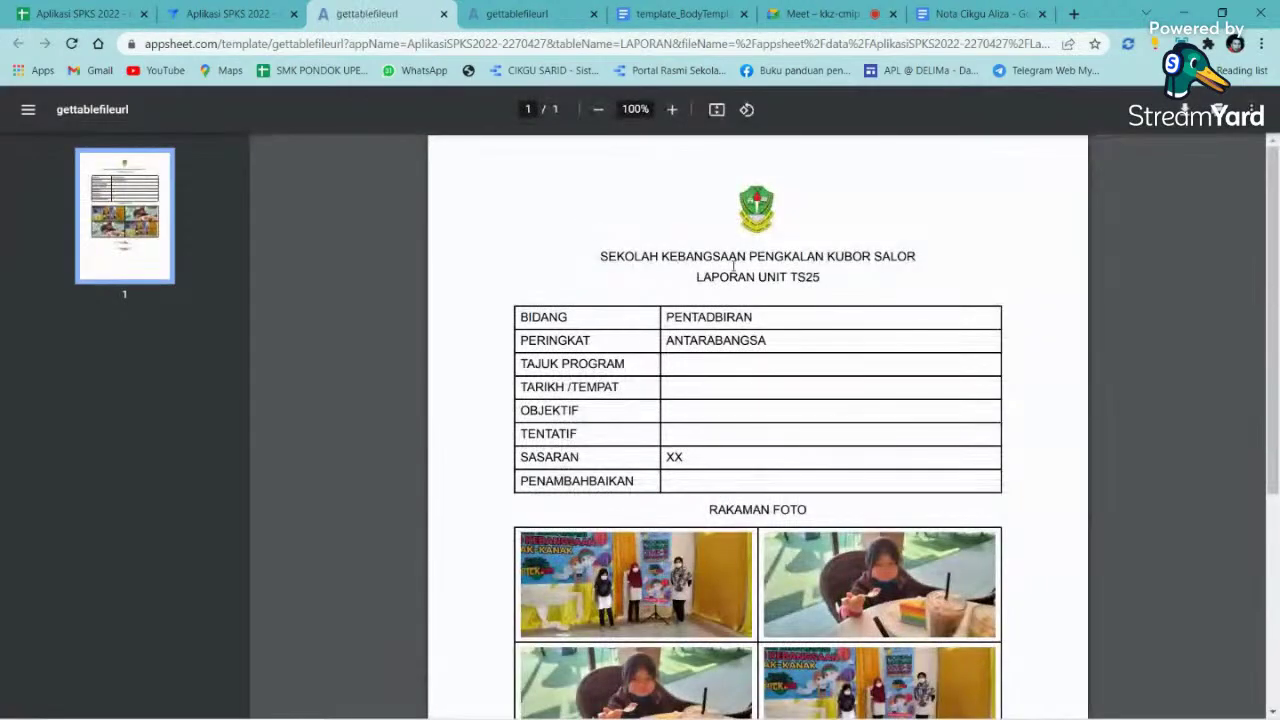
scroll(857, 307, "down", 2)
scroll(857, 307, "down", 3)
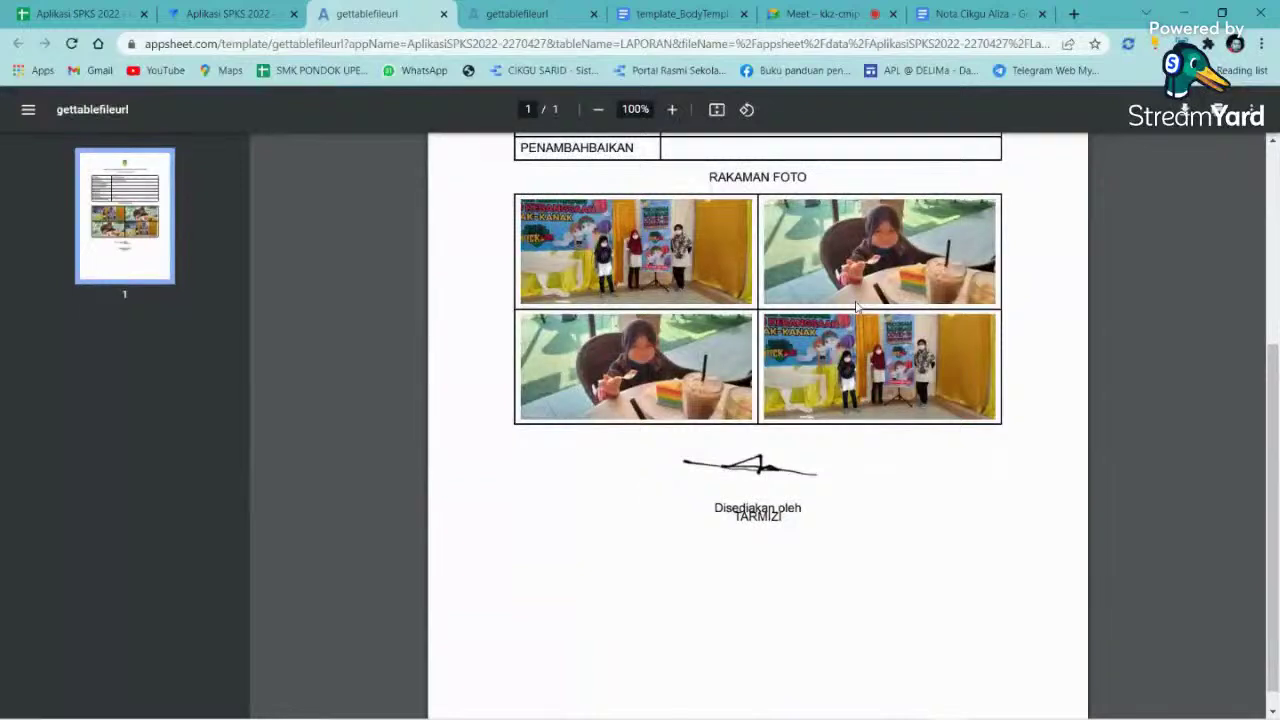
scroll(857, 307, "up", 1)
scroll(857, 307, "down", 1)
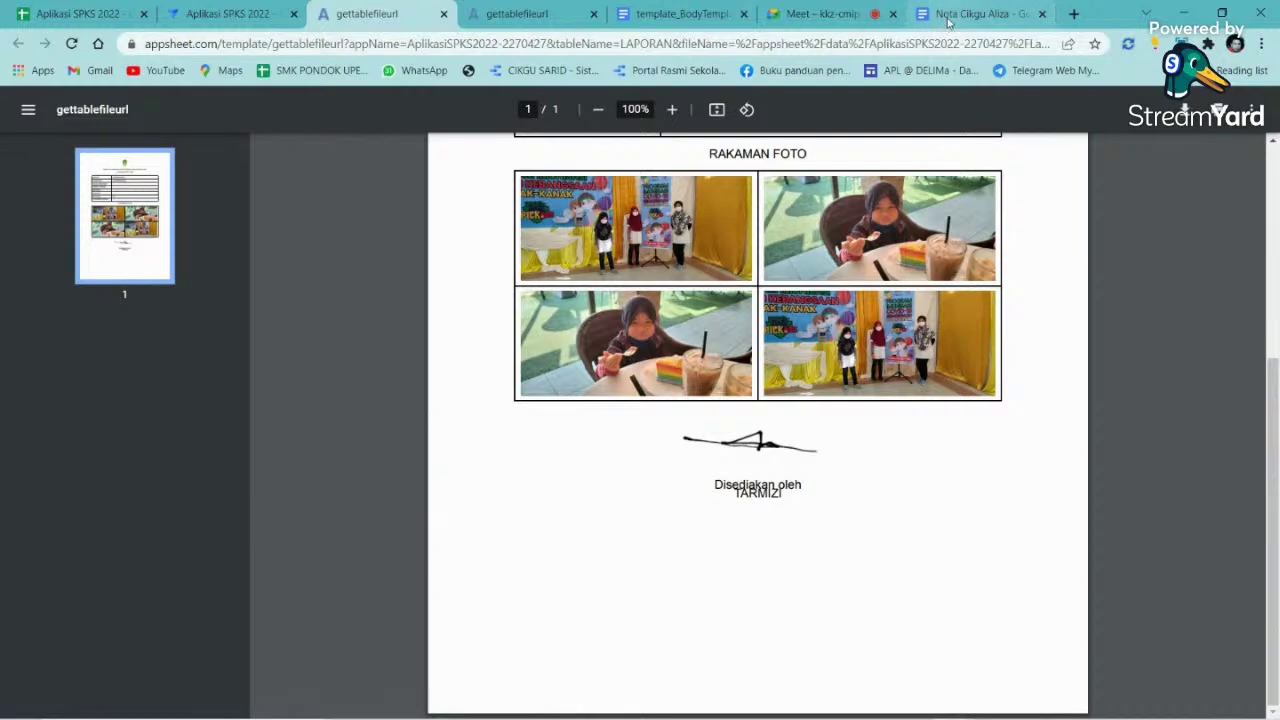
- In the template document, reduce the browser zoom and set the "Disediakan oleh" and <<DISEDIAKAN OLEH>> lines to single line spacing
left_click(680, 14)
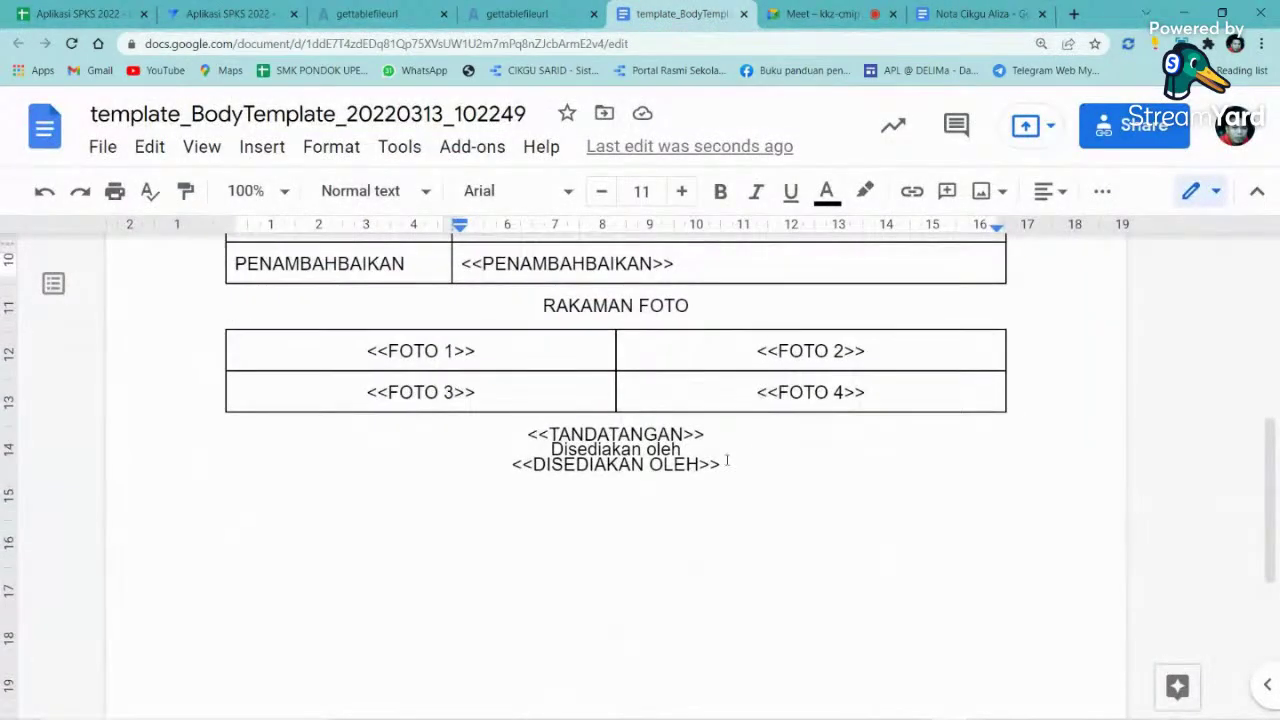
left_click_drag(720, 464, 543, 458)
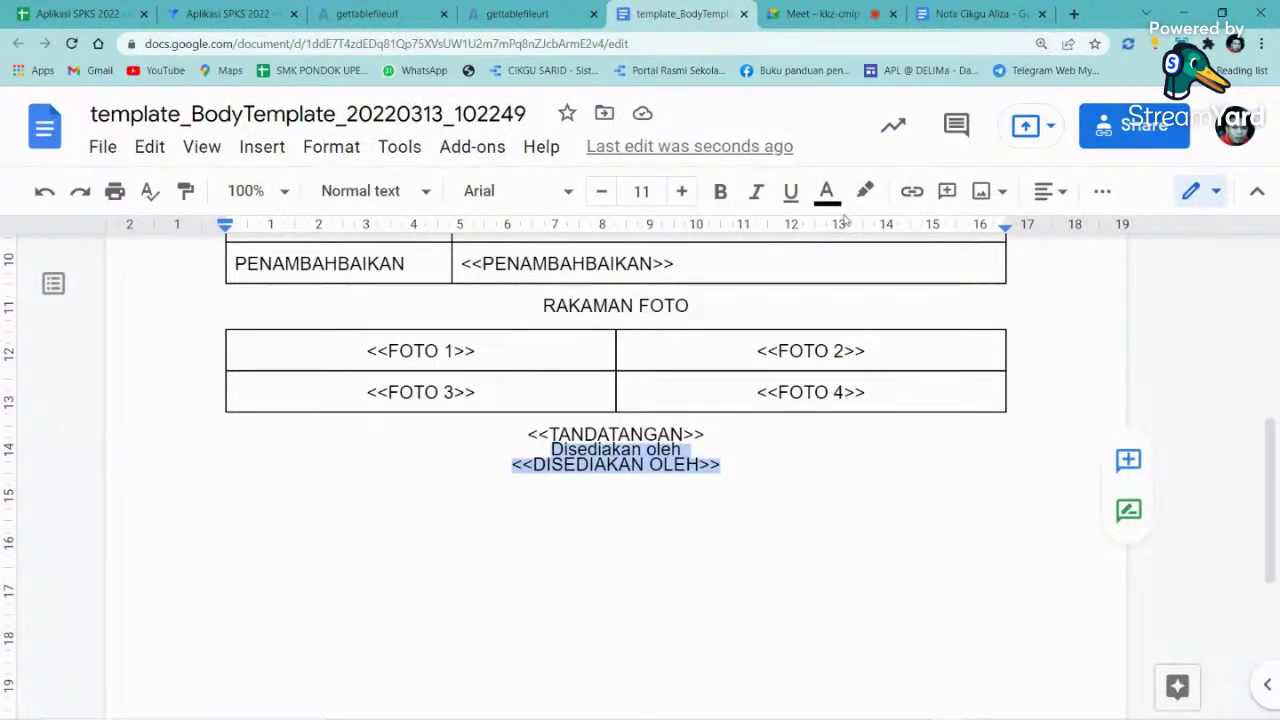
left_click(1097, 192)
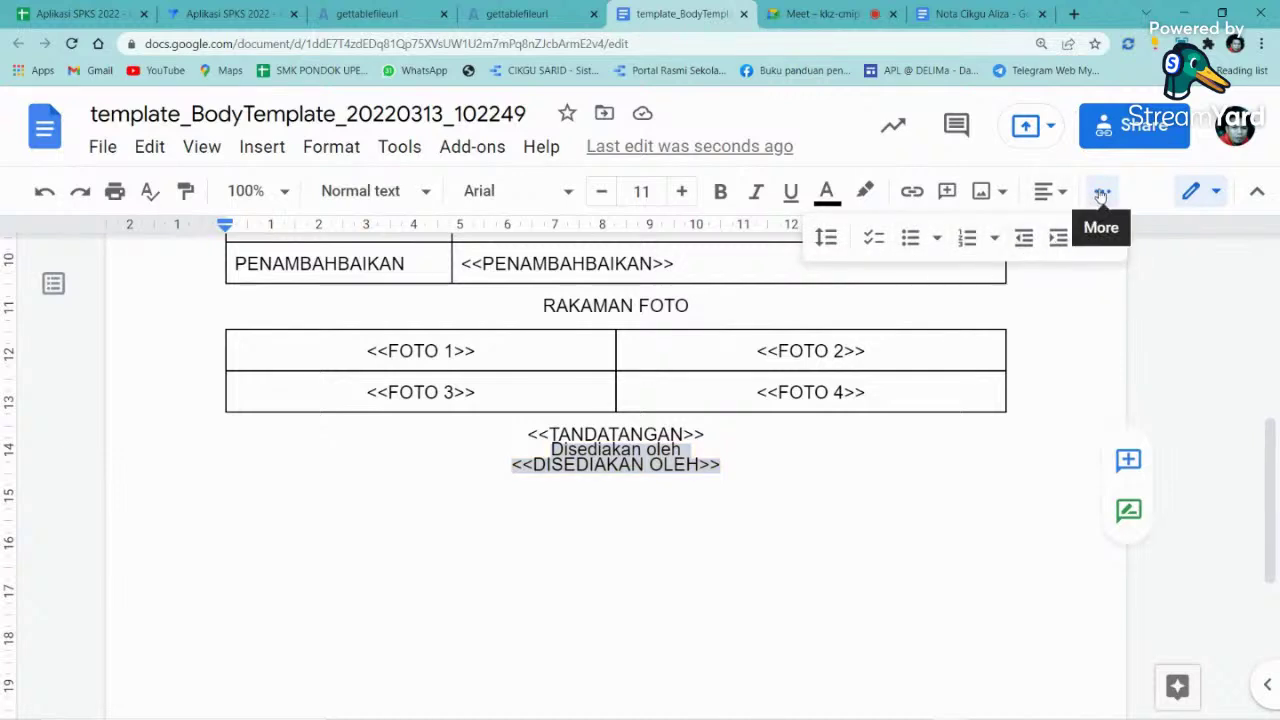
left_click(1266, 44)
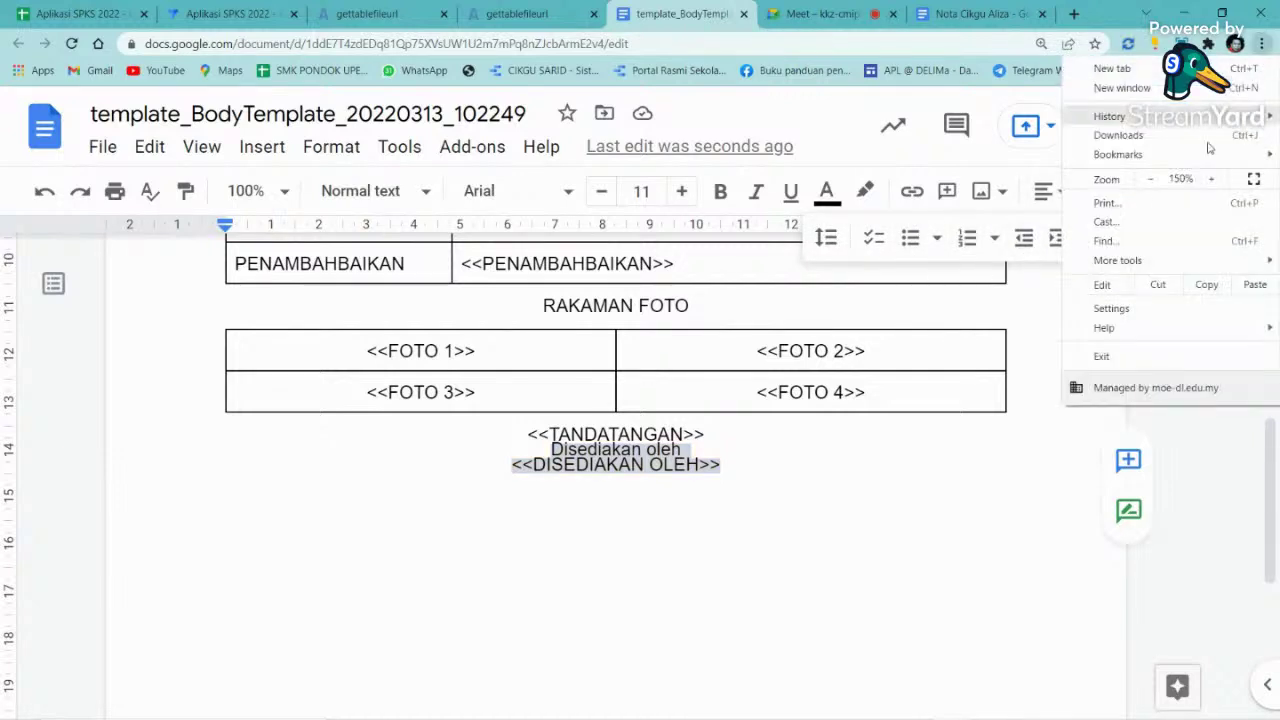
left_click(1152, 180)
left_click(919, 175)
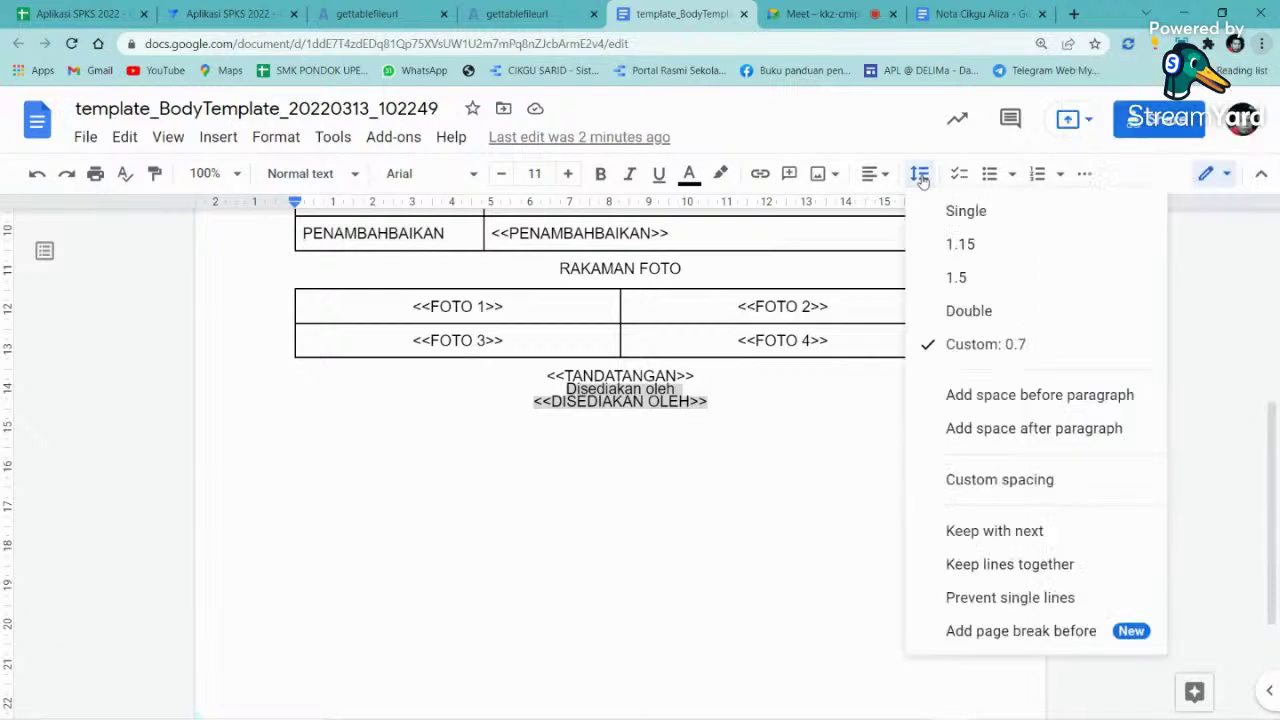
left_click(960, 211)
scroll(740, 390, "up", 1)
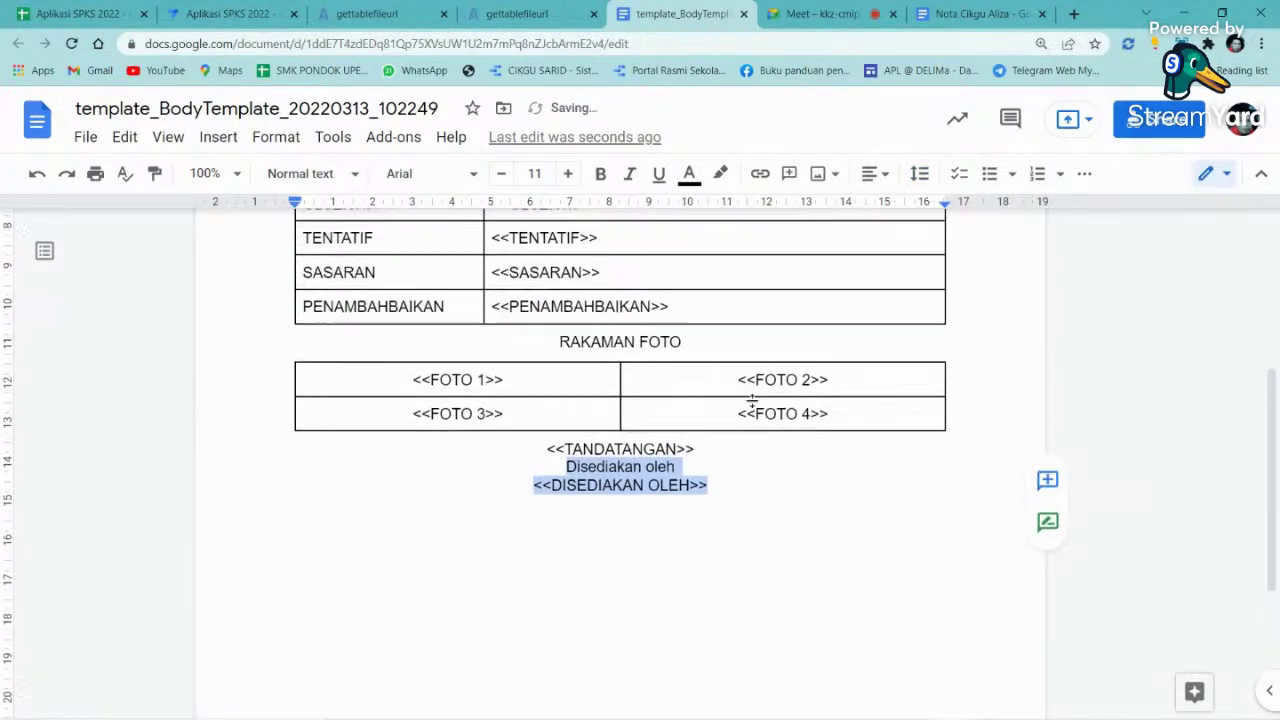
- Check the signature block in the generated PDF and left-align the <<TANDATANGAN>>, "Disediakan oleh" and <<DISEDIAKAN OLEH>> lines in the template
left_click(722, 504)
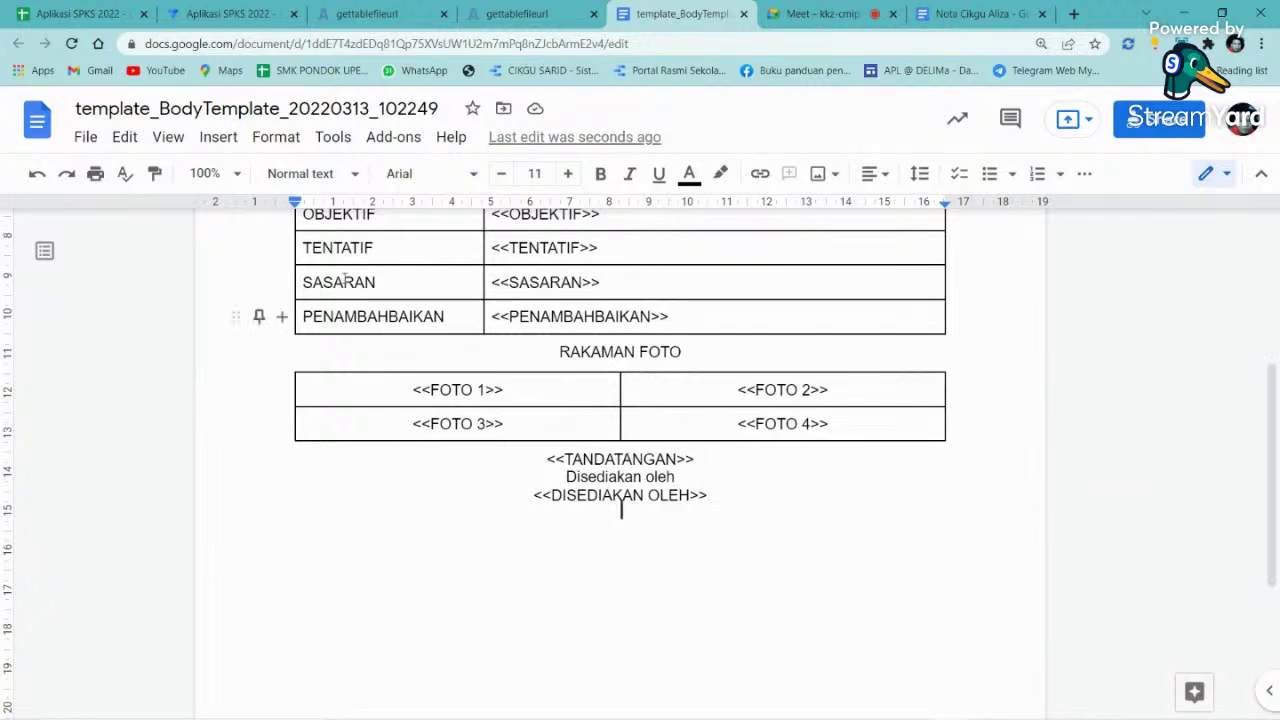
left_click(361, 12)
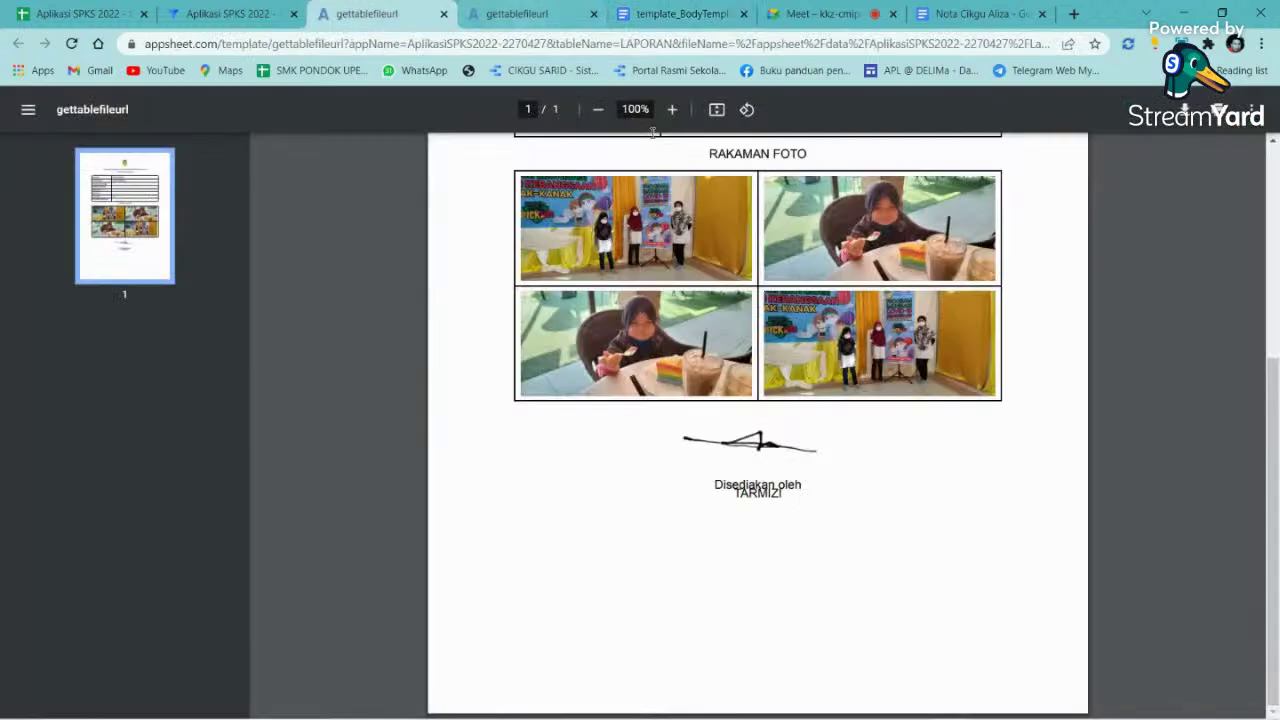
left_click(676, 14)
left_click_drag(728, 491, 538, 456)
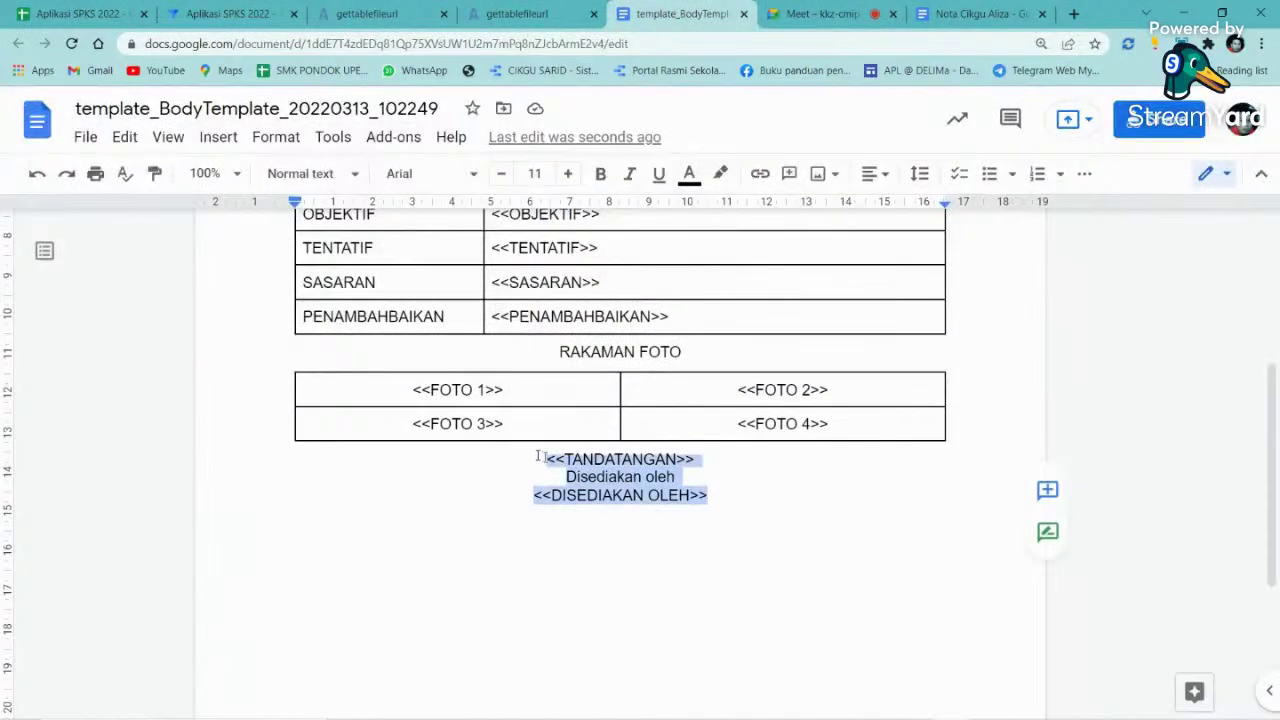
left_click(872, 174)
left_click(789, 214)
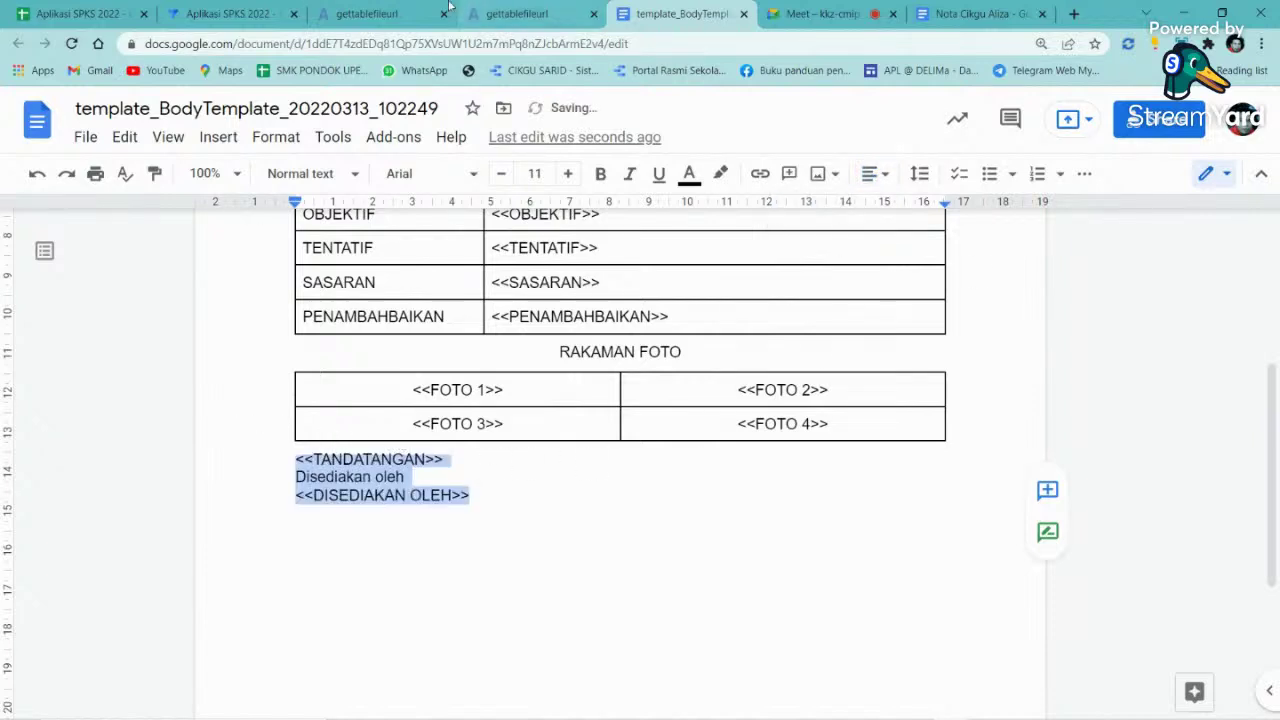
- Compare the template with the generated PDF again and indent the "Disediakan oleh" and <<DISEDIAKAN OLEH>> lines slightly with leading spaces
left_click(394, 17)
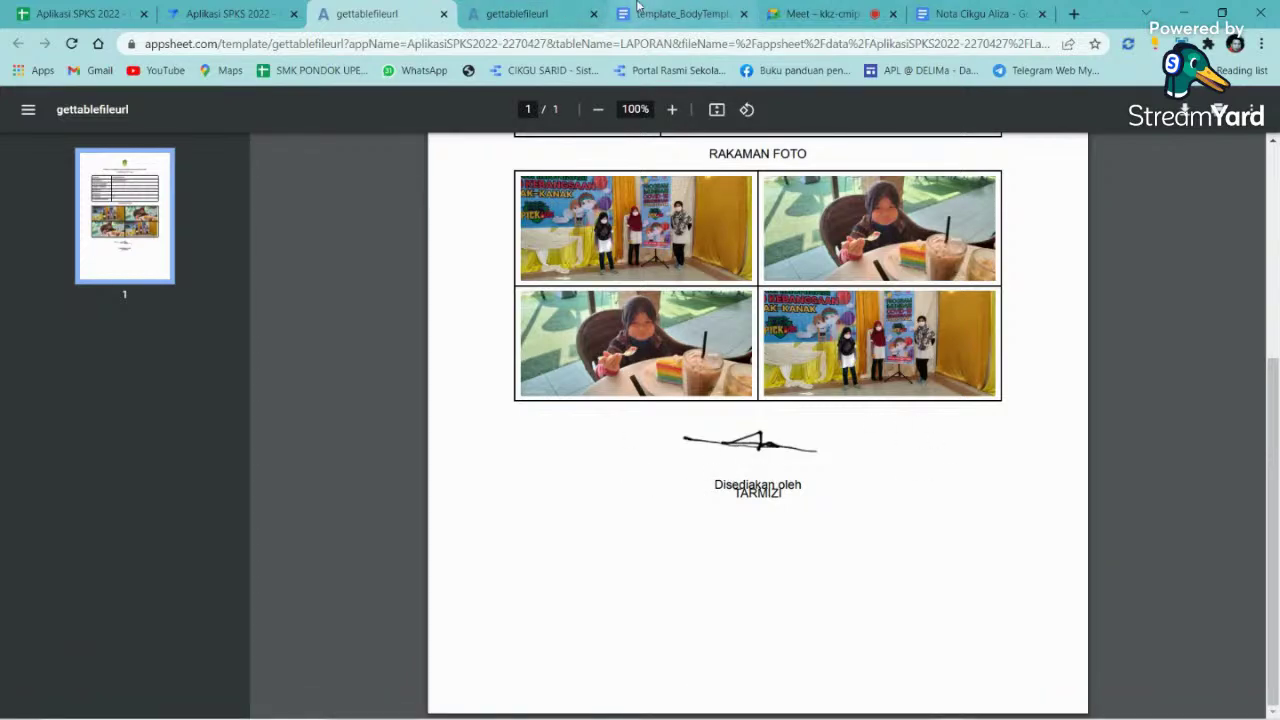
left_click(680, 14)
left_click(308, 477)
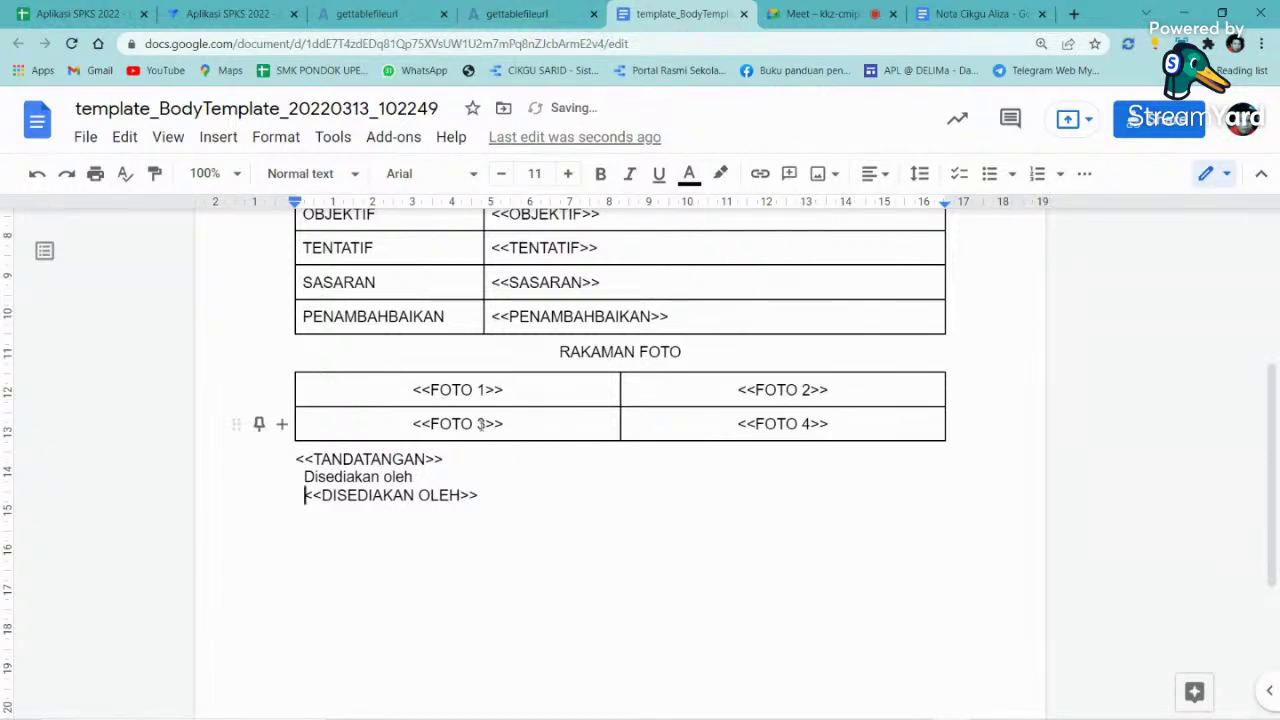
- Switch to the AppSheet editor and open the PENTADBIRAN record of the LAPORAN view for editing in the app preview
left_click(228, 14)
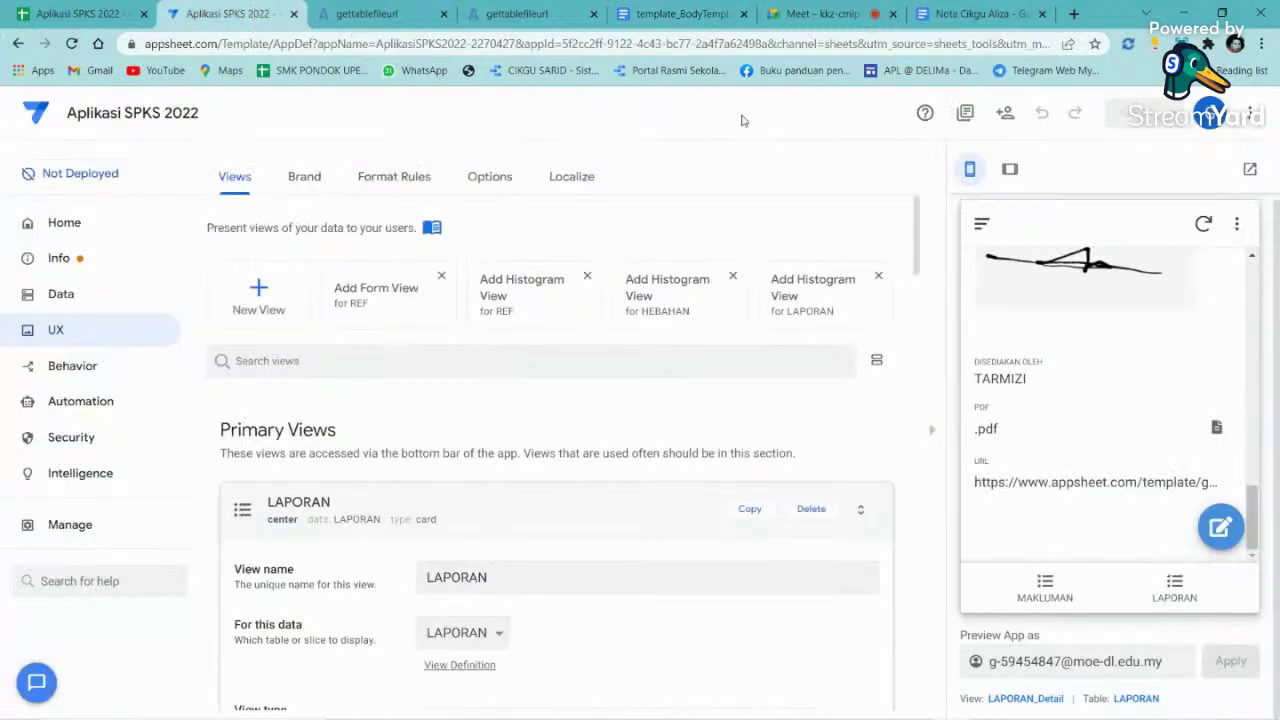
left_click(1045, 586)
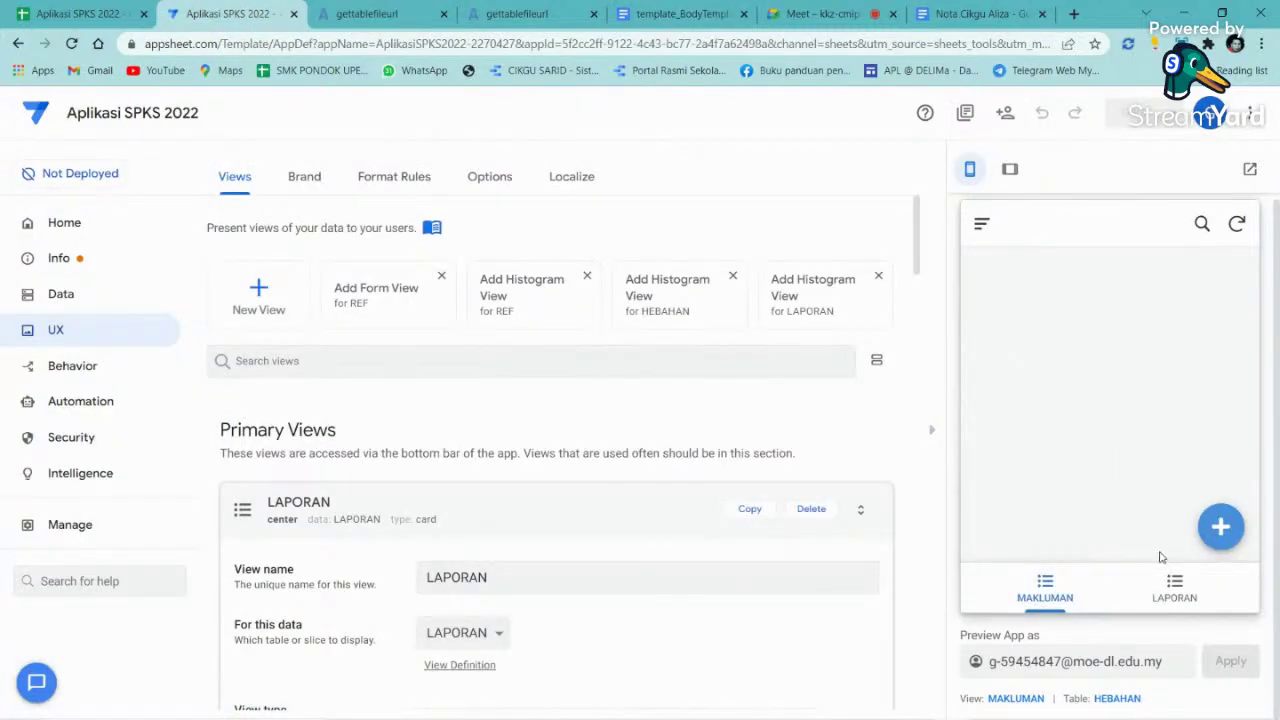
left_click(1172, 580)
scroll(1184, 420, "down", 2)
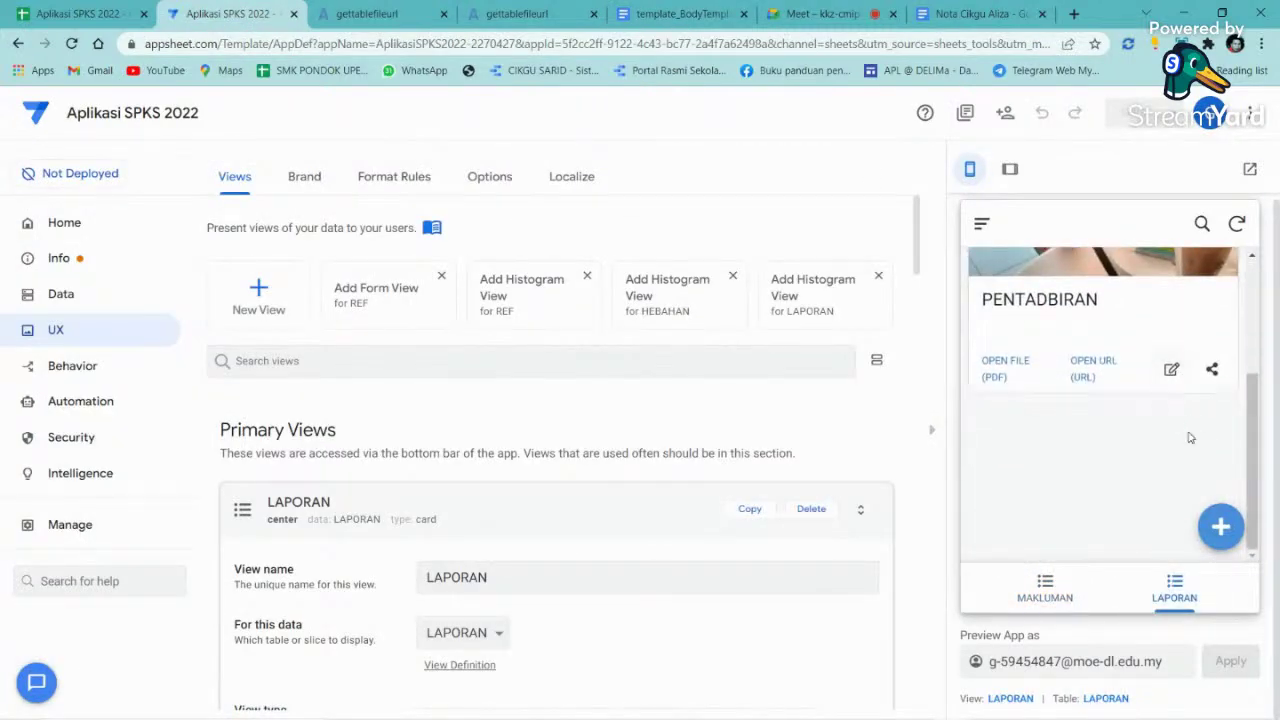
scroll(1190, 437, "up", 2)
left_click(1190, 437)
scroll(1200, 480, "down", 3)
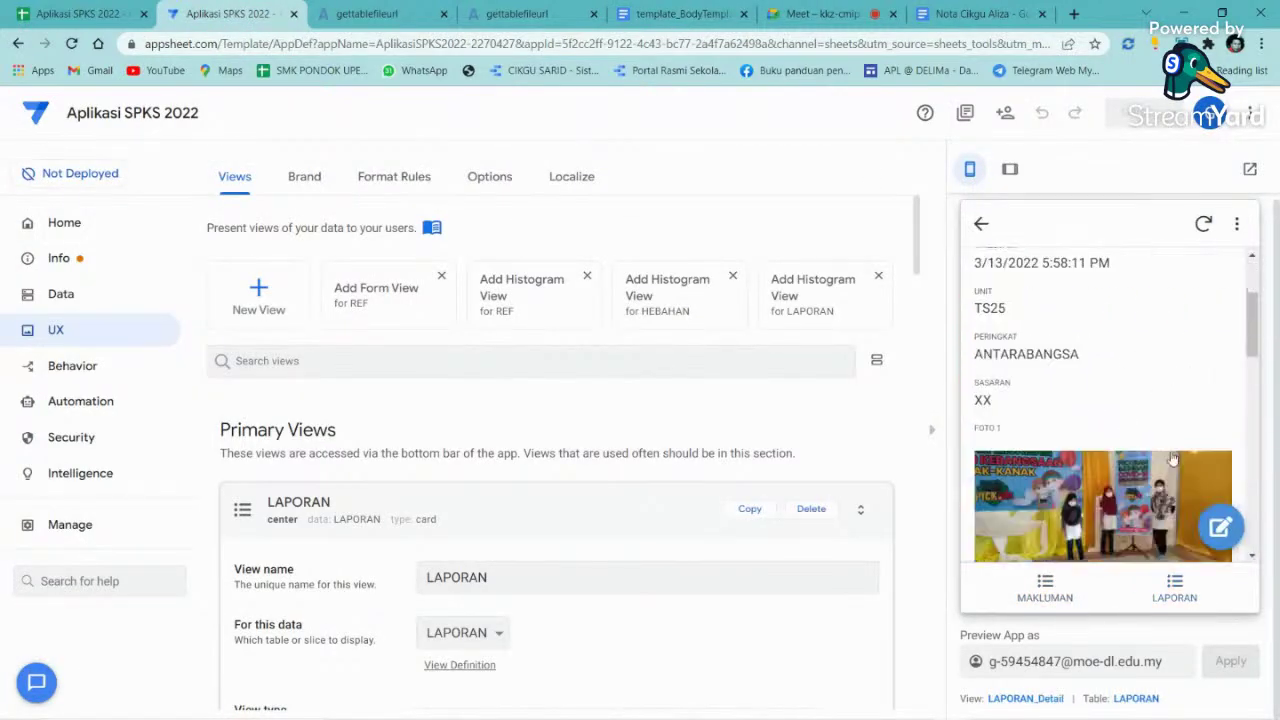
left_click(1218, 525)
- Clear the PDF file and the URL at the end of the LAPORAN form and save the record again
scroll(1135, 431, "down", 10)
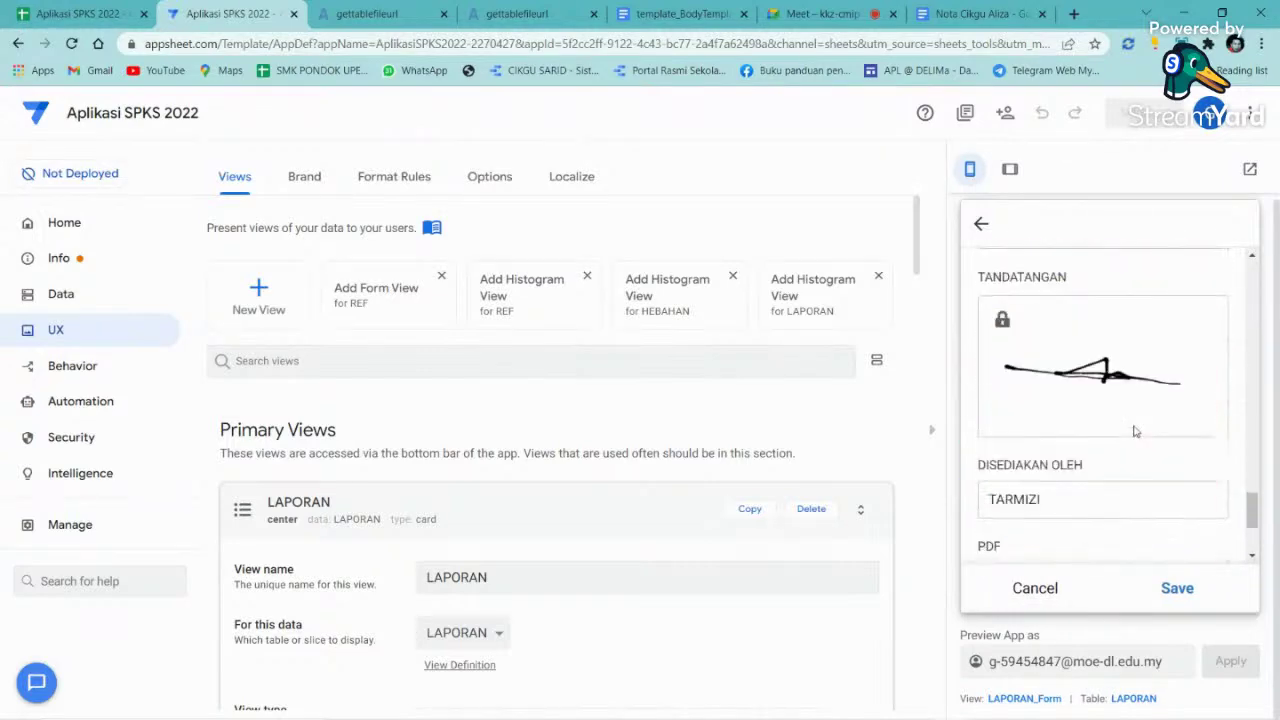
scroll(1135, 431, "down", 3)
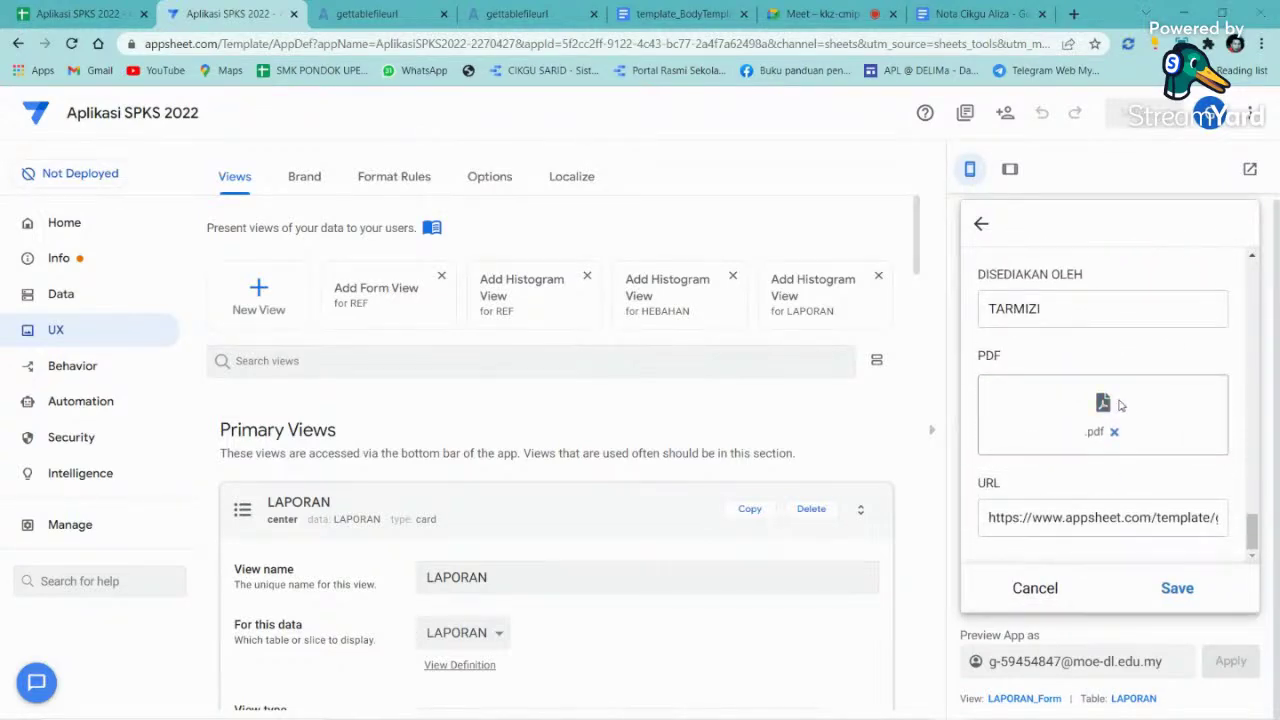
left_click(1120, 404)
left_click(1224, 692)
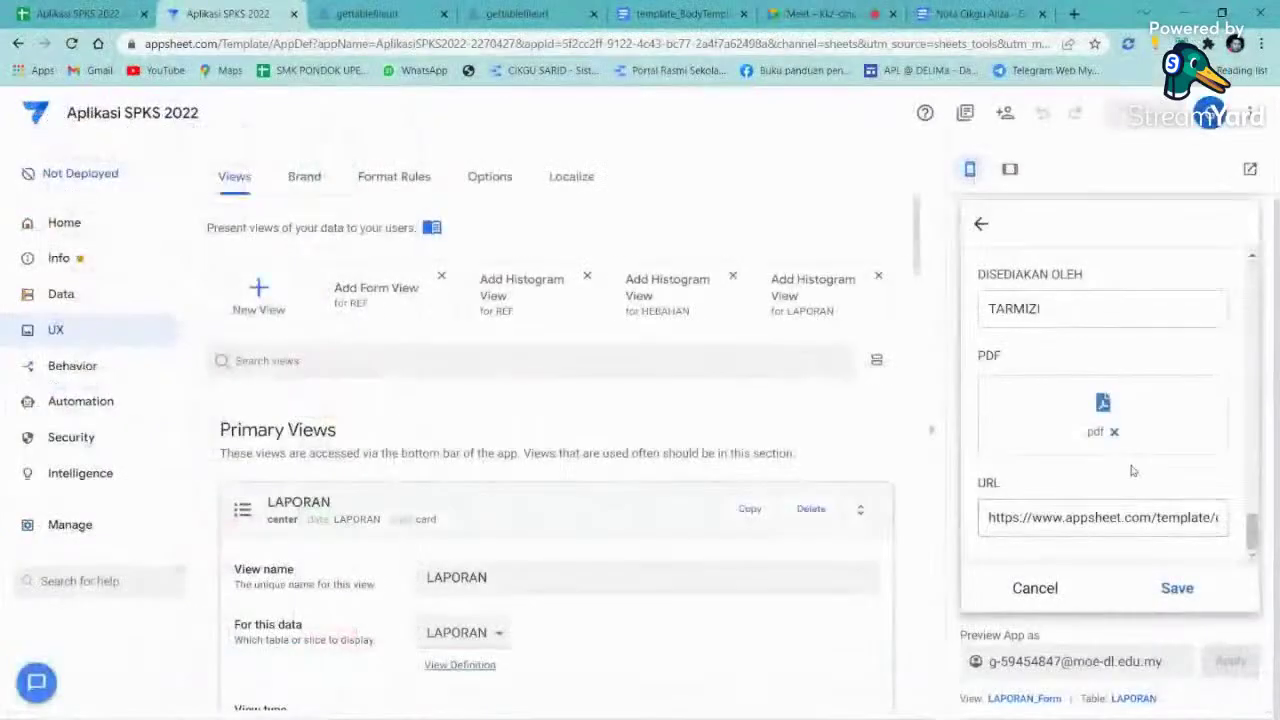
left_click(1114, 431)
triple_click(1115, 517)
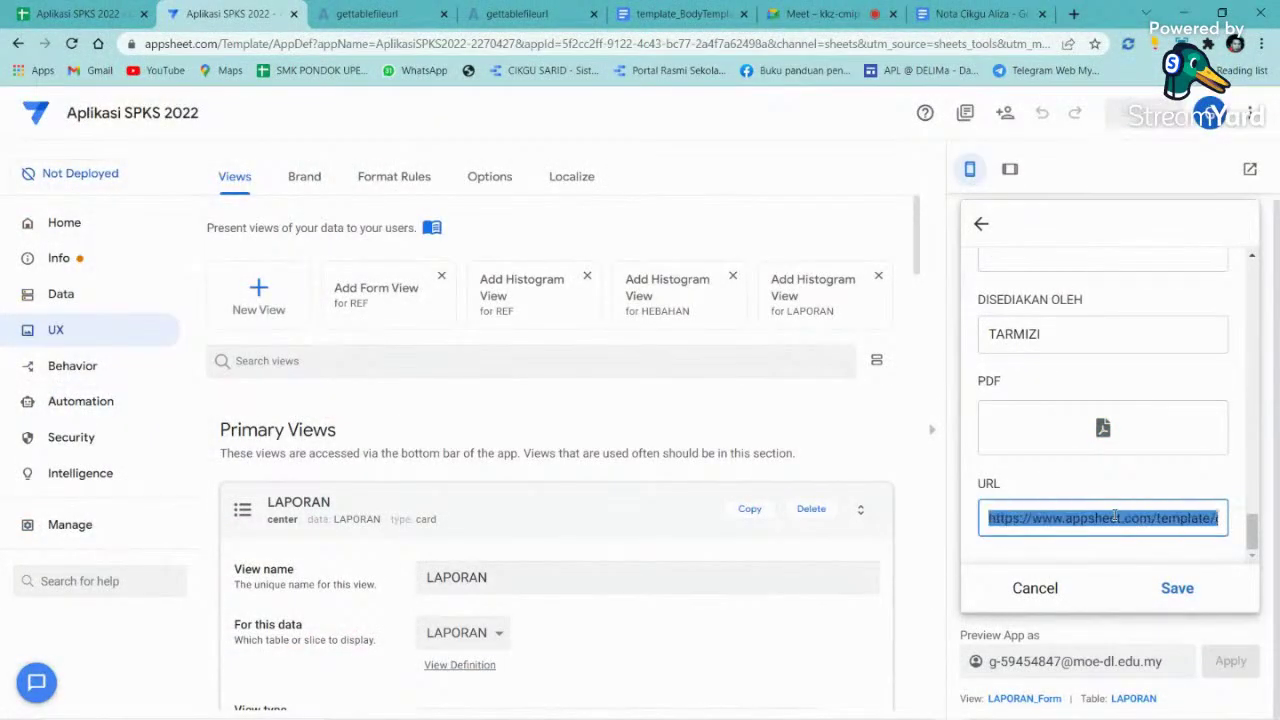
key("BackSpace")
left_click(1180, 589)
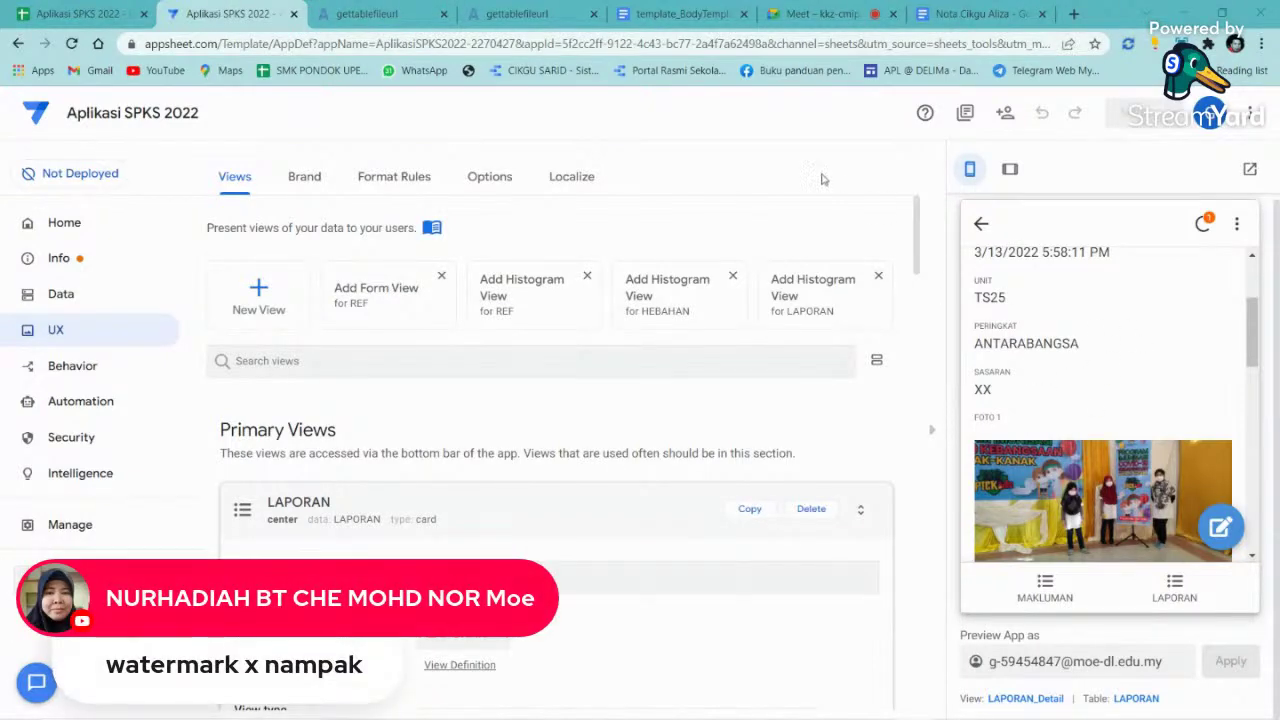
- Review the photos and signature block in the previously generated PDF and return to the AppSheet editor
key("ctrl+3")
scroll(623, 429, "up", 4)
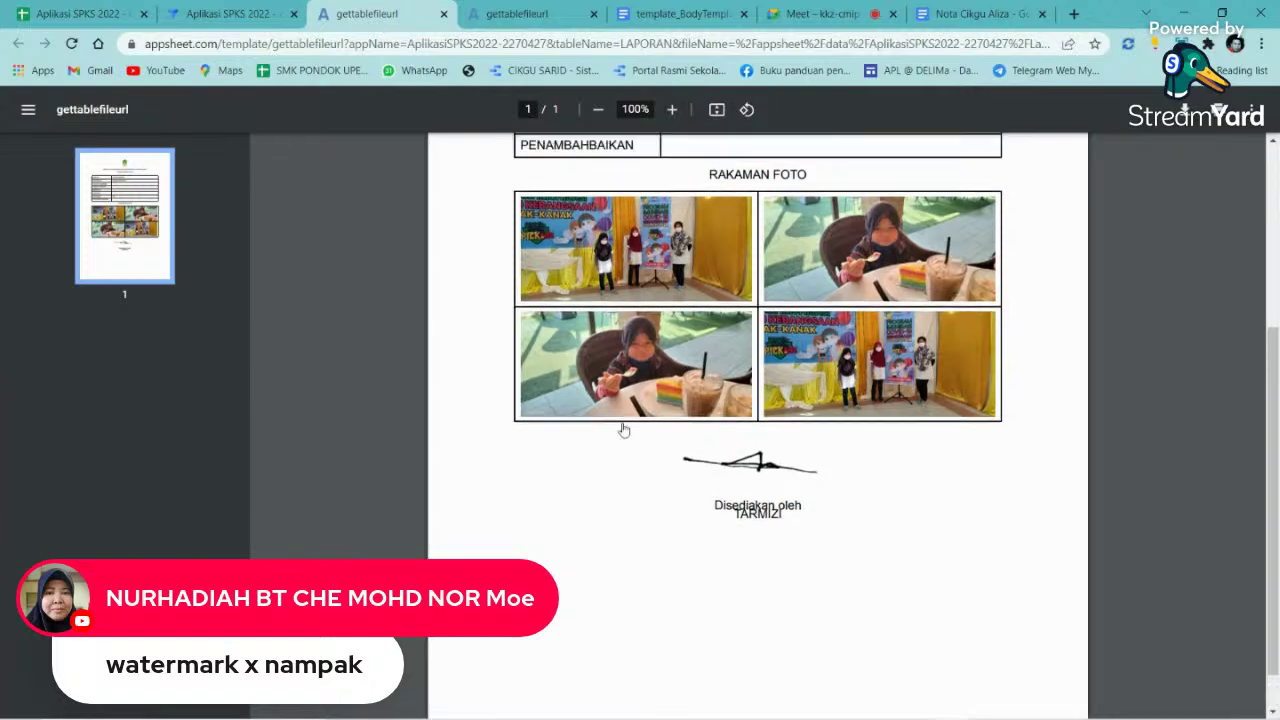
scroll(617, 410, "down", 4)
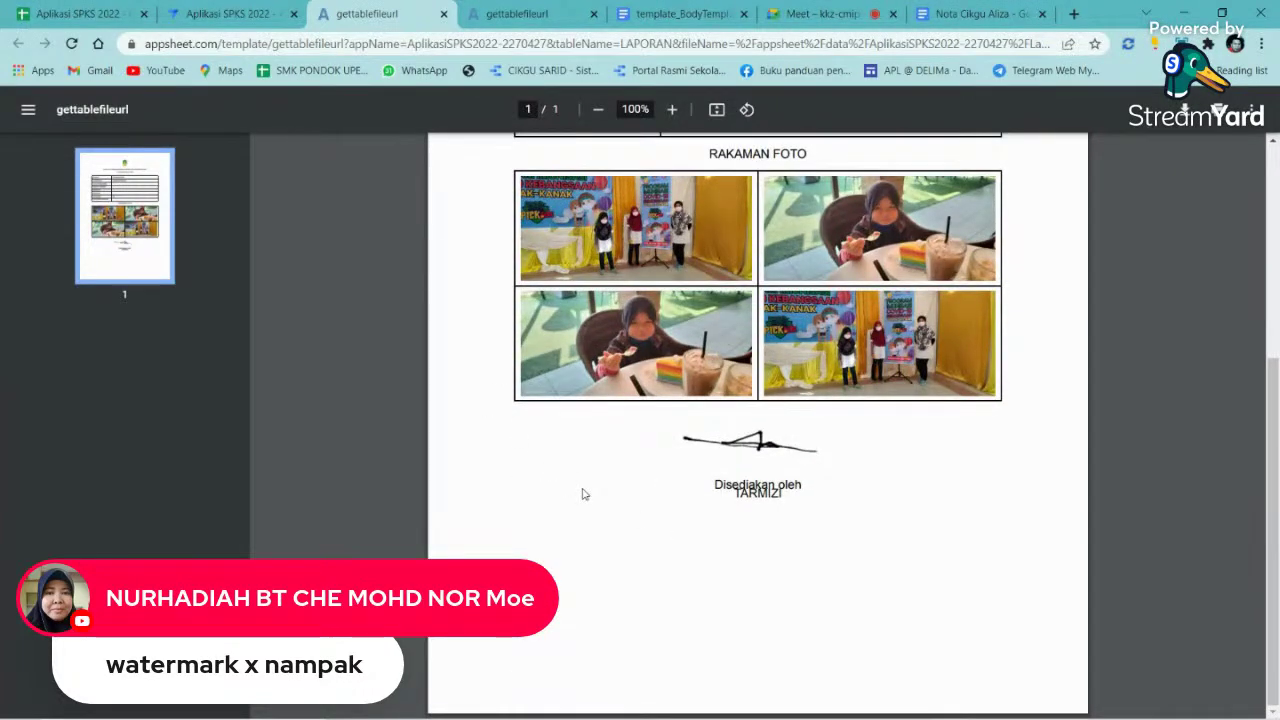
left_click(227, 25)
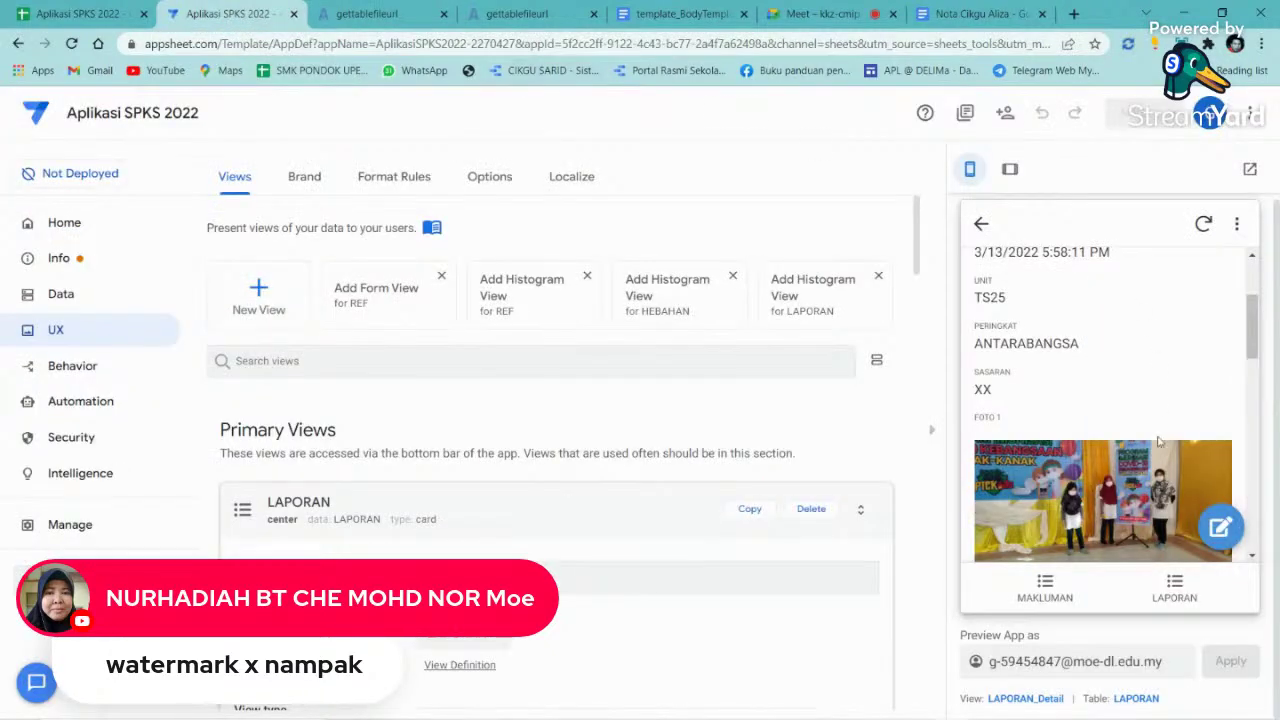
- Switch to the Google Meet call, read the in-call messages about the watermark and close the chat
left_click(815, 14)
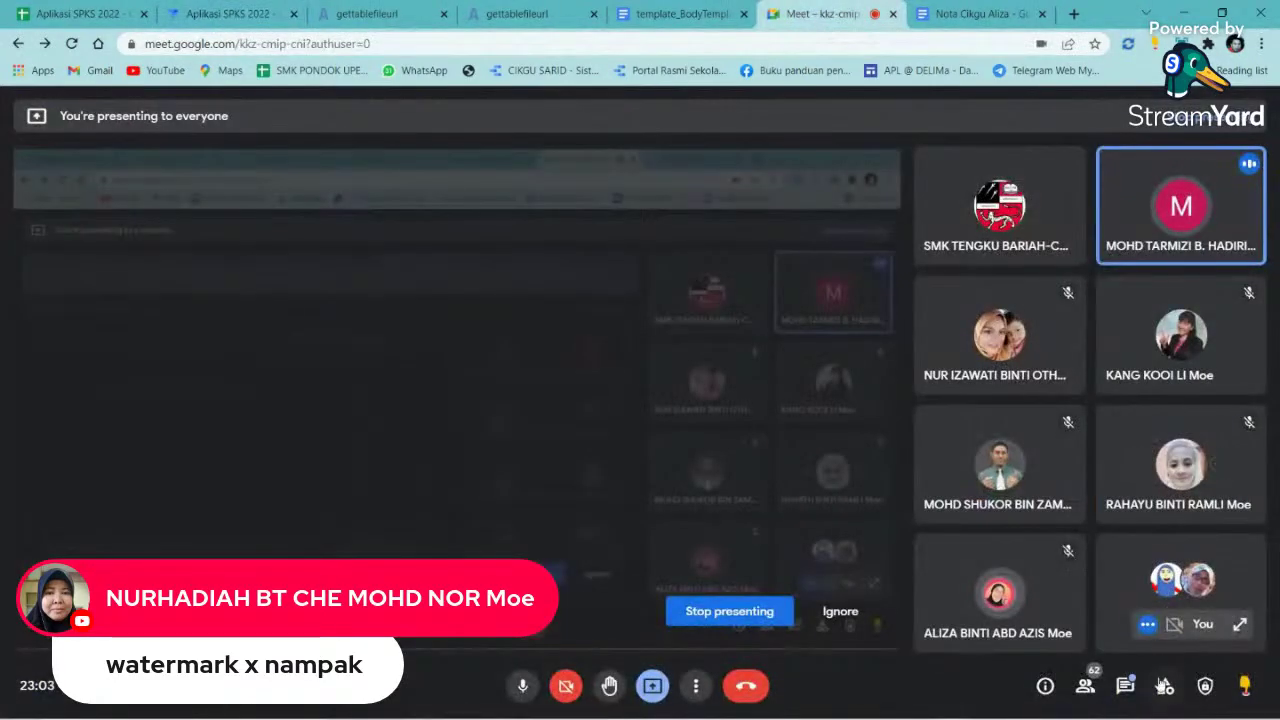
left_click(1126, 686)
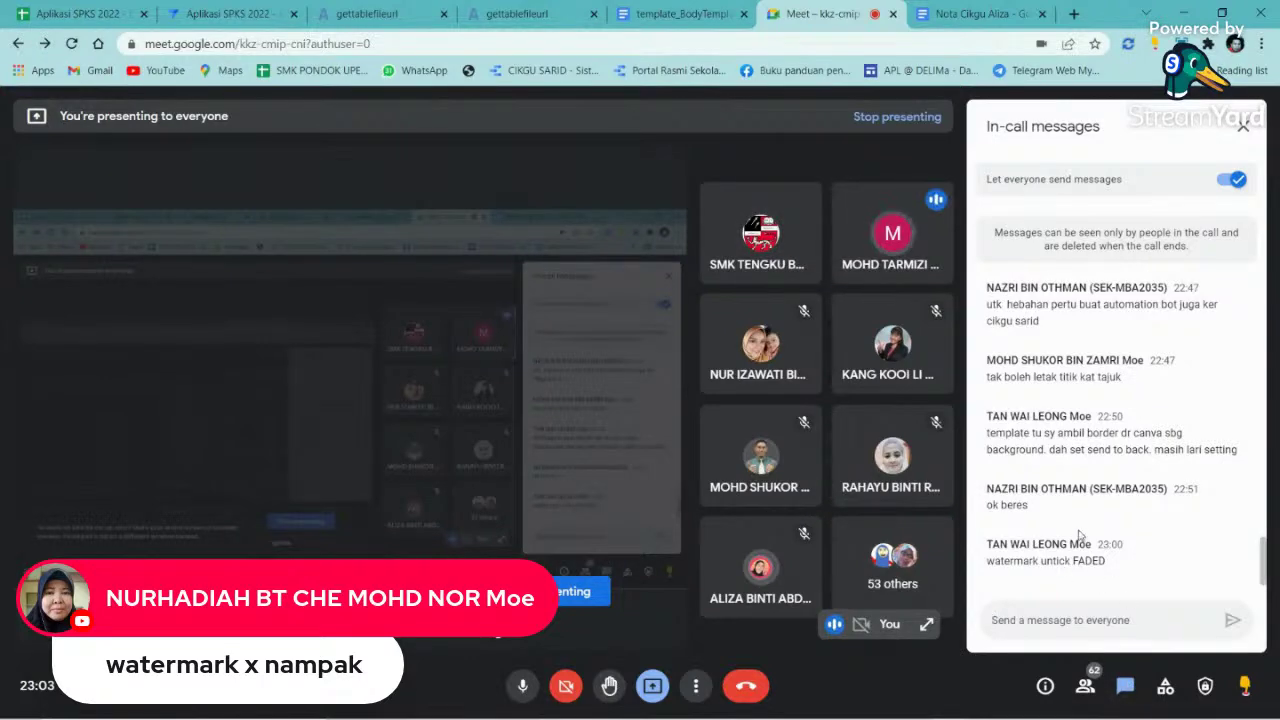
left_click(1243, 126)
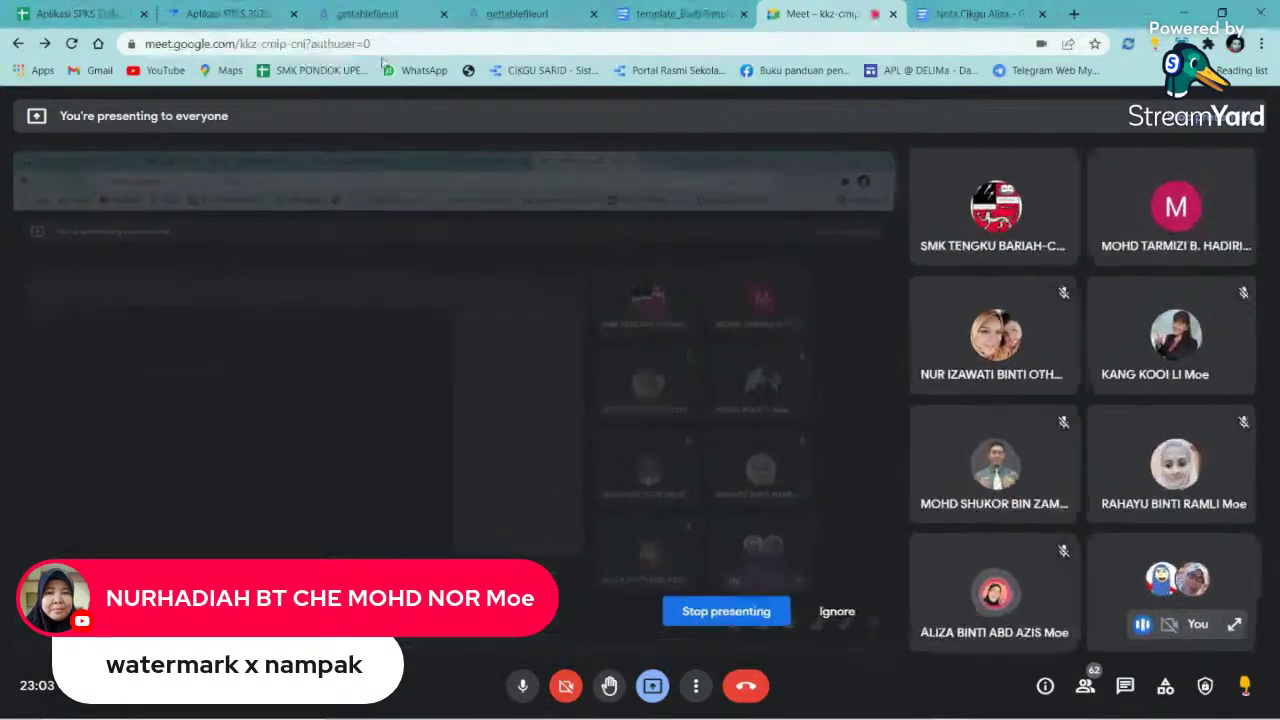
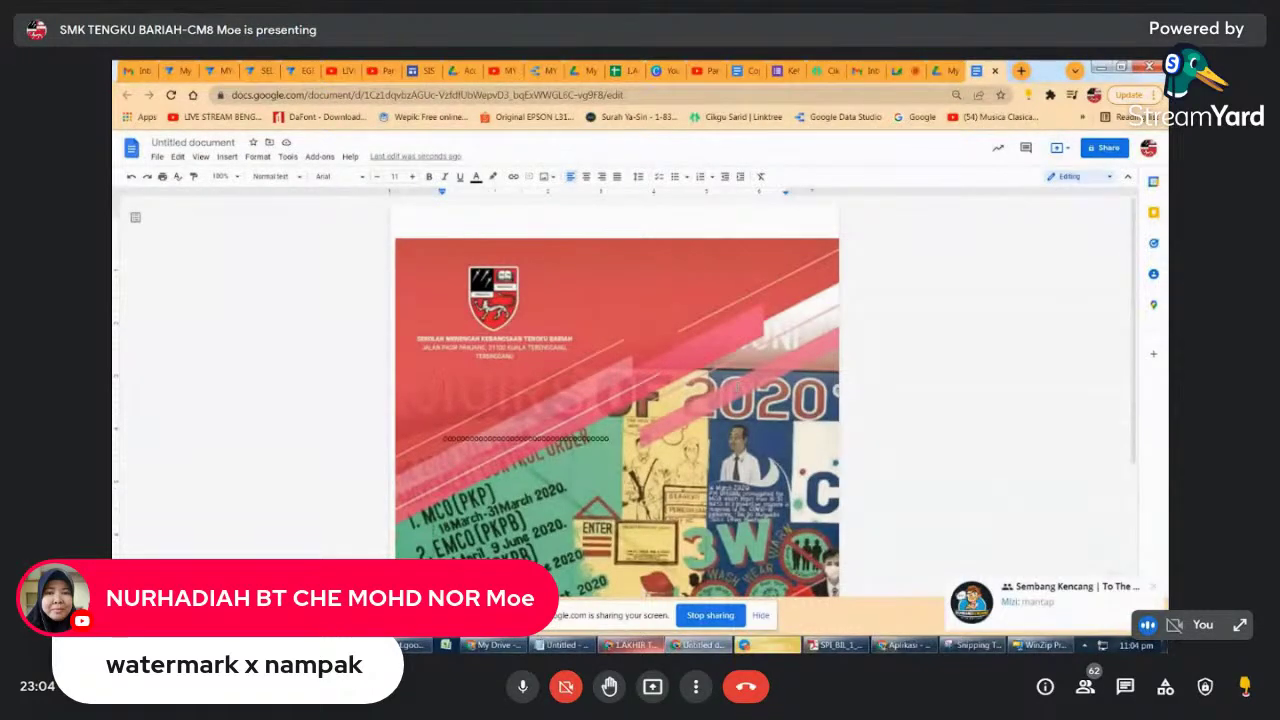
- In the shared untitled document, open the header watermark's settings and try the Faded option on and off, leaving it off
double_click(736, 386)
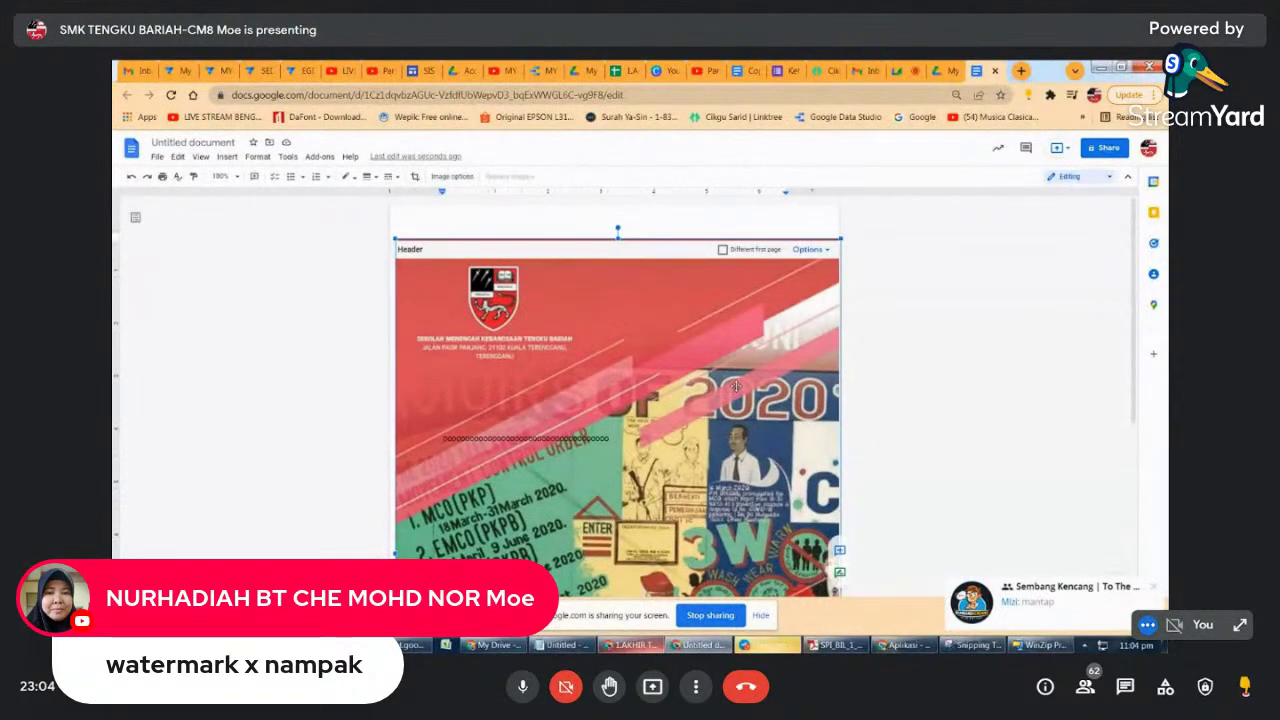
left_click(1072, 176)
left_click(1030, 203)
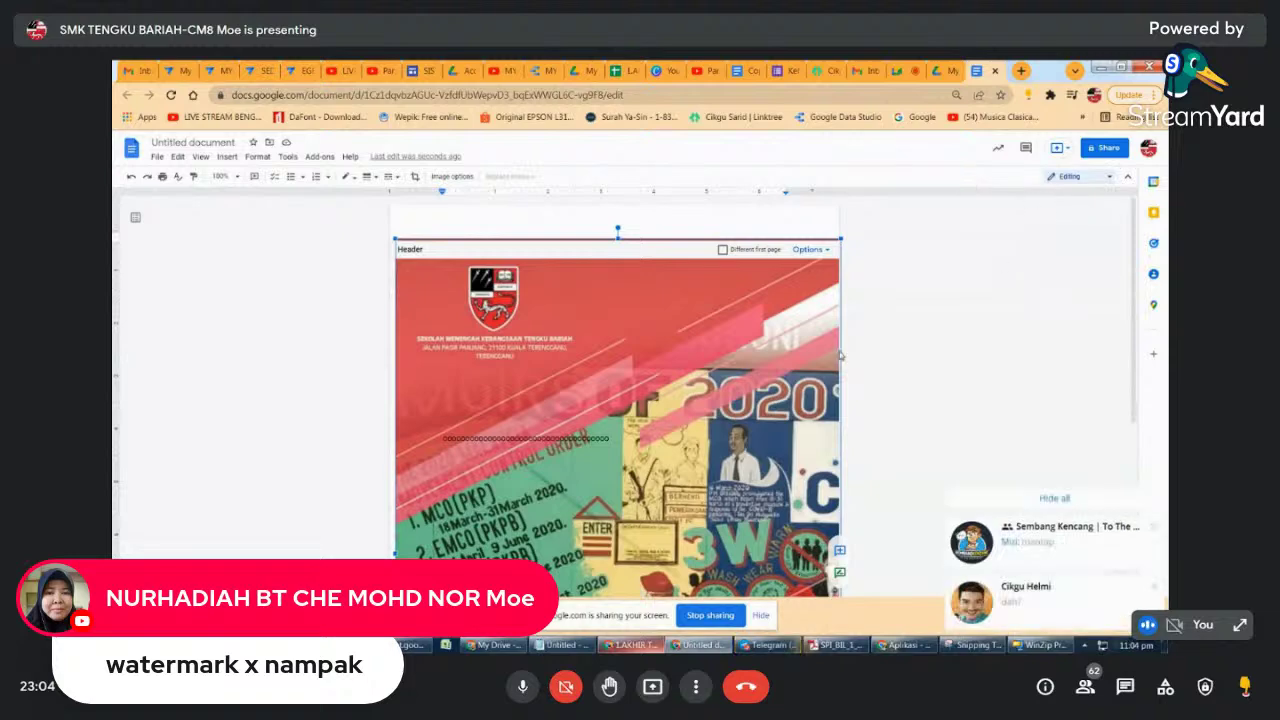
scroll(840, 355, "down", 3)
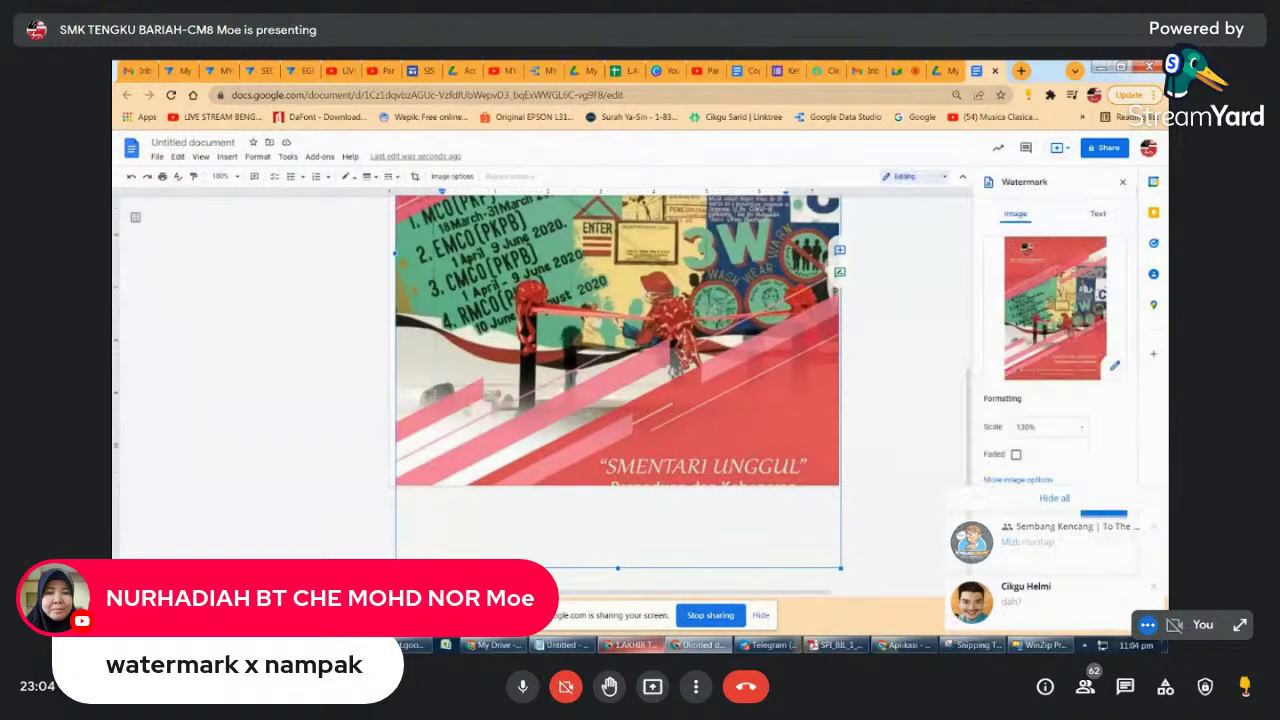
left_click(1016, 455)
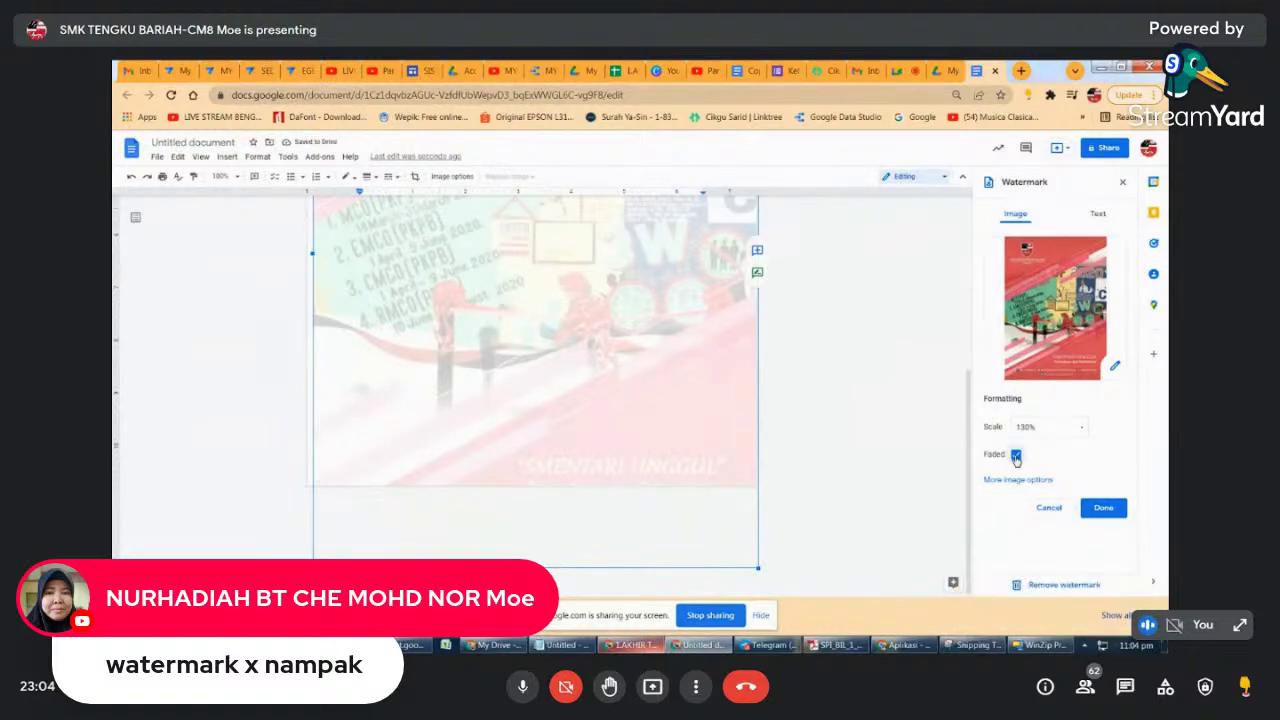
left_click(1016, 455)
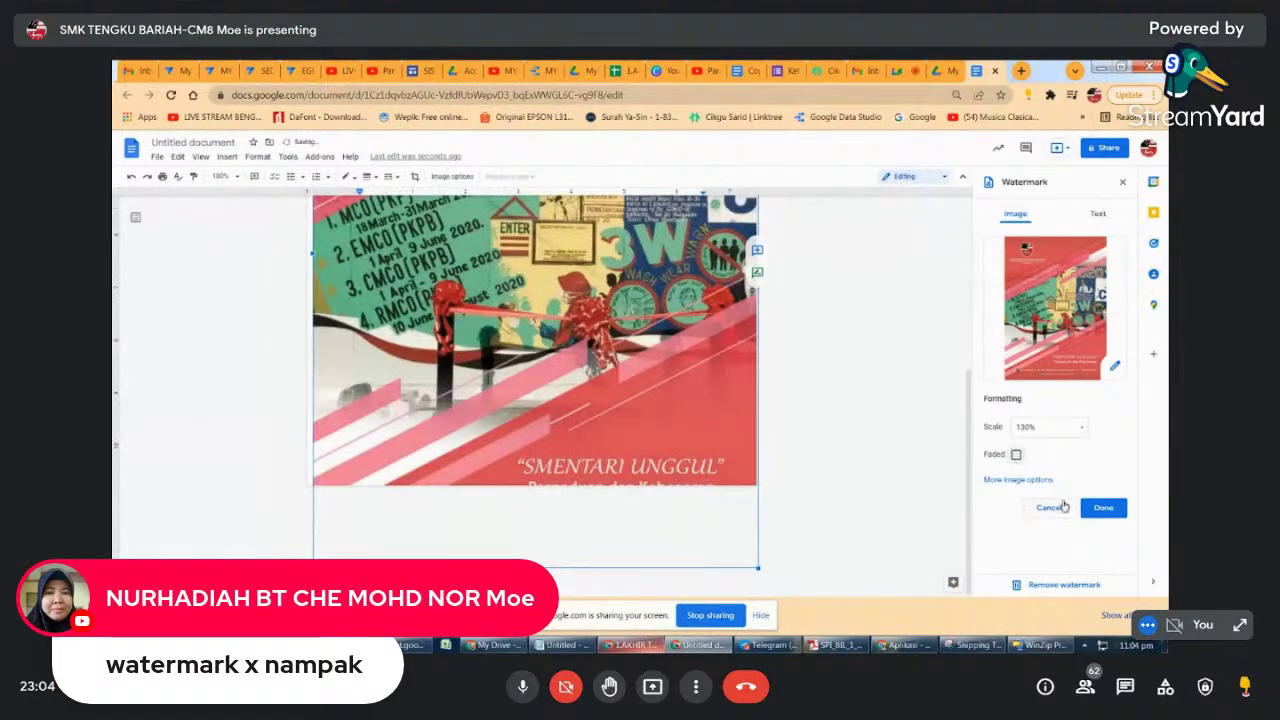
- Open the watermark's further image options, set brightness slightly above the midpoint and raise transparency to roughly four-fifths of its range
left_click(1030, 480)
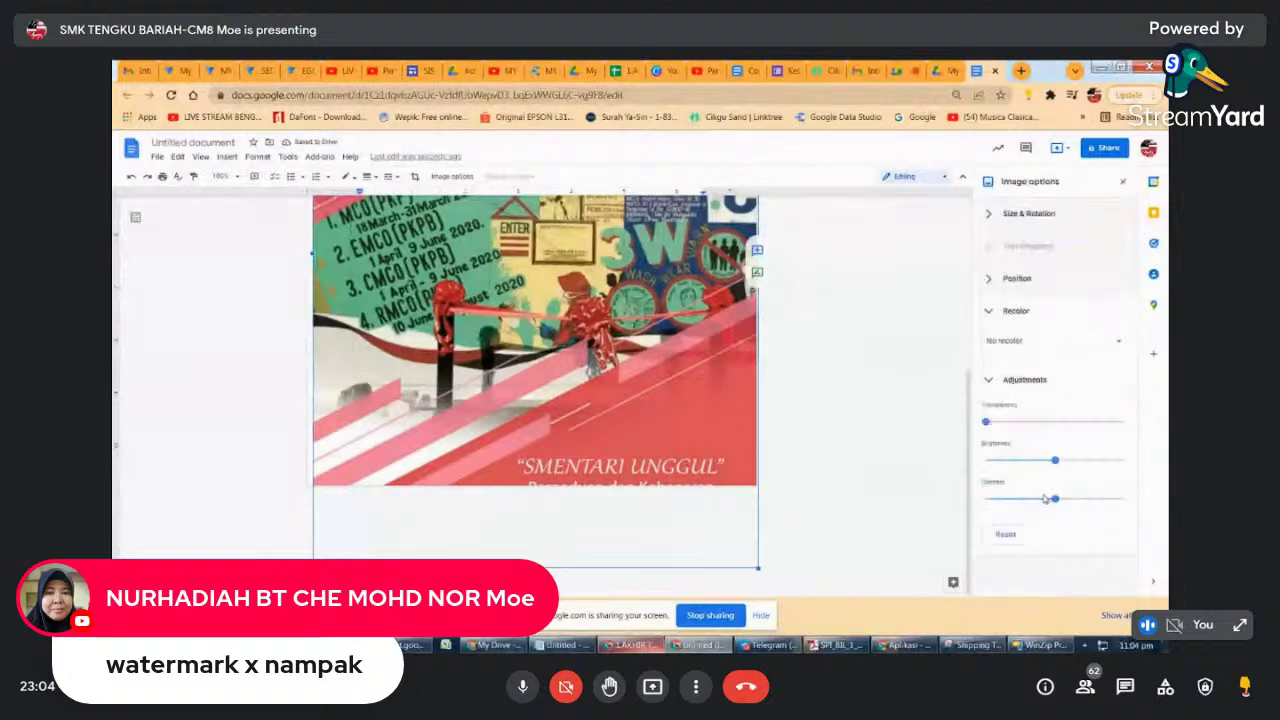
left_click_drag(1054, 460, 1030, 460)
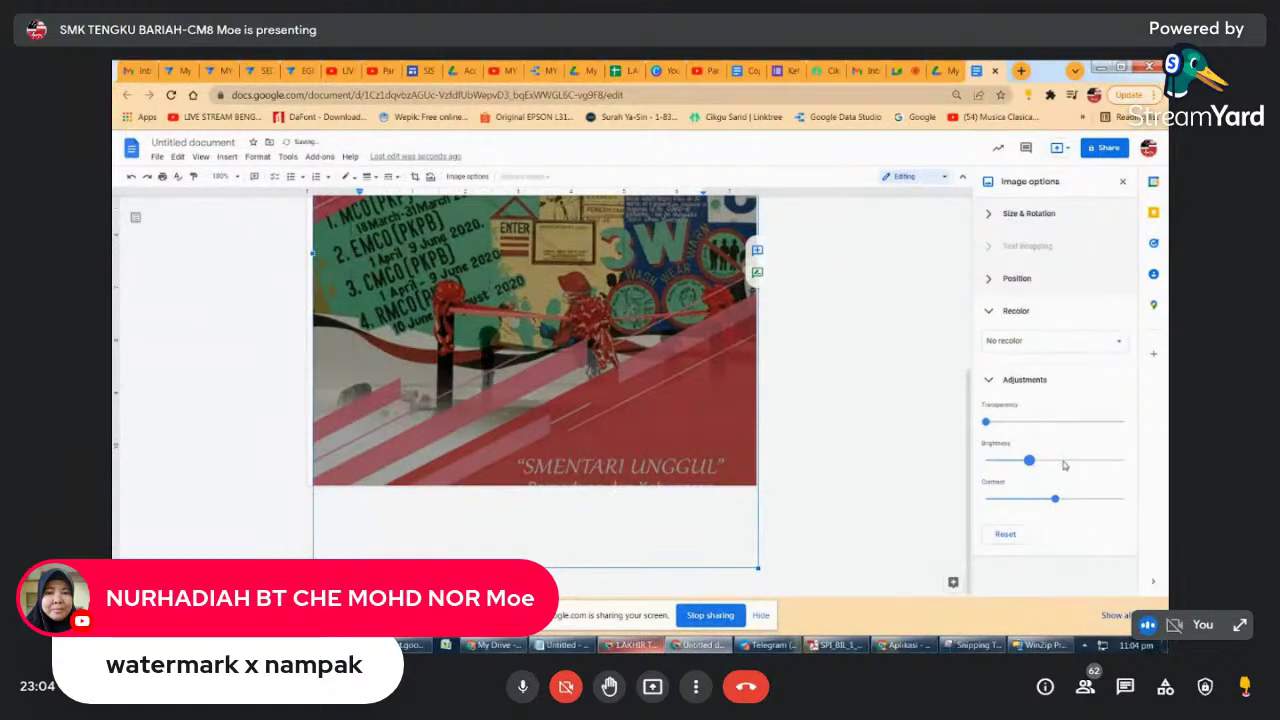
left_click_drag(1029, 460, 1060, 460)
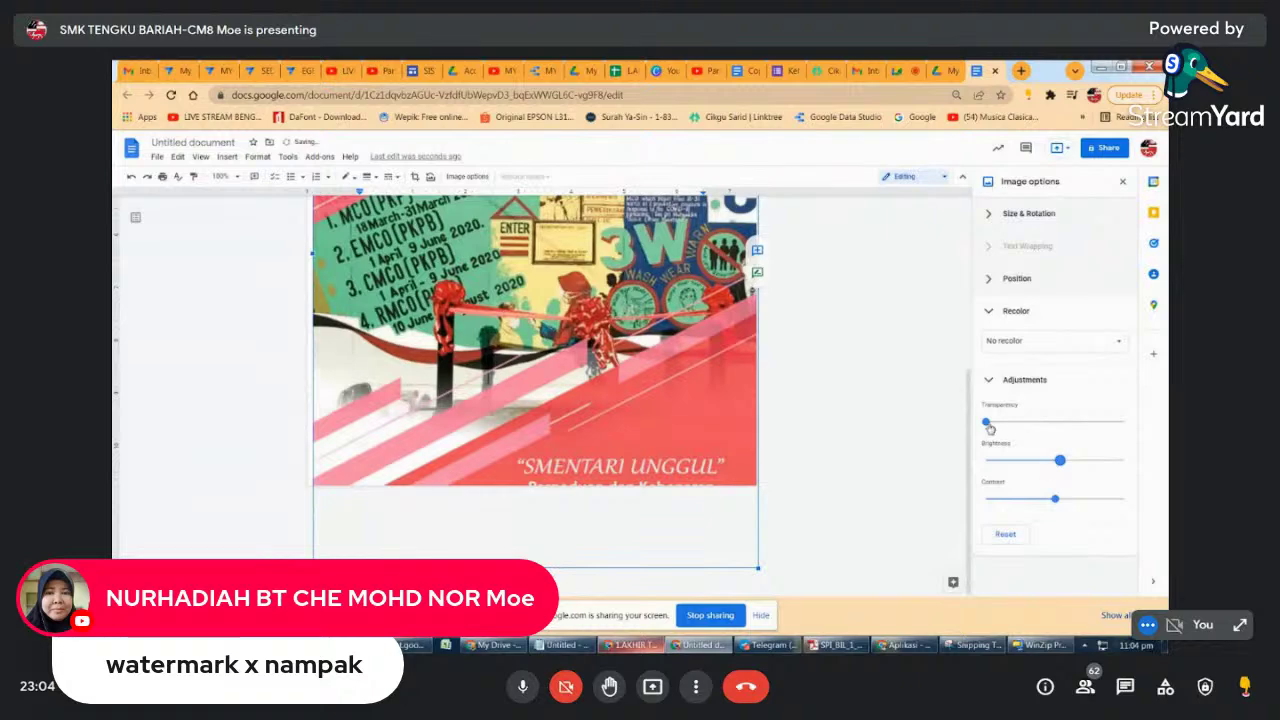
left_click_drag(987, 422, 1095, 421)
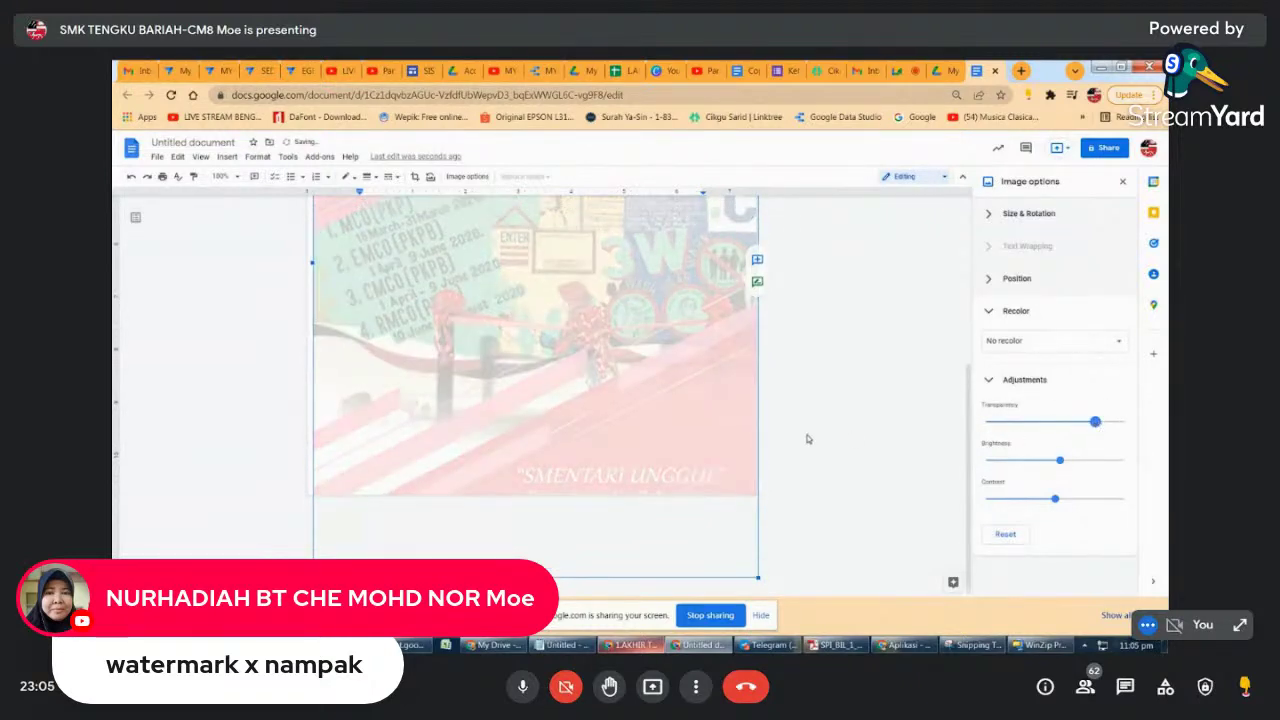
- Move the watermark image up and slightly left to cover the page from its upper edge, and check the whole page
scroll(808, 438, "up", 2)
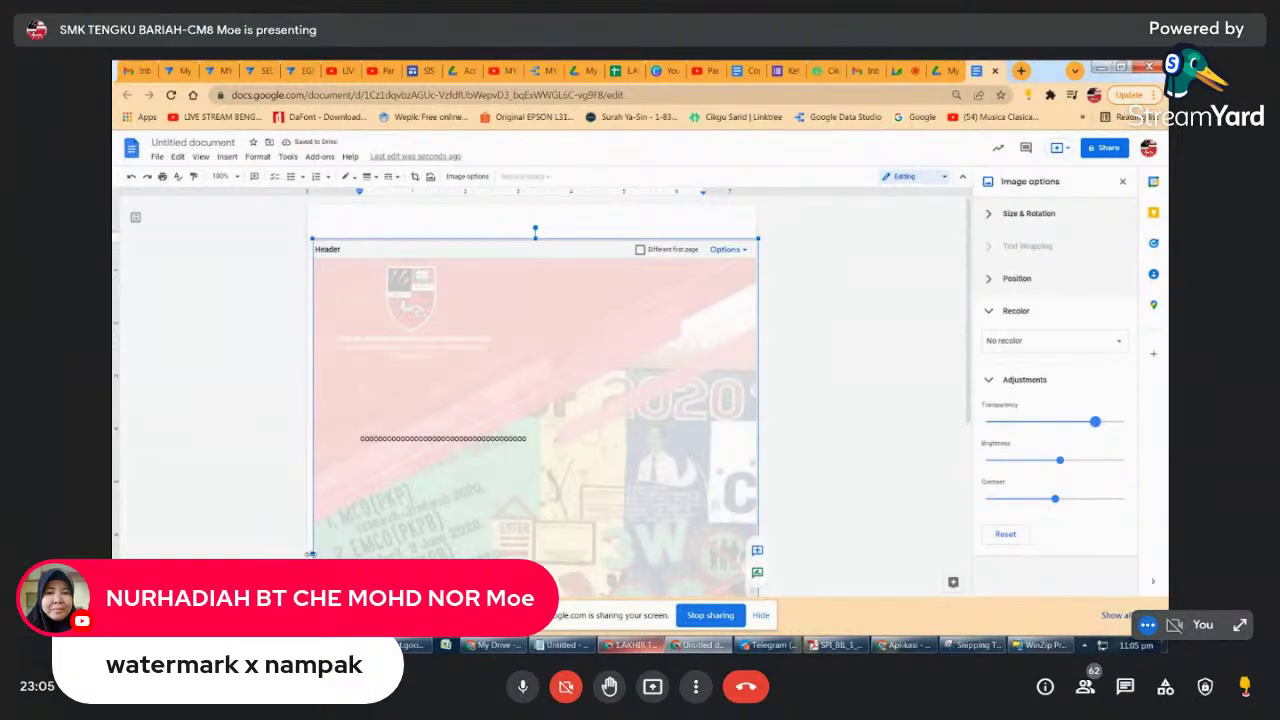
left_click_drag(311, 553, 309, 529)
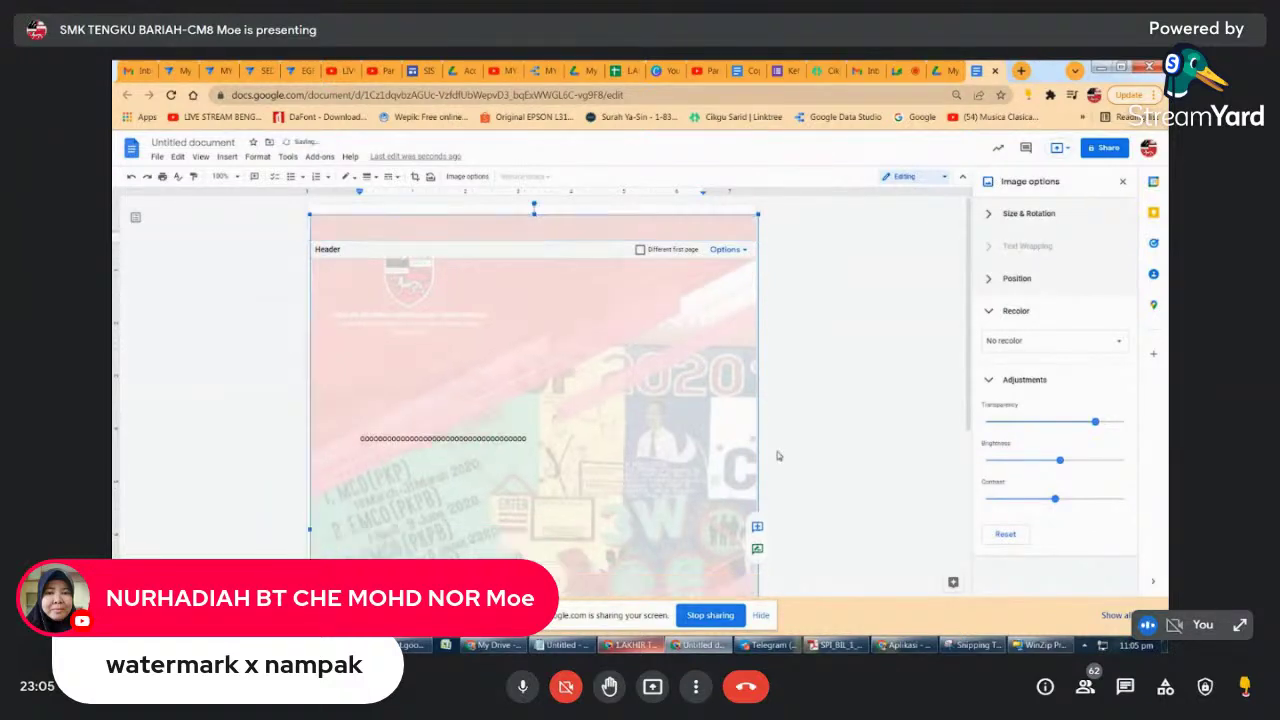
left_click(840, 403)
scroll(832, 403, "down", 3)
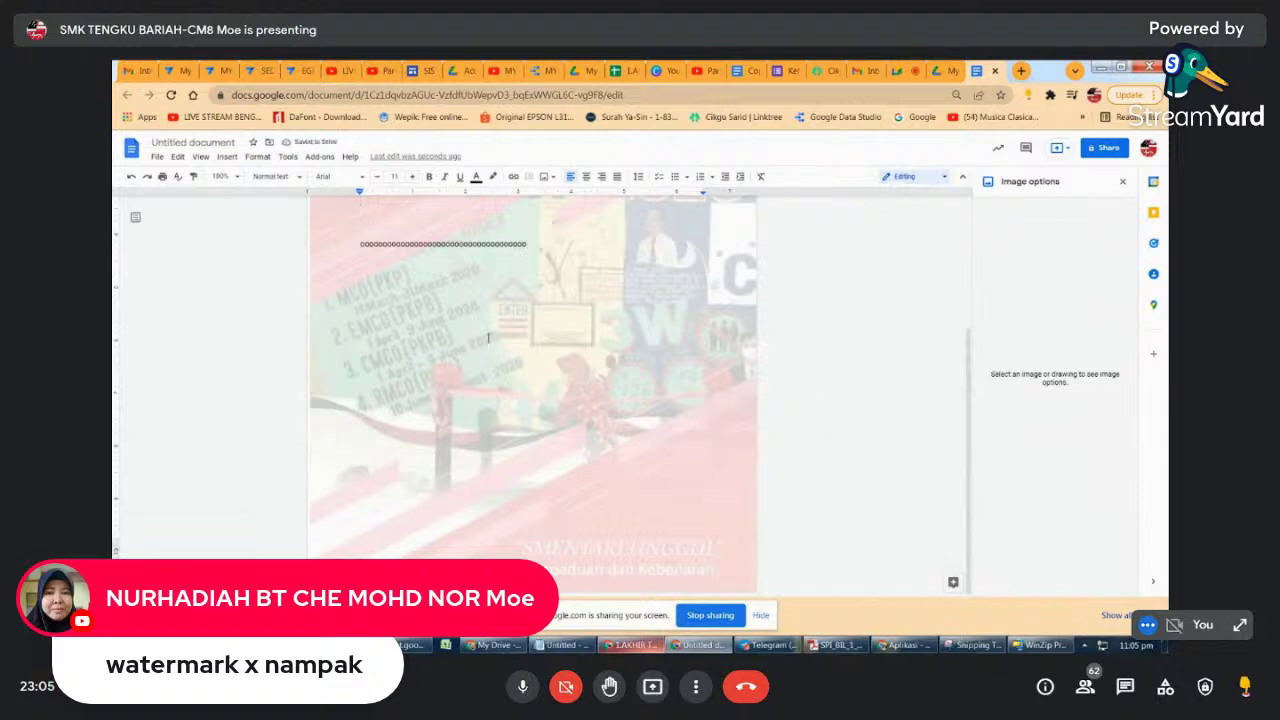
scroll(466, 284, "up", 3)
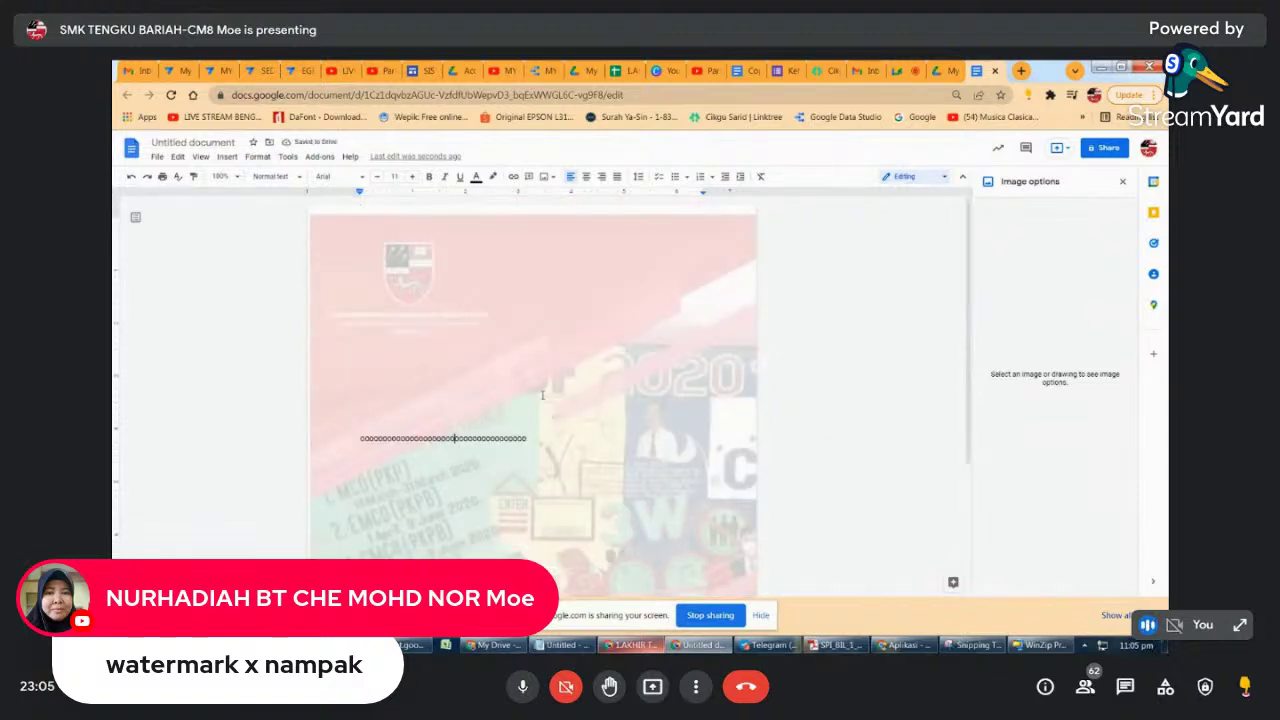
- Replace most of the filler text over the watermark with sample lines reading WYRYREE, SHGSHS and GAGTAGSAHGHH
type("YYEWYEYY")
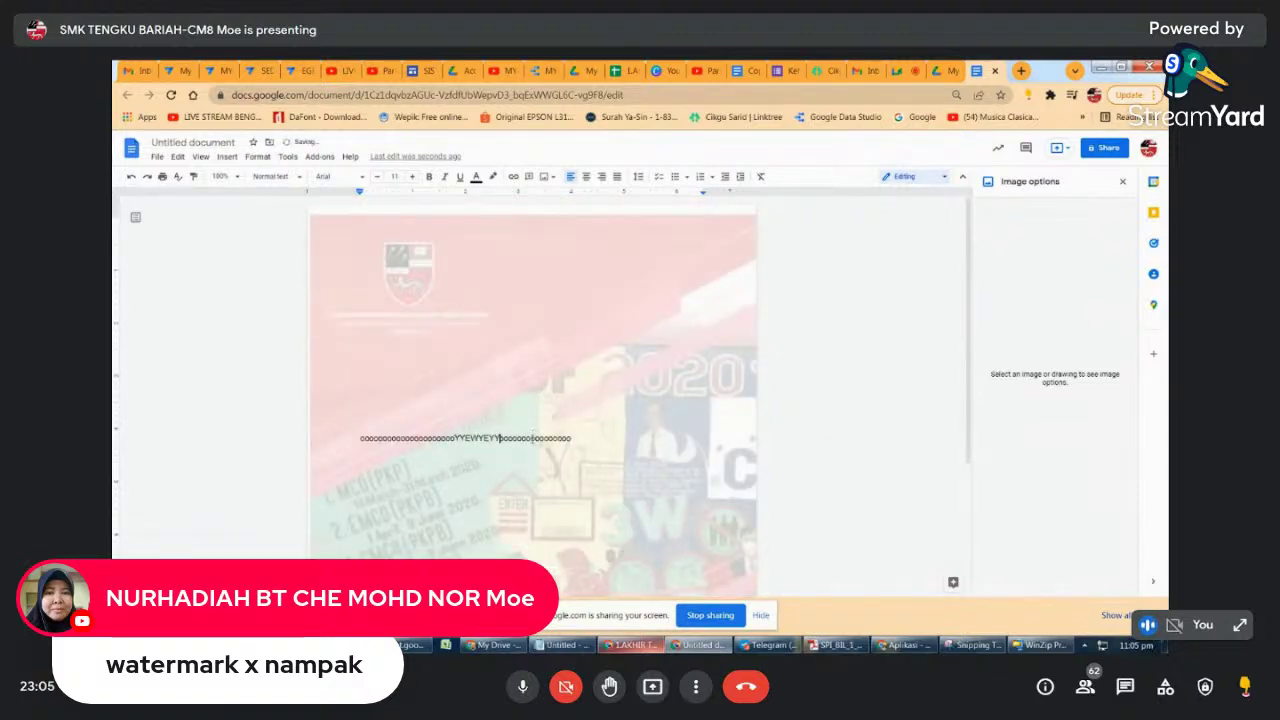
left_click_drag(360, 438, 757, 440)
type("WYRYREE")
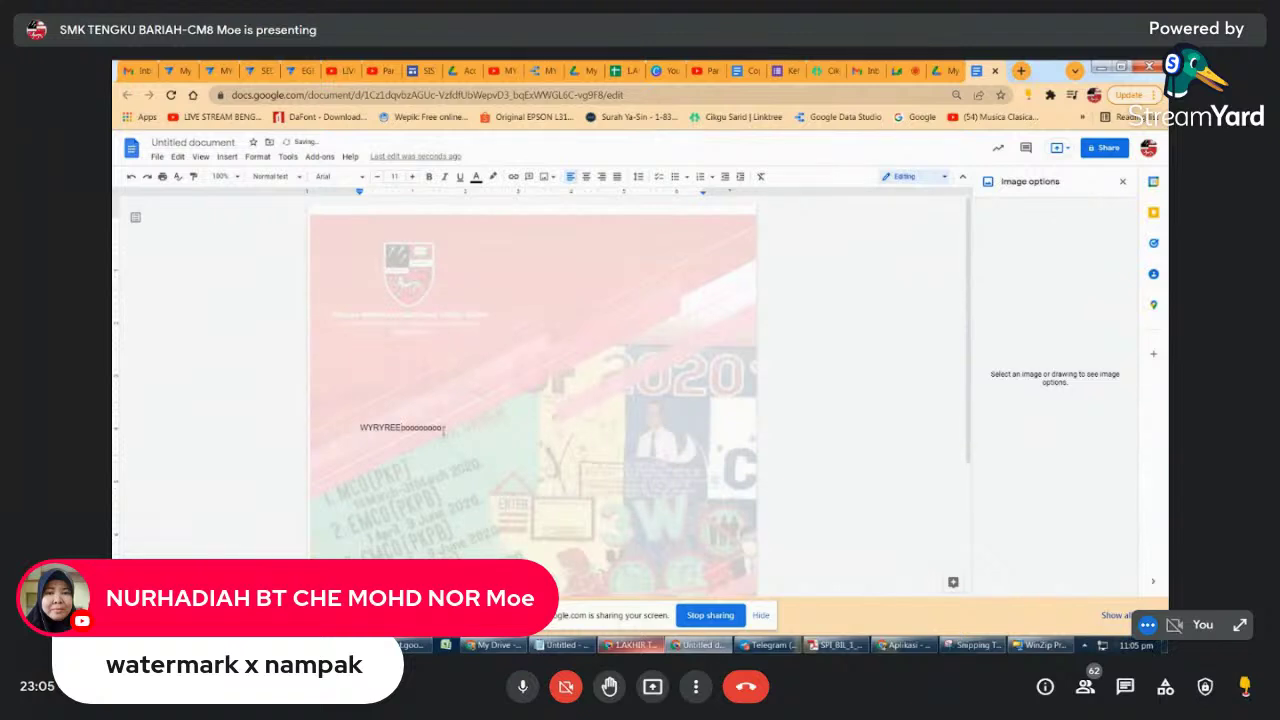
key("Return")
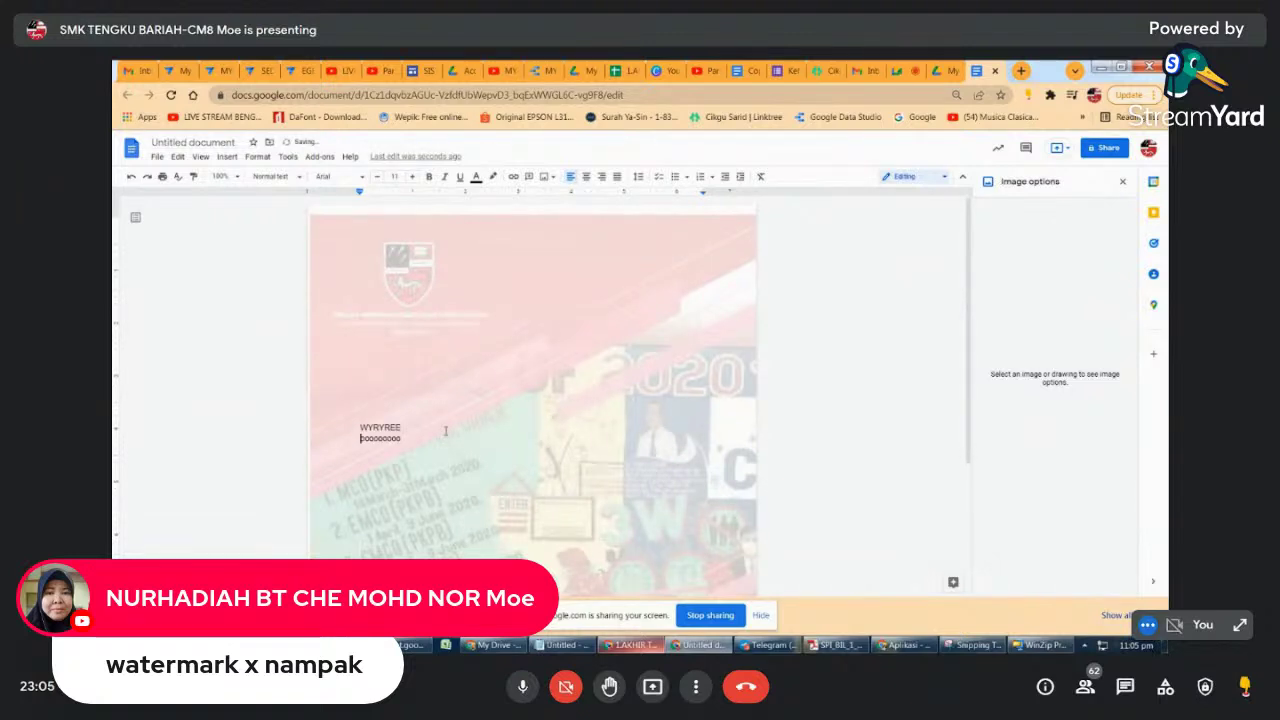
type("SHGSHS")
key("Return")
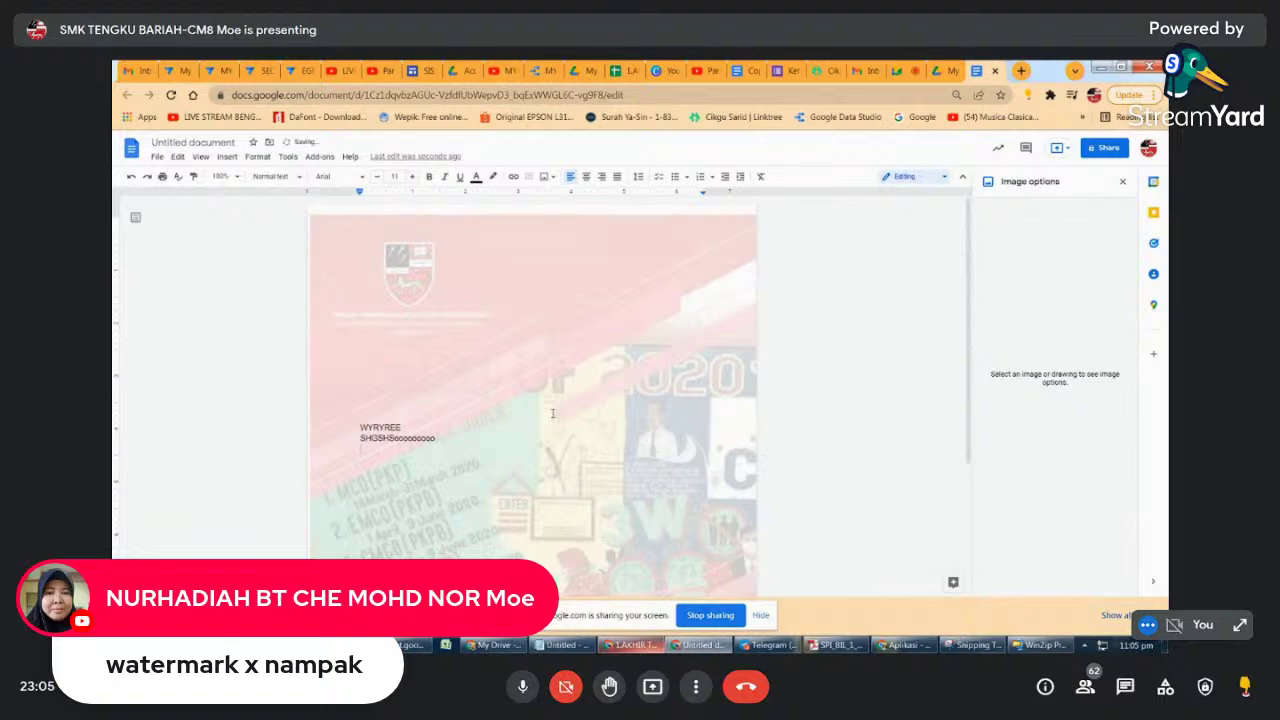
type("GAGTAGSAHGHH")
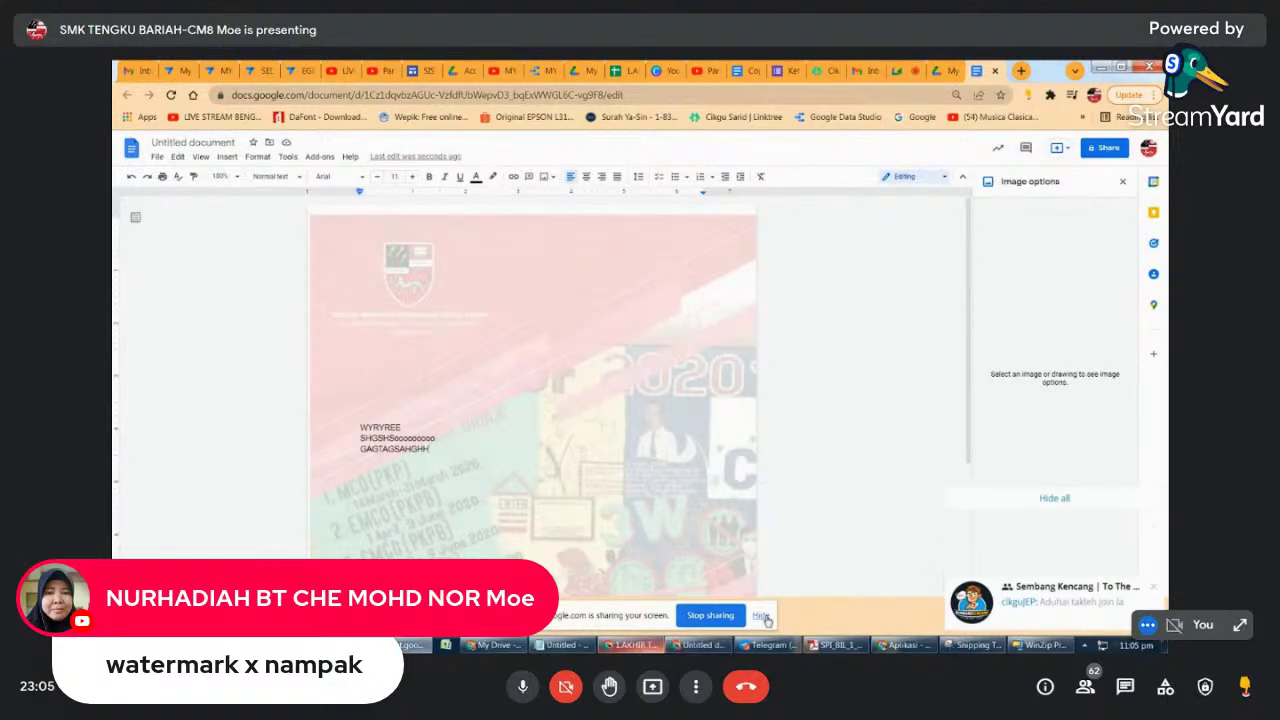
- Hide the screen-sharing notice, switch to the Google Meet call and stop the current presentation
left_click(763, 616)
left_click(903, 70)
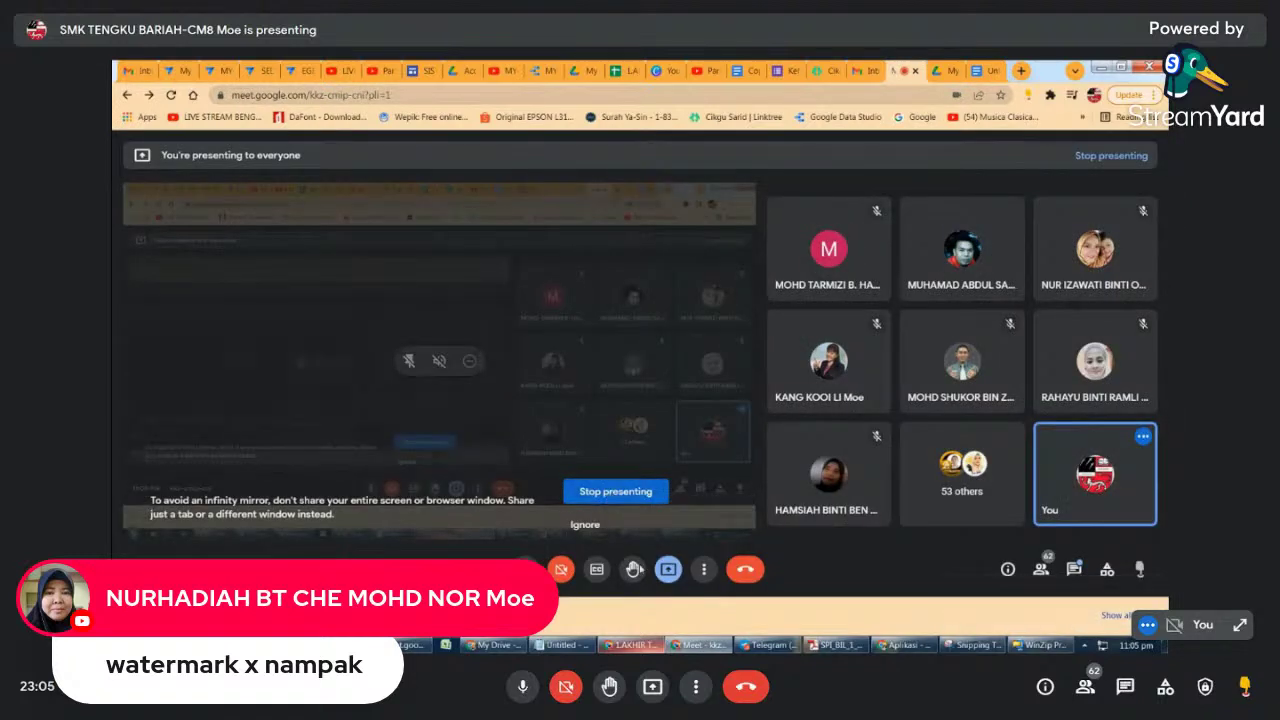
left_click(668, 569)
left_click(738, 525)
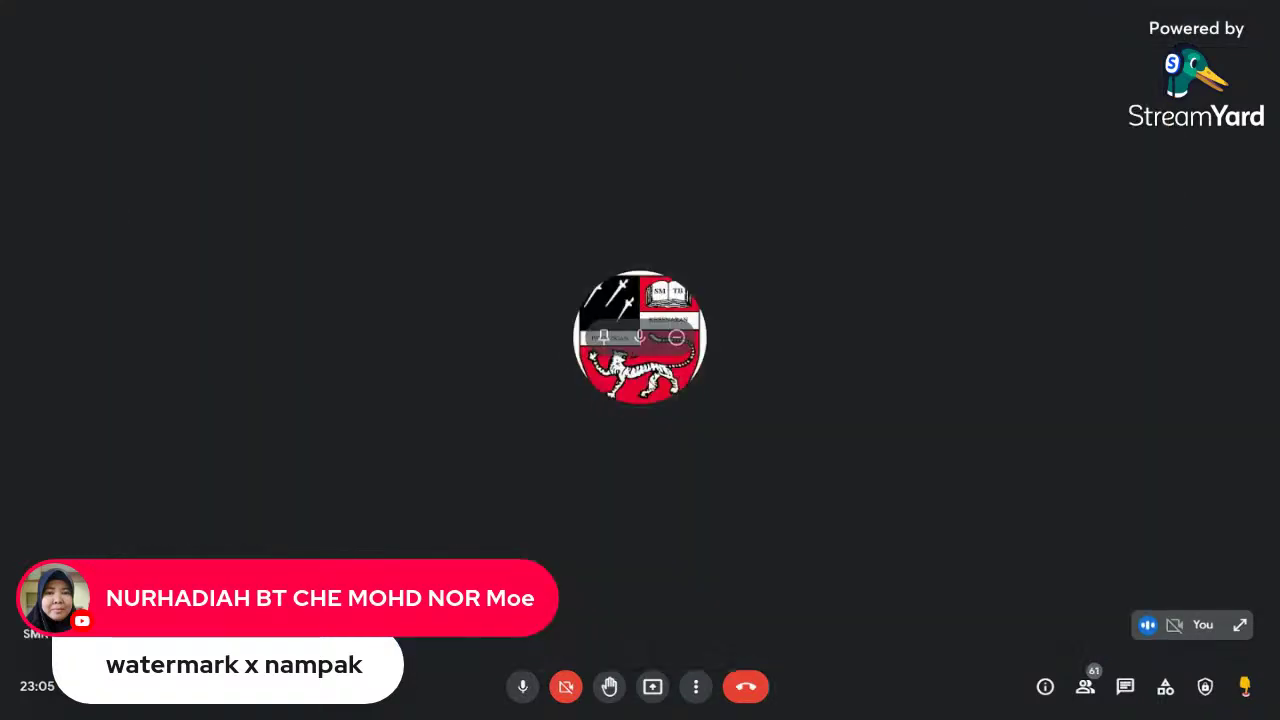
- Present the entire Screen 1 in the Meet call and hide the sharing notice
left_click(652, 686)
left_click(720, 573)
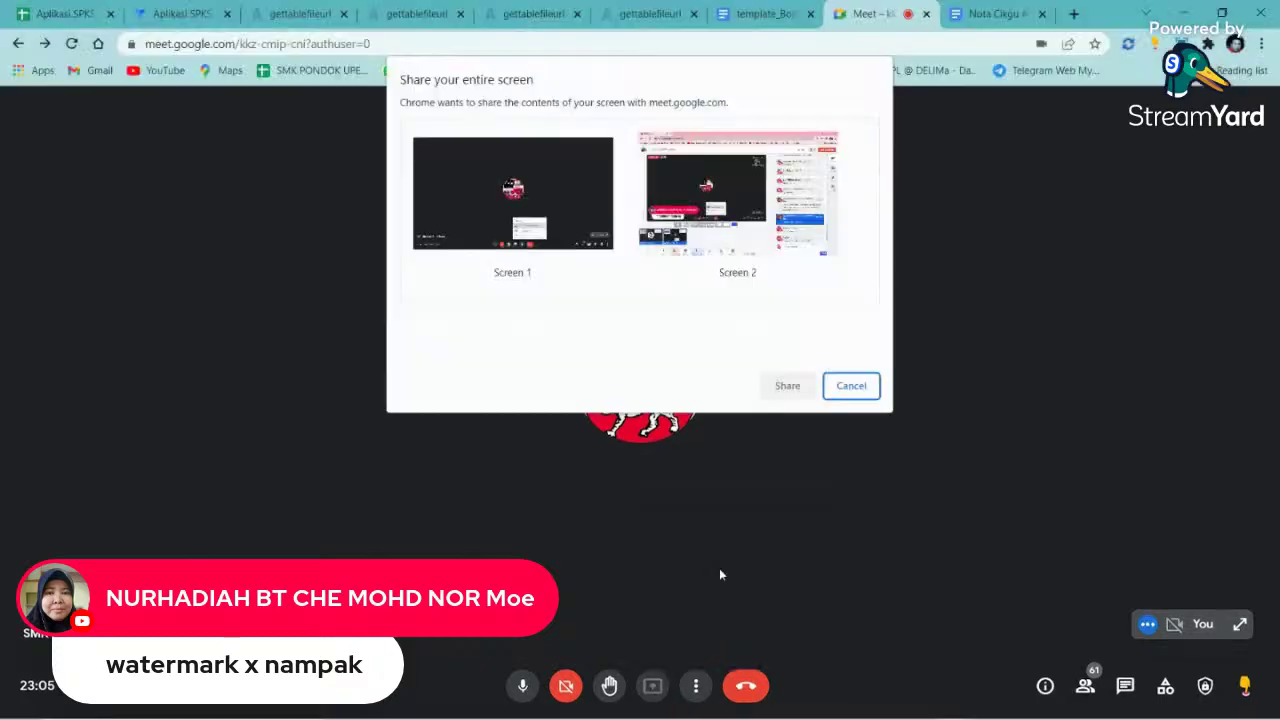
left_click(553, 225)
left_click(786, 385)
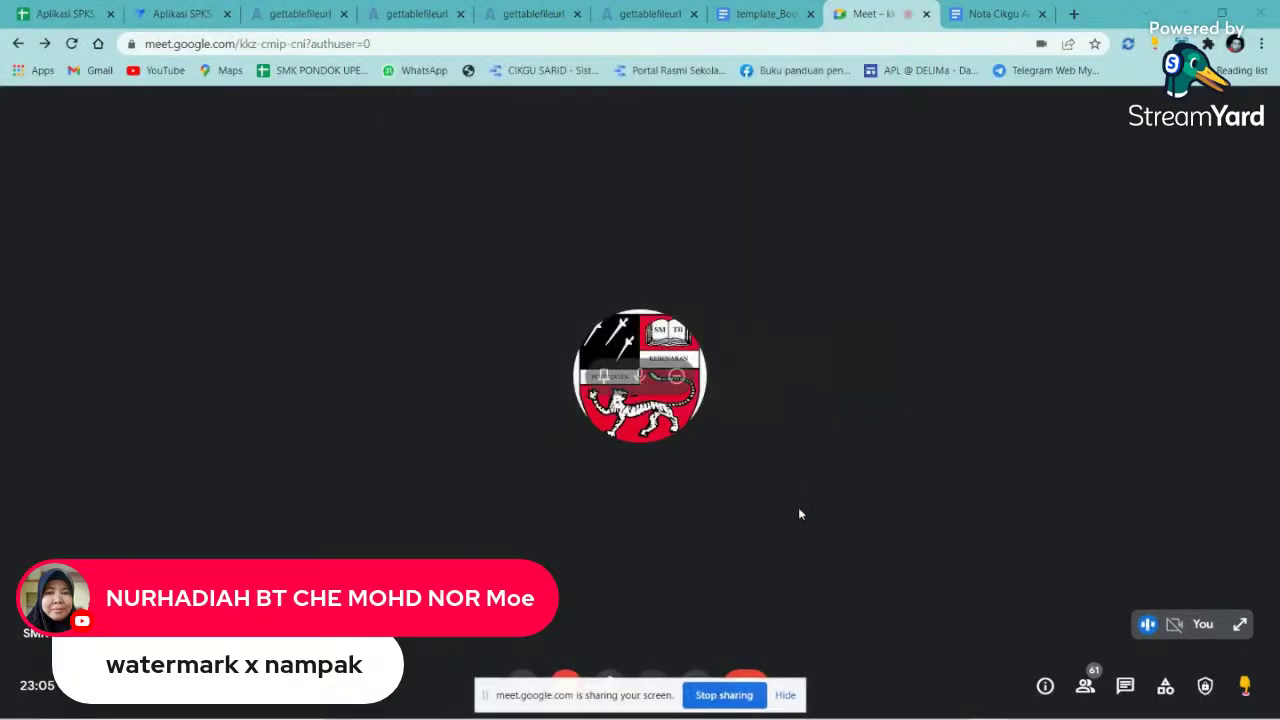
left_click(790, 697)
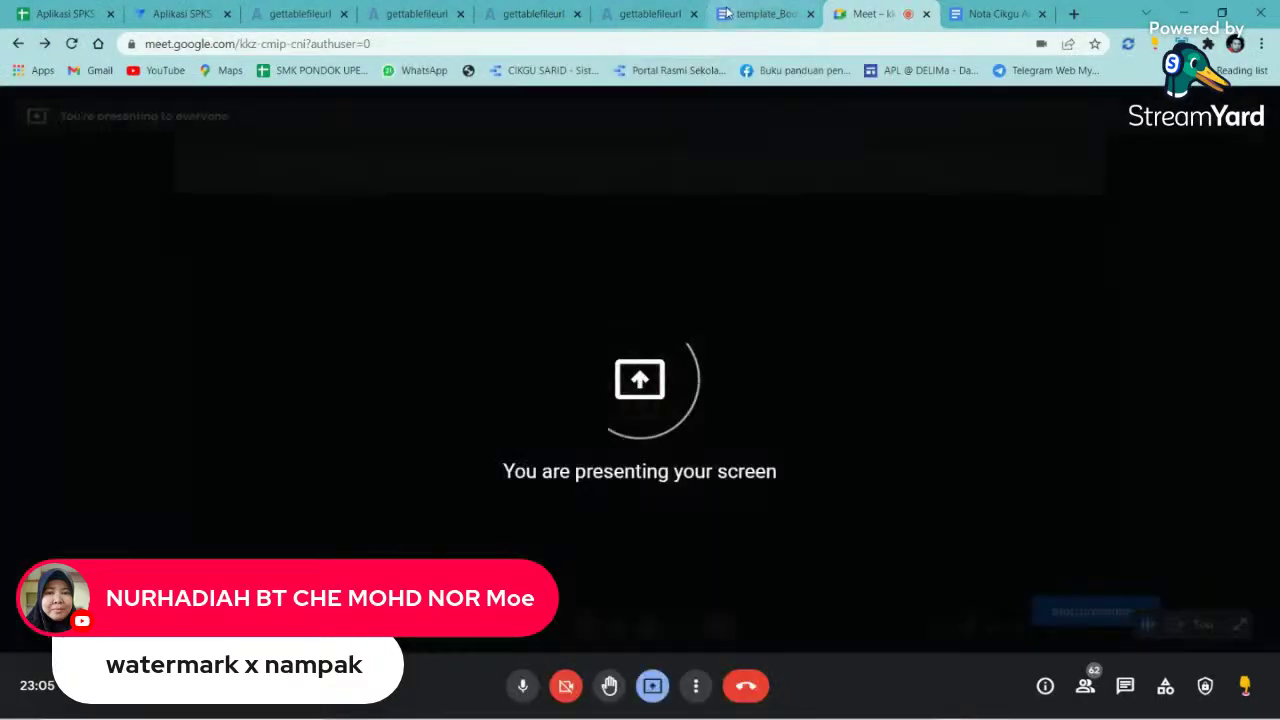
- Switch to the template_BodyTemplate_20220313_102249 document and open the settings of its page watermark
left_click(765, 14)
scroll(269, 529, "down", 3)
left_click(620, 291)
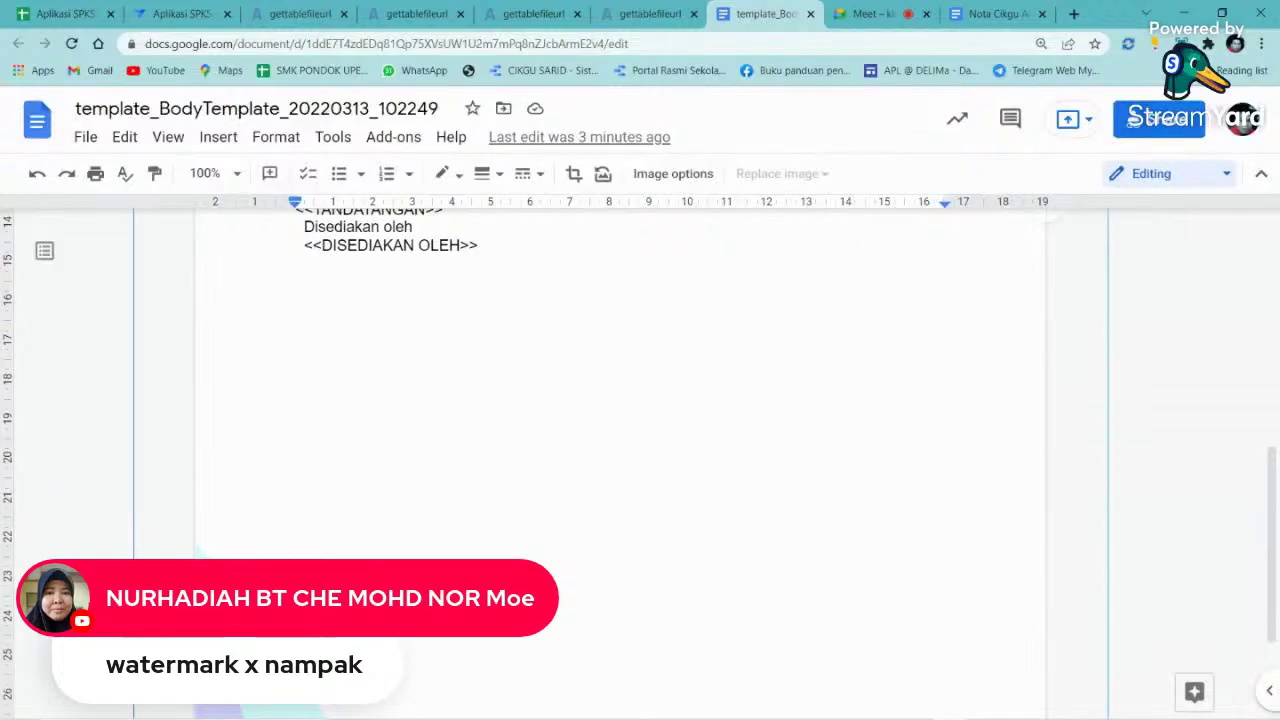
scroll(343, 482, "down", 2)
double_click(346, 518)
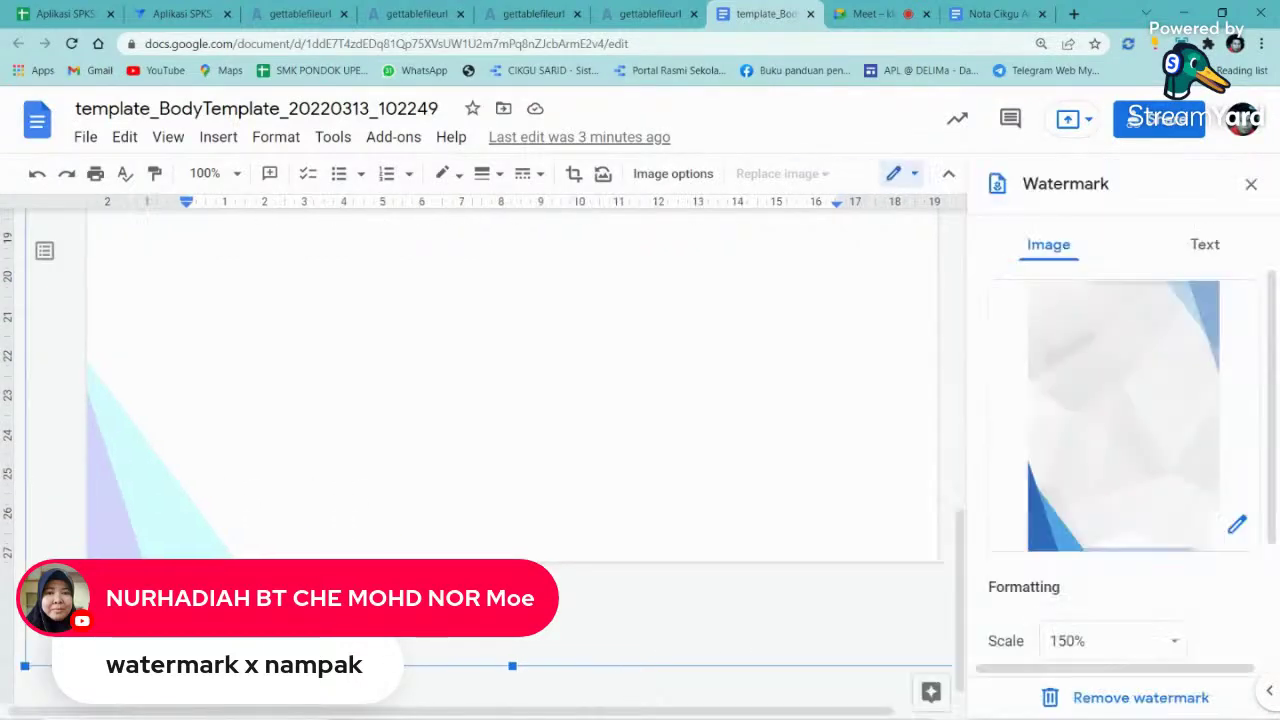
left_click(868, 14)
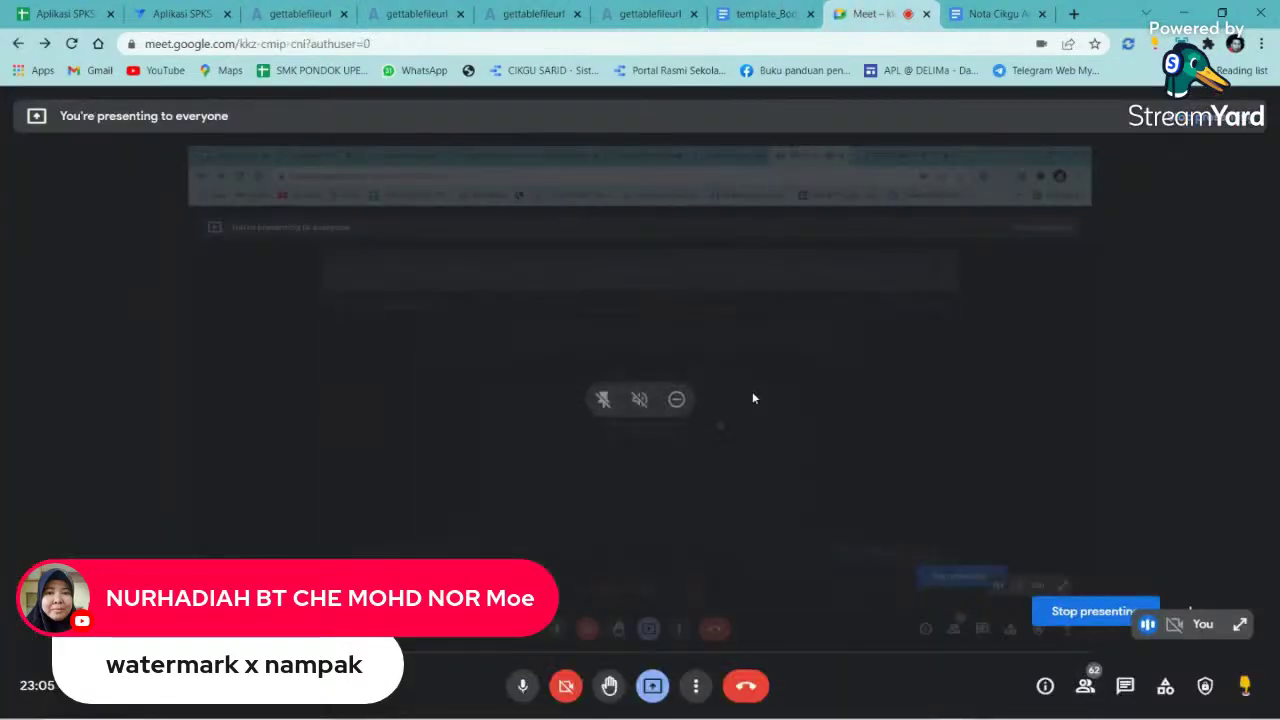
left_click(995, 13)
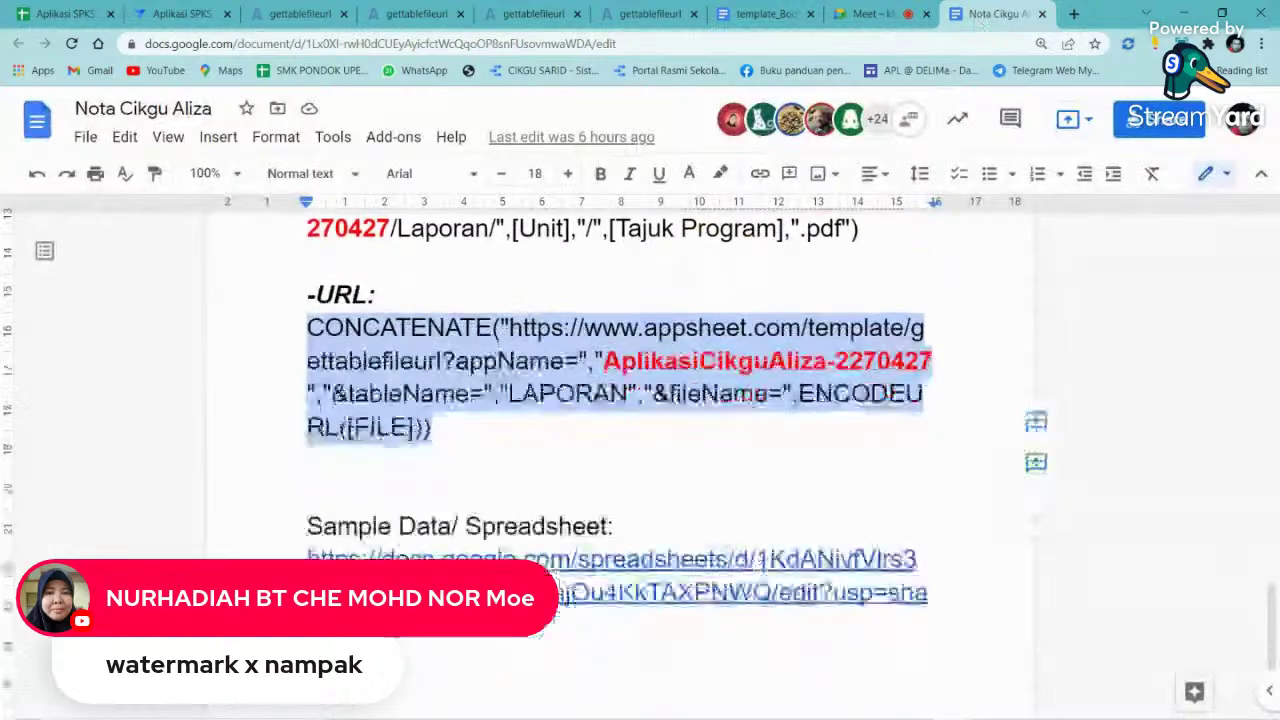
left_click(655, 14)
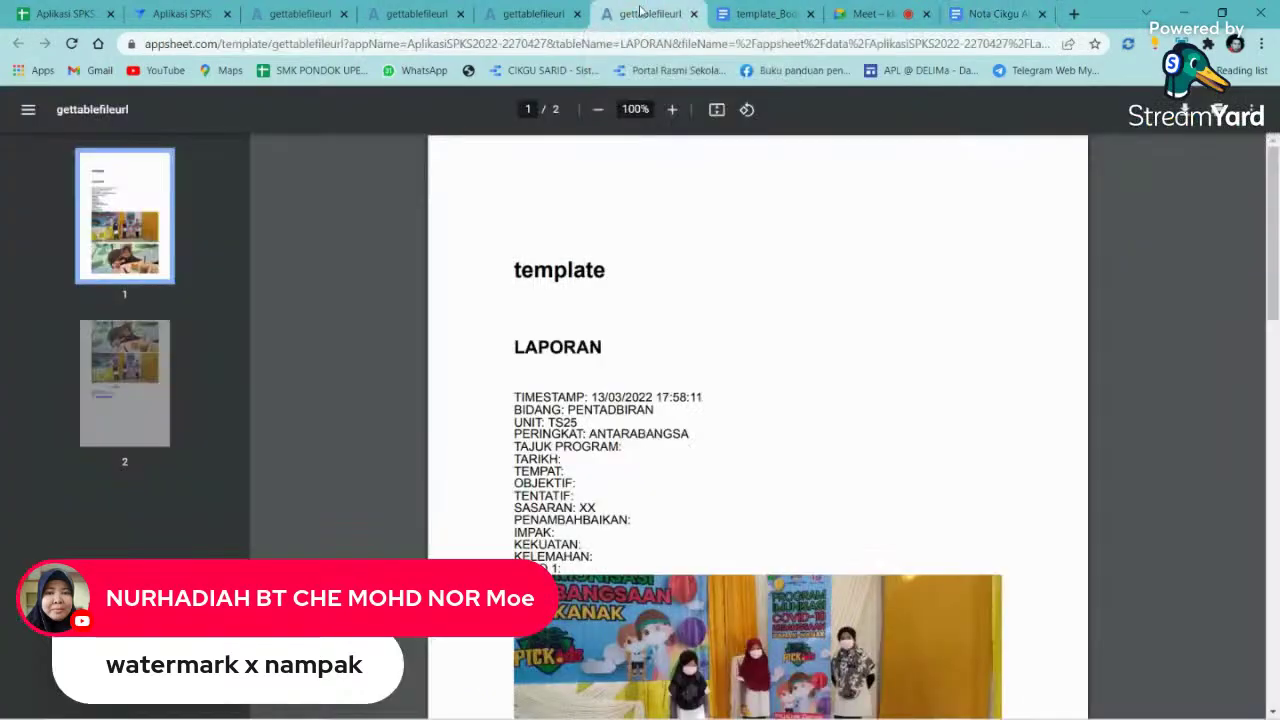
left_click(745, 14)
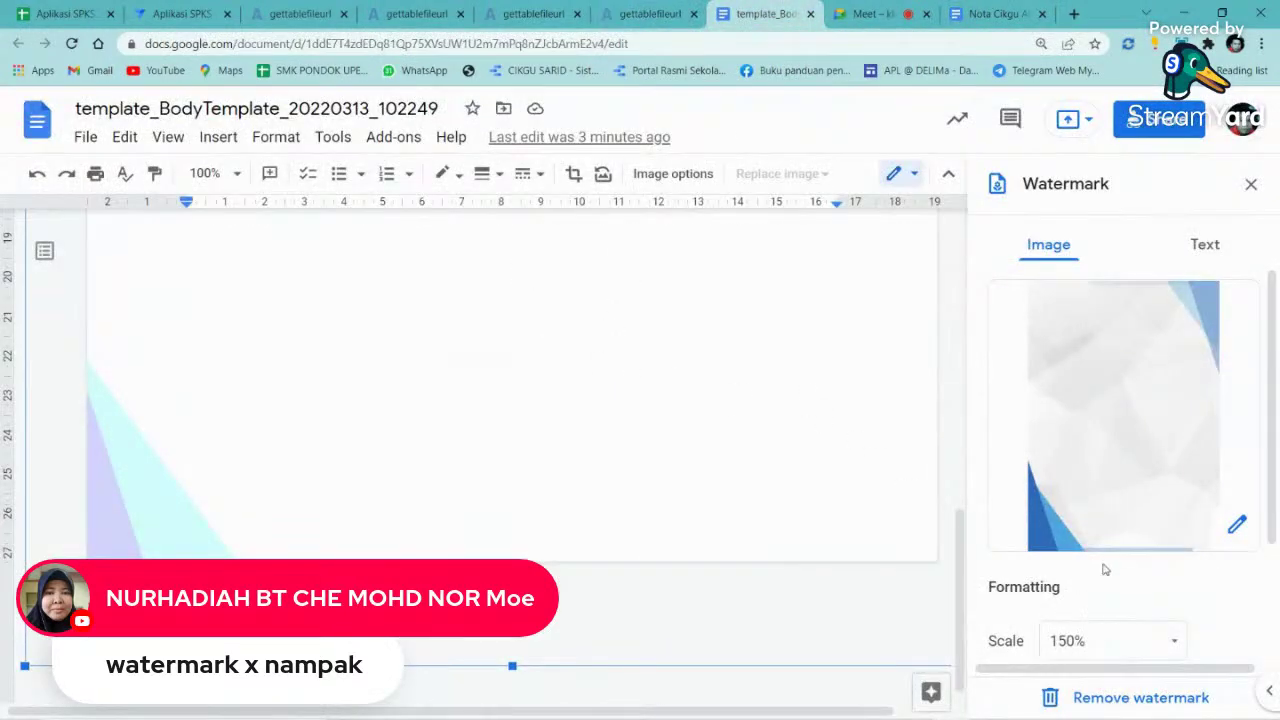
- Disable the Faded option of the template's watermark and check the page with its tables
scroll(1105, 570, "down", 3)
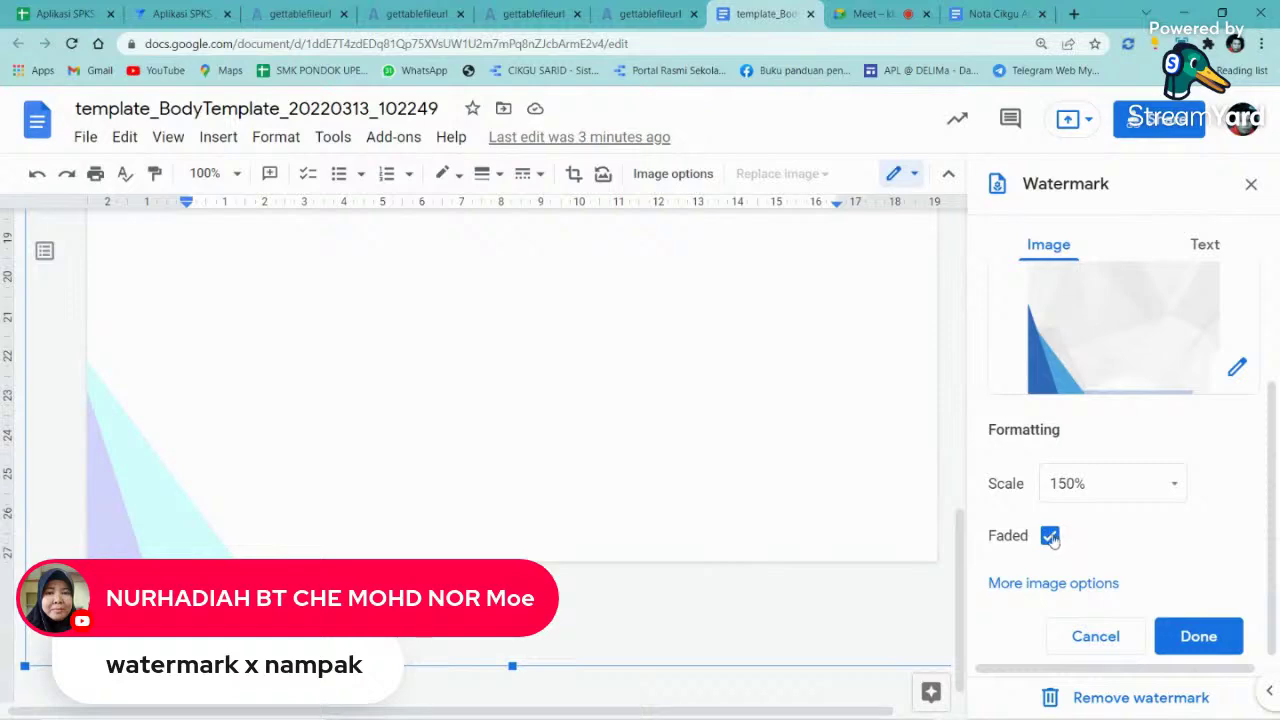
left_click(1050, 536)
scroll(631, 449, "up", 7)
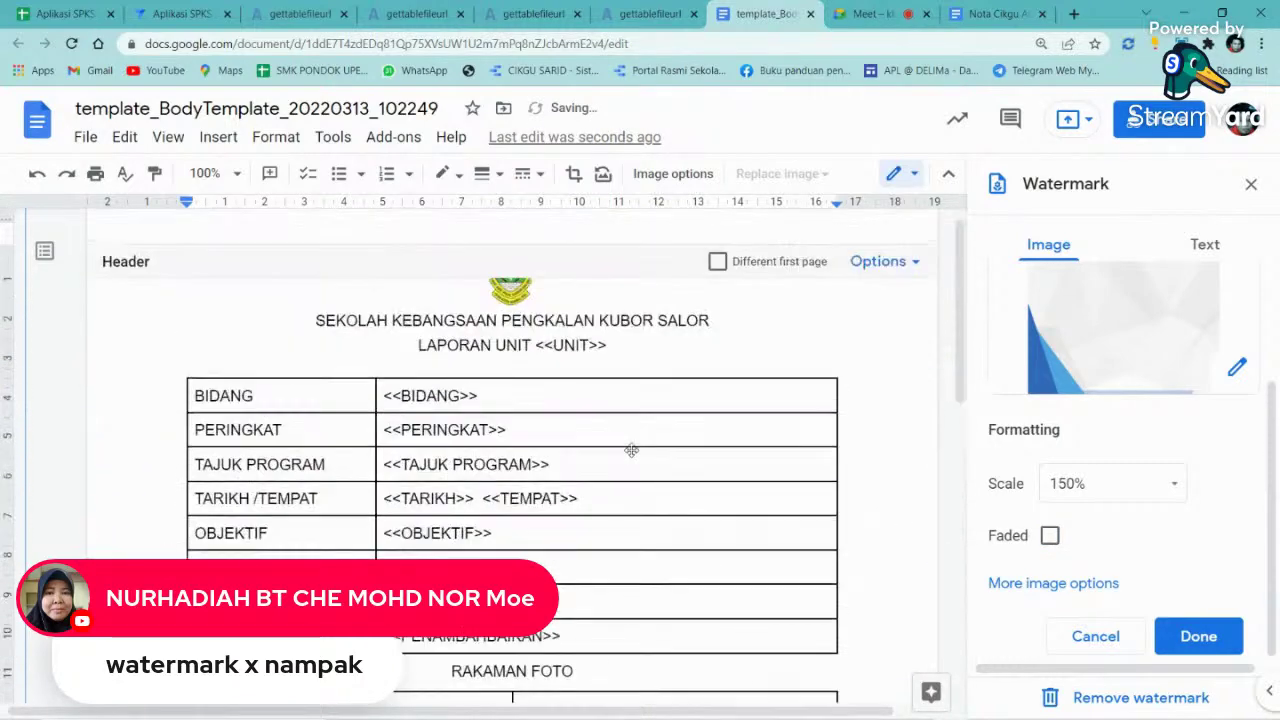
scroll(903, 469, "down", 3)
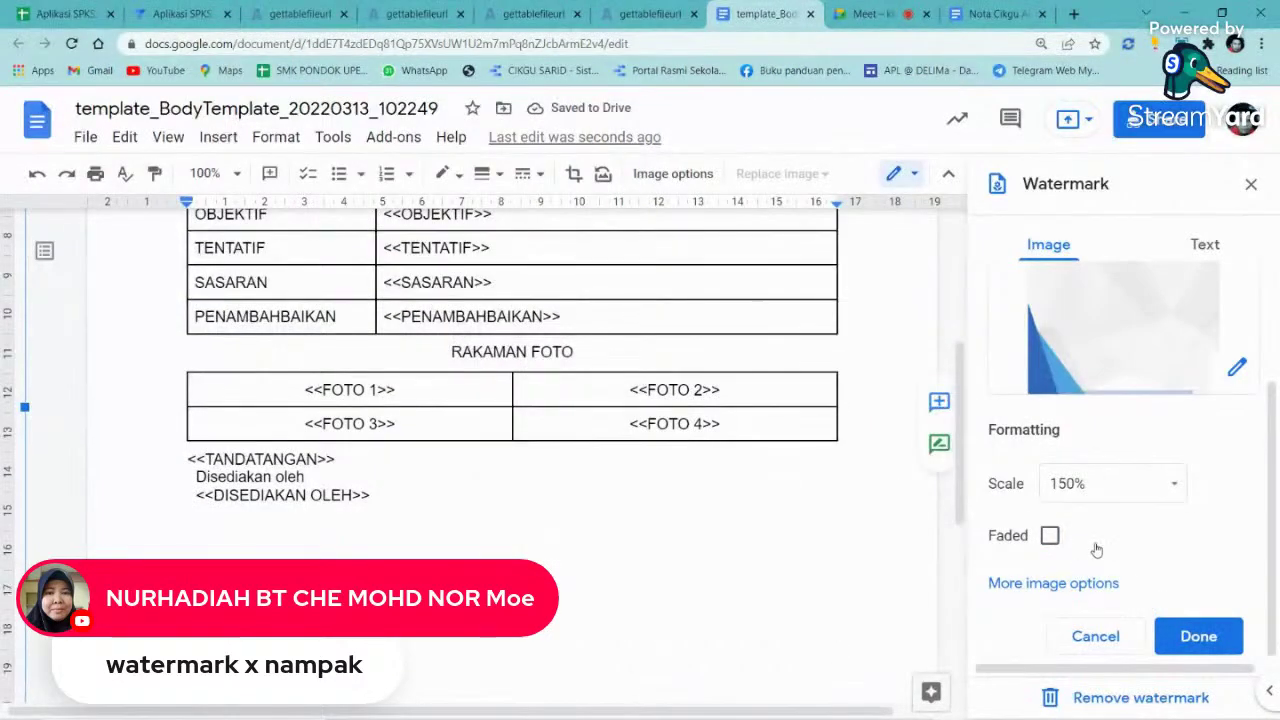
- In the watermark's further image options, lower brightness to about one-third and contrast to about two-thirds of their ranges
left_click(1105, 584)
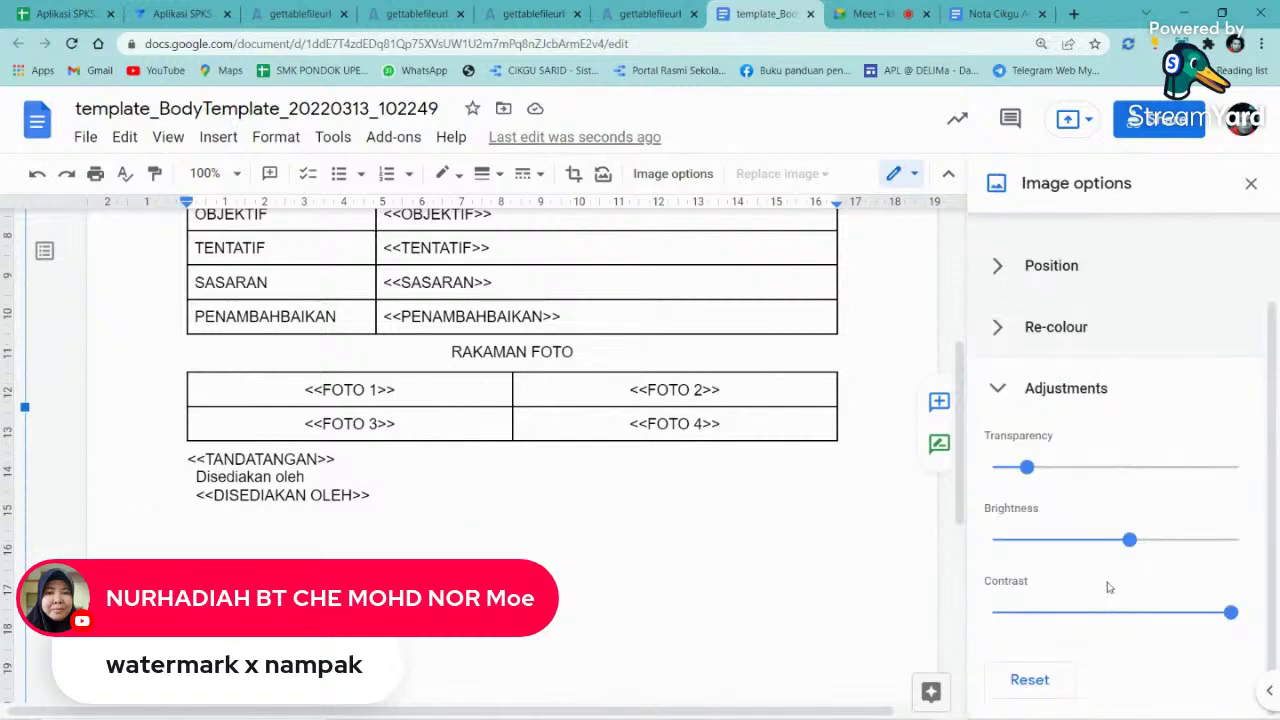
scroll(780, 528, "down", 4)
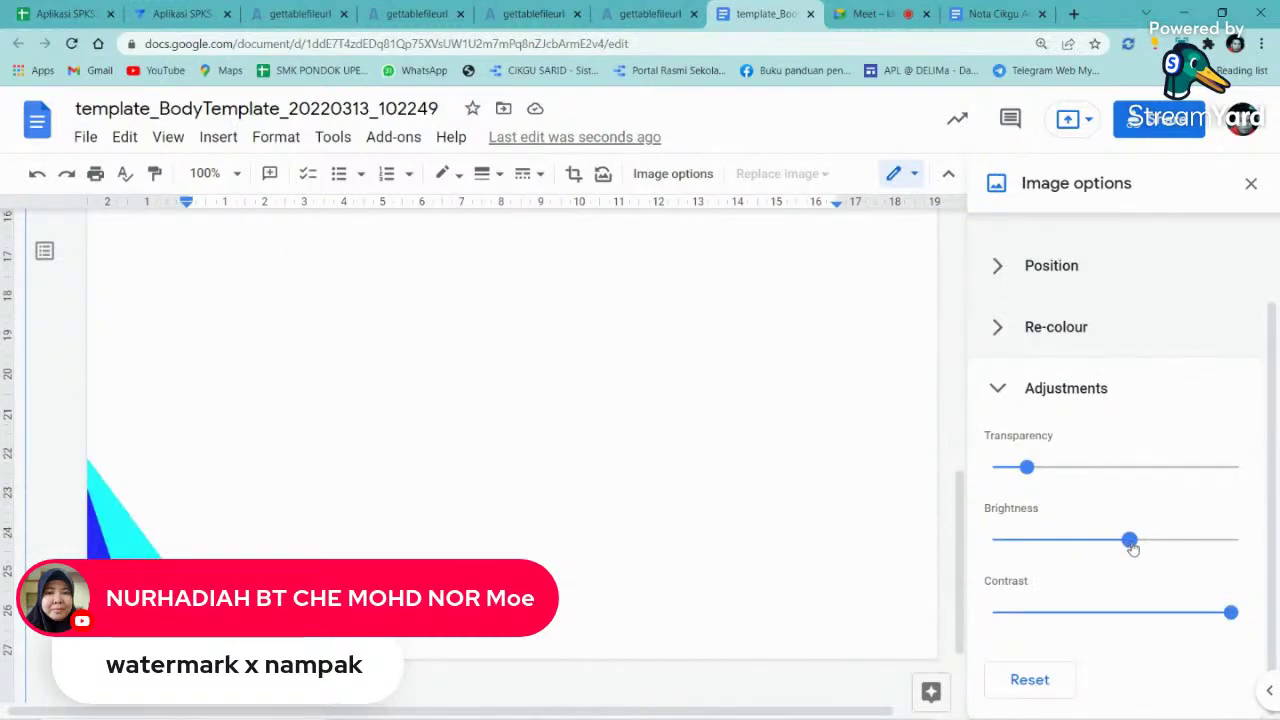
left_click_drag(1131, 548, 1075, 548)
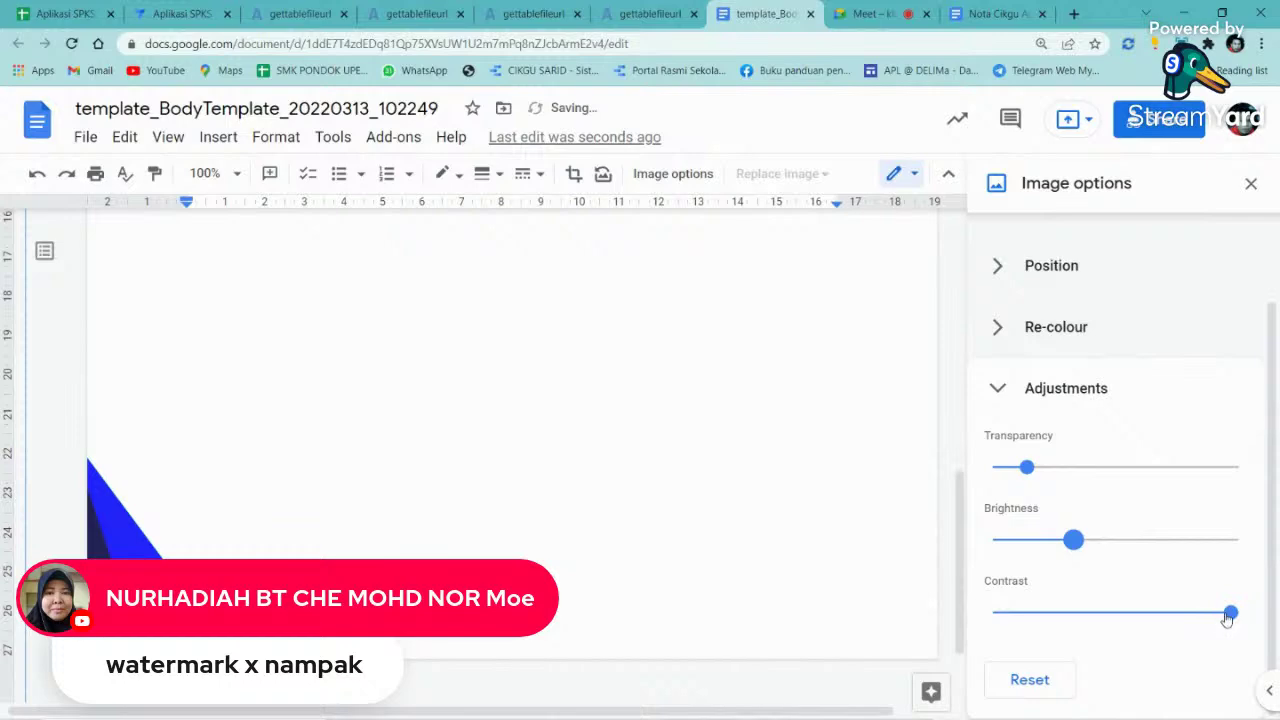
left_click_drag(1228, 618, 1153, 620)
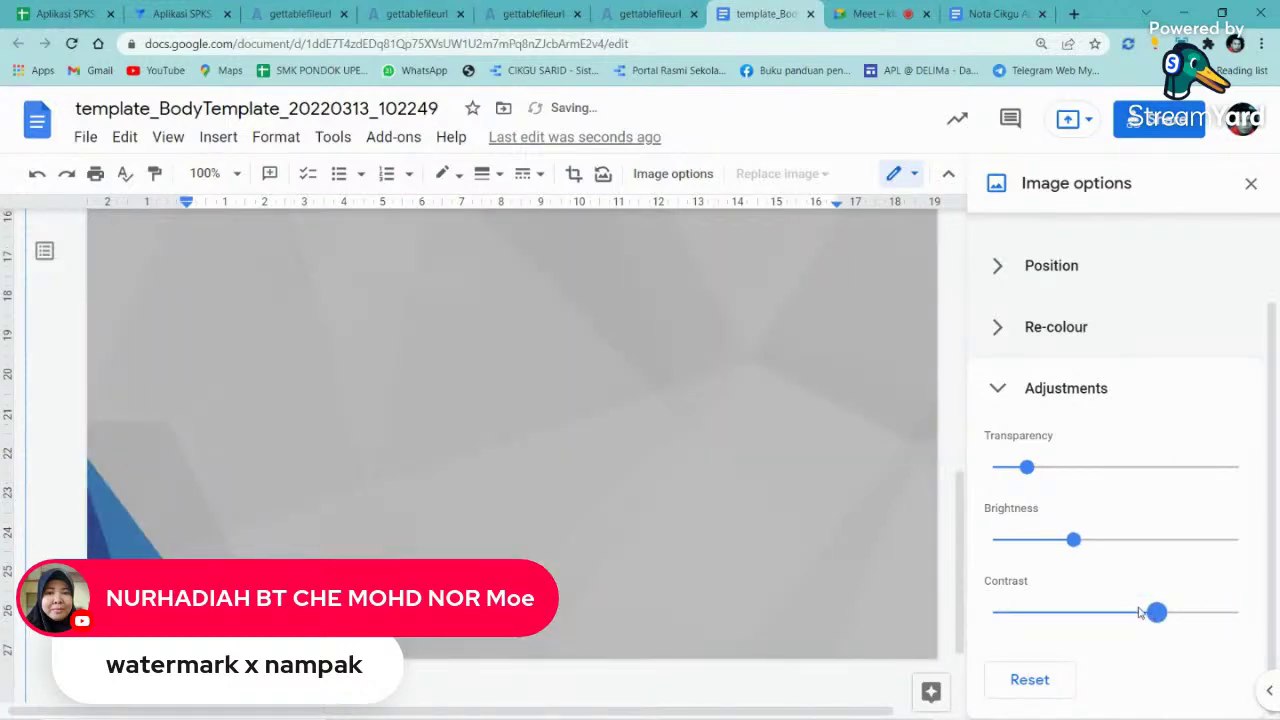
- Raise the watermark's contrast to about four-fifths and its transparency to about one-third of the range, and close the watermark settings
scroll(697, 469, "up", 10)
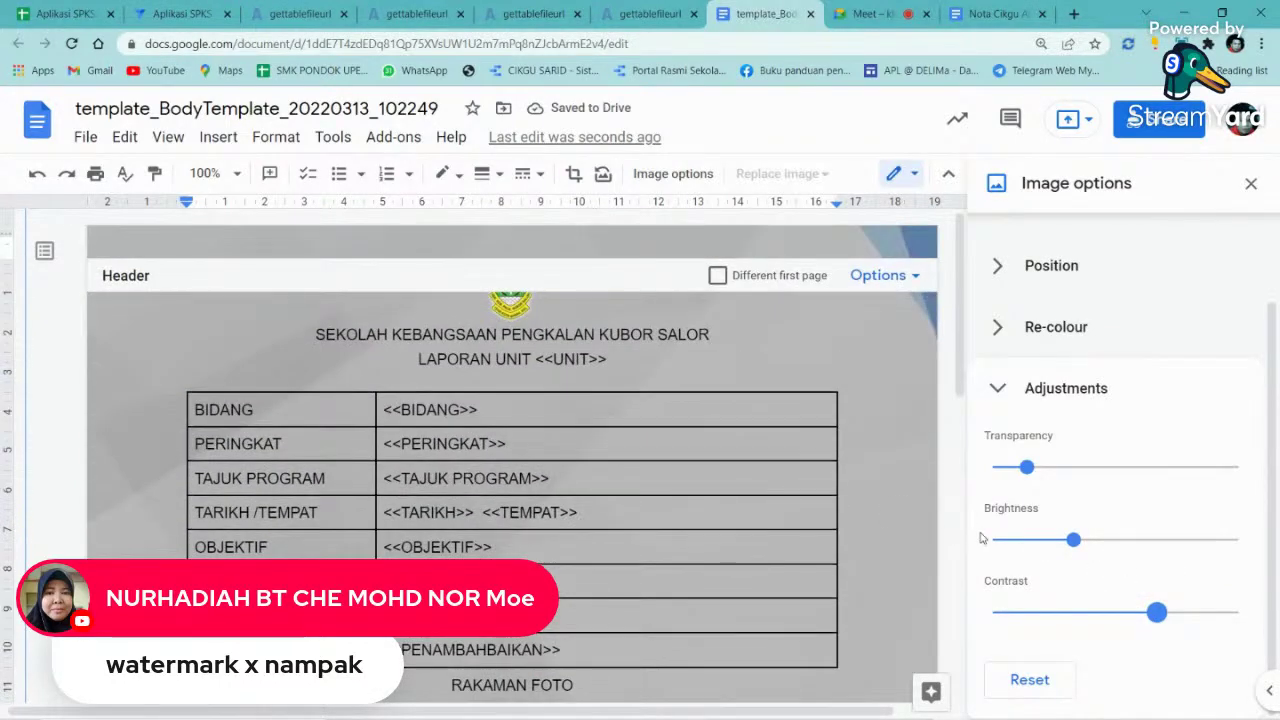
left_click_drag(1157, 617, 1192, 622)
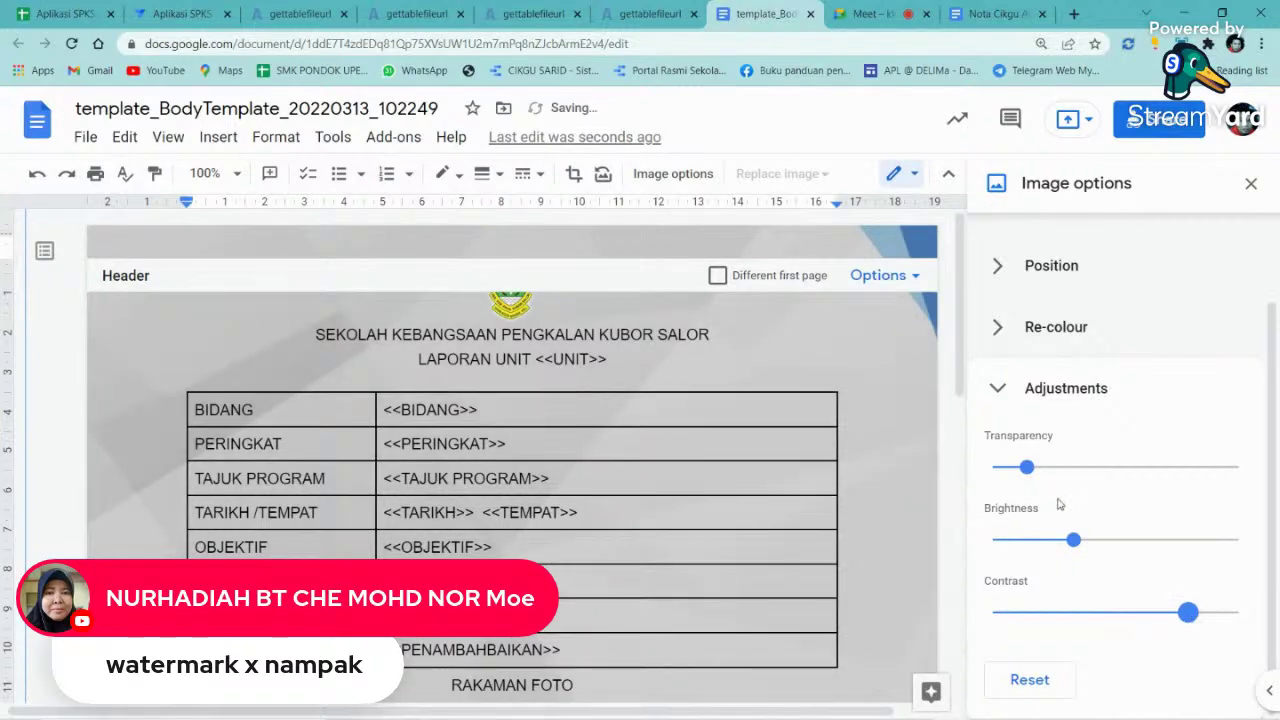
left_click_drag(1027, 467, 1074, 475)
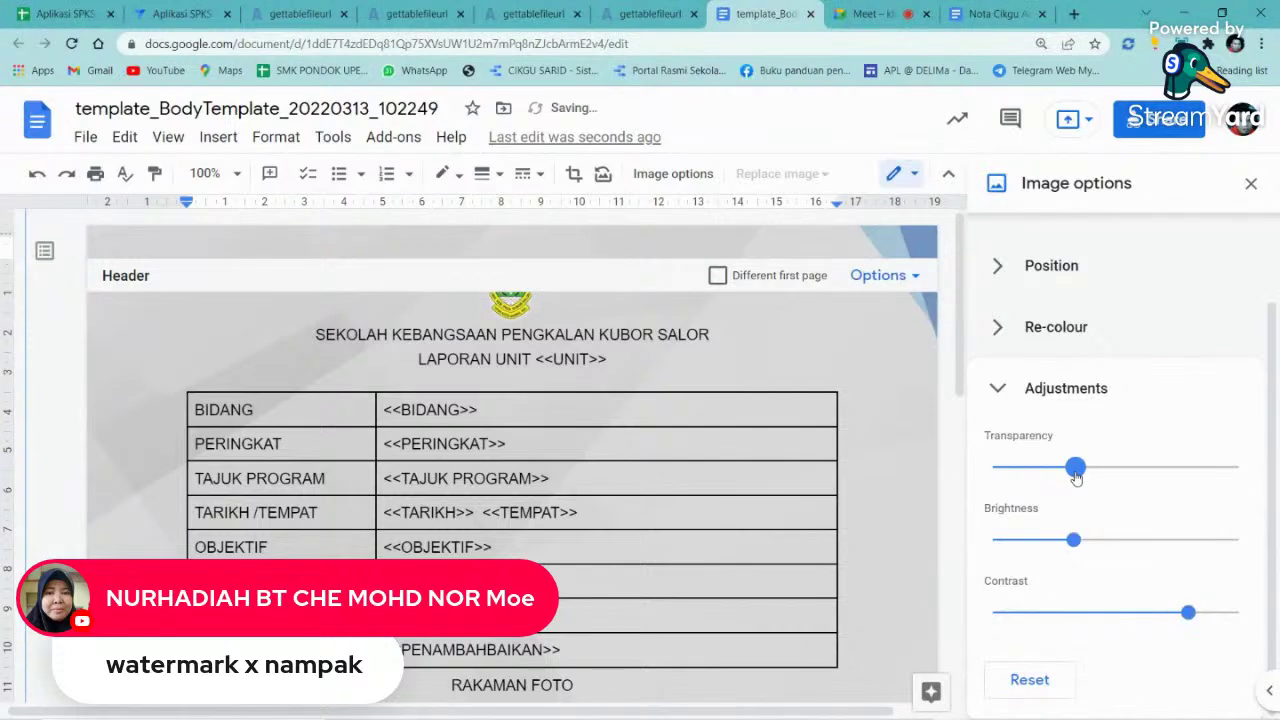
left_click(1251, 183)
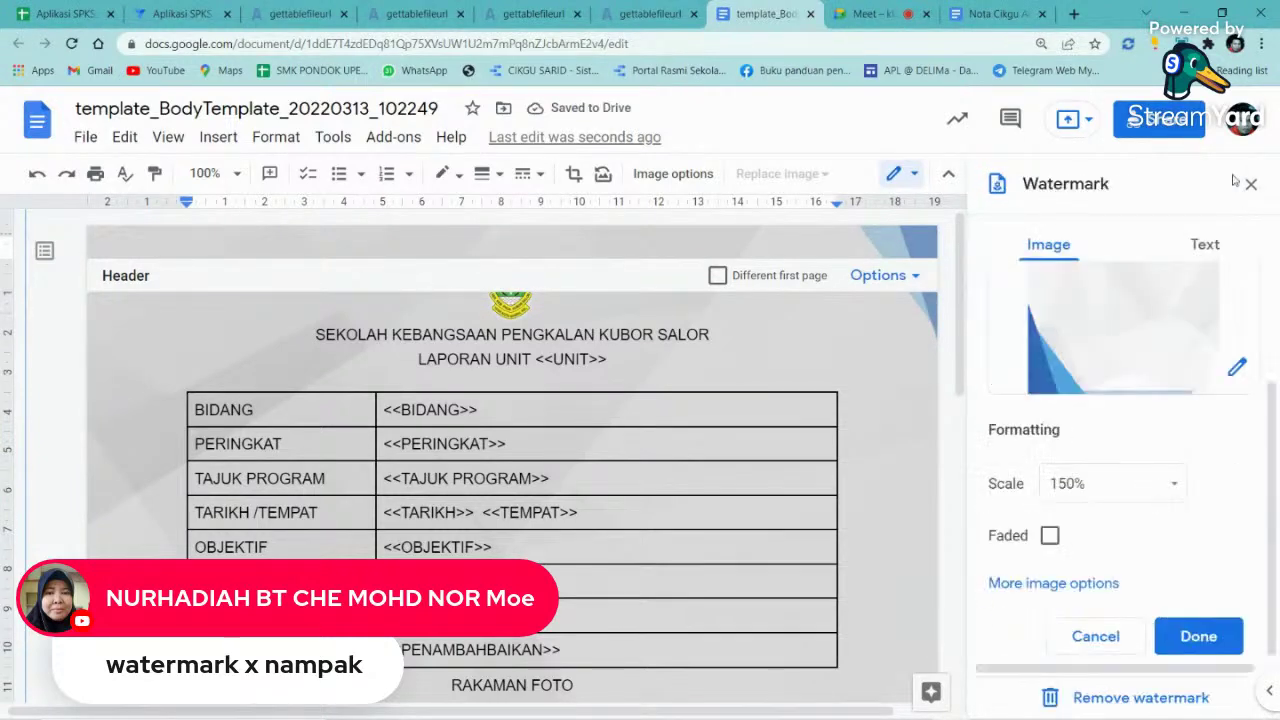
left_click(1251, 183)
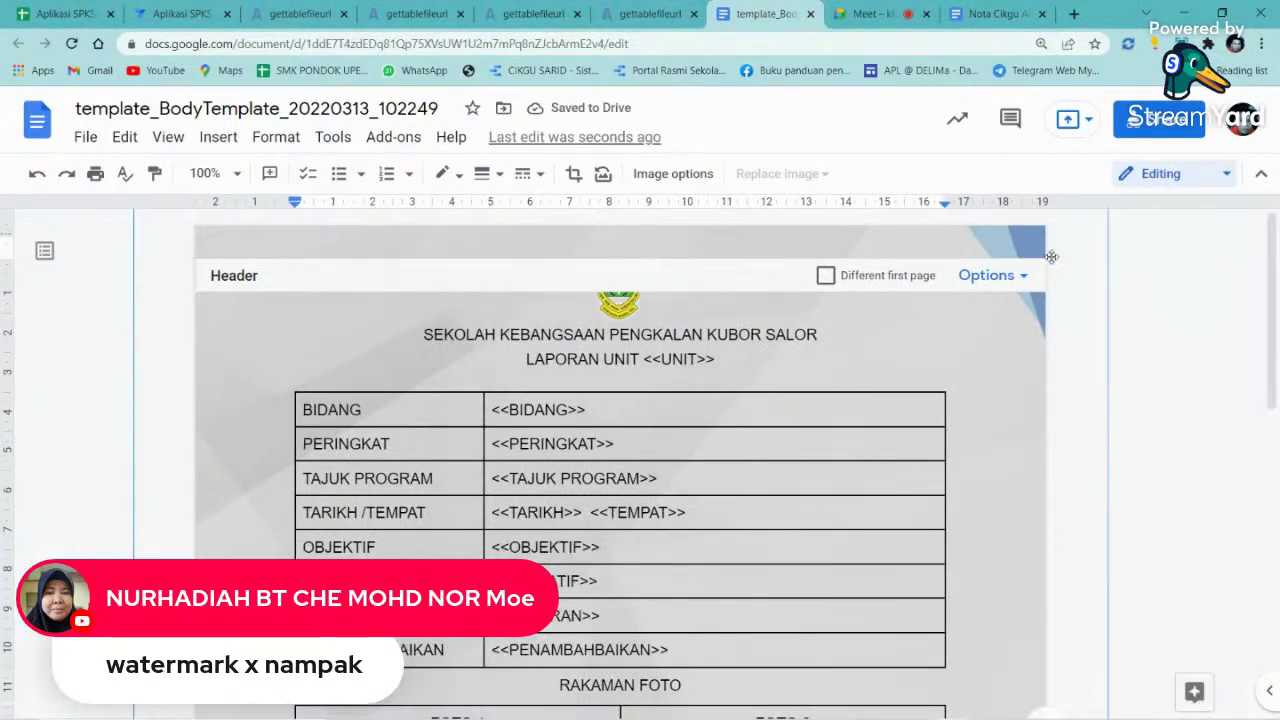
- Leave the header for the document body and check the watermark behind the tables across the whole page
left_click(1078, 357)
scroll(1030, 448, "down", 3)
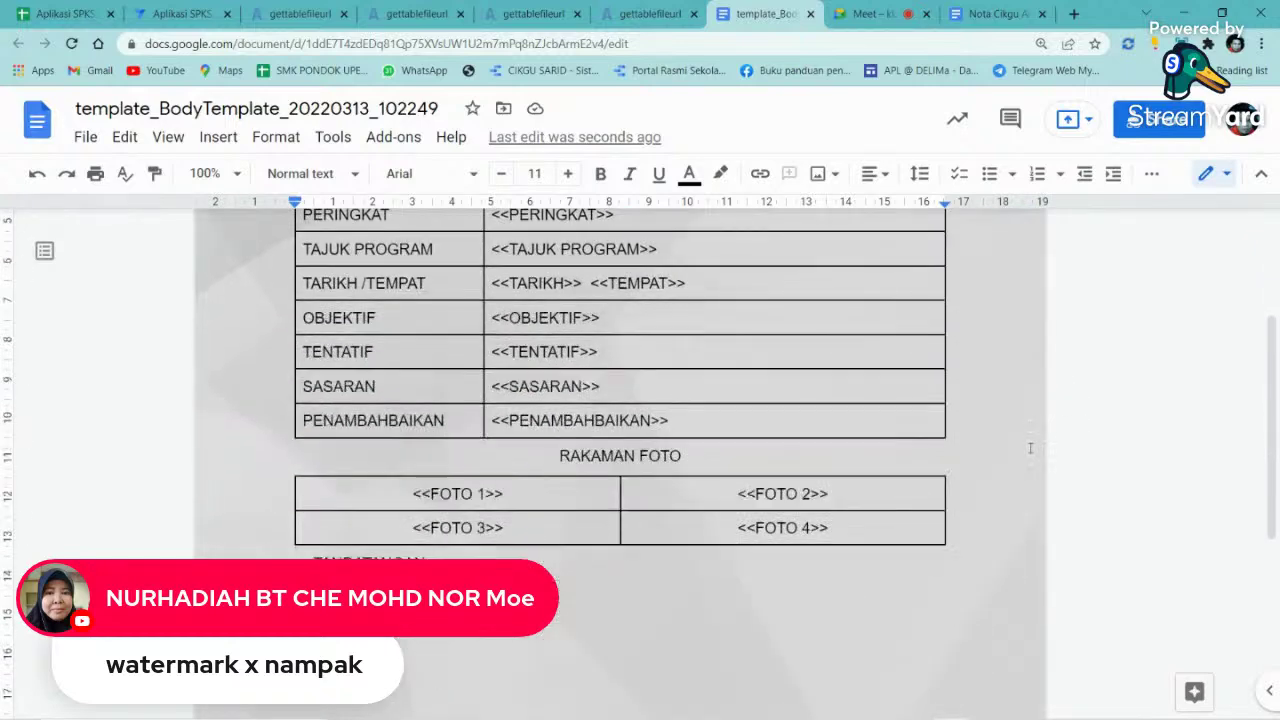
scroll(1030, 448, "down", 3)
scroll(1031, 491, "up", 5)
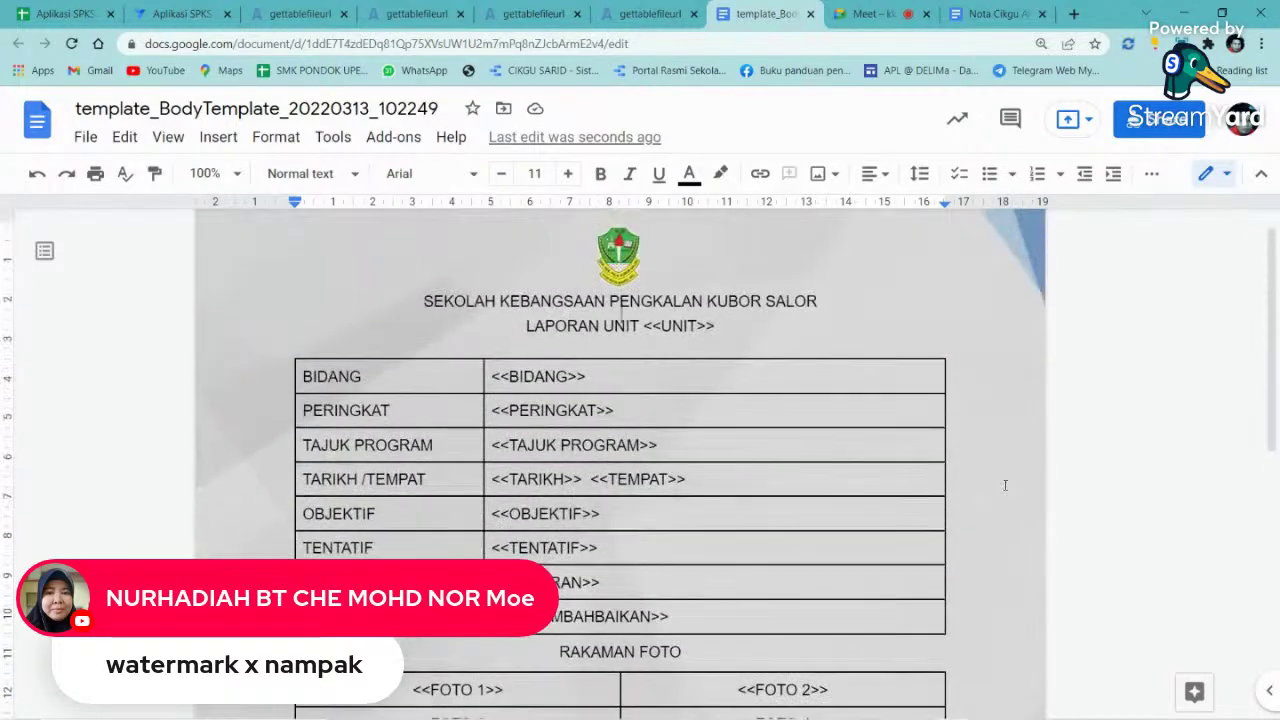
scroll(1006, 480, "up", 1)
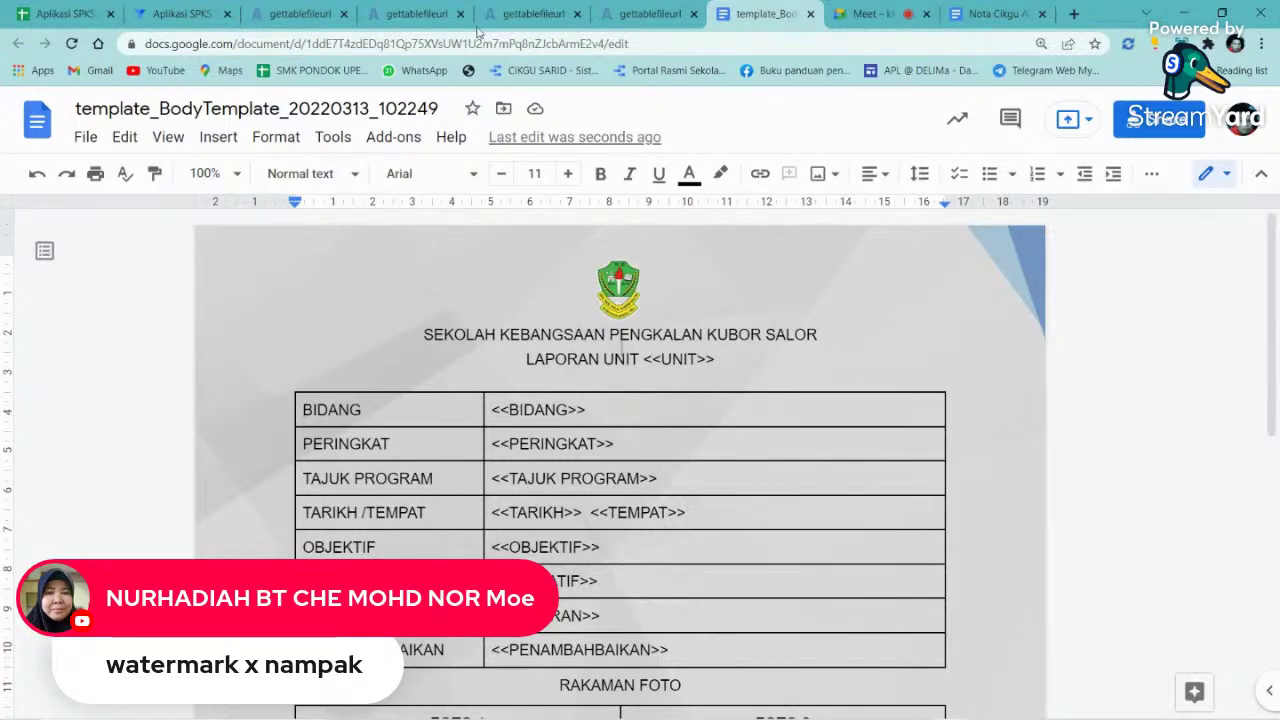
- In the AppSheet app preview, start a new LAPORAN record with BIDANG set to HEM and UNIT set to KEBAJIKAN
left_click(613, 20)
left_click(519, 20)
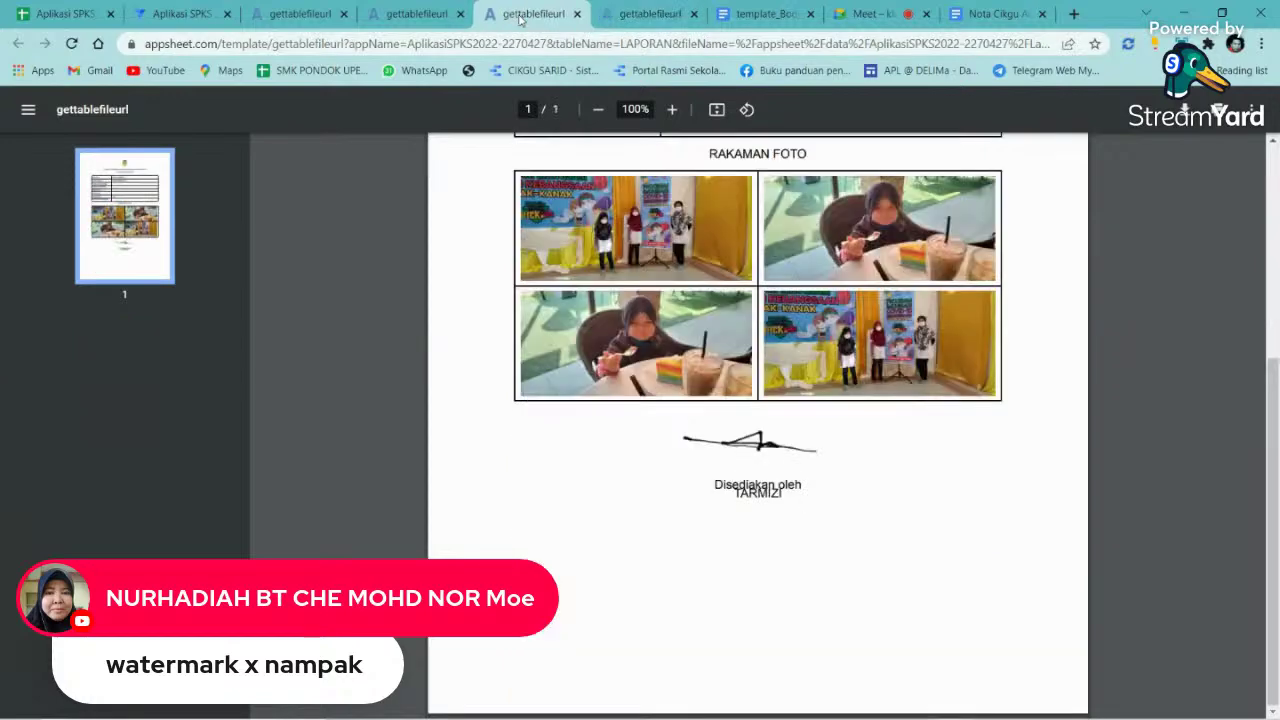
left_click(415, 14)
left_click(298, 14)
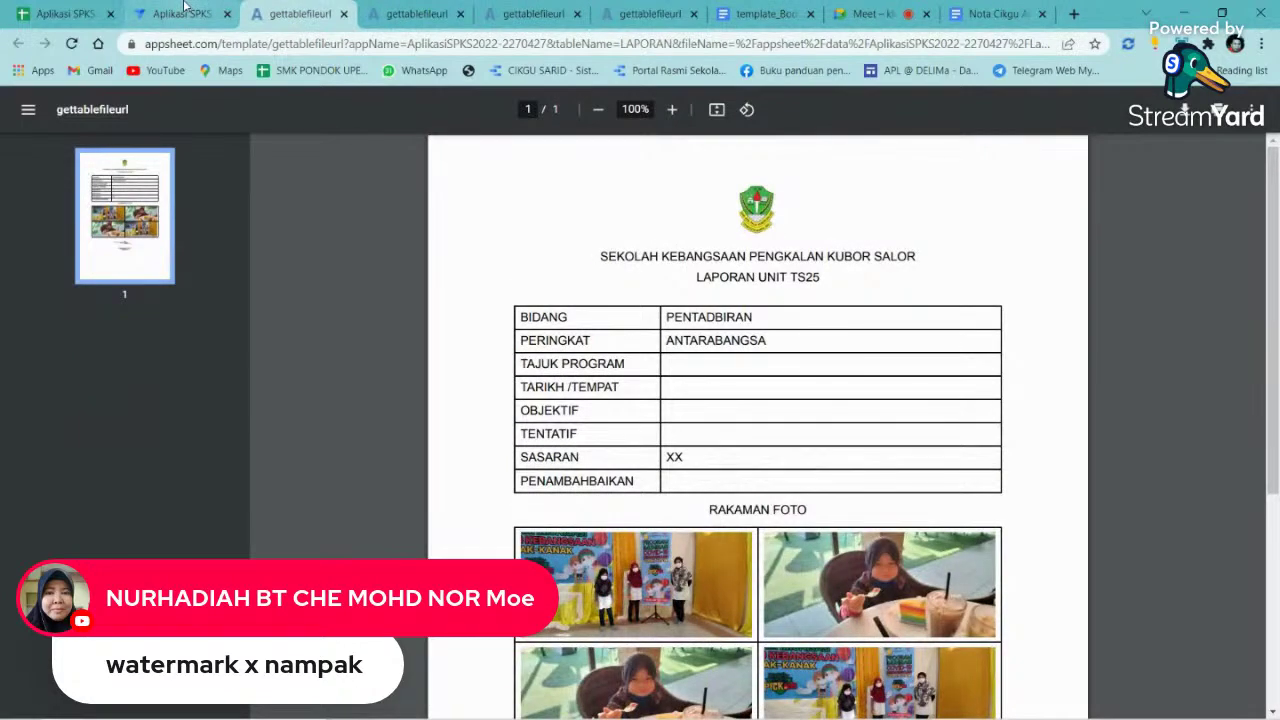
left_click(184, 12)
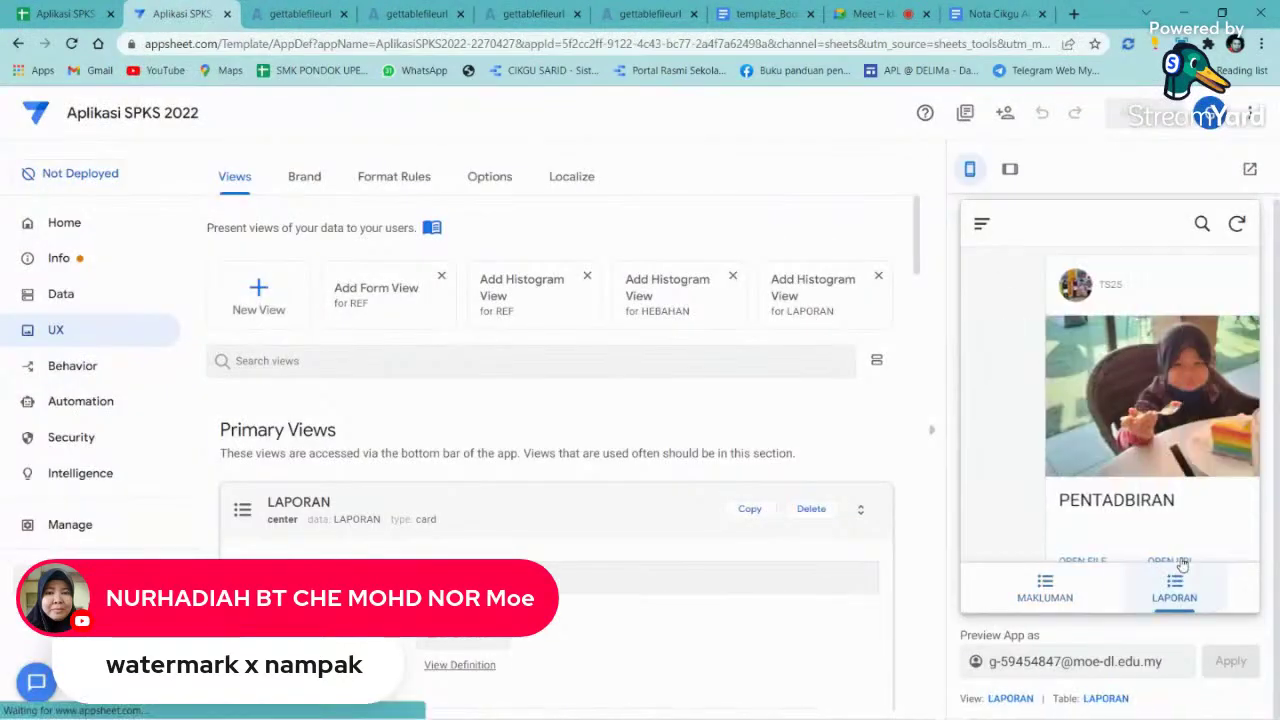
left_click(1217, 529)
left_click(1137, 409)
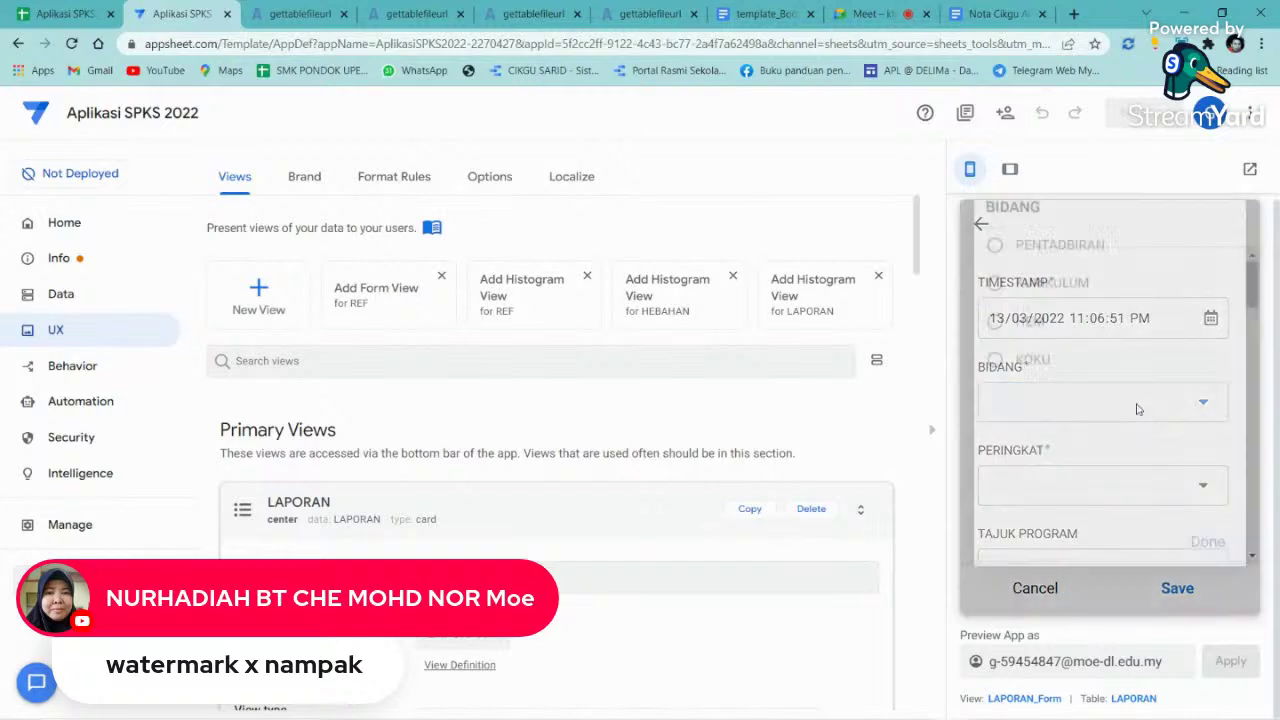
left_click(1057, 349)
left_click(1135, 484)
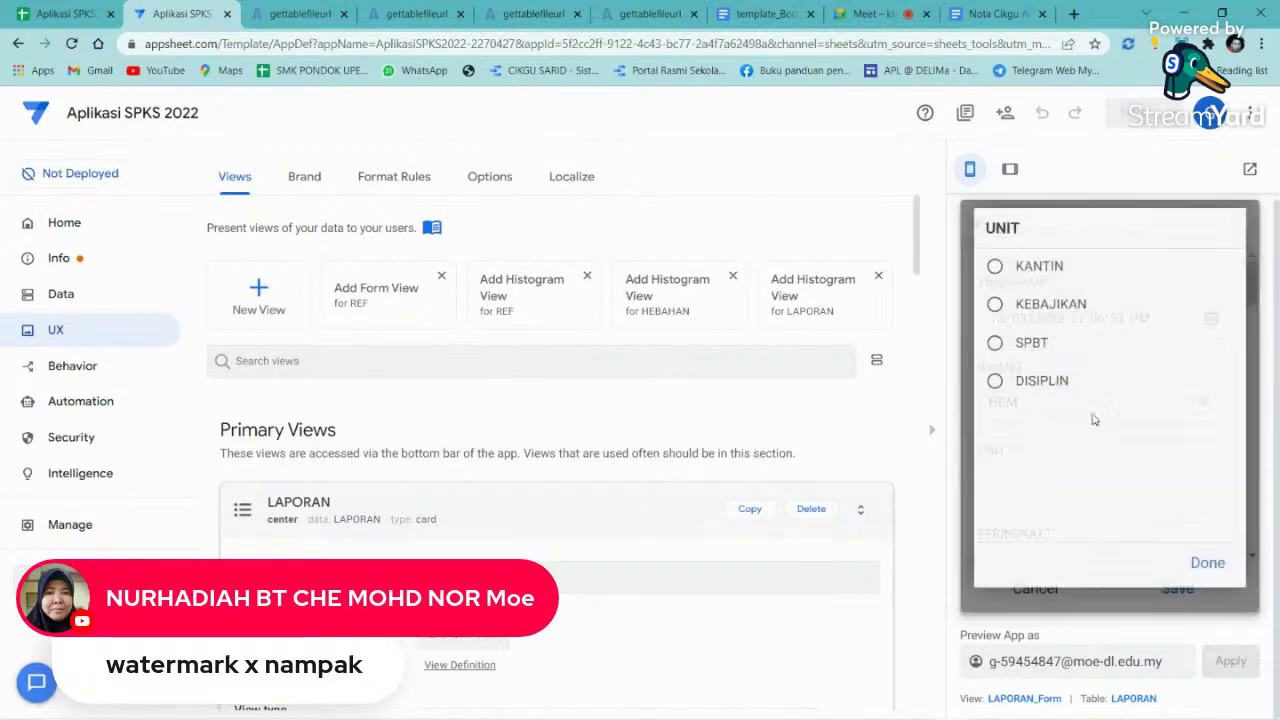
left_click(1063, 306)
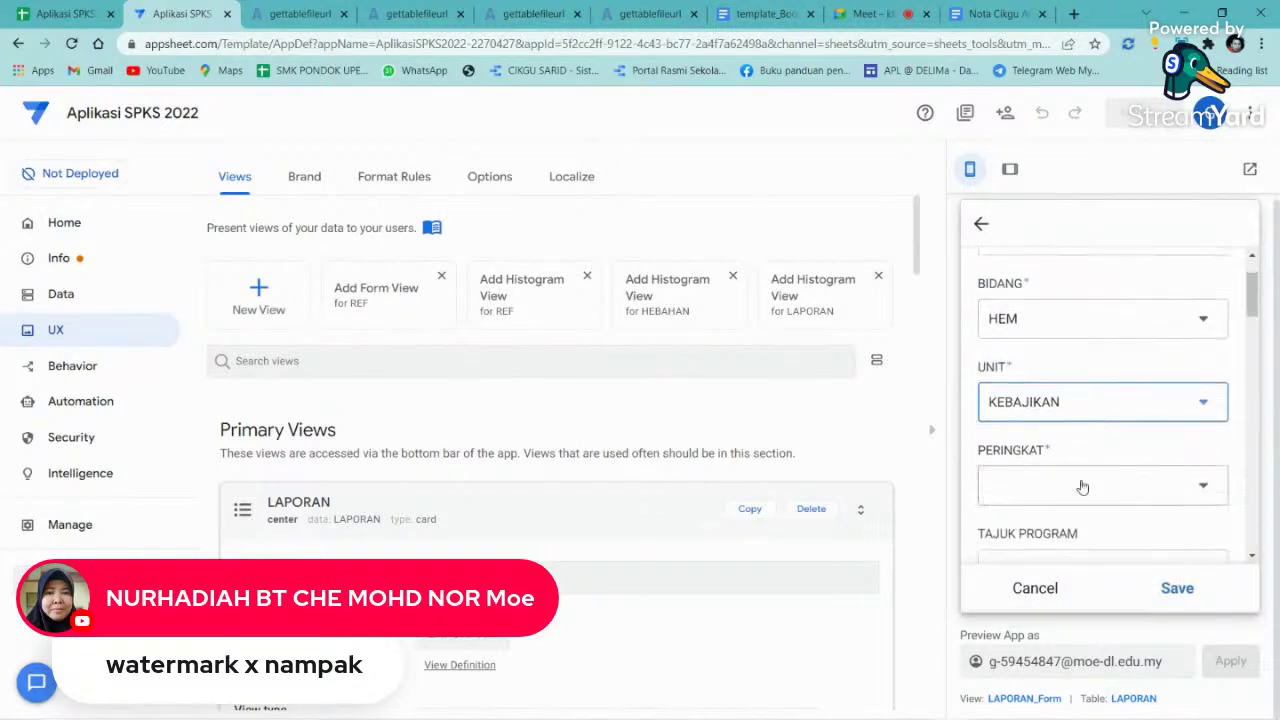
- Set PERINGKAT to the custom entry "langit ketujuh" and fill in a short program title under TAJUK PROGRAM
left_click(1081, 487)
left_click(1078, 501)
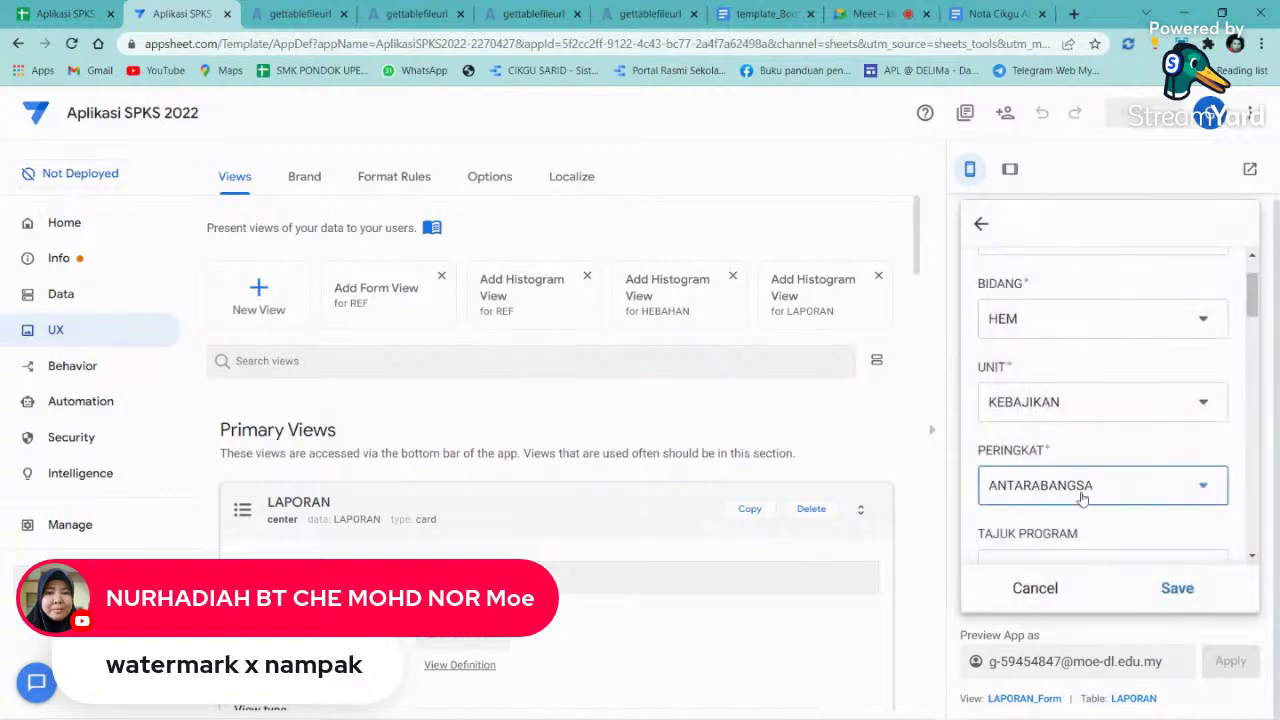
left_click(1102, 485)
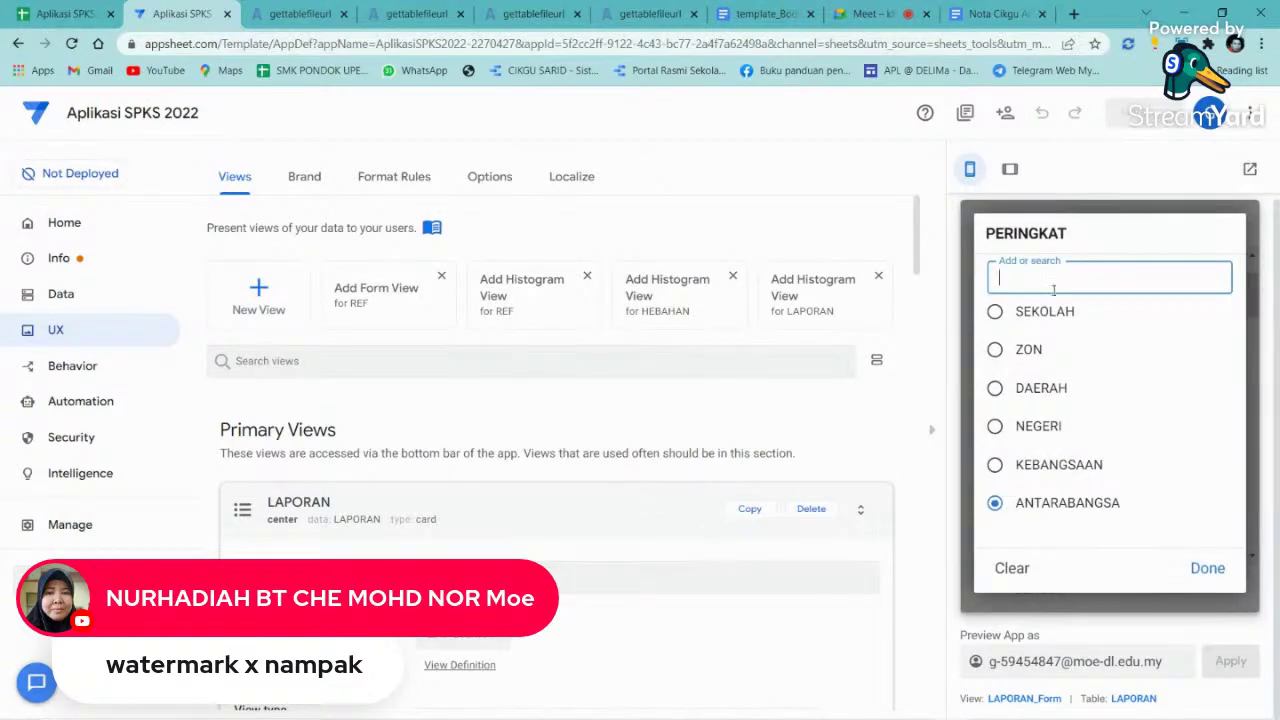
type("langit ketujuh")
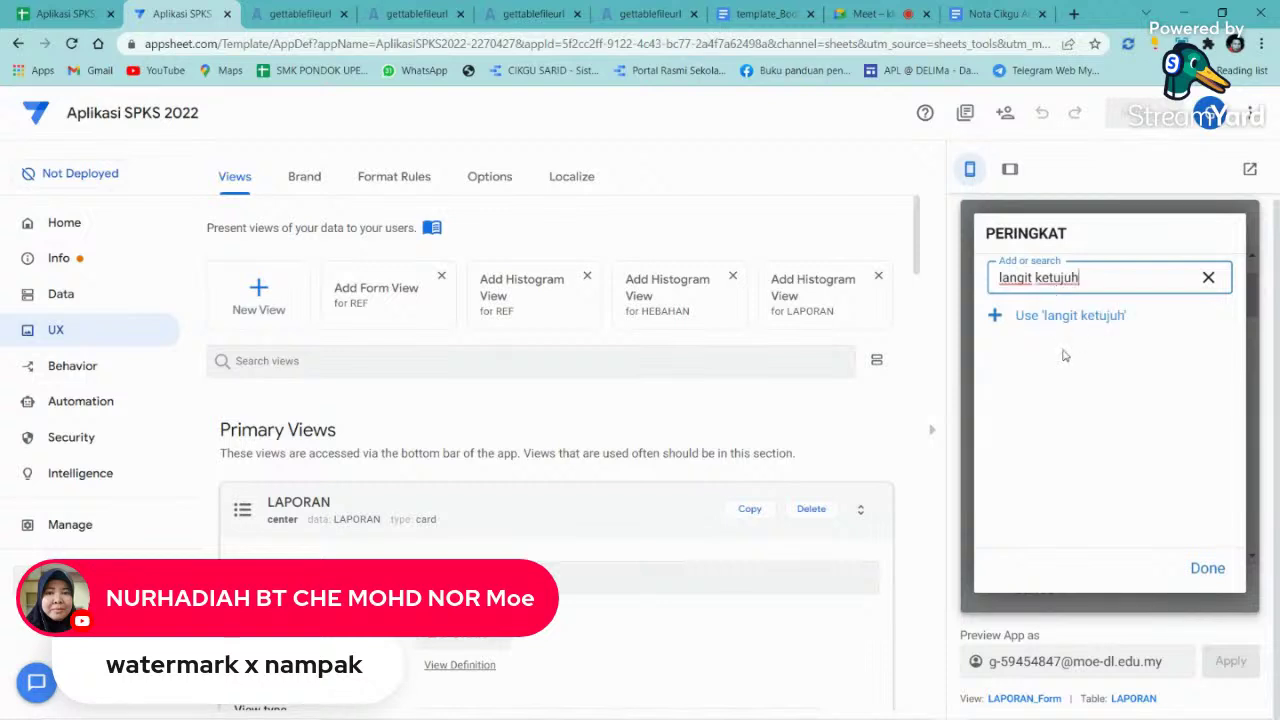
left_click(1063, 316)
scroll(1094, 385, "down", 2)
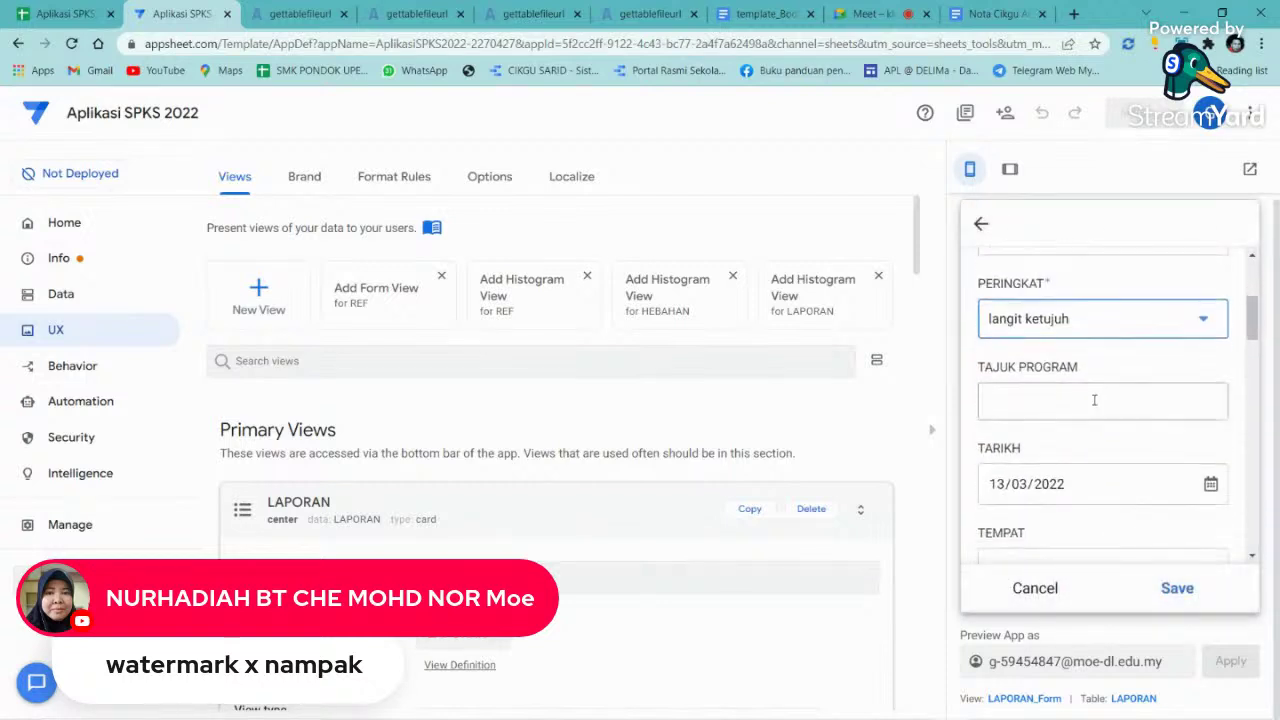
left_click(1094, 400)
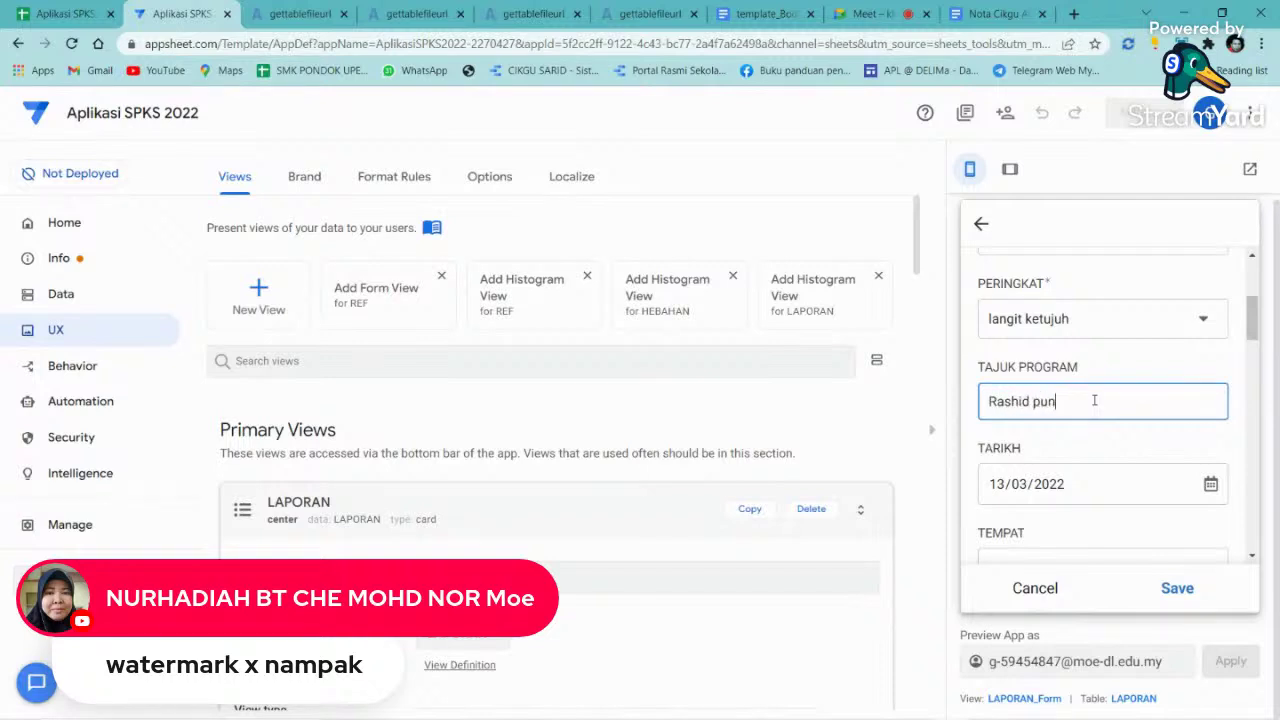
scroll(1094, 400, "down", 3)
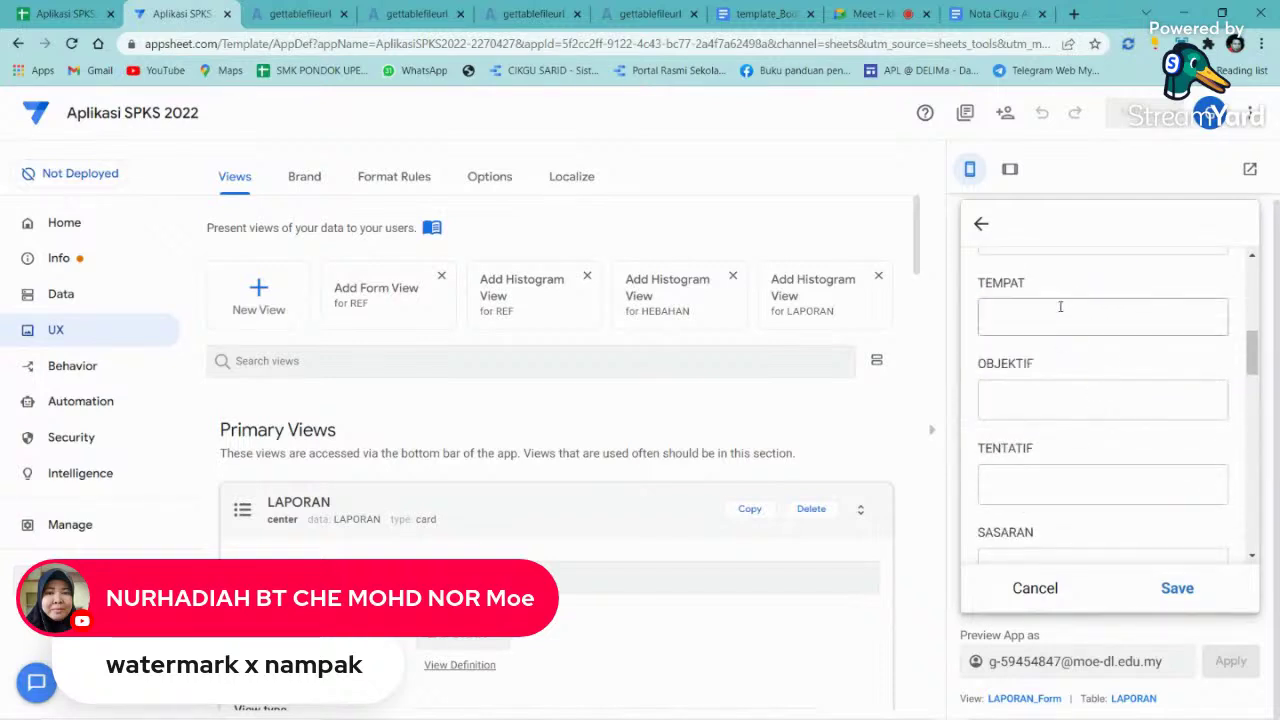
scroll(1062, 340, "down", 5)
scroll(1062, 380, "down", 2)
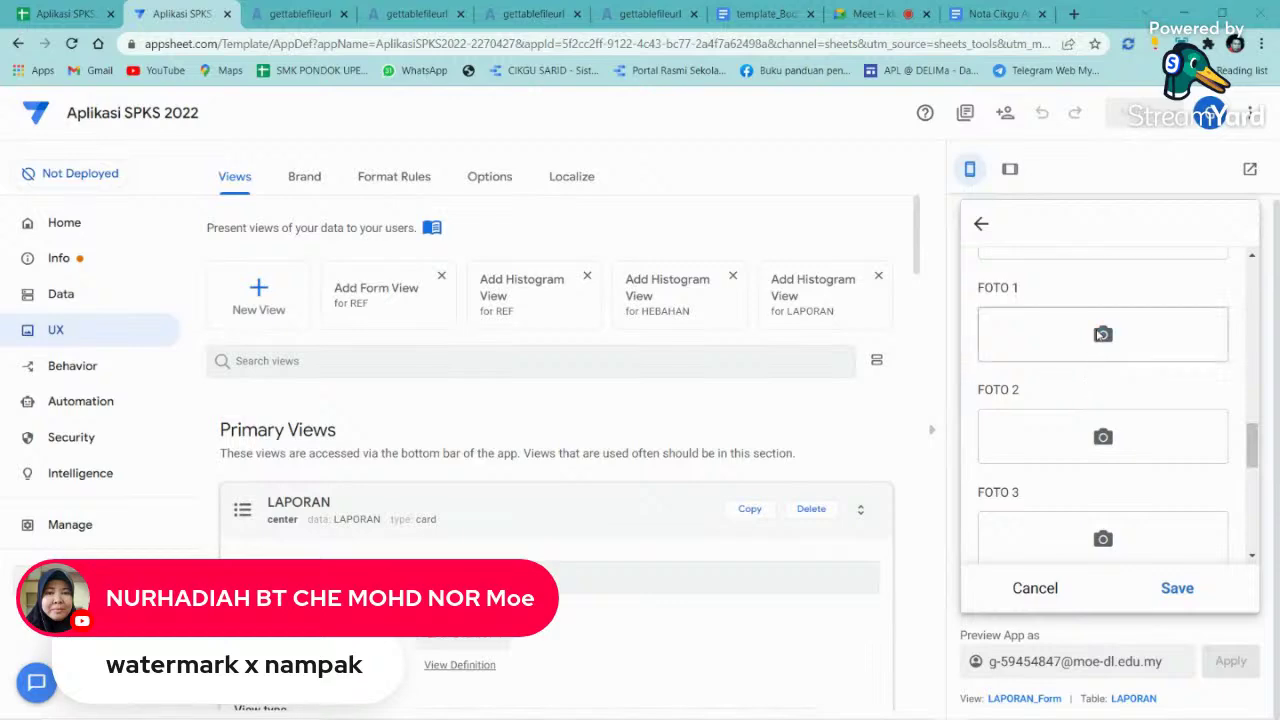
left_click(1097, 336)
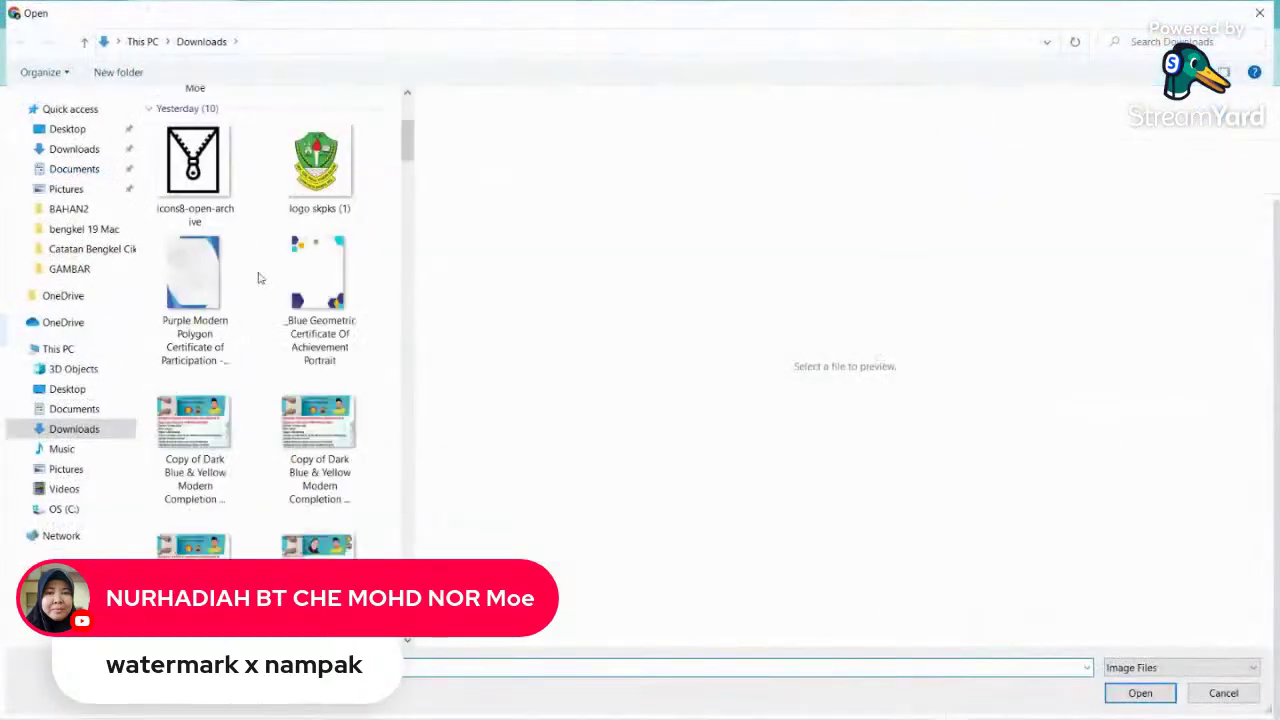
left_click(42, 128)
double_click(195, 460)
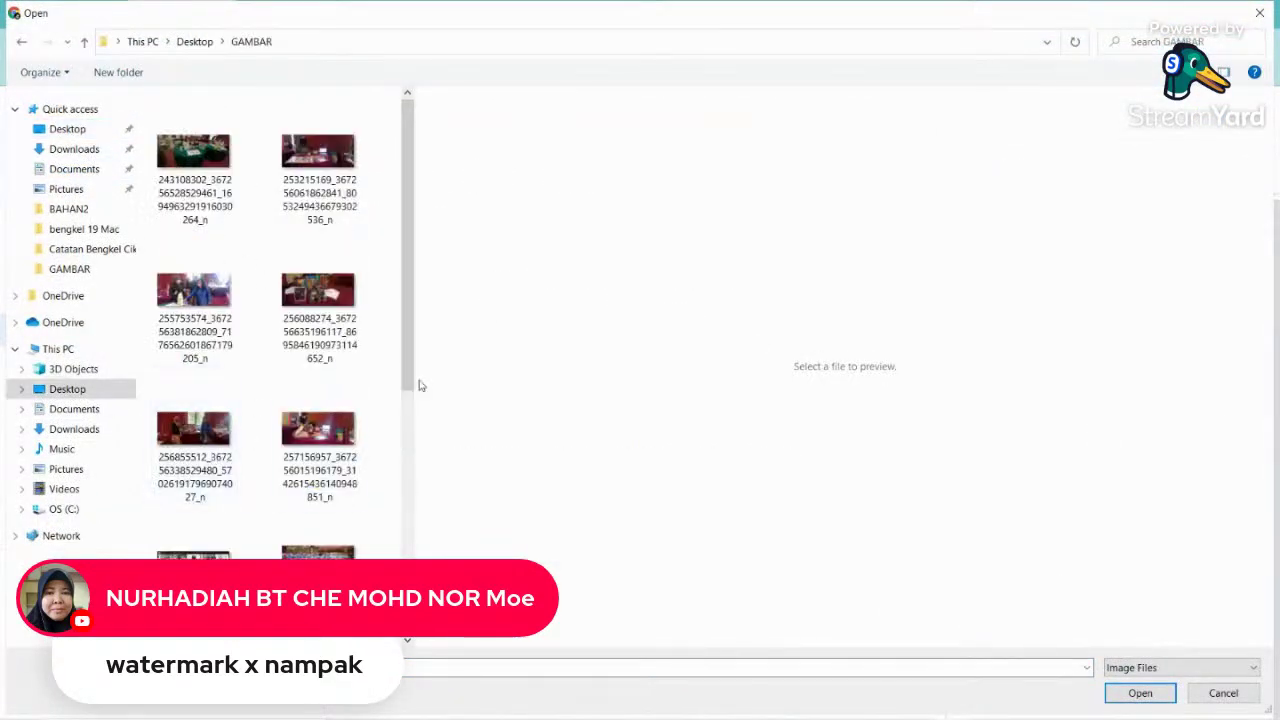
scroll(257, 409, "down", 5)
double_click(318, 486)
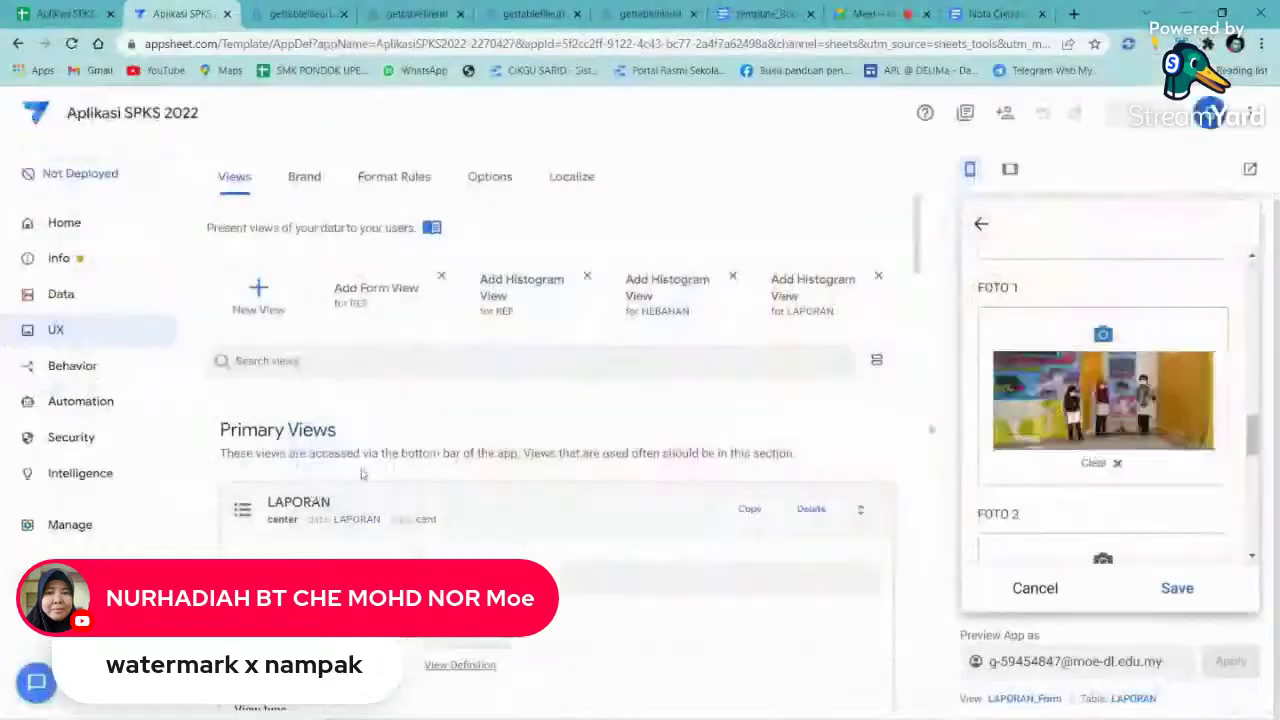
- Attach further group photos from the GAMBAR folder as FOTO 2 and FOTO 3
scroll(1096, 416, "down", 2)
left_click(1097, 410)
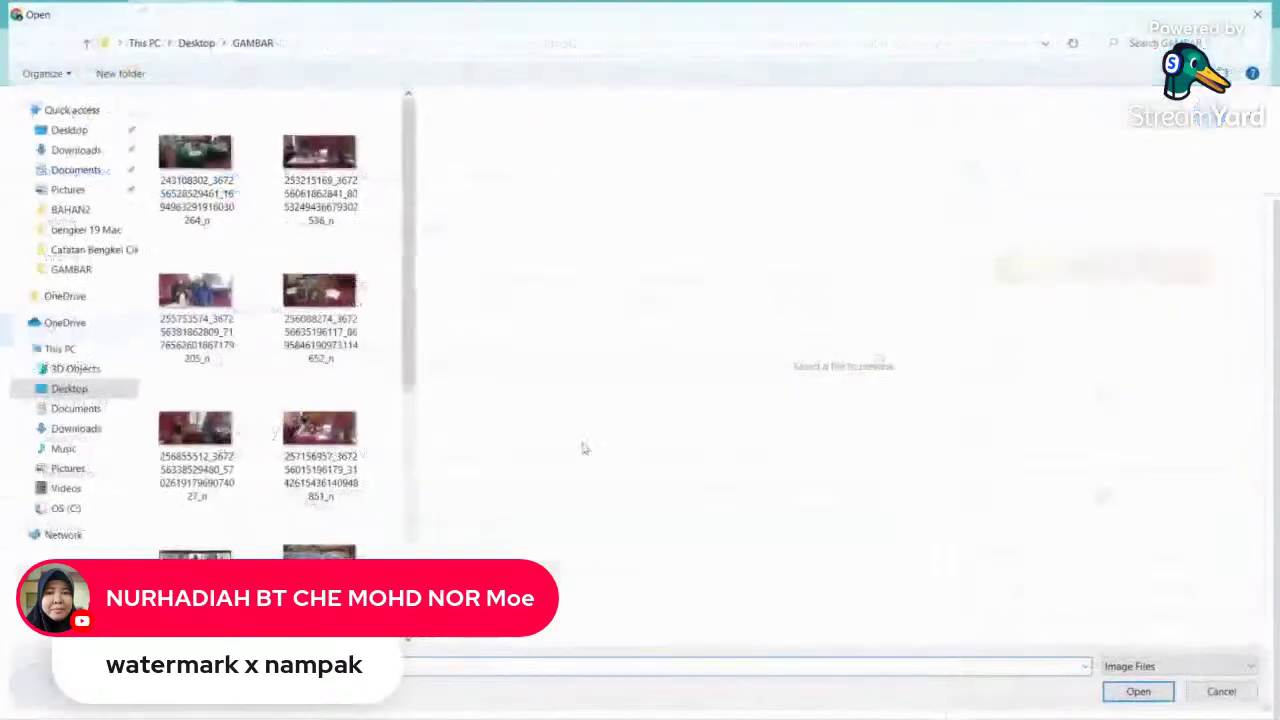
double_click(195, 484)
scroll(1103, 420, "down", 3)
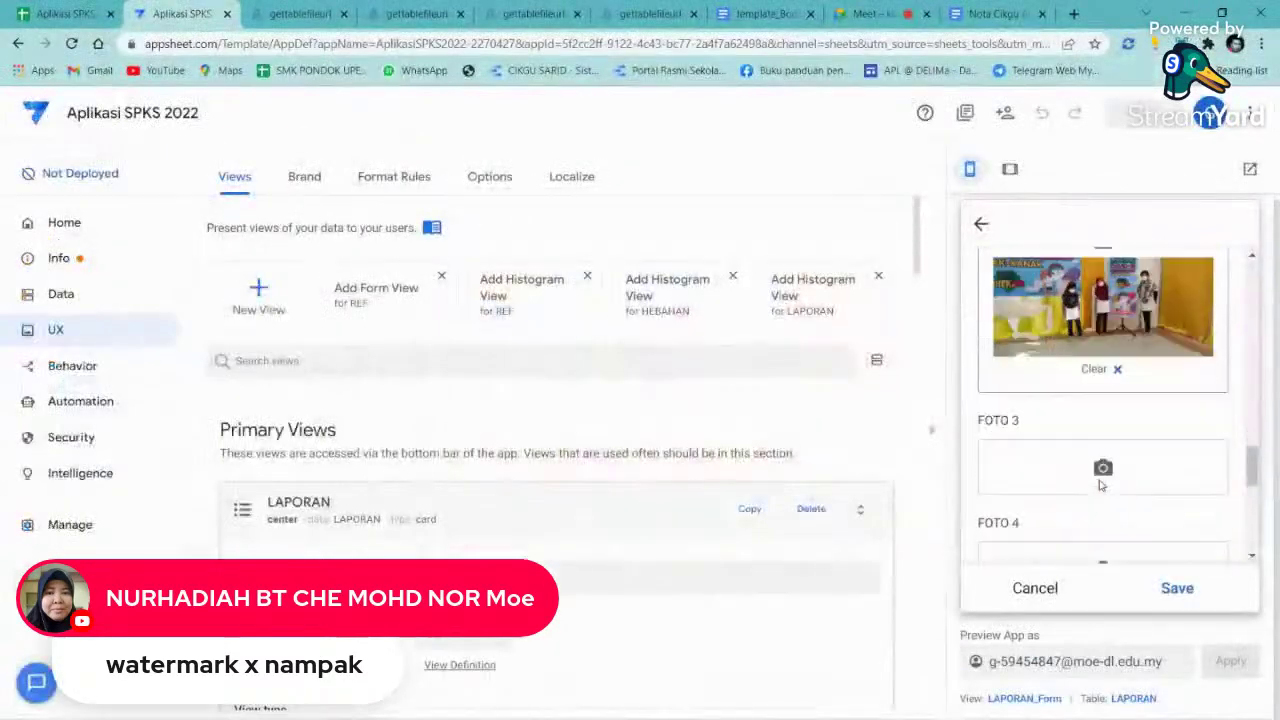
left_click(1105, 385)
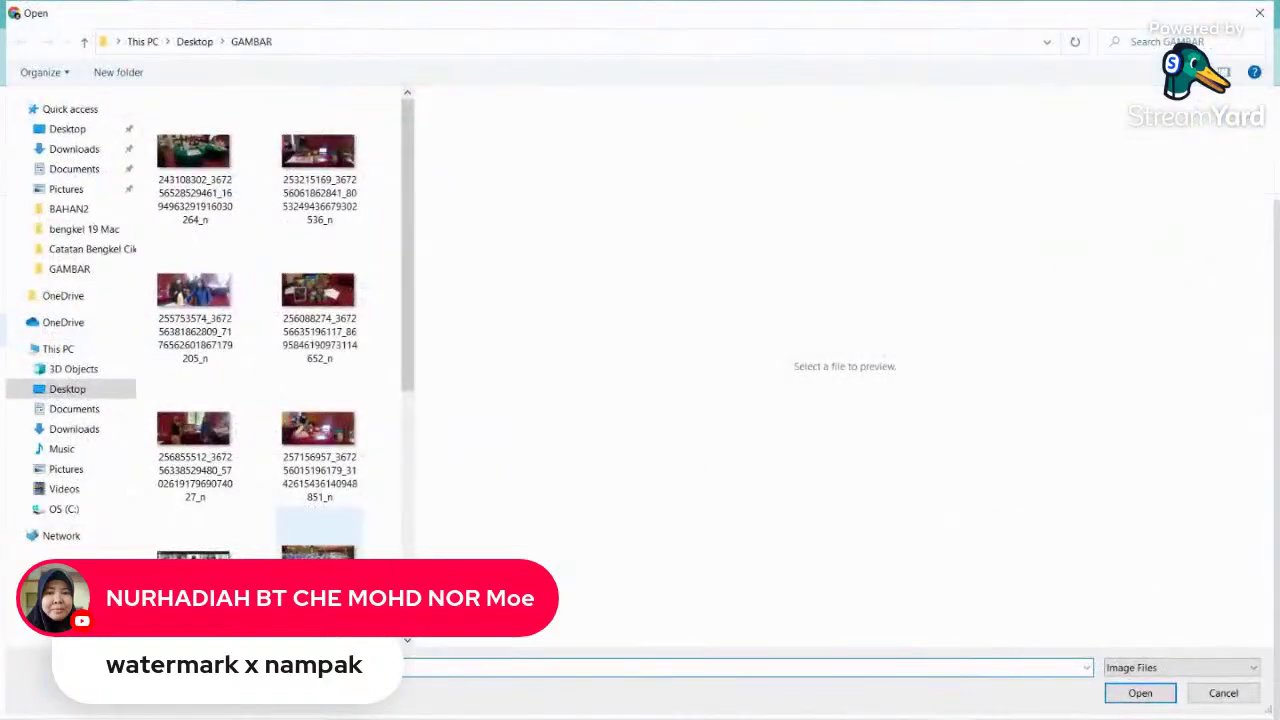
scroll(312, 546, "down", 5)
double_click(313, 546)
scroll(1100, 470, "down", 2)
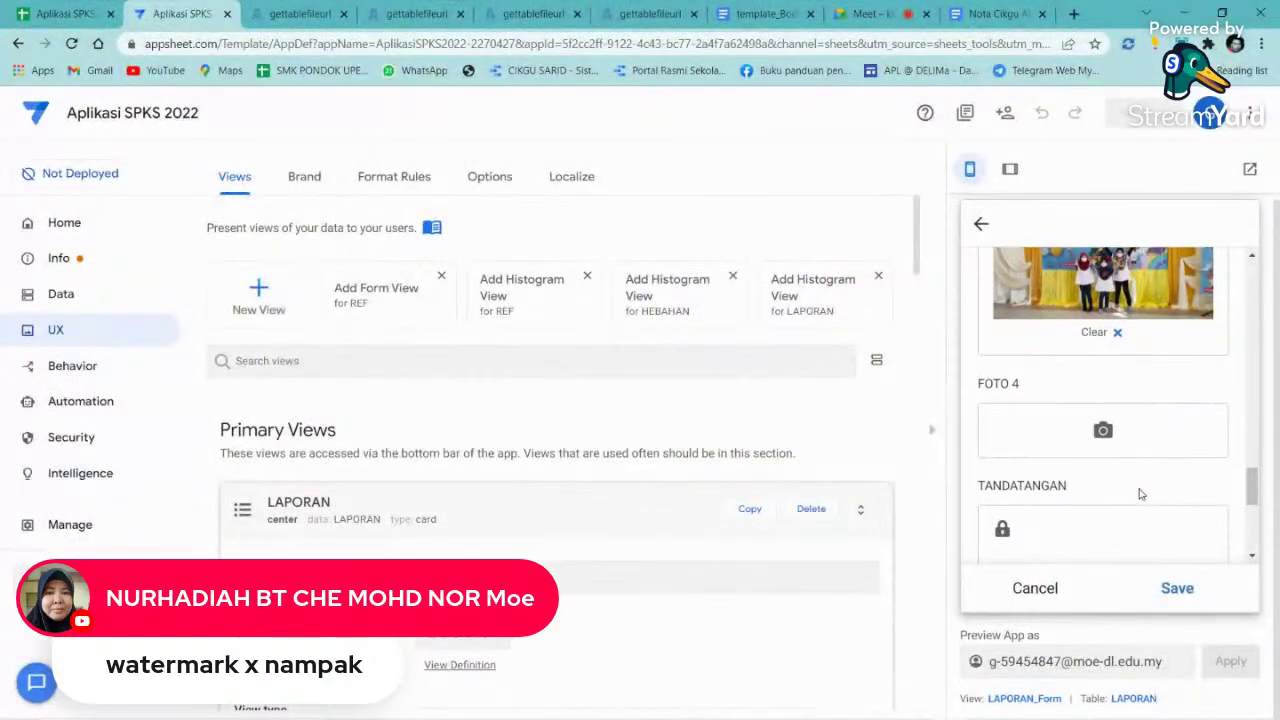
left_click(1103, 429)
scroll(296, 515, "down", 5)
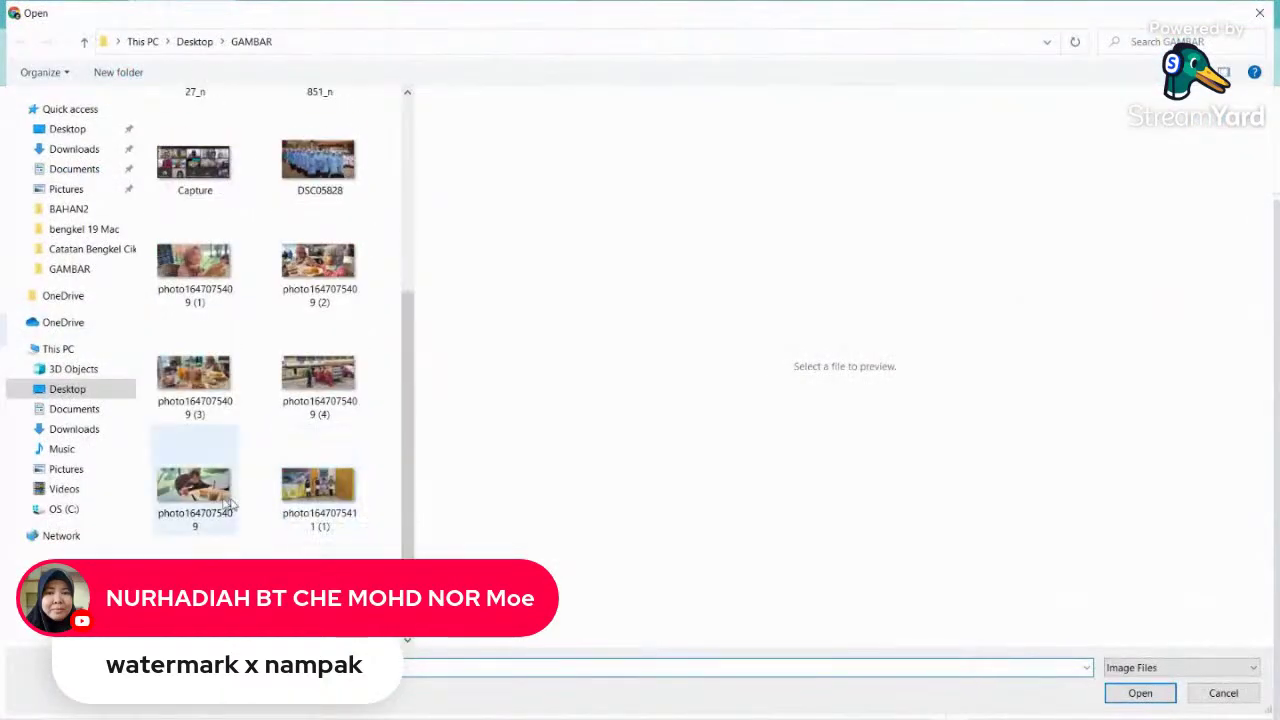
double_click(195, 470)
- Unlock the TANDATANGAN field and draw a simple signature across it
scroll(1083, 398, "down", 3)
scroll(1083, 398, "up", 2)
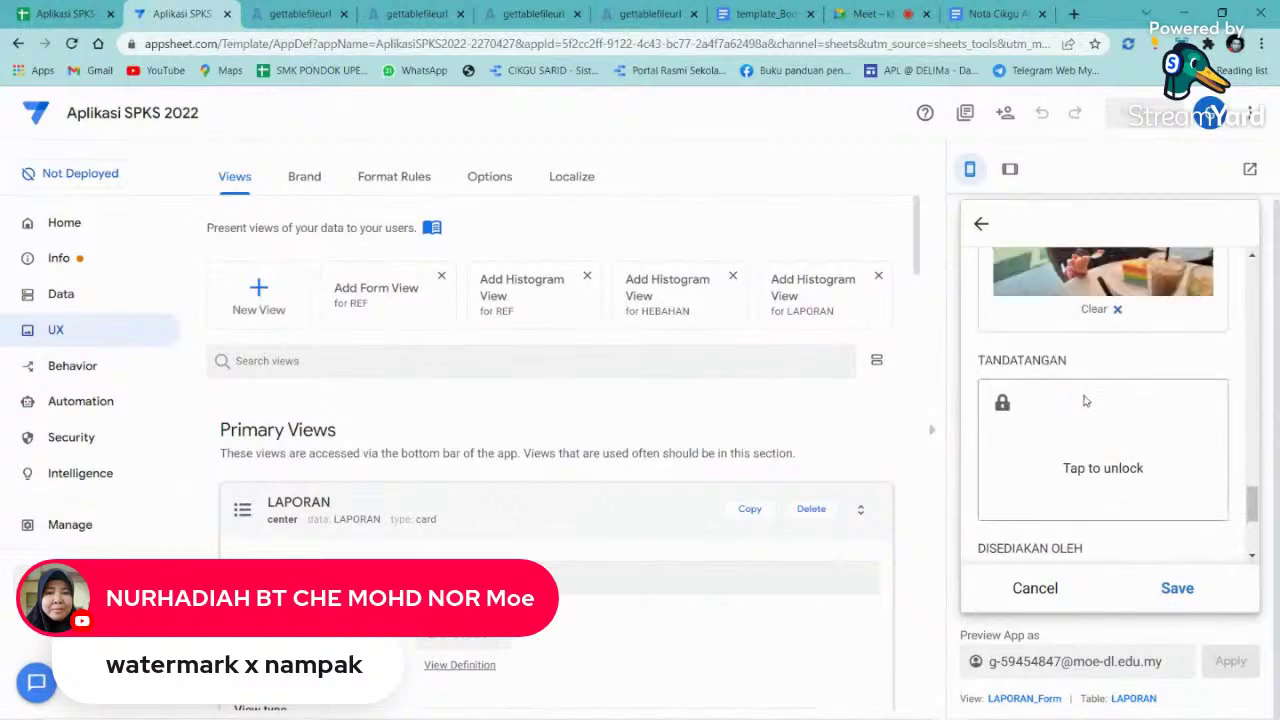
left_click(1085, 456)
left_click_drag(1014, 456, 1194, 454)
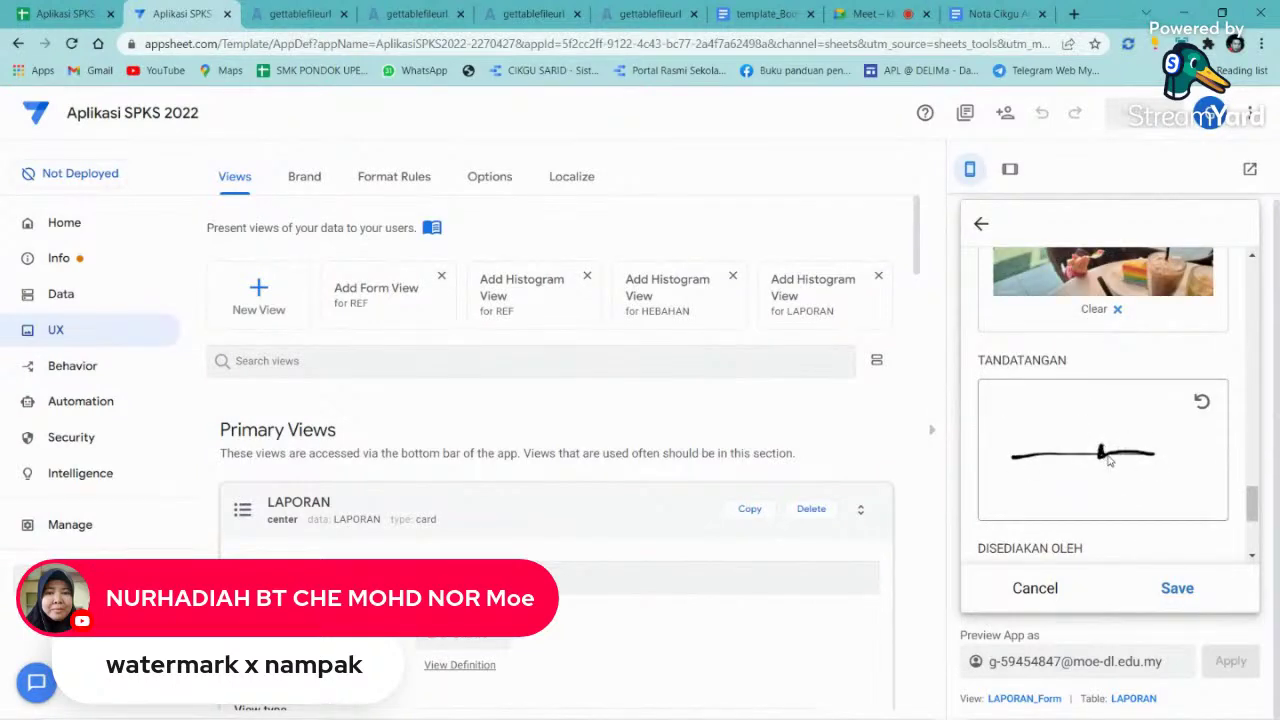
- Enter the preparer's name under DISEDIAKAN OLEH and save the new LAPORAN record
scroll(1133, 483, "down", 1)
left_click(1083, 494)
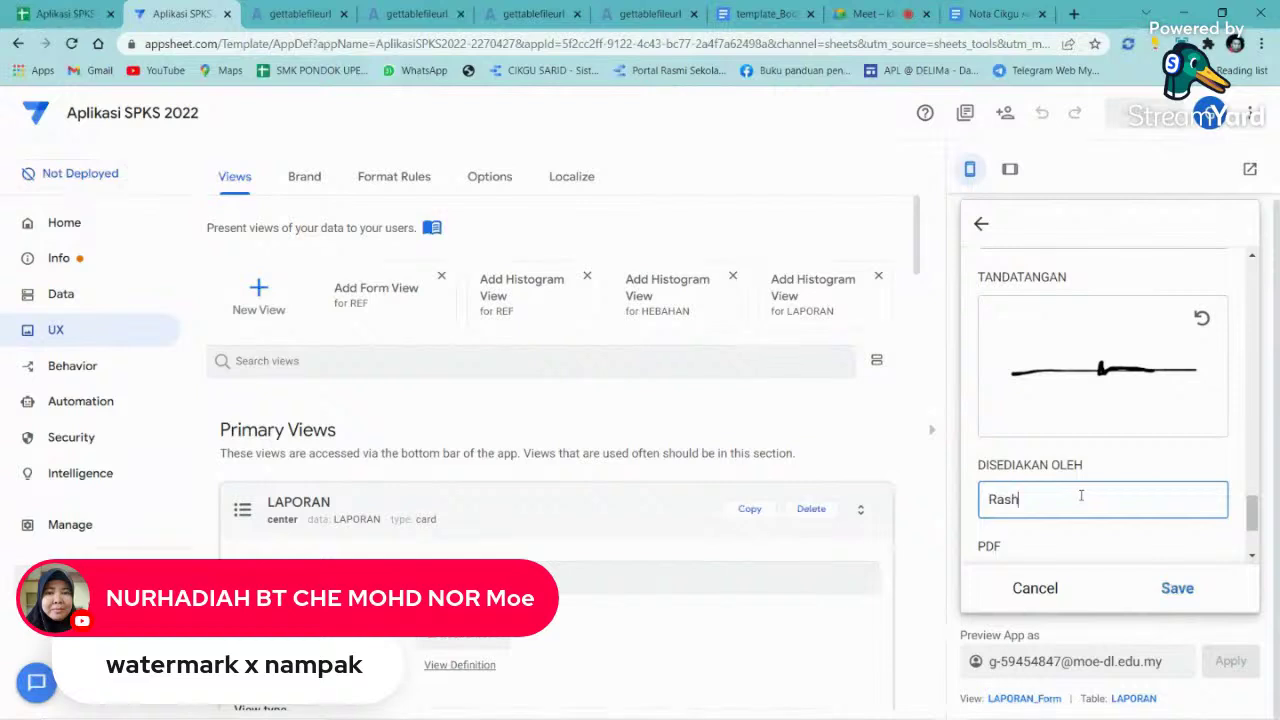
type("Rashid")
left_click(1177, 590)
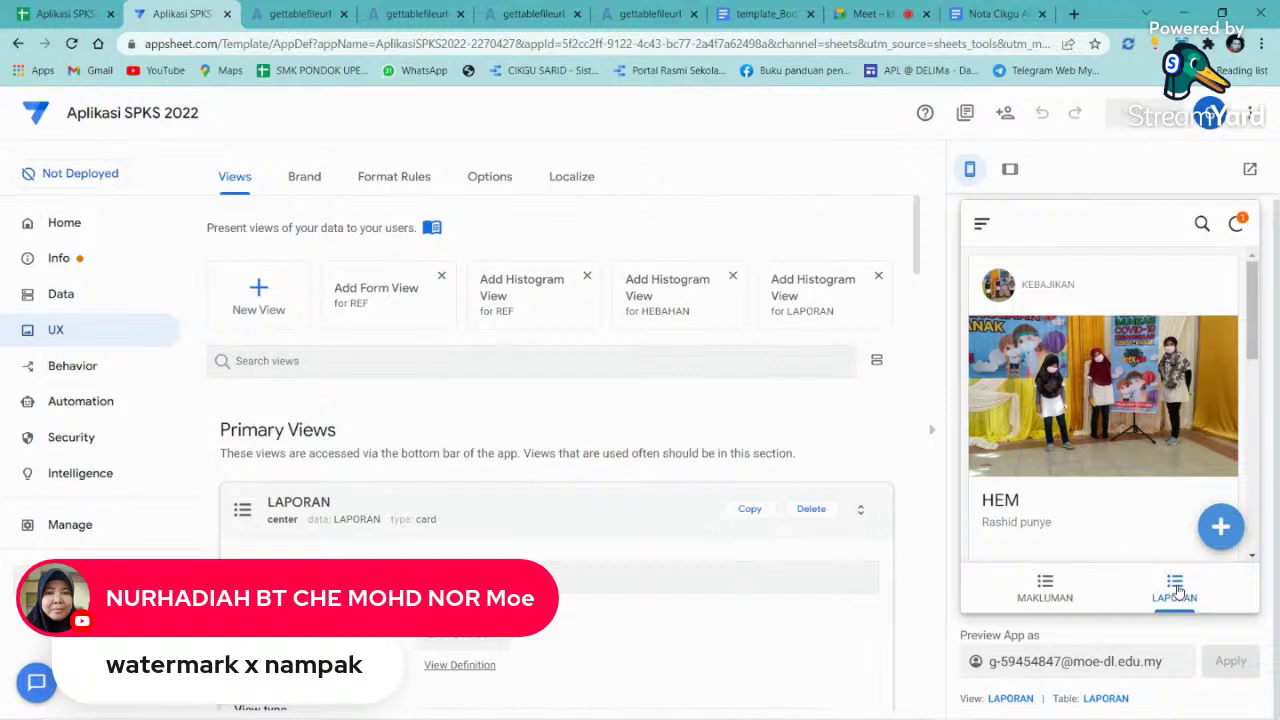
- Open the details of the existing PENTADBIRAN record and follow its URL link to the report
scroll(1156, 418, "down", 5)
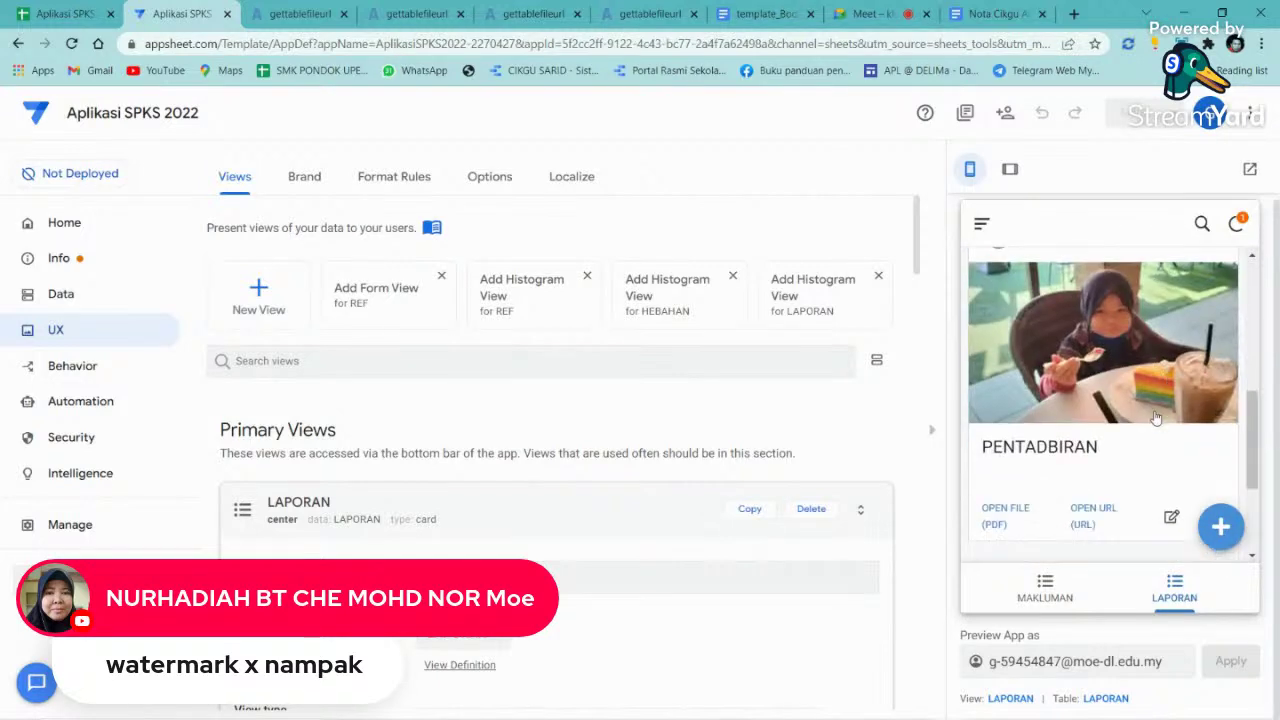
scroll(1156, 418, "up", 3)
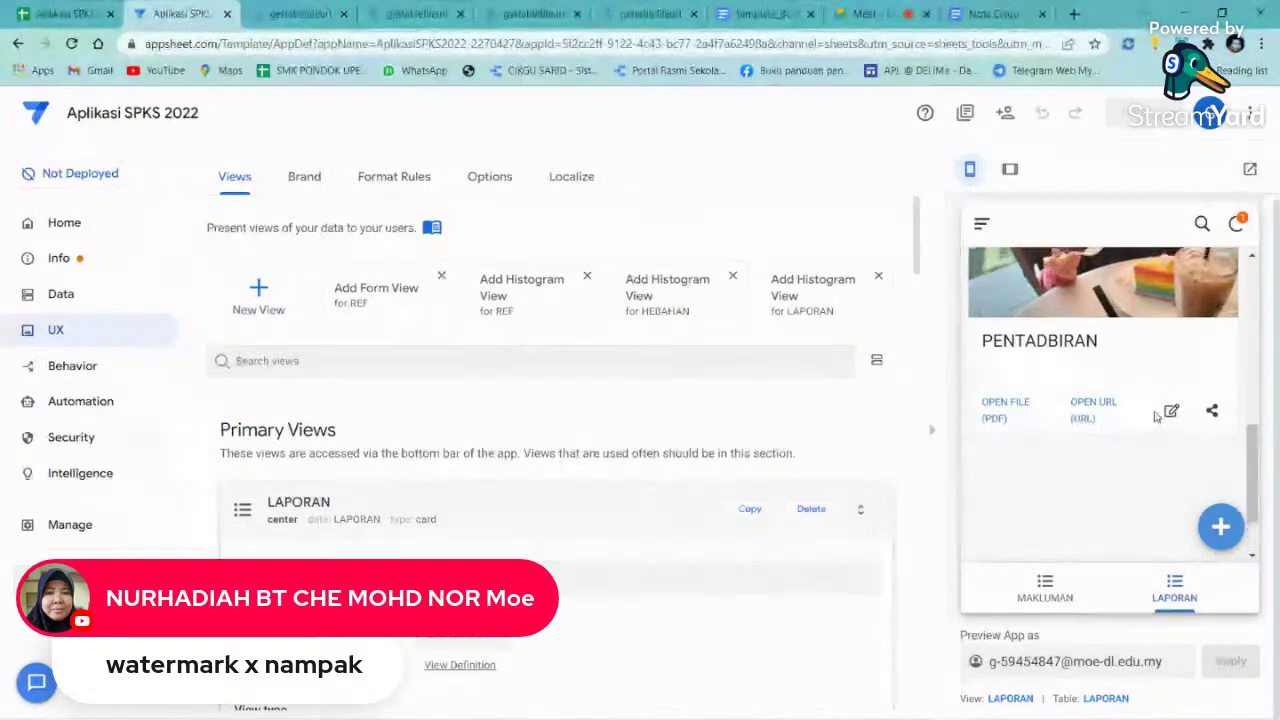
left_click(1155, 415)
scroll(1153, 407, "down", 5)
scroll(1153, 407, "down", 5)
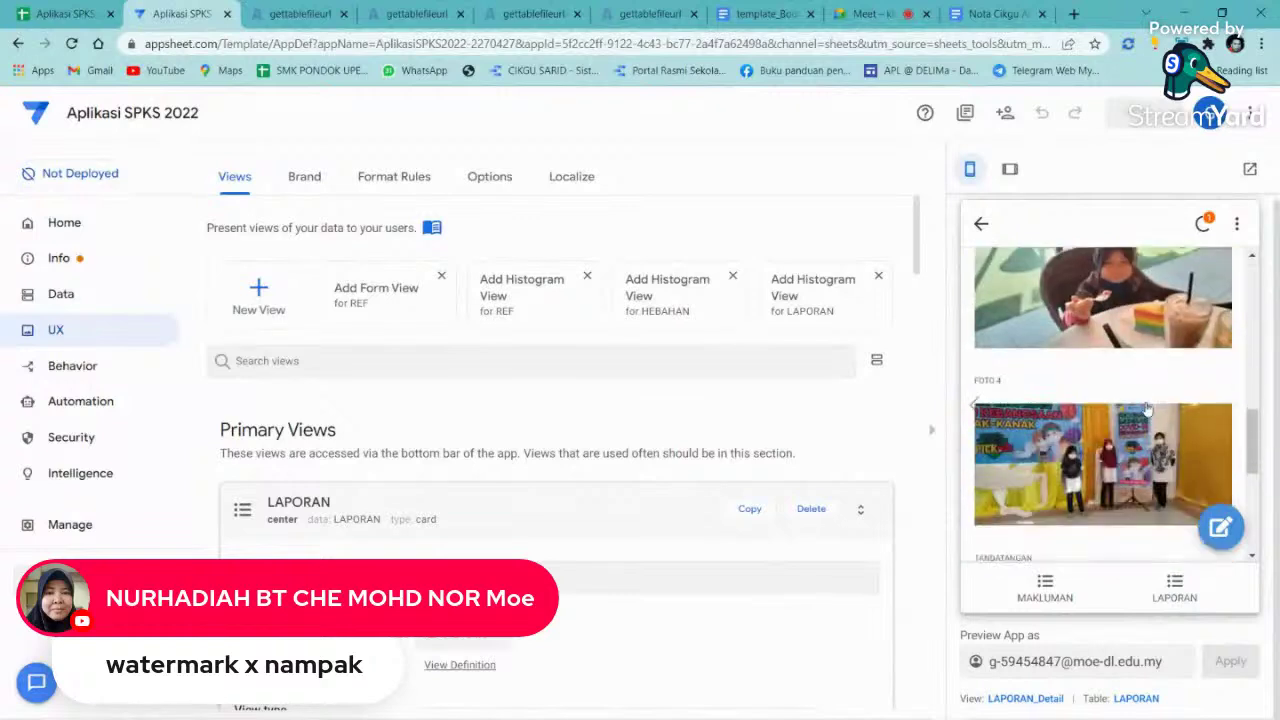
left_click(1066, 489)
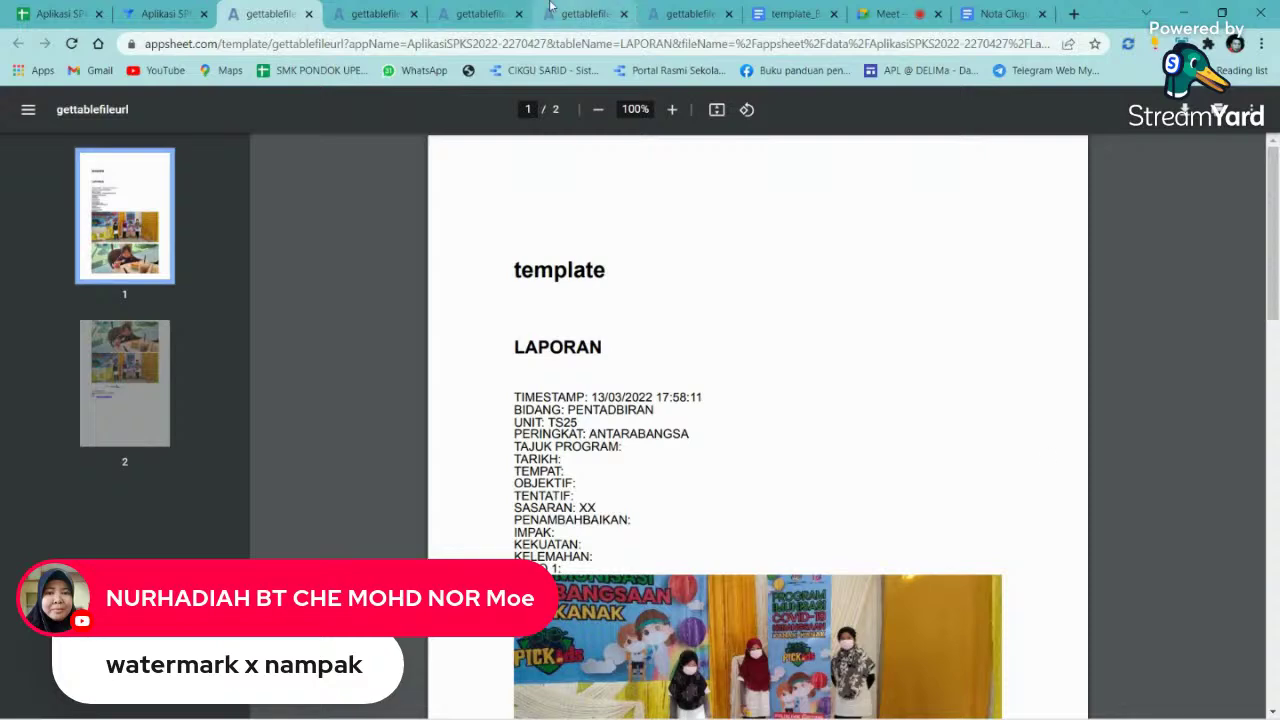
- Open the PENTADBIRAN record's PDF file, examine the whole page for the watermark, and return to the AppSheet editor
left_click(184, 12)
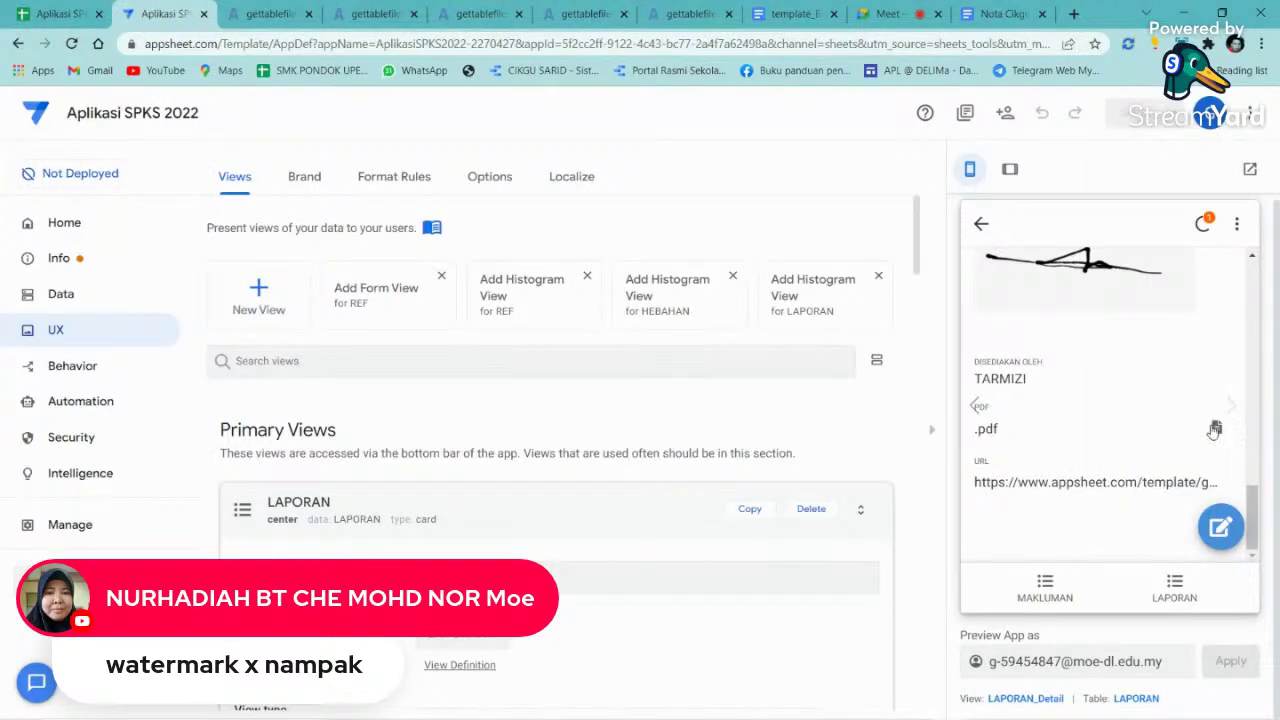
left_click(1214, 428)
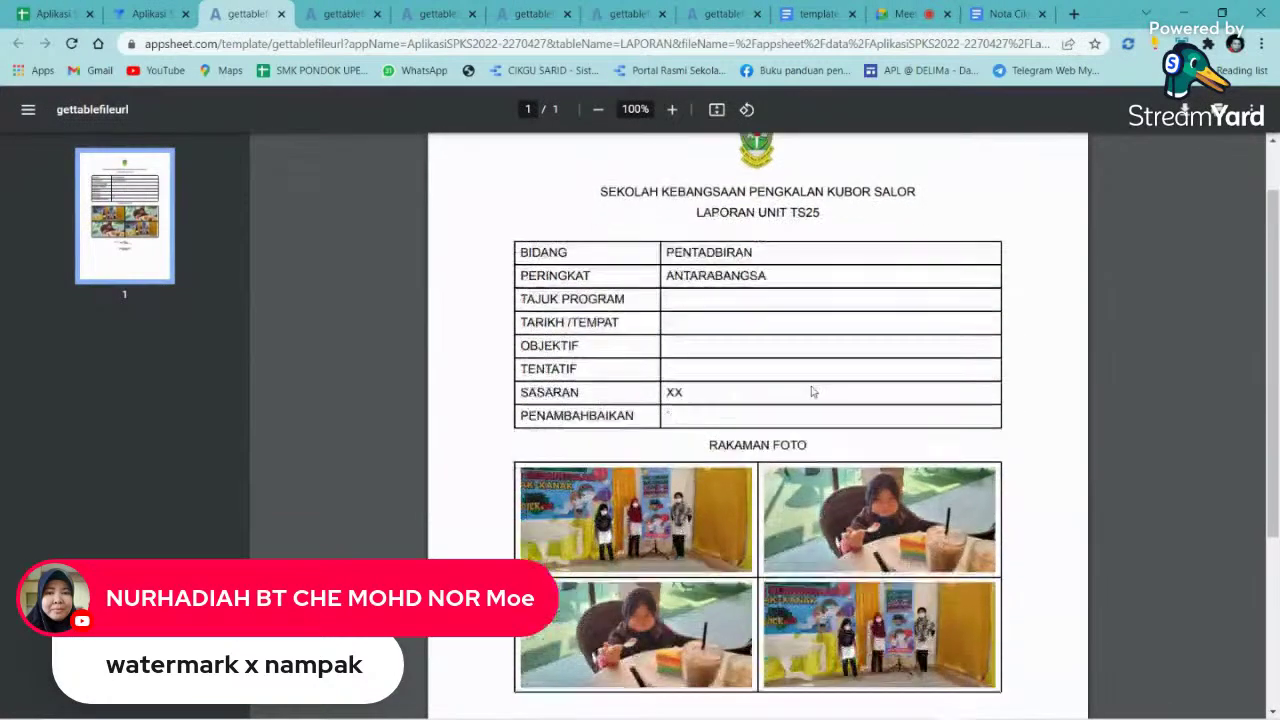
scroll(812, 392, "down", 3)
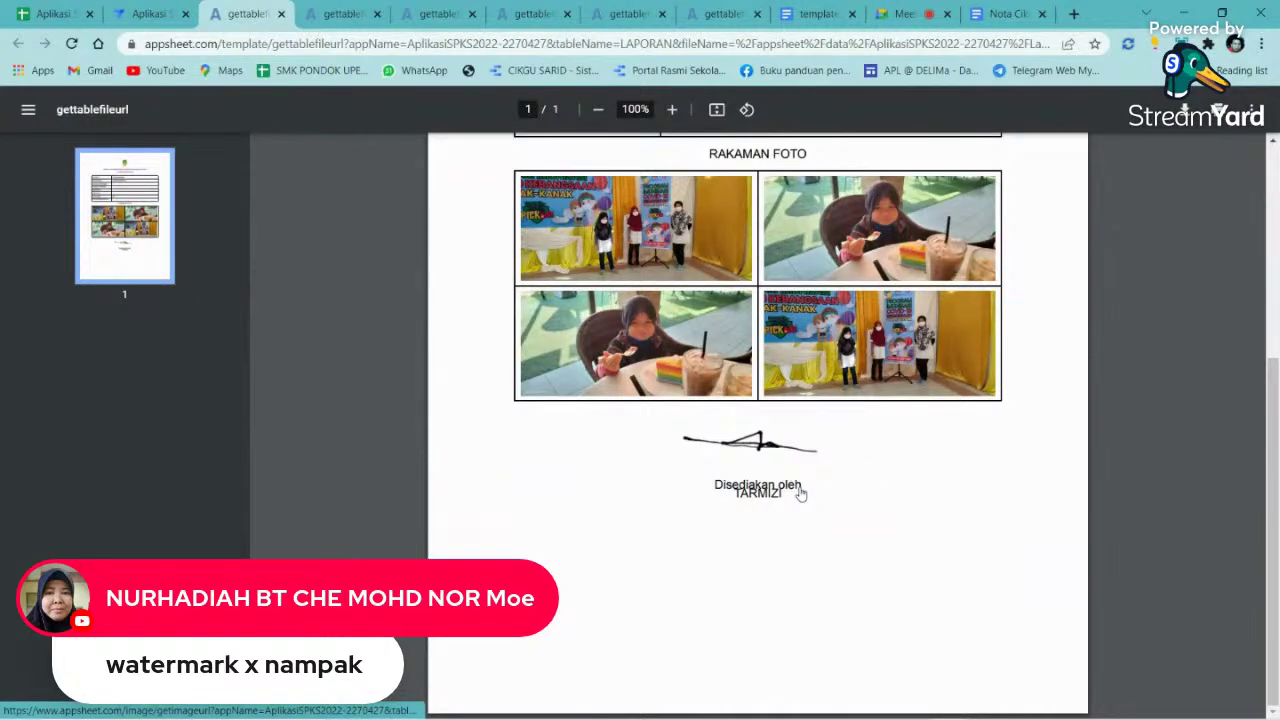
scroll(800, 493, "up", 1)
scroll(800, 493, "up", 3)
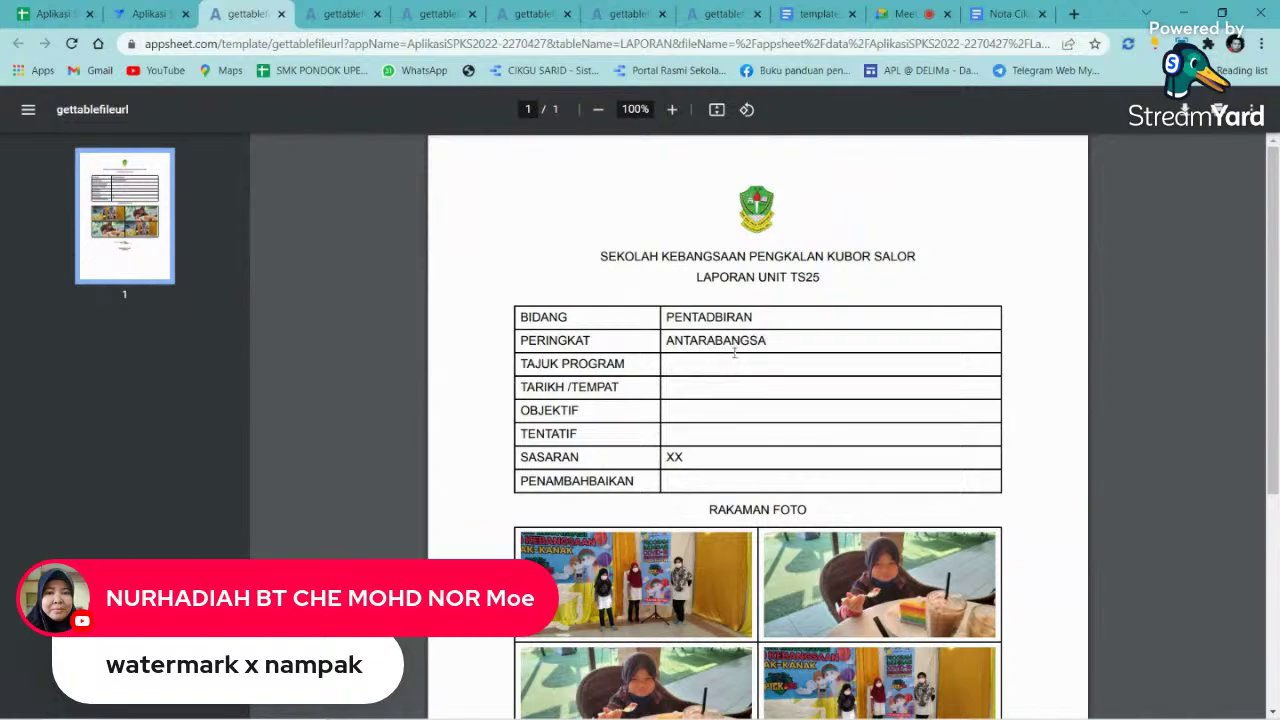
scroll(786, 493, "down", 2)
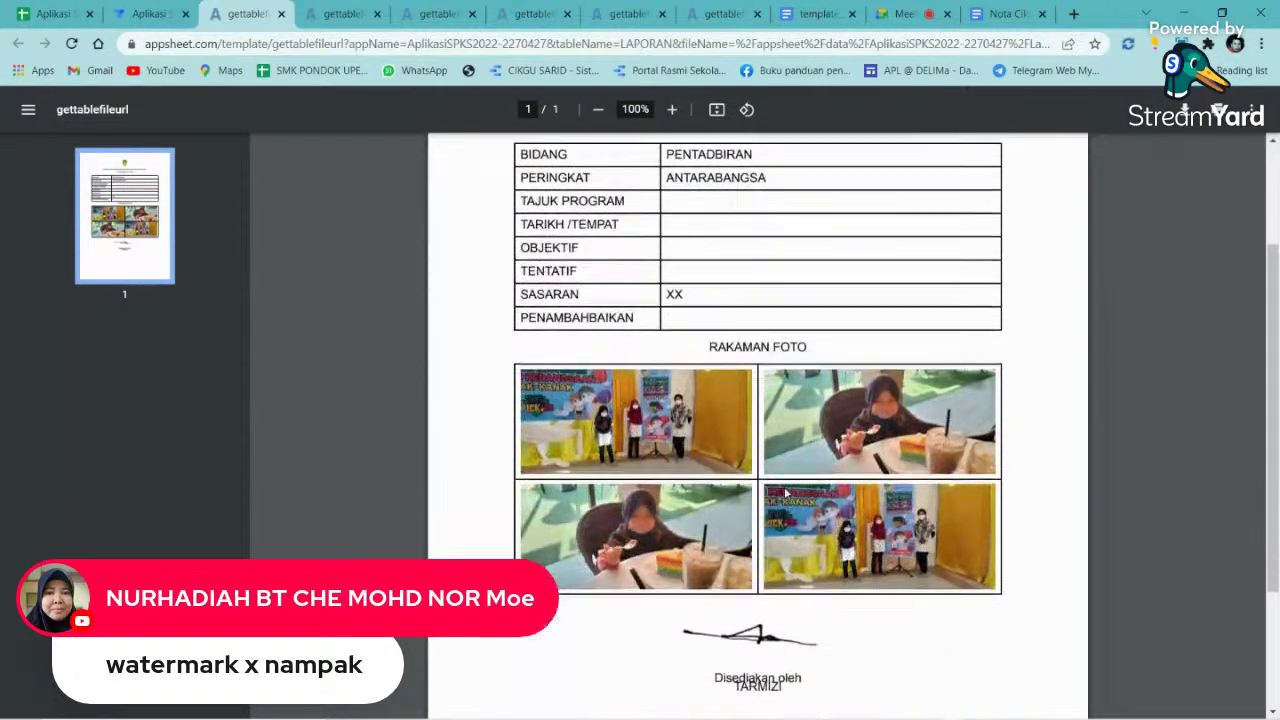
scroll(786, 493, "up", 2)
left_click(177, 18)
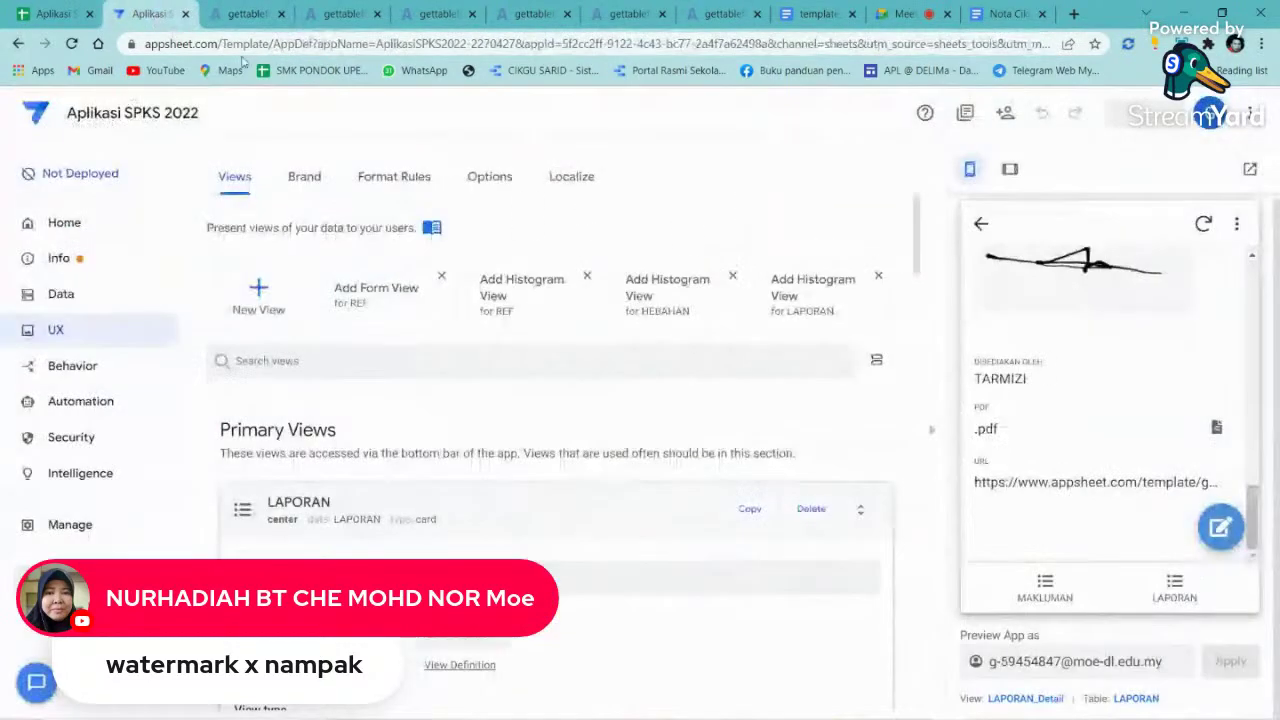
- Look through the PENTADBIRAN record's details and the LAPORAN list, and sync the app from the MAKLUMAN view
scroll(1063, 433, "up", 10)
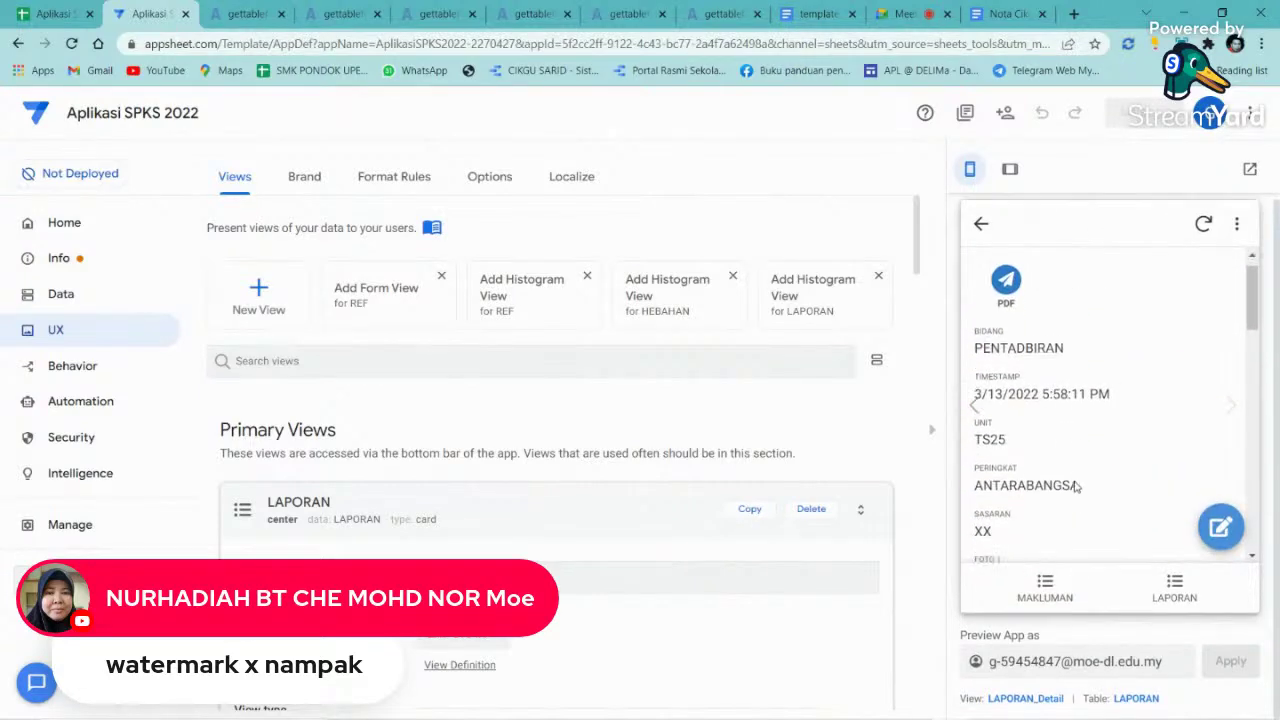
scroll(1087, 518, "down", 6)
scroll(1087, 518, "down", 2)
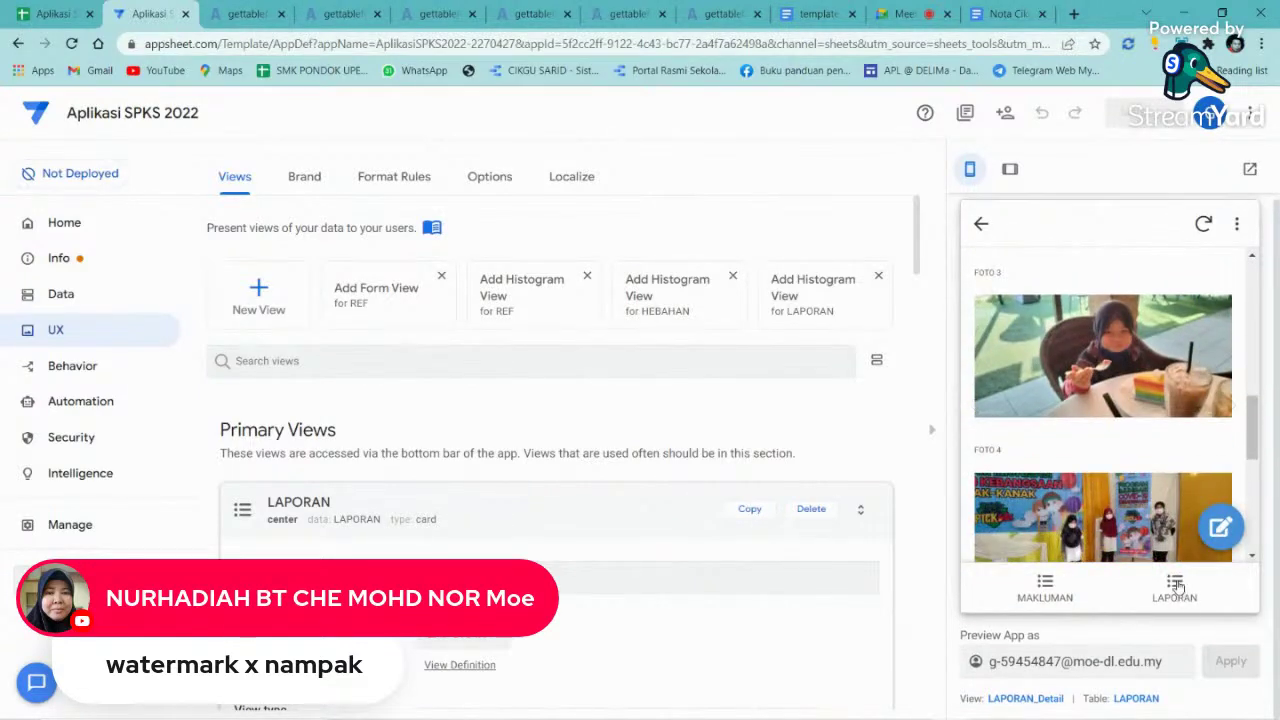
left_click(1176, 587)
scroll(1123, 446, "down", 2)
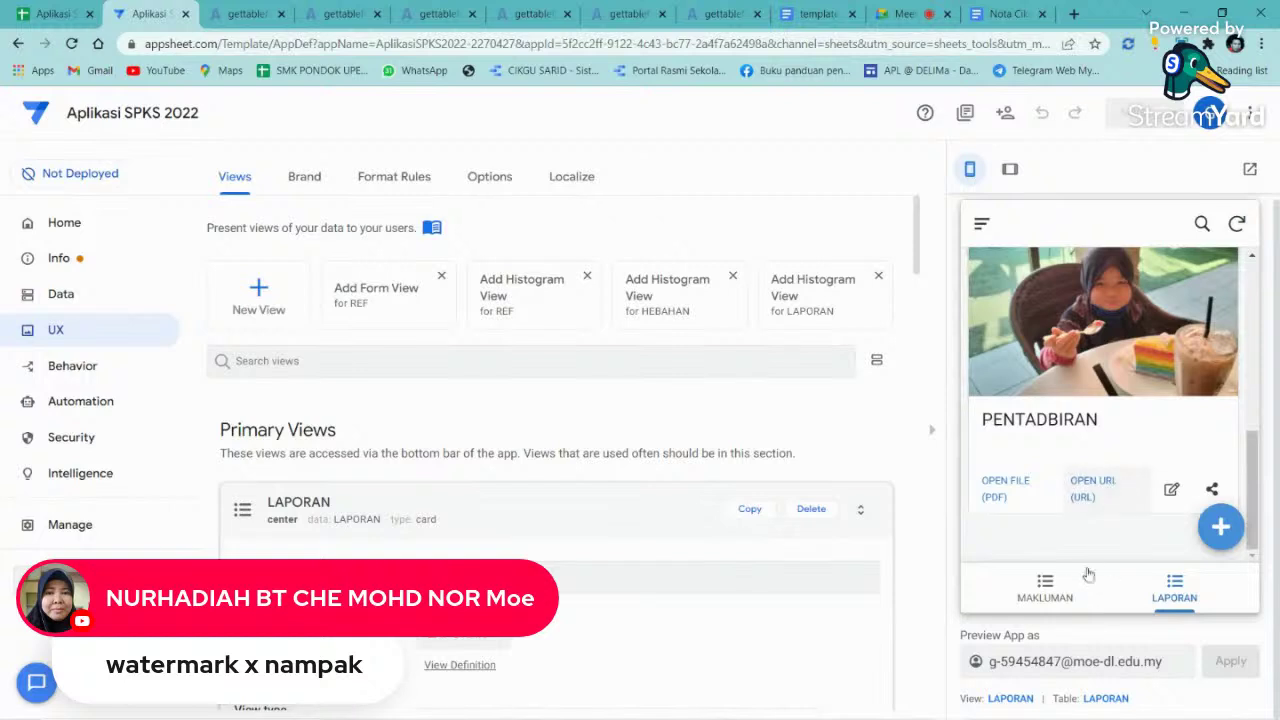
left_click(1045, 587)
left_click(1237, 223)
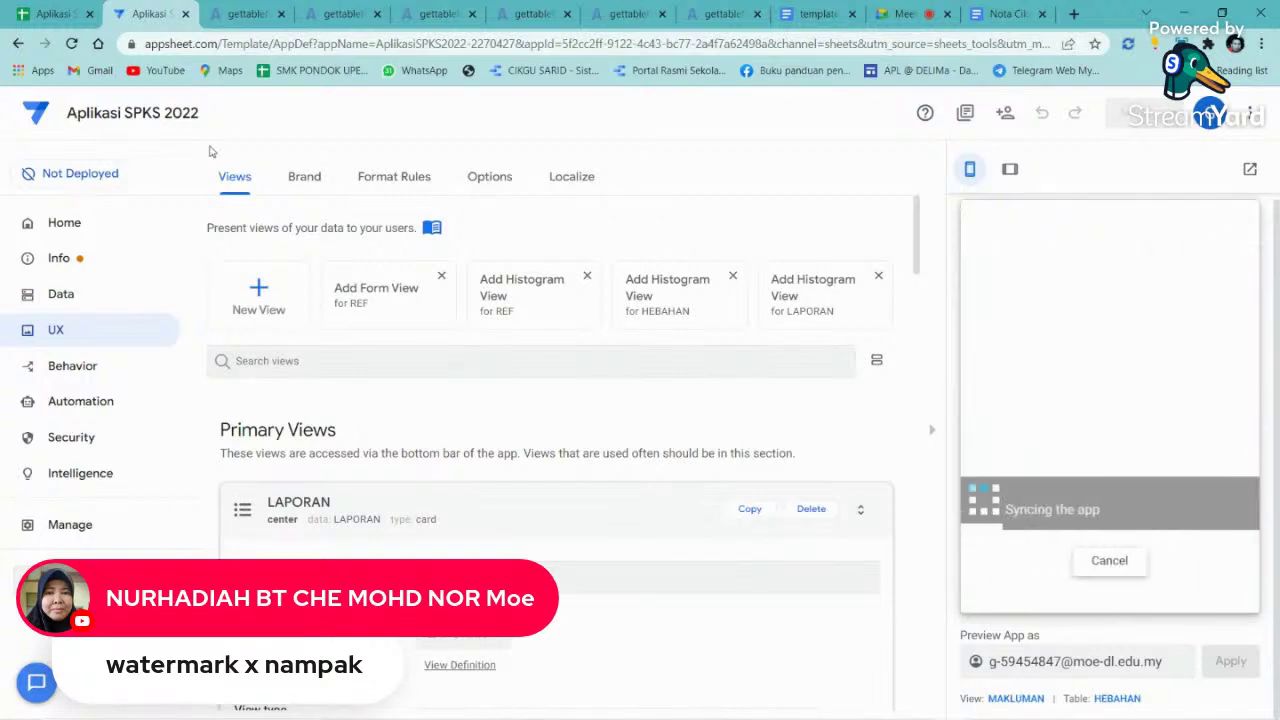
- Close all the open gettablefileurl report pages and return to the AppSheet editor
left_click(248, 14)
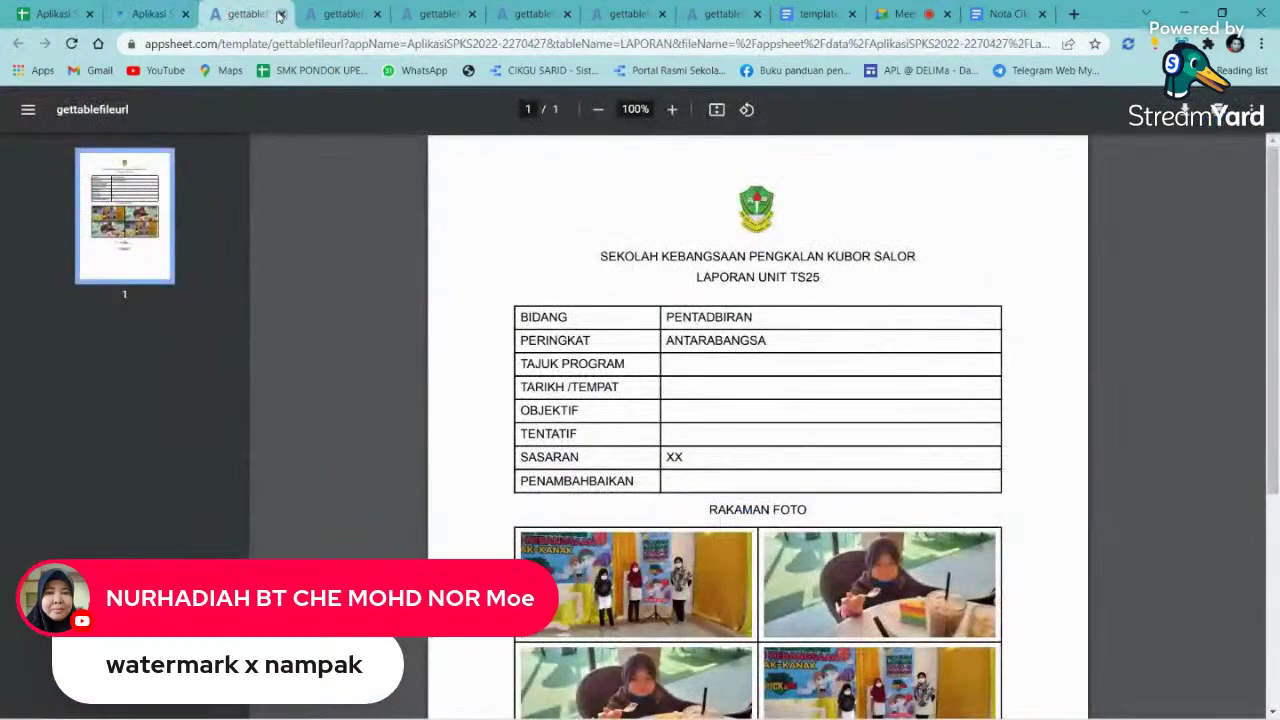
left_click(281, 14)
left_click(281, 14)
left_click(281, 14)
left_click(281, 14)
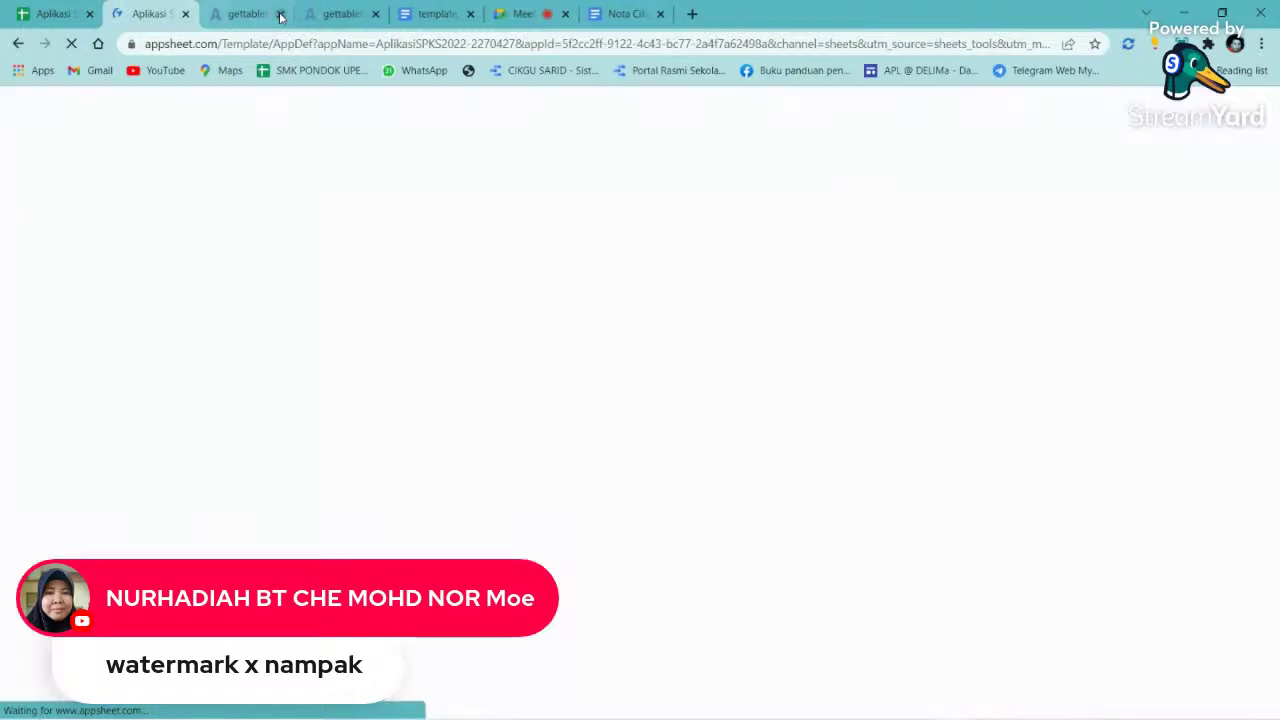
left_click(281, 14)
left_click(281, 14)
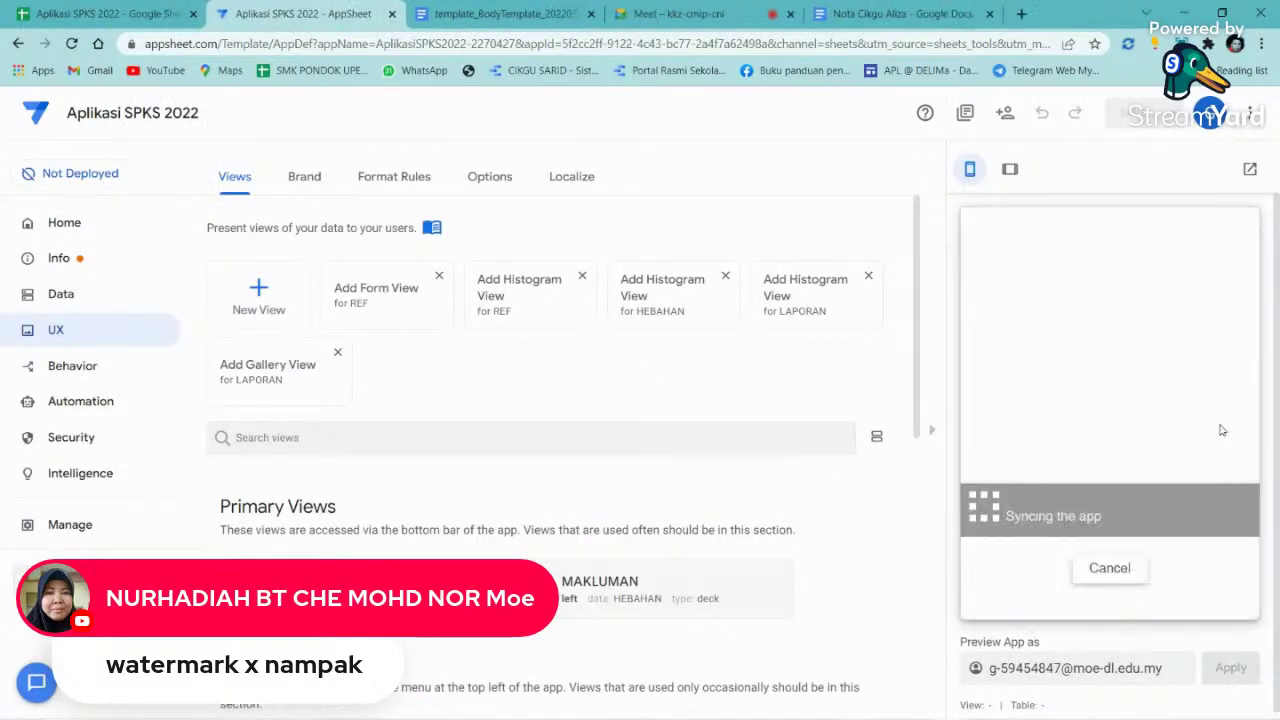
- Make the app's current version, 1.000029, its new stable version
left_click(70, 524)
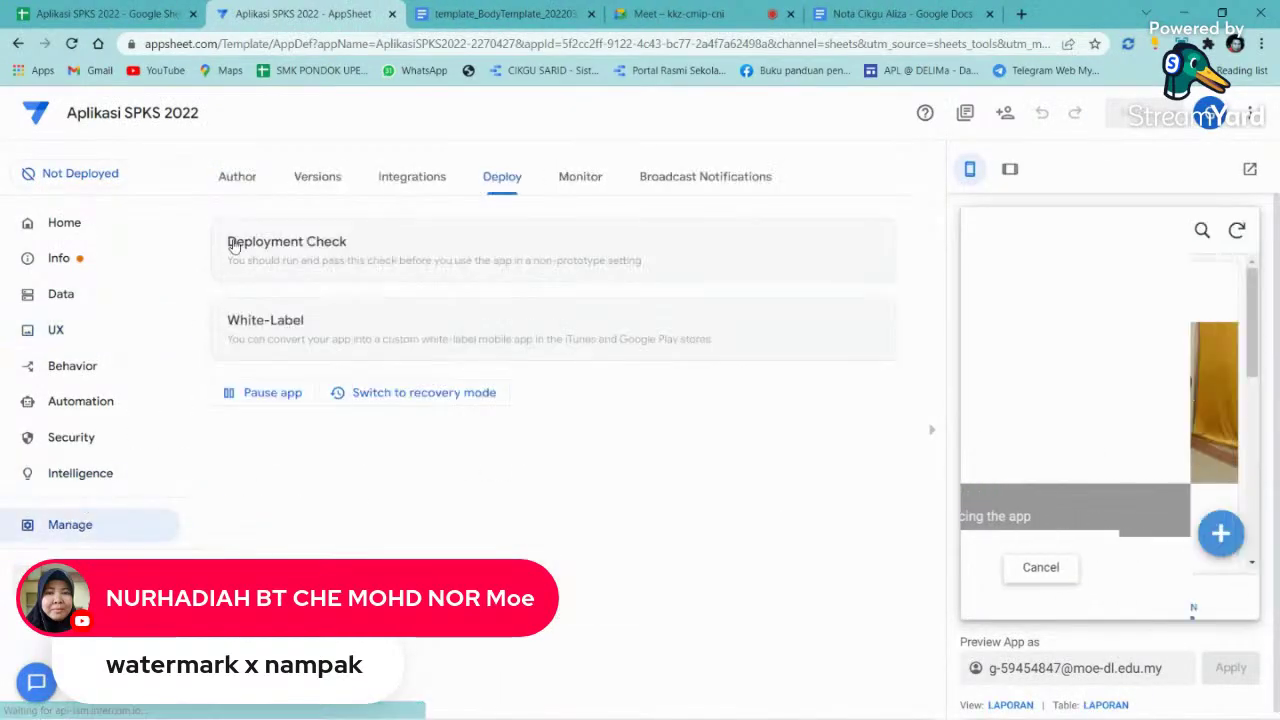
left_click(297, 184)
left_click(288, 402)
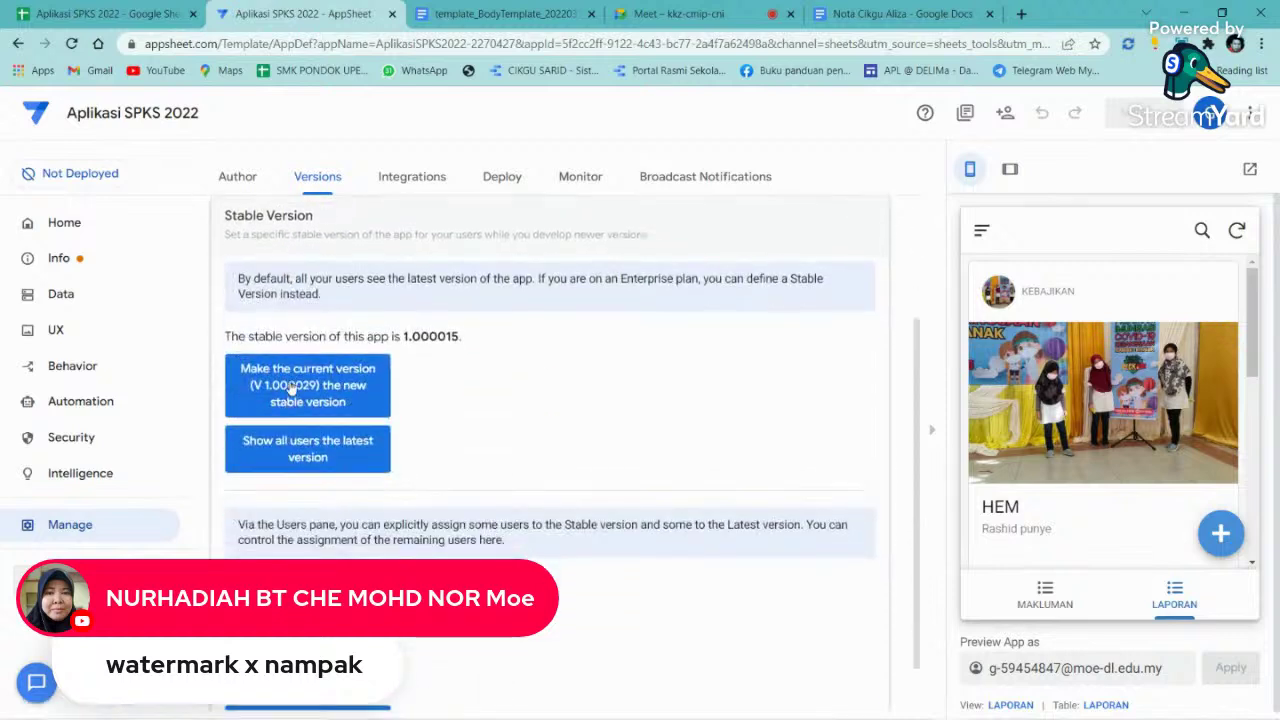
left_click(312, 392)
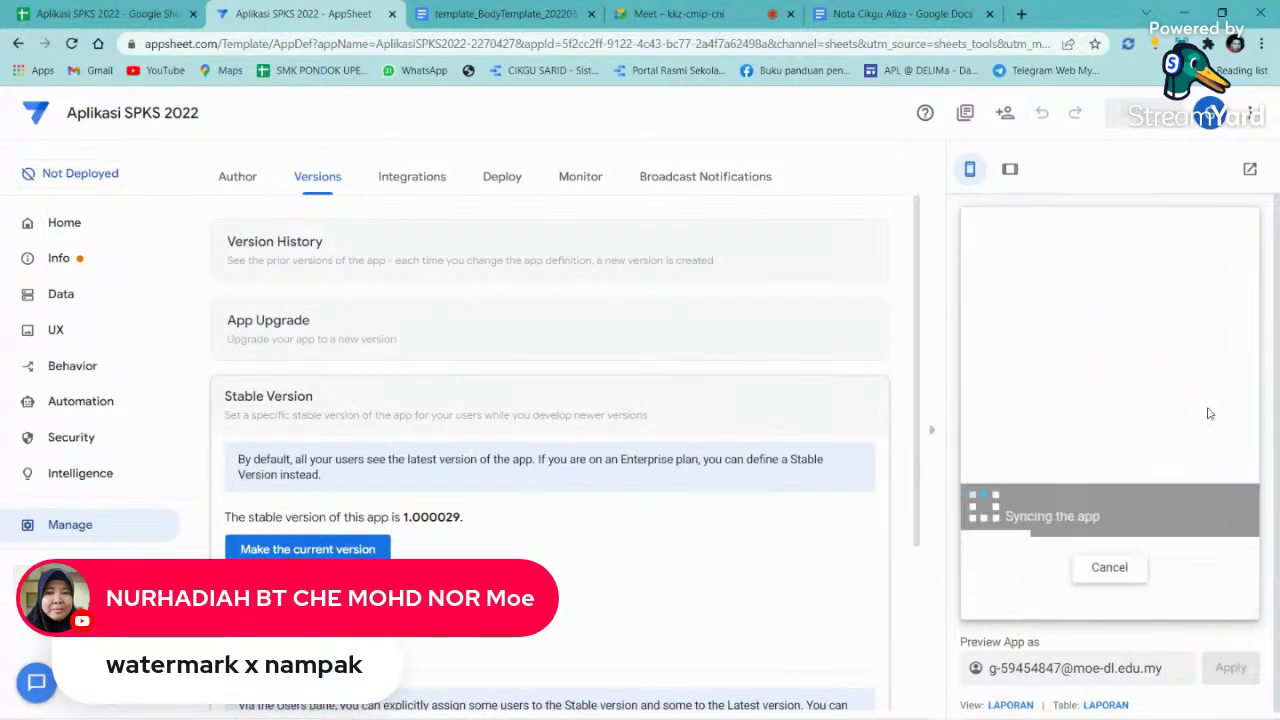
- Open the HEM record in the LAPORAN list, follow its URL link to the report, and examine the page for the watermark
scroll(1209, 412, "down", 2)
scroll(1209, 414, "up", 1)
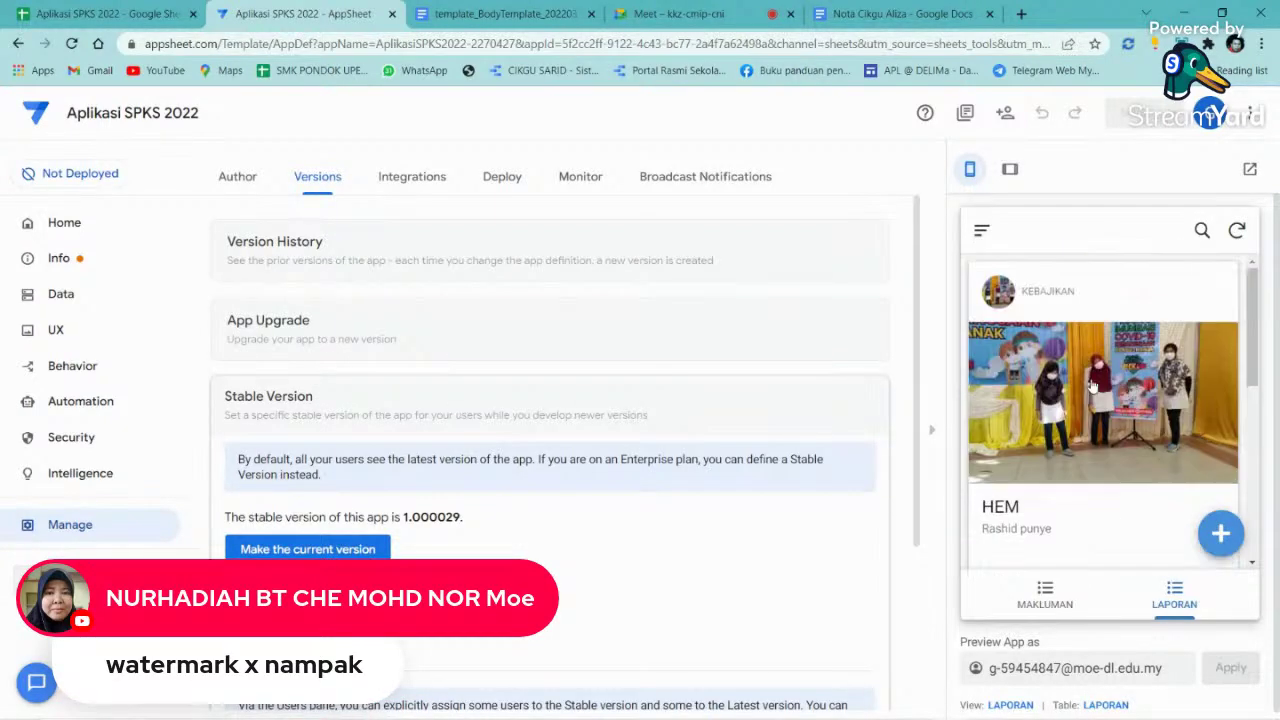
left_click(1205, 420)
scroll(1114, 400, "down", 4)
scroll(1019, 456, "down", 10)
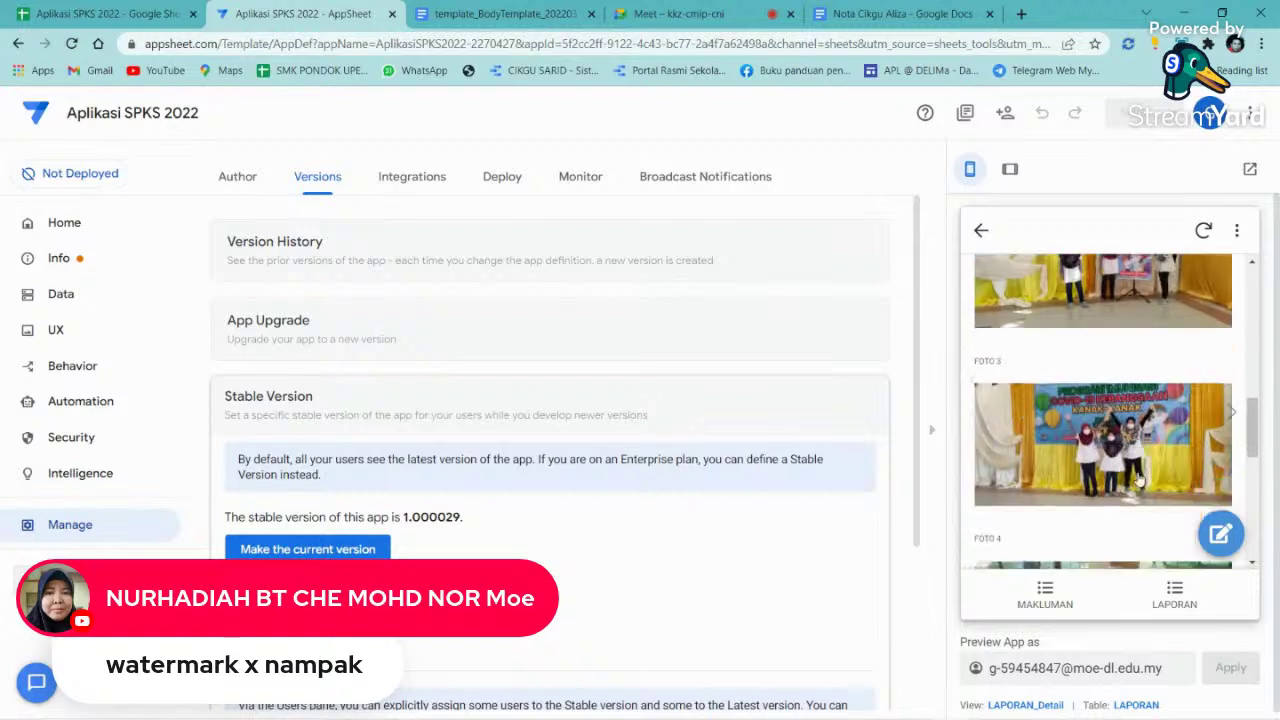
left_click(1091, 488)
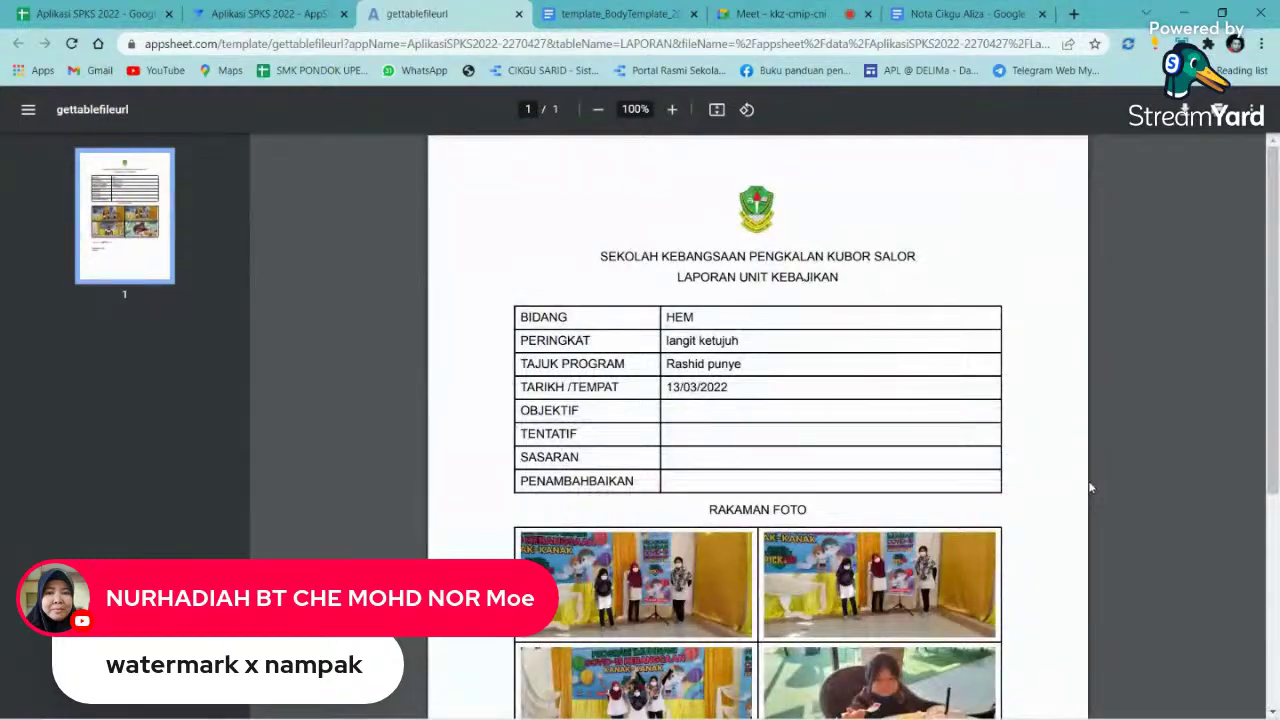
scroll(1090, 487, "down", 5)
scroll(1090, 487, "up", 5)
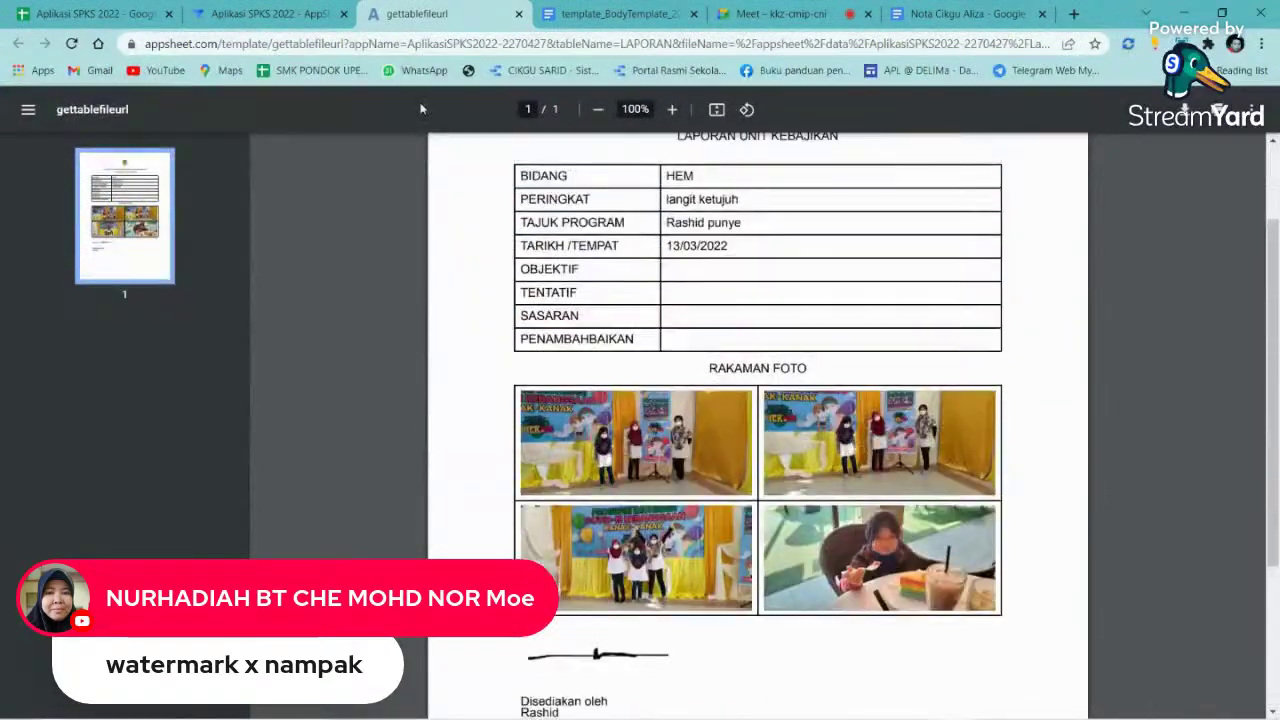
- Return to the AppSheet editor, open the HEM record's PDF file, and examine its page for the watermark
left_click(308, 20)
left_click(1214, 435)
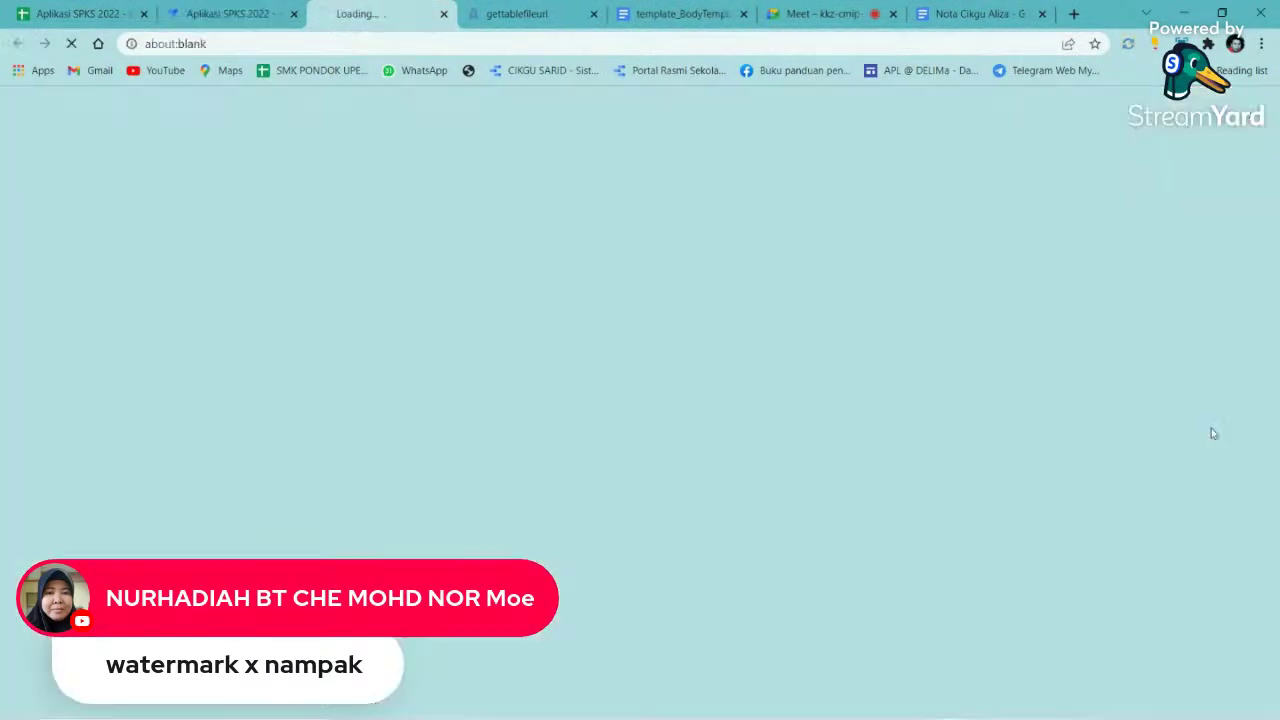
scroll(805, 380, "down", 4)
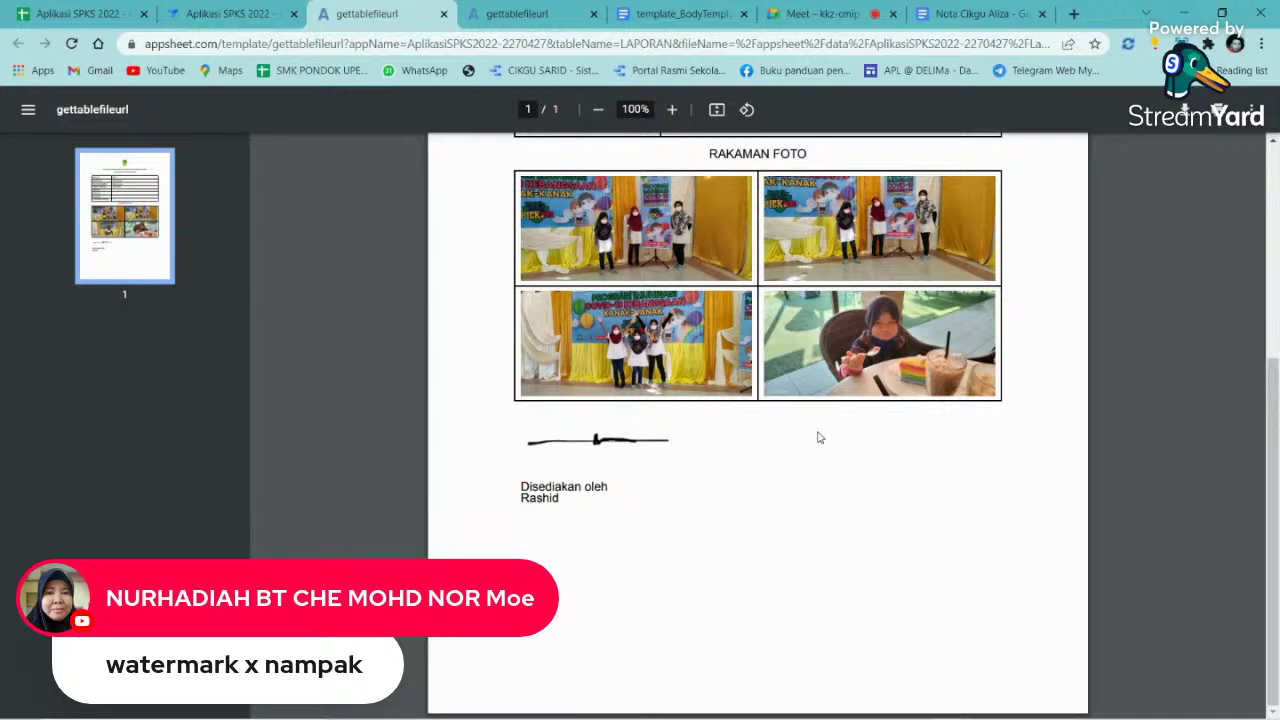
- Switch to the Google Docs report template and open its full-page image watermark for editing
left_click(681, 12)
scroll(890, 512, "down", 10)
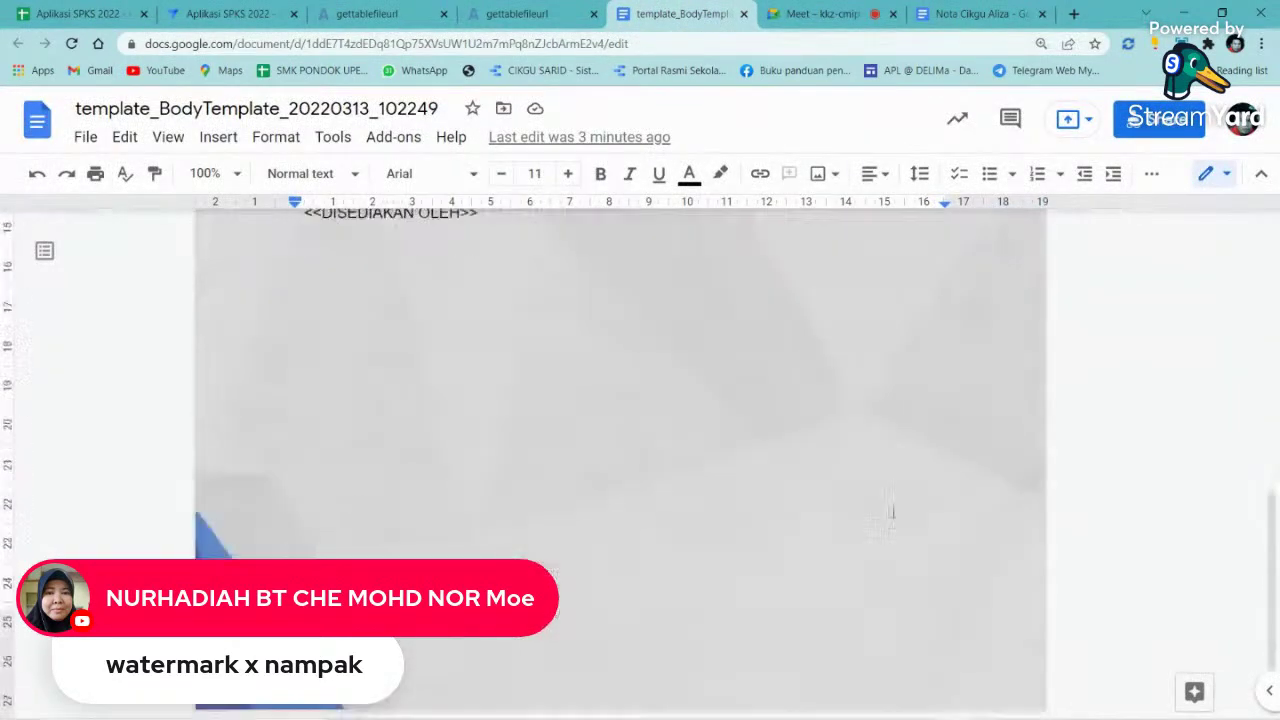
left_click(621, 262)
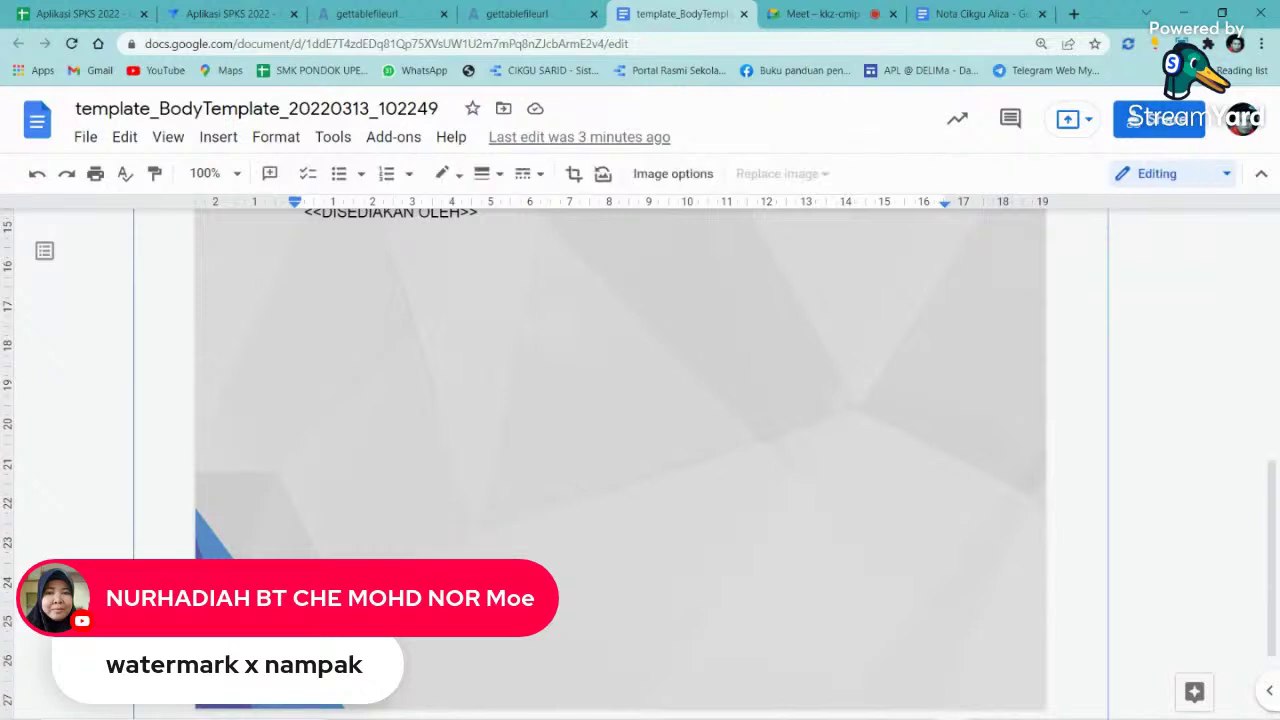
scroll(643, 521, "down", 2)
double_click(995, 458)
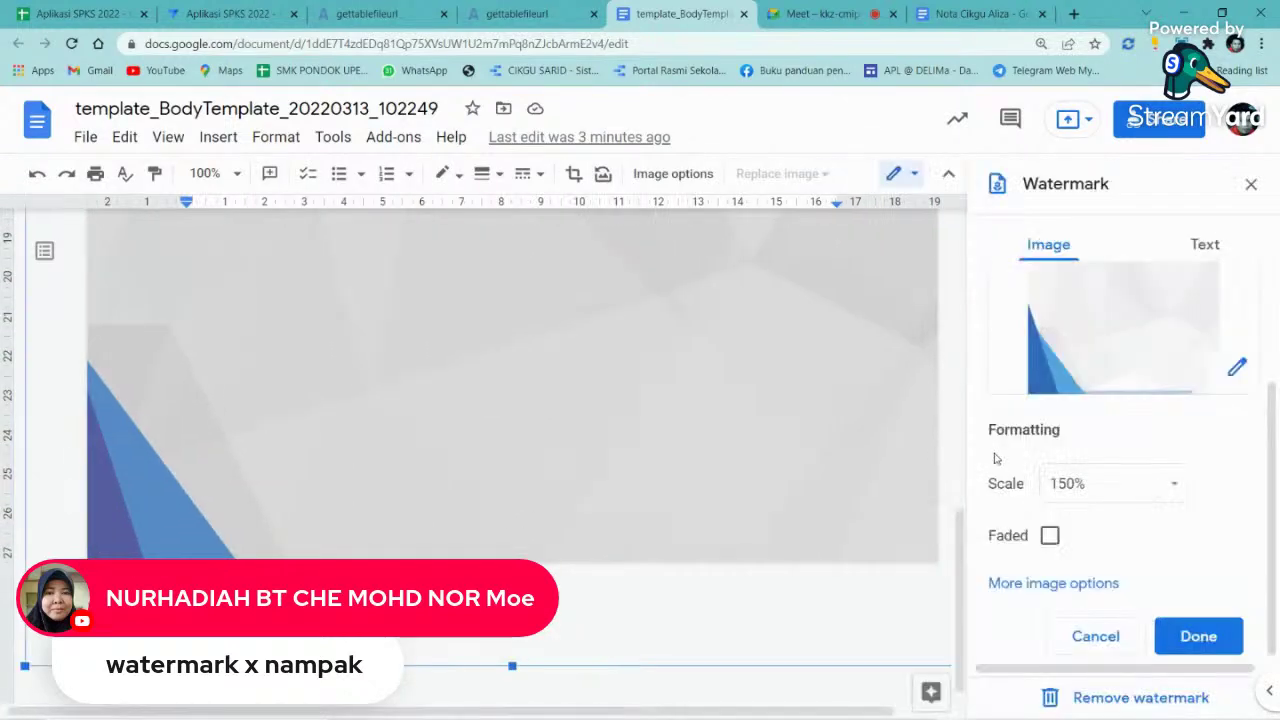
- Try the watermark at 100% (Auto) scale with a manual enlargement, restore 150%, and try the Faded effect on and off
left_click(1117, 485)
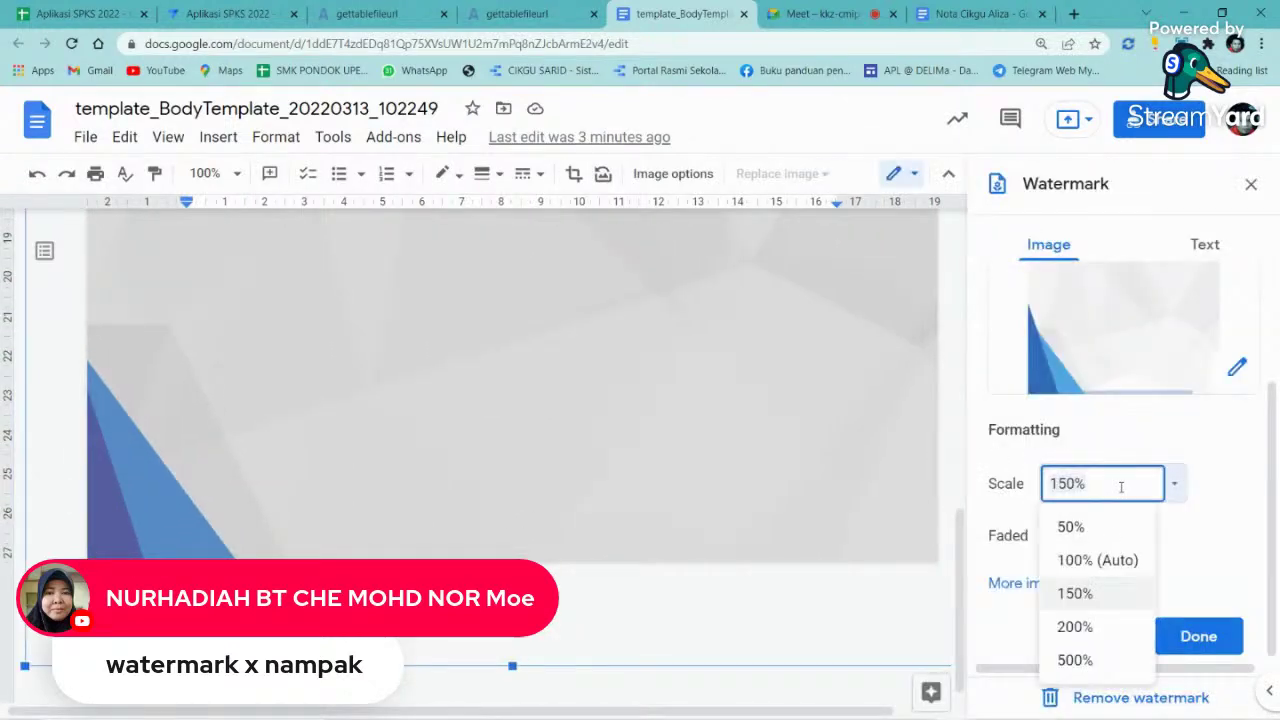
left_click(1078, 559)
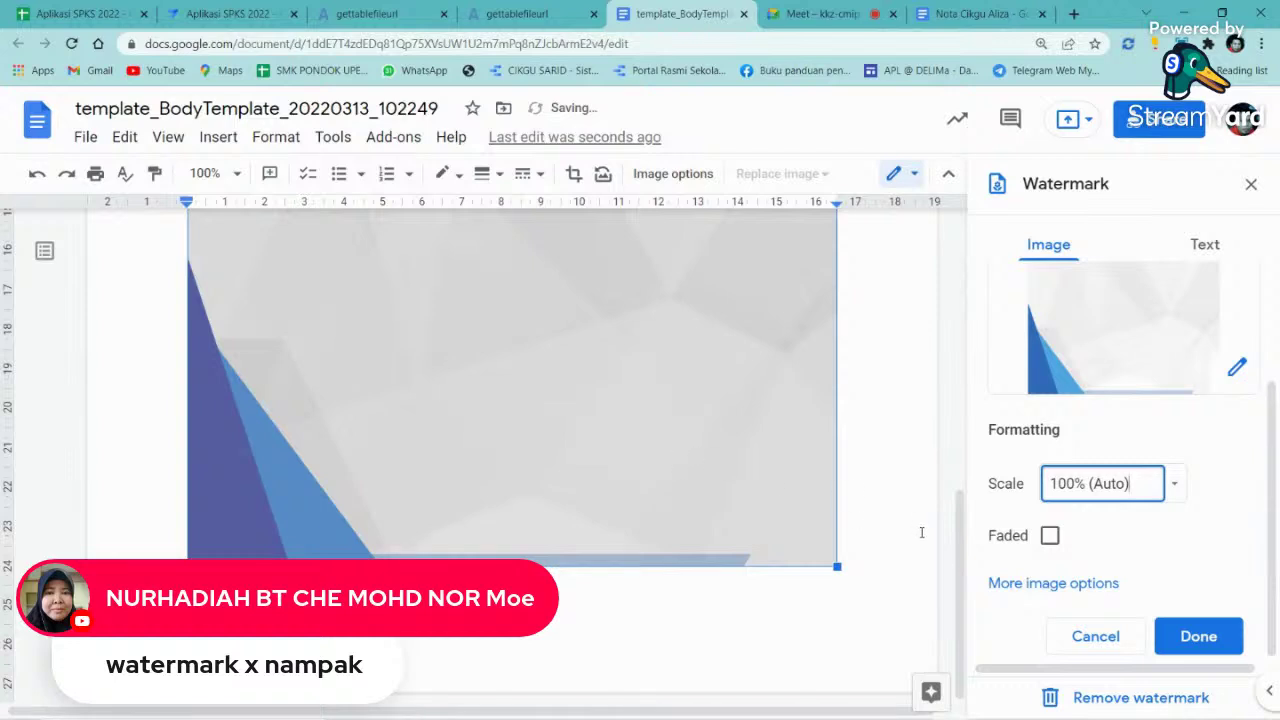
left_click_drag(836, 566, 926, 629)
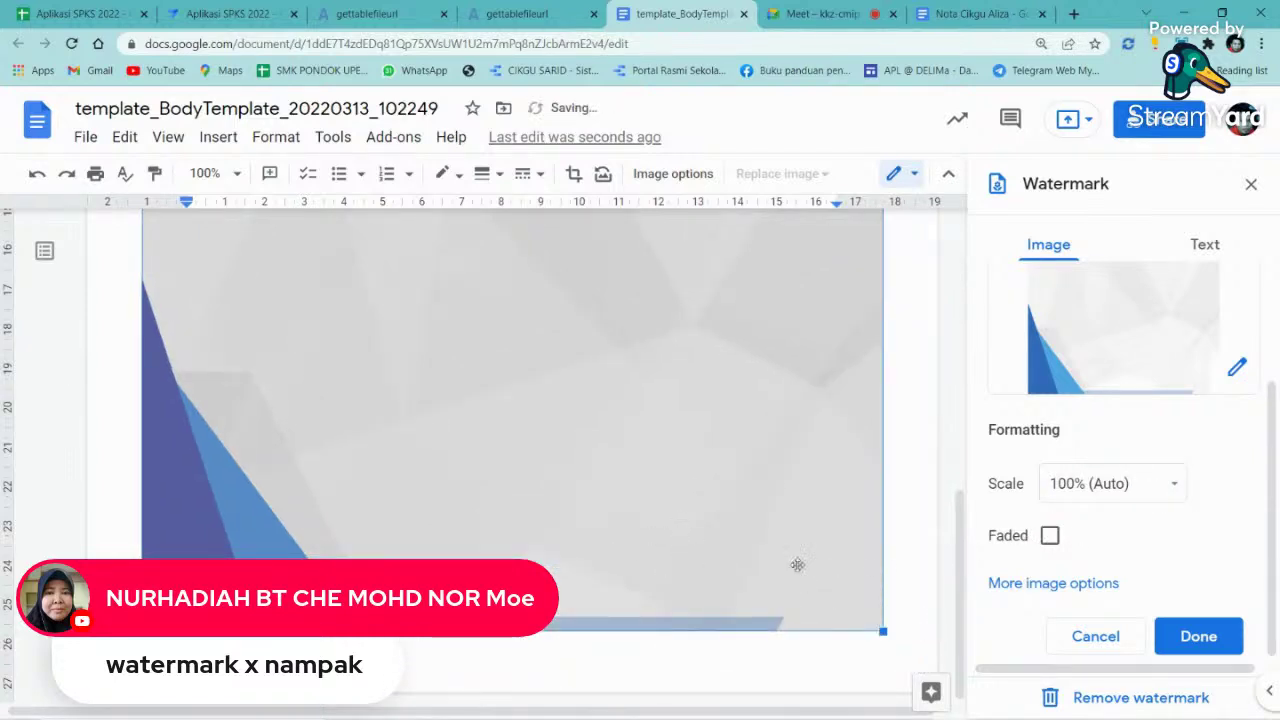
left_click(1100, 483)
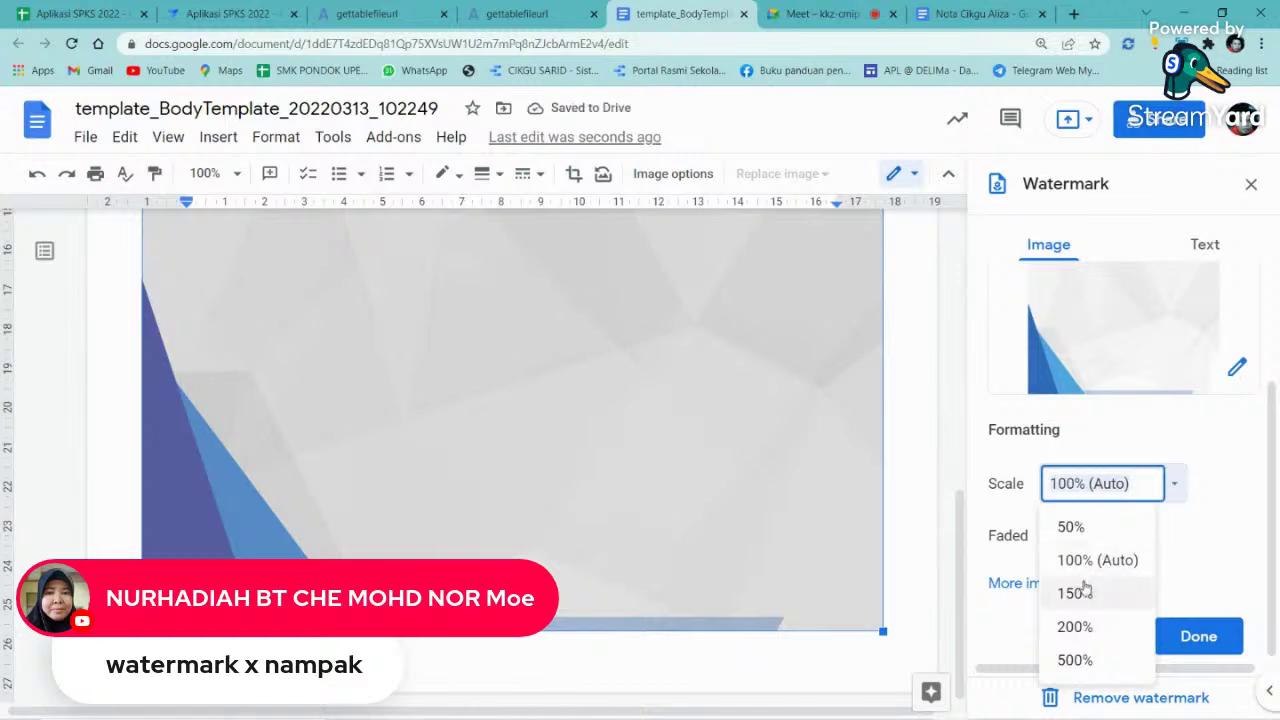
left_click(1080, 591)
left_click(1049, 537)
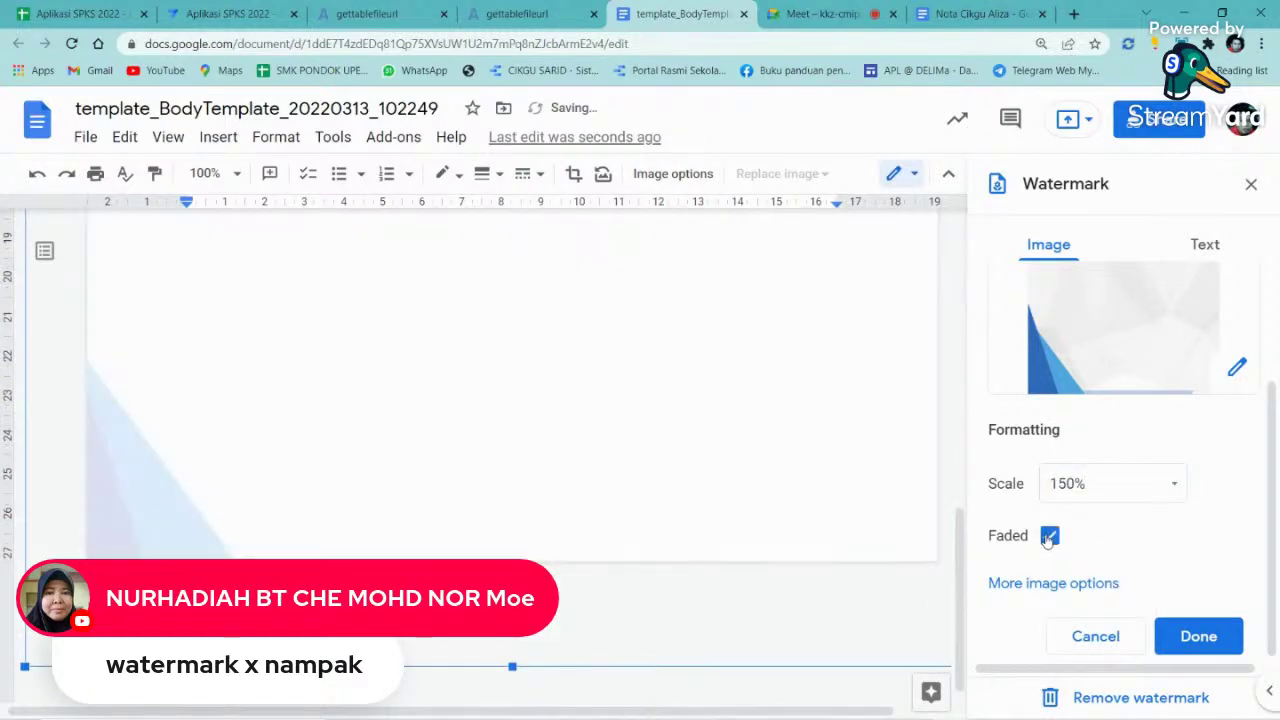
left_click(1049, 537)
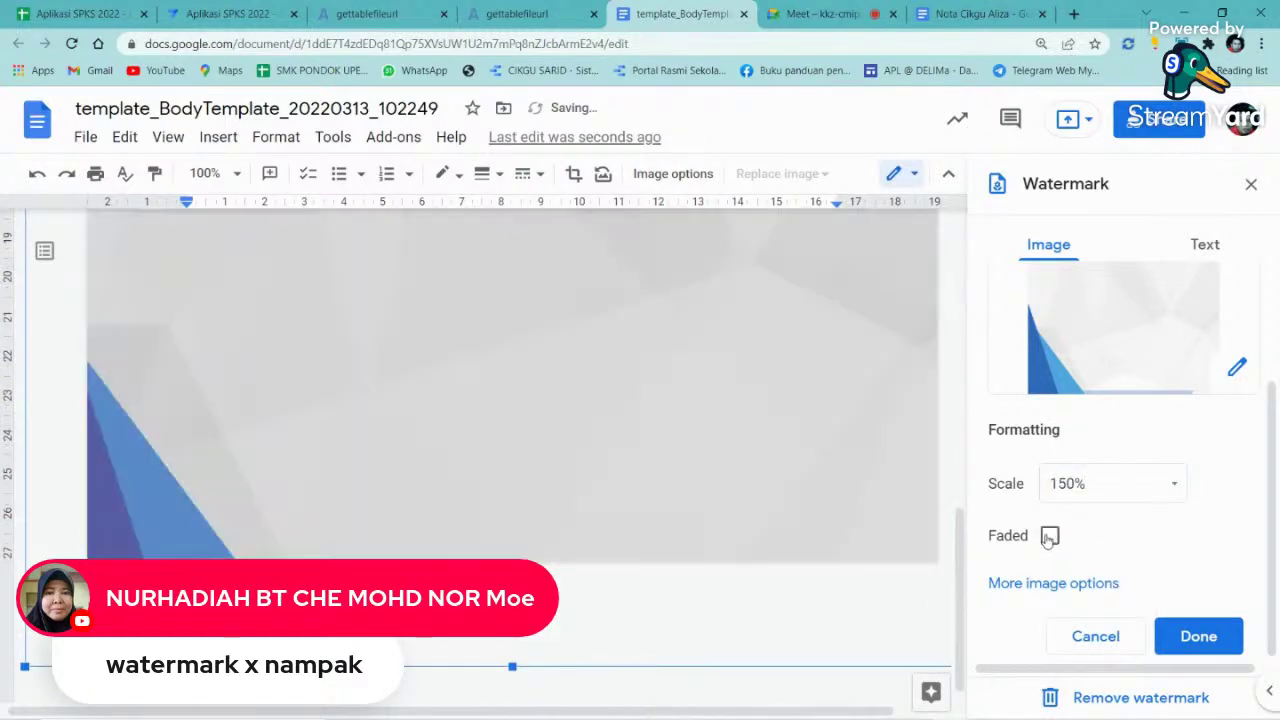
- Reduce the watermark image's transparency to the minimum, lower its brightness slightly, apply the changes and return to the document body
left_click(1055, 584)
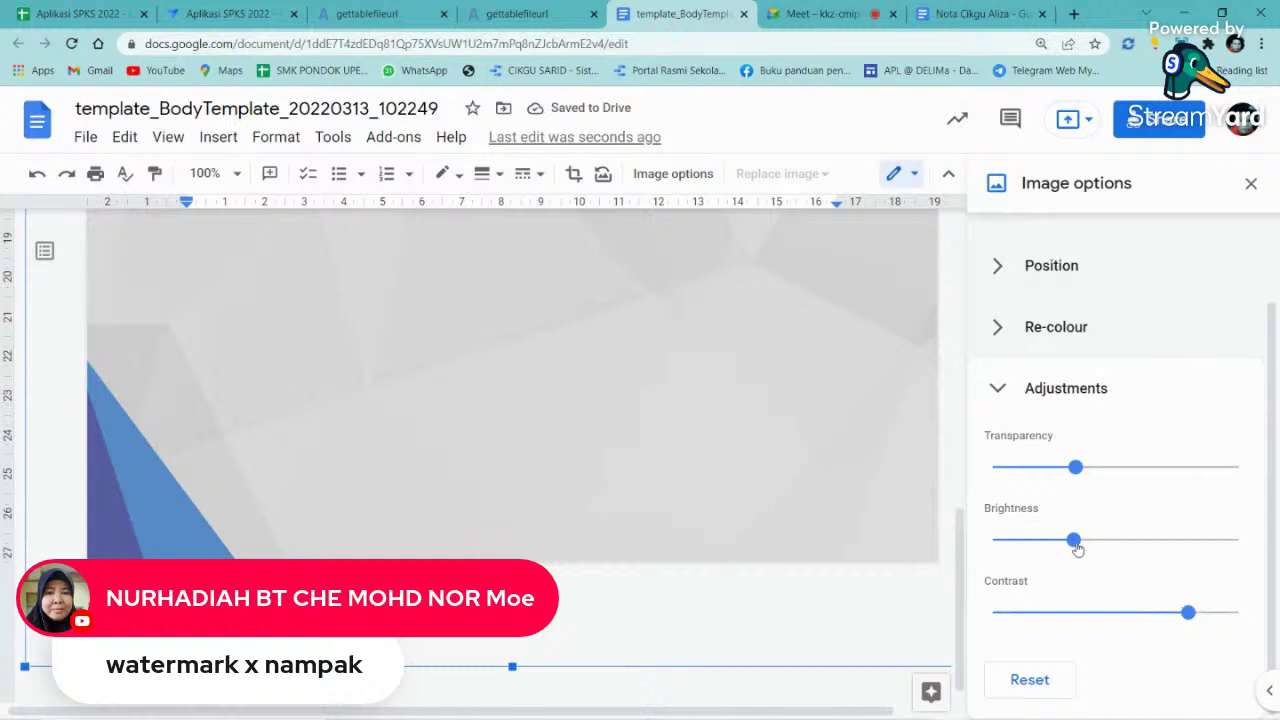
left_click_drag(1074, 540, 1048, 540)
left_click_drag(1075, 467, 986, 480)
scroll(543, 409, "up", 10)
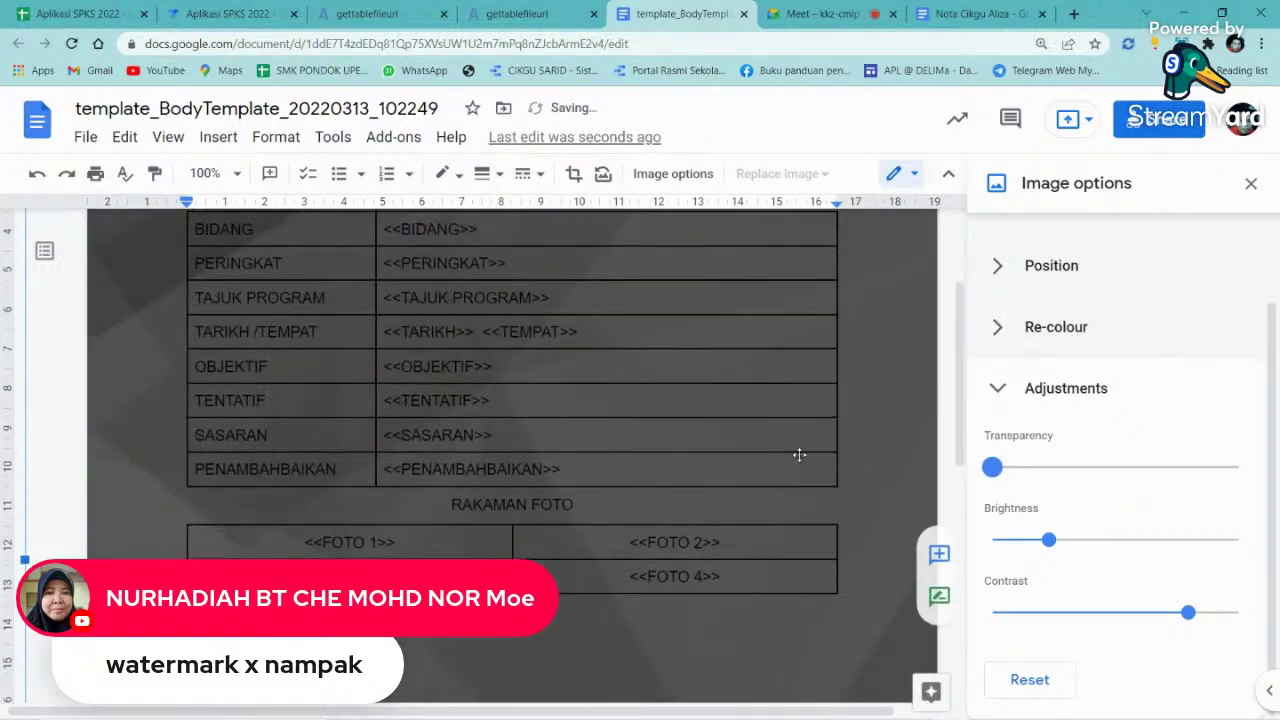
scroll(797, 451, "down", 1)
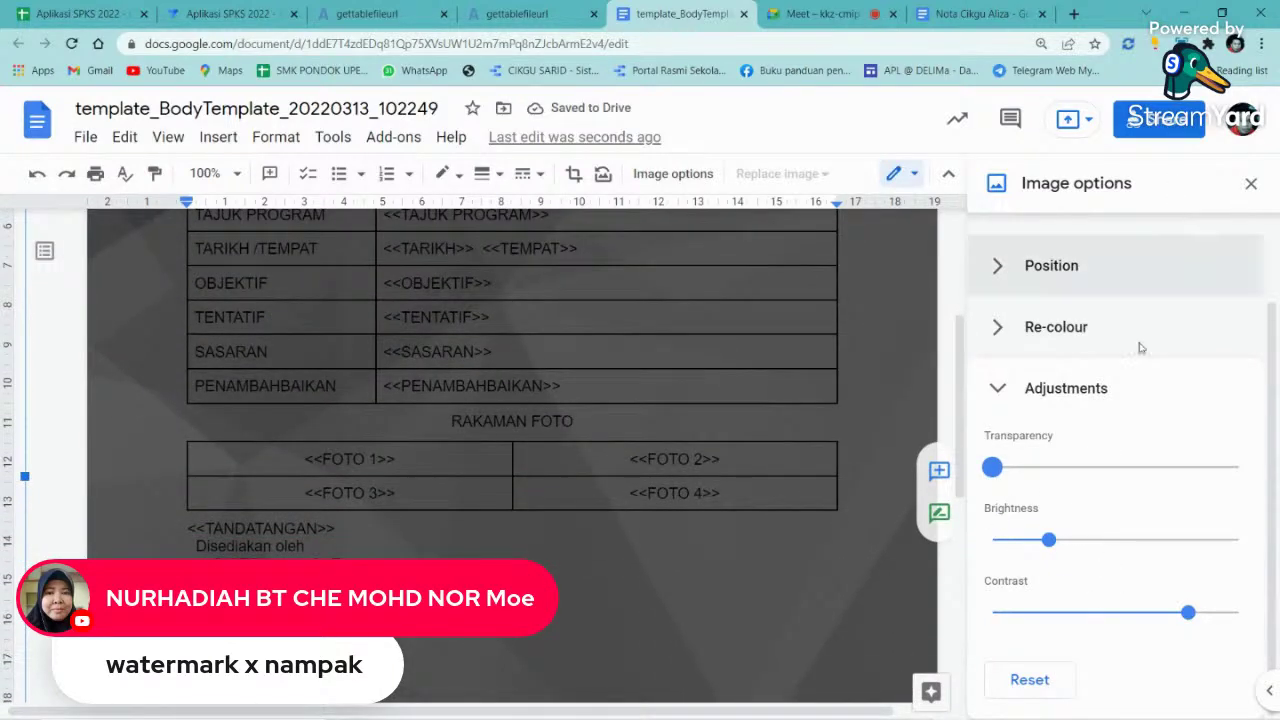
left_click(1255, 186)
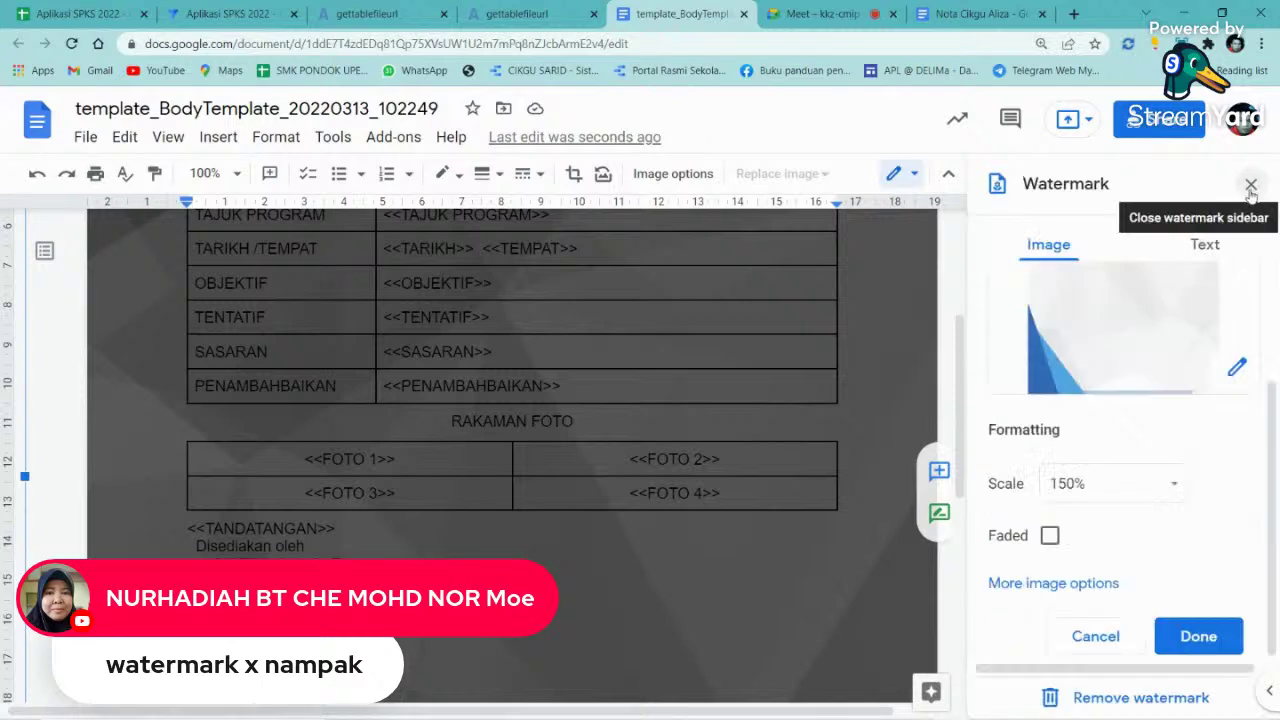
left_click(1198, 634)
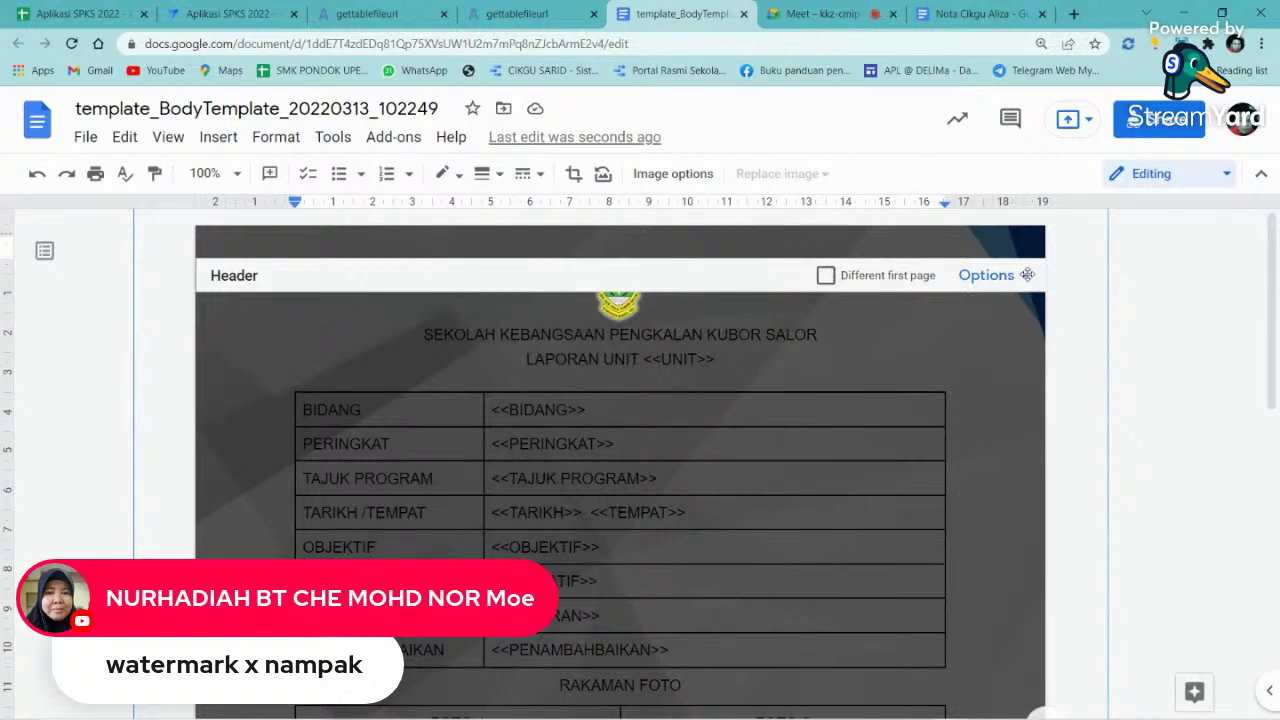
left_click(1194, 277)
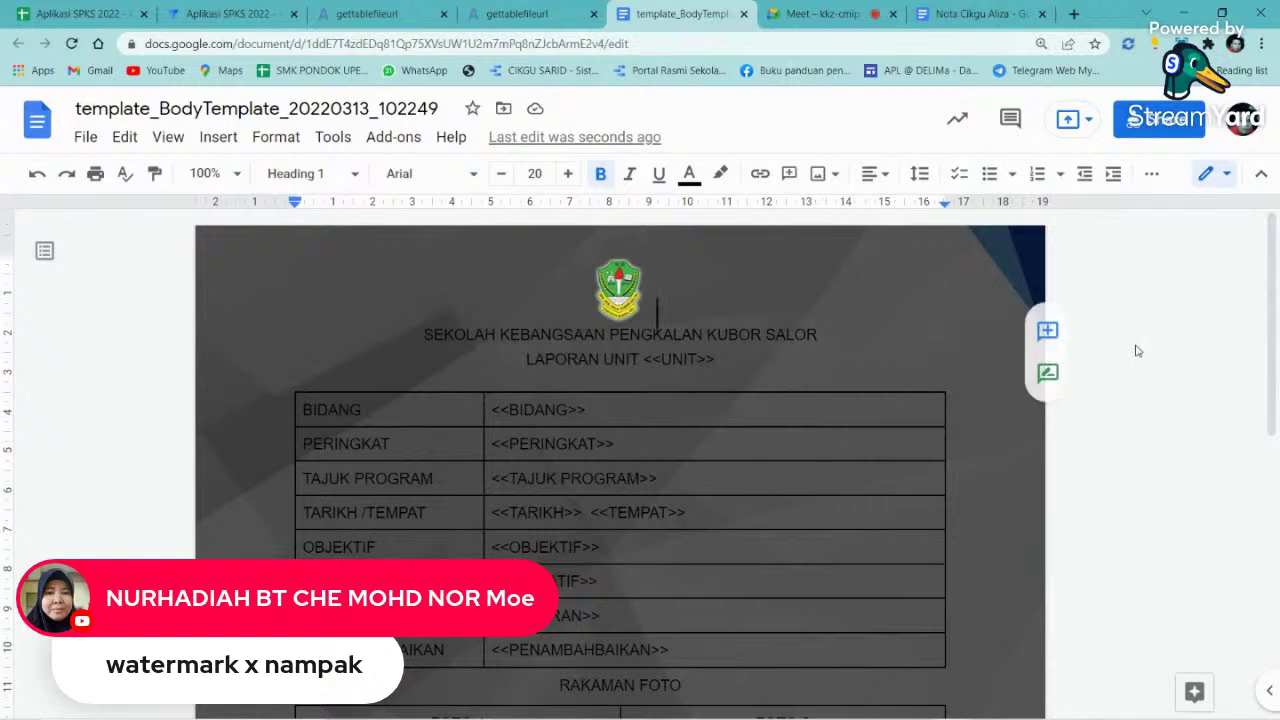
left_click(621, 350)
- Switch to the AppSheet editor and start a new LAPORAN record with BIDANG KOKU and UNIT set to UNIT BERUNIFORM
left_click(222, 12)
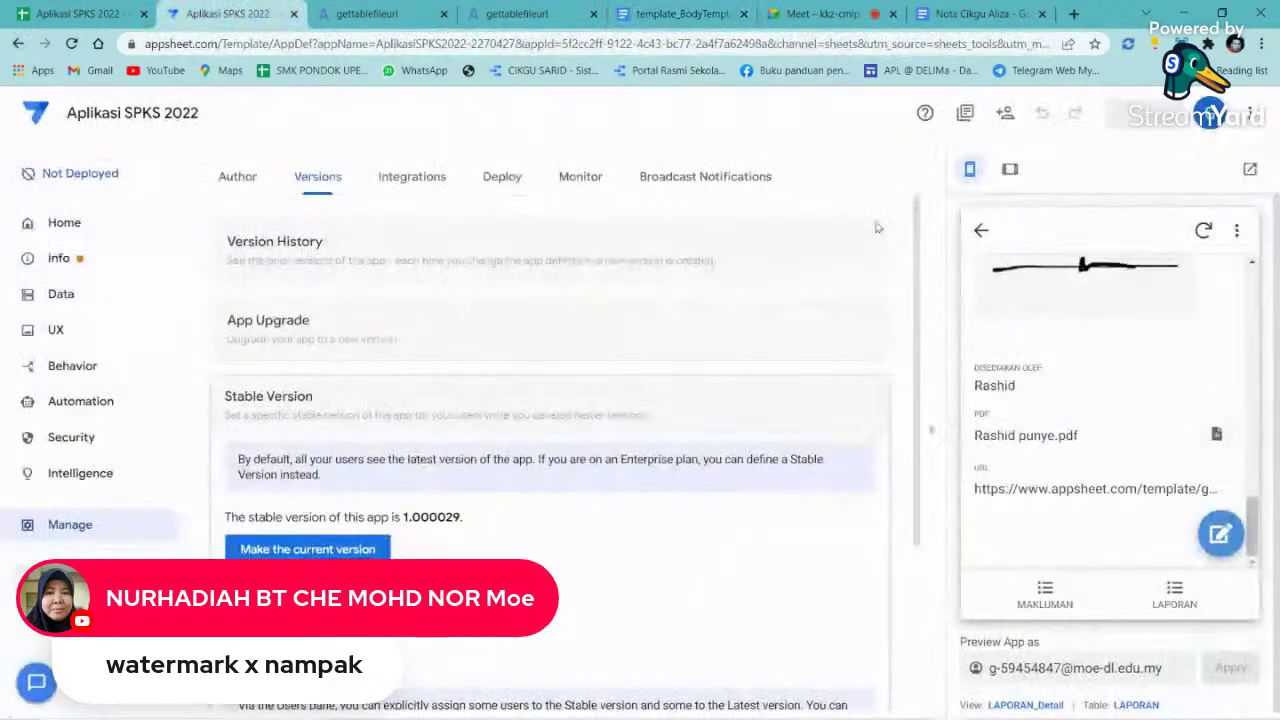
left_click(1172, 594)
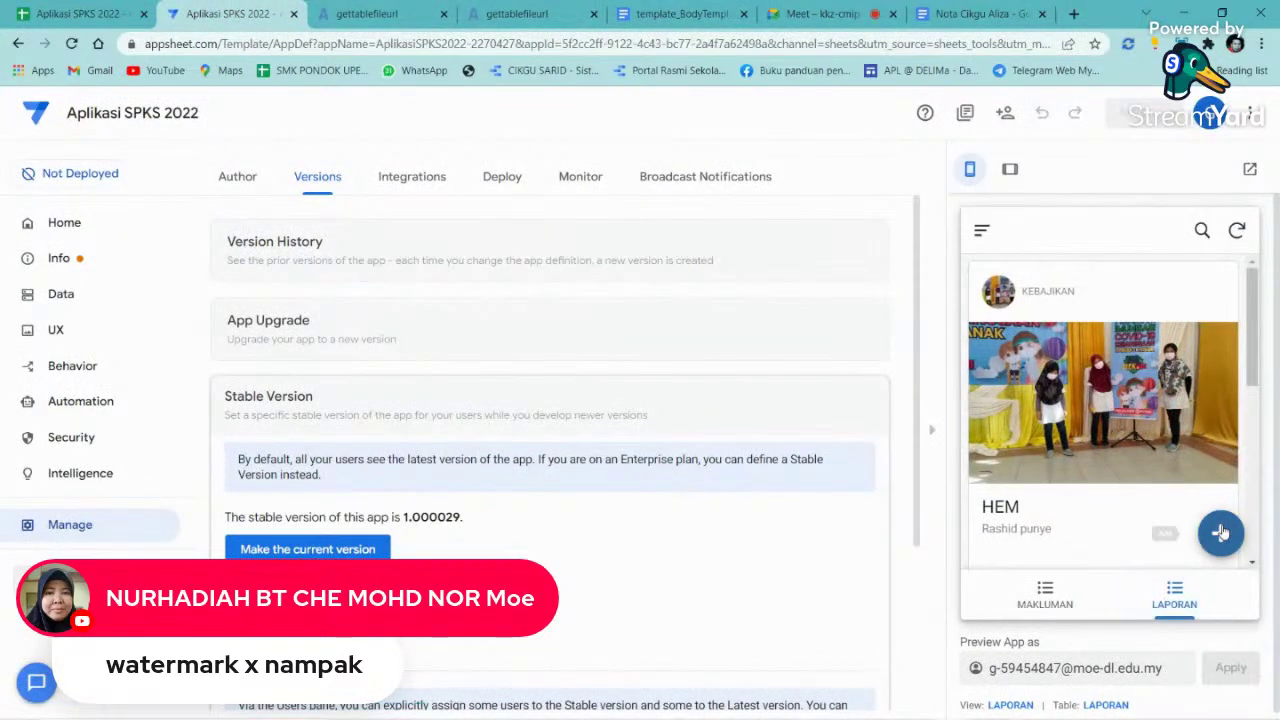
left_click(1218, 532)
left_click(1143, 423)
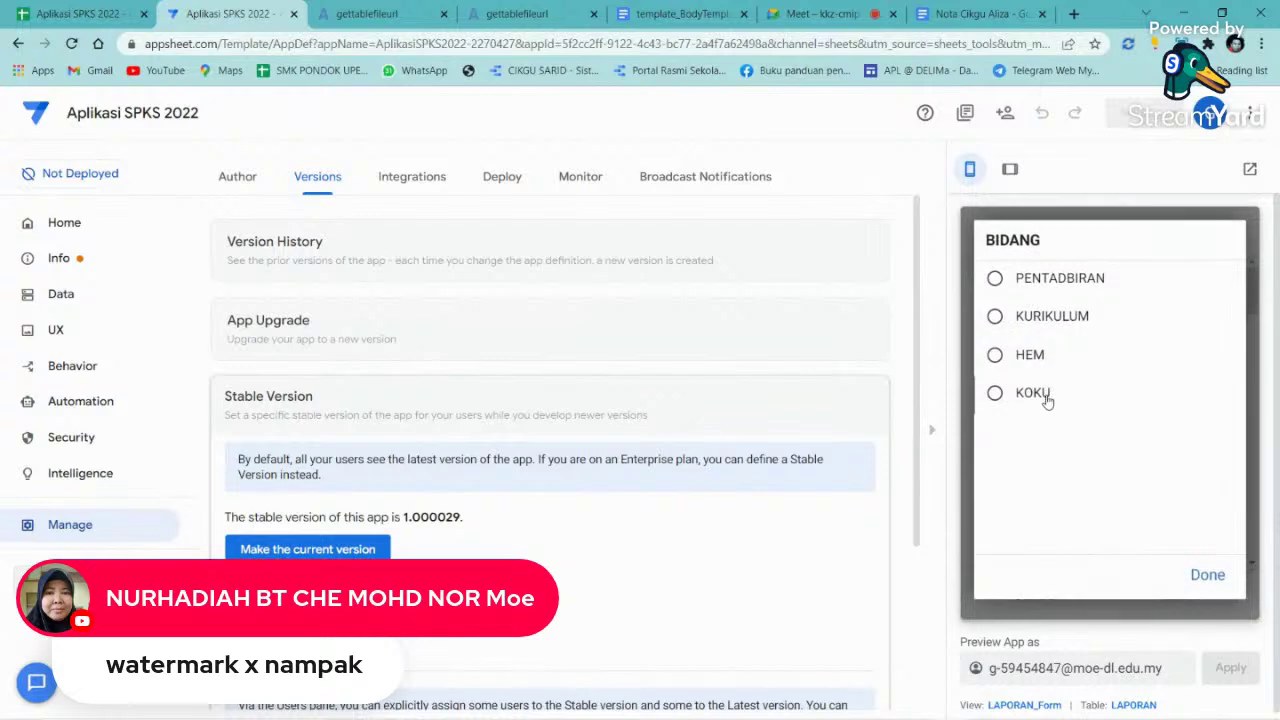
left_click(1048, 398)
left_click(1080, 501)
left_click(1065, 282)
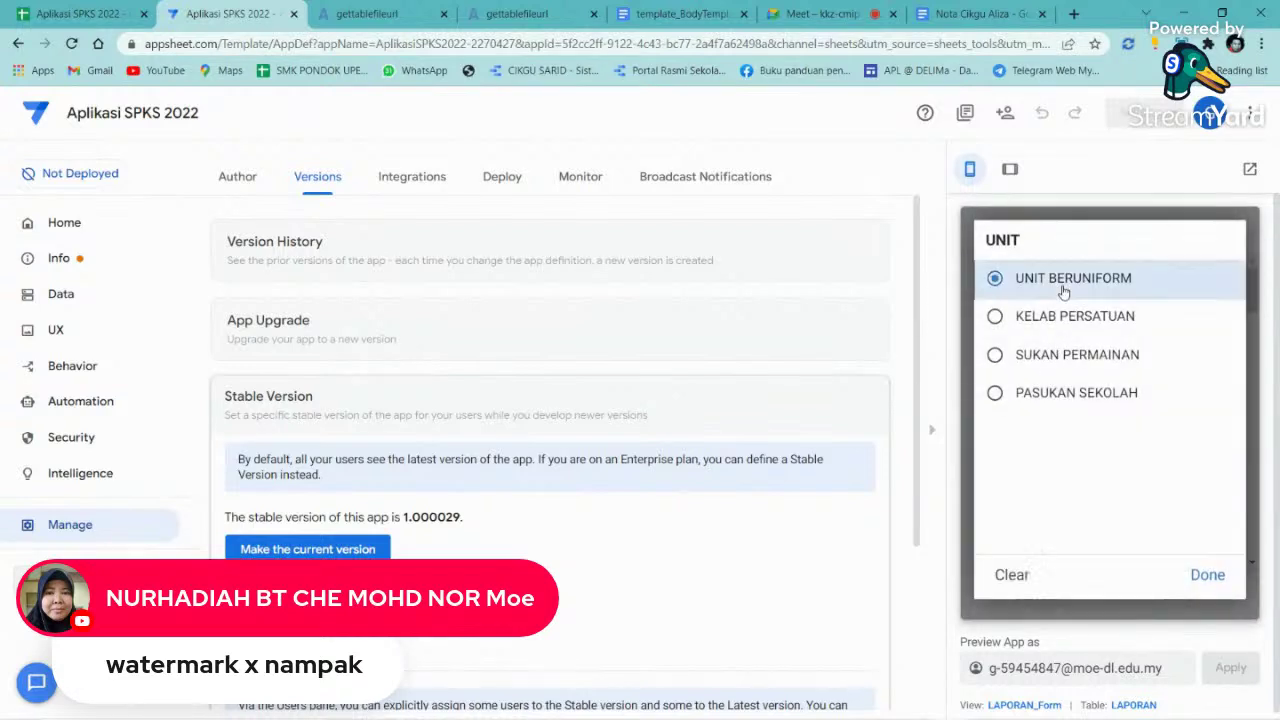
- Set the new record's PERINGKAT to SEKOLAH and enter "Sepak takraw" as the TAJUK PROGRAM
left_click(1082, 487)
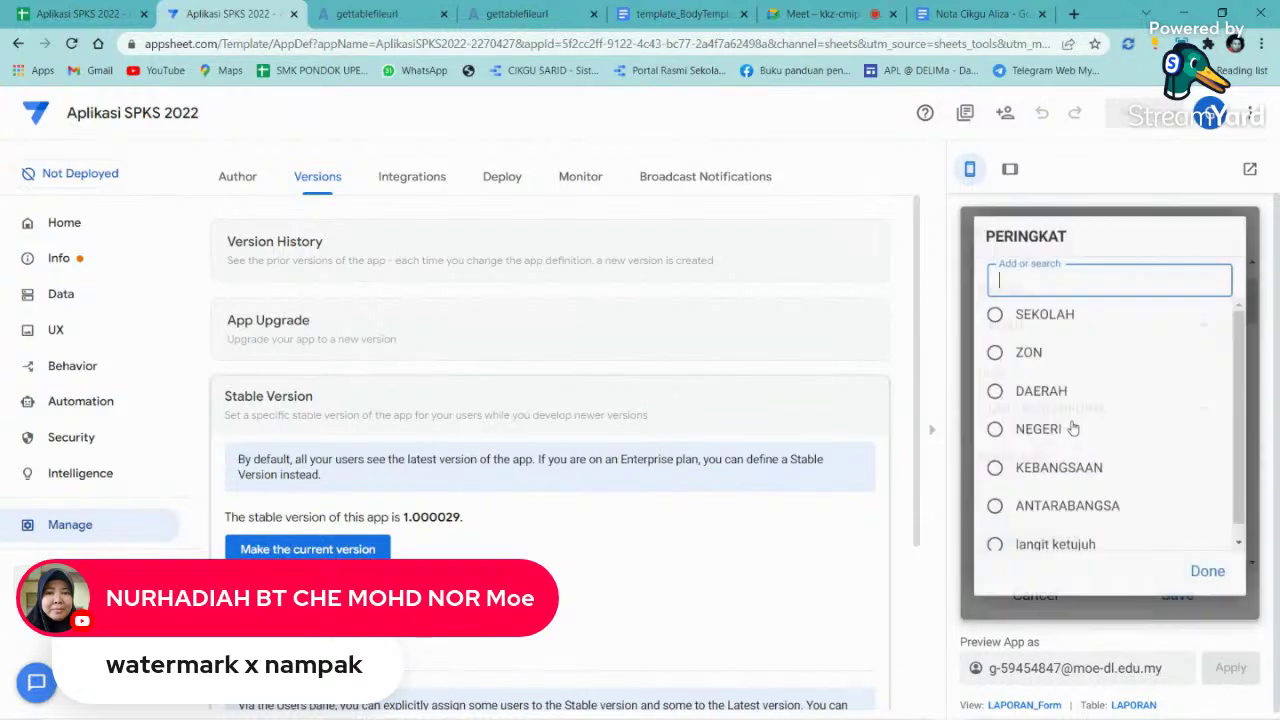
left_click(1070, 330)
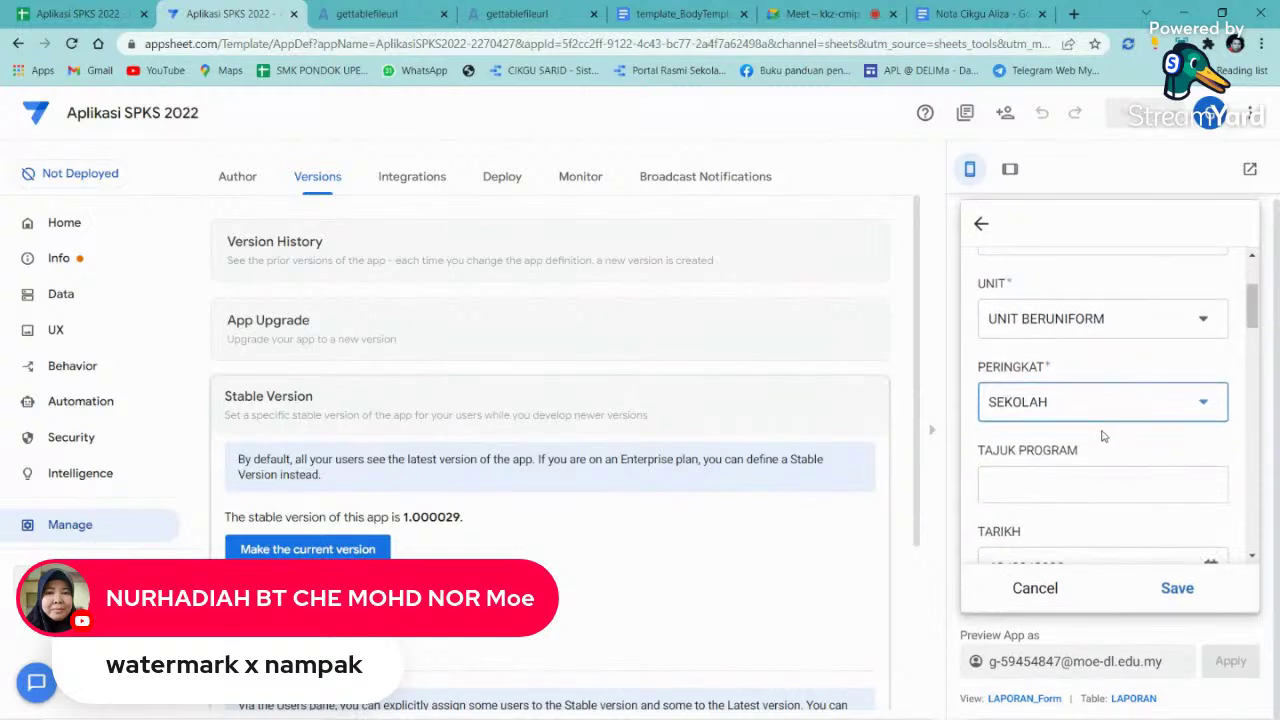
left_click(1057, 401)
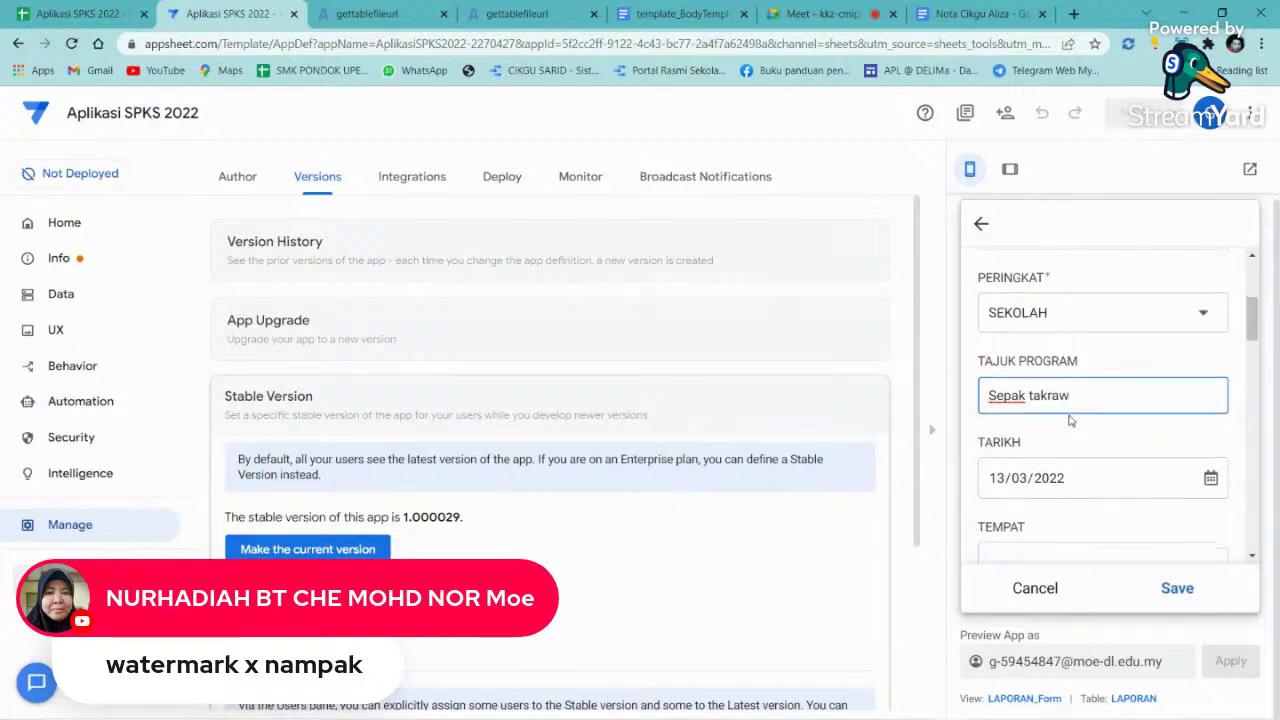
- Add a picture from the computer as FOTO 1 and save the LAPORAN record
scroll(1071, 420, "down", 10)
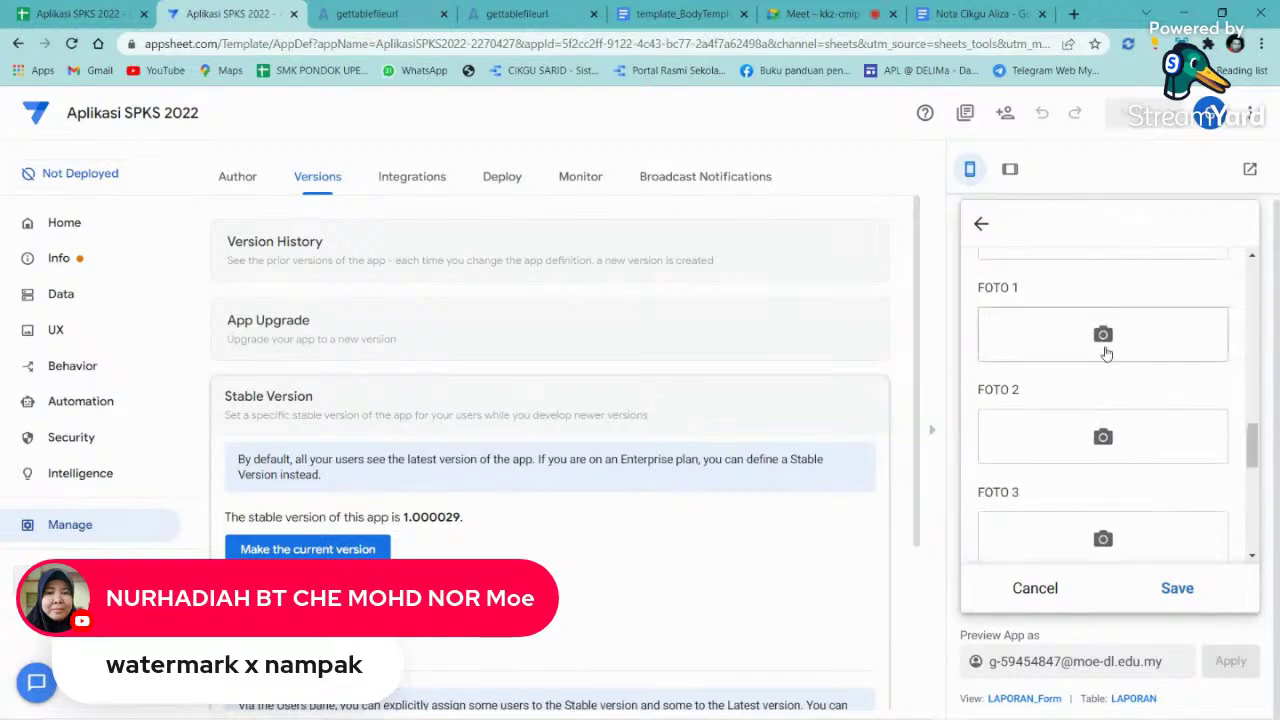
left_click(1100, 352)
left_click(345, 307)
double_click(345, 307)
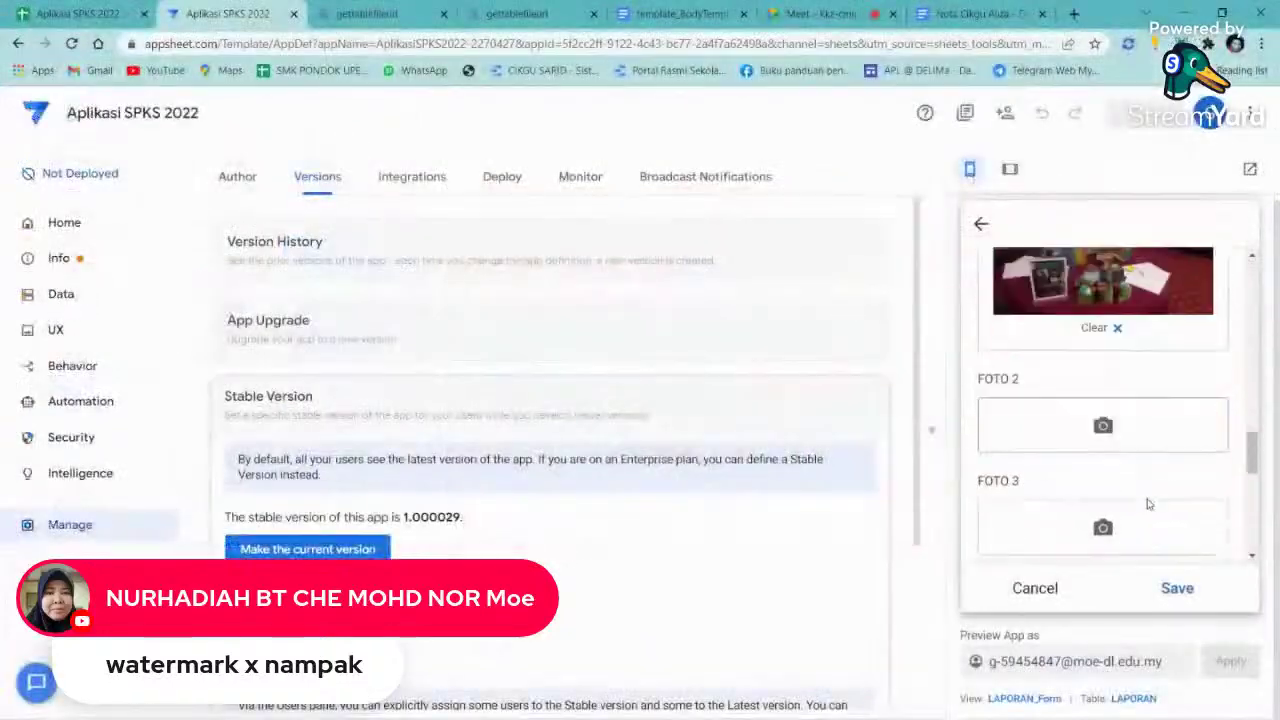
scroll(1160, 540, "down", 5)
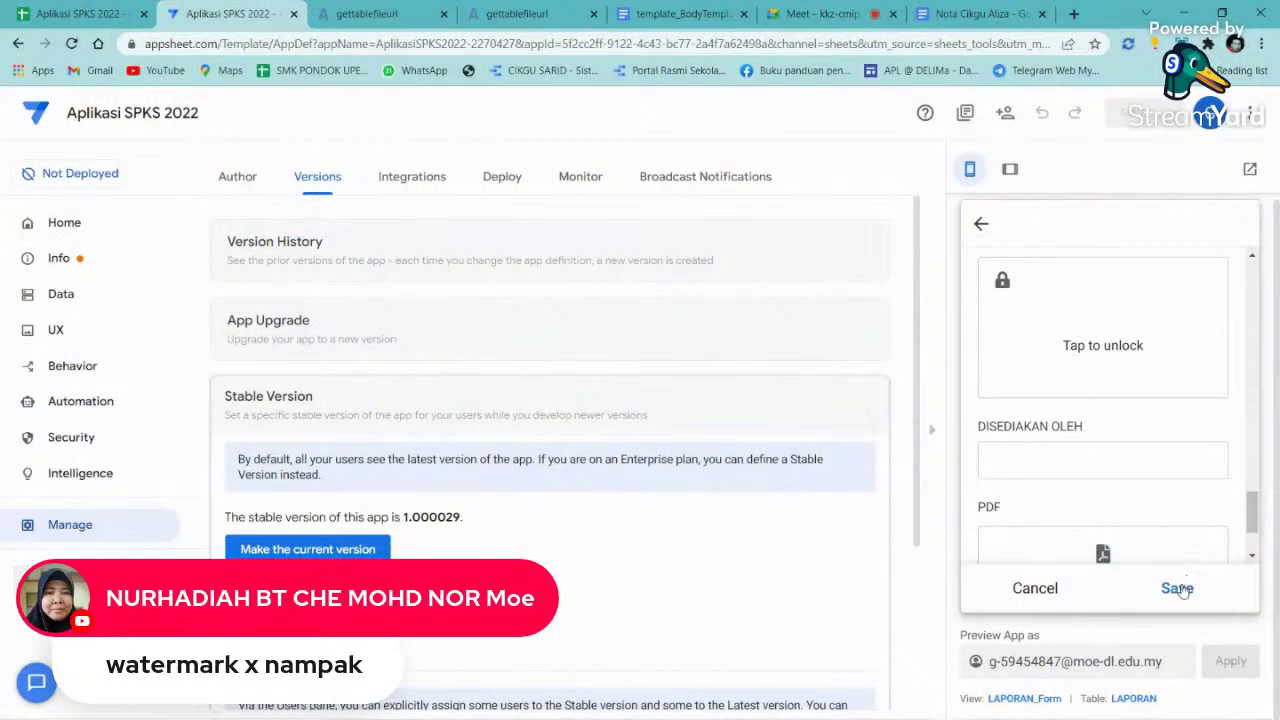
left_click(1177, 588)
- Look through the LAPORAN list and open the new KOKU "Sepak takraw" record to examine its details
scroll(1163, 426, "down", 6)
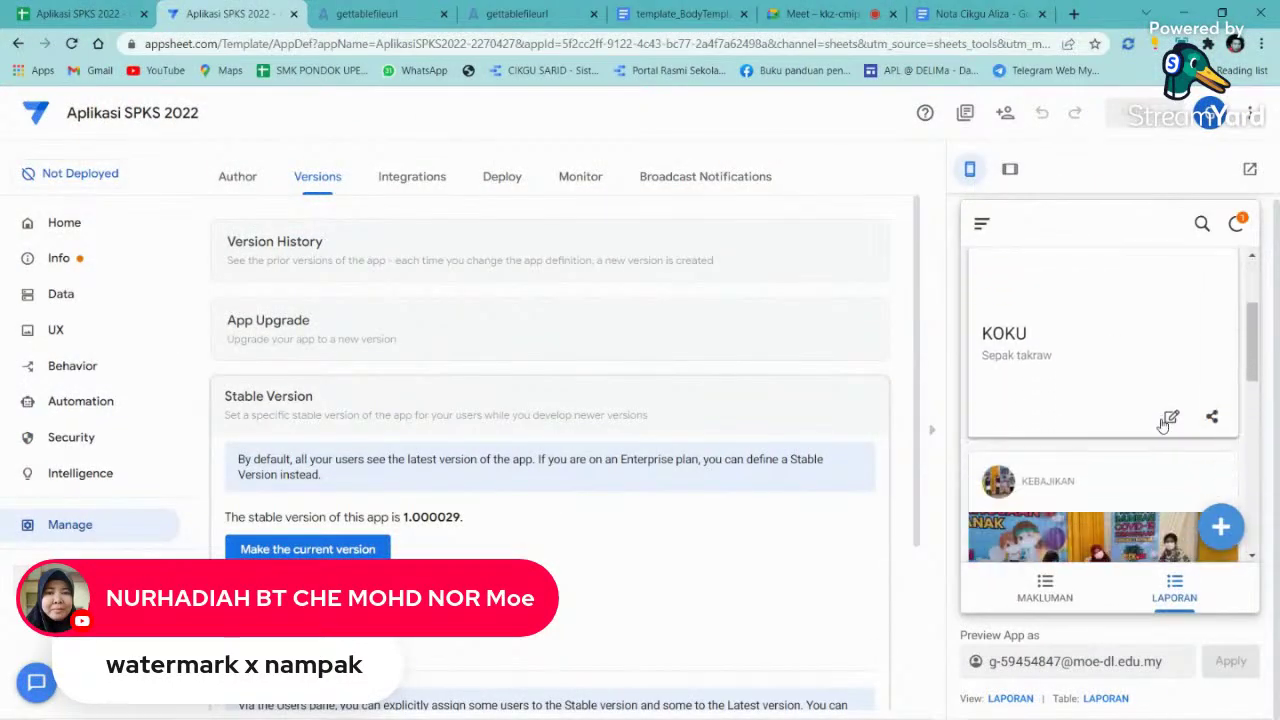
scroll(1163, 426, "down", 2)
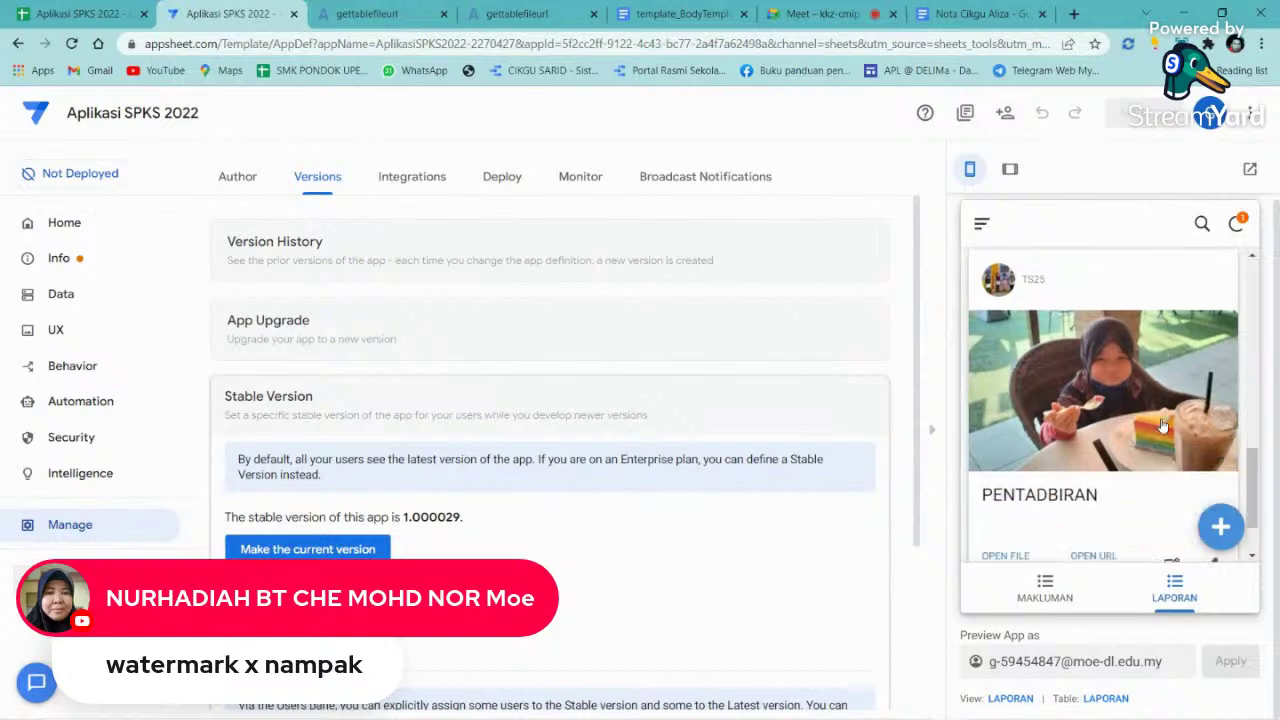
scroll(1163, 426, "up", 6)
scroll(1163, 426, "up", 1)
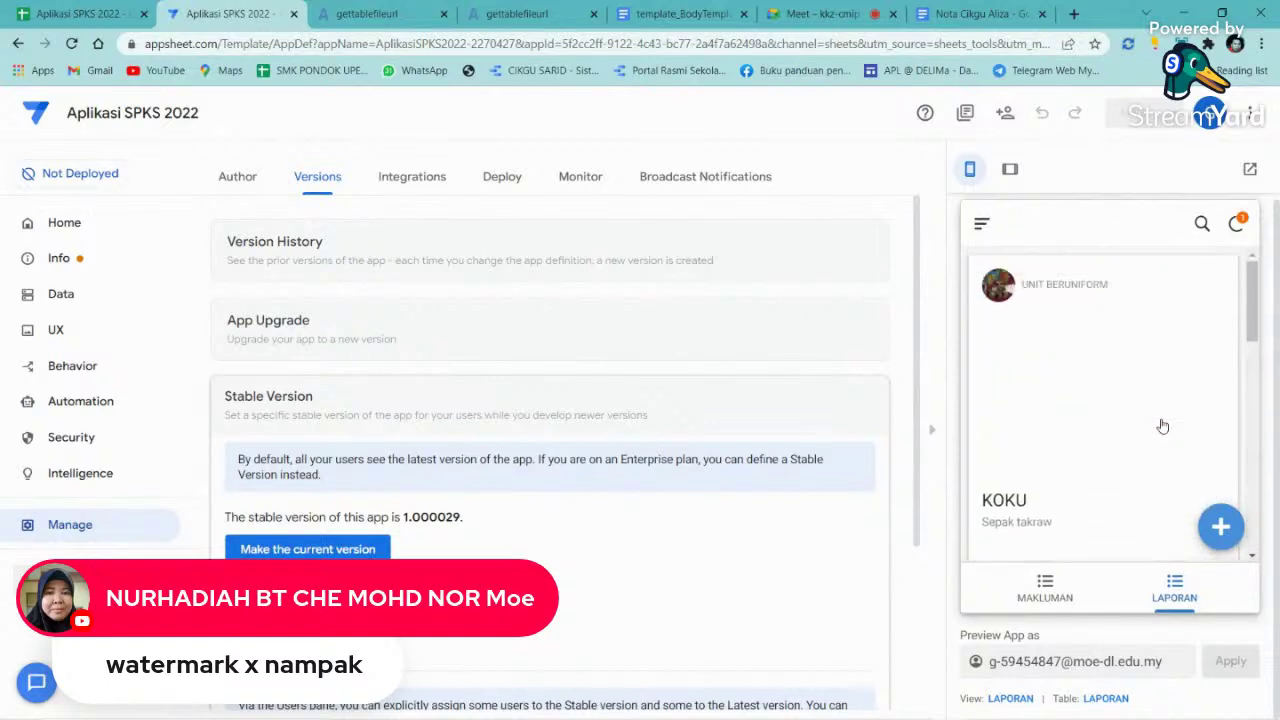
left_click(1119, 372)
scroll(1121, 378, "down", 5)
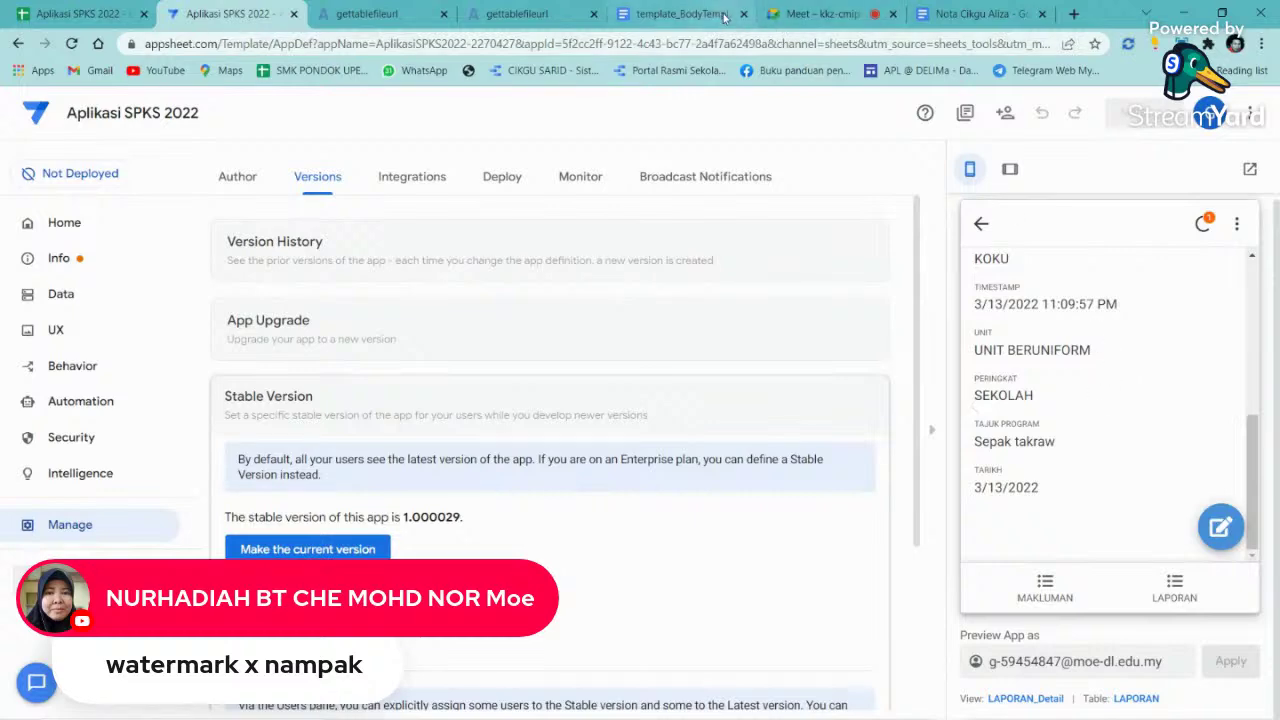
- Switch to the Google Docs report template and examine the watermark behind its tables and signature area
left_click(680, 14)
scroll(980, 395, "down", 7)
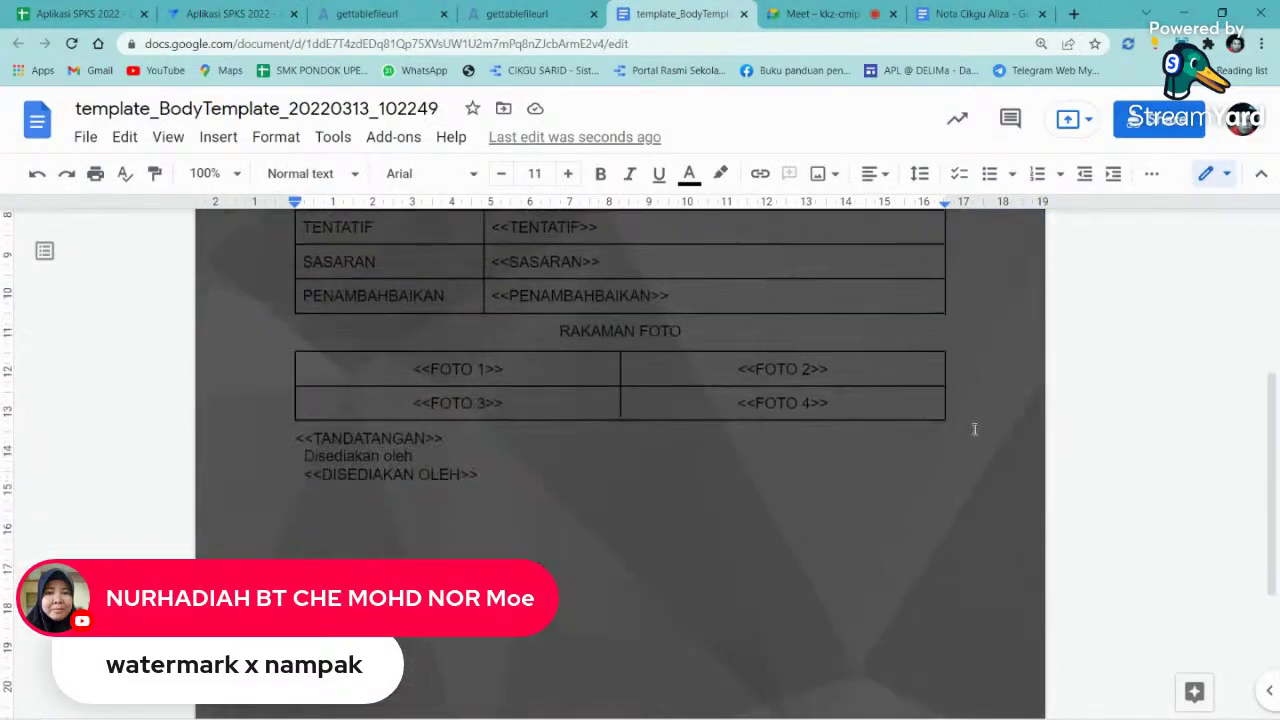
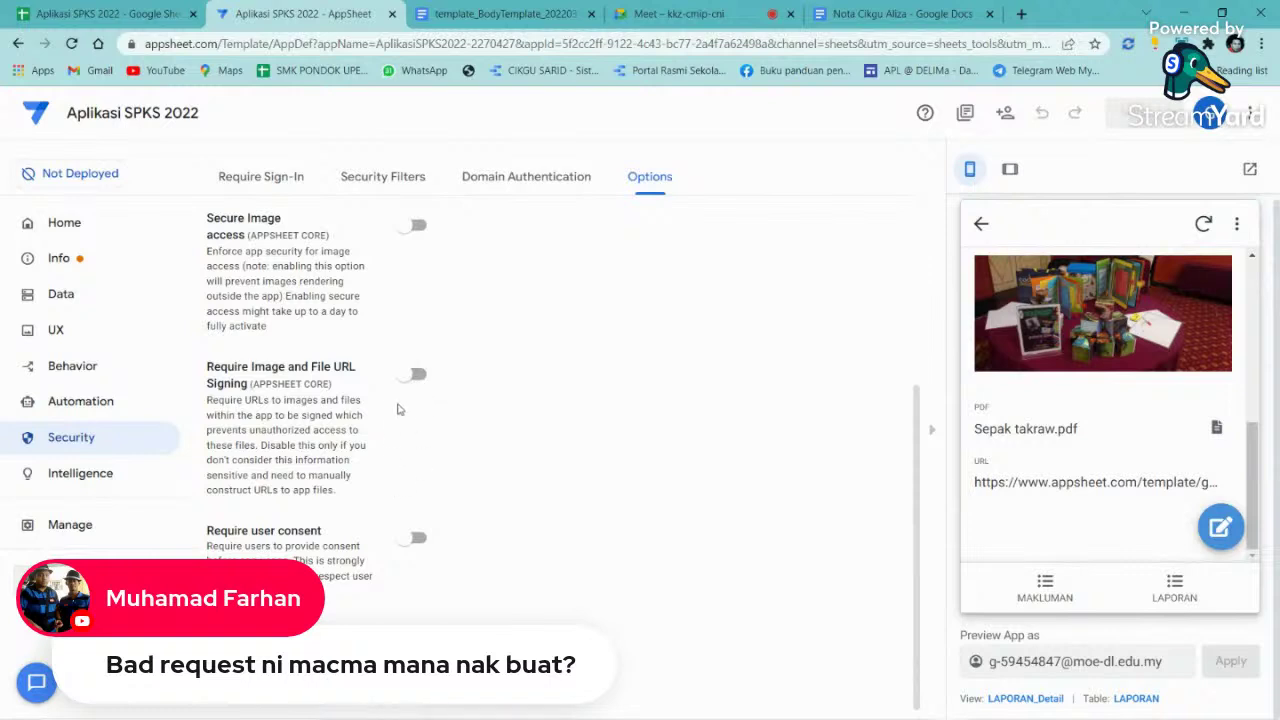
- Try enabling Require Image and File URL Signing and Require user consent, turn both off again and save the app
left_click(411, 376)
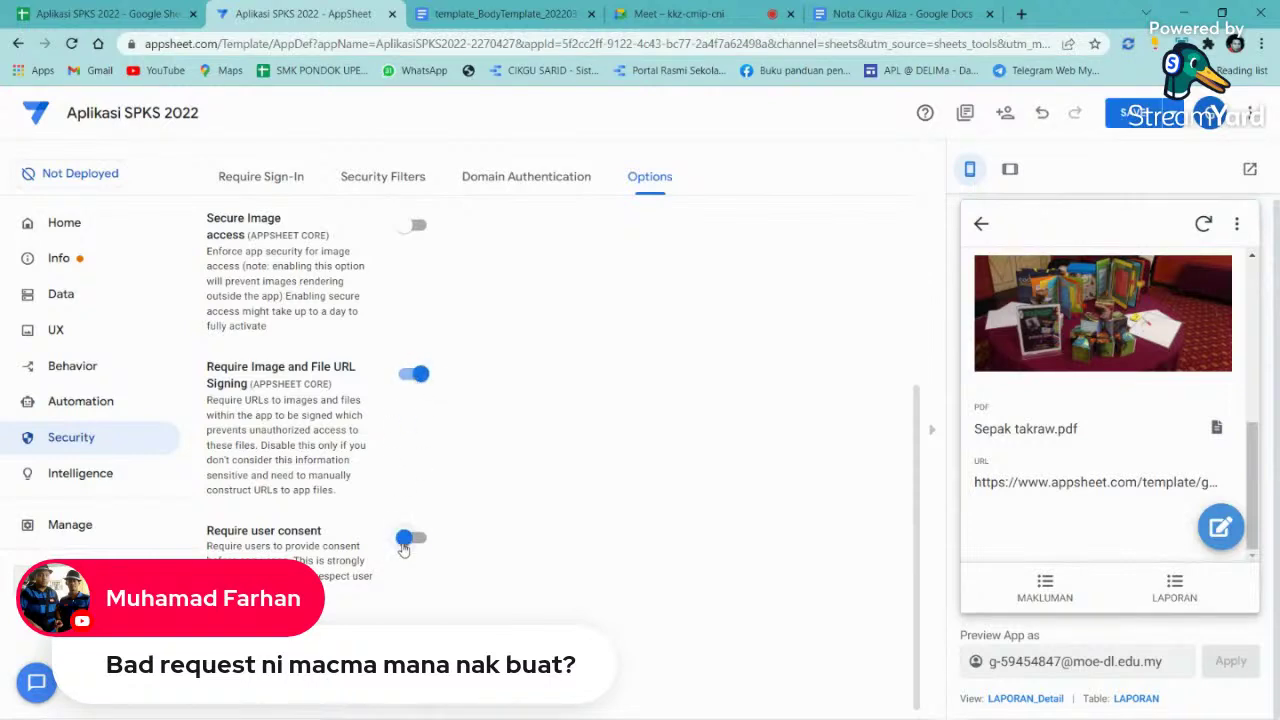
left_click(405, 540)
left_click(414, 540)
left_click(422, 382)
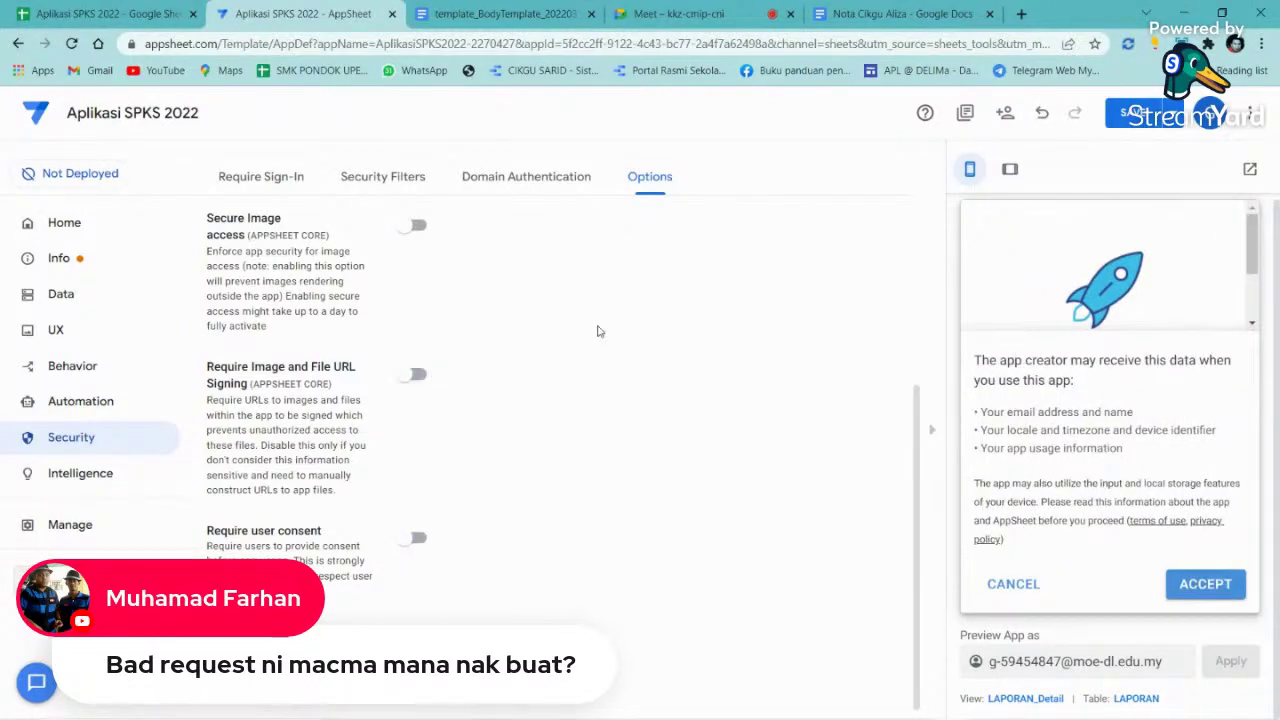
left_click(1124, 116)
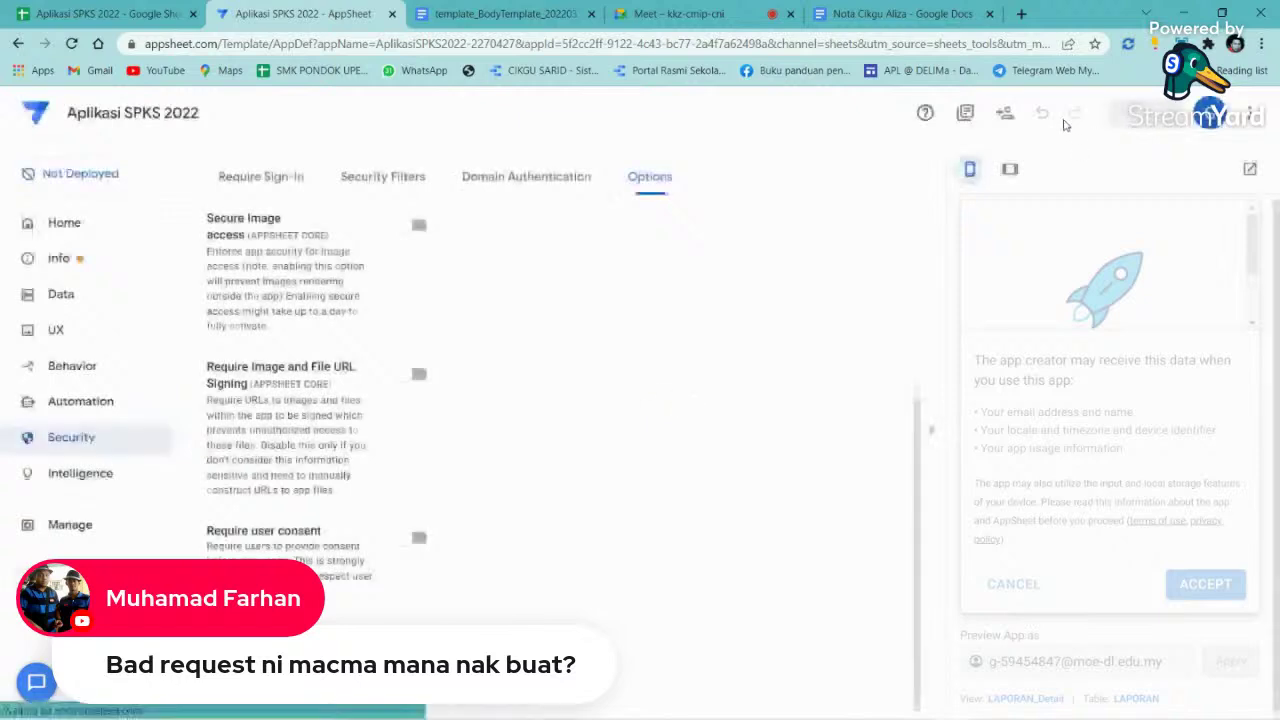
- Switch to the Google Meet call, present the entire Screen 1 and hide the screen-sharing notice
left_click(680, 14)
left_click(1200, 118)
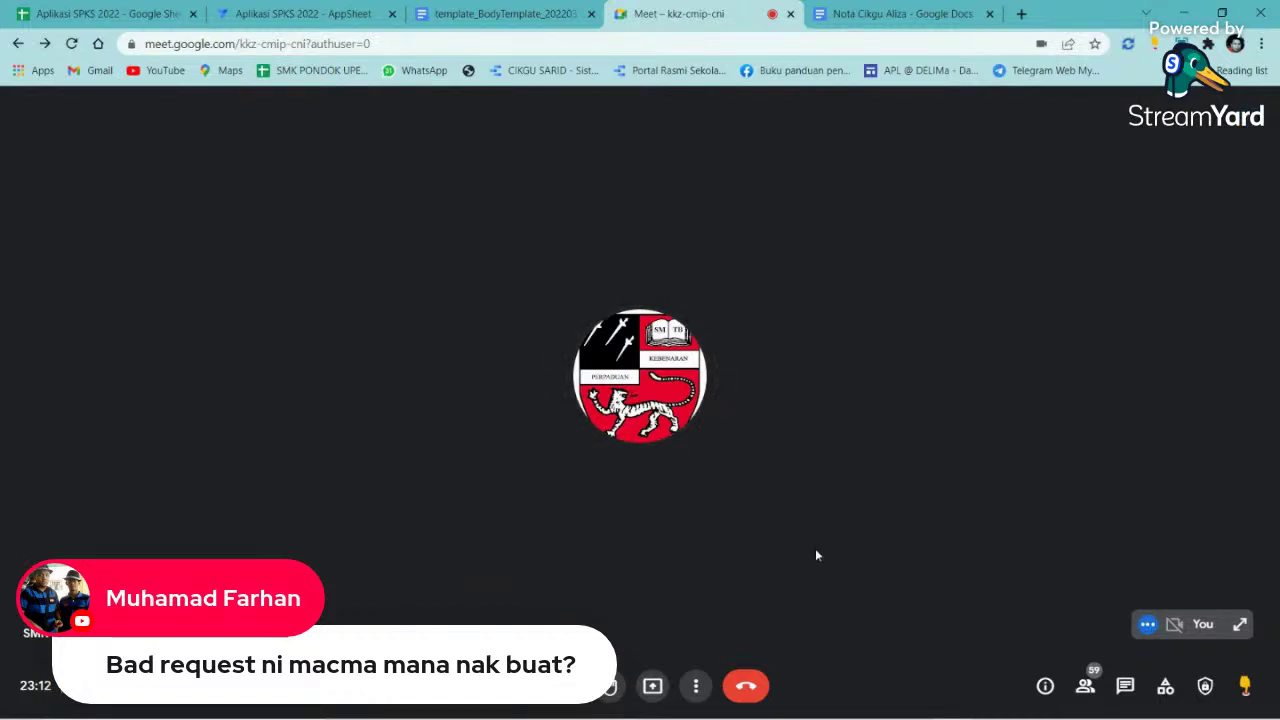
left_click(652, 686)
left_click(713, 568)
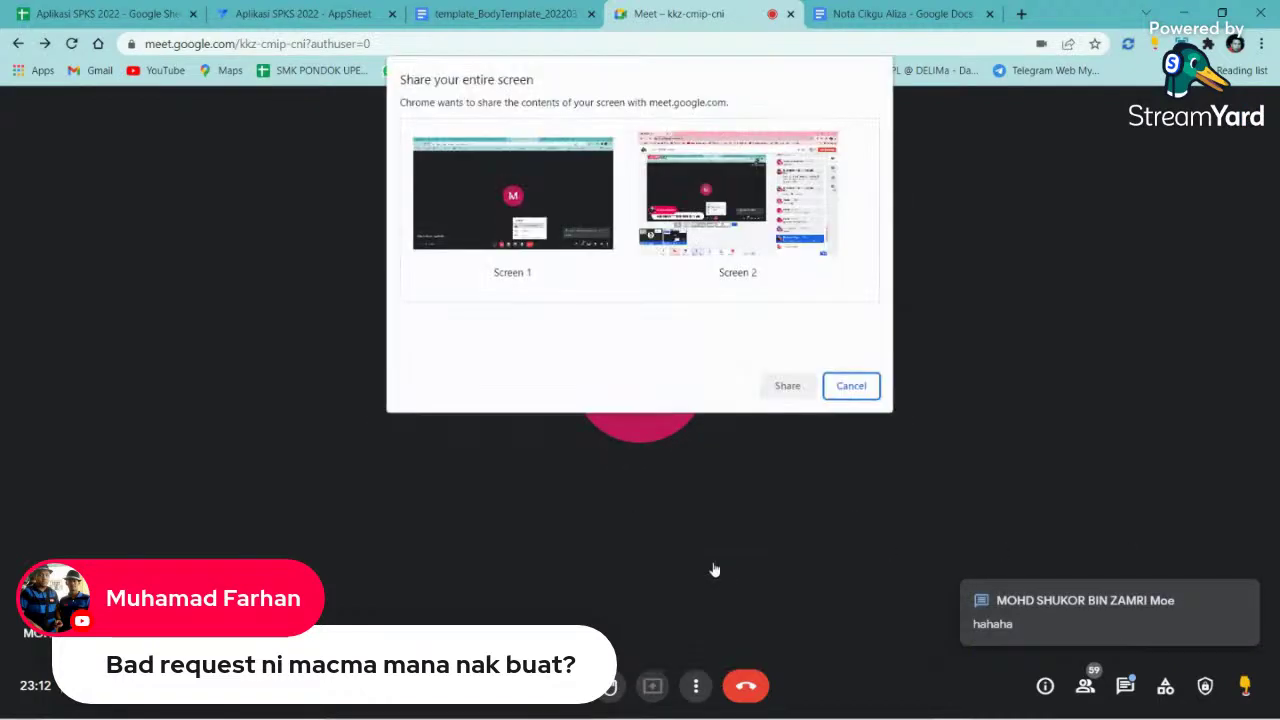
left_click(545, 268)
left_click(787, 385)
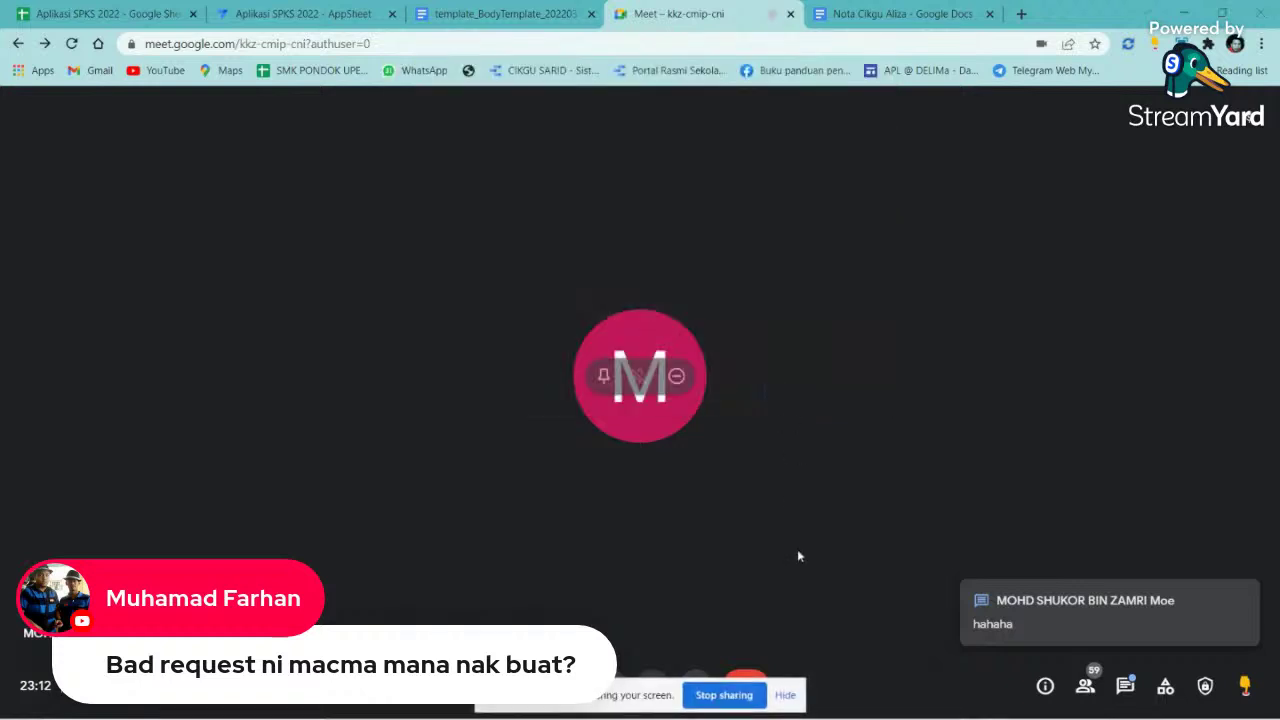
left_click(786, 694)
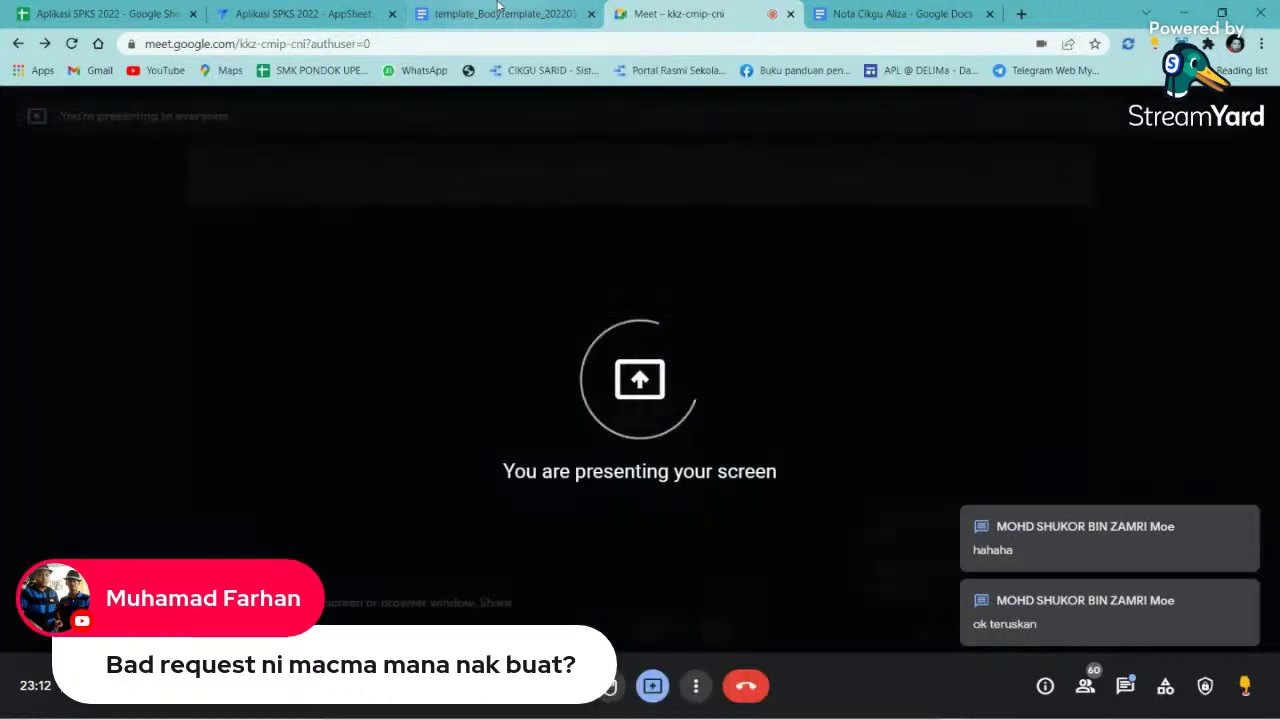
- Switch to the AppSheet editor and compare the LAPORAN and MAKLUMAN views in the app preview, looking through the report cards
left_click(342, 12)
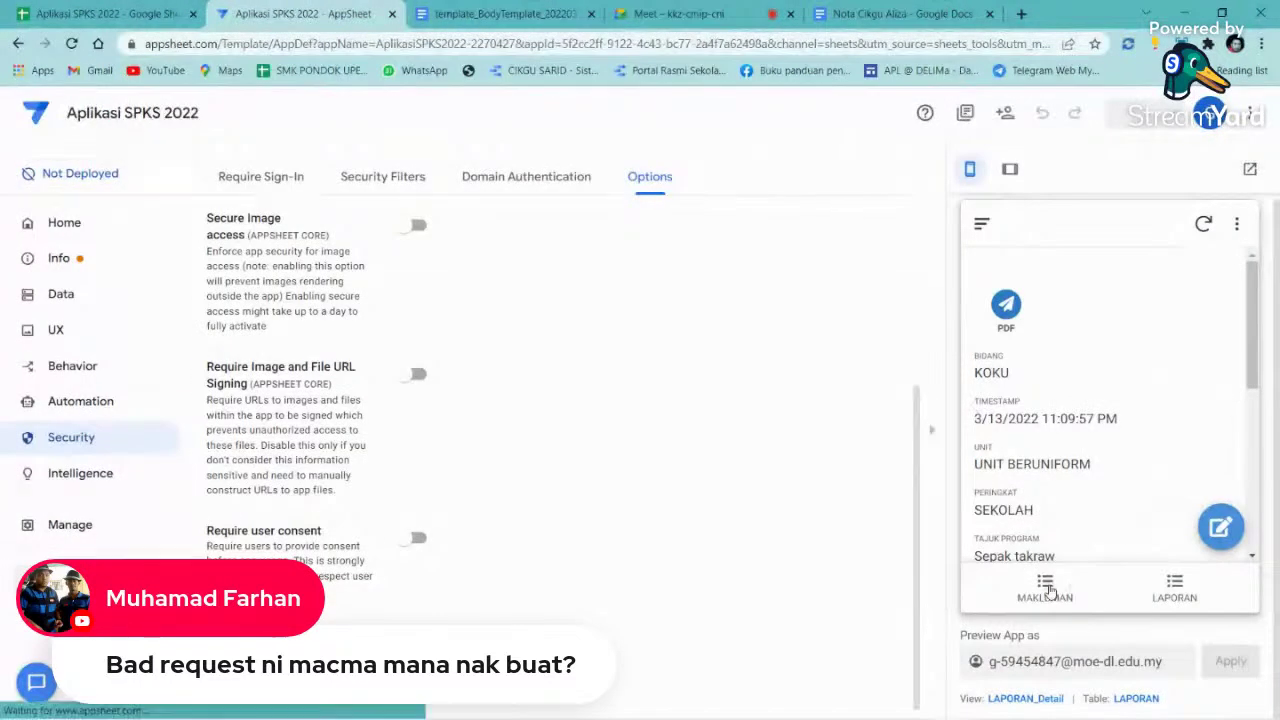
left_click(1180, 590)
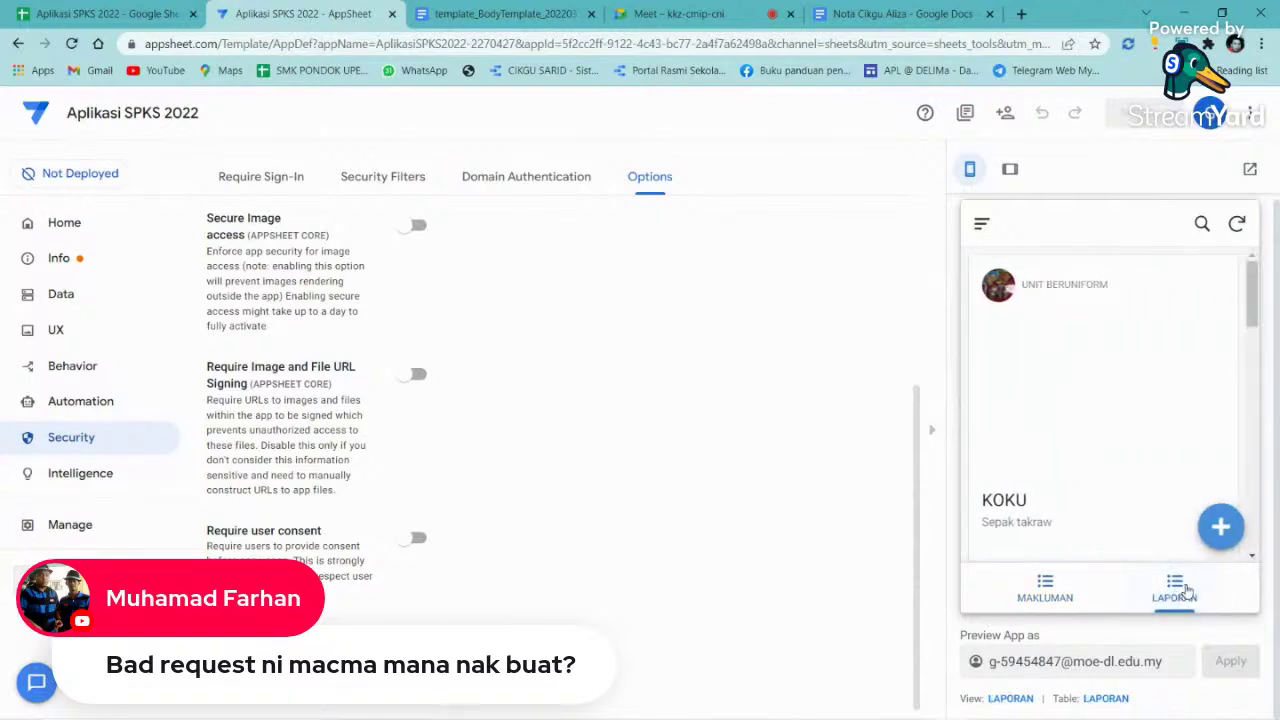
left_click(1050, 588)
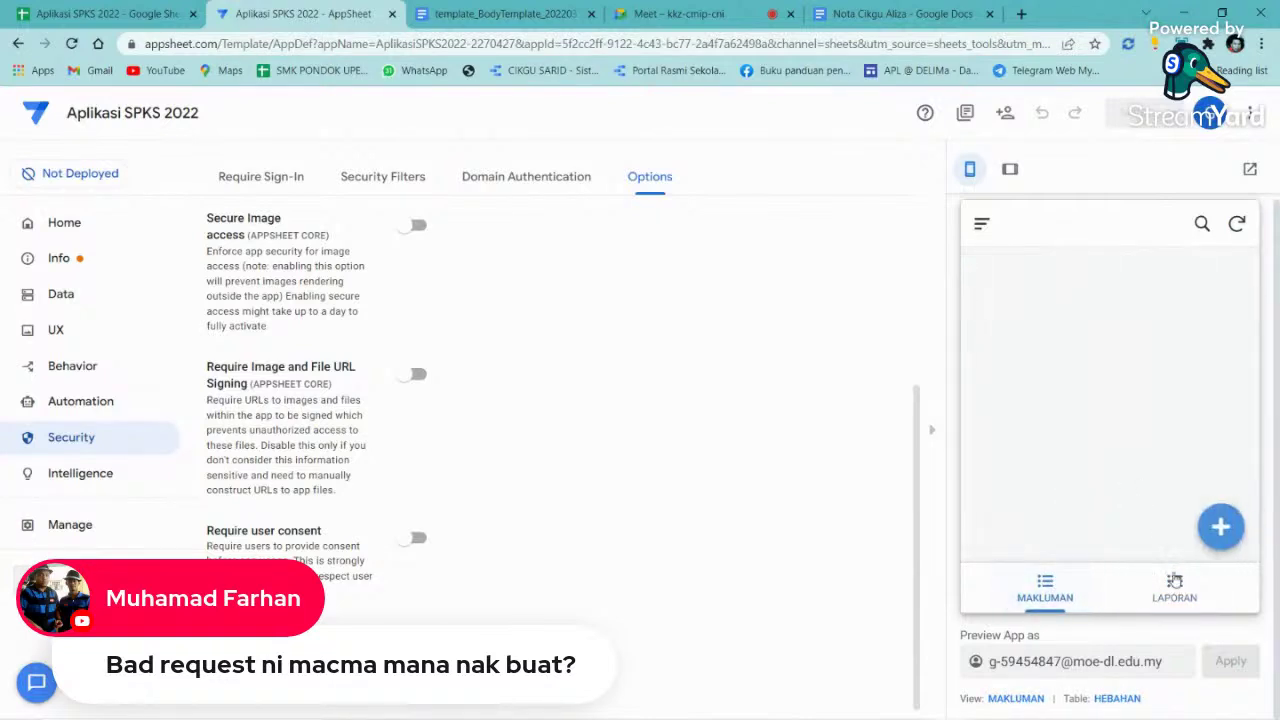
left_click(1174, 590)
scroll(1138, 392, "down", 2)
scroll(1138, 392, "down", 8)
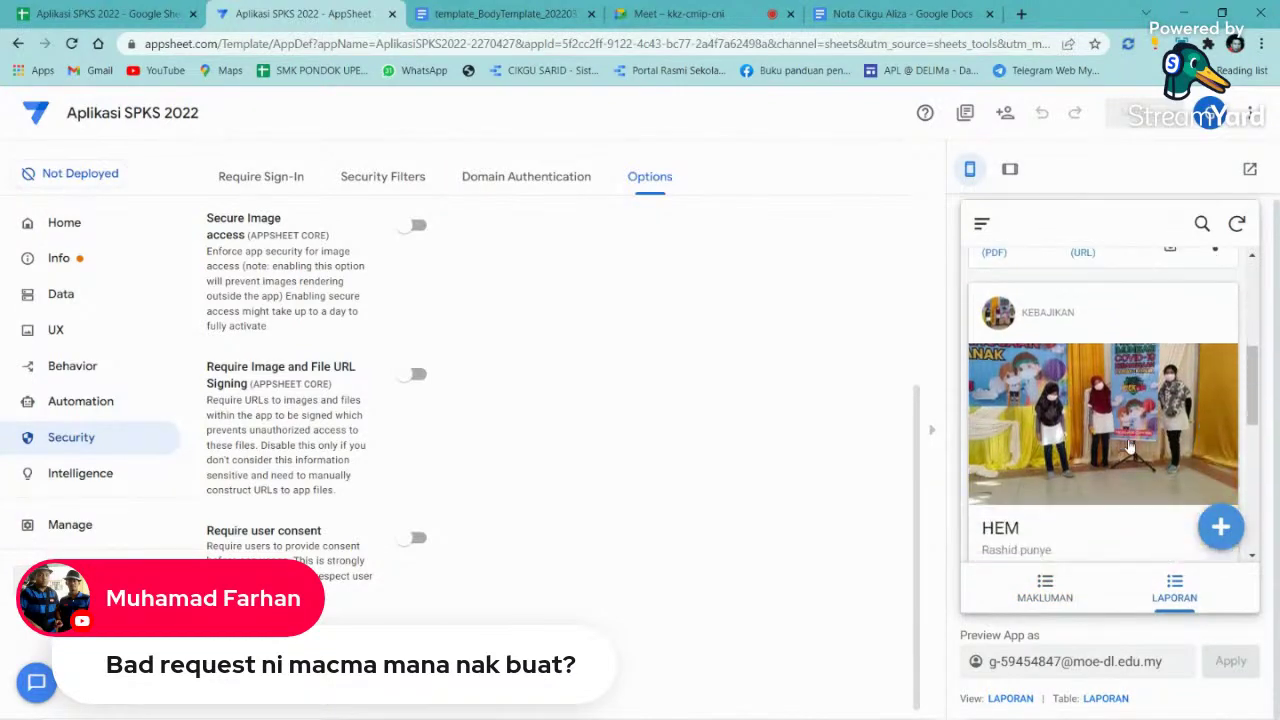
scroll(1130, 390, "up", 5)
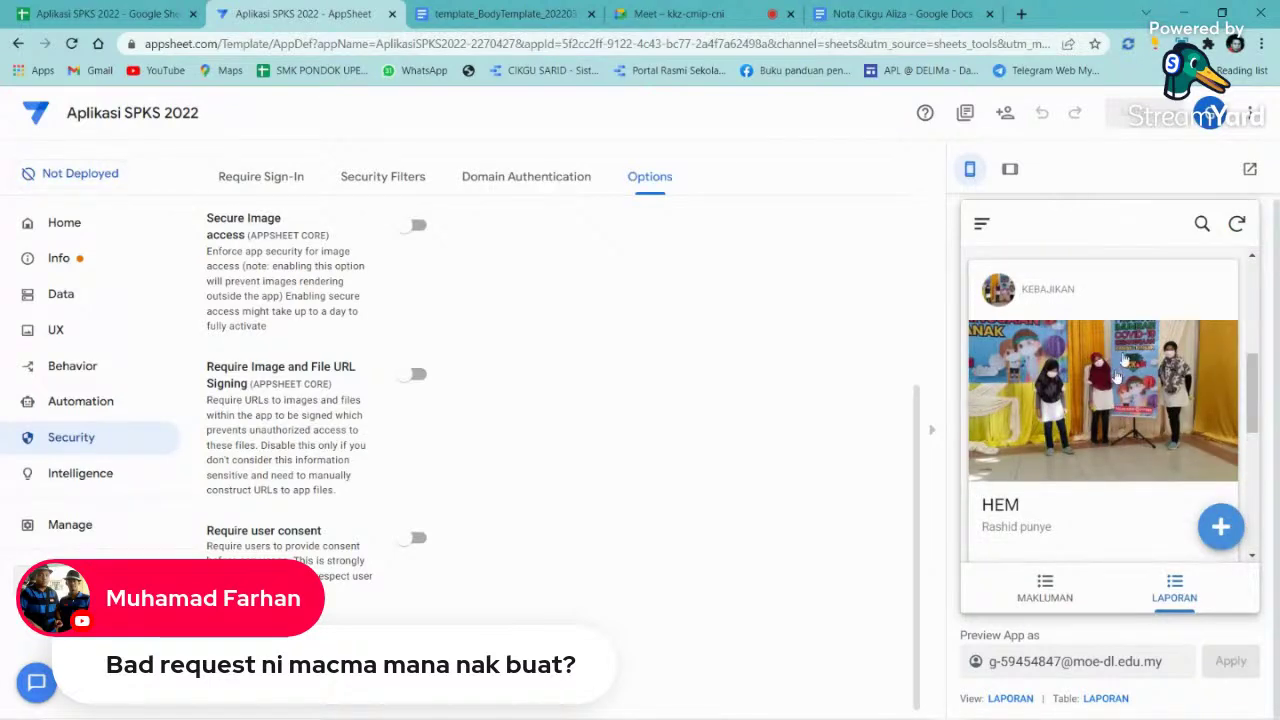
scroll(1120, 390, "down", 2)
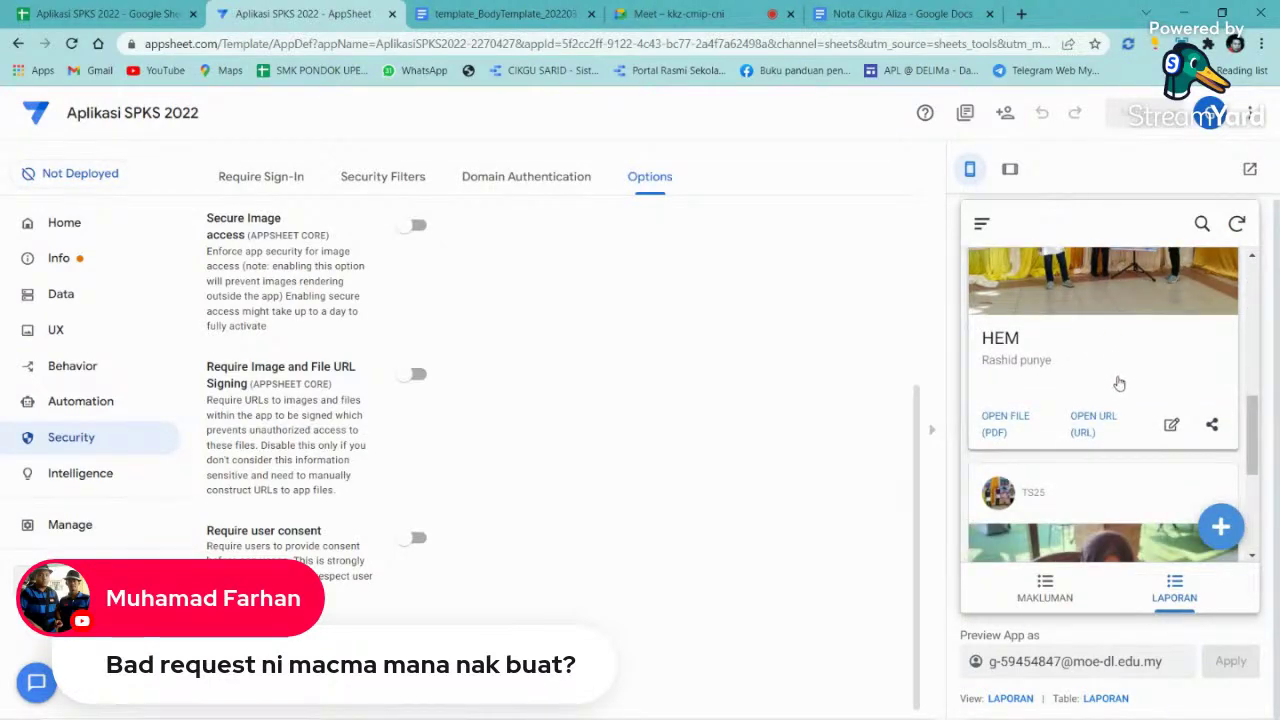
- Show the MAKLUMAN view in the preview and open the LAPORAN primary view's UX settings
left_click(72, 330)
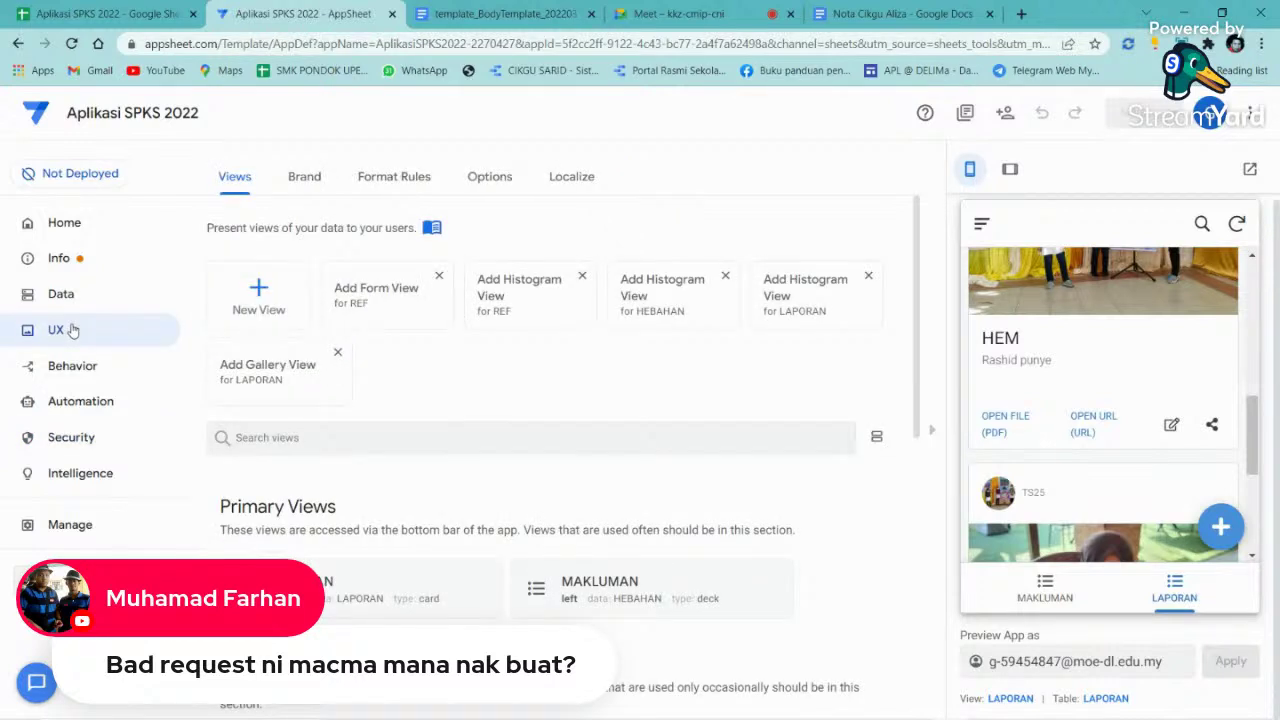
scroll(500, 450, "down", 5)
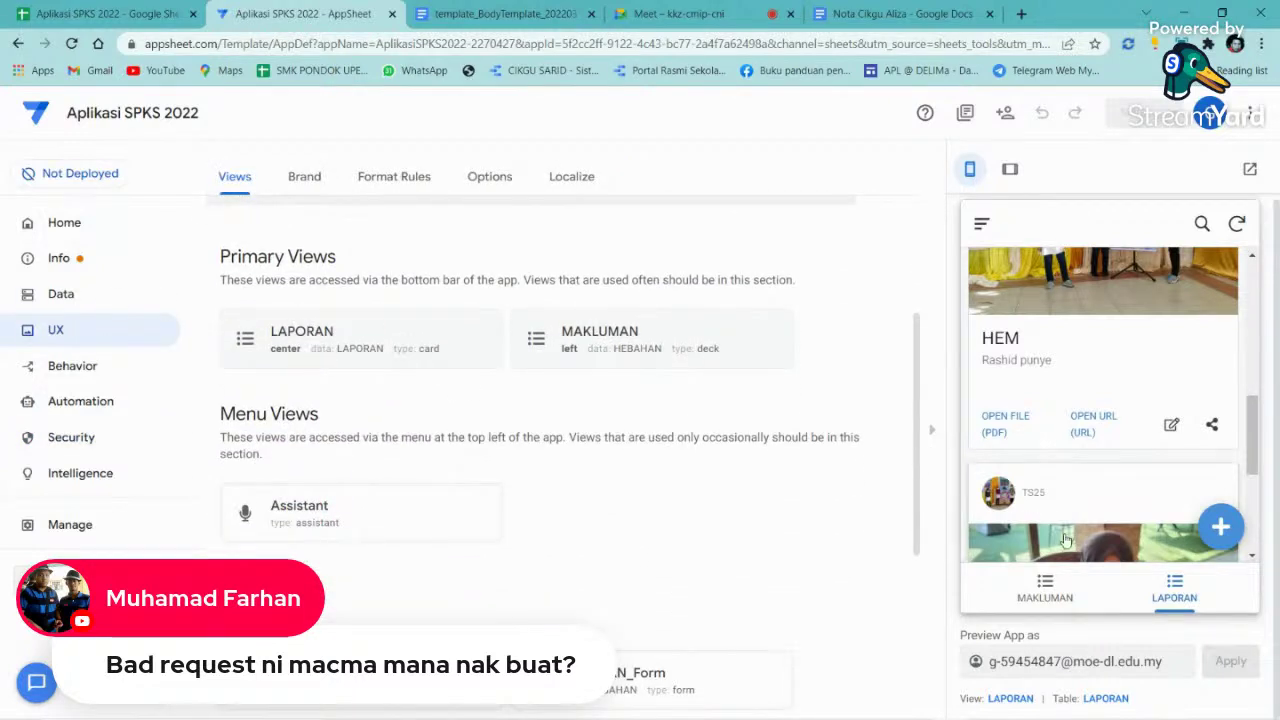
left_click(1045, 588)
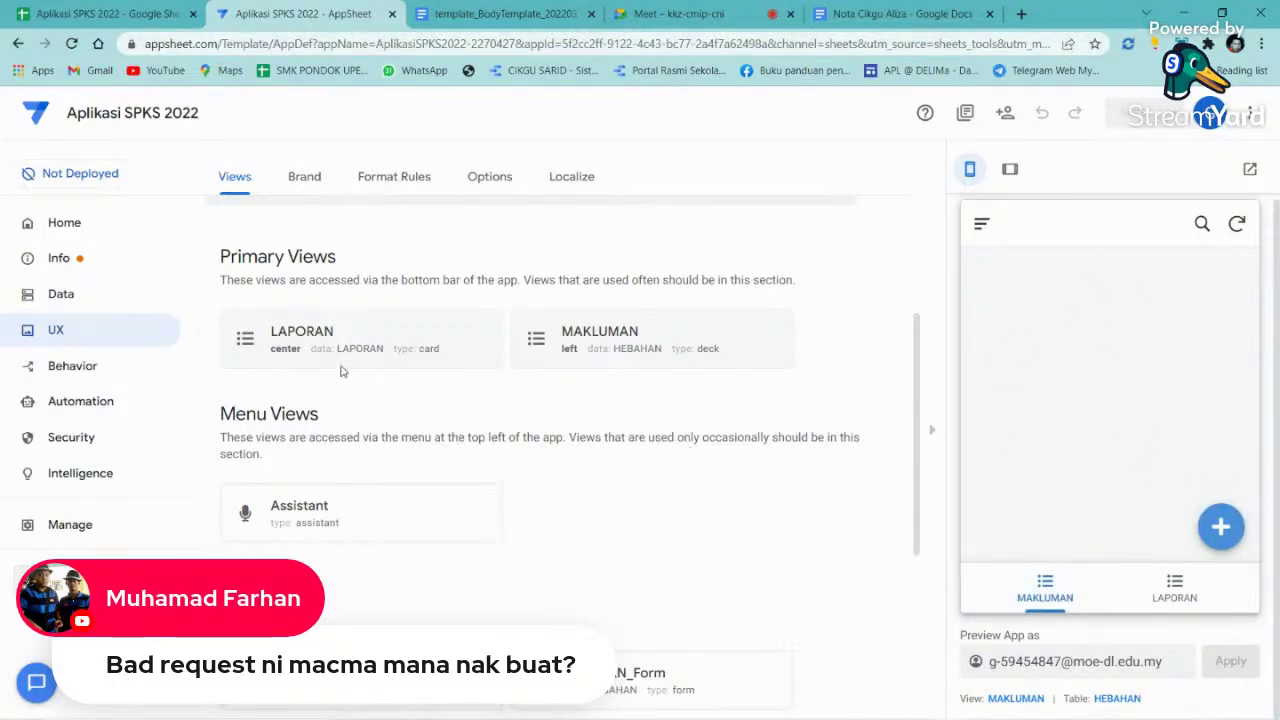
left_click(338, 335)
- Try the deck view type for the LAPORAN view and restore the card type
scroll(725, 355, "down", 3)
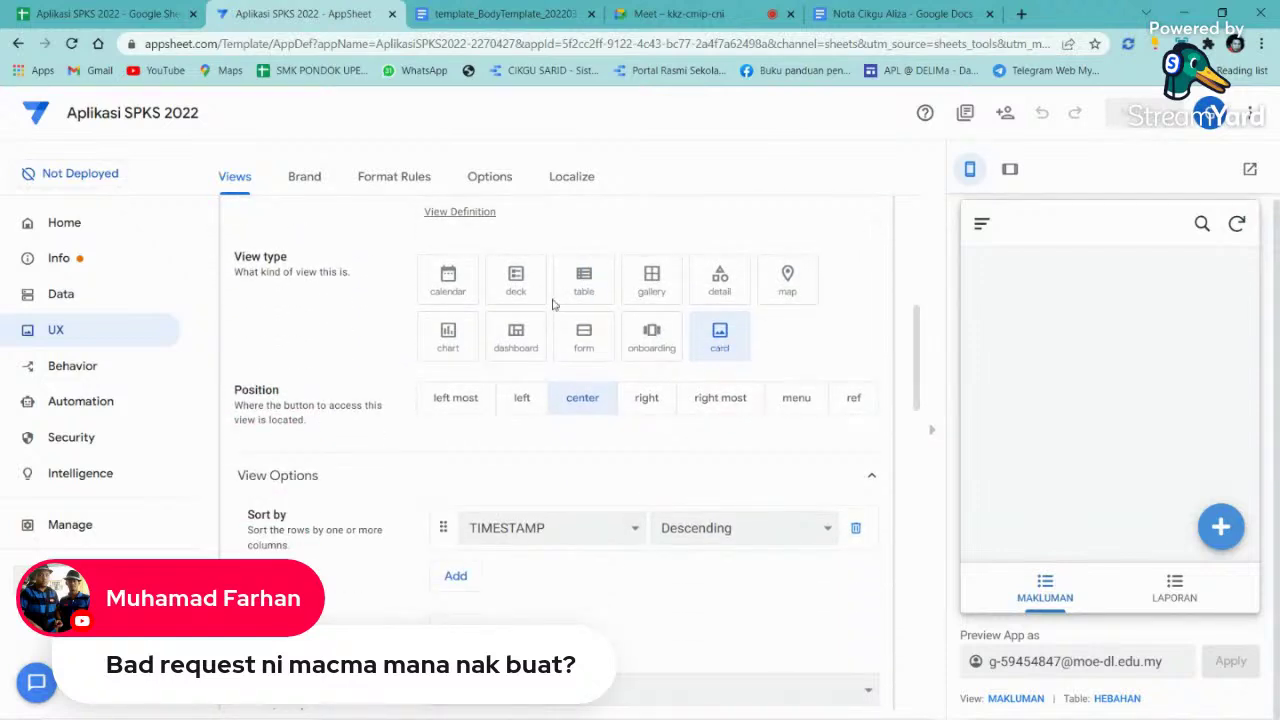
left_click(516, 280)
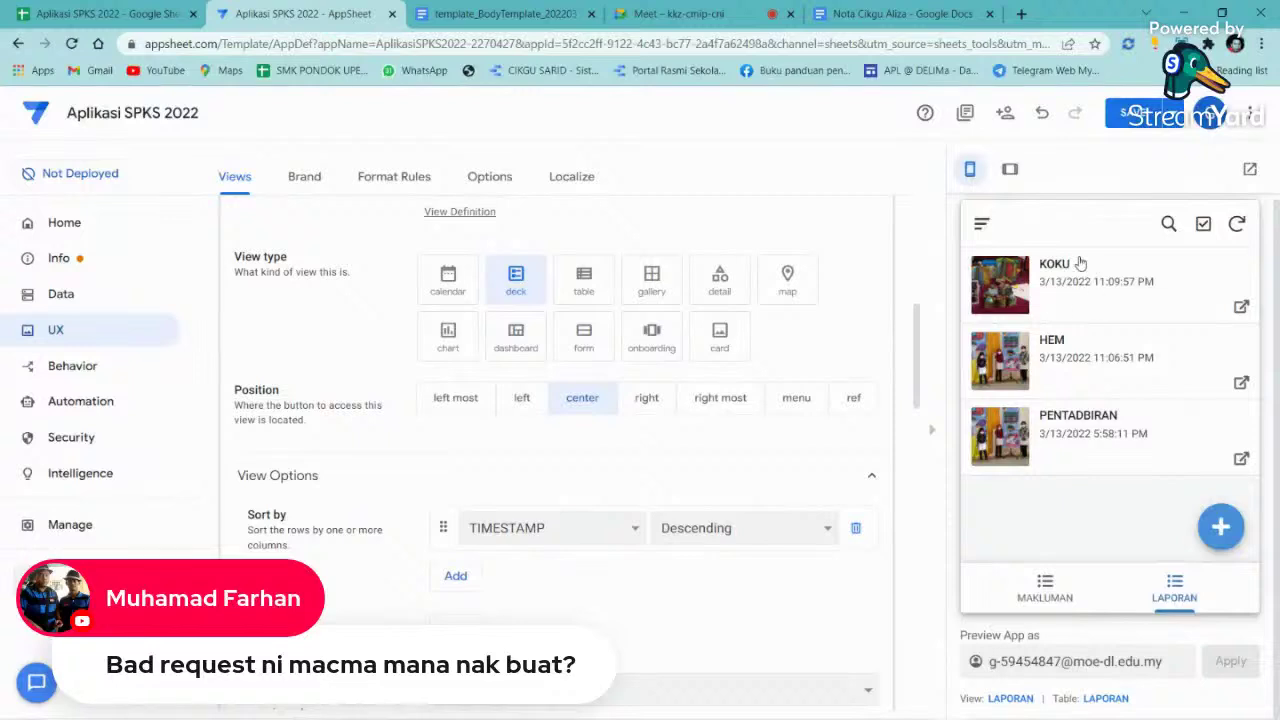
left_click(716, 340)
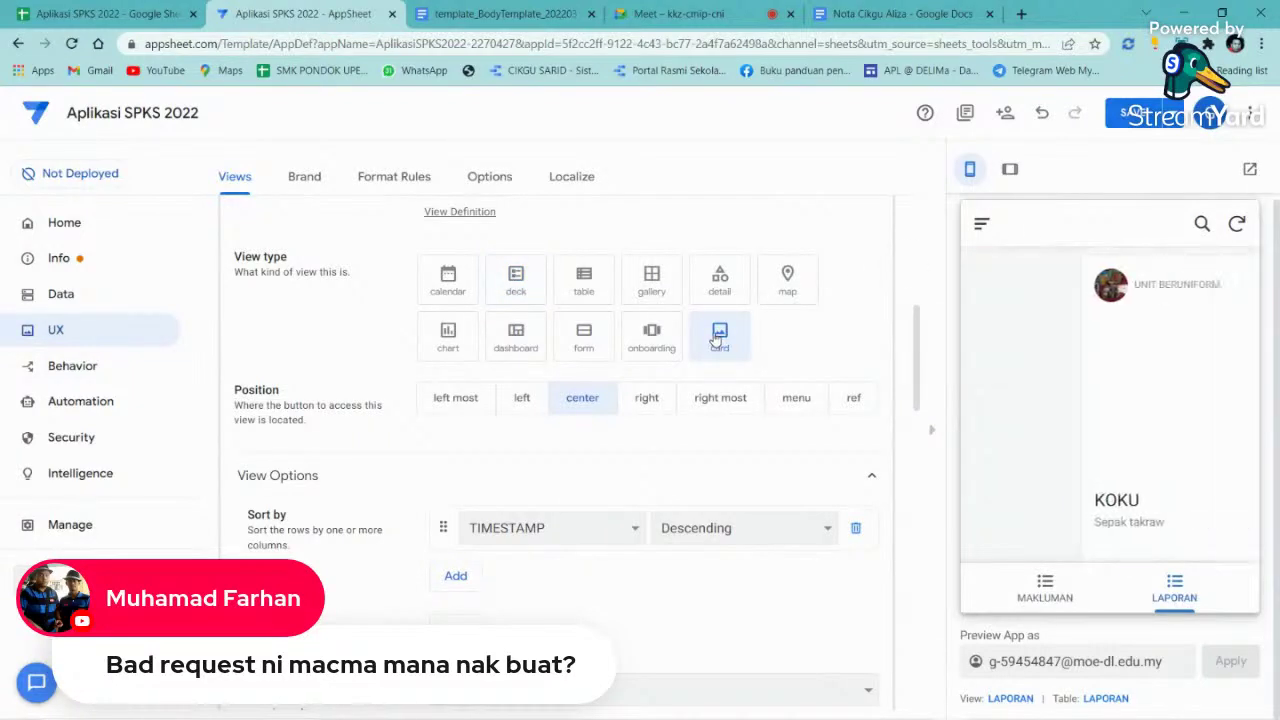
- Try the backdrop layout for the LAPORAN cards and change the layout to photo
scroll(575, 370, "down", 3)
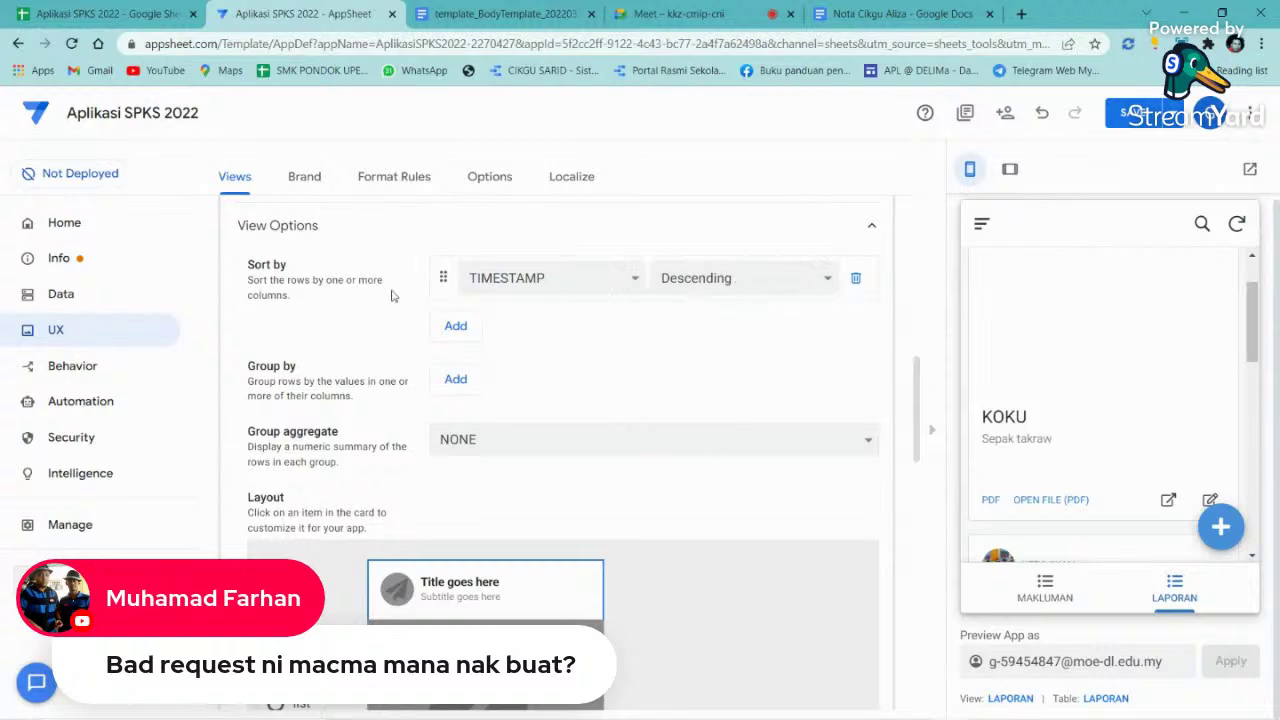
scroll(366, 304, "down", 3)
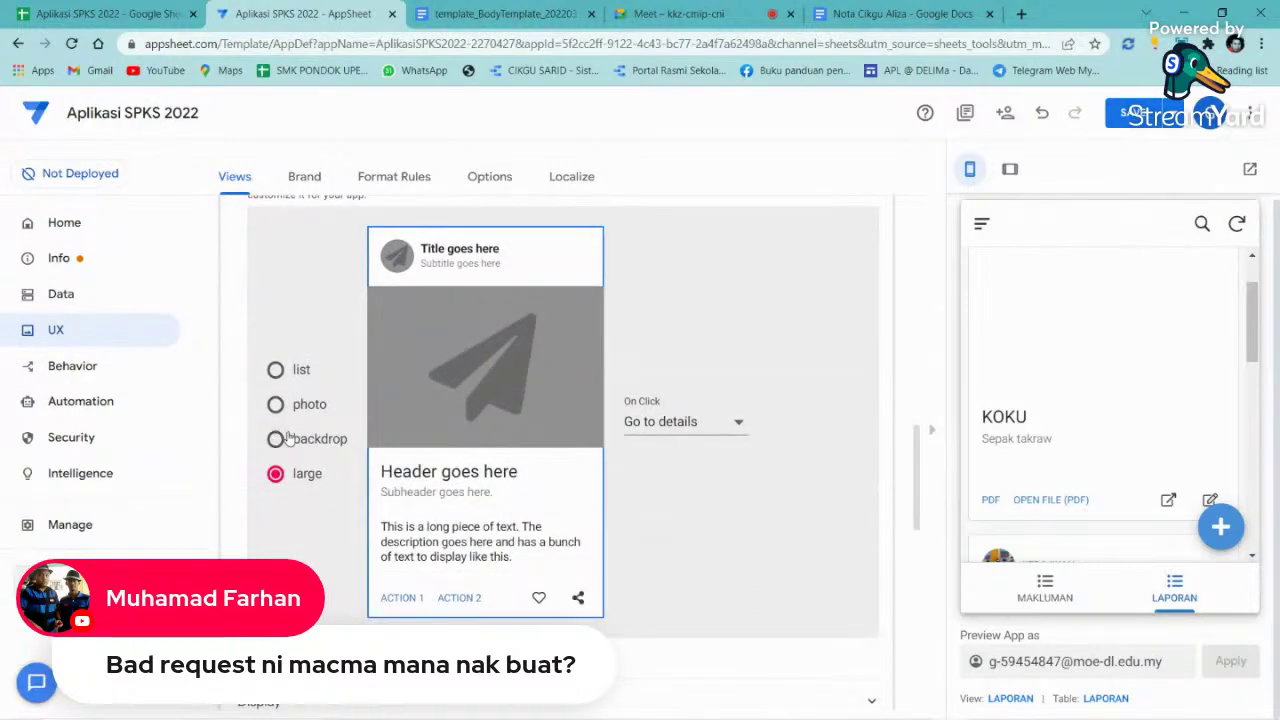
left_click(275, 438)
scroll(295, 372, "up", 1)
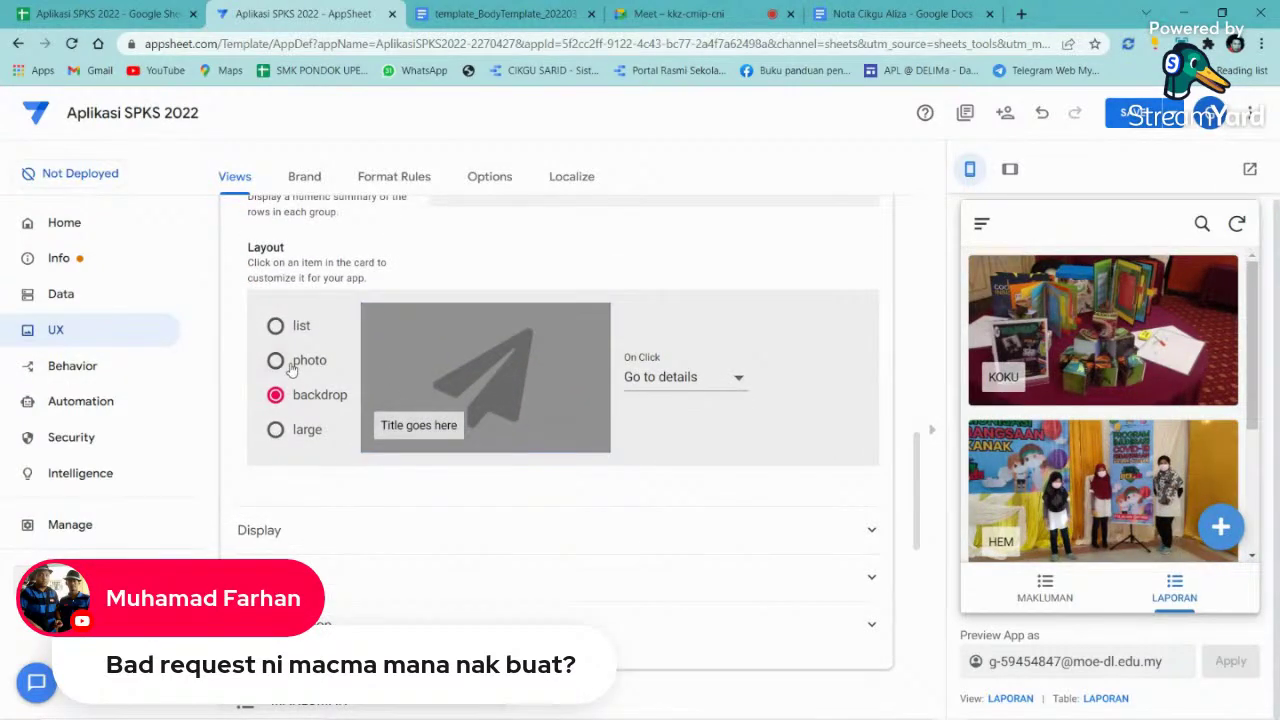
left_click(290, 362)
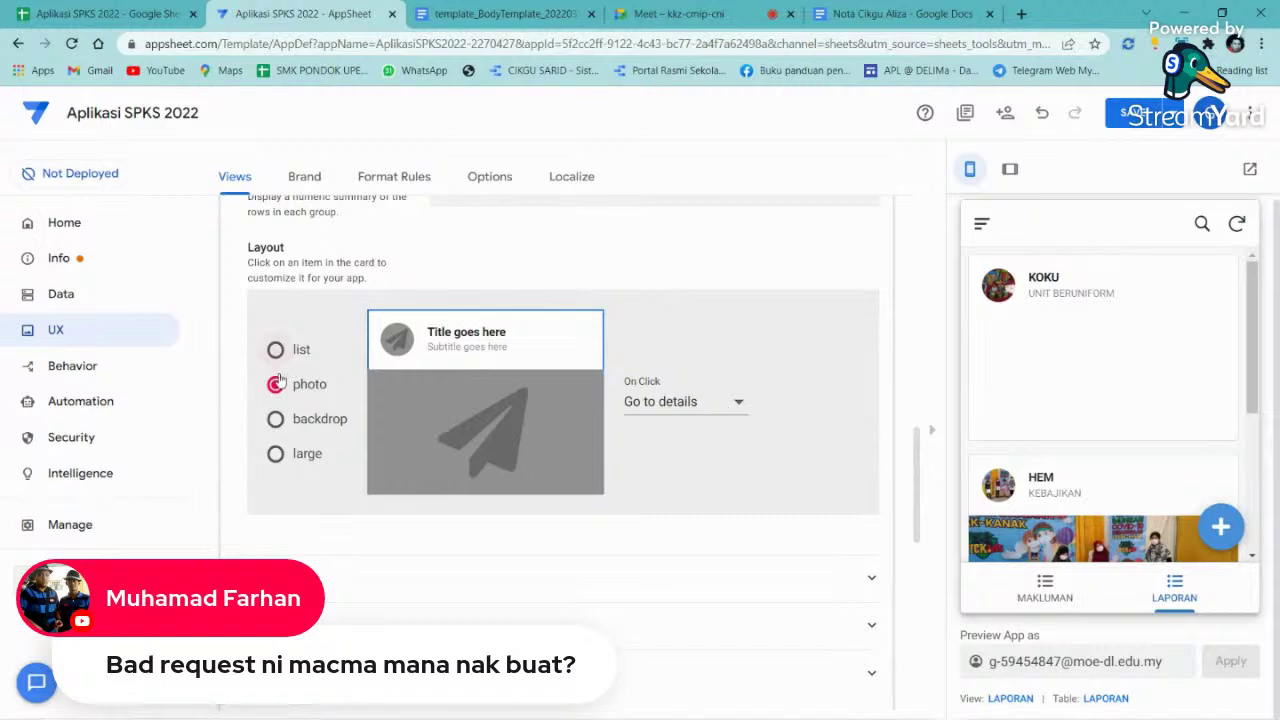
- Show TAJUK PROGRAM as the title and UNIT as the subtitle of the LAPORAN cards, and check the cards in the preview
left_click(441, 340)
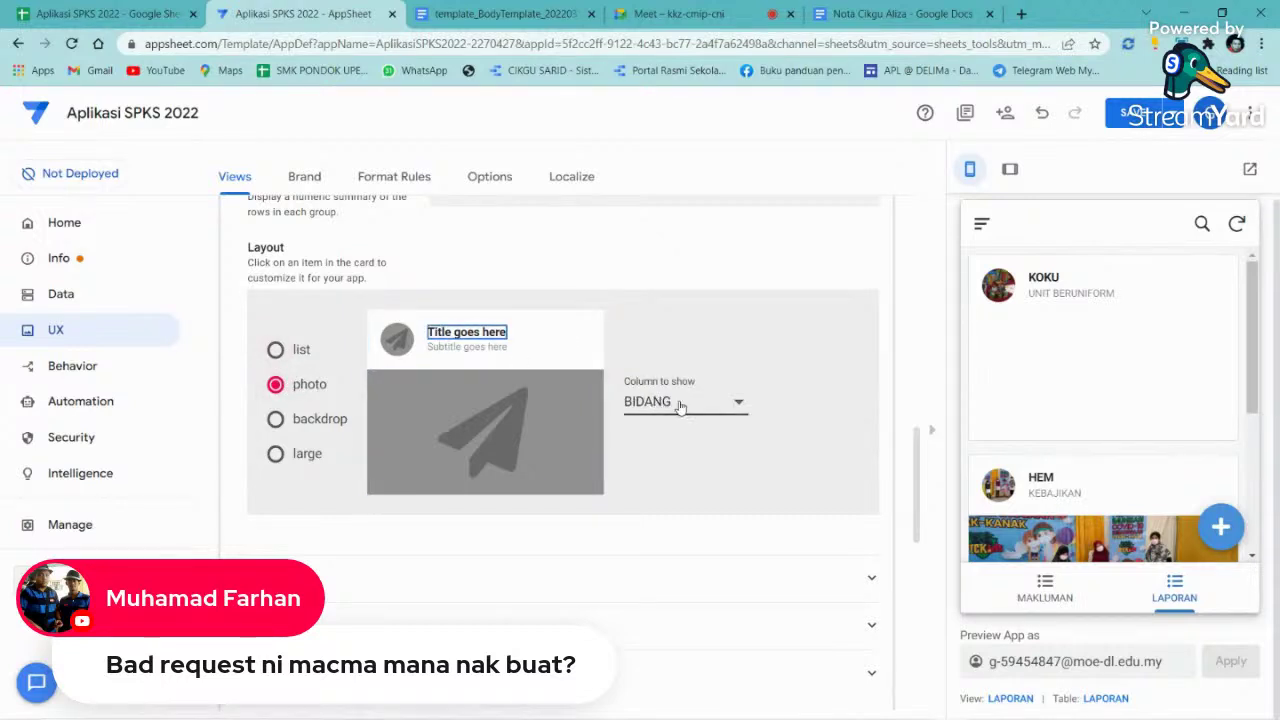
left_click(680, 404)
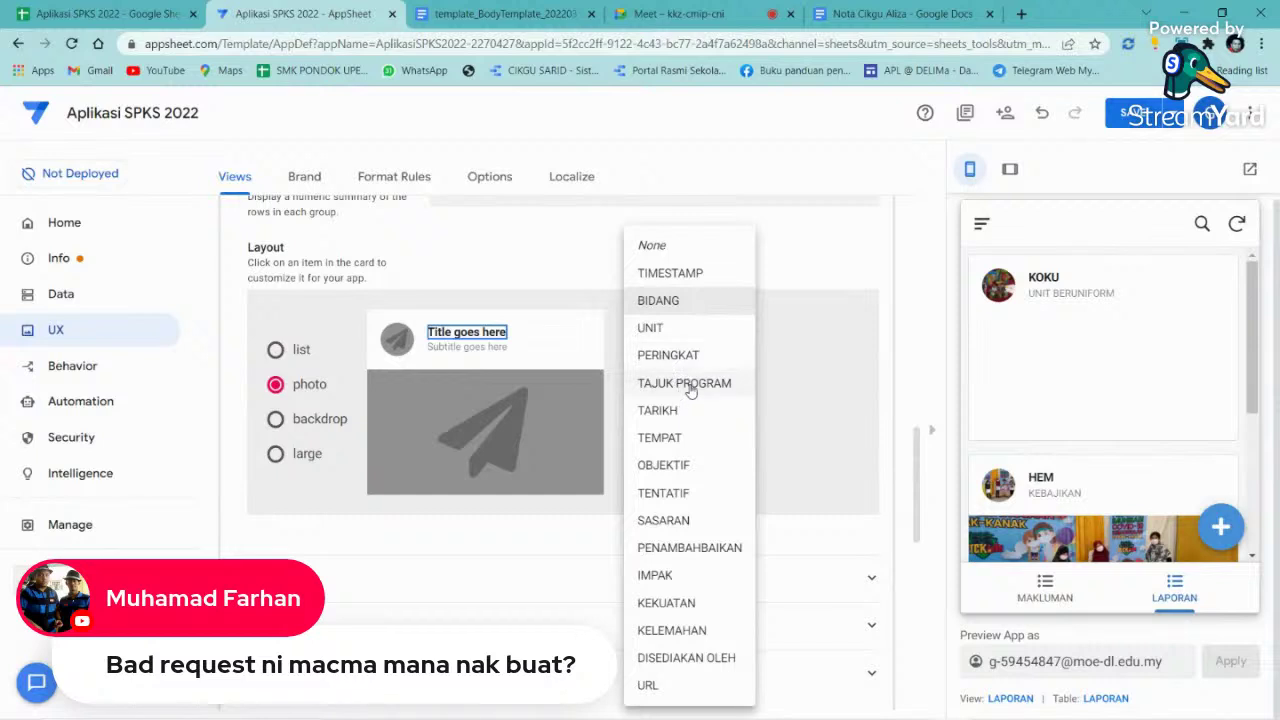
left_click(690, 387)
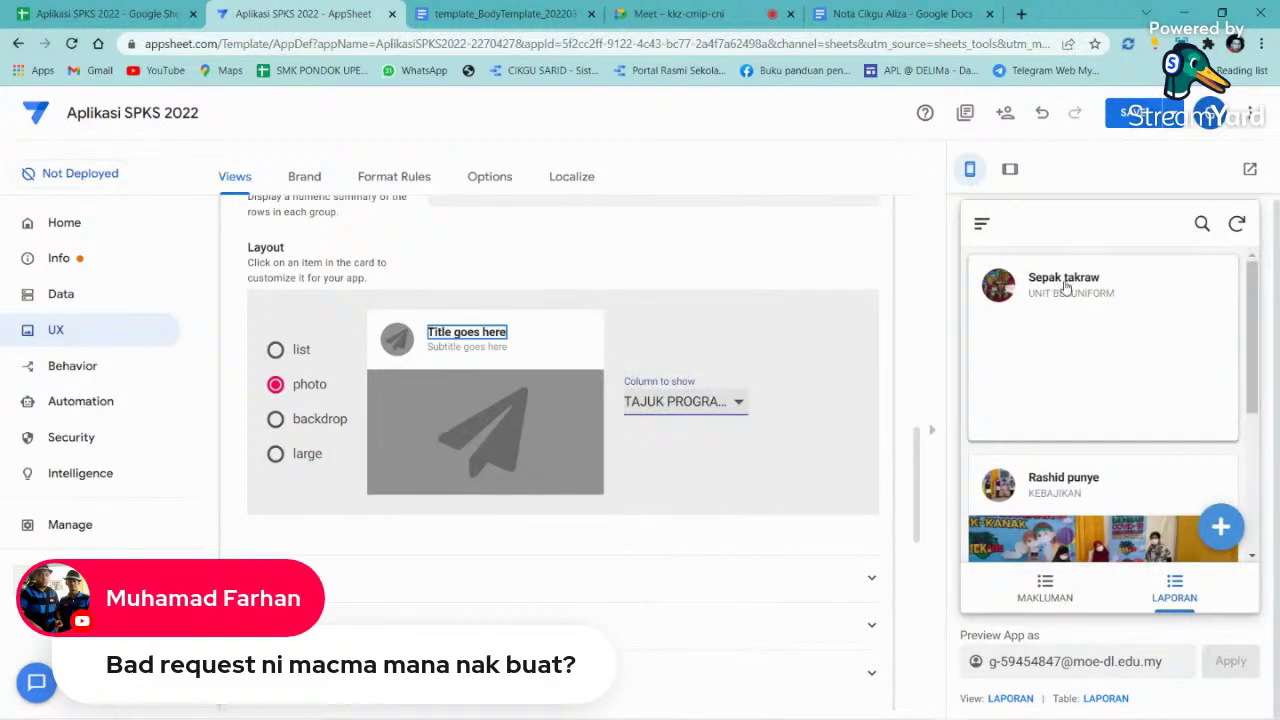
left_click(497, 347)
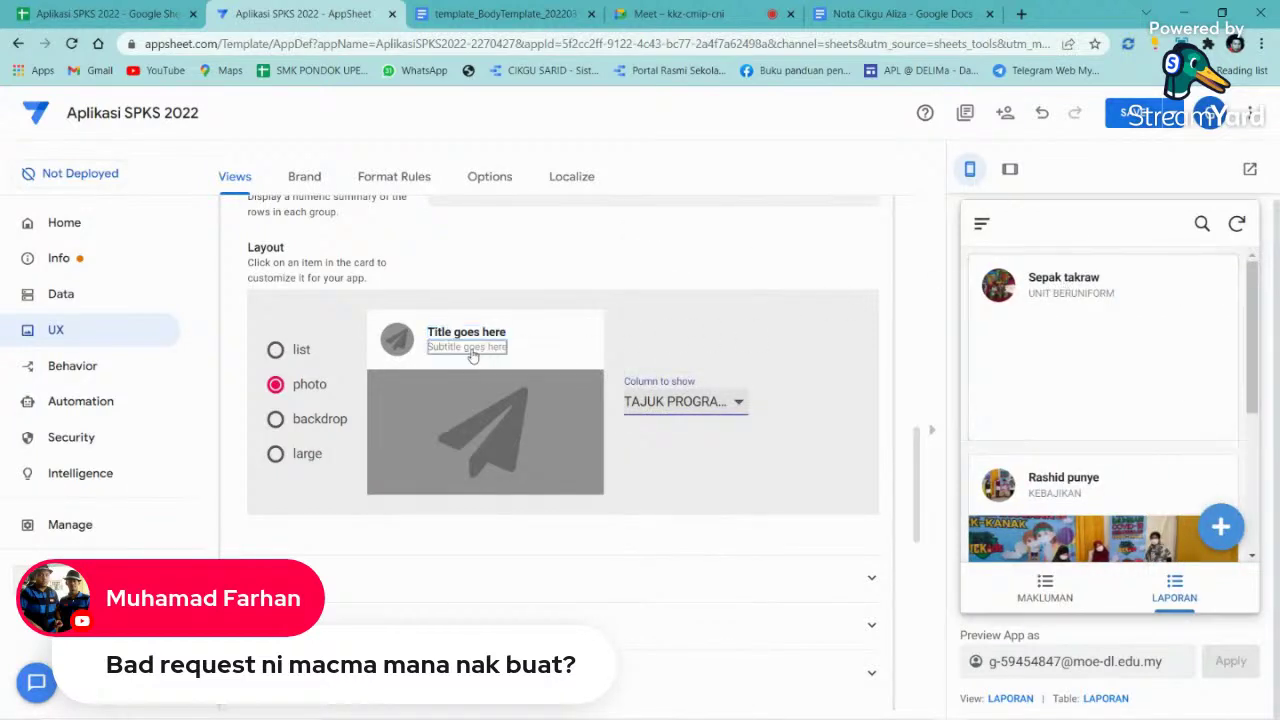
left_click(665, 403)
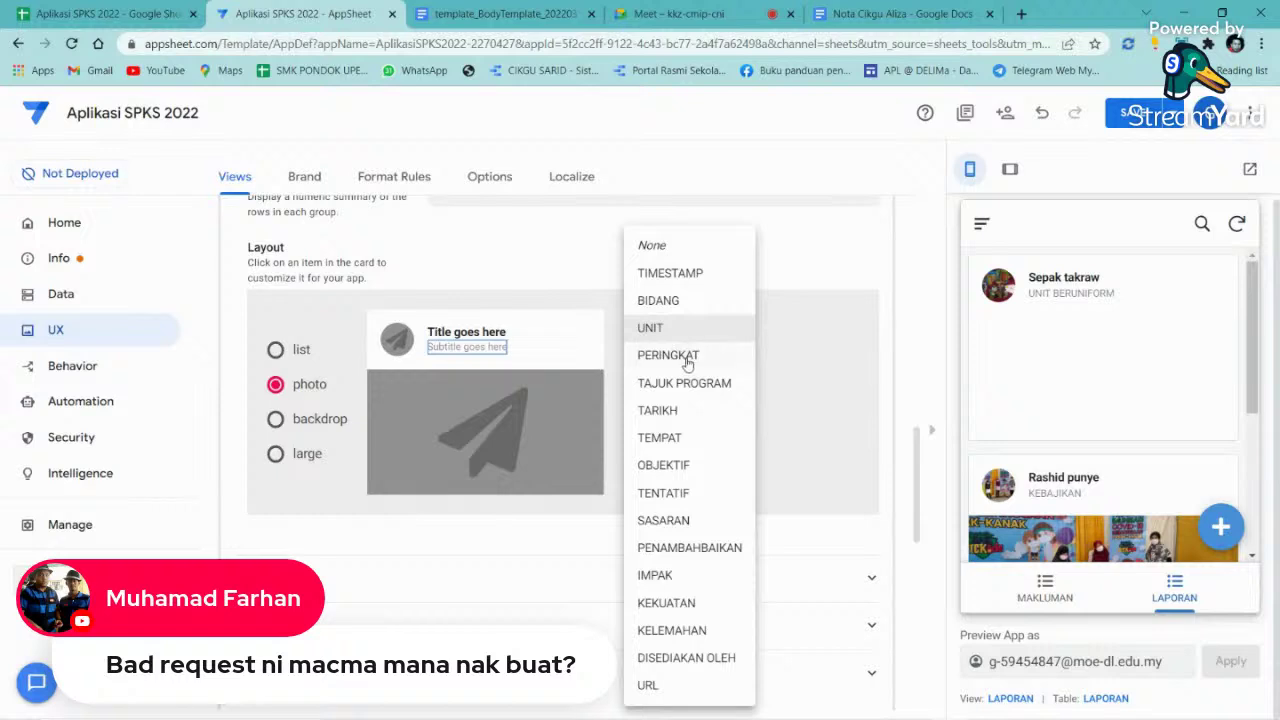
left_click(668, 332)
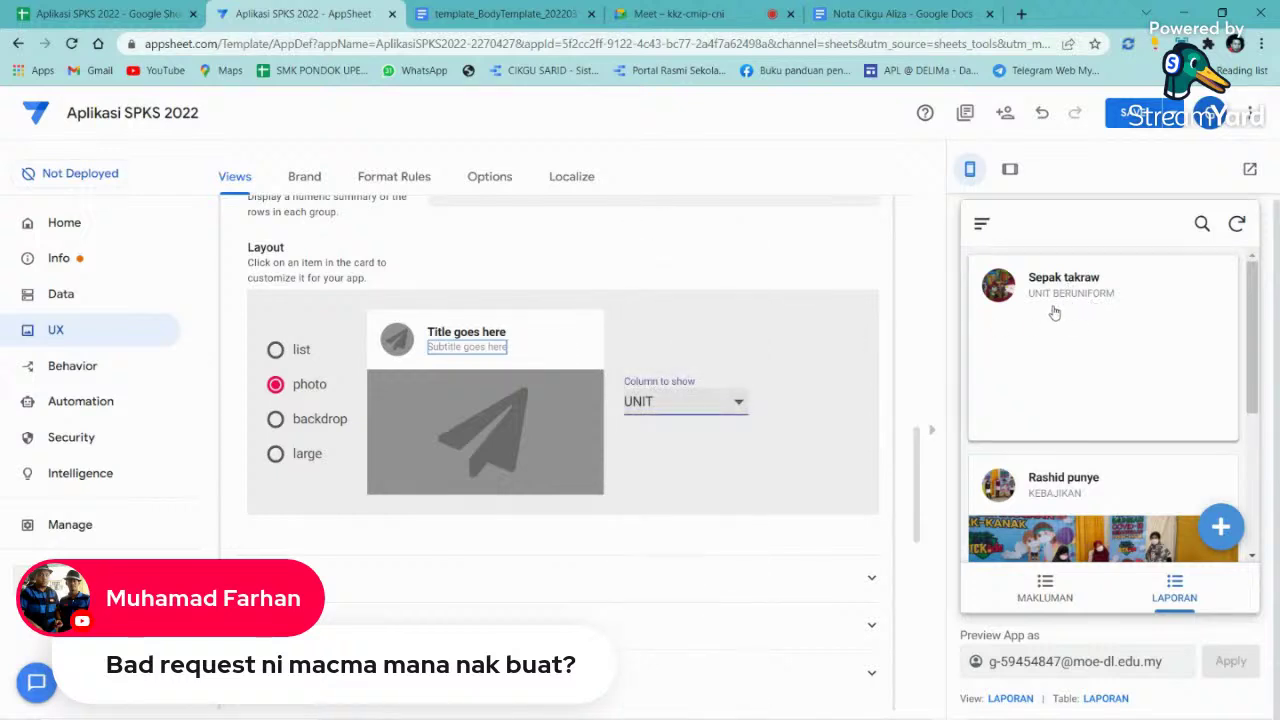
scroll(1118, 318, "down", 2)
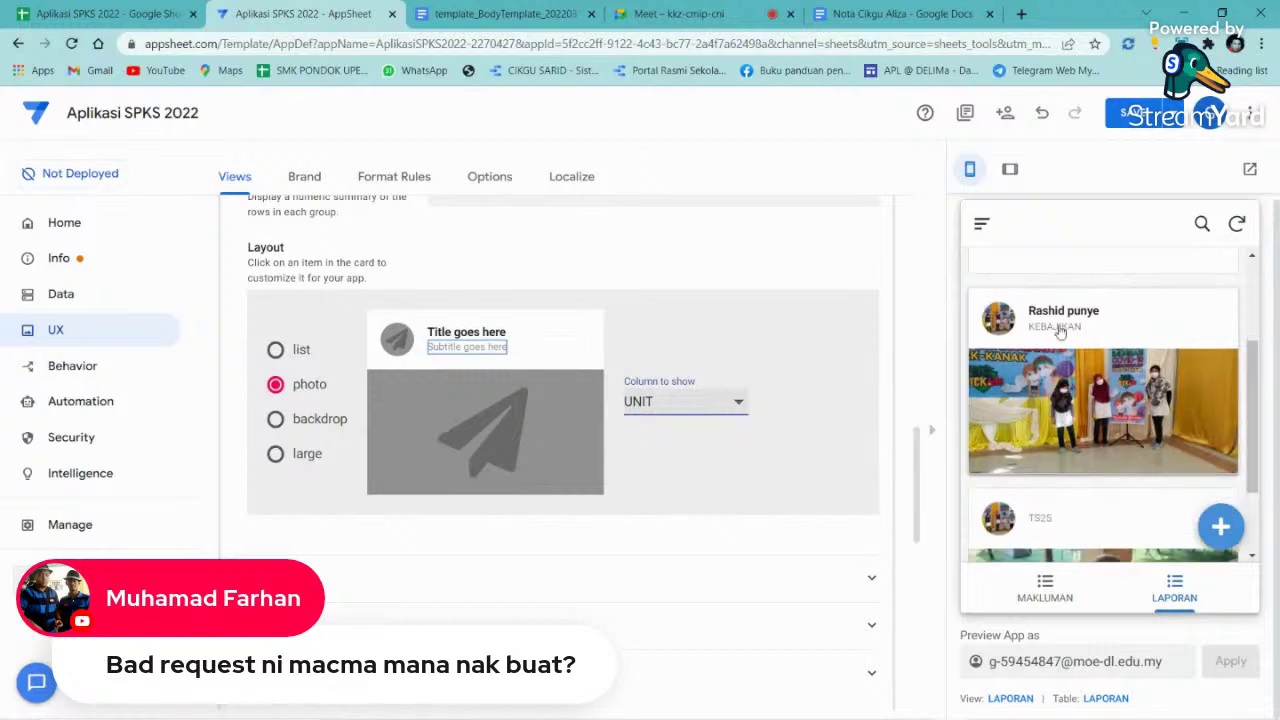
scroll(1110, 380, "down", 2)
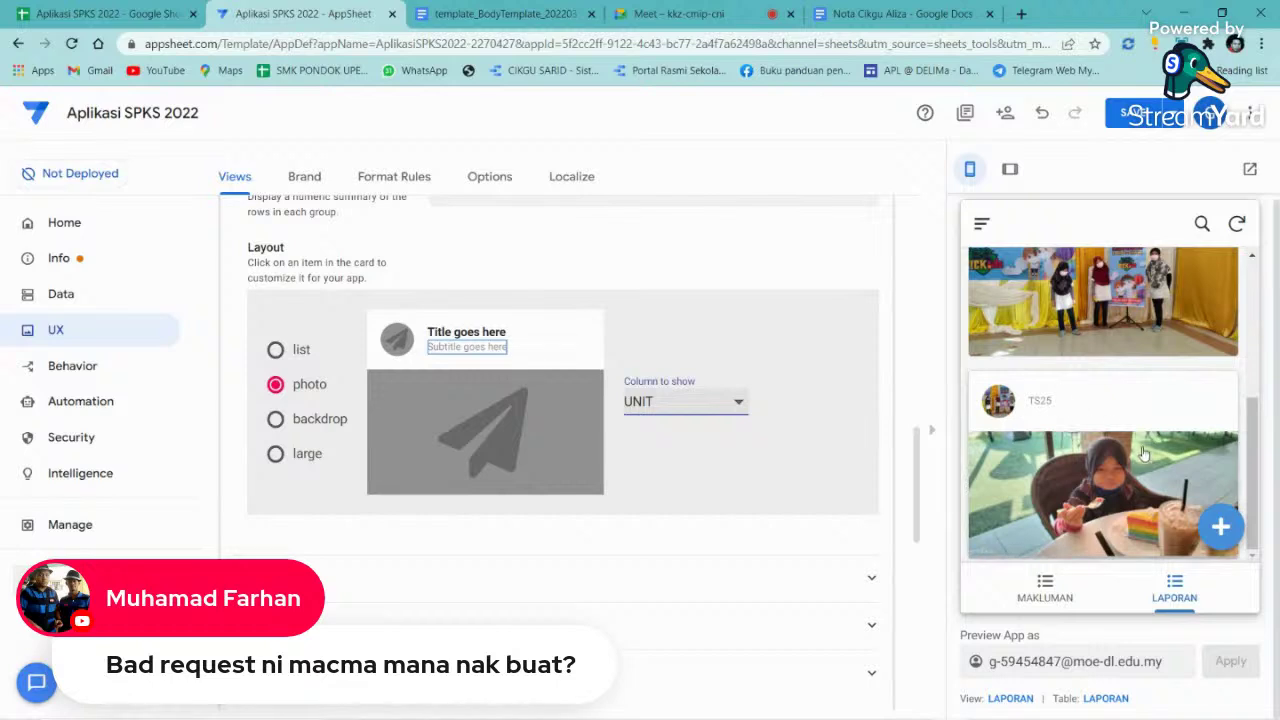
scroll(1110, 440, "up", 4)
scroll(1070, 390, "down", 4)
scroll(1085, 431, "up", 4)
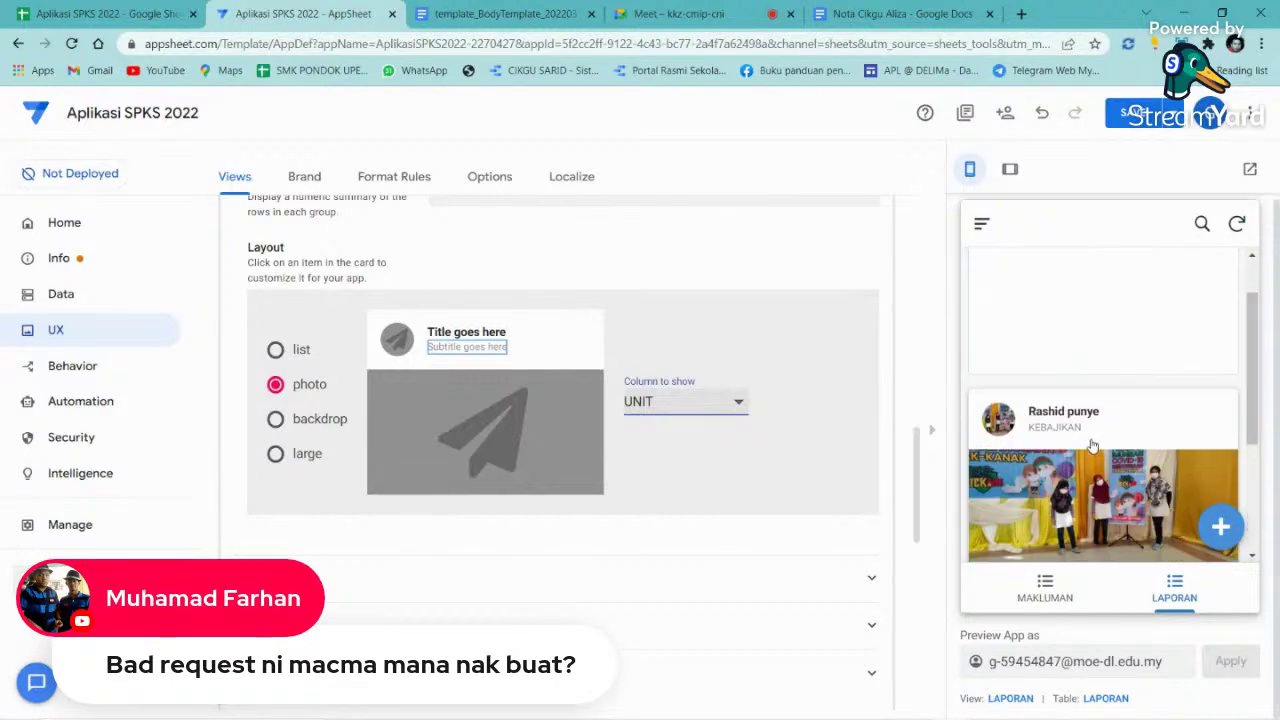
scroll(1120, 410, "down", 4)
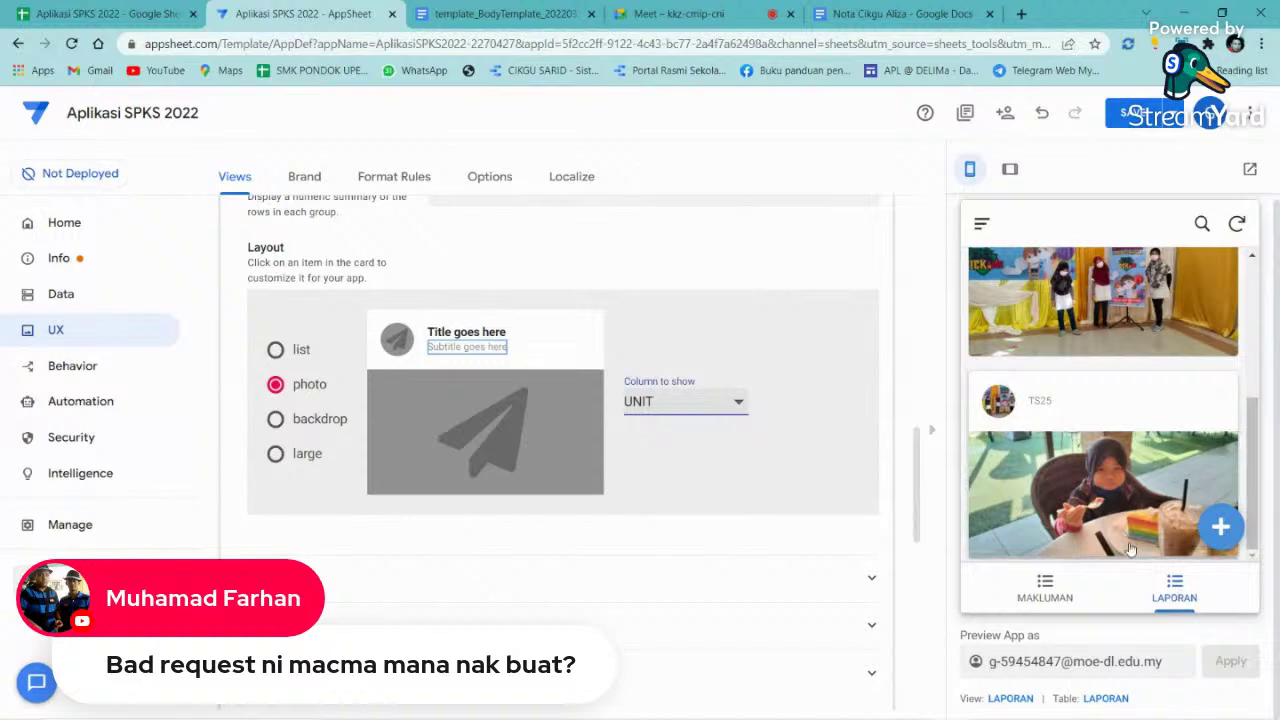
- Expand the LAPORAN view's display settings, search the icons for "came", and assign the solid retro camera icon
scroll(380, 428, "down", 3)
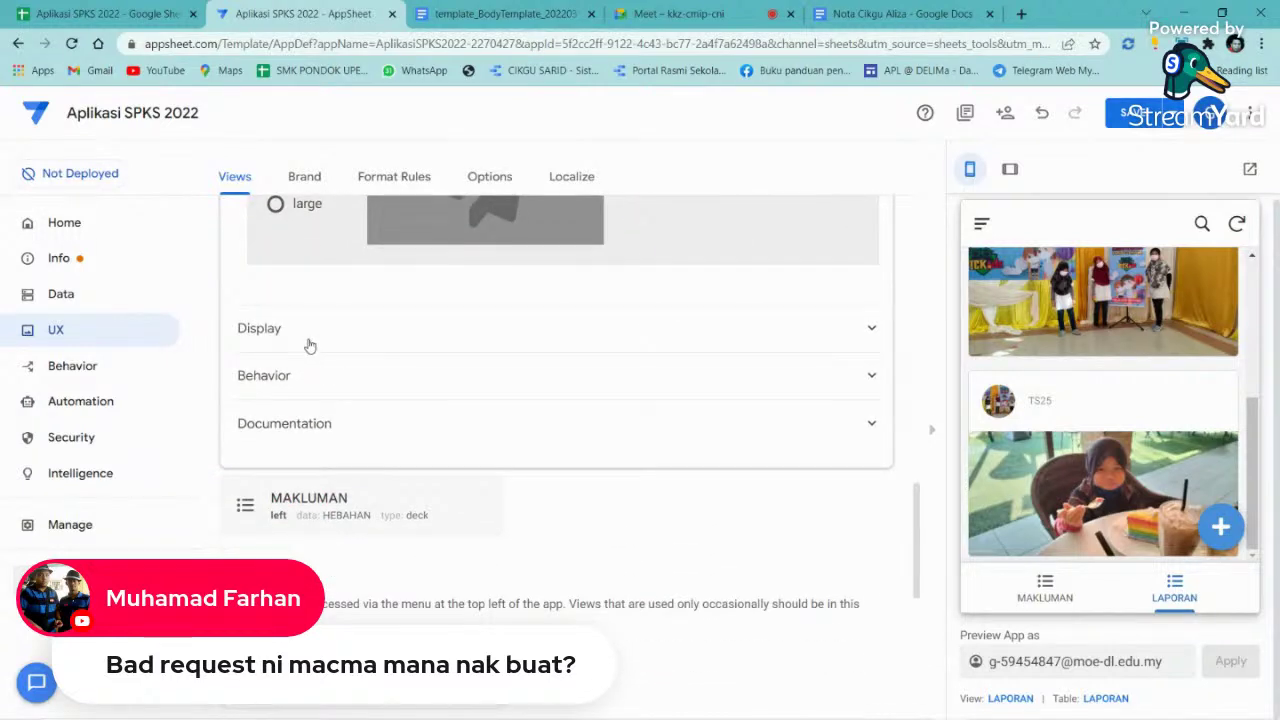
left_click(310, 345)
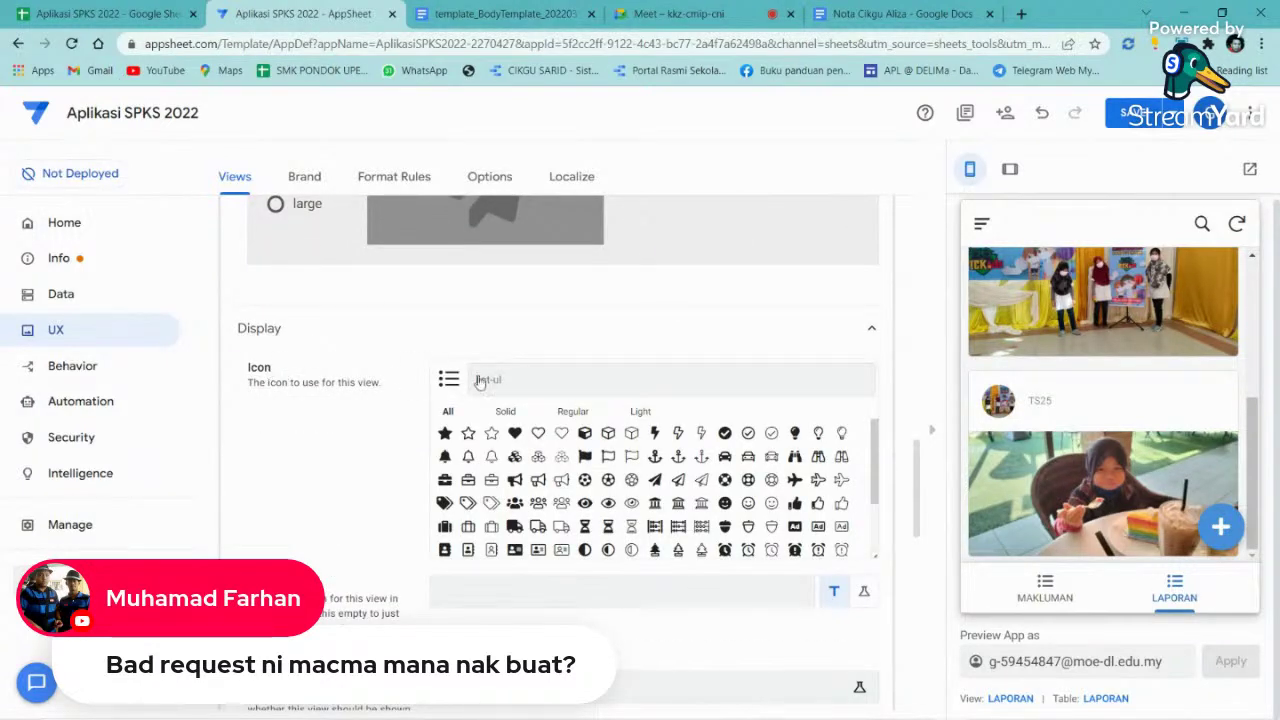
scroll(650, 430, "down", 3)
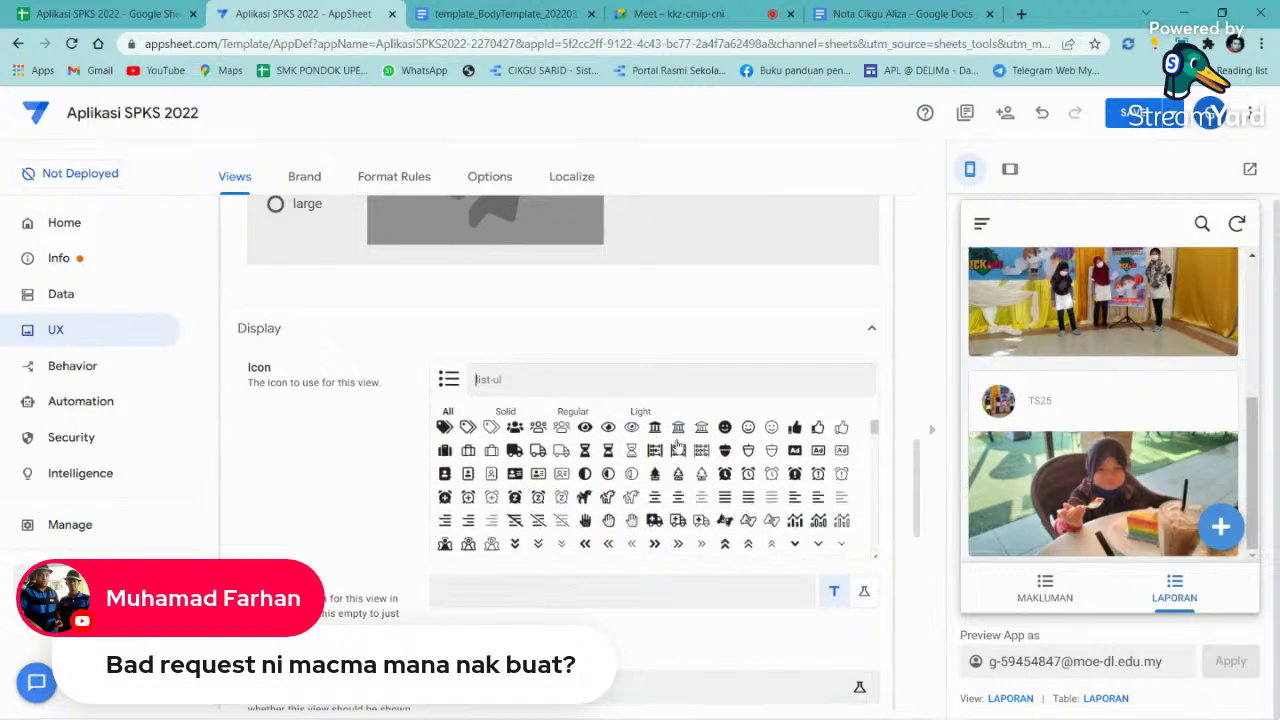
scroll(679, 452, "down", 8)
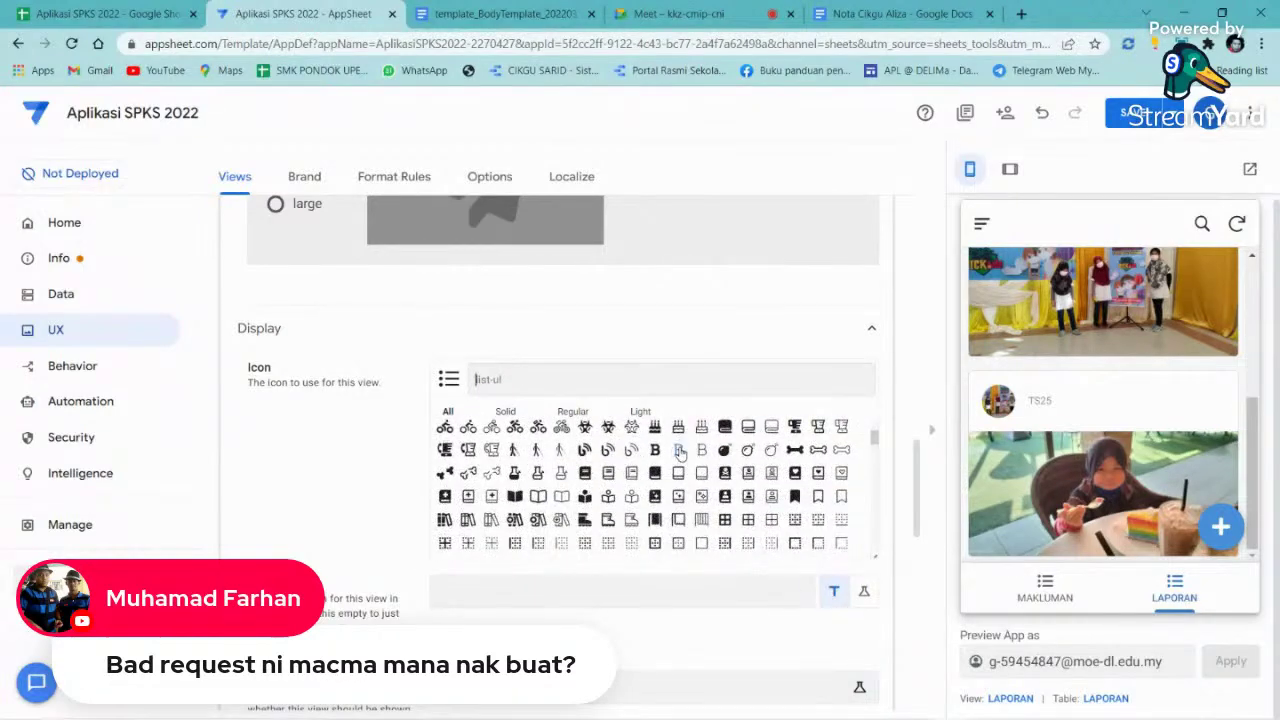
scroll(680, 455, "down", 10)
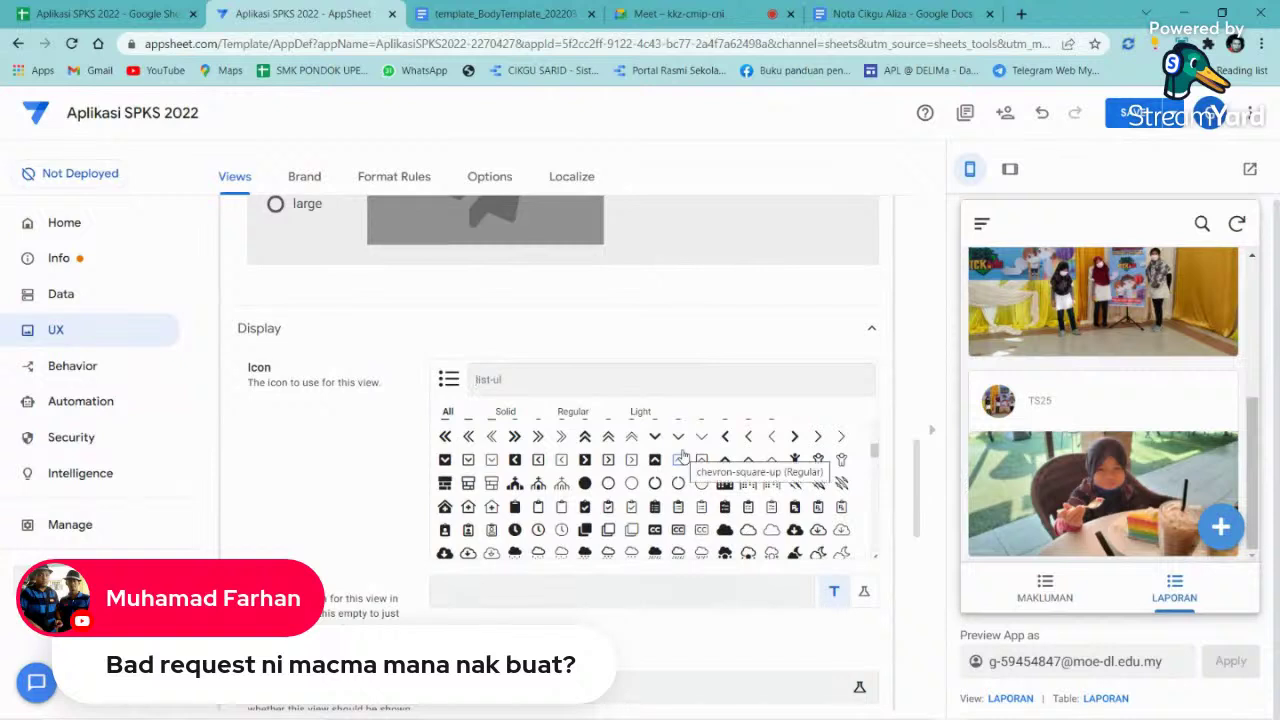
scroll(682, 463, "down", 3)
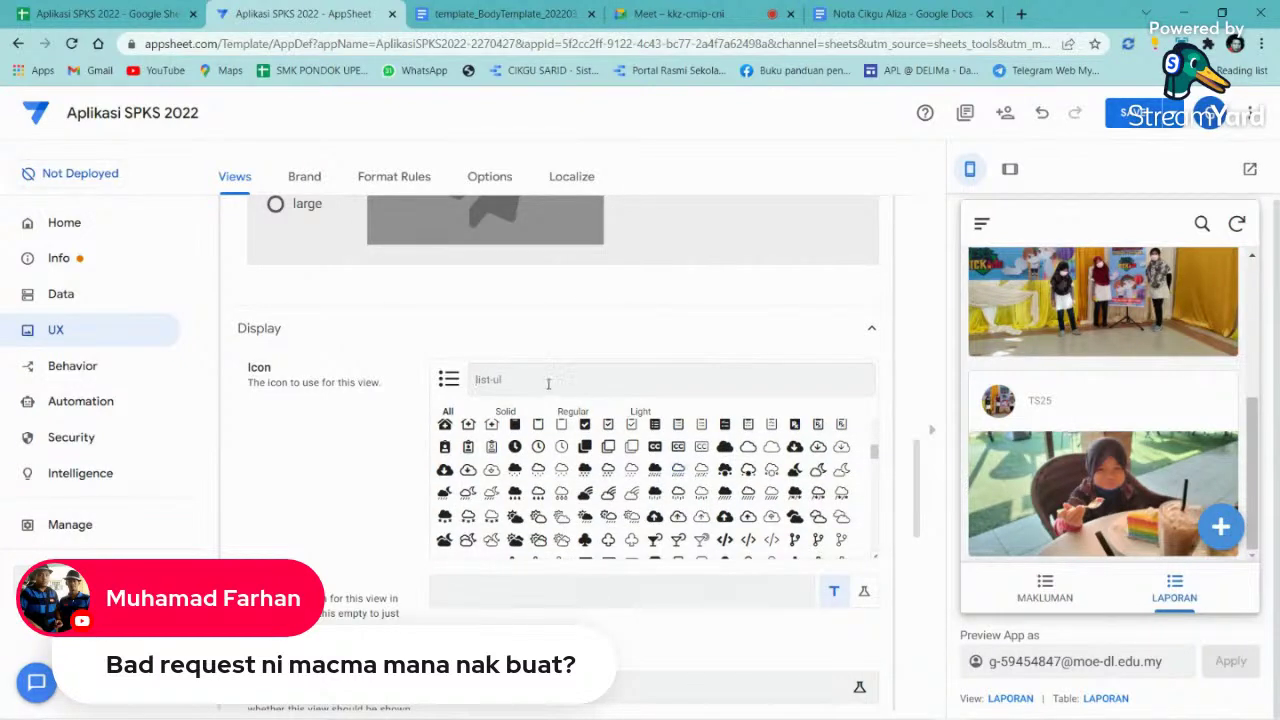
type("came")
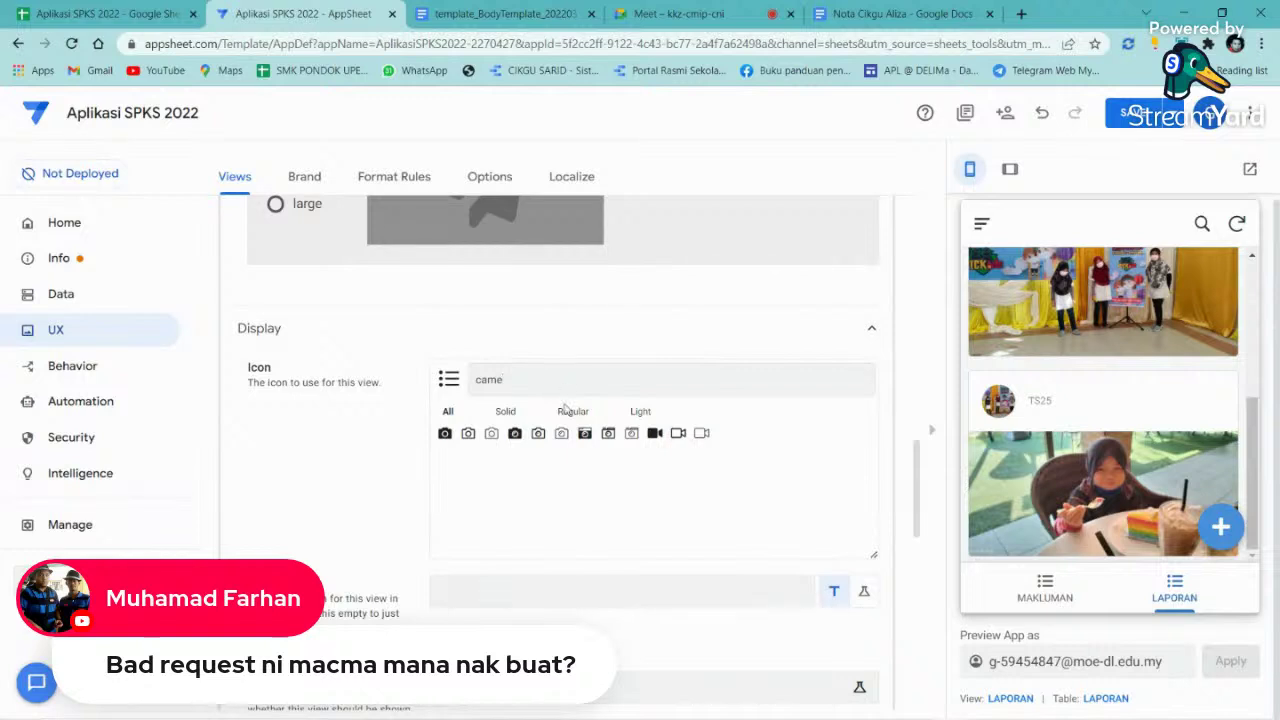
left_click(584, 433)
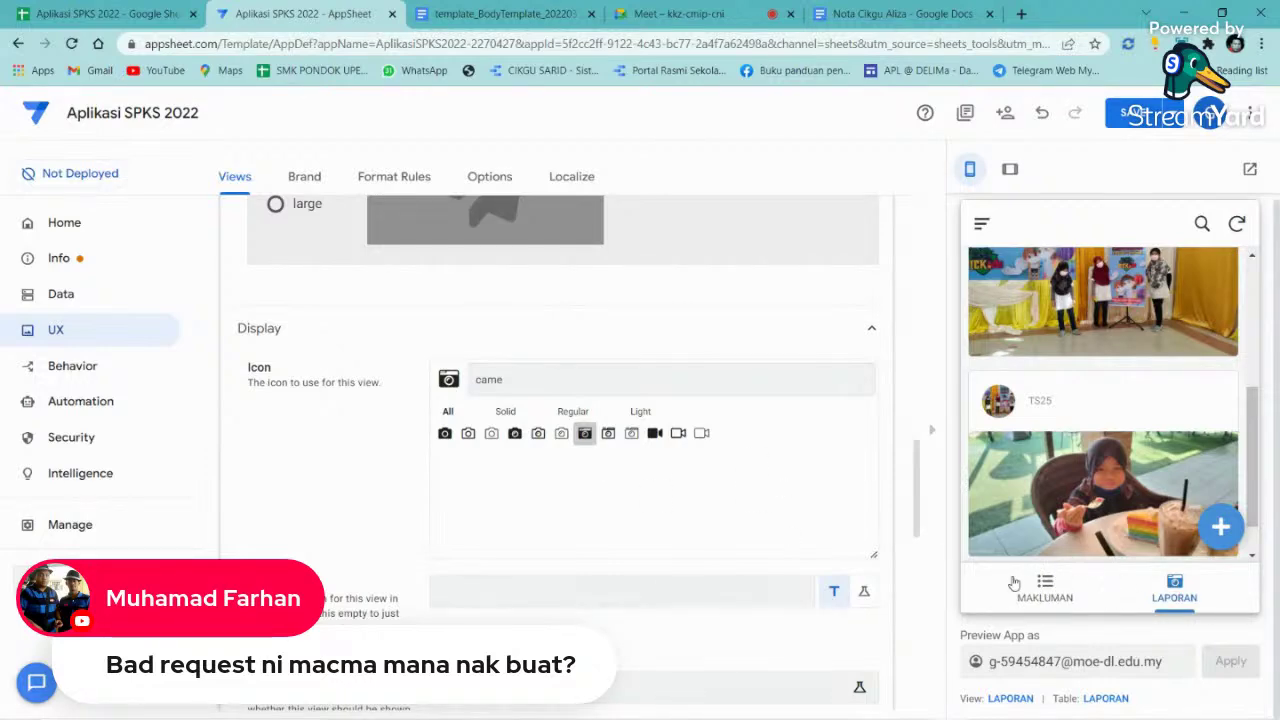
- Open the MAKLUMAN primary view's settings, change its view type to card, and save the app
scroll(252, 386, "up", 15)
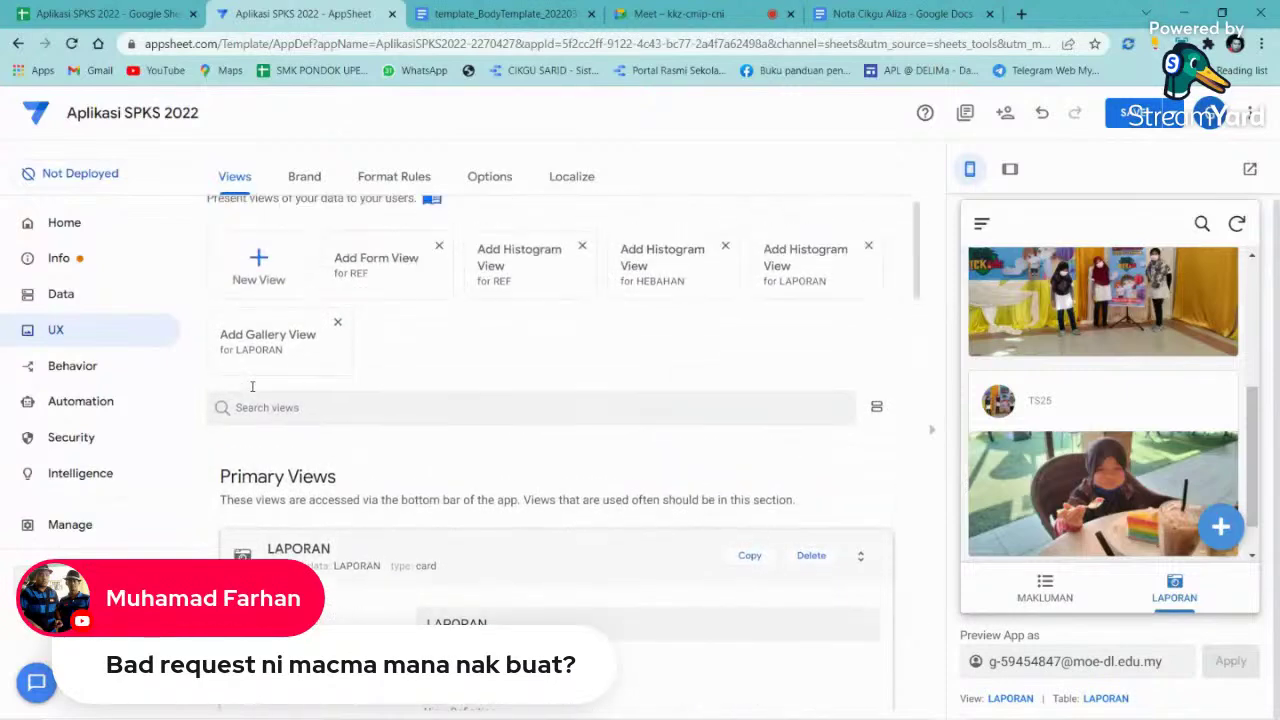
scroll(343, 437, "down", 3)
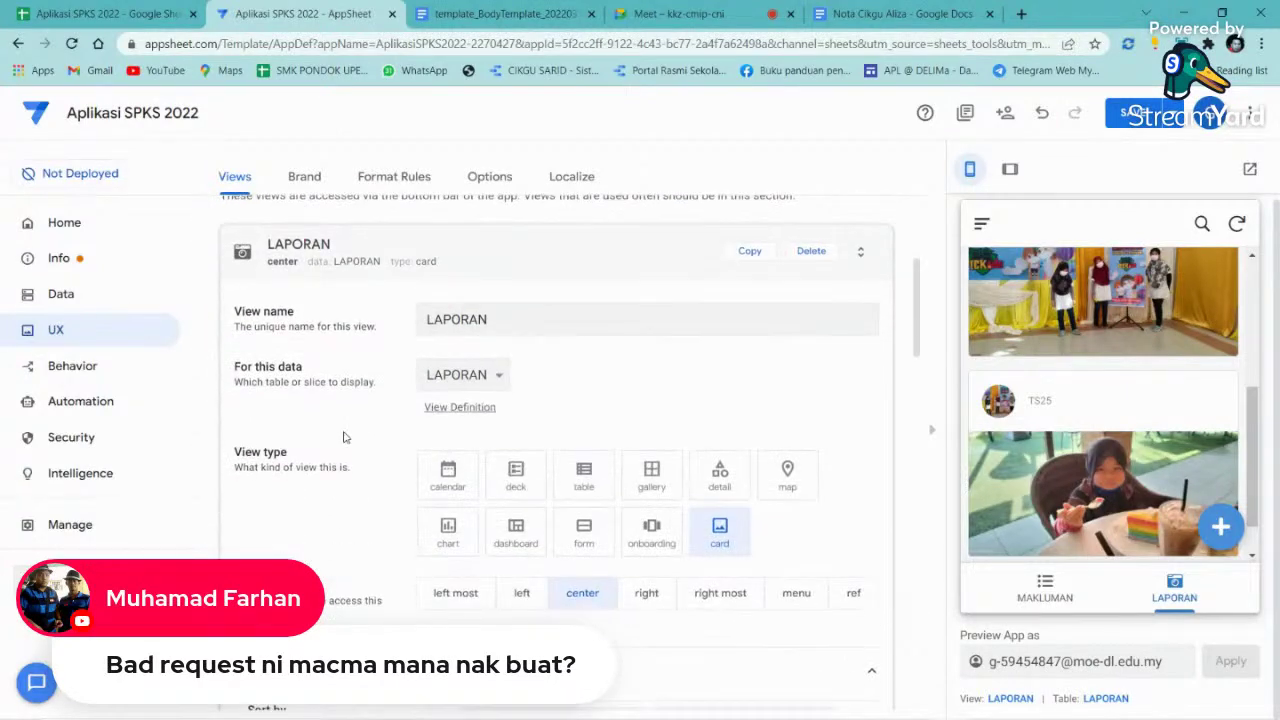
scroll(343, 437, "down", 15)
scroll(328, 424, "up", 2)
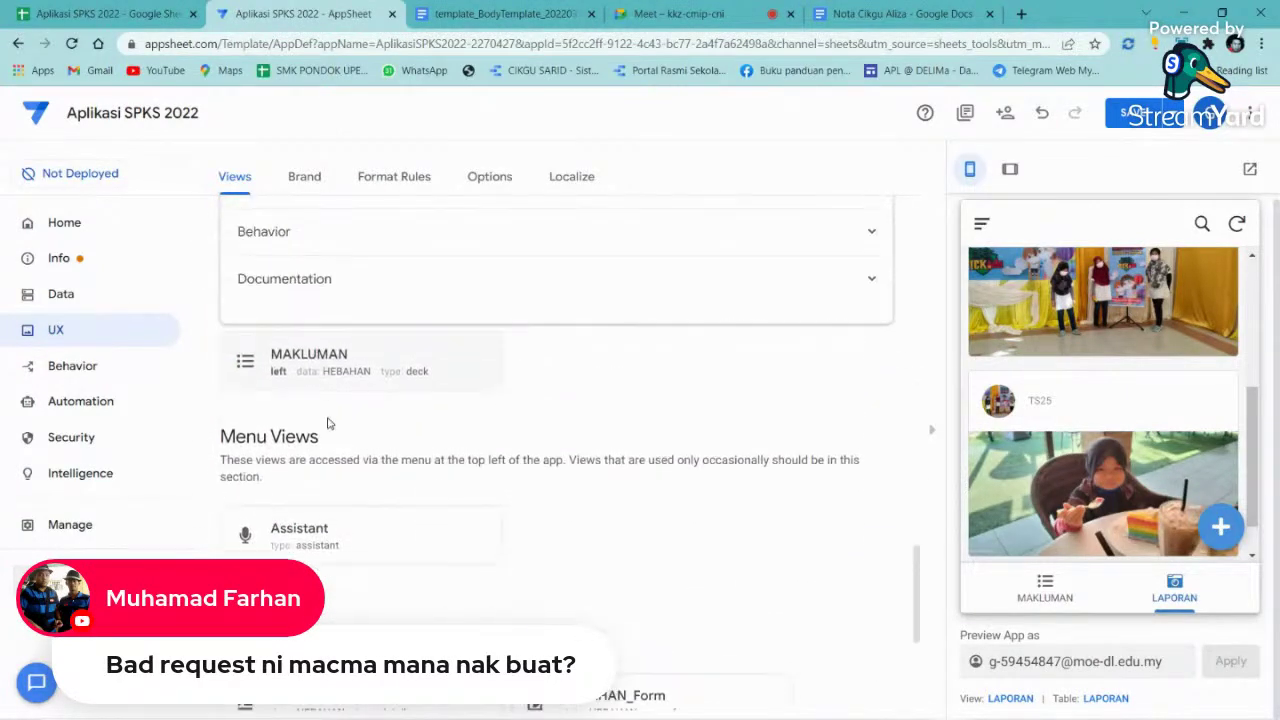
left_click(337, 366)
scroll(590, 434, "down", 1)
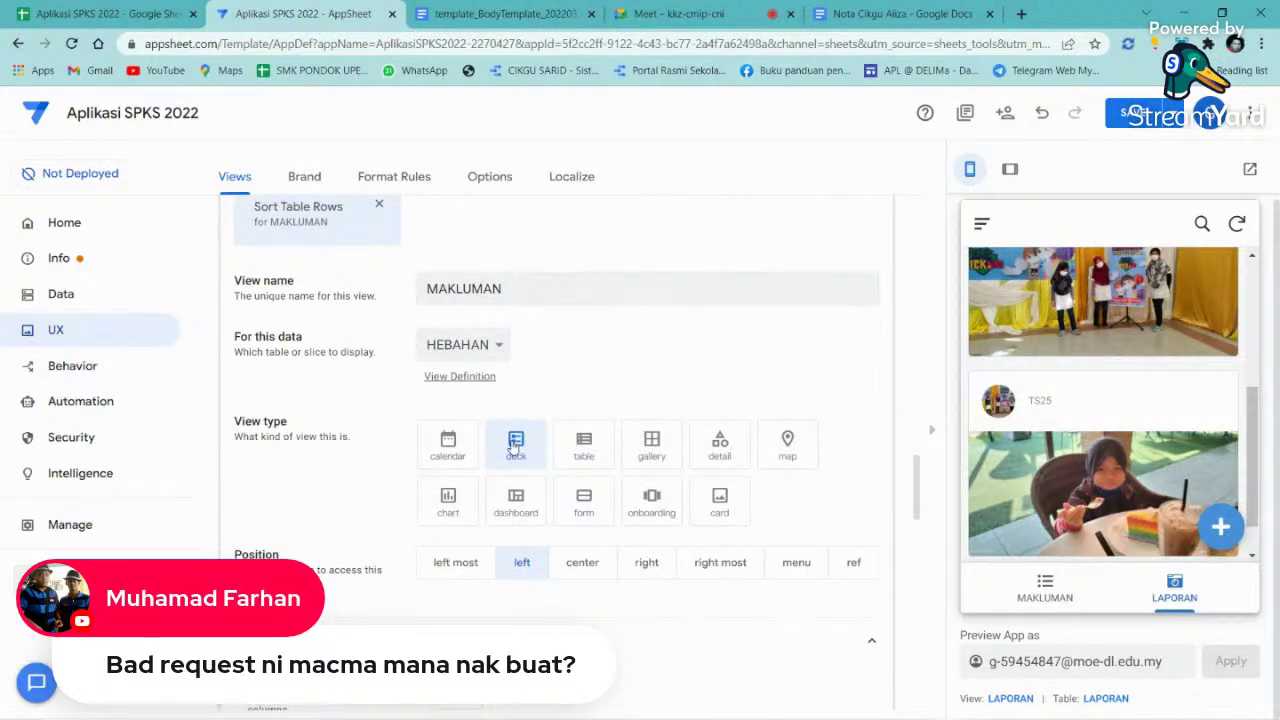
scroll(583, 447, "down", 1)
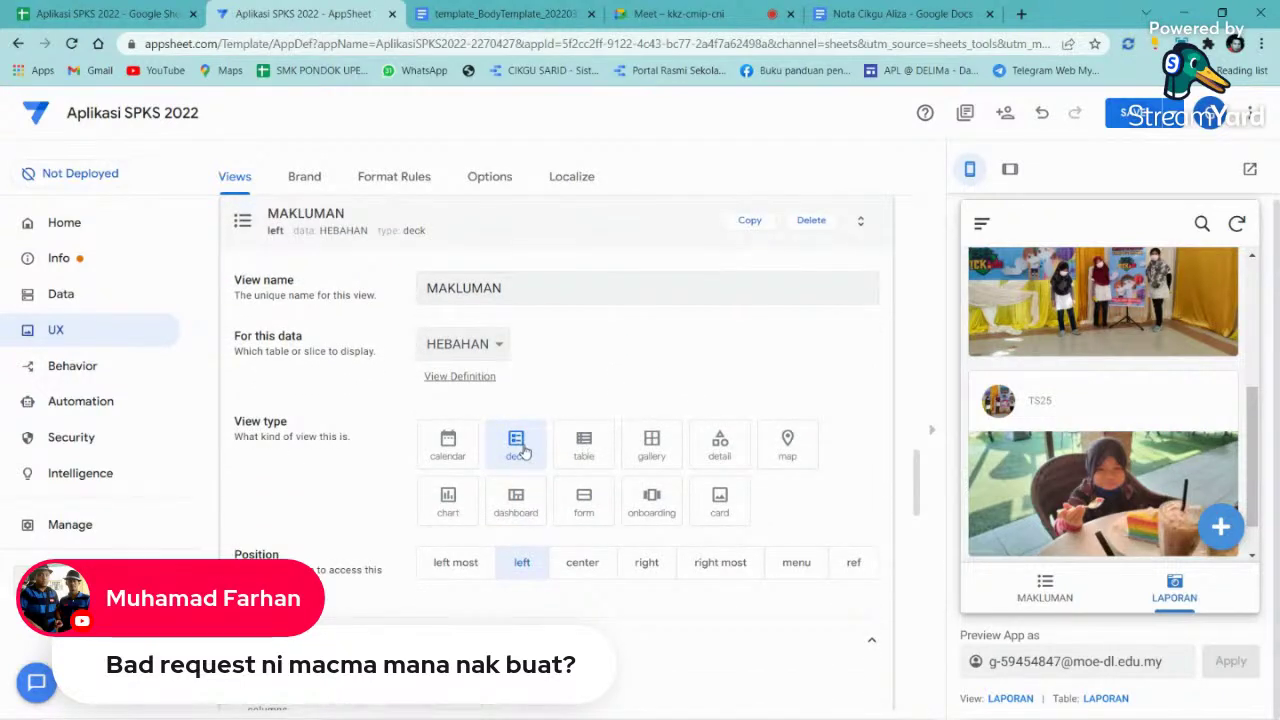
left_click(717, 500)
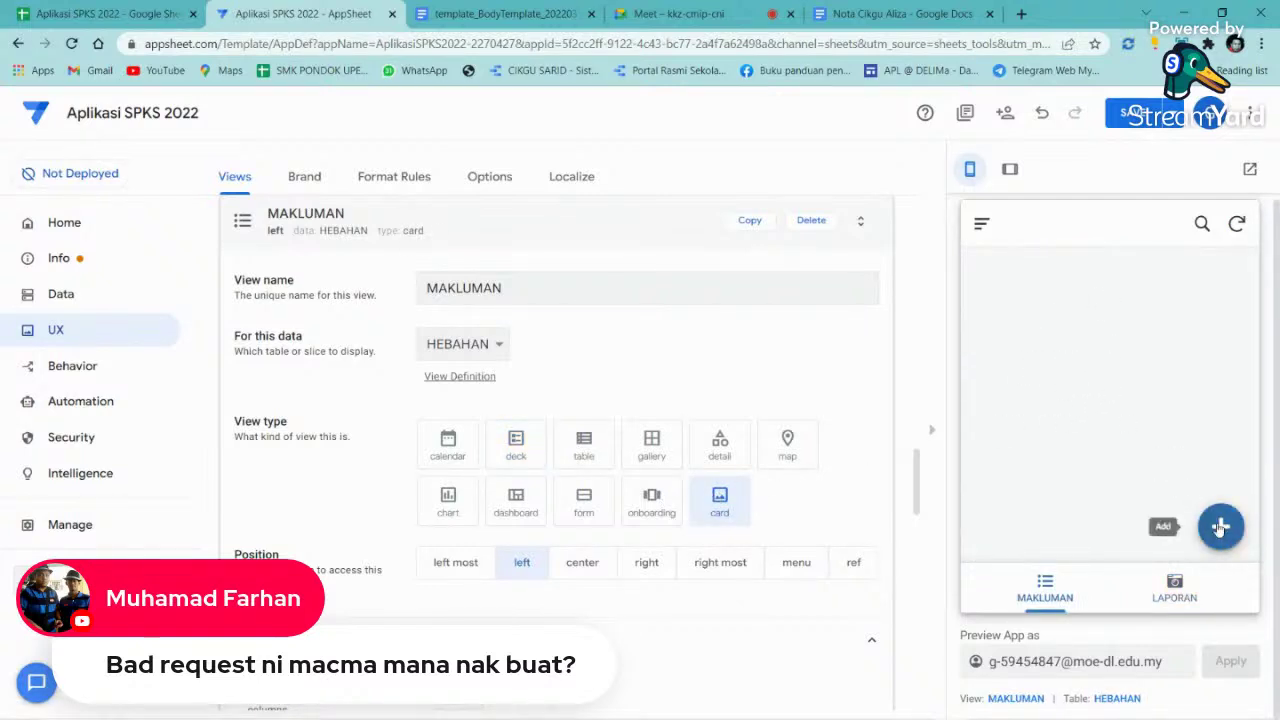
left_click(1127, 118)
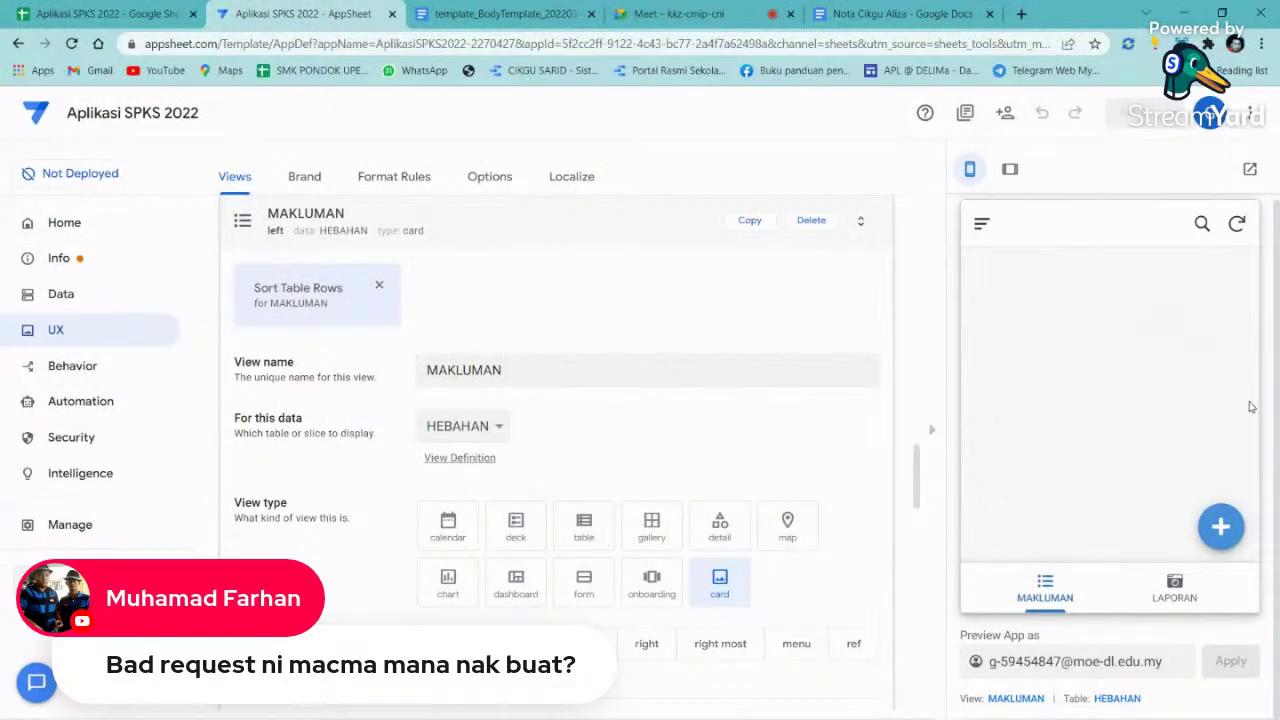
- Start a new MAKLUMAN record in the preview with BIDANG PENTADBIRAN, UNIT PERANCANG SEKOLAH and PERINGKAT SEKOLAH
left_click(1221, 527)
left_click(1135, 405)
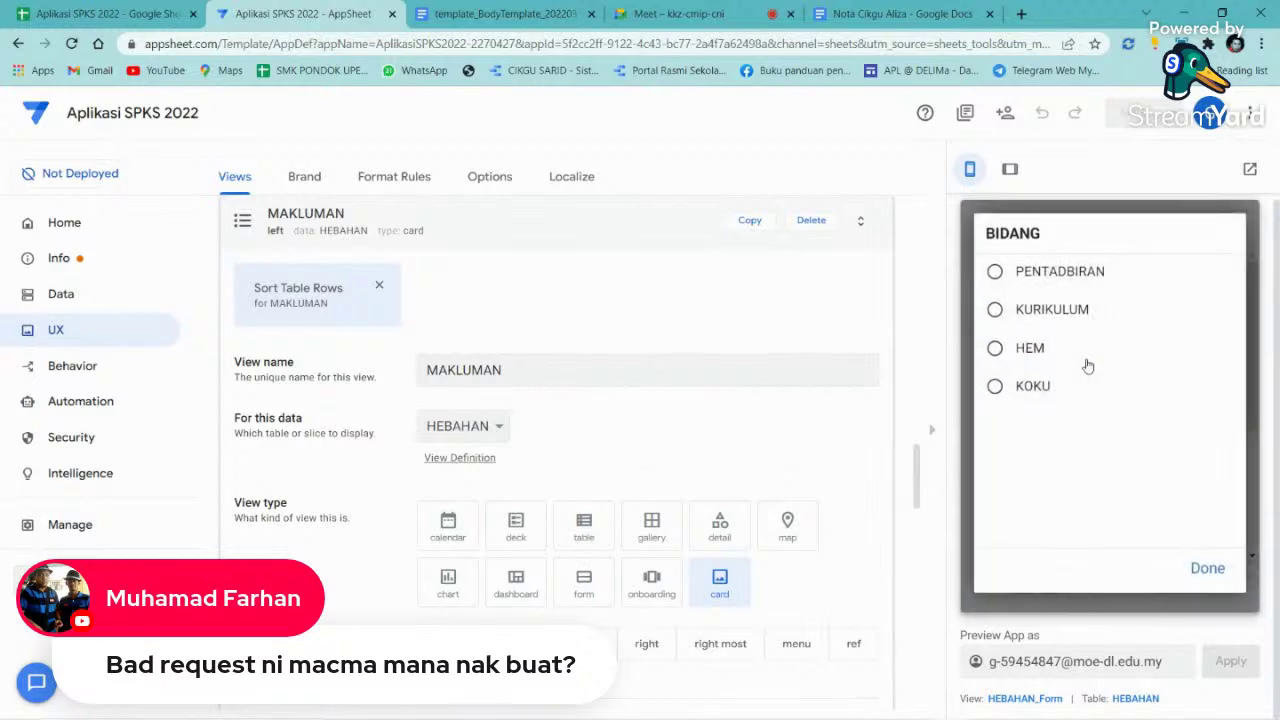
left_click(1057, 284)
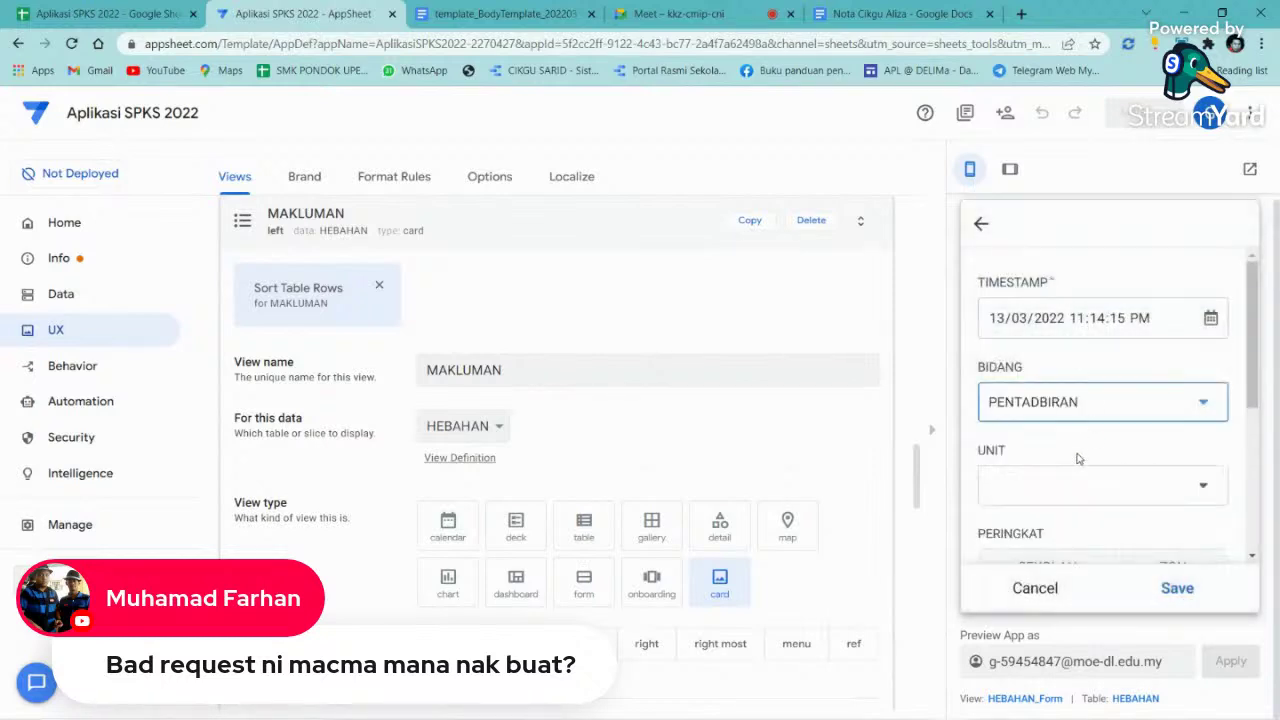
left_click(1080, 480)
left_click(1057, 324)
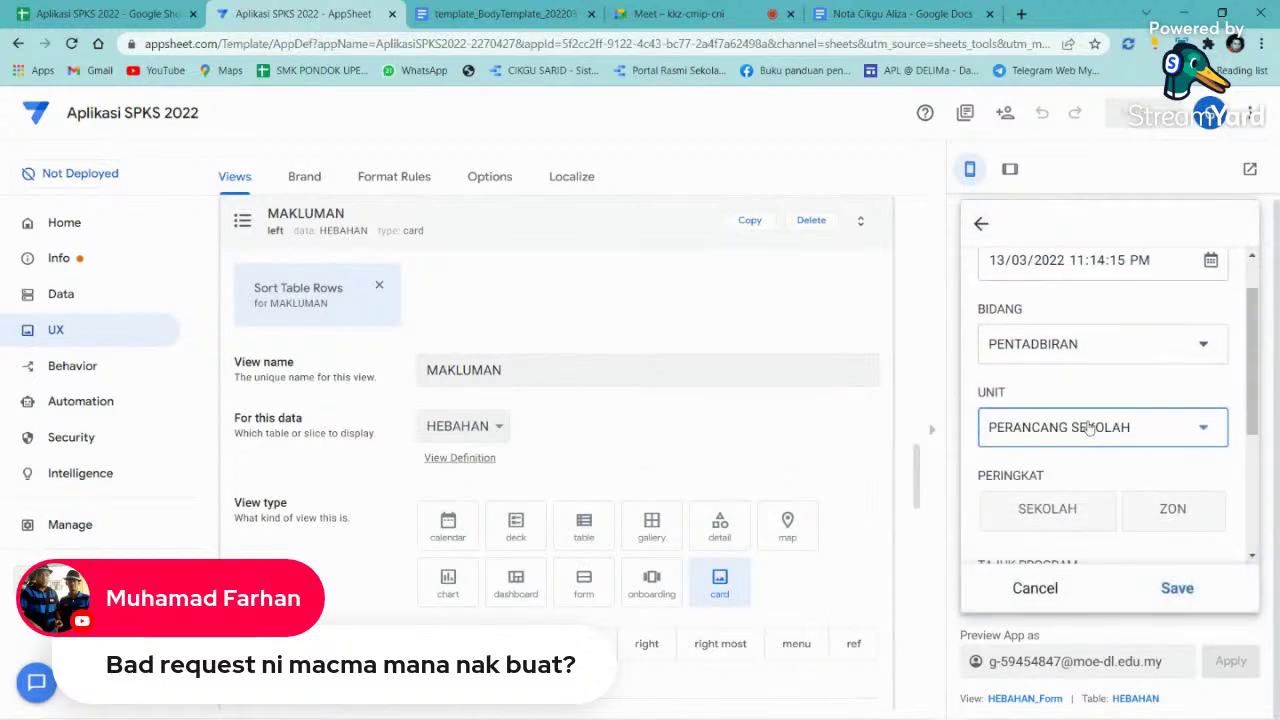
scroll(1060, 440, "down", 1)
left_click(1073, 484)
- Enter "Mesyuarat JK Perancangan Sekolah Bil.1" as TAJUK PROGRAM, "Paaaaaaaaaa" as CATATAN and the coordinating teacher's name, and save the record
scroll(1060, 440, "down", 2)
left_click(1054, 406)
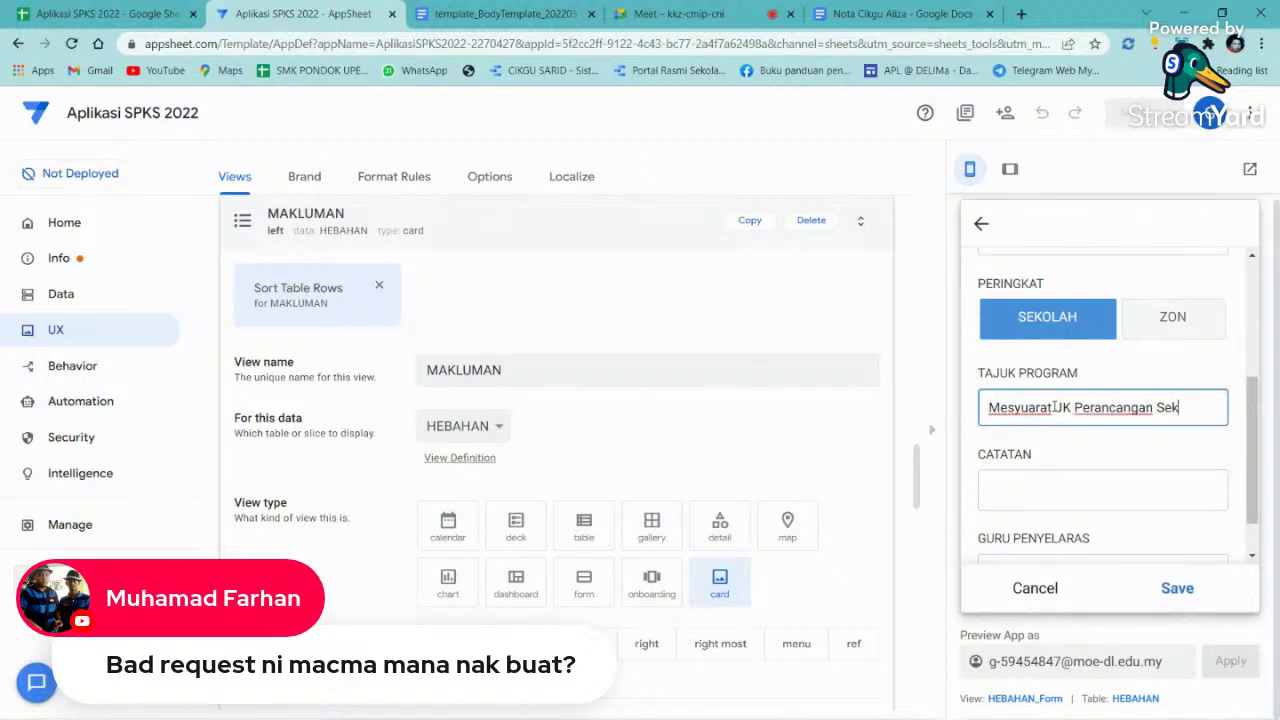
type("Sekolah Bil.1")
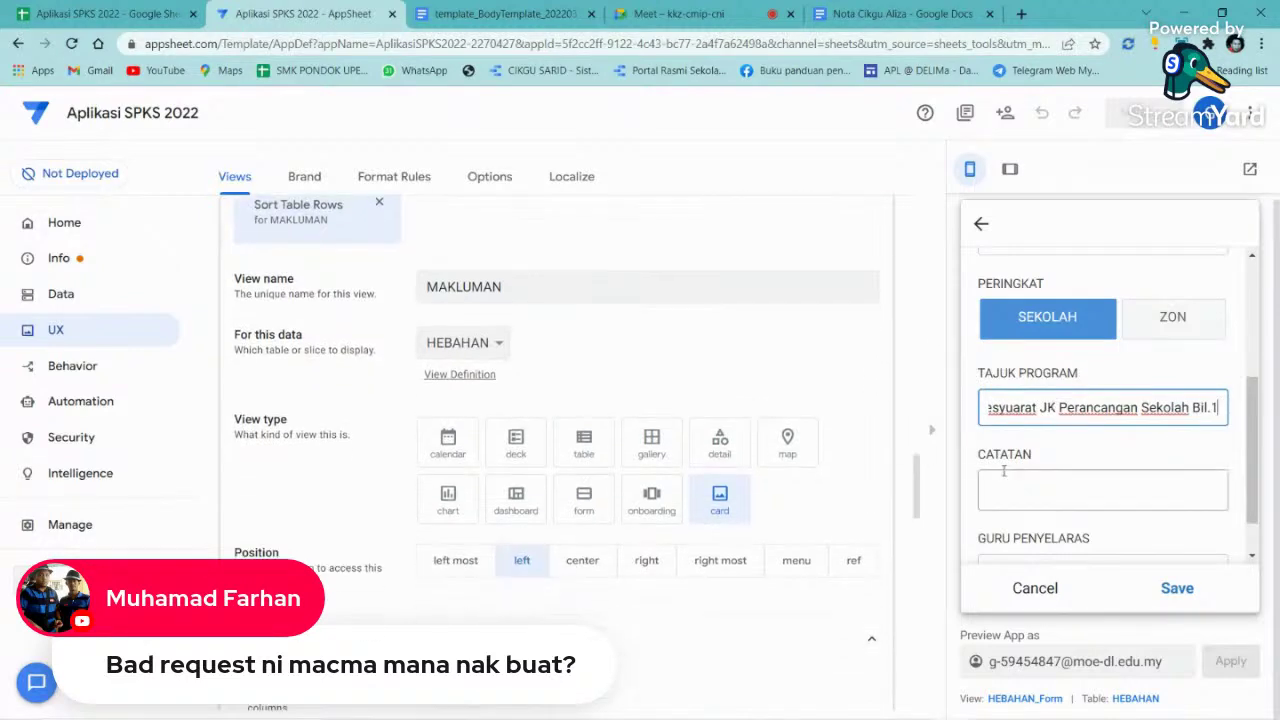
left_click(1010, 479)
type("P")
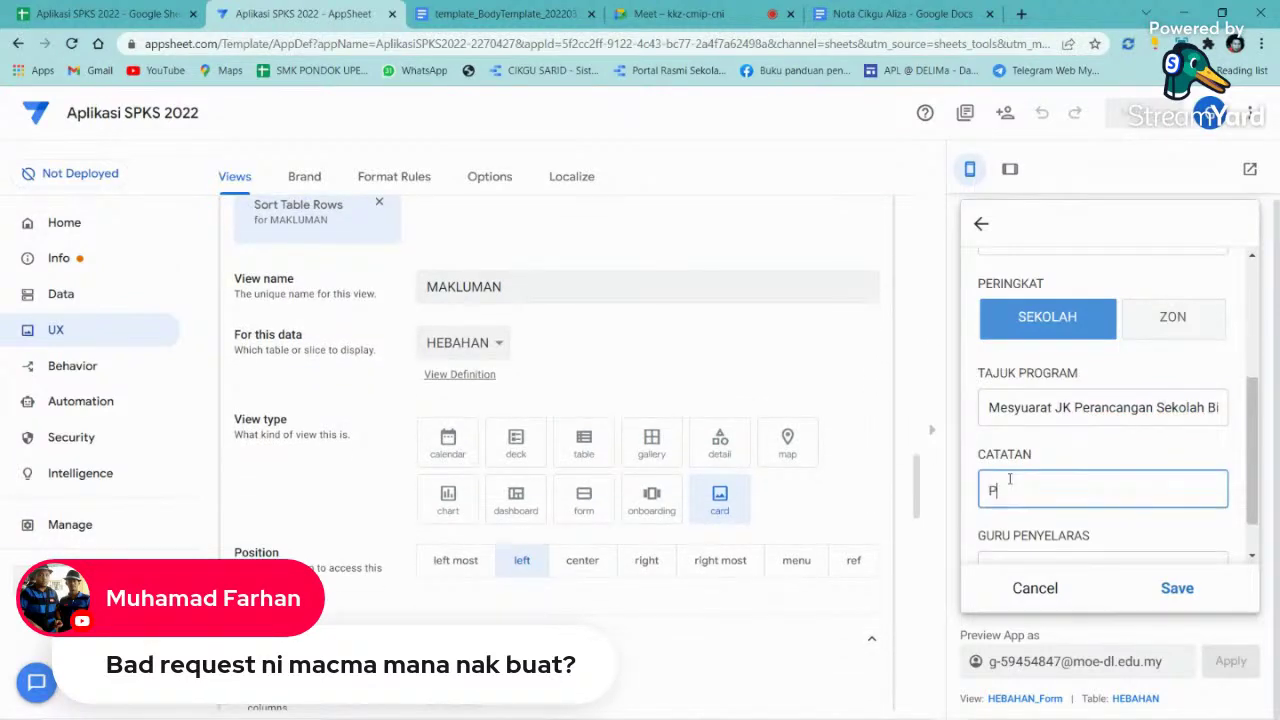
type("aaaaaaaaaa")
key("Tab")
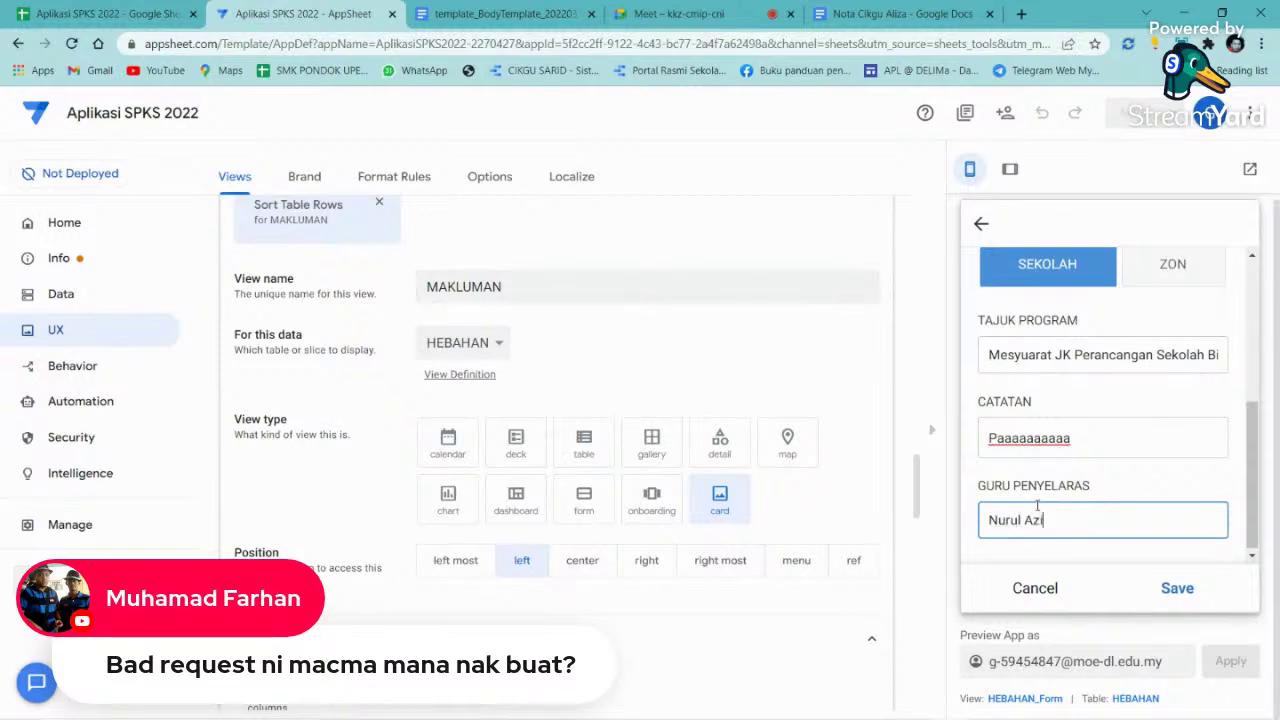
left_click(1177, 589)
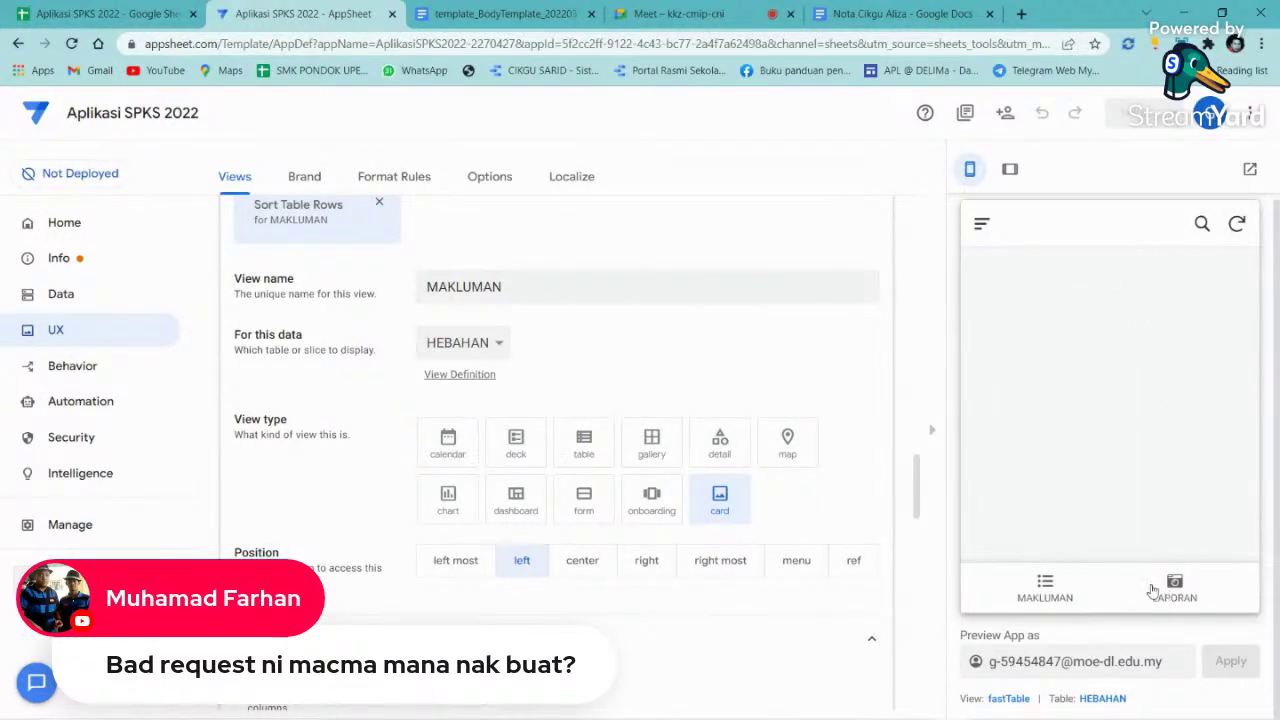
- Show the MAKLUMAN view in the preview and open the new record's card to read its details
left_click(1066, 584)
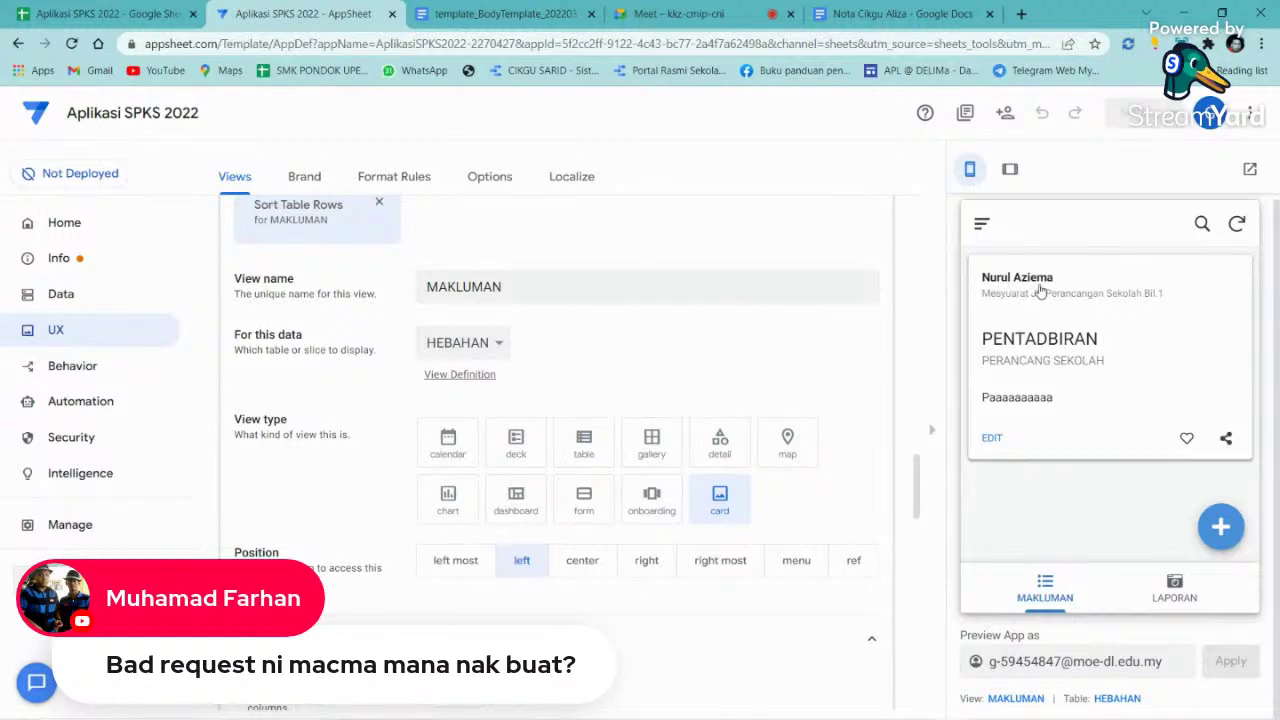
left_click(1084, 356)
scroll(1040, 328, "down", 1)
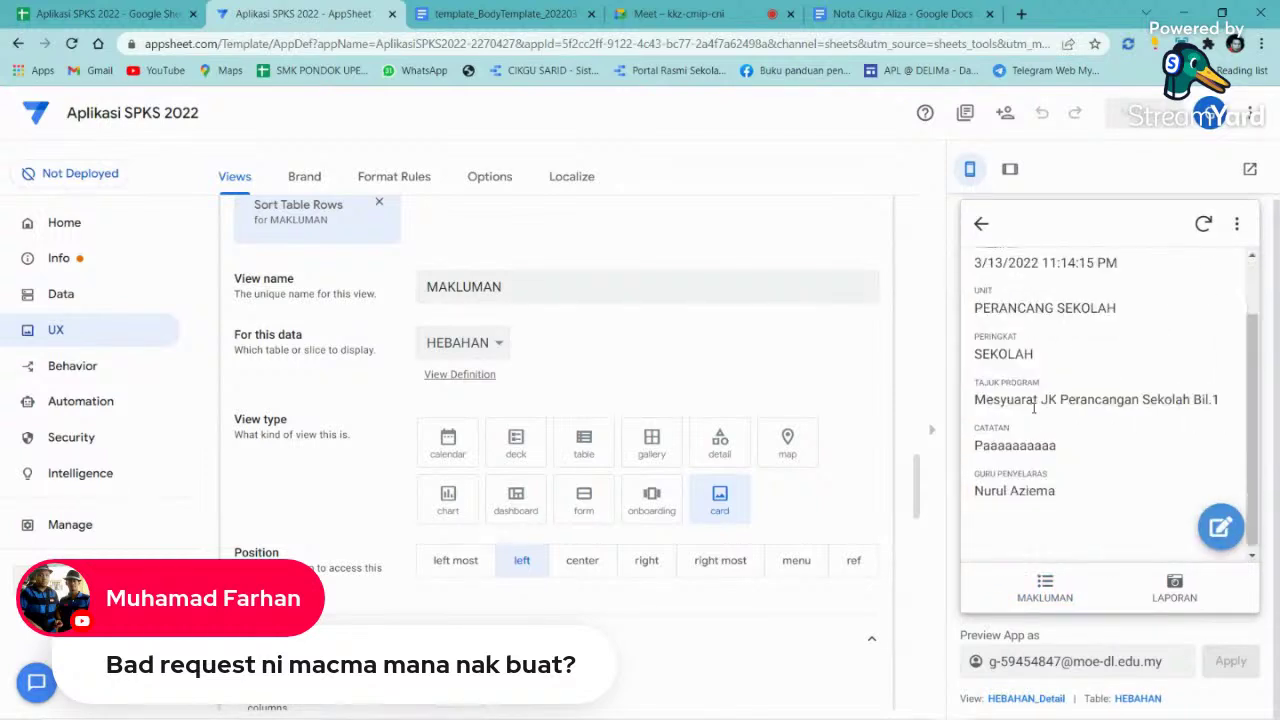
- Finish reading the record's details in the preview and return to the MAKLUMAN card list
scroll(1033, 414, "up", 1)
scroll(1020, 420, "down", 1)
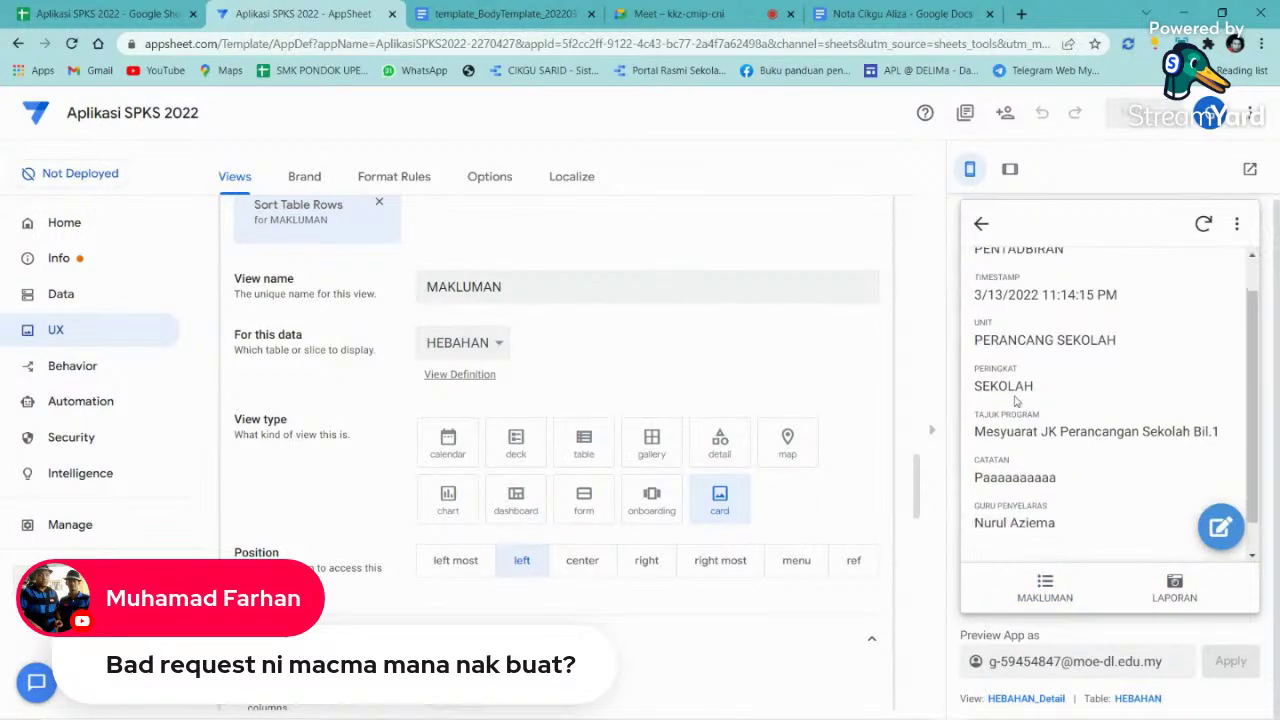
left_click(1044, 583)
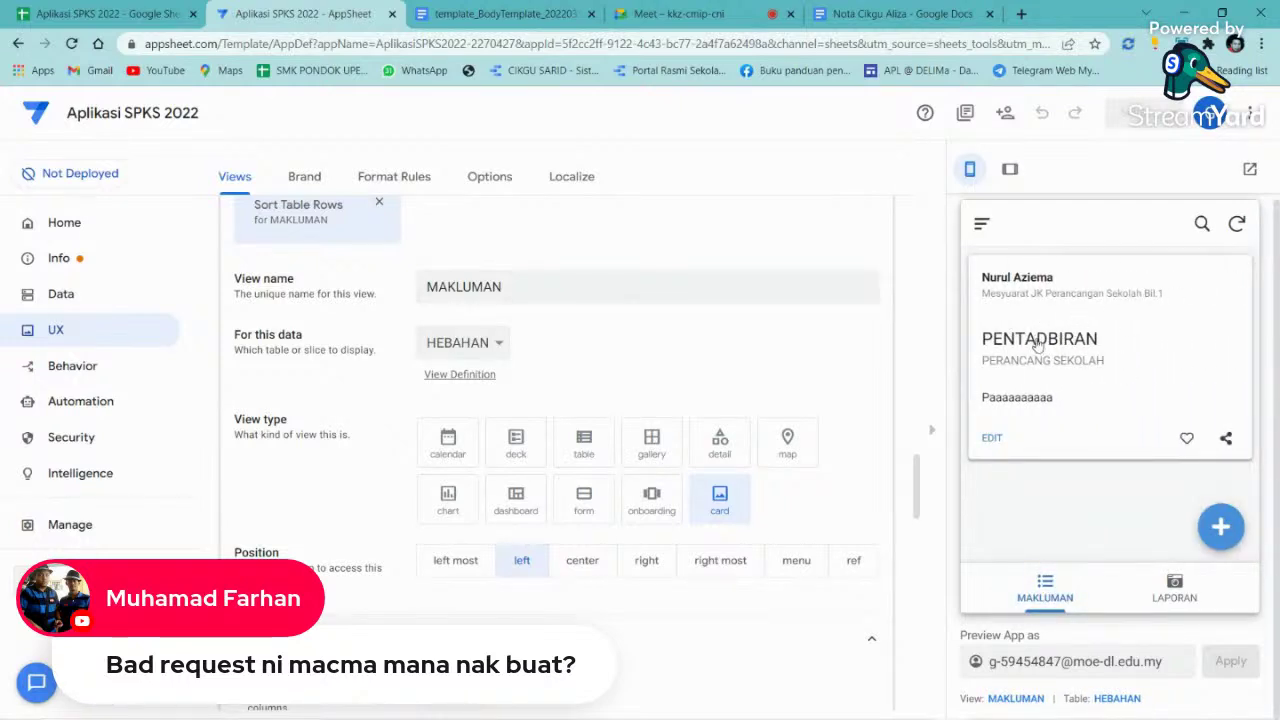
- Try the deck view type for the MAKLUMAN view and switch it back to card
scroll(735, 340, "down", 1)
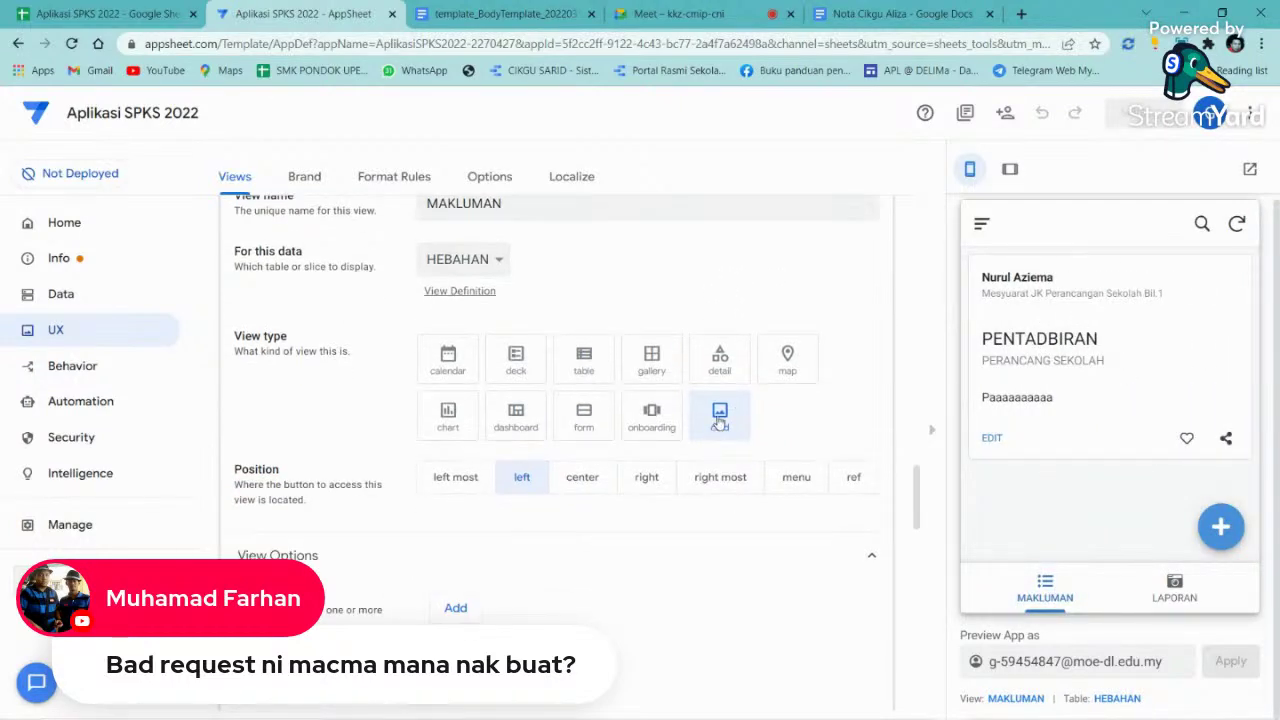
left_click(514, 358)
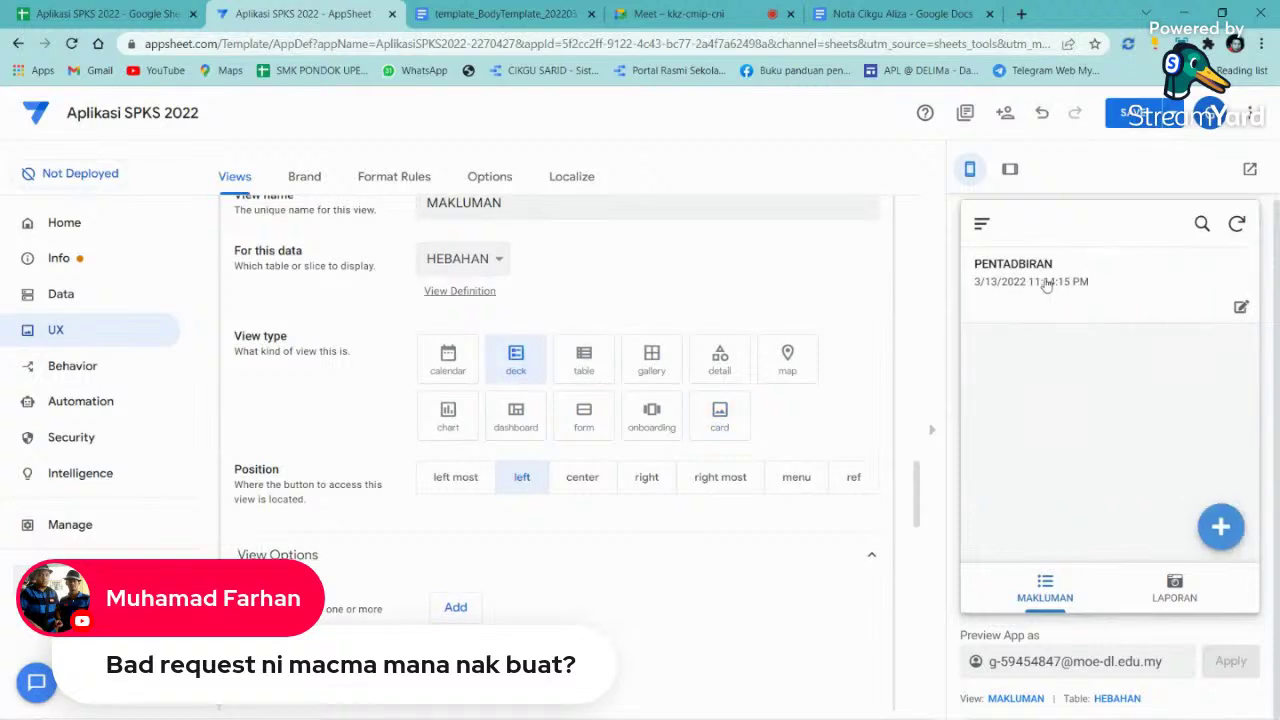
left_click(738, 406)
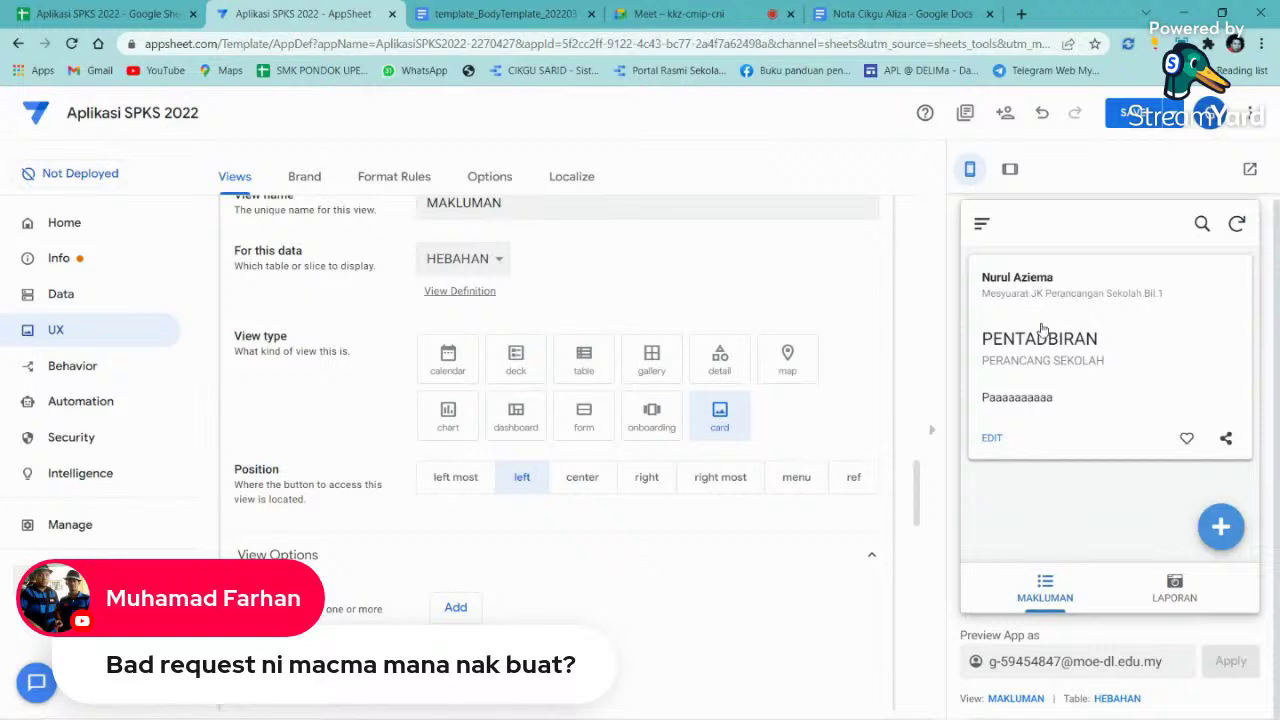
- Set the title of the MAKLUMAN card layout to show the TAJUK PROGRAM column
scroll(515, 455, "down", 5)
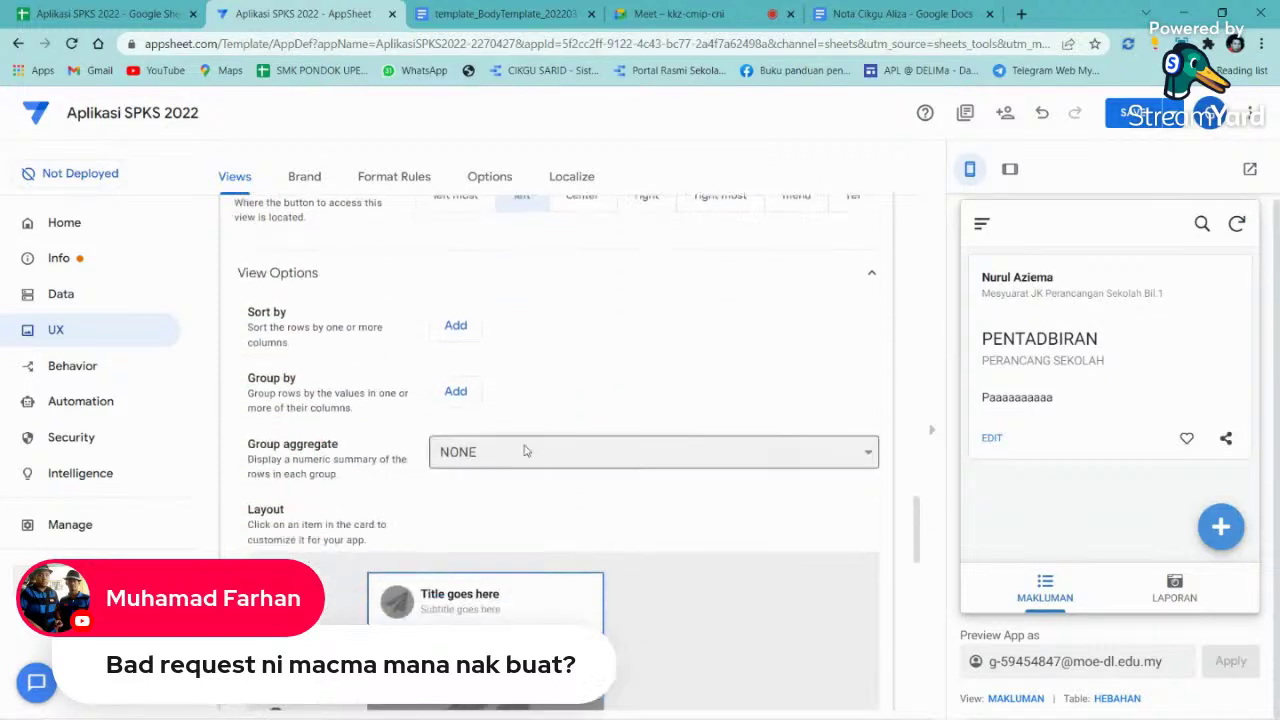
scroll(508, 466, "down", 1)
left_click(447, 386)
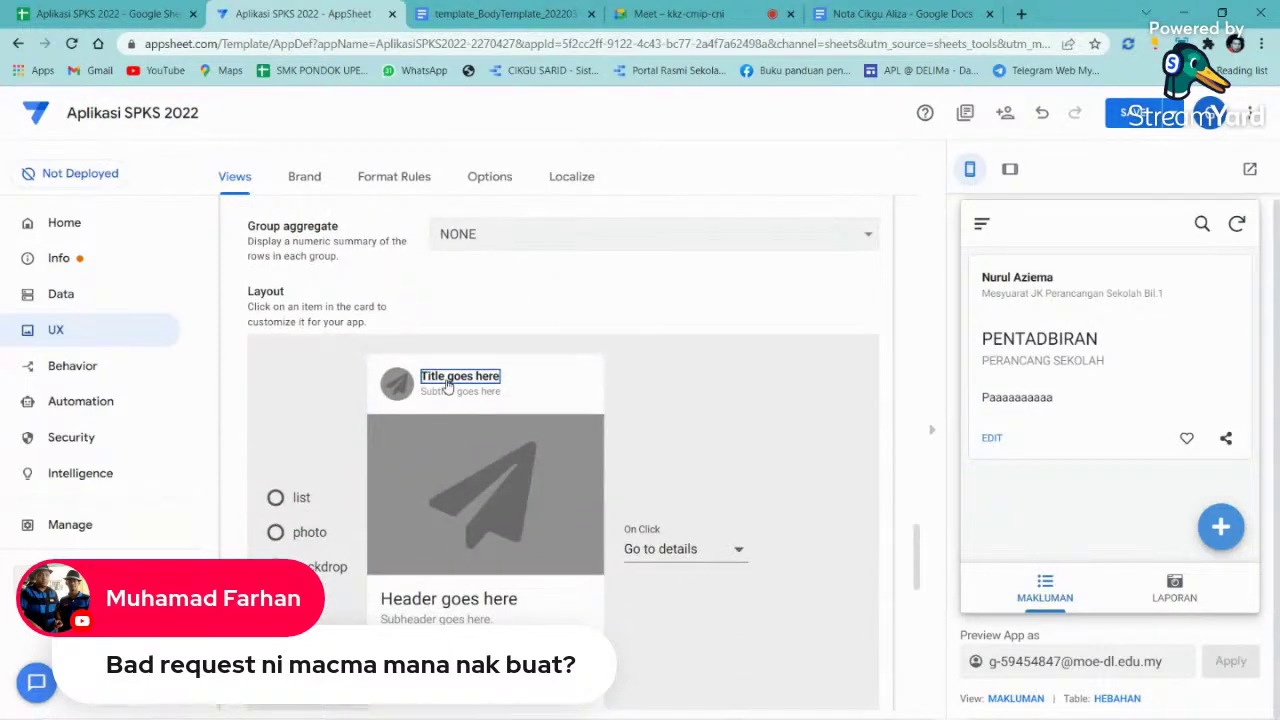
left_click(700, 549)
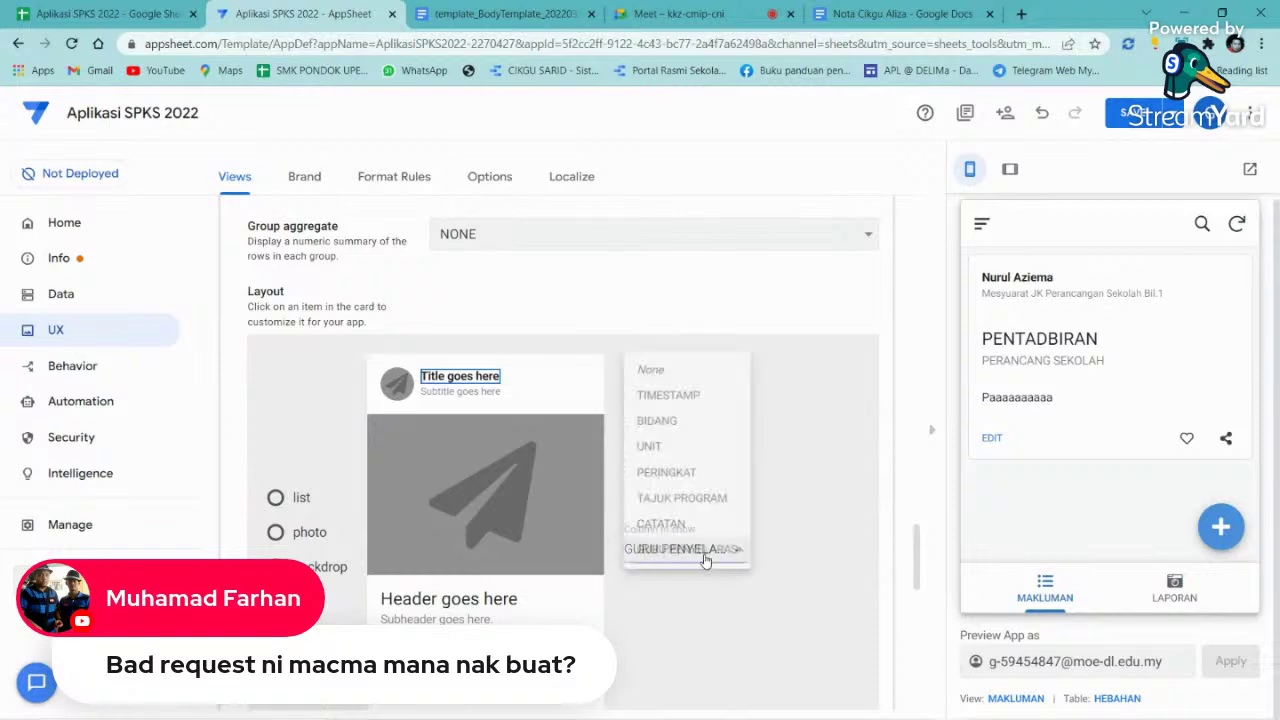
left_click(680, 494)
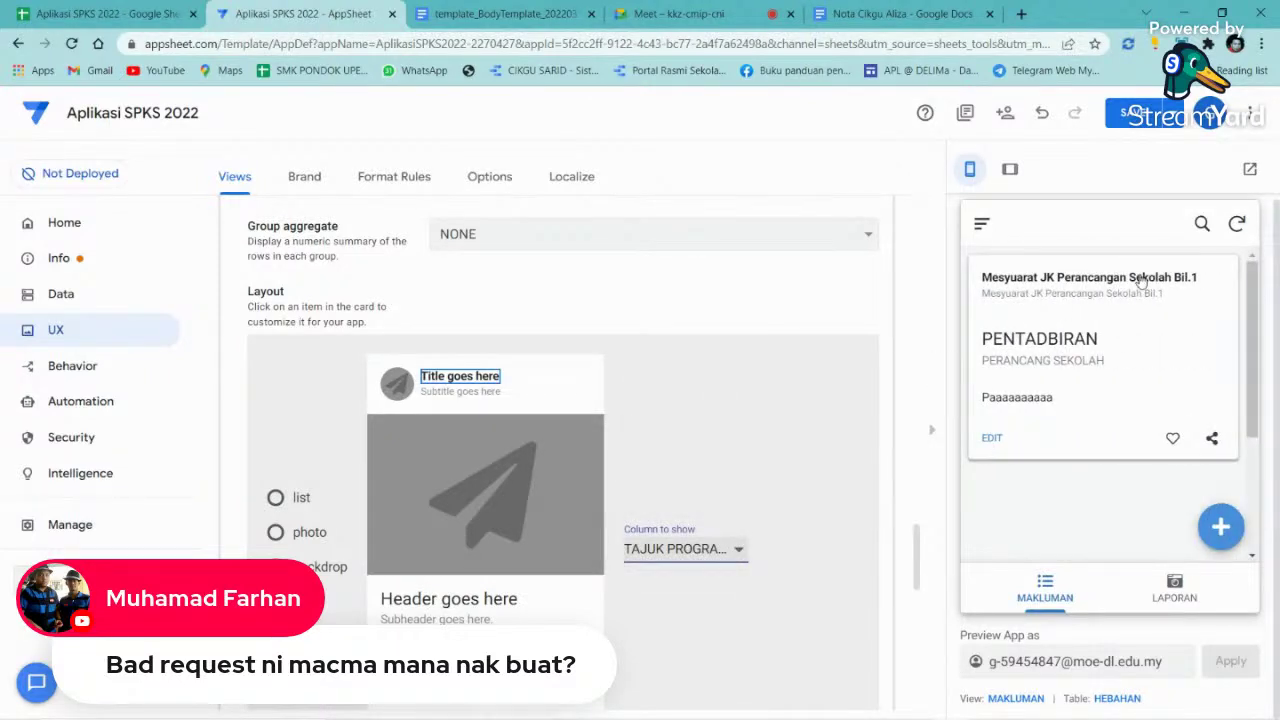
- Set the subtitle of the MAKLUMAN card layout to show the UNIT column
left_click(462, 392)
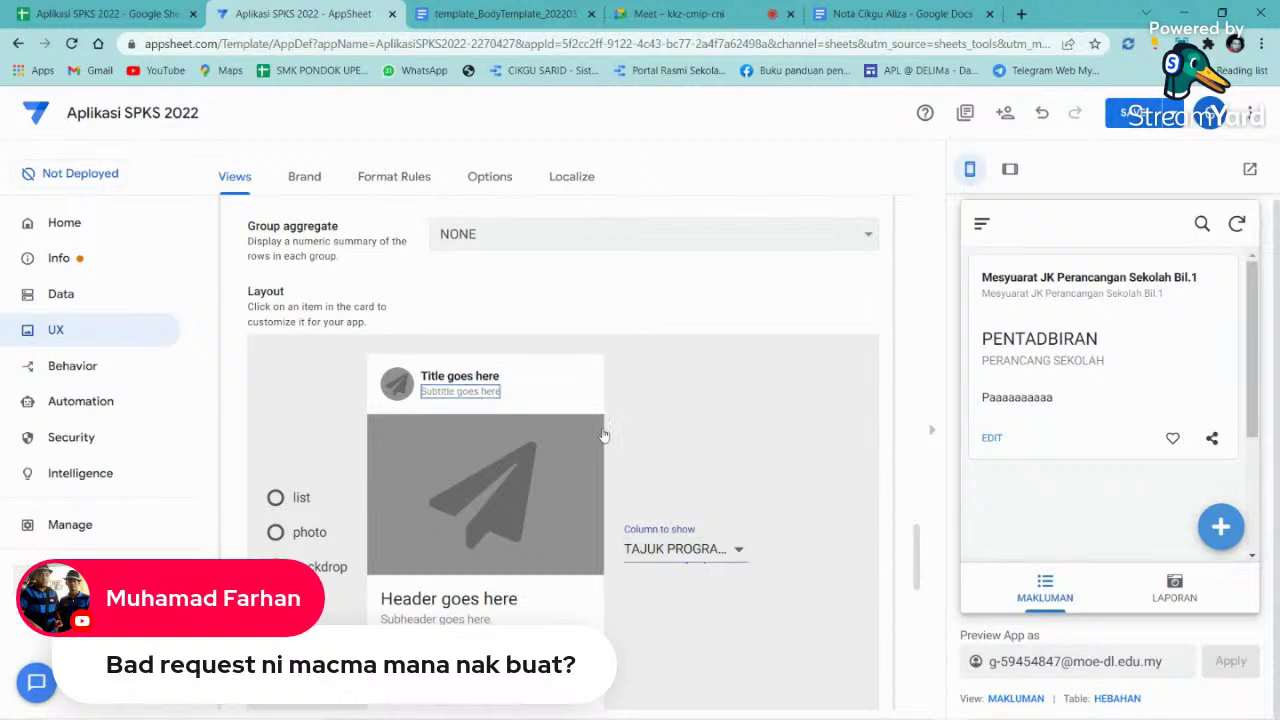
left_click(712, 548)
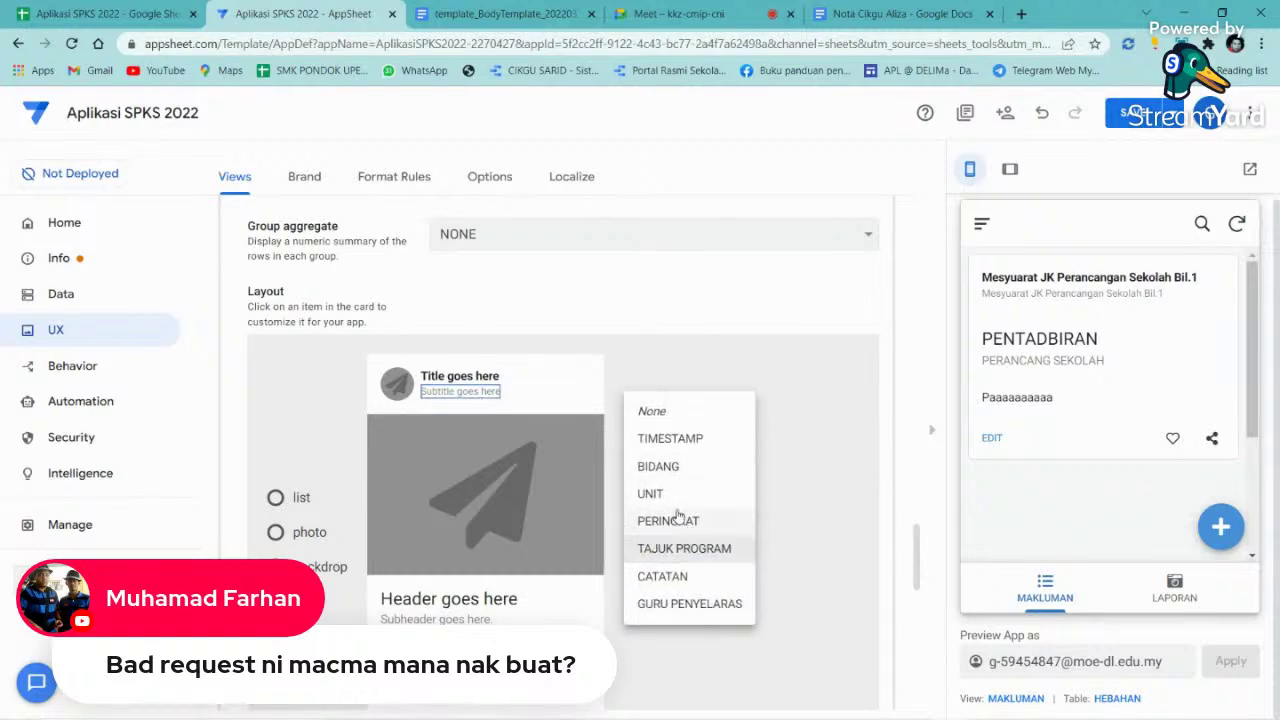
left_click(660, 494)
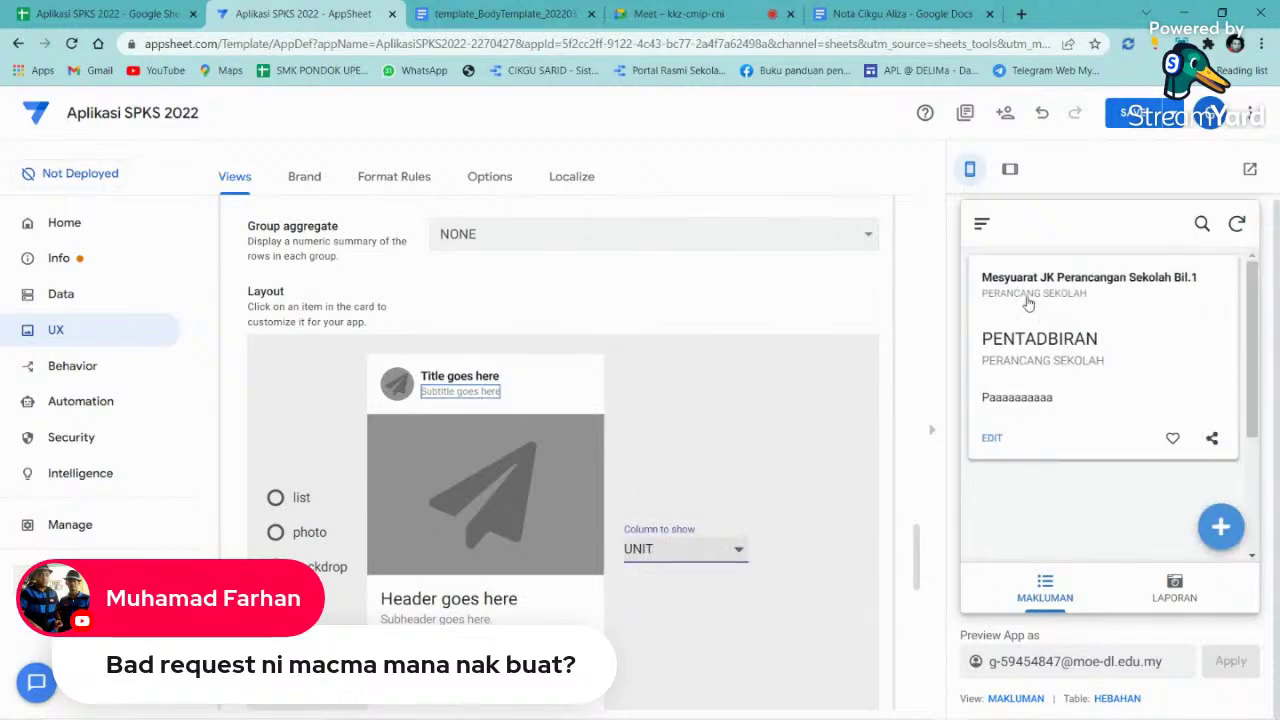
- Set the header of the MAKLUMAN card layout to show the TAJUK PROGRAM column
scroll(520, 520, "down", 1)
left_click(493, 517)
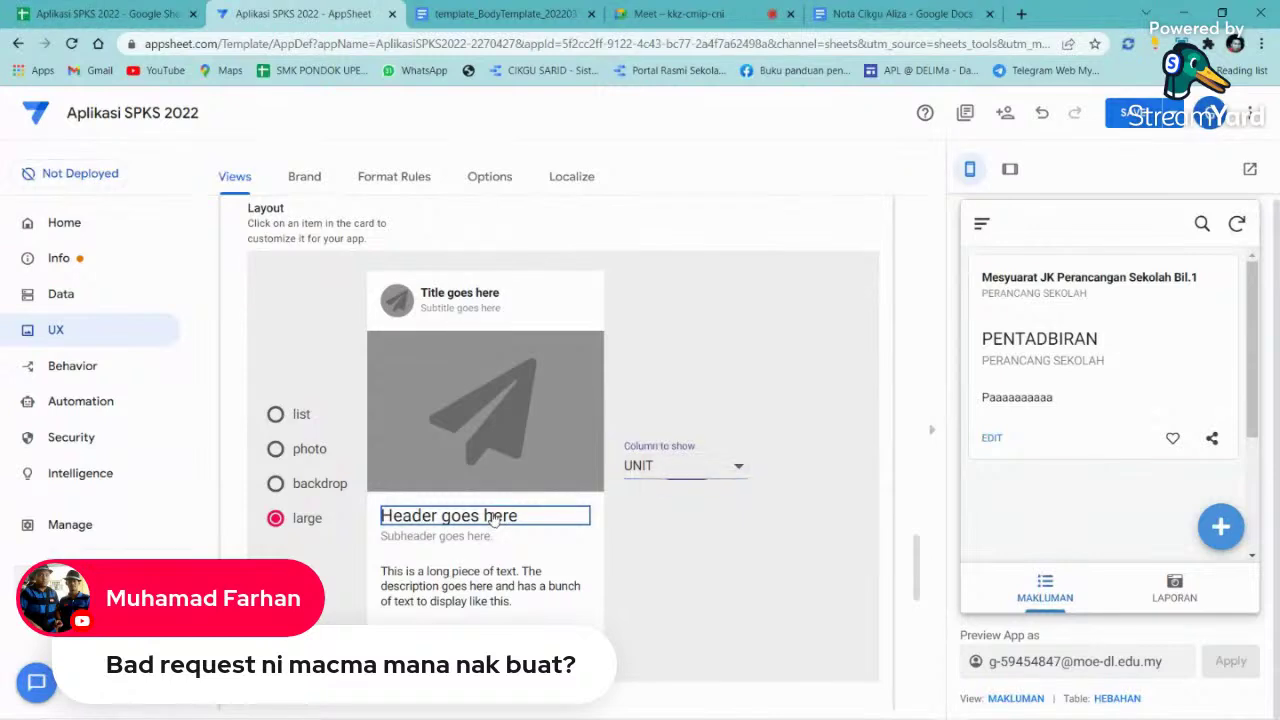
left_click(679, 479)
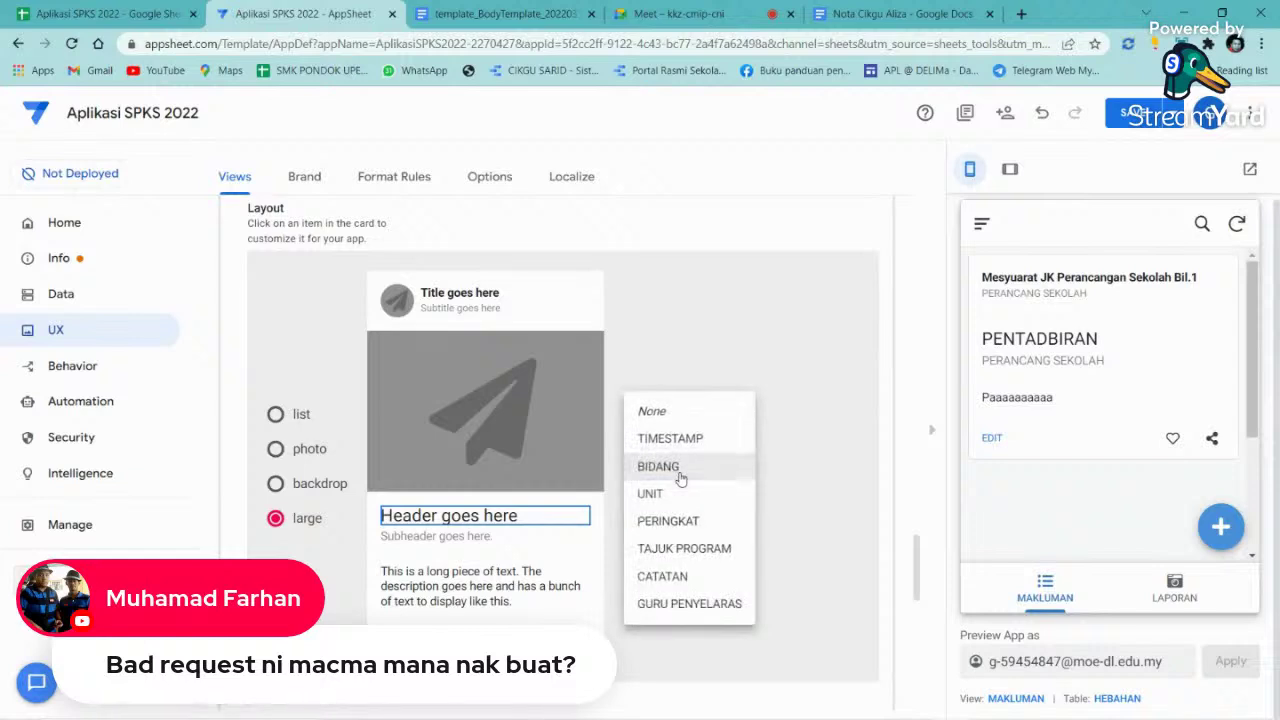
left_click(680, 547)
scroll(665, 480, "down", 1)
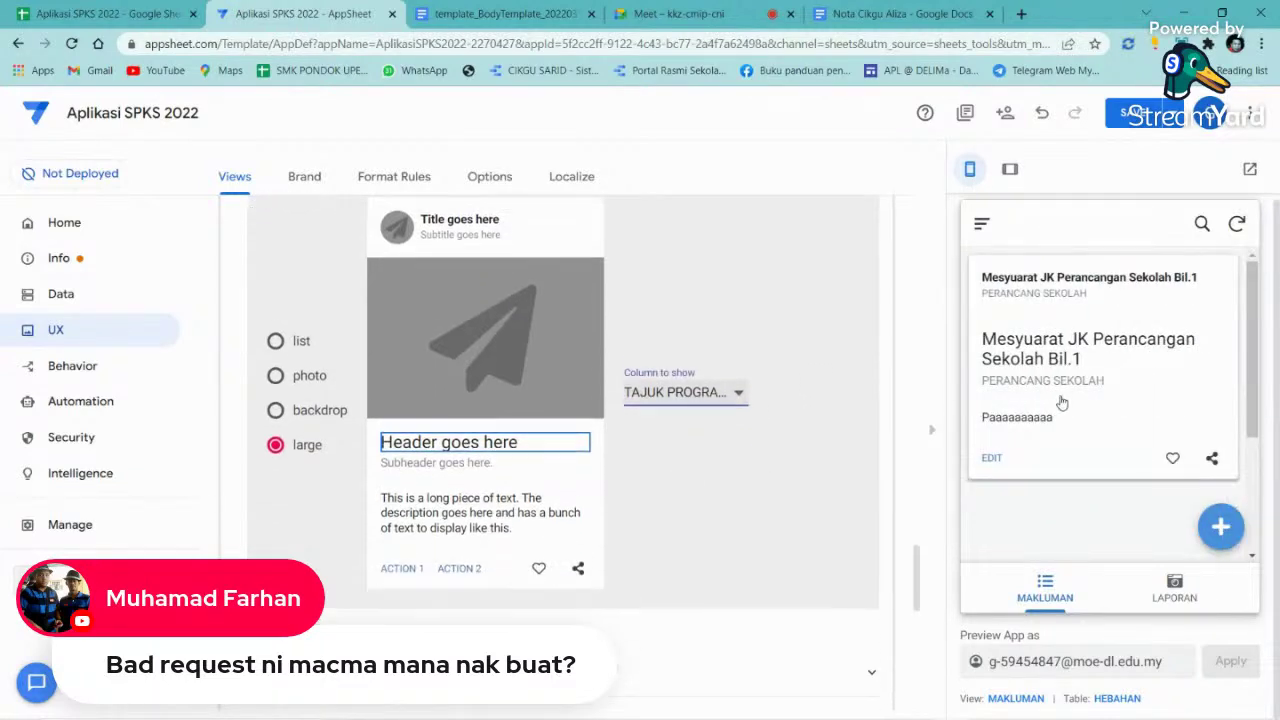
- Change the title of the MAKLUMAN card layout to show the BIDANG column
scroll(620, 355, "up", 3)
left_click(480, 462)
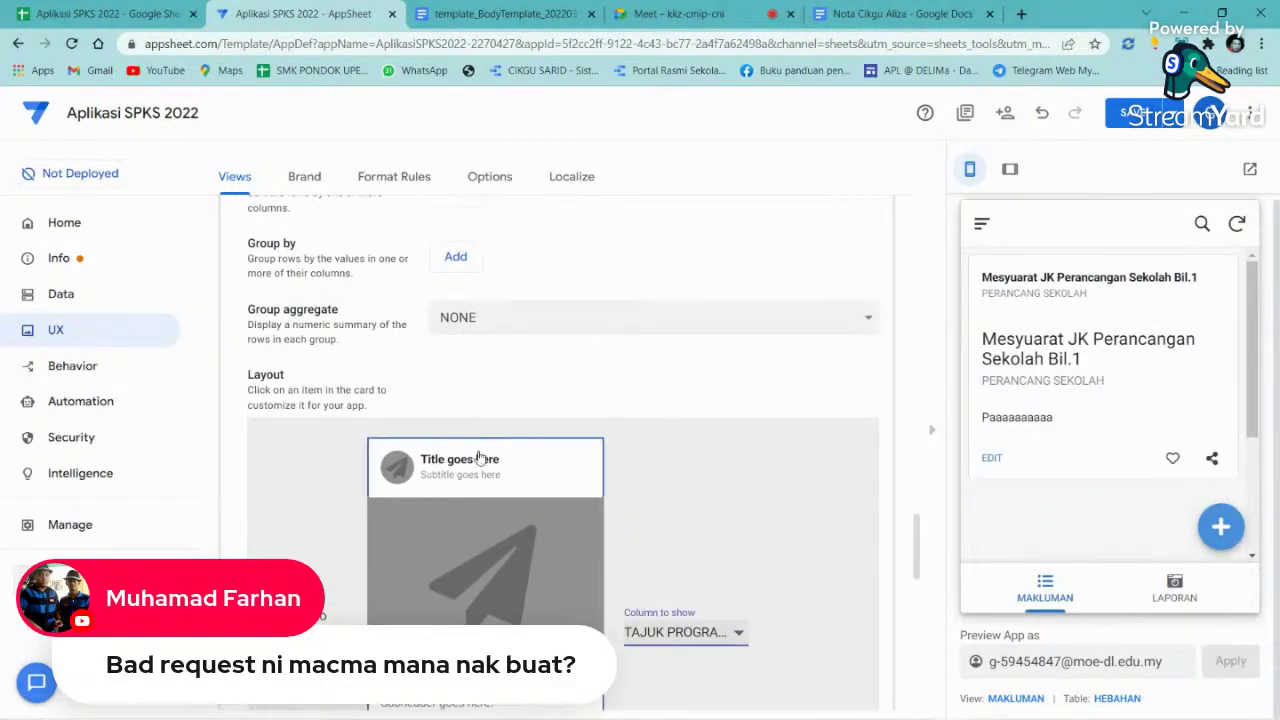
left_click(684, 632)
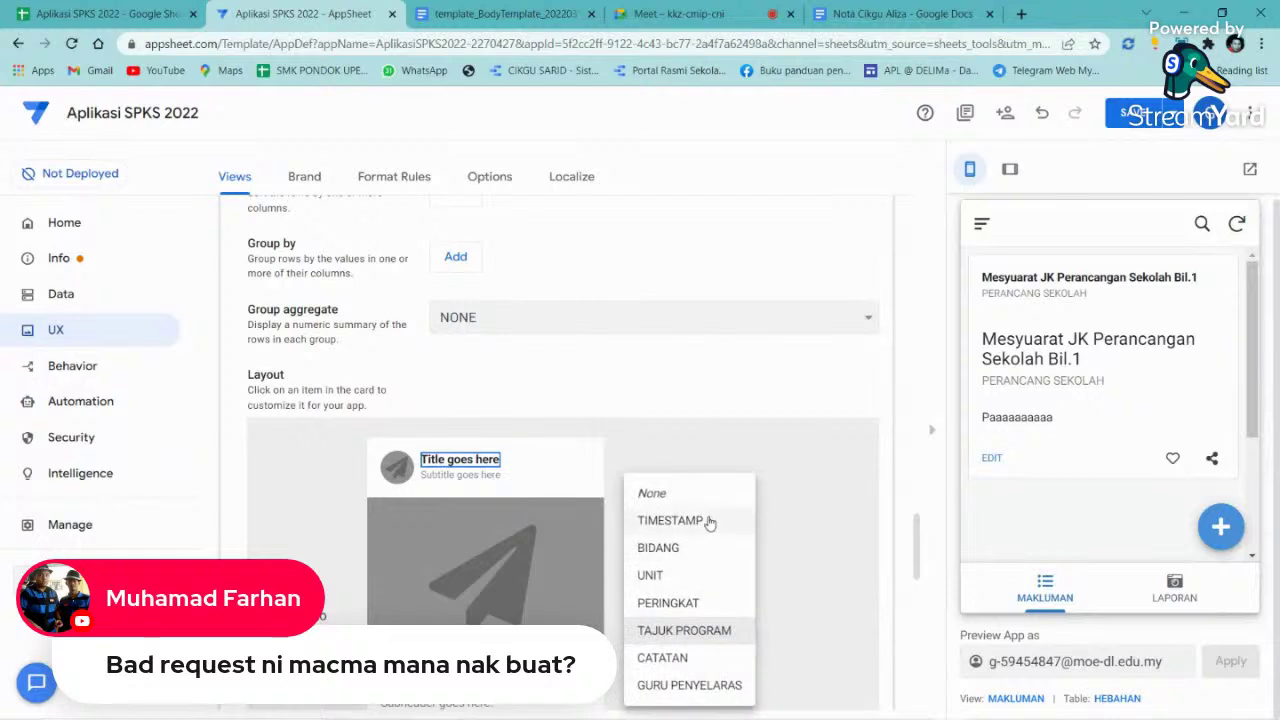
left_click(686, 550)
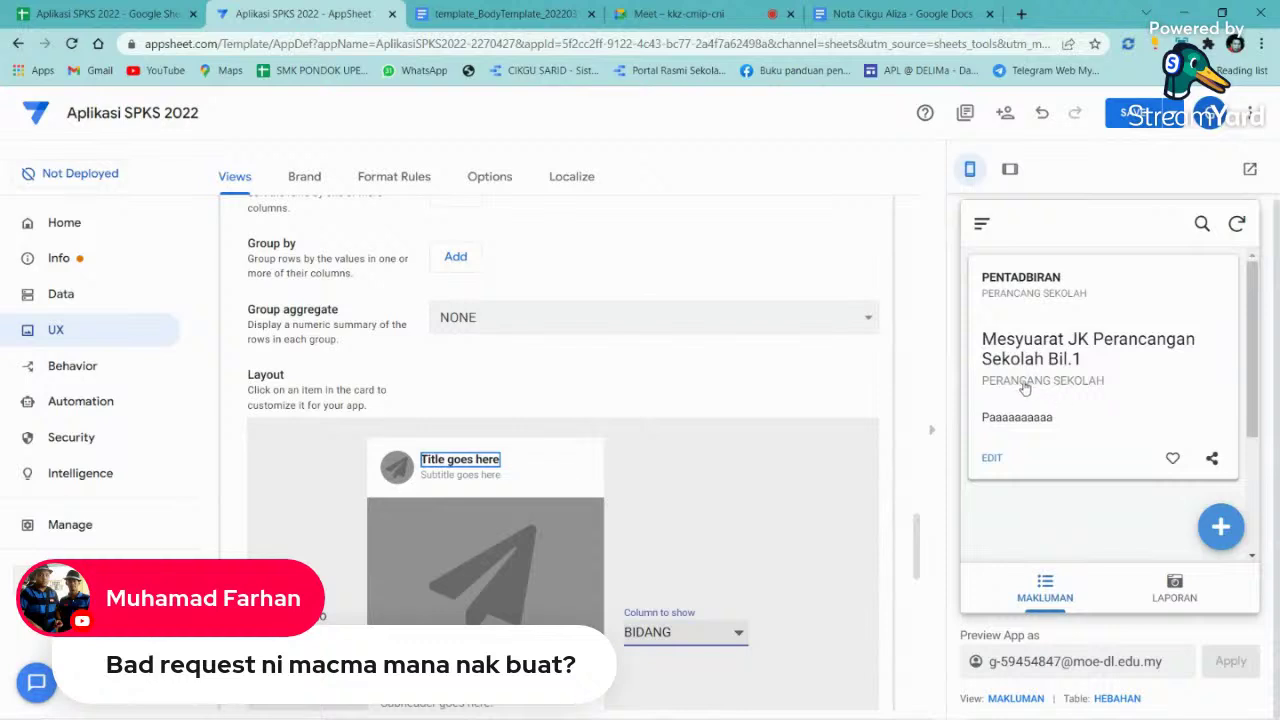
- Set the subheader of the MAKLUMAN card layout to show the GURU PENYELARAS column
scroll(600, 420, "down", 3)
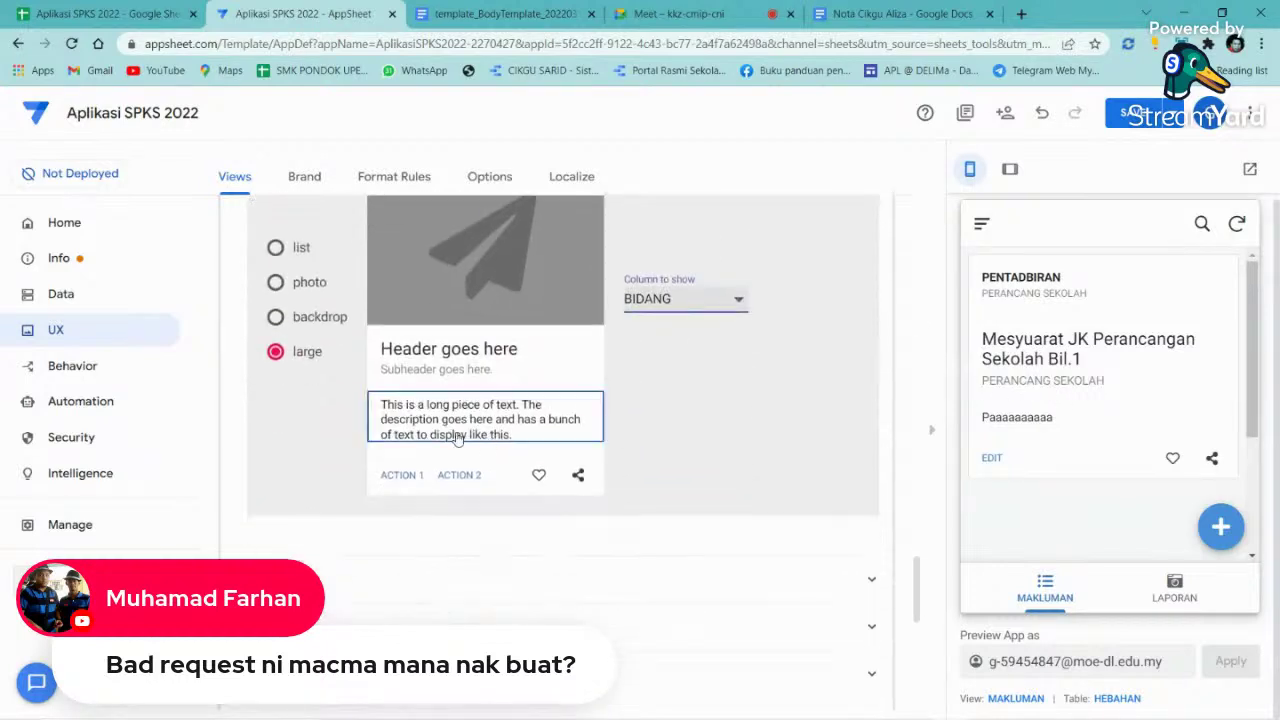
left_click(441, 377)
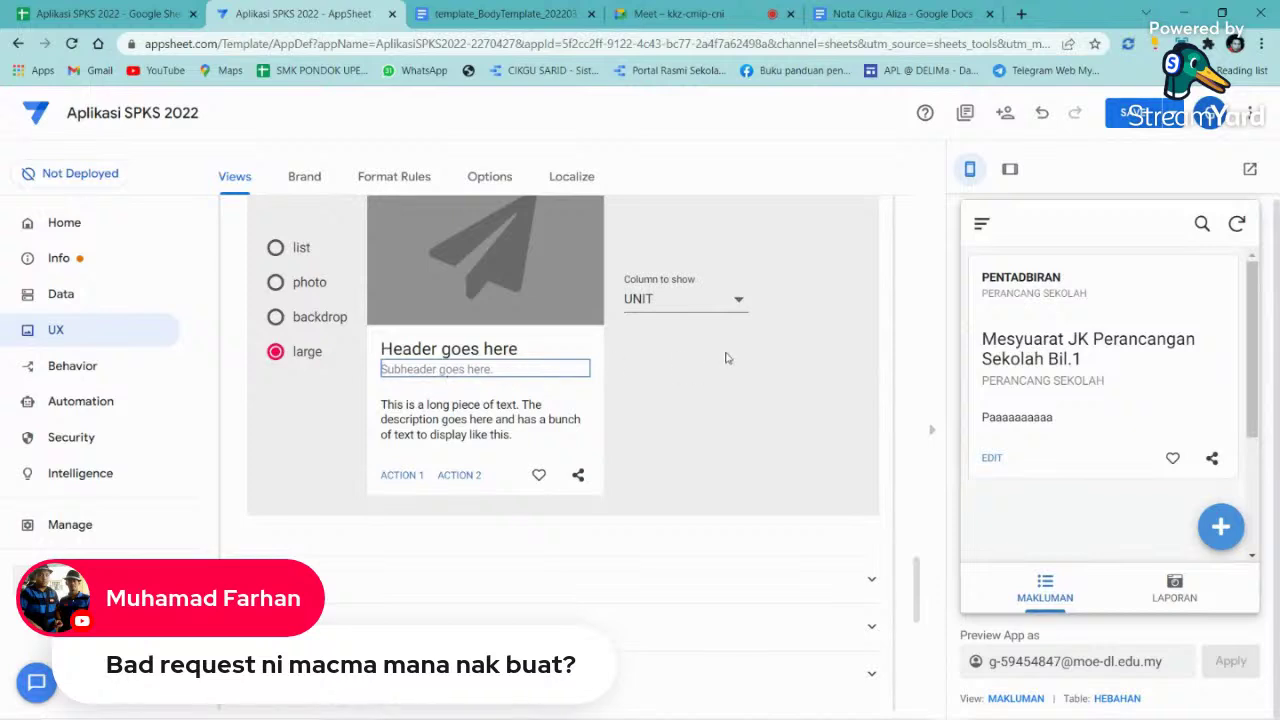
left_click(735, 300)
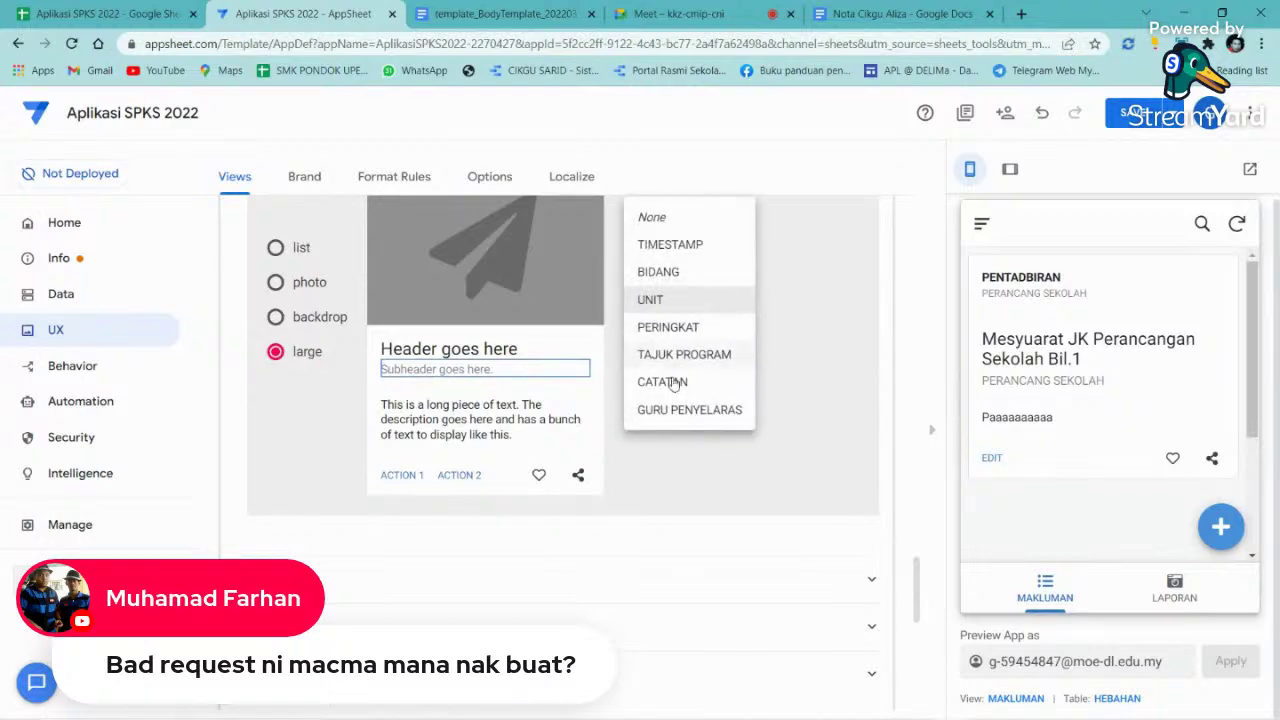
left_click(665, 409)
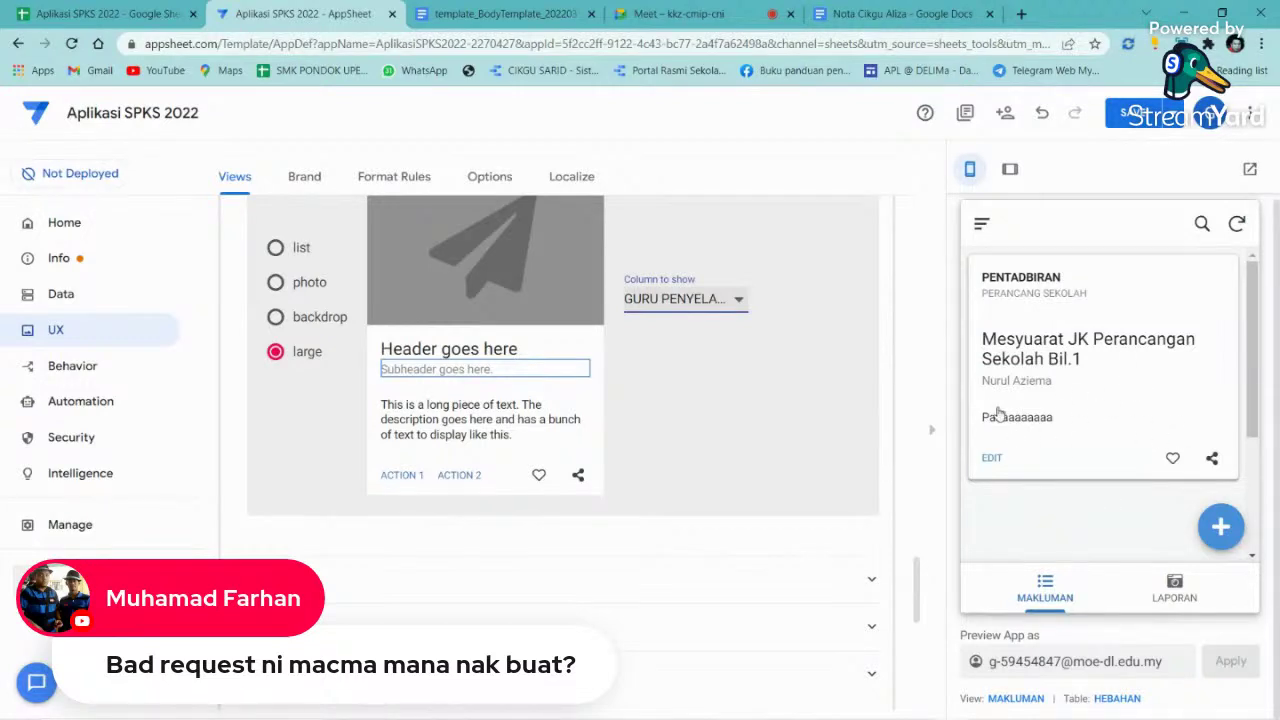
- Search the MAKLUMAN view's display icons for "notic", choose the light circled exclamation mark, and save the app
scroll(521, 457, "down", 2)
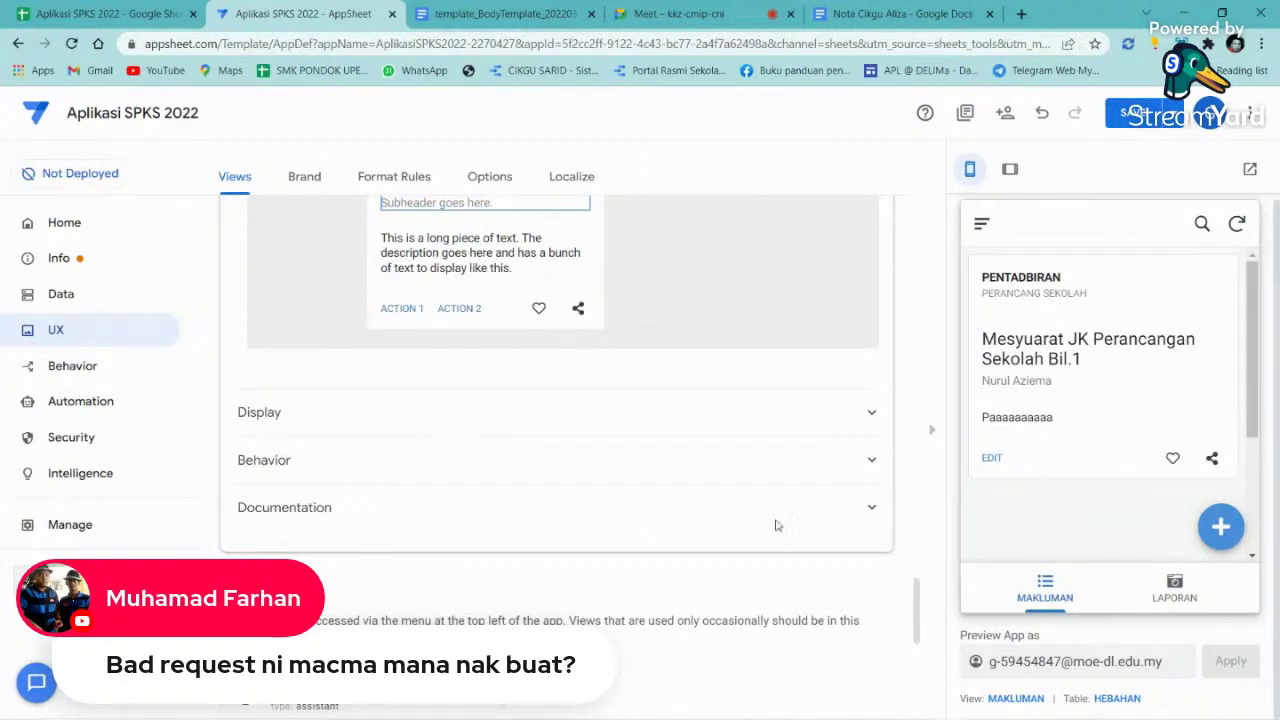
left_click(380, 415)
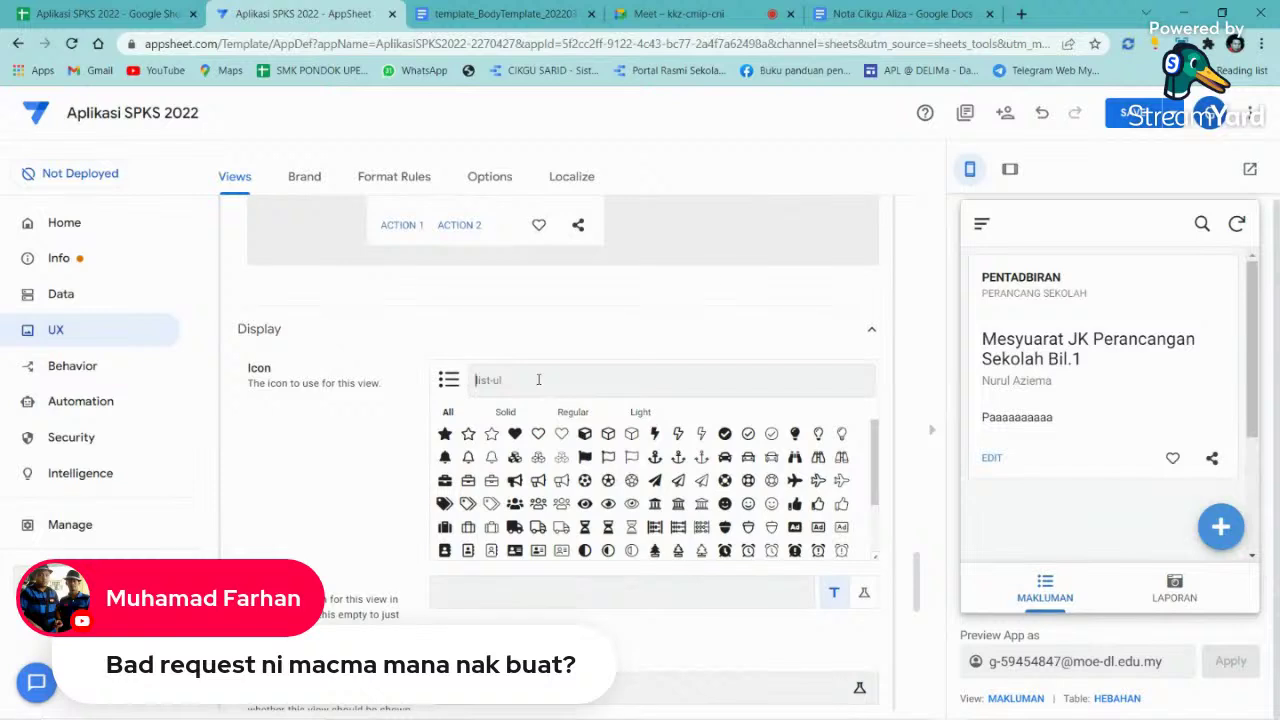
type("notic")
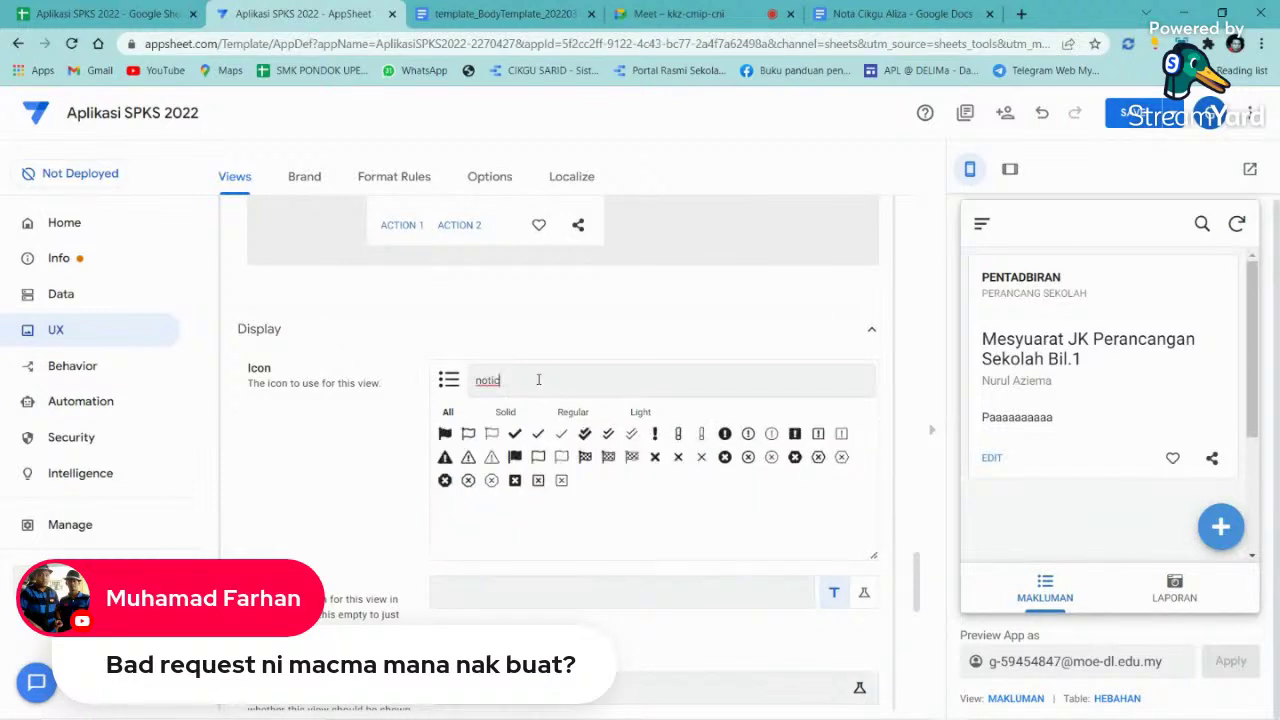
left_click(770, 435)
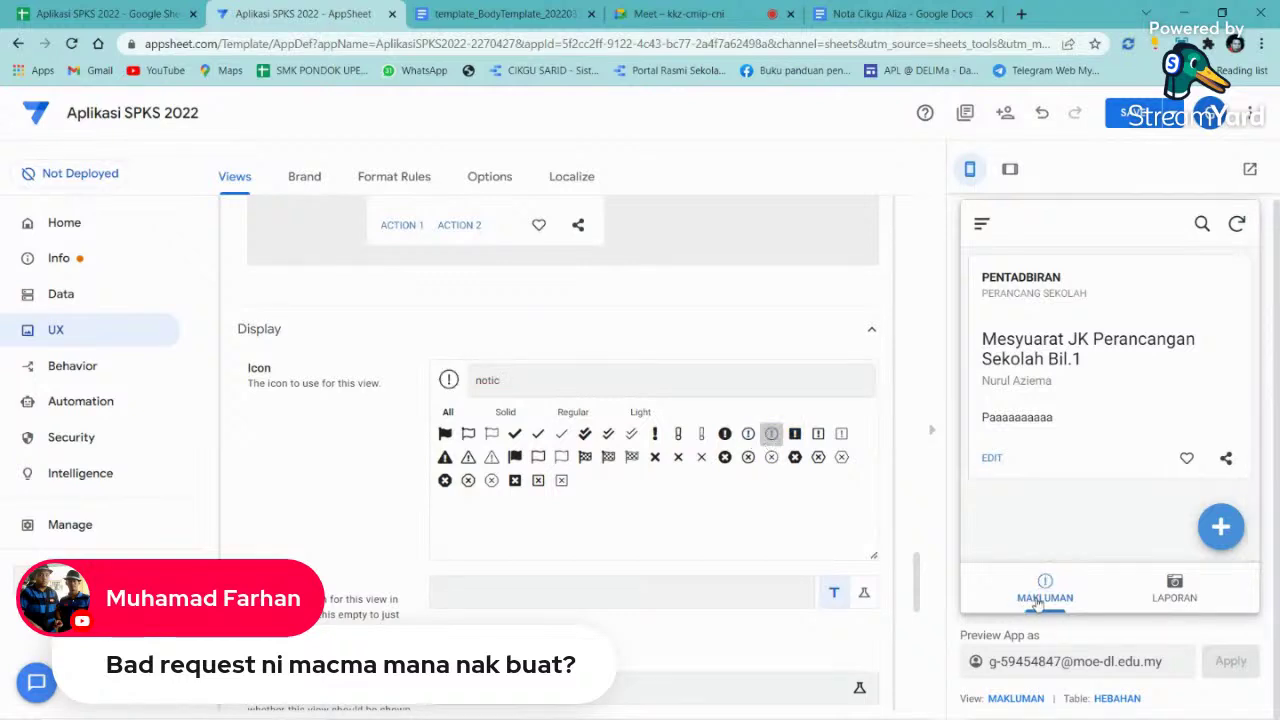
left_click(1138, 118)
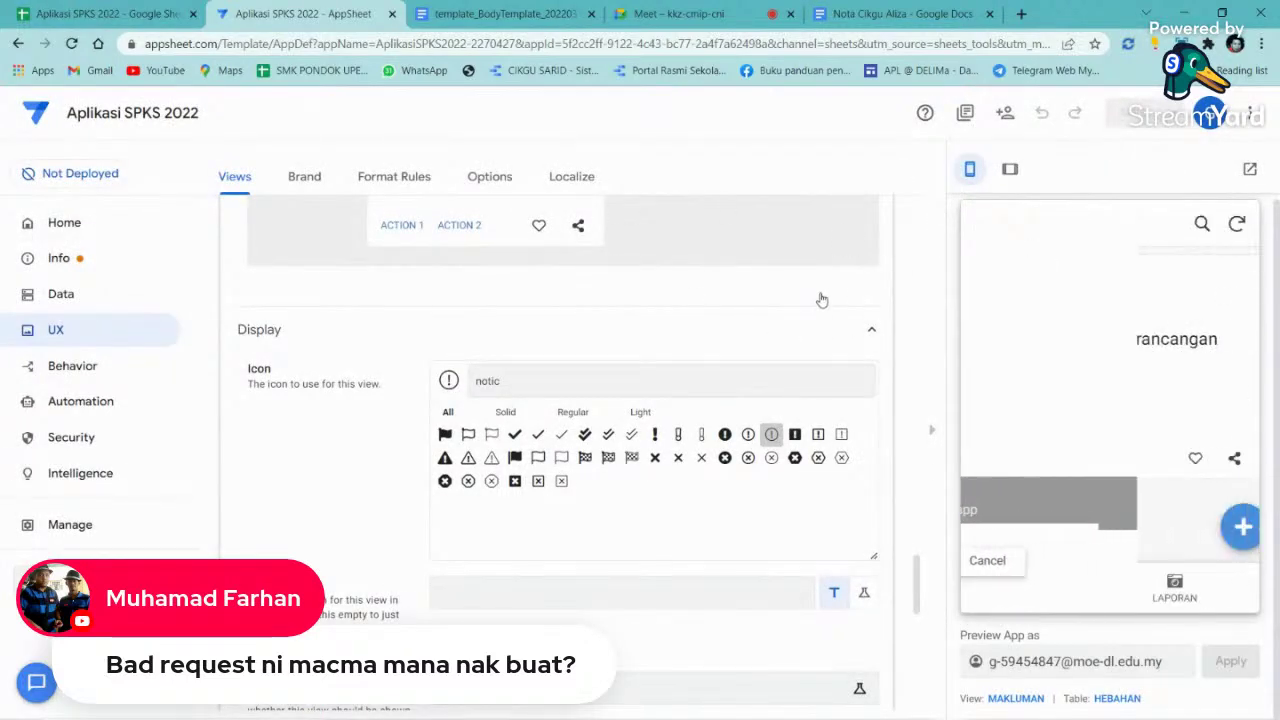
- Compare the LAPORAN and MAKLUMAN views in the preview, set the app's starting view to MAKLUMAN, and save the app
left_click(1070, 352)
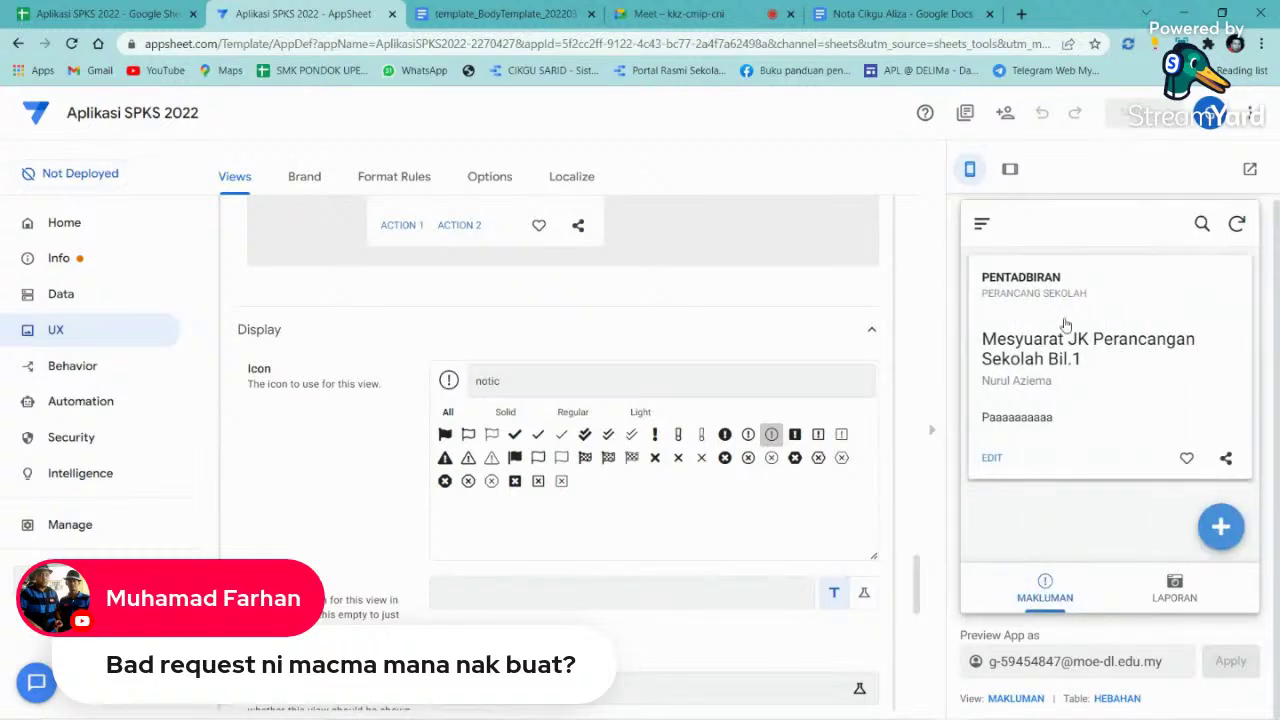
left_click(1173, 590)
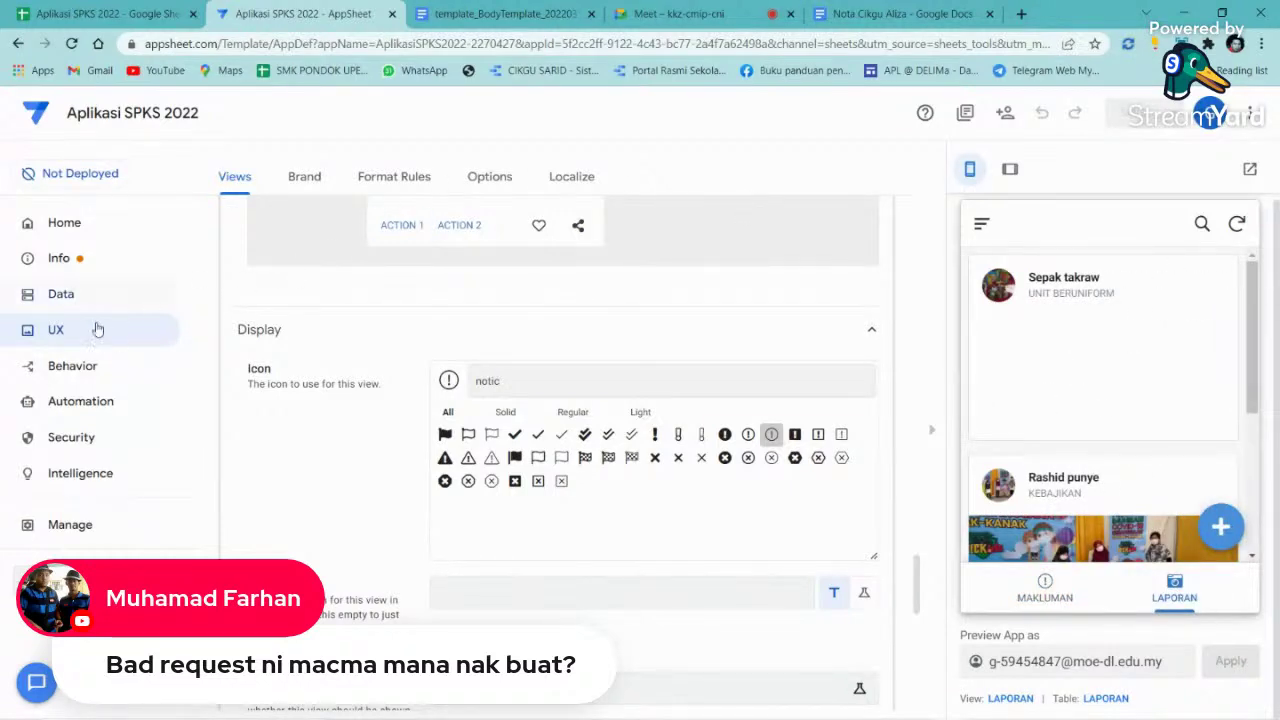
left_click(492, 184)
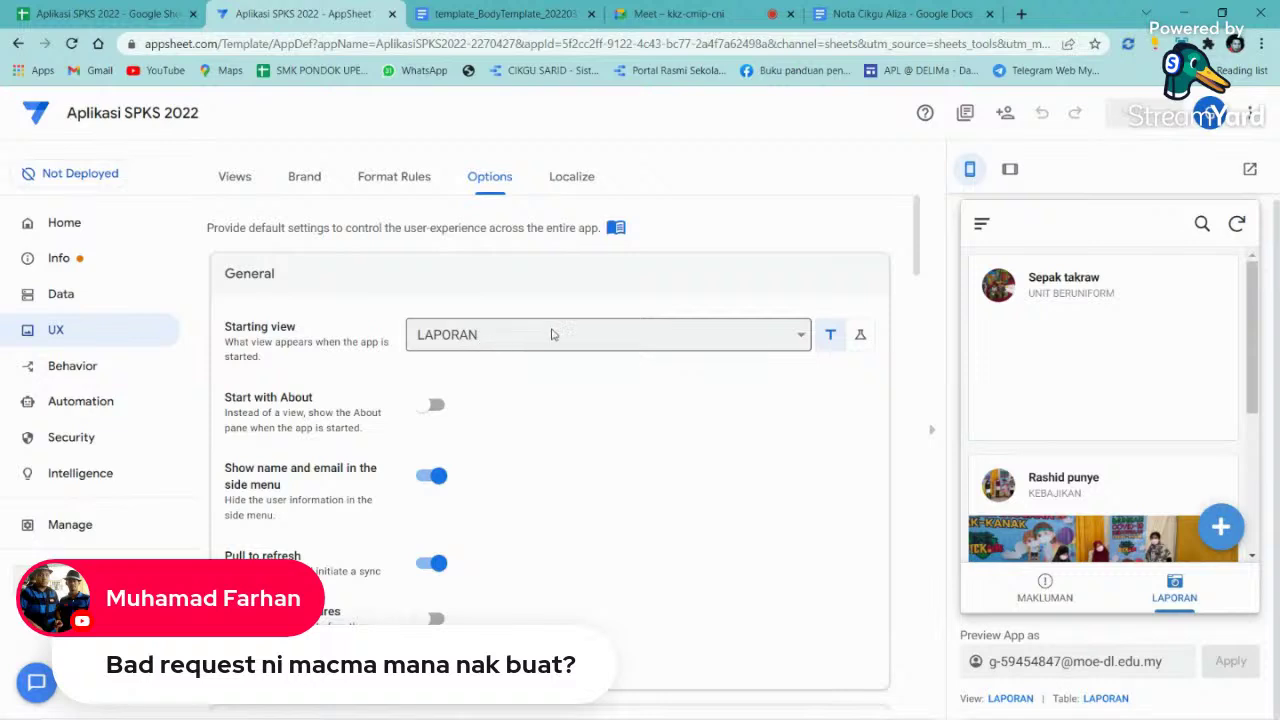
scroll(1140, 490, "down", 3)
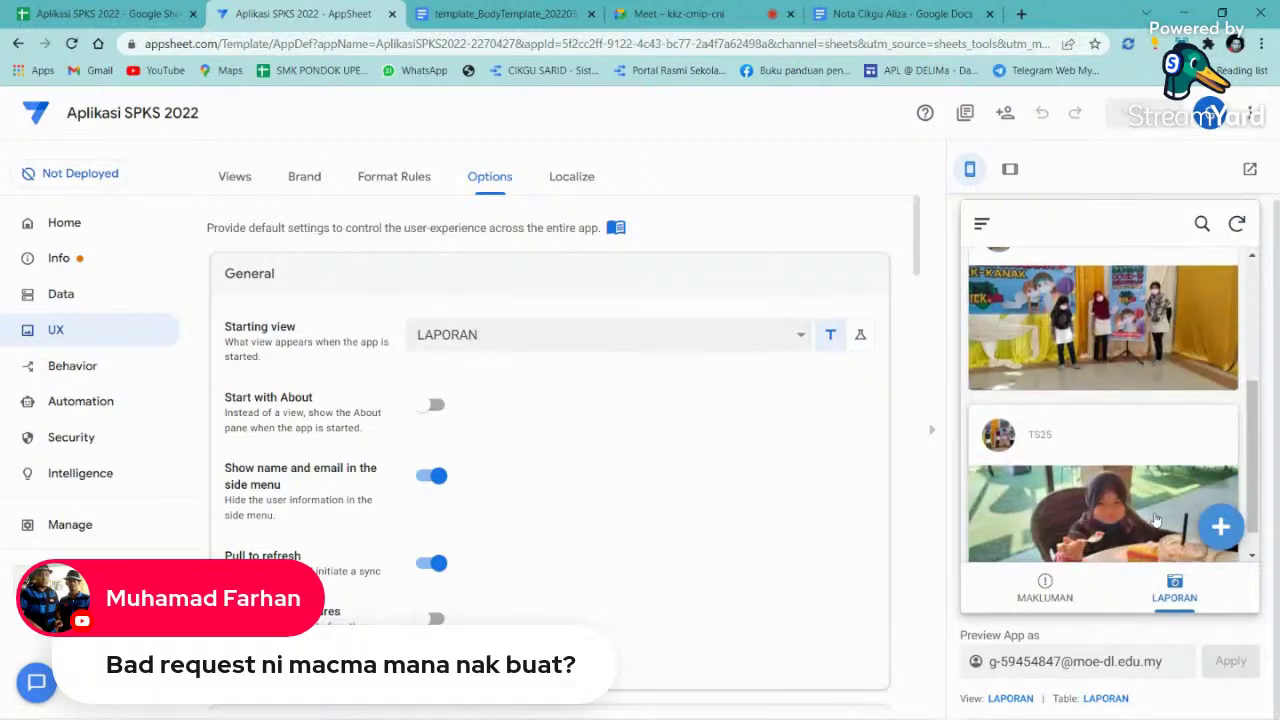
scroll(1155, 519, "down", 2)
left_click(1036, 572)
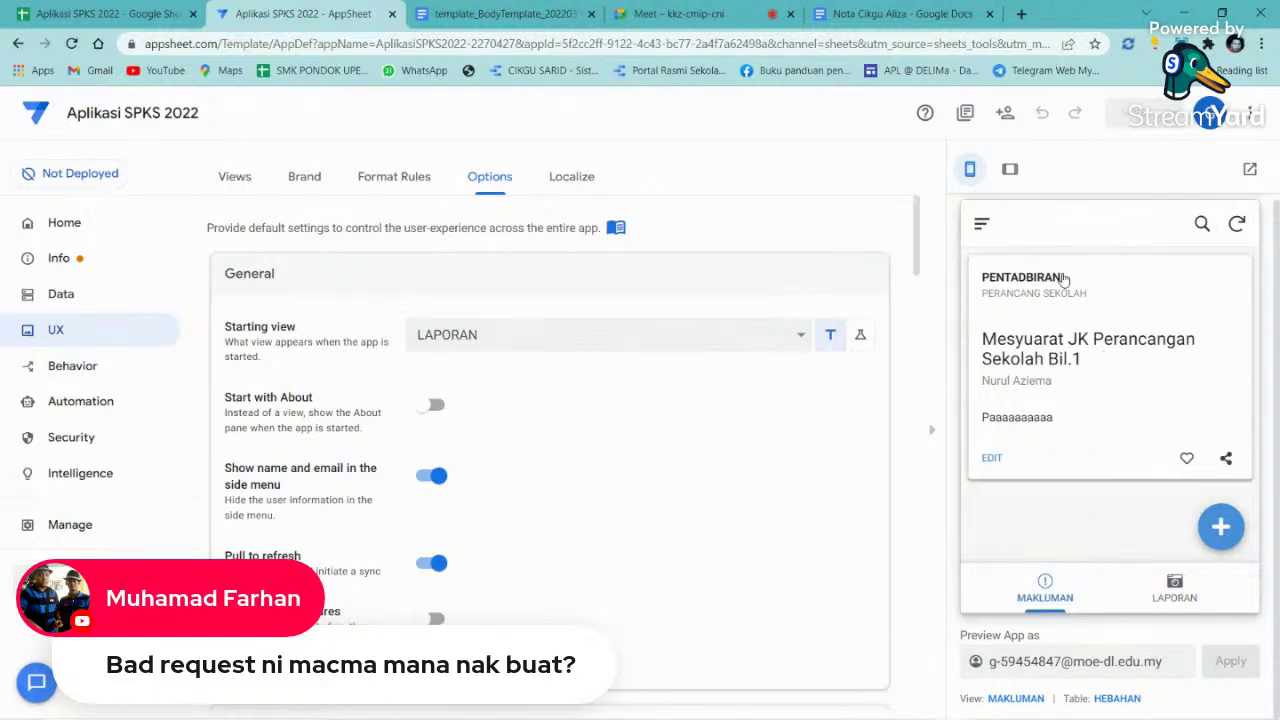
left_click(595, 340)
left_click(512, 376)
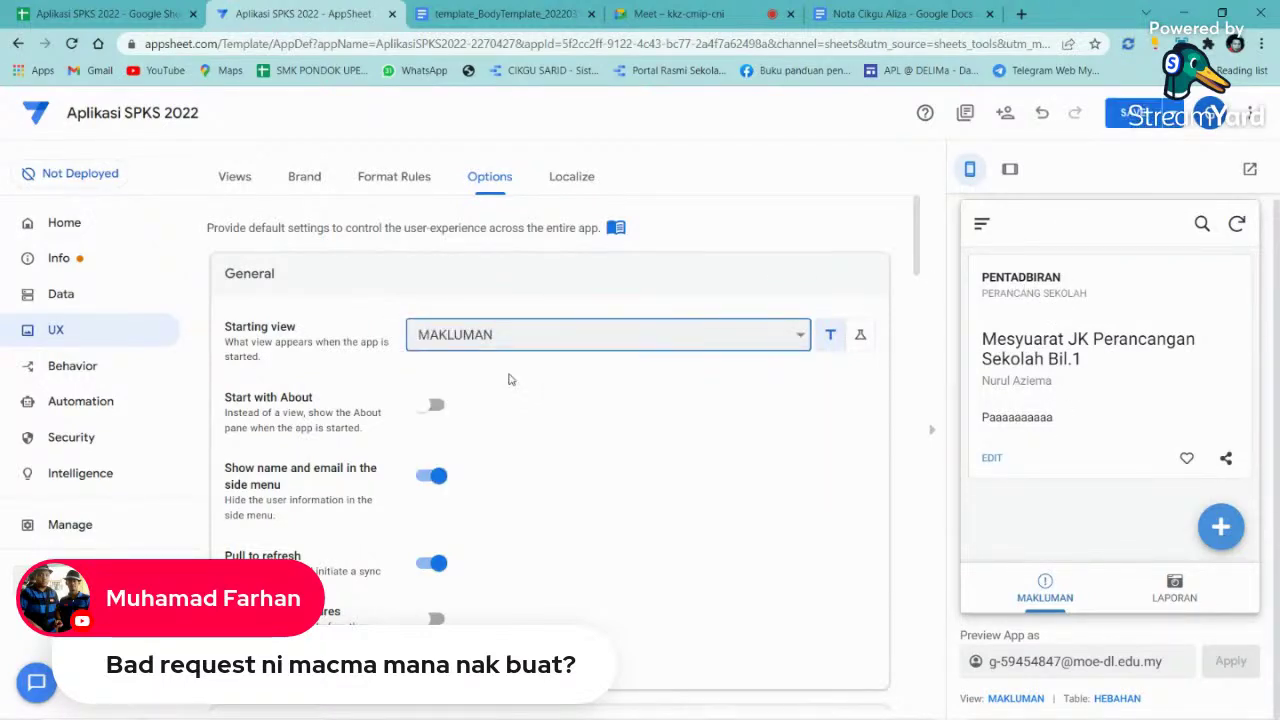
left_click(1130, 118)
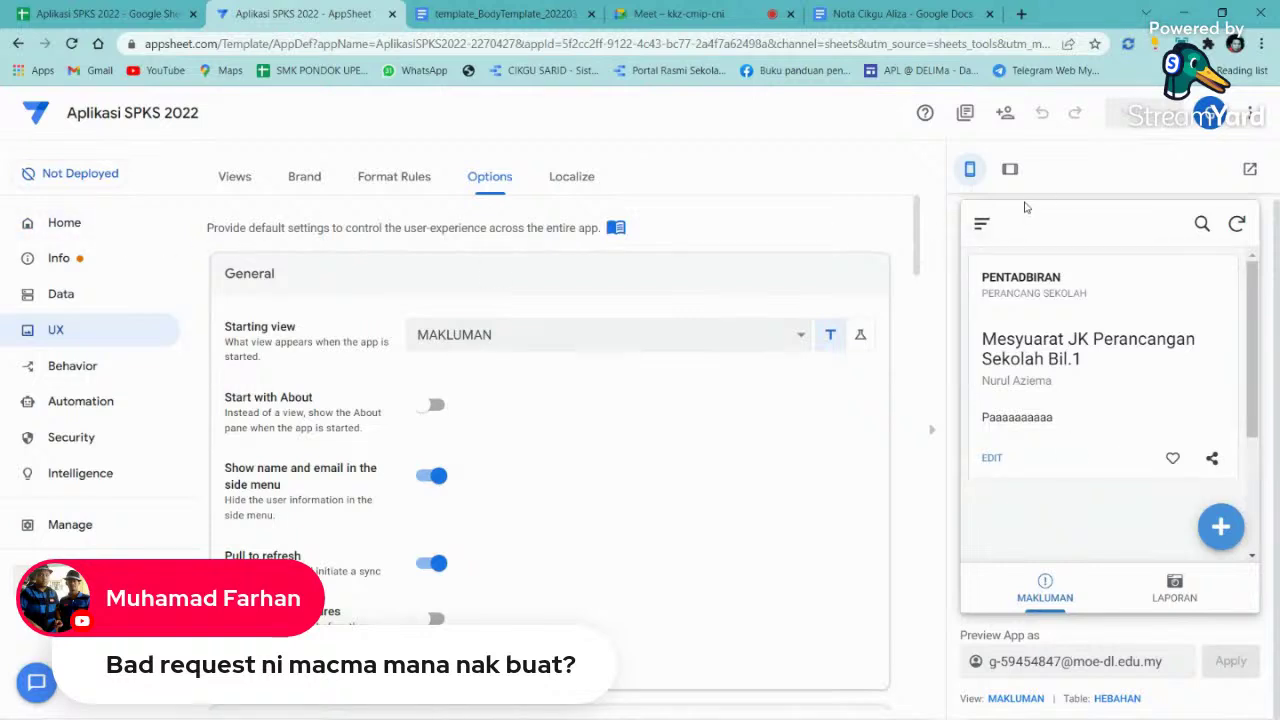
- Replace the app logo with the custom image logo skpks.png, found by searching Google Drive for "logo skpks"
left_click(59, 258)
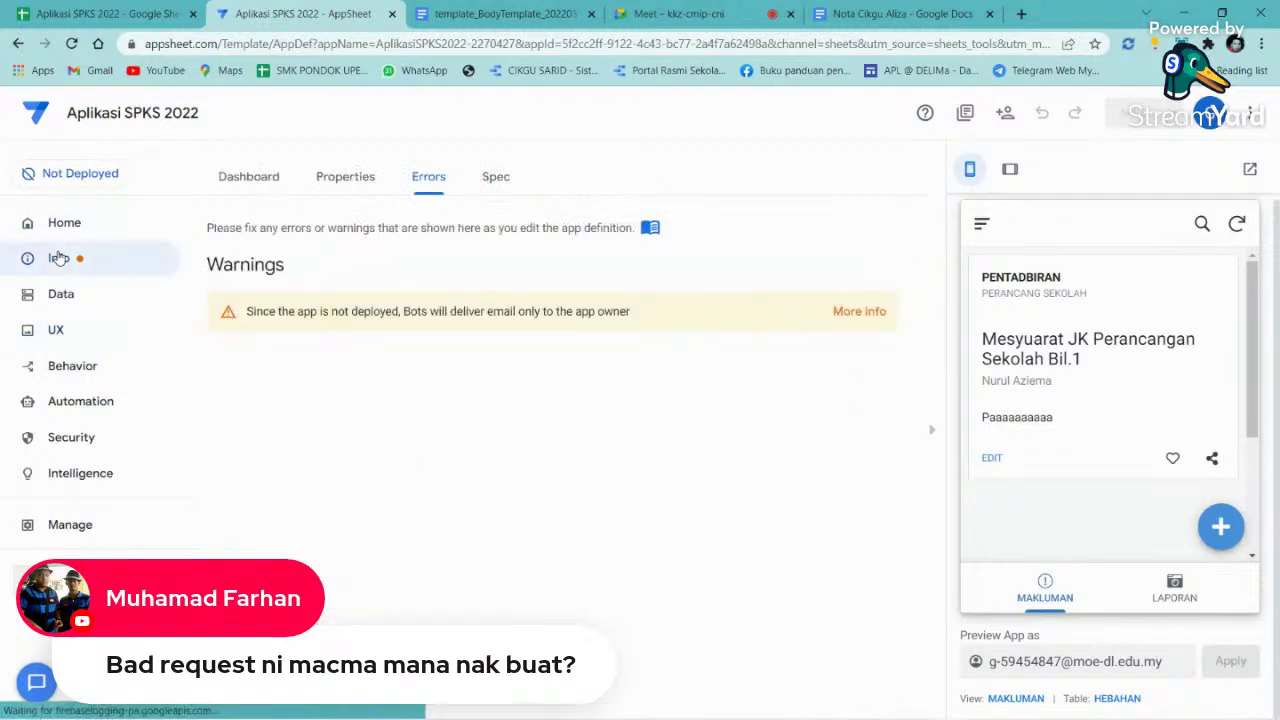
left_click(252, 188)
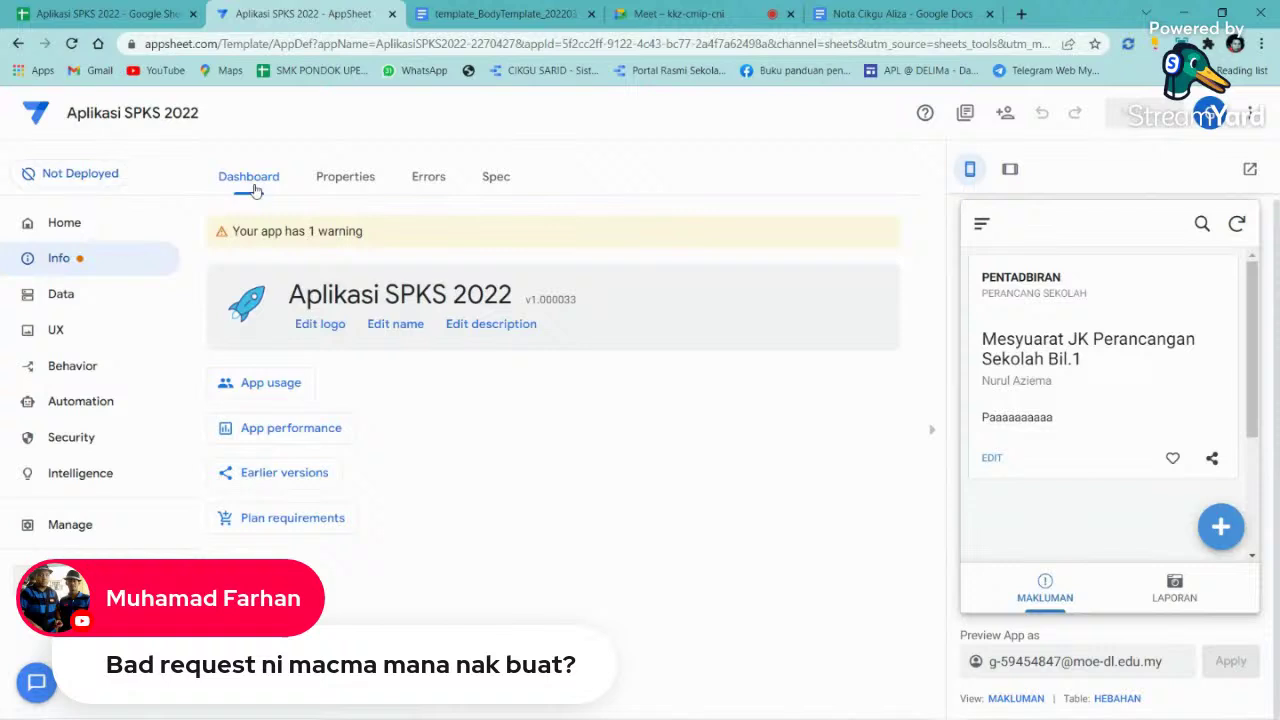
left_click(316, 324)
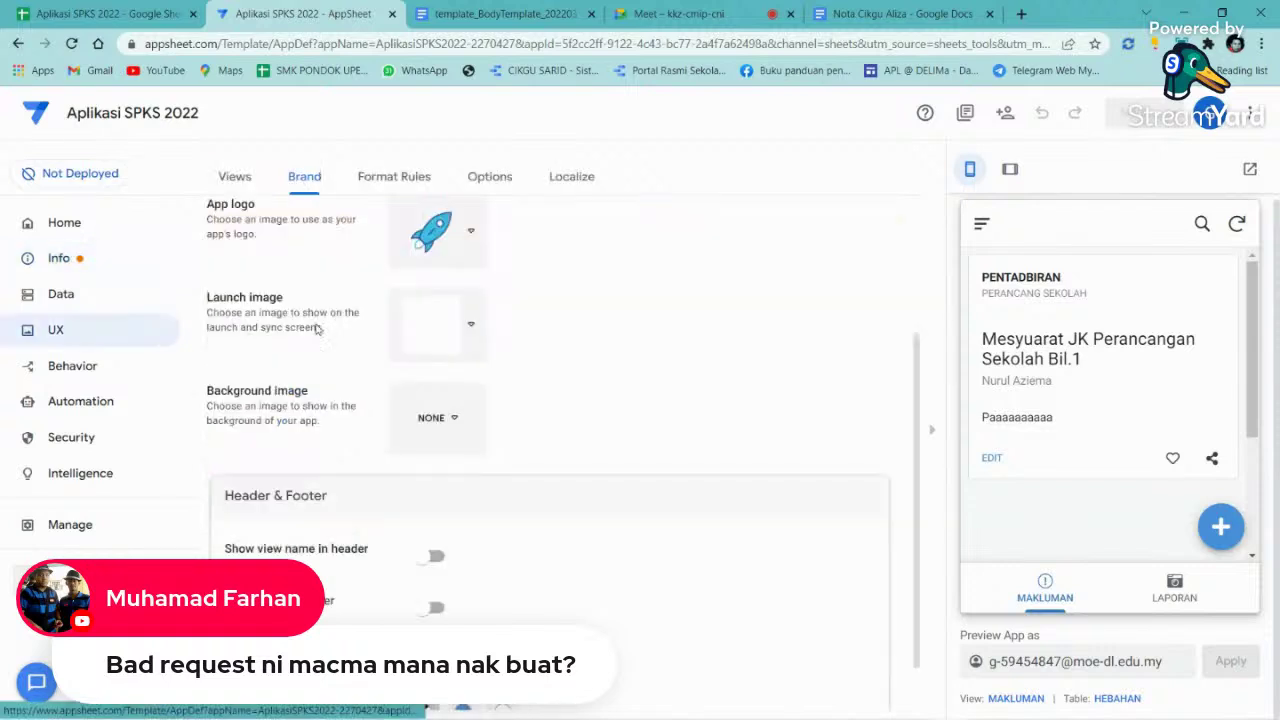
left_click(455, 230)
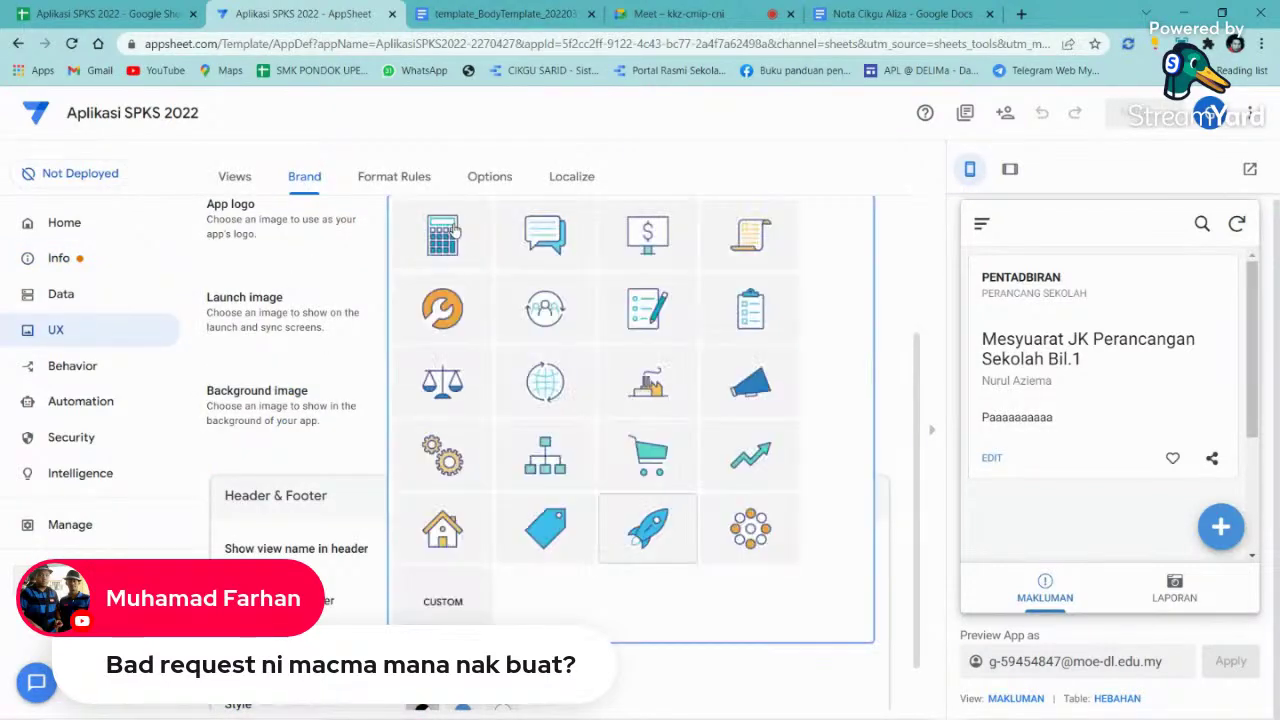
left_click(448, 598)
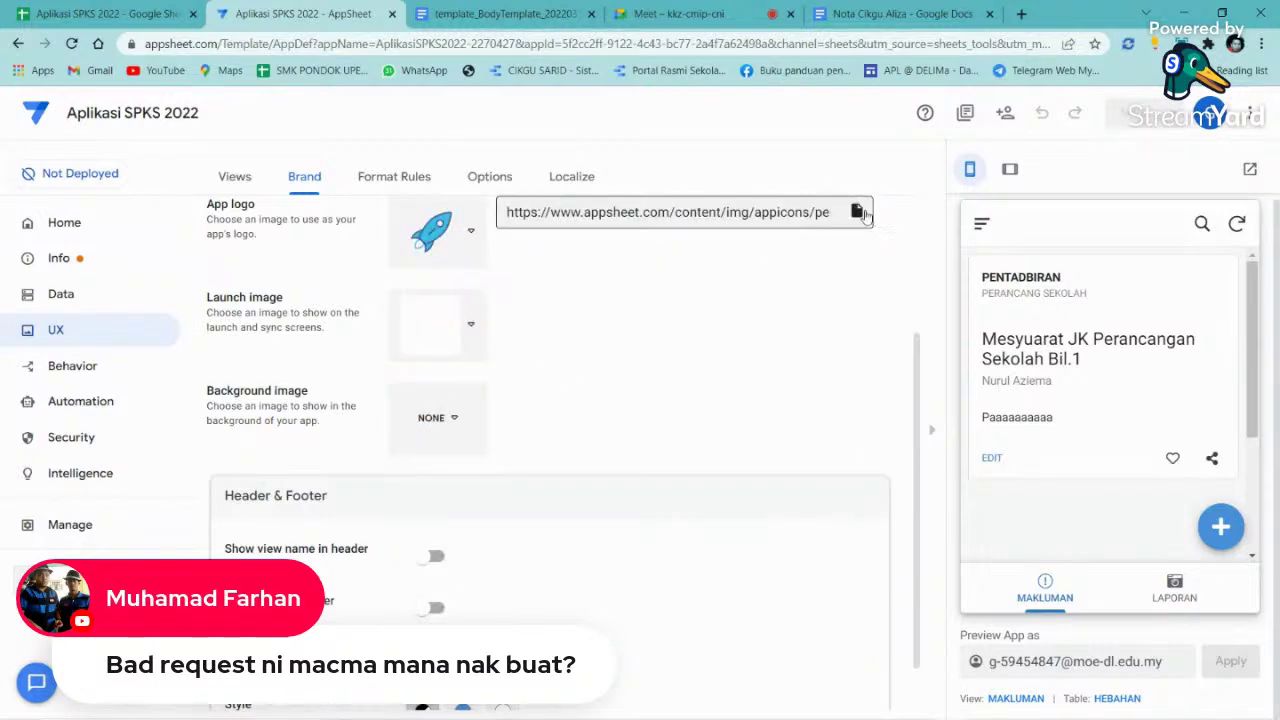
left_click(860, 212)
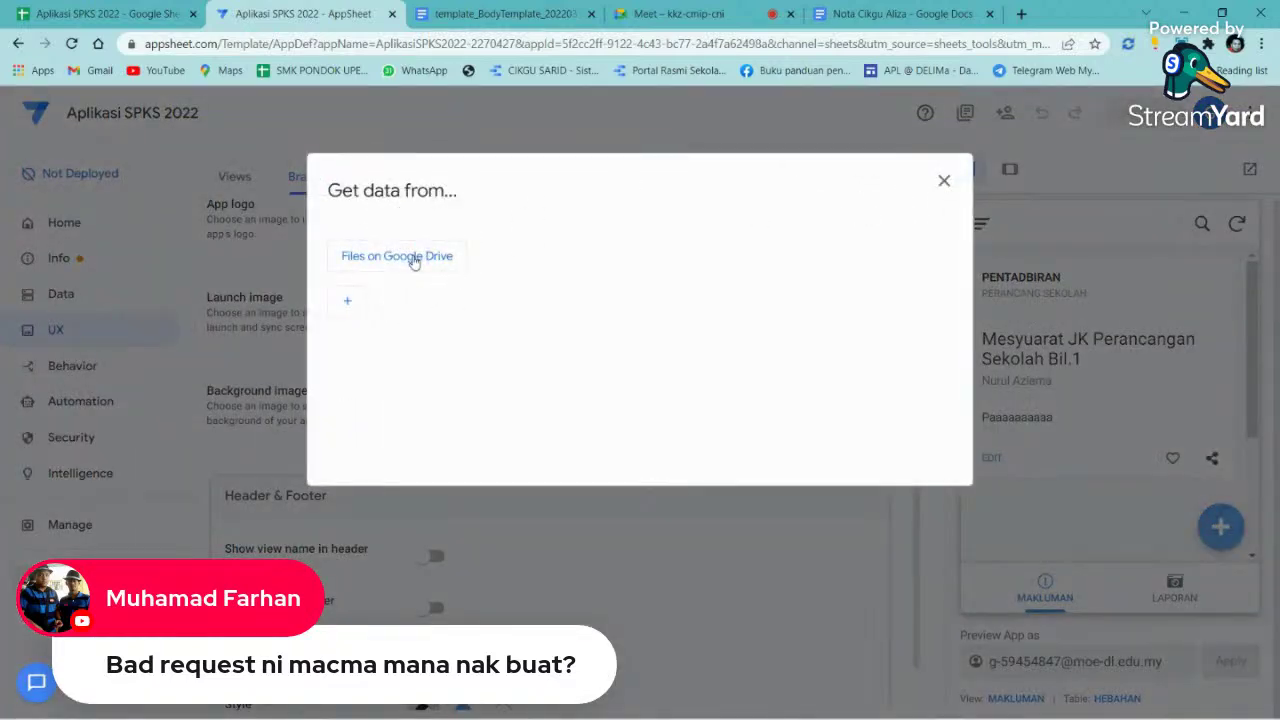
left_click(414, 257)
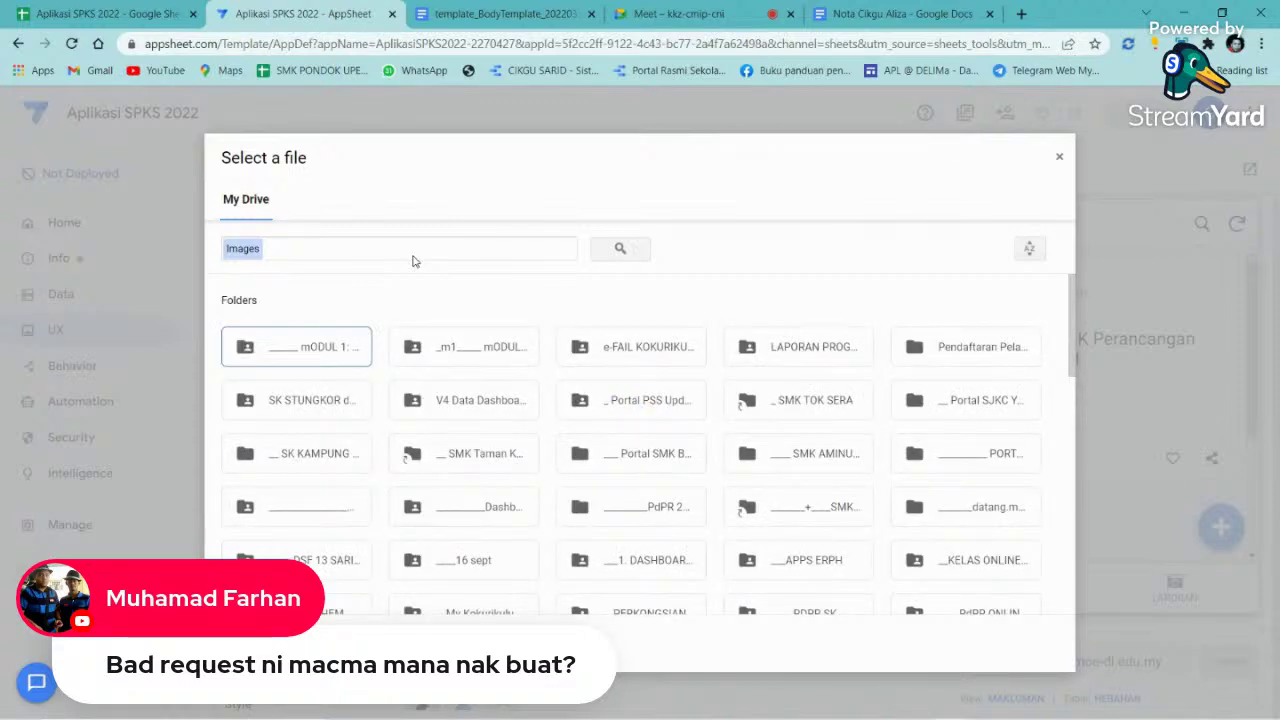
left_click(345, 250)
type("logo skpks")
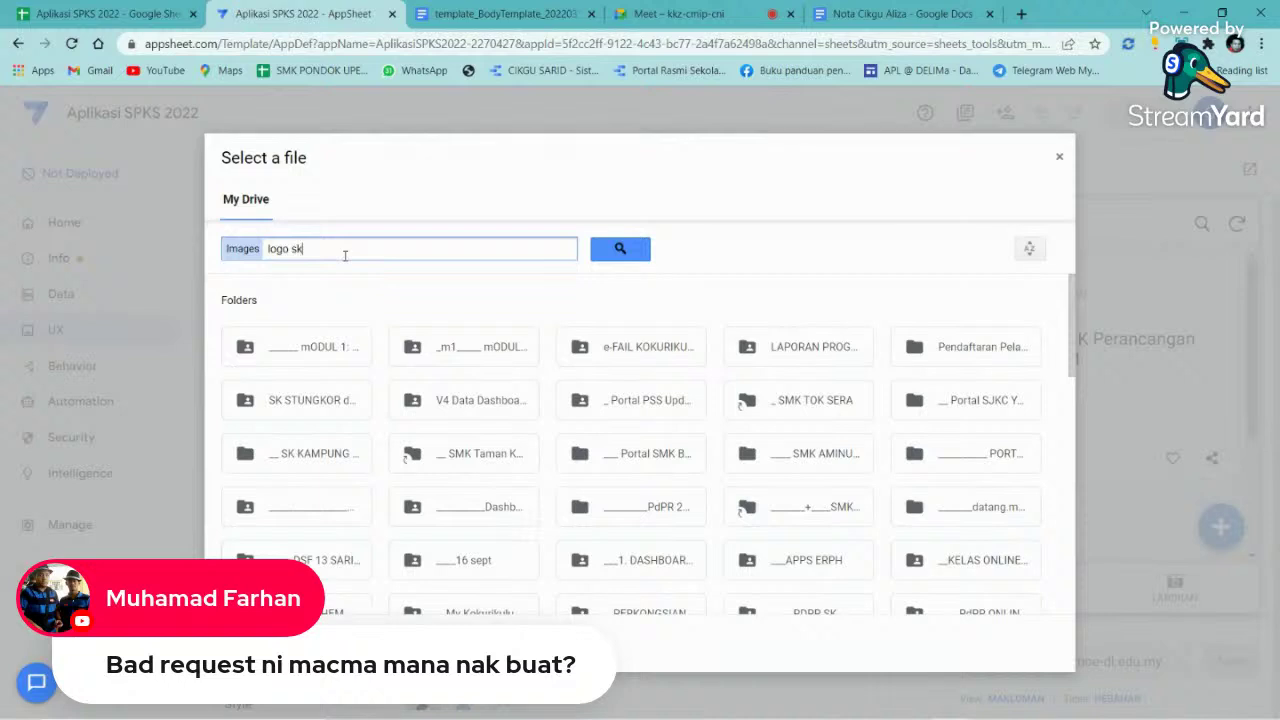
left_click(618, 255)
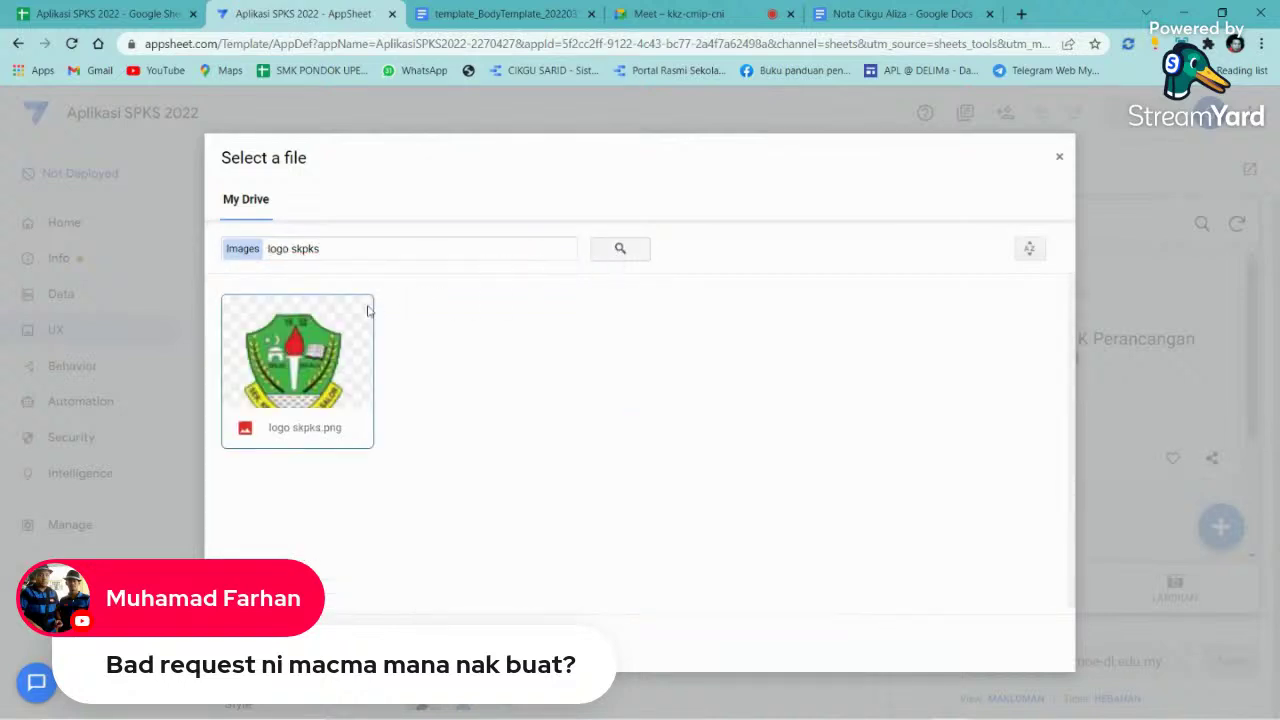
double_click(280, 440)
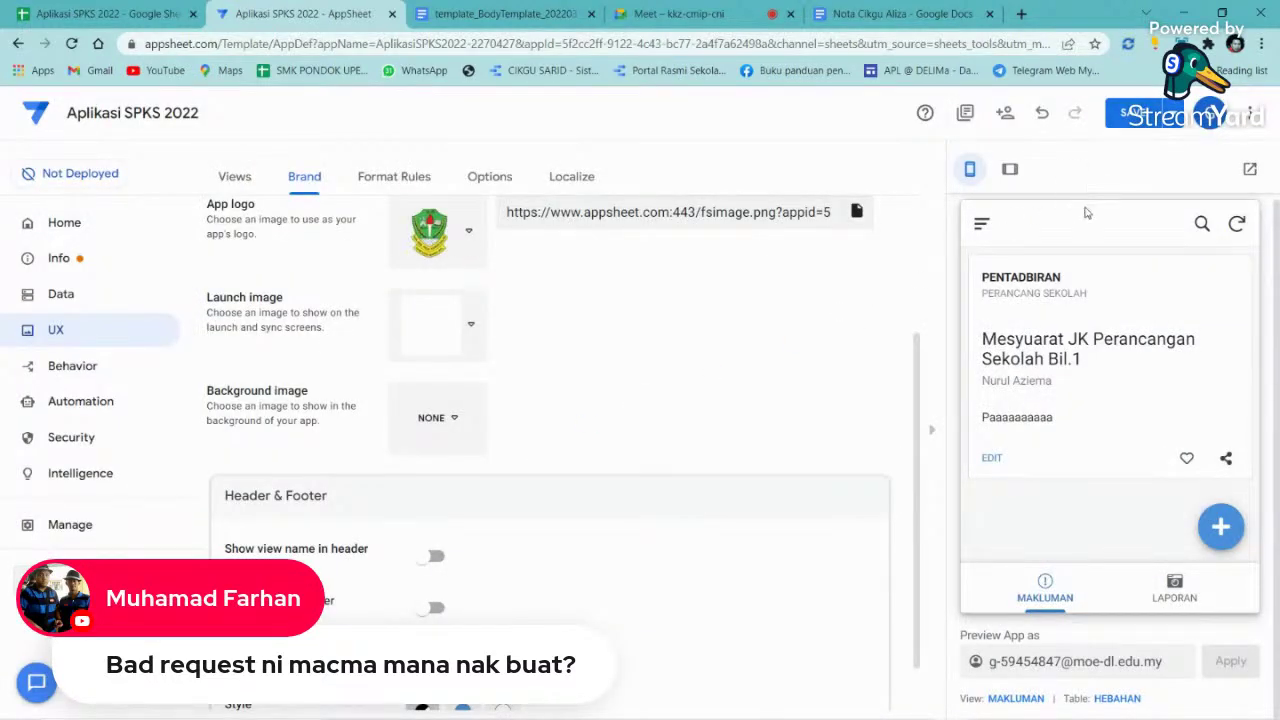
- Turn on showing the view name in the app's header
scroll(440, 497, "down", 1)
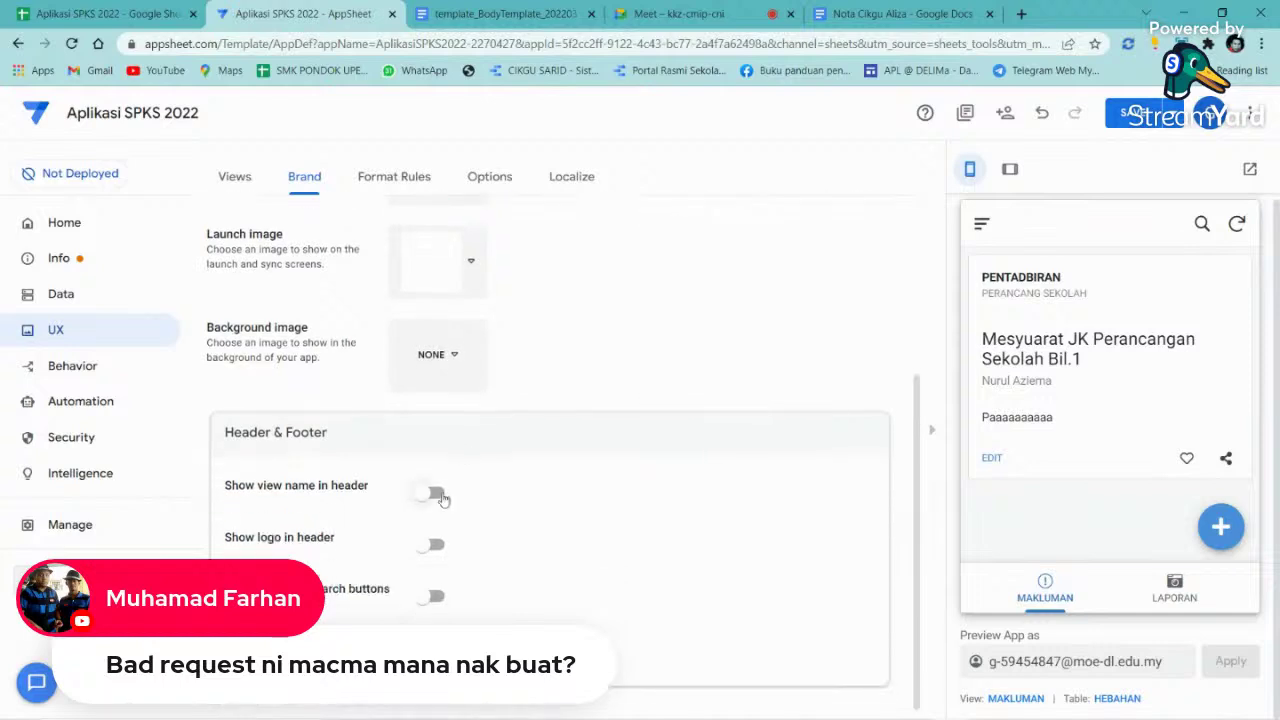
left_click(434, 495)
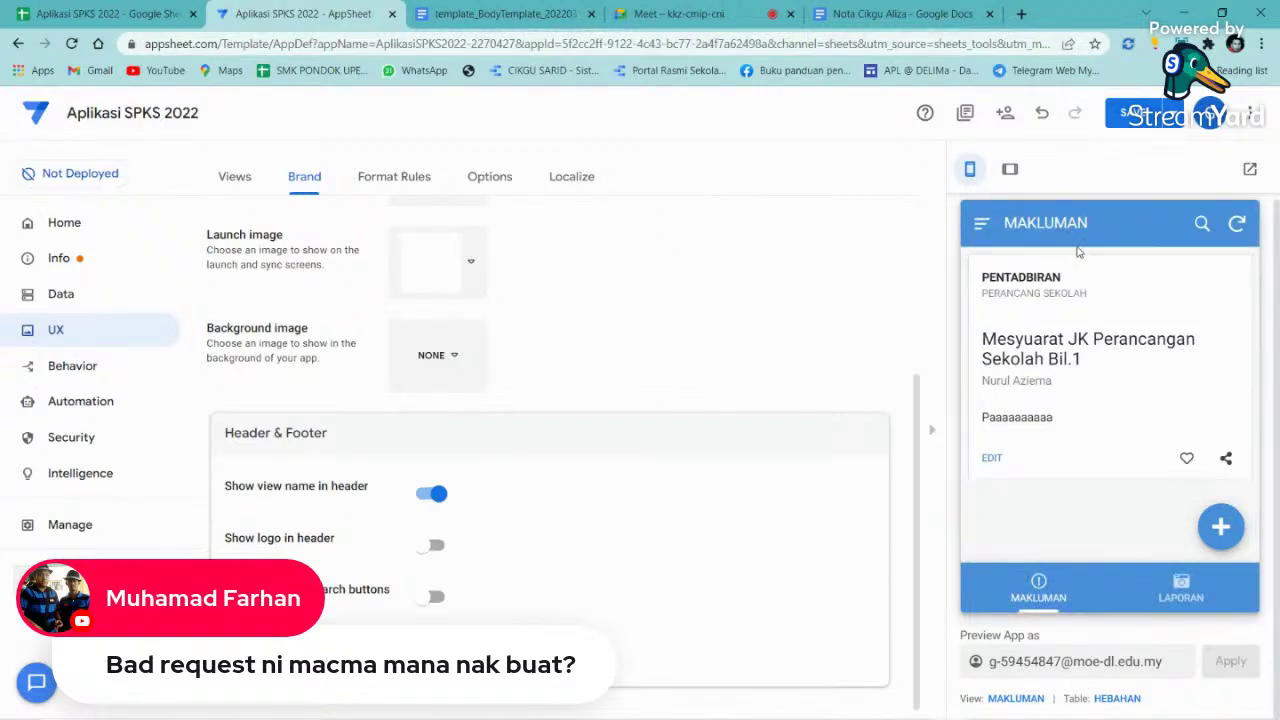
- Try the yellow, blue, red and green preset primary colors on the app
scroll(414, 422, "up", 5)
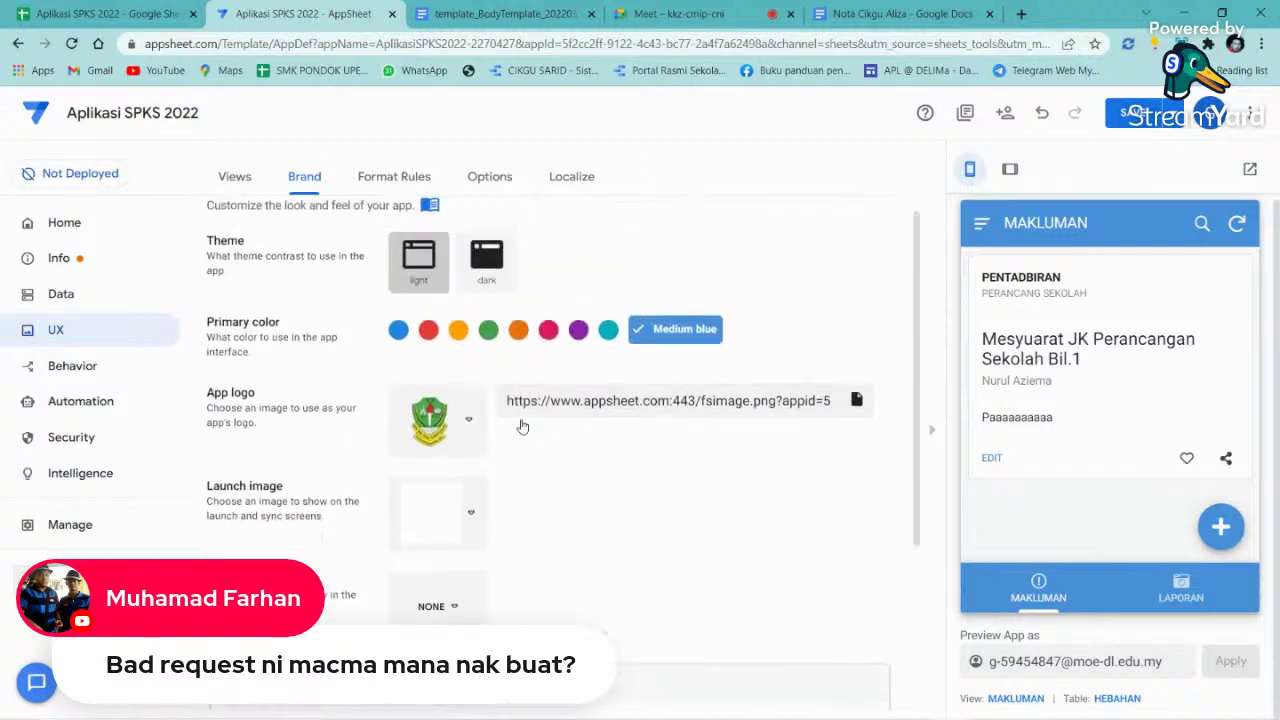
left_click(488, 352)
left_click(458, 352)
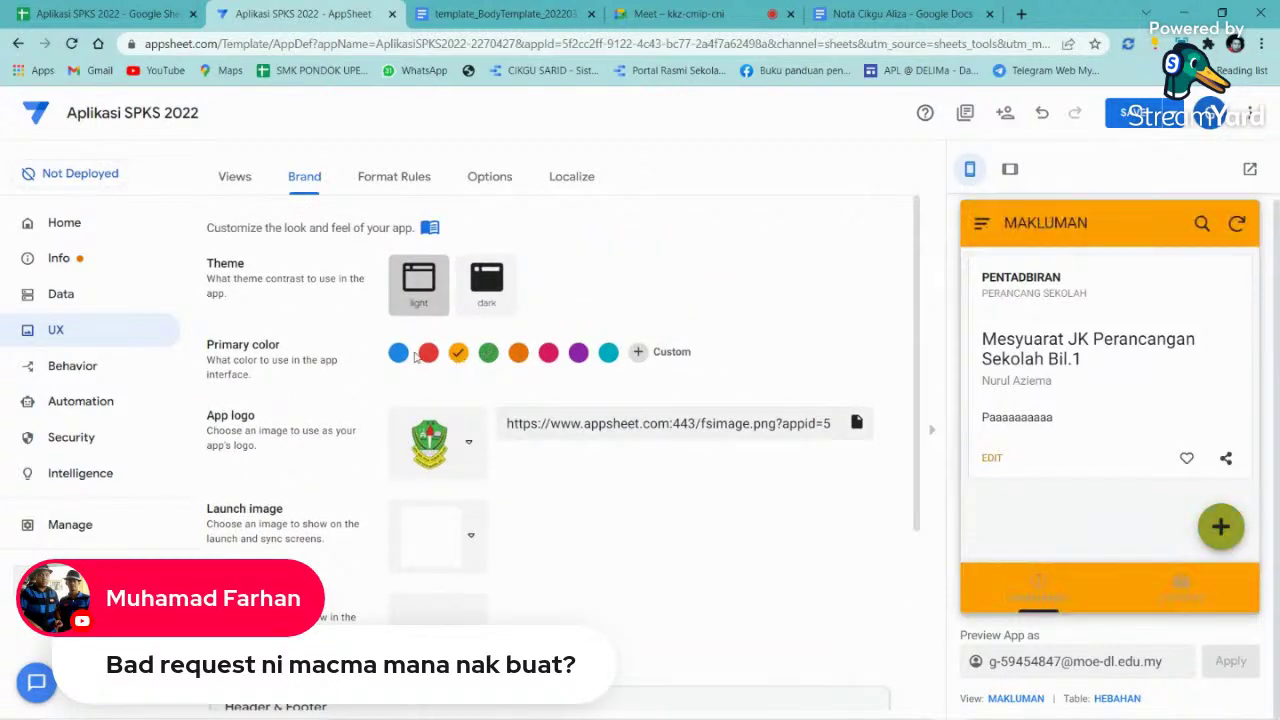
left_click(398, 352)
left_click(428, 352)
left_click(488, 352)
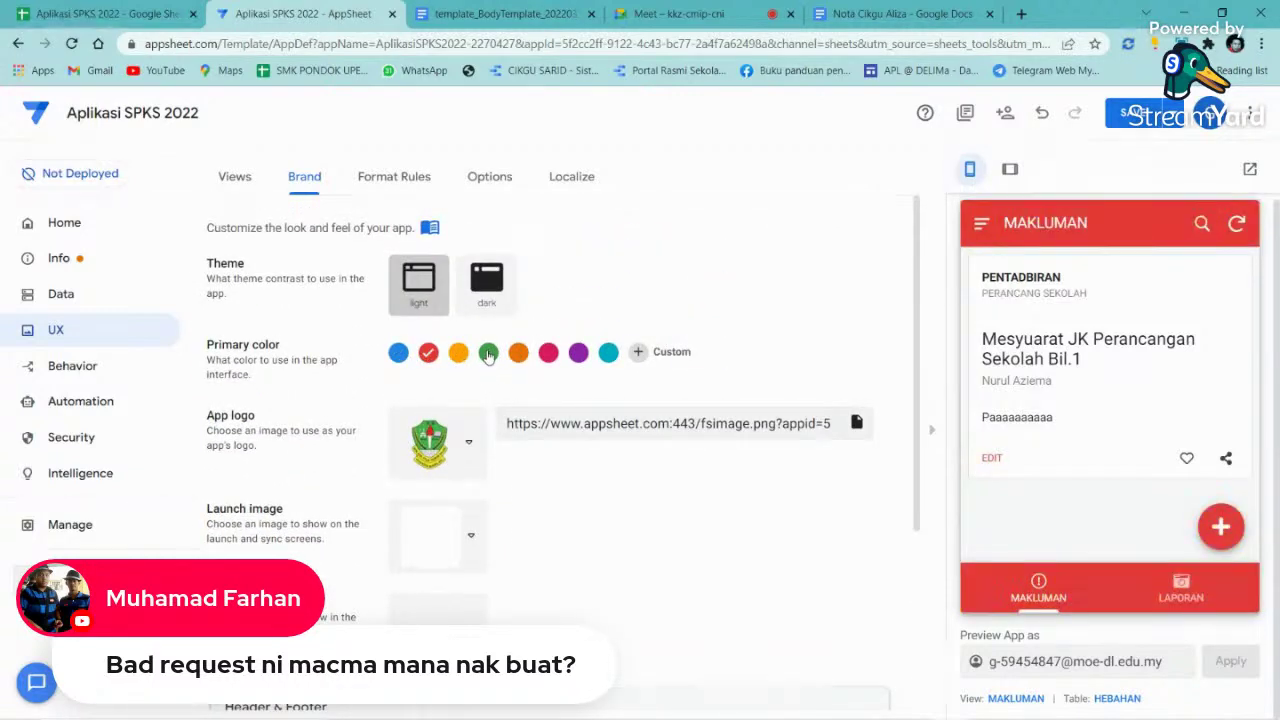
- Set a custom dark blue primary color, #0a4d98, after trying darker shades of green
left_click(636, 352)
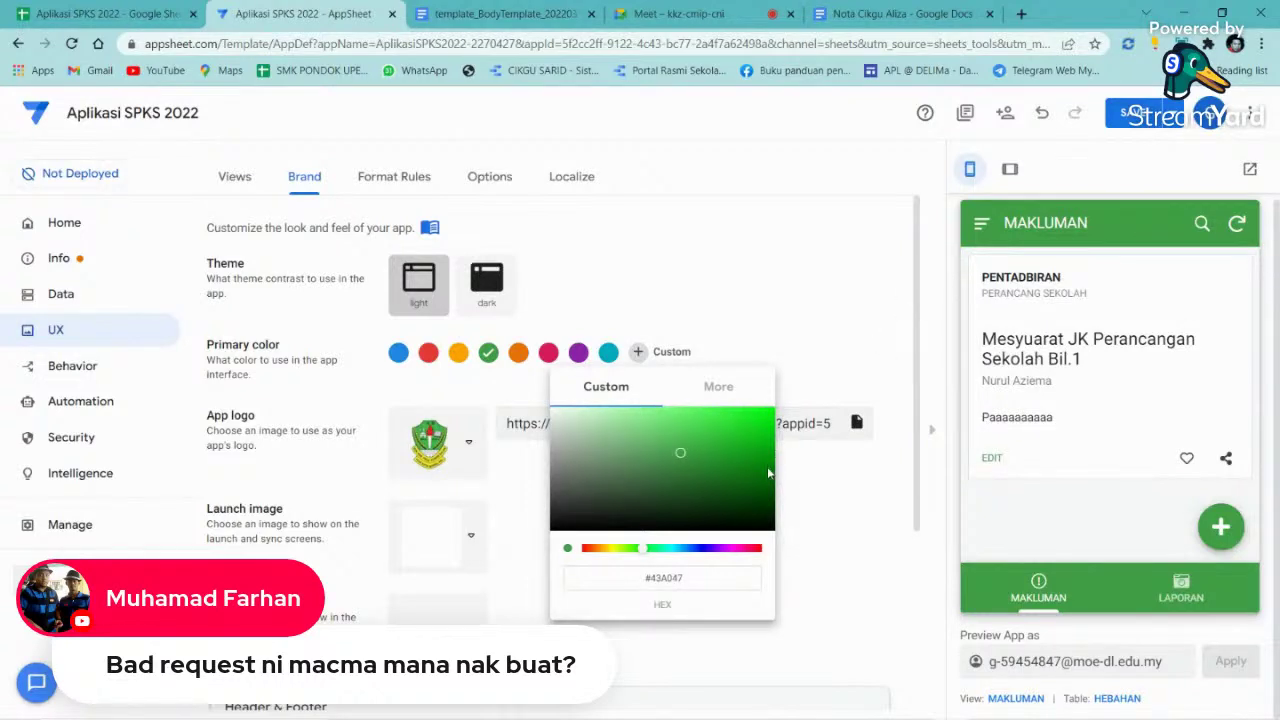
left_click(757, 503)
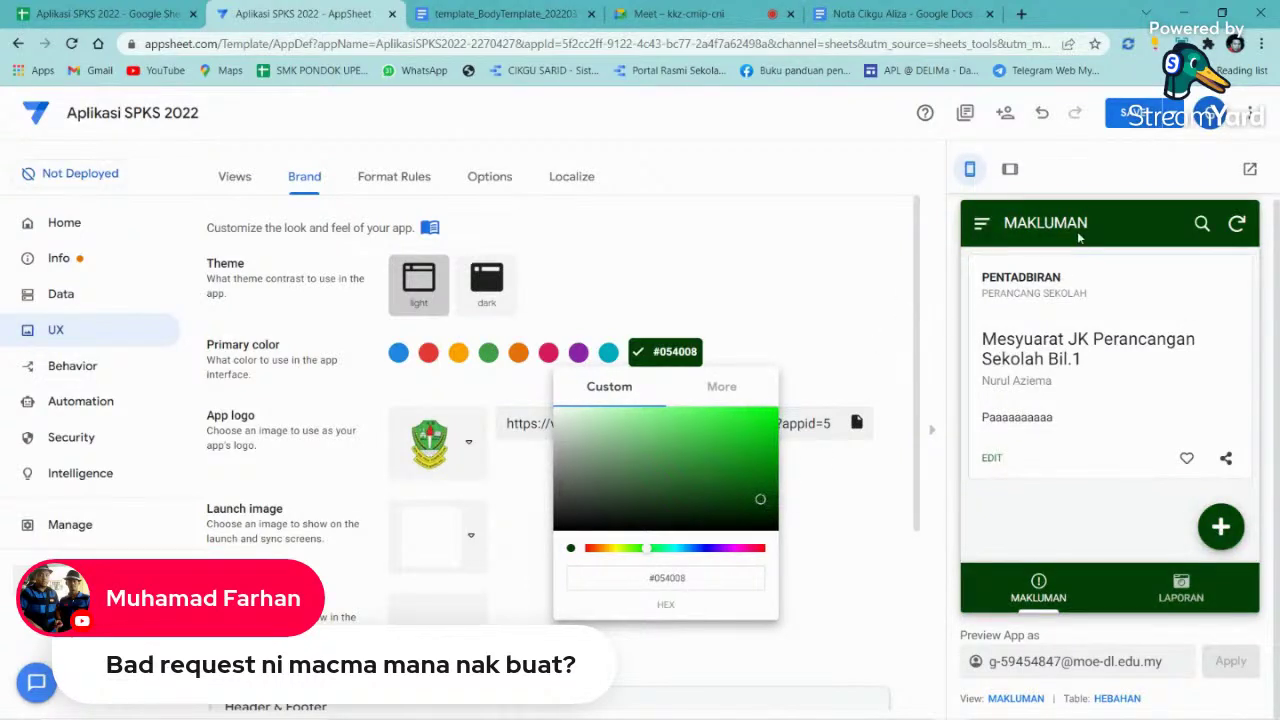
left_click(759, 470)
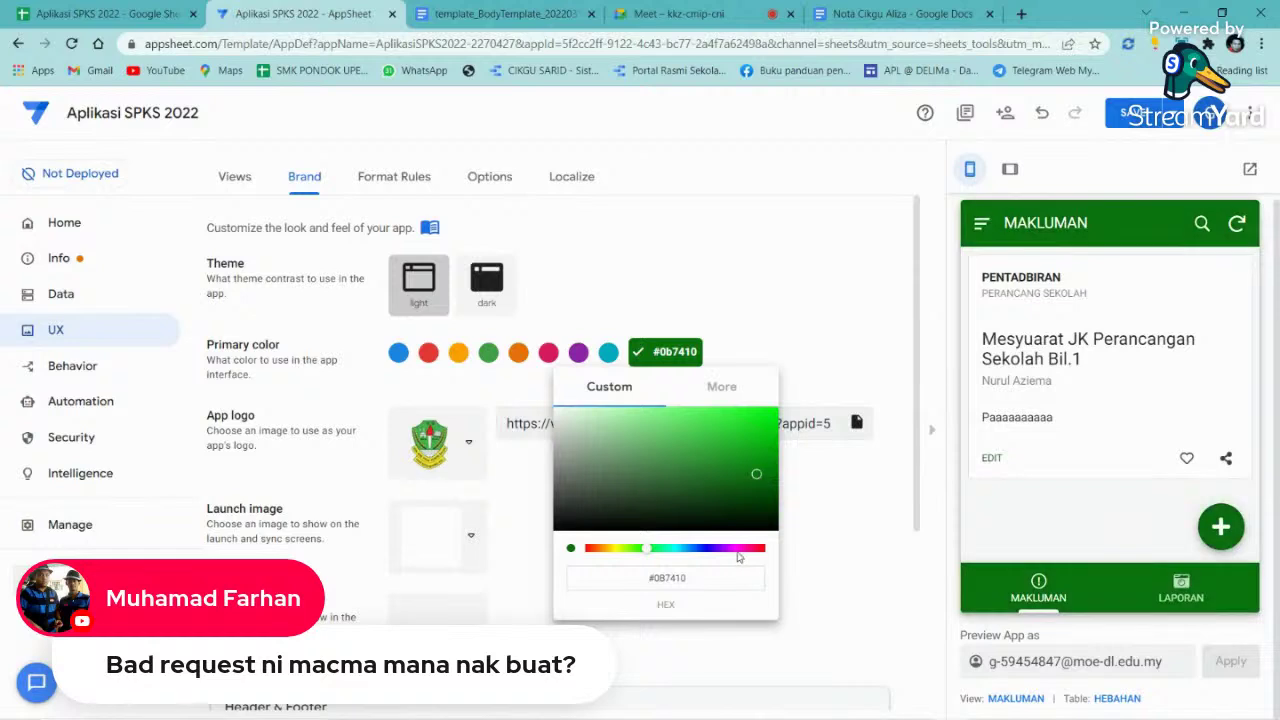
left_click(738, 548)
left_click_drag(738, 548, 690, 548)
left_click(762, 457)
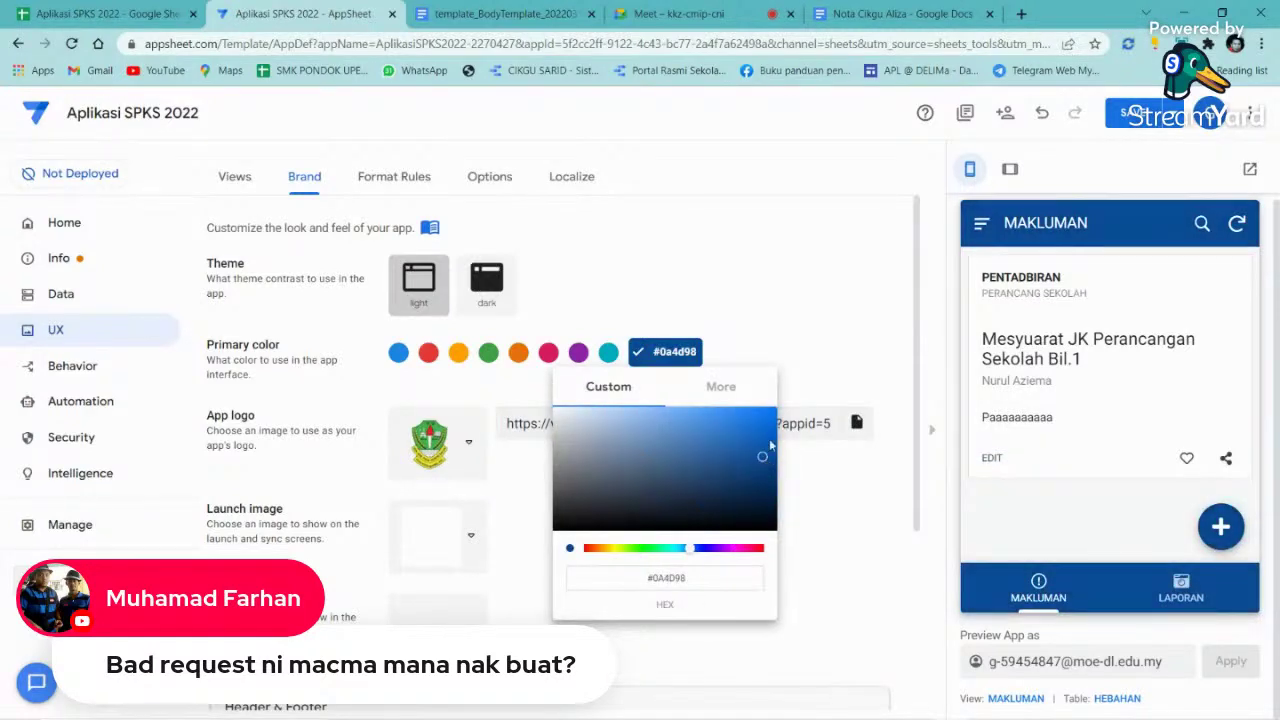
left_click(815, 271)
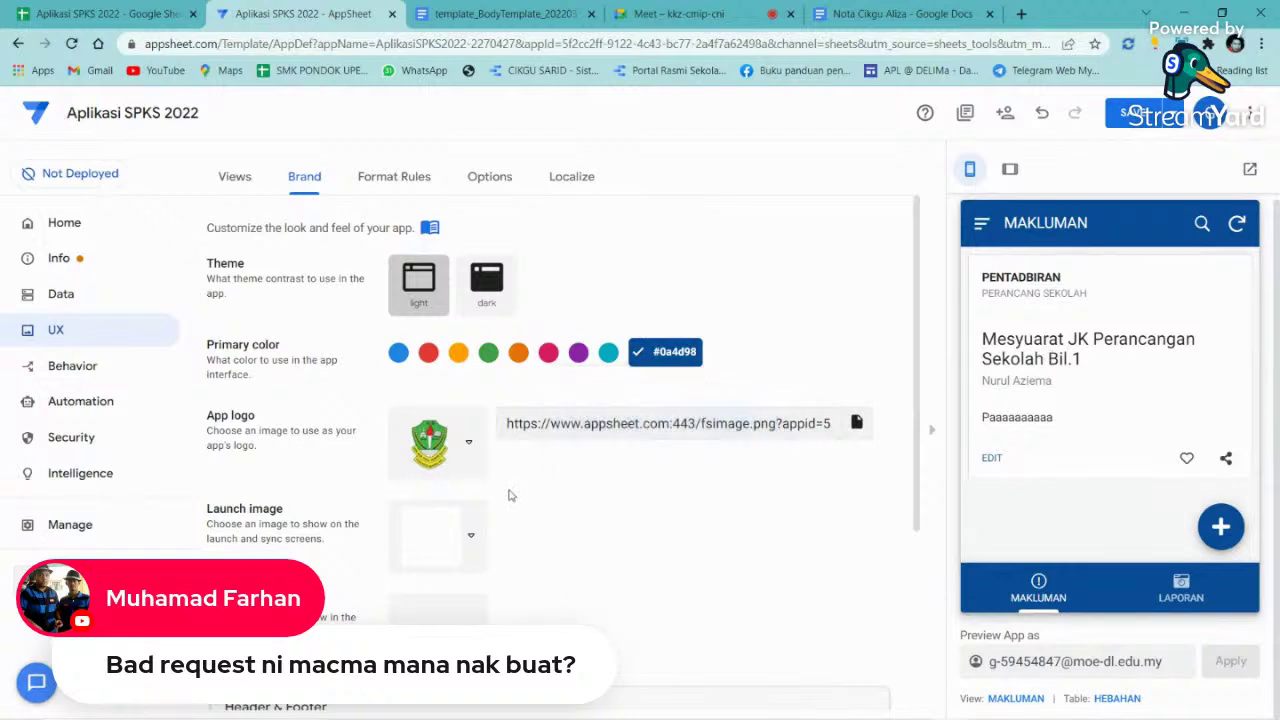
- Set the launch image to the dark grey diagonal gradient and the background image to the light blue grid, and save the app
left_click(466, 527)
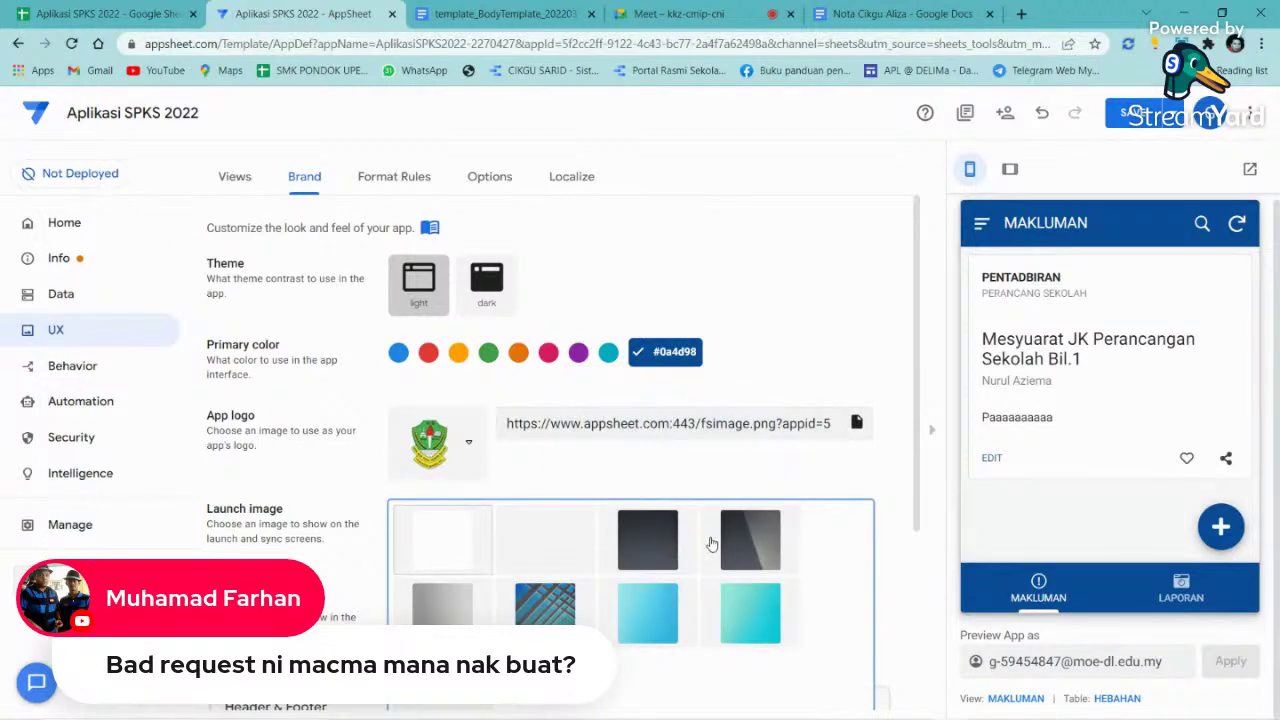
left_click(754, 540)
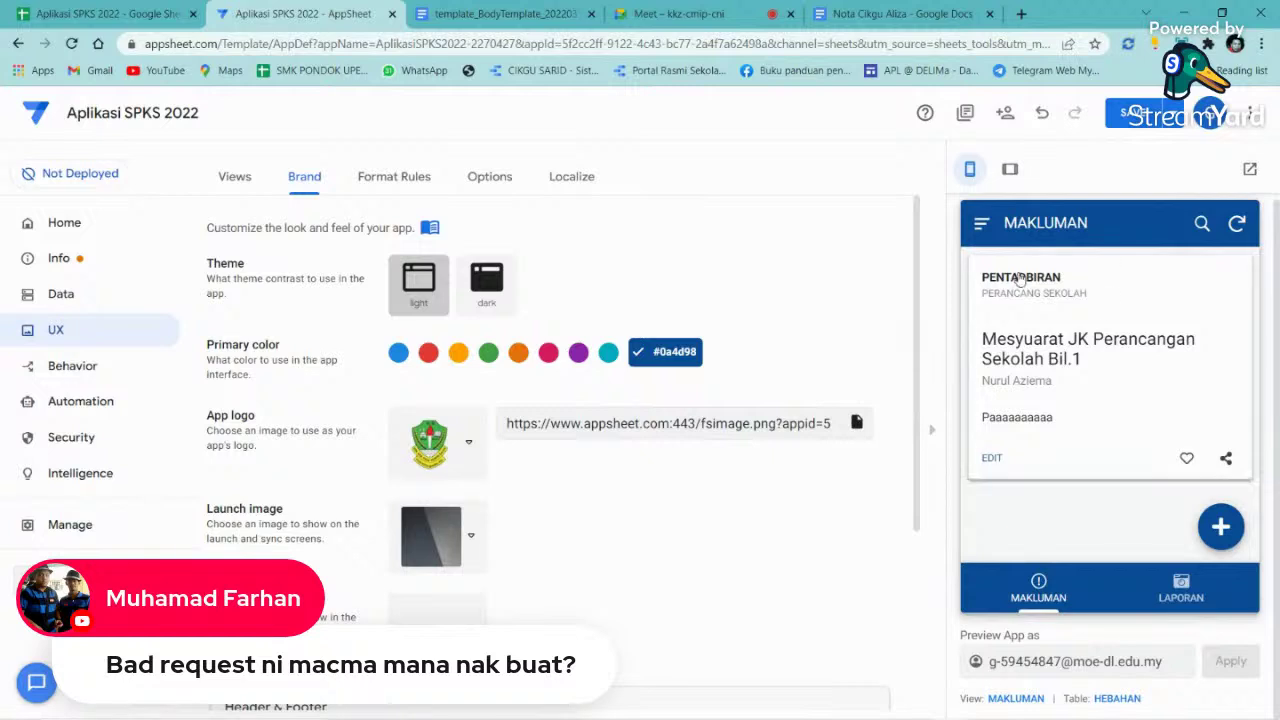
scroll(727, 327, "down", 2)
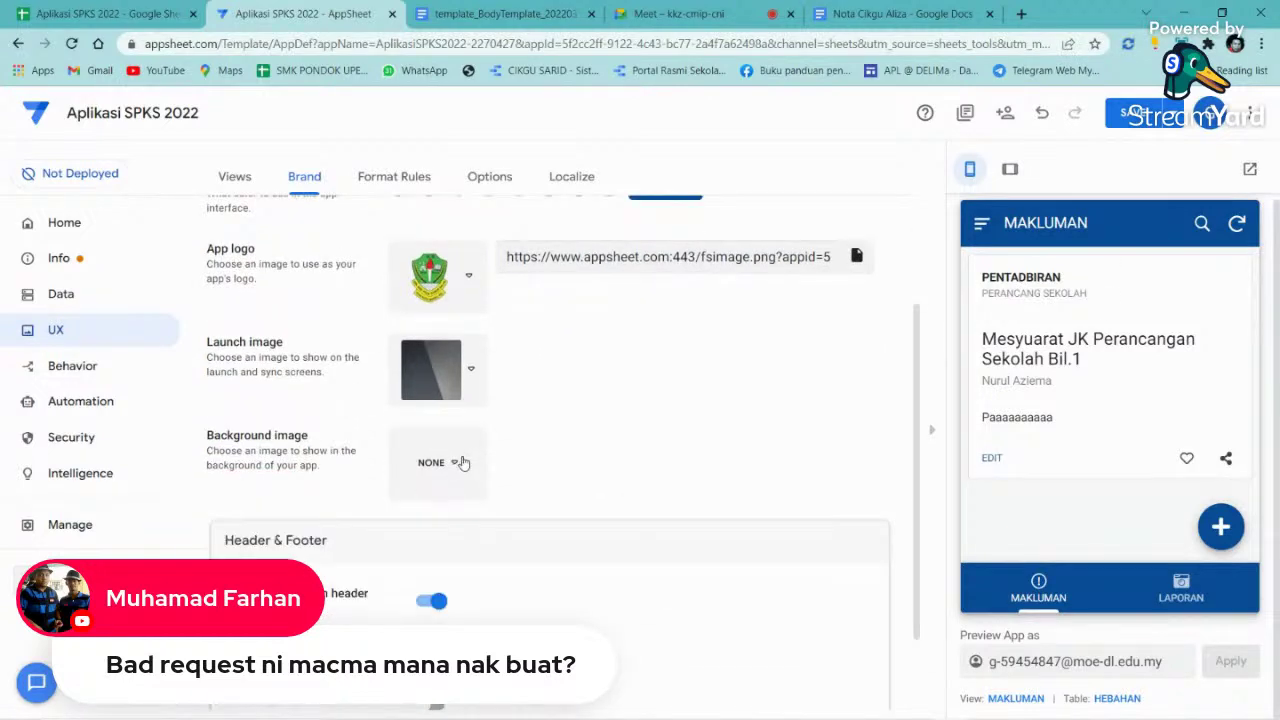
left_click(459, 461)
left_click(453, 472)
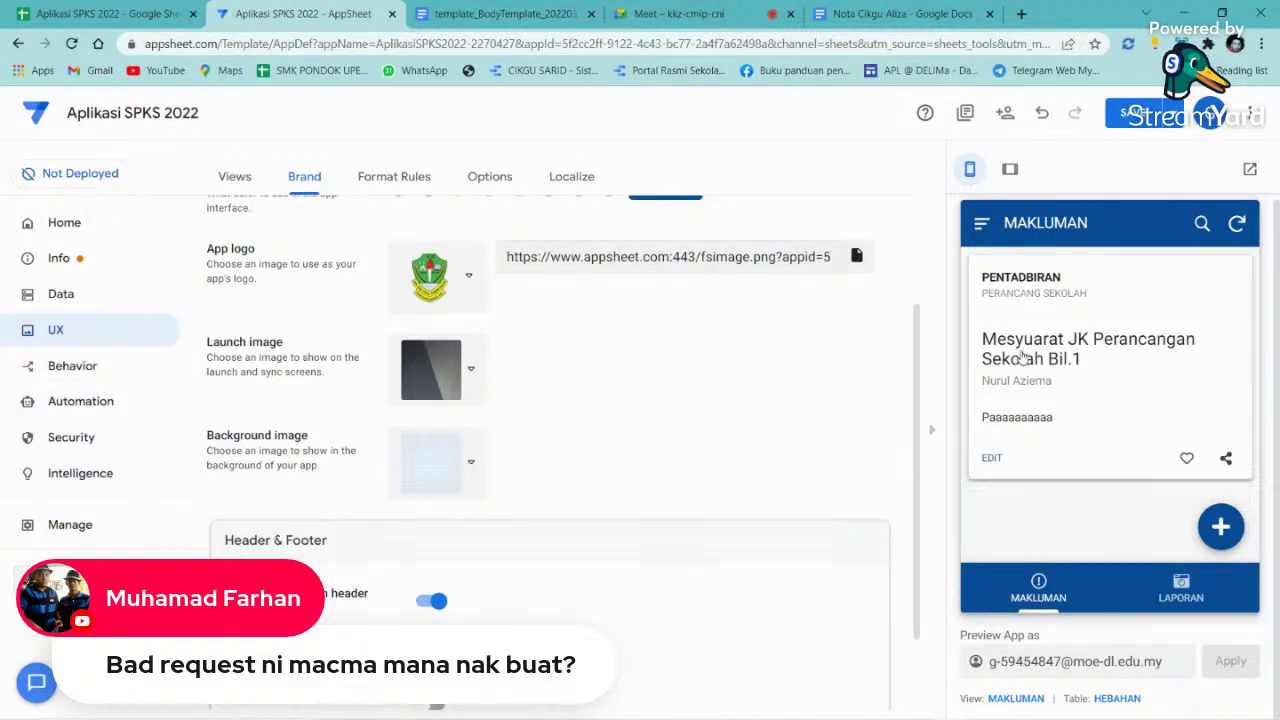
left_click(1135, 118)
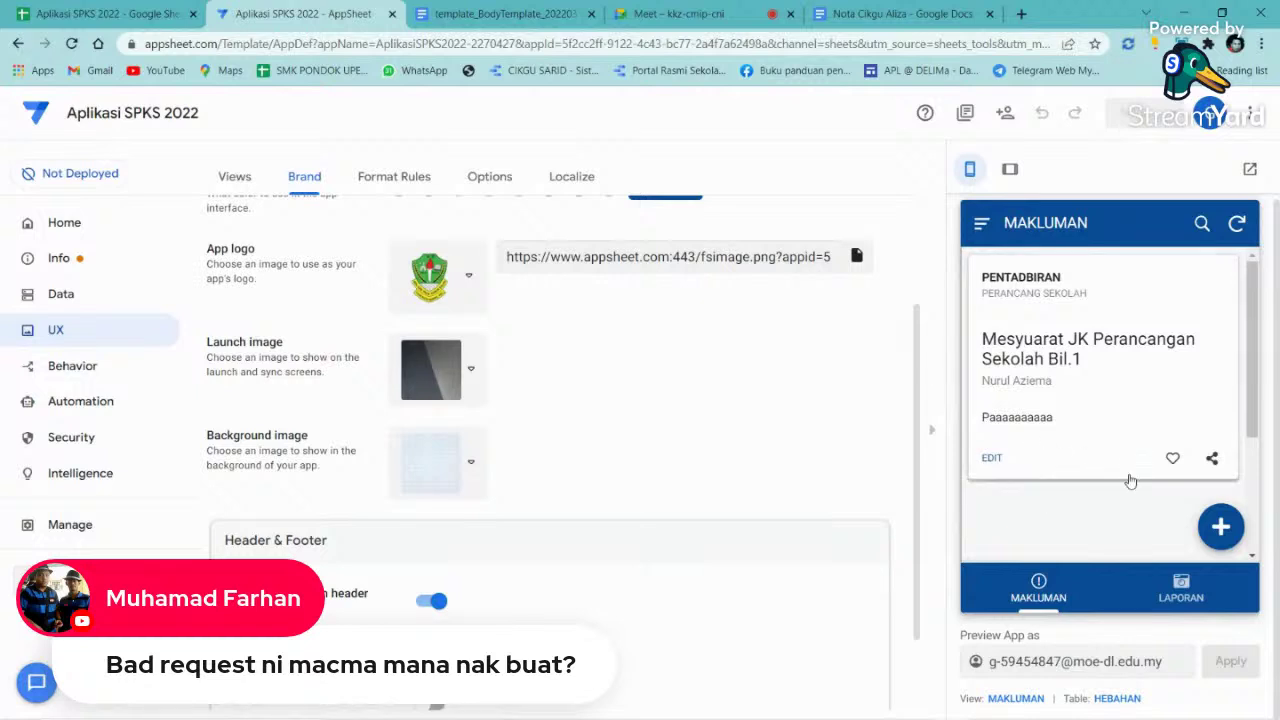
- Open the system text localization settings, and resave the Sepak takraw report from LAPORAN in the preview without editing it
scroll(640, 388, "up", 3)
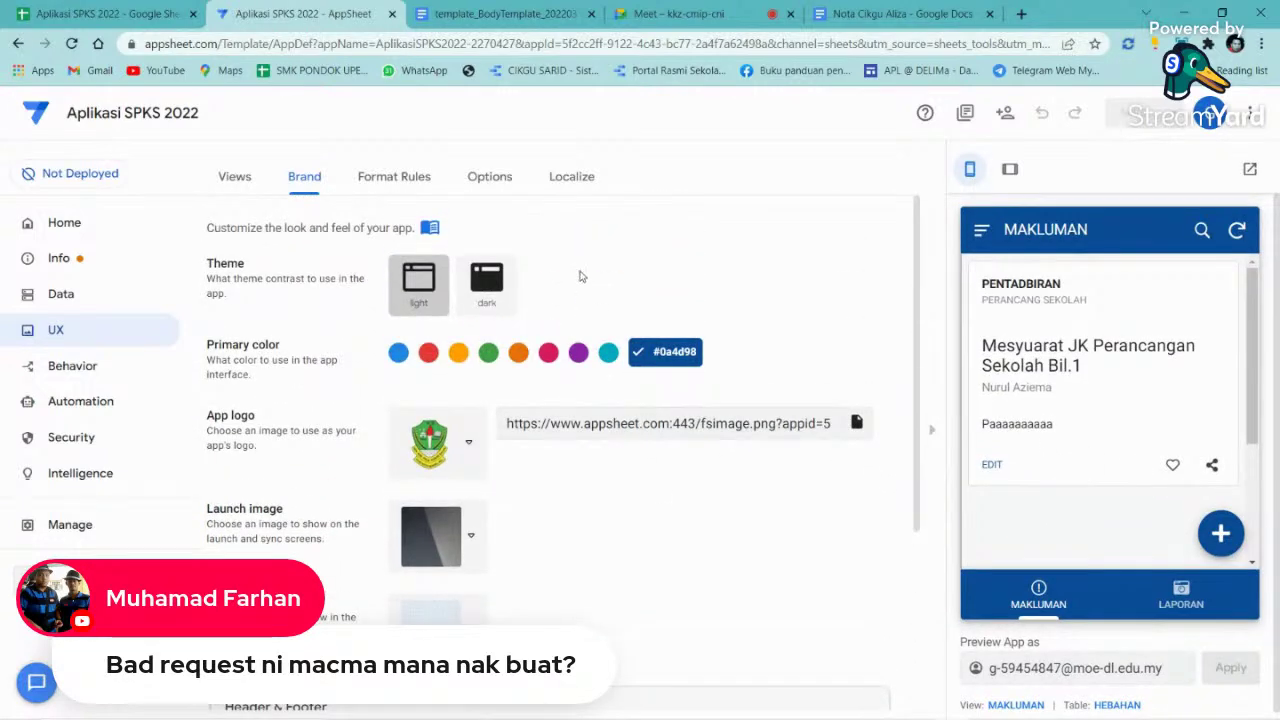
left_click(569, 180)
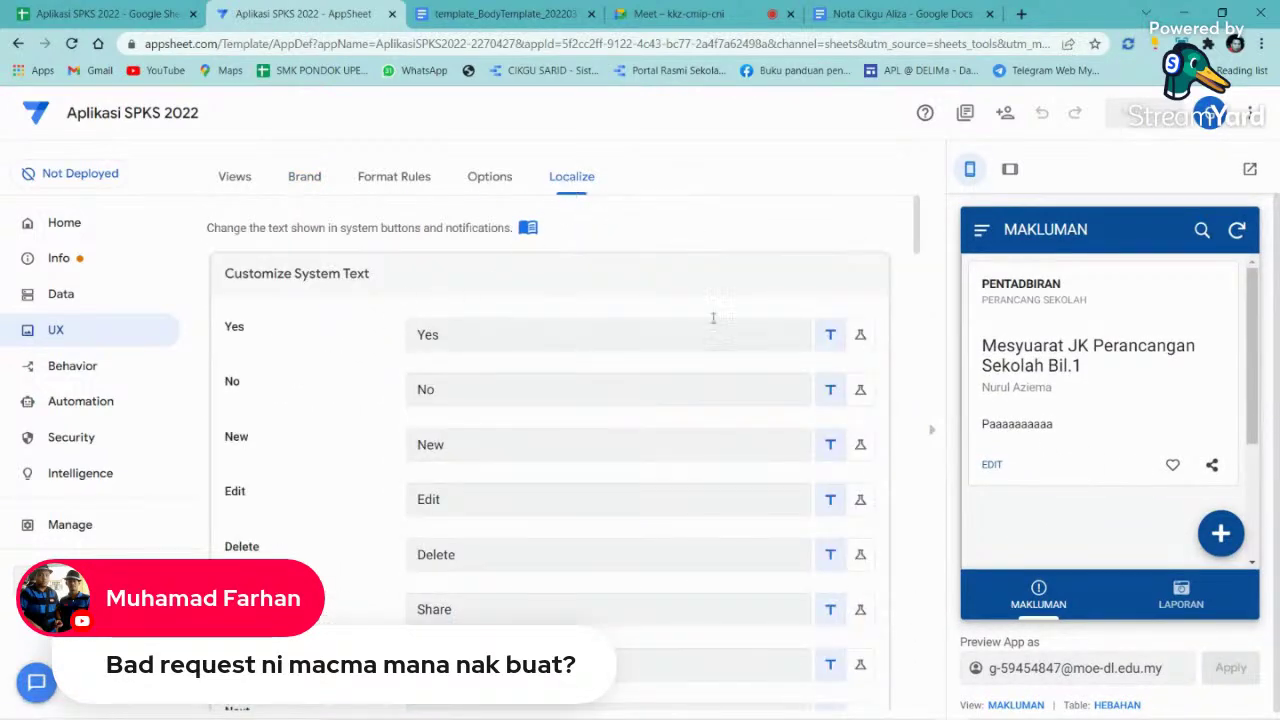
left_click(1183, 598)
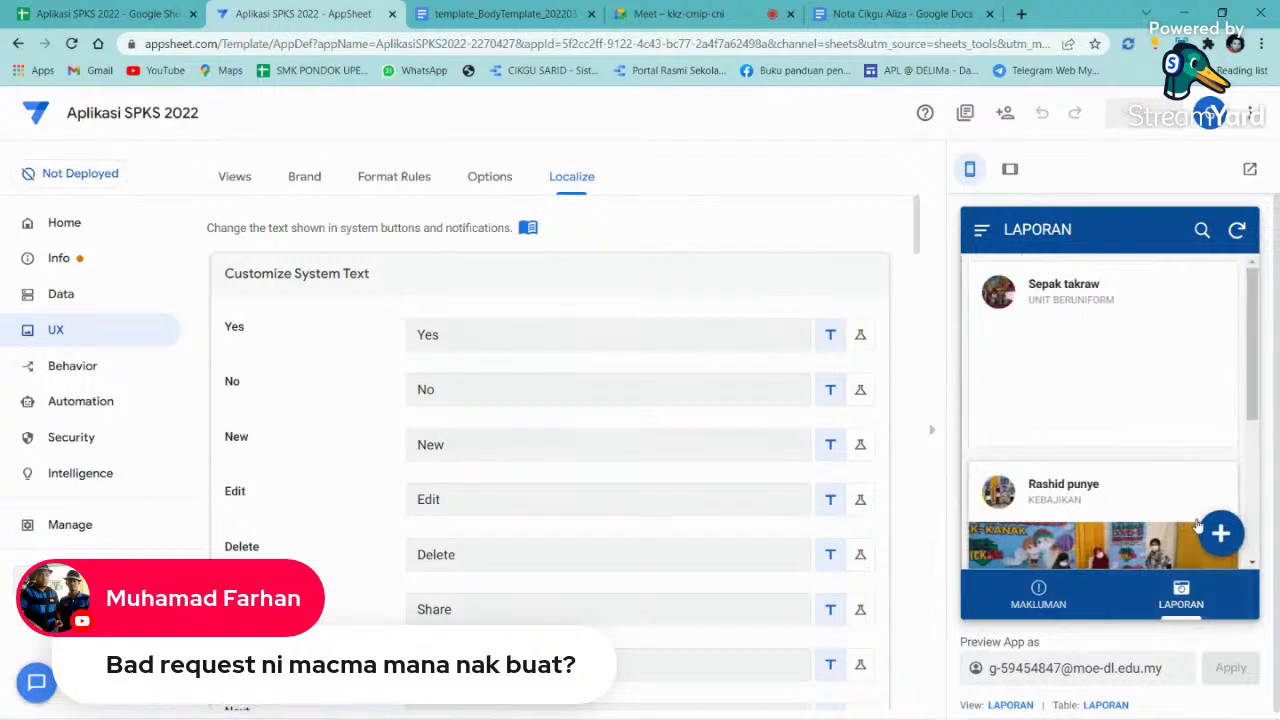
left_click(1131, 386)
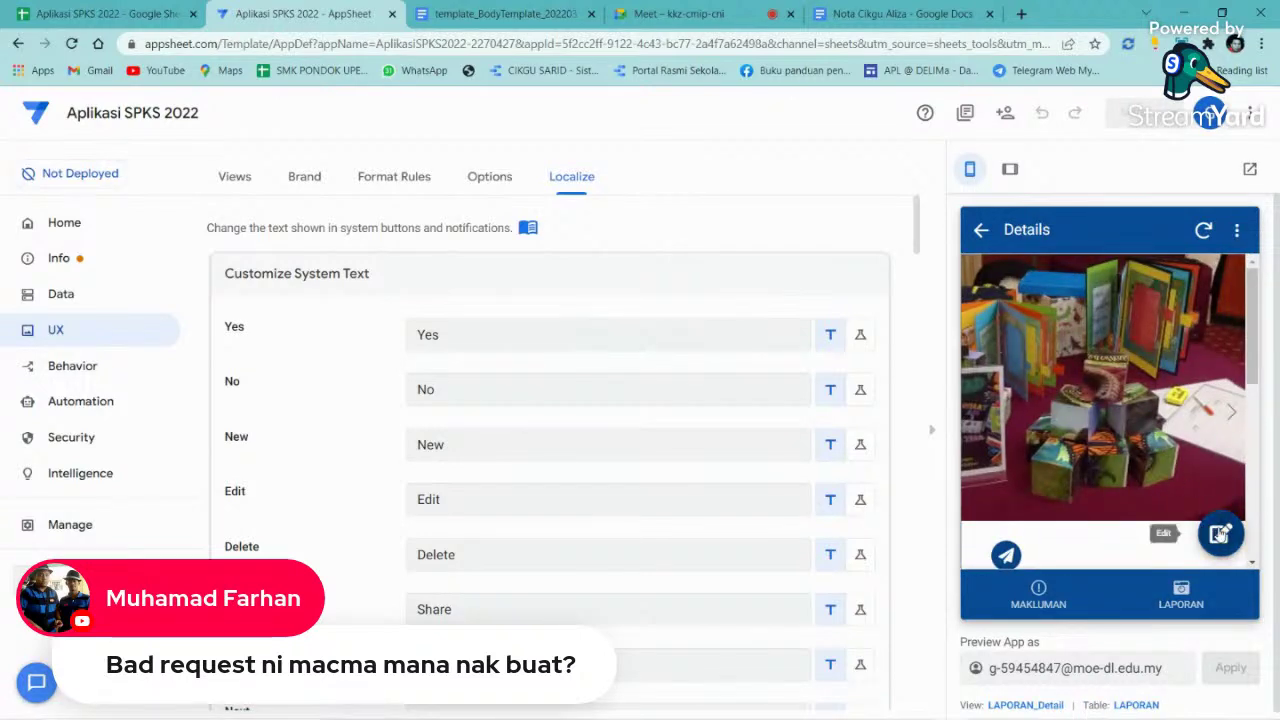
left_click(1220, 535)
scroll(1130, 551, "down", 5)
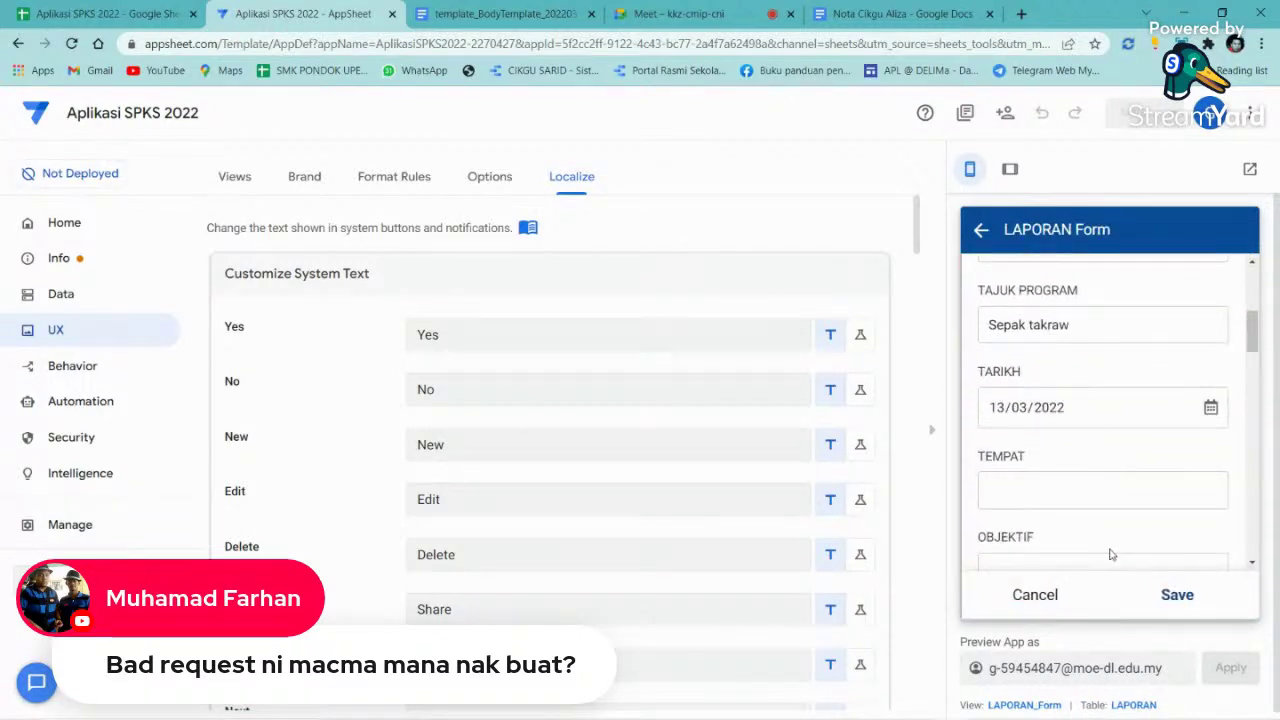
left_click(1178, 595)
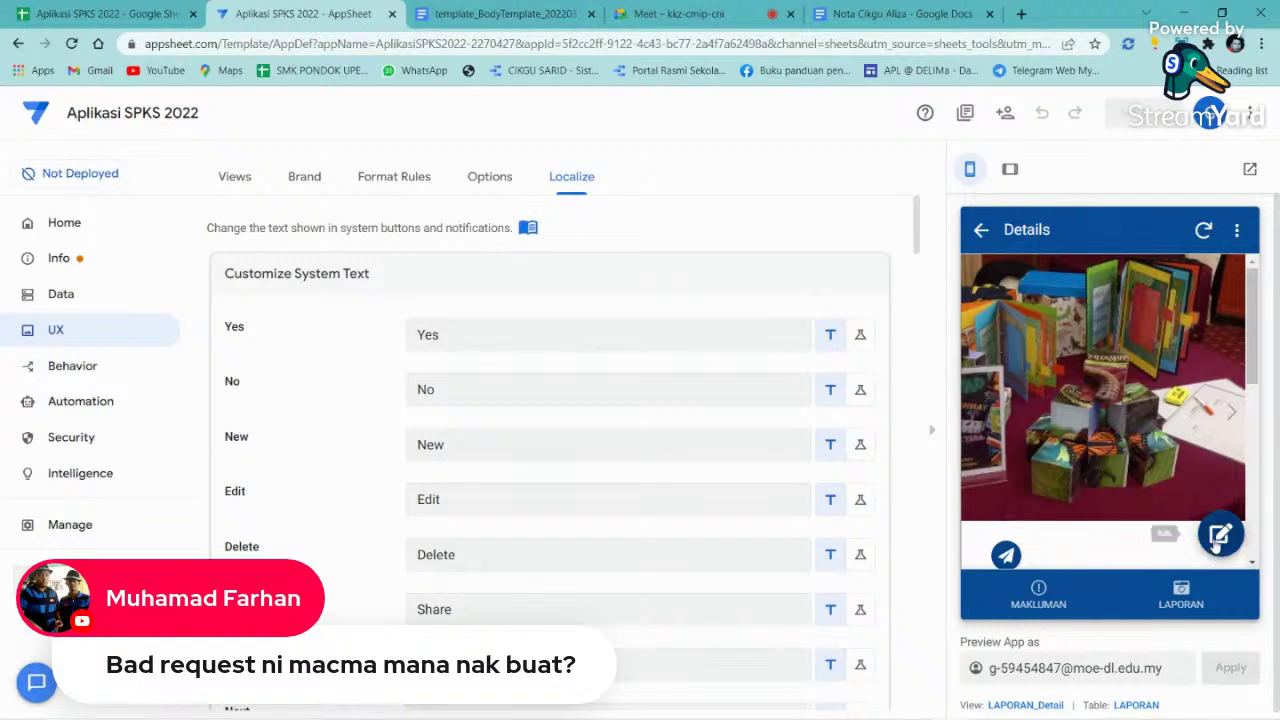
- Set the Sepak takraw report's TEMPAT to "xx", save it, and sync the preview from the MAKLUMAN view
left_click(1216, 540)
scroll(1100, 500, "down", 5)
left_click(1039, 478)
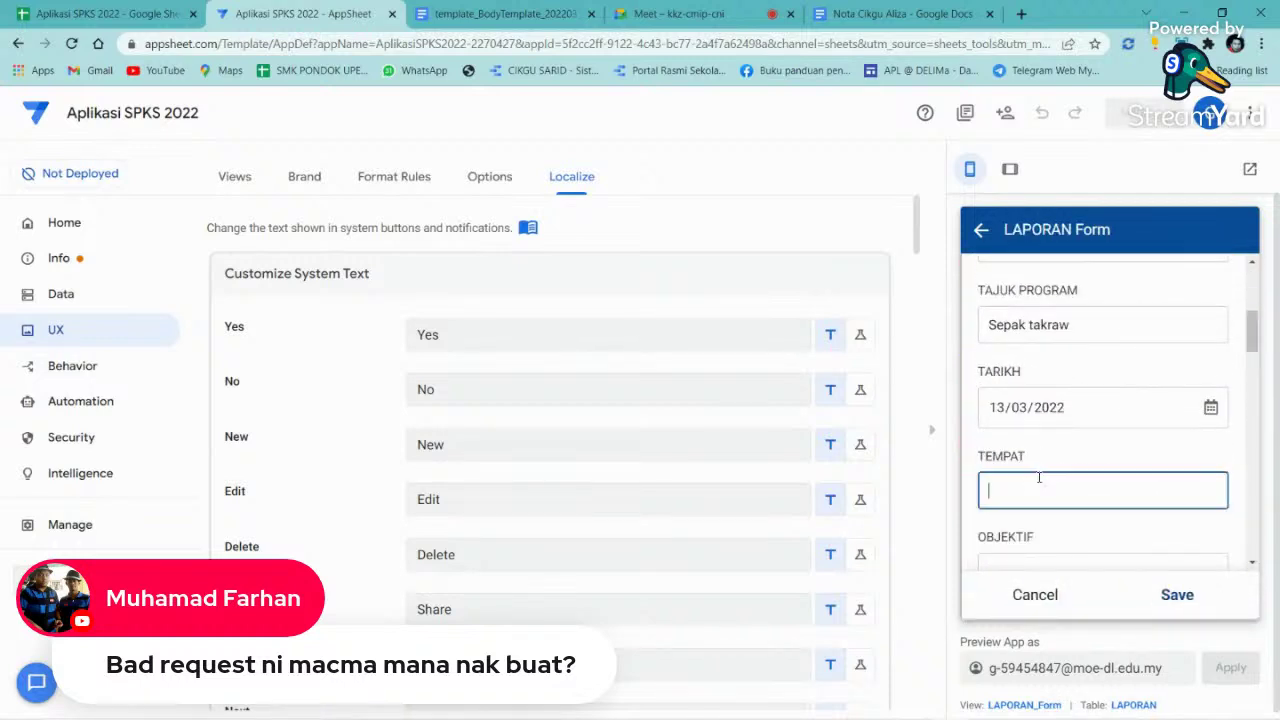
type("xx")
left_click(1176, 594)
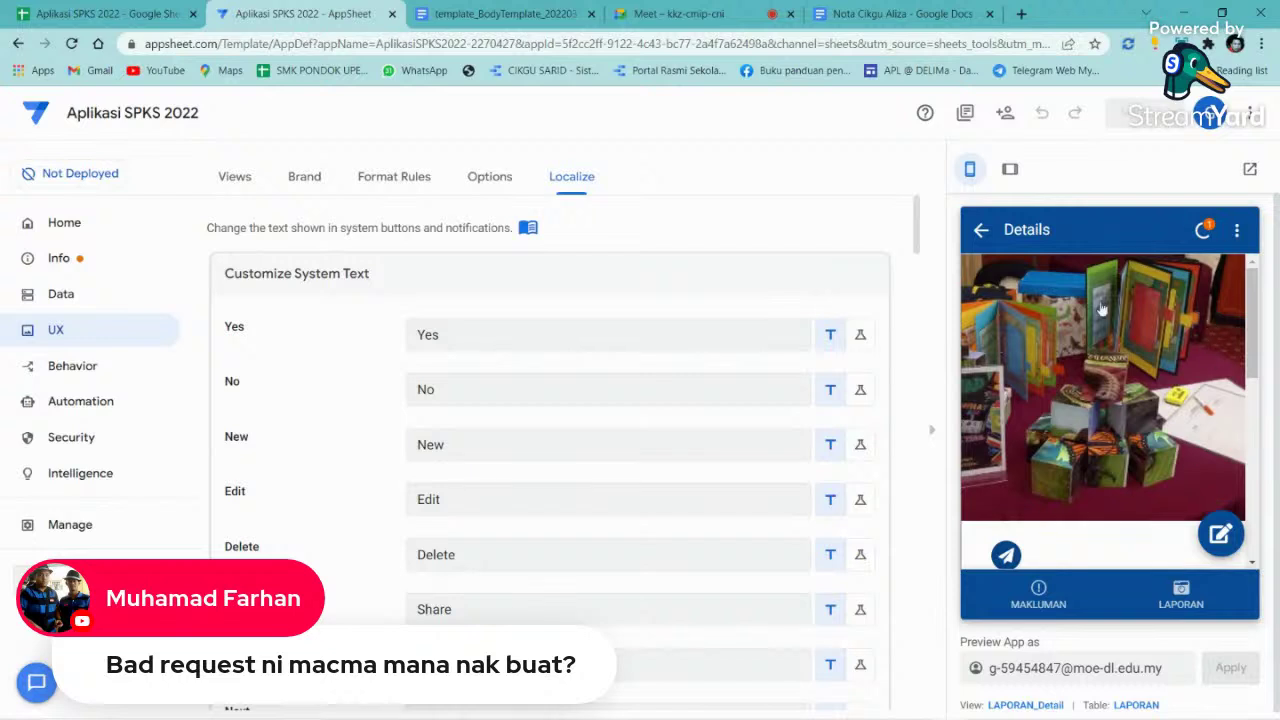
left_click(1043, 594)
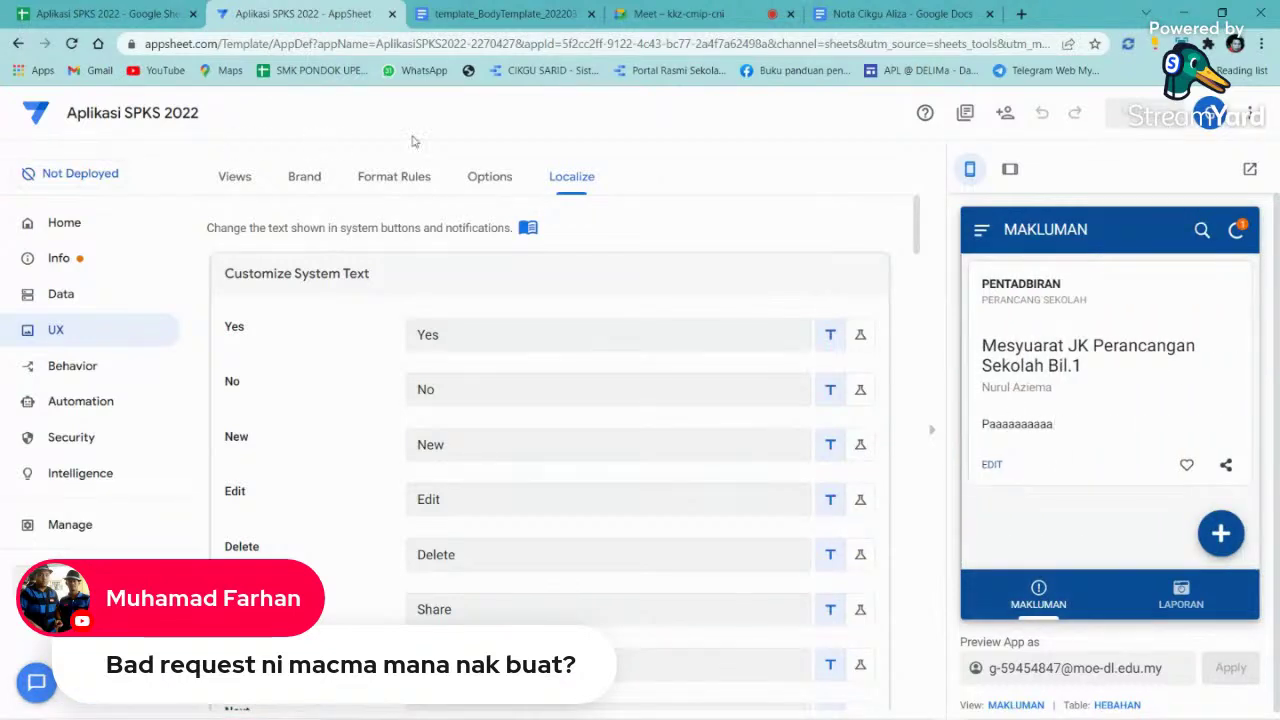
left_click(1236, 229)
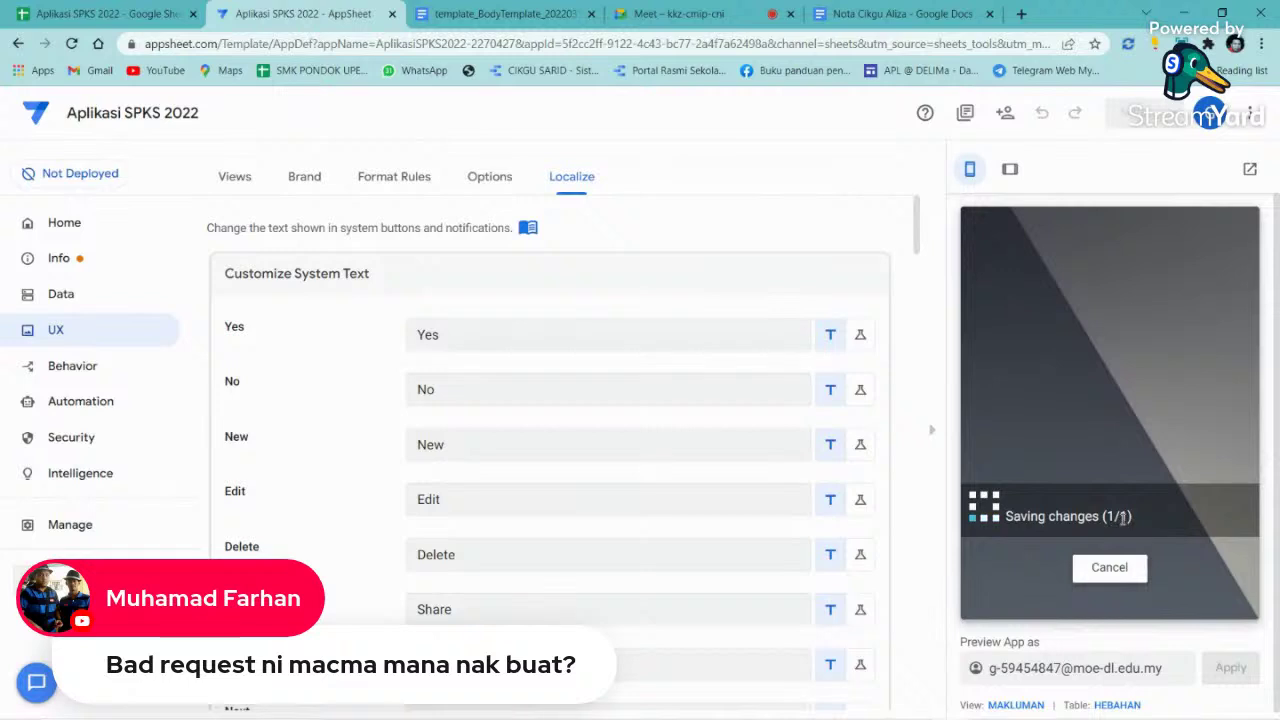
- Look through the customizable system texts, from the basic button labels to the syncing and About texts
scroll(482, 505, "down", 1)
scroll(482, 505, "down", 3)
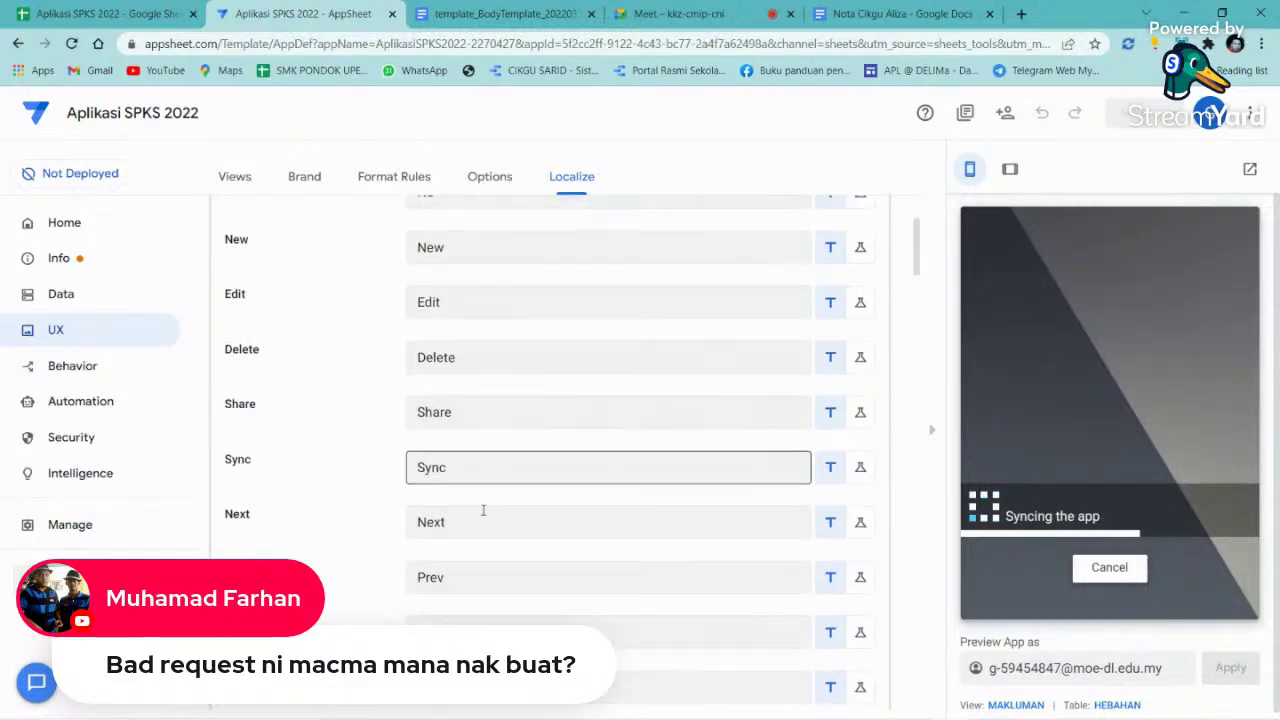
scroll(497, 420, "down", 4)
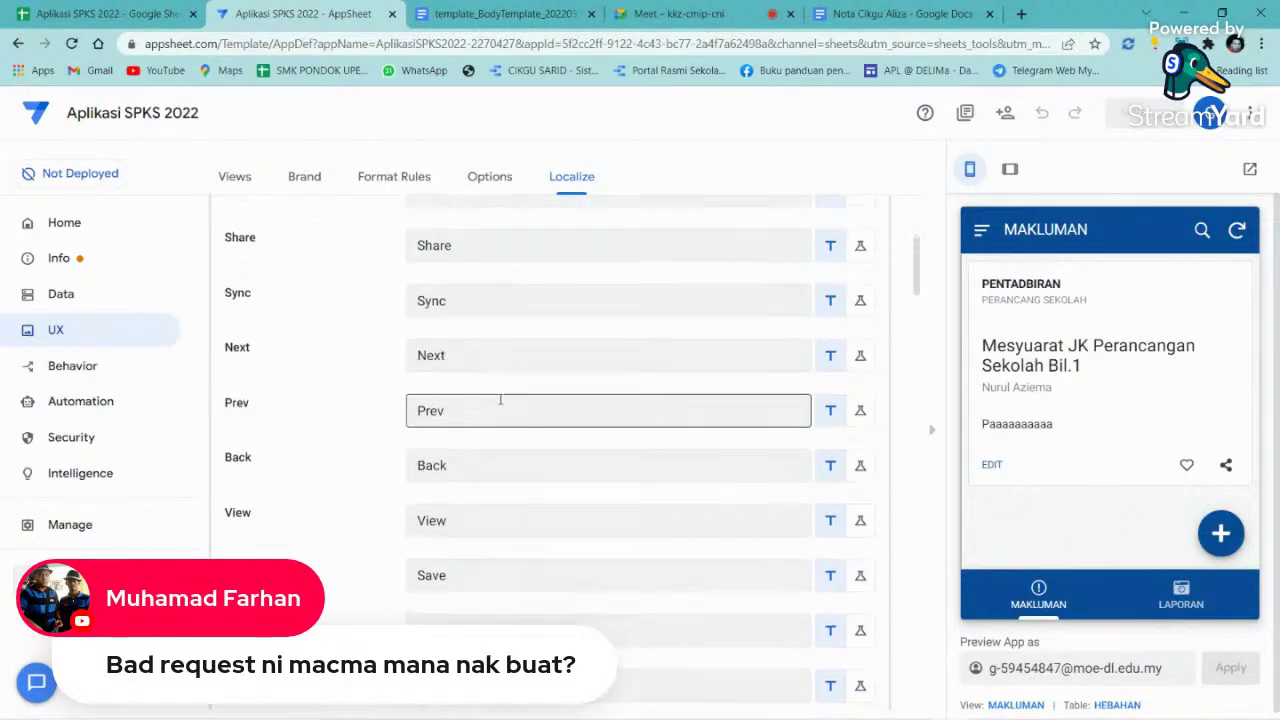
scroll(499, 484, "down", 7)
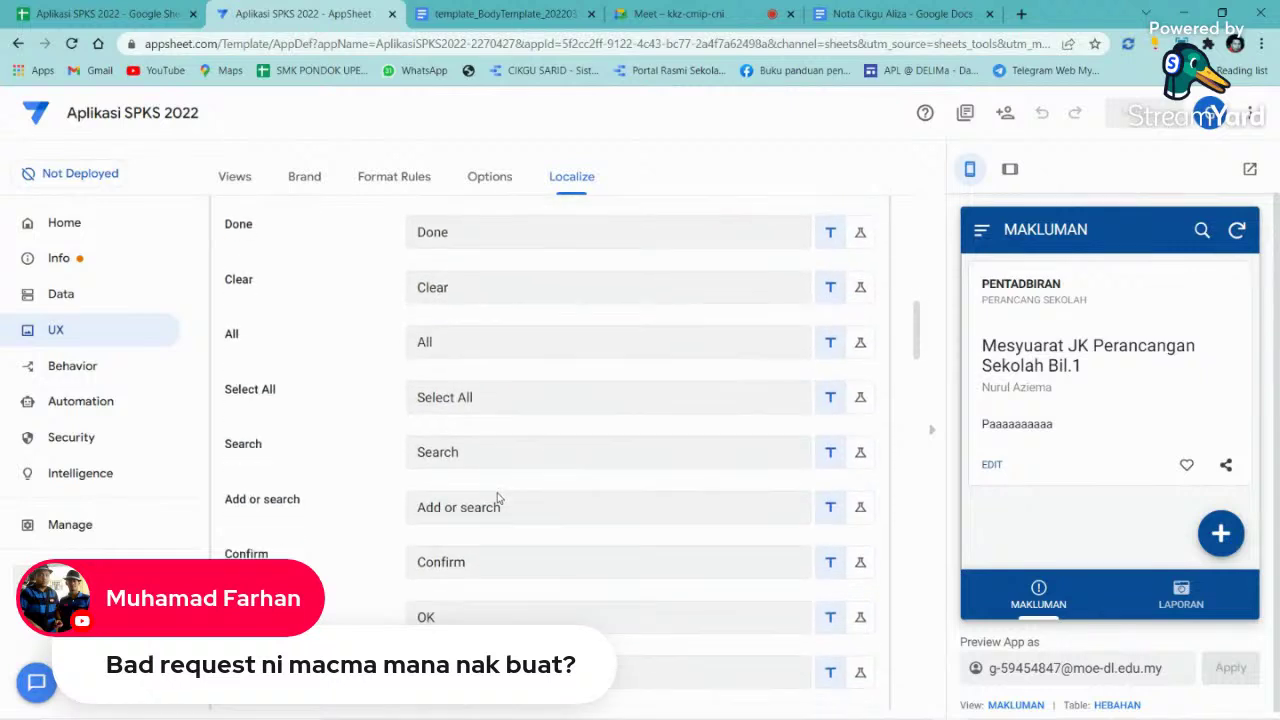
scroll(495, 495, "down", 6)
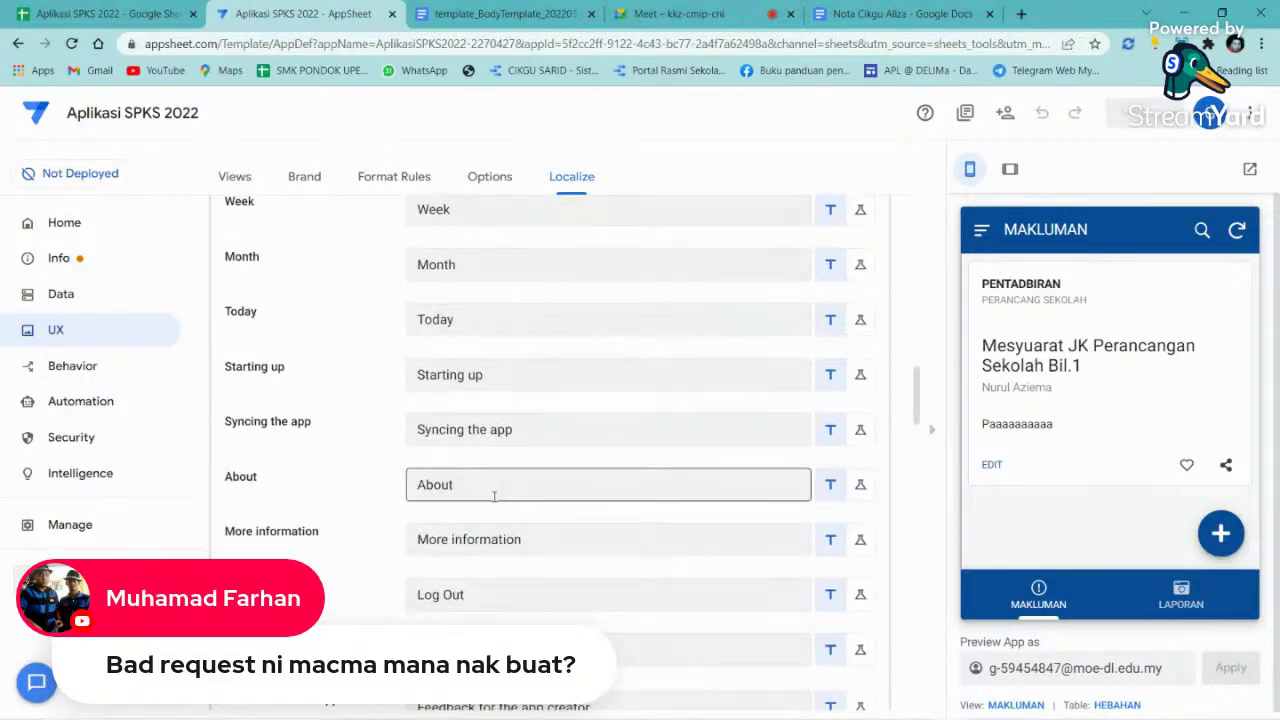
- Replace the localized text for "Syncing the app" with "Maklumat Dikemaskini"
left_click_drag(521, 344, 361, 353)
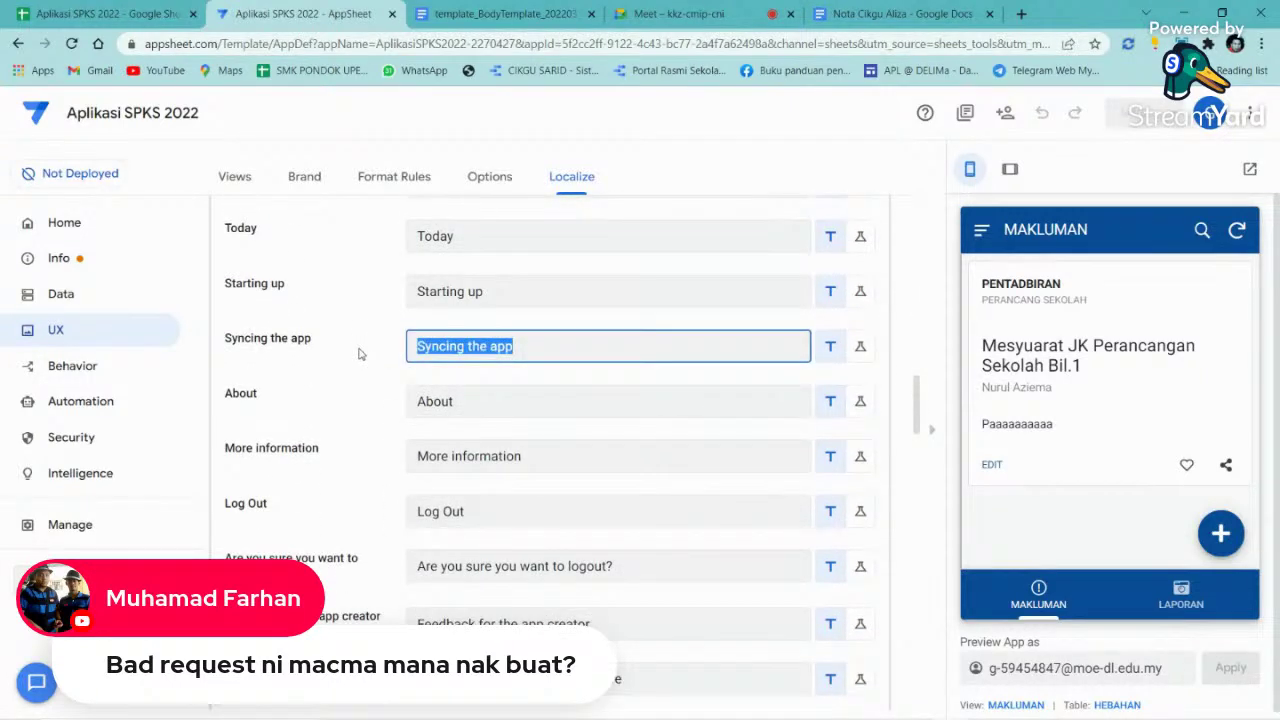
type("Se")
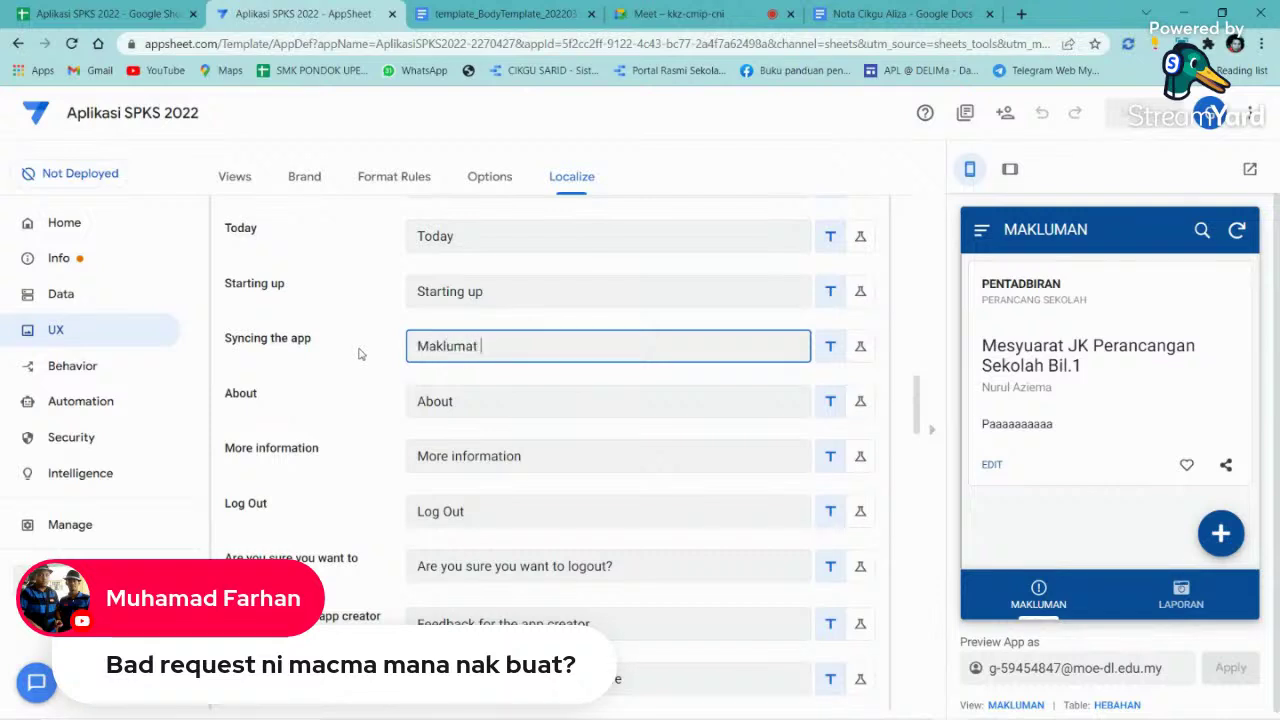
type("Dikemaskini")
- Set the localized text for "Show Changes" to "Simpan Data" and save the app
scroll(401, 388, "down", 3)
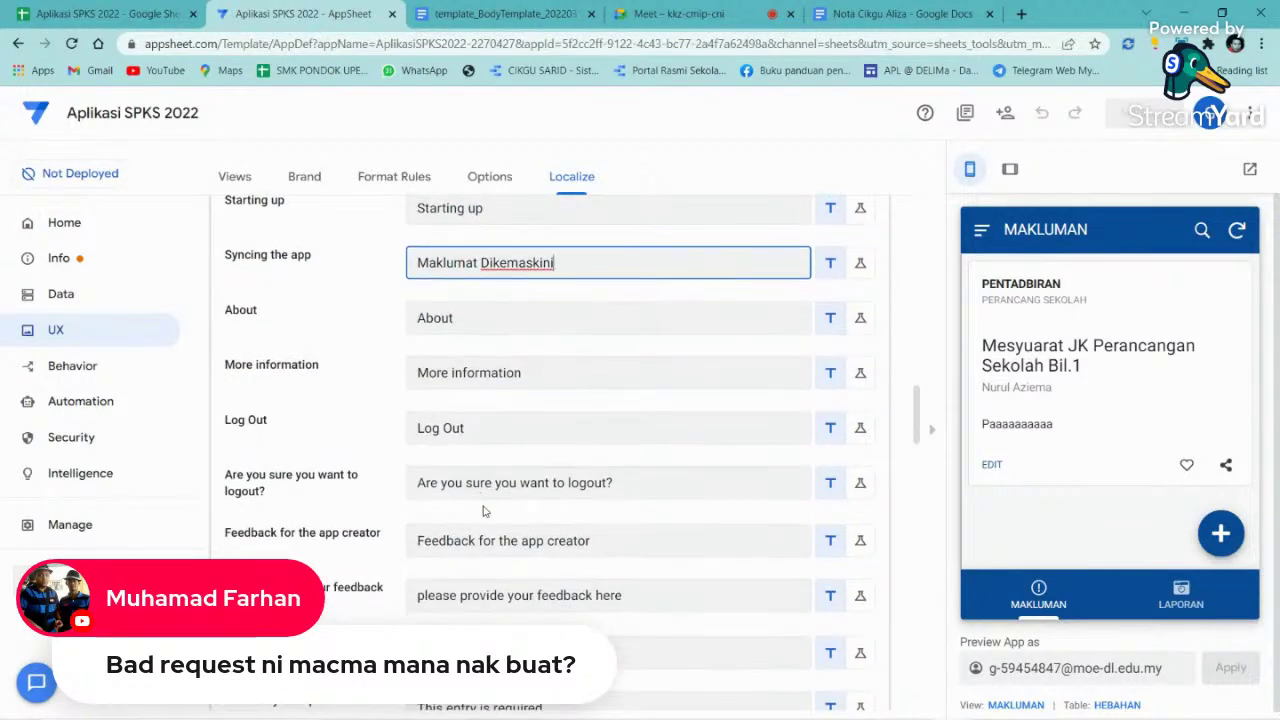
scroll(495, 560, "down", 3)
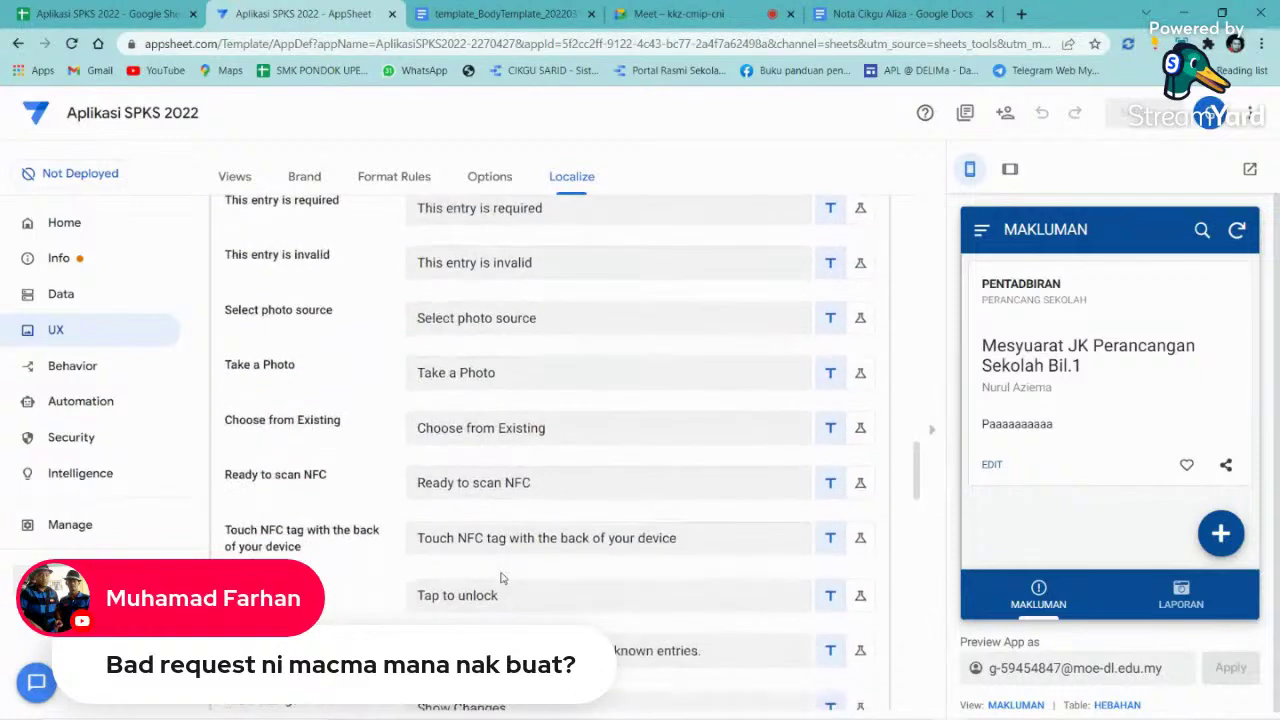
scroll(502, 578, "down", 3)
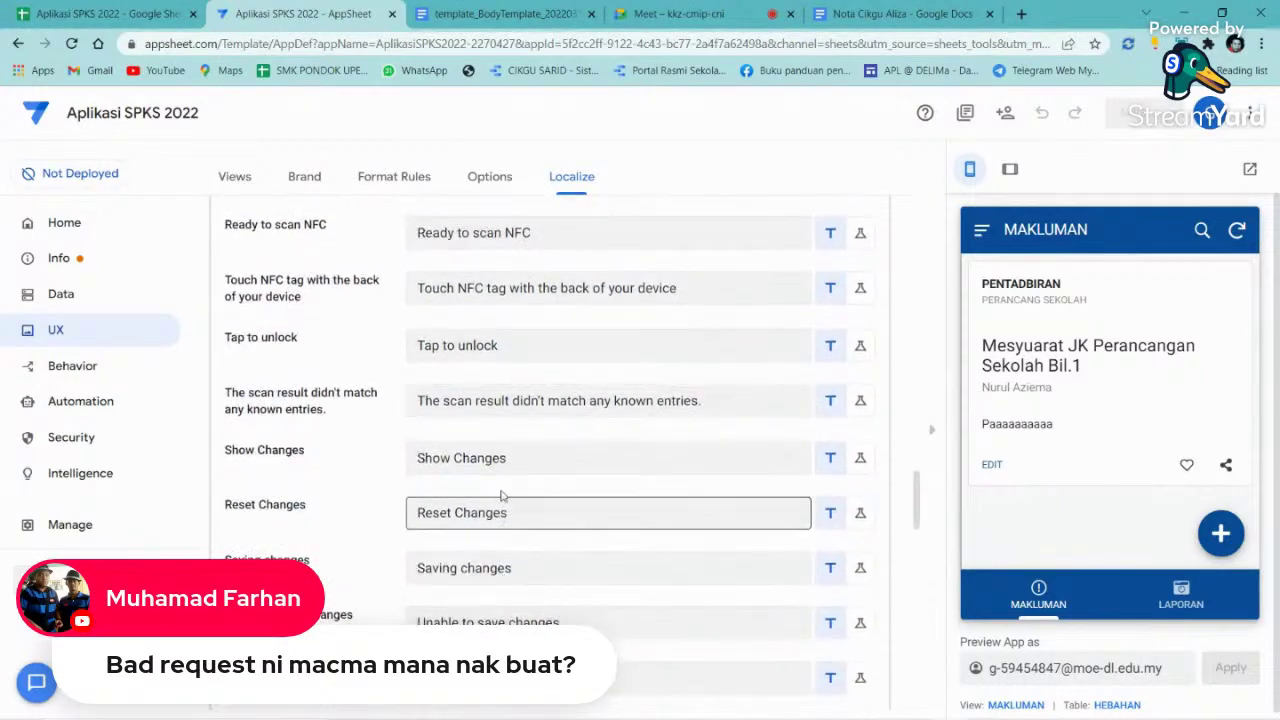
left_click_drag(507, 458, 381, 469)
type("S")
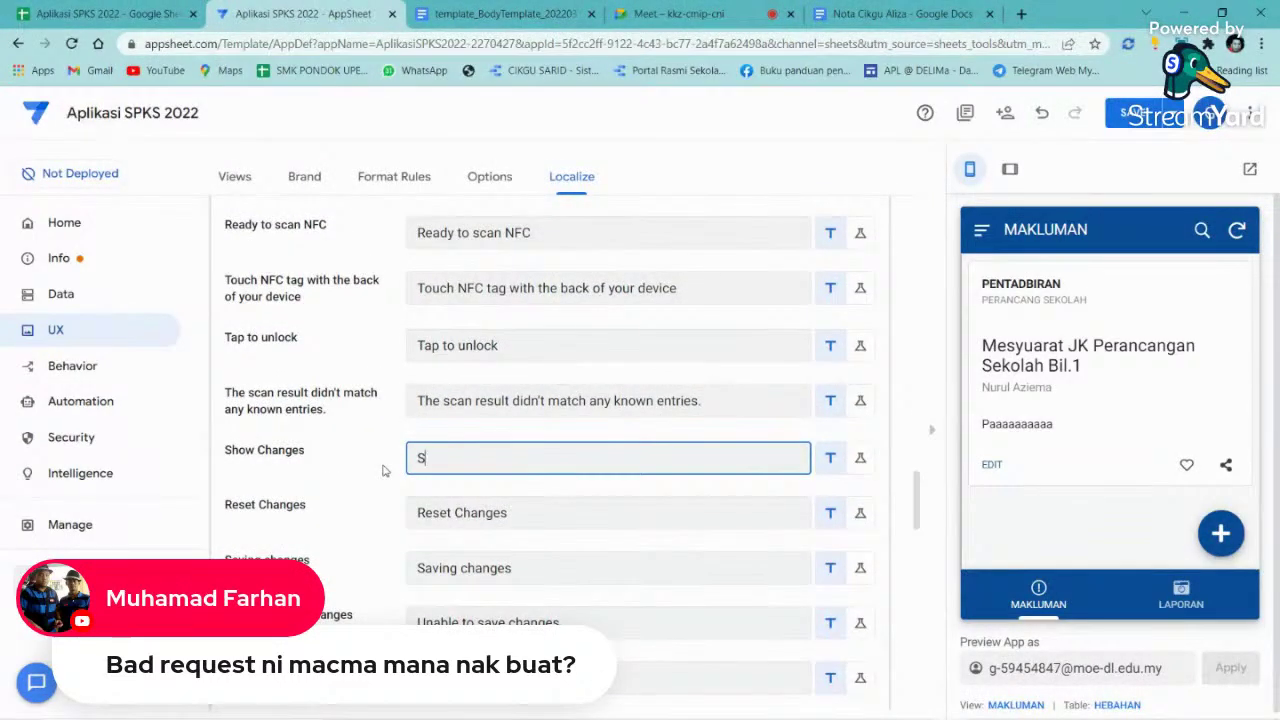
type("impan Data")
left_click(1133, 112)
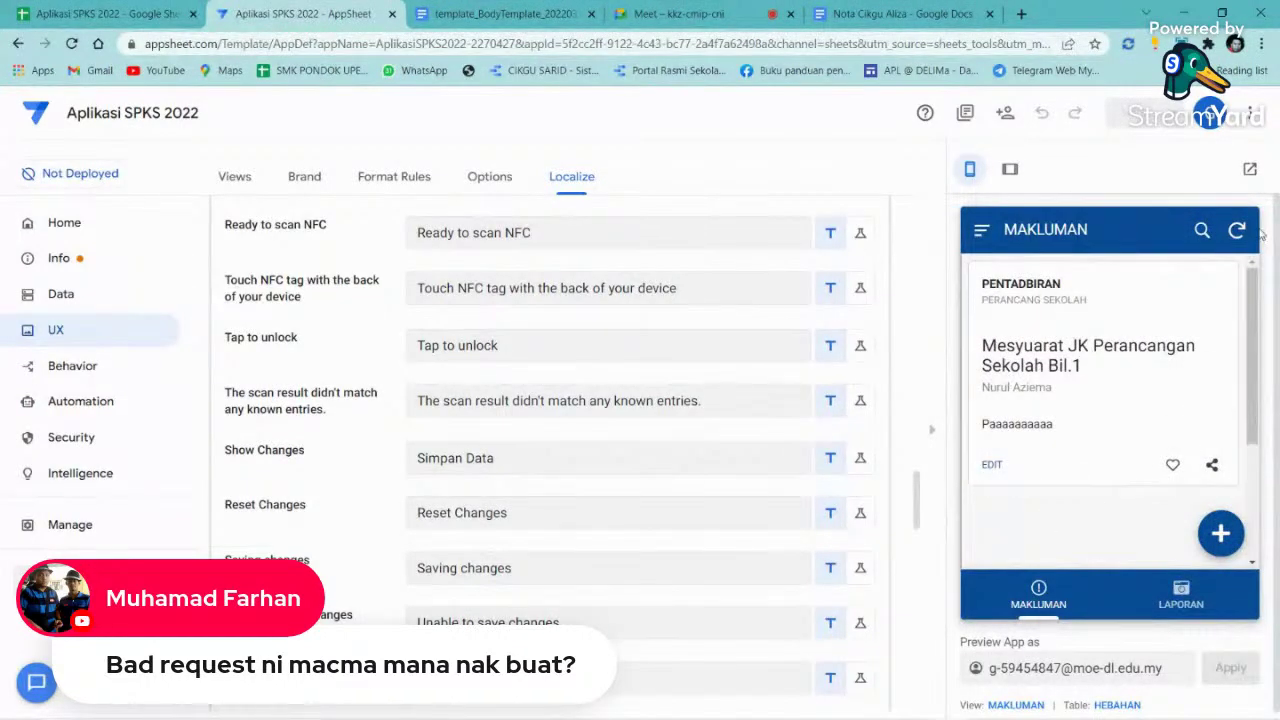
- Sync the preview app and look through the remaining localization texts, including the user consent entries
left_click(1237, 230)
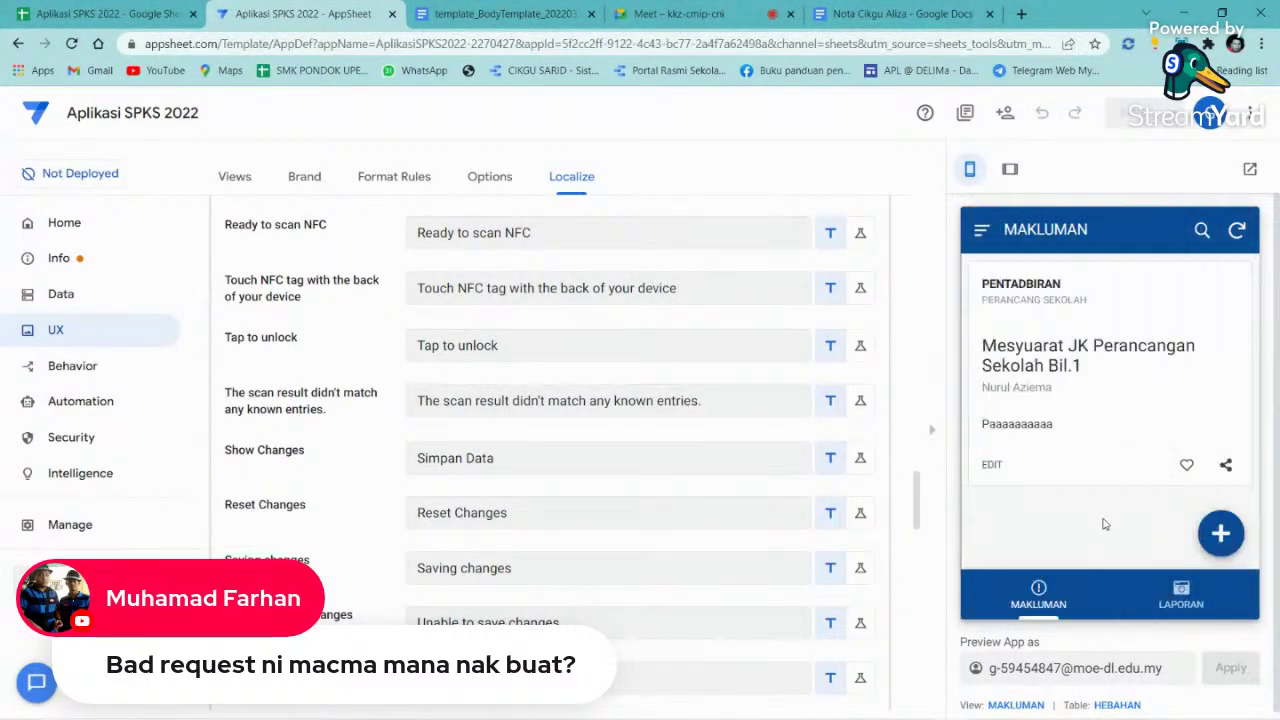
left_click(1237, 230)
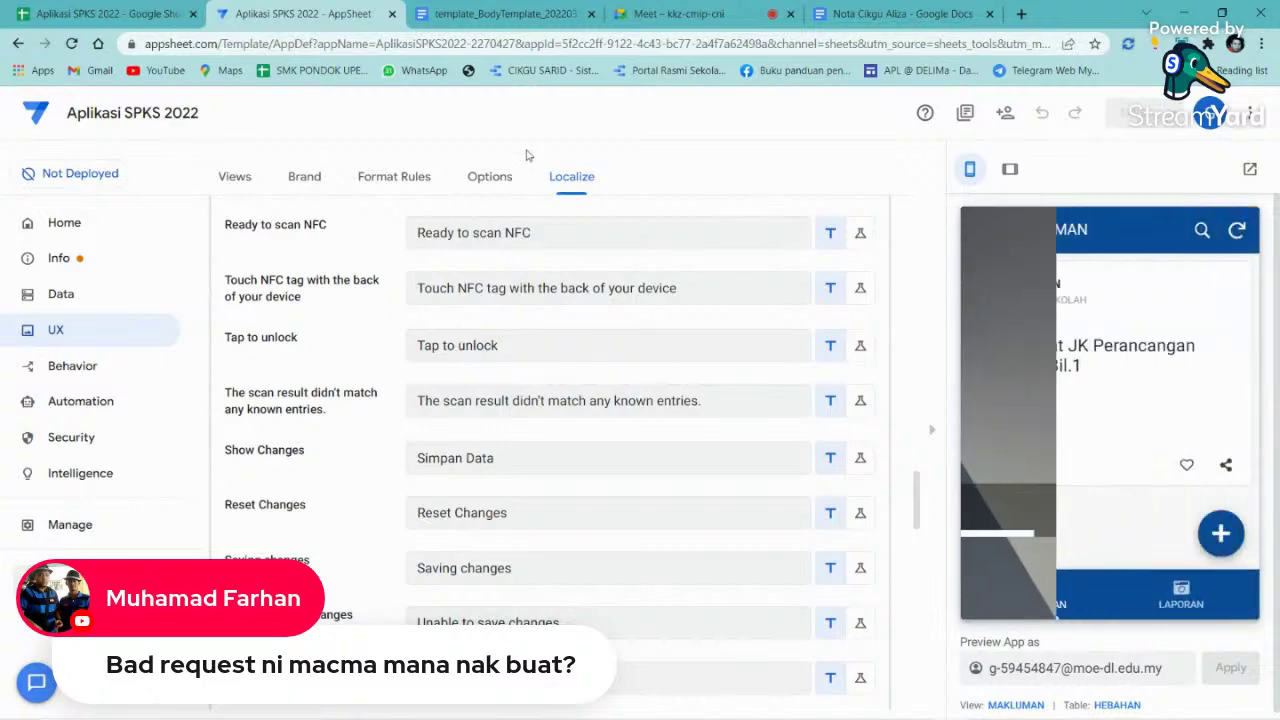
scroll(545, 440, "down", 7)
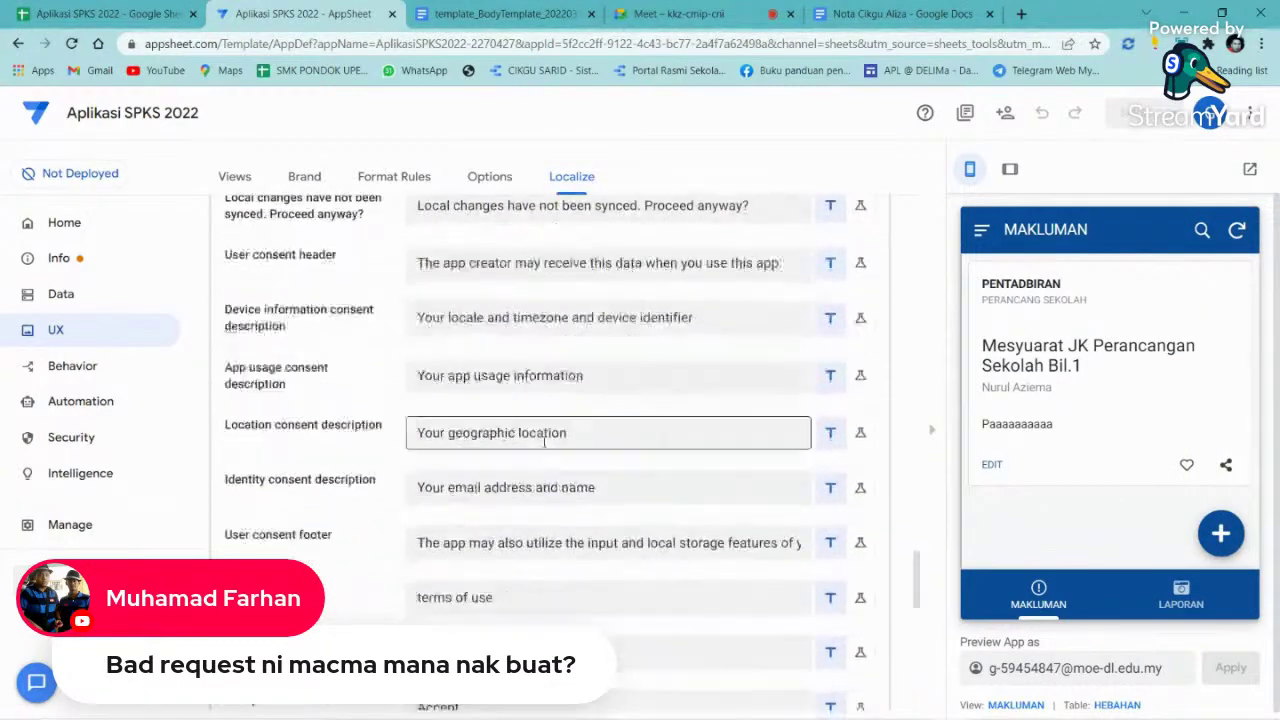
scroll(545, 440, "down", 3)
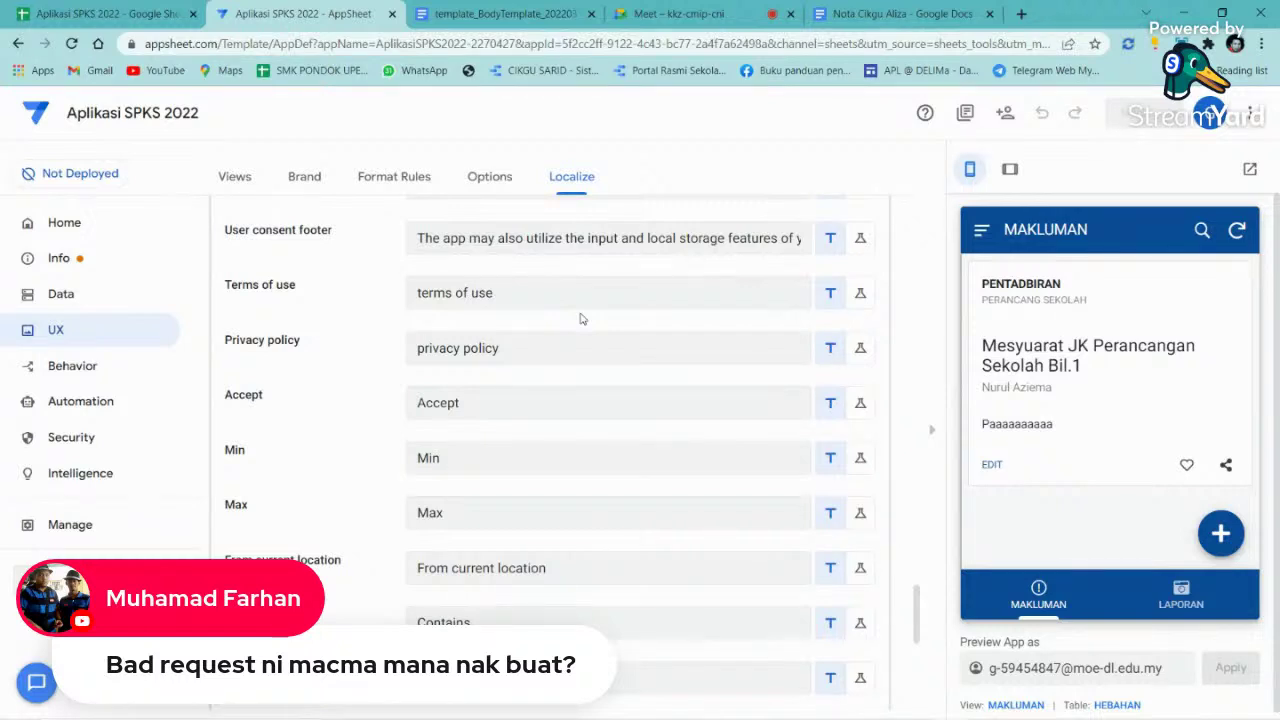
scroll(565, 384, "up", 3)
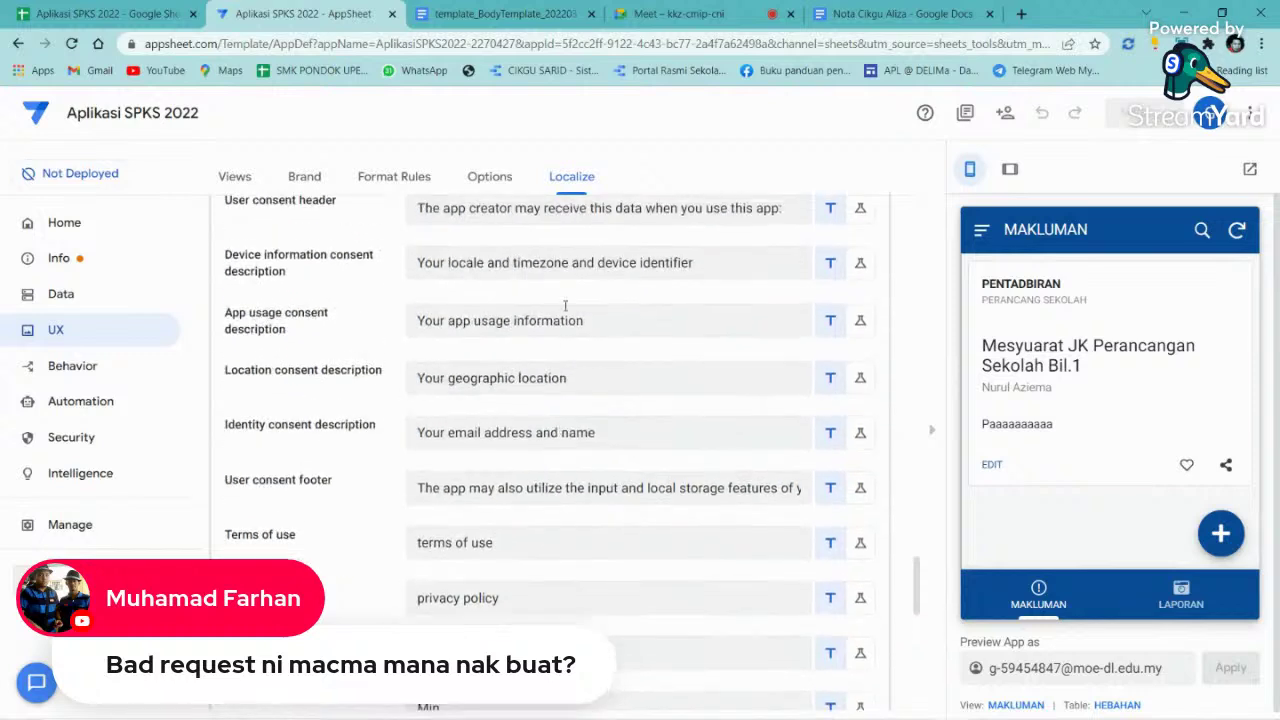
- Switch to Google Meet and copy the meeting link from the meeting details
left_click(695, 14)
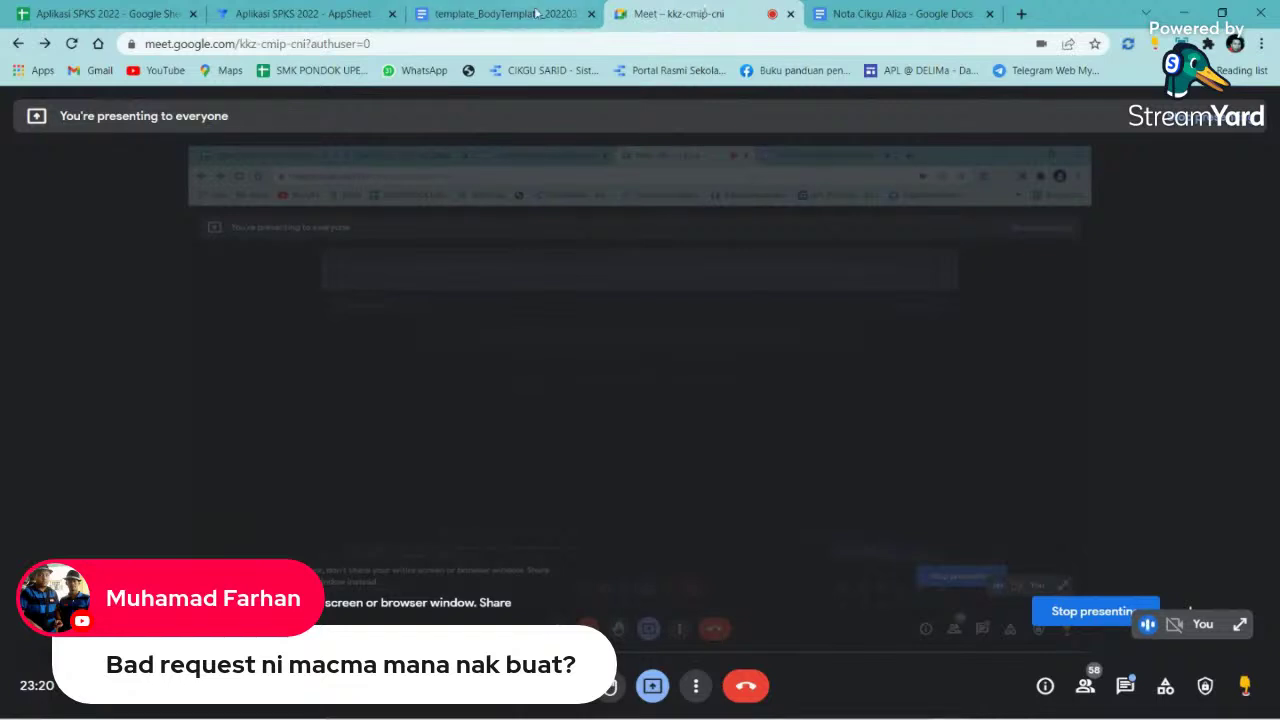
left_click(300, 13)
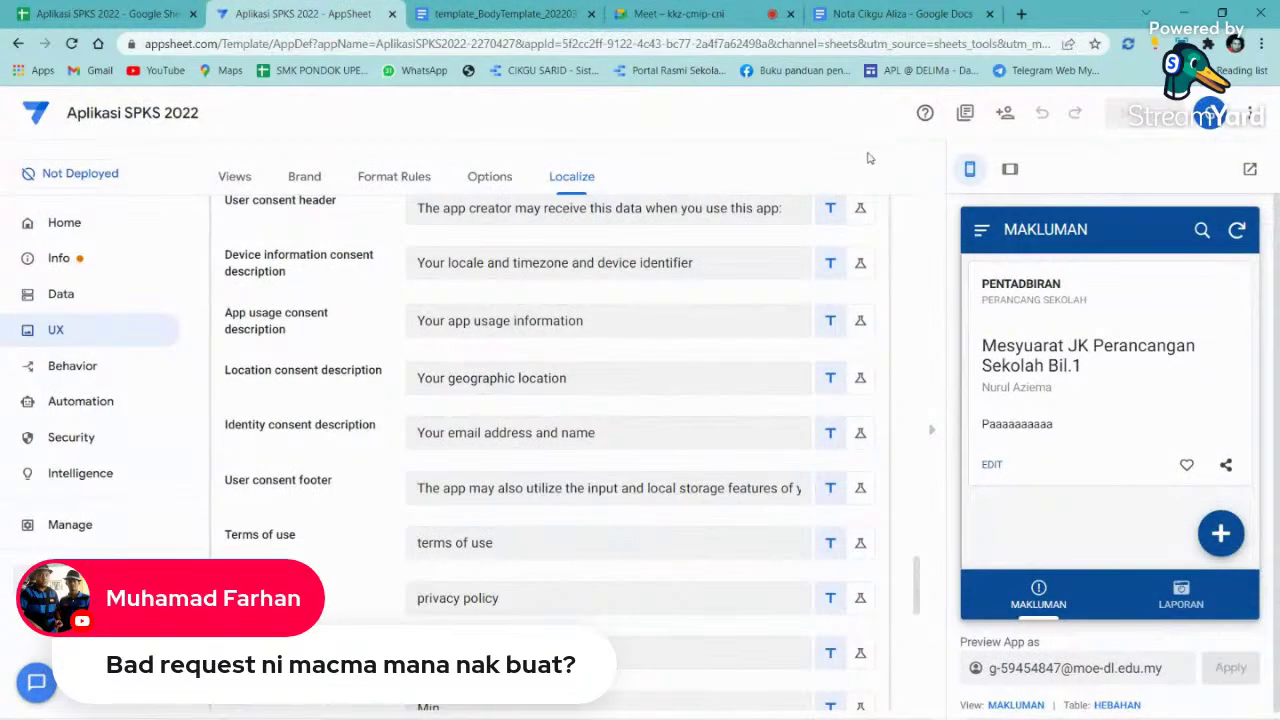
left_click(690, 14)
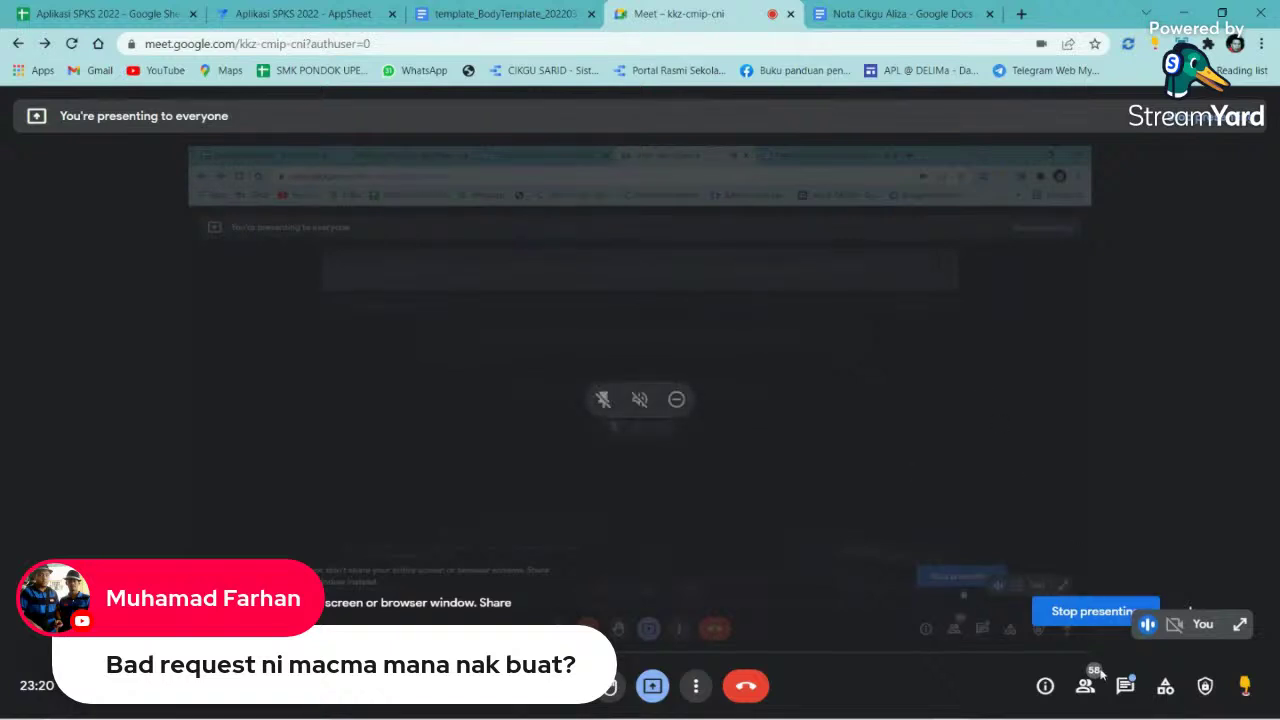
left_click(1045, 687)
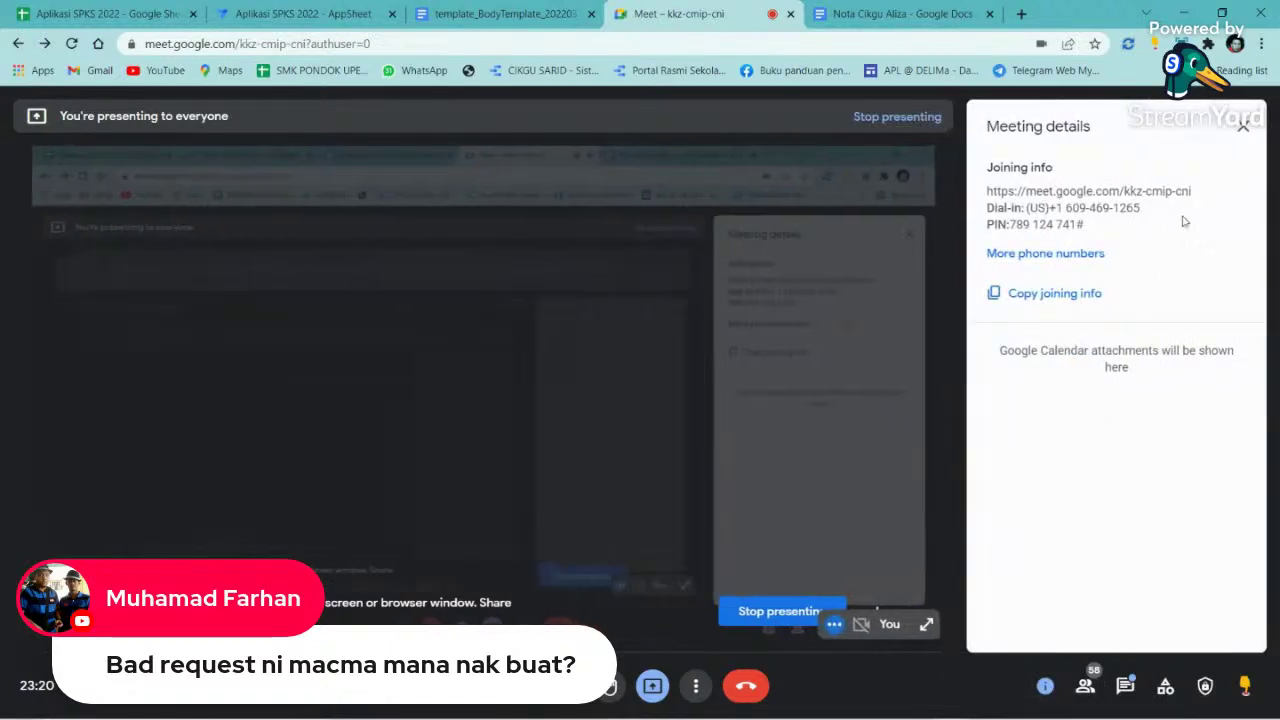
left_click_drag(1196, 198, 988, 196)
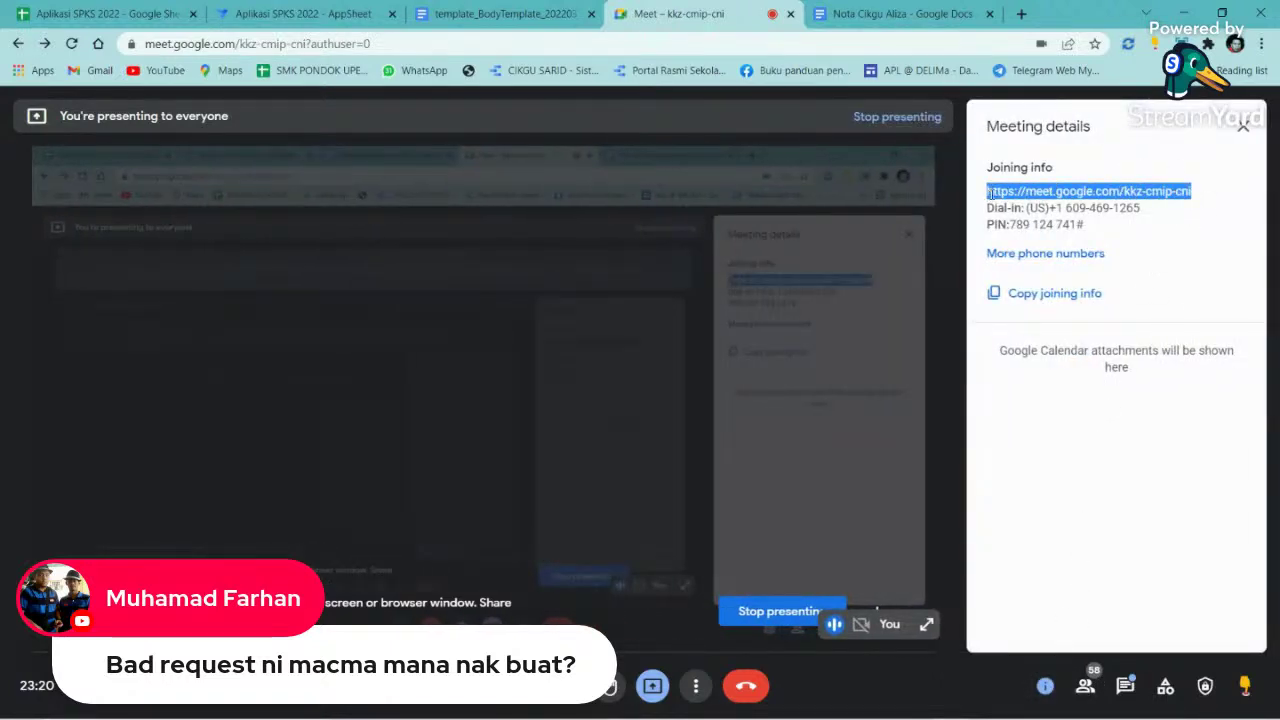
right_click(988, 196)
left_click(1010, 207)
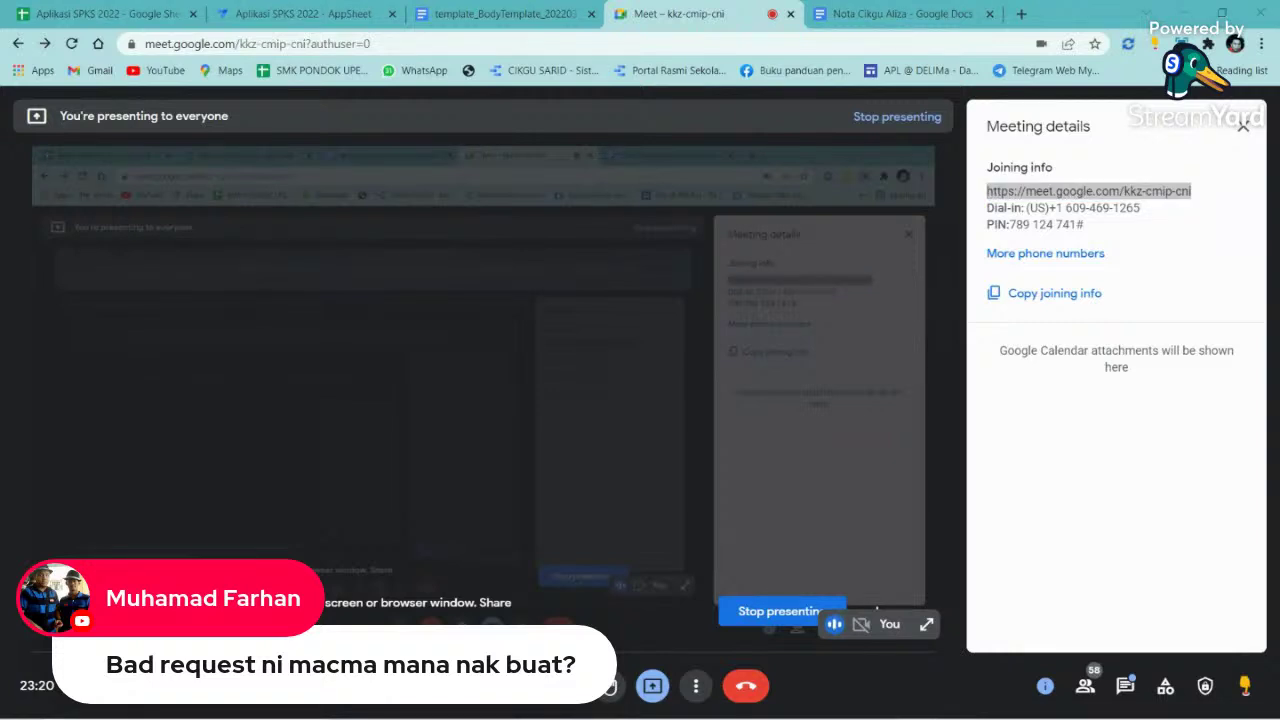
left_click(1243, 126)
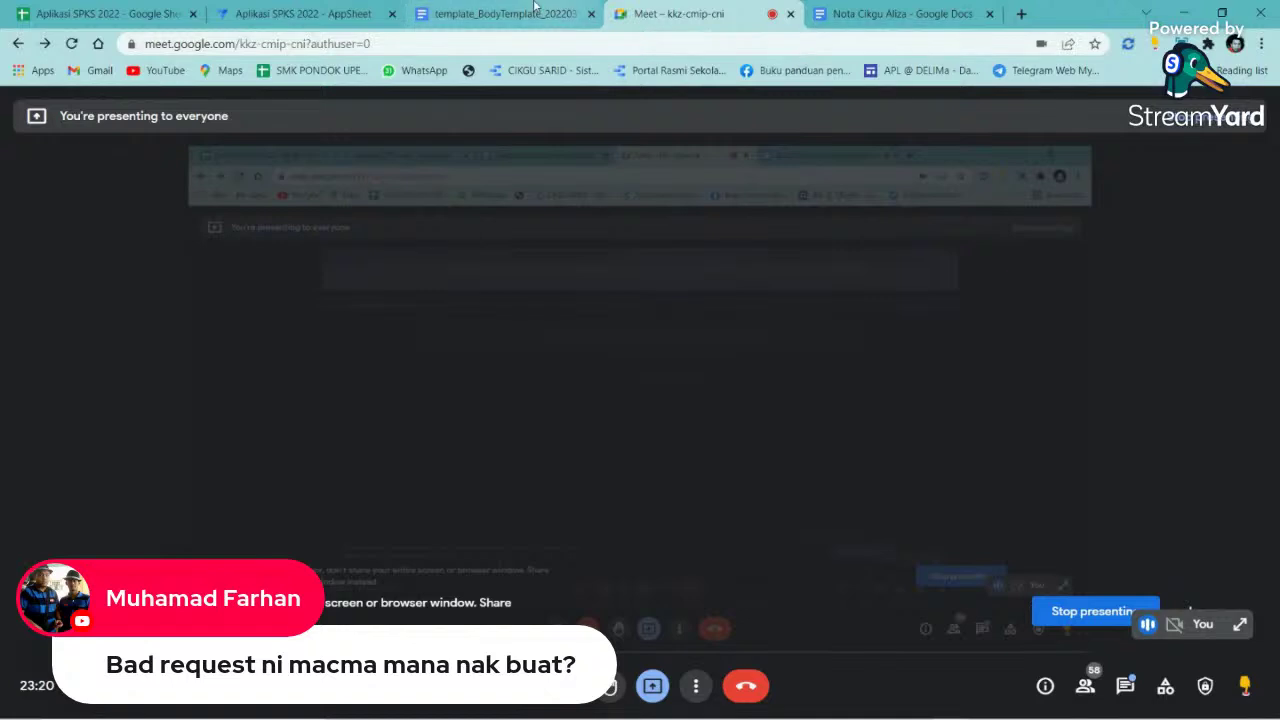
- Switch back to AppSheet and check the app's data tables and sharing options
left_click(323, 10)
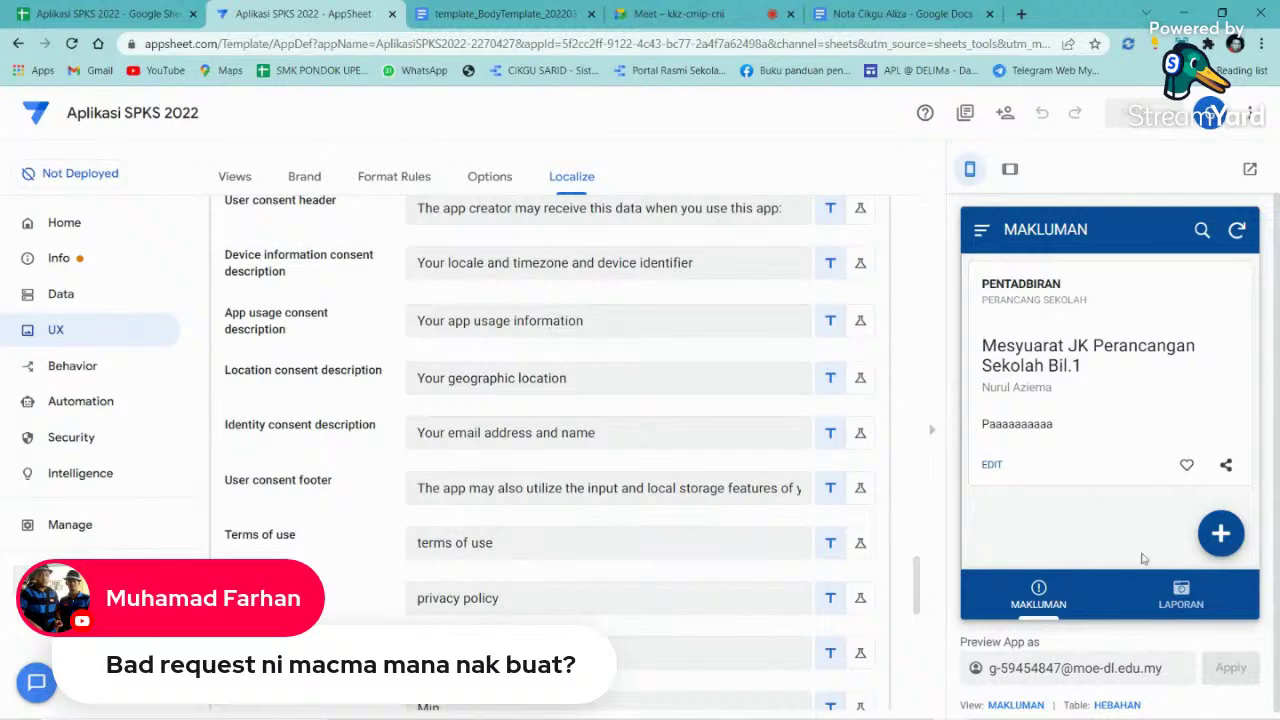
scroll(700, 434, "up", 15)
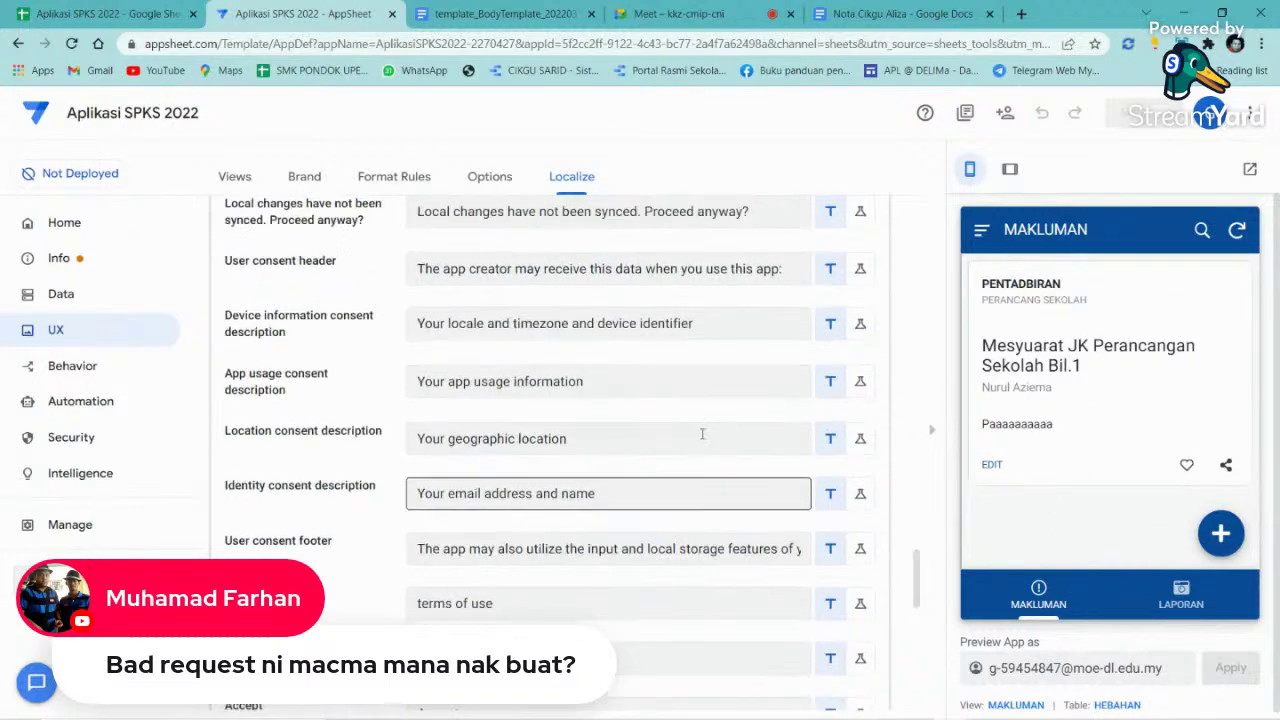
scroll(893, 357, "up", 10)
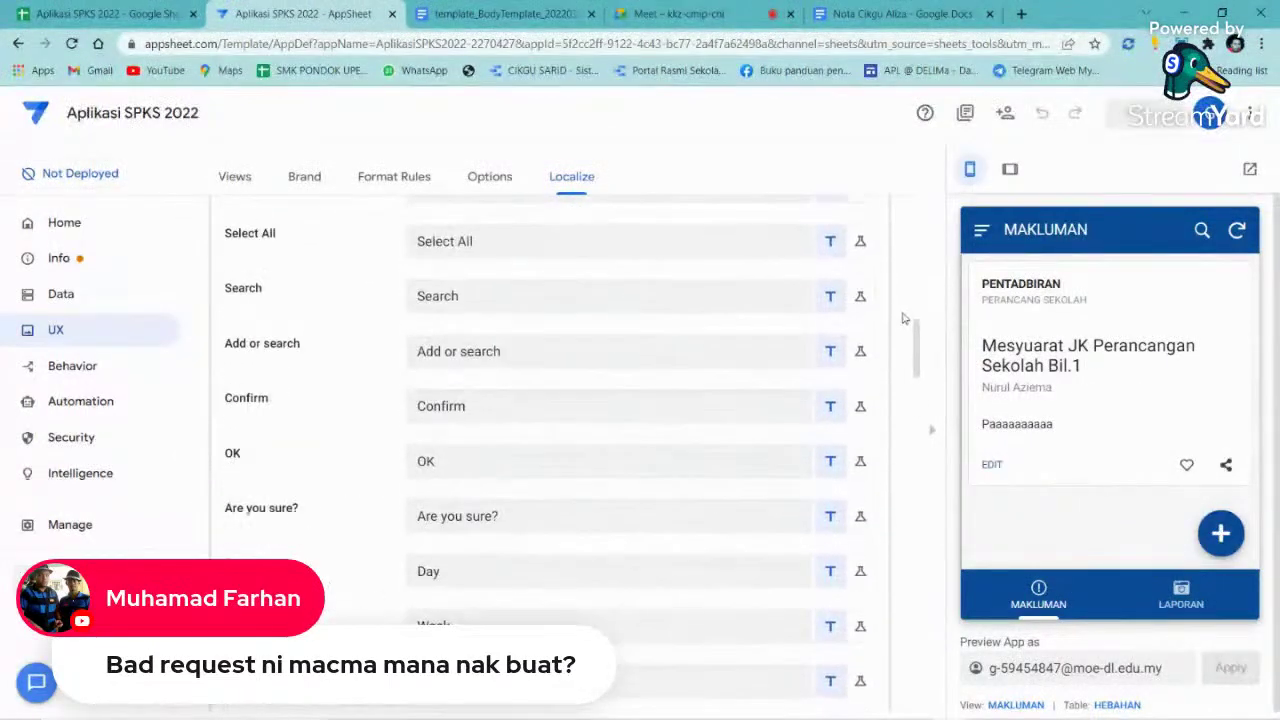
left_click(80, 300)
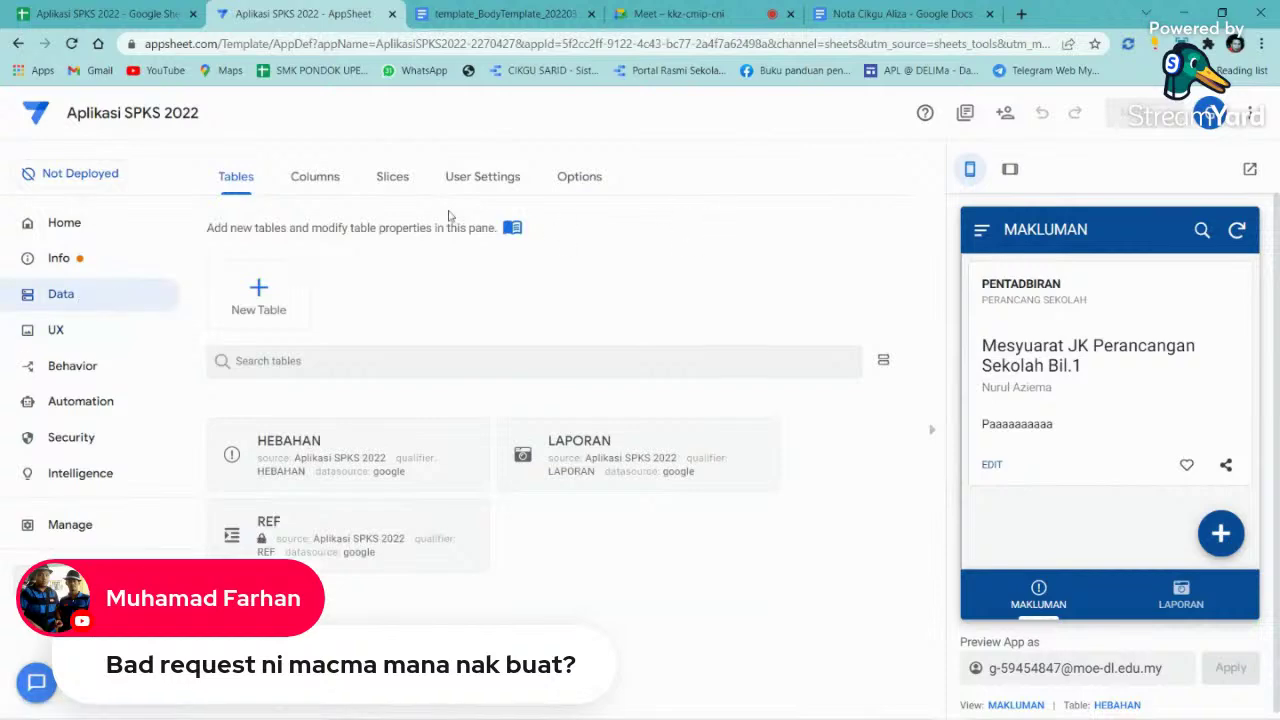
left_click(1005, 113)
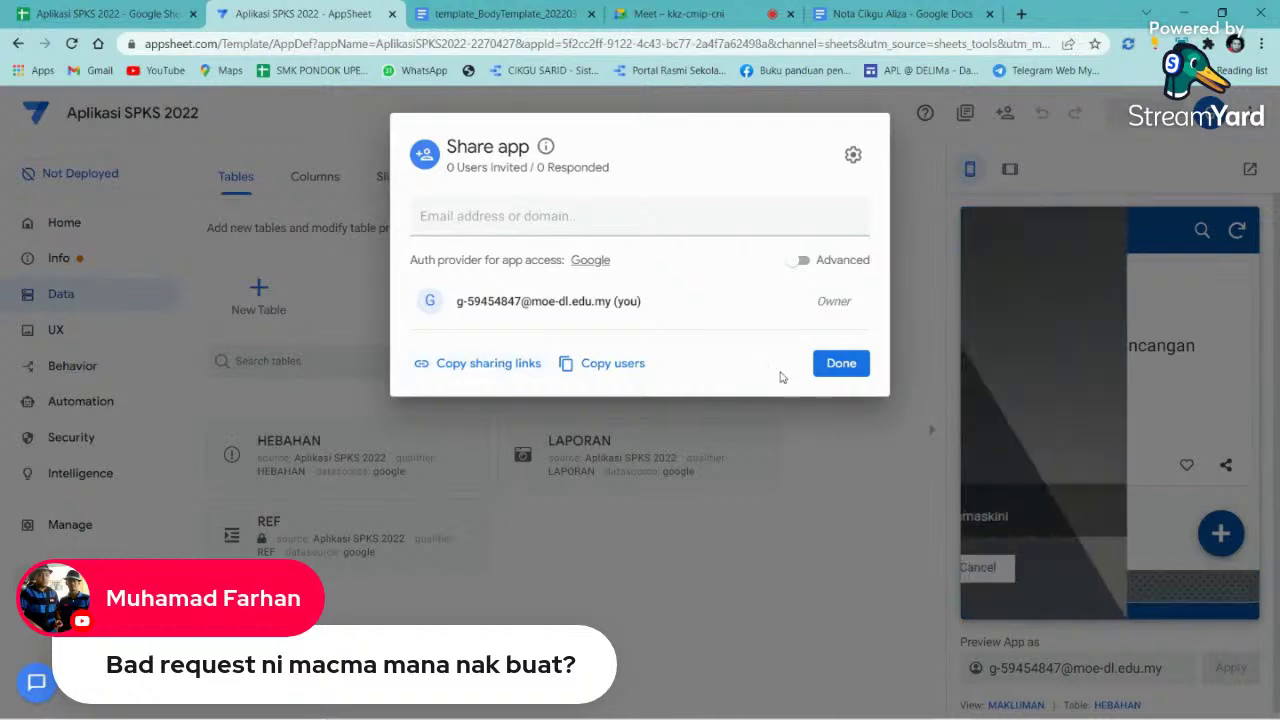
left_click(828, 364)
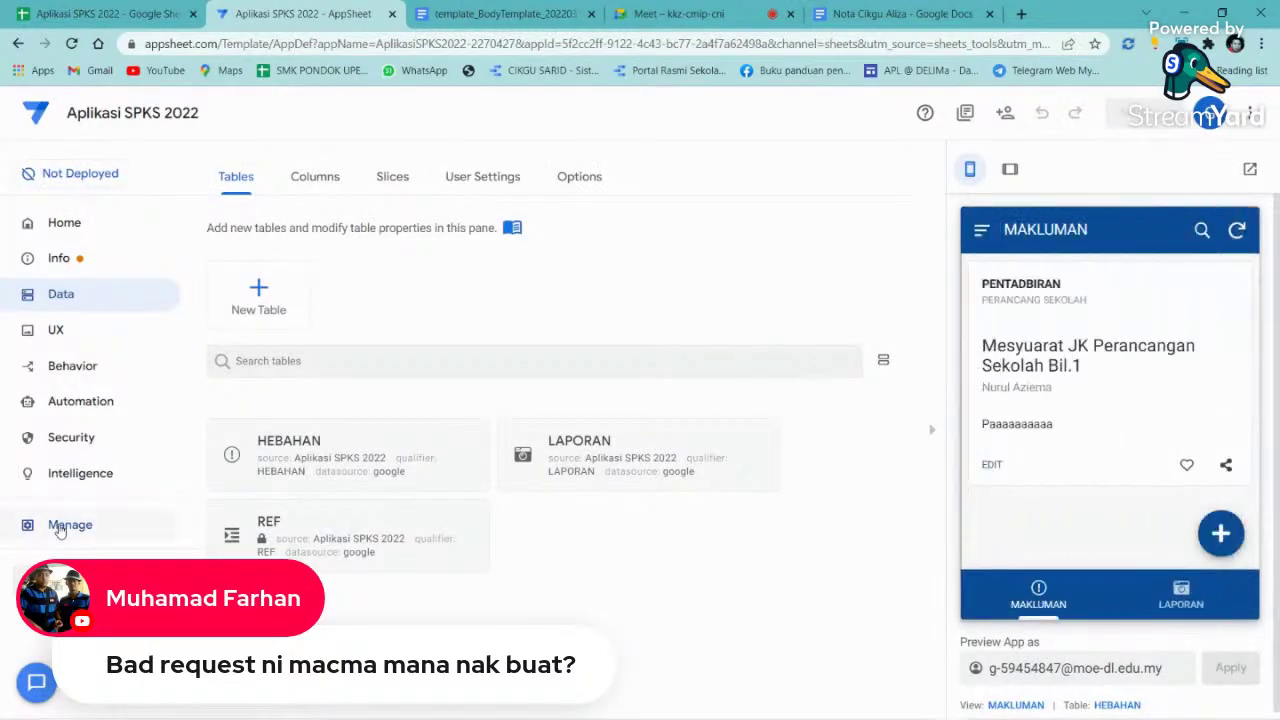
- Examine the app's stable version settings
left_click(60, 526)
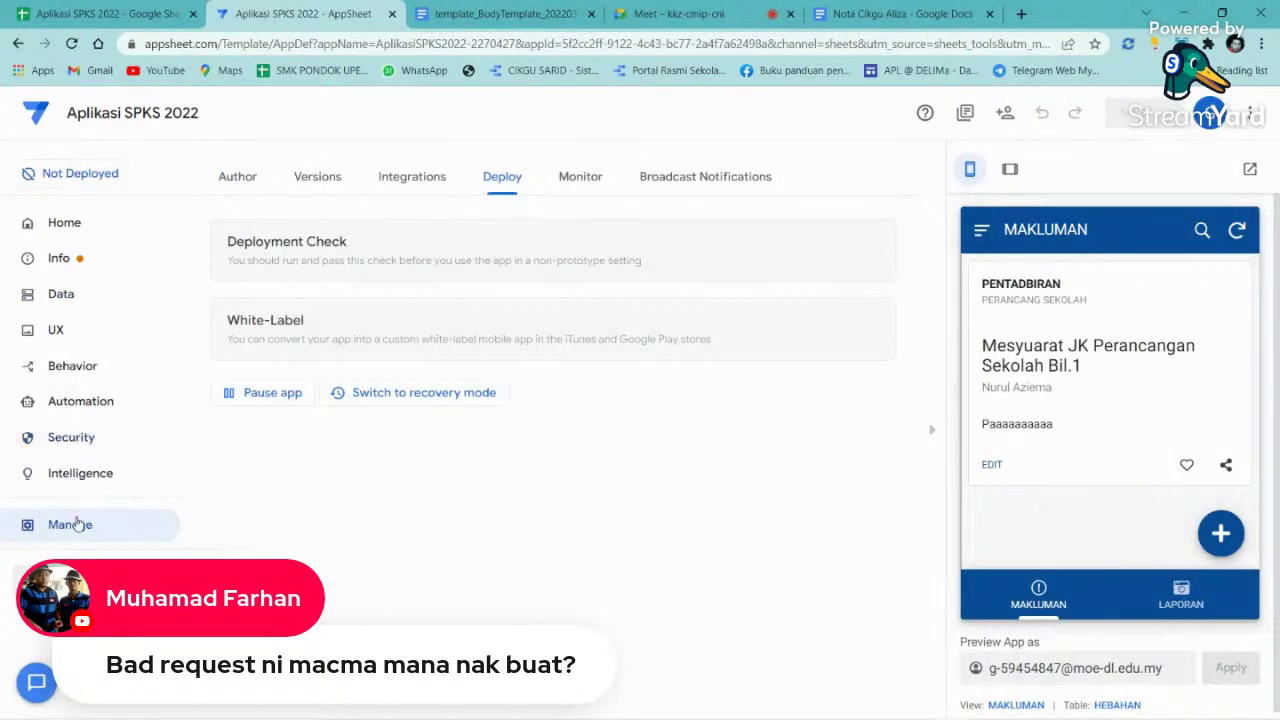
left_click(334, 180)
left_click(307, 414)
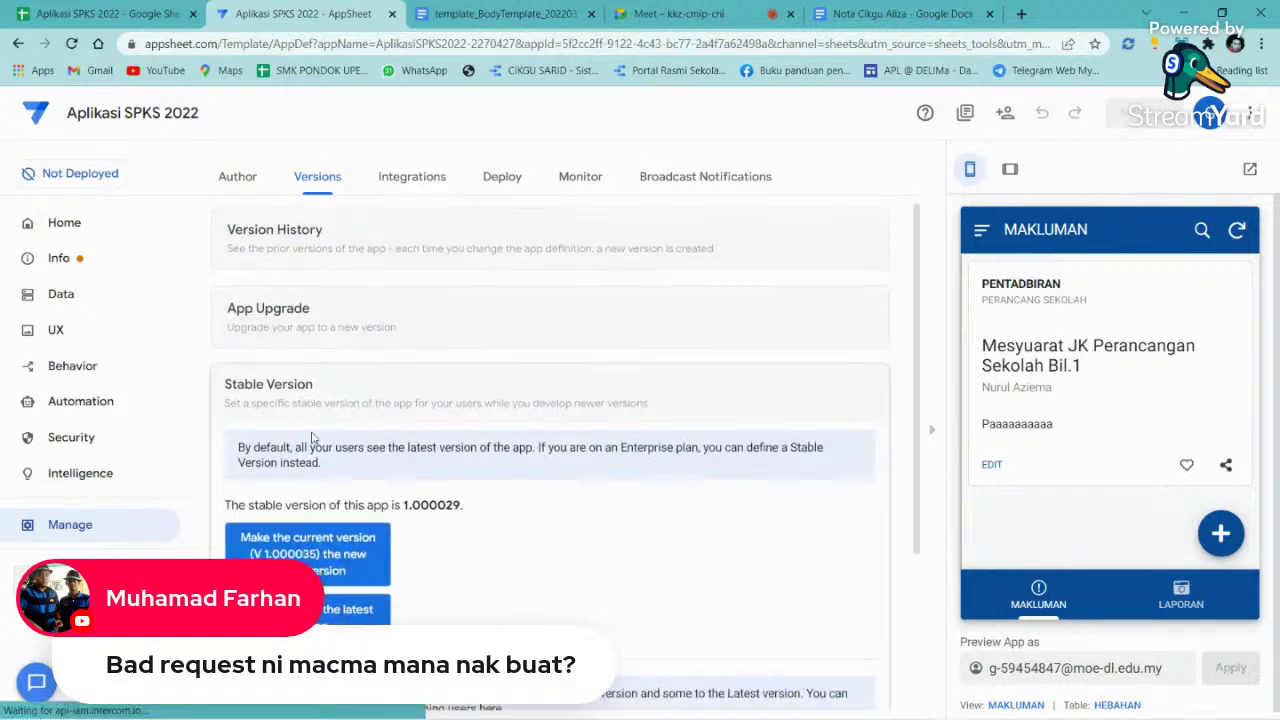
- Allow all signed-in users to access the app, declaring it a public app and confirming authorization to set it up
left_click(72, 437)
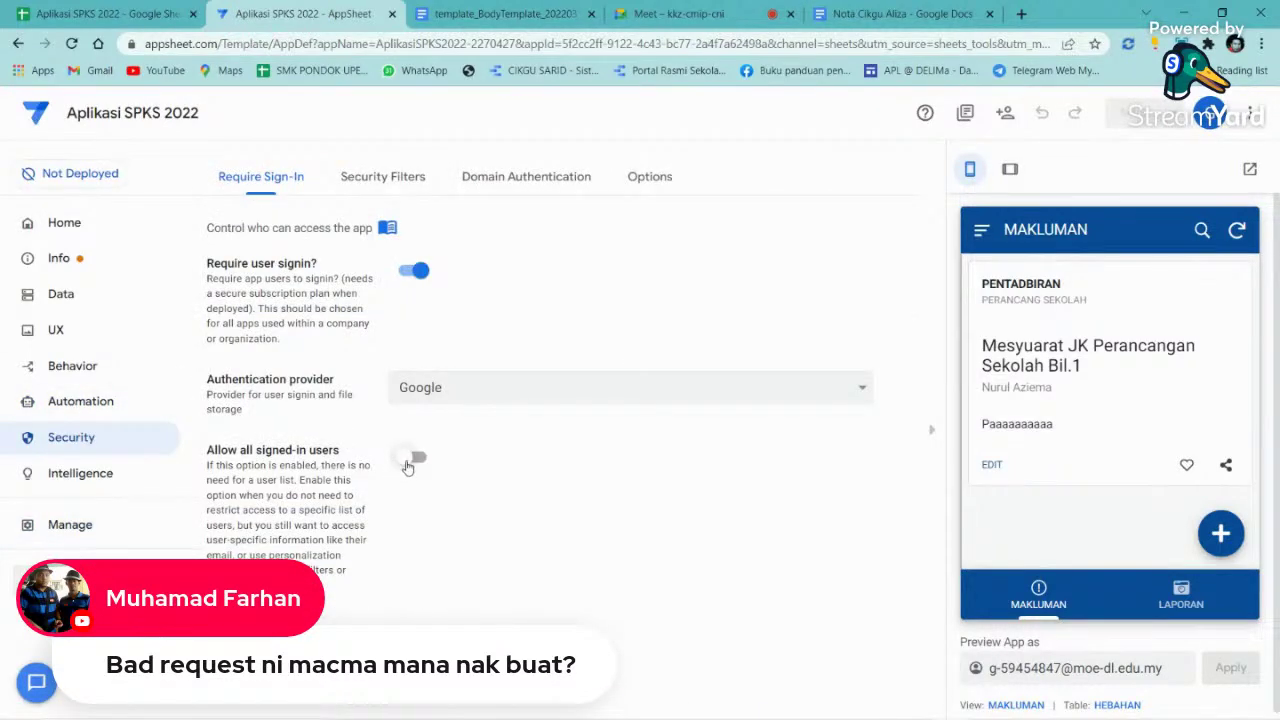
left_click(408, 462)
left_click(410, 461)
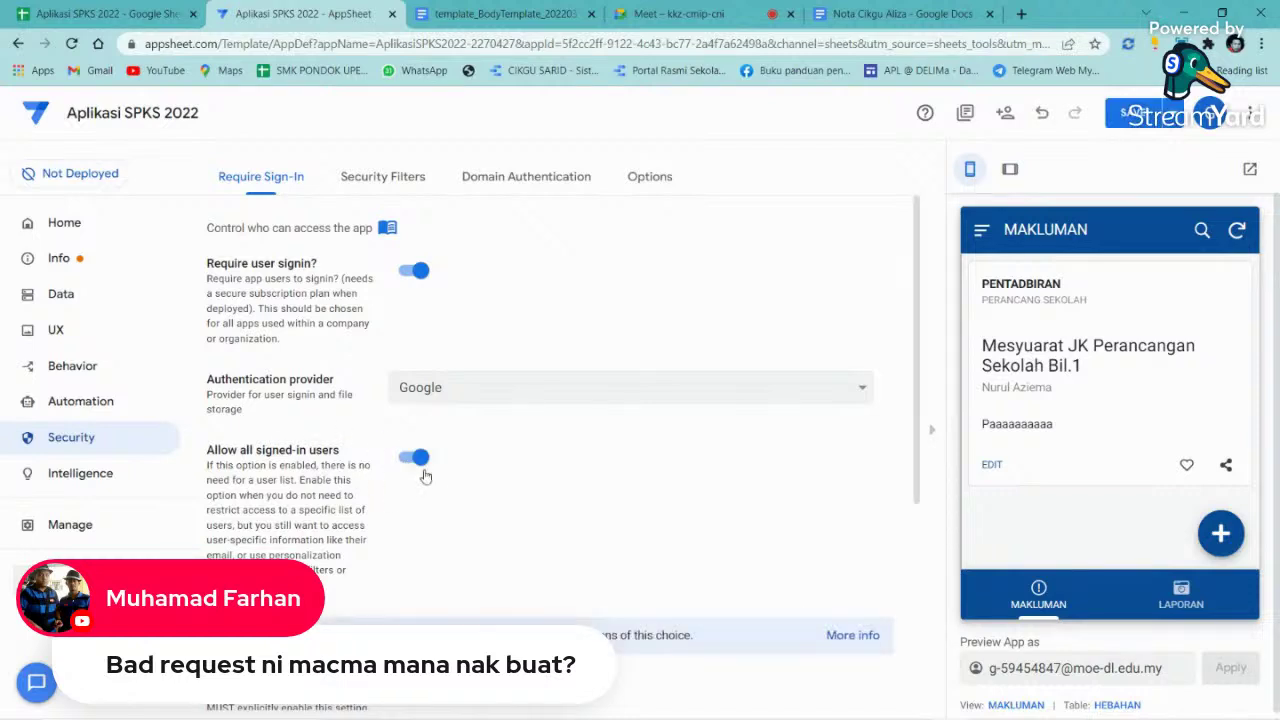
scroll(434, 623, "down", 1)
left_click(408, 603)
scroll(414, 560, "down", 3)
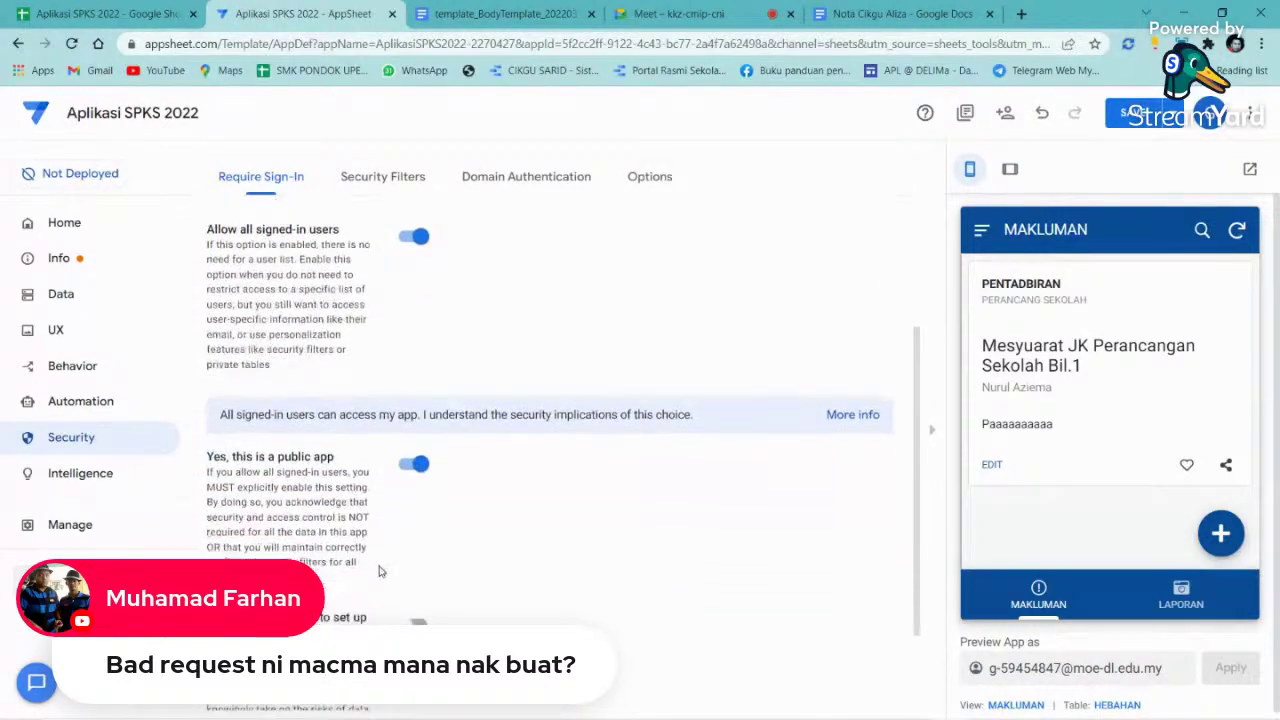
left_click(413, 515)
scroll(418, 520, "up", 4)
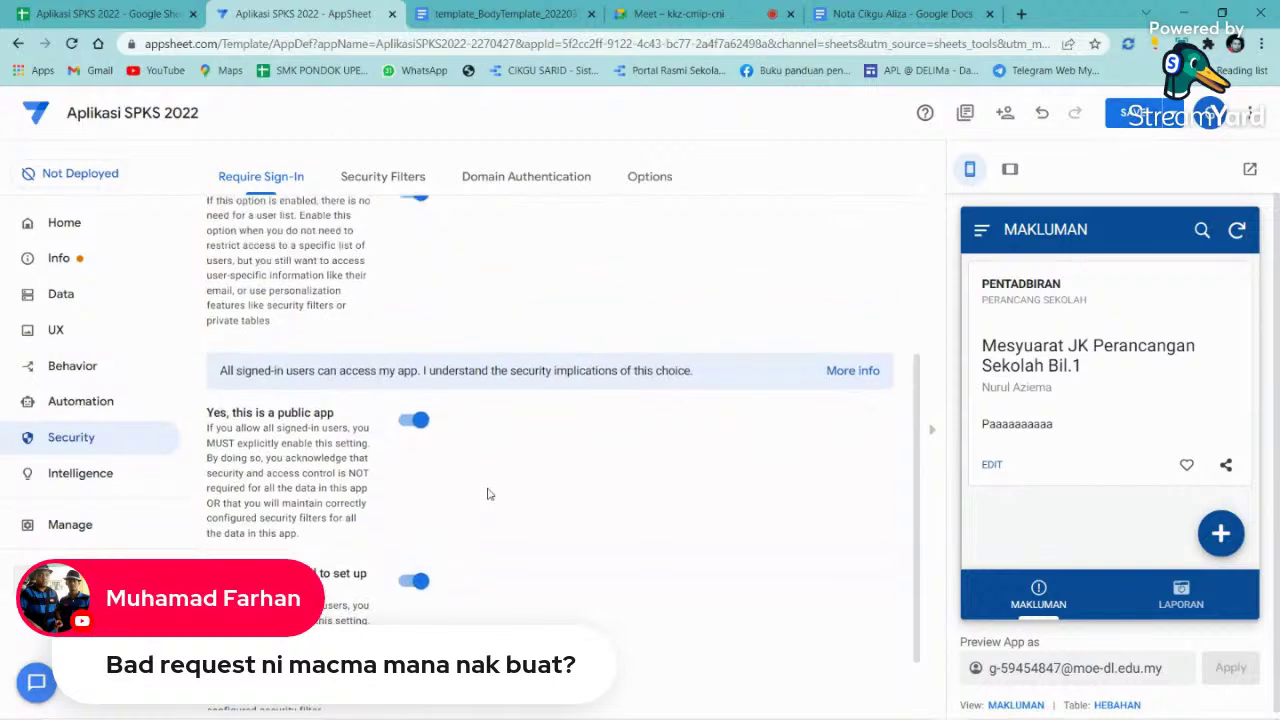
- Check the sharing options again and review the sign-in and public app settings
left_click(1004, 114)
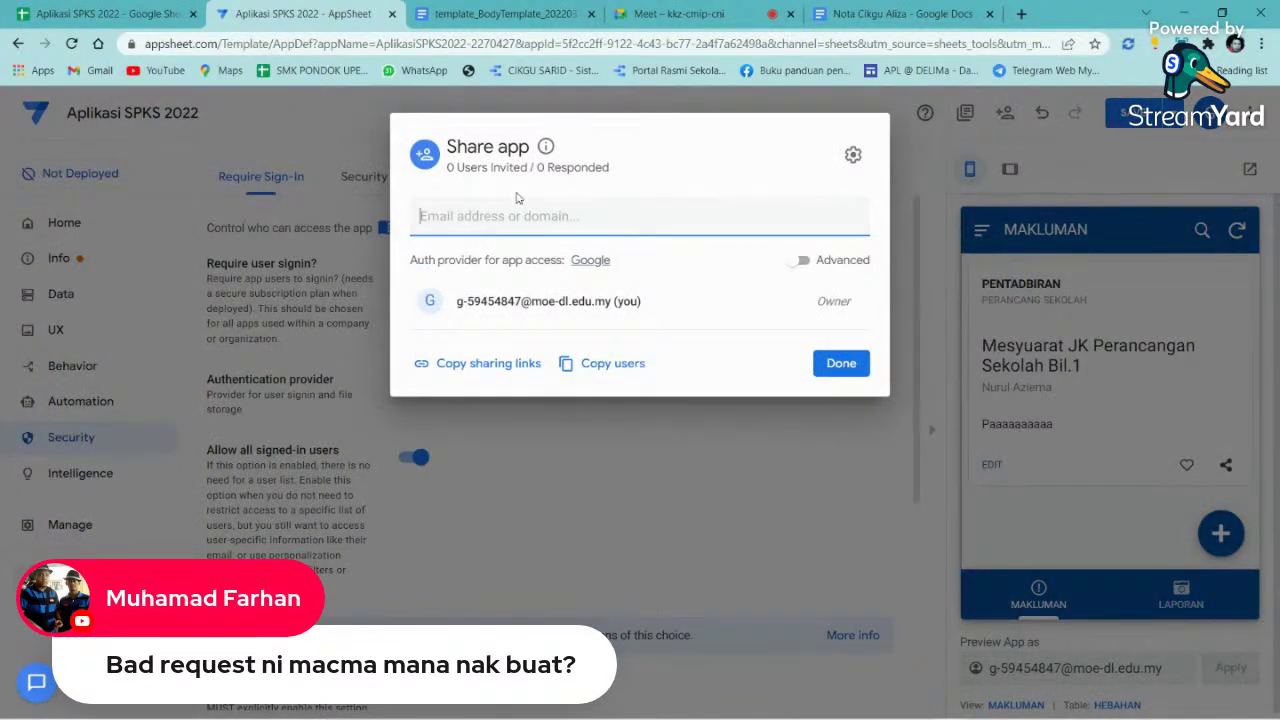
left_click(841, 363)
scroll(464, 437, "down", 3)
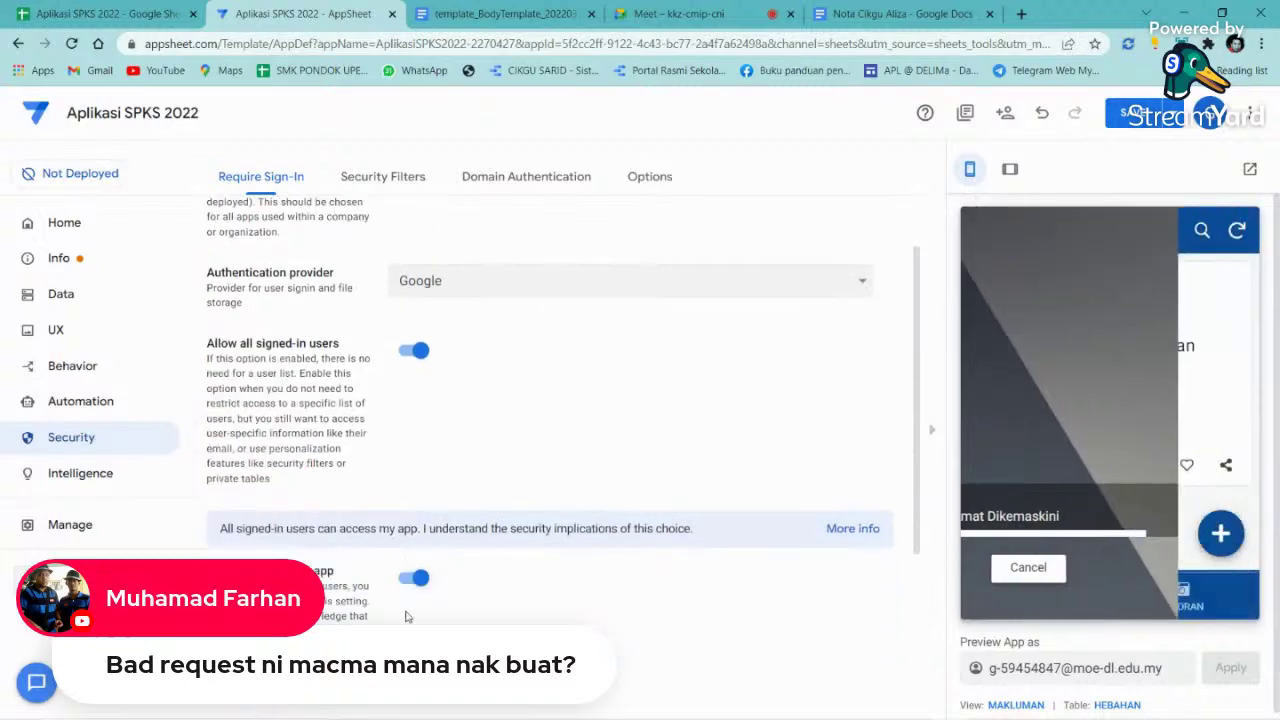
scroll(363, 431, "up", 2)
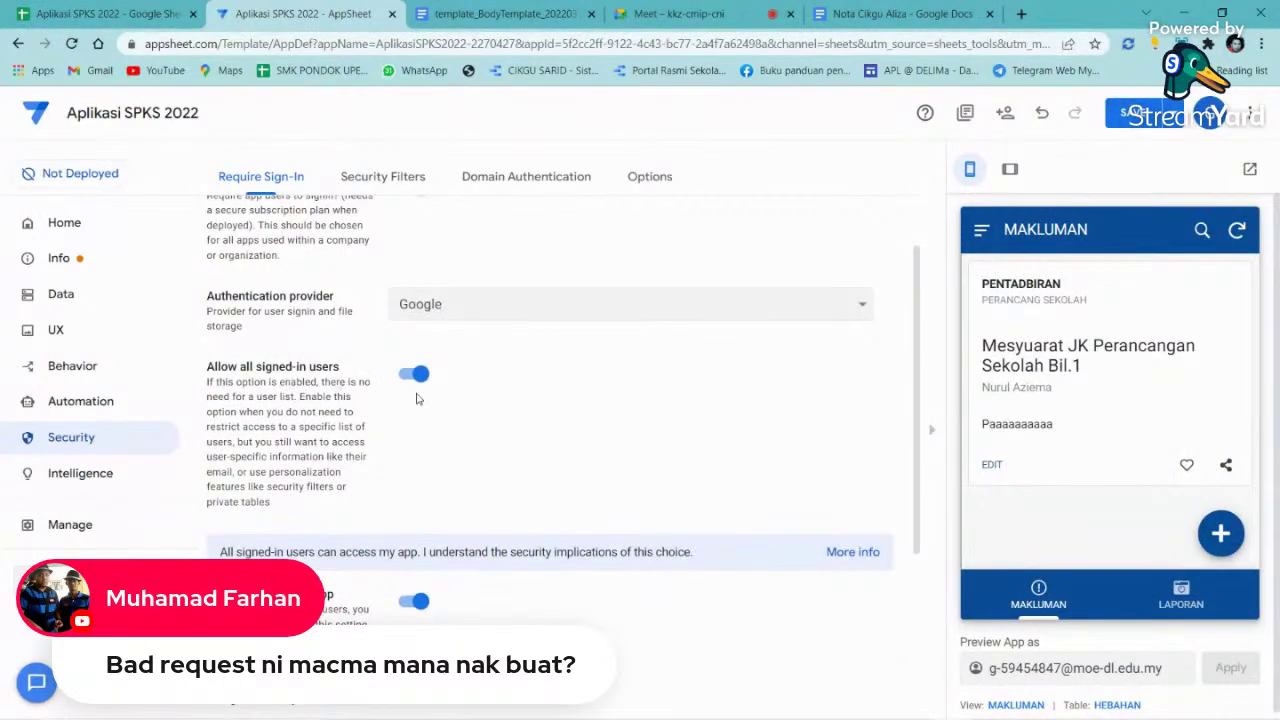
scroll(412, 430, "down", 2)
scroll(412, 547, "down", 1)
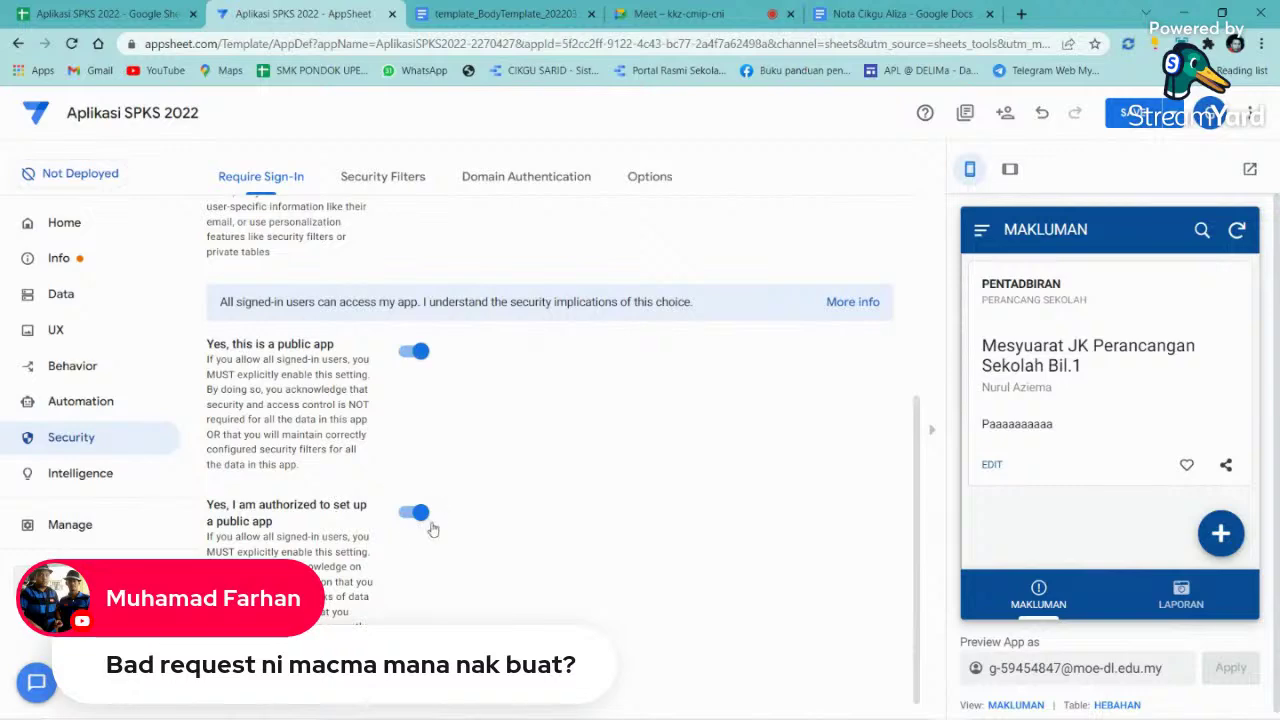
- Save the app's security settings and copy its install link from the sharing links
scroll(489, 482, "up", 3)
left_click(1135, 112)
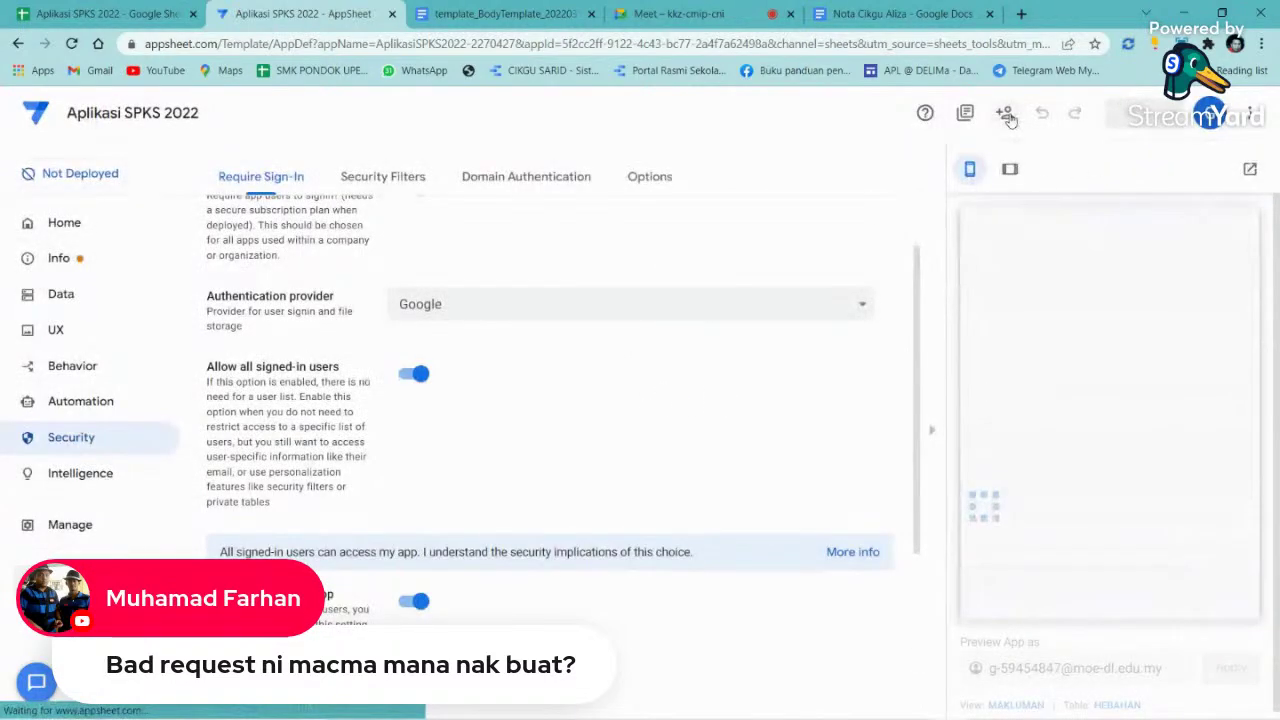
left_click(1006, 114)
left_click(489, 364)
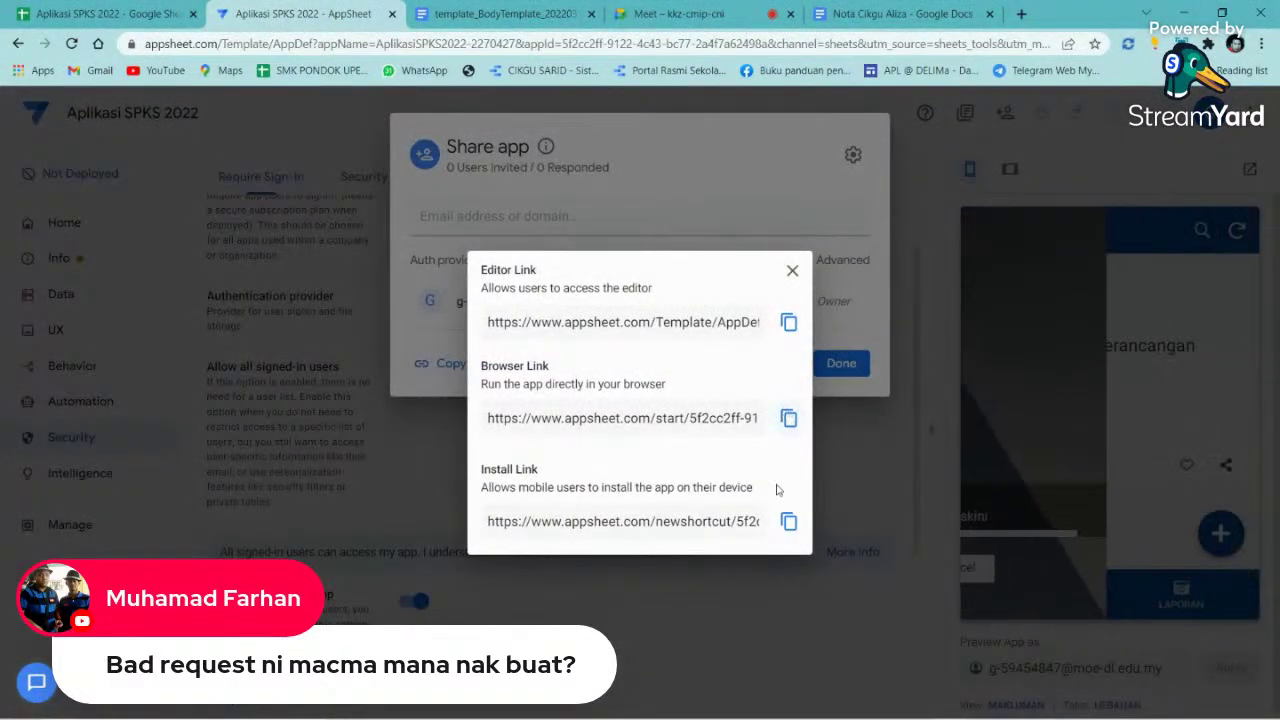
left_click(789, 522)
left_click(792, 271)
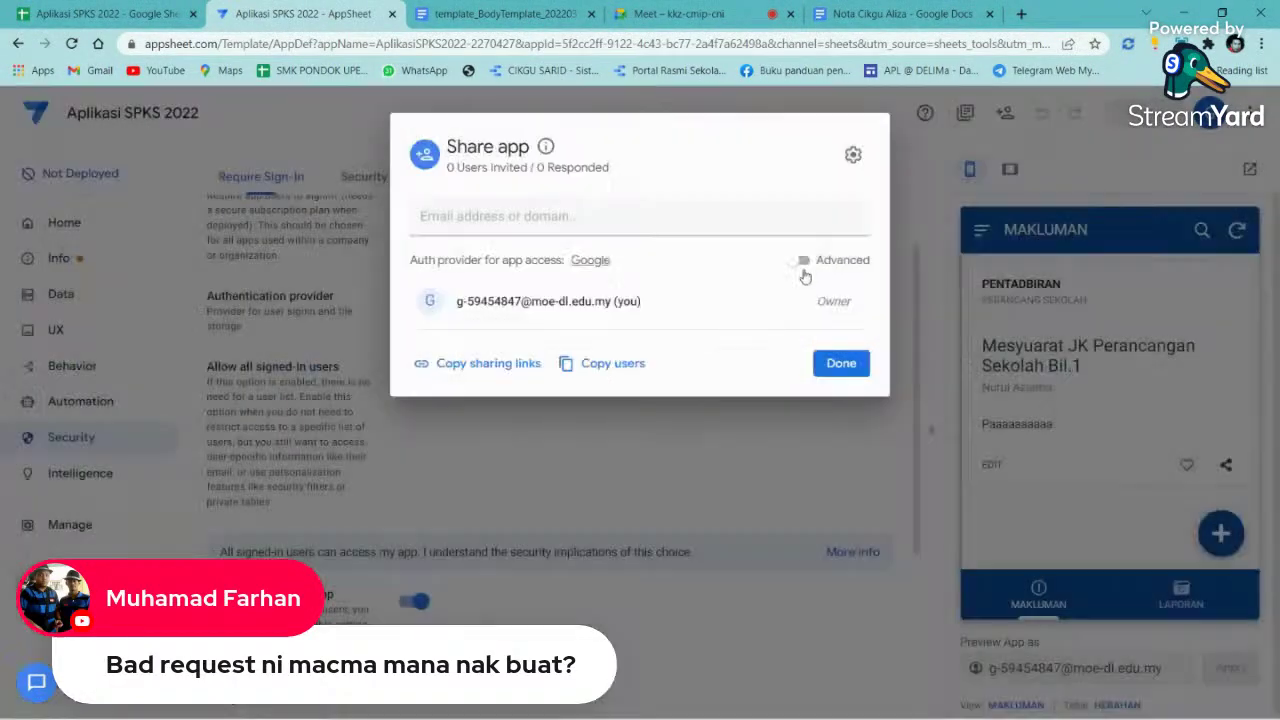
left_click(841, 360)
- Switch to the Google Meet call and send the copied install link to everyone in the in-call chat
left_click(680, 14)
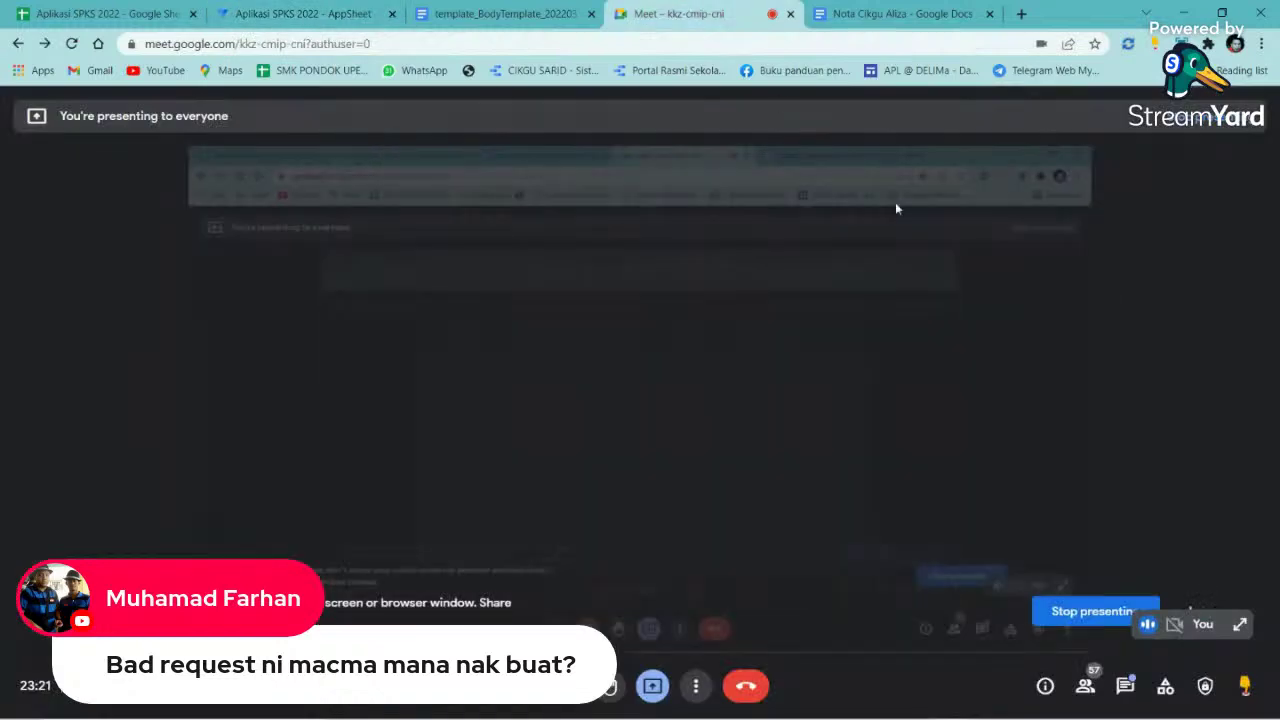
left_click(1128, 684)
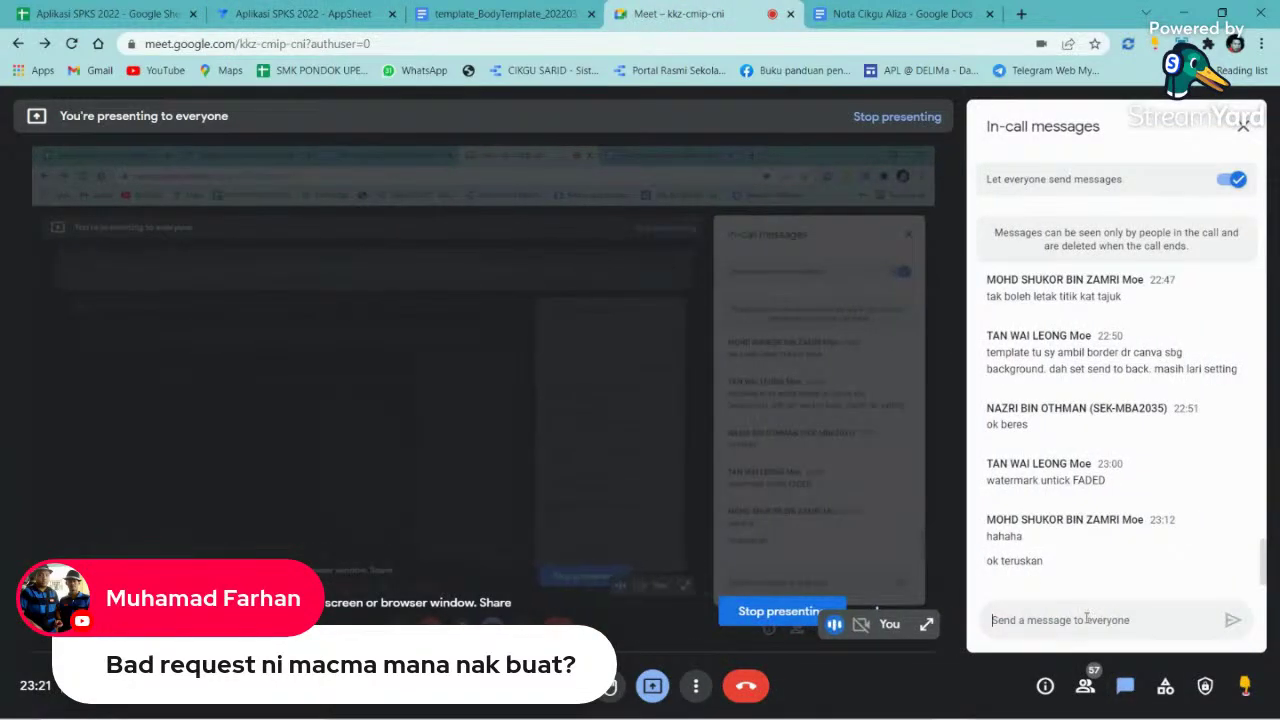
right_click(1090, 618)
left_click(1121, 507)
left_click(1232, 620)
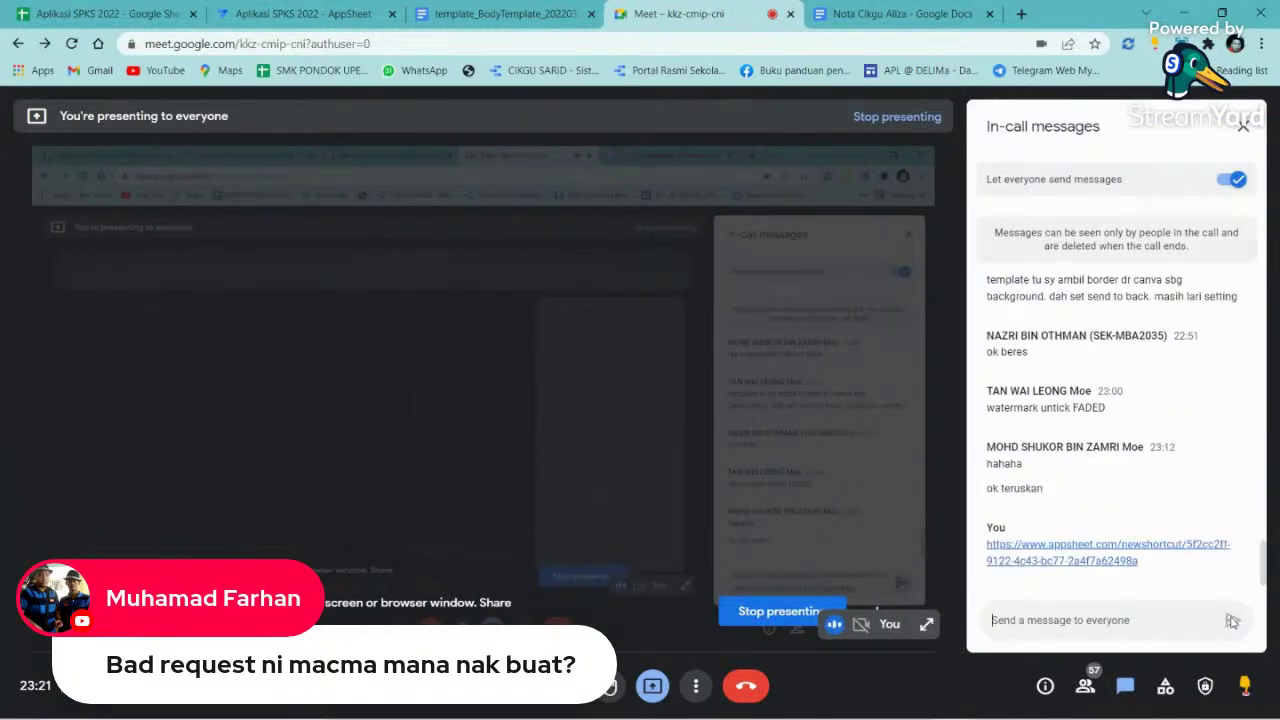
left_click(1243, 126)
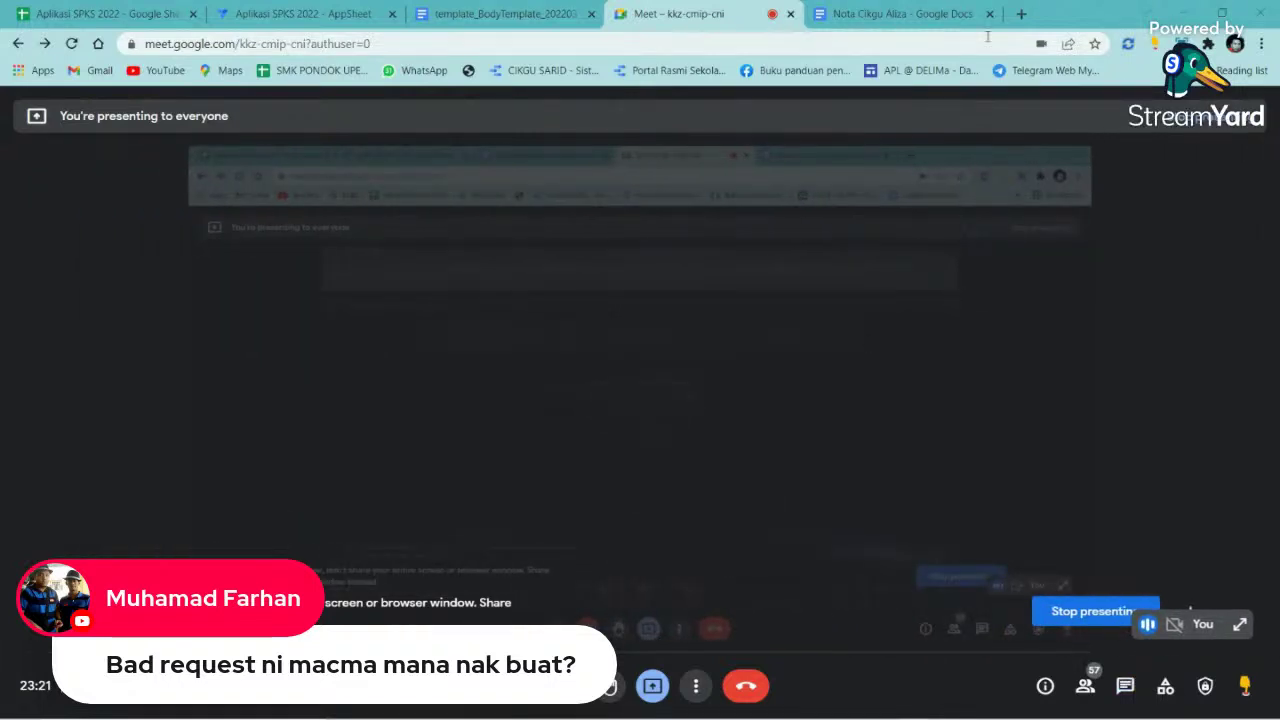
- Switch back to AppSheet and look through the LAPORAN view in the app preview
left_click(300, 14)
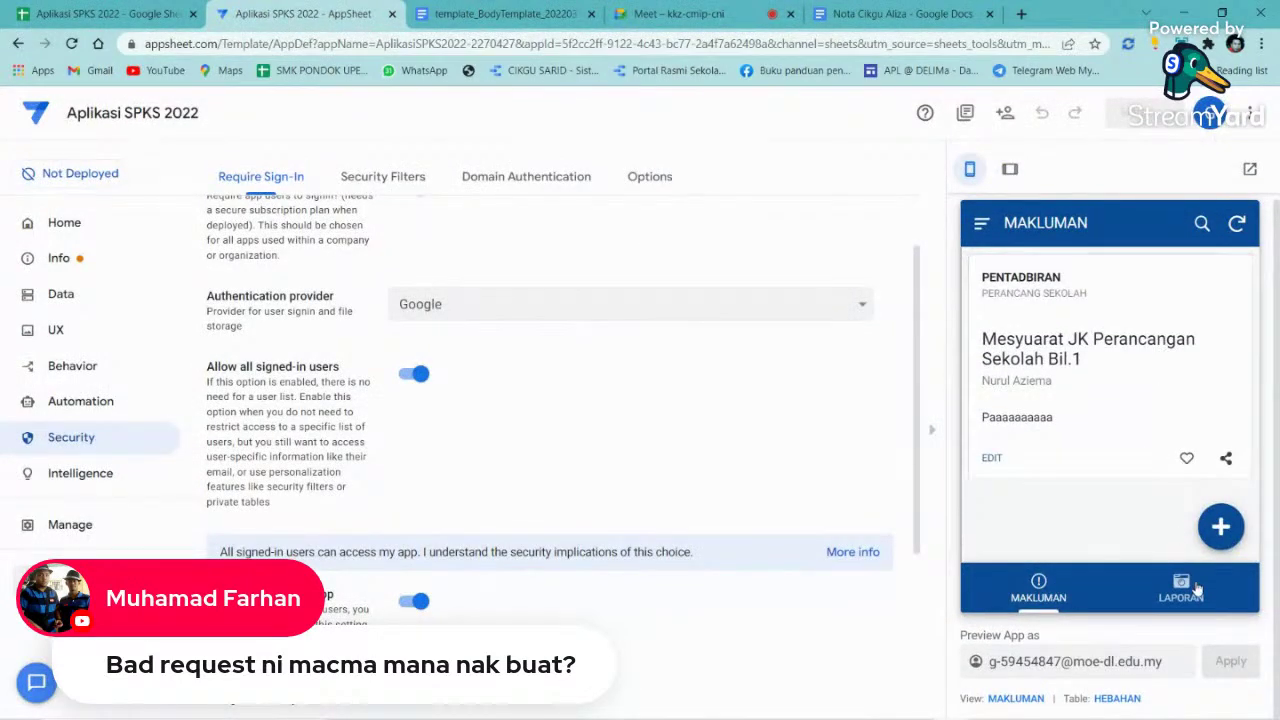
left_click_drag(1162, 352, 1114, 349)
scroll(1114, 395, "down", 5)
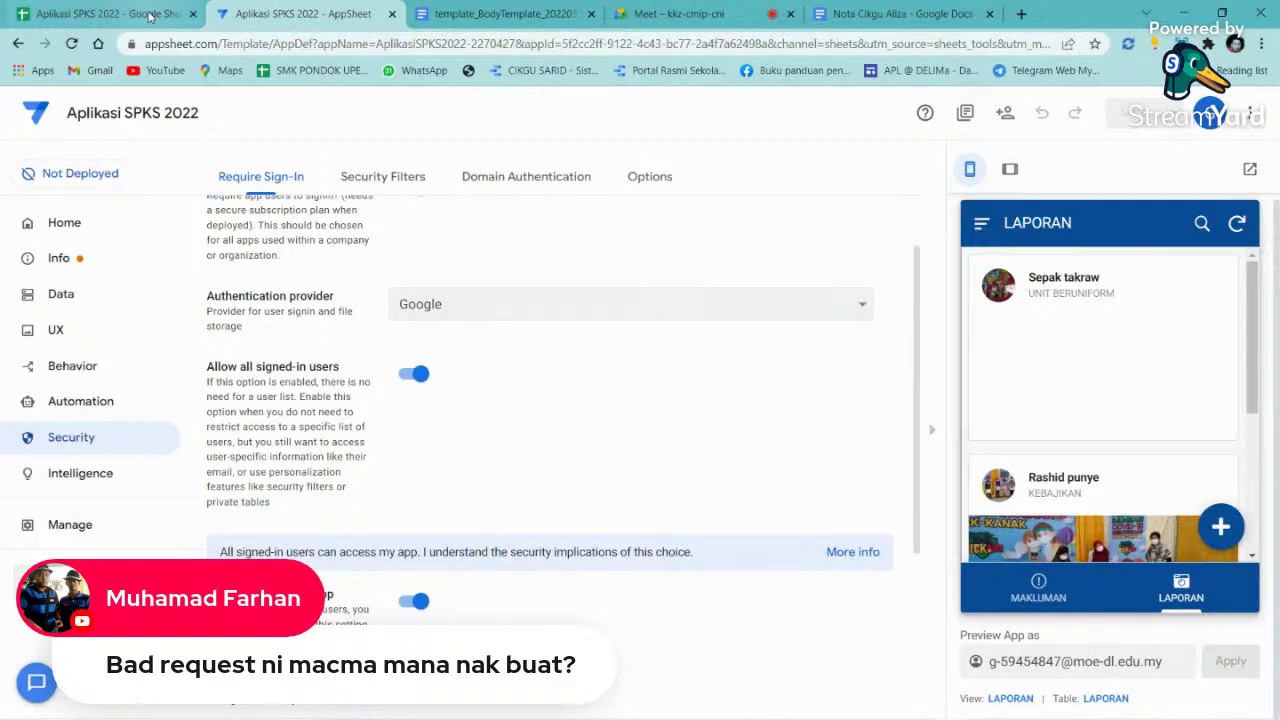
- Switch to the Aplikasi SPKS 2022 spreadsheet and enter the test numbers 1 and 2 in cells A991 and B991
left_click(148, 15)
scroll(443, 406, "down", 6)
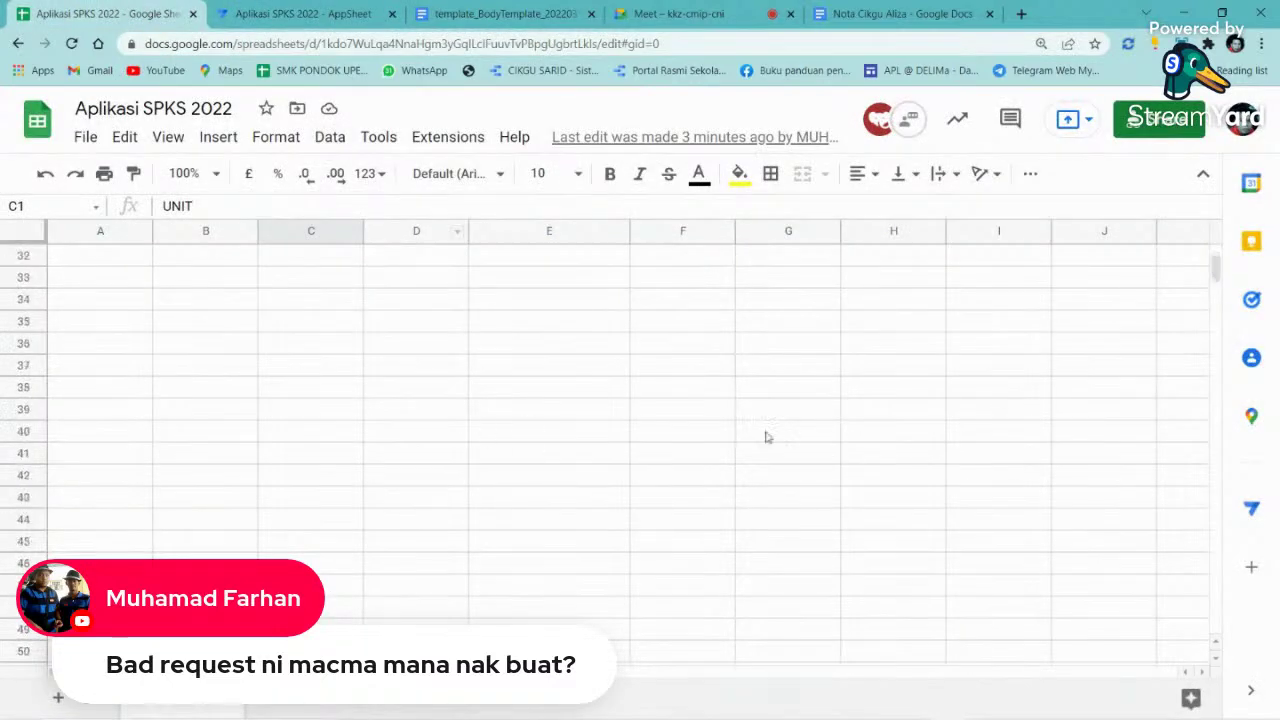
left_click_drag(1216, 268, 1138, 634)
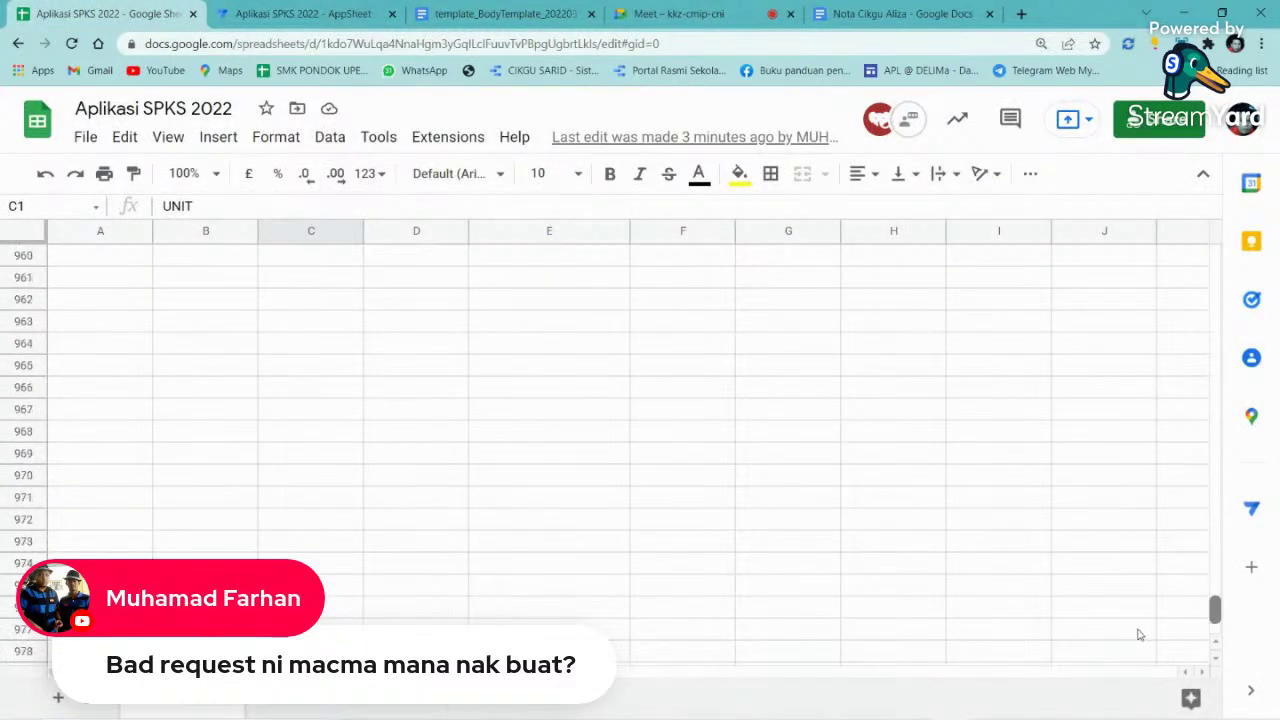
left_click_drag(110, 277, 88, 540)
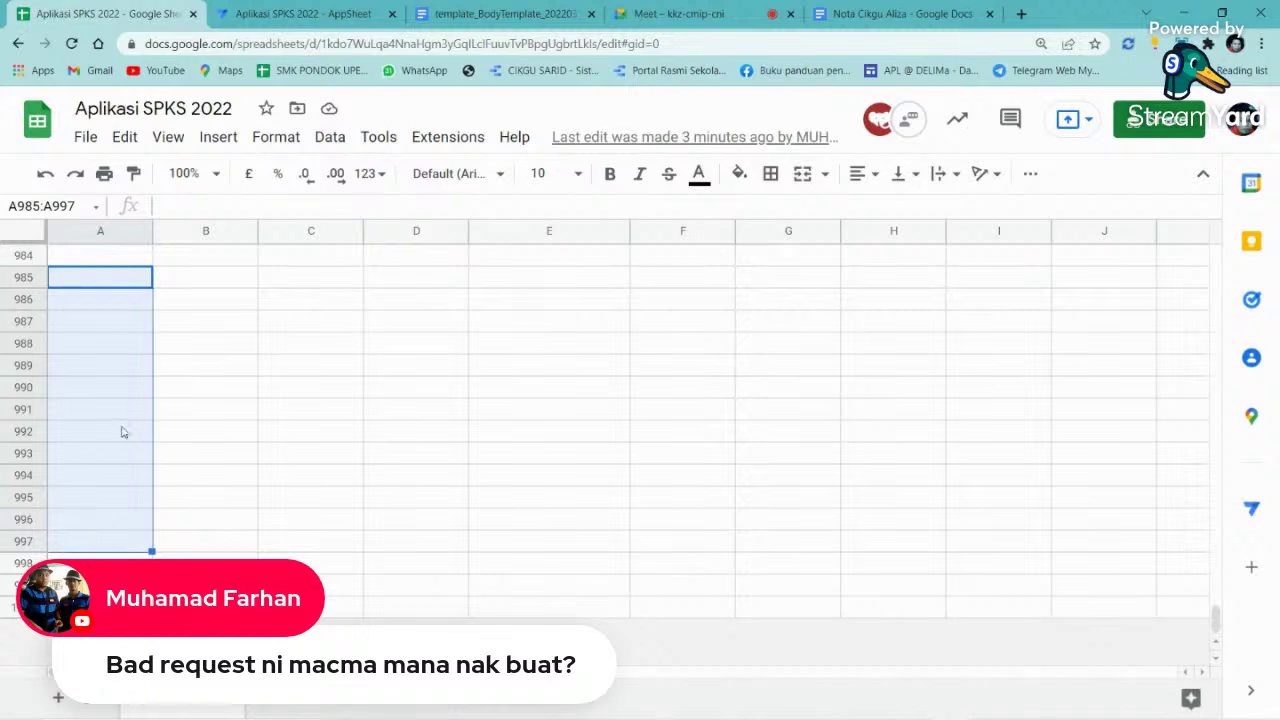
left_click_drag(127, 408, 1154, 434)
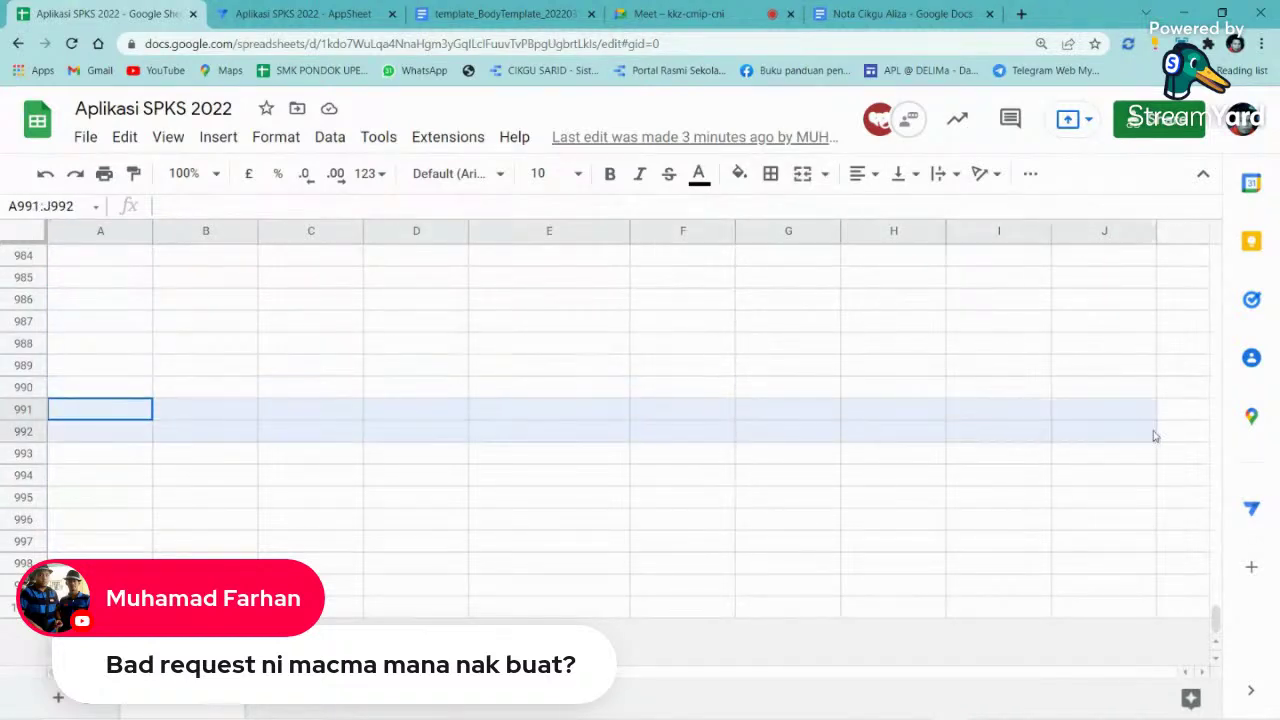
left_click(103, 418)
type("1")
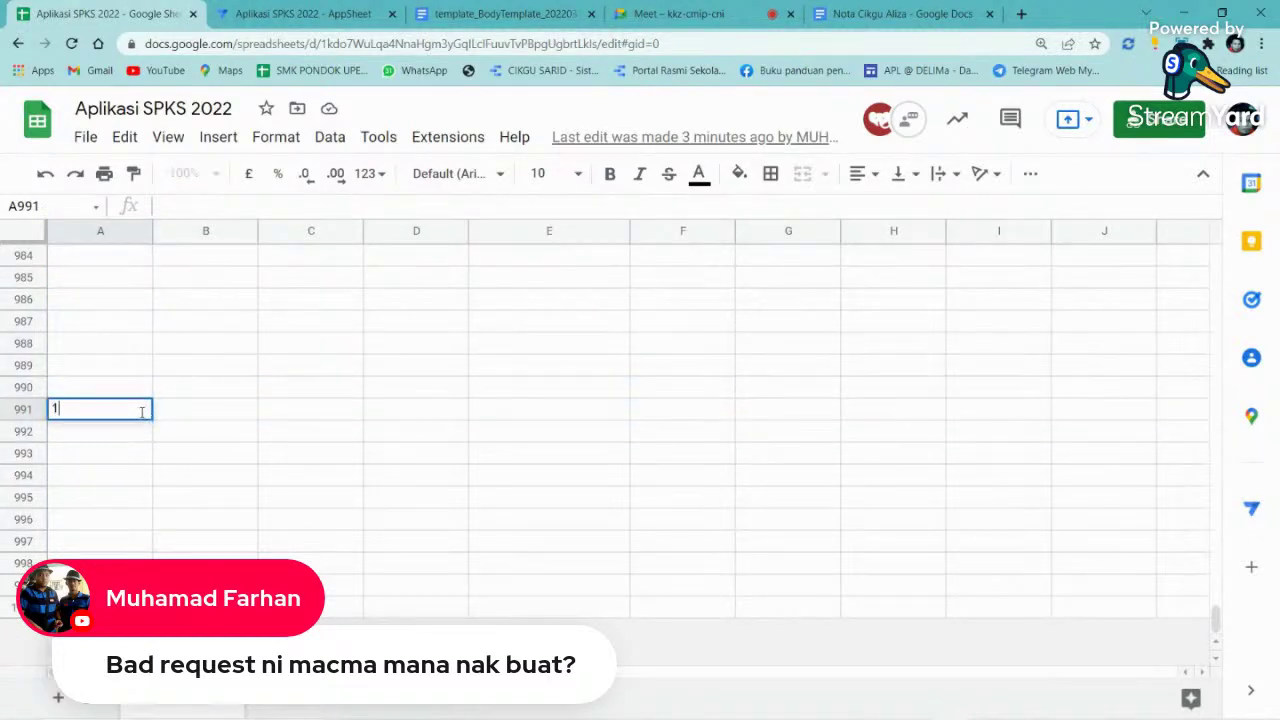
key("Tab")
type("2")
key("Return")
- Enter the test numbers 4, 3 and 4 in cells A992, B992 and C992
type("2")
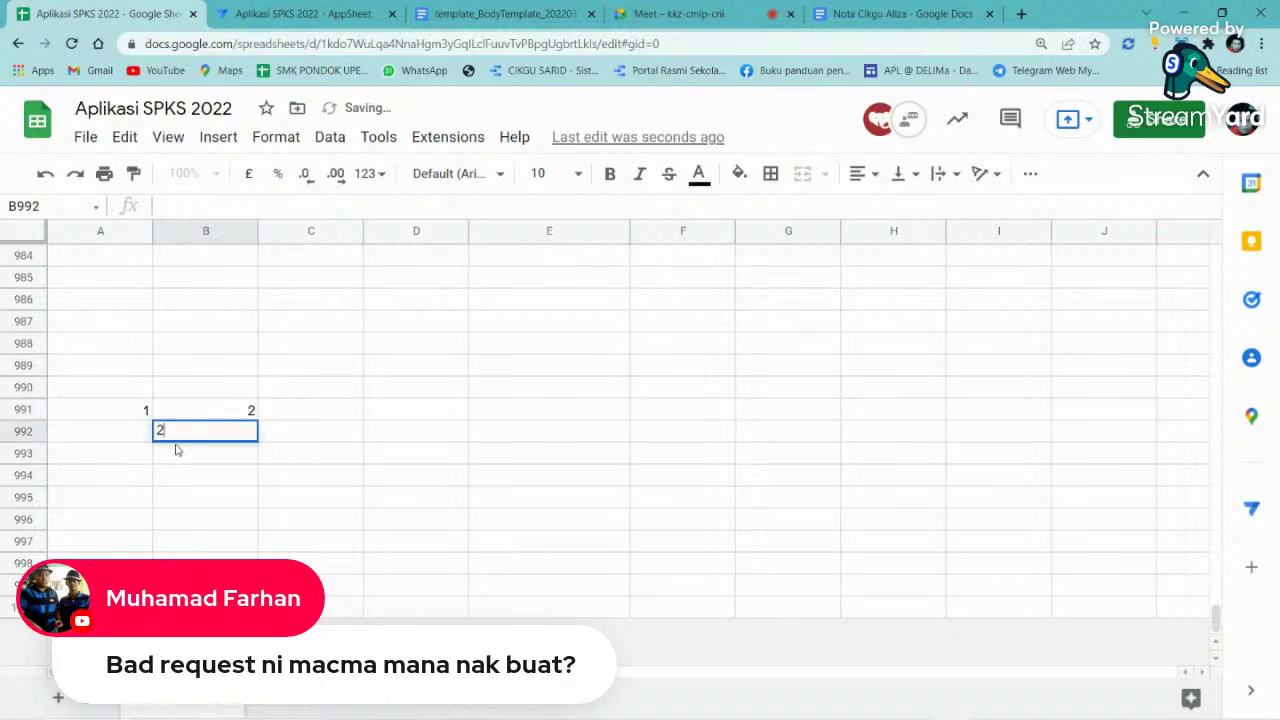
key("Escape")
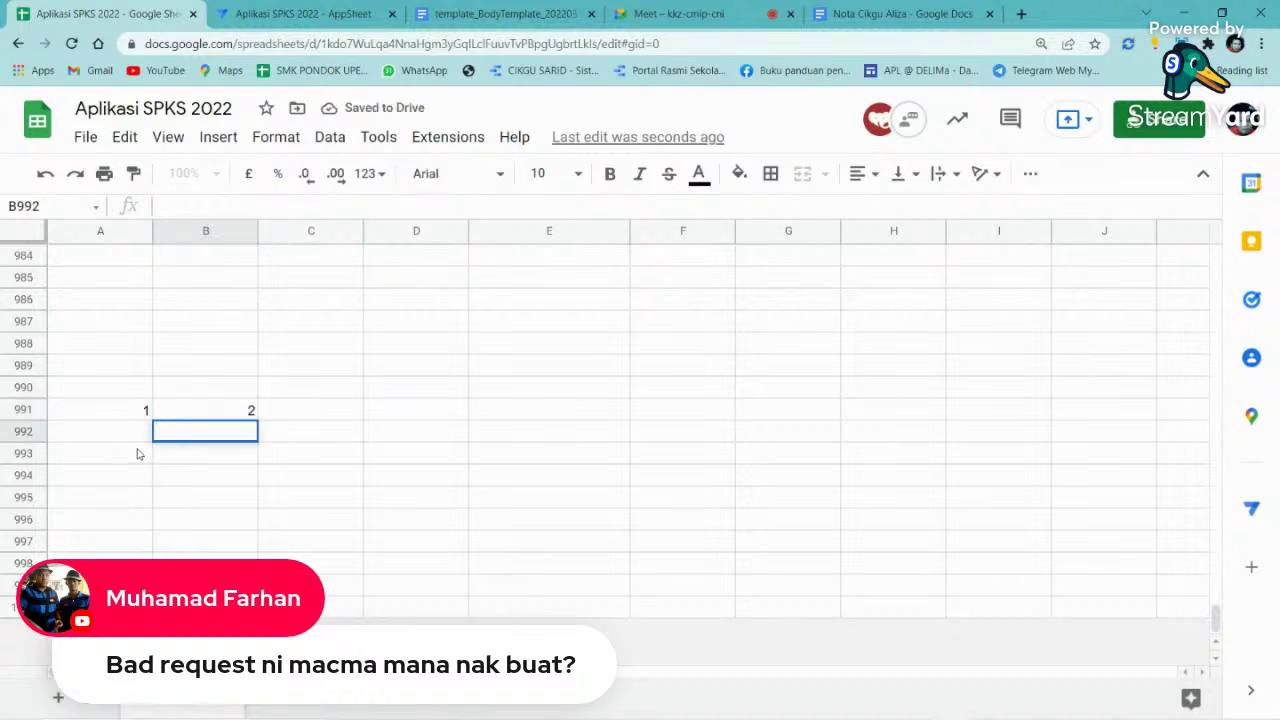
left_click(122, 443)
type("4")
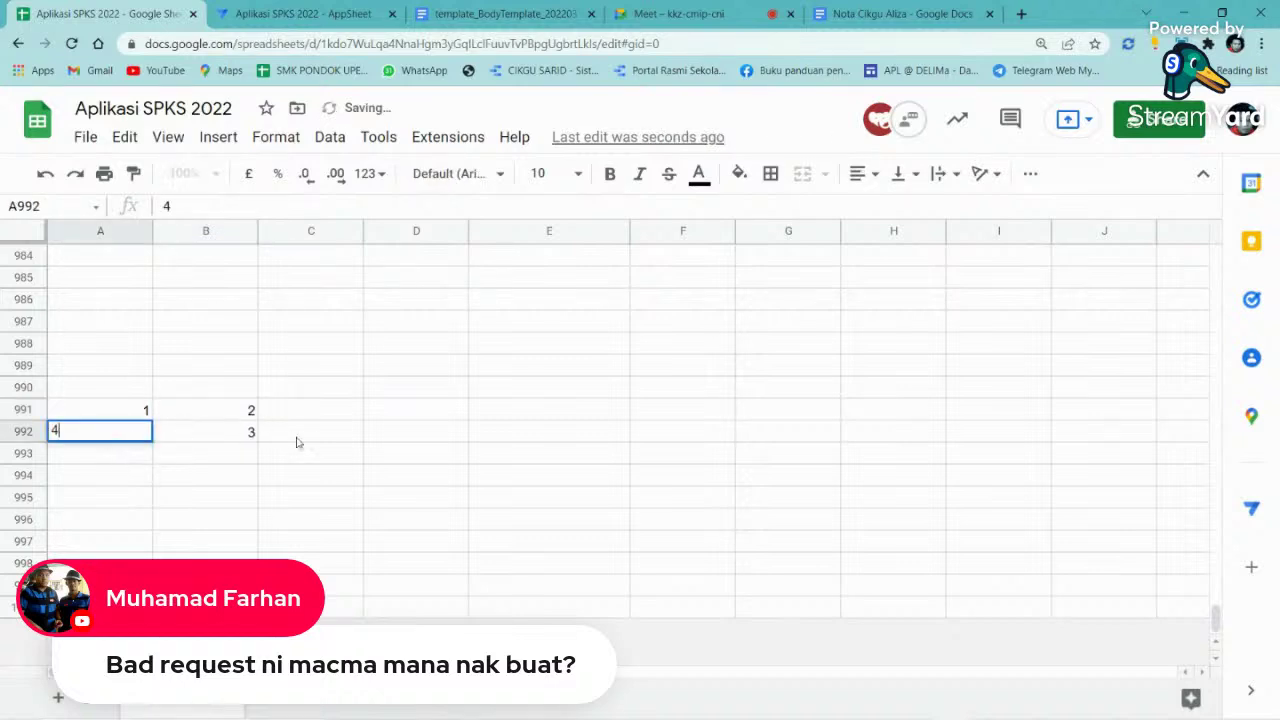
left_click(345, 442)
type("4")
left_click(590, 422)
left_click(558, 397)
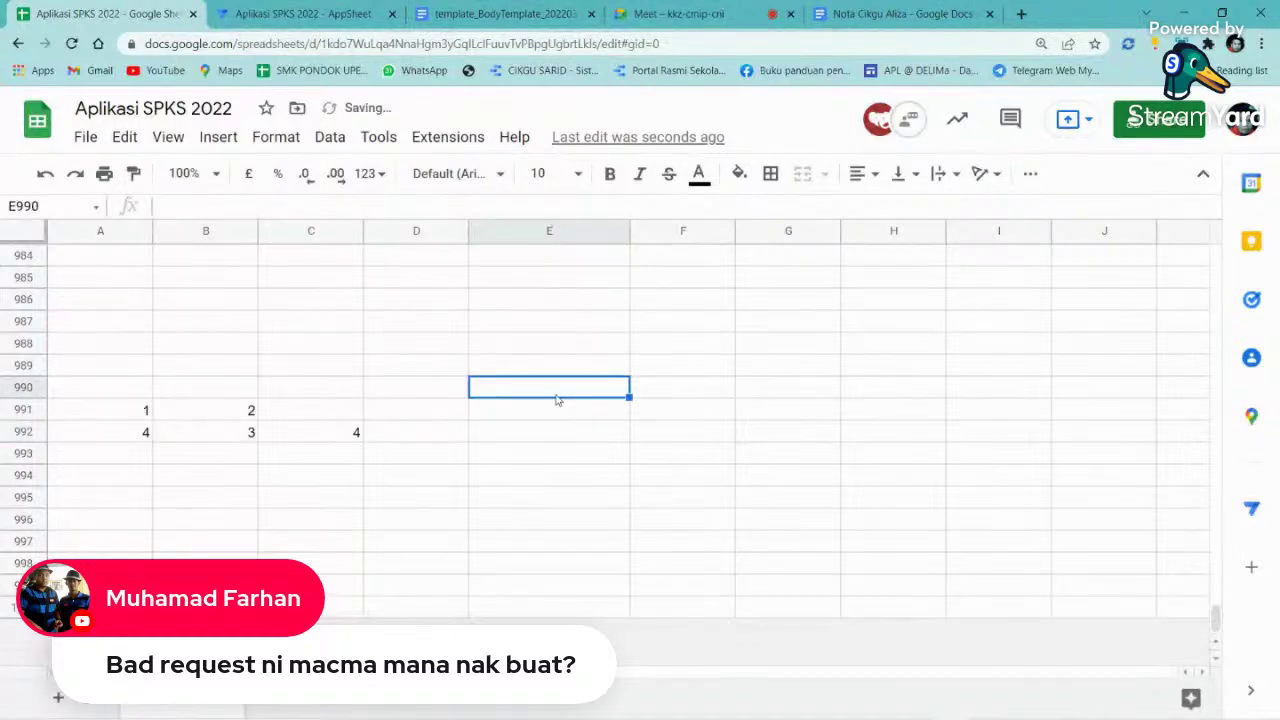
left_click(408, 396)
- Clear the test numbers from the range A991:D994
left_click_drag(122, 410, 393, 475)
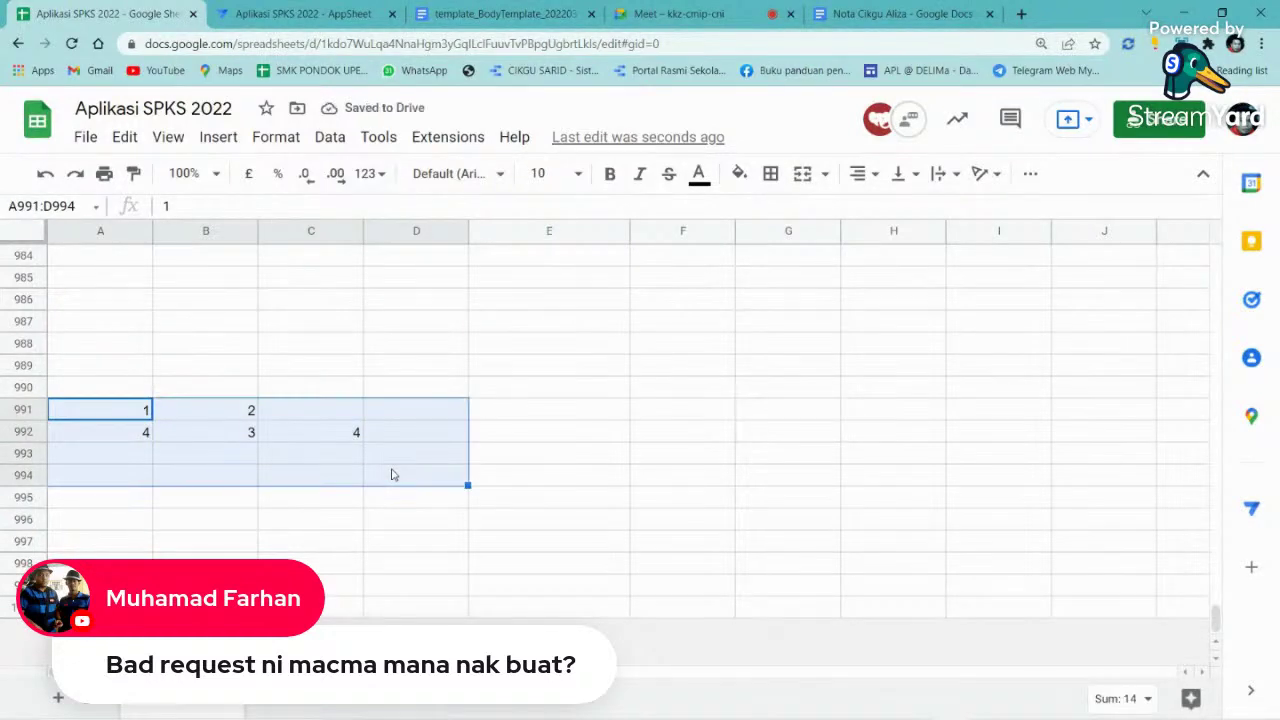
key("Delete")
left_click(492, 454)
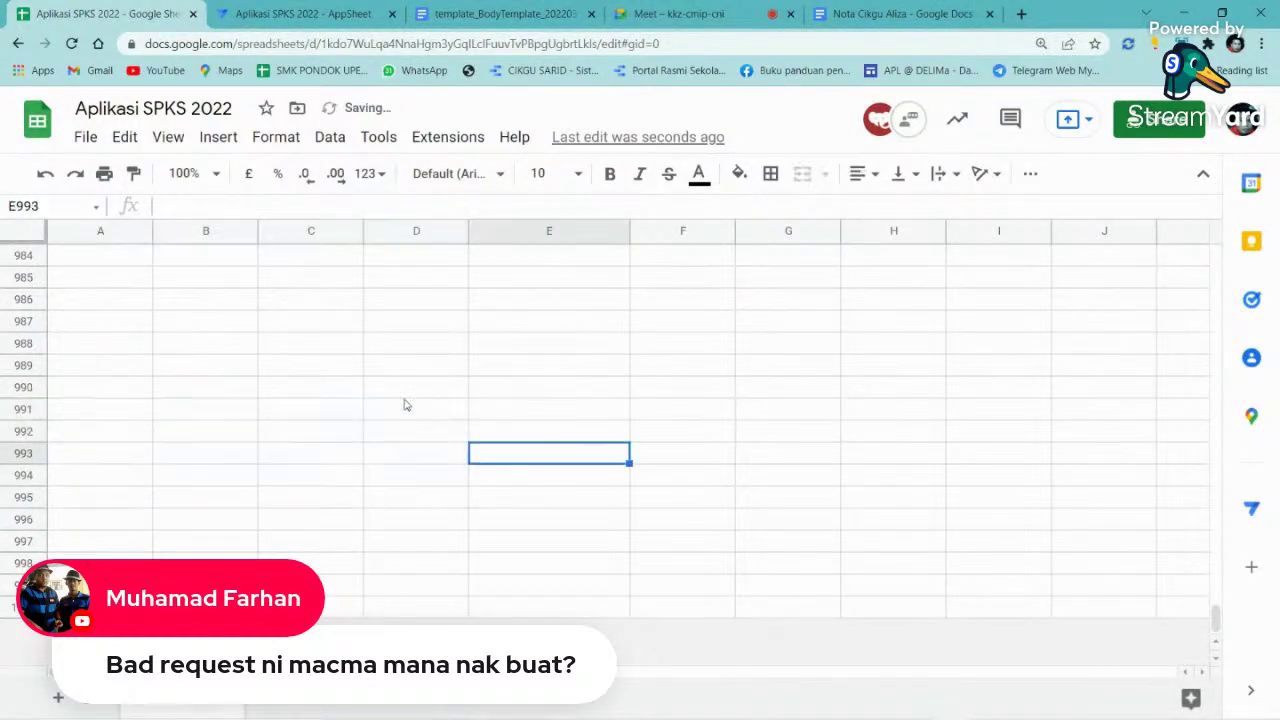
- Return to the first rows of the spreadsheet and review the report records there
scroll(608, 366, "up", 10)
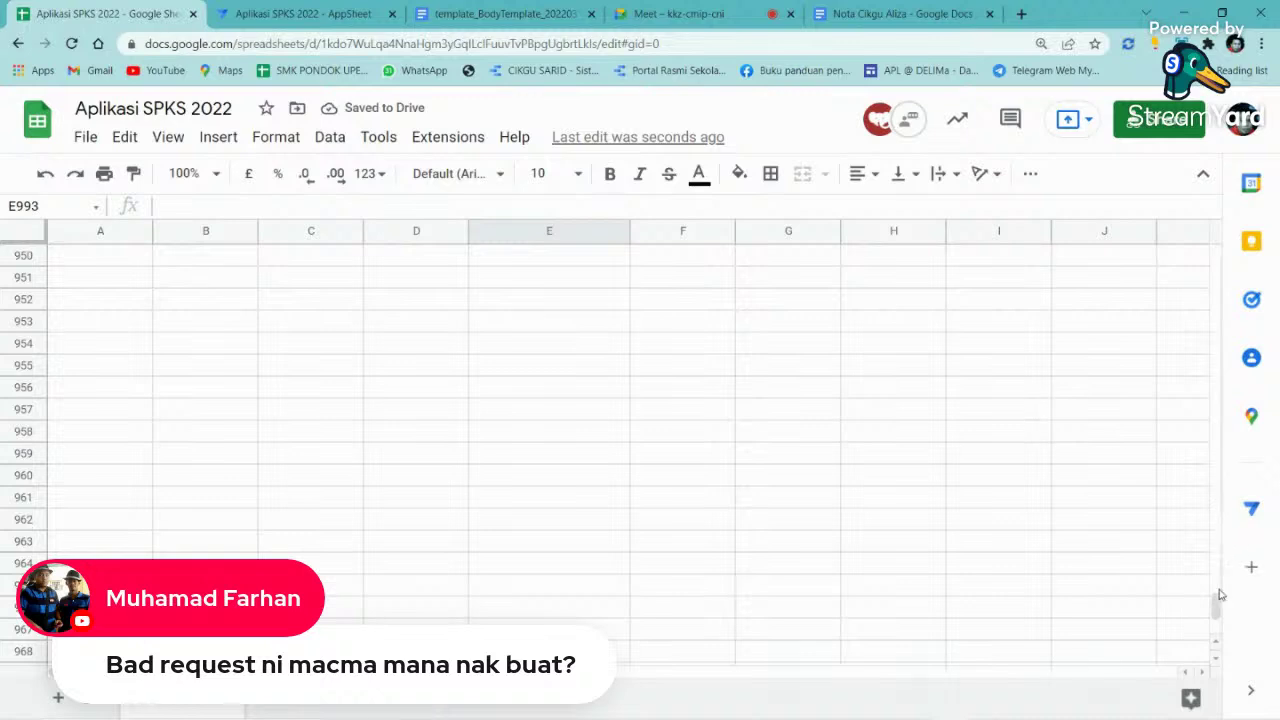
left_click_drag(1217, 607, 1215, 262)
left_click(788, 430)
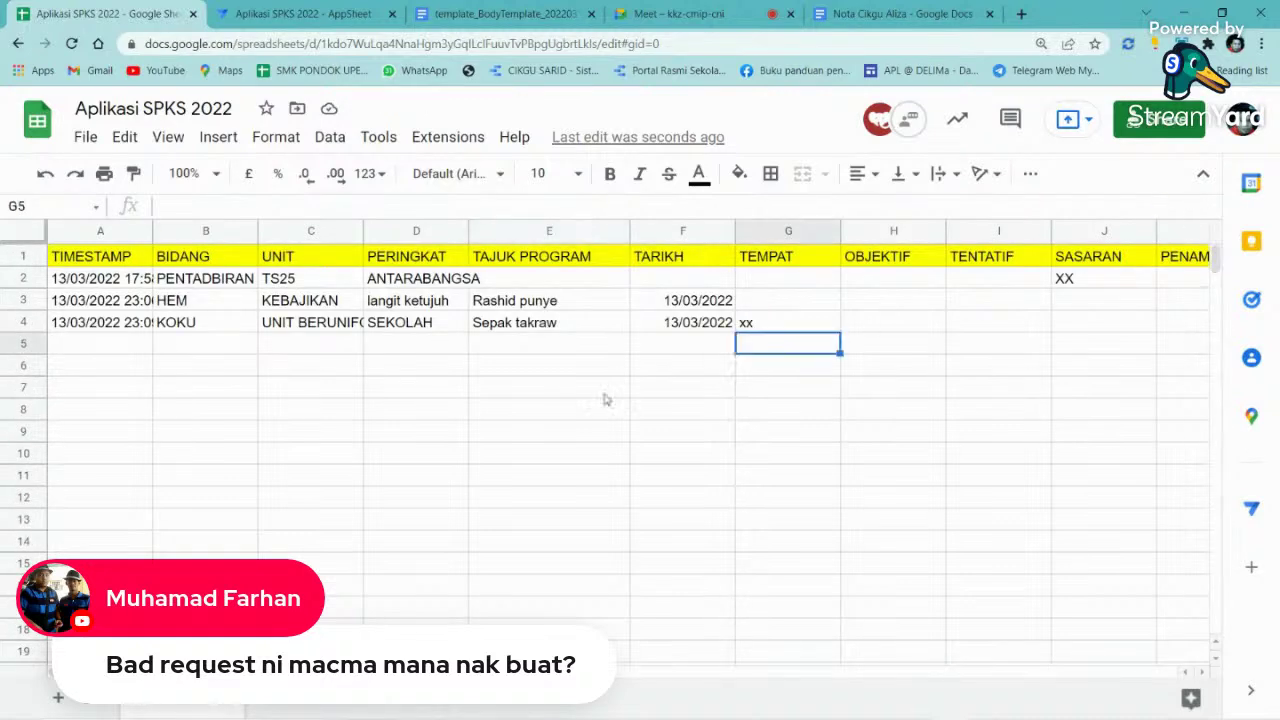
left_click(433, 471)
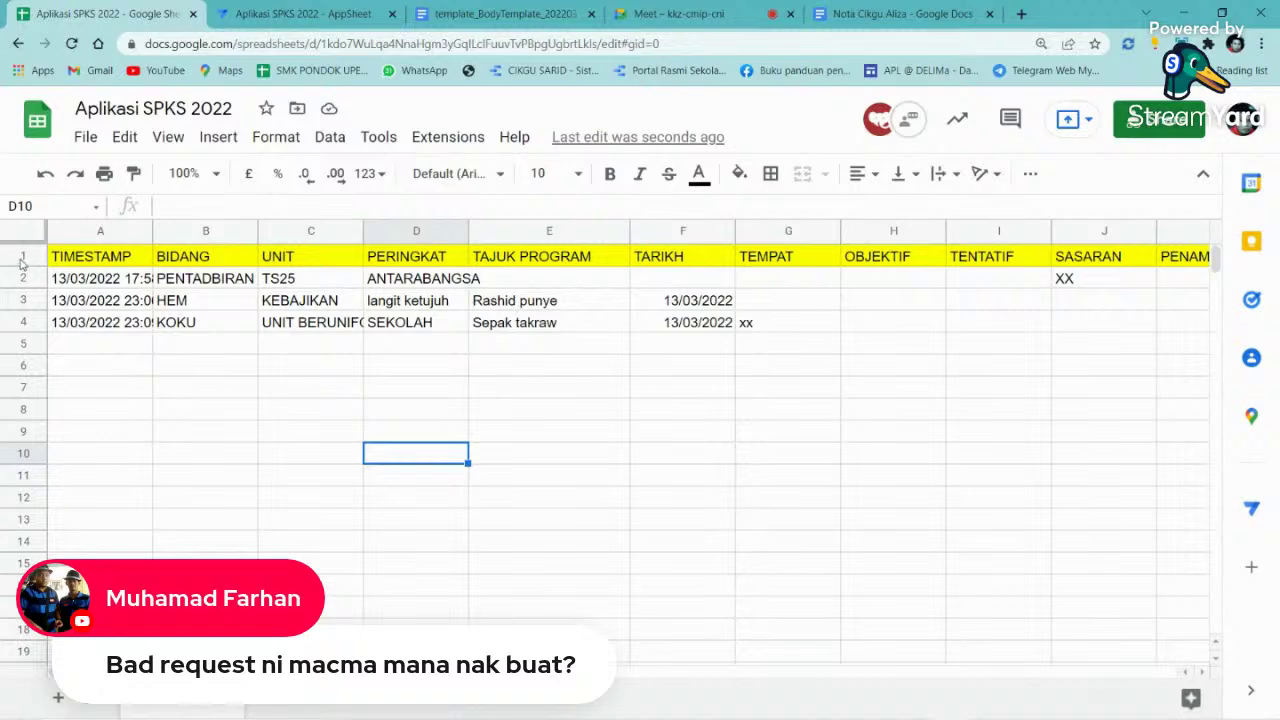
left_click(85, 137)
left_click(788, 408)
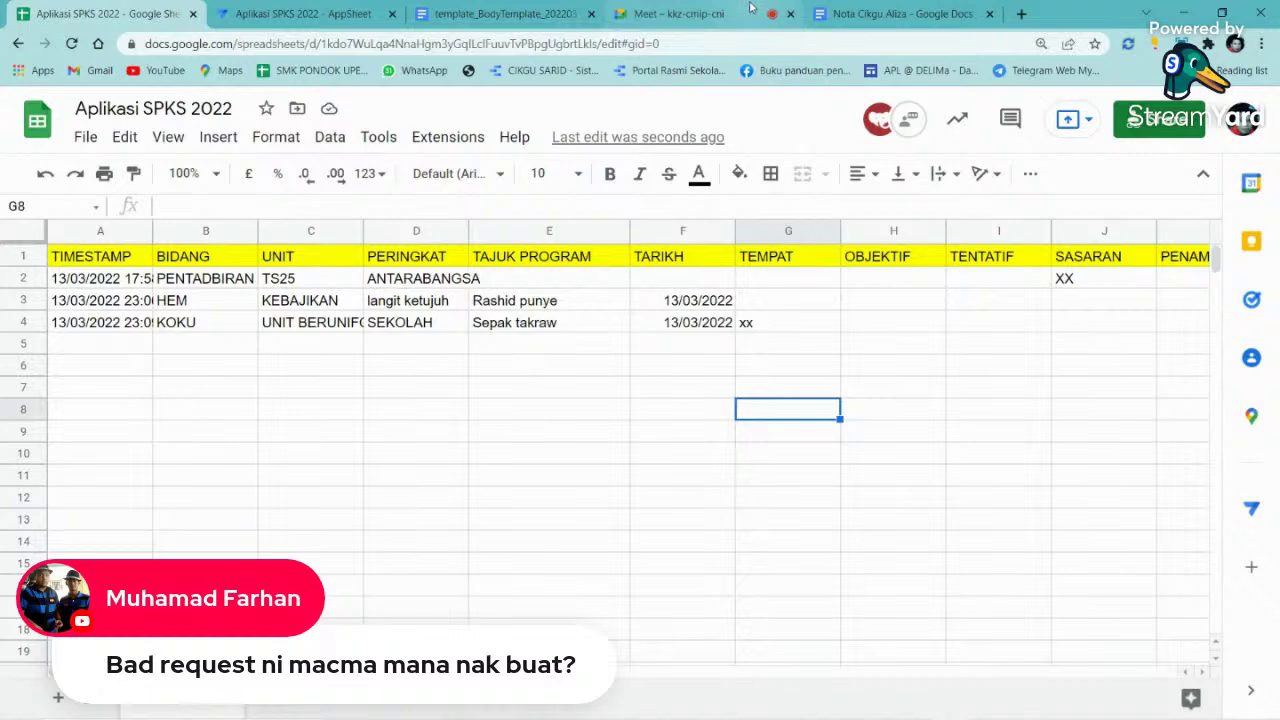
- Switch to AppSheet and compare the LAPORAN and MAKLUMAN views in the app preview
left_click(300, 14)
scroll(1112, 505, "down", 5)
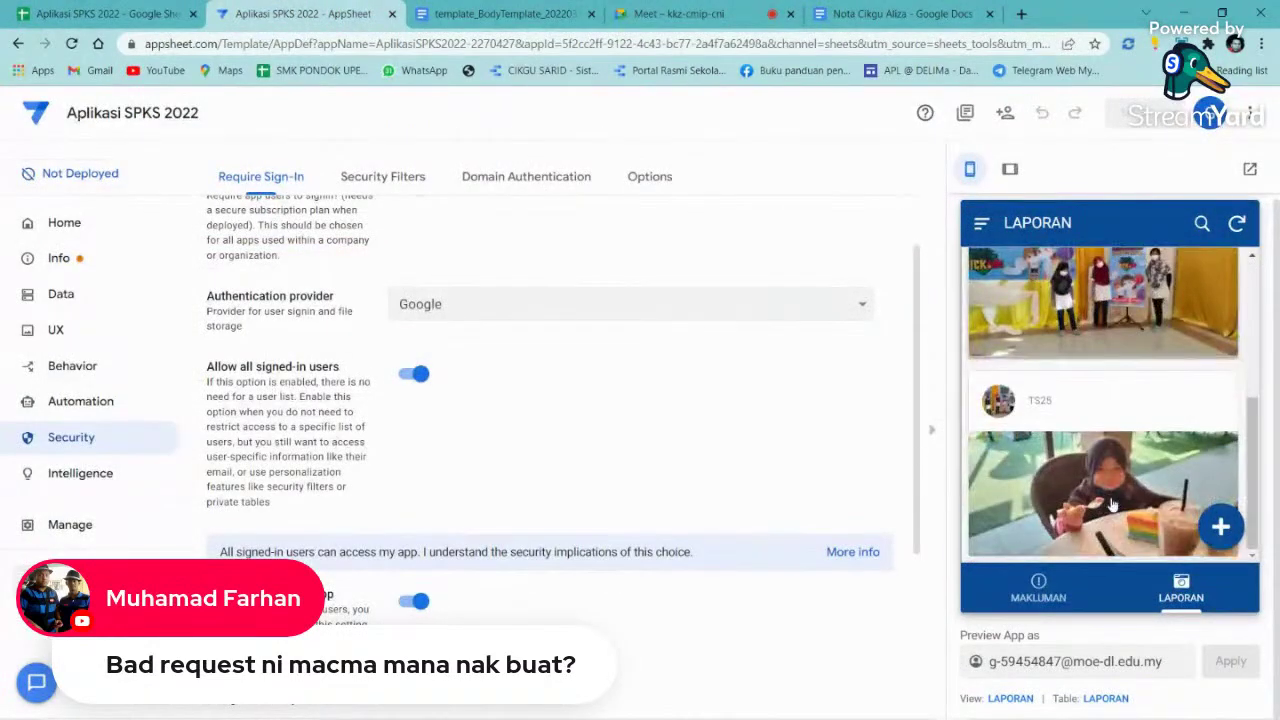
left_click(1038, 586)
left_click(1181, 588)
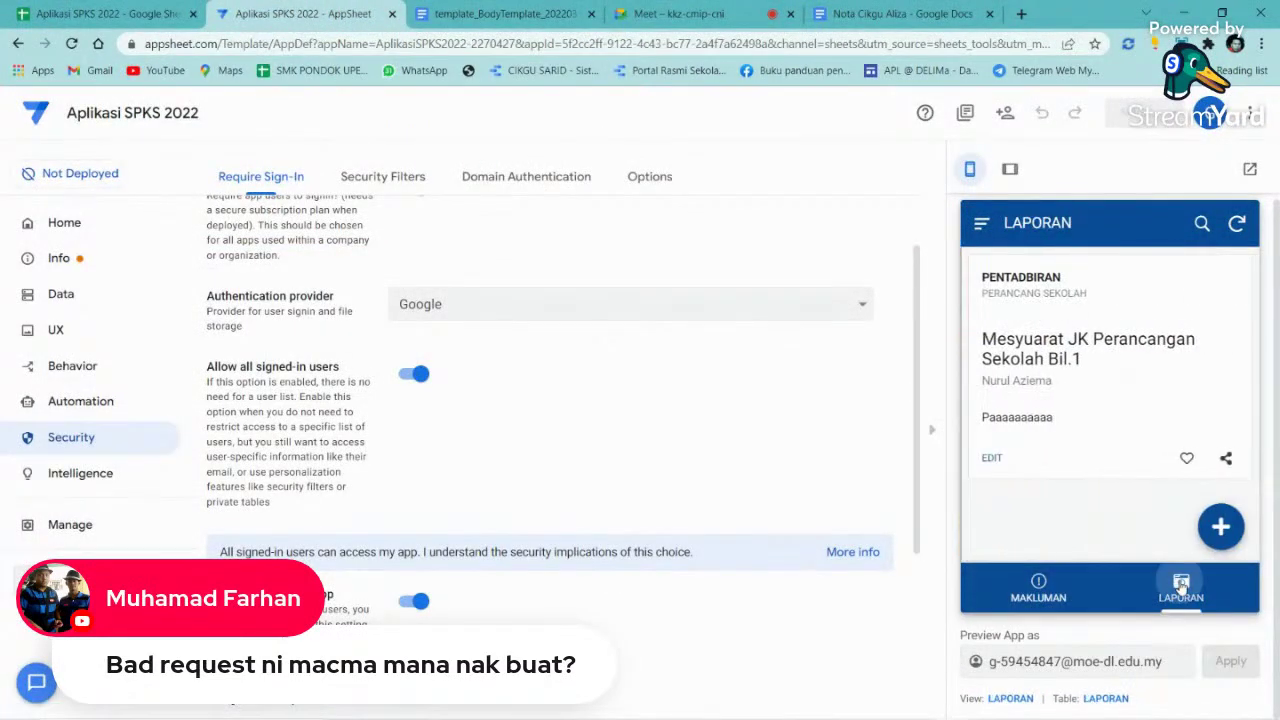
left_click(1038, 582)
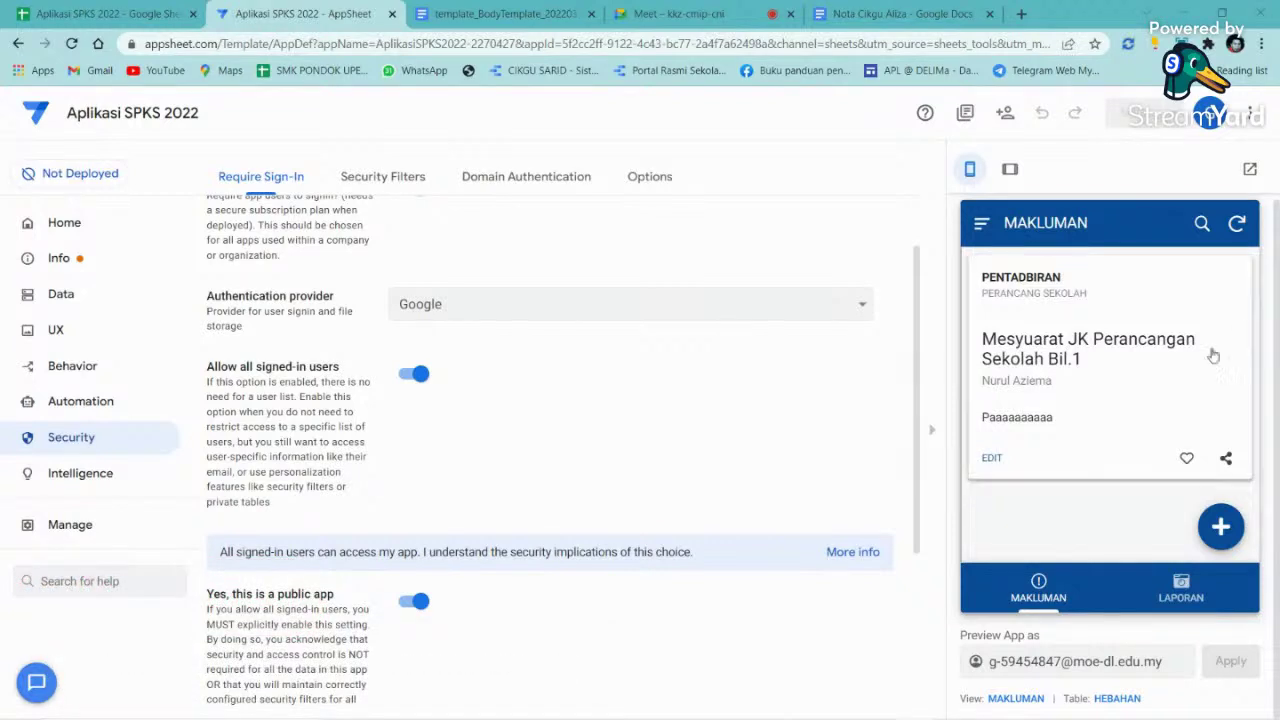
- Check the Meet call and AppSheet, and review the LAPORAN and HEBAHAN sheets in the spreadsheet
left_click(706, 10)
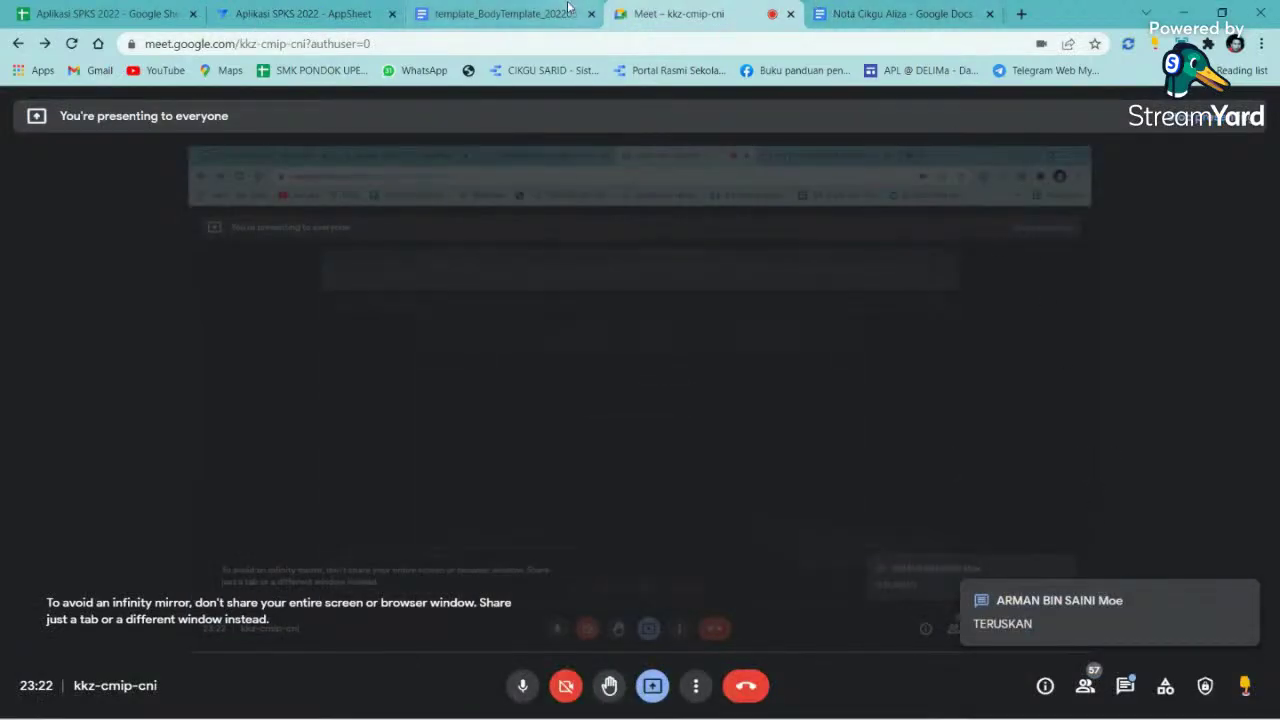
left_click(300, 13)
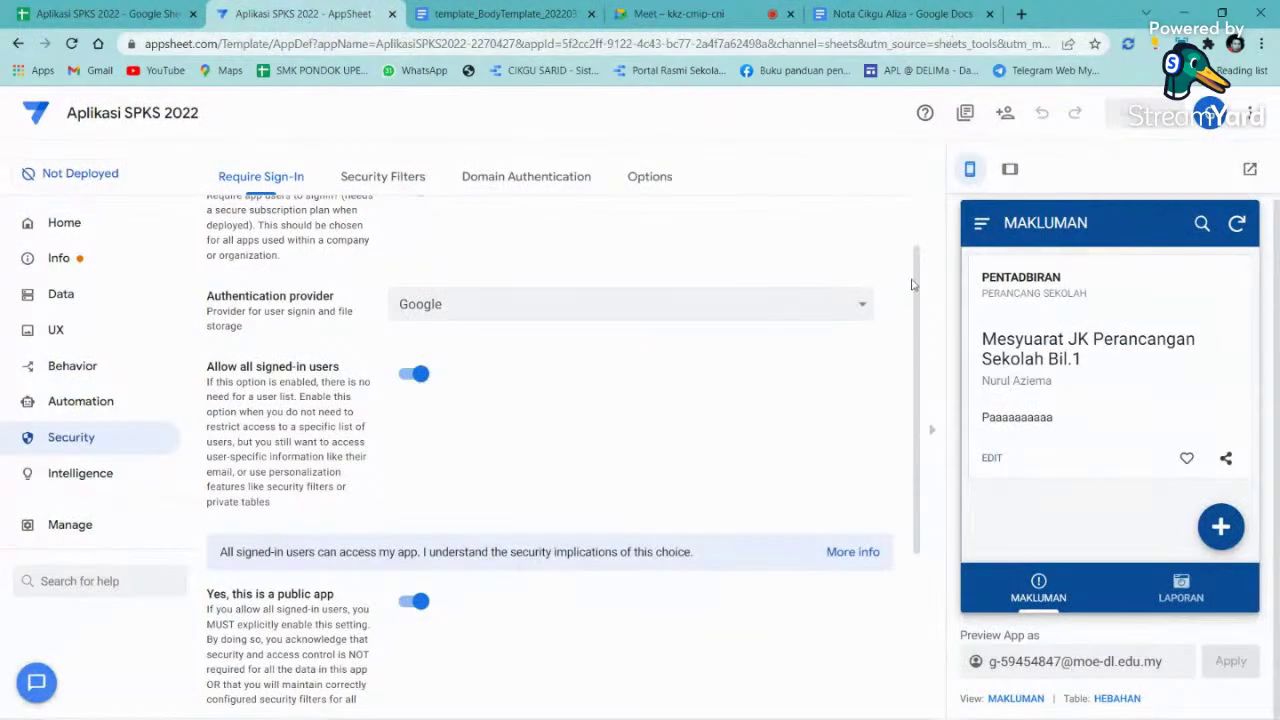
left_click(105, 13)
left_click(349, 395)
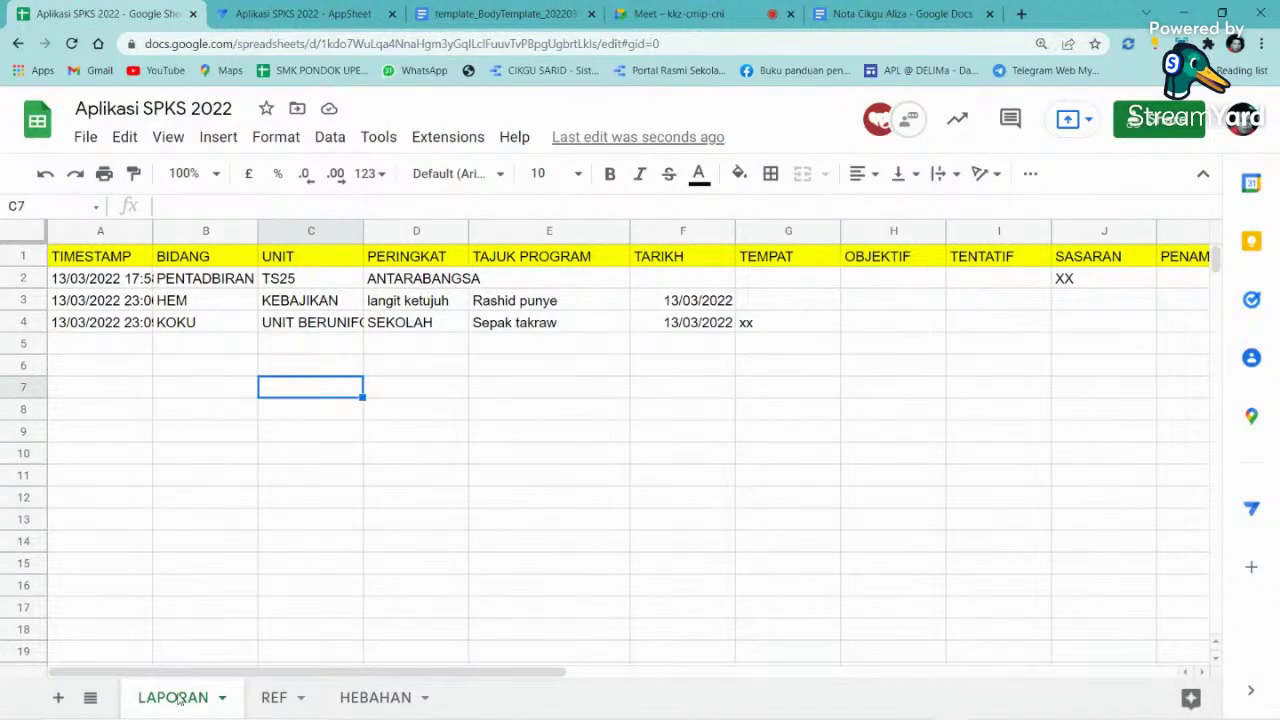
left_click(378, 699)
left_click(212, 308)
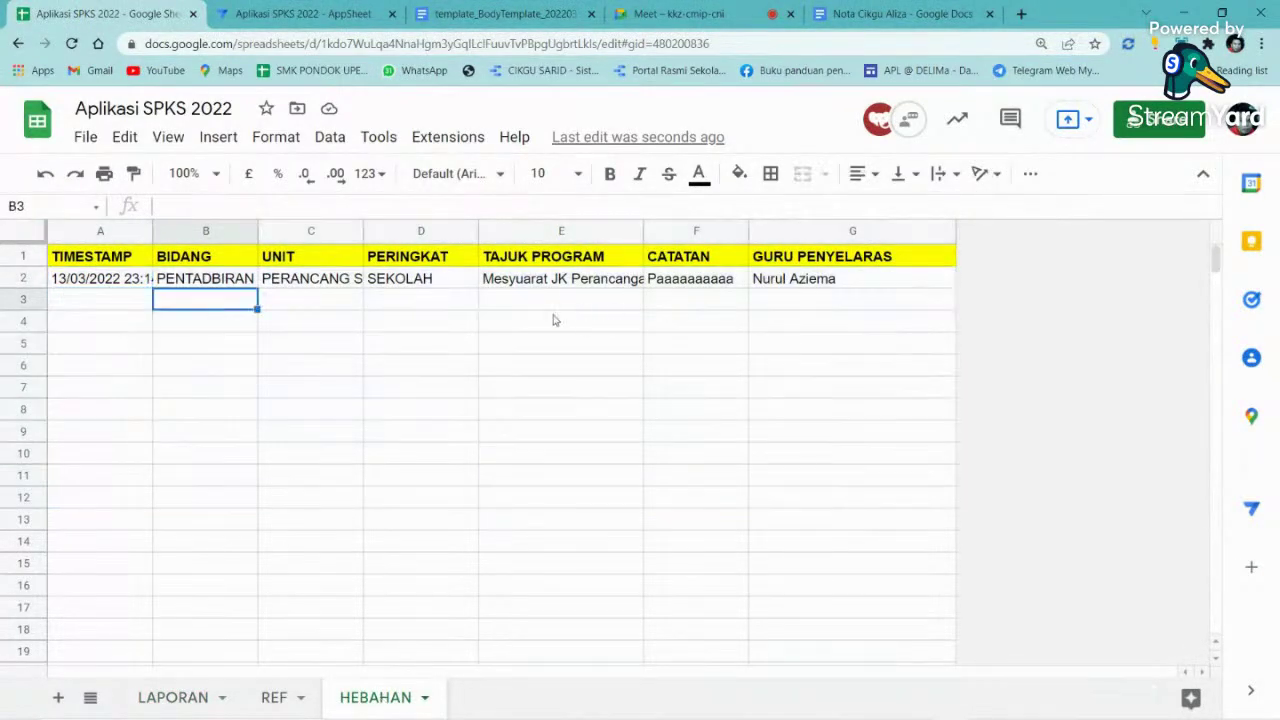
- Close the notes and body template documents and place the Meet tab directly after the spreadsheet tab
left_click(905, 13)
left_click(989, 13)
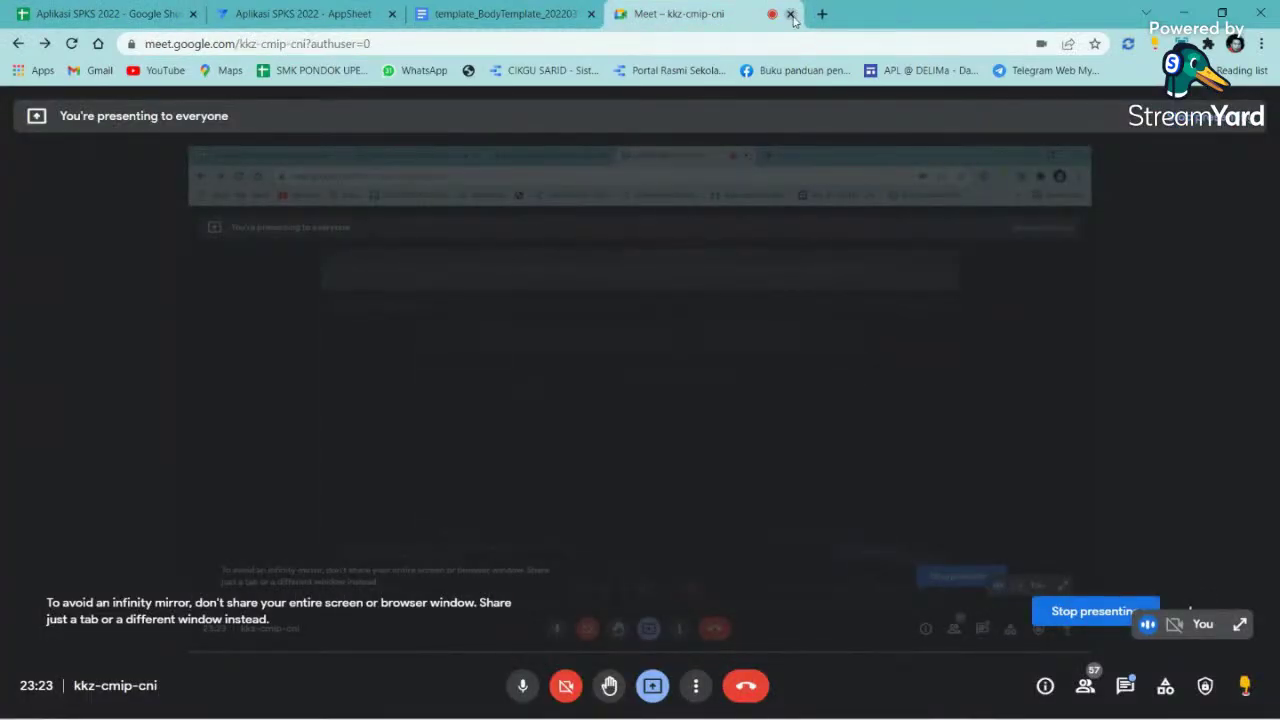
left_click(591, 13)
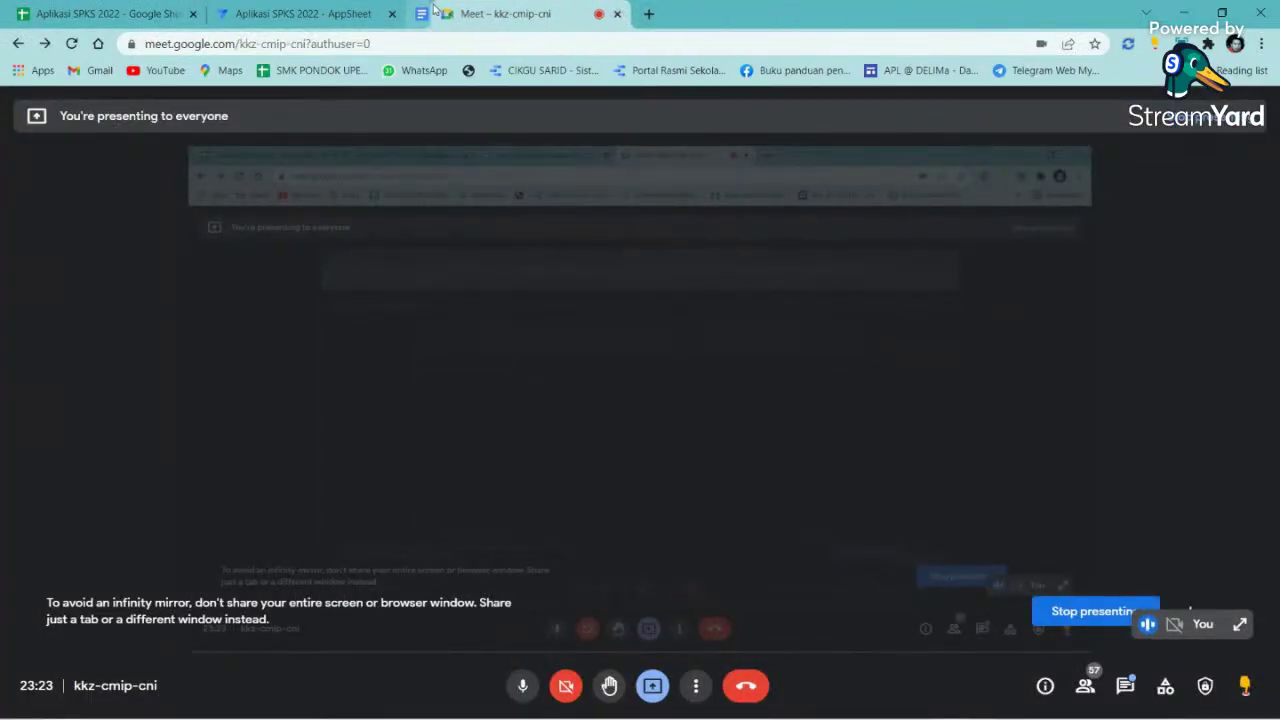
left_click_drag(457, 12, 262, 13)
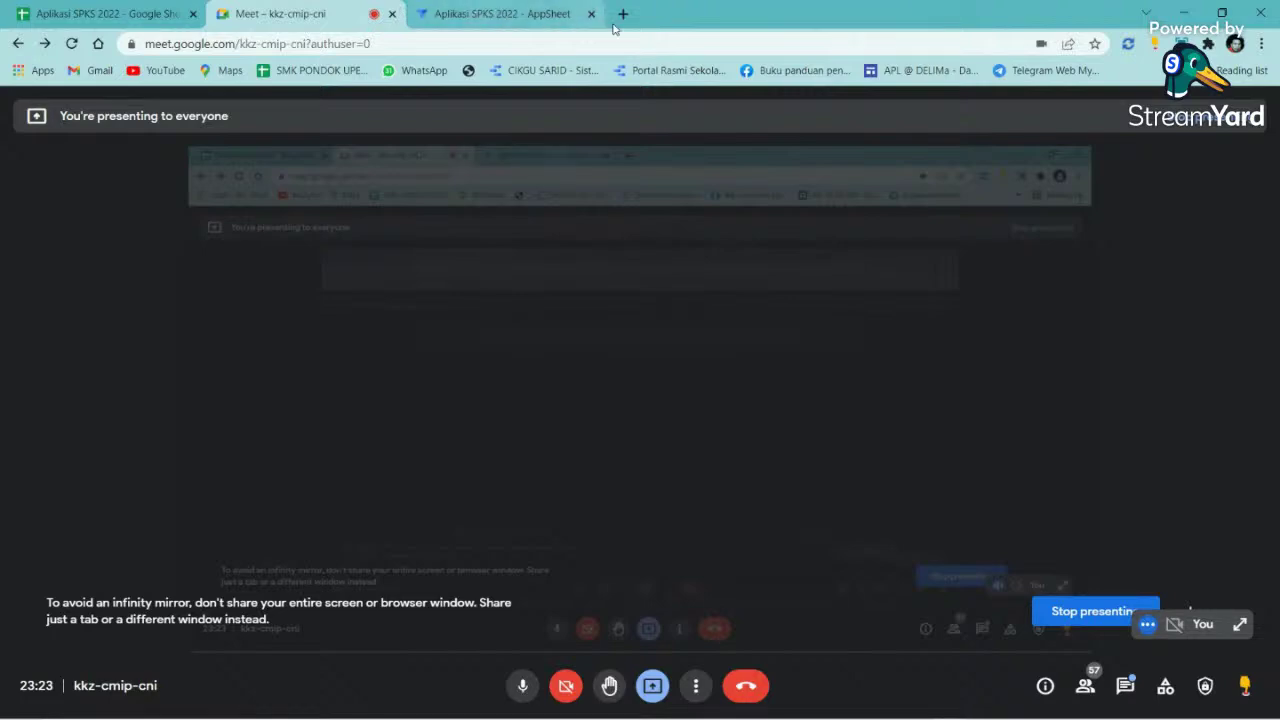
- Open Google Data Studio in a new browser tab and start a blank report
left_click(622, 14)
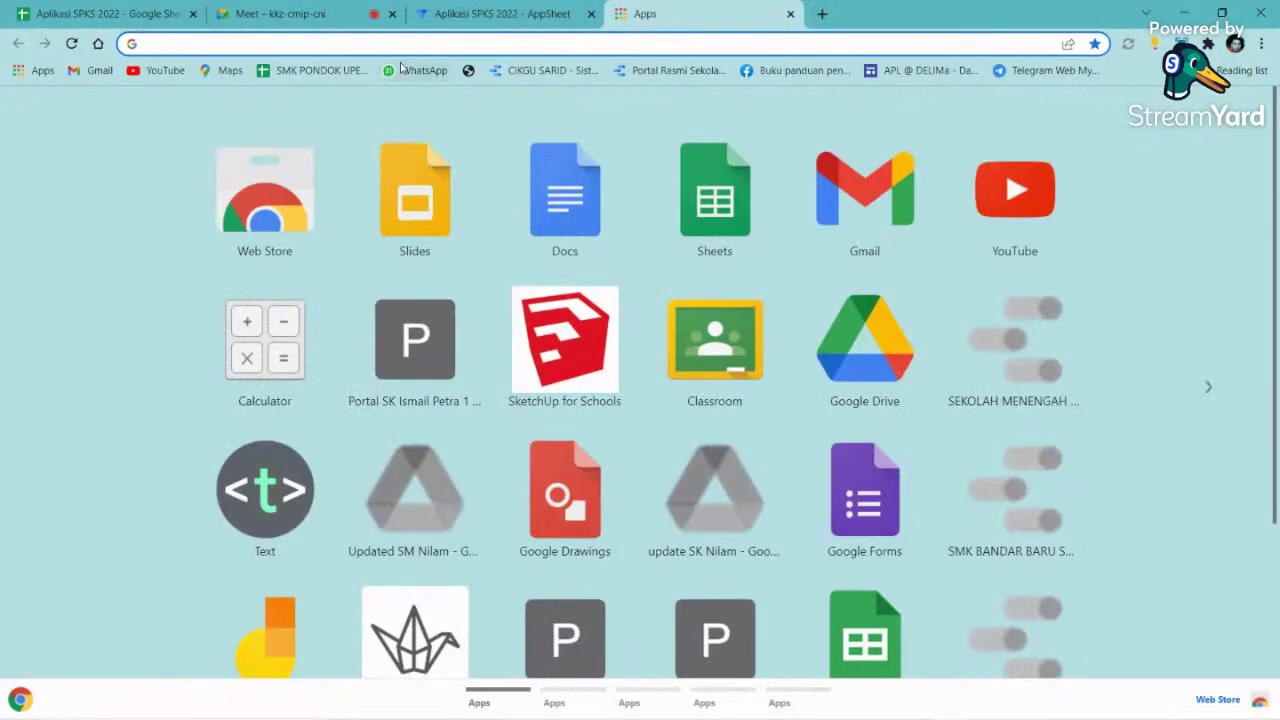
left_click(368, 46)
type("dat")
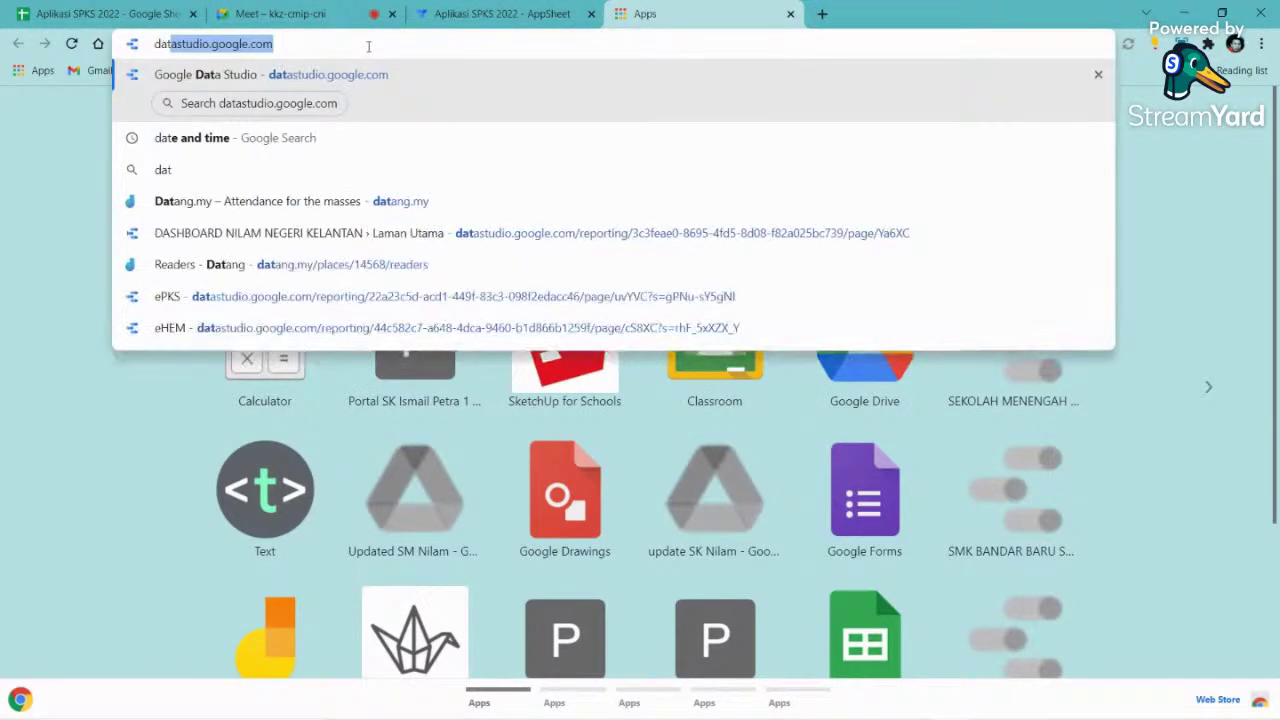
type("a studio")
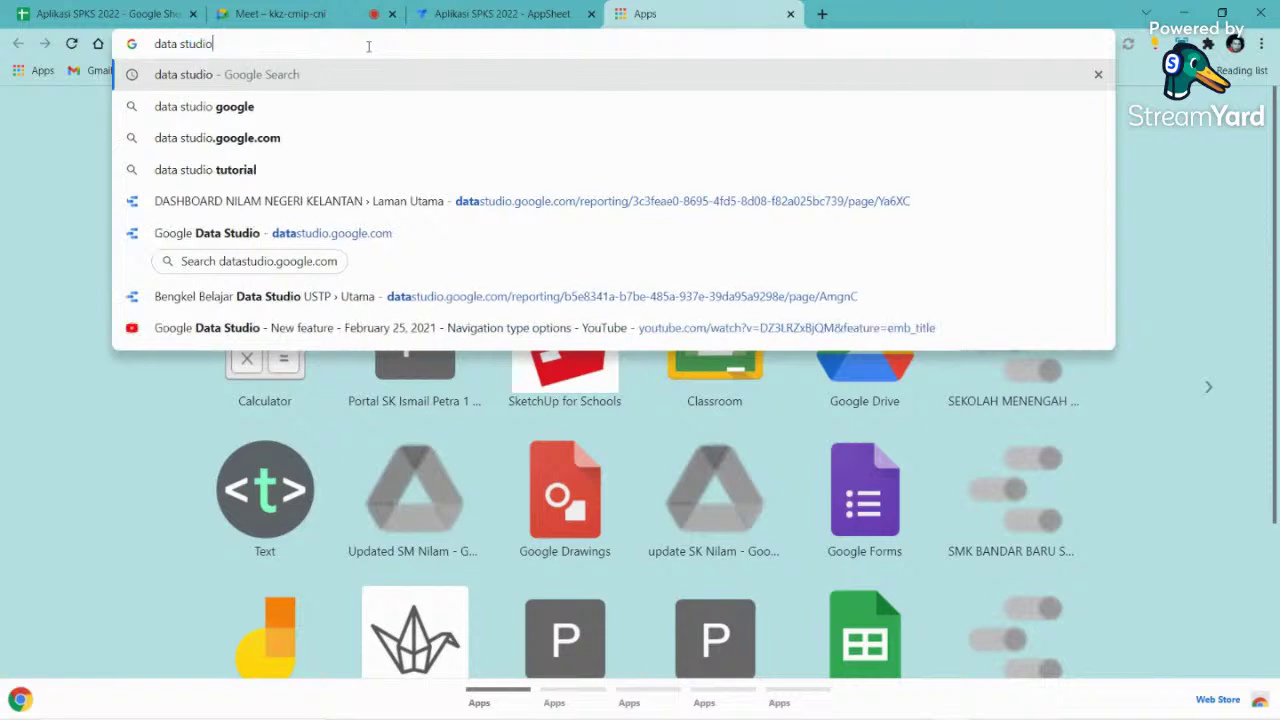
key("Return")
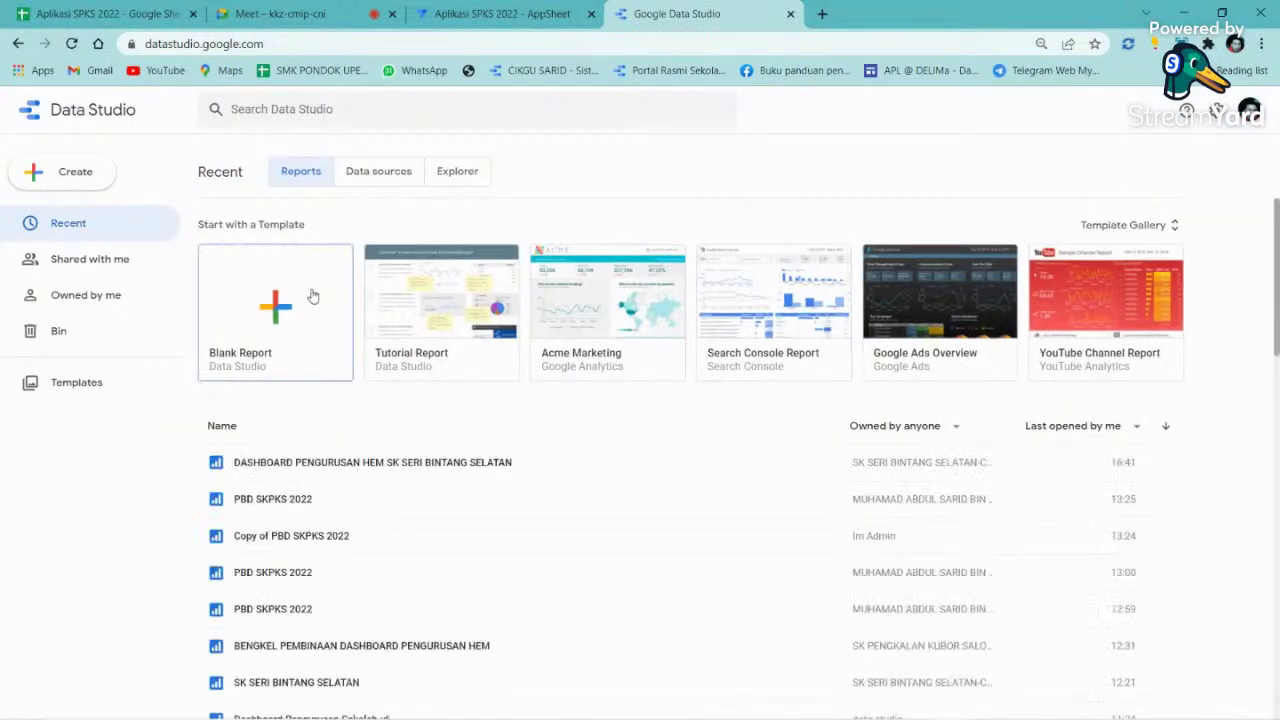
left_click(289, 315)
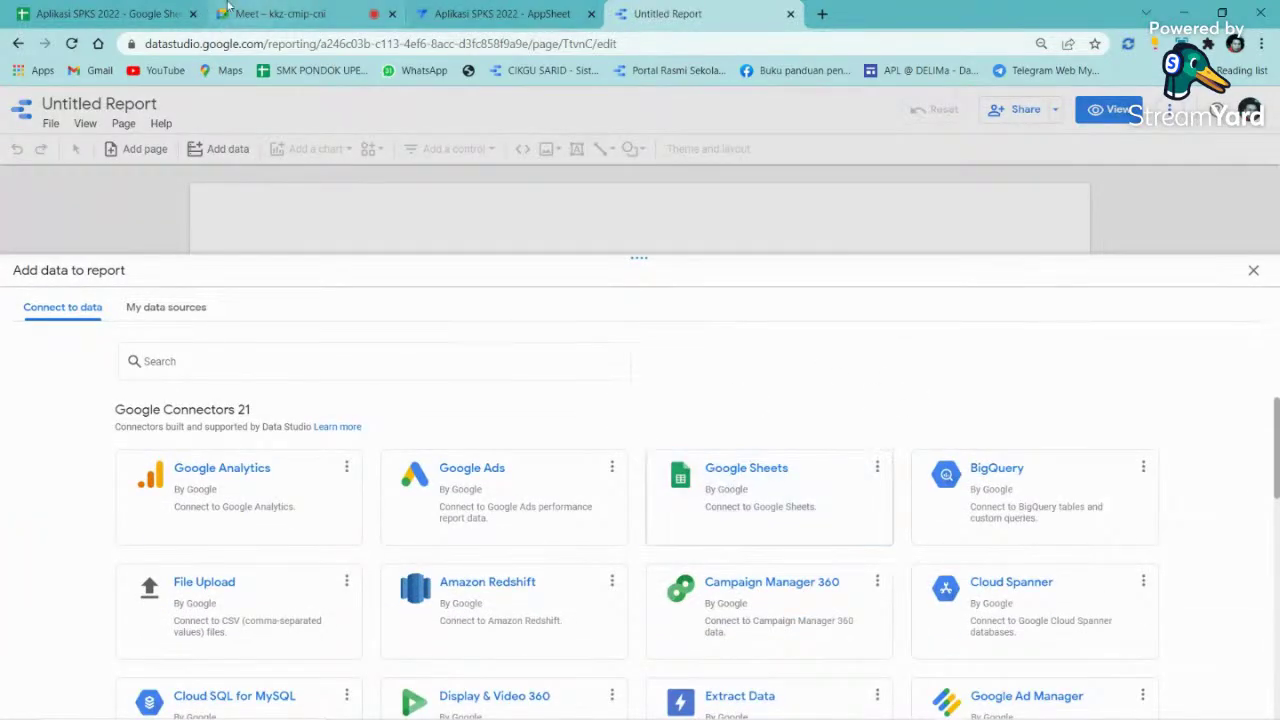
- Choose Google Sheets as the report's connector and copy the web address of the Aplikasi SPKS 2022 spreadsheet
left_click(115, 12)
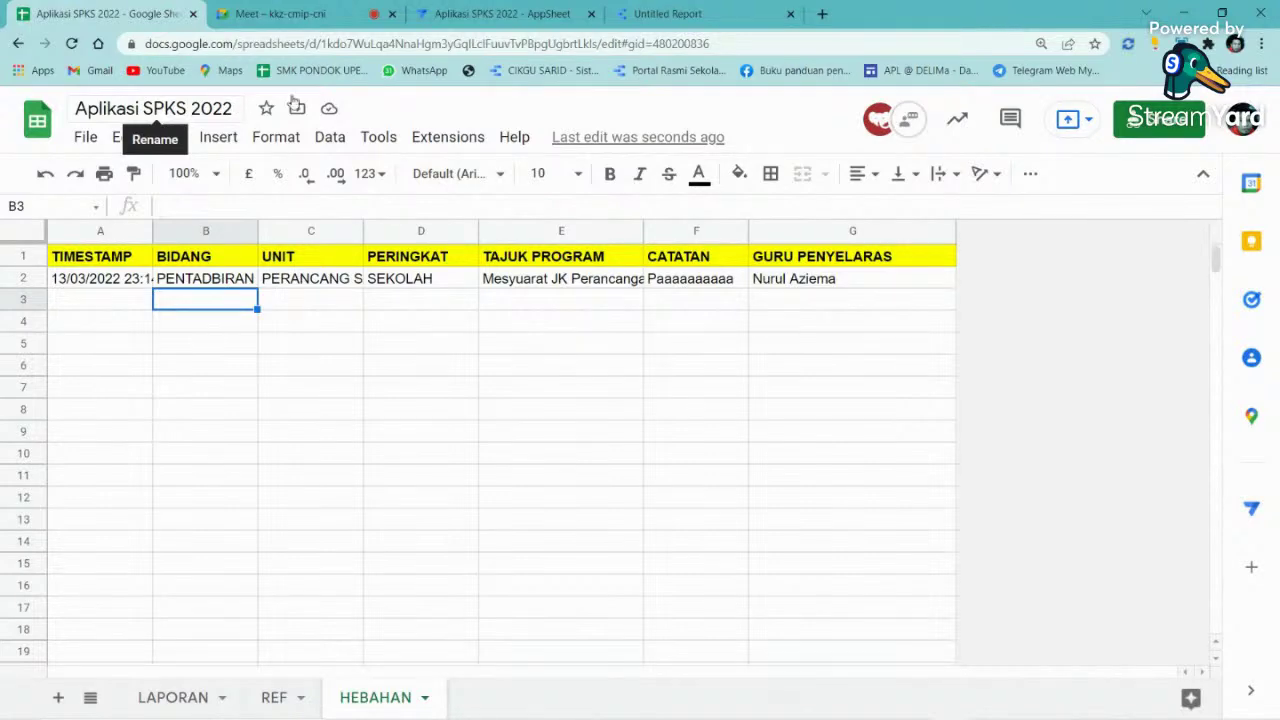
left_click(668, 13)
left_click(742, 474)
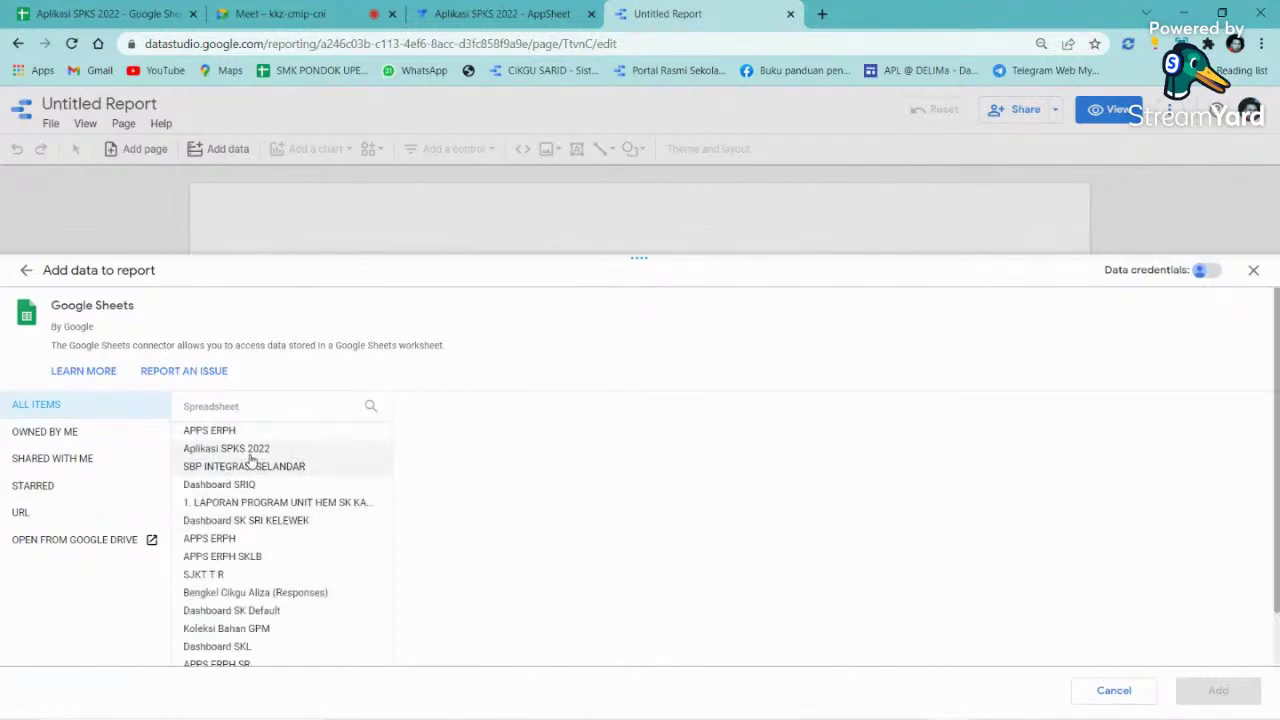
left_click(120, 14)
left_click(718, 43)
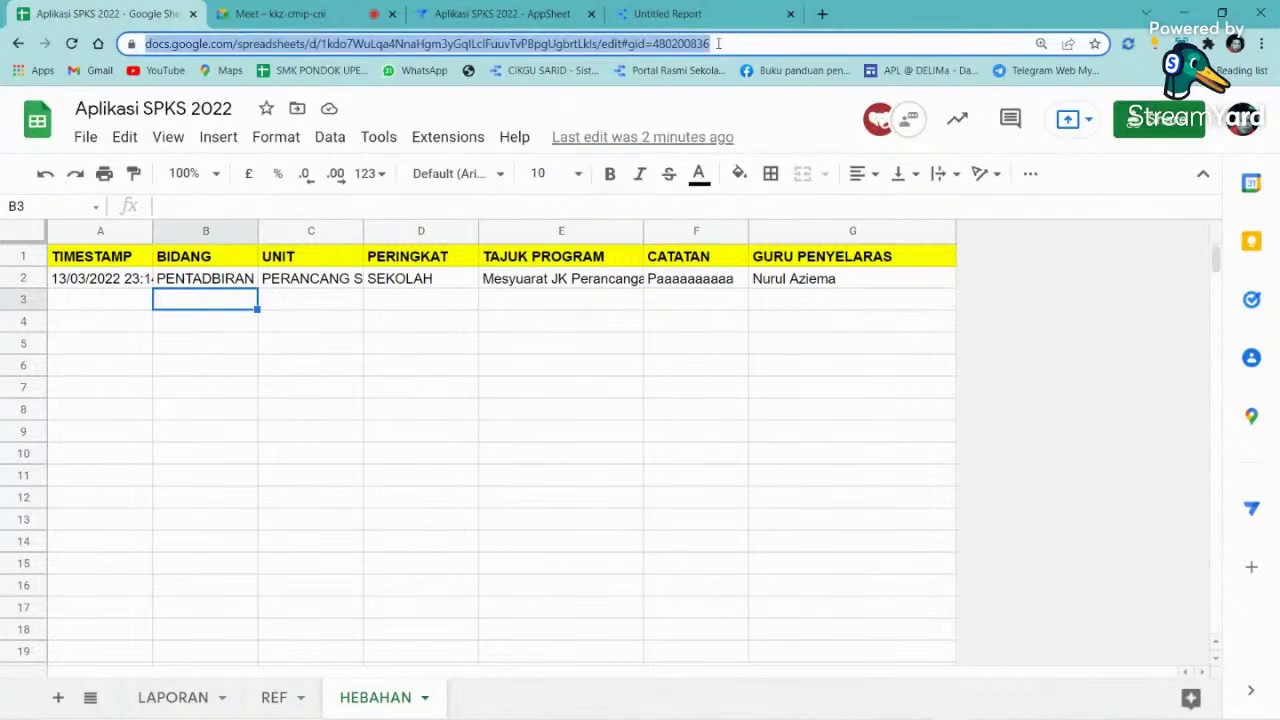
right_click(718, 48)
left_click(760, 159)
- Connect the report to the spreadsheet by its pasted URL and add the HEBAHAN worksheet as a data source
left_click(662, 18)
left_click(24, 513)
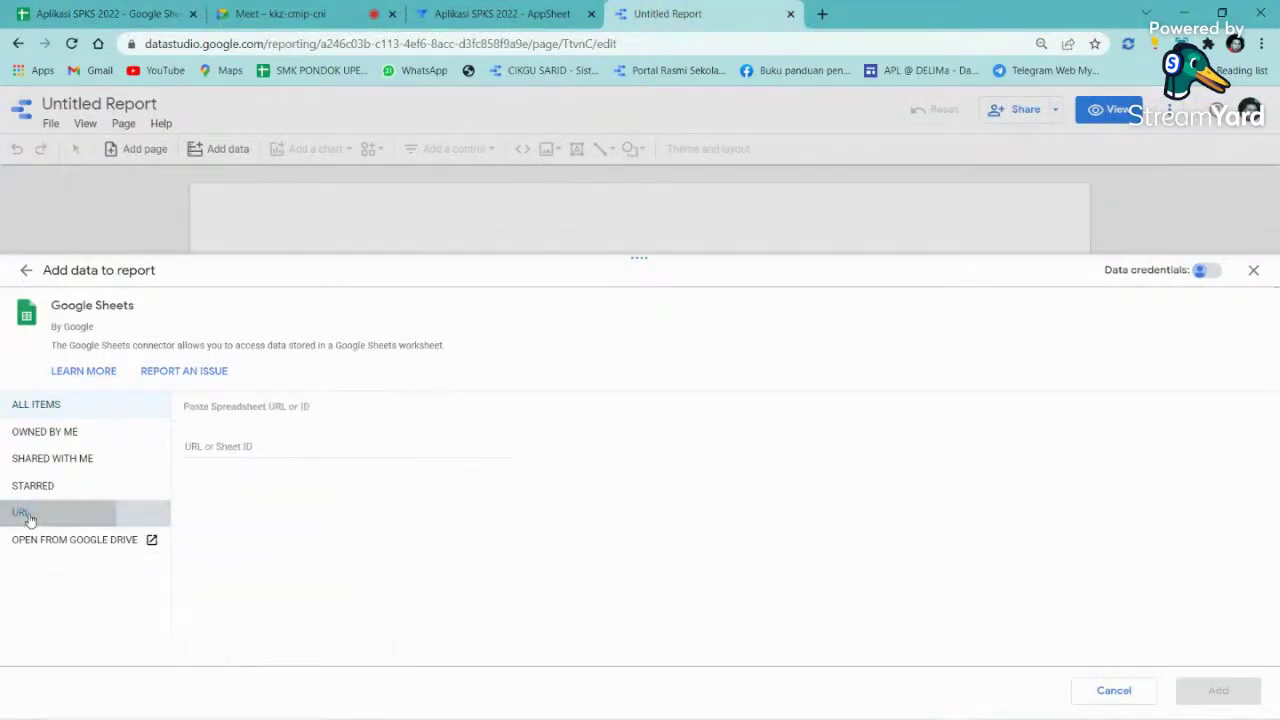
left_click(192, 448)
right_click(193, 447)
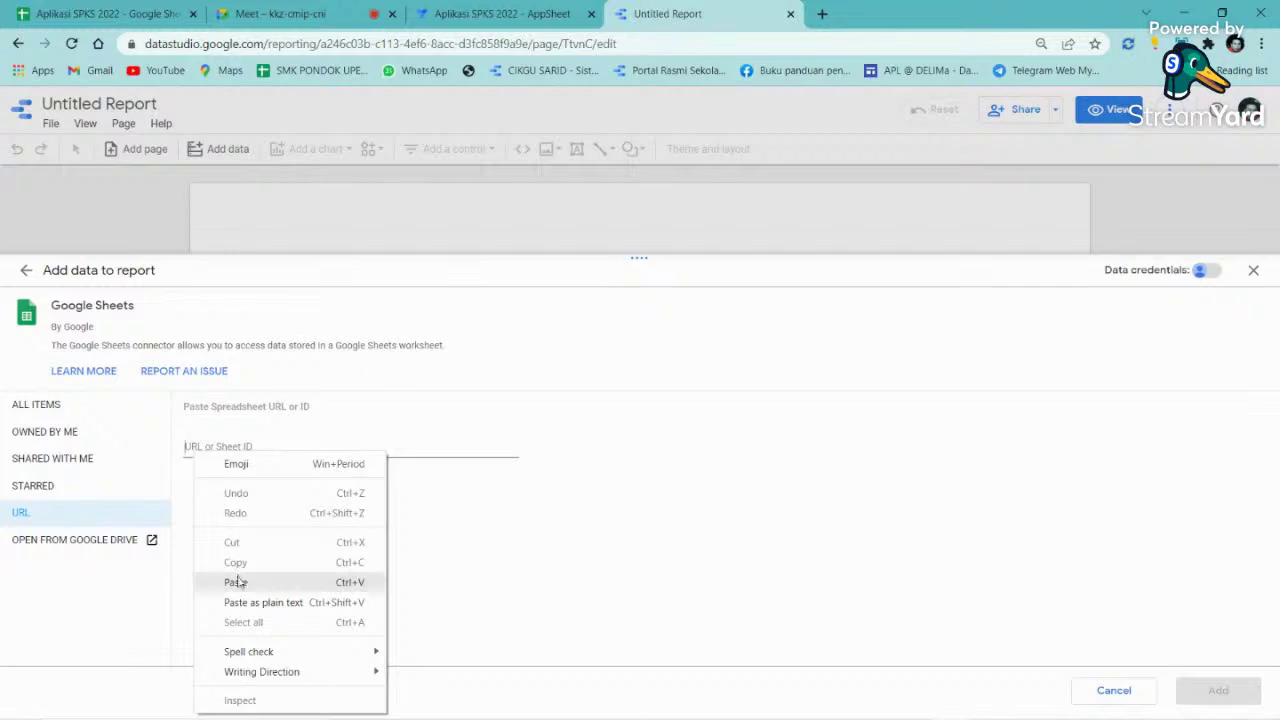
left_click(237, 580)
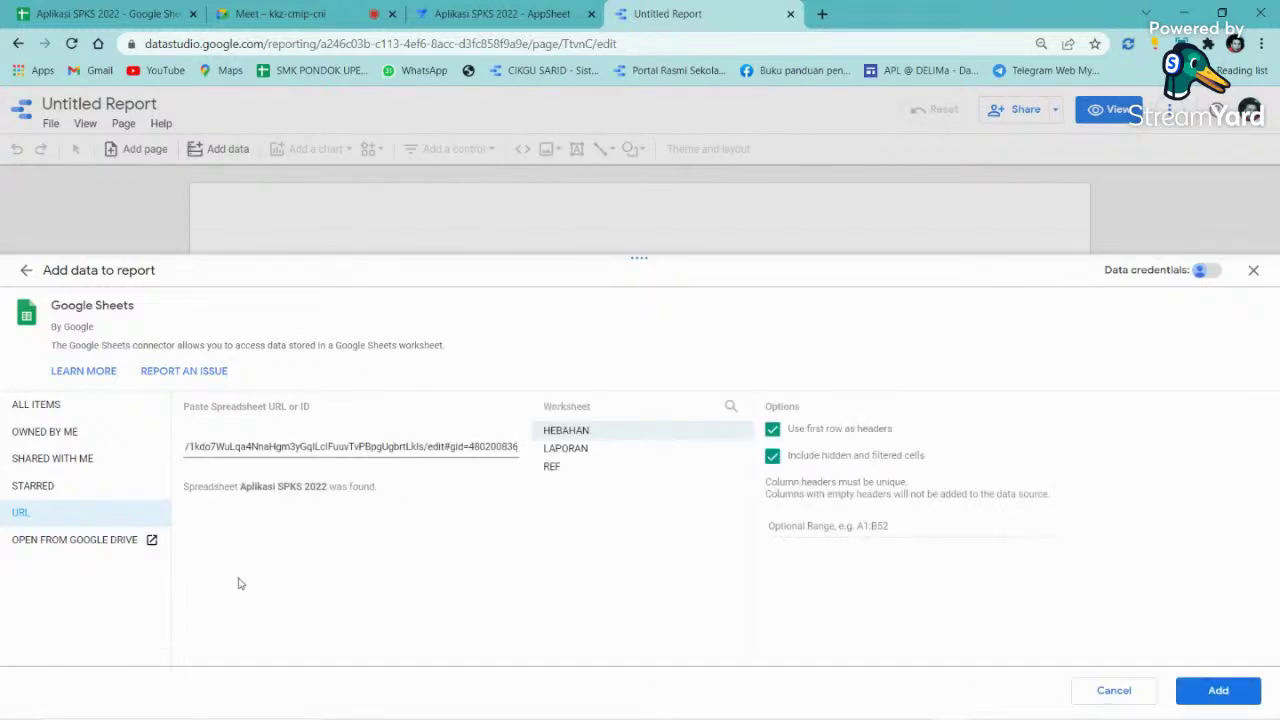
left_click(640, 437)
left_click(1203, 688)
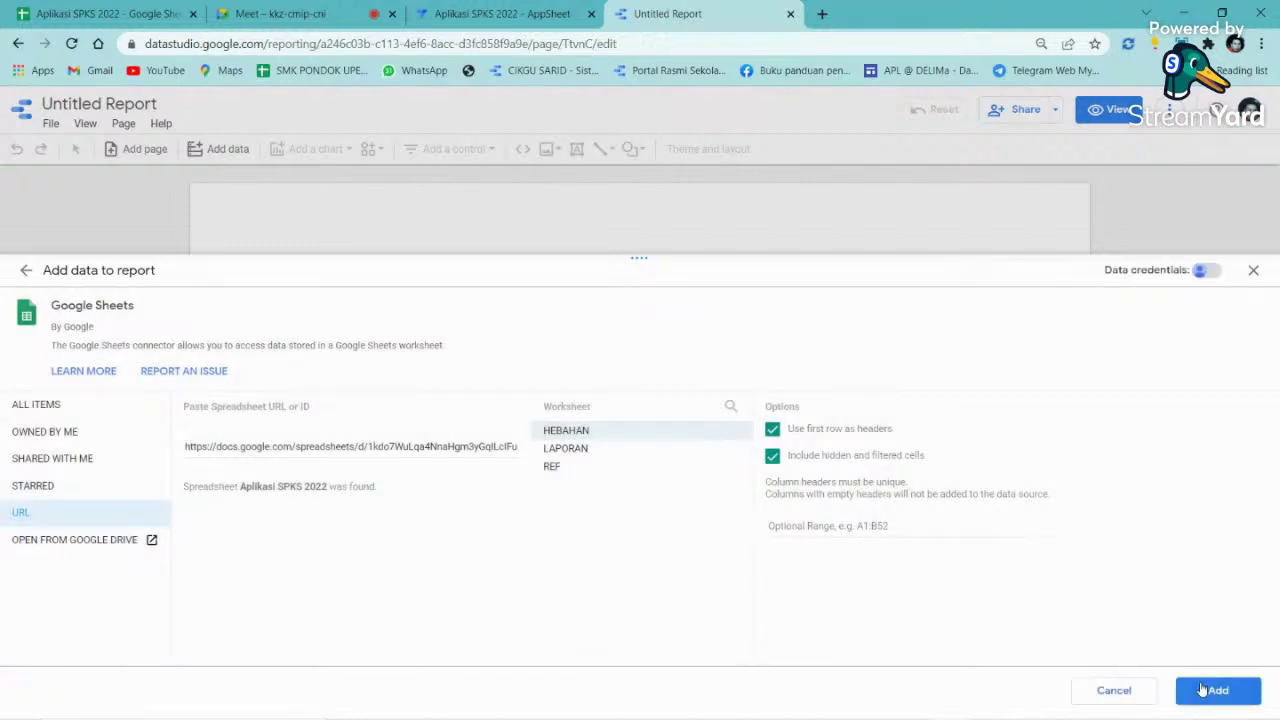
left_click(1203, 690)
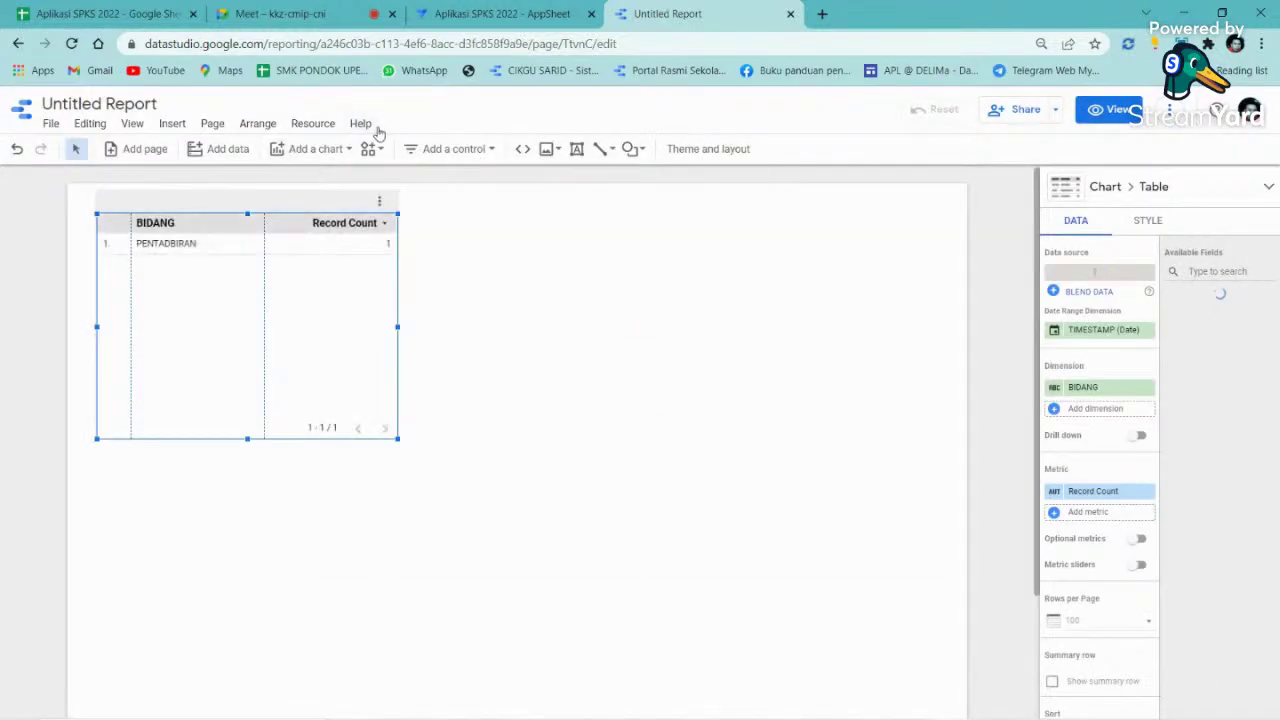
- Add the LAPORAN worksheet of the same spreadsheet as a second Google Sheets data source, using the copied URL
left_click(217, 160)
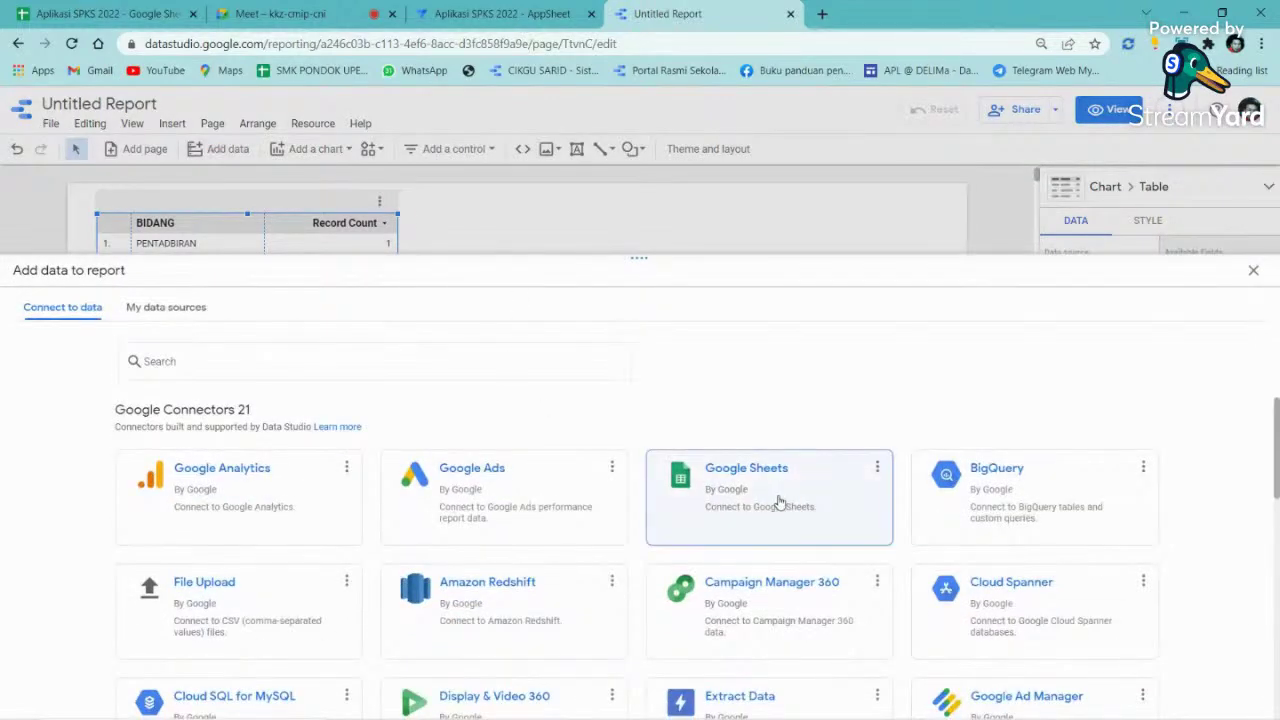
left_click(779, 501)
left_click(65, 513)
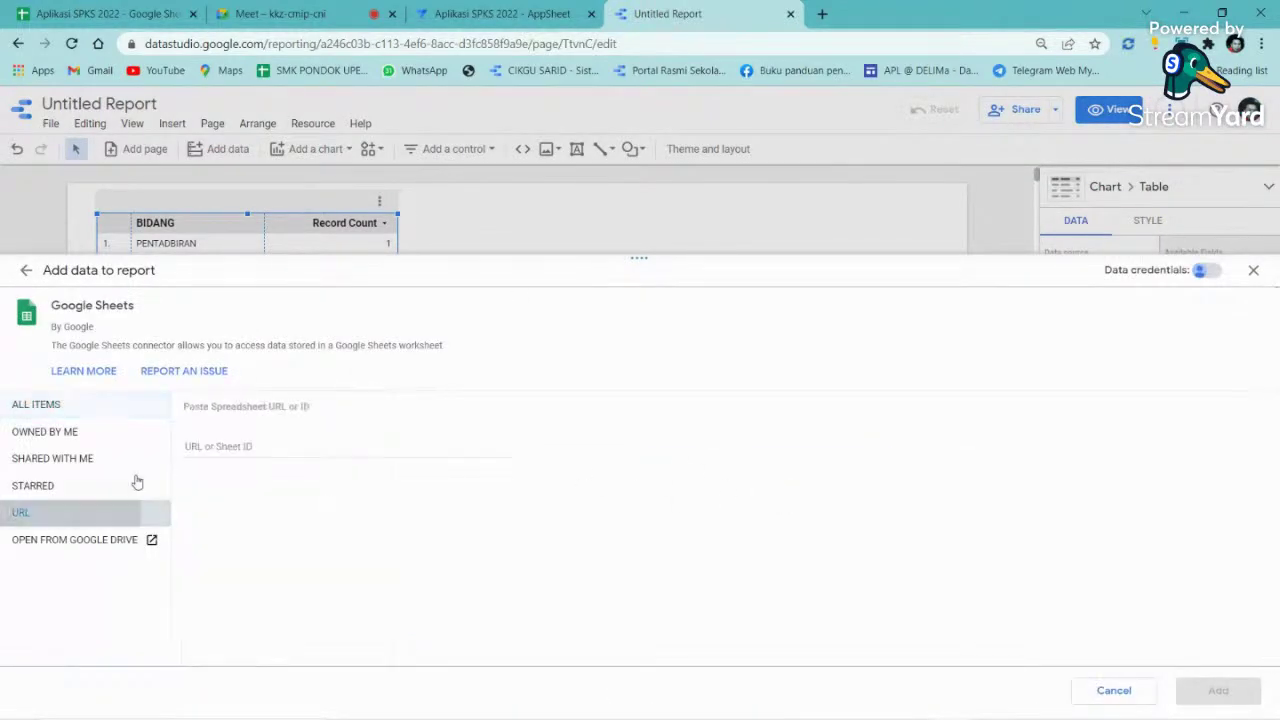
right_click(202, 448)
left_click(250, 580)
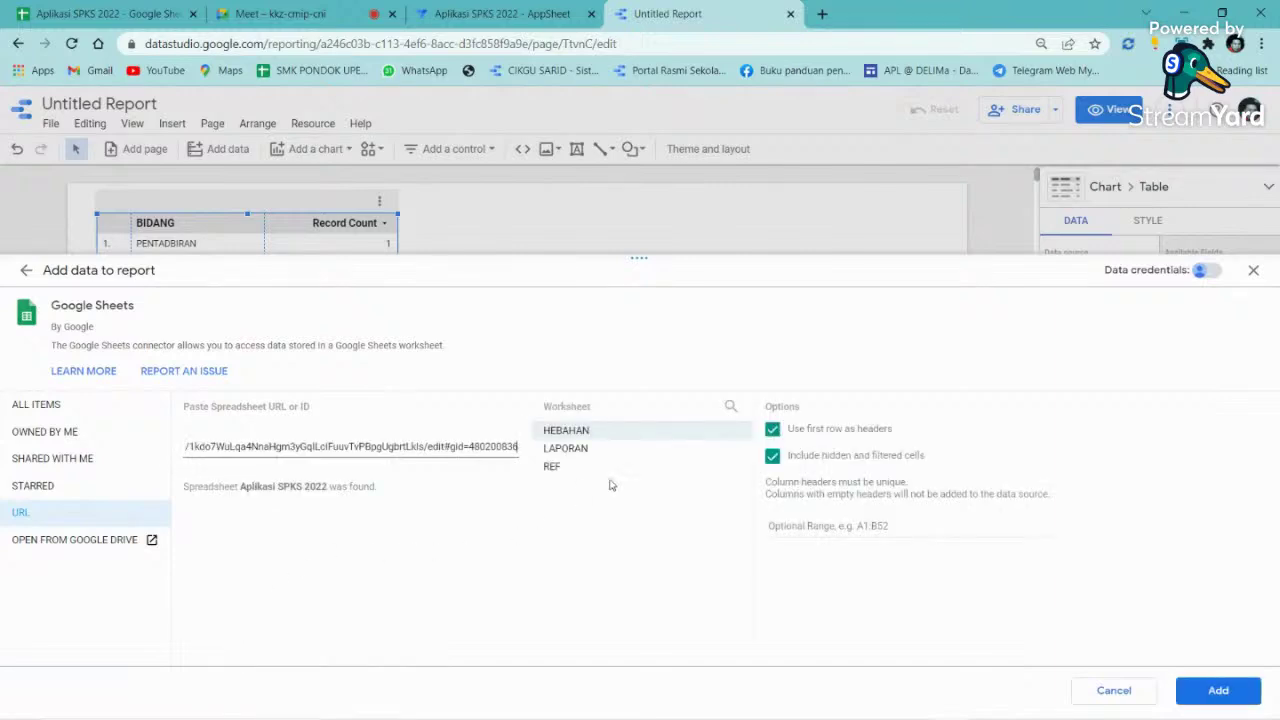
left_click(632, 450)
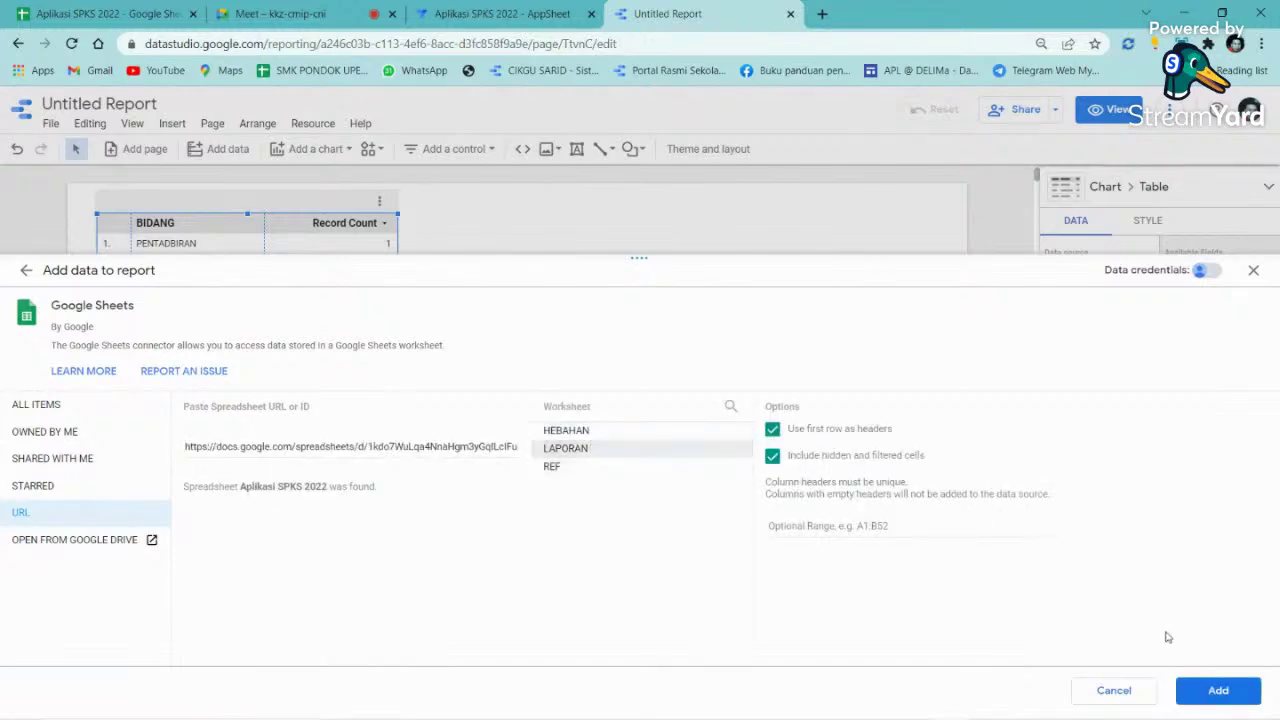
left_click(1207, 690)
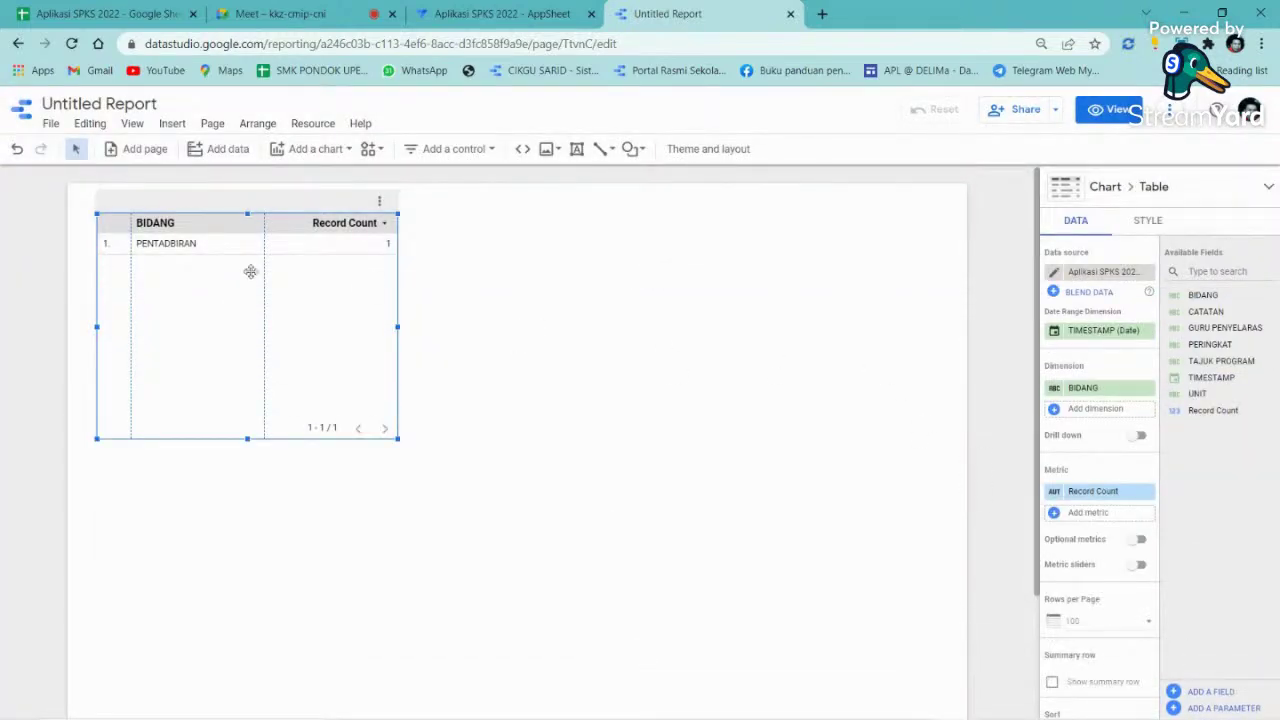
- Move the BIDANG table to the middle of the report page and add TAJUK PROGRAM as a second dimension
left_click_drag(232, 272, 619, 466)
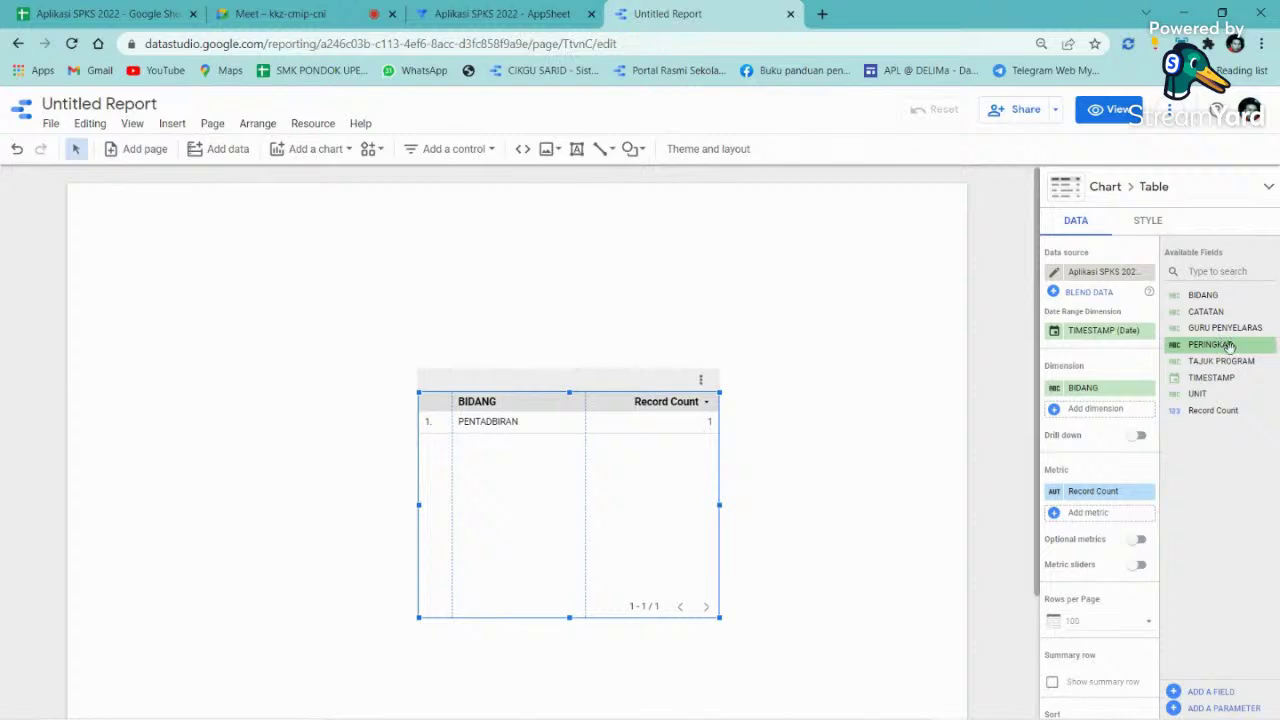
left_click_drag(1222, 361, 1095, 409)
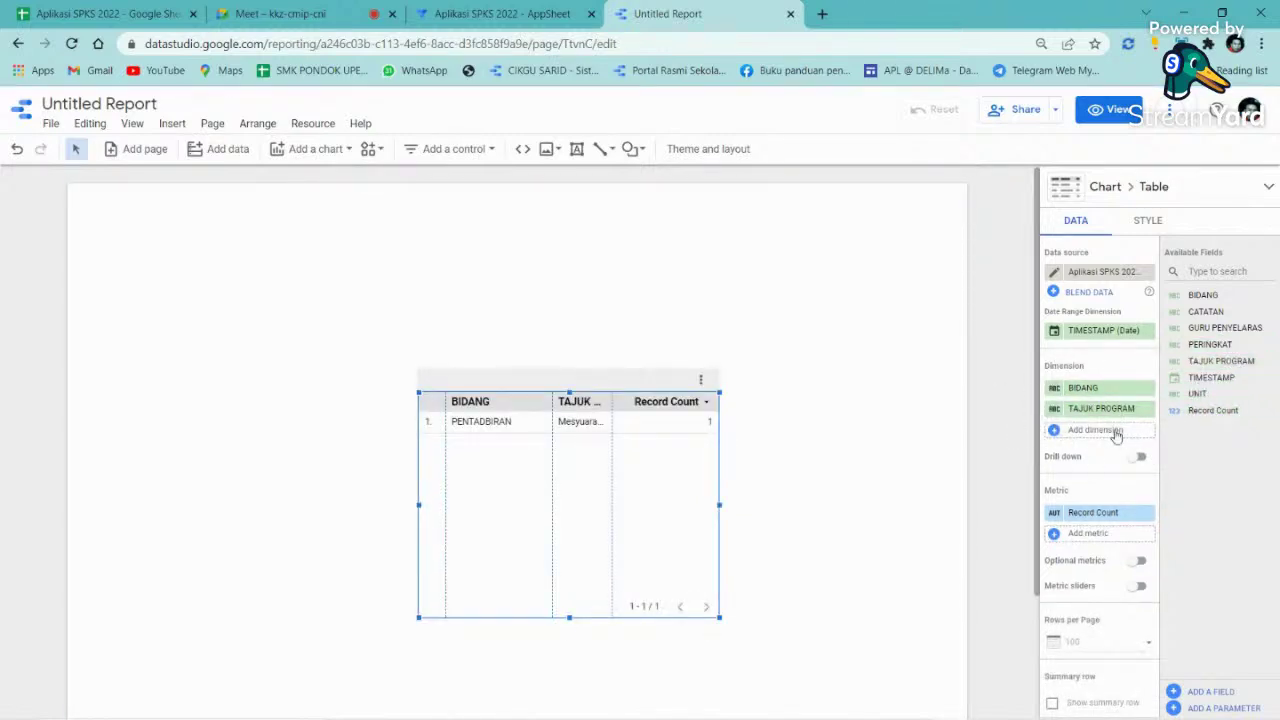
left_click(1095, 117)
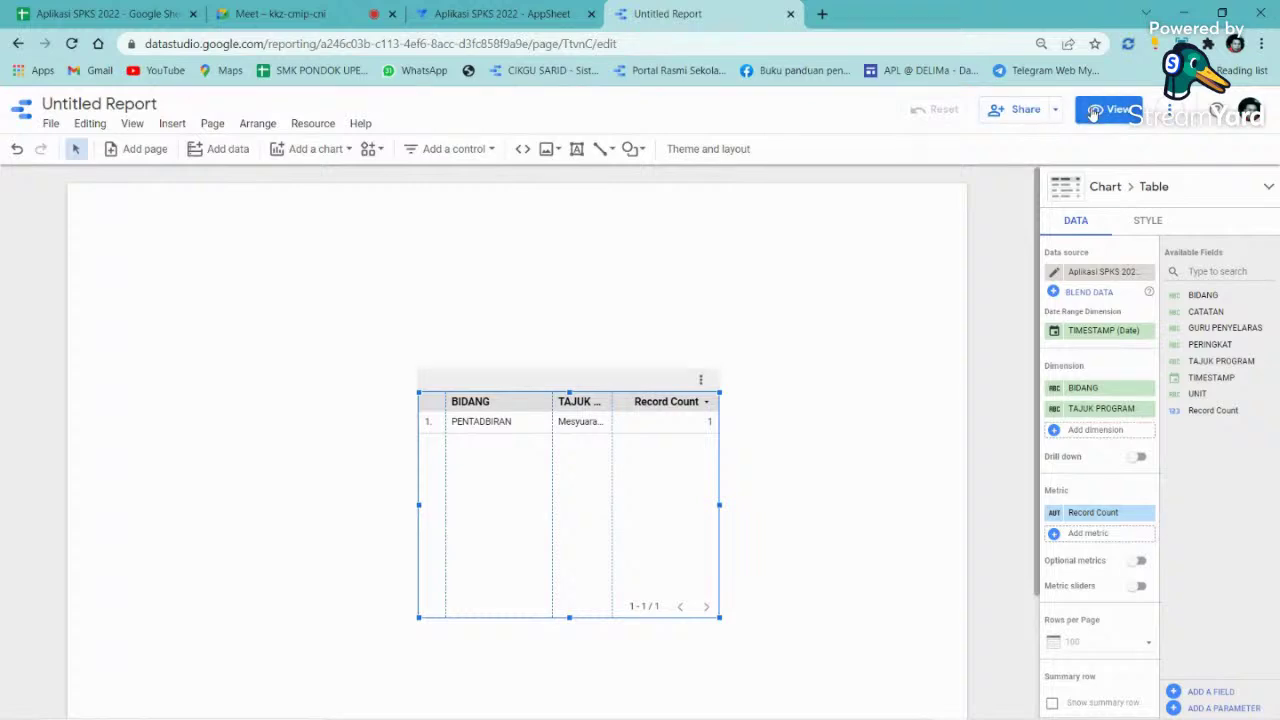
- Set the report's link sharing to "Anyone on the Internet can find and edit", copy its link and save the access change
left_click(1019, 110)
left_click(555, 332)
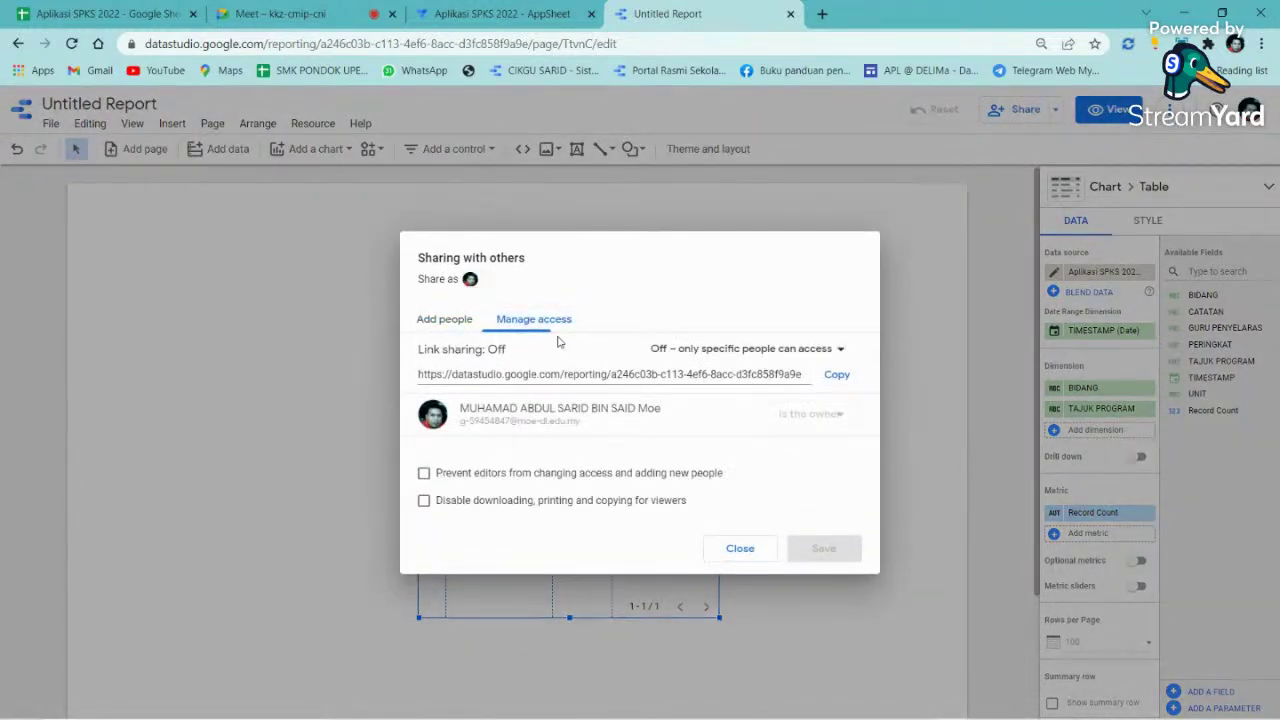
left_click(731, 347)
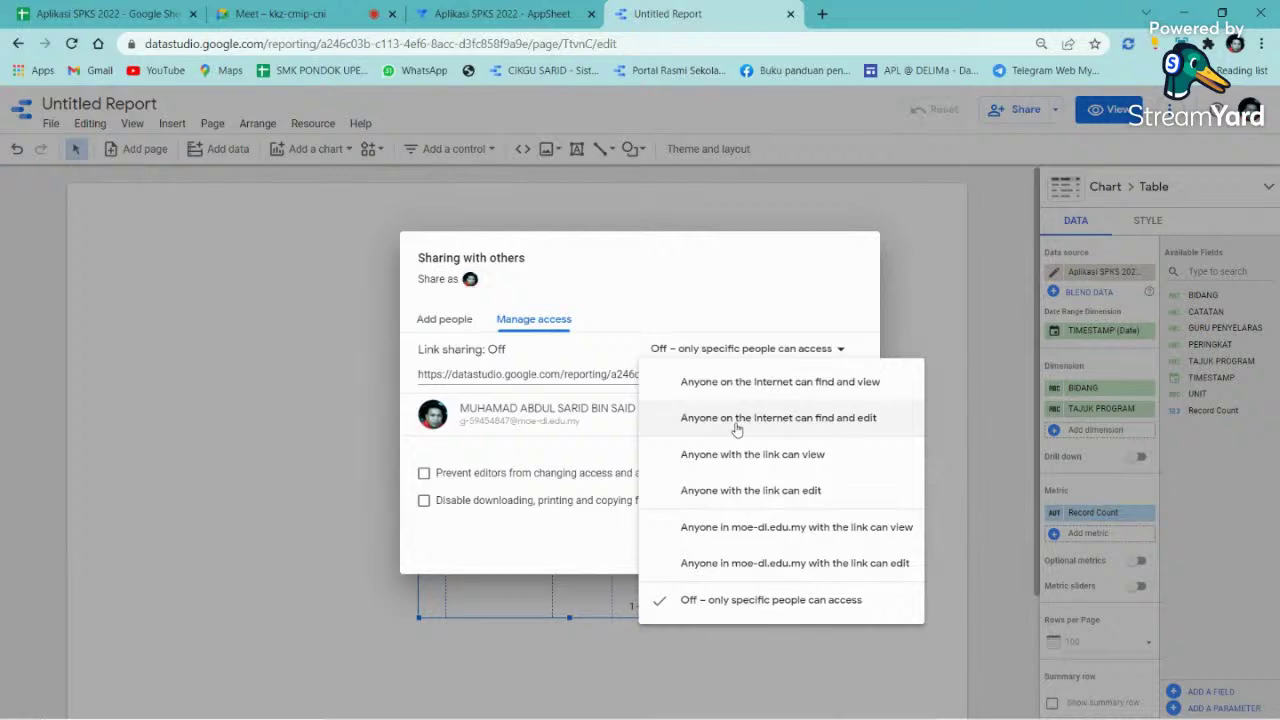
left_click(736, 421)
left_click(840, 352)
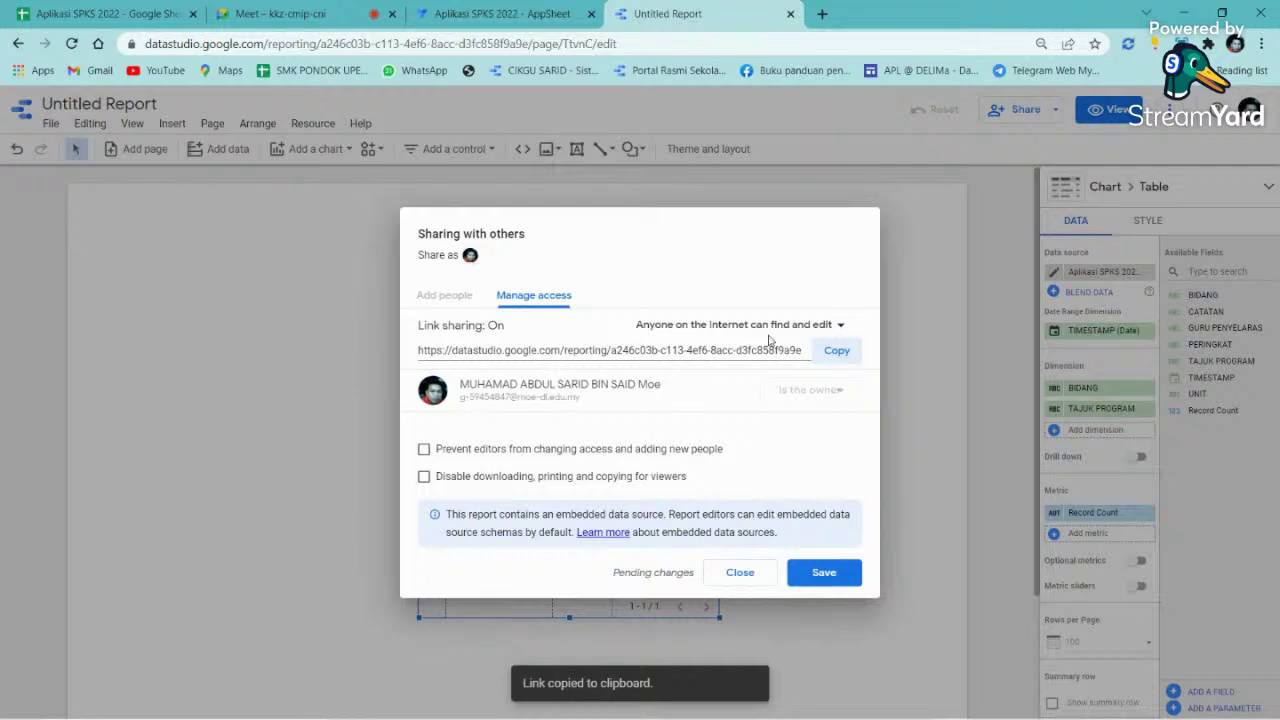
left_click(833, 355)
left_click(824, 572)
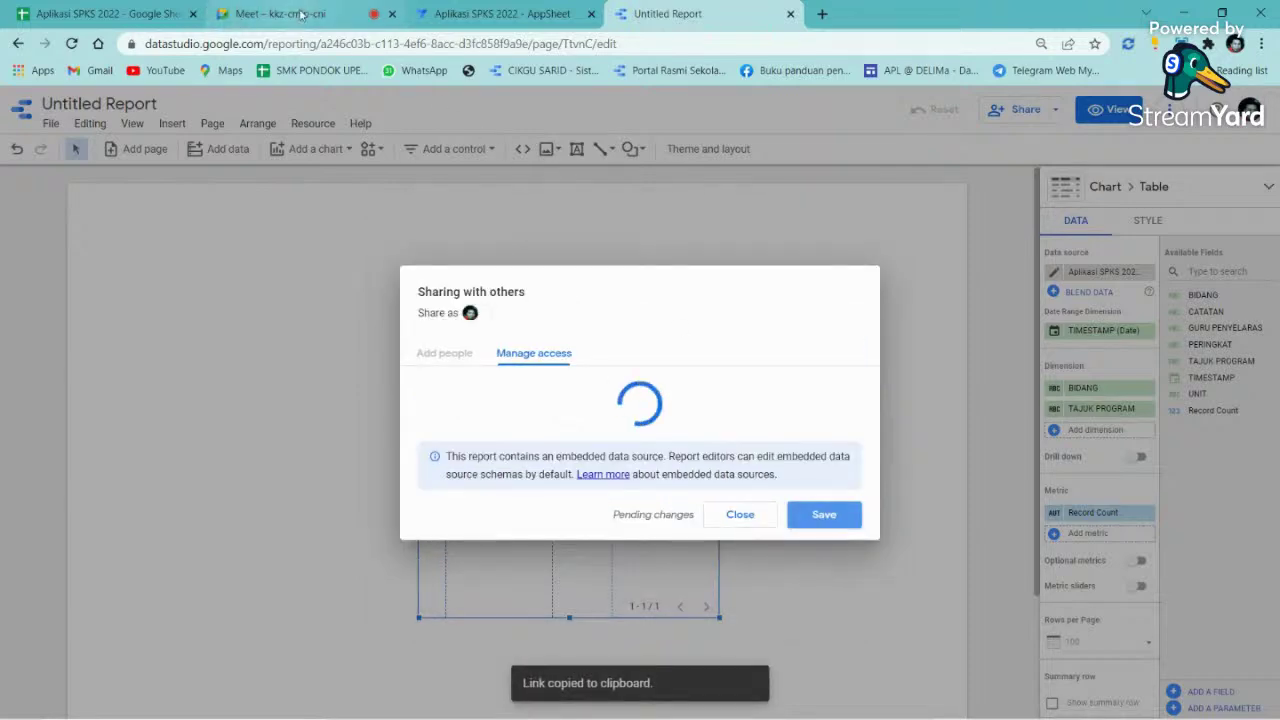
- Switch to the Meet call and send the Data Studio report link in the in-call messages
left_click(245, 20)
left_click(1125, 688)
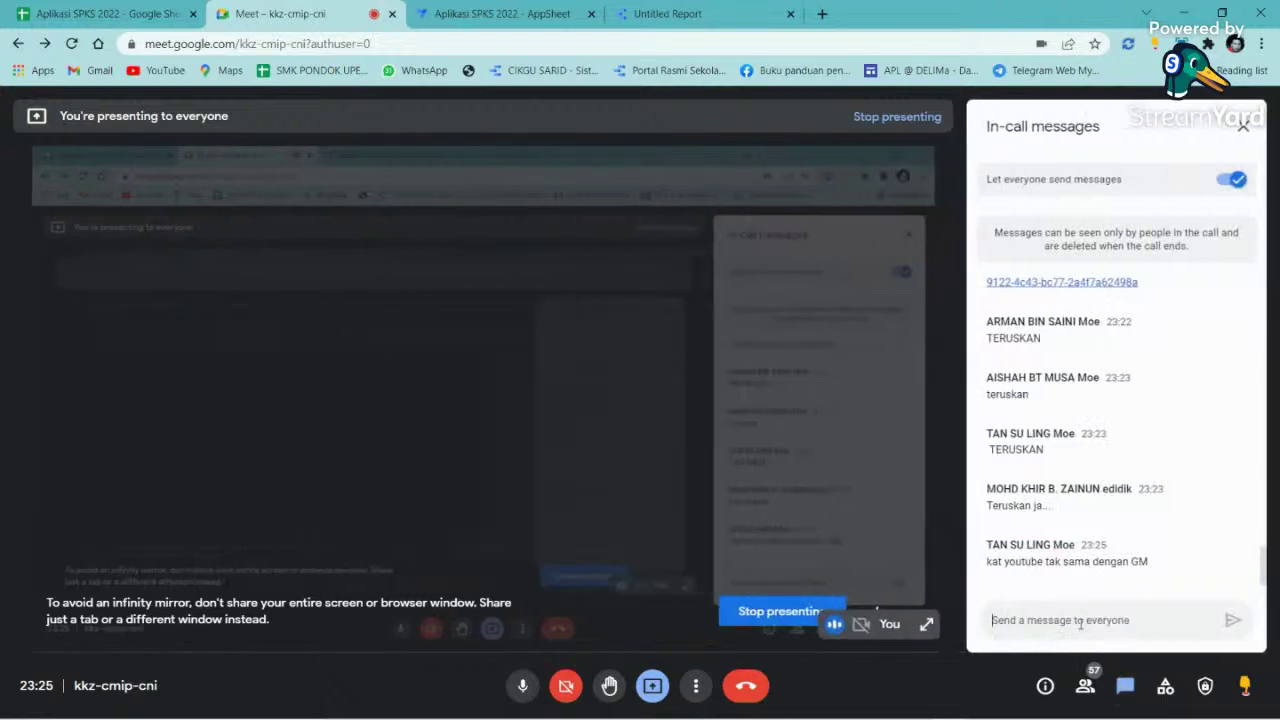
right_click(1080, 624)
left_click(1110, 491)
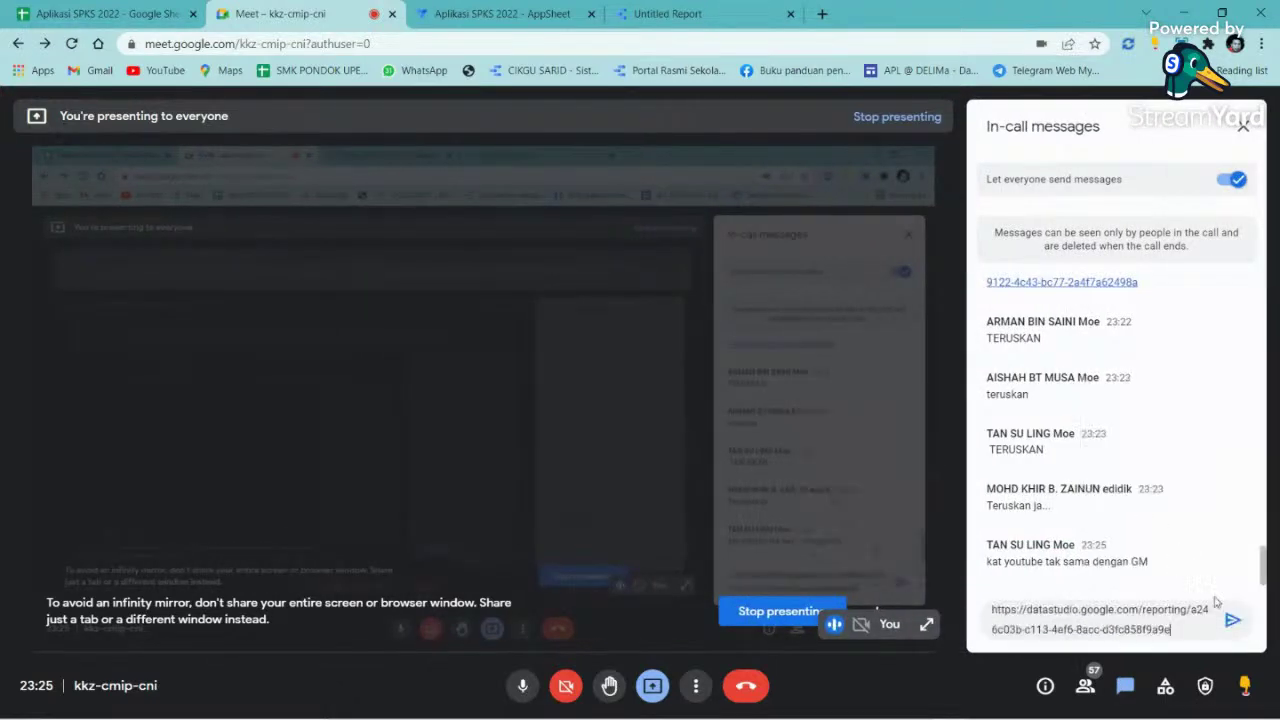
left_click(1233, 622)
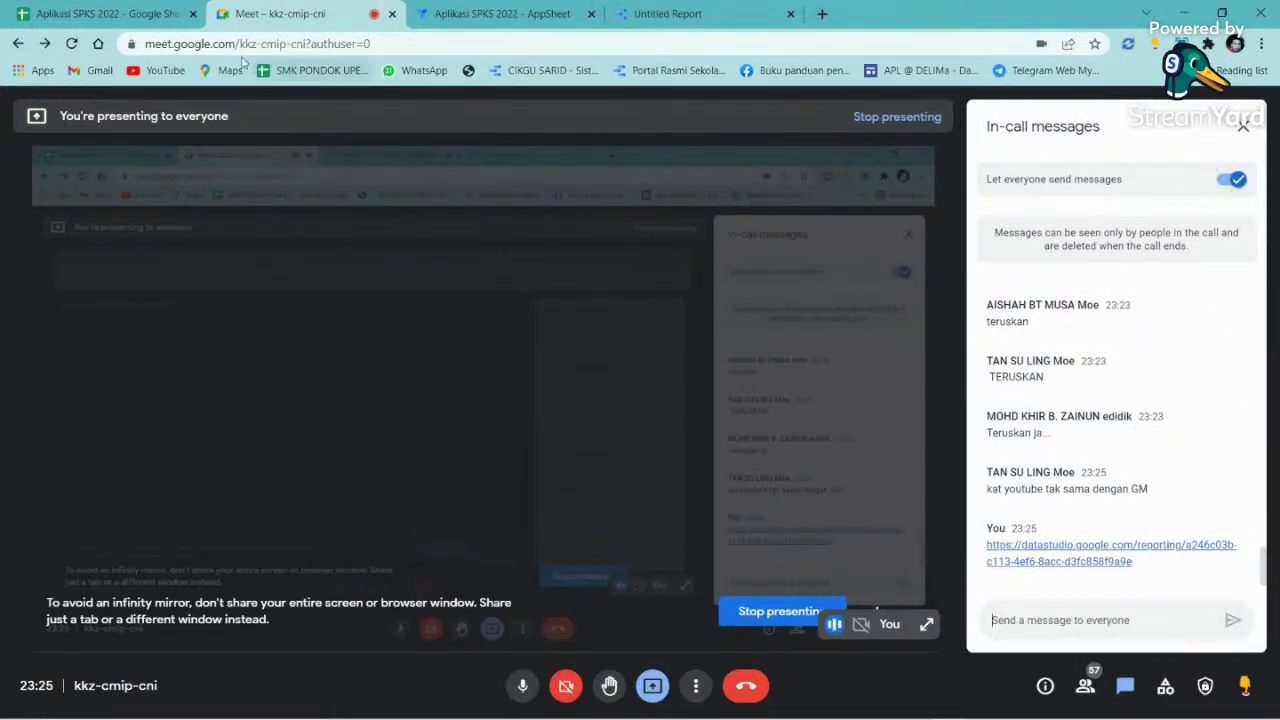
- Change the Aplikasi SPKS 2022 spreadsheet's link access to Editor for anyone with the link, and copy the sharing link
left_click(157, 18)
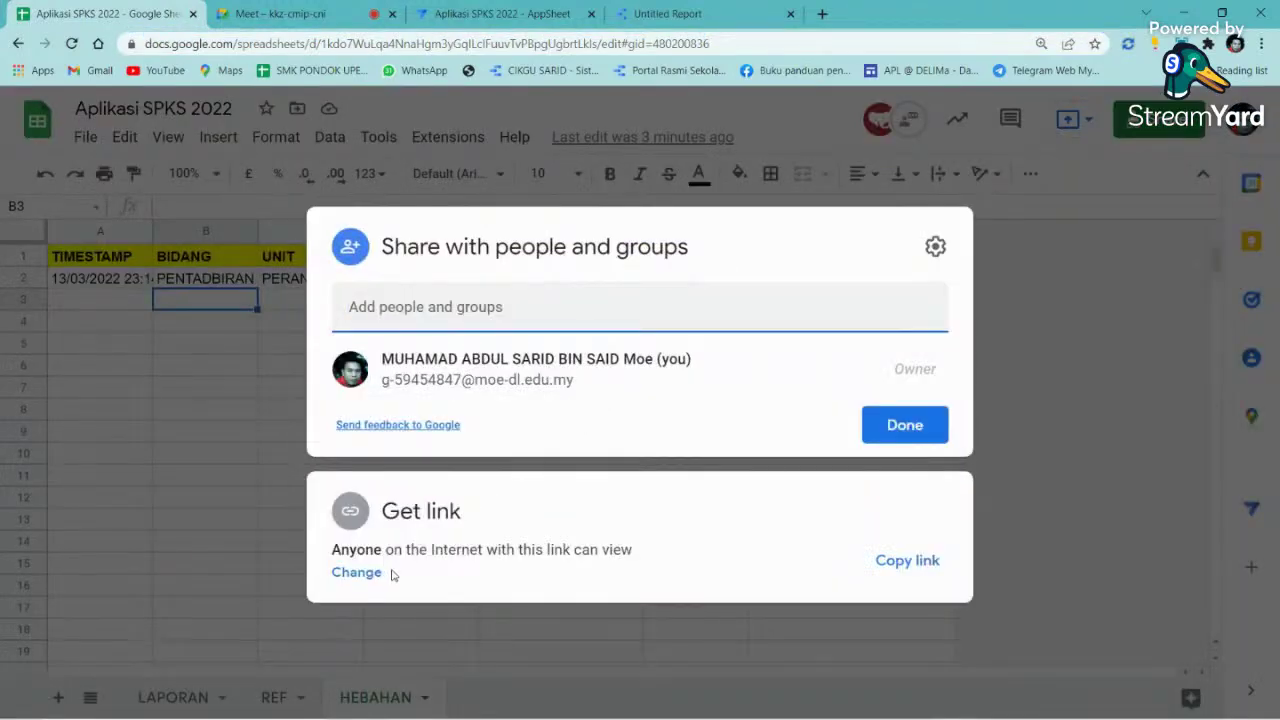
left_click(366, 572)
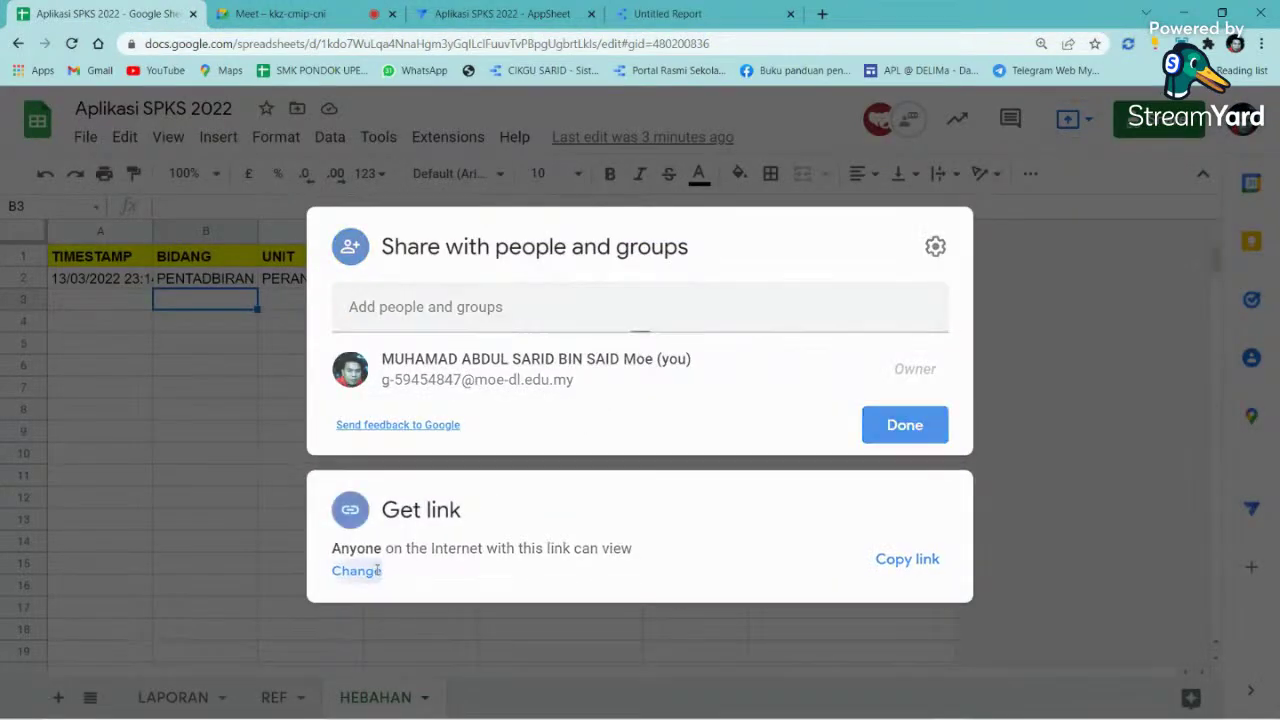
left_click(932, 505)
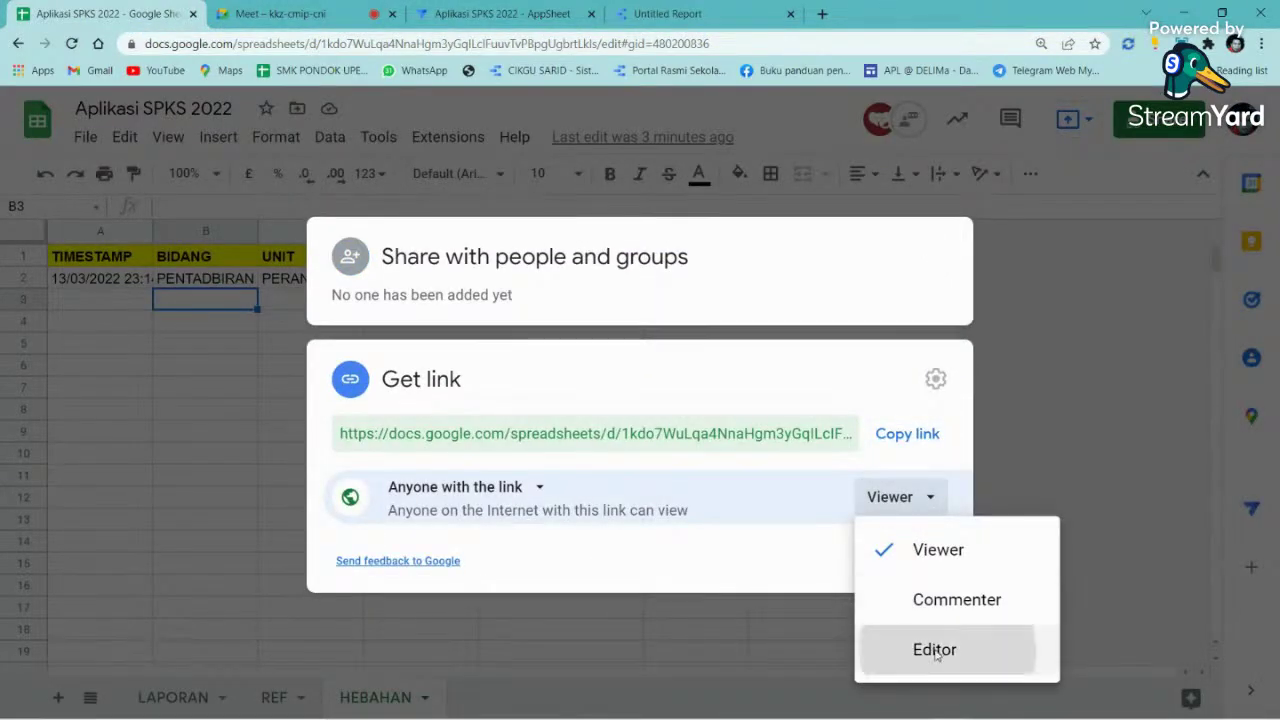
left_click(935, 649)
left_click(905, 438)
left_click(903, 563)
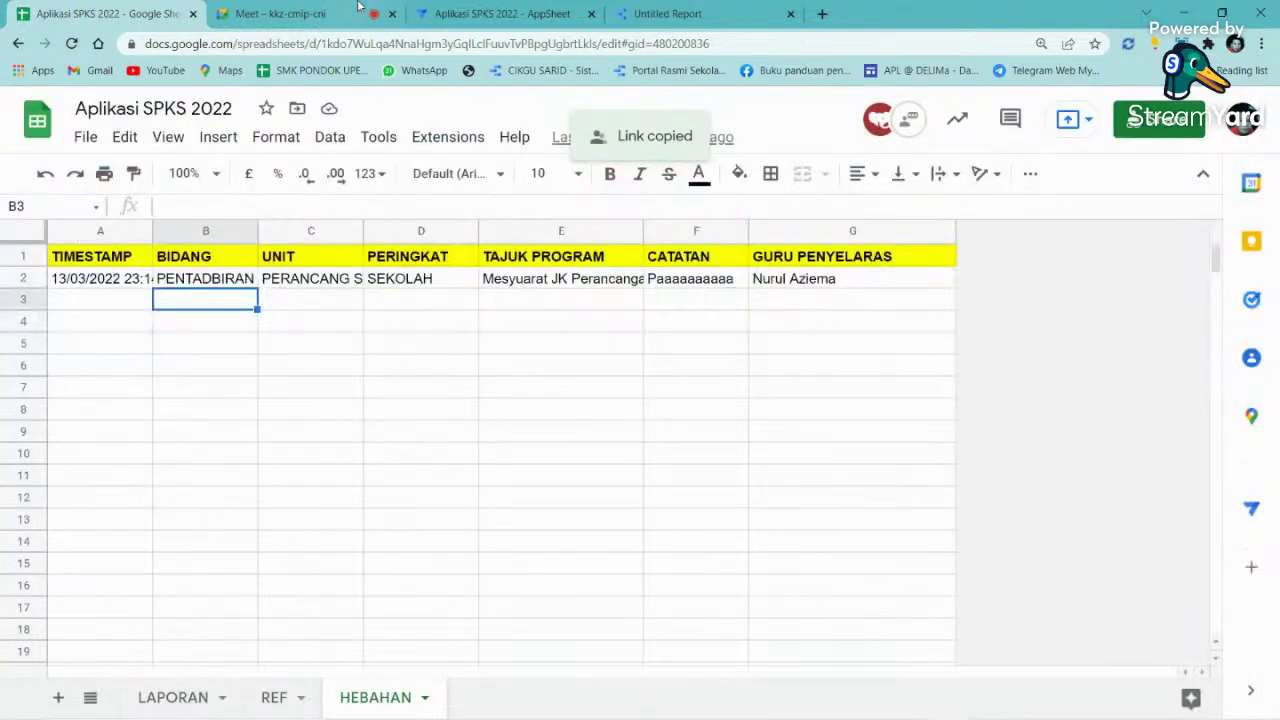
- Send the spreadsheet's sharing link in the Meet in-call messages and stop presenting the screen
left_click(285, 14)
right_click(1080, 621)
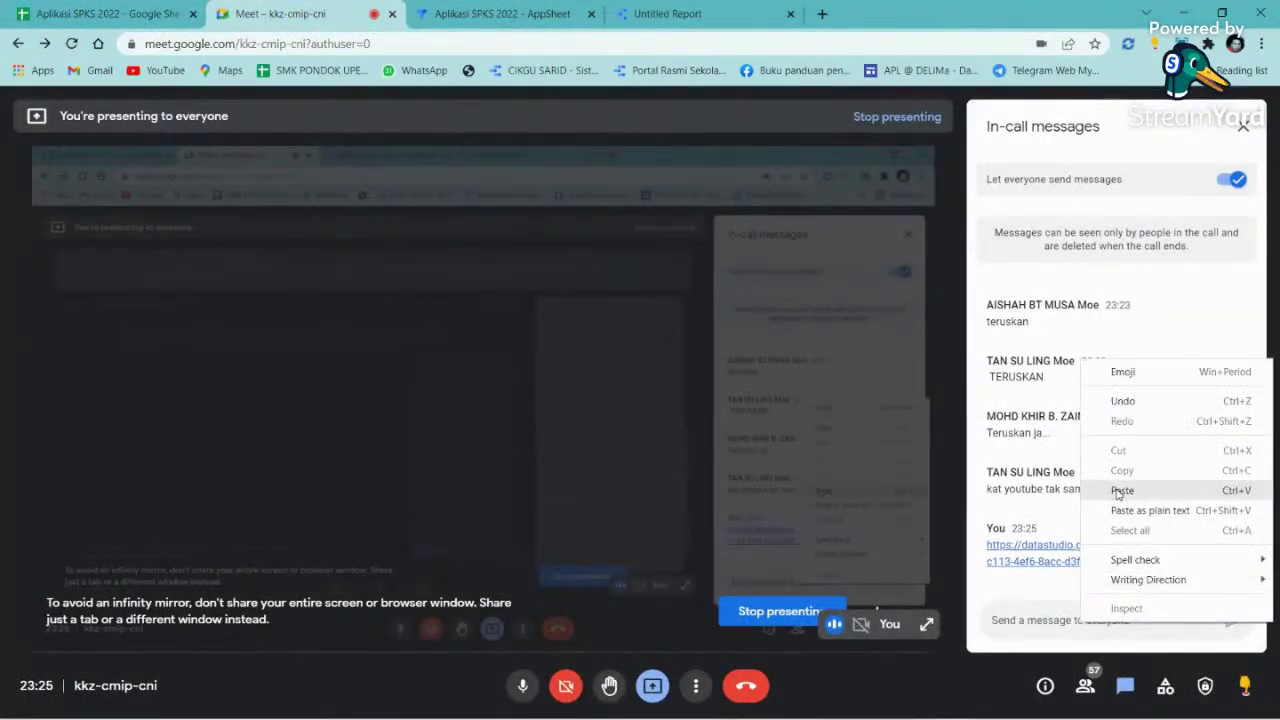
left_click(1121, 491)
key("Return")
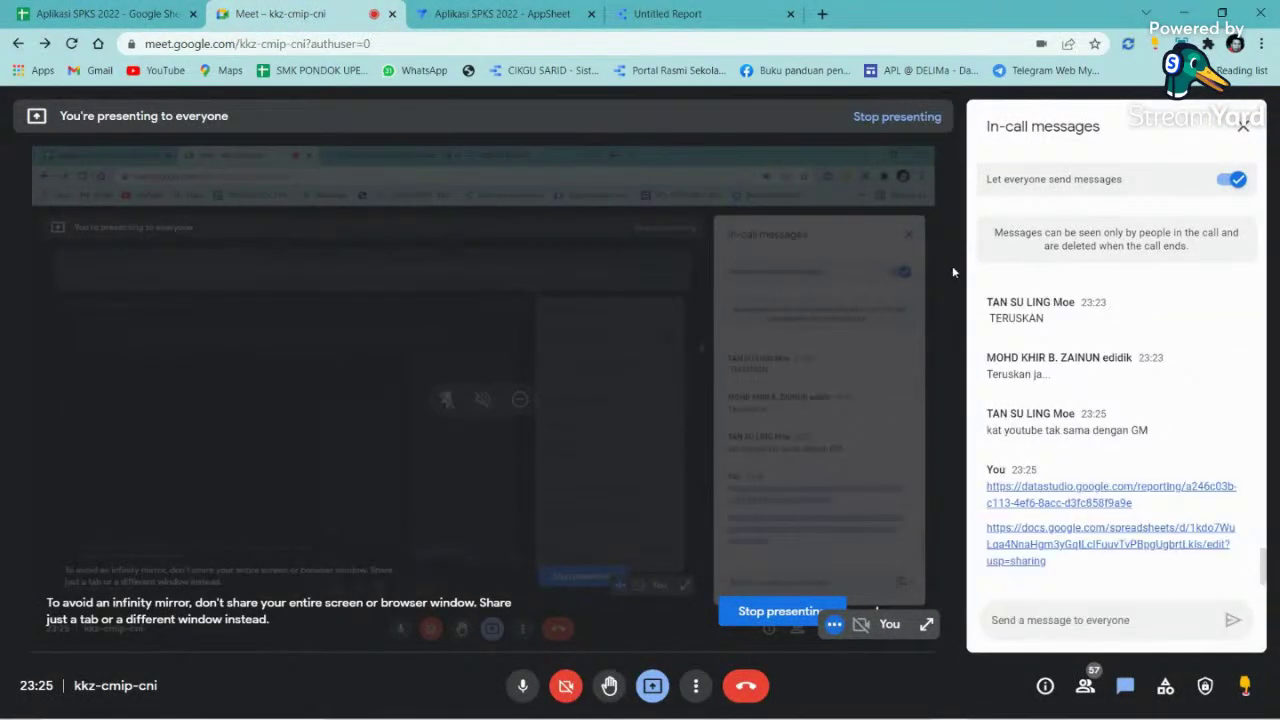
left_click(914, 120)
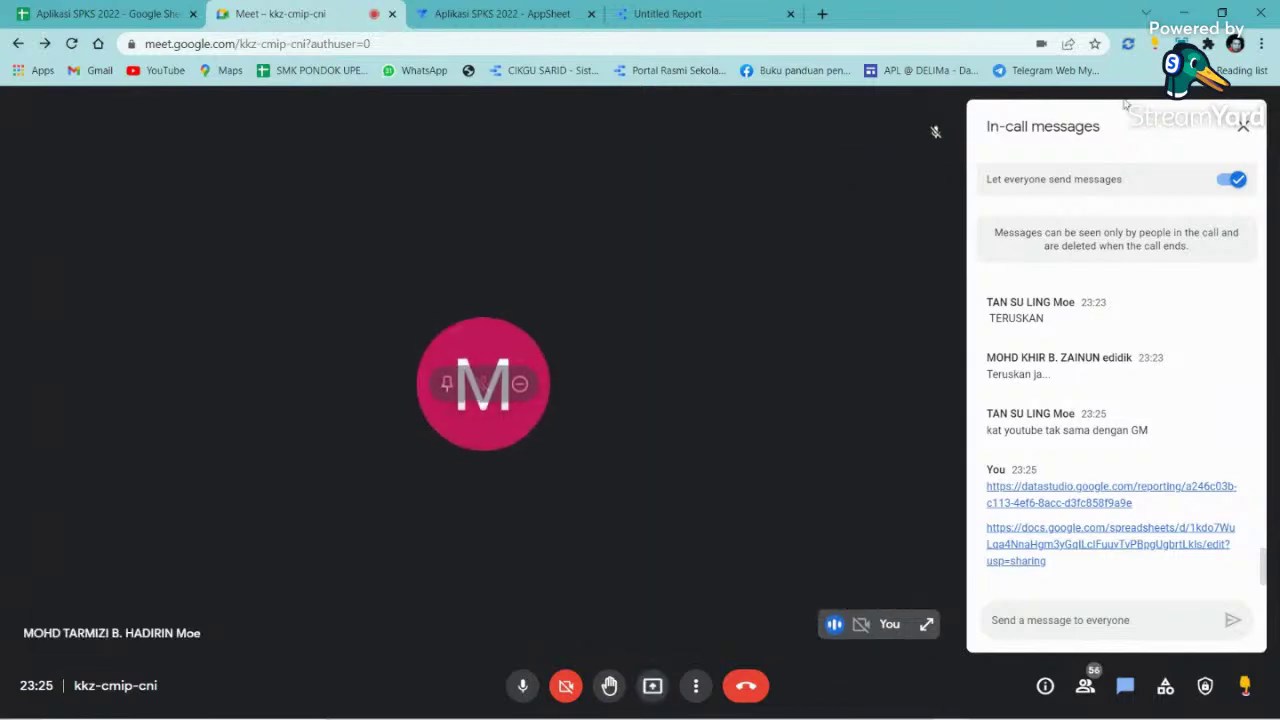
- Close the in-call messages and check the Aplikasi SPKS 2022 app's sharing dialog and the table in the Data Studio report
left_click(1245, 127)
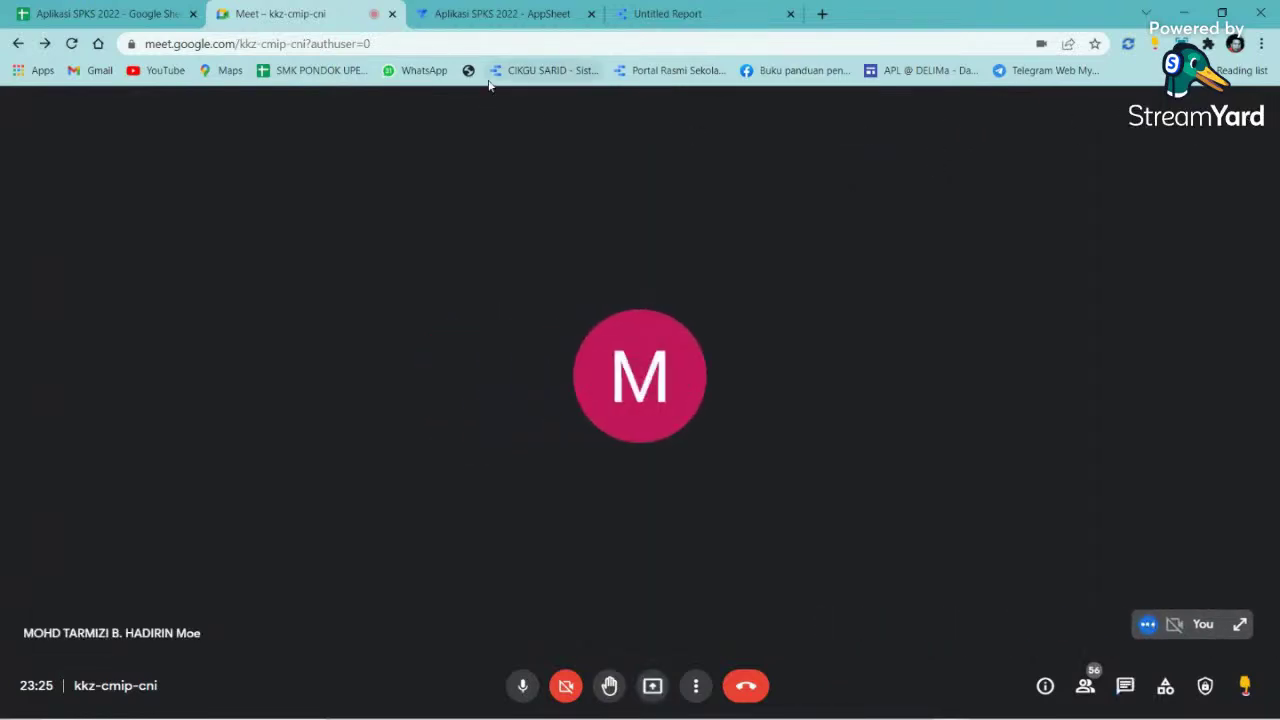
left_click(493, 13)
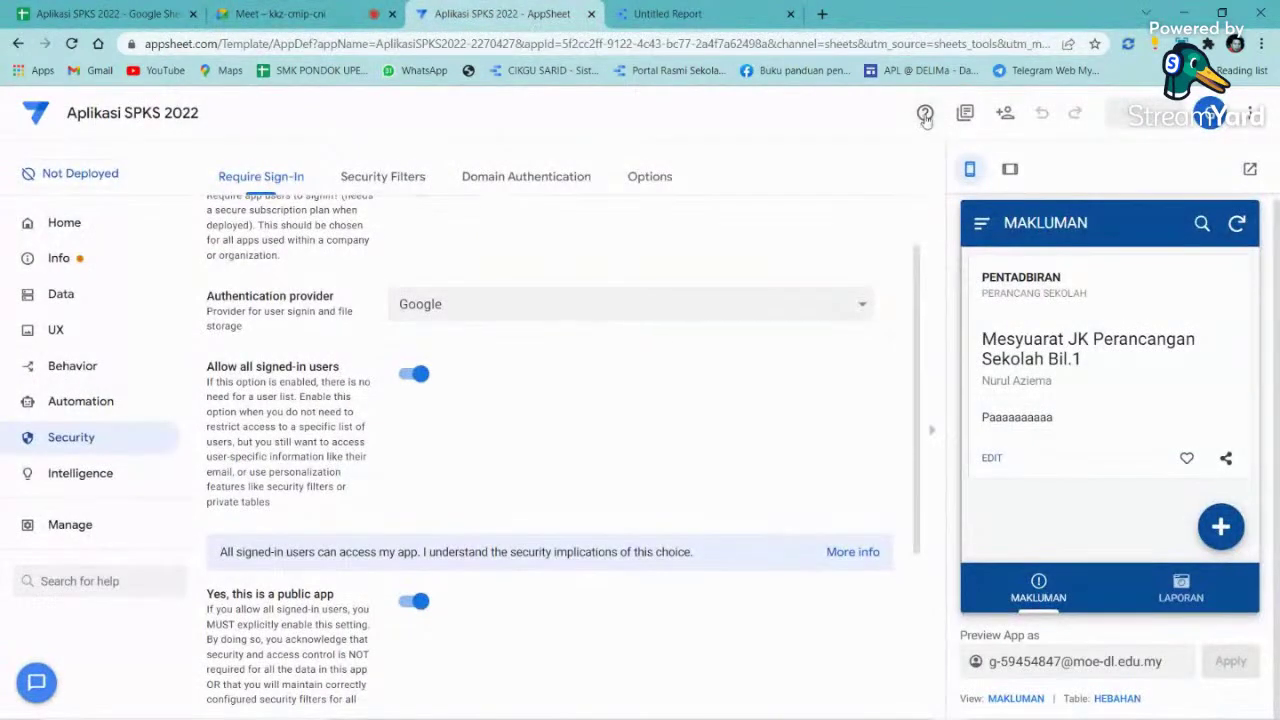
left_click(1005, 113)
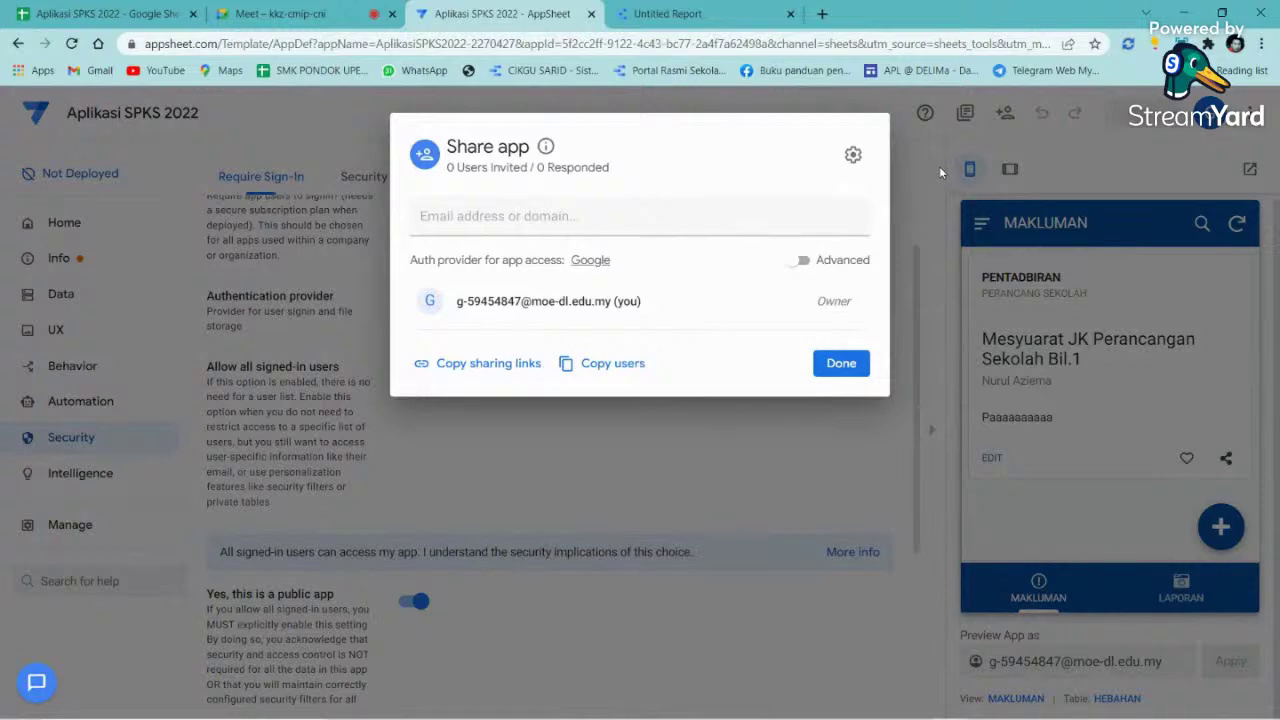
left_click(840, 363)
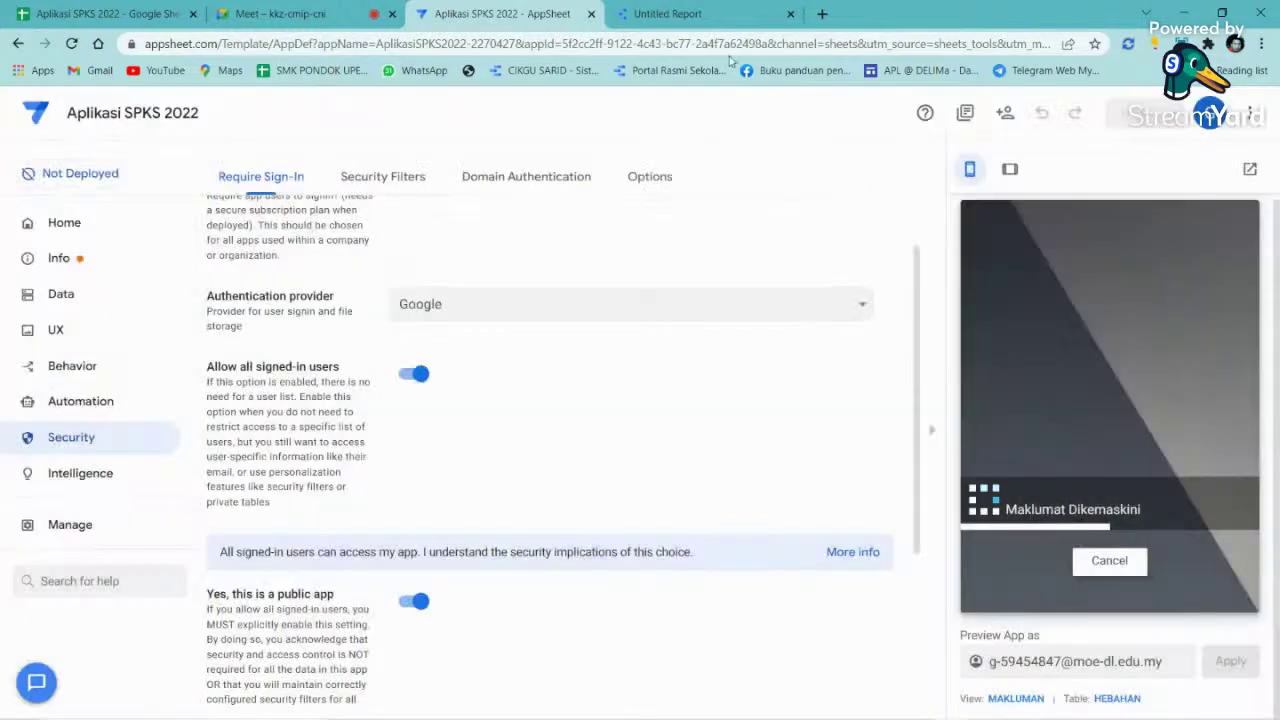
left_click(666, 13)
left_click(740, 571)
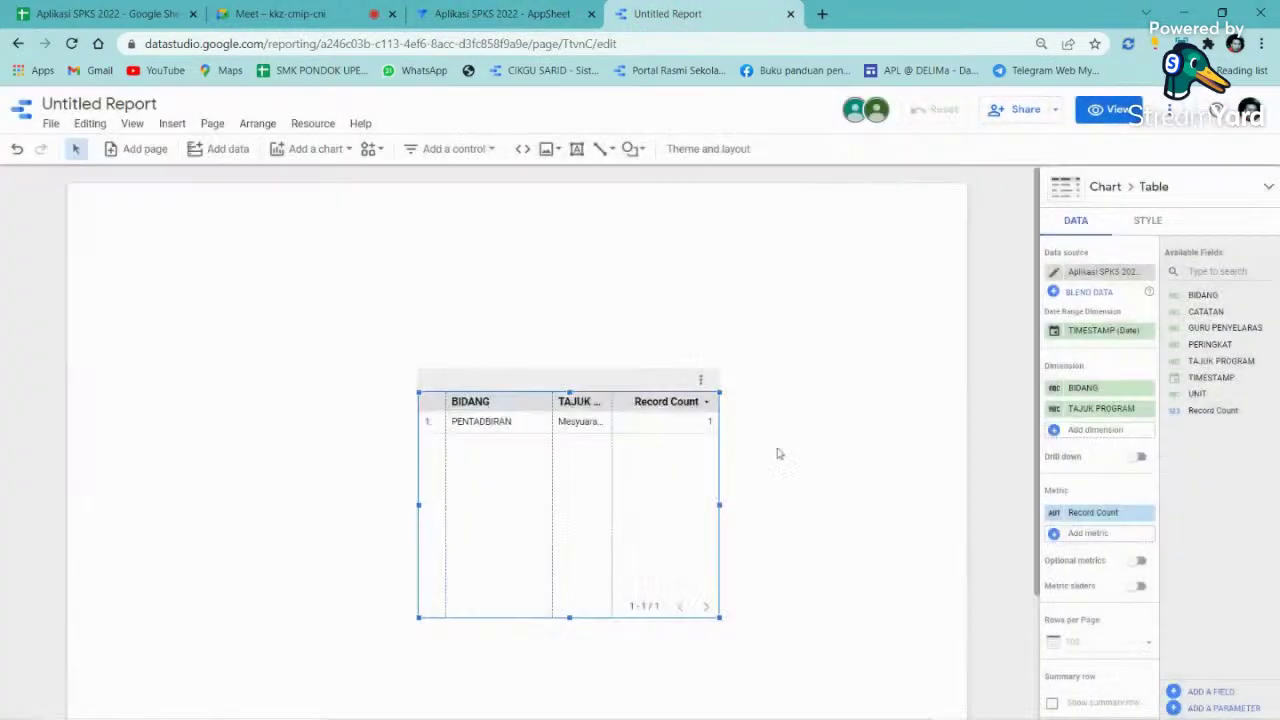
- Return to the Meet call and show the presentation in full screen
left_click(272, 14)
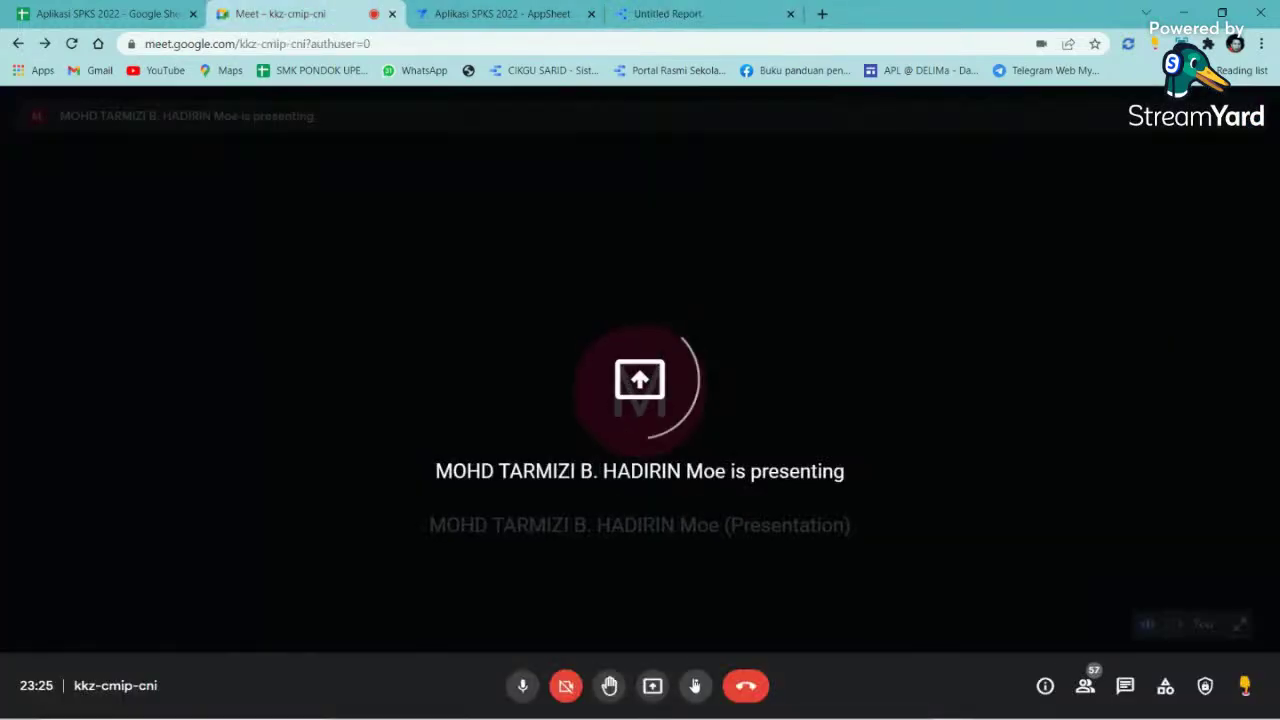
left_click(696, 686)
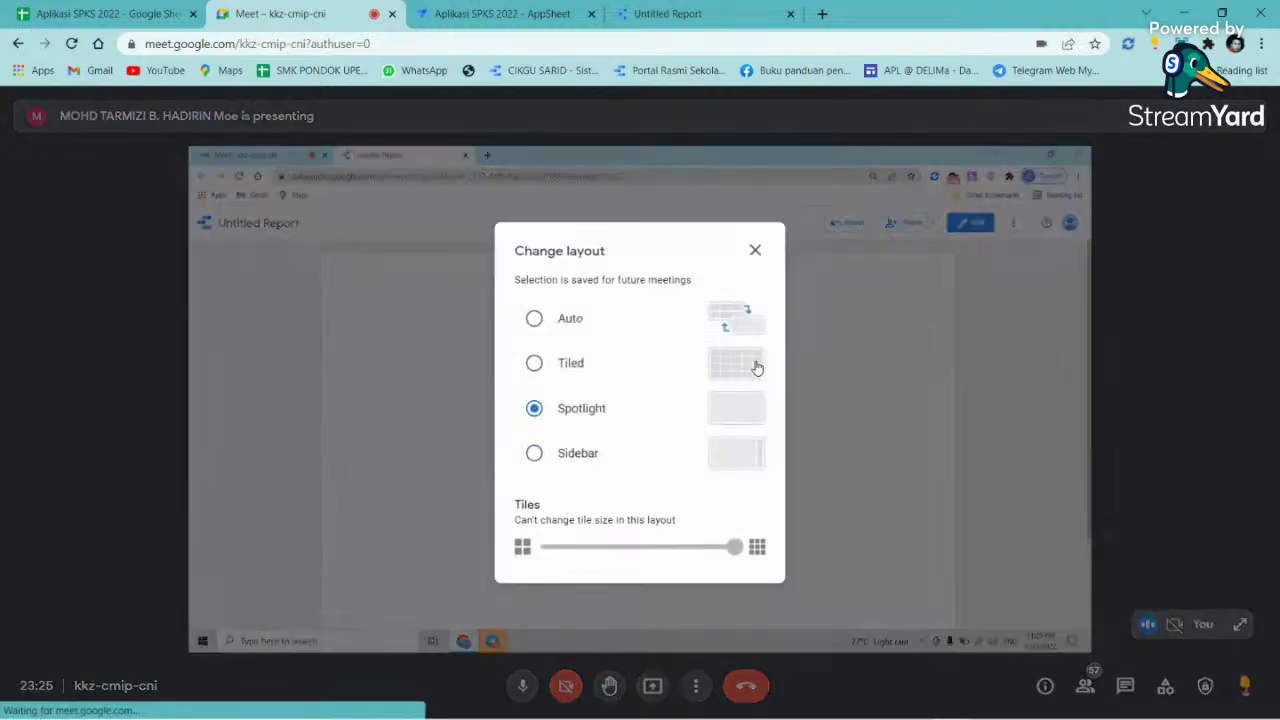
left_click(757, 360)
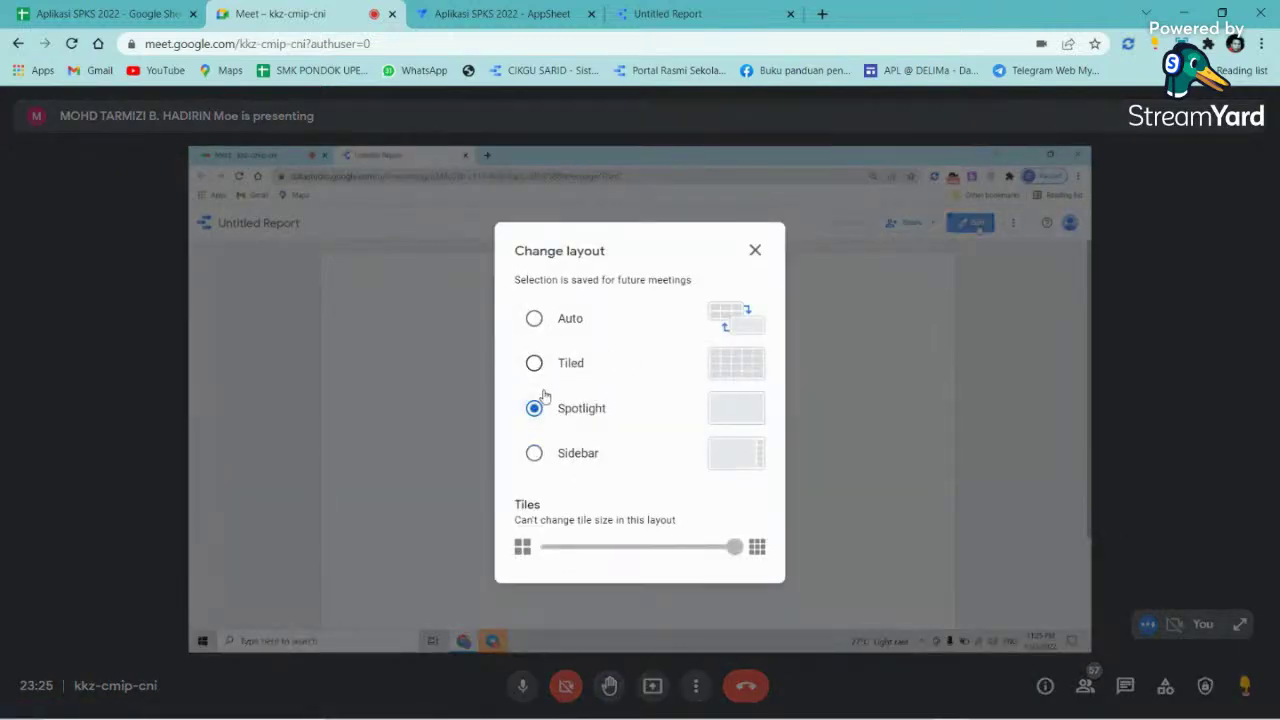
left_click(755, 250)
left_click(696, 686)
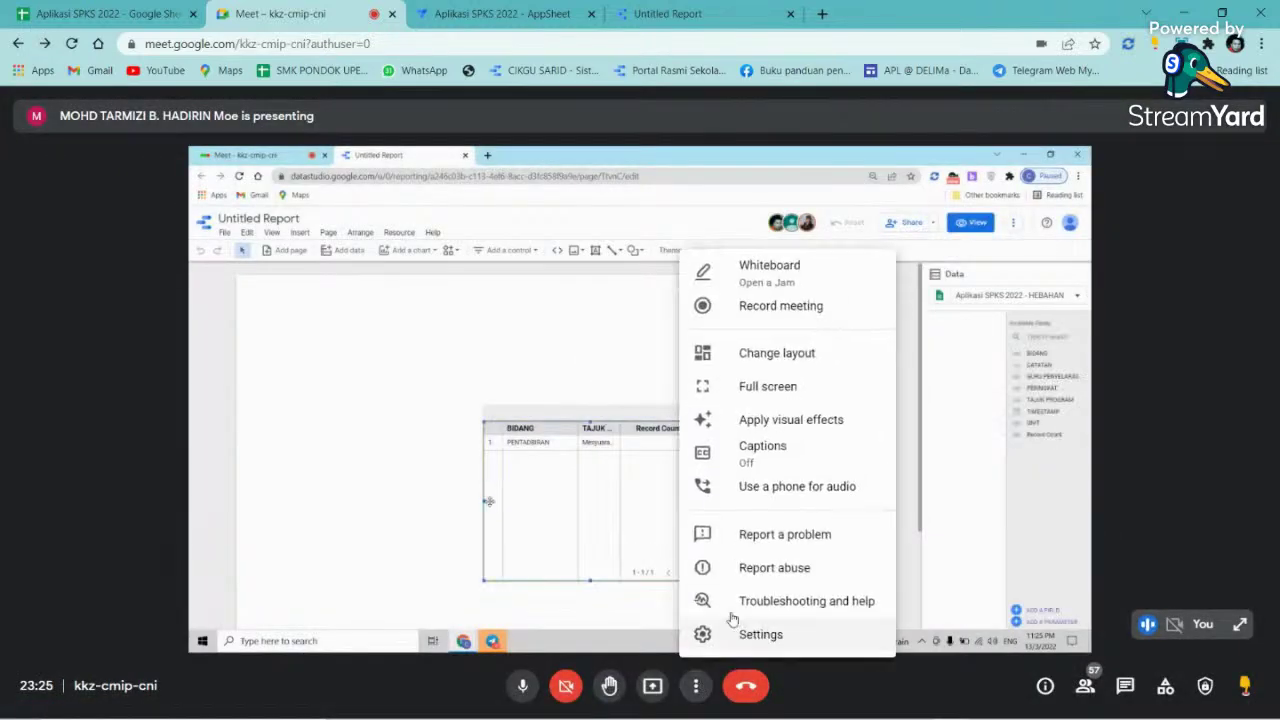
left_click(762, 390)
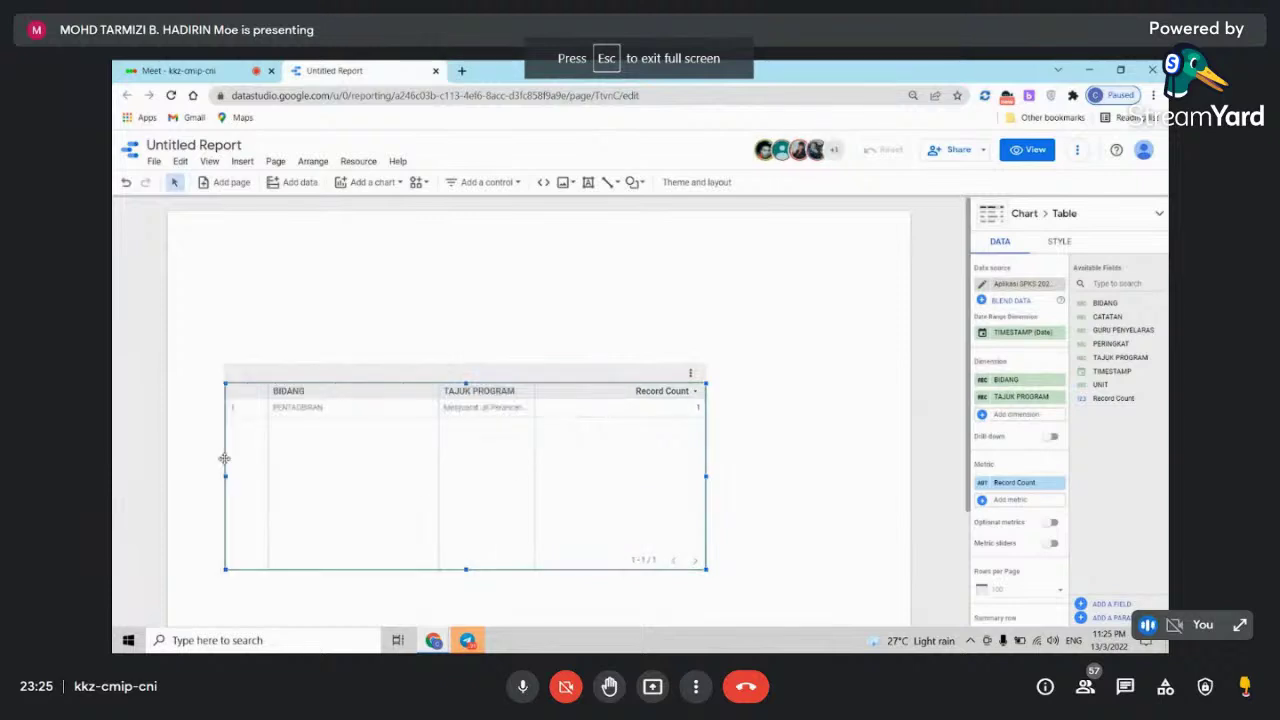
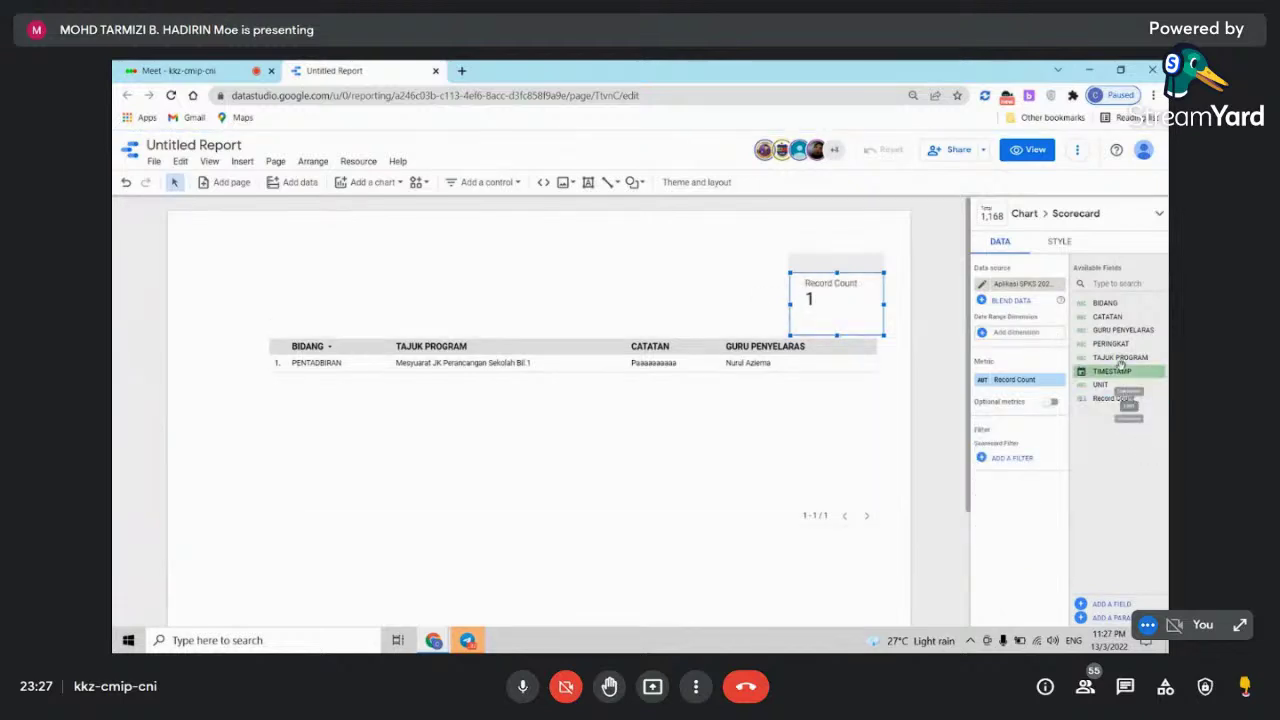
- Use TAJUK PROGRAM as the scorecard's metric, with right-aligned name, value and comparison and the metric name hidden
left_click_drag(1118, 358, 1015, 390)
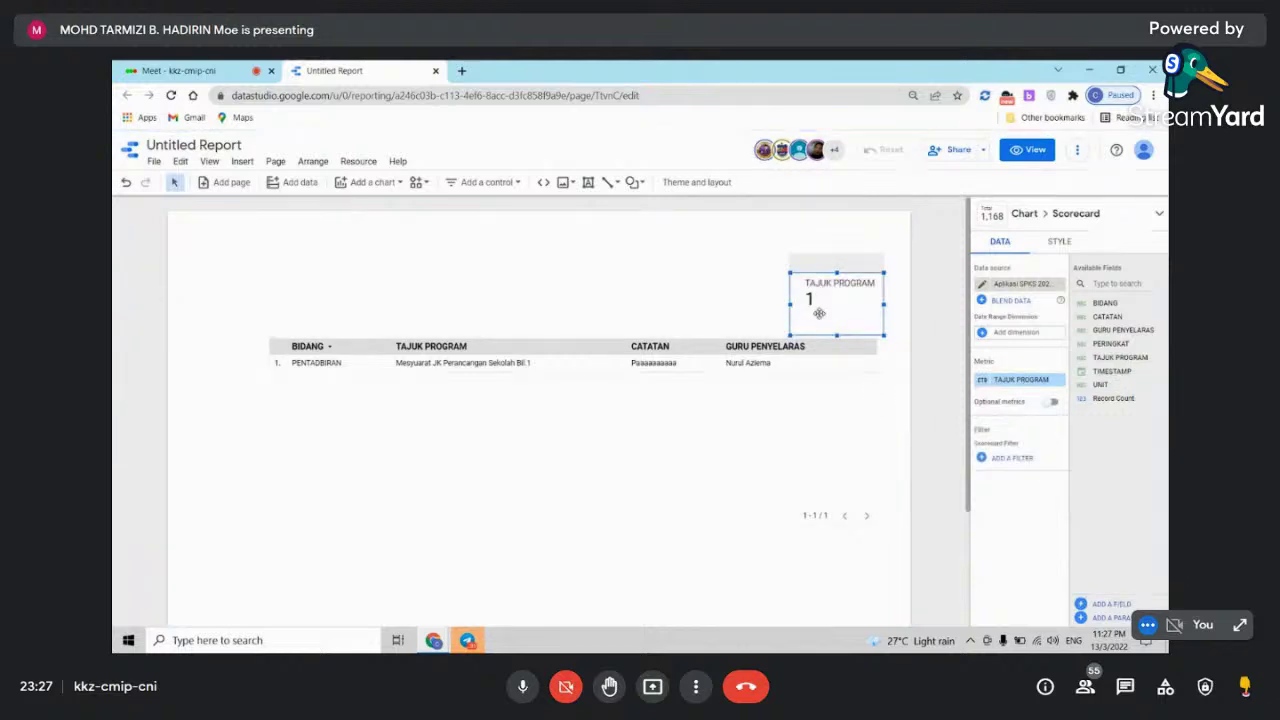
left_click(1058, 242)
scroll(1058, 453, "down", 3)
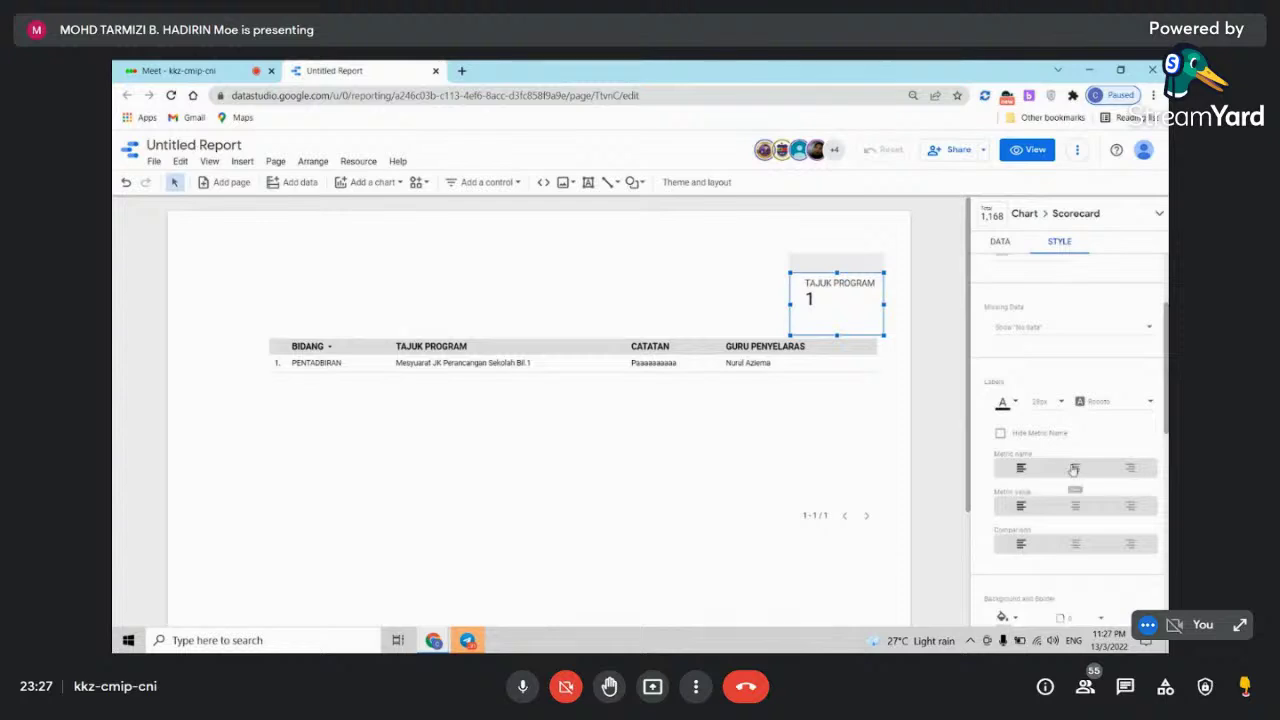
left_click(1130, 468)
left_click(1130, 506)
left_click(1130, 544)
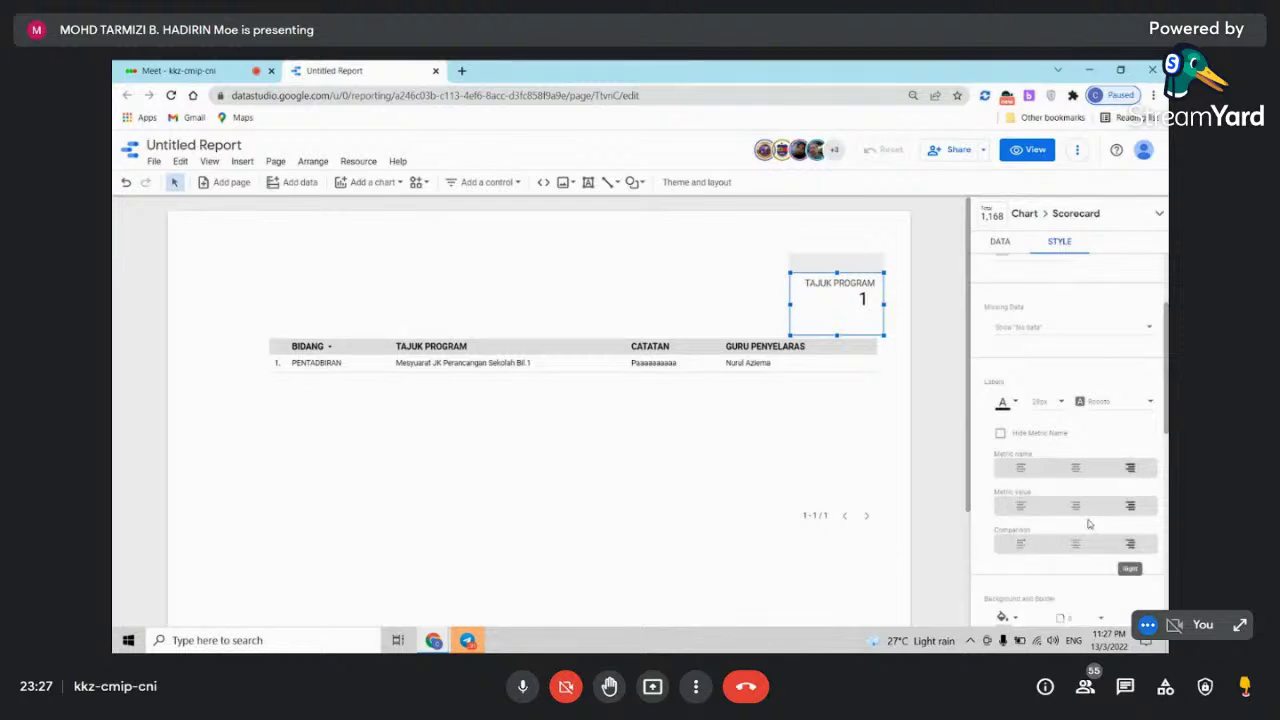
left_click(1000, 433)
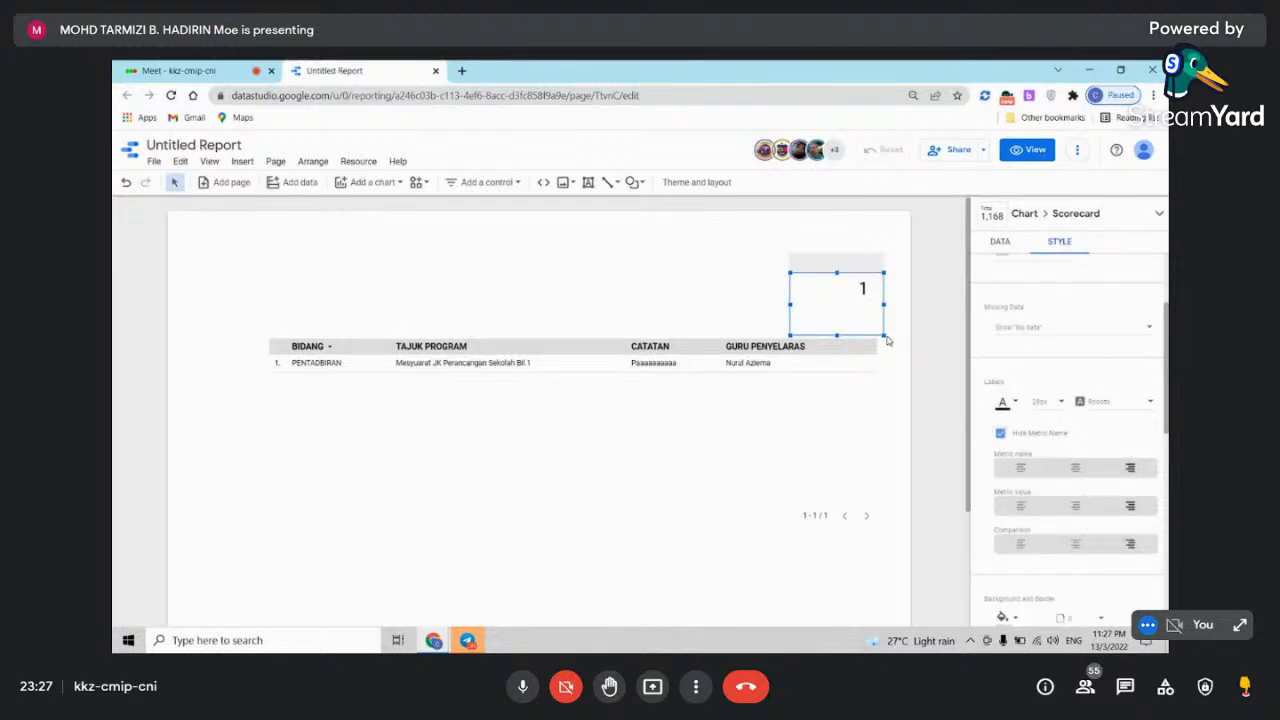
- Shrink the scorecard to a small box with 24px labels and place it above the table's CATATAN column
left_click_drag(886, 338, 828, 303)
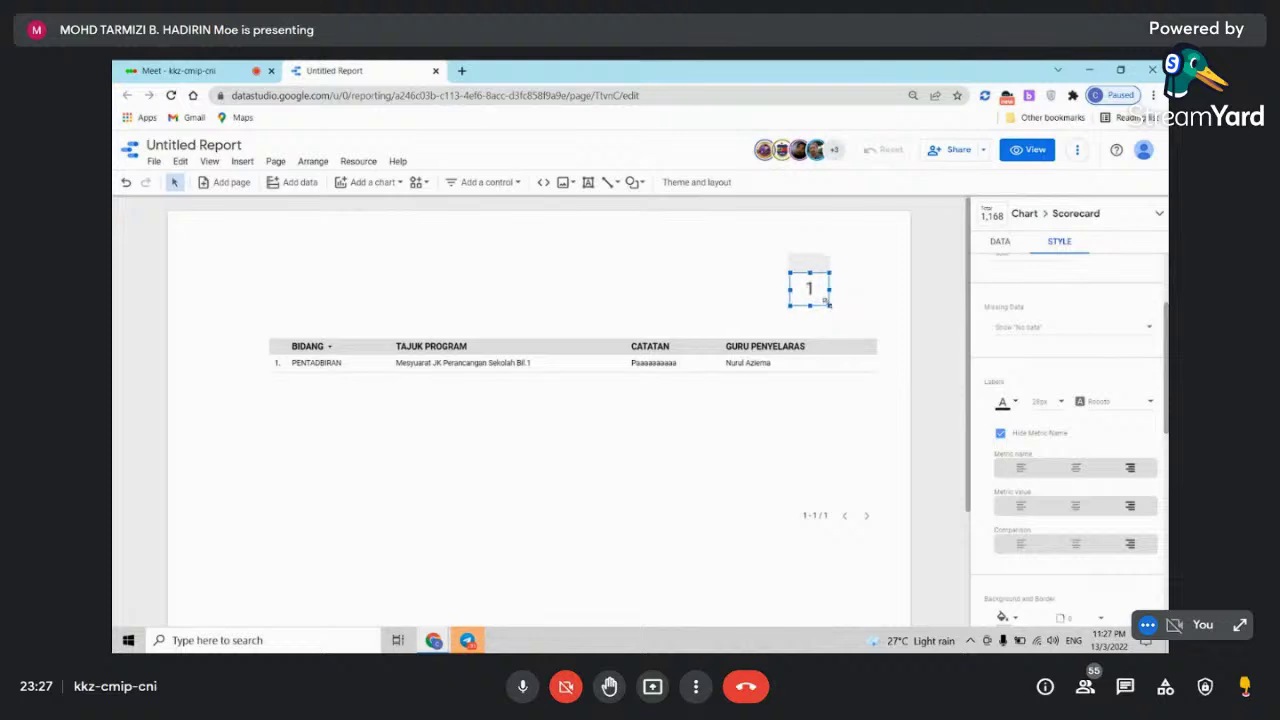
left_click(1062, 403)
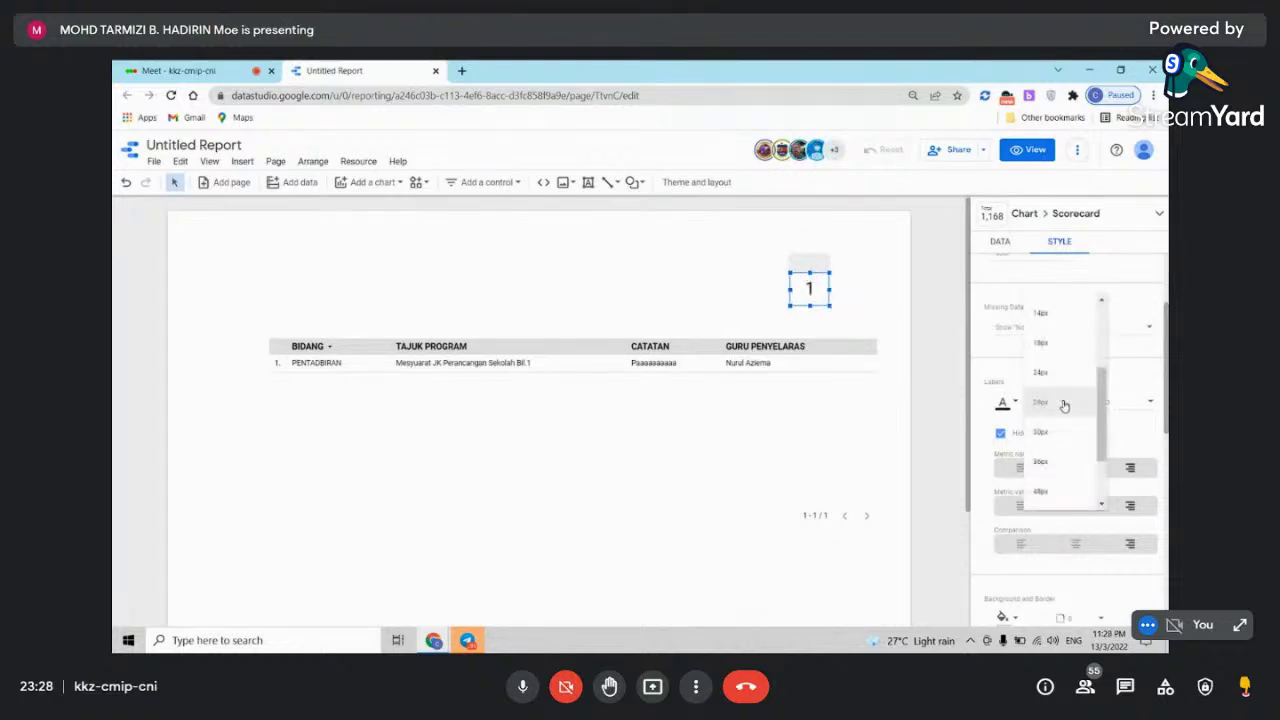
left_click(1046, 342)
left_click(1057, 404)
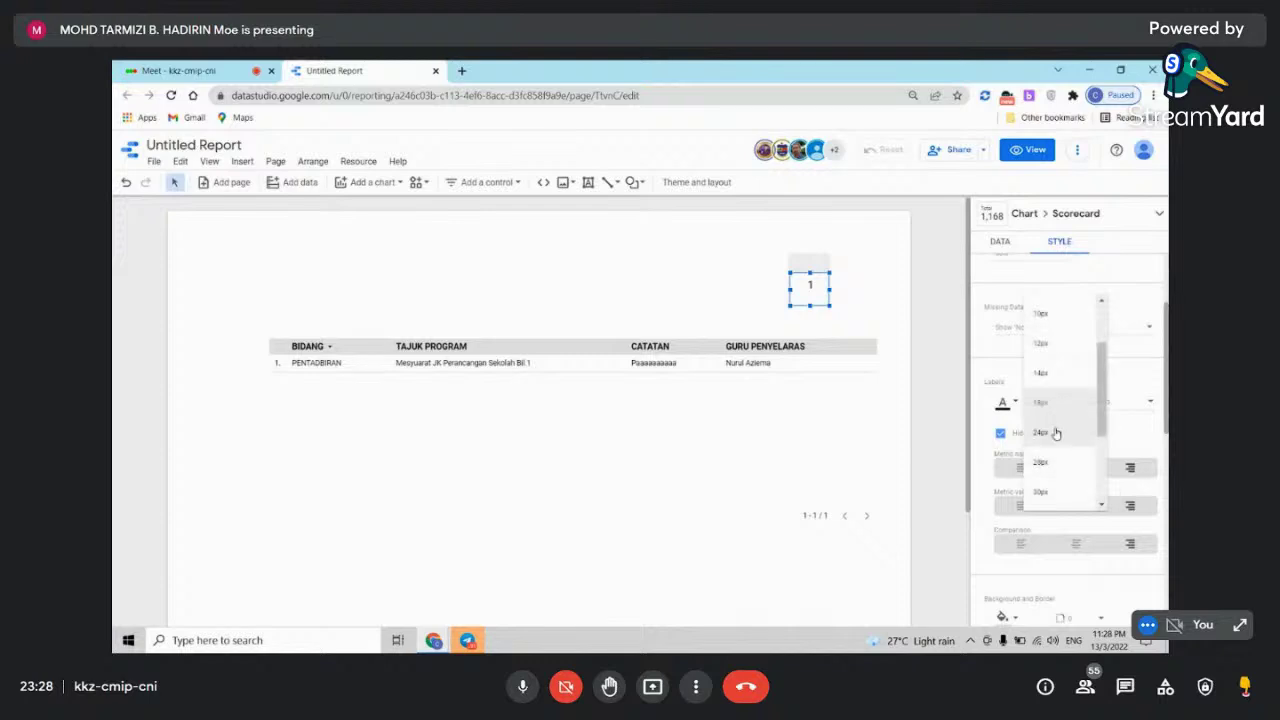
left_click(1050, 432)
left_click_drag(815, 298, 651, 313)
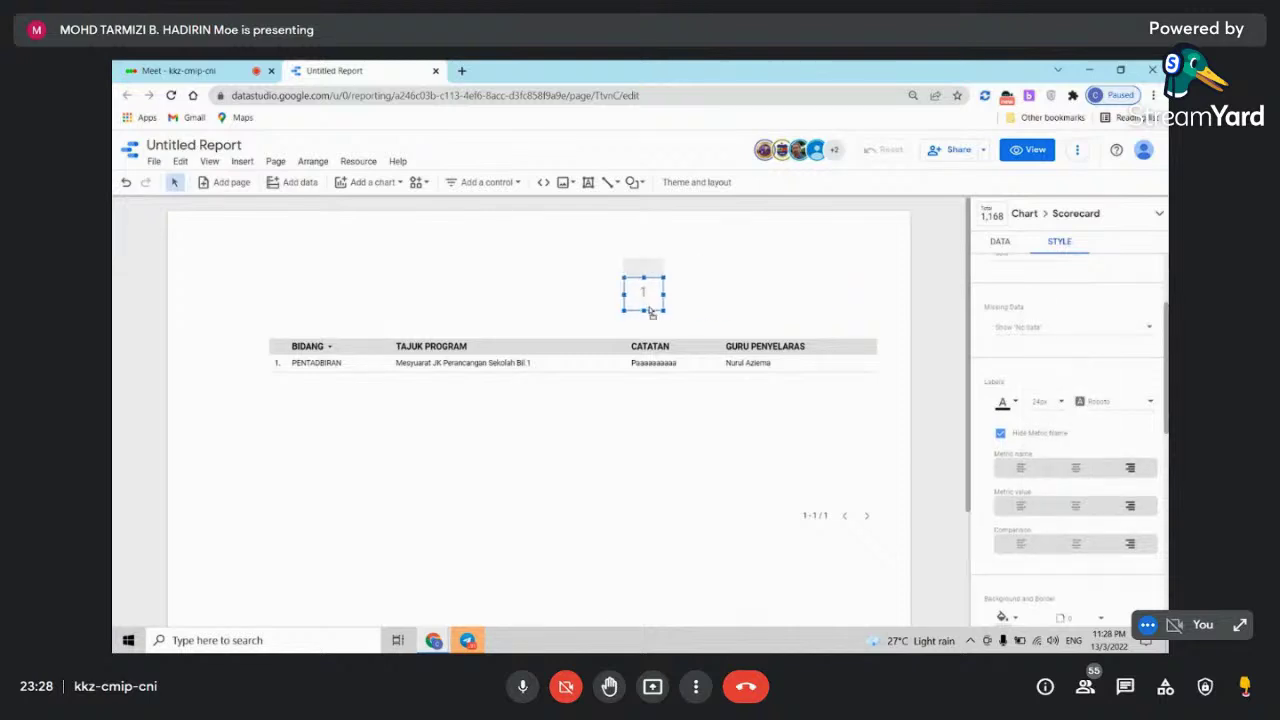
- Draw a small rectangle above the GURU PENYELARAS column, flush with the table's edge, and set its border radius to 15
left_click(640, 183)
left_click(655, 208)
left_click_drag(774, 281, 872, 323)
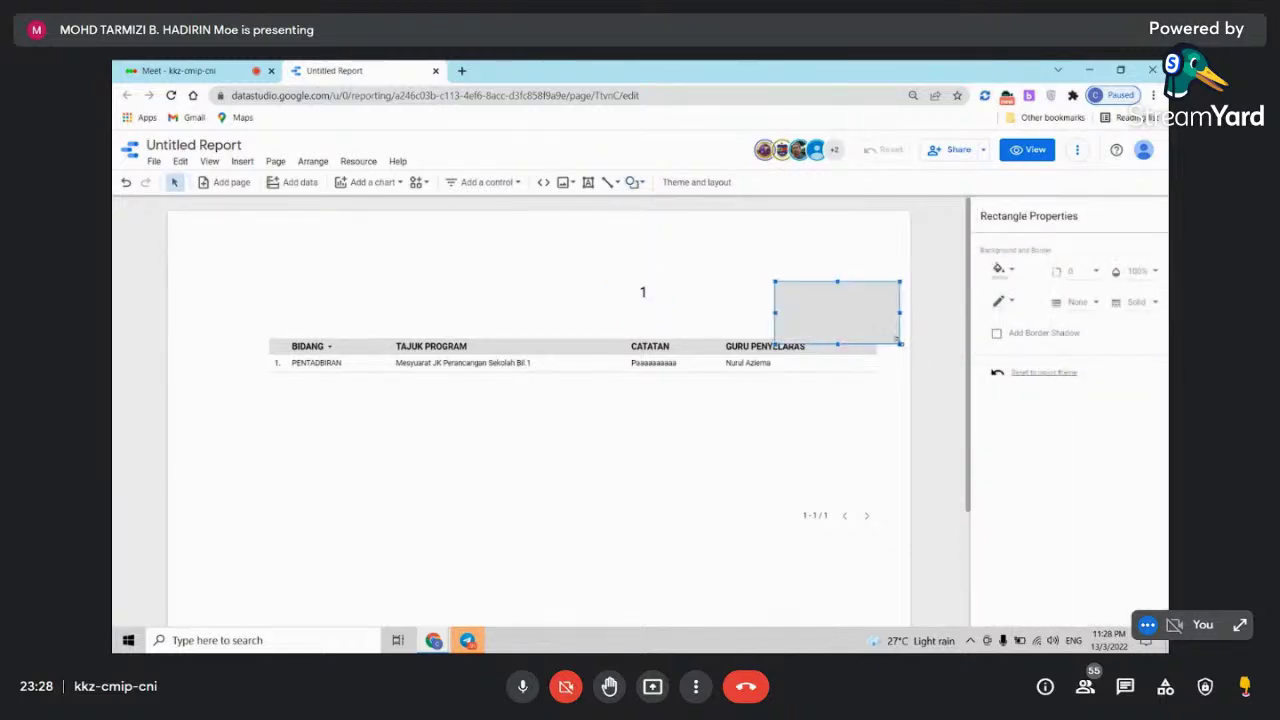
left_click_drag(900, 343, 837, 312)
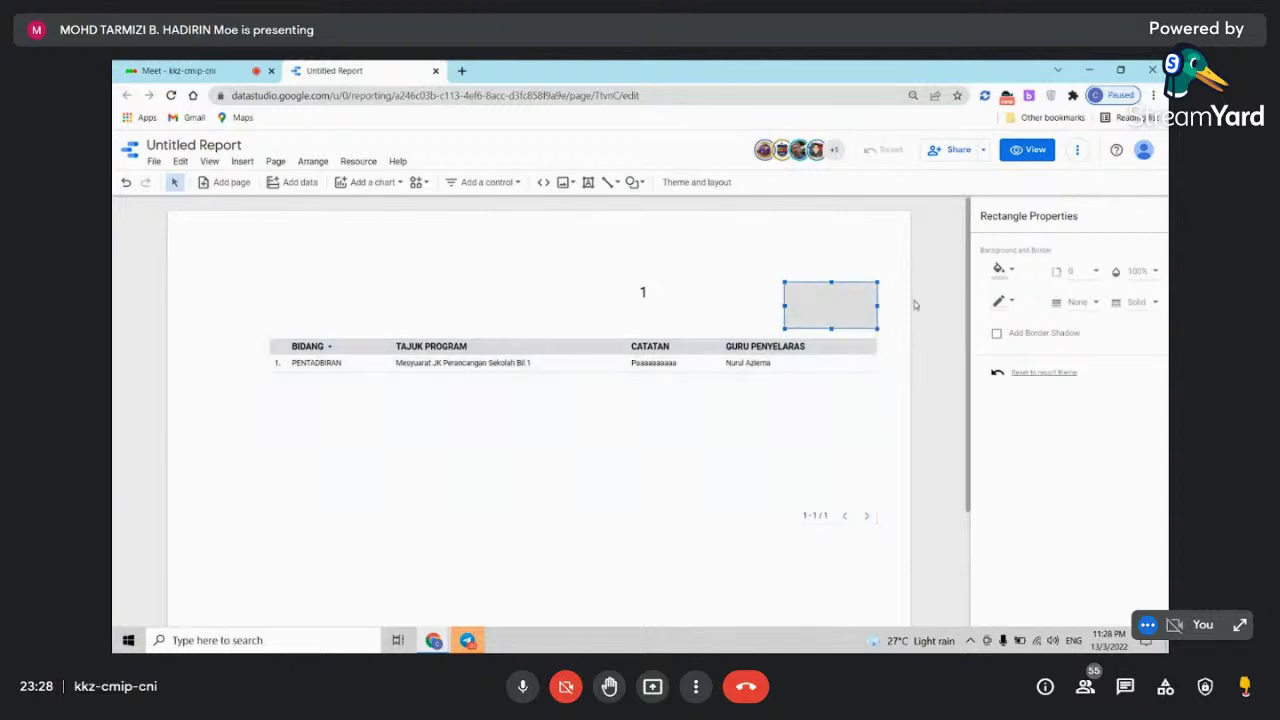
left_click(1101, 283)
scroll(1100, 330, "down", 2)
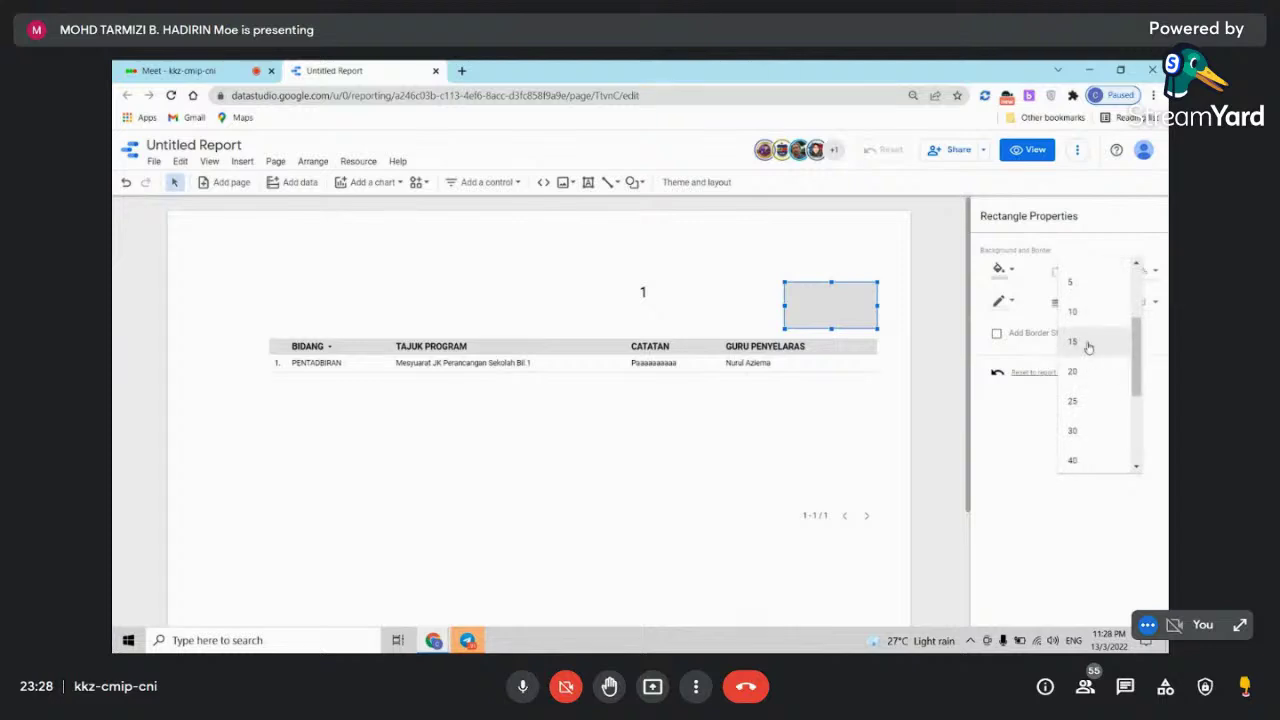
left_click(1088, 346)
left_click(843, 307)
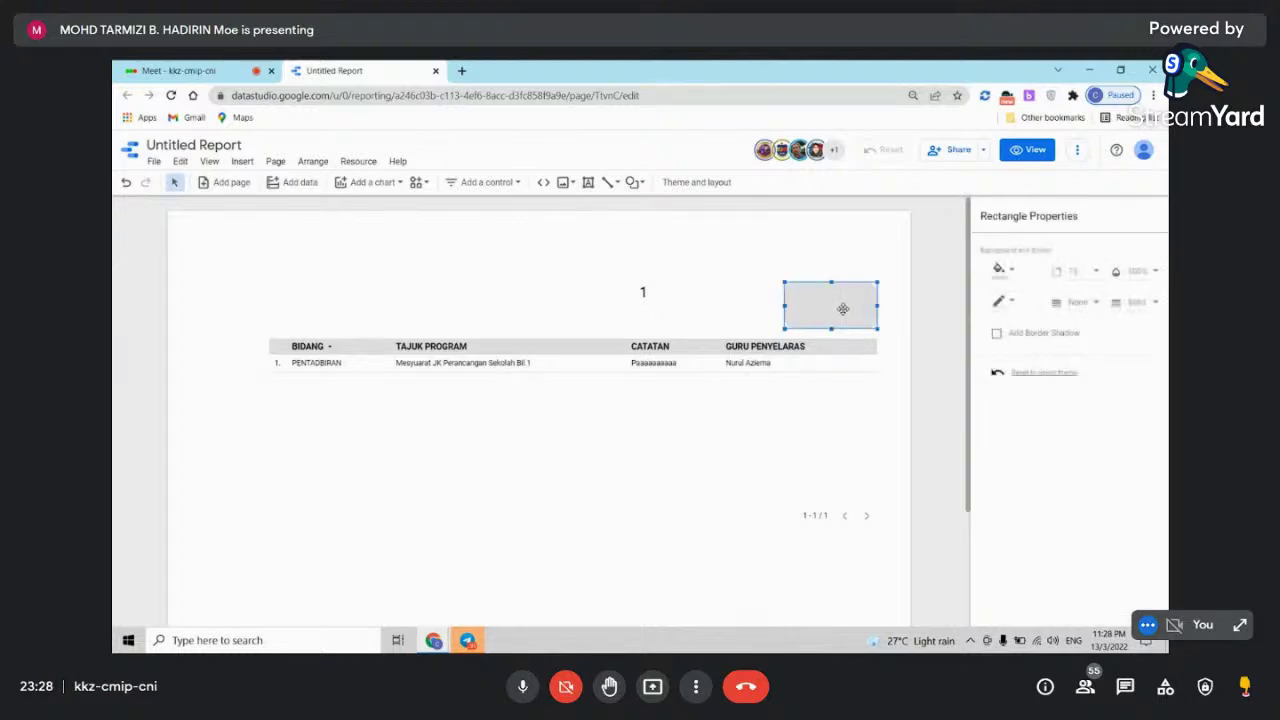
- Move the scorecard onto the lower corner of the rounded rectangle and put the rectangle behind it
left_click(644, 292)
left_click_drag(644, 292, 862, 318)
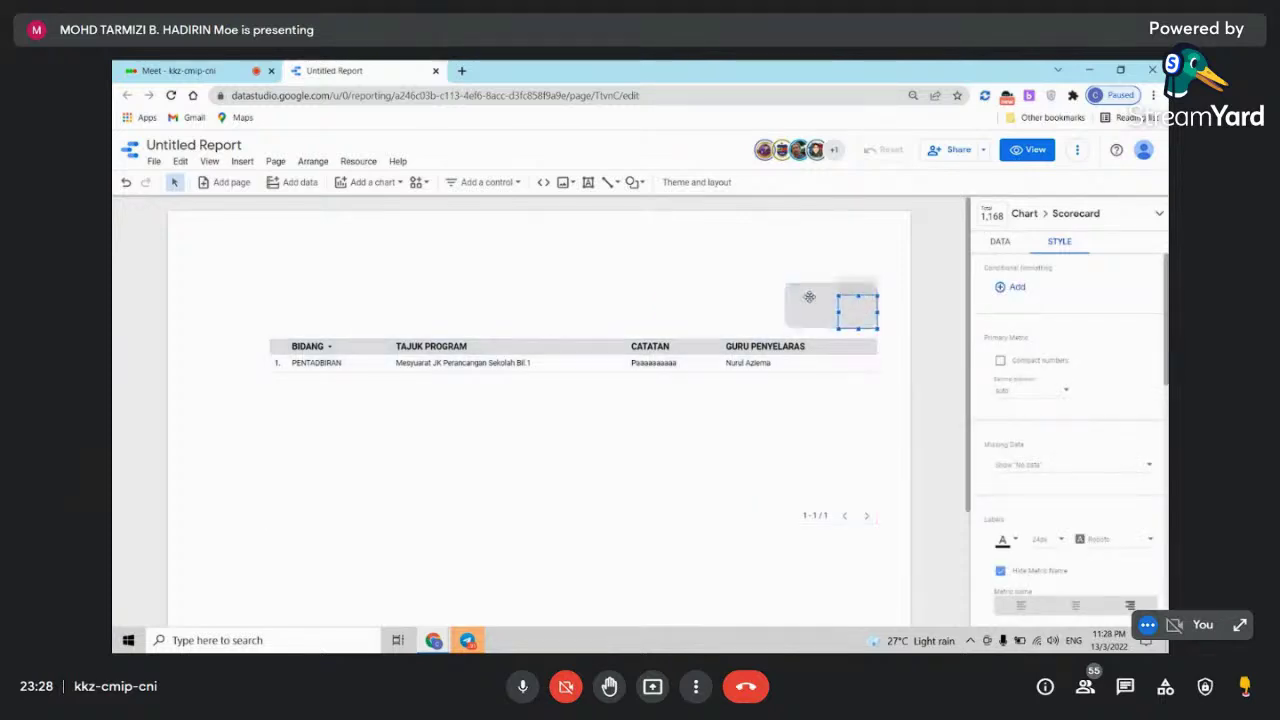
left_click(800, 294)
right_click(800, 294)
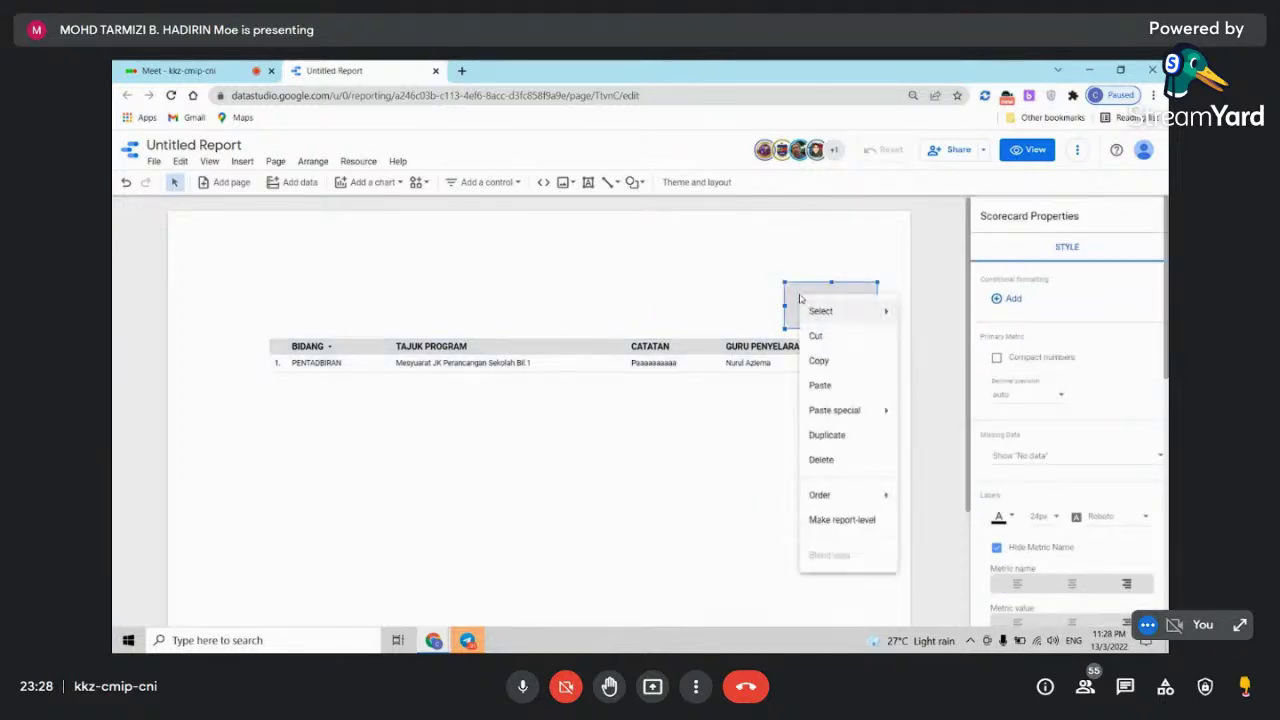
mouse_move(834, 496)
left_click(933, 574)
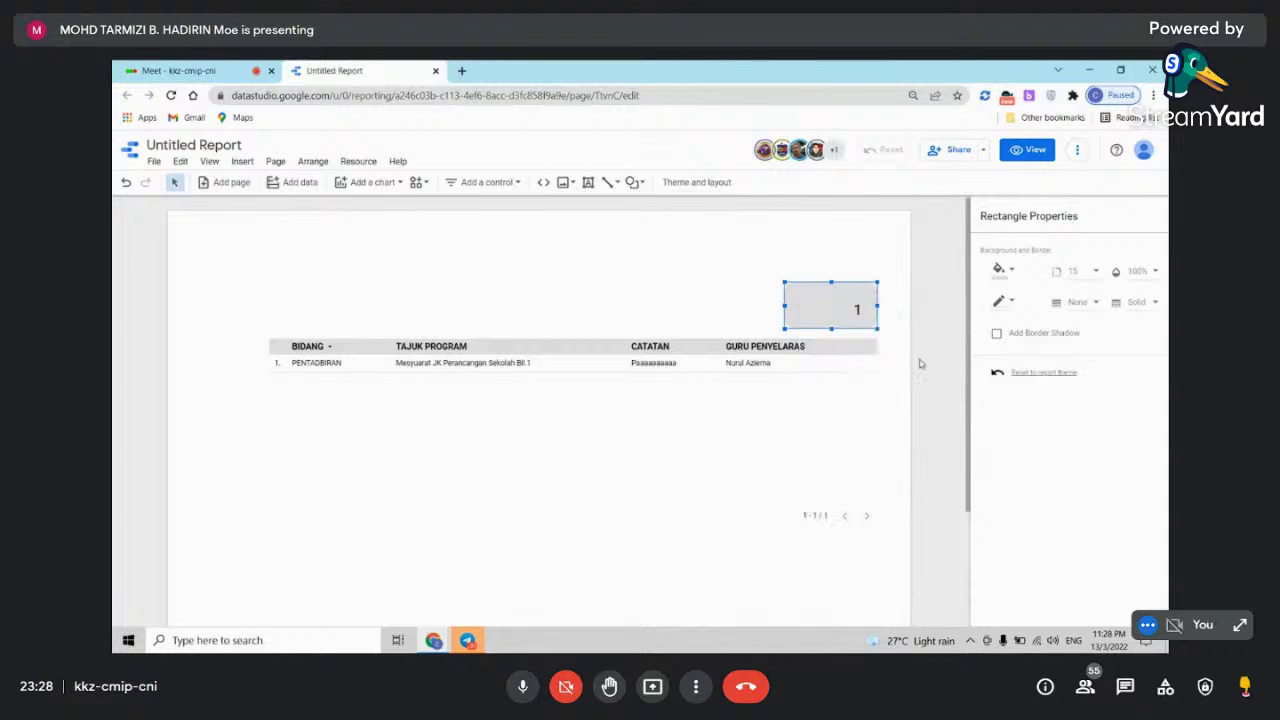
left_click(920, 364)
- Fill the rounded rectangle behind the scorecard with light purple
left_click(848, 326)
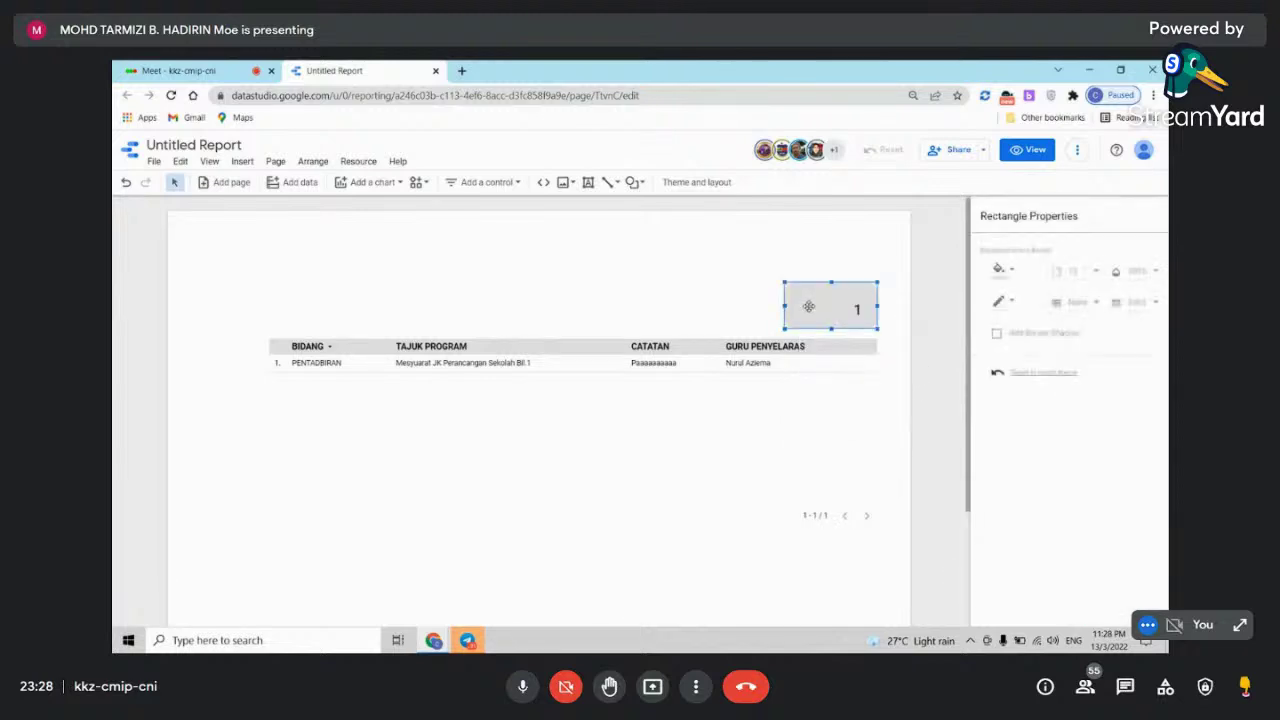
left_click(1016, 272)
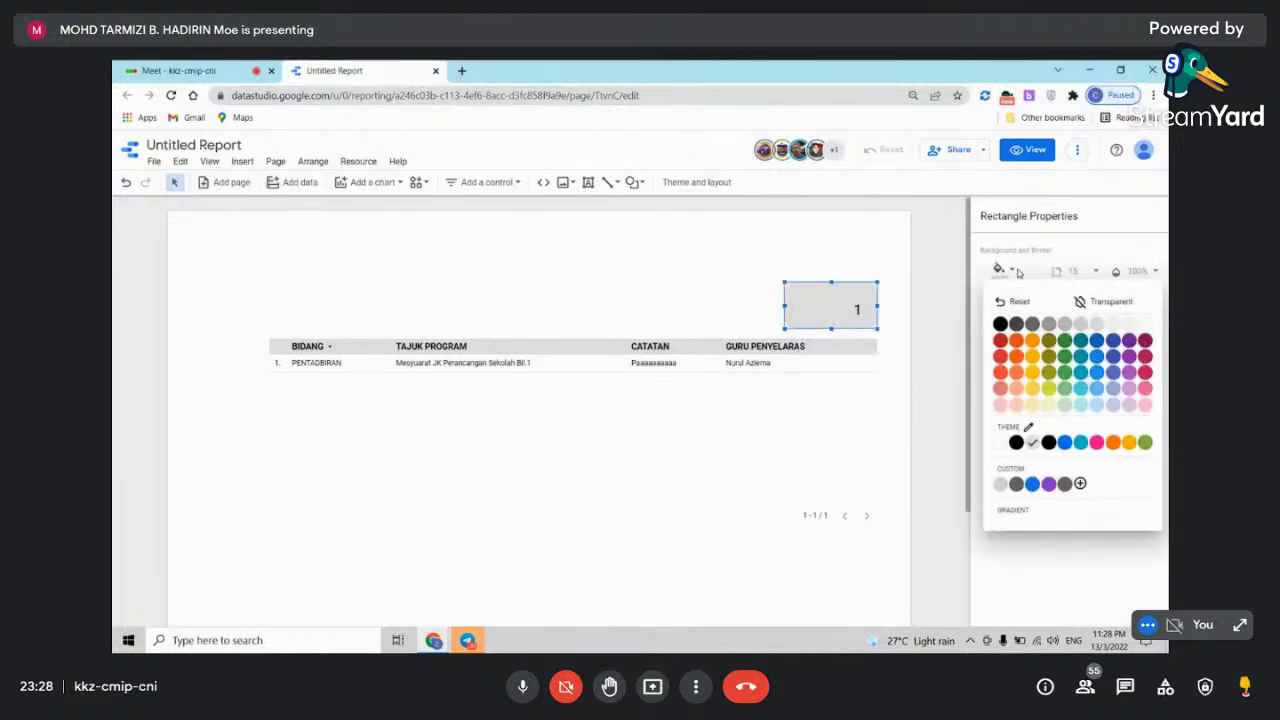
left_click(1129, 405)
left_click(856, 310)
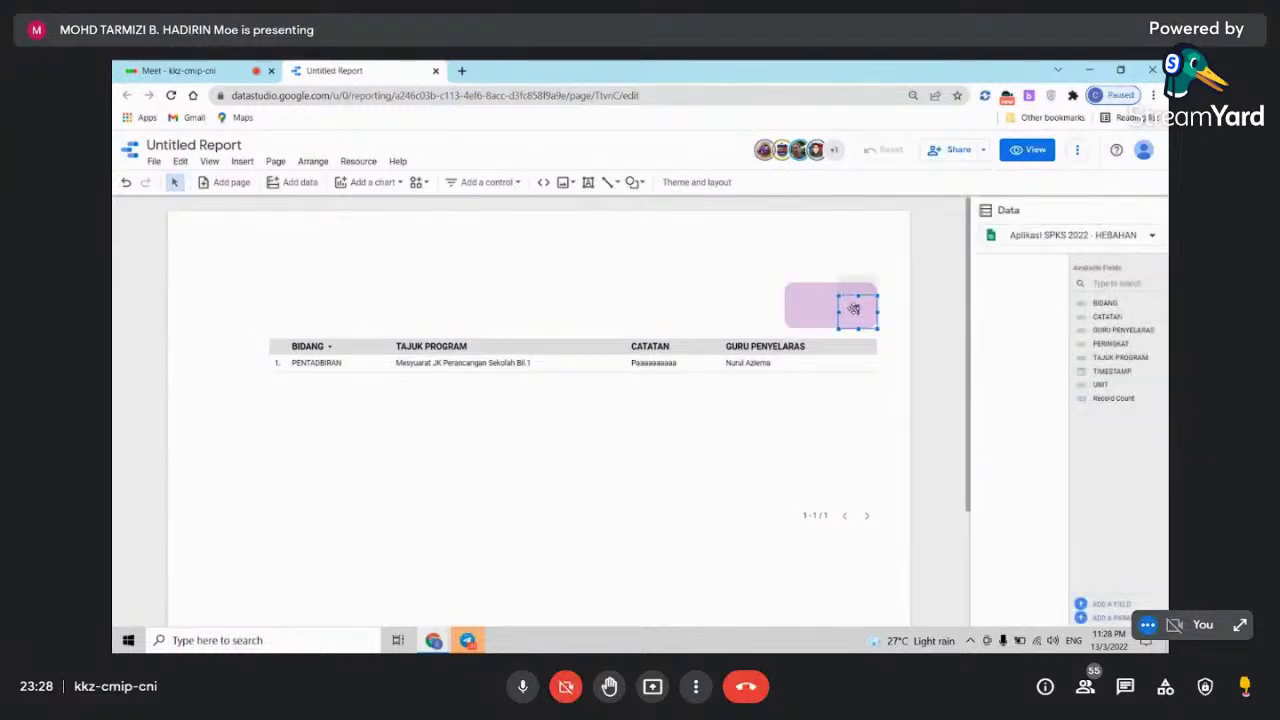
- Add a text box reading "Jumlah Program" and place it inside the light purple rectangle above the scorecard
left_click(576, 187)
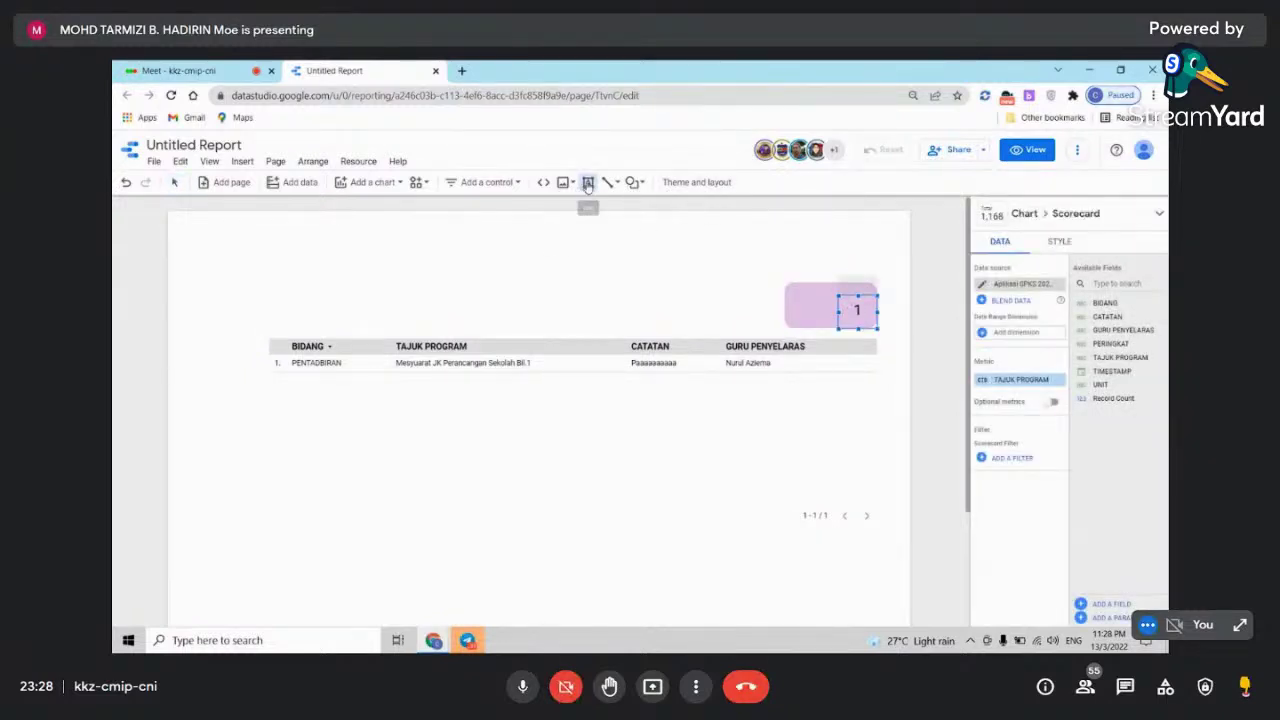
left_click(570, 247)
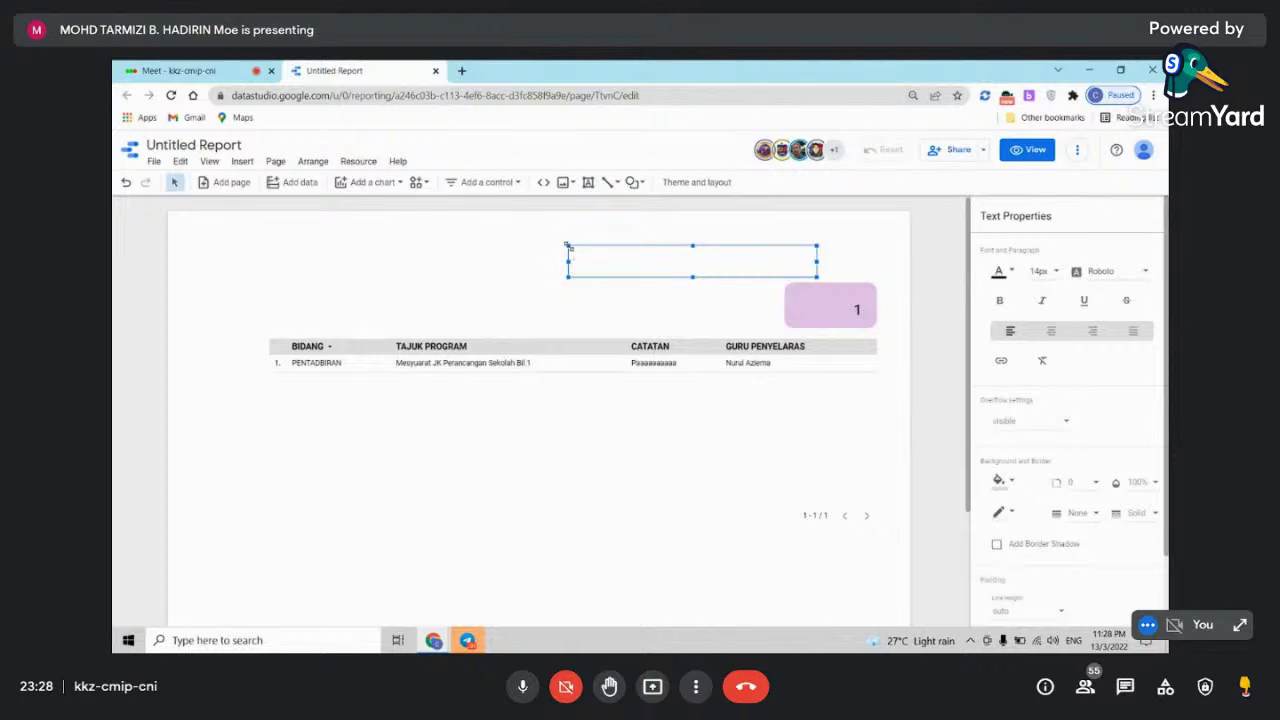
type("Jumlah Program")
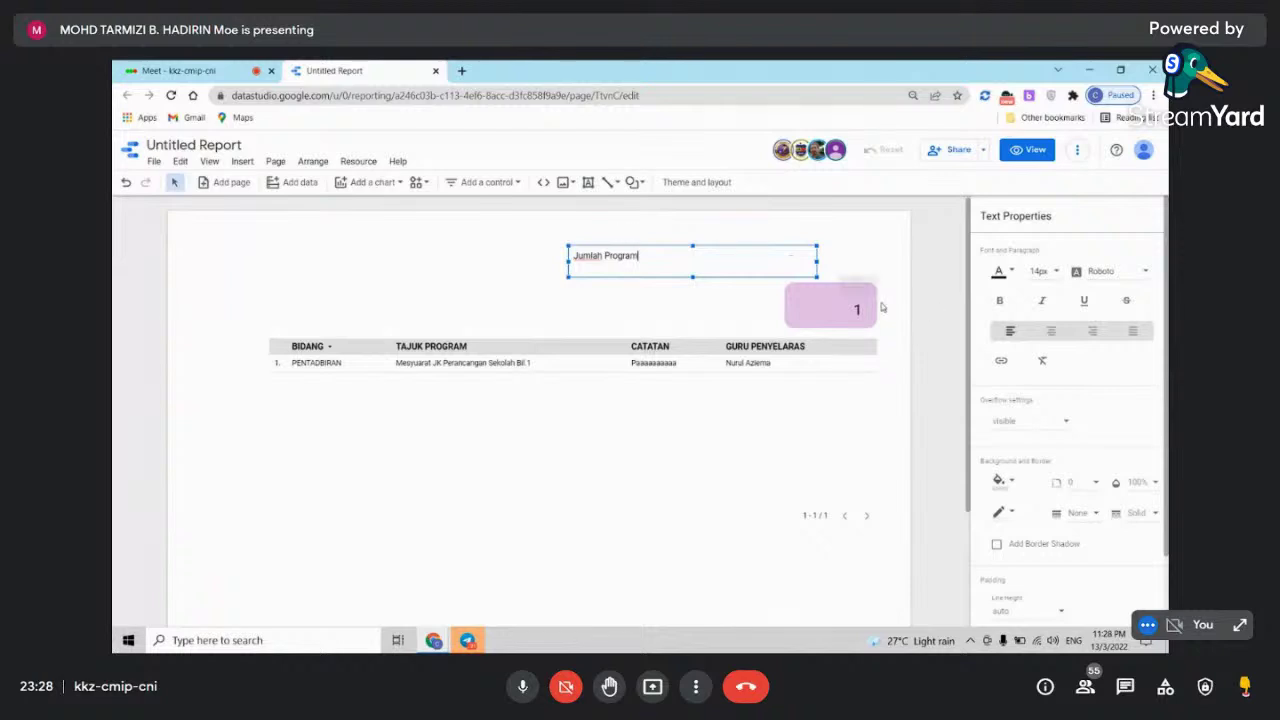
left_click_drag(816, 261, 834, 285)
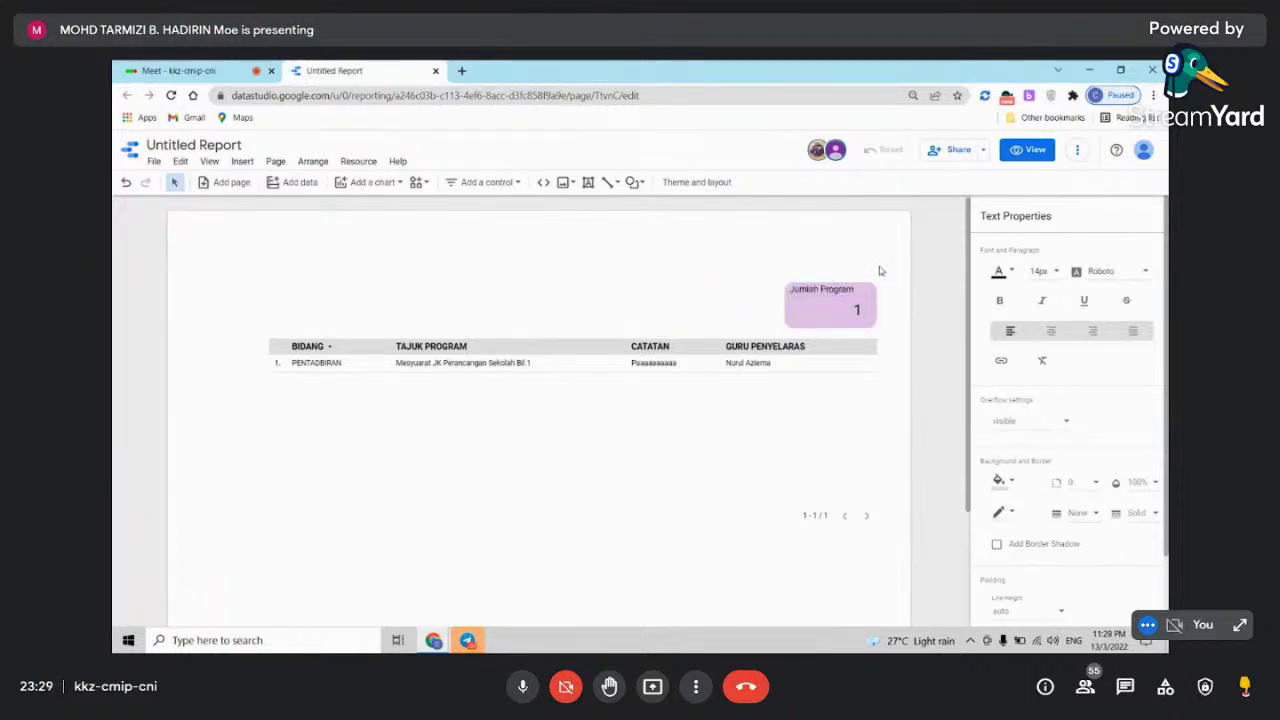
- Extend the light purple rectangle slightly upward above the "Jumlah Program" label
double_click(830, 289)
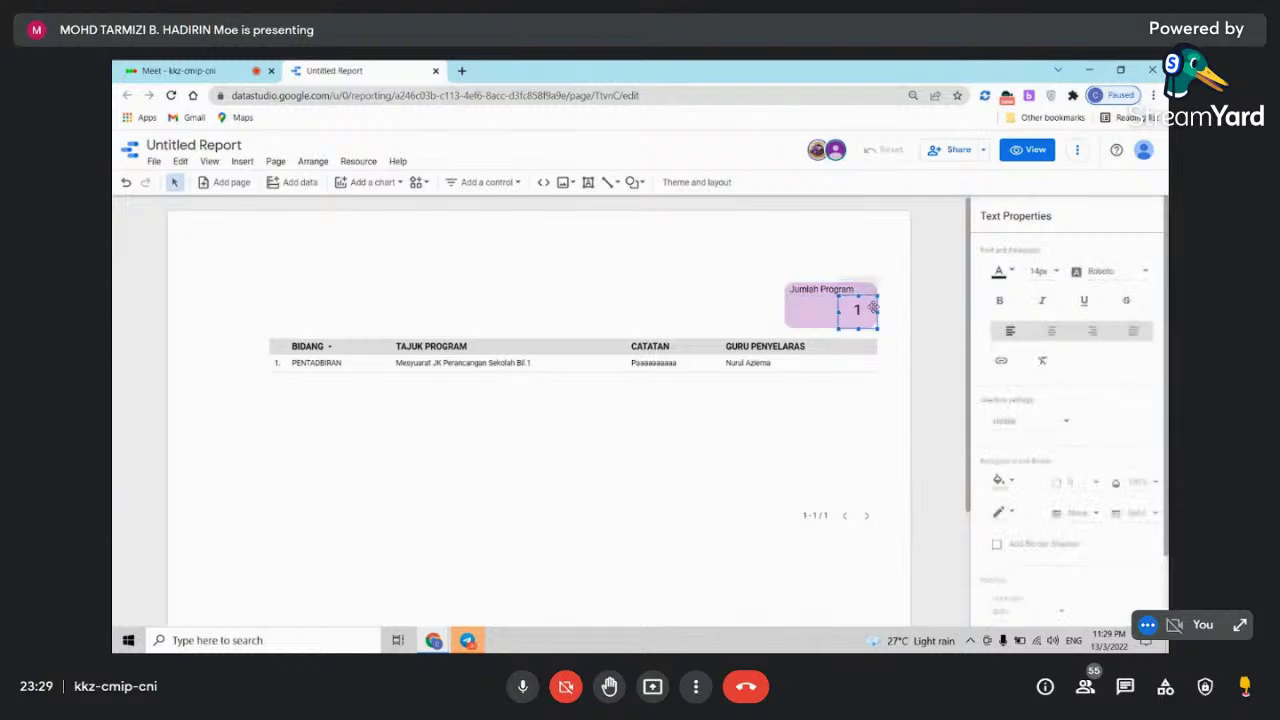
left_click(788, 322)
left_click(788, 322)
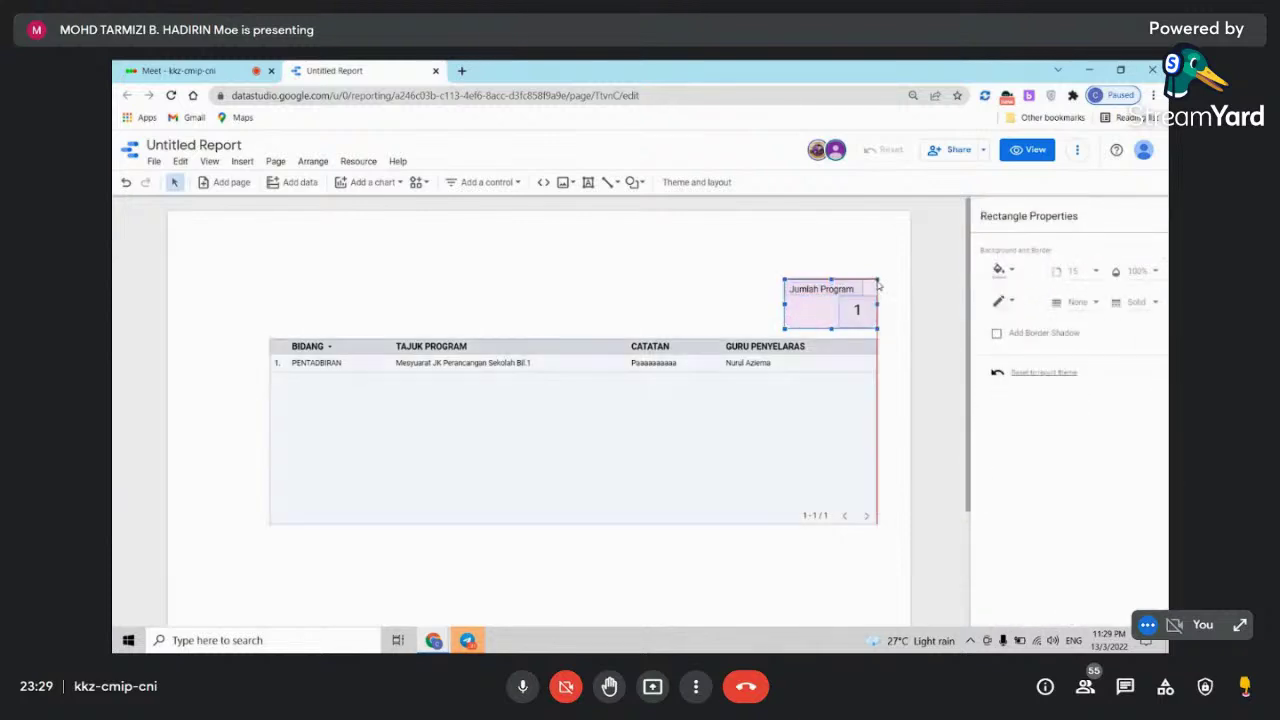
left_click(885, 265)
- Customize the report theme with a dark magenta report background
left_click(687, 363)
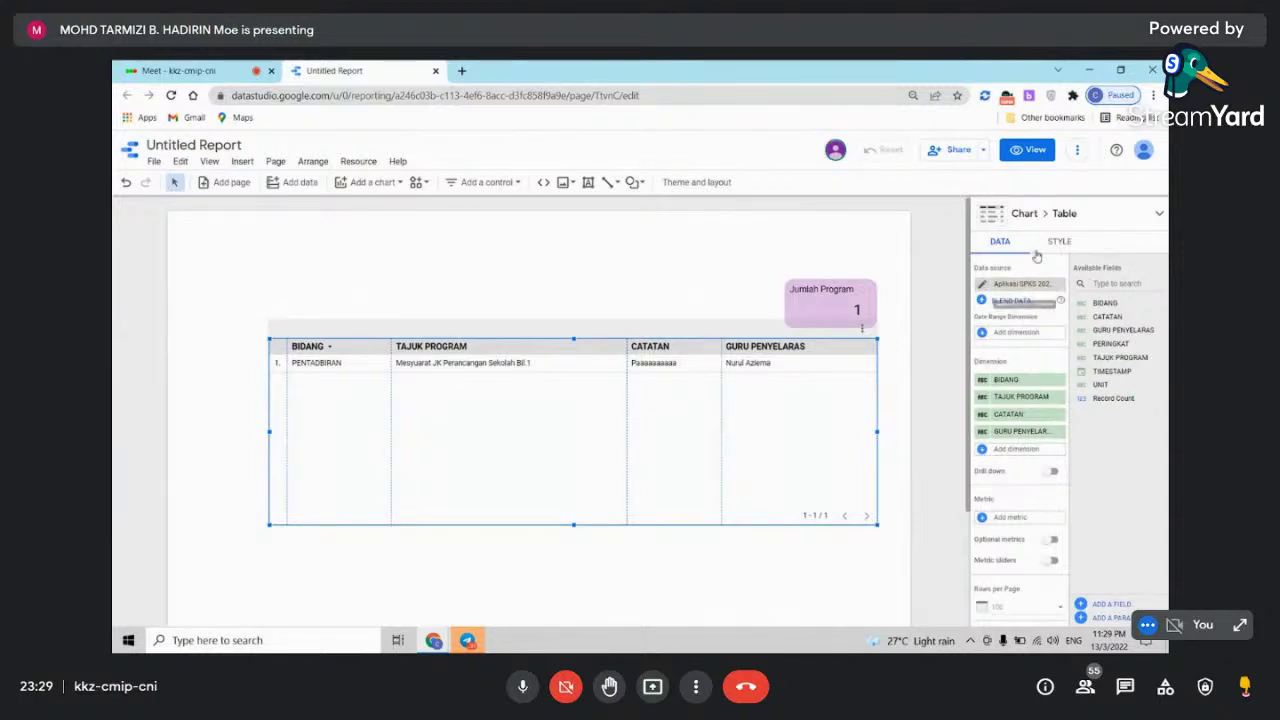
left_click(696, 182)
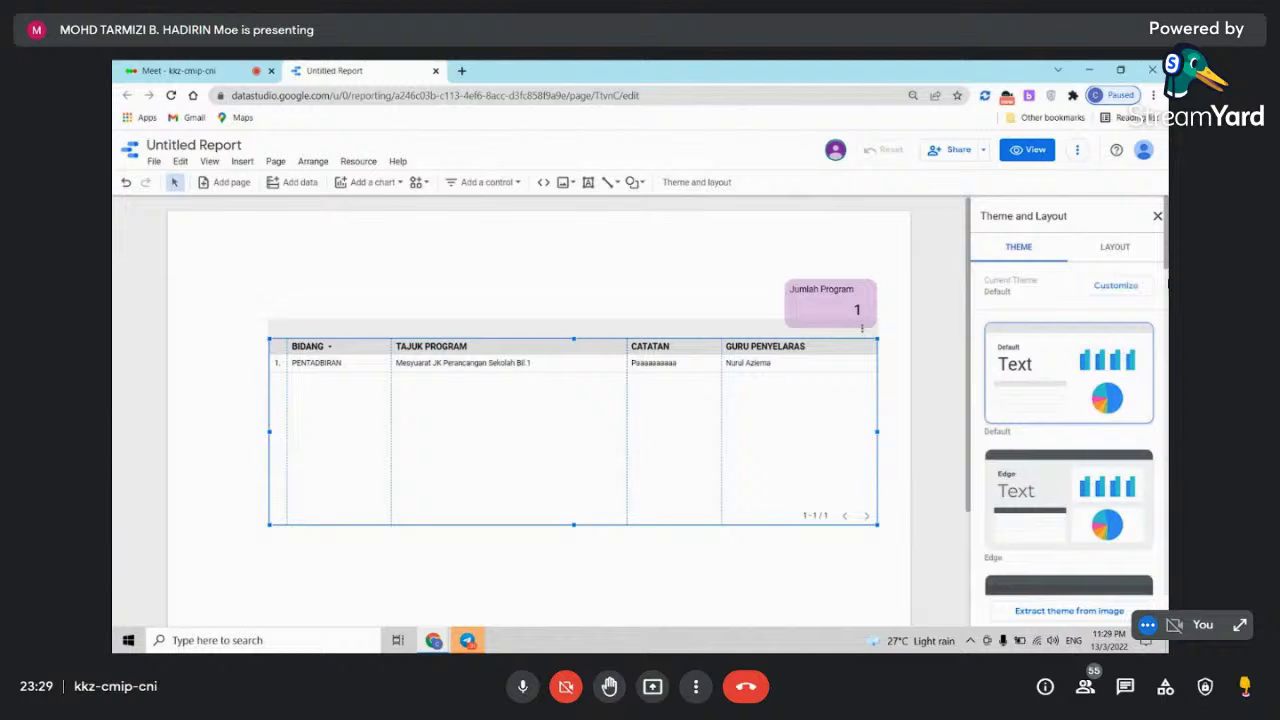
left_click(1115, 250)
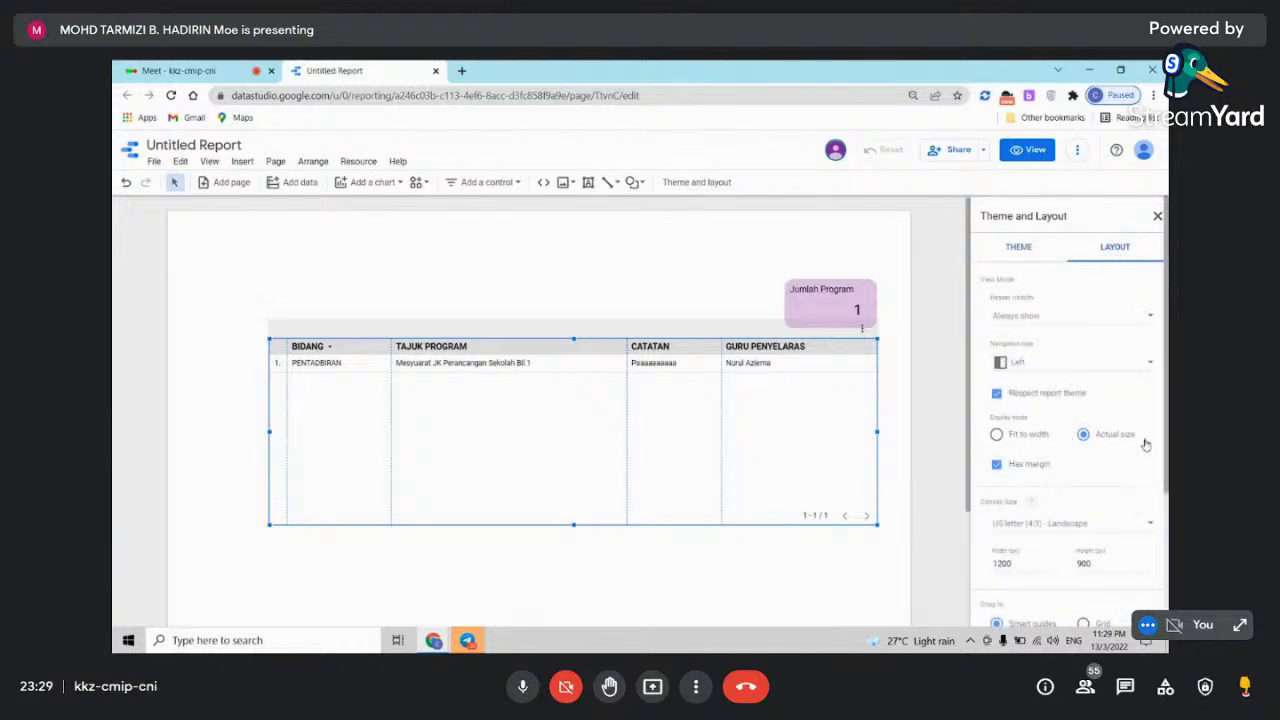
scroll(1143, 443, "down", 3)
scroll(1143, 443, "up", 3)
scroll(1115, 433, "down", 3)
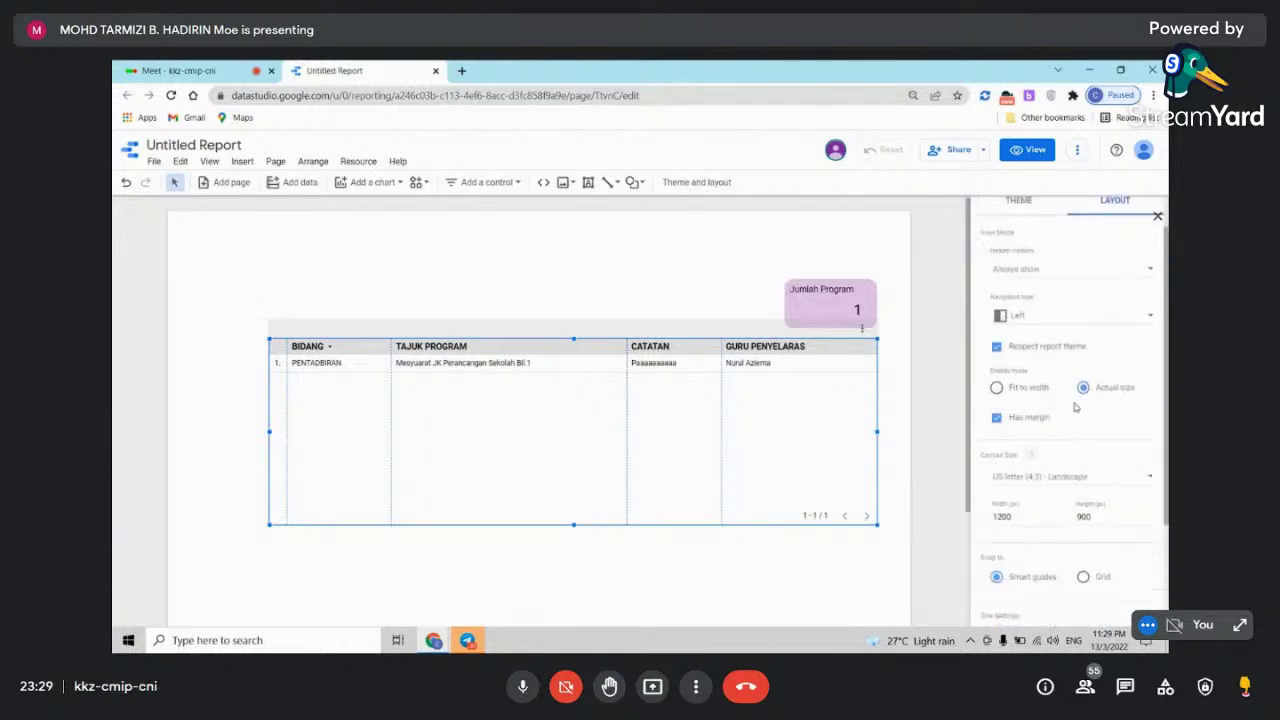
scroll(1080, 405, "up", 3)
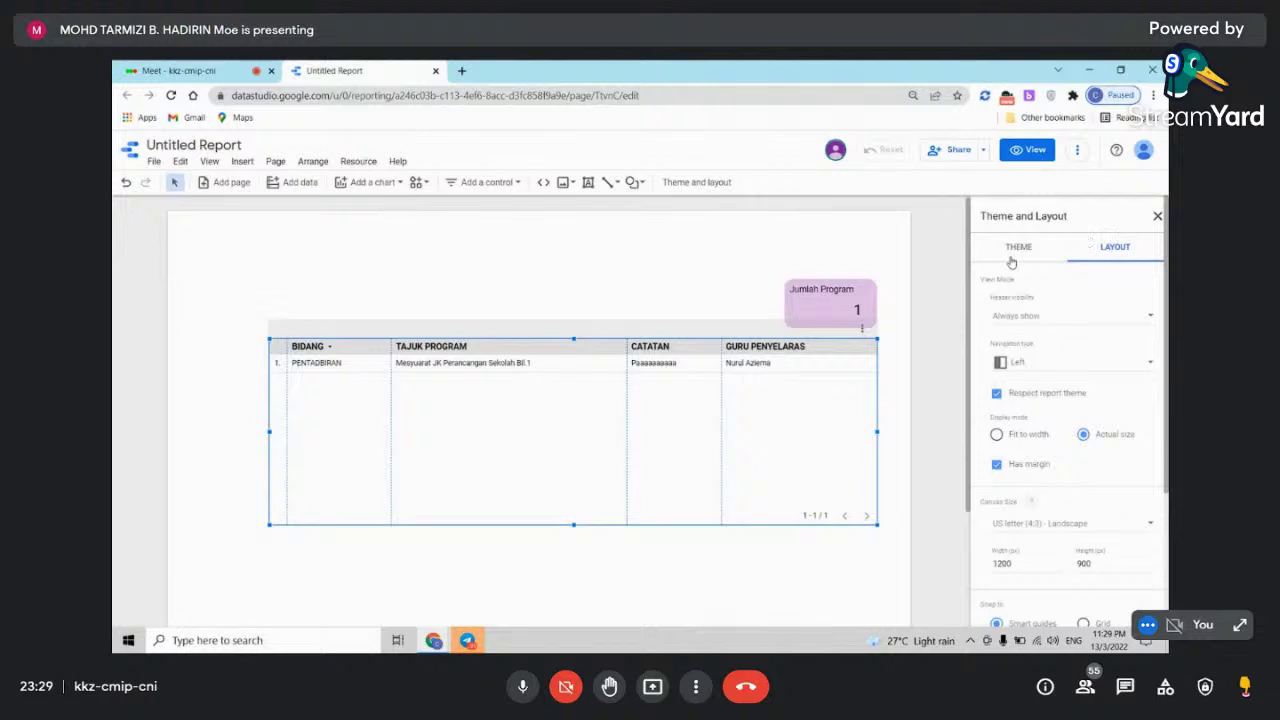
left_click(1014, 250)
left_click(1114, 290)
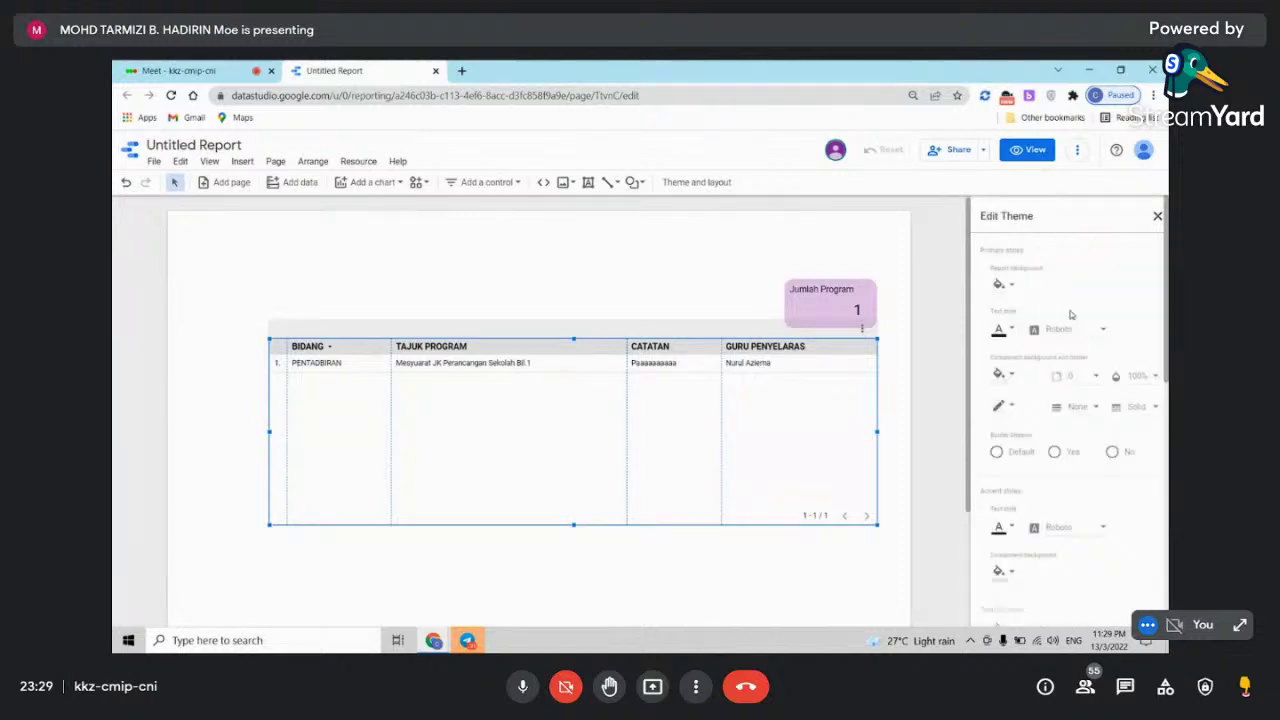
left_click(1003, 284)
left_click(1145, 328)
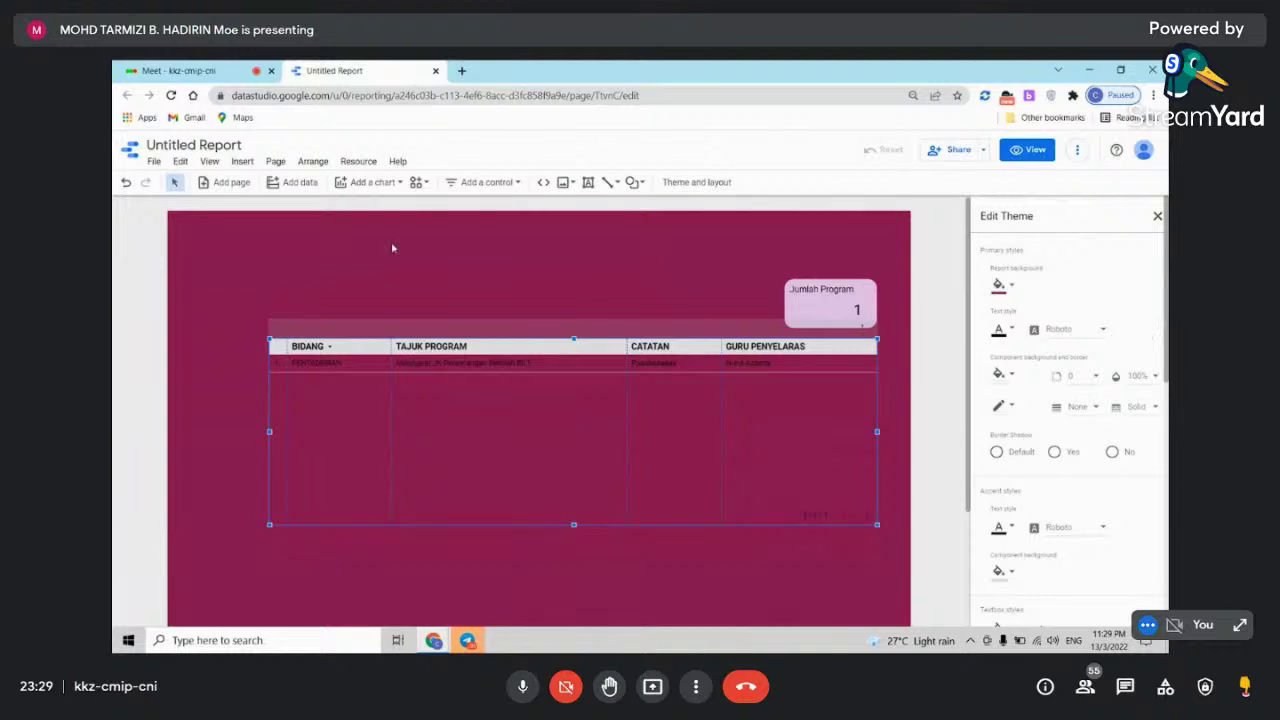
- Draw a large rectangle over the table and scorecard, reaching past the page's side edge, and stretch its lower edge further down
left_click(641, 182)
left_click(658, 210)
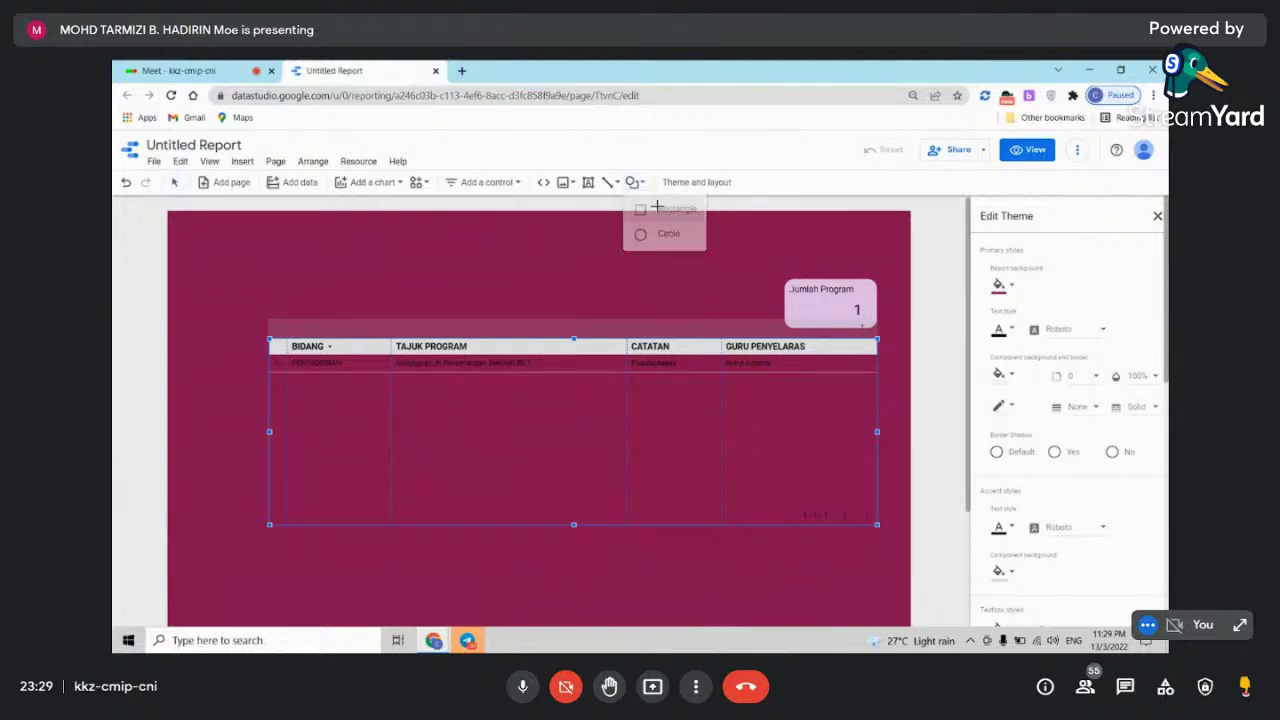
left_click_drag(247, 278, 930, 588)
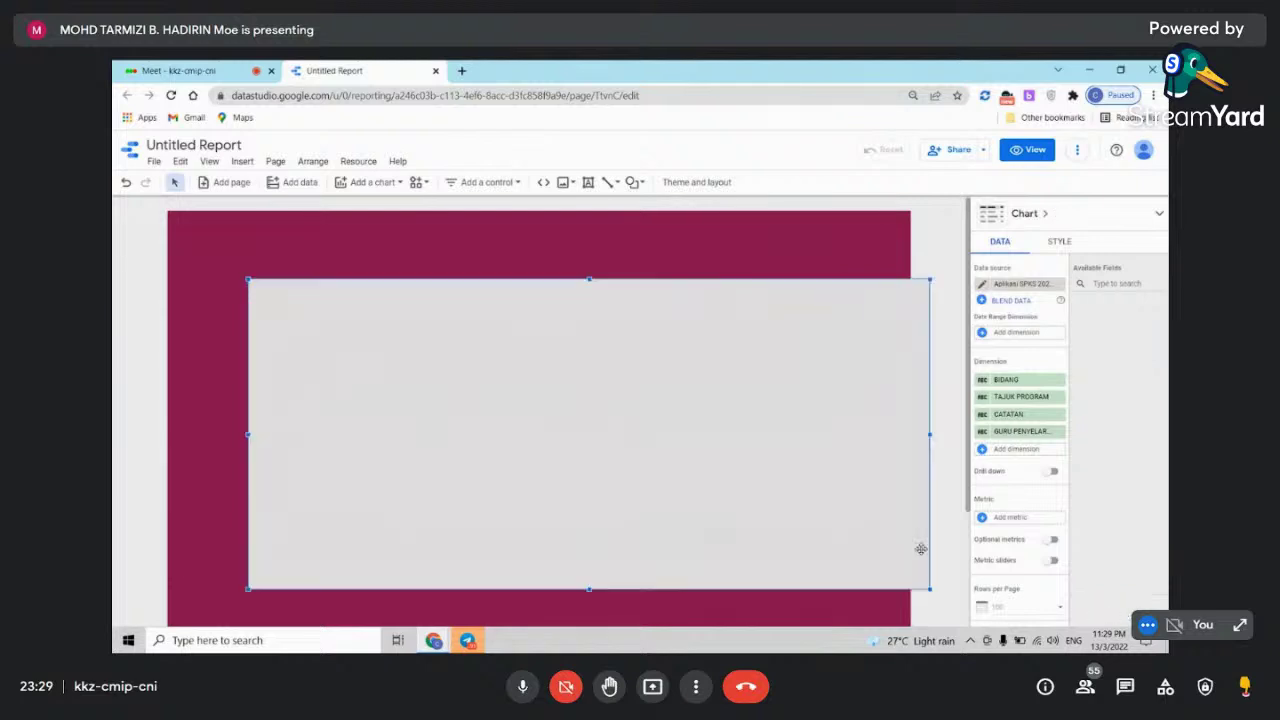
scroll(839, 559, "down", 1)
scroll(839, 559, "down", 1)
left_click_drag(587, 428, 586, 612)
scroll(808, 430, "up", 1)
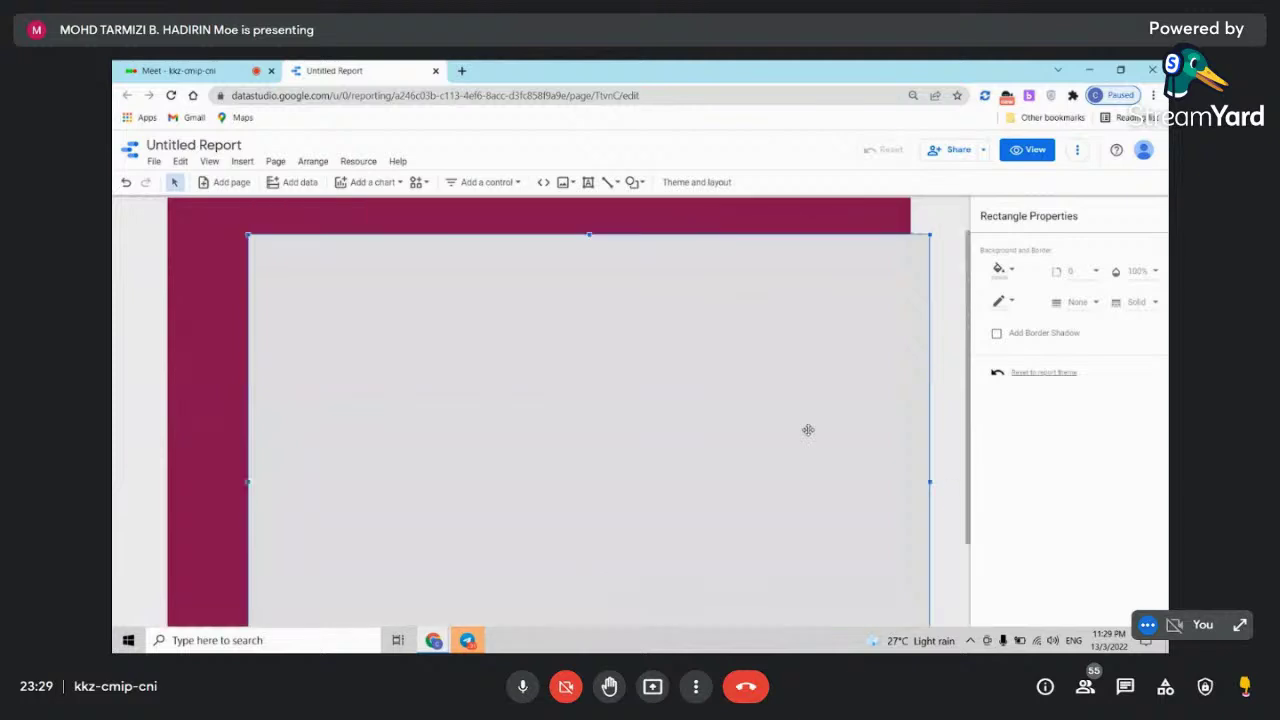
scroll(808, 430, "up", 1)
- Fill the large rectangle with white and set its border radius to 40
left_click(999, 270)
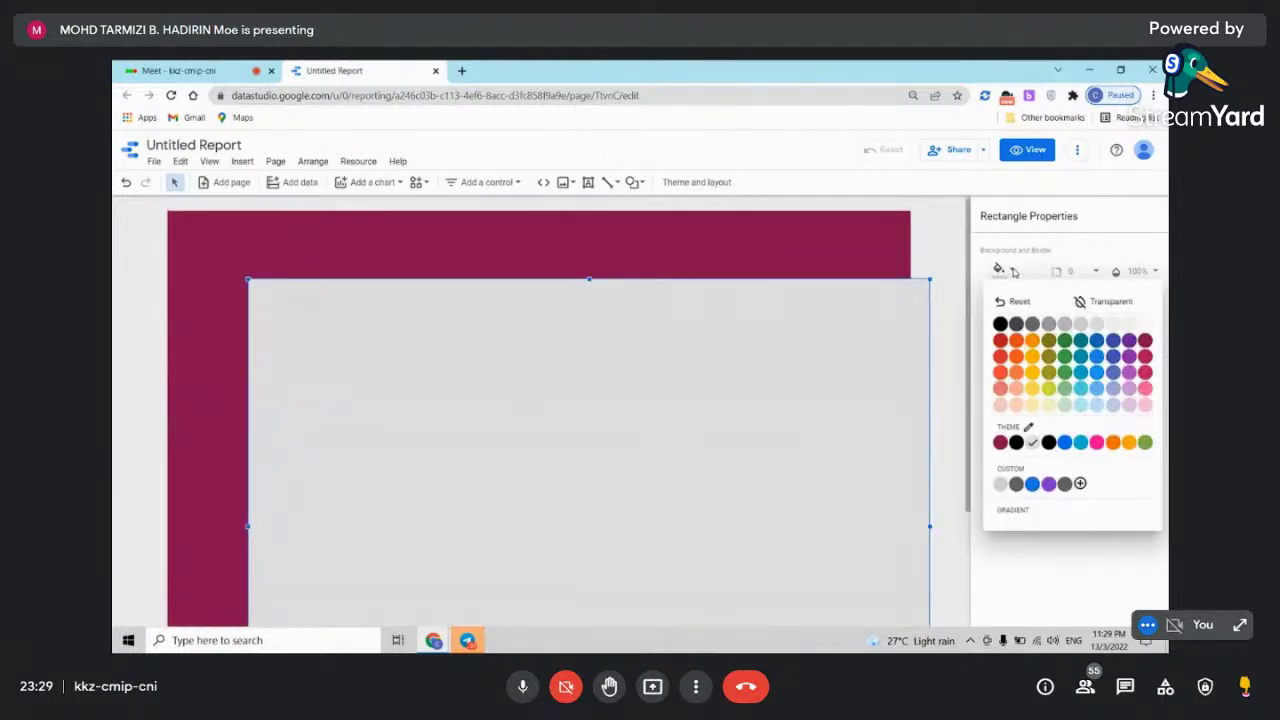
left_click(1108, 302)
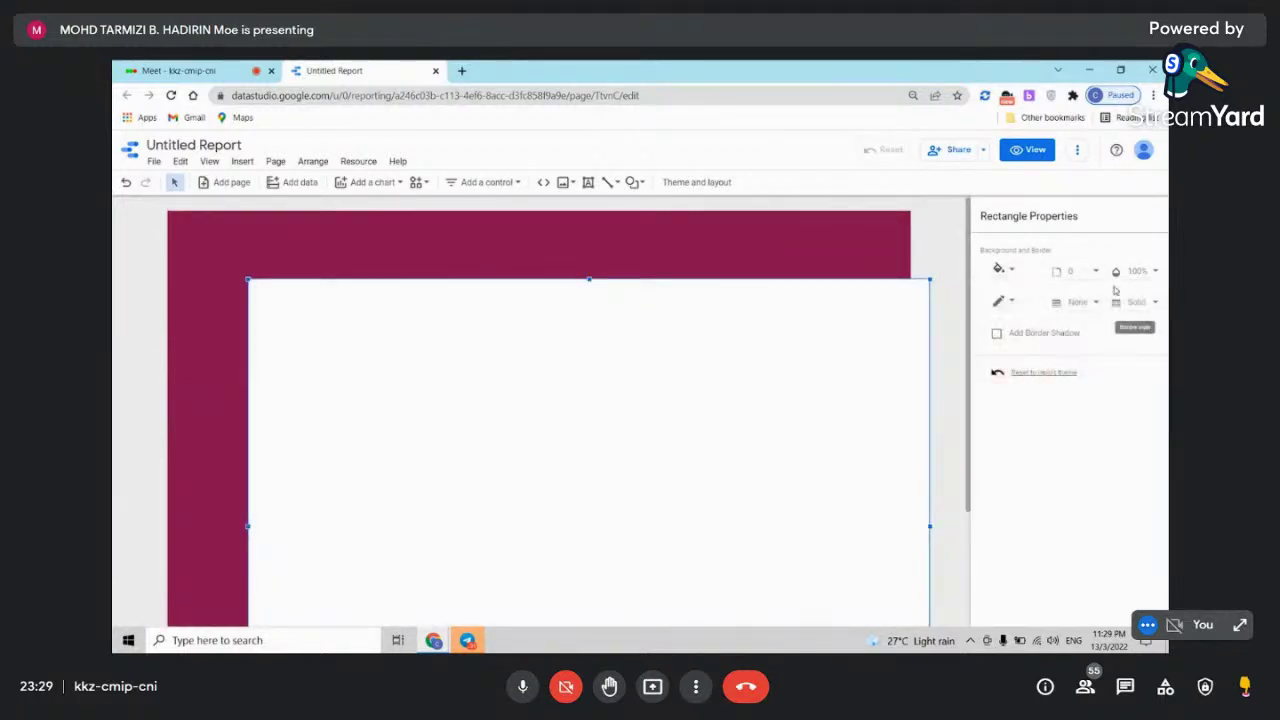
left_click(1096, 274)
scroll(1100, 395, "down", 1)
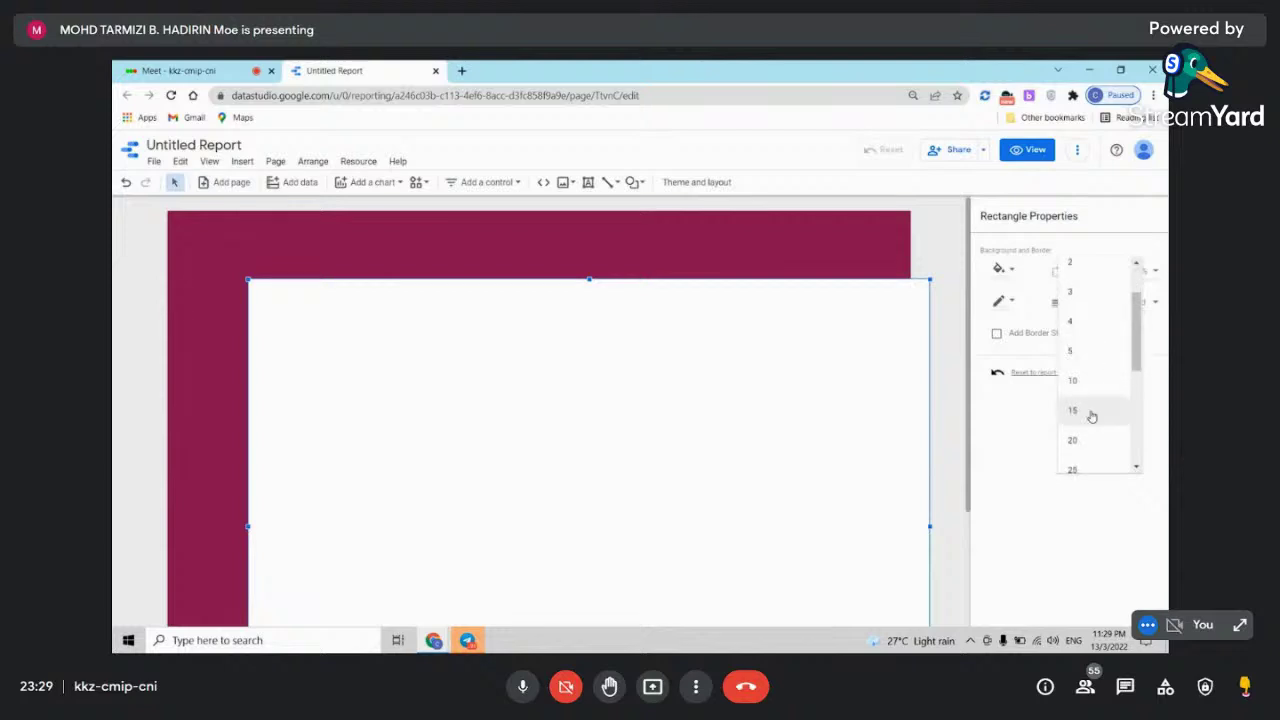
left_click(1078, 442)
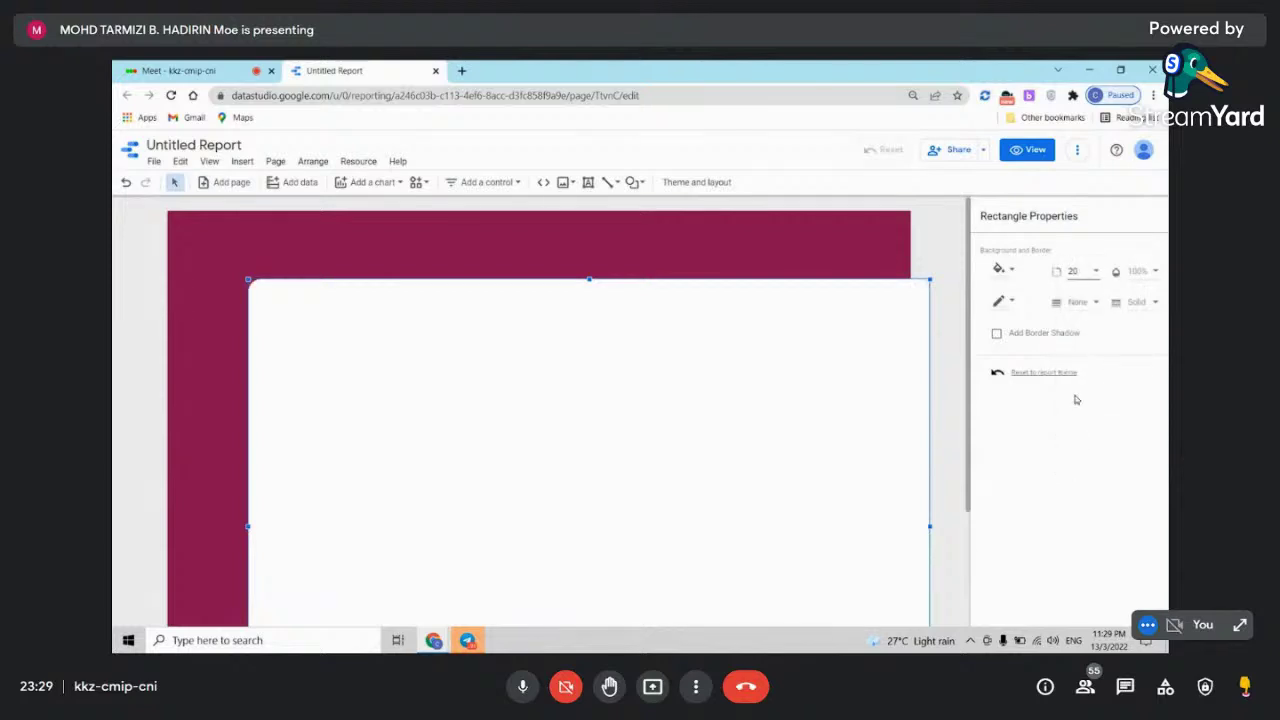
left_click(1078, 272)
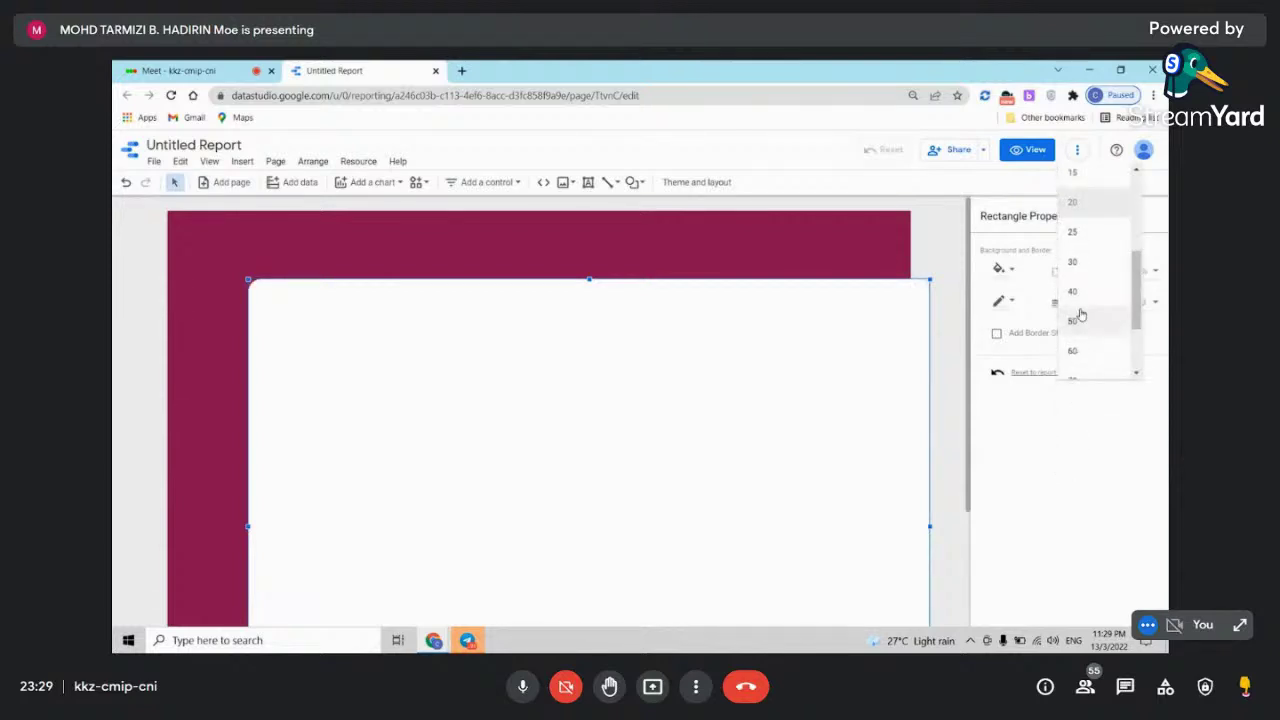
left_click(1073, 292)
- Send the large white rectangle behind the table and scorecard and raise its upper edge slightly above the purple rectangle
right_click(543, 341)
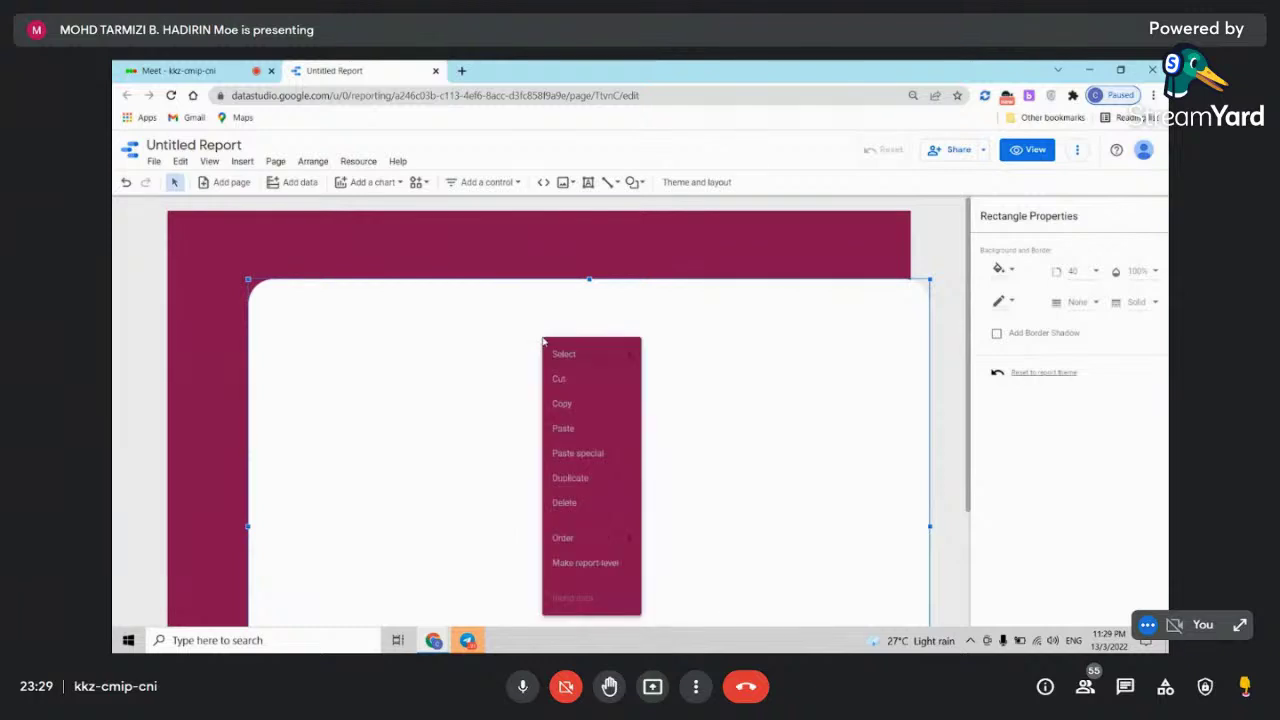
mouse_move(587, 540)
left_click(686, 534)
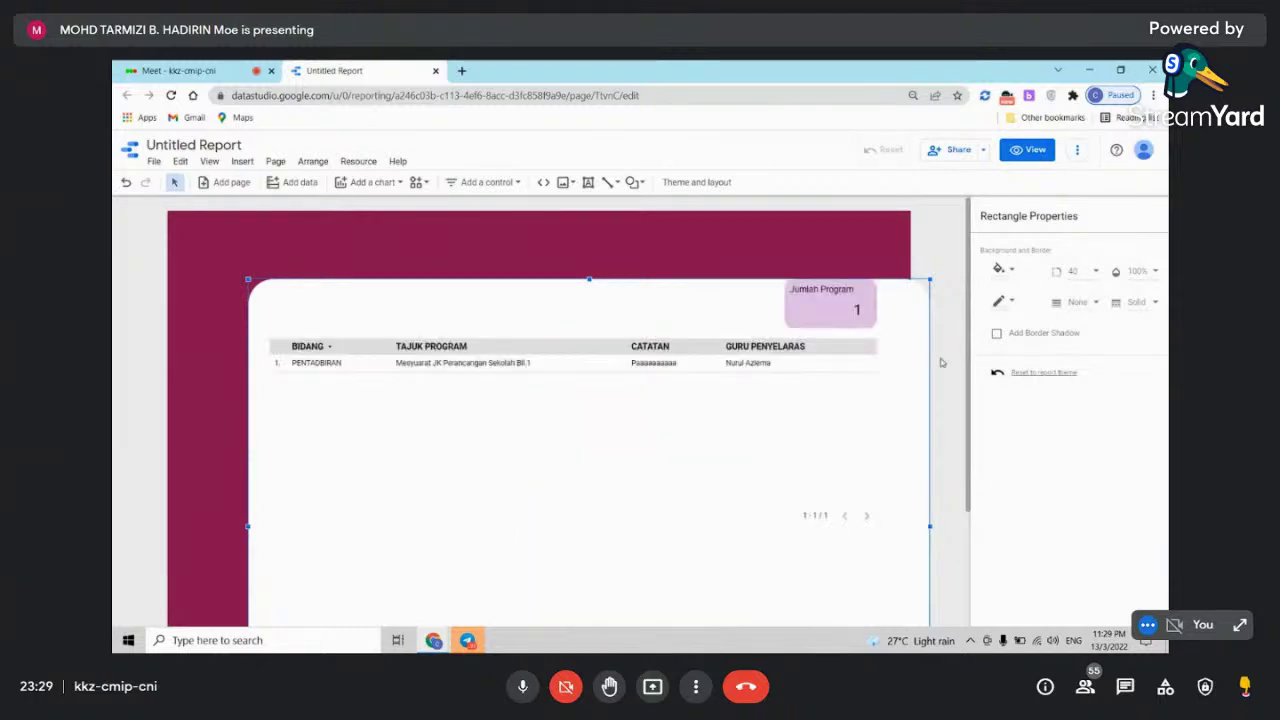
left_click(939, 357)
left_click(617, 300)
left_click(958, 323)
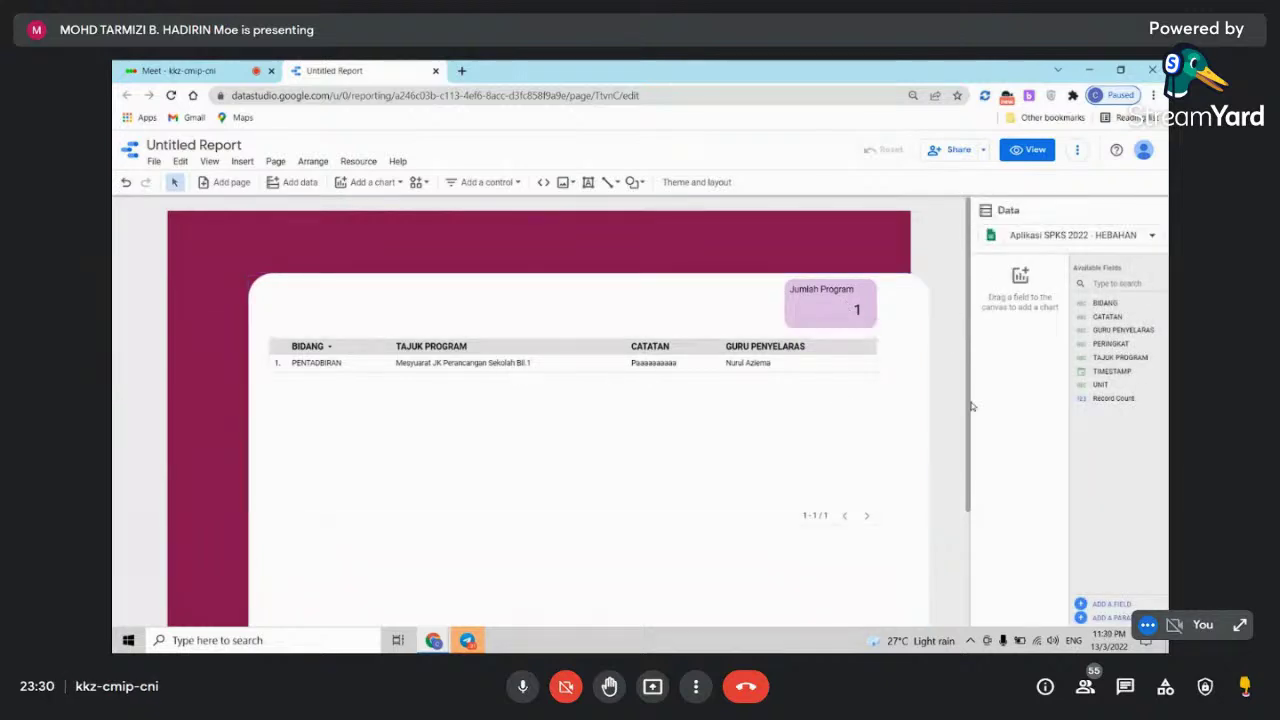
- Set the table's header background to light purple and its cell border color to black
left_click(615, 347)
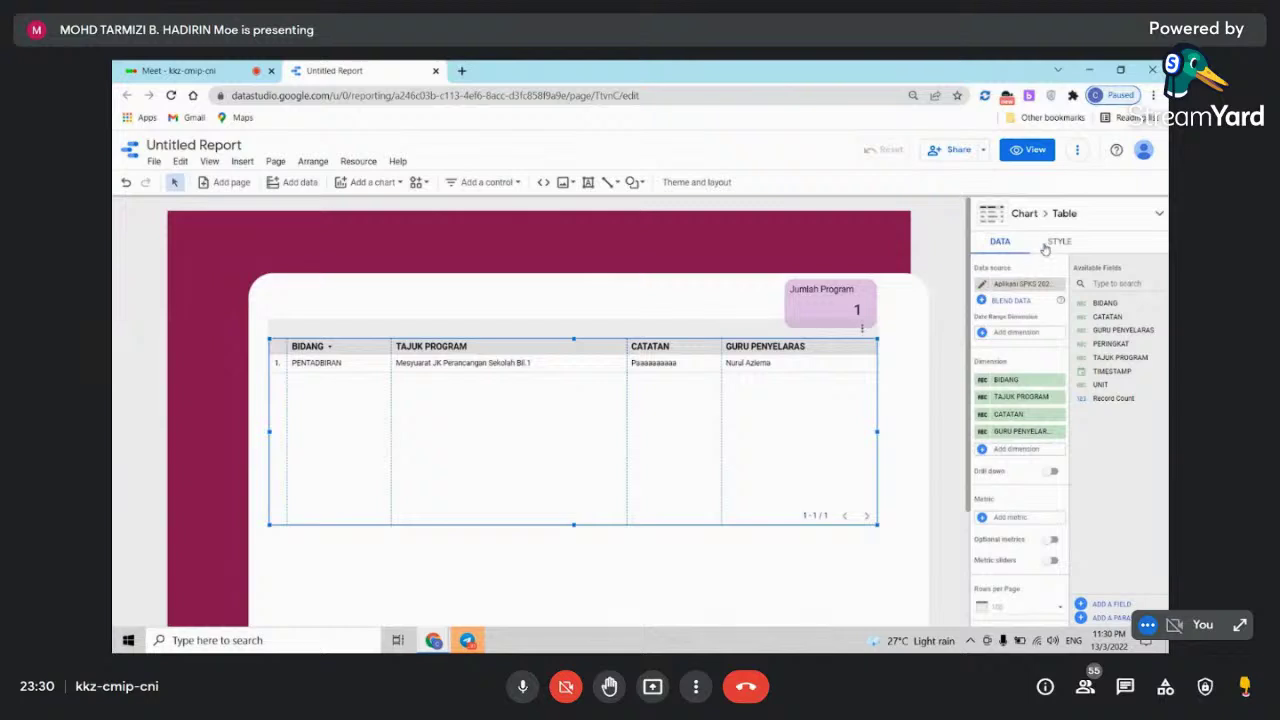
left_click(1055, 243)
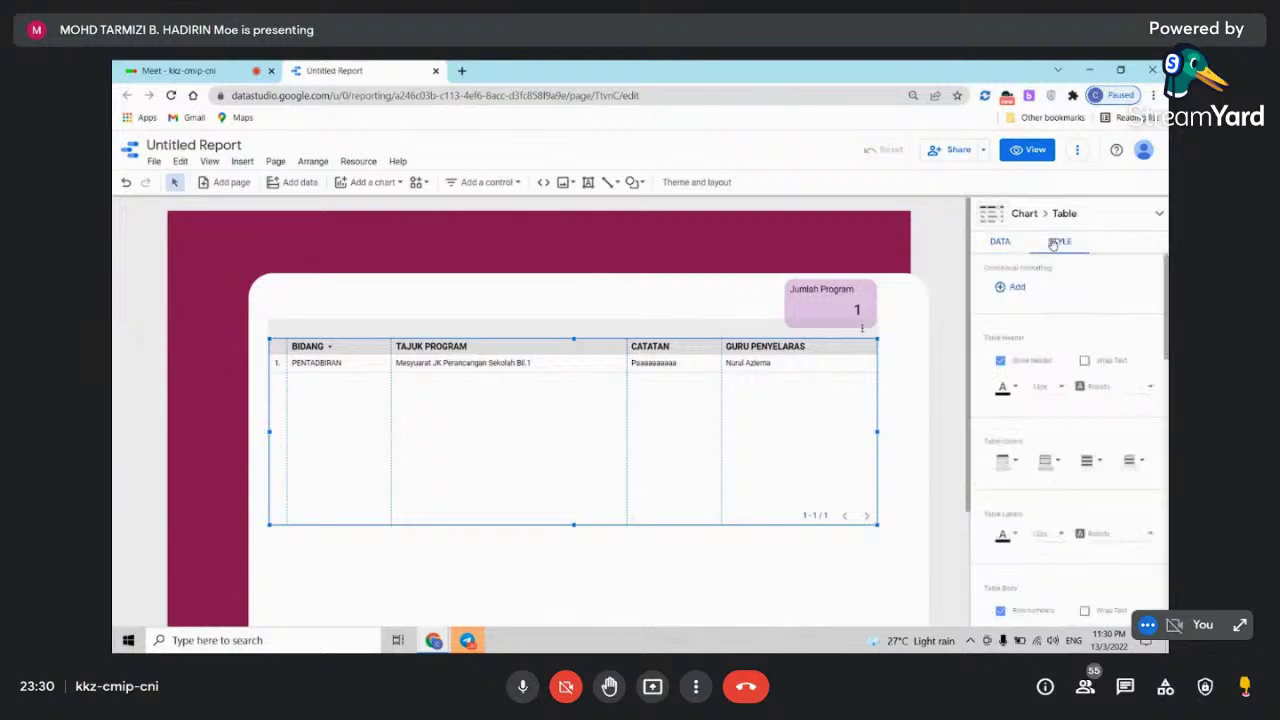
left_click(1017, 460)
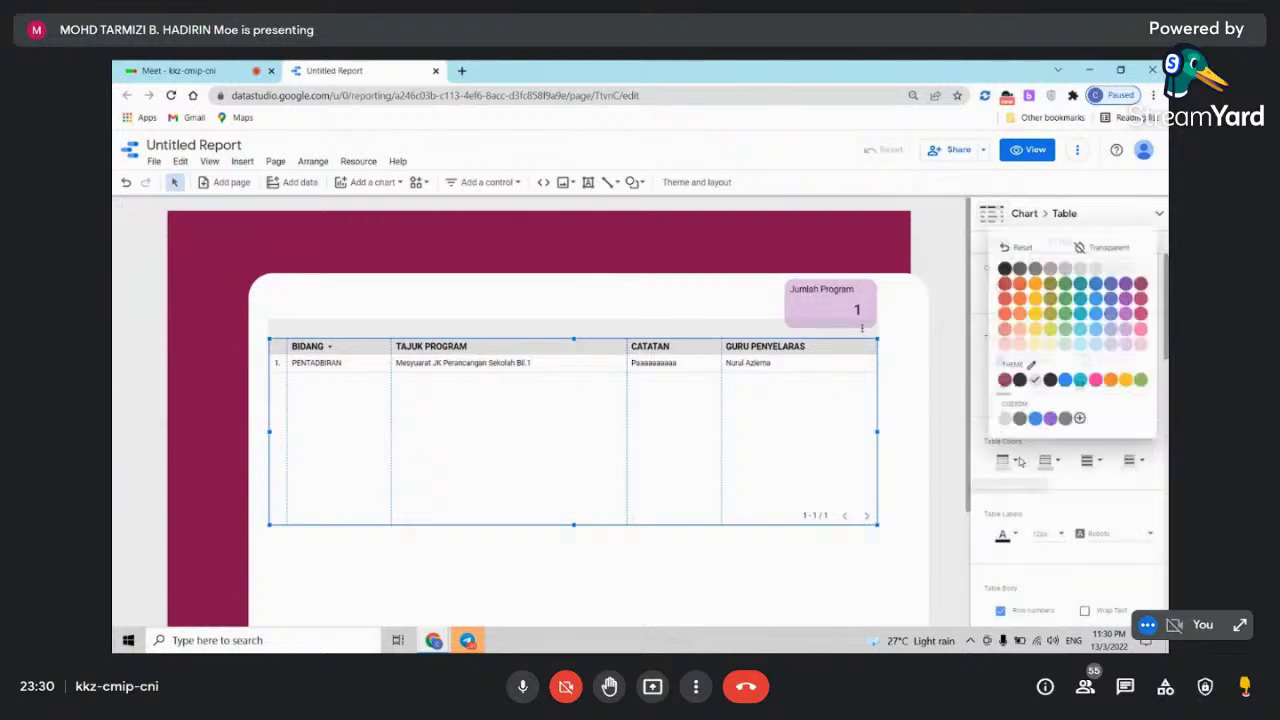
left_click(1130, 329)
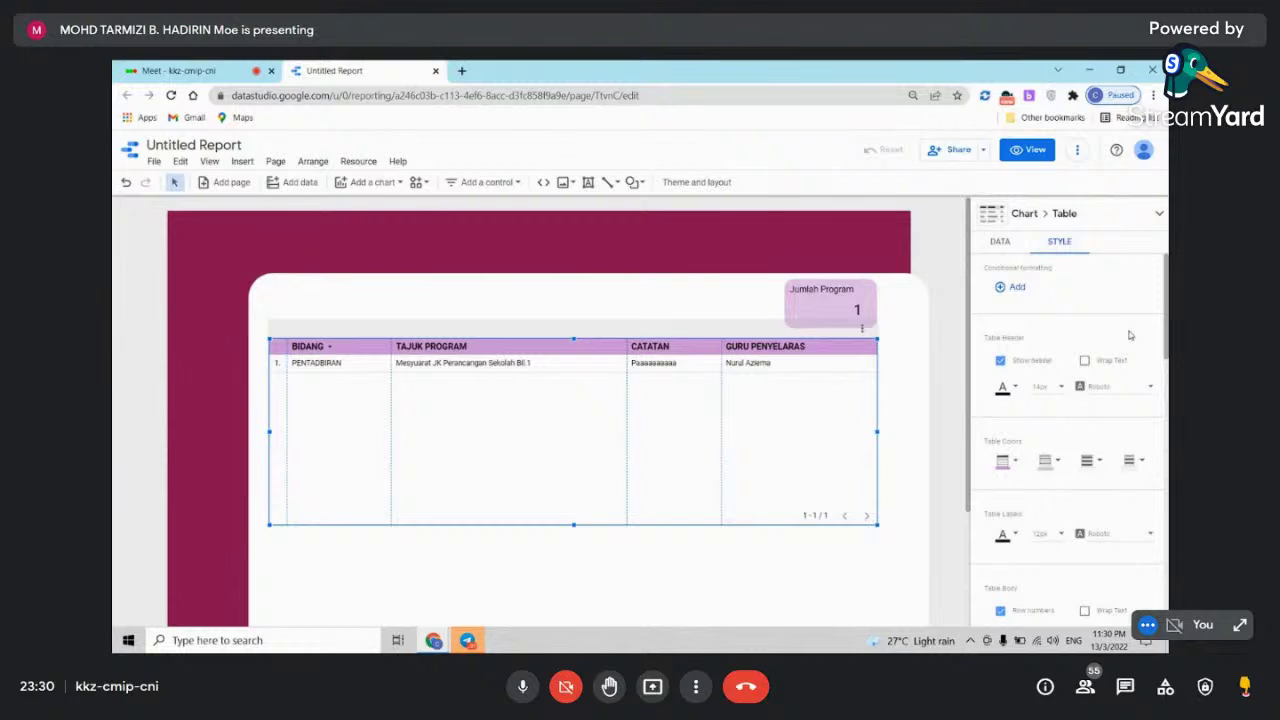
left_click(1058, 462)
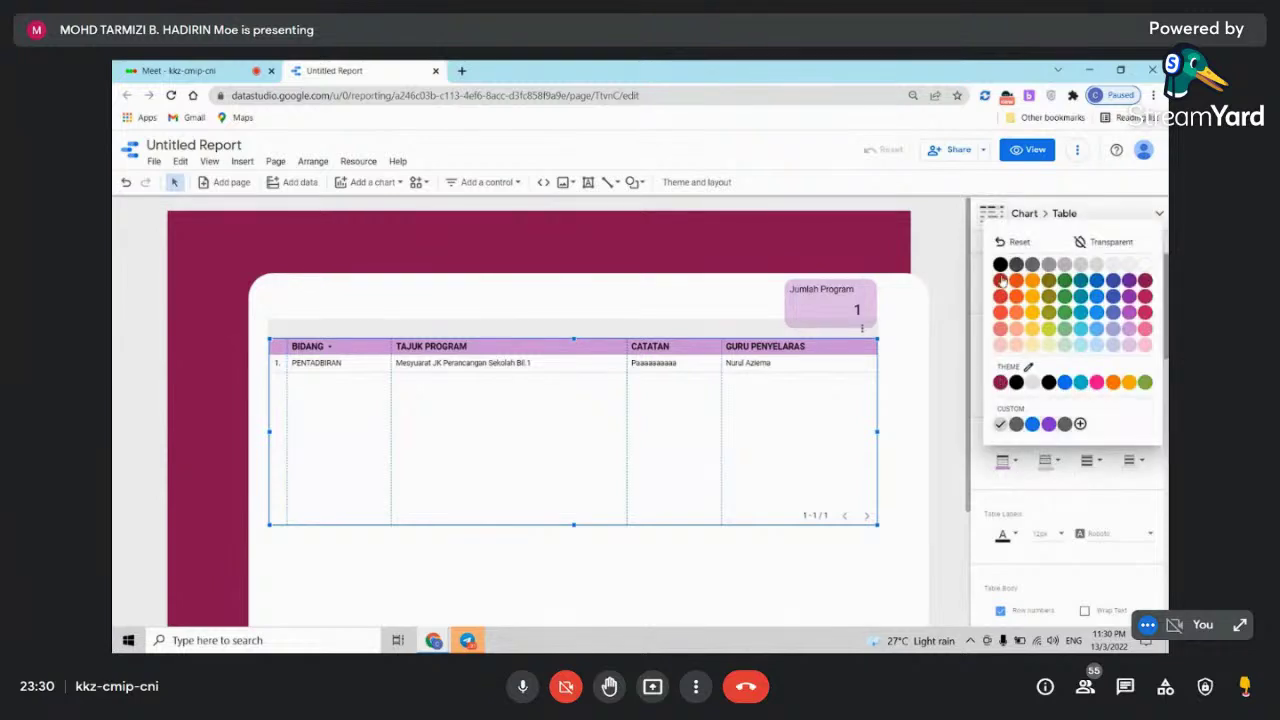
left_click(1149, 271)
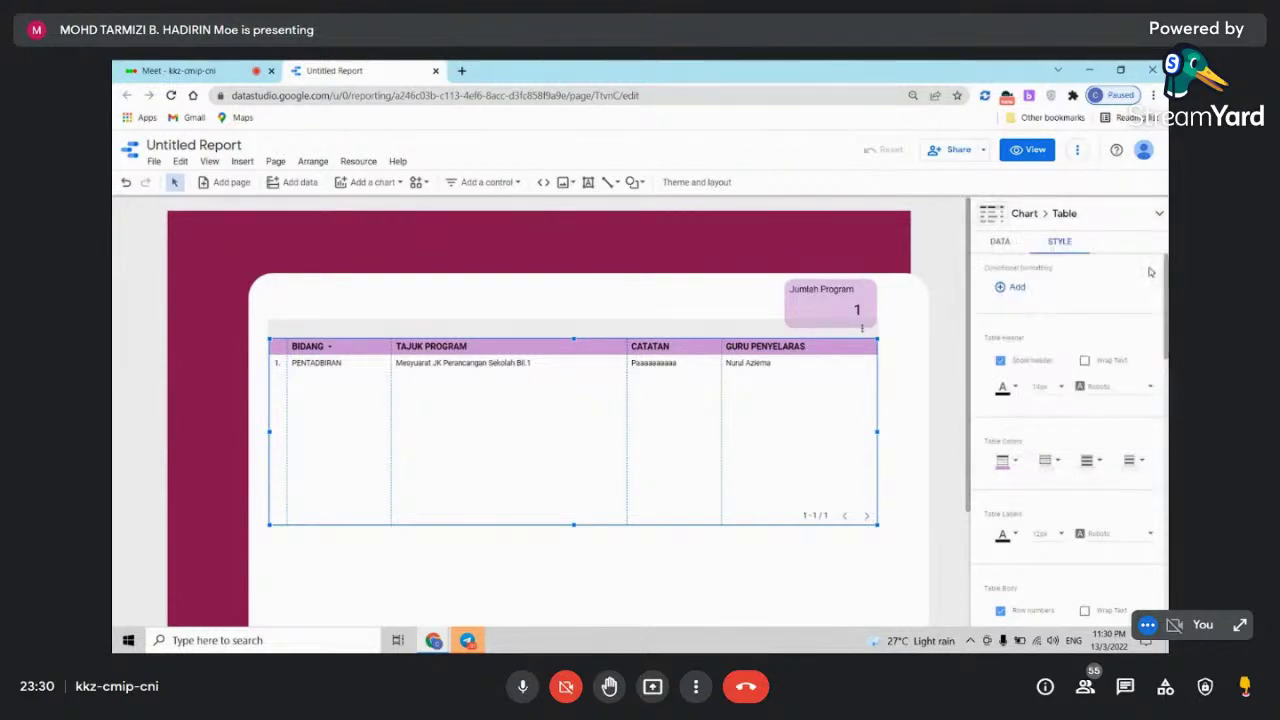
left_click(1045, 461)
left_click(997, 270)
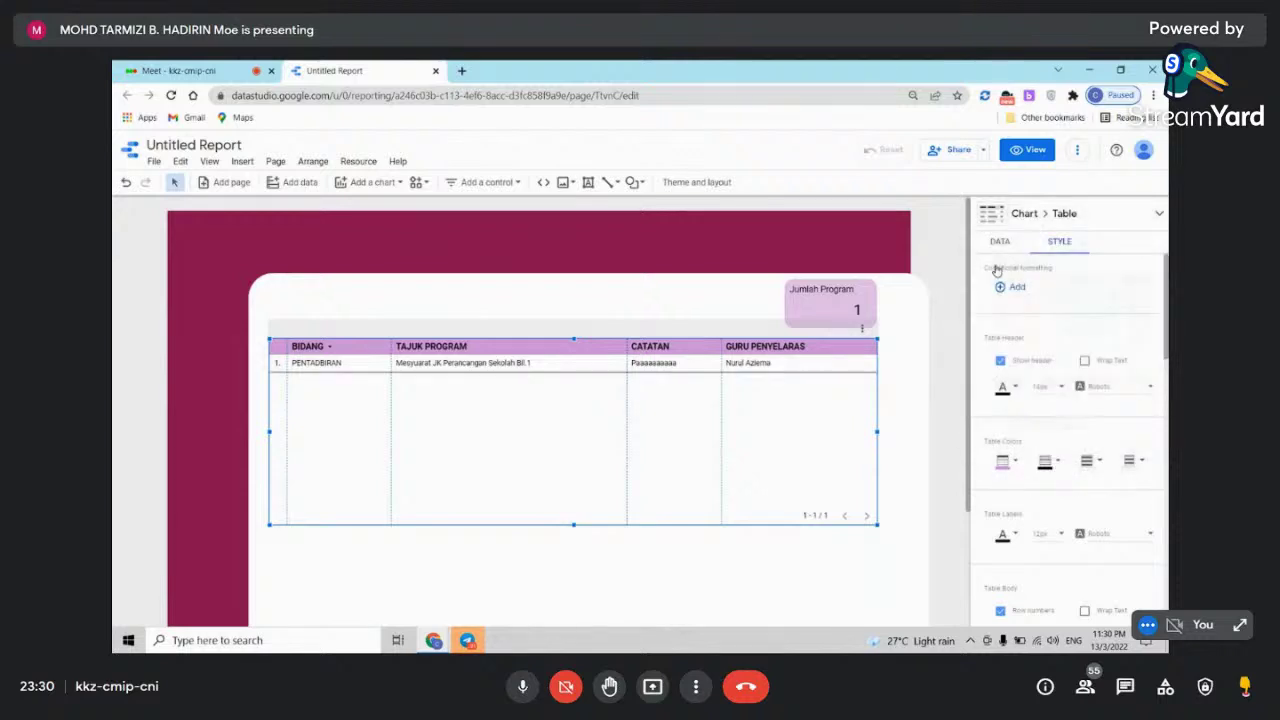
- Set the table's odd row color to light pink
left_click(1099, 466)
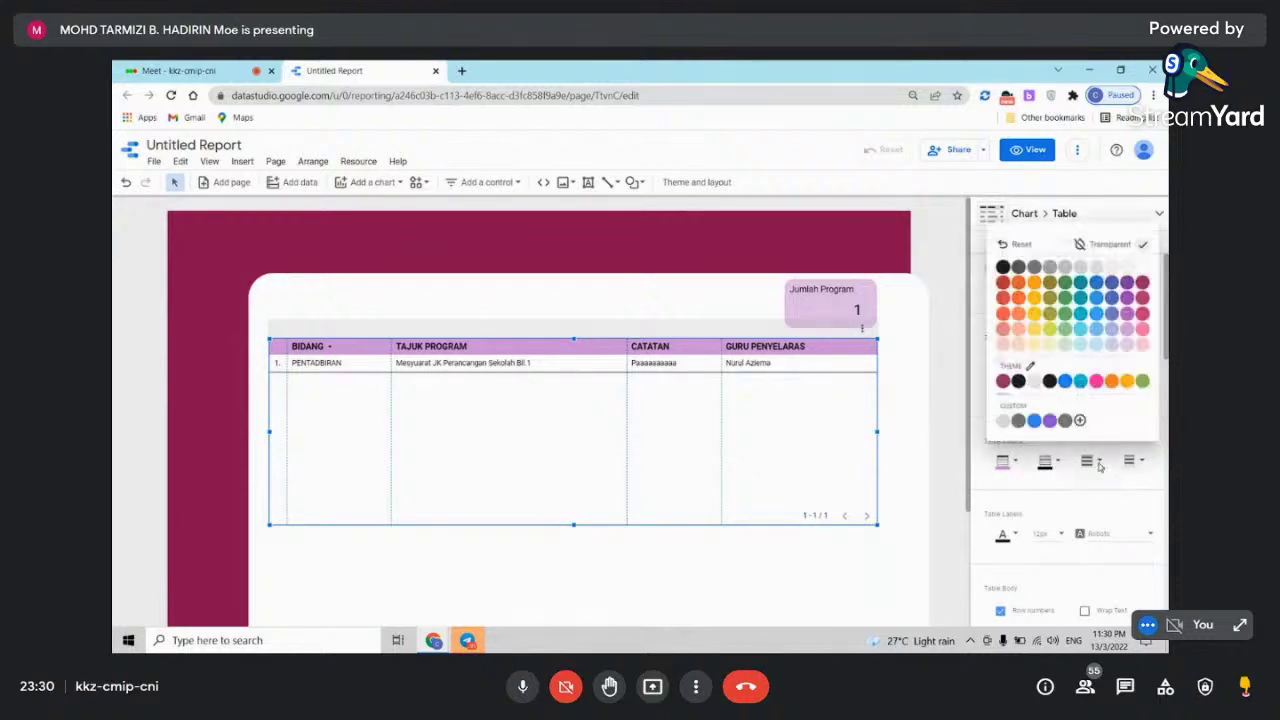
left_click(1129, 346)
left_click(1092, 462)
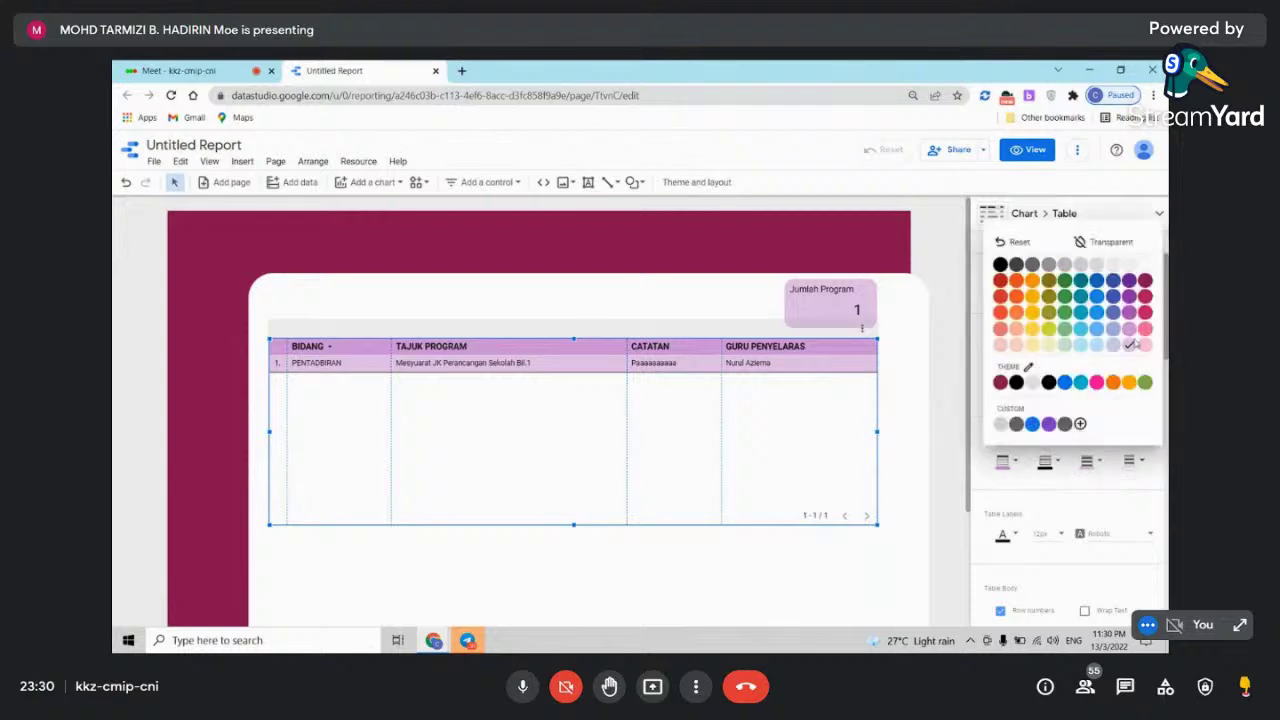
left_click(1146, 349)
left_click(951, 398)
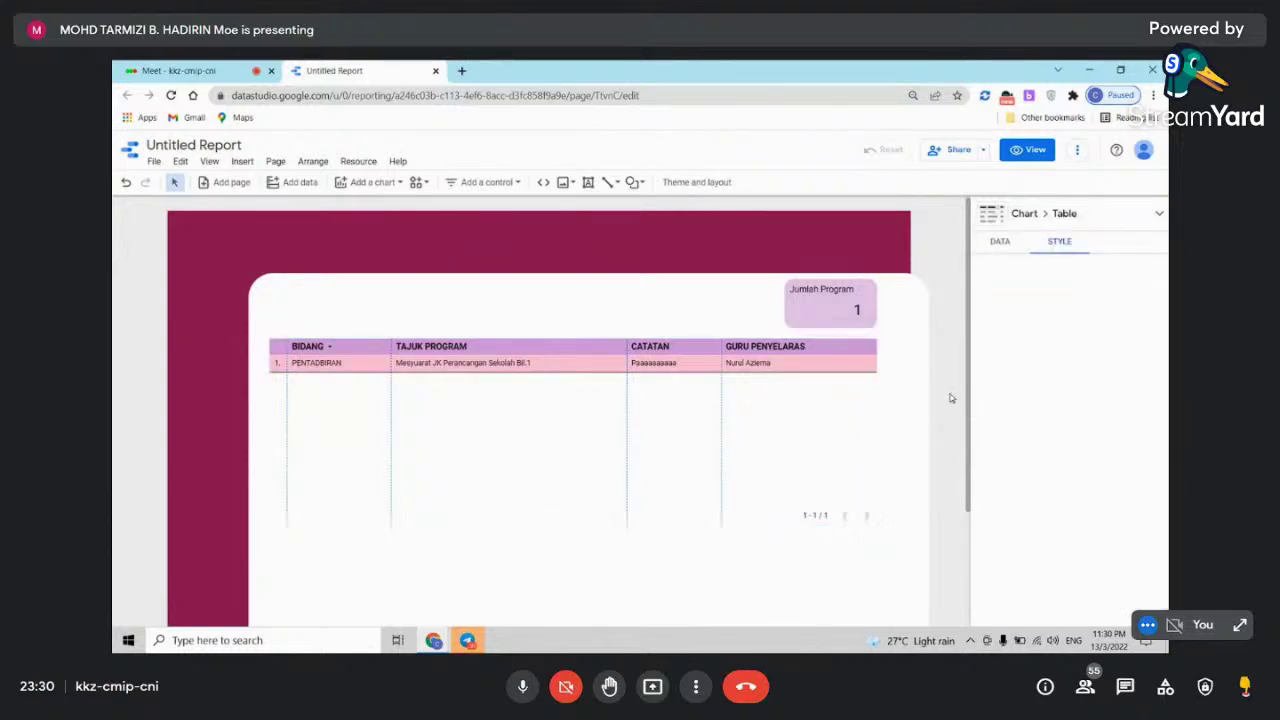
- Shorten the programme table by raising its lower edge by about a third of its height
left_click(552, 520)
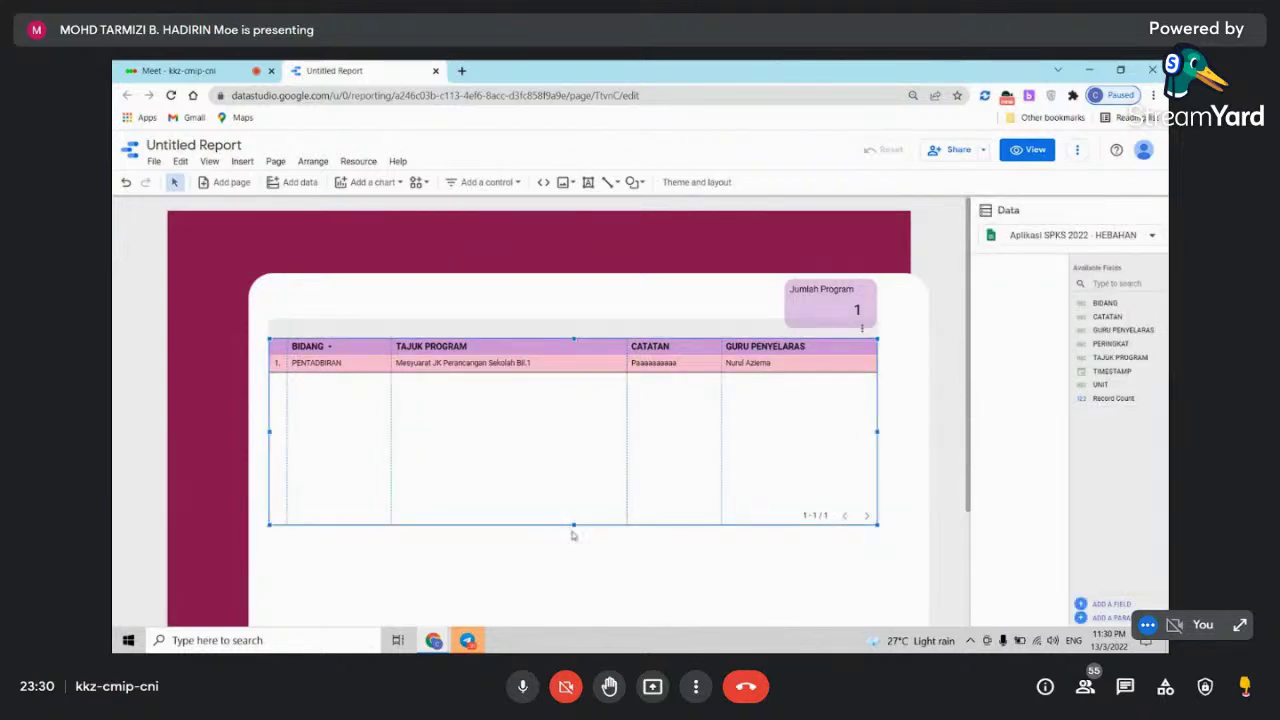
left_click_drag(574, 524, 574, 466)
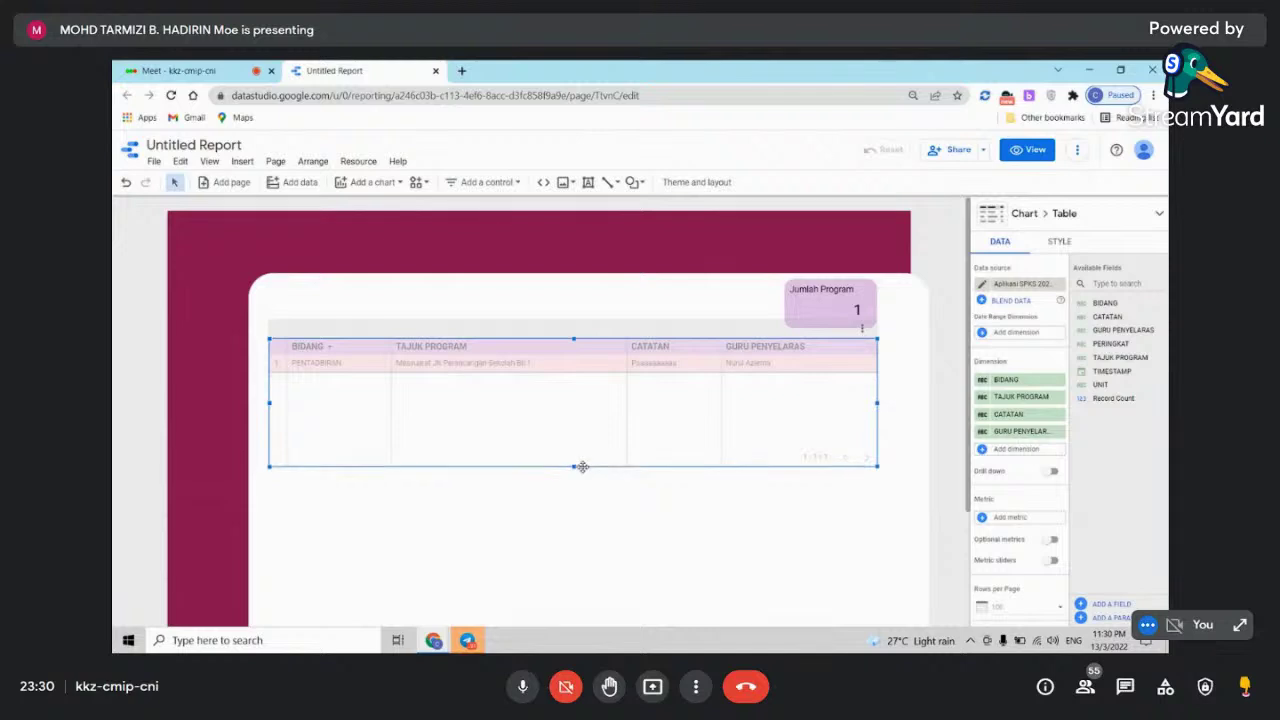
scroll(603, 518, "down", 1)
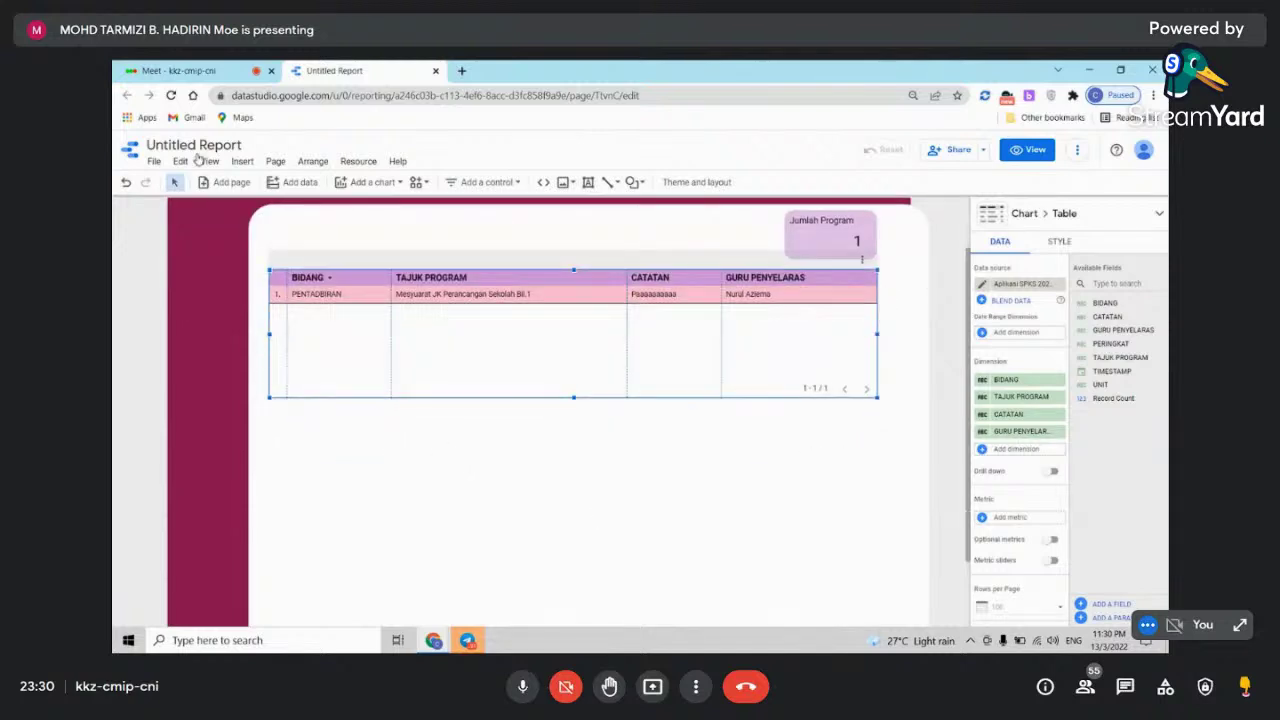
- Switch to the Google Meet call to check the in-call messages, and return to the report
left_click(173, 70)
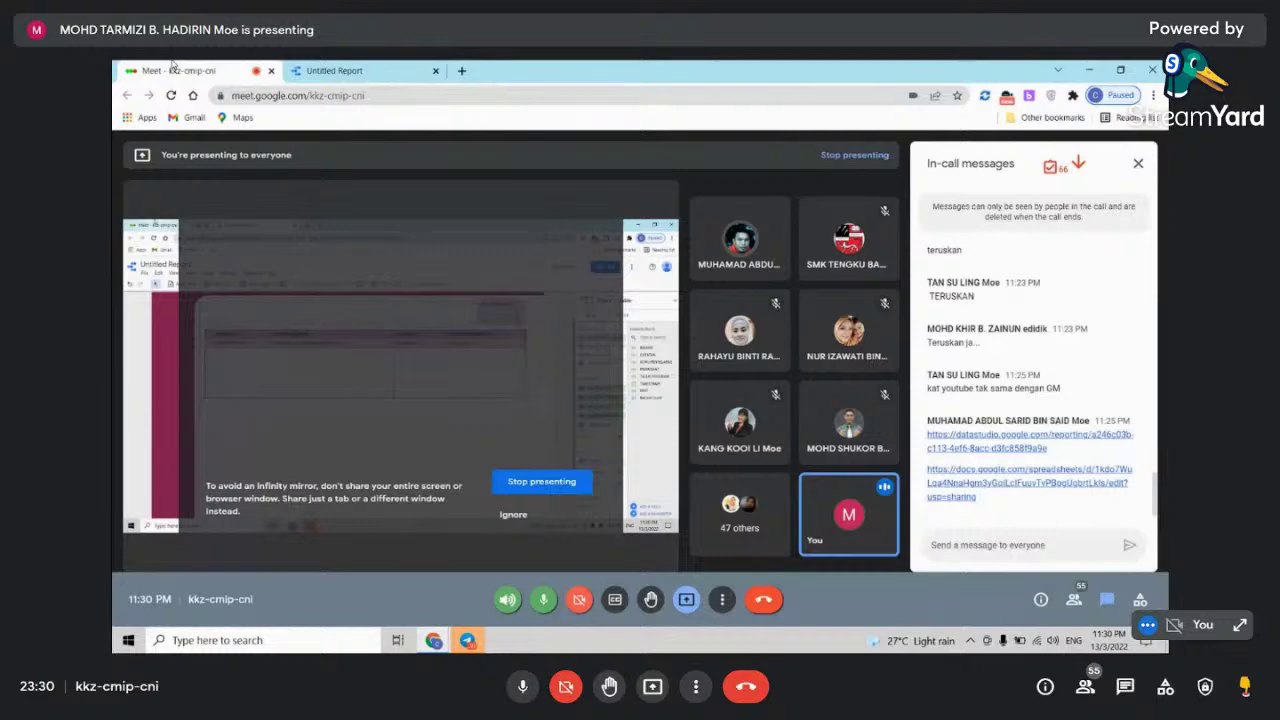
left_click(330, 70)
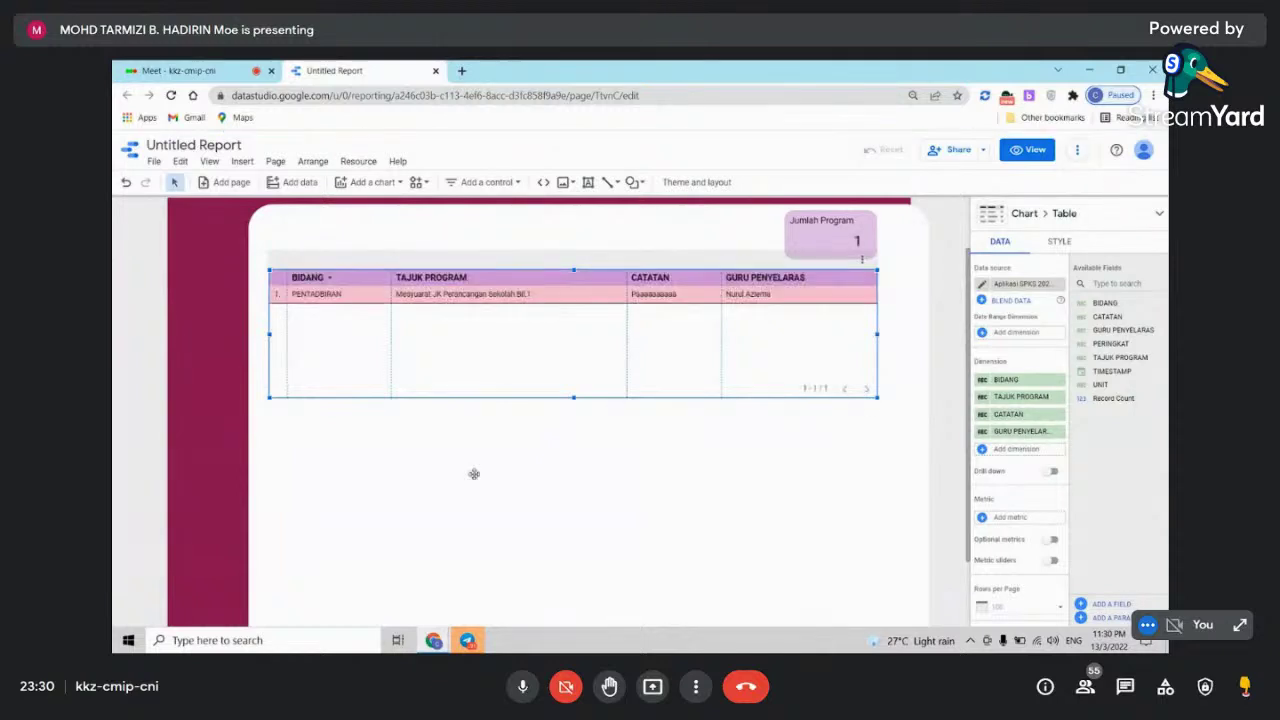
- Add a column chart below the right part of the programme table and extend its upper edge slightly upward
left_click(371, 183)
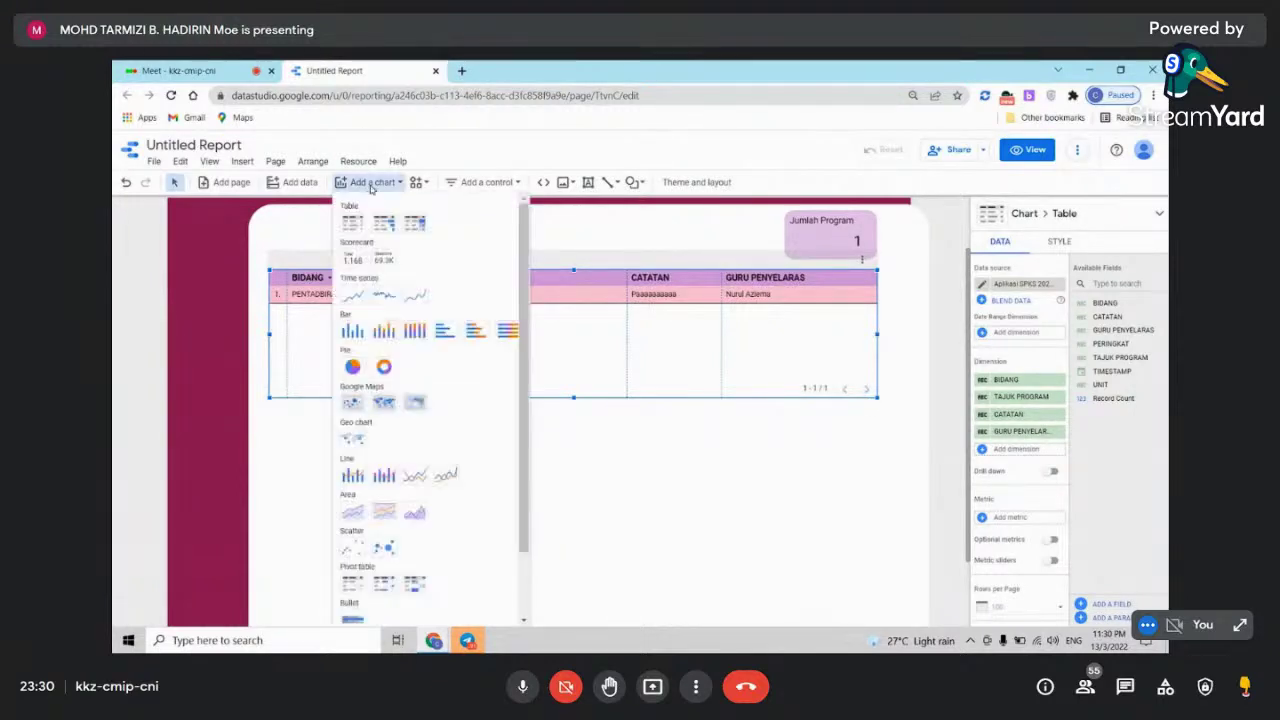
left_click(352, 366)
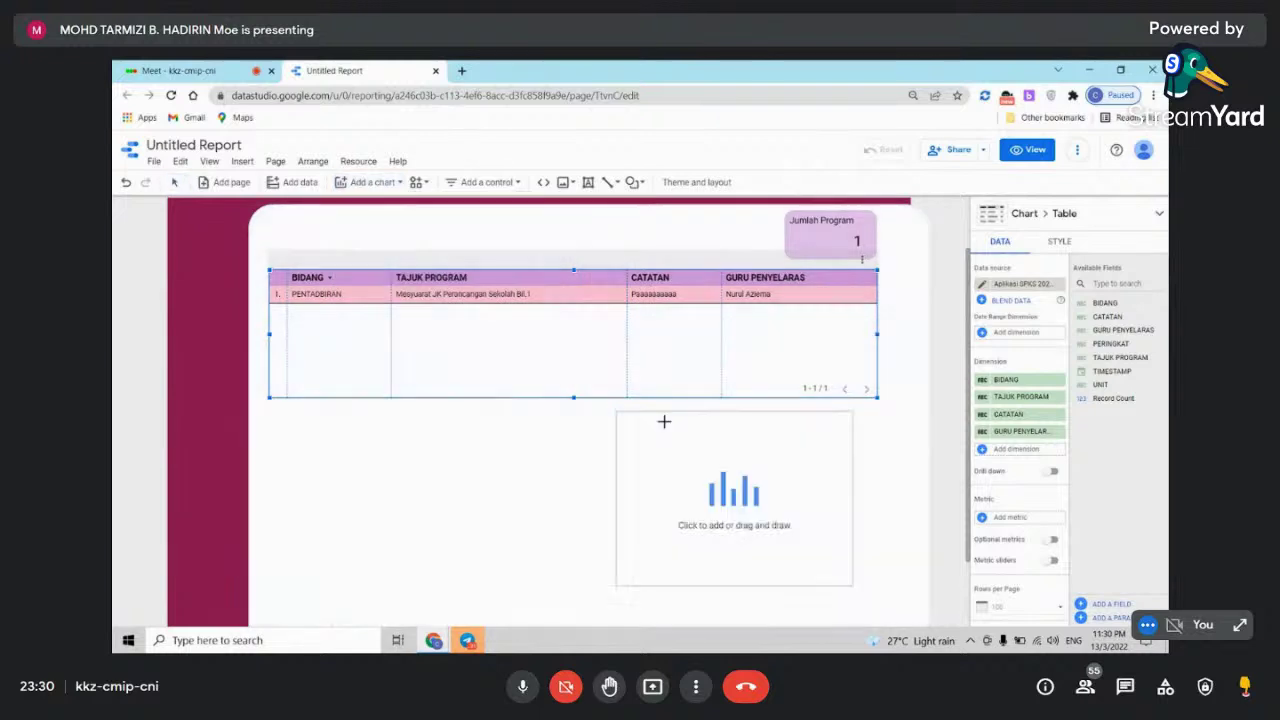
left_click(641, 434)
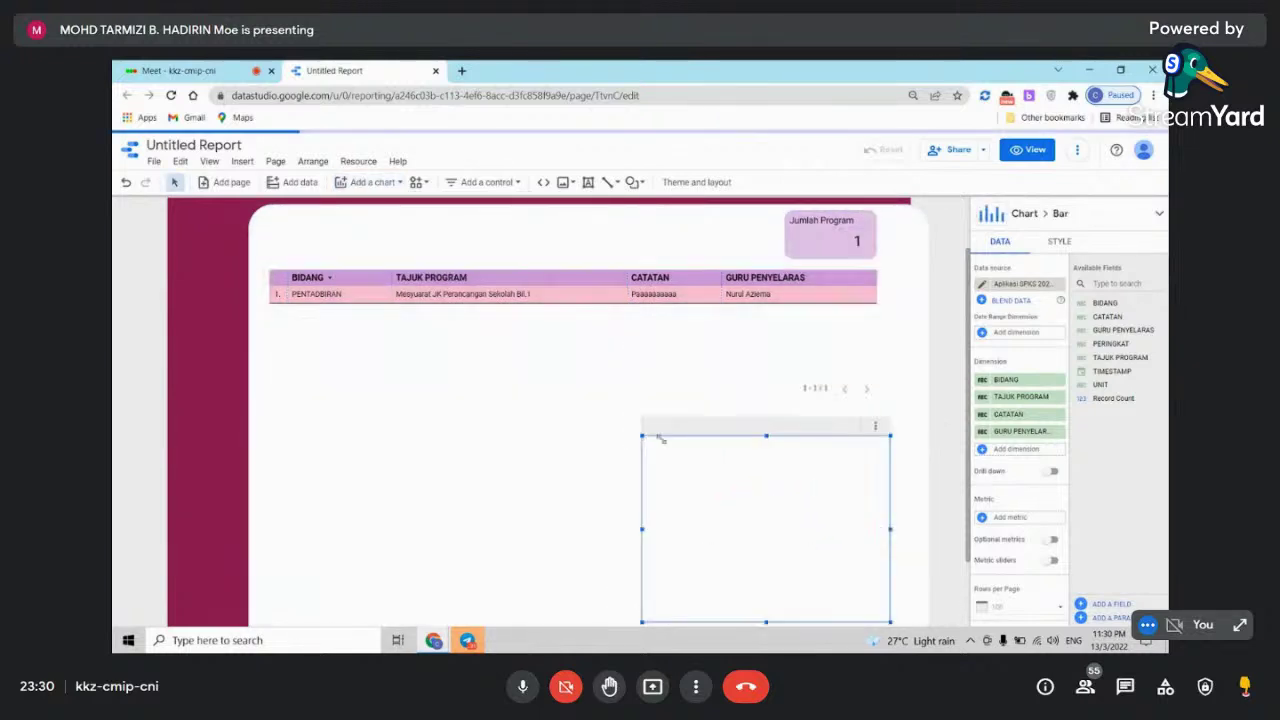
scroll(763, 443, "down", 2)
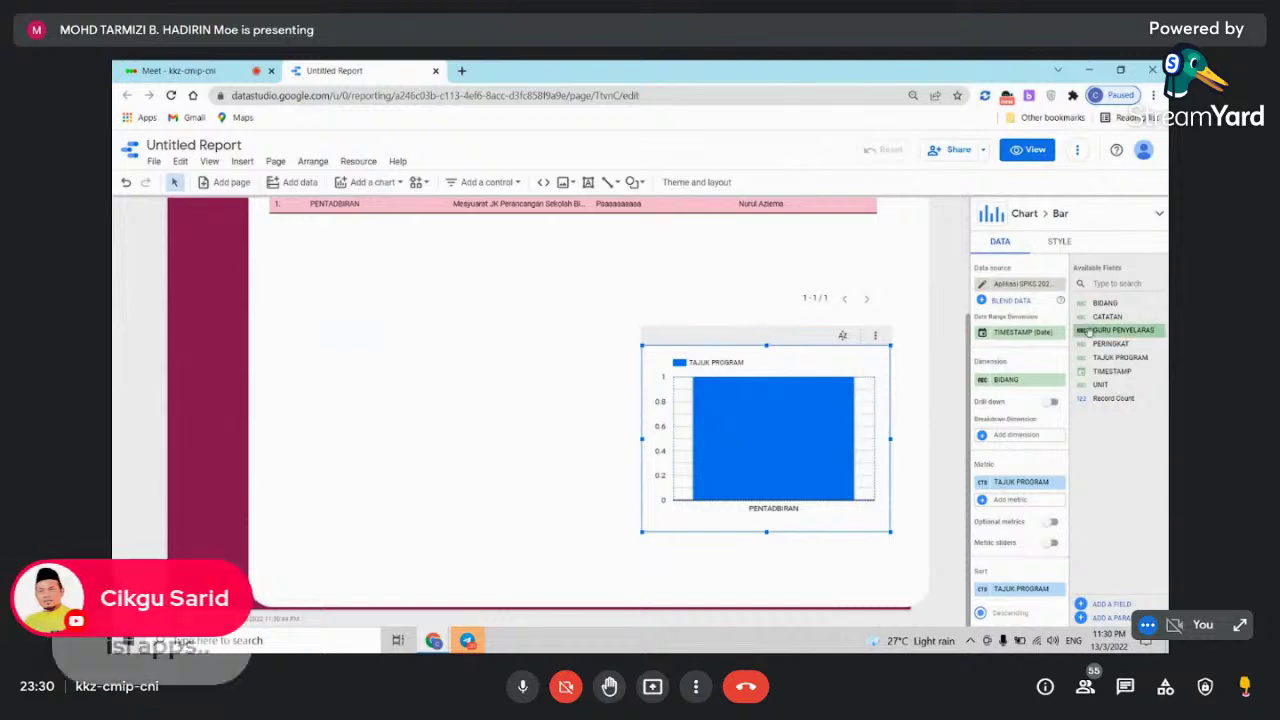
left_click_drag(767, 345, 767, 323)
- Try white as the bar chart's axis color and set the axis back to black
left_click(1057, 244)
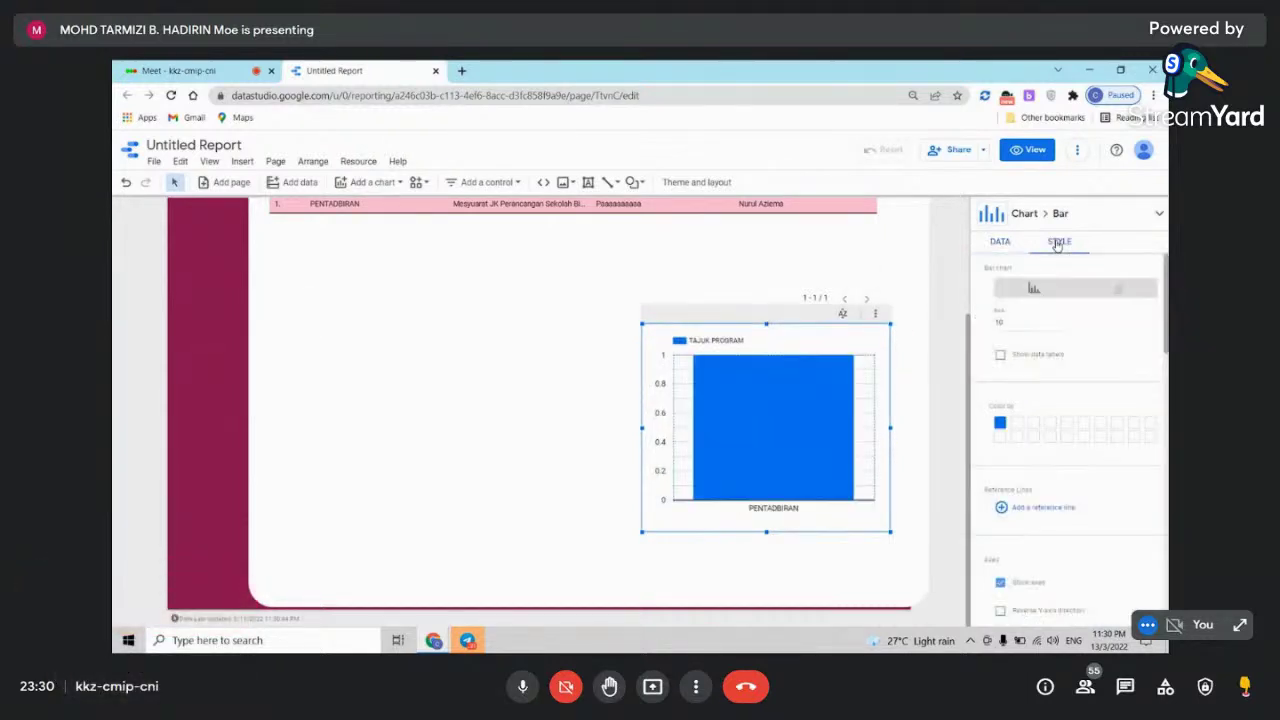
scroll(1085, 480, "down", 5)
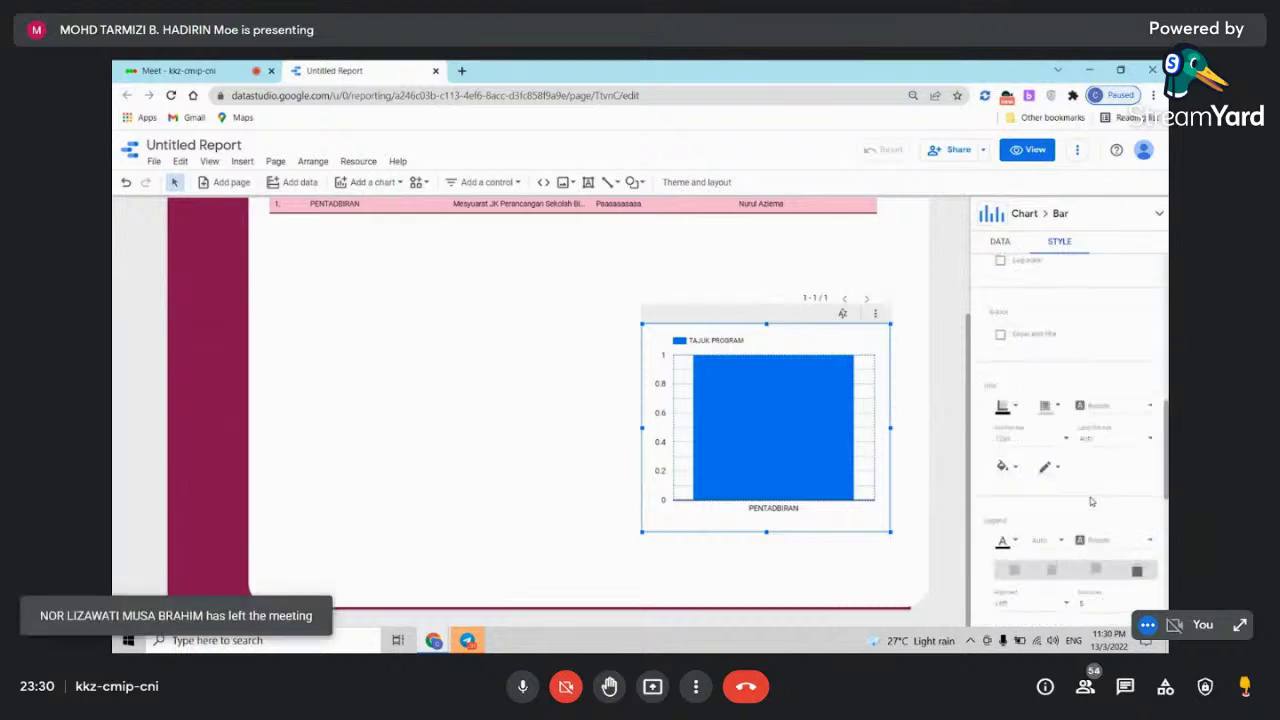
left_click(1014, 408)
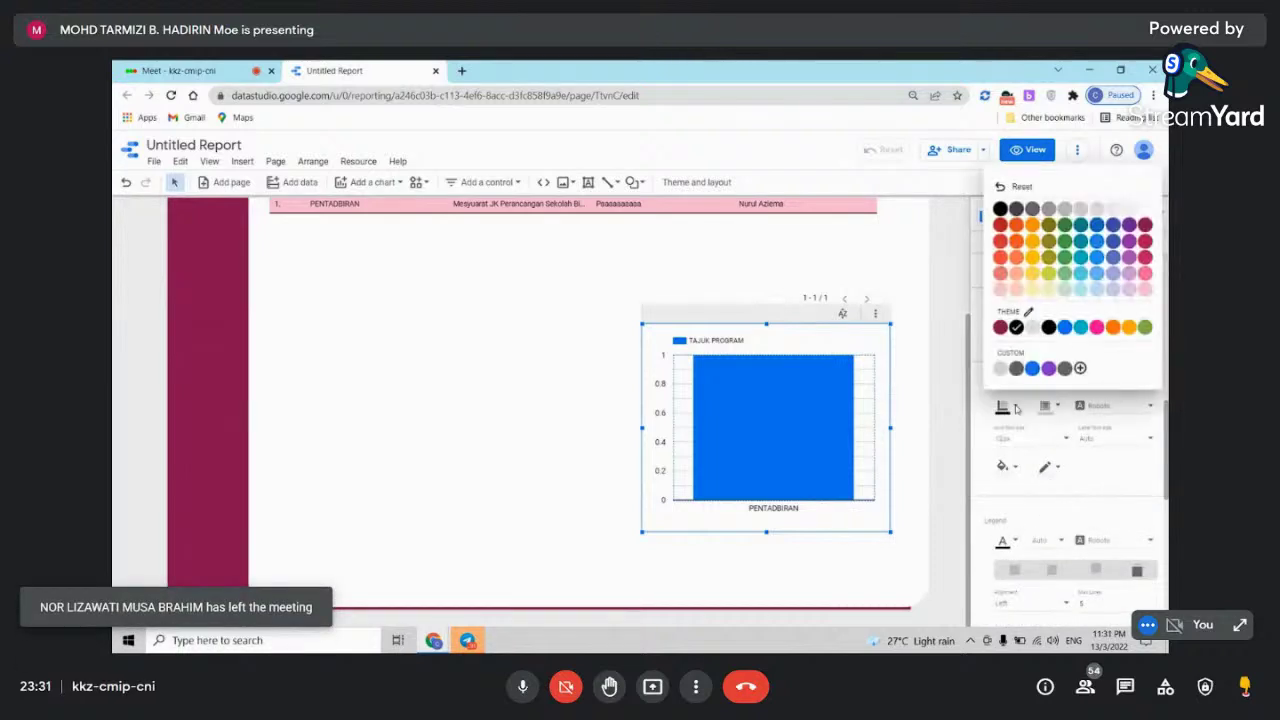
left_click(1144, 211)
left_click(1006, 408)
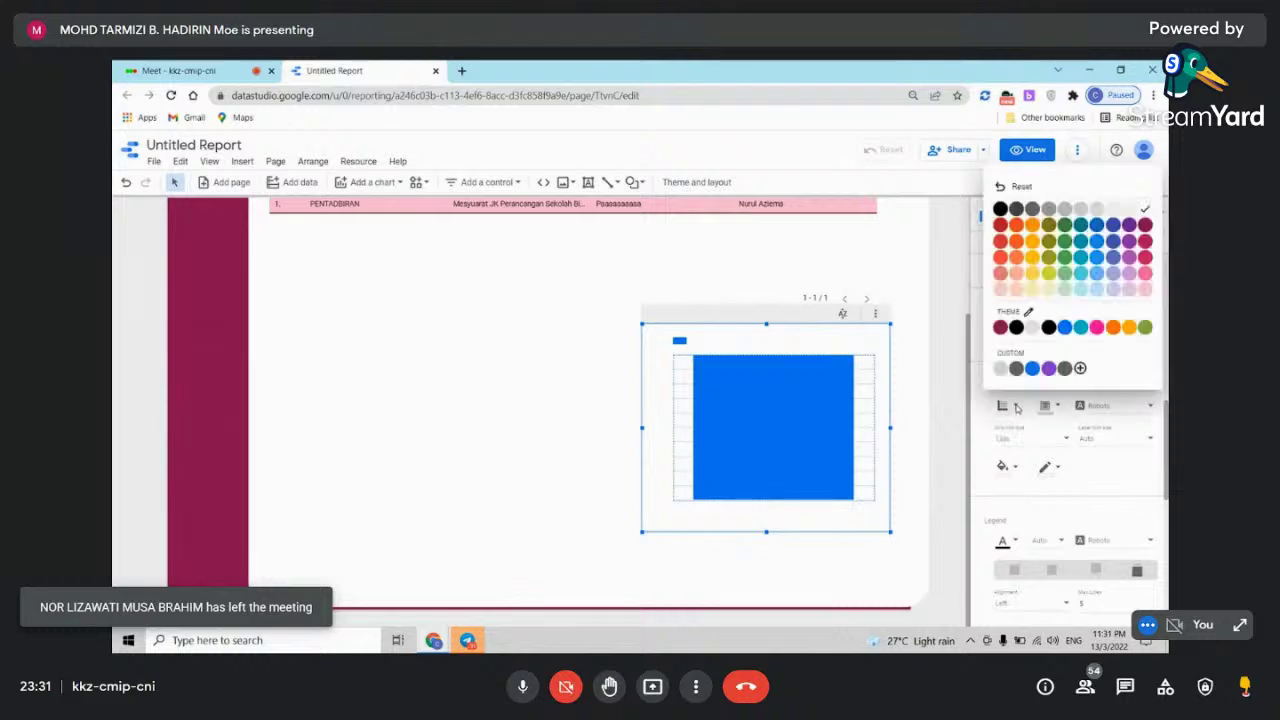
left_click(1000, 209)
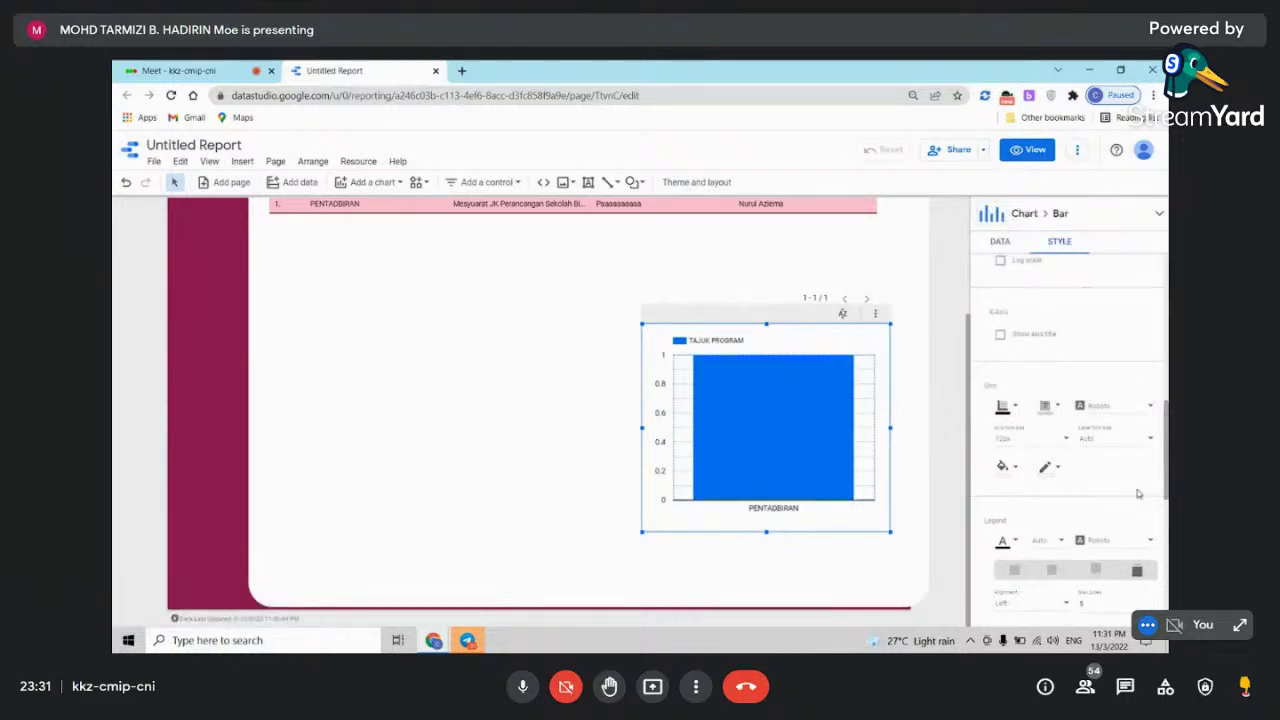
- Try the bar chart without a legend and with other legend placements, and return the legend above the bars
scroll(1137, 493, "down", 1)
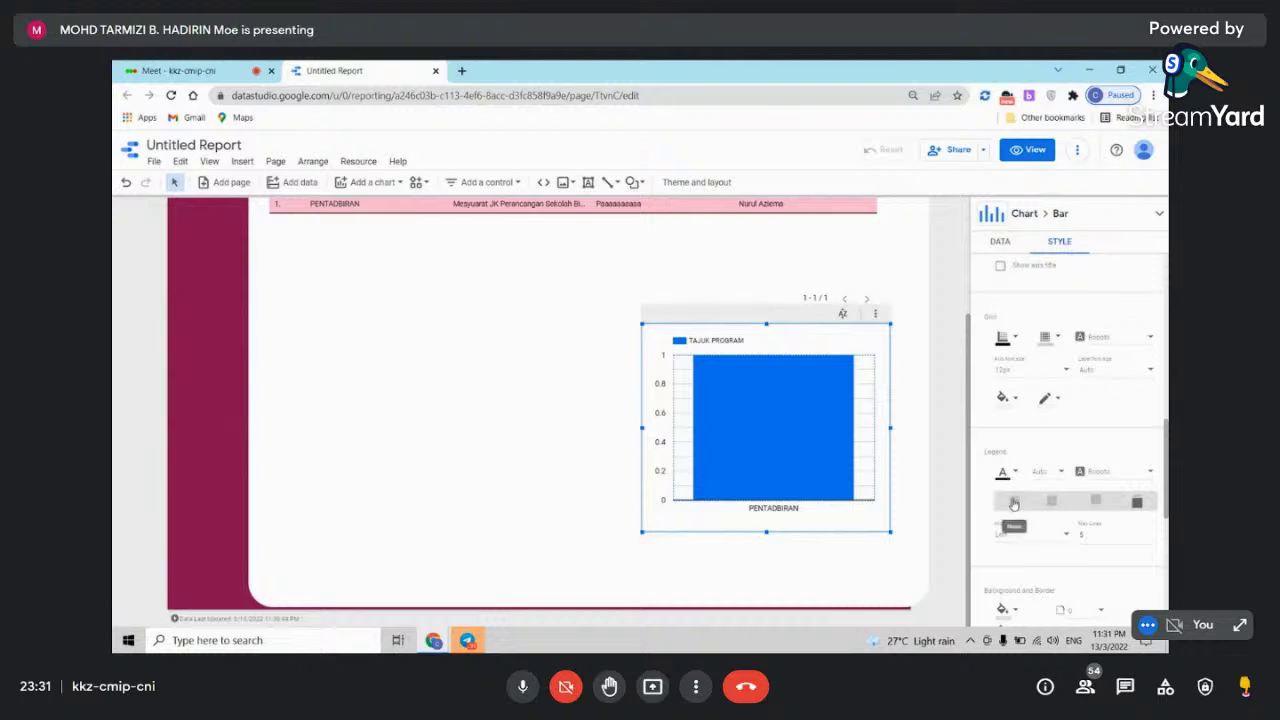
left_click(1014, 503)
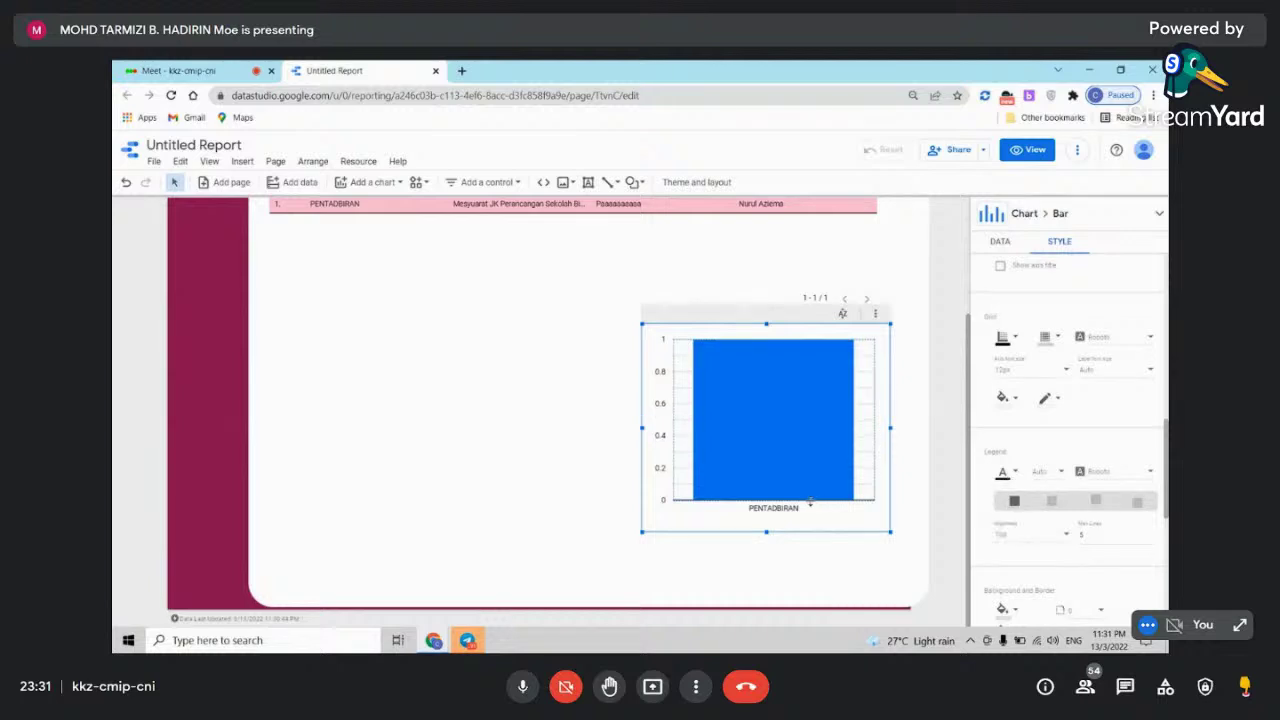
left_click(1052, 502)
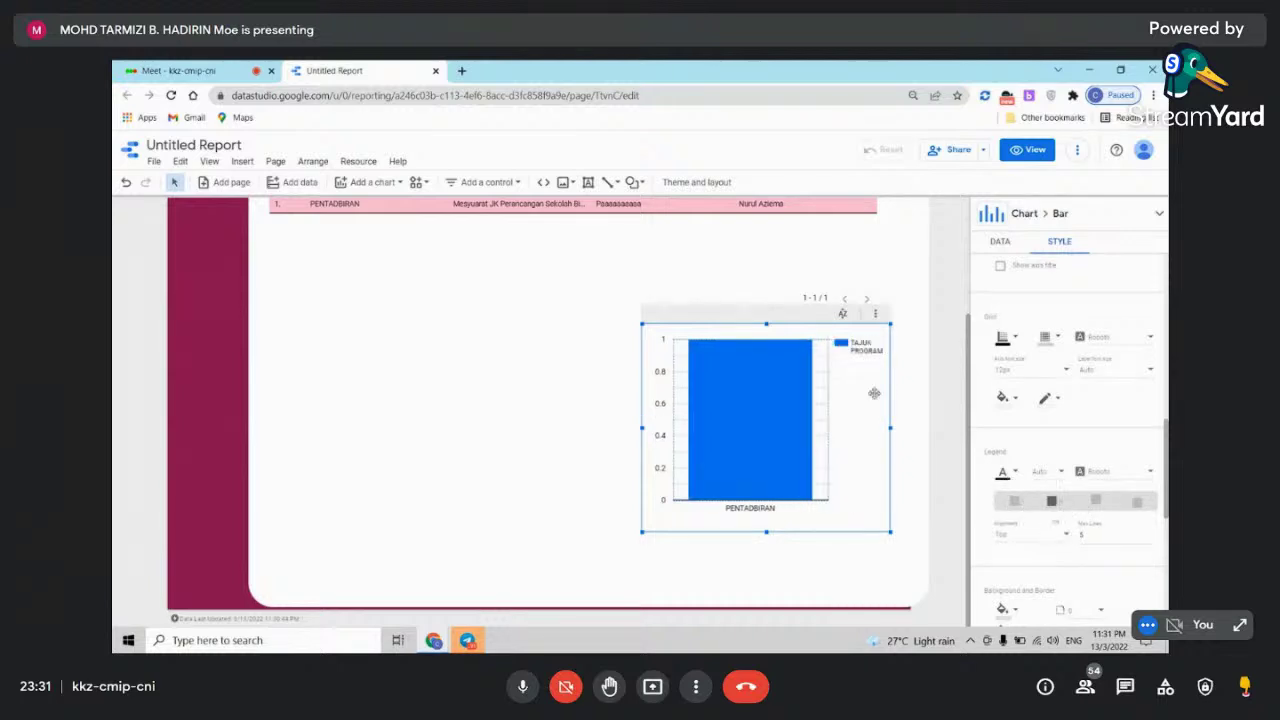
left_click(1095, 500)
left_click(1137, 502)
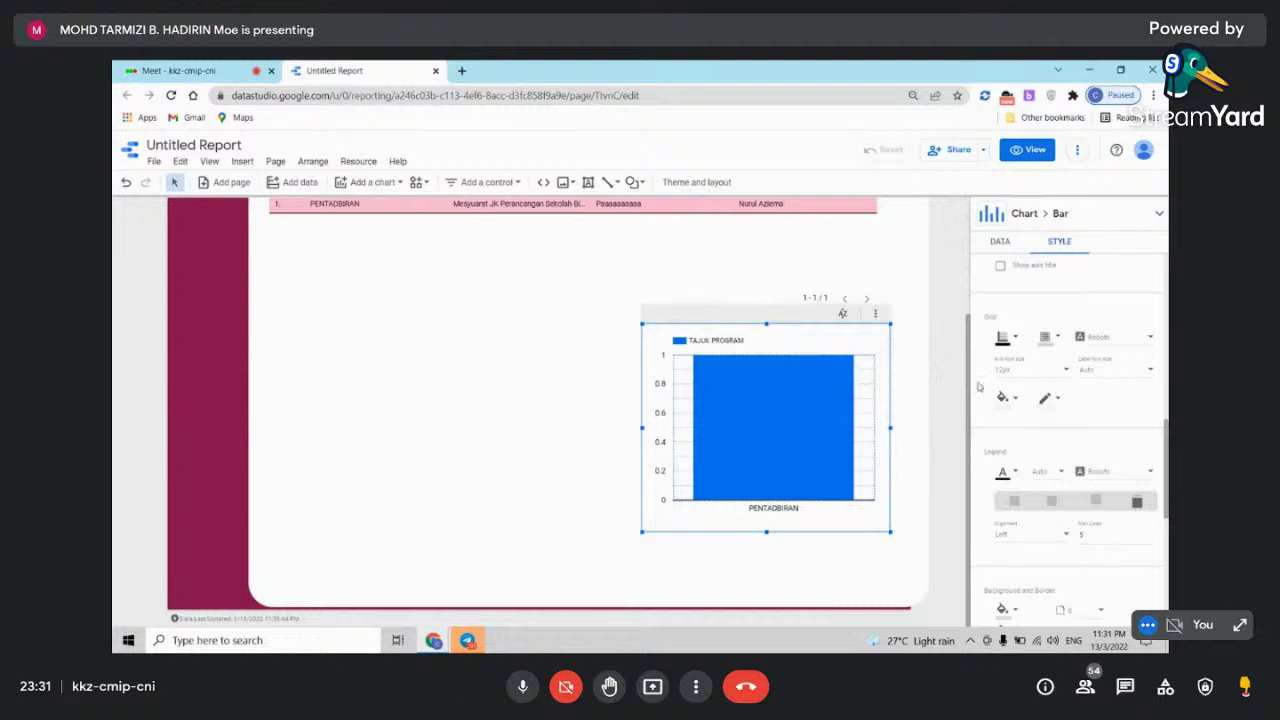
- Try an orange background behind the bar chart's plot area and return it to transparent
left_click(1006, 398)
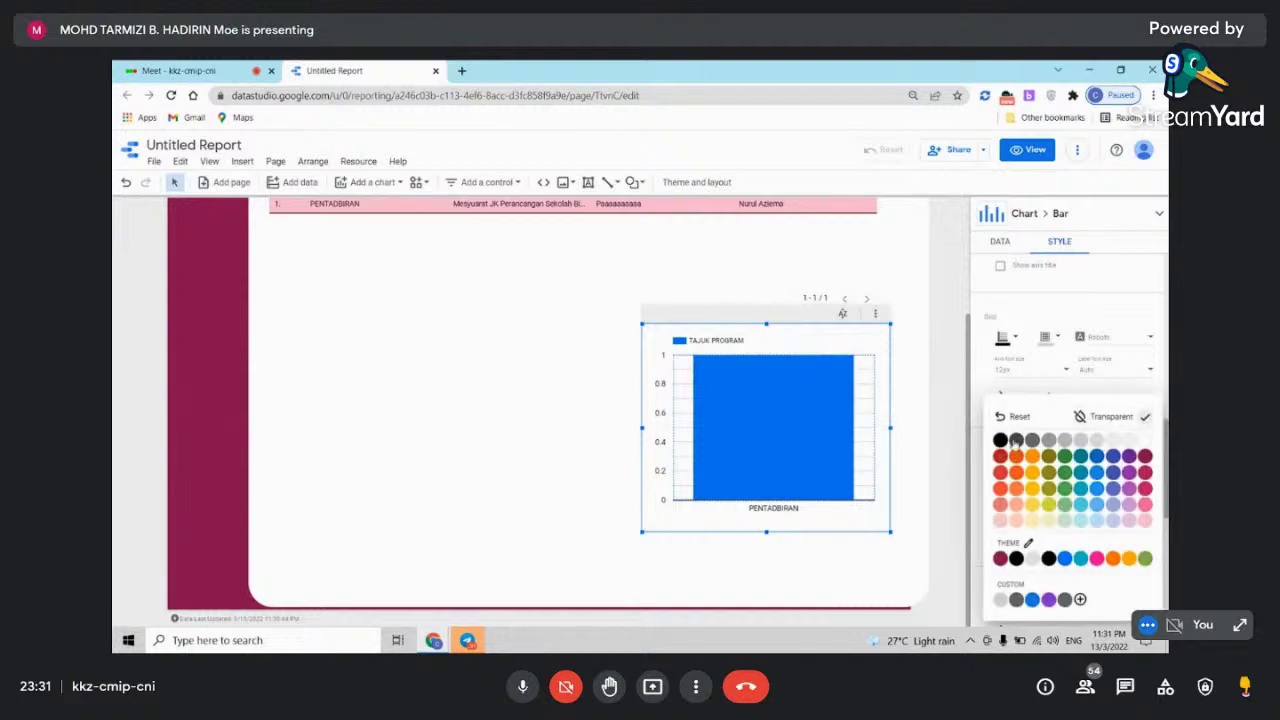
left_click(1034, 474)
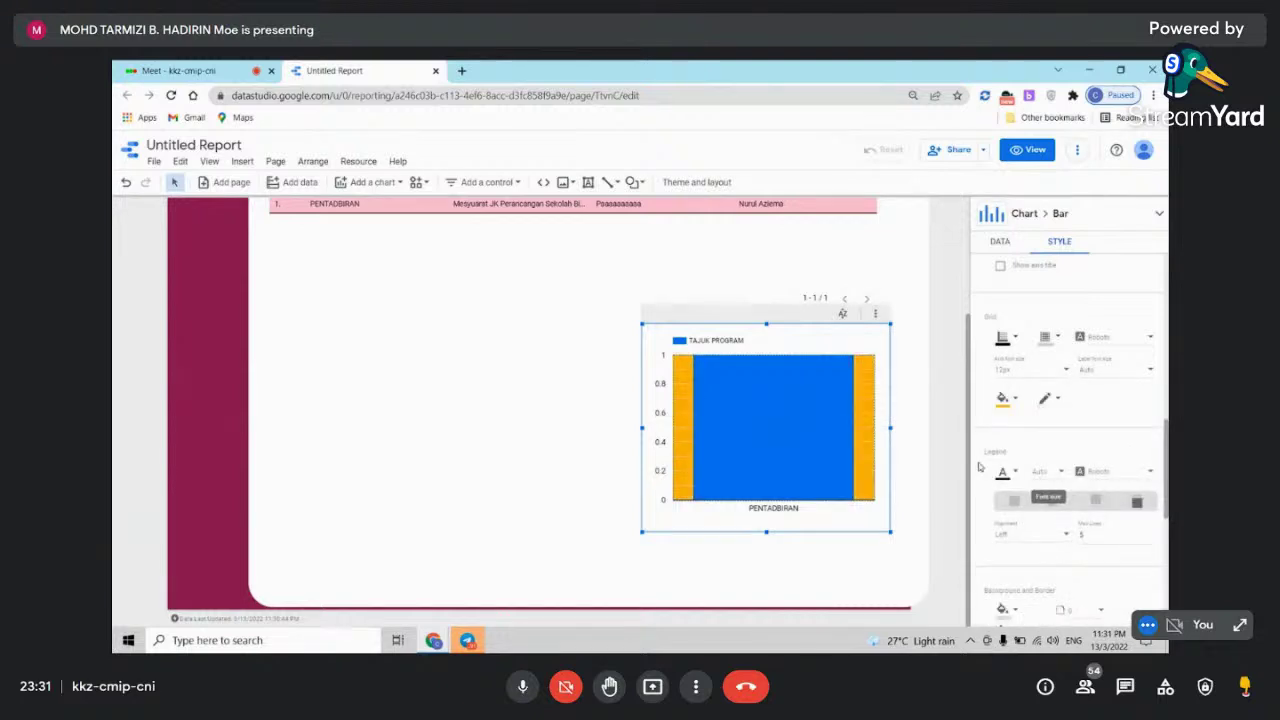
left_click(1017, 401)
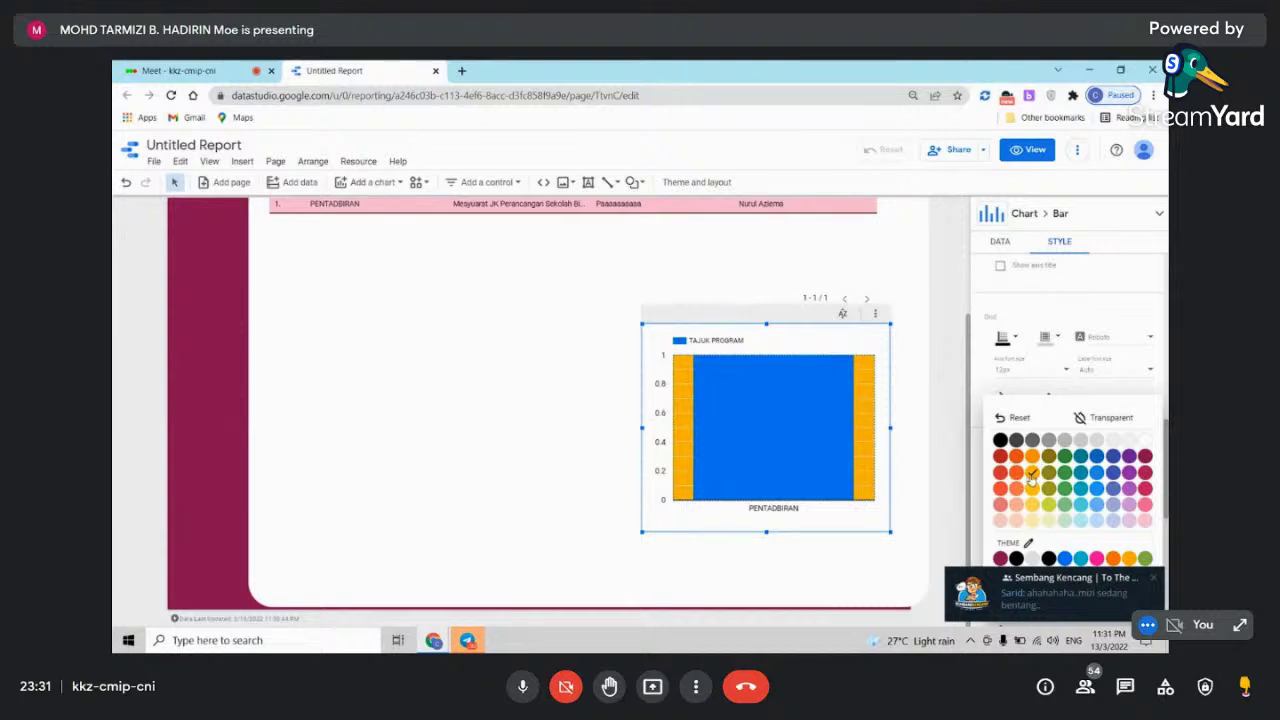
left_click(1085, 418)
- Mute the meeting microphone and make the bar chart's grid lines transparent
left_click(522, 686)
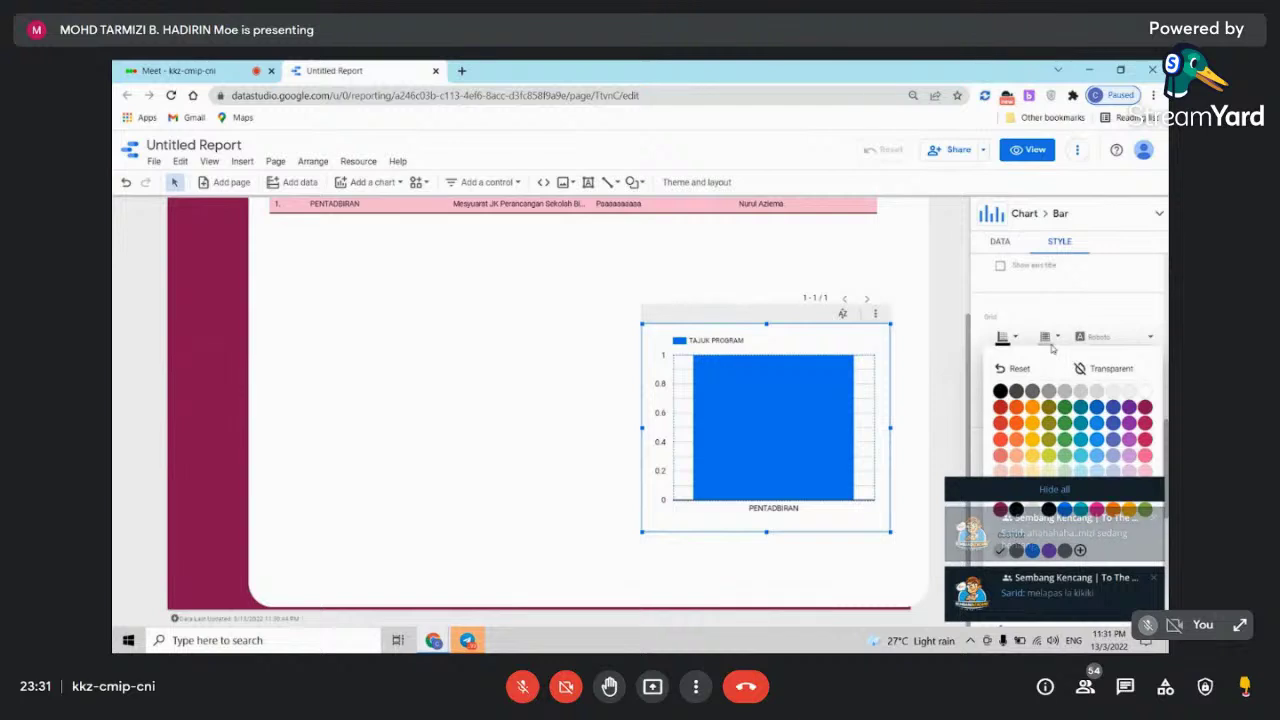
left_click(874, 368)
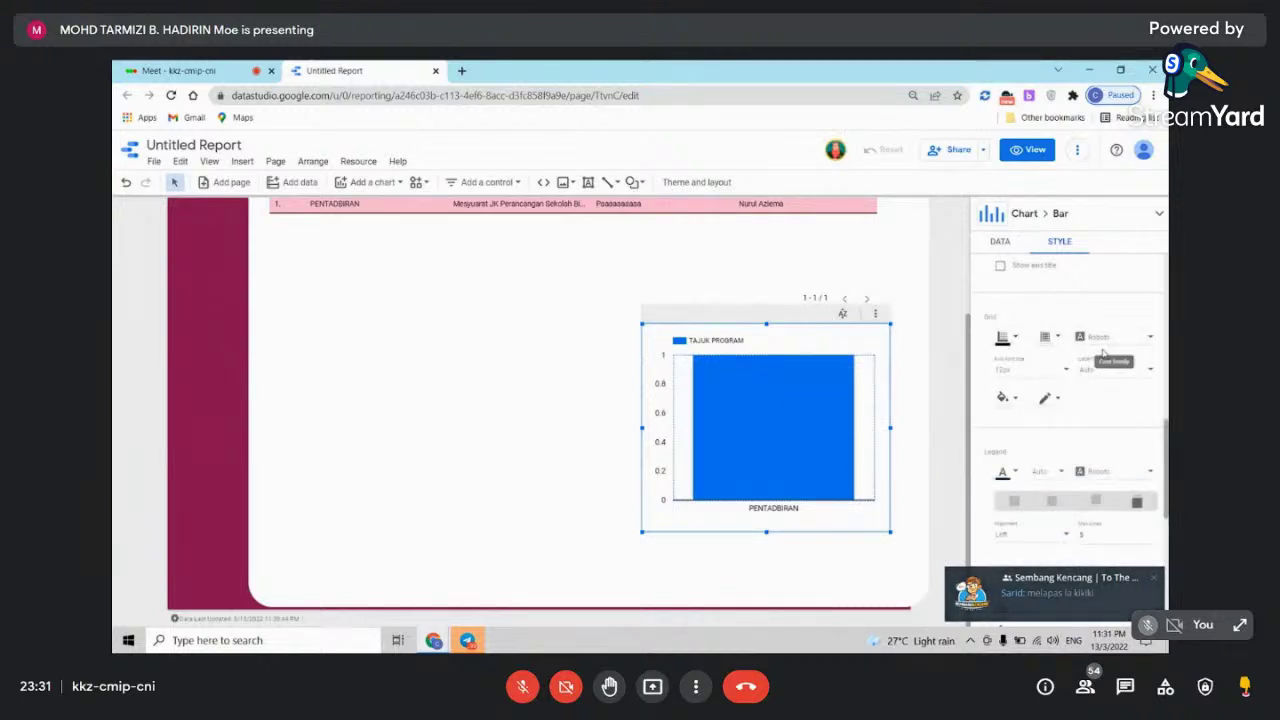
- Stretch the bar chart slightly upward and pull its left edge slightly inward
left_click_drag(766, 323, 766, 310)
mouse_move(642, 420)
left_mouse_down()
mouse_move(691, 422)
mouse_move(646, 421)
left_mouse_up()
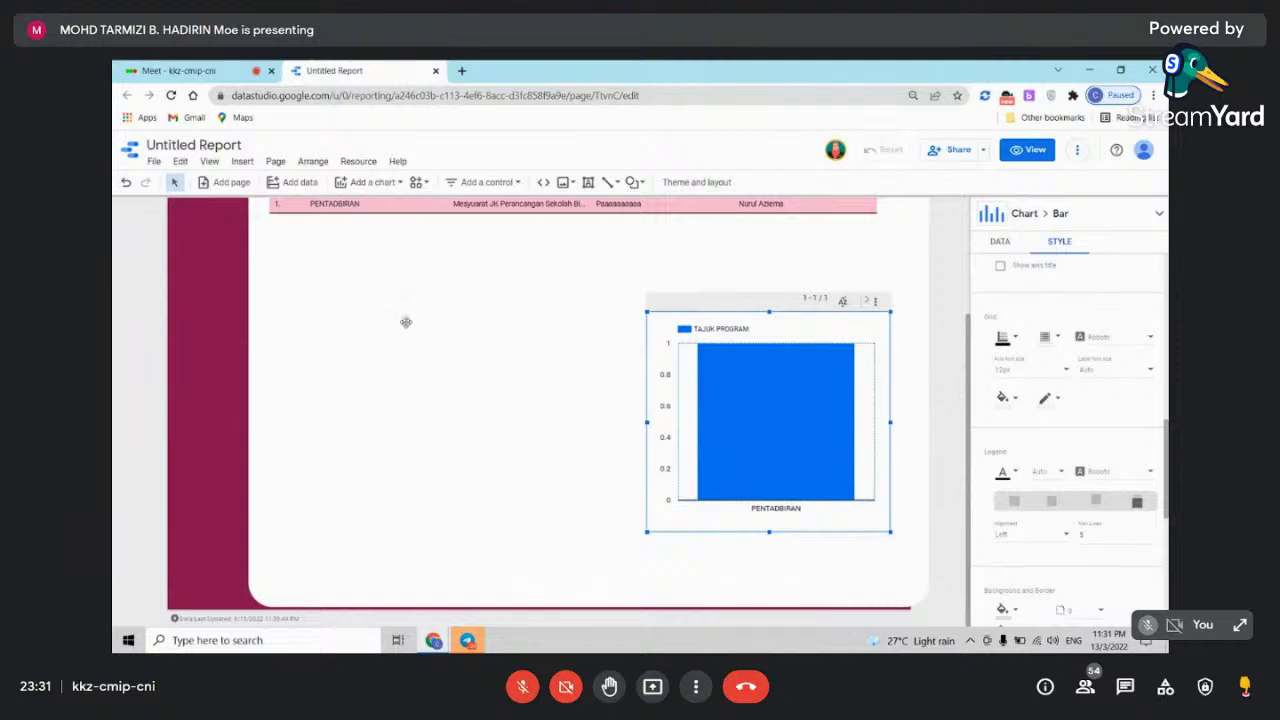
left_click(370, 182)
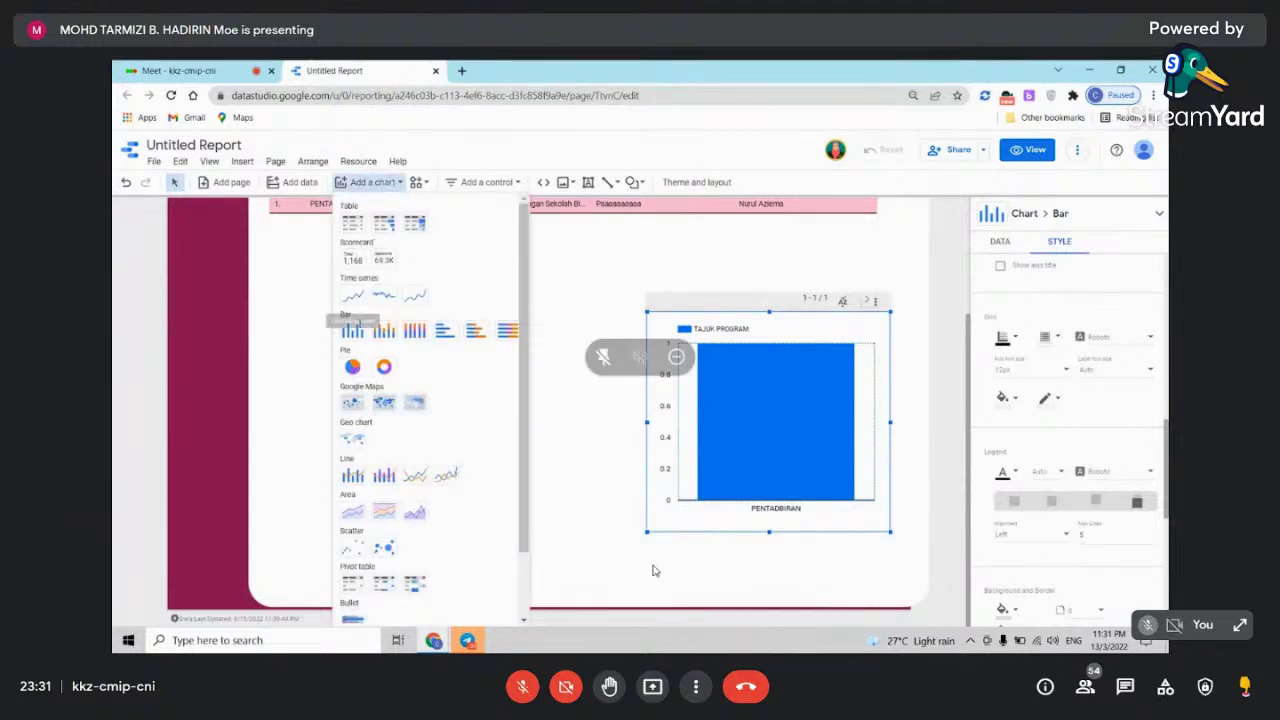
left_click(518, 686)
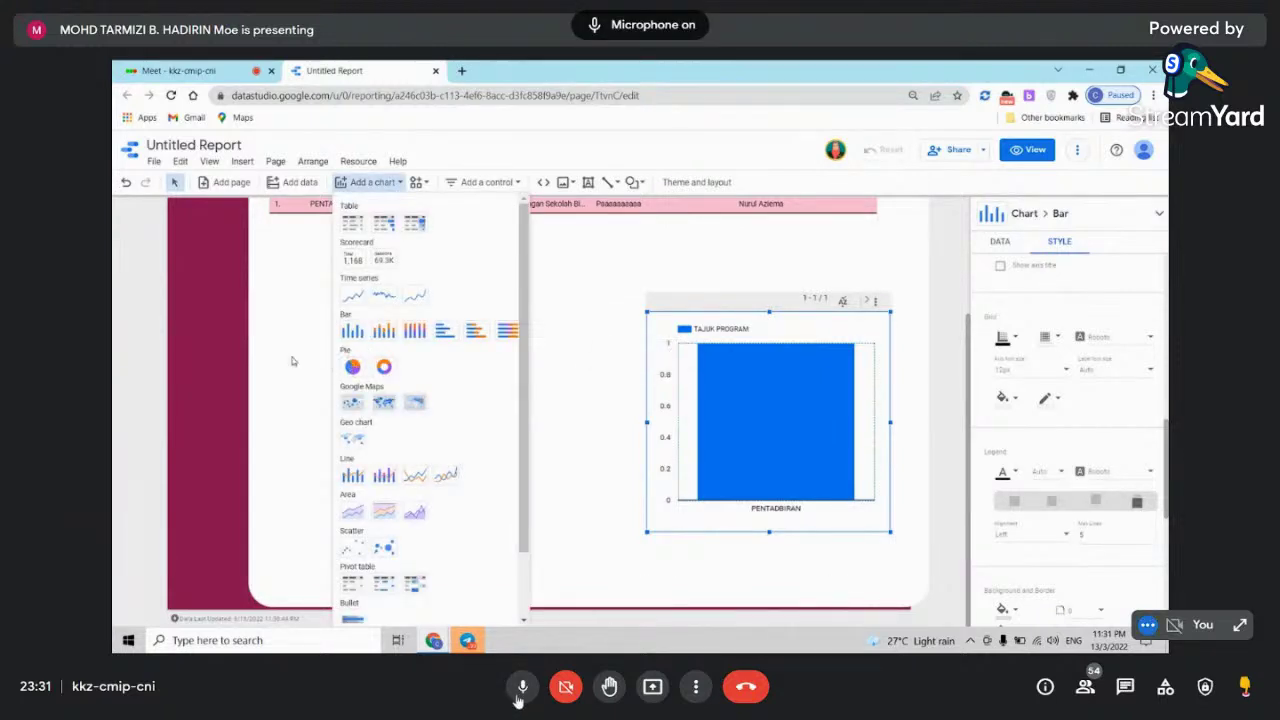
left_click(522, 689)
left_click(328, 378)
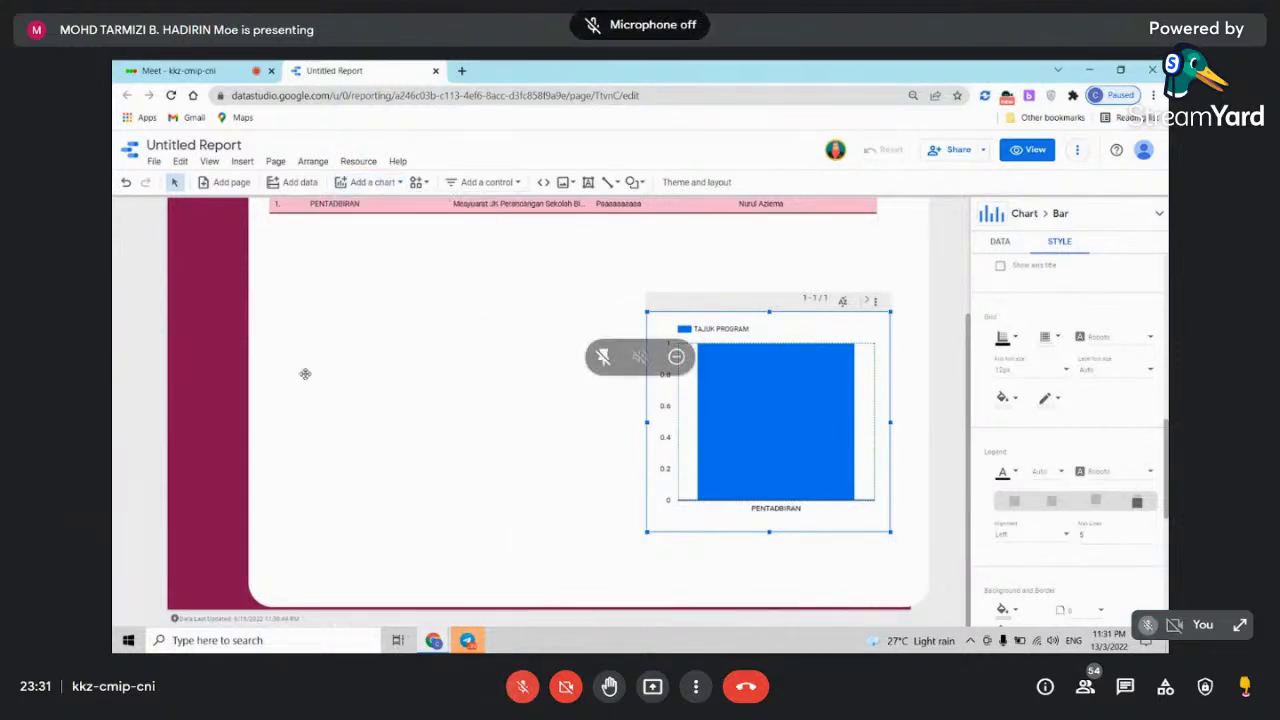
- Add a pie chart to the left of the bar chart and enlarge it to the bar chart's height, filling the space beside it
left_click(370, 182)
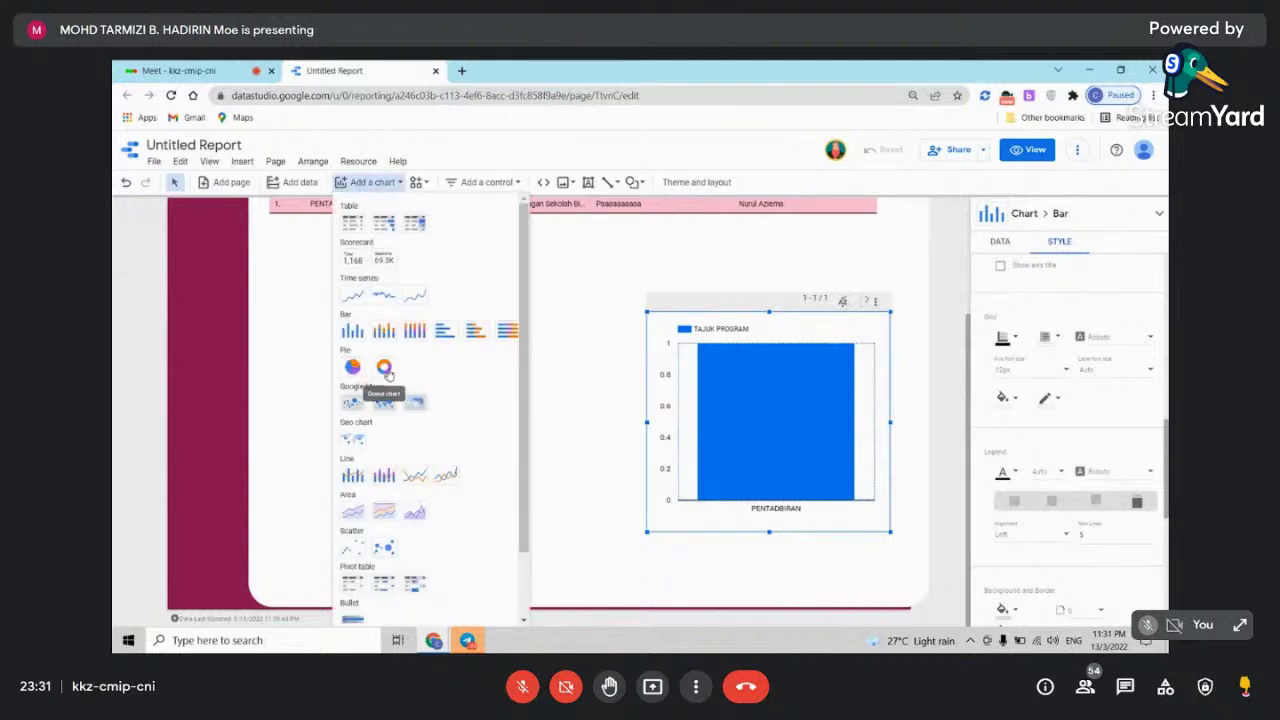
left_click(352, 366)
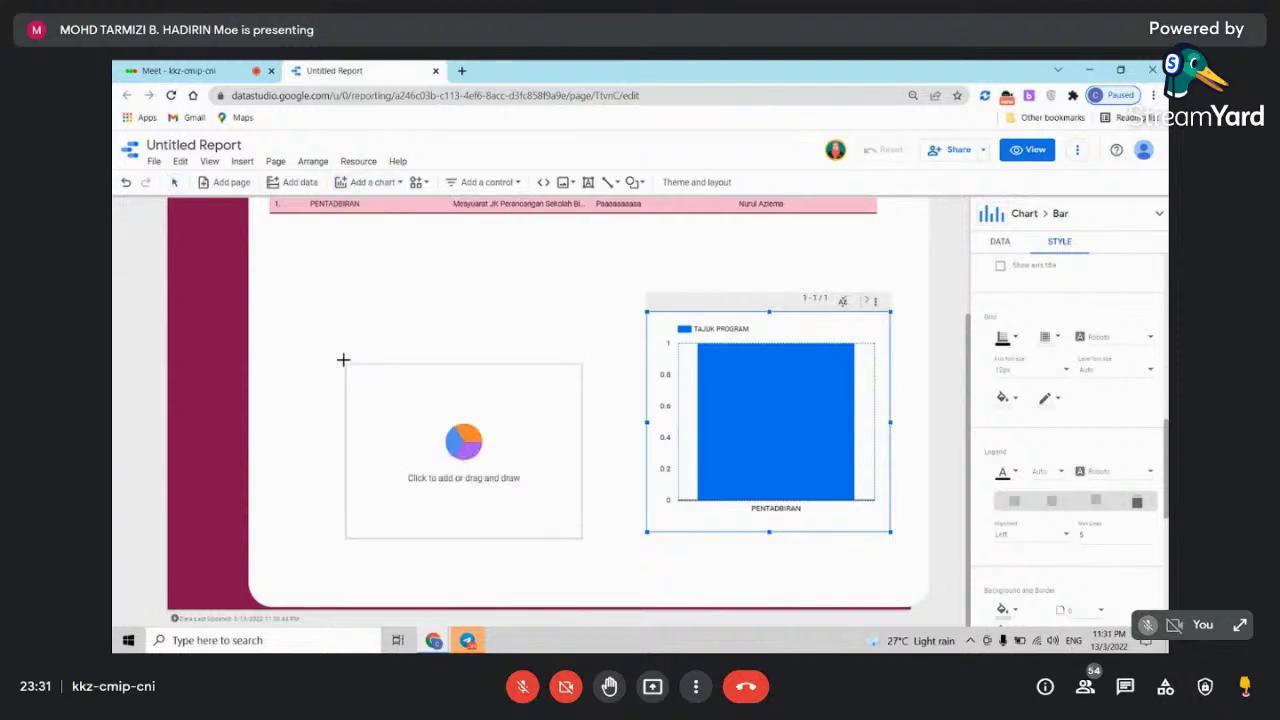
left_click(304, 310)
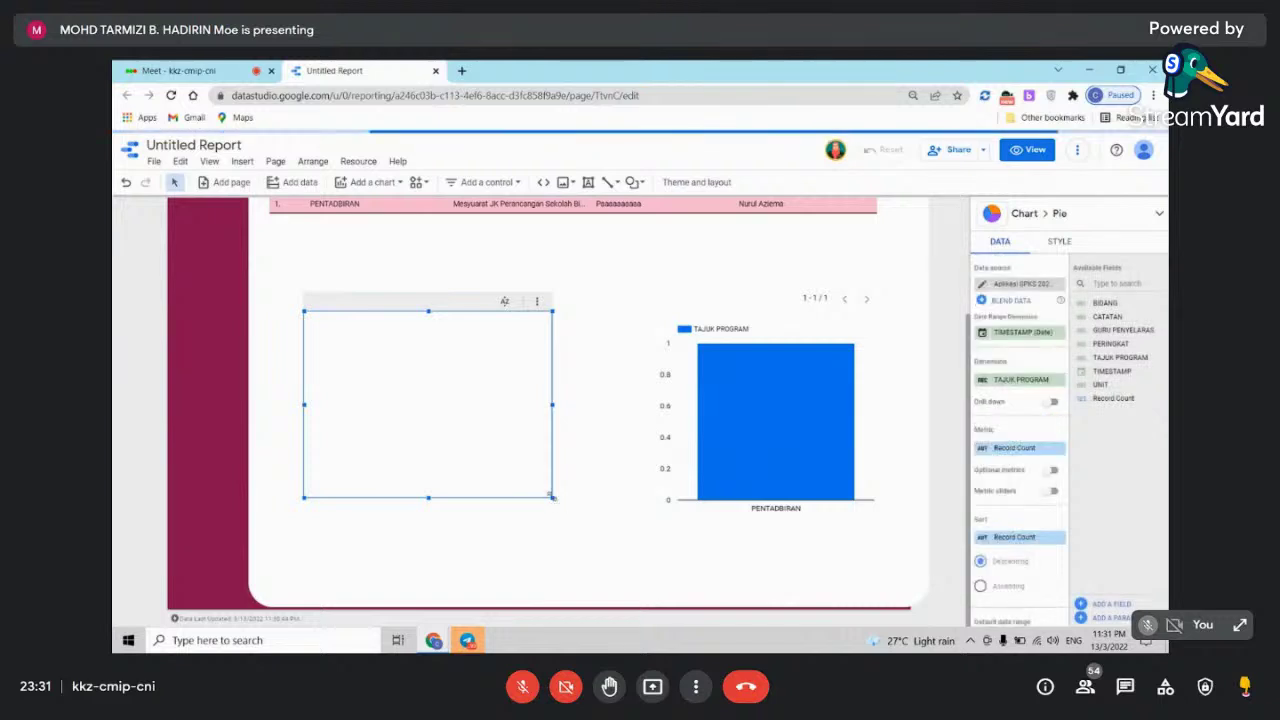
left_click_drag(552, 497, 636, 531)
left_click(651, 530)
left_click(631, 531)
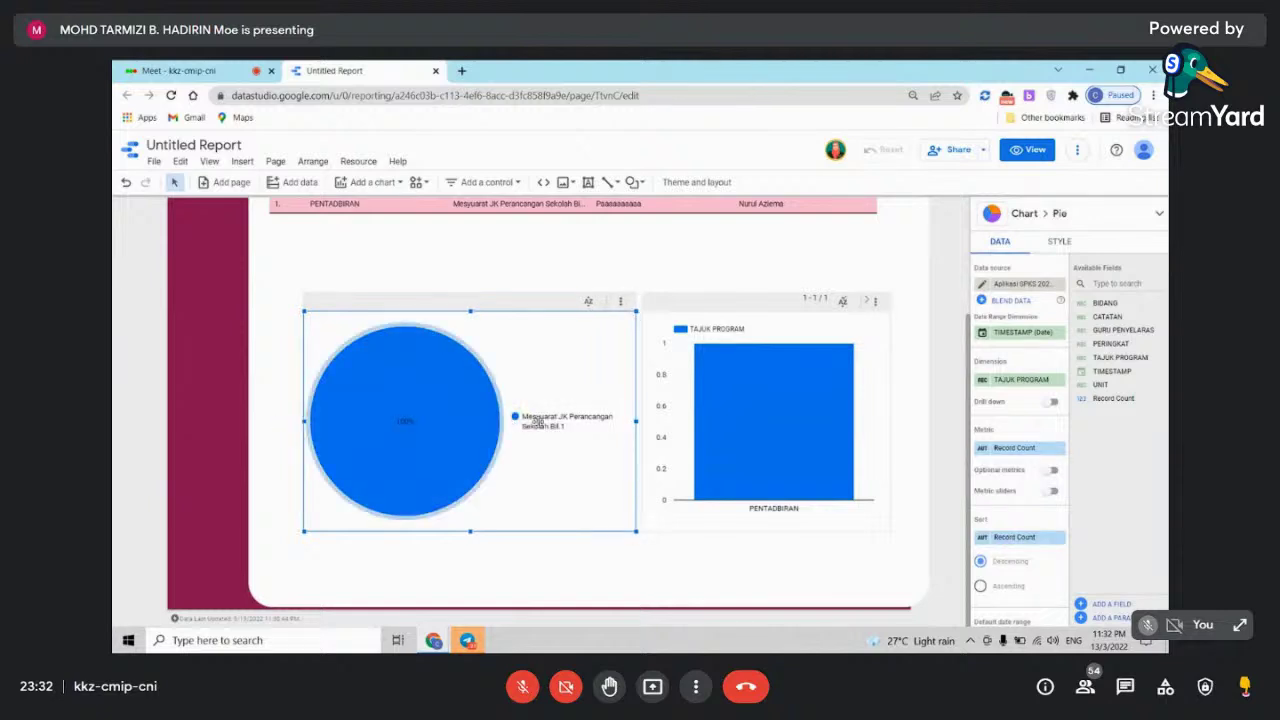
- Remove the pie chart's TIMESTAMP date range dimension and replace its TAJUK PROGRAM dimension with BIDANG
left_click(1060, 334)
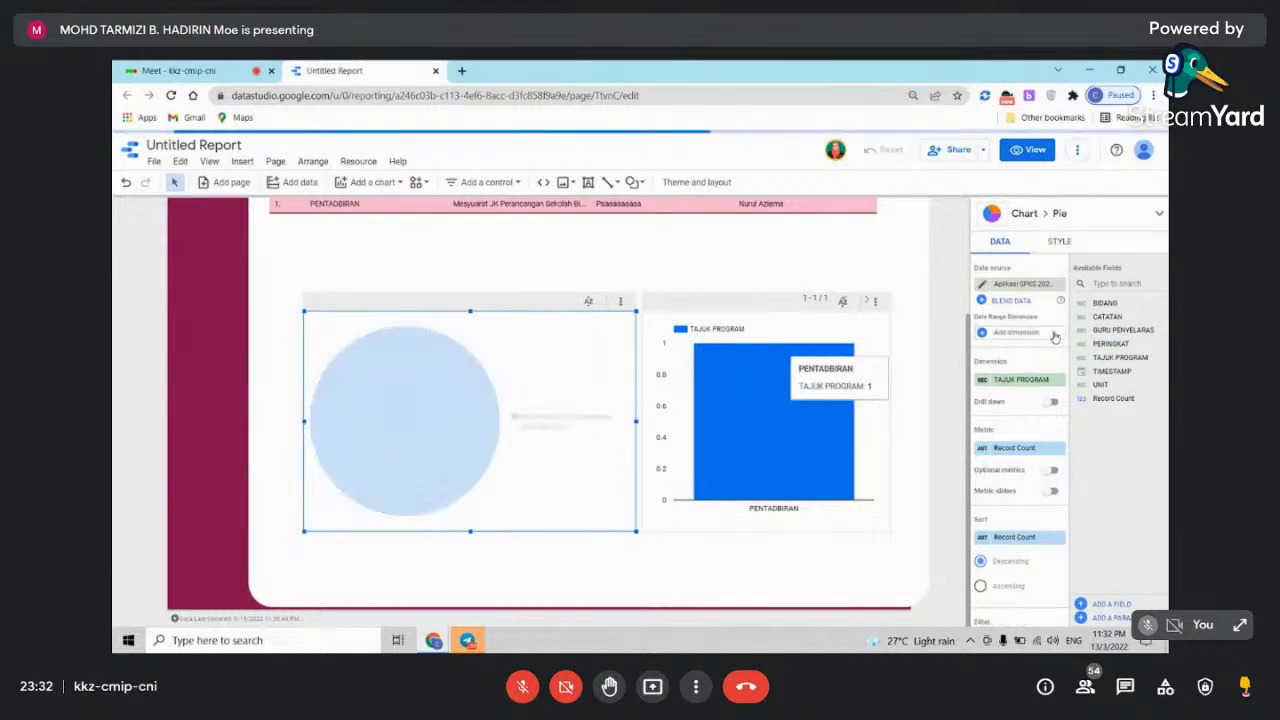
scroll(588, 400, "up", 2)
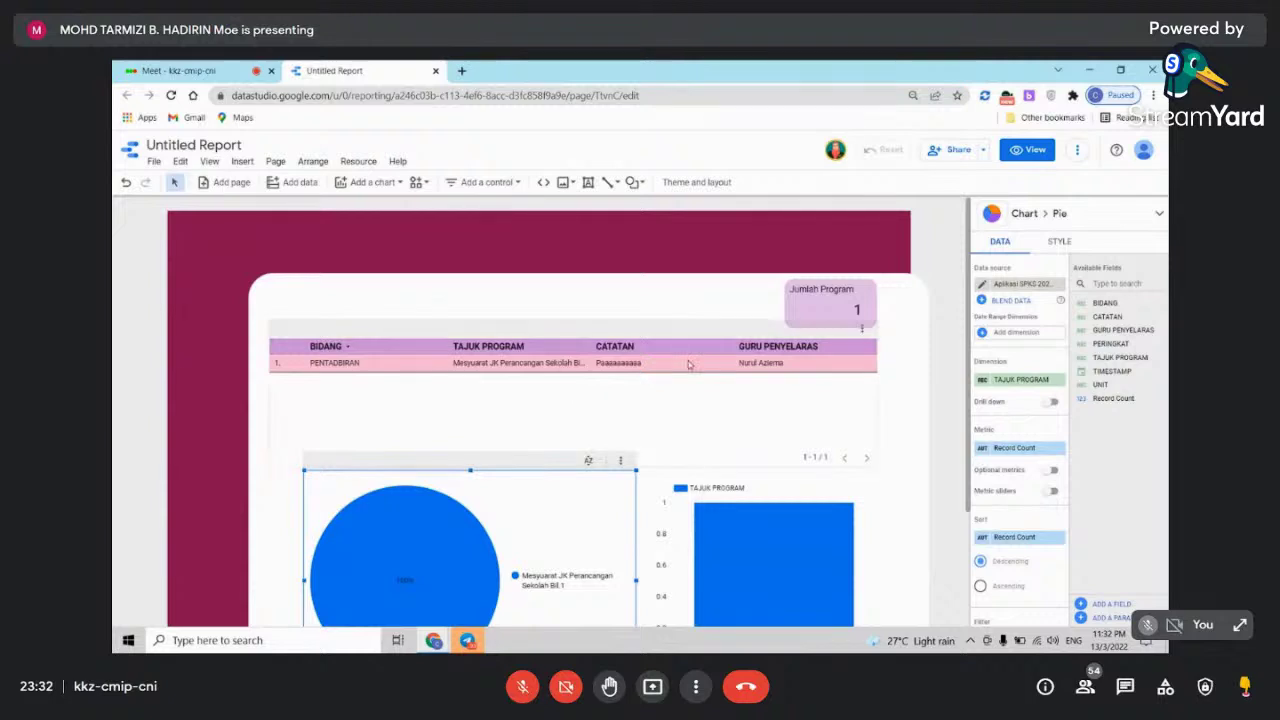
scroll(818, 492, "down", 3)
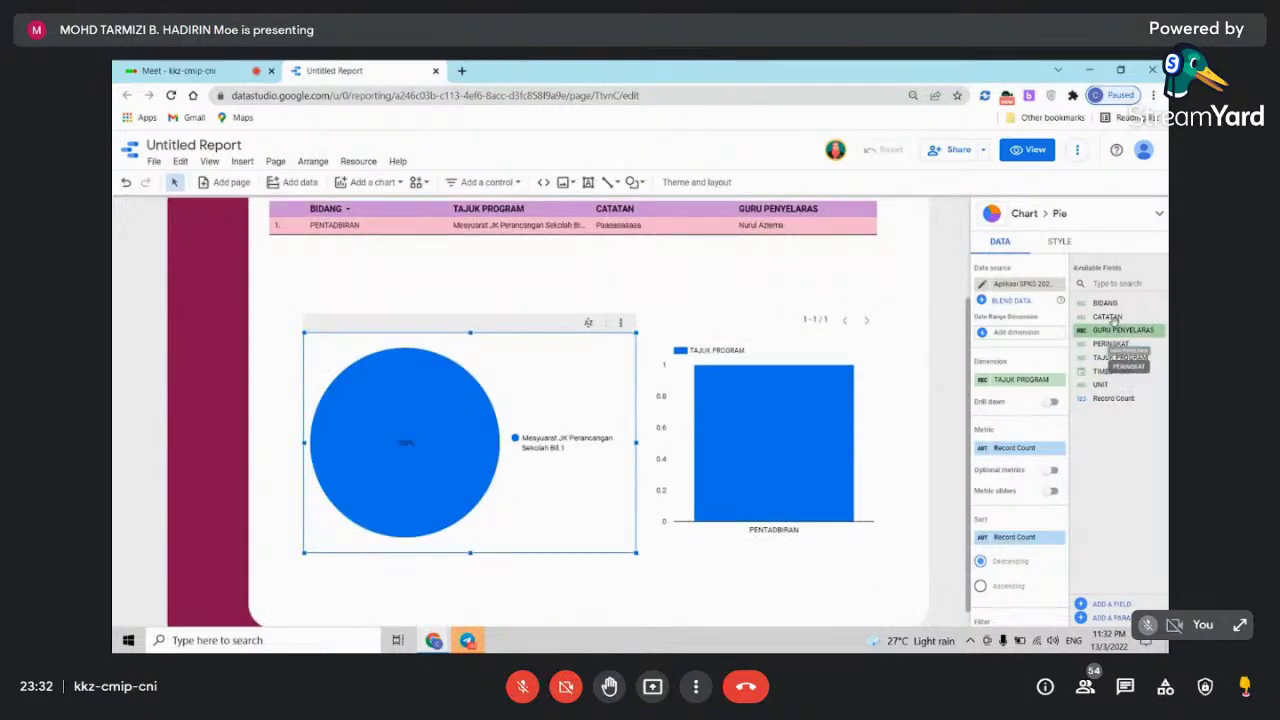
left_click_drag(1105, 303, 1030, 385)
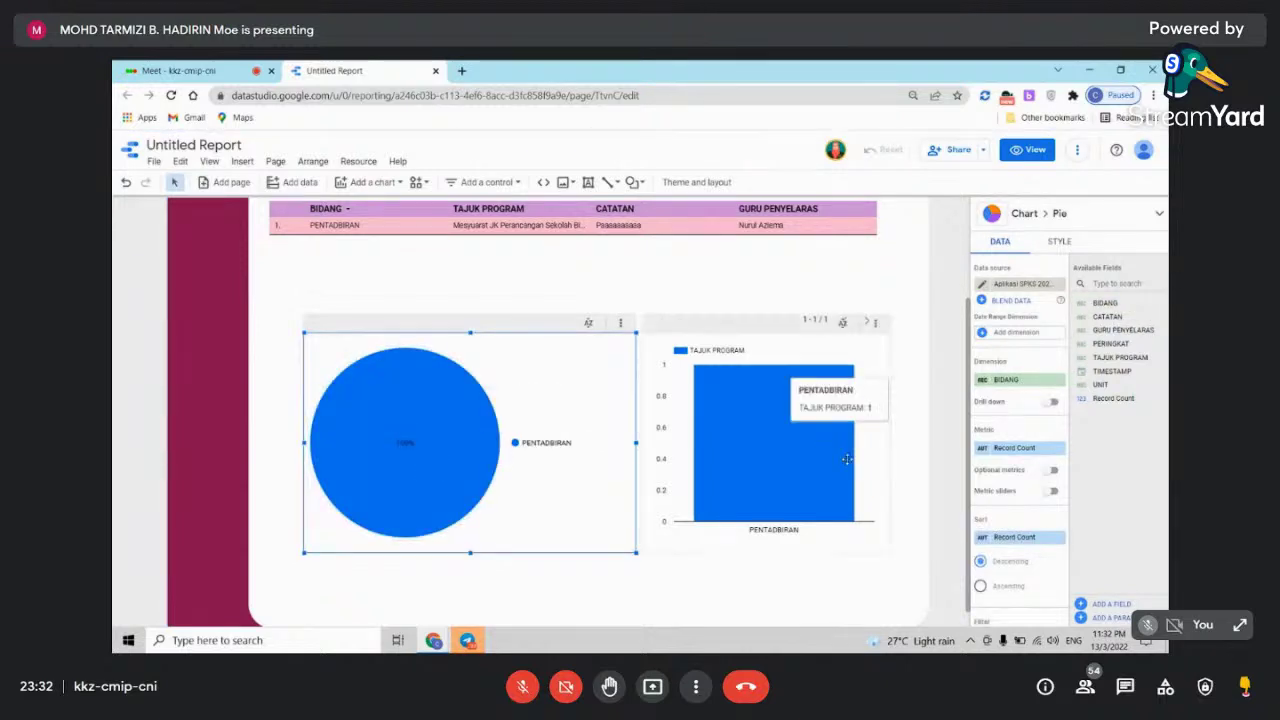
- Check the pie and bar charts' settings and try the pie's donut hole slider, leaving the pie solid
left_click(784, 458)
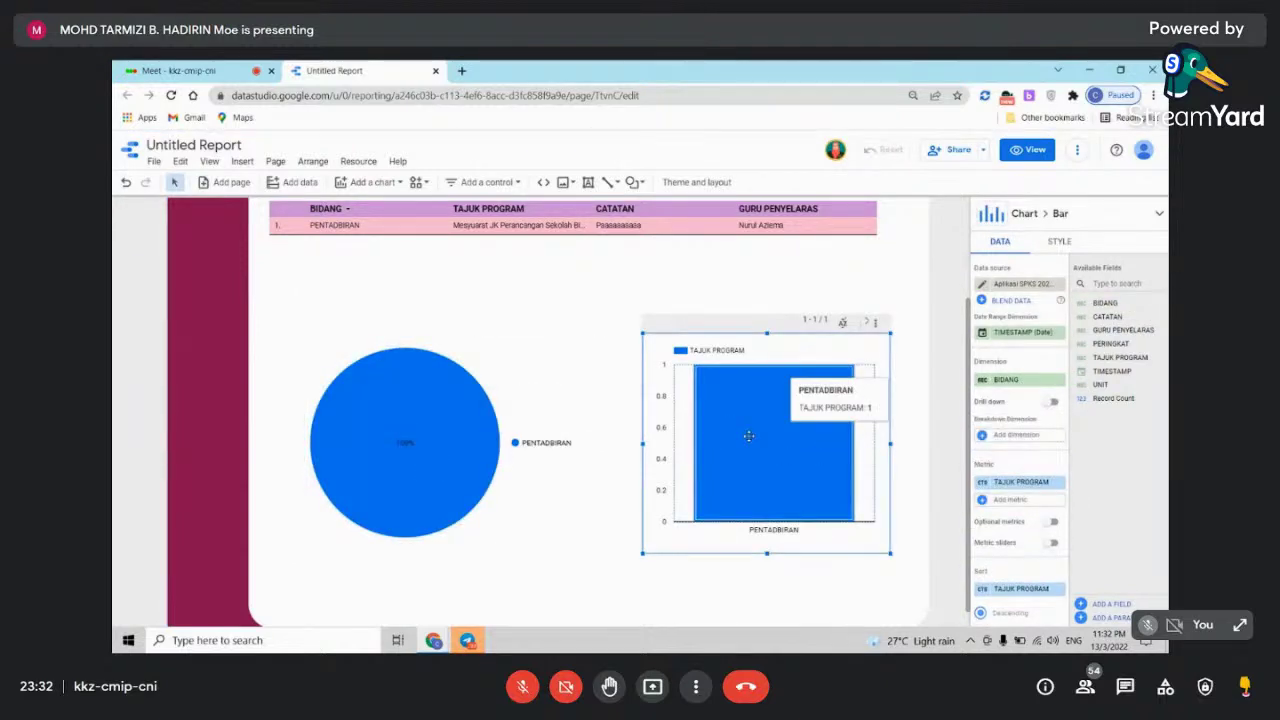
left_click(414, 440)
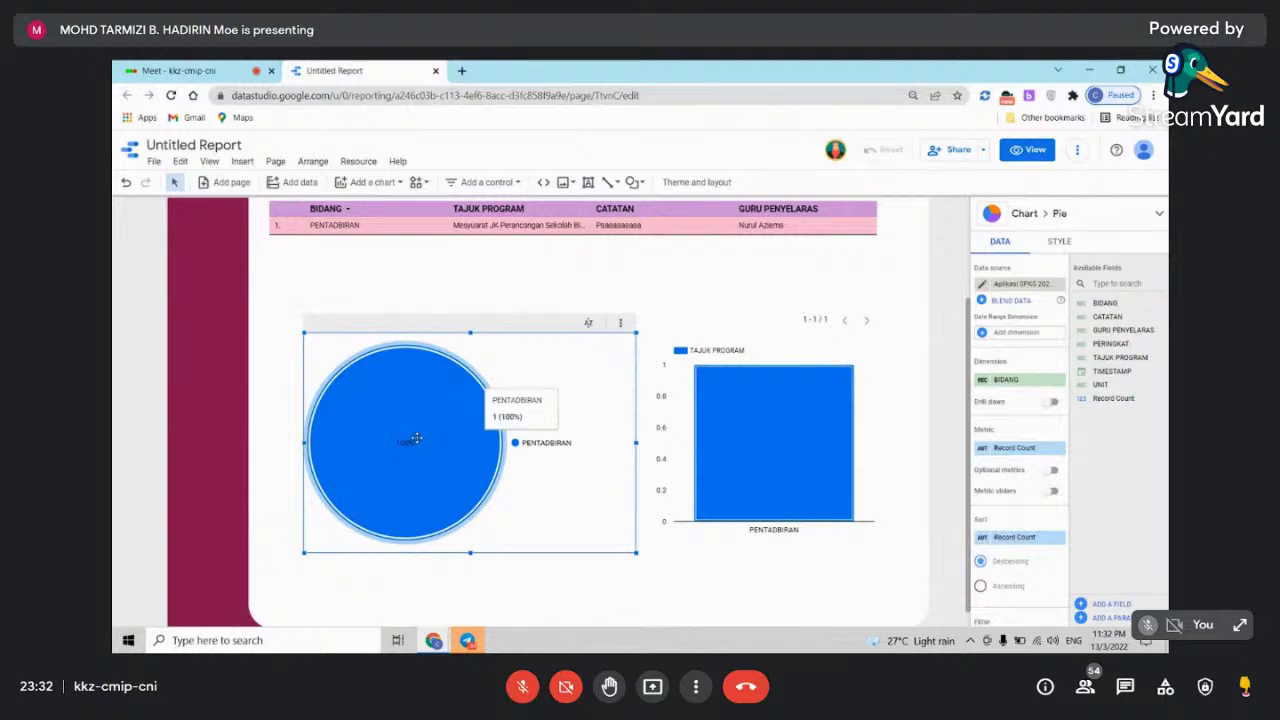
left_click(1074, 244)
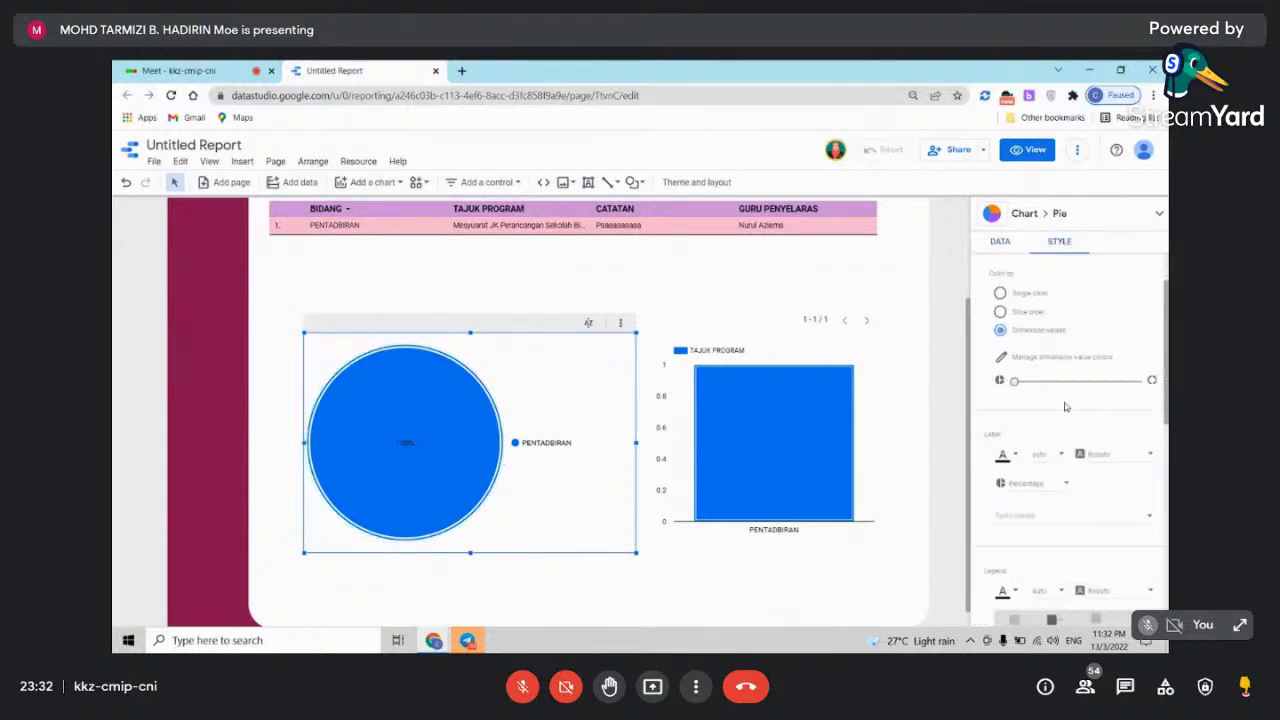
mouse_move(1015, 385)
left_mouse_down()
mouse_move(1110, 392)
mouse_move(1010, 392)
left_mouse_up()
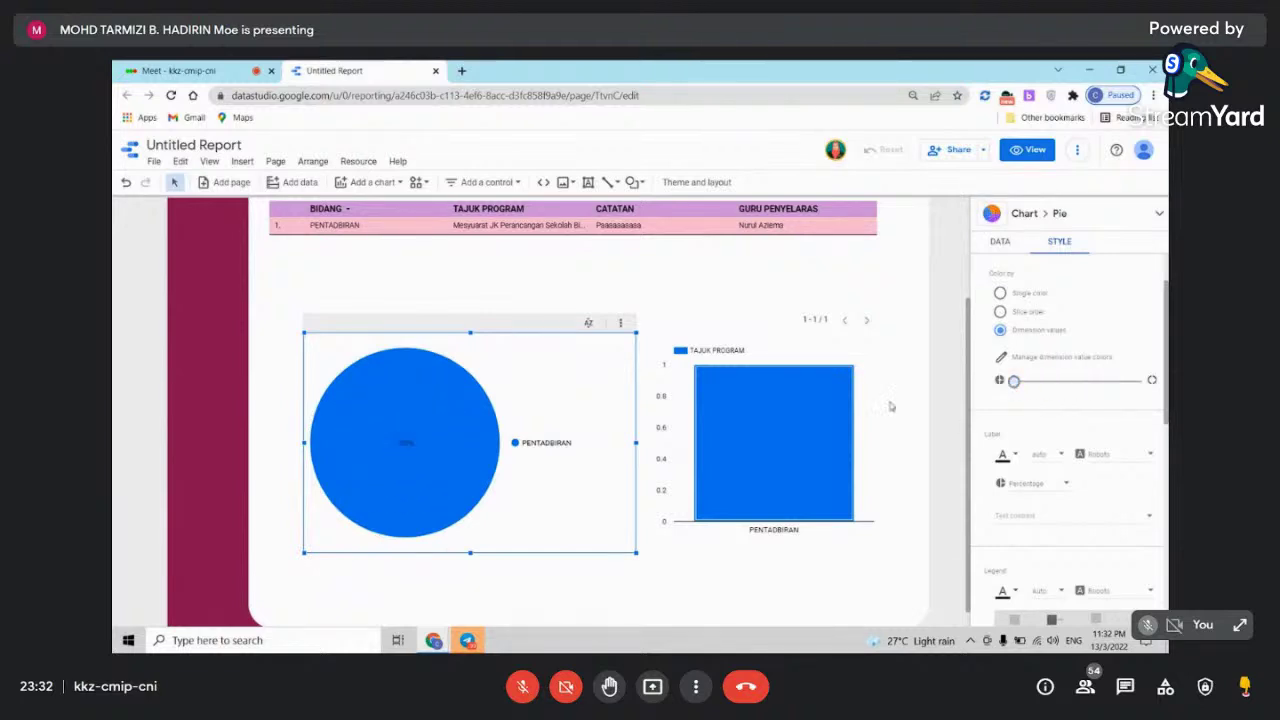
left_click(757, 437)
left_click(622, 450)
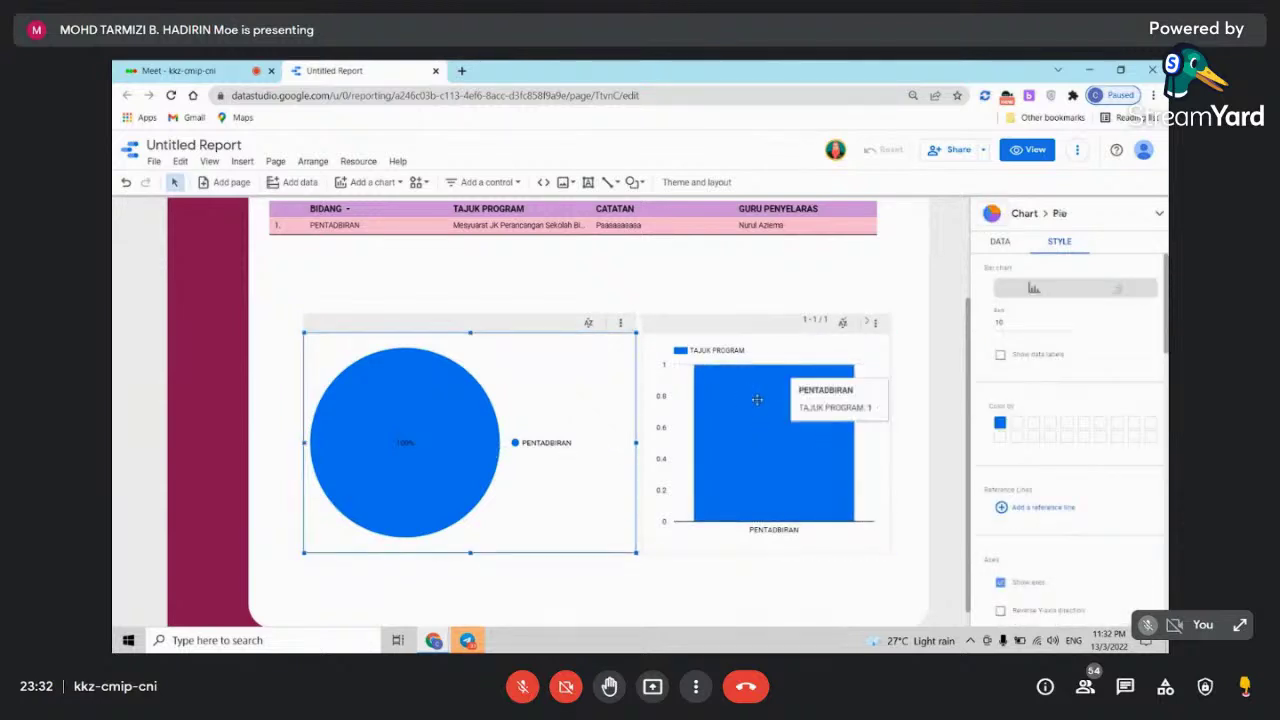
- Open the shared Aplikasi SPKS 2022 spreadsheet from the meeting chat and look through its HEBAHAN, REF and LAPORAN sheets
scroll(645, 362, "up", 2)
left_click(637, 335)
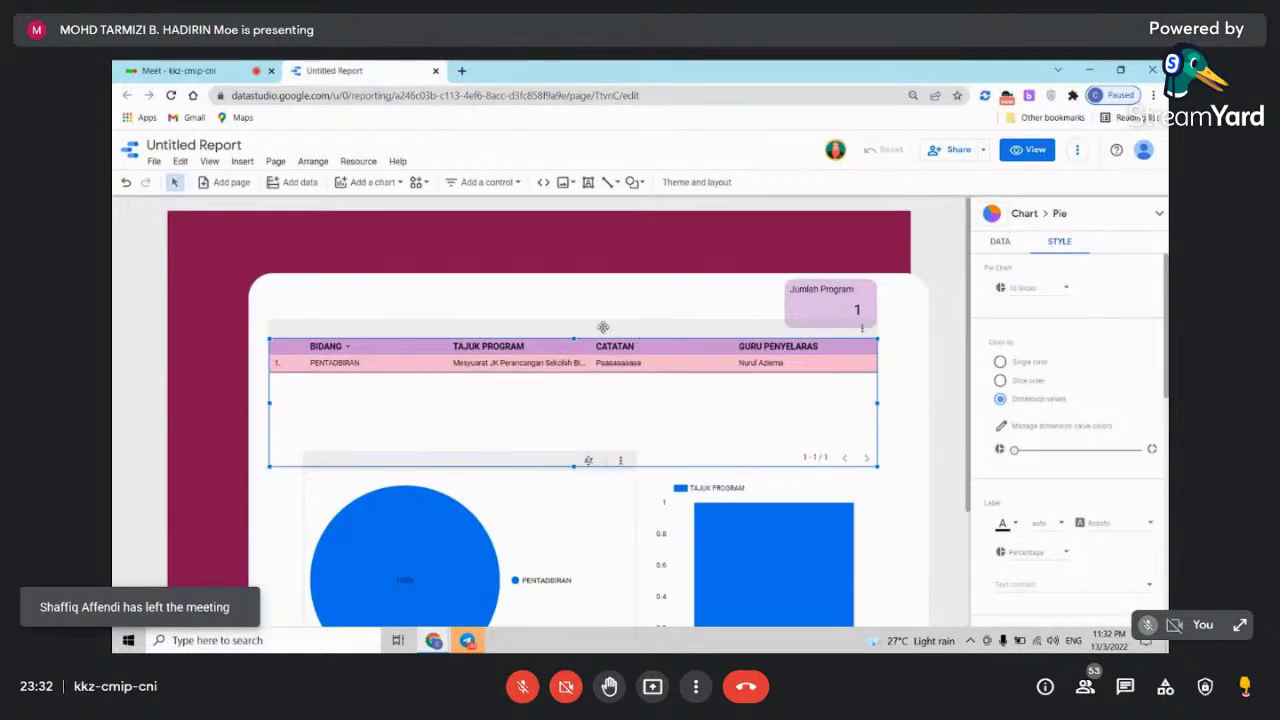
left_click(185, 65)
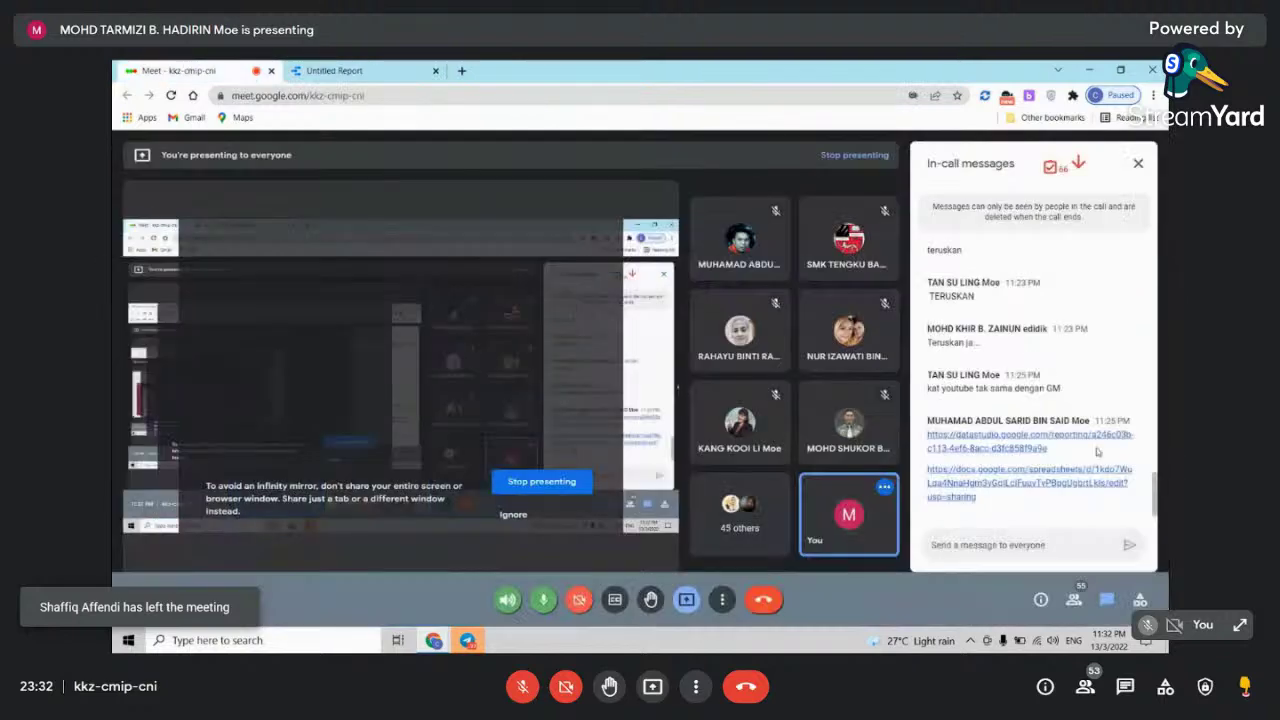
left_click(988, 477)
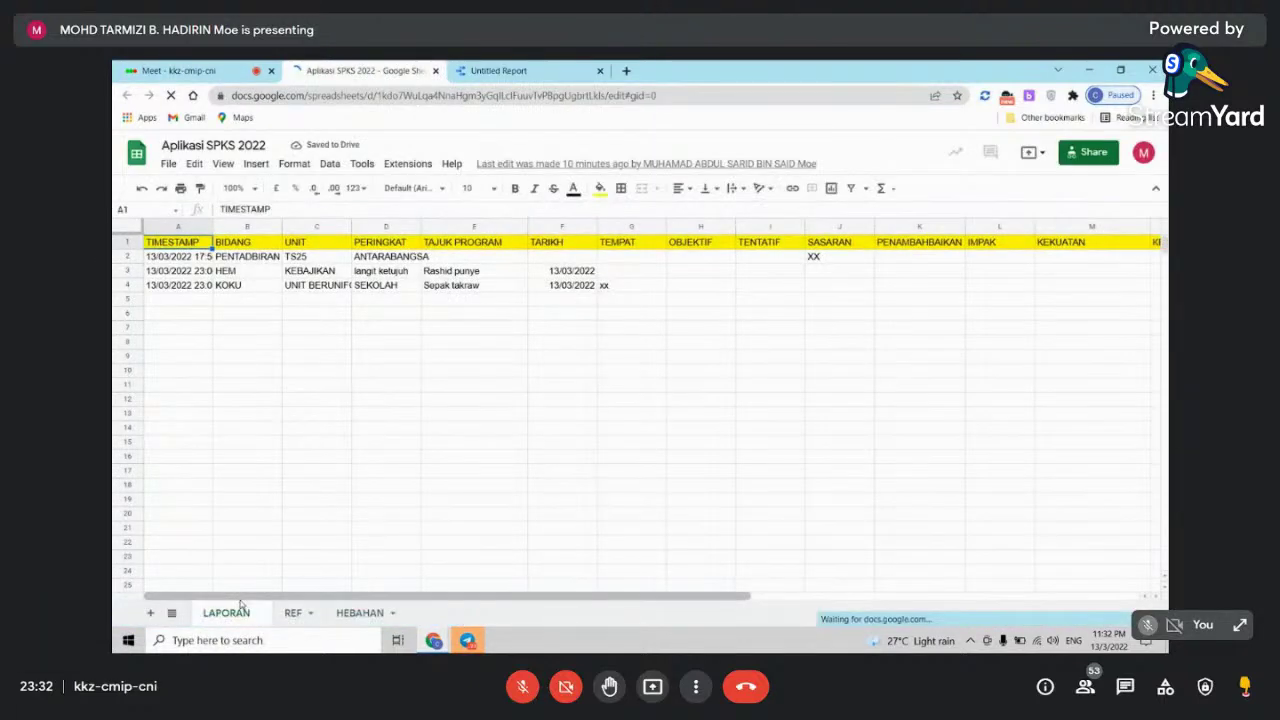
left_click(358, 613)
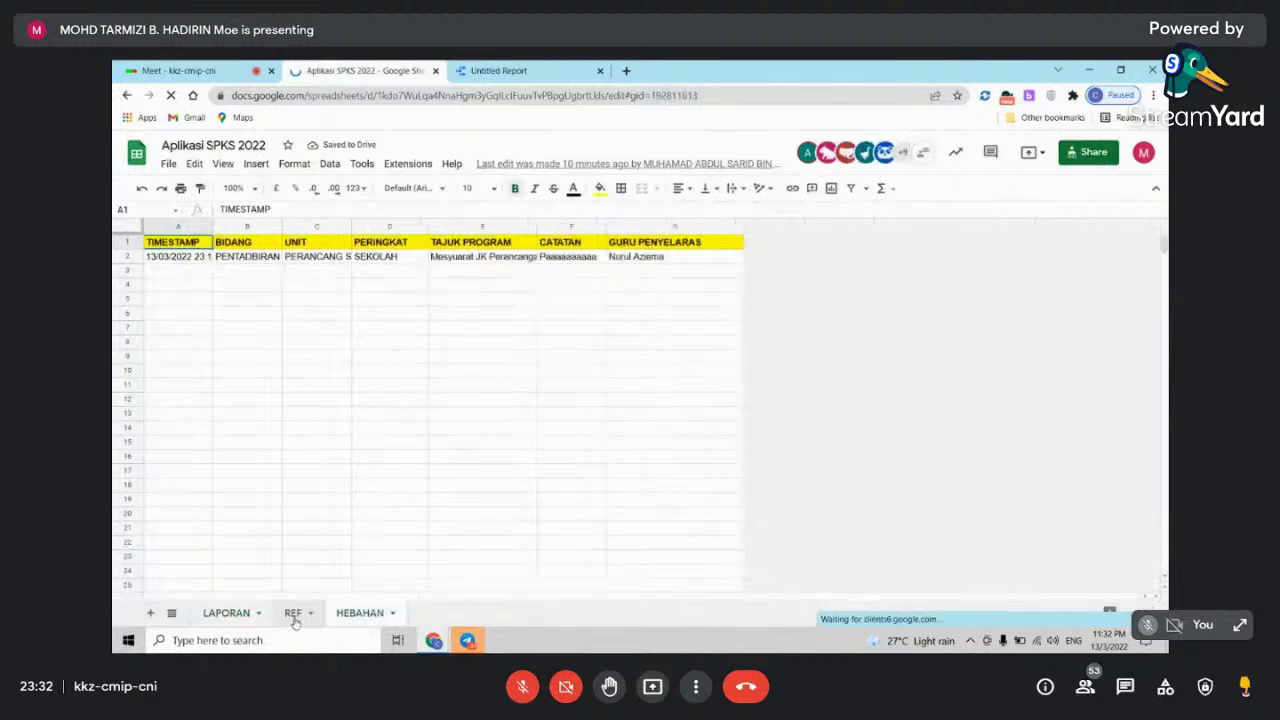
left_click(292, 613)
left_click(226, 613)
left_click(530, 690)
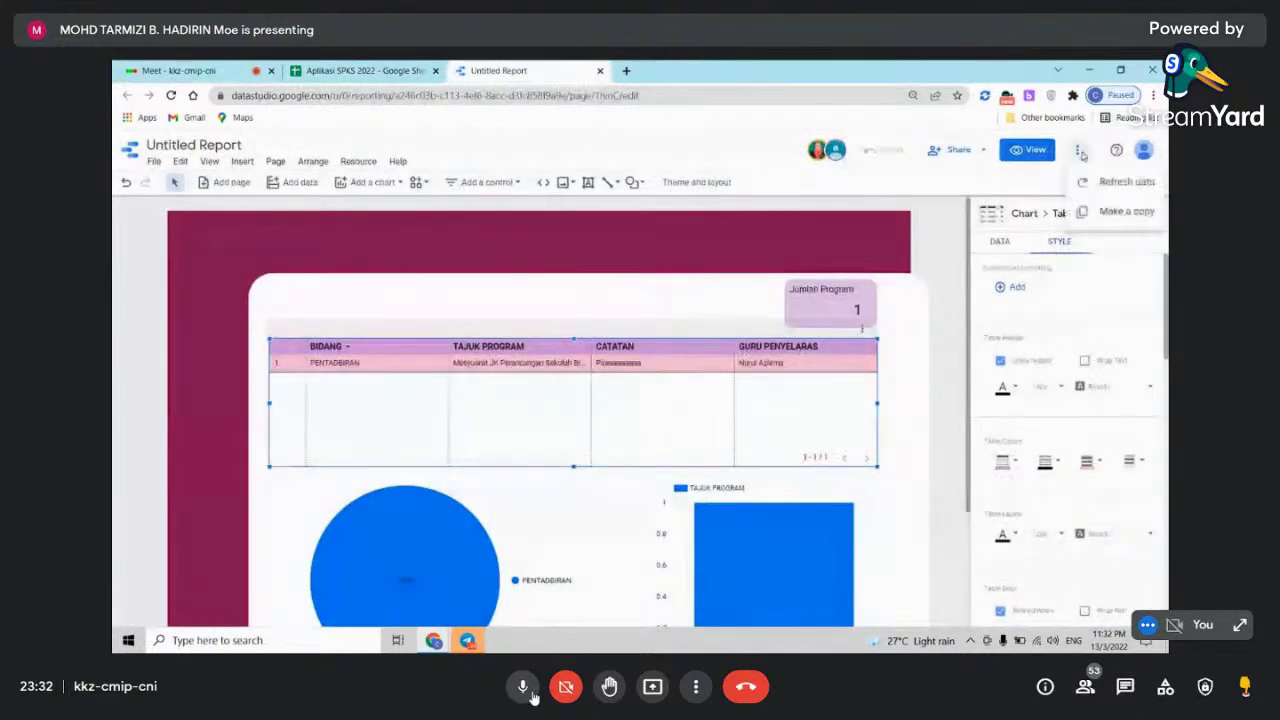
left_click(522, 688)
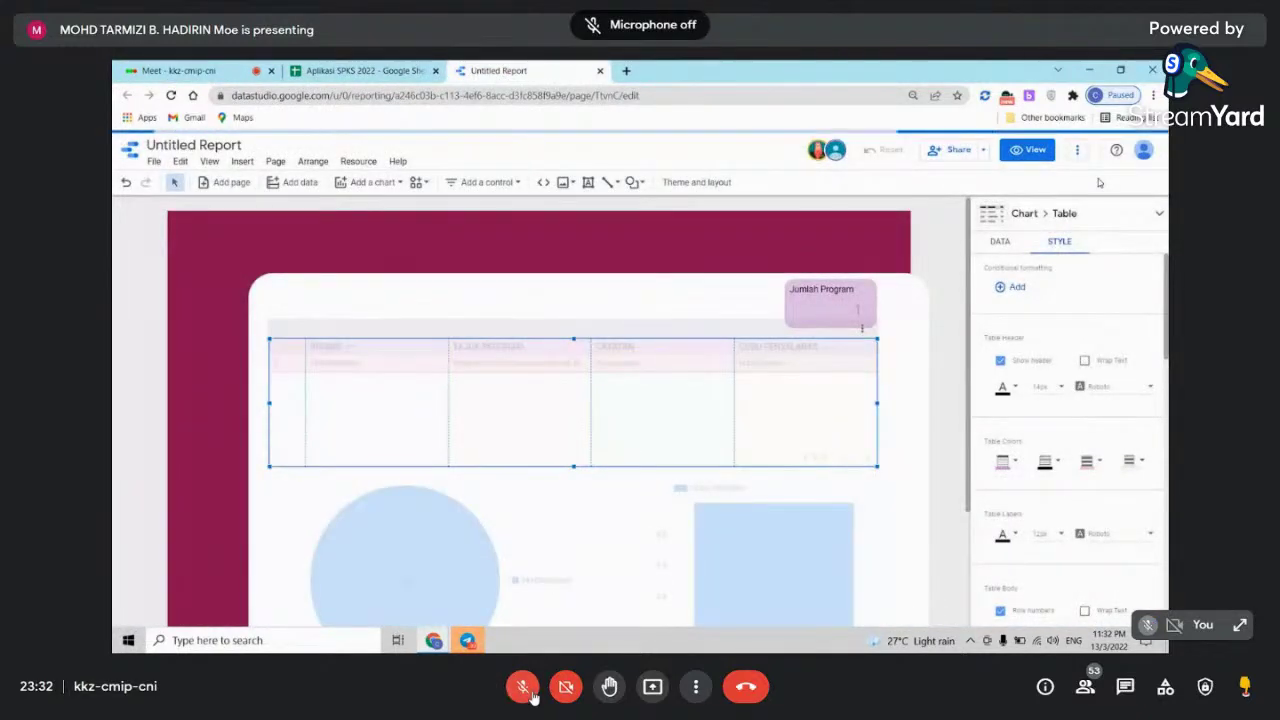
left_click(531, 693)
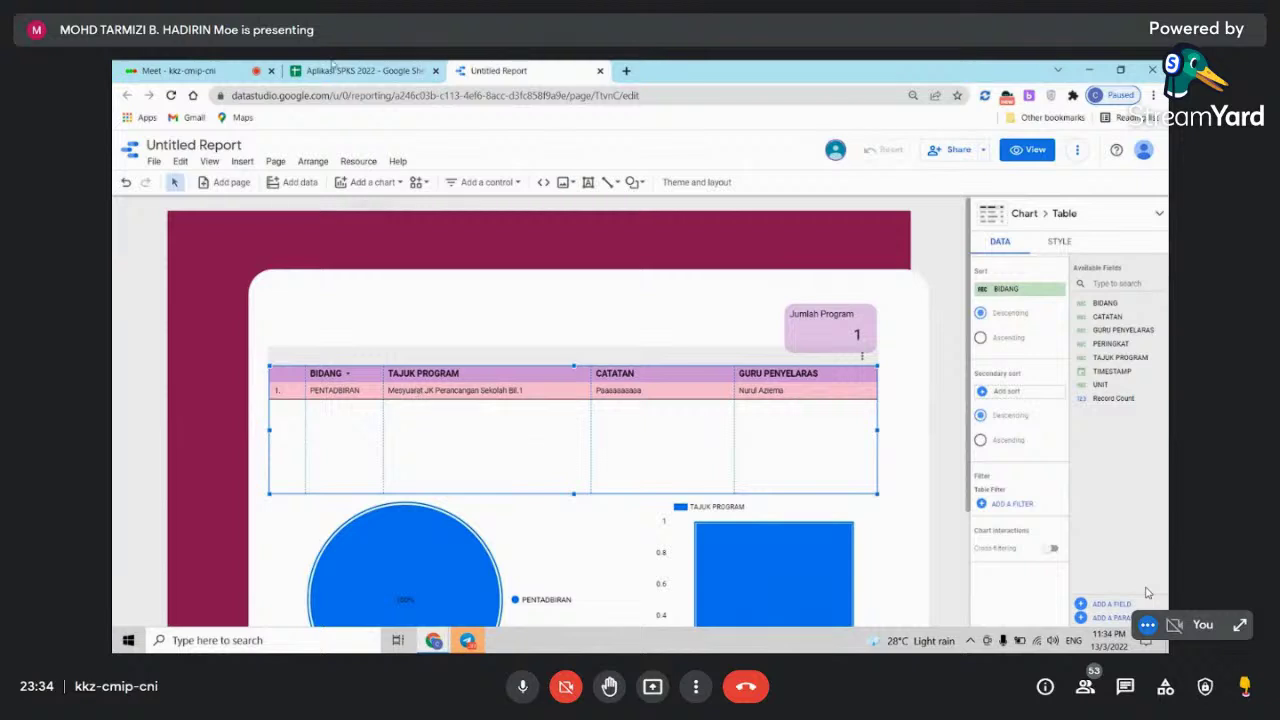
key("ctrl+shift+Tab")
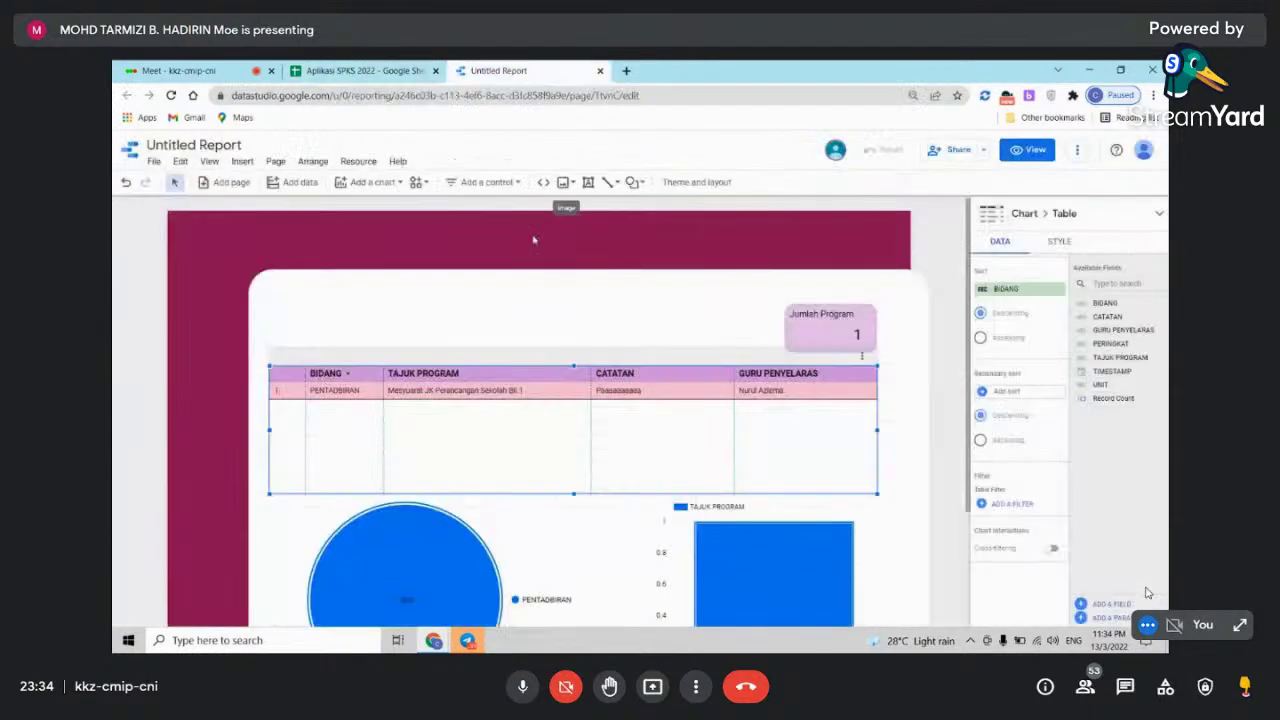
left_click(528, 70)
scroll(830, 443, "down", 1)
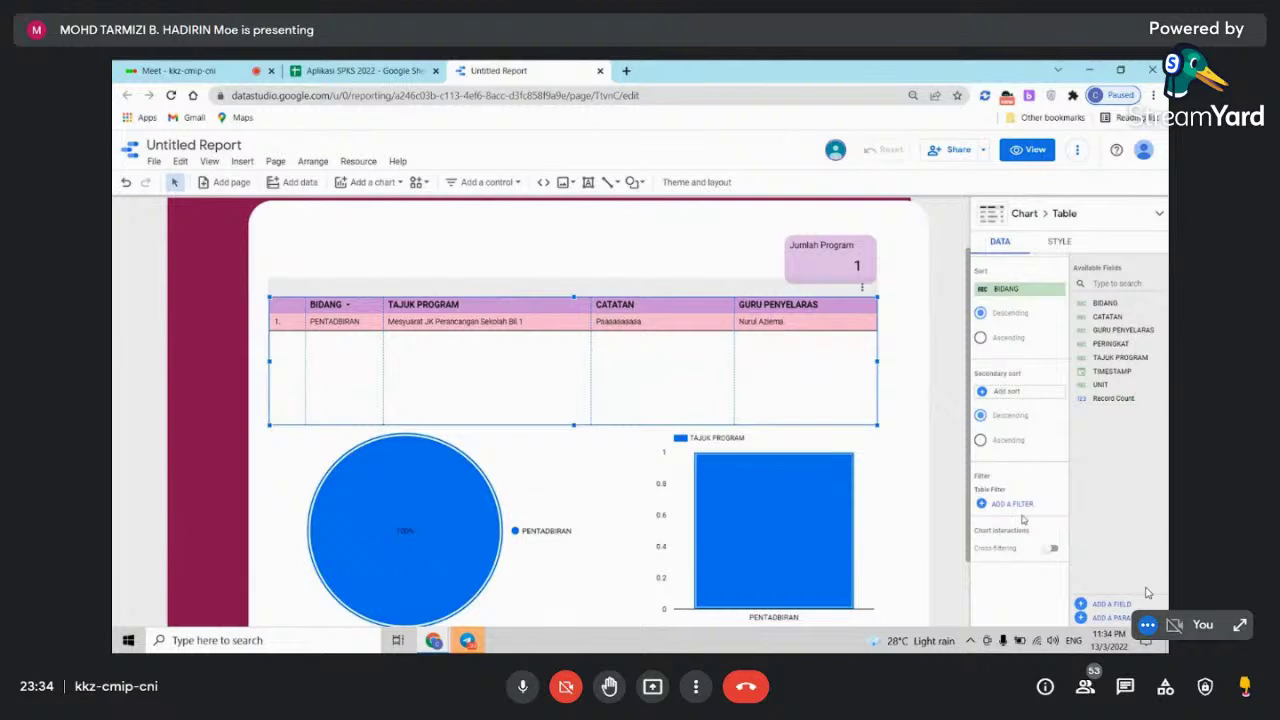
- Shrink the white rounded panel slightly inward from its upper-left corner
scroll(885, 461, "up", 1)
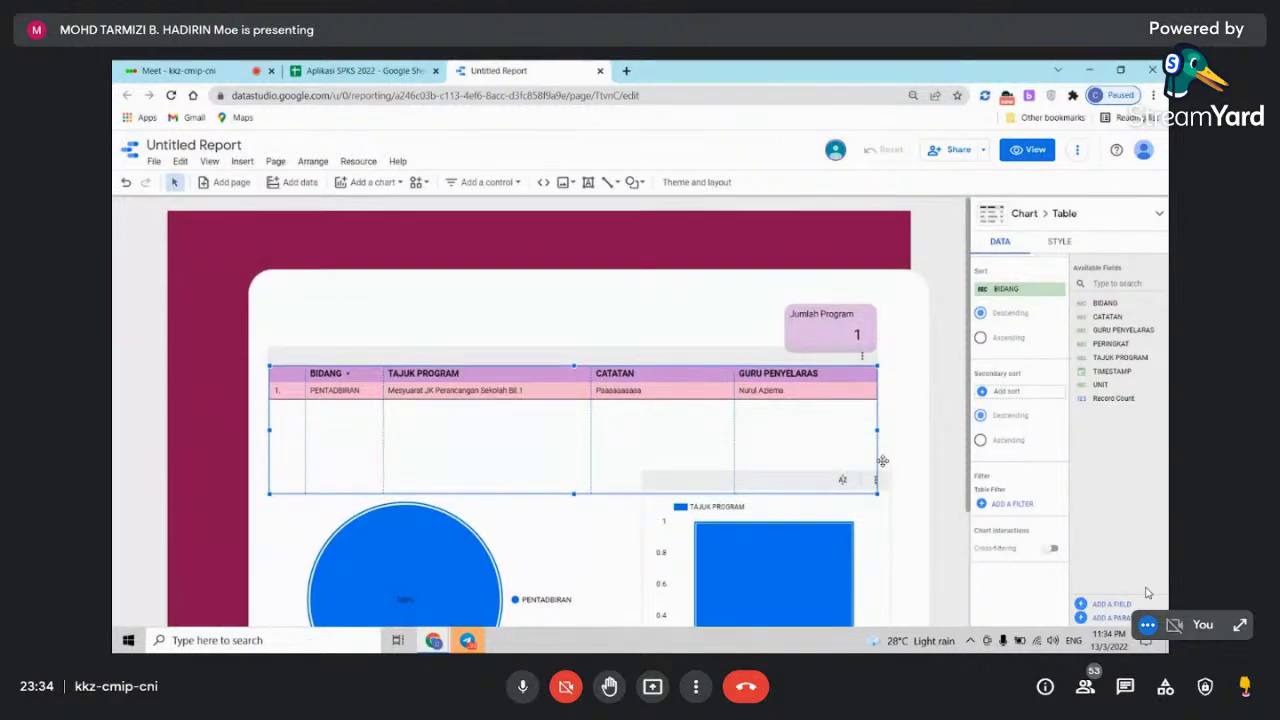
left_click(307, 307)
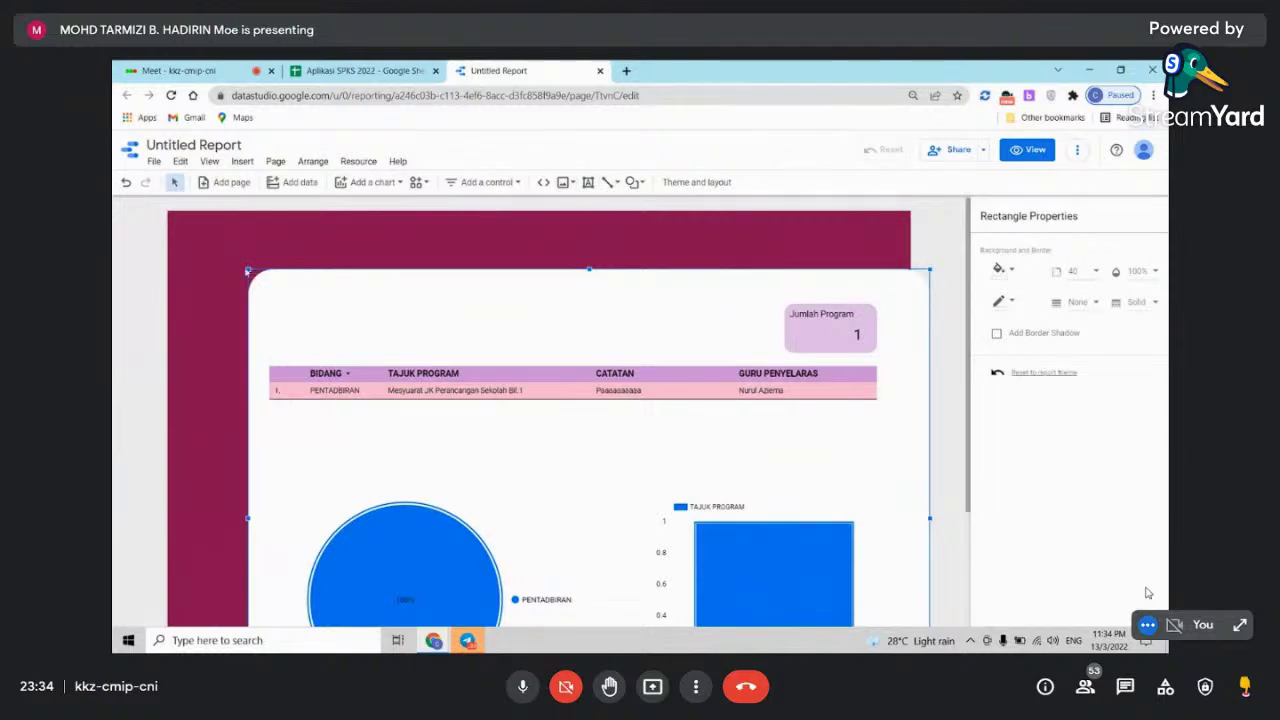
left_click_drag(248, 269, 256, 282)
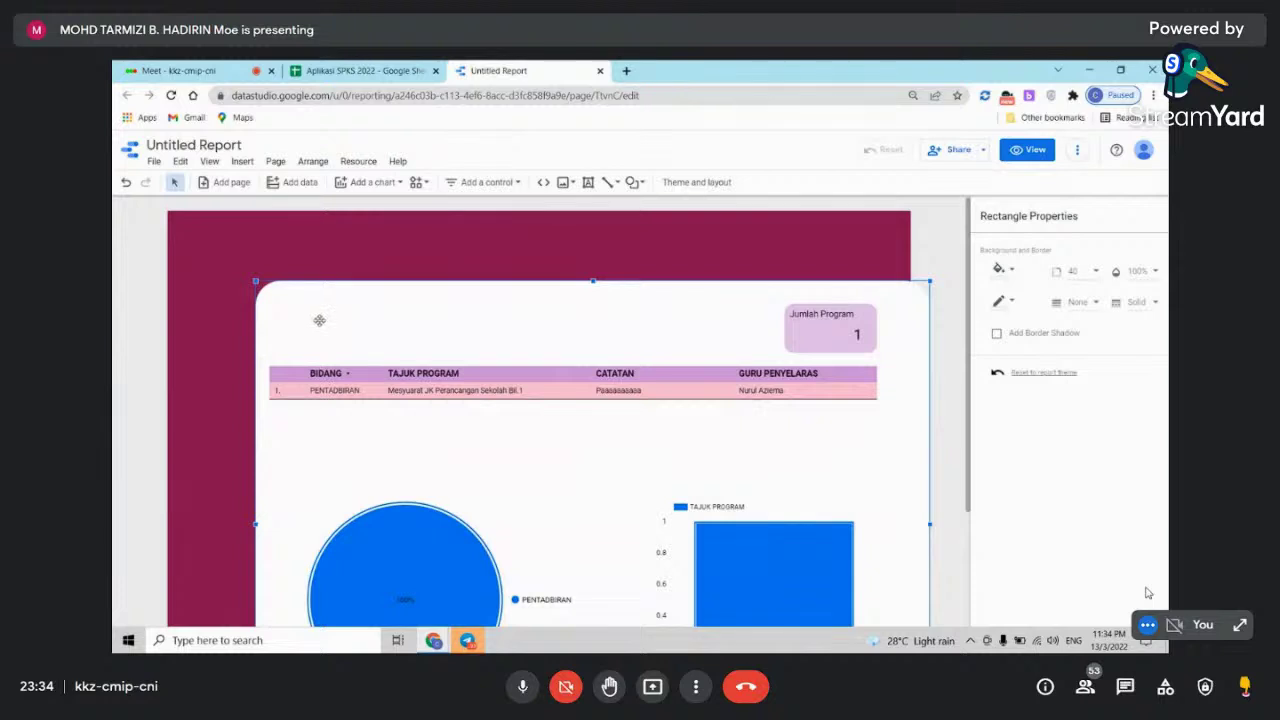
- Draw a rectangle covering both charts and pull its side edges inward so it fits within the white panel
scroll(319, 320, "down", 3)
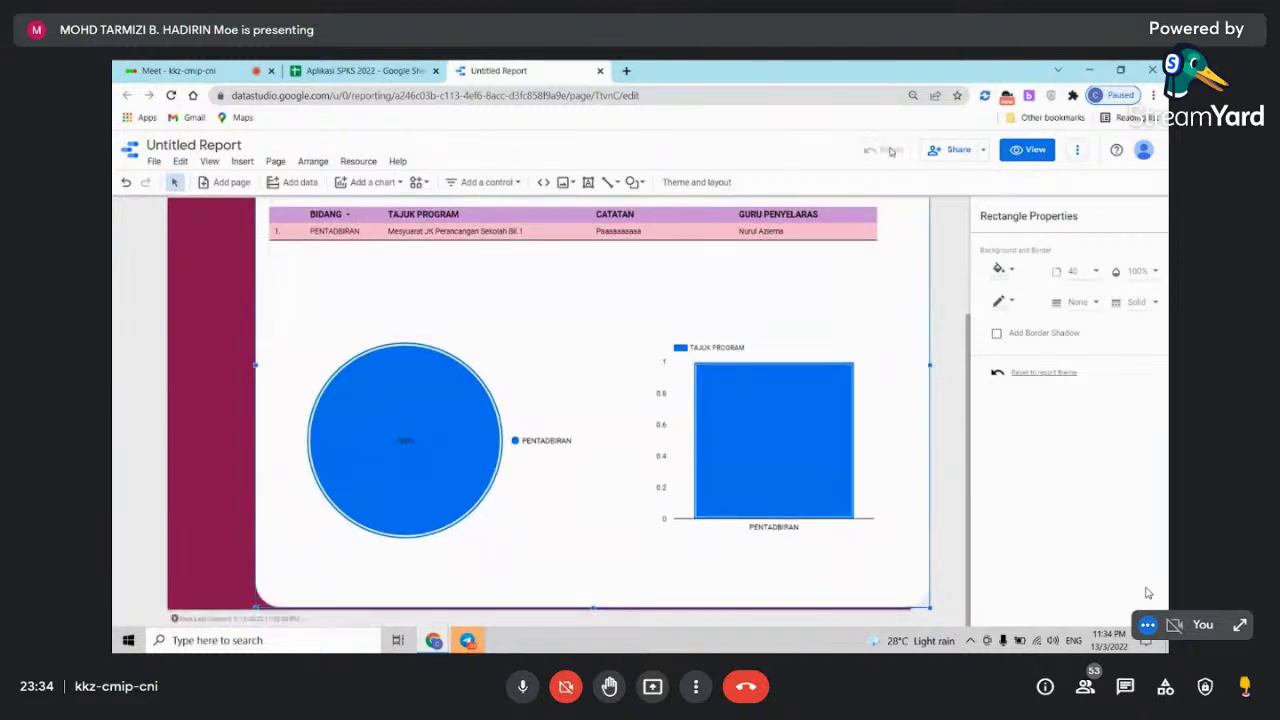
left_click(633, 182)
left_click(662, 209)
mouse_move(876, 370)
left_mouse_down()
mouse_move(908, 559)
mouse_move(925, 568)
left_mouse_up()
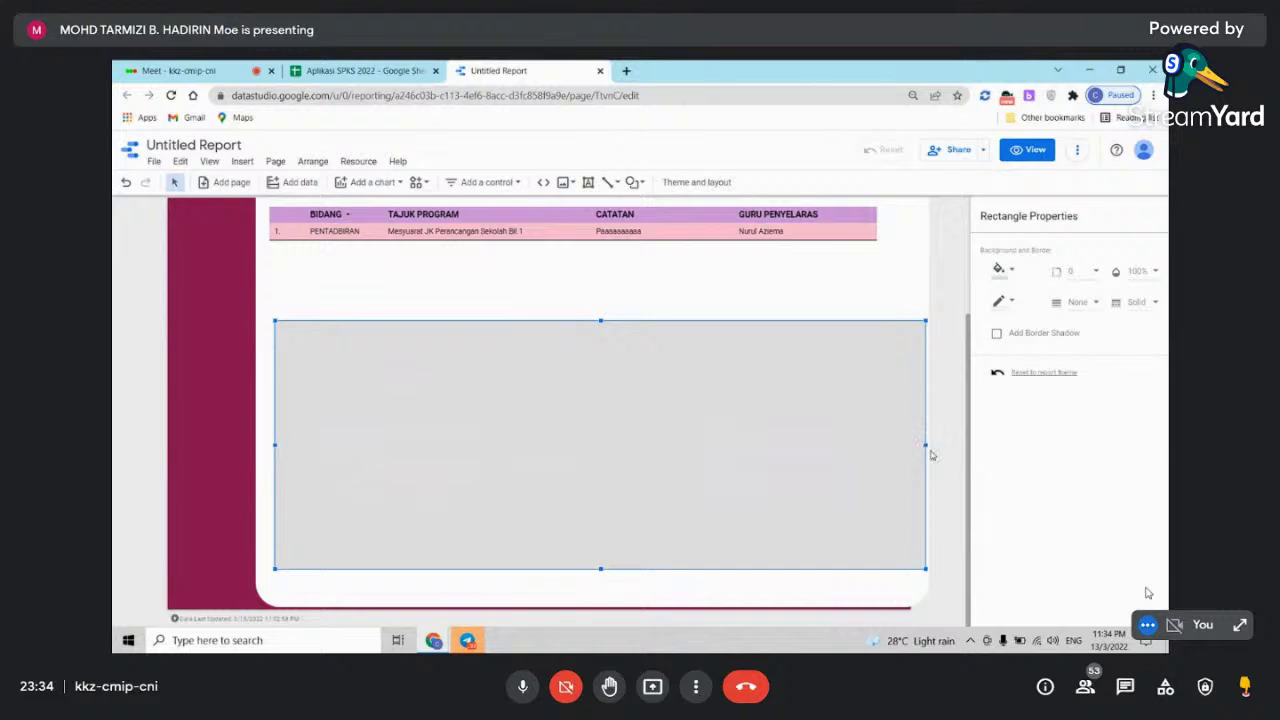
left_click_drag(927, 444, 899, 446)
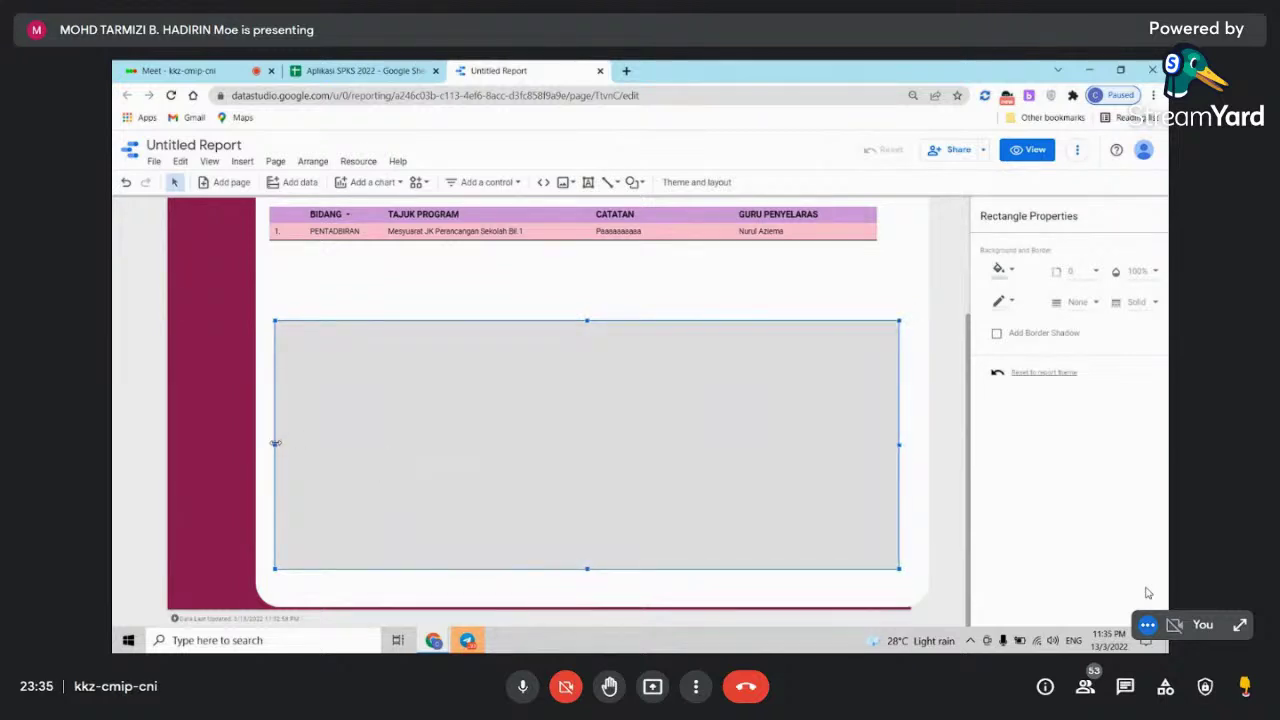
left_click_drag(275, 443, 278, 444)
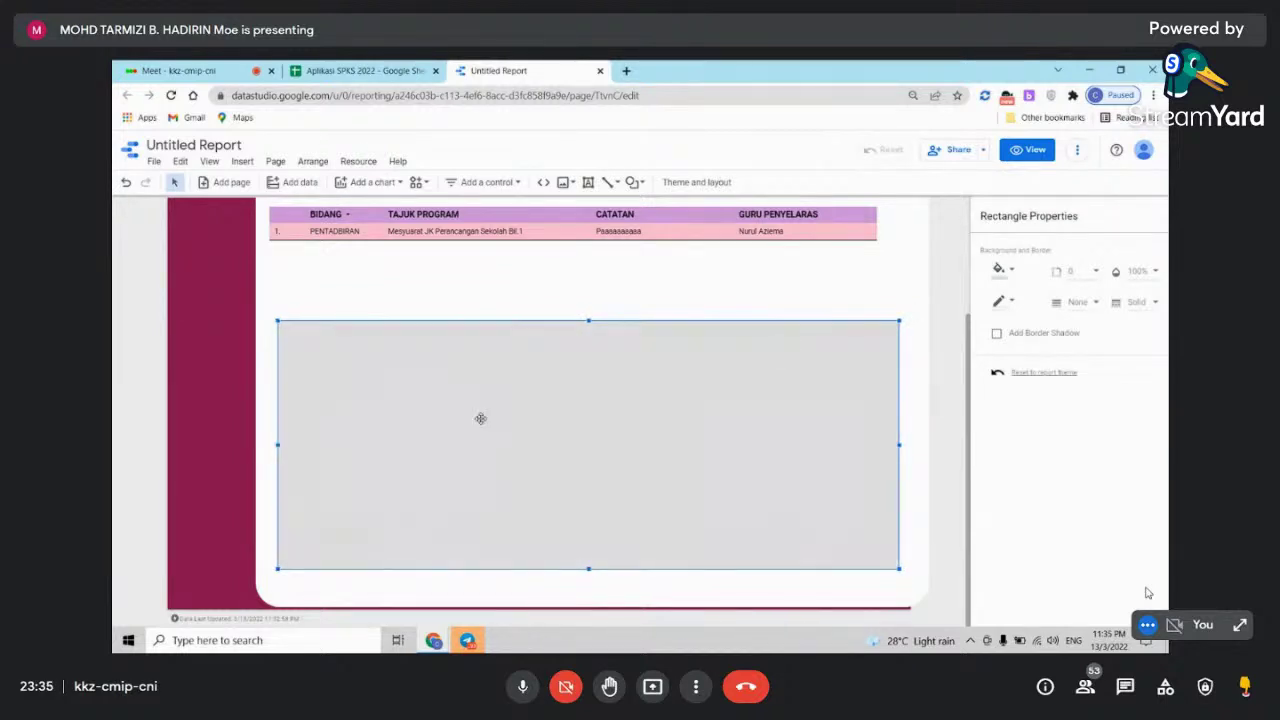
- Fill the rectangle over the charts with a lighter grey and set its corner radius to 15
left_click(1005, 270)
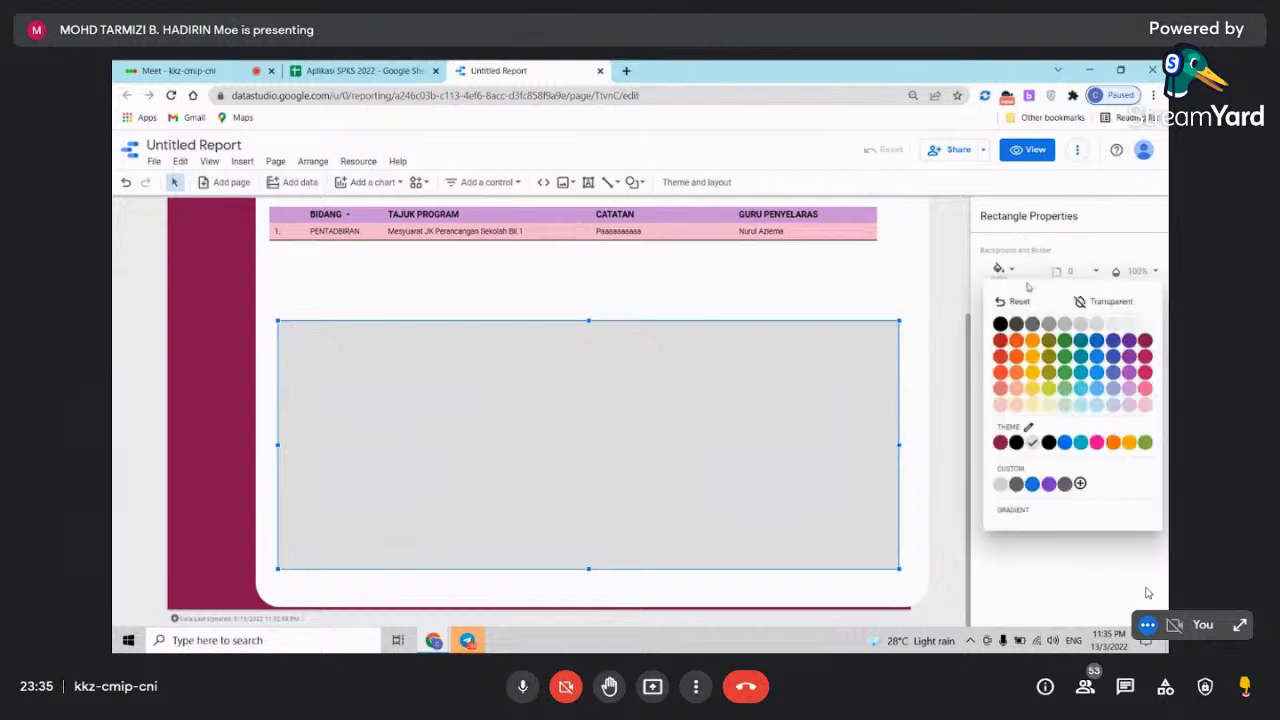
left_click(1113, 325)
left_click(1075, 300)
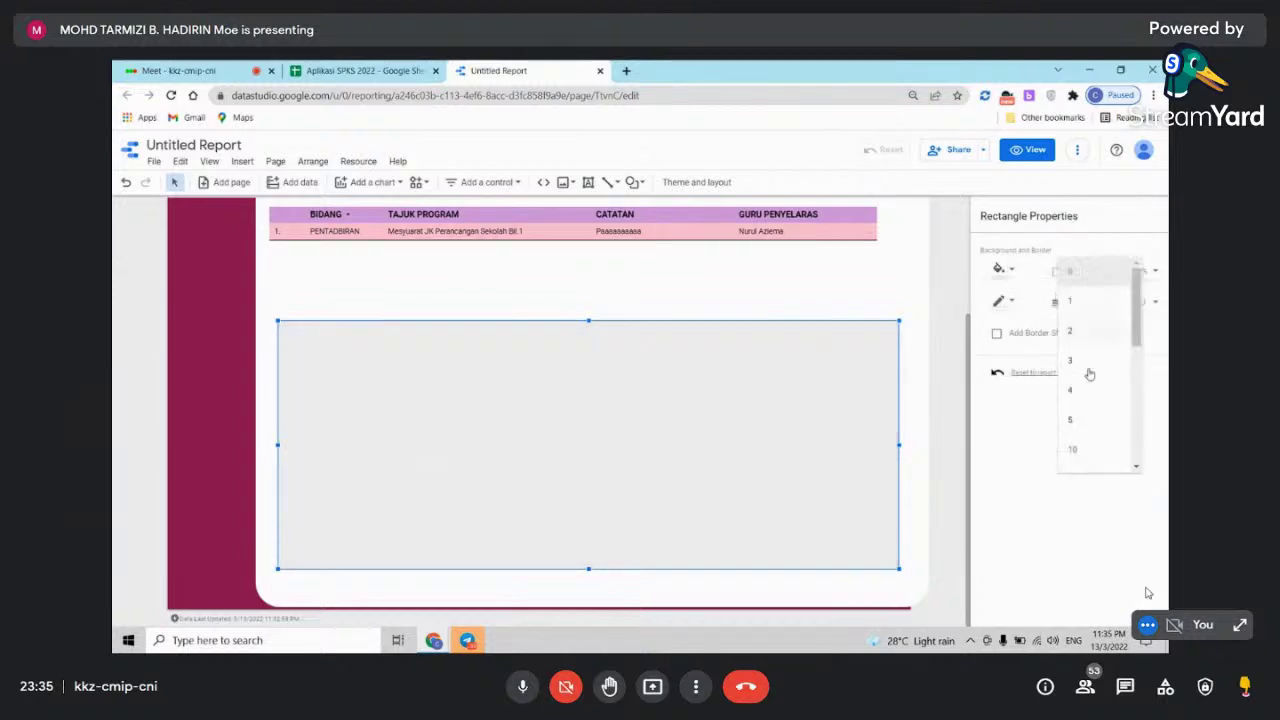
left_click(1090, 409)
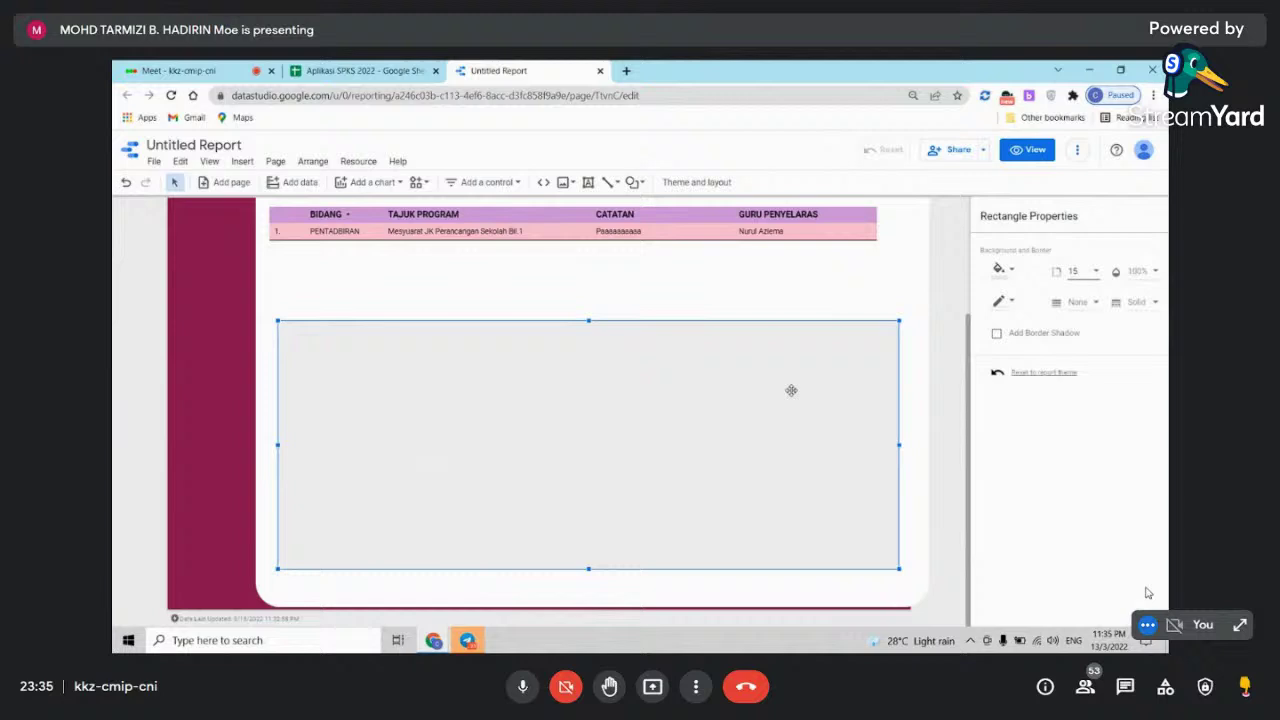
- Send the grey rectangle to the back, followed by the white panel, so the grey box sits between panel and charts
right_click(629, 351)
mouse_move(660, 549)
left_click(755, 542)
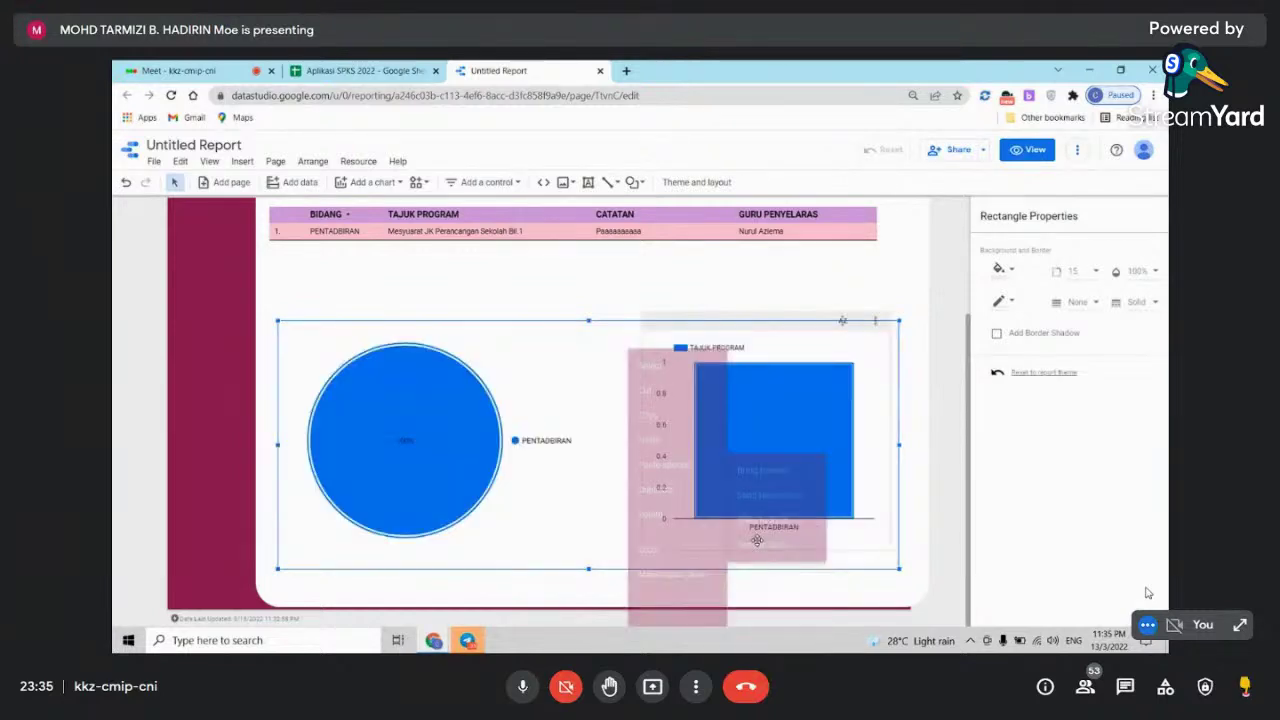
right_click(297, 592)
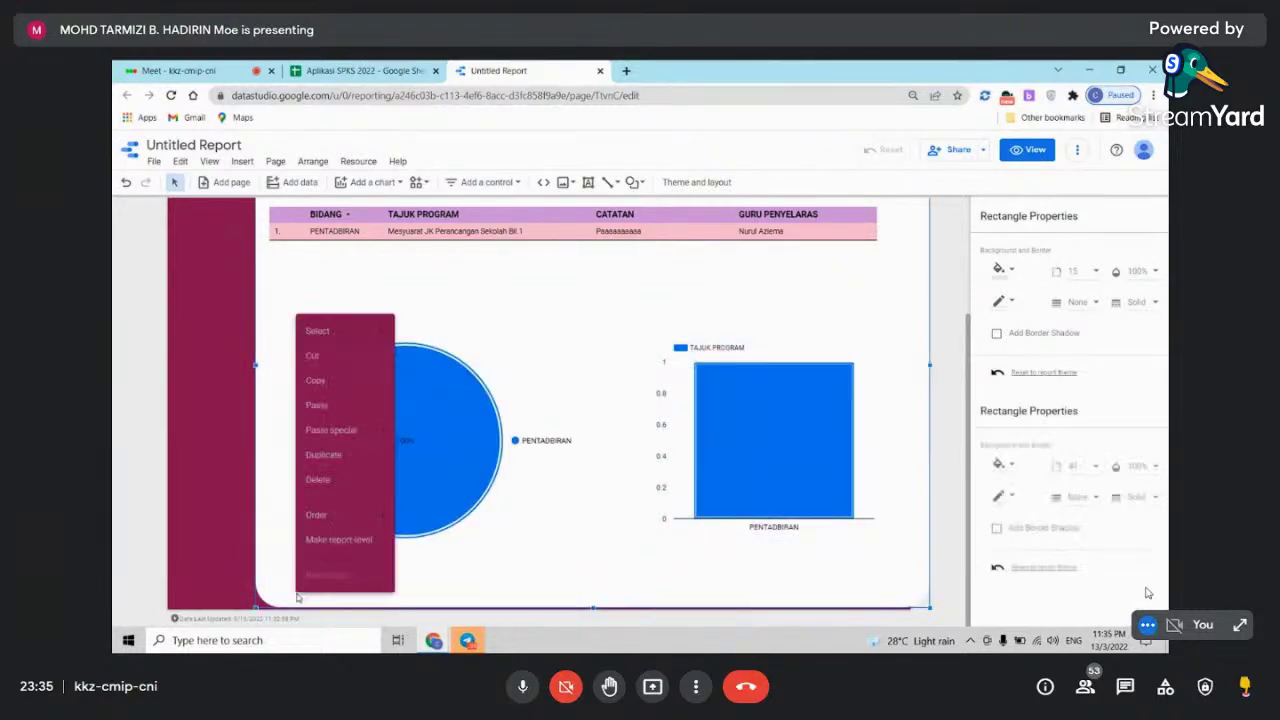
mouse_move(351, 528)
left_click(450, 596)
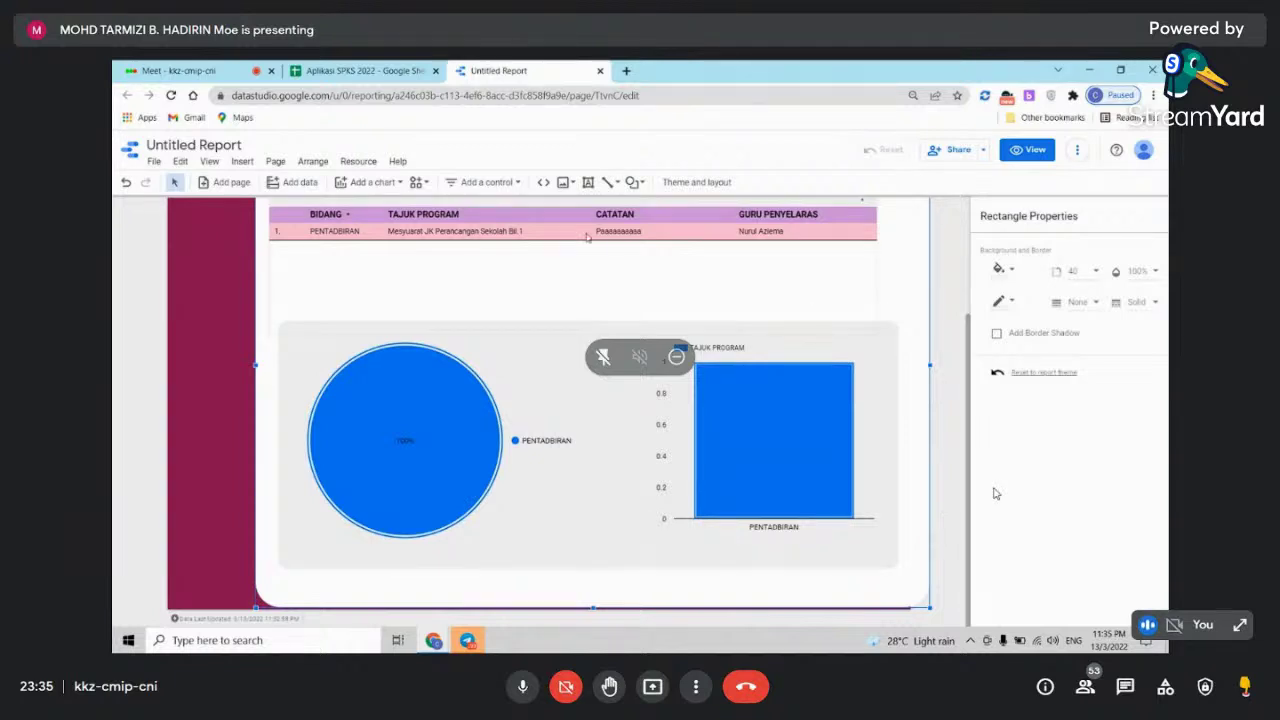
- Refresh the report's data
left_click(1077, 149)
left_click(1105, 181)
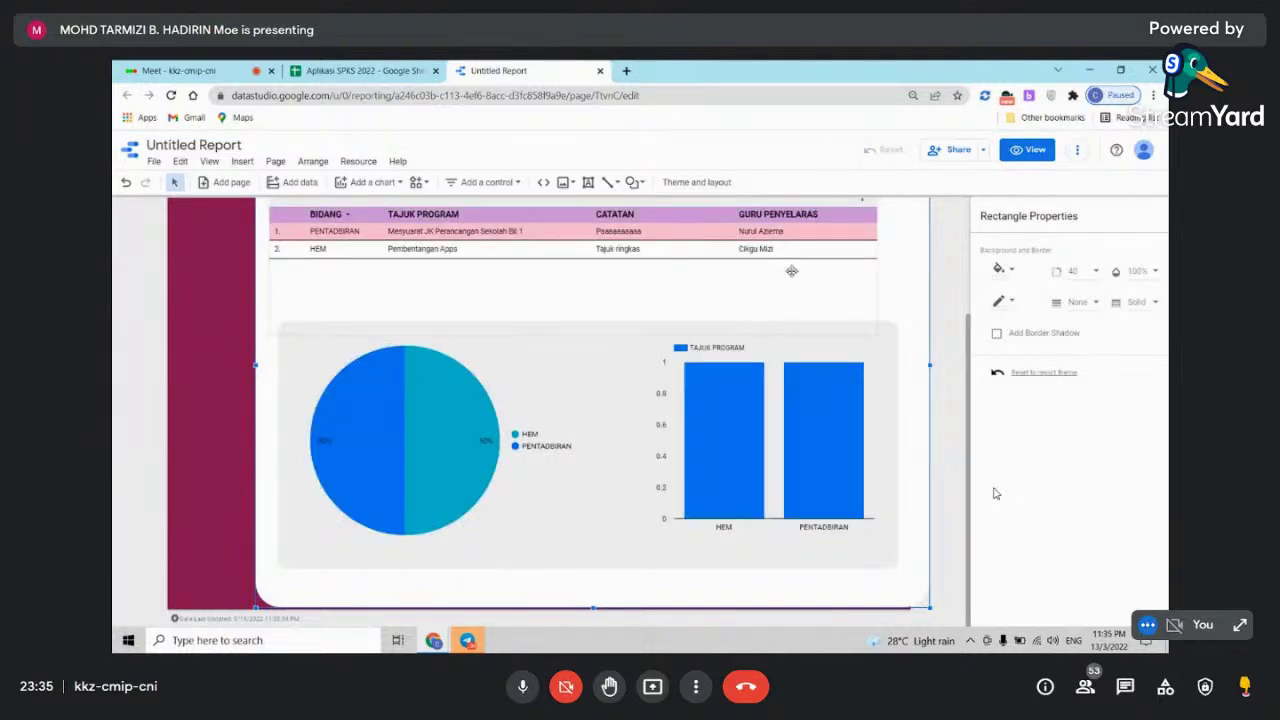
- Change the bar chart to a stacked column chart and enable its total card and data labels
left_click(815, 400)
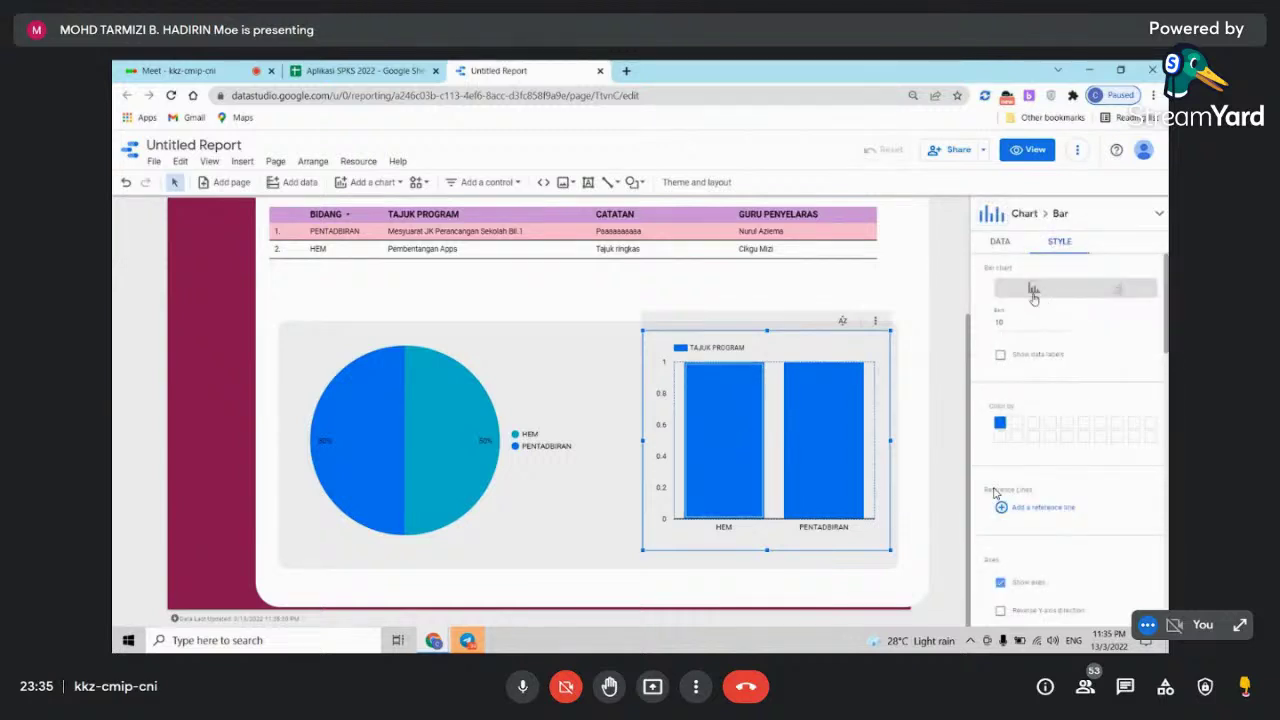
left_click(1158, 213)
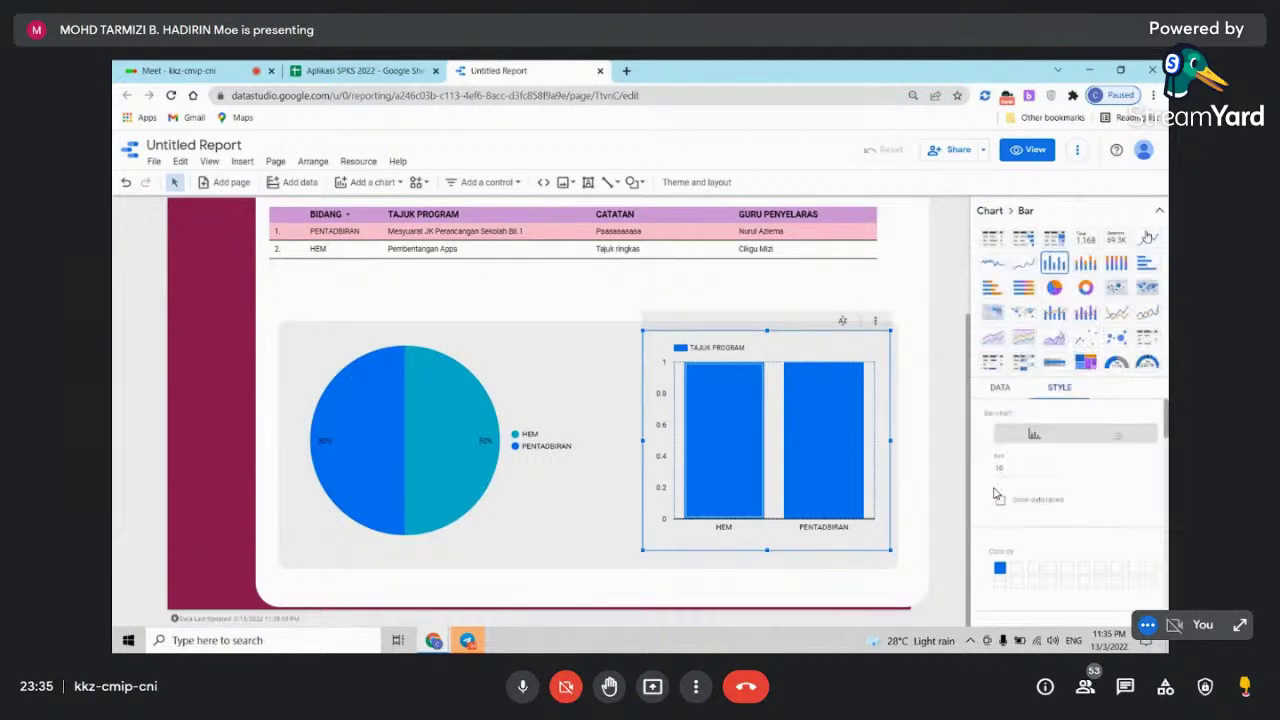
left_click(1087, 263)
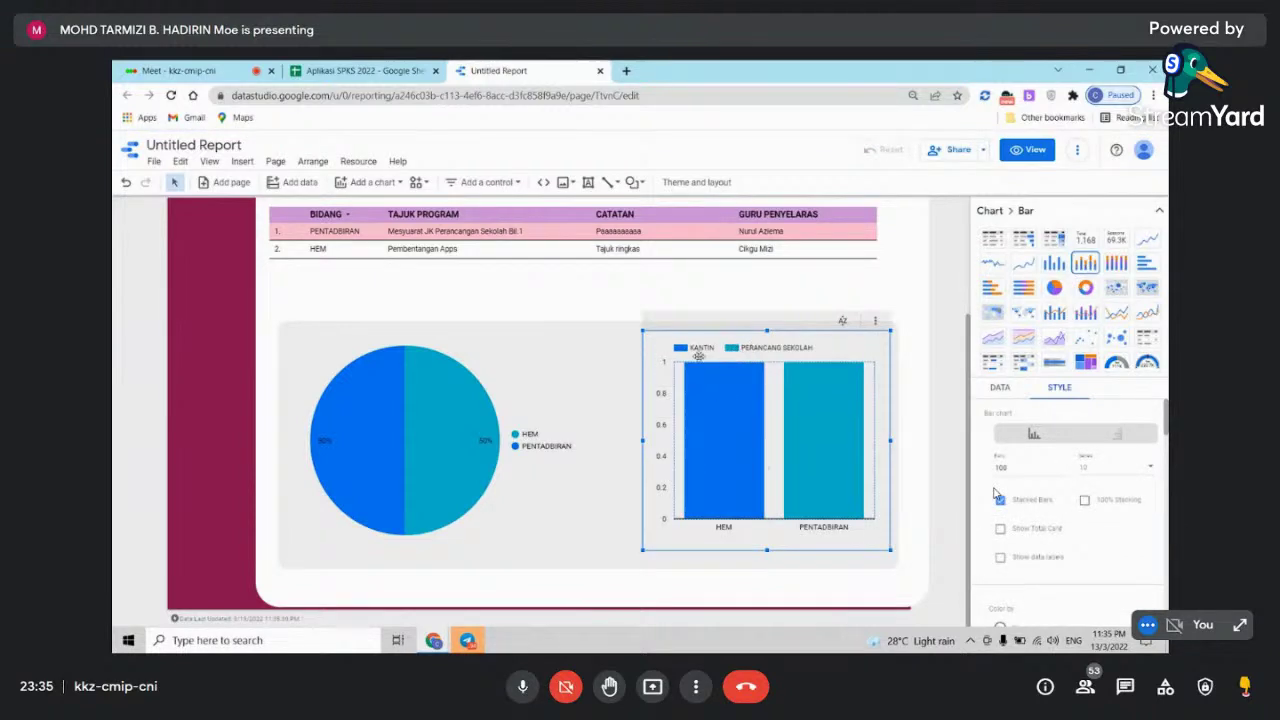
scroll(998, 461, "down", 2)
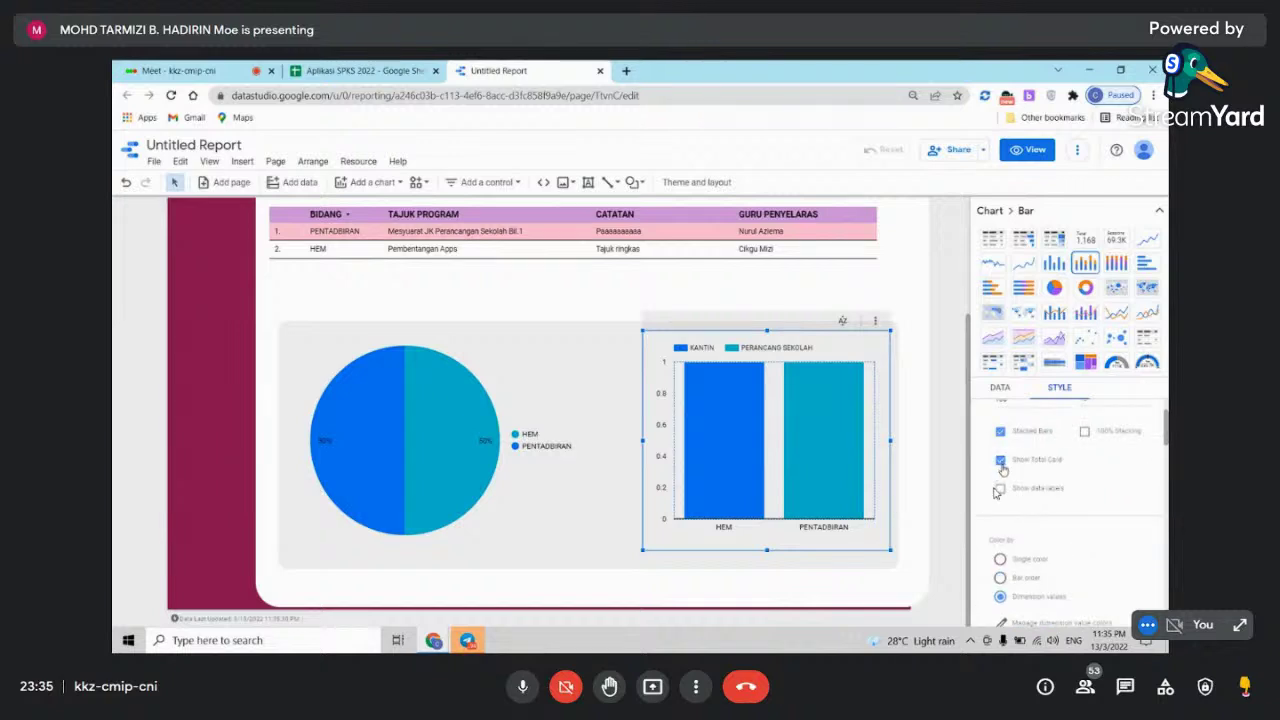
left_click(999, 489)
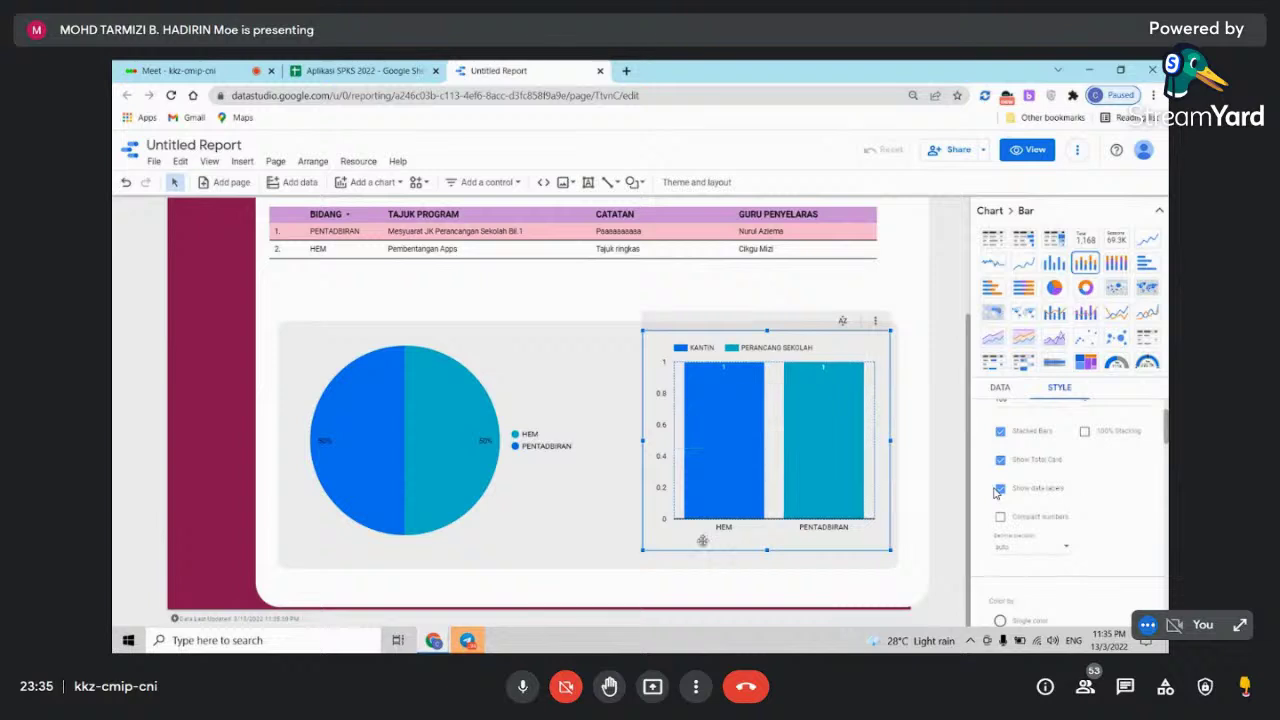
- Hide the legend of the stacked column chart
scroll(1111, 517, "down", 1)
scroll(1111, 517, "down", 5)
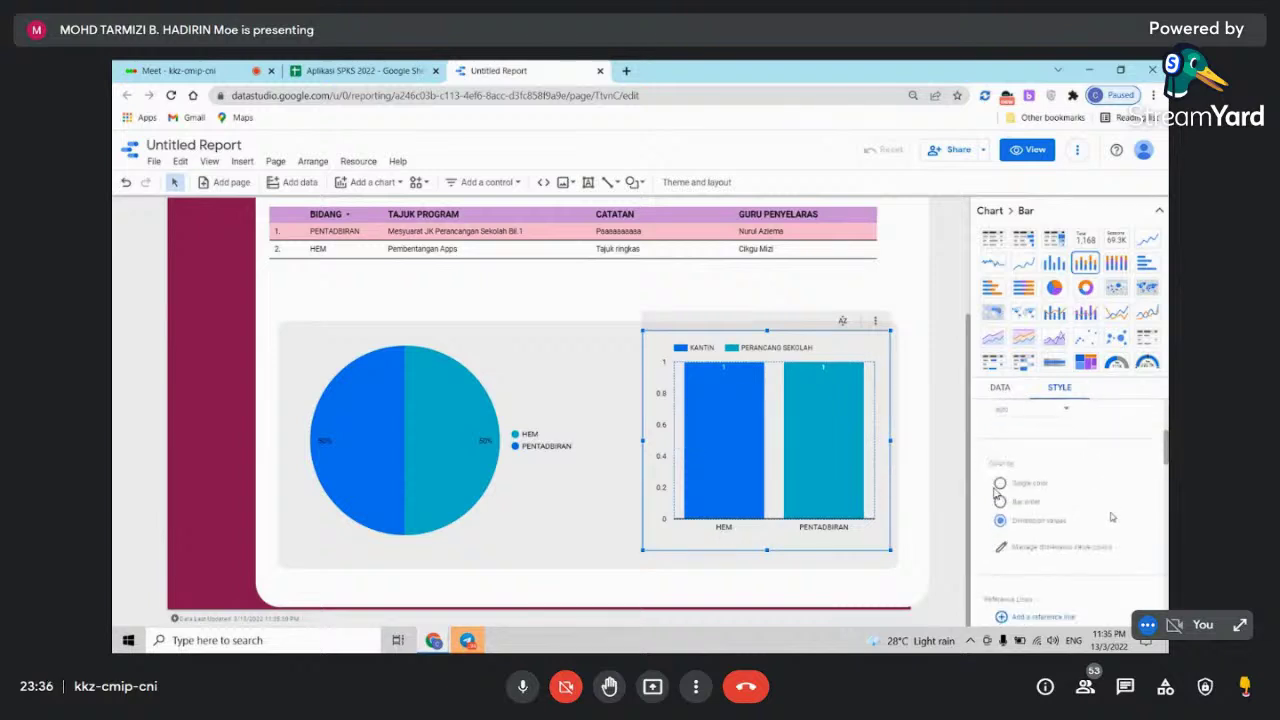
scroll(1111, 517, "down", 5)
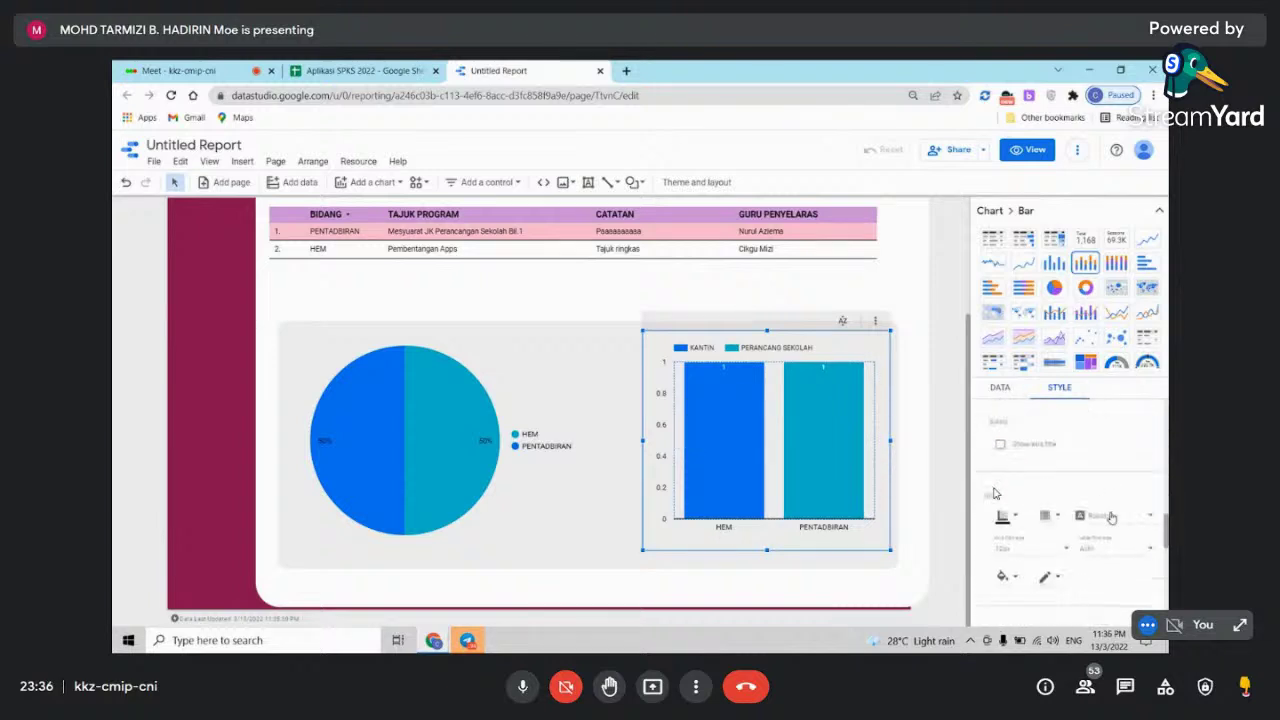
scroll(1108, 521, "down", 5)
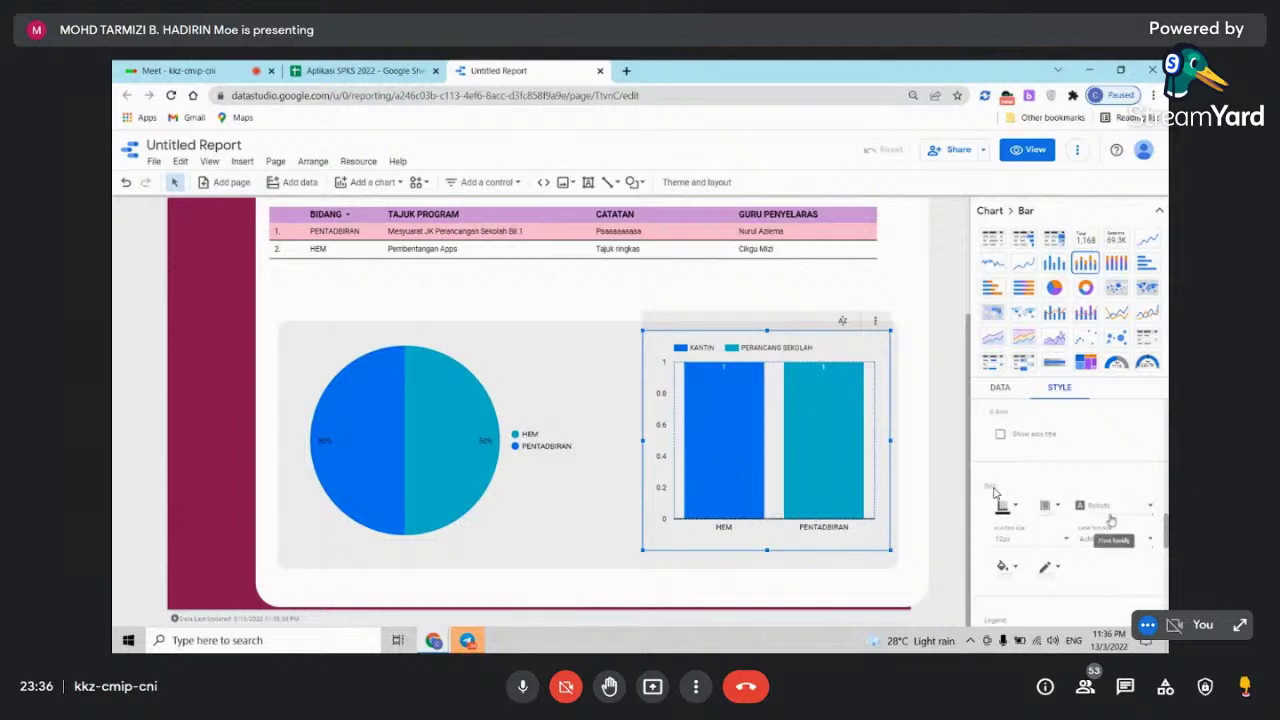
left_click(1014, 545)
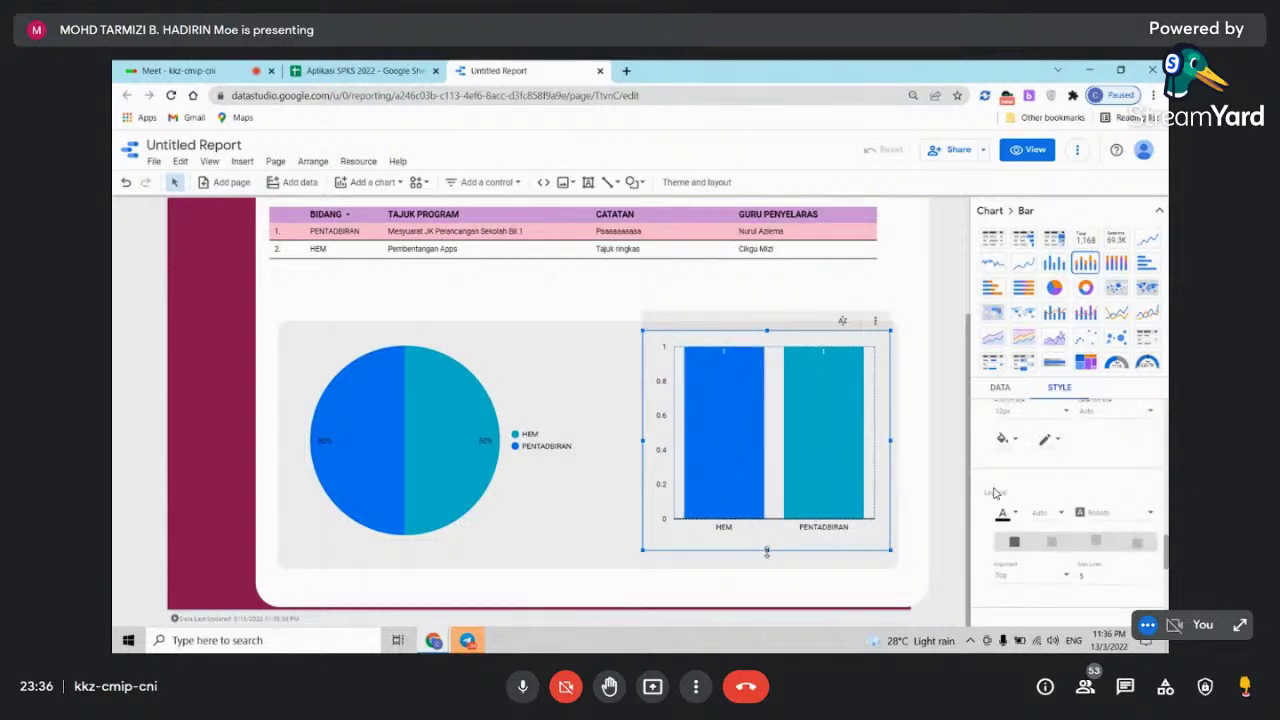
- Enlarge the stacked column chart slightly downward and extend its left edge toward the pie chart's legend
left_click_drag(767, 550, 767, 562)
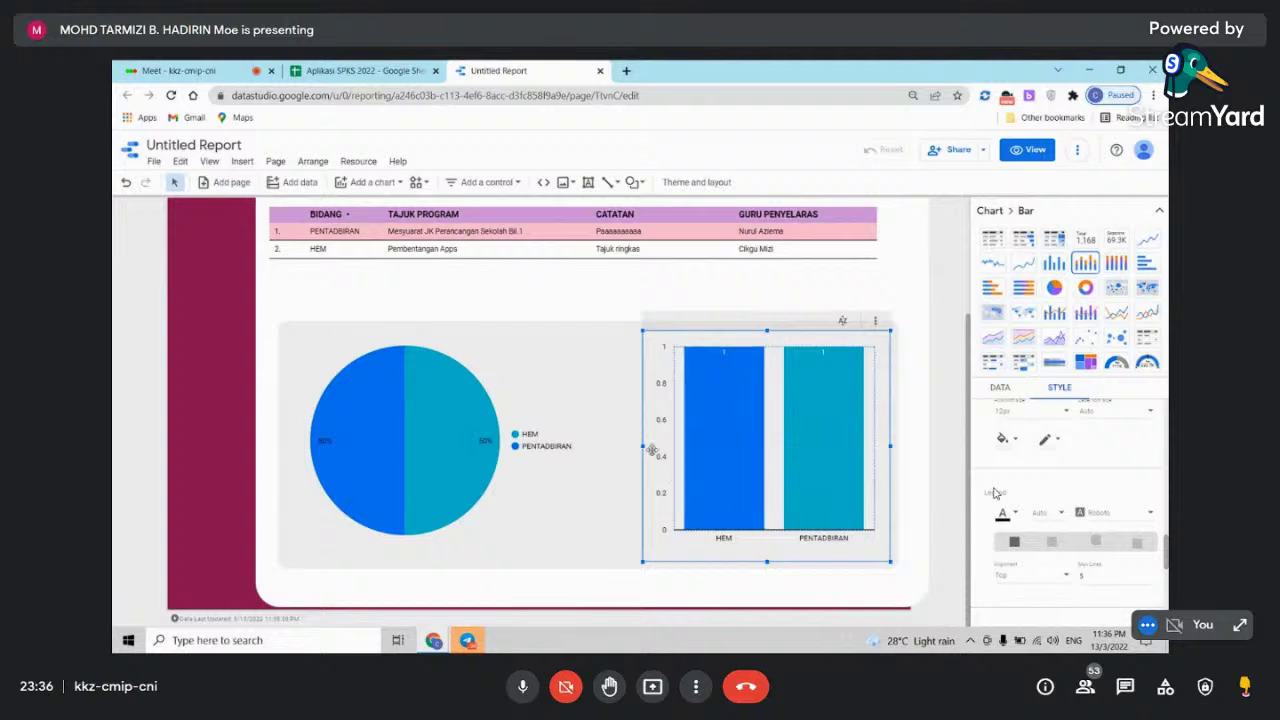
left_click_drag(651, 450, 643, 449)
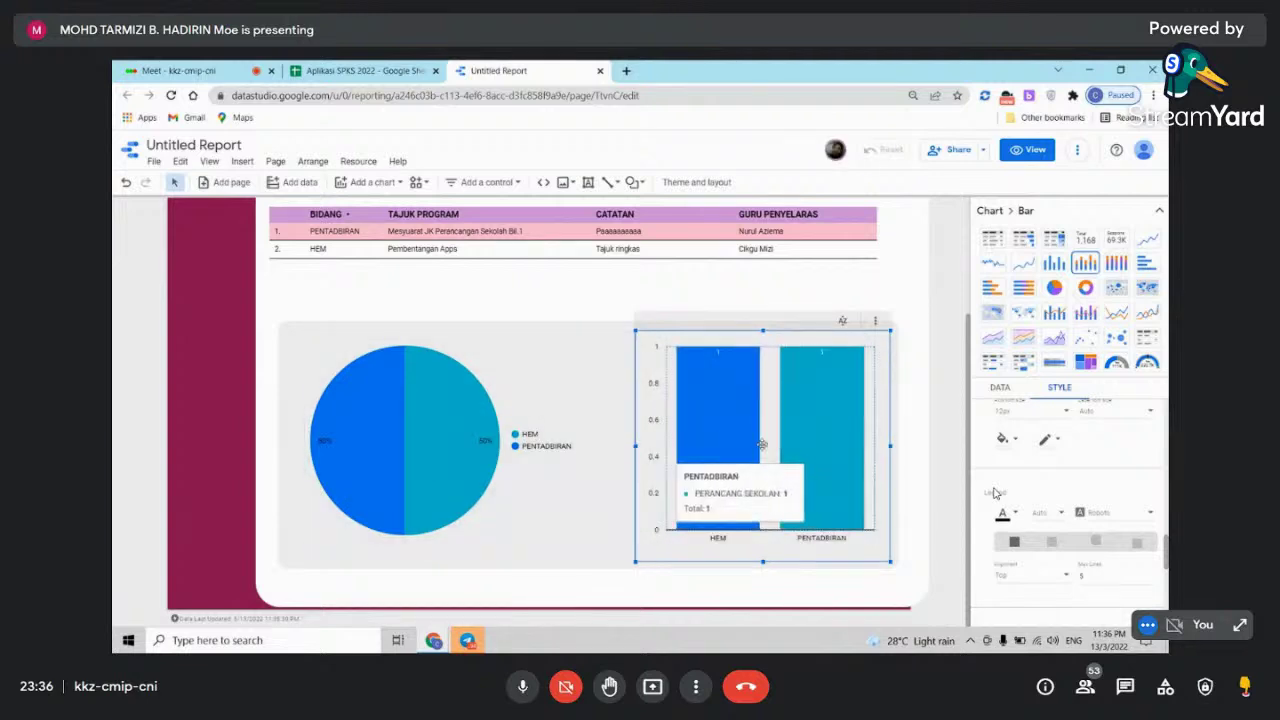
left_click_drag(636, 449, 609, 446)
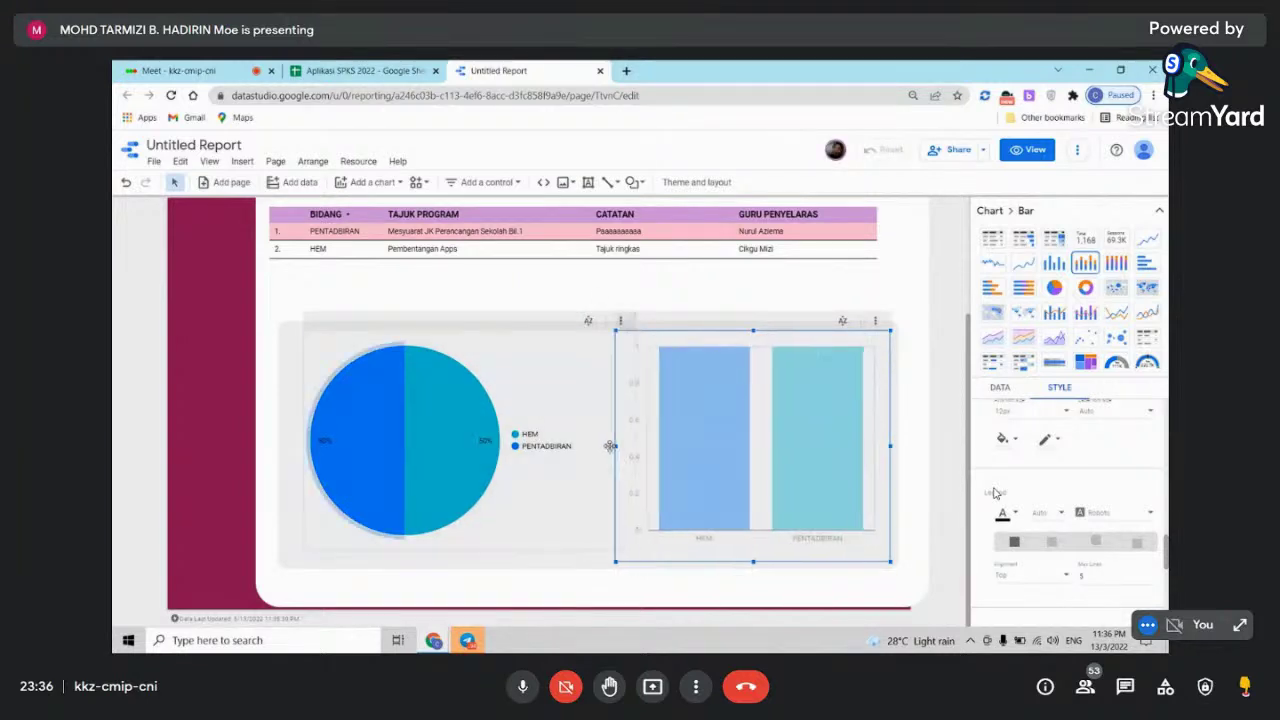
- Enlarge the pie chart slightly by extending its lower-left corner outward within the grey panel
left_click(482, 529)
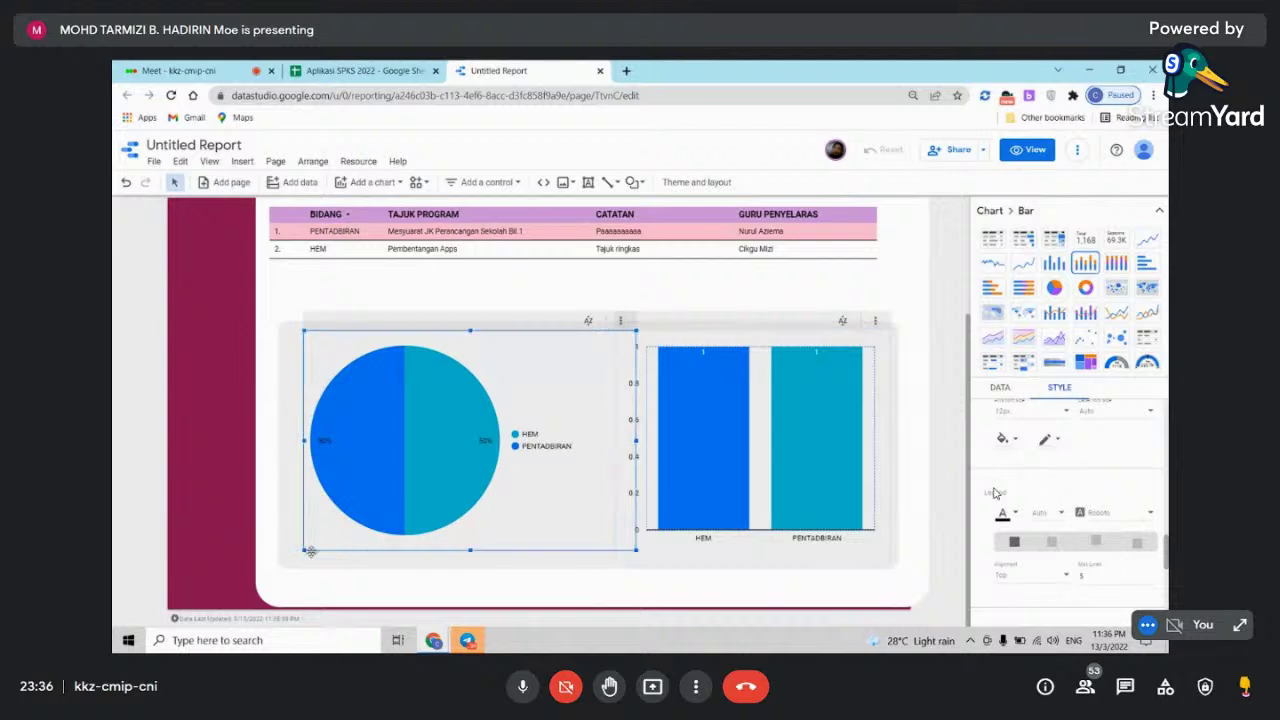
left_click_drag(304, 551, 294, 557)
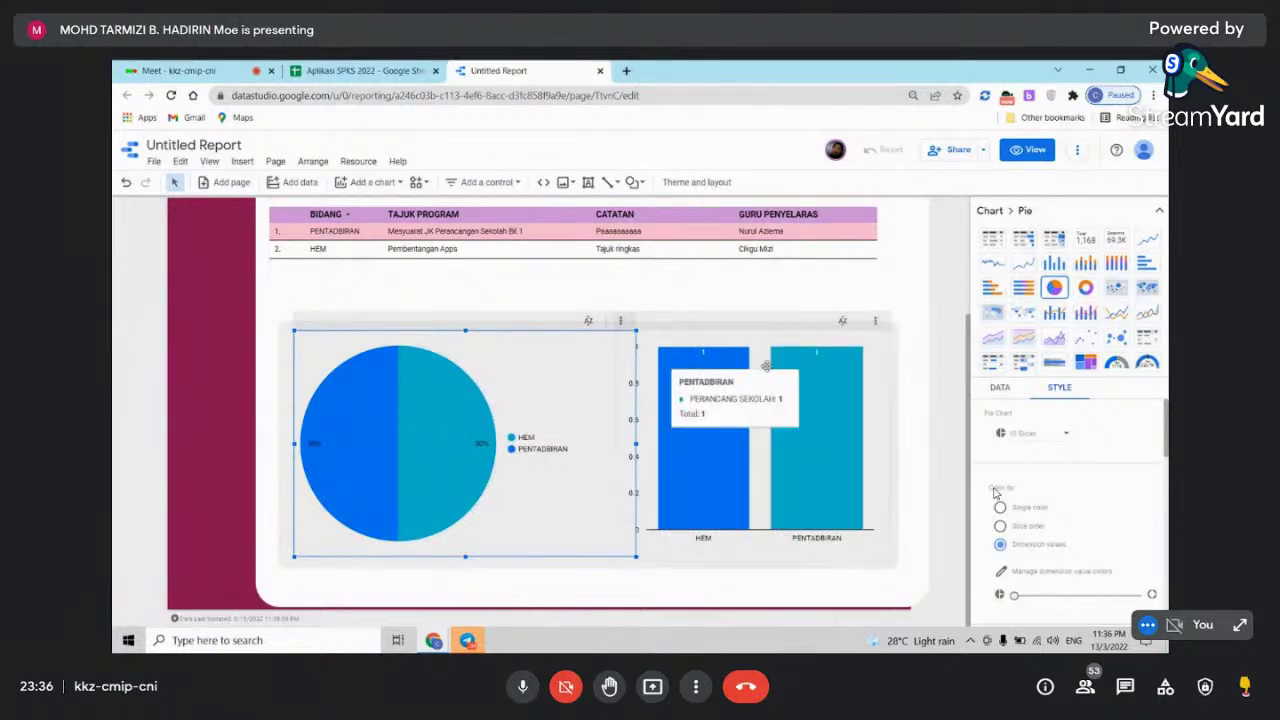
- Examine the dimension value colors assigned in the stacked column chart
left_click(700, 400)
scroll(1080, 462, "down", 3)
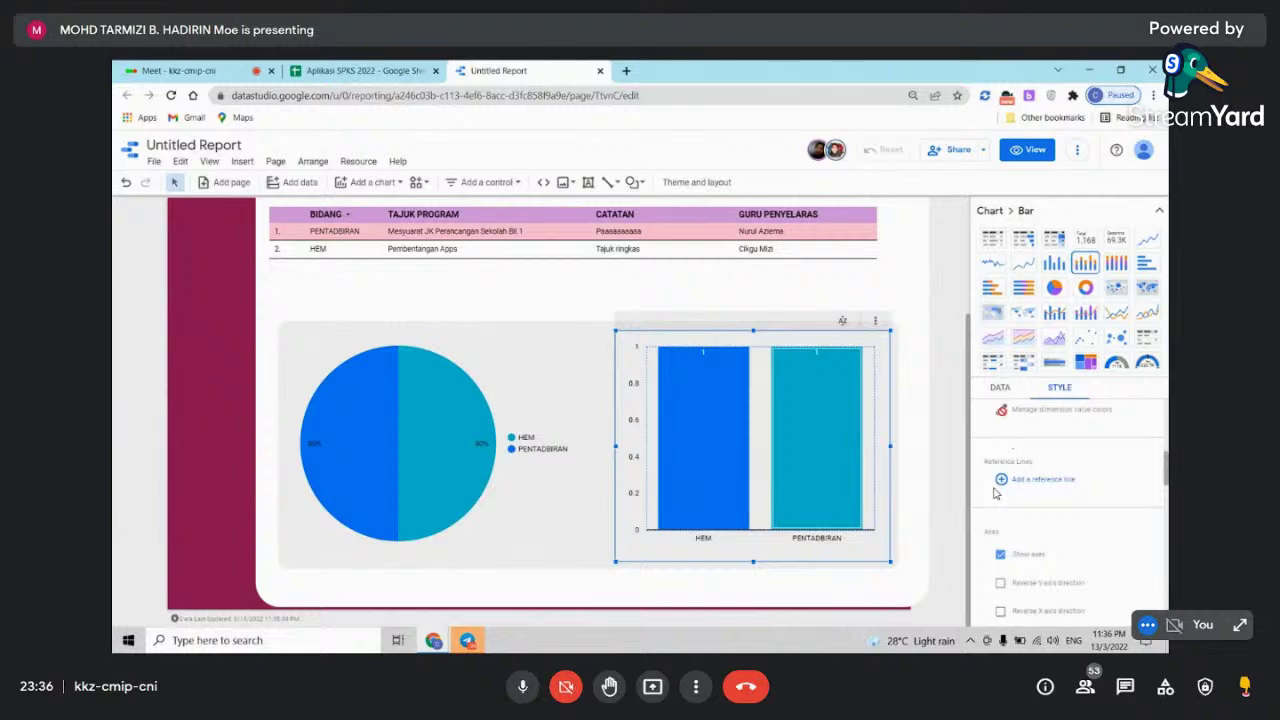
left_click(1003, 410)
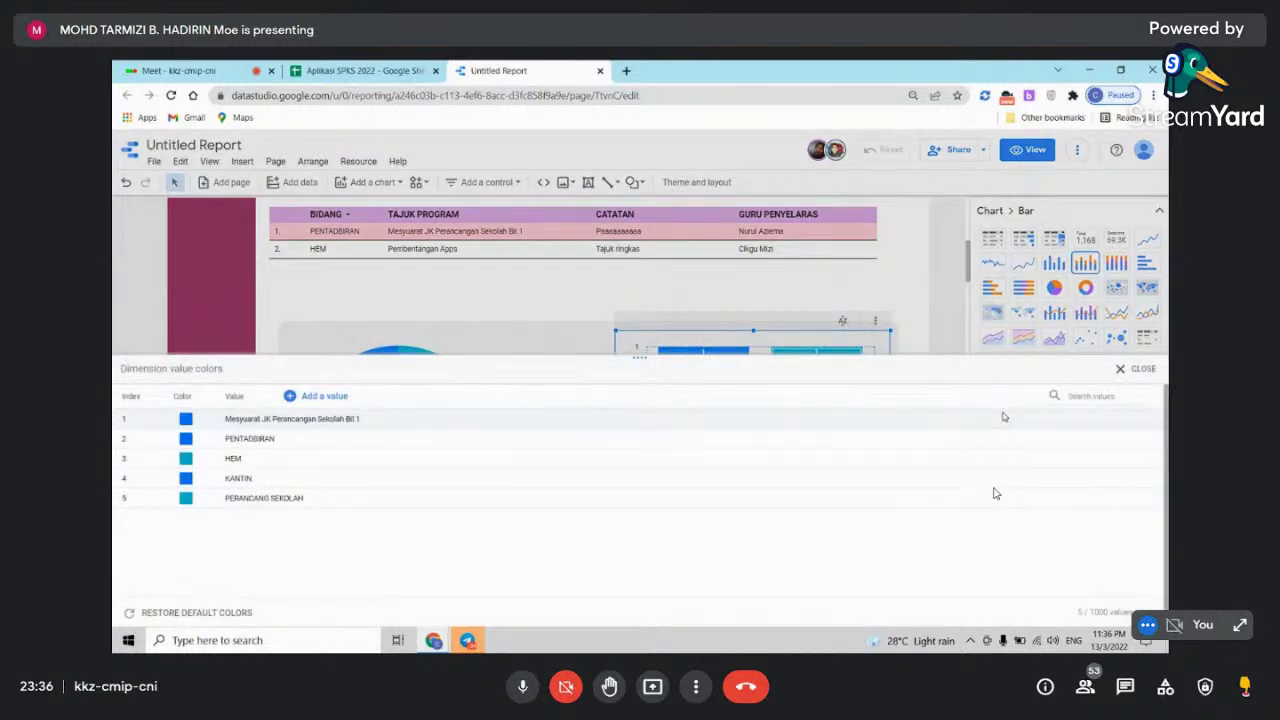
left_click(1135, 368)
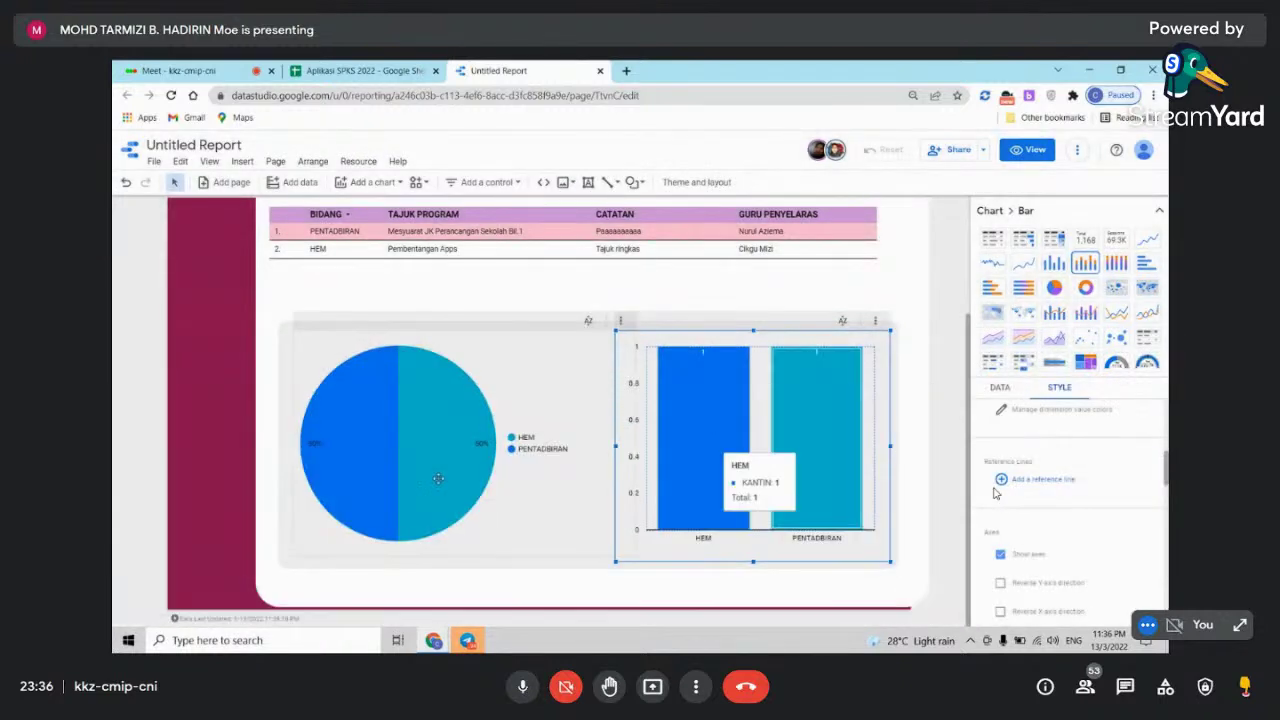
left_click(1003, 411)
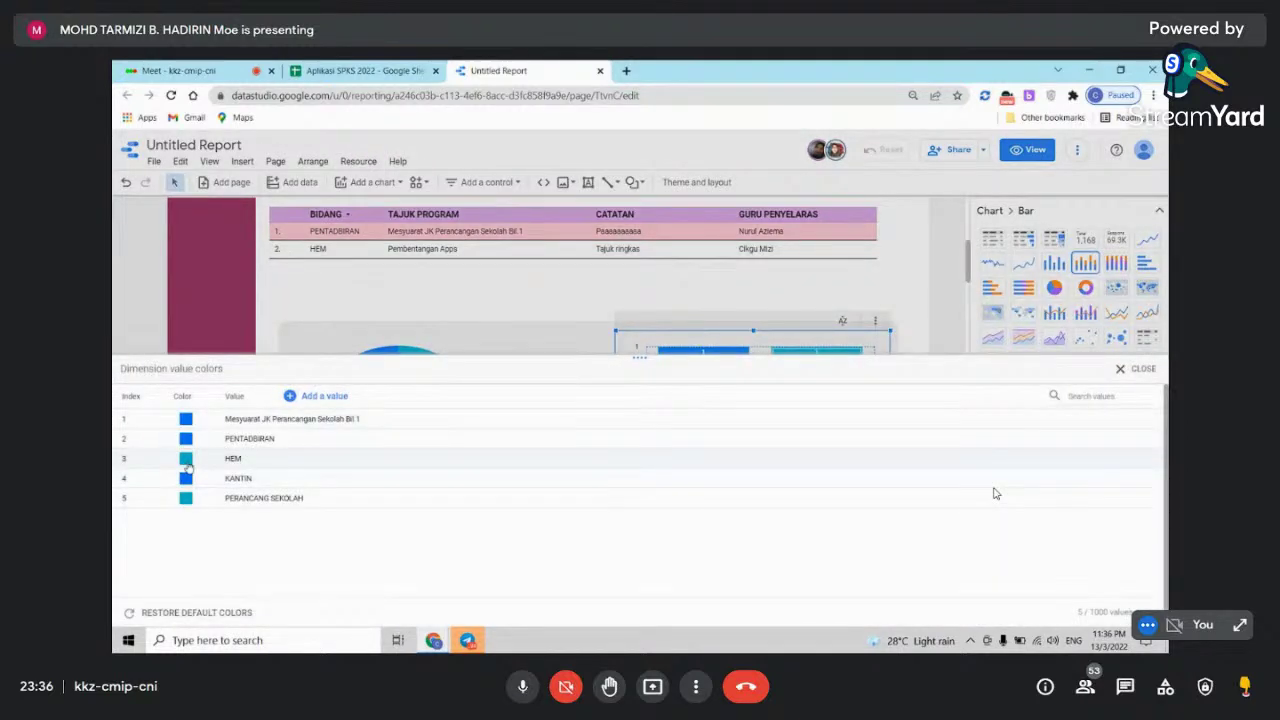
left_click(1125, 374)
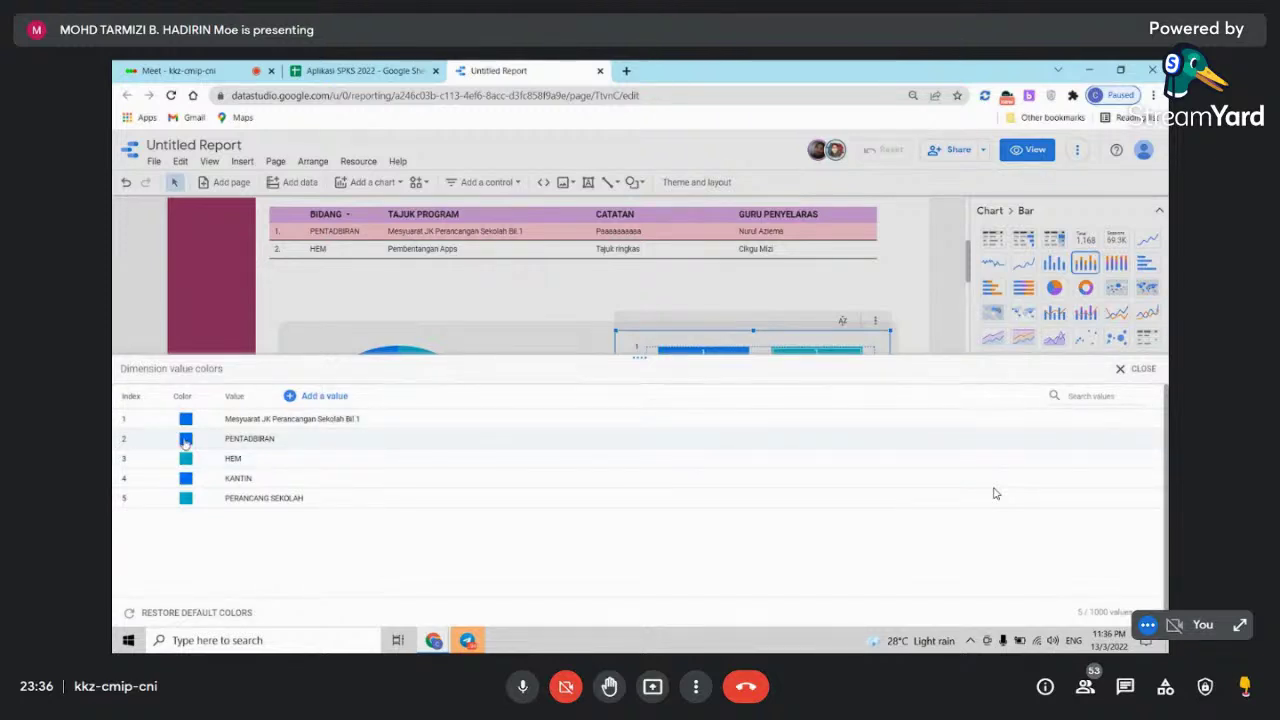
- Set the PENTADBIRAN dimension value color to the first blue palette swatch and check the HEM color choices
left_click(186, 440)
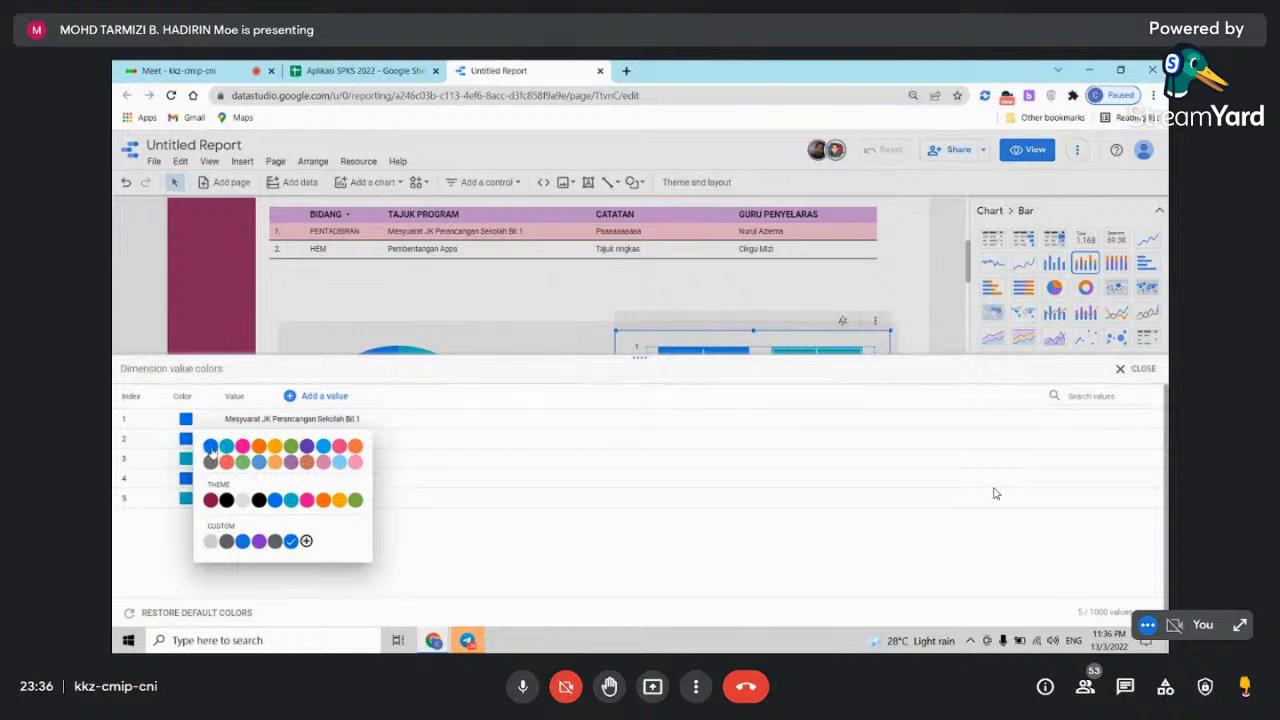
left_click(211, 448)
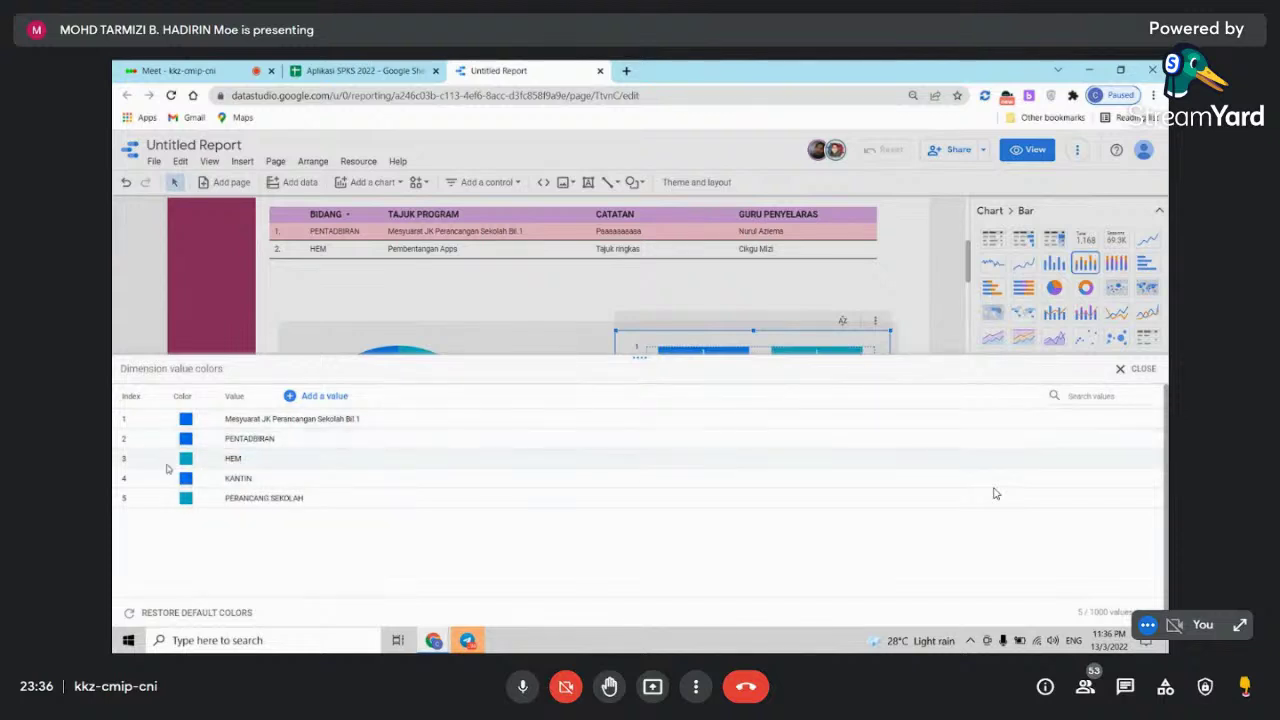
left_click(186, 458)
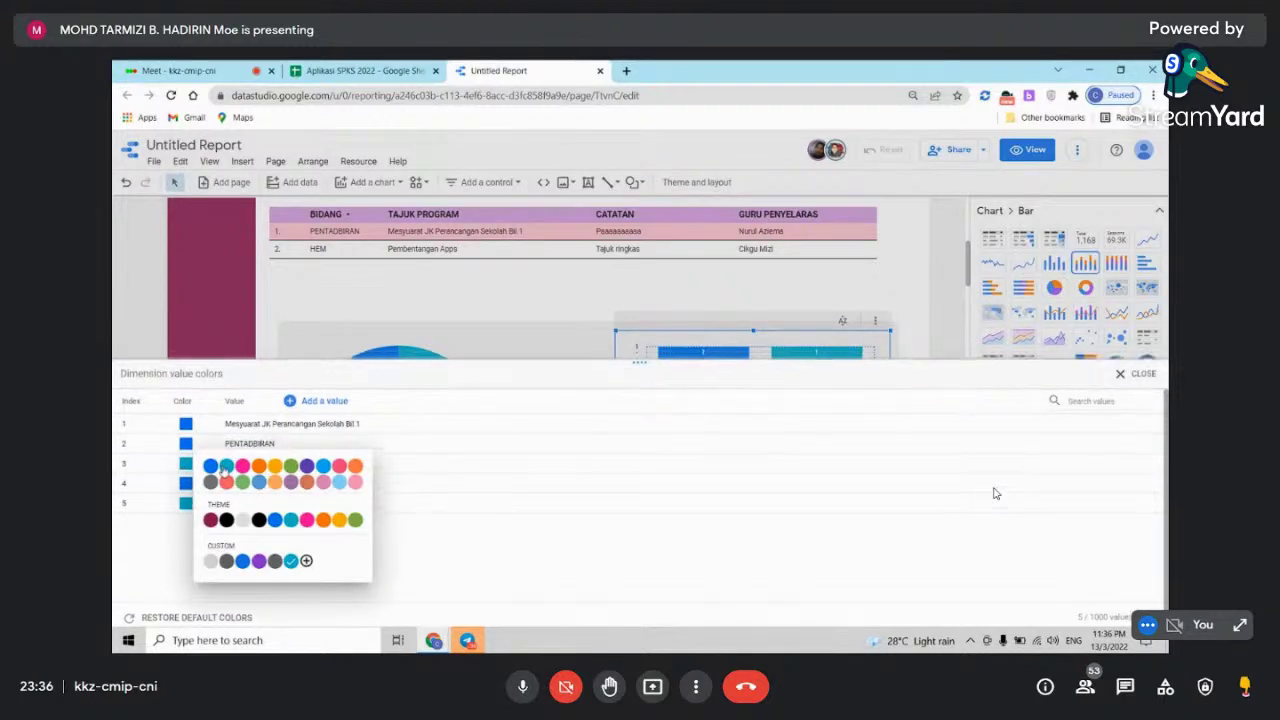
key("Escape")
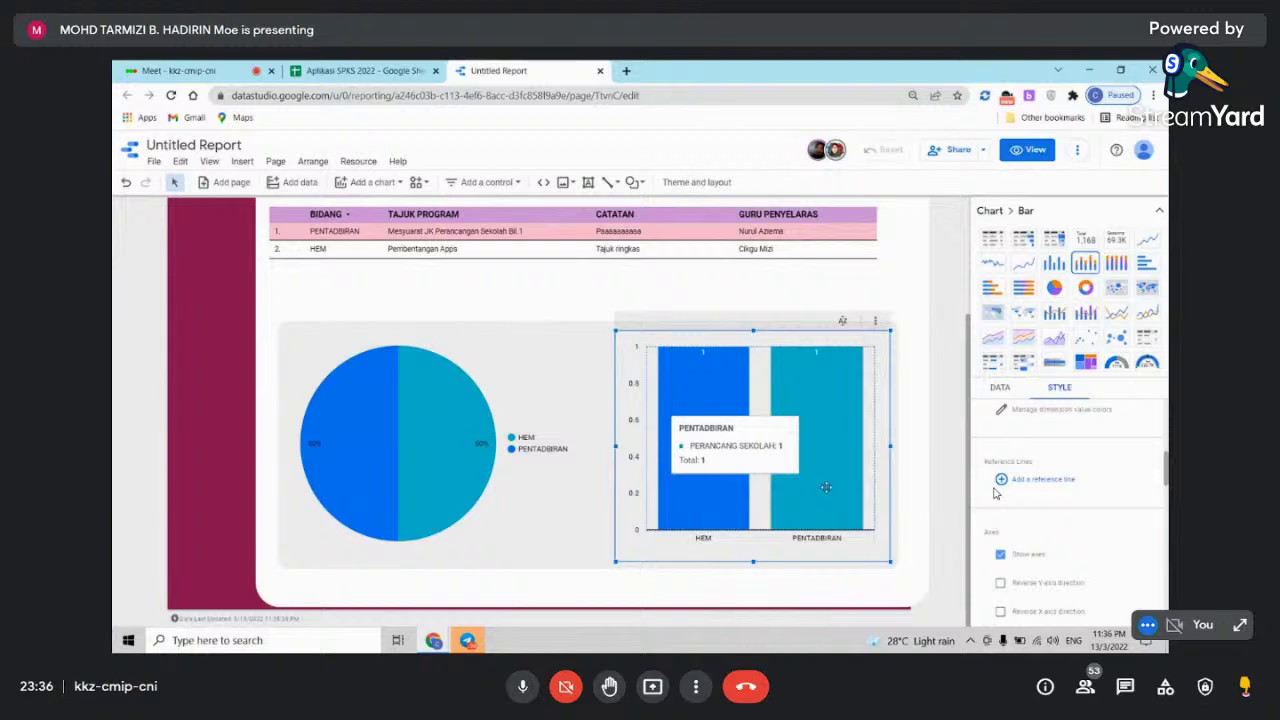
left_click(997, 486)
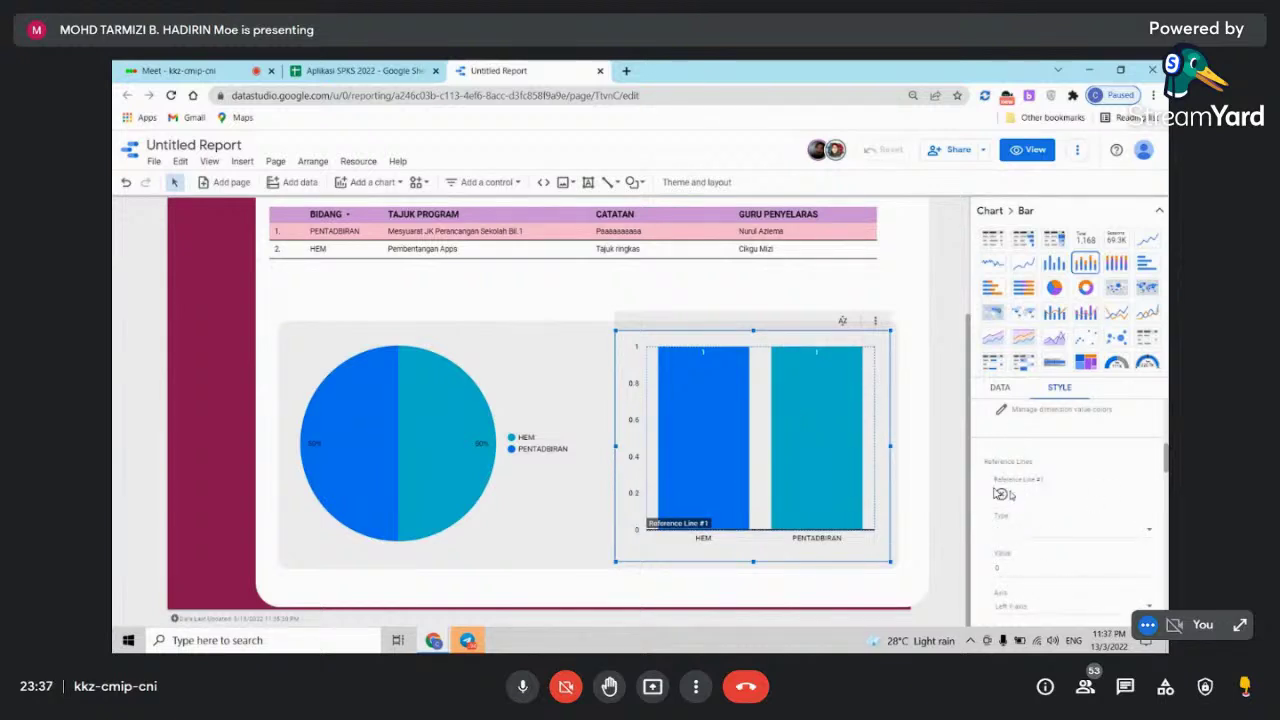
left_click(1000, 493)
left_click(999, 482)
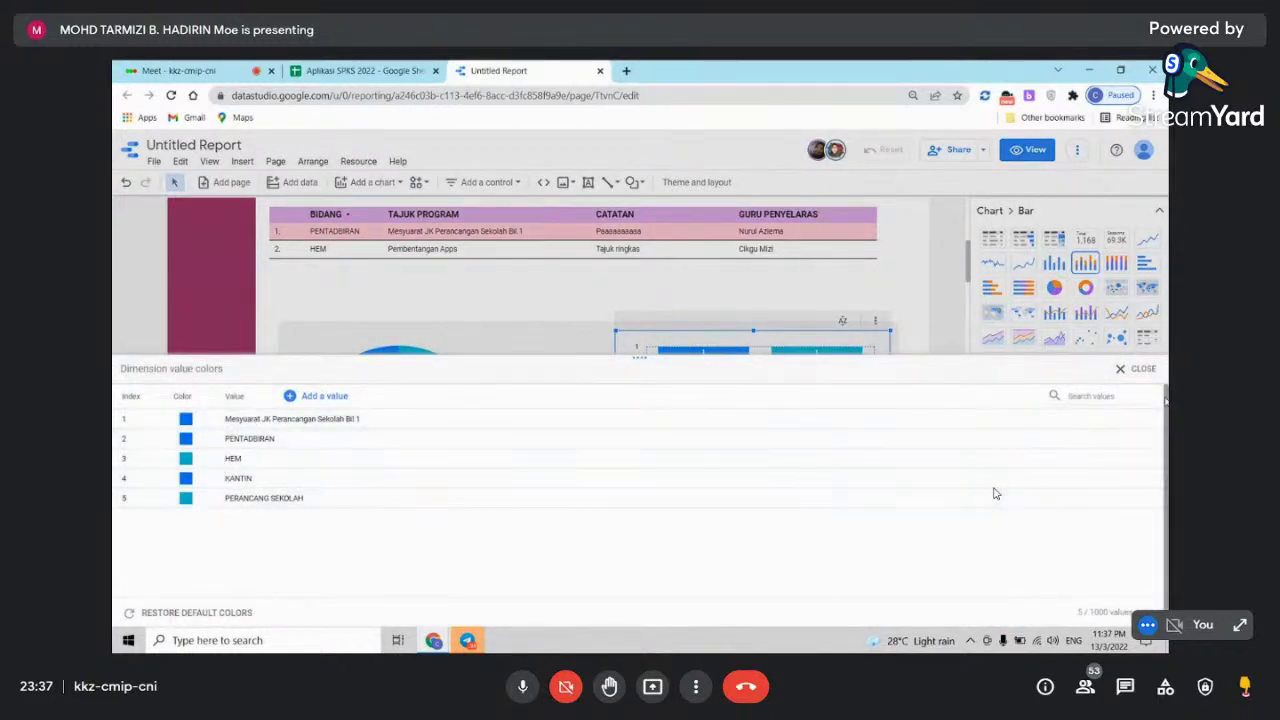
left_click(1136, 369)
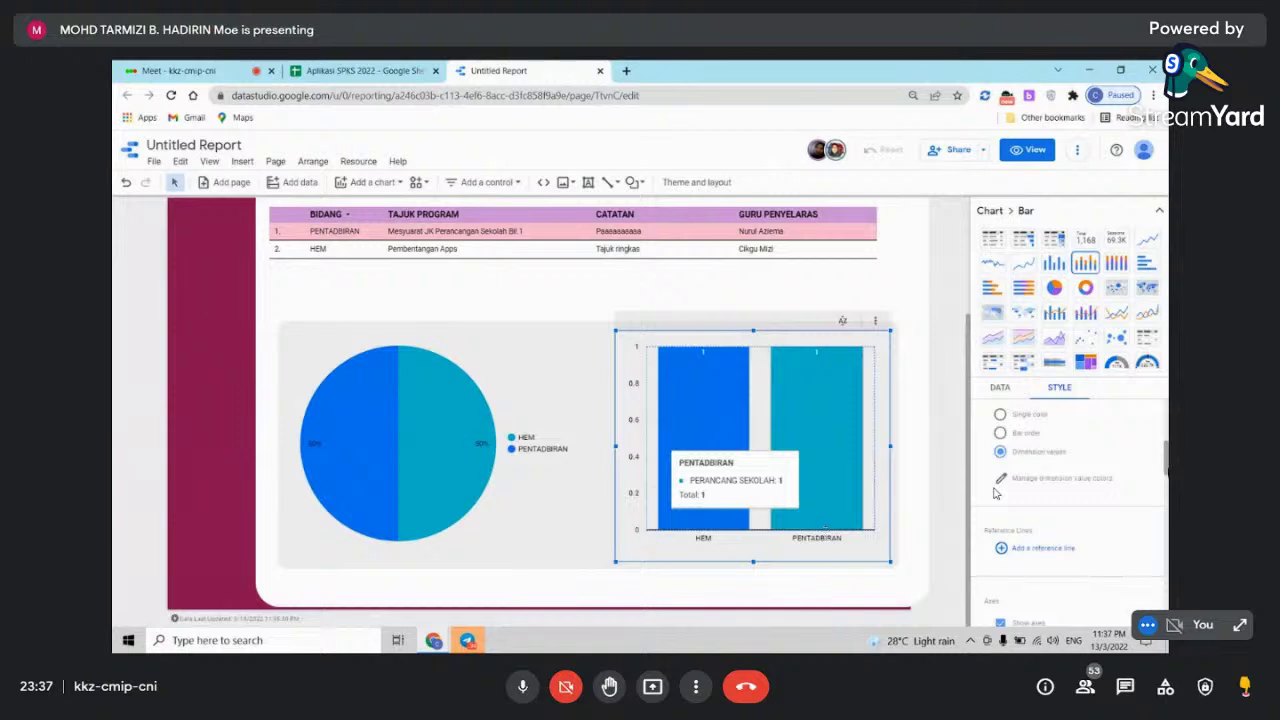
- Add the custom value PENTADBIRAN with a blue color to the pie chart's dimension value colors
left_click(343, 466)
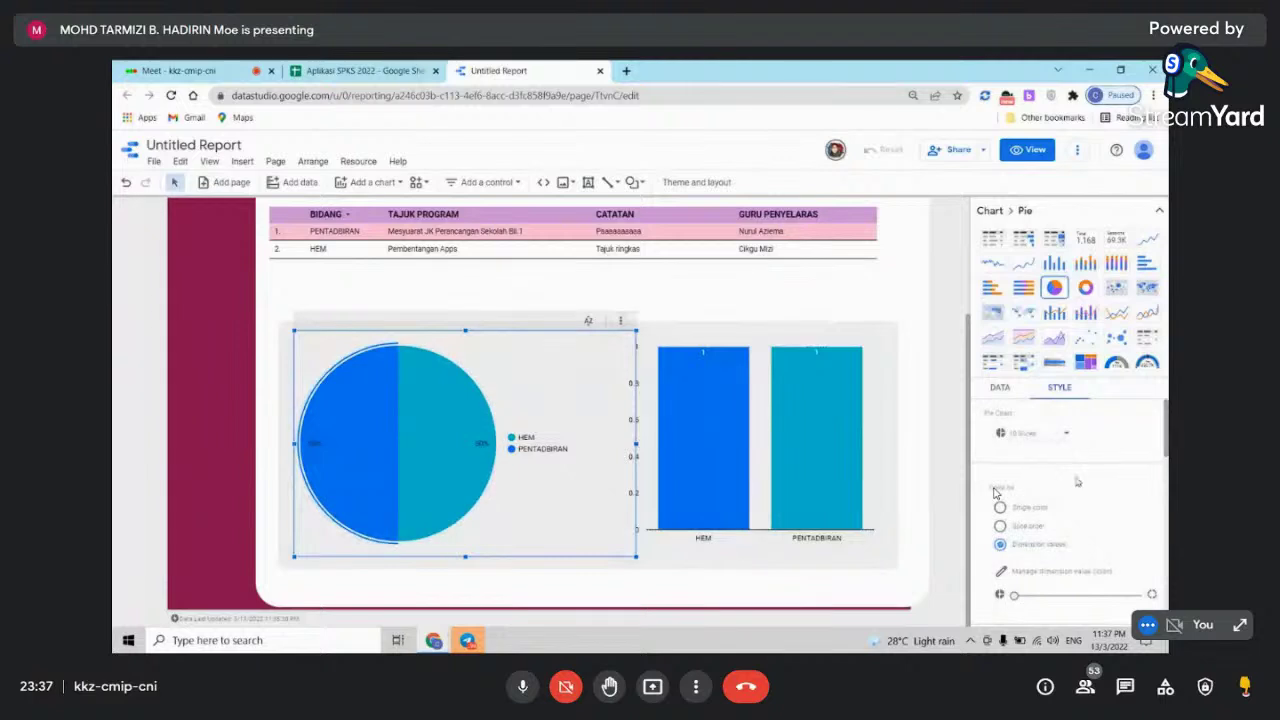
scroll(1077, 482, "down", 2)
scroll(995, 495, "down", 2)
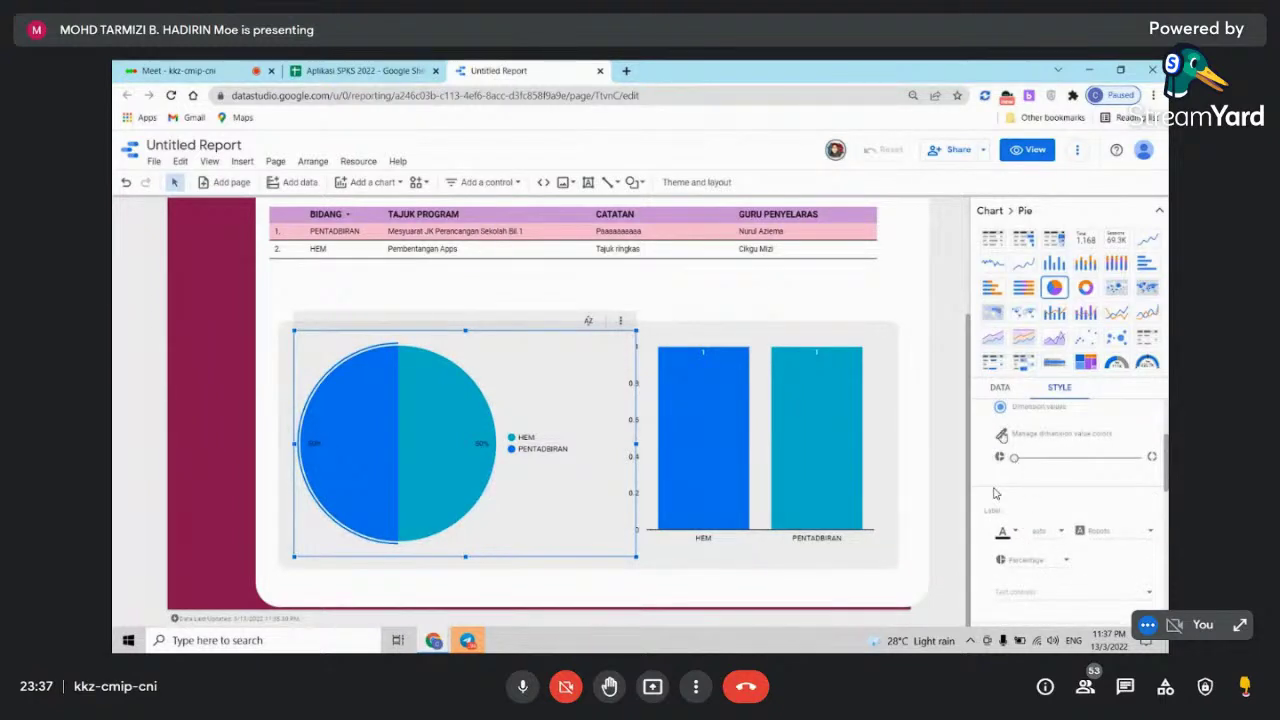
left_click(1061, 433)
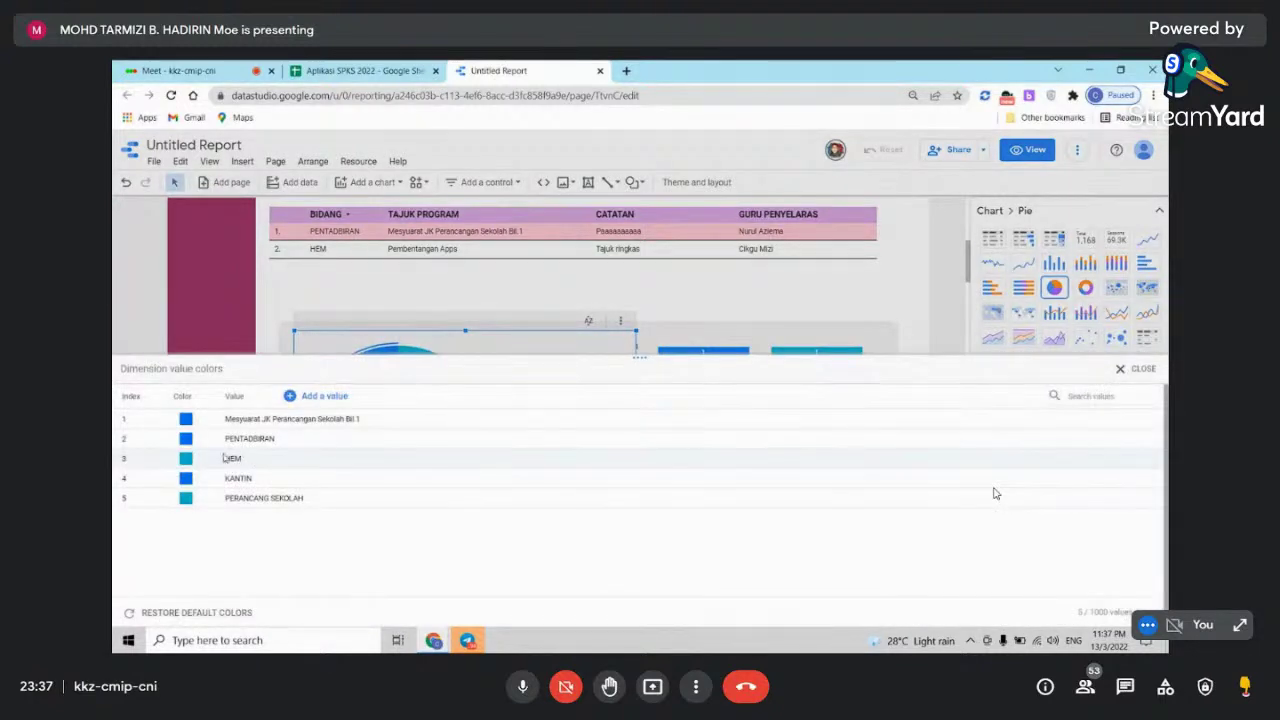
left_click(312, 396)
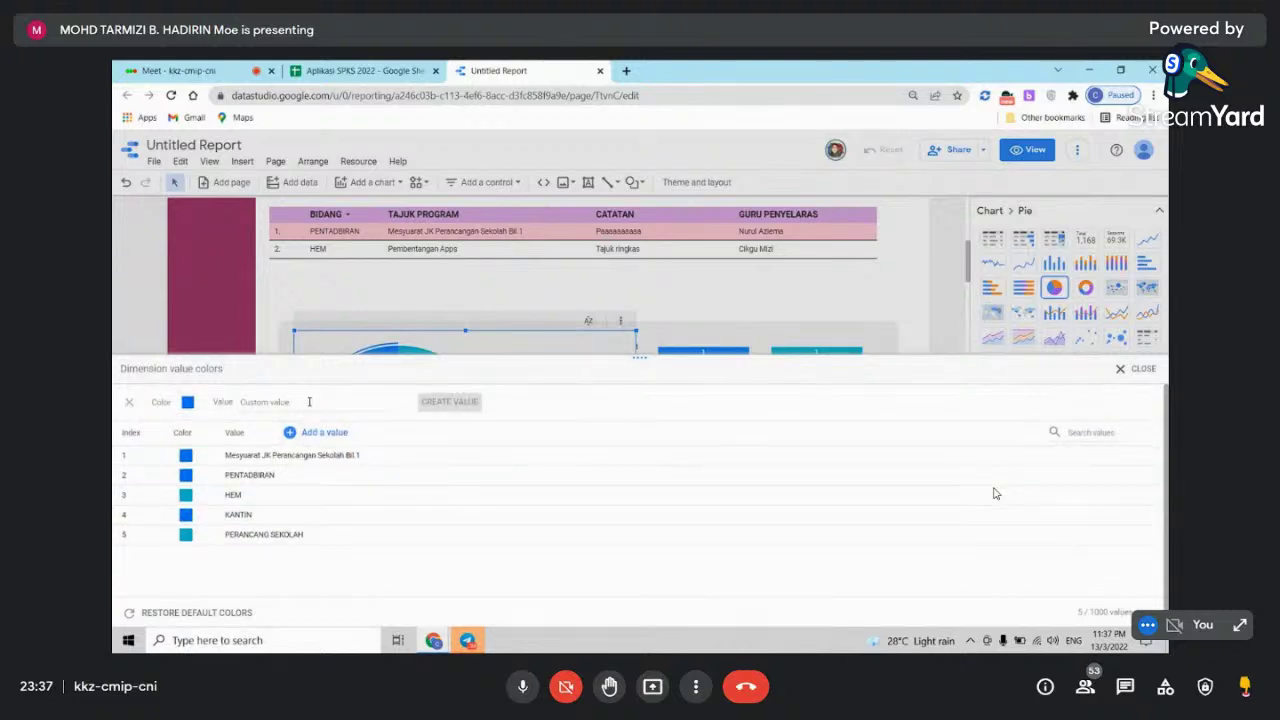
left_click(295, 401)
type("pentad")
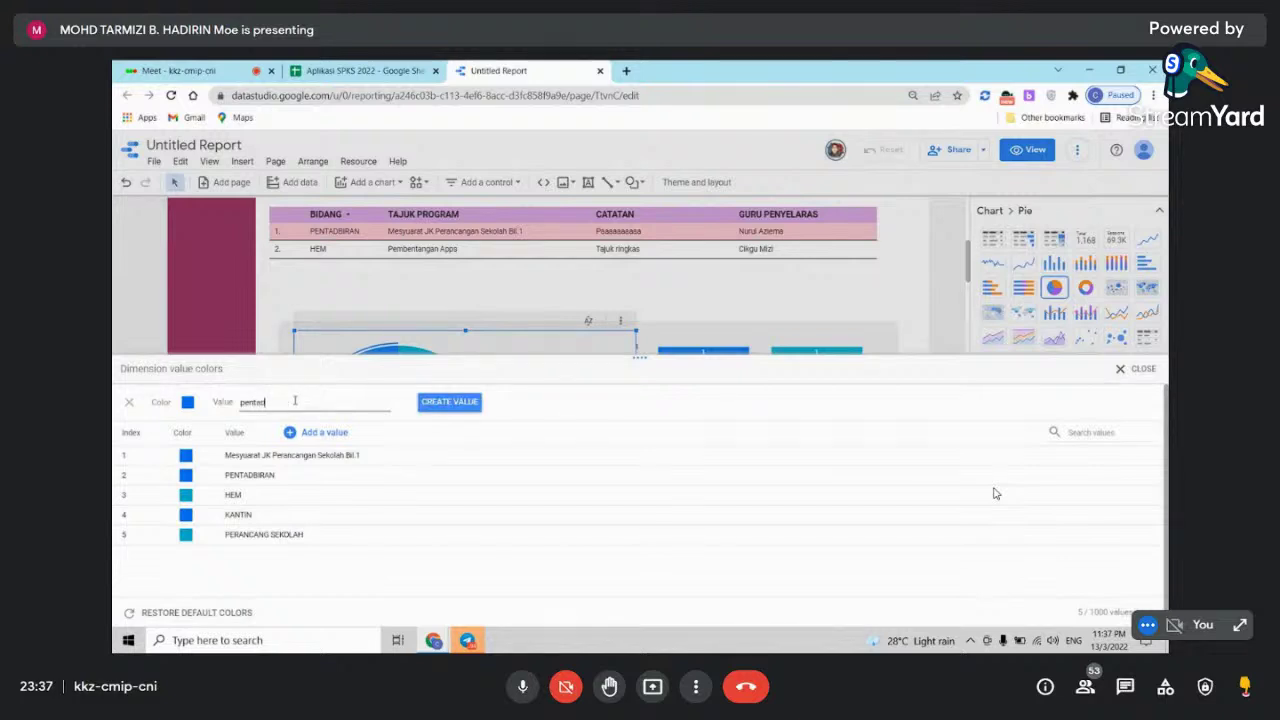
type("e")
key("BackSpace")
key("BackSpace")
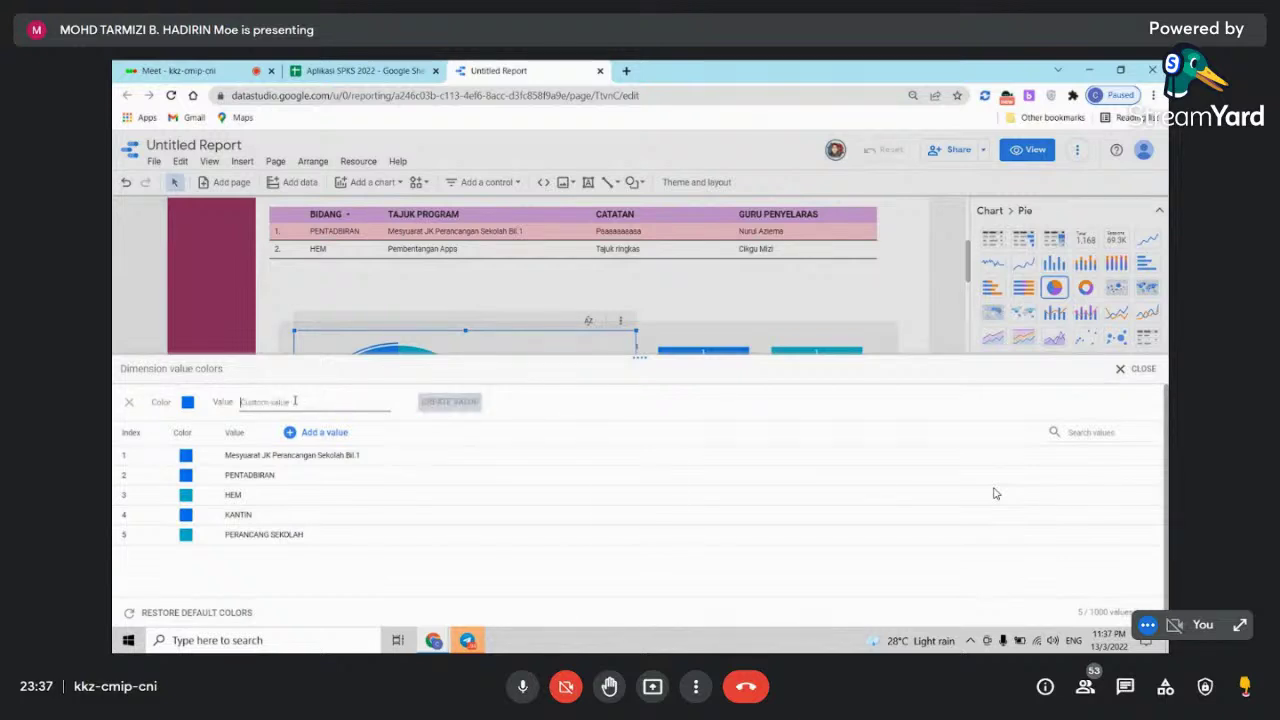
key("Caps_Lock")
type("PENTADBIRAN")
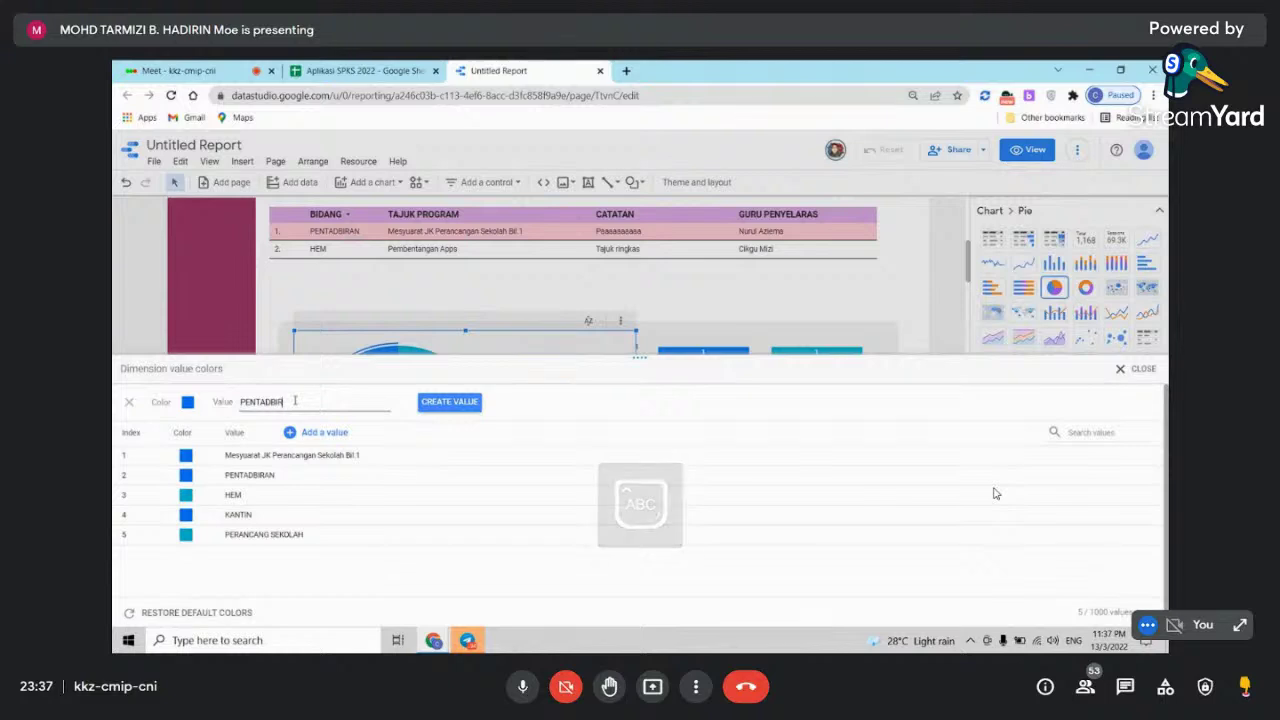
left_click(472, 401)
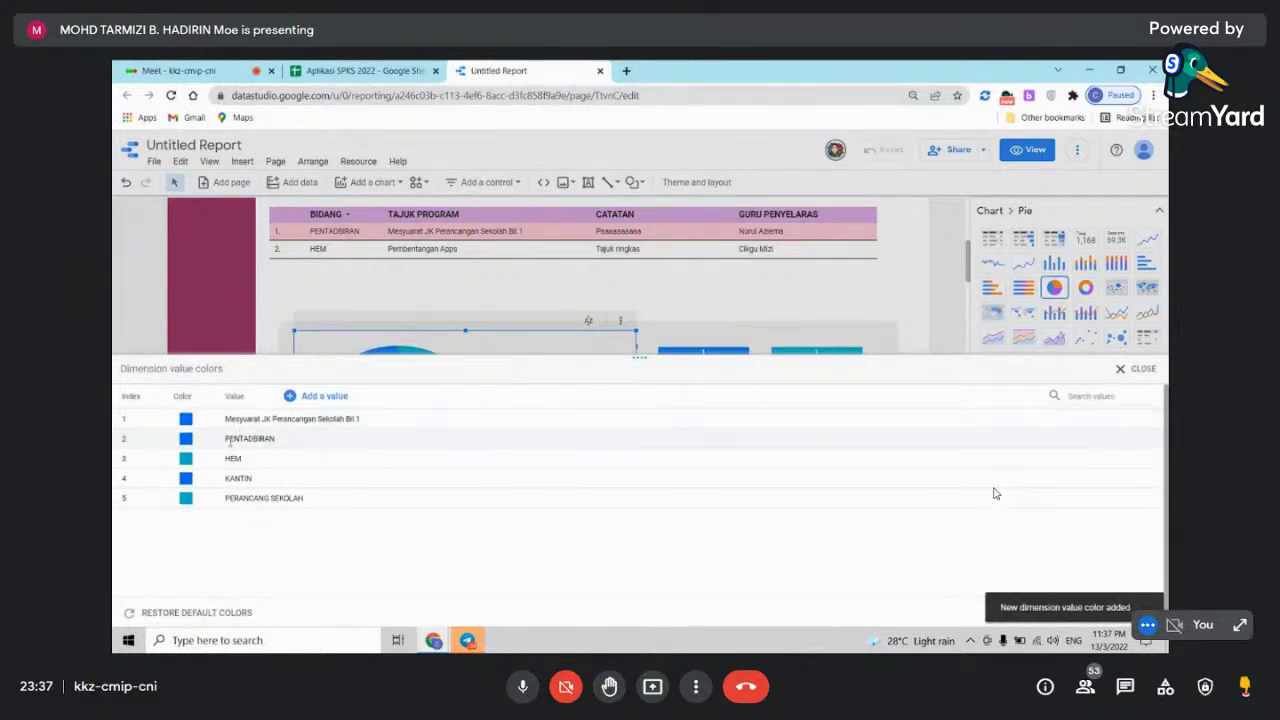
left_click(1136, 368)
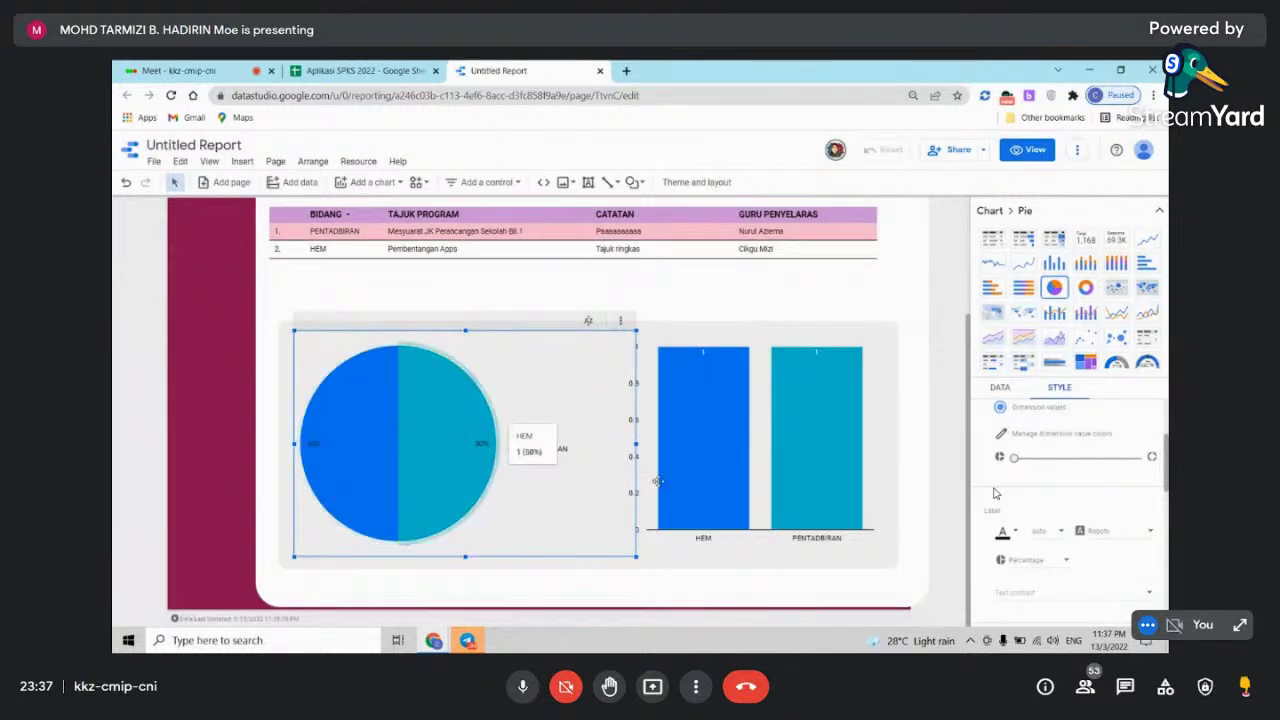
- Add the custom value PENTADBIRAN in blue to the stacked column chart's dimension value colors
left_click(728, 485)
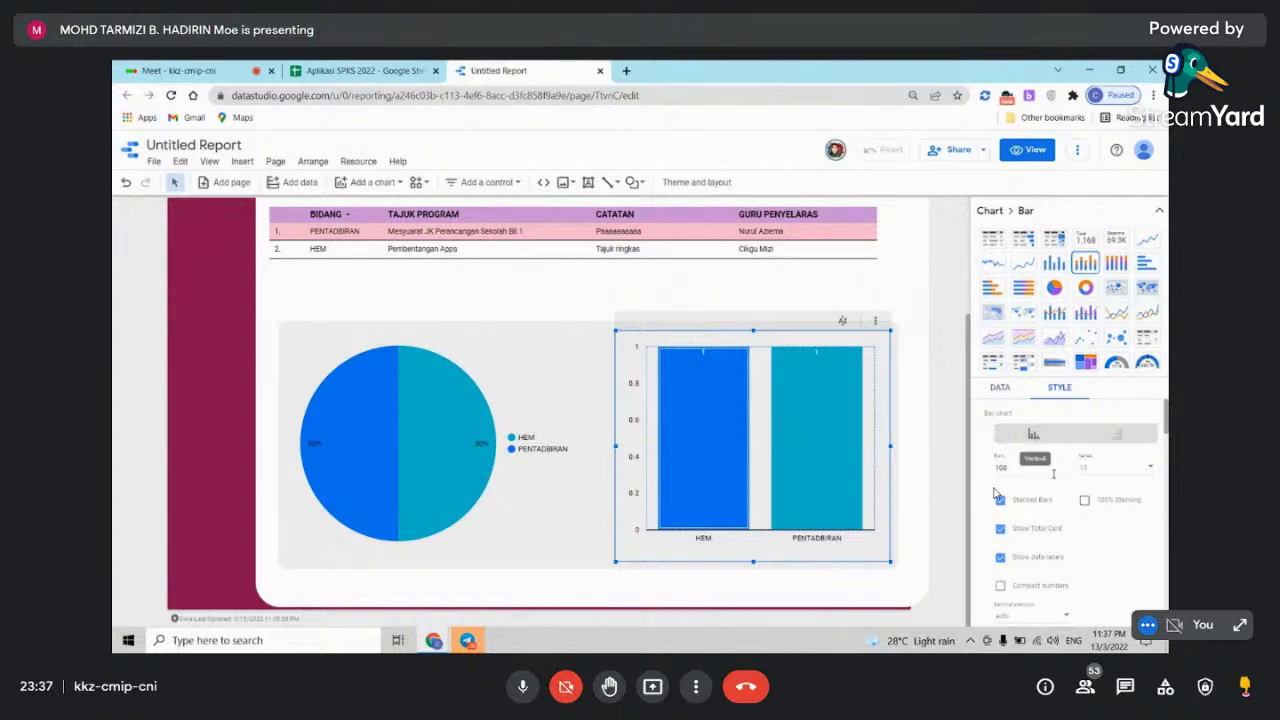
scroll(1089, 510, "down", 1)
scroll(1089, 510, "down", 2)
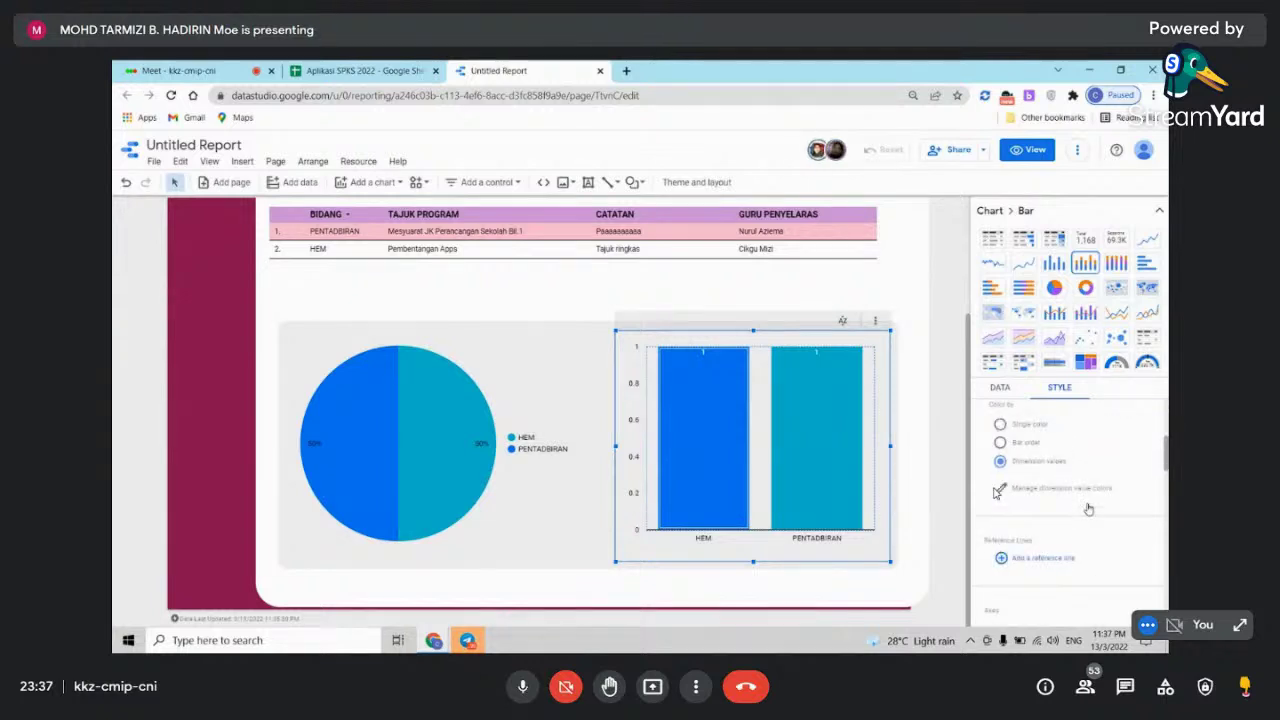
left_click(999, 484)
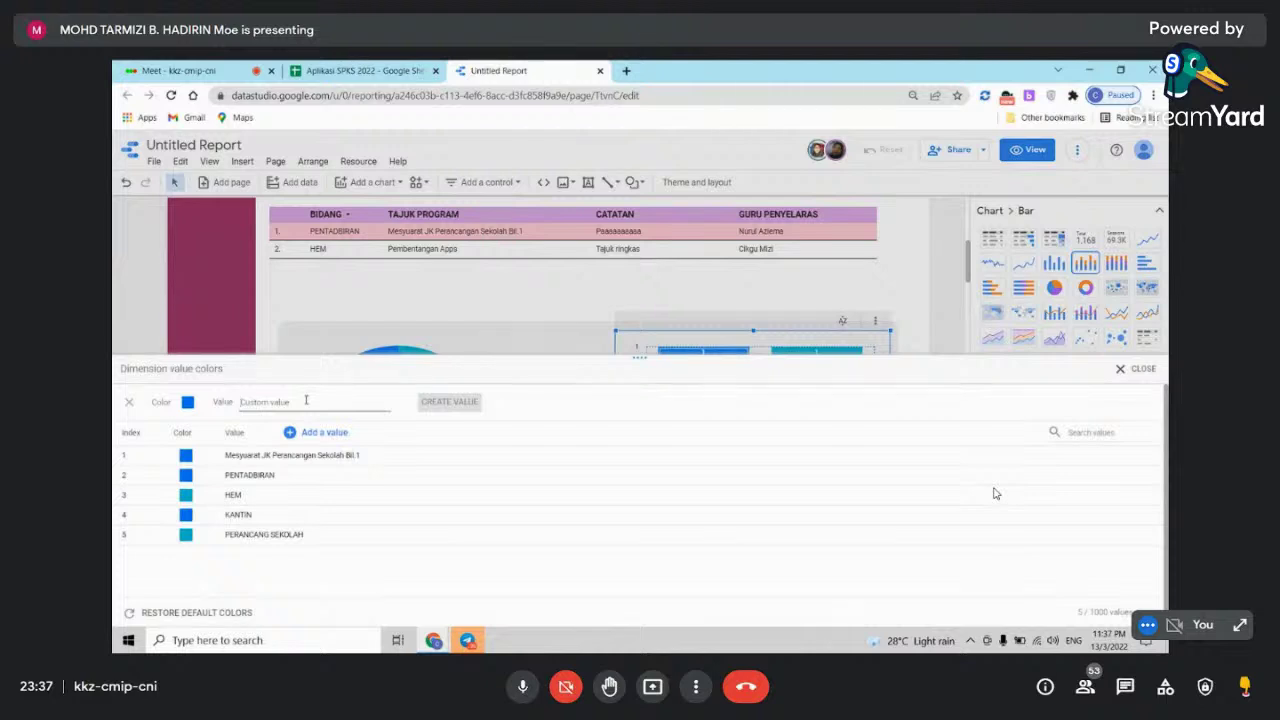
type("PENTADBIRAN")
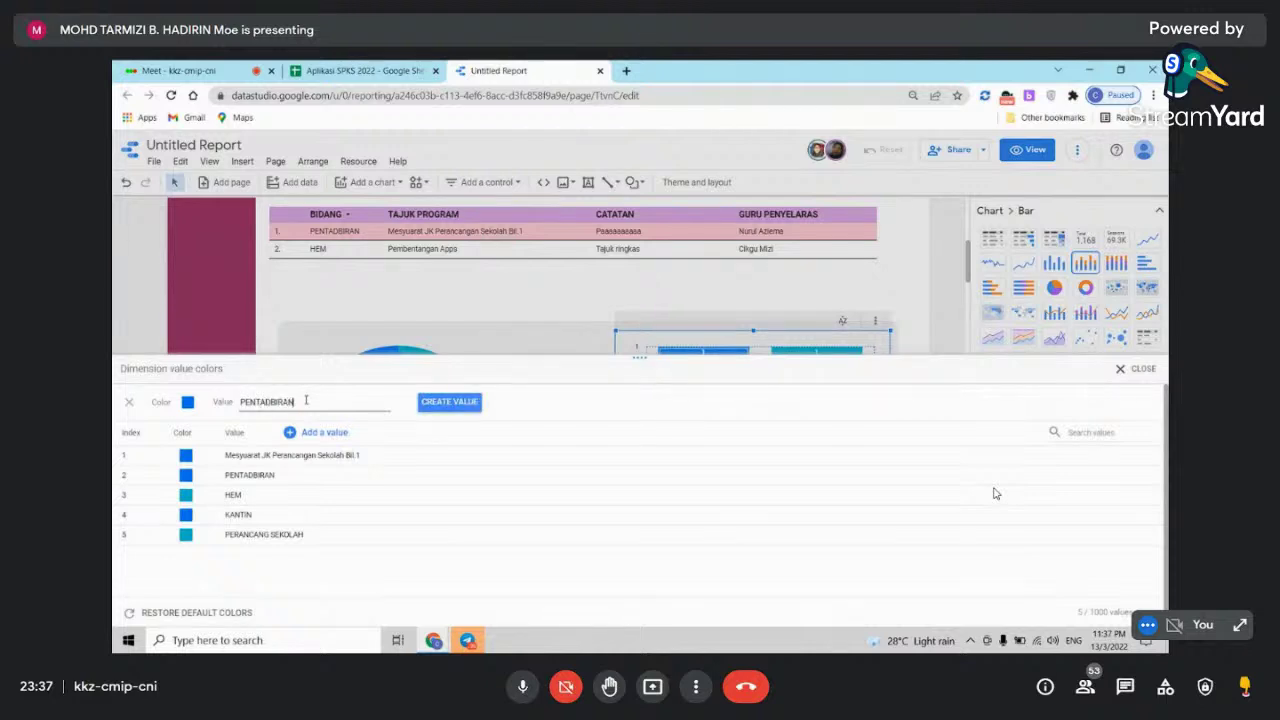
left_click(425, 402)
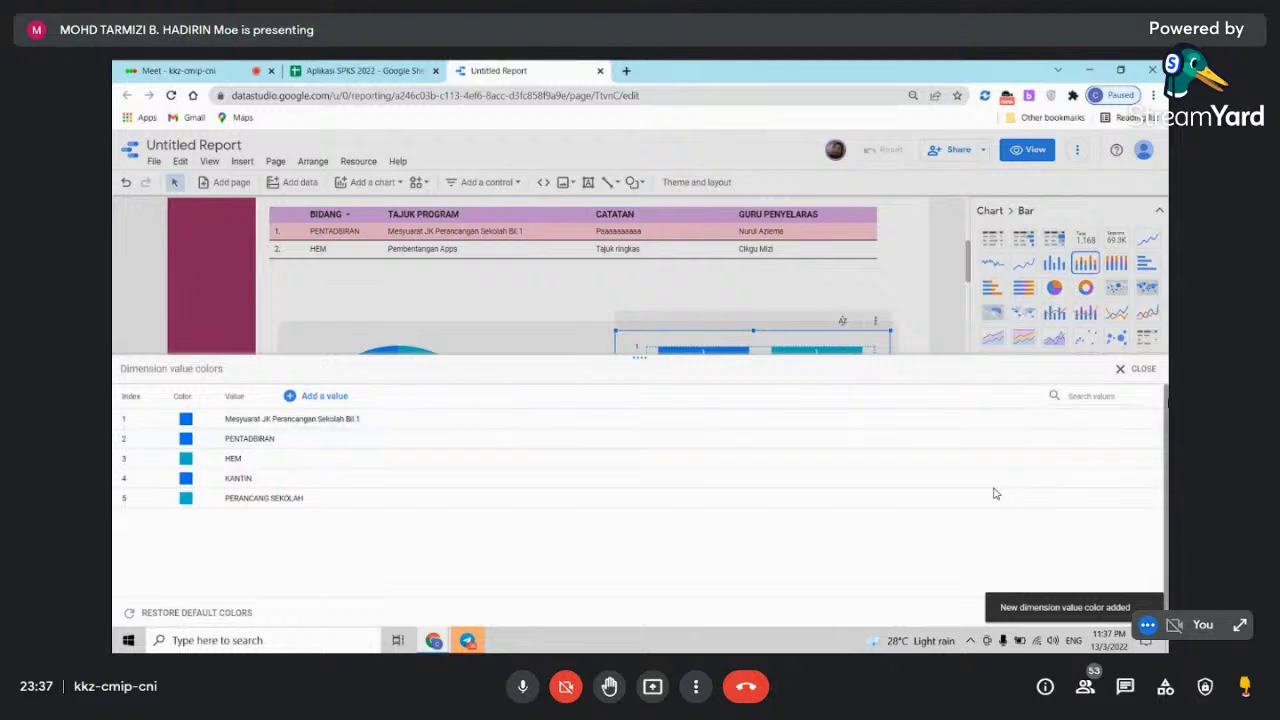
left_click(1121, 369)
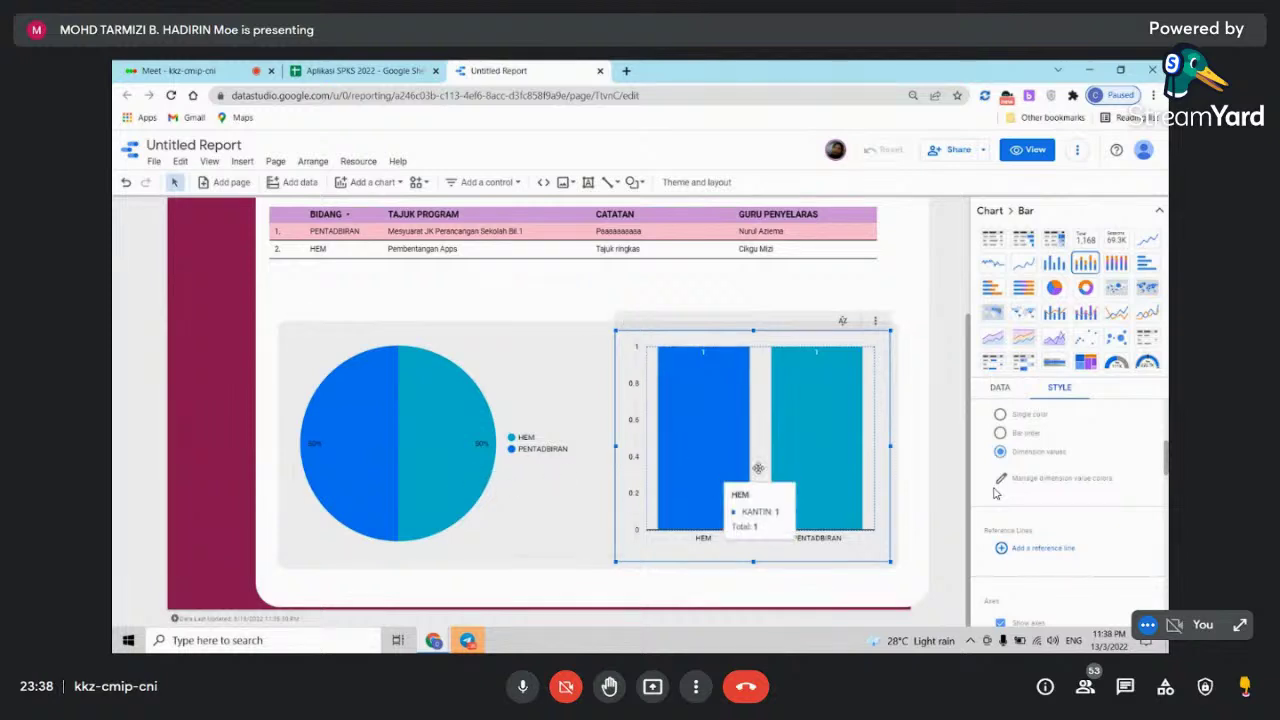
- Narrow the program table from its left edge so it aligns with the grey chart panel below
scroll(800, 450, "up", 3)
left_click(920, 393)
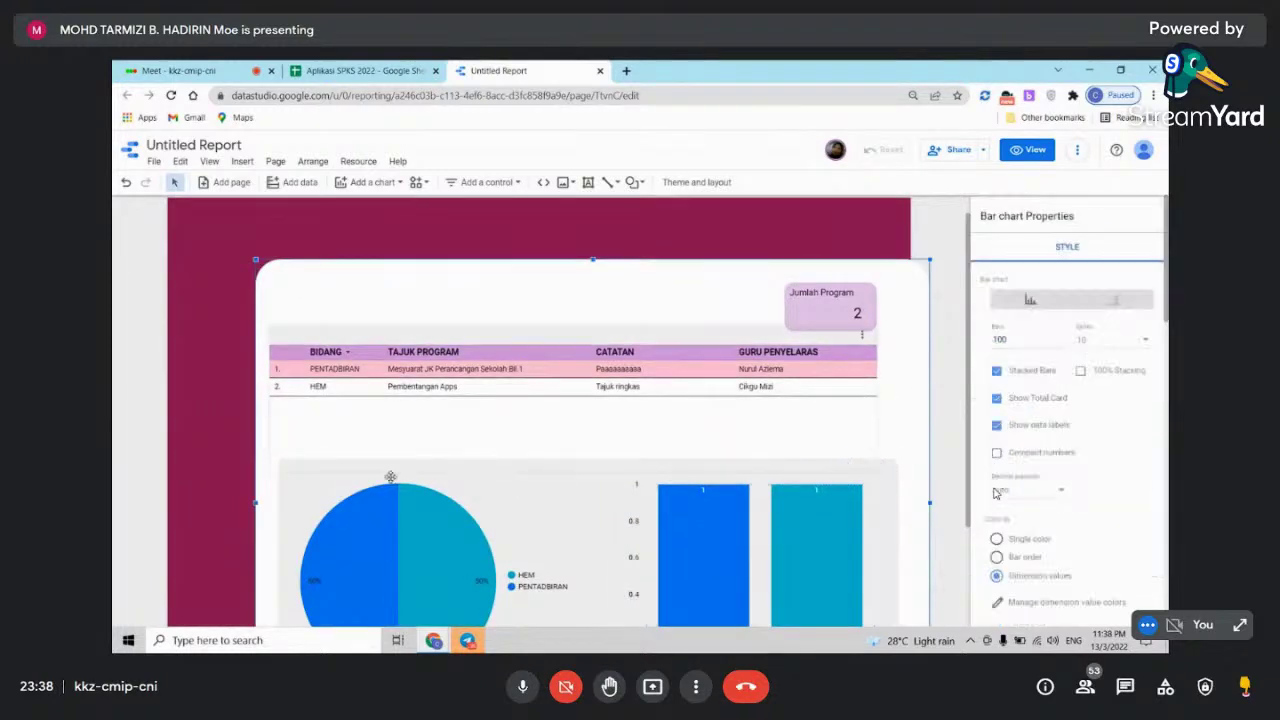
left_click(282, 491)
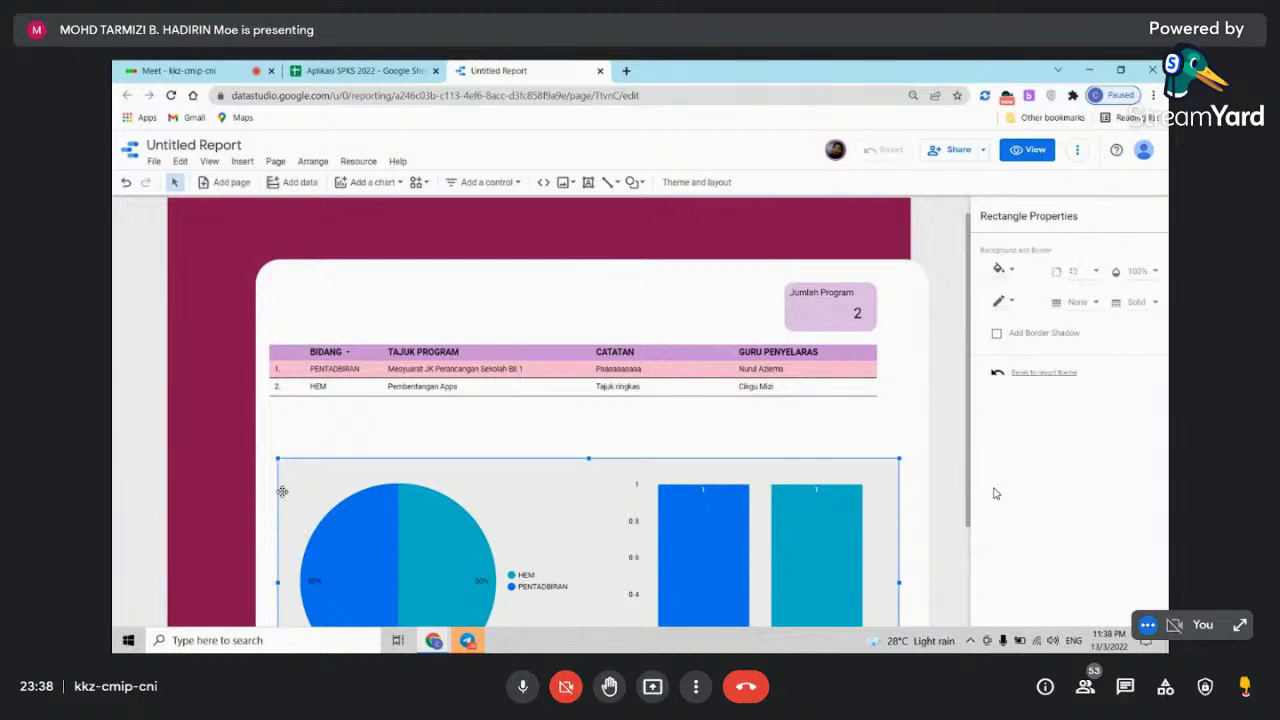
left_click(290, 347)
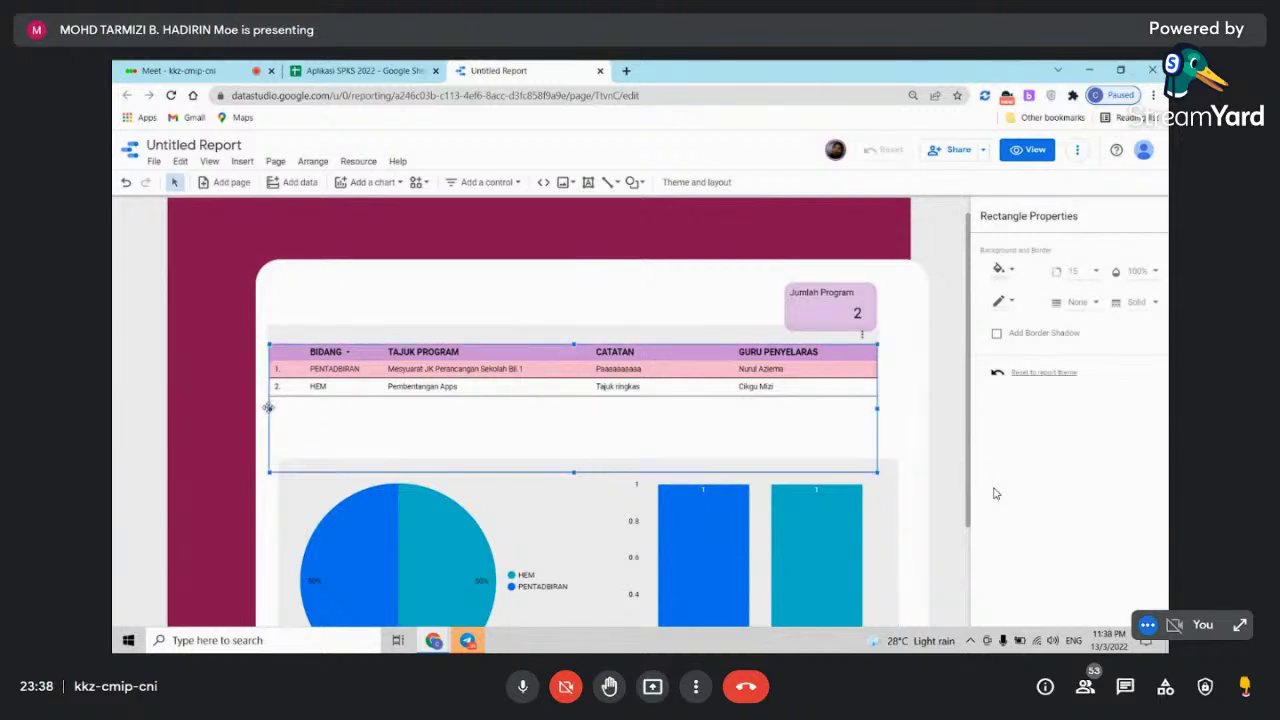
left_click_drag(268, 407, 278, 408)
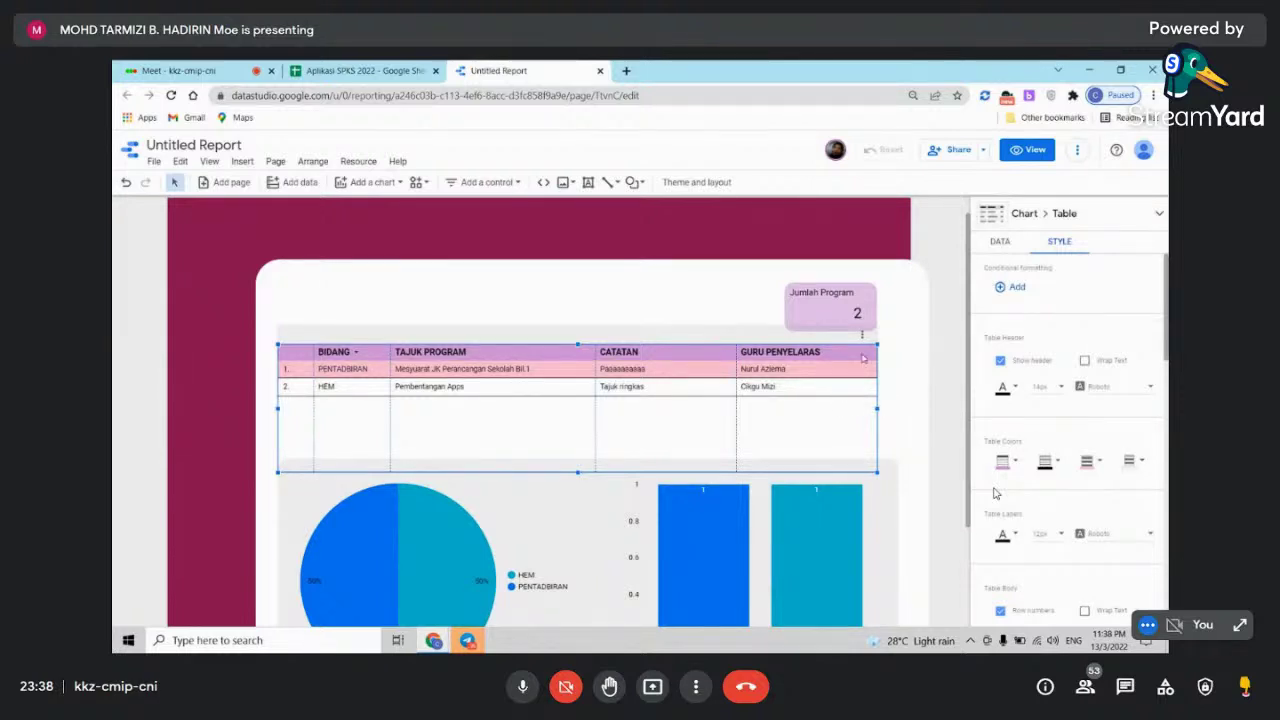
- Switch to the Google Meet call and open the shared spreadsheet link from the in-call messages
left_click(203, 66)
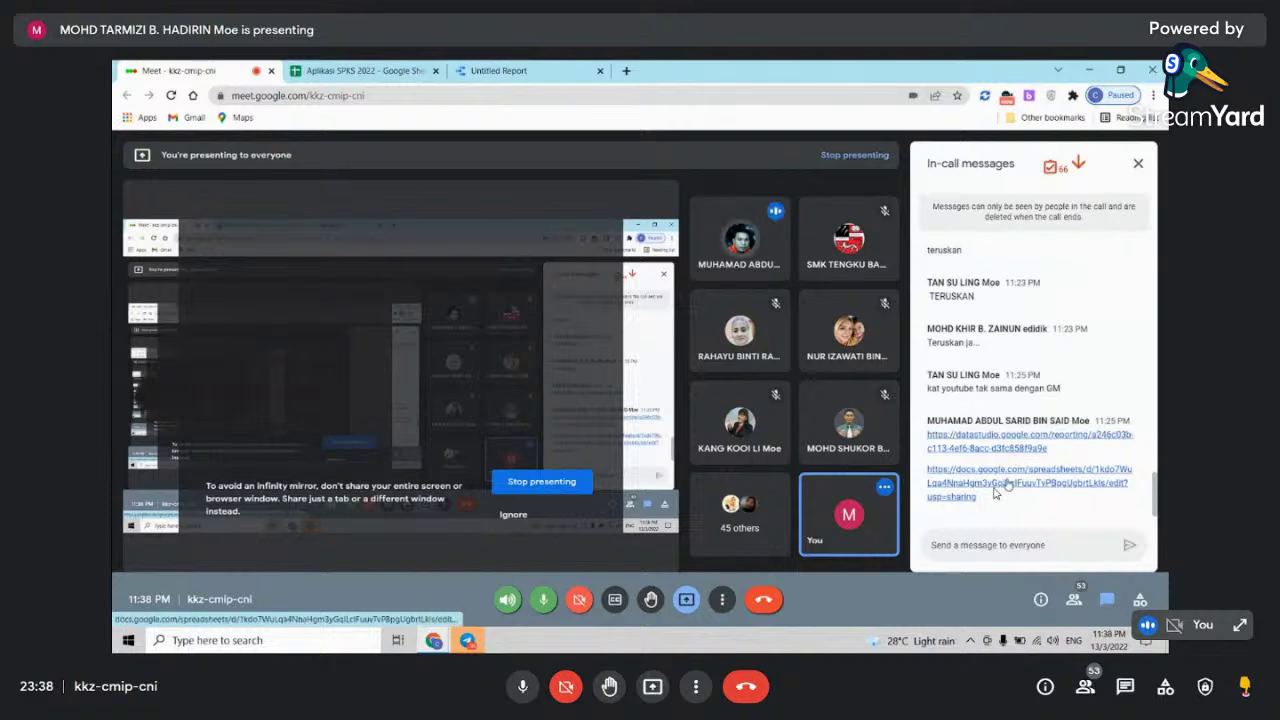
left_click(995, 490)
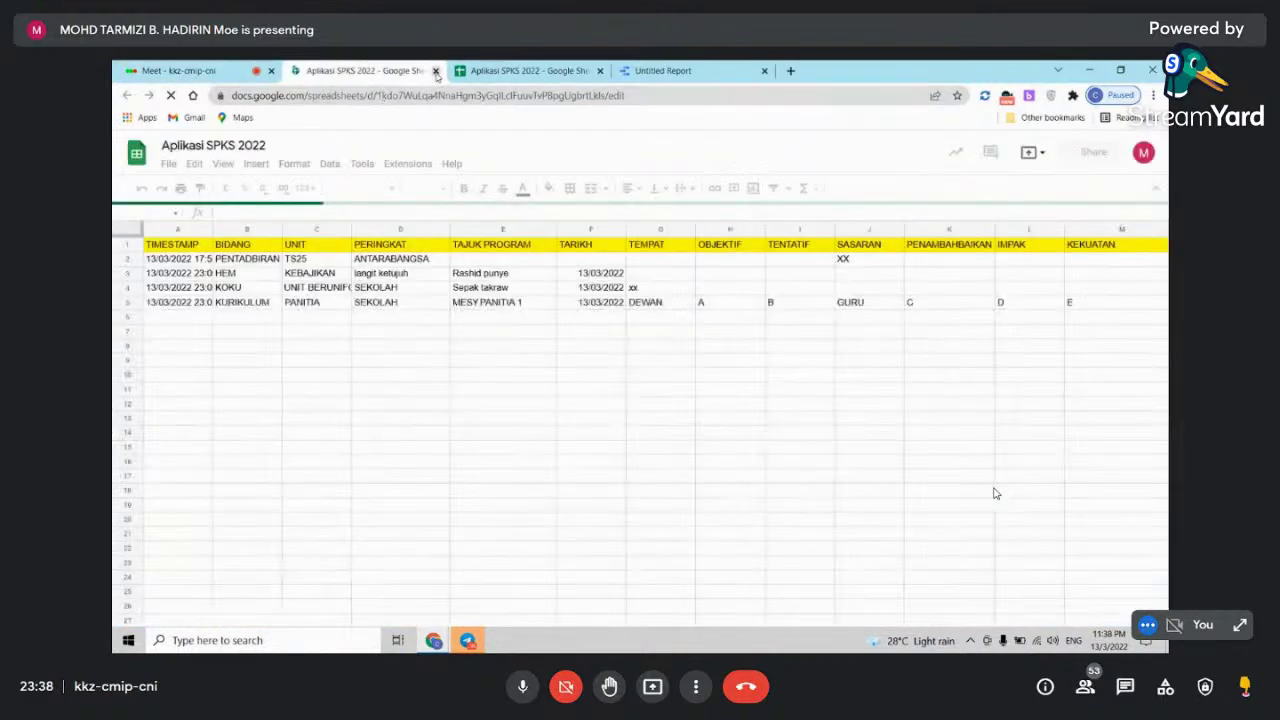
- Switch to the Aplikasi SPKS 2022 app in AppSheet and copy its browser link from the sharing links
key("F11")
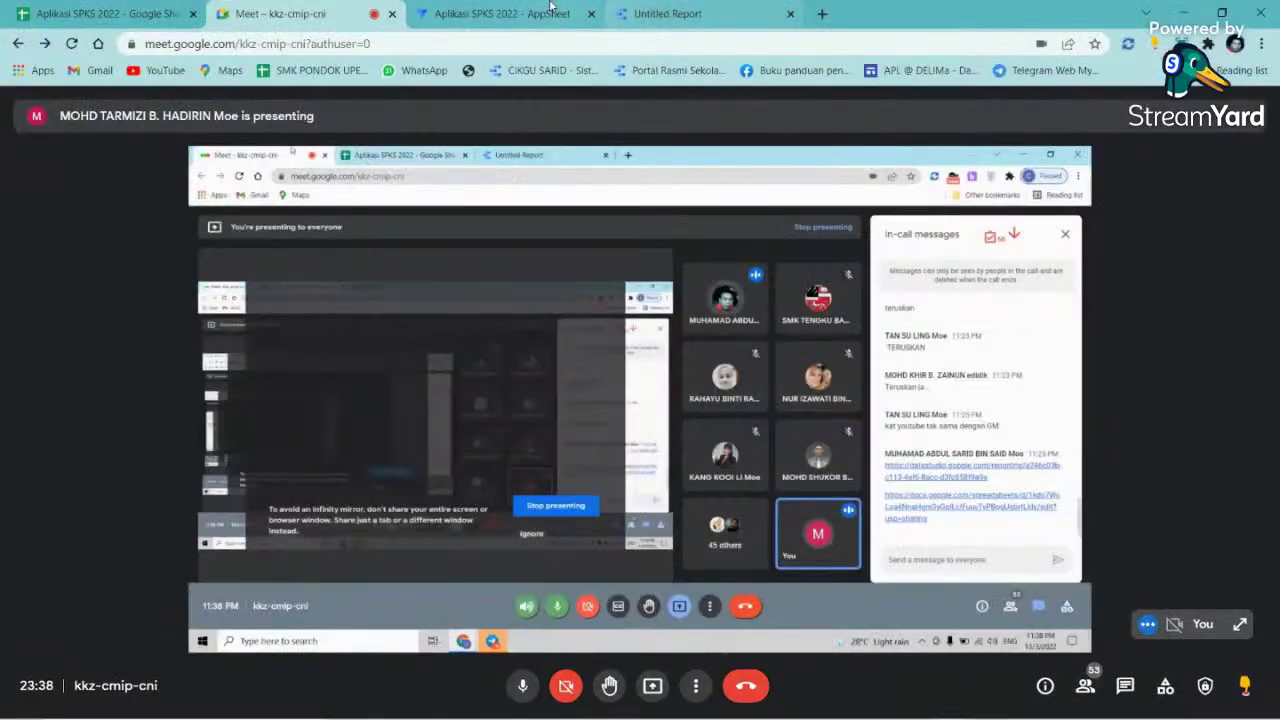
left_click(545, 13)
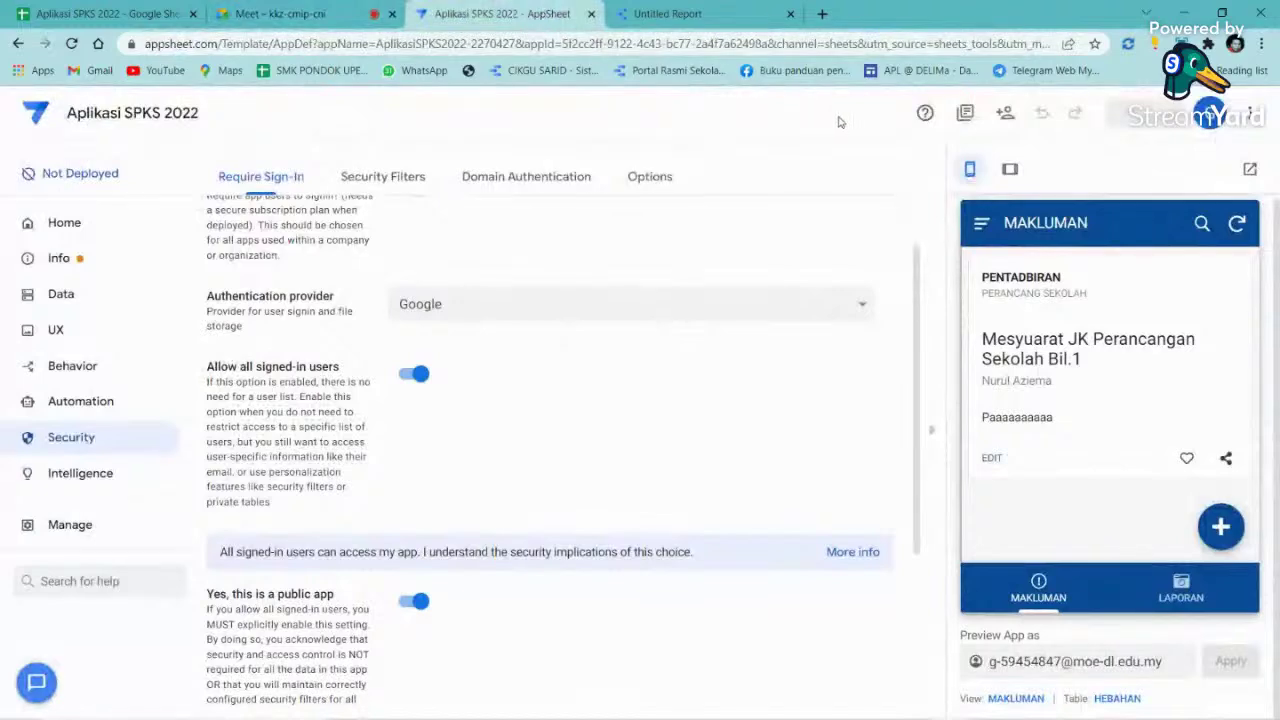
left_click(1004, 114)
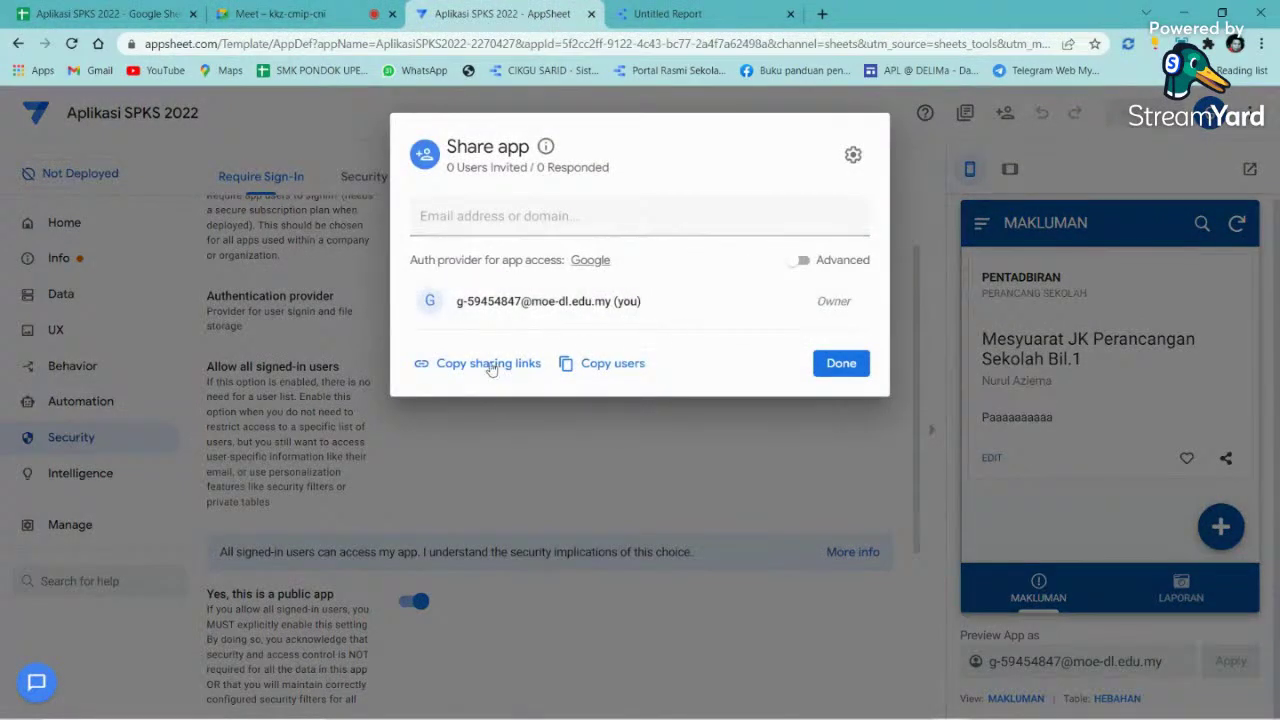
left_click(489, 366)
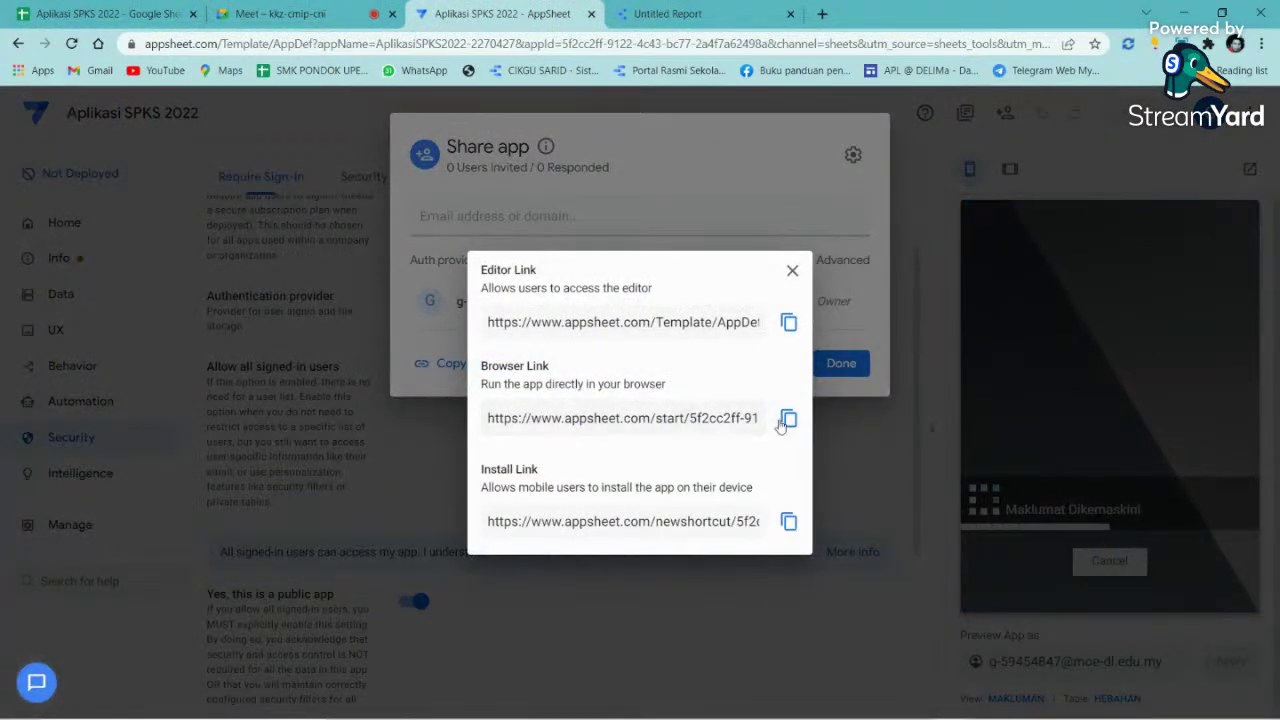
left_click(788, 418)
left_click(792, 270)
- Switch to the Google Meet call and post the copied AppSheet browser link in the in-call messages
left_click(280, 13)
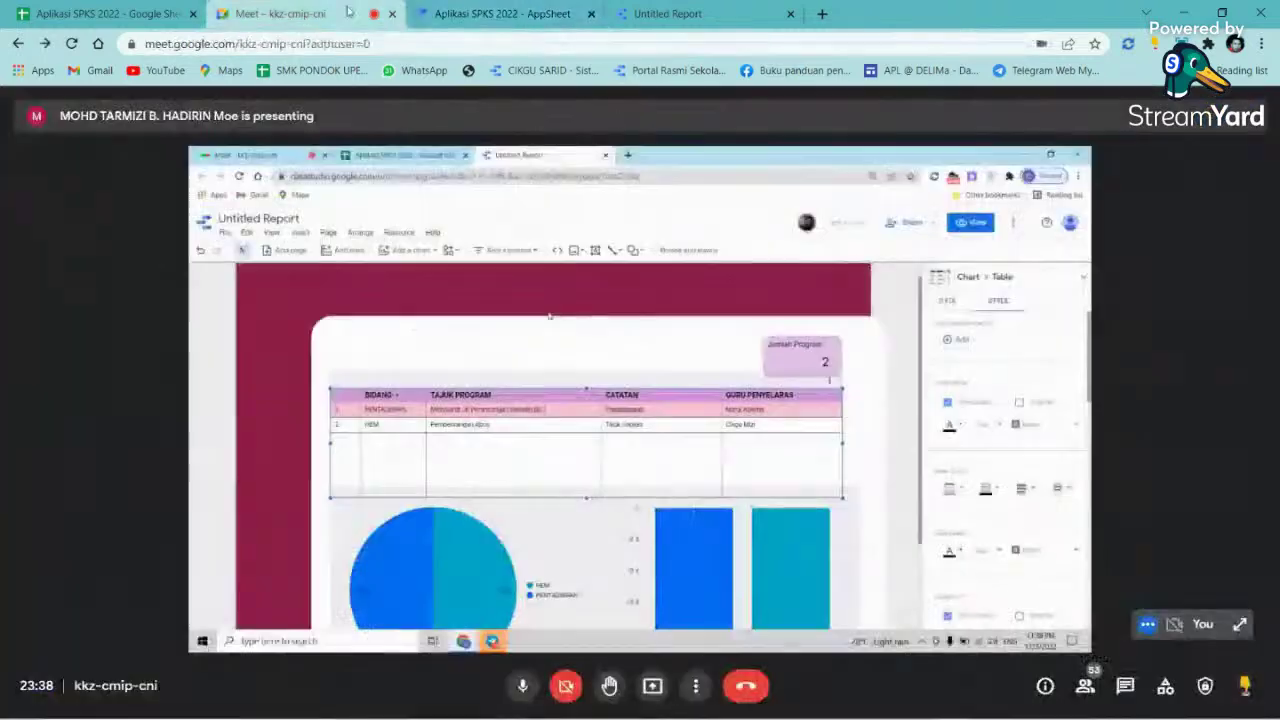
left_click(1125, 686)
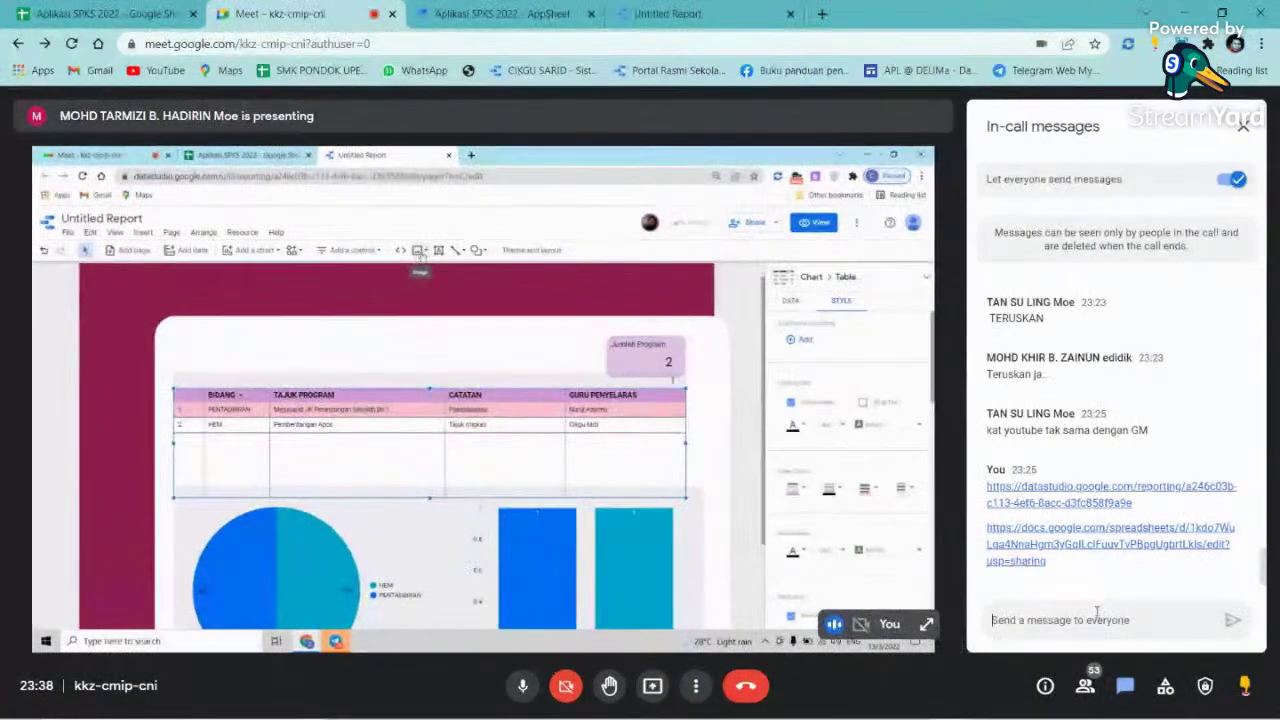
right_click(1097, 617)
left_click(1248, 440)
key("Return")
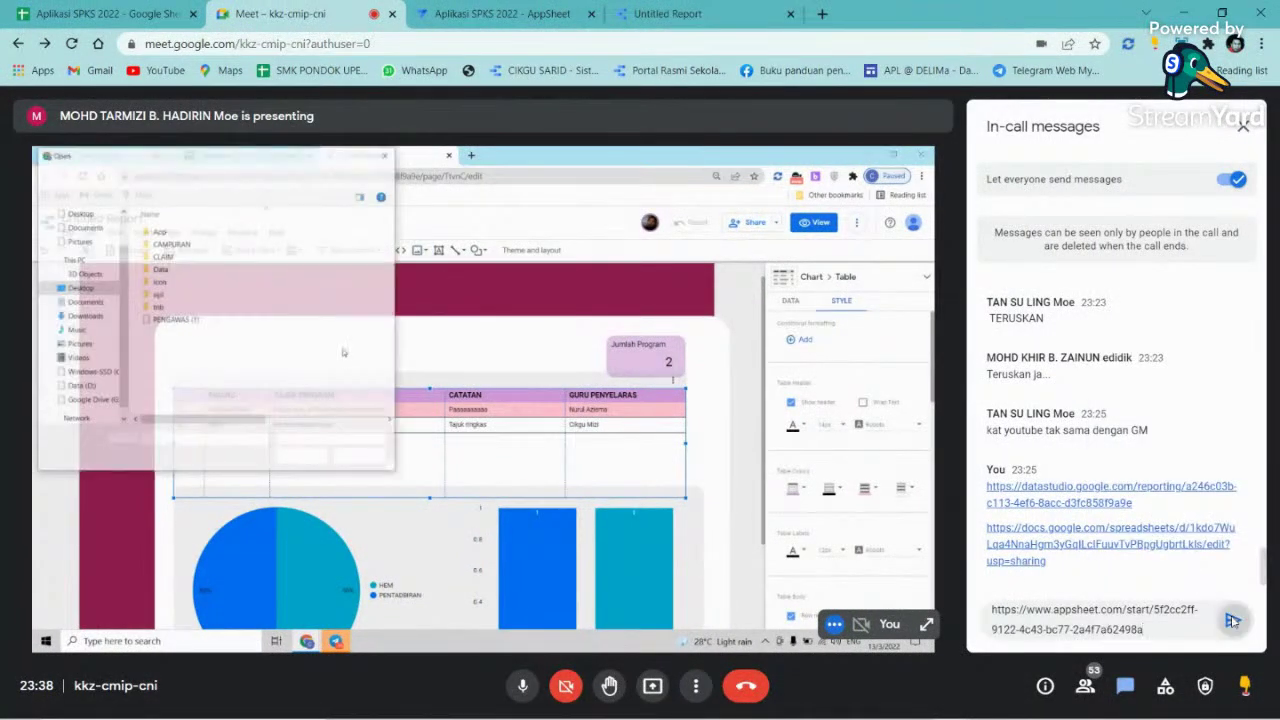
left_click(1243, 127)
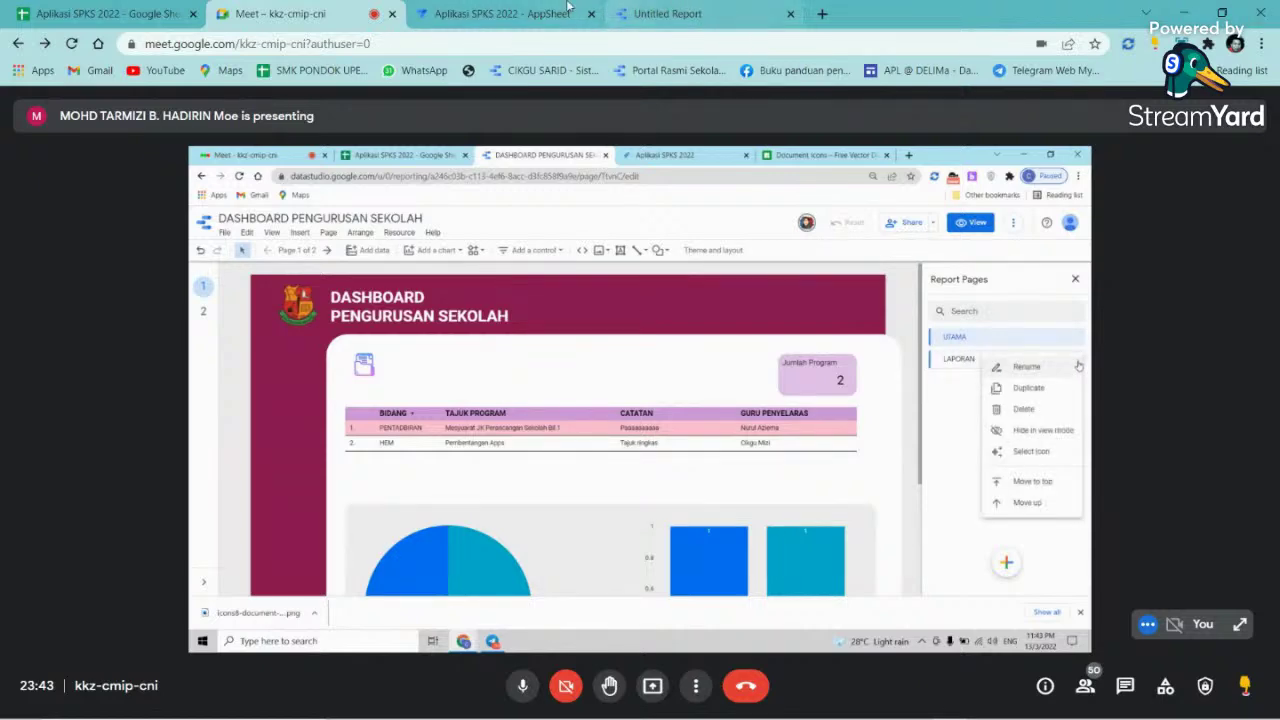
- Switch to the Data Studio report, reload it and copy its sharing link from the access settings
left_click(657, 12)
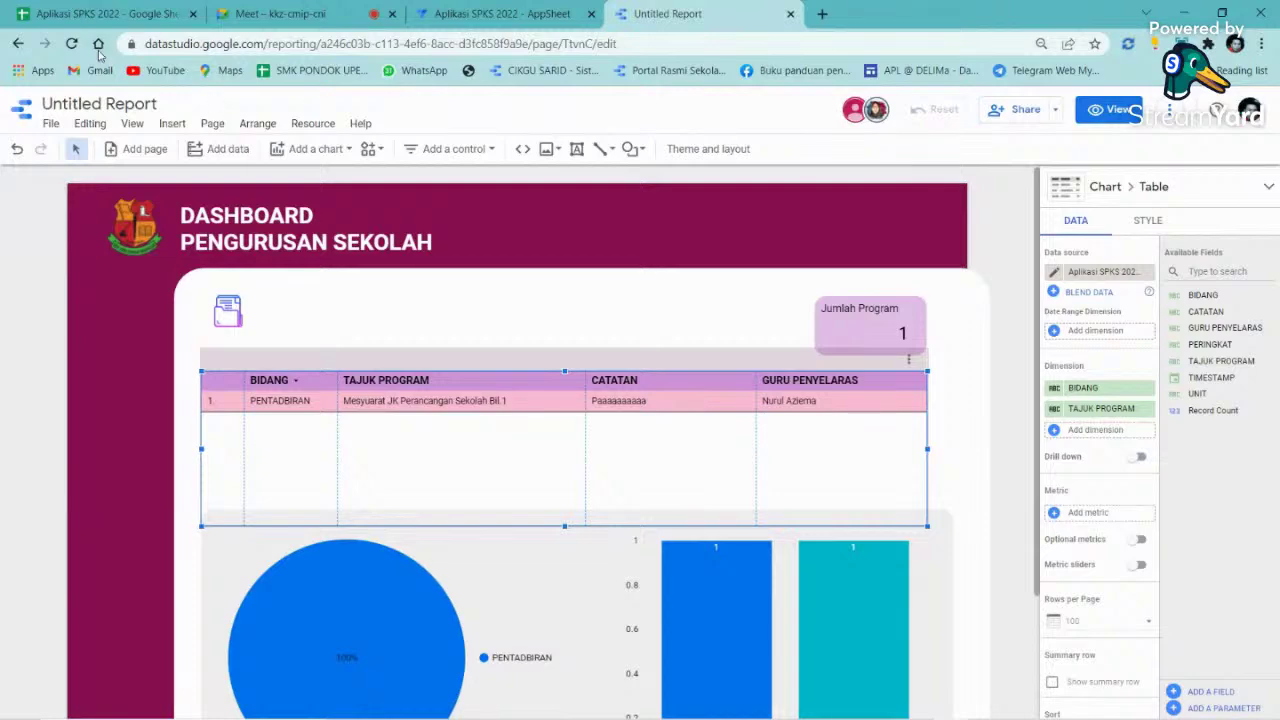
left_click(71, 43)
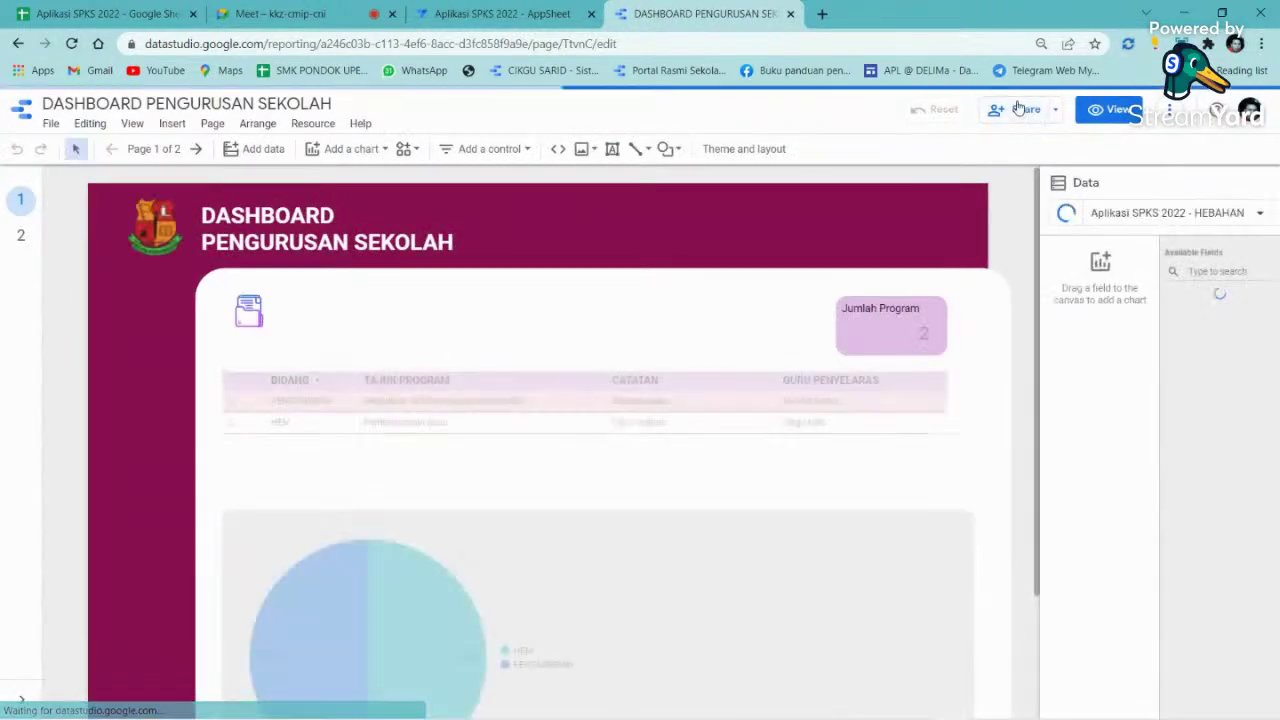
left_click(1020, 112)
left_click(545, 315)
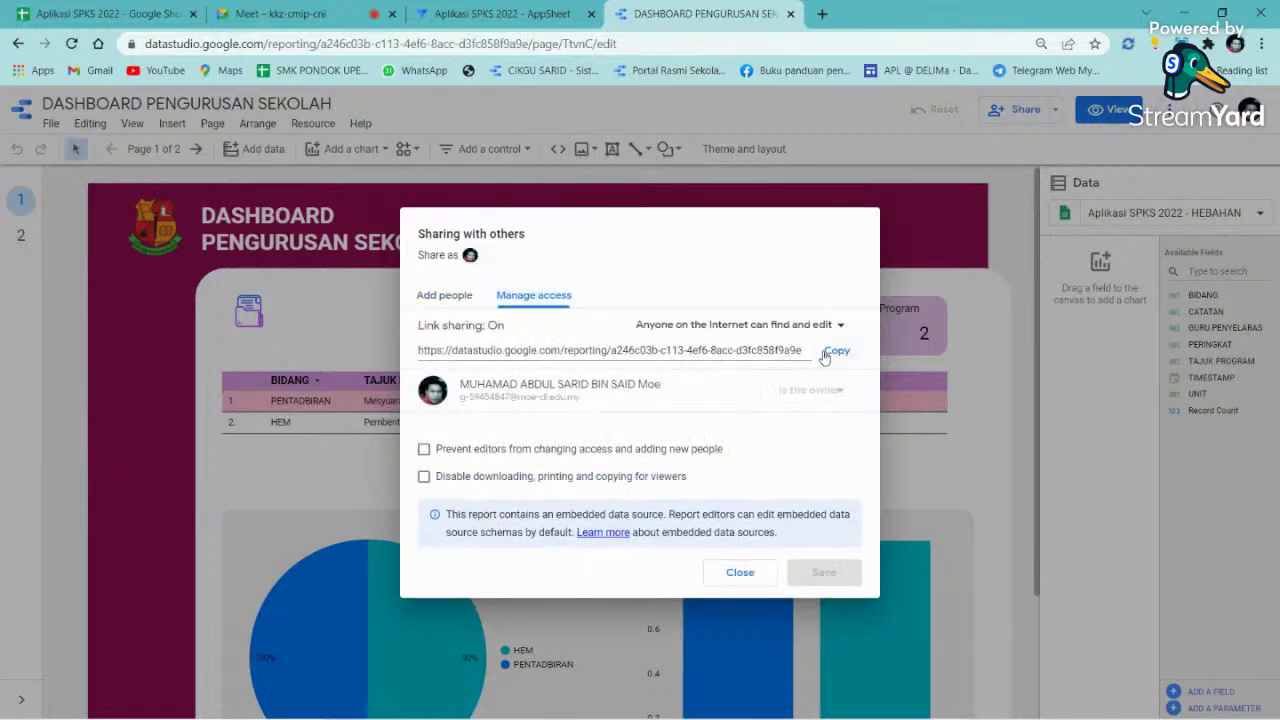
left_click(832, 352)
left_click(740, 572)
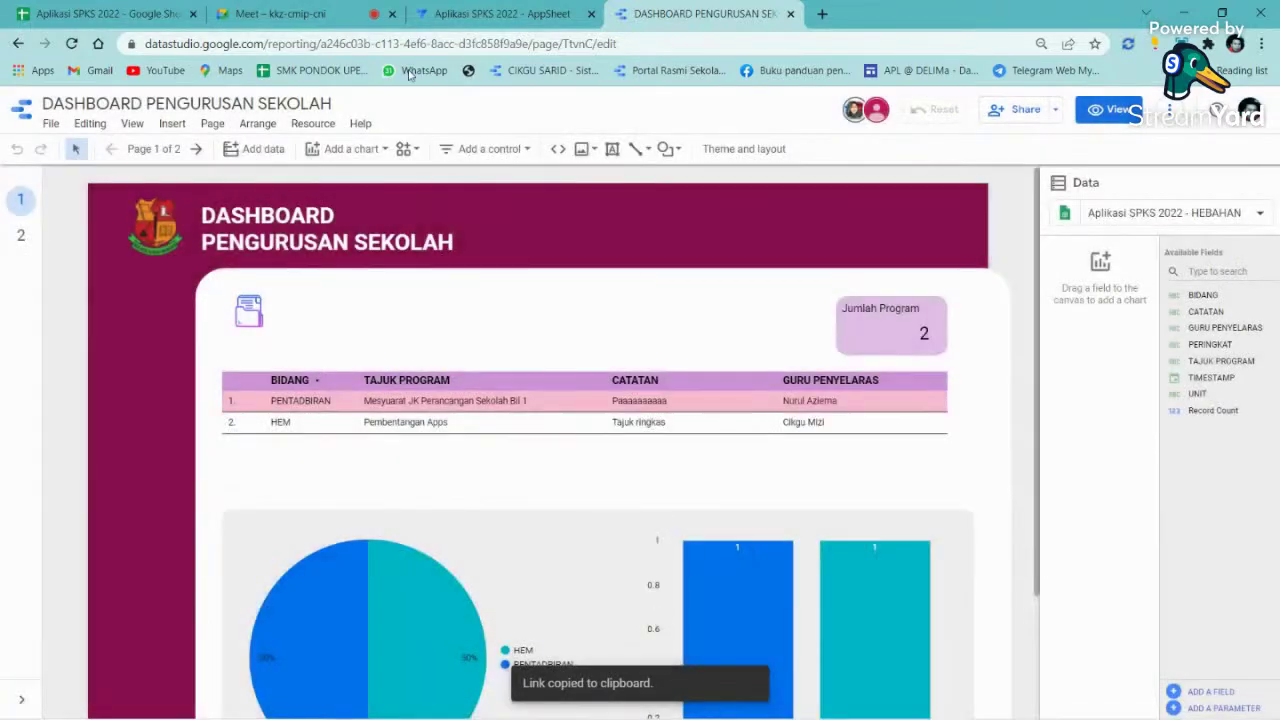
- Return to the Google Meet call and view the PDF report linked in the table's PENTADBIRAN row
left_click(280, 14)
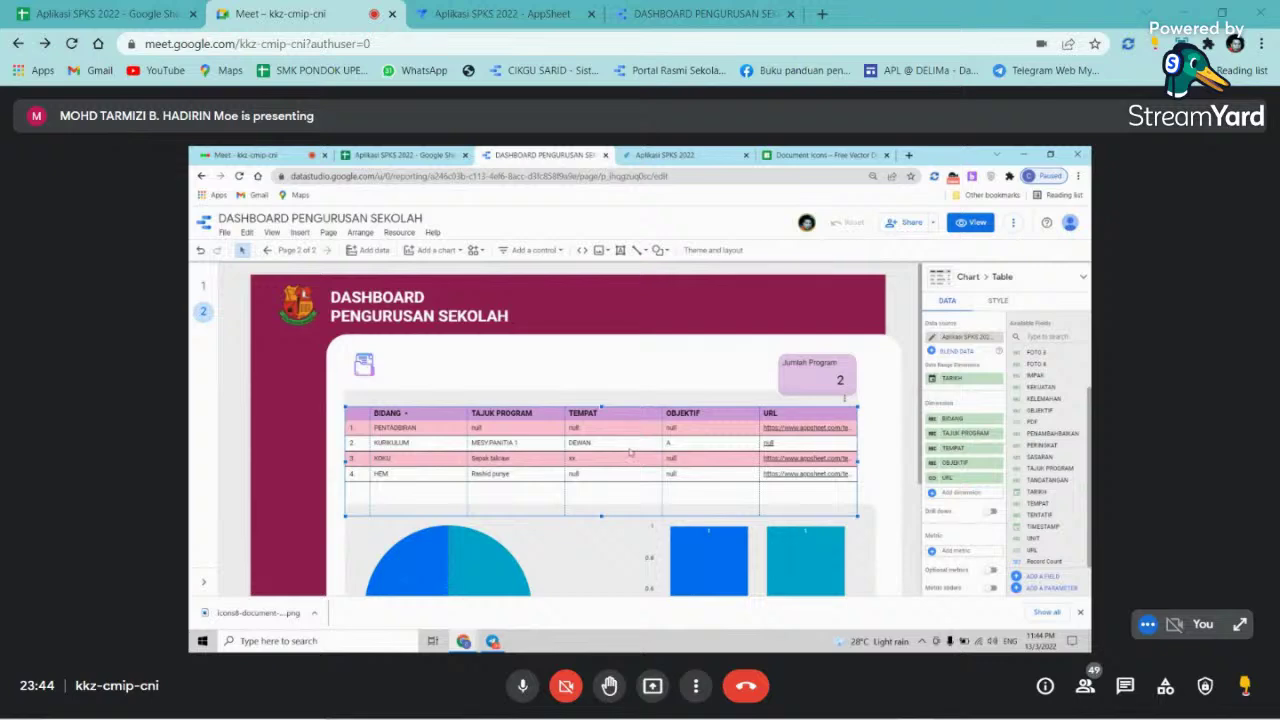
left_click(798, 428)
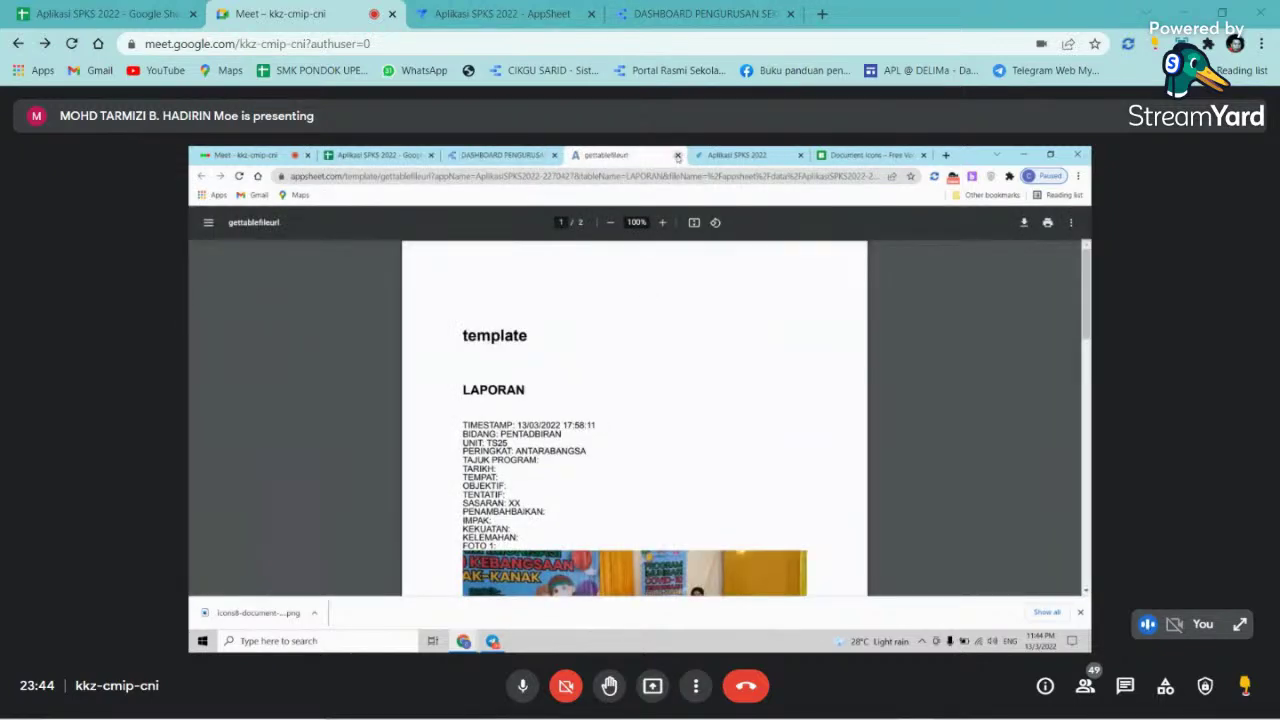
left_click(677, 156)
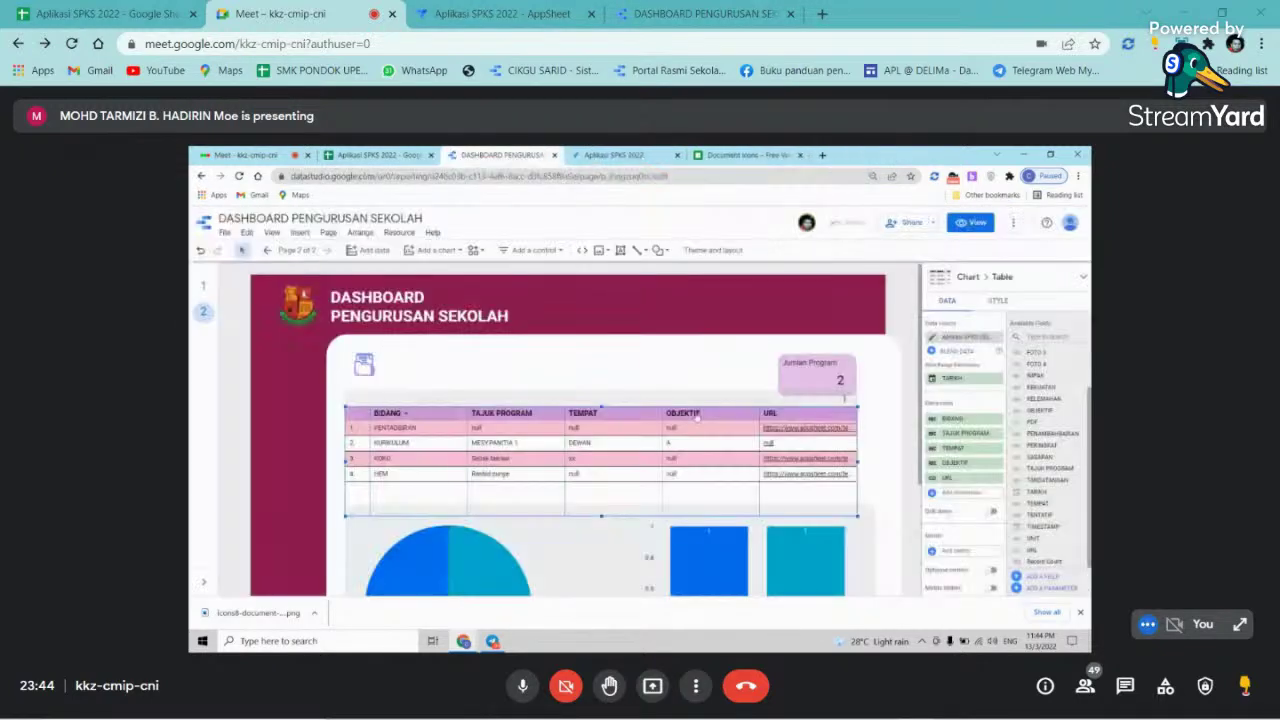
- Remove the OBJEKTIF and TEMPAT dimensions from the page 2 table and narrow its row number and BIDANG columns
left_click(998, 464)
left_click(998, 448)
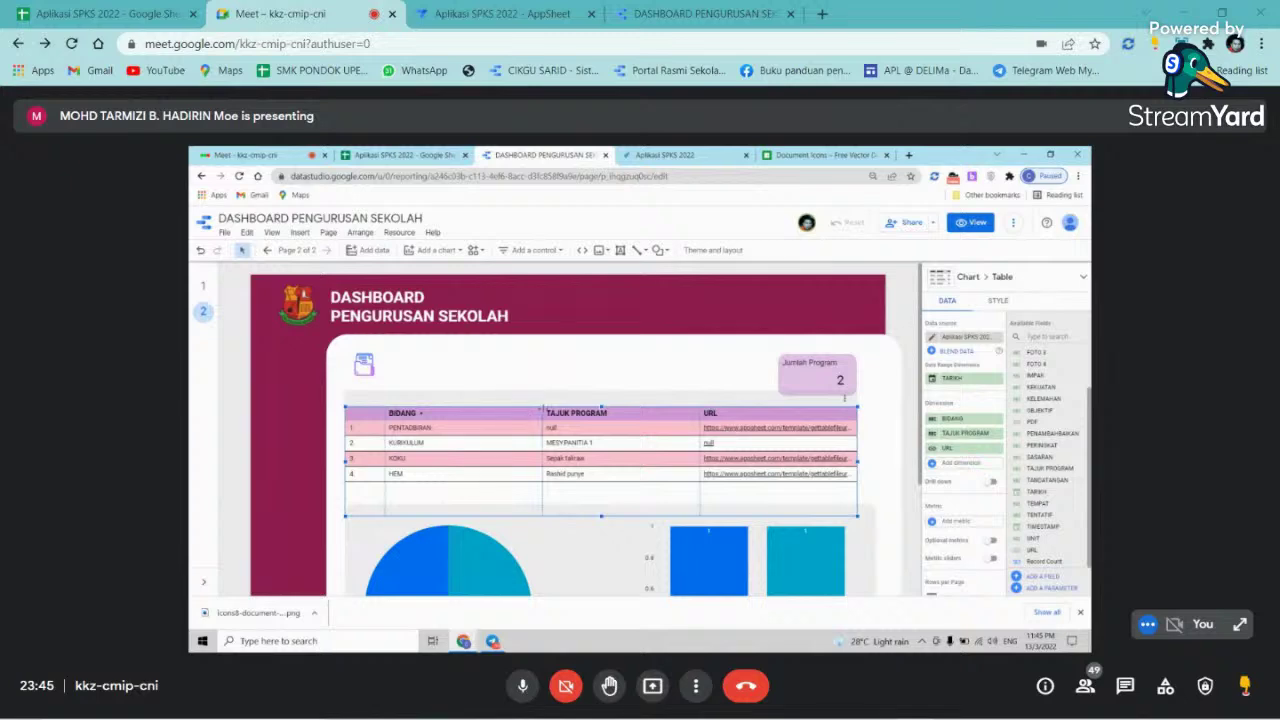
left_click_drag(543, 409, 514, 411)
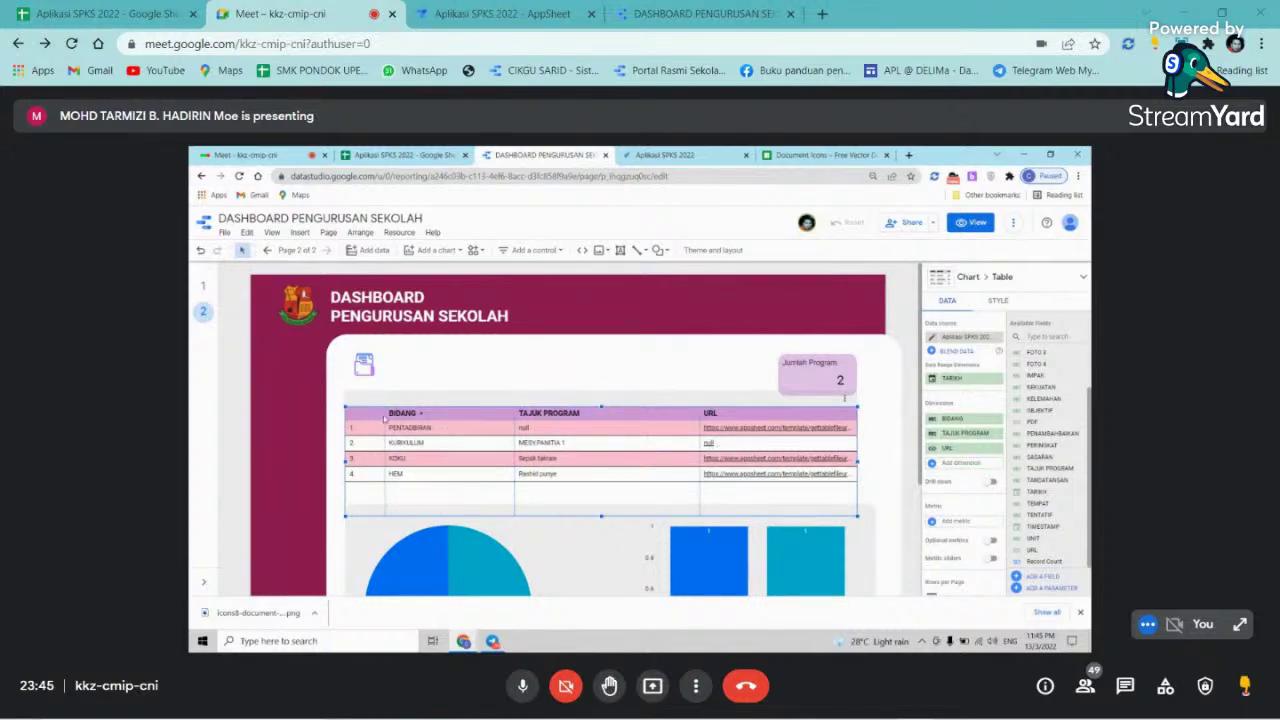
left_click_drag(383, 413, 366, 412)
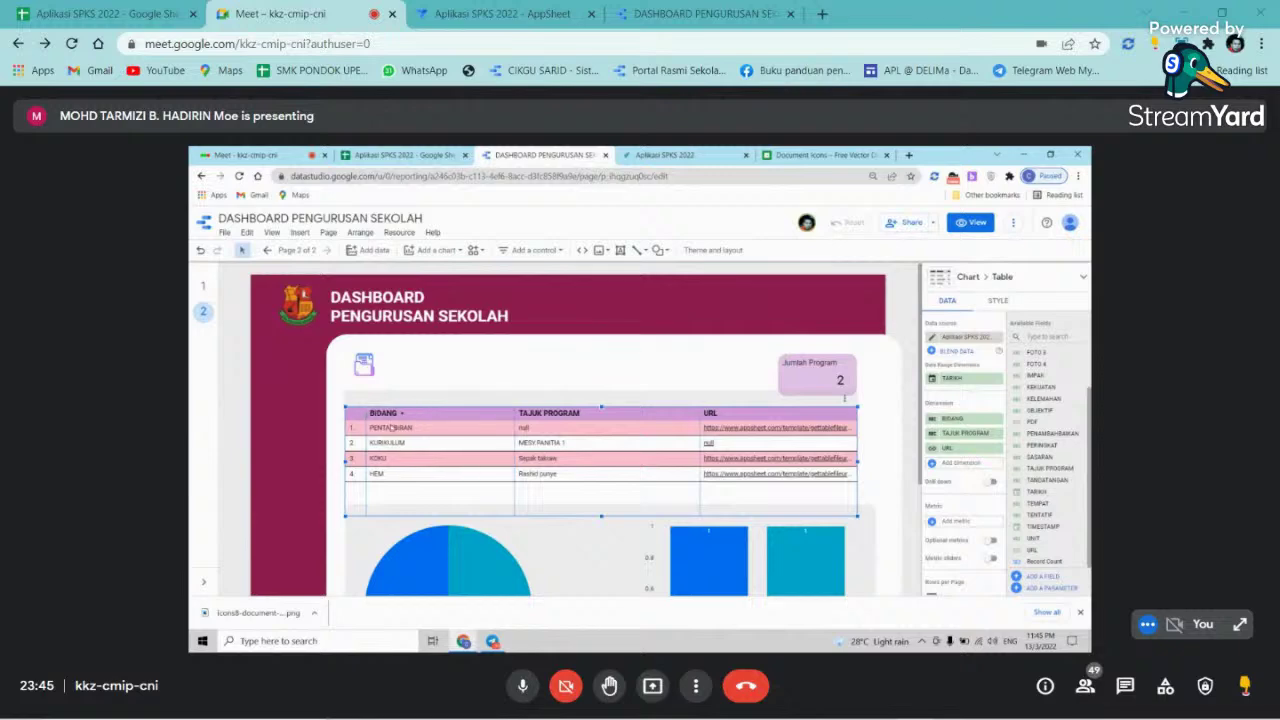
- Change the stacked column chart's data source to Aplikasi SPKS 2022 - LAPORAN and remove its TIMESTAMP date range dimension
scroll(697, 439, "down", 3)
left_click(697, 439)
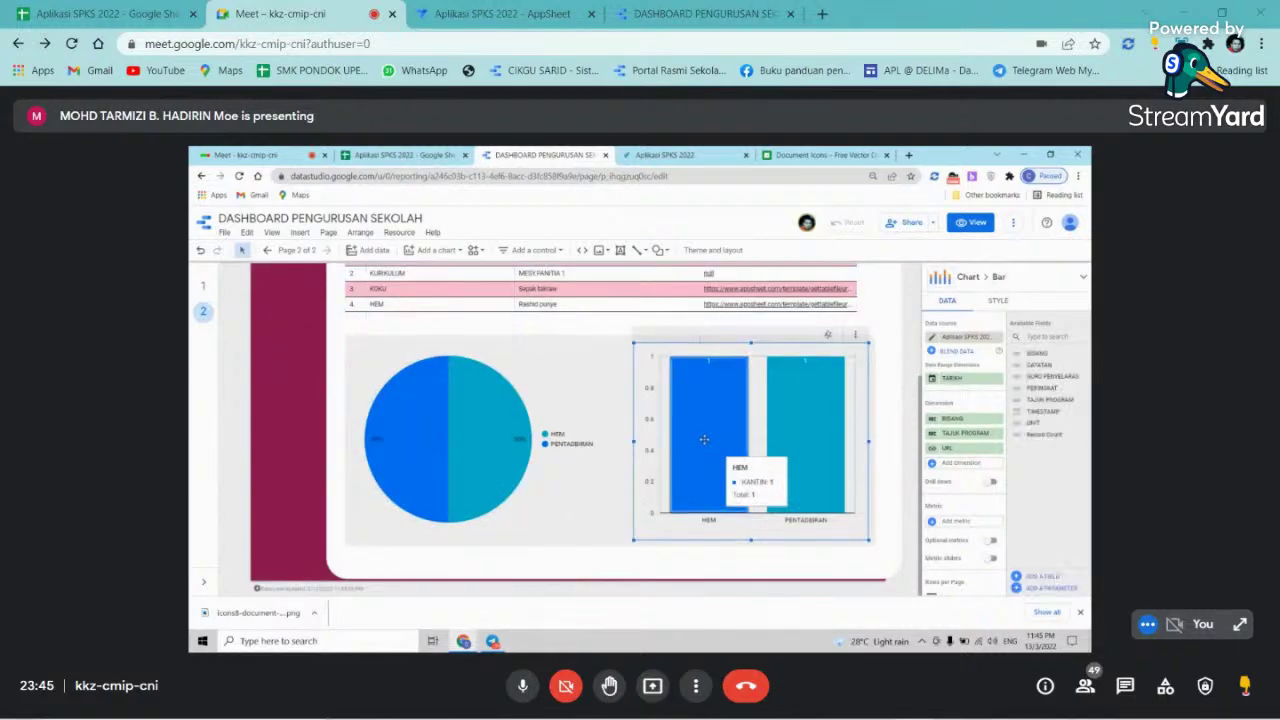
left_click(965, 338)
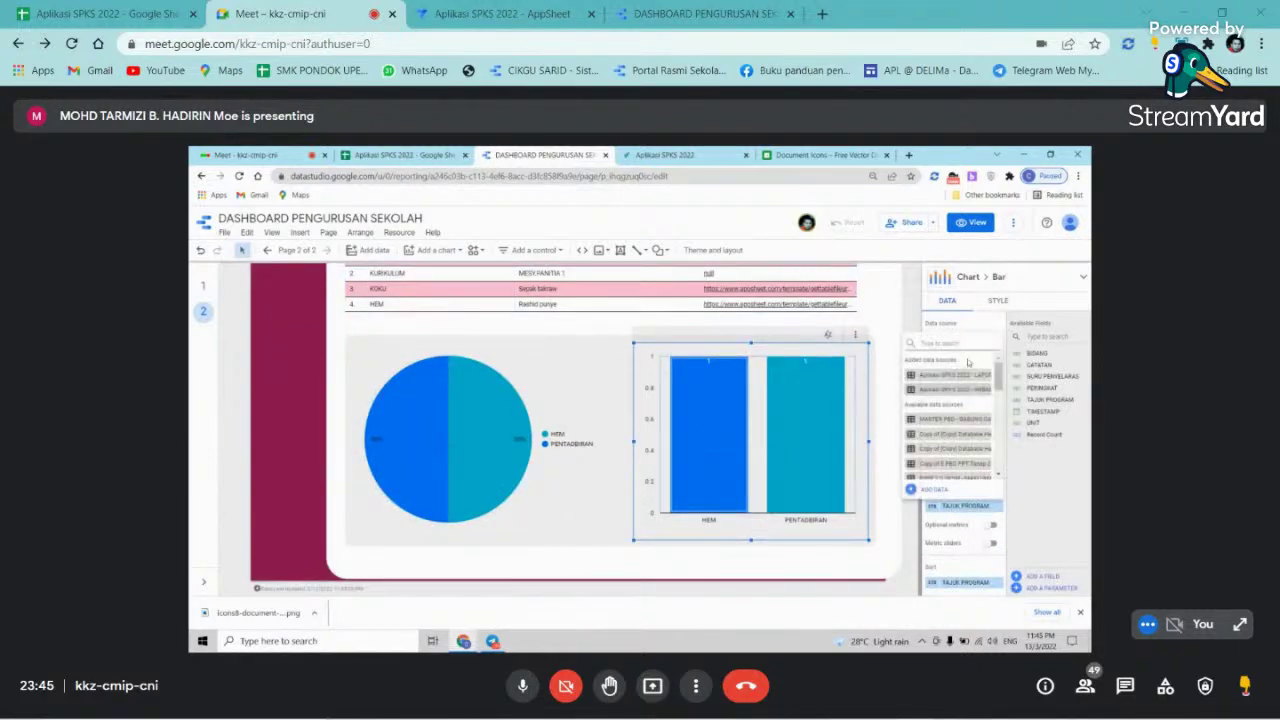
left_click(962, 375)
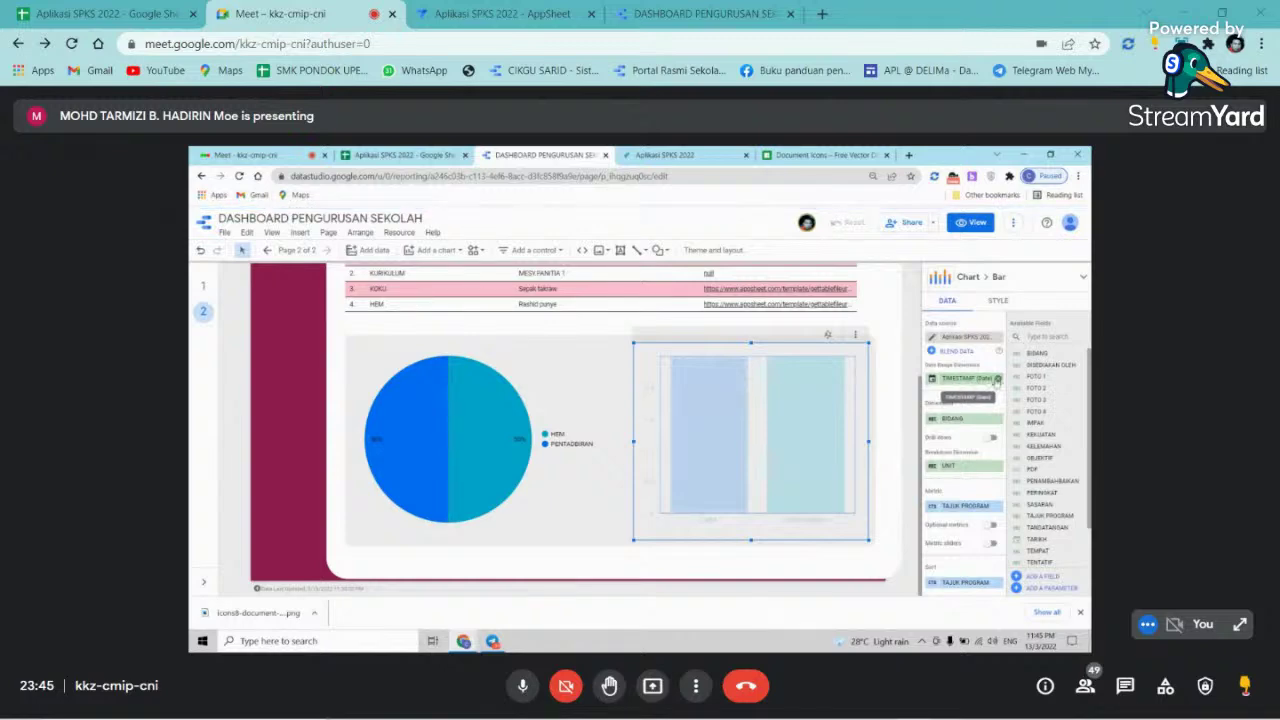
left_click(997, 381)
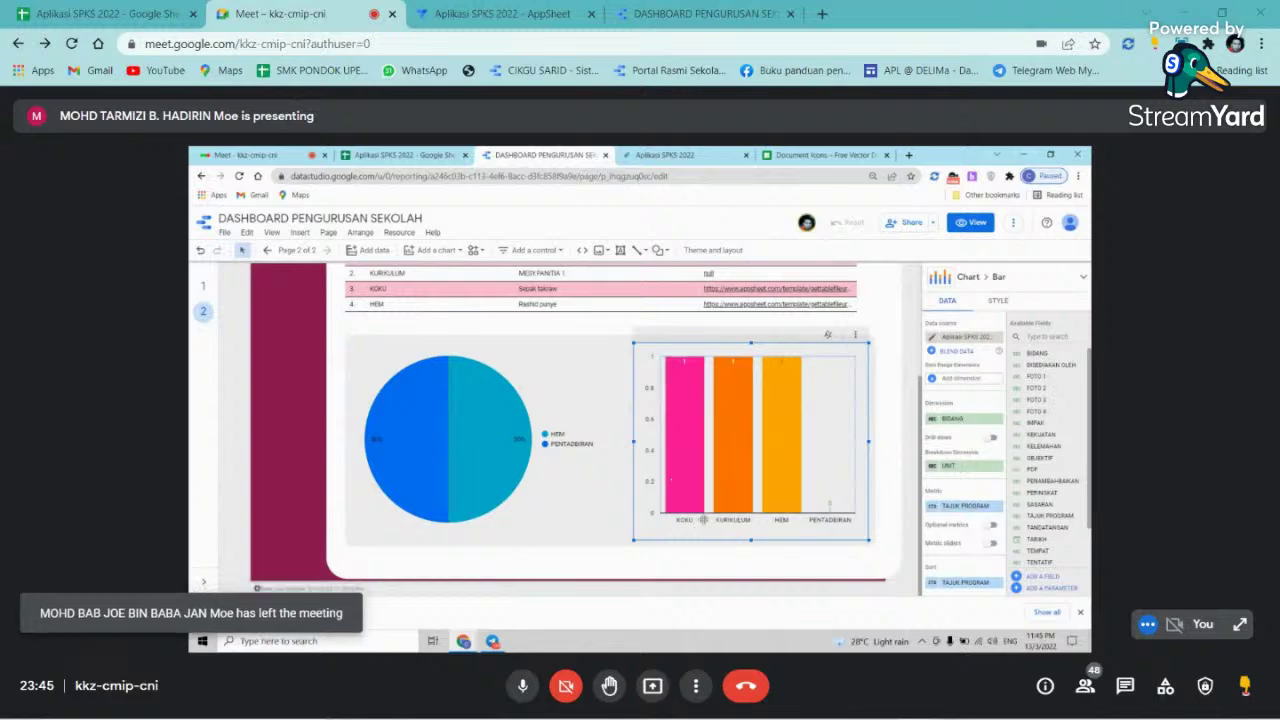
- Change the pie chart's data source to Aplikasi SPKS 2022 - LAPORAN and remove its TARIKH date range dimension
left_click(458, 448)
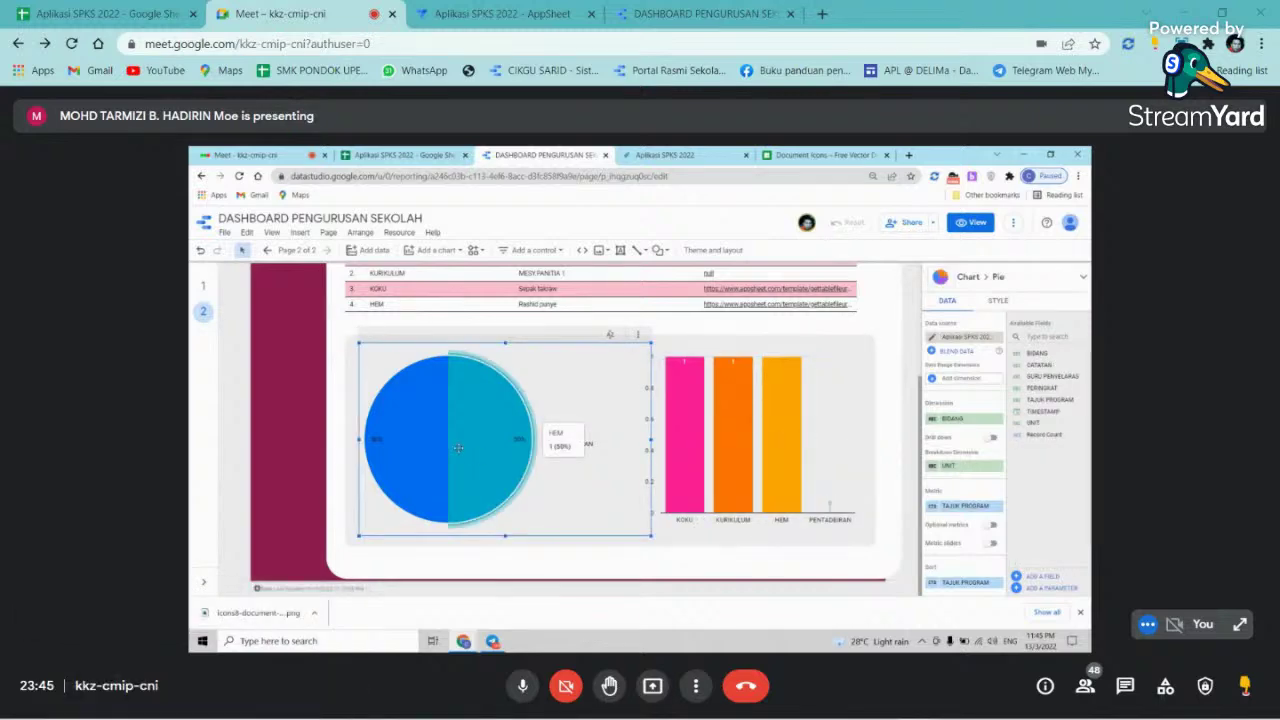
left_click(955, 340)
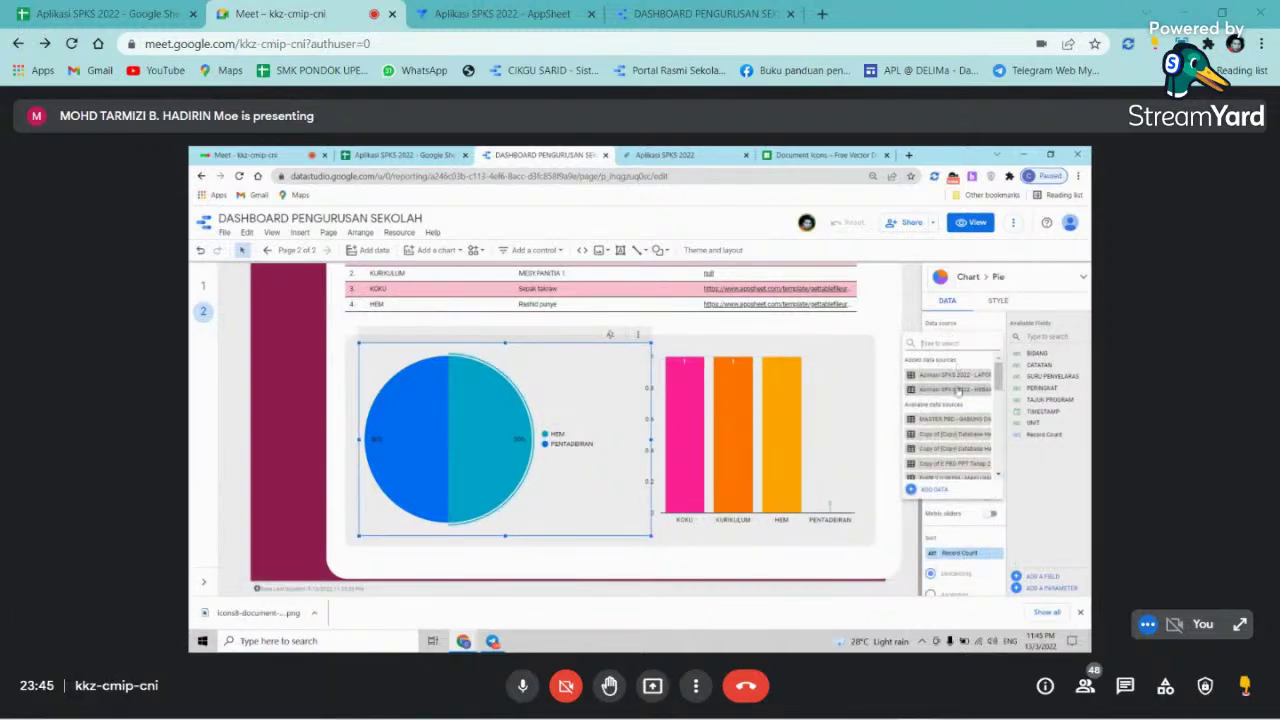
left_click(955, 375)
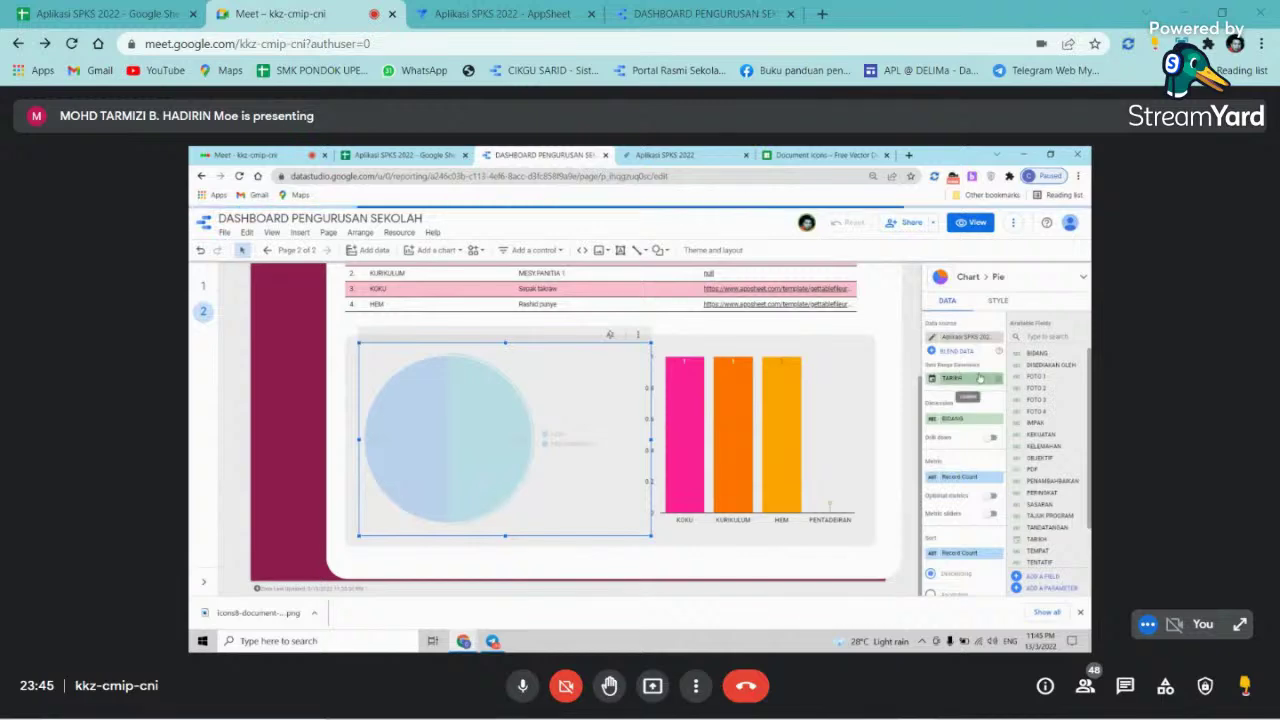
left_click(997, 378)
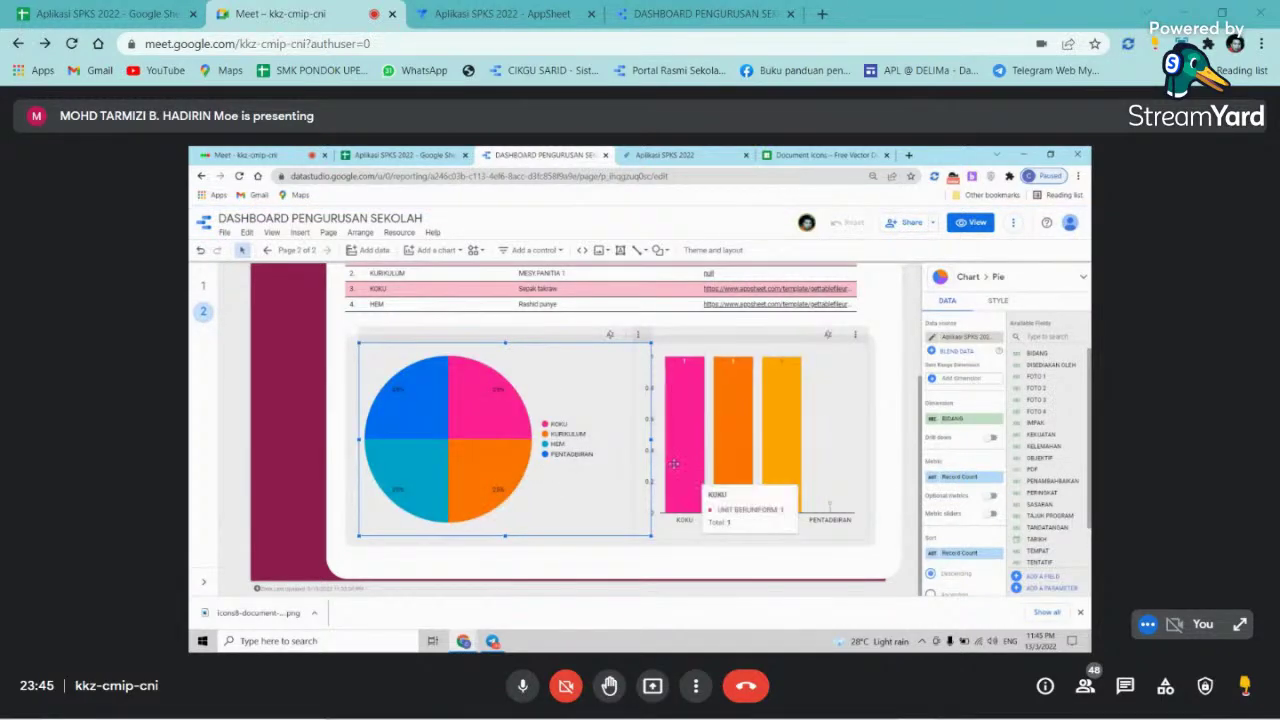
- Change the Jumlah Program scorecard's data source to Aplikasi SPKS 2022 - LAPORAN
scroll(780, 470, "up", 3)
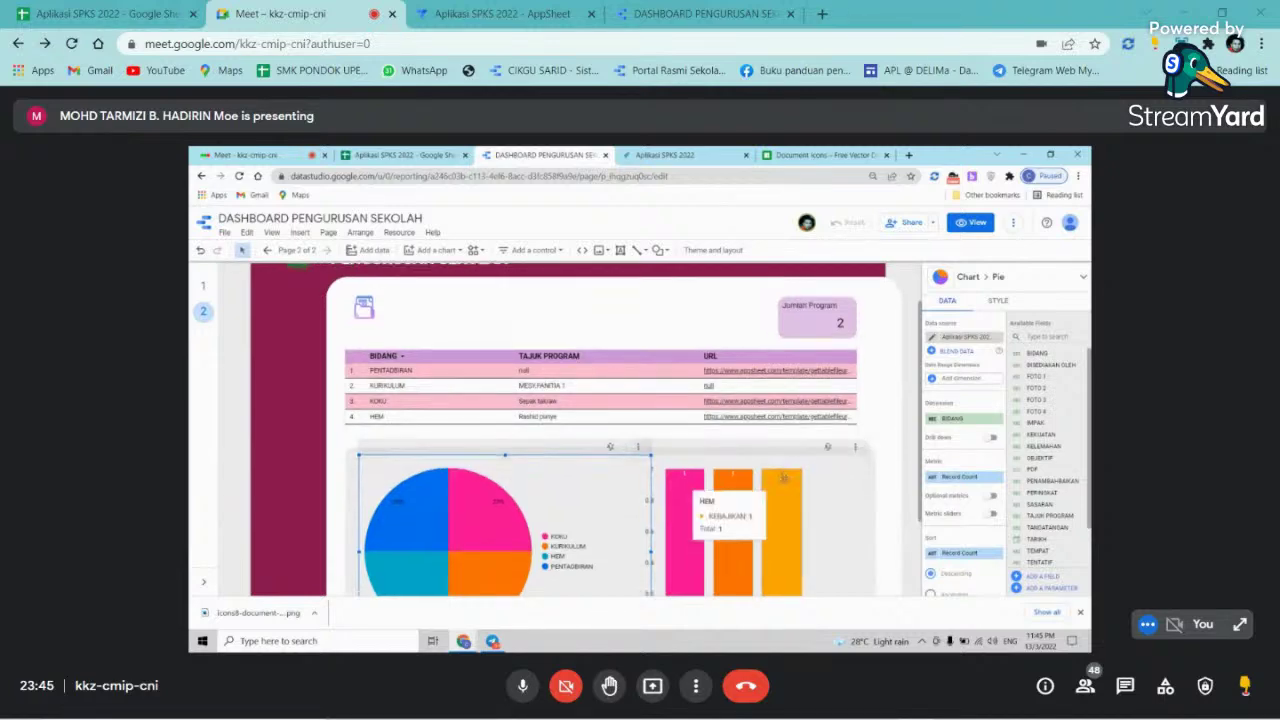
scroll(760, 500, "down", 2)
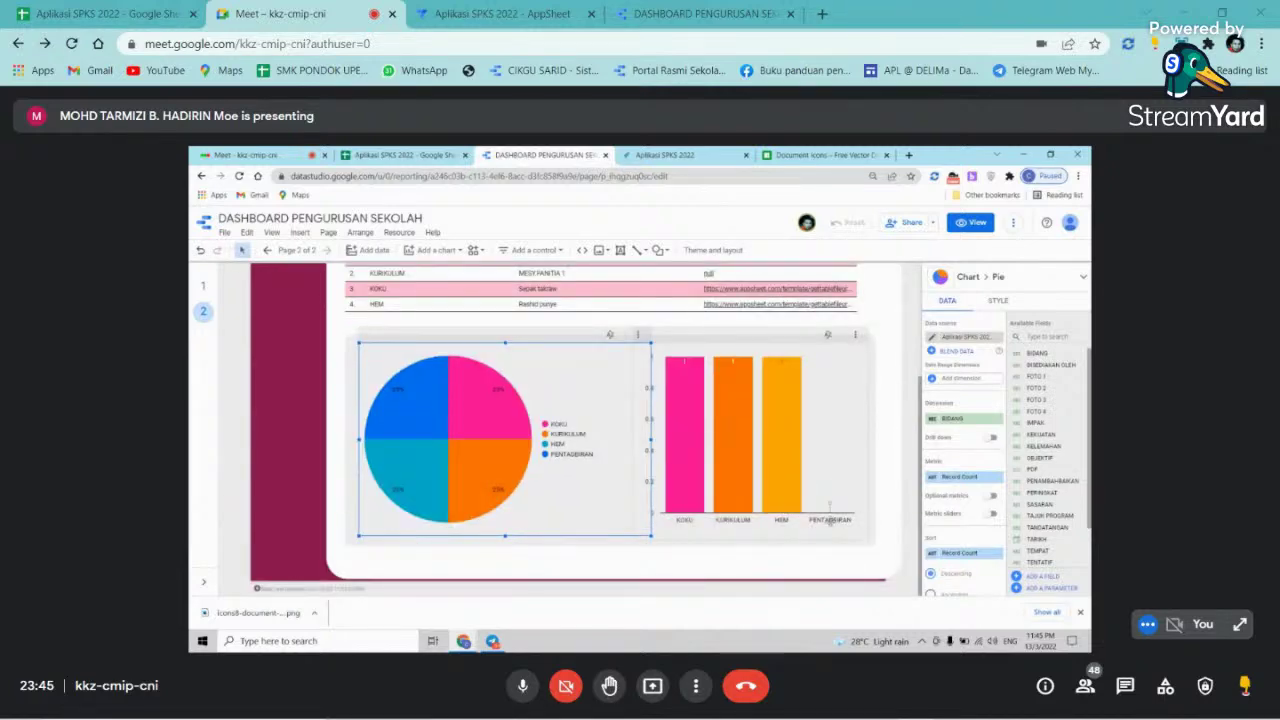
scroll(405, 398, "up", 2)
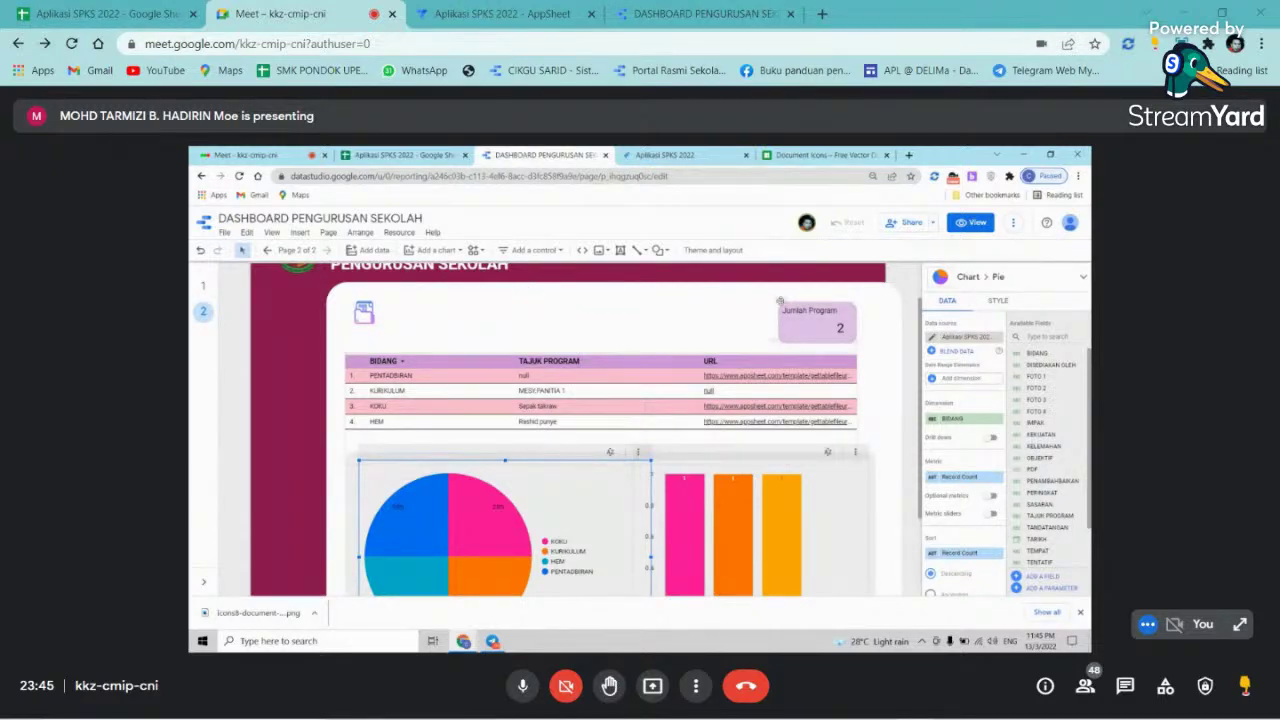
left_click(838, 327)
left_click(839, 328)
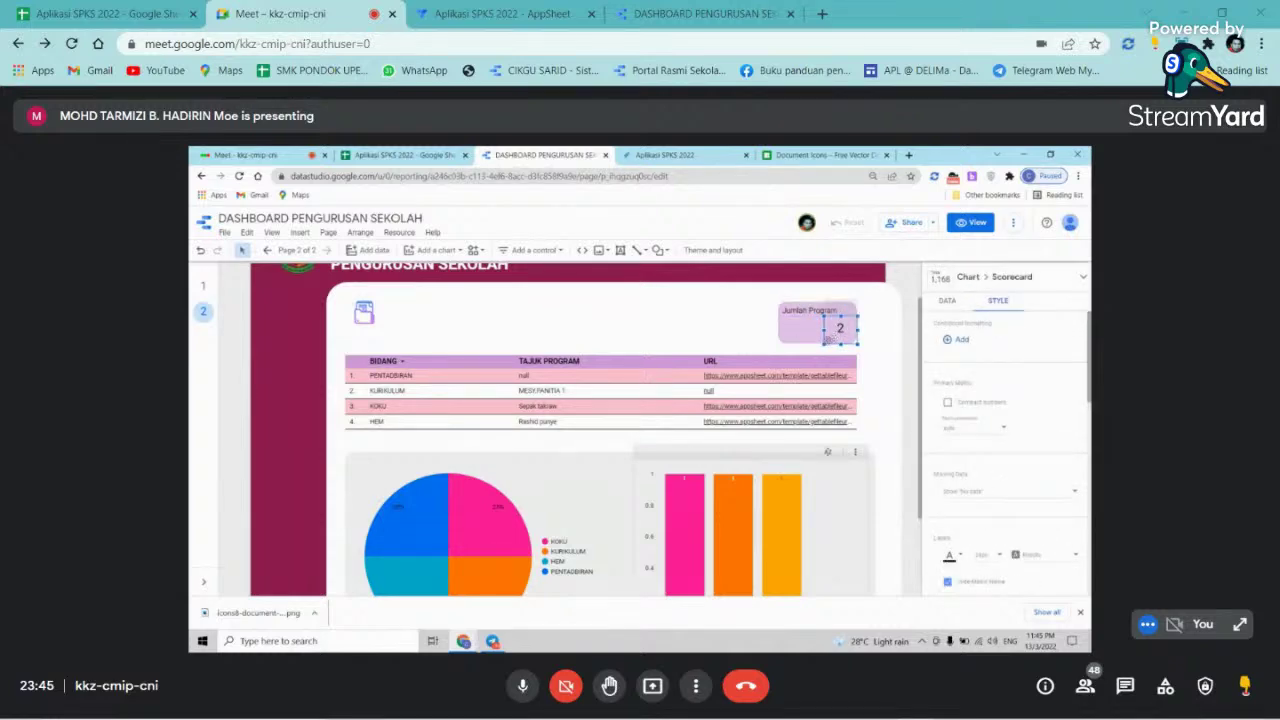
left_click(945, 303)
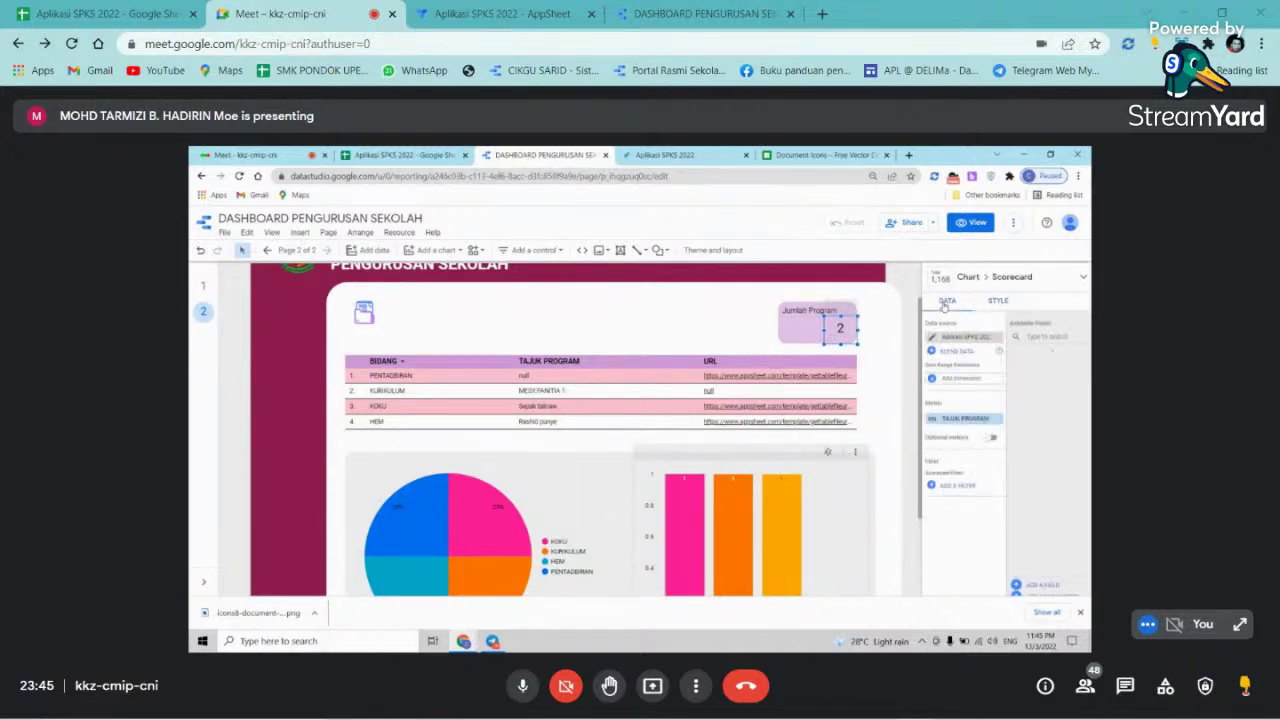
left_click(964, 339)
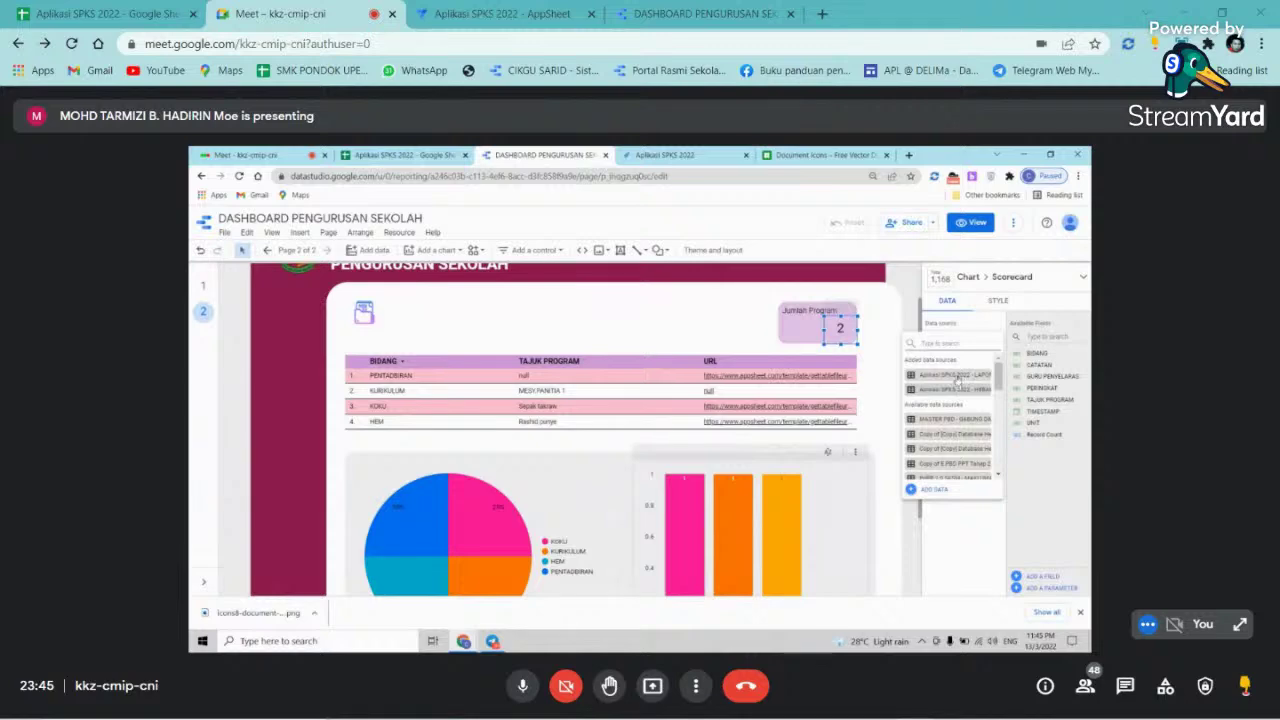
left_click(956, 377)
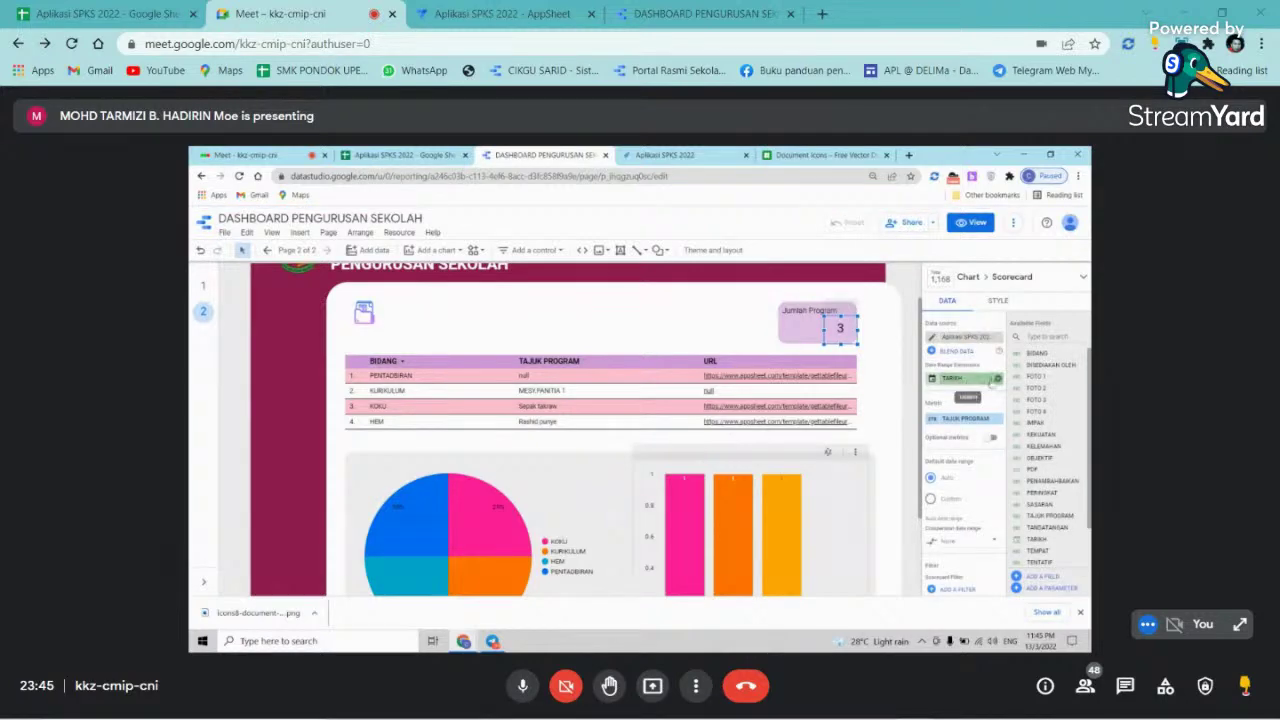
- Remove the scorecard's TARIKH date range dimension and set its metric to BIDANG
left_click(997, 379)
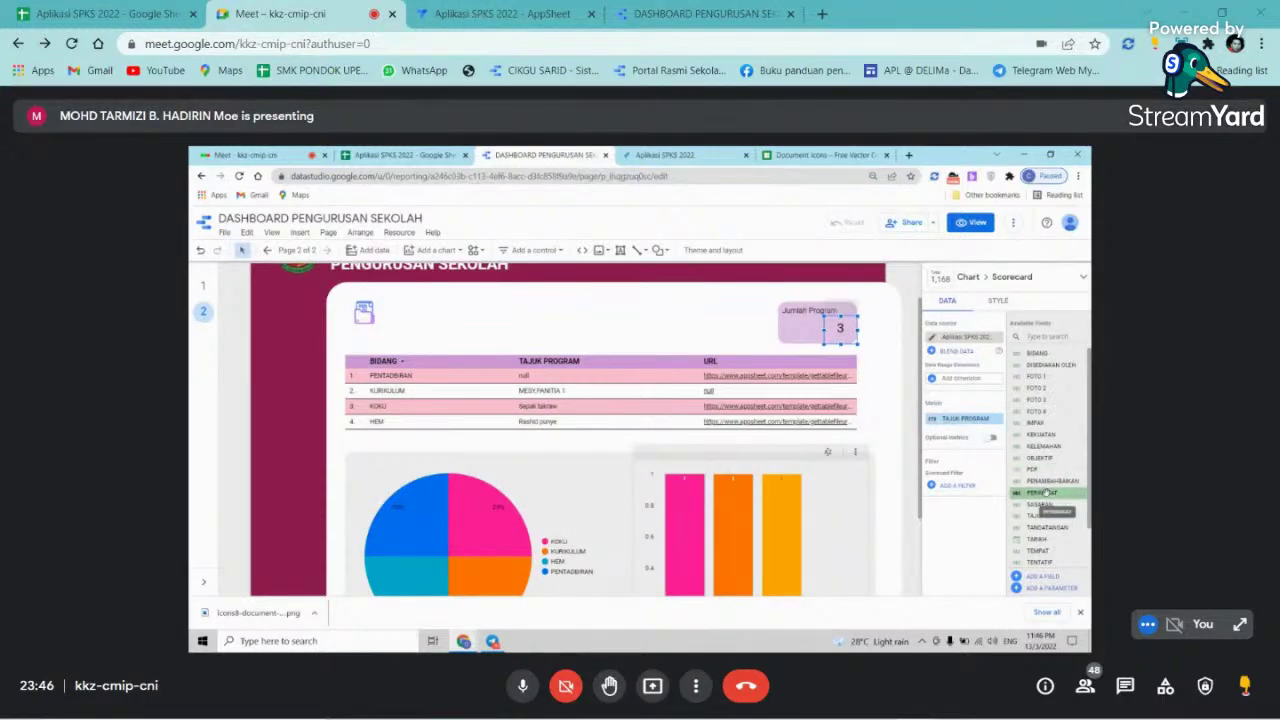
left_click_drag(1037, 353, 972, 422)
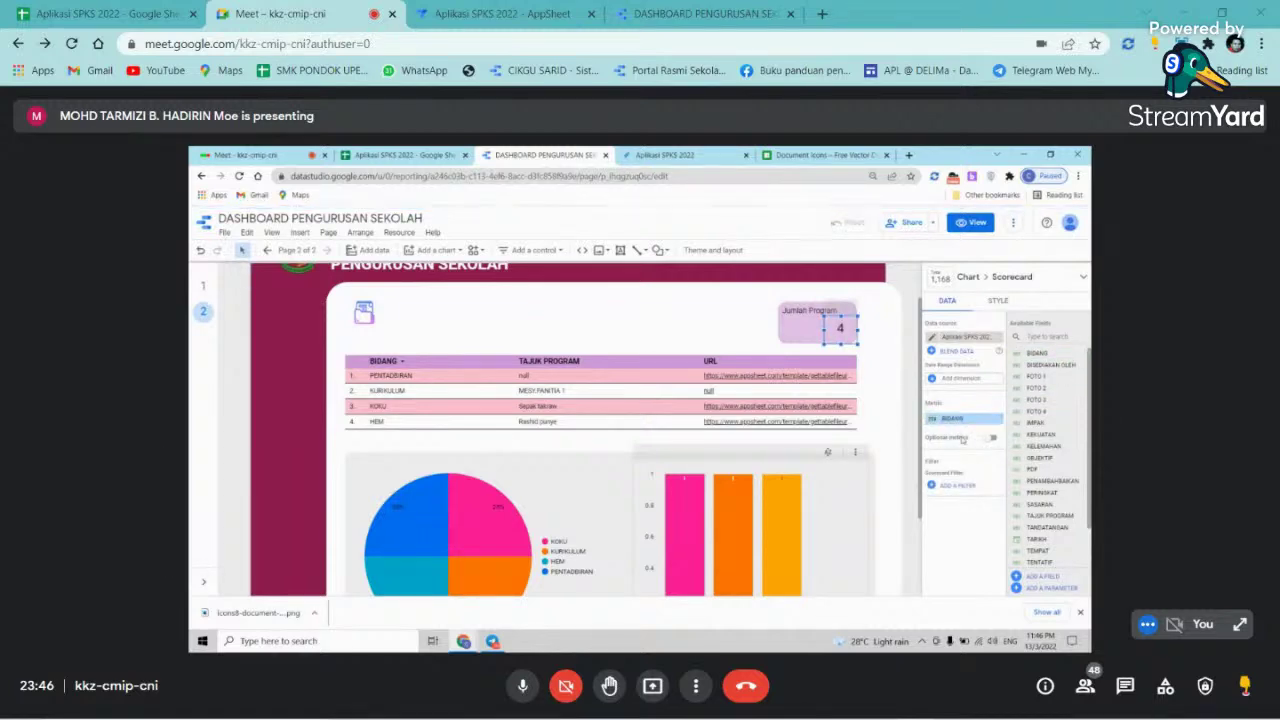
- Change the aggregation of the scorecard's BIDANG metric to Count
left_click(933, 420)
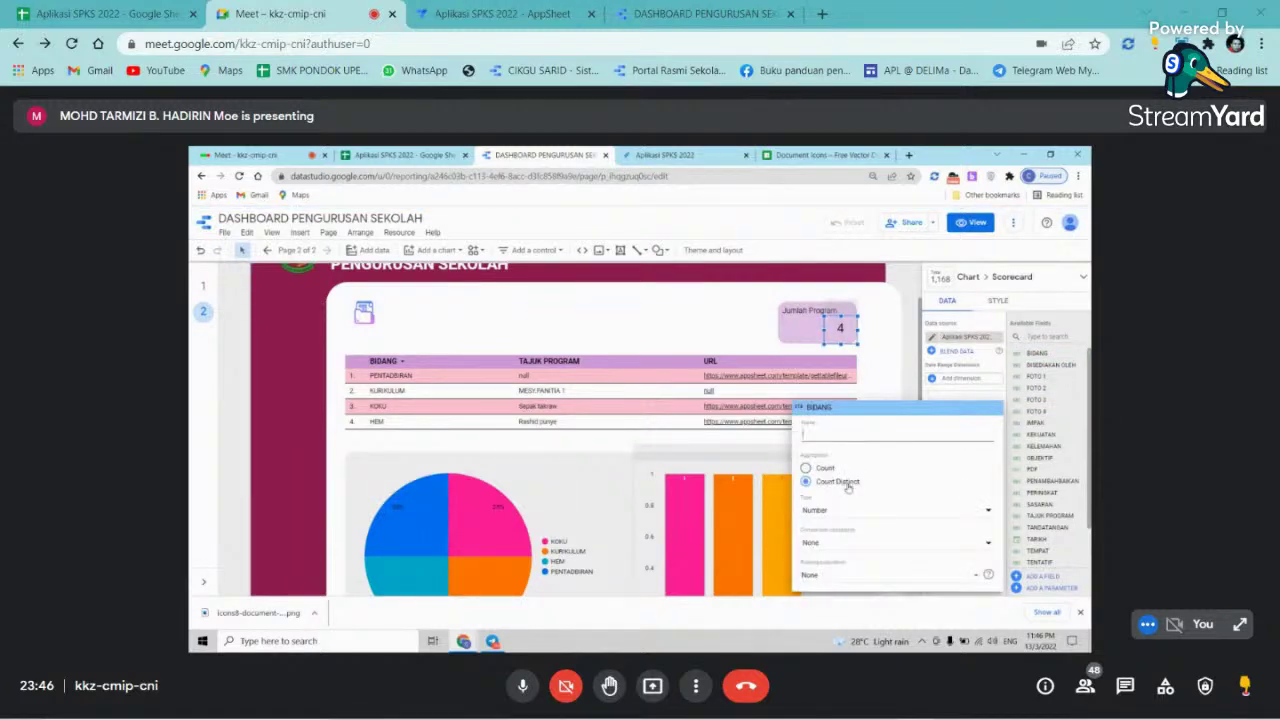
left_click(805, 468)
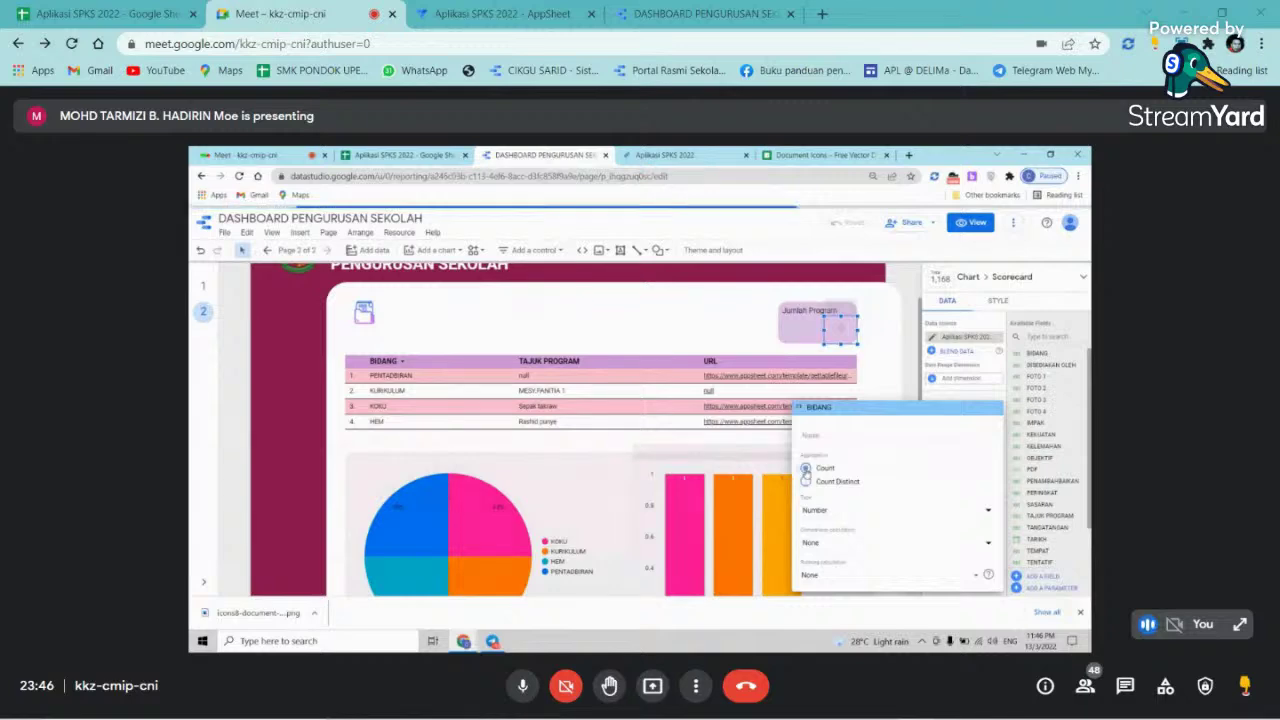
left_click(878, 370)
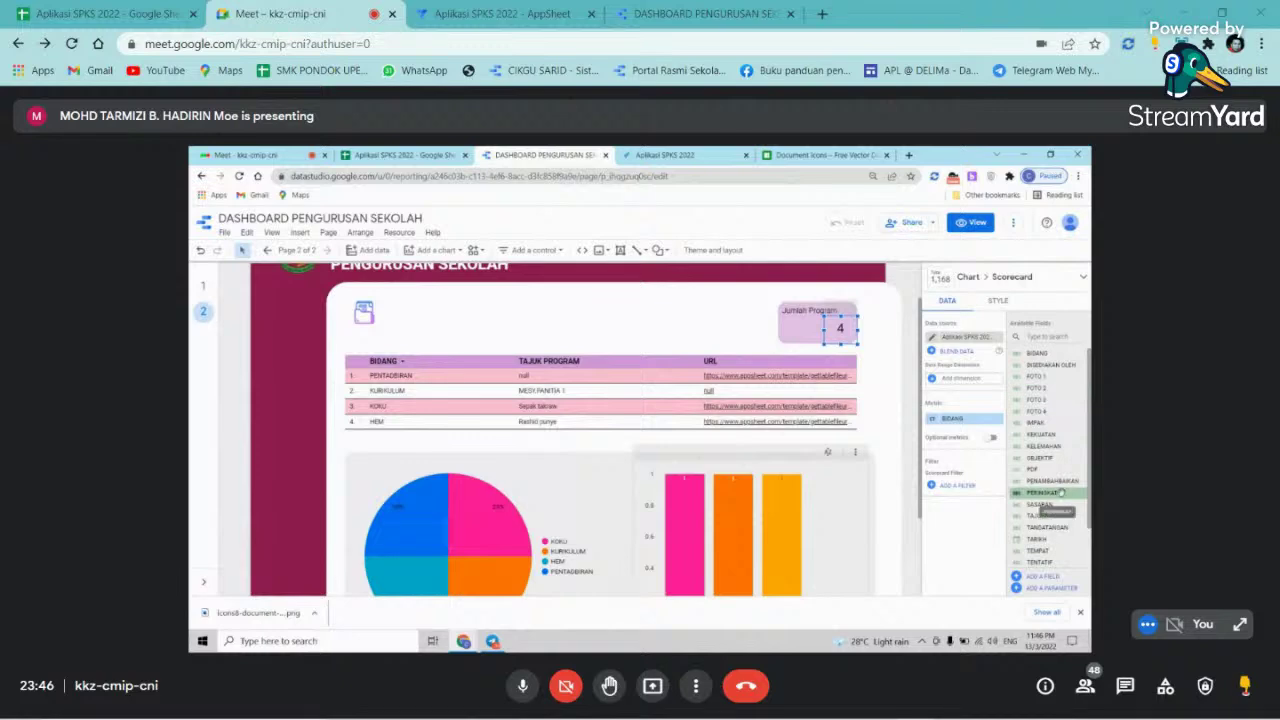
- Replace the scorecard's metric with UNIT, aggregated by Count
scroll(1050, 480, "down", 2)
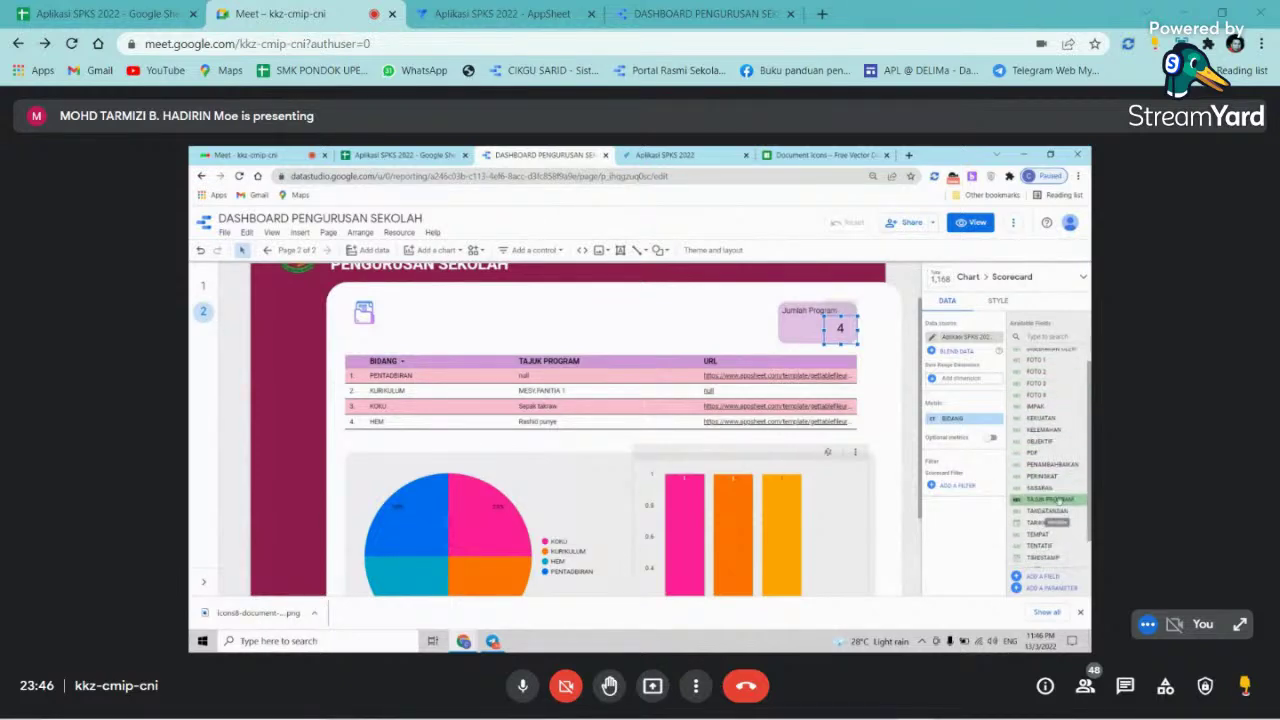
left_click_drag(1035, 538, 952, 420)
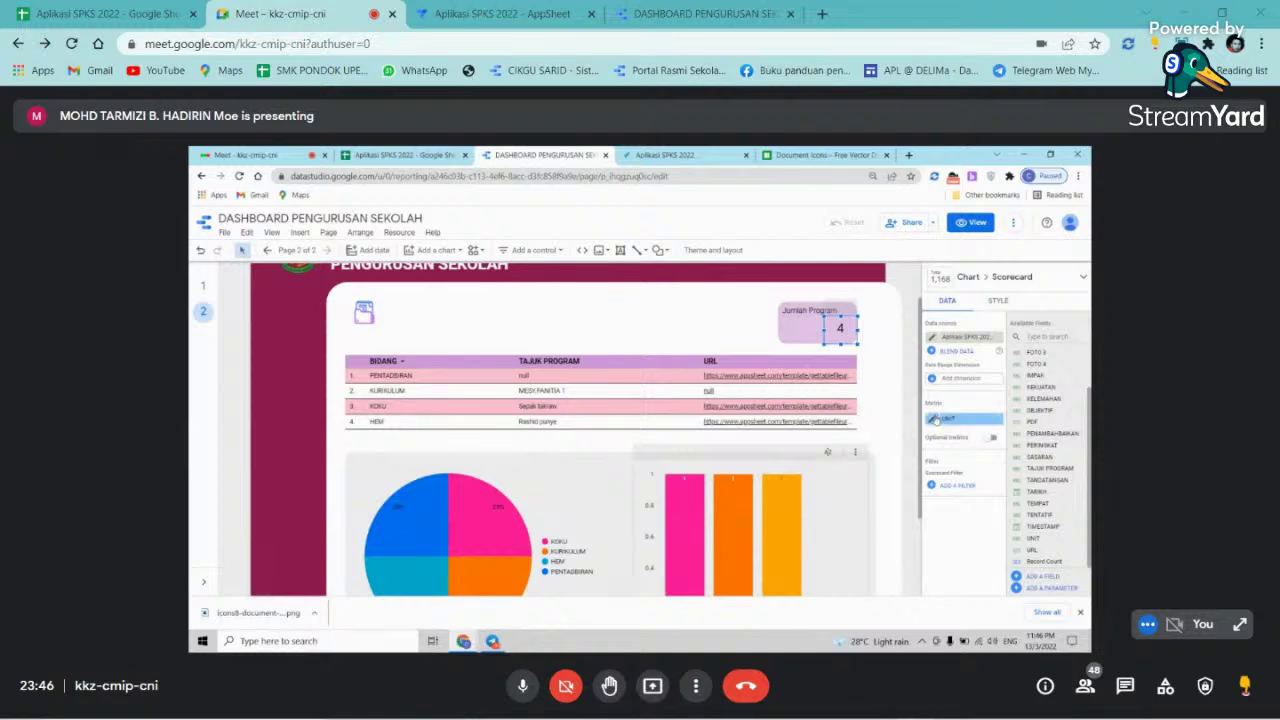
left_click(947, 420)
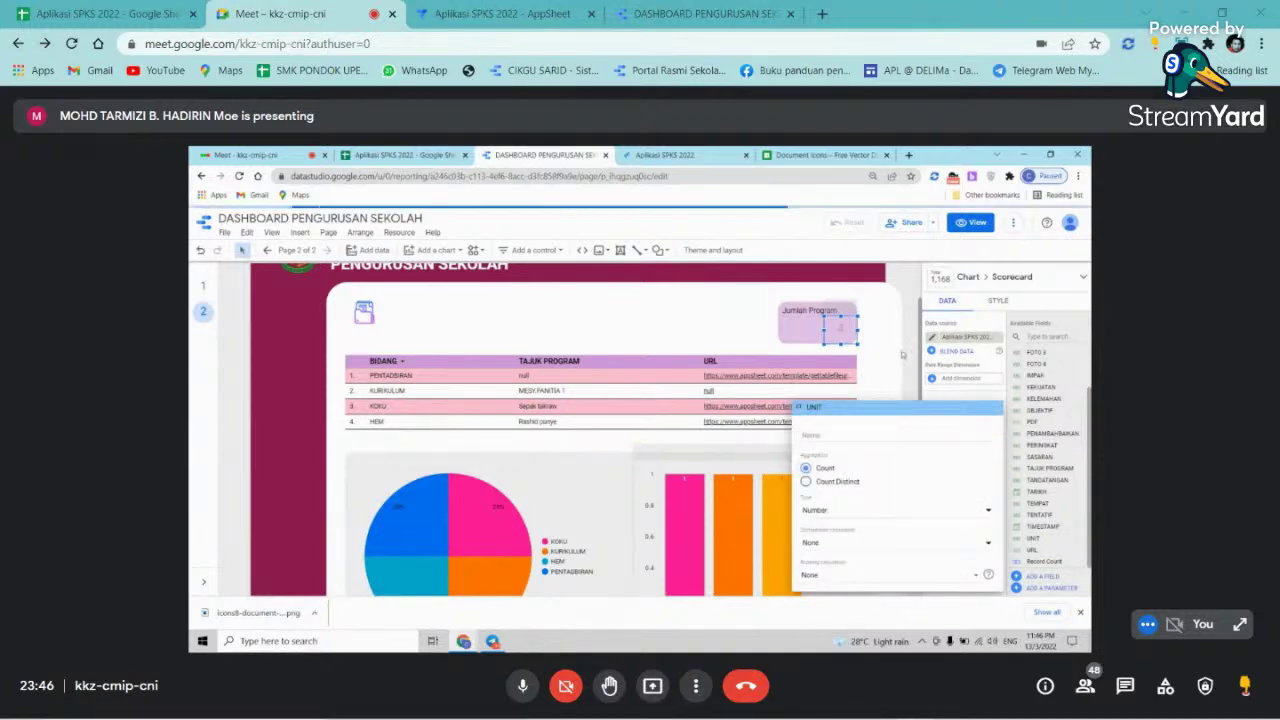
left_click(908, 346)
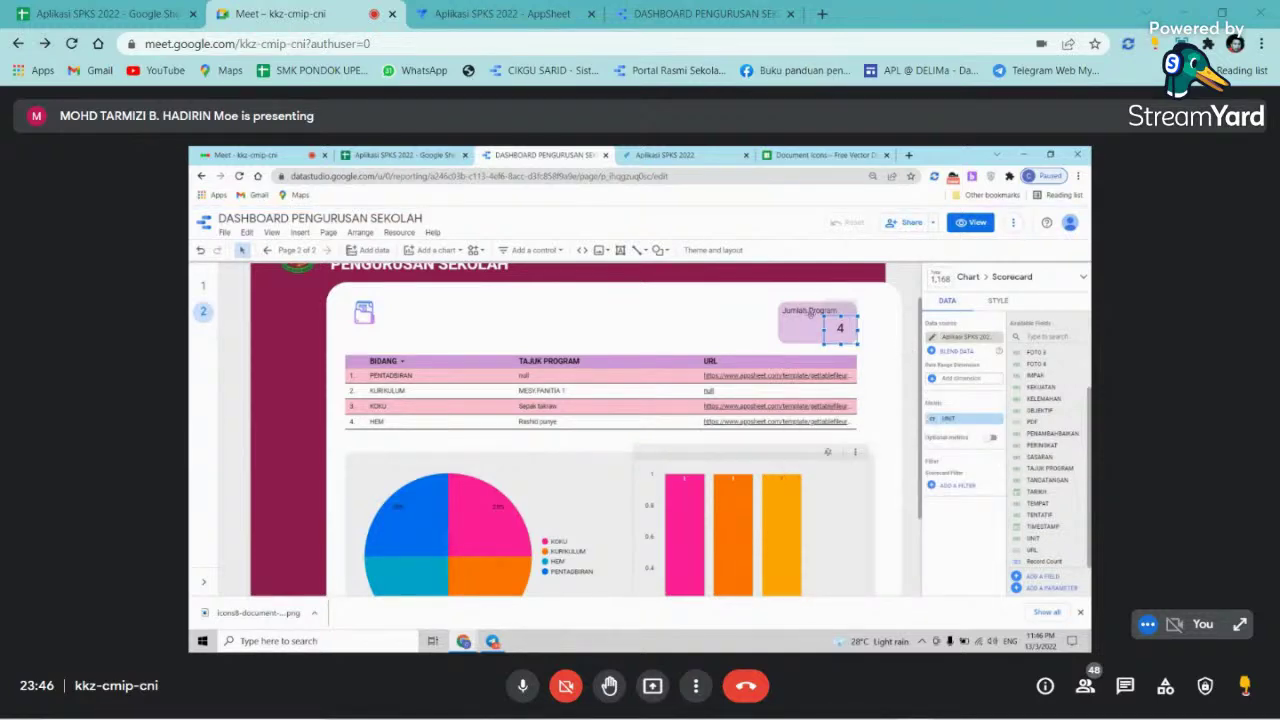
- Change the scorecard's text label on page 2 to "Jumlah Unit"
double_click(810, 312)
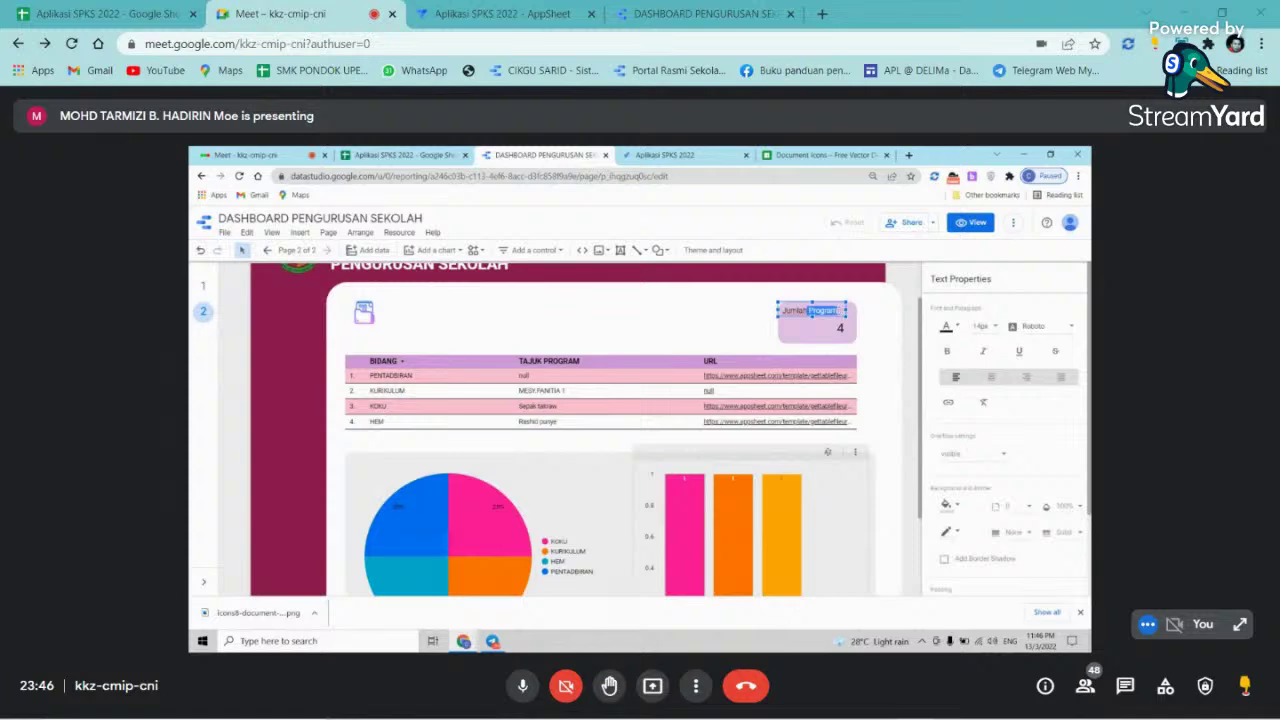
left_click_drag(839, 311, 818, 311)
key("BackSpace")
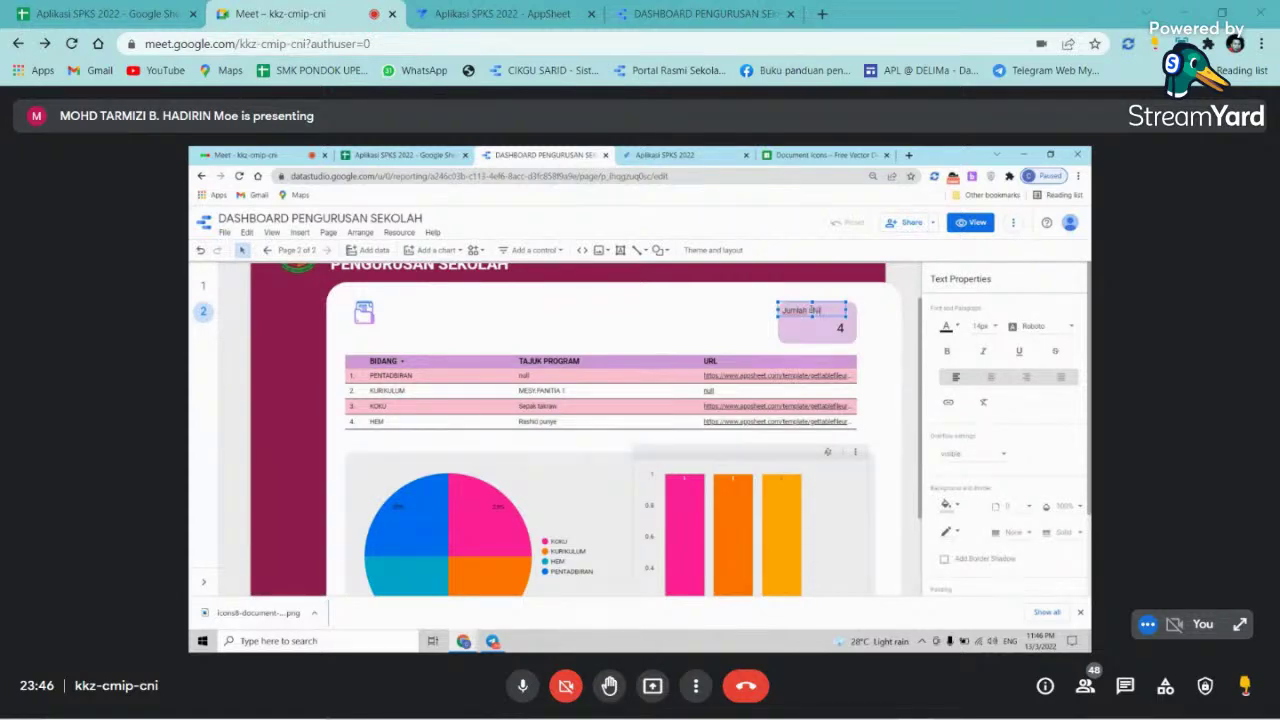
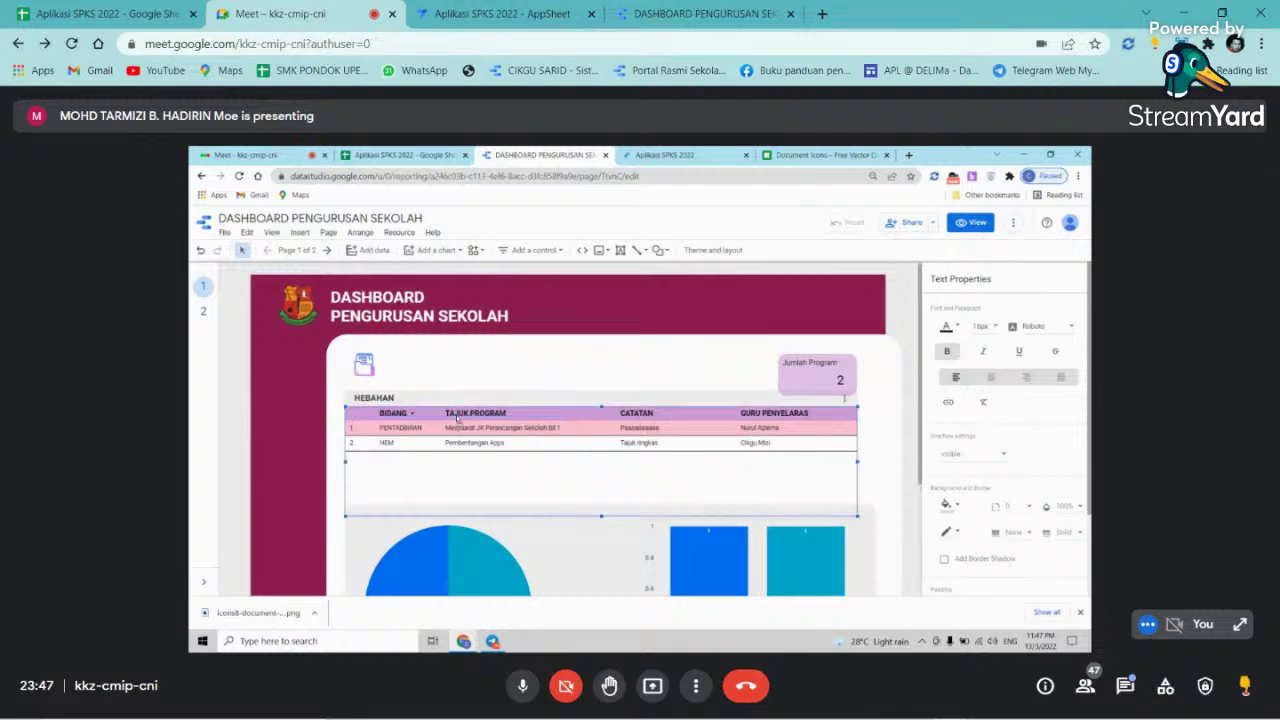
- Switch to the Google Meet call chat, send "kena buat menu biasanya.. open to web" to everyone and close the chat
left_click(1127, 688)
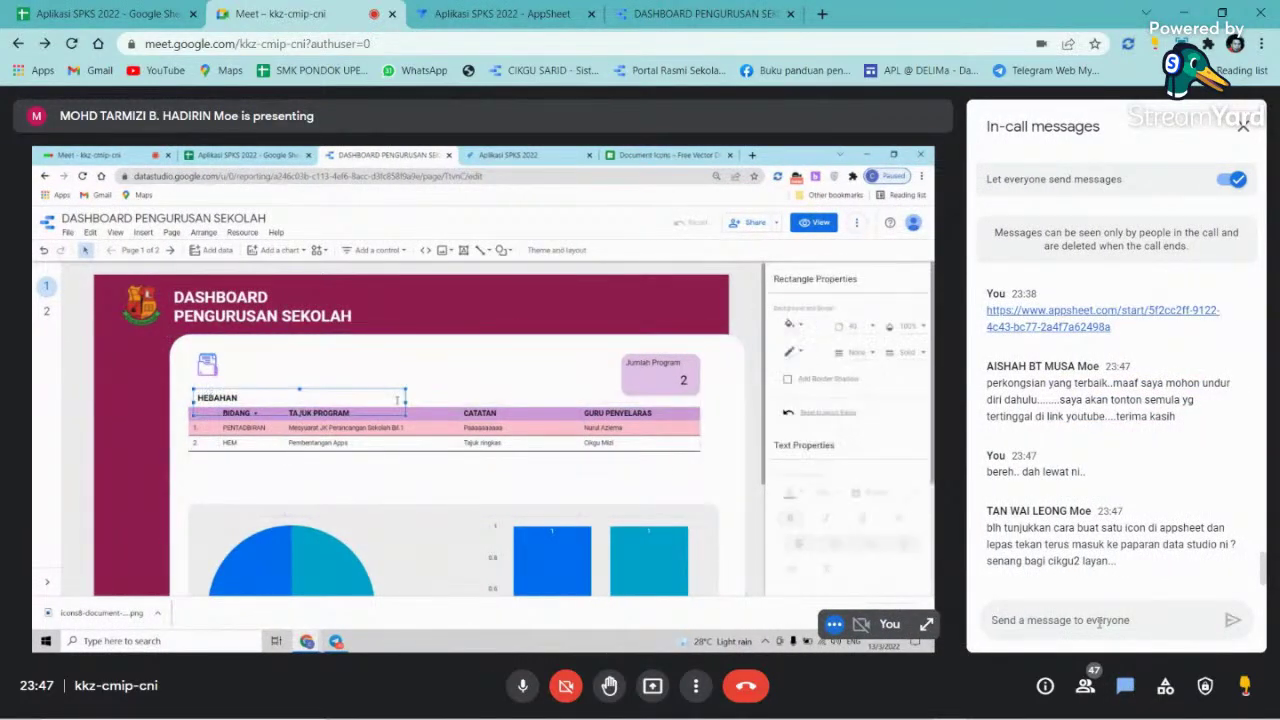
type("kena bu")
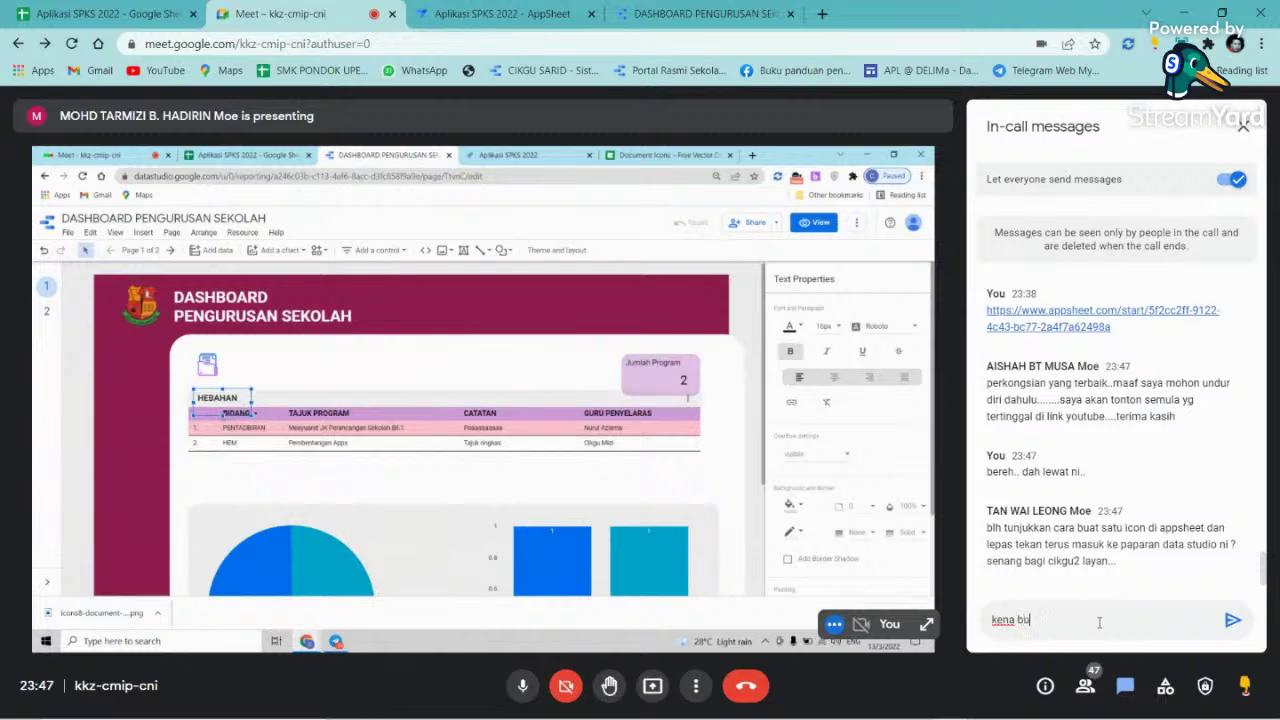
type("at menu biasa")
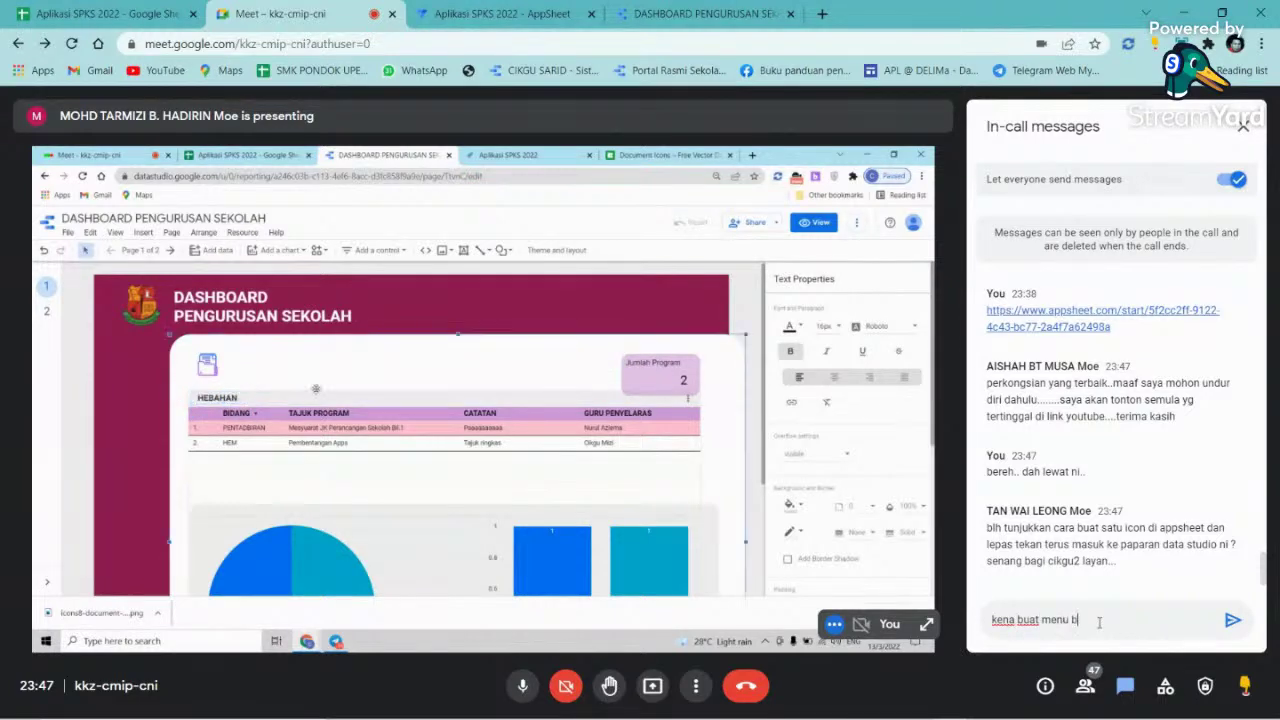
type("nya")
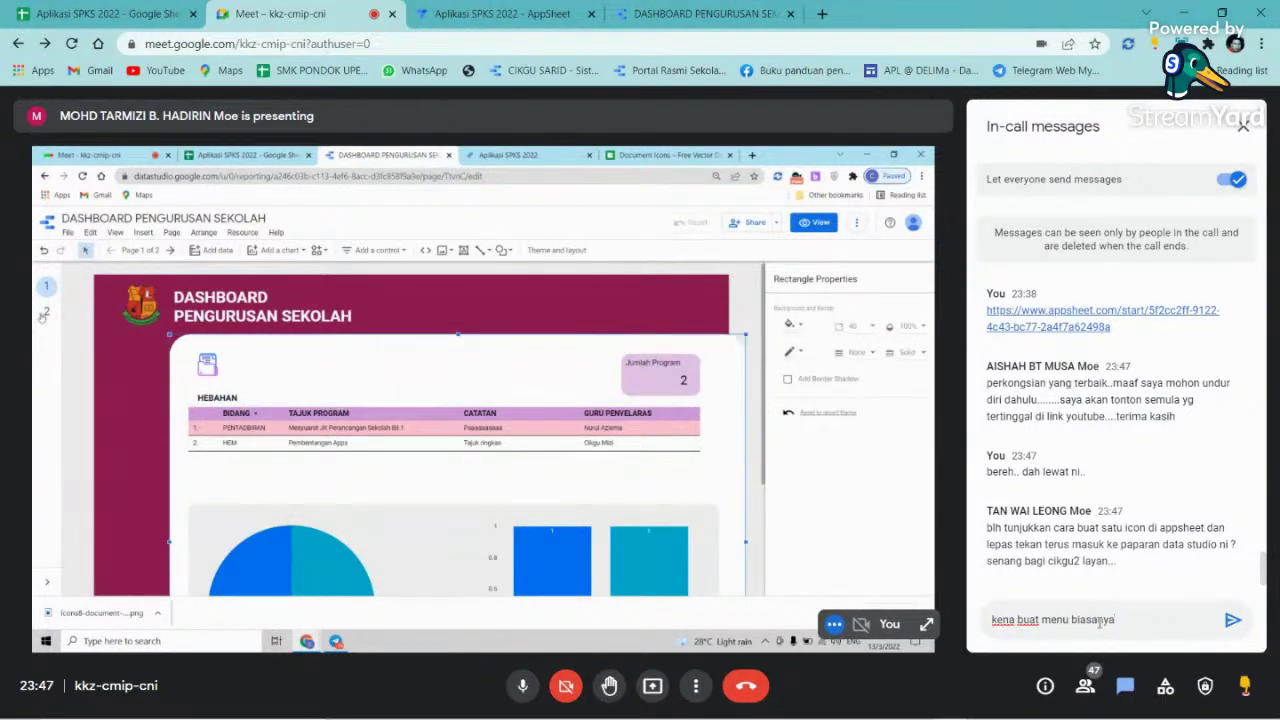
type(".. open ")
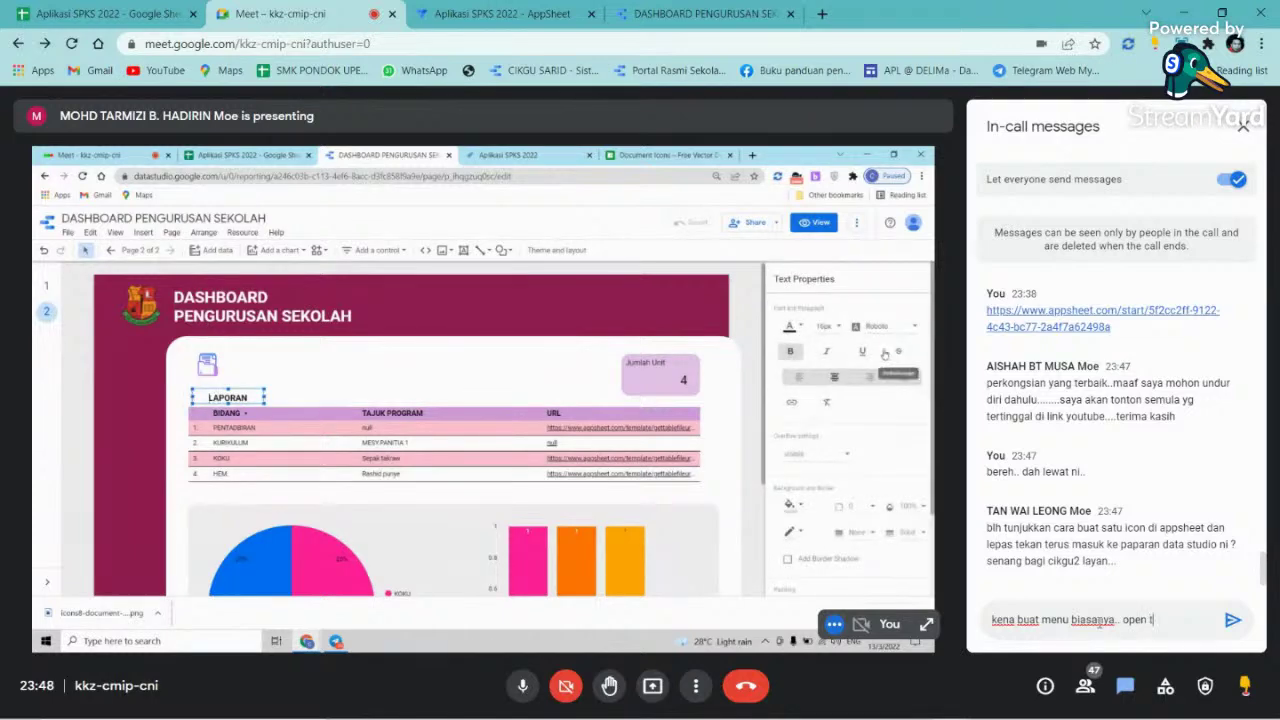
type("to web")
key("Return")
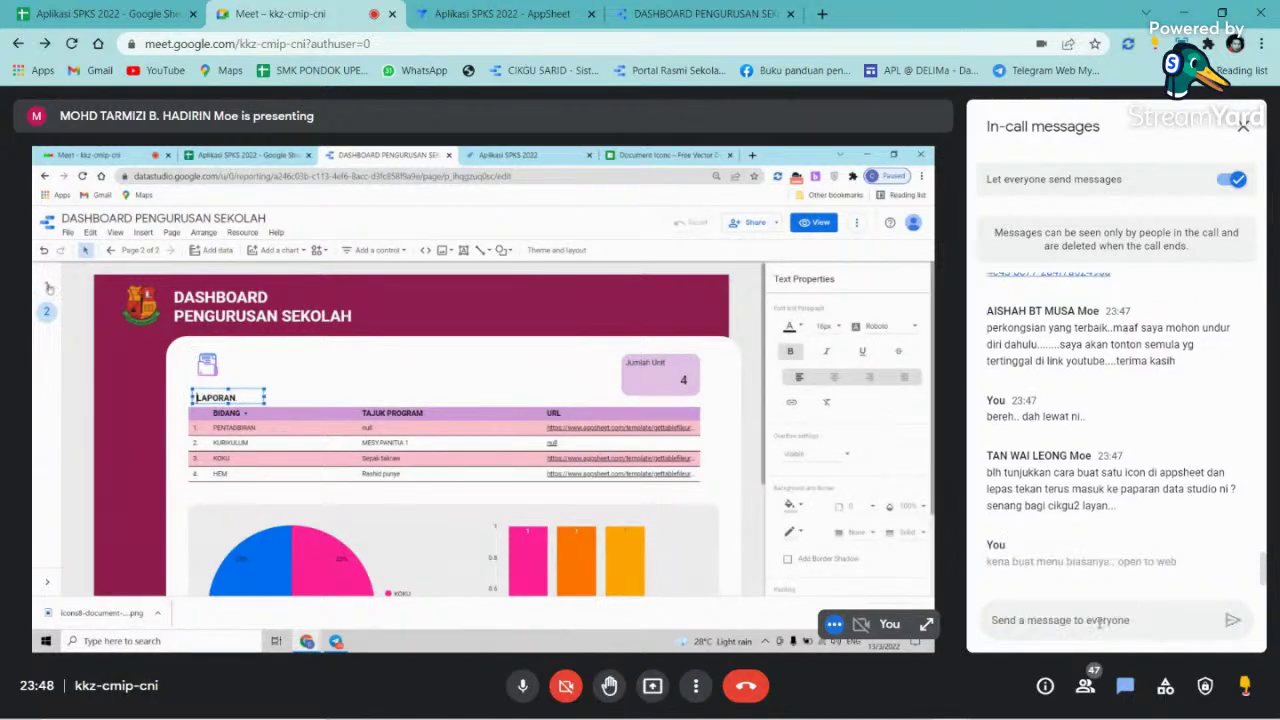
left_click(1243, 126)
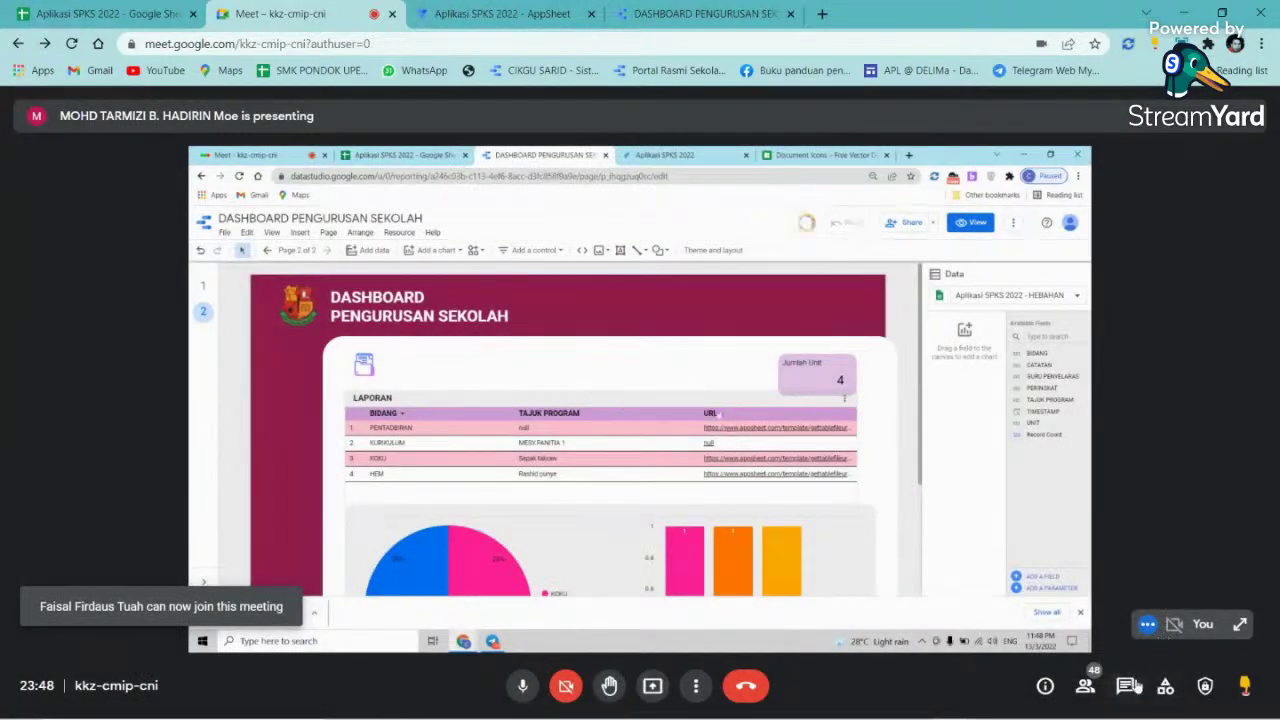
- Send the follow-up message "atau link to web.." in the call chat and close the chat
left_click(1128, 686)
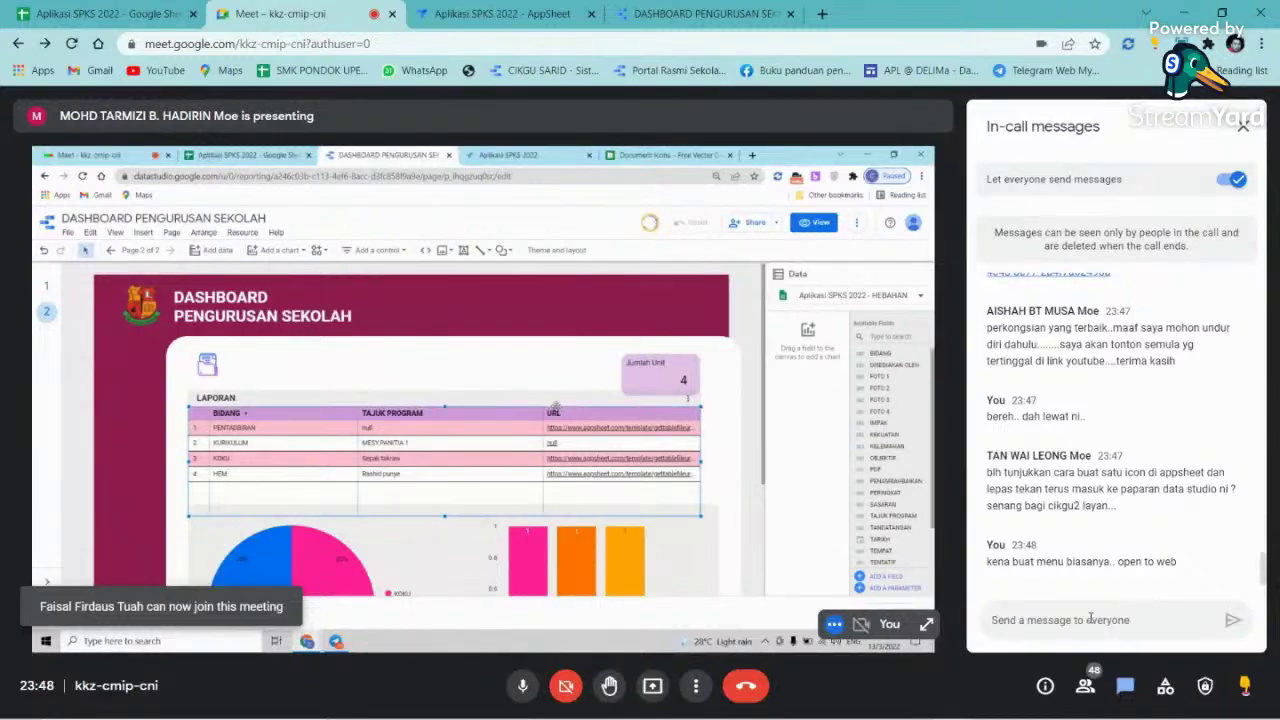
type("atau link to")
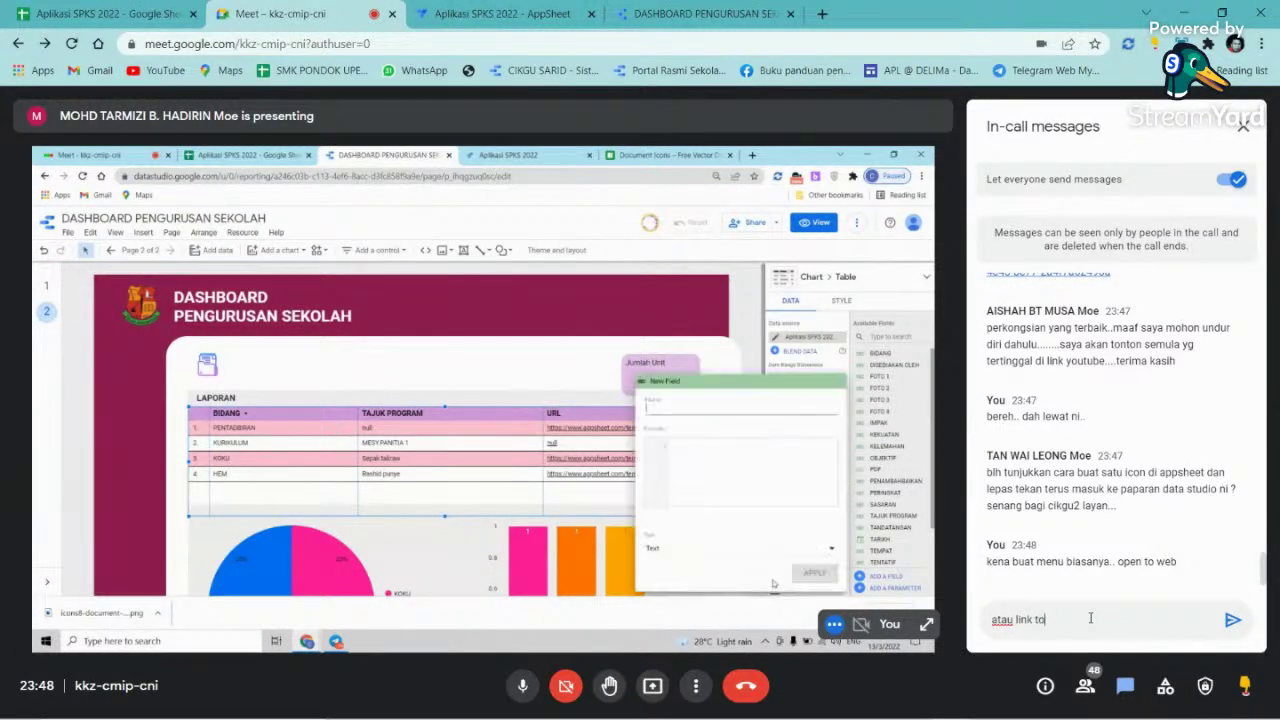
type(" web..")
key("Return")
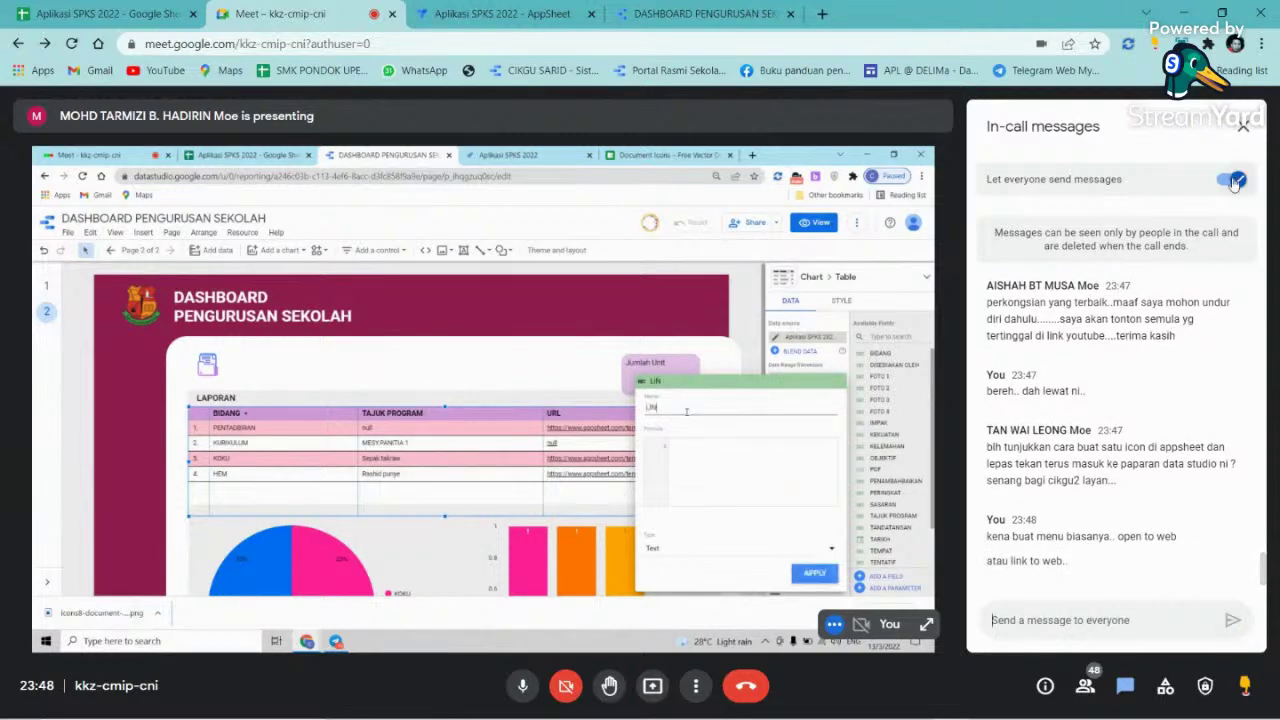
left_click(1243, 127)
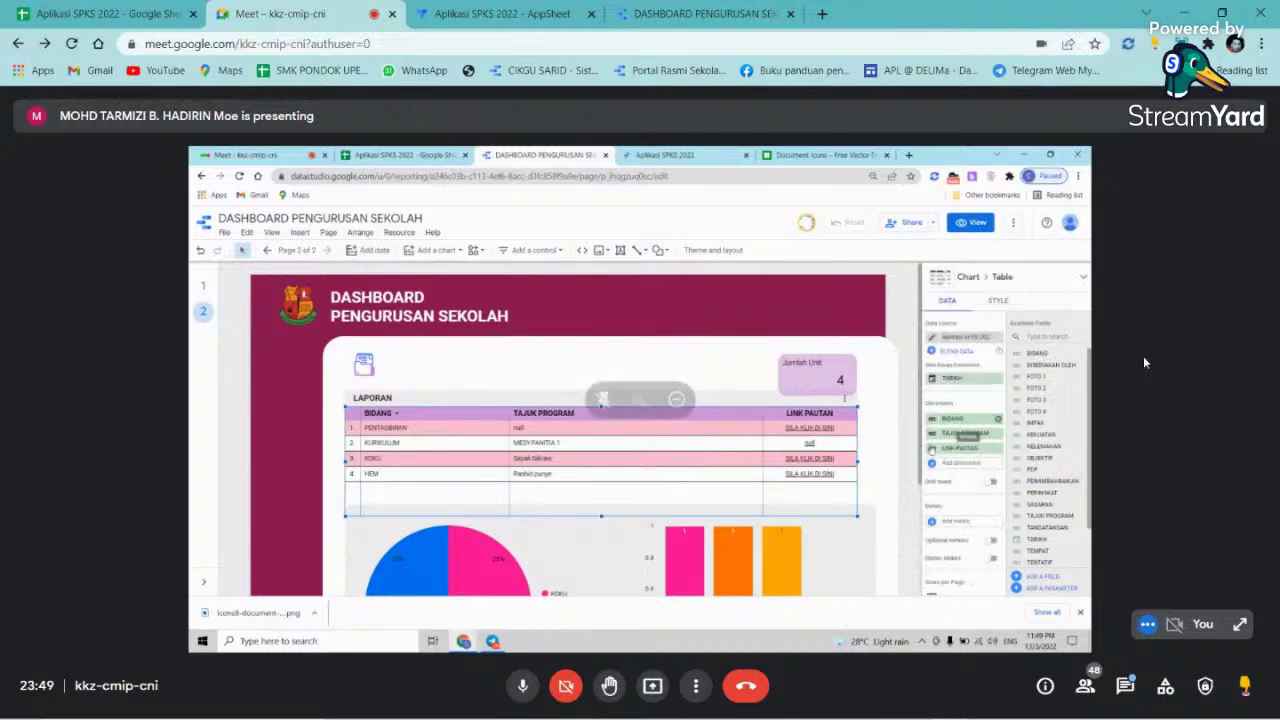
- Reply to the call chat with "kita buat kelas santai..petang2.. dah lewat ni..kikiki" and close the chat
left_click(1125, 685)
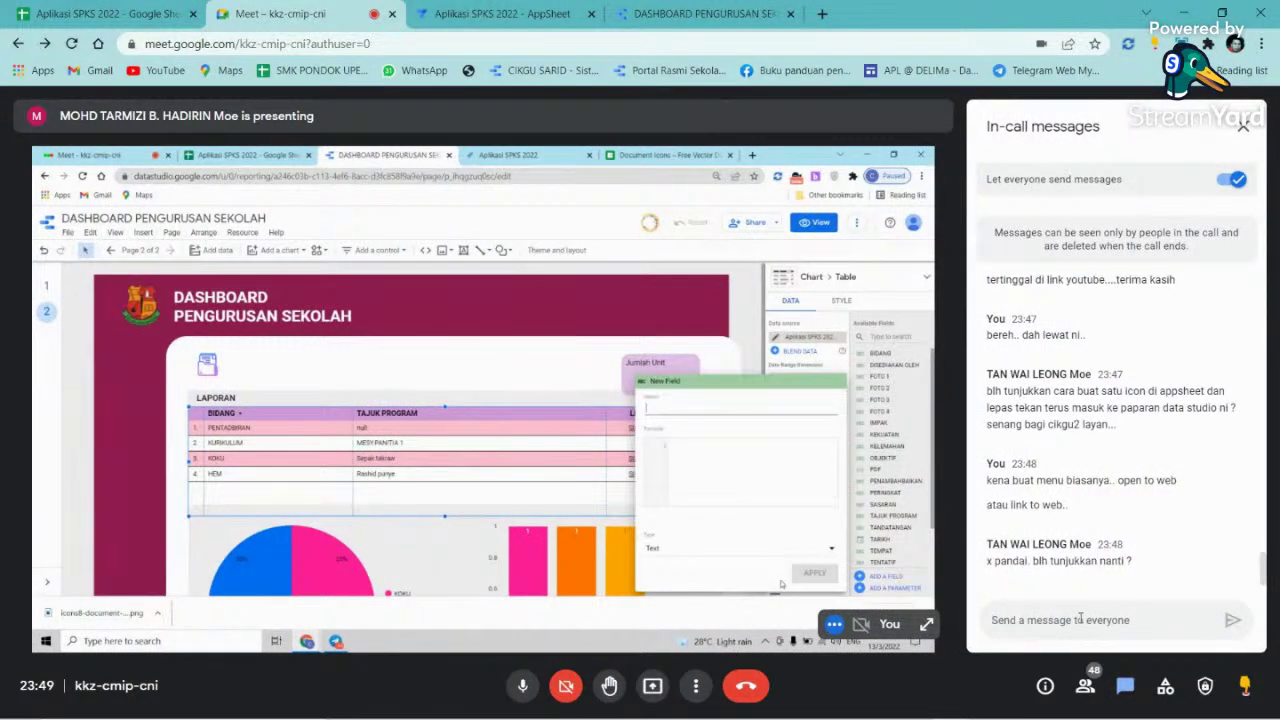
type("kita b")
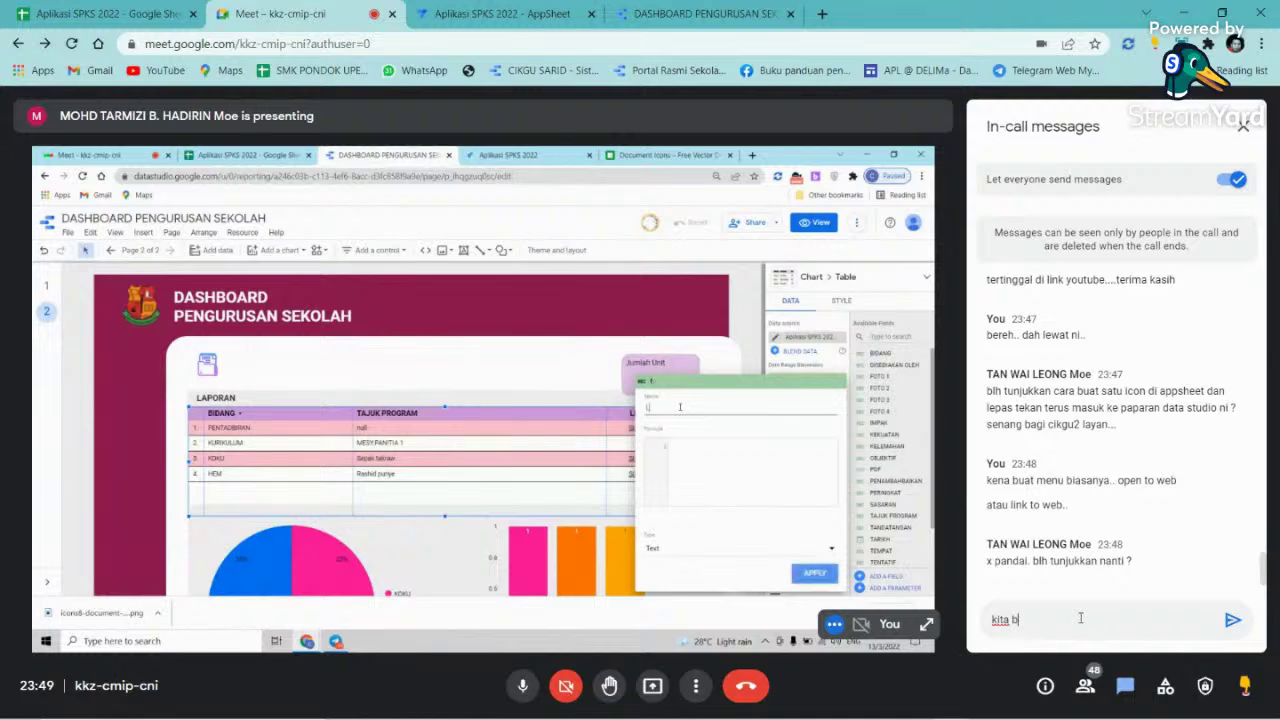
type("uat kelas s")
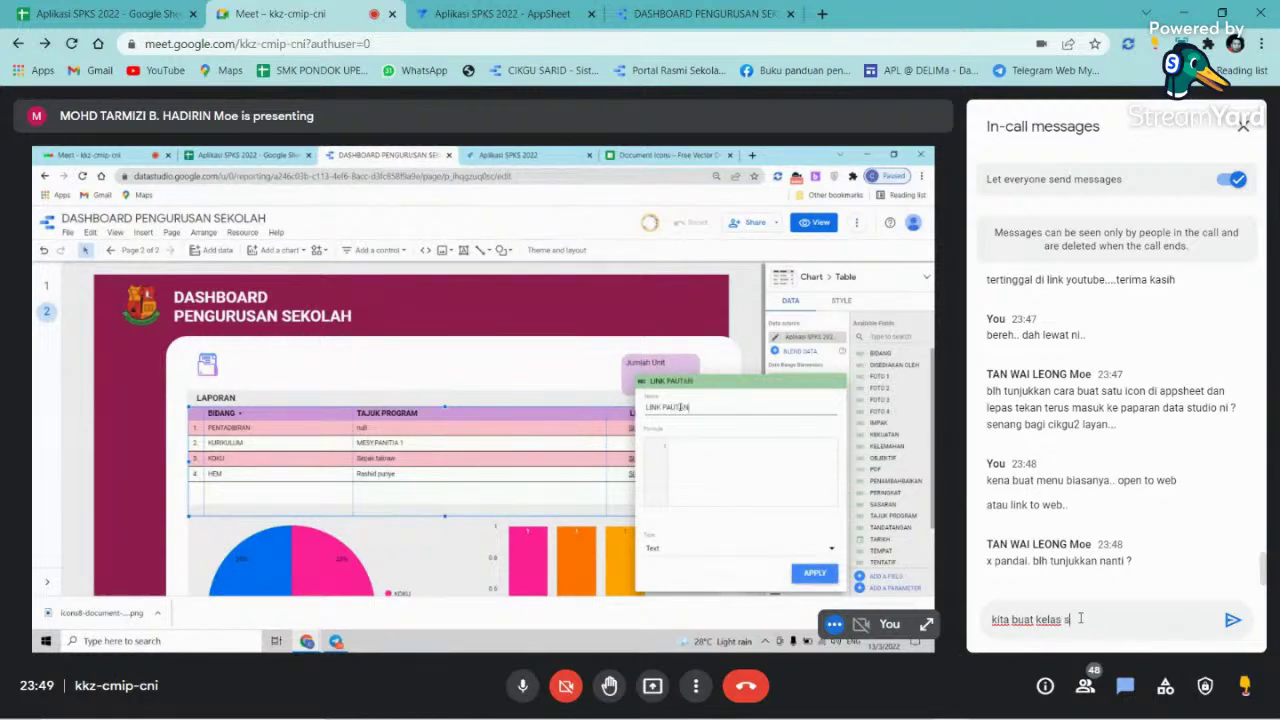
type("antai..p")
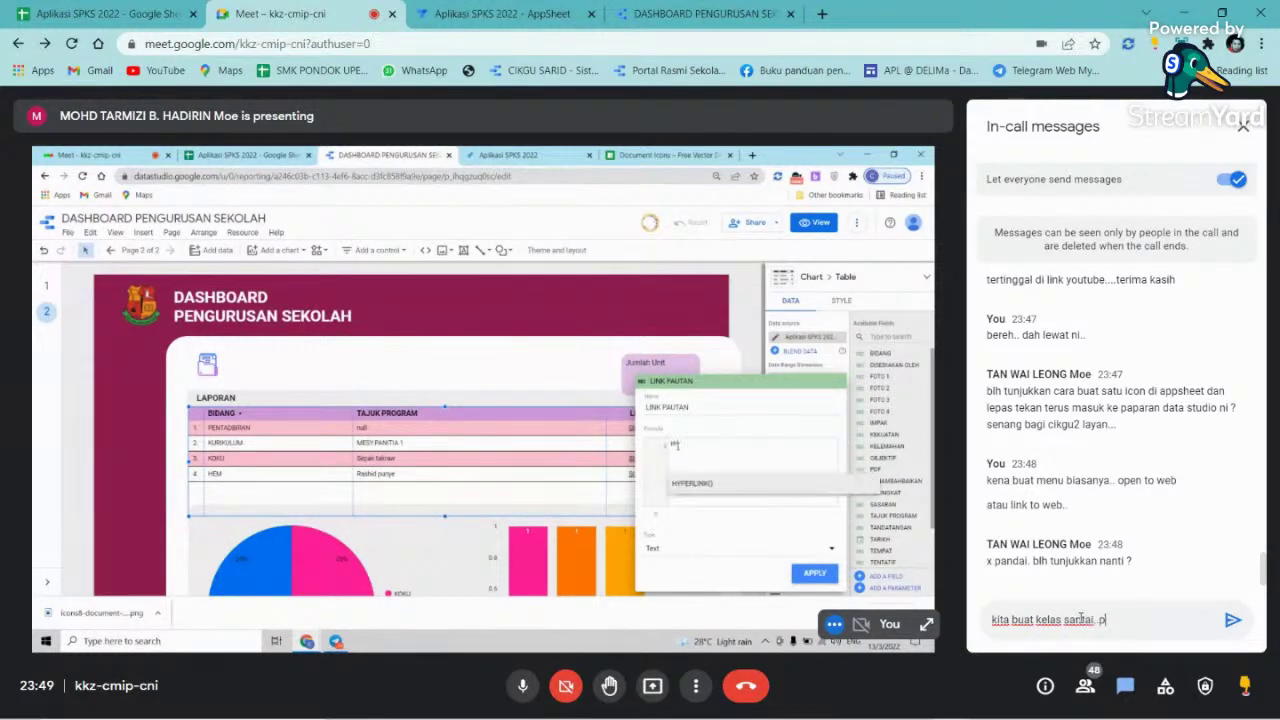
type("etang2..")
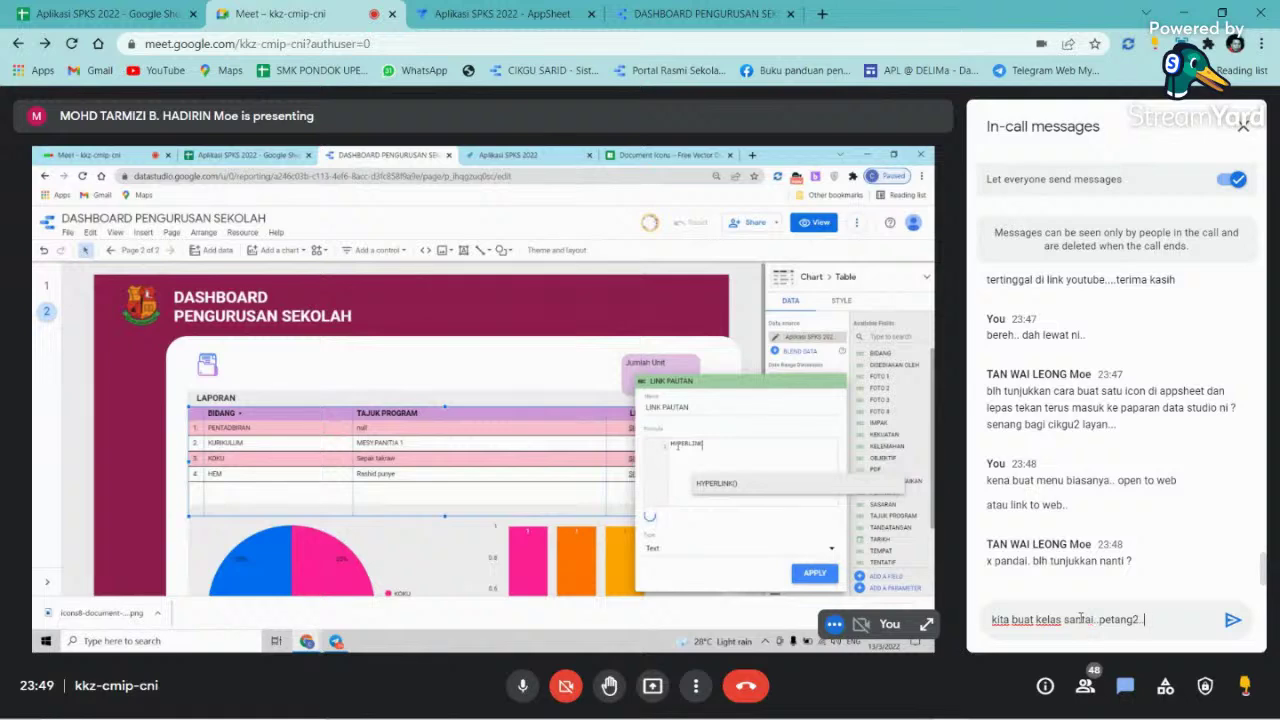
type(" dah lewat ")
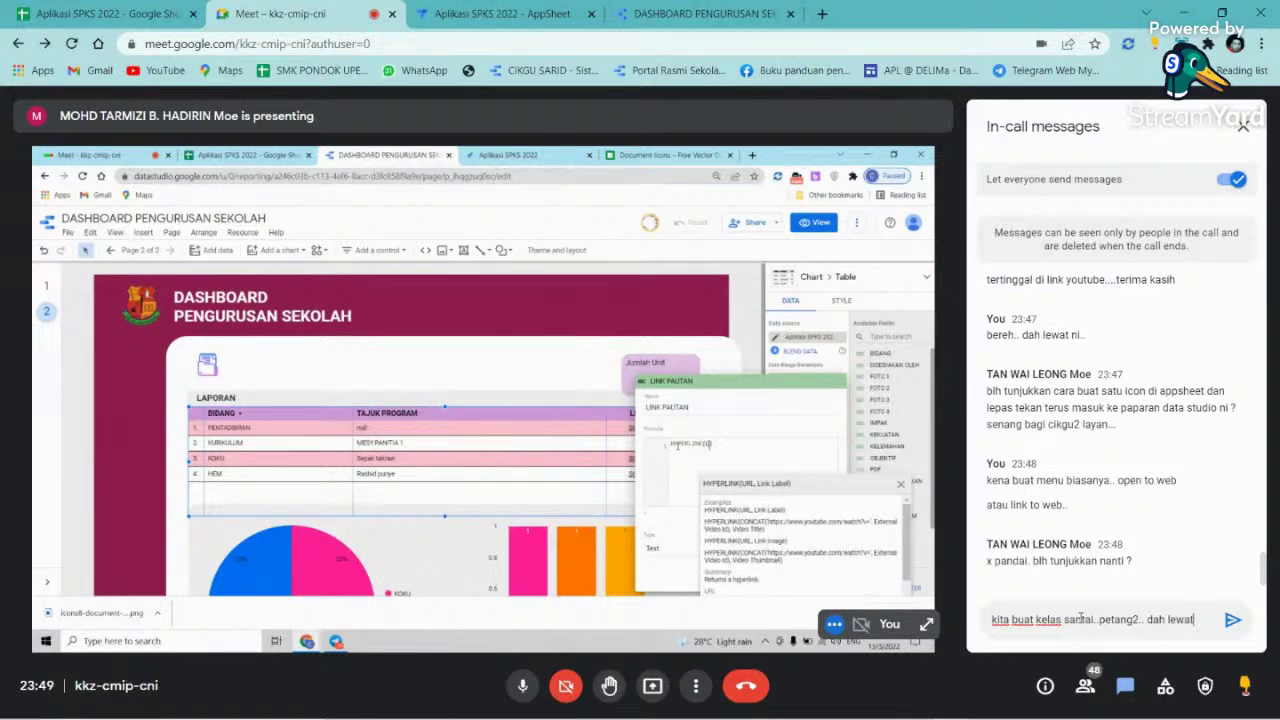
type("ni")
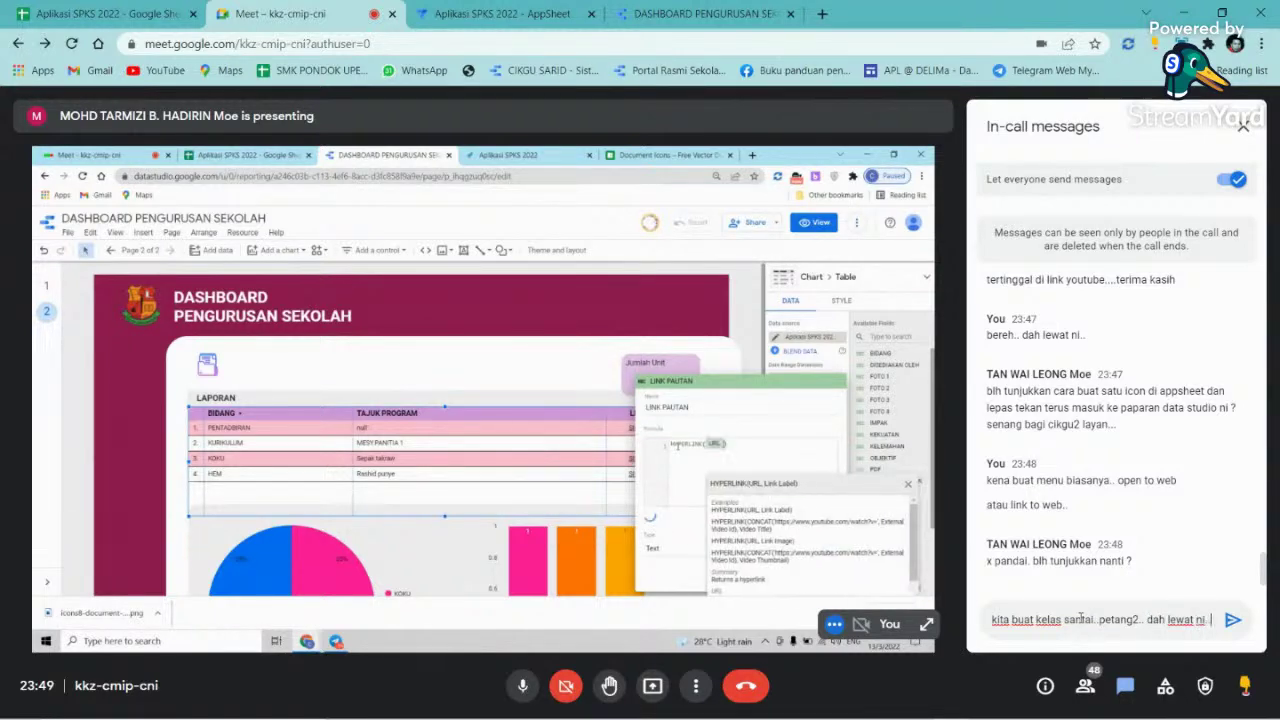
type("..kikiki")
key("Return")
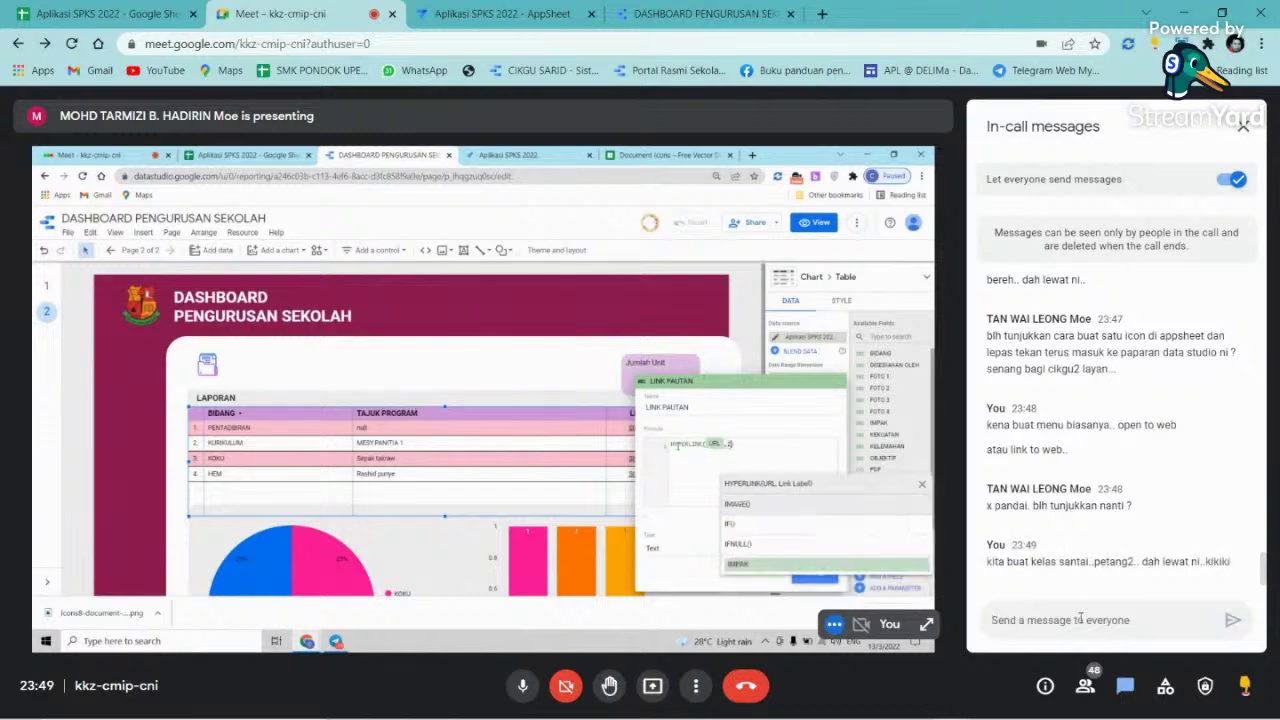
left_click(1243, 126)
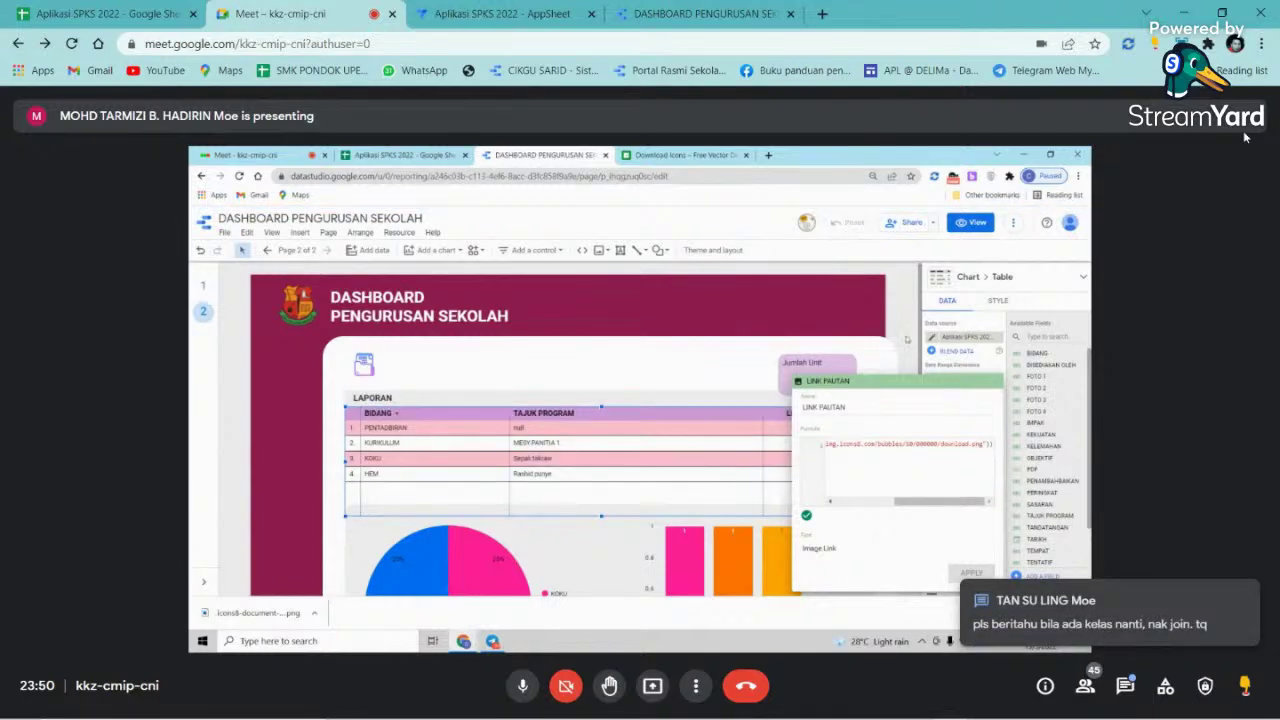
- Answer the class enquiry in the call chat with "kelas petang..saya maklum dalam group" and close the chat
left_click(1125, 686)
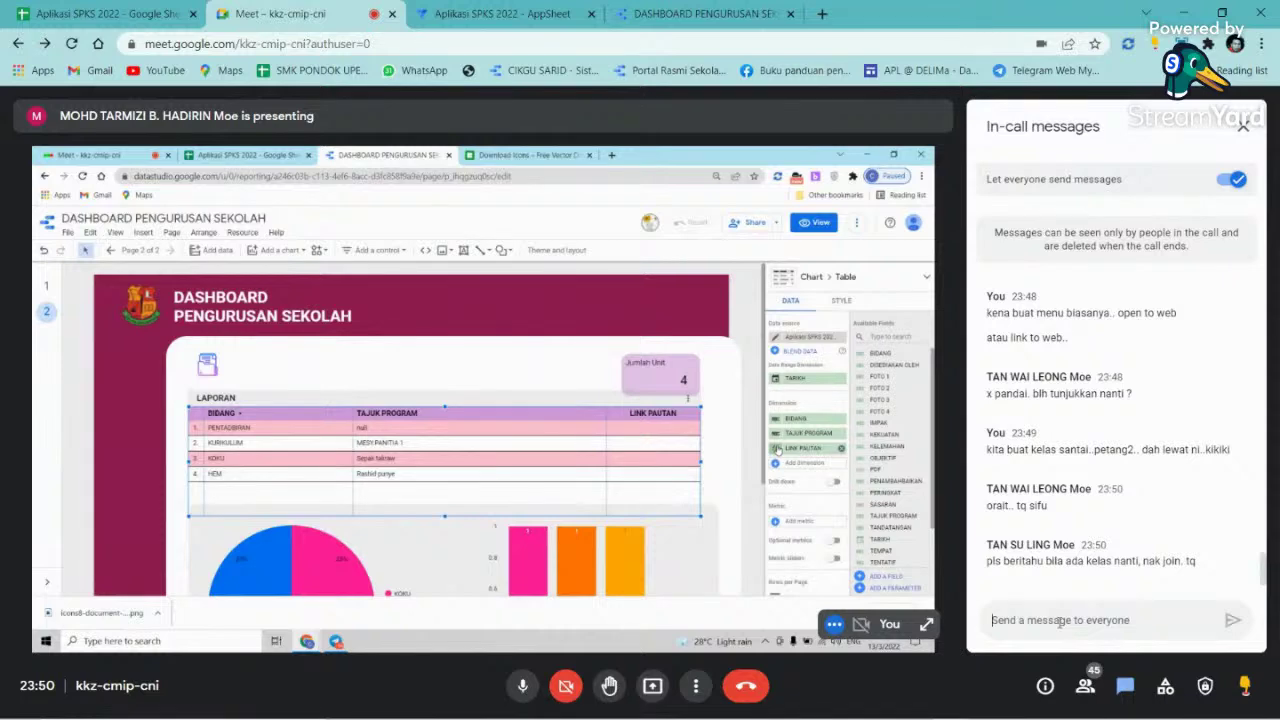
type("kelas pe")
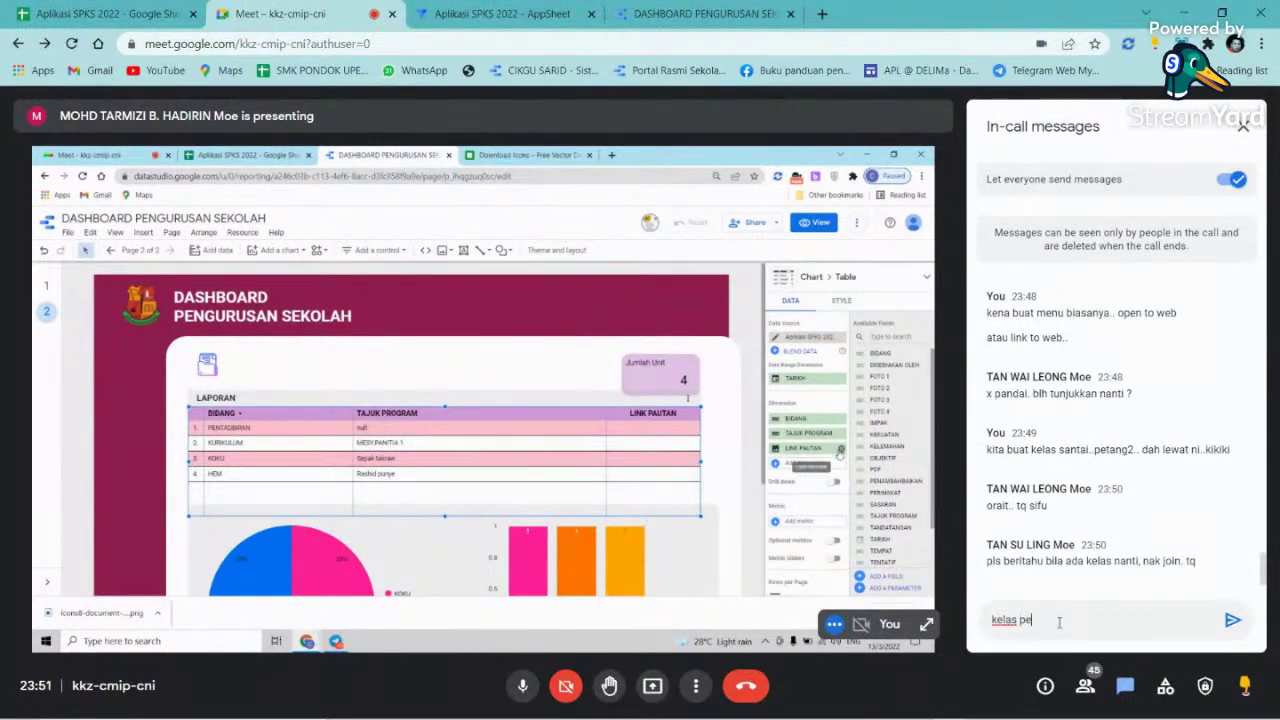
type("tang..saya")
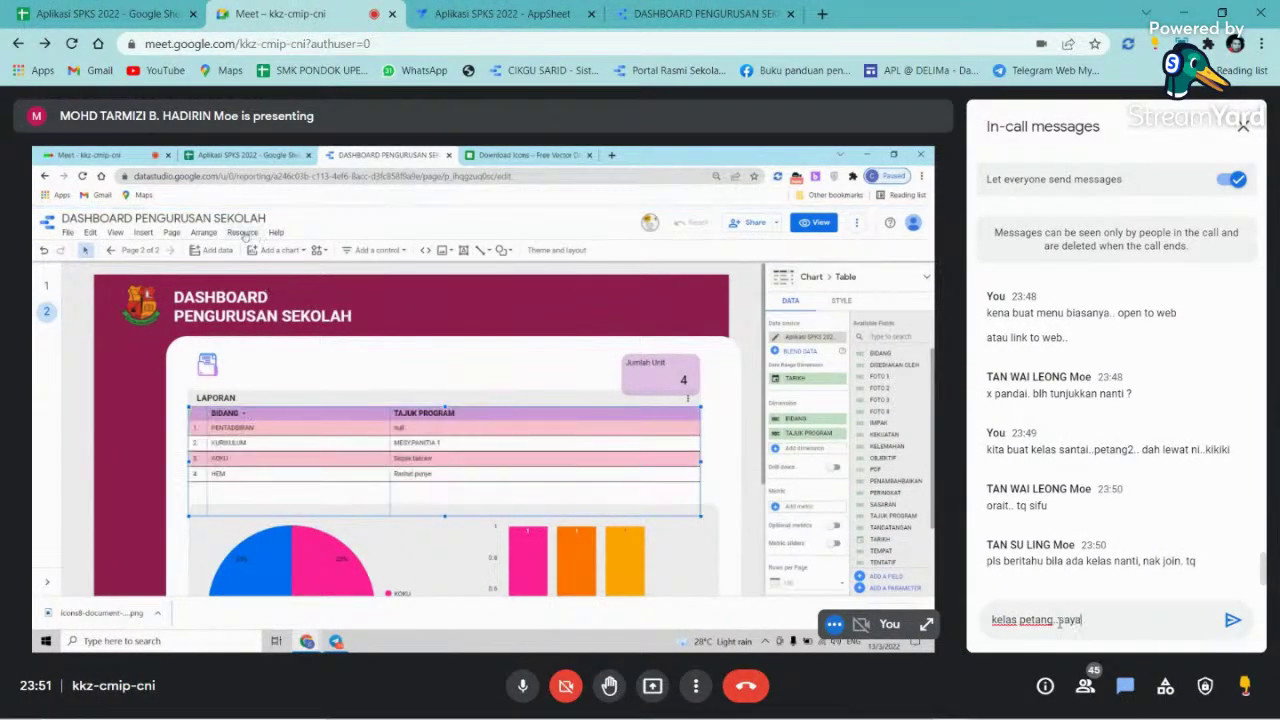
type(" maklum dala")
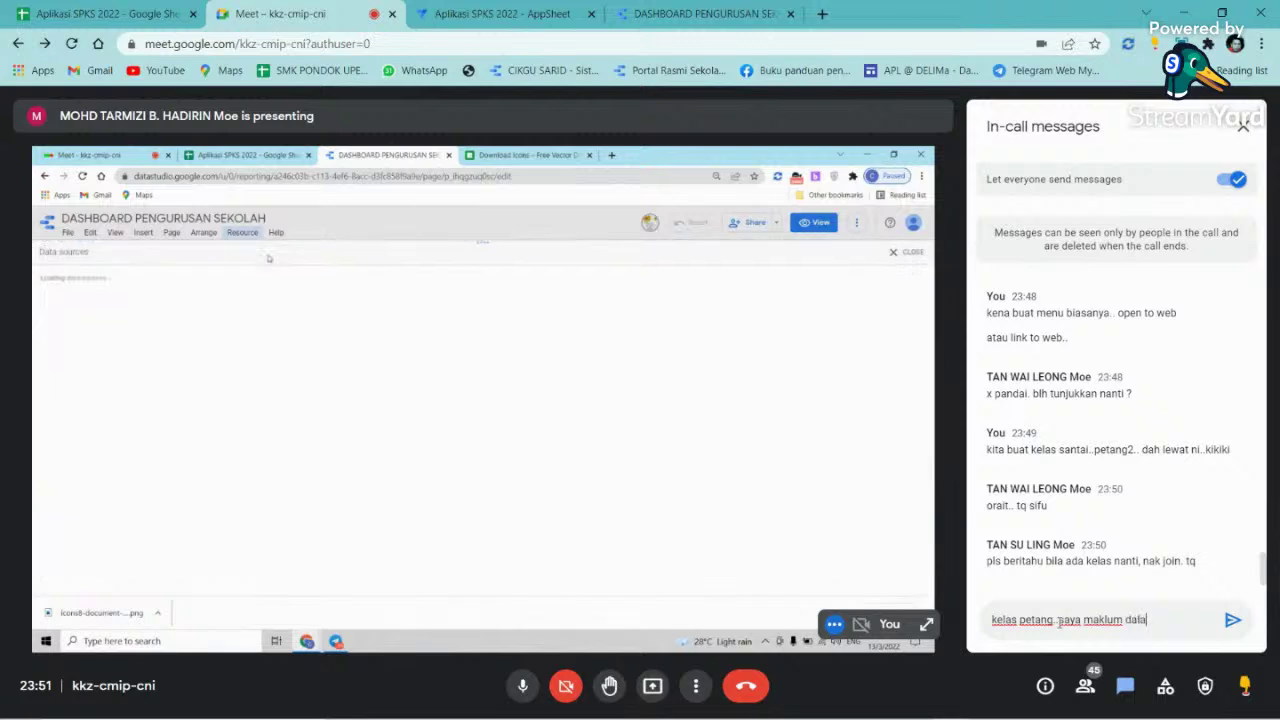
type("m group")
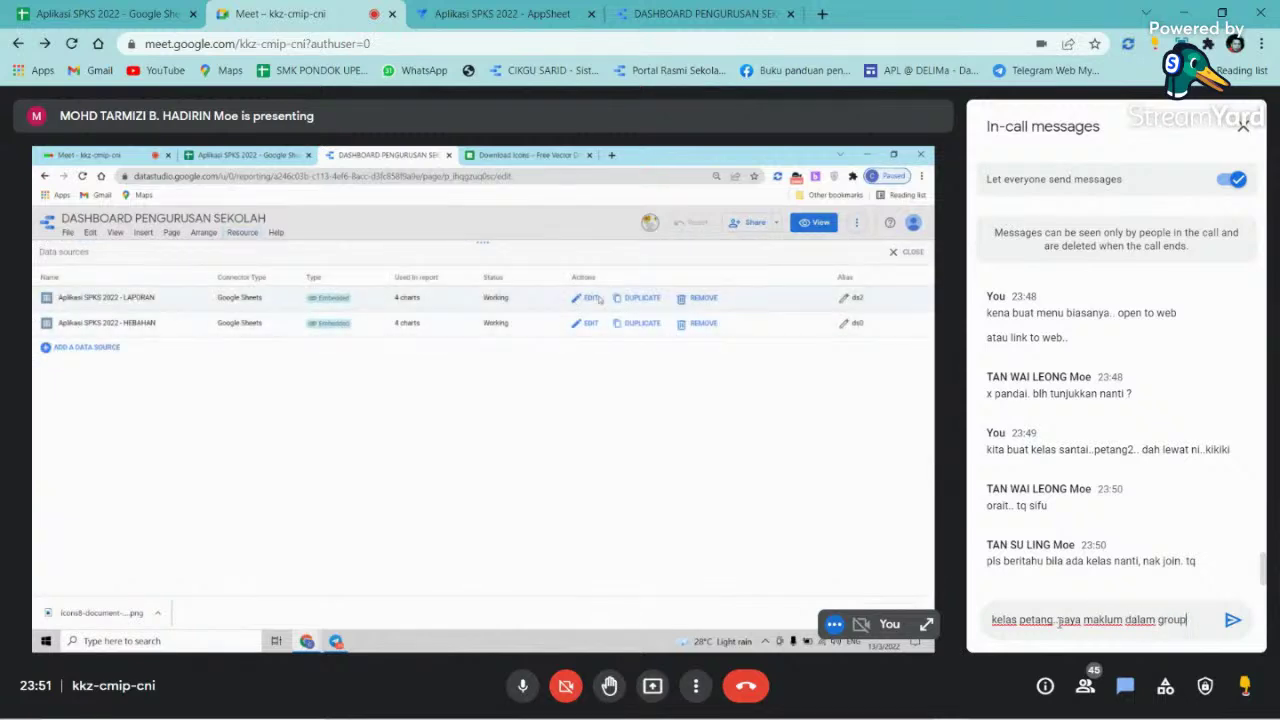
key("Return")
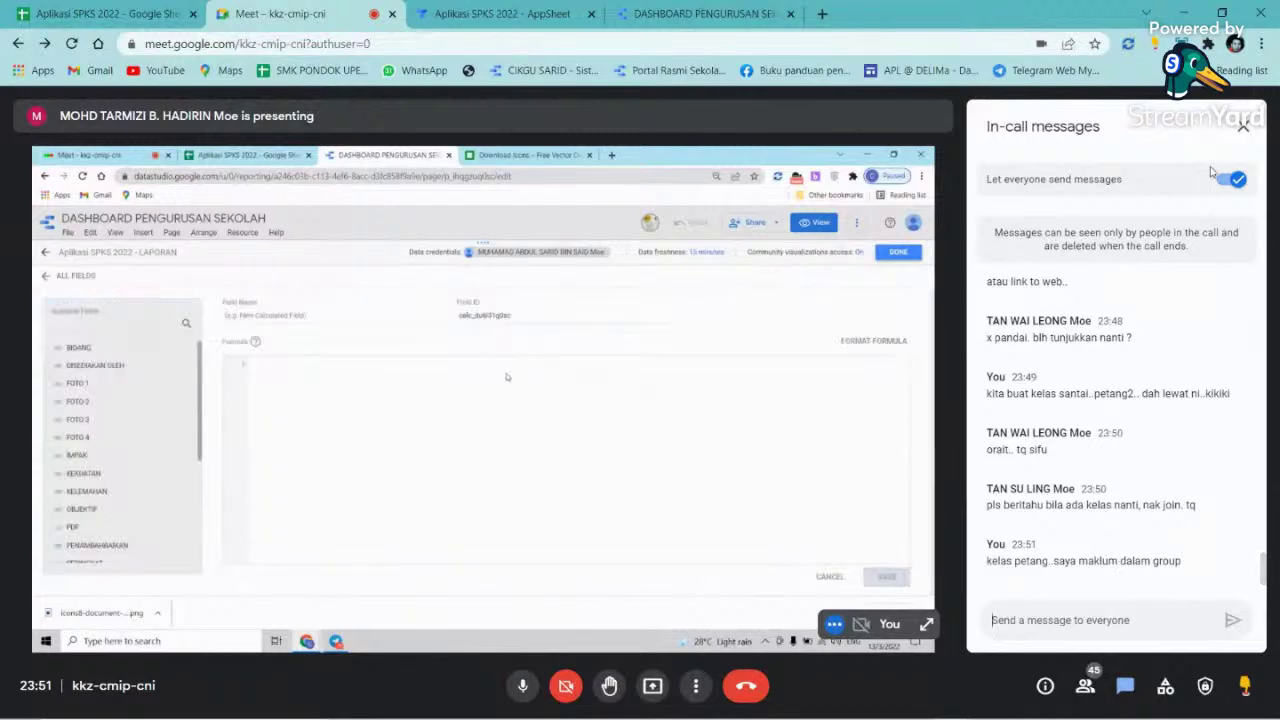
left_click(1243, 126)
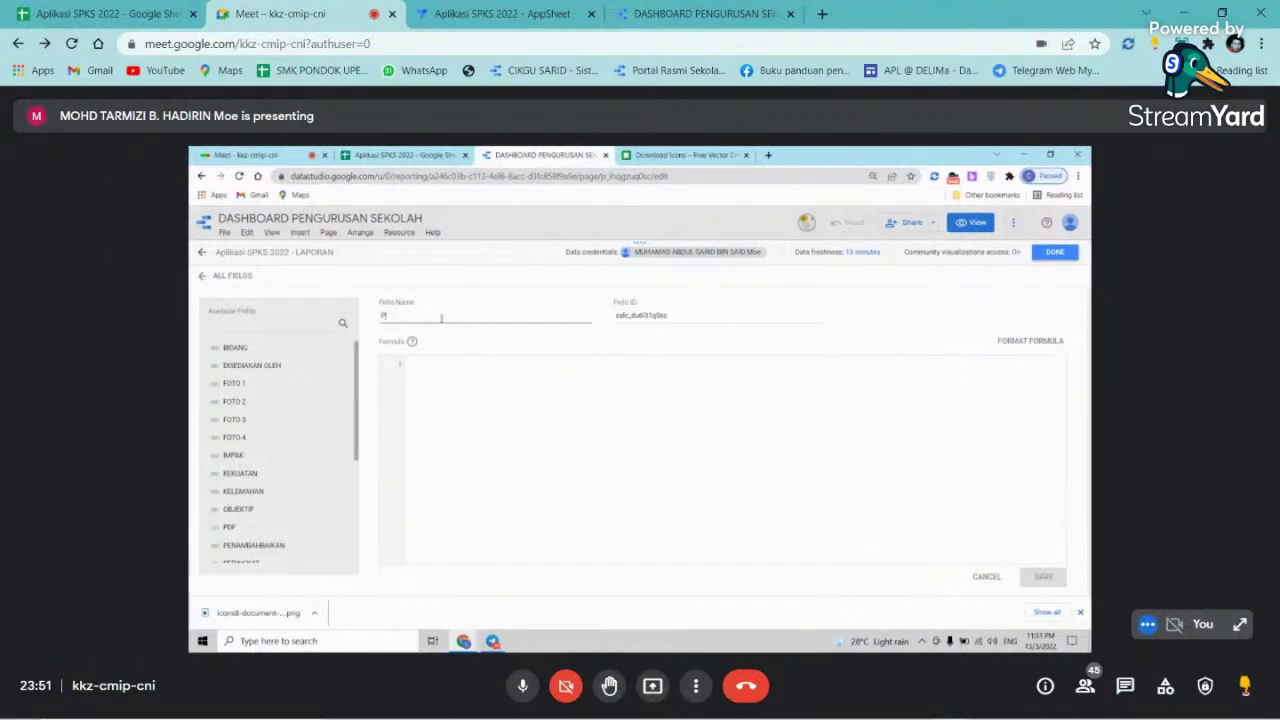